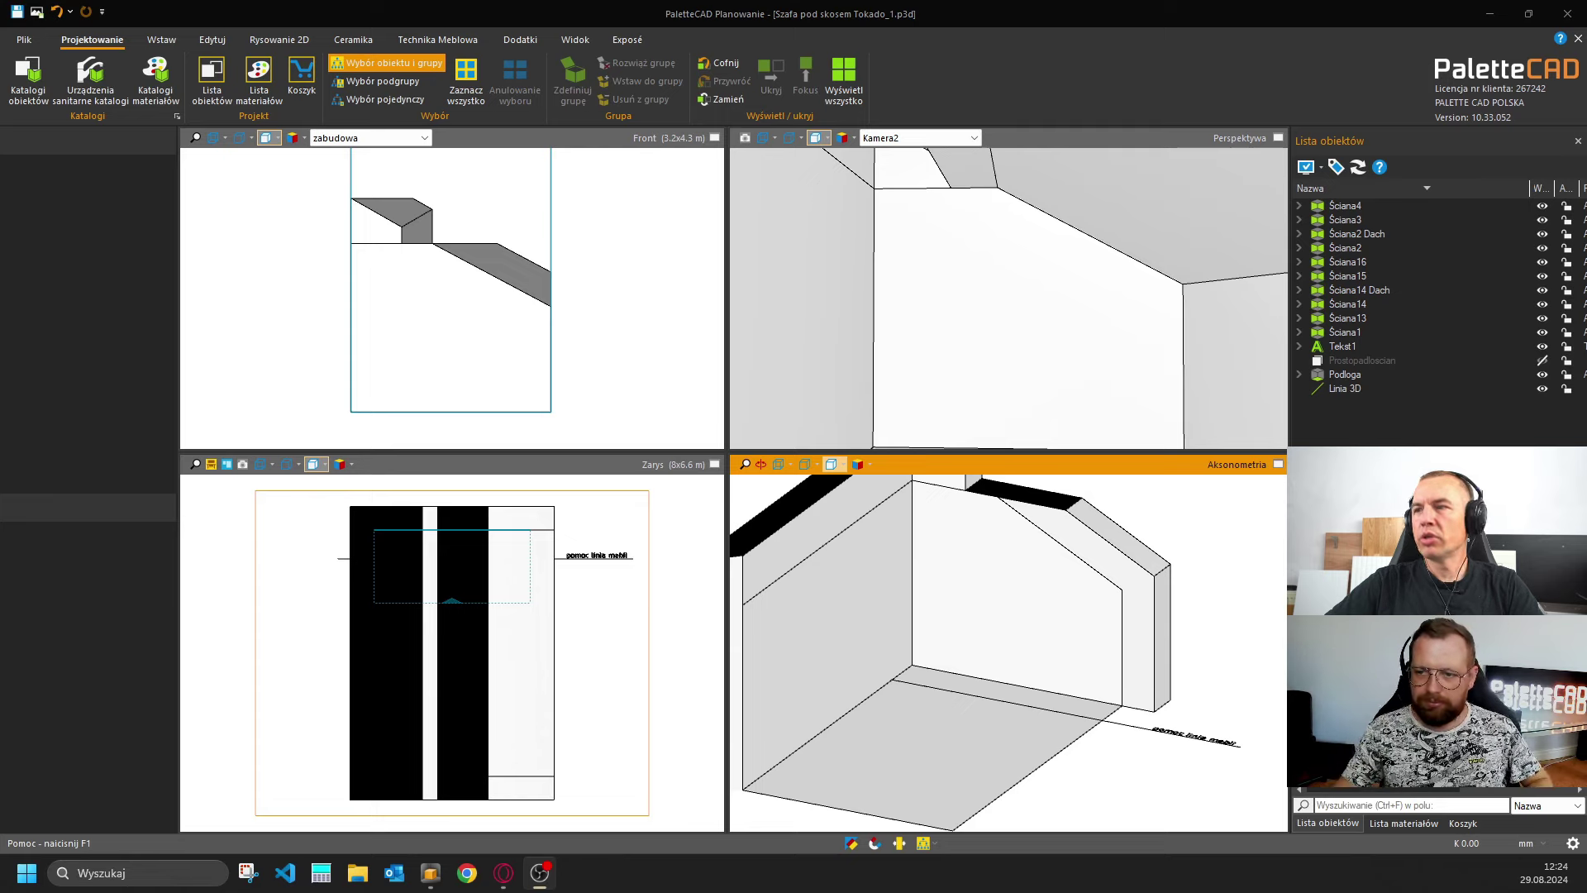
scroll(1088, 662, down, 4)
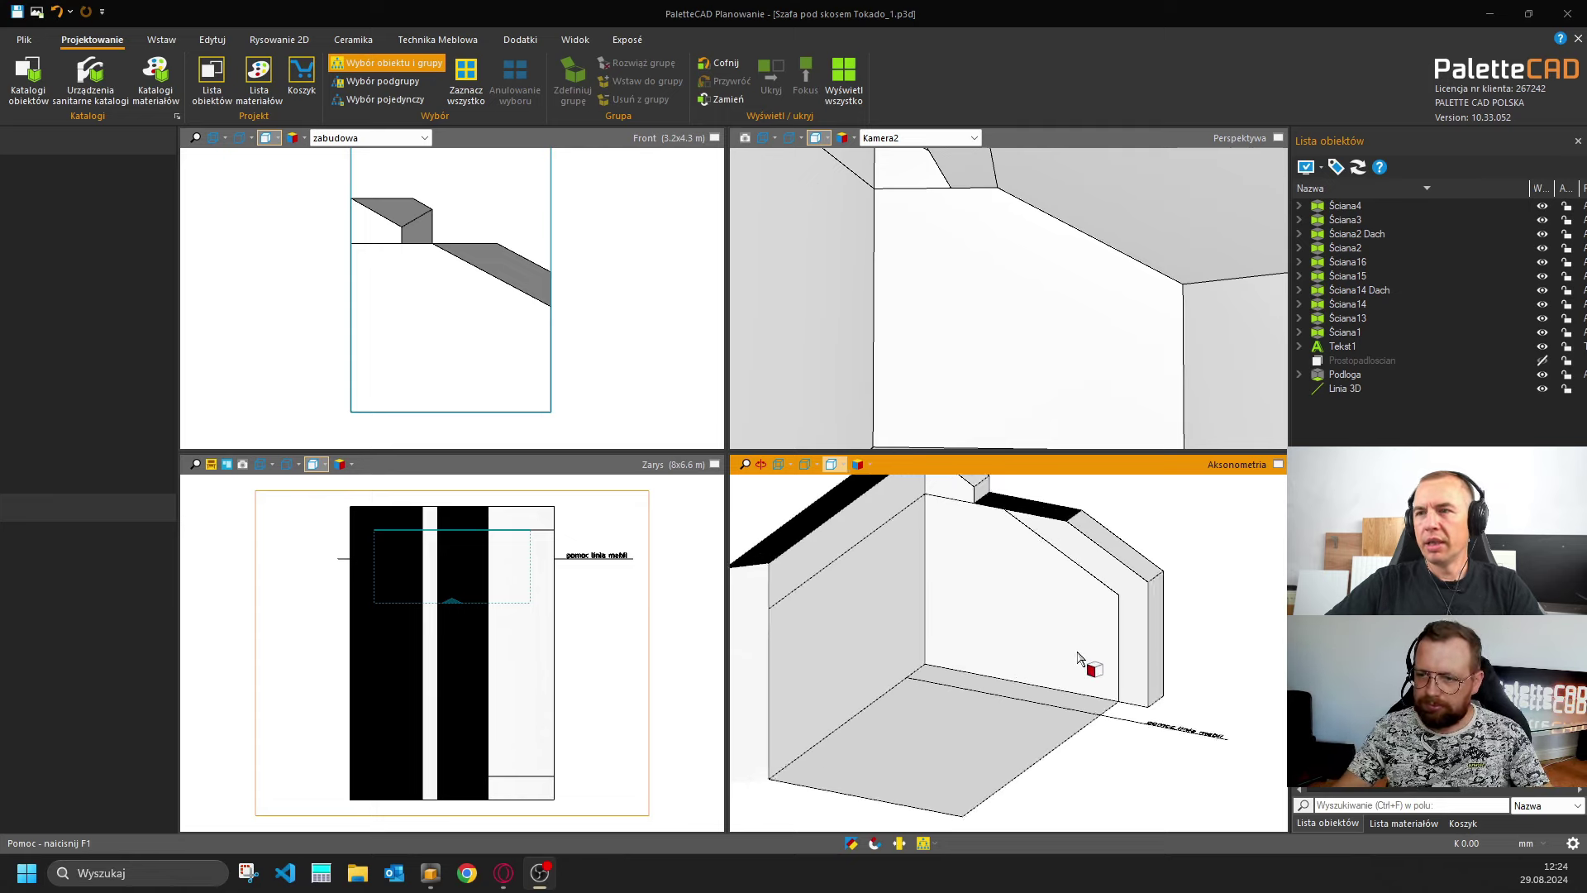
middle_drag(1010, 648, 956, 633)
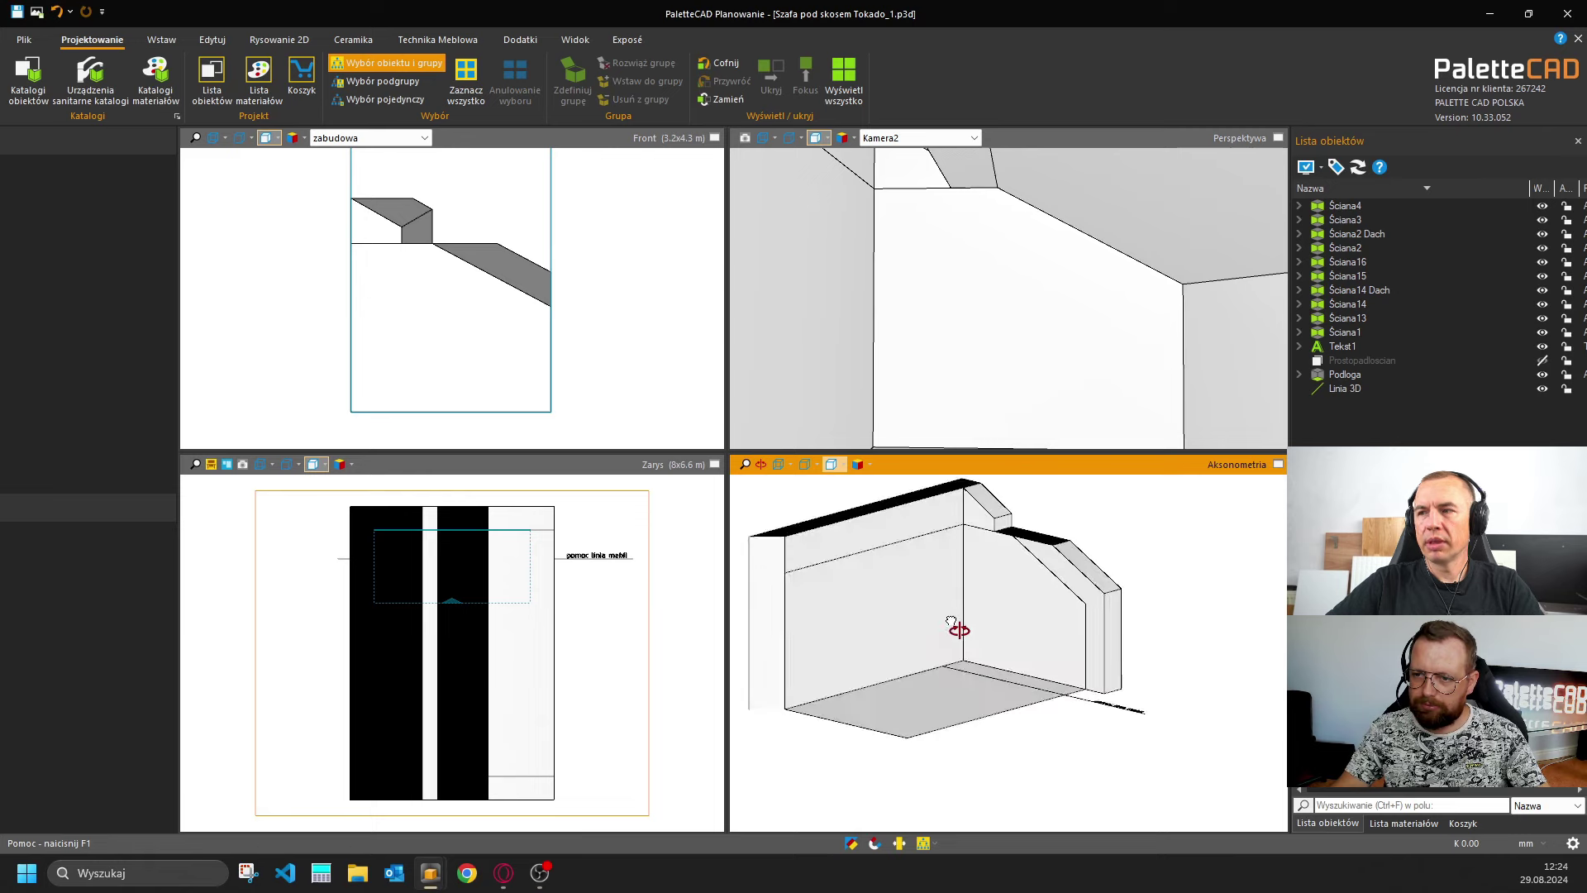
middle_drag(1166, 572, 1194, 603)
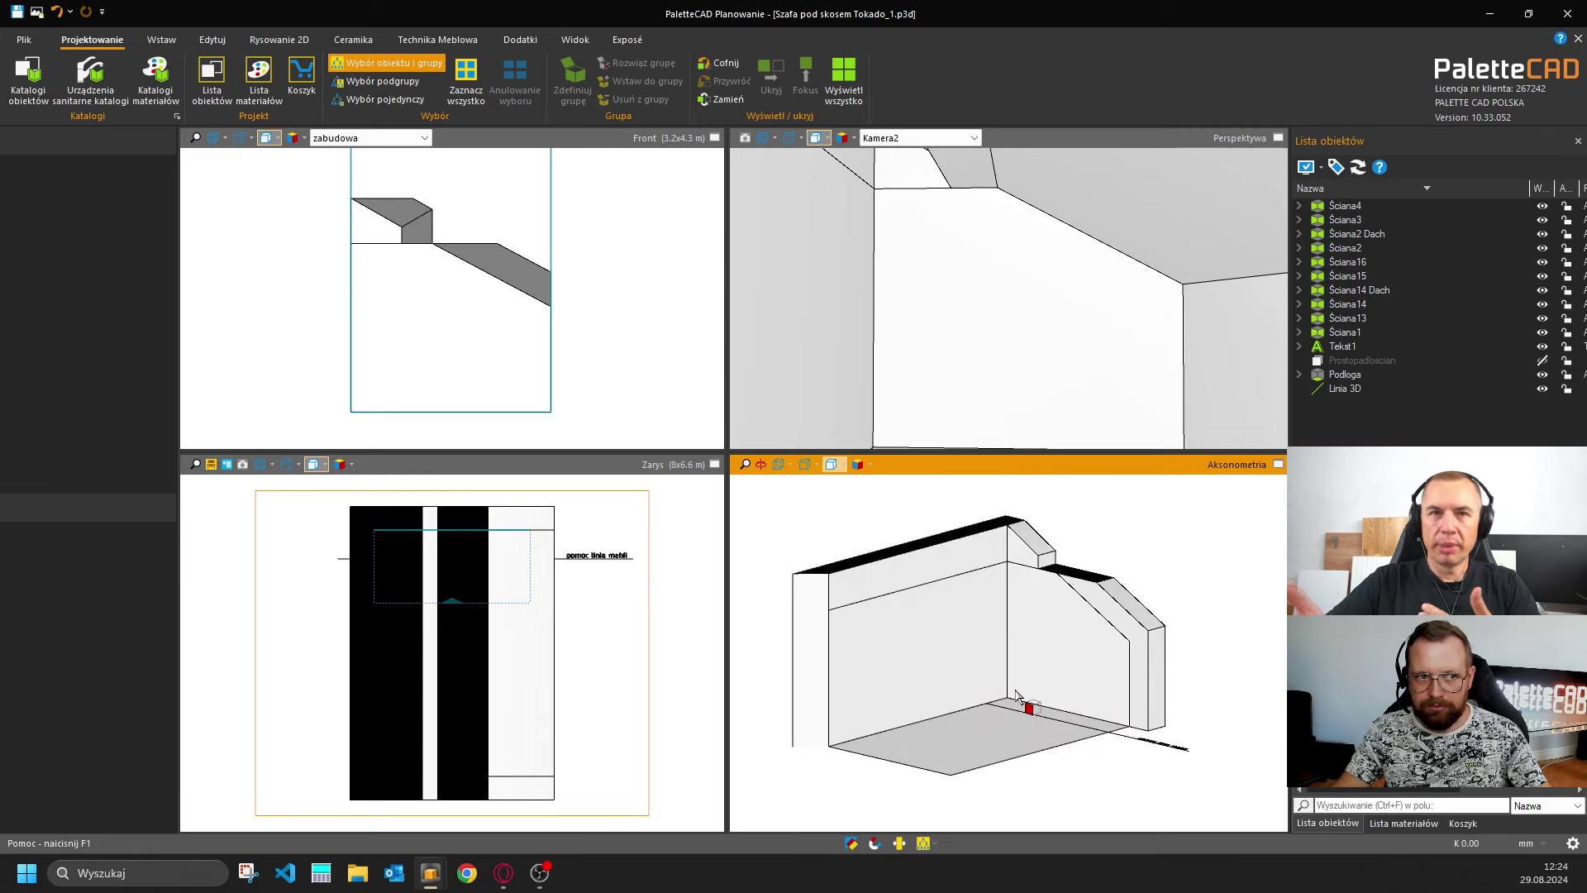
mouse_move(1016, 697)
middle_down()
mouse_move(1043, 665)
mouse_move(1035, 709)
middle_up()
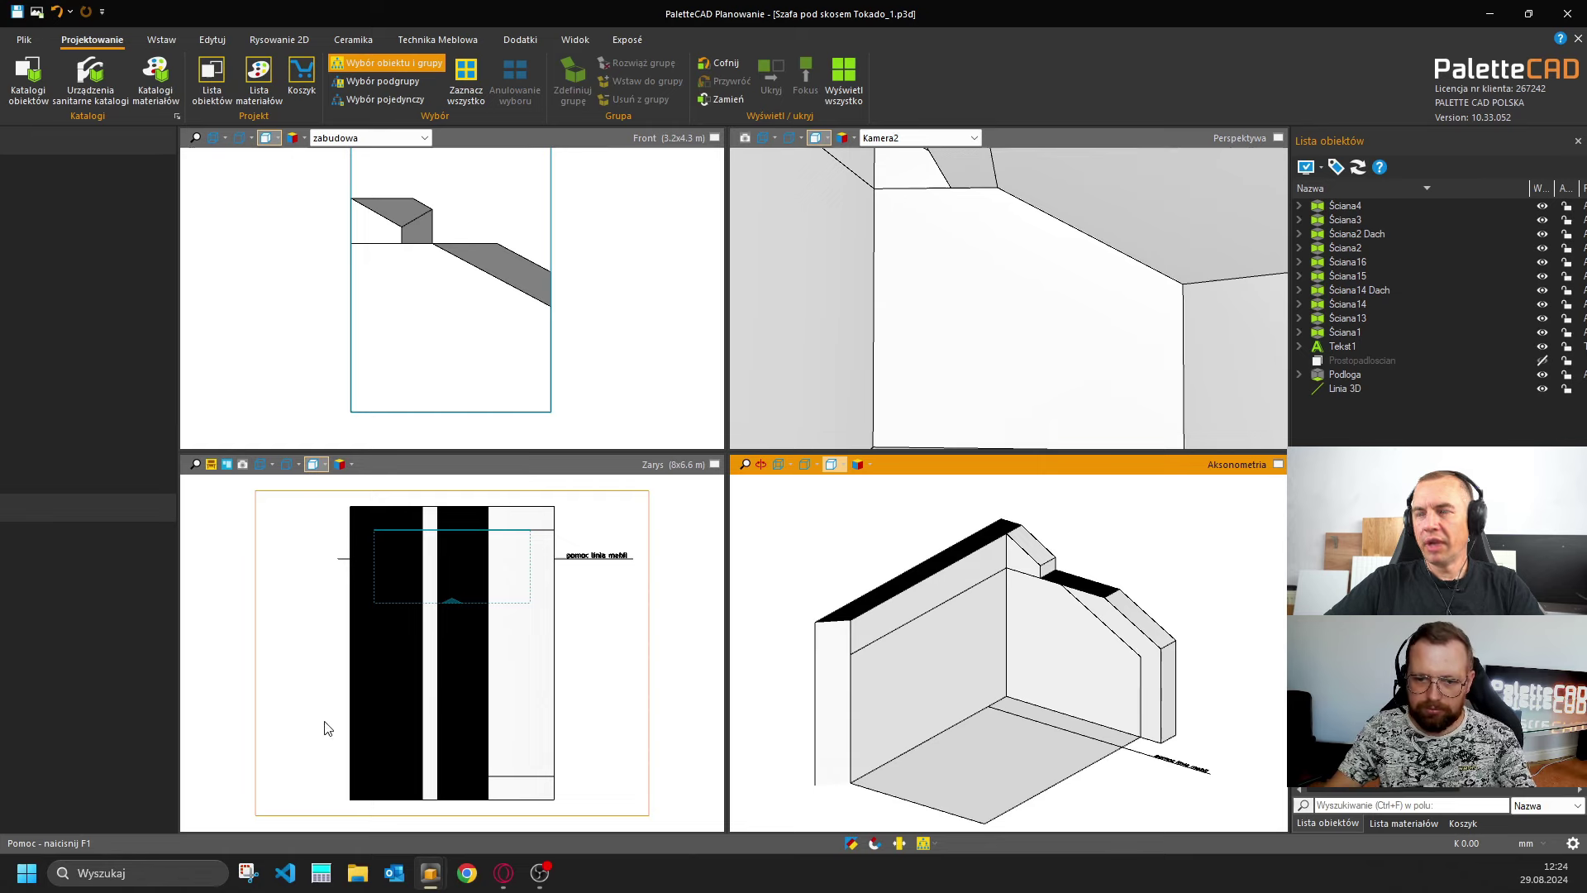
Close the empty project Palette CAD Projekt1 and return to the wardrobe project Szafa pod skosem Tokado_1.
mouse_move(429, 887)
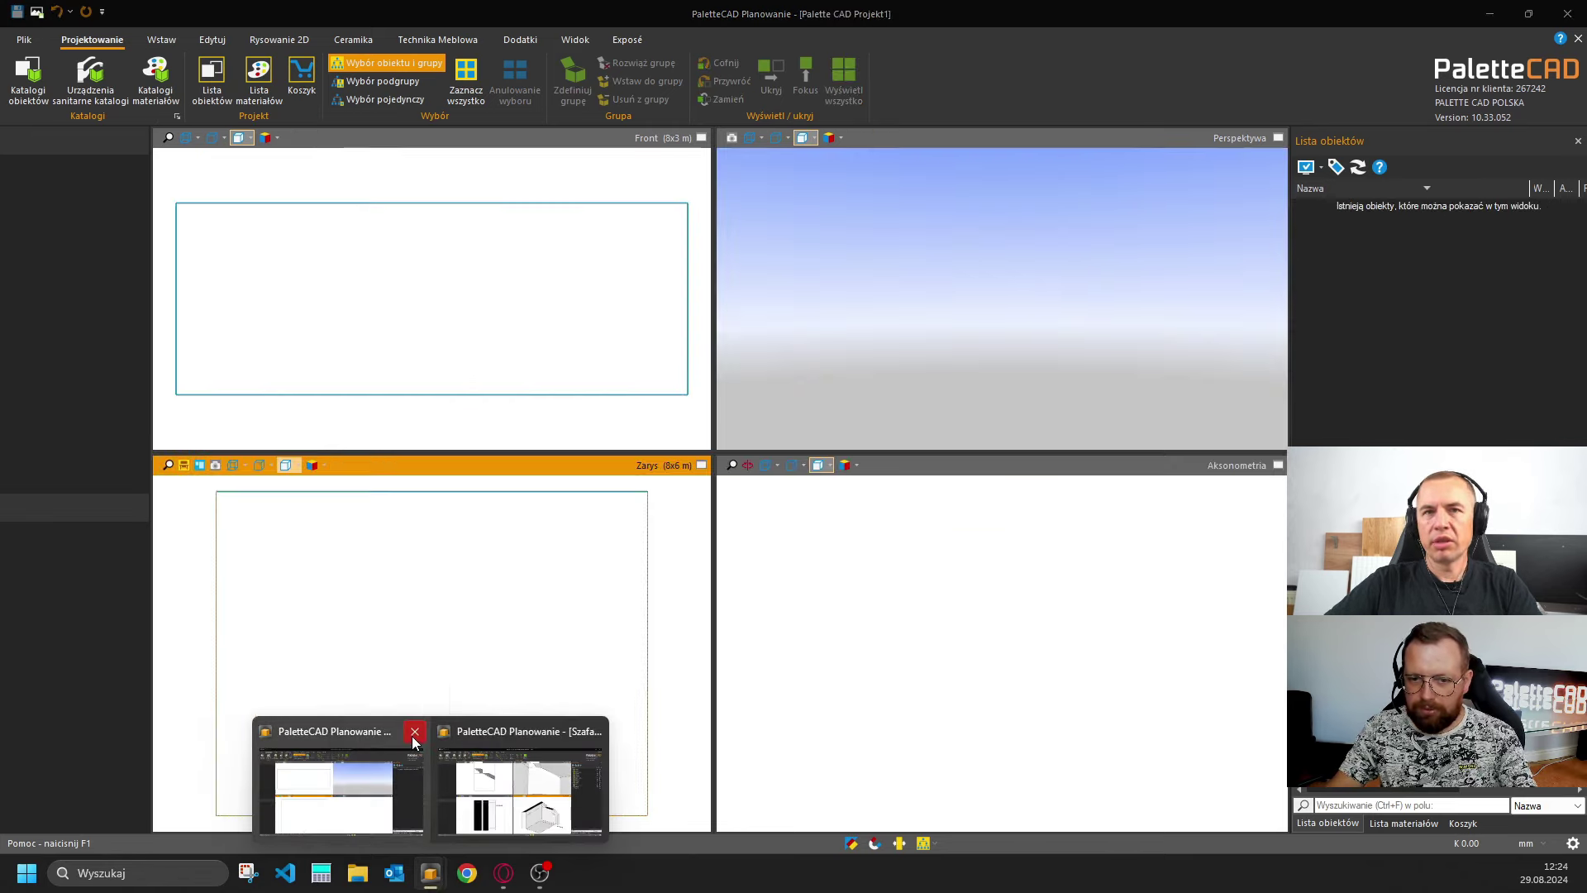
click(415, 731)
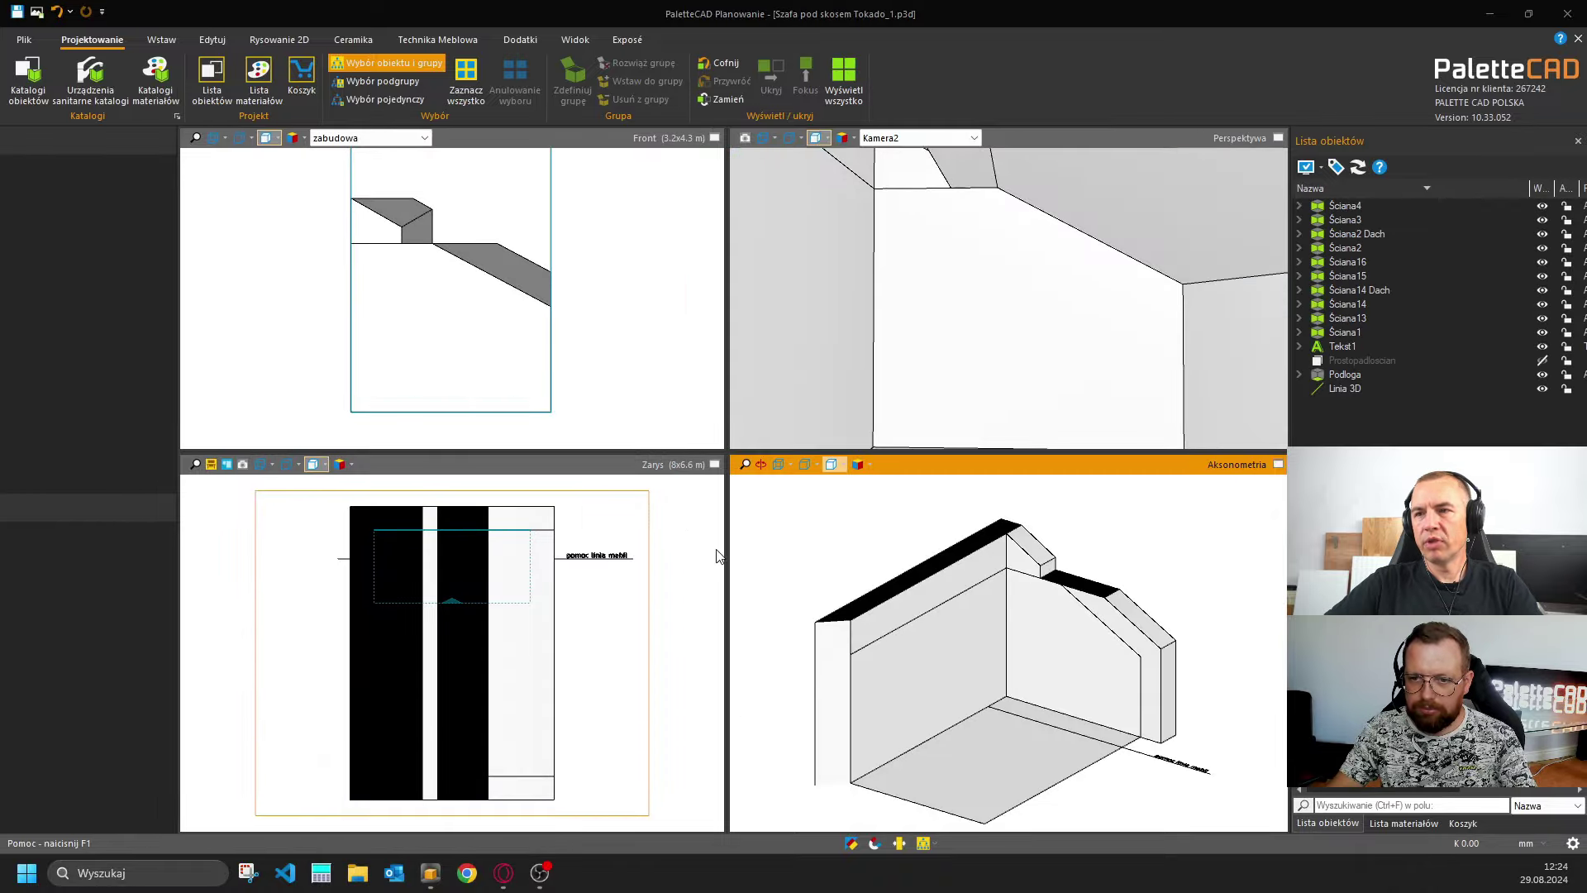
click(684, 548)
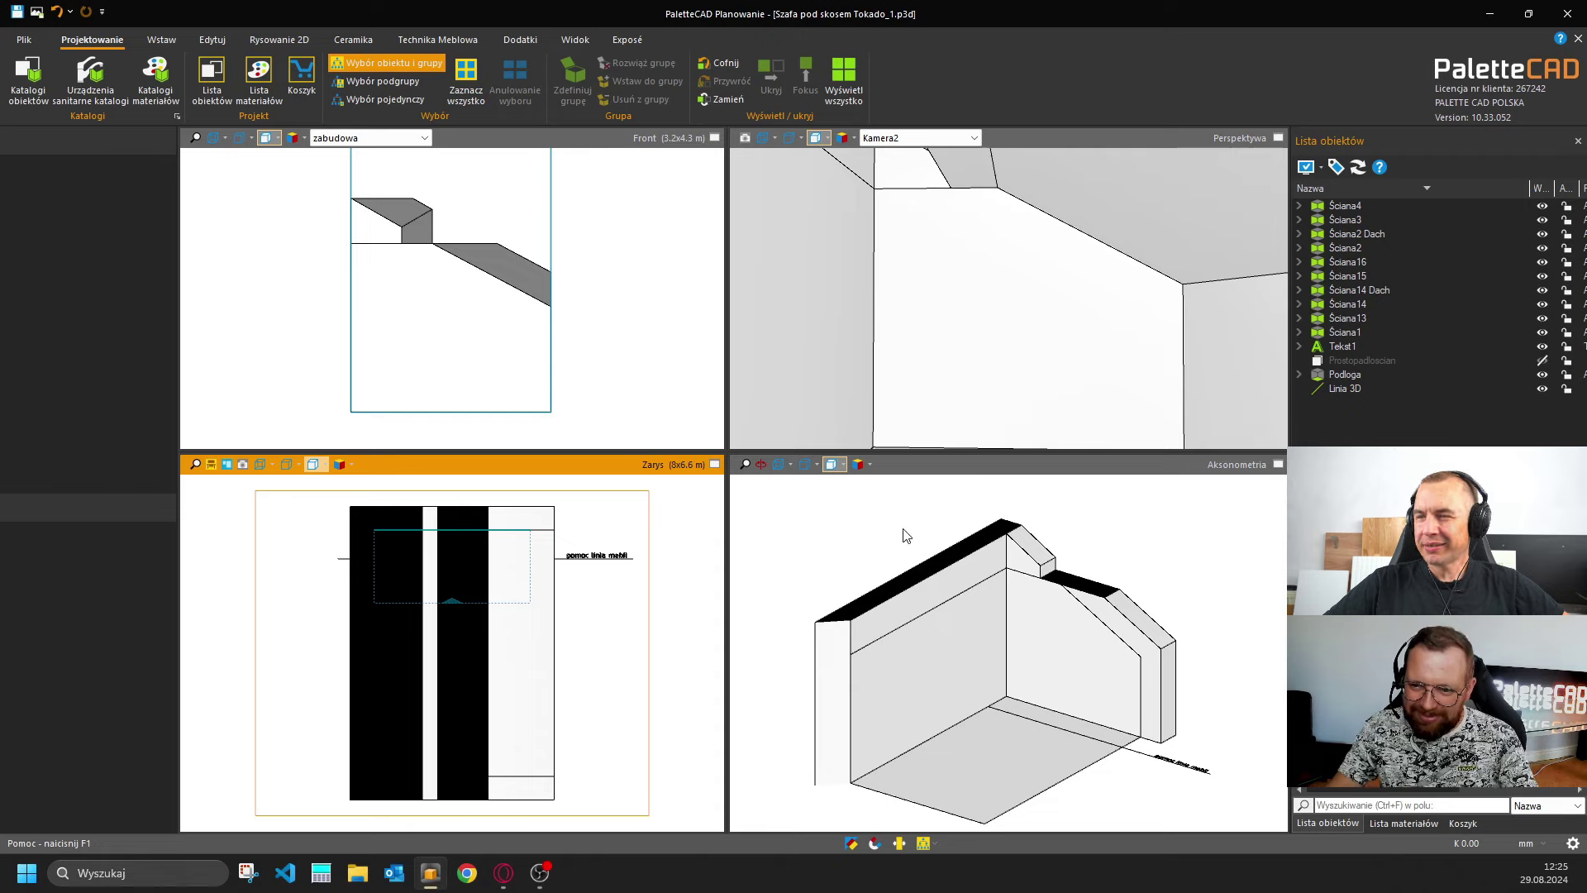
Examine the attic room's walls, sloped ceiling and roof recess in the enlarged axonometric view.
middle_drag(1052, 595, 904, 625)
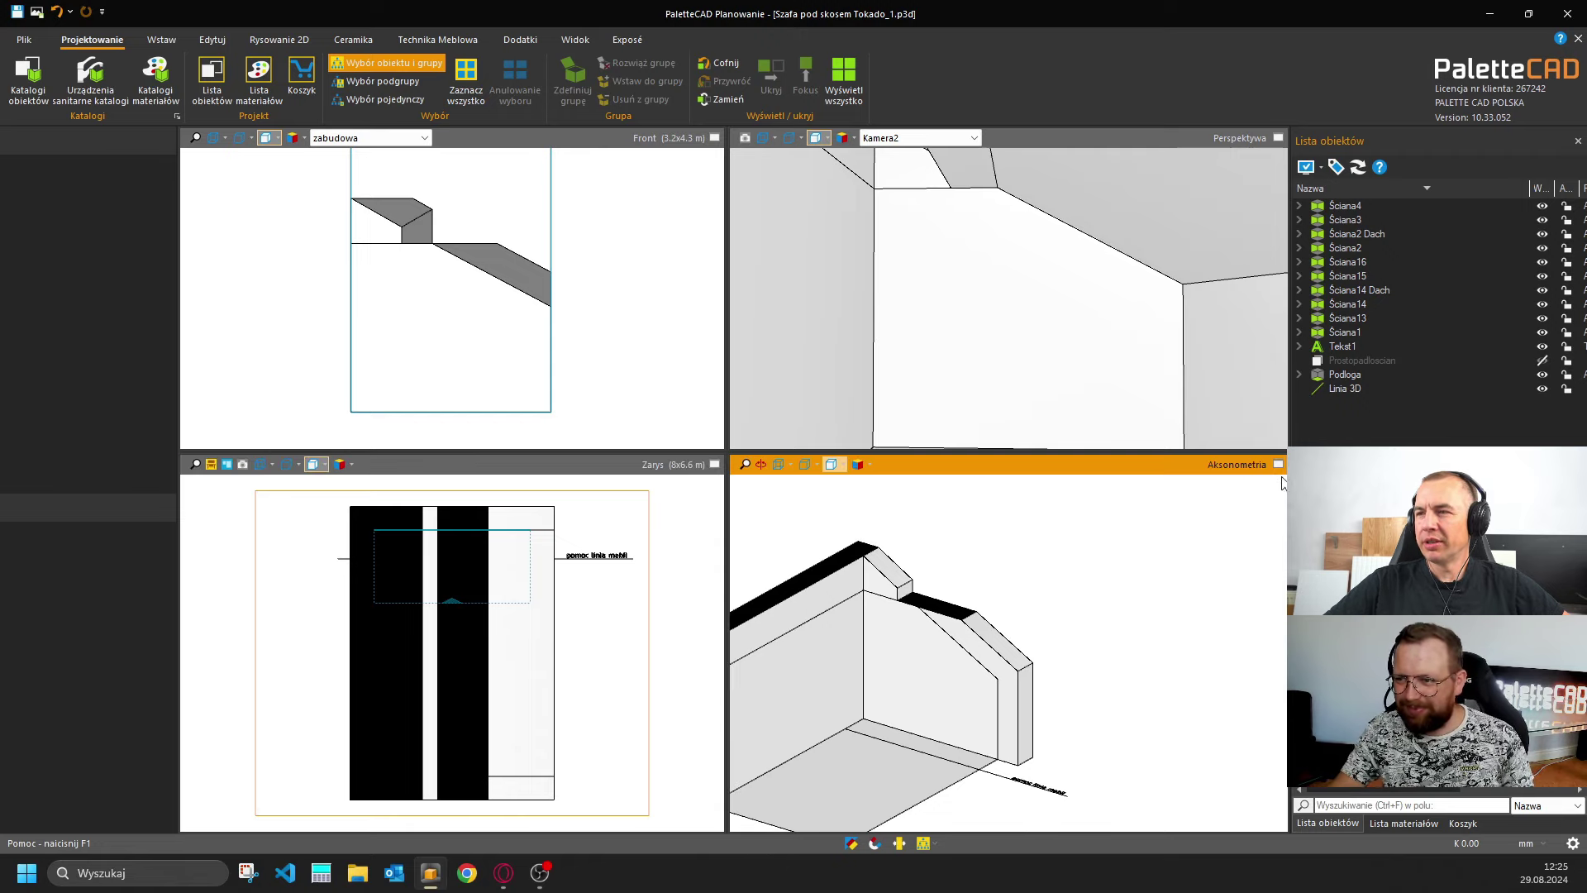
click(1278, 465)
middle_drag(914, 518, 860, 503)
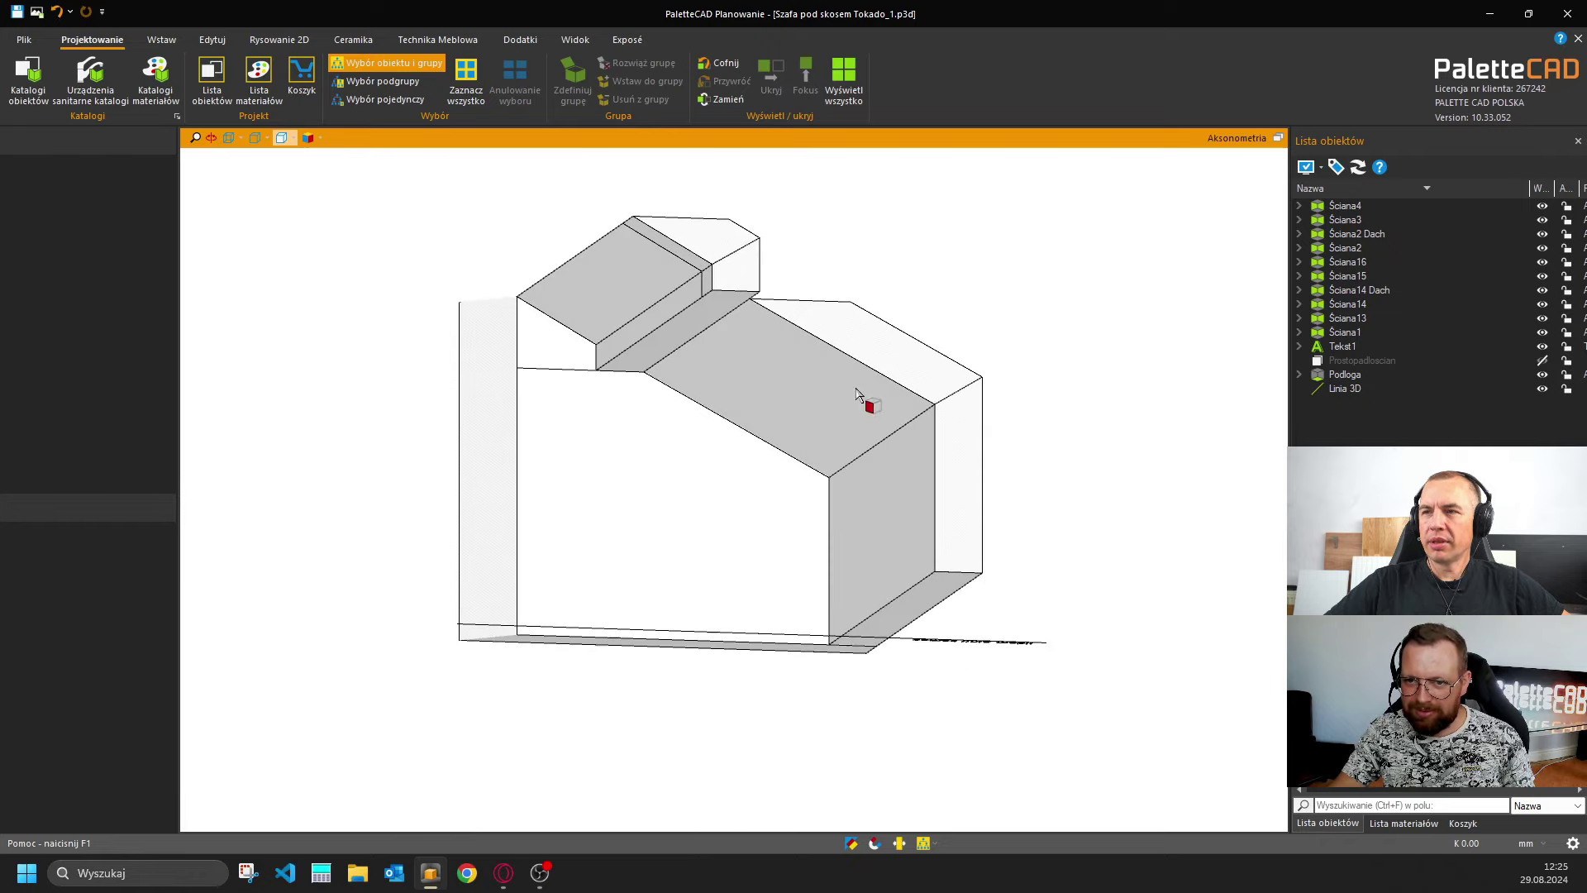
scroll(640, 430, up, 2)
scroll(640, 430, up, 3)
middle_drag(642, 435, 679, 549)
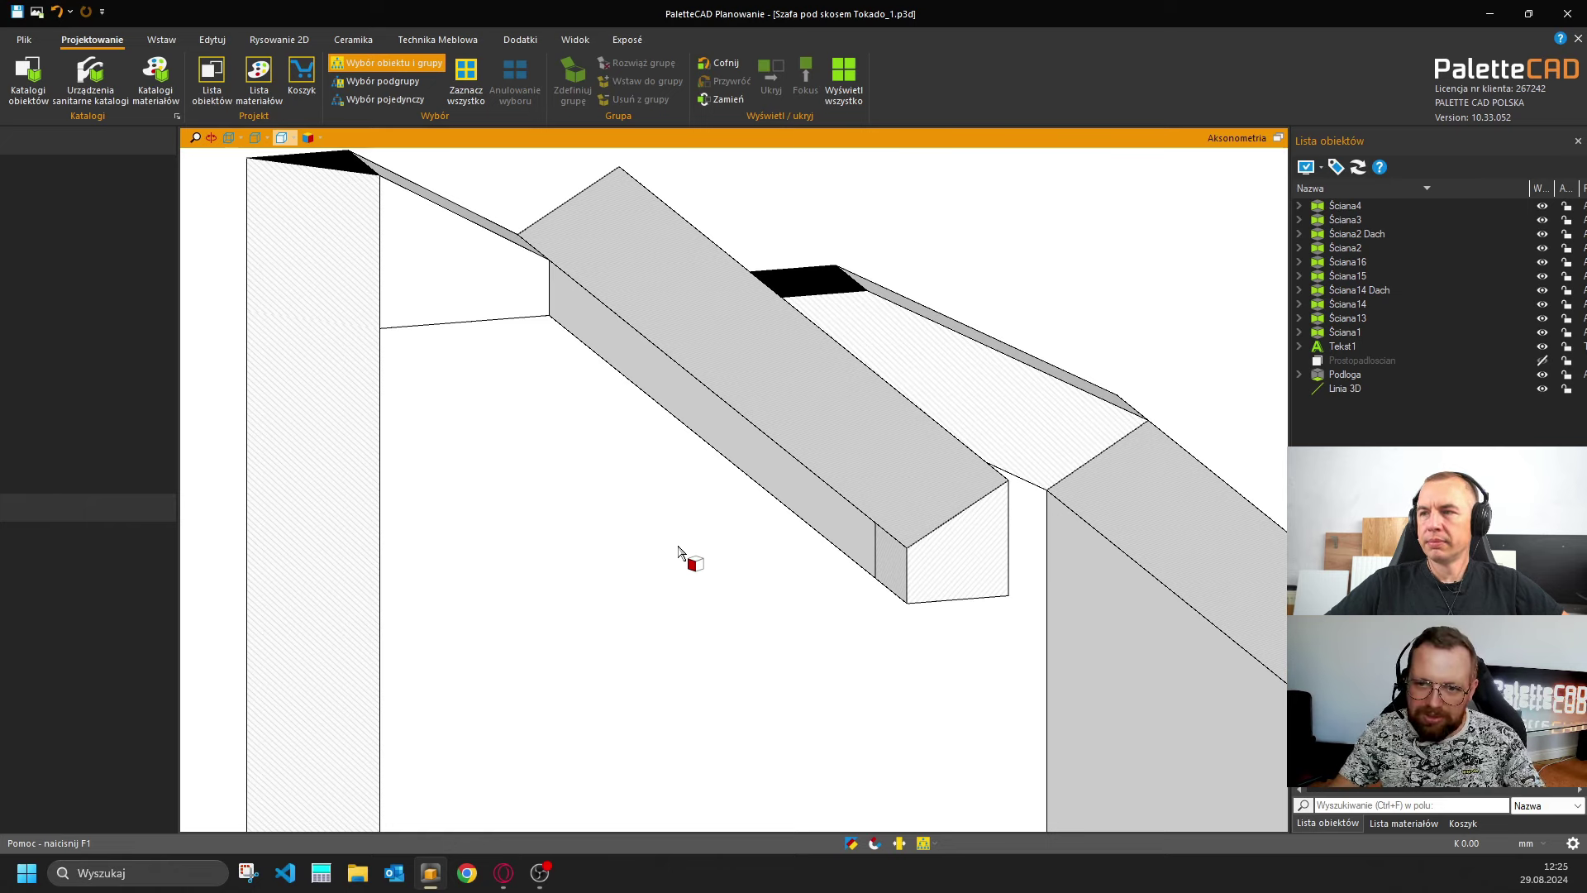
middle_drag(678, 552, 633, 579)
scroll(550, 607, down, 5)
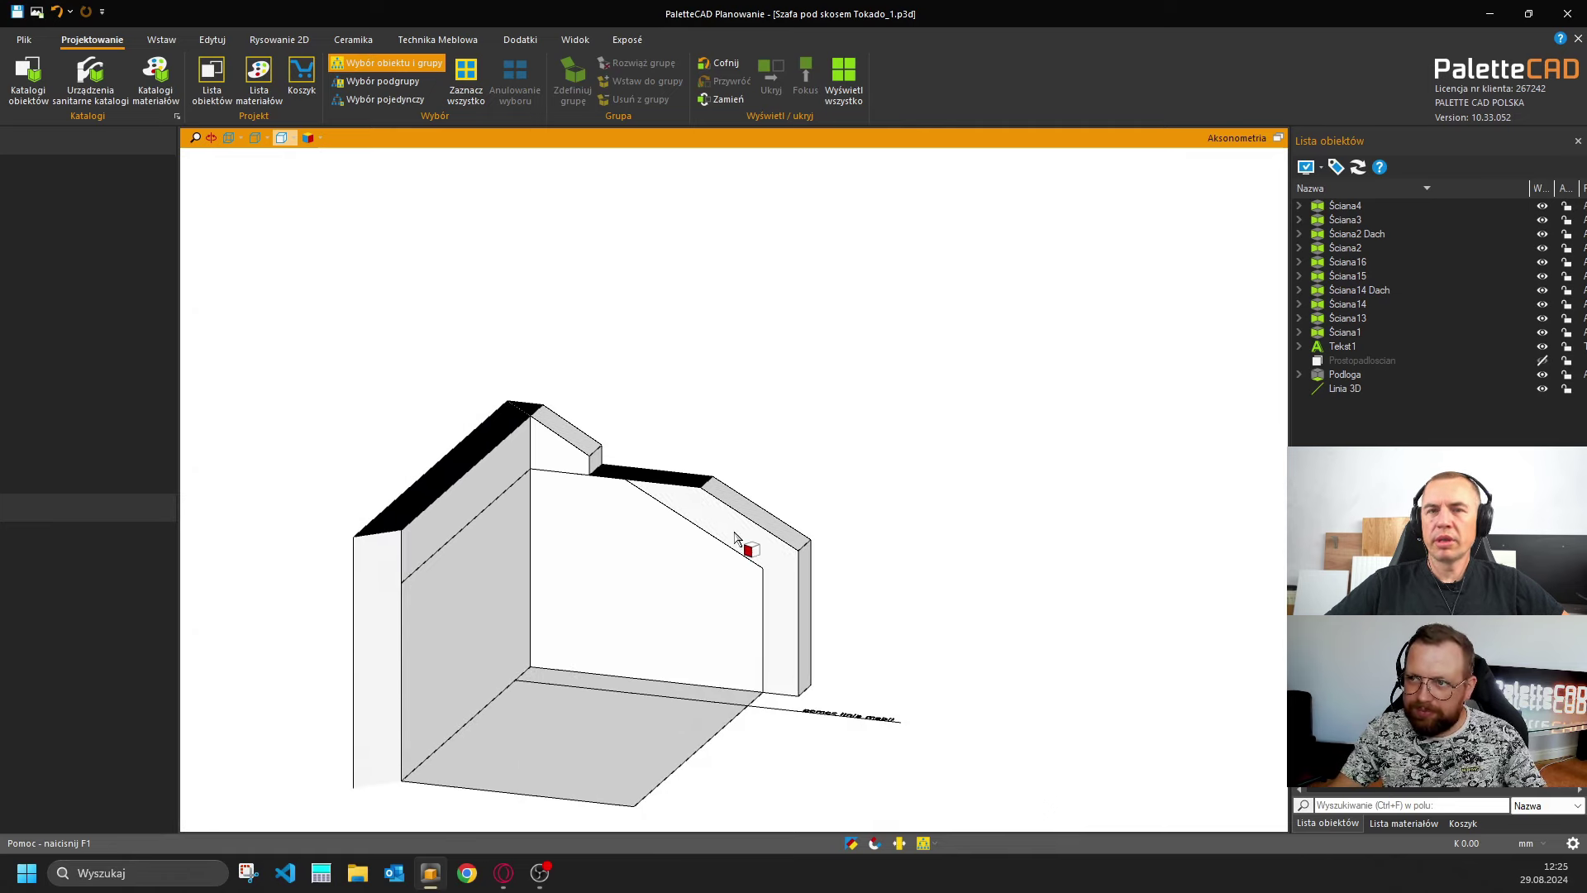
click(1278, 137)
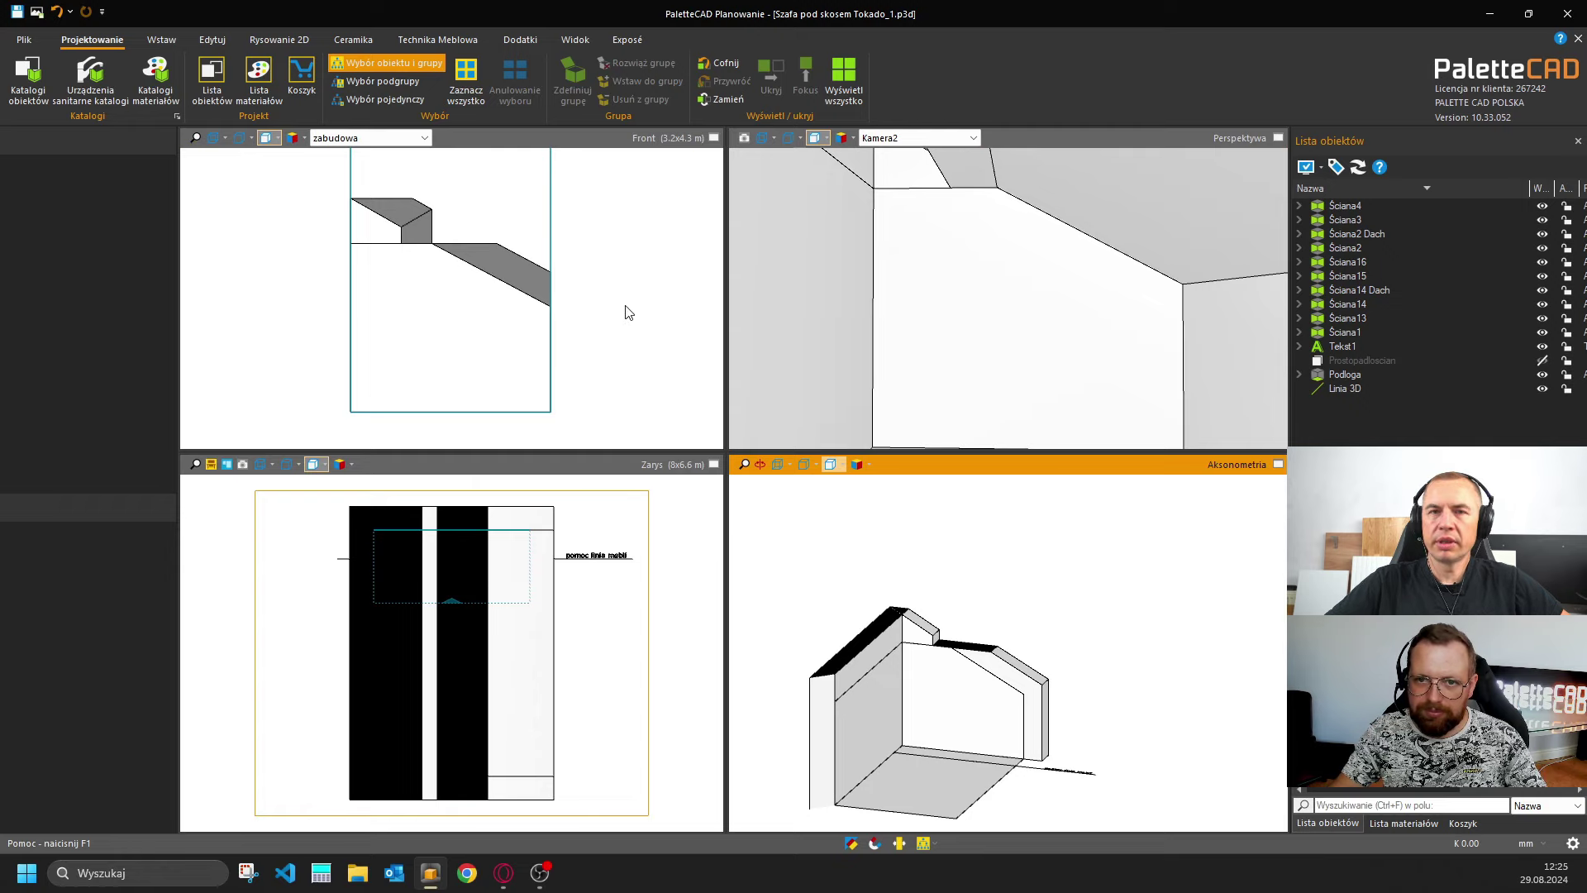
Examine the sloped back wall in the front elevation and Camera2 perspective, checking it against the axonometric view.
click(713, 137)
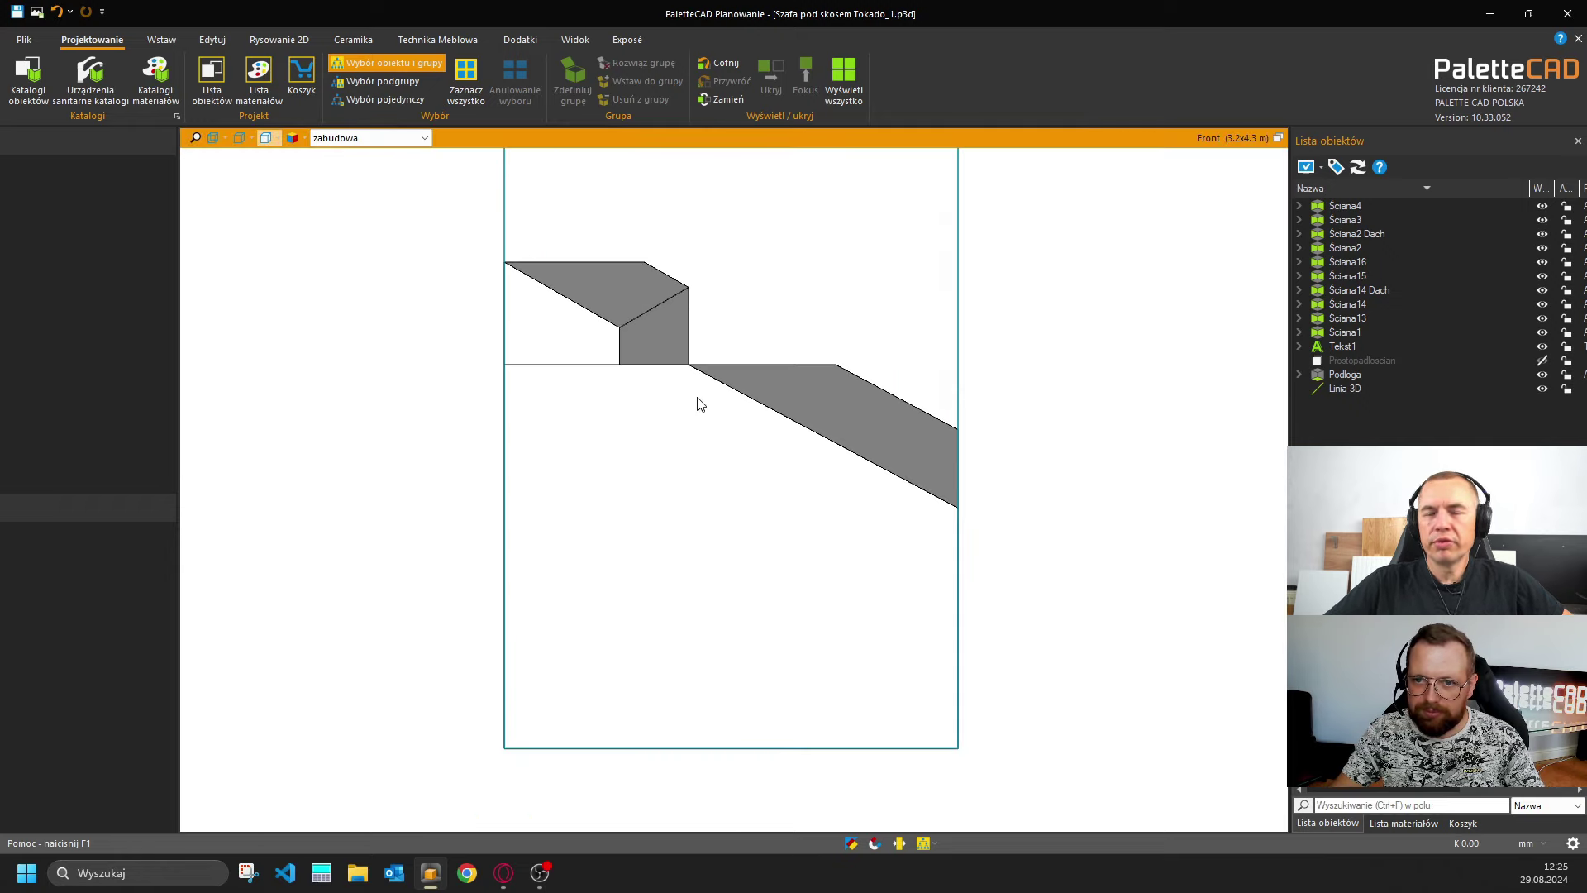
middle_drag(696, 403, 680, 446)
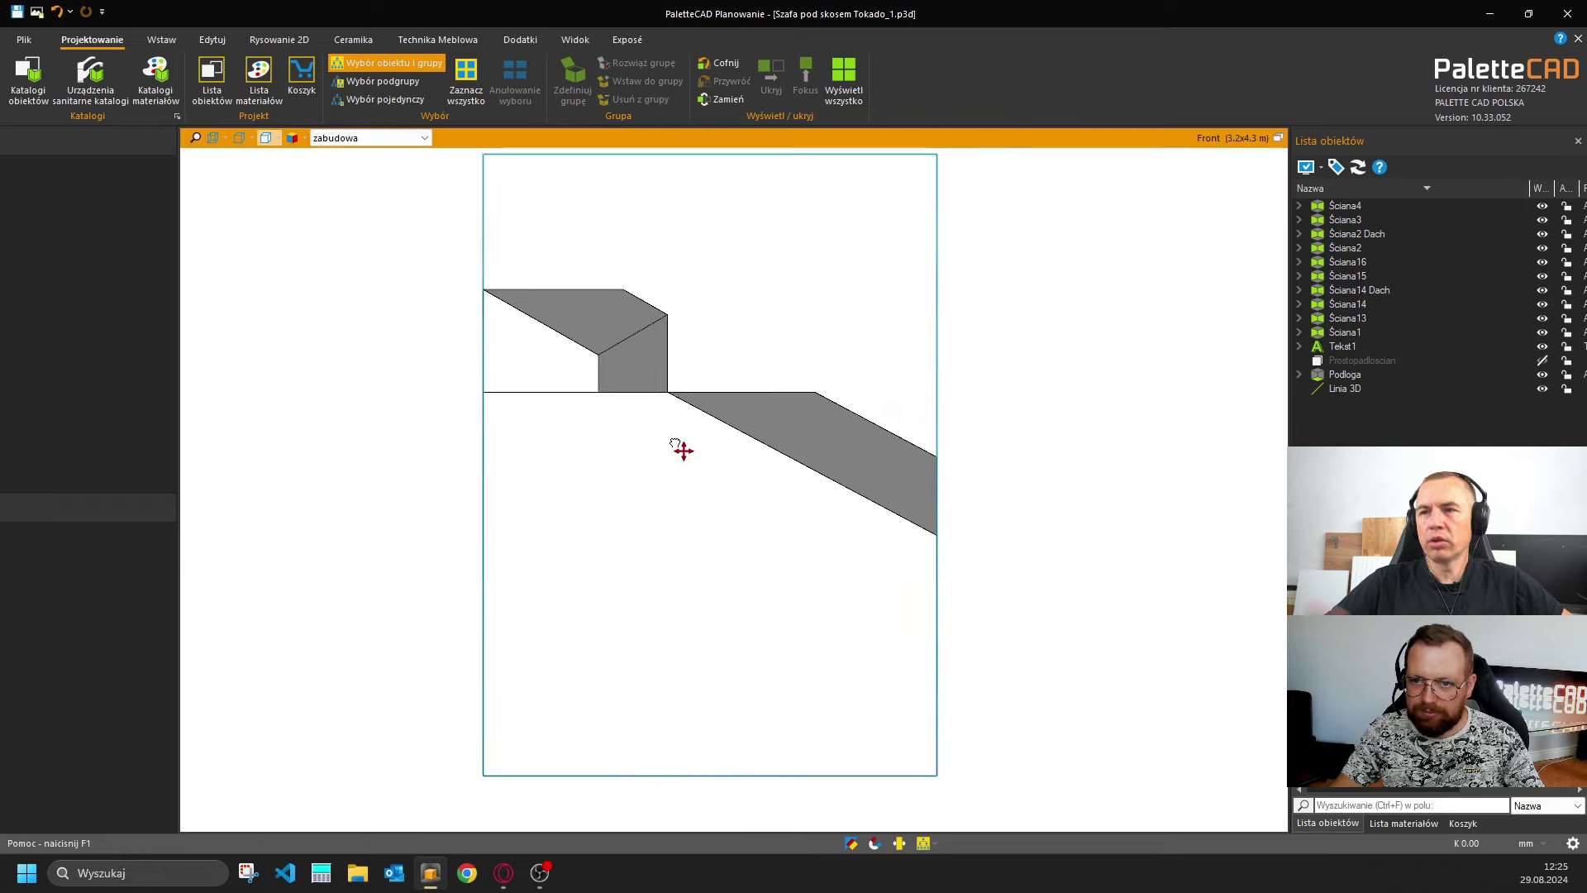
click(1278, 138)
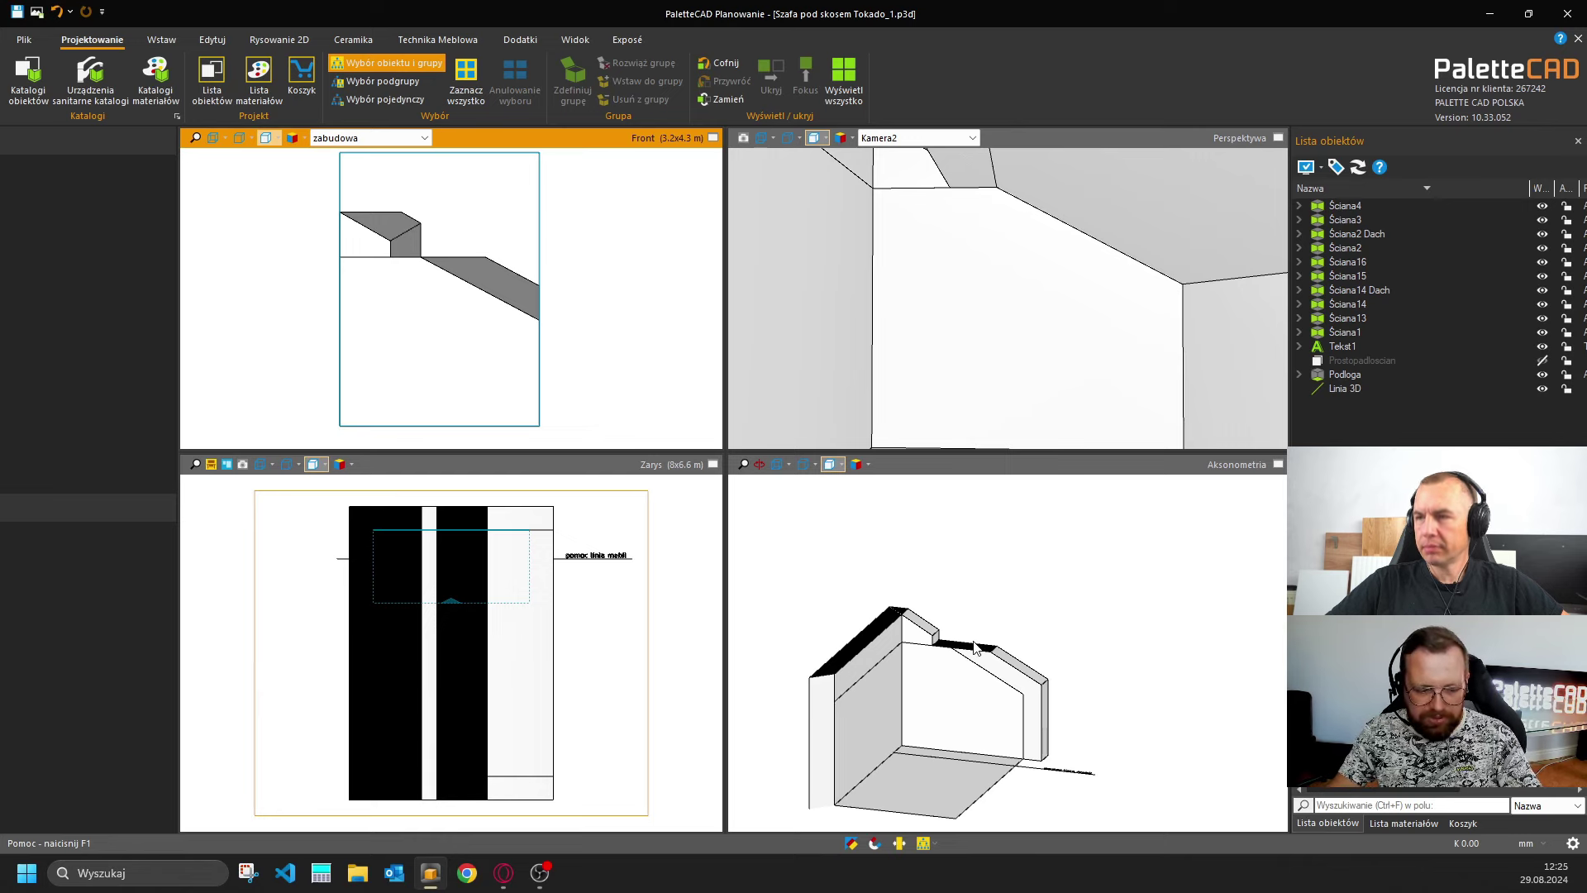
mouse_move(966, 645)
middle_down()
mouse_move(956, 593)
mouse_move(943, 623)
mouse_move(1077, 550)
mouse_move(1033, 561)
middle_up()
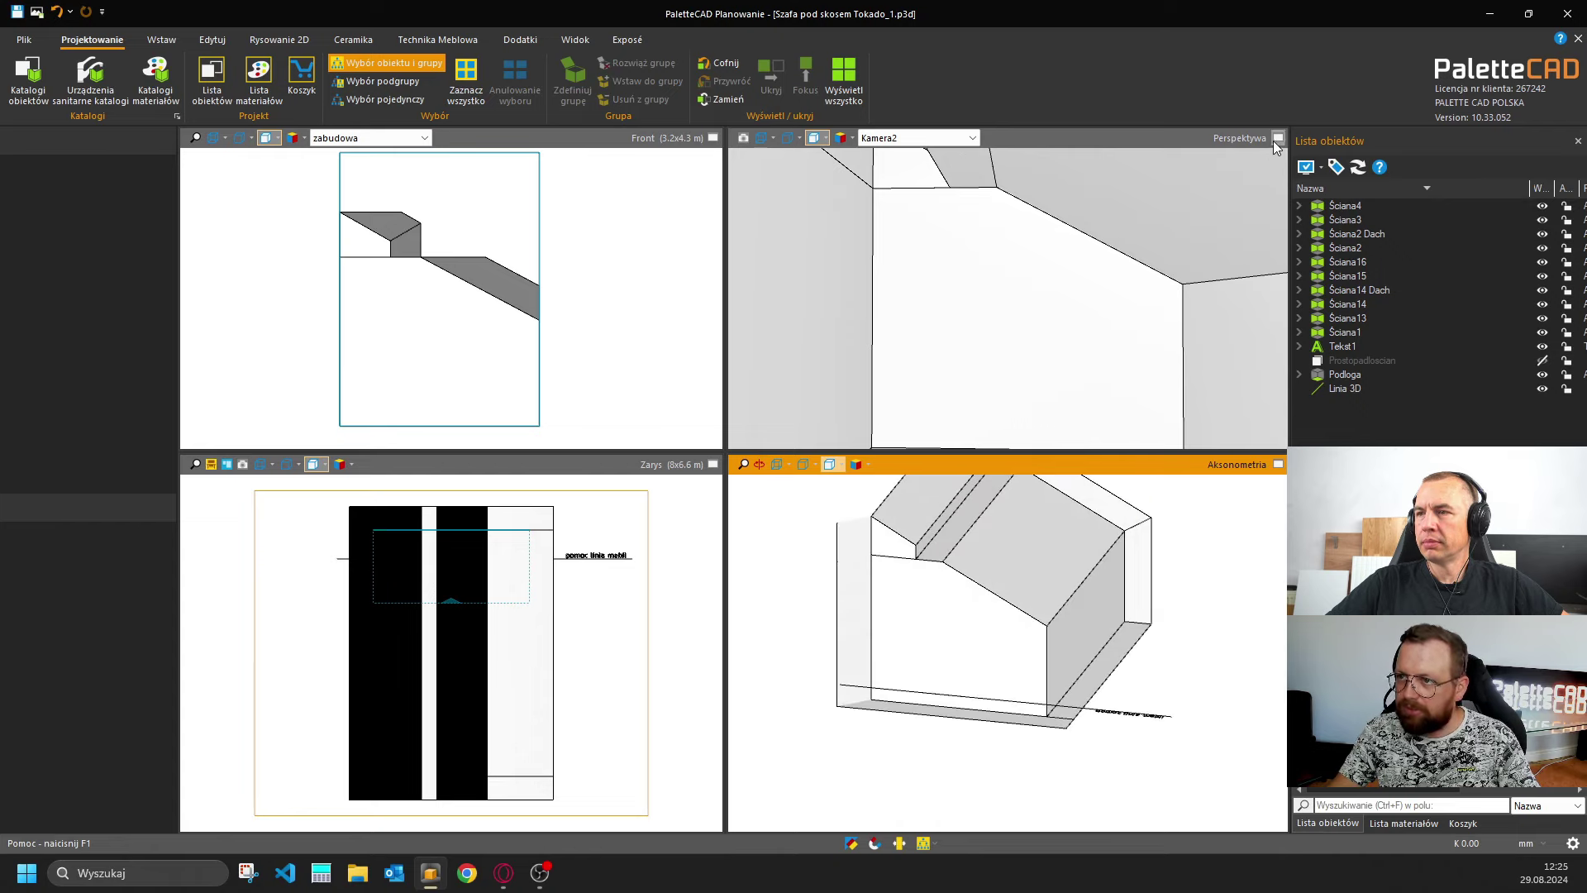
click(1277, 138)
click(1277, 138)
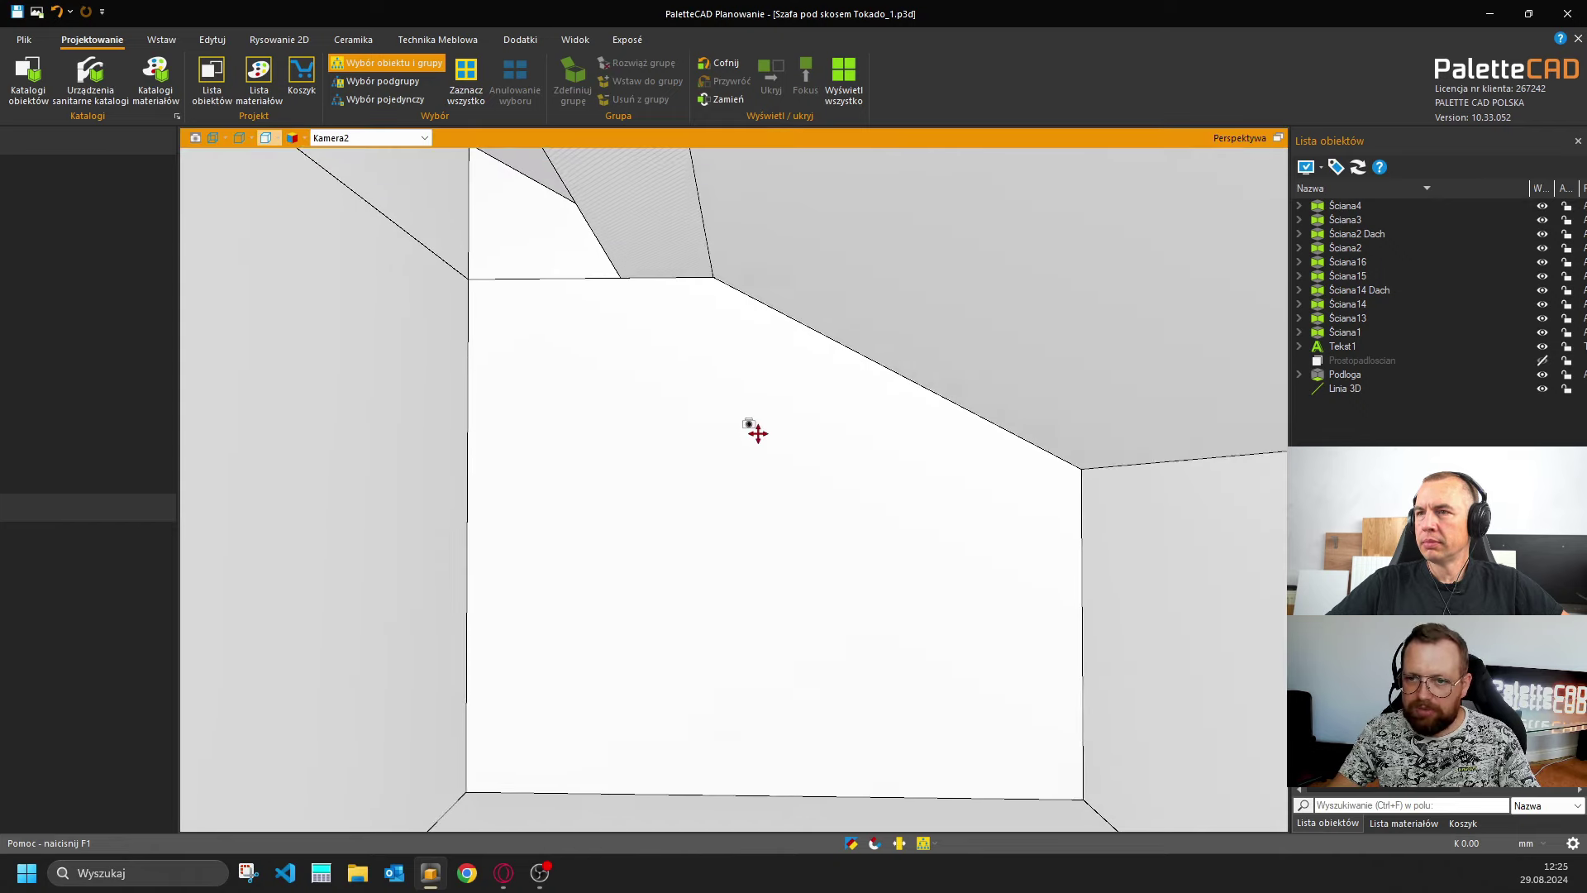
middle_drag(757, 433, 783, 405)
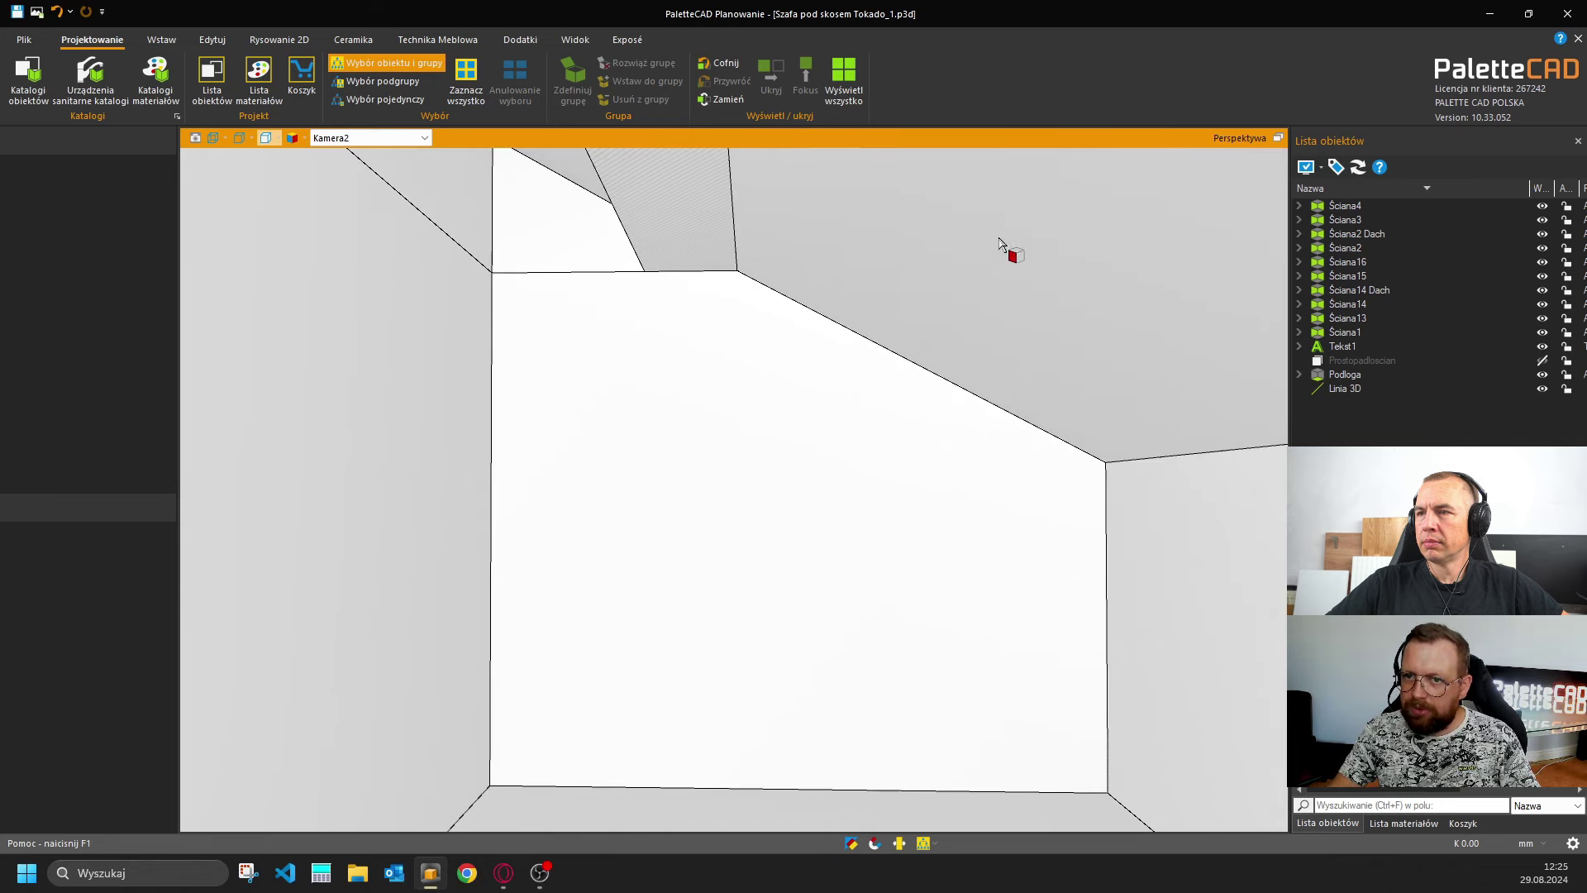
click(1277, 138)
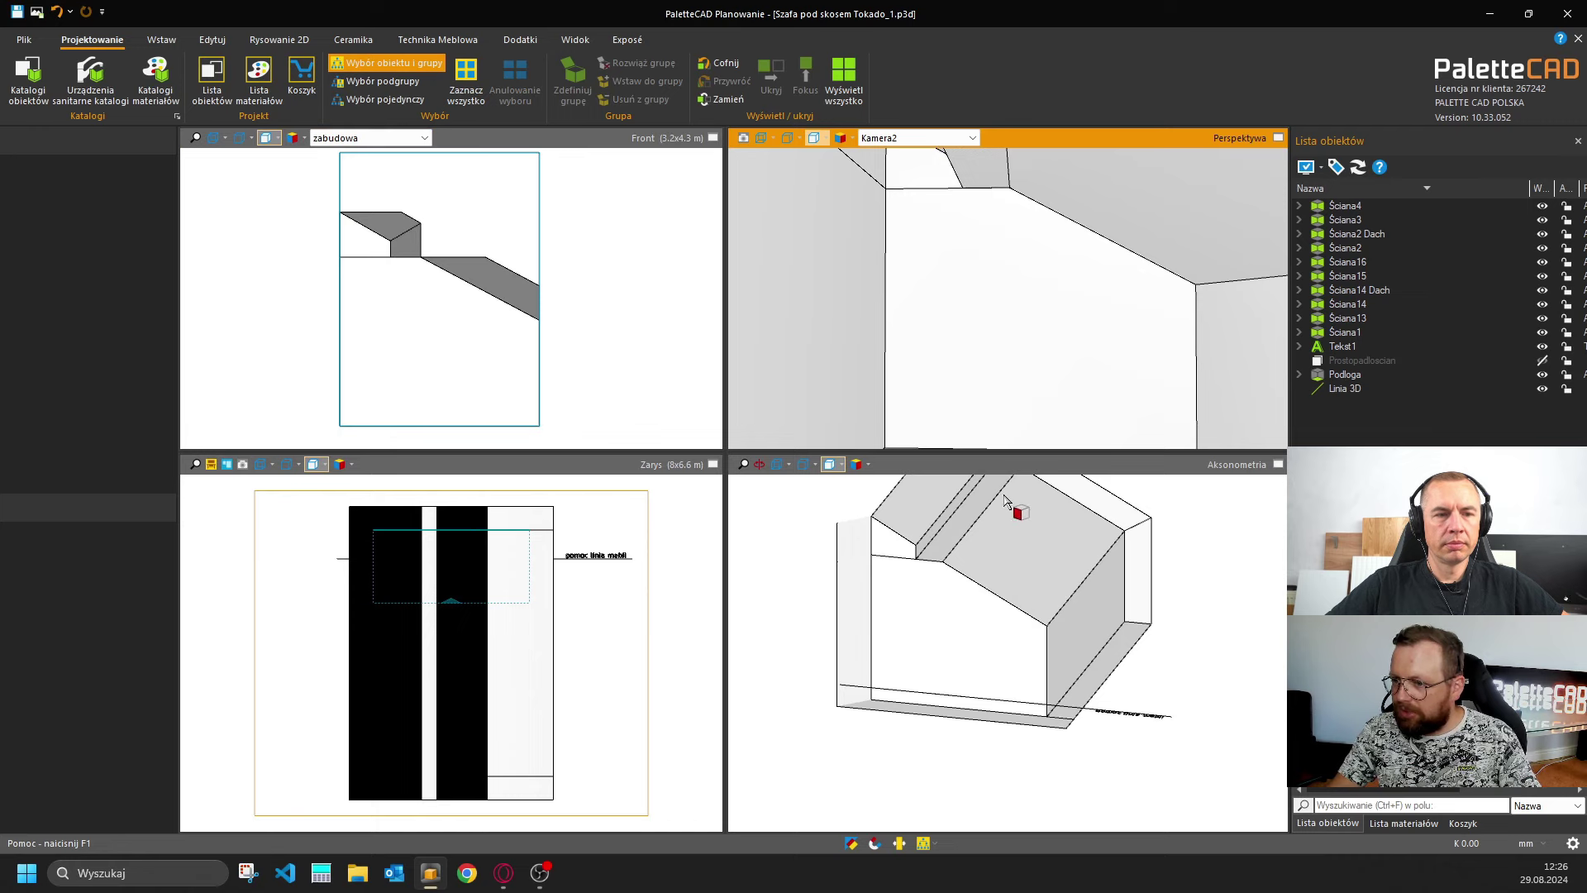
middle_drag(1008, 552, 918, 642)
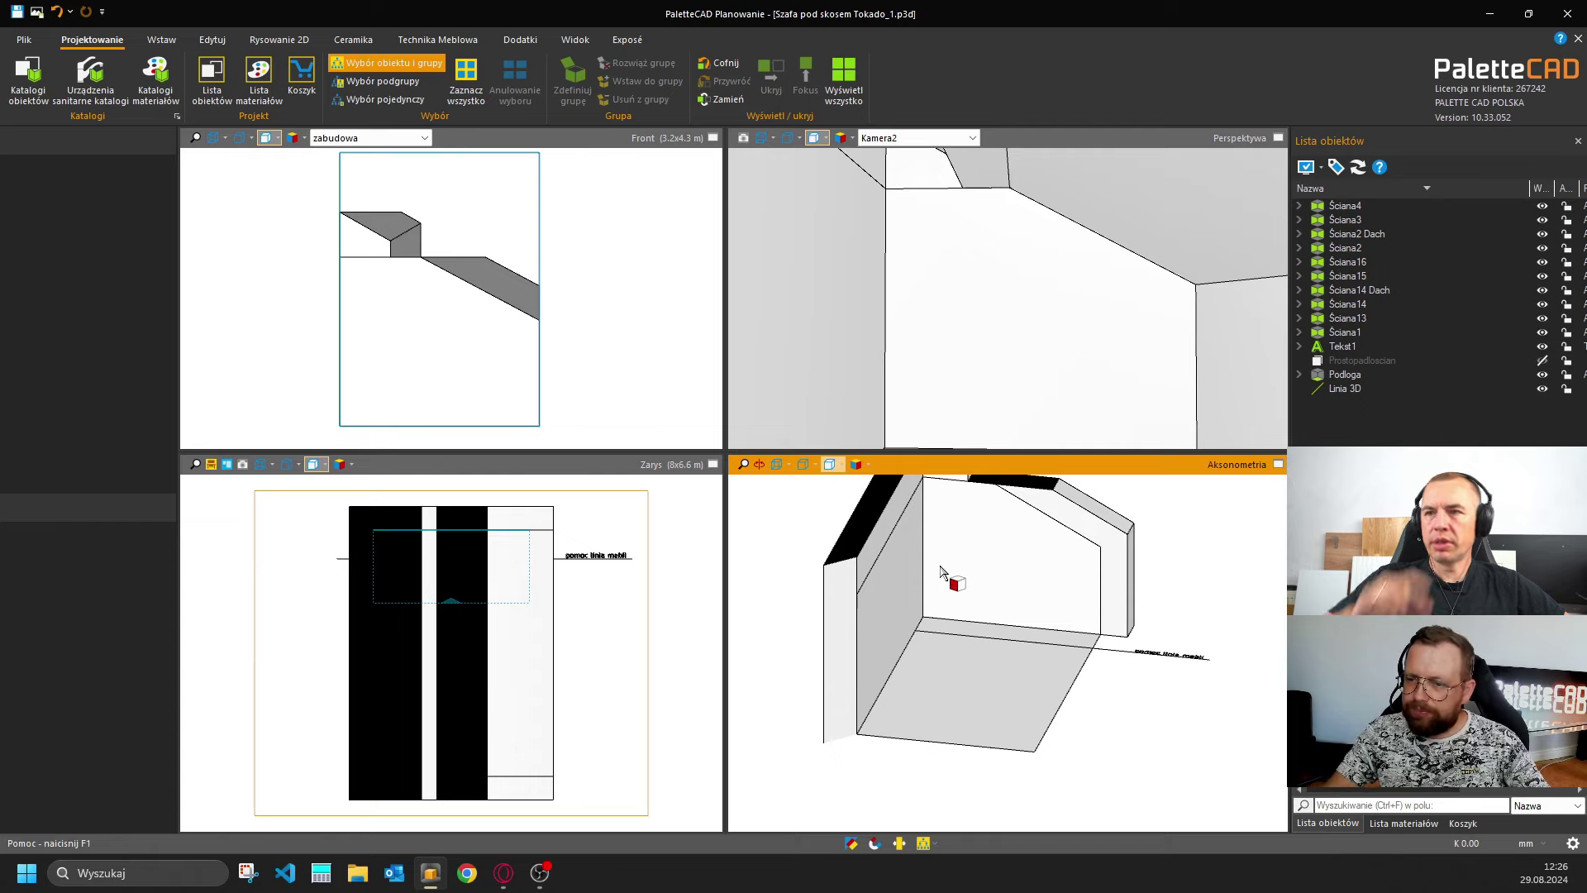
middle_drag(952, 579, 928, 615)
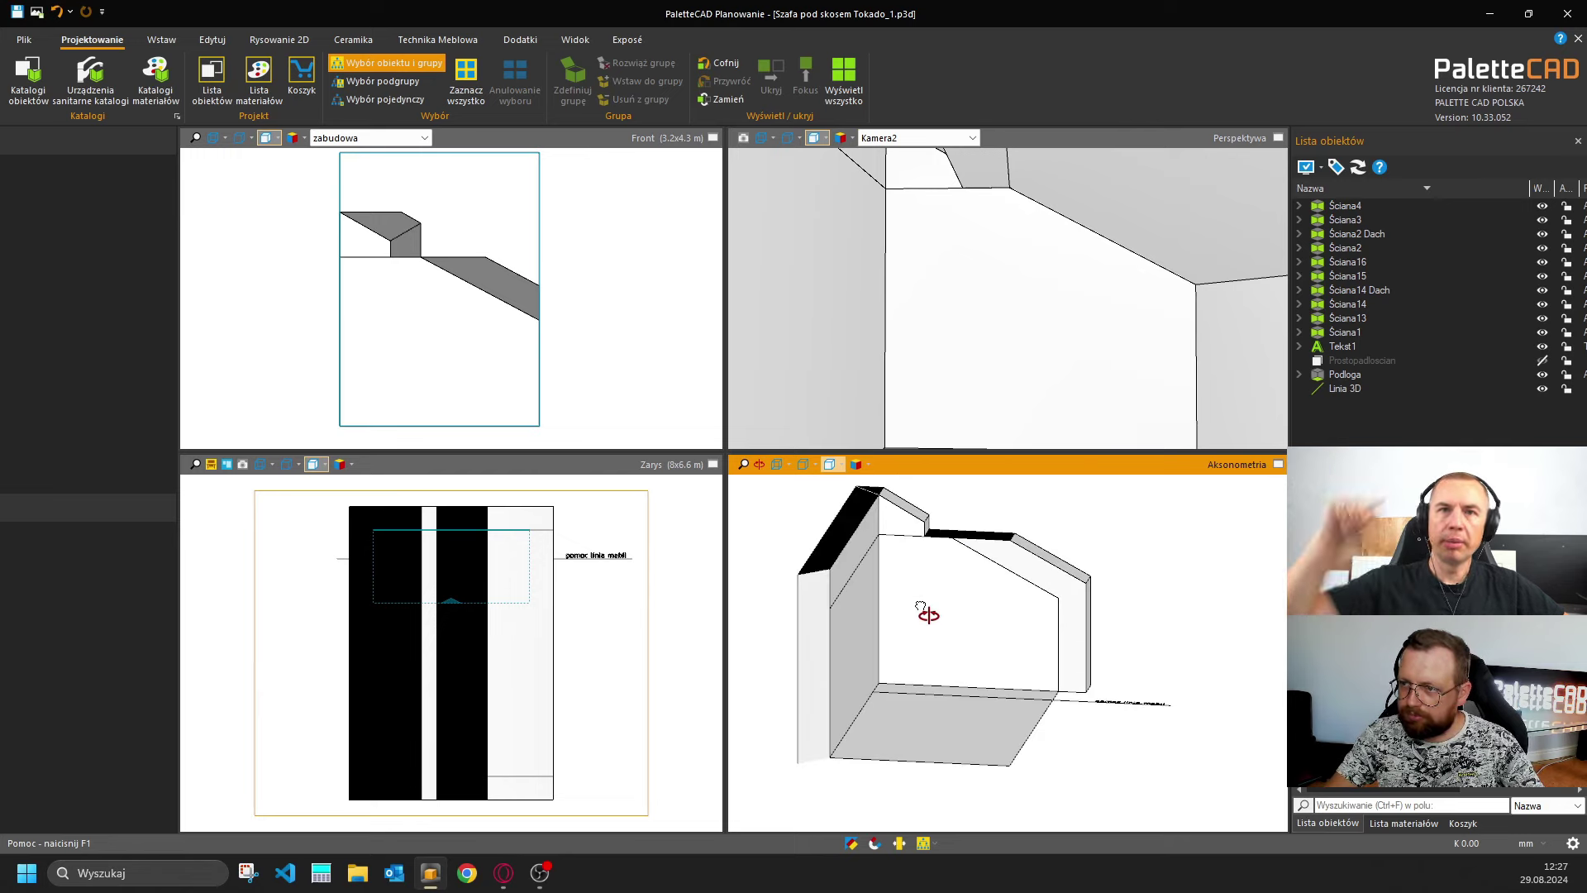
Unhide the Prostopadloscian beam below the ceiling and enlarge the zabudowa front elevation.
click(1542, 361)
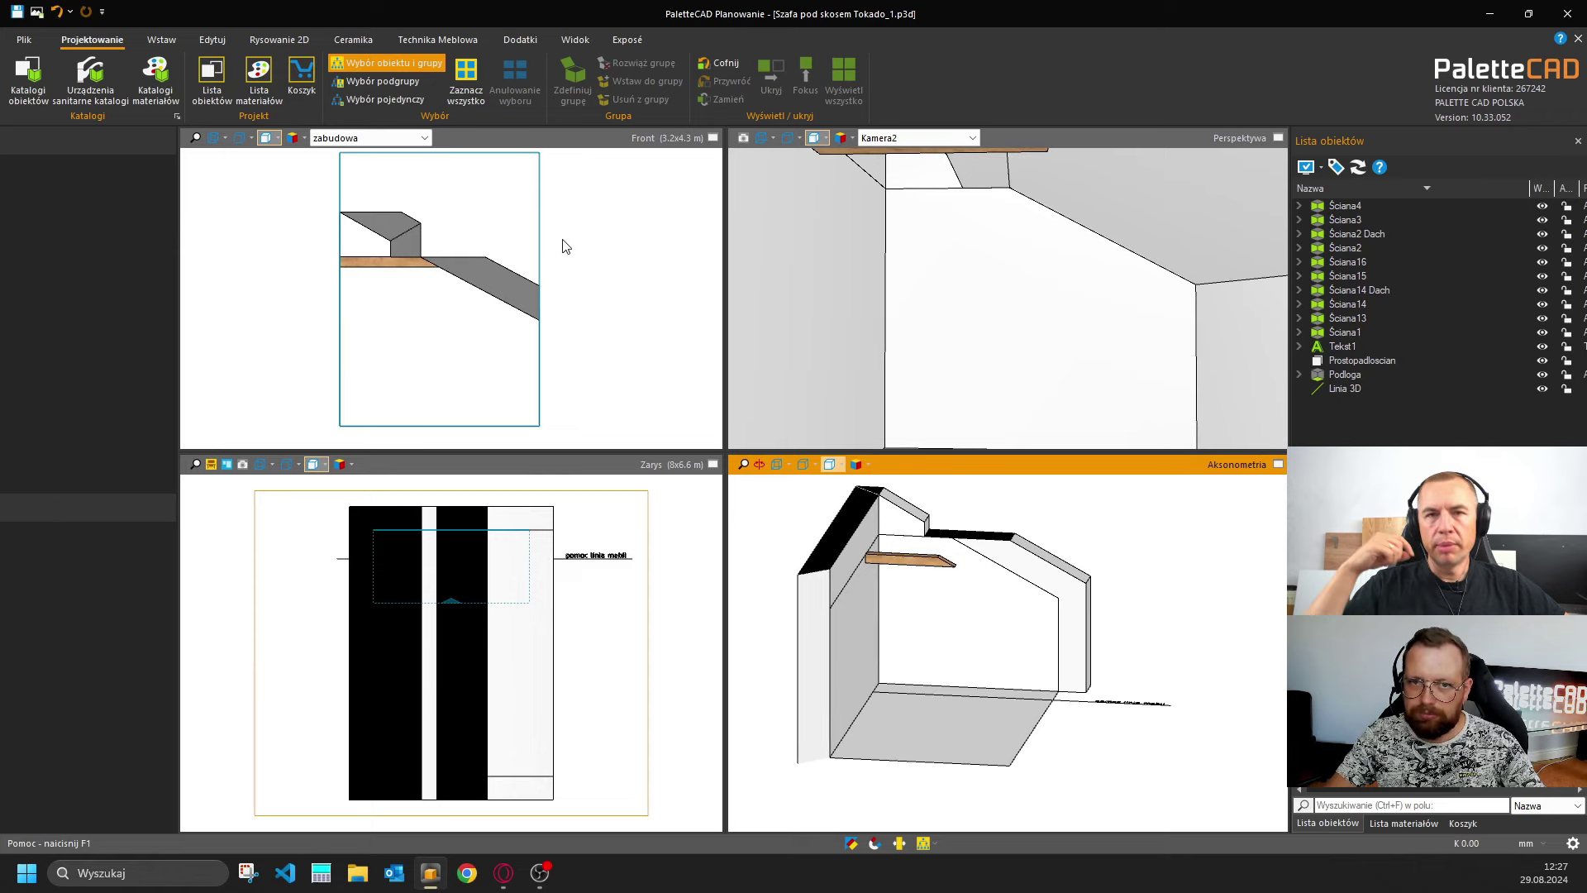
click(712, 139)
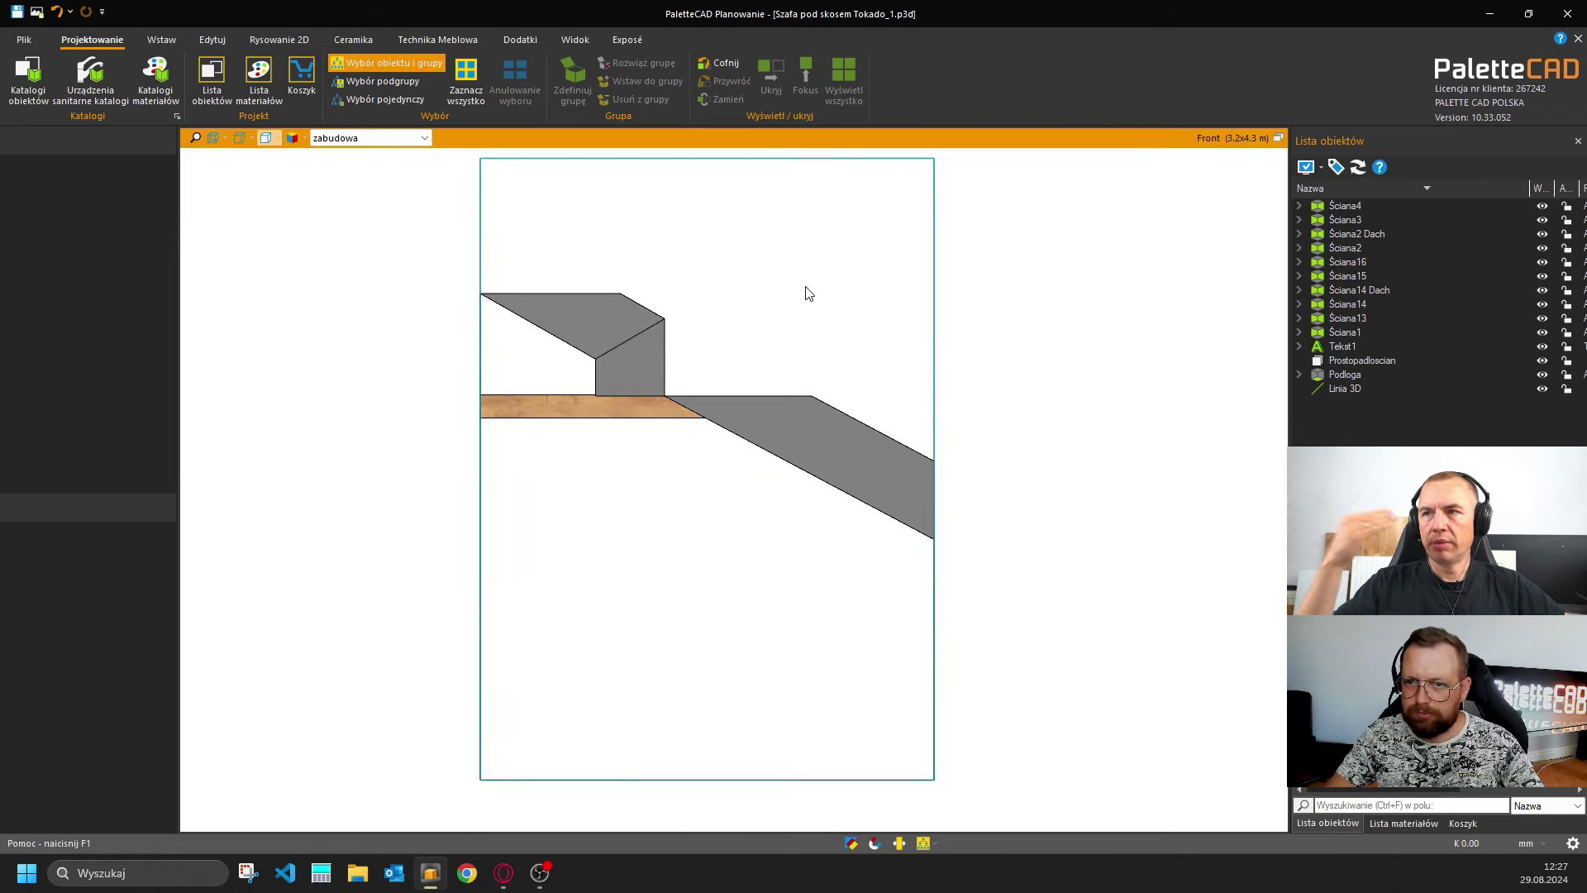
Create a new furniture board and set its board type to Blenda.
click(444, 43)
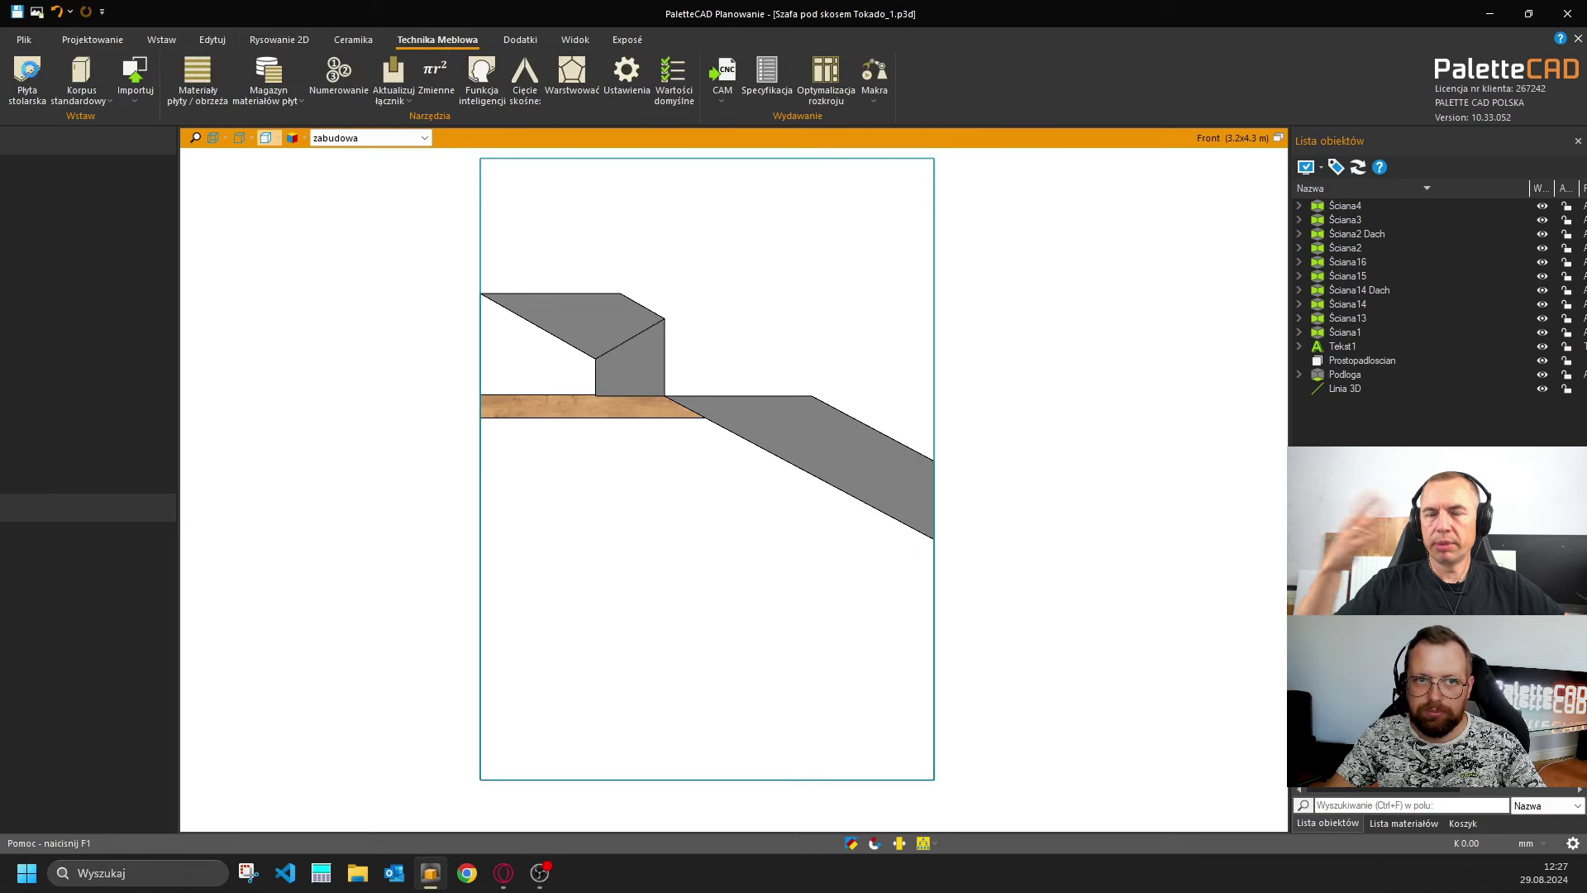
double_click(535, 609)
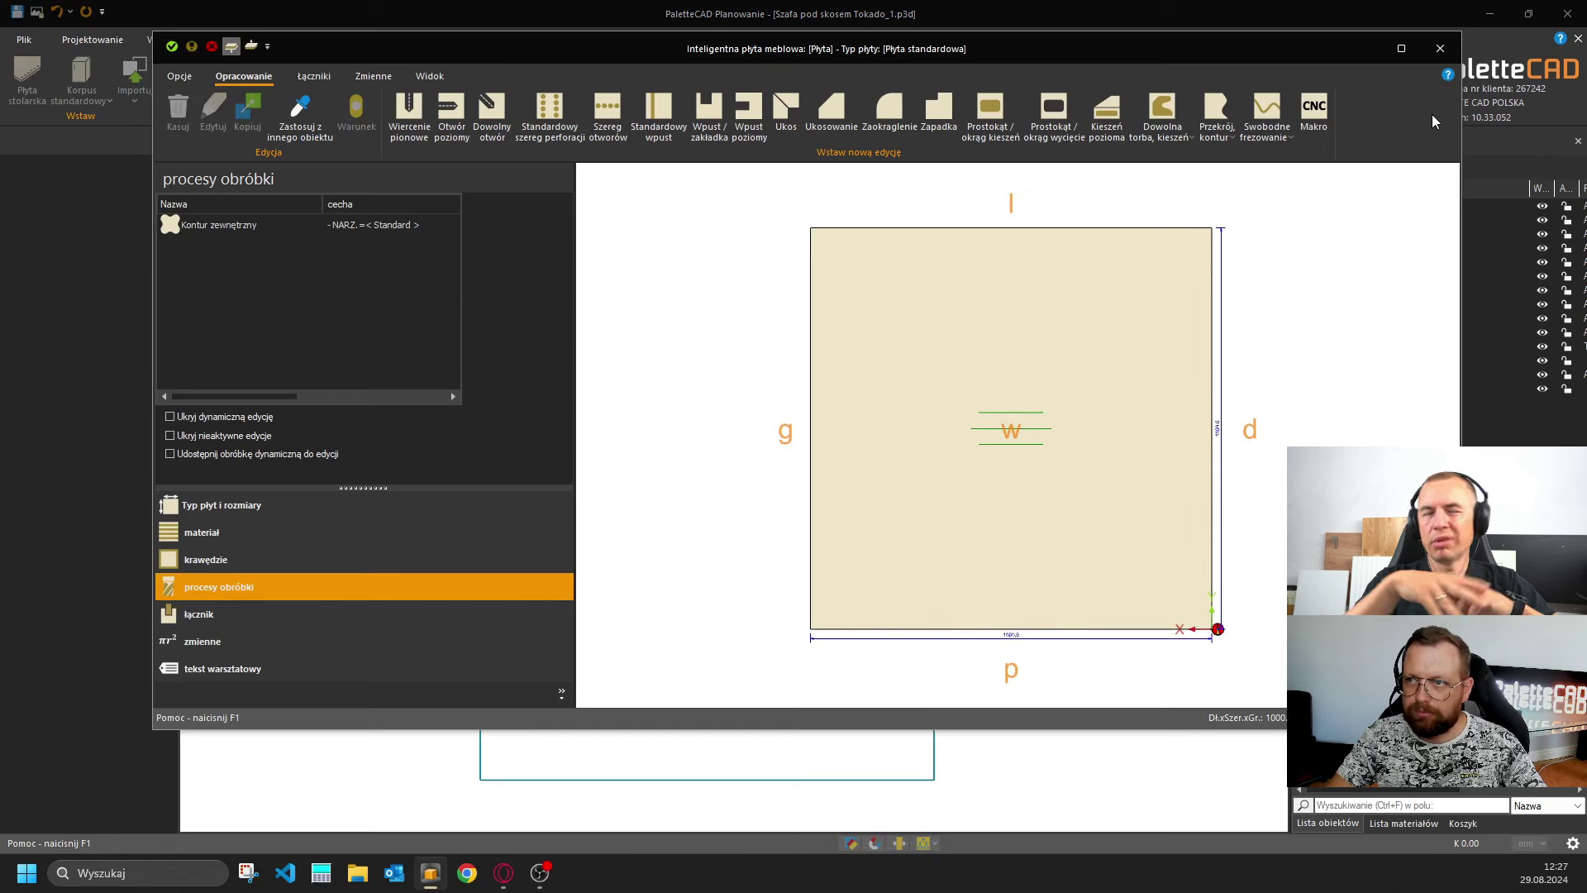
mouse_move(1386, 47)
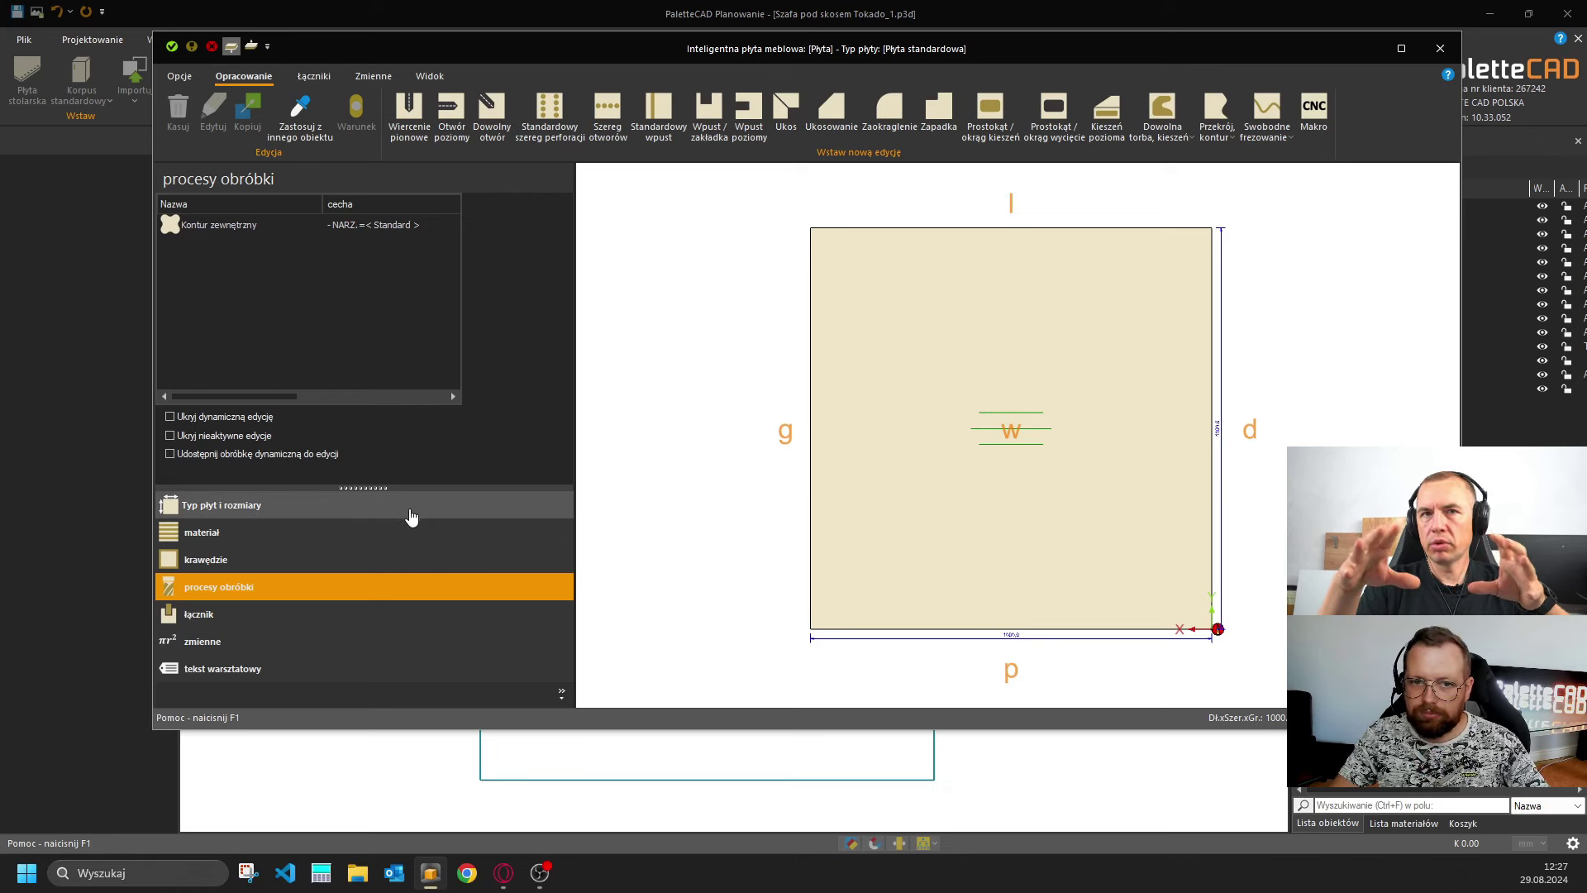
click(339, 508)
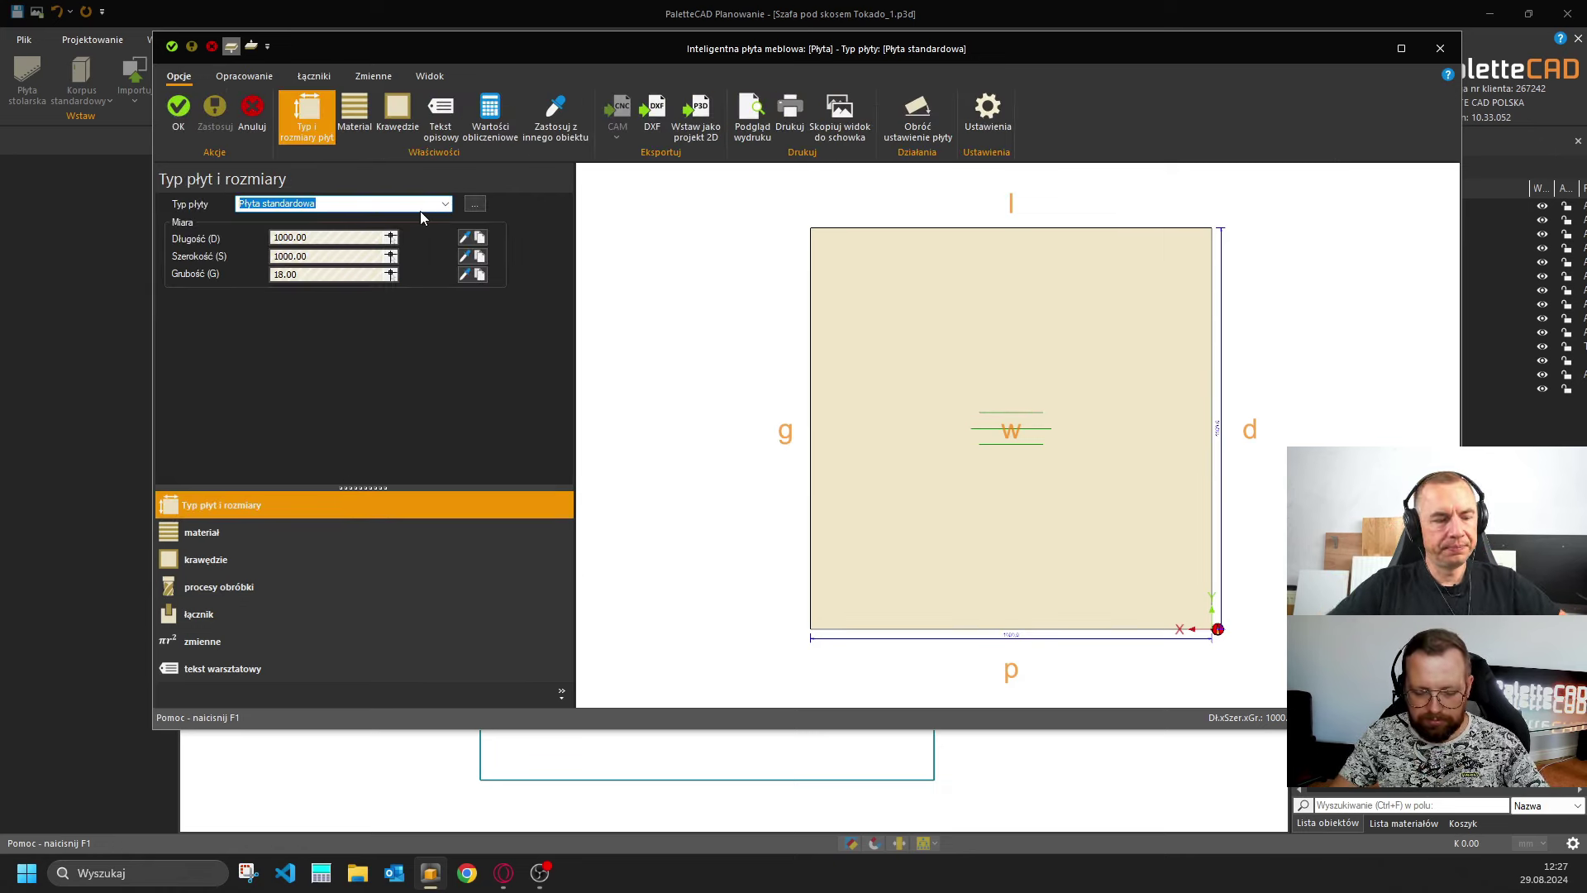
text(Blenda)
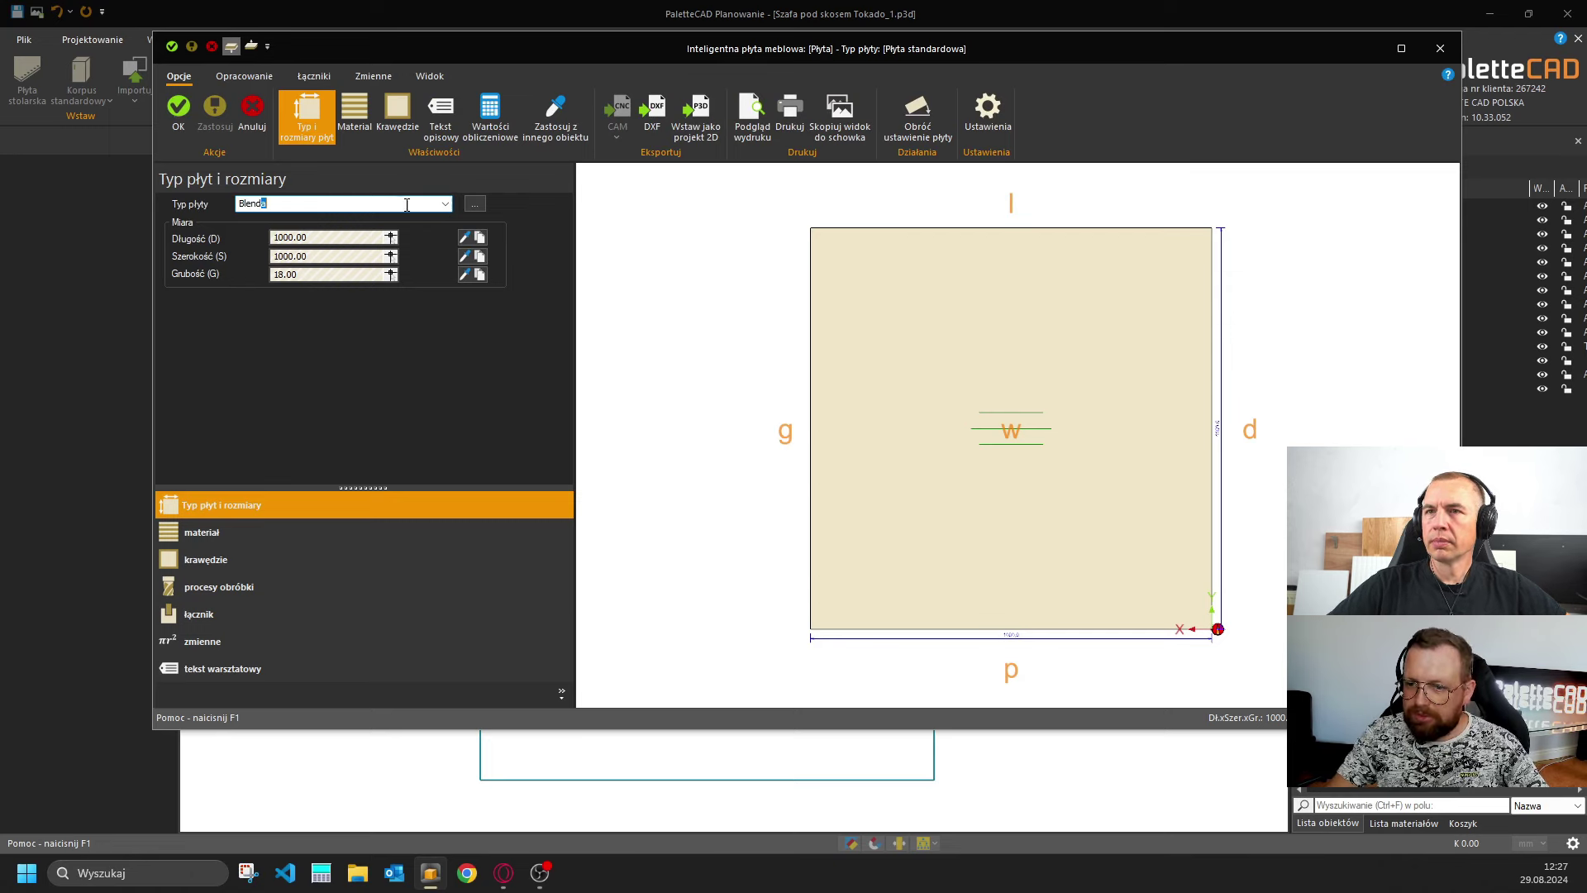
drag(457, 52, 466, 715)
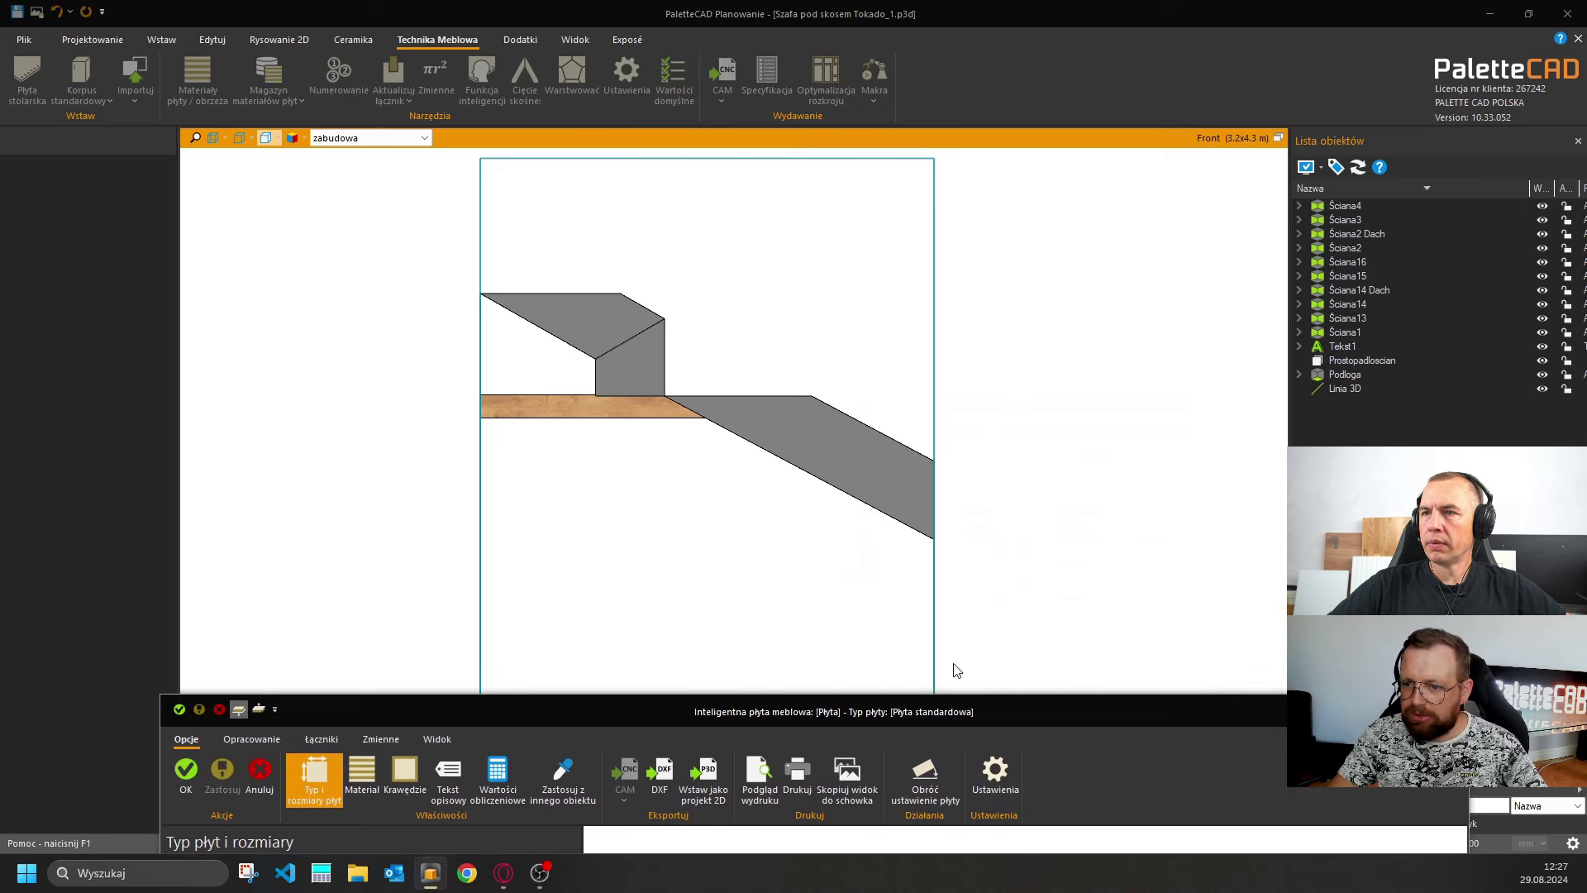
drag(1018, 726, 962, 104)
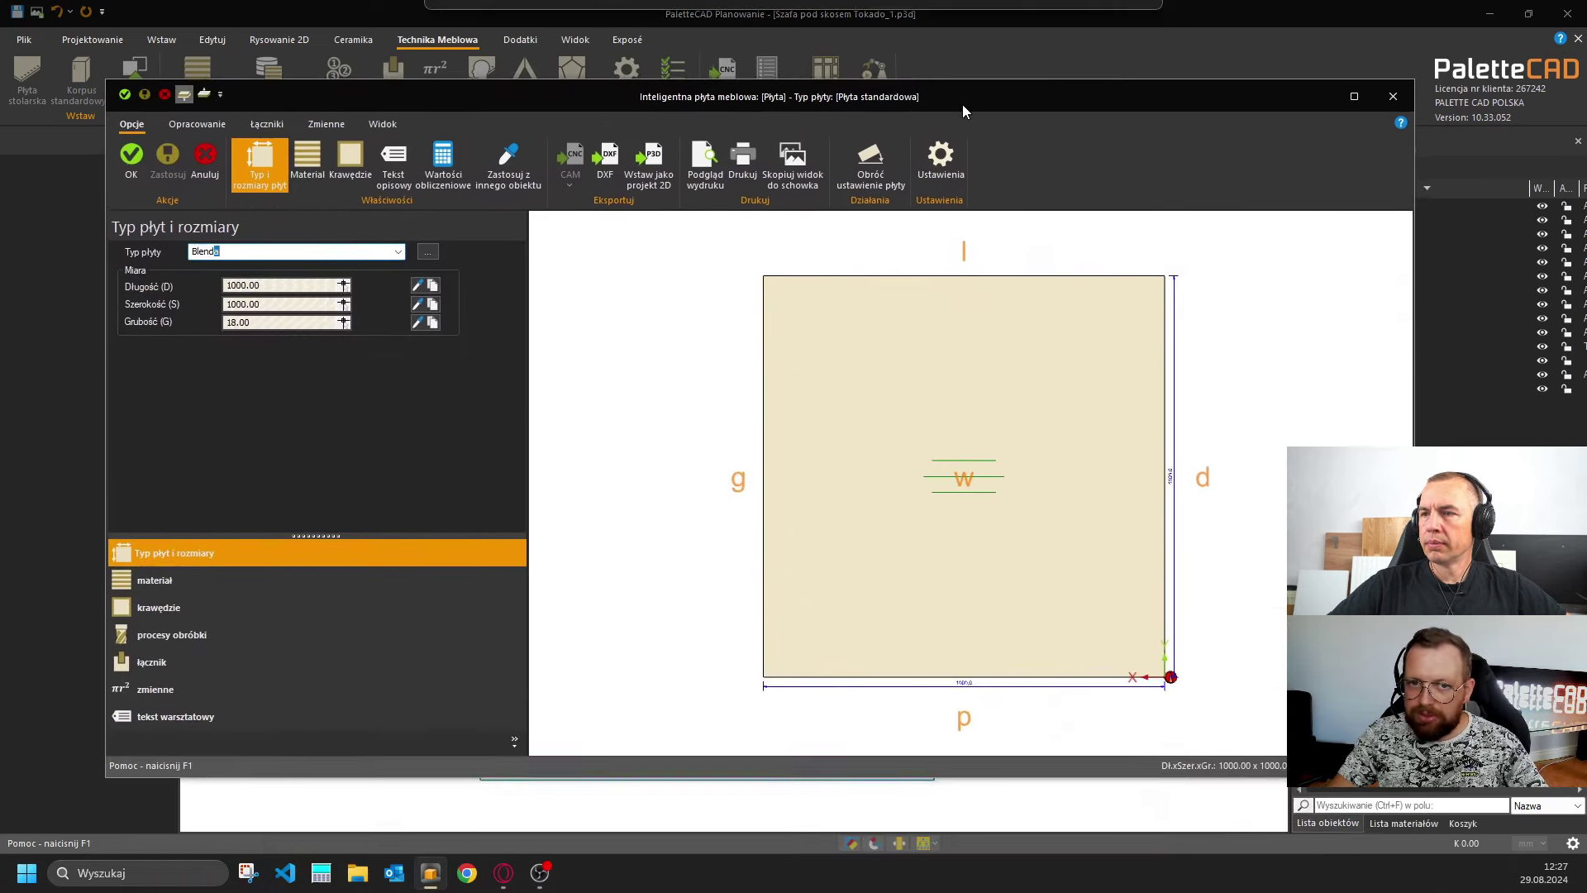
Set the Blenda board's width to 60 mm.
click(320, 306)
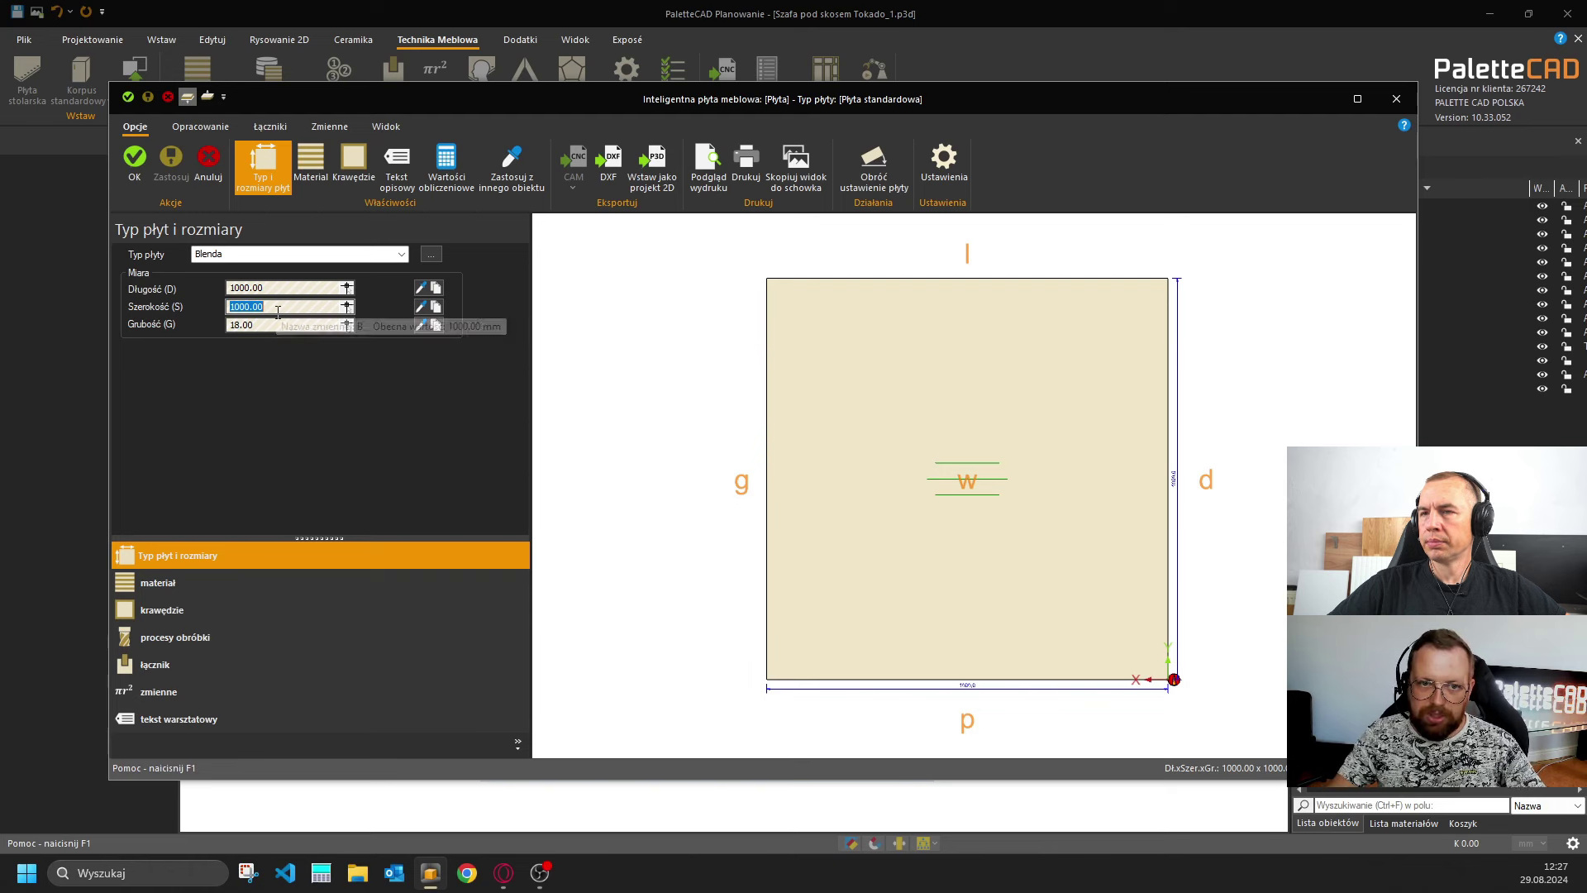
text(6)
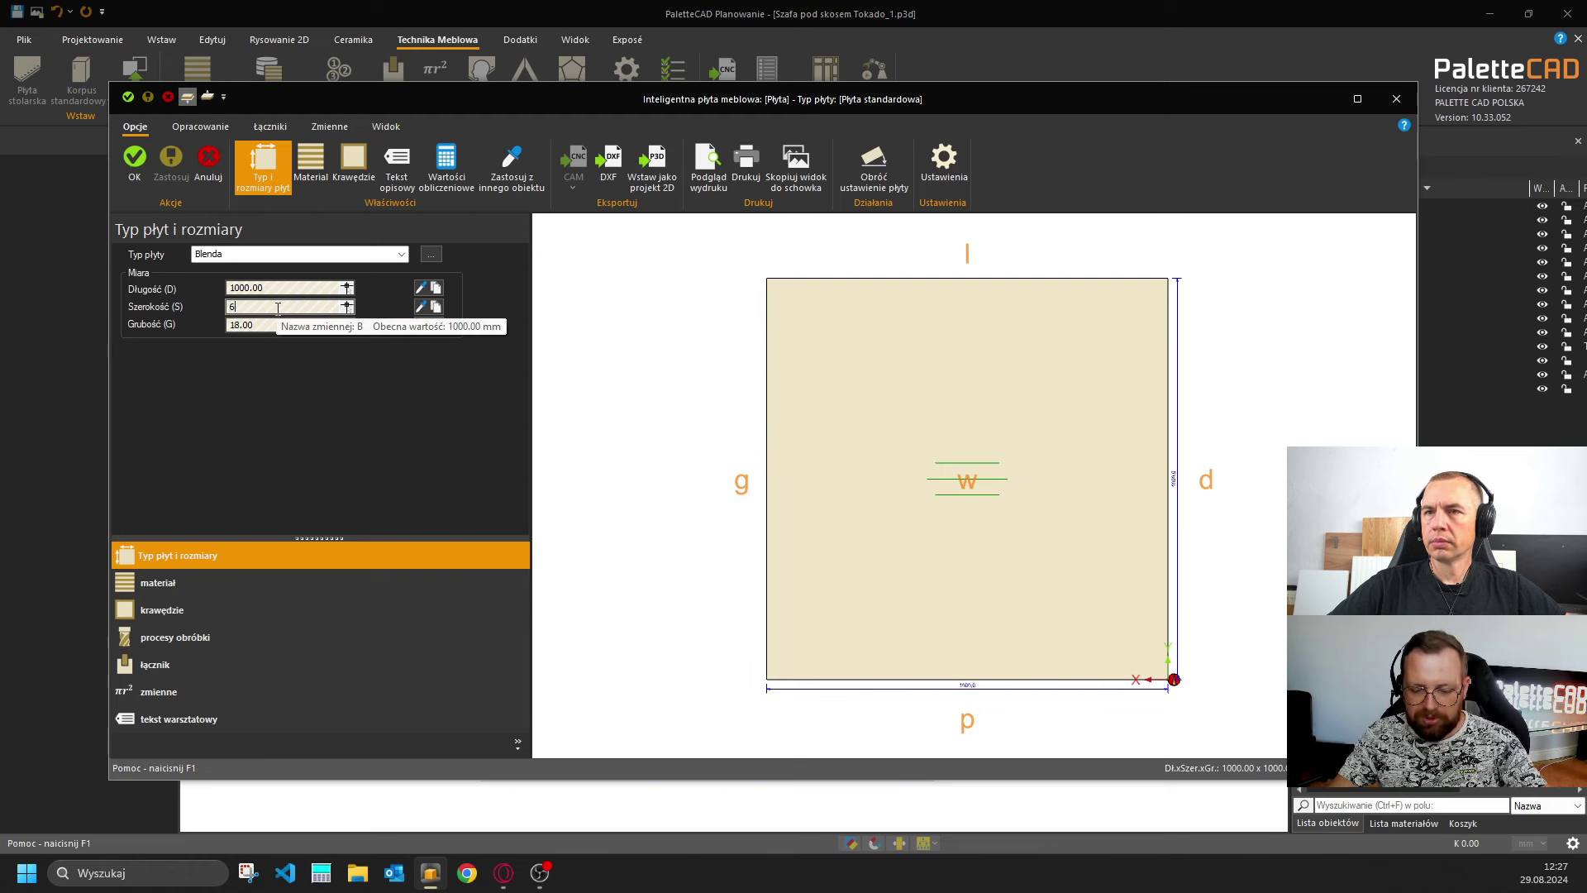
text(0)
Set the Blenda's length to 3403 mm by measuring from the floor corner up to the slope's start, and accept the board.
click(282, 288)
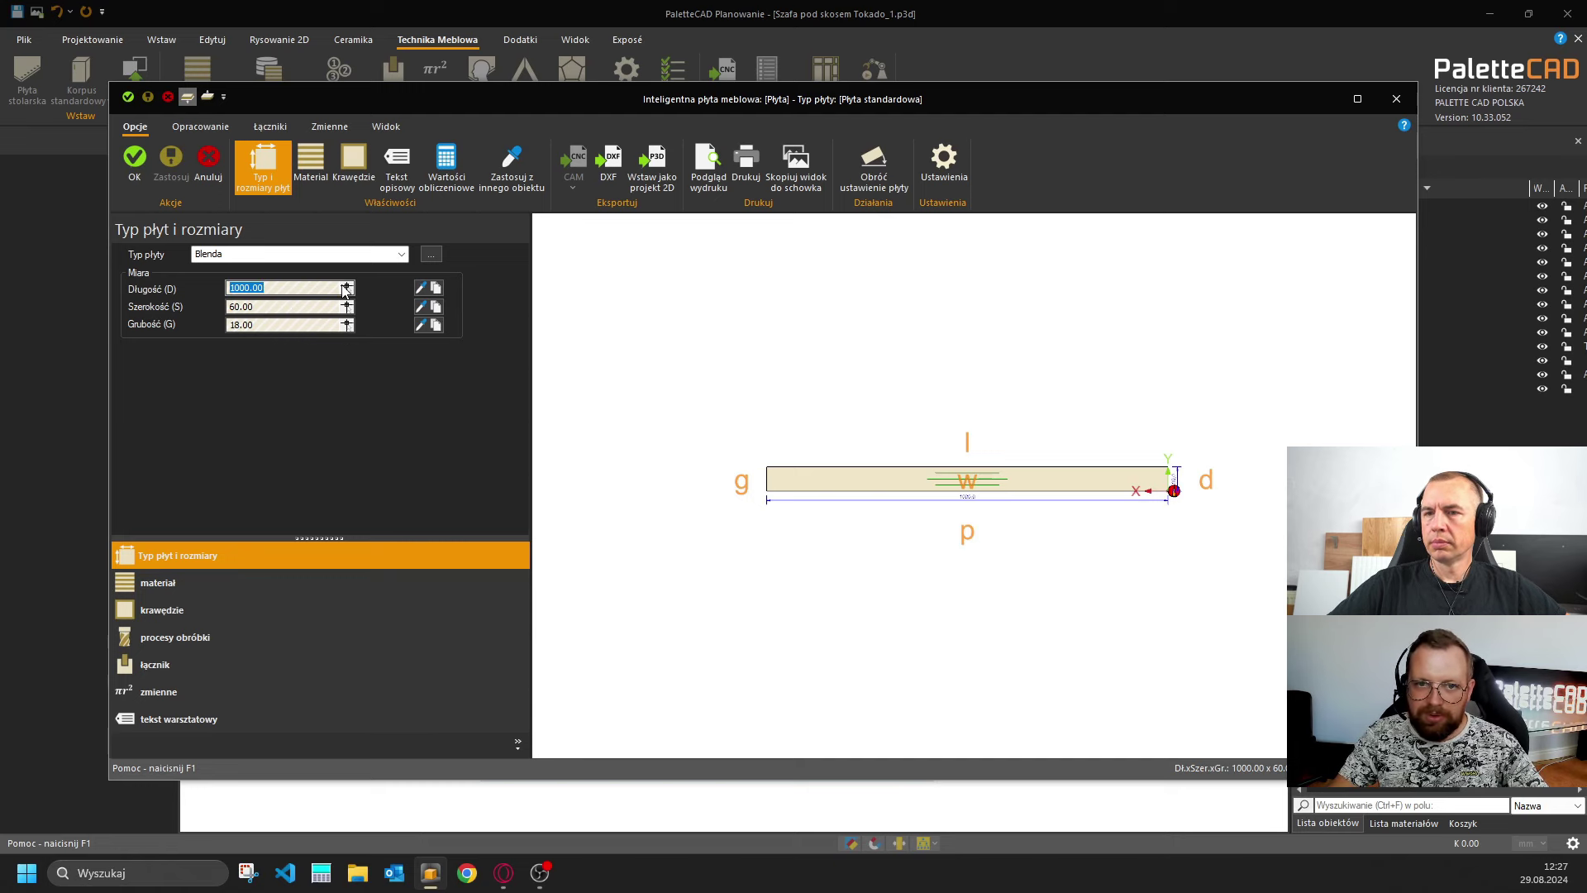
click(421, 287)
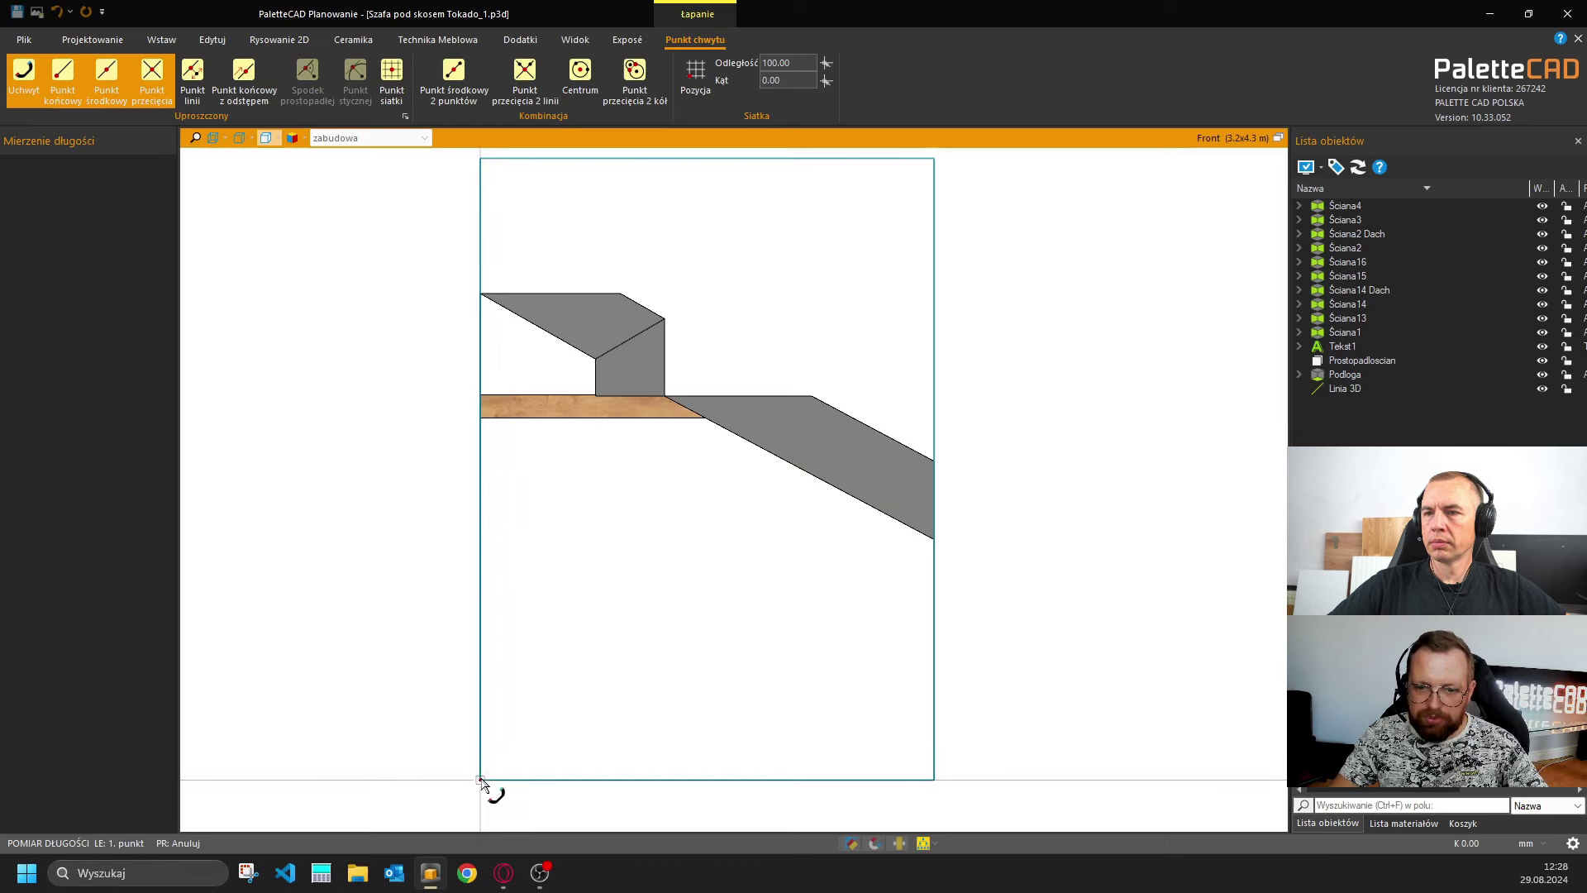
click(481, 779)
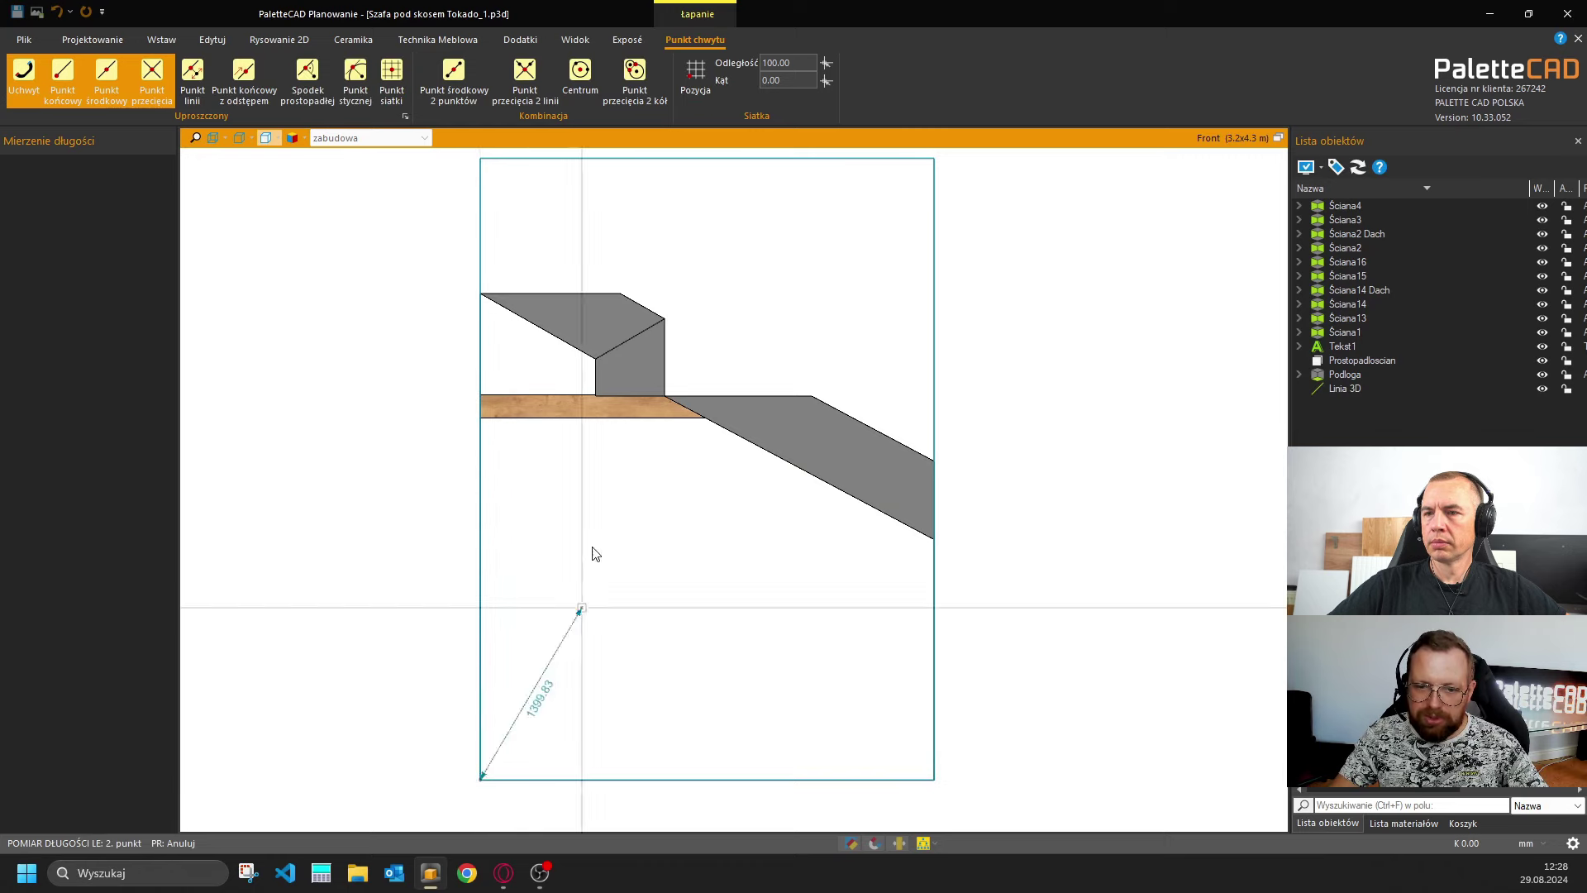
click(482, 295)
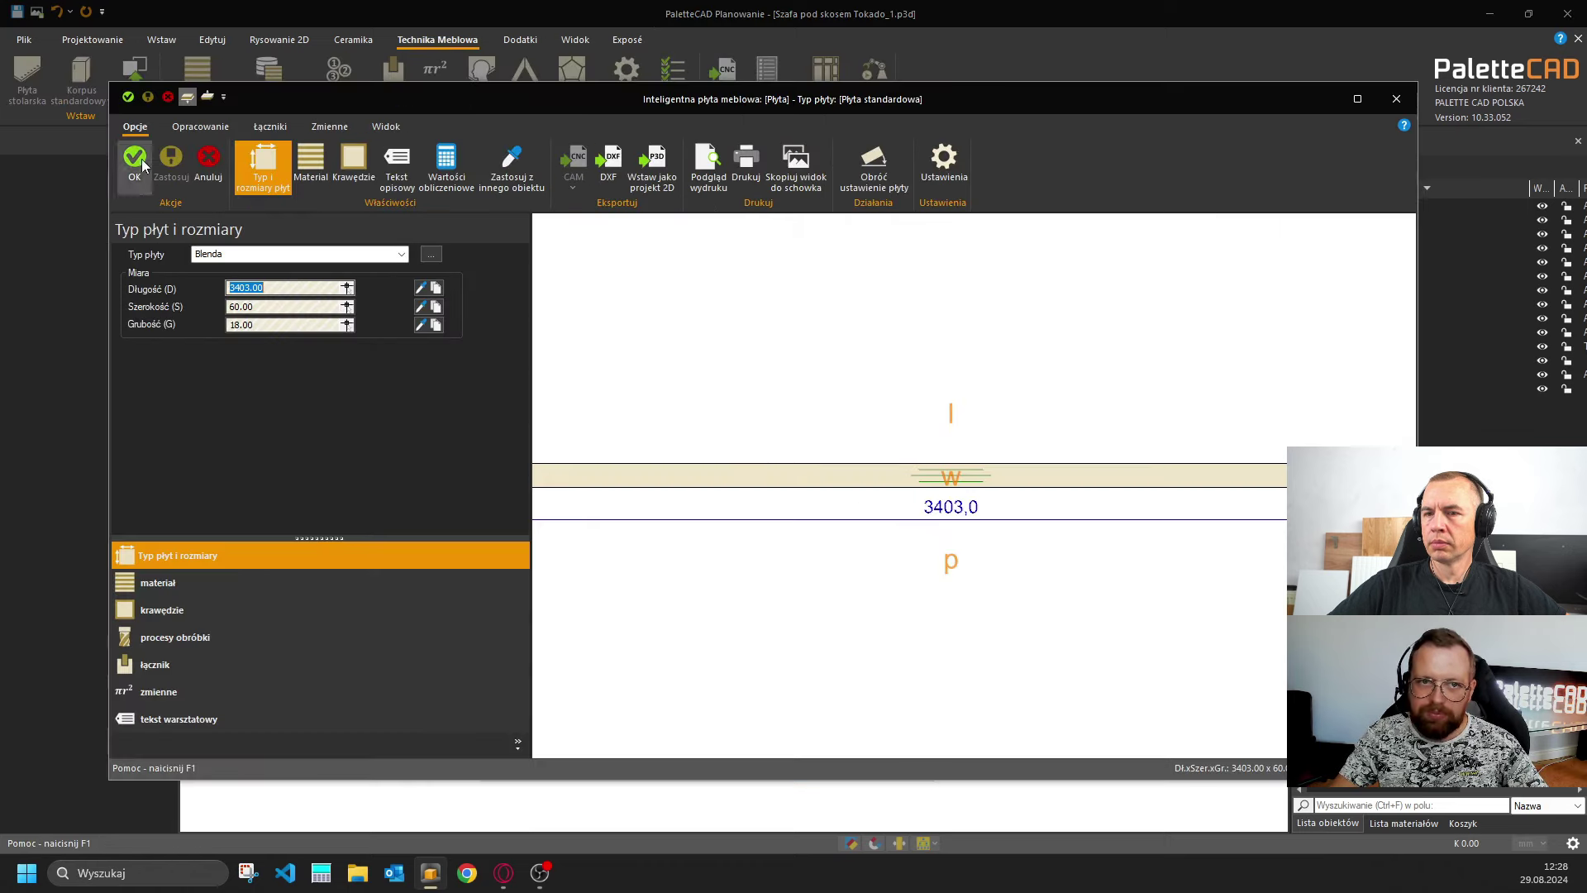
click(135, 159)
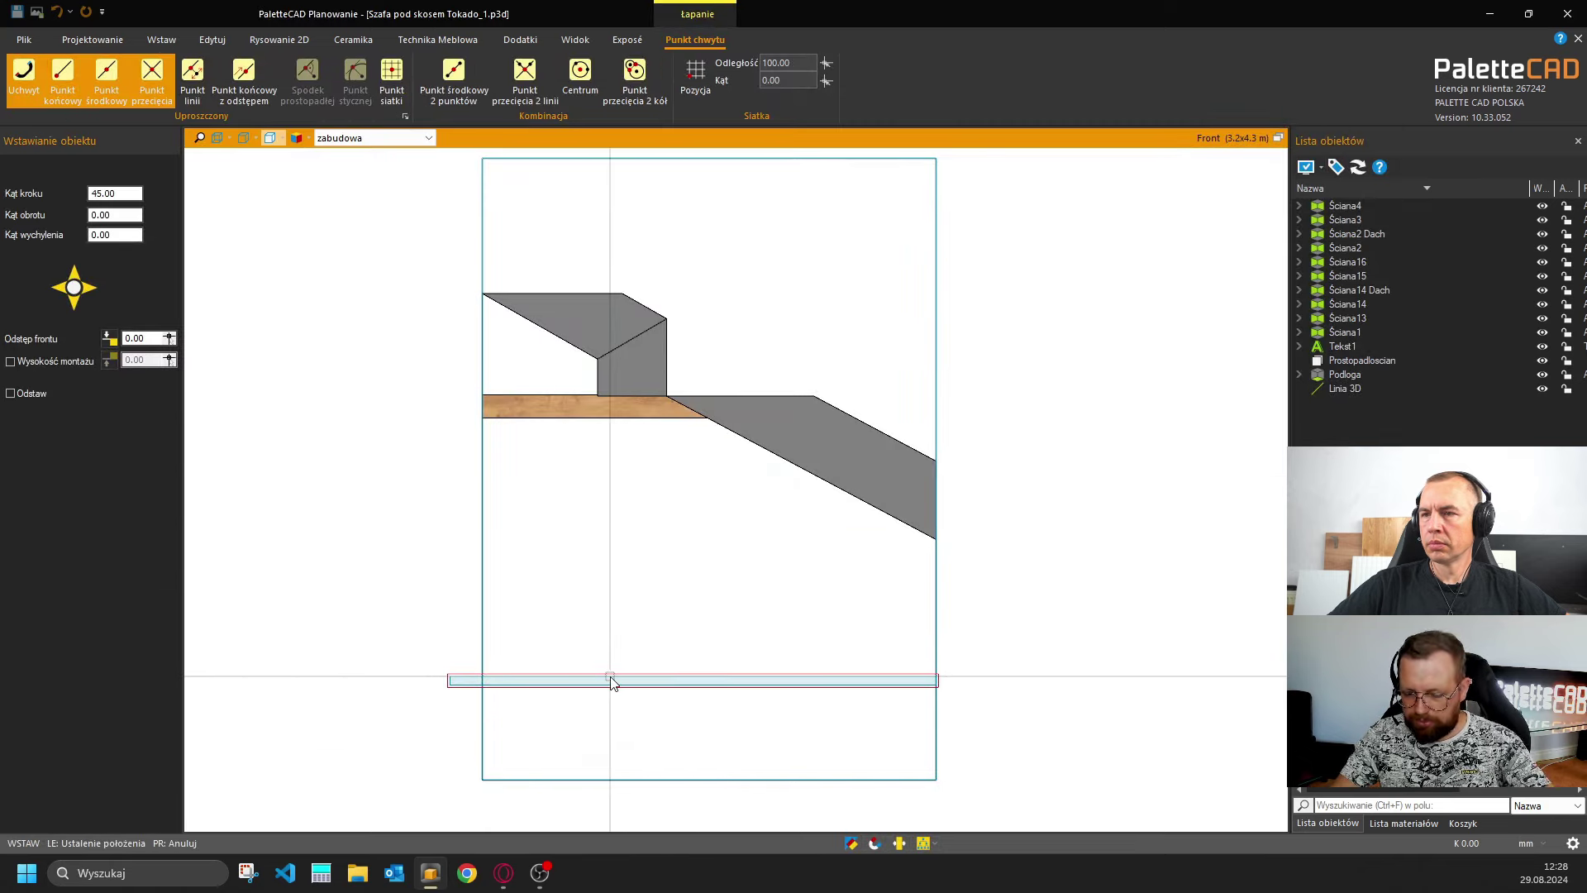
Rotate the Blenda 90° to stand vertically and place it at the floor corner of the zabudowa elevation.
key(space)
key(space)
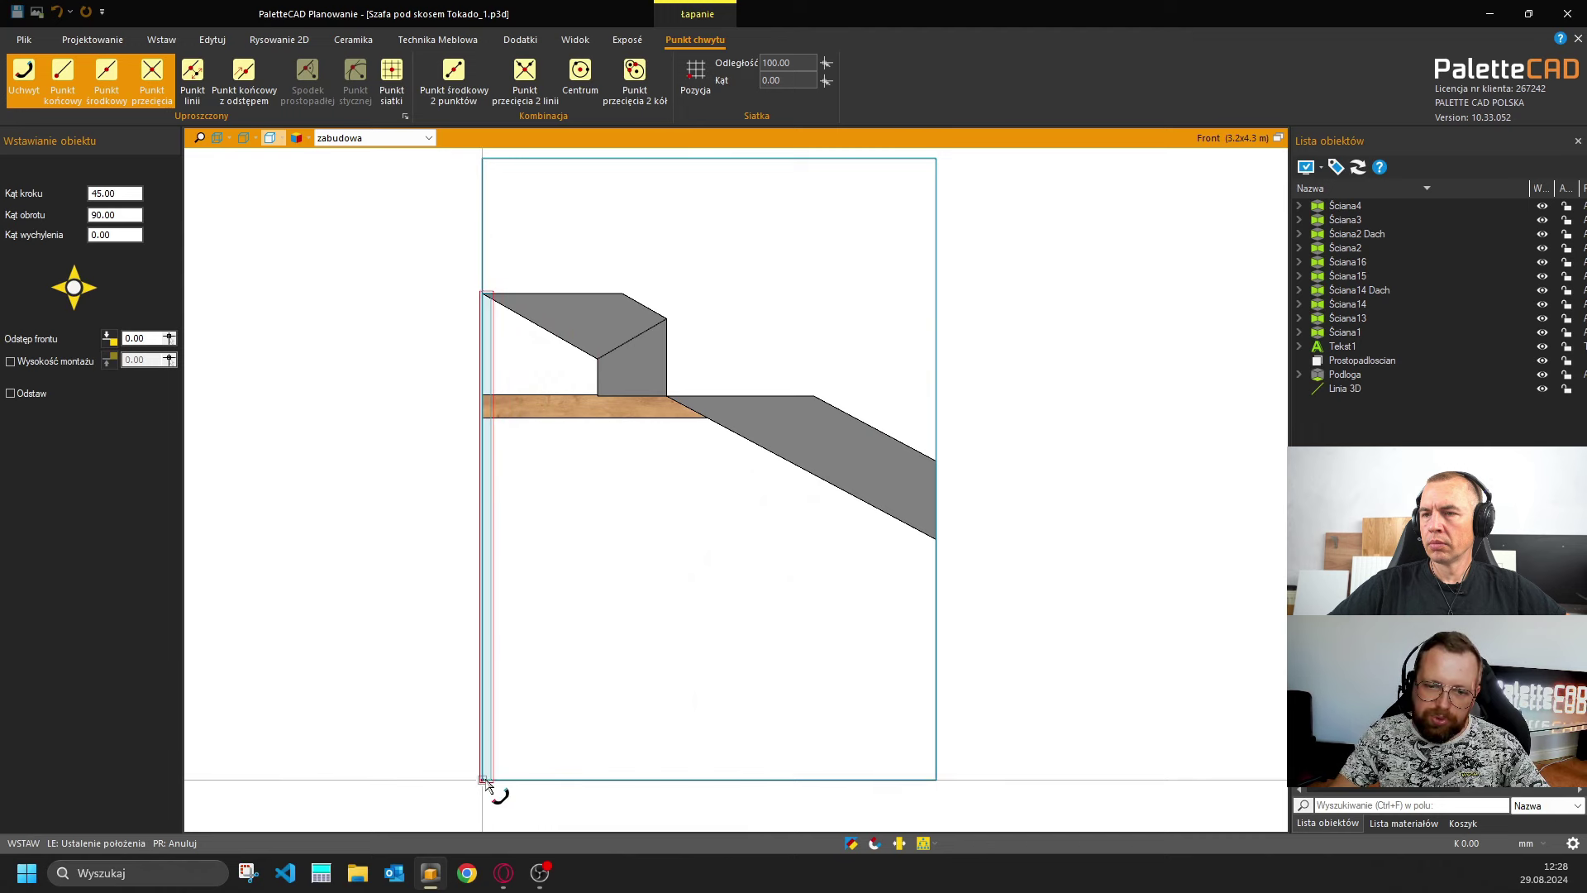
click(486, 781)
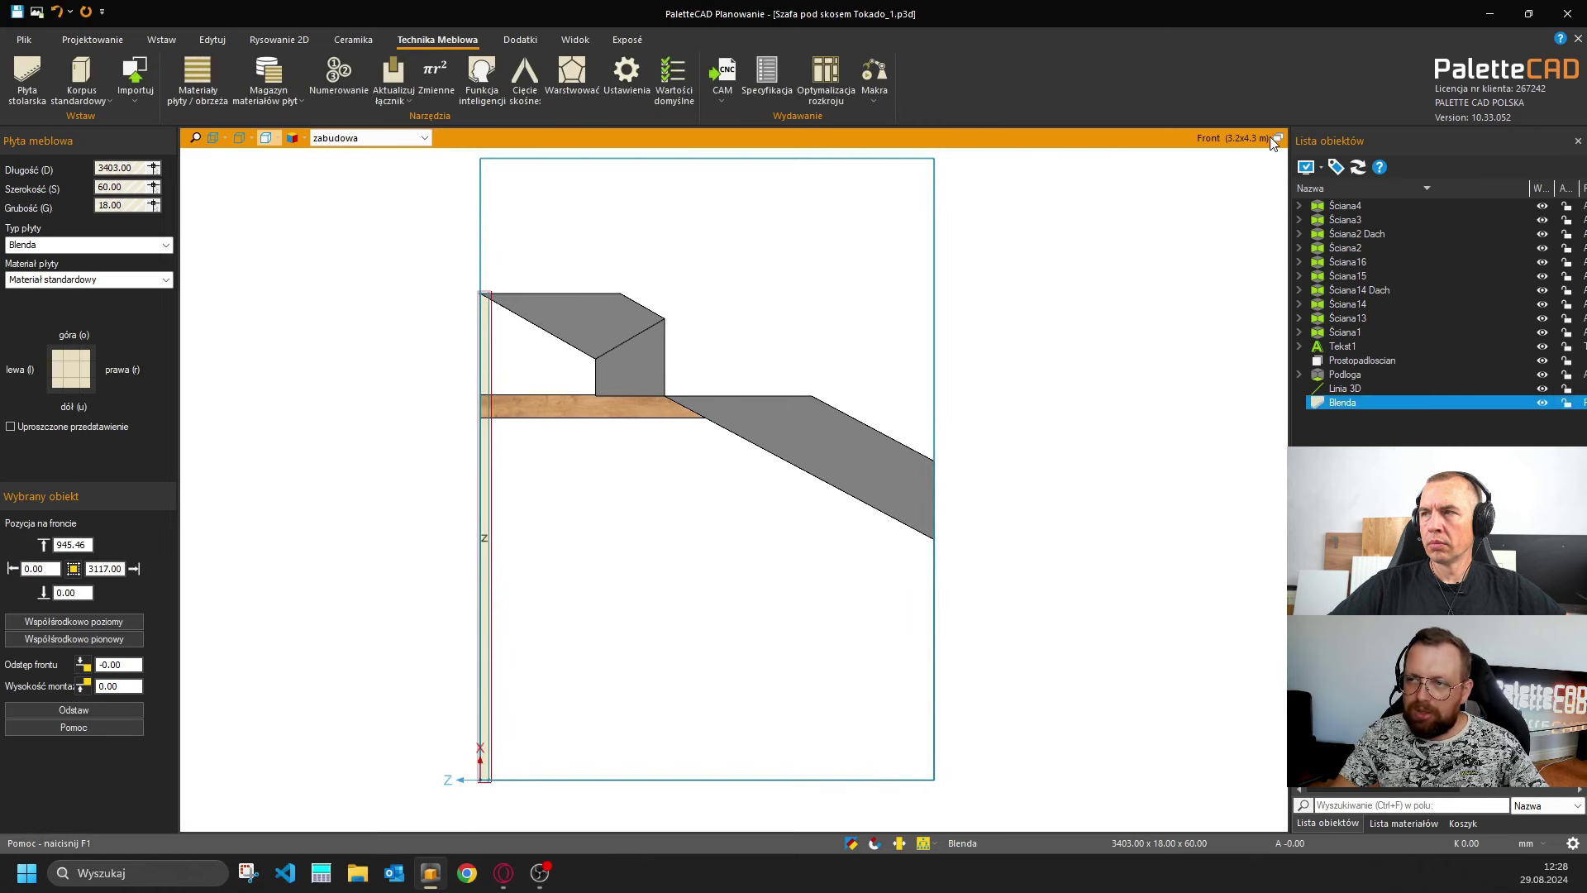
Extend the vertical Blenda's length by 30 mm to 3433 mm.
scroll(496, 311, down, 2)
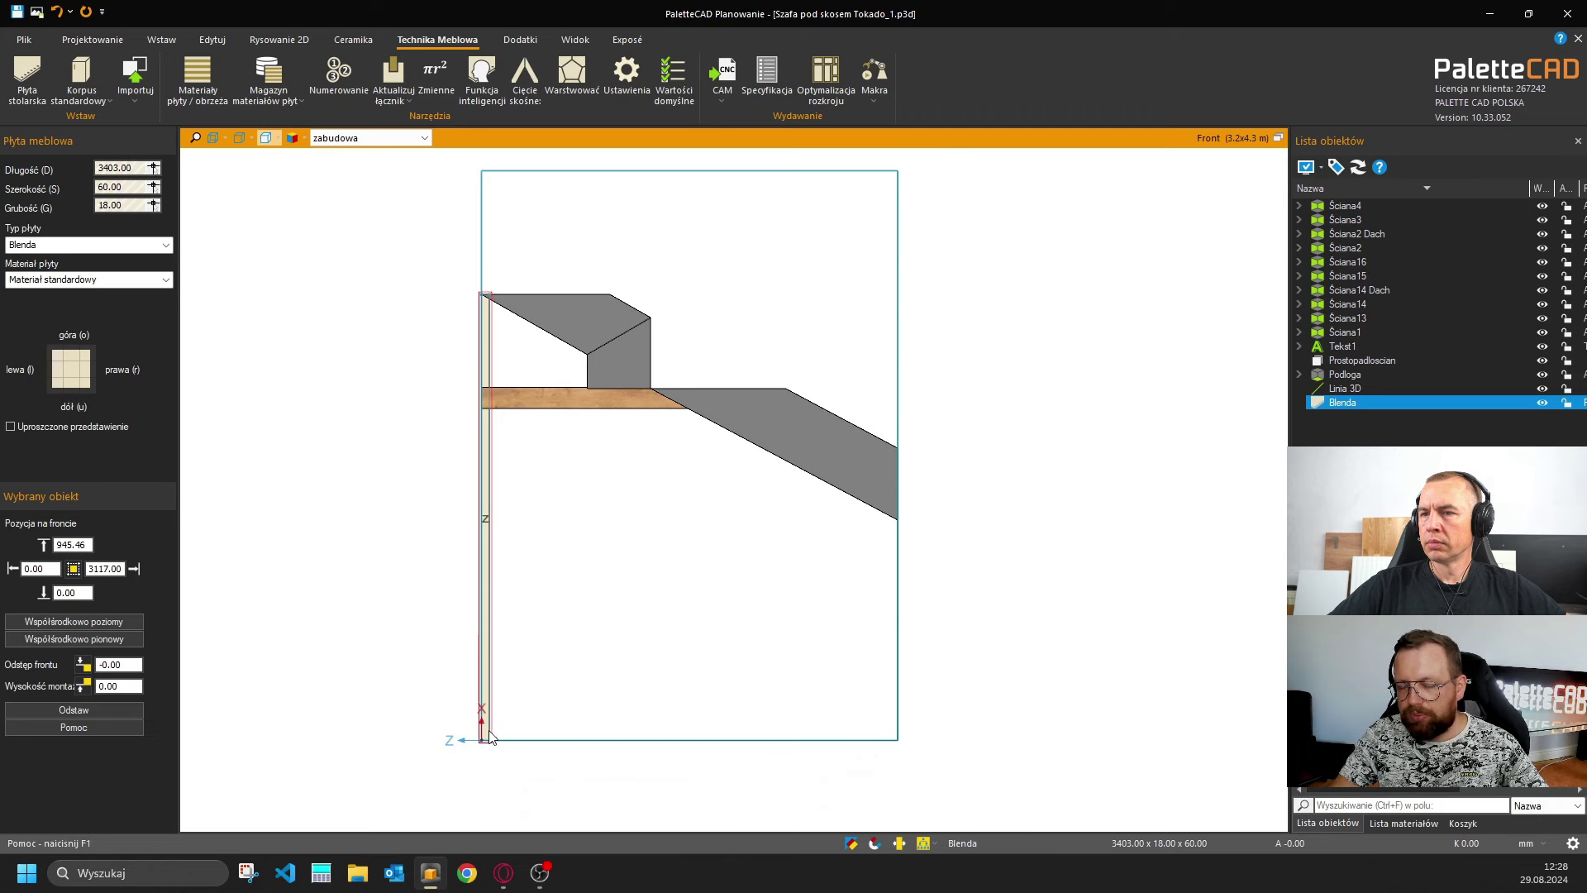
click(124, 170)
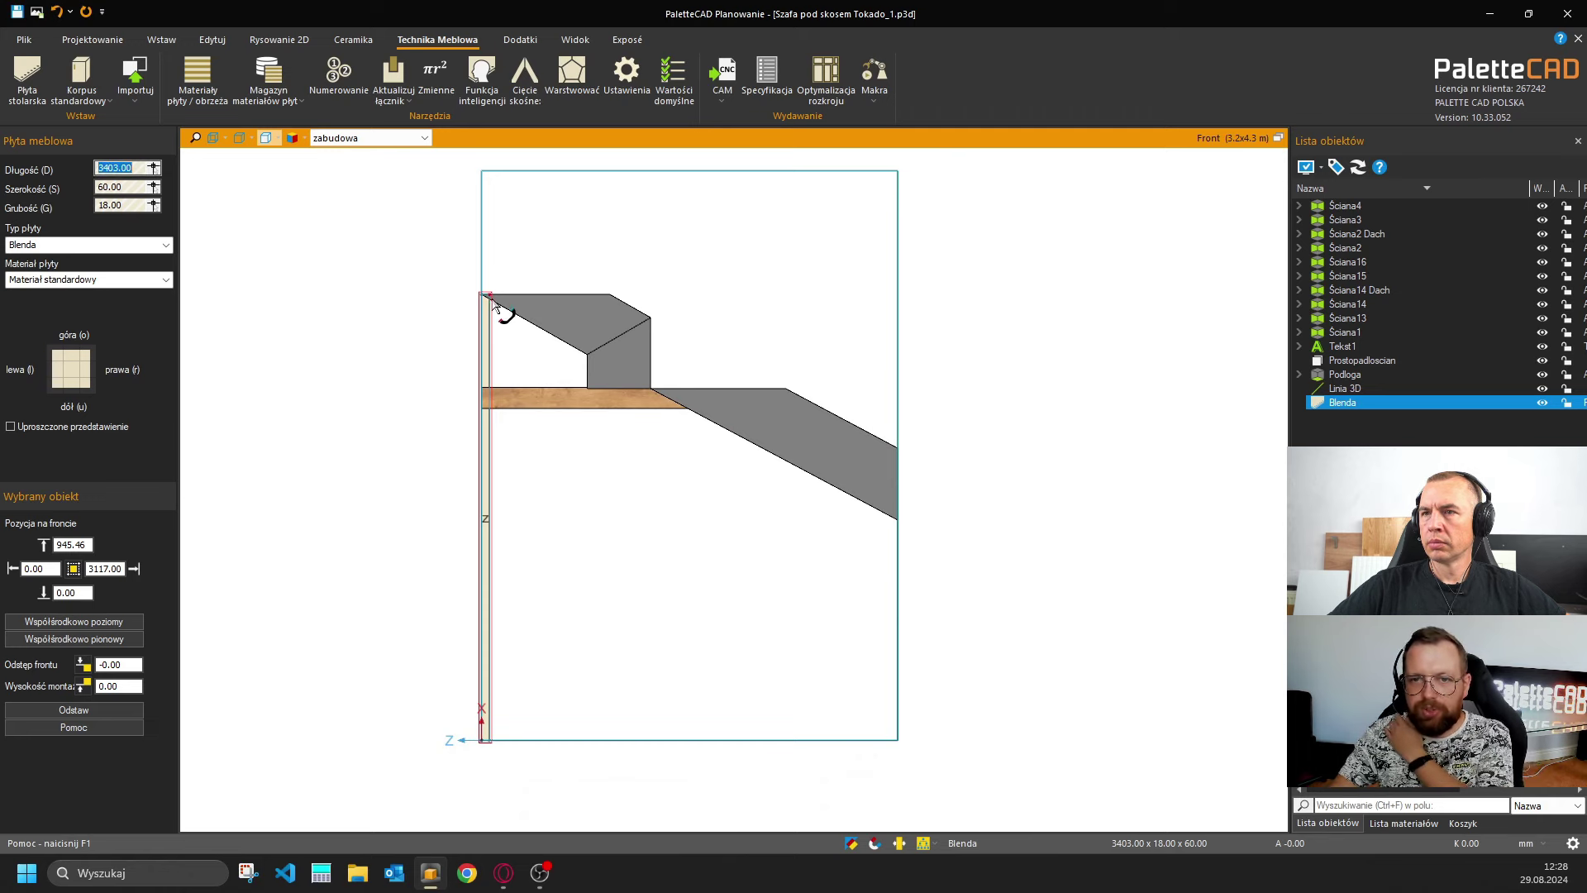
click(138, 168)
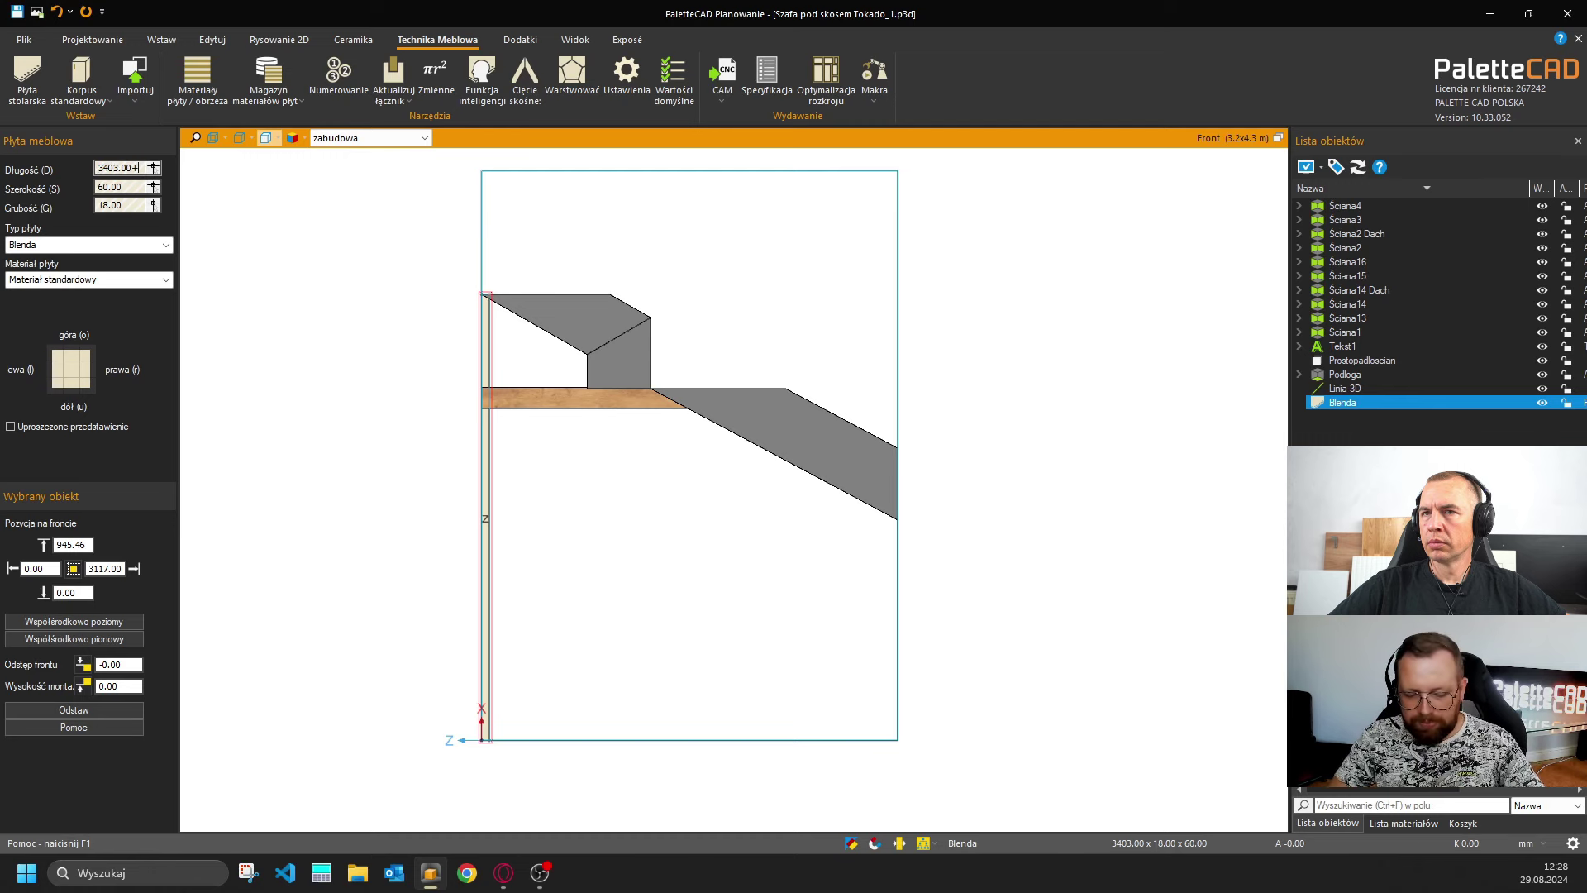
text(+30)
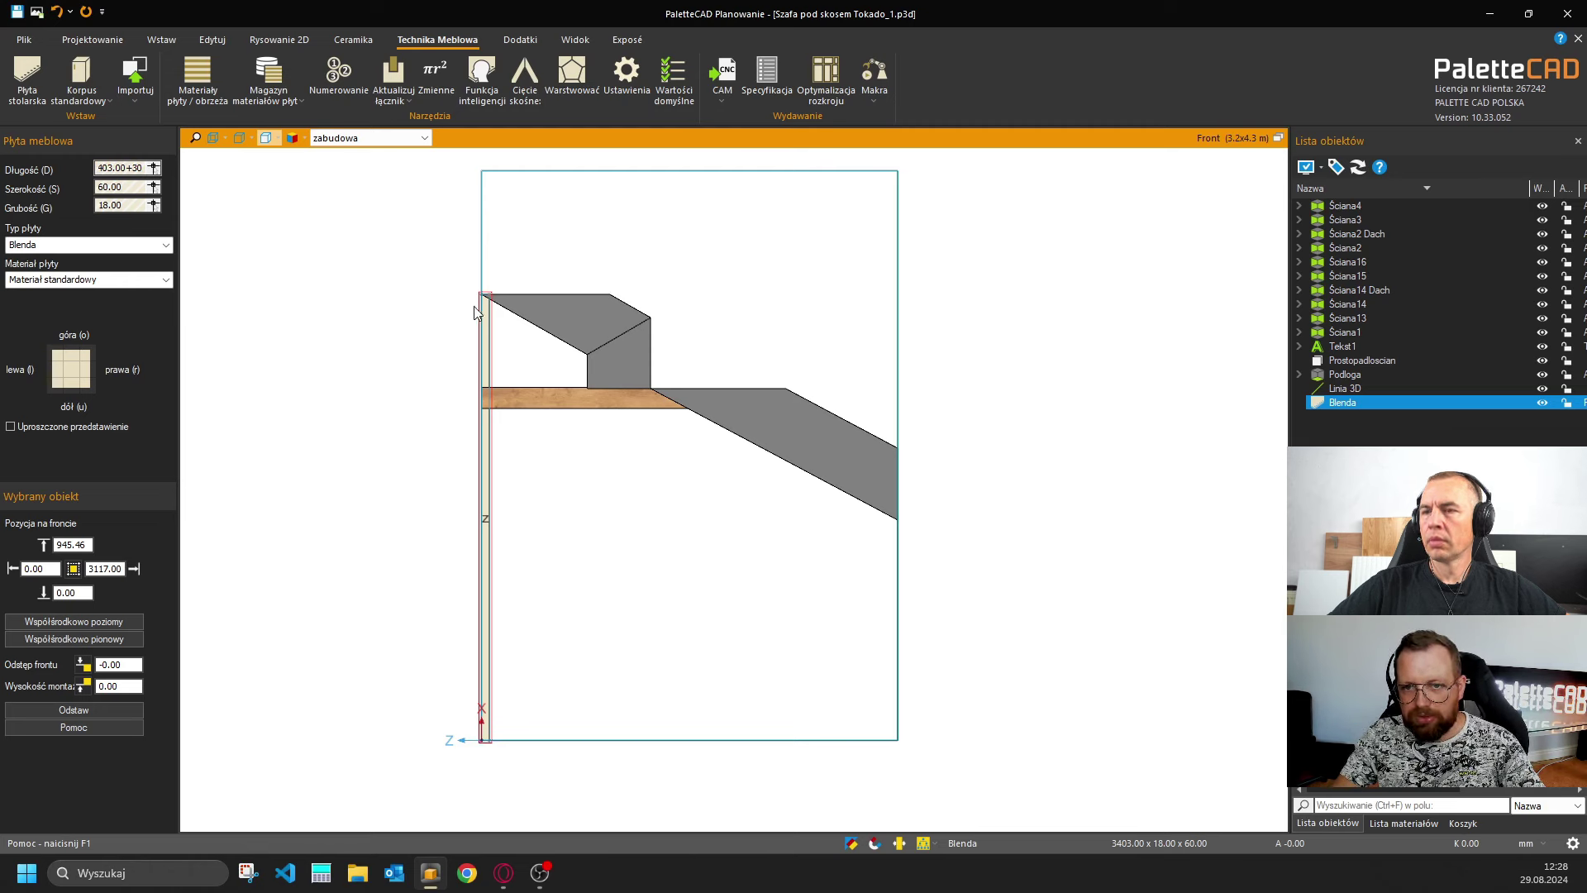
click(134, 187)
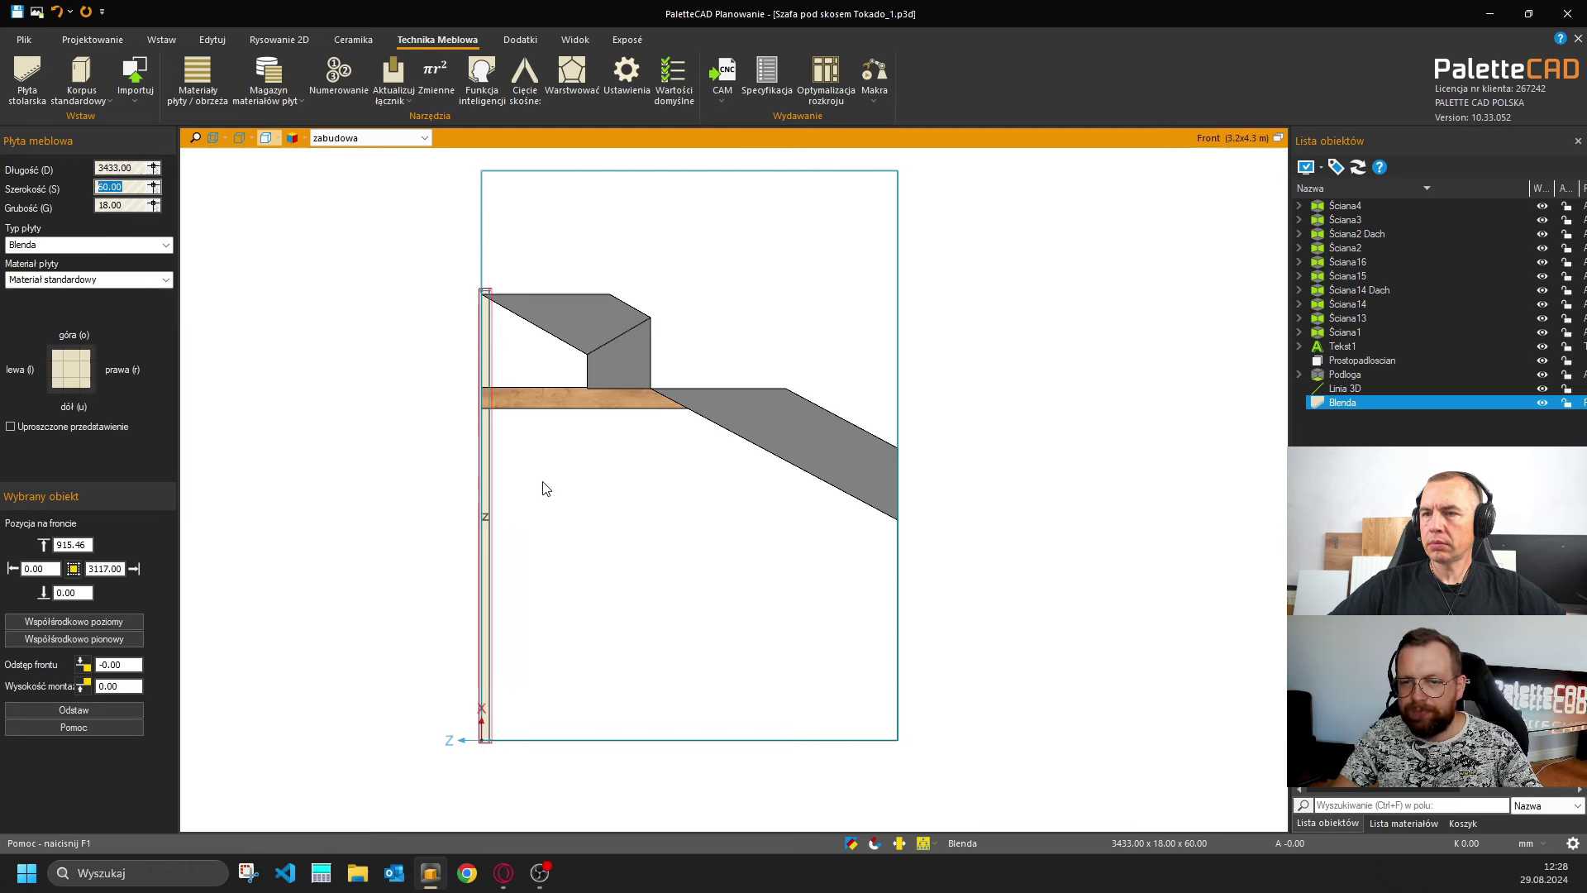
click(405, 381)
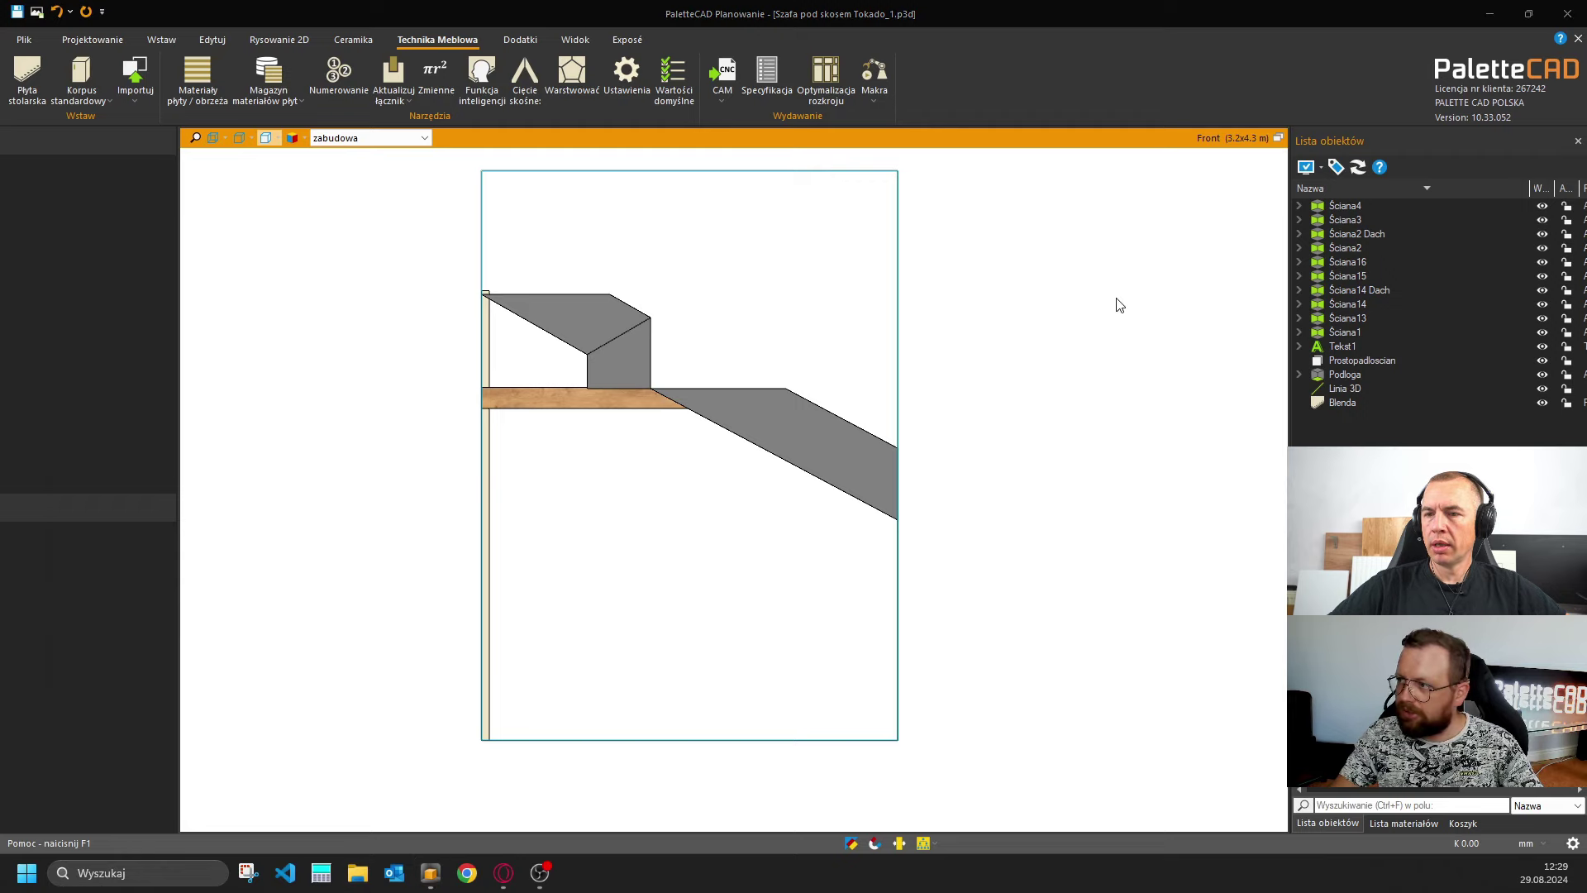
key(super+e)
mouse_move(740, 141)
mouse_down()
mouse_move(1328, 200)
mouse_move(1586, 203)
mouse_up()
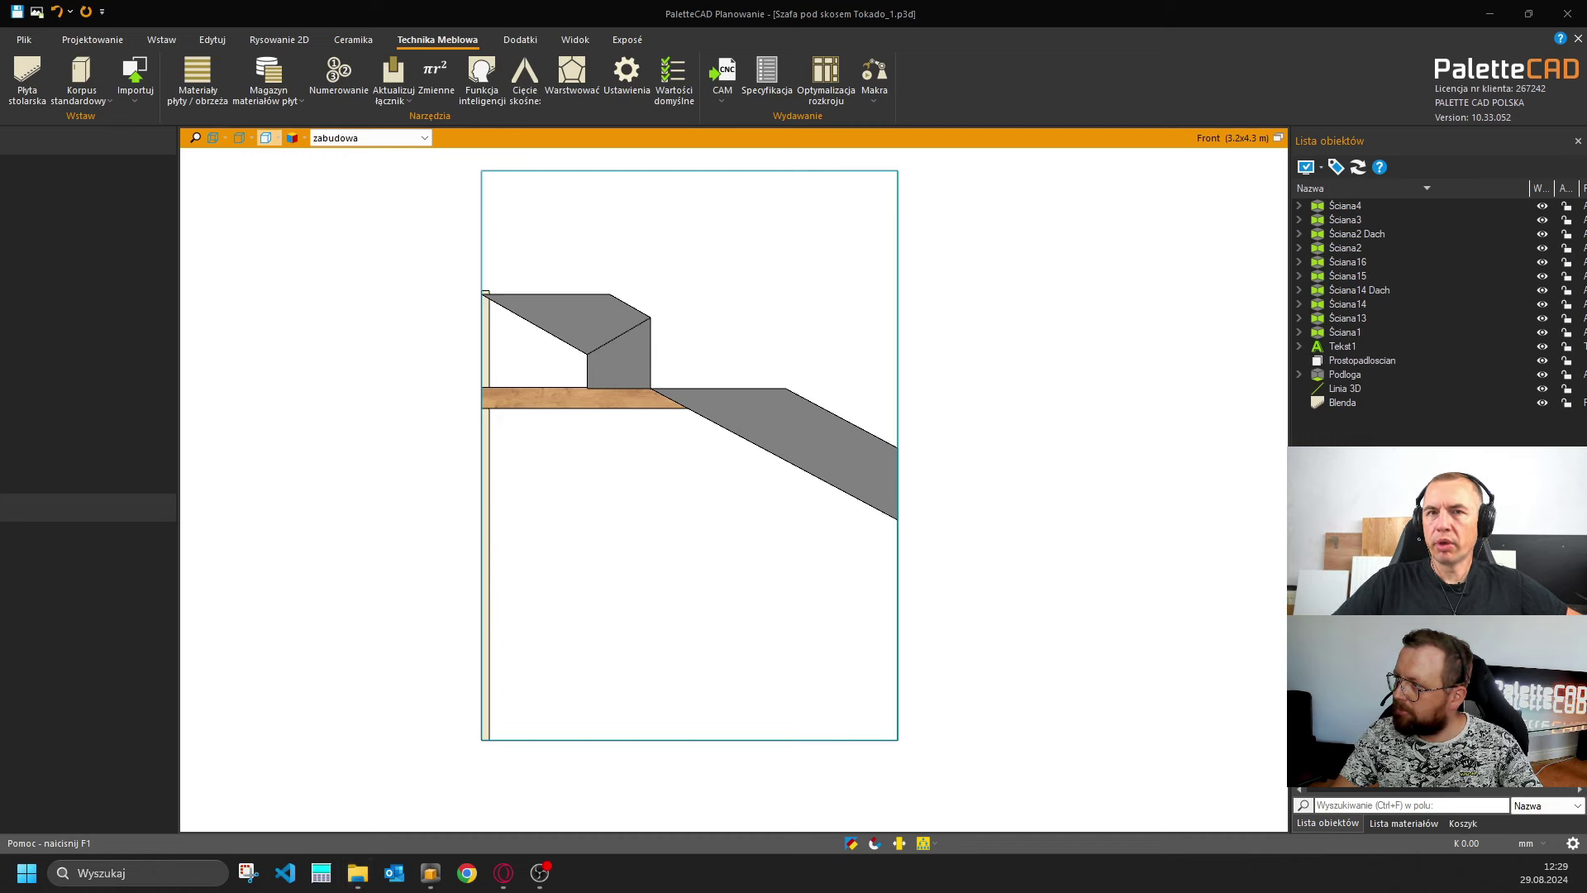
click(632, 796)
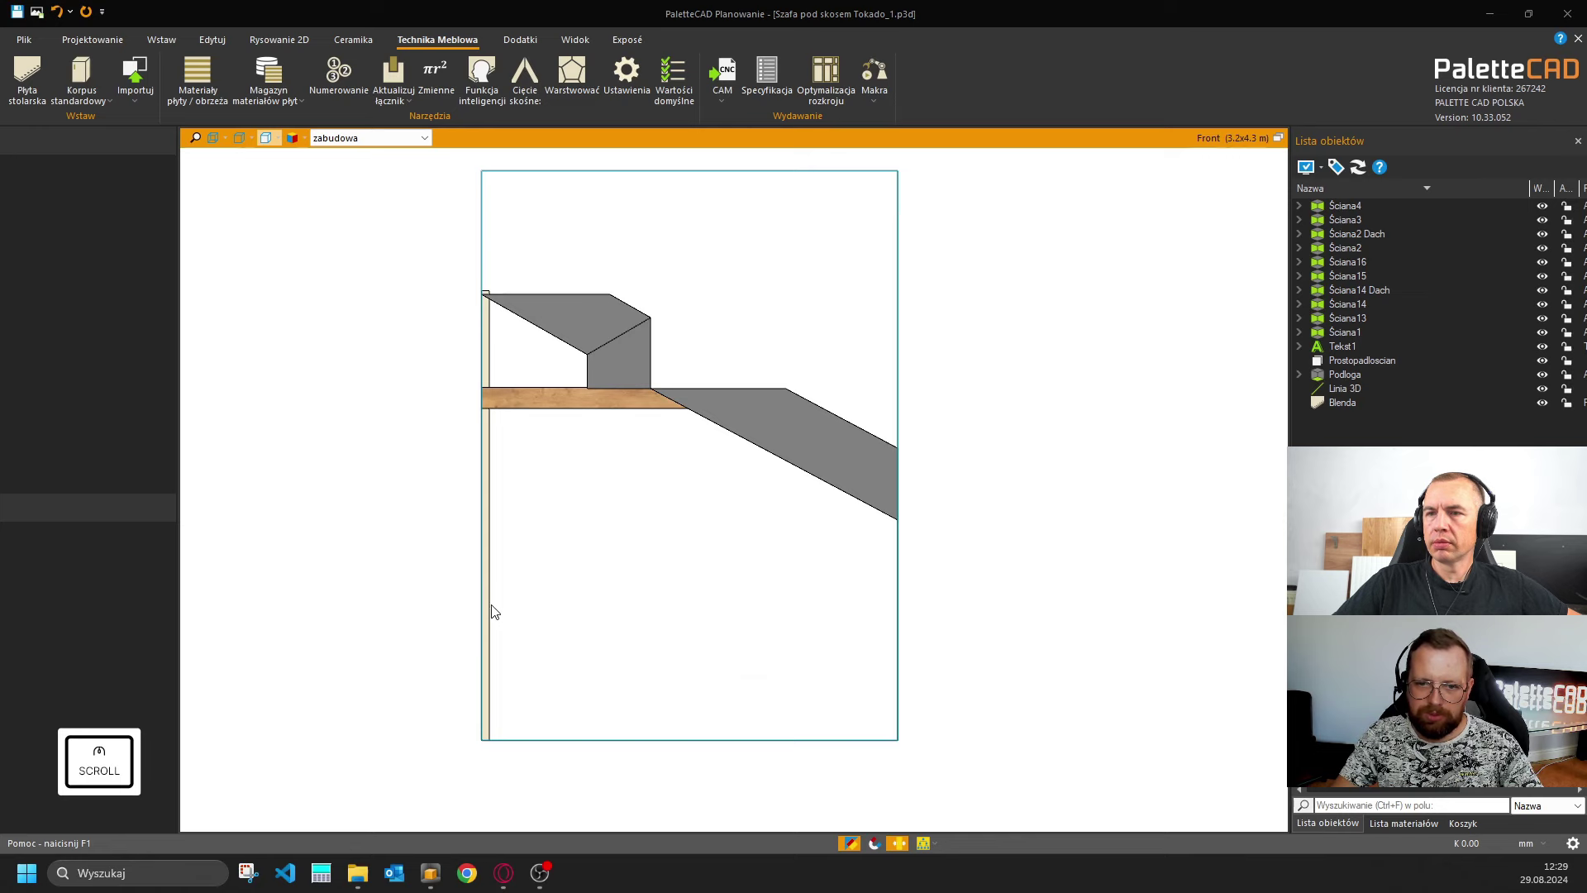
Copy the vertical Blenda once directly beside the original with a 0 mm gap.
click(489, 610)
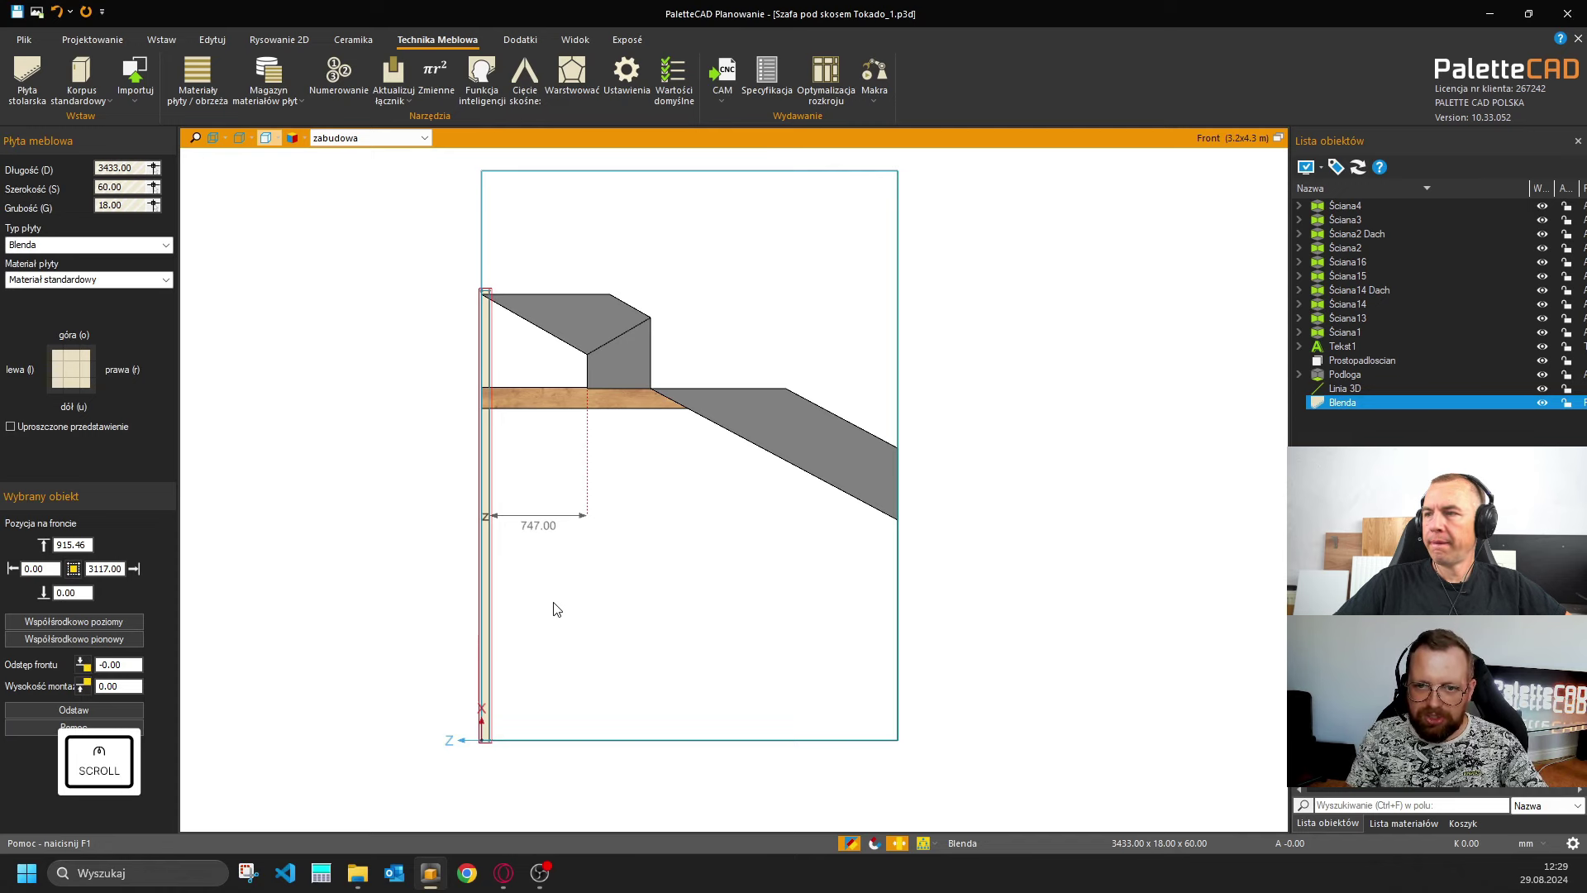
key(k)
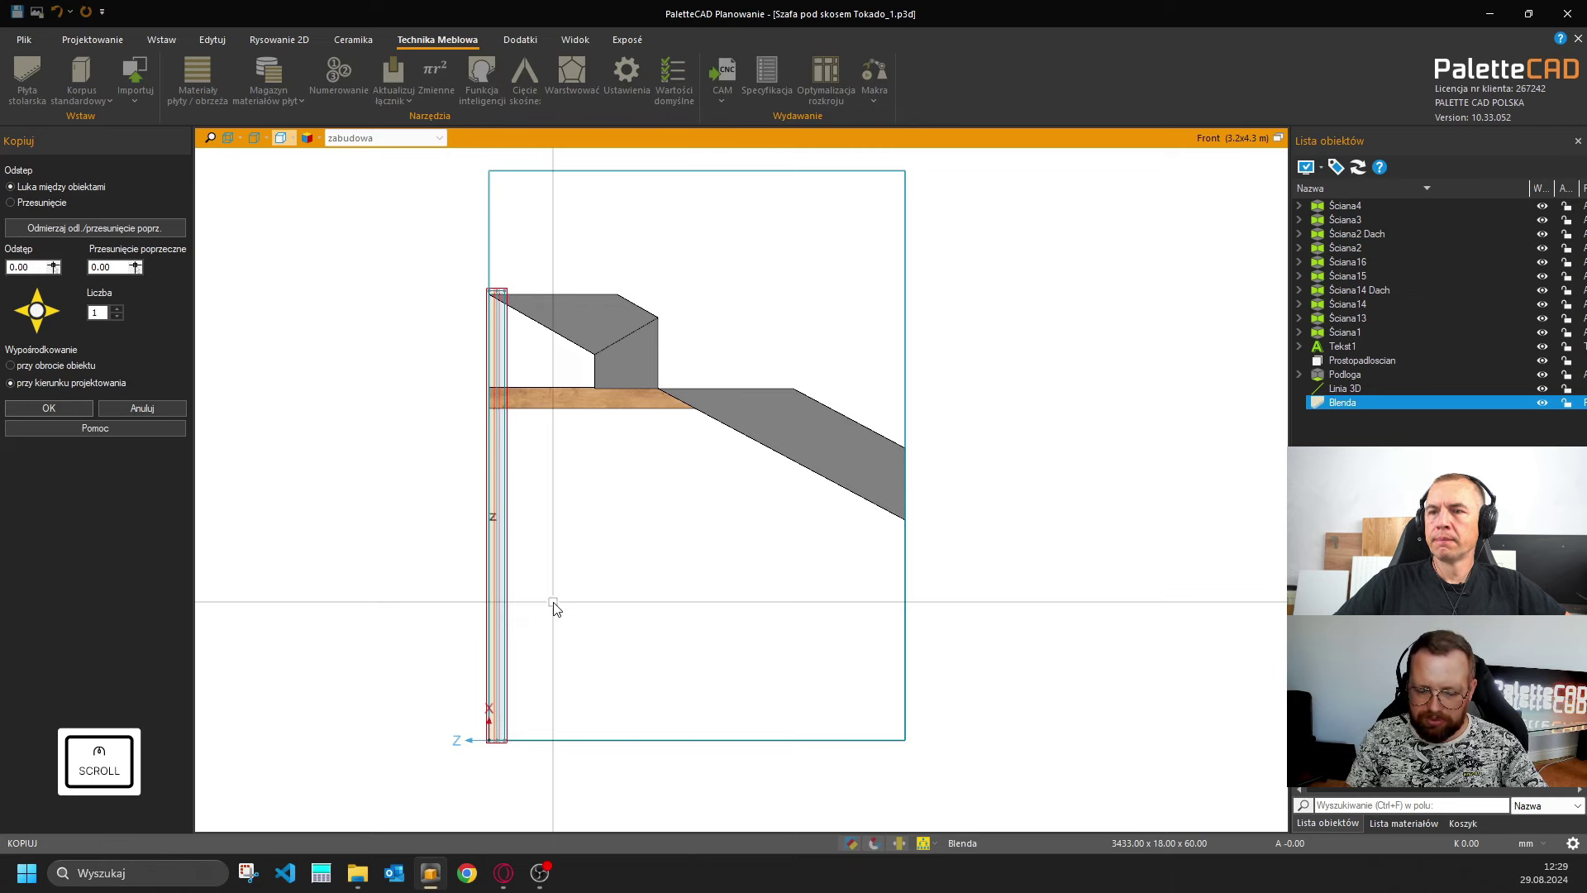
click(554, 607)
Move the Blenda copy by its lower corner up into the space between the wooden beam and the sloped ceiling.
key(v)
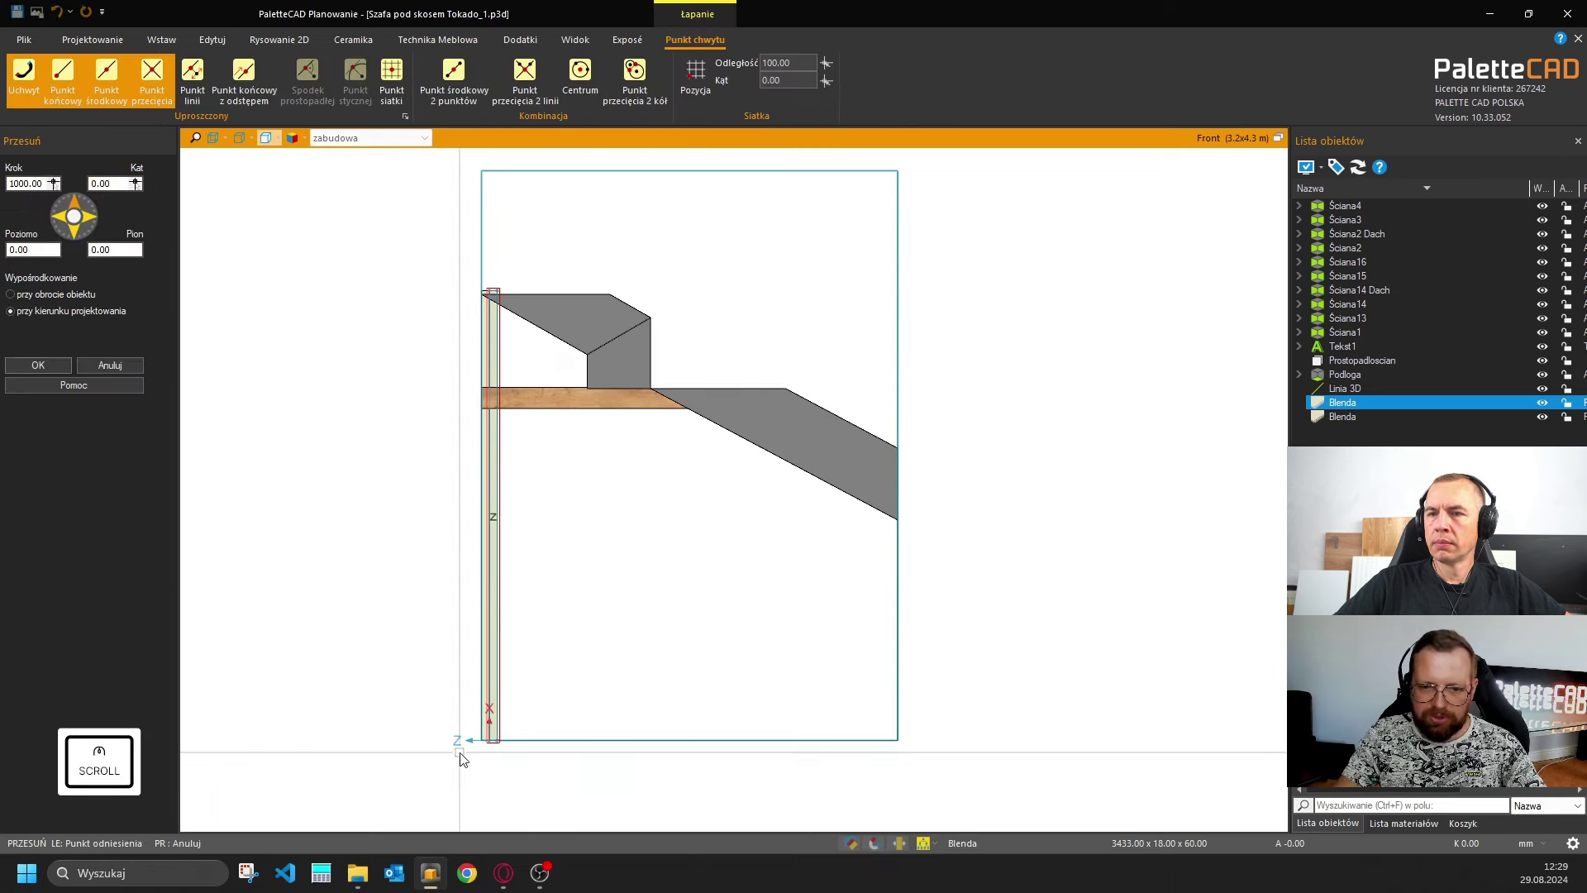
scroll(338, 732, down, 2)
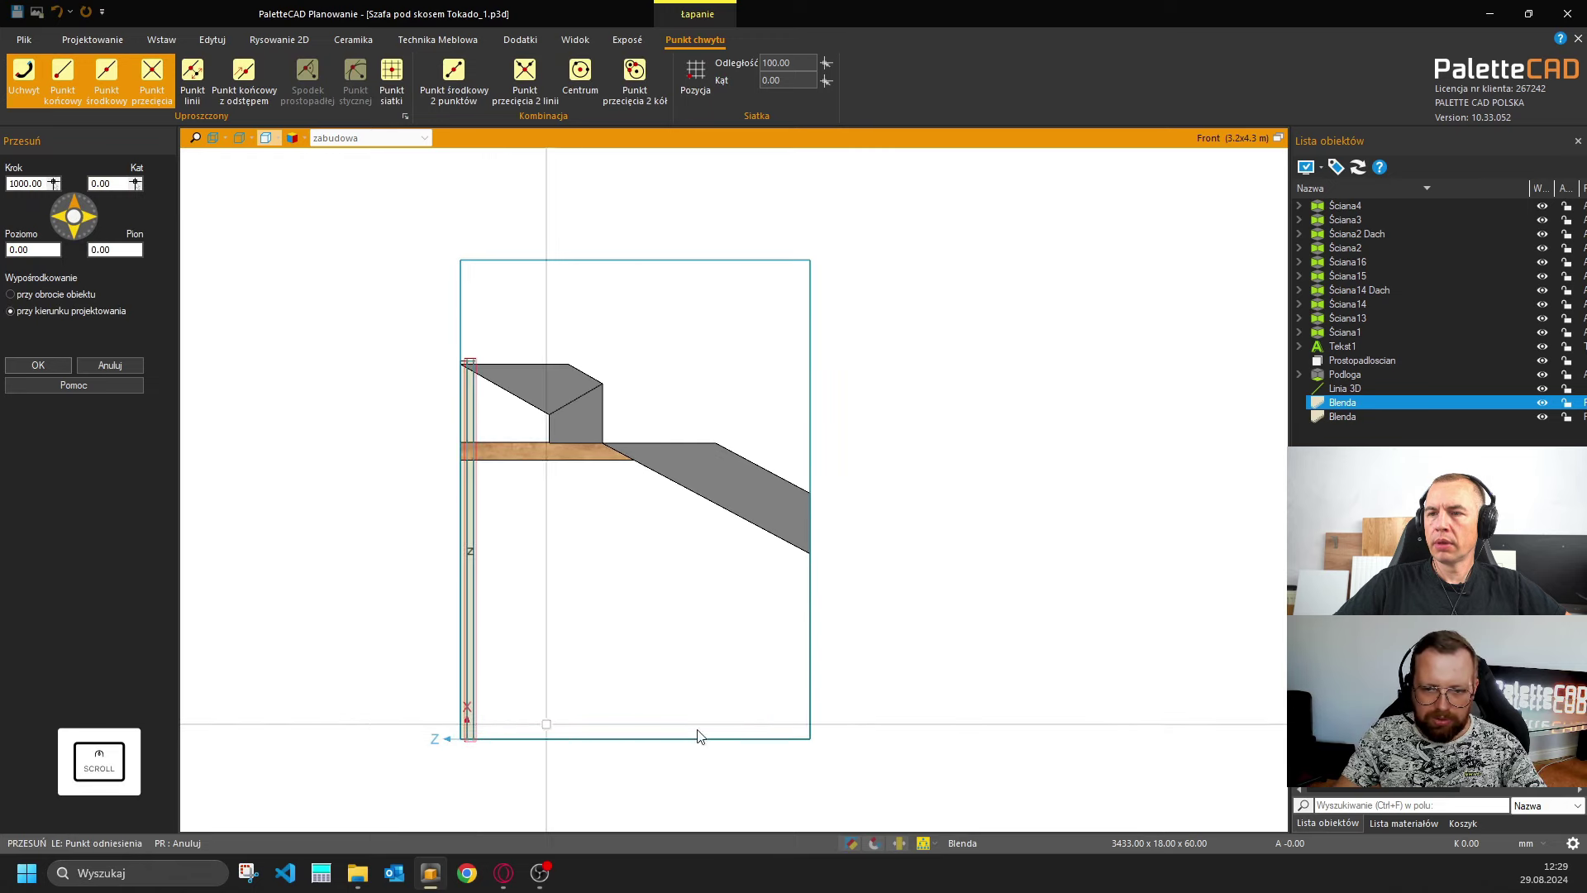
scroll(484, 748, up, 4)
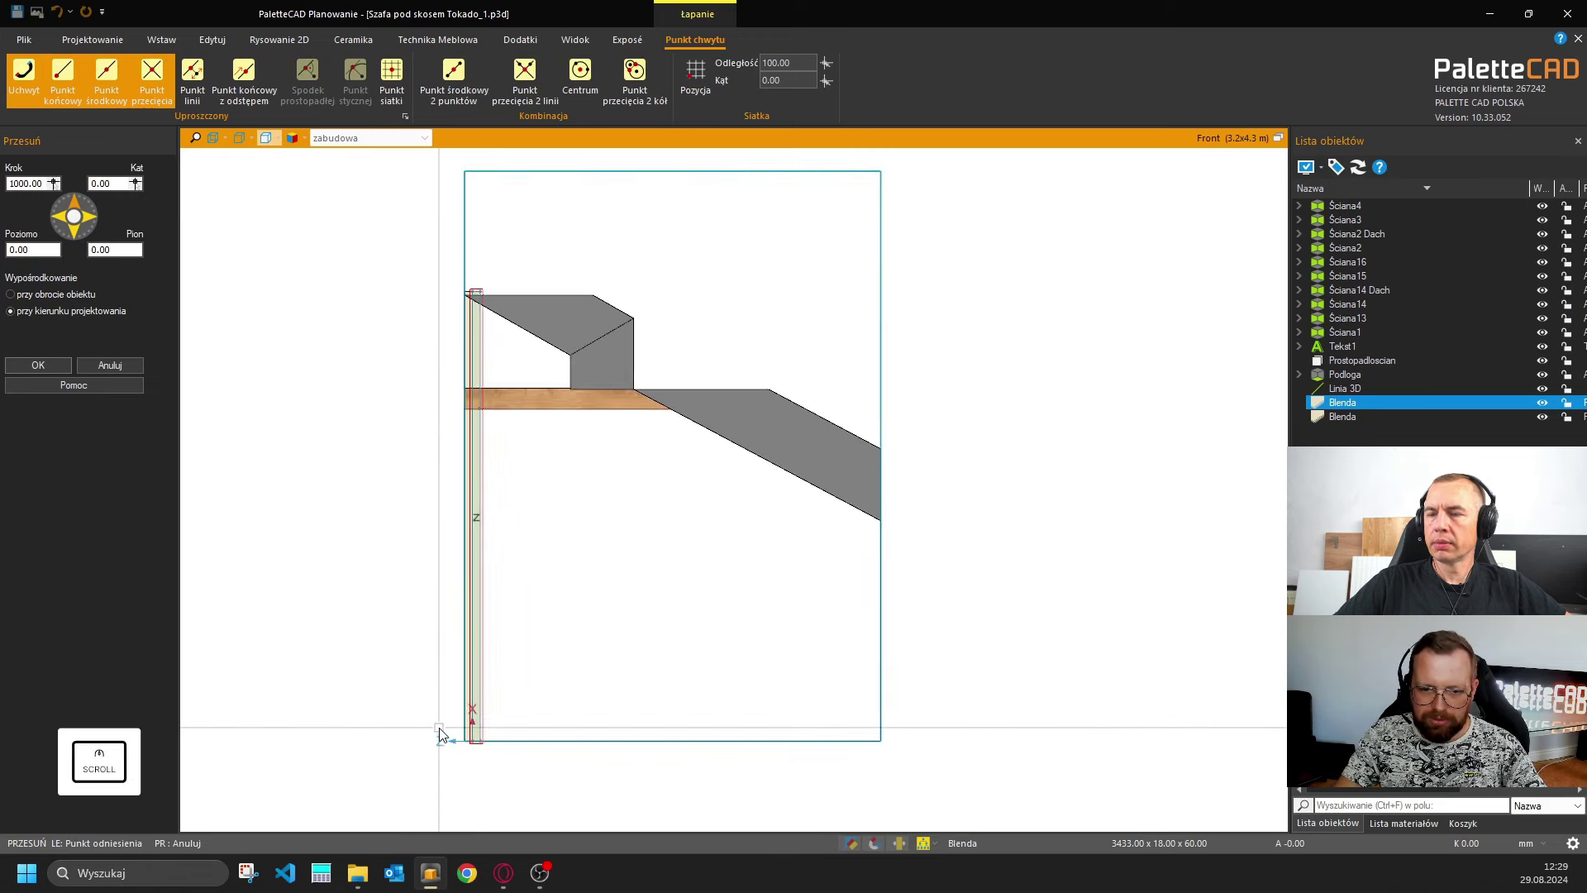
click(490, 746)
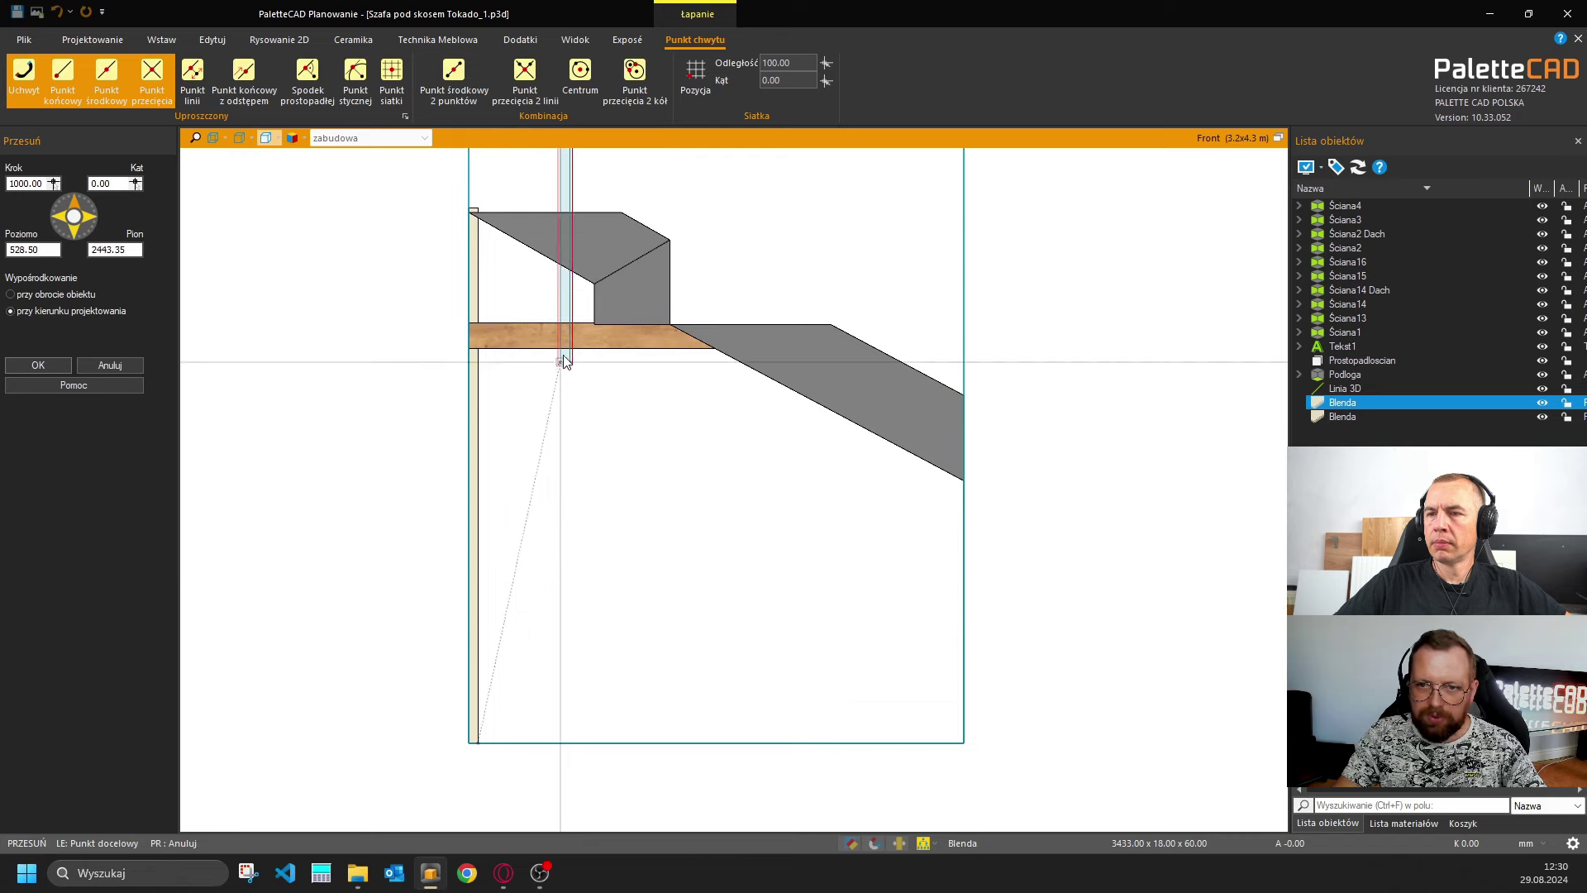
click(567, 290)
middle_drag(621, 302, 595, 457)
scroll(526, 471, up, 5)
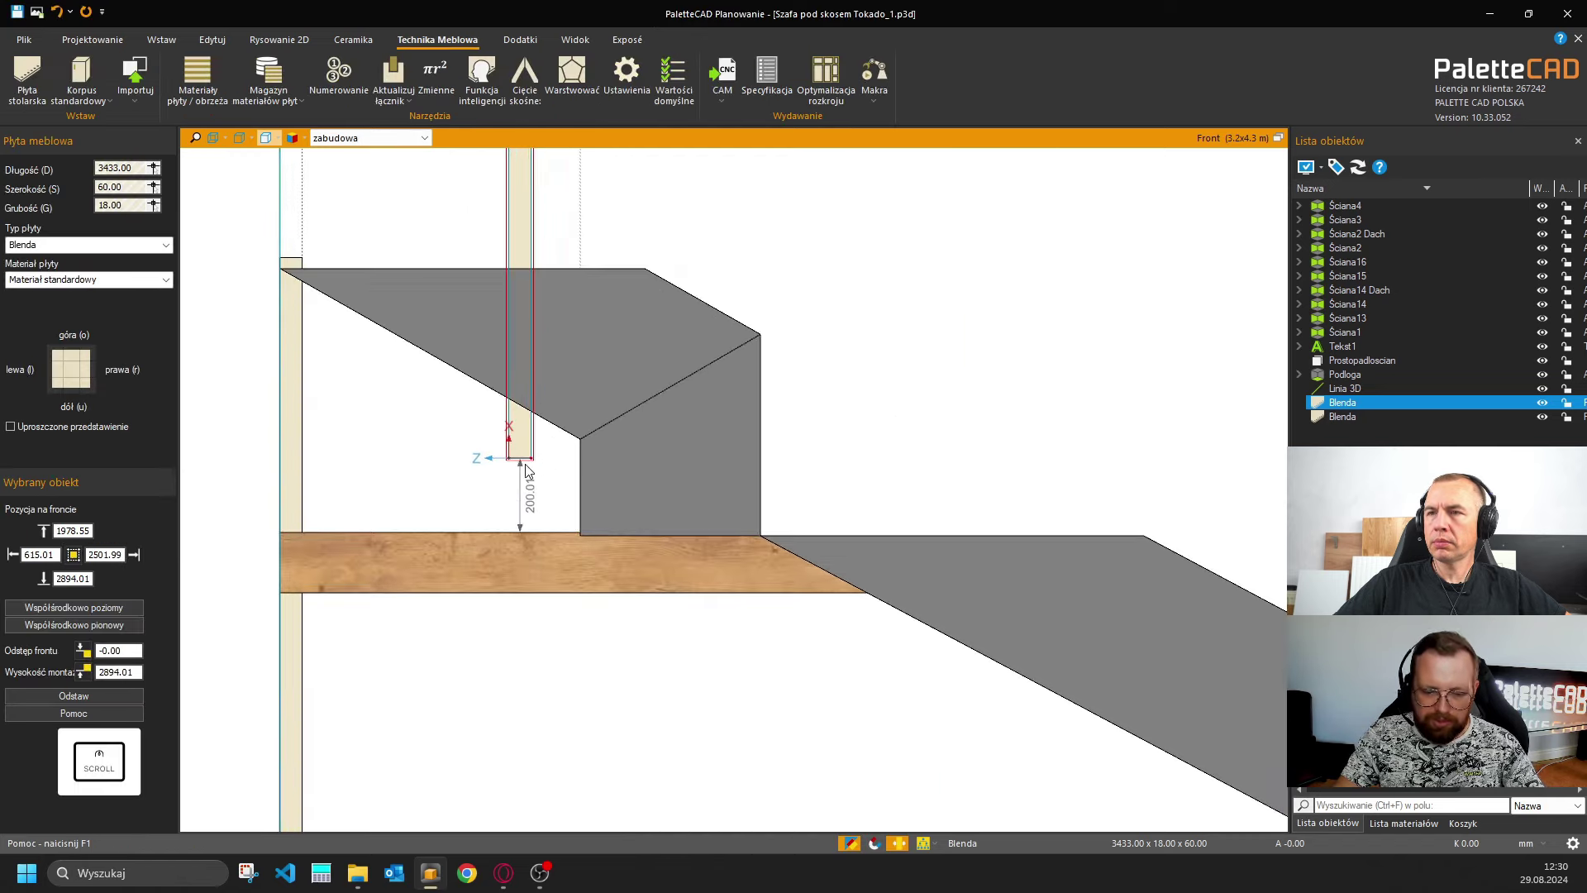
key(r)
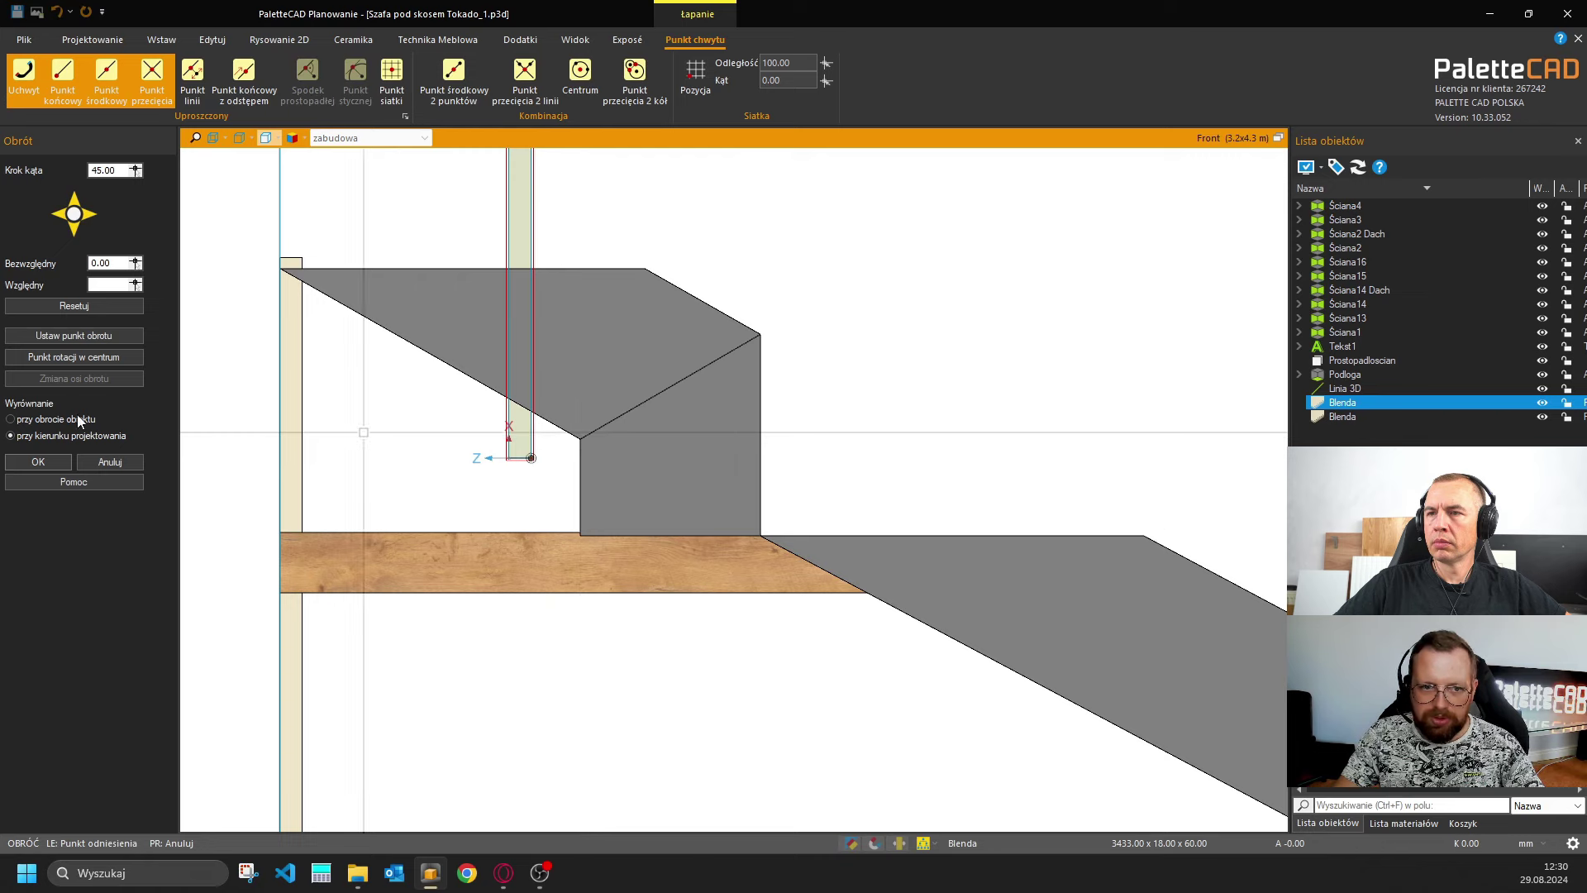
click(38, 461)
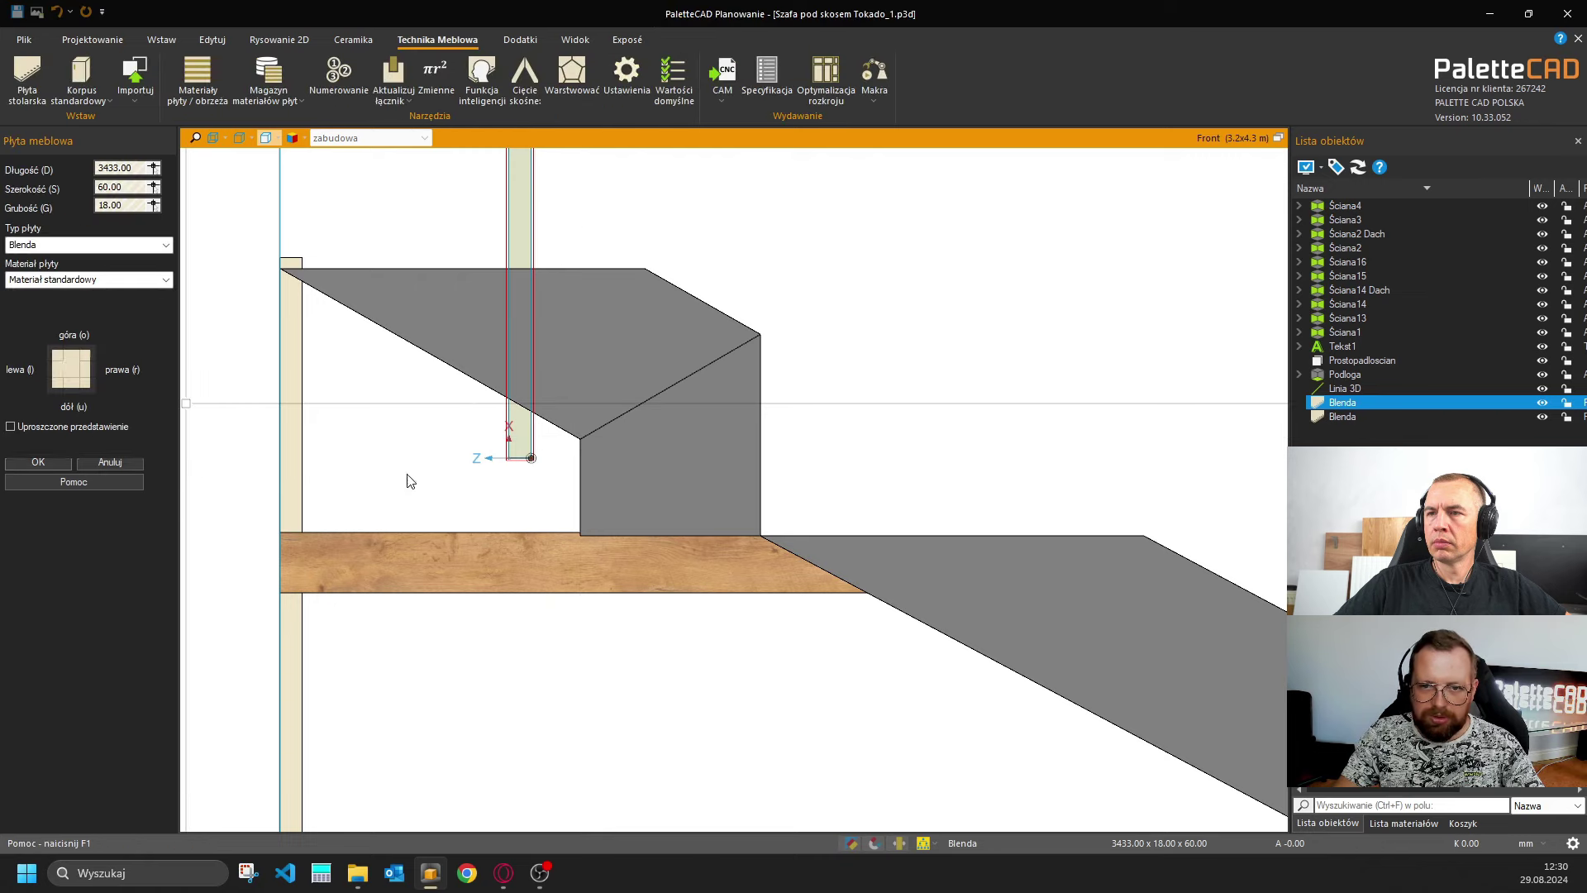
Snap the Blenda copy's lower corner to the ceiling slope's lower corner and rotate the board 60.39° to lie along the slope.
click(536, 468)
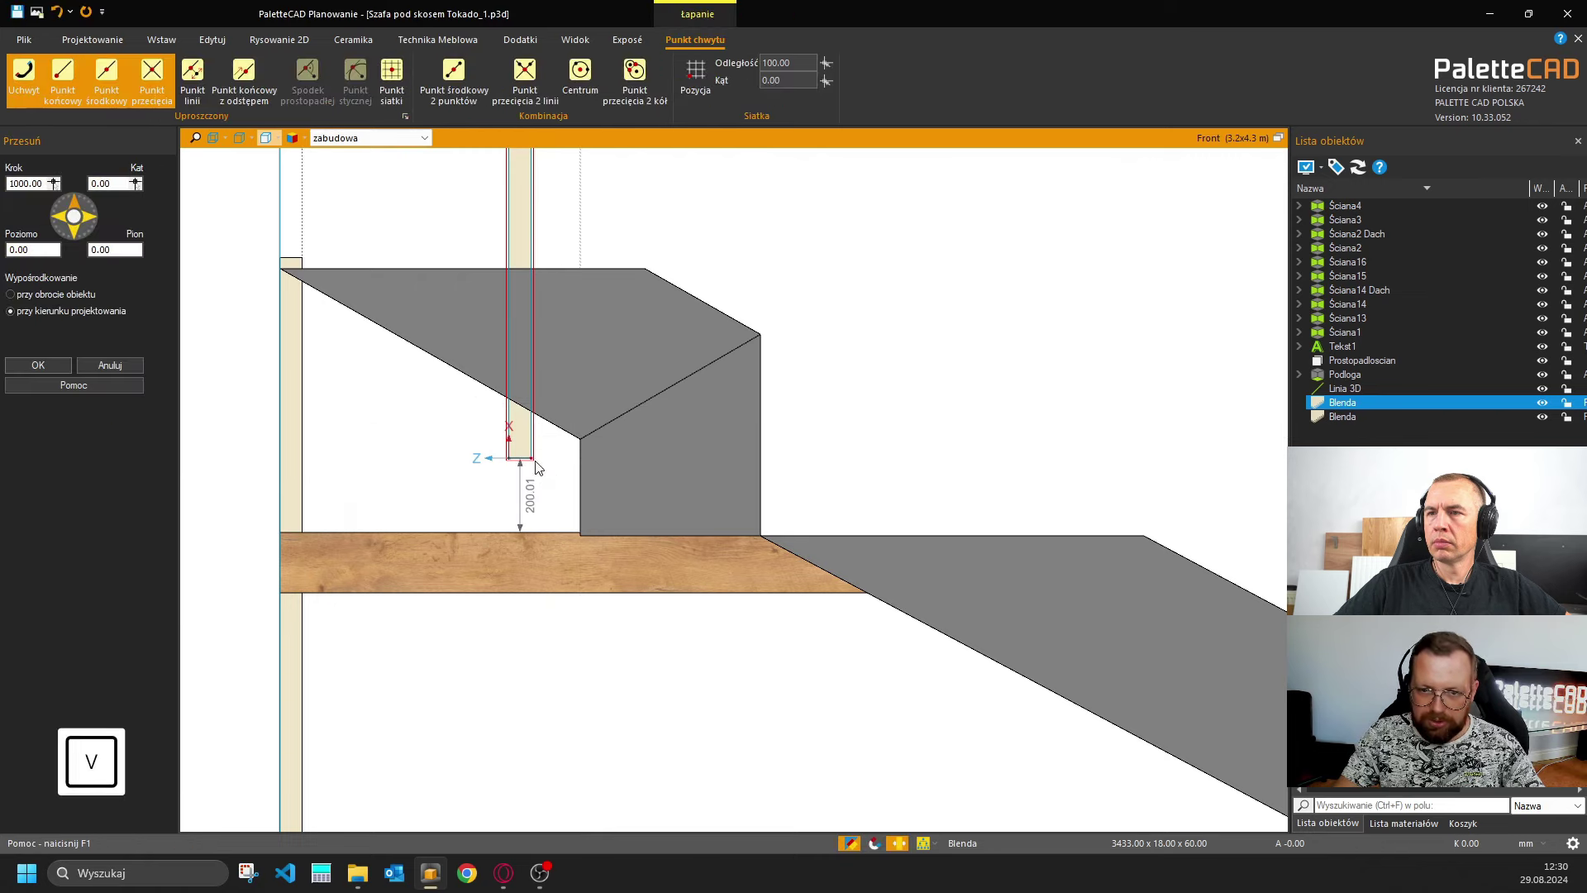
click(578, 444)
key(r)
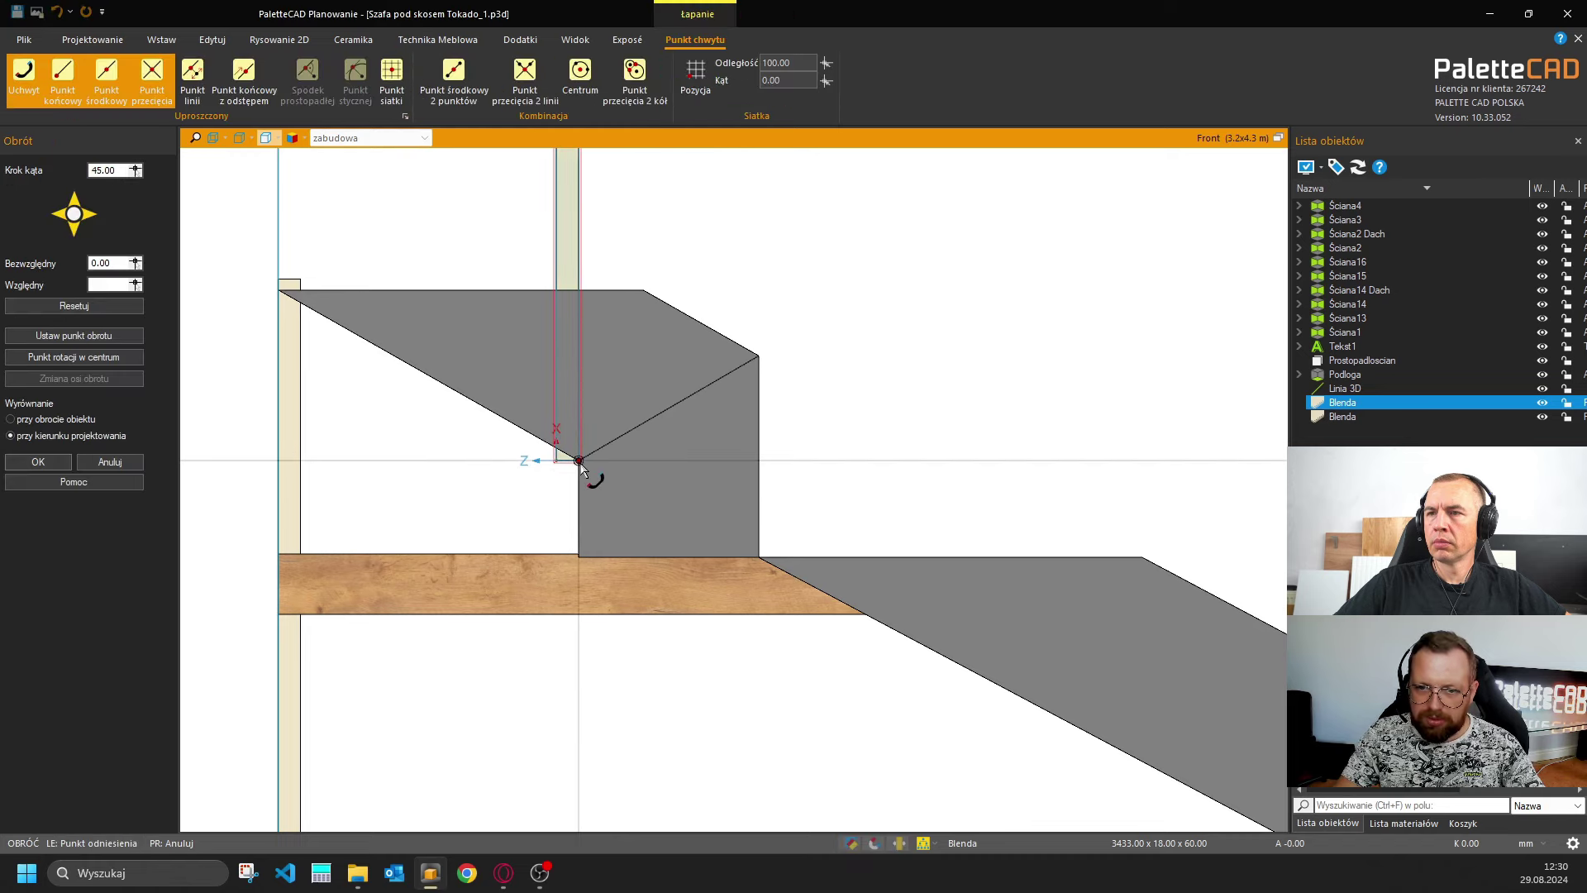
click(581, 292)
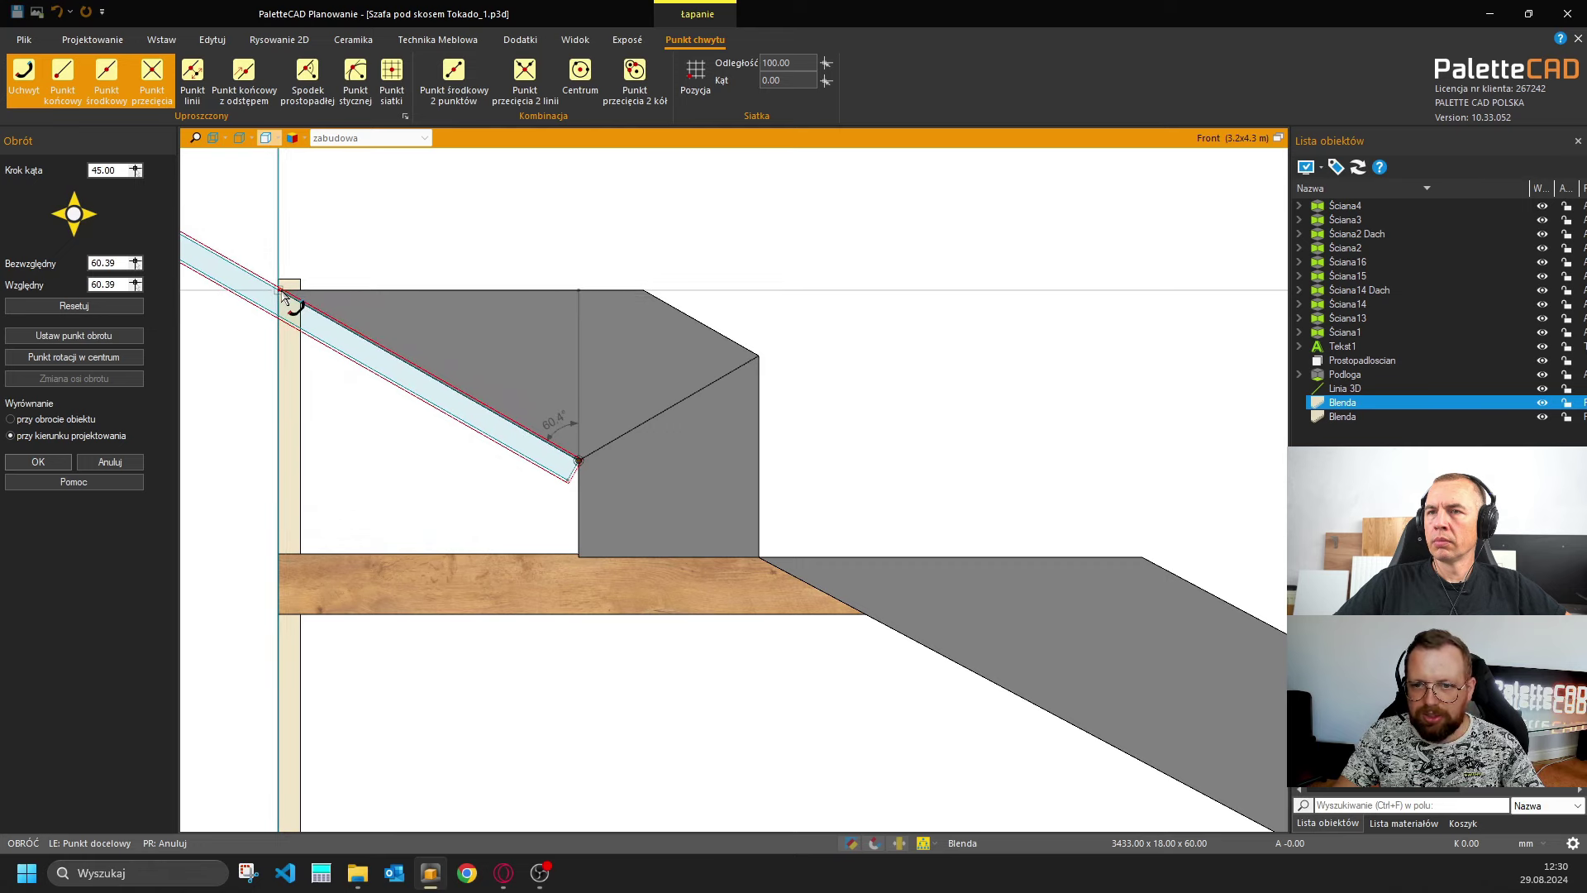
click(285, 299)
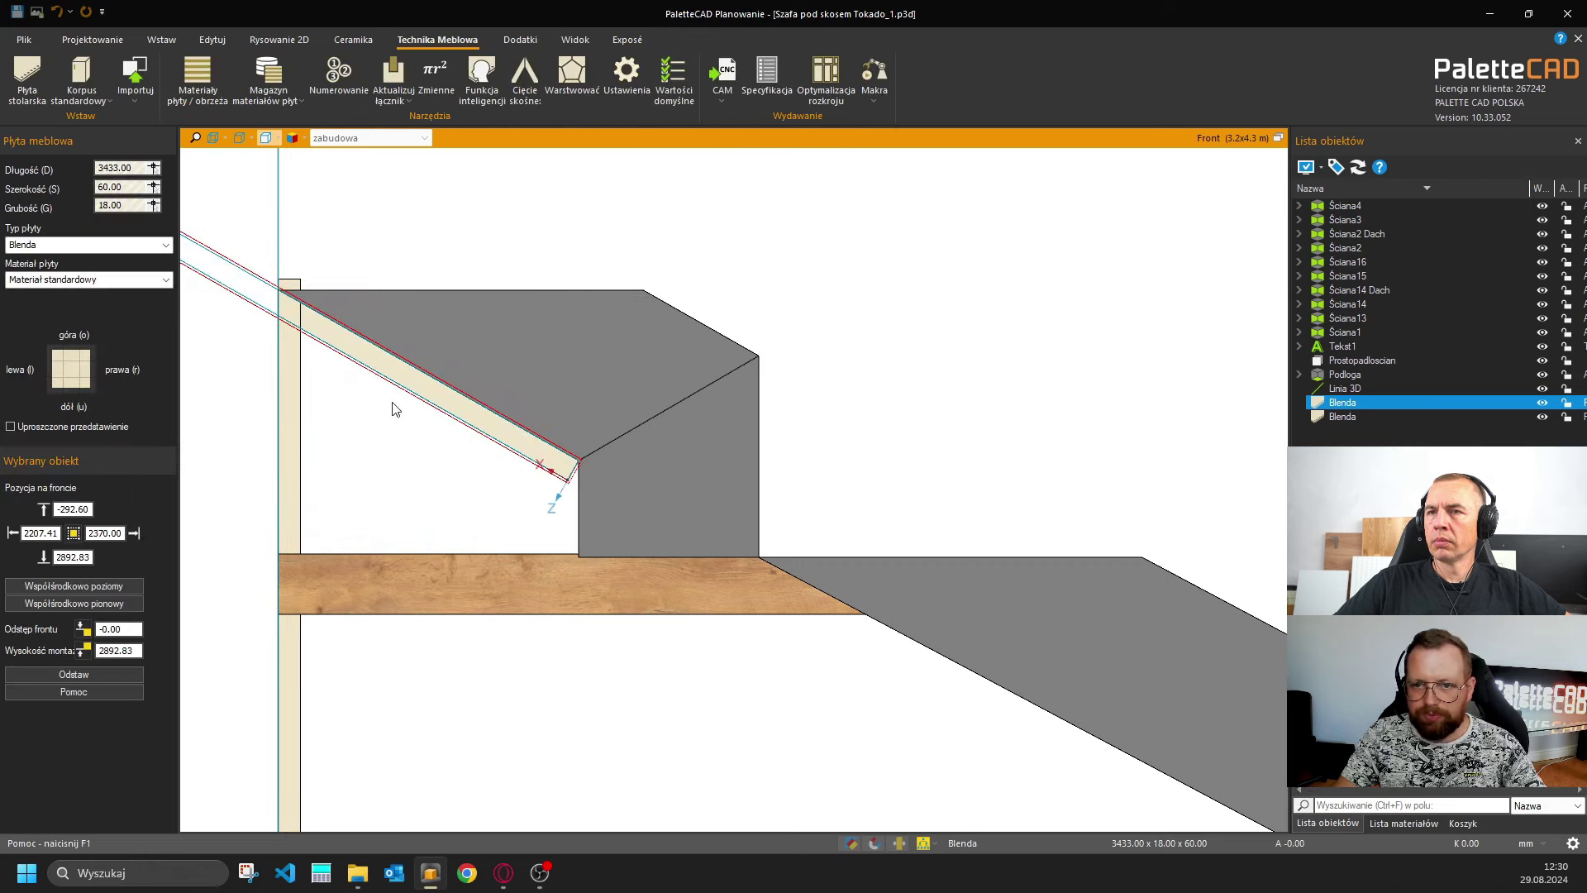
Set the sloped Blenda's length to 927.04 mm by measuring along the slope from its lower corner to the wall.
middle_drag(479, 513, 532, 520)
scroll(532, 520, down, 5)
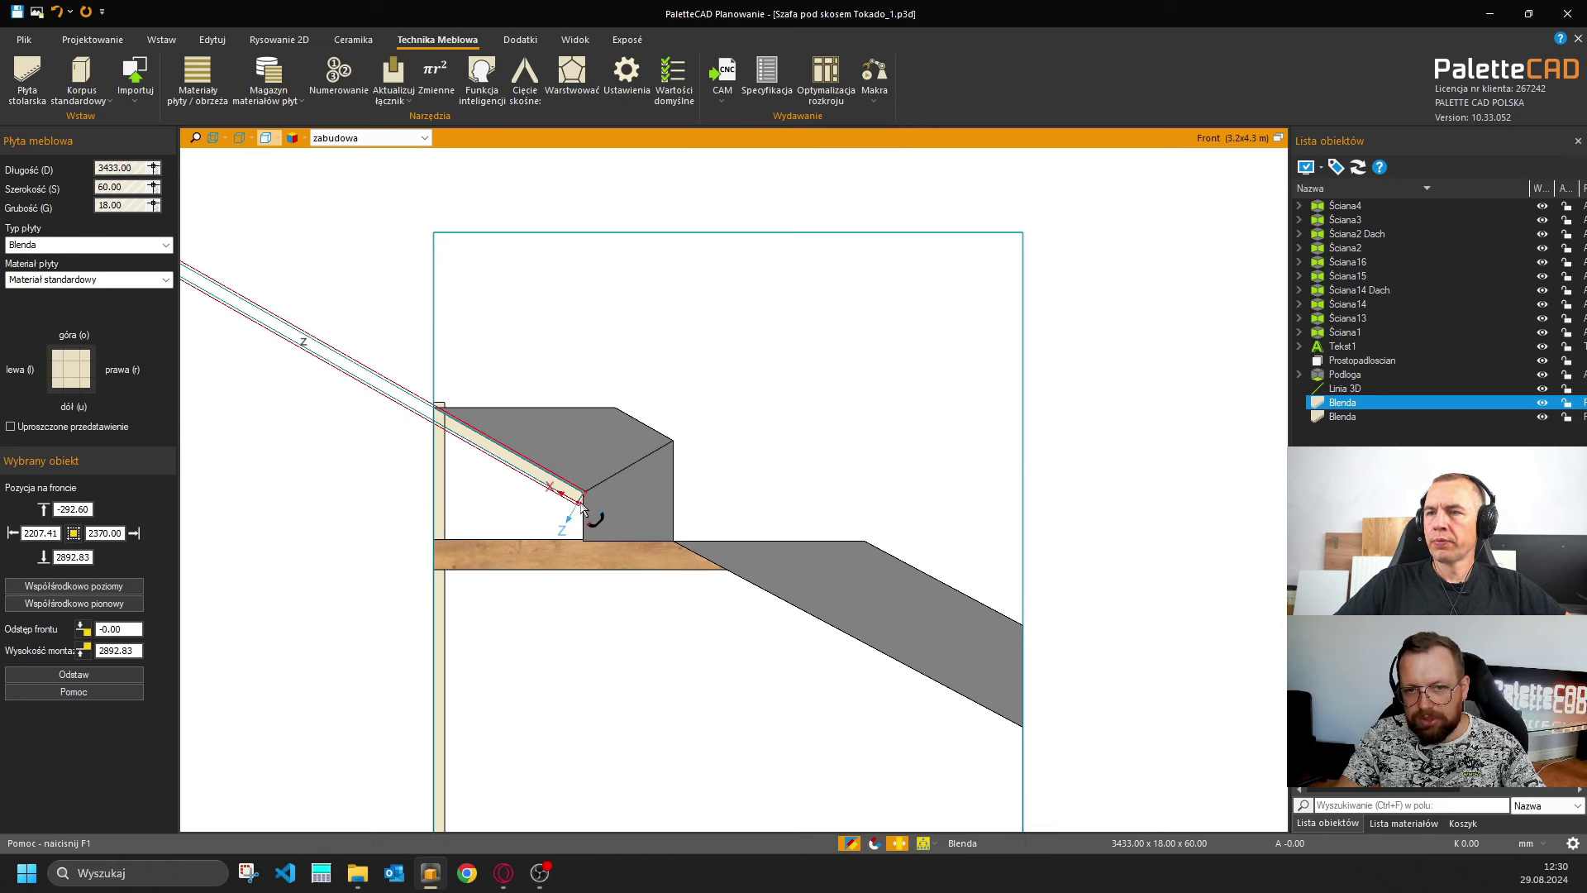
double_click(131, 166)
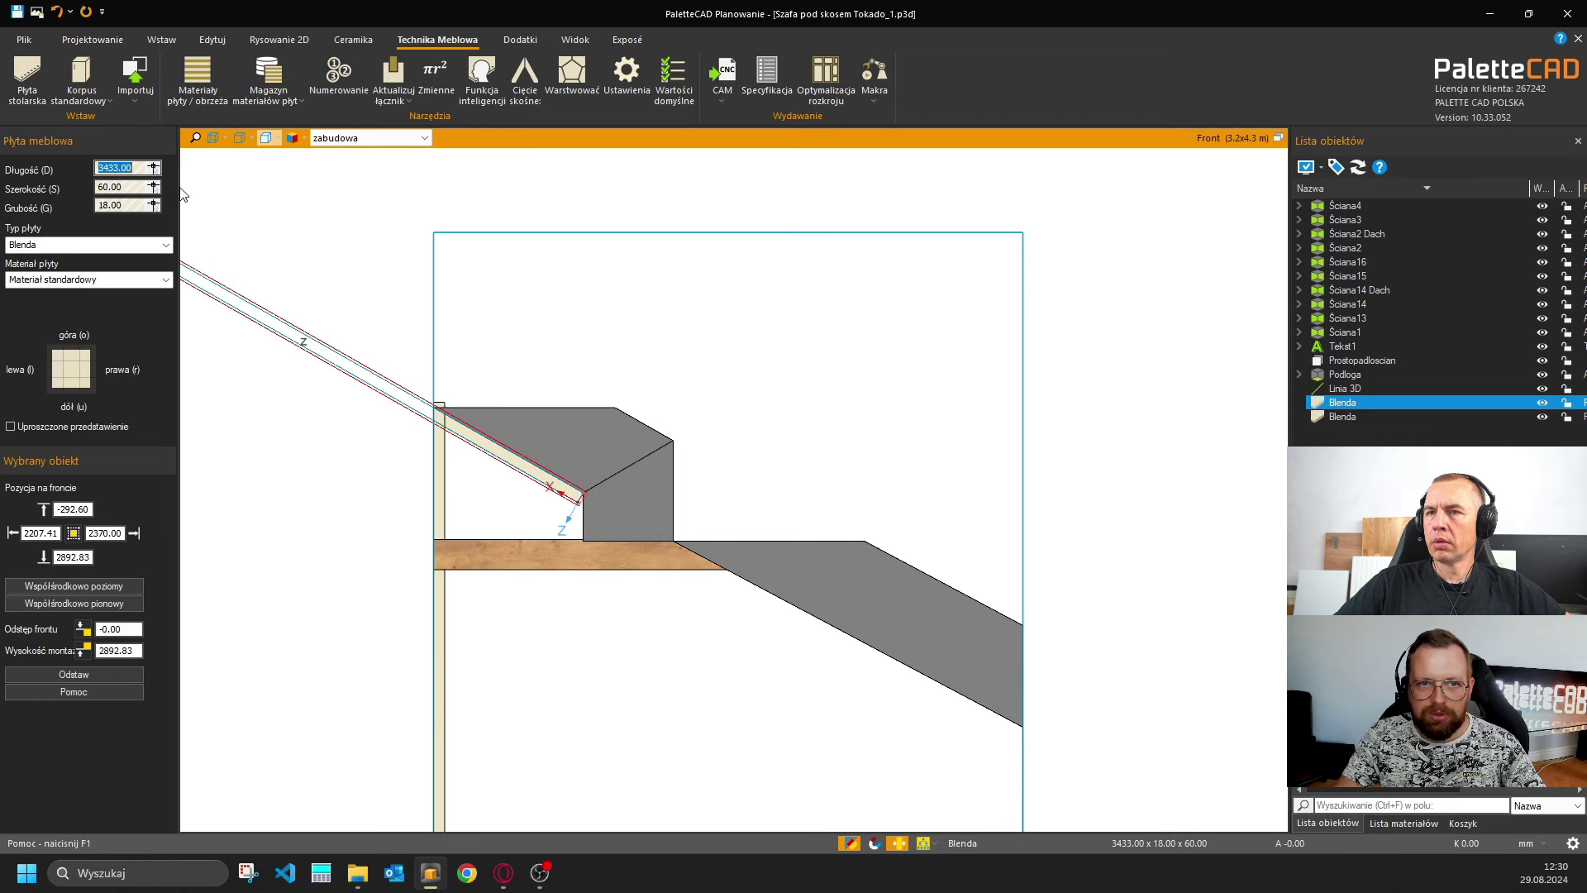
click(155, 168)
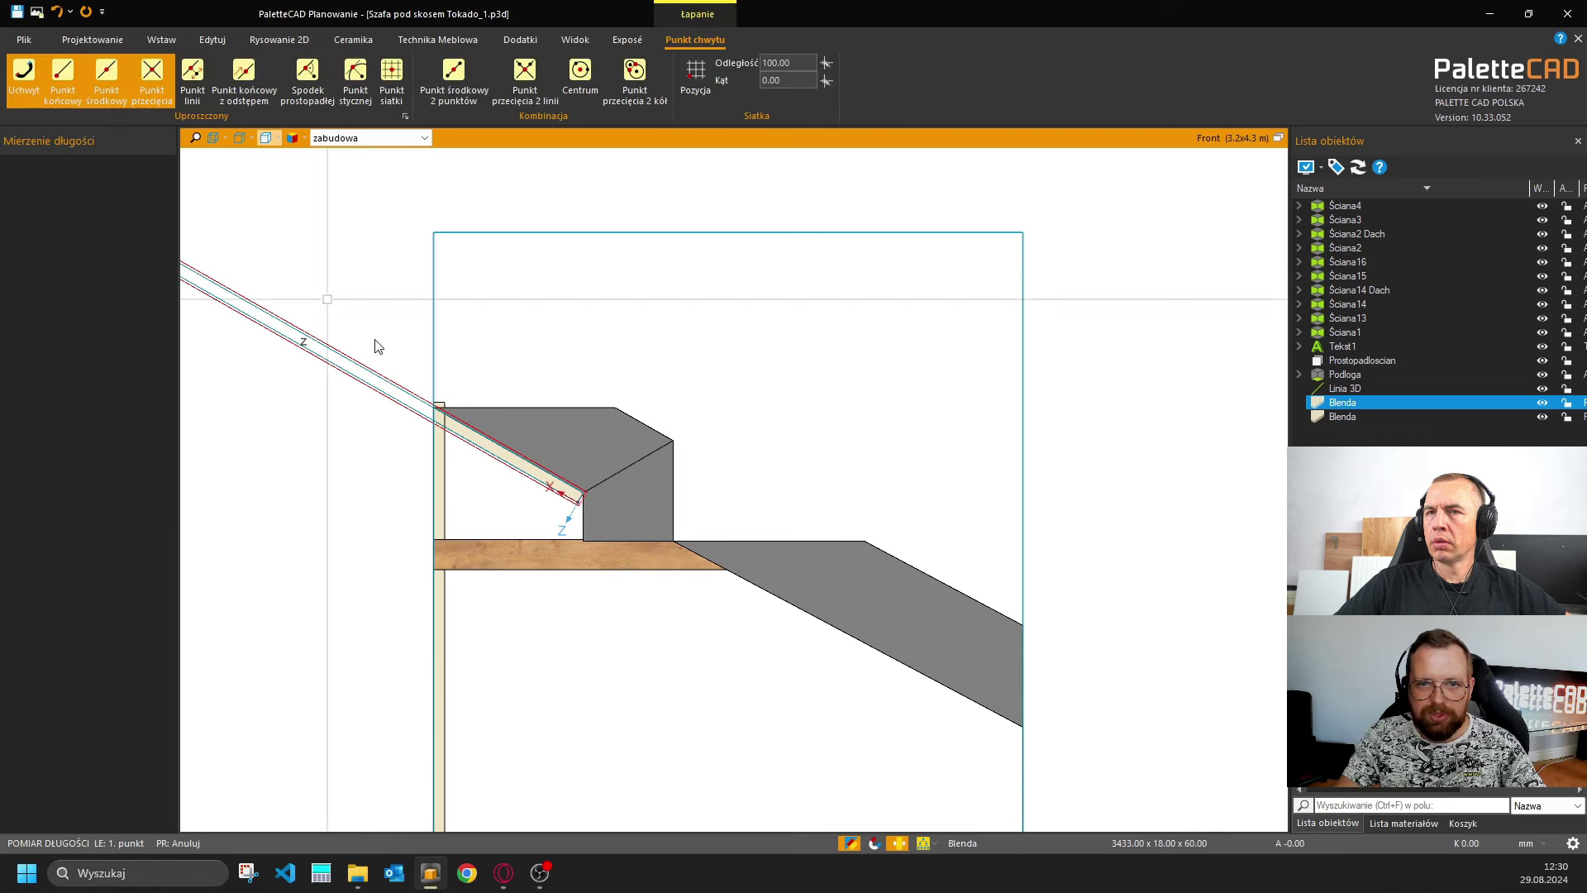
click(581, 494)
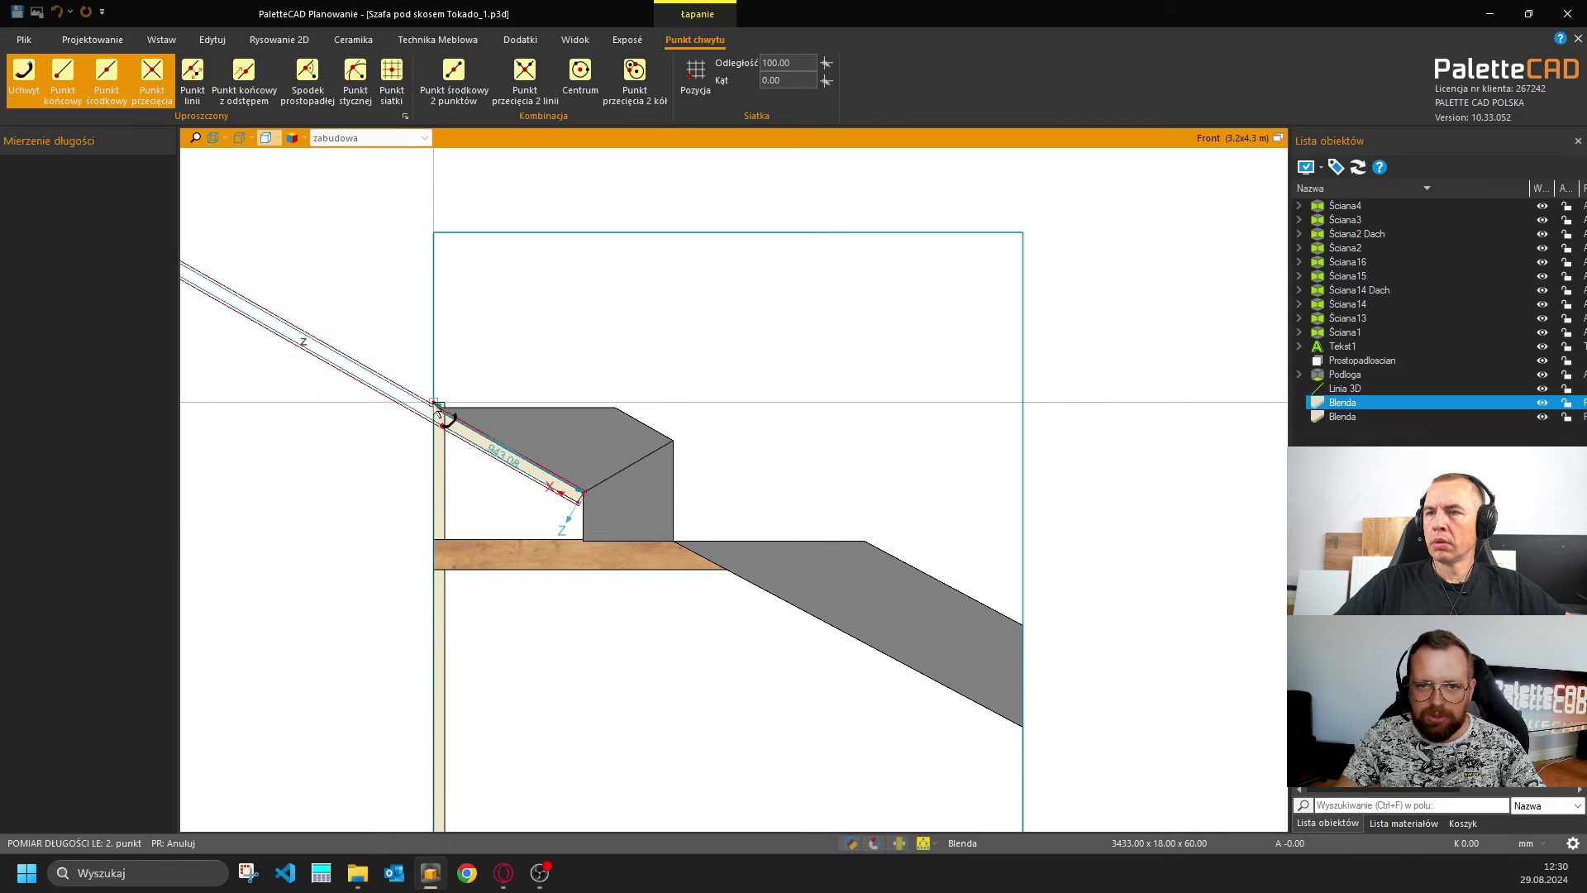
scroll(438, 413, down, 1)
scroll(438, 413, up, 3)
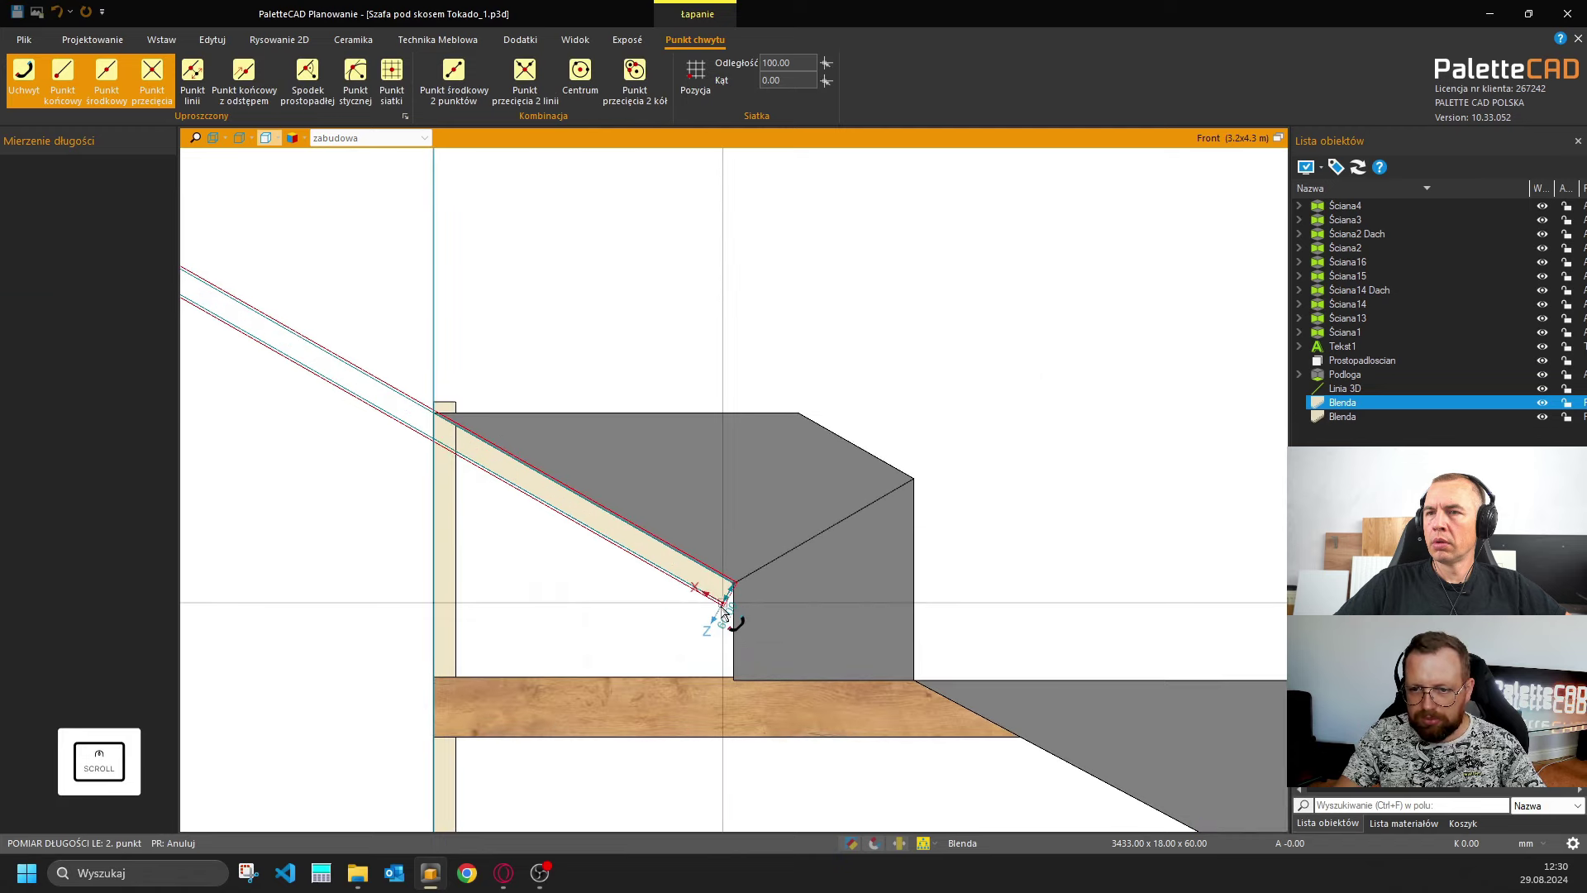
click(437, 423)
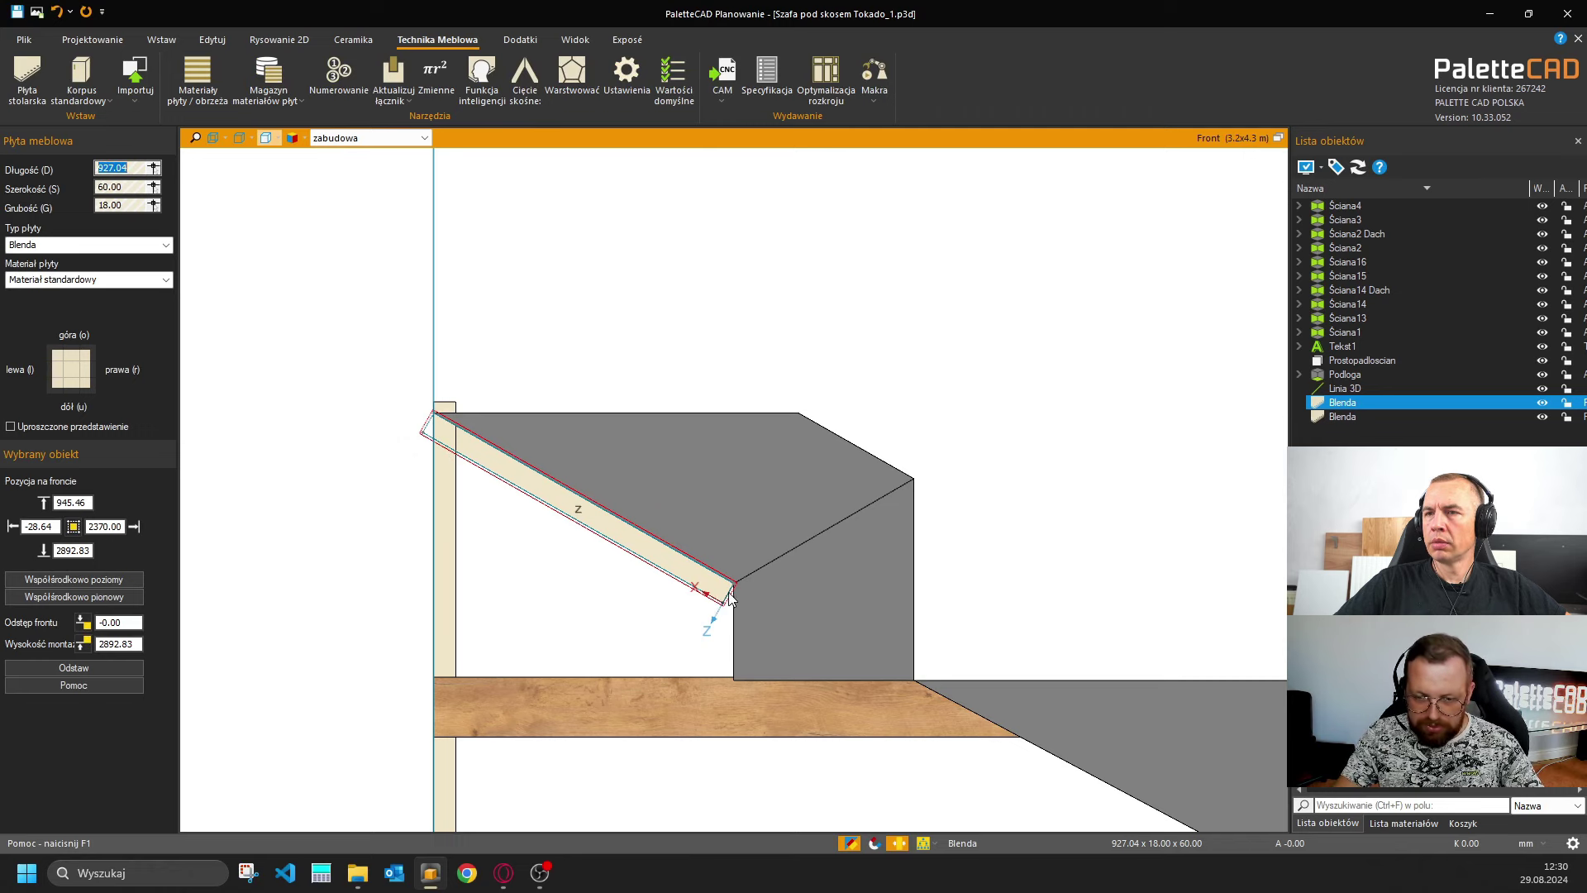
middle_drag(738, 608, 653, 518)
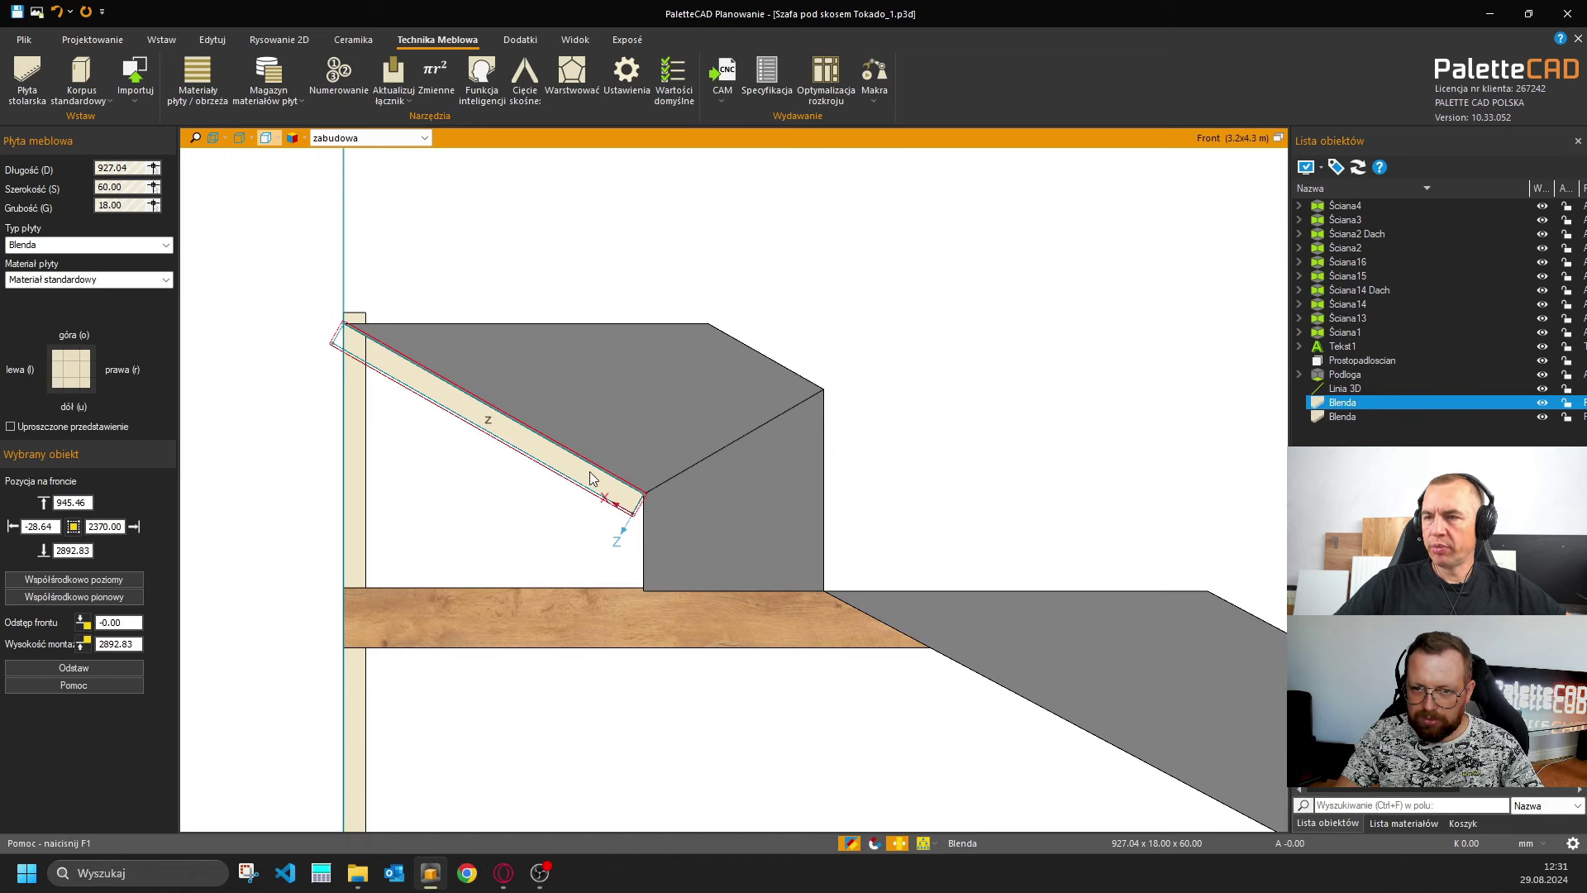
Copy the sloped Blenda once beside the original with a 0 mm gap and set the copy's absolute rotation to 0°.
key(k)
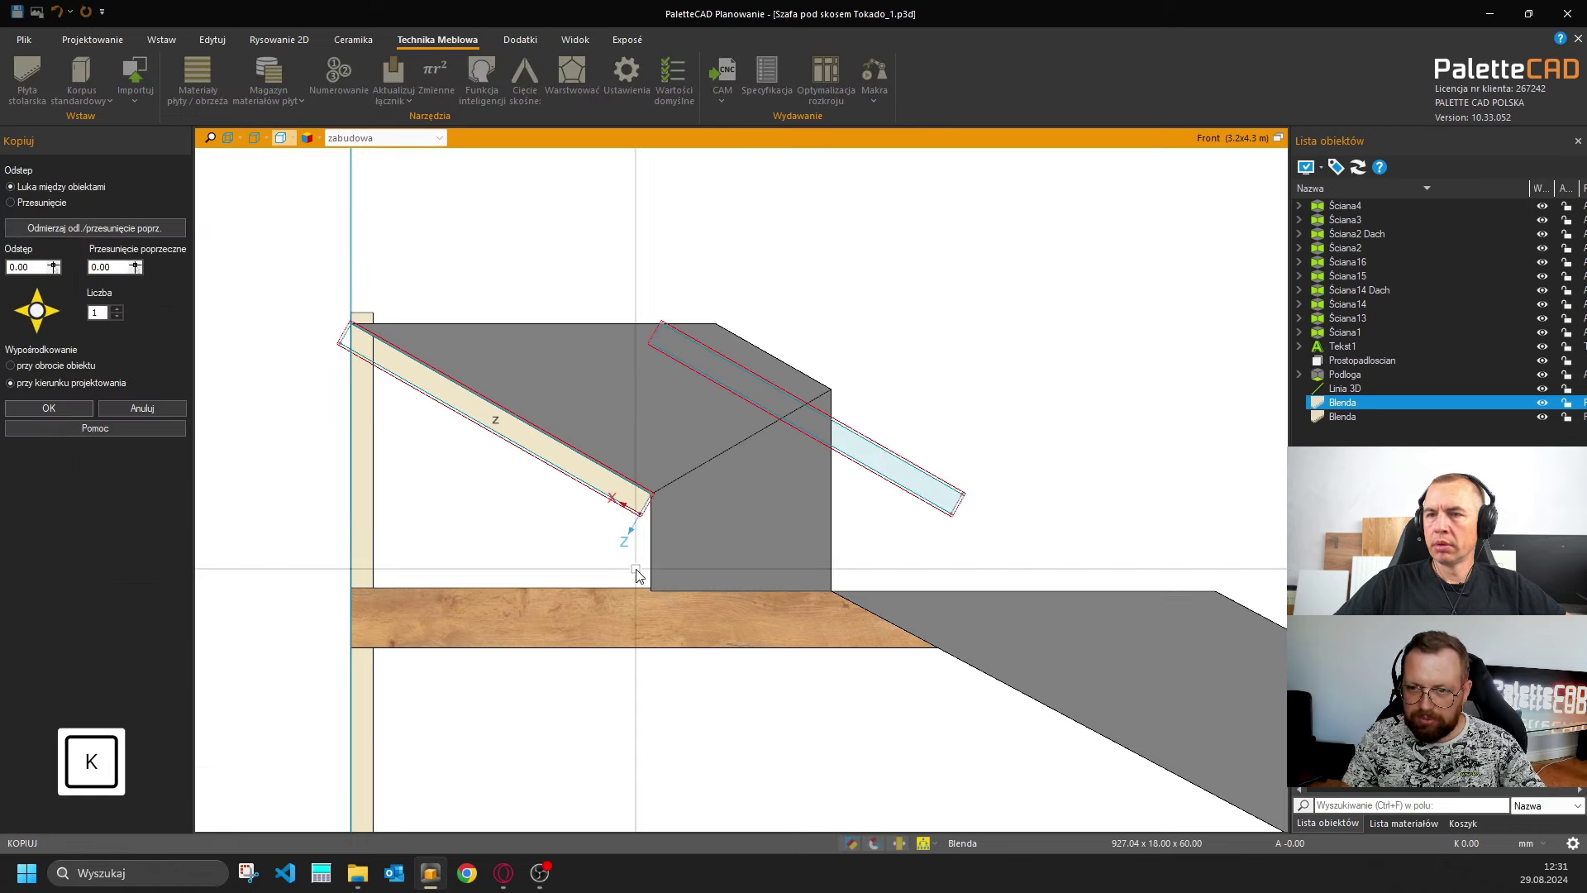
click(636, 574)
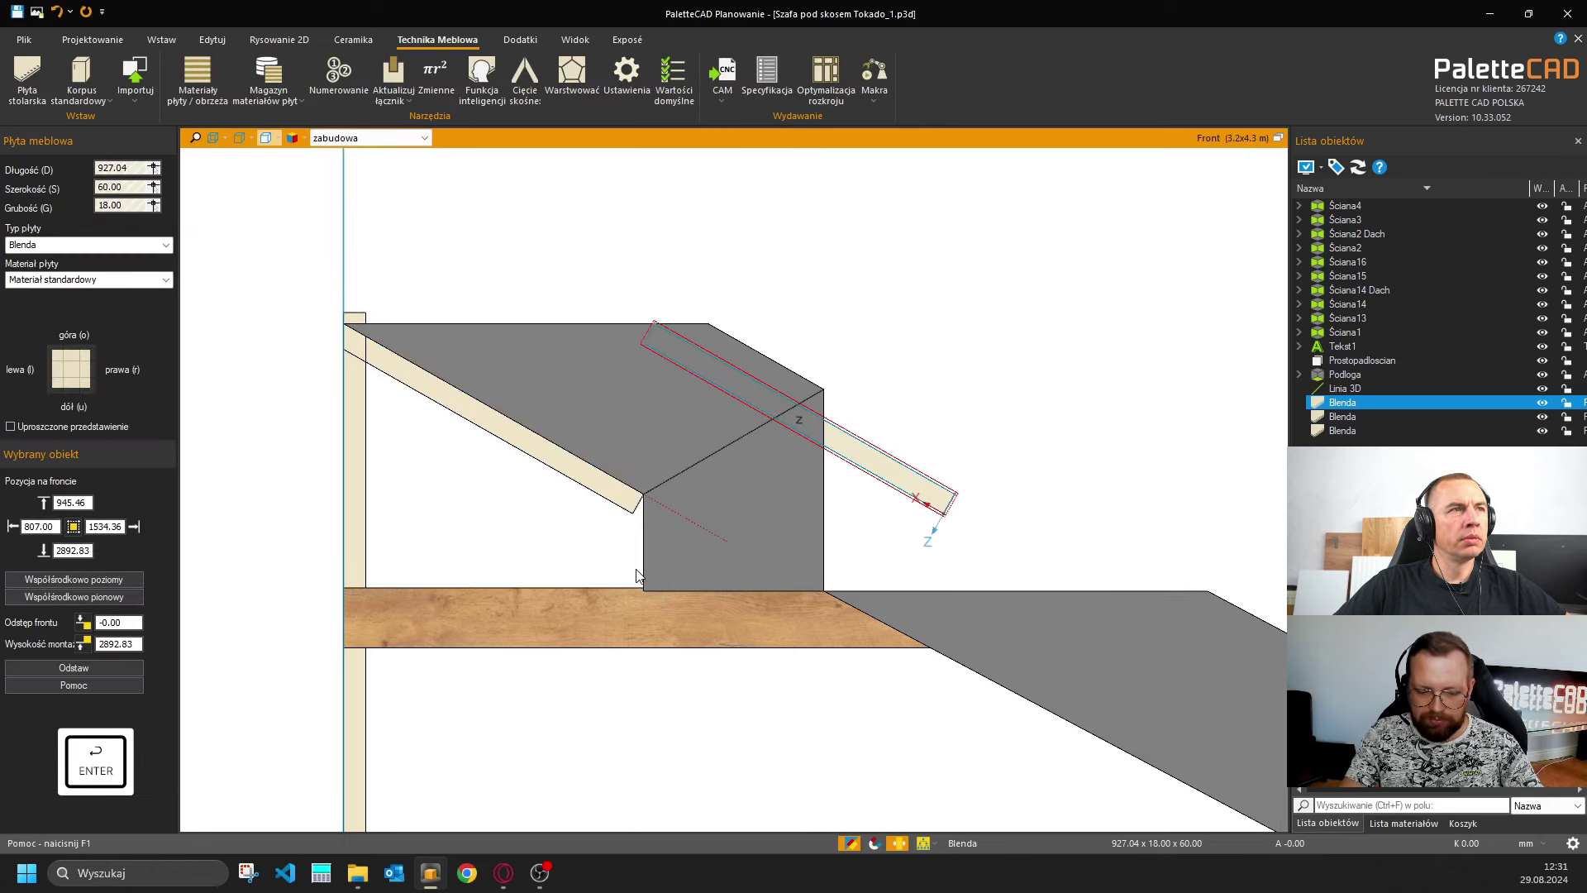
key(r)
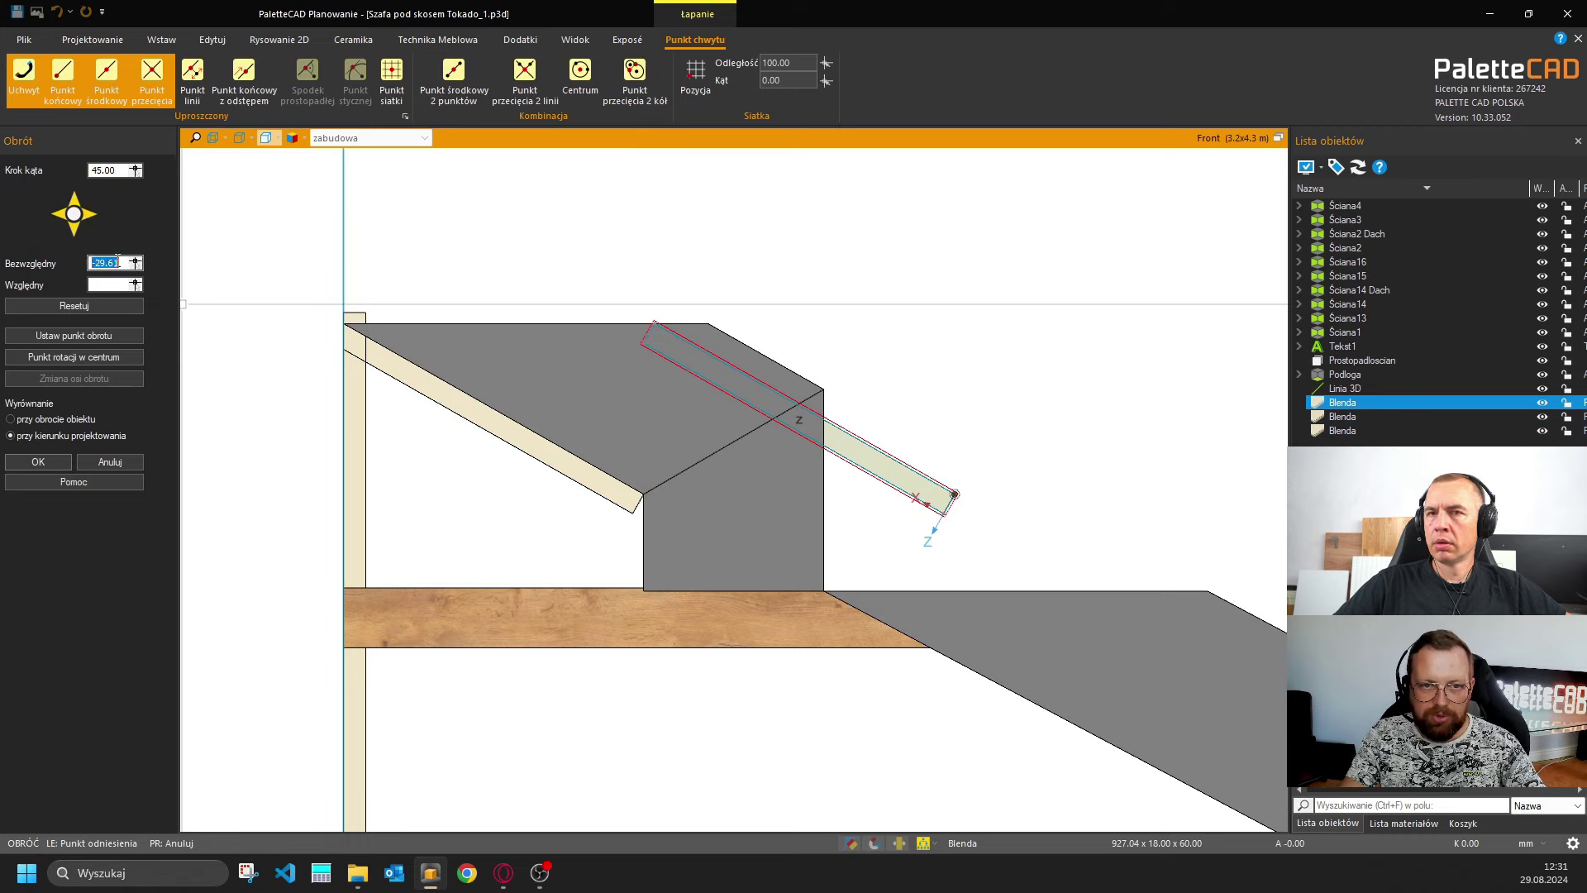
text(0)
click(108, 285)
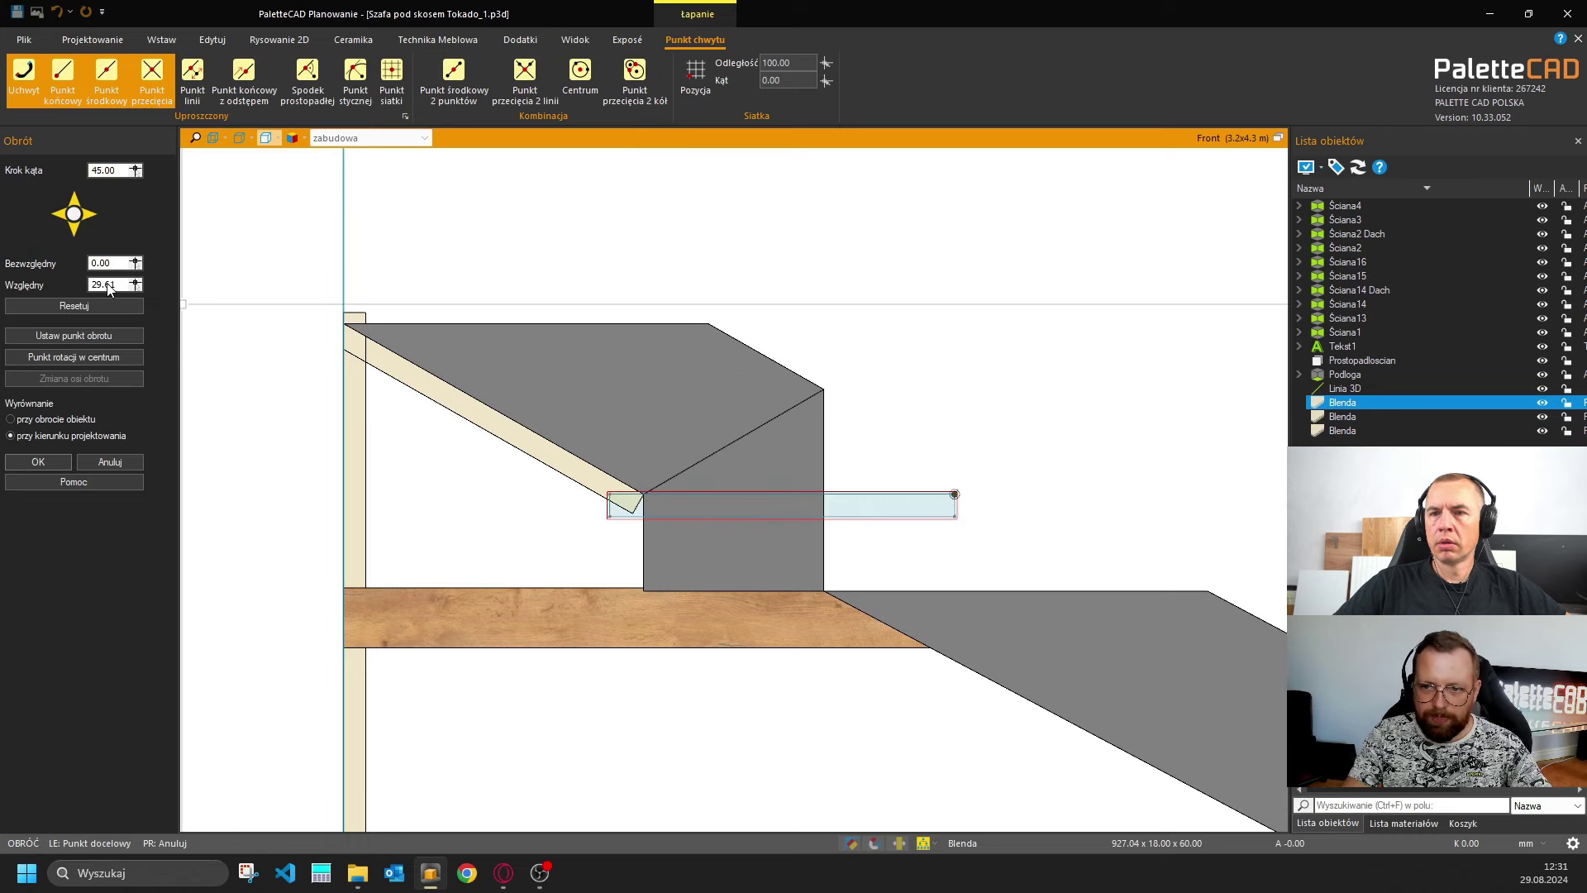
click(54, 456)
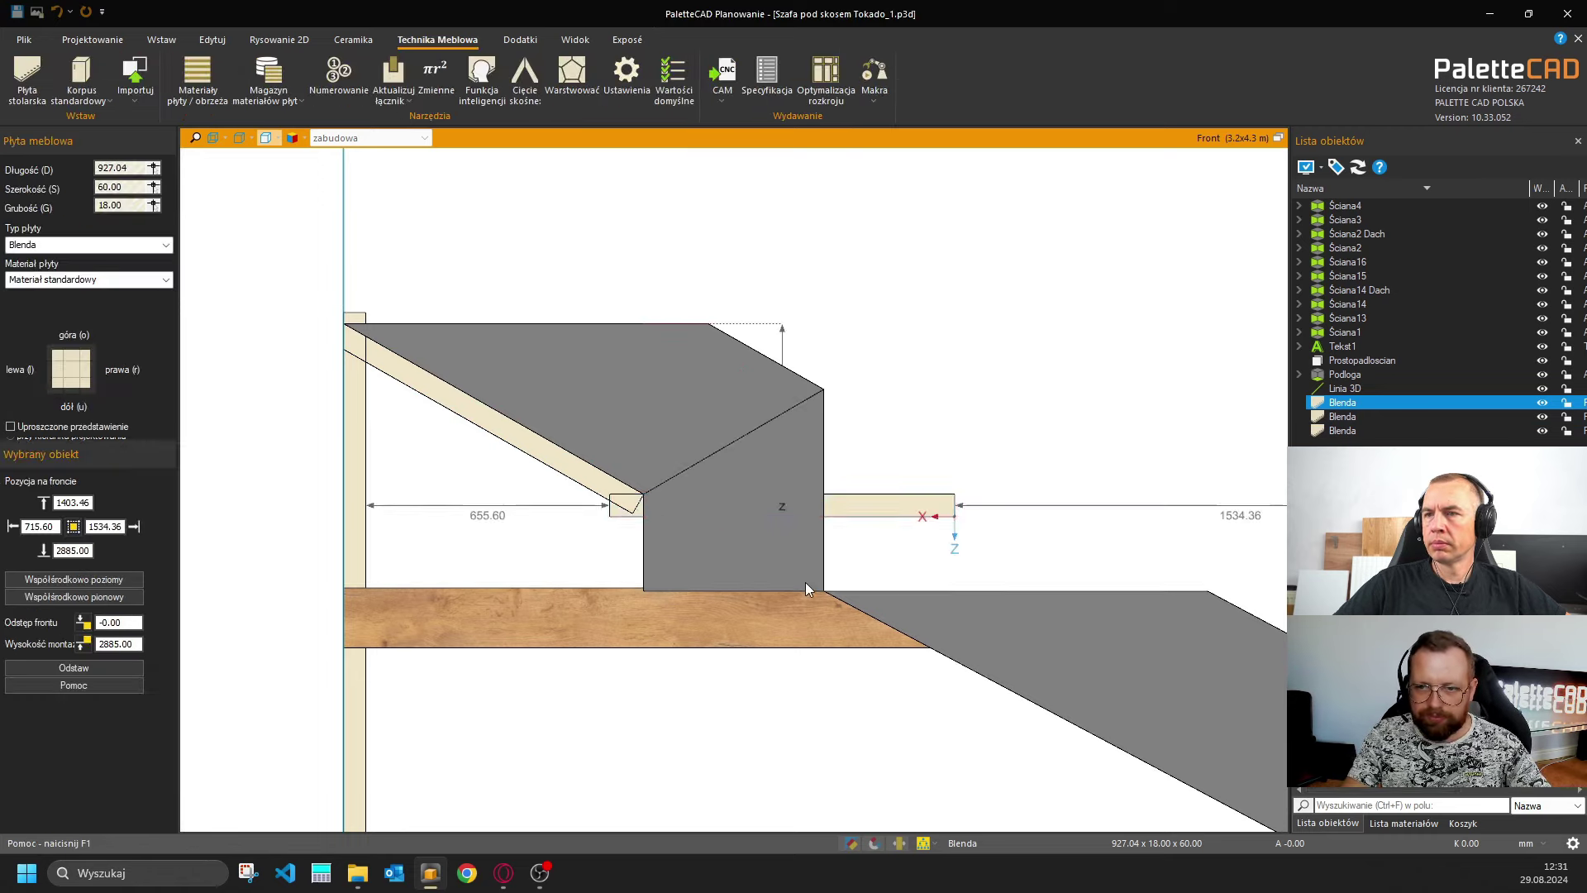
Rotate the horizontal Blenda copy to -90° in two 45° increments so it stands upright.
key(r)
key(Right)
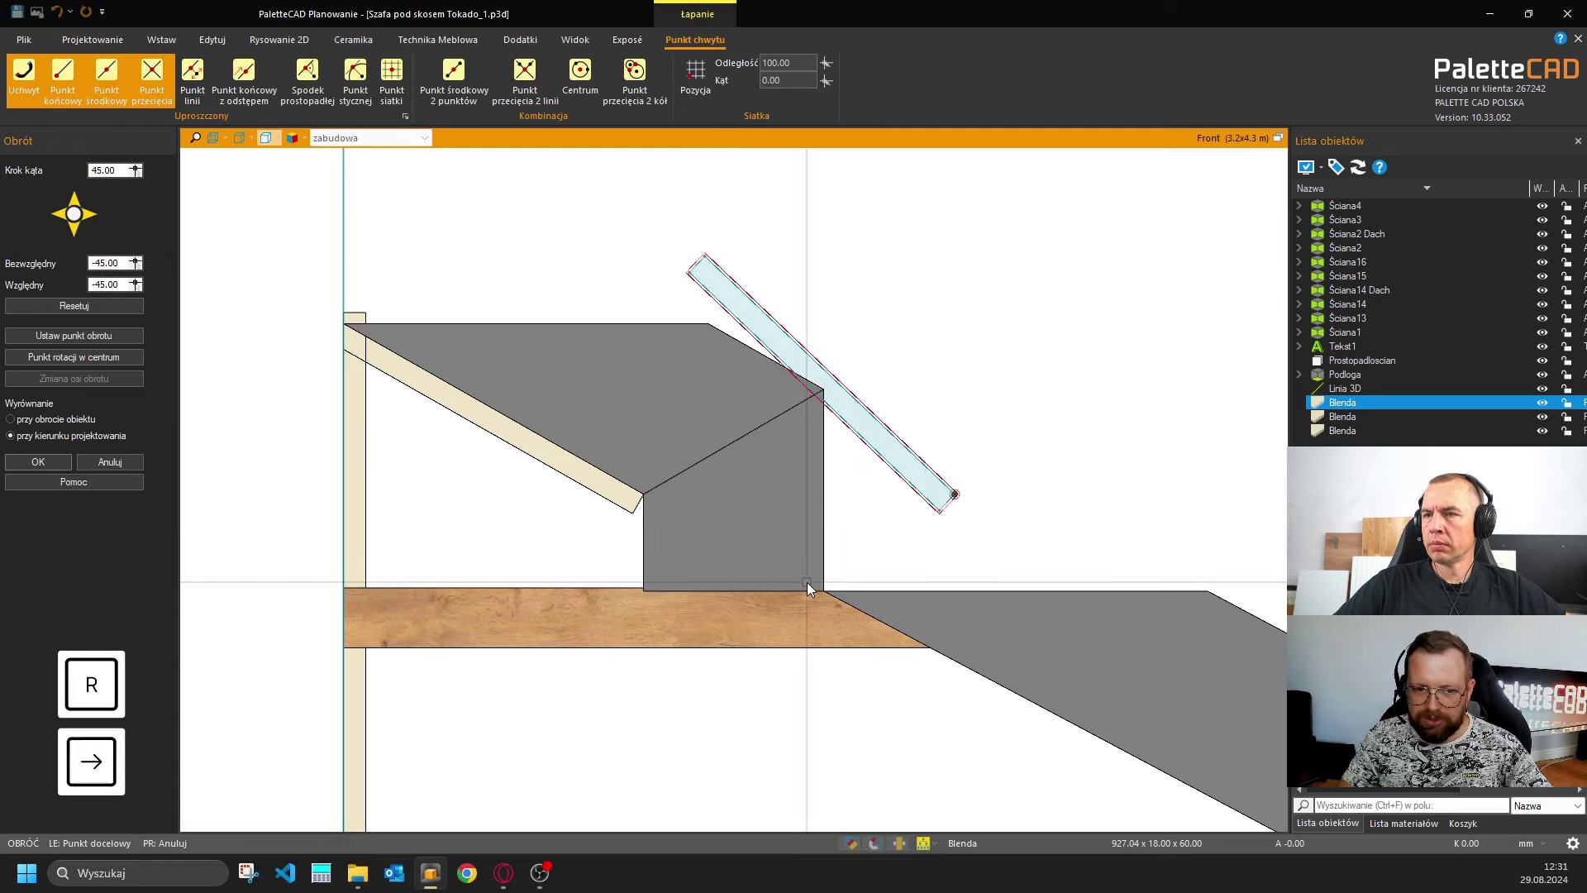
key(Right)
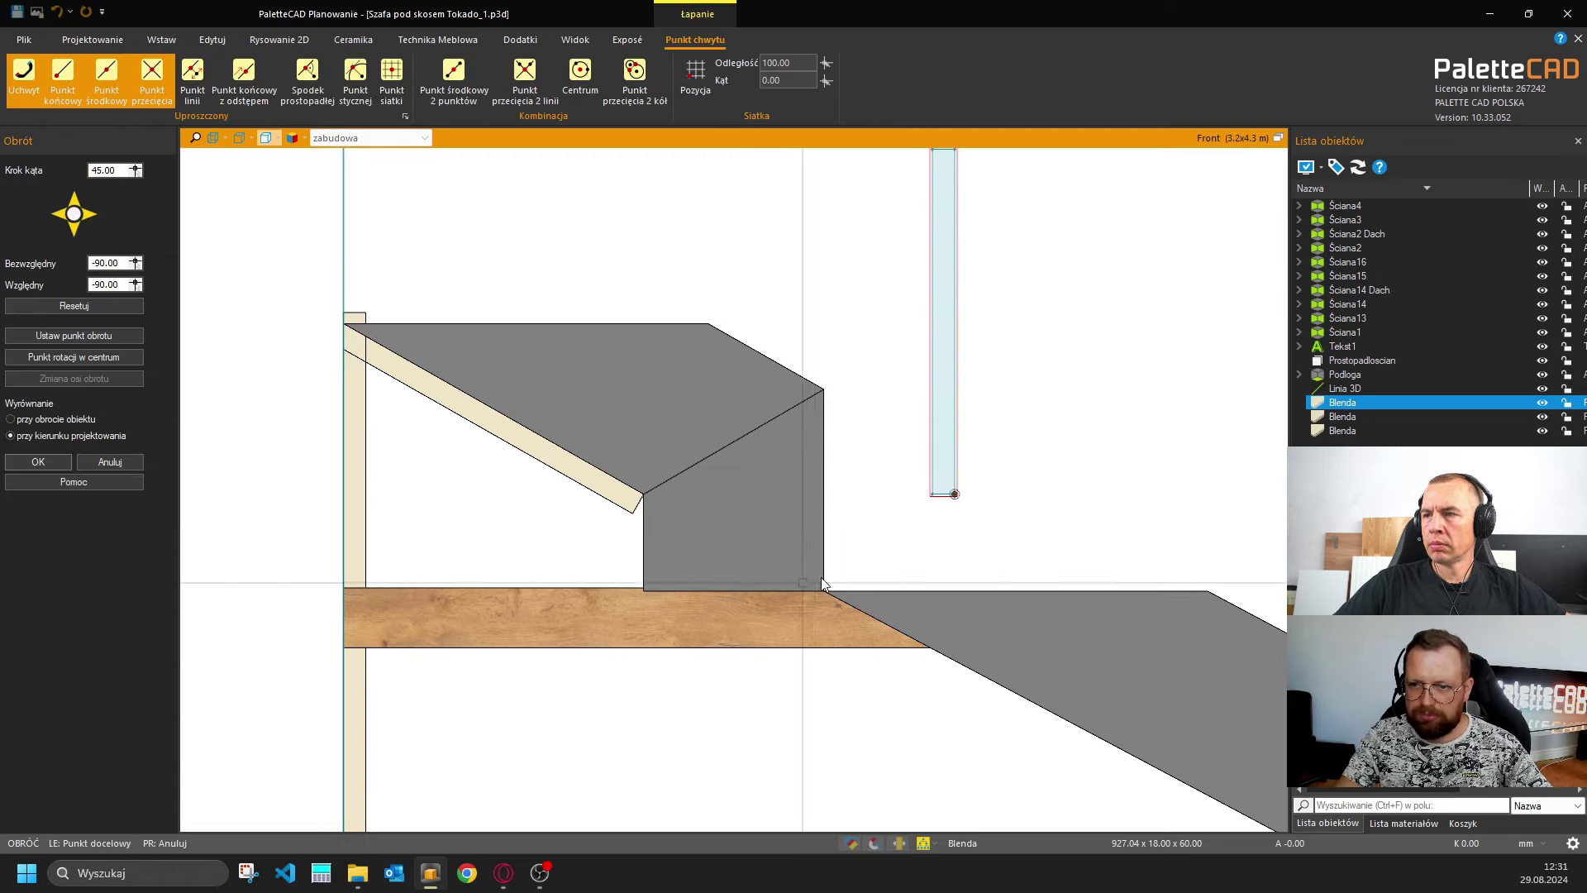
middle_drag(796, 506, 728, 542)
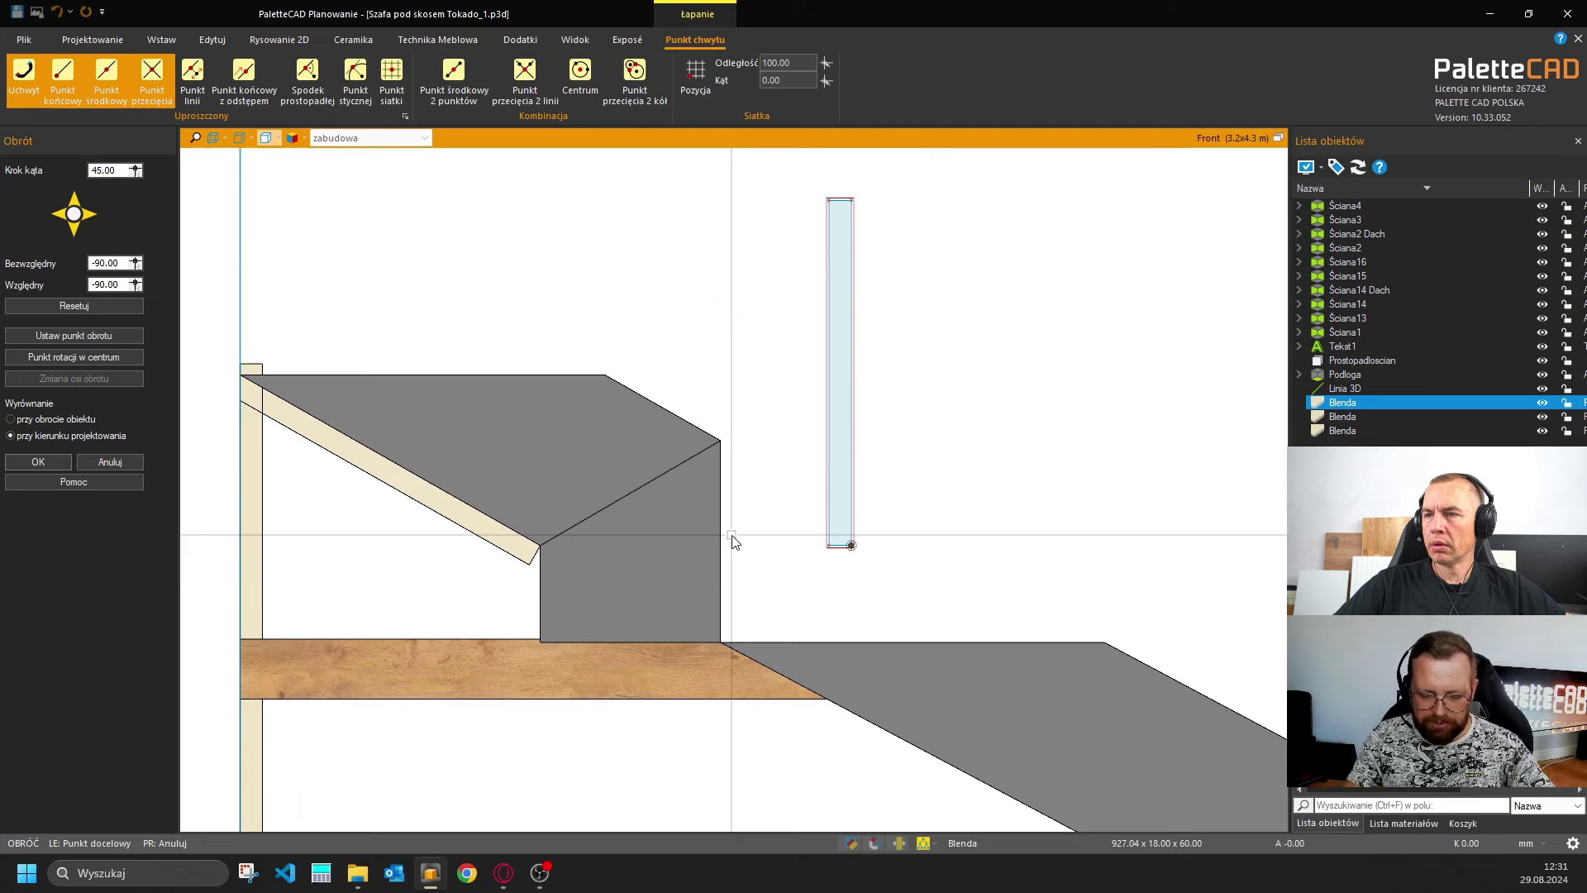
key(Return)
Move the upright Blenda by its lower outer corner onto the bottom corner of the short vertical wall beside the wooden beam.
key(v)
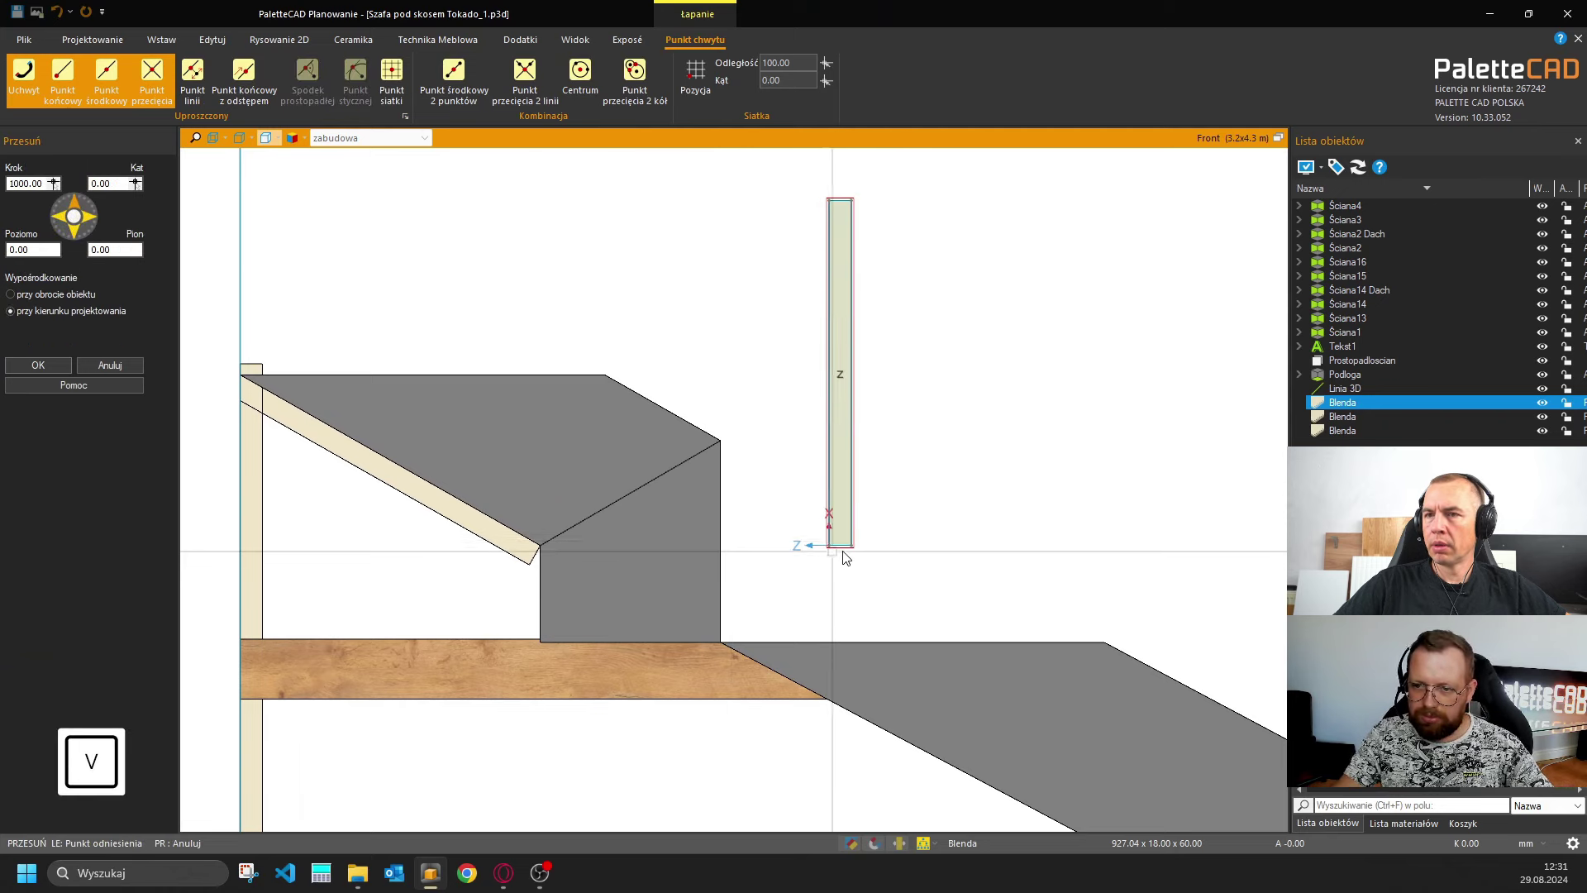
click(863, 546)
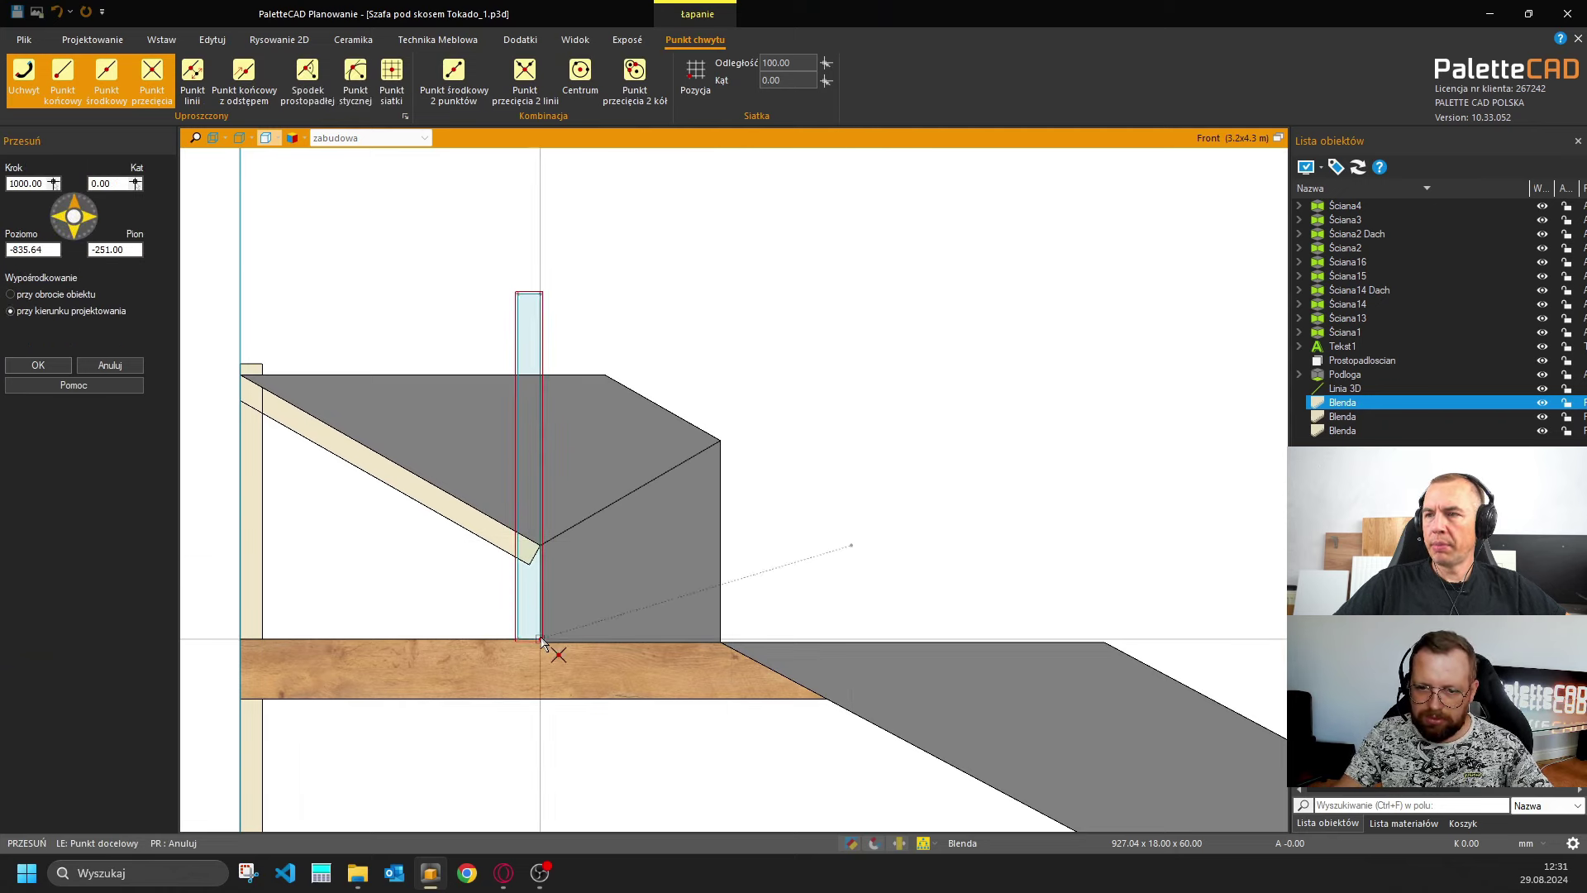
scroll(546, 646, up, 5)
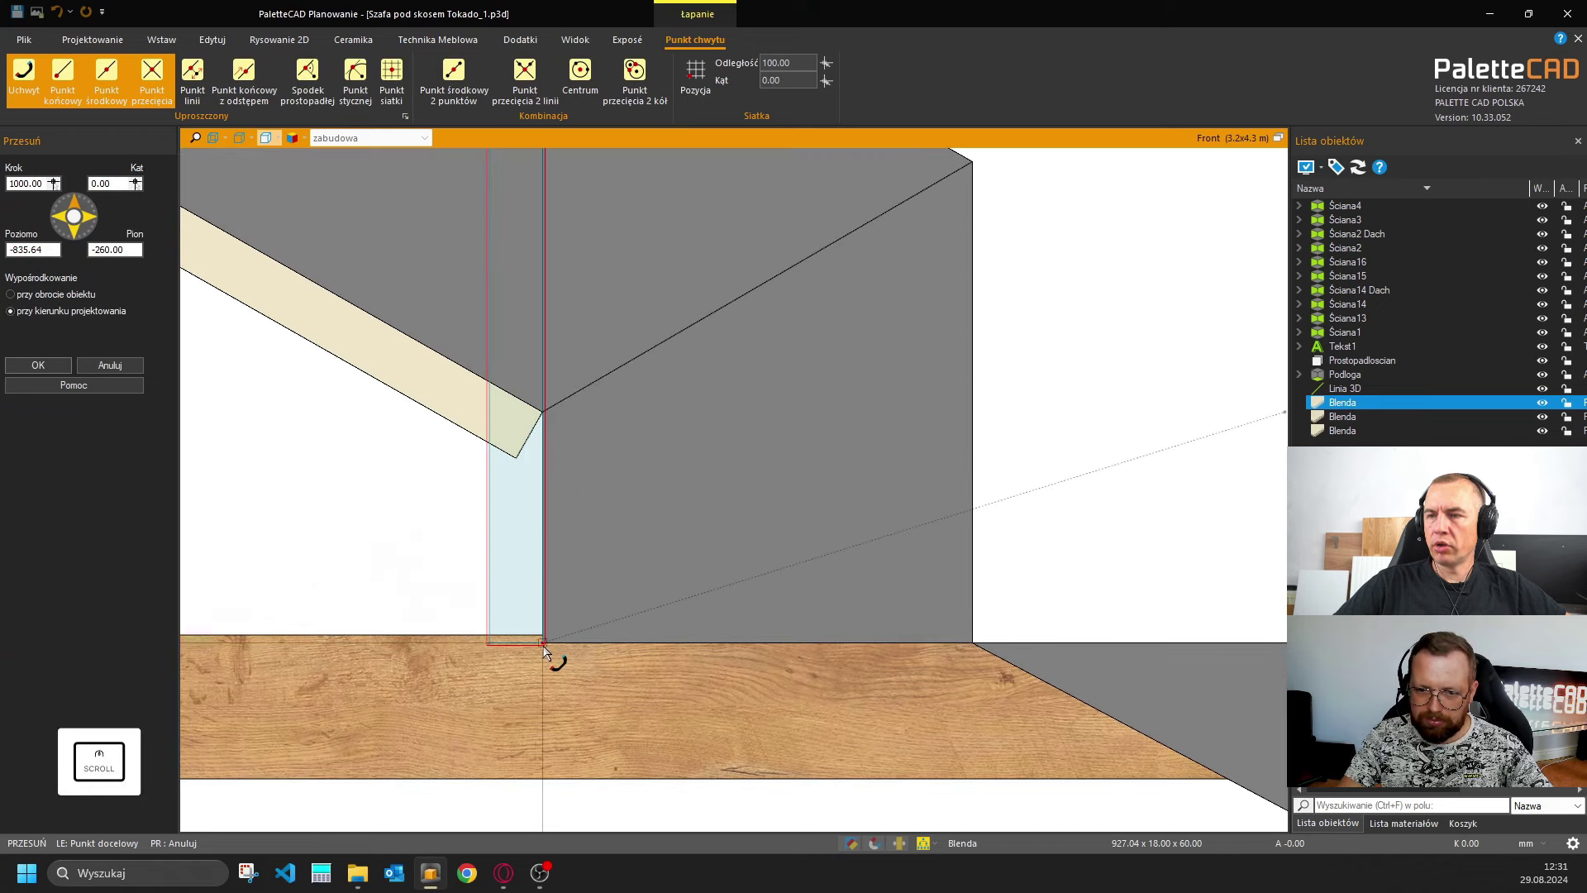
click(539, 646)
scroll(451, 583, down, 2)
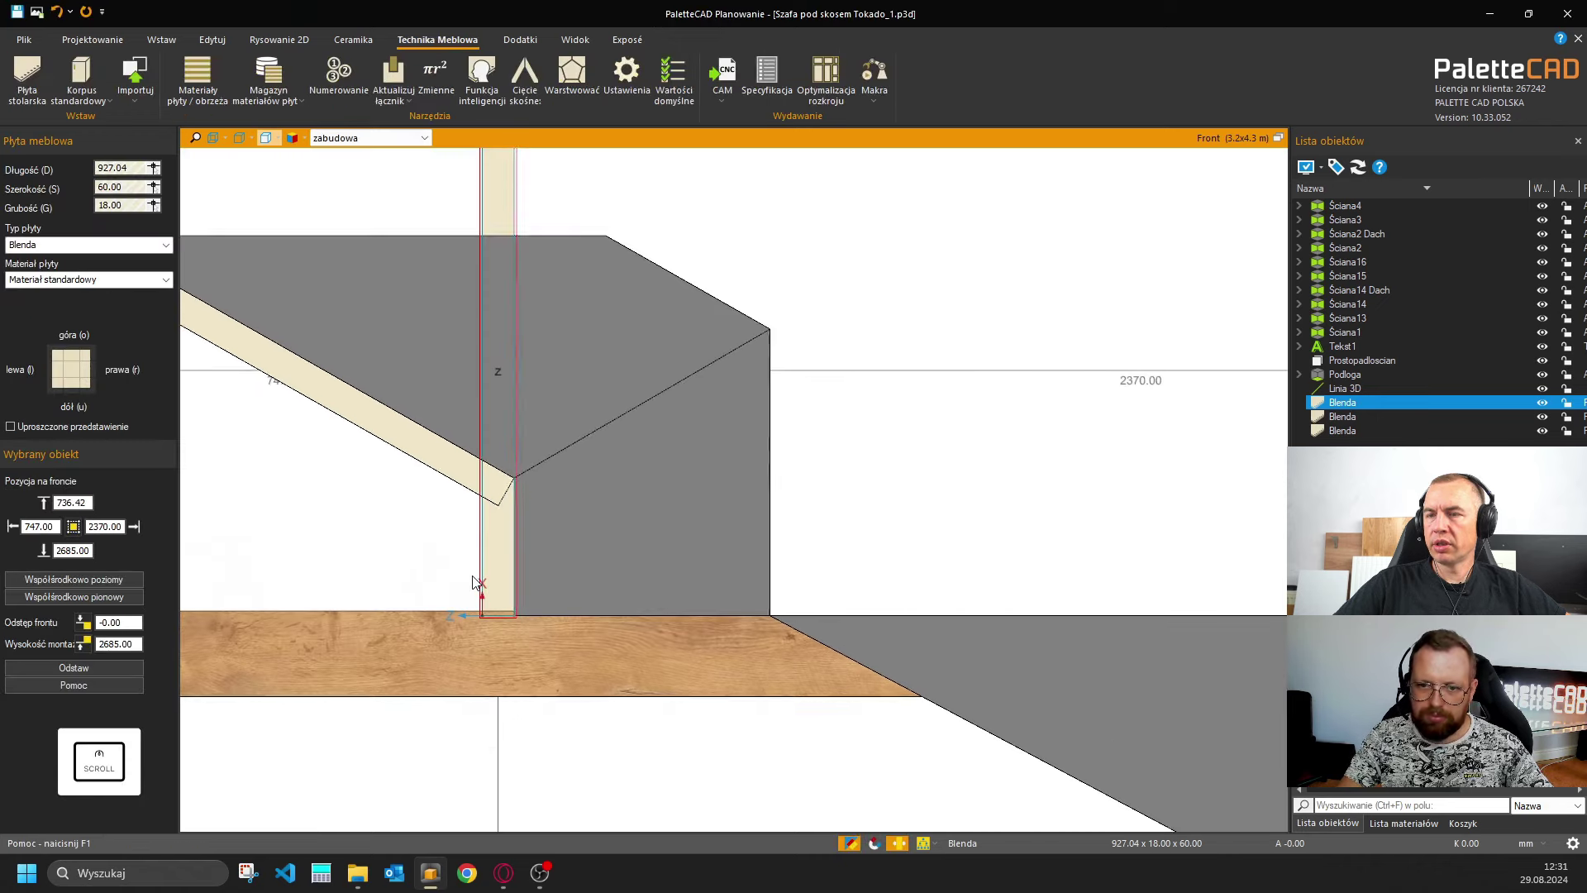
Set the short upright Blenda's length to 260 mm by measuring the wall up to the slope, and extend it by 30 mm to 290 mm.
key(m)
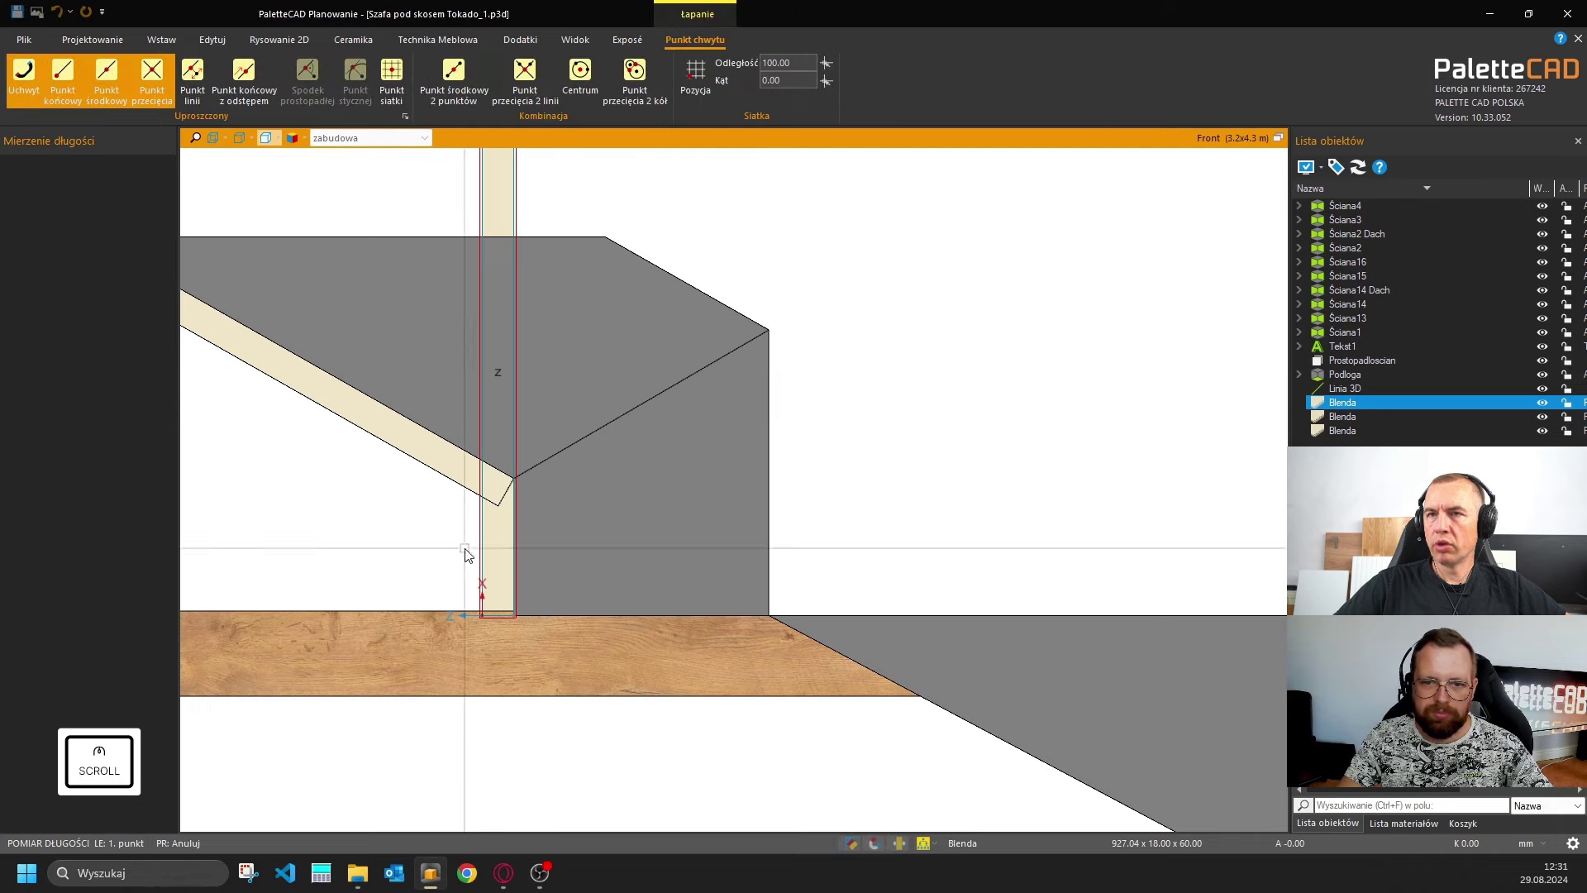
click(515, 620)
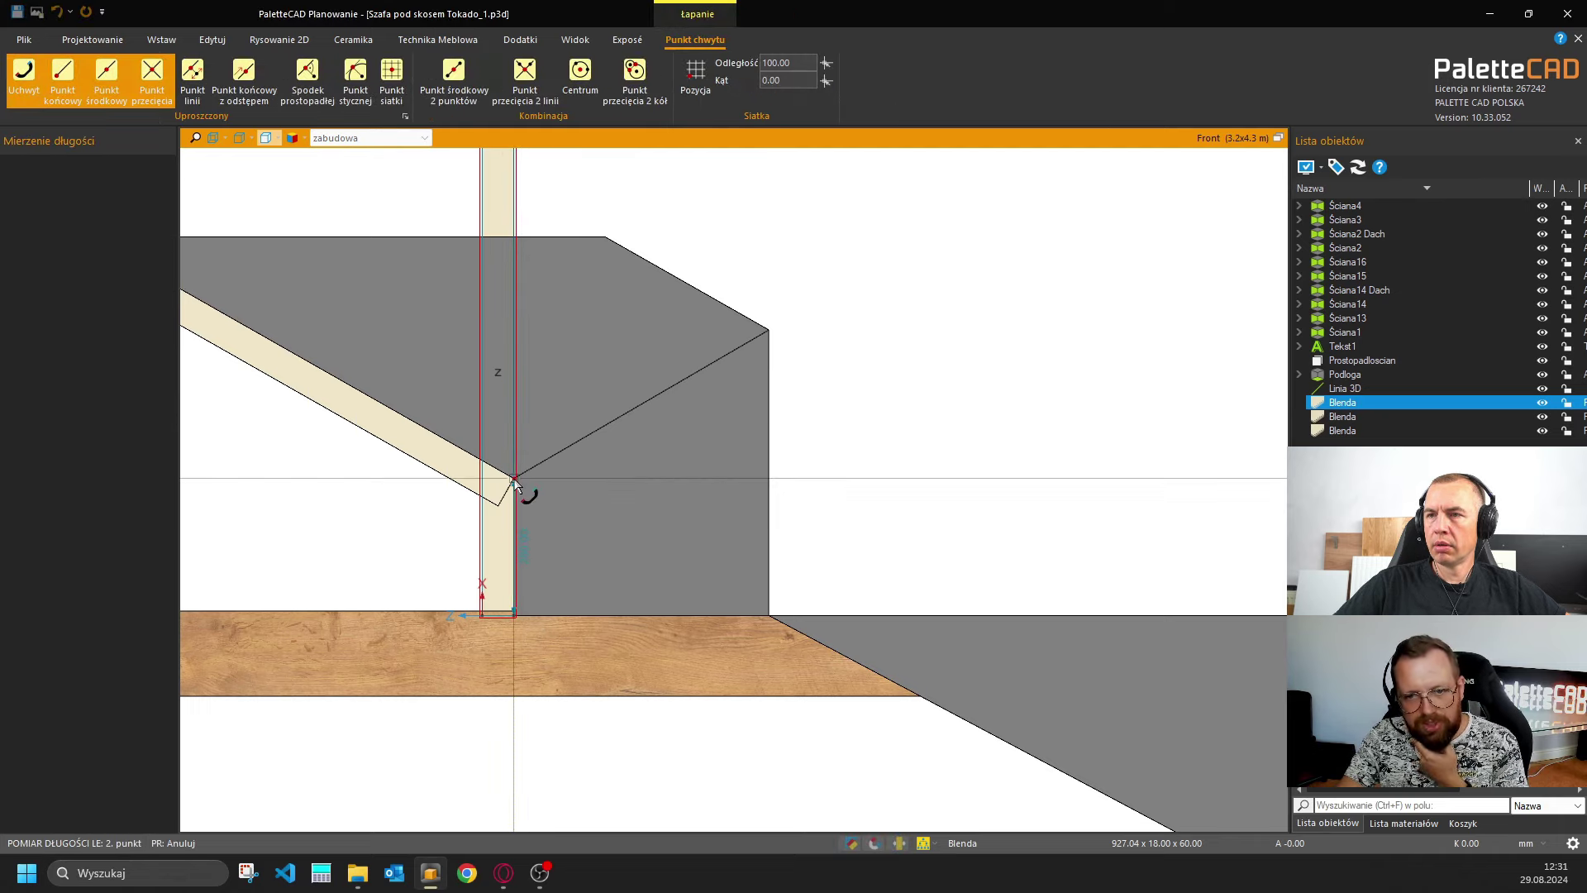
click(515, 479)
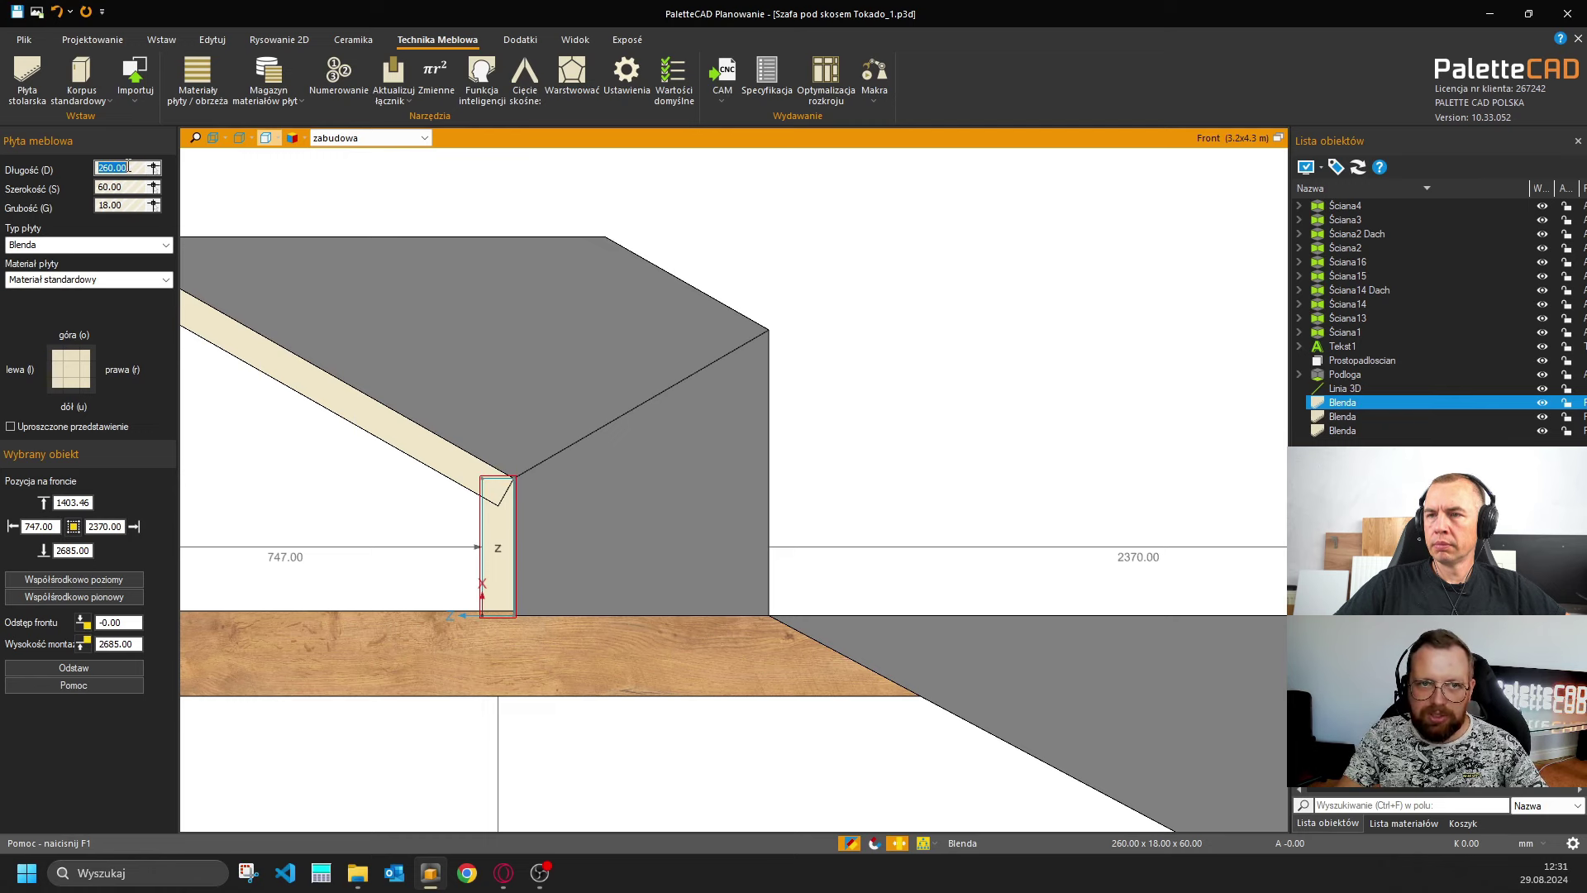
text(+30)
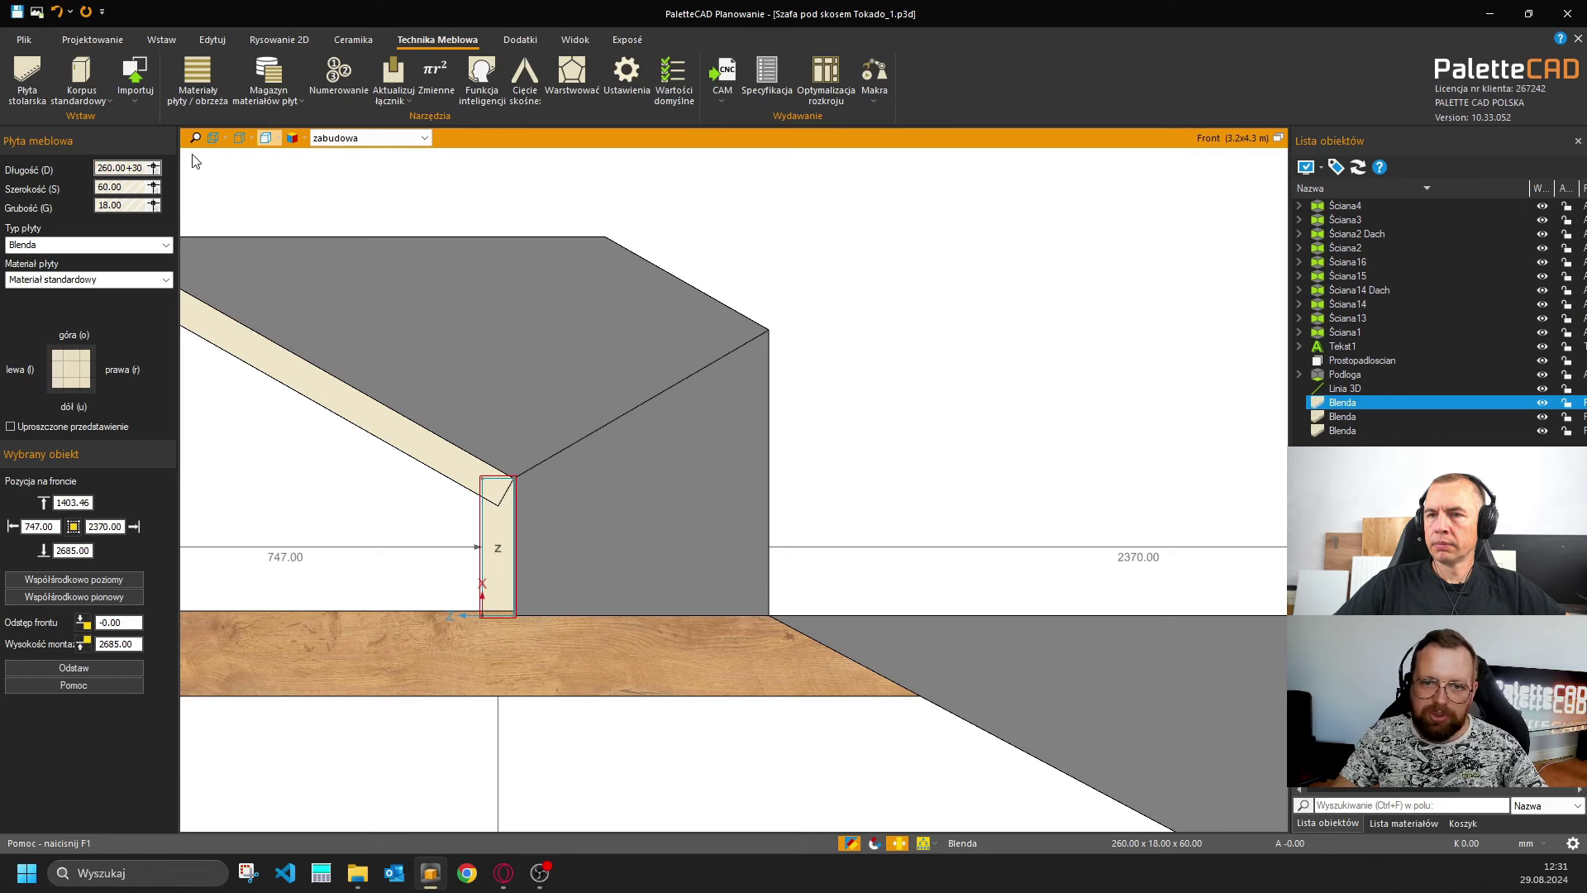
key(Tab)
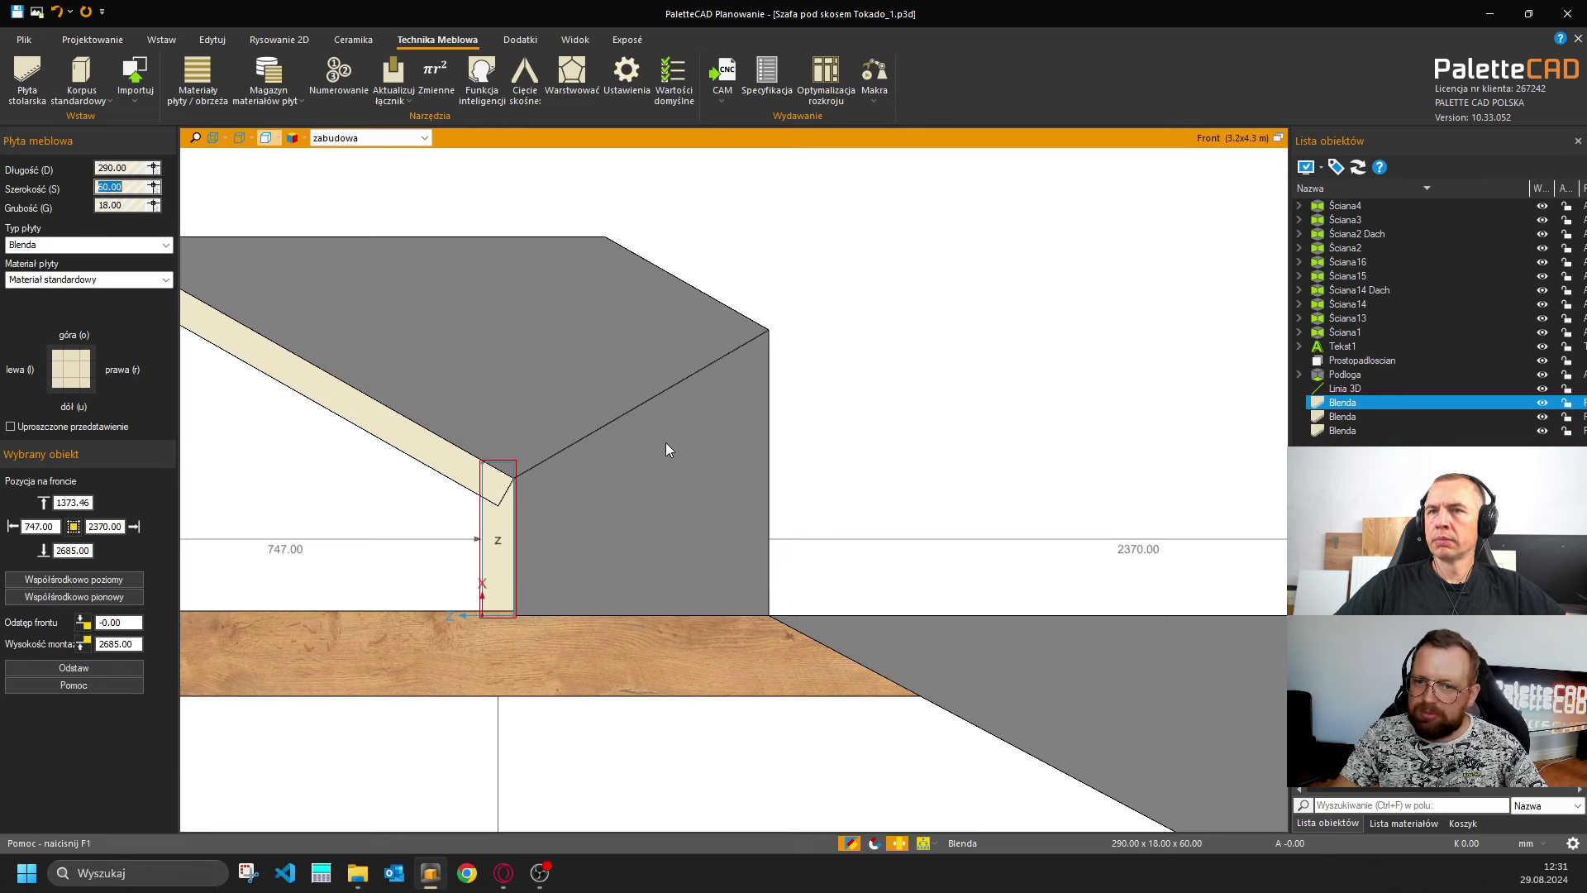
Examine the joint between the sloped and short upright Blenda boards in the 3D view from several sides, and return to the front view.
click(1278, 138)
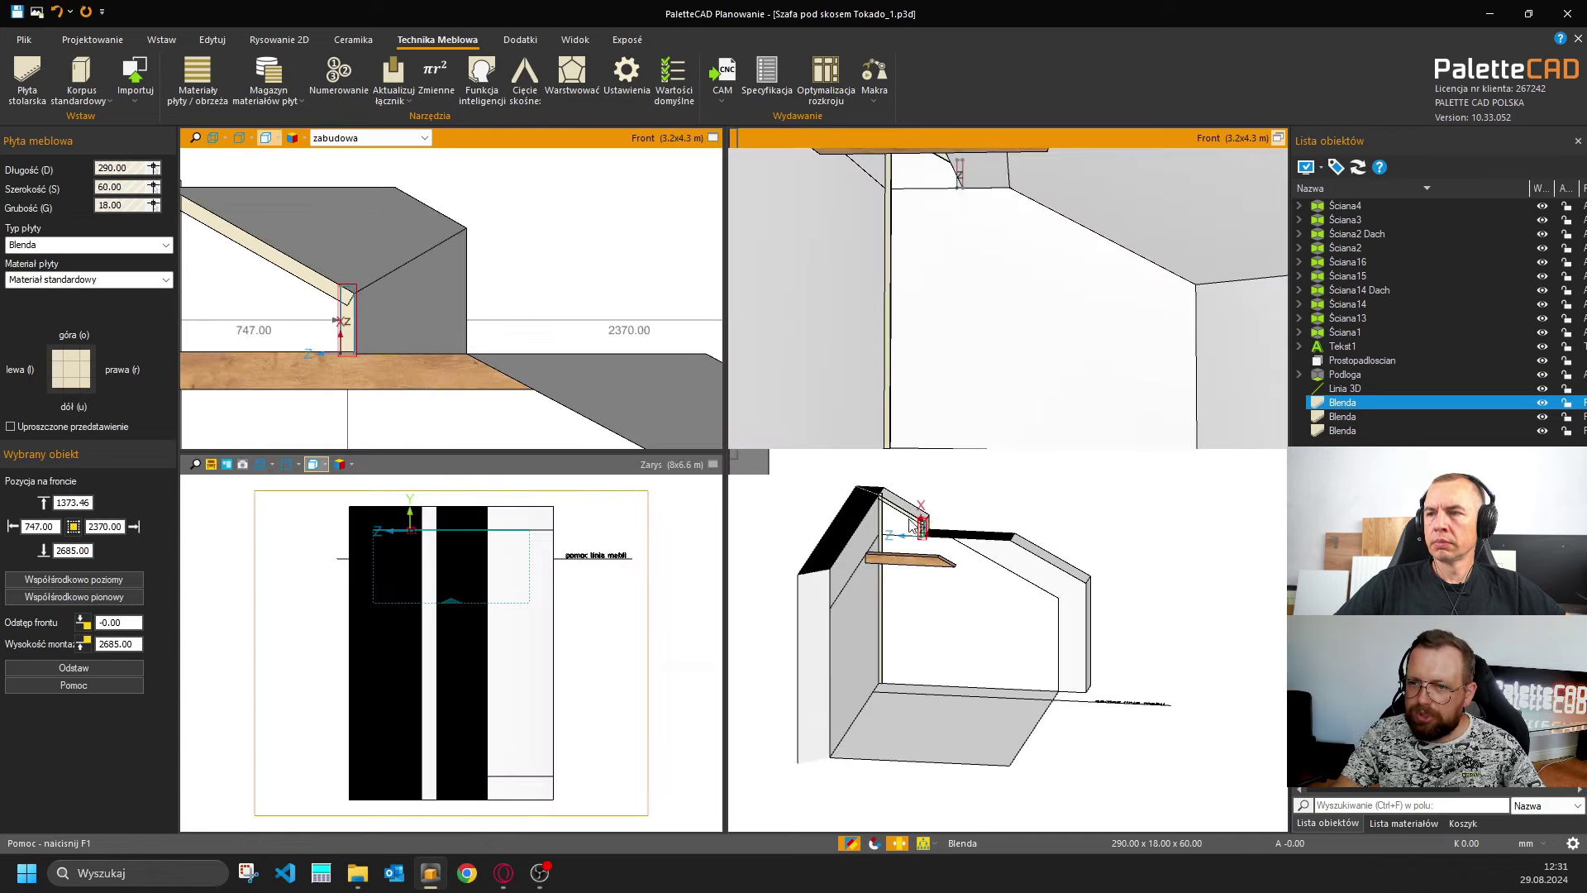
middle_drag(917, 546, 1282, 484)
click(1277, 464)
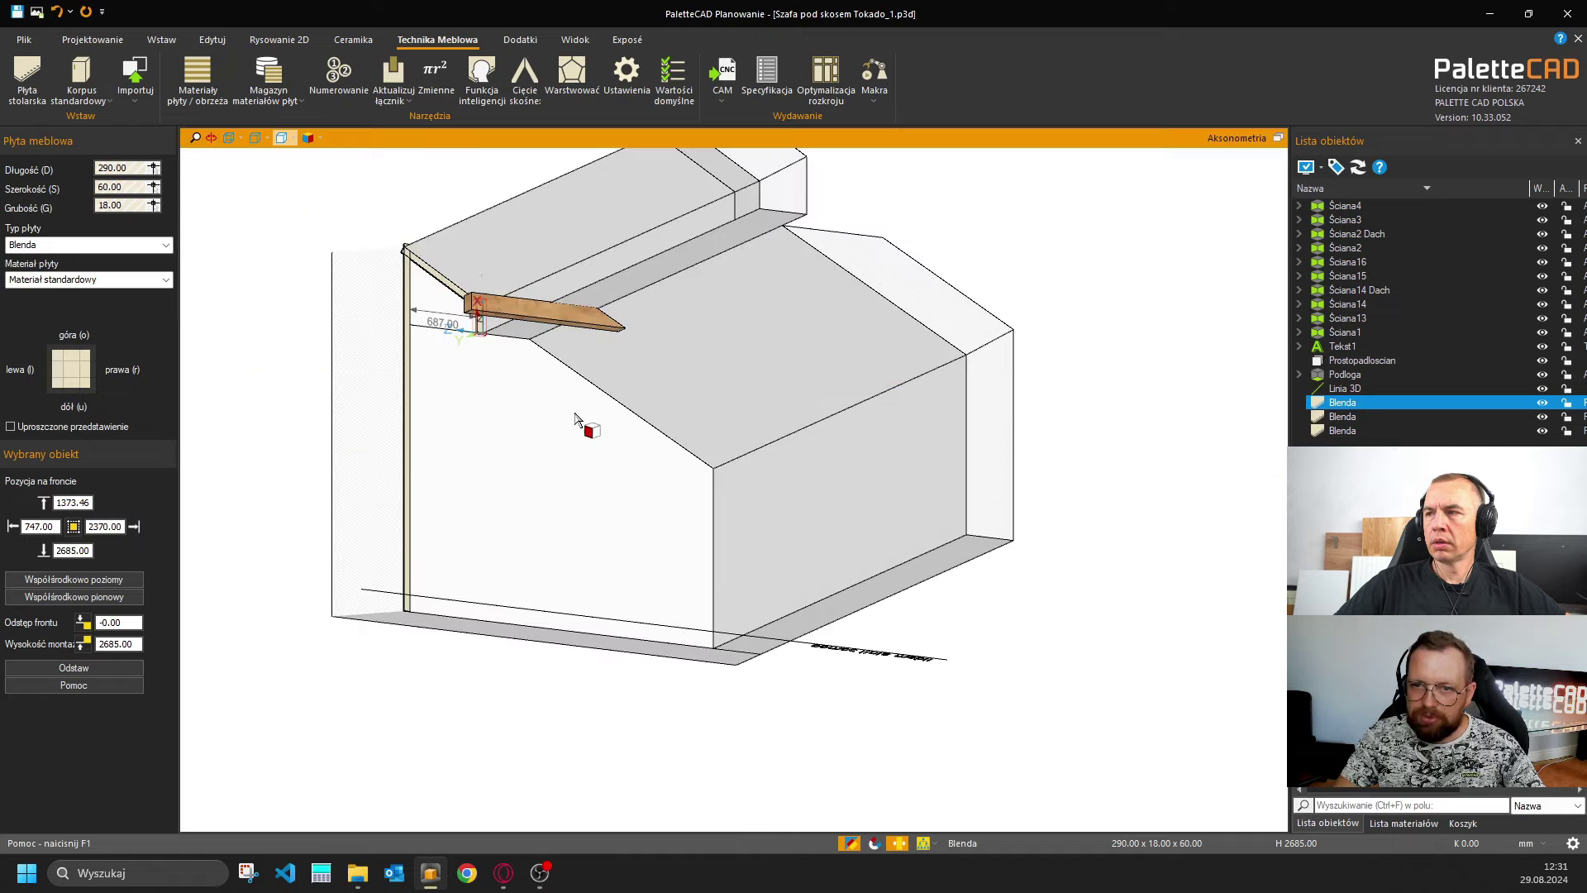
ctrl+scroll(496, 381, up, 10)
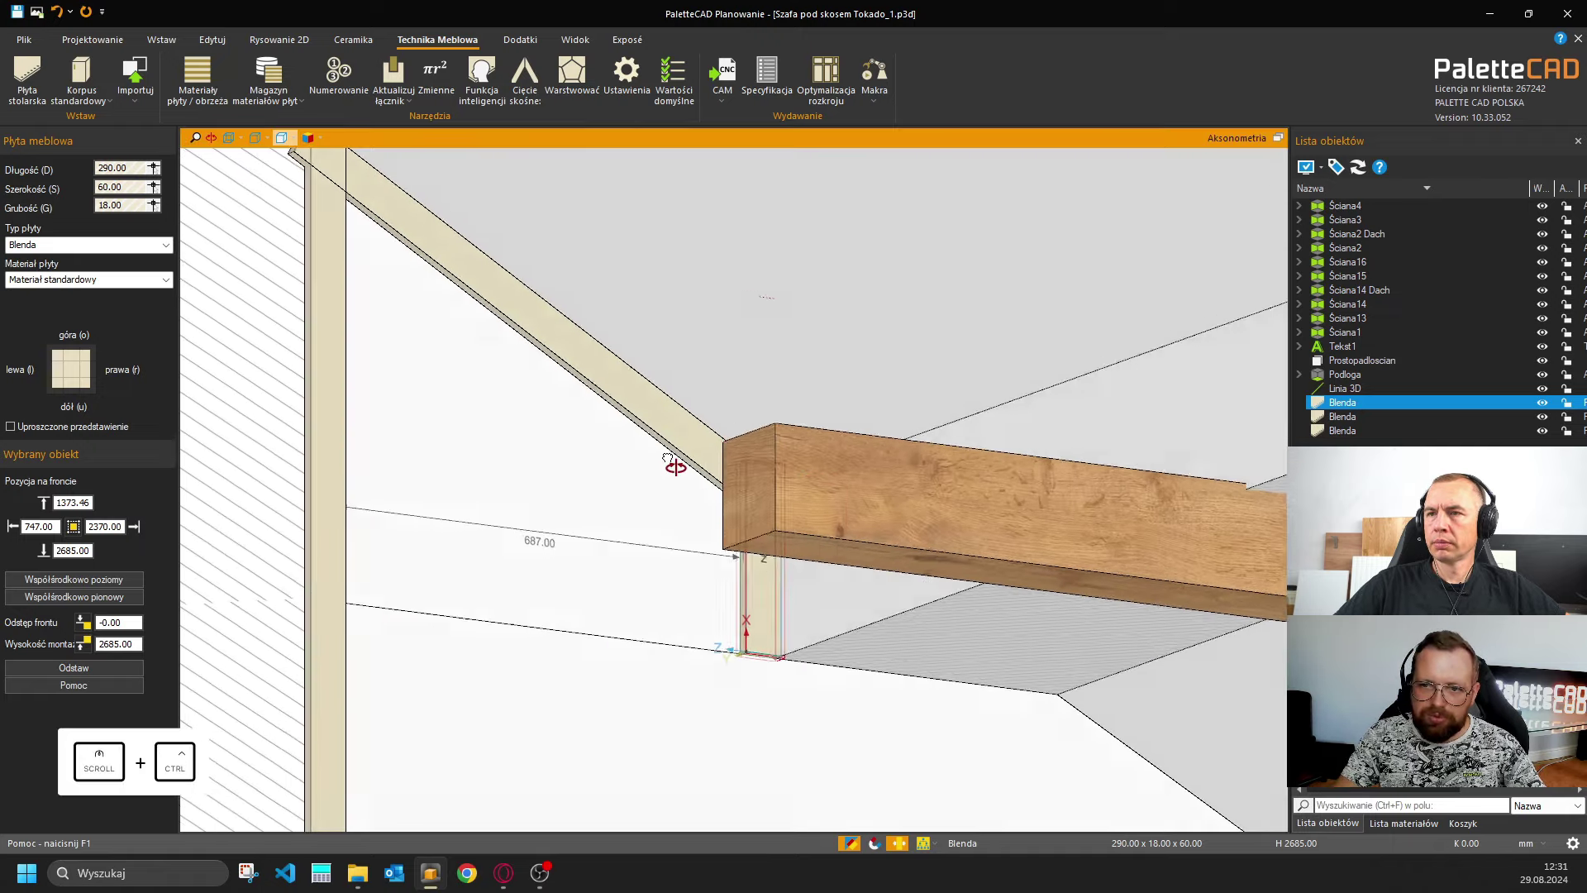
click(690, 473)
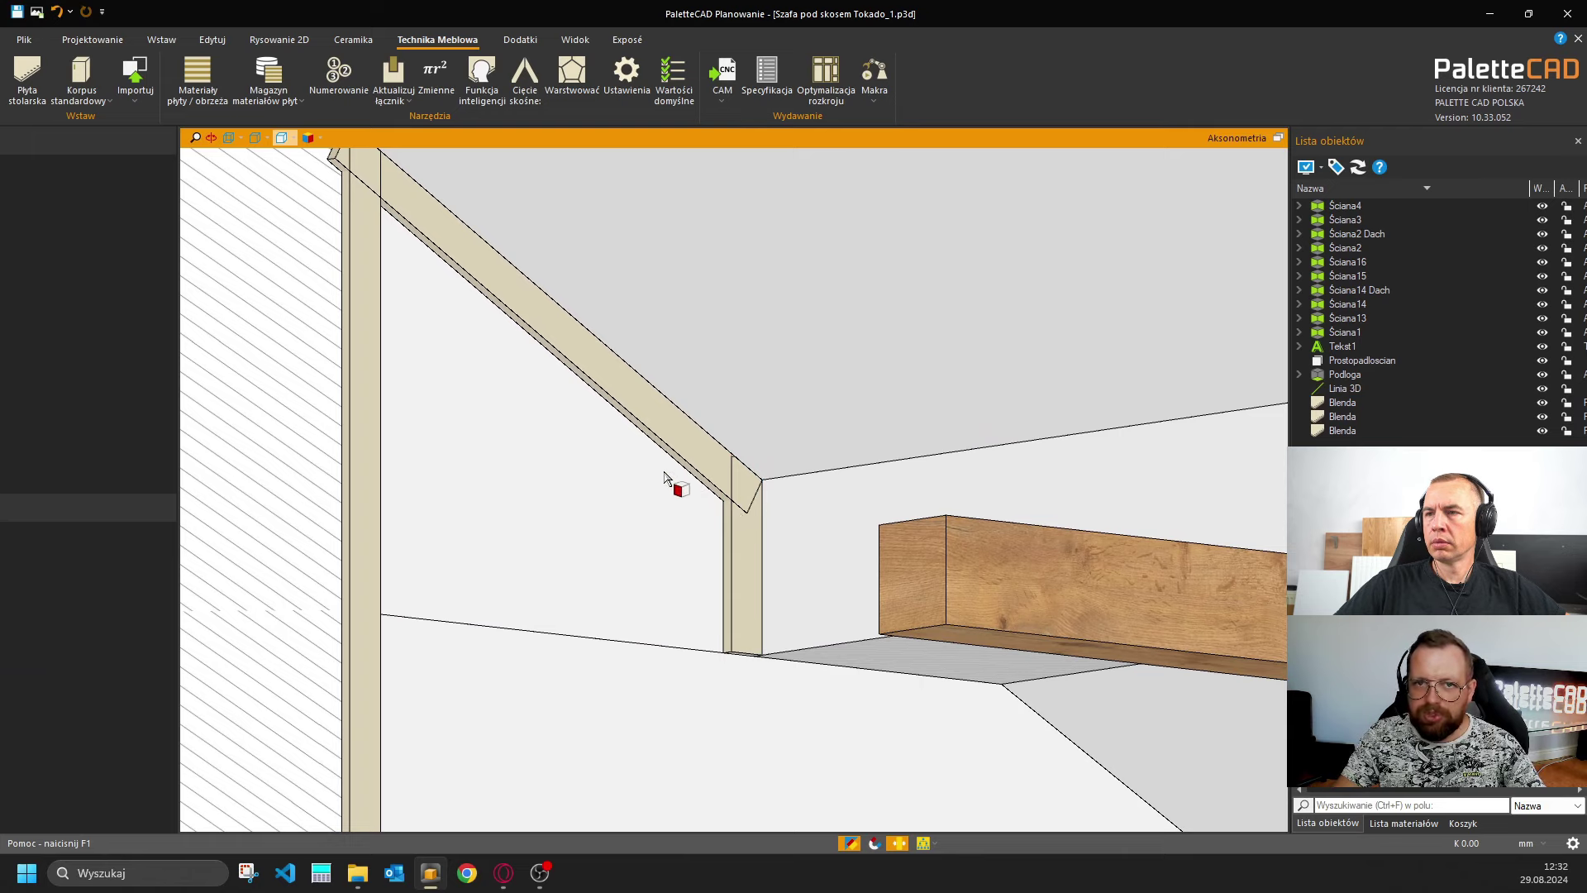
ctrl+middle_drag(738, 475, 364, 430)
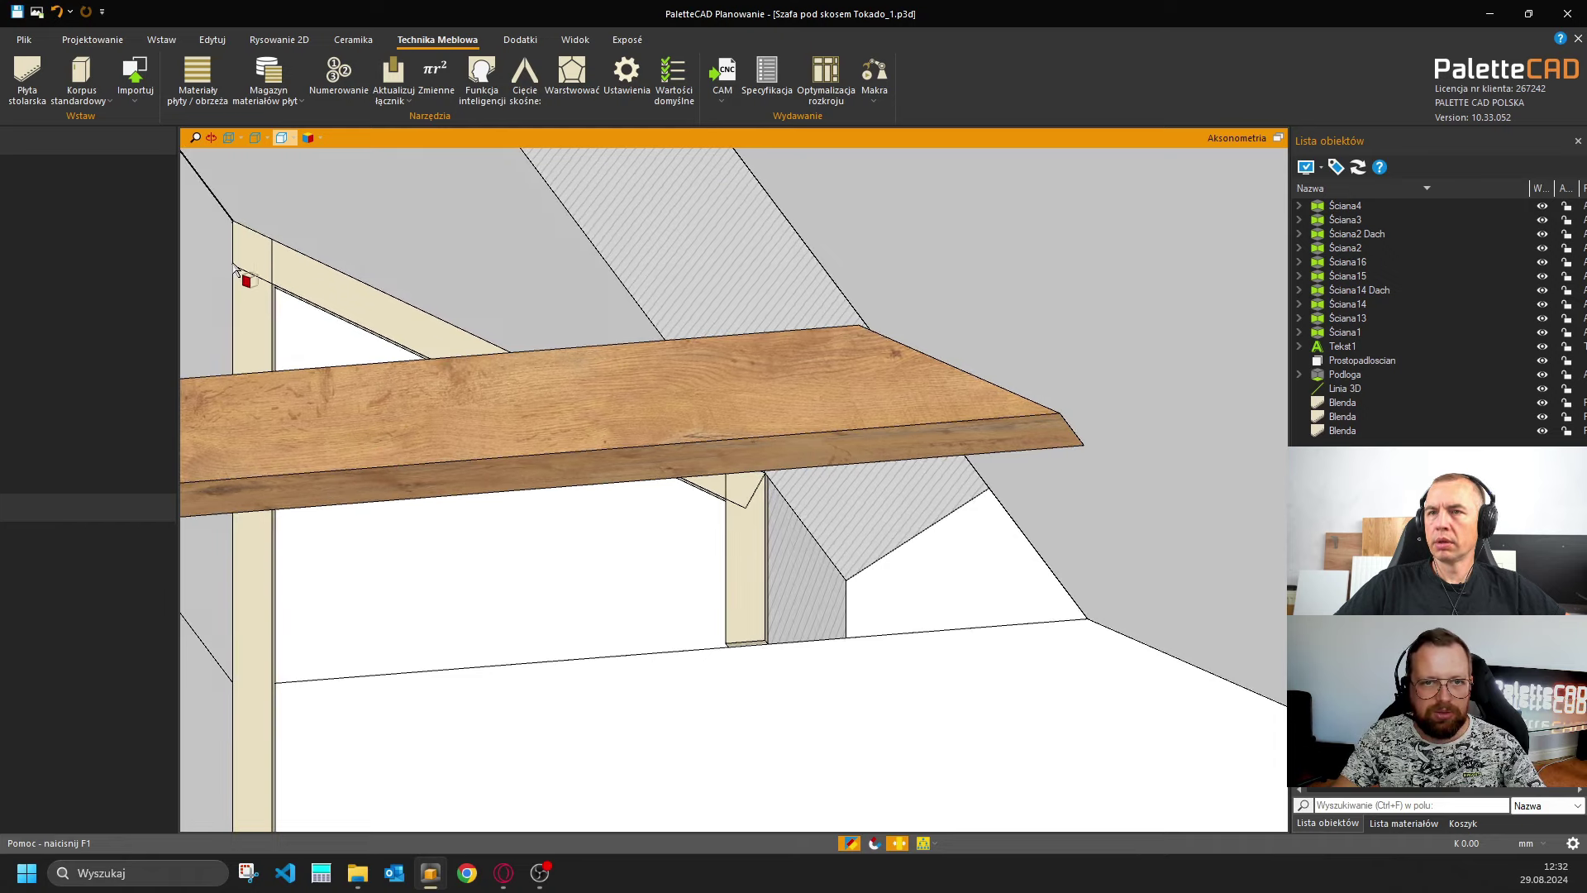
click(1278, 138)
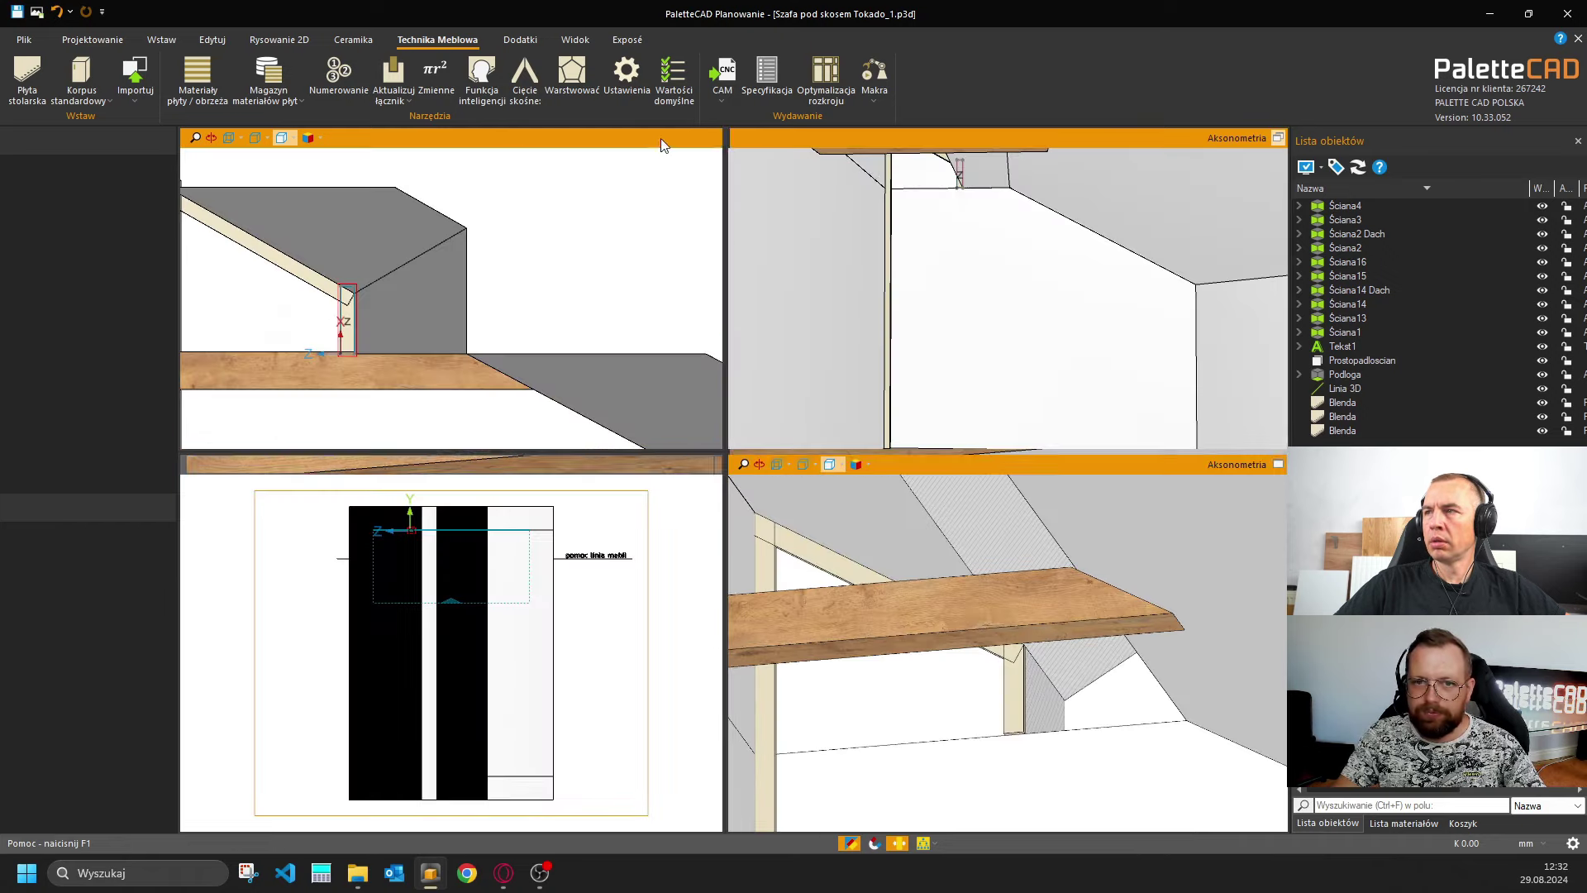
click(713, 138)
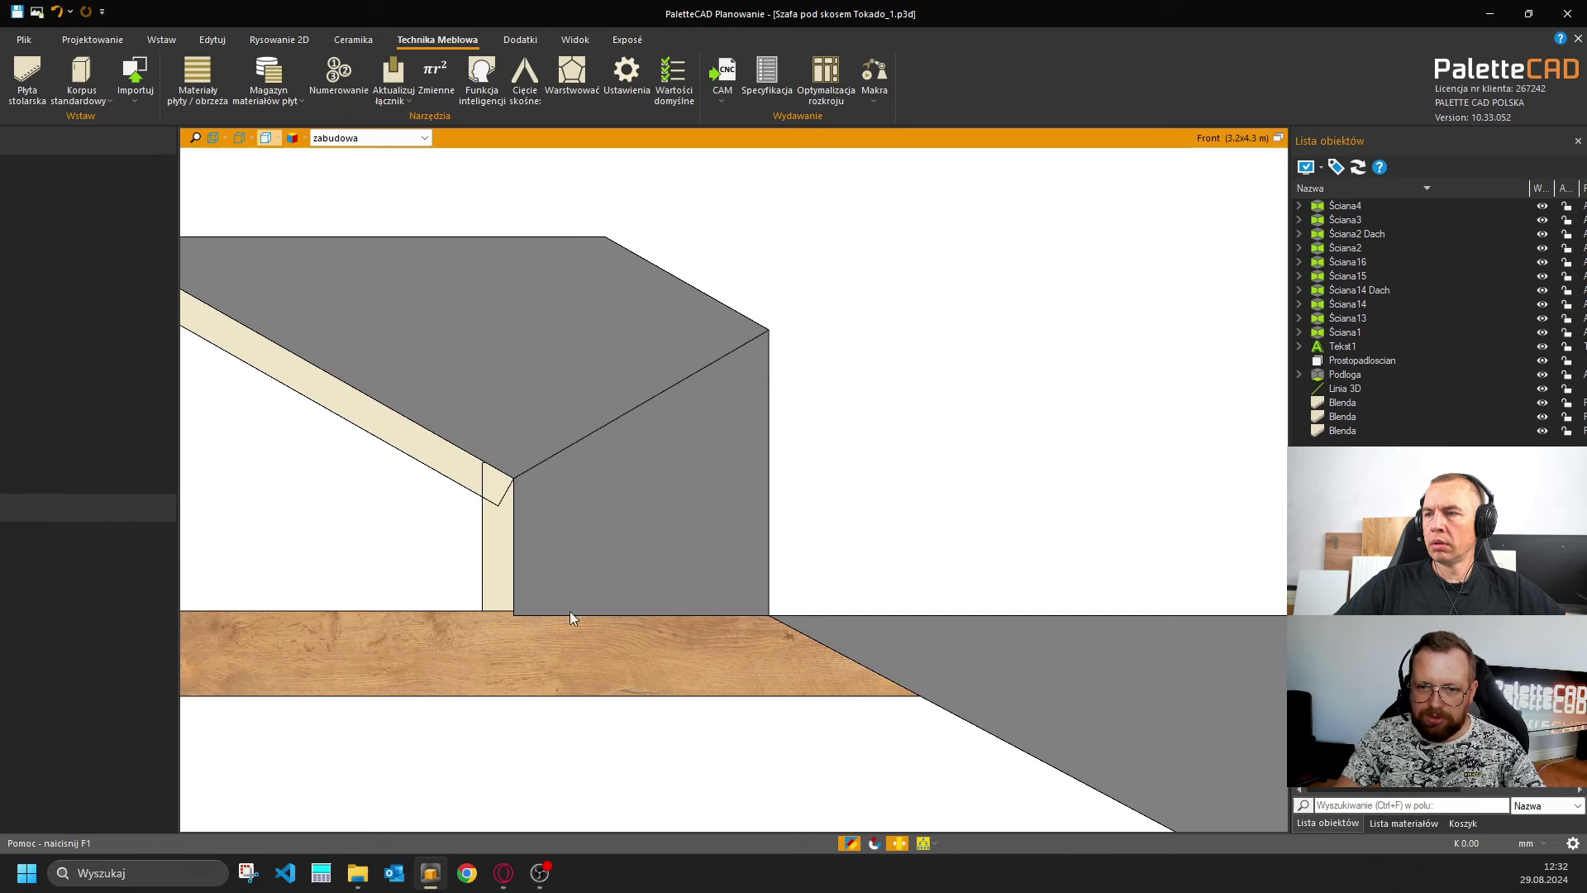
Copy the sloped Blenda once downward with a 0 mm gap.
middle_drag(568, 612, 503, 393)
scroll(502, 393, down, 2)
scroll(551, 460, down, 3)
scroll(557, 471, up, 3)
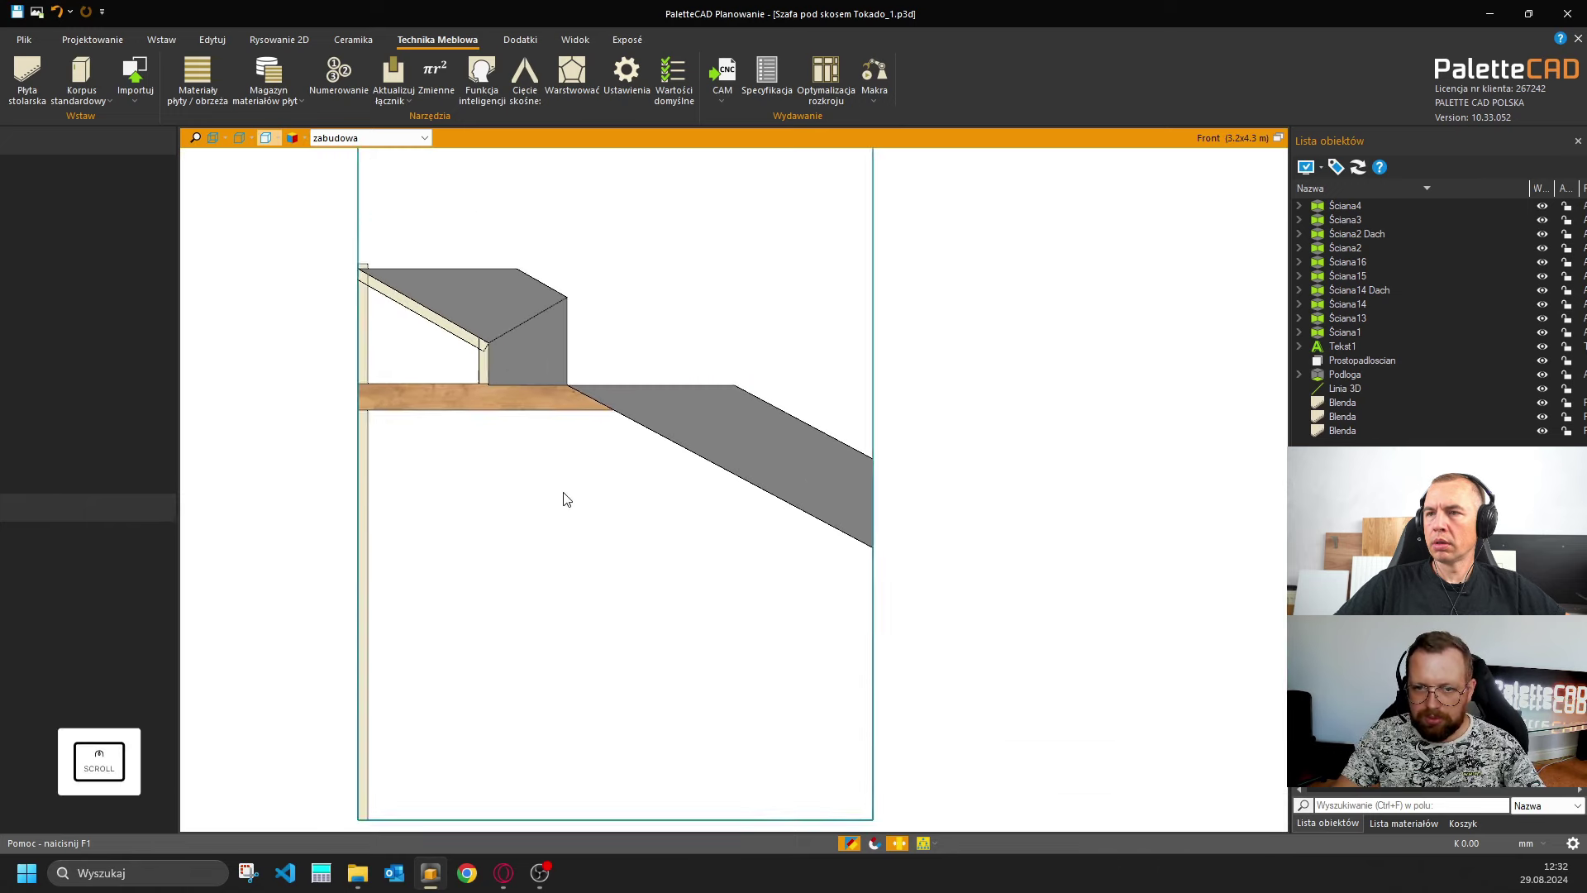
click(513, 272)
click(460, 340)
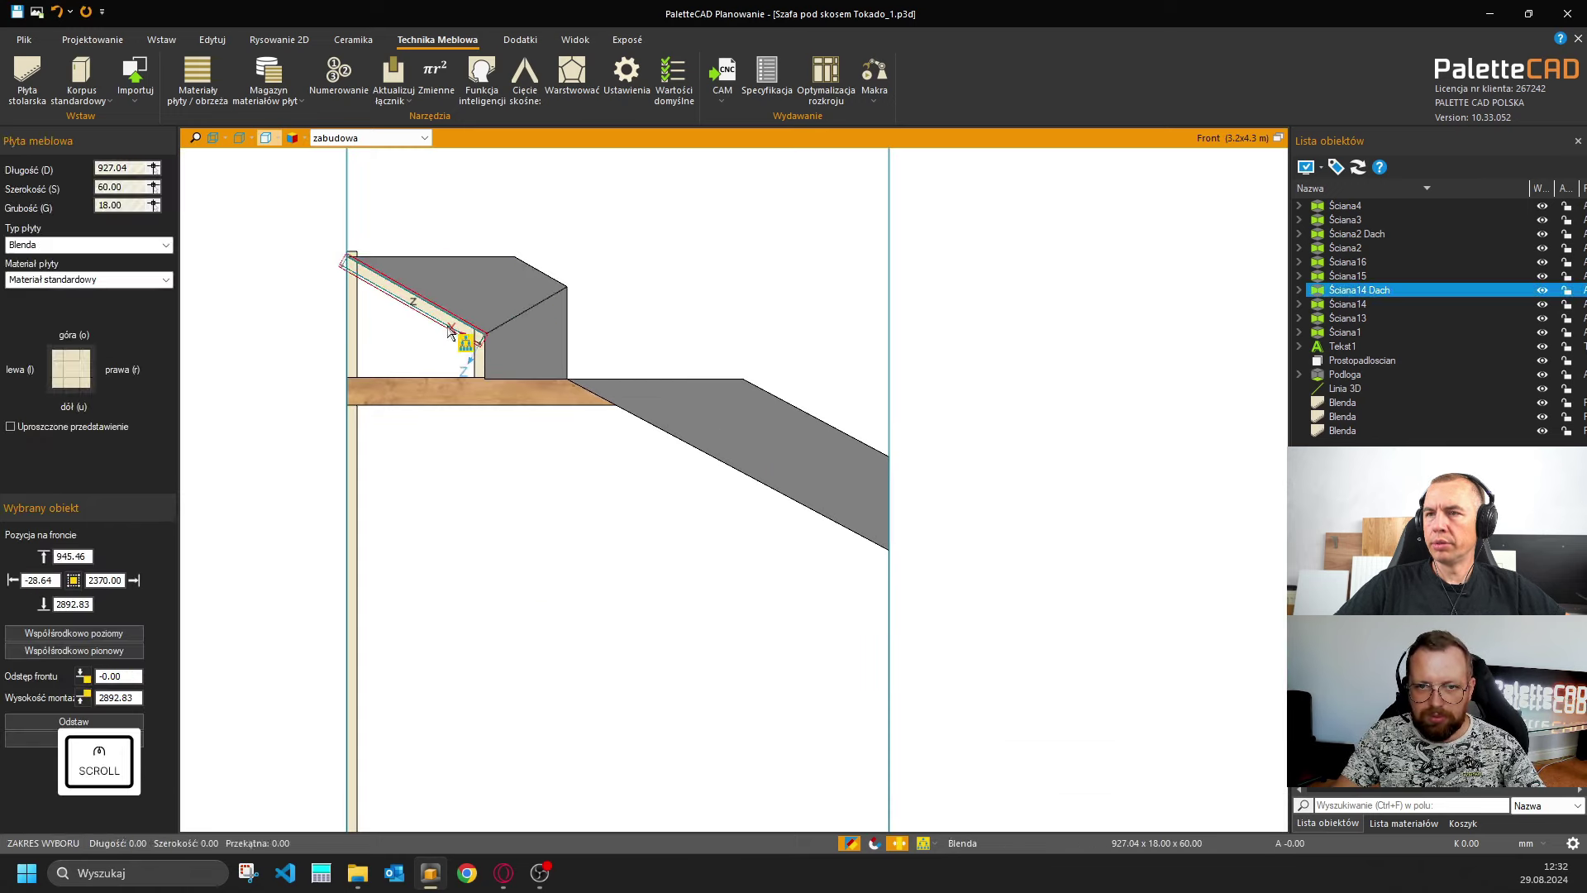
key(k)
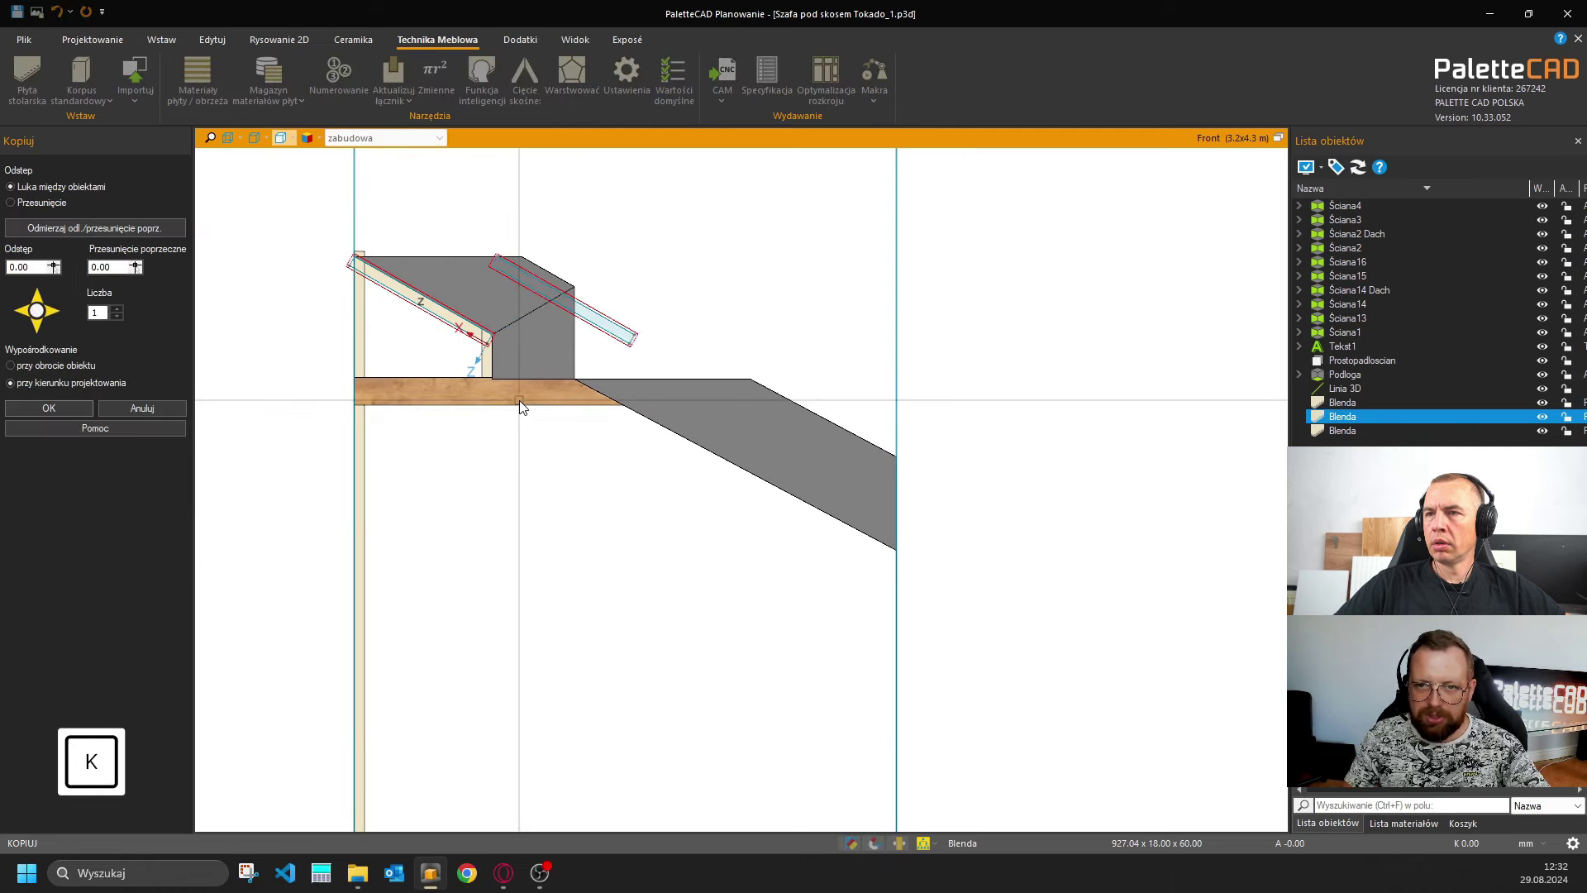
key(Down)
key(Return)
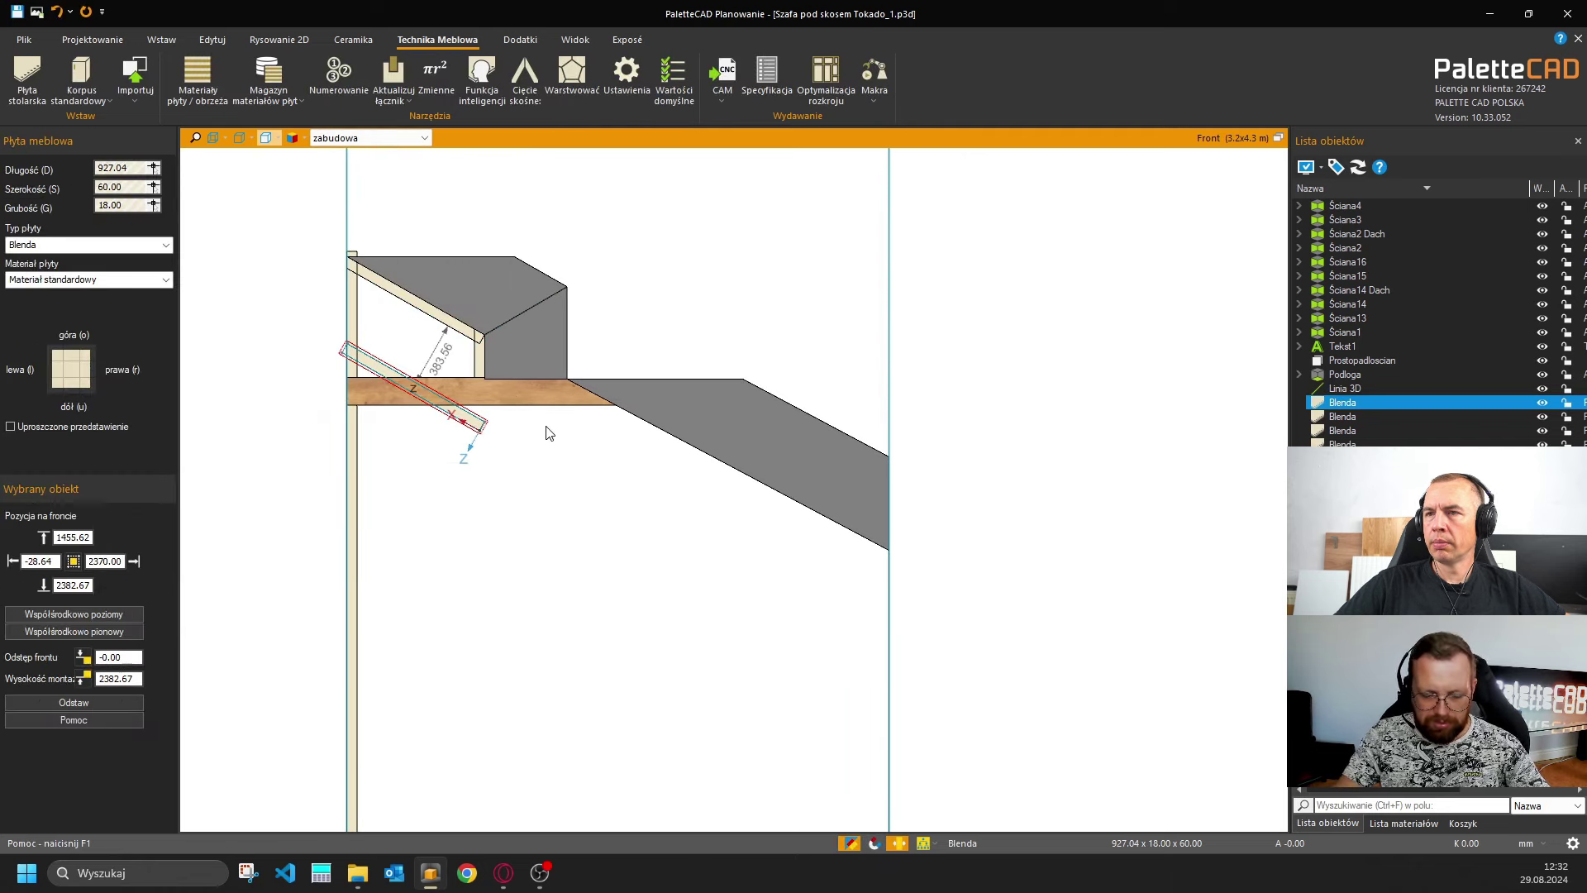
Snap the new Blenda copy's lower corner to the bottom end of the long ceiling slope at the wall and rotate the board to lie along that slope.
key(v)
click(484, 423)
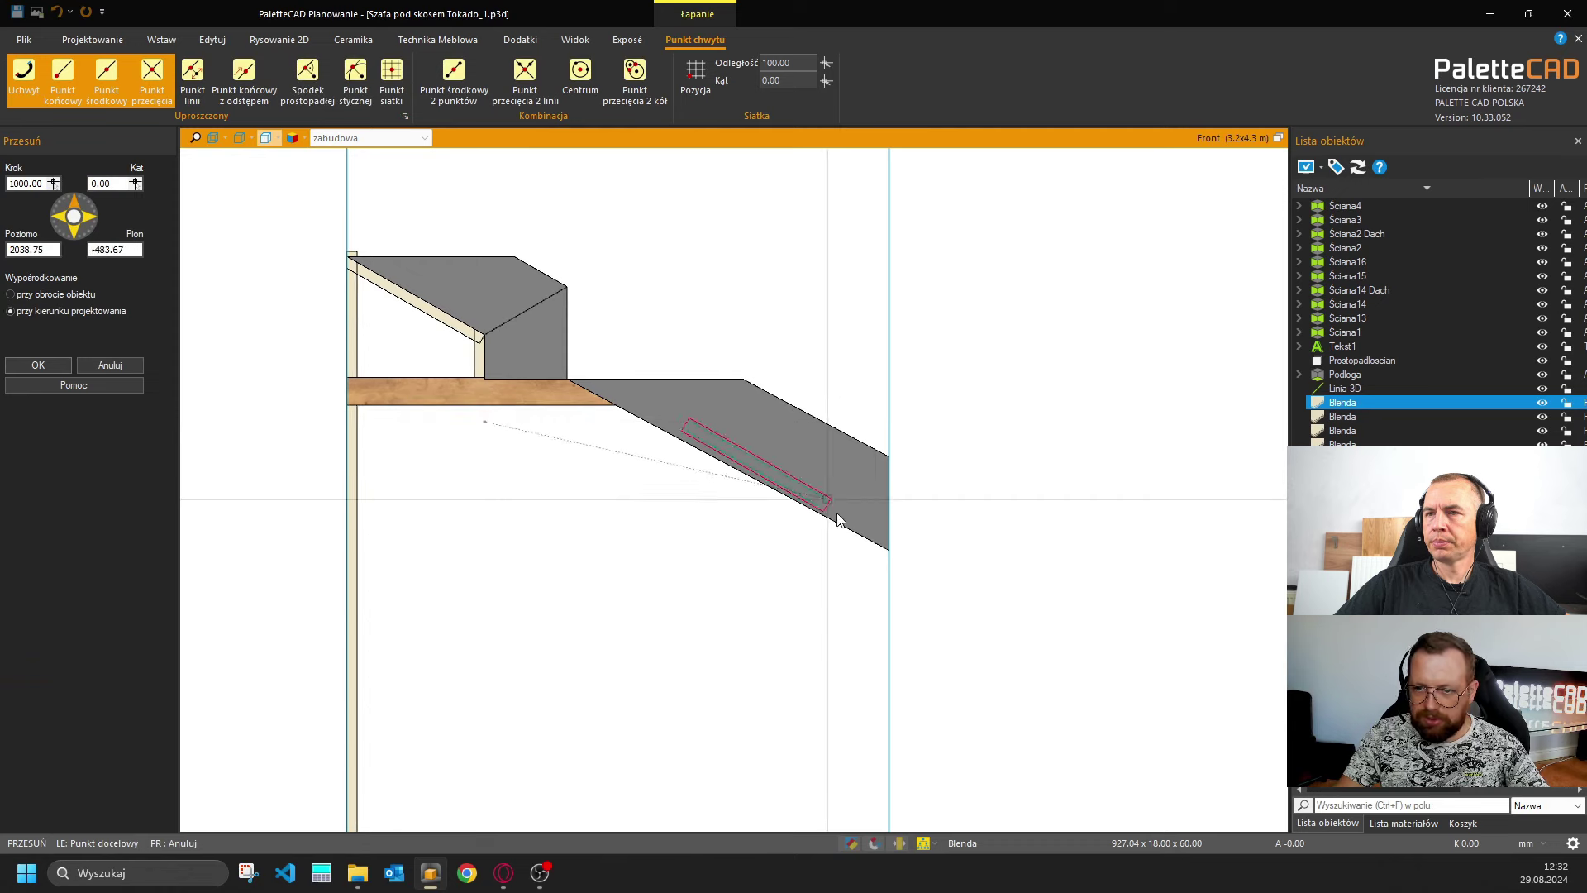
click(890, 559)
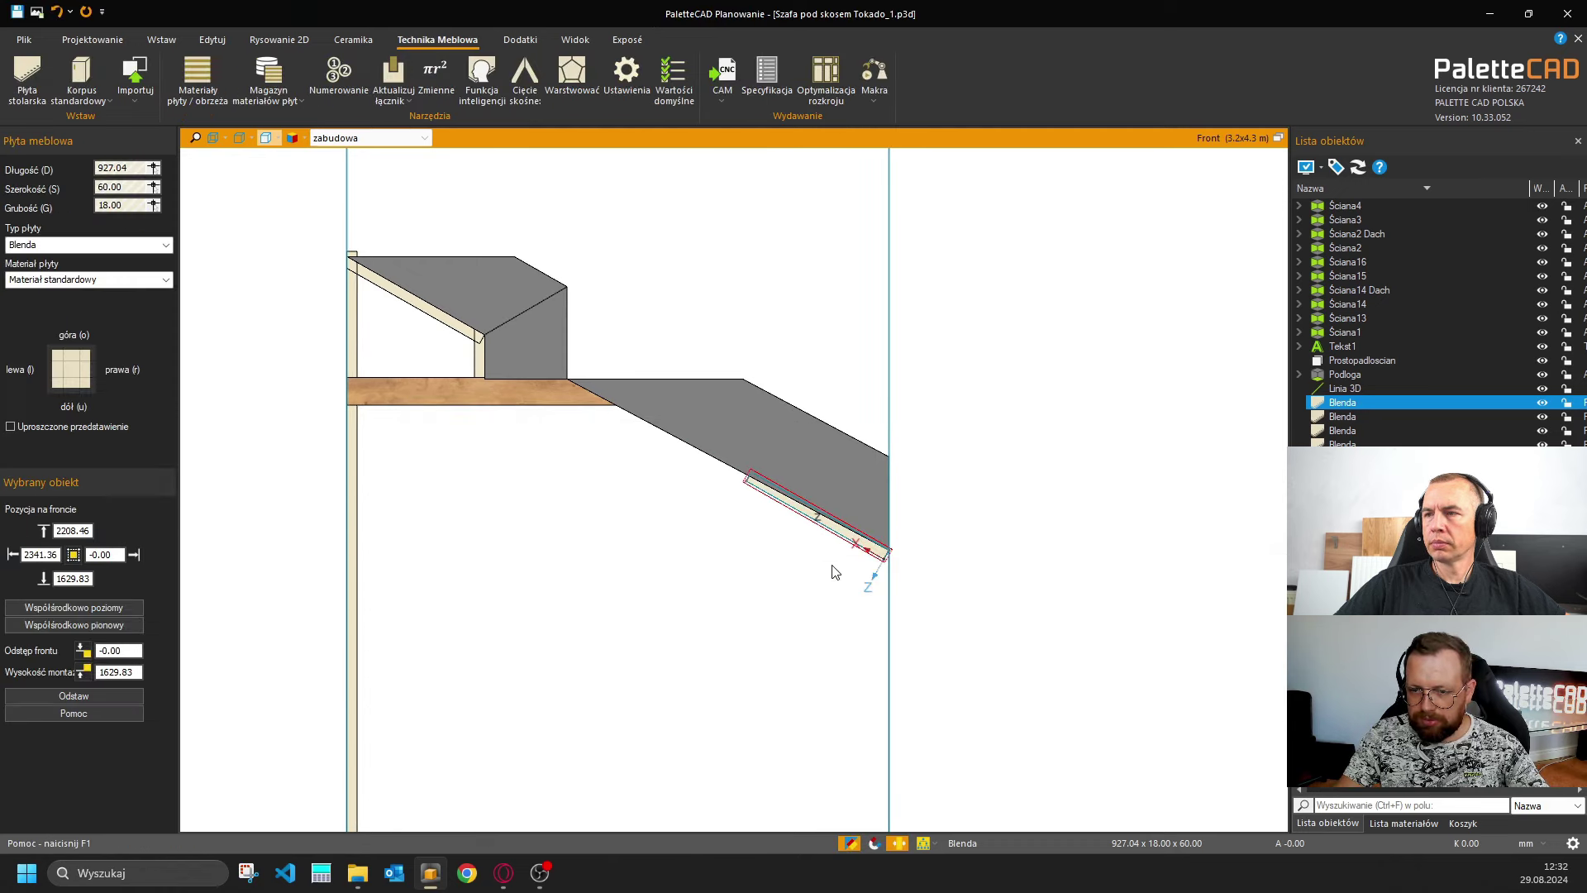
scroll(836, 570, up, 1)
key(r)
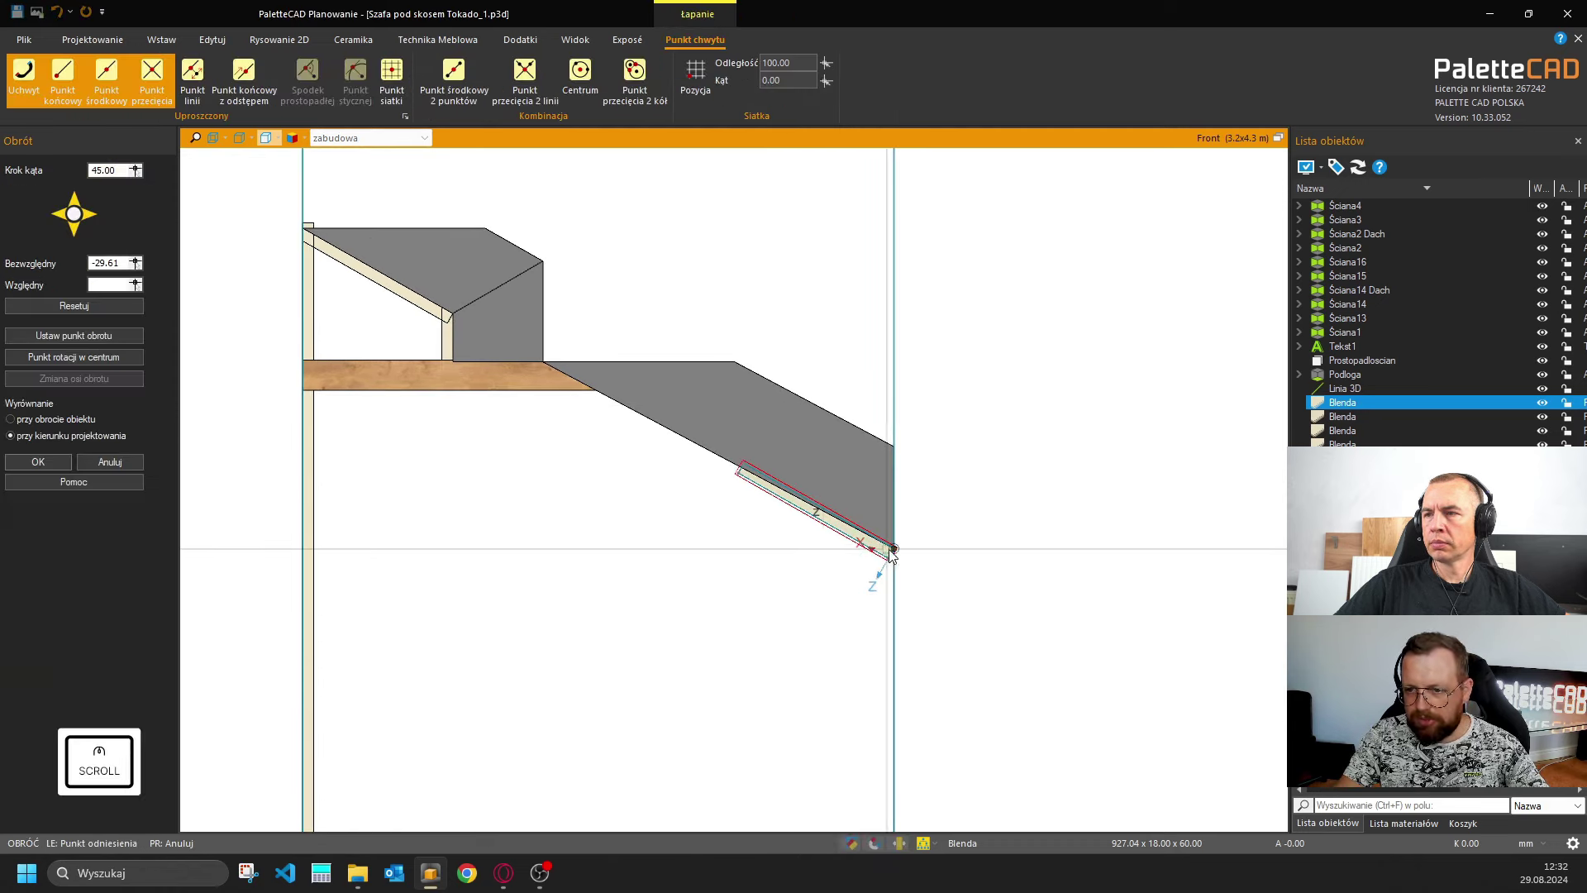
click(740, 467)
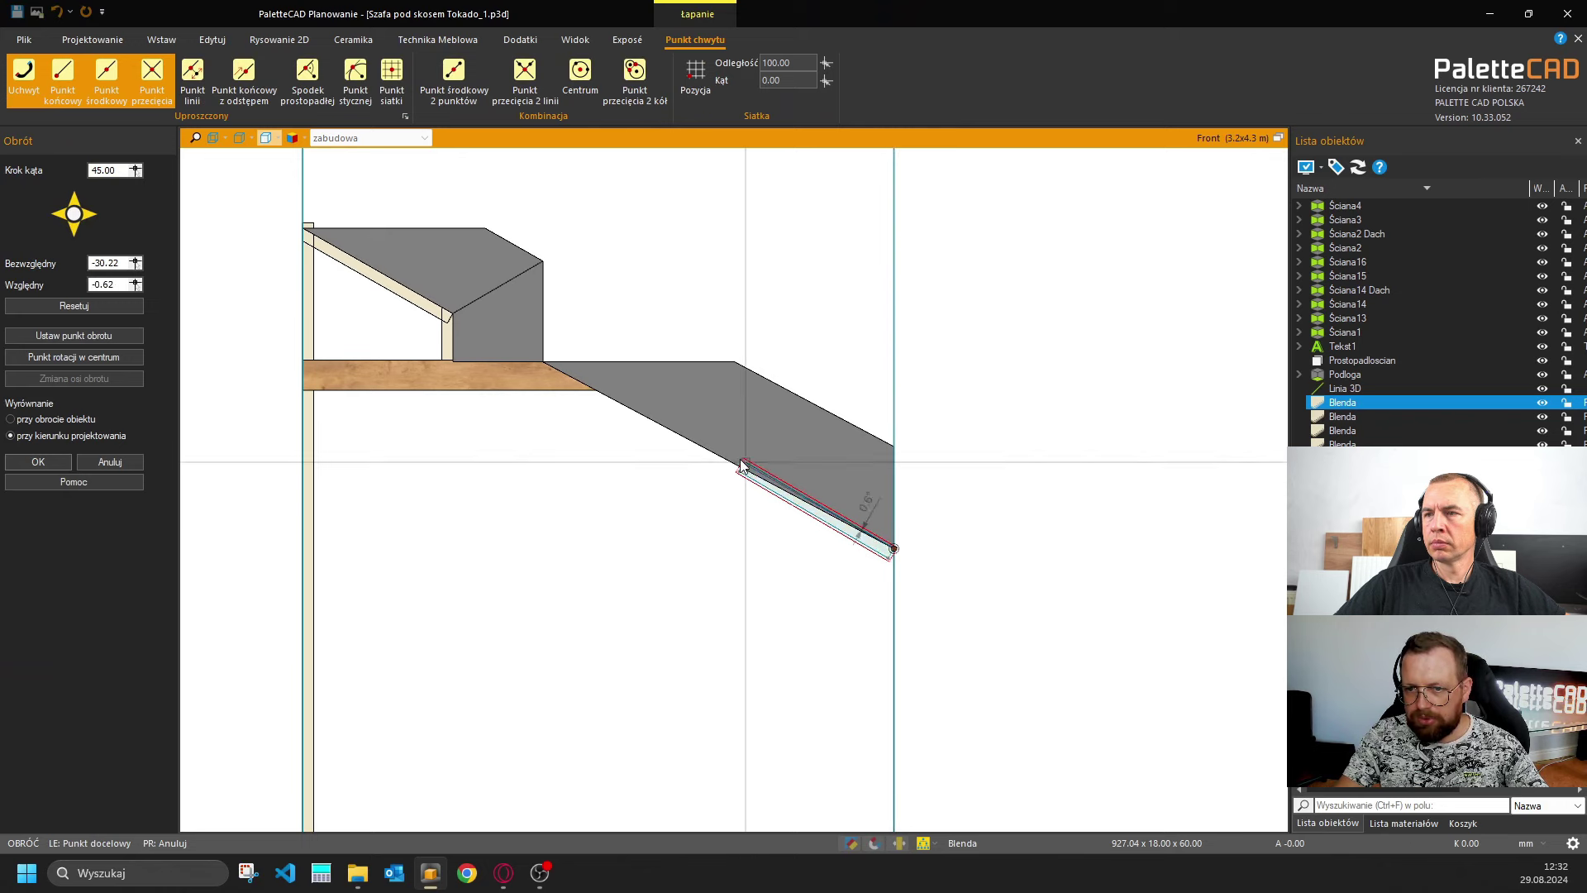
click(600, 399)
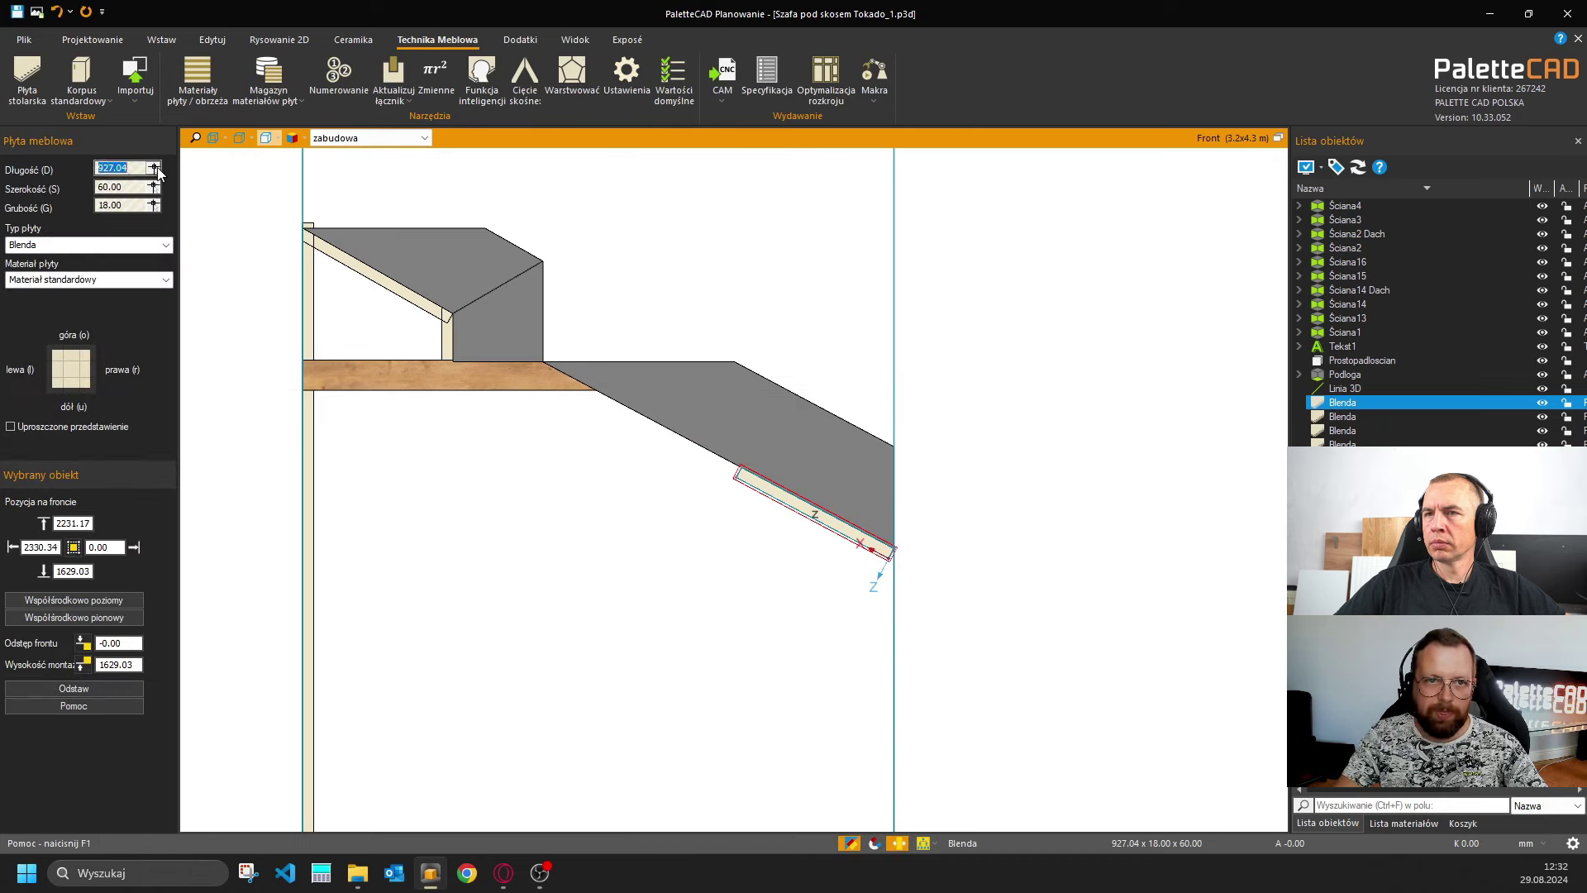
Set the lower sloped Blenda's length to 2180 mm, first measuring along the long ceiling slope up to its upper end.
key(m)
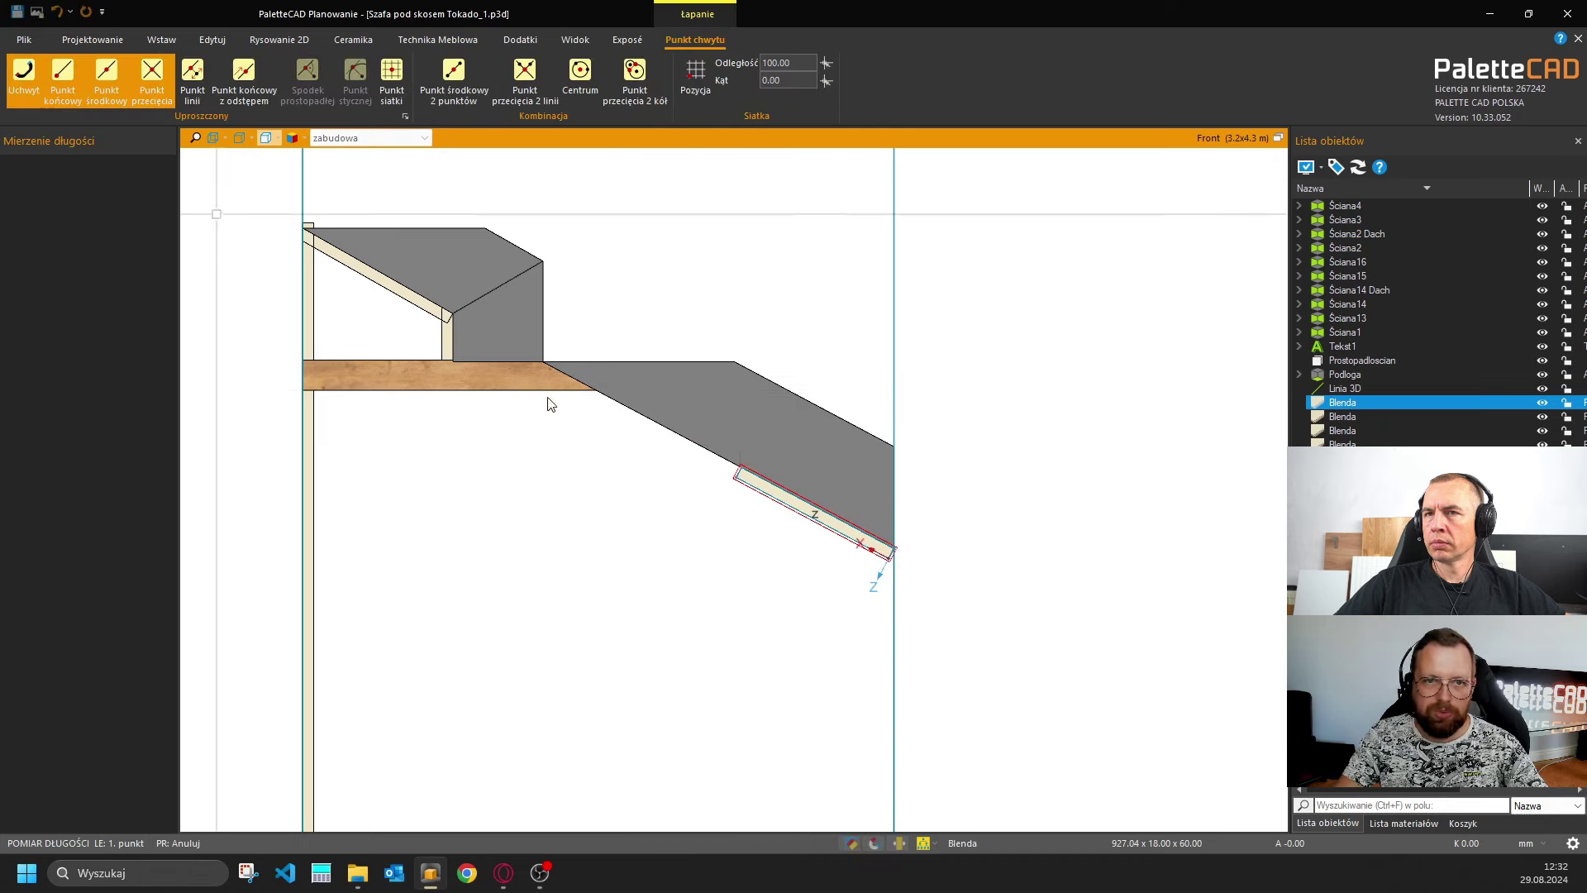
click(888, 549)
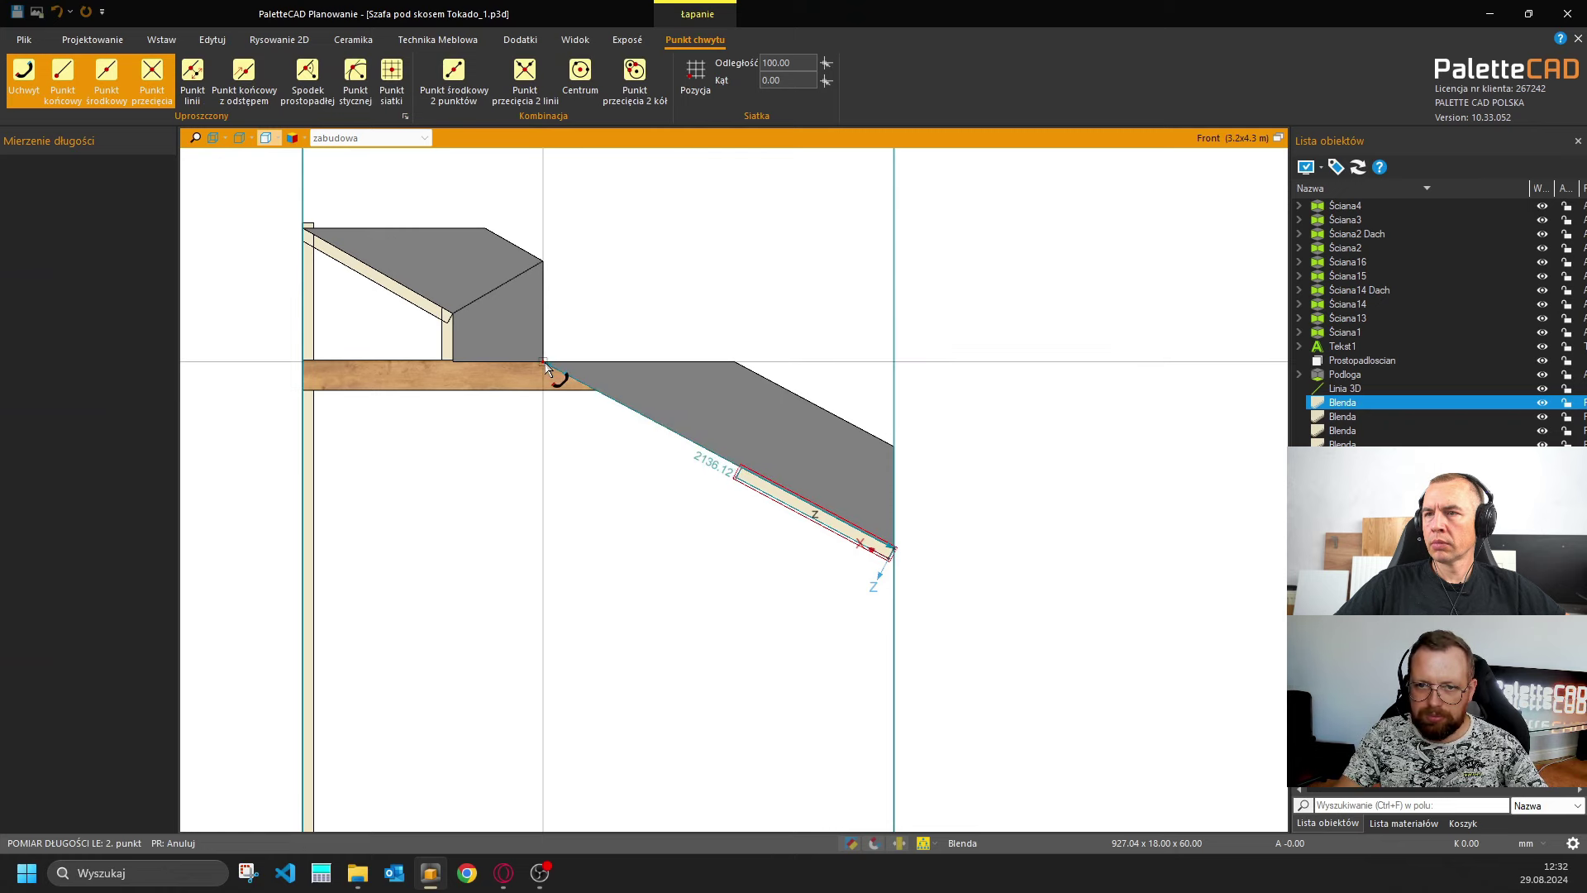
click(547, 369)
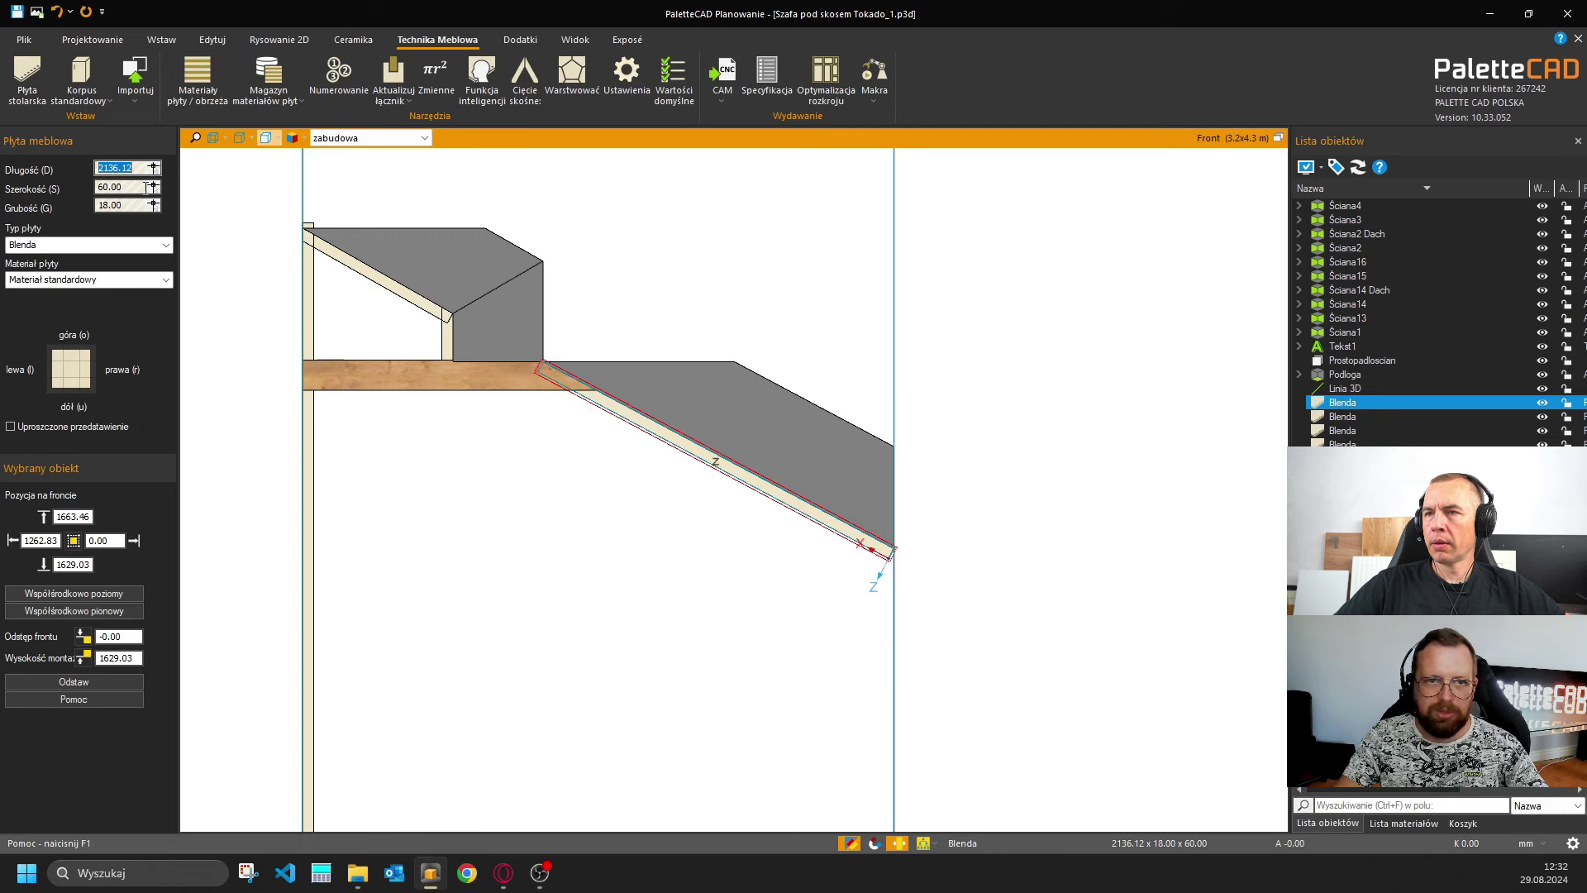
text(+)
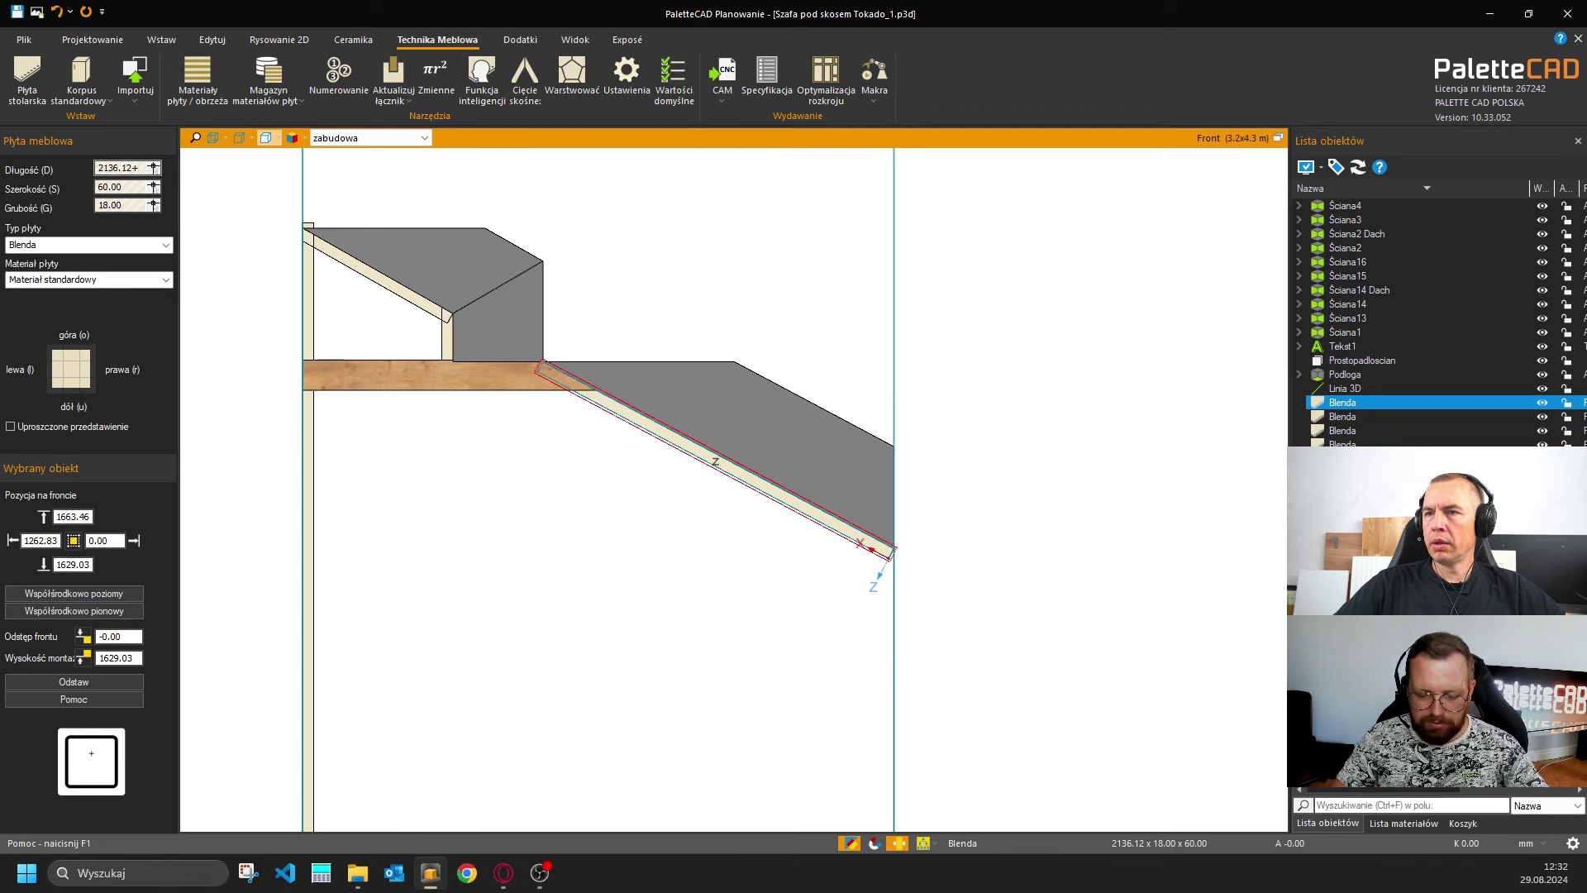
key(BackSpace)
key(BackSpace)
key(BackSpace)
key(BackSpace)
key(BackSpace)
key(BackSpace)
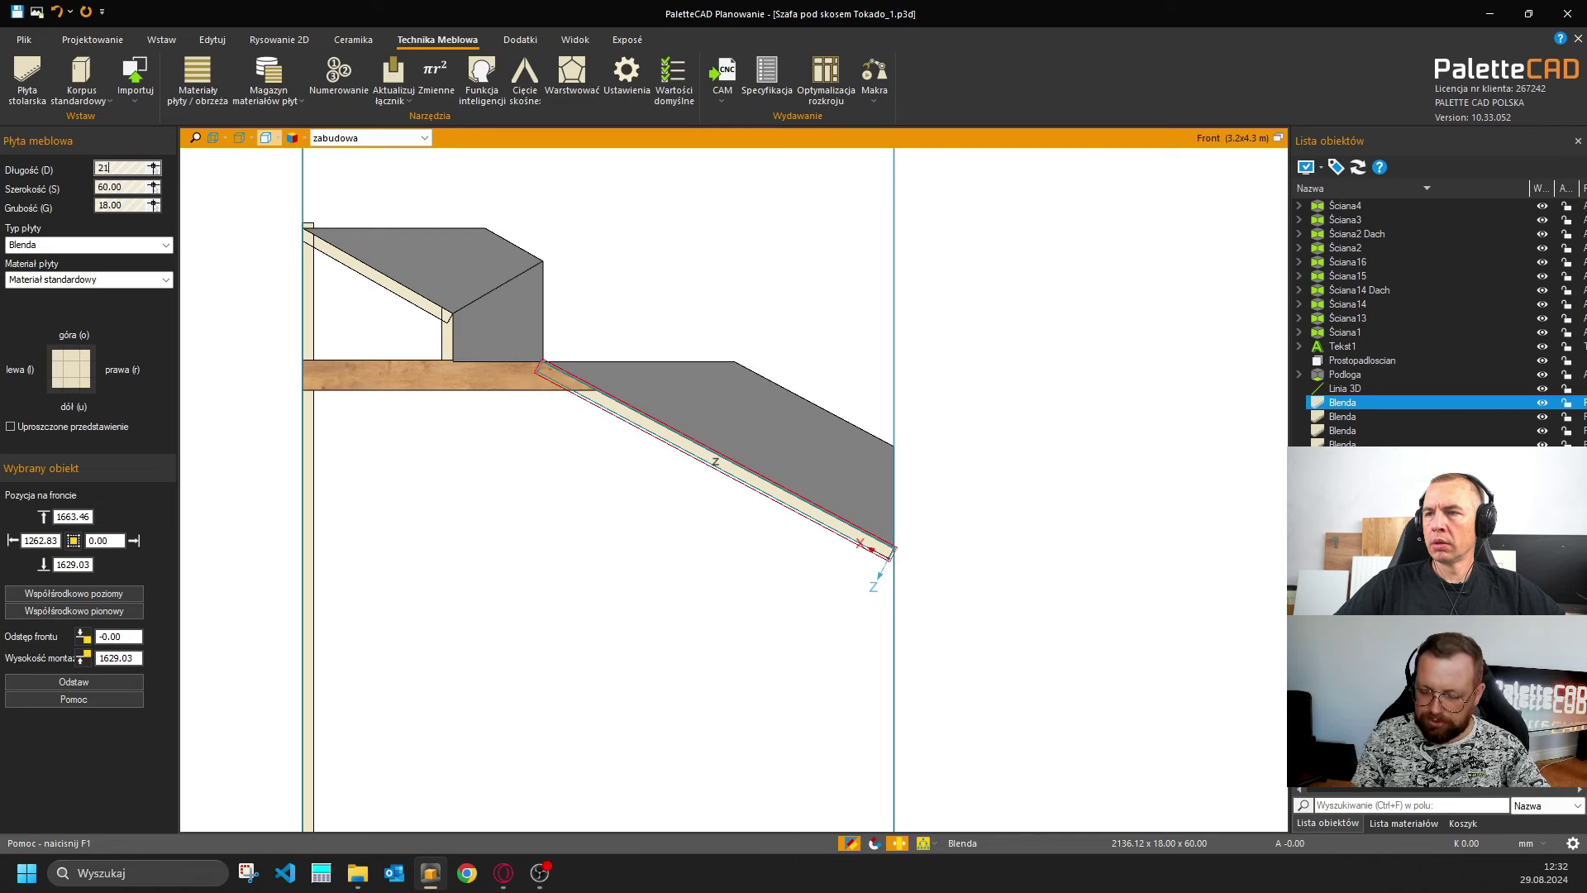
text(80)
key(Return)
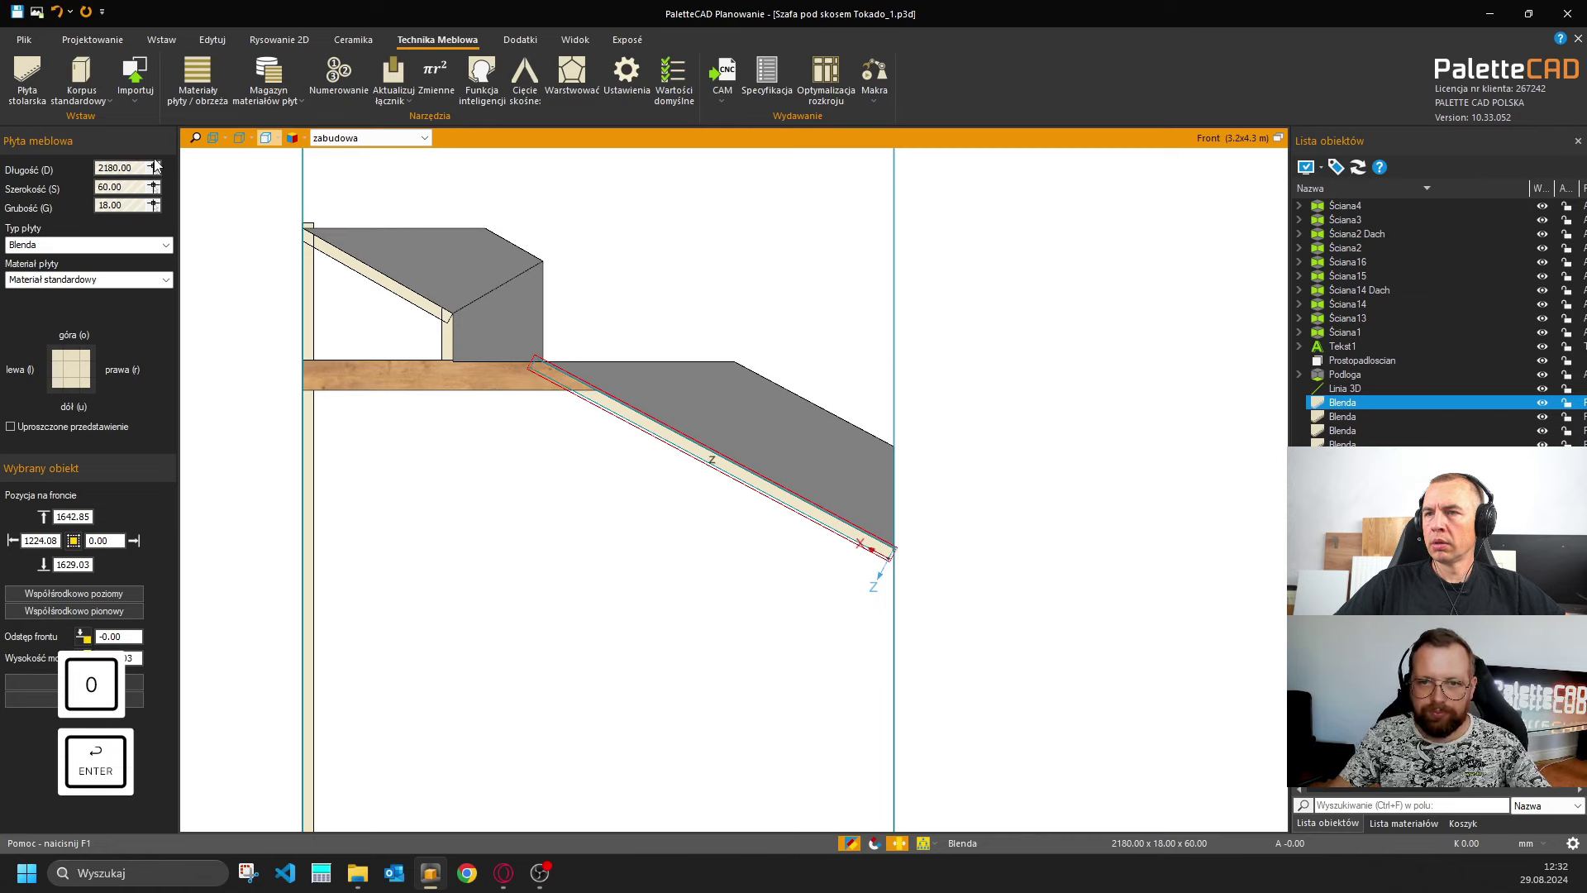
Measure along the sloped Blenda's lower edge to its intersection with the wooden beam's top edge, and set the board's length to 2270 mm.
scroll(508, 385, up, 2)
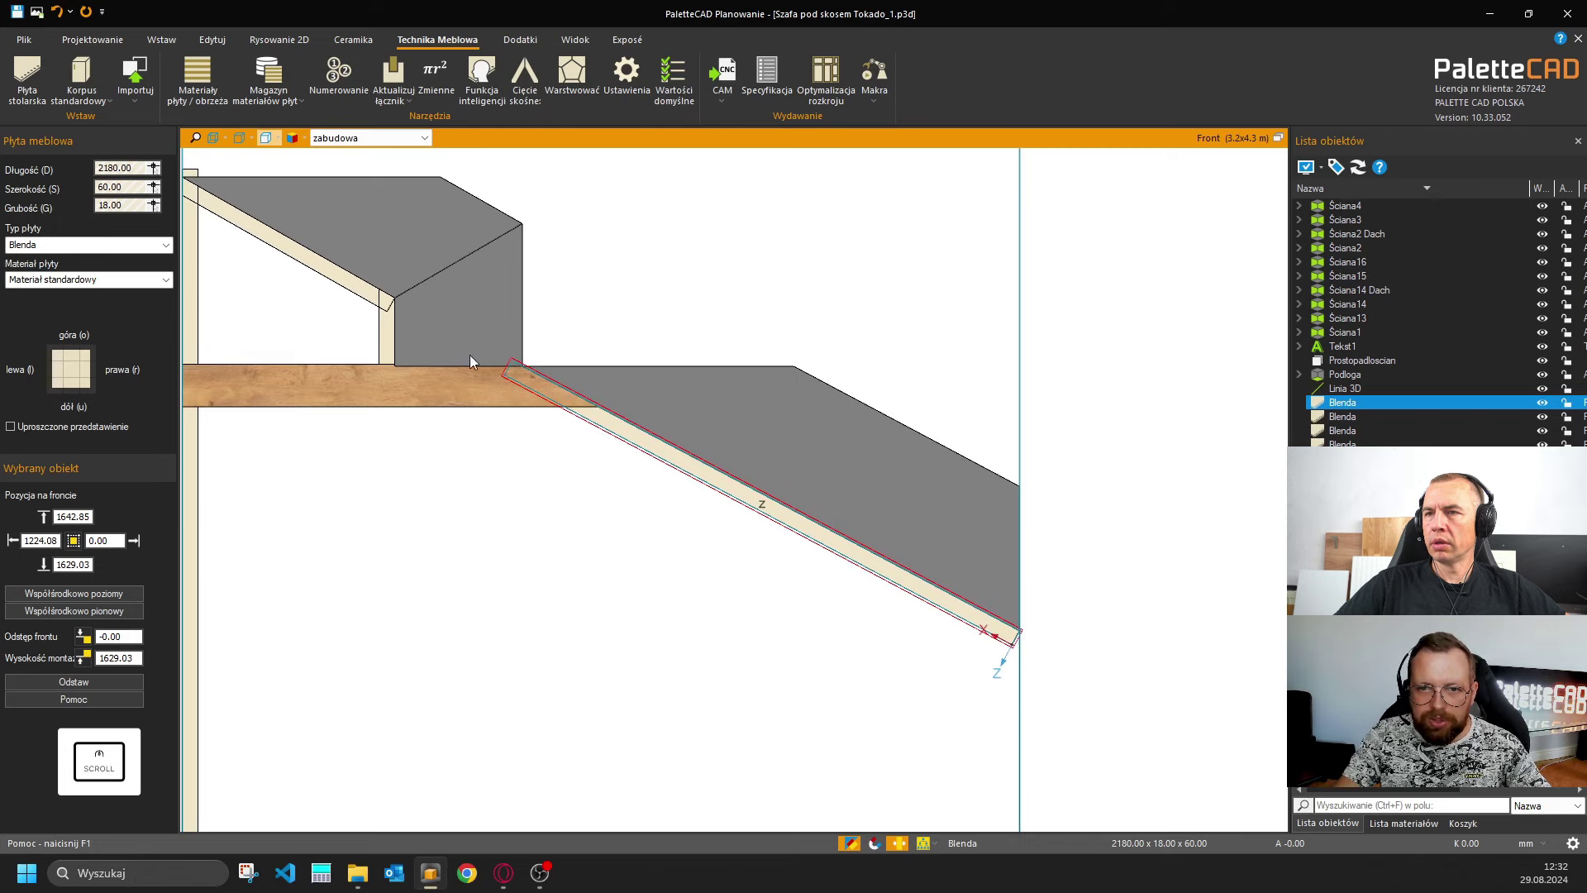
key(m)
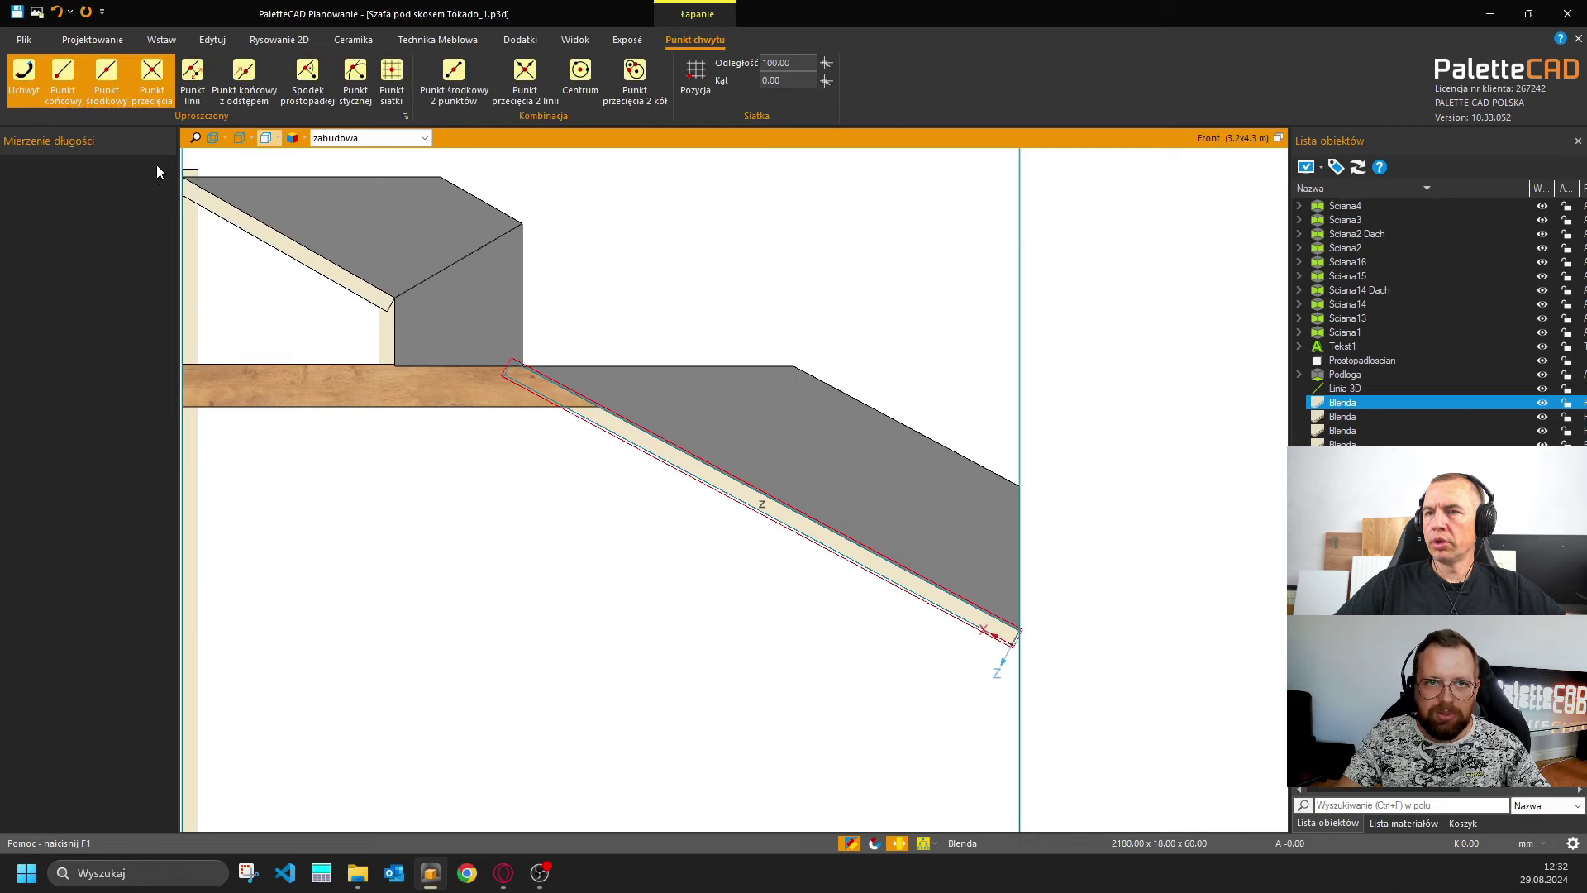
click(1009, 639)
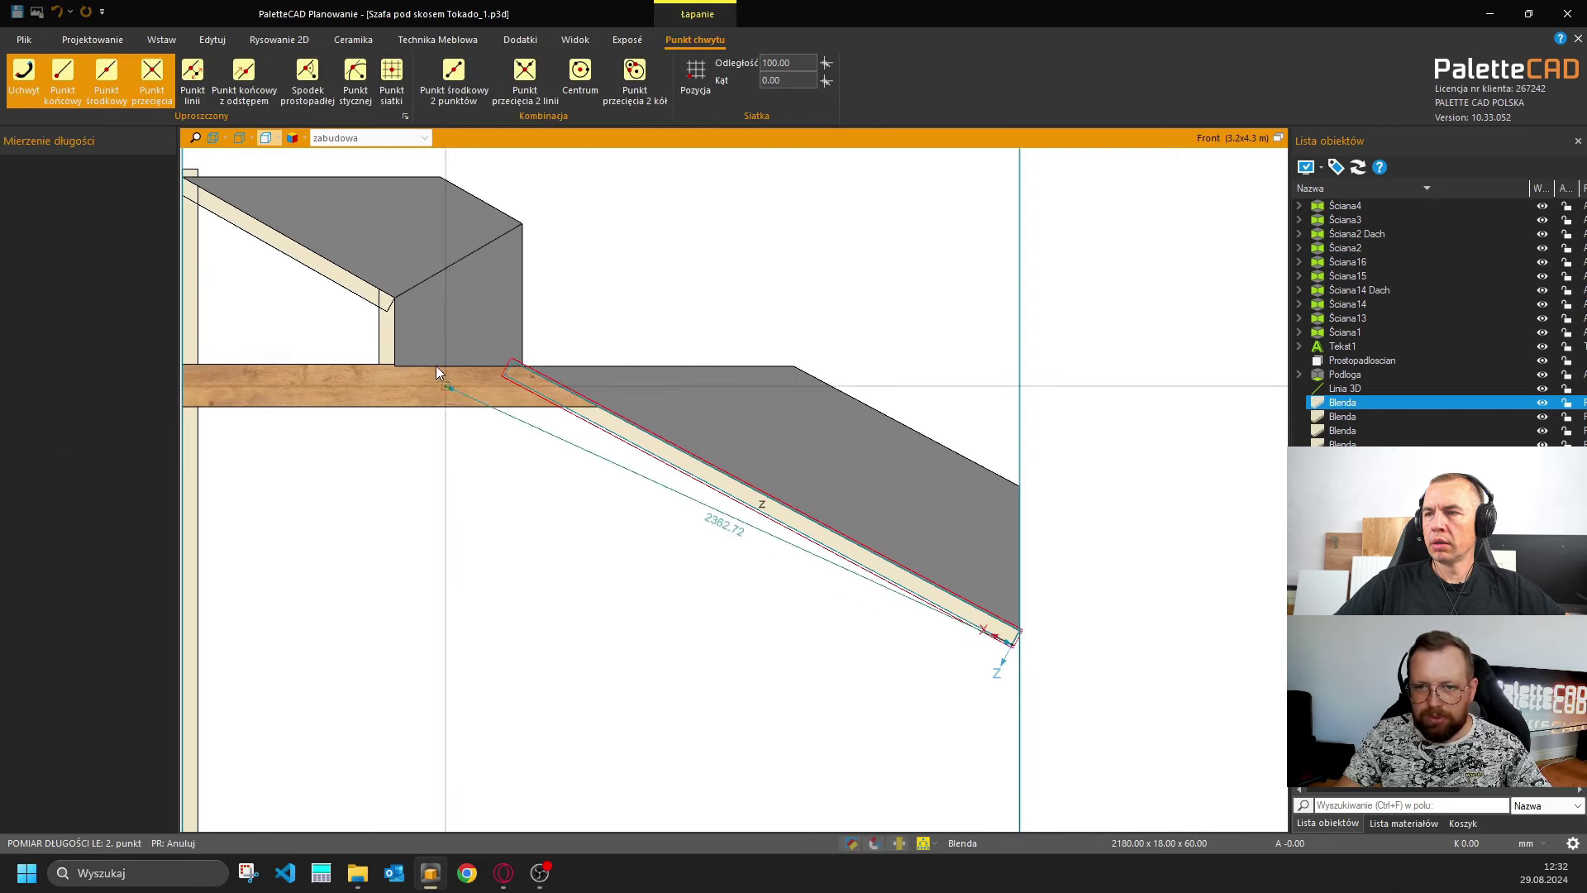
key(alt)
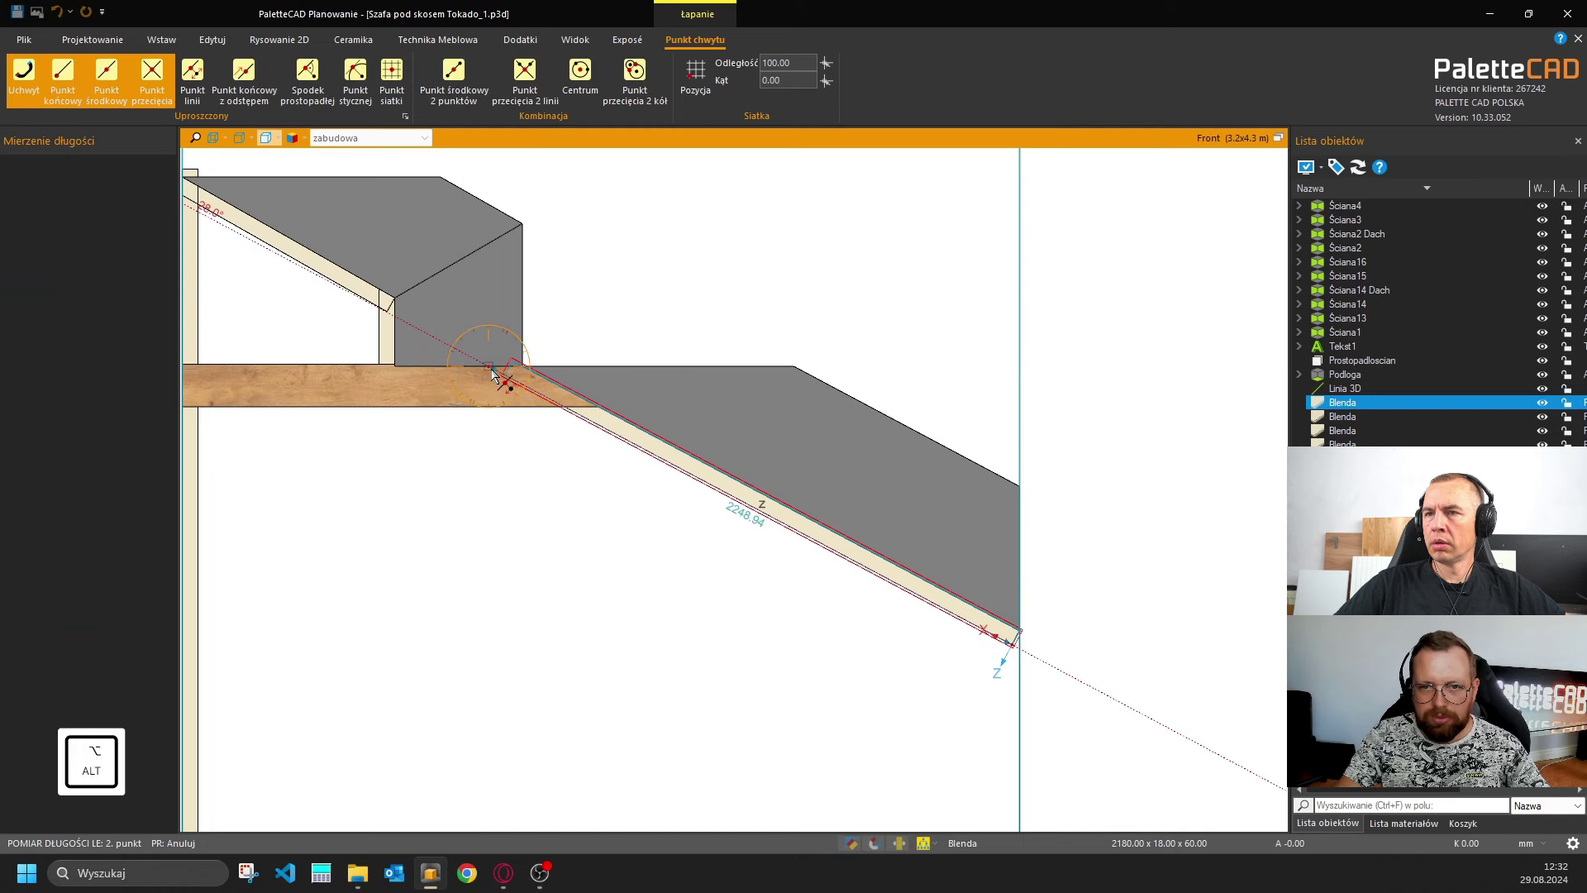
click(492, 373)
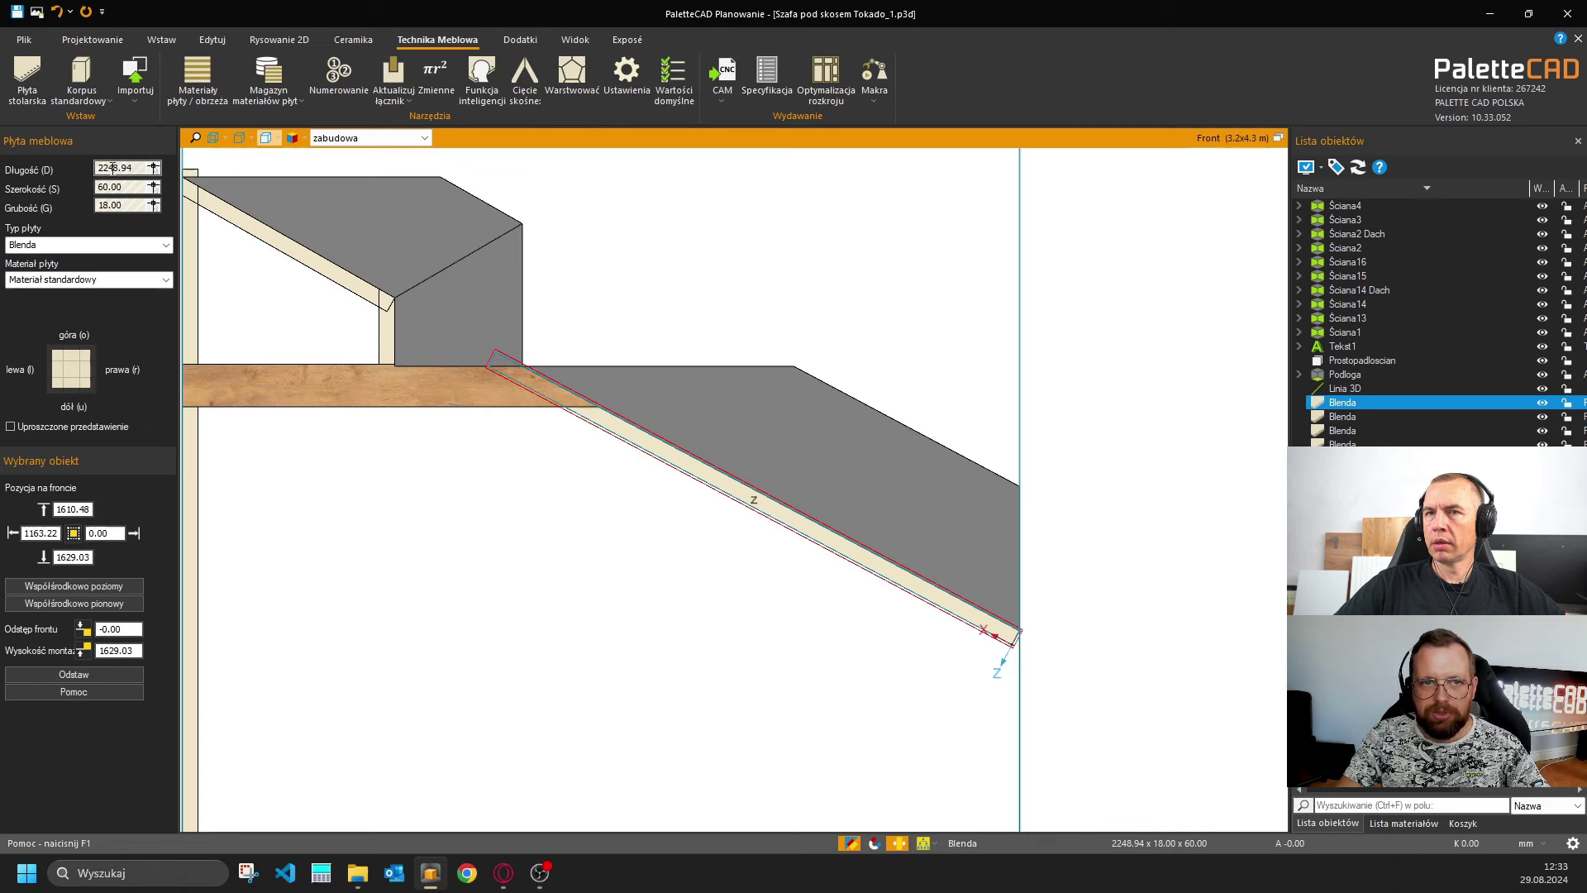
drag(112, 168, 140, 170)
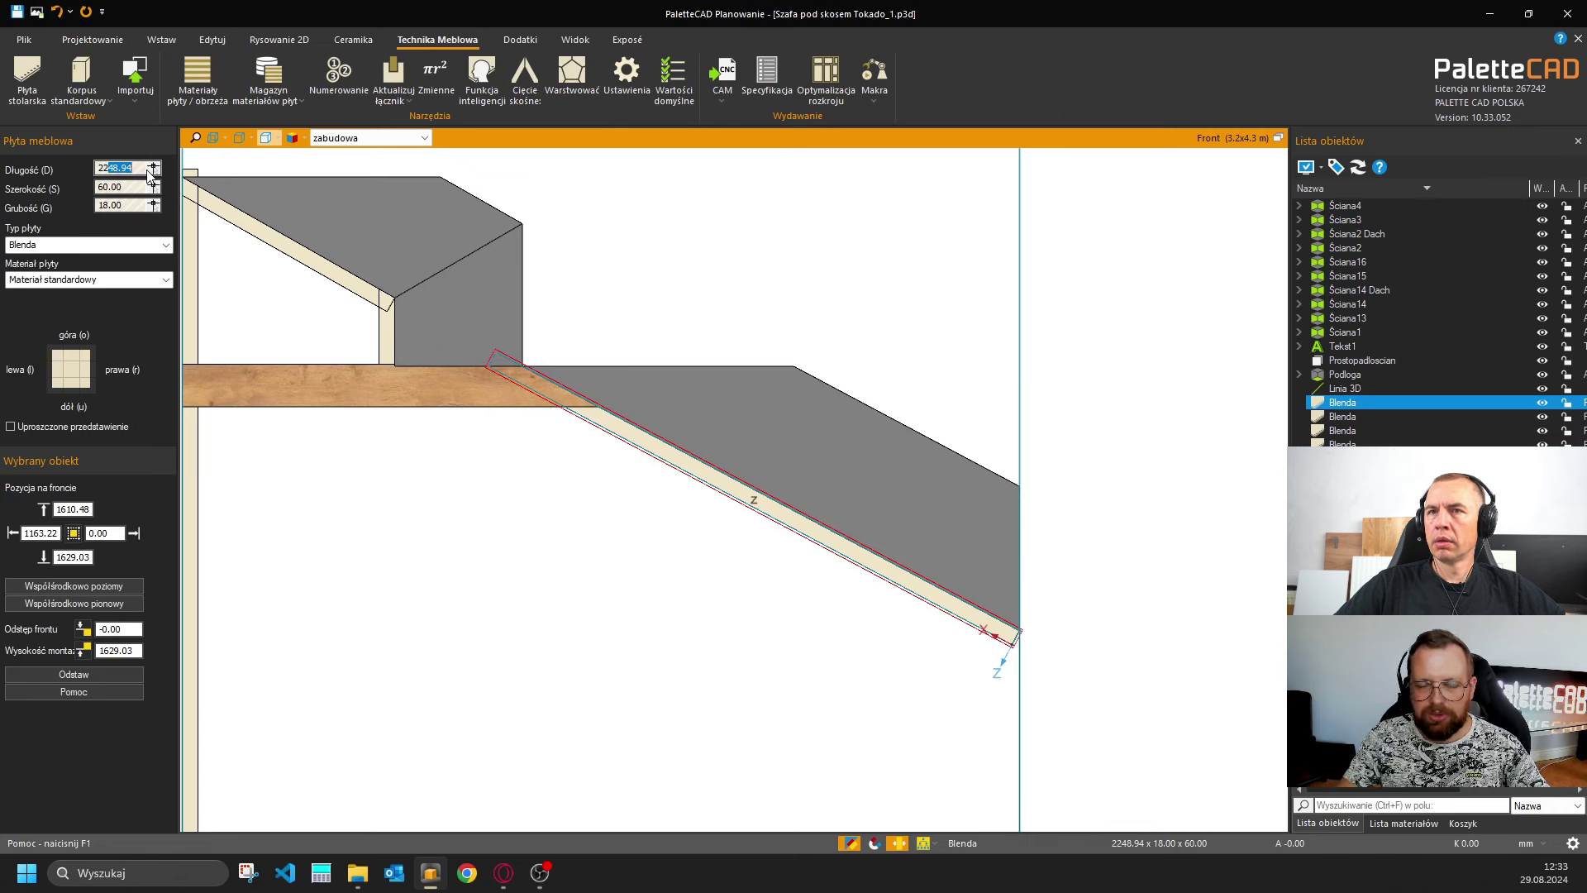
text(70)
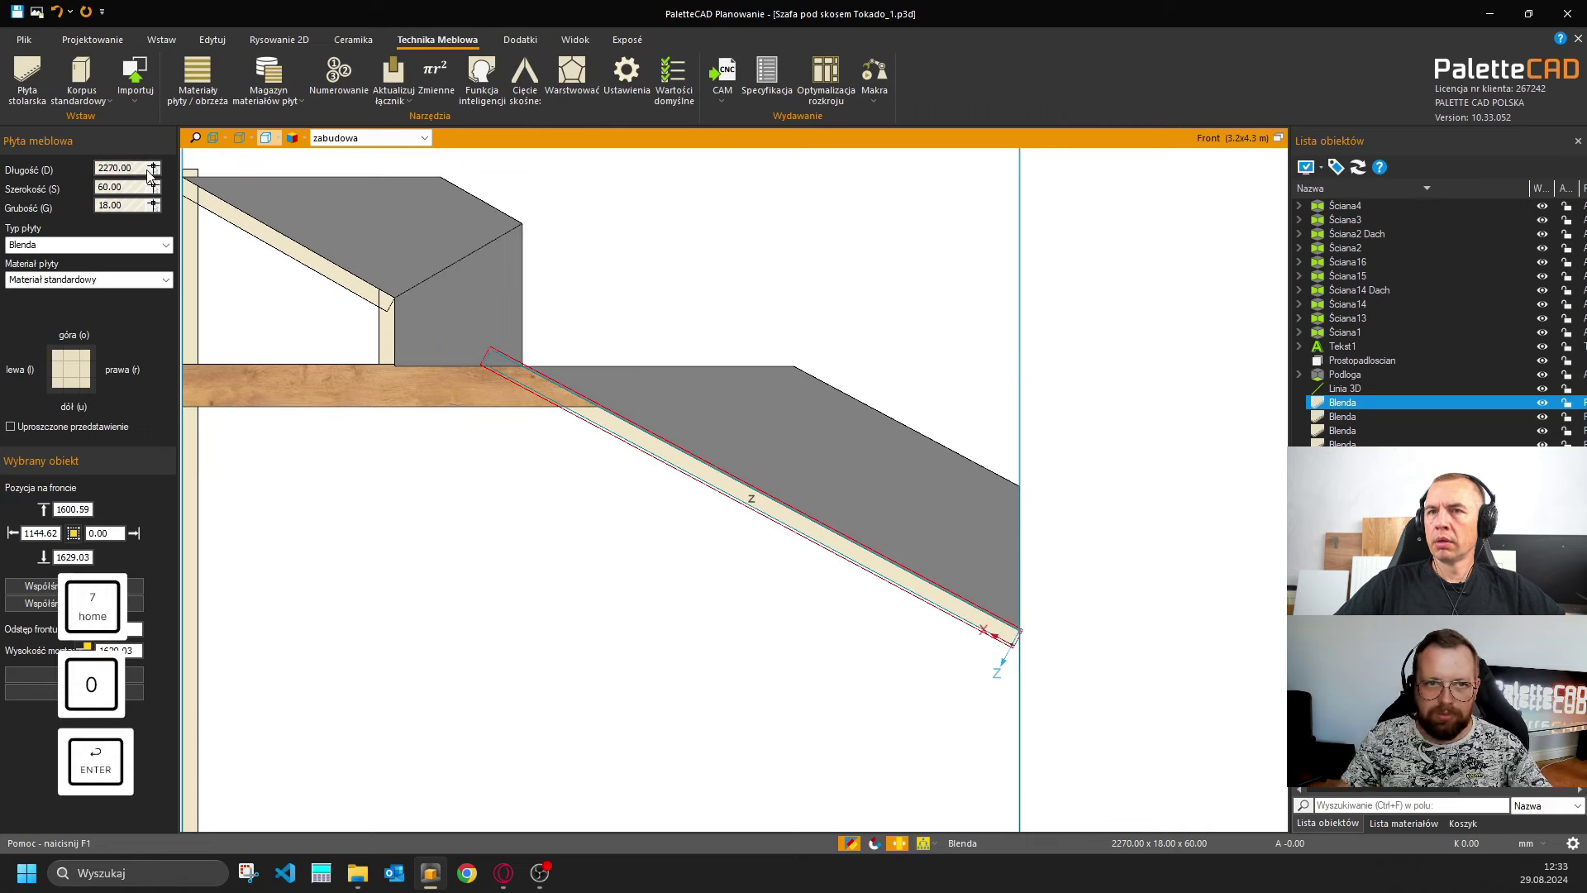
key(Return)
Copy the short upright Blenda once downward with a 0 mm gap and snap the copy into the floor corner below the long slope.
scroll(850, 545, down, 2)
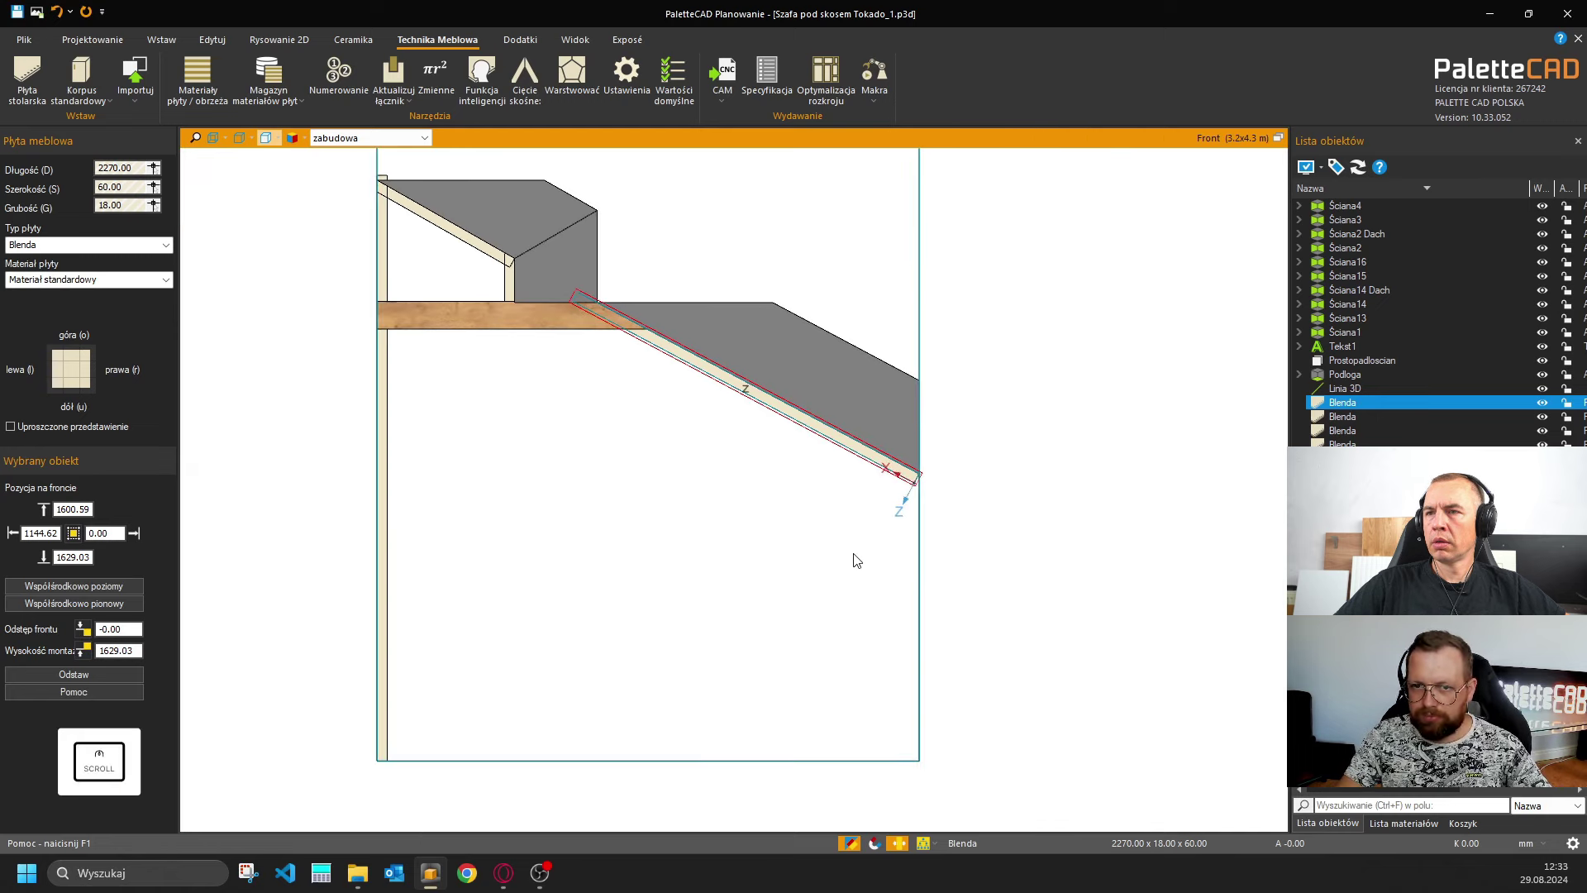
click(509, 286)
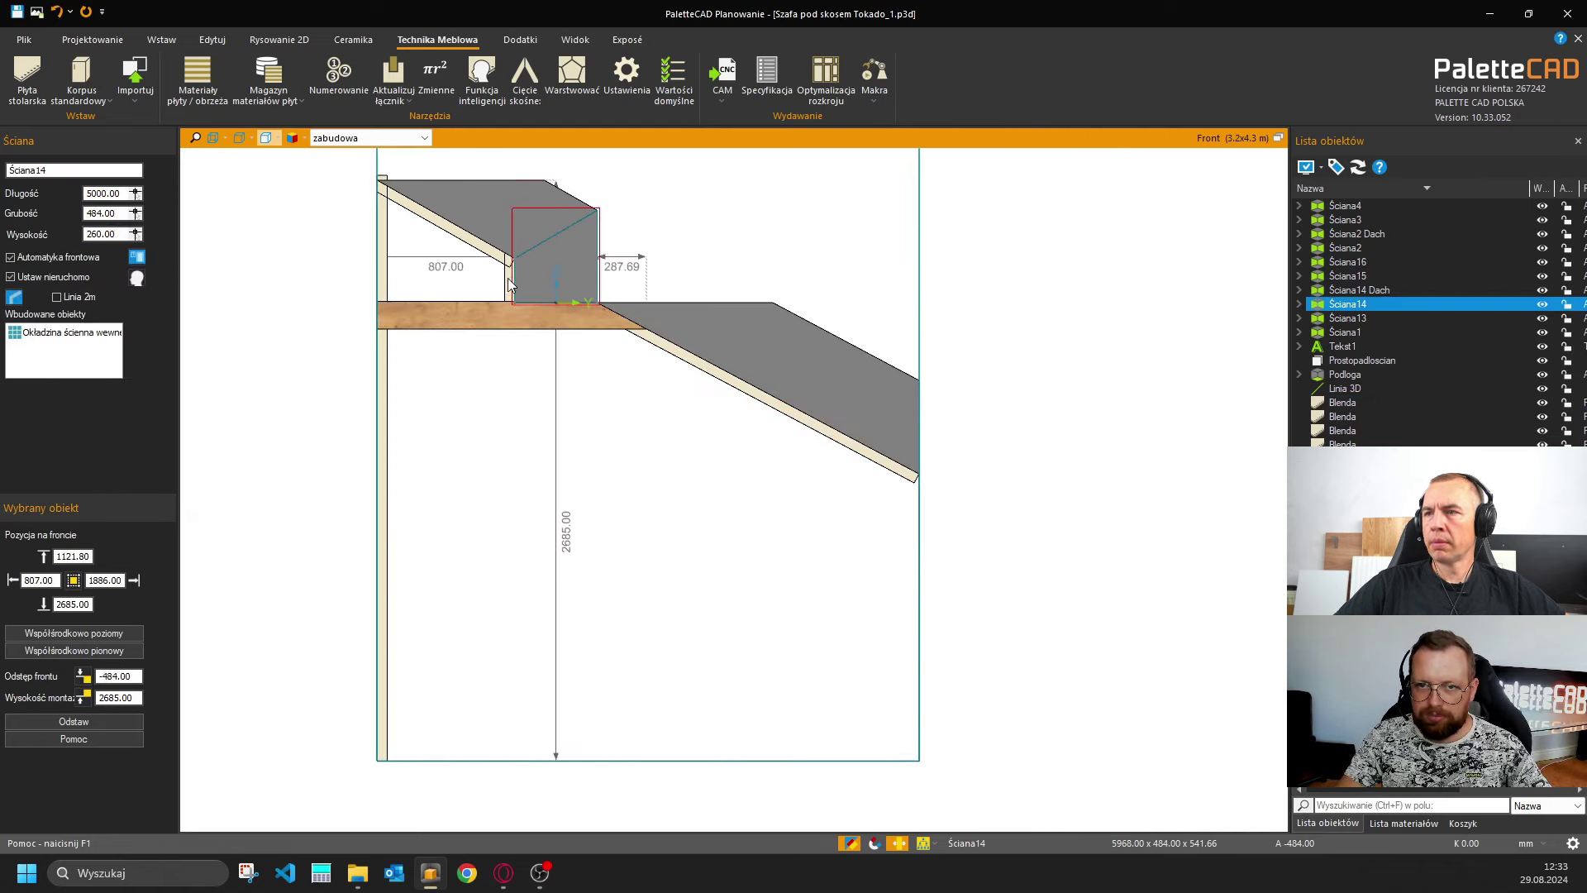
key(k)
key(Down)
key(Return)
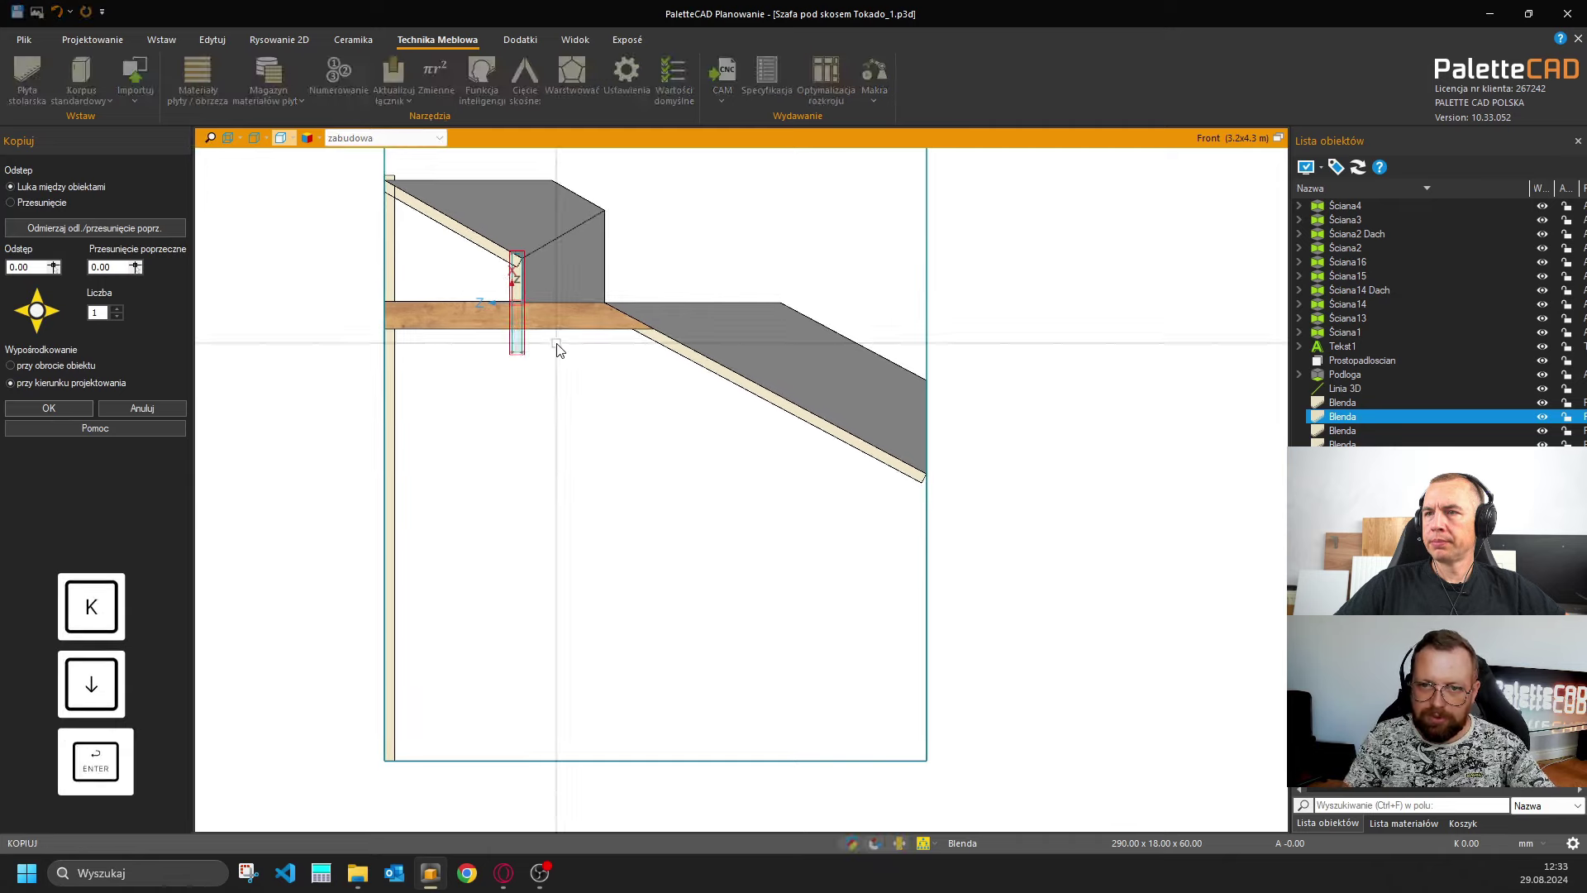
key(v)
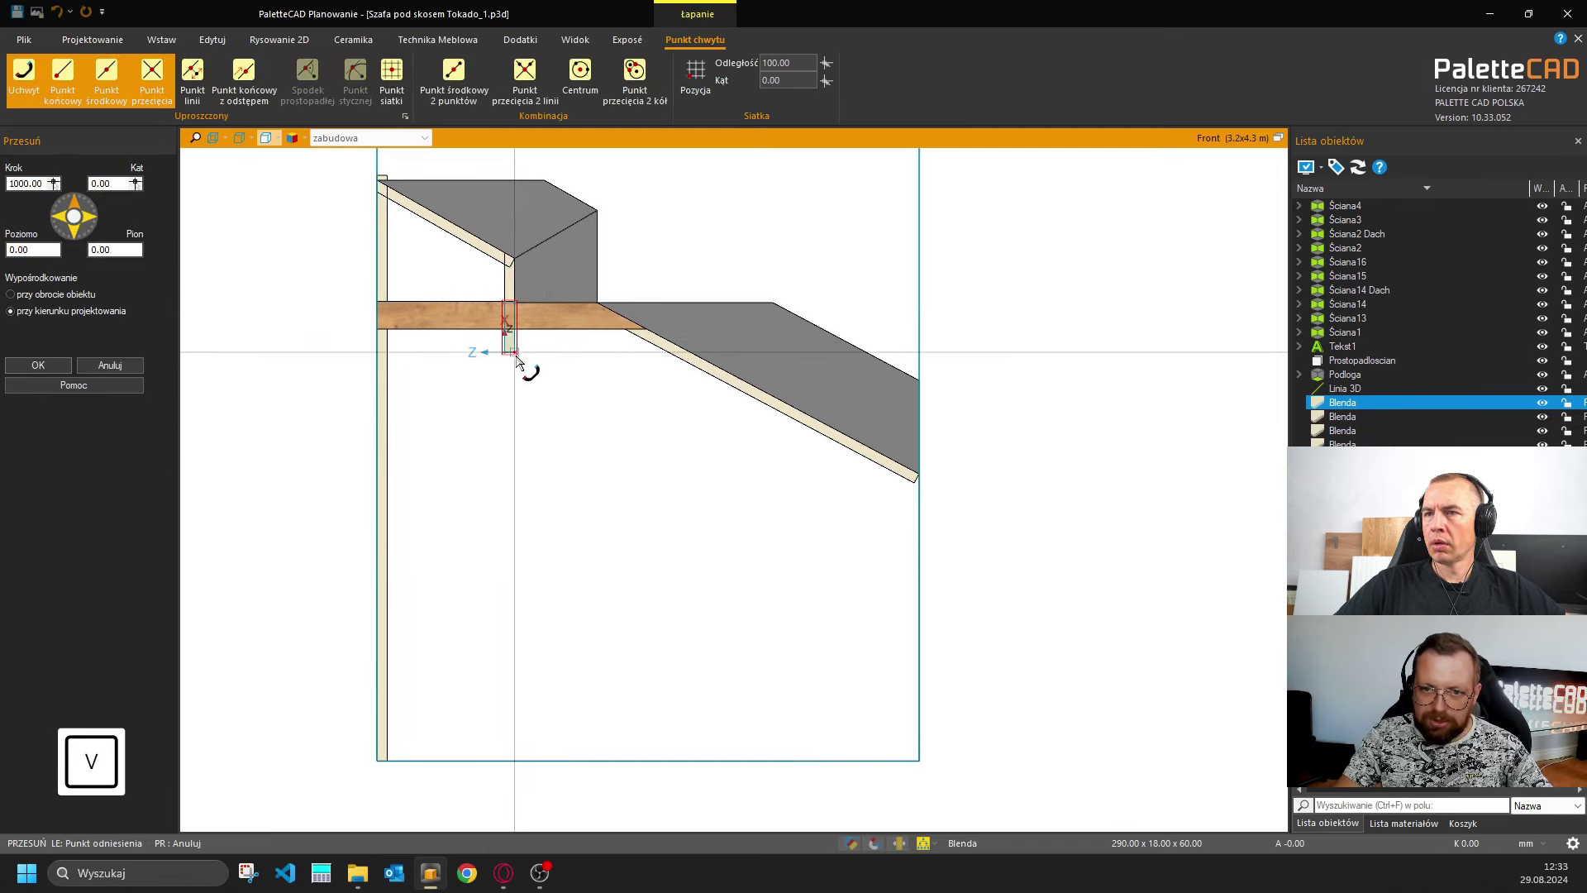
click(512, 351)
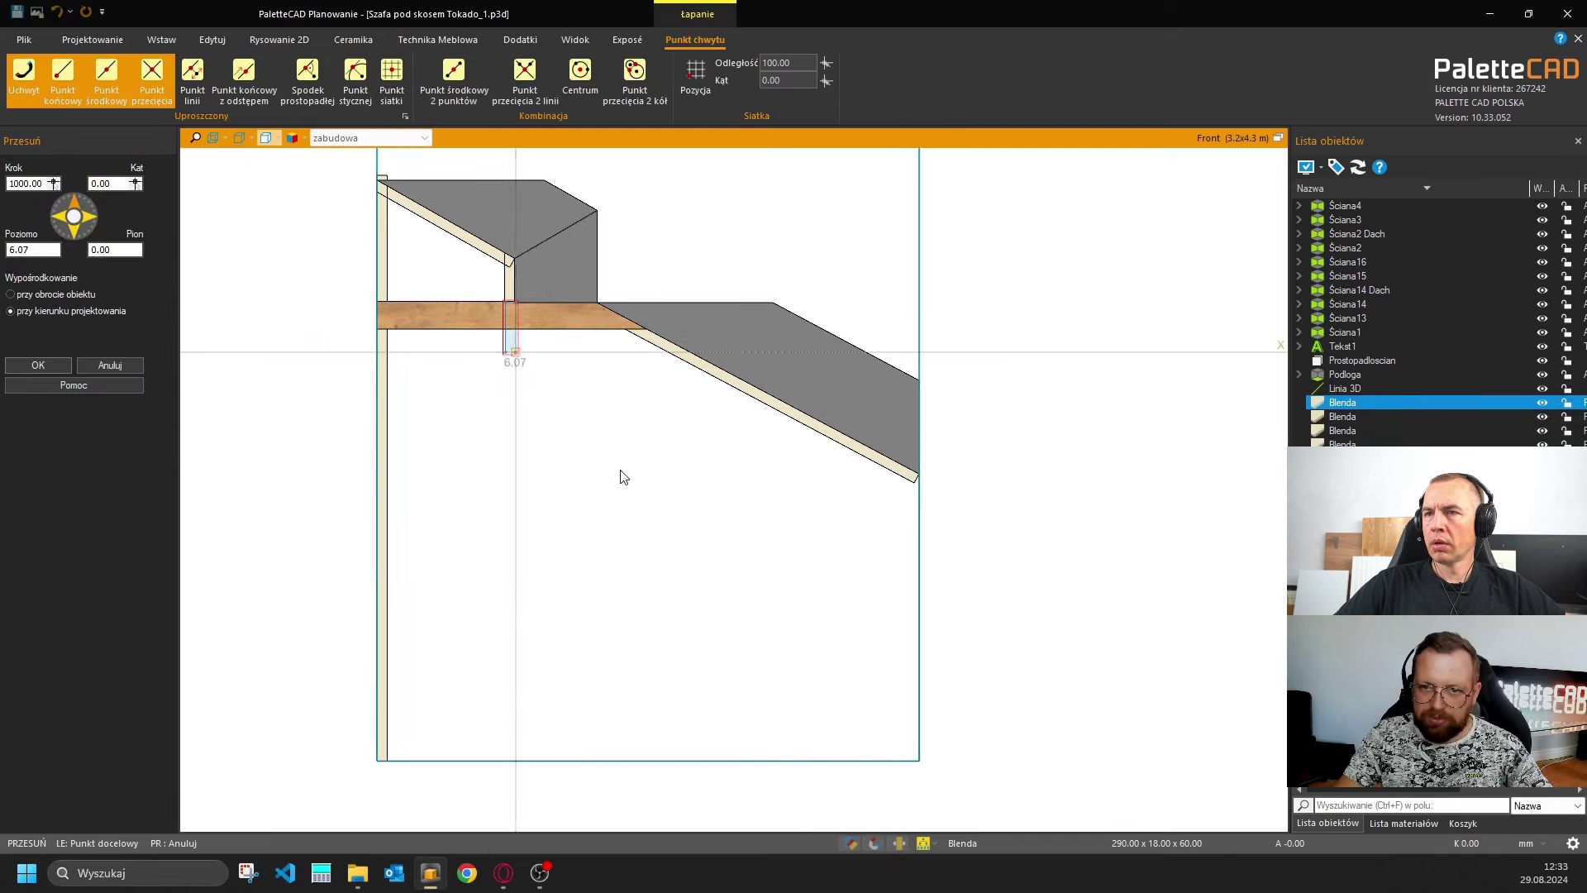
click(930, 764)
Set the new upright Blenda's length to 1726.41 mm by measuring the wall from the floor up to the long slope.
key(m)
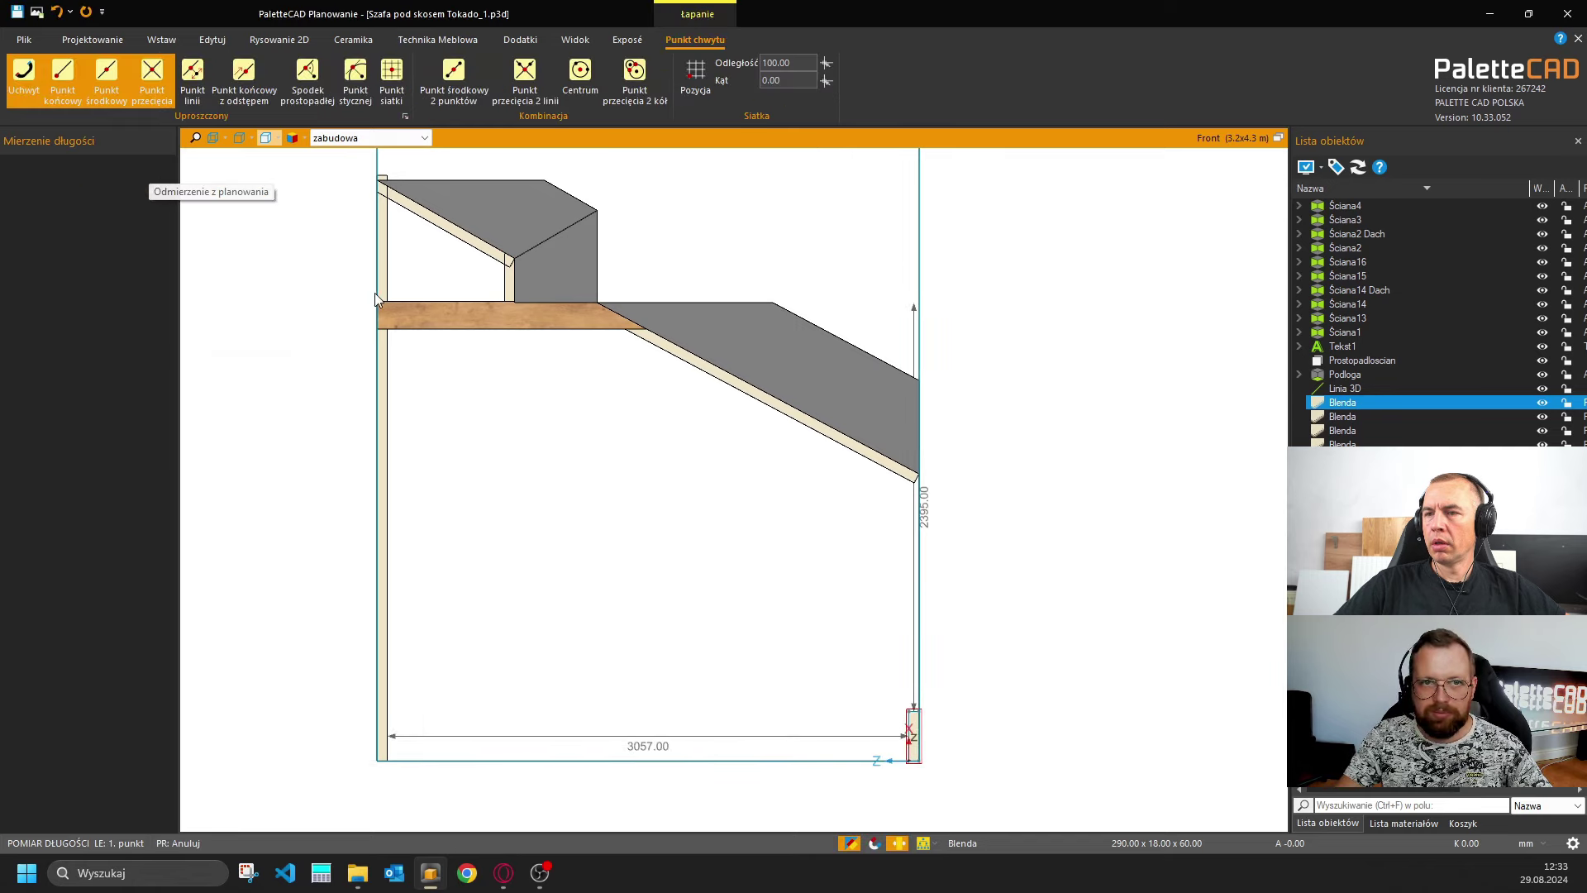
click(918, 761)
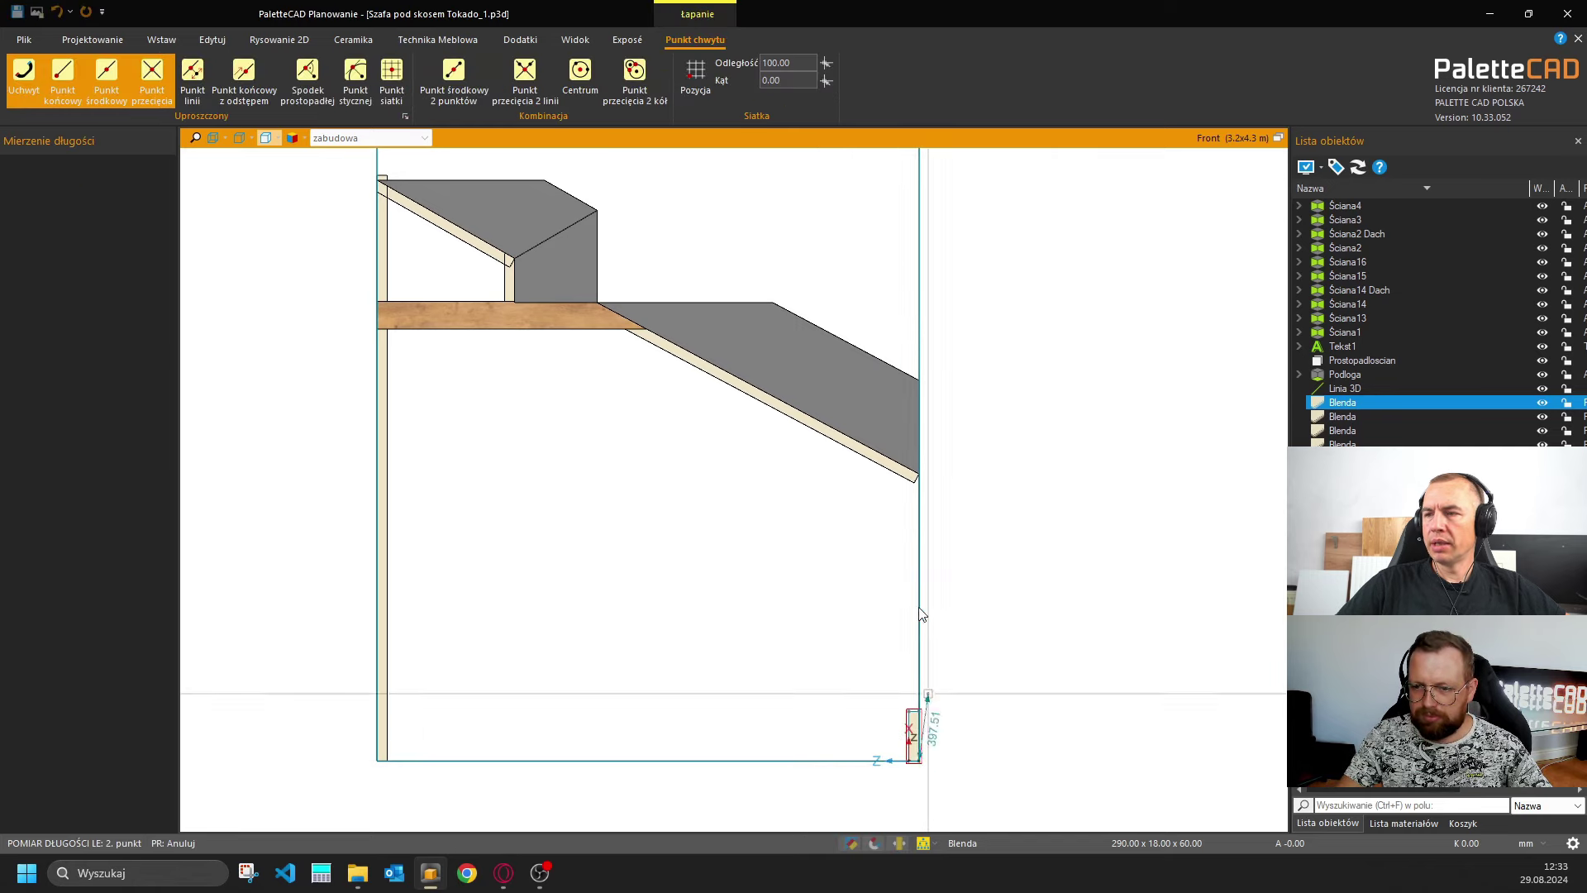
click(919, 467)
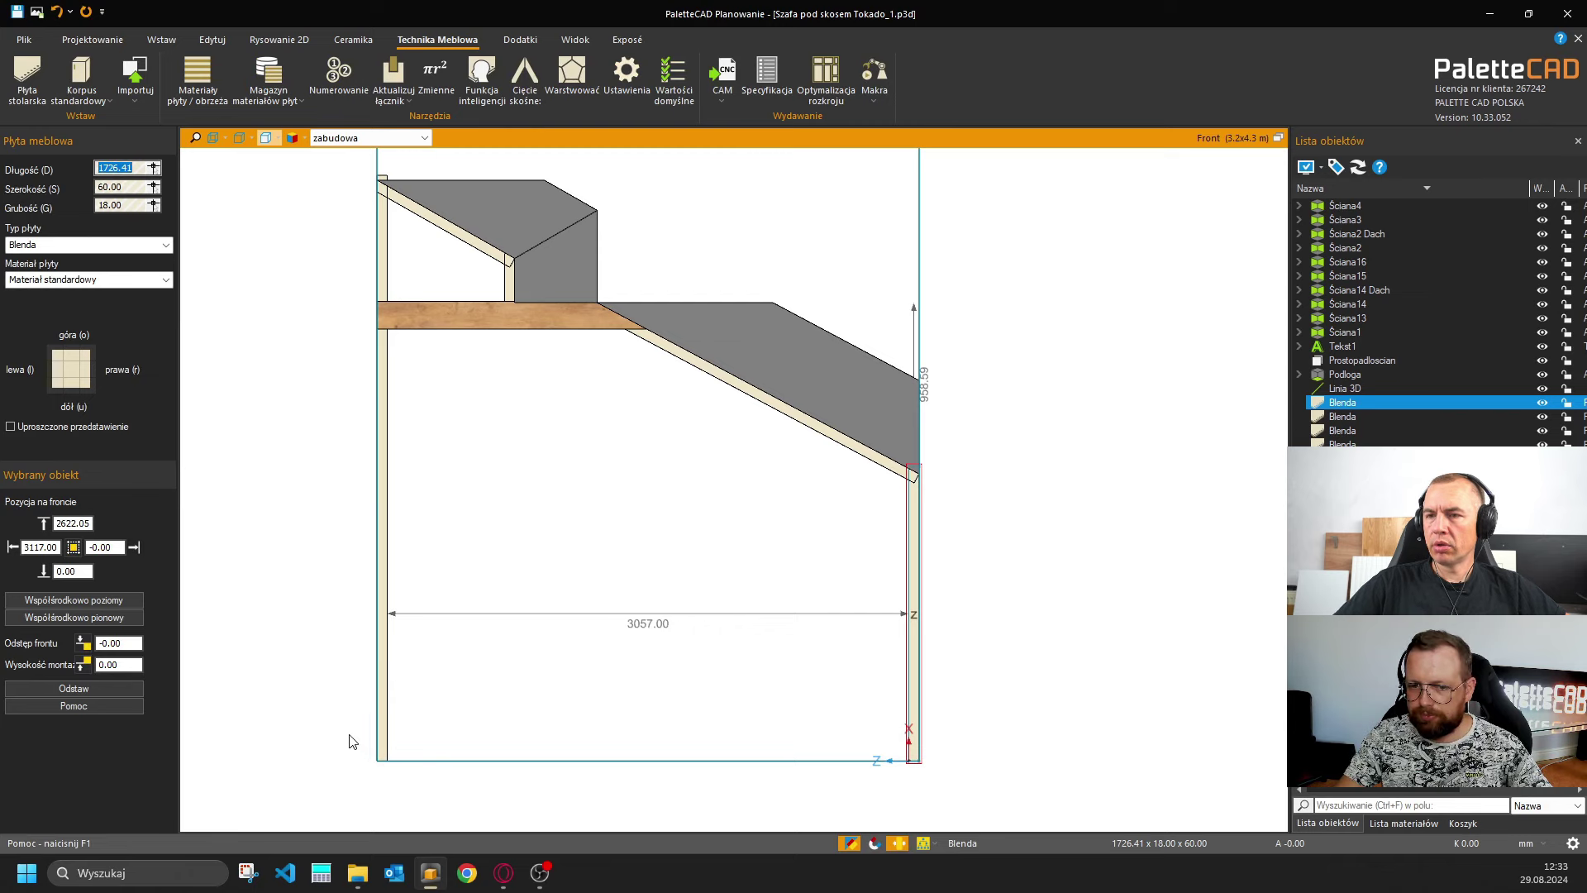
key(Return)
Move both upright wall Blendas, the tall one and the one under the long slope, up 100 mm from the floor.
click(378, 727)
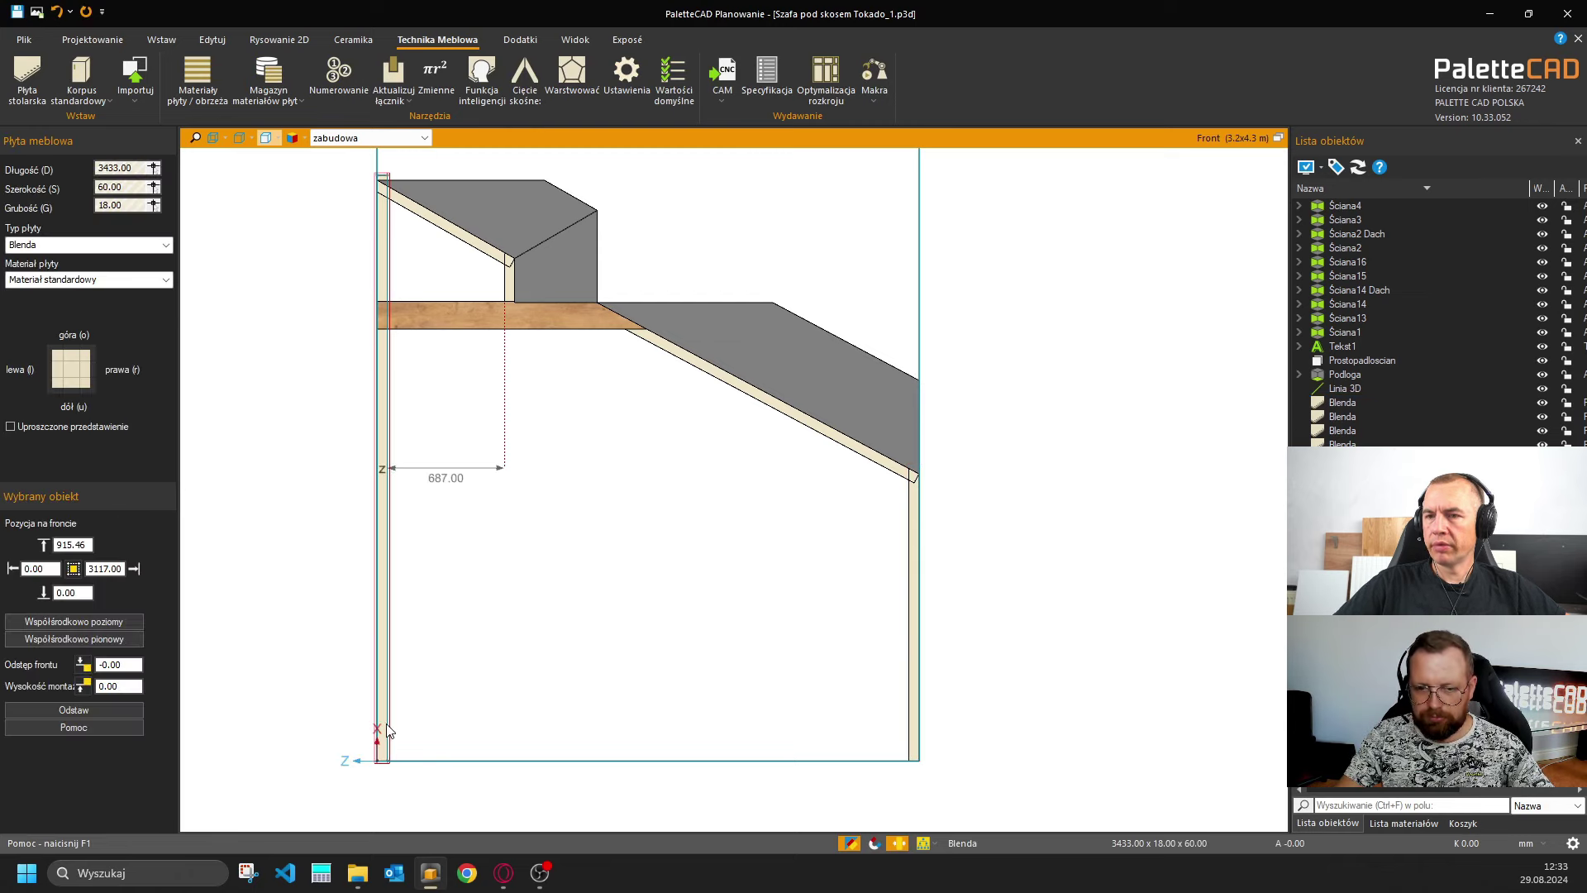
key(v)
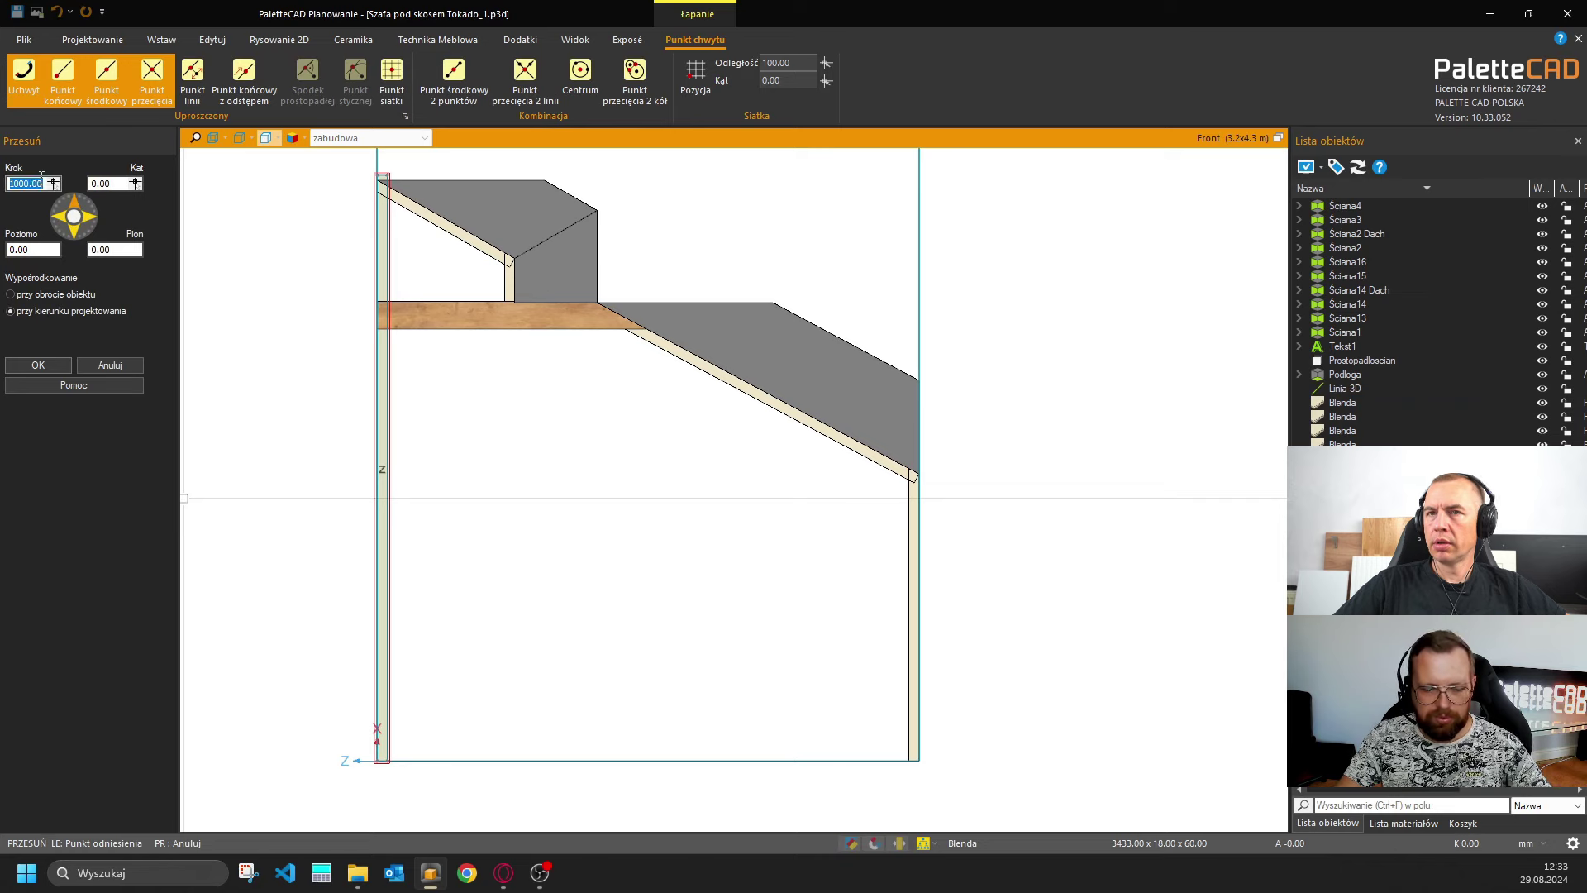
text(100)
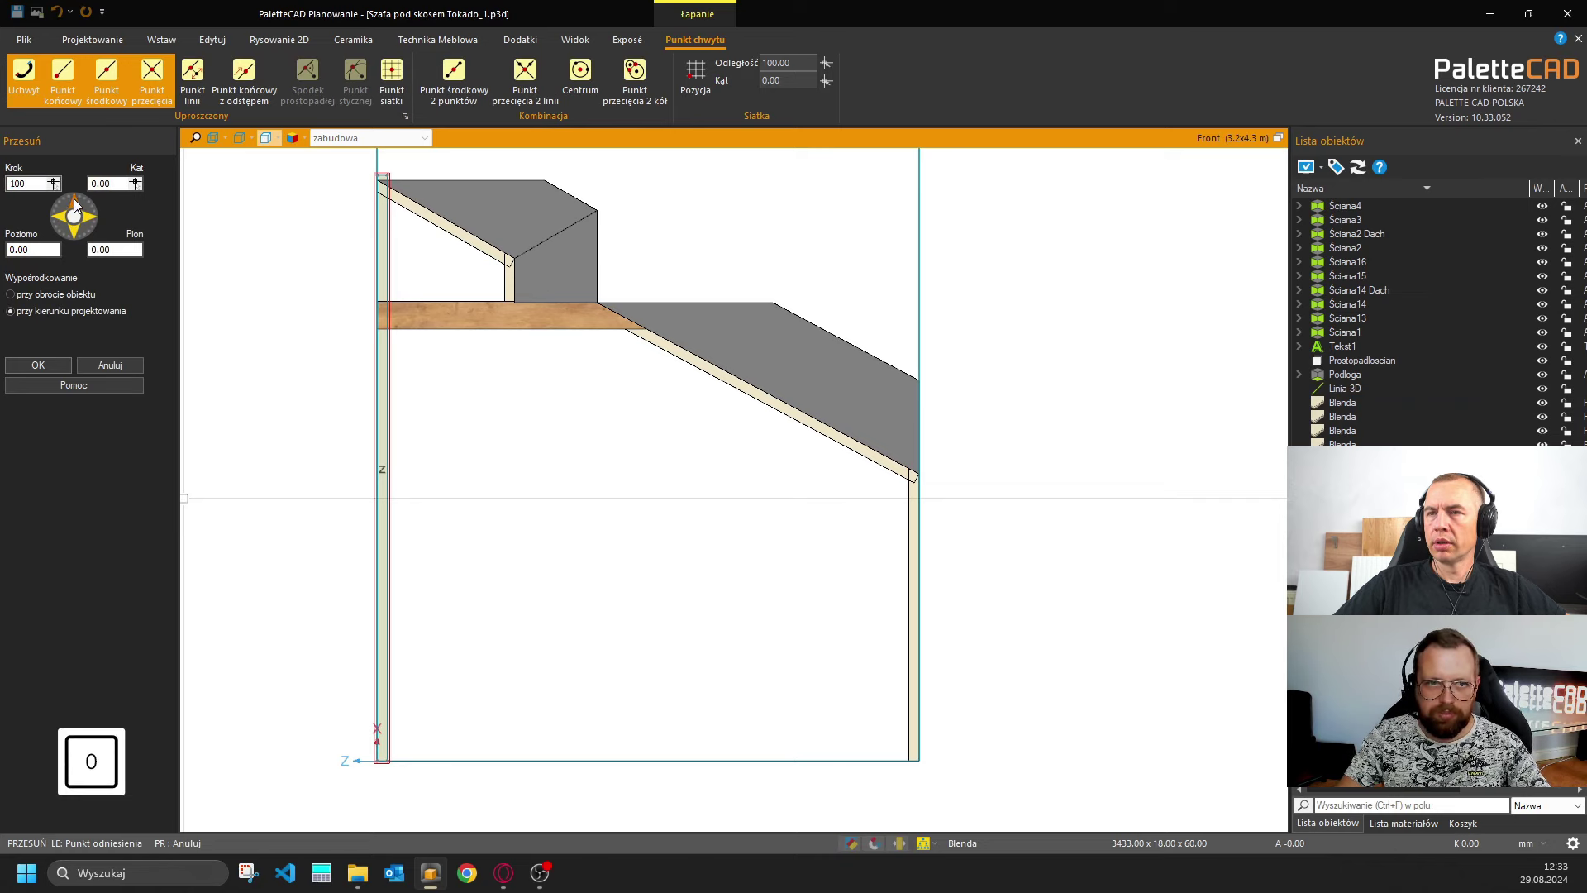
click(73, 199)
key(Return)
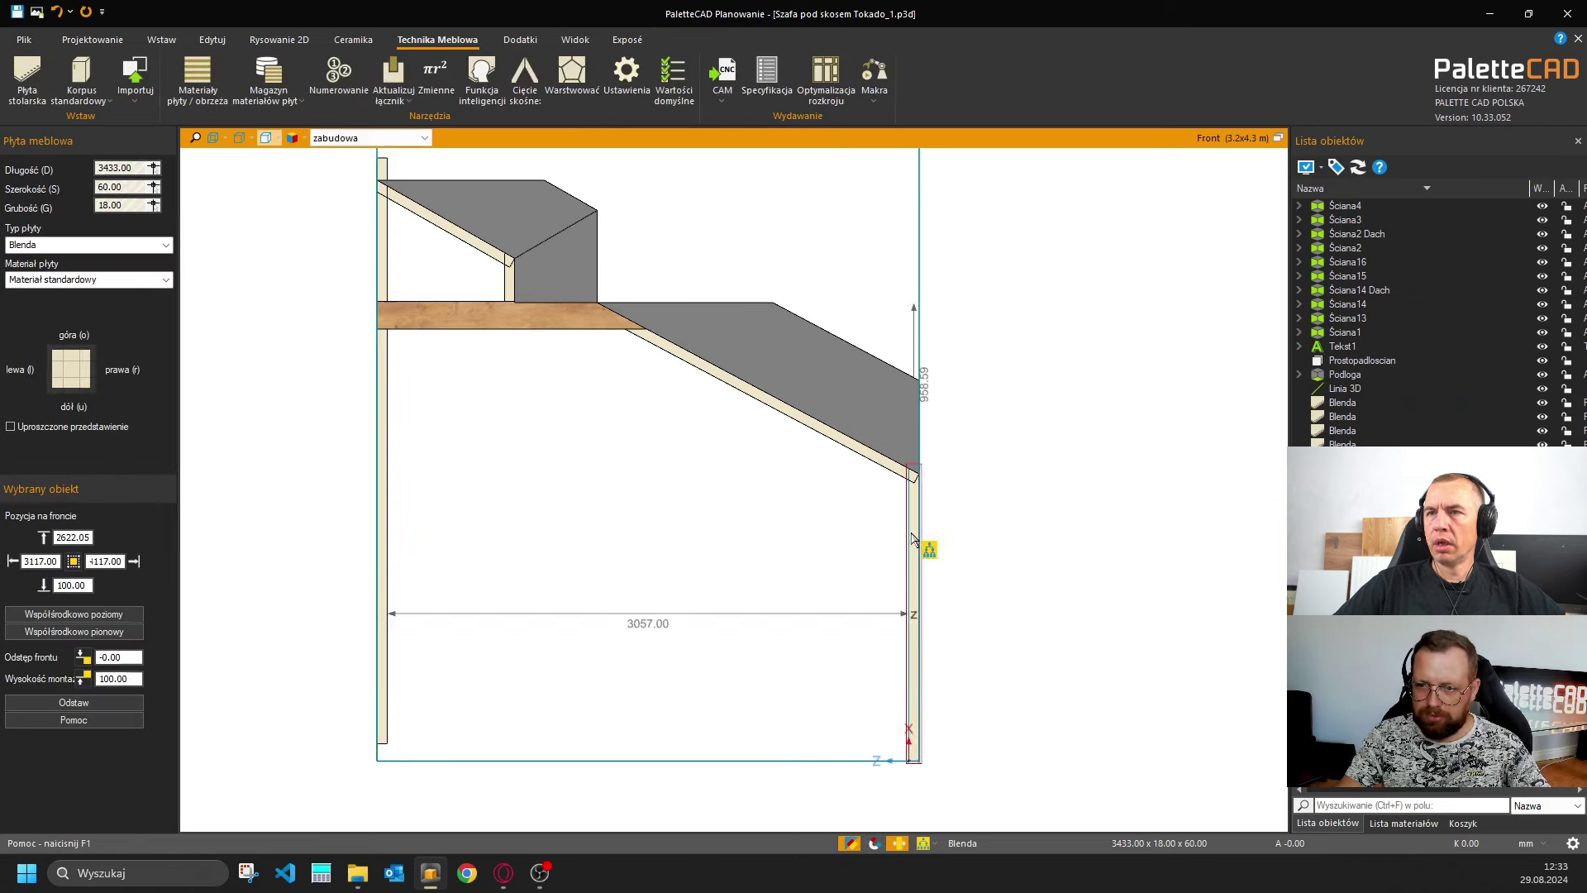
key(v)
click(74, 202)
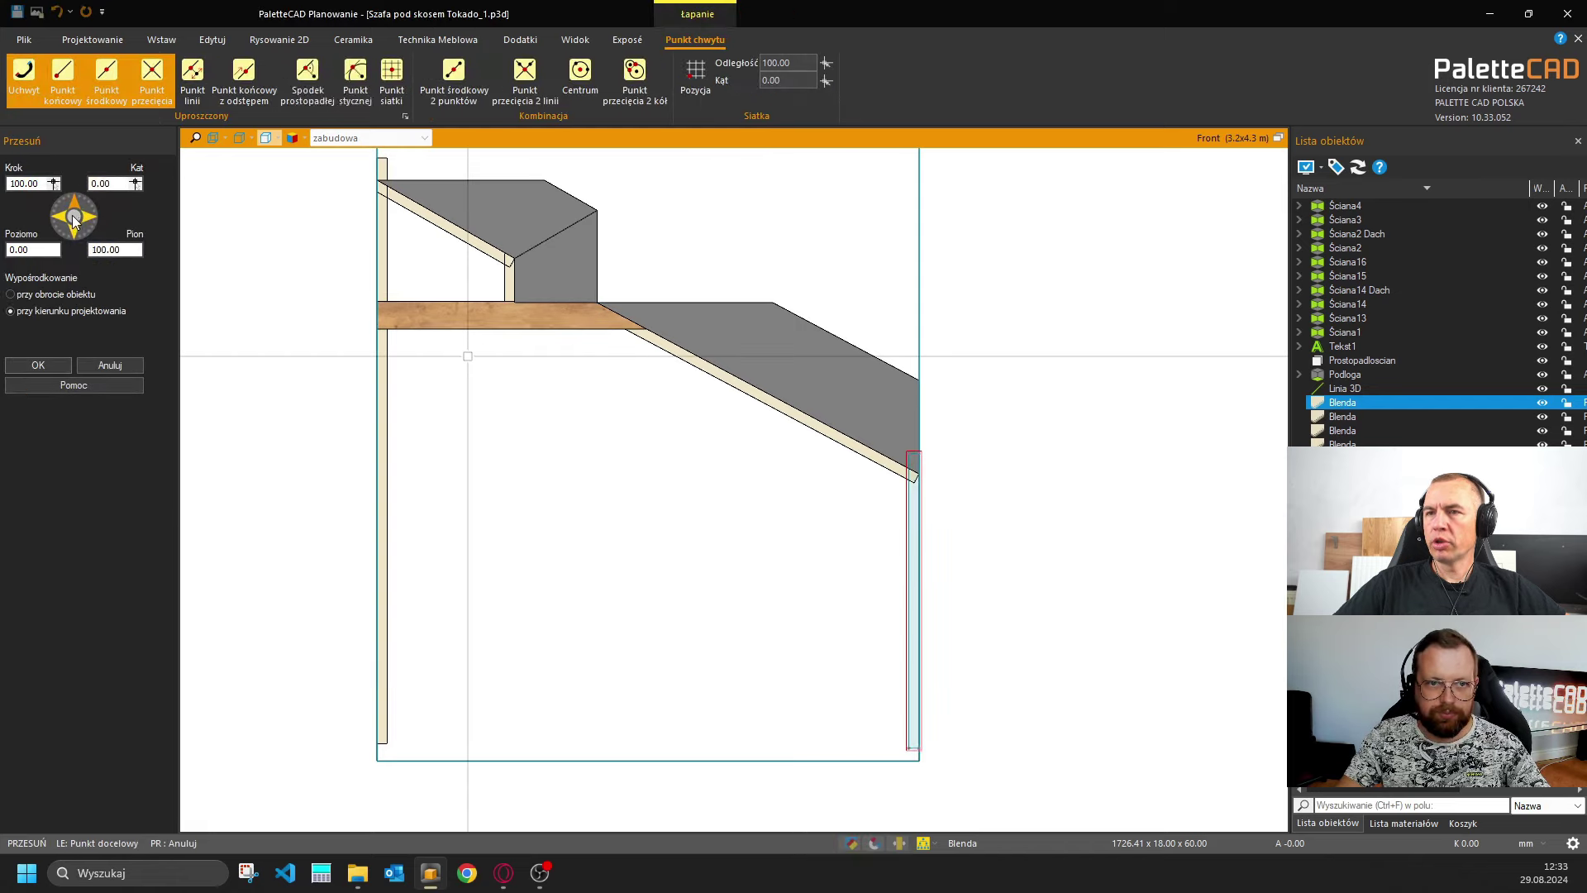
key(Return)
key(Escape)
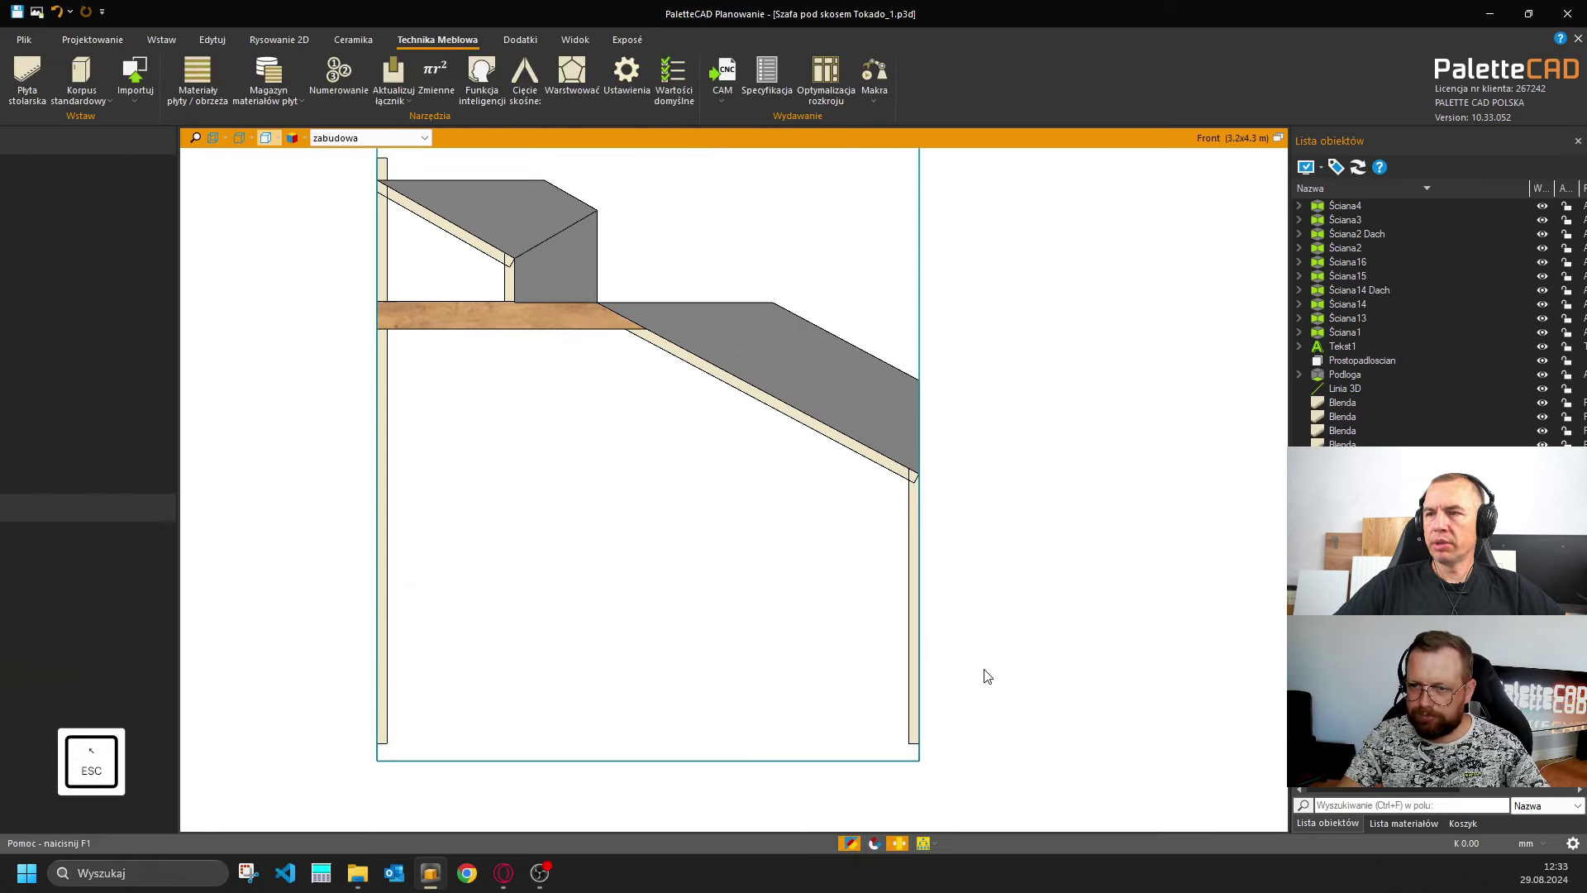
Measure the height from the tall Blenda's lower end to the underside of the wooden beam.
click(384, 405)
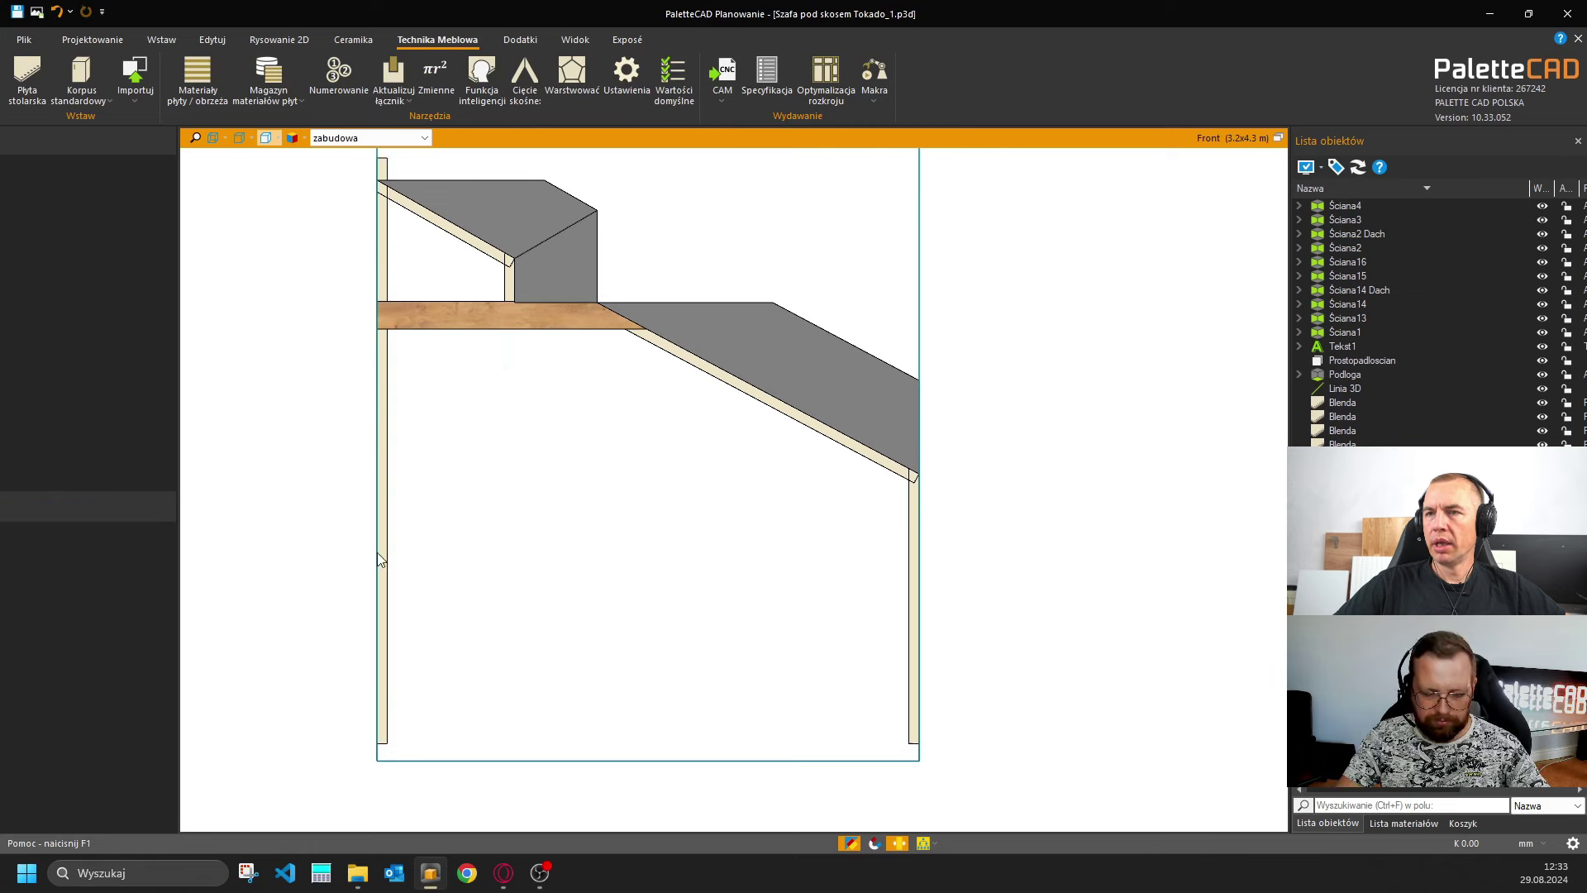
key(c)
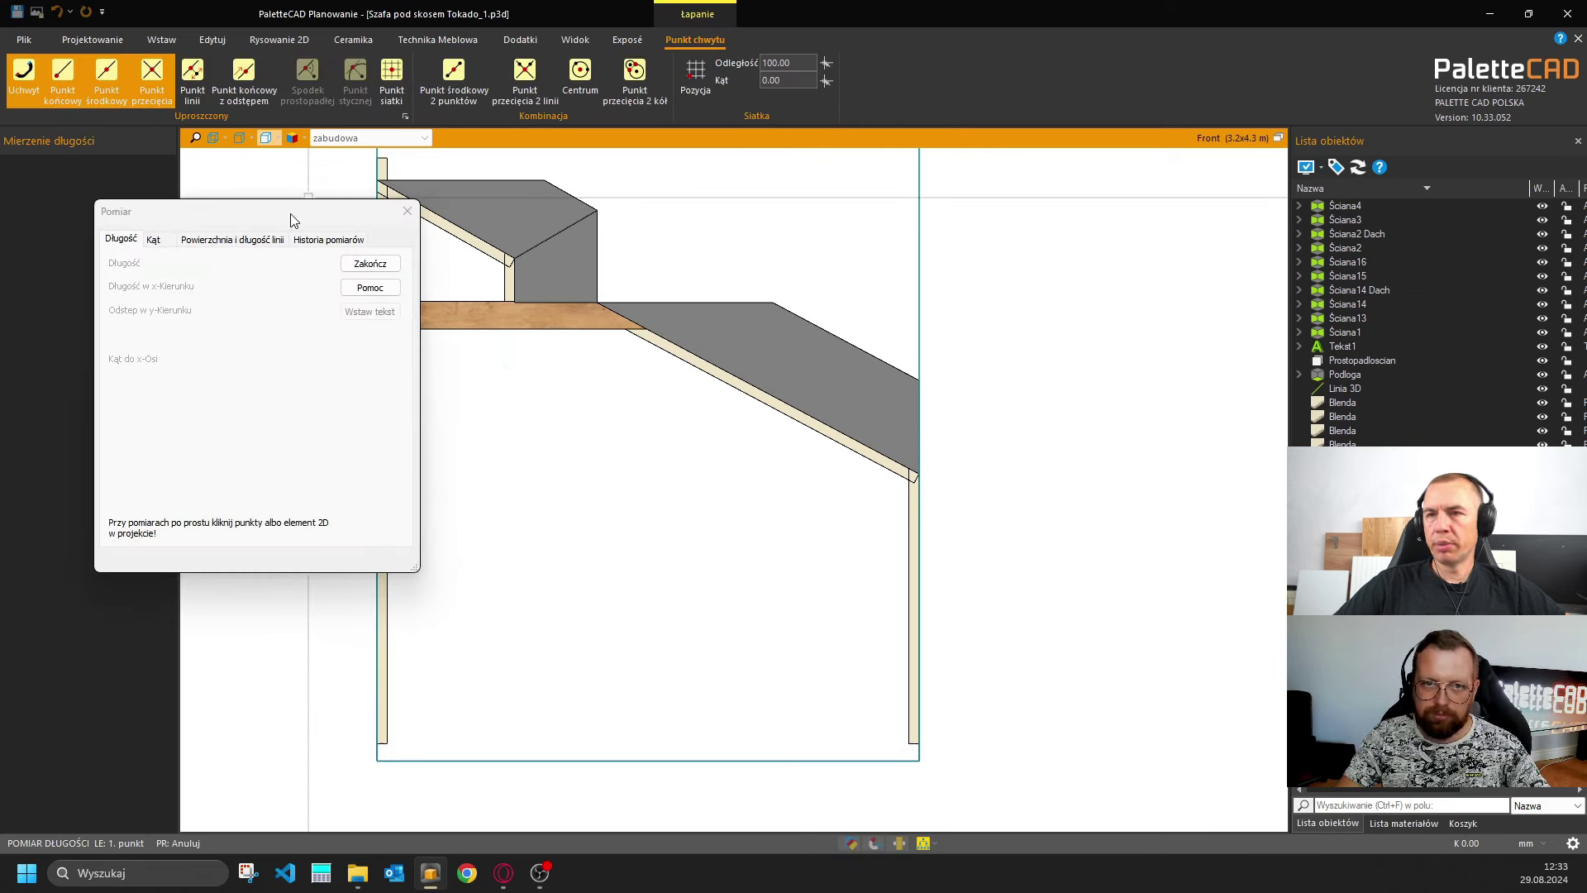
drag(396, 207, 1452, 431)
click(392, 755)
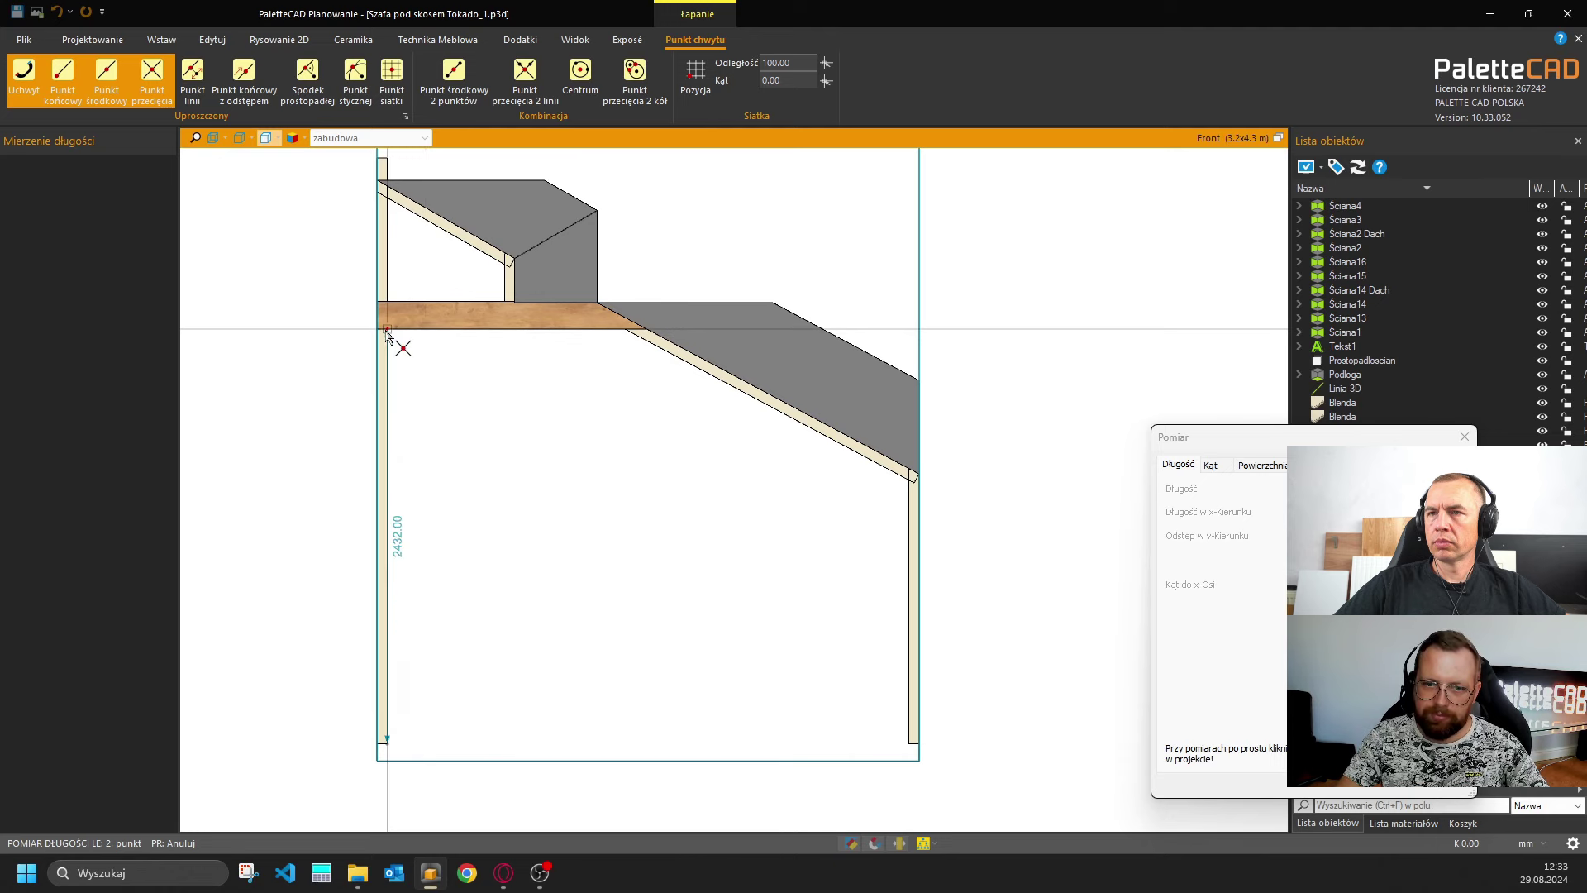
key(Escape)
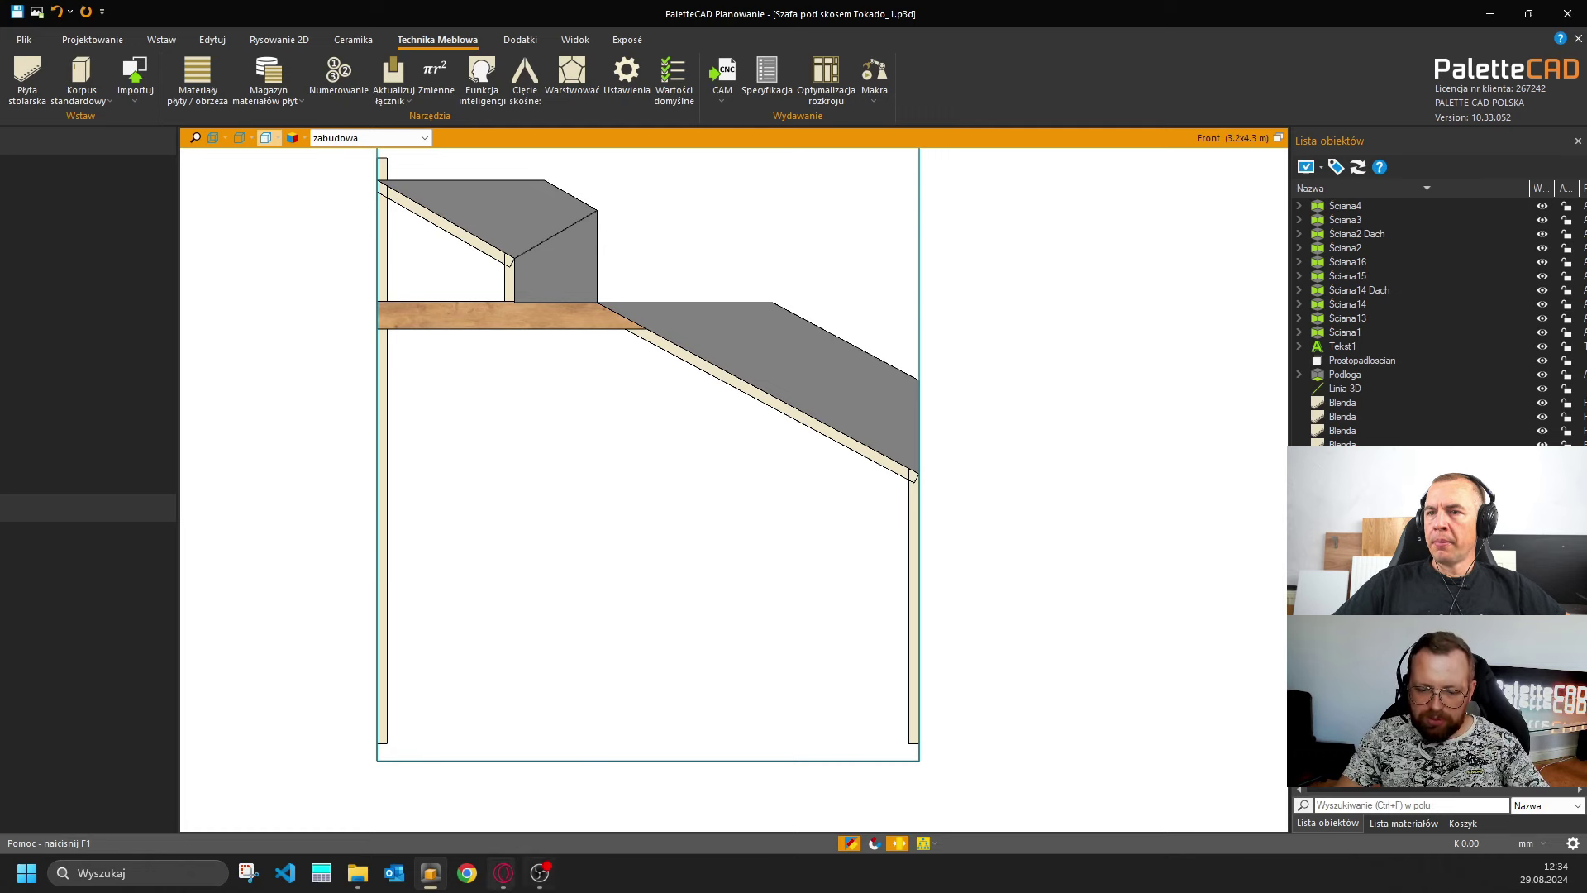
Show the project in the four-view layout and hide the upper roof object Ściana14 Dach to expose the beam in the plan view.
click(1277, 138)
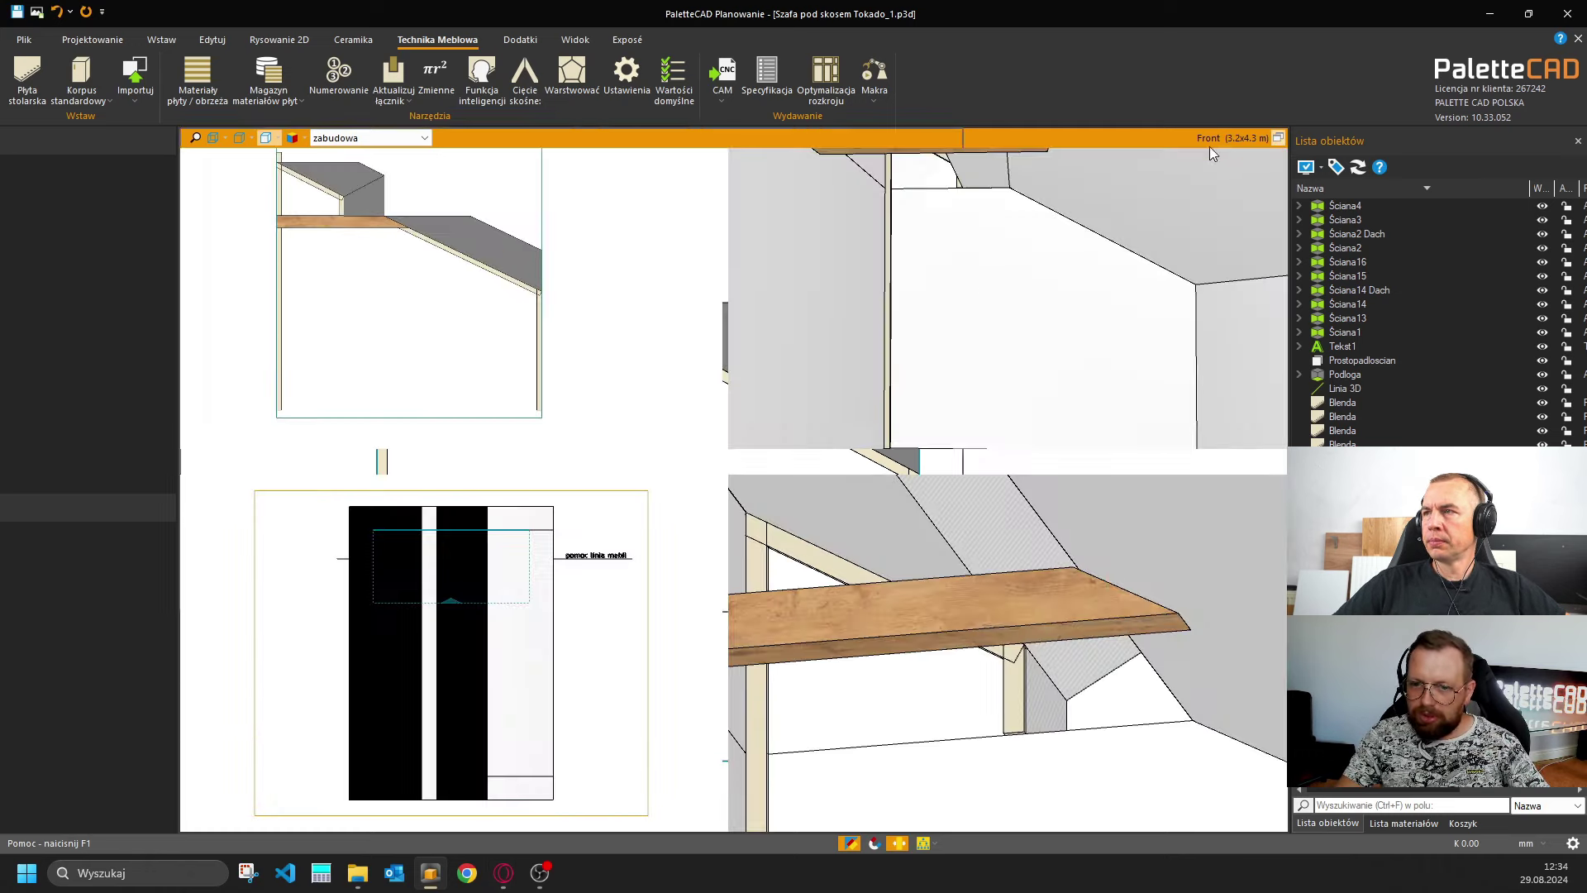
click(412, 633)
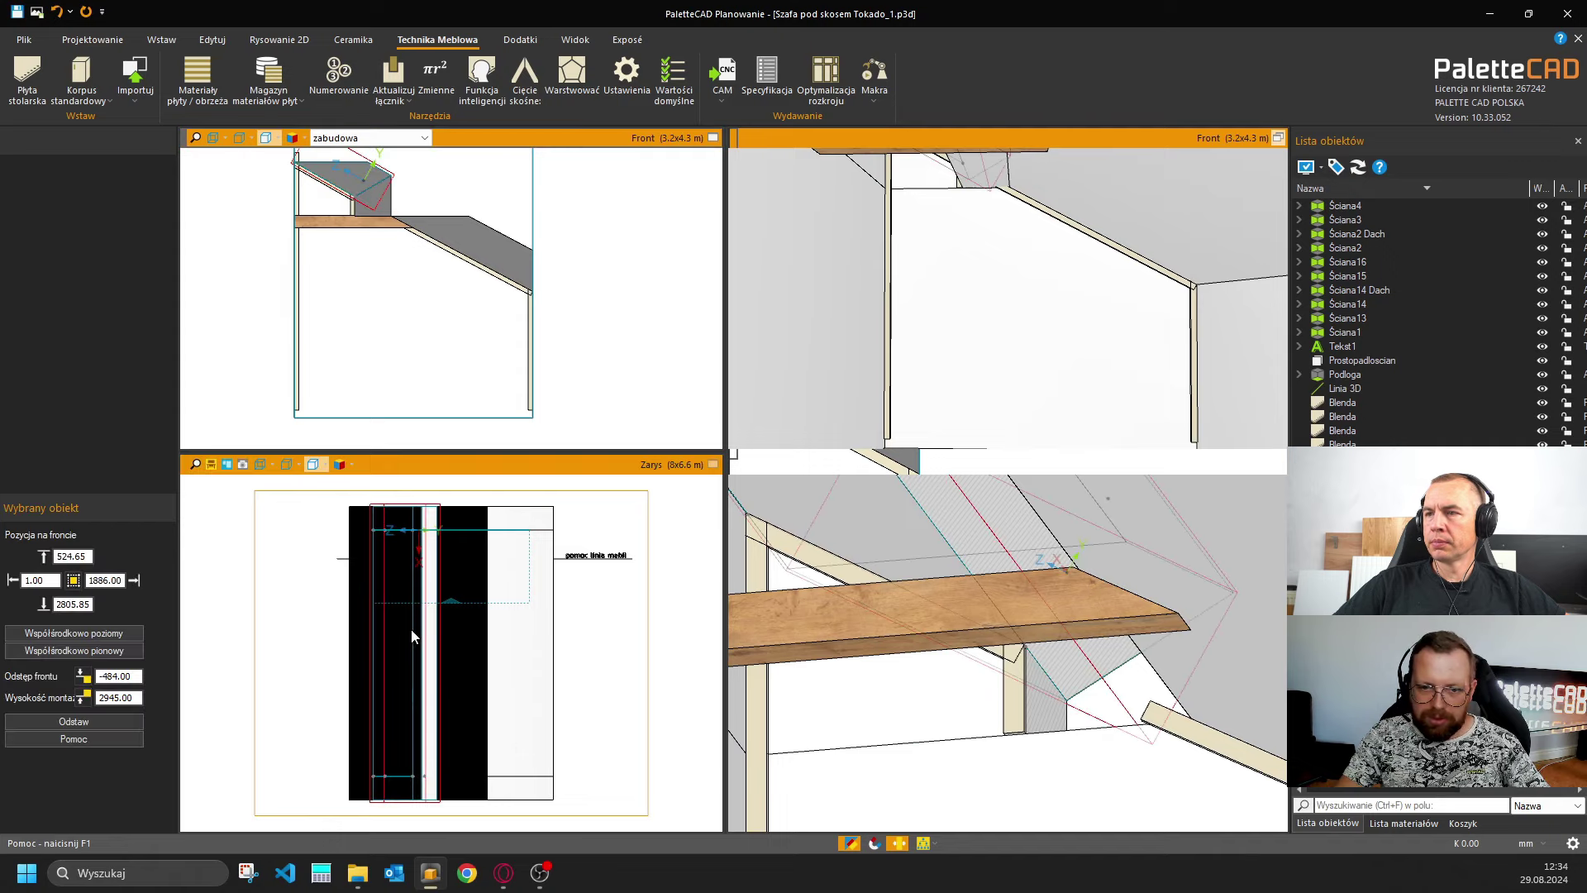
click(1542, 291)
scroll(393, 564, up, 4)
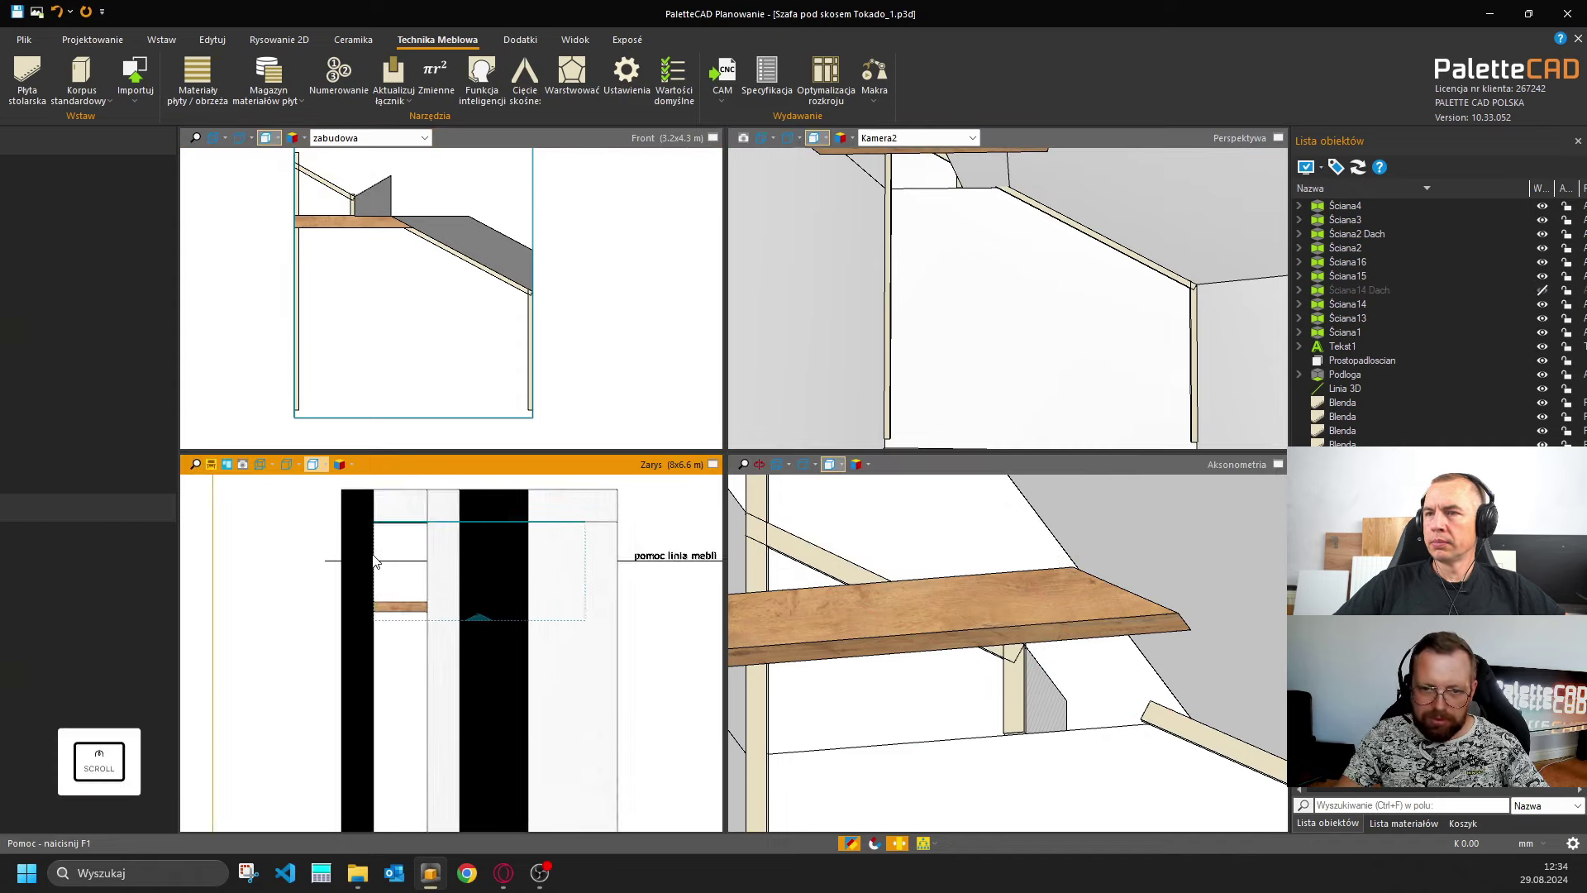
scroll(393, 565, up, 1)
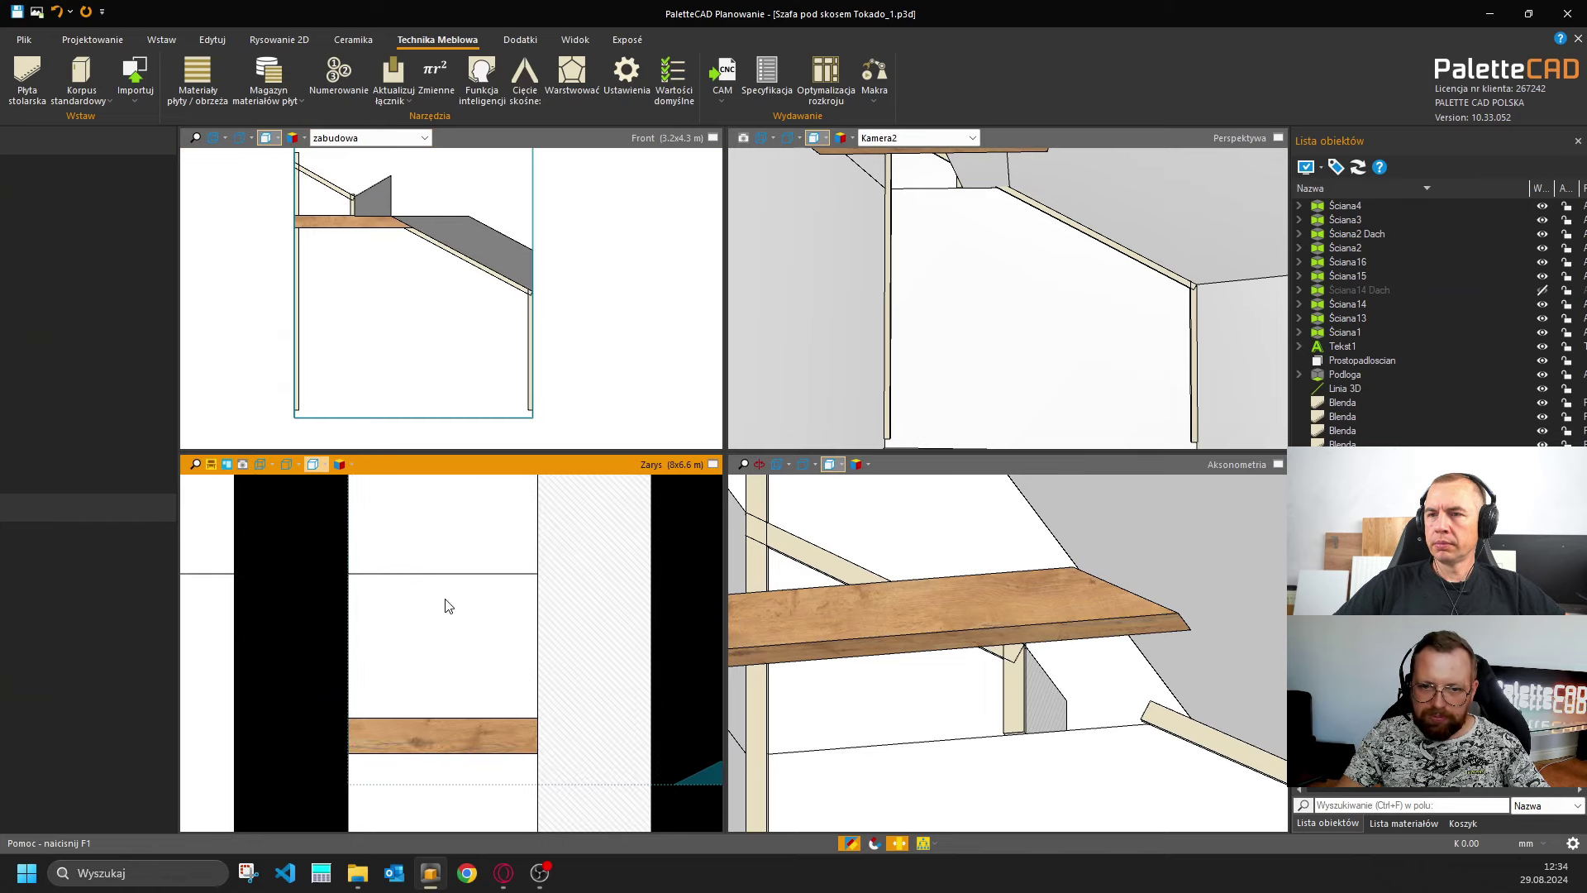
Examine how the wooden beam meets the Blenda boards and the sloped ceiling in the front and axonometric views.
middle_drag(471, 613, 475, 615)
scroll(383, 613, down, 5)
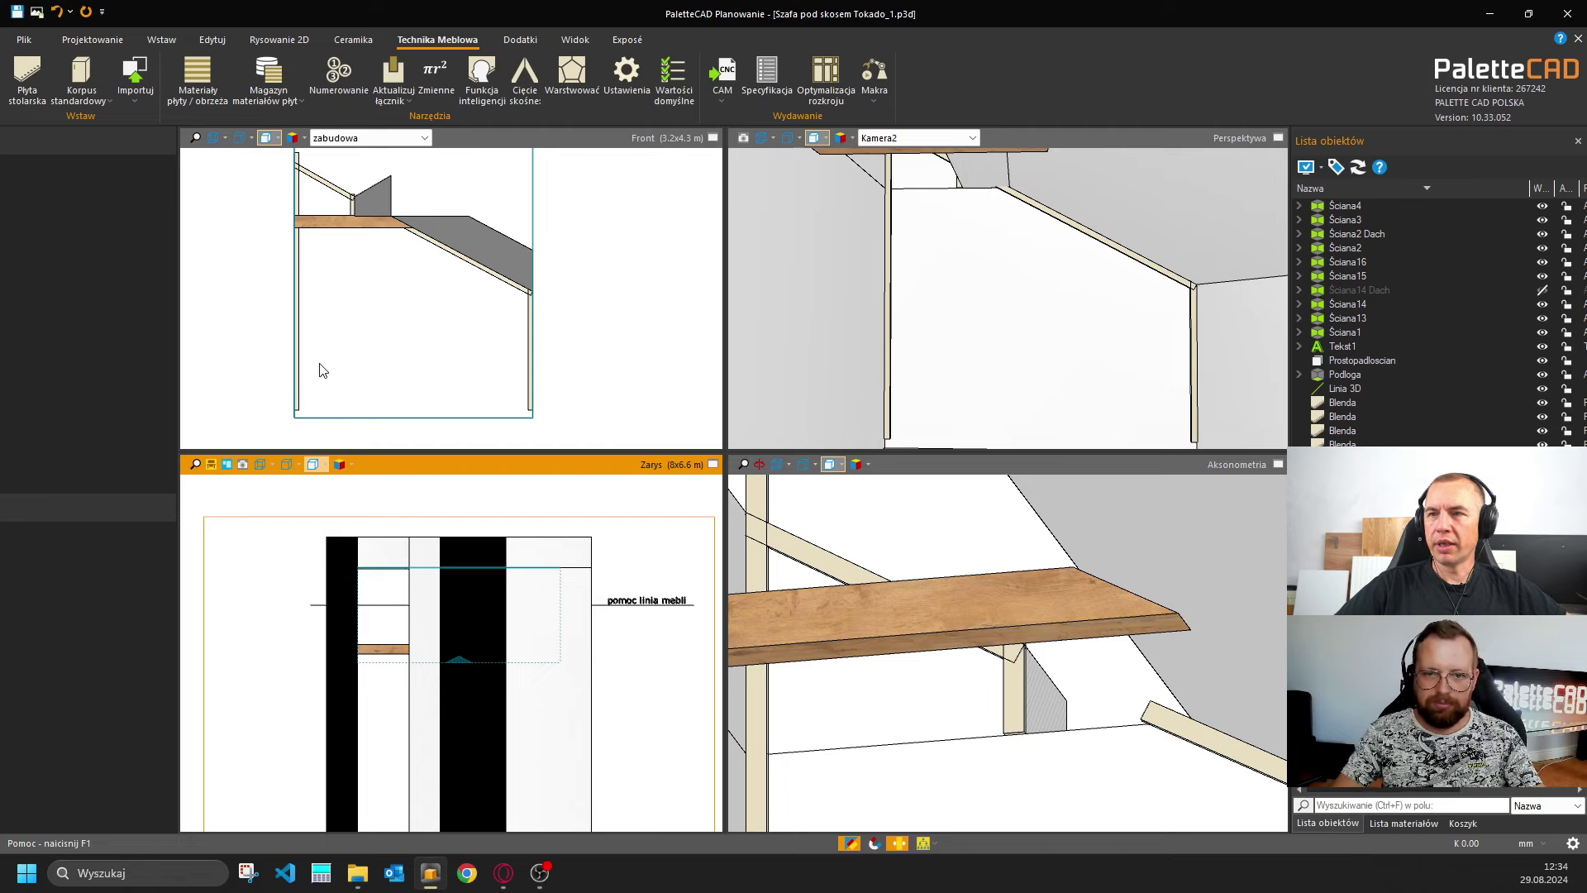
click(334, 223)
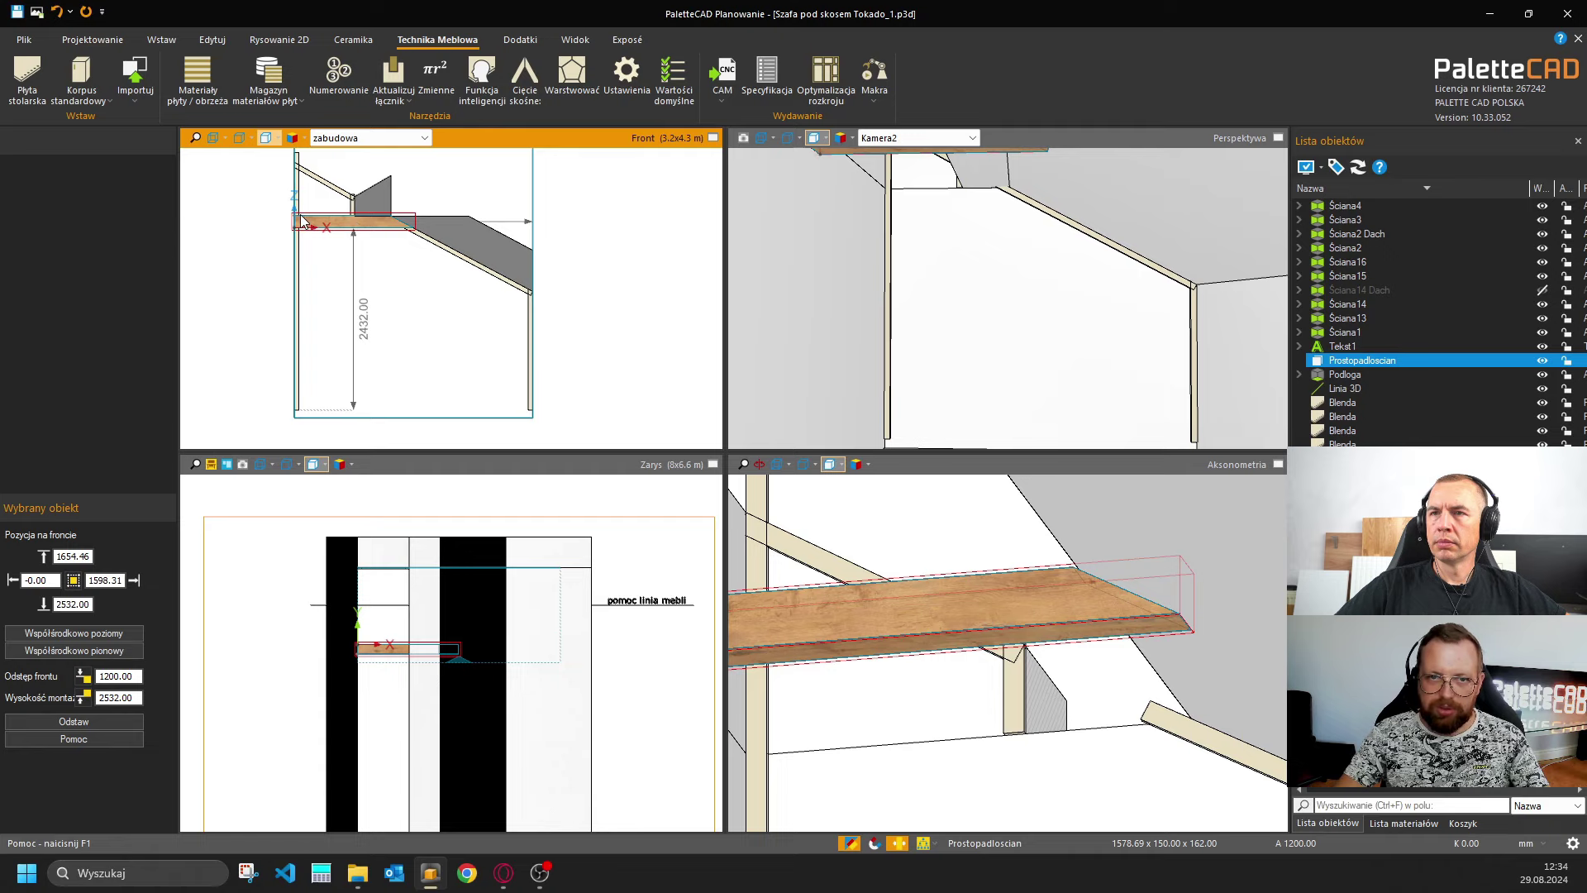
scroll(351, 222, up, 5)
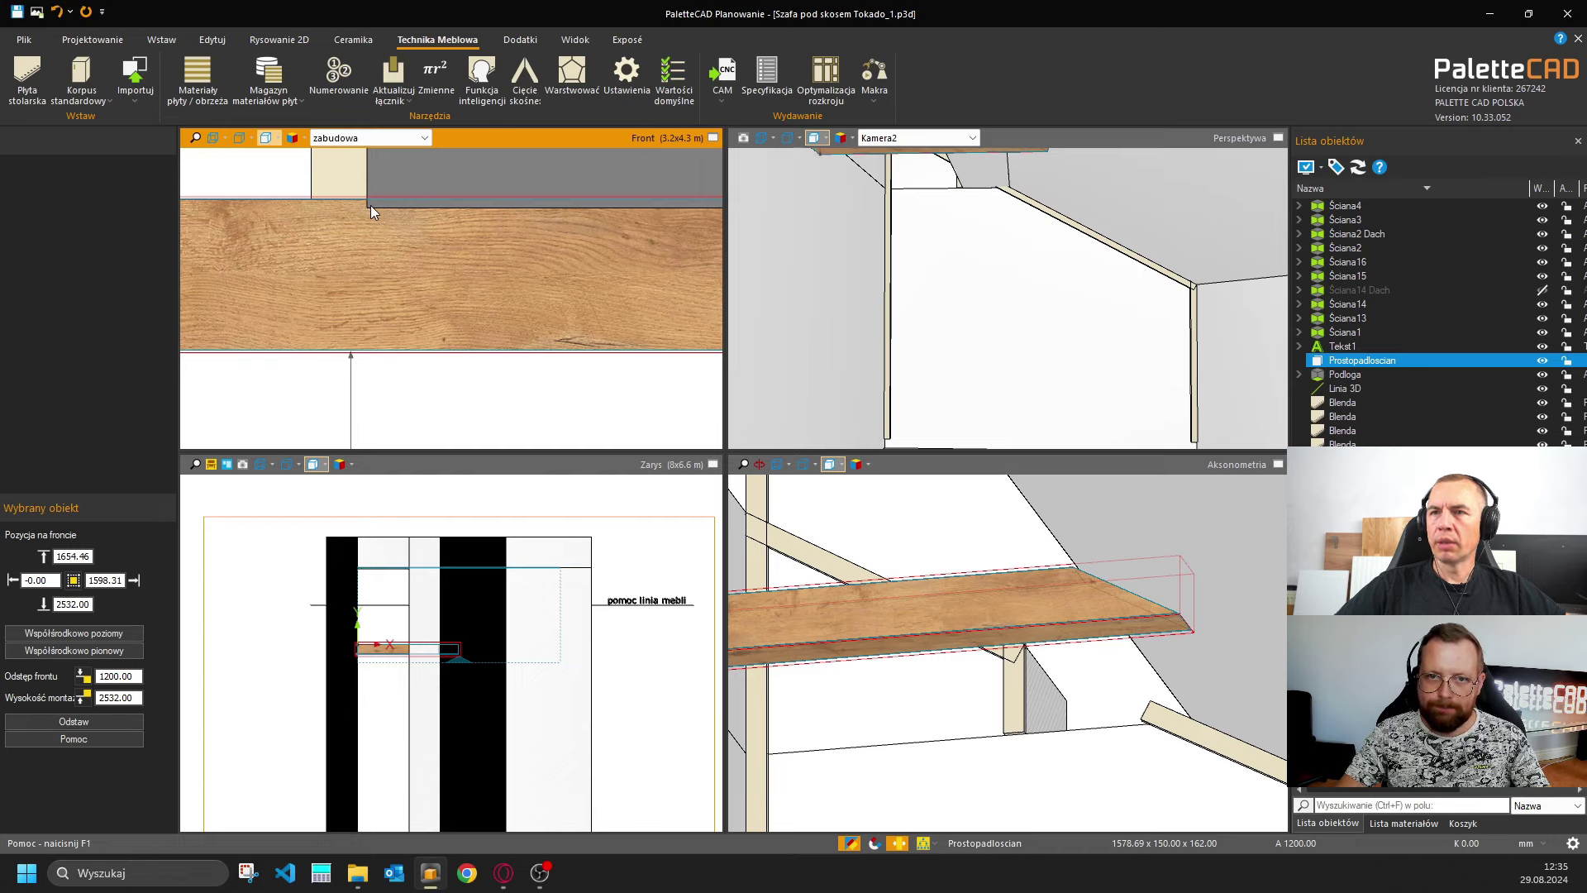
scroll(370, 205, down, 3)
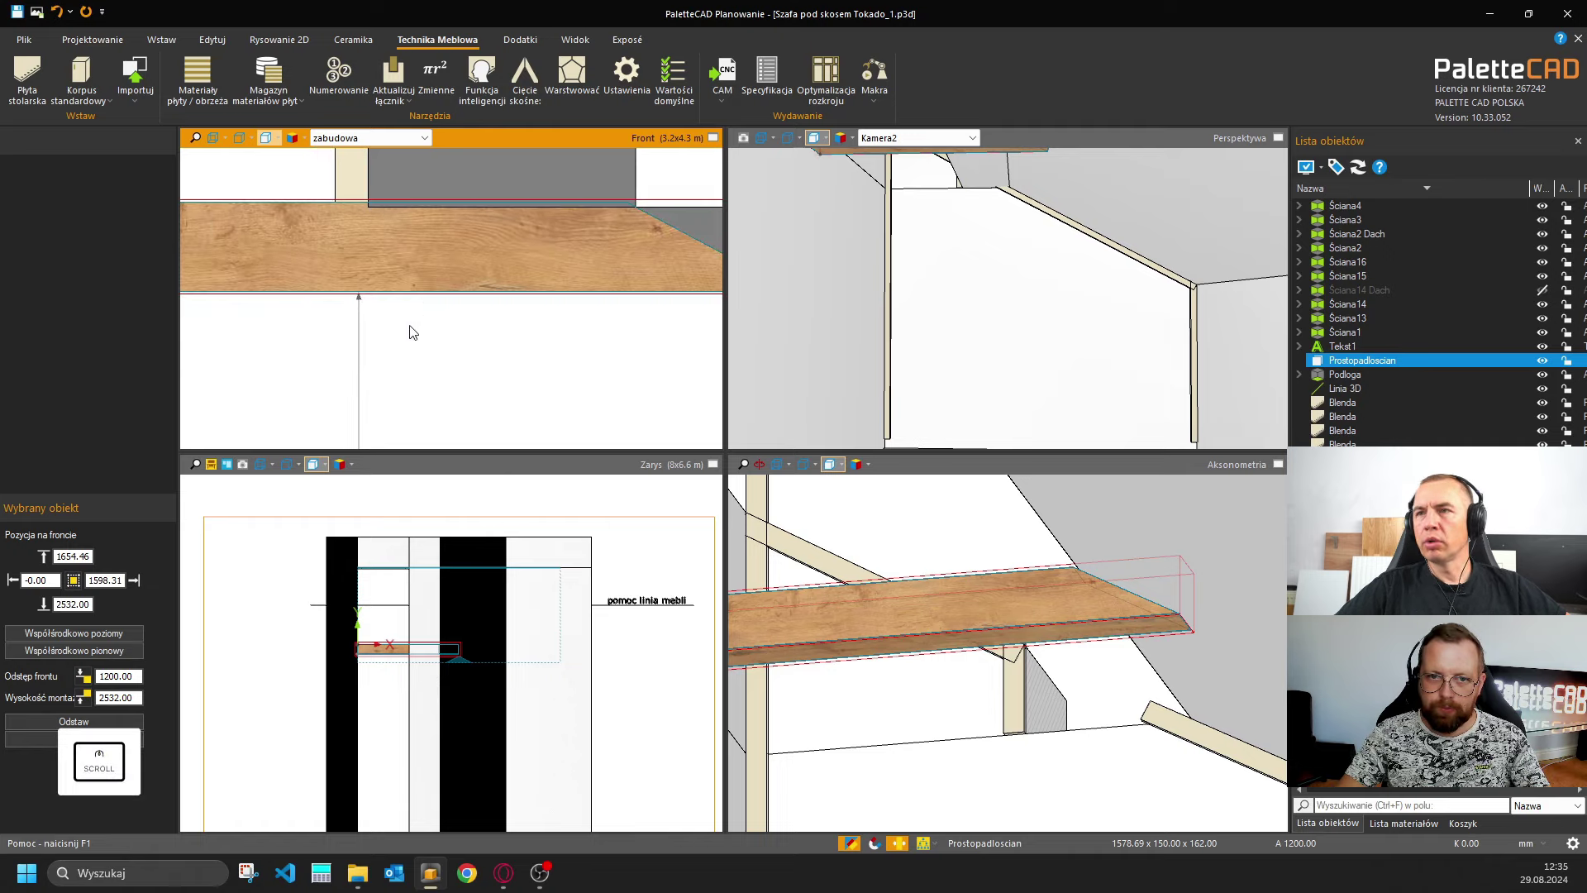
middle_drag(450, 364, 612, 376)
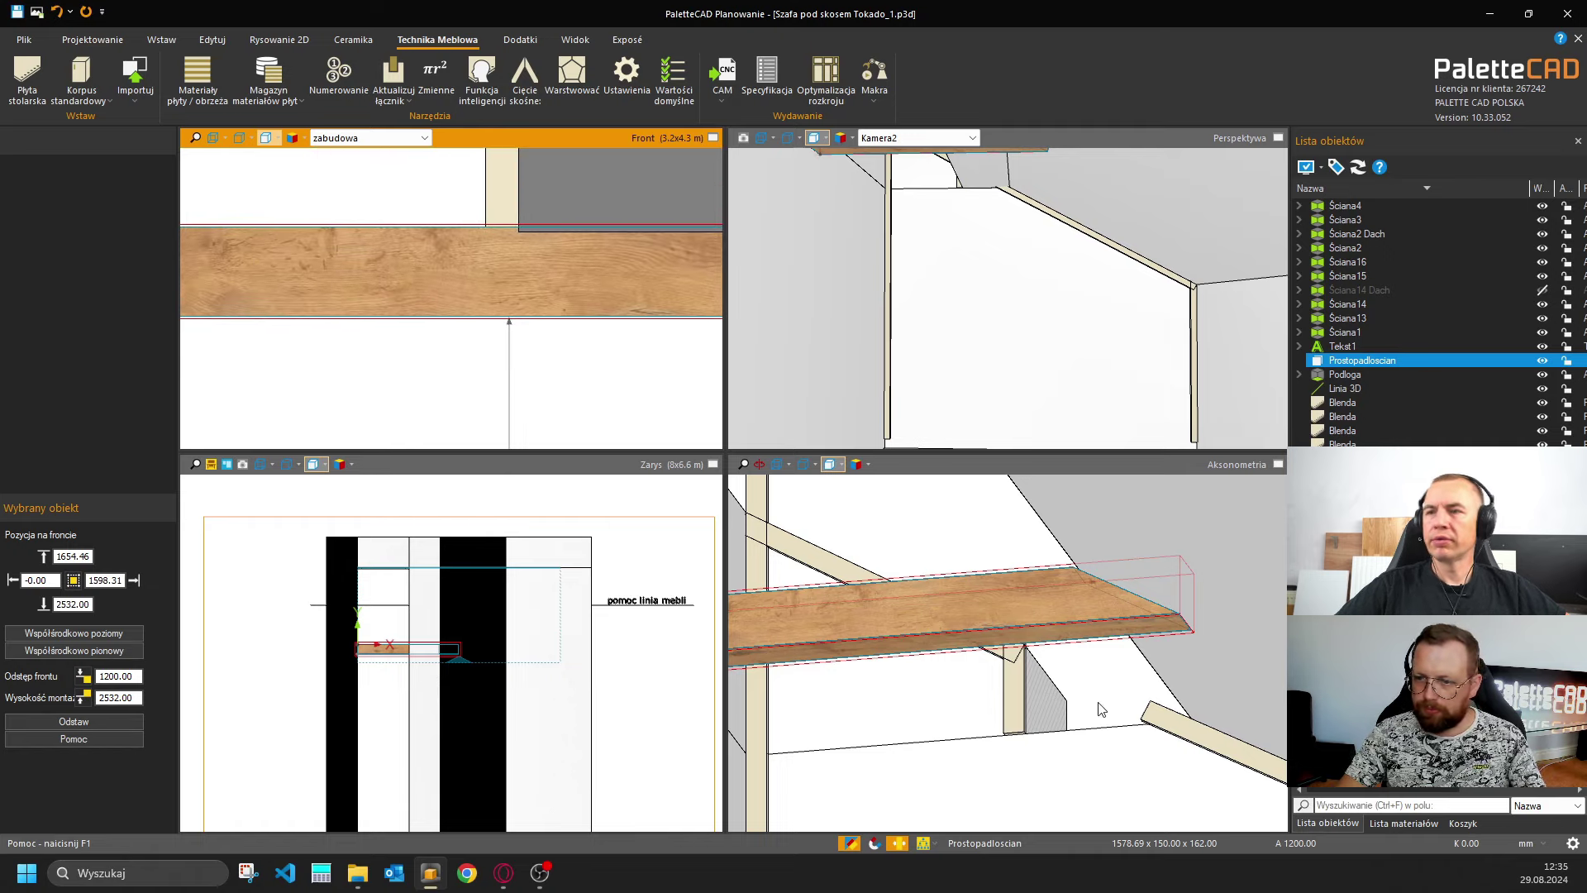
ctrl+middle_drag(1078, 702, 1062, 674)
scroll(1050, 660, up, 3)
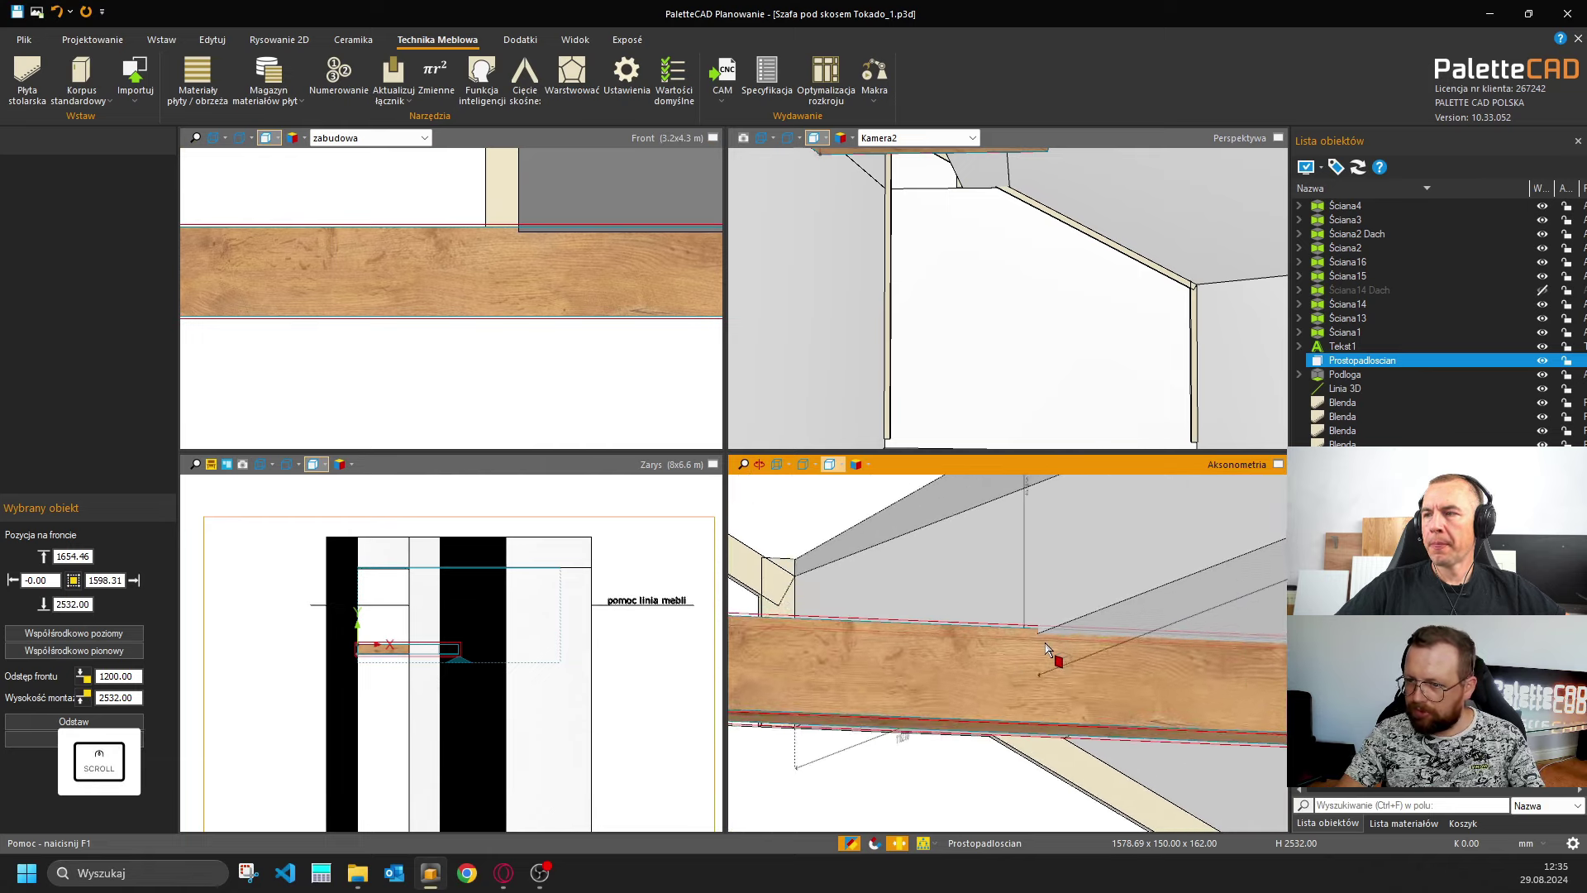
scroll(1062, 637, down, 4)
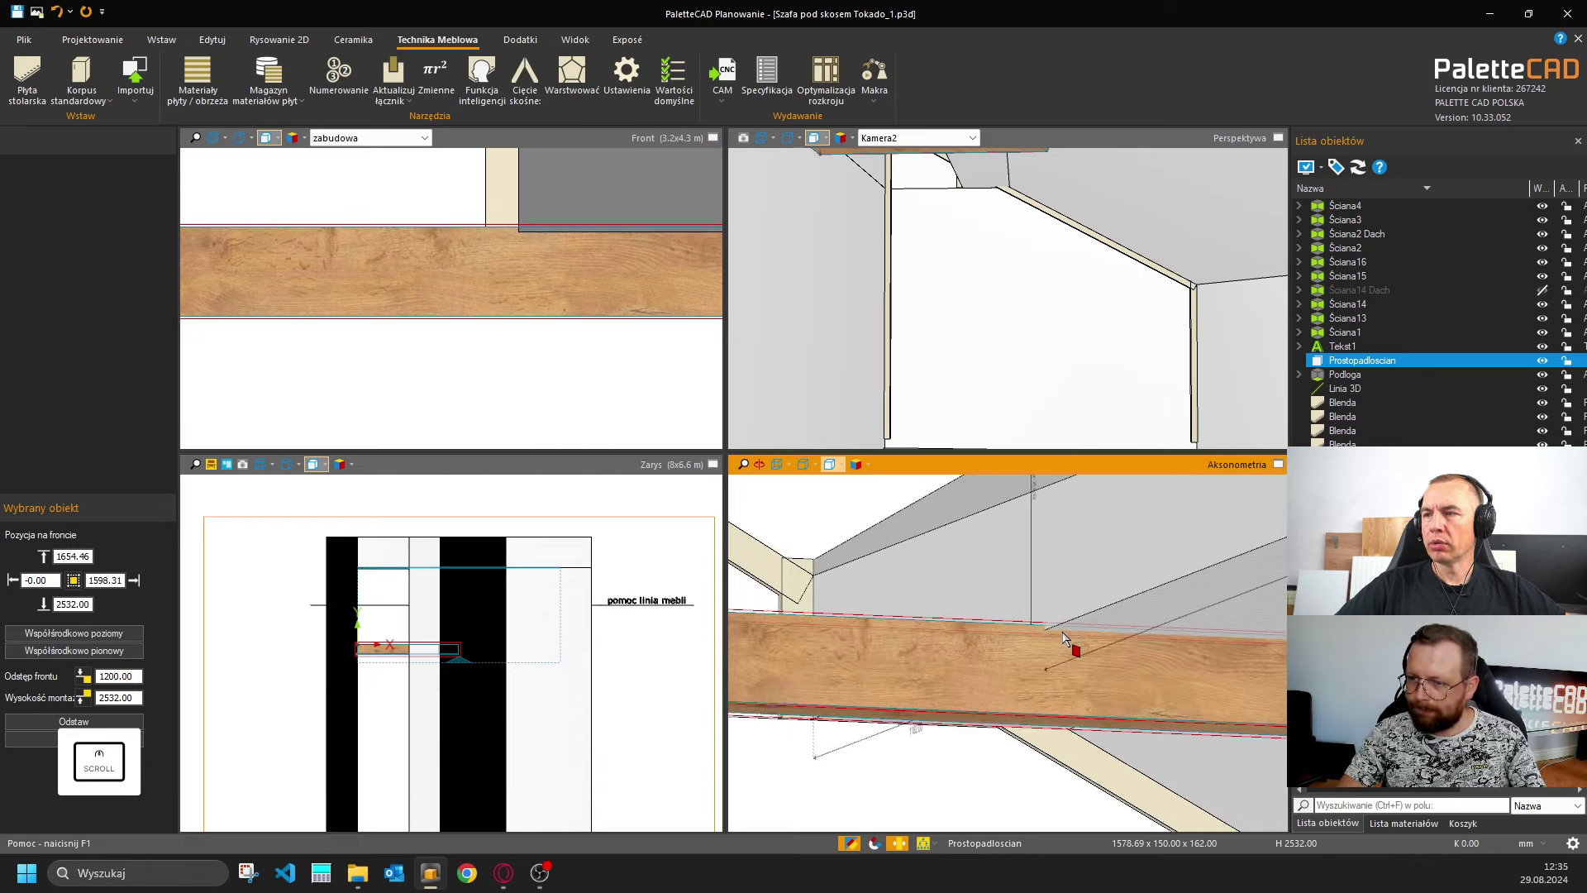
key(Escape)
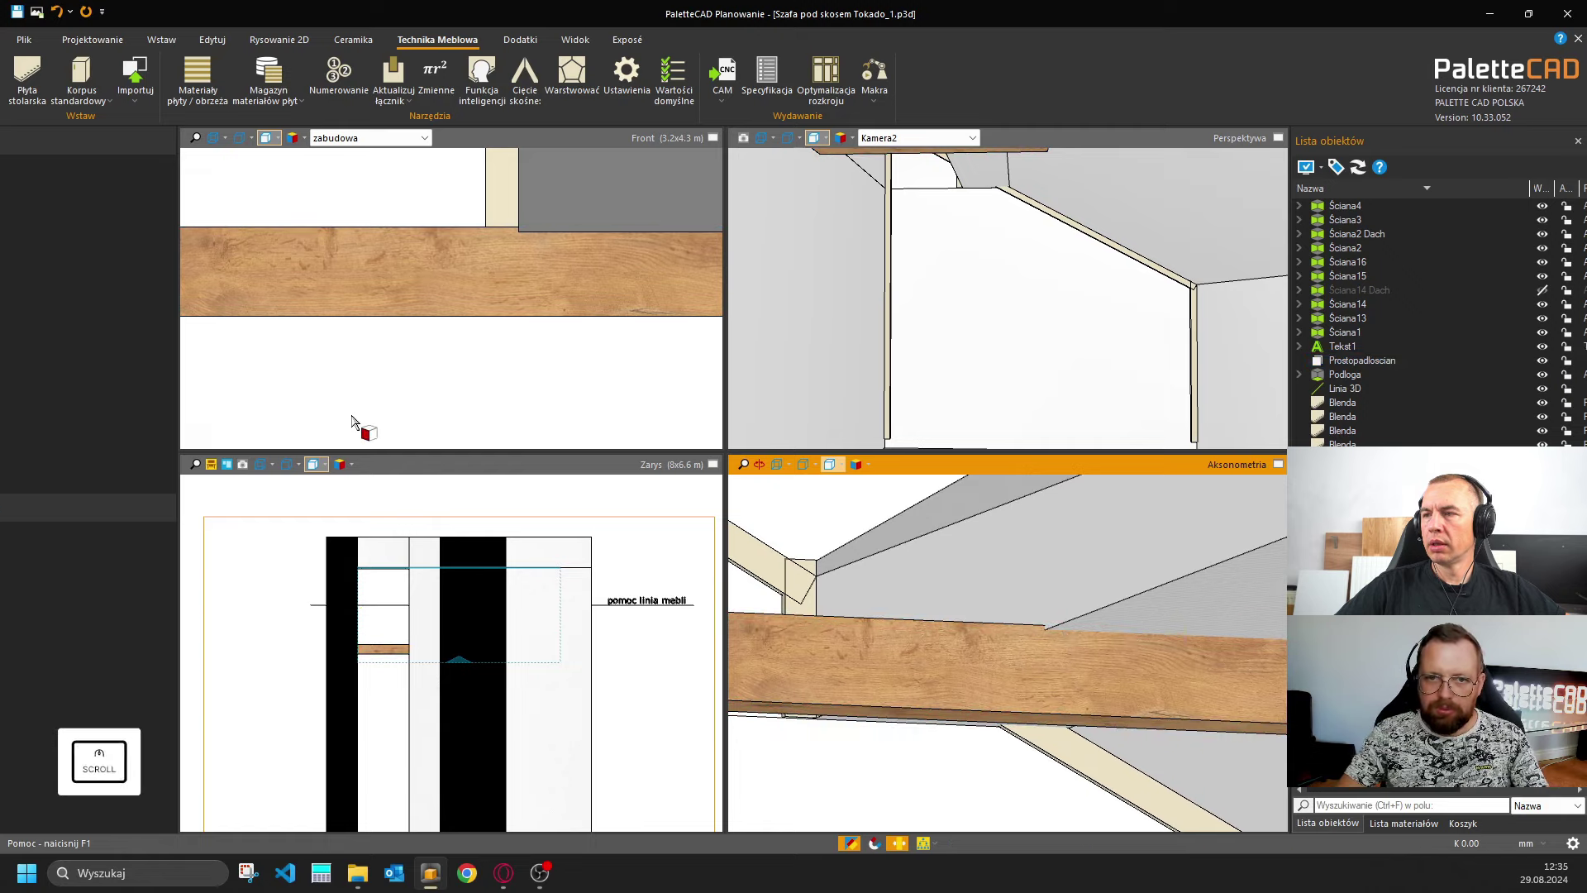
scroll(443, 396, down, 5)
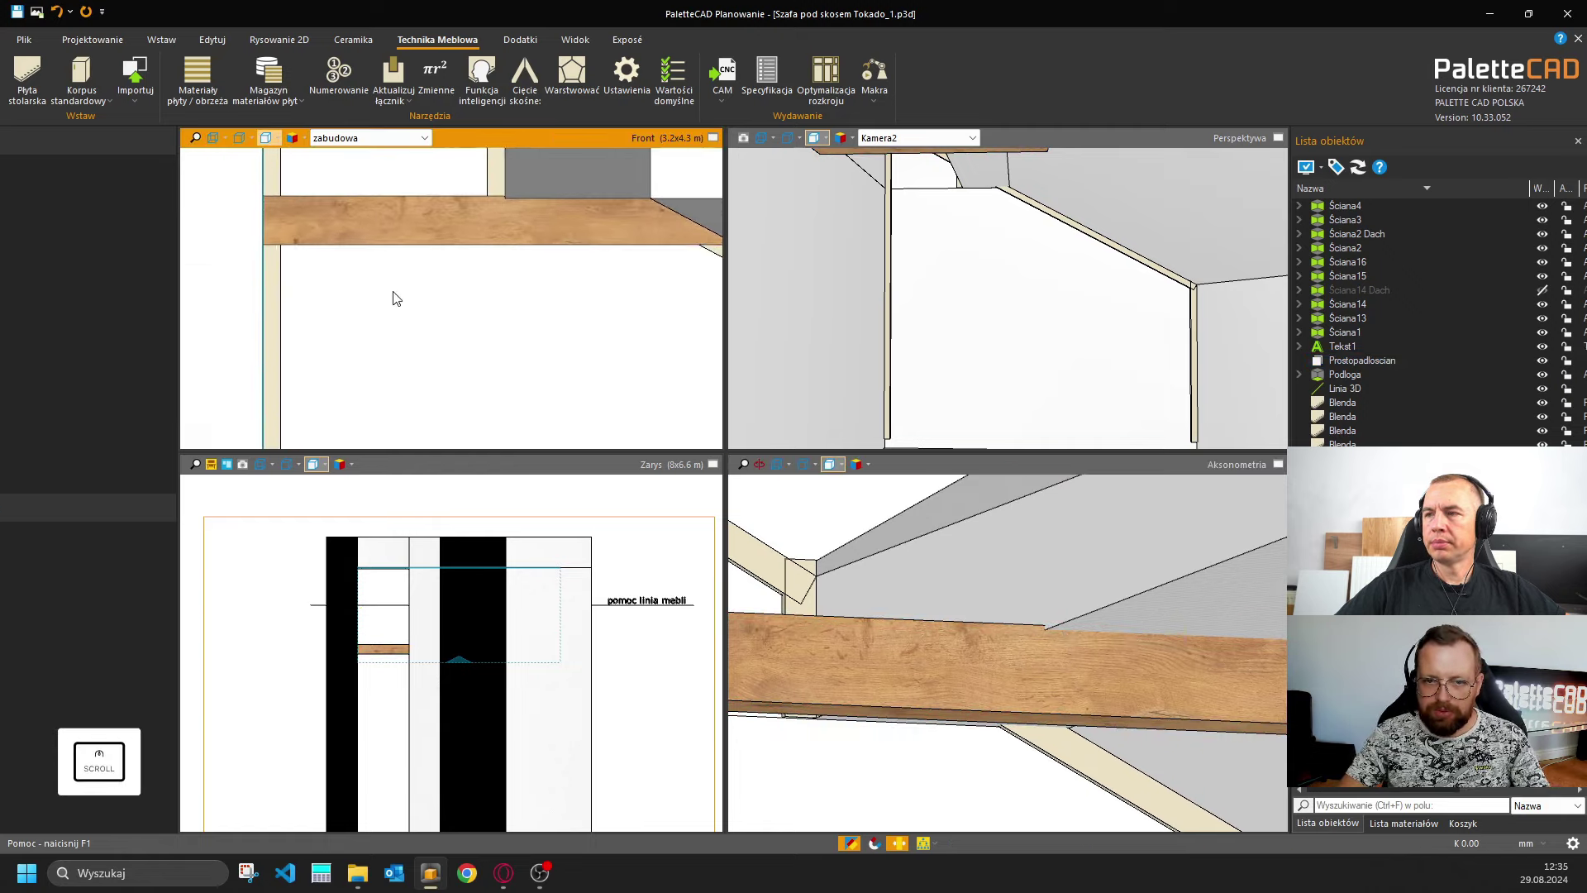
Insert the korpus cabinet configurator from the 7 konfiguratory korpusu catalogue and adjust its lower corner joint.
key(ctrl+o)
click(306, 660)
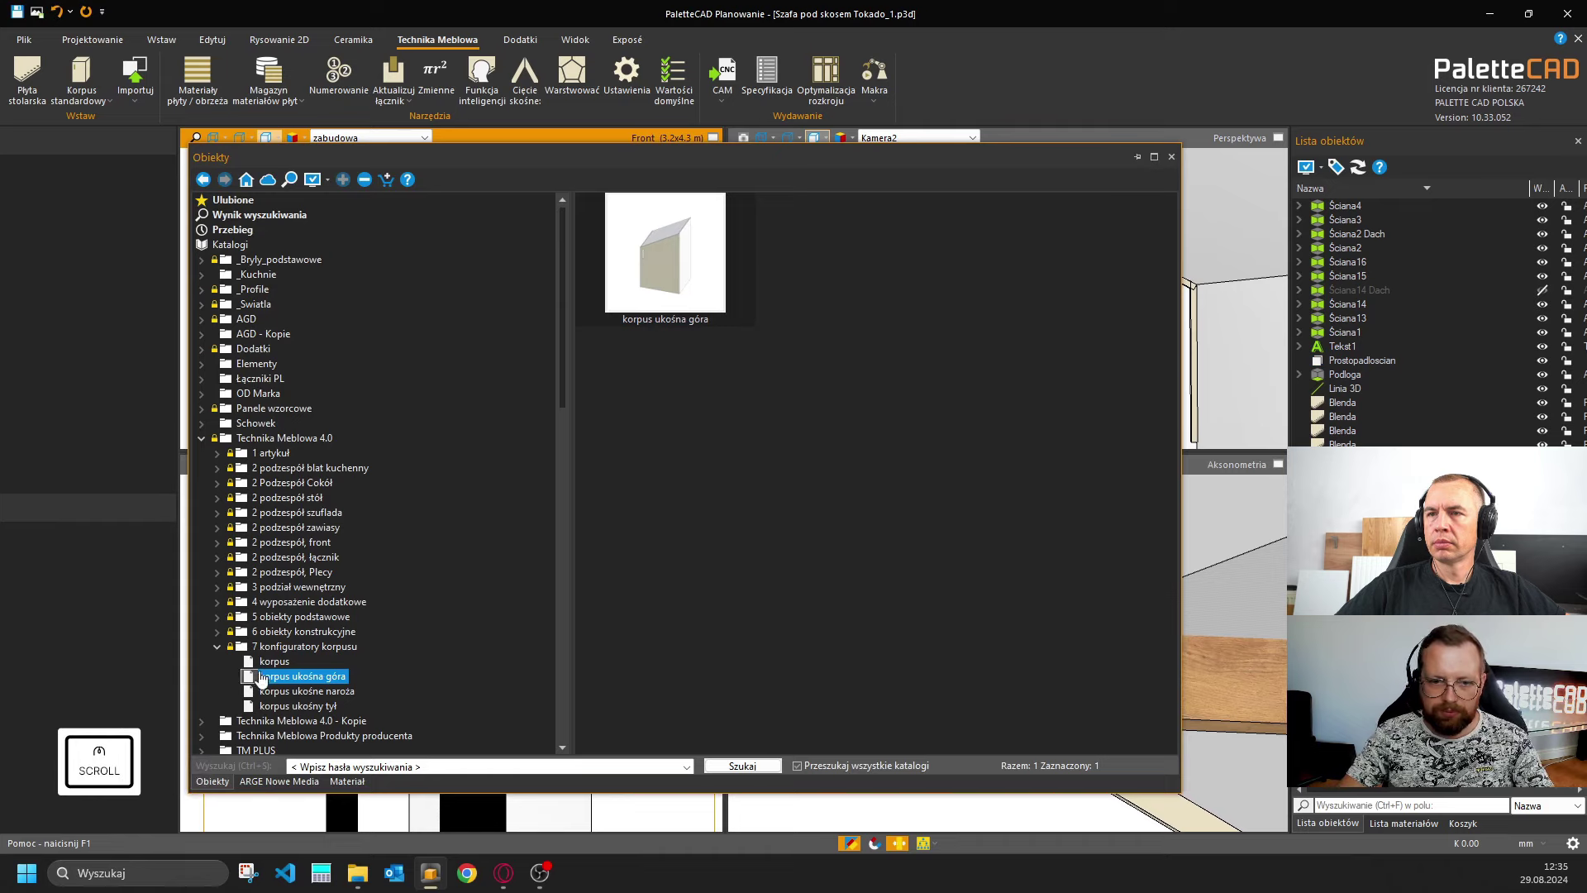
double_click(653, 281)
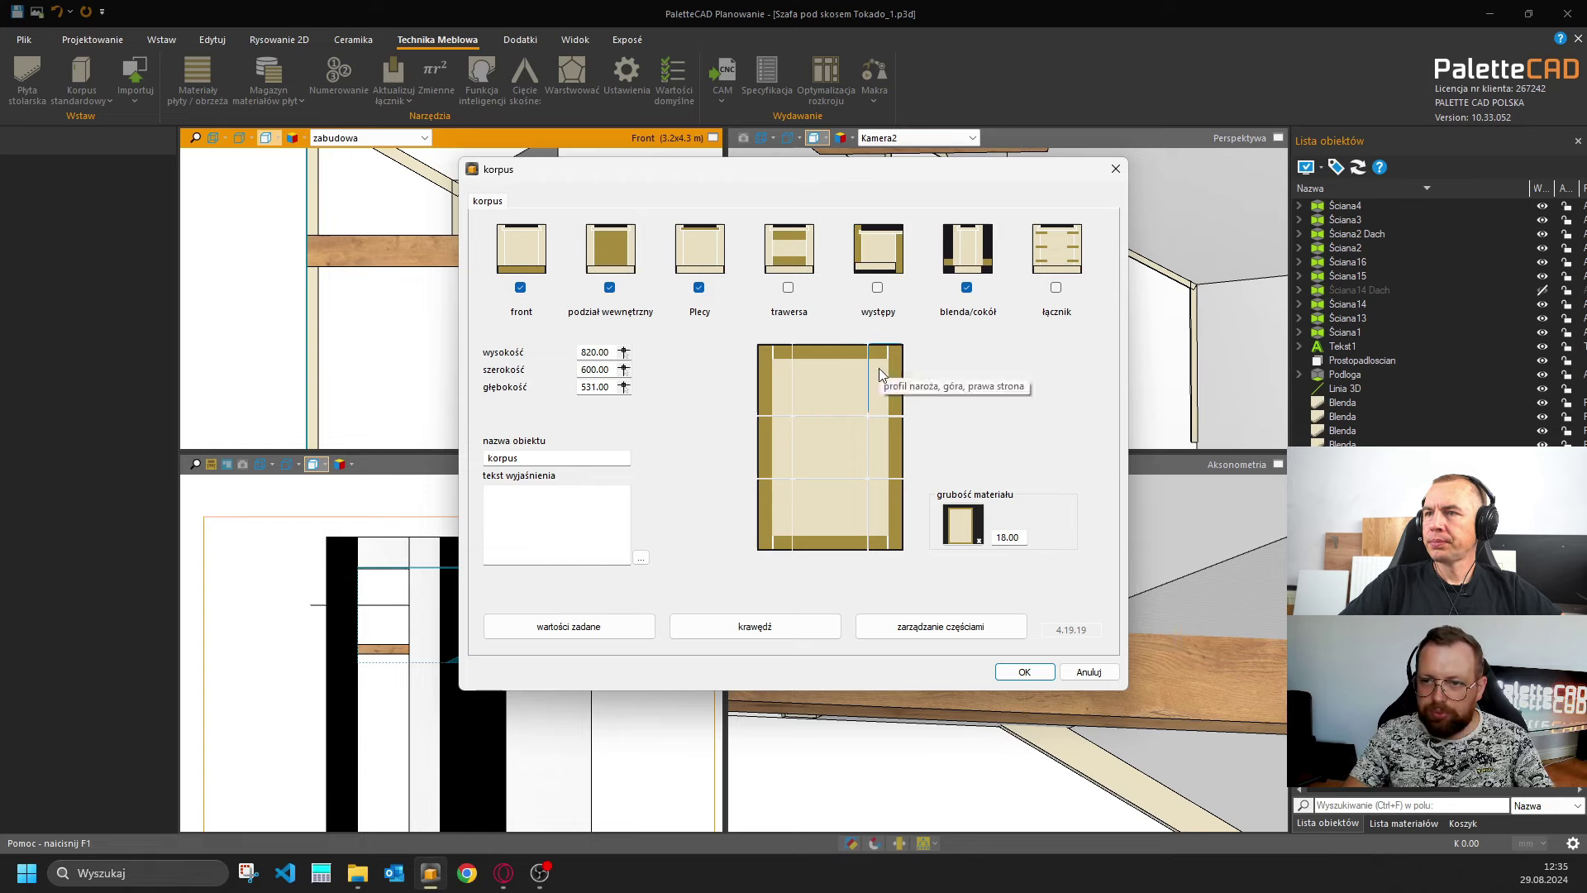
click(767, 542)
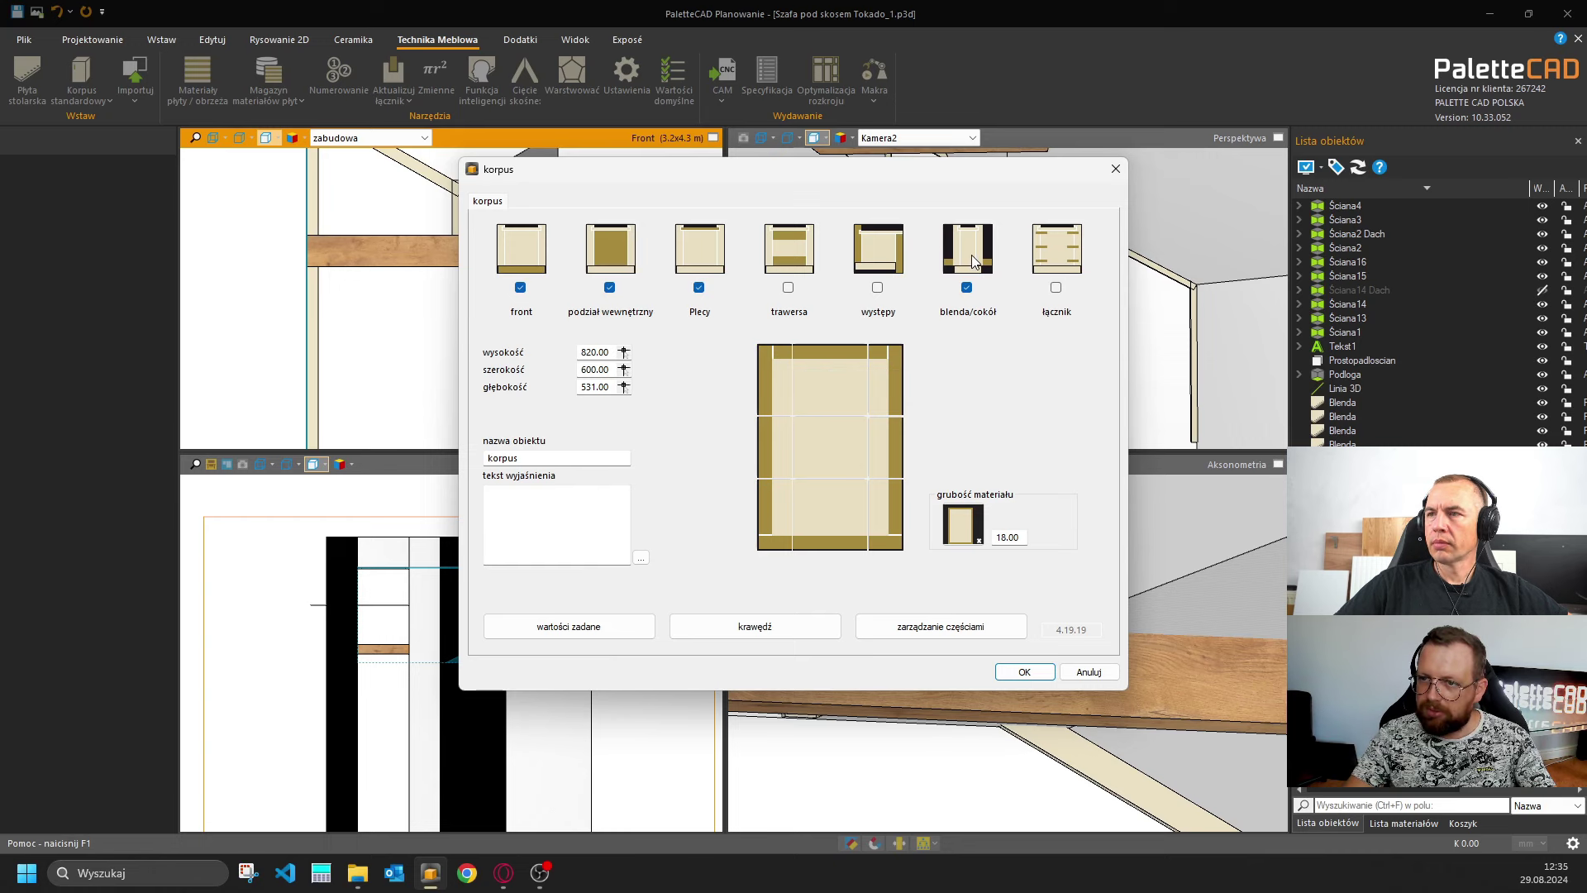
Enable a plinth for the carcass in the blenda/cokół settings and set its height to 100 mm.
click(755, 441)
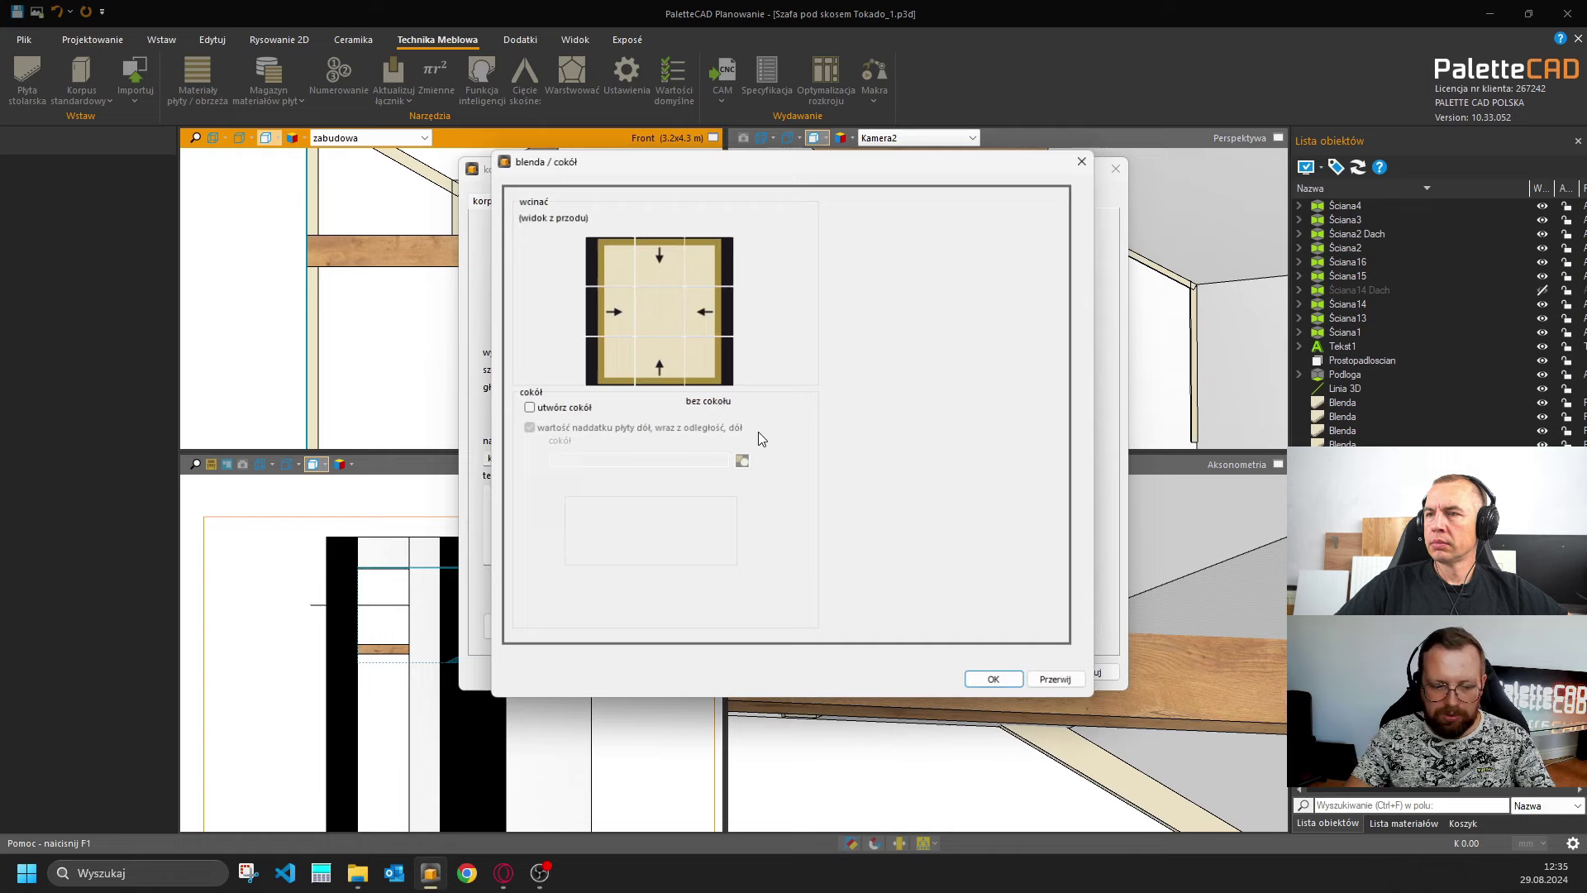
click(537, 415)
click(664, 403)
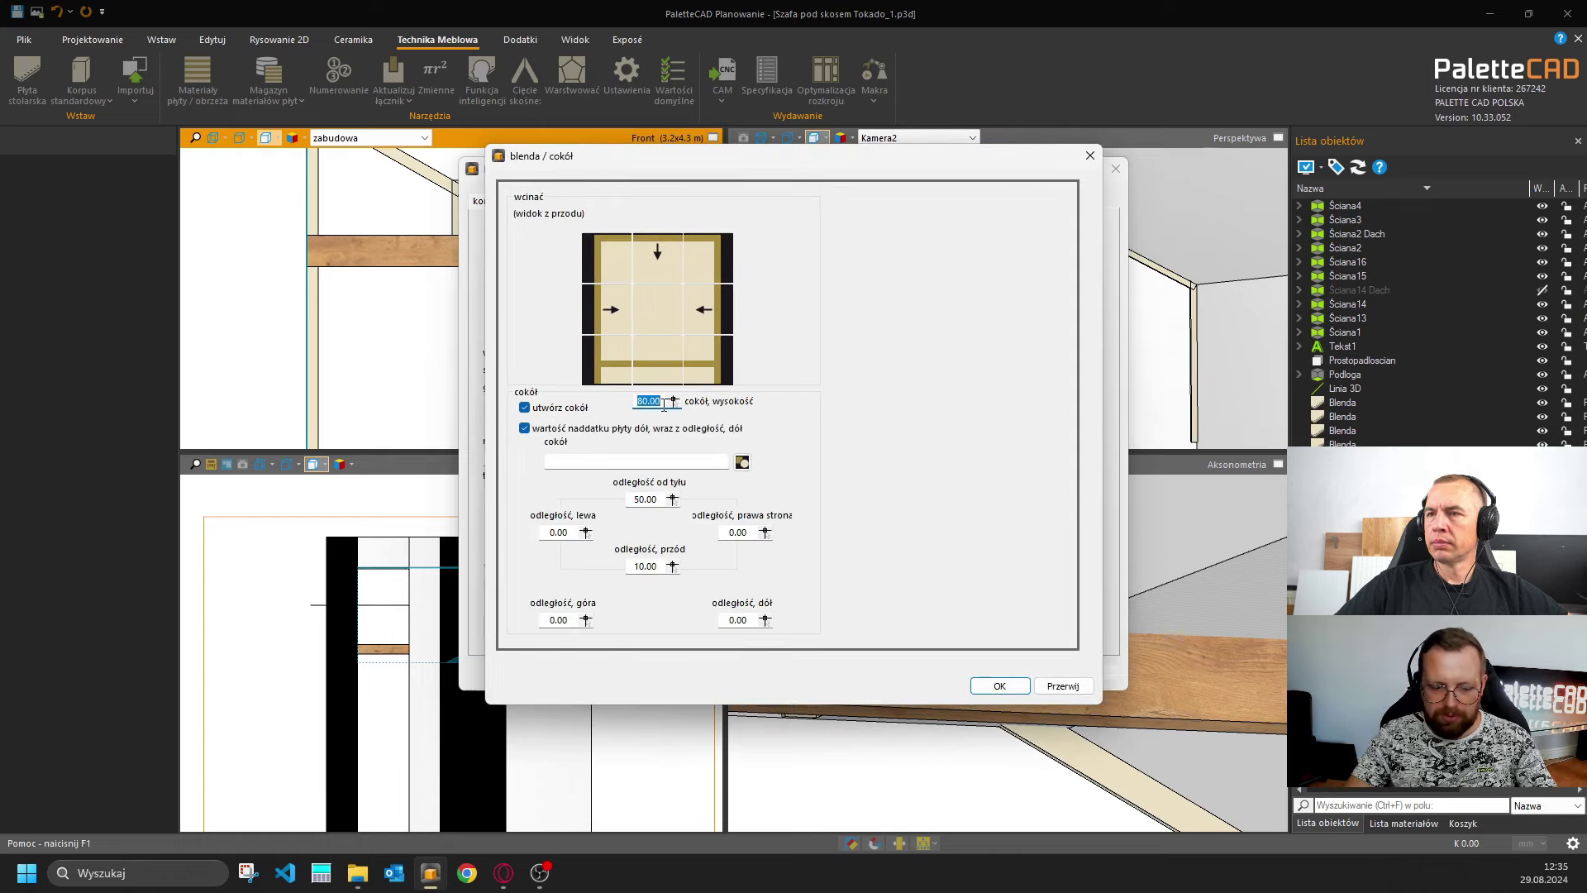
text(100)
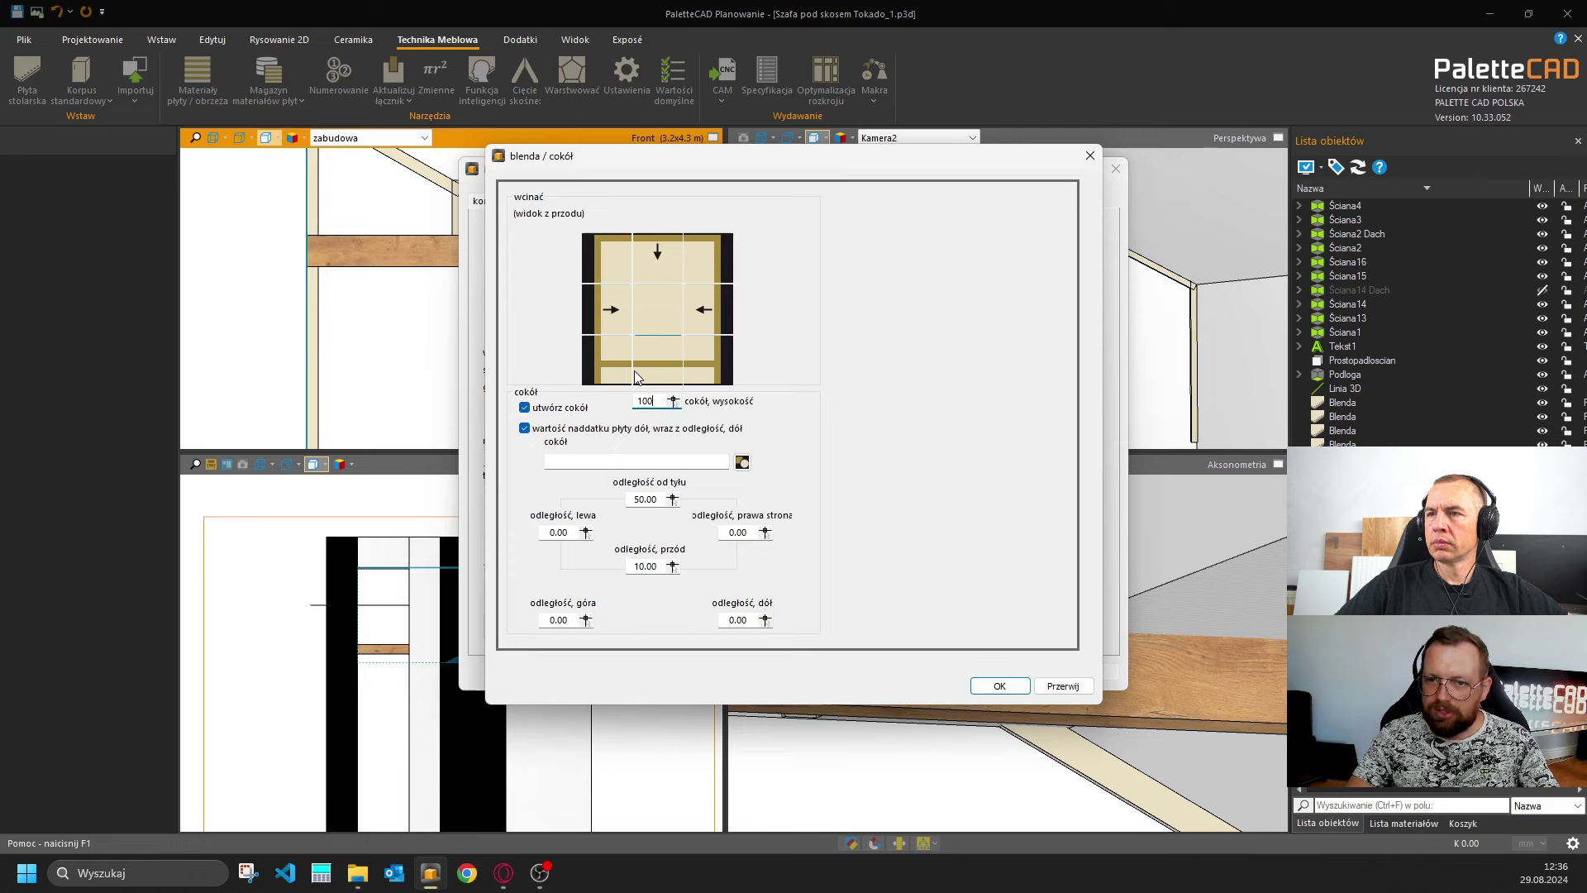
Assign the nóżki wurth legs from the TM PLUS Nóżki catalogue as the carcass plinth.
click(605, 383)
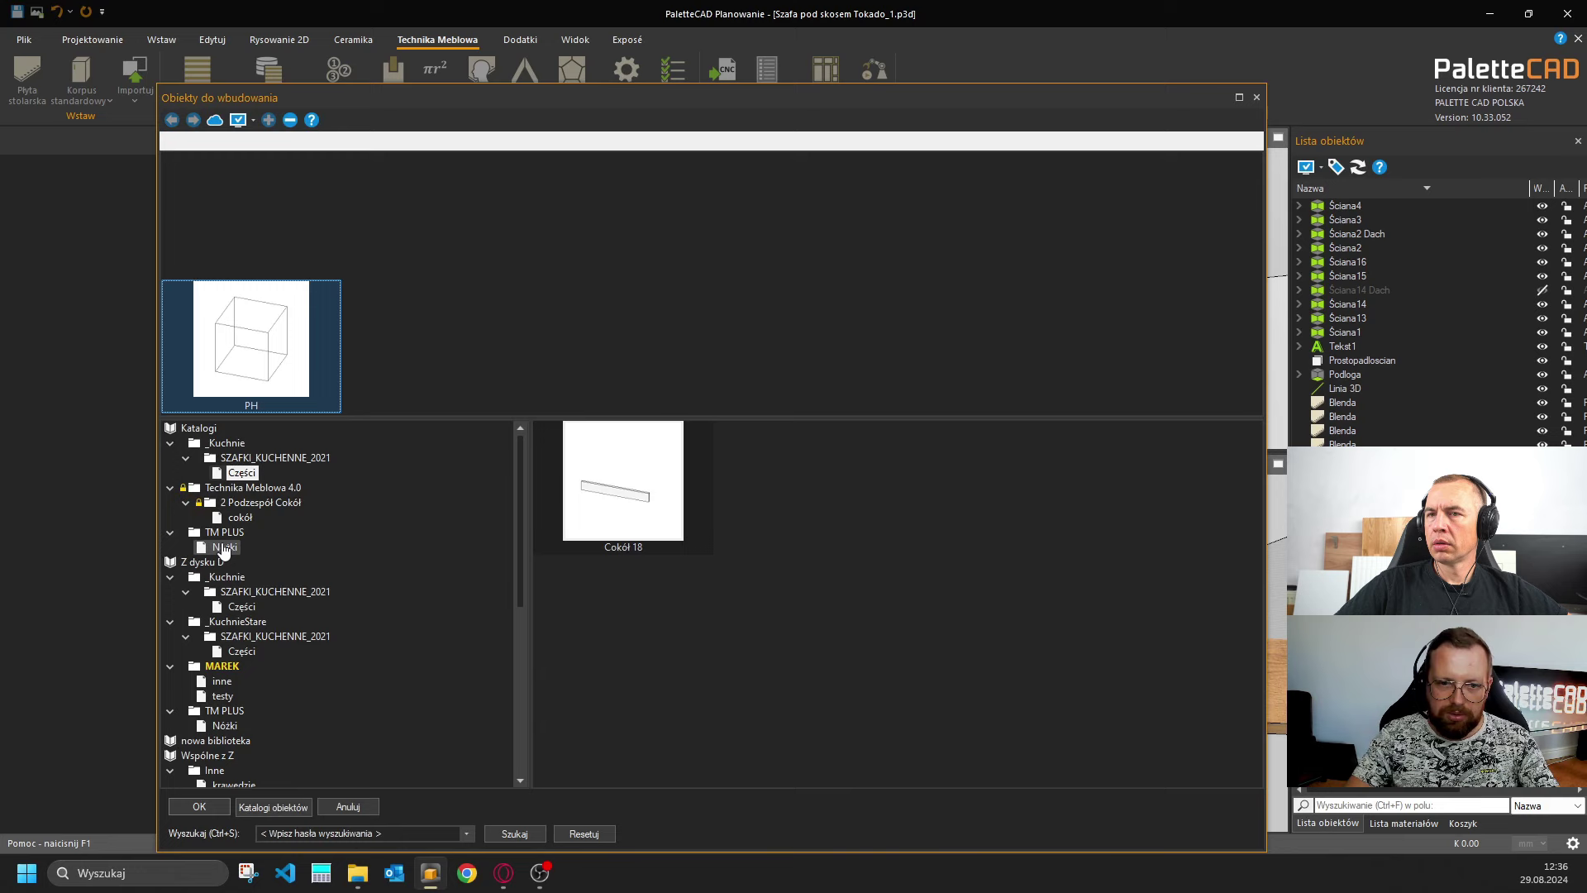
click(223, 548)
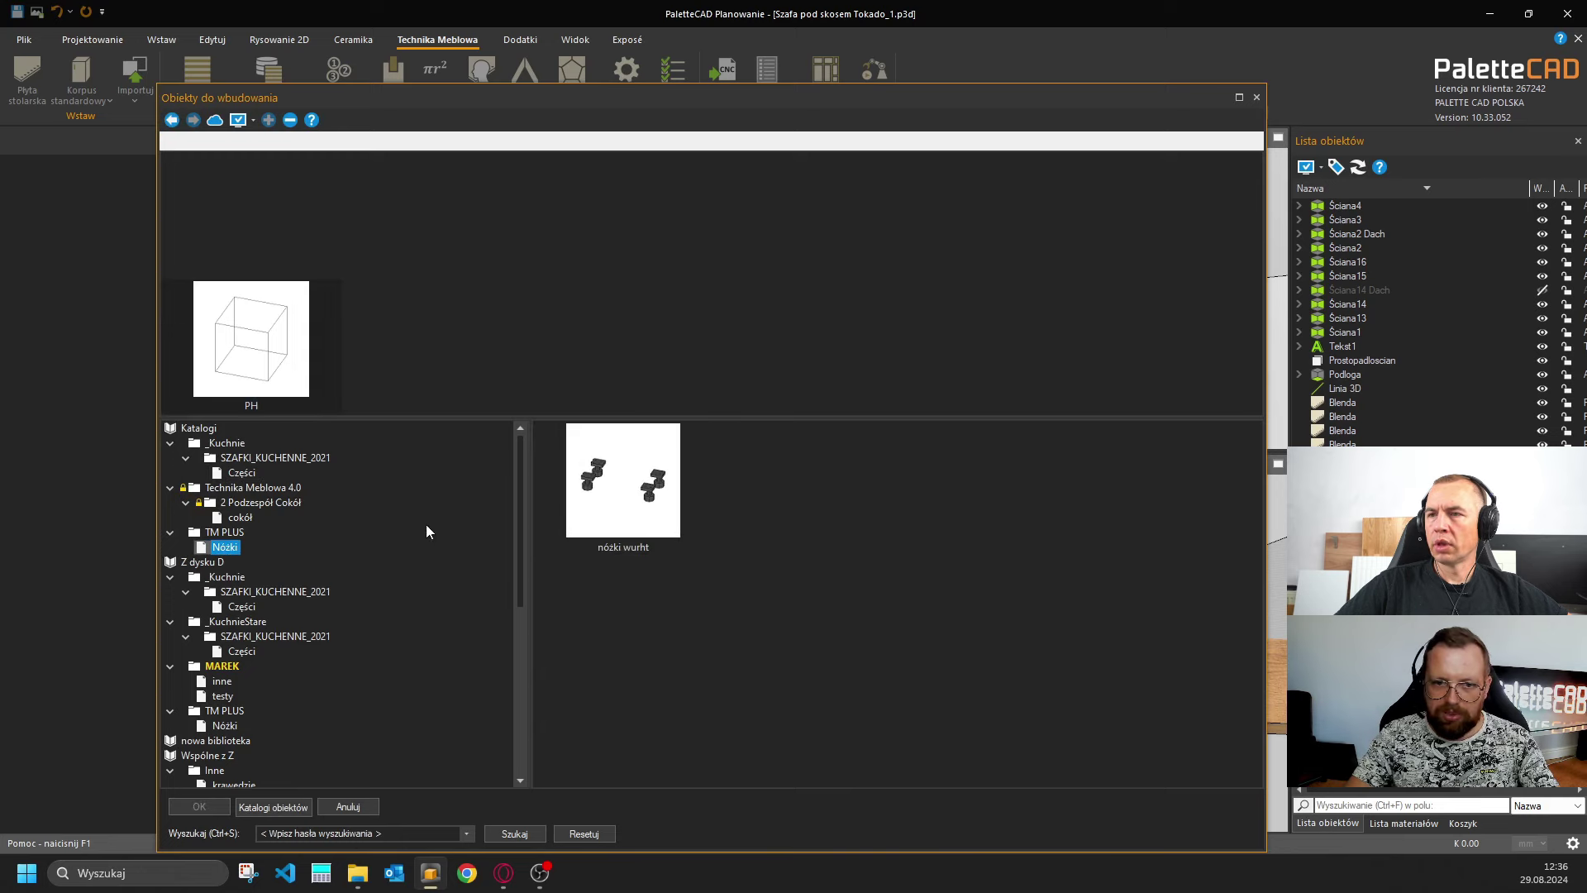
click(620, 507)
key(Return)
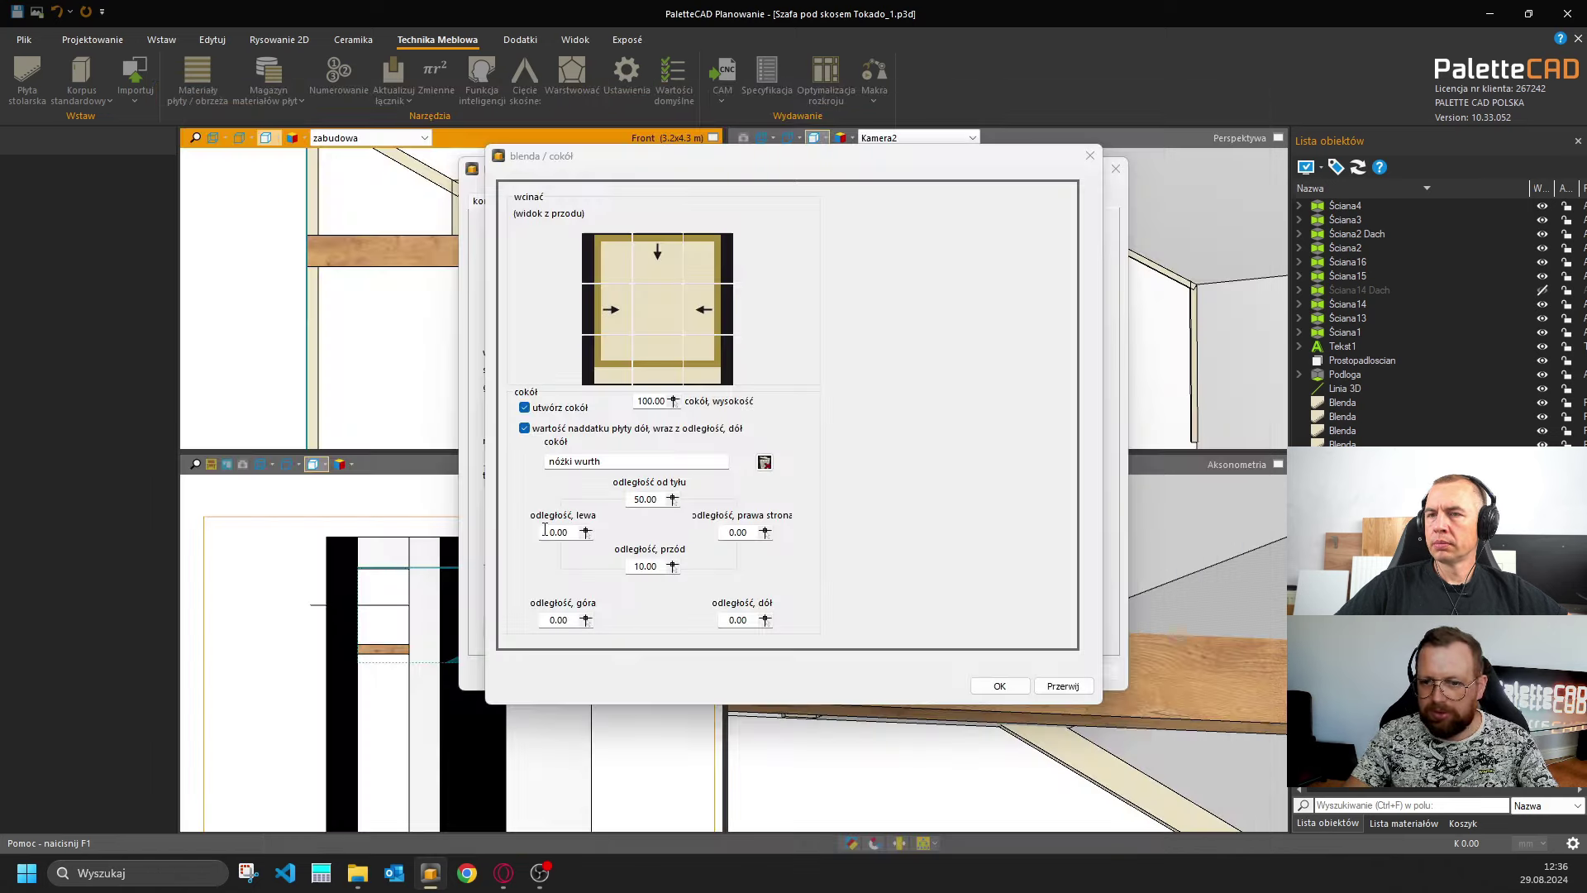
Set the front distance of the legs to 30 mm and accept the plinth settings.
click(653, 566)
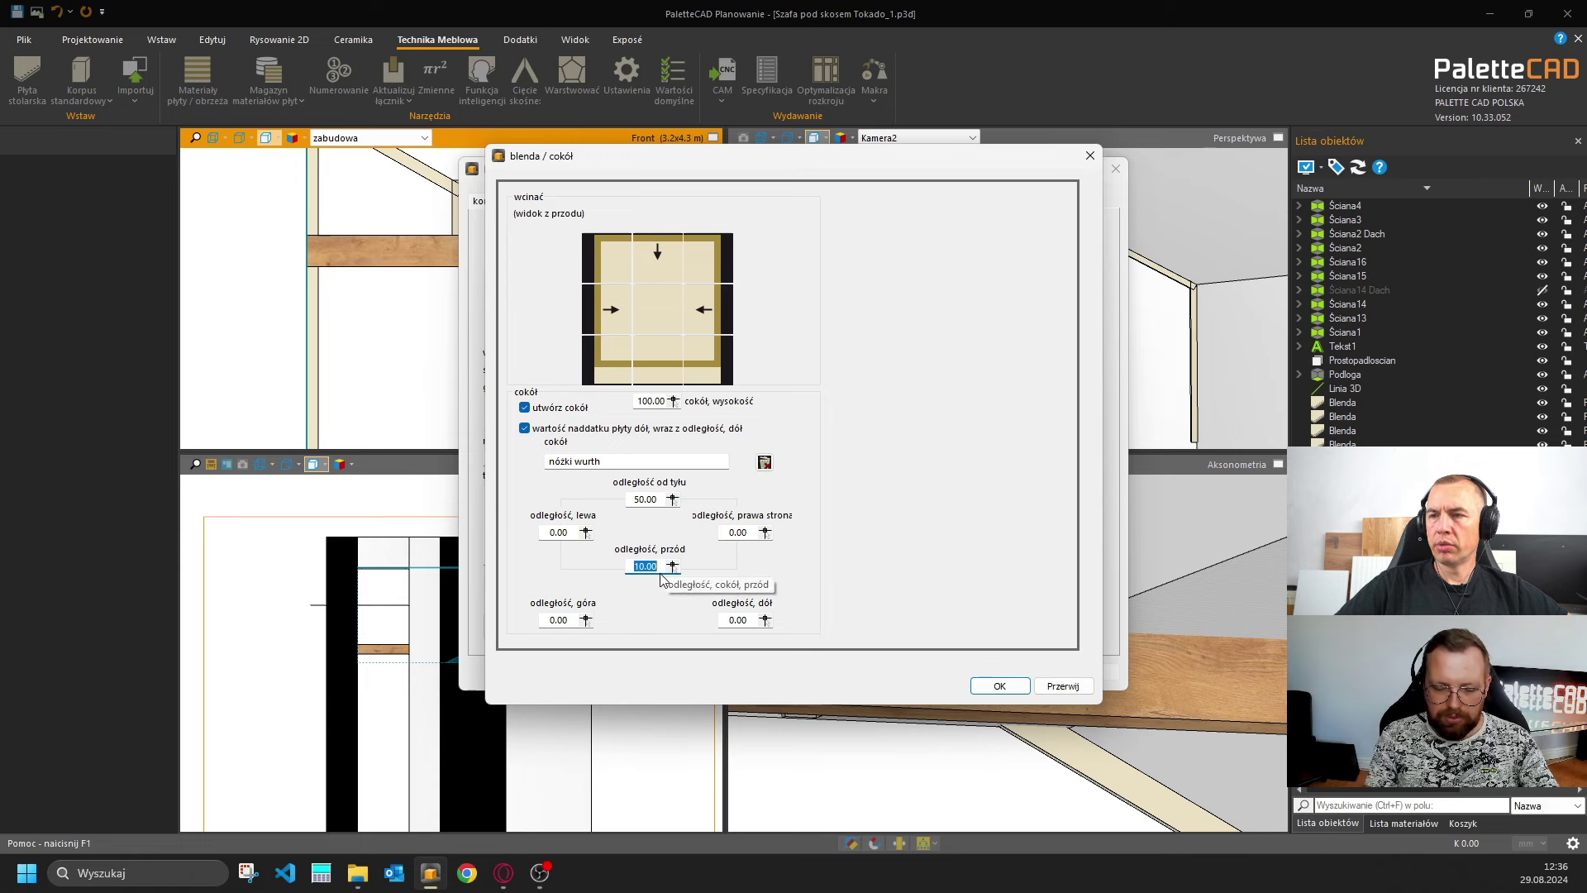
text(30)
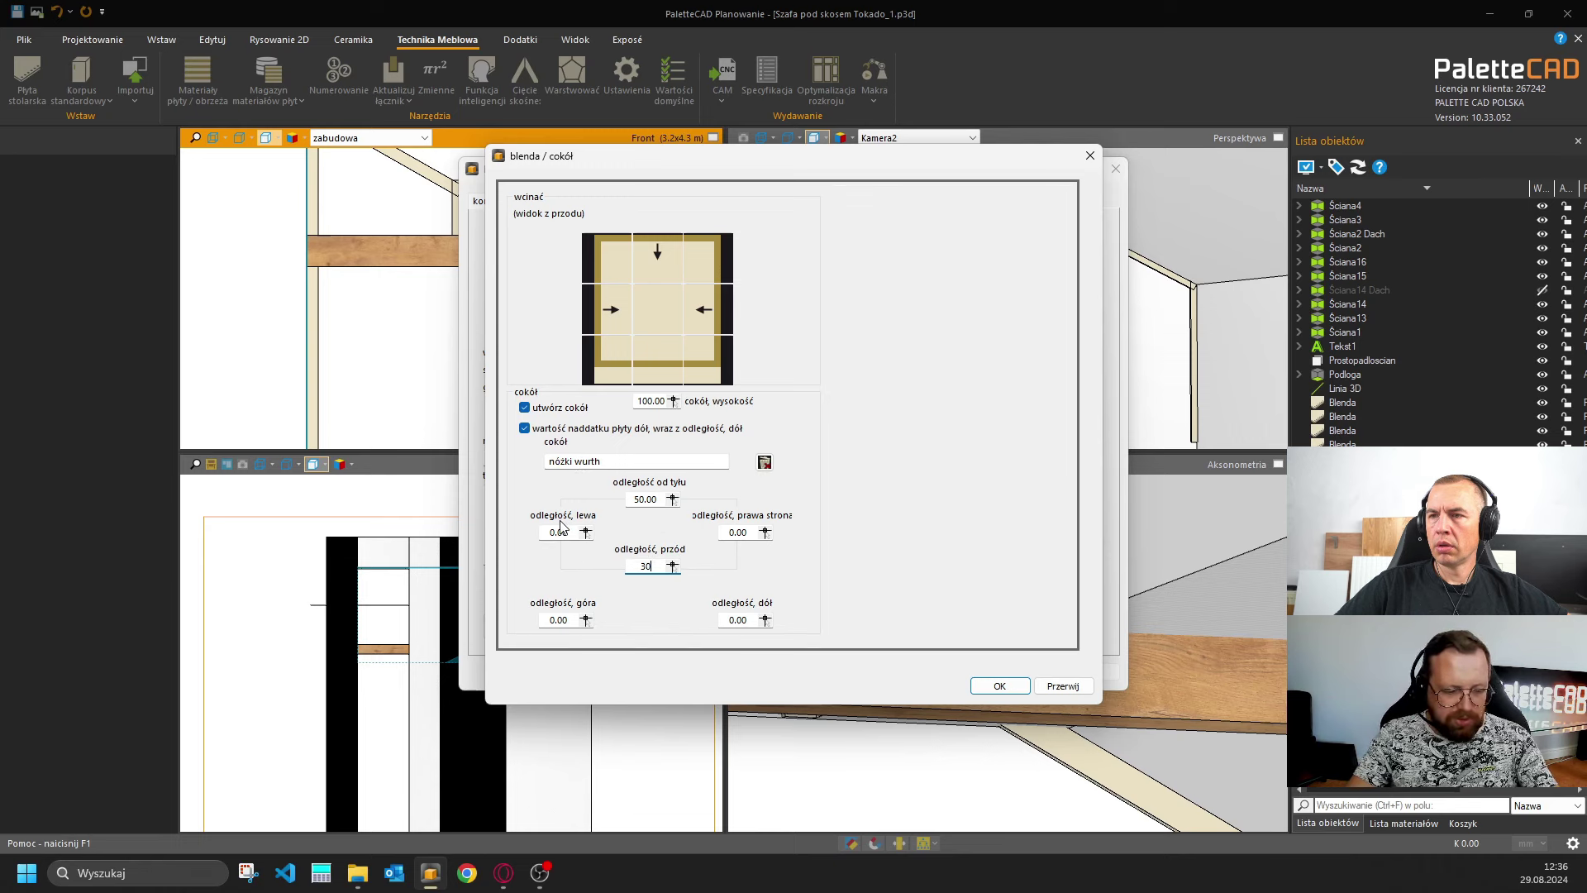
key(Return)
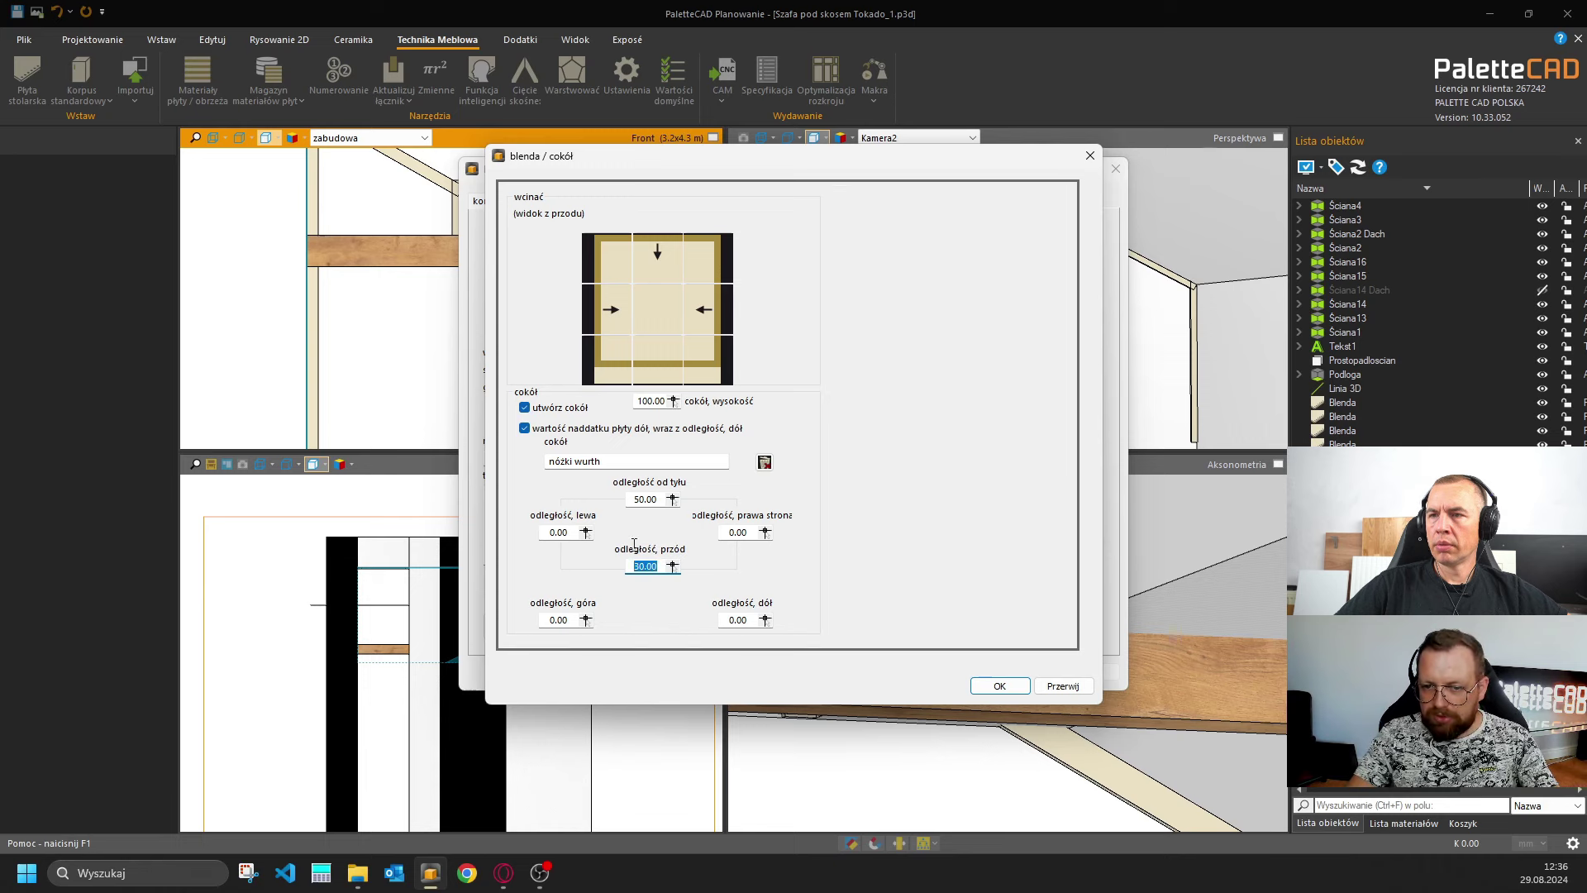
key(Tab)
key(Tab)
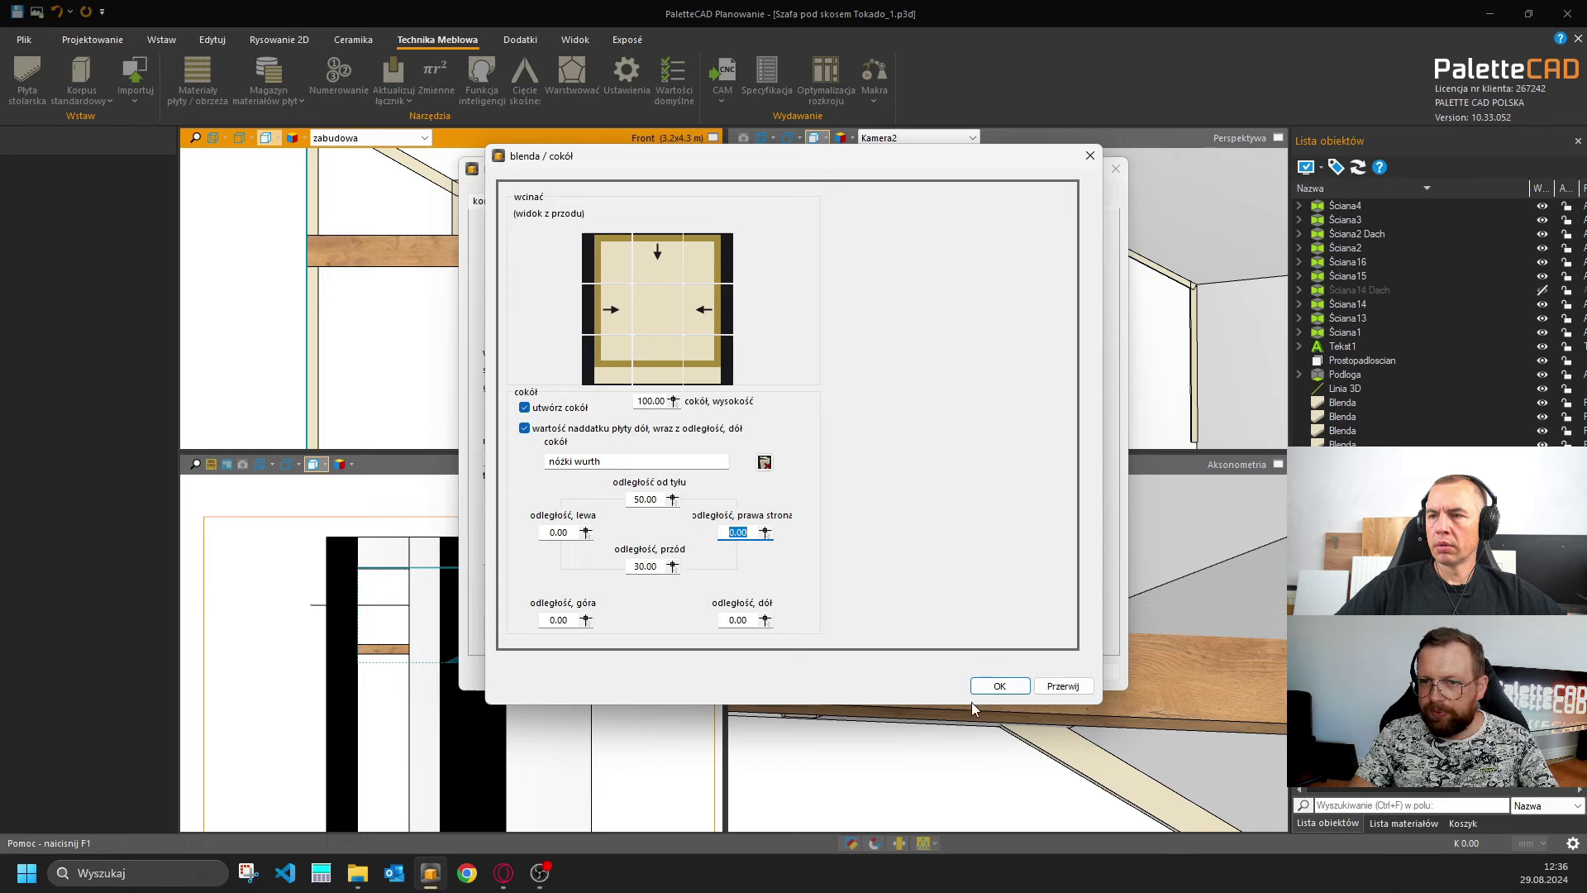
click(1000, 686)
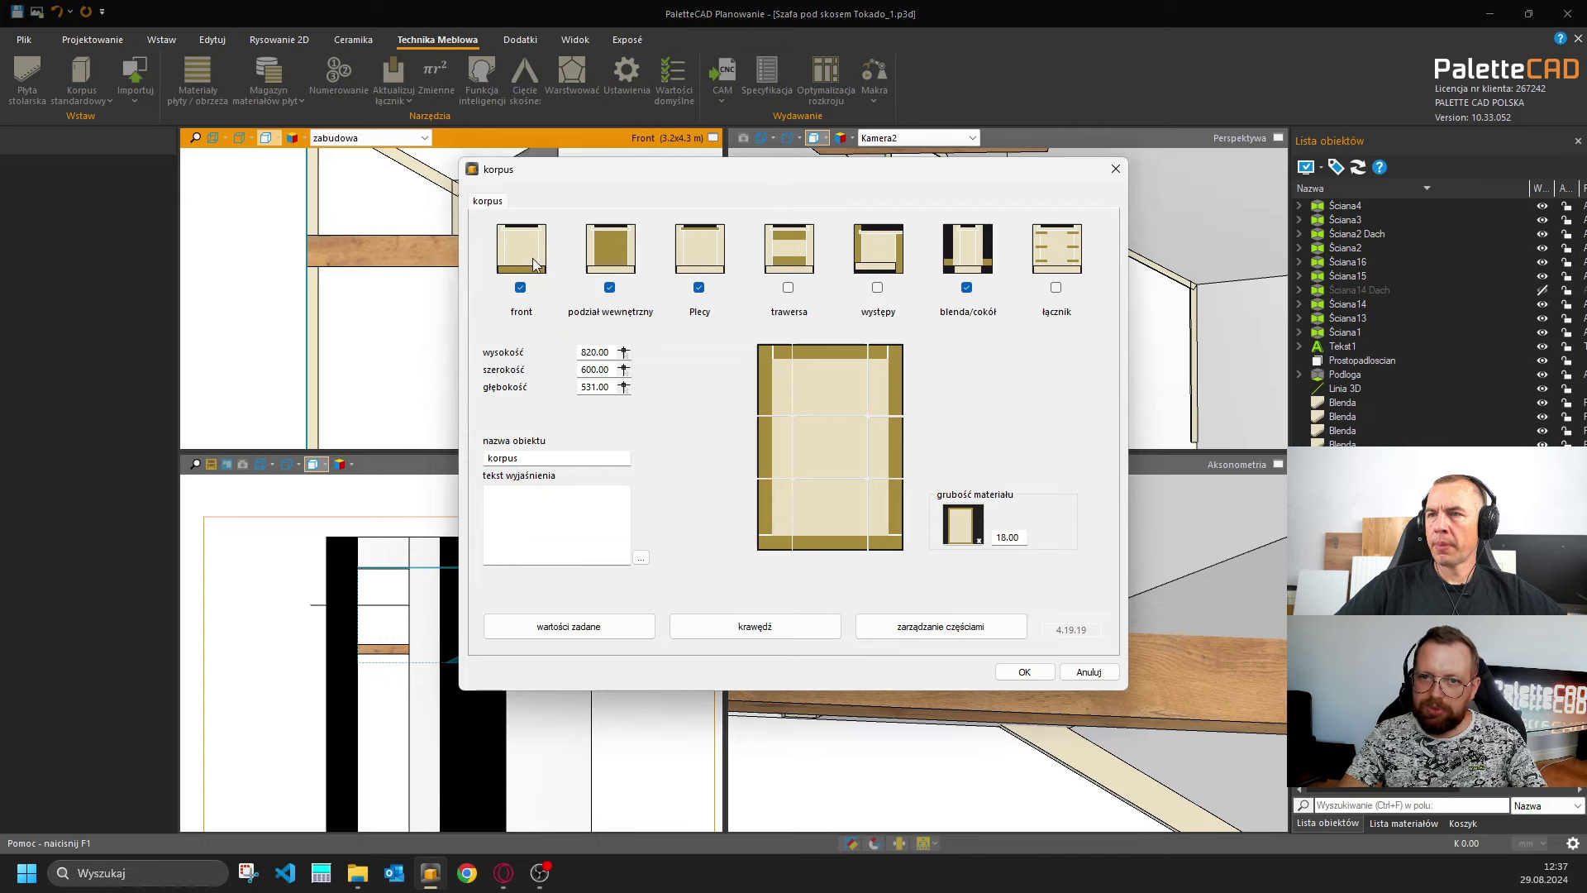
Turn off the uniform gap for the carcass front and set the bottom gap to 0 mm and both side gaps to 2 mm.
click(742, 503)
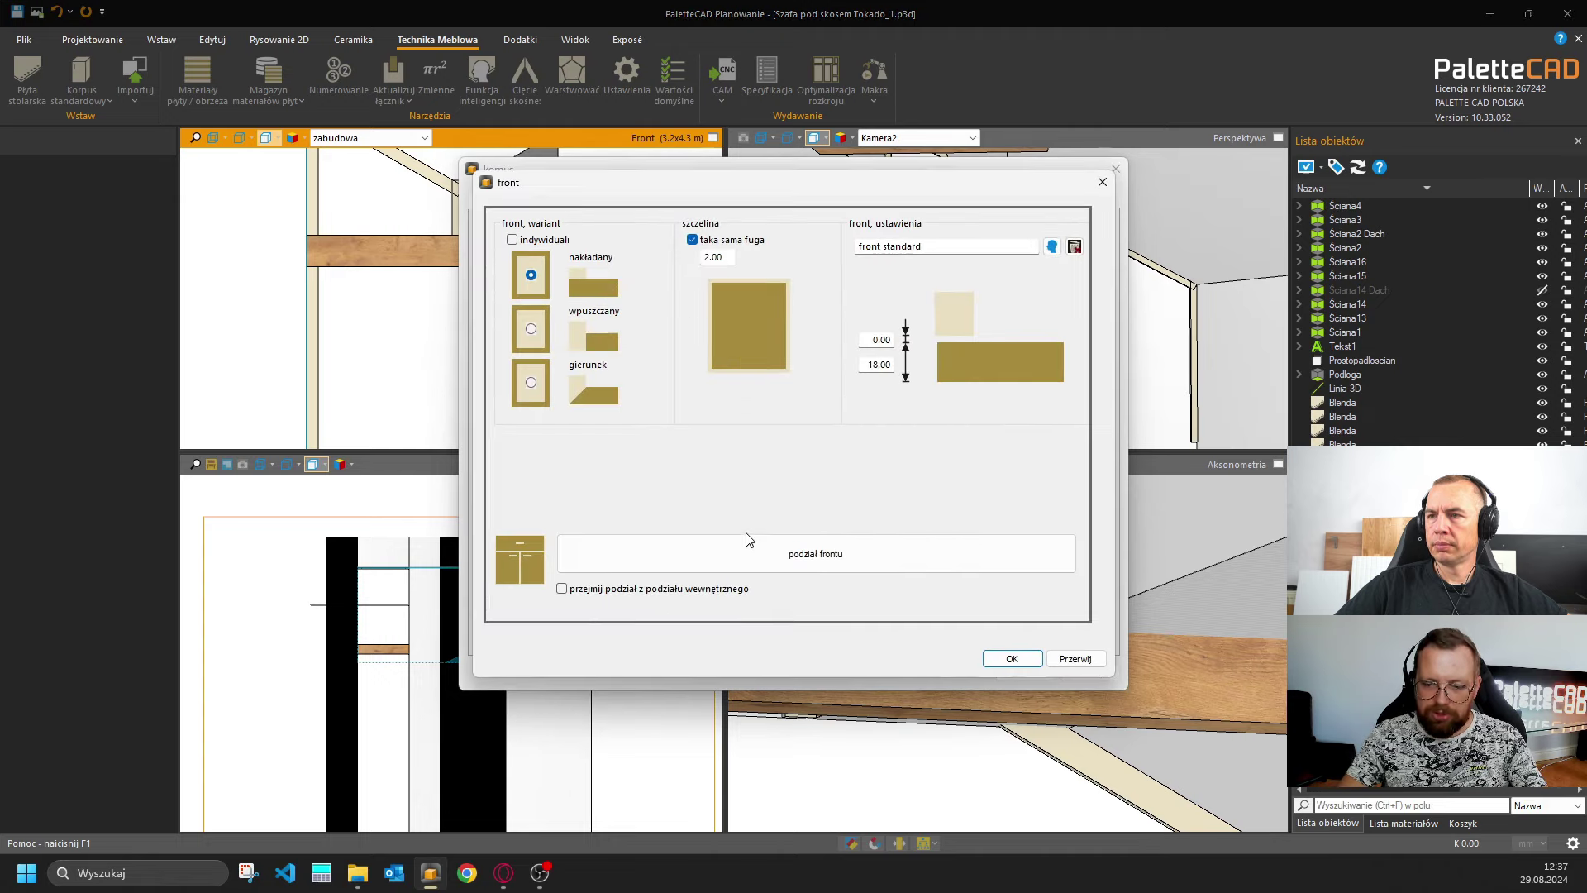
click(702, 240)
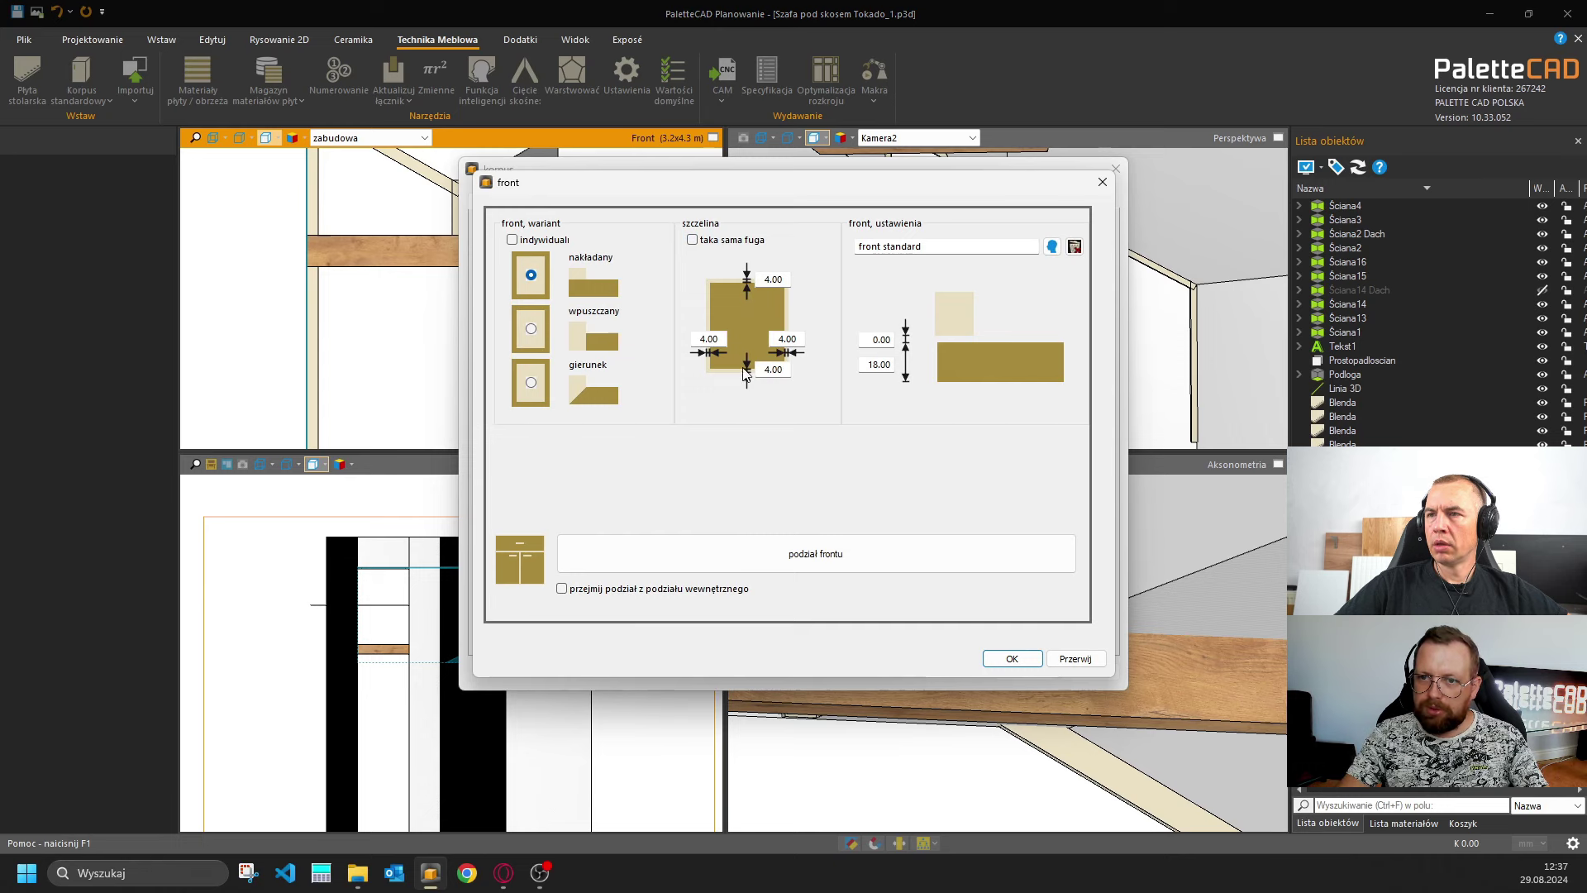
double_click(787, 369)
text(0)
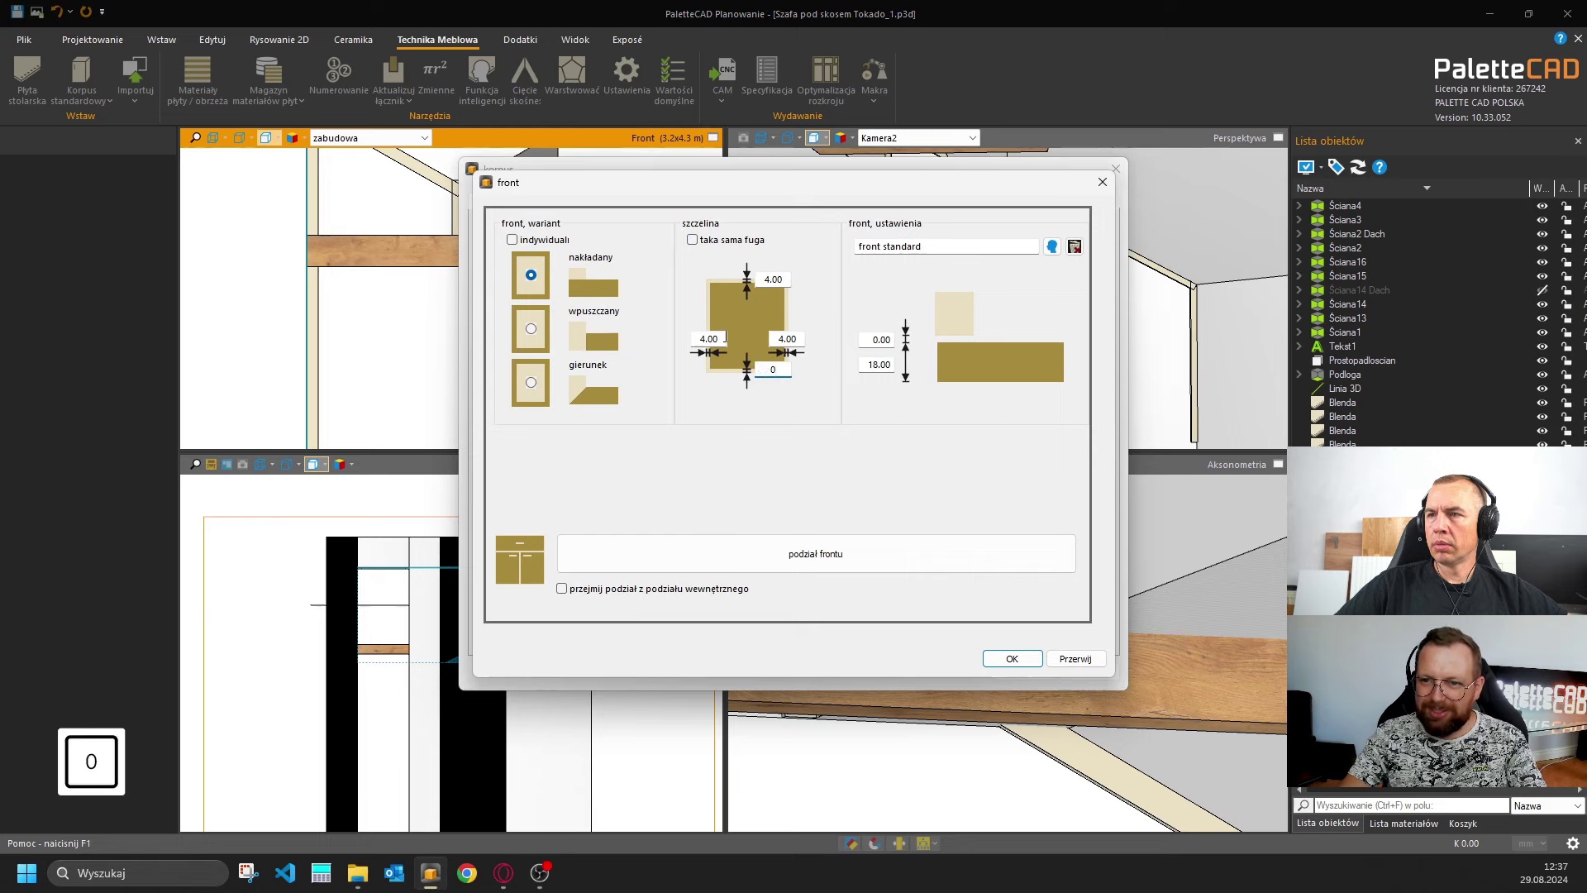
double_click(724, 343)
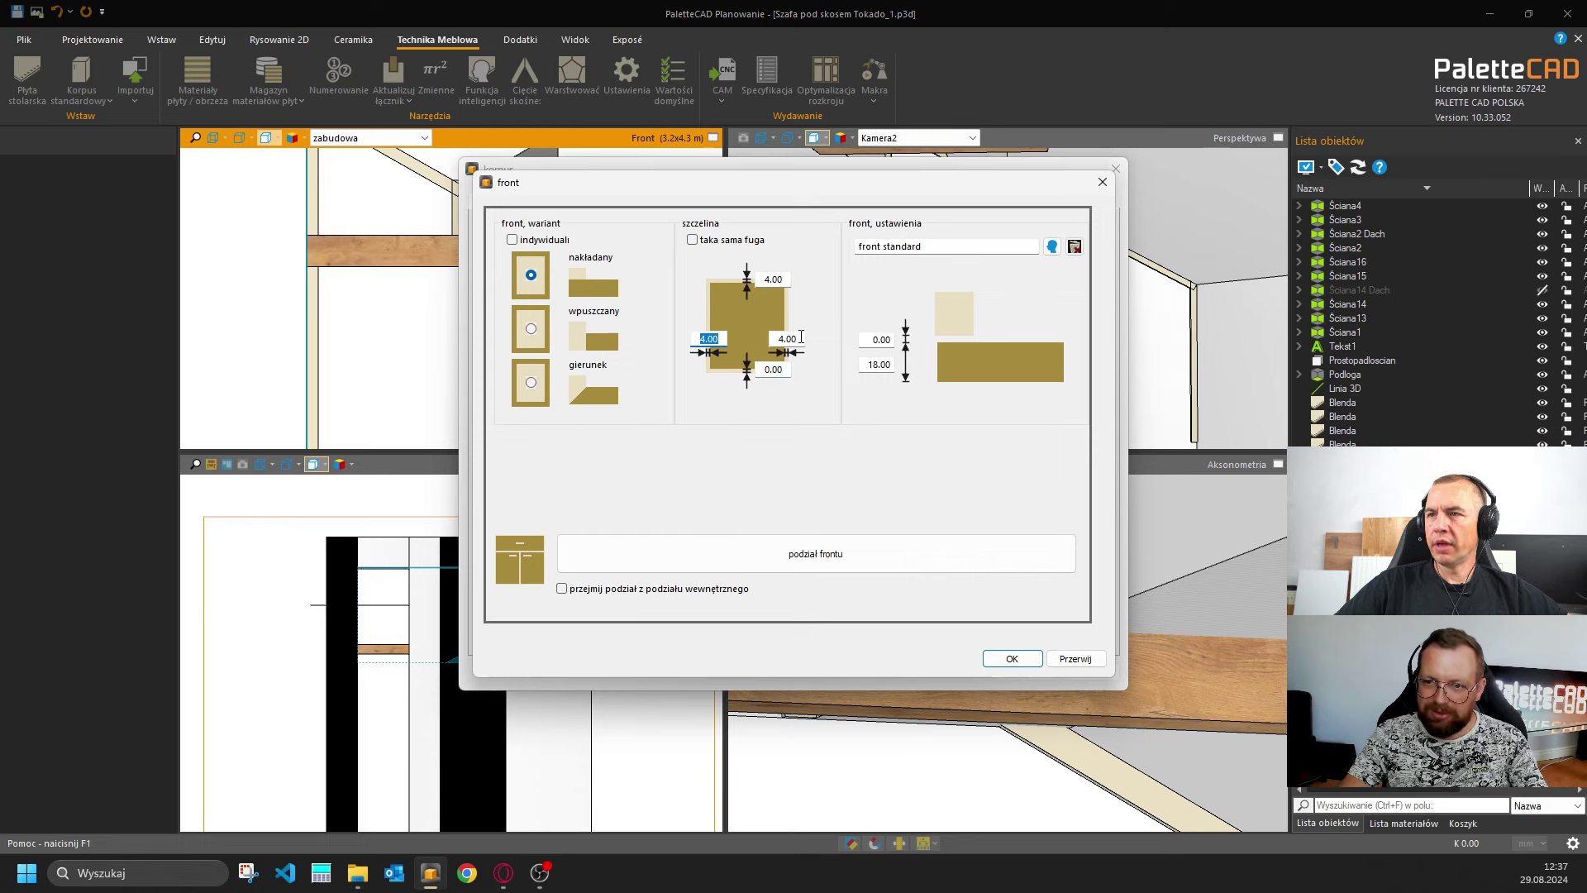
text(2)
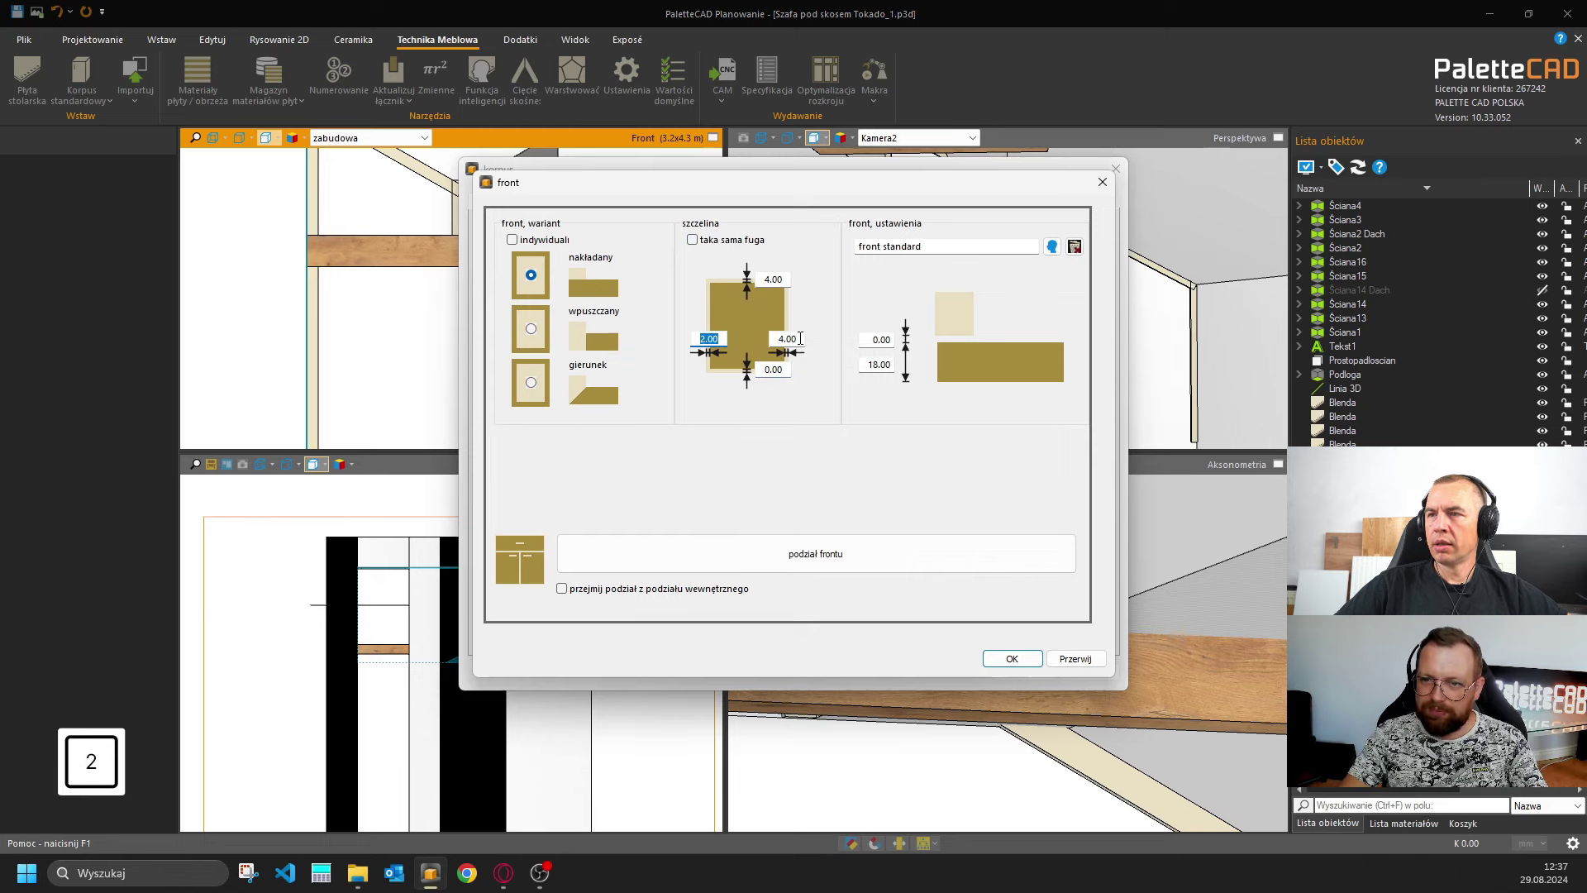
double_click(792, 339)
text(2)
Set the front's top gap to 3 mm and accept the front settings.
double_click(784, 280)
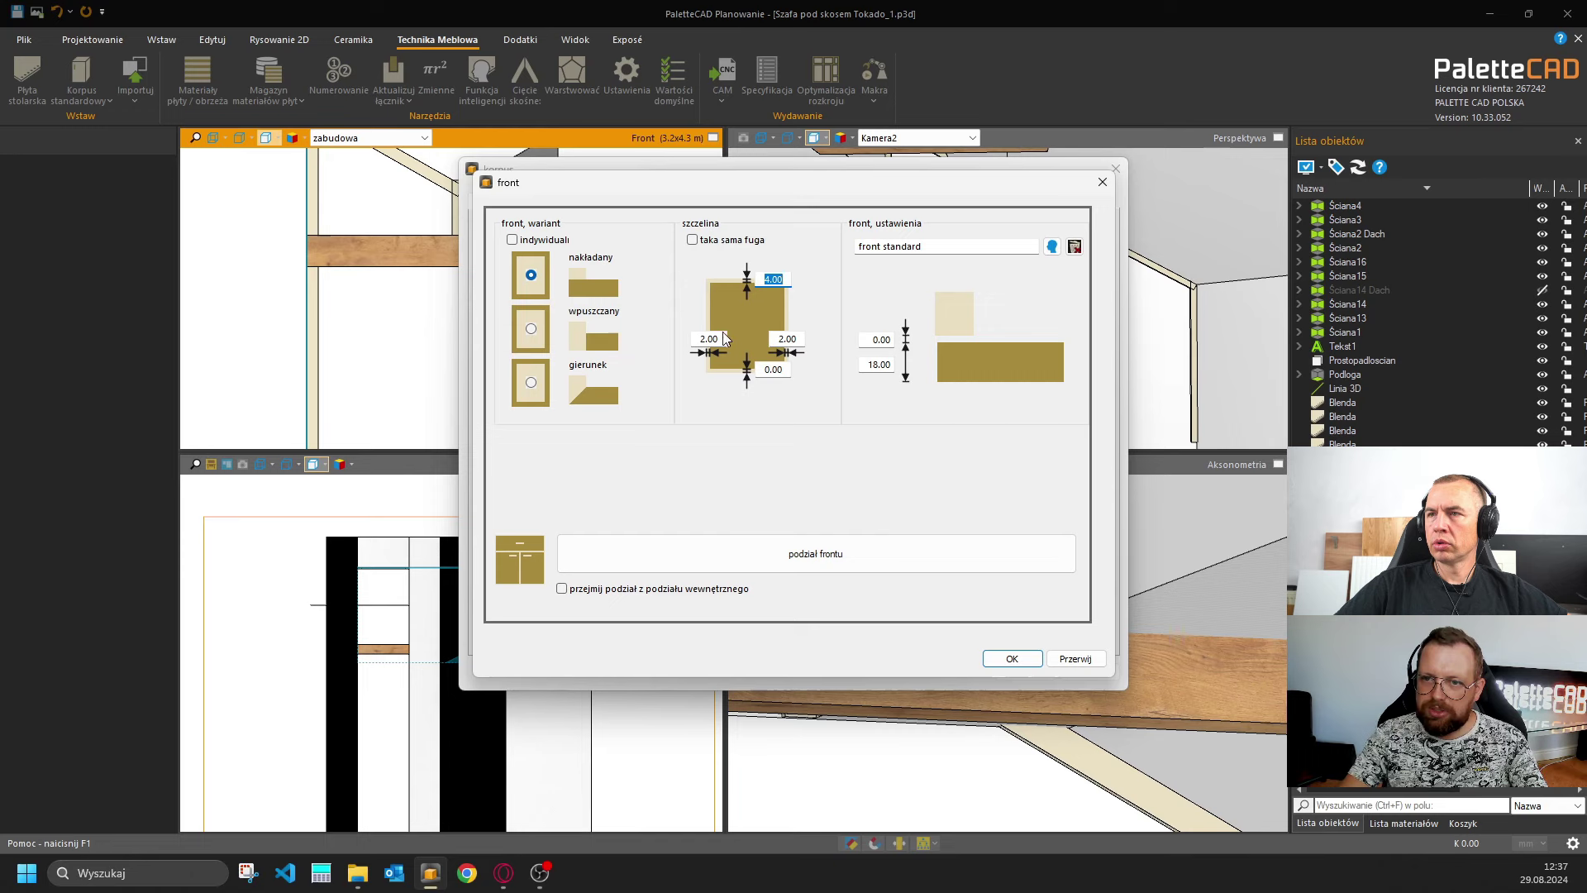
text(2)
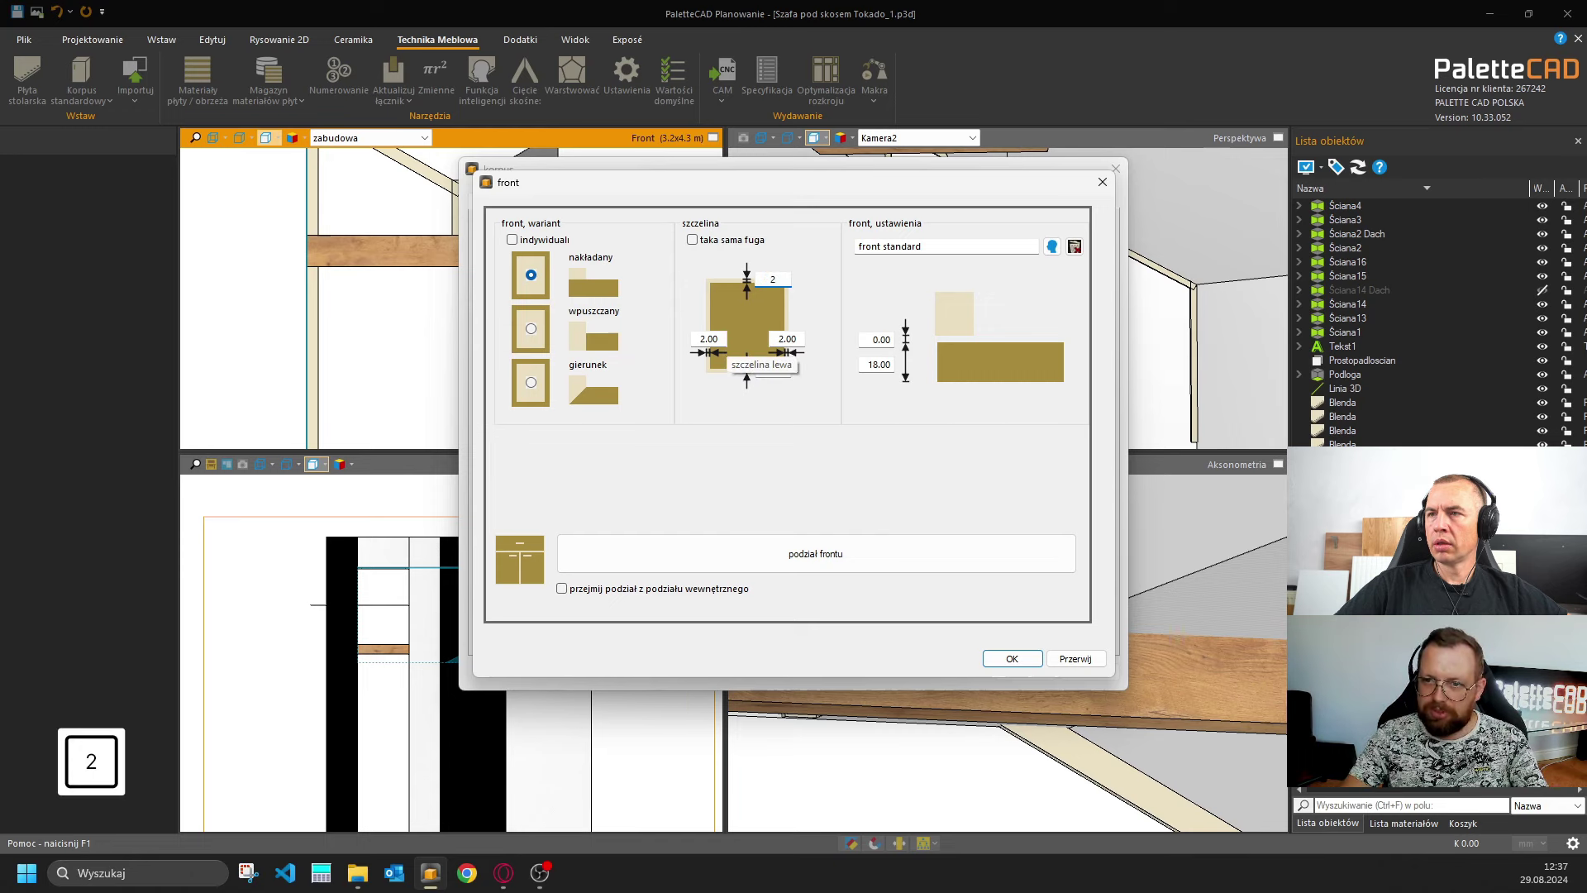
key(BackSpace)
text(3)
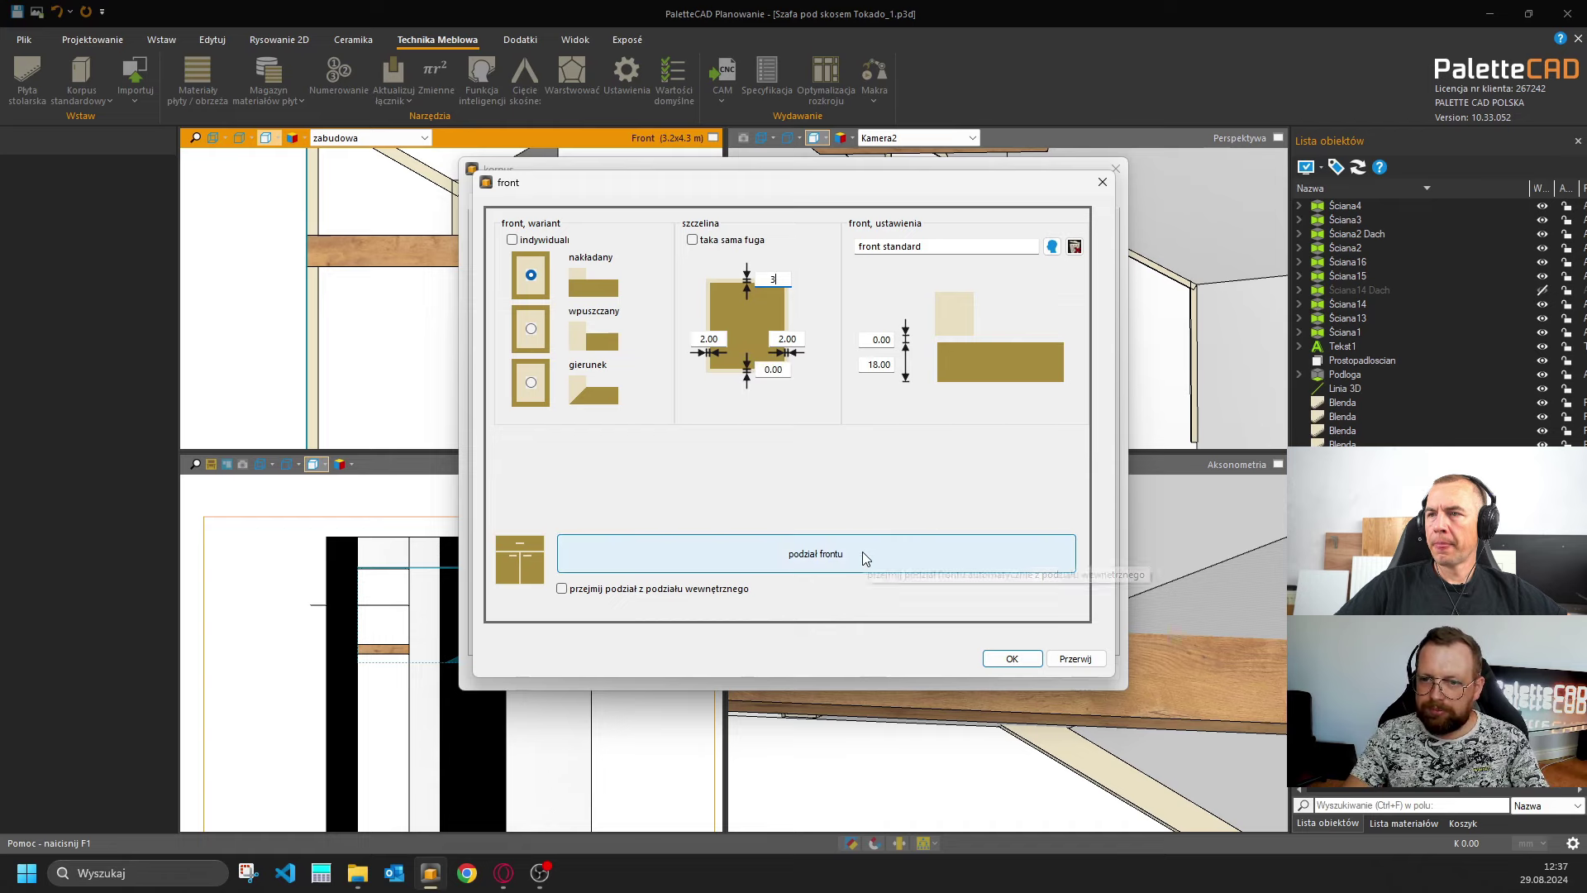
click(1024, 666)
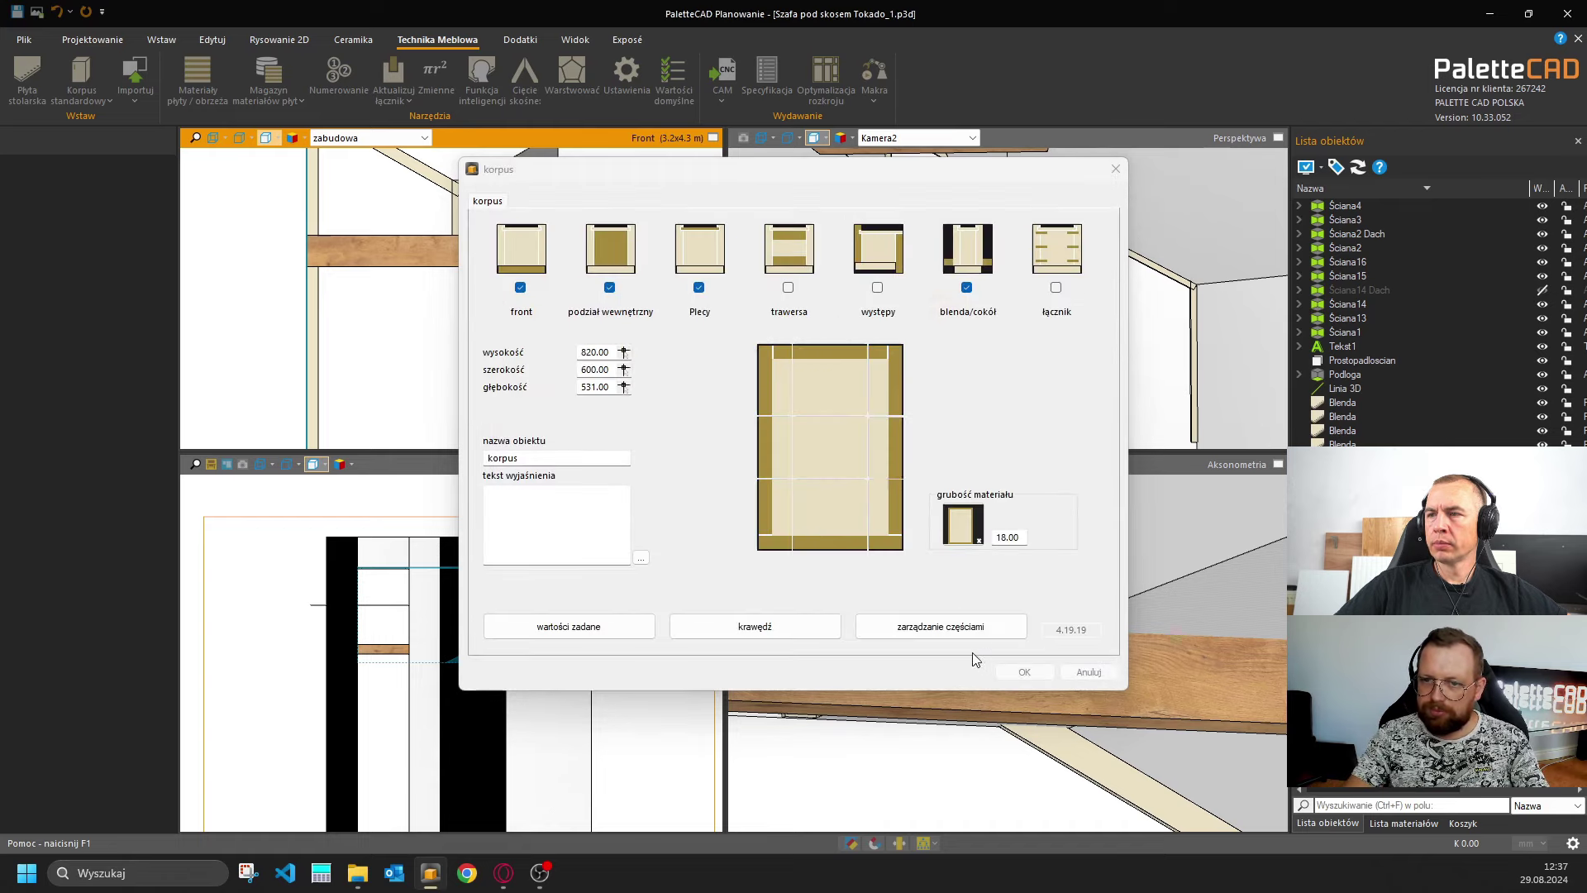
Set the carcass height to 2685 mm by measuring from the ceiling edge at the beam to the floor, and the width to 550 mm.
click(622, 352)
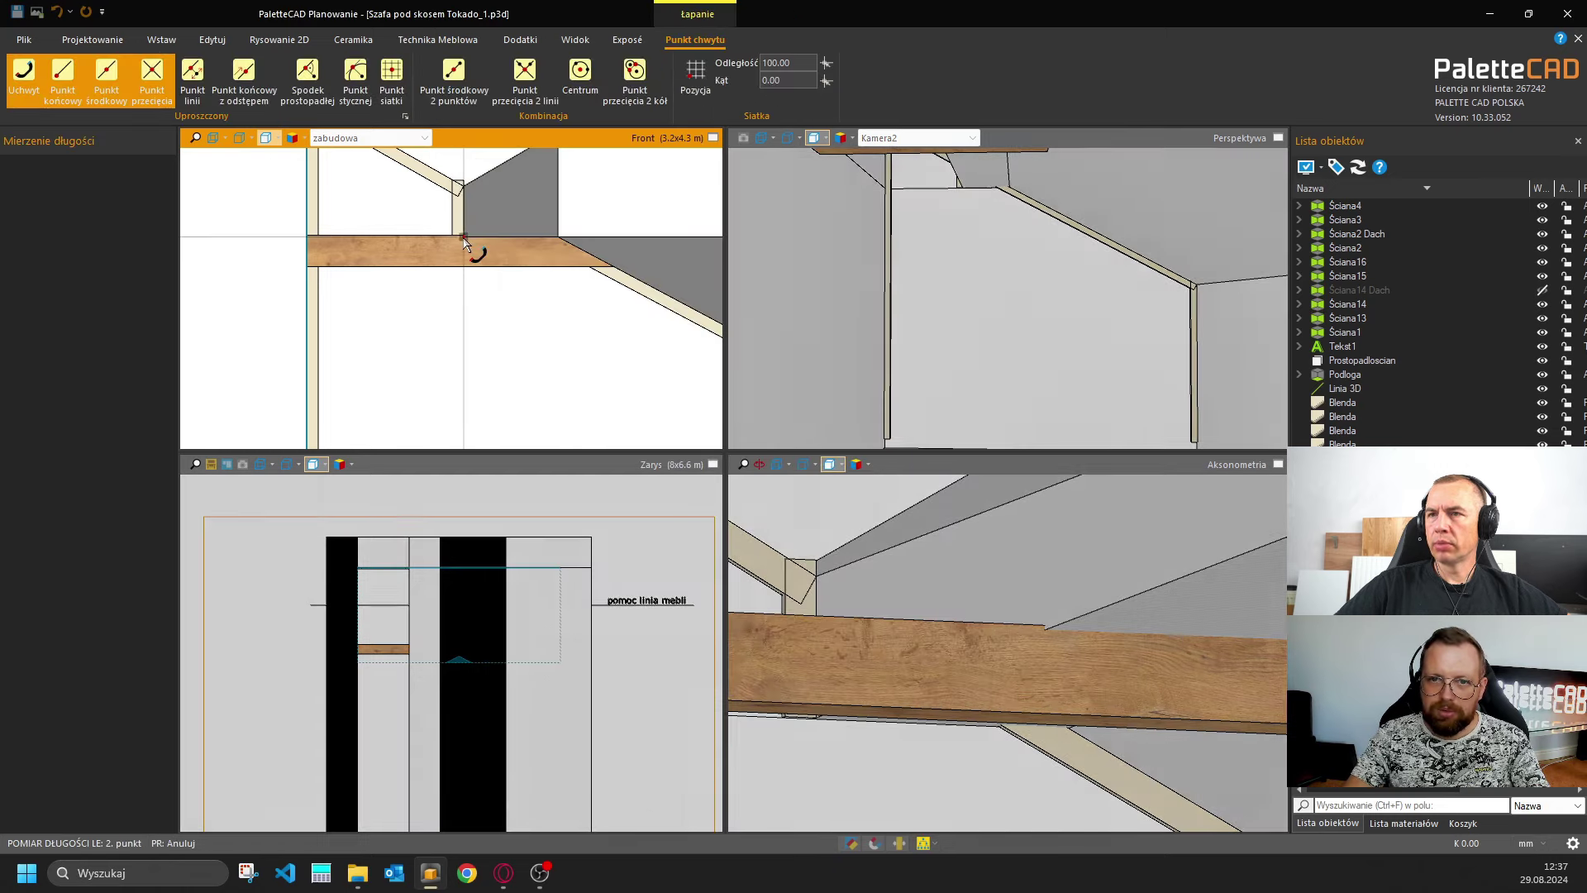
click(464, 251)
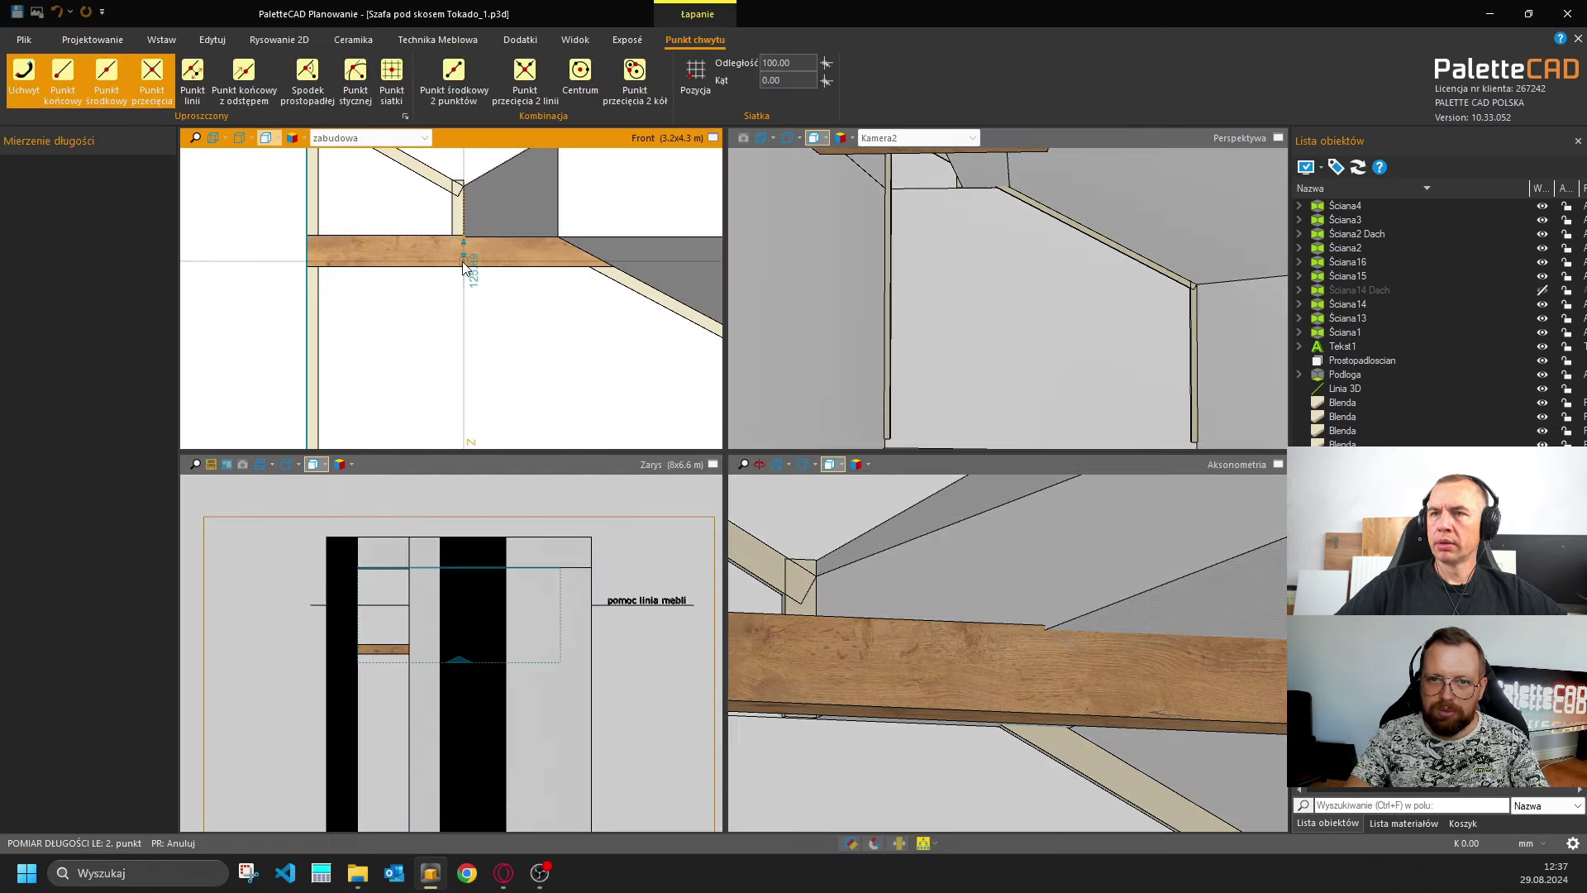
scroll(464, 253, up, 5)
scroll(464, 235, up, 3)
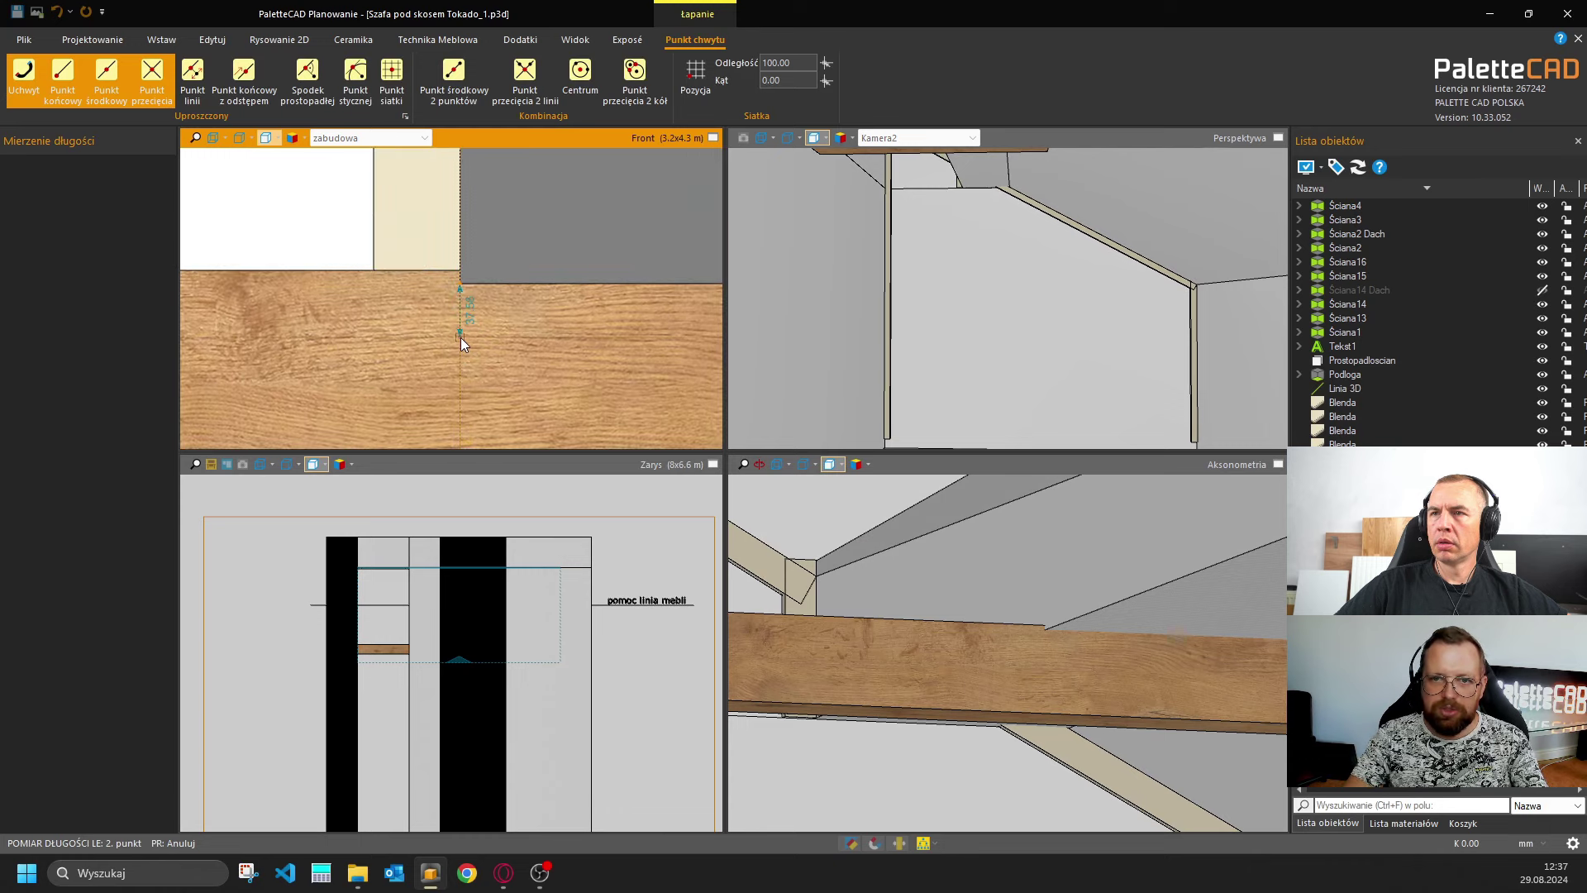
scroll(460, 337, down, 1)
scroll(460, 236, down, 6)
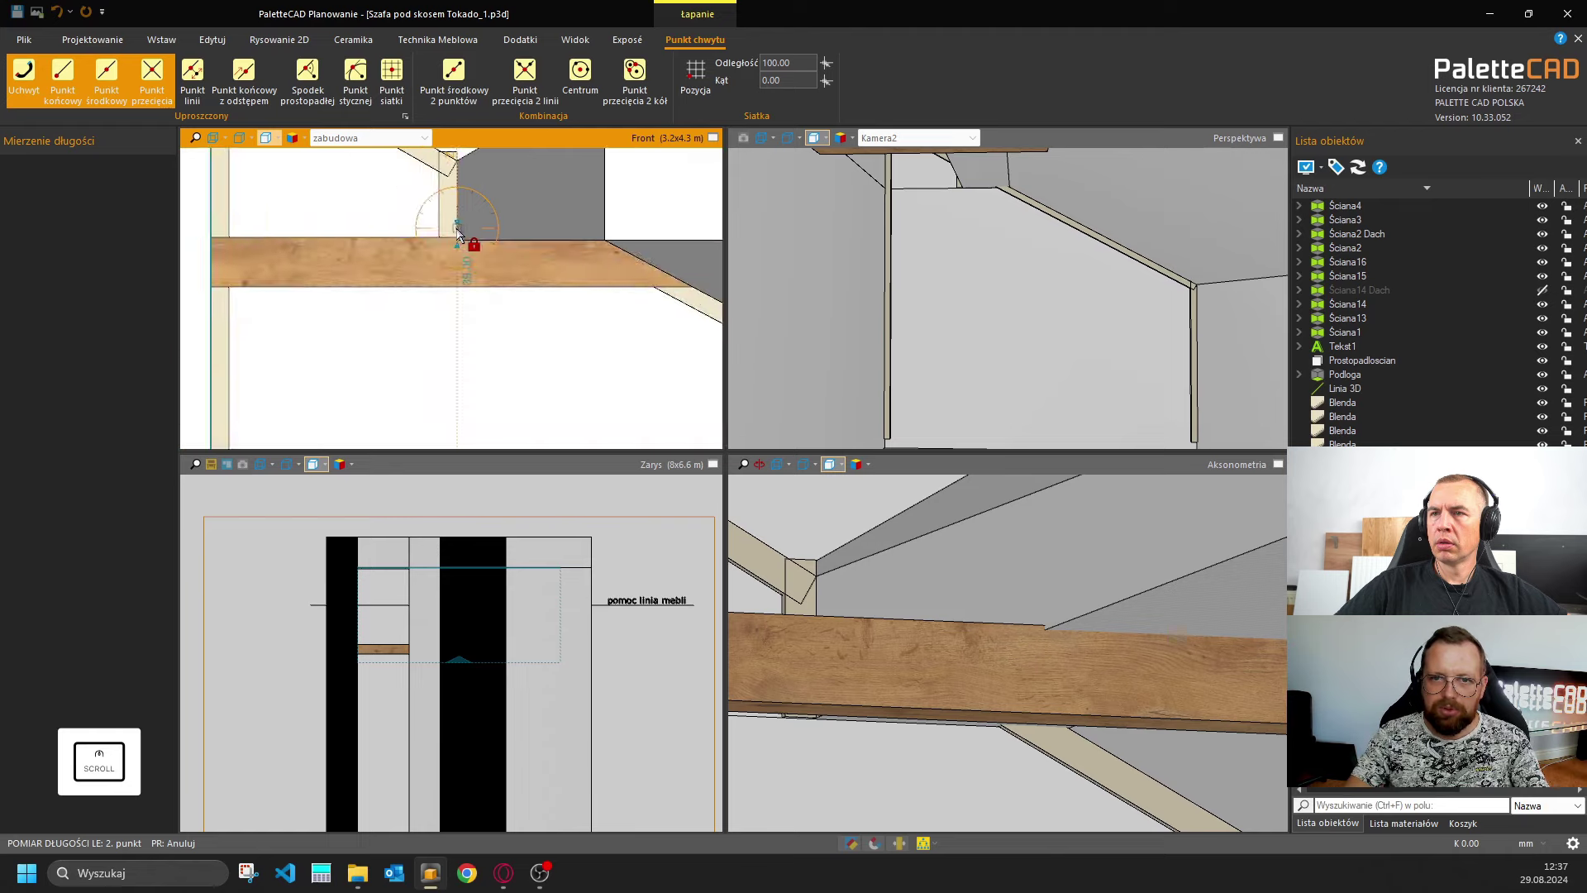
scroll(471, 268, down, 1)
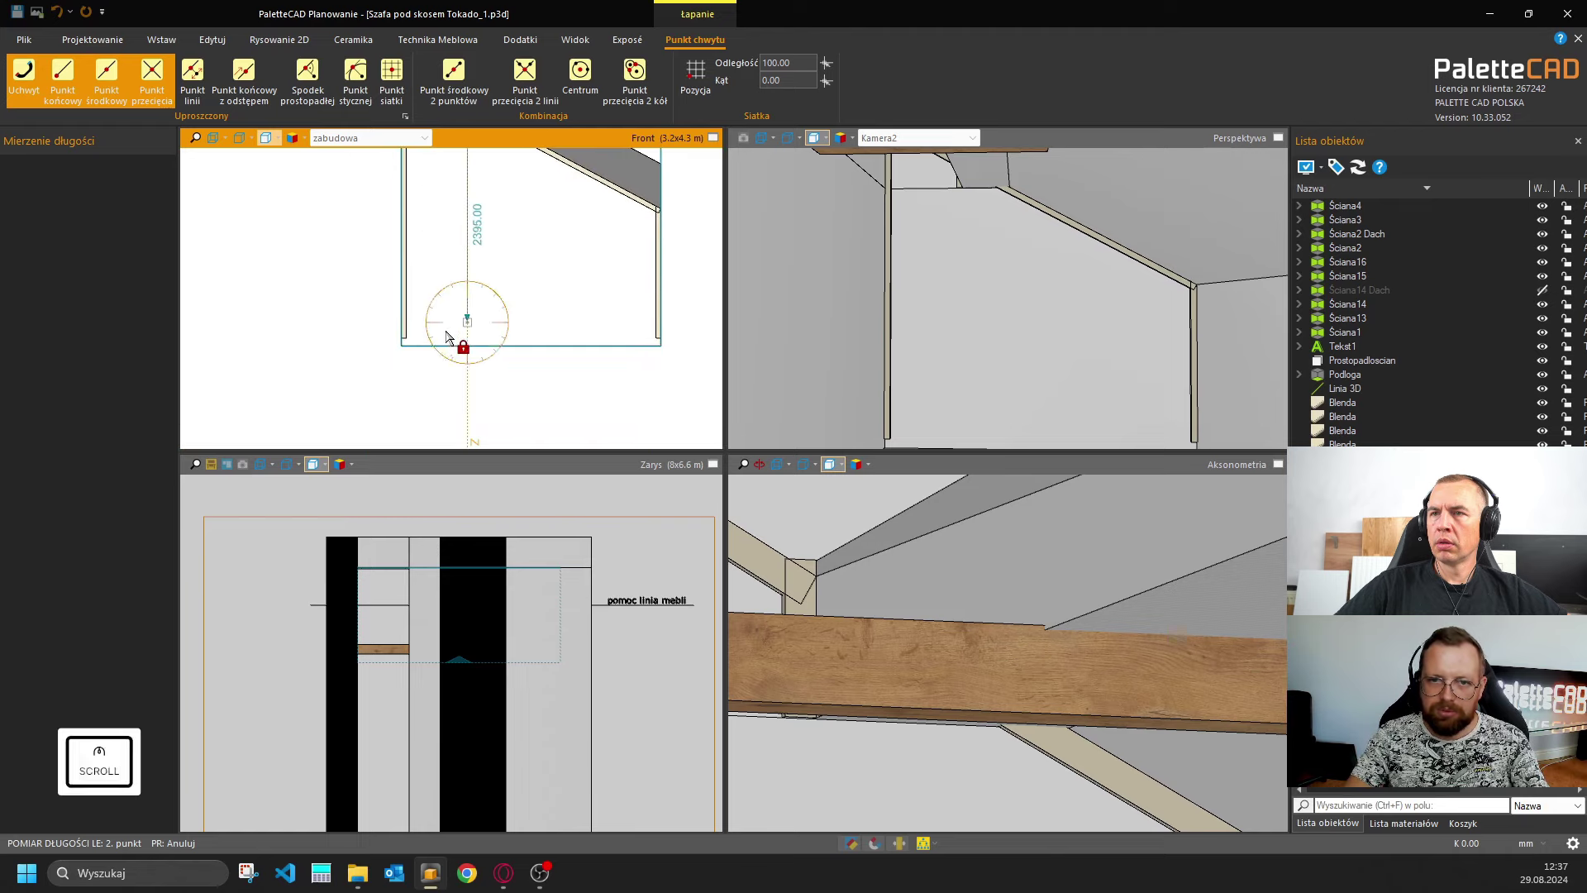
click(403, 348)
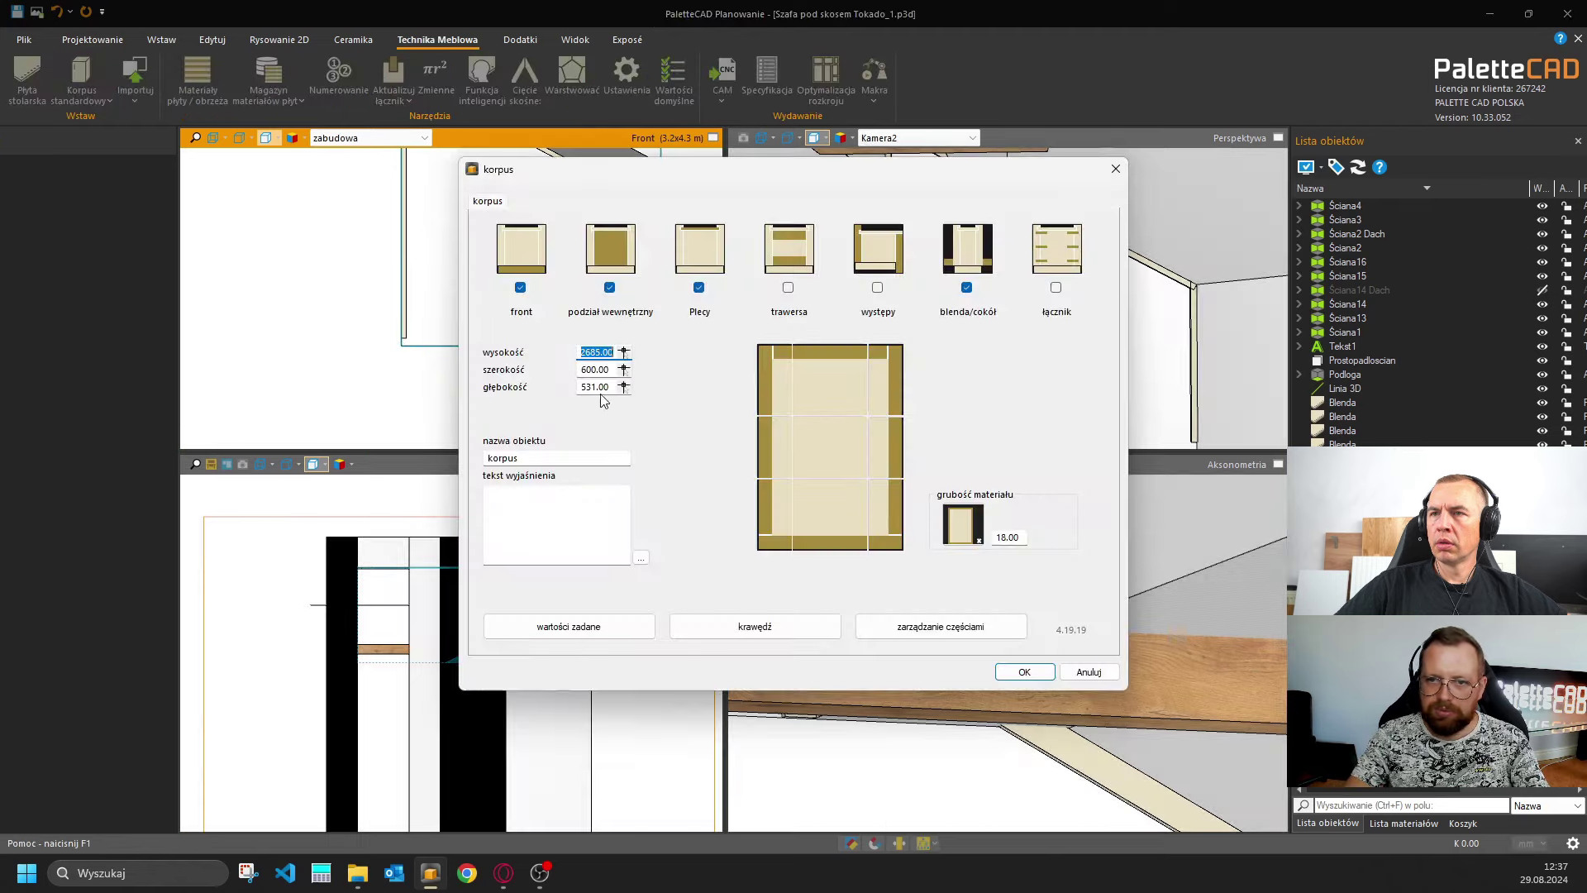
key(Tab)
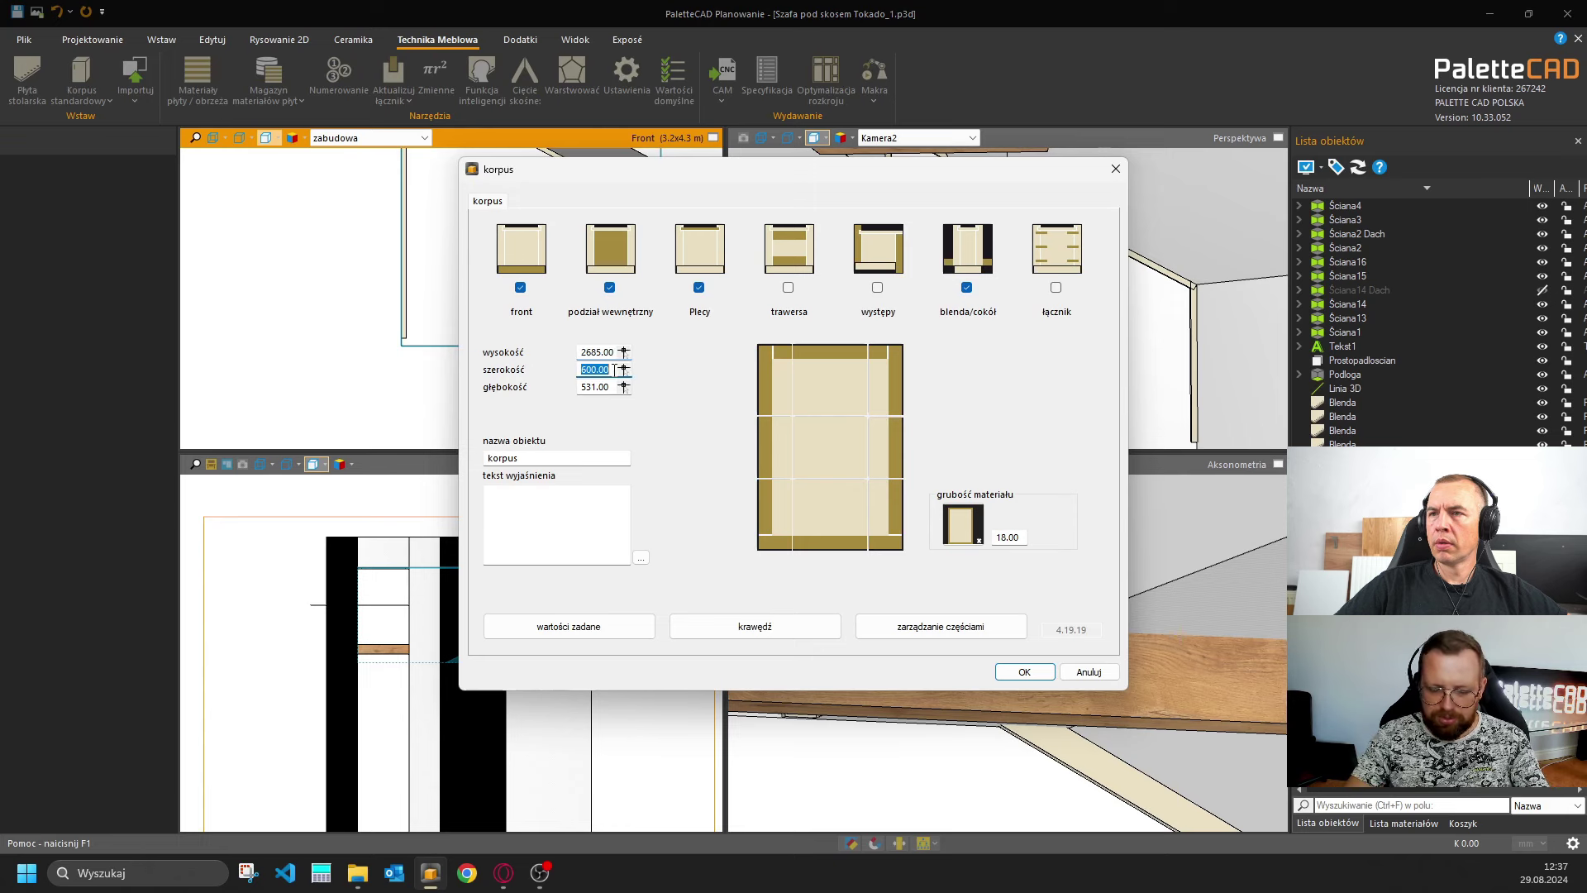
text(550)
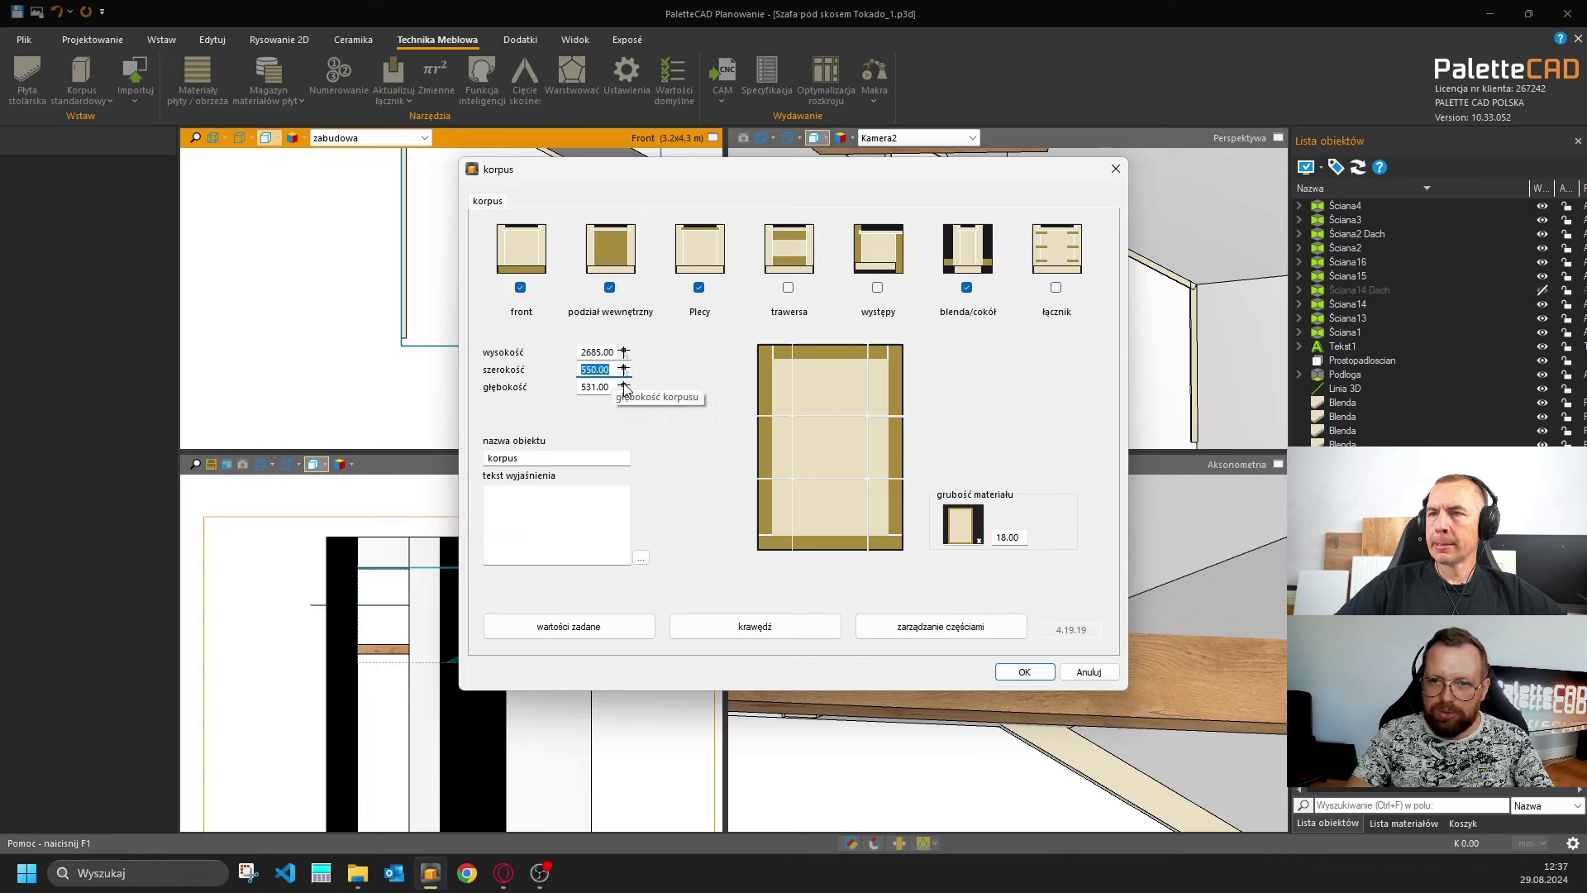
key(Return)
Set the carcass depth by measuring from the furniture guide line to the back wall in plan, and subtract 10 mm.
key(m)
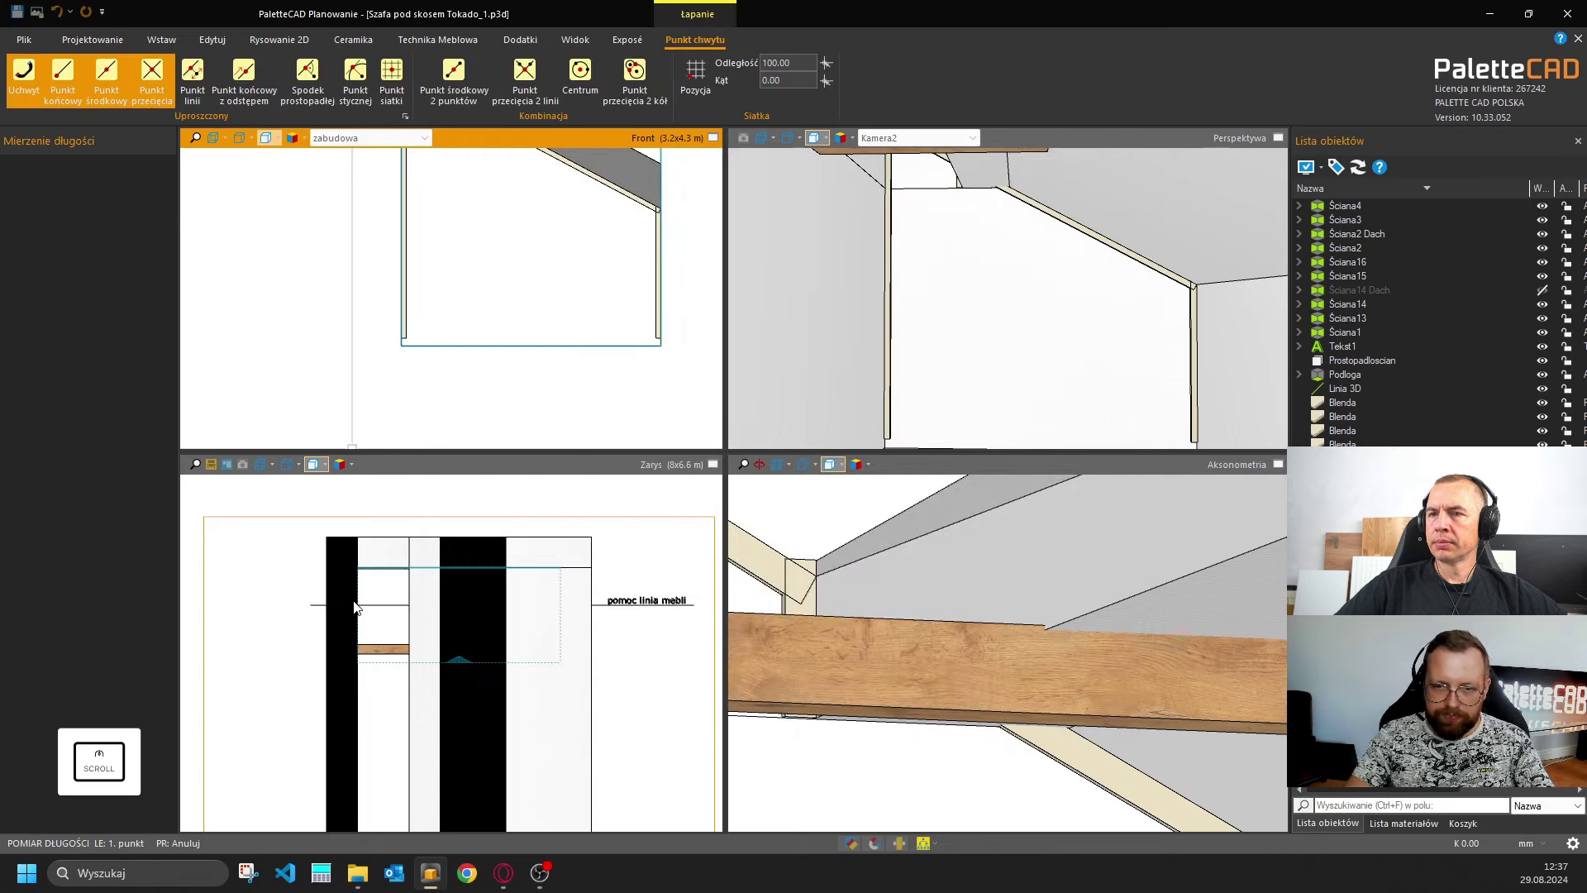
click(713, 464)
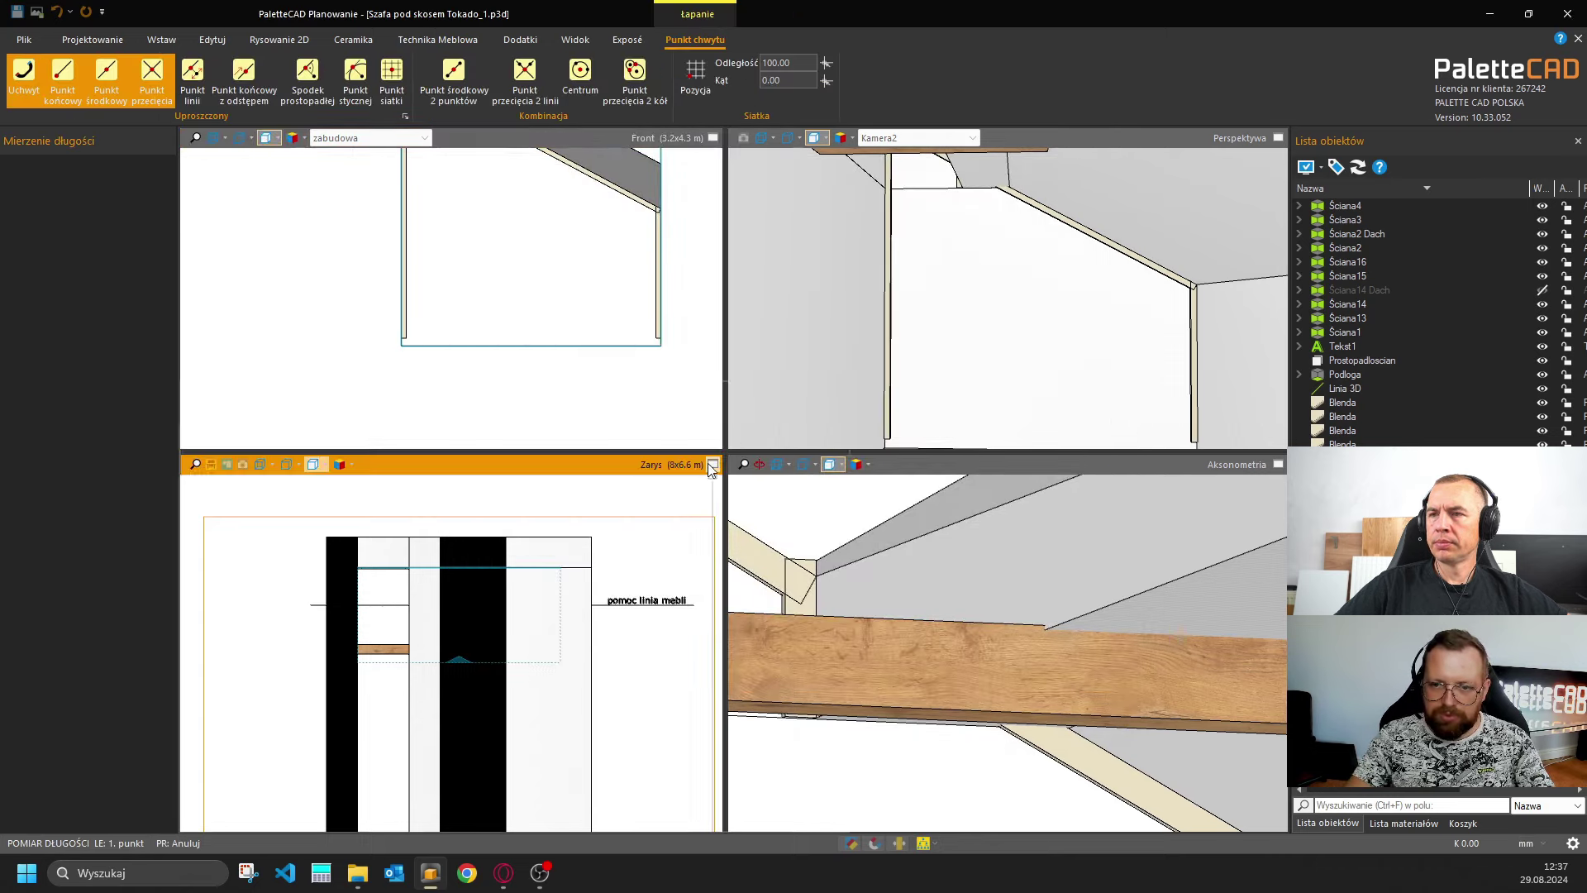
scroll(567, 438, up, 3)
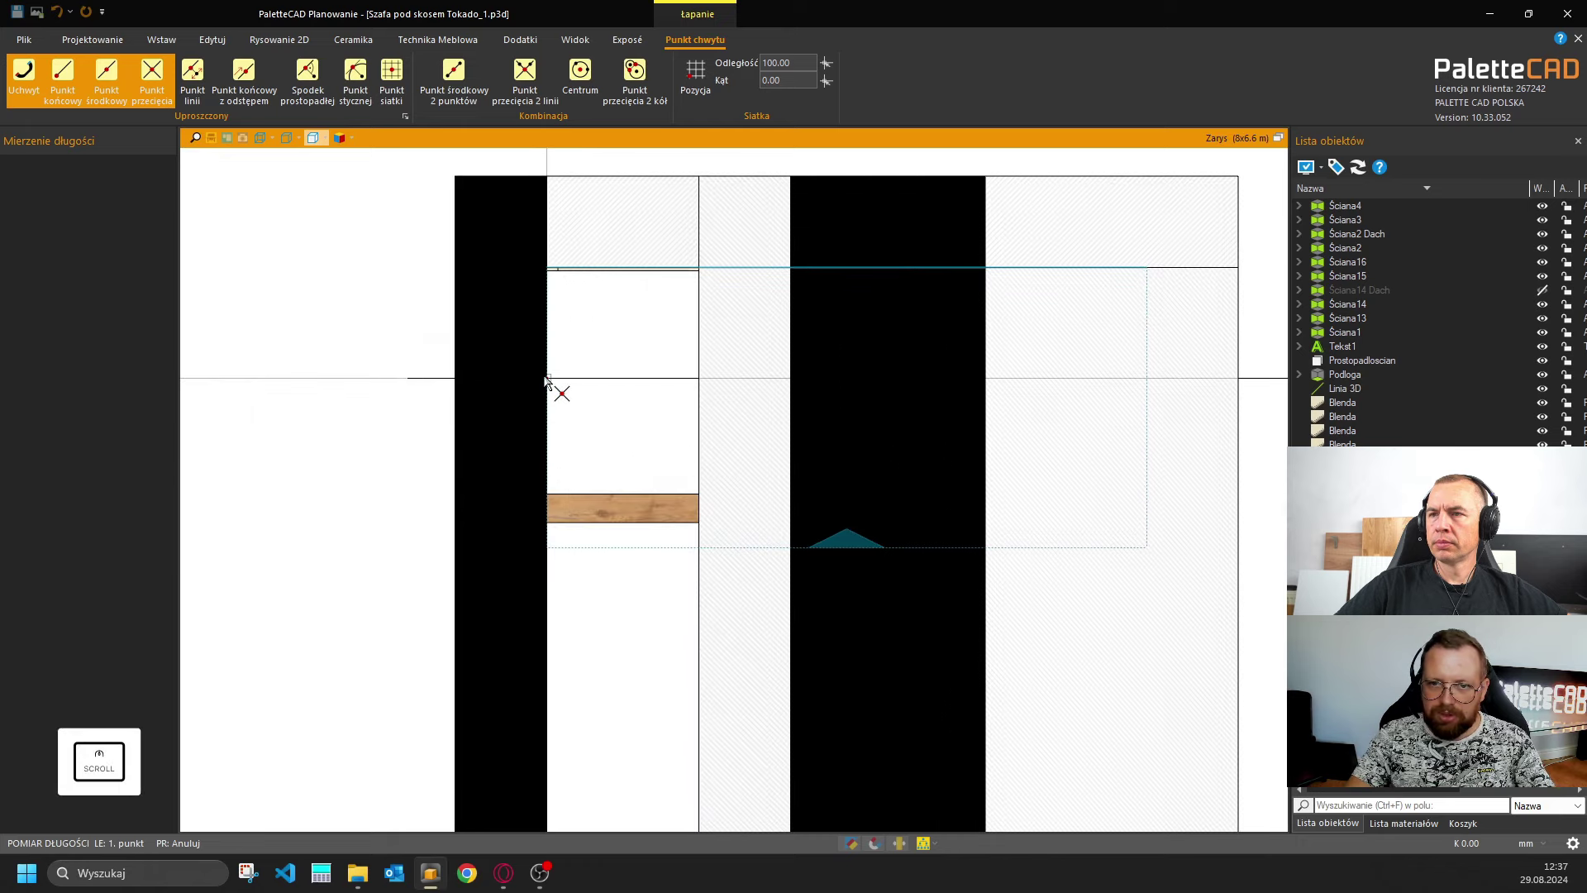
click(547, 377)
scroll(578, 388, up, 5)
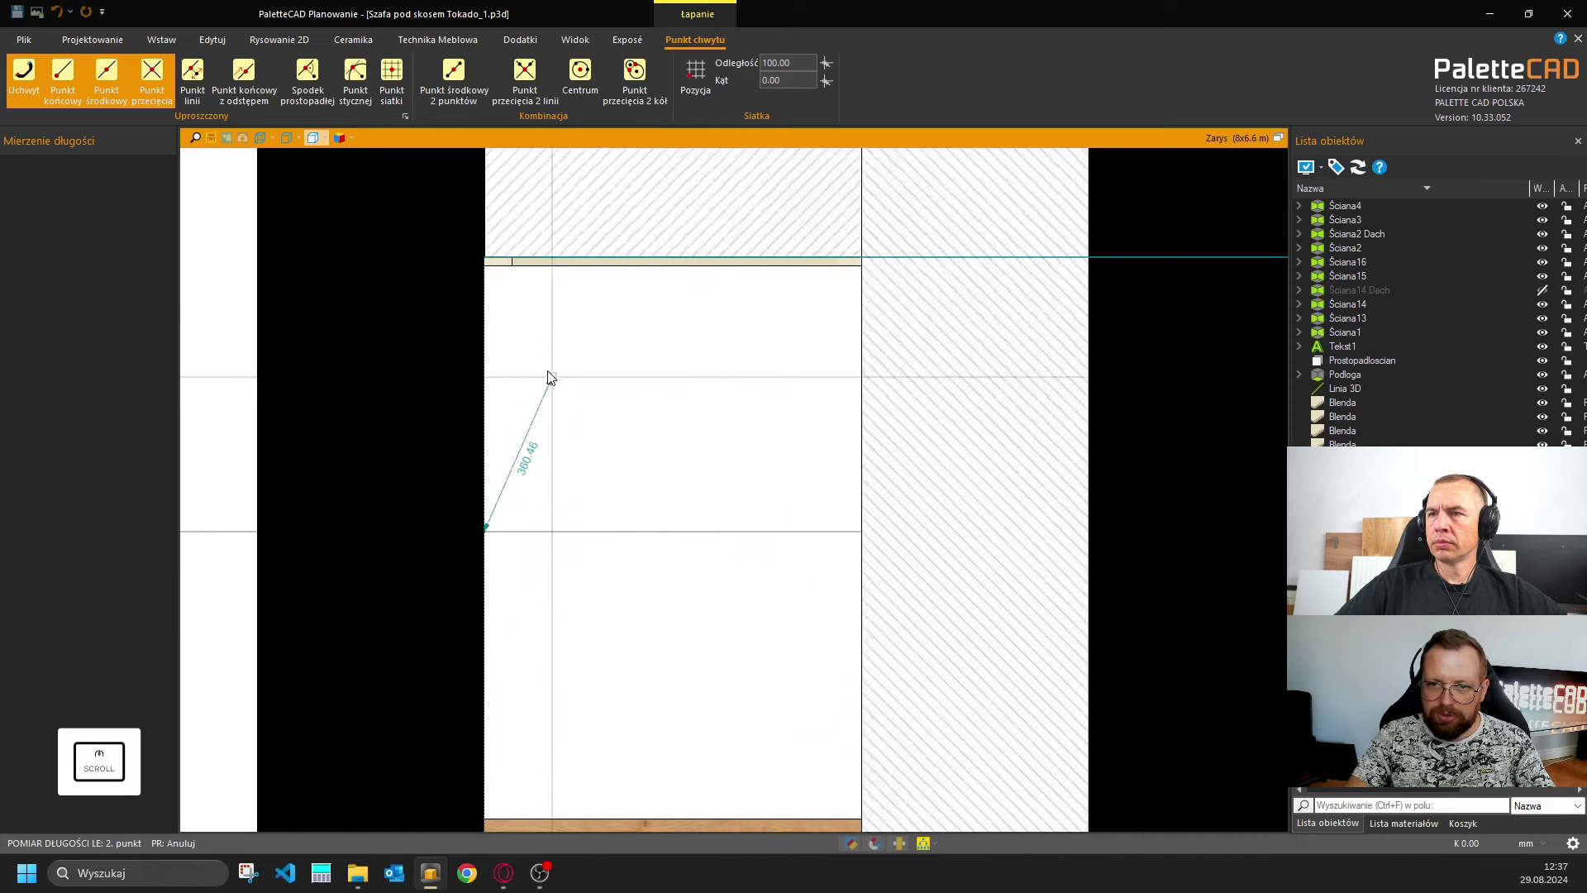
click(471, 248)
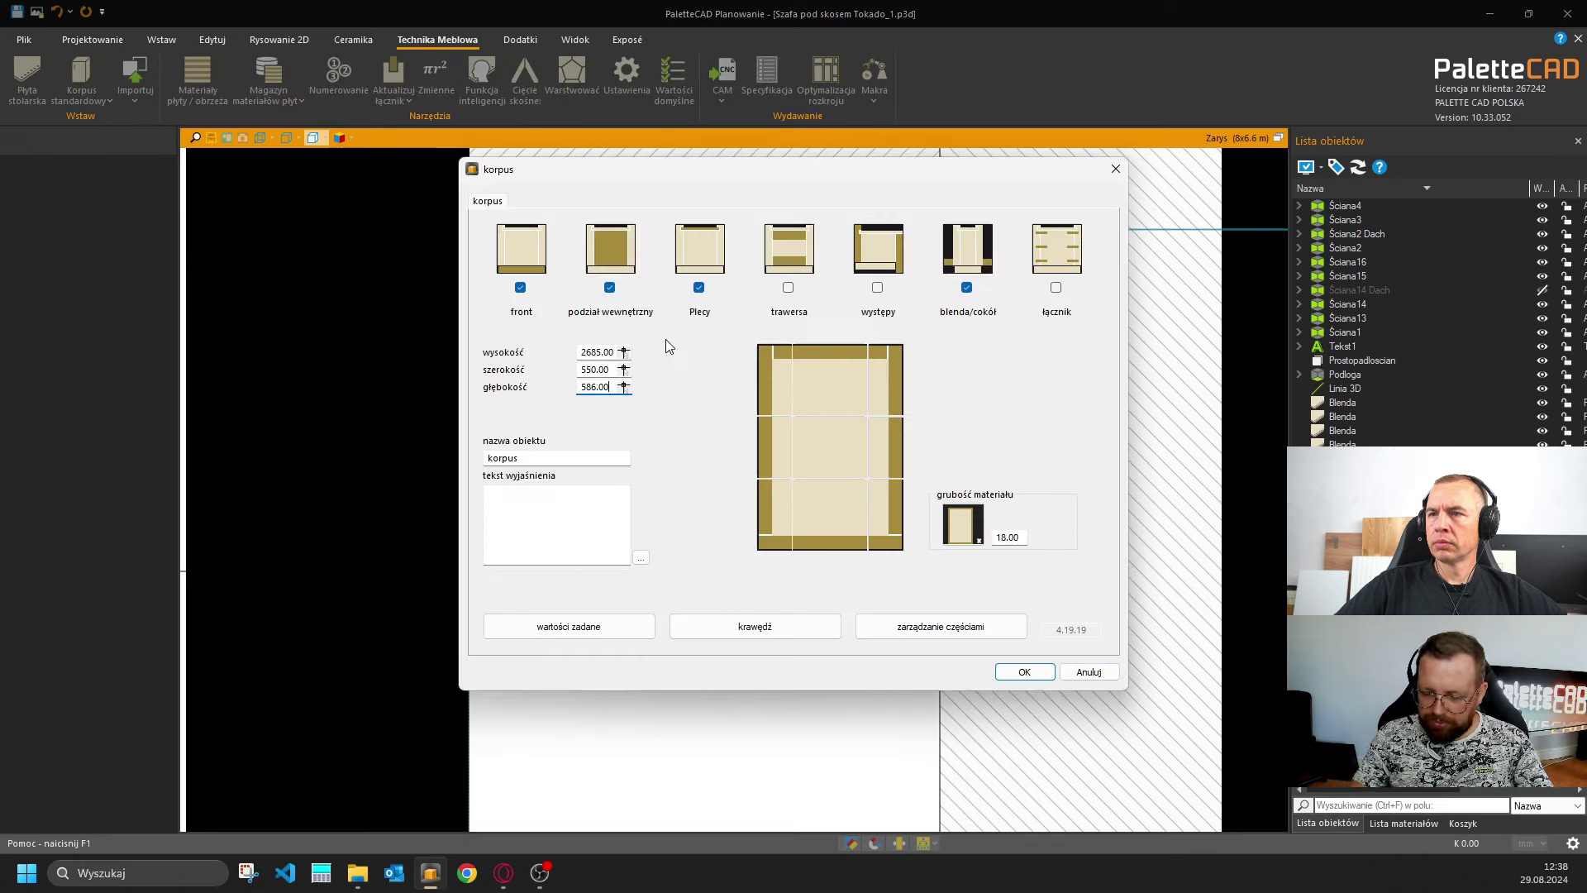
key(End)
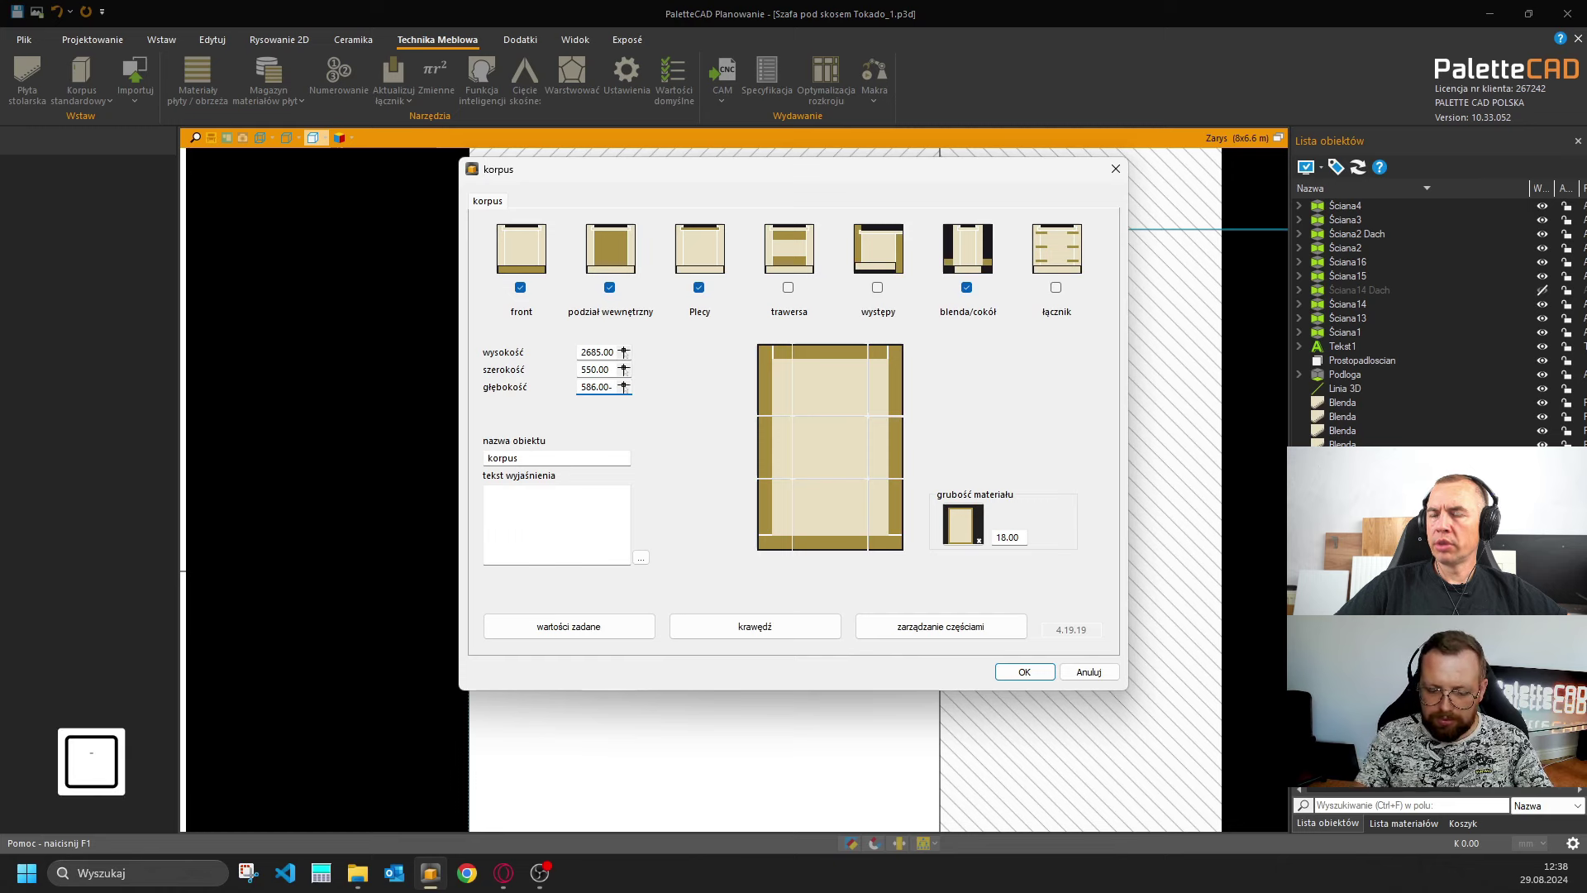
text(-10)
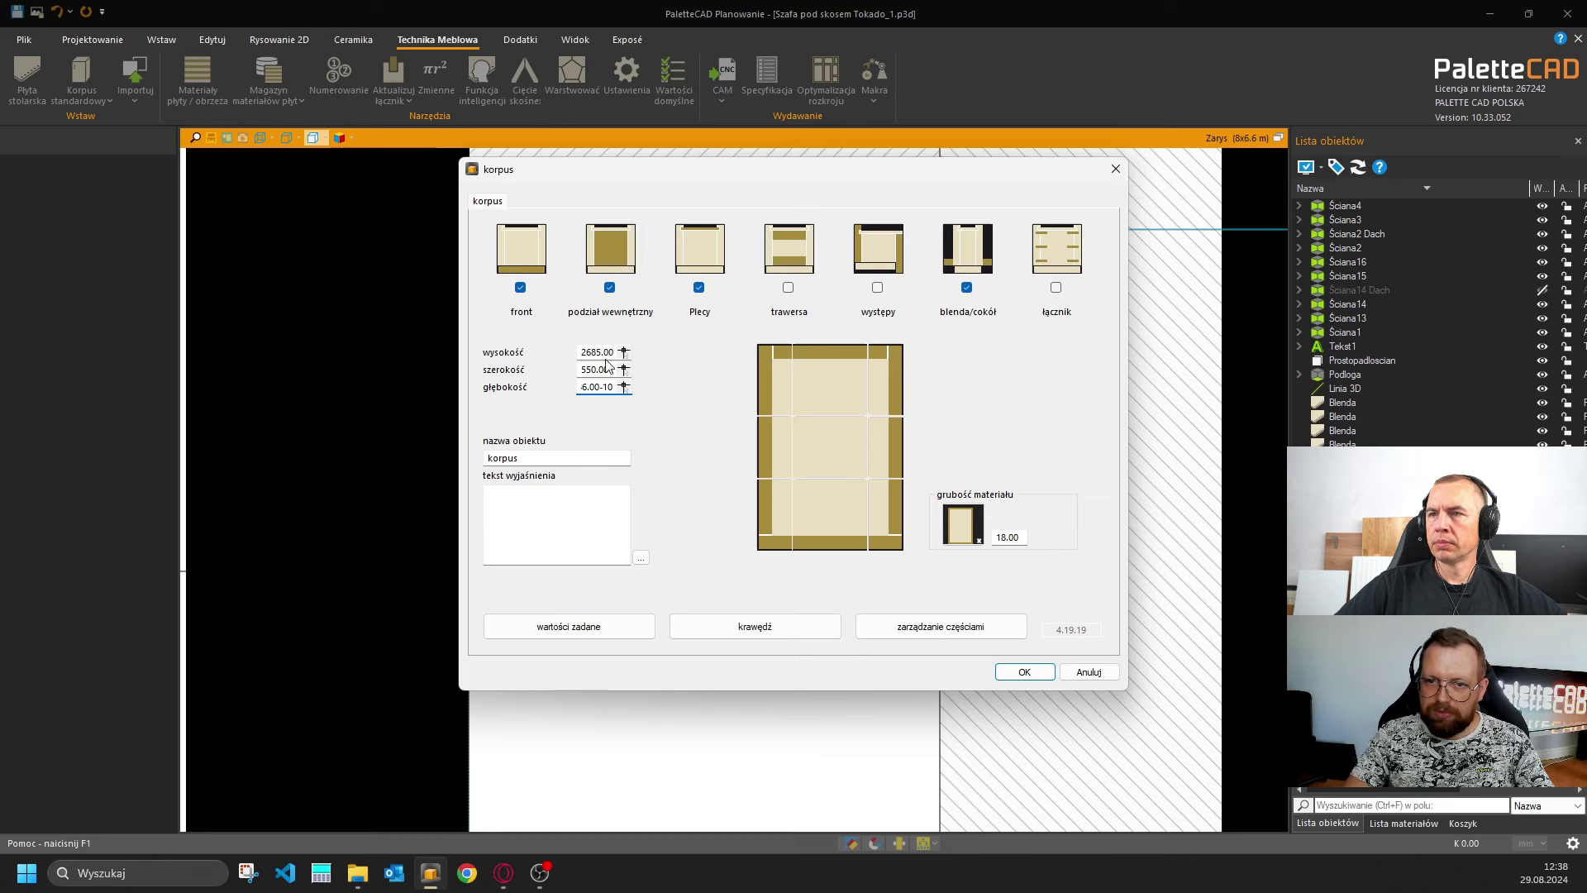
key(Return)
key(shift+Tab)
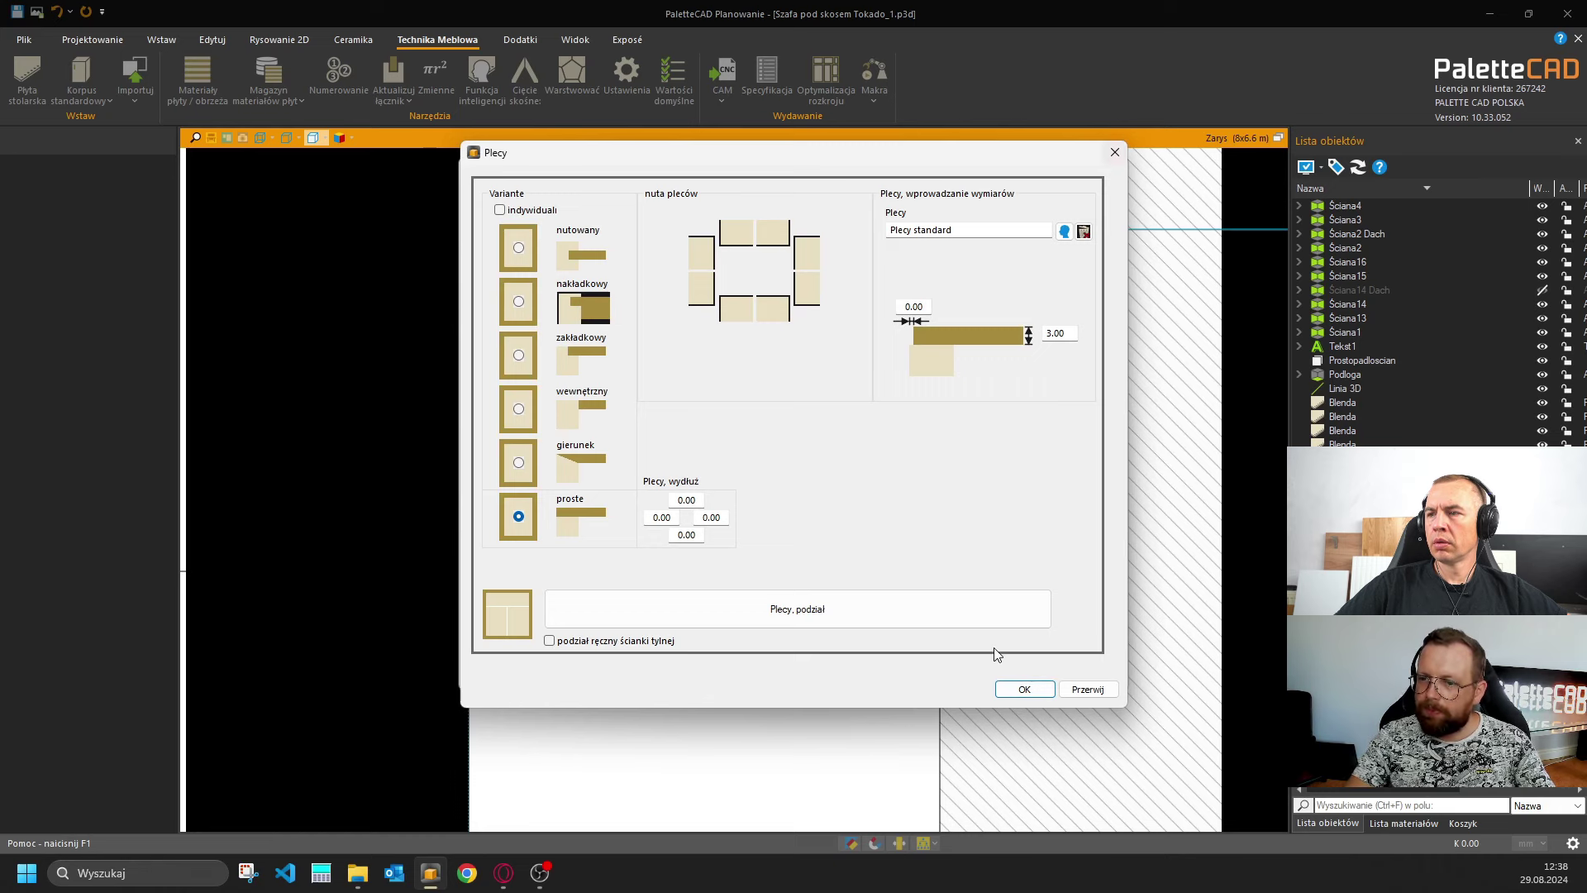
Accept the back panel settings, set the carcass front thickness to 19 mm and accept the front settings.
click(1025, 689)
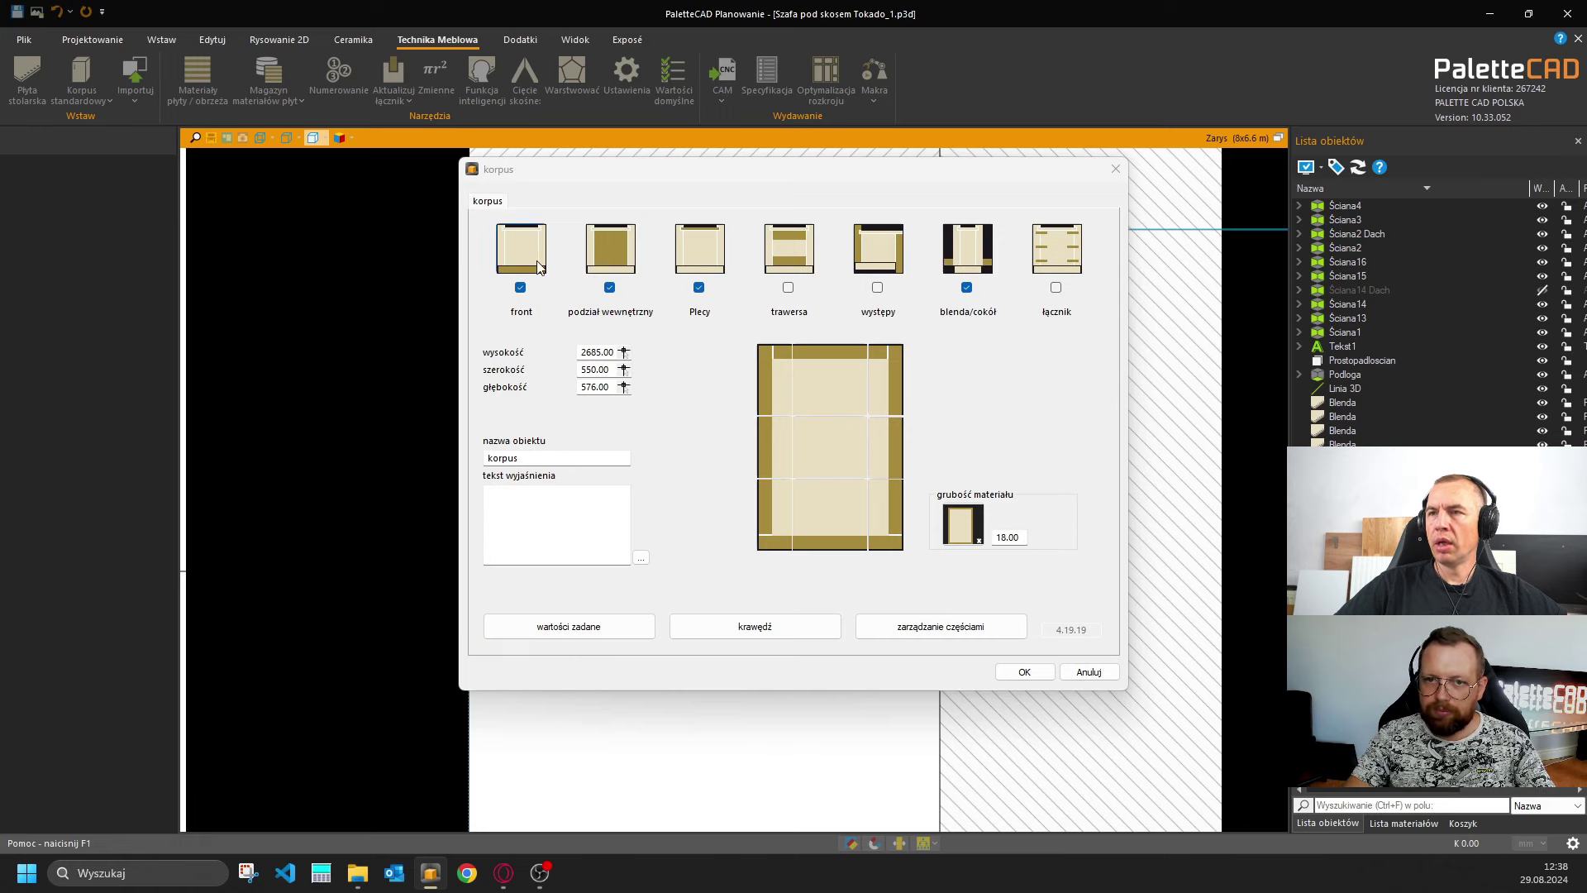
click(807, 392)
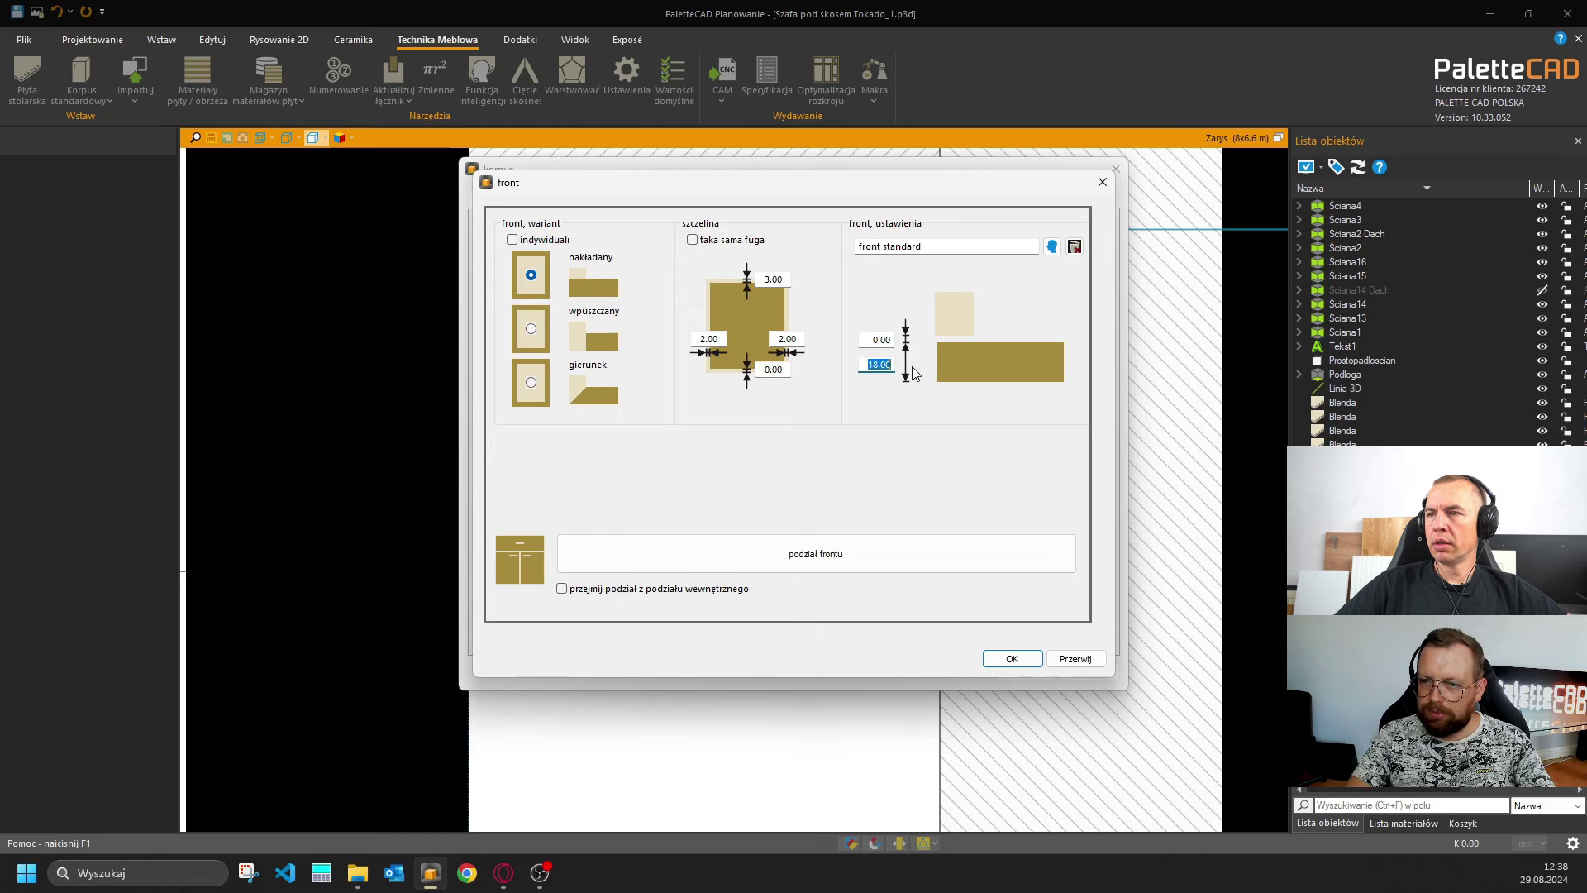
text(19)
key(Return)
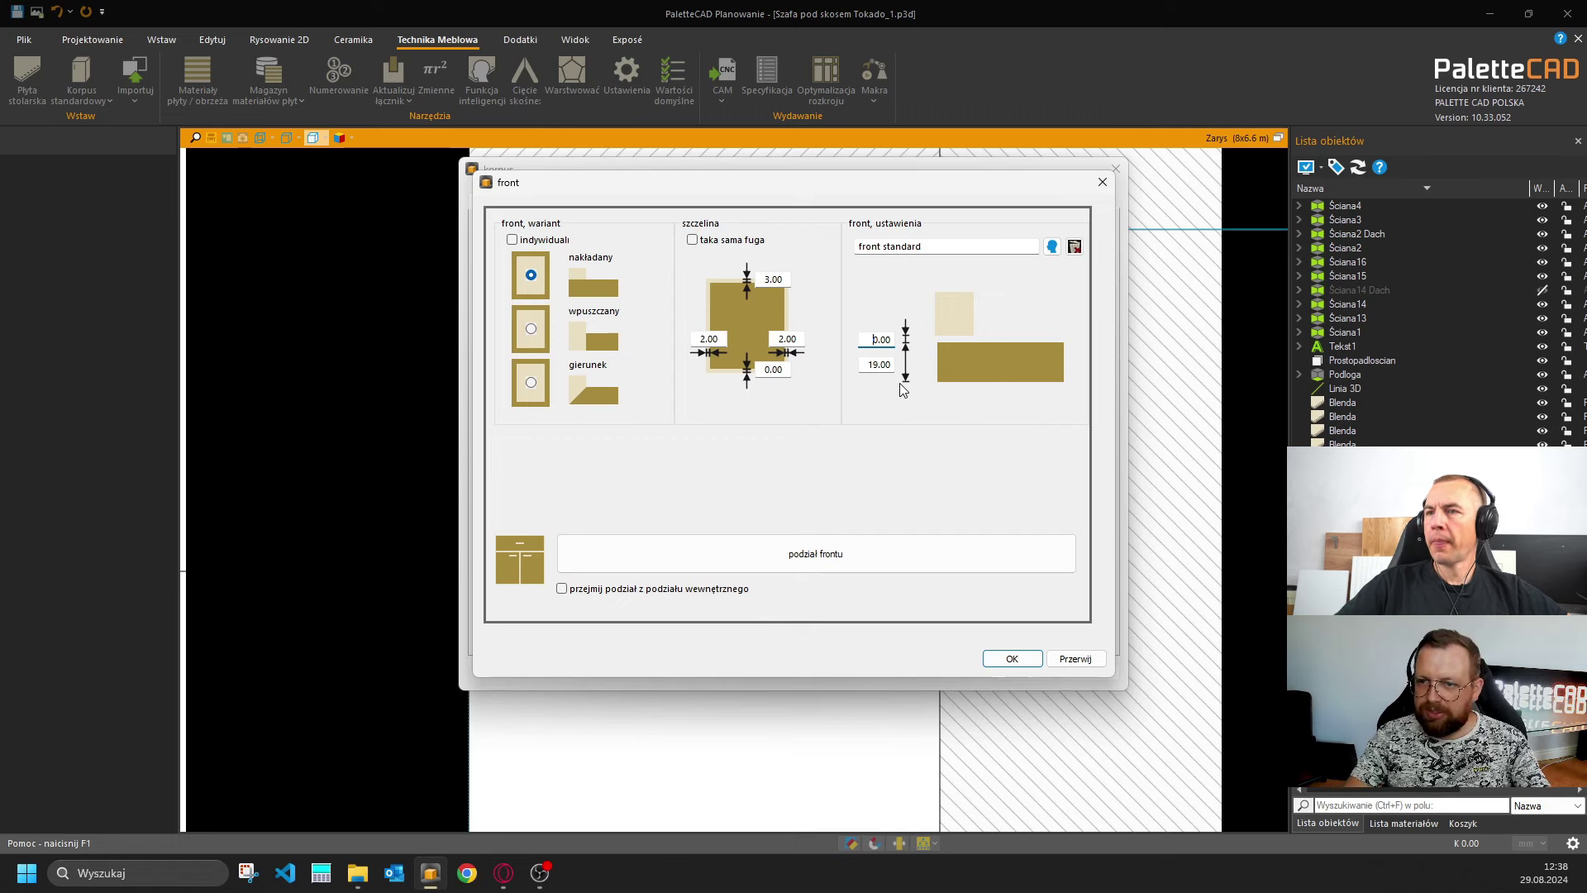
key(Tab)
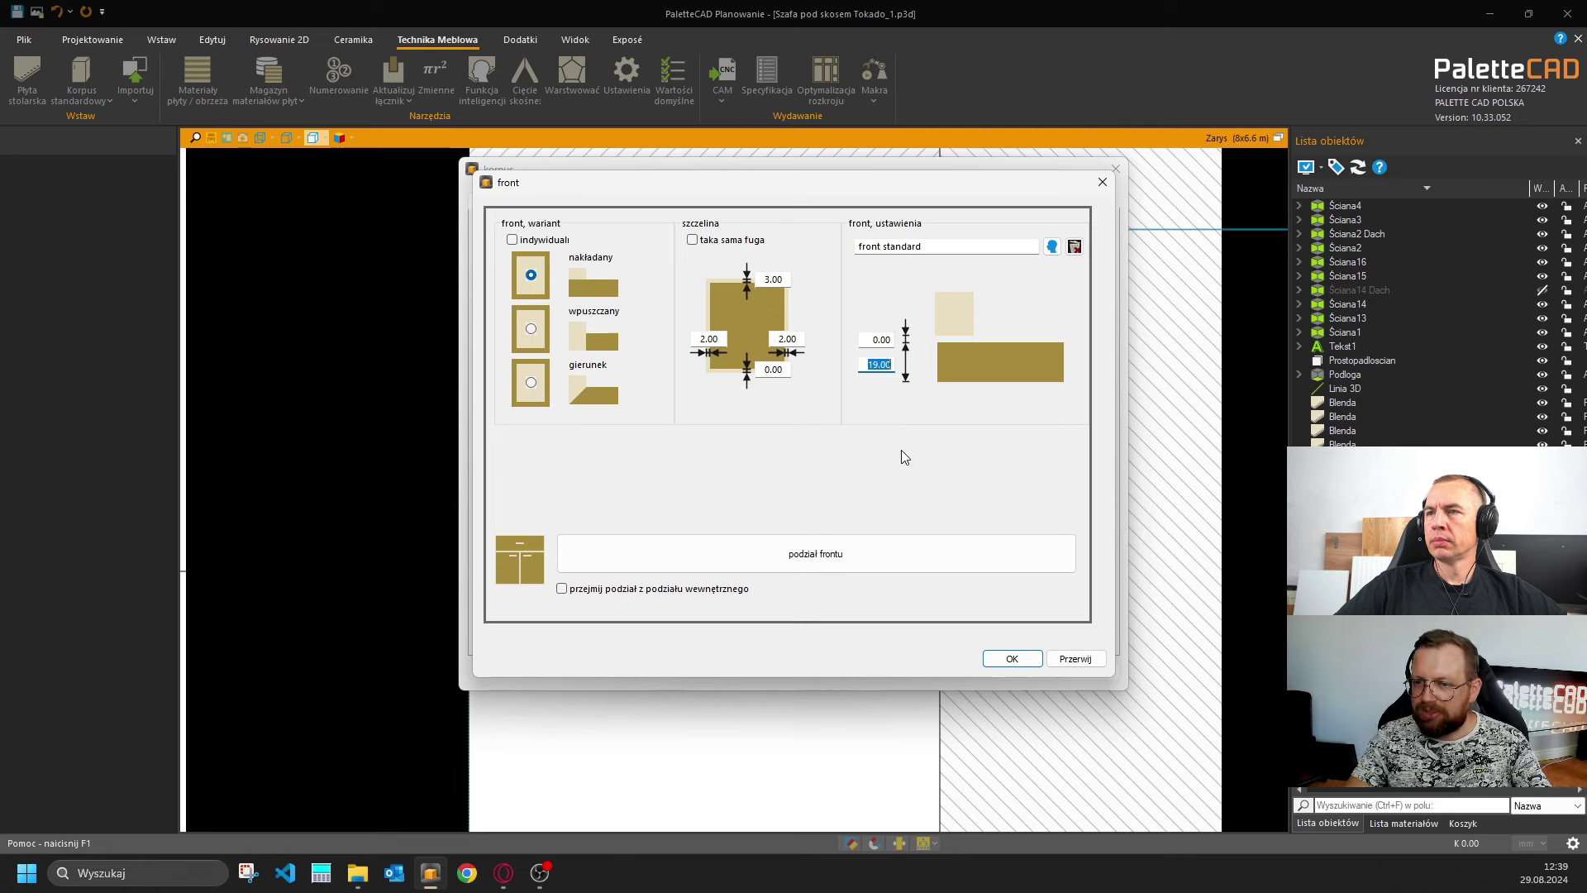
click(1000, 657)
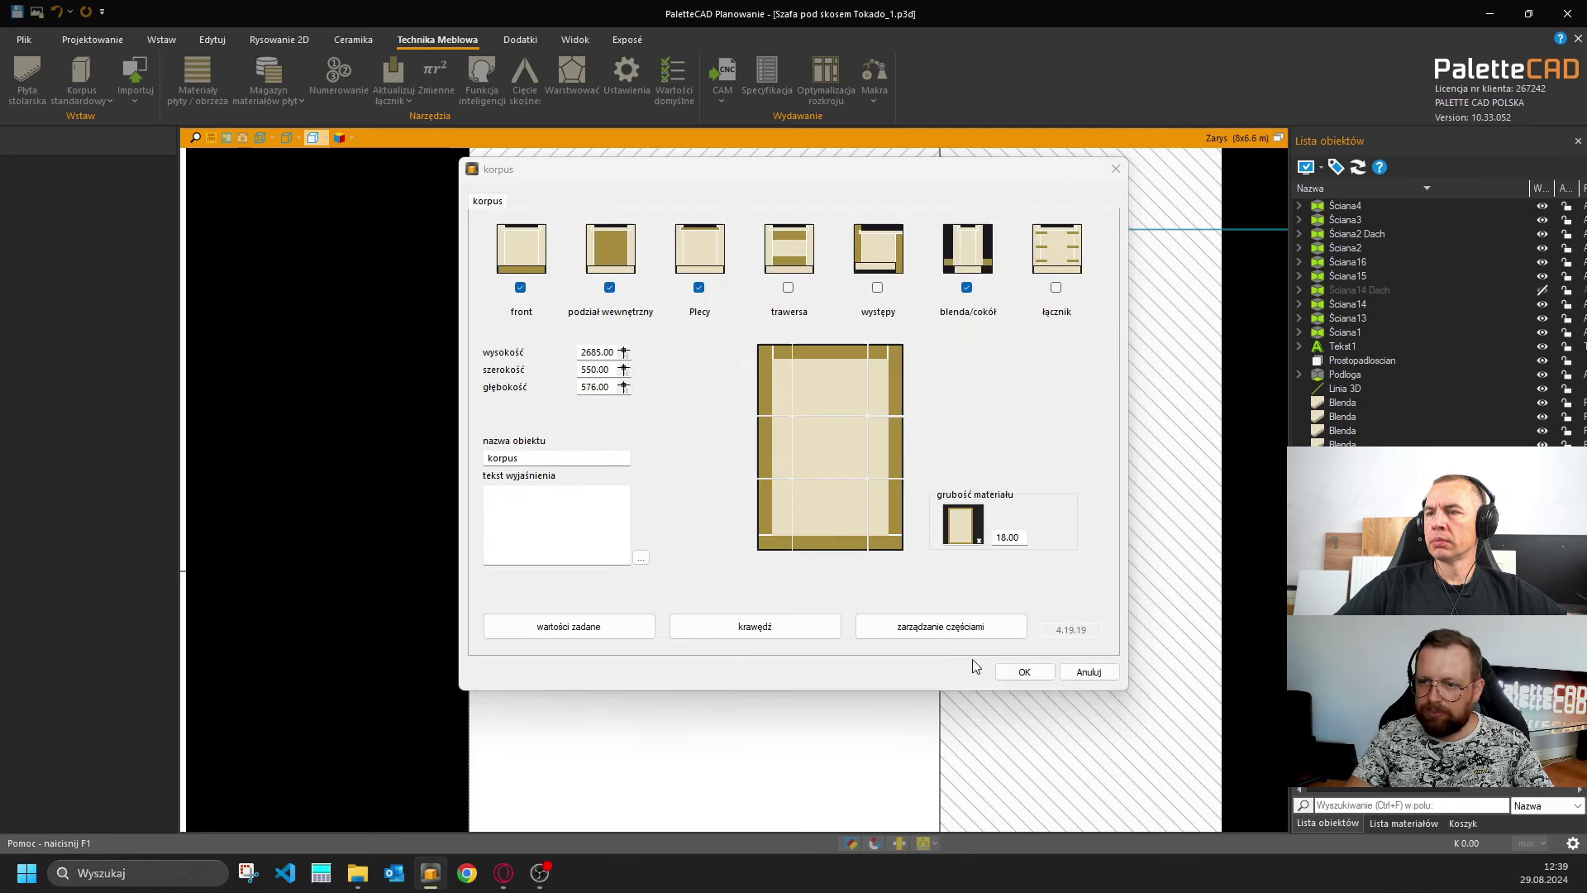
Insert the carcass at the inner corner of the filler board and move it 10 mm away from the back wall.
click(1022, 671)
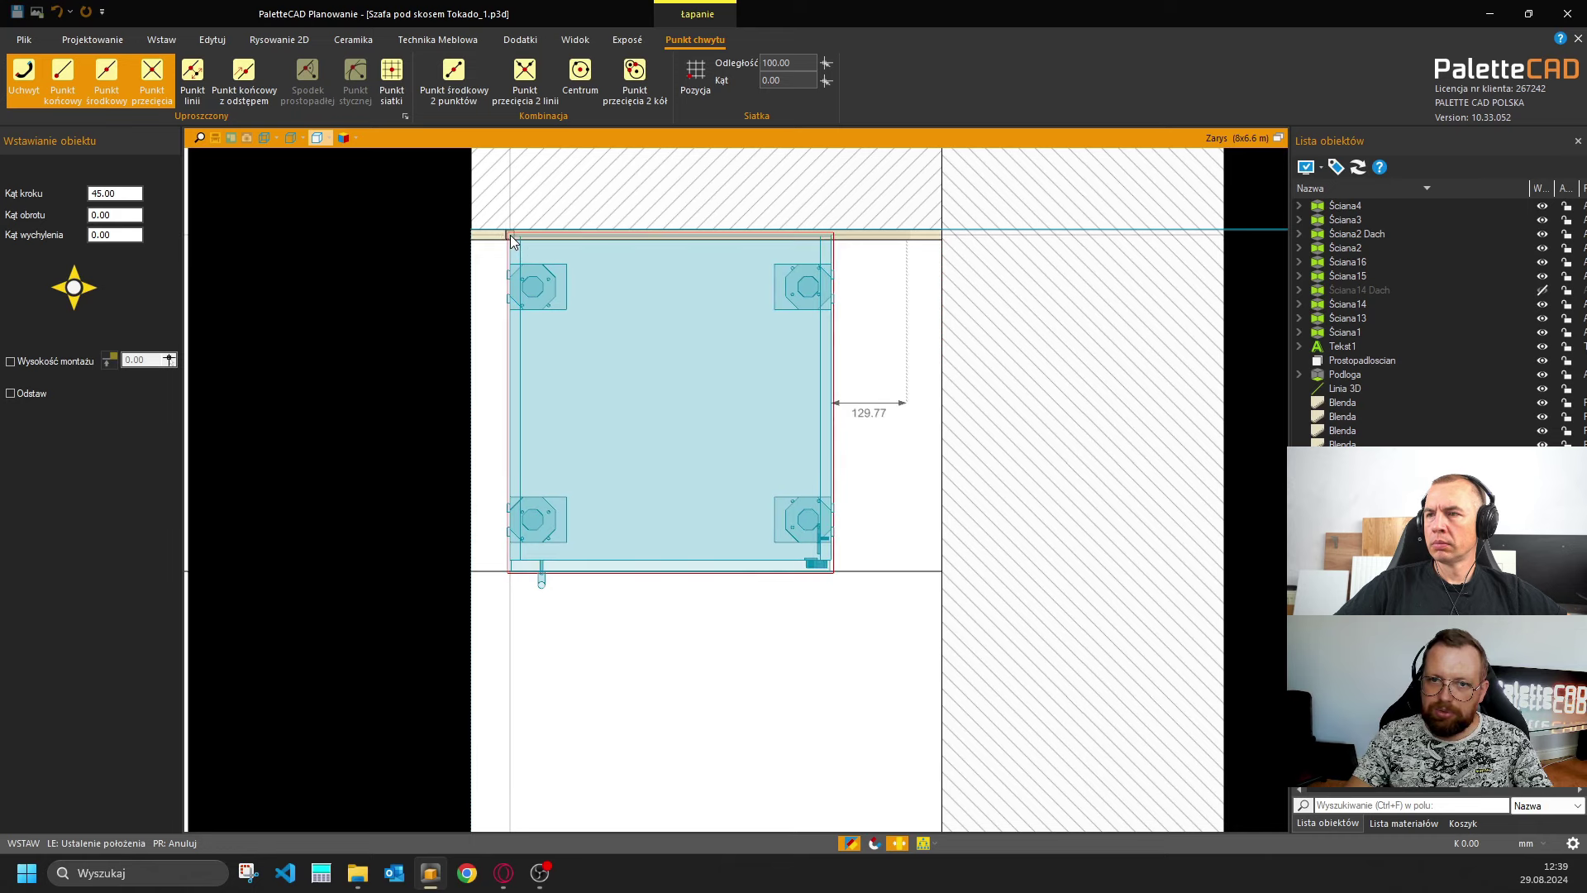
click(509, 238)
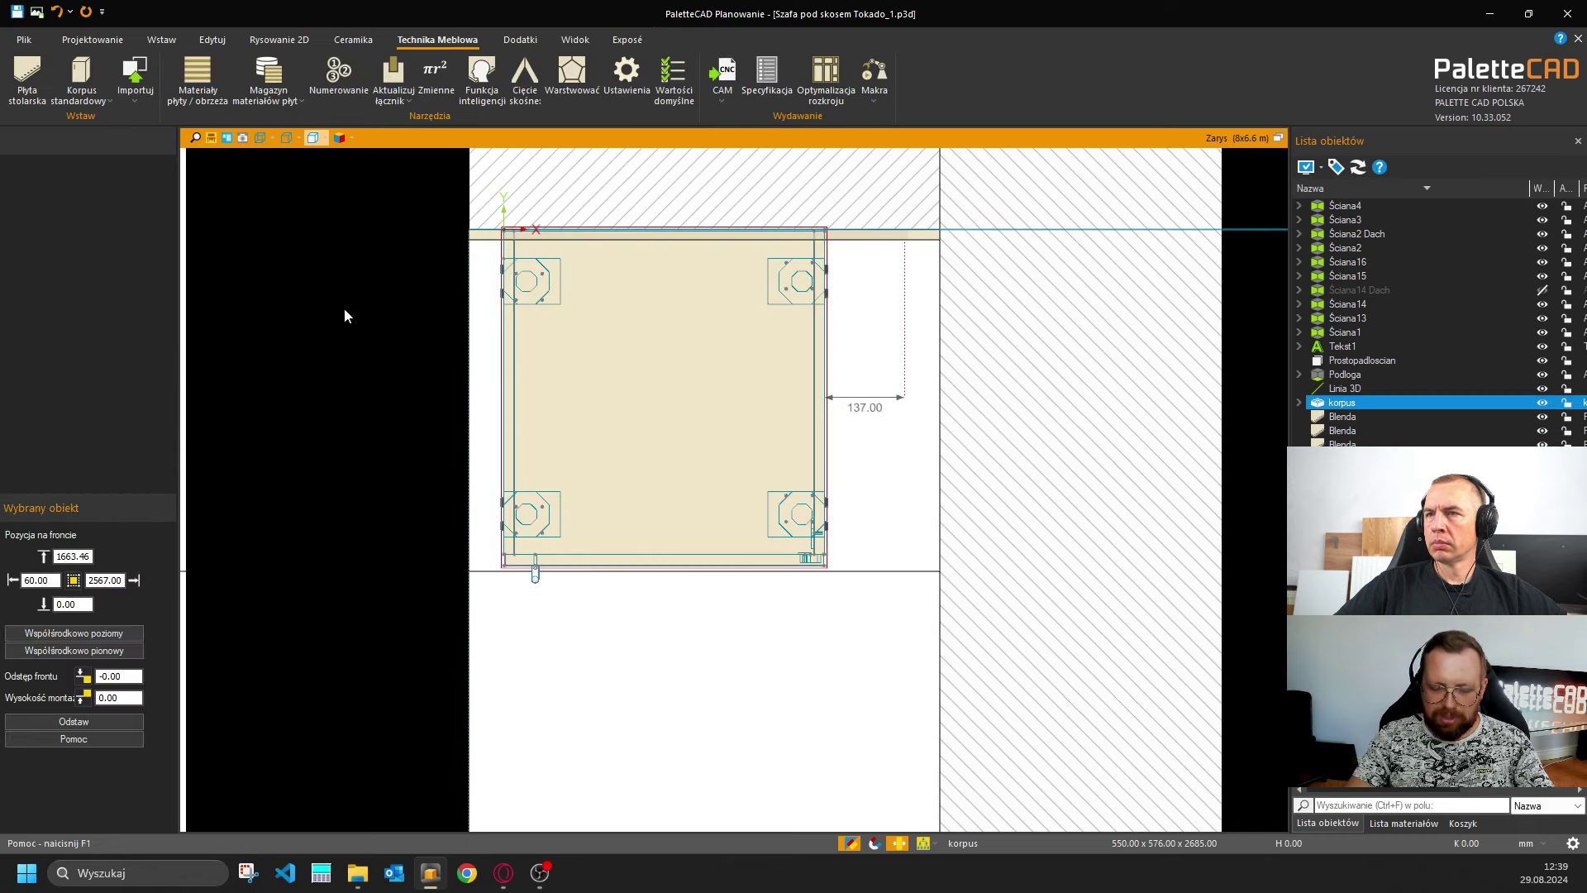
key(v)
double_click(42, 183)
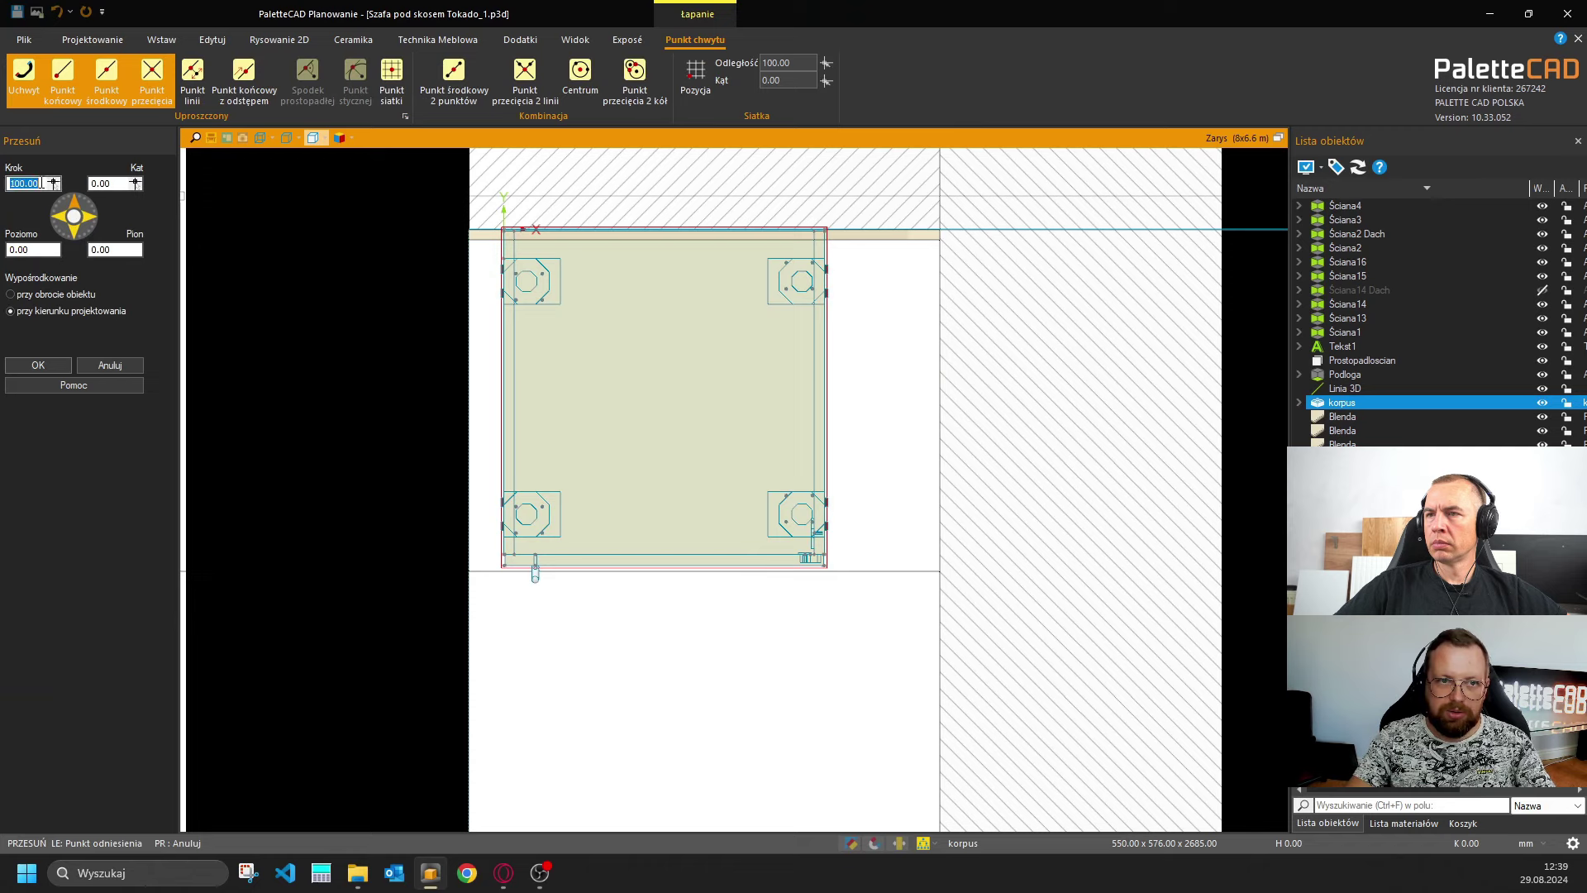
text(10)
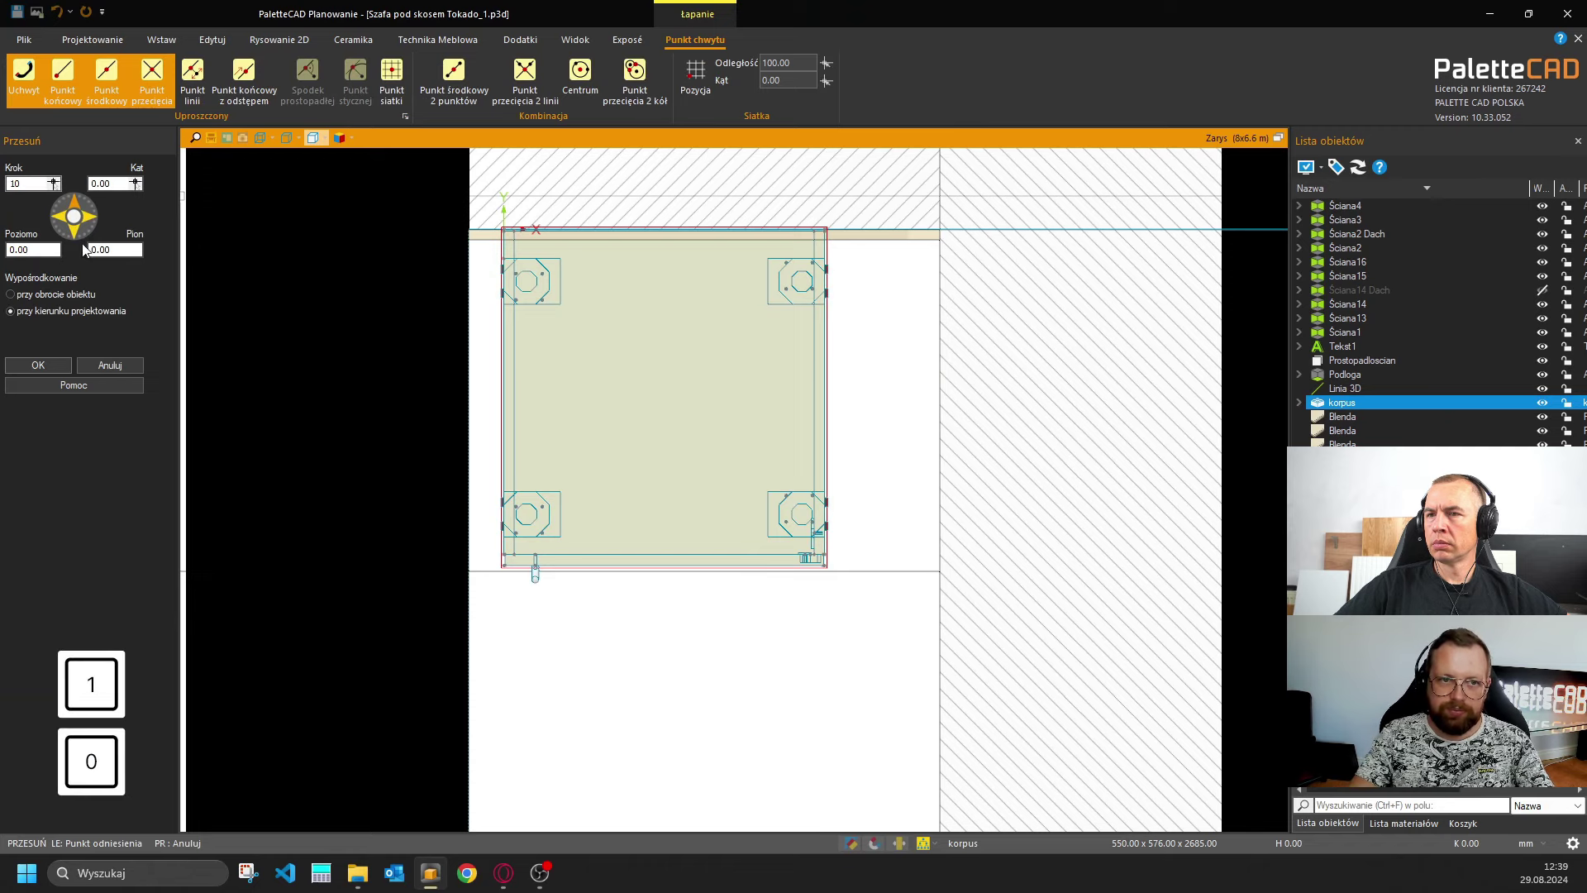
click(73, 233)
key(Return)
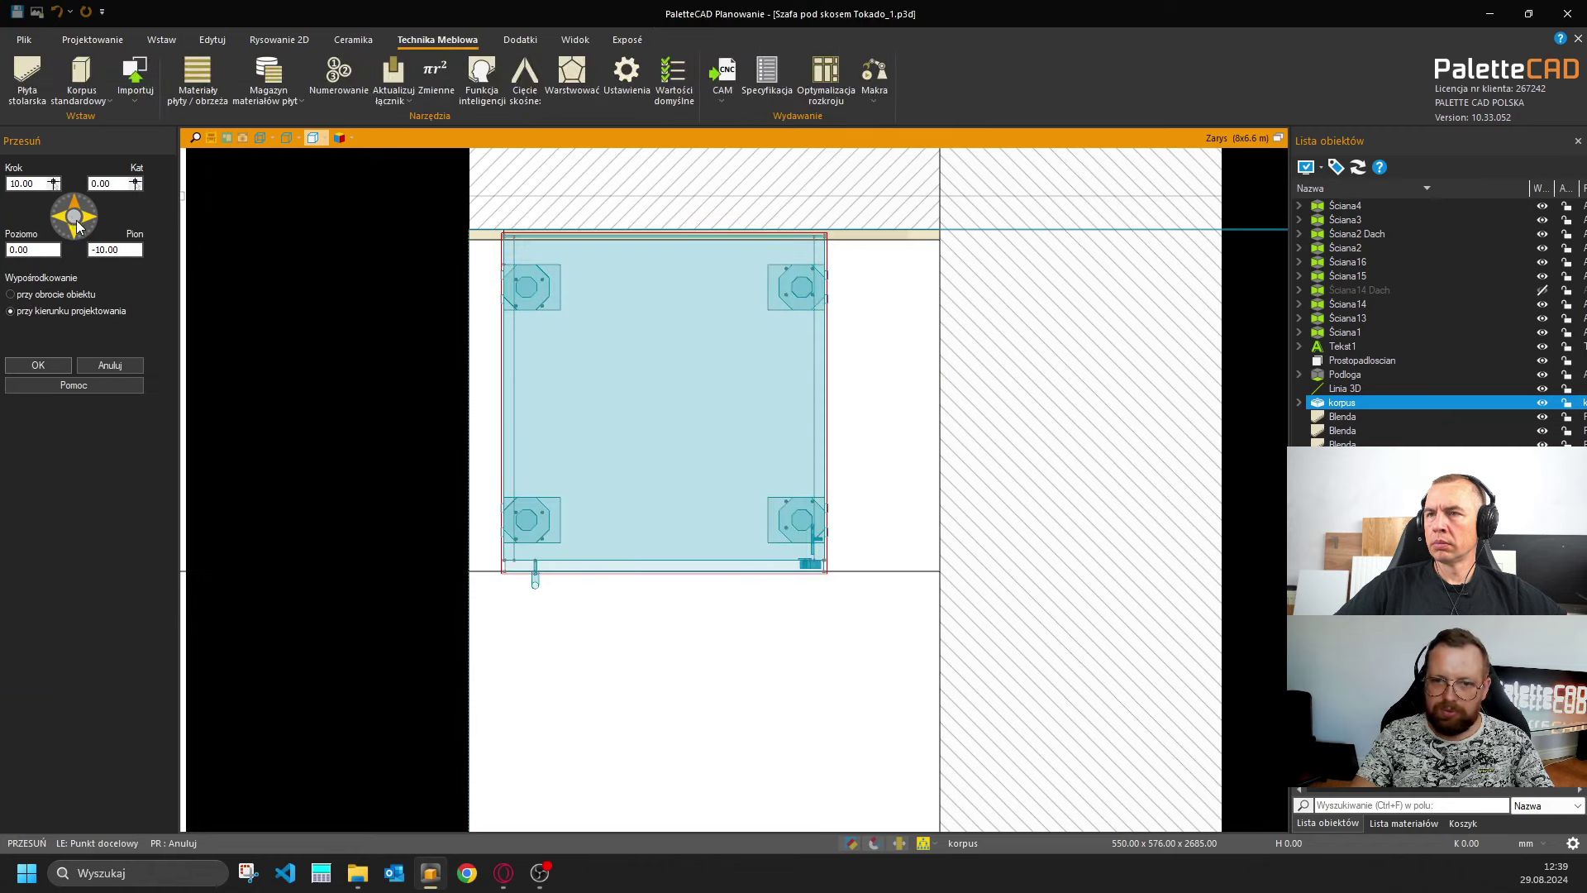
click(656, 612)
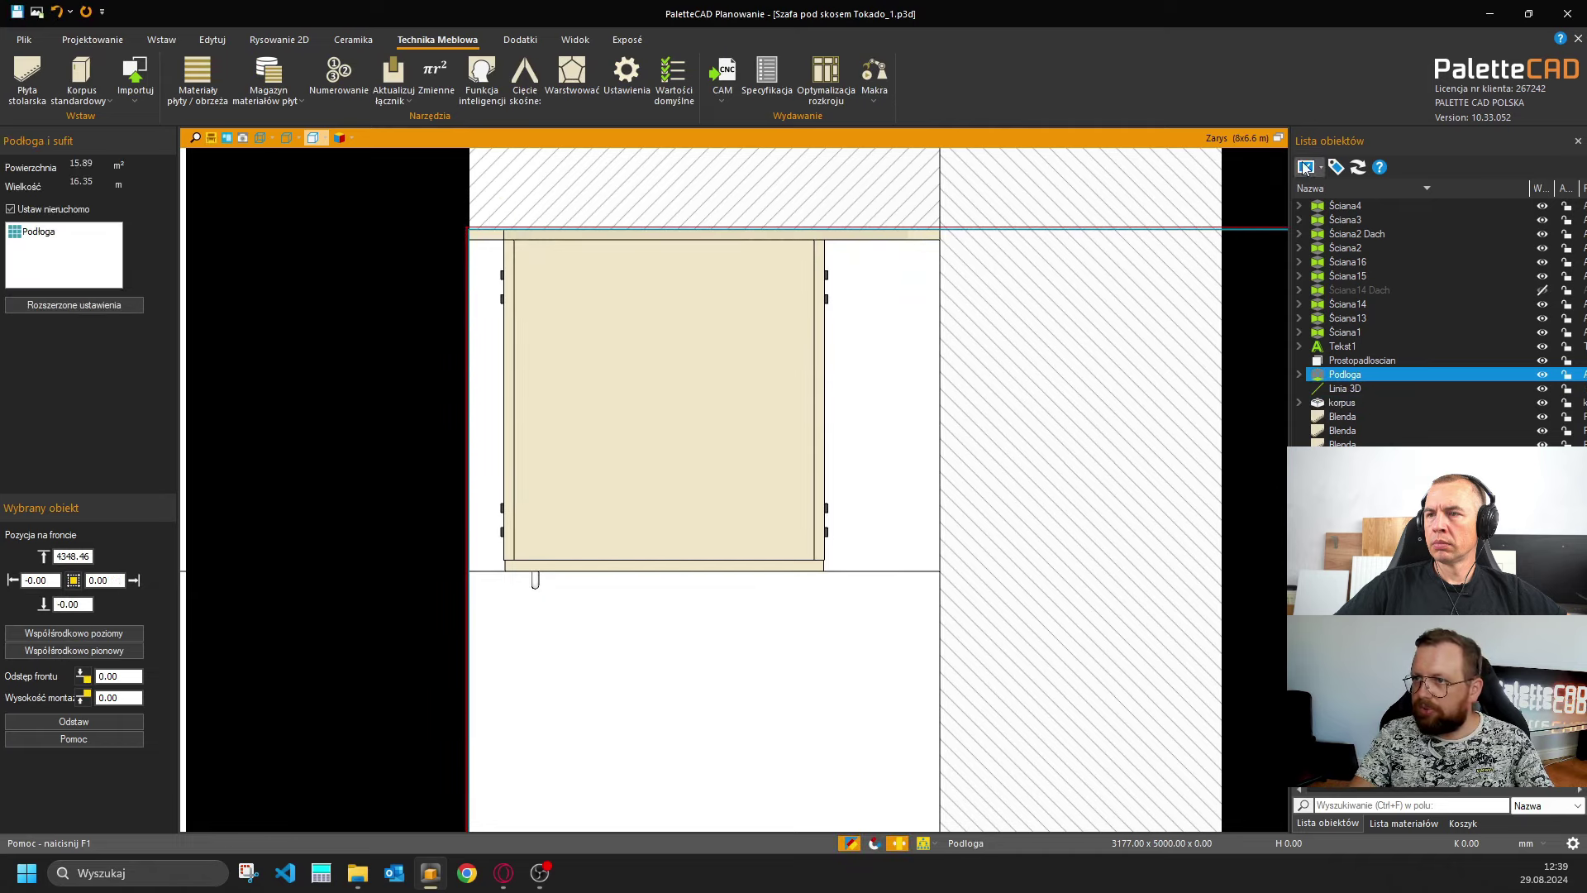
Return to the four-view layout and hide the Ściana2 Dach and Ściana14 walls.
click(1280, 138)
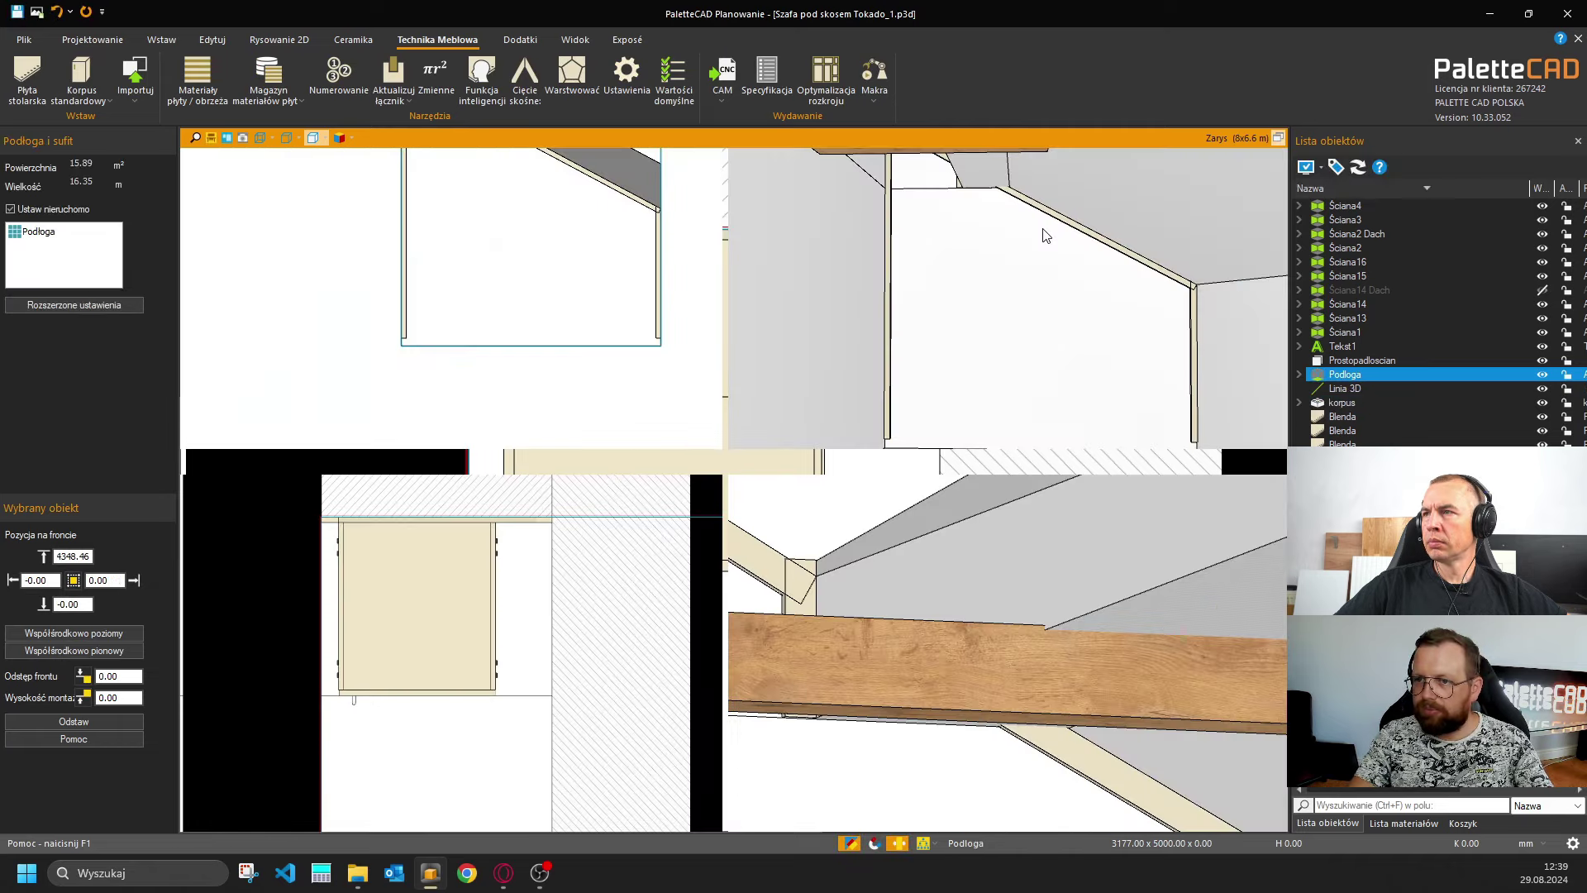
scroll(385, 578, down, 3)
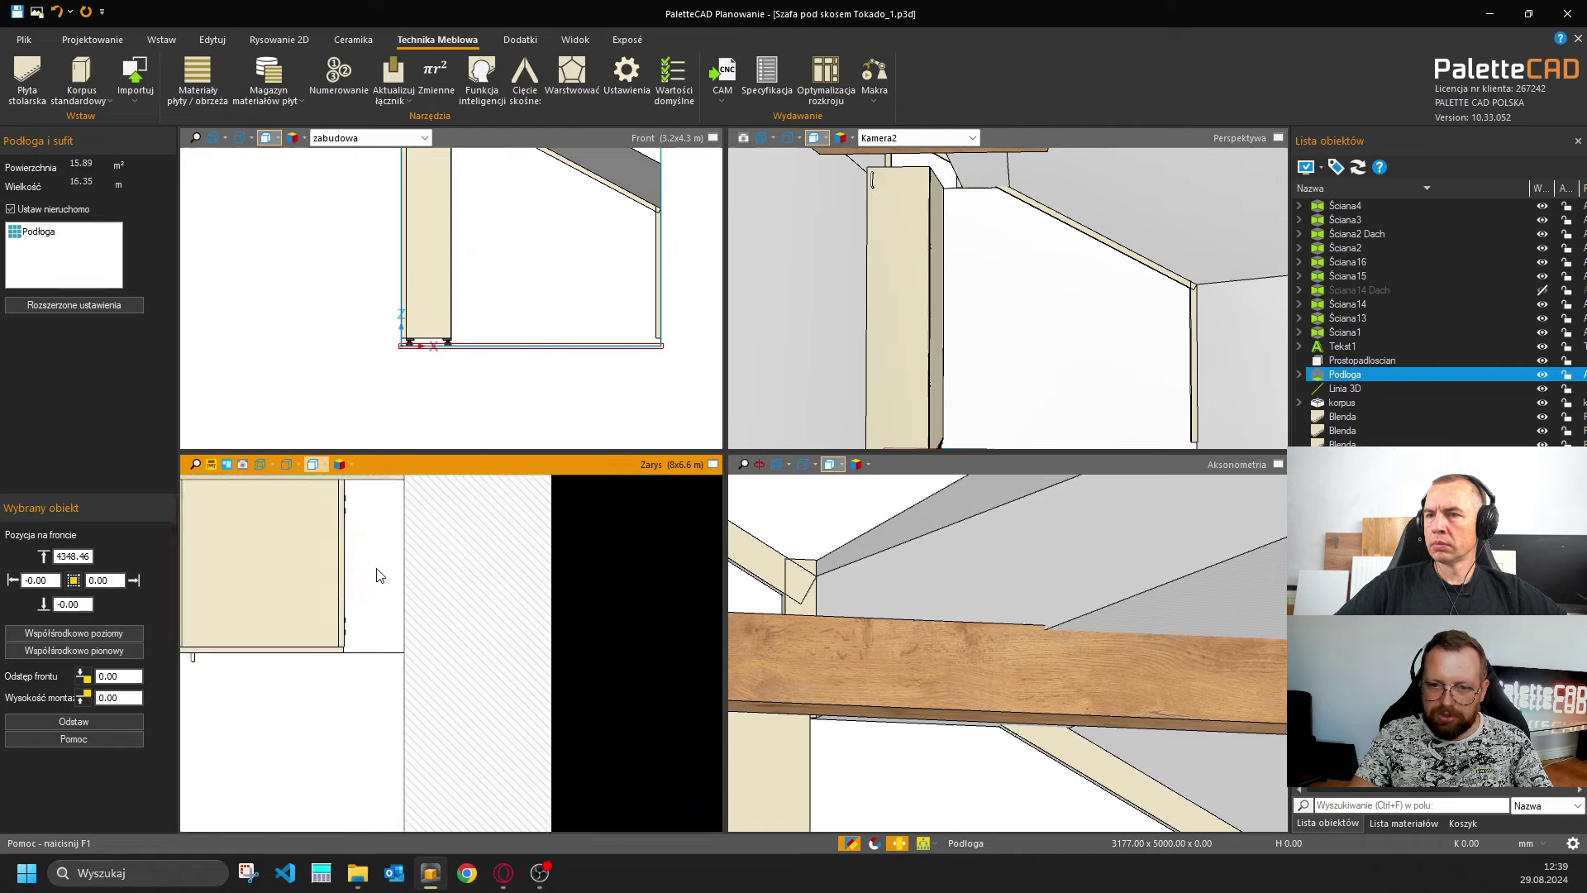
scroll(393, 588, down, 1)
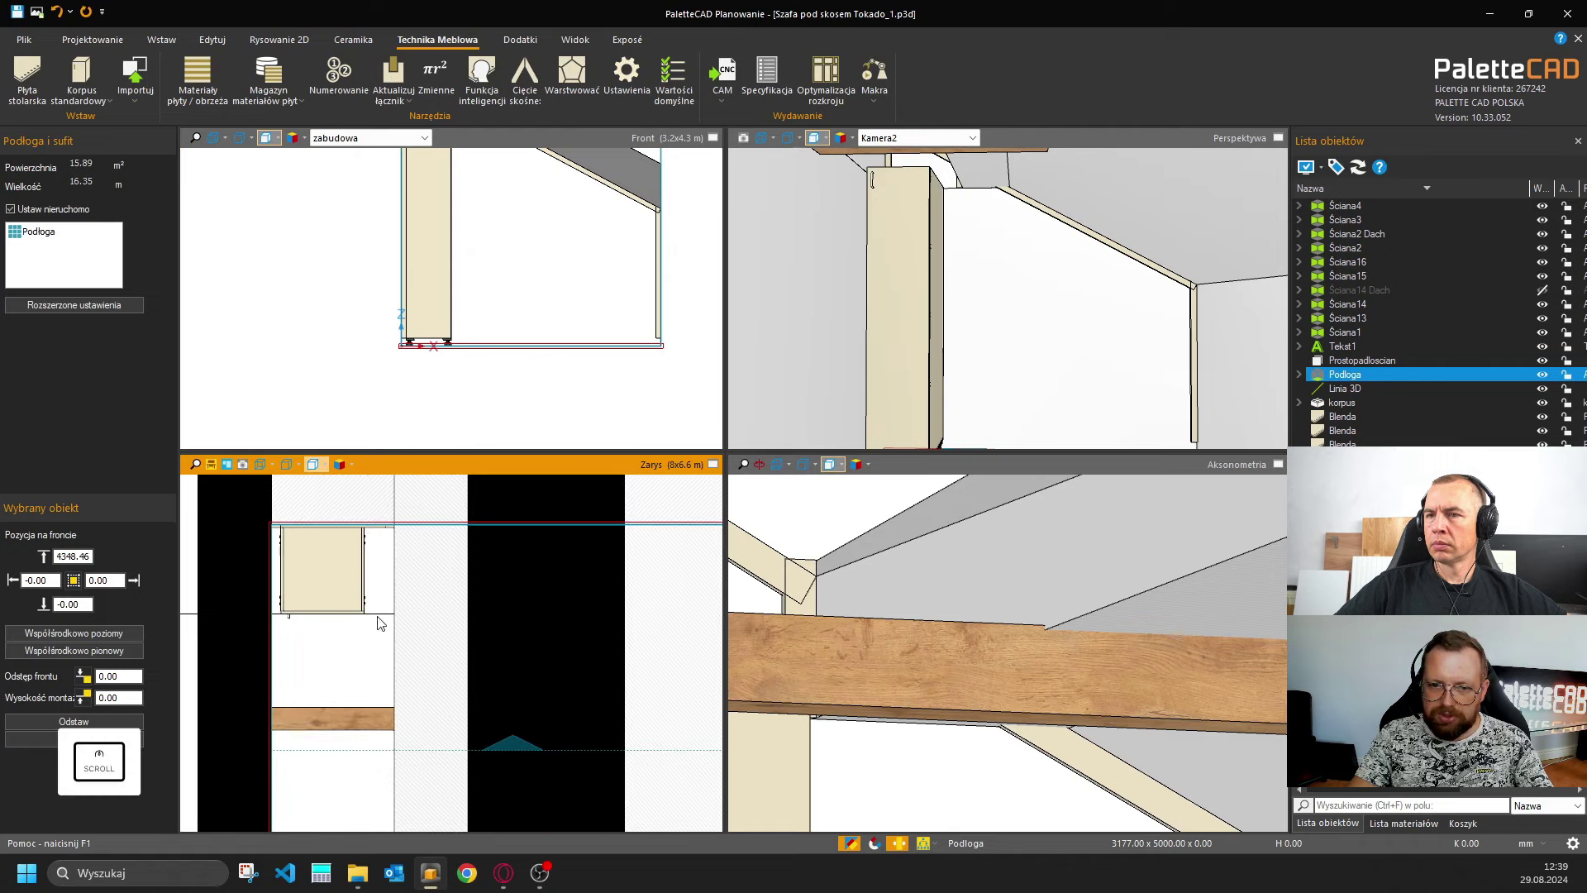
click(481, 610)
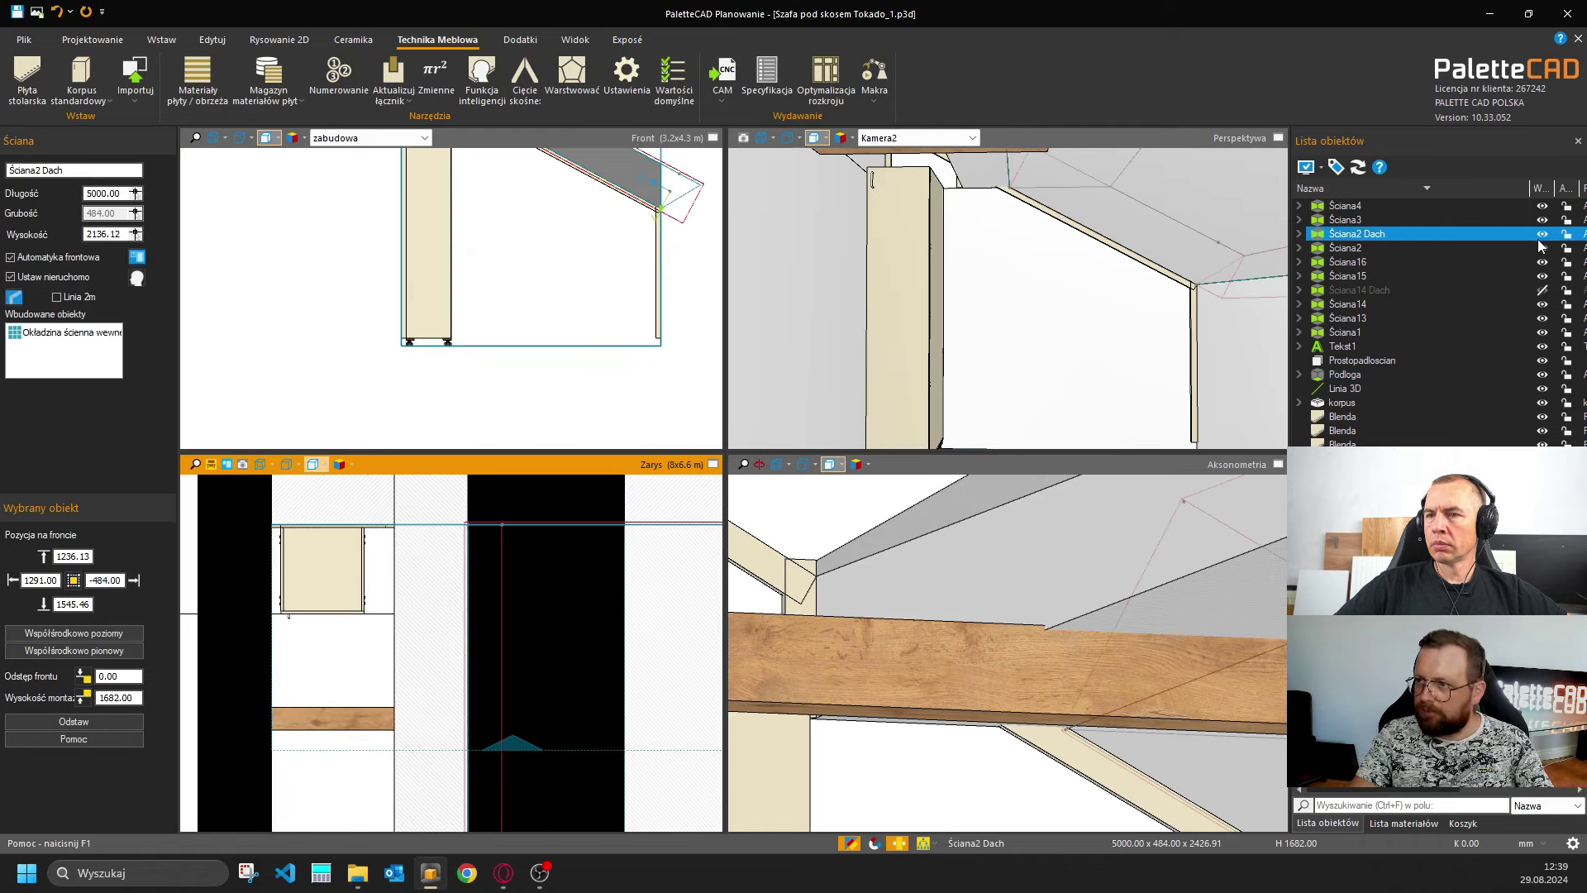
click(1541, 235)
click(456, 570)
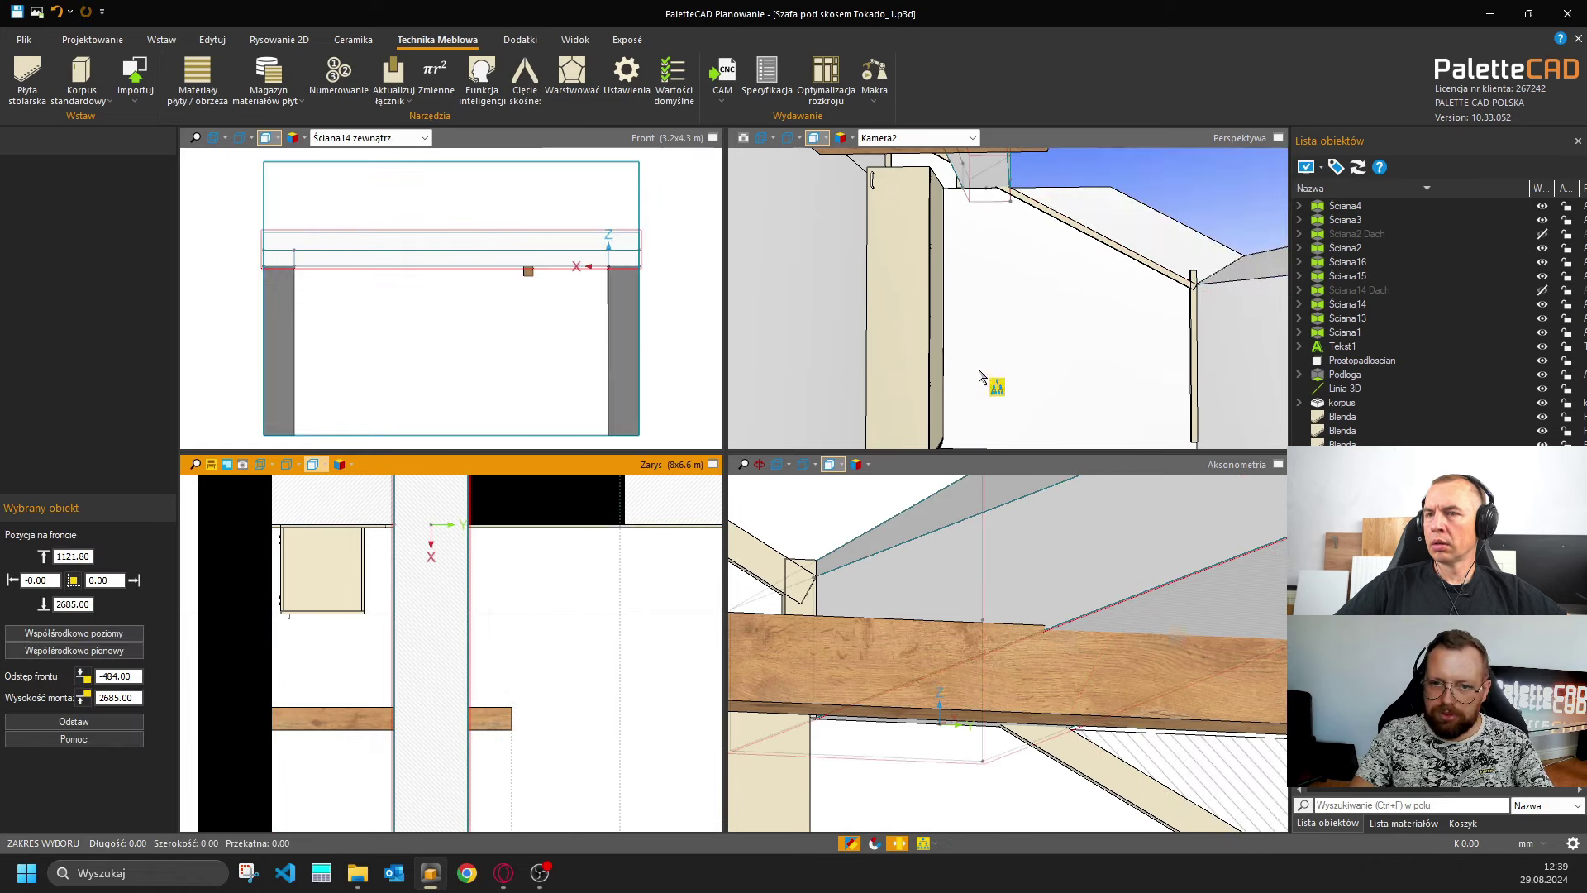
click(1526, 304)
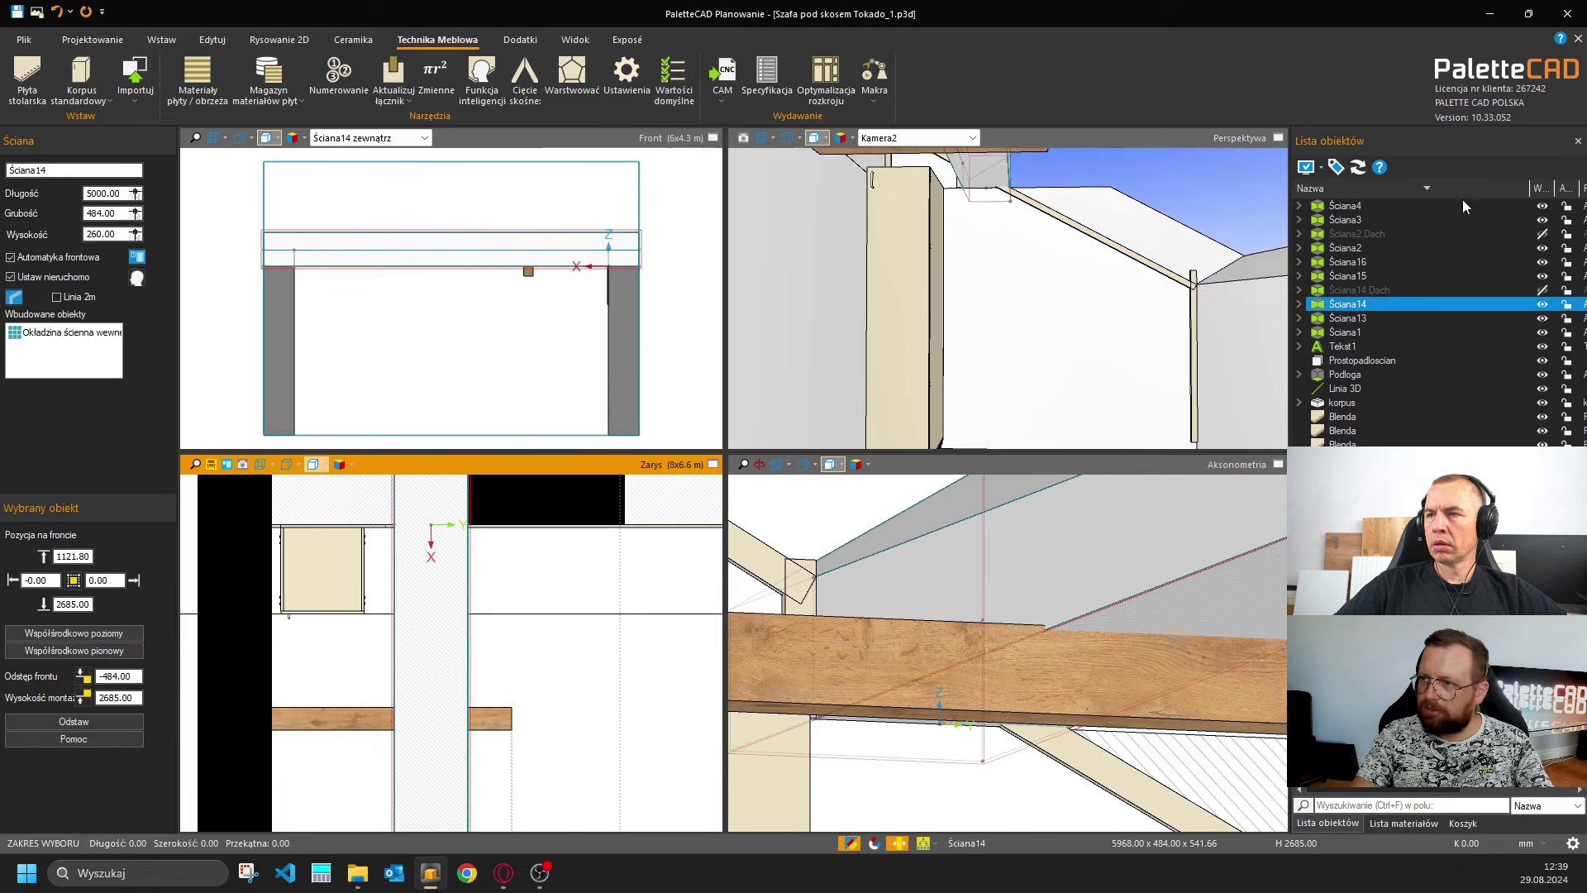
click(1541, 304)
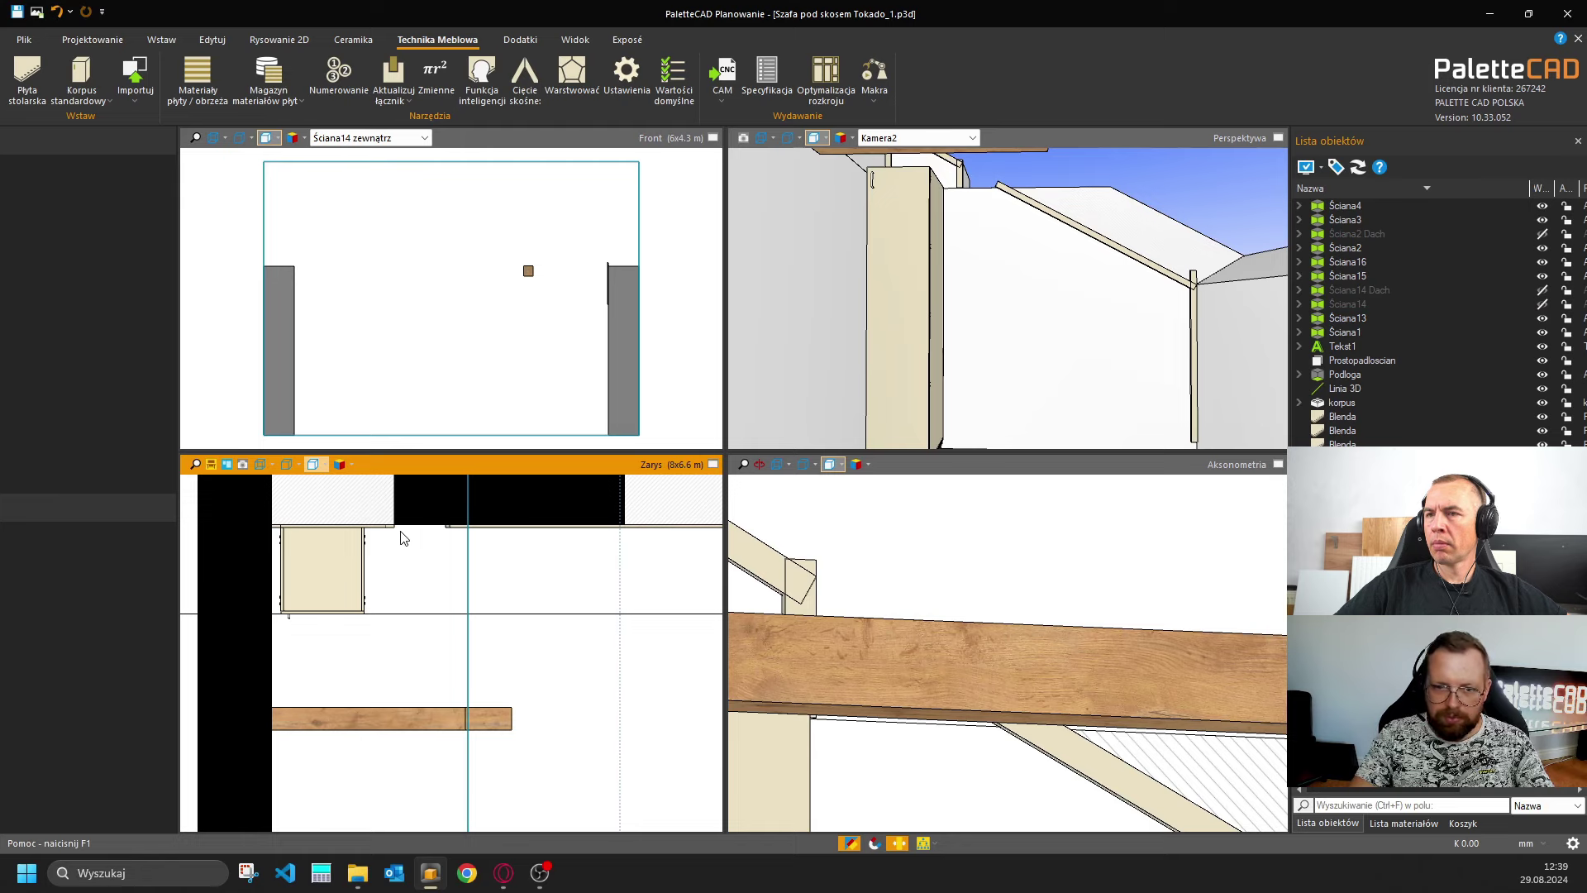
scroll(319, 542, up, 2)
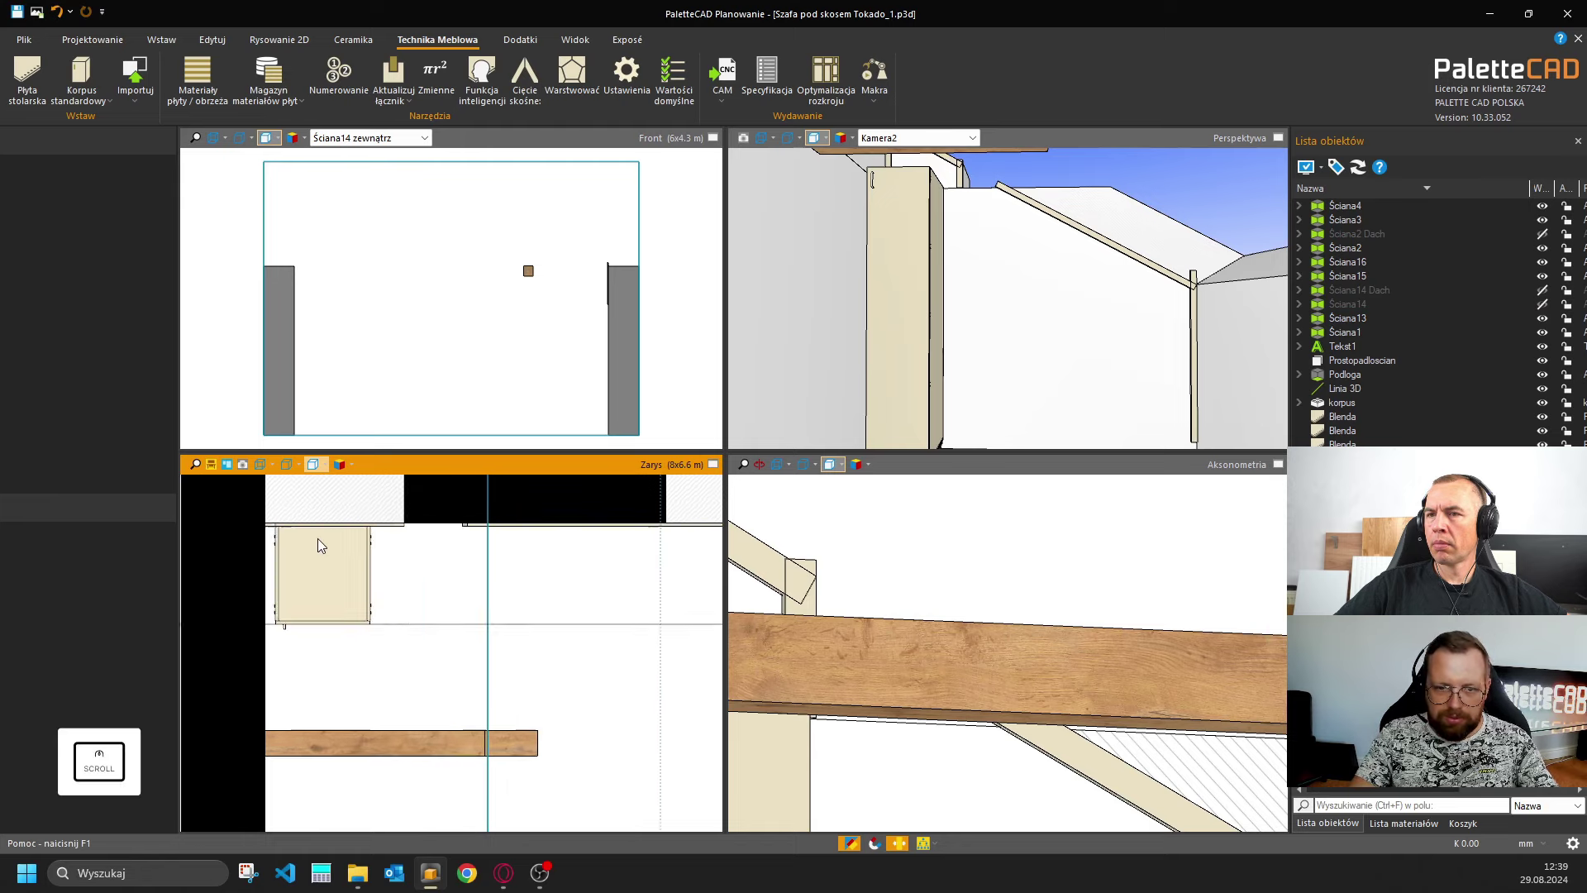
Select all the Blenda boards and set the front view to the zabudowa view.
click(1369, 427)
shift+click(1365, 416)
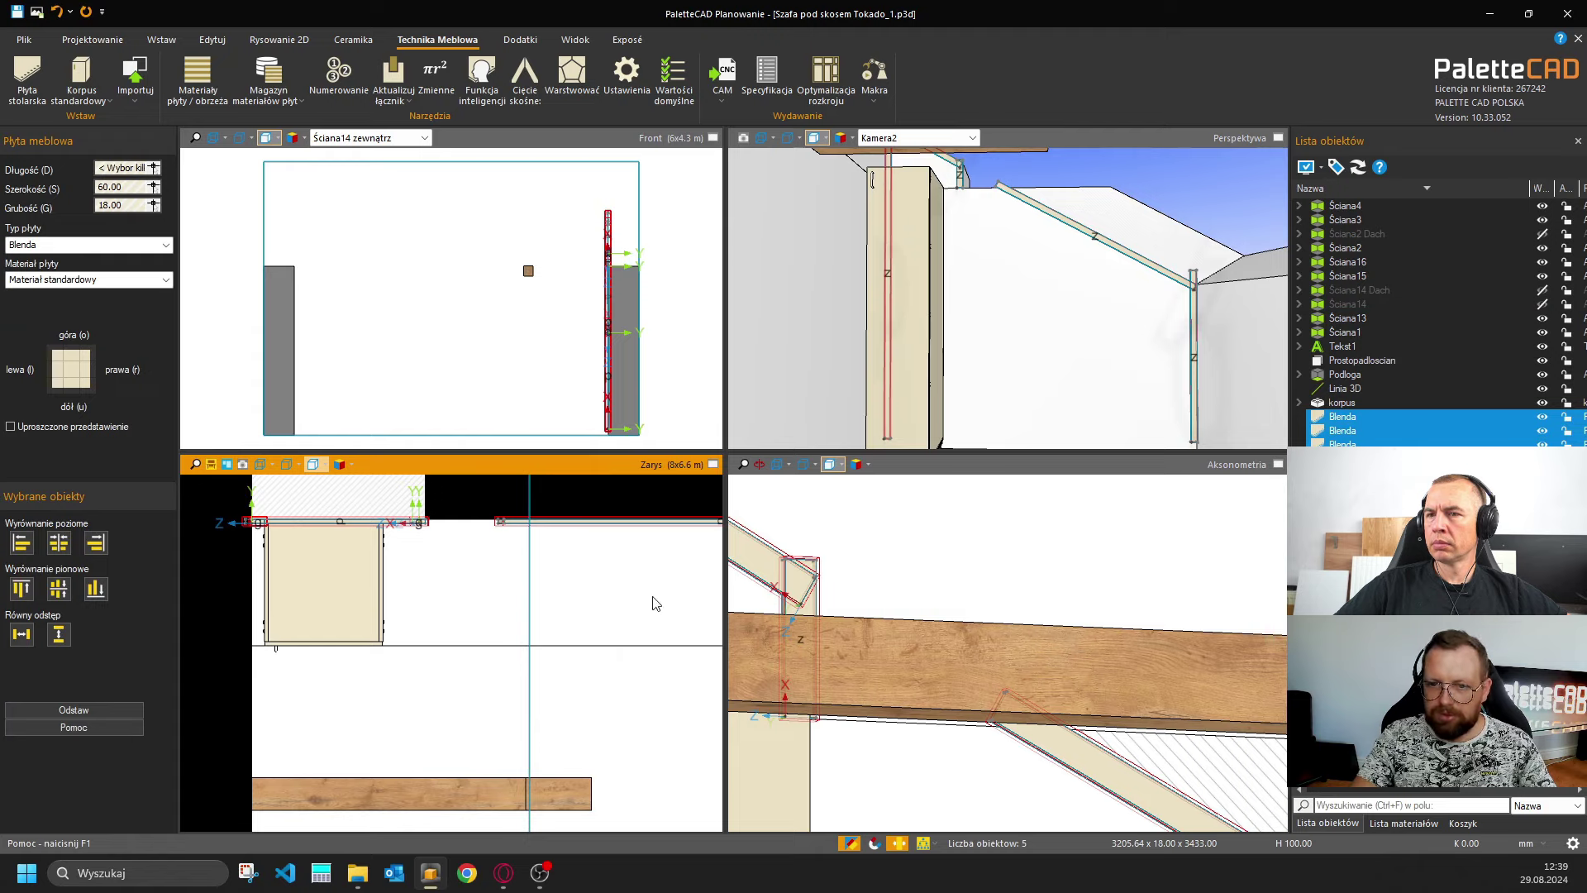
middle_drag(652, 603, 612, 559)
click(409, 138)
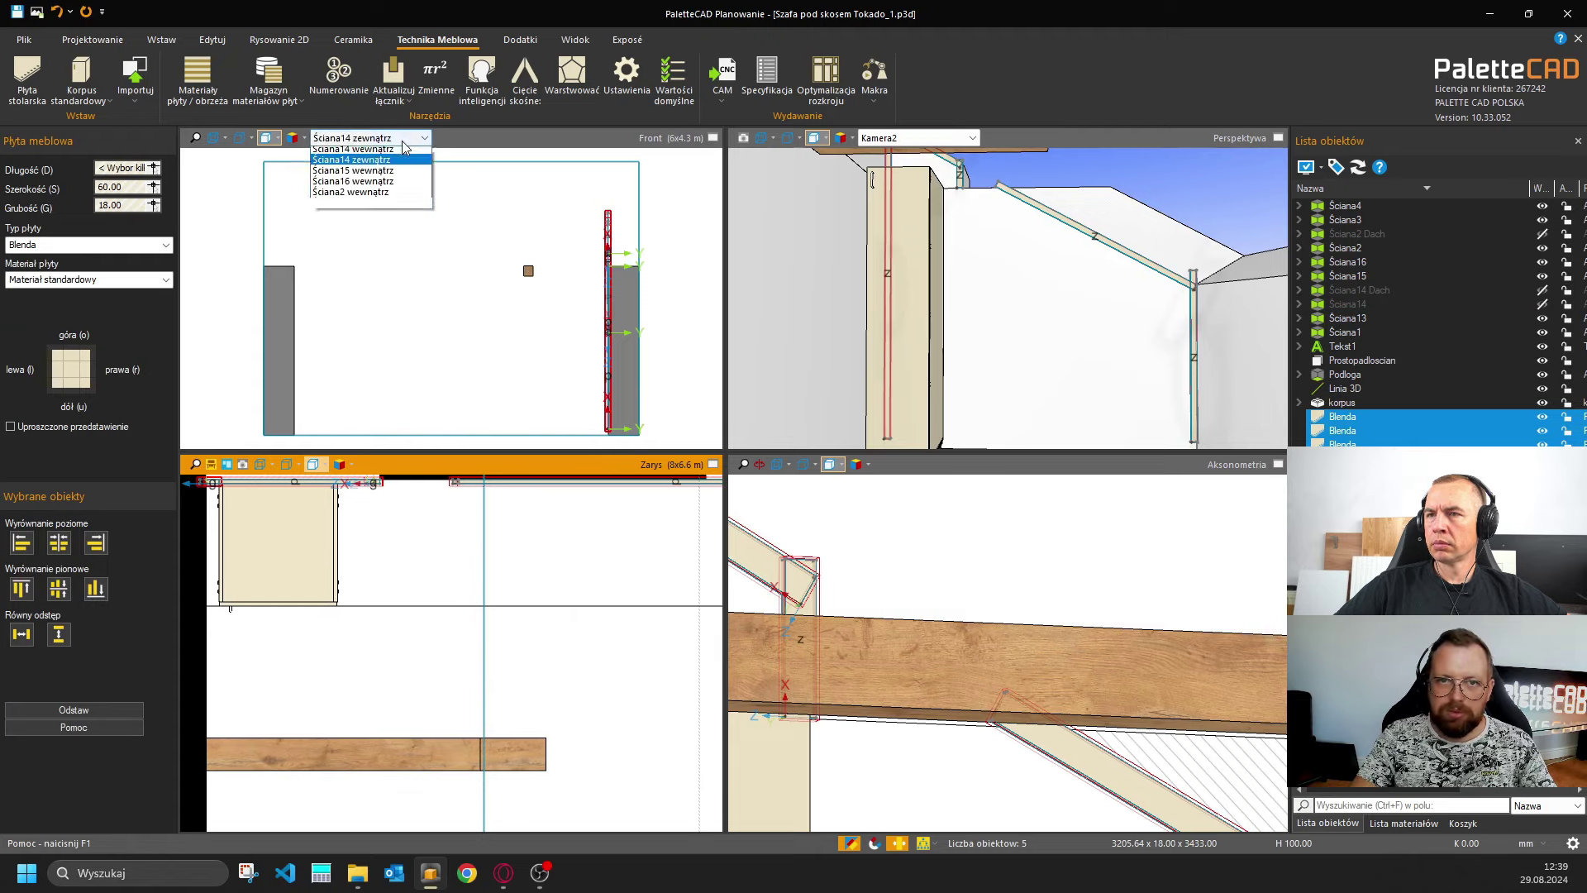
click(365, 163)
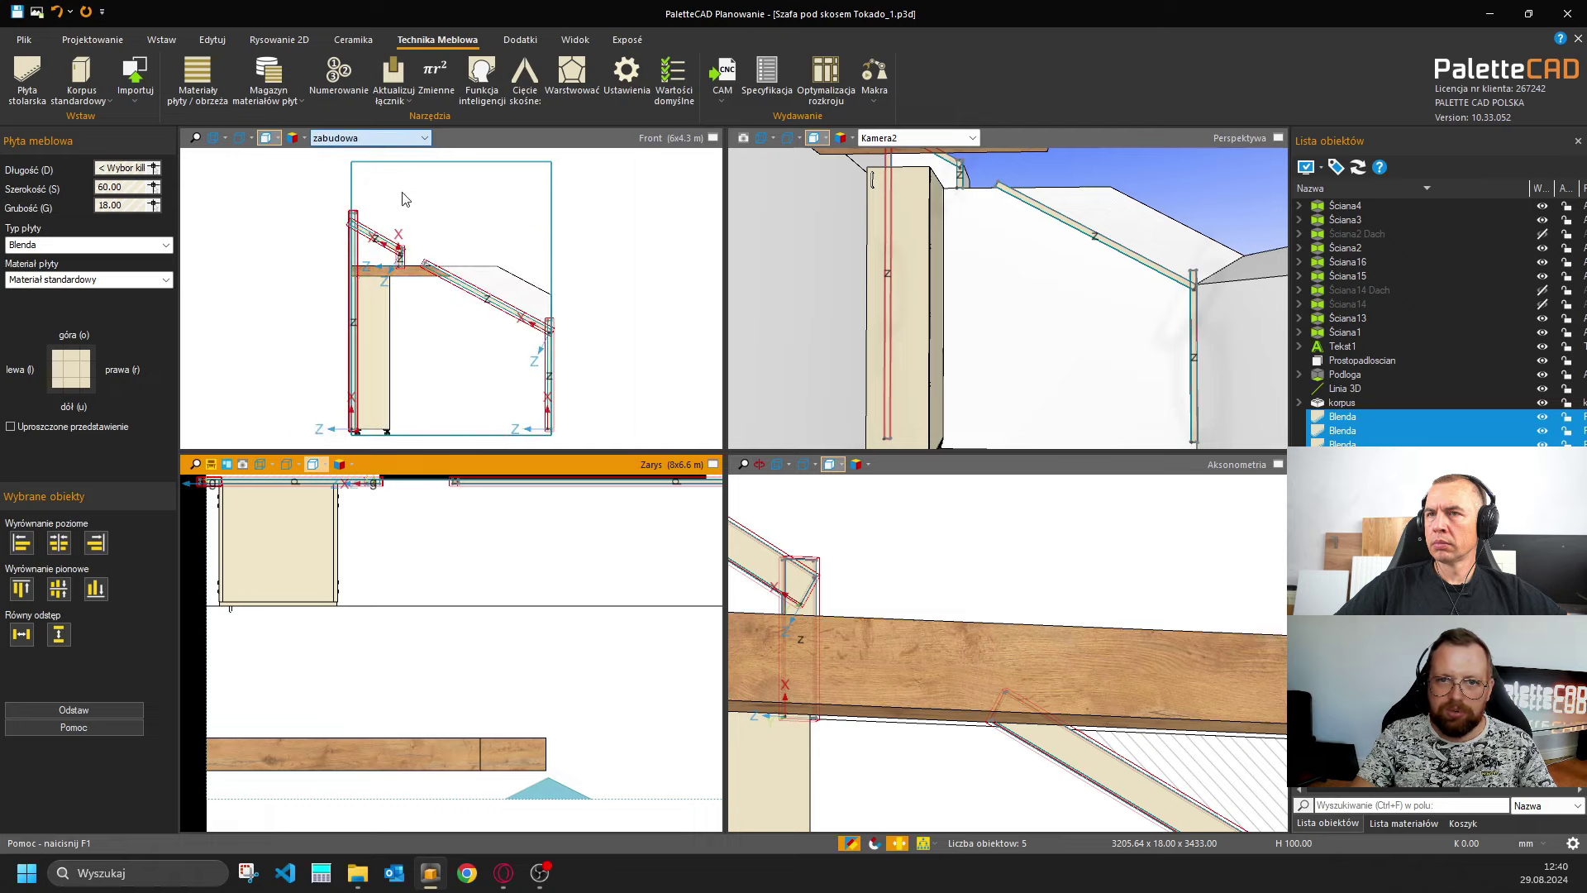
Try to move the selected Blenda boards in plan from the back wall to the front edge of the carcass, and undo the move.
middle_drag(401, 550, 478, 555)
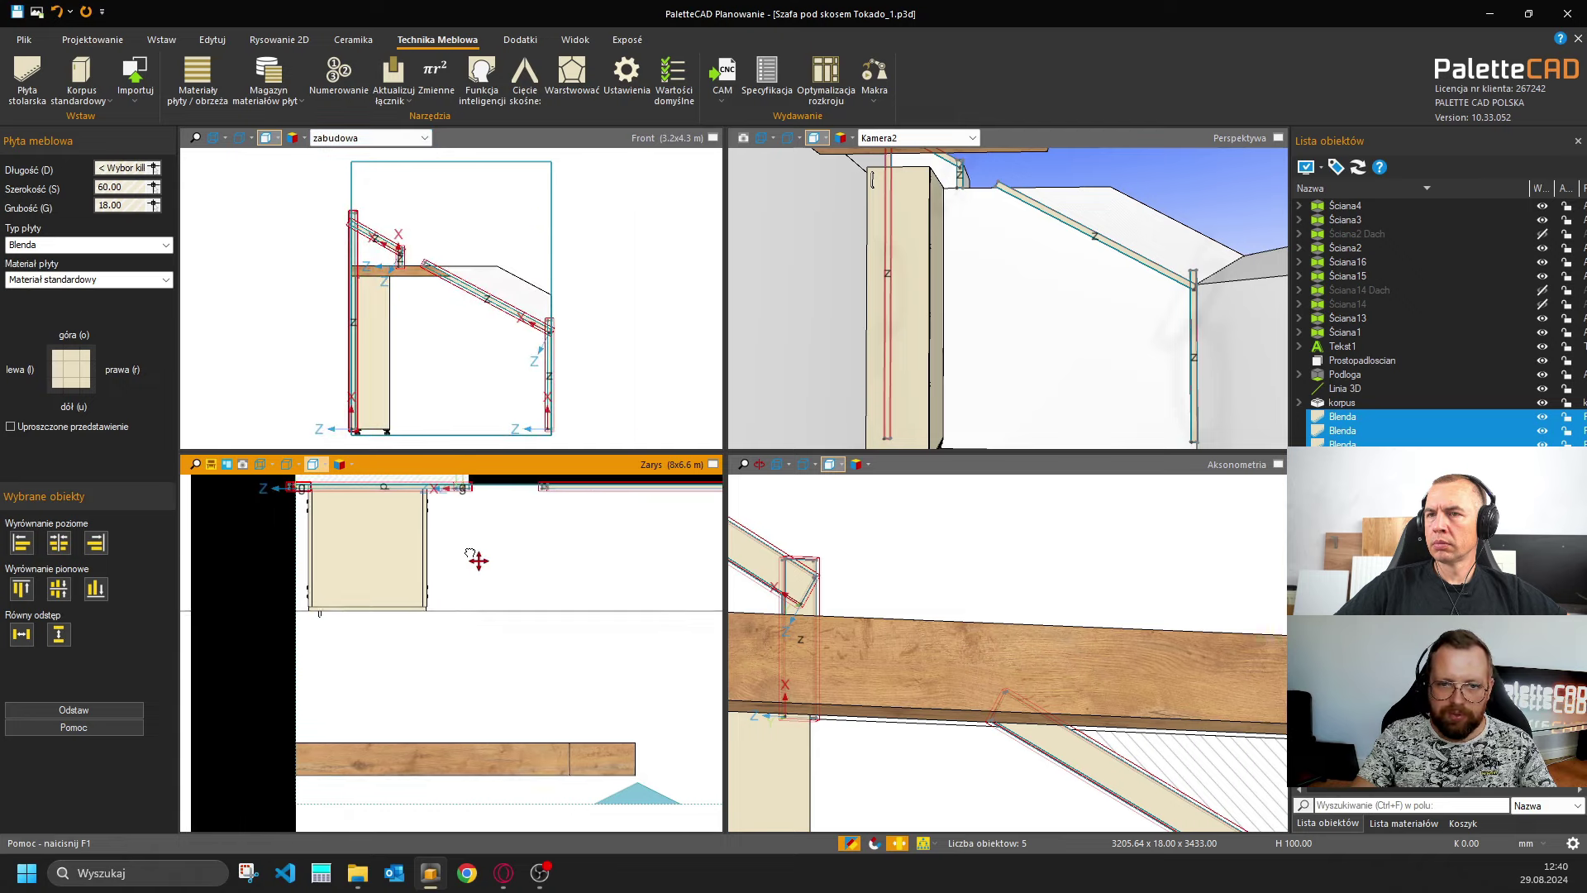
key(v)
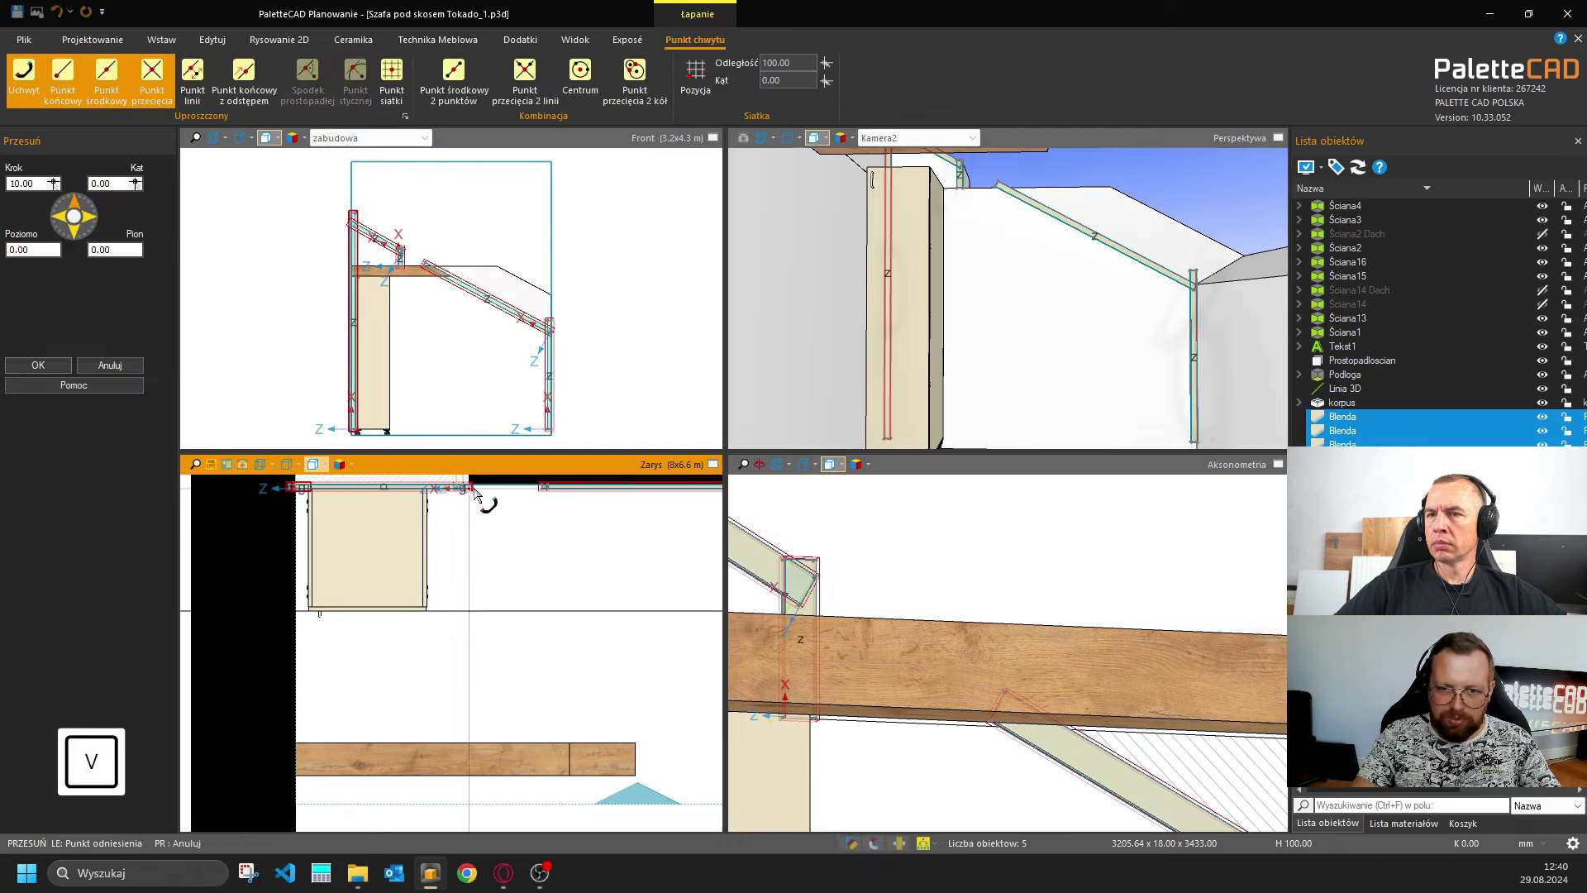
click(471, 492)
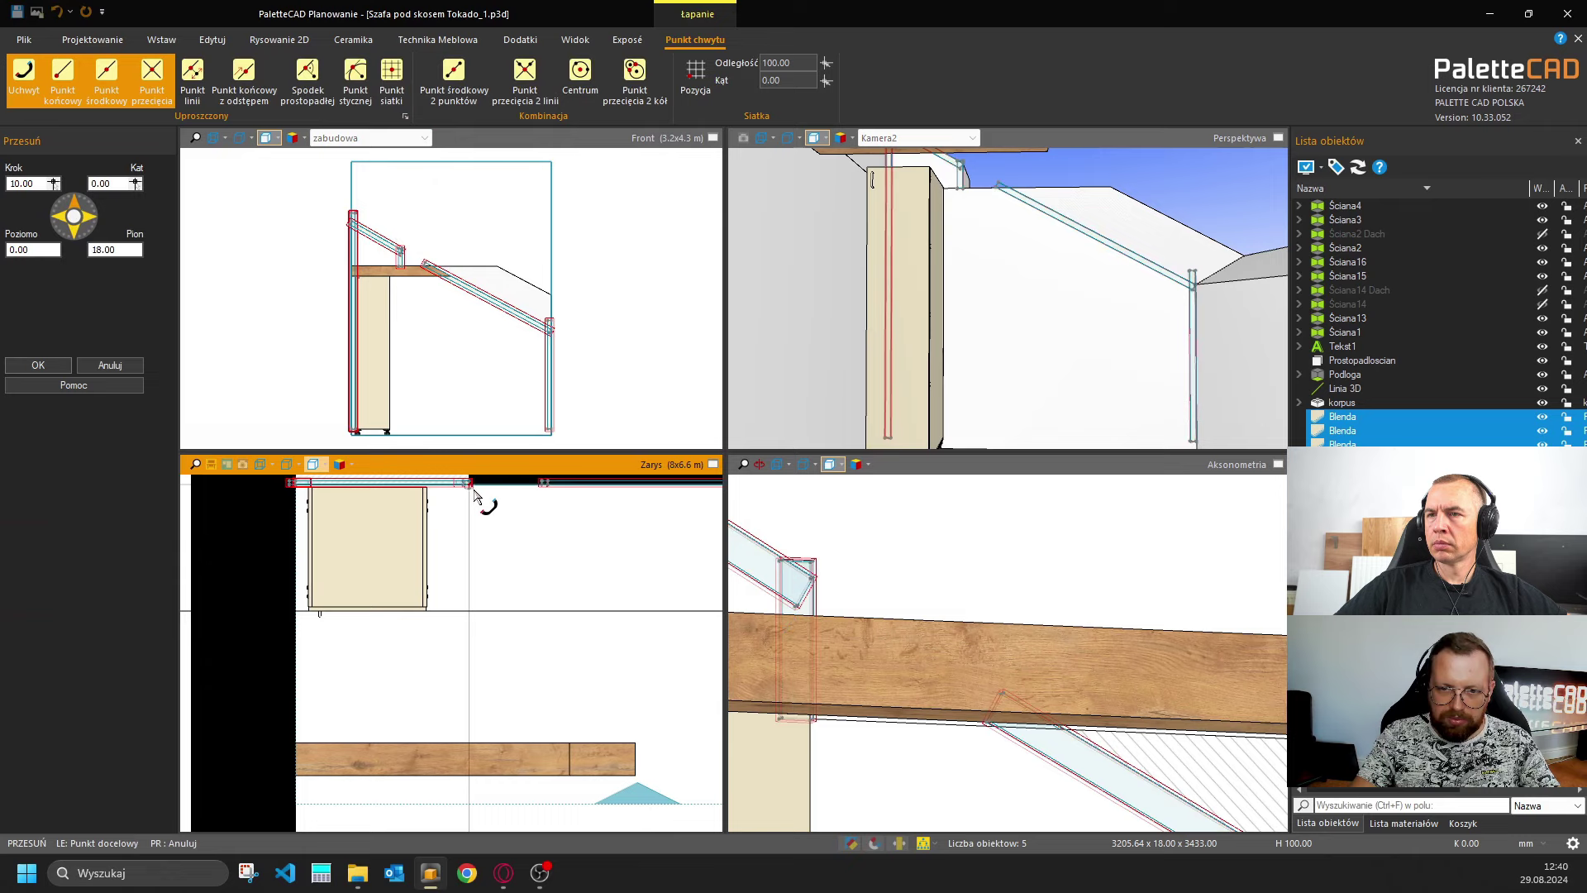
key(alt)
click(429, 616)
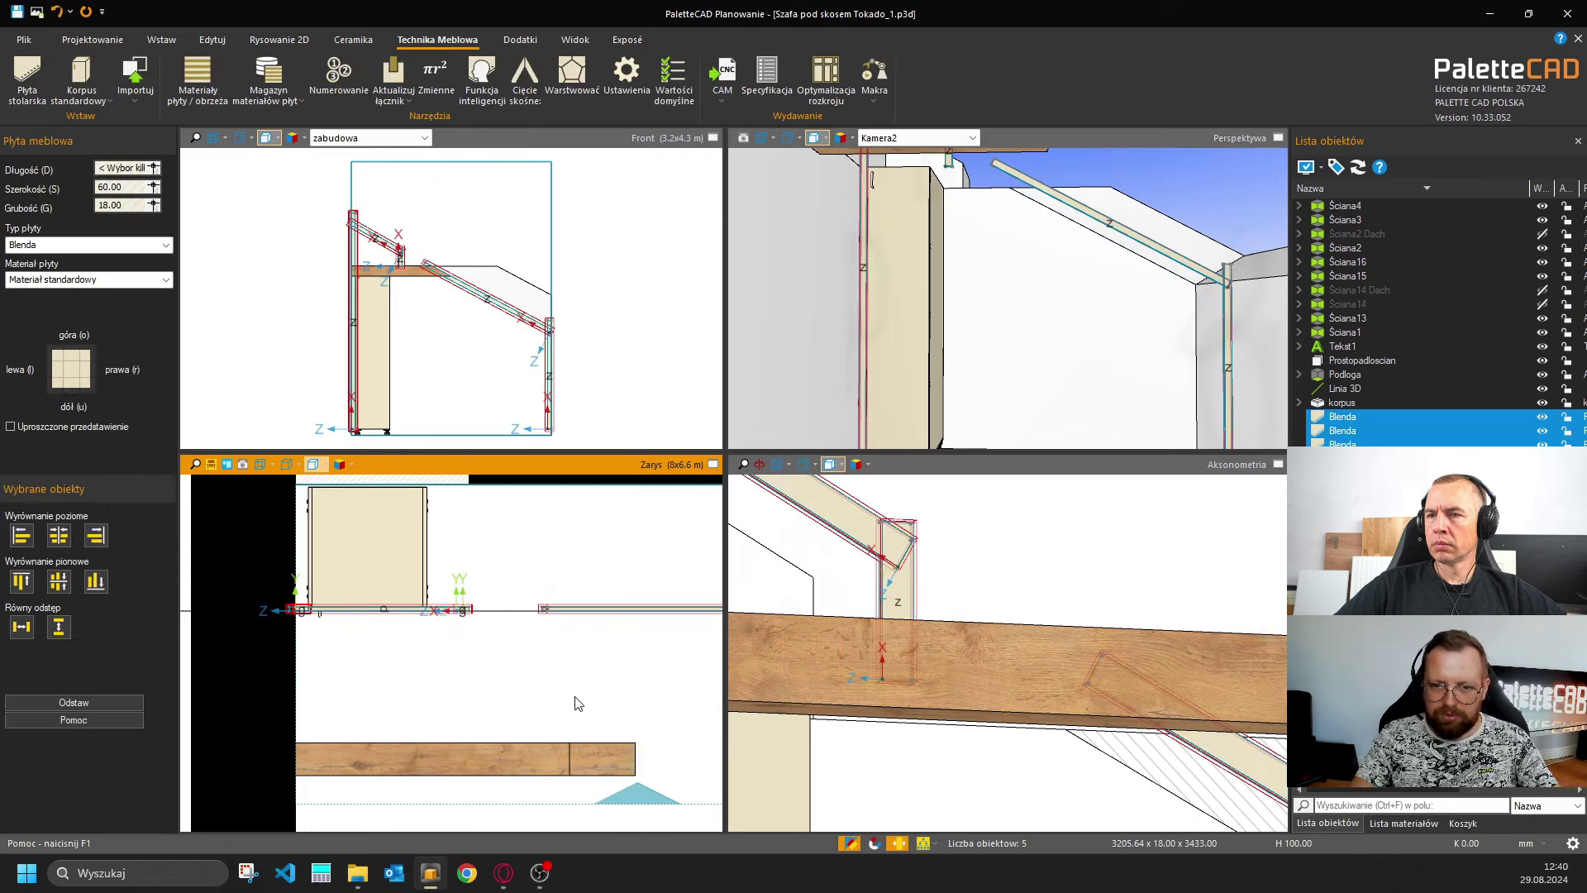
click(576, 707)
key(ctrl+z)
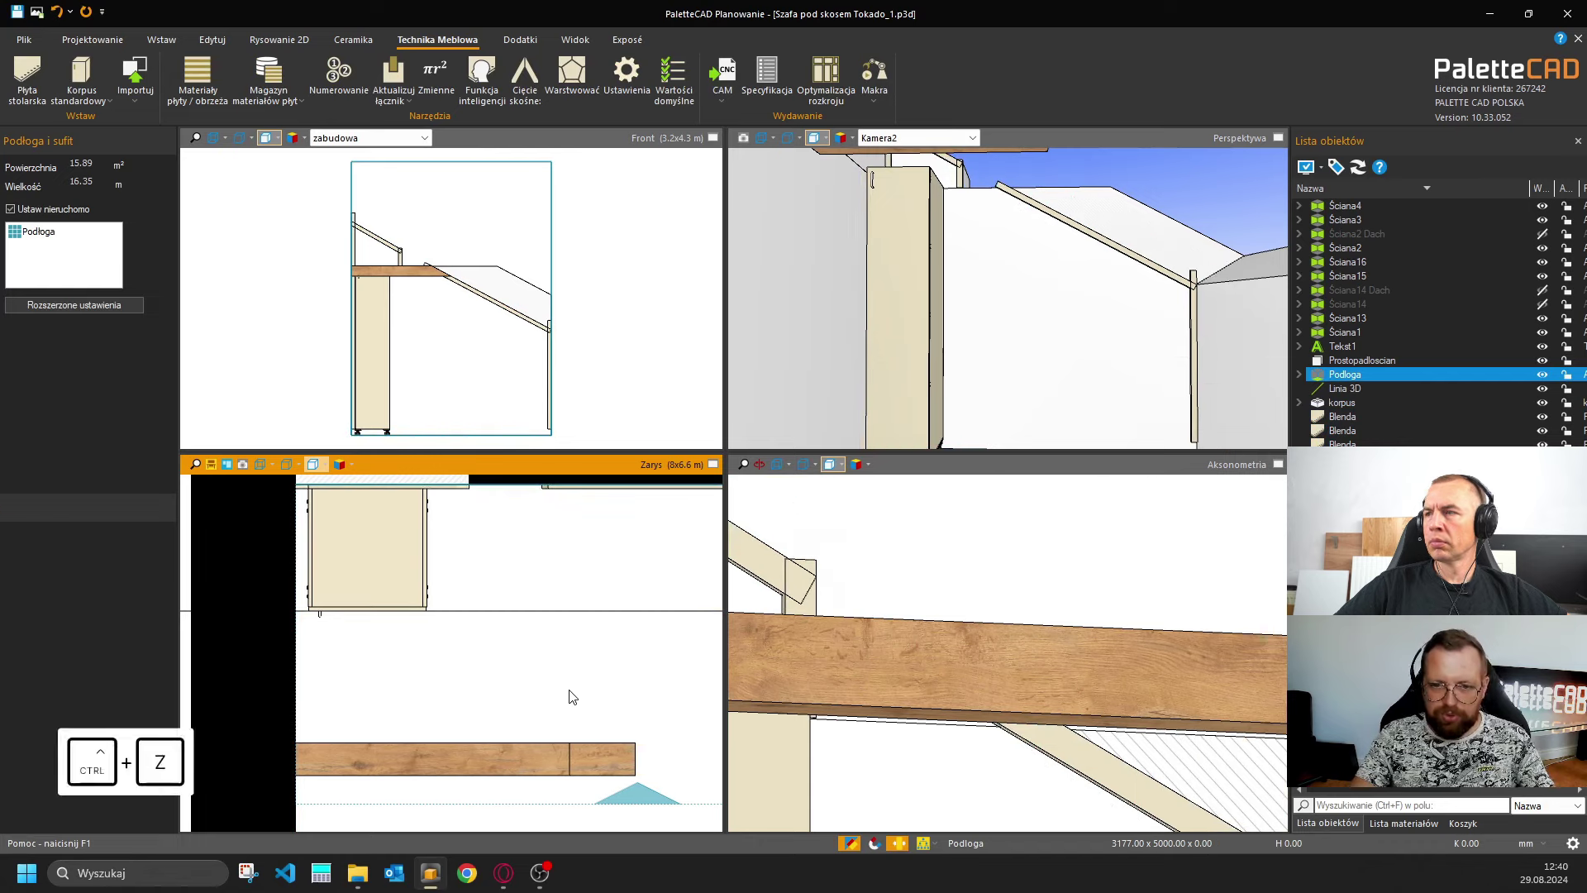
Select all the Blenda boards together with the carcass and align them to the carcass's front edge in plan.
click(1342, 416)
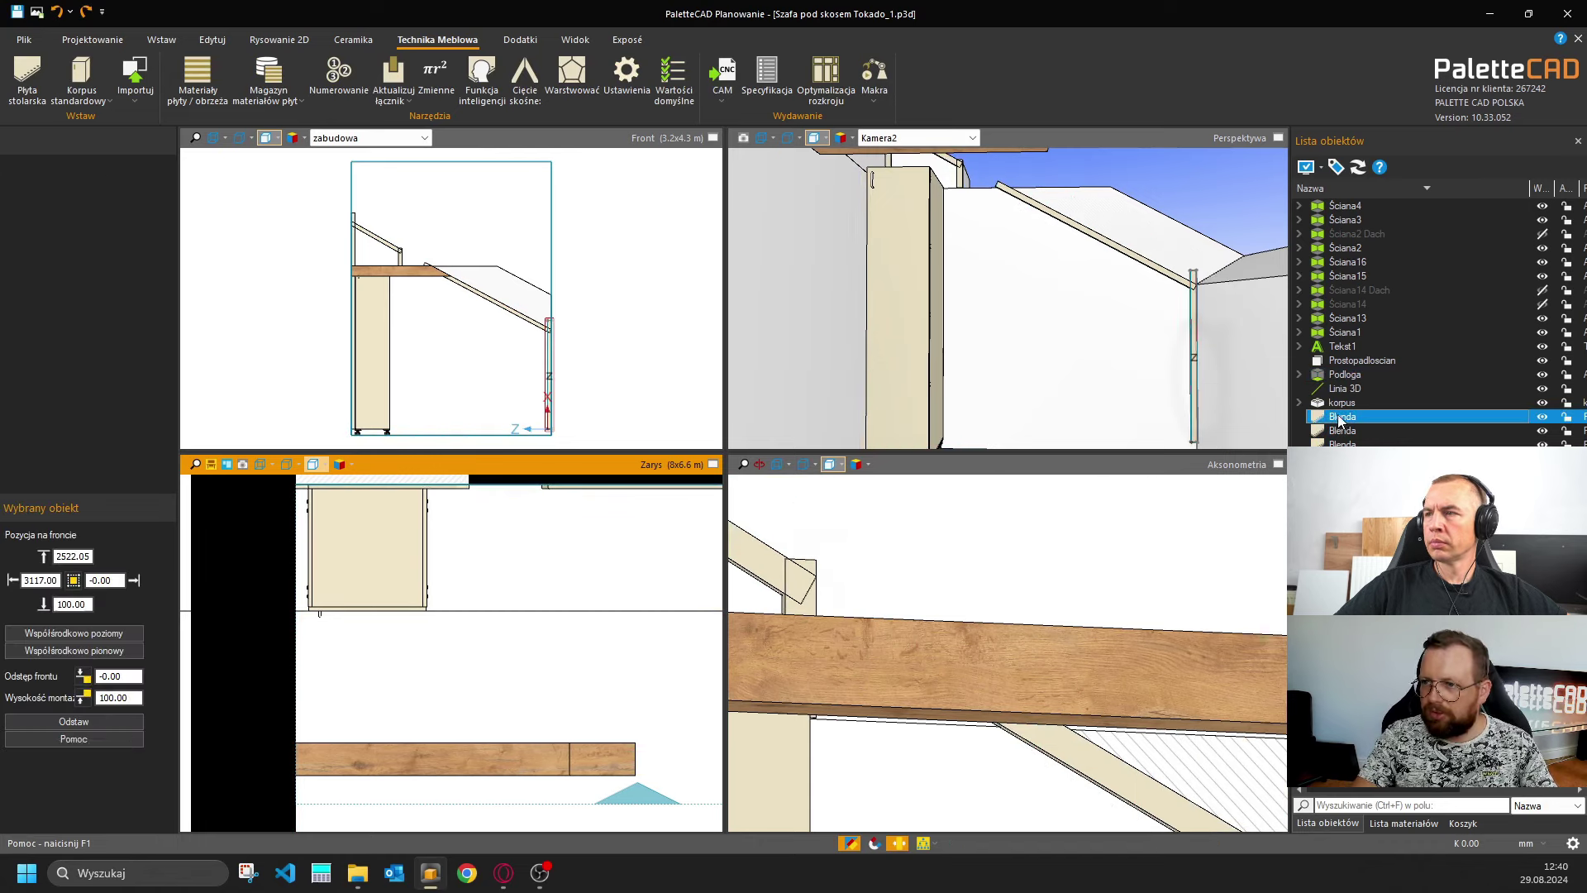
shift+click(1342, 443)
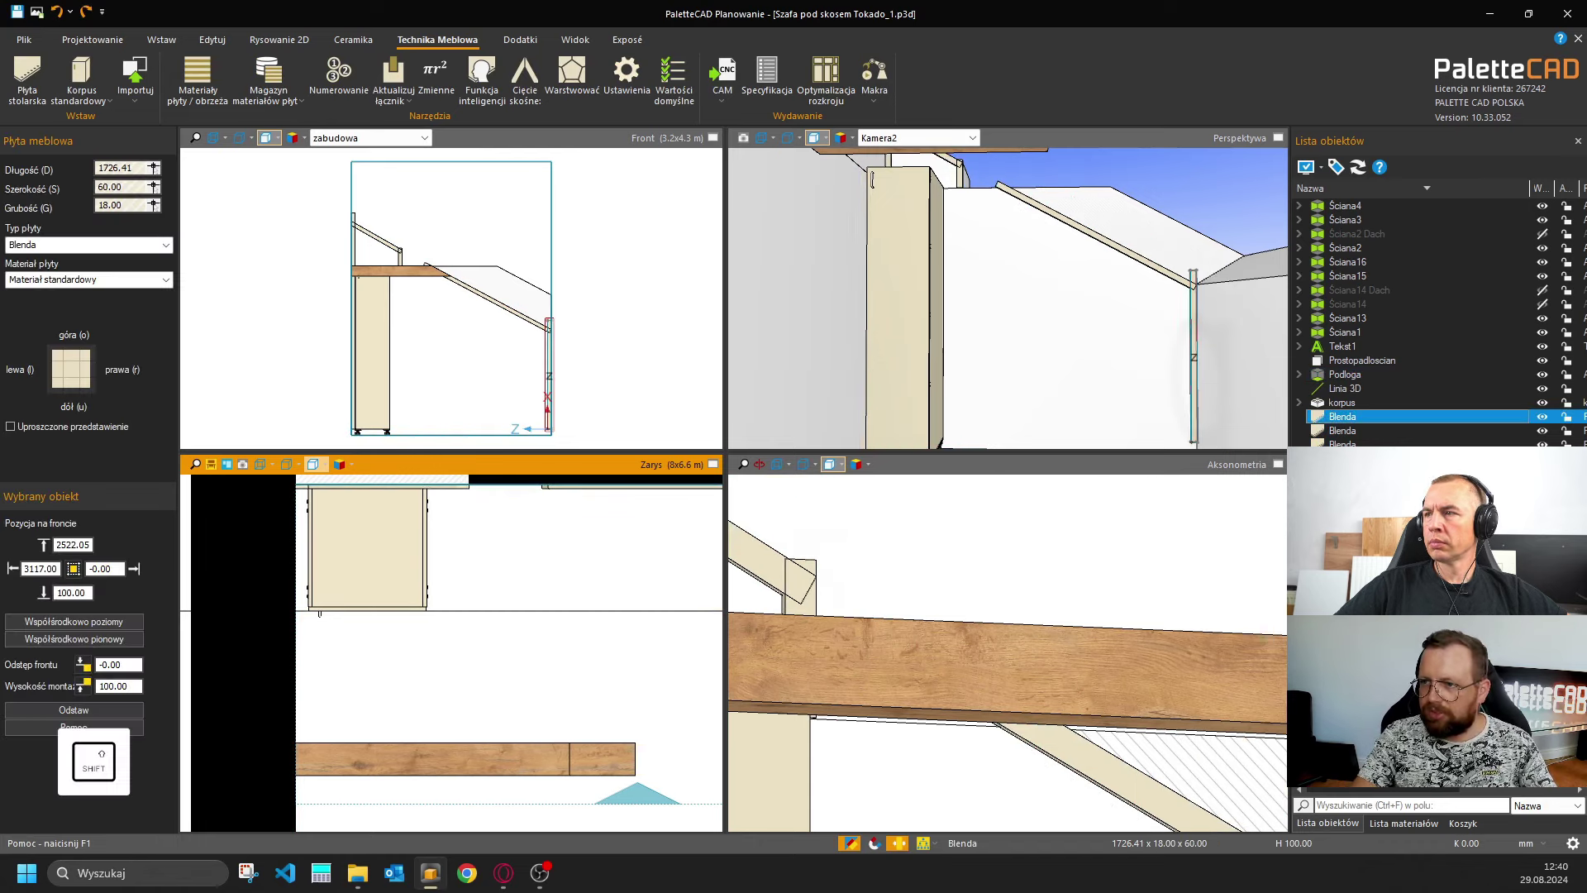
shift+click(371, 558)
click(97, 601)
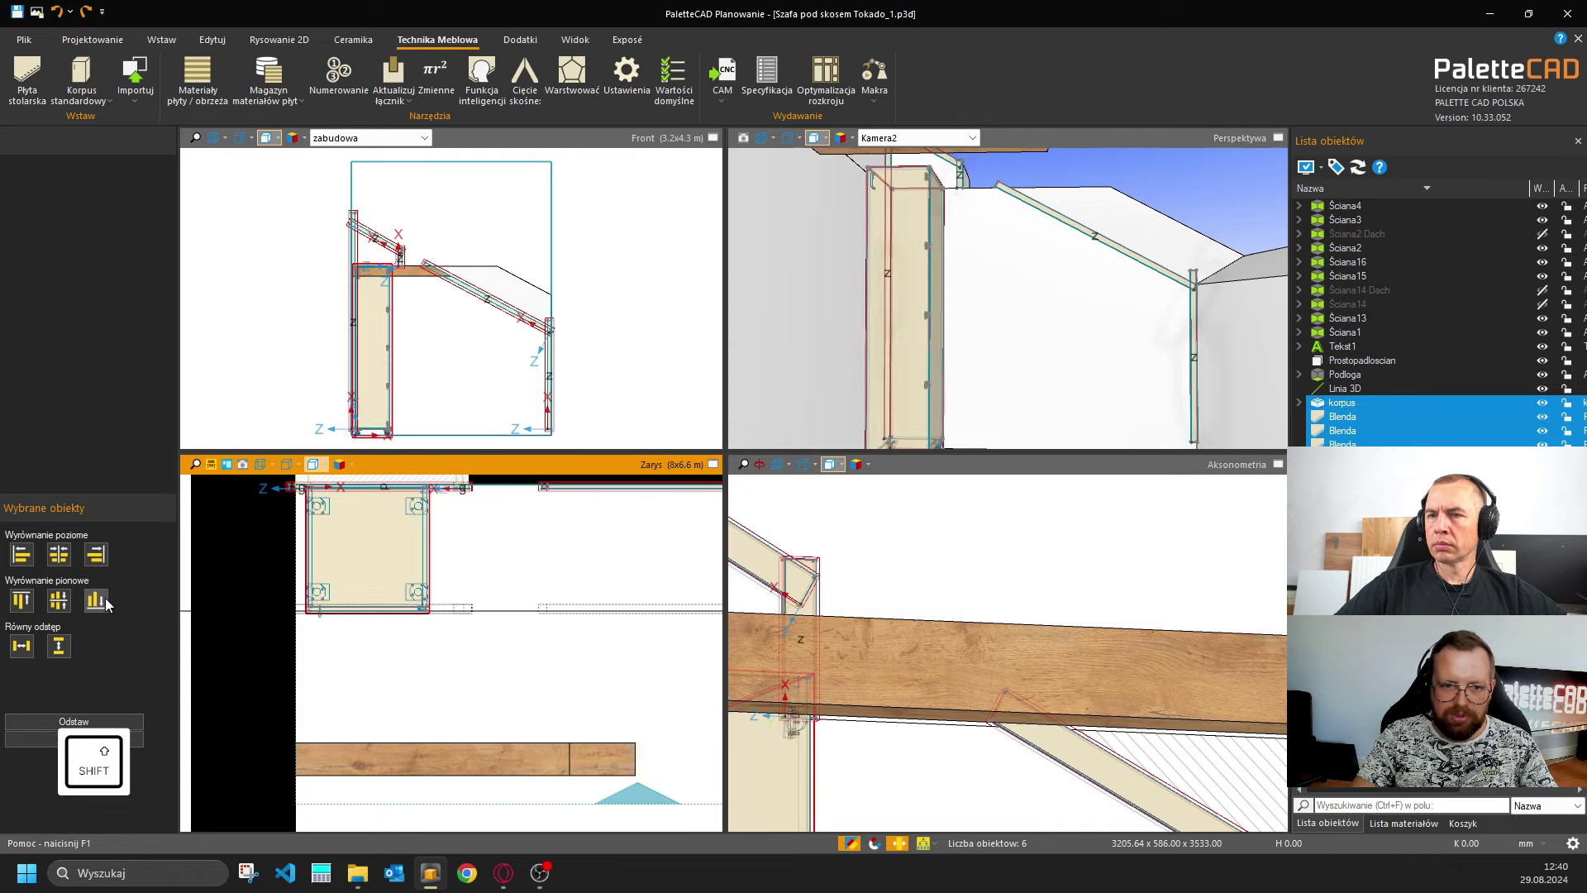
click(541, 643)
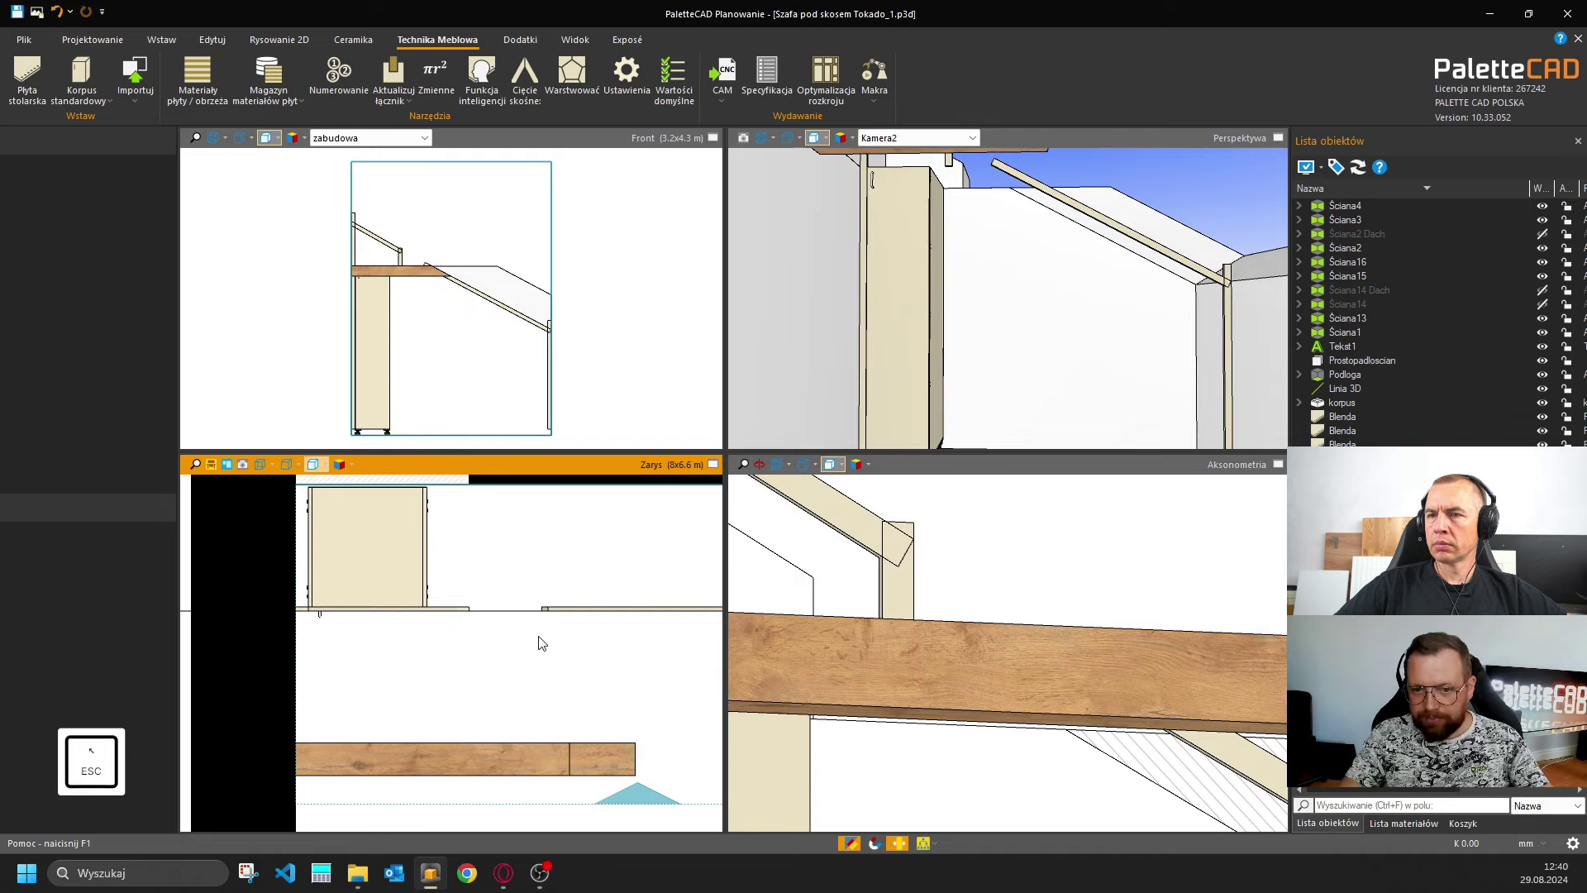
Examine the alignment of the upper sloped Blenda board with the carcass in plan, and the carcass legs in the front view.
scroll(447, 627, down, 2)
scroll(385, 617, down, 2)
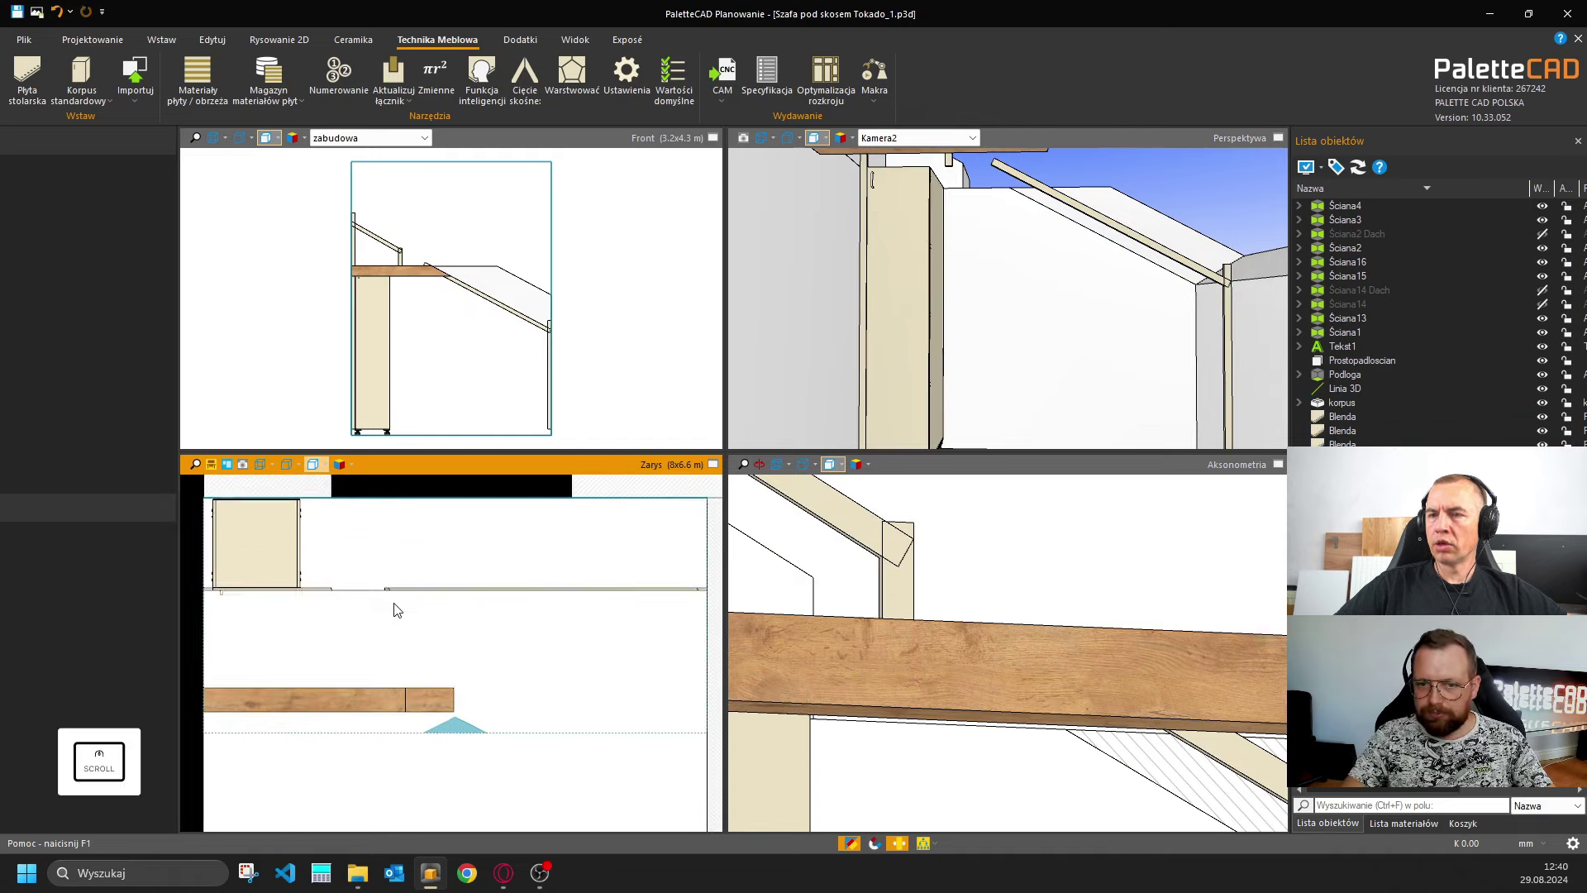
click(331, 589)
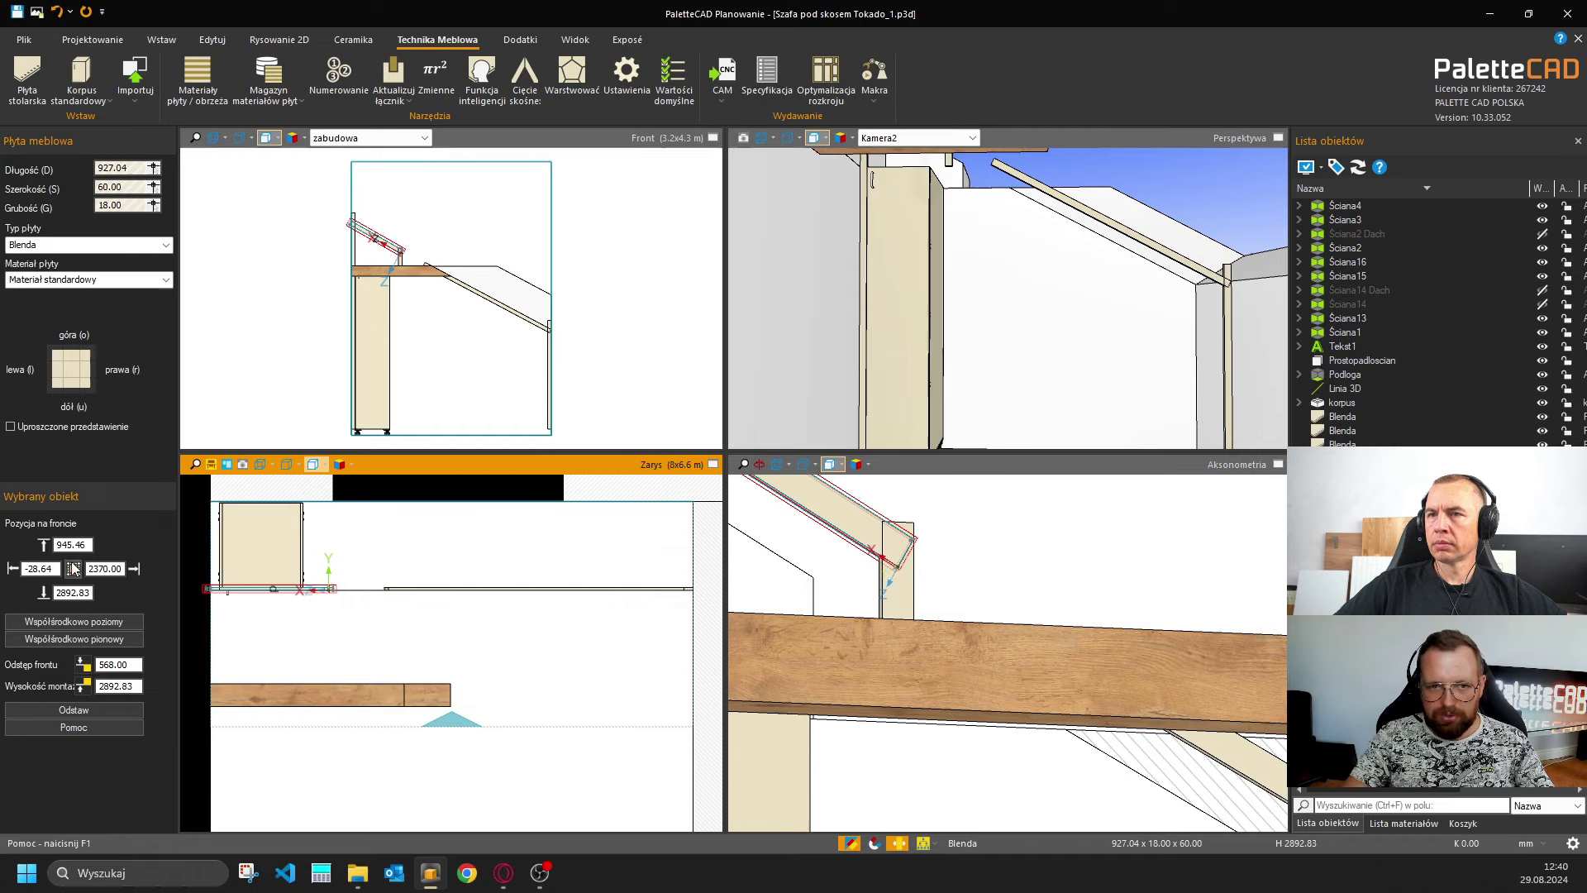
shift+click(300, 585)
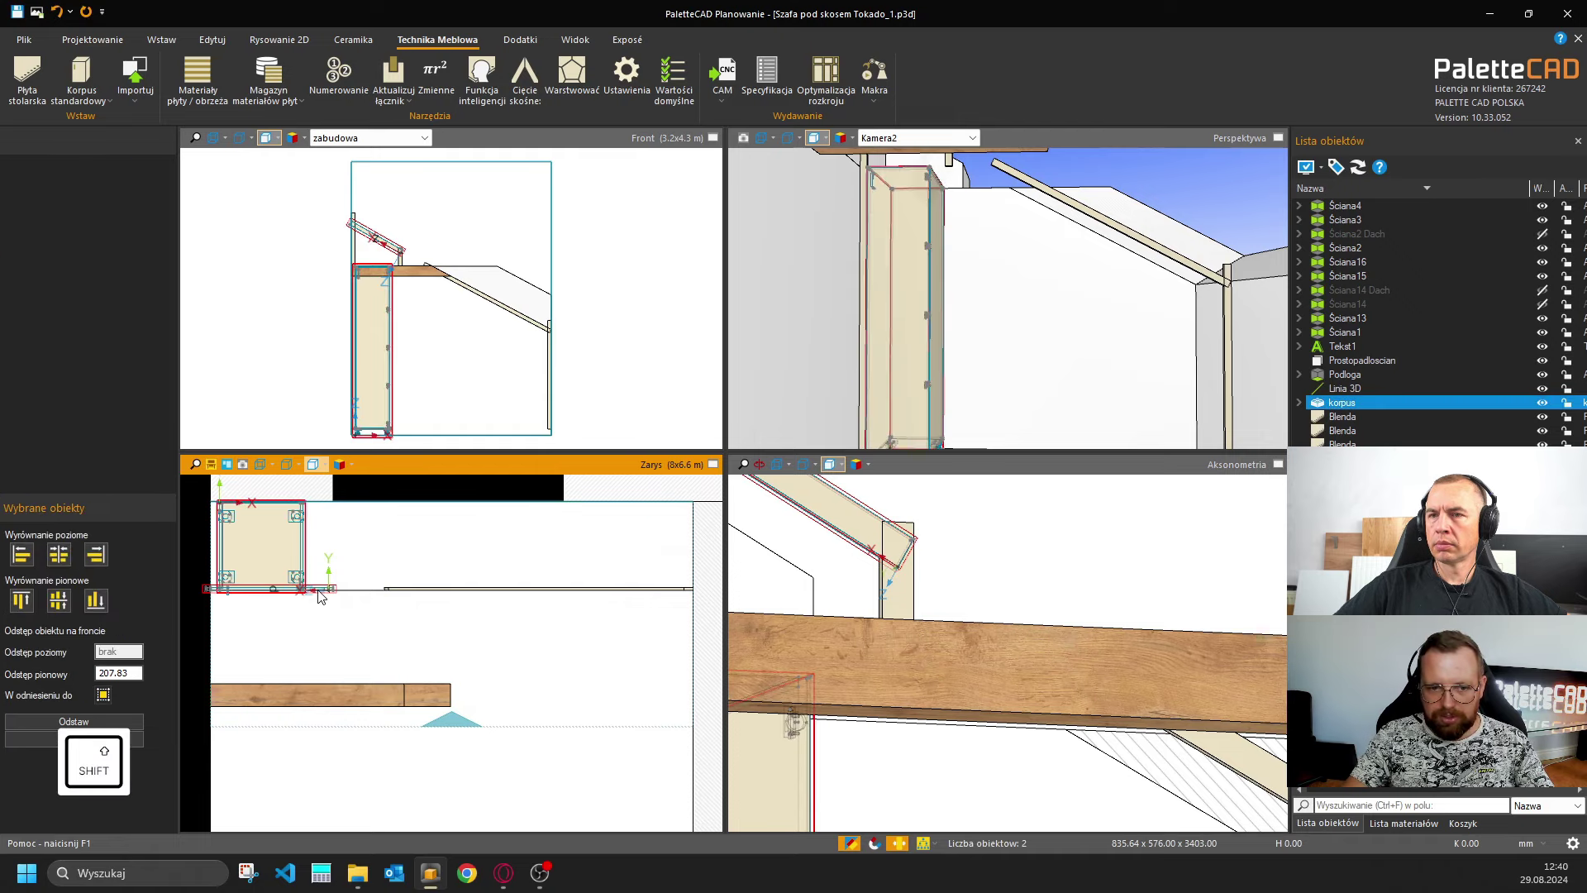
click(103, 609)
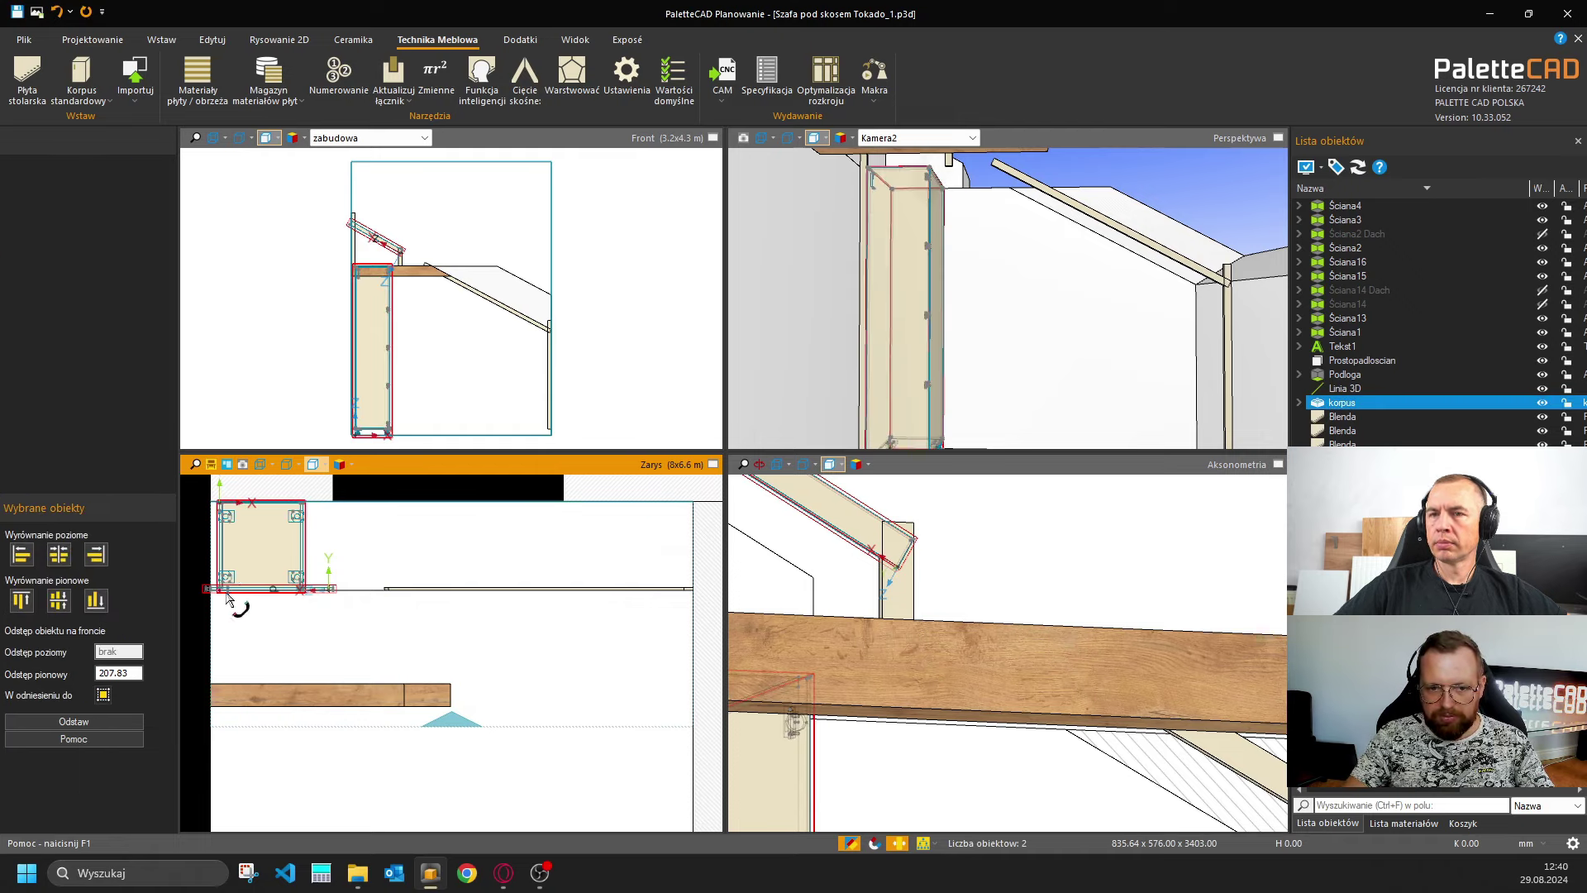
click(560, 145)
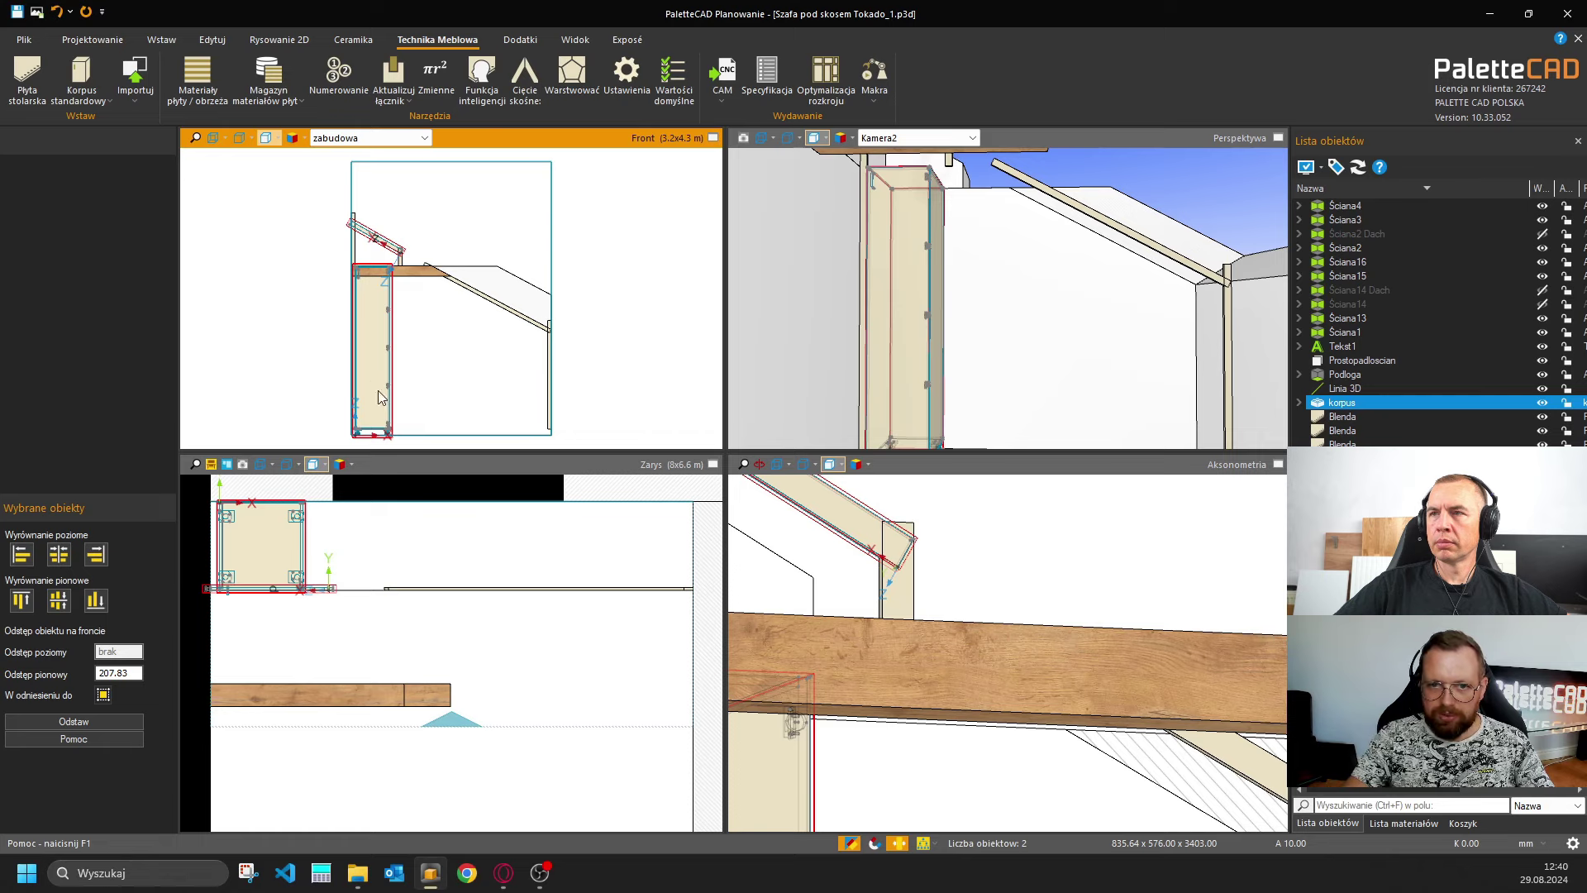
scroll(380, 422, up, 5)
scroll(376, 430, down, 3)
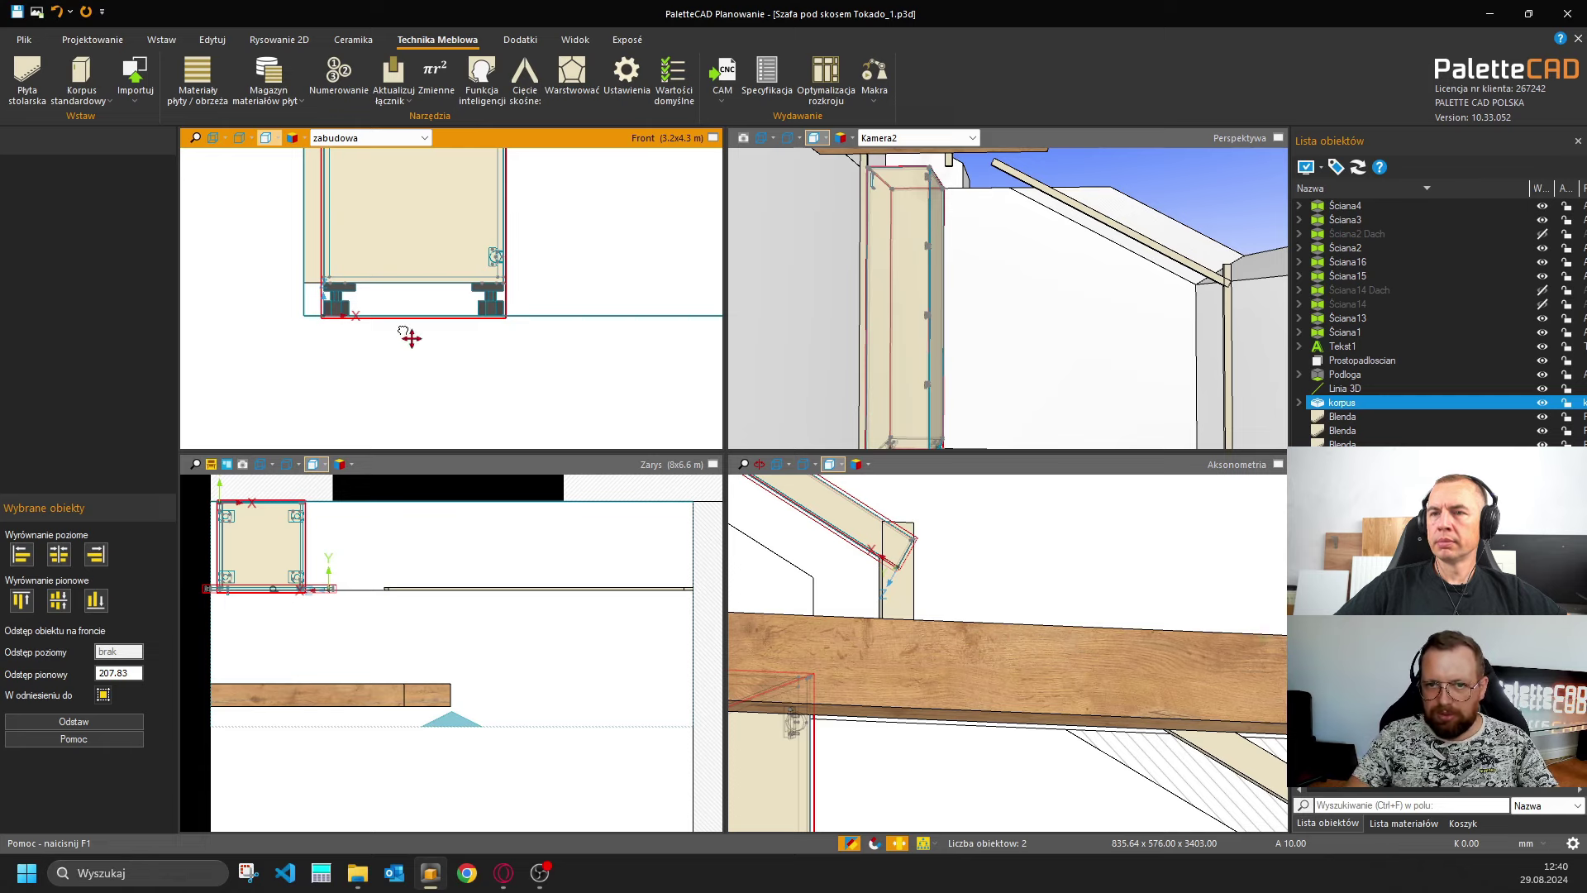
middle_drag(407, 336, 373, 397)
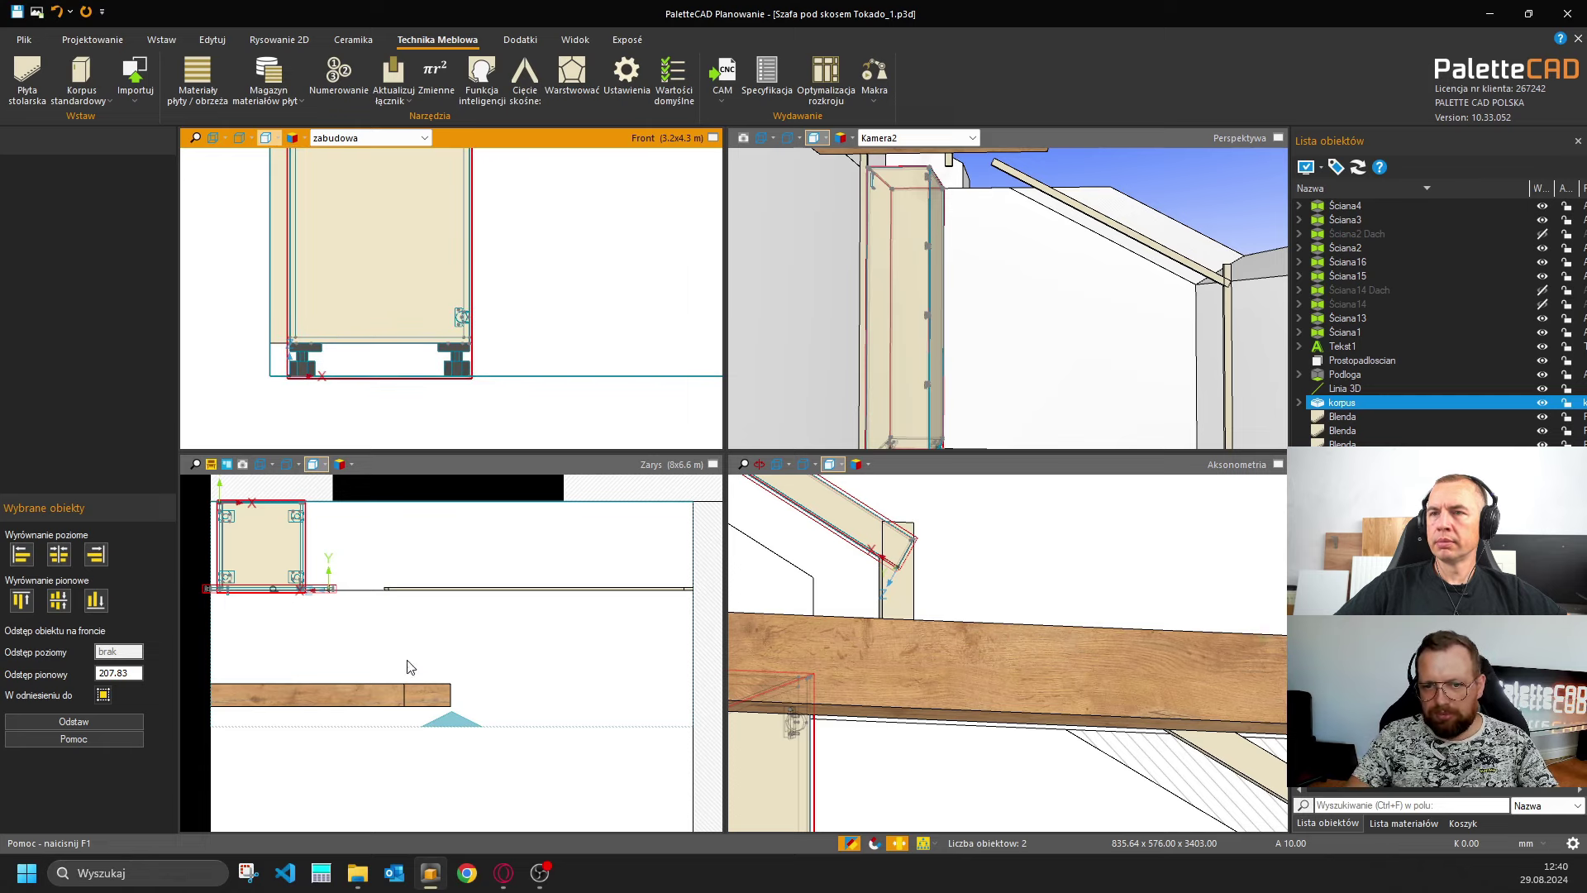
click(590, 470)
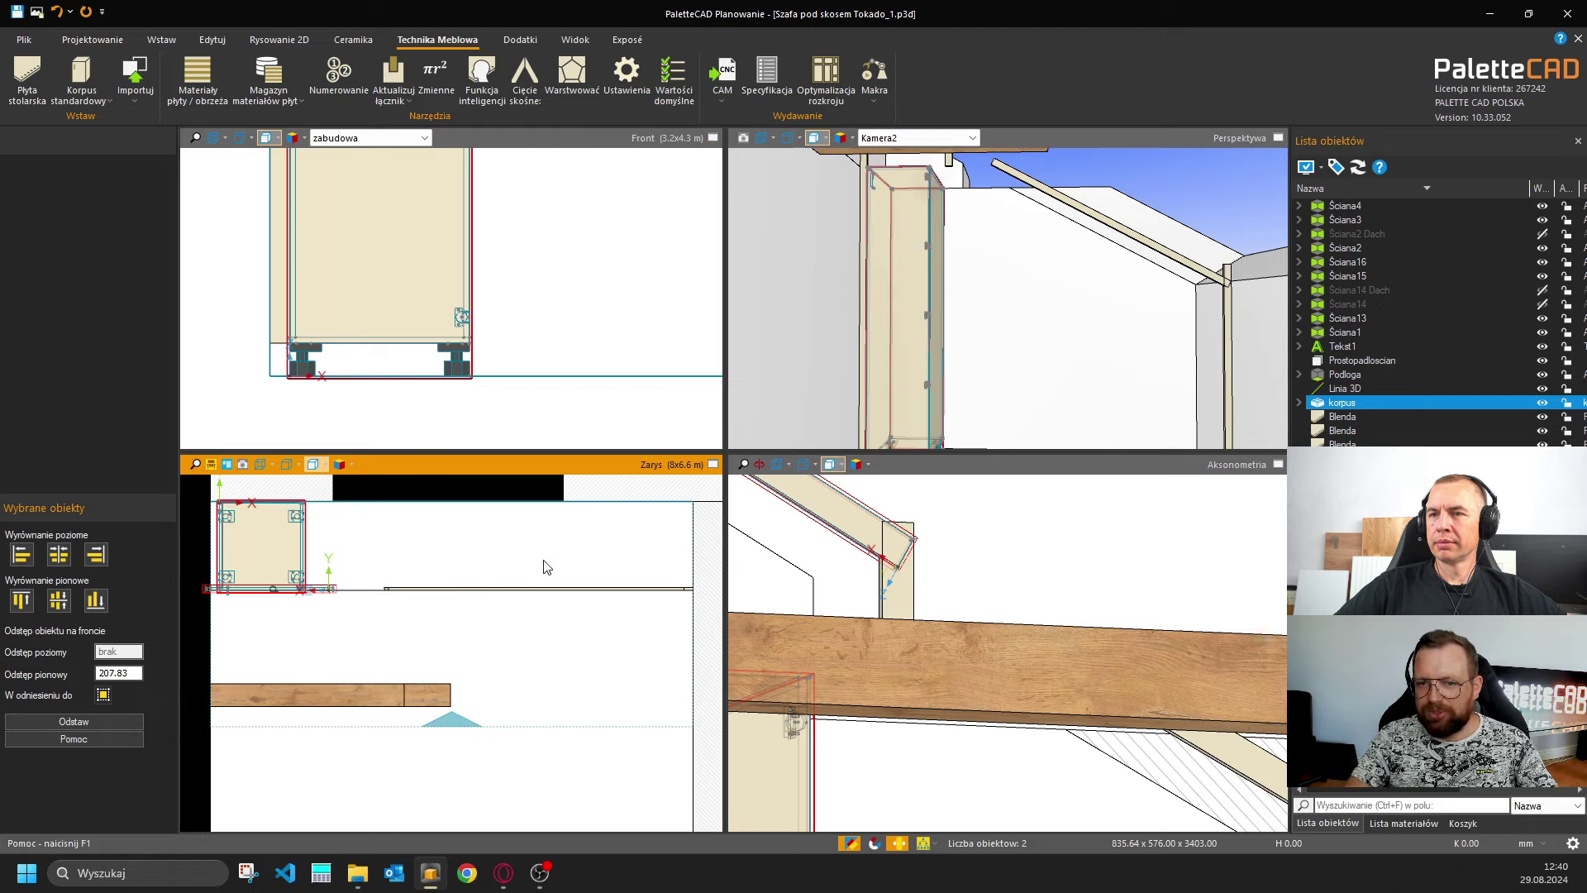
click(612, 522)
scroll(571, 546, down, 4)
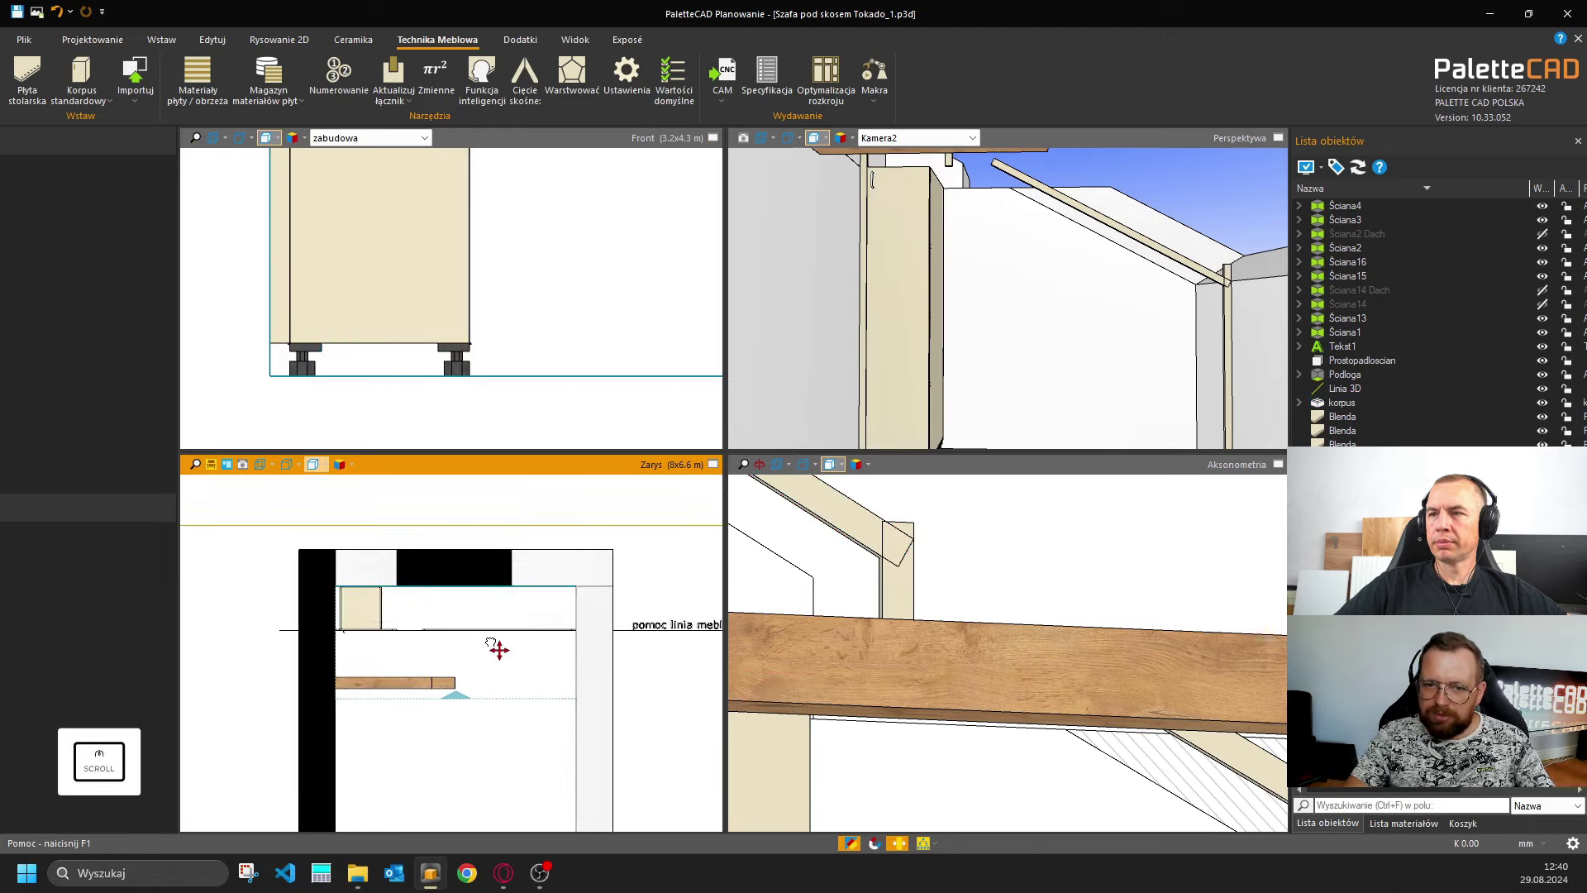
click(560, 358)
scroll(499, 411, down, 2)
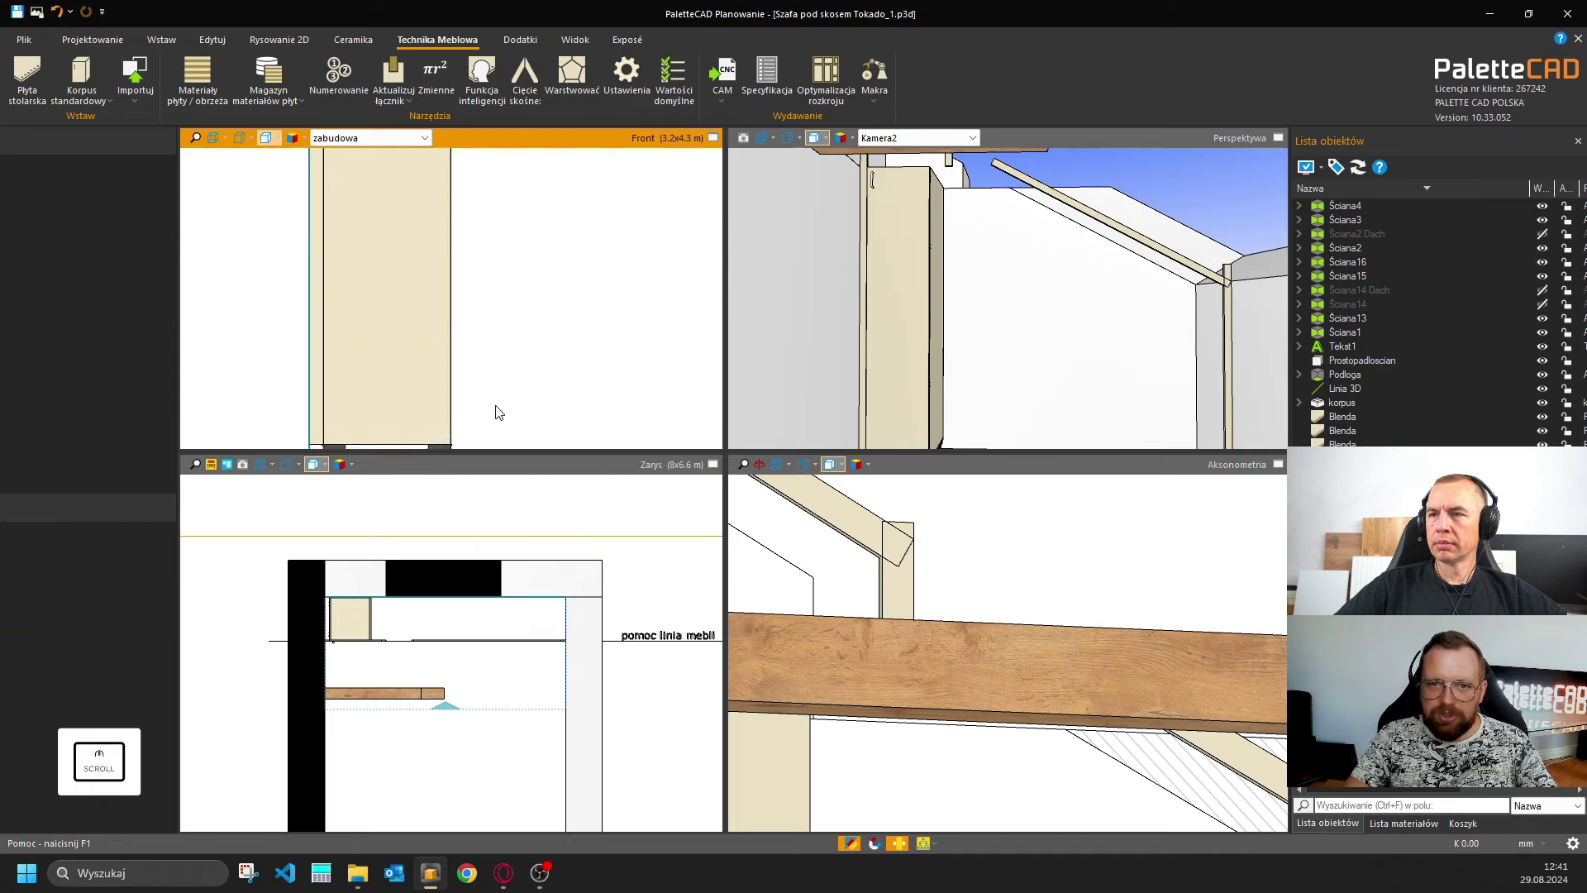
scroll(496, 405, down, 5)
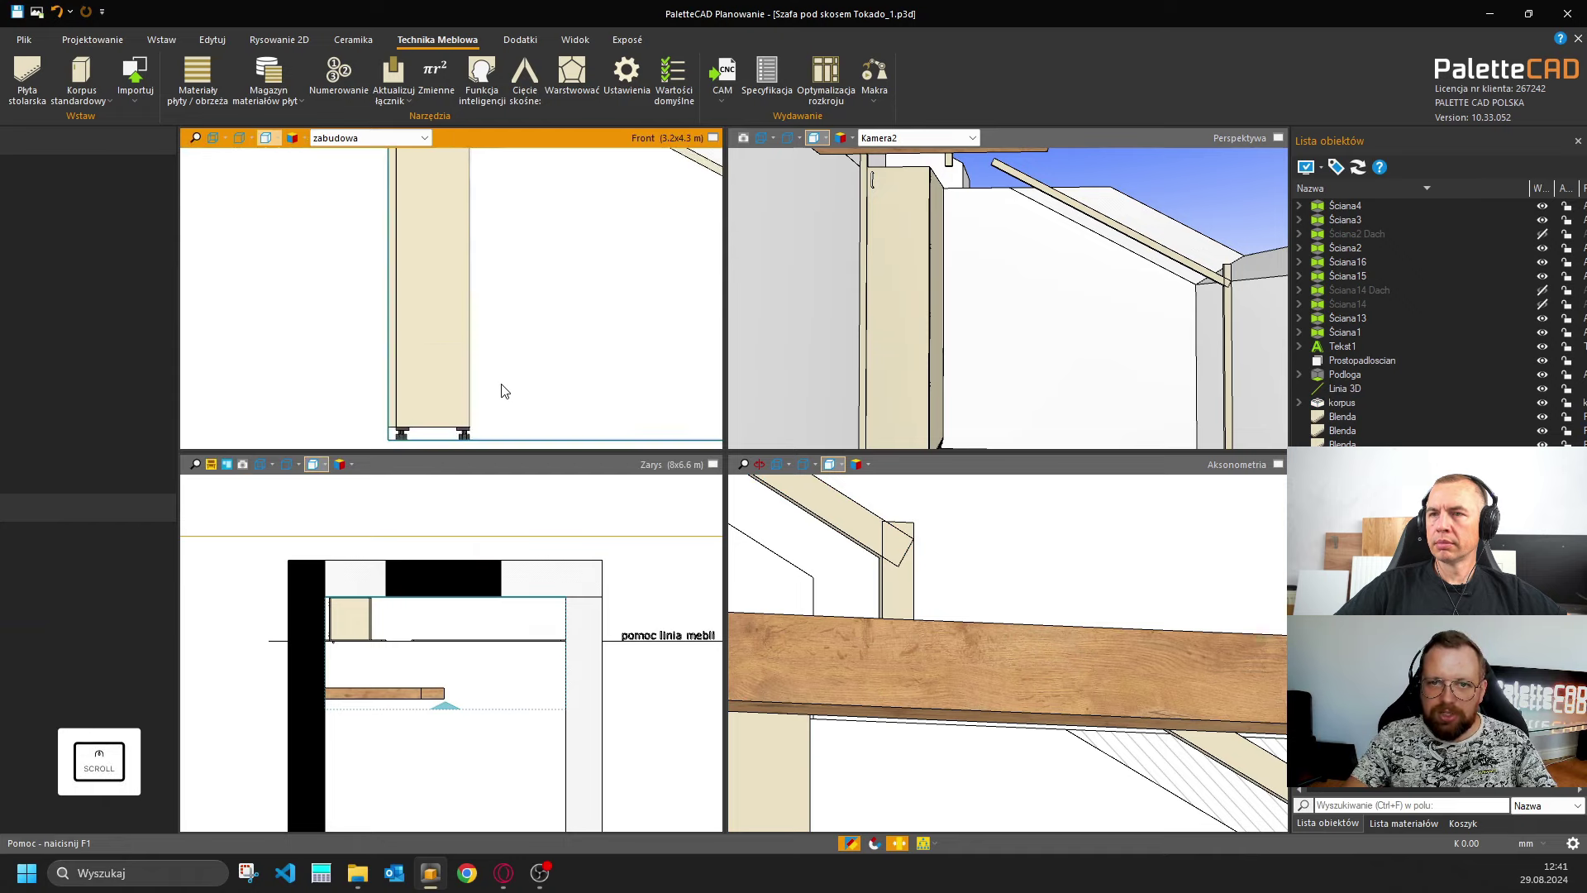
Edit the carcass door front: remove the handle, place the hinges on the door's right side, and accept the front settings.
click(440, 338)
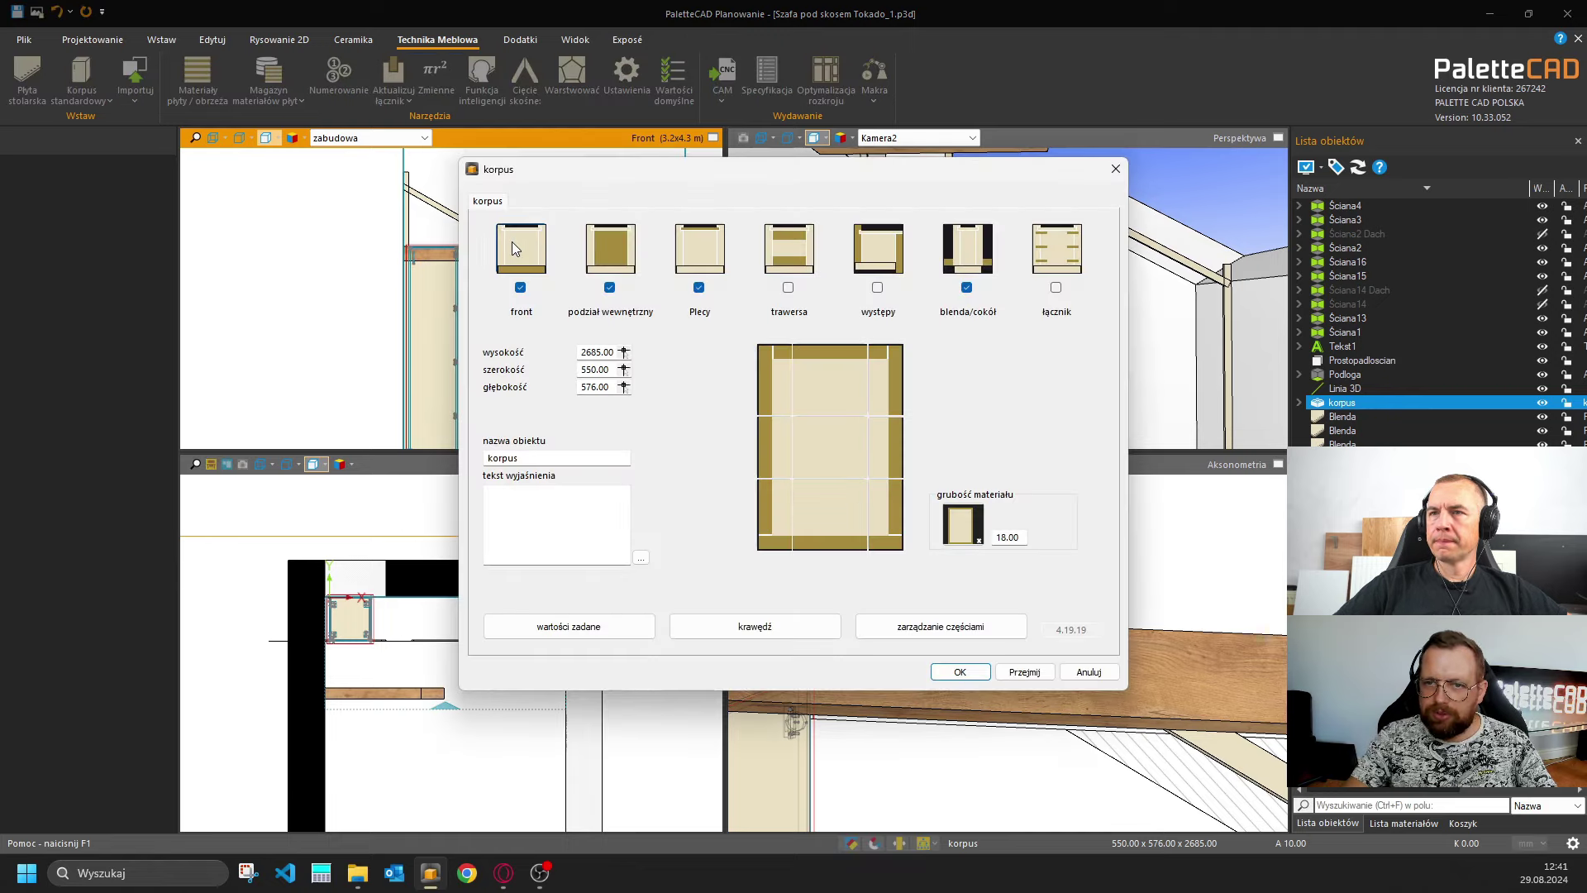
click(924, 501)
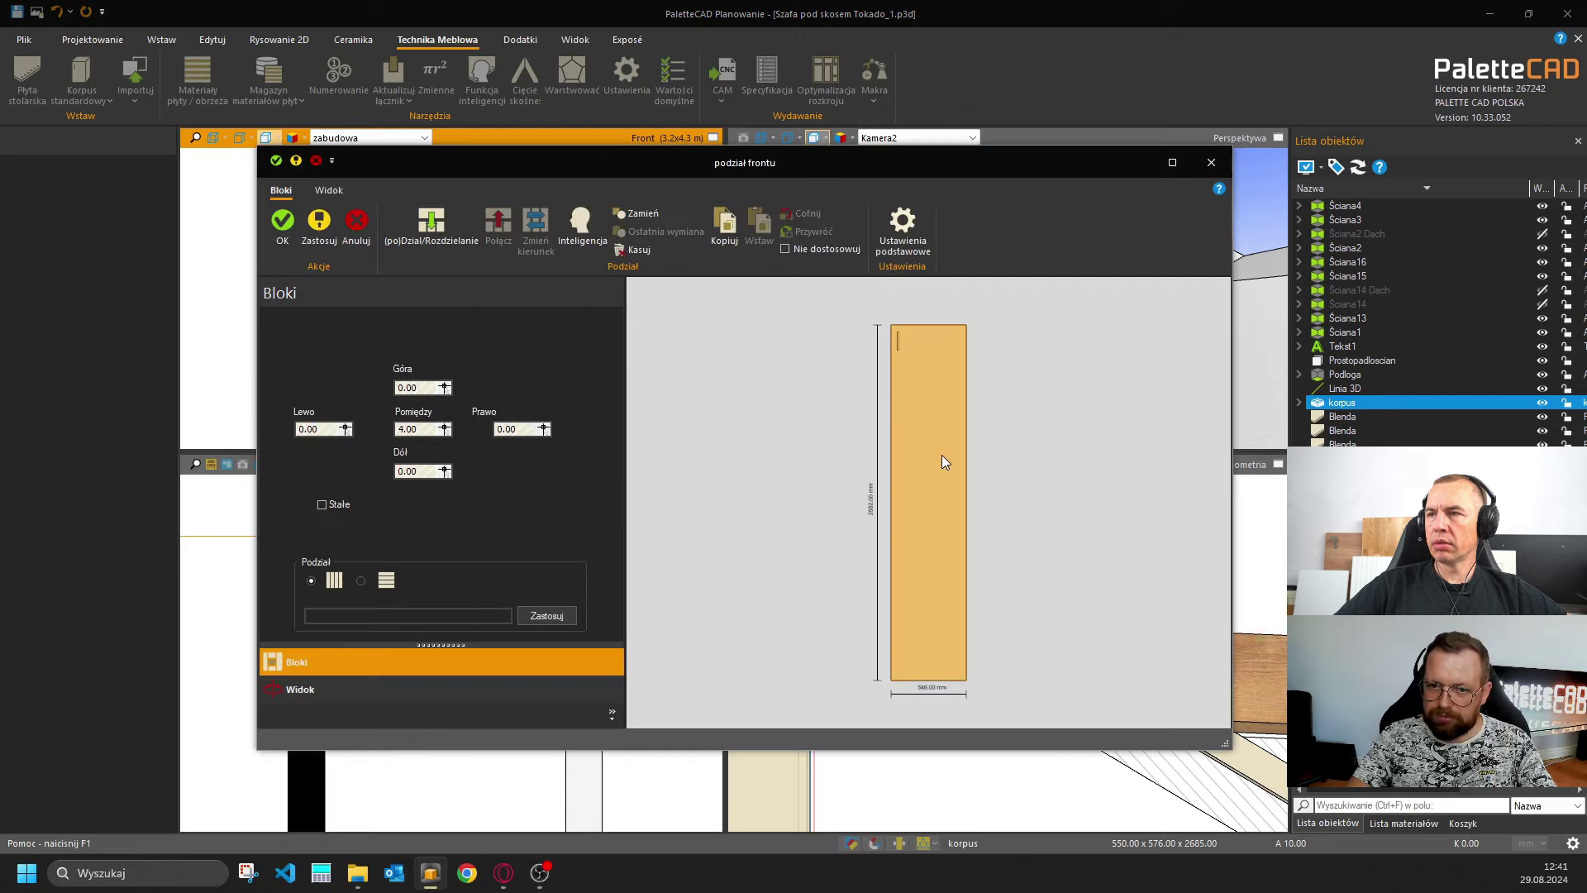
right_click(925, 455)
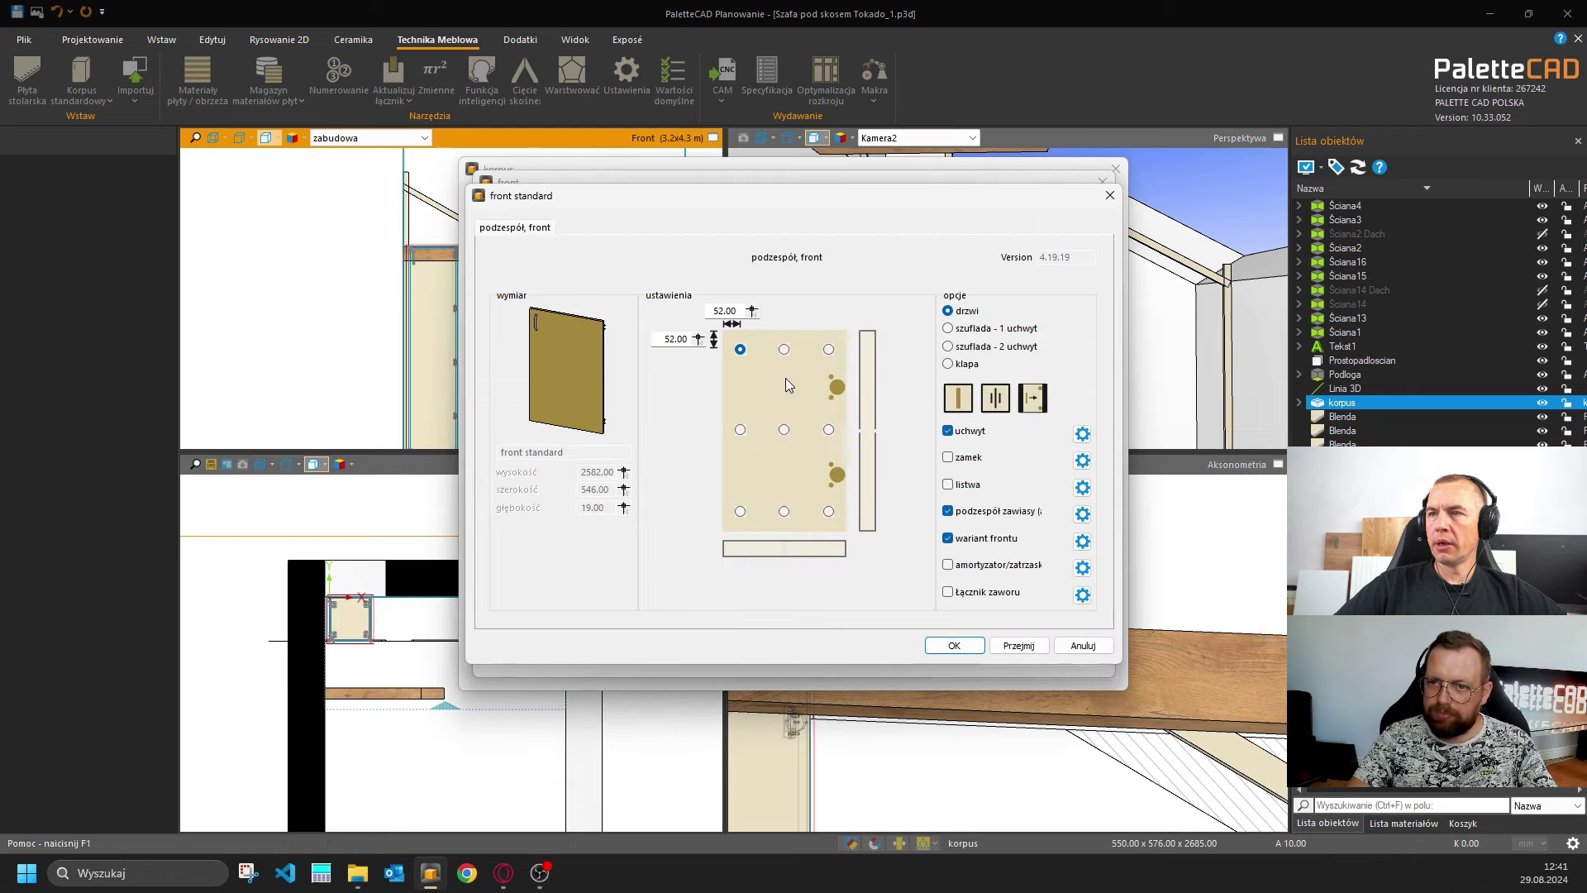
click(947, 431)
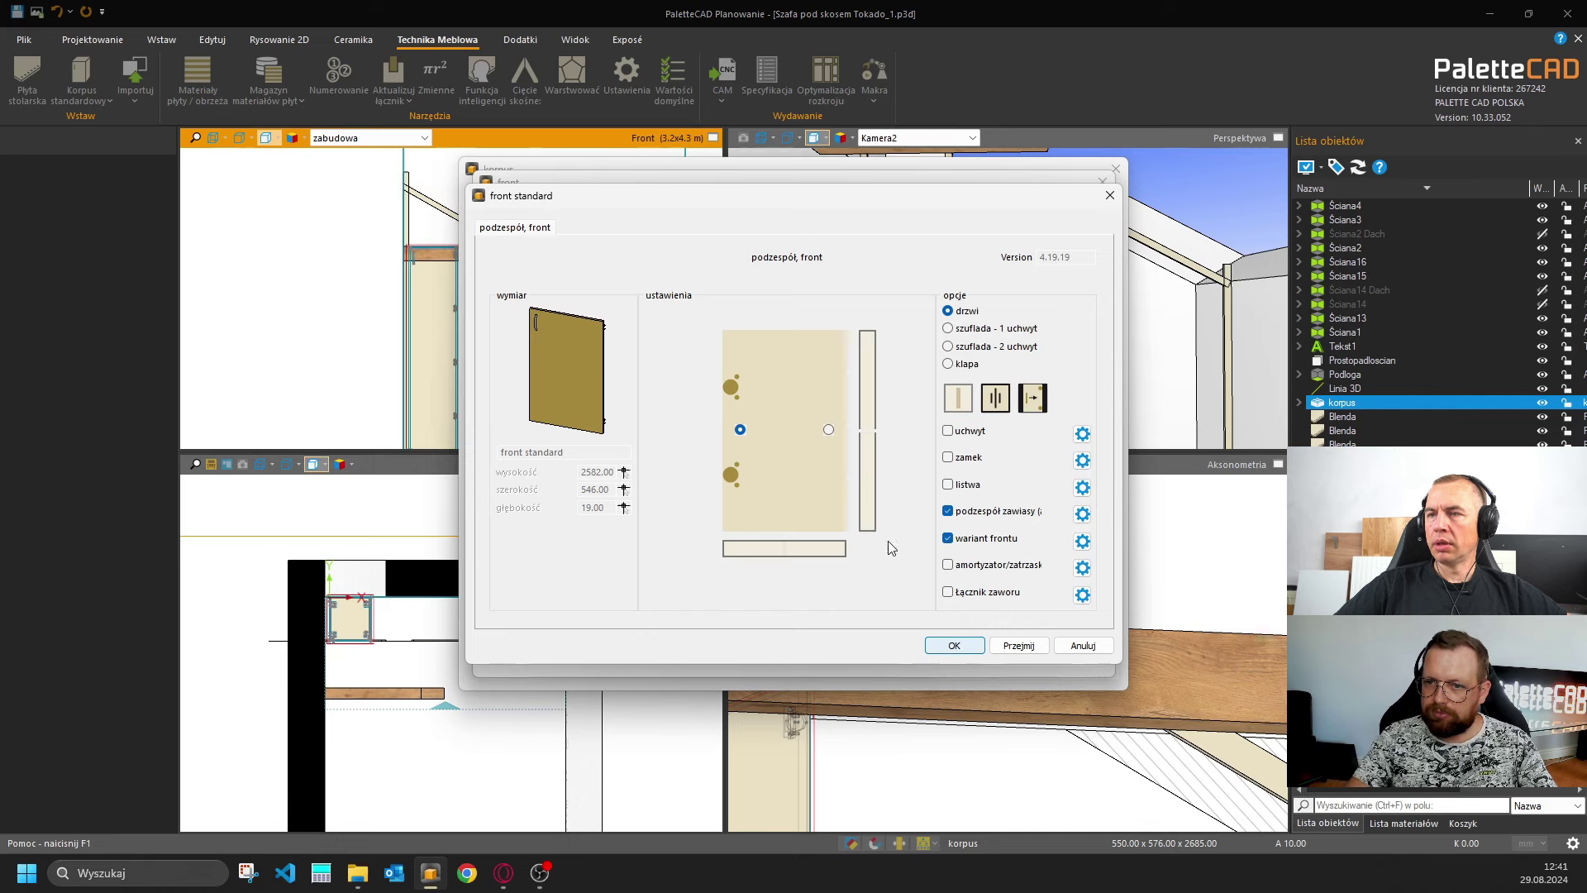
click(828, 429)
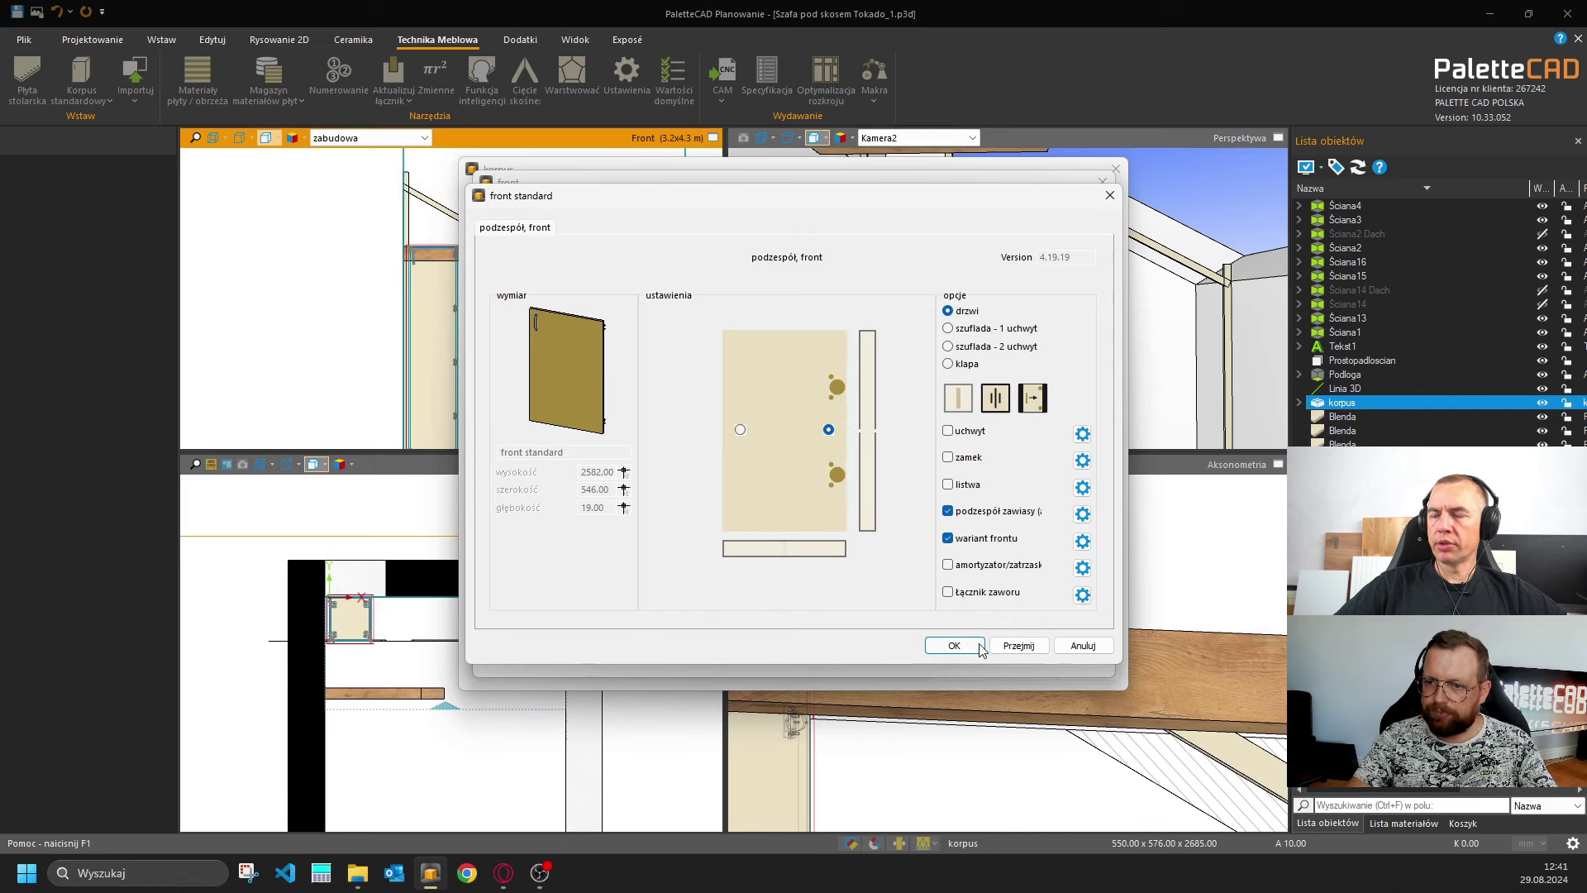
click(954, 645)
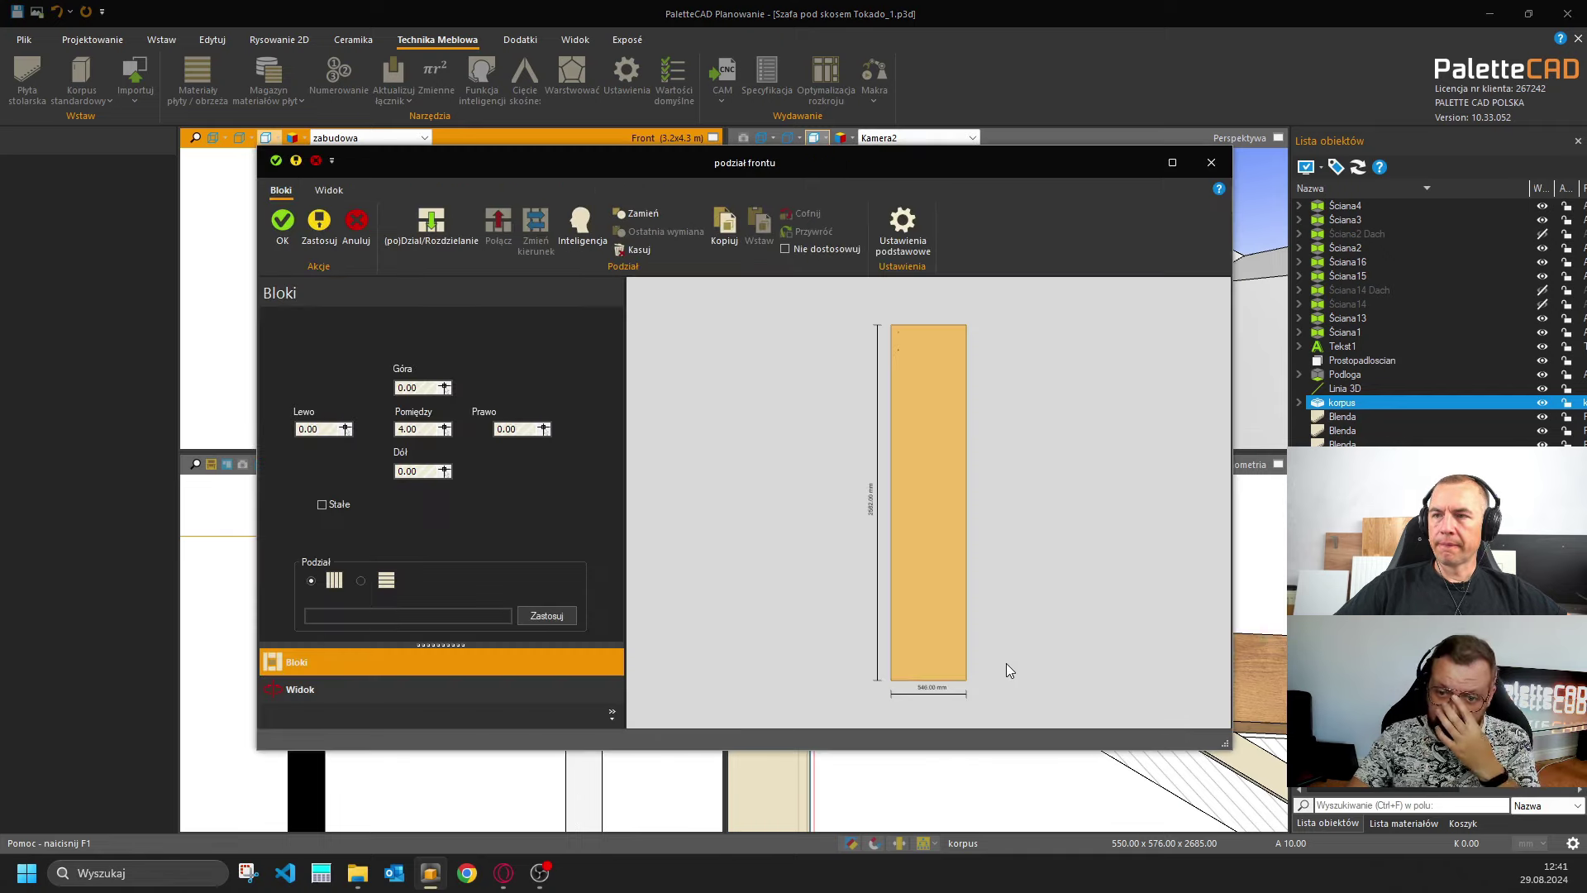
click(281, 222)
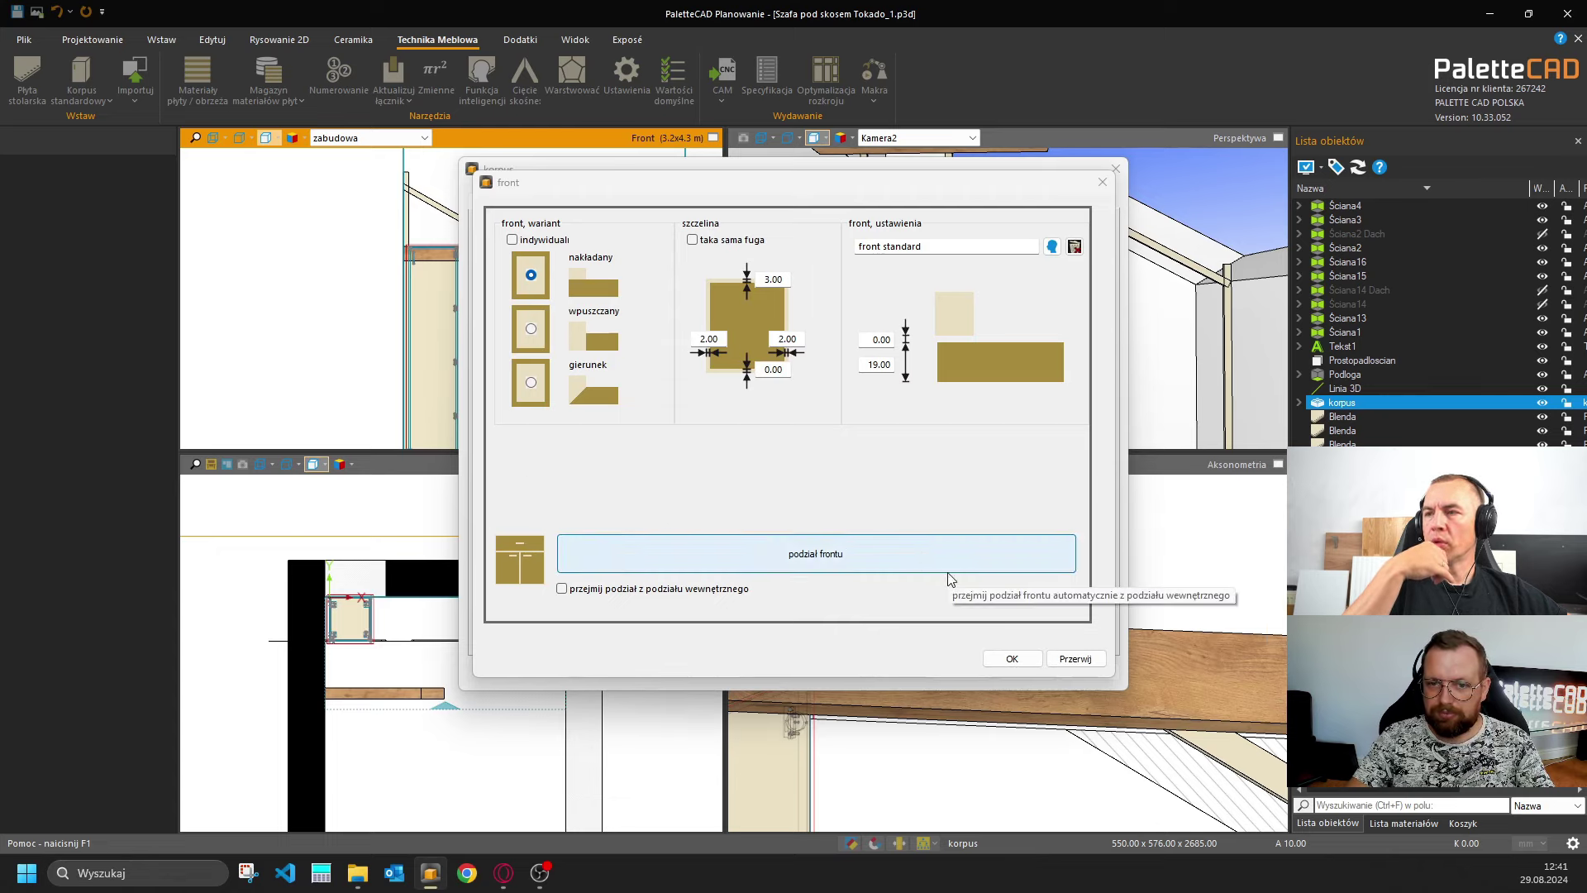
click(1010, 659)
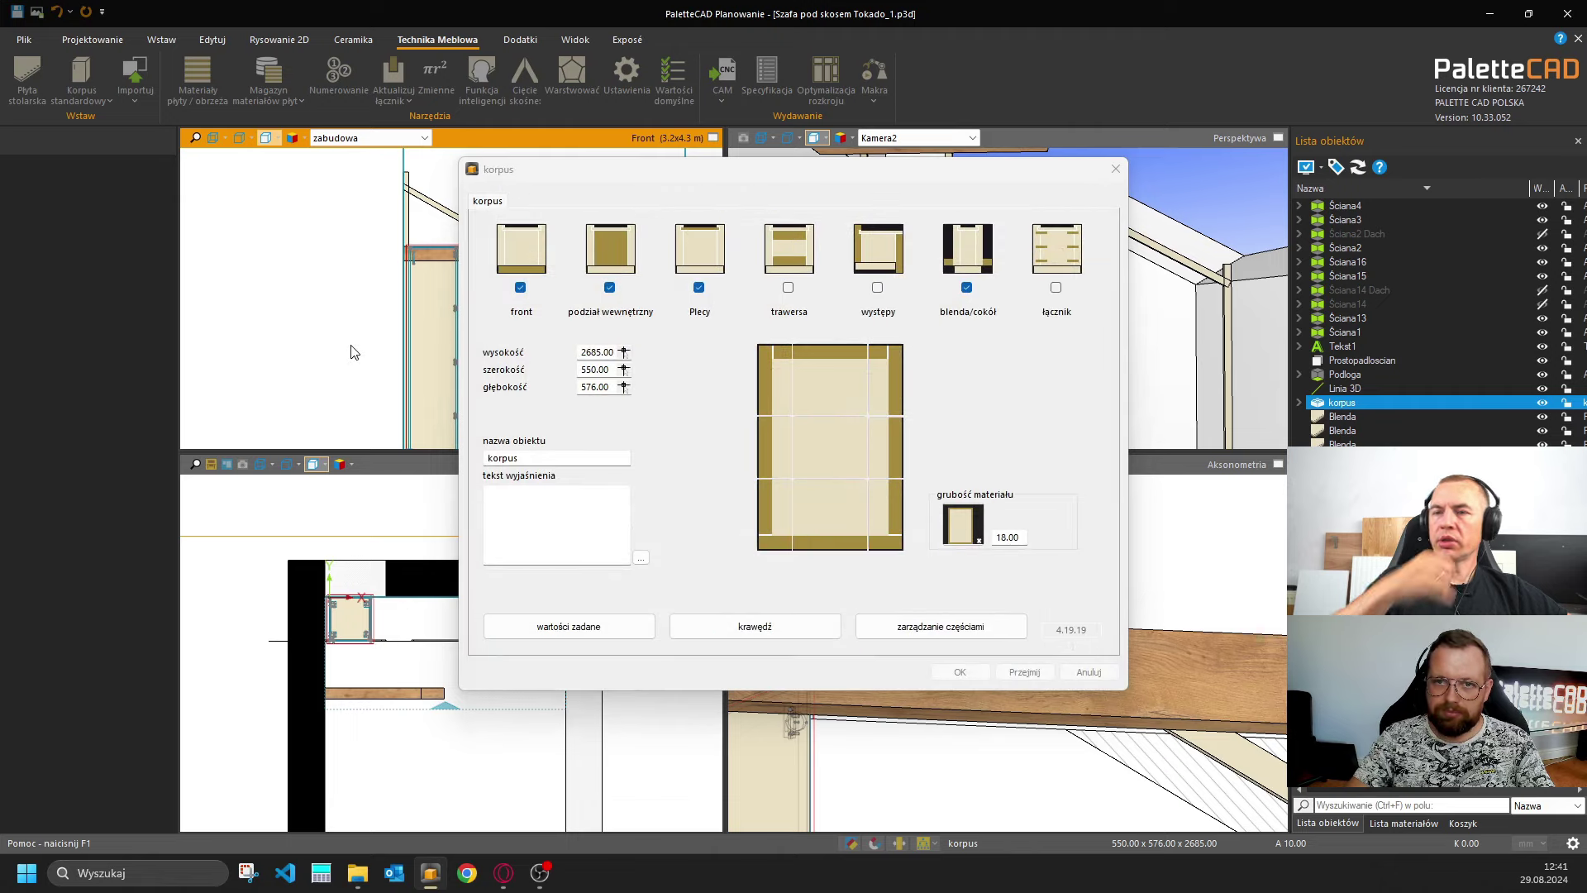
Set the height of the korpus carcass to 2680 mm and accept its settings, leaving the front view enlarged.
click(712, 137)
drag(694, 174, 1031, 256)
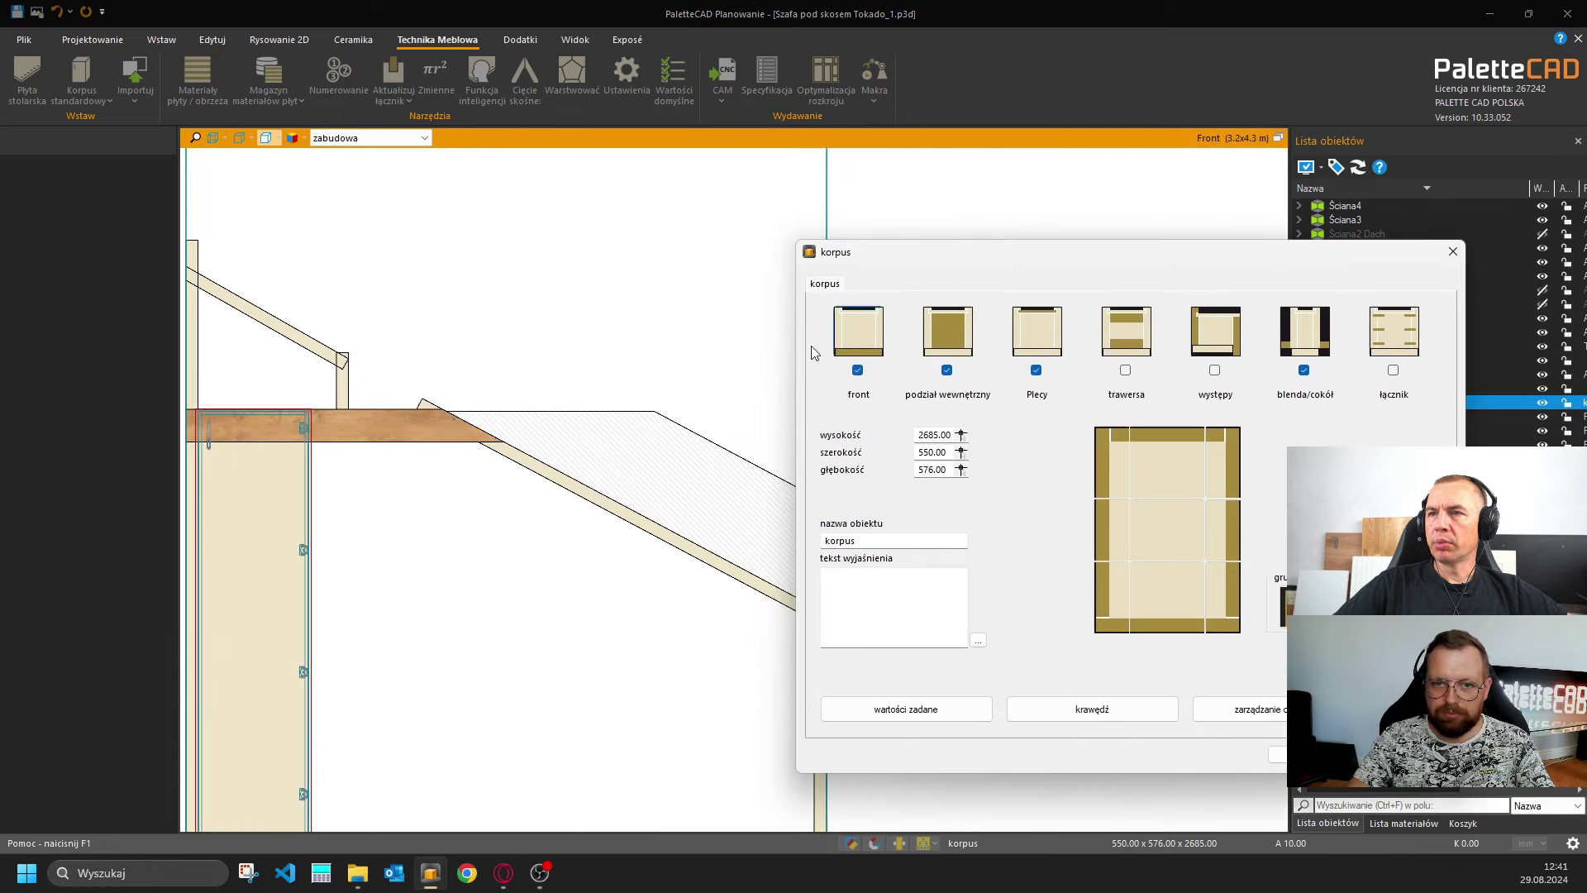
middle_drag(421, 542, 491, 515)
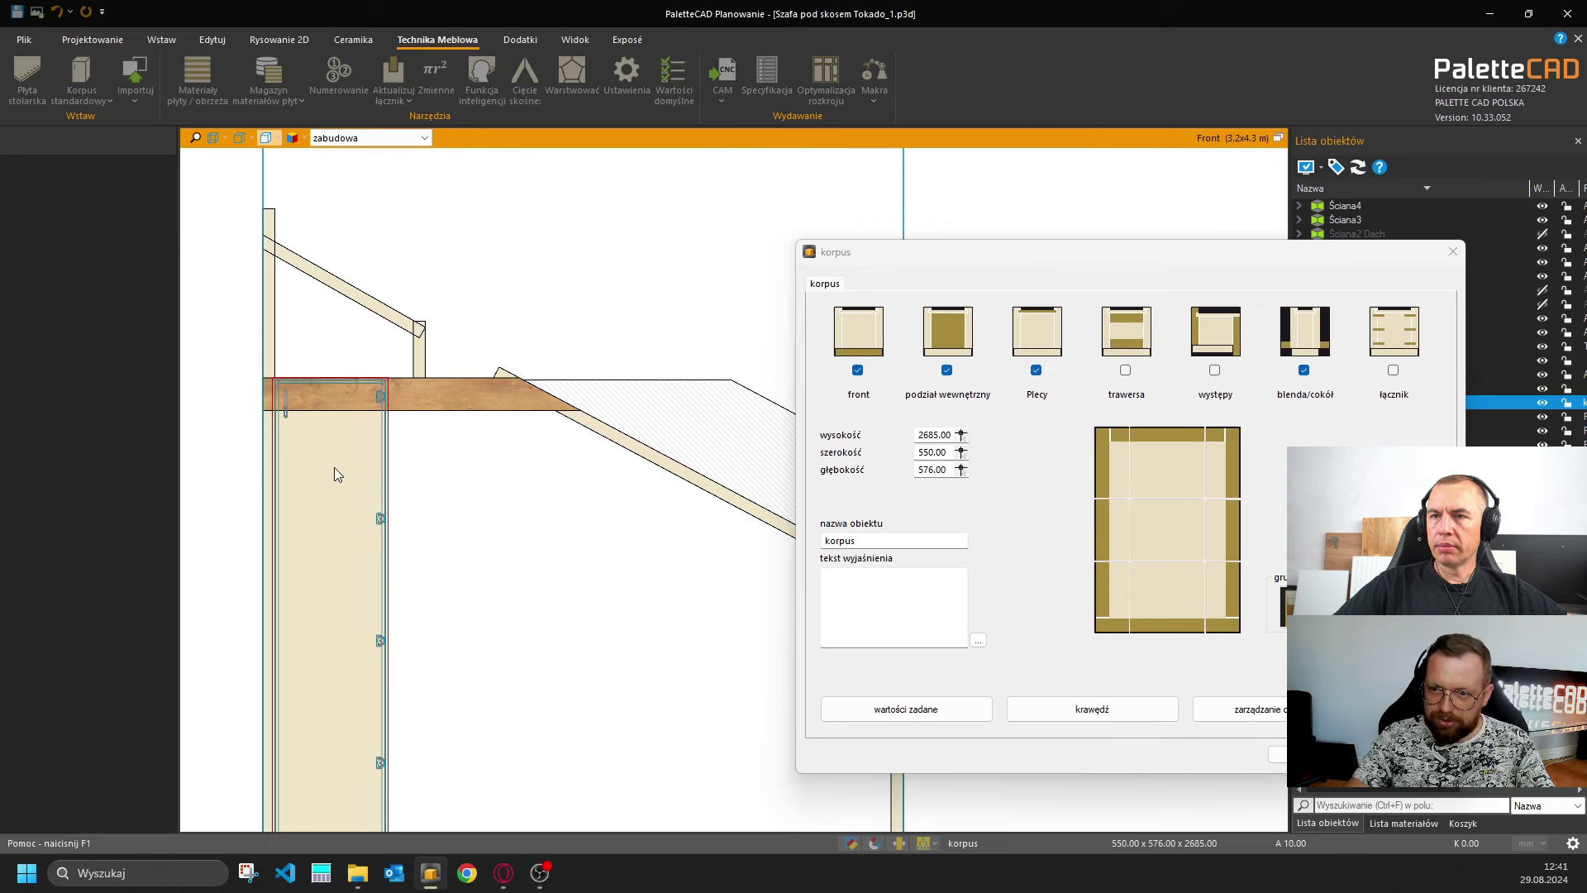
click(951, 433)
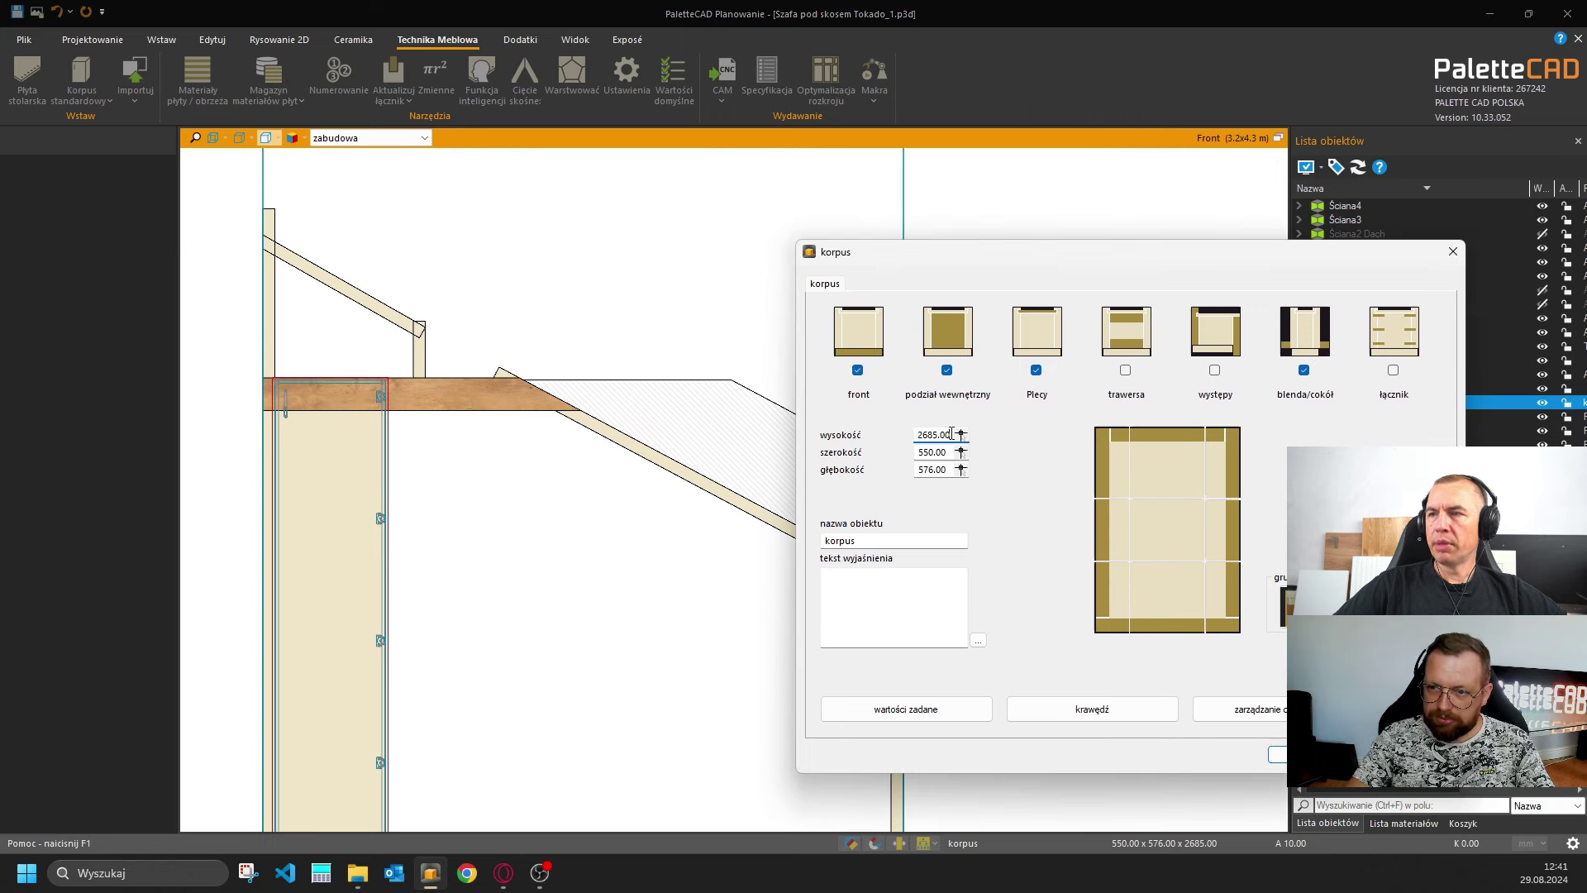
click(961, 436)
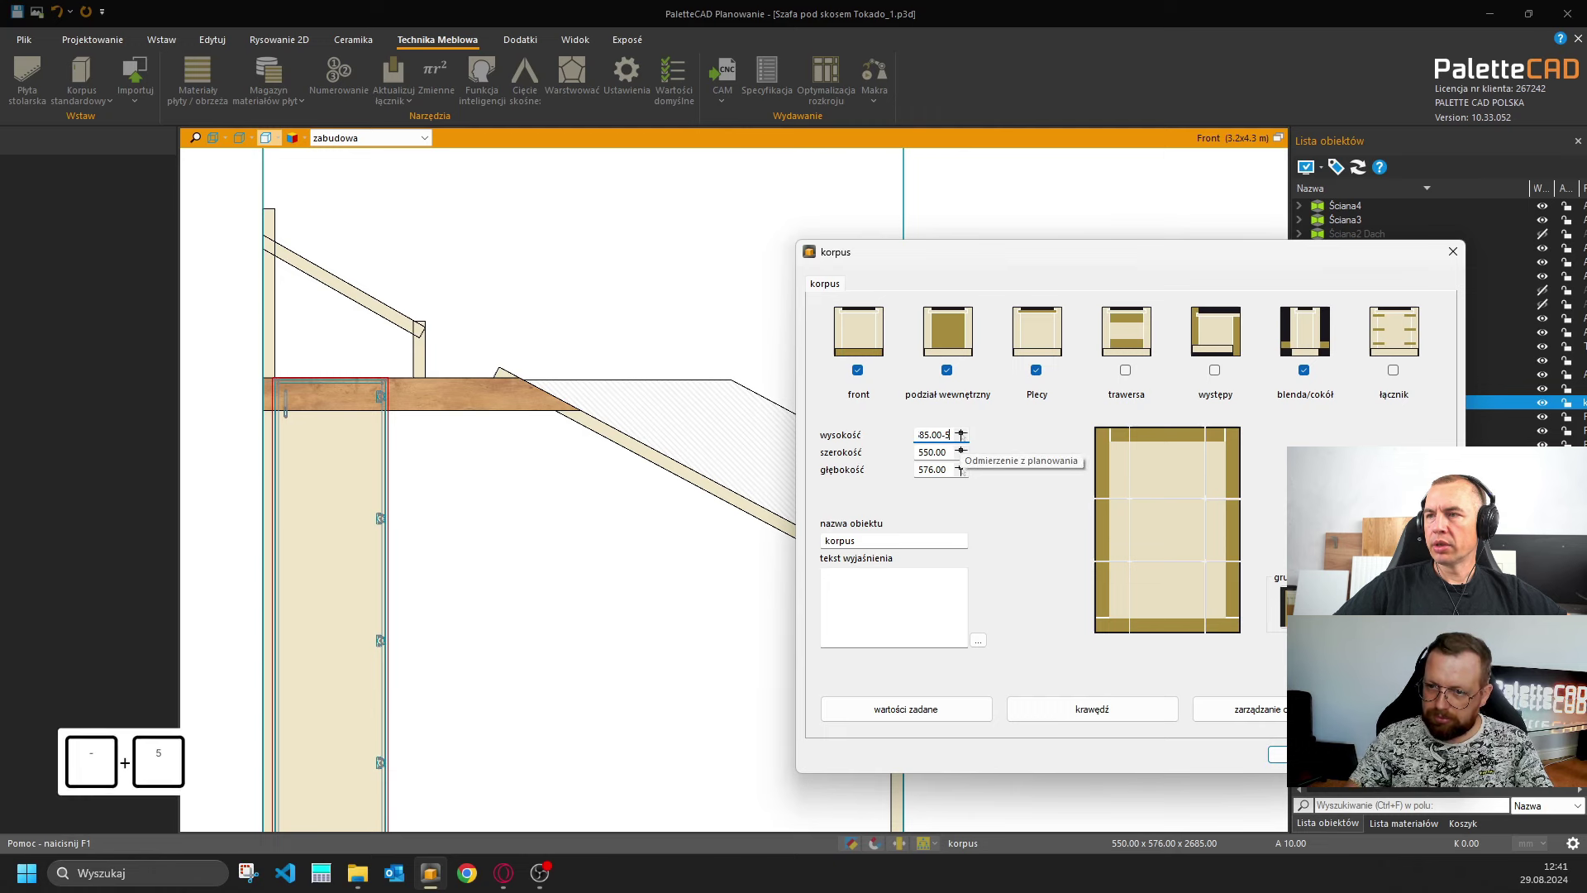
click(932, 452)
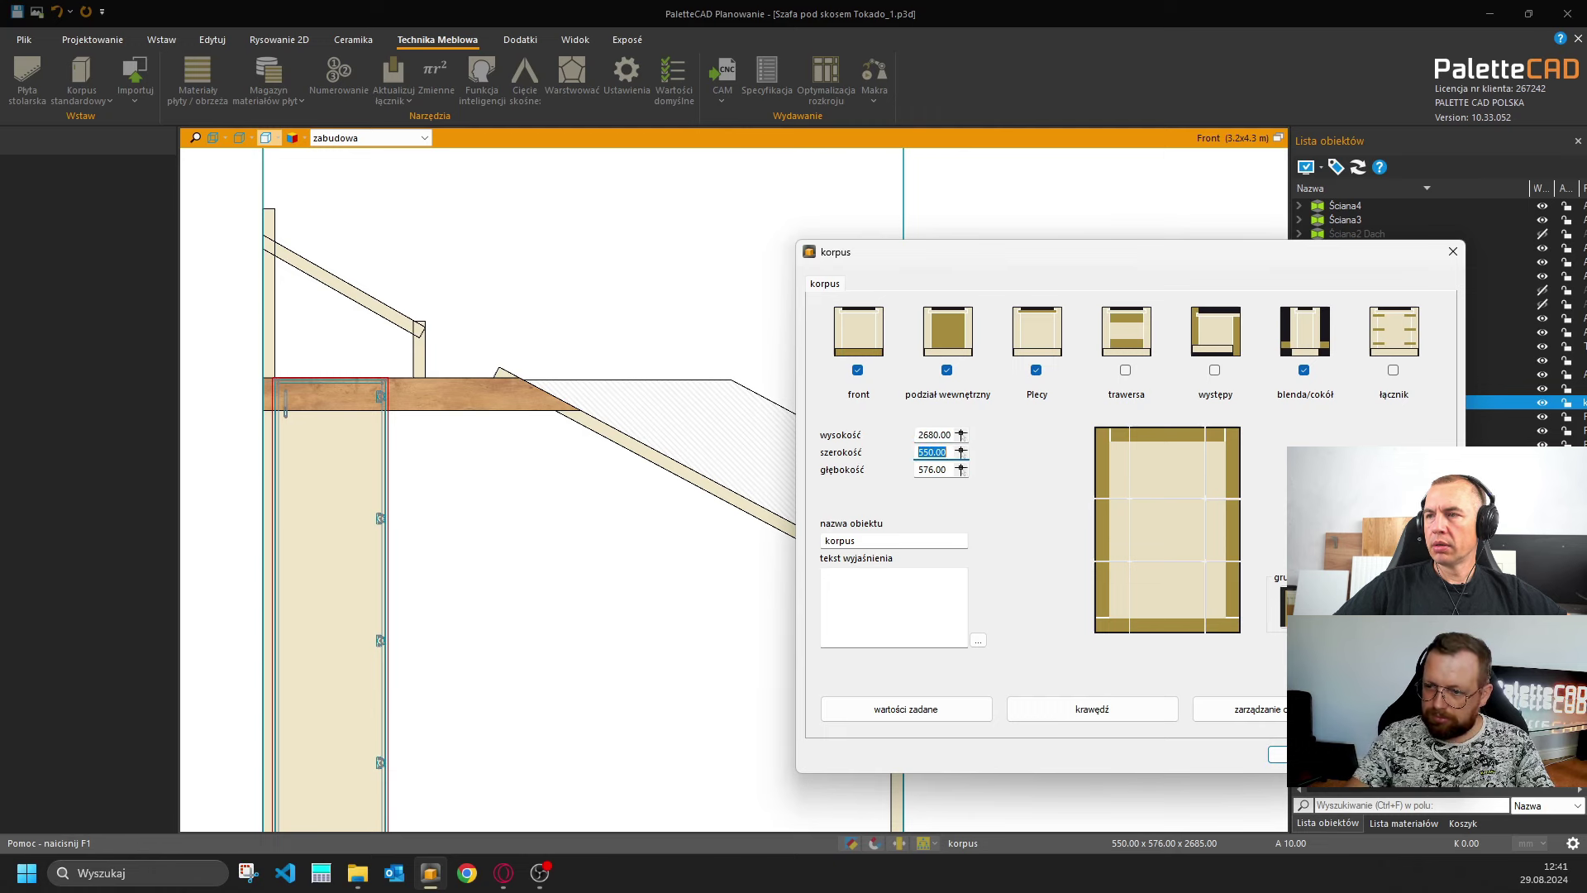
click(1279, 756)
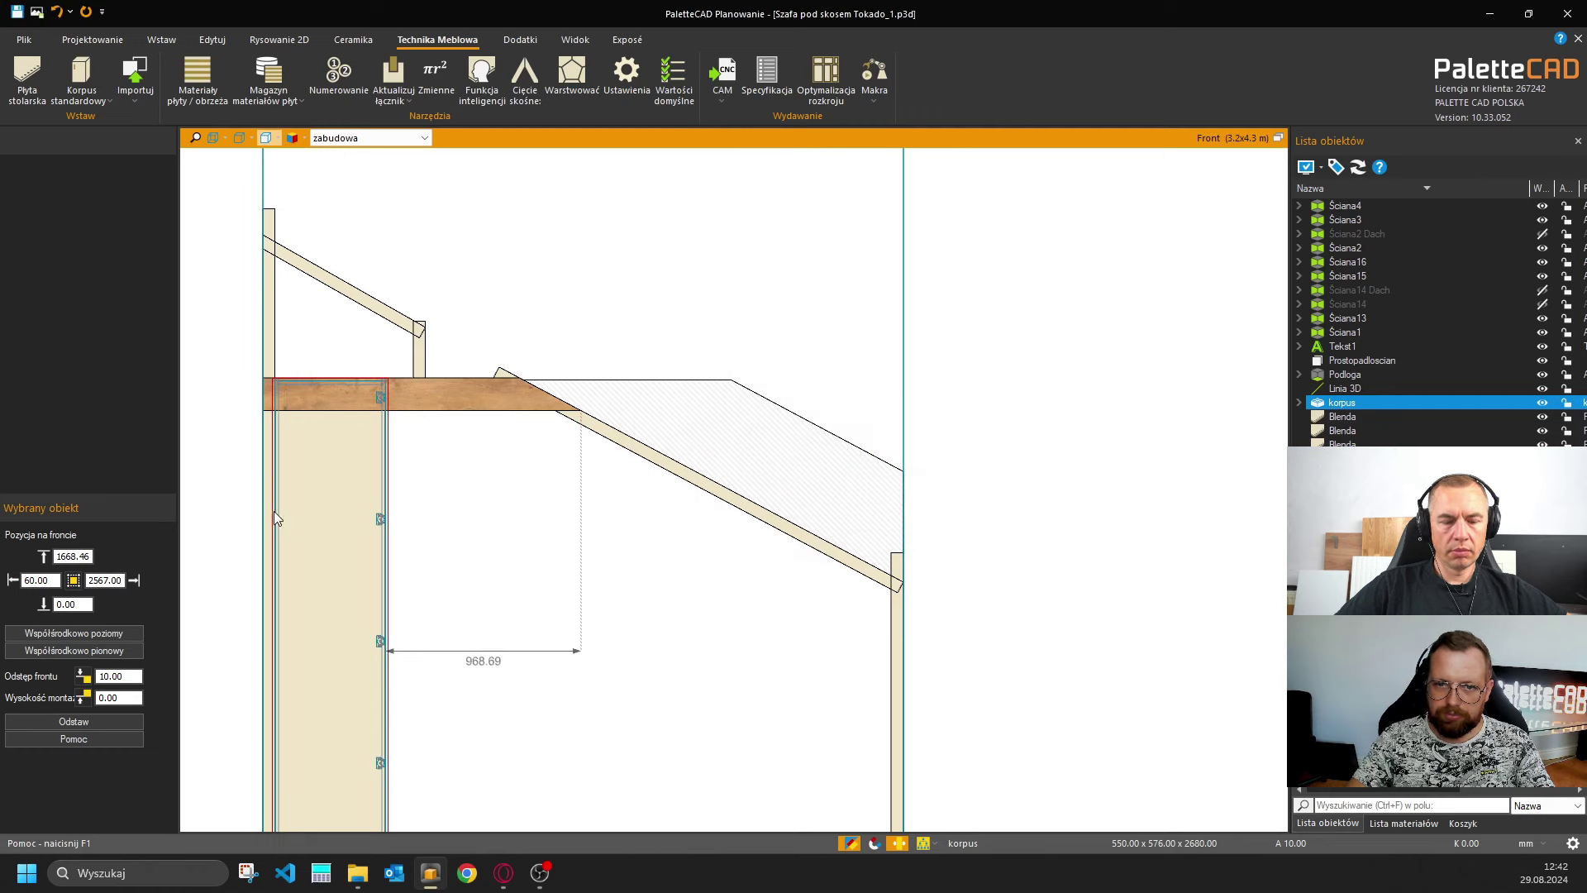
Copy the carcass once directly to its right in the front view, with 0 mm spacing.
click(248, 546)
click(312, 567)
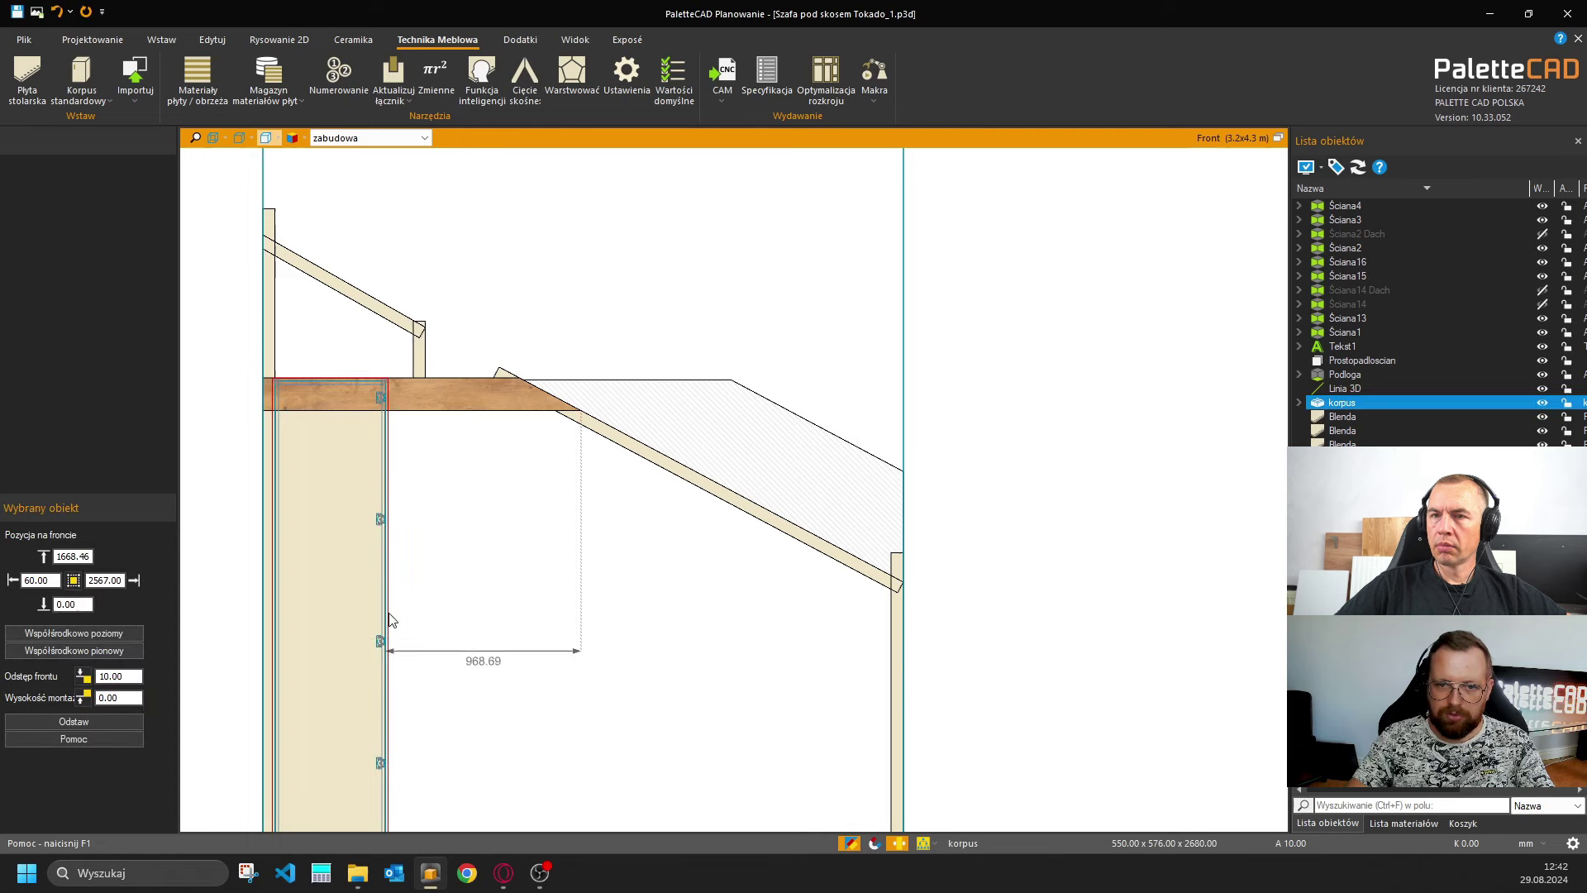
key(k)
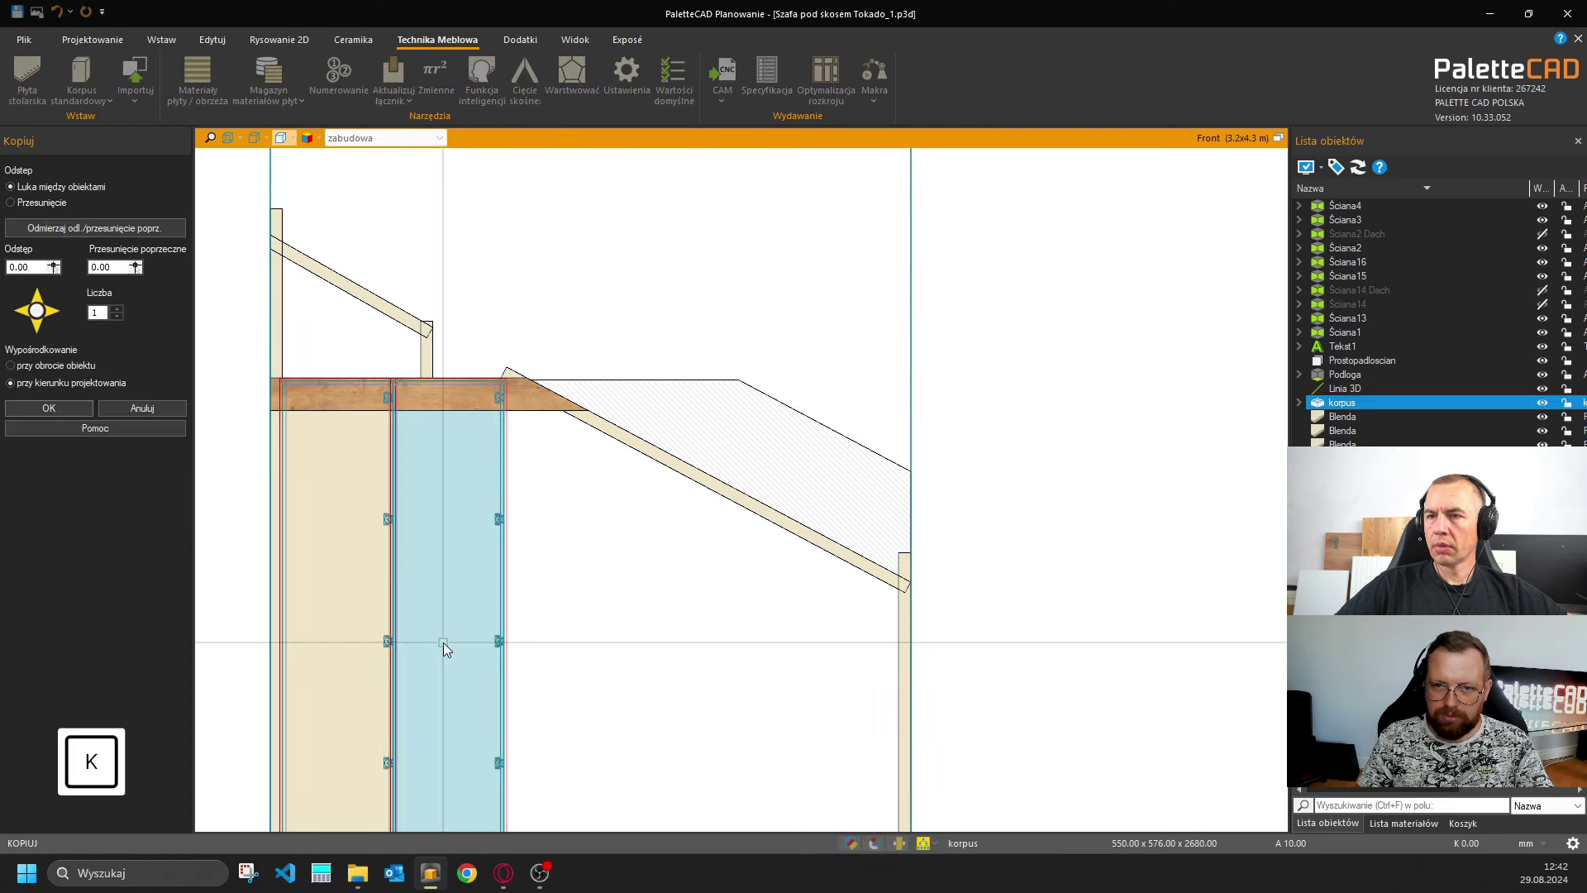
click(443, 642)
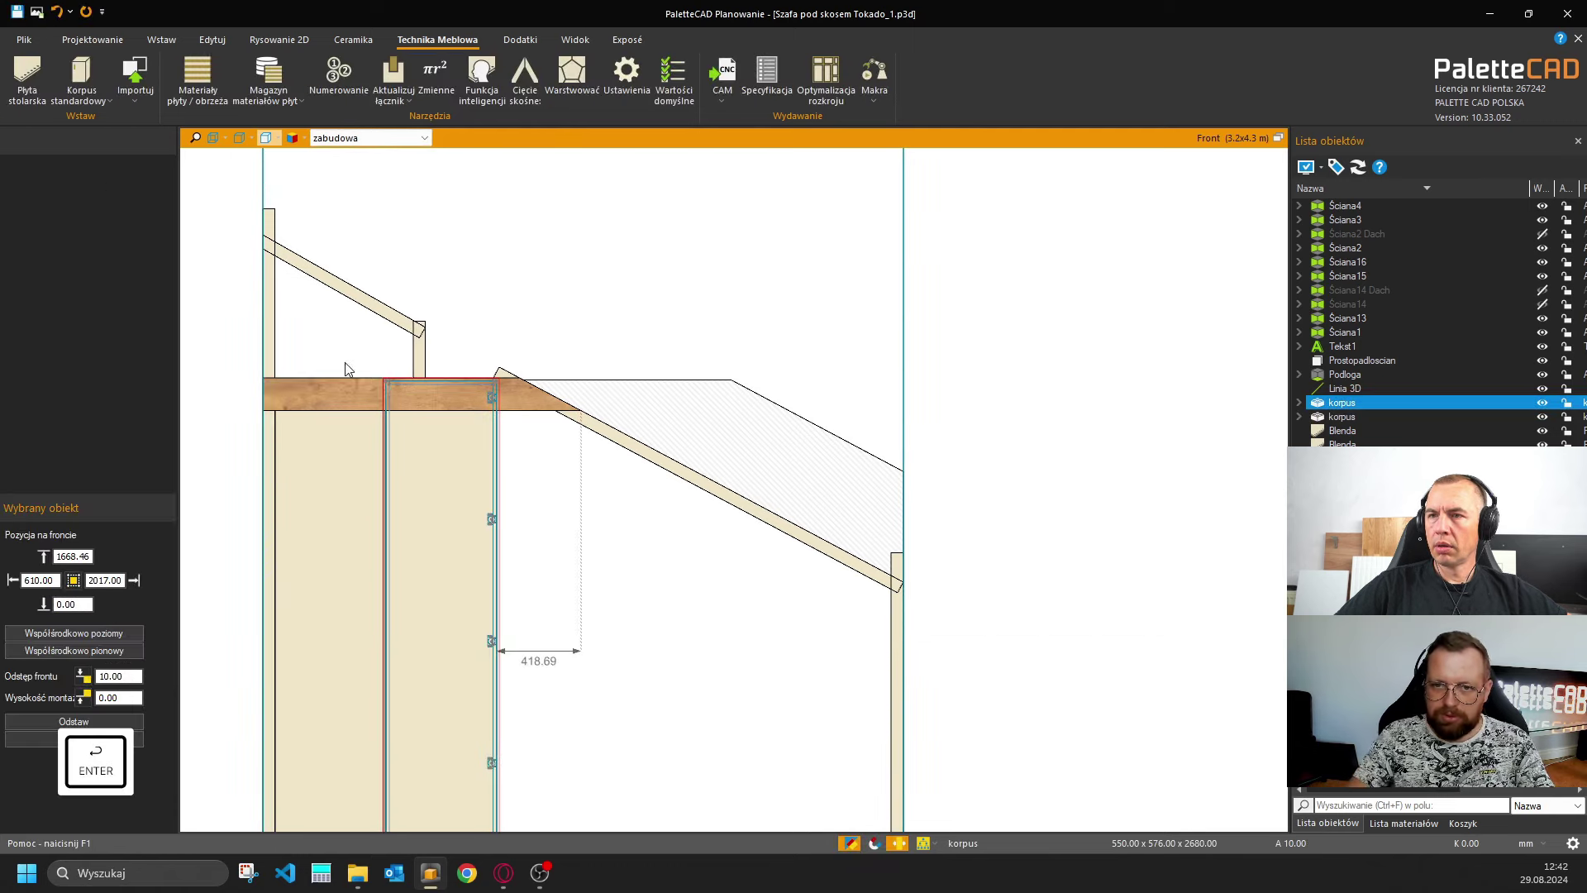
Hide the wooden beam Prostopadloscian and try to measure horizontally from the second carcass's top right corner to the sloped Blenda board.
click(523, 399)
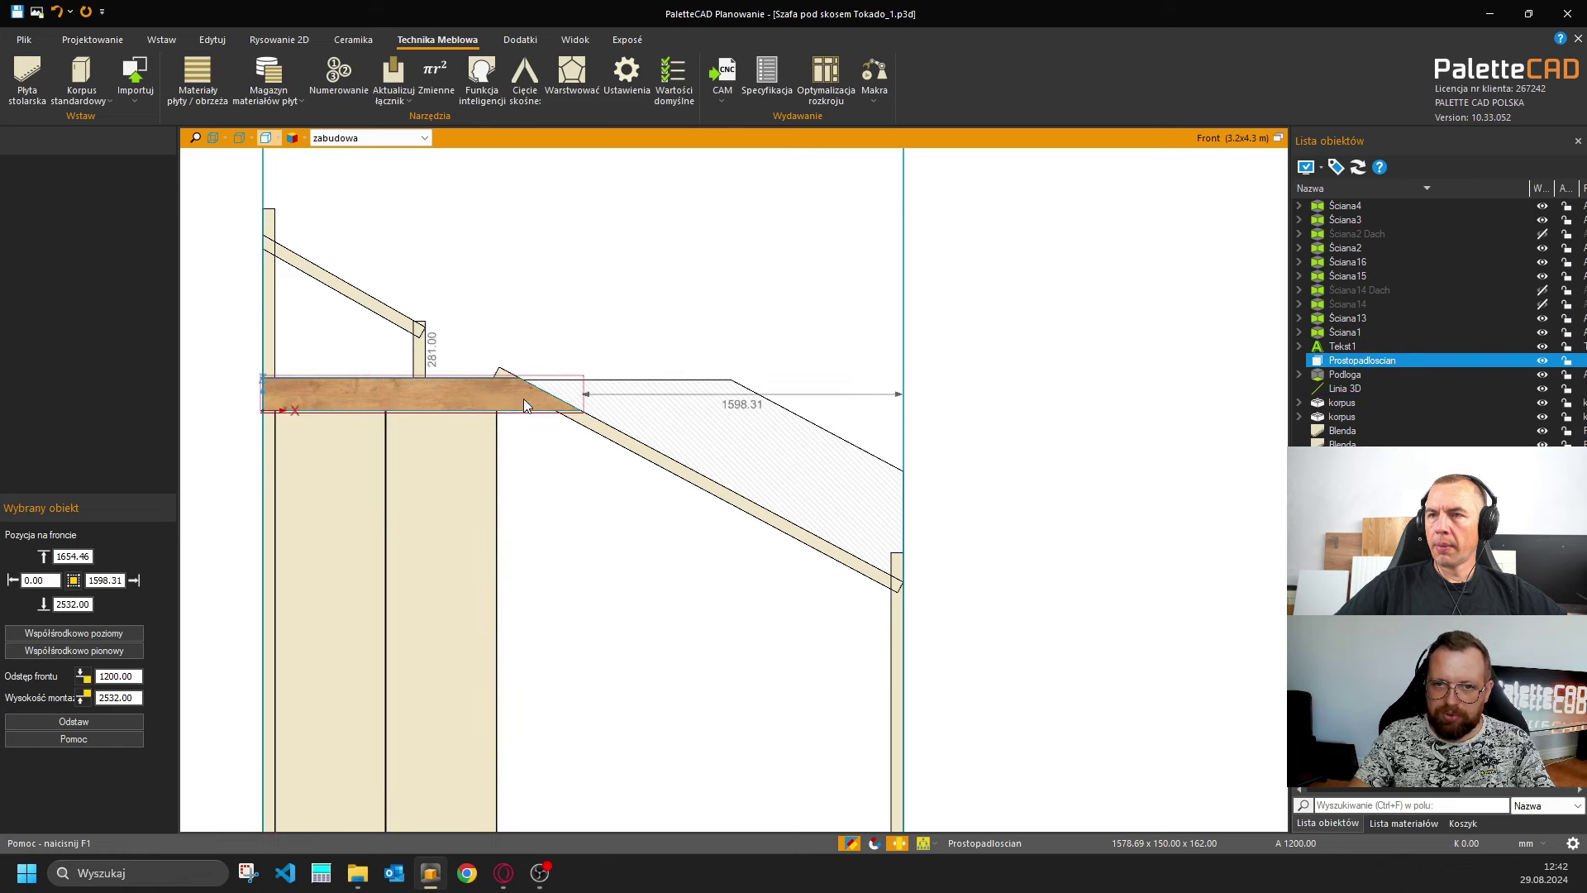
click(1542, 360)
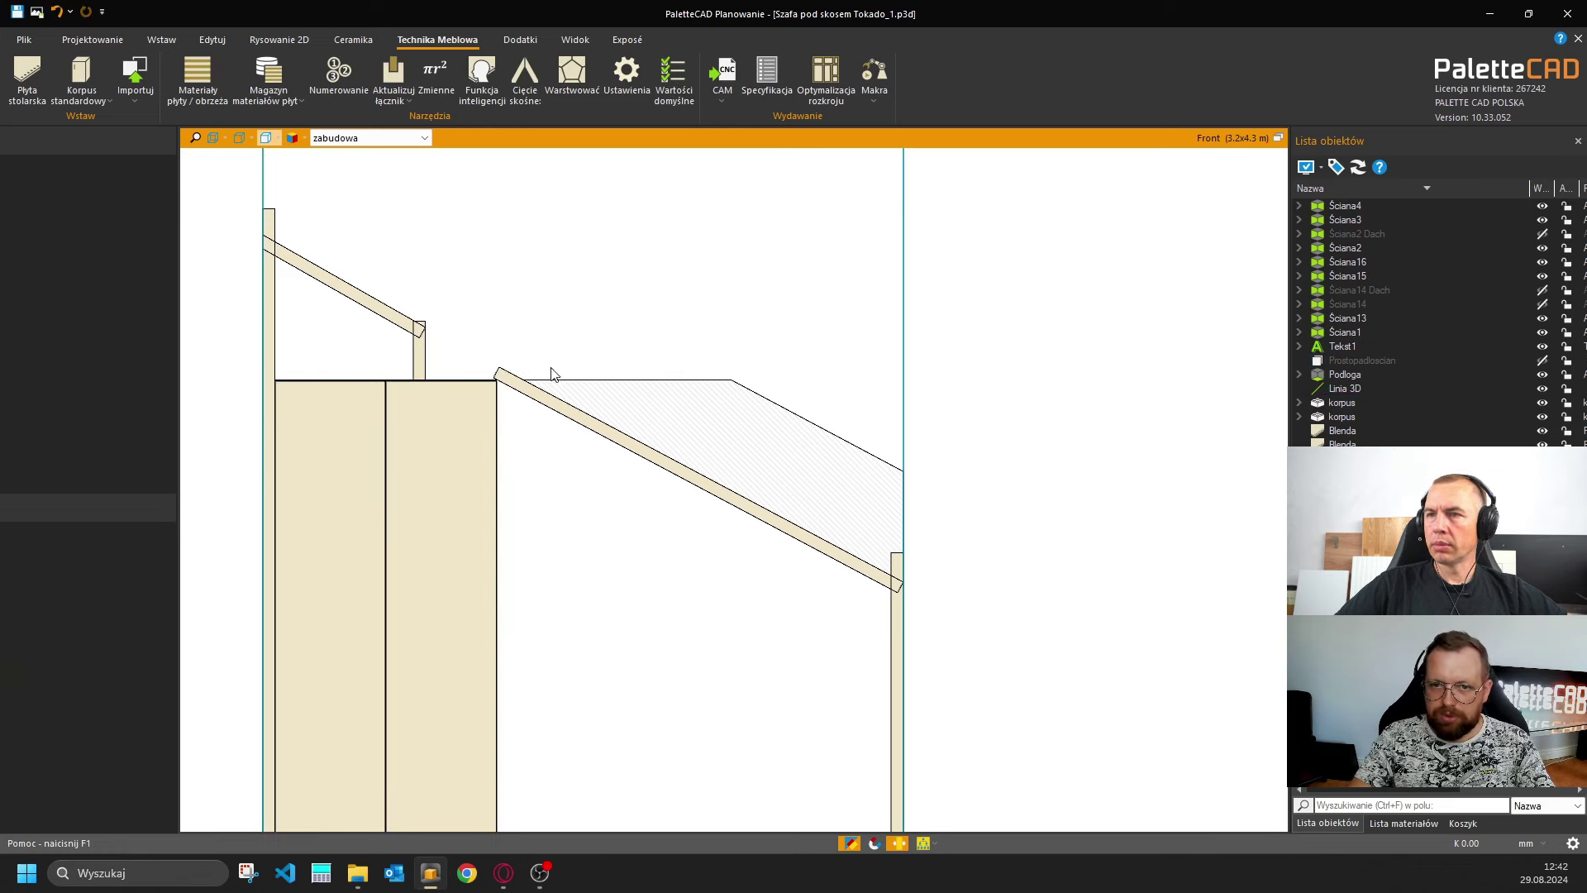
scroll(496, 388, up, 3)
scroll(512, 389, up, 5)
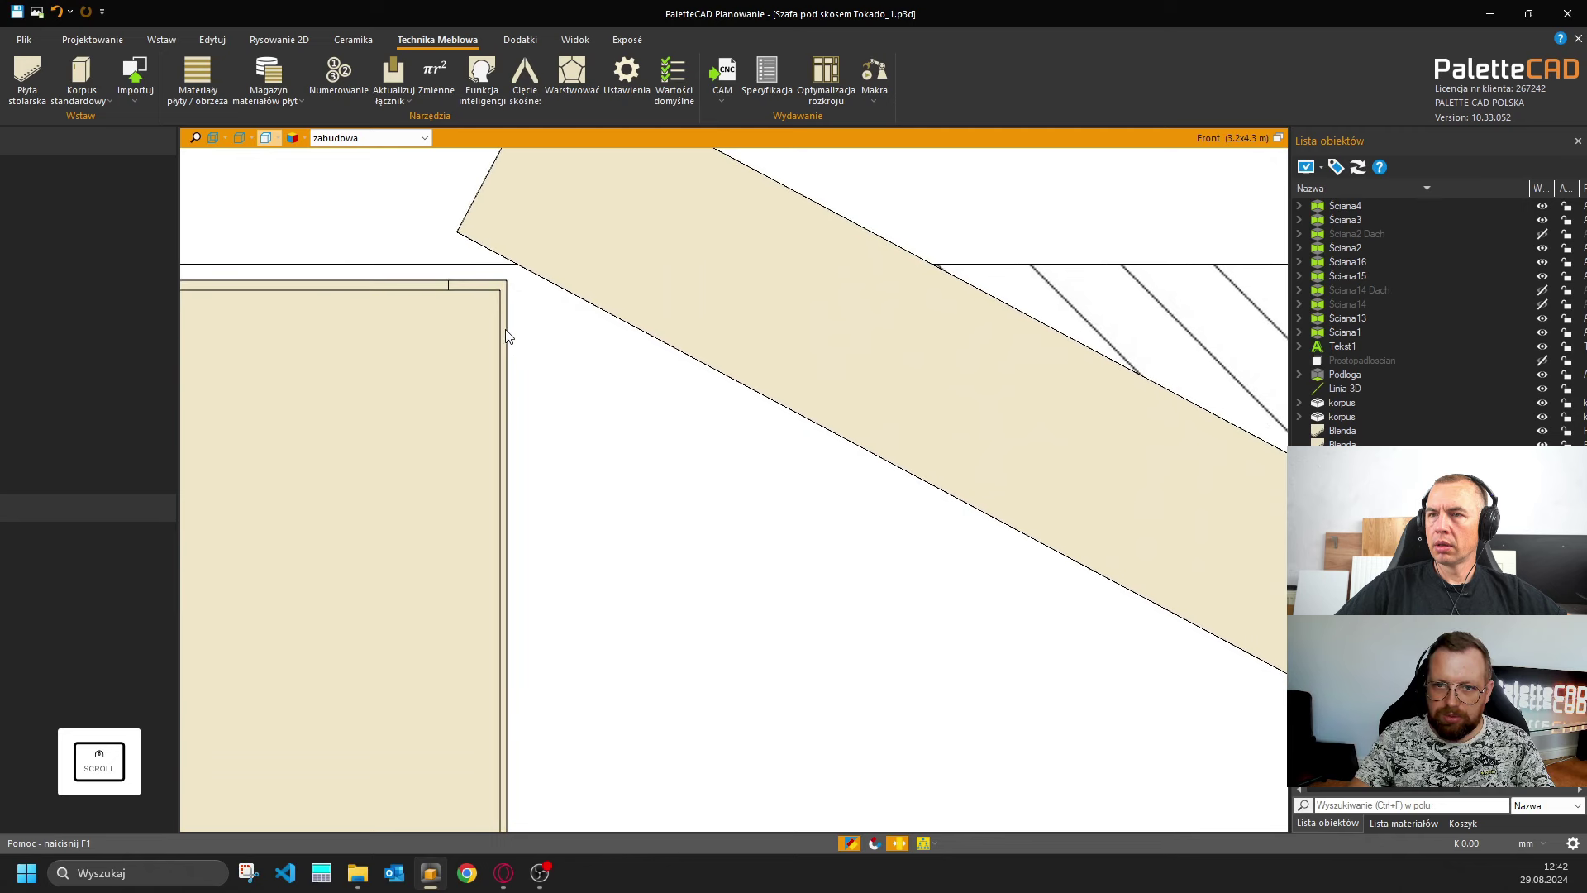
key(c)
click(521, 287)
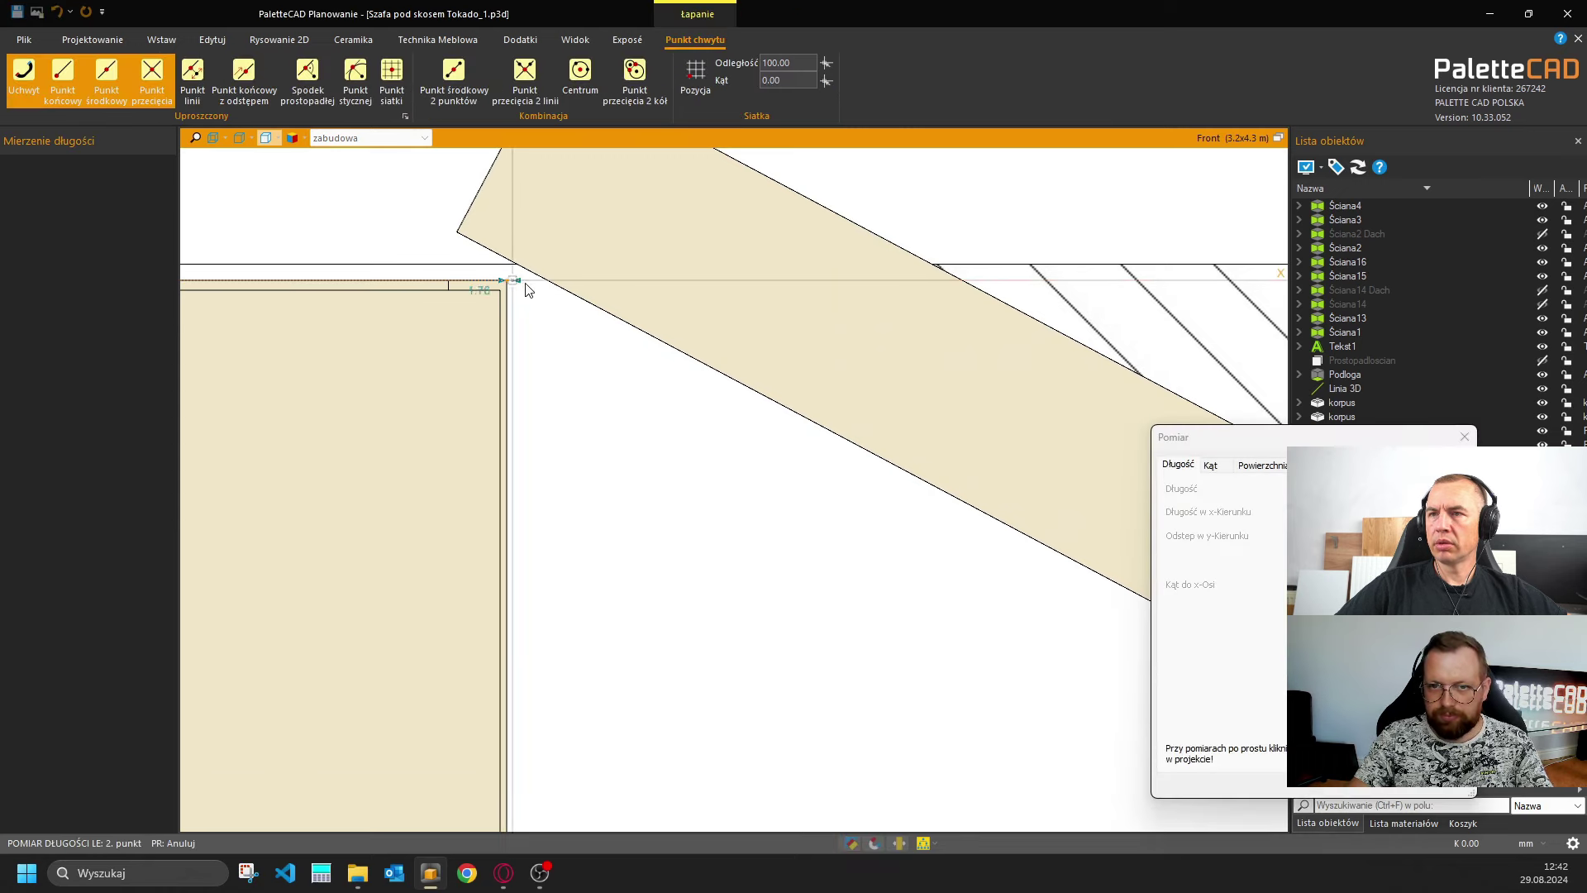
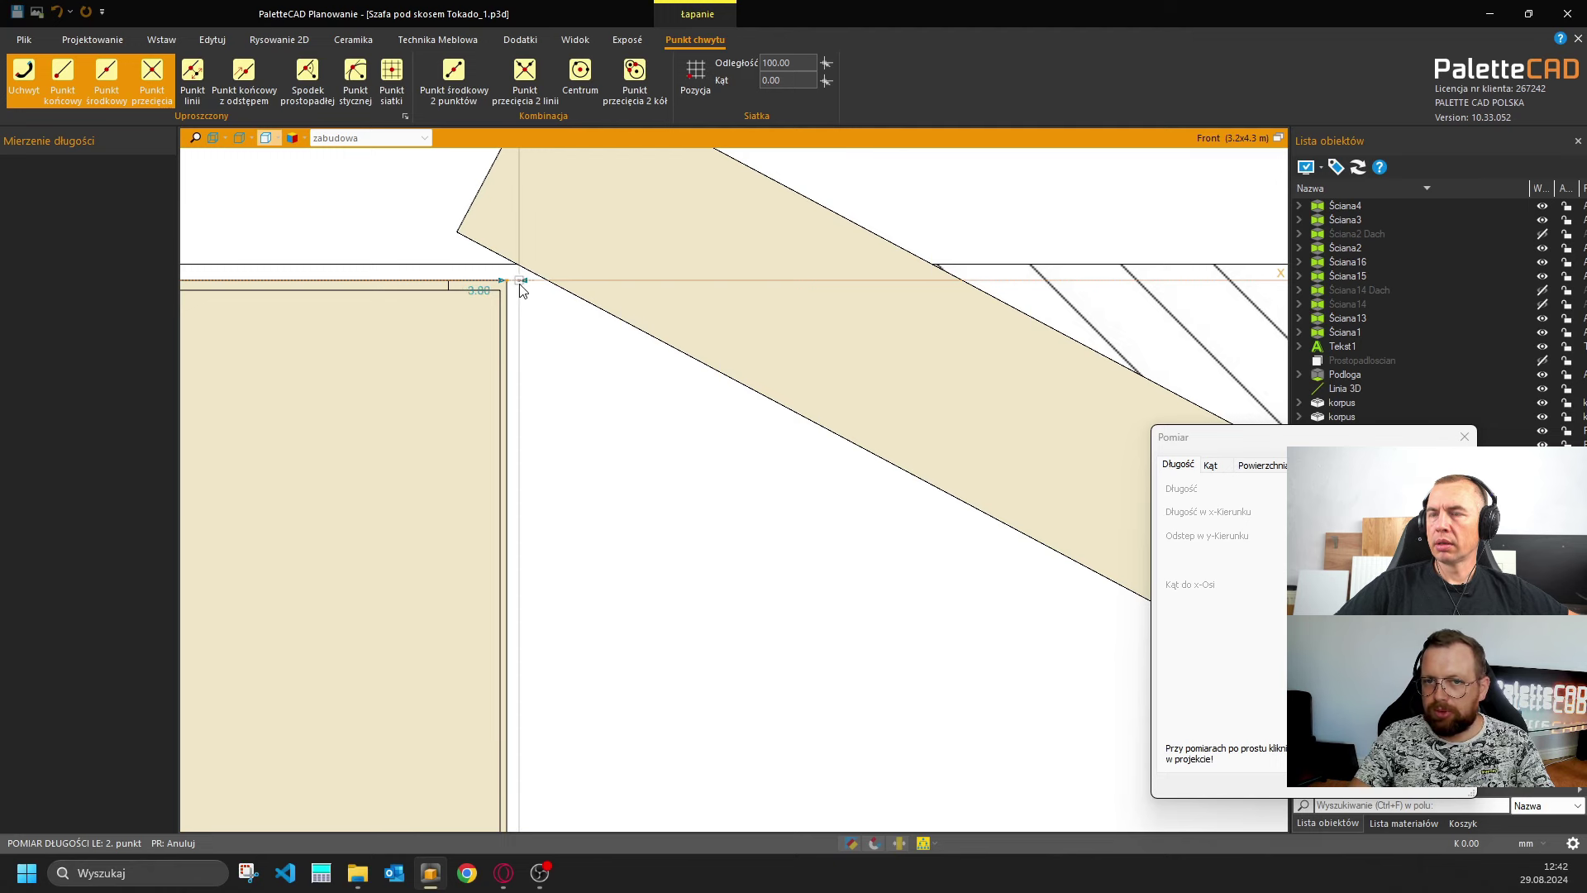
key(alt)
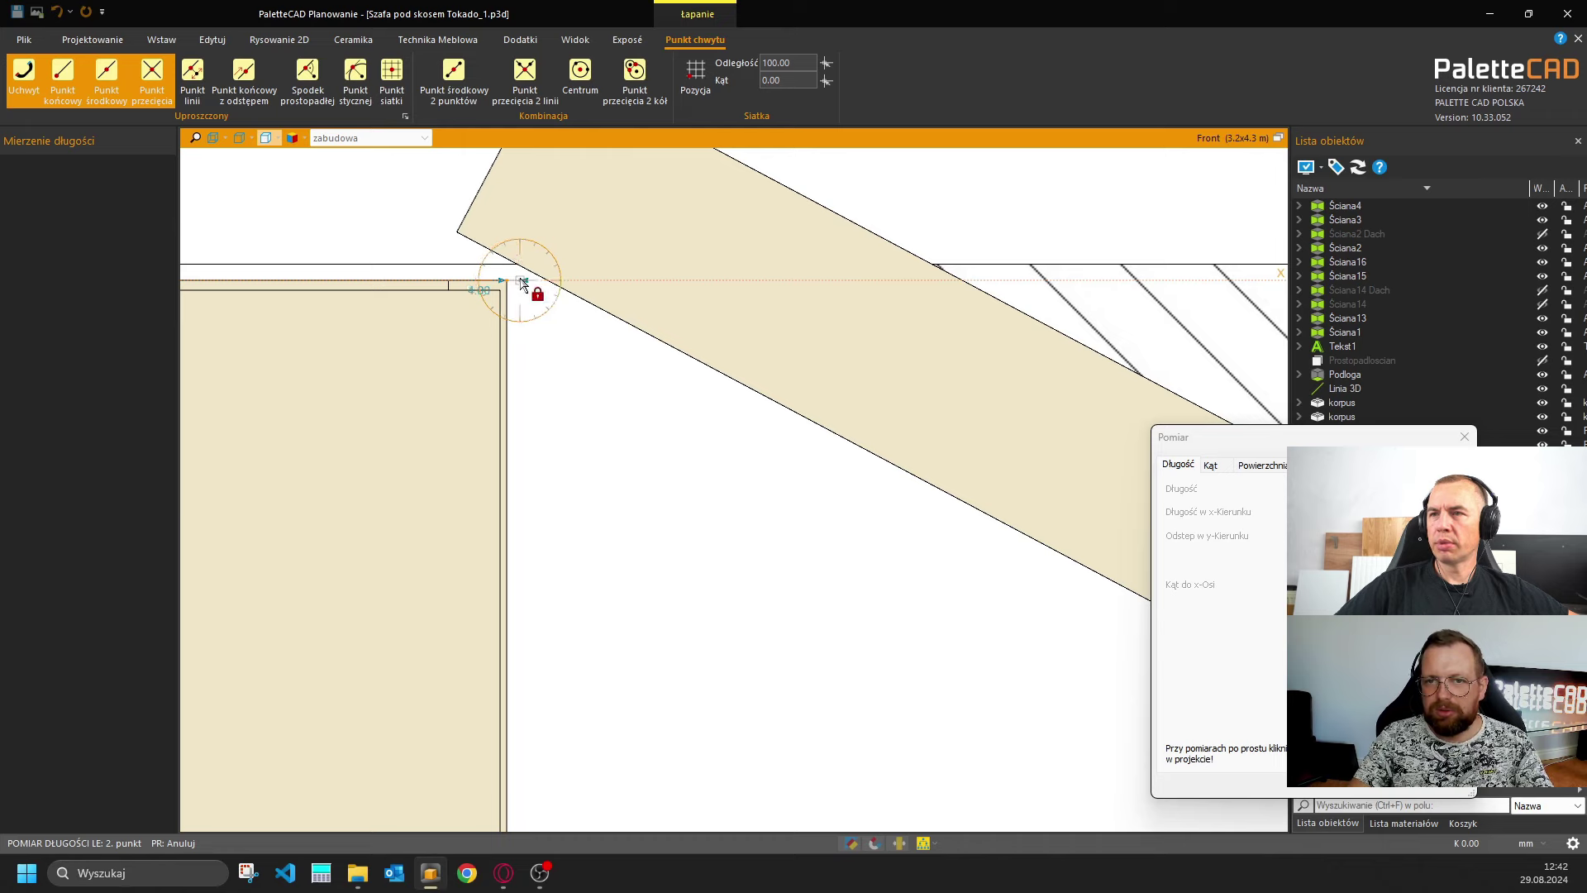
right_click(637, 488)
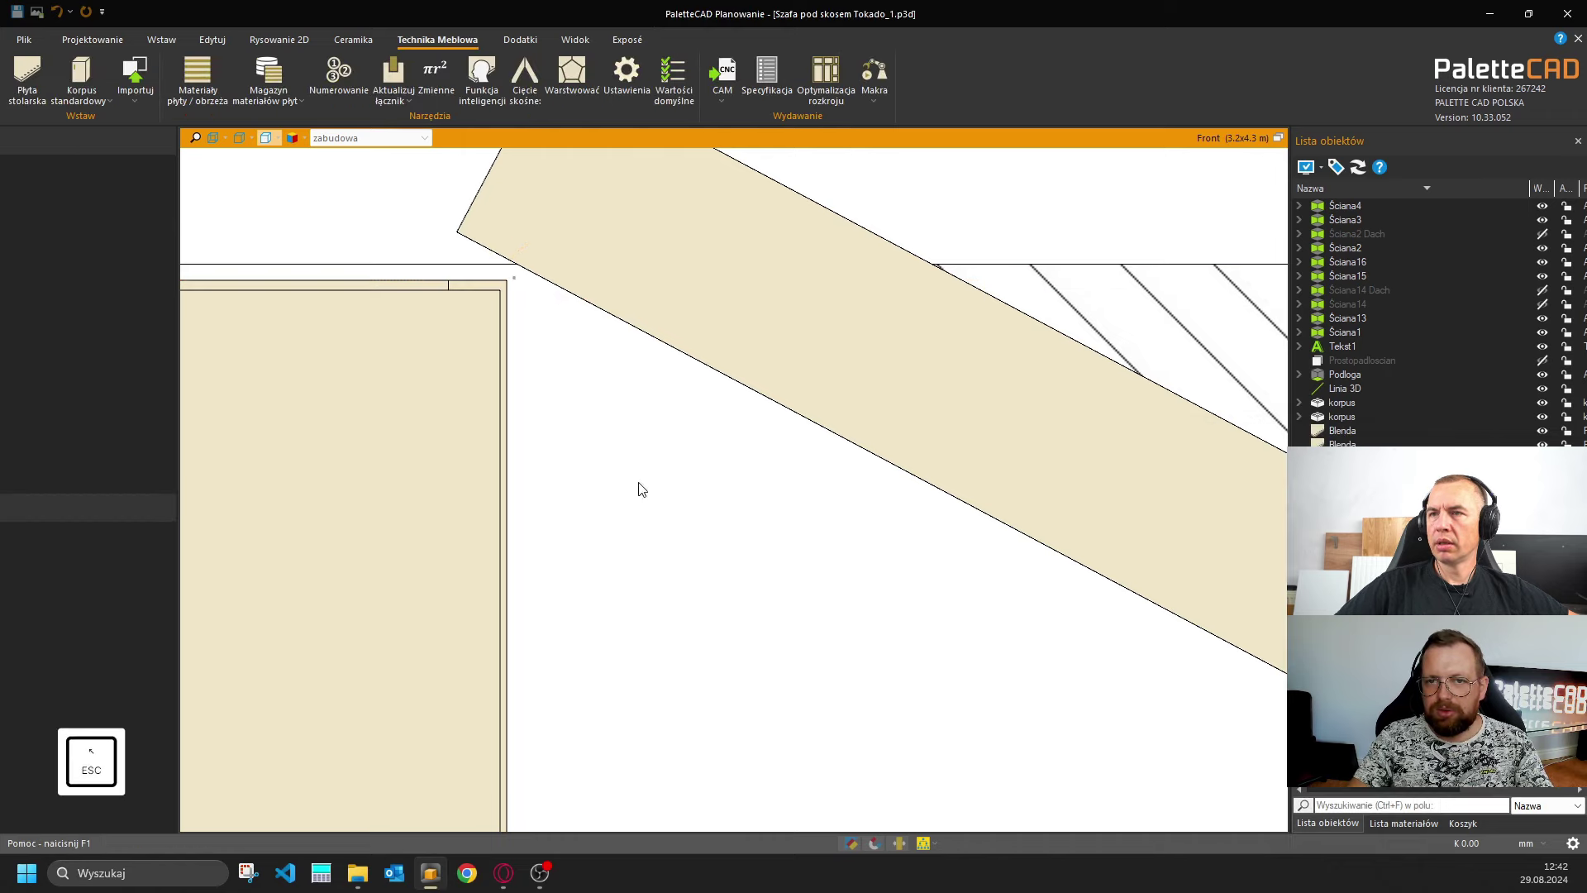
Examine the clearance between the sloped Blenda board's upper end and the second carcass's top corner, and the tops of both carcasses.
scroll(719, 488, down, 5)
scroll(726, 528, down, 4)
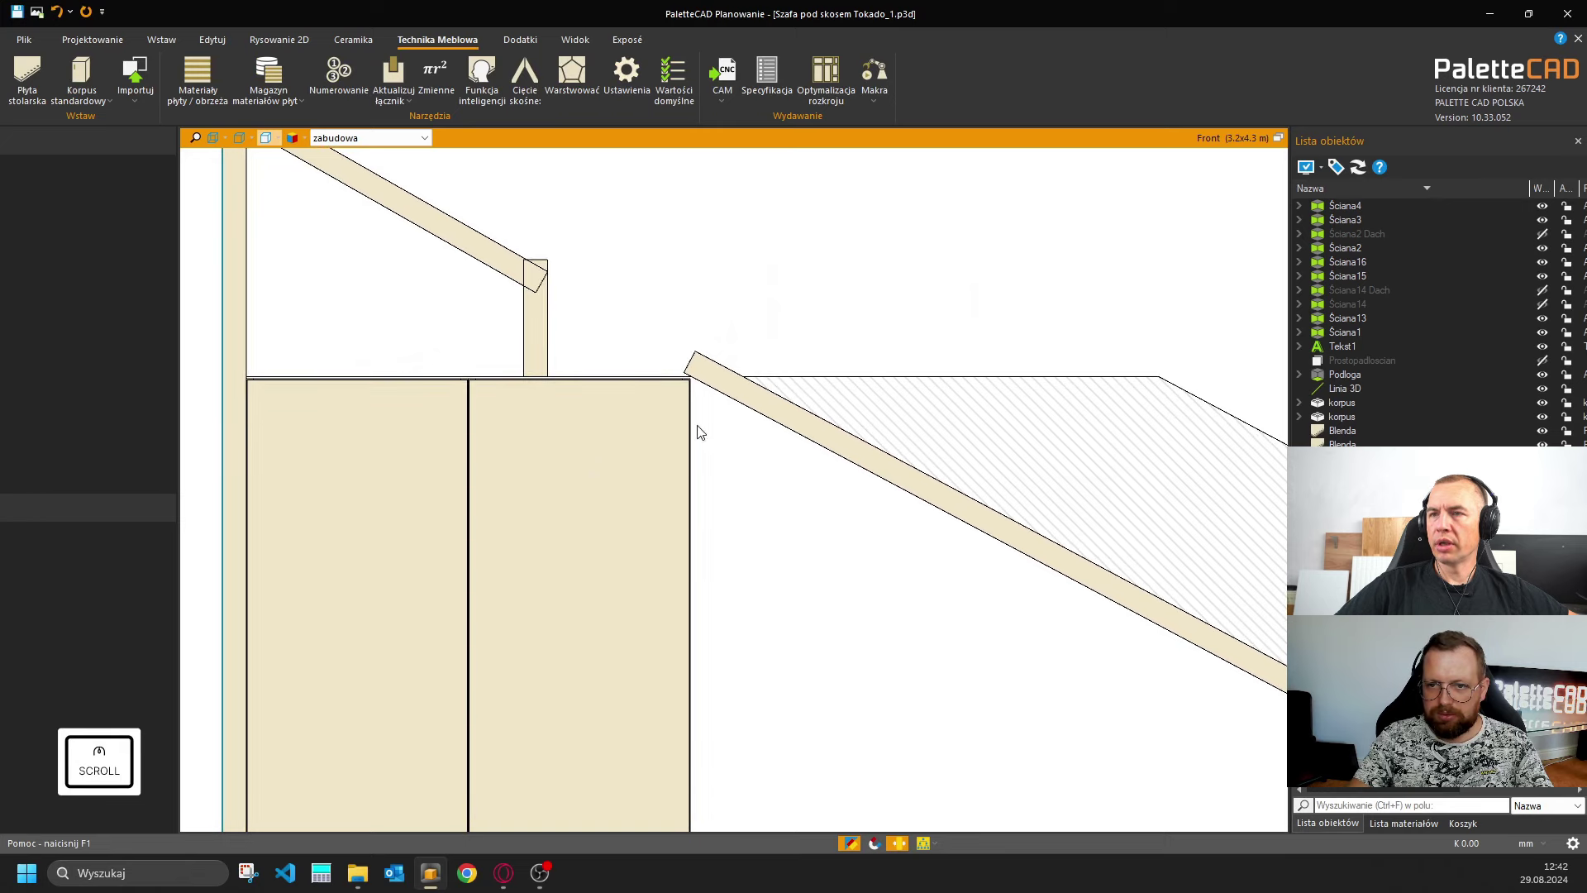
click(748, 401)
scroll(711, 381, up, 5)
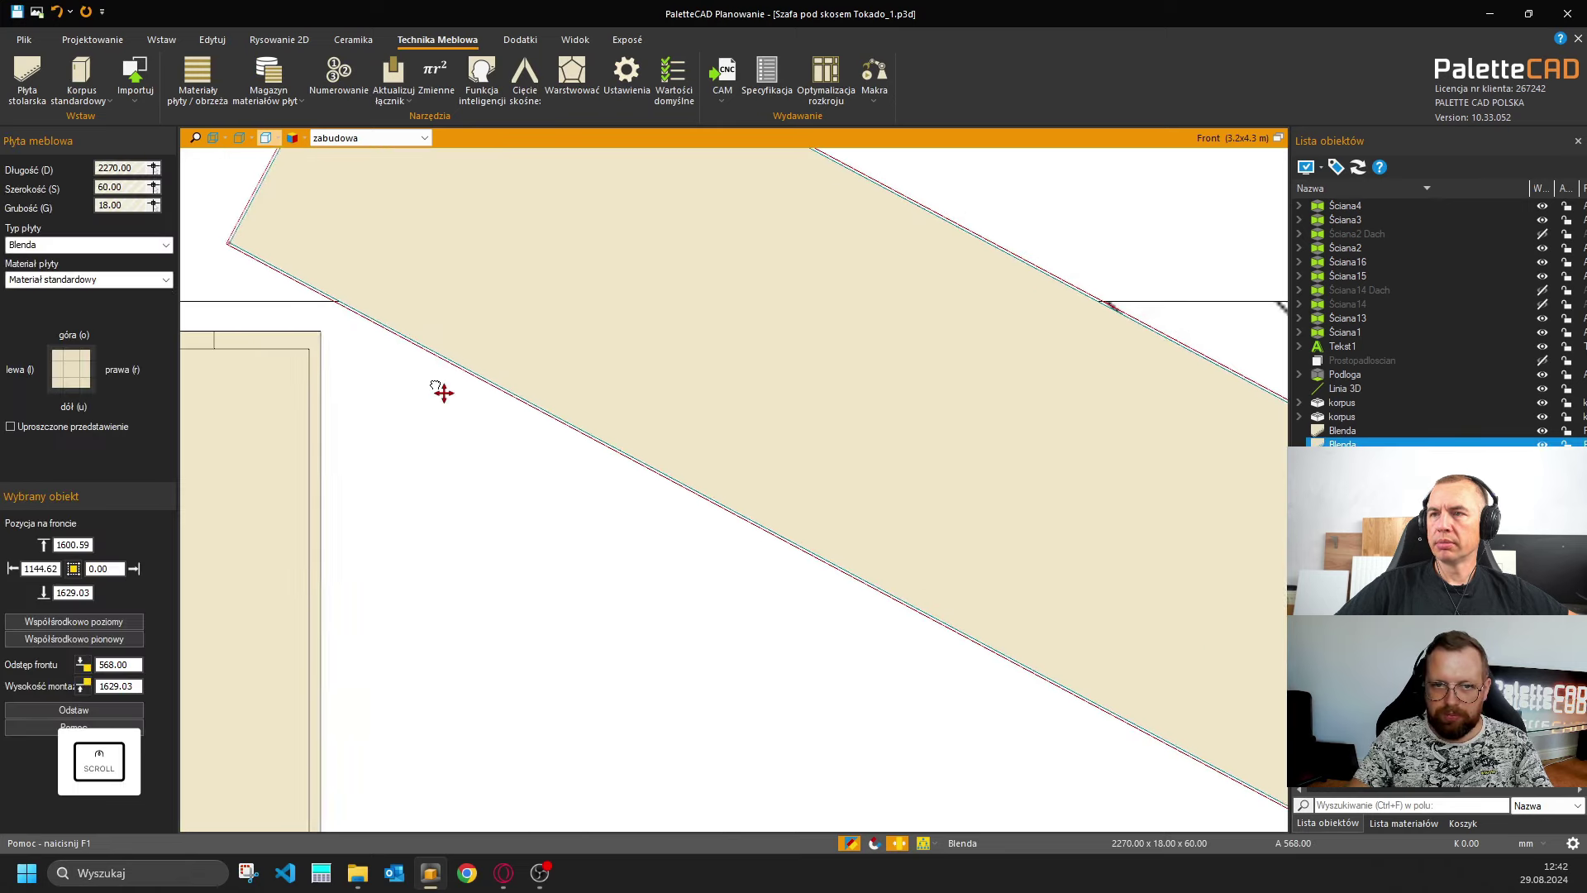
scroll(439, 389, down, 3)
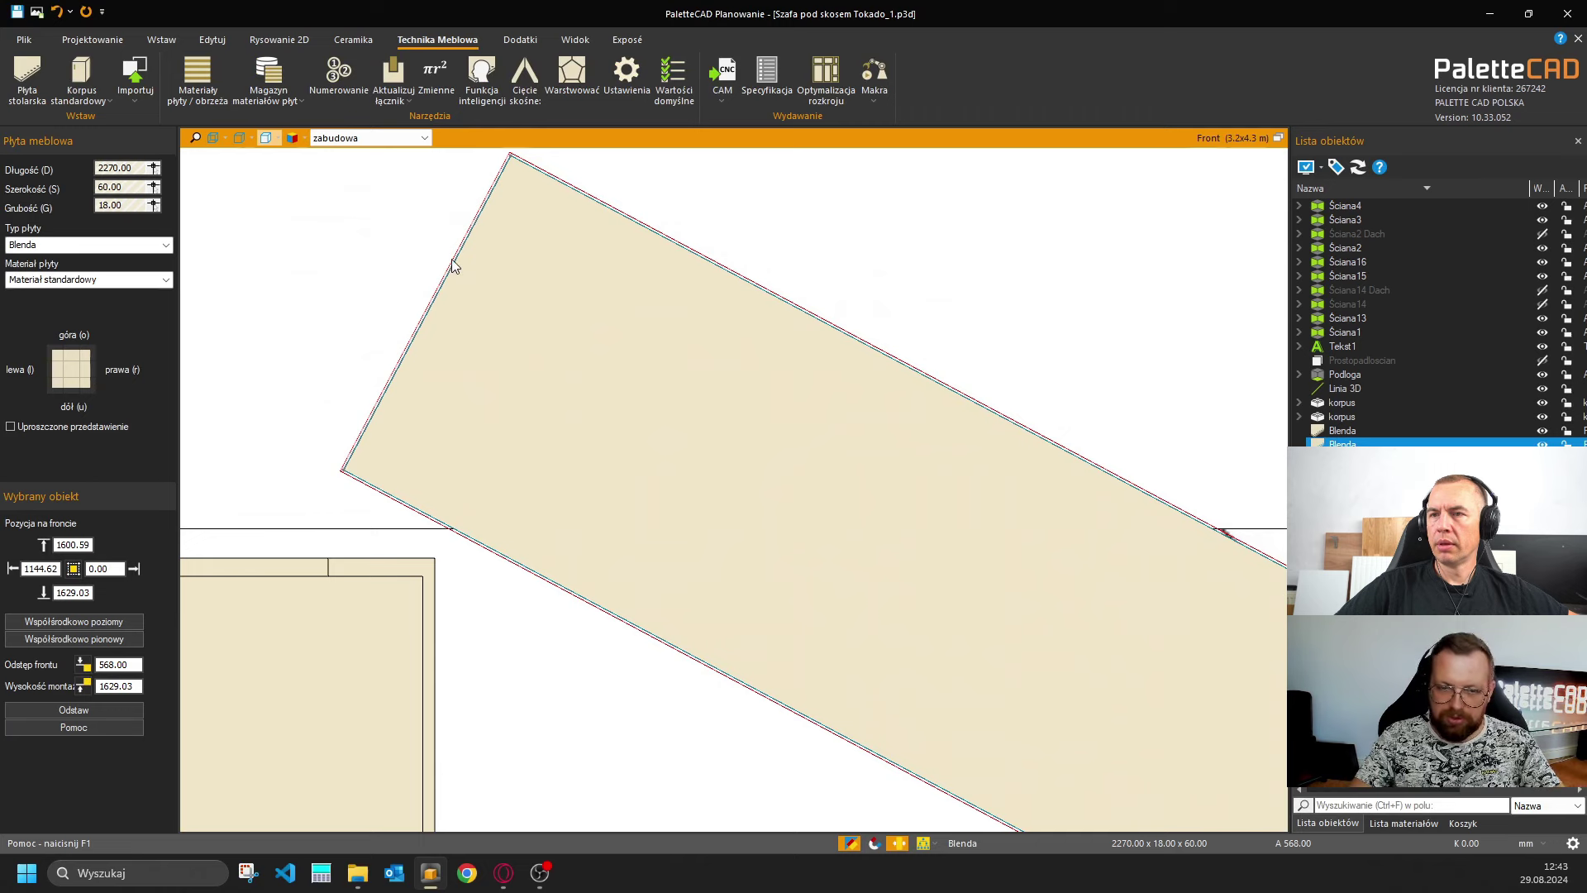
key(c)
right_click(453, 536)
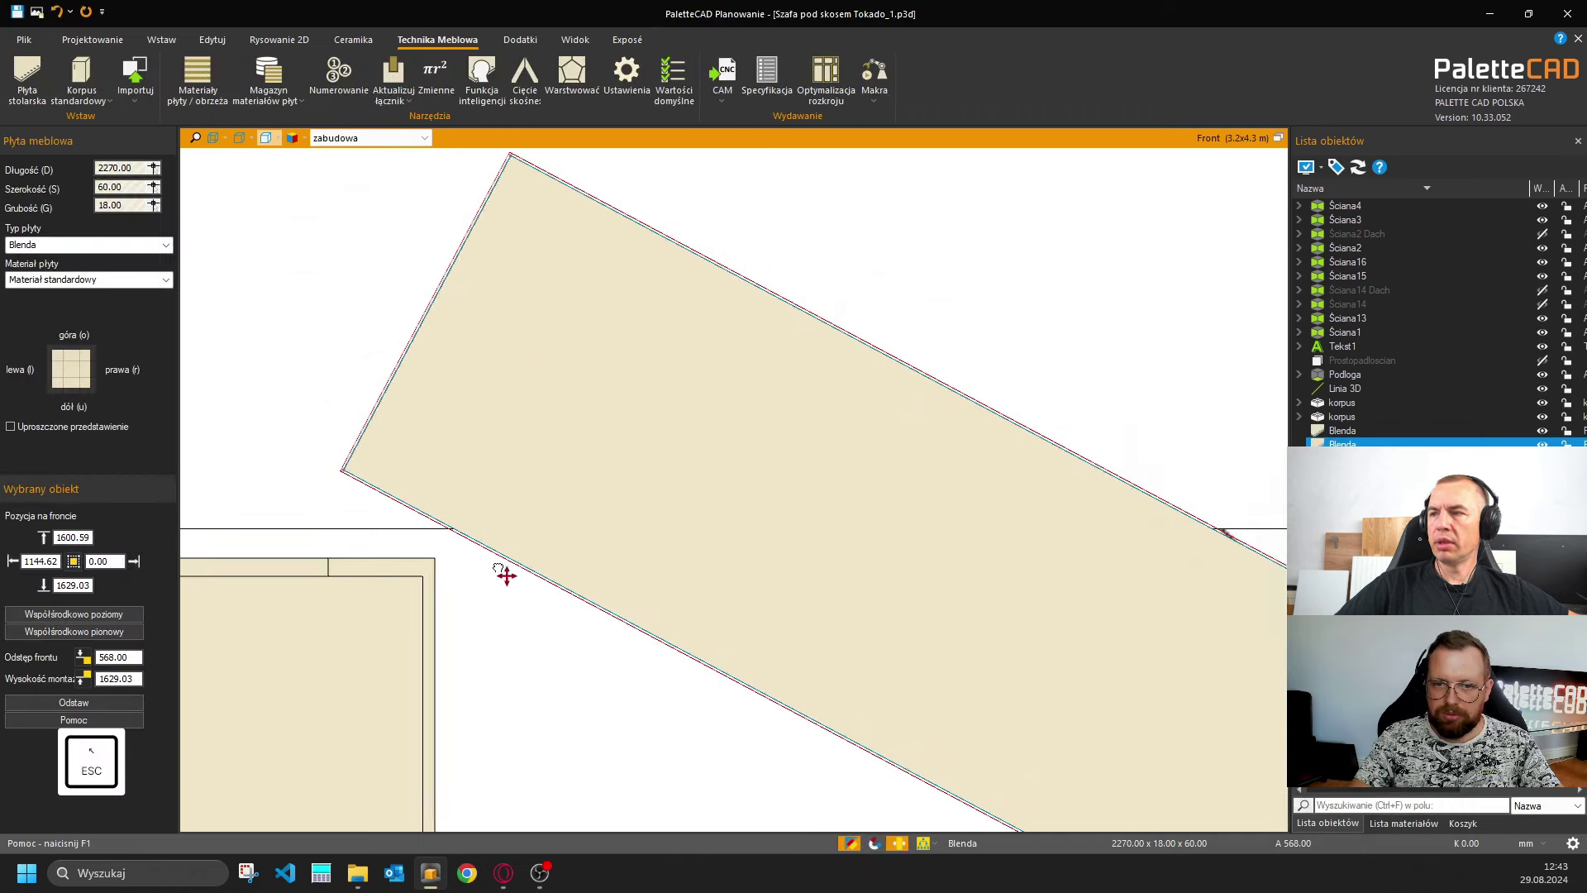
scroll(578, 576, down, 3)
scroll(533, 611, down, 5)
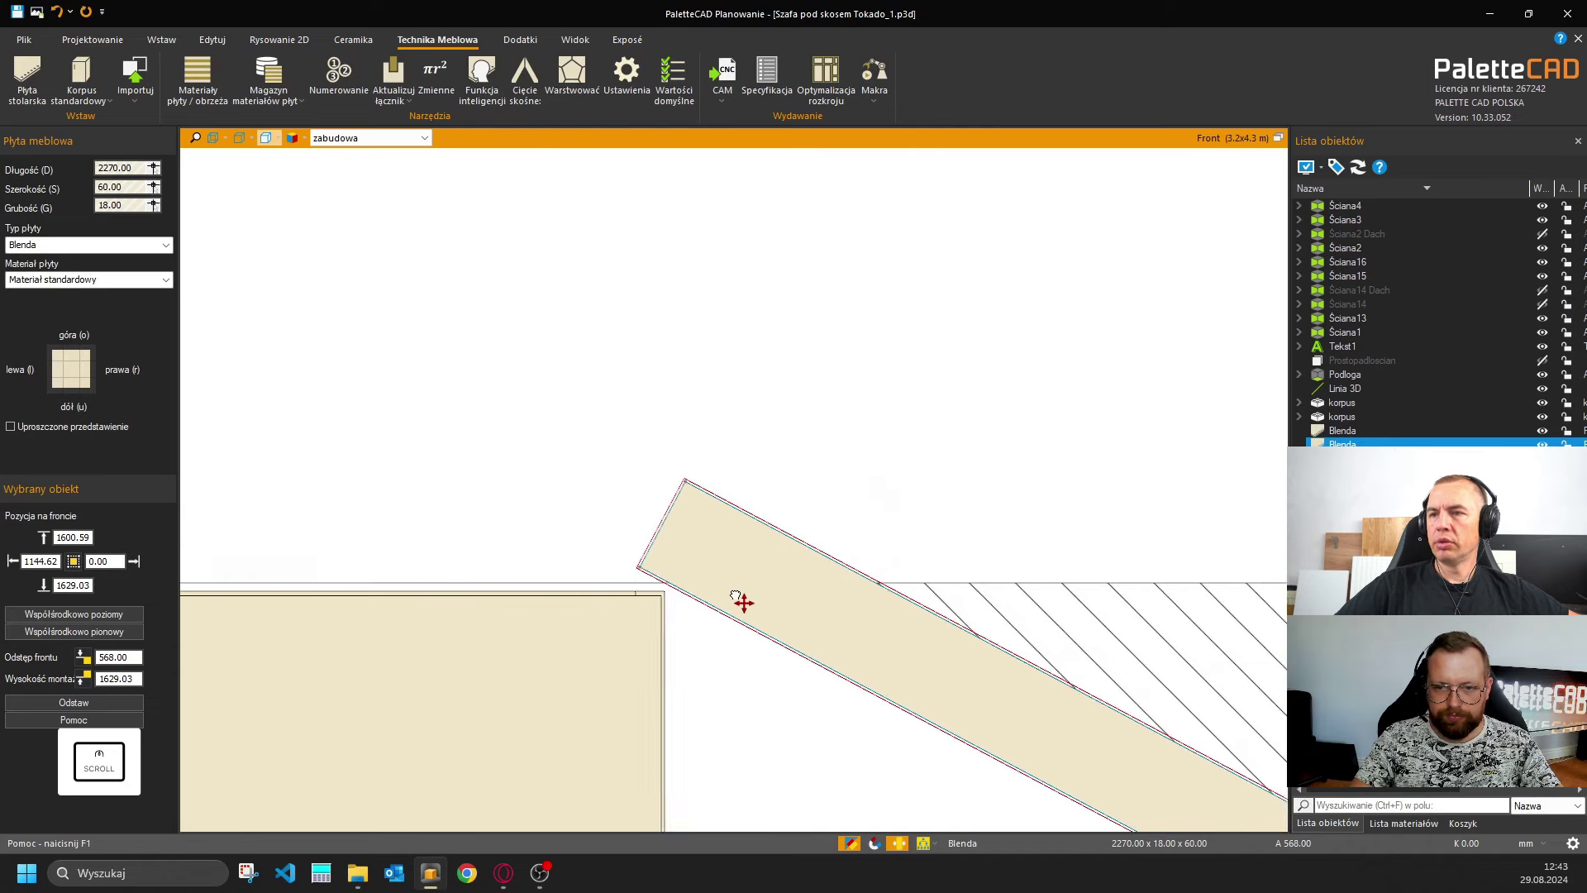
scroll(736, 603, down, 3)
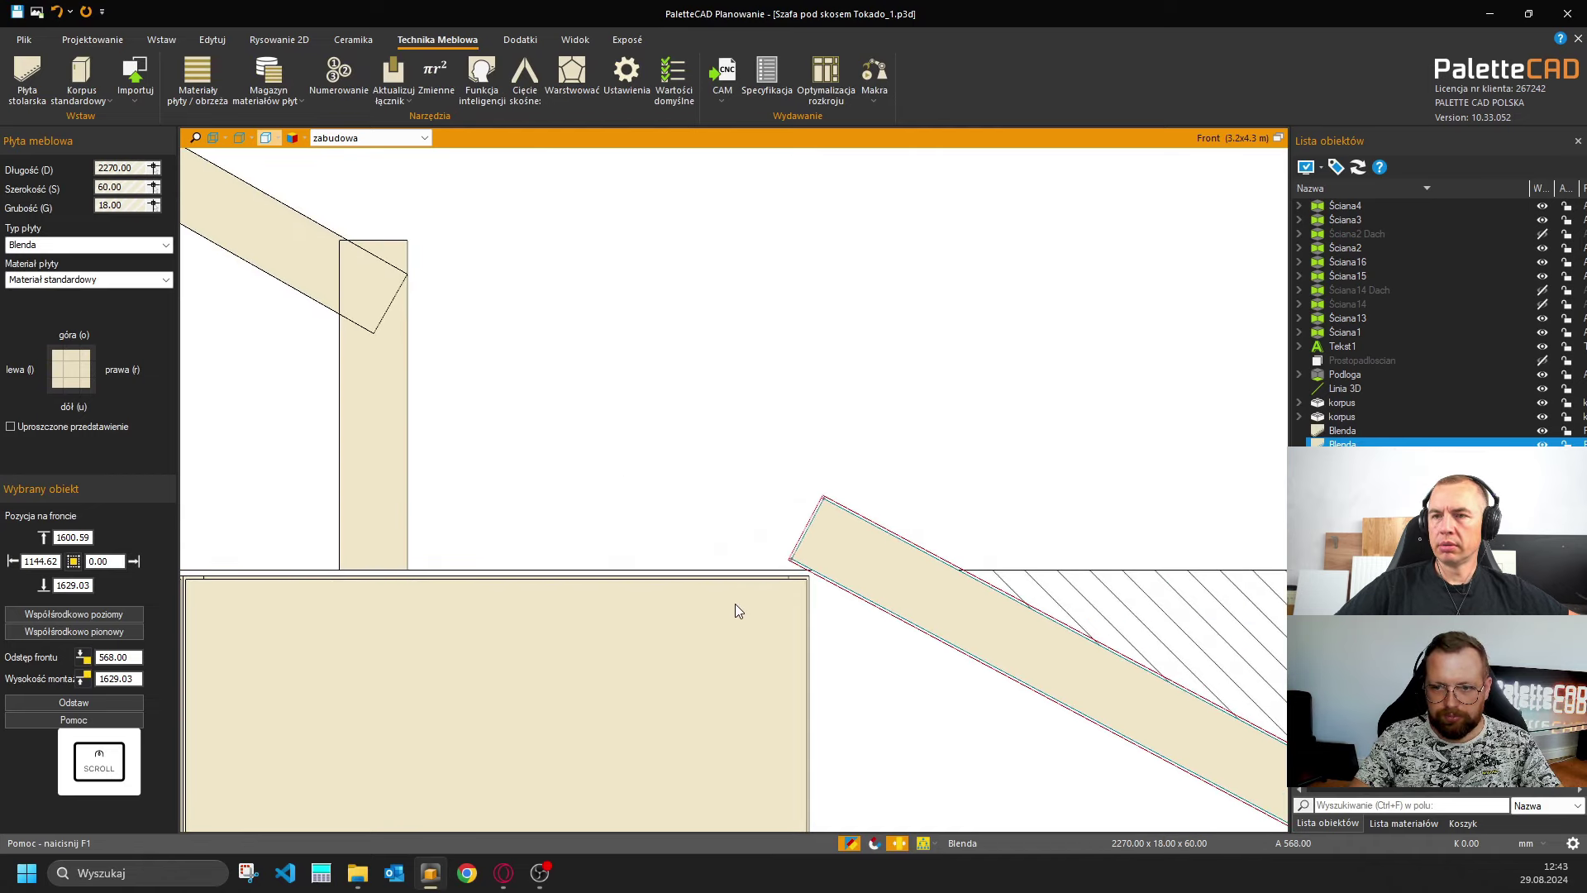
scroll(507, 609, down, 3)
middle_drag(538, 592, 662, 496)
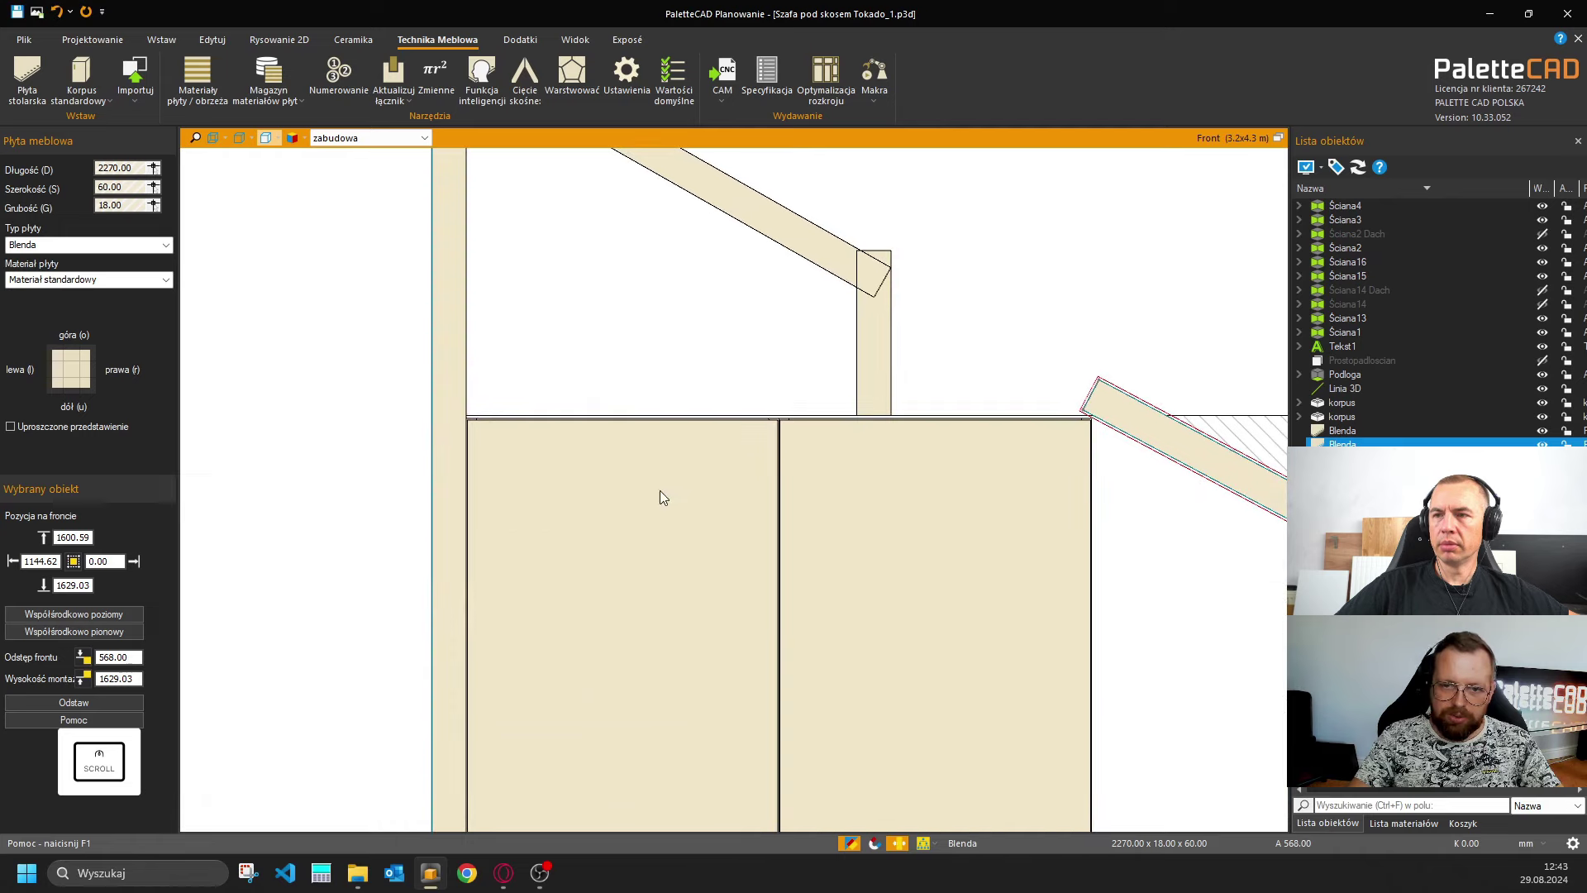
mouse_move(548, 493)
middle_down()
mouse_move(513, 488)
mouse_move(507, 567)
mouse_move(542, 507)
middle_up()
scroll(976, 467, up, 2)
middle_drag(950, 480, 736, 479)
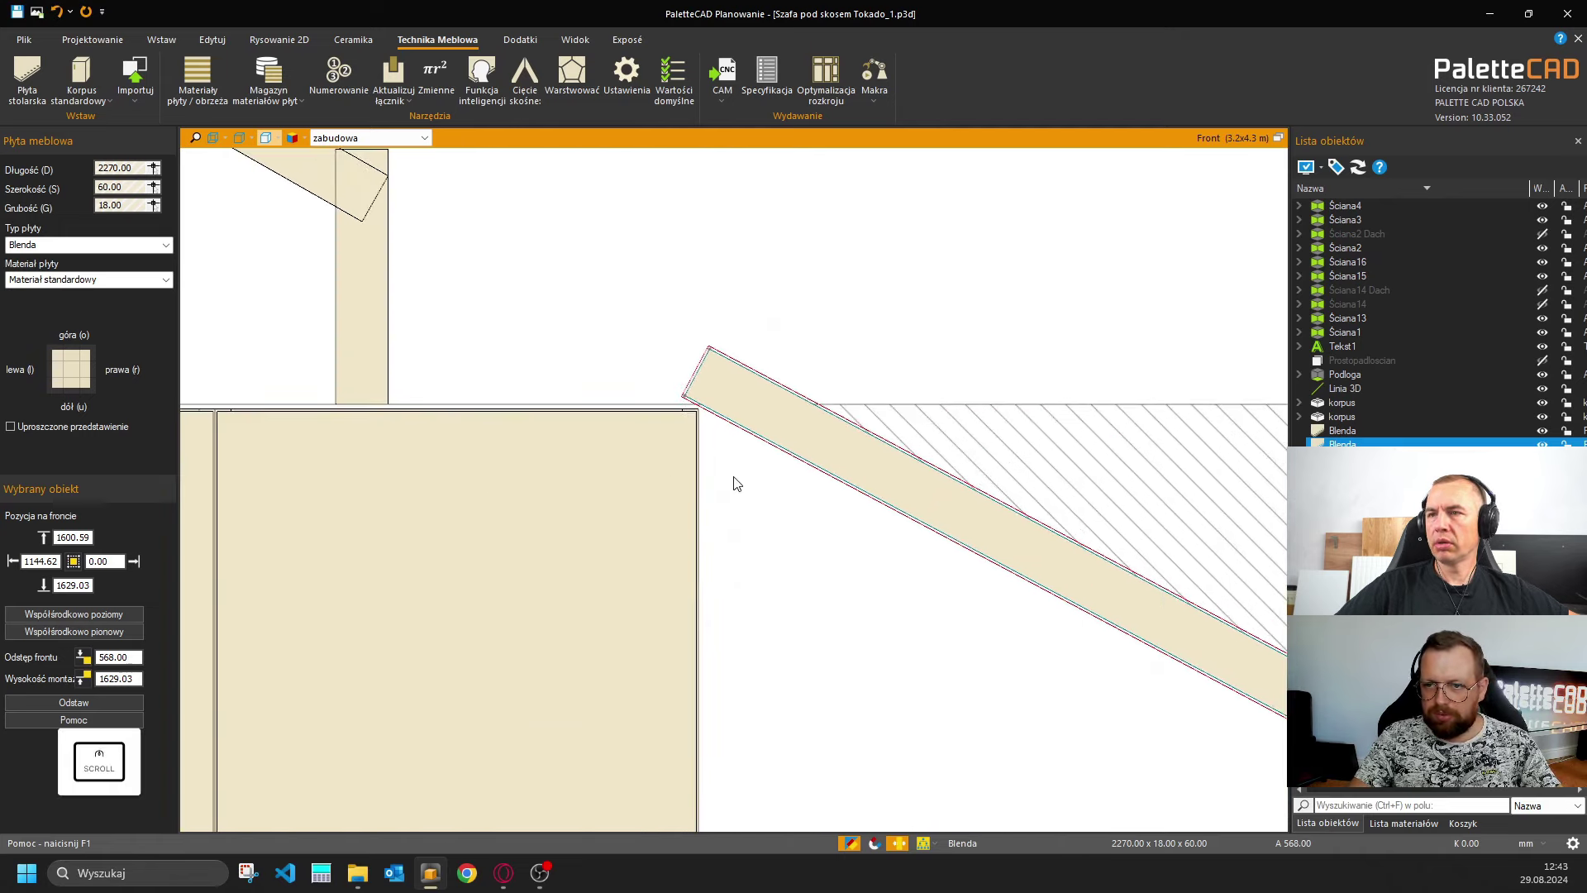
scroll(671, 469, up, 3)
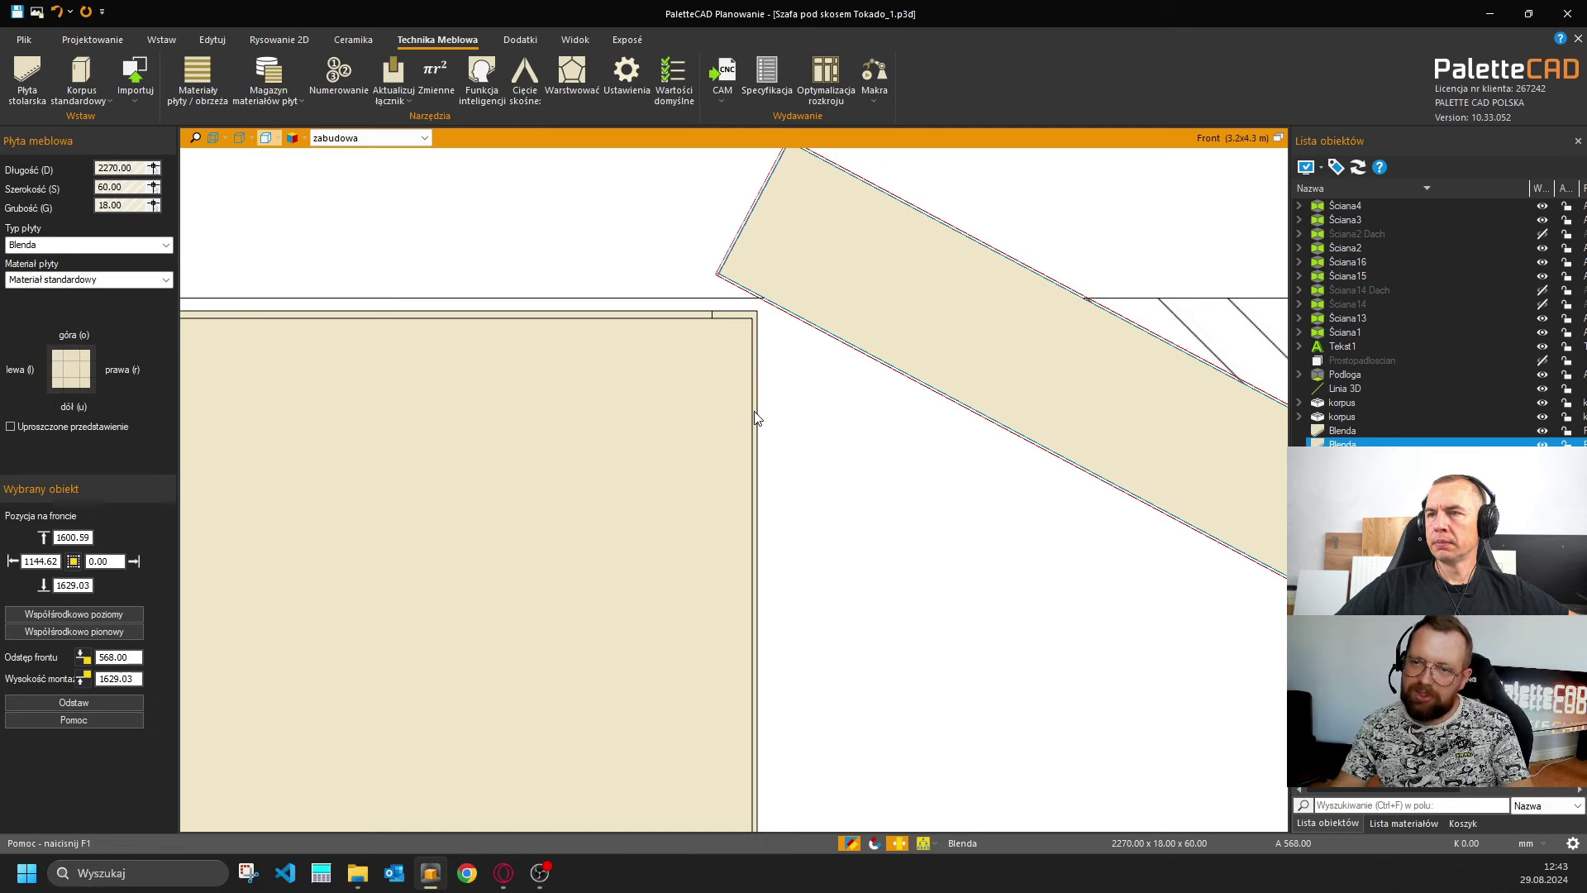
scroll(913, 459, down, 2)
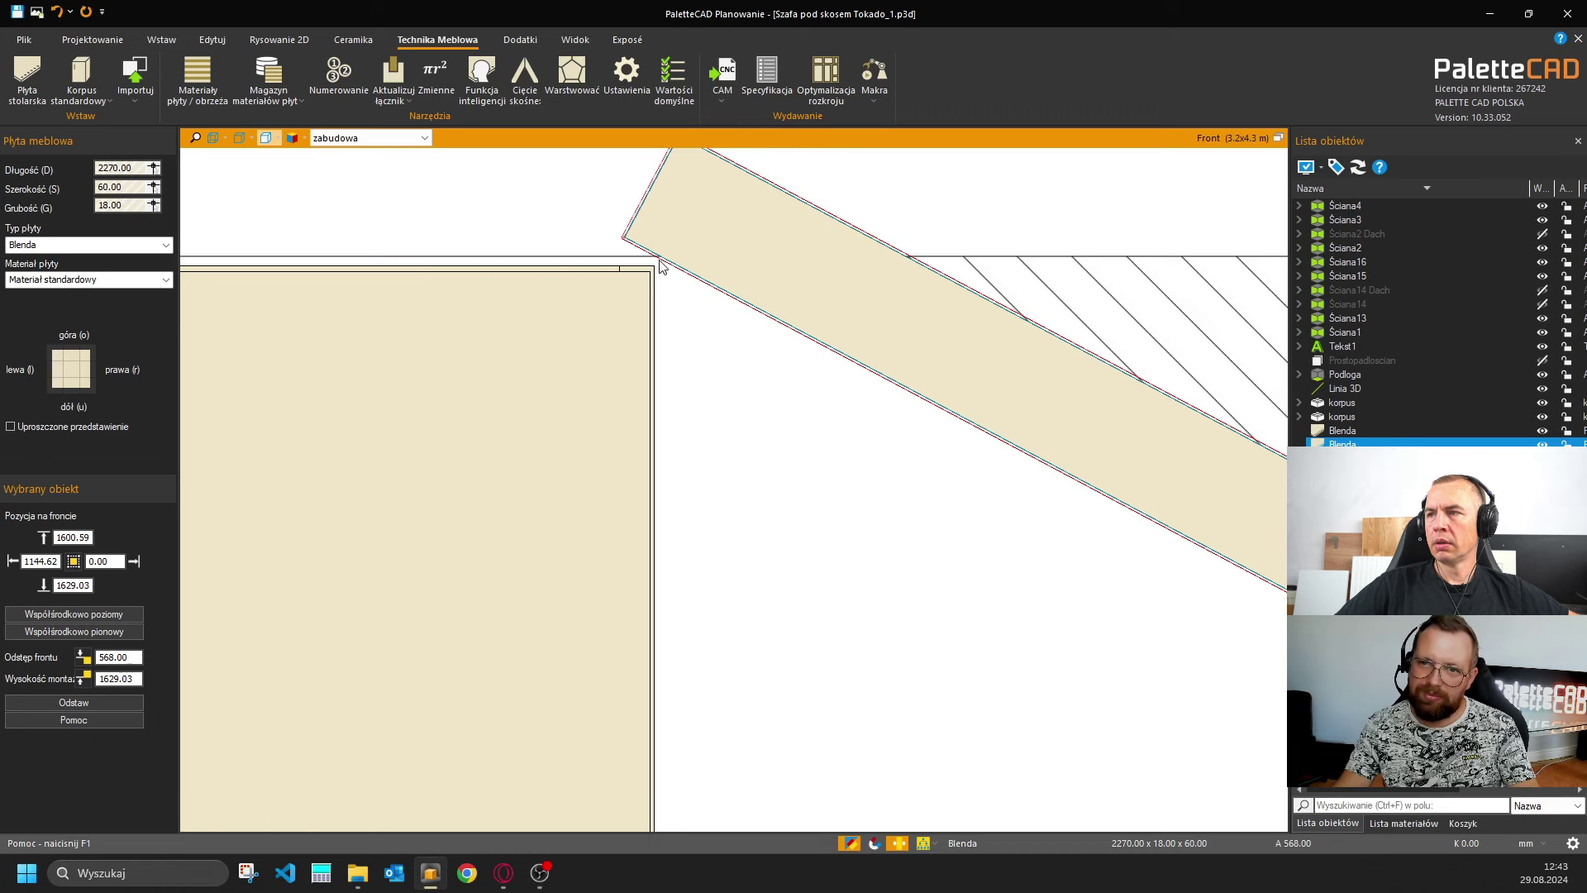
scroll(708, 391, down, 5)
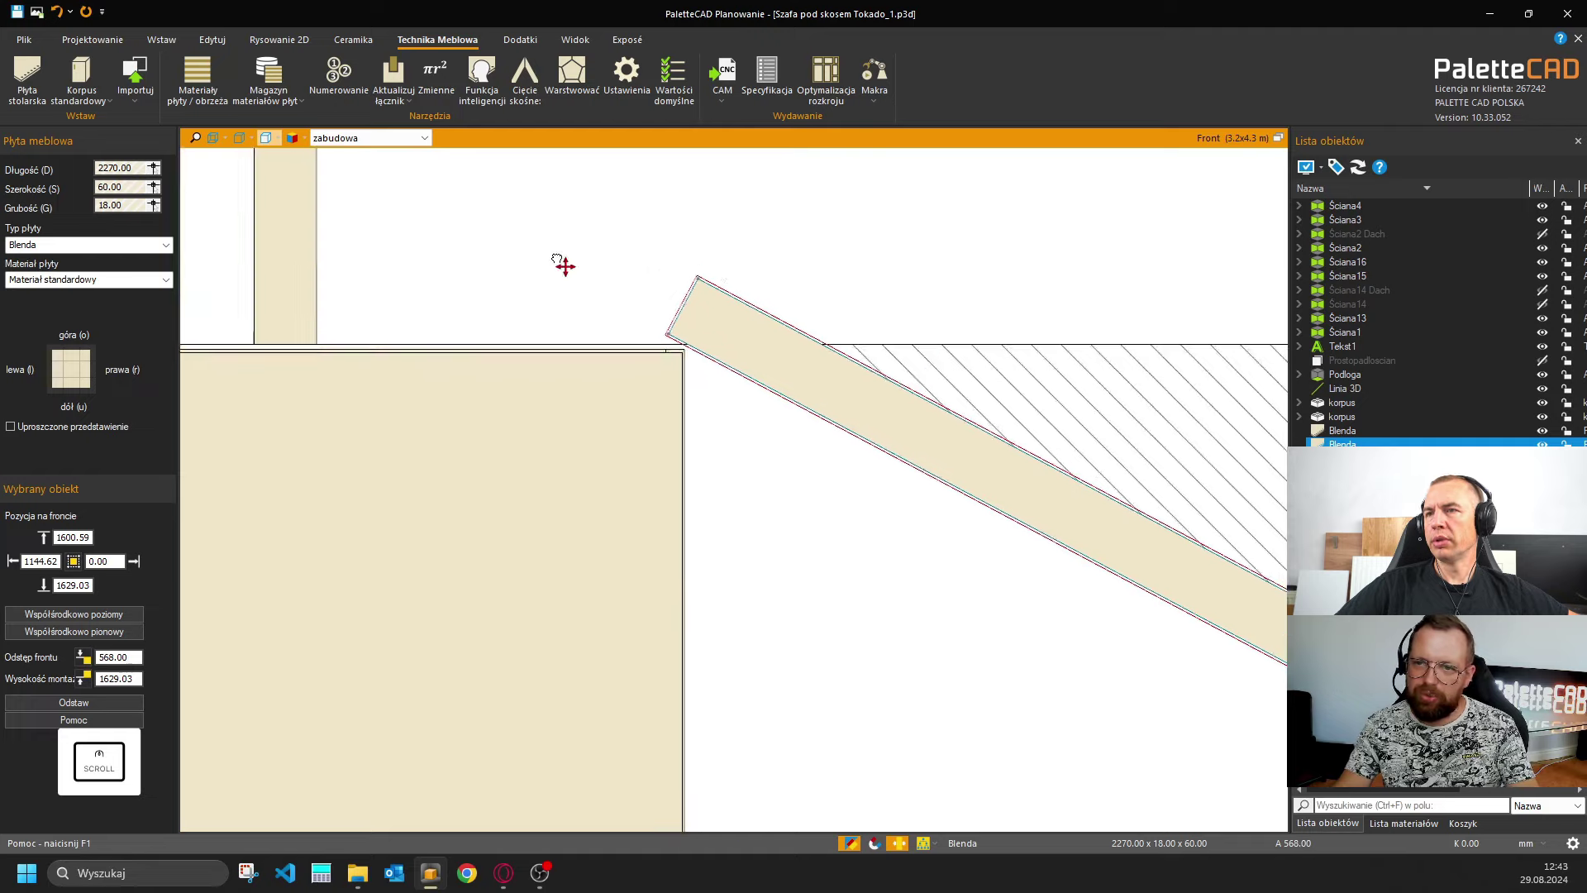
scroll(651, 570, down, 1)
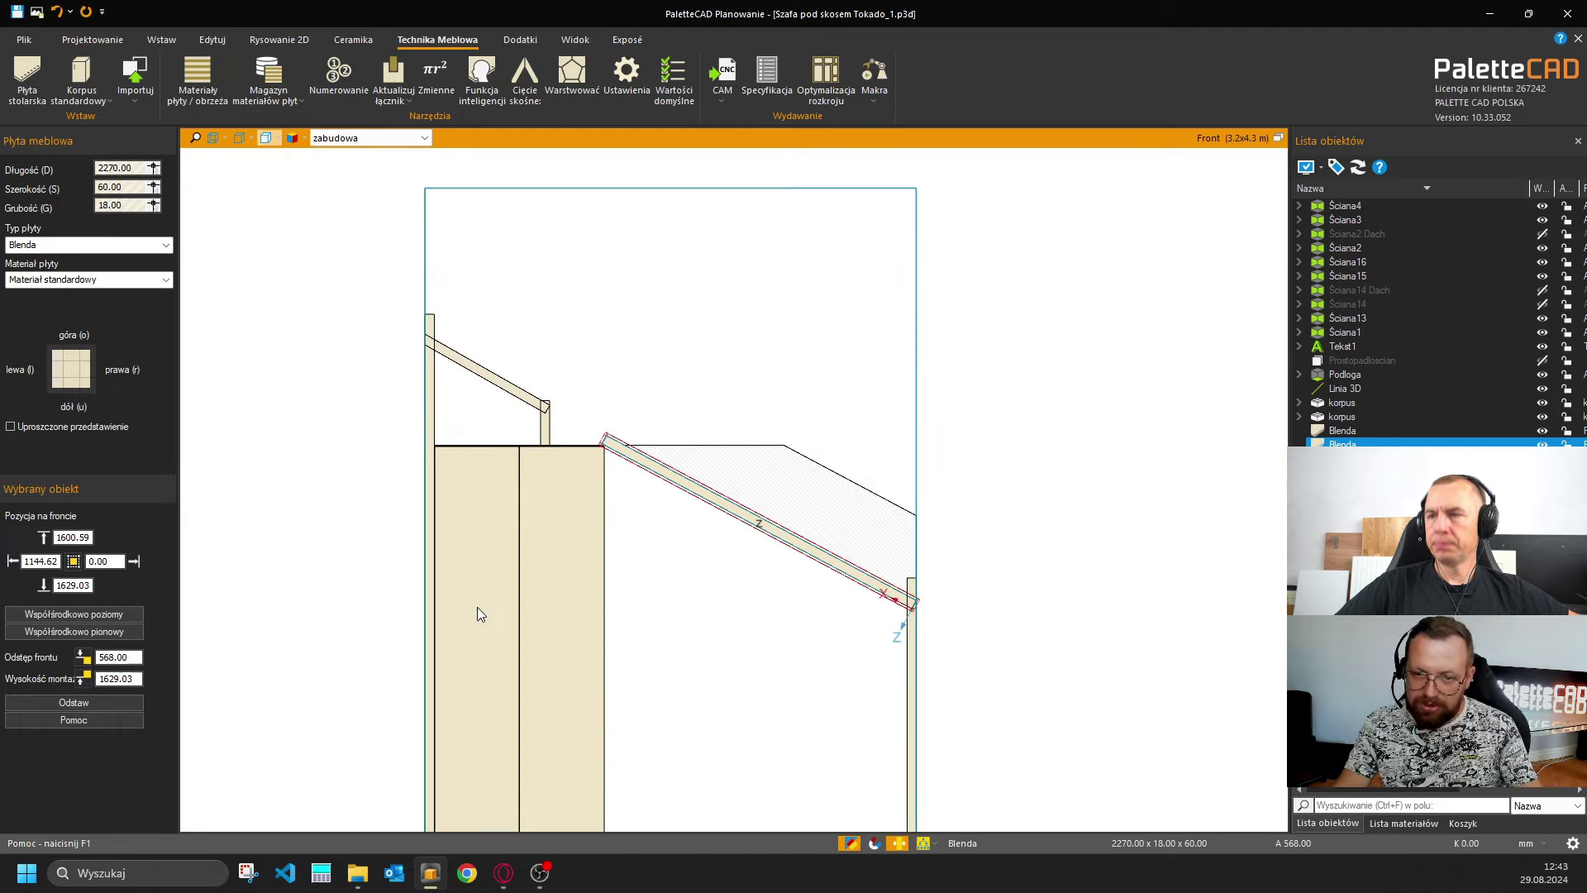
Move the second carcass horizontally so its top right corner meets the lower edge of the sloped Blenda board.
click(549, 613)
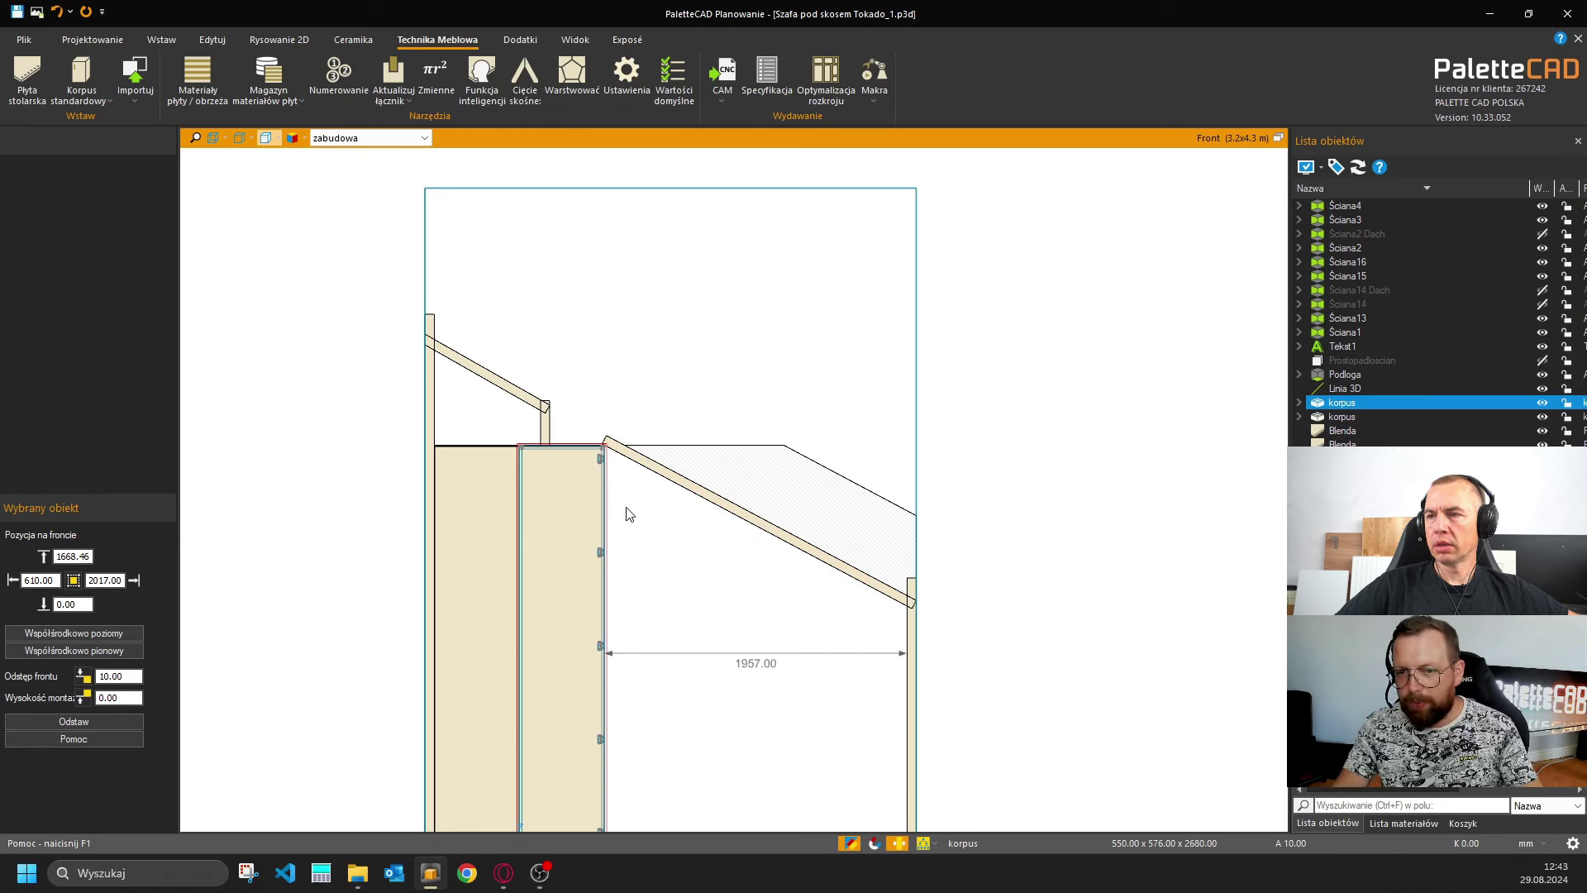
scroll(541, 455, up, 2)
click(305, 457)
scroll(605, 453, up, 5)
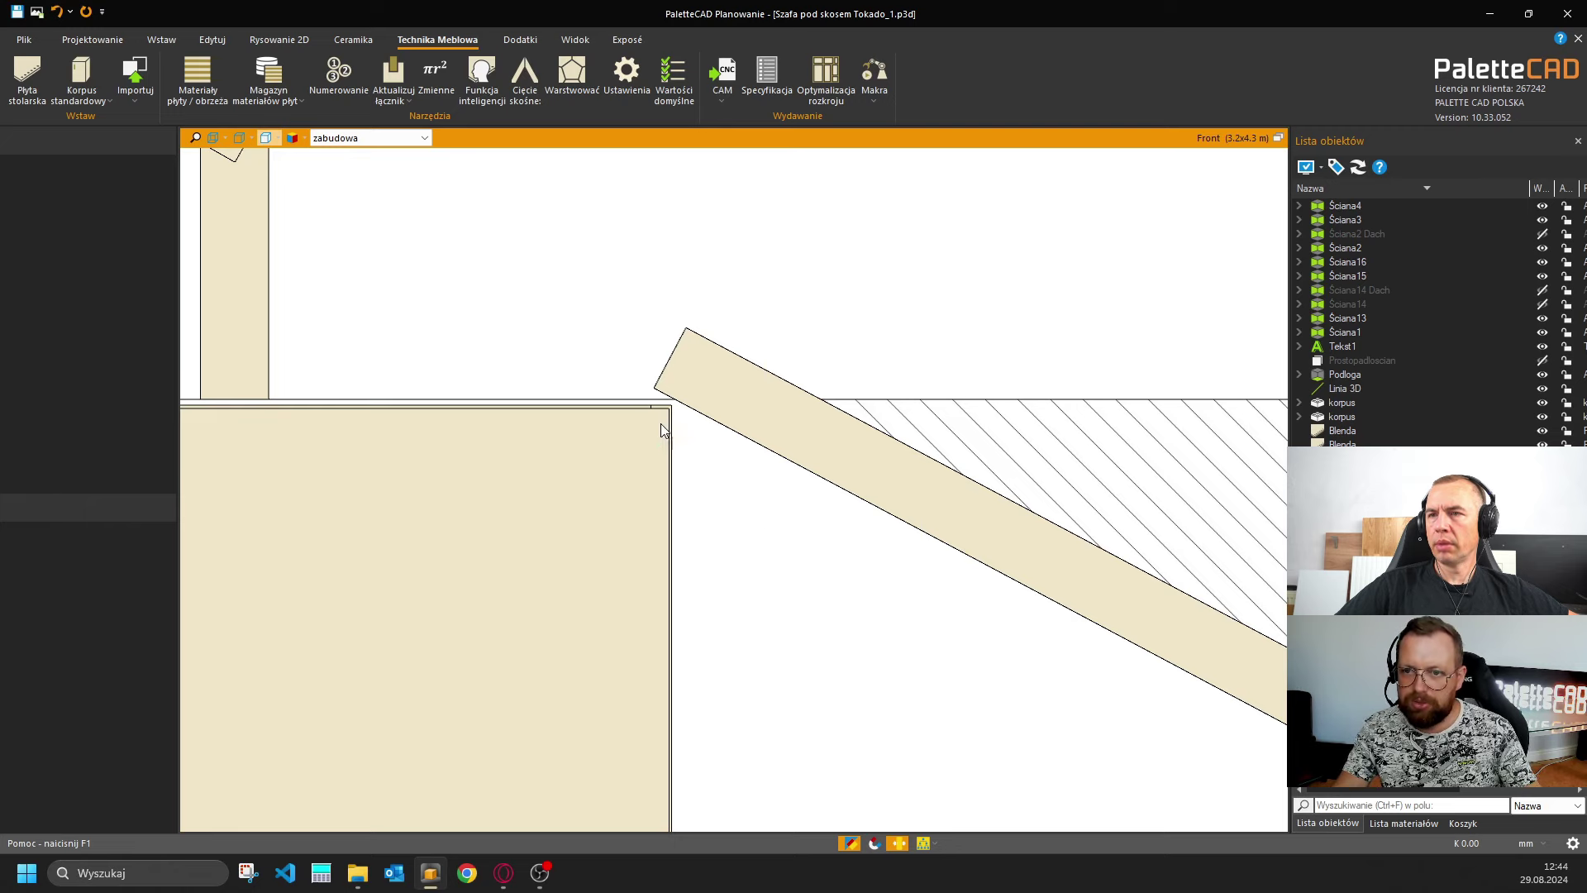
scroll(657, 434, up, 1)
click(676, 407)
scroll(680, 399, up, 1)
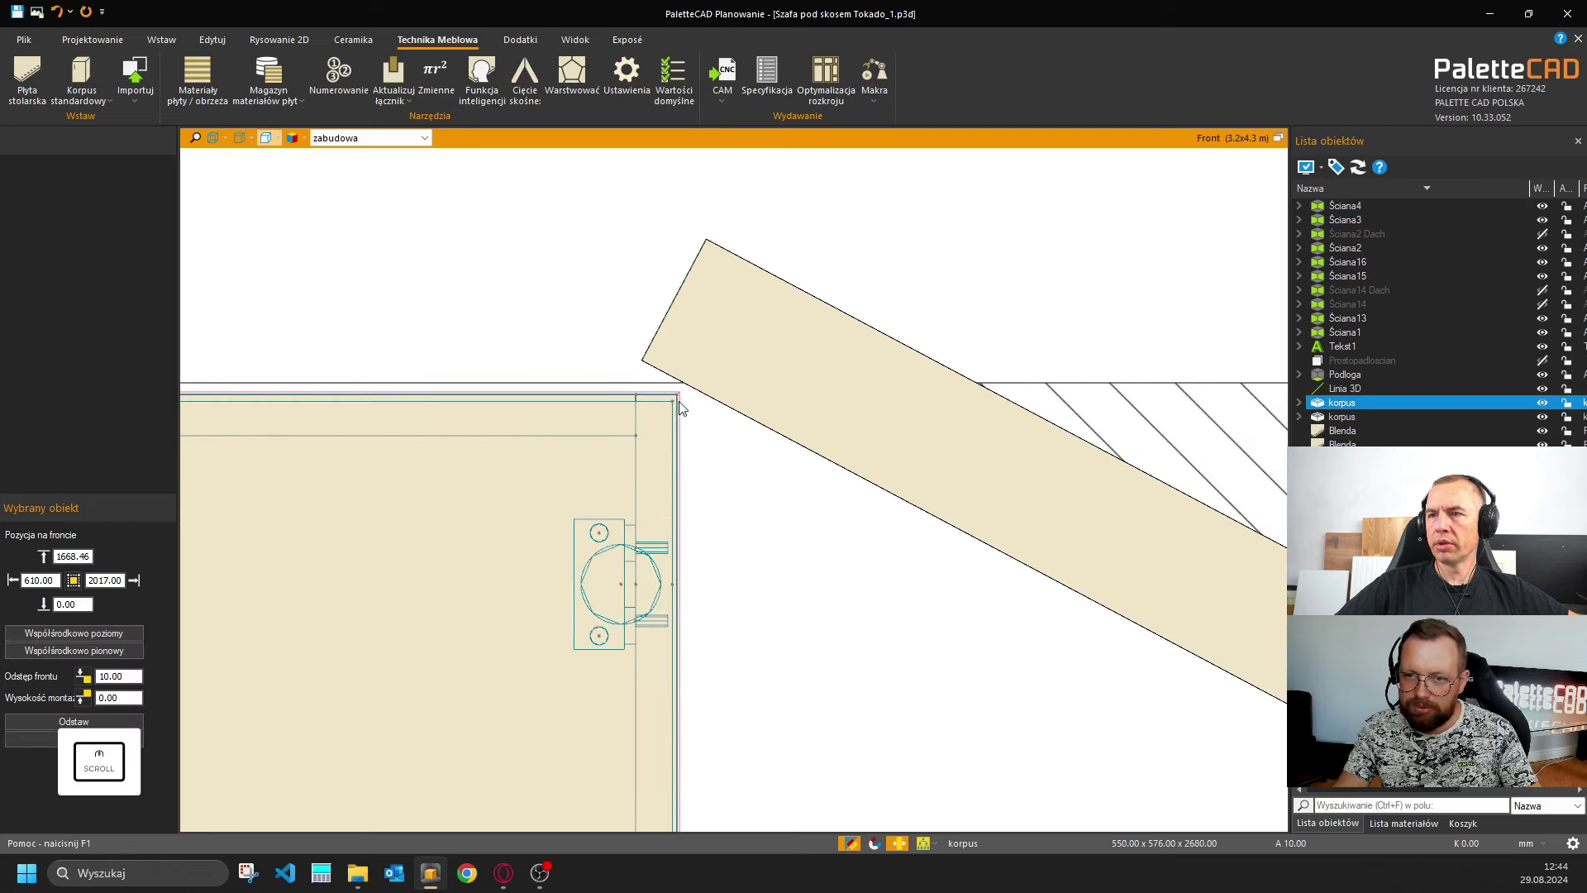
scroll(679, 405, up, 1)
key(shift+v)
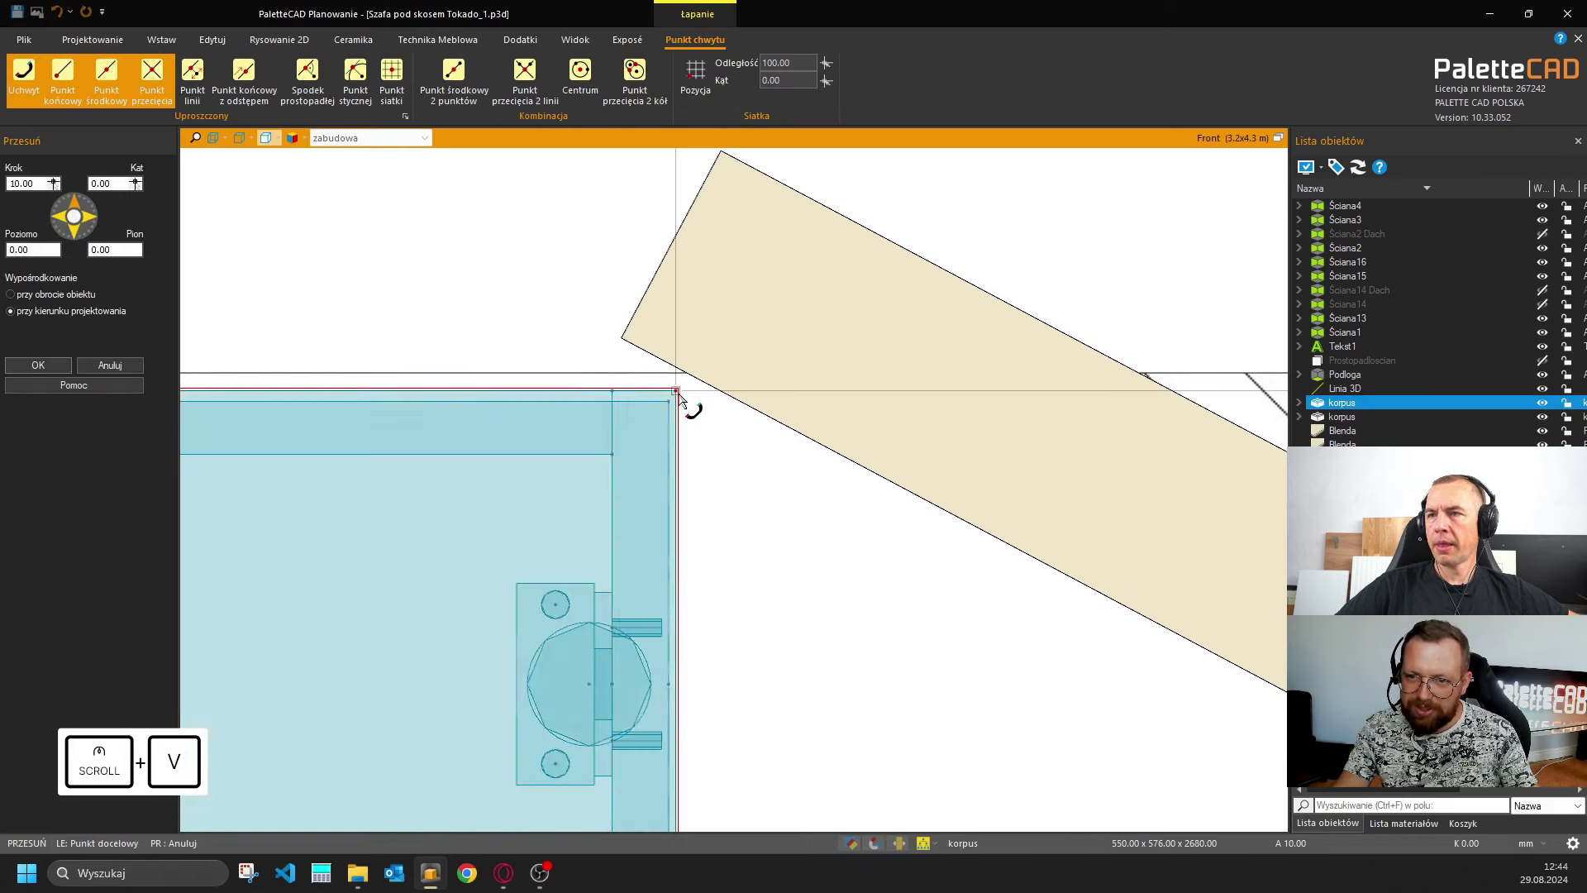
click(720, 399)
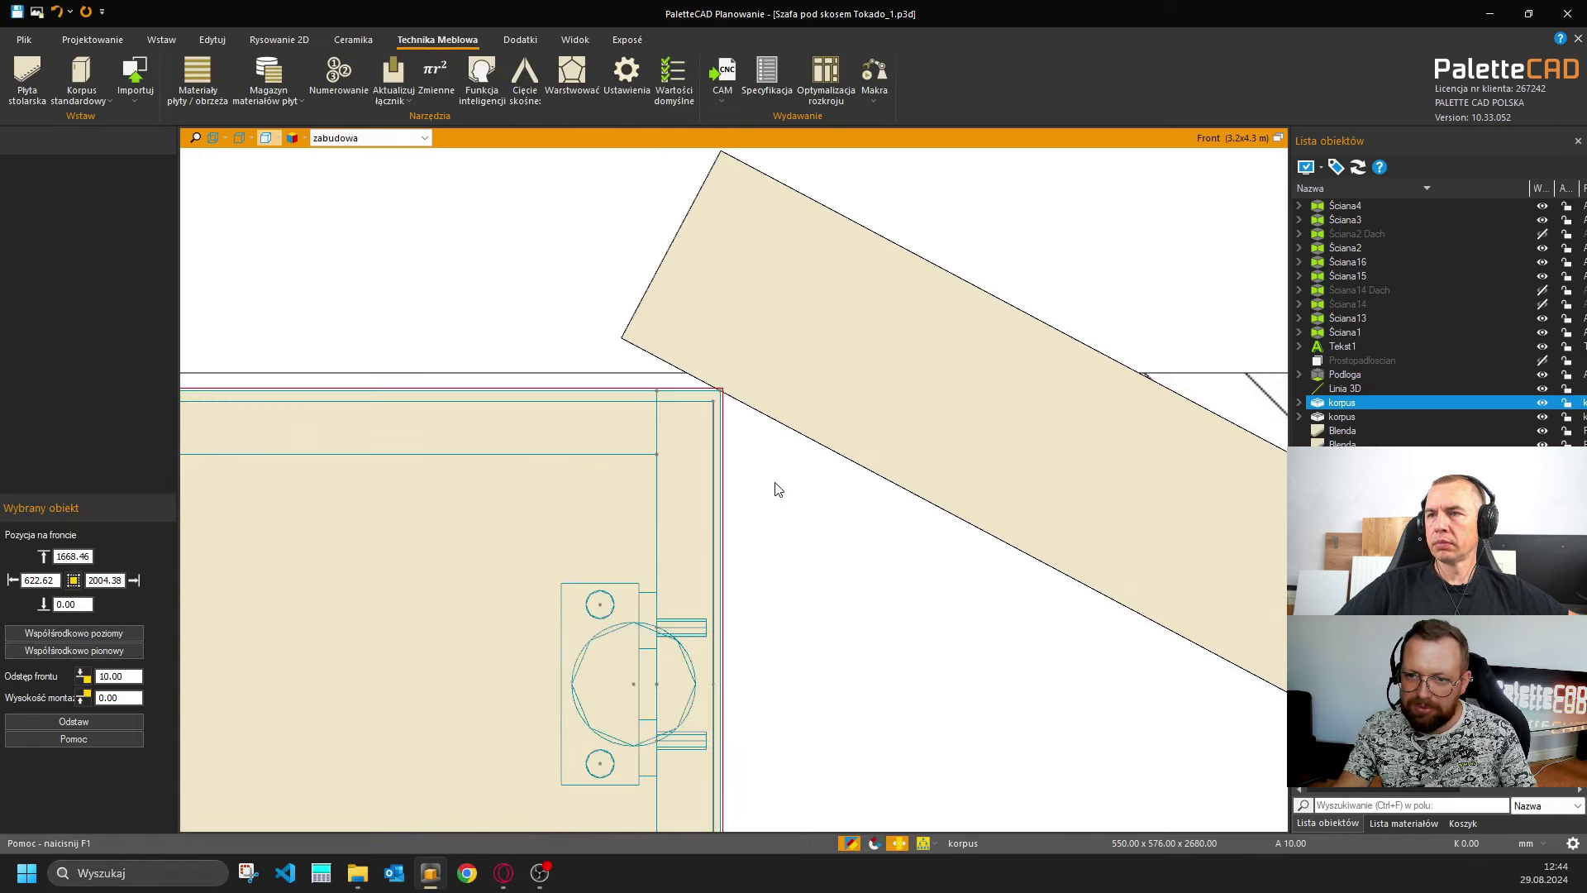
Move the first carcass horizontally so its top right corner meets the second carcass's top left corner.
scroll(764, 488, down, 2)
middle_drag(430, 544, 754, 494)
middle_drag(265, 509, 564, 483)
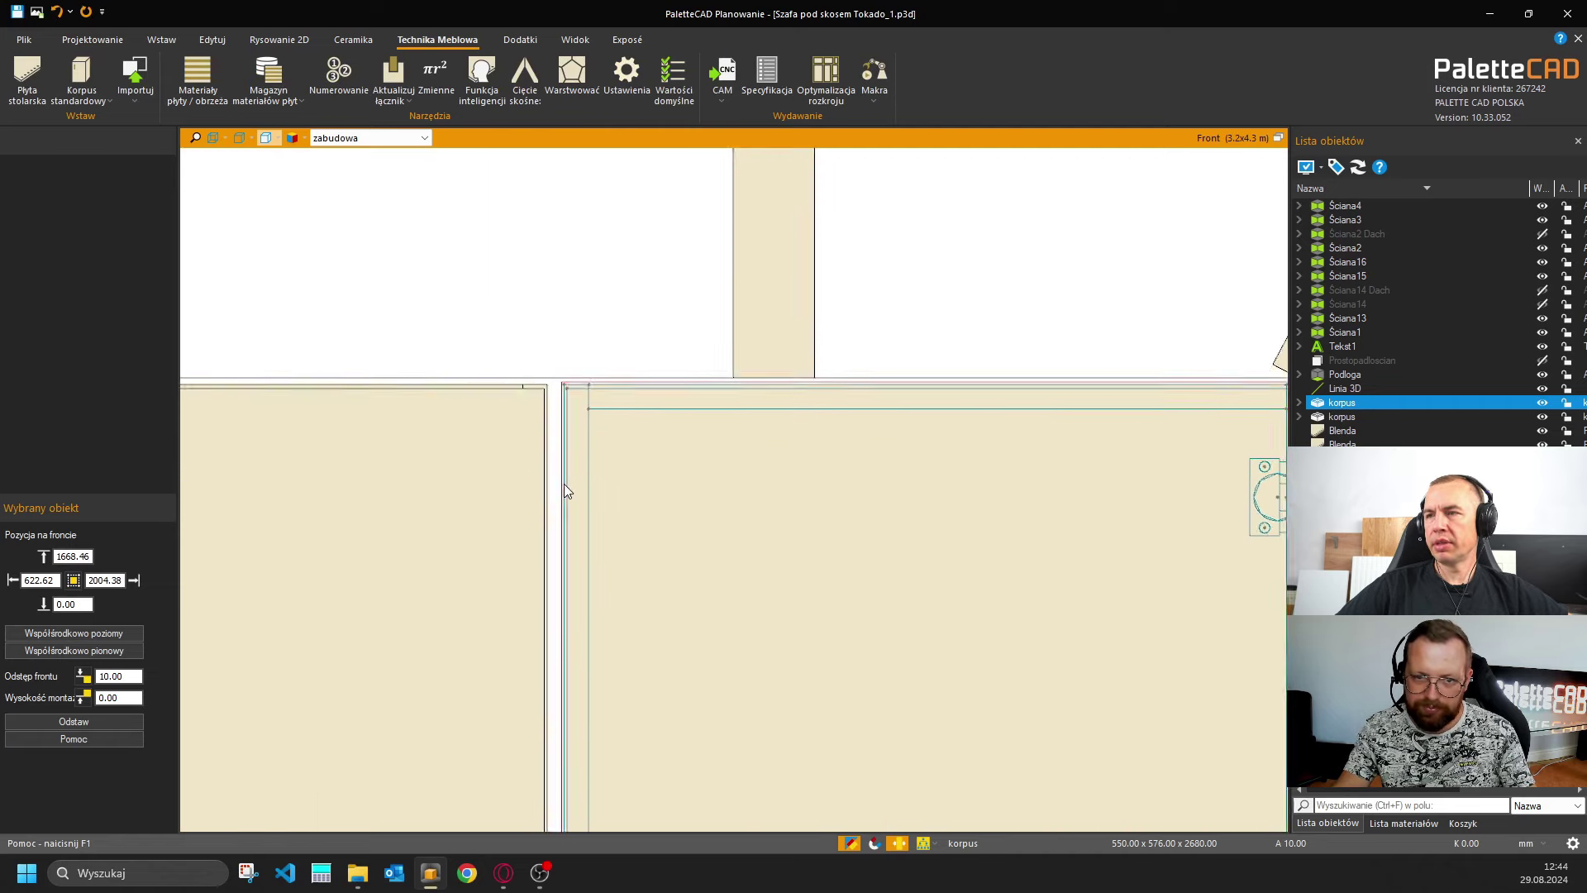
click(514, 461)
scroll(548, 388, up, 1)
scroll(549, 387, up, 2)
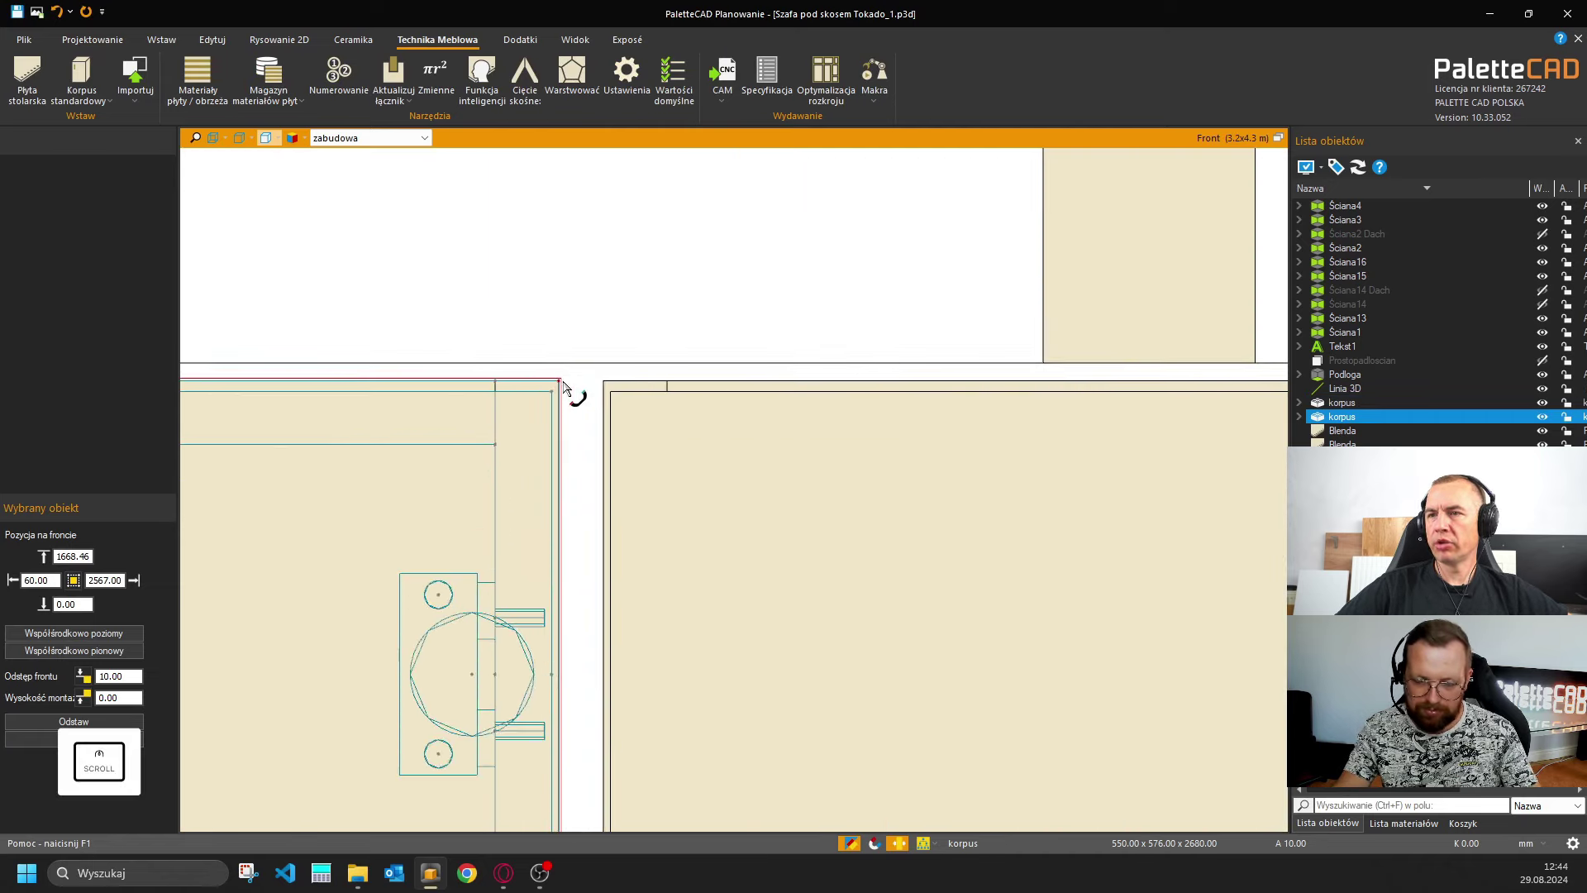
key(v)
click(561, 383)
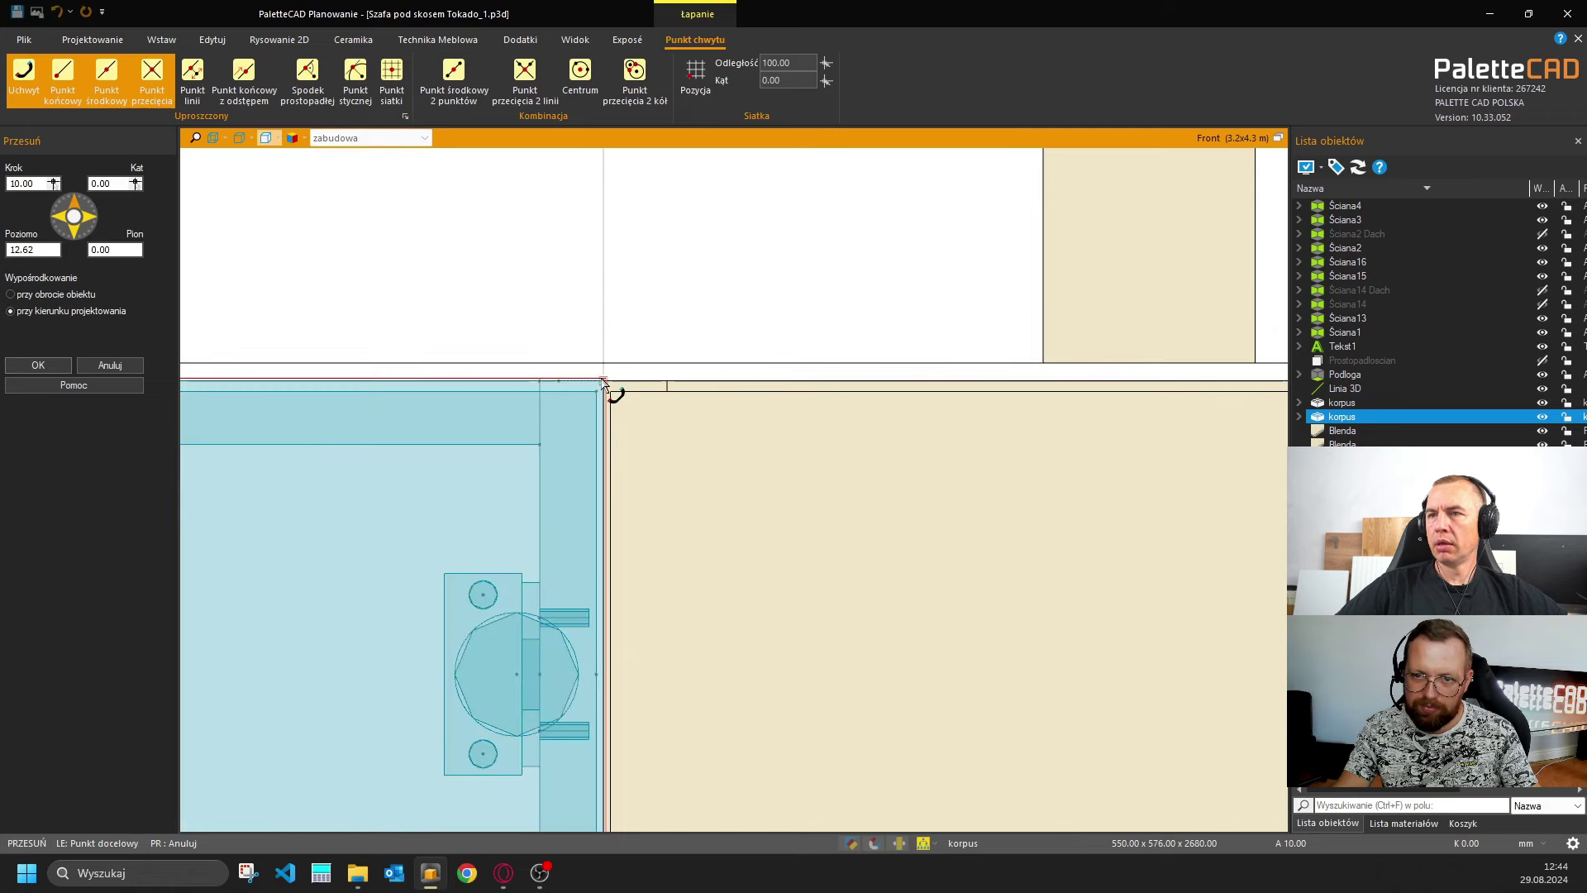
click(613, 393)
scroll(638, 463, down, 4)
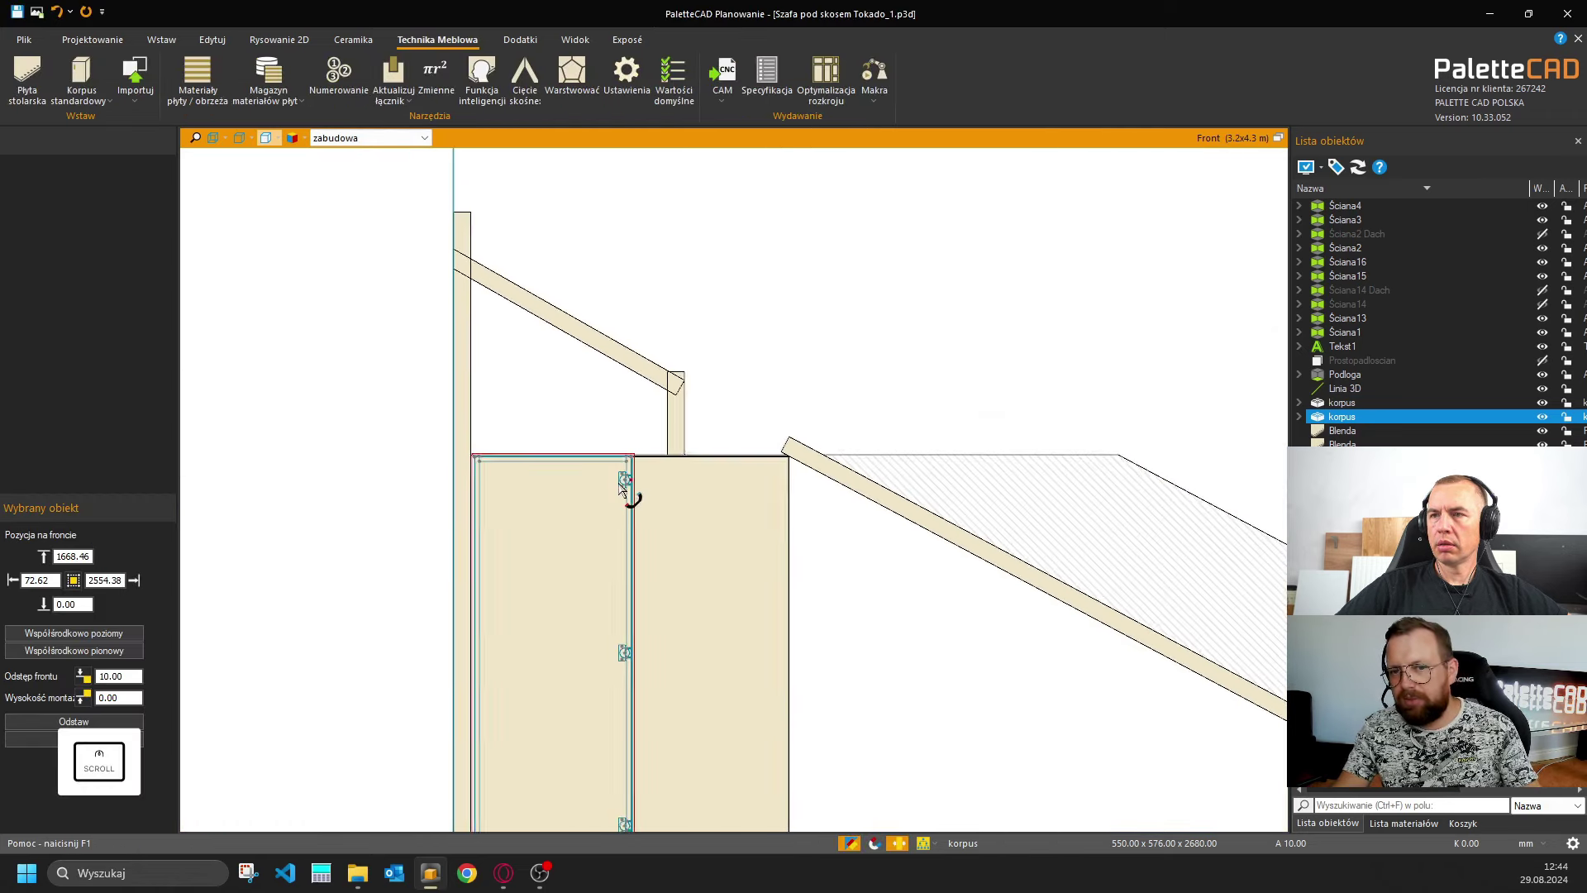
Set the left vertical Blenda board's width to 72.62 mm by picking the horizontal distance from the first carcass's corner to the board's wall-side edge.
click(354, 542)
click(457, 489)
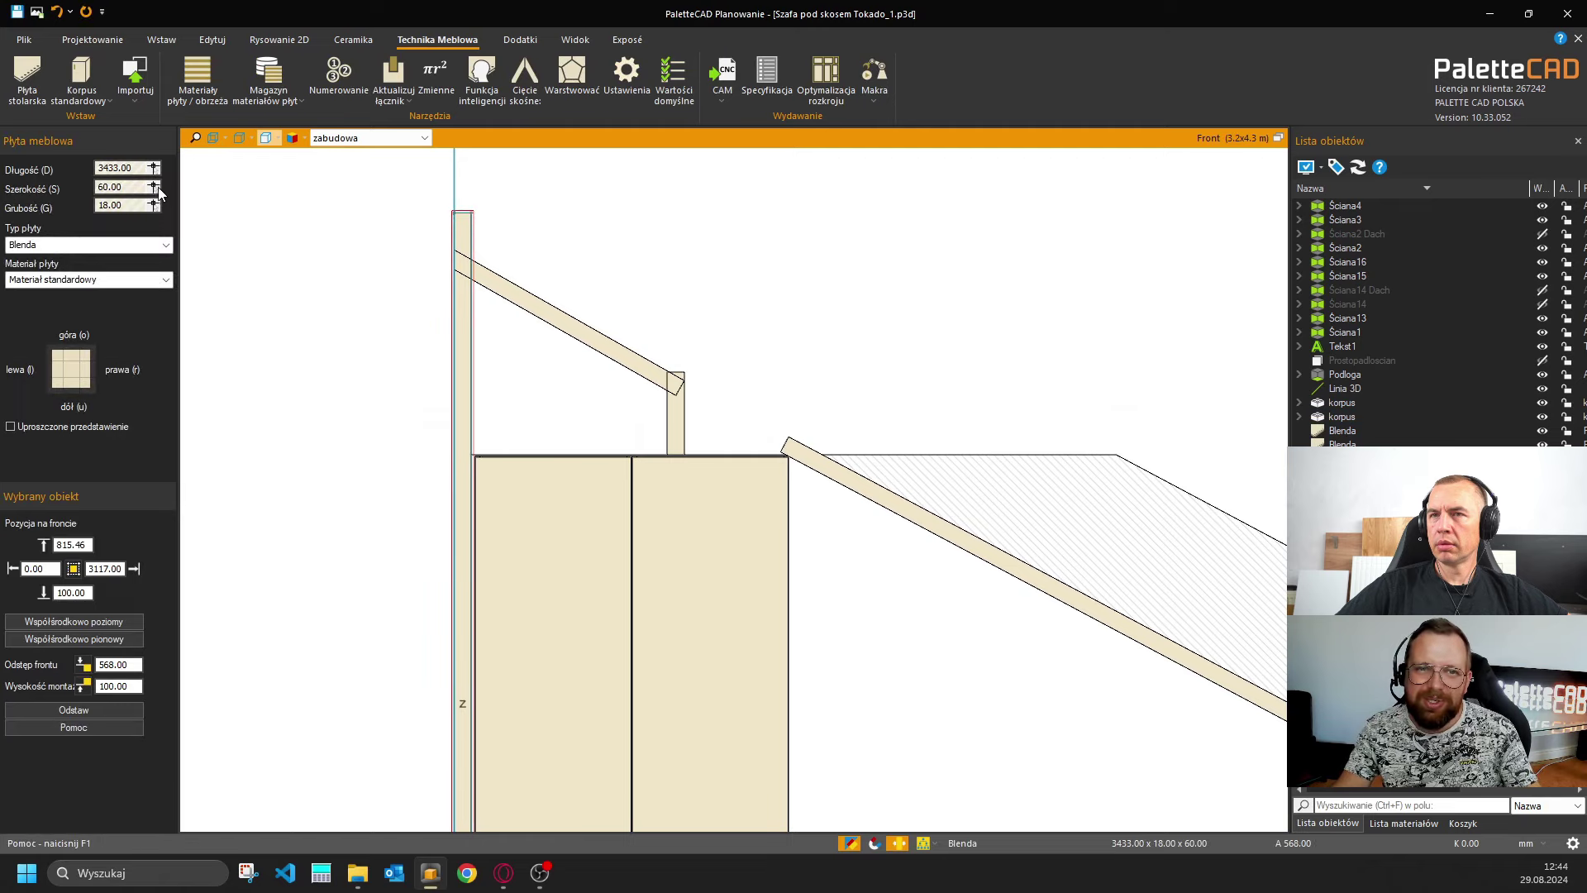
key(m)
scroll(418, 450, up, 6)
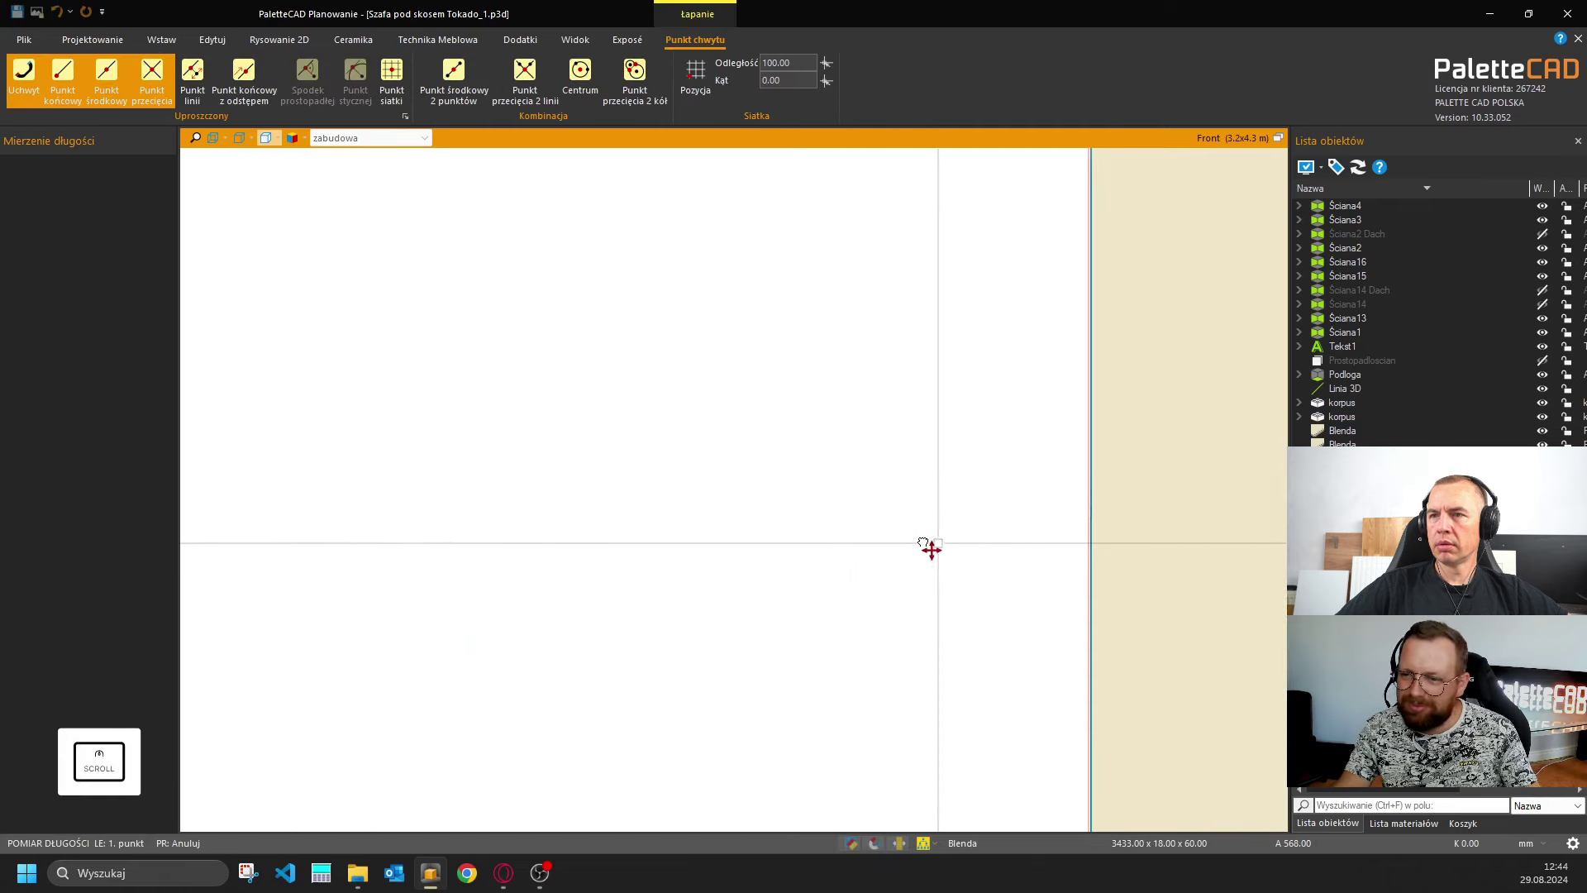
middle_drag(930, 549, 474, 527)
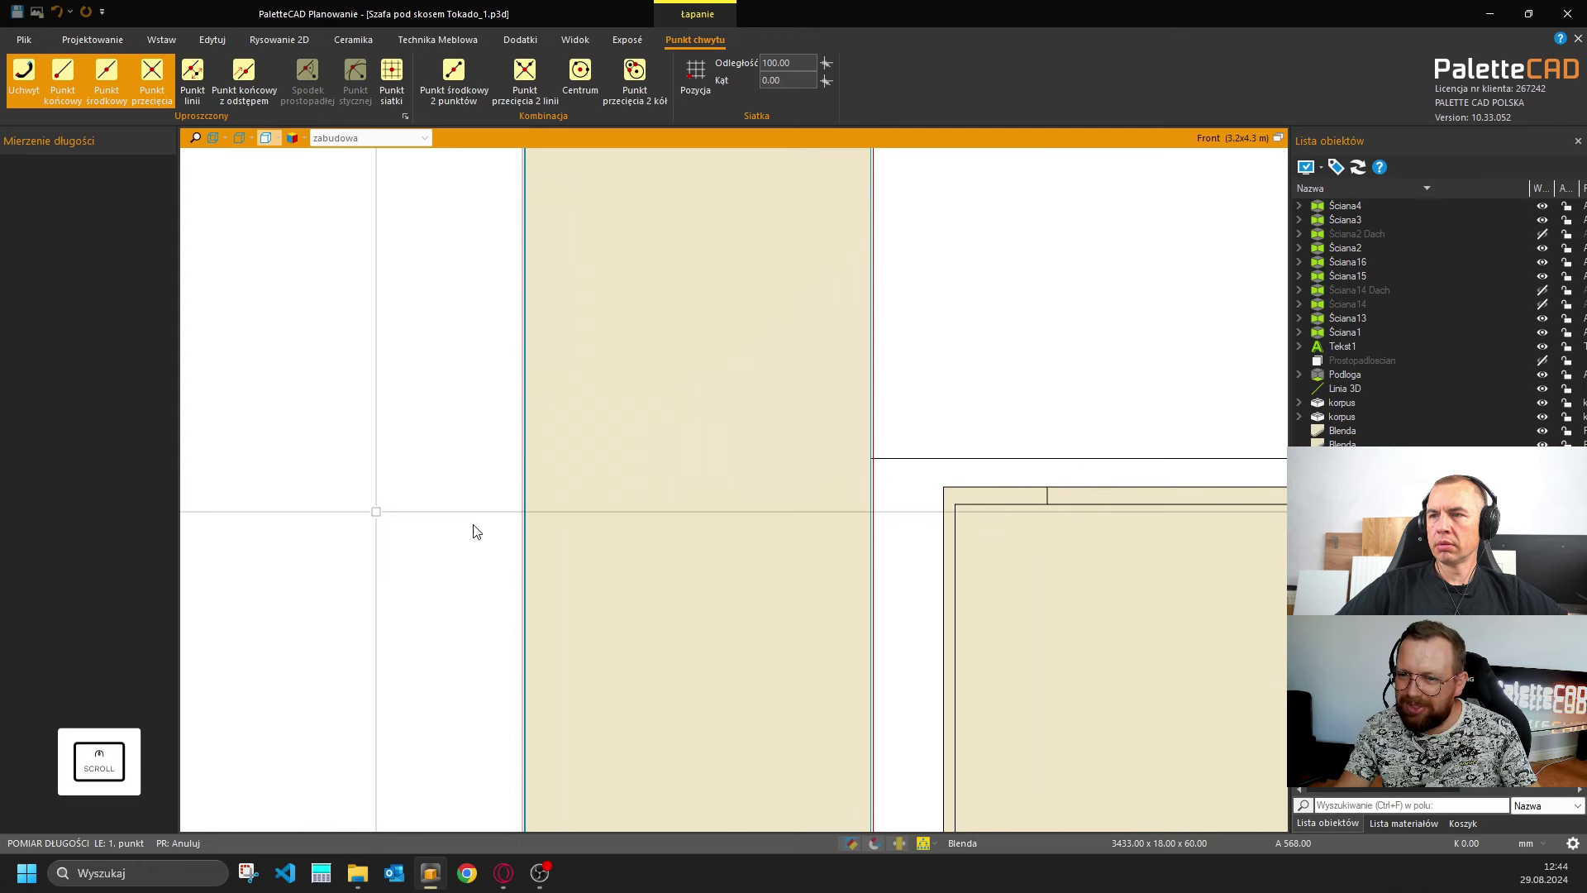
click(949, 492)
key(alt)
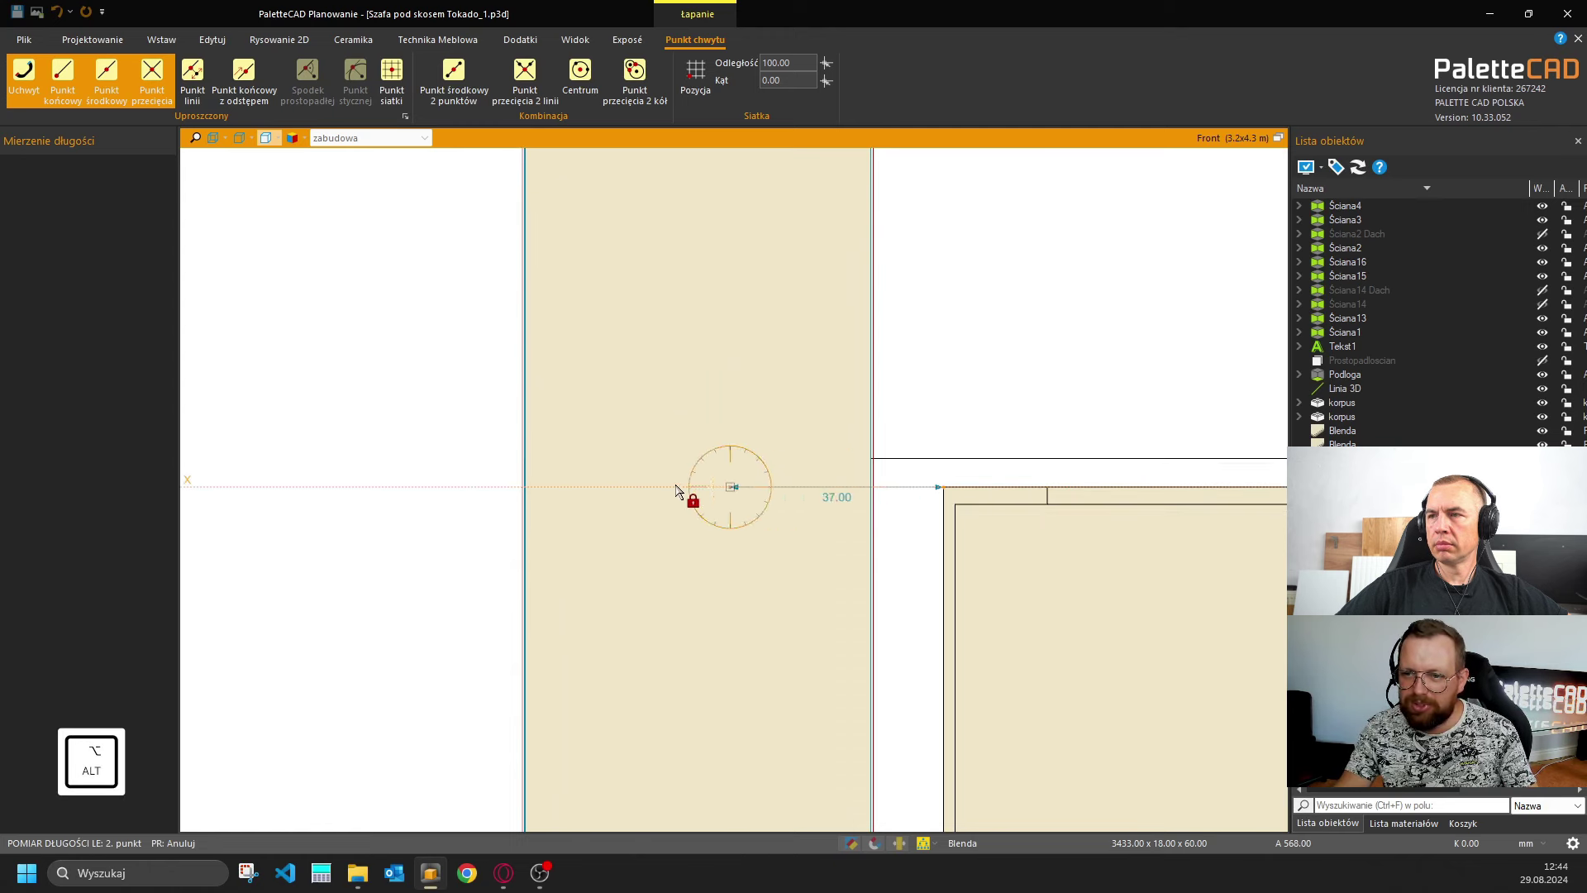
click(526, 489)
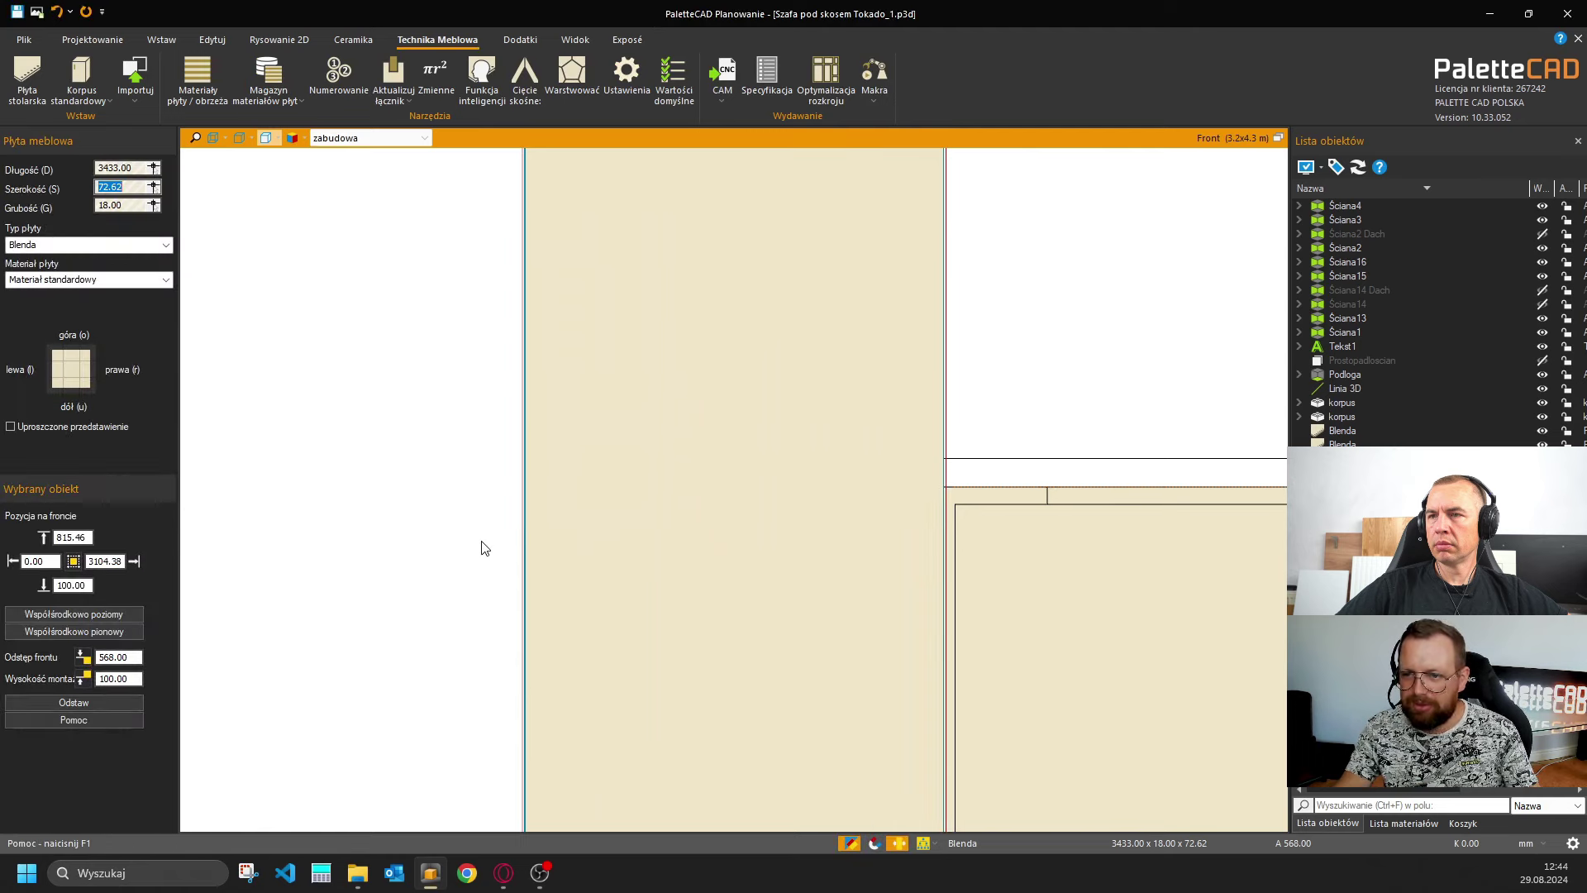
Examine the lower ends of both vertical Blenda boards and the remaining space between the second carcass and the right board.
scroll(482, 549, down, 5)
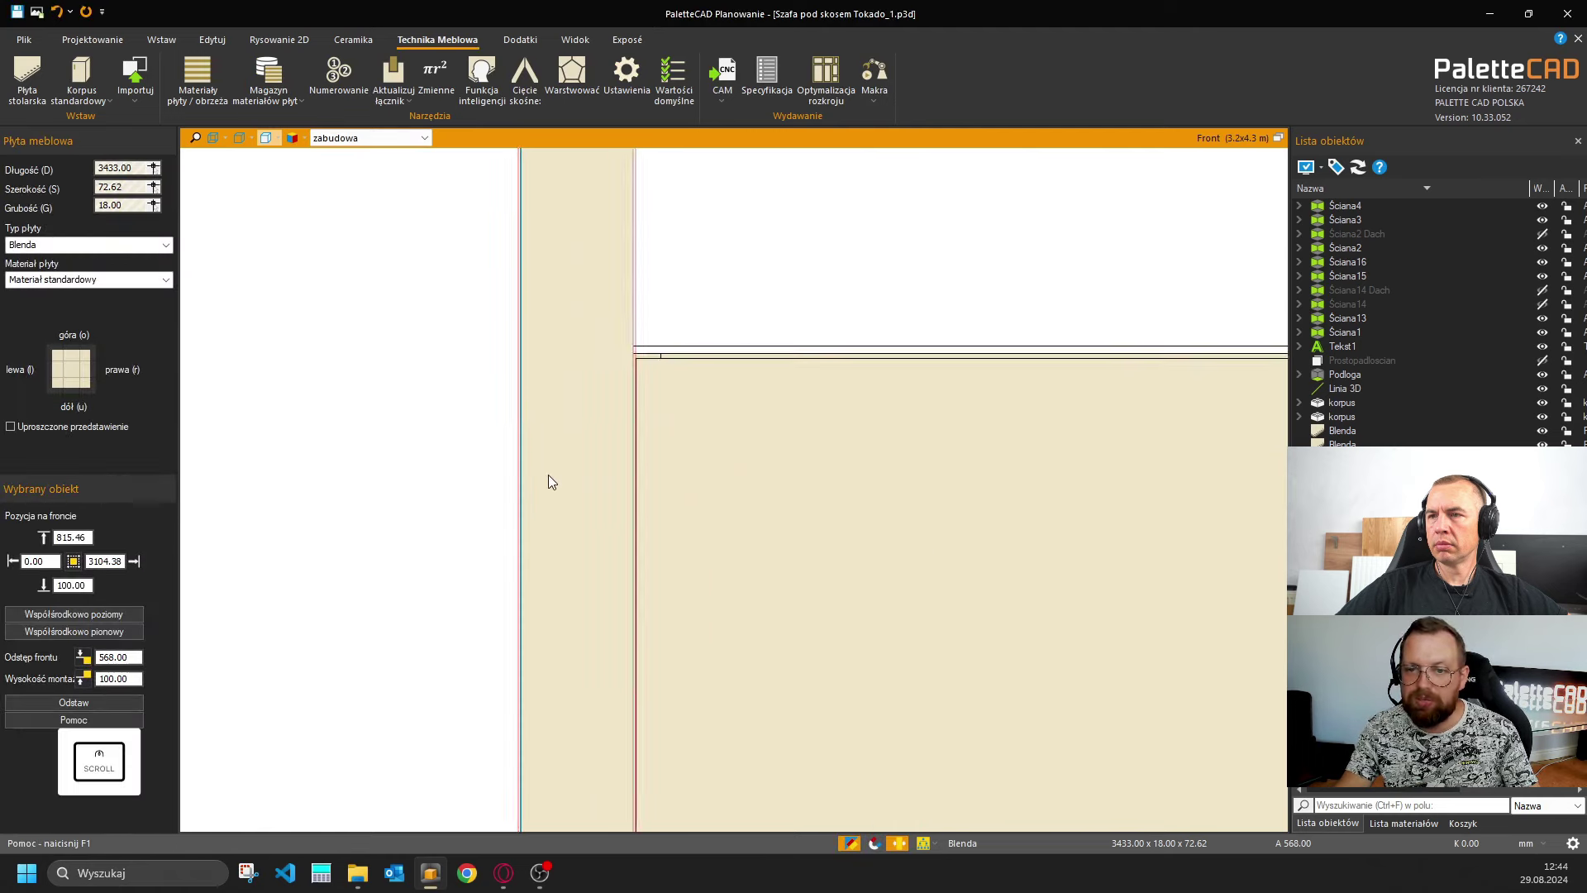
scroll(551, 482, down, 3)
scroll(538, 692, up, 3)
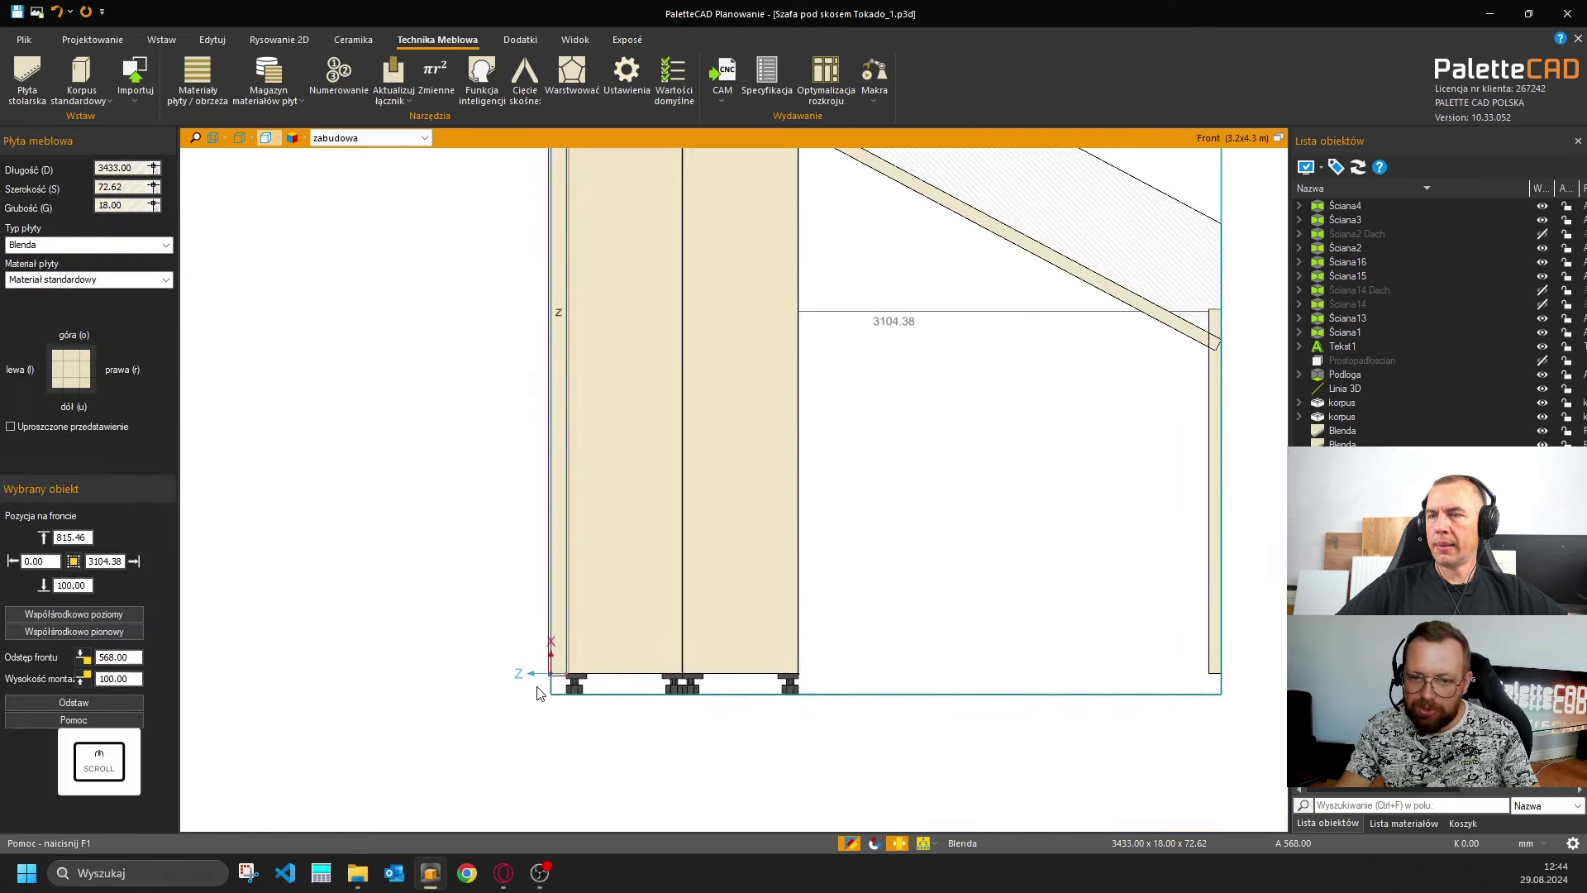
scroll(537, 693, up, 1)
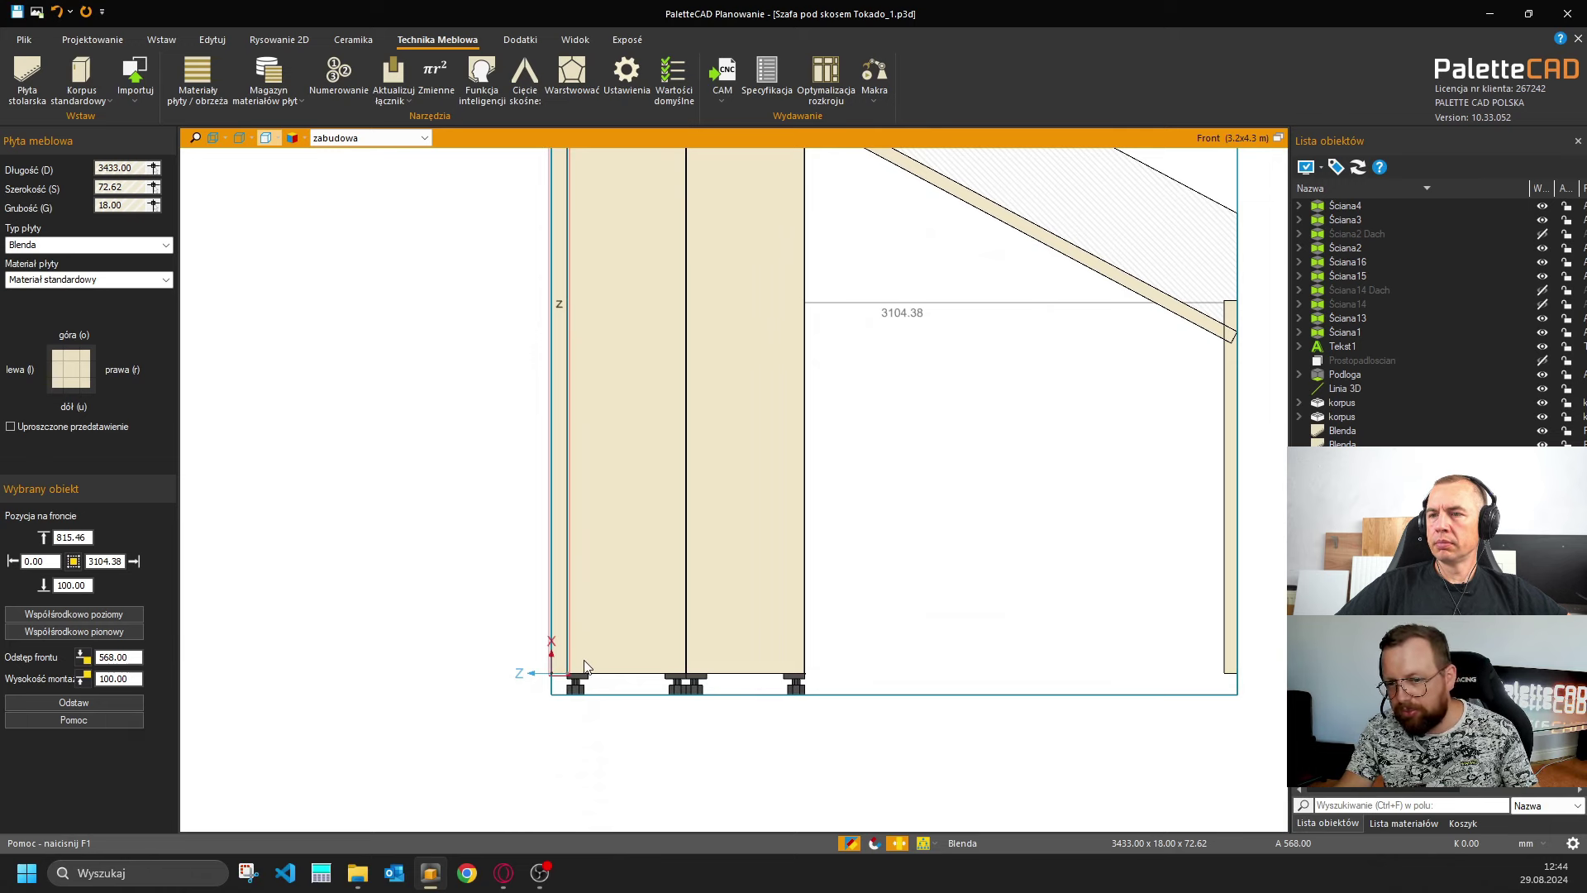
click(1230, 655)
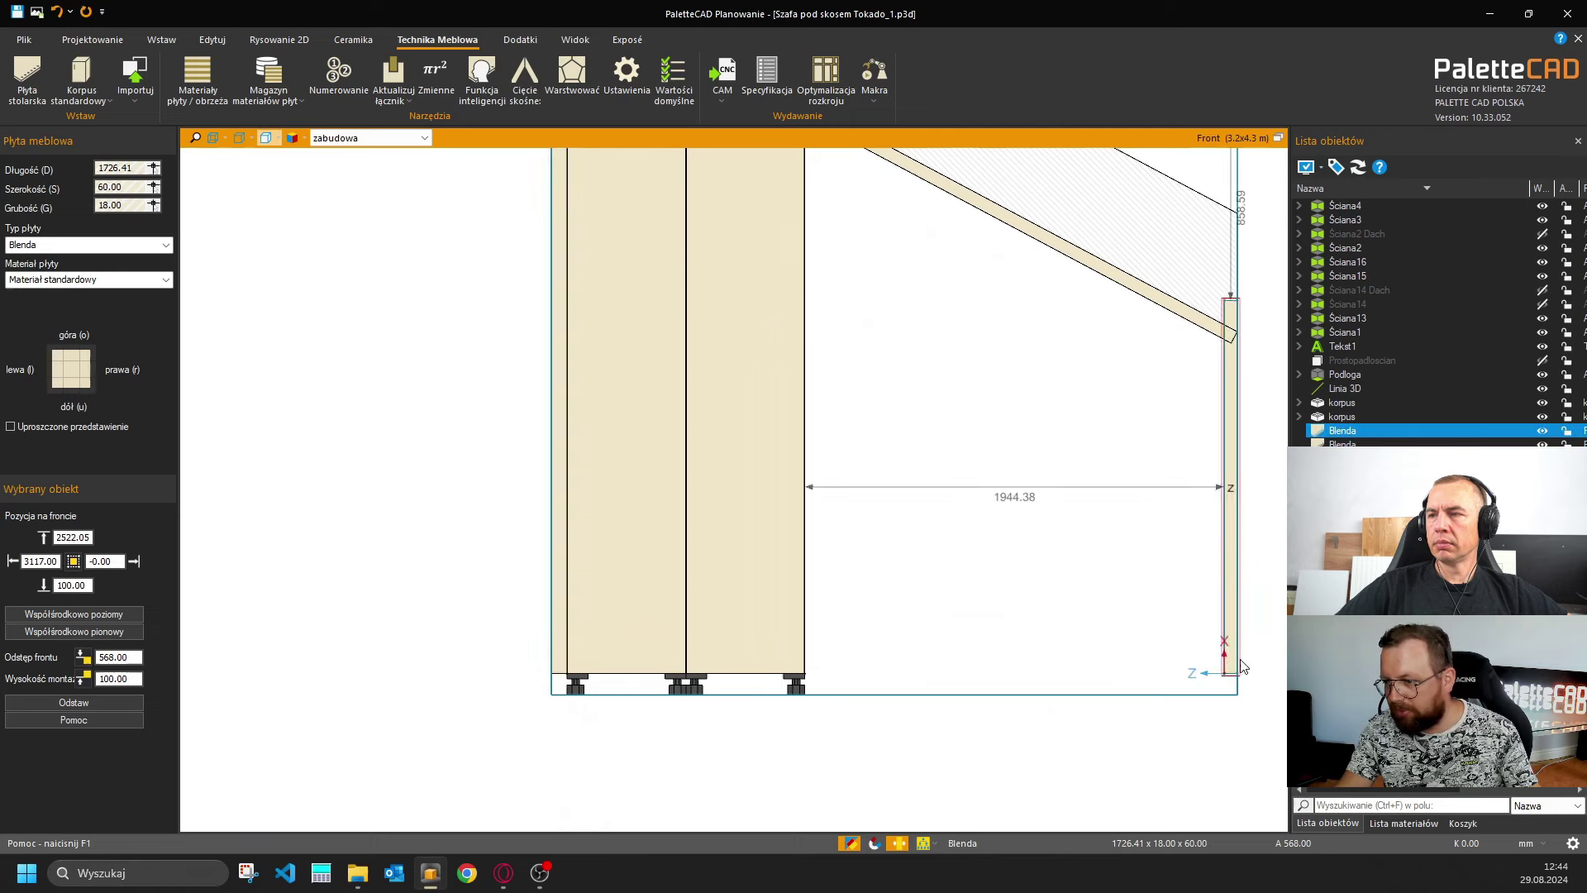
scroll(1072, 672, up, 3)
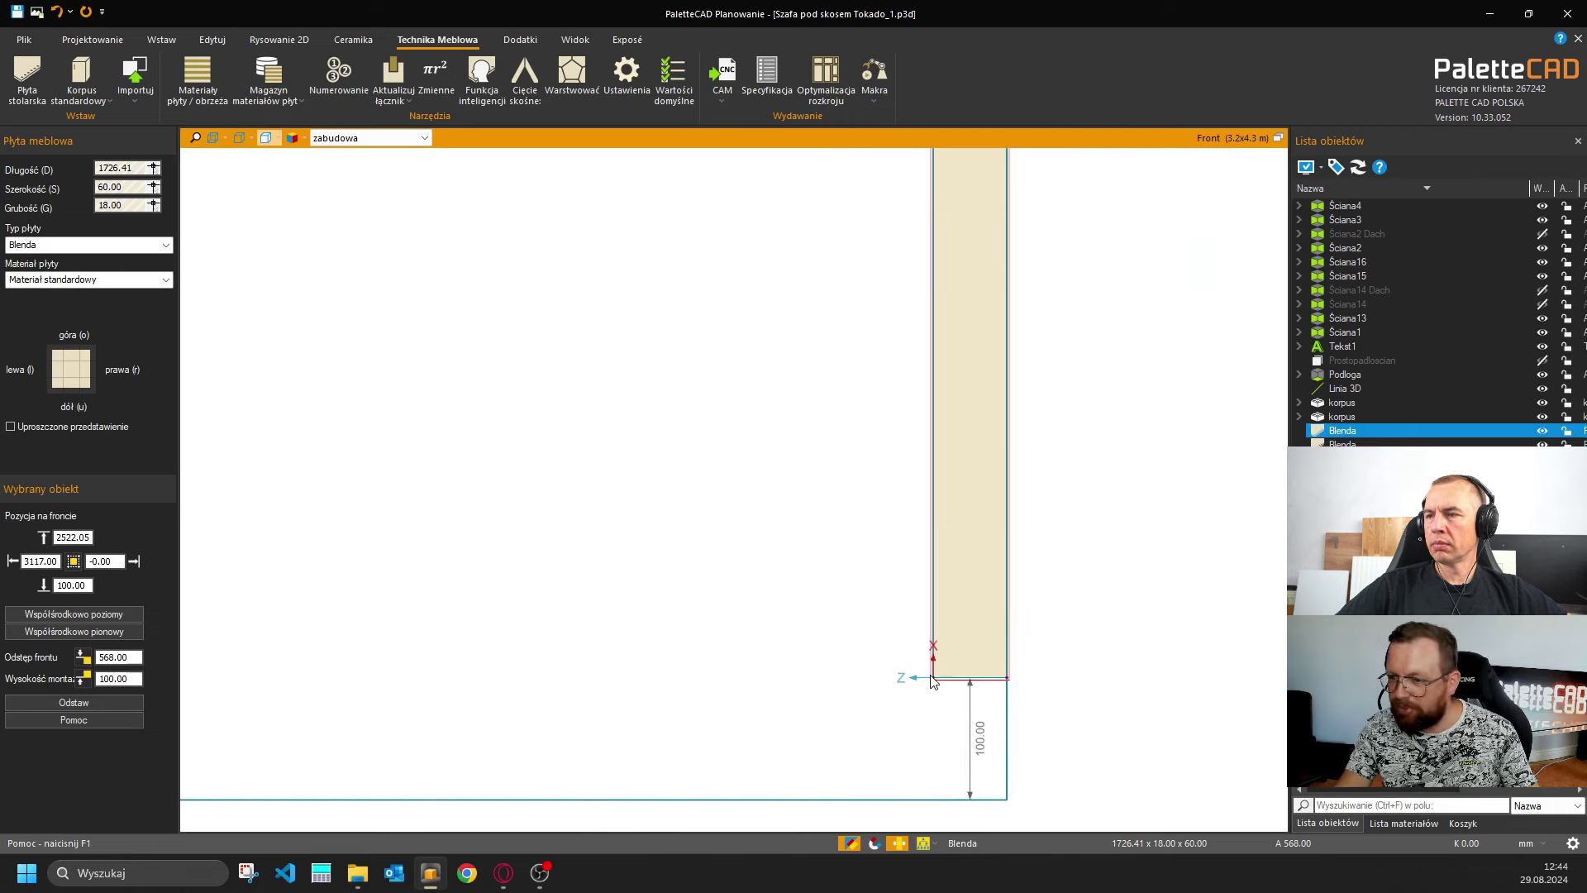
scroll(826, 736, down, 5)
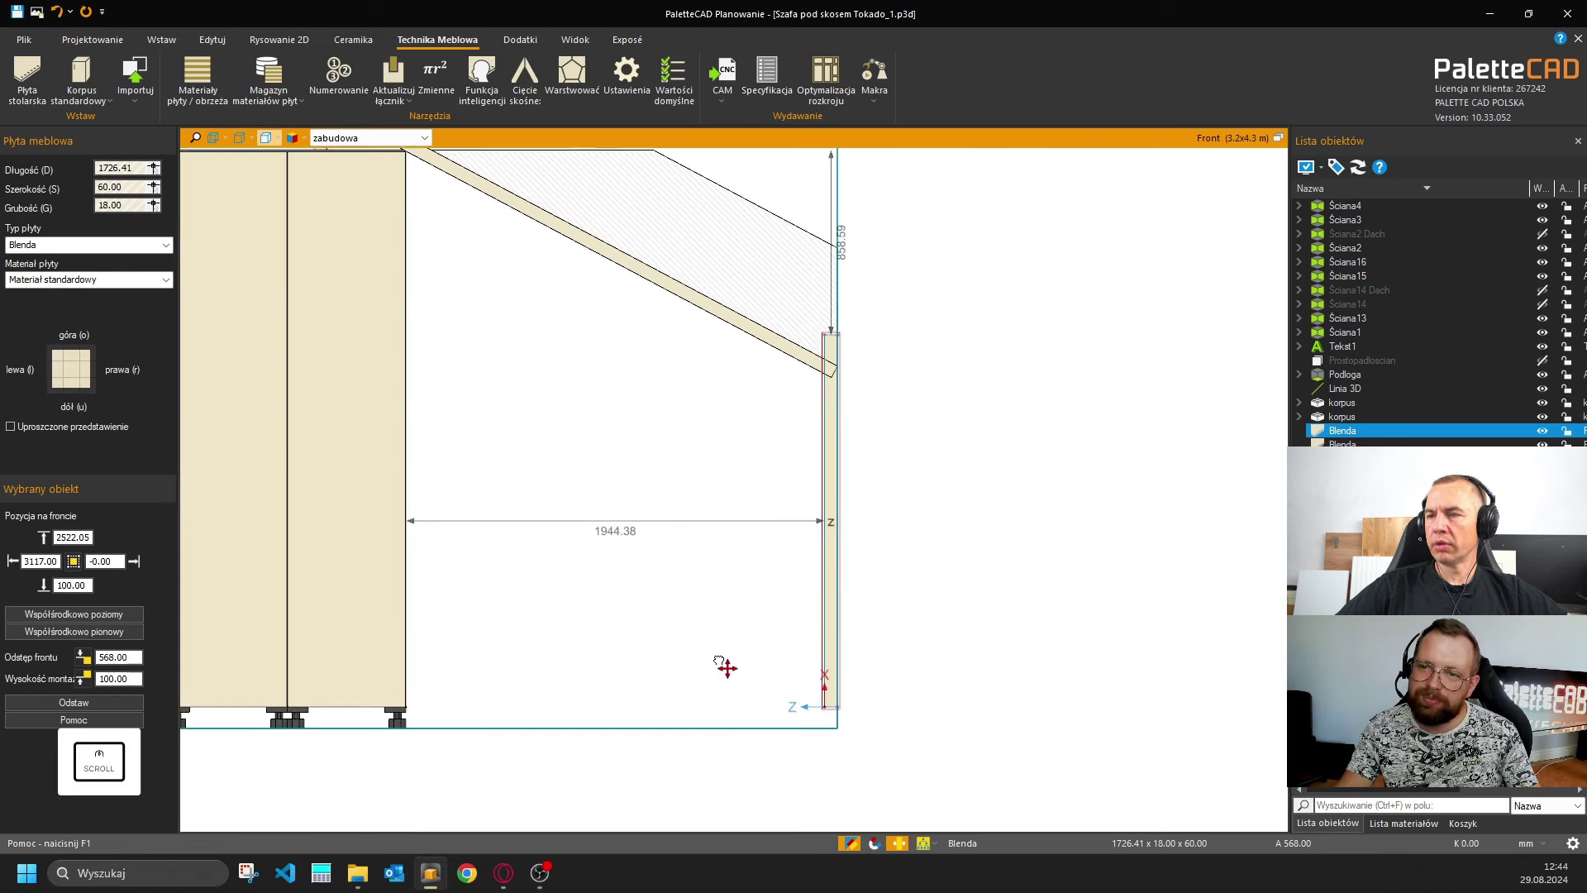
middle_drag(732, 620, 836, 750)
key(Escape)
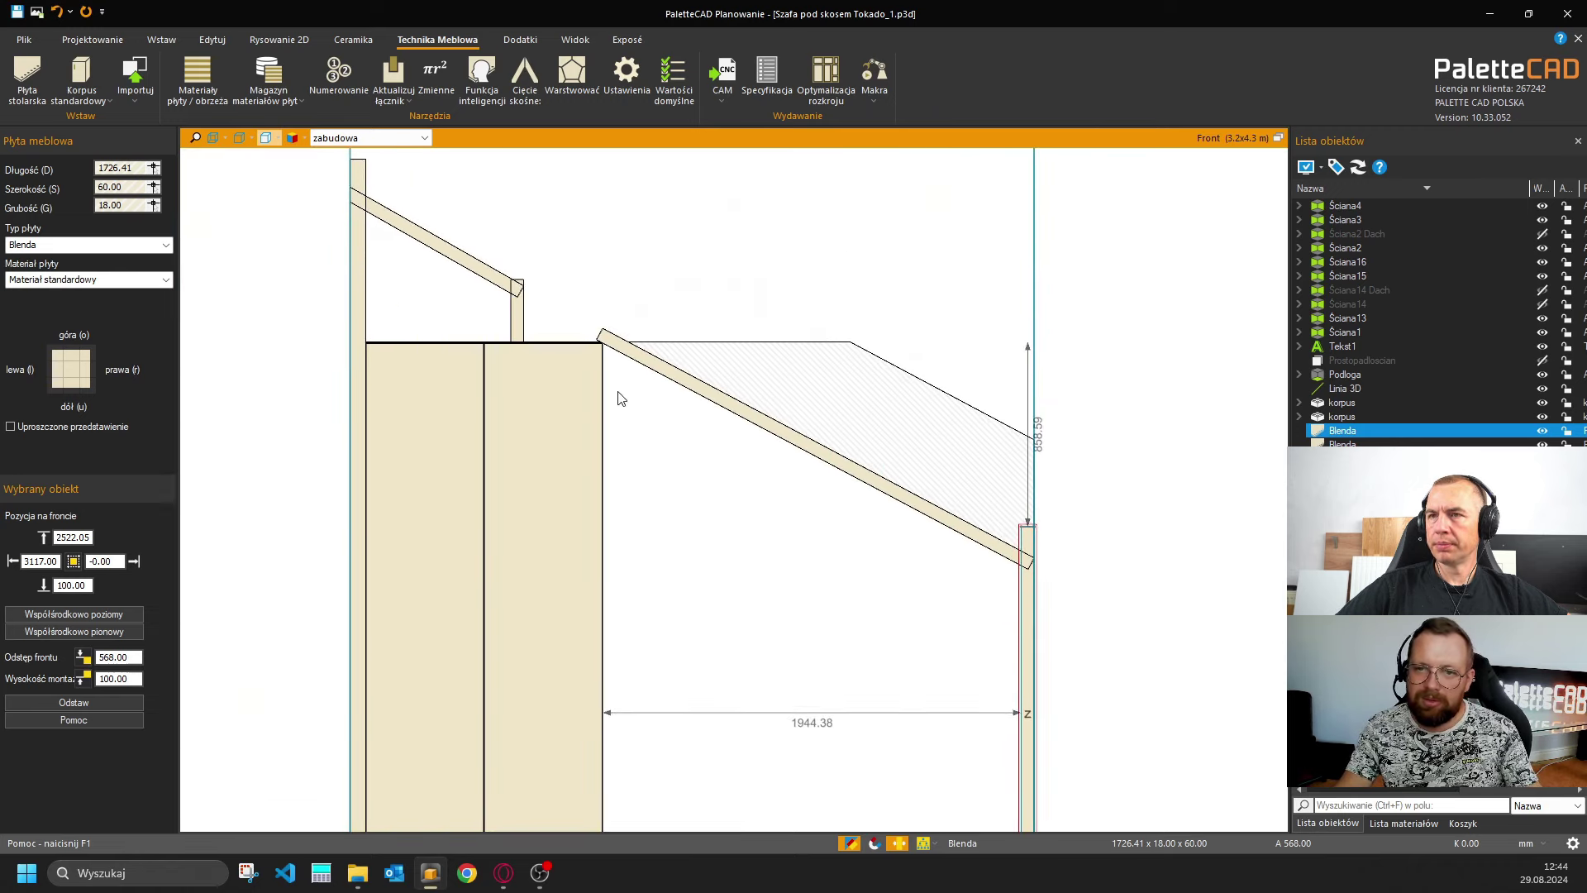
key(Escape)
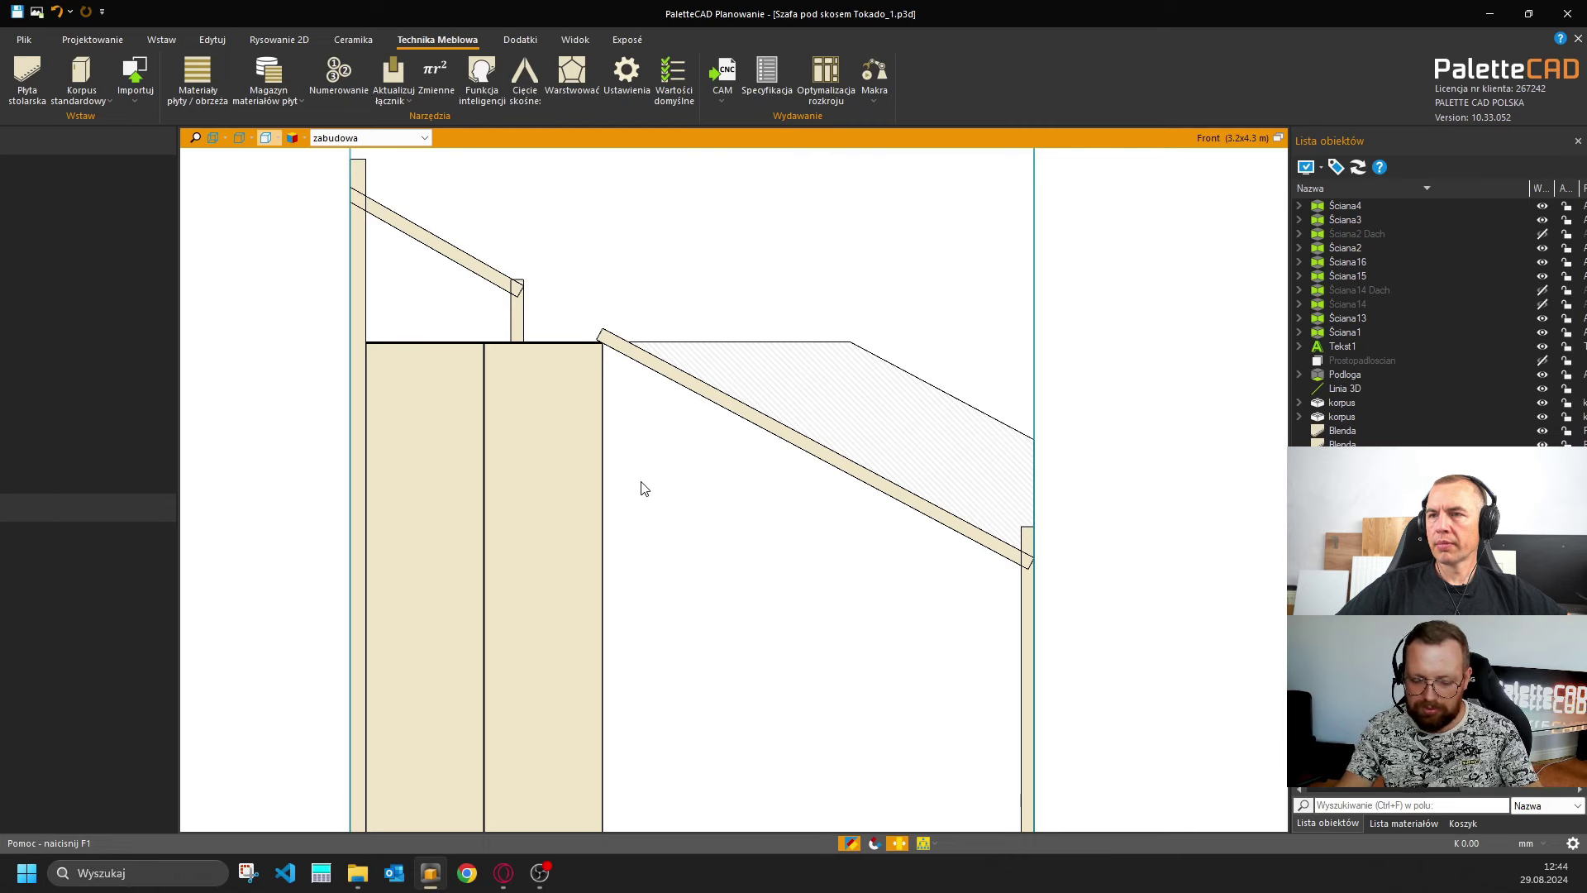
key(d)
click(286, 706)
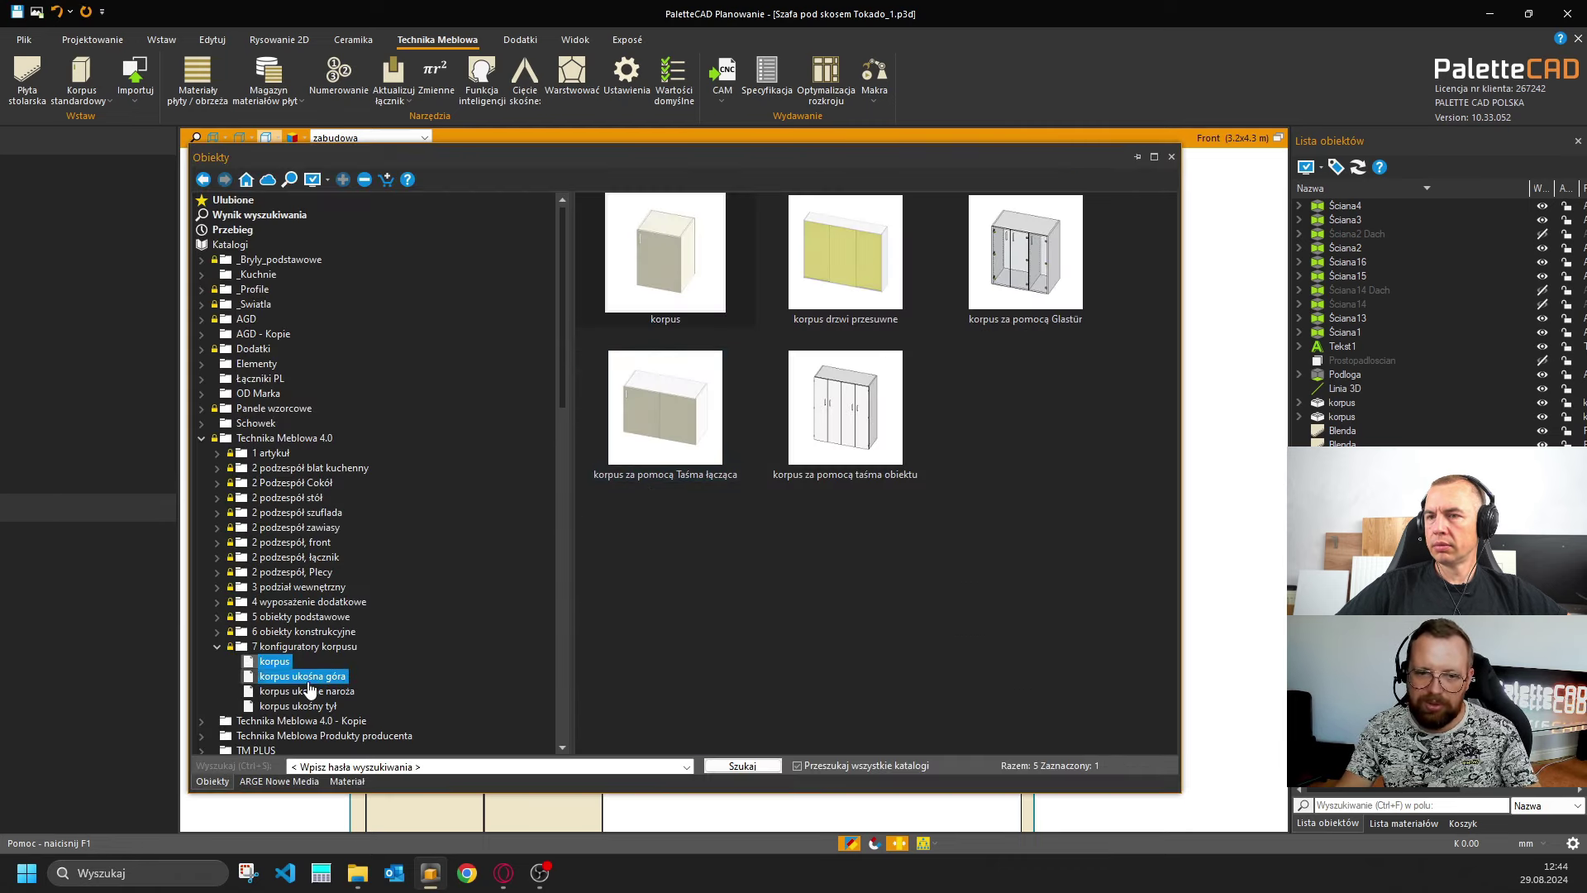
double_click(653, 276)
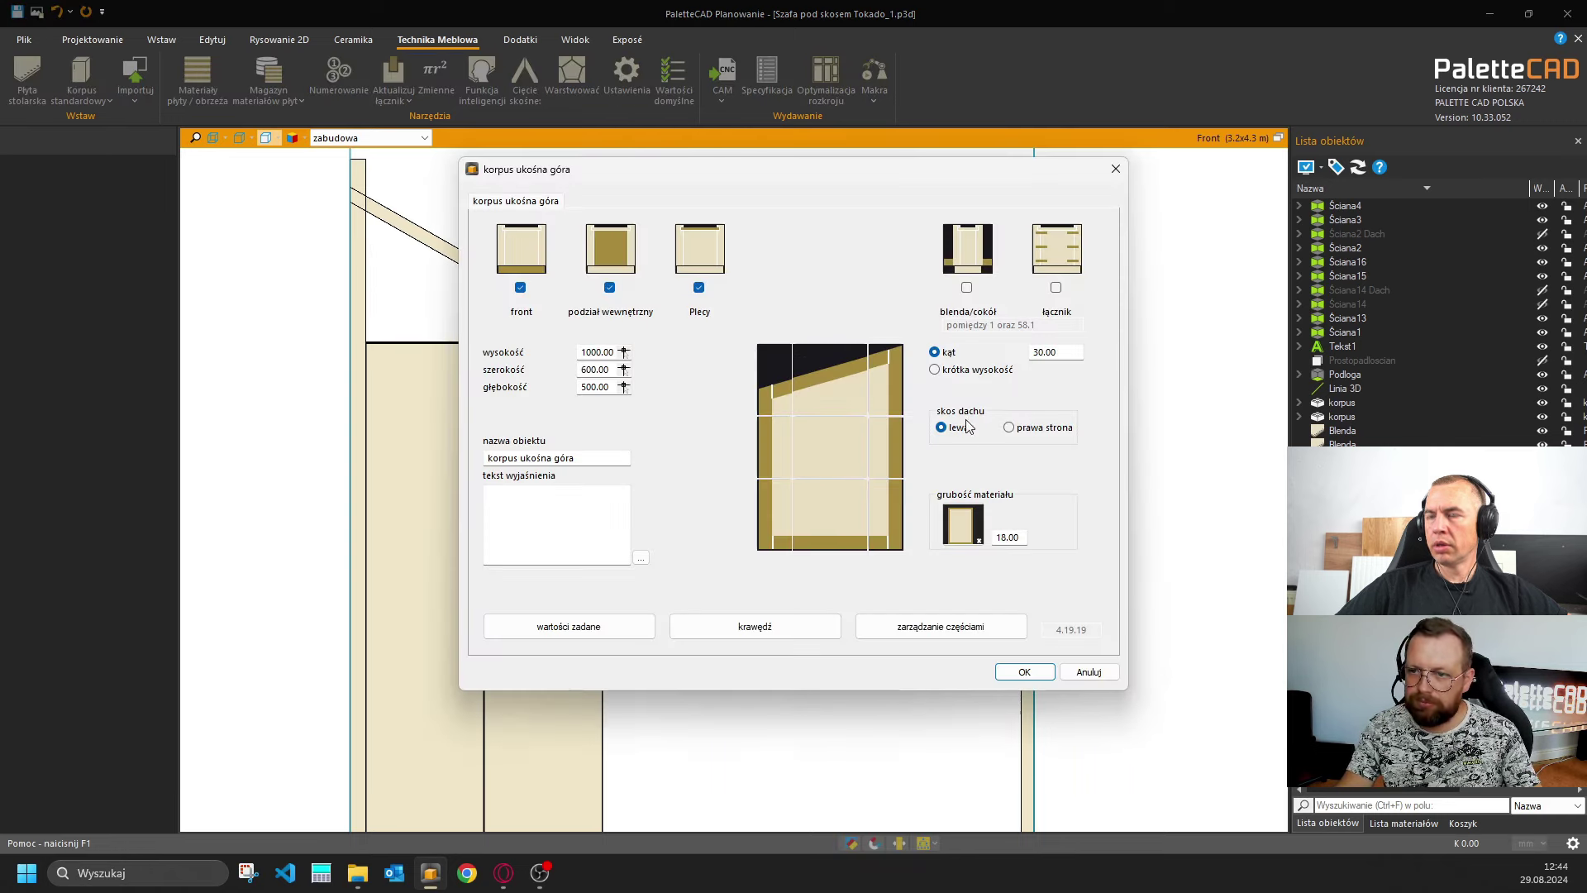
click(1009, 427)
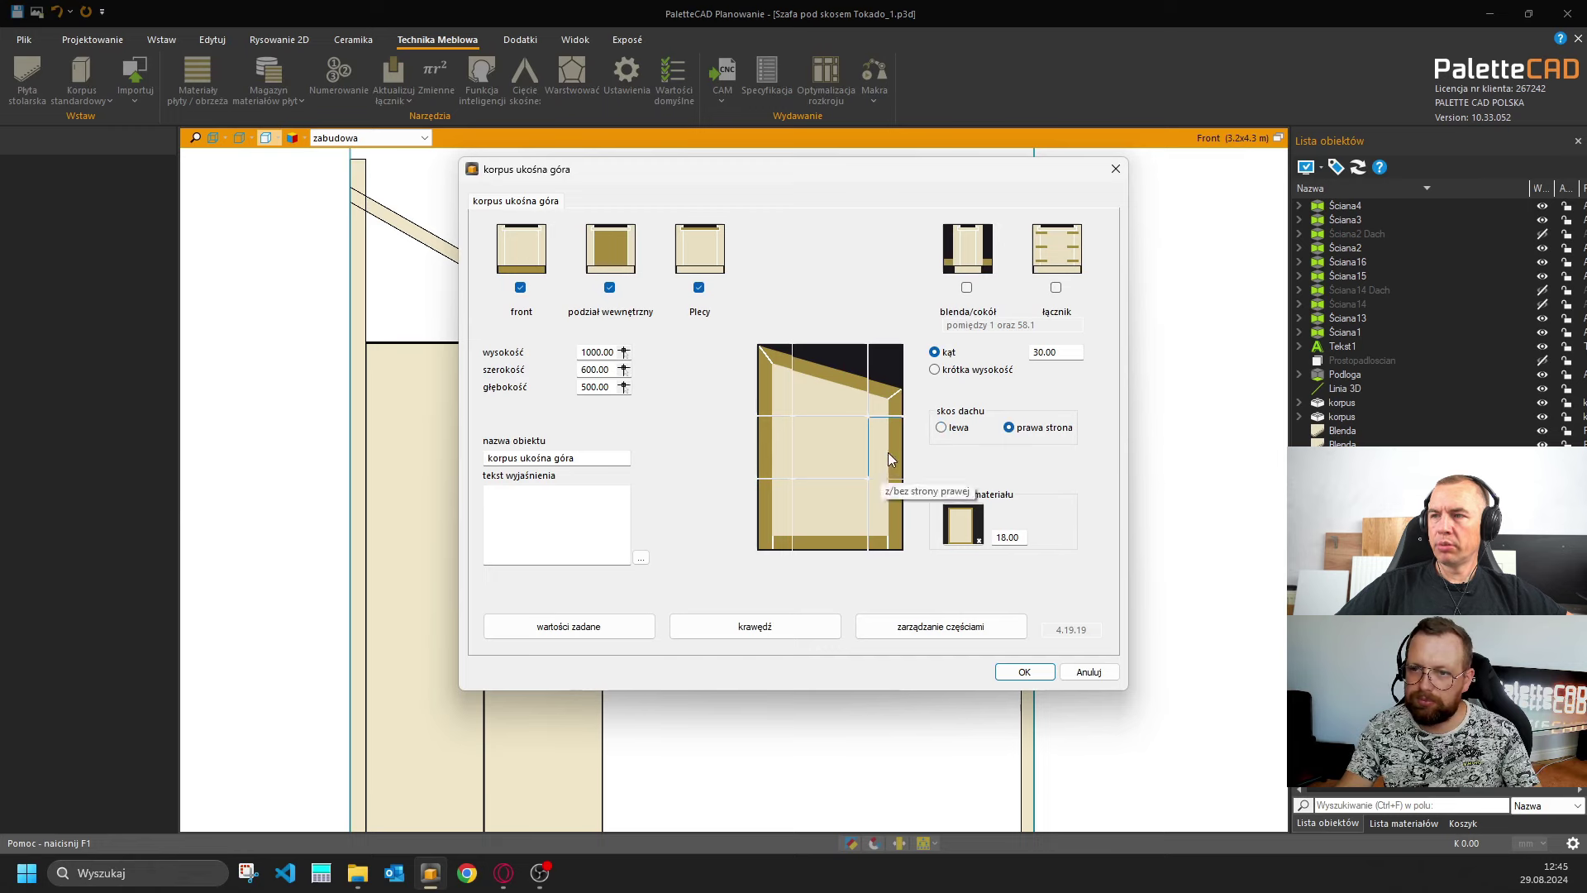
click(1115, 175)
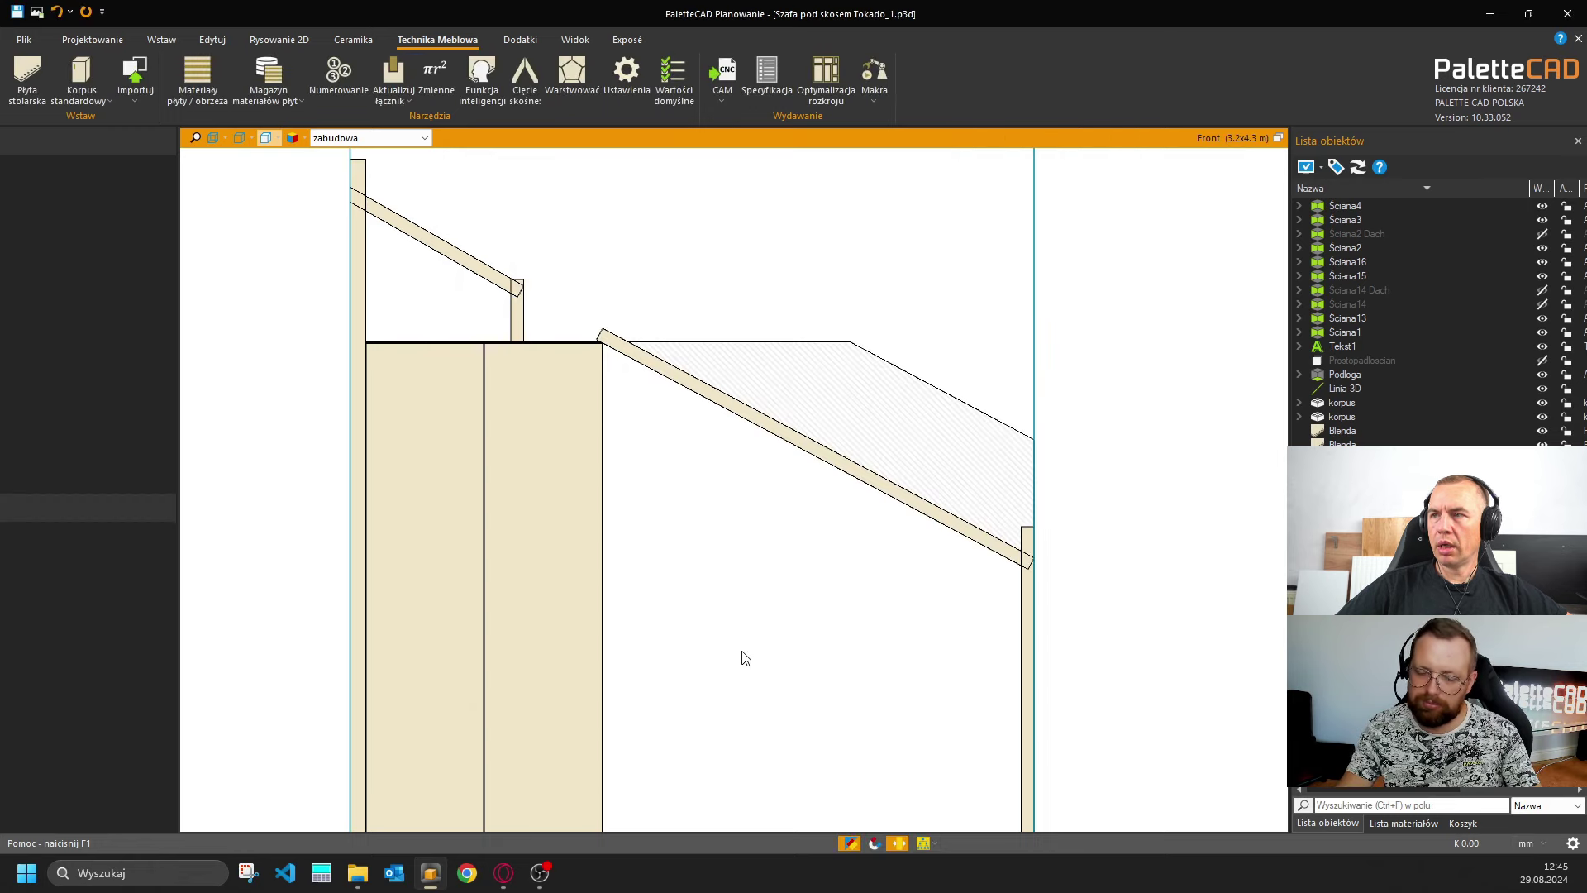
Set the height of the first carcass, beside the left Blenda board, to 2150 mm.
middle_drag(744, 655, 735, 491)
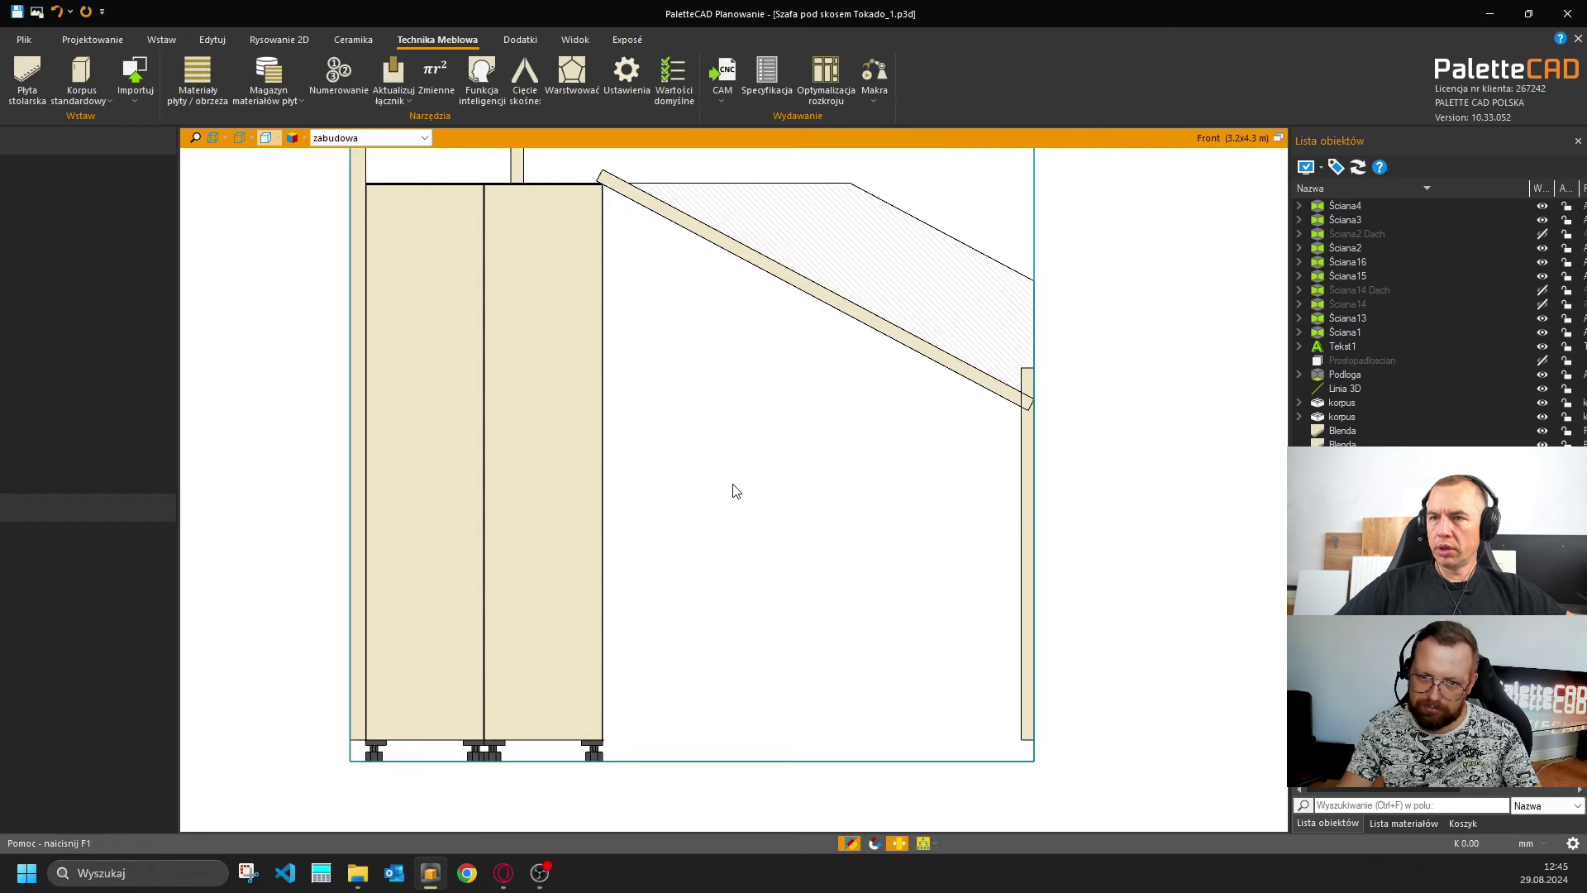
click(456, 443)
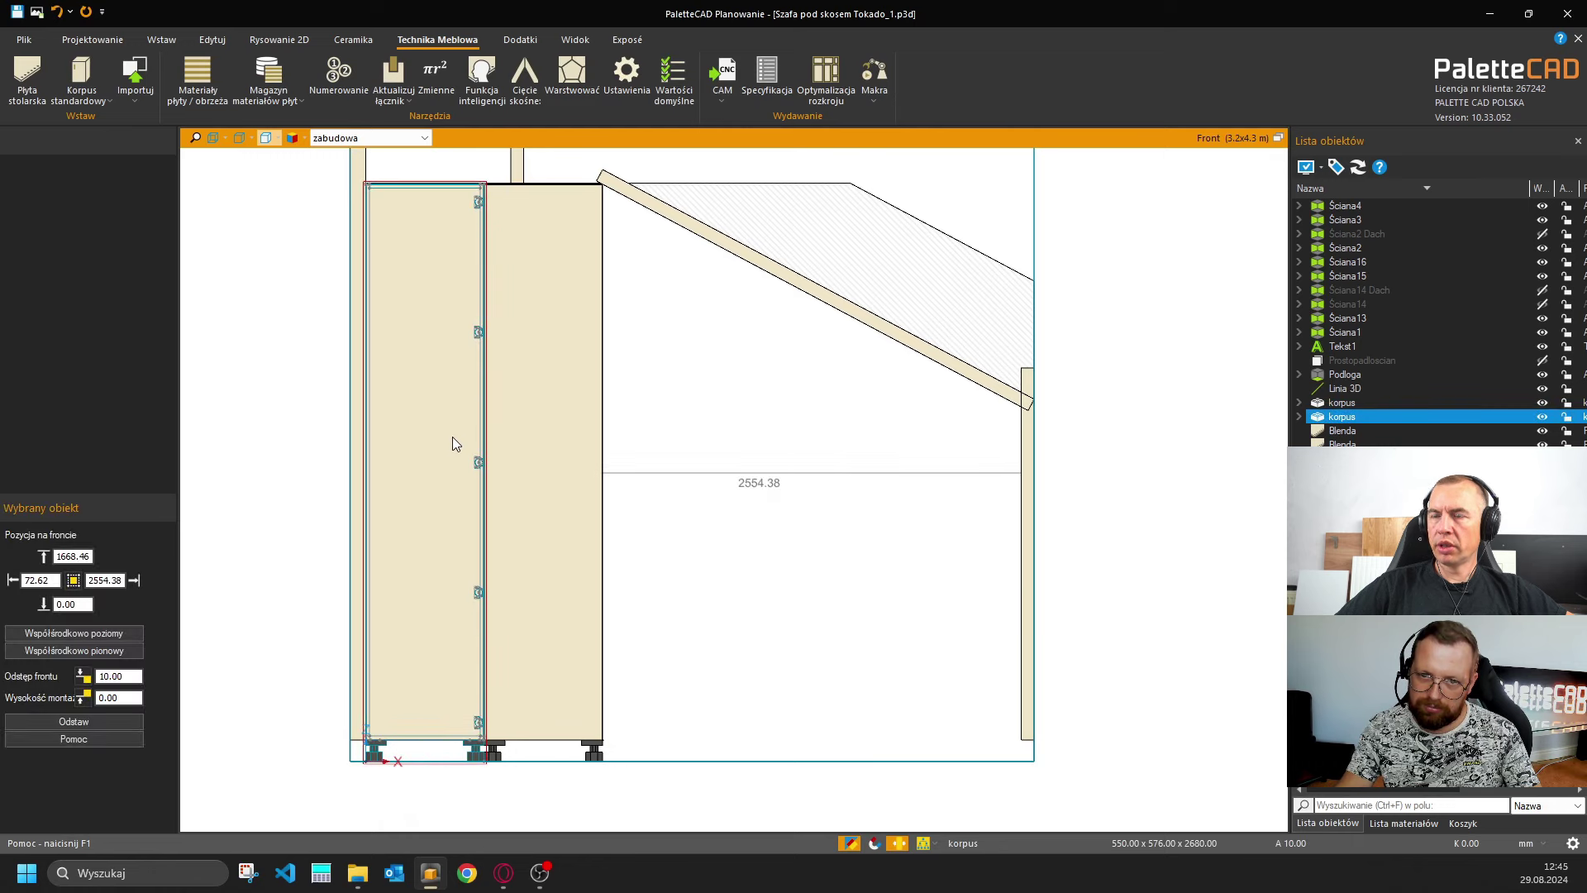
click(577, 401)
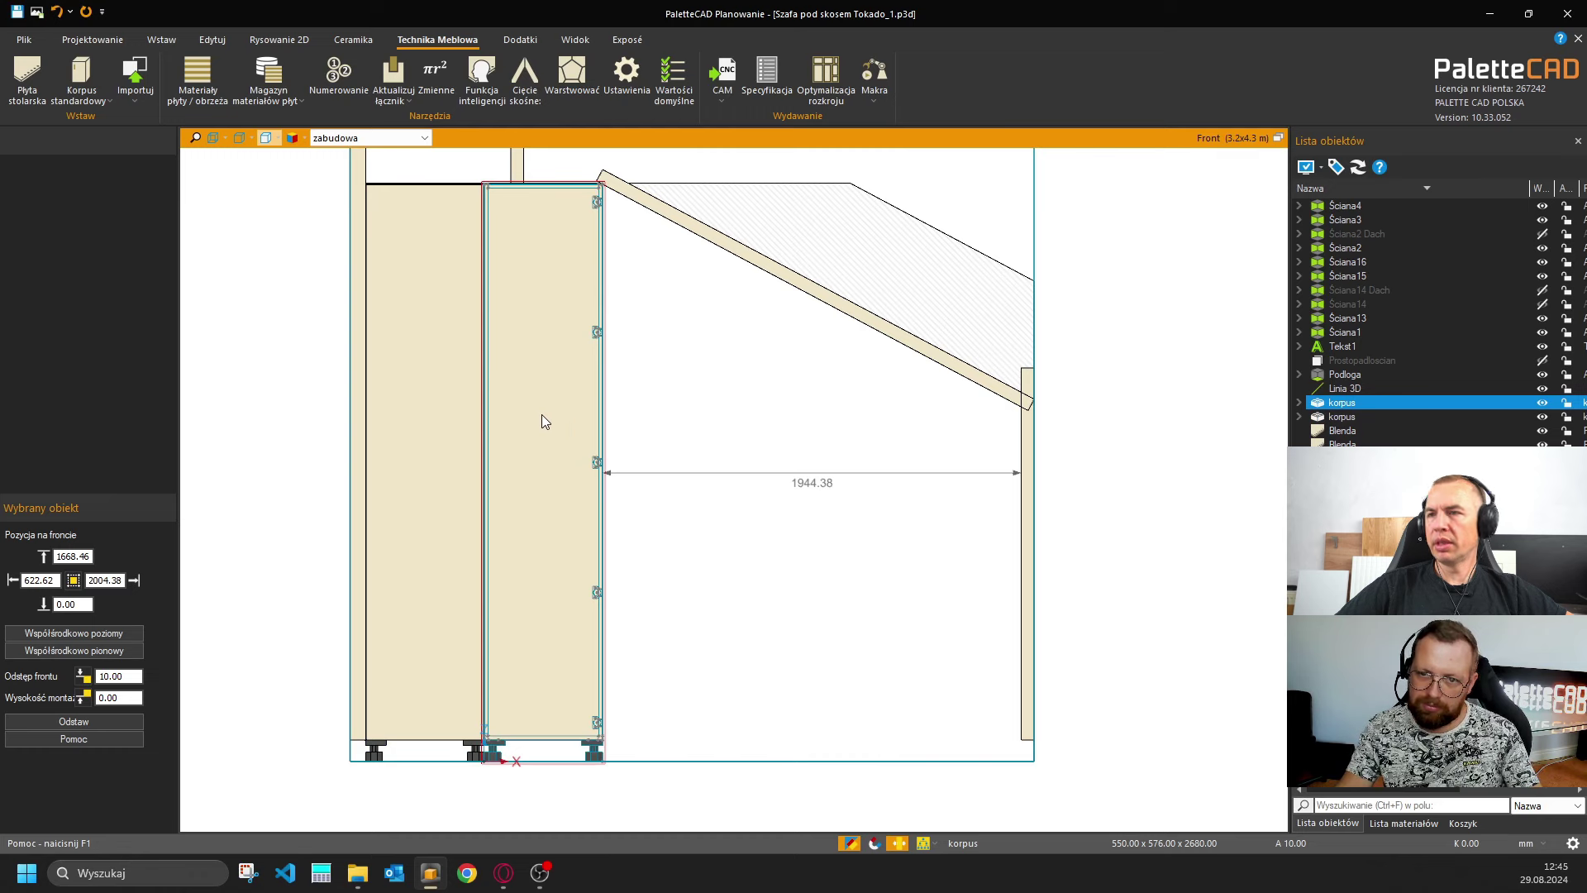
click(446, 411)
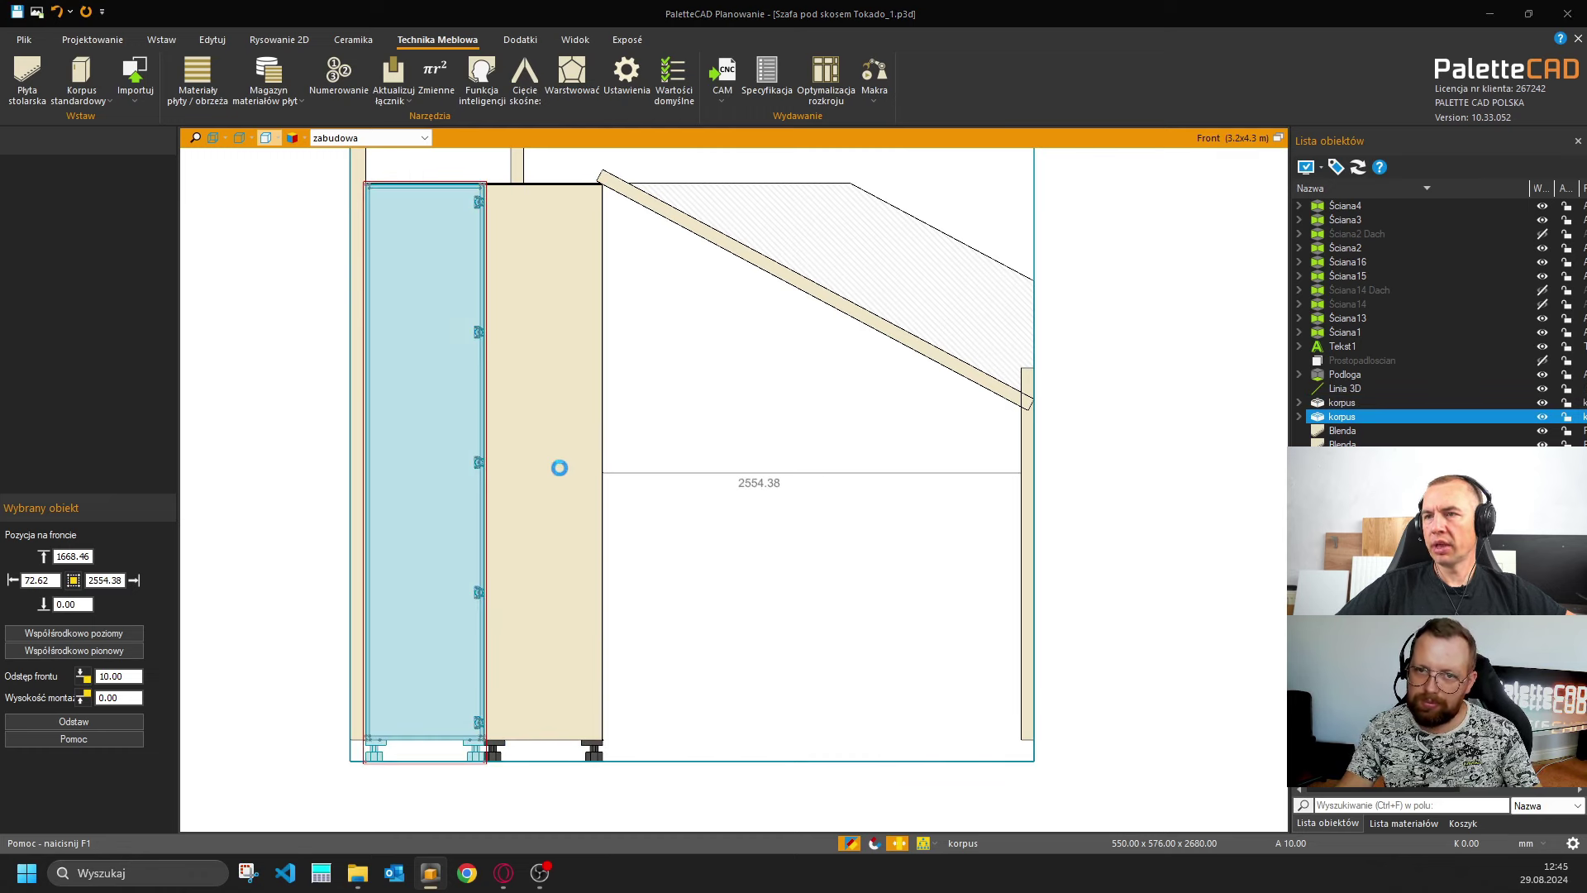
double_click(562, 466)
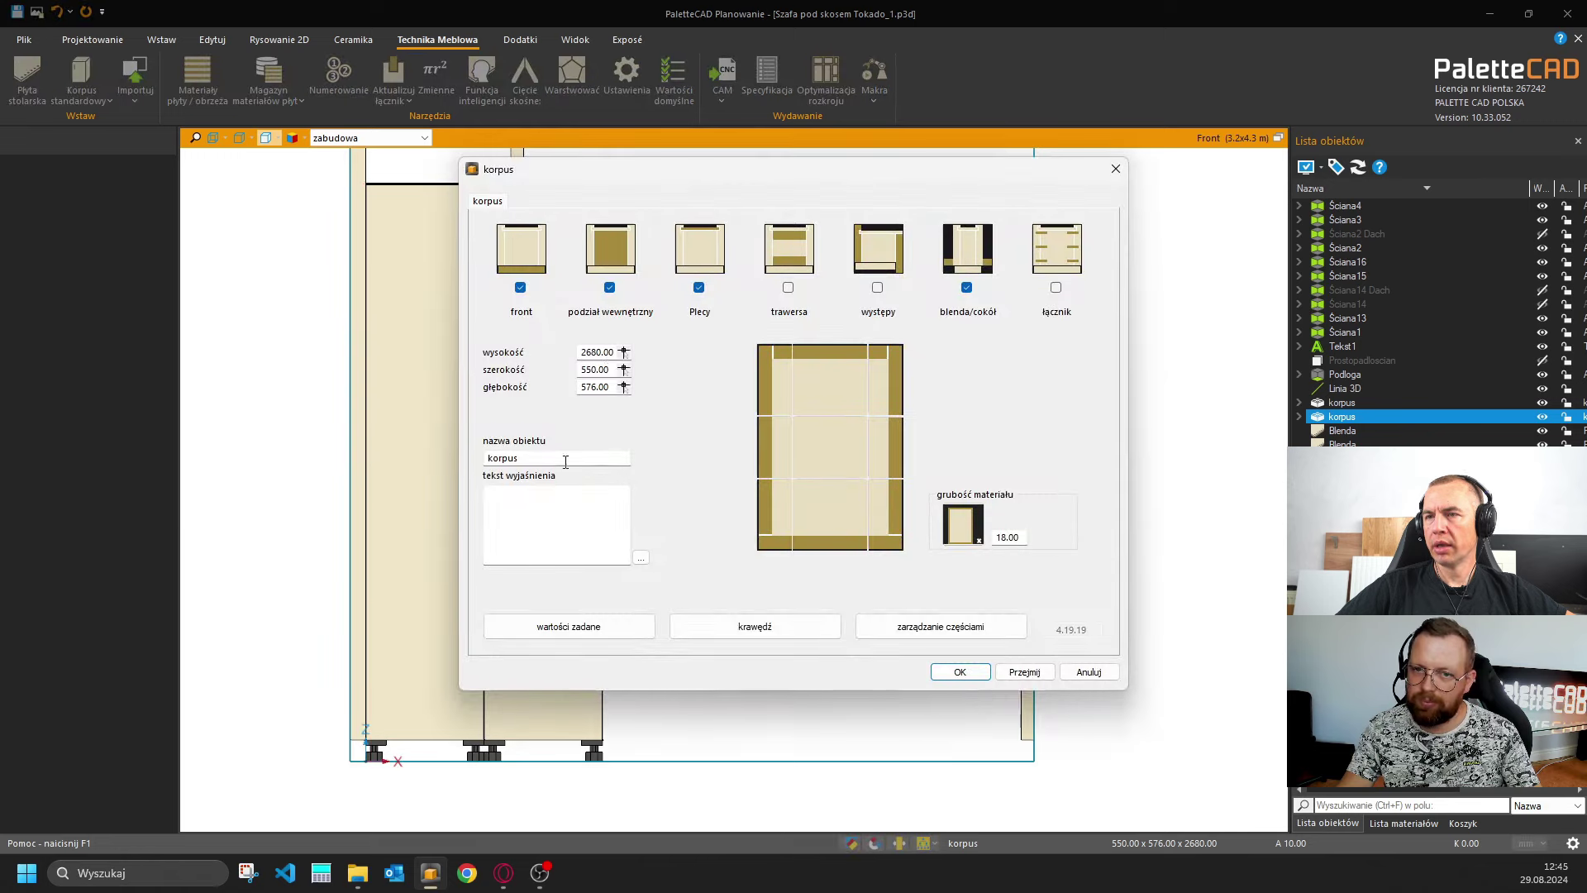
double_click(615, 353)
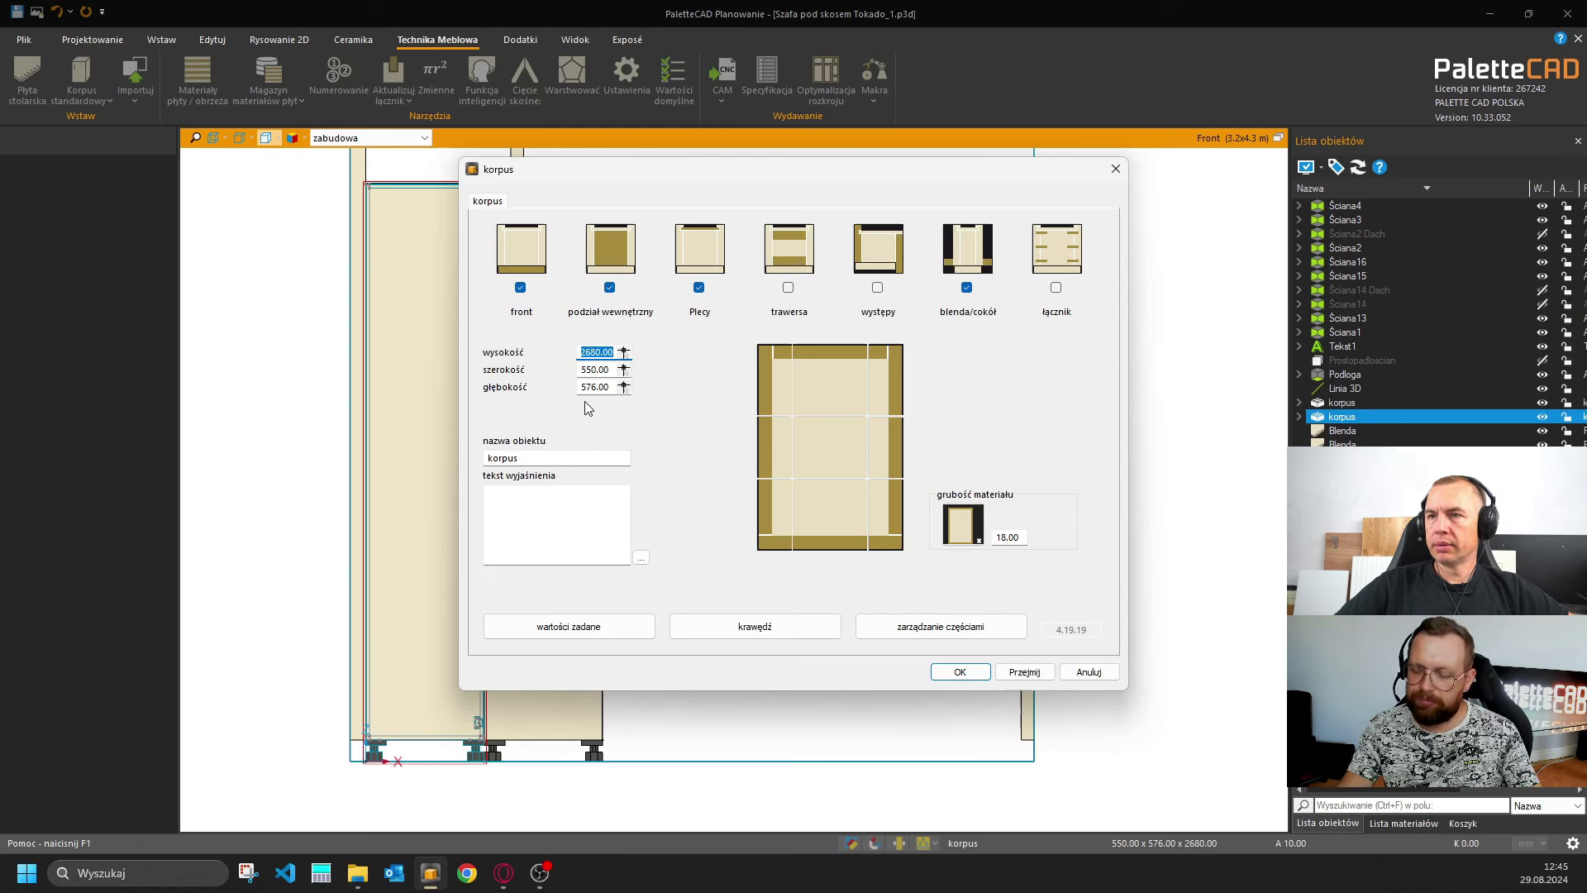
text(215)
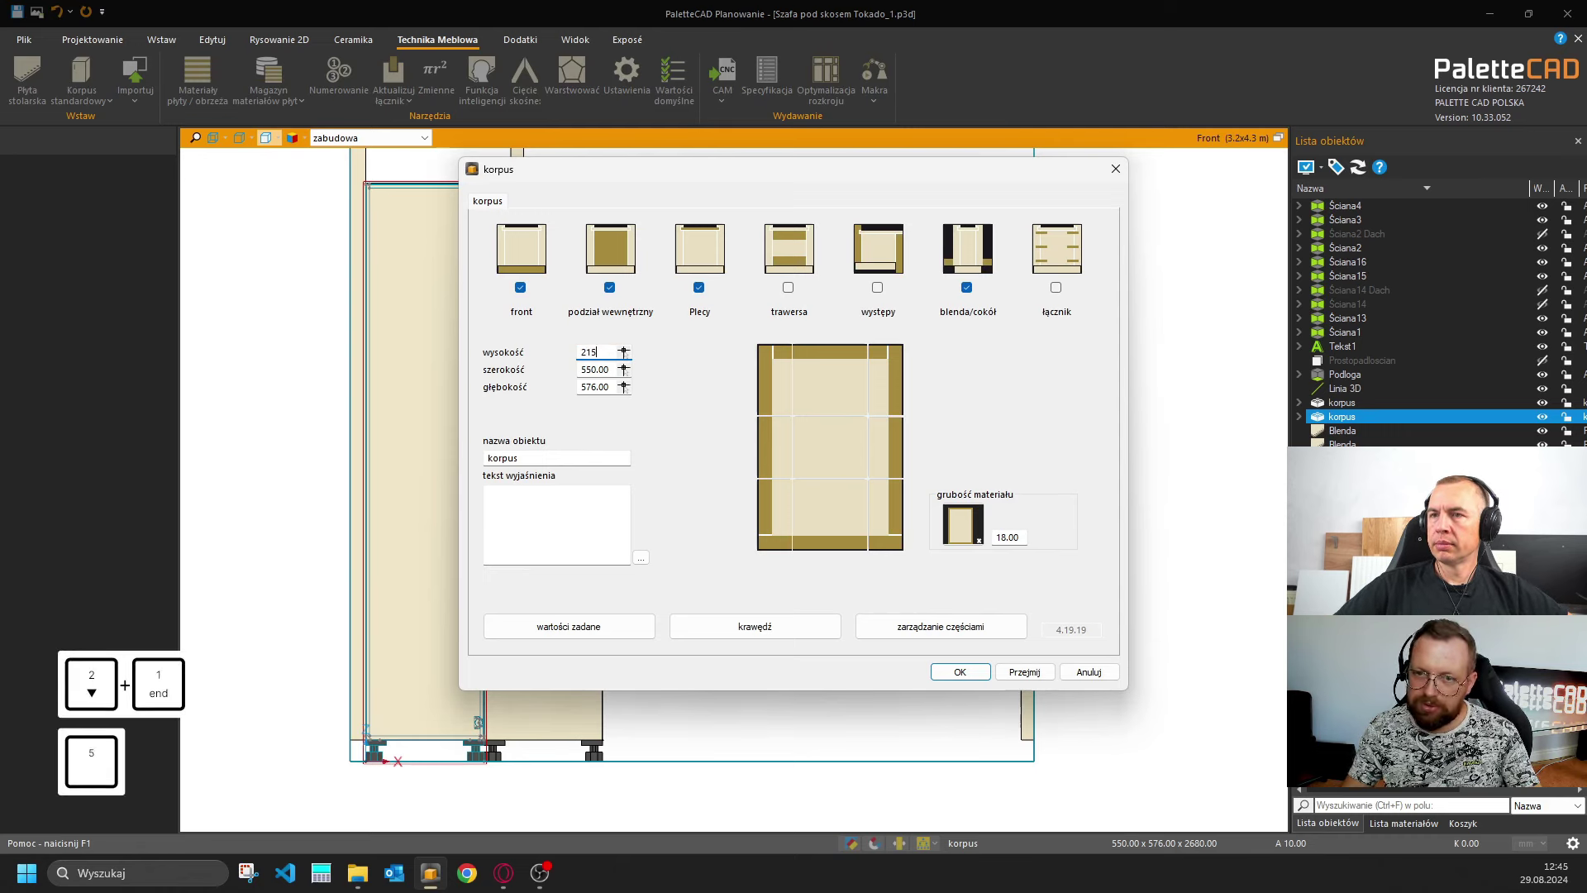
text(0)
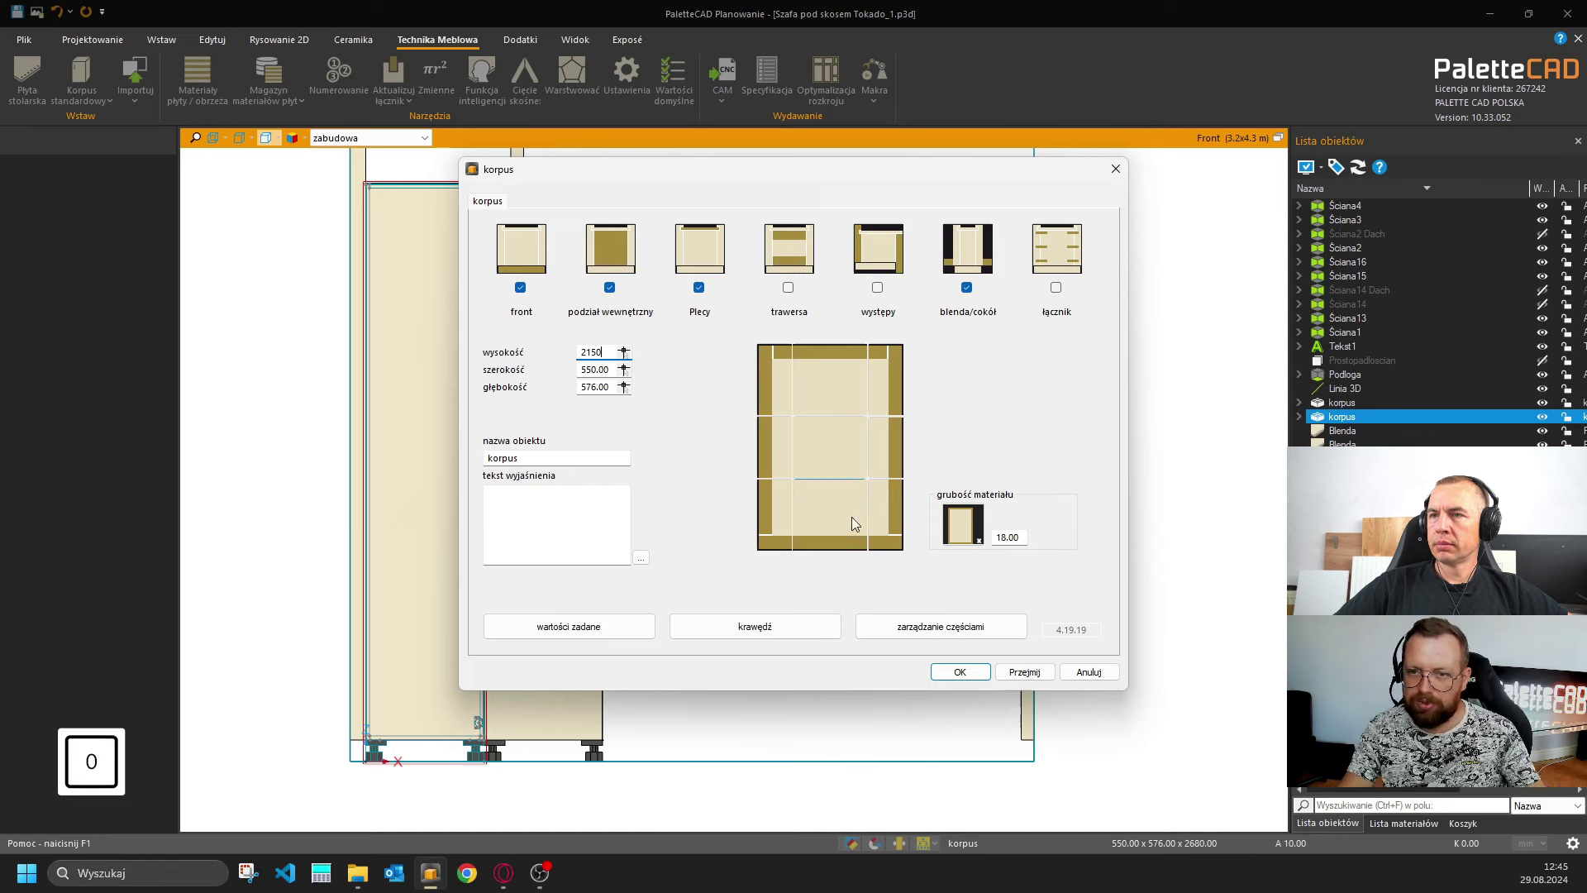
click(964, 671)
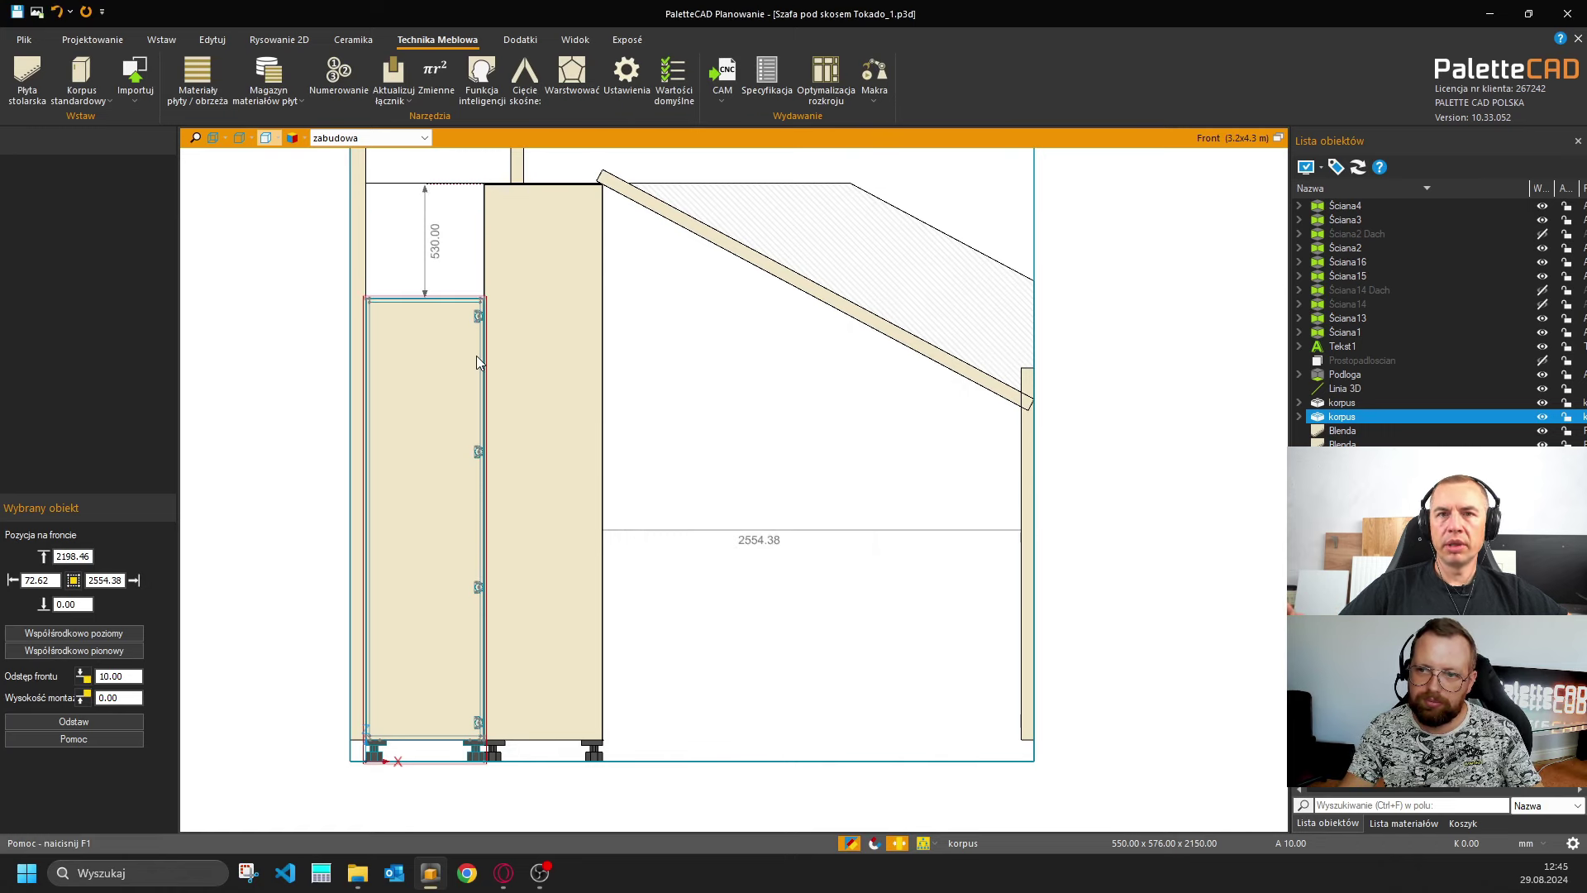
Copy the shortened carcass once directly above itself with 0 mm spacing.
middle_drag(329, 303, 351, 311)
scroll(521, 302, up, 5)
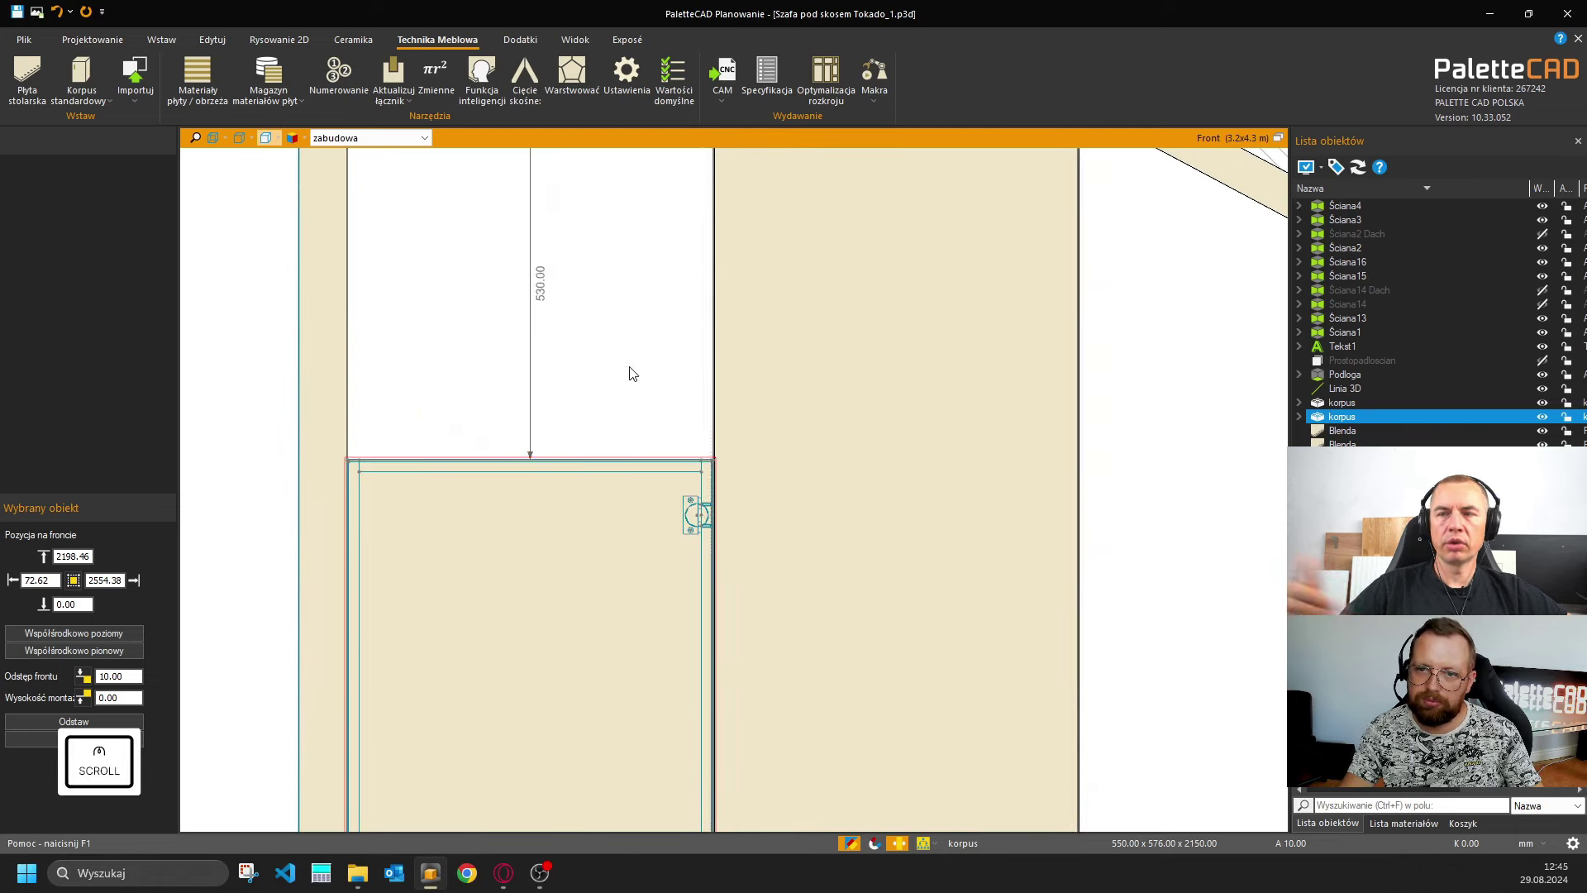
scroll(560, 363, down, 4)
scroll(558, 387, down, 2)
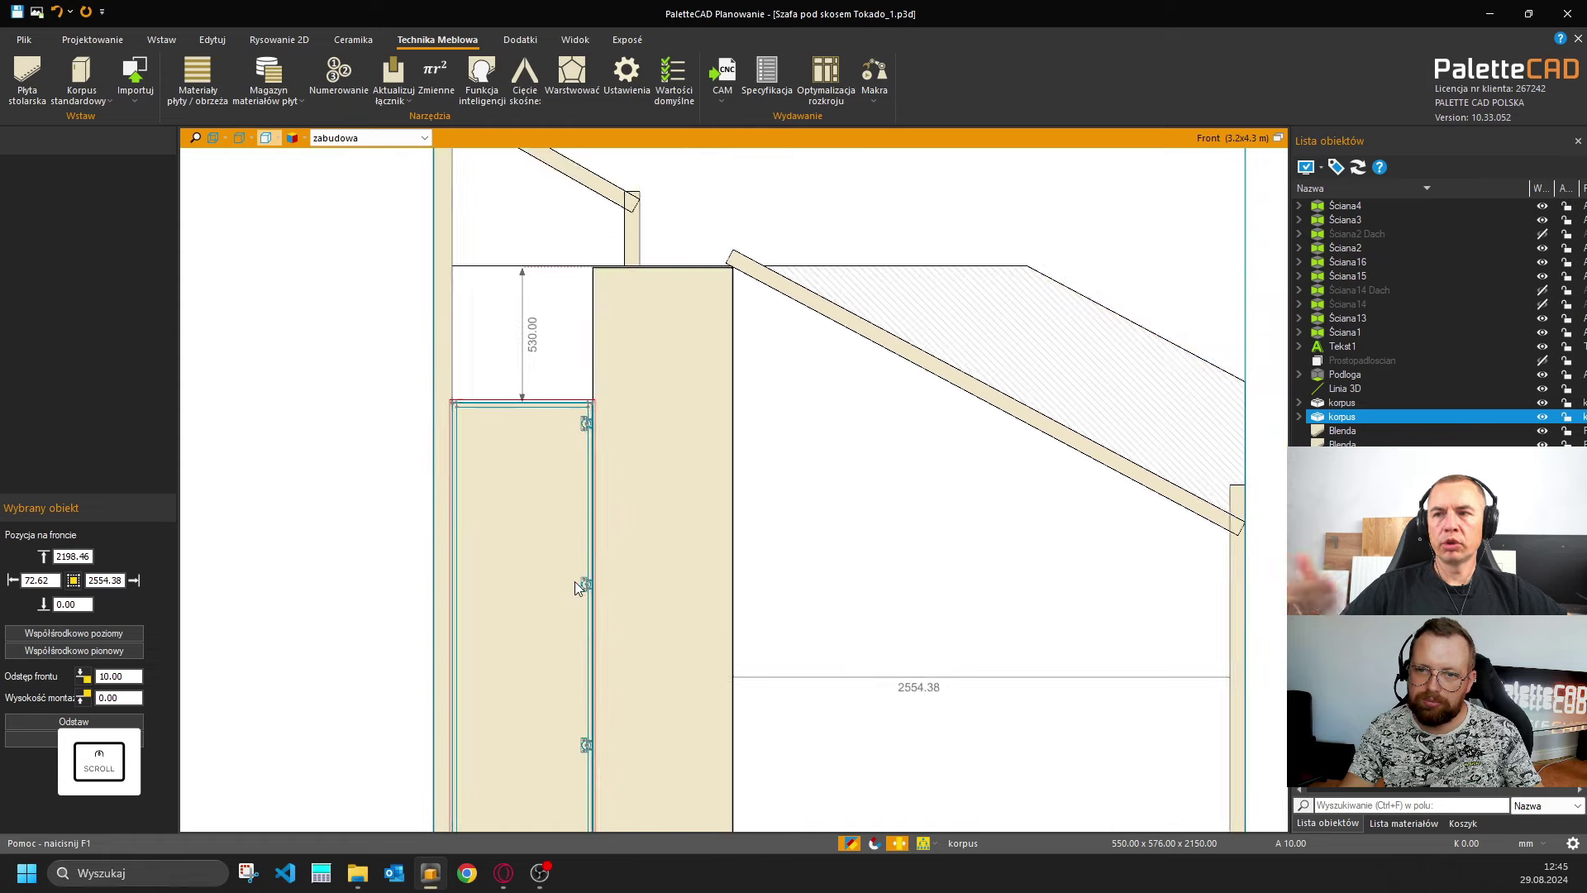
key(k)
key(Up)
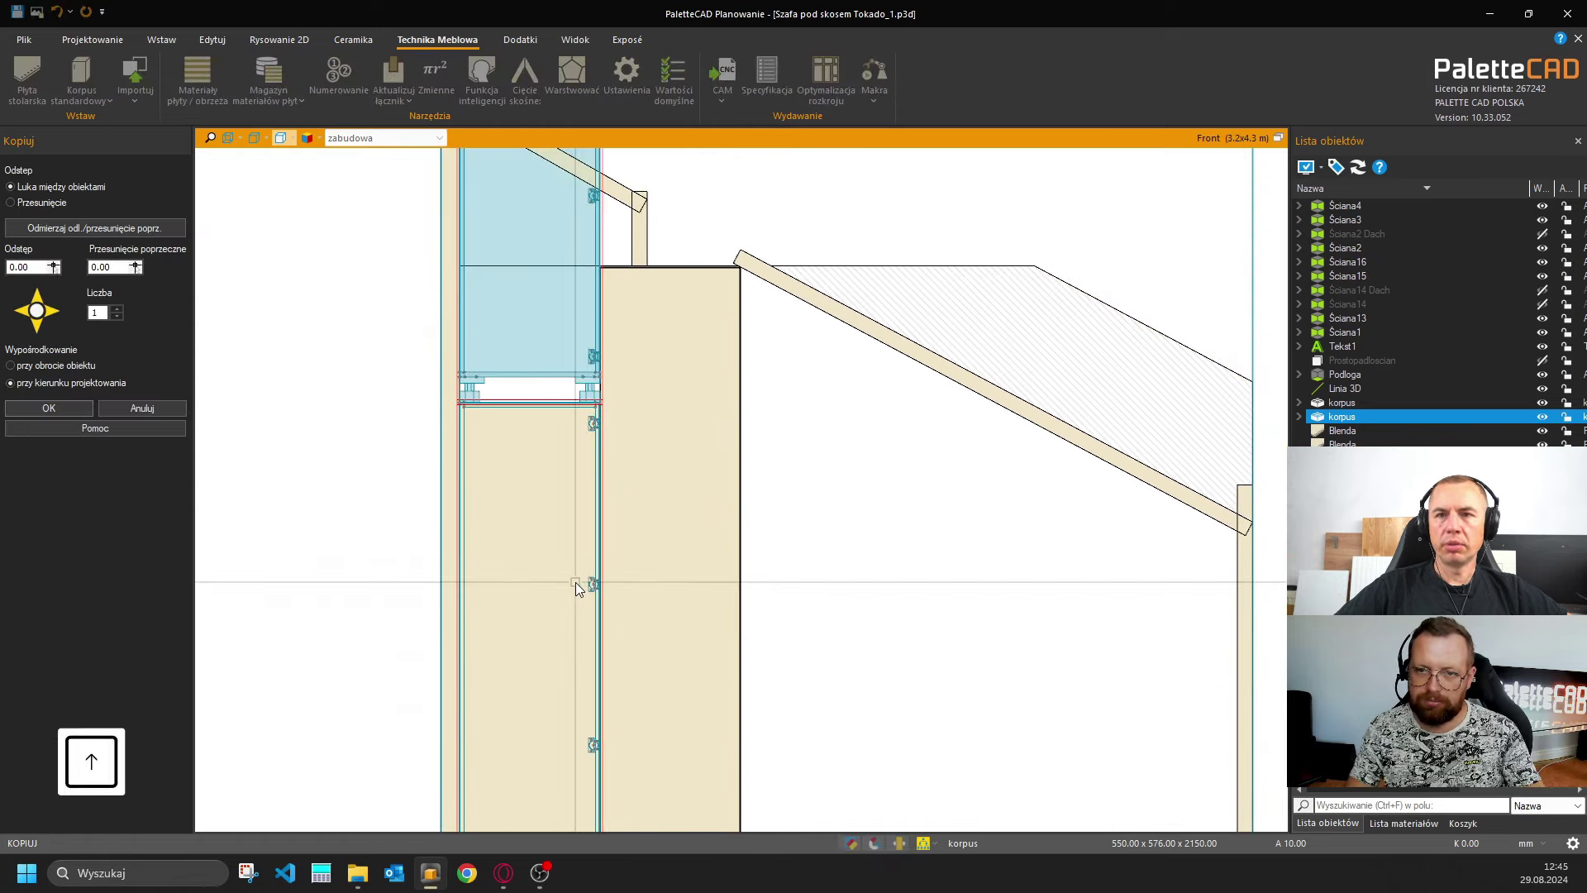
key(Return)
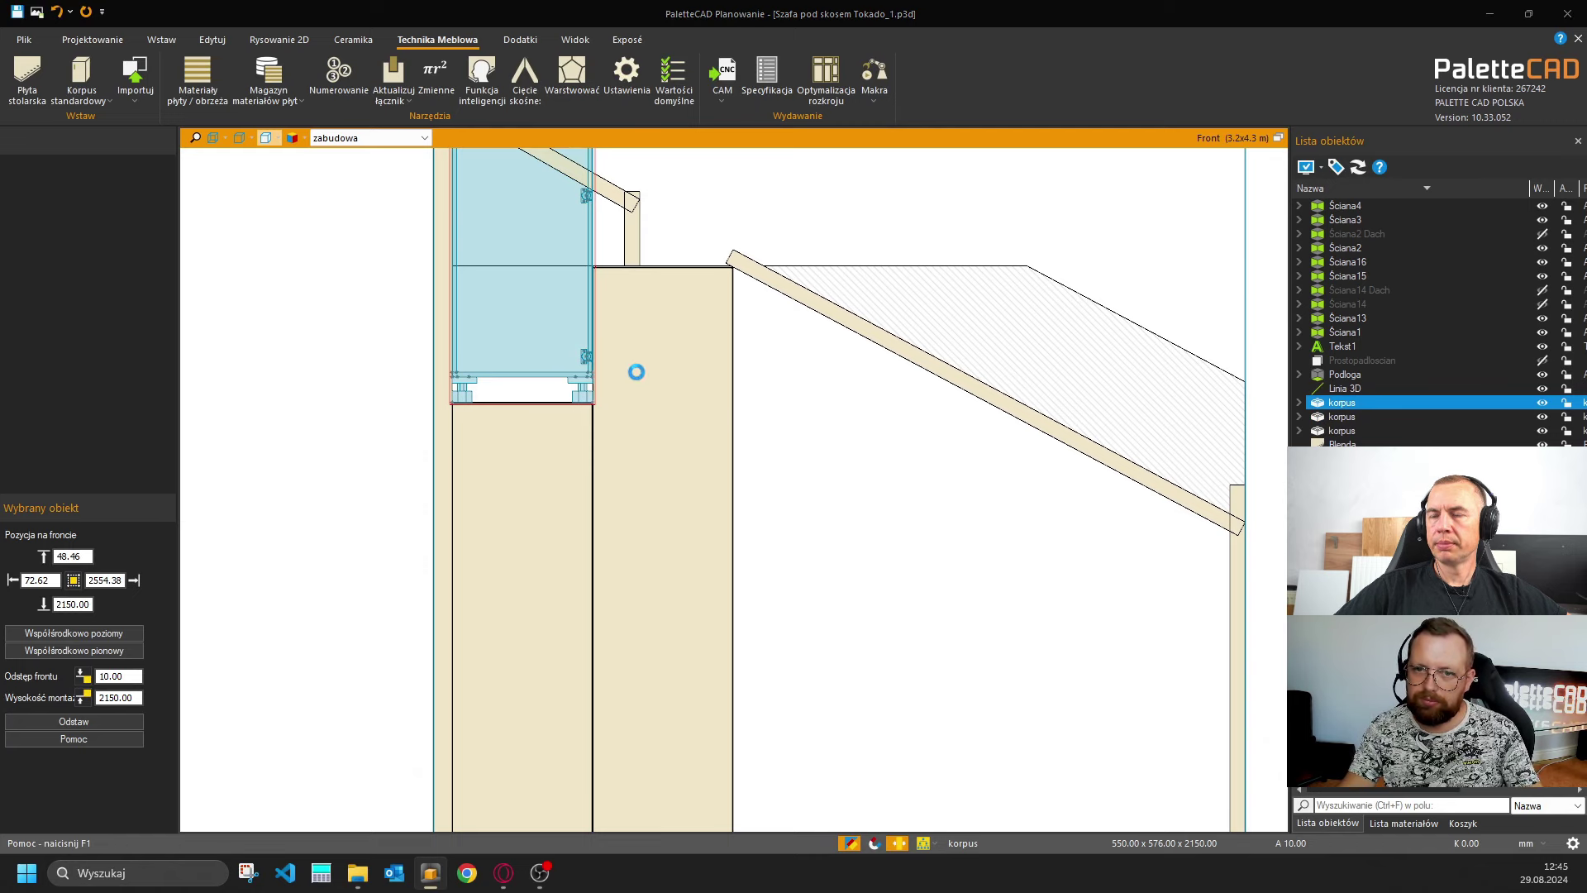
Set the upper carcass copy's height to 530 mm and remove its front, accepting the loss of the existing division.
double_click(687, 368)
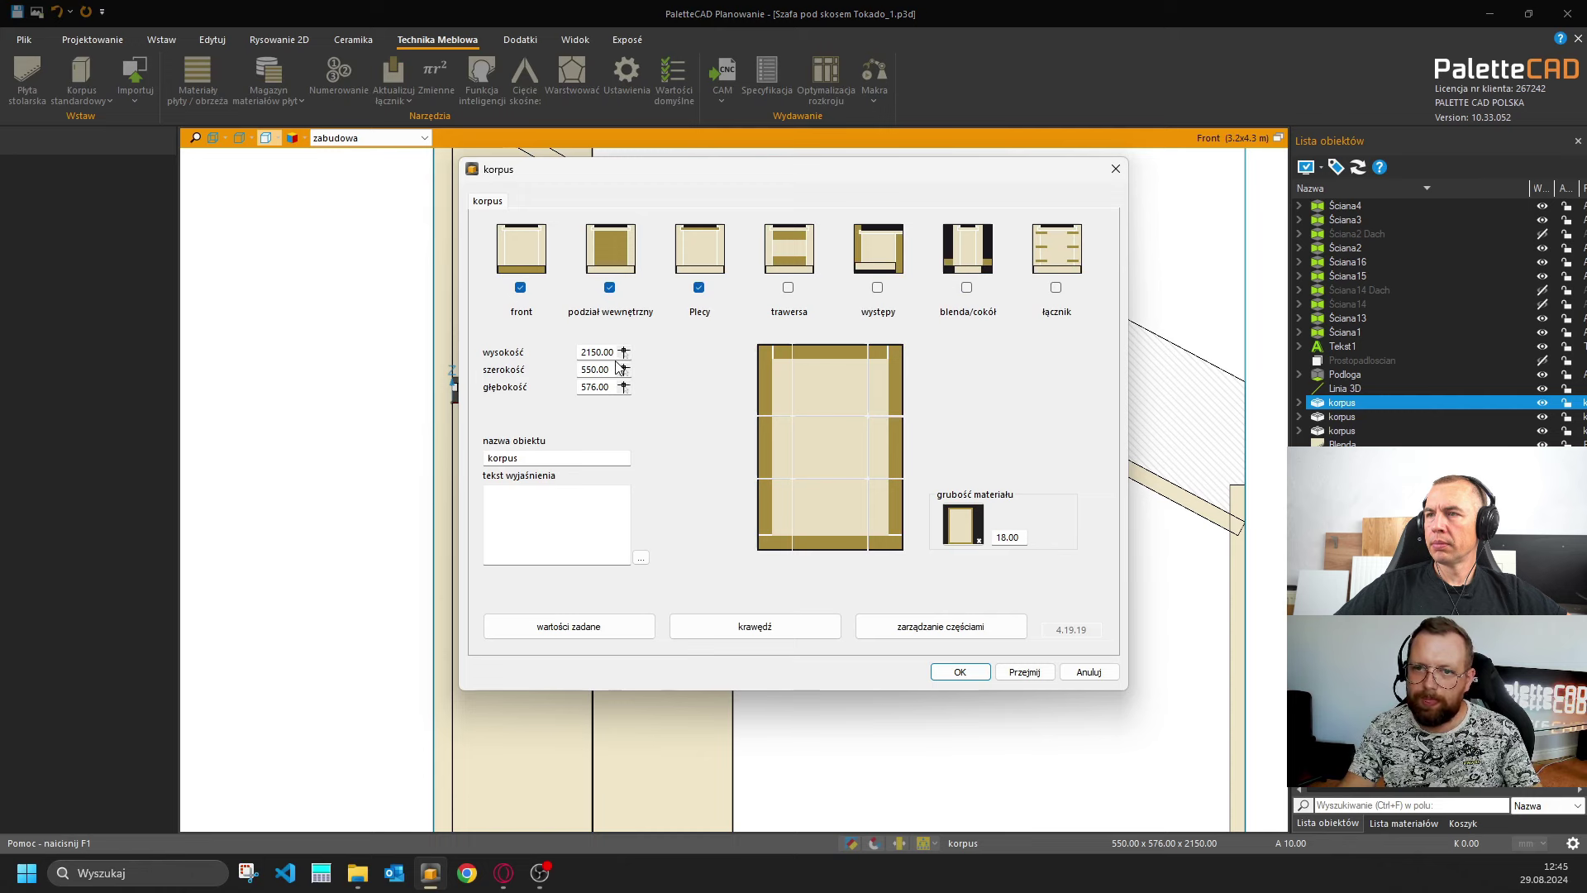
double_click(614, 348)
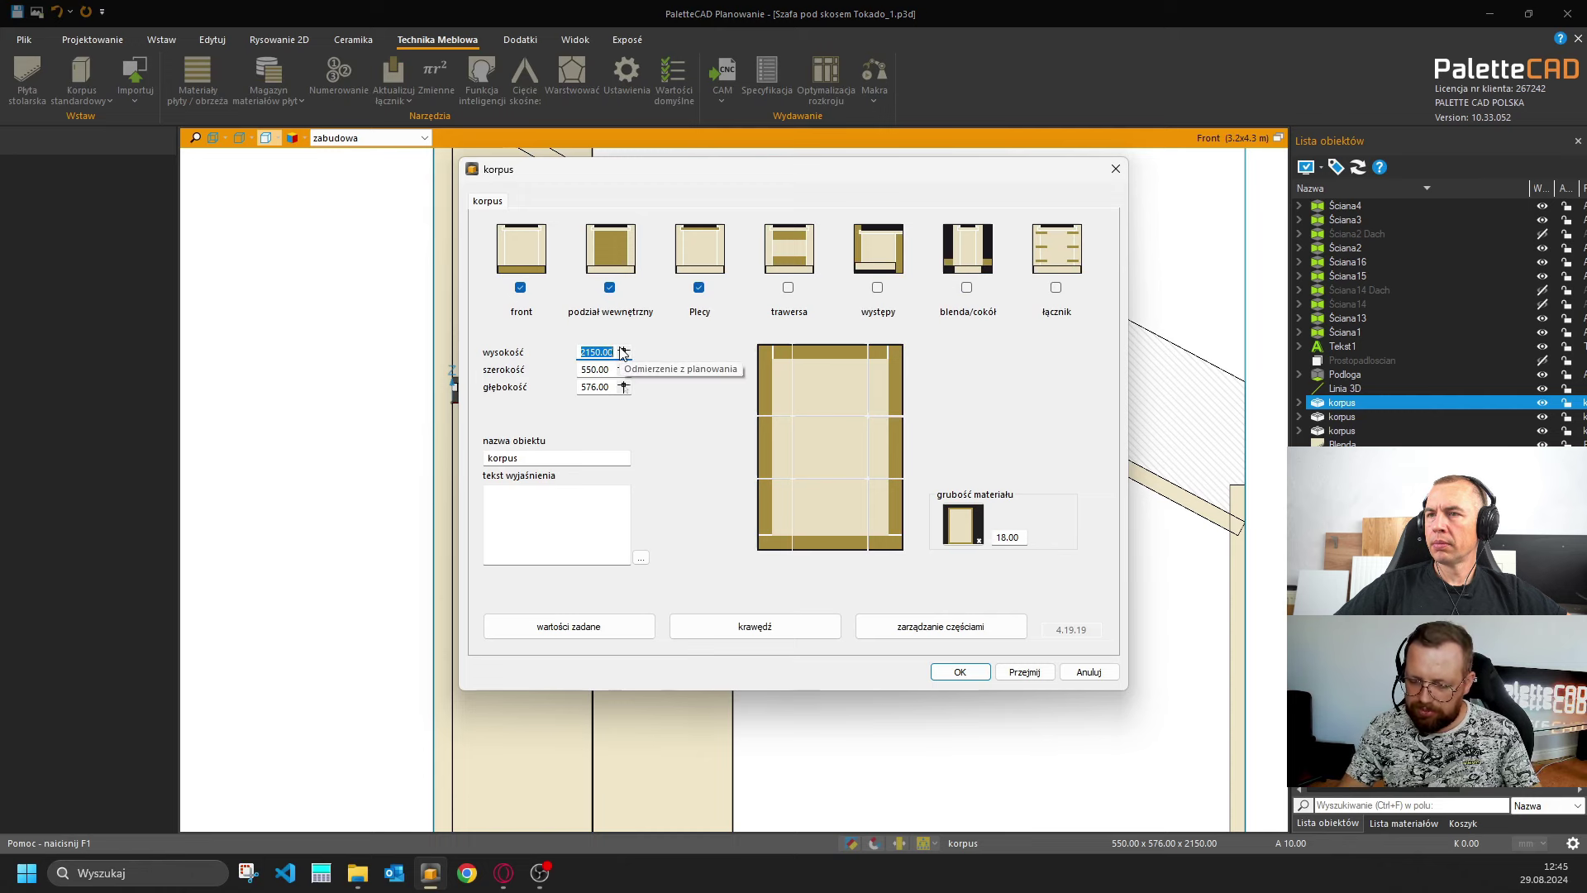
text(530)
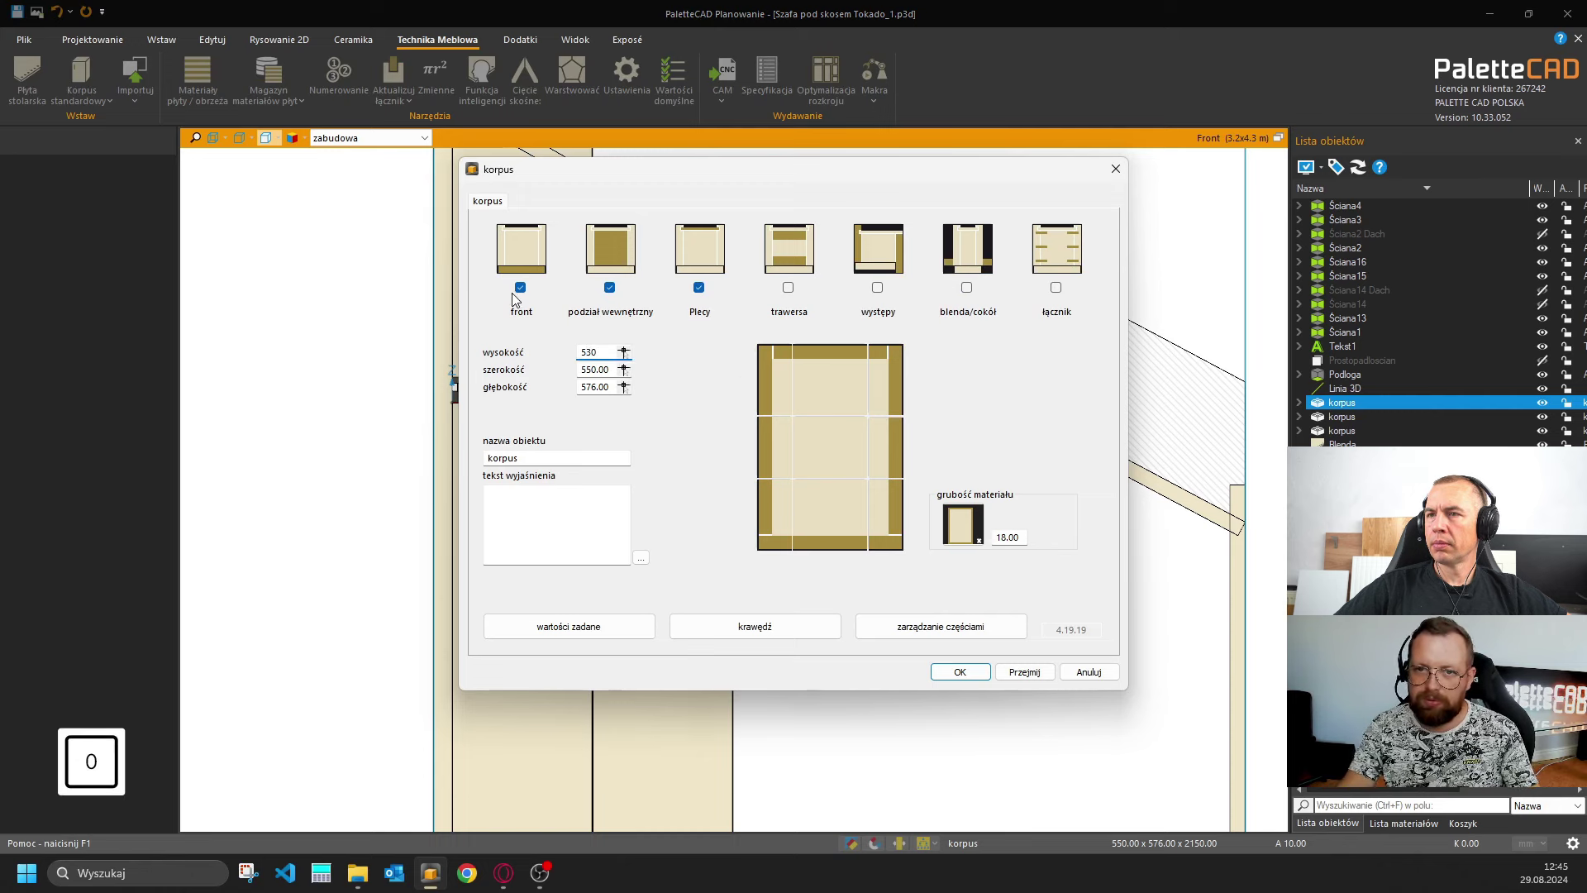
key(Return)
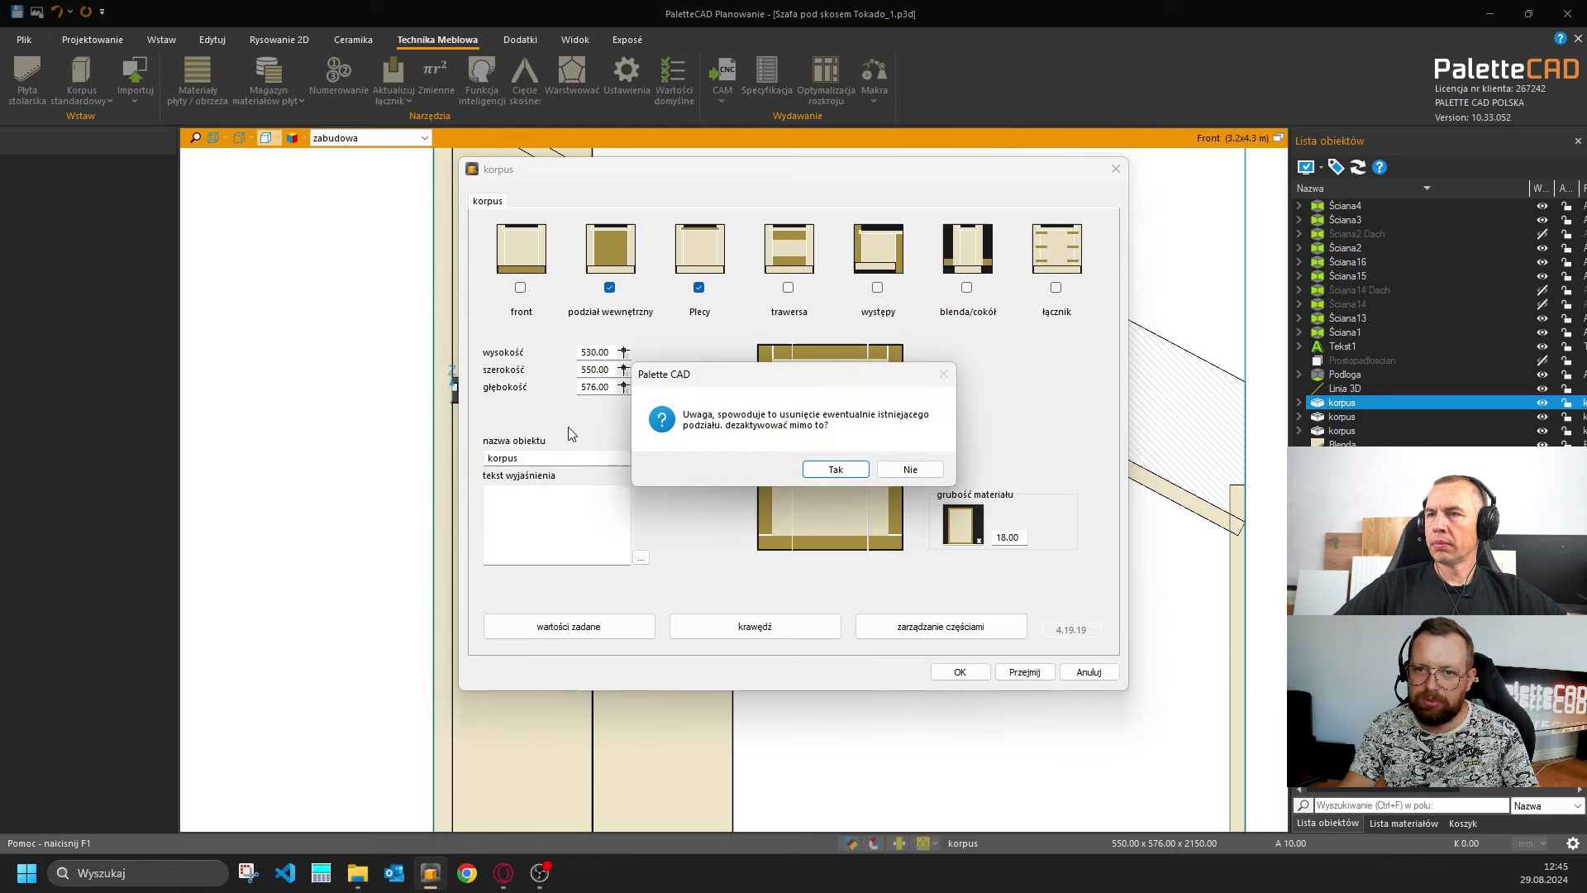
click(832, 464)
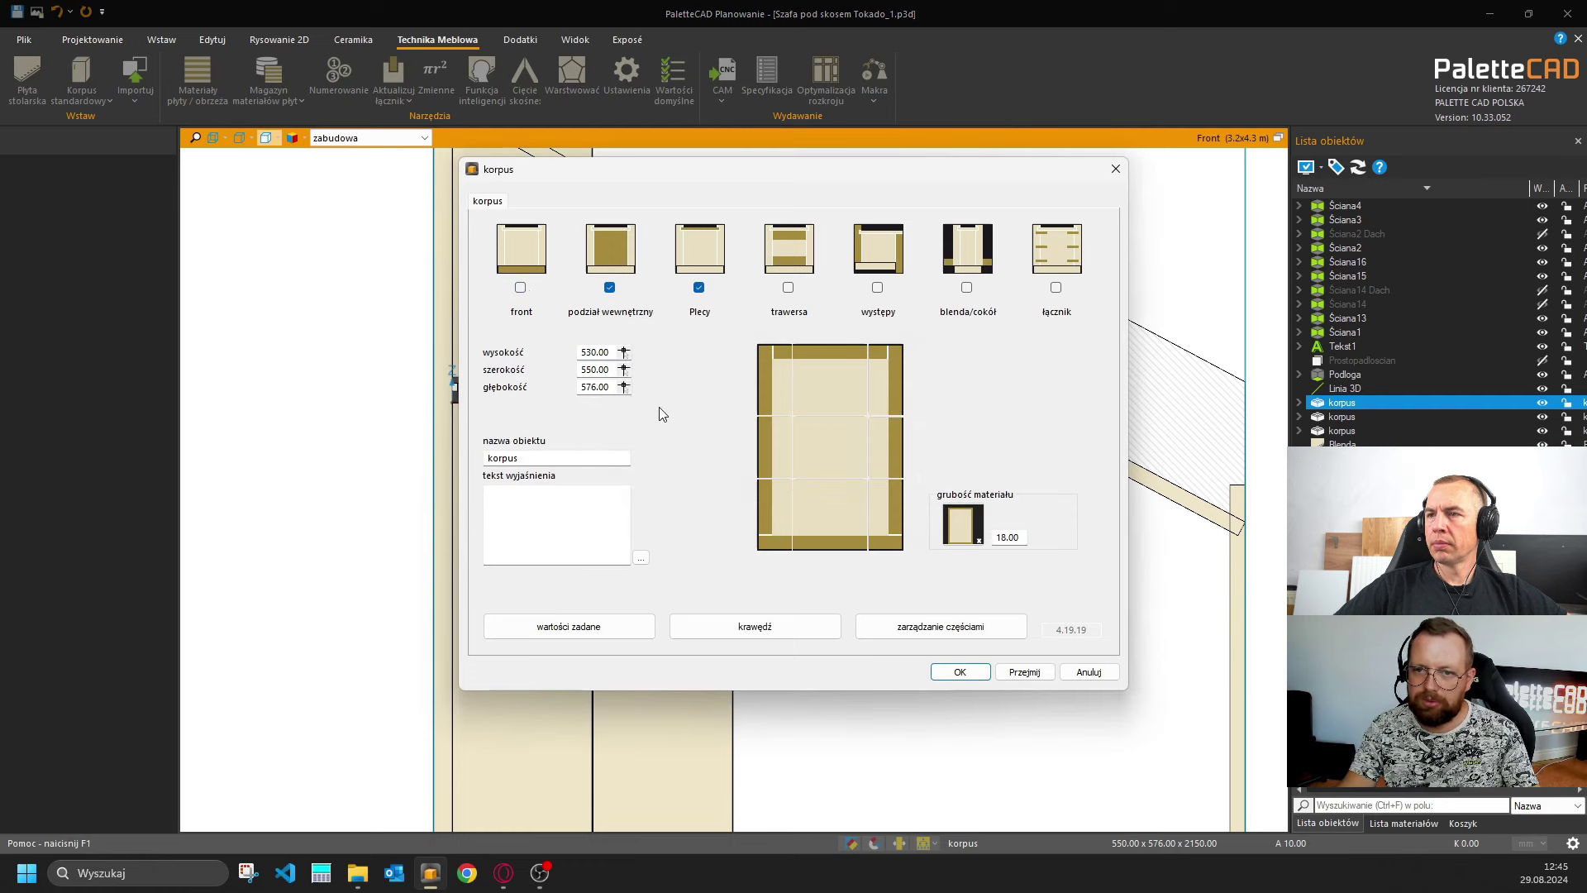
Reduce the upper carcass's depth by 19 mm to 557 mm and make its side panels run past the bottom panel at the lower corners.
double_click(613, 386)
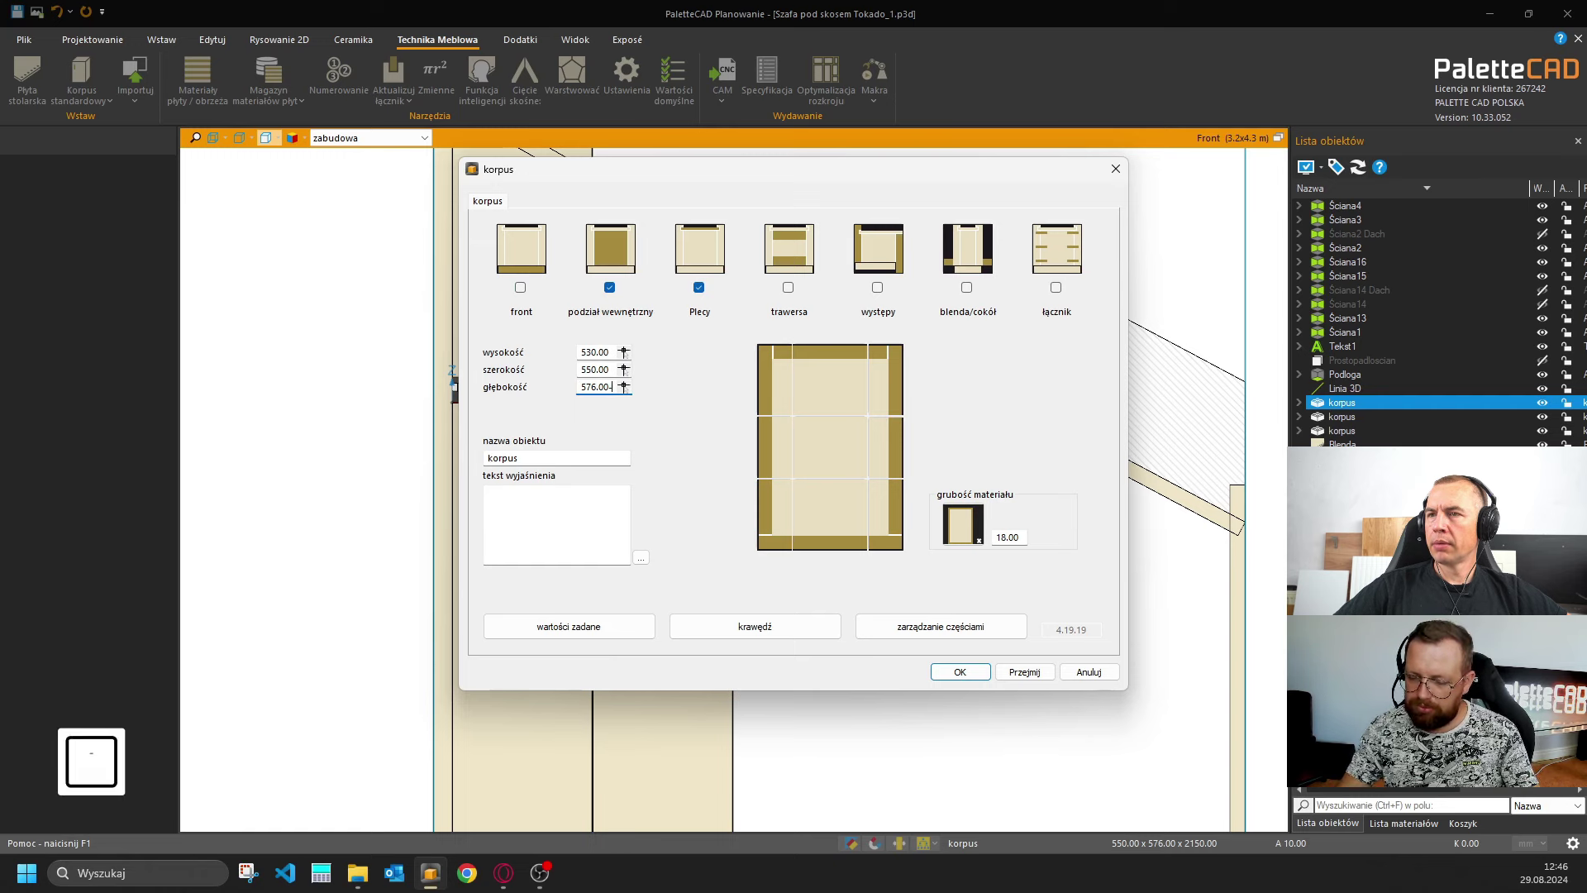
text(-19)
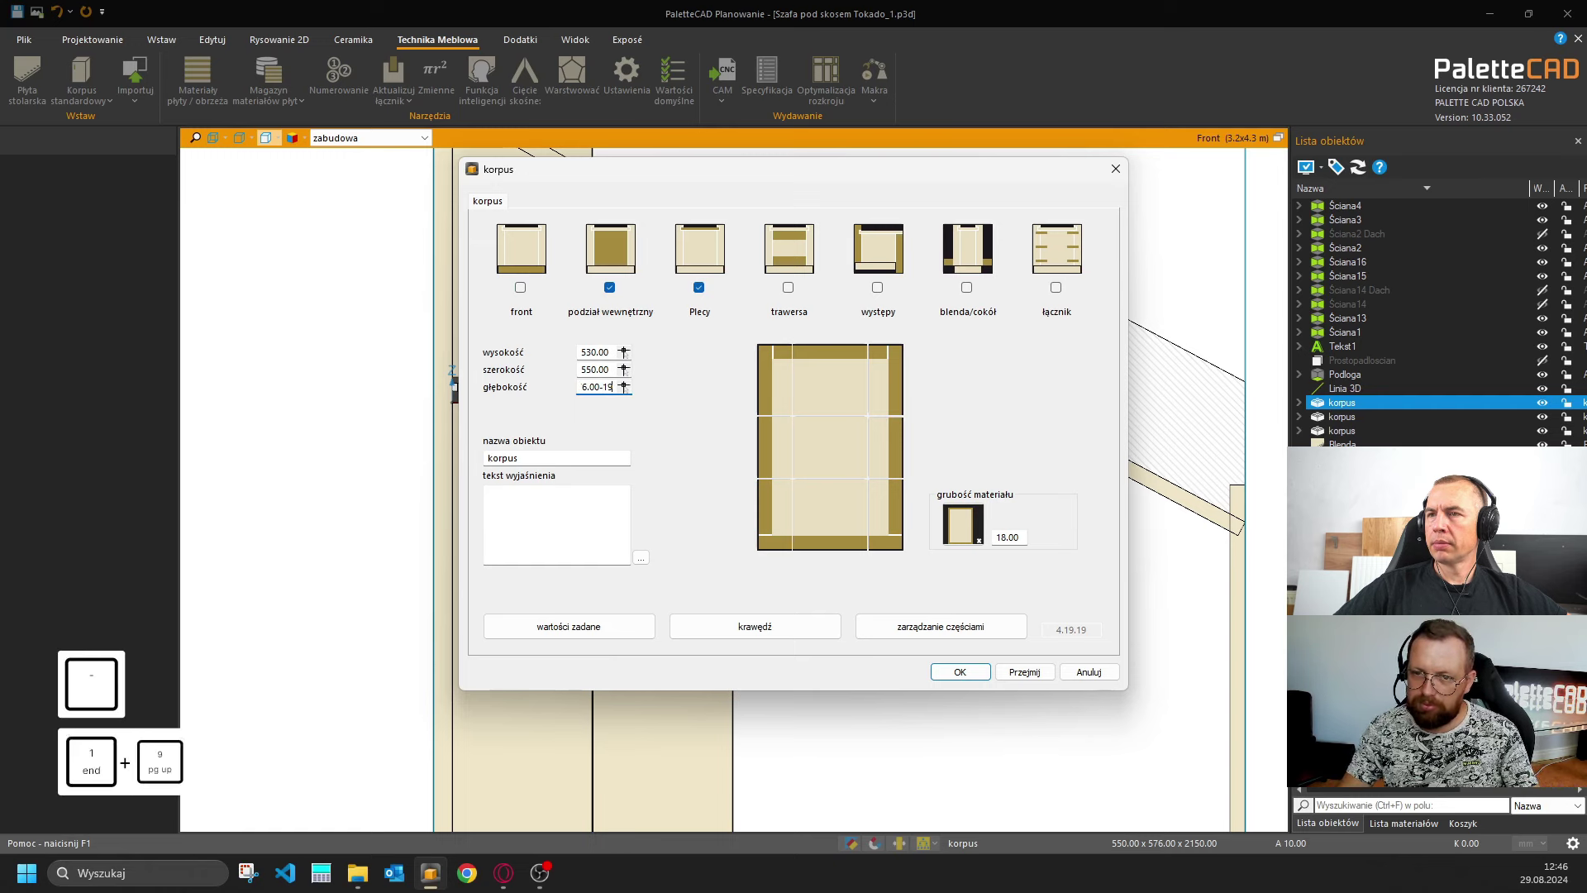
double_click(609, 352)
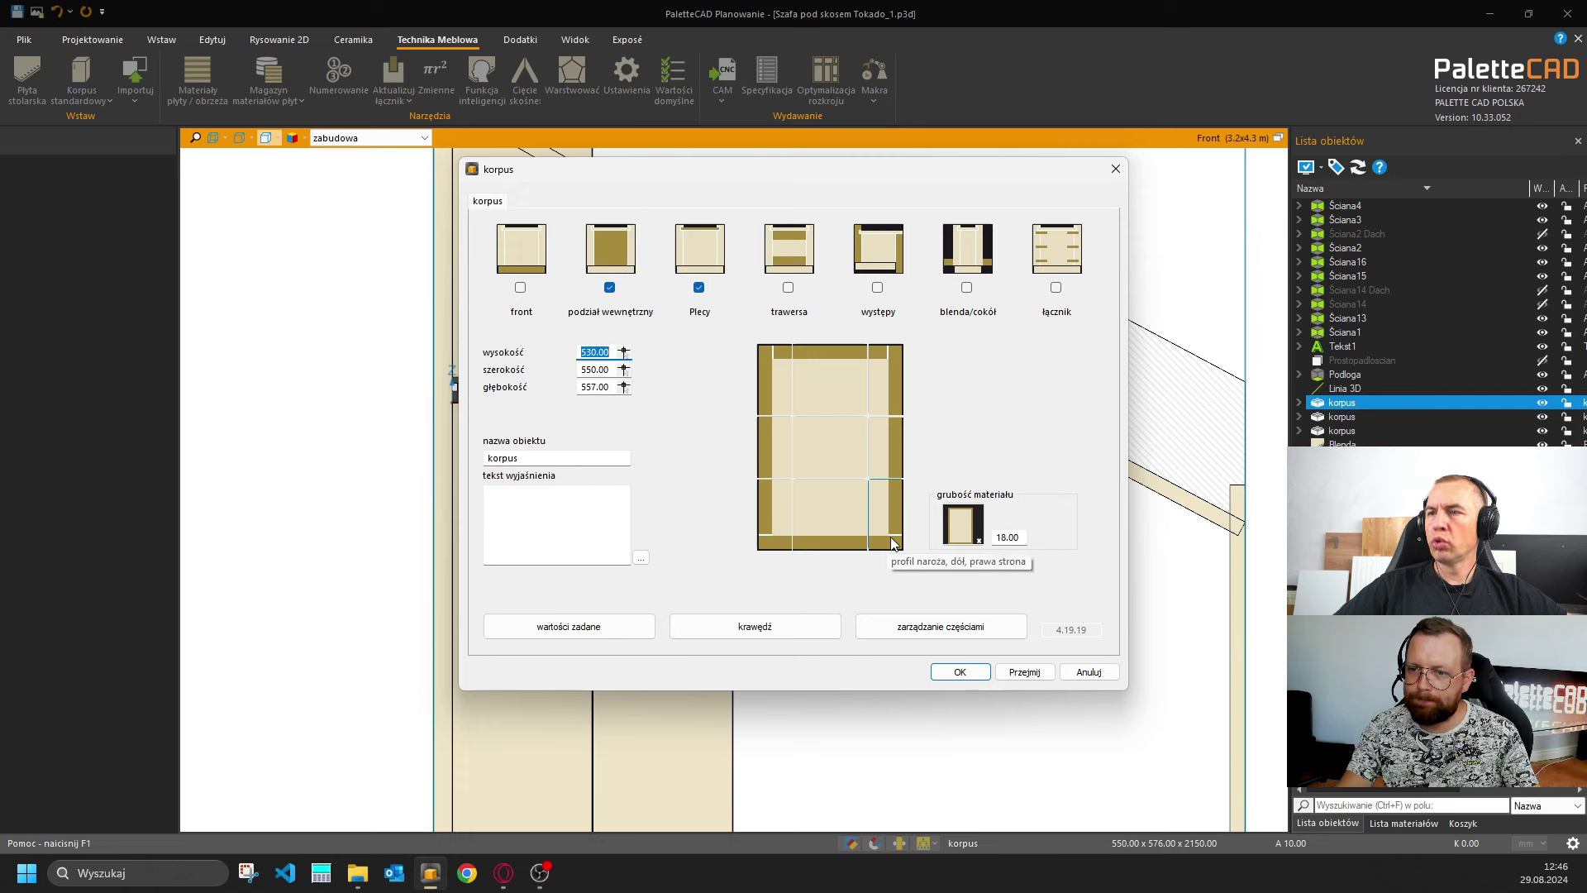
click(768, 538)
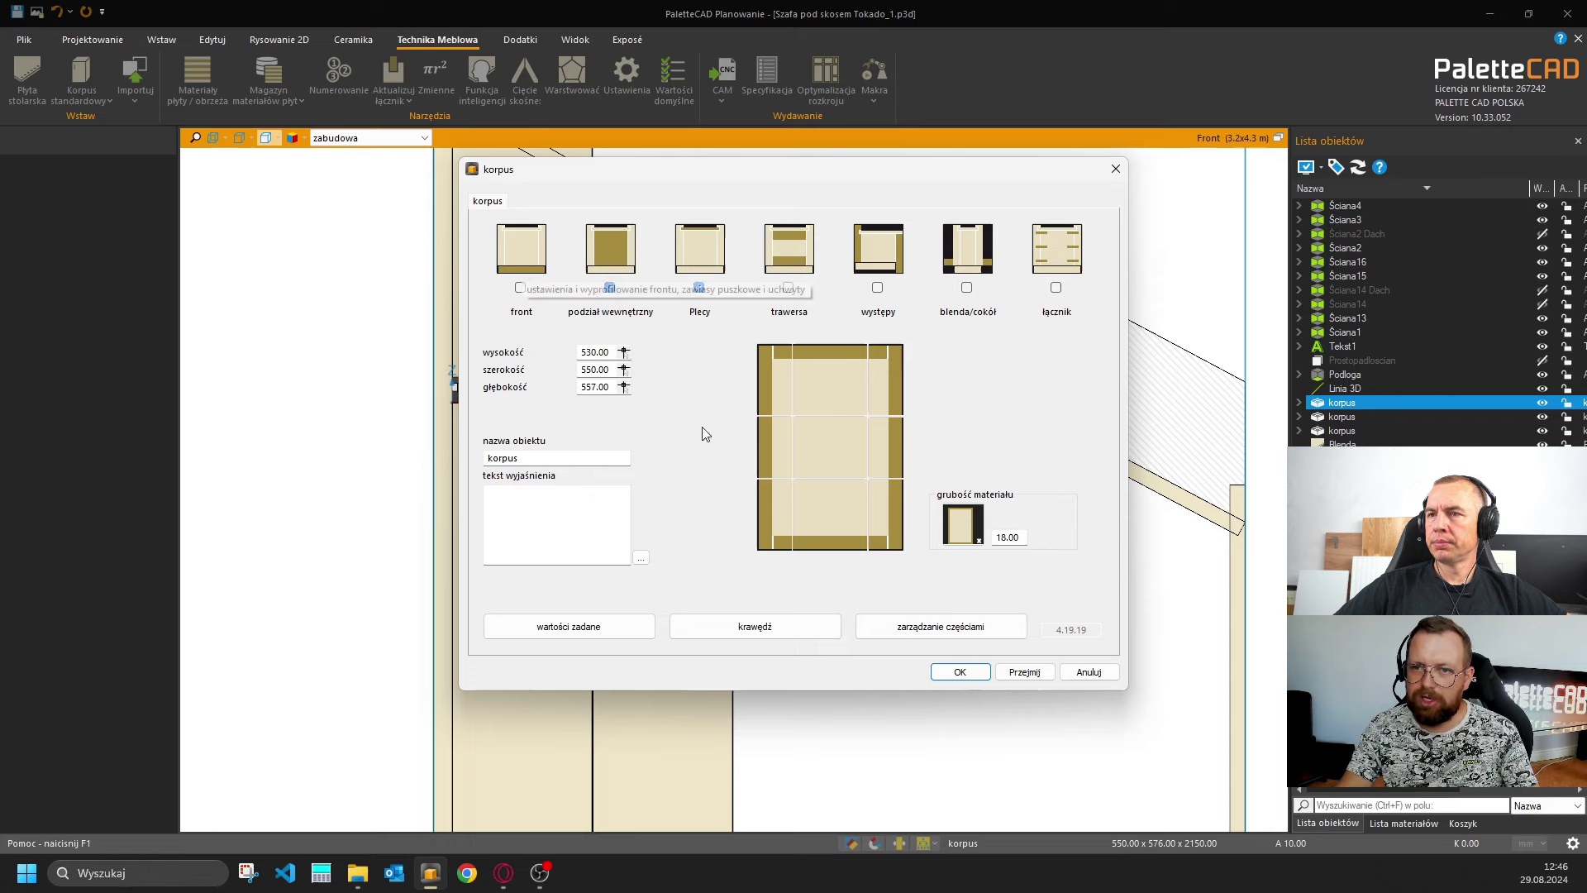
click(958, 671)
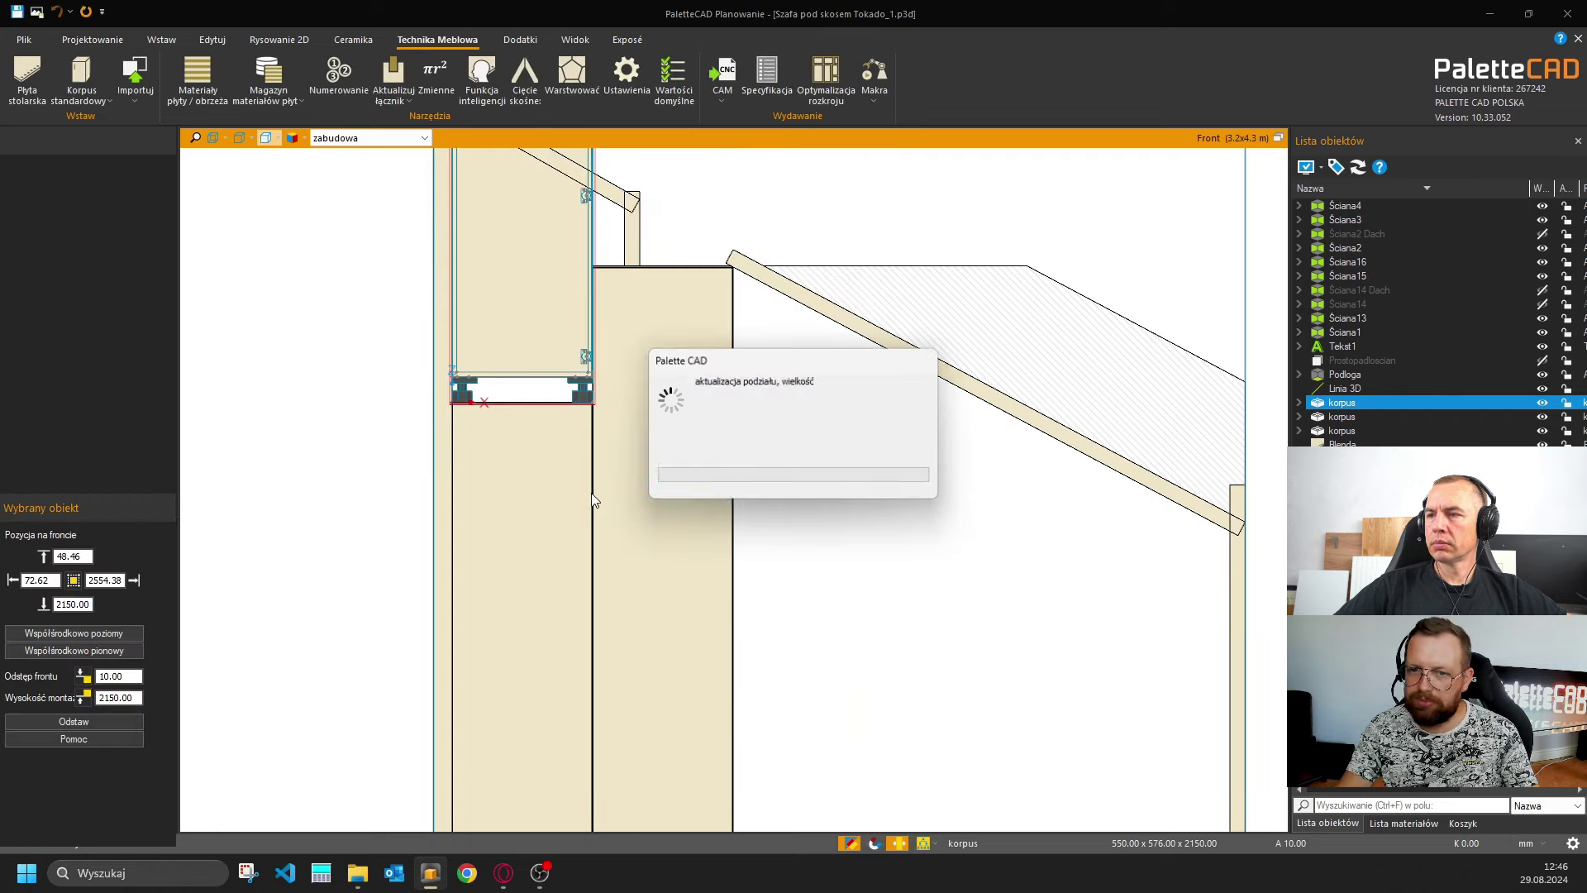
scroll(353, 338, up, 2)
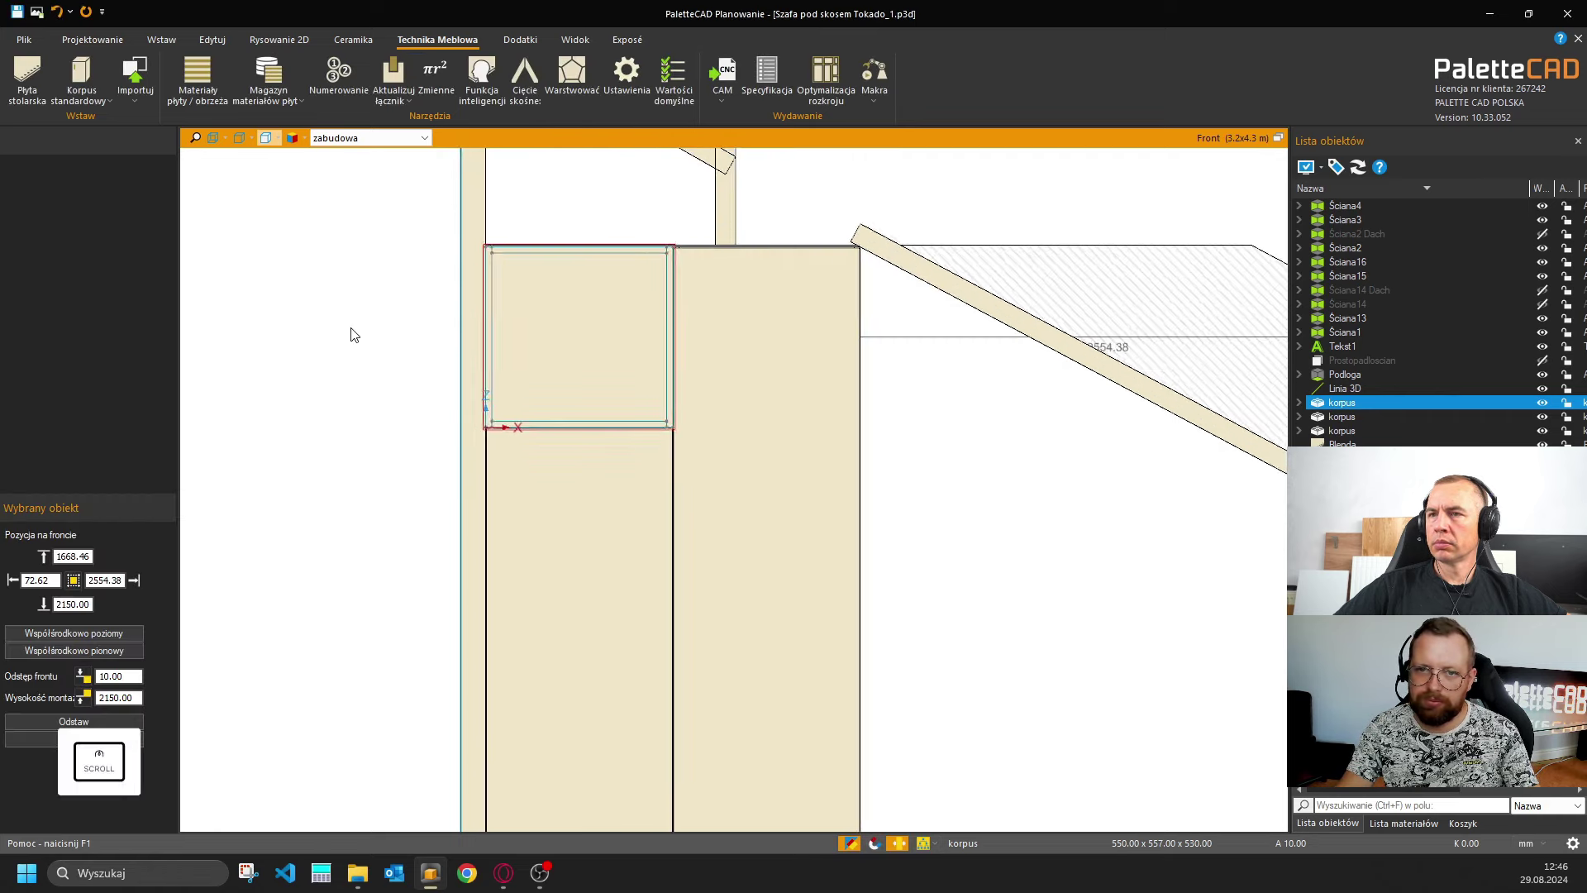
key(Escape)
Extend the lower carcass's front upward over the upper carcass by setting its top gap to -530+3 mm.
click(610, 512)
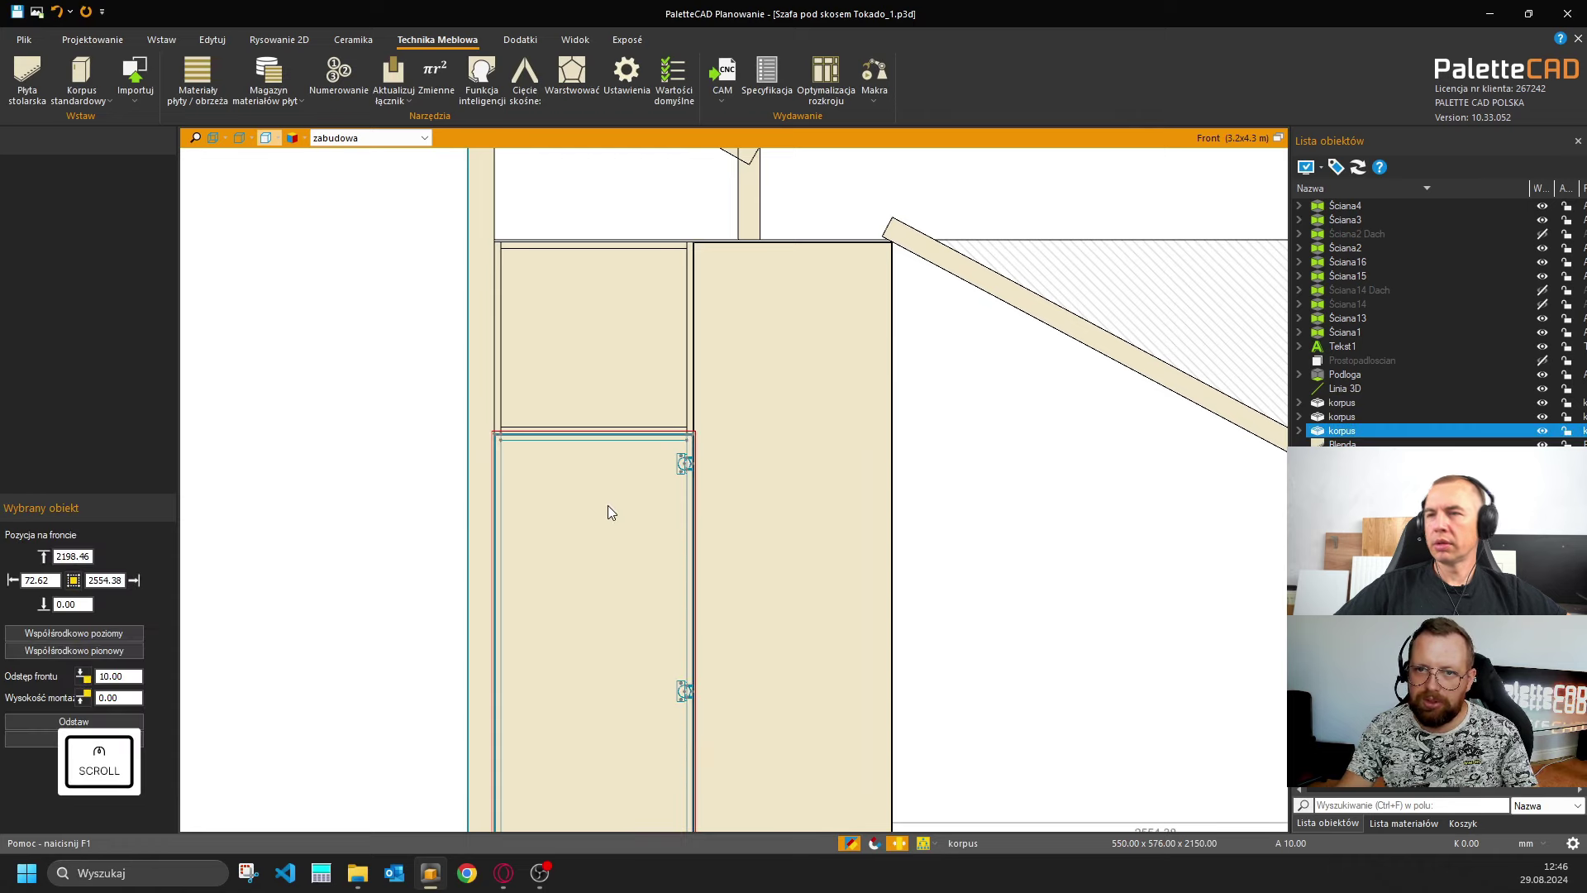
click(607, 508)
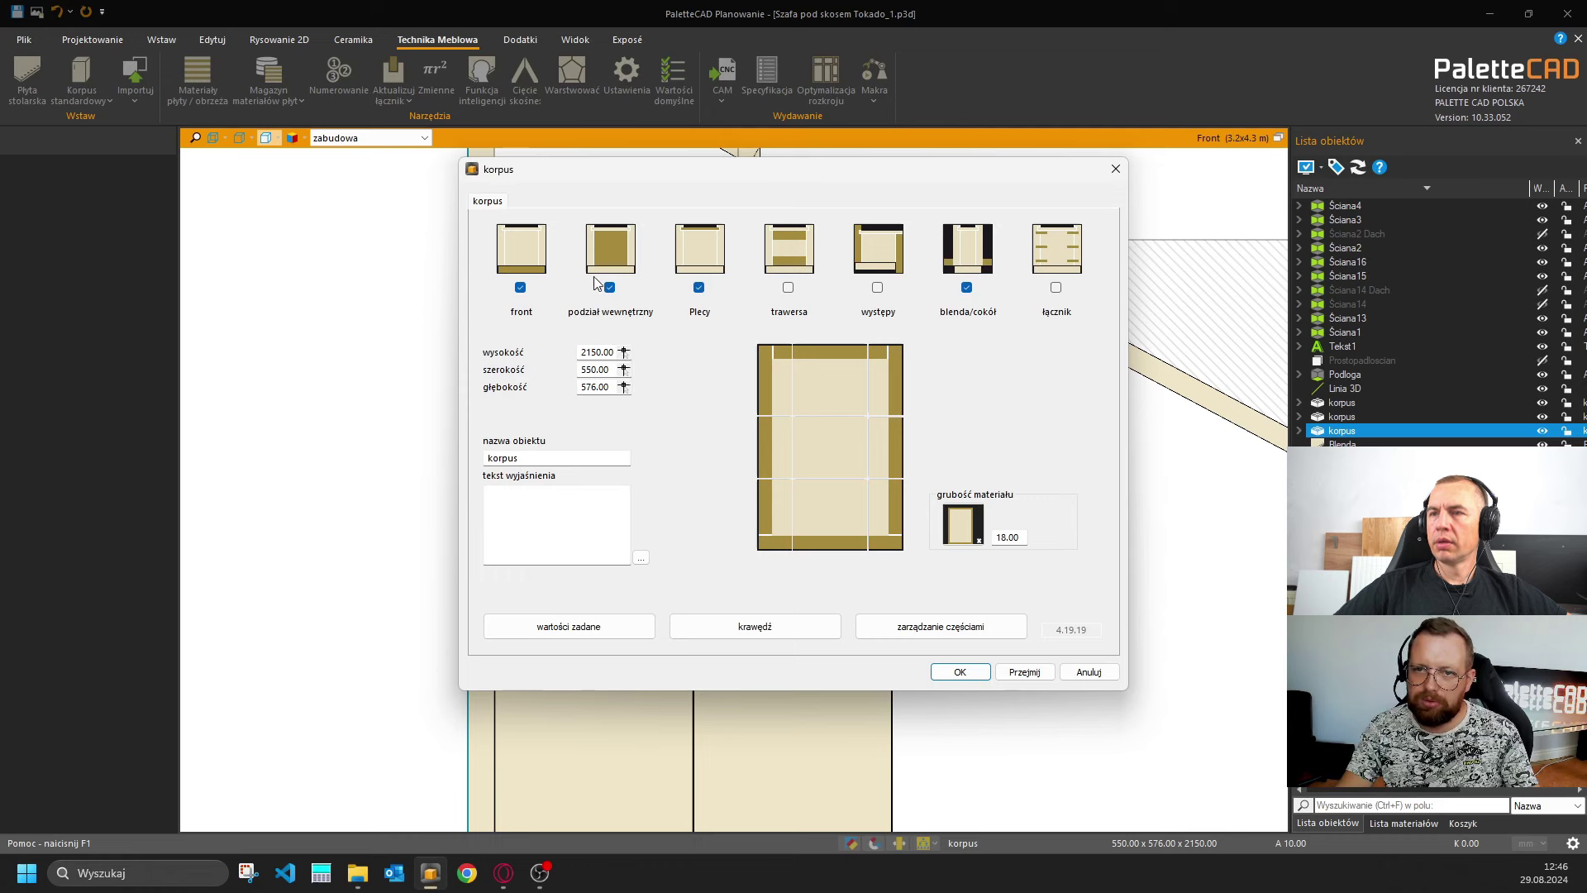
click(533, 266)
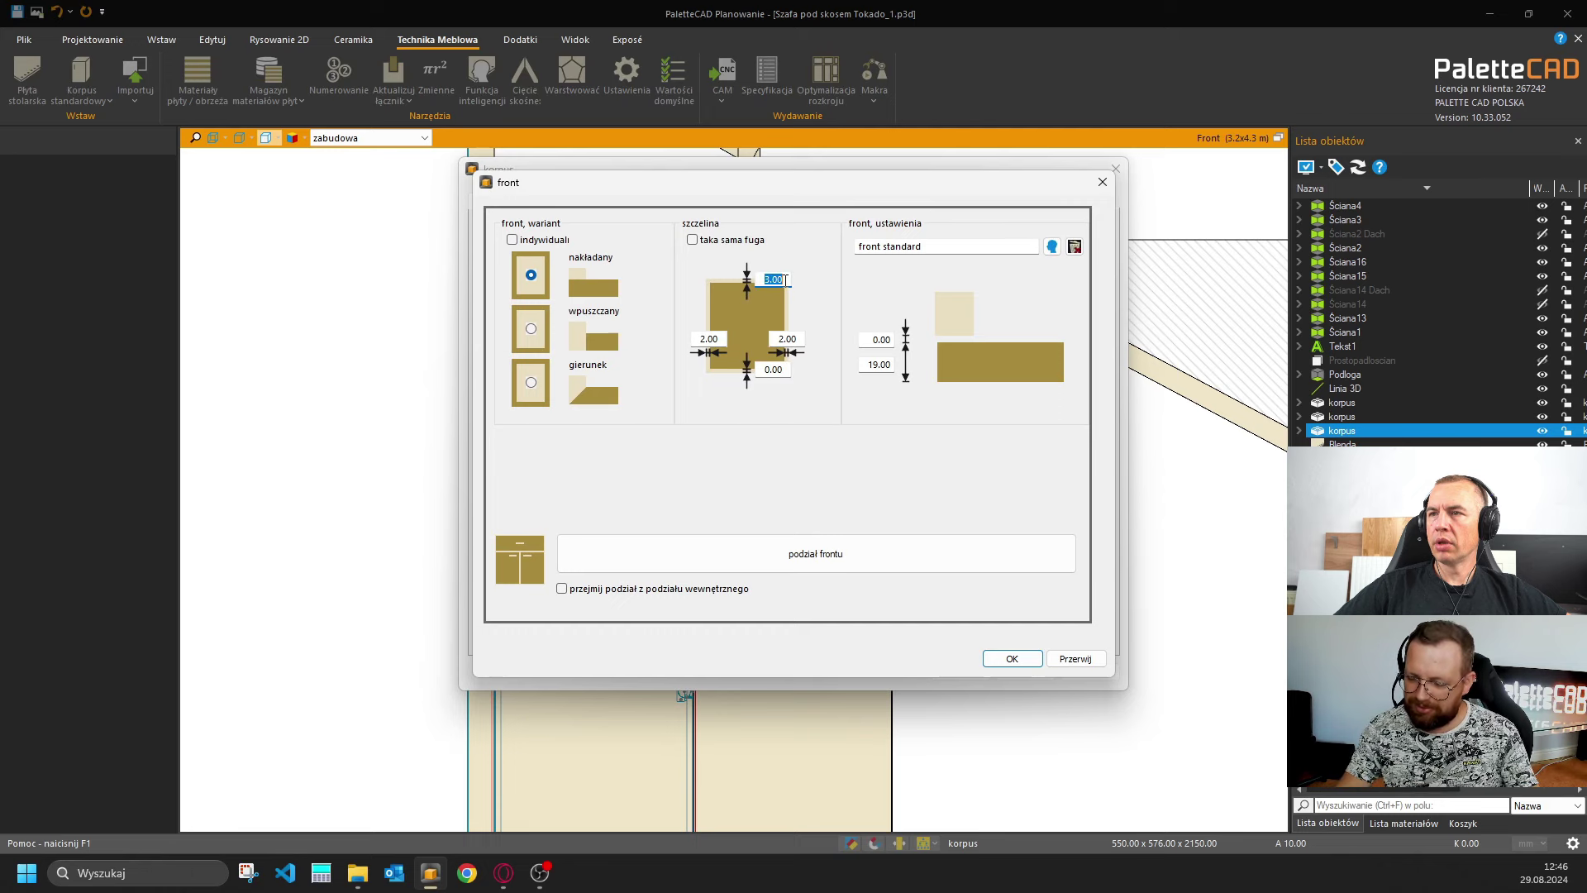
text(-530)
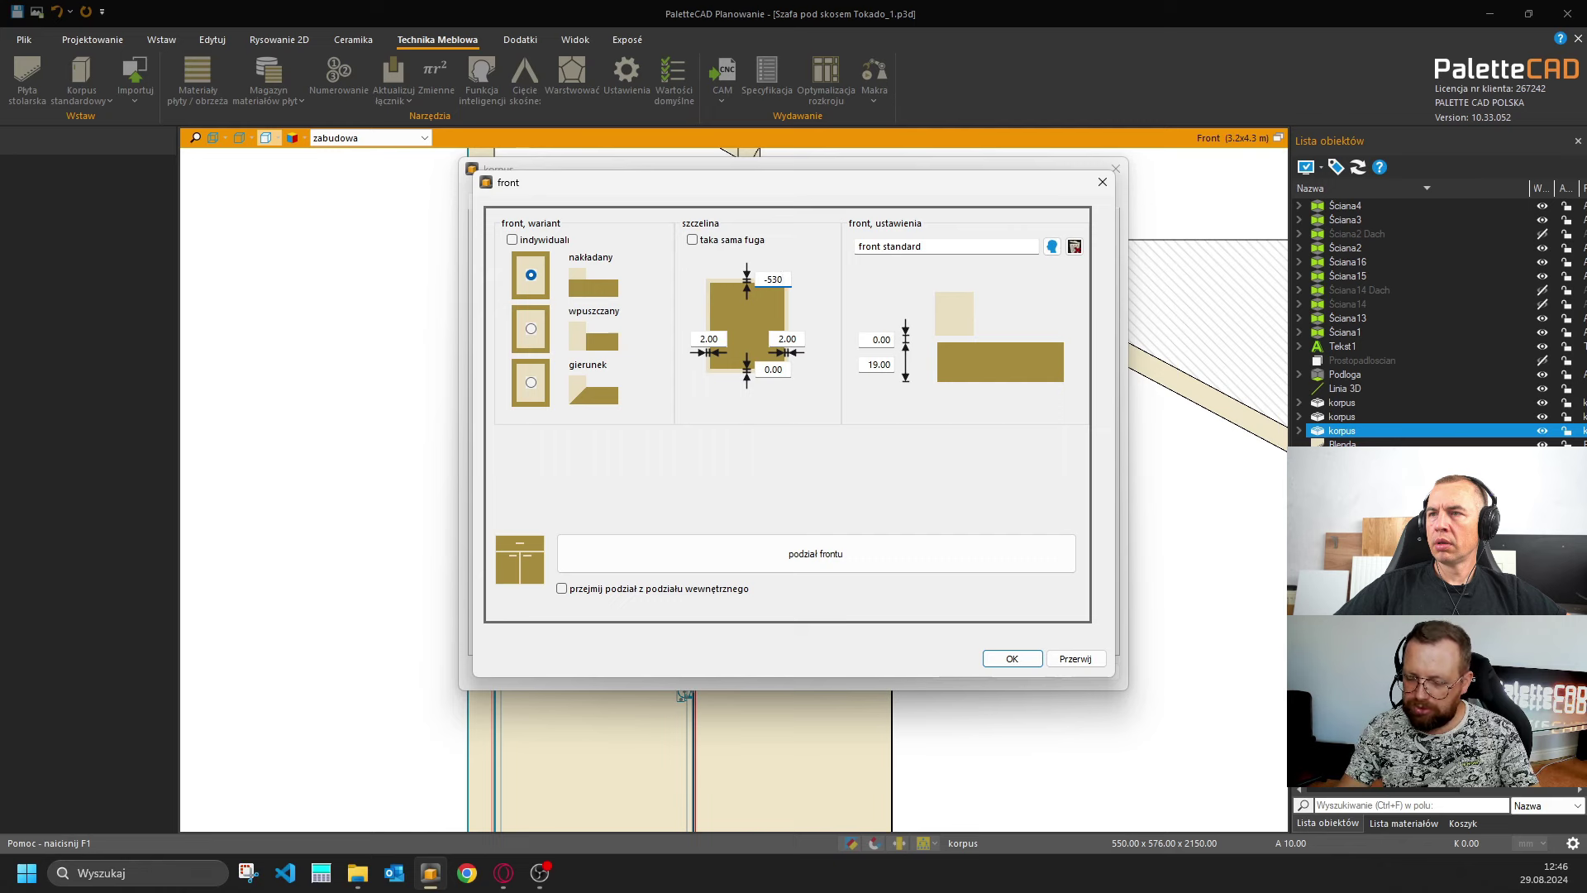
text(+3)
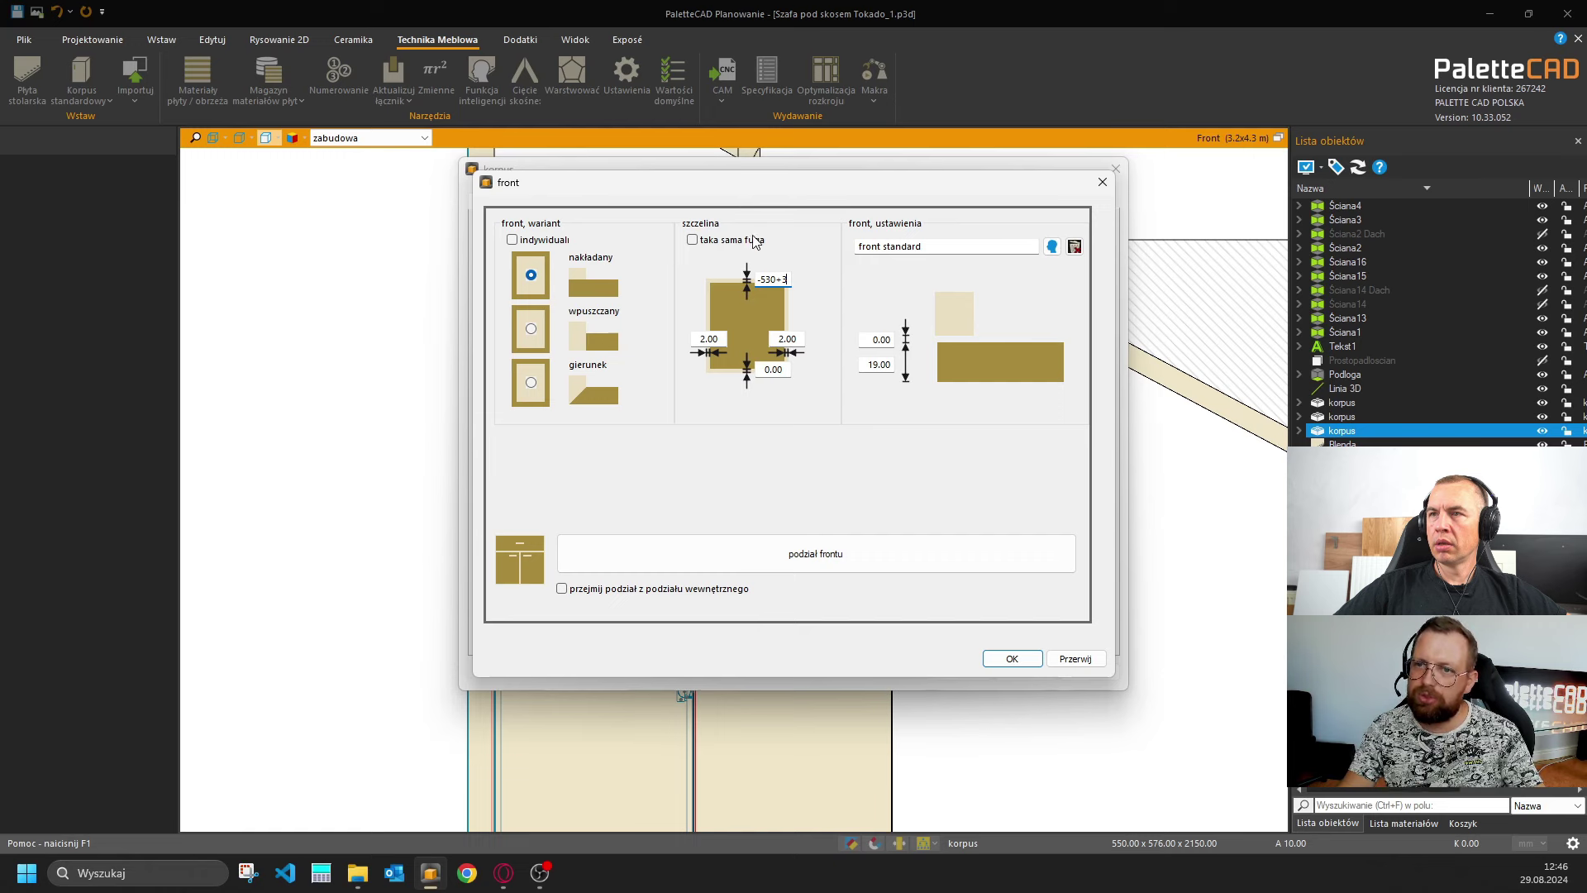
click(996, 659)
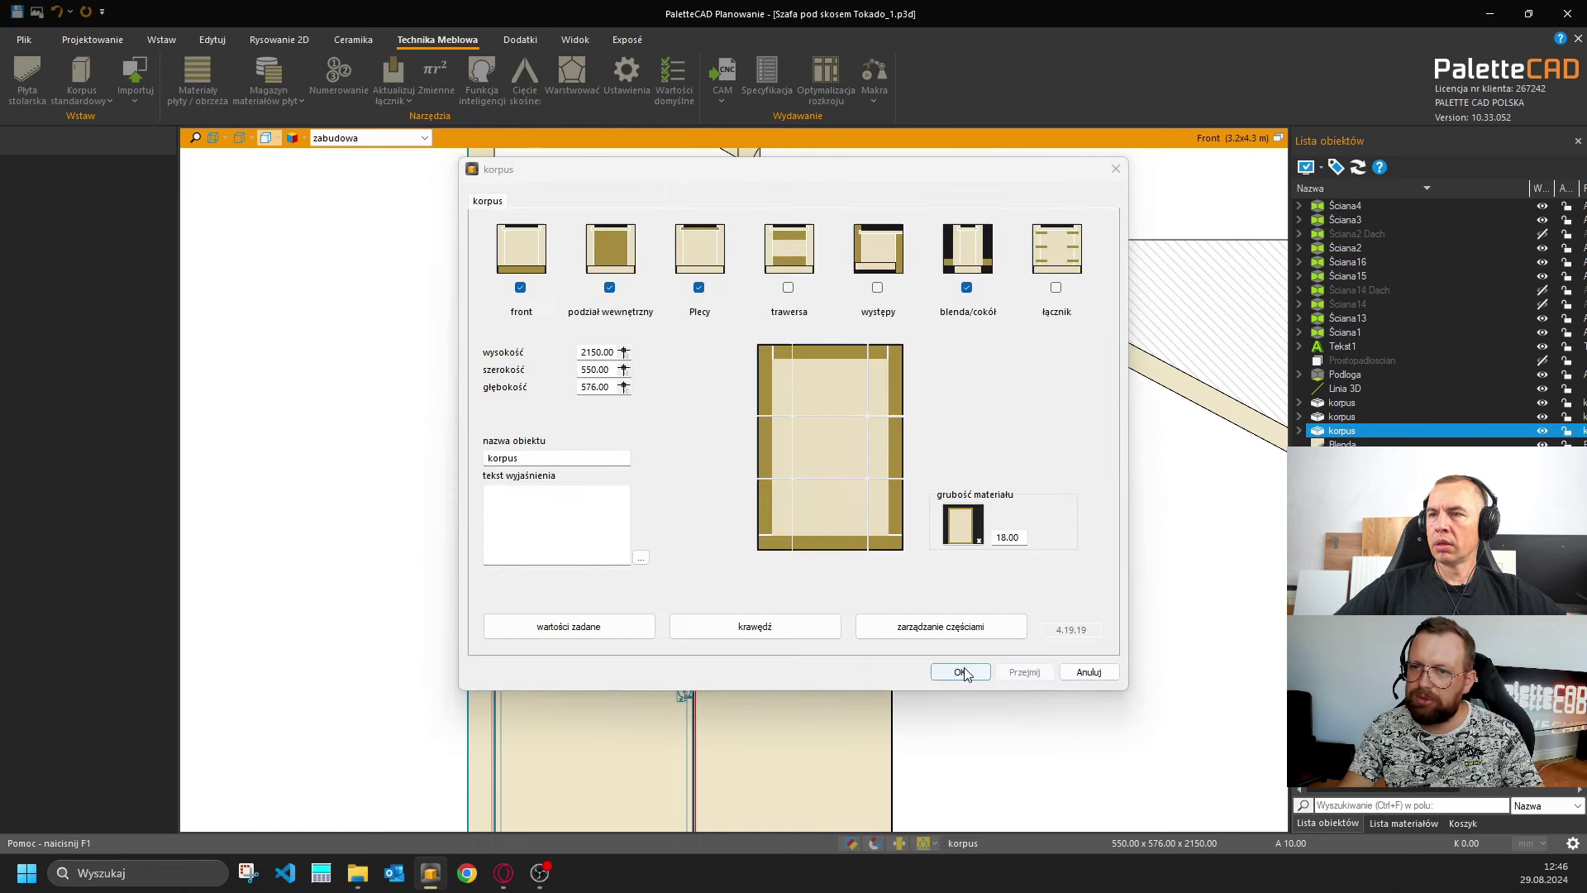
click(961, 671)
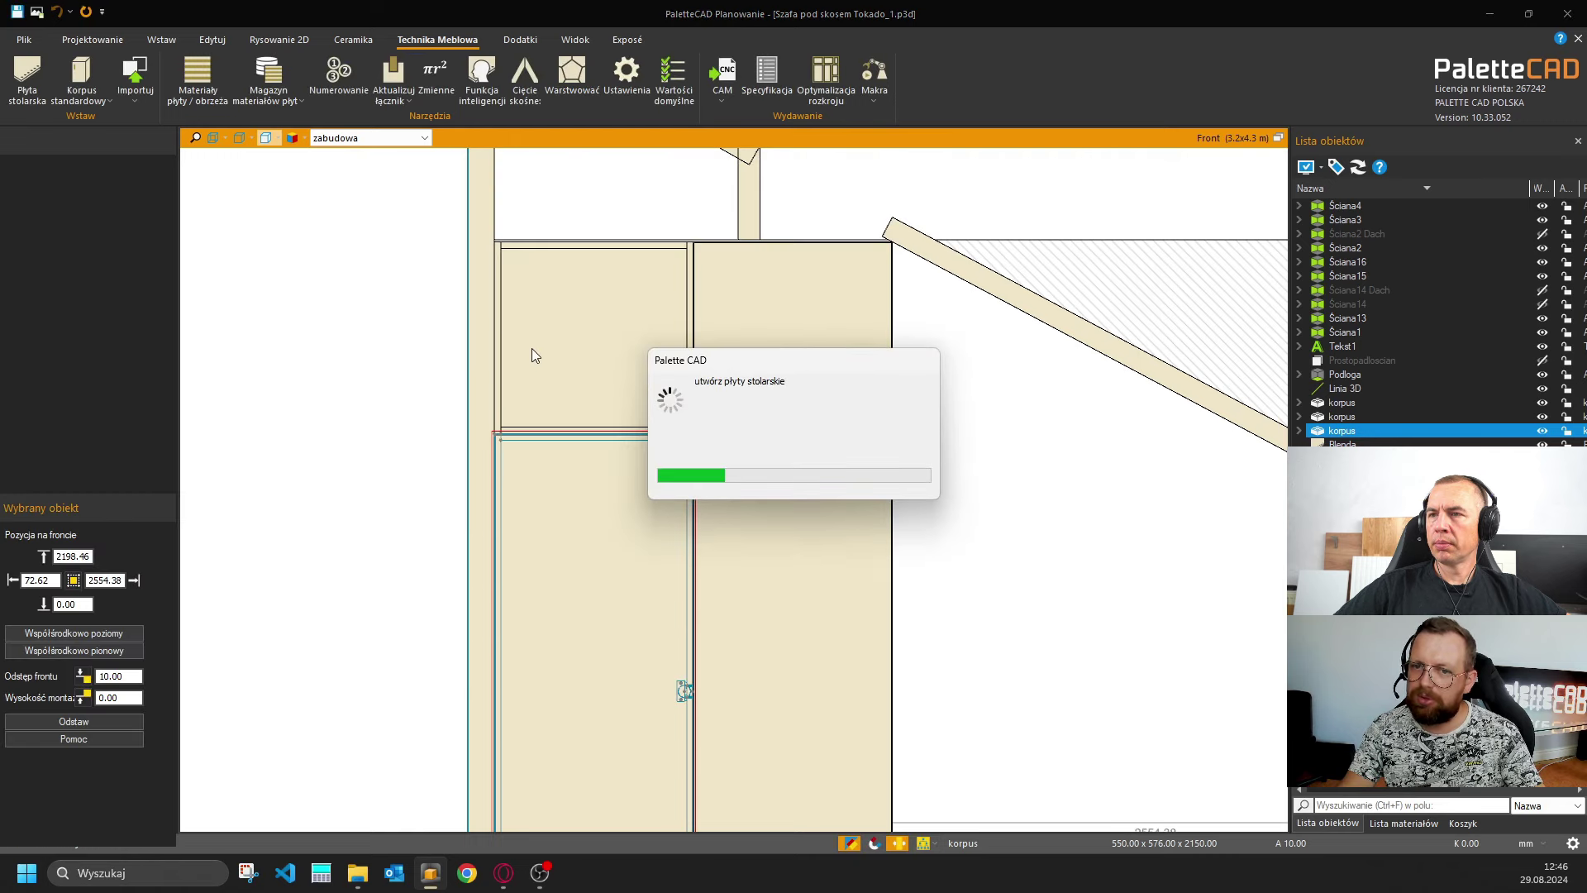
Isolate the lower carcass with the extended front using Fokus, hiding all other objects.
click(512, 261)
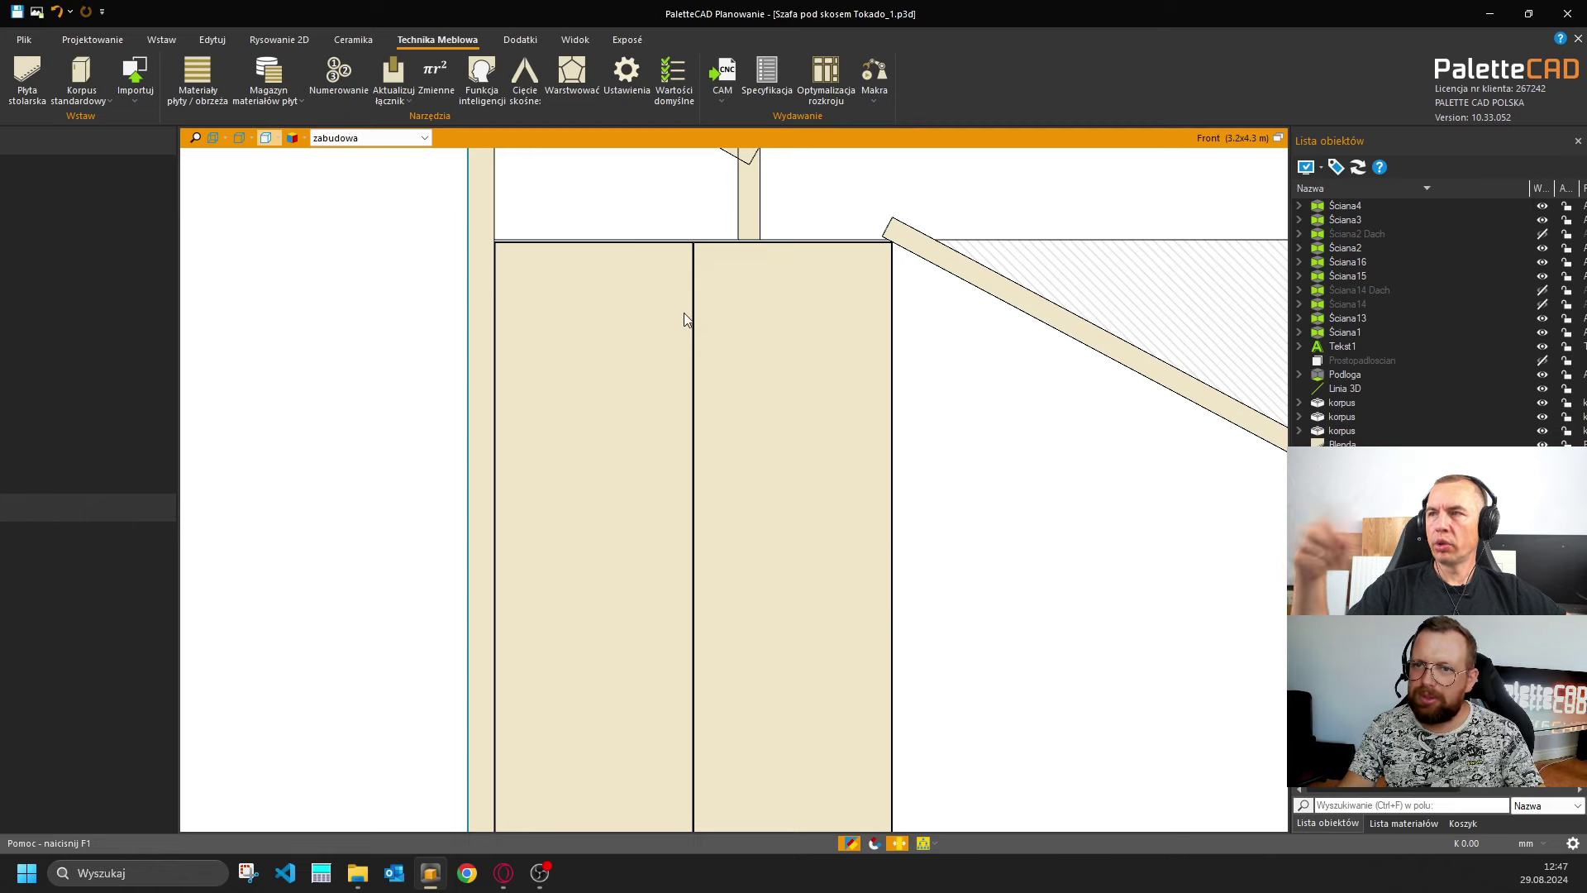
click(654, 367)
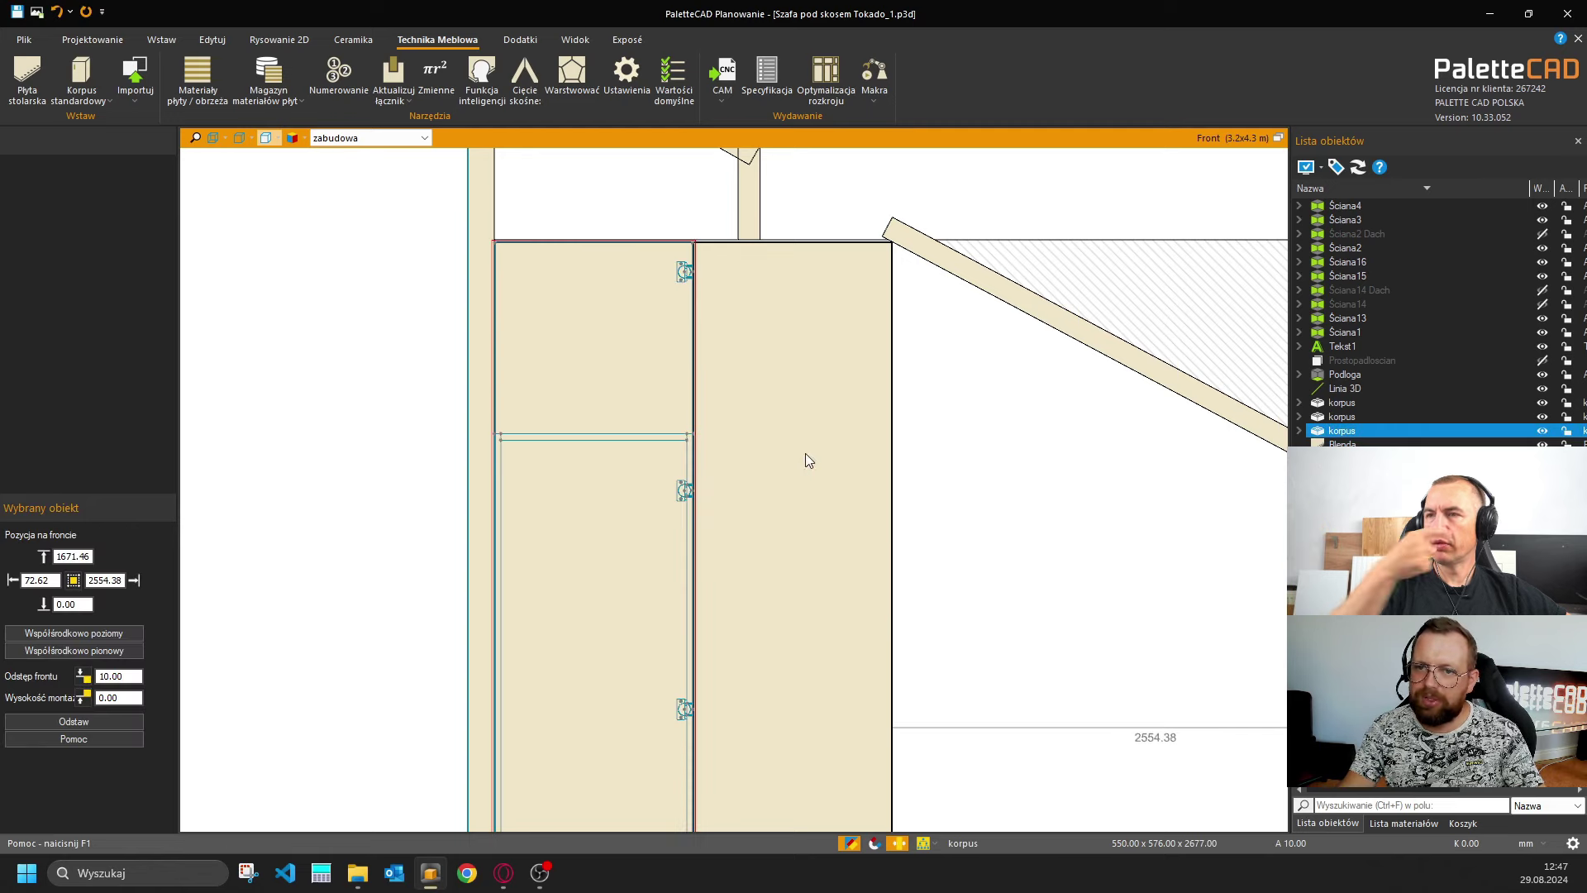
click(91, 40)
click(806, 76)
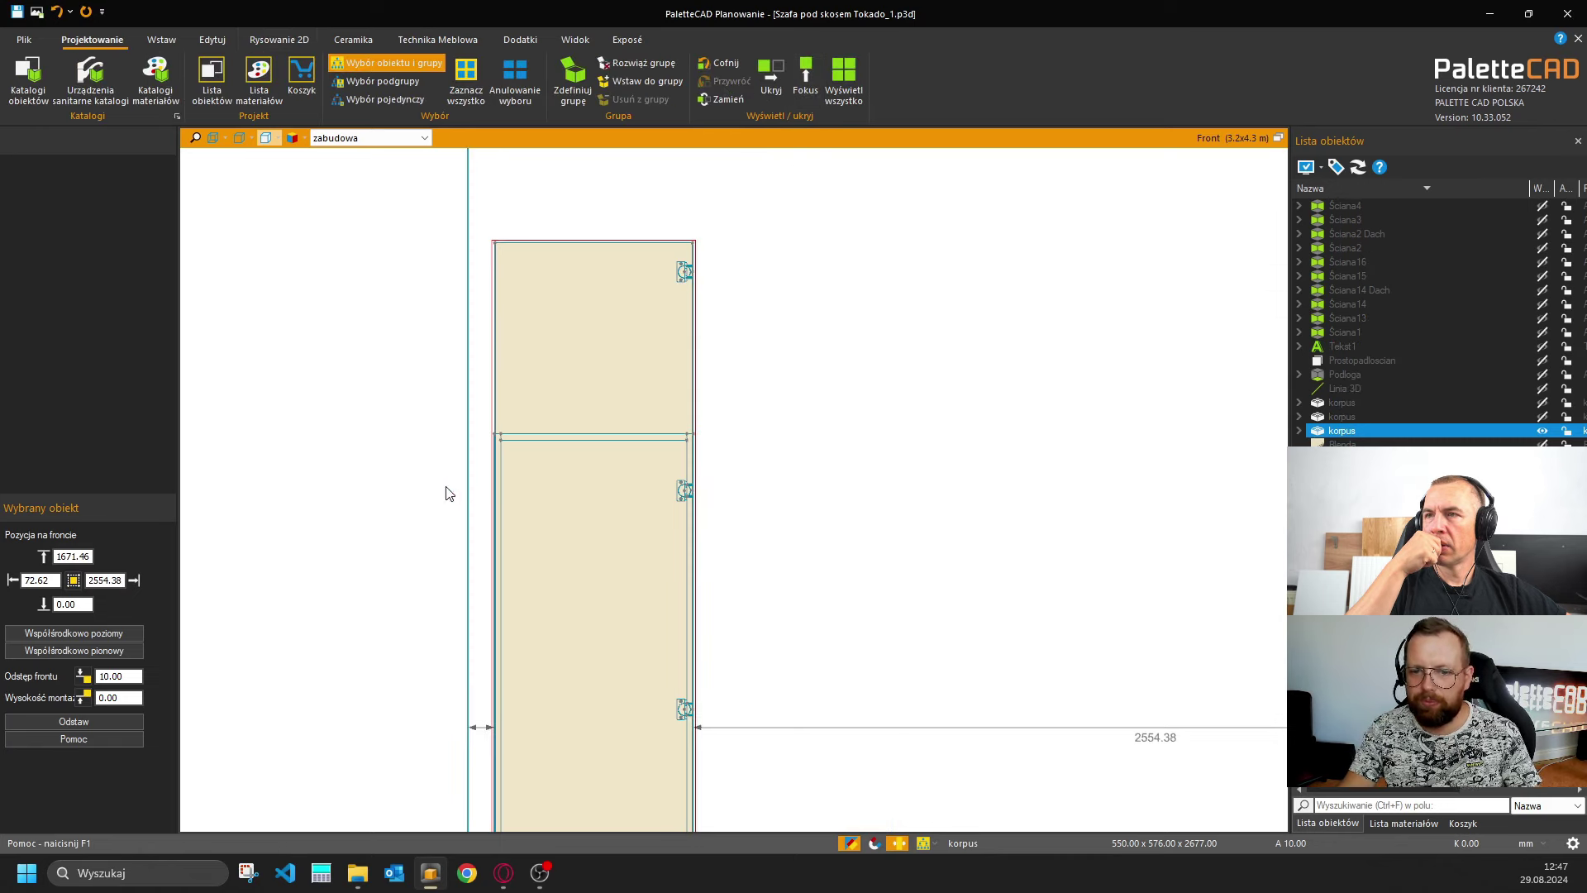
Switch from the front view to a full-size axonometric view of the isolated cabinet and deselect it.
click(1279, 138)
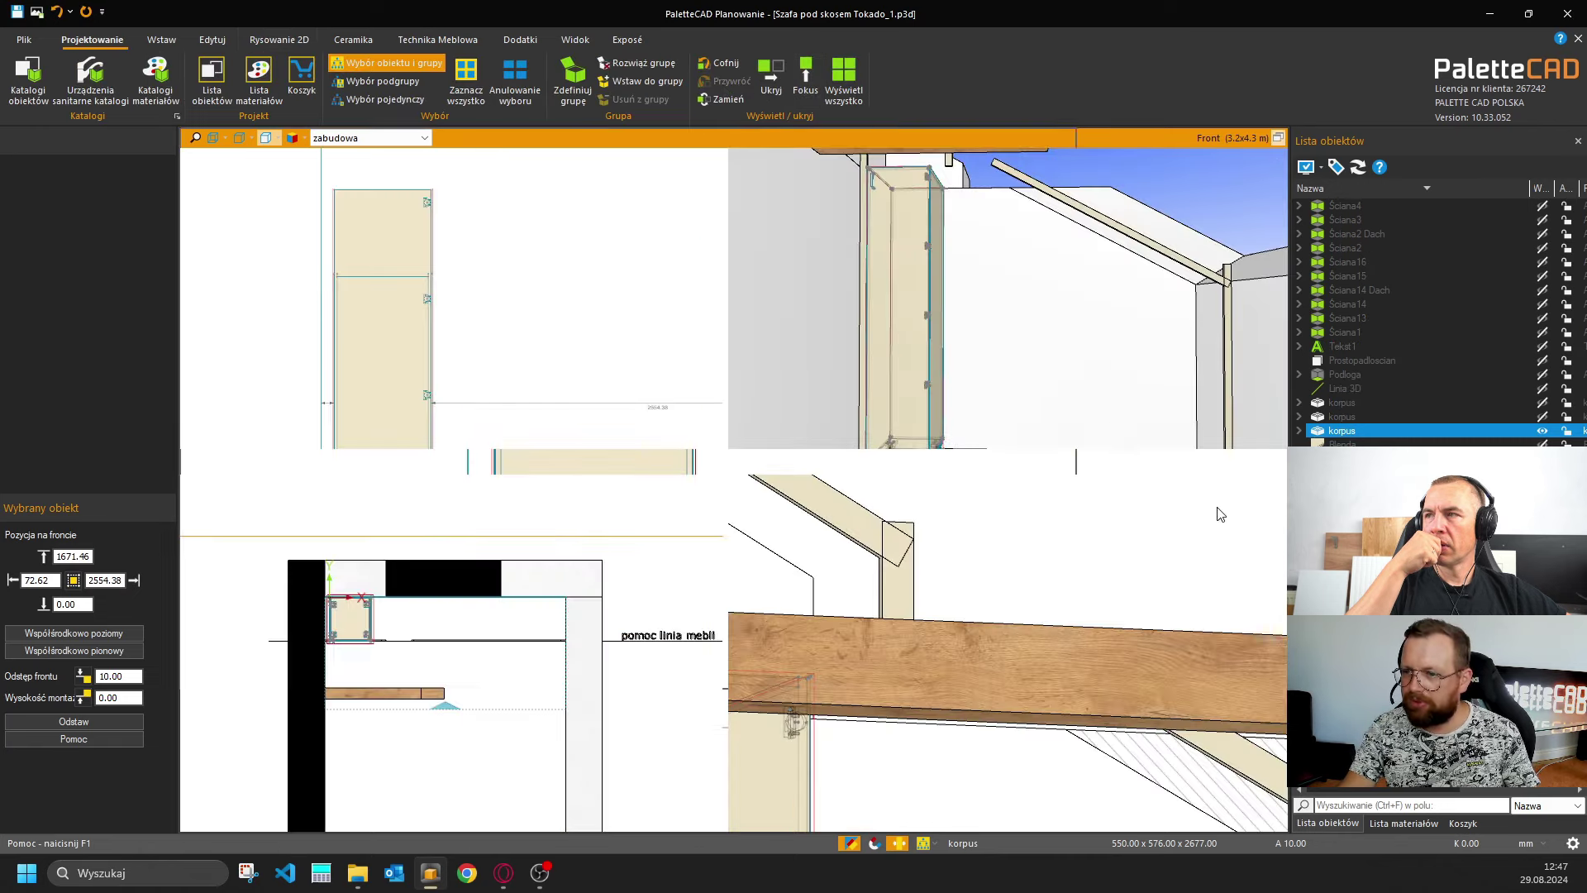
click(1274, 467)
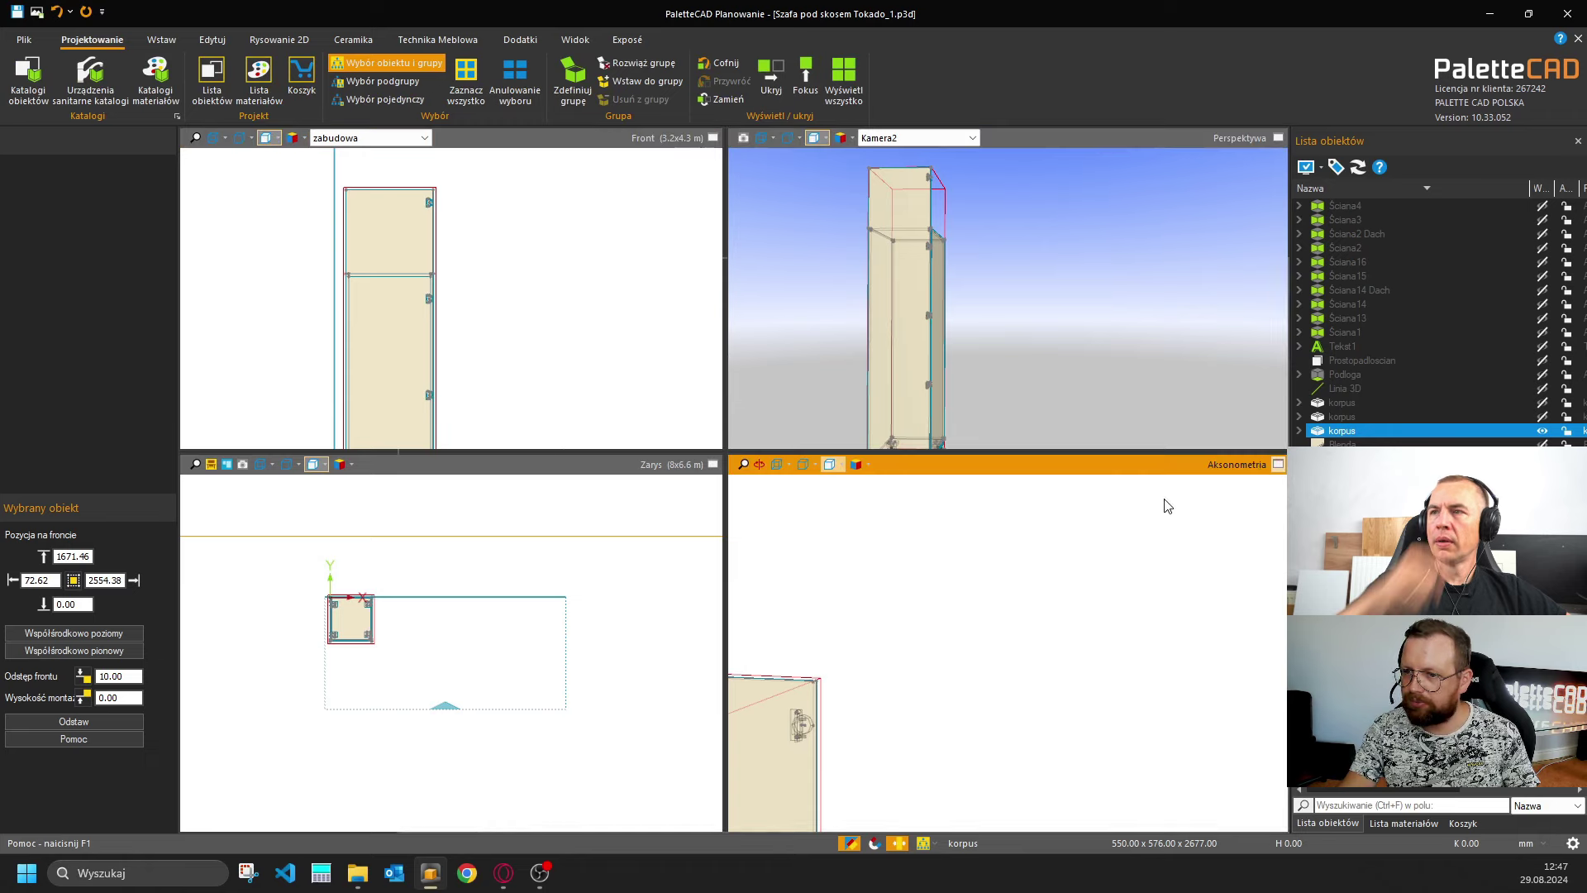
double_click(928, 581)
scroll(888, 496, down, 3)
scroll(730, 443, up, 5)
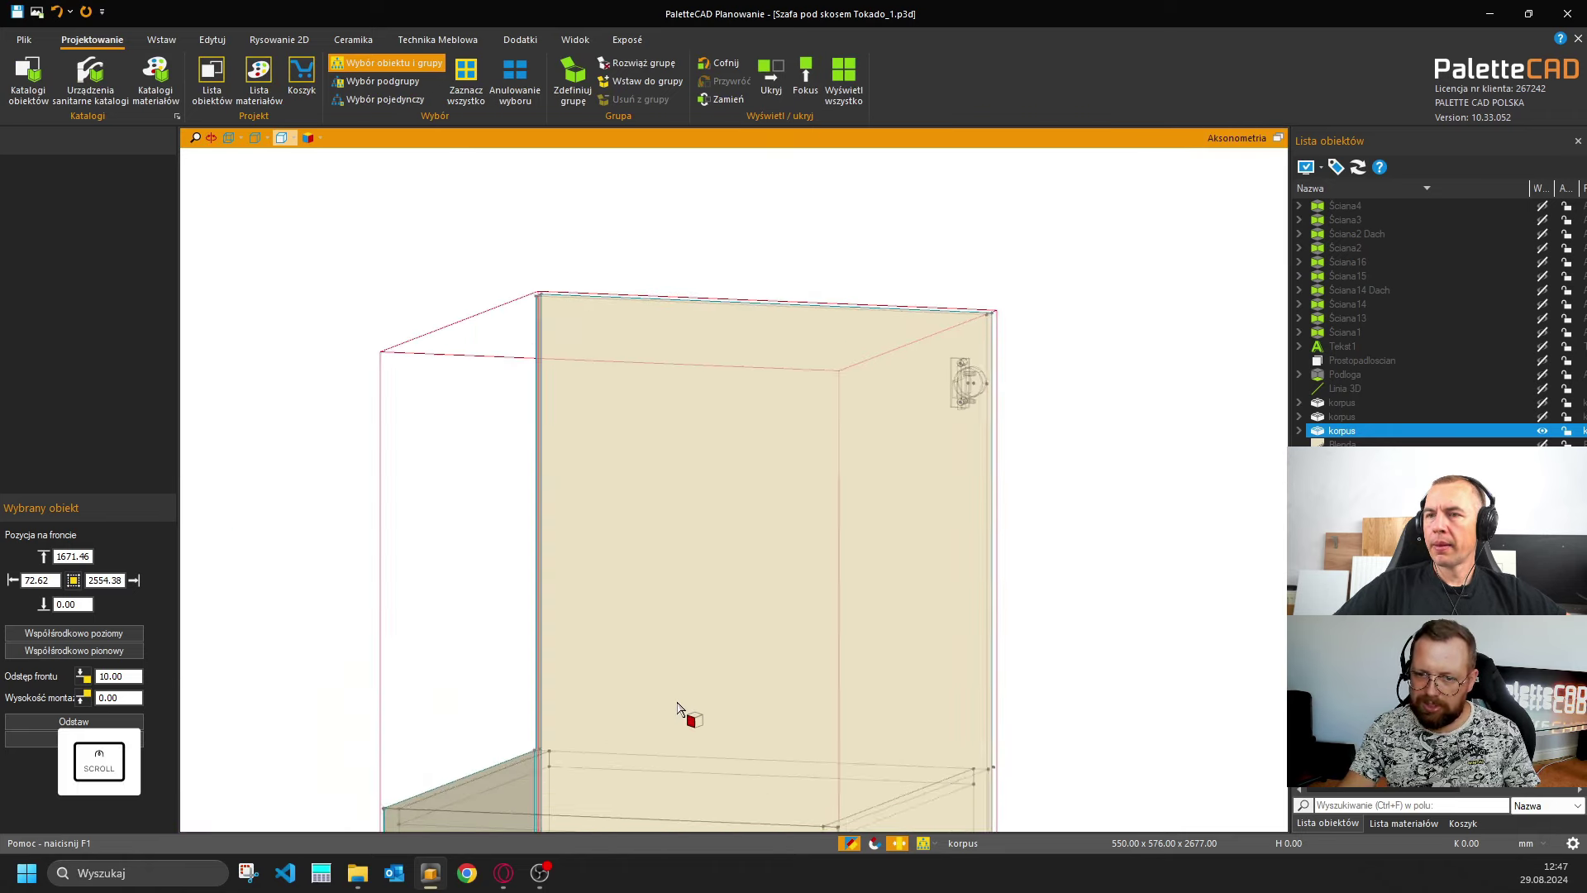
ctrl+middle_drag(680, 470, 743, 532)
key(Escape)
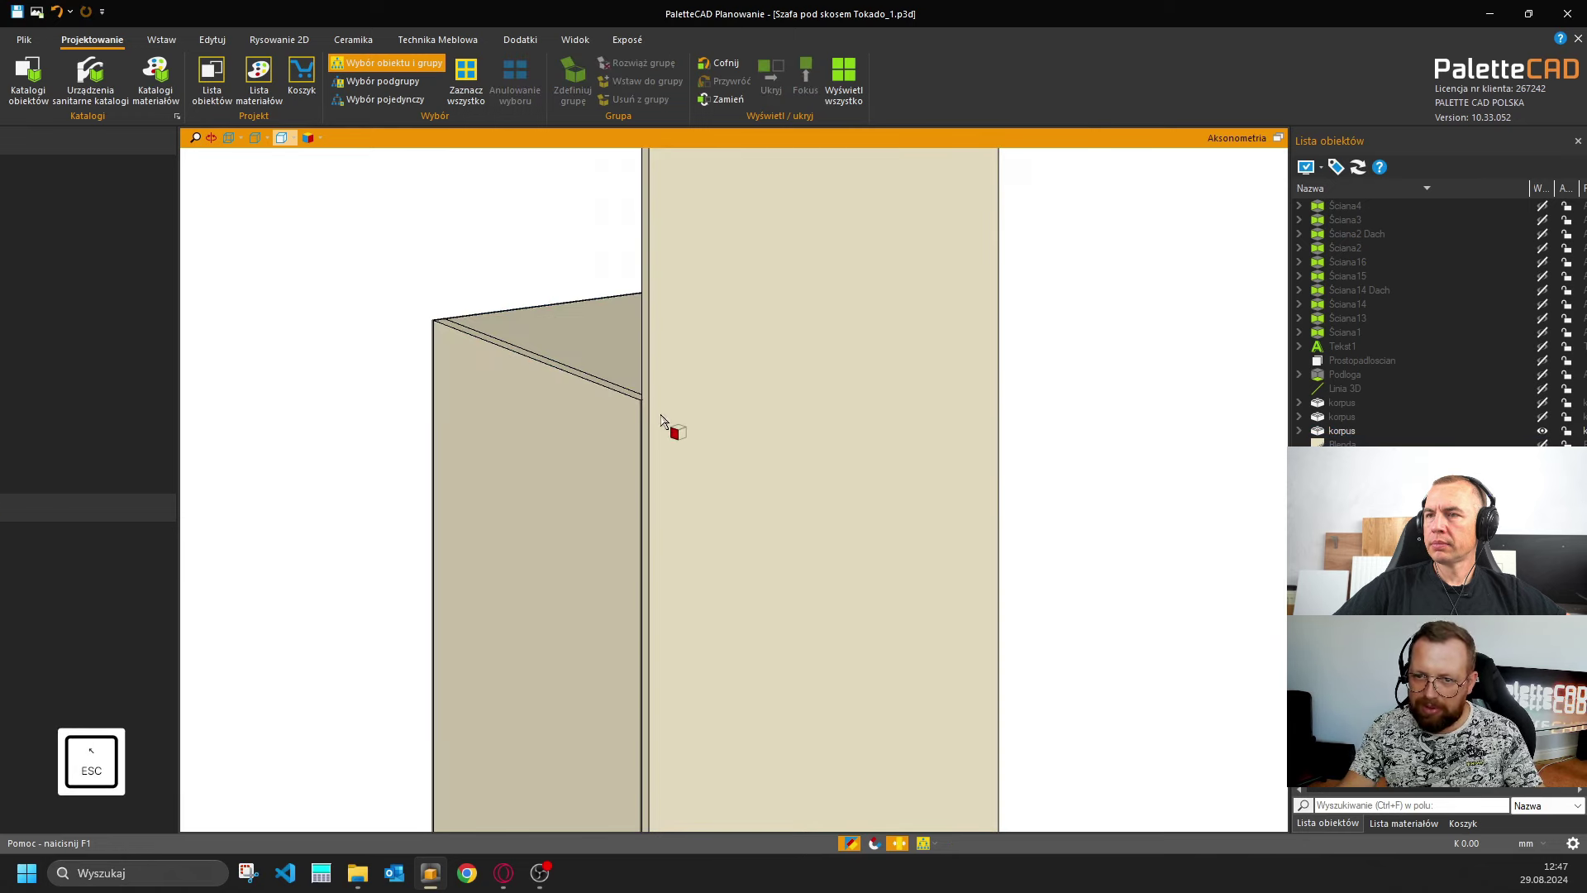
Examine the joint between the cabinet's carcass top and the taller front panel from the side.
middle_drag(984, 429, 674, 527)
scroll(609, 304, up, 5)
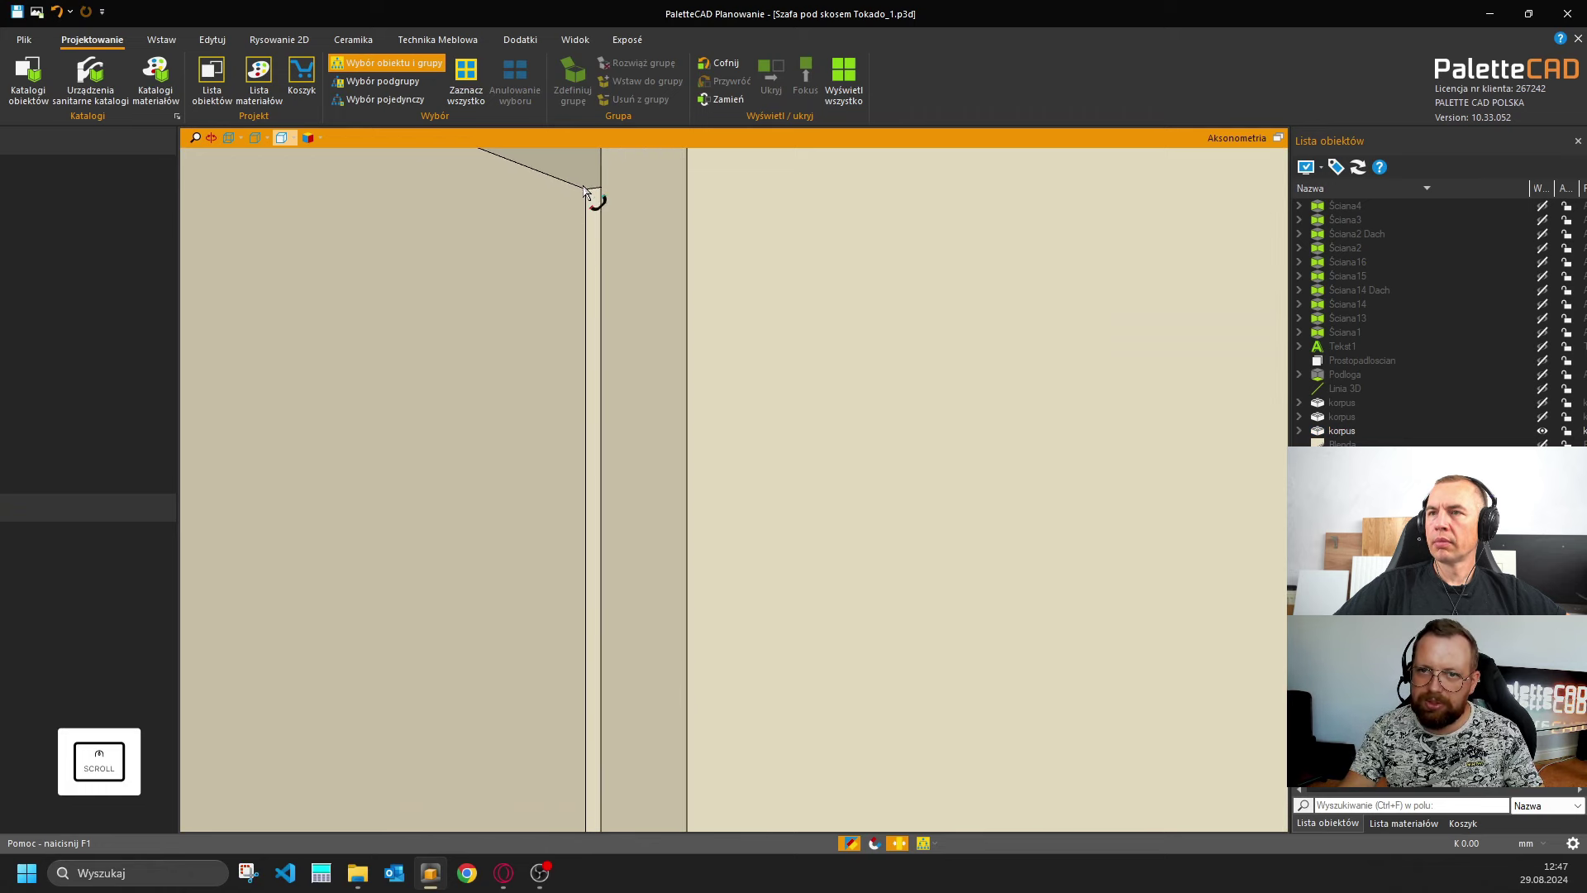
middle_drag(612, 202, 659, 478)
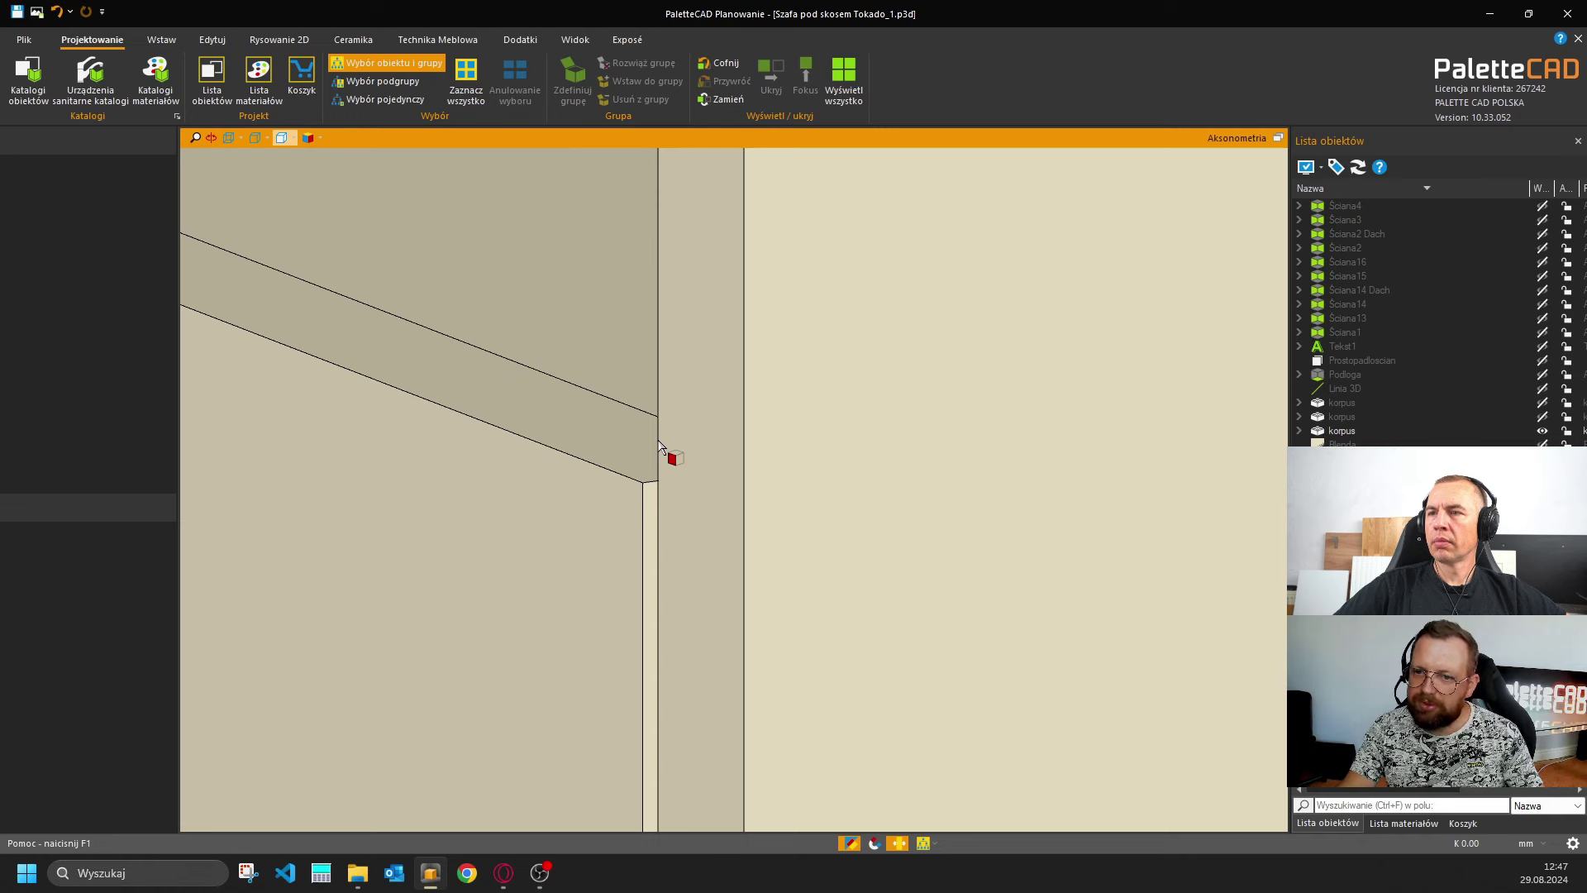
scroll(656, 475, down, 5)
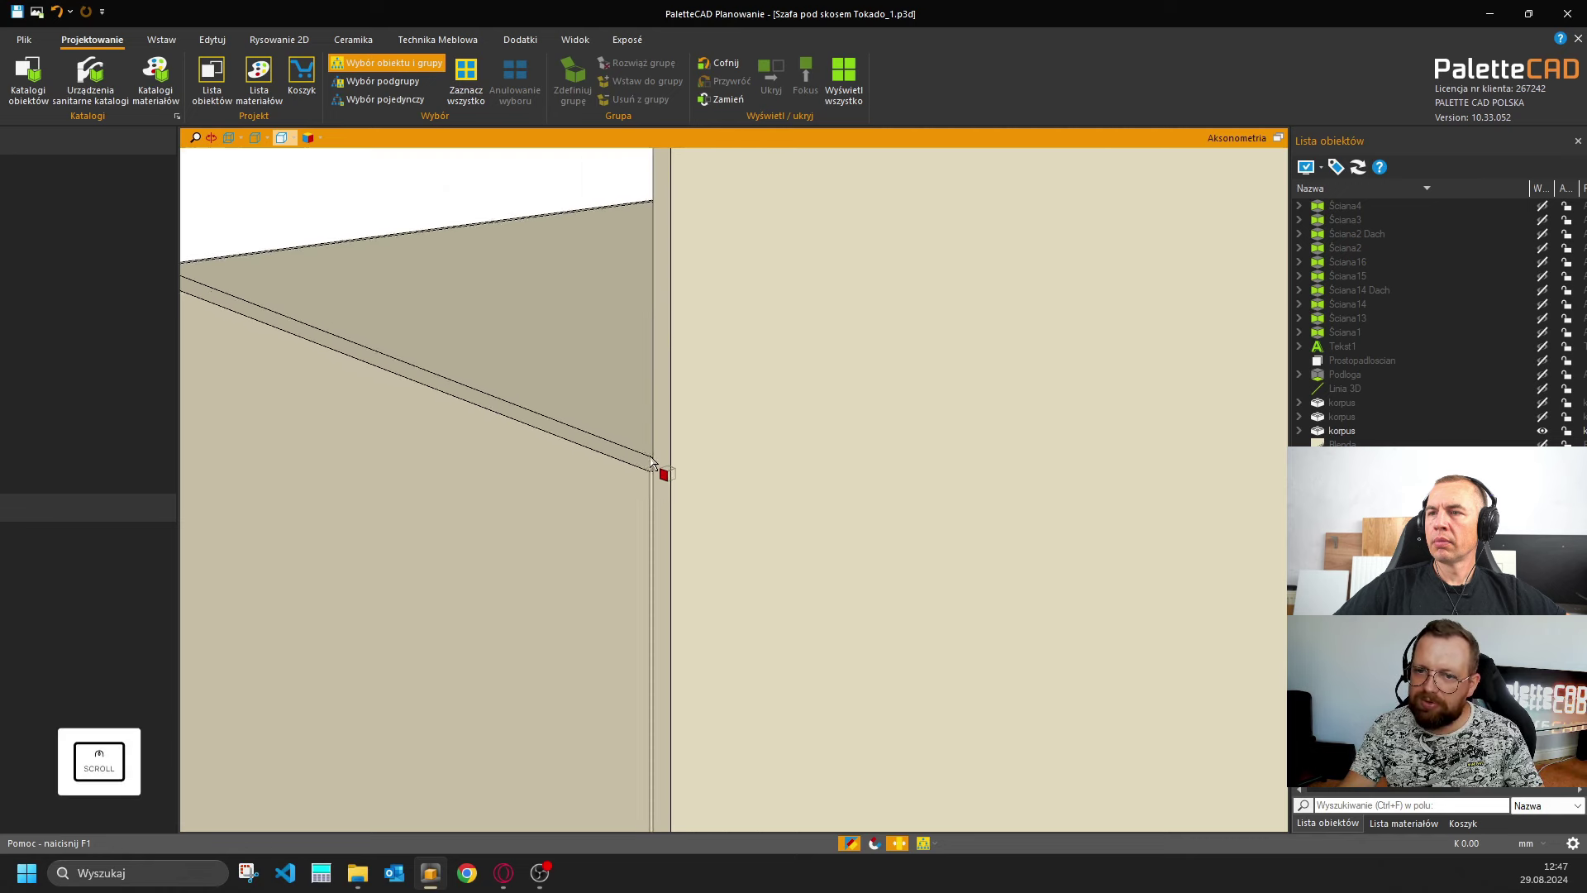
scroll(655, 421, down, 5)
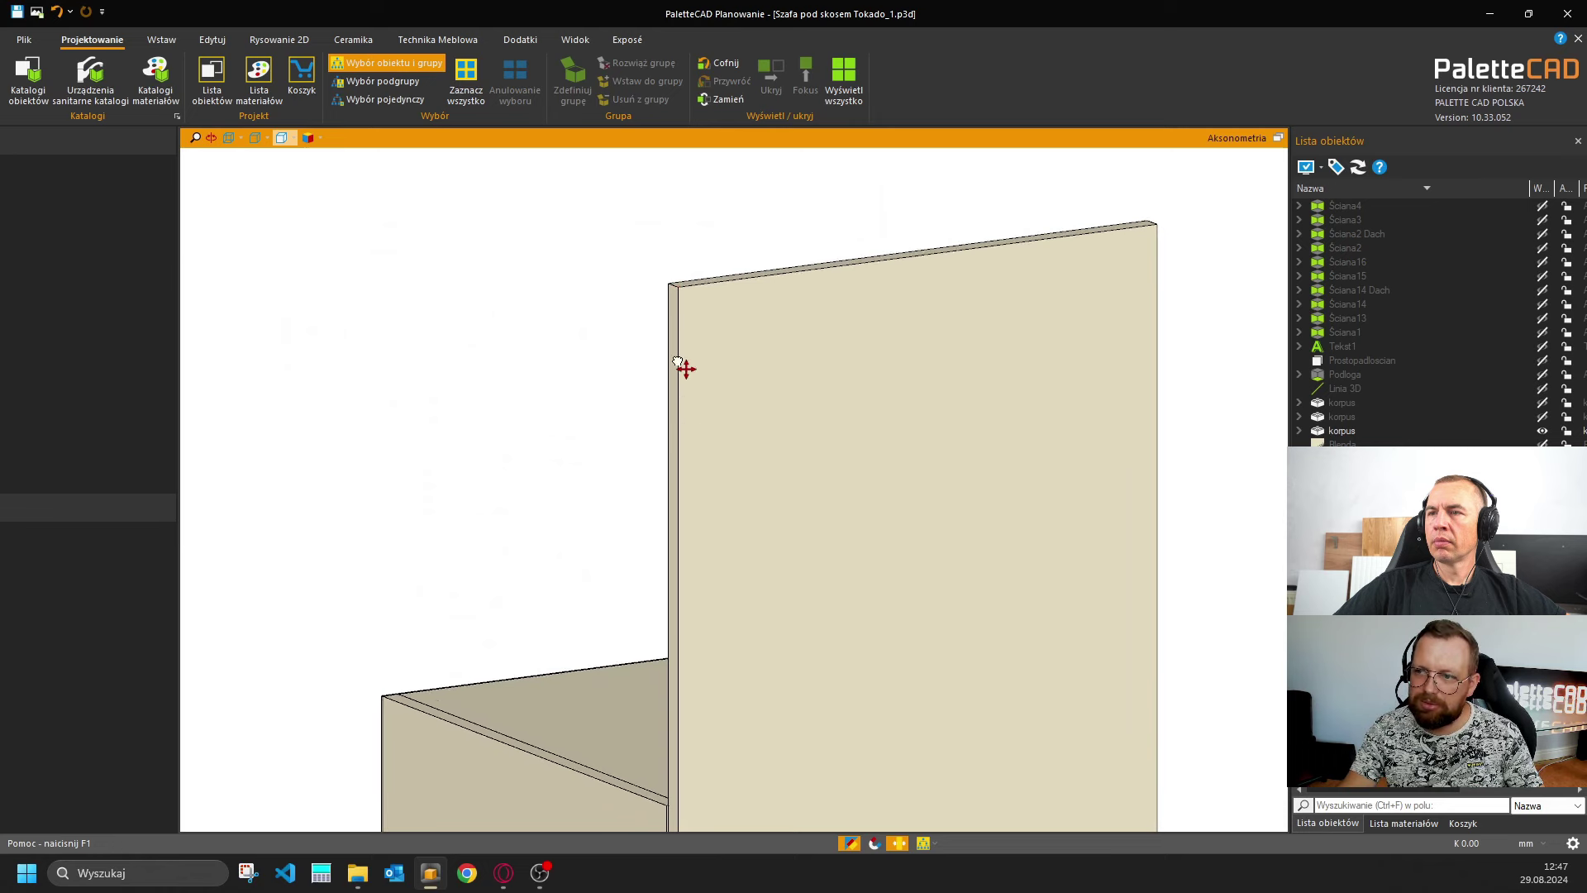
scroll(618, 545, down, 5)
scroll(603, 659, down, 3)
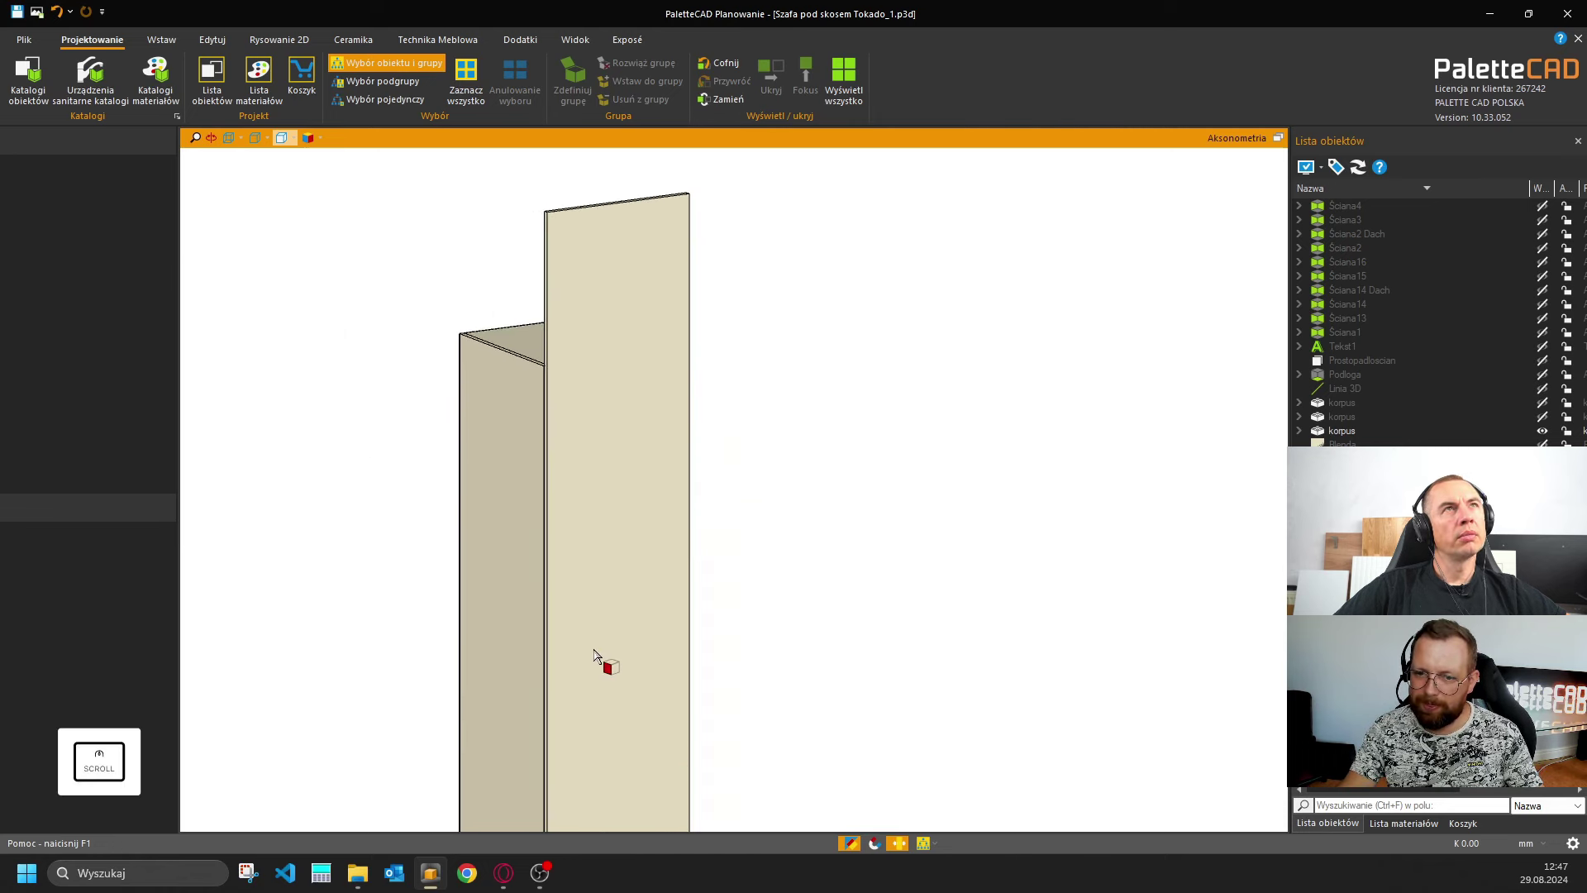
Examine the cabinet's lower edge, where the front panel meets the bottom panel above the adjustable feet.
scroll(533, 702, up, 5)
scroll(530, 700, up, 3)
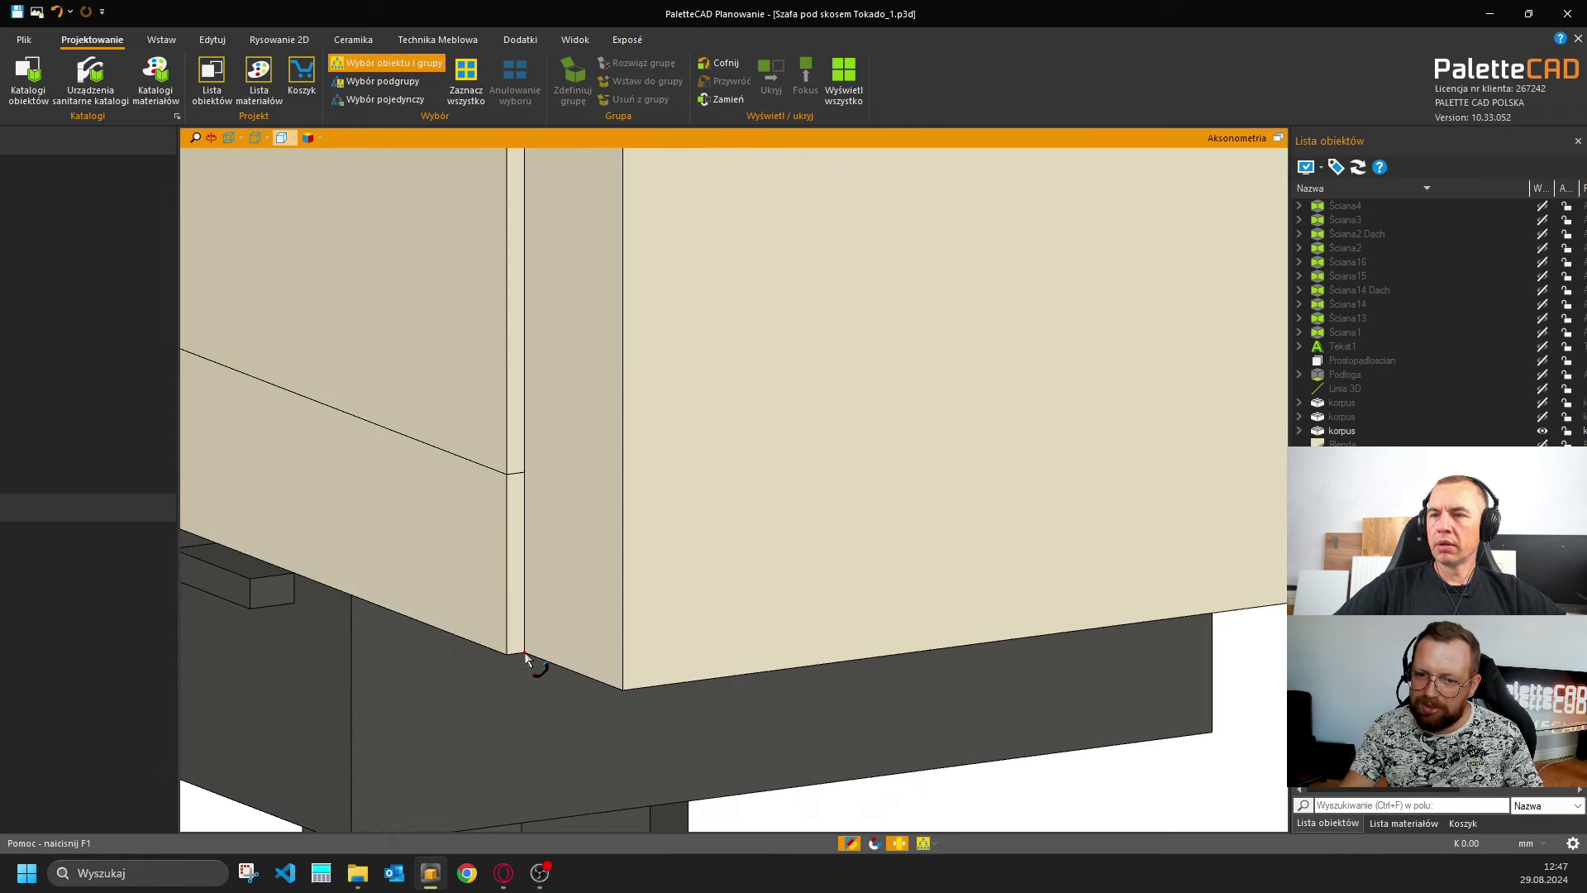
scroll(576, 343, down, 3)
scroll(694, 354, up, 1)
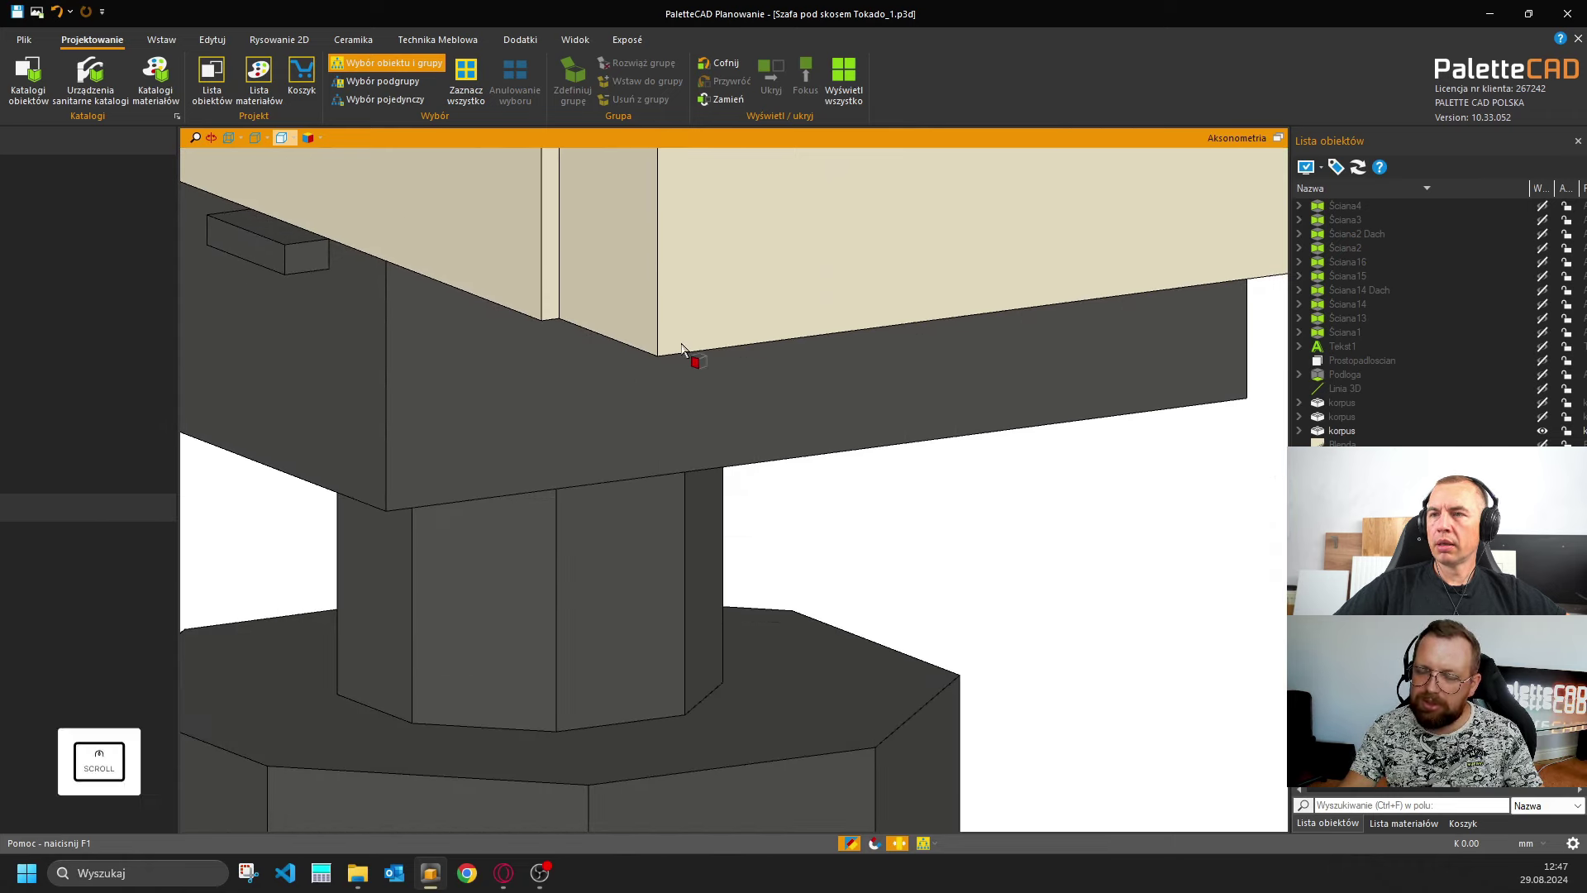
scroll(649, 388, down, 1)
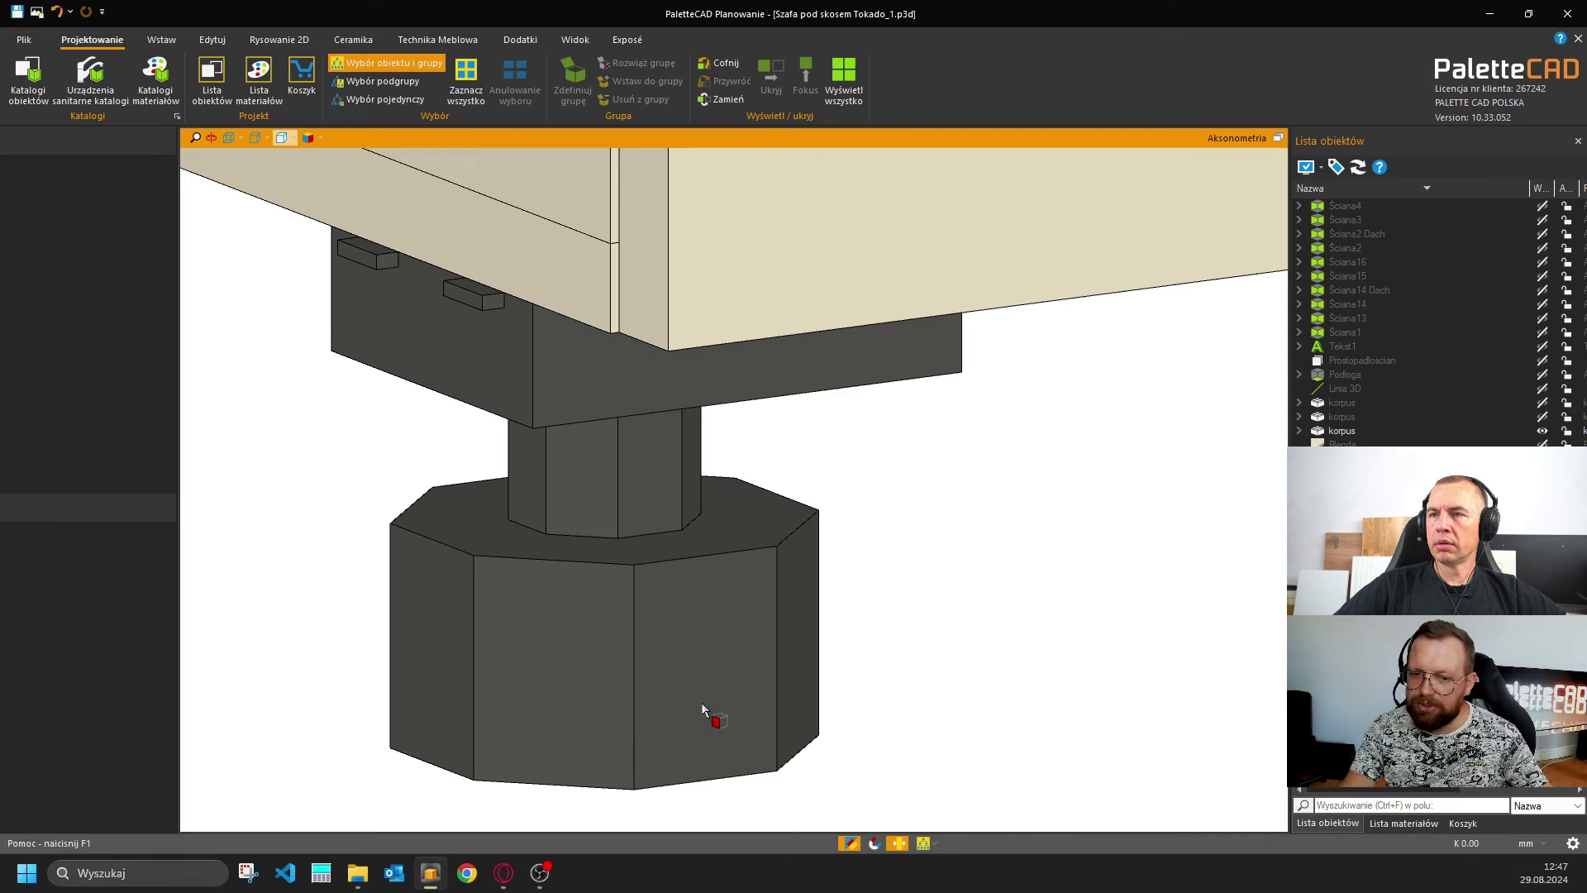
scroll(691, 628, down, 1)
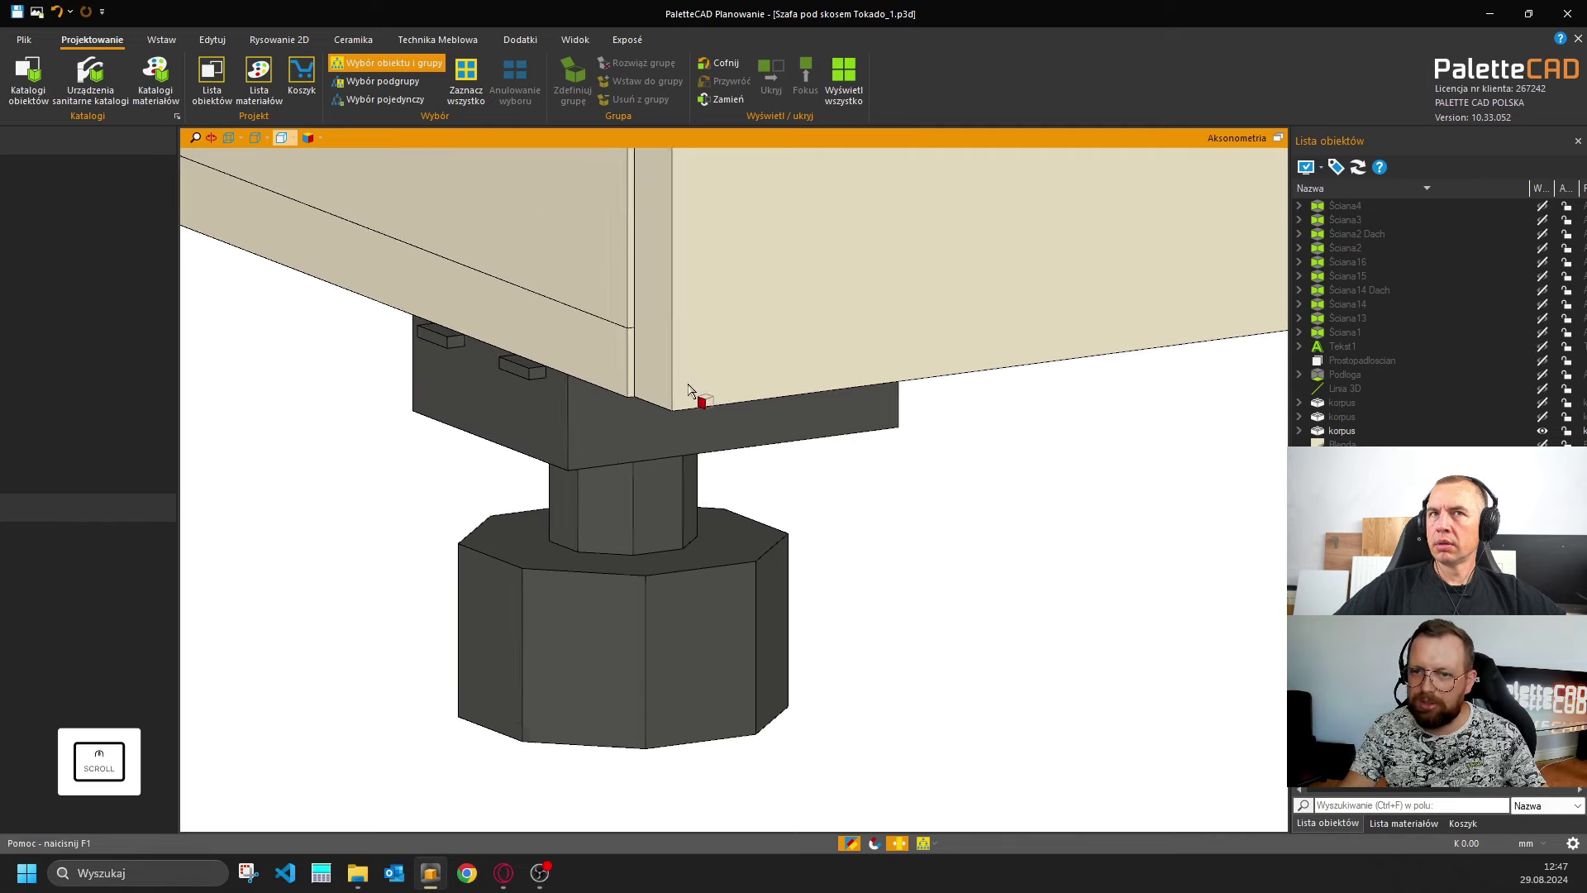
scroll(677, 414, down, 5)
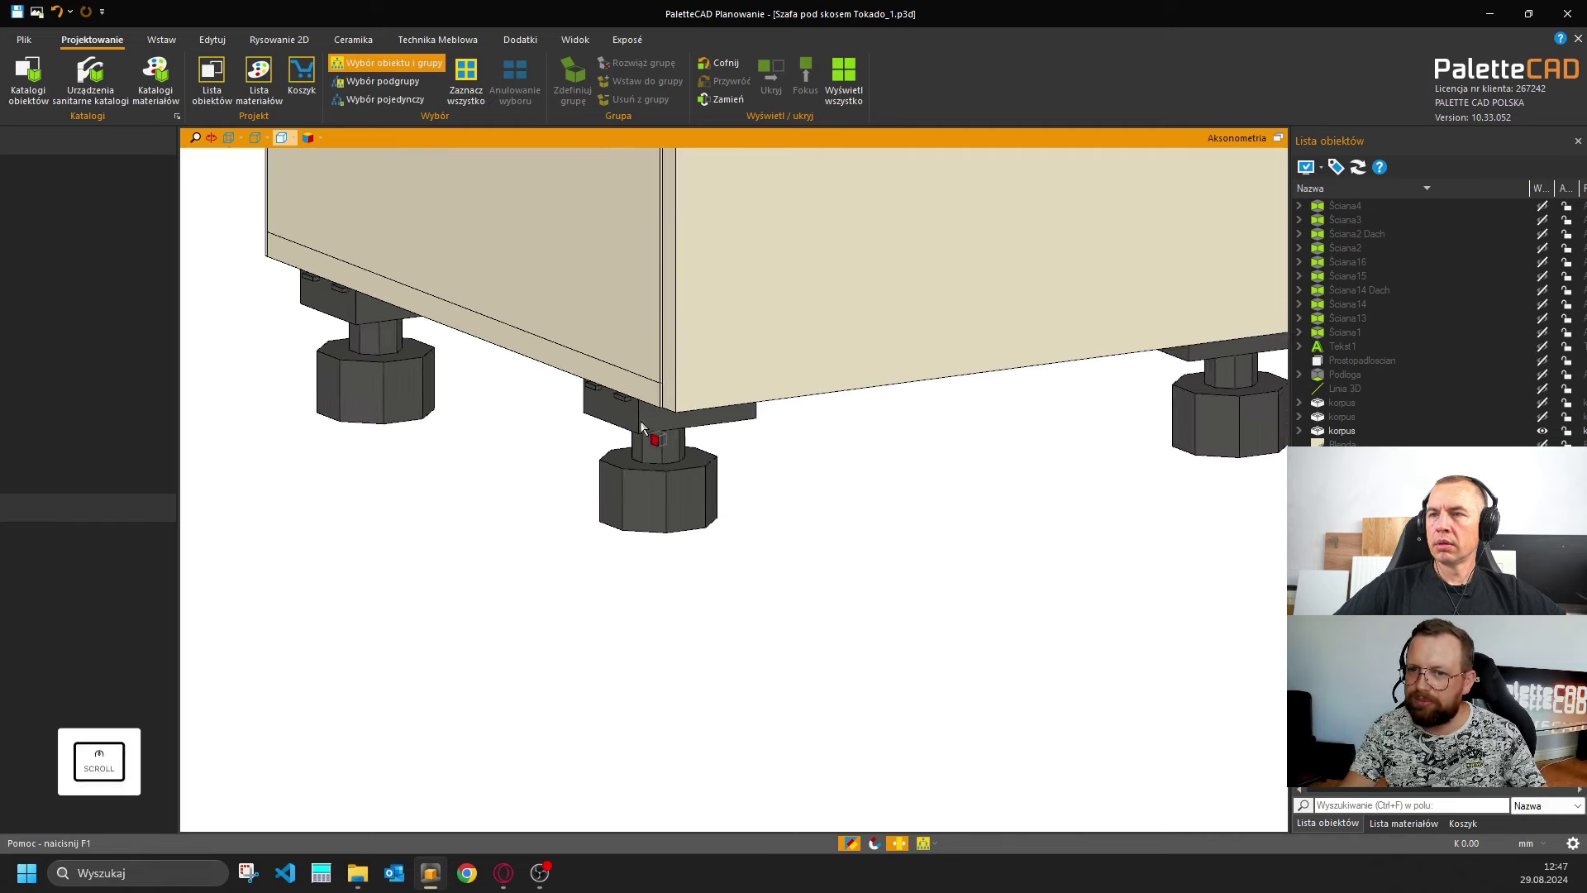
middle_drag(668, 653, 667, 549)
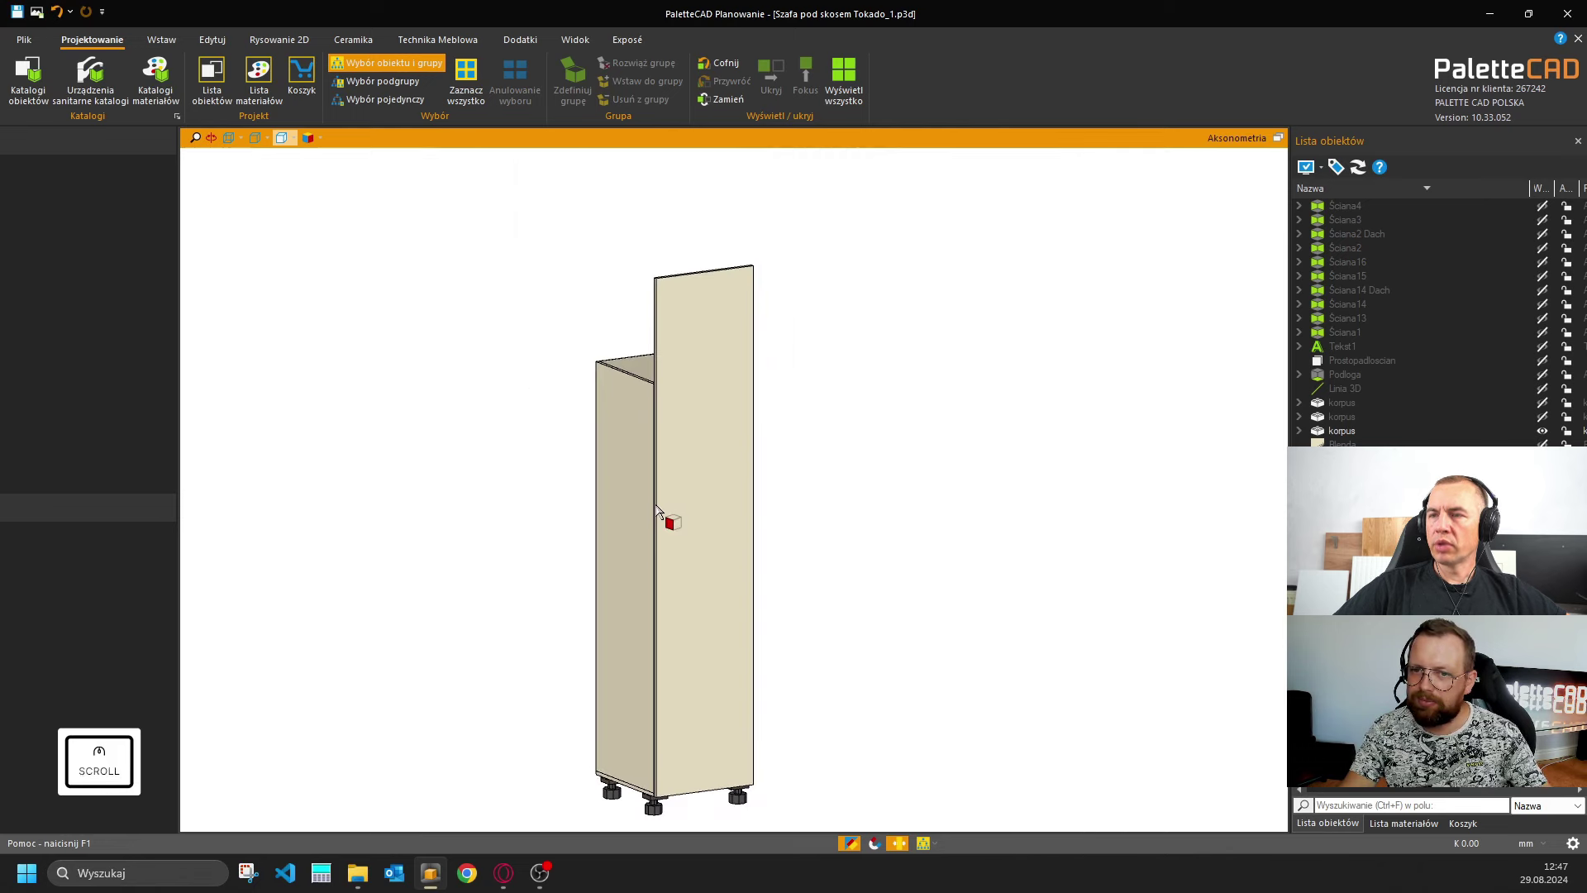
Show all hidden objects so the walls, roof slope, beam and neighbouring cabinets surround the cabinet again.
click(841, 74)
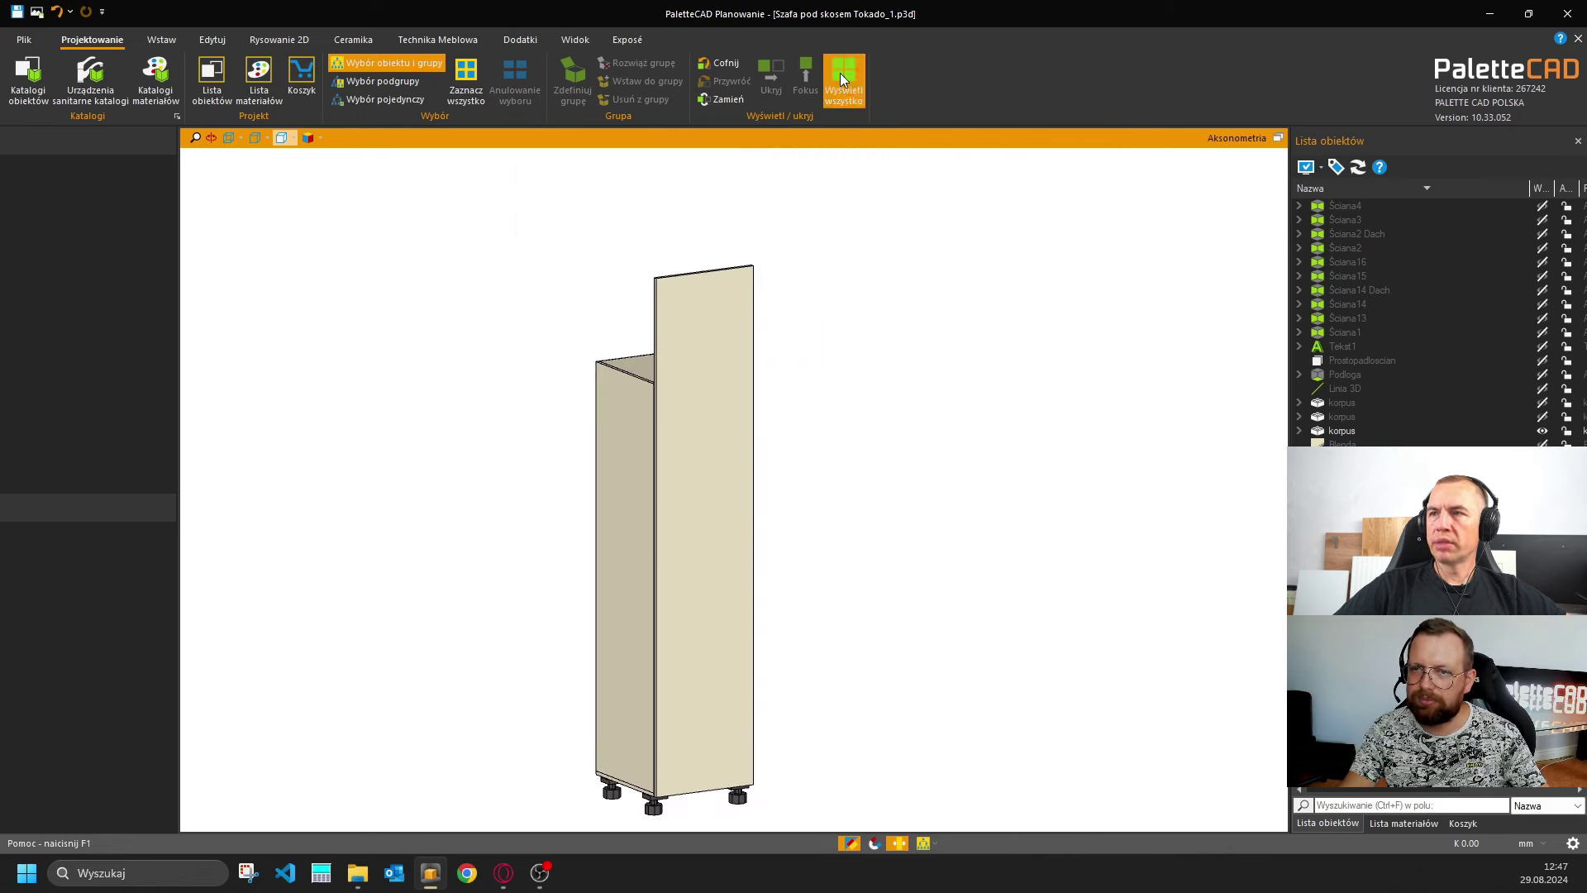
middle_drag(746, 320, 758, 465)
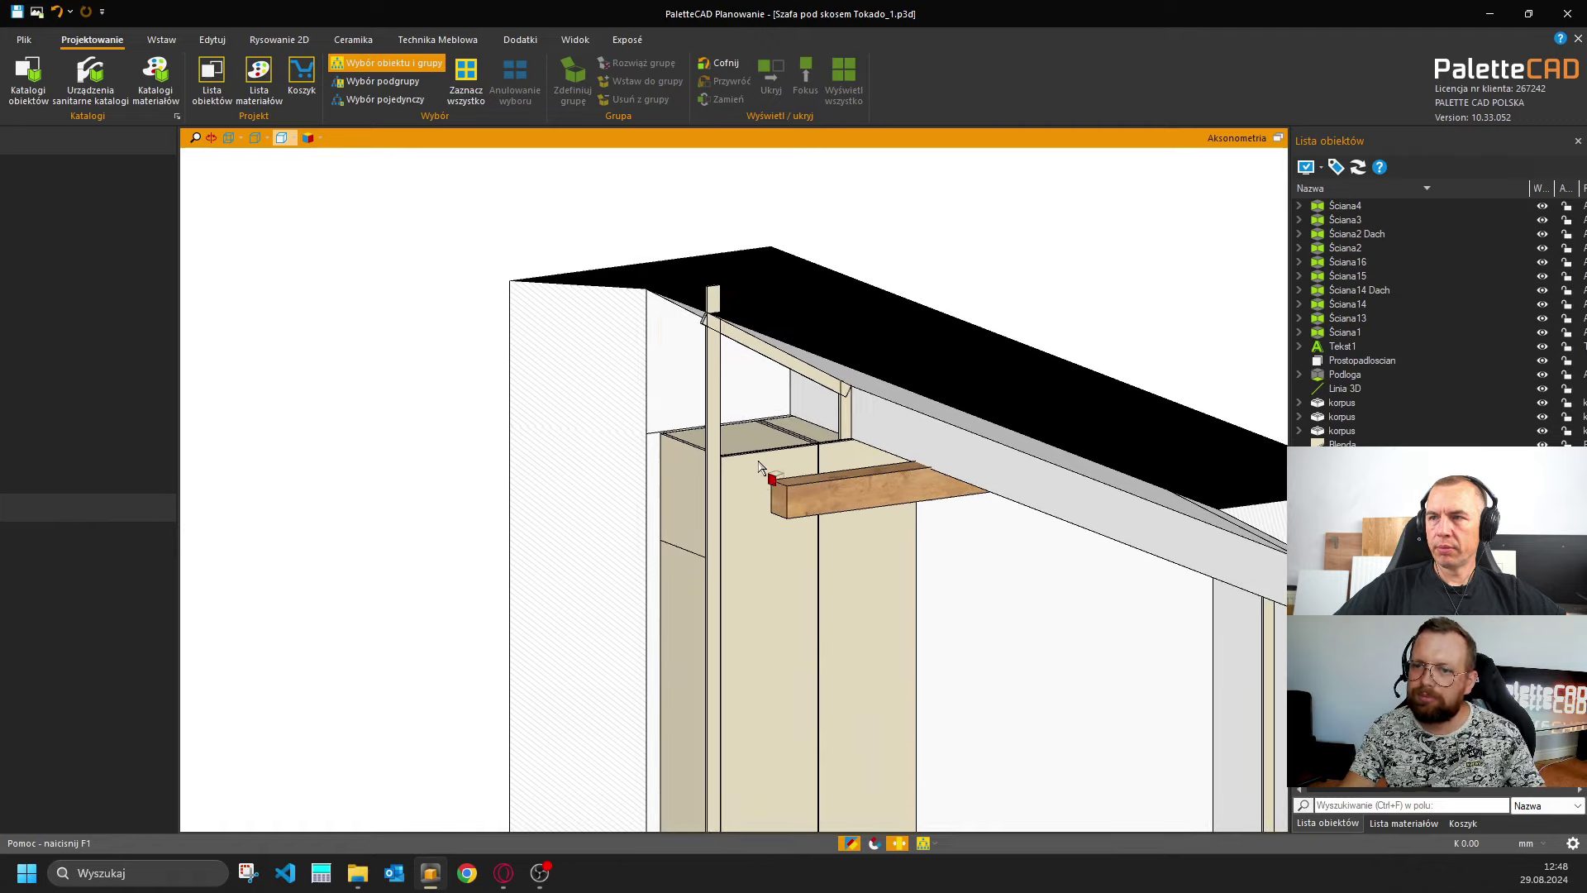
ctrl+middle_drag(744, 538, 1227, 556)
Examine the corner cabinets' sides, checking where the upper carcass meets the lower one and the filler strip.
scroll(677, 531, up, 5)
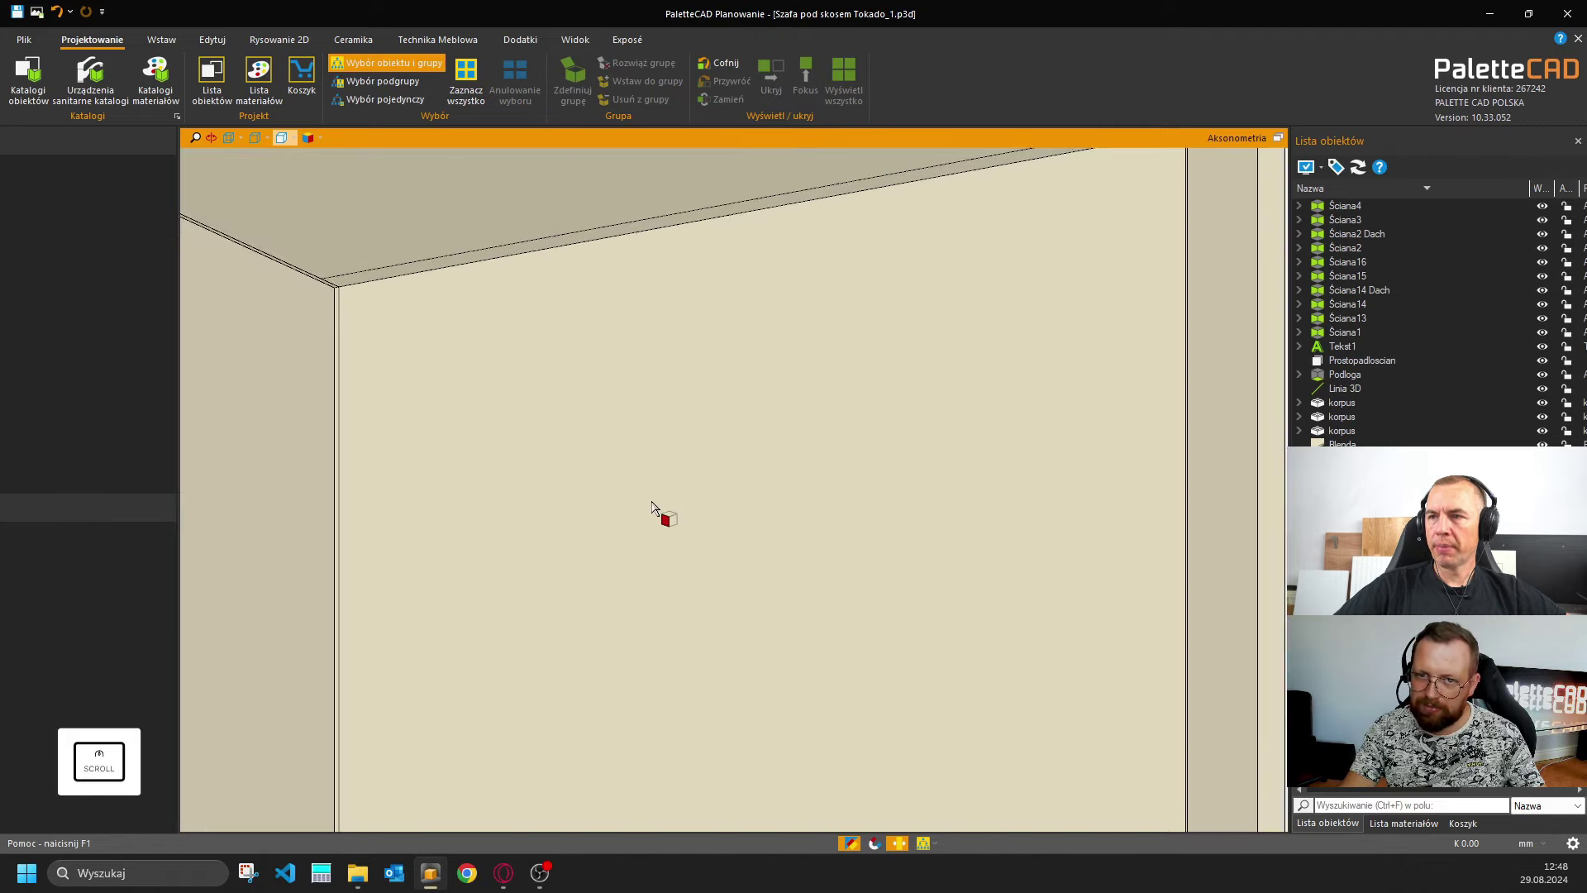
scroll(864, 637, down, 2)
scroll(864, 636, down, 2)
scroll(860, 538, up, 3)
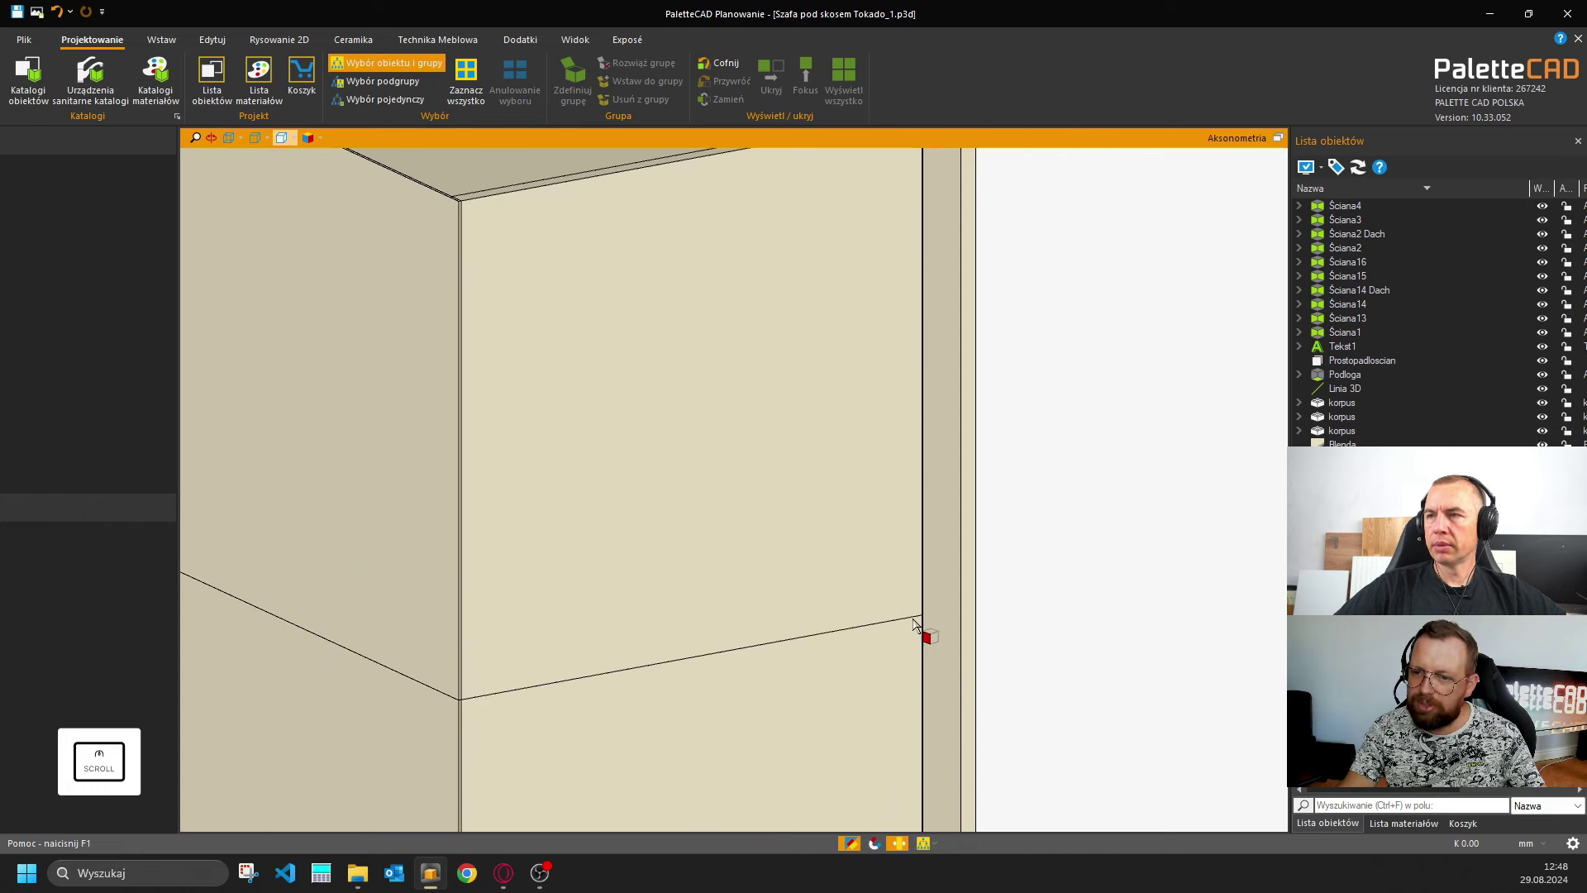
scroll(842, 637, down, 2)
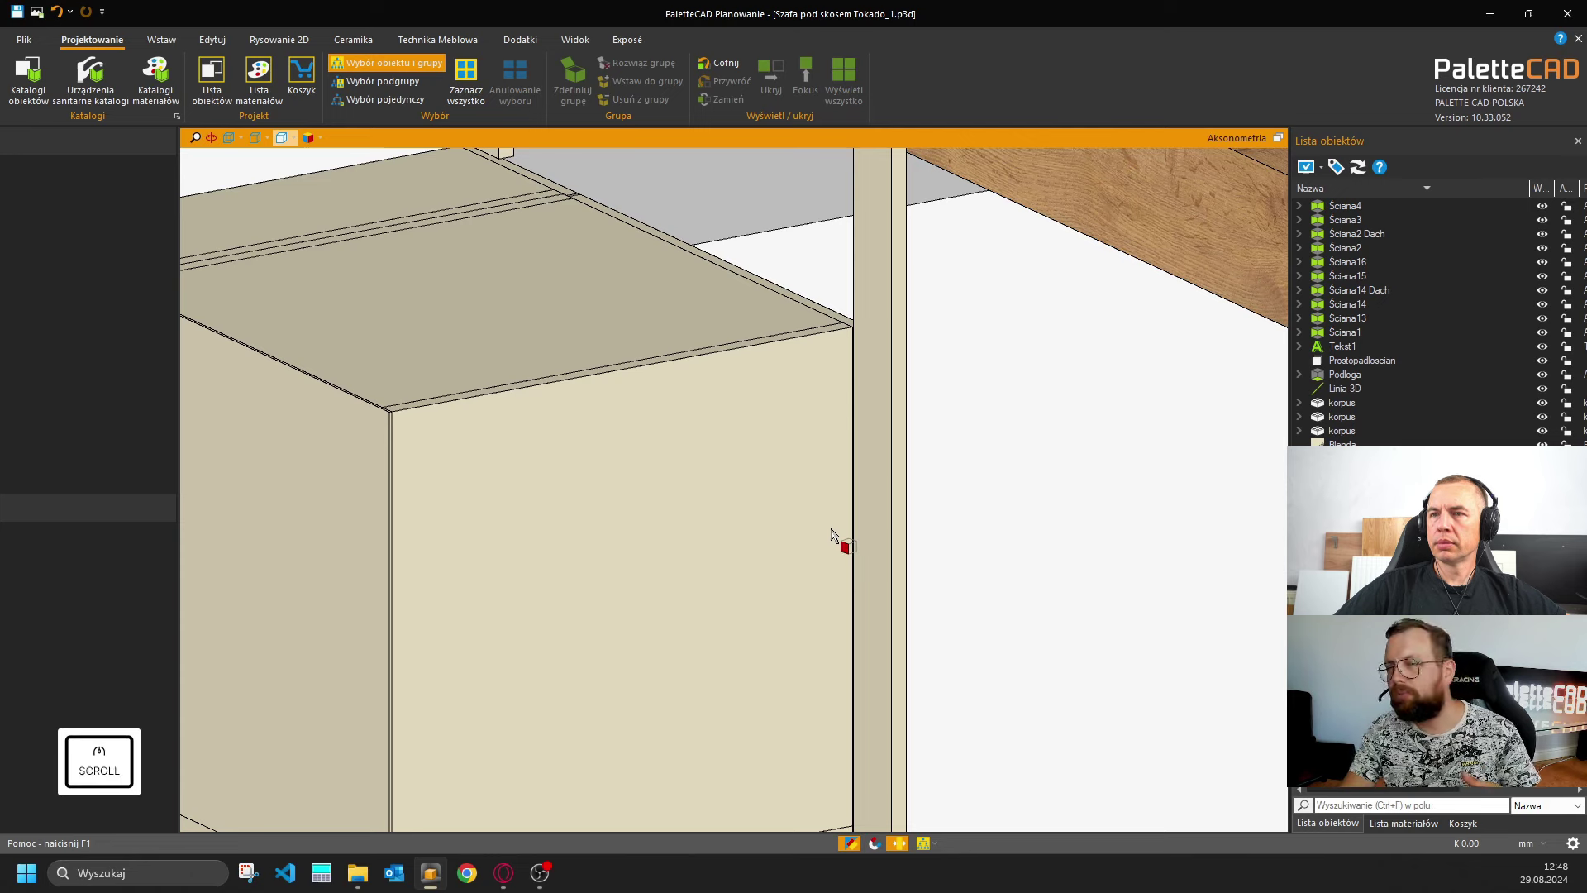
scroll(743, 413, up, 3)
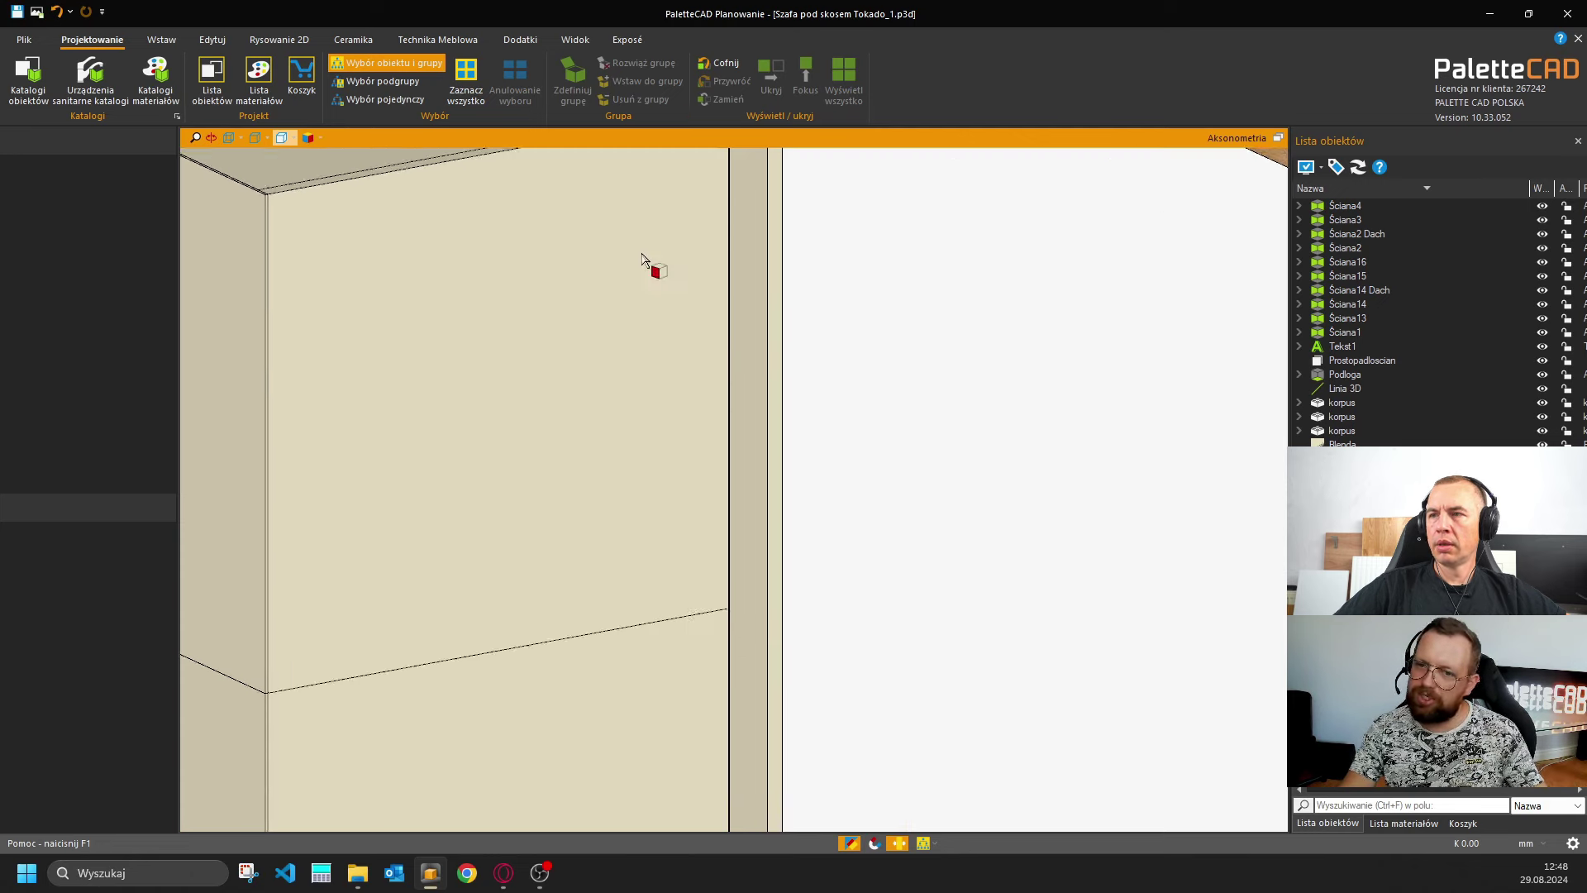
scroll(677, 636, down, 3)
scroll(612, 595, up, 4)
scroll(583, 546, down, 3)
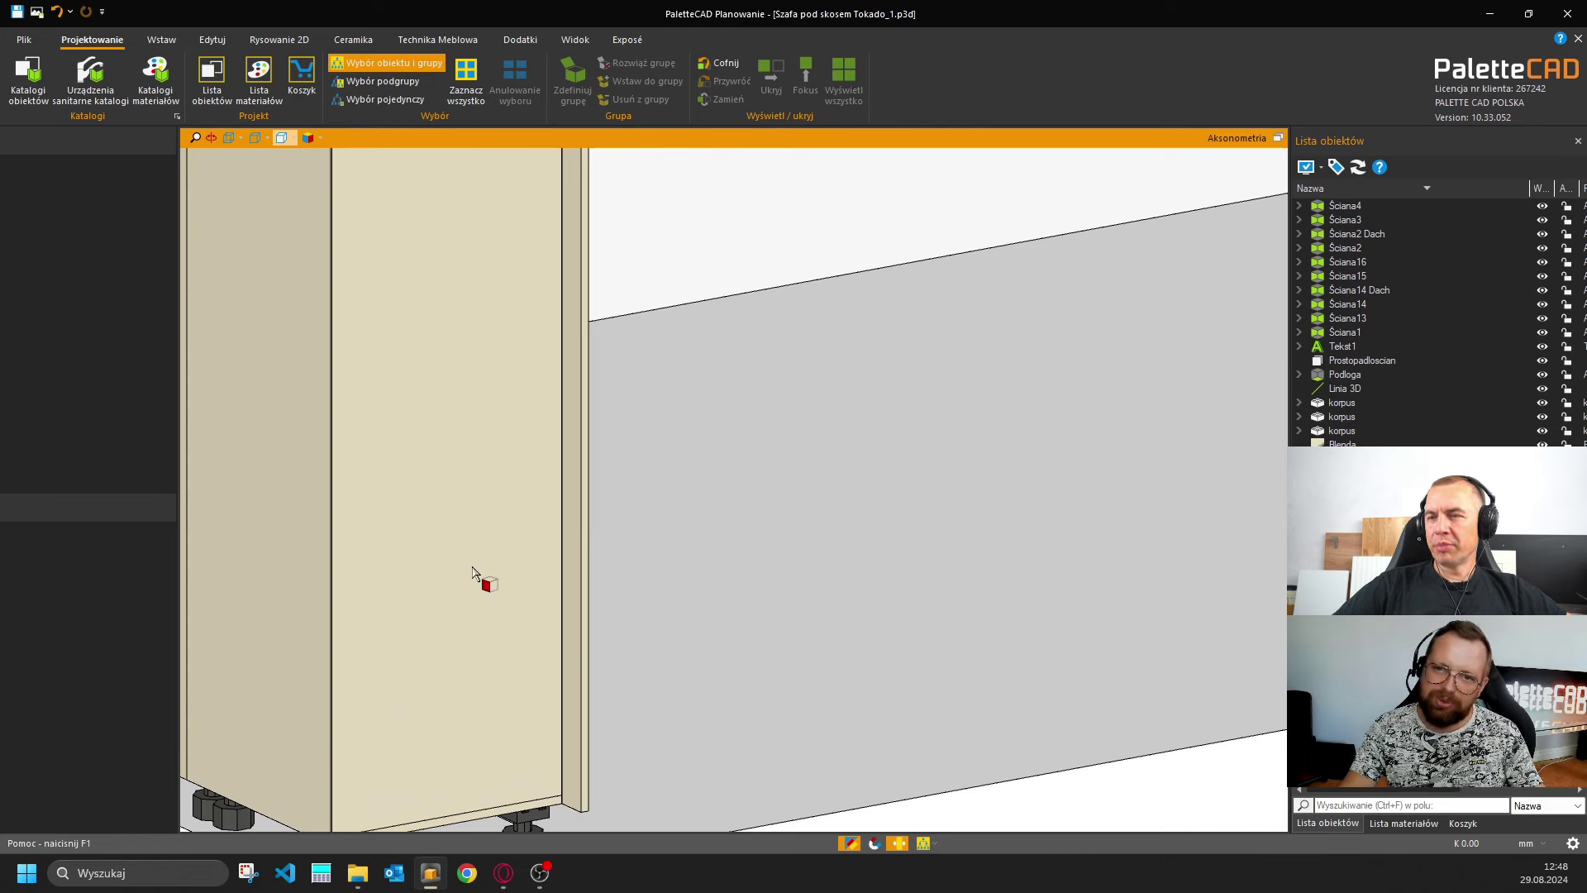
Delete the tall cabinet standing to the right of the corner cabinet, next to the roof slope.
ctrl+middle_drag(471, 571, 538, 433)
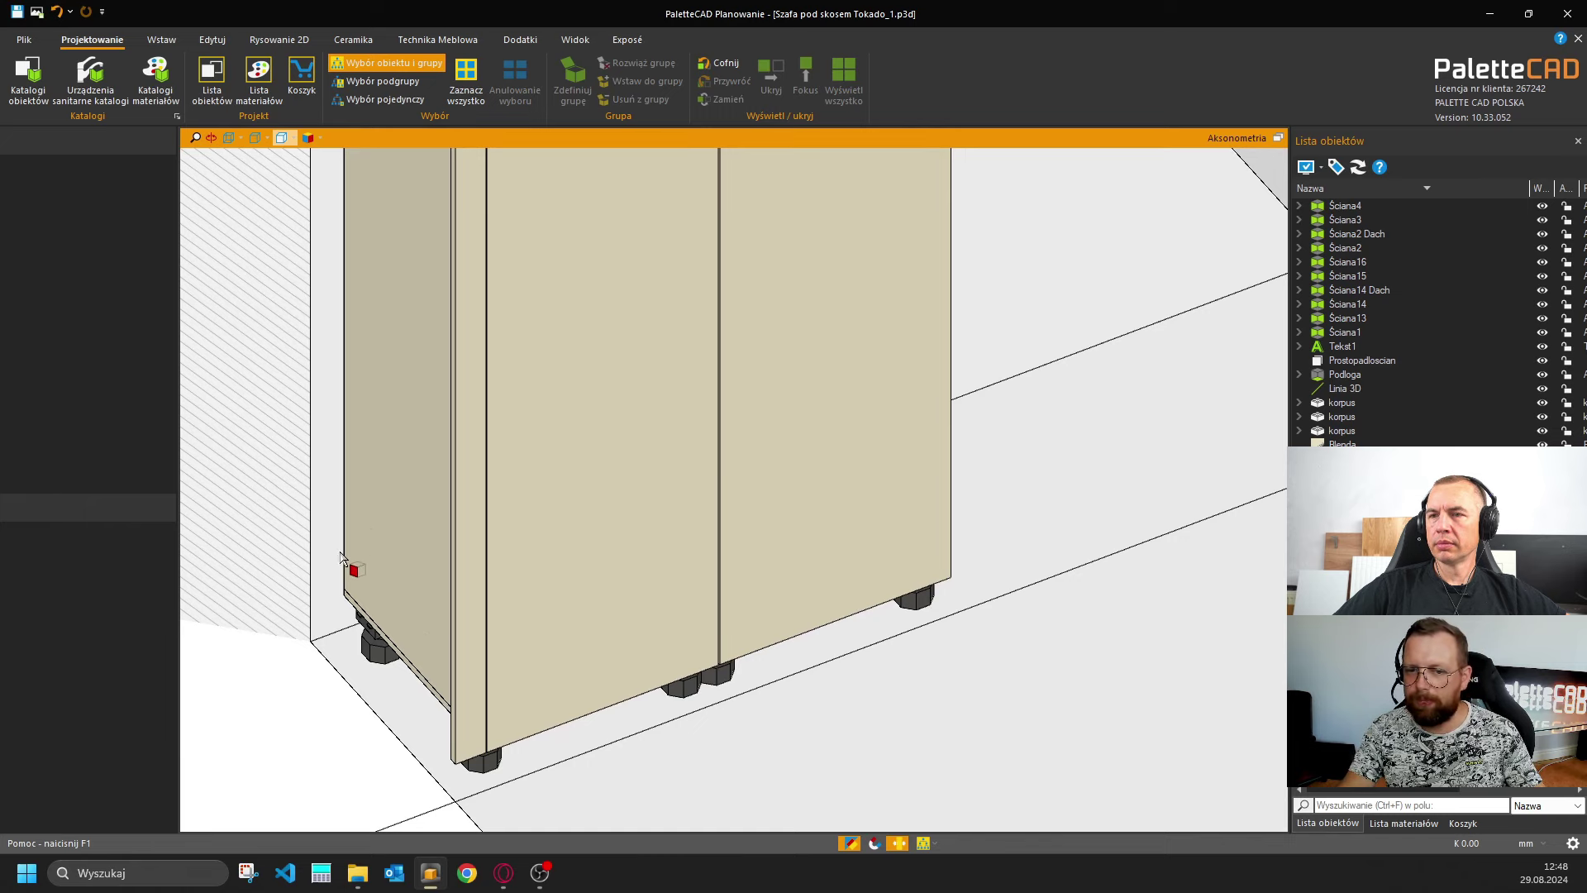
ctrl+middle_drag(331, 523, 528, 496)
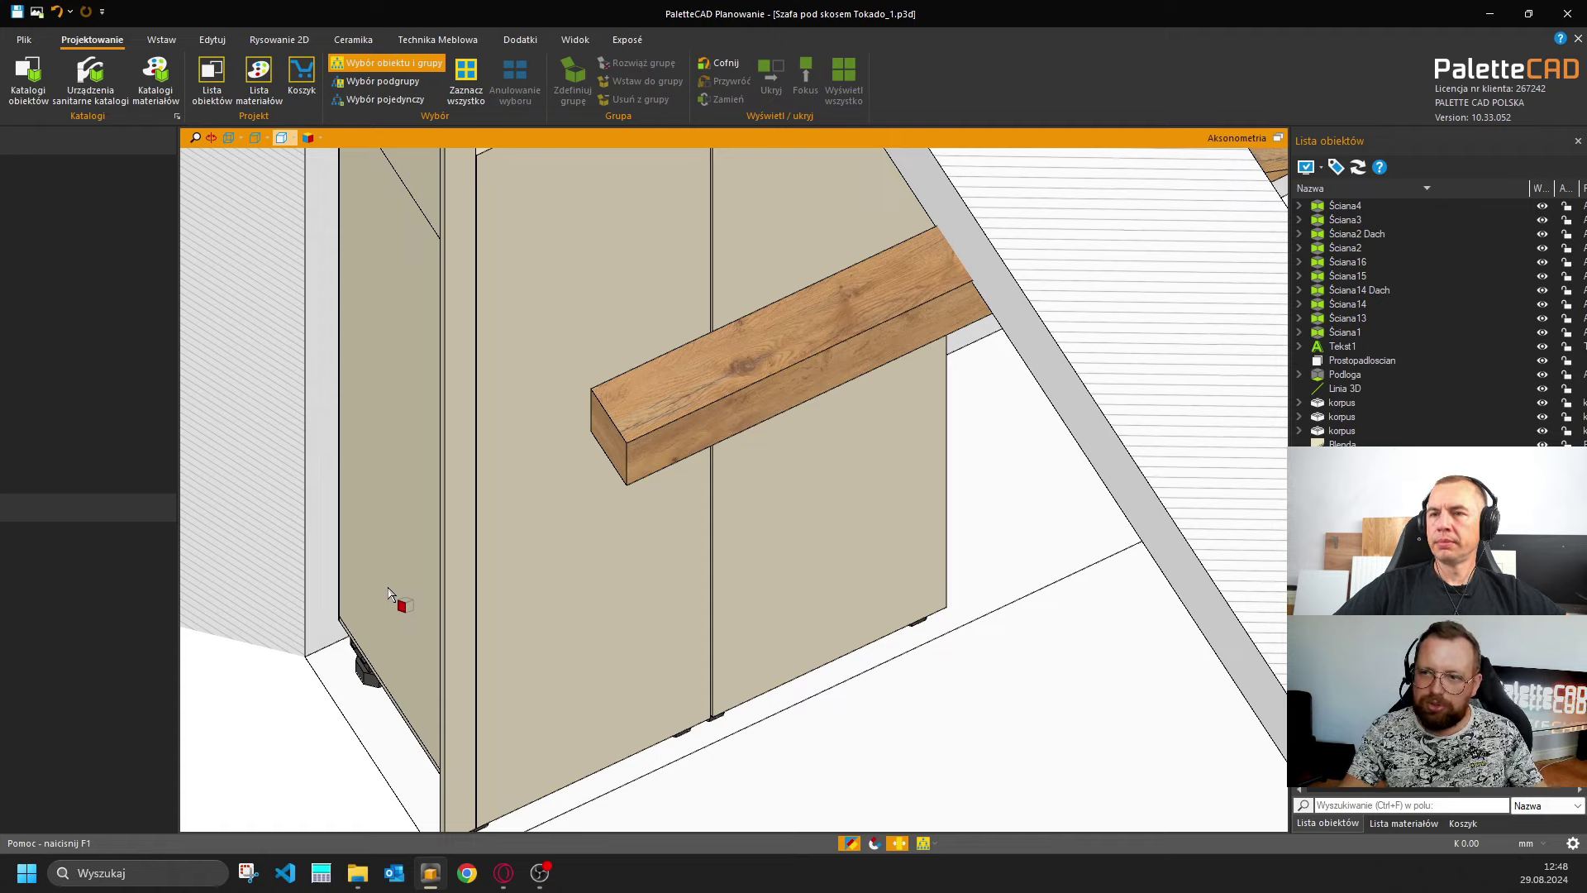
scroll(592, 684, down, 3)
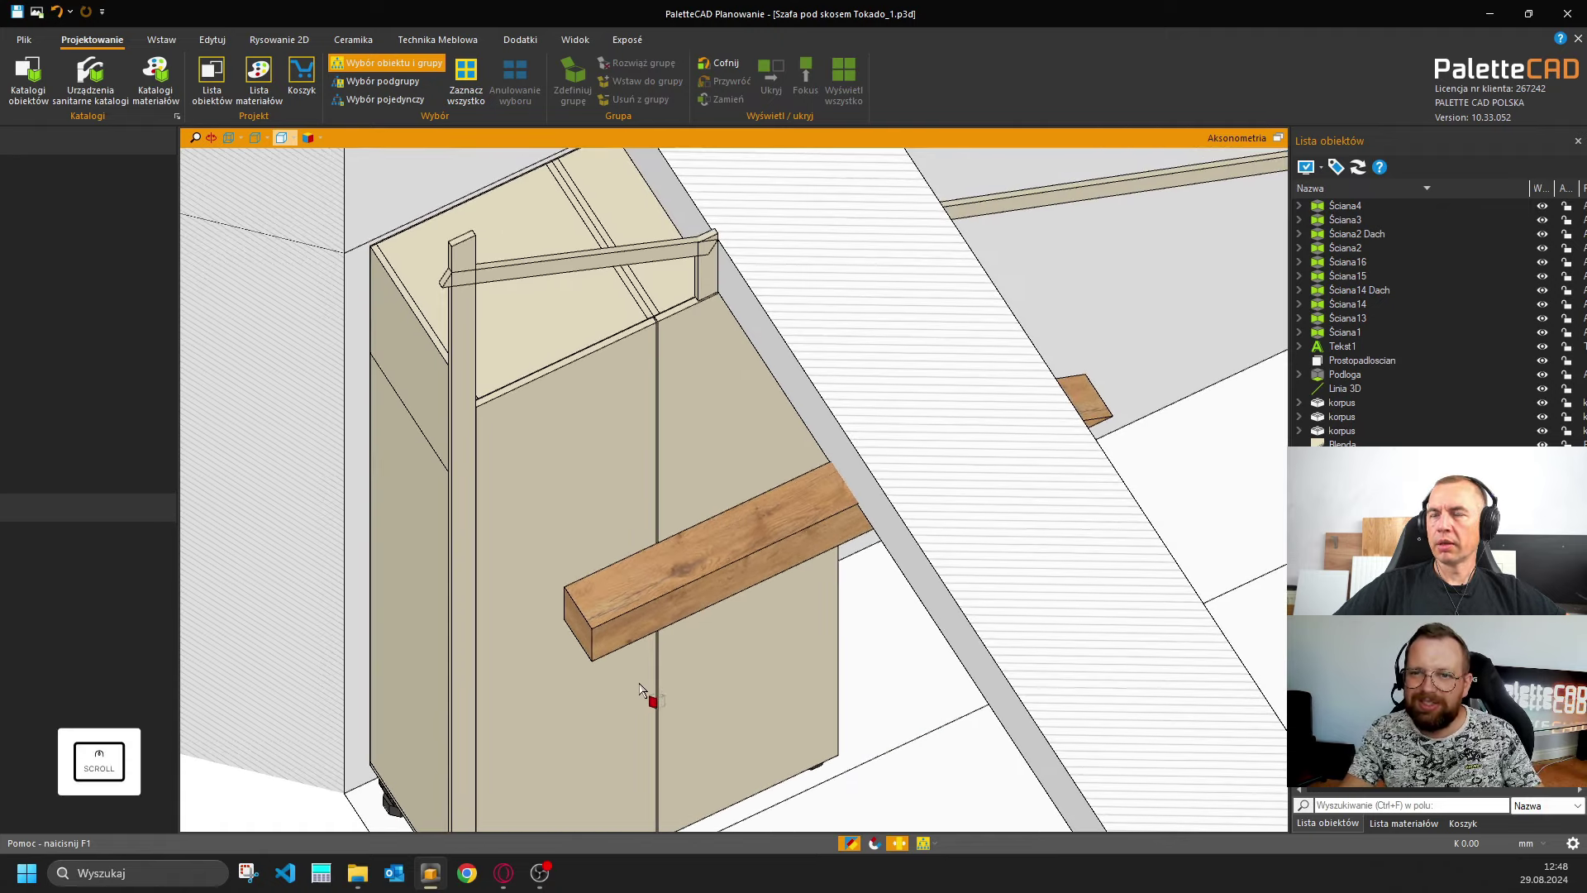
ctrl+middle_drag(746, 712, 627, 503)
click(747, 446)
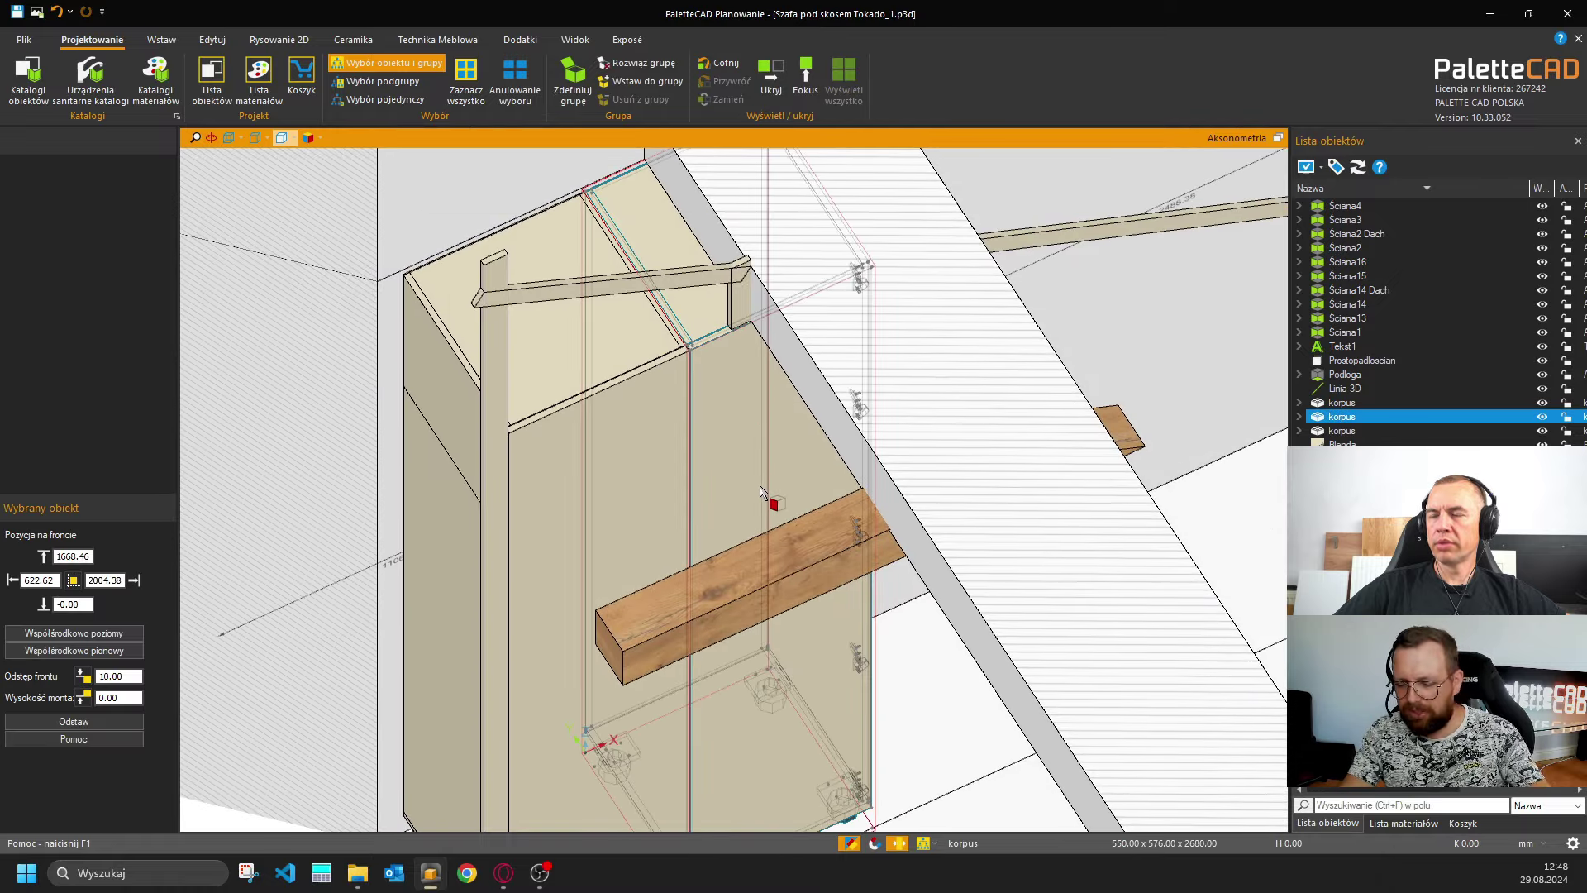
key(Delete)
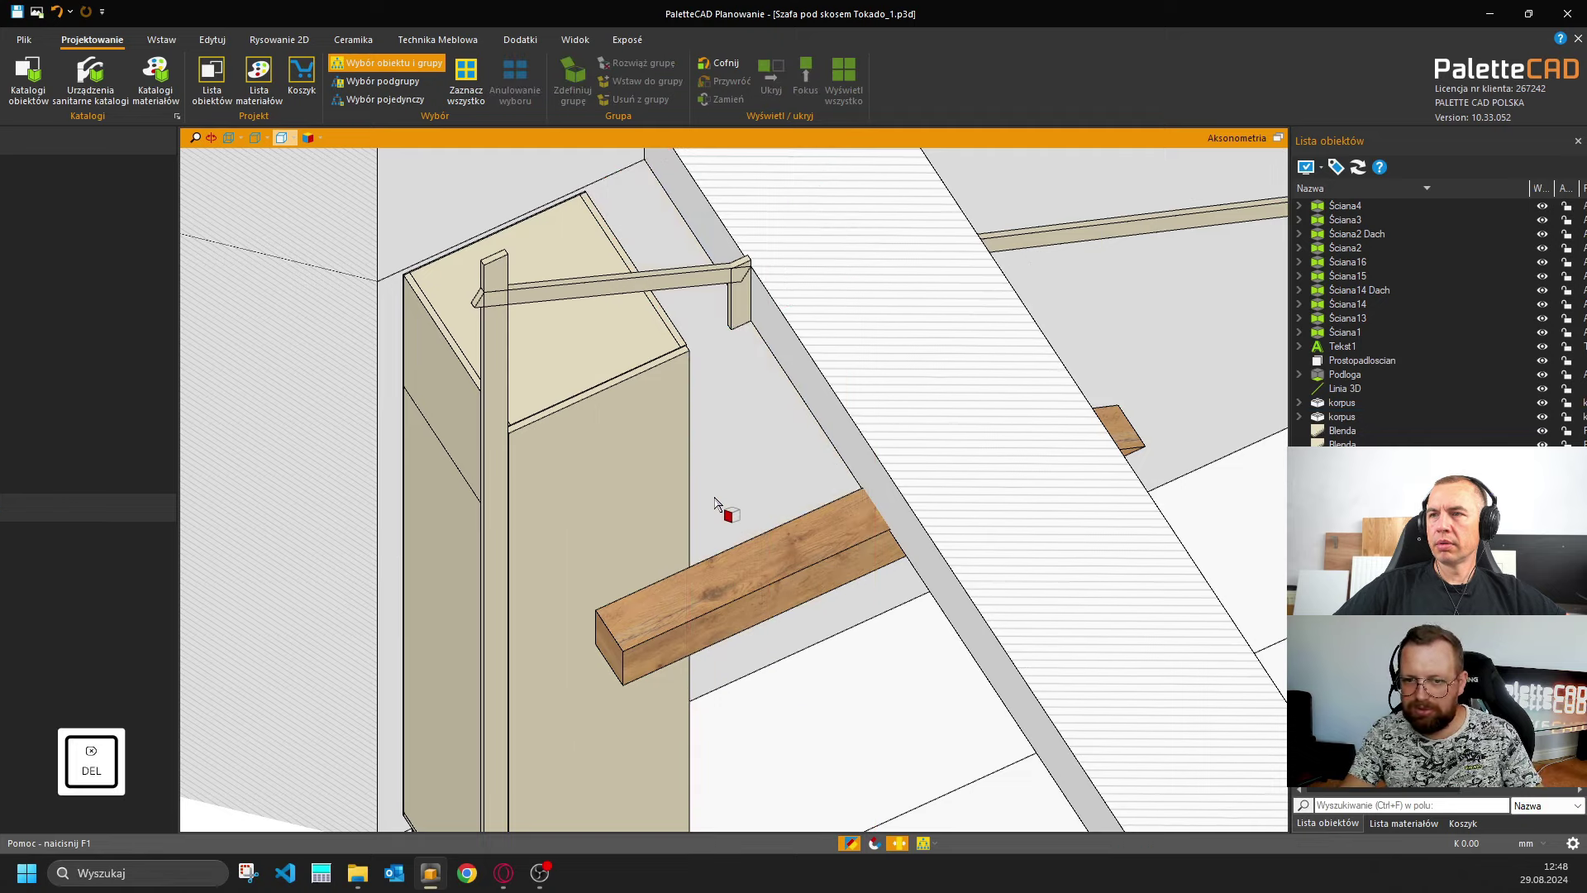
Copy the lower and upper corner cabinets once each to the right, with 0.00 spacing between objects.
click(549, 611)
key(k)
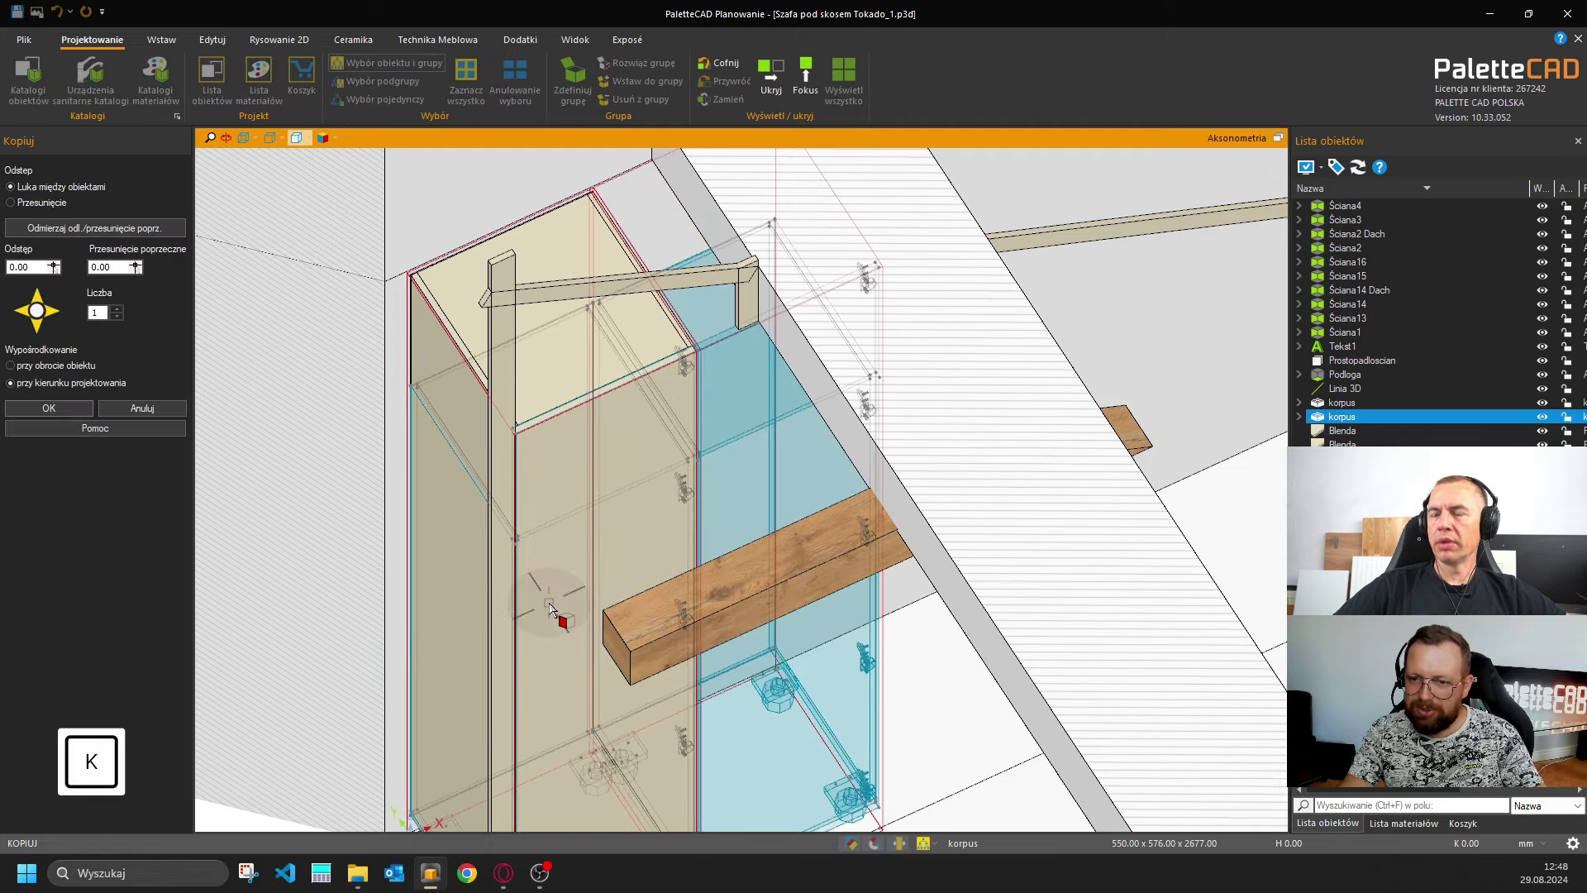
key(Return)
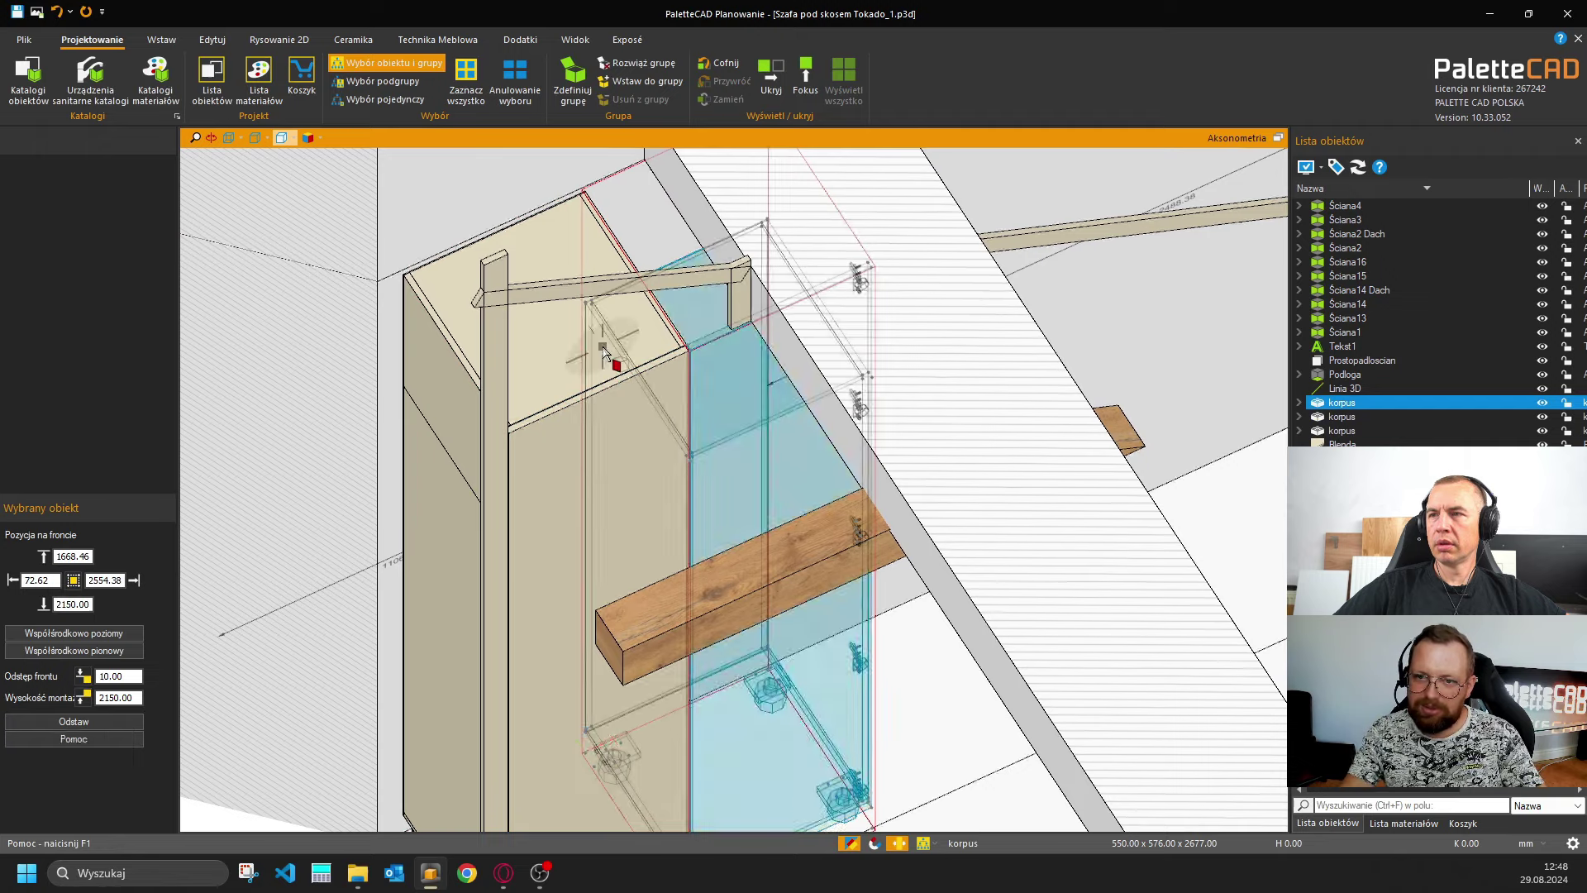
key(k)
key(Return)
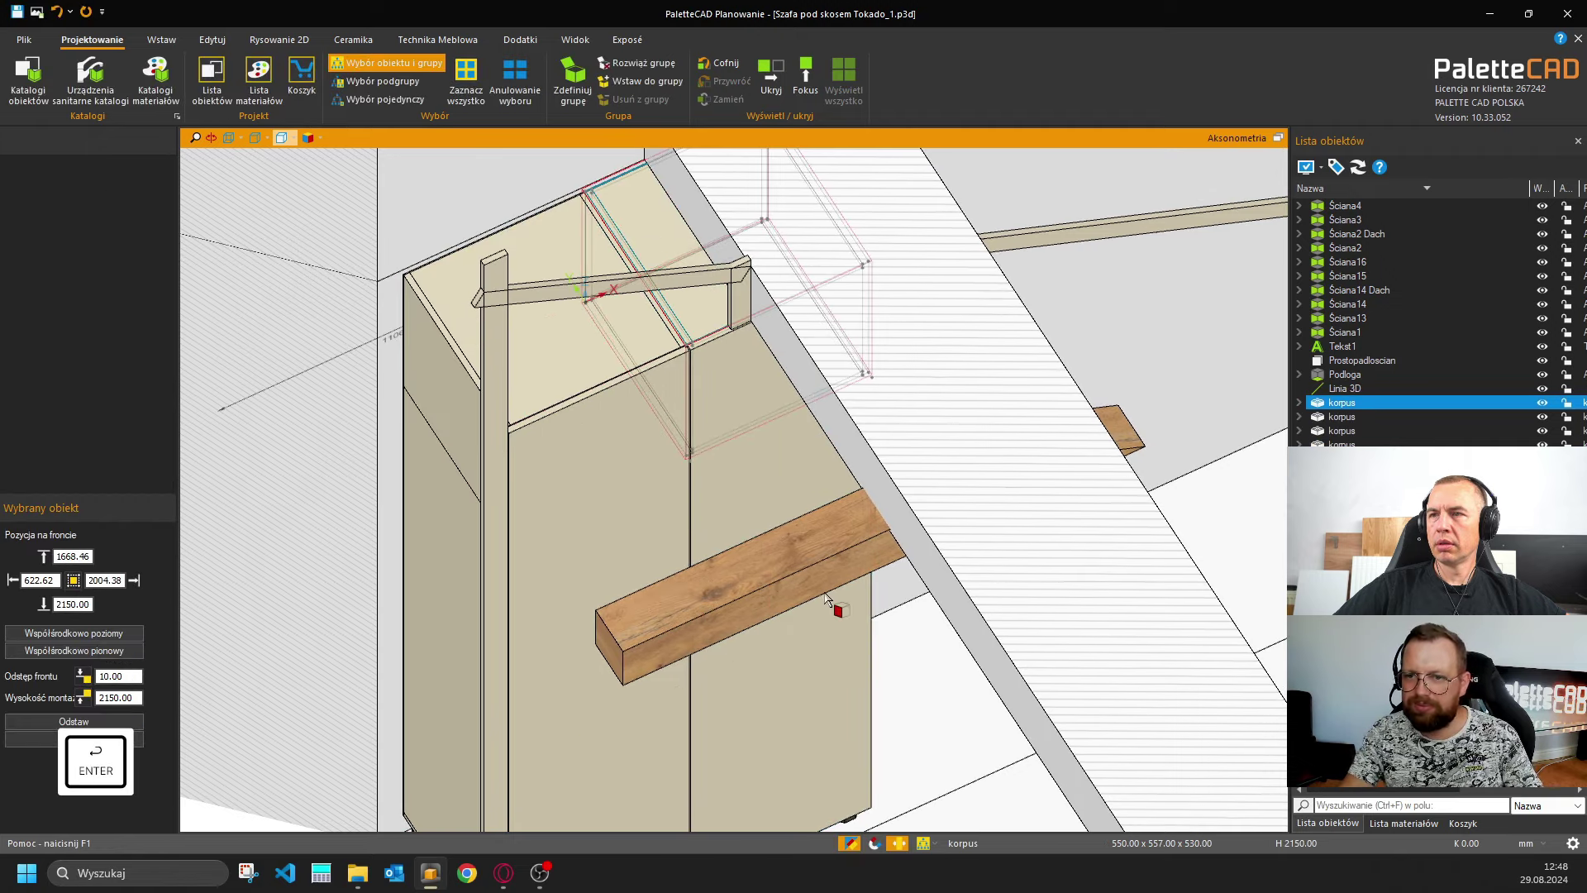
key(Escape)
Switch to the full-size front view and hide the wooden beam to expose the copied cabinet's corner under the slope.
click(1279, 137)
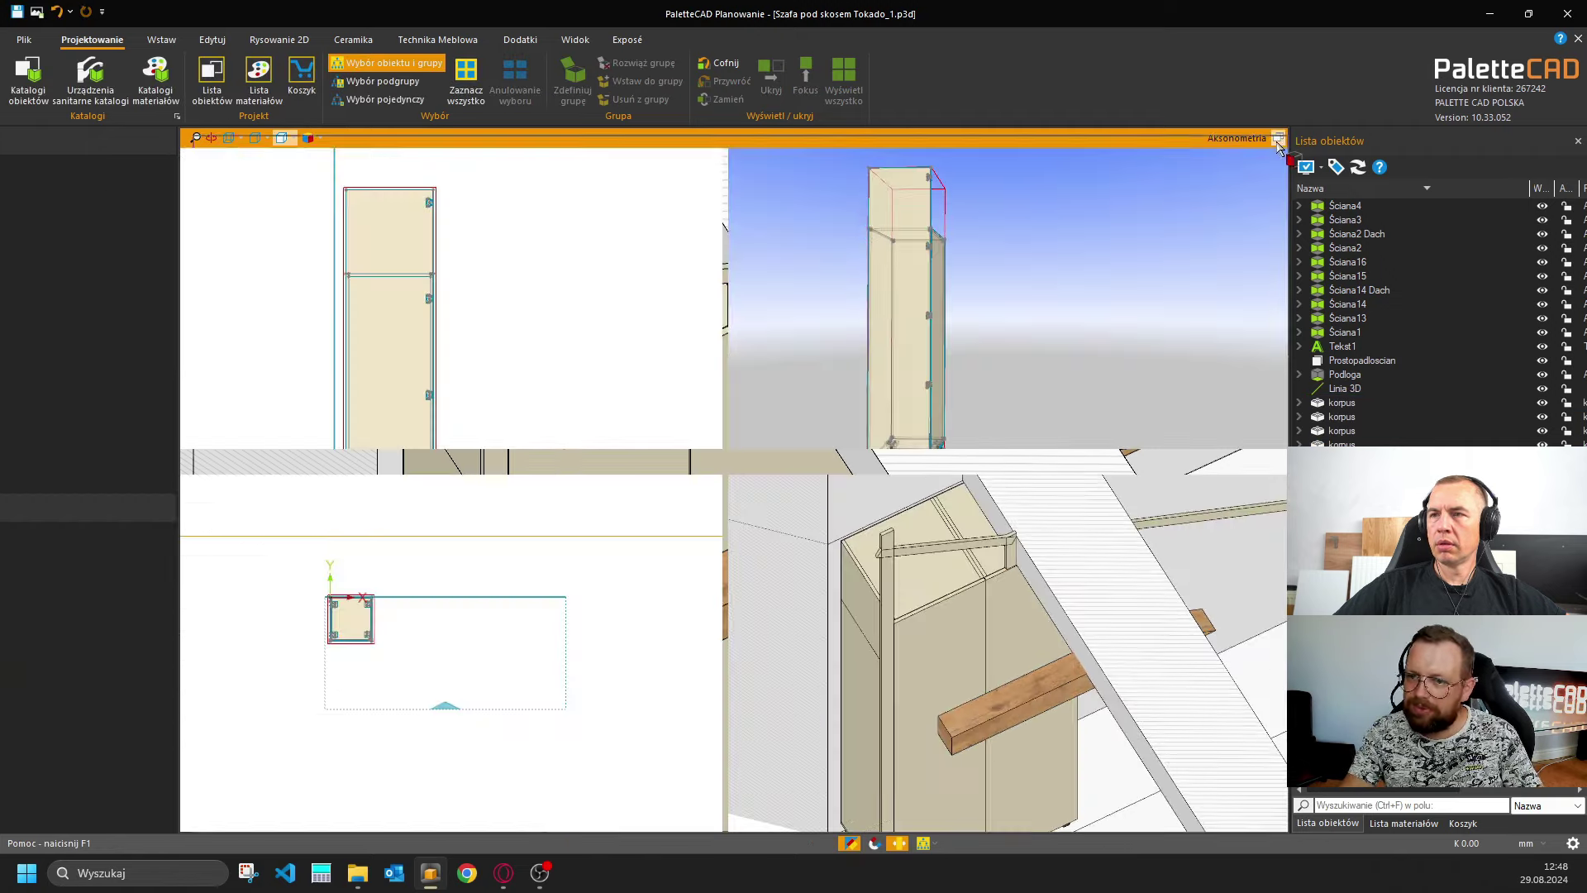
click(713, 138)
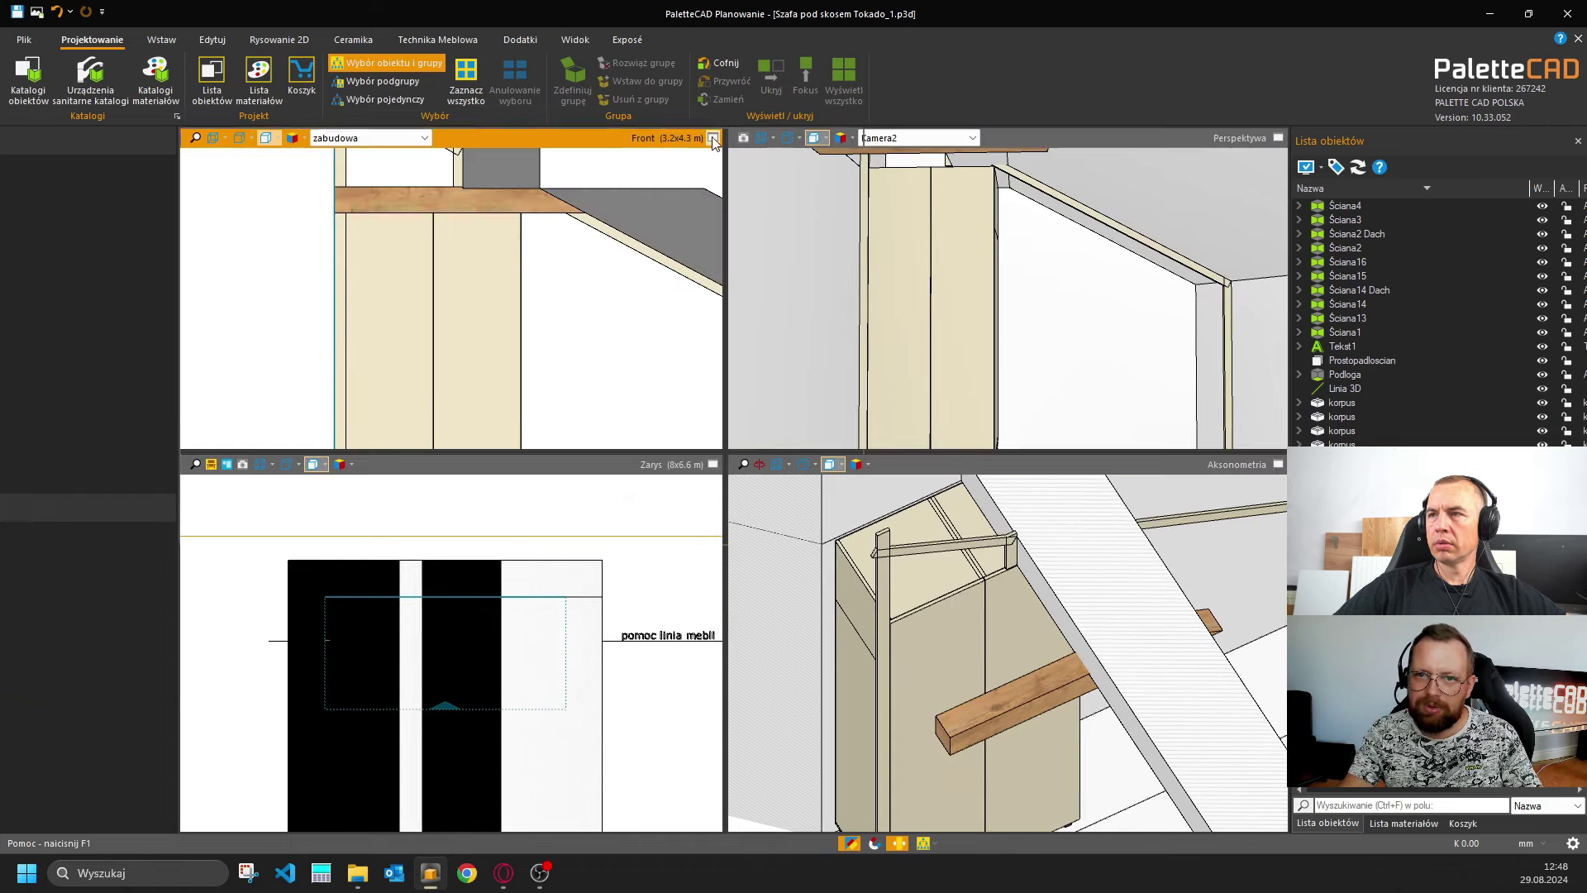
click(627, 271)
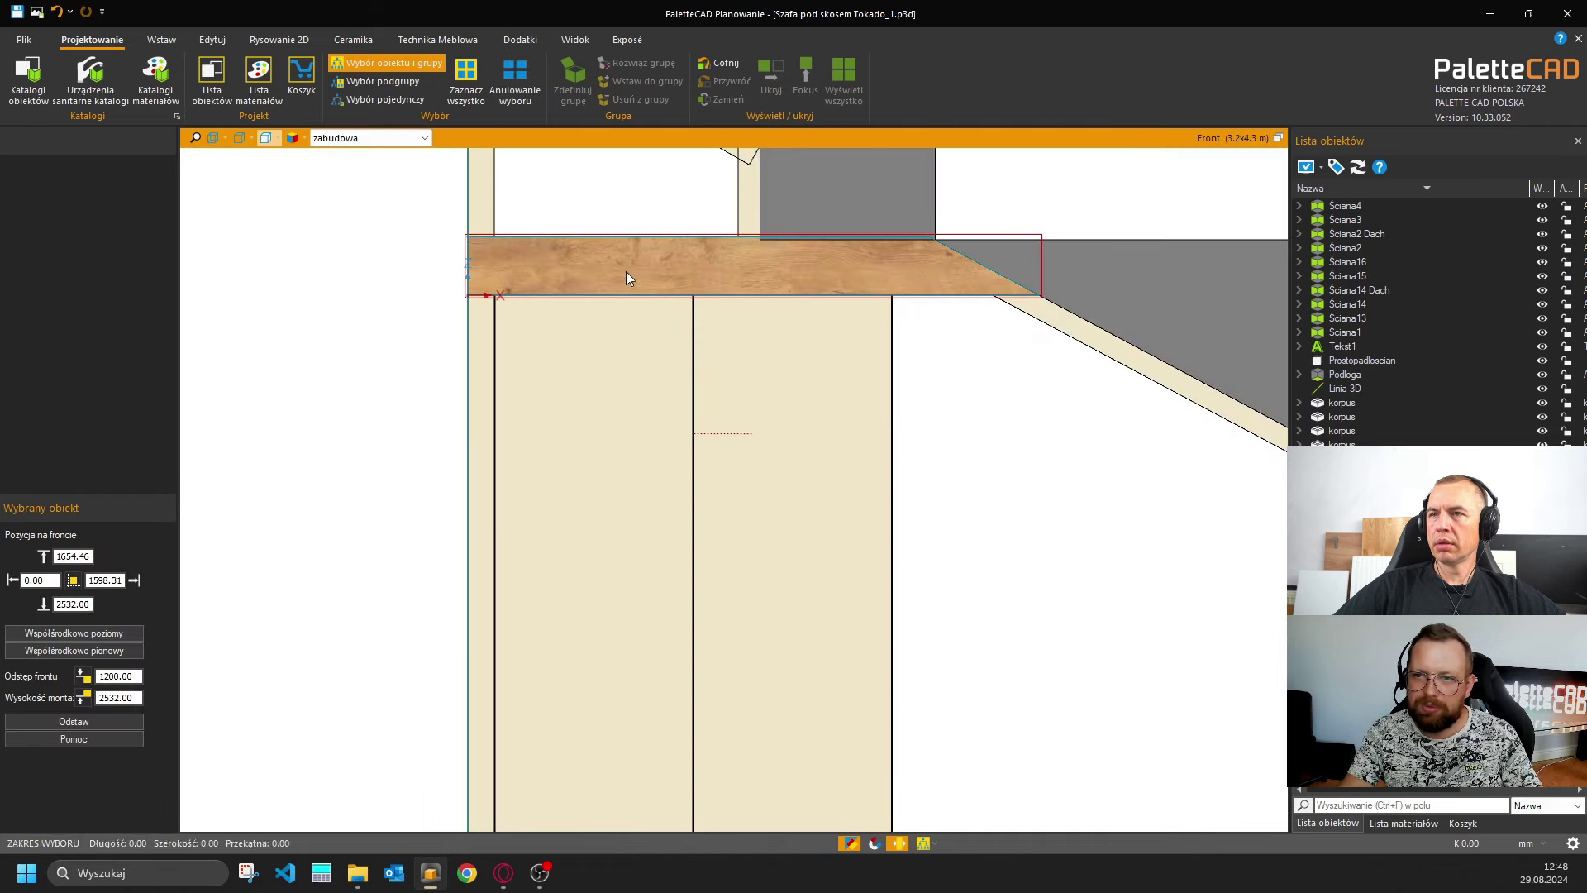
click(1541, 361)
scroll(901, 245, up, 4)
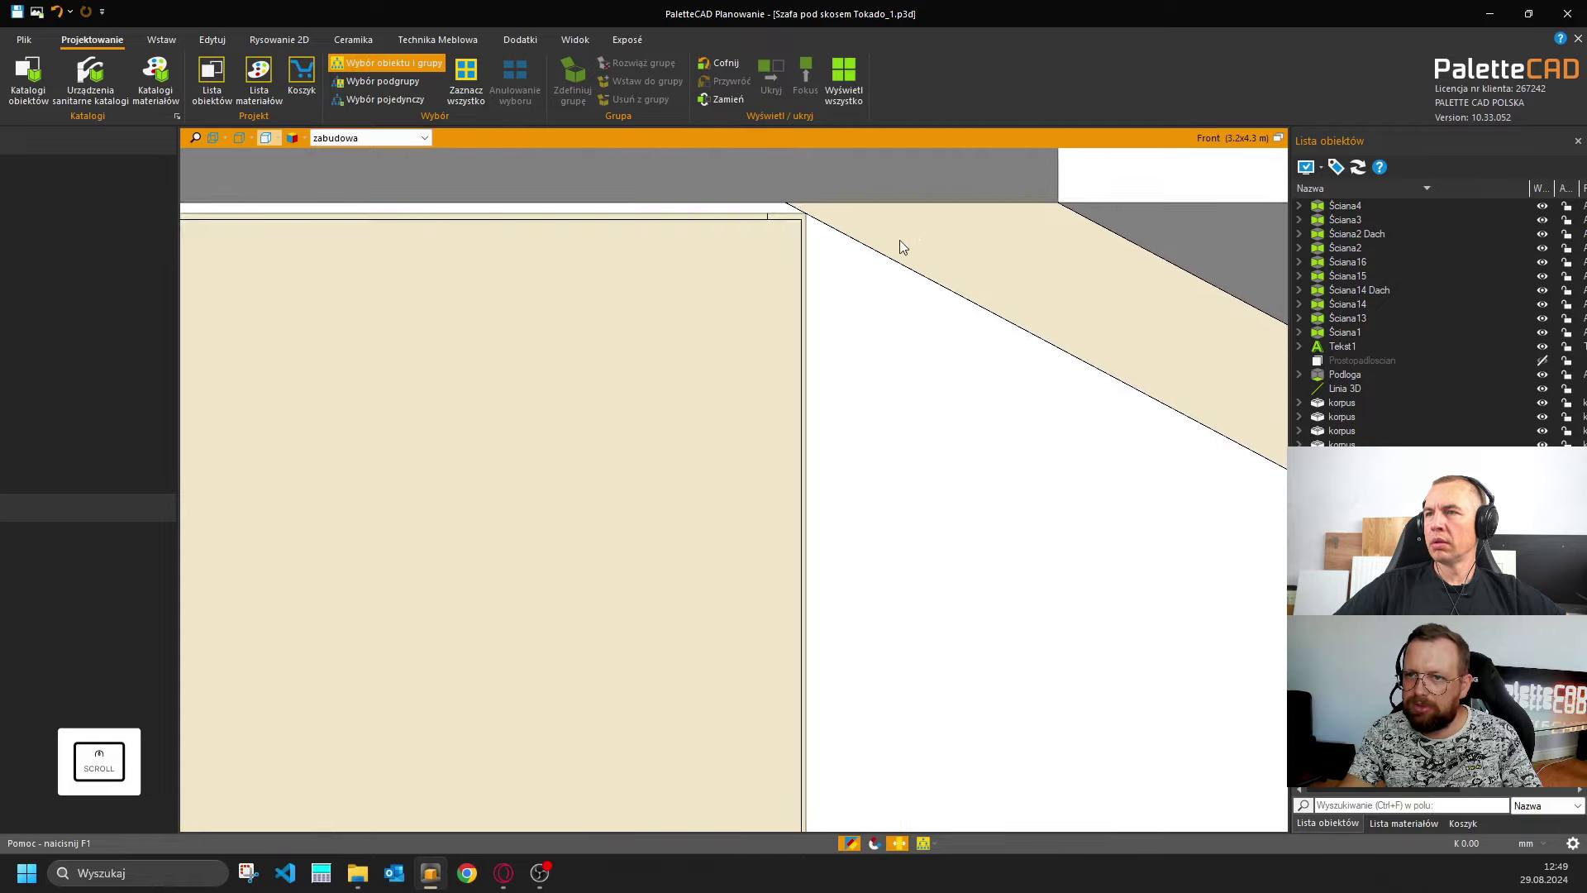
scroll(901, 245, up, 3)
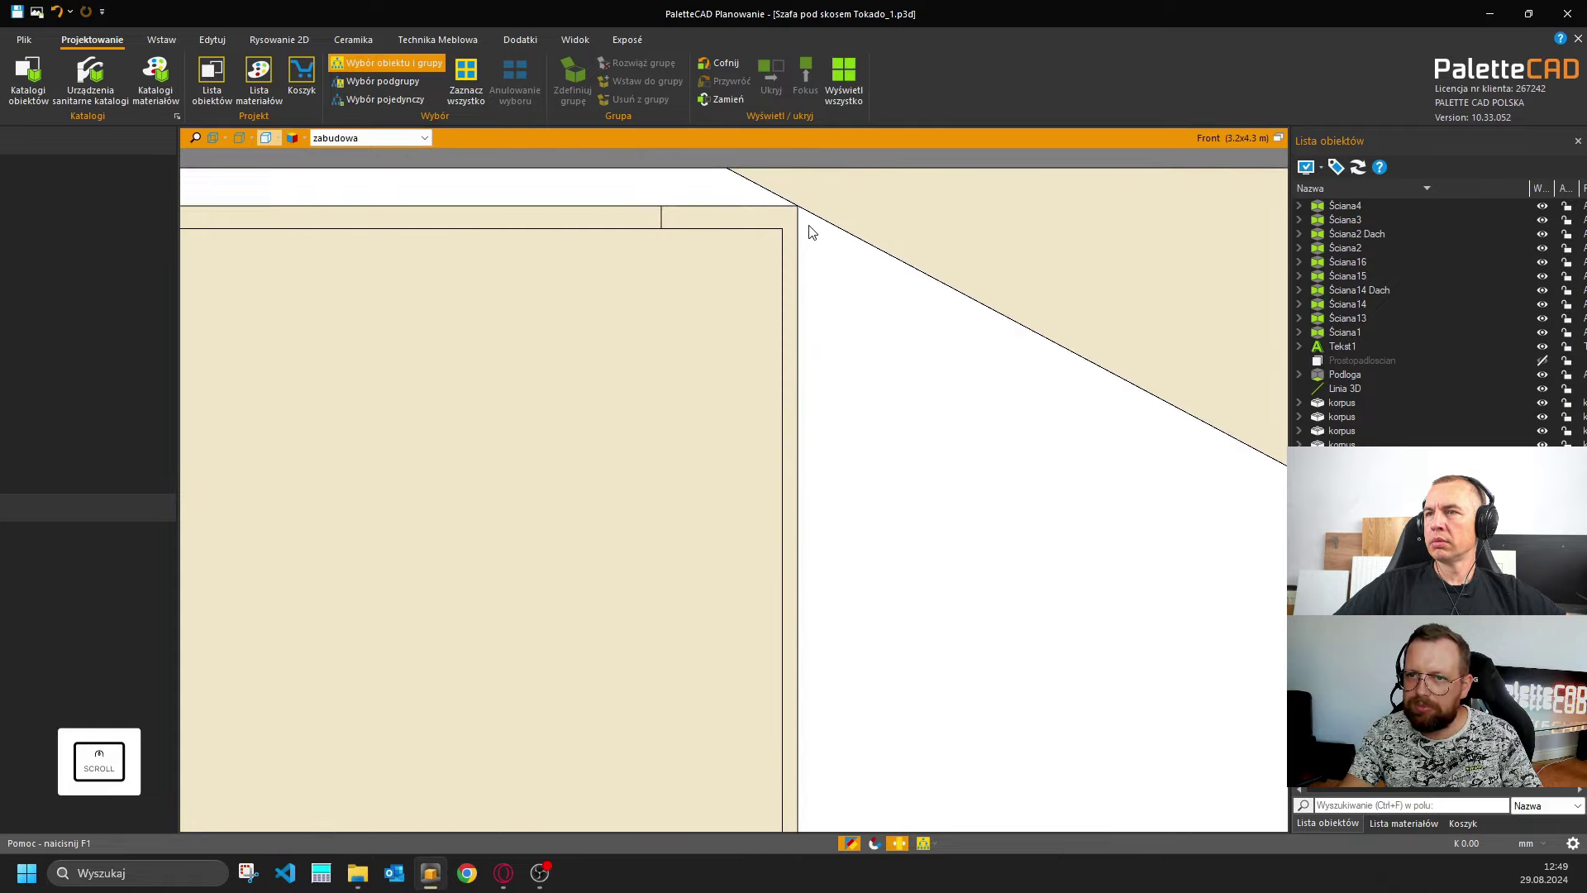
Inspect the cabinets' upper corners under the slope and measure the offset at the top of the joint between the two columns.
scroll(812, 232, down, 4)
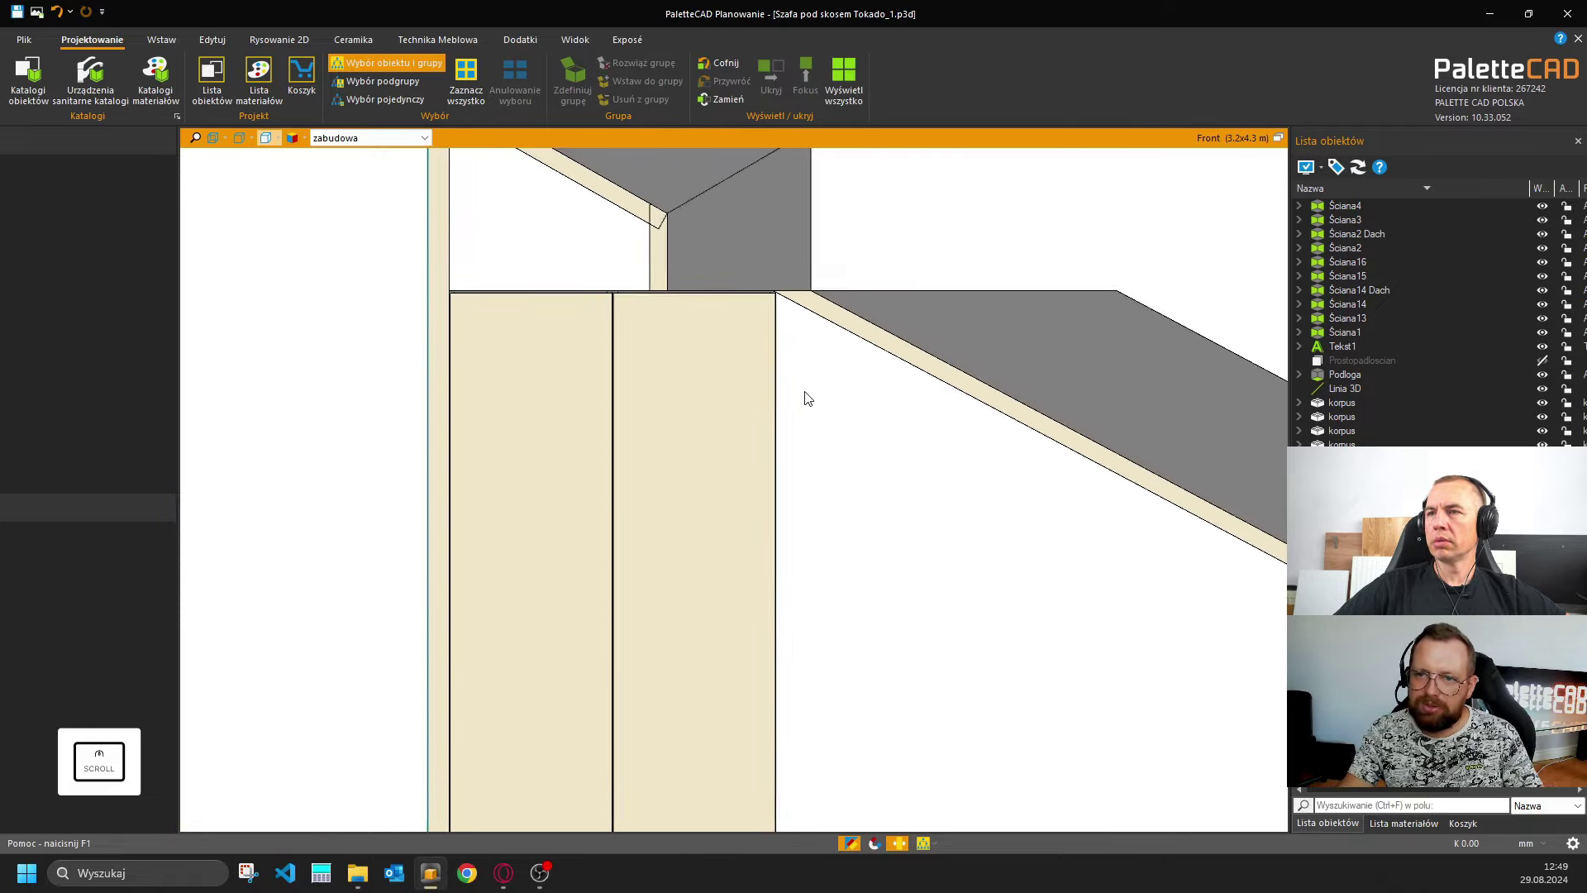
scroll(808, 399, up, 2)
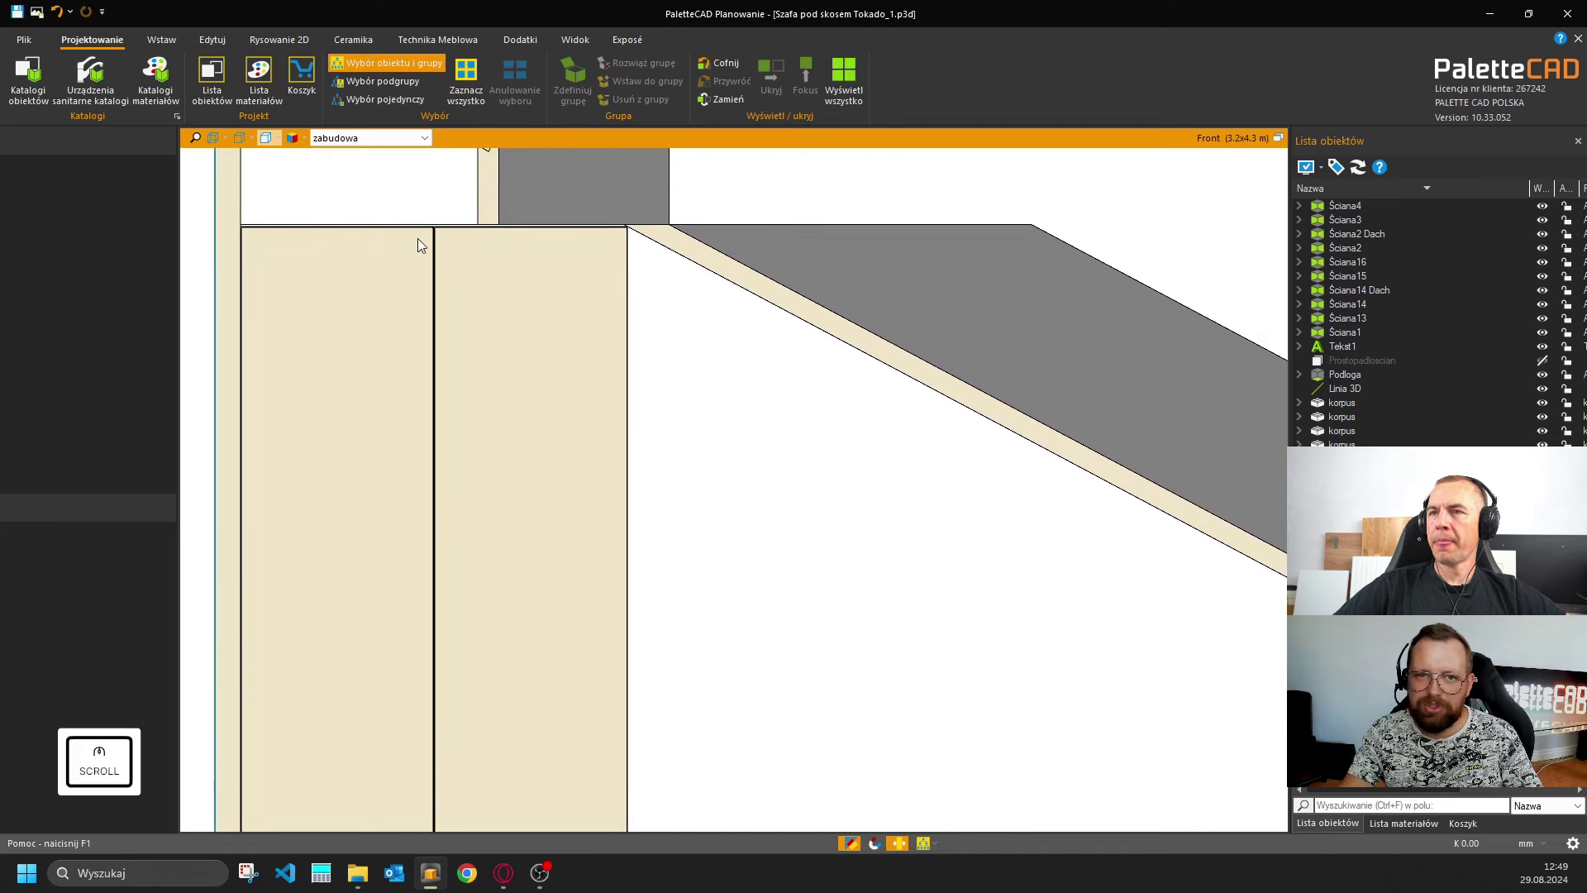
scroll(418, 238, up, 3)
scroll(531, 202, up, 2)
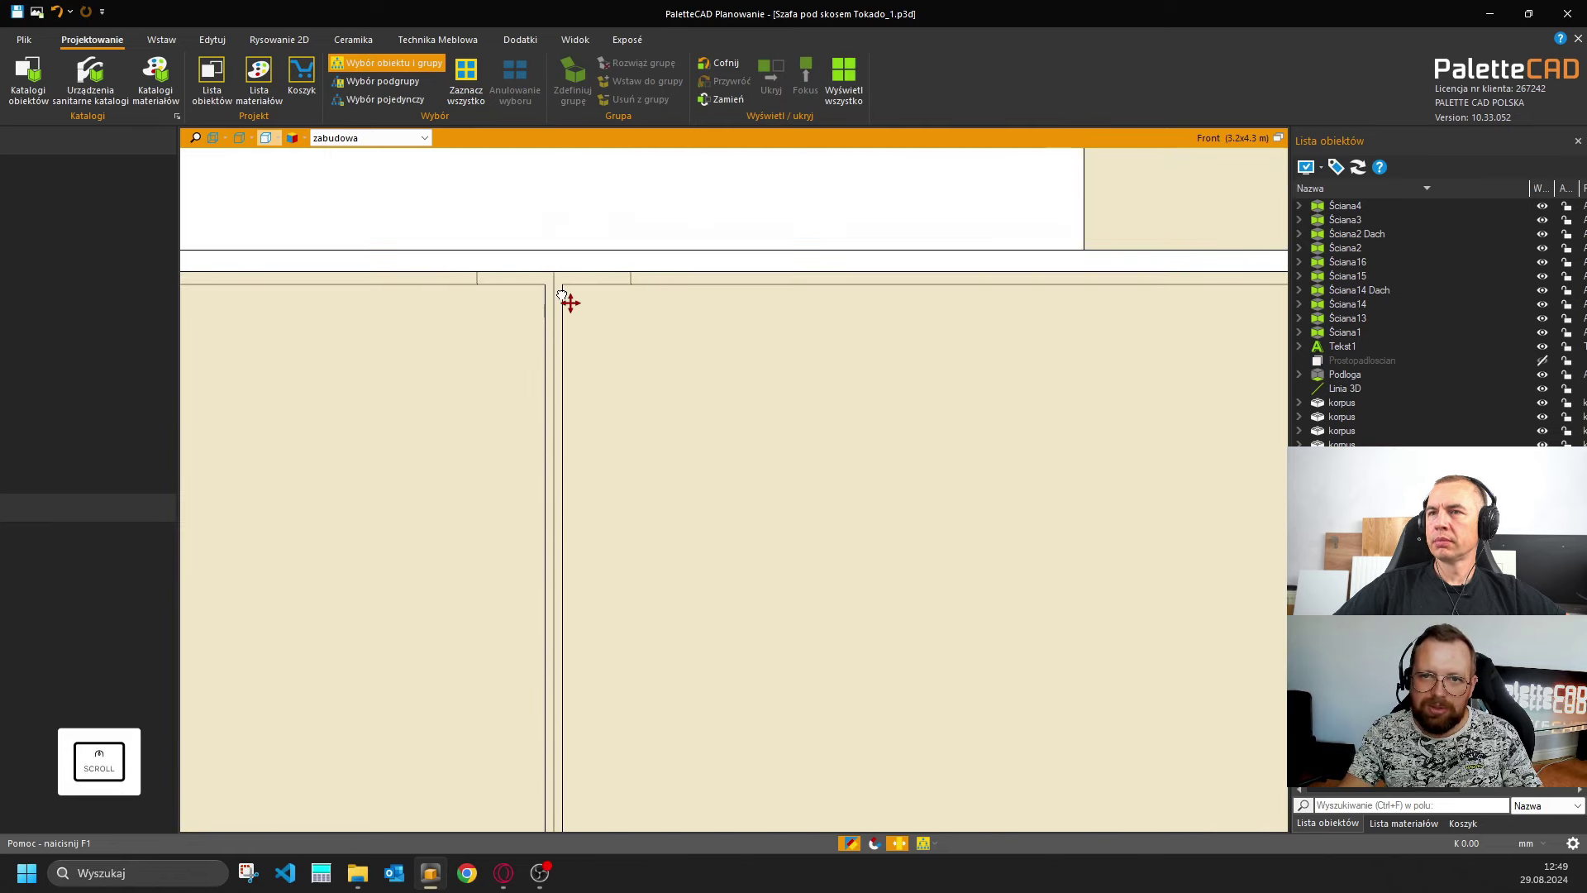
key(c)
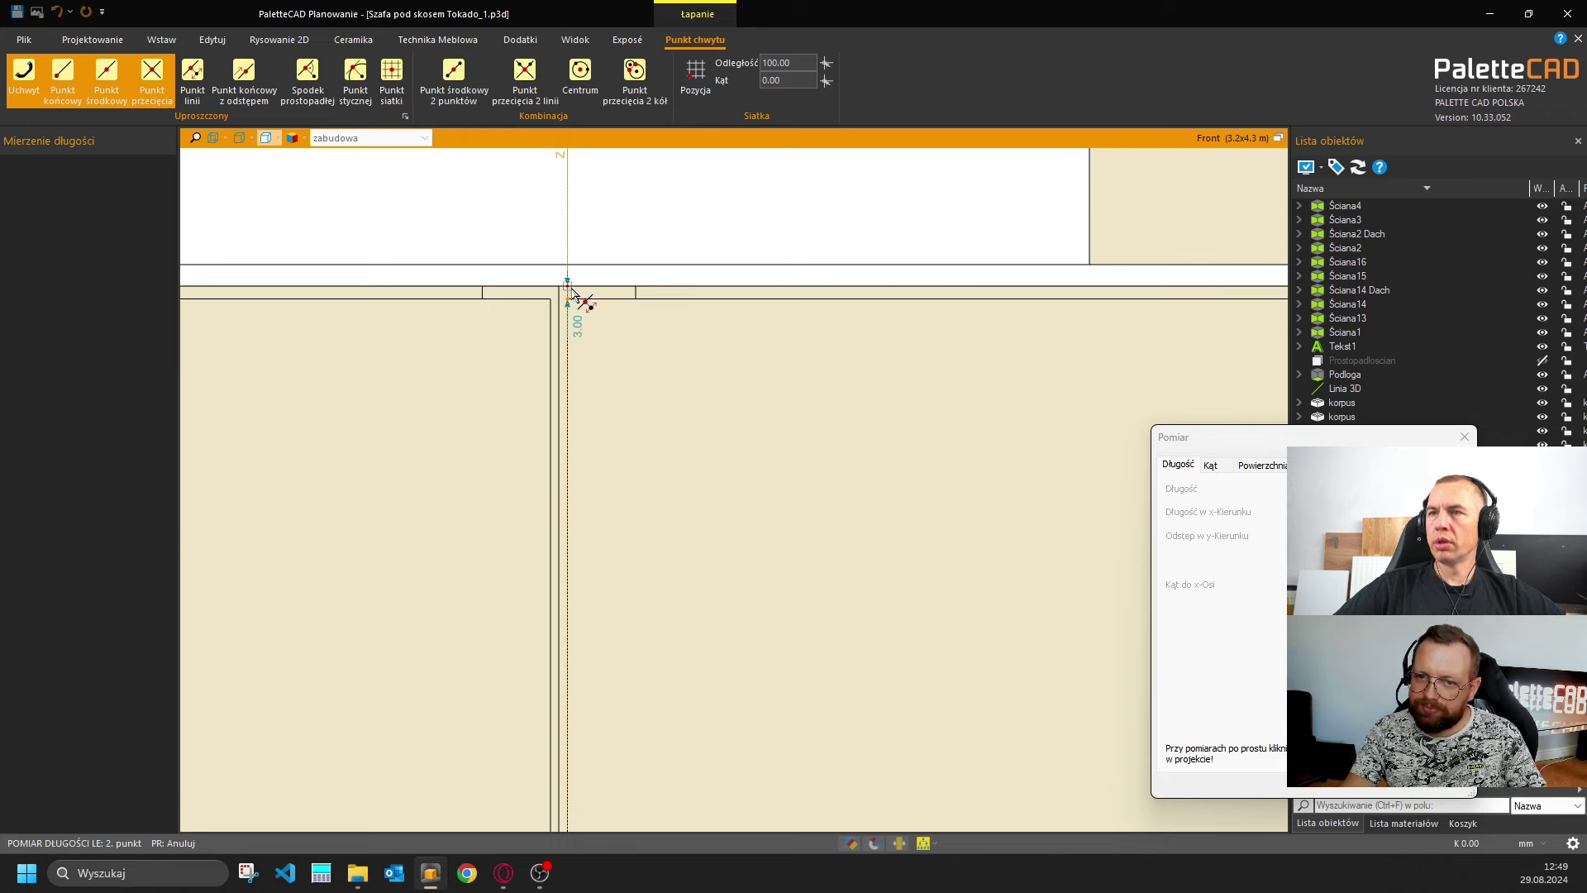
scroll(573, 283, down, 3)
key(Escape)
Copy the second column's main cabinet once to the right, under the roof slope.
middle_drag(610, 418, 339, 339)
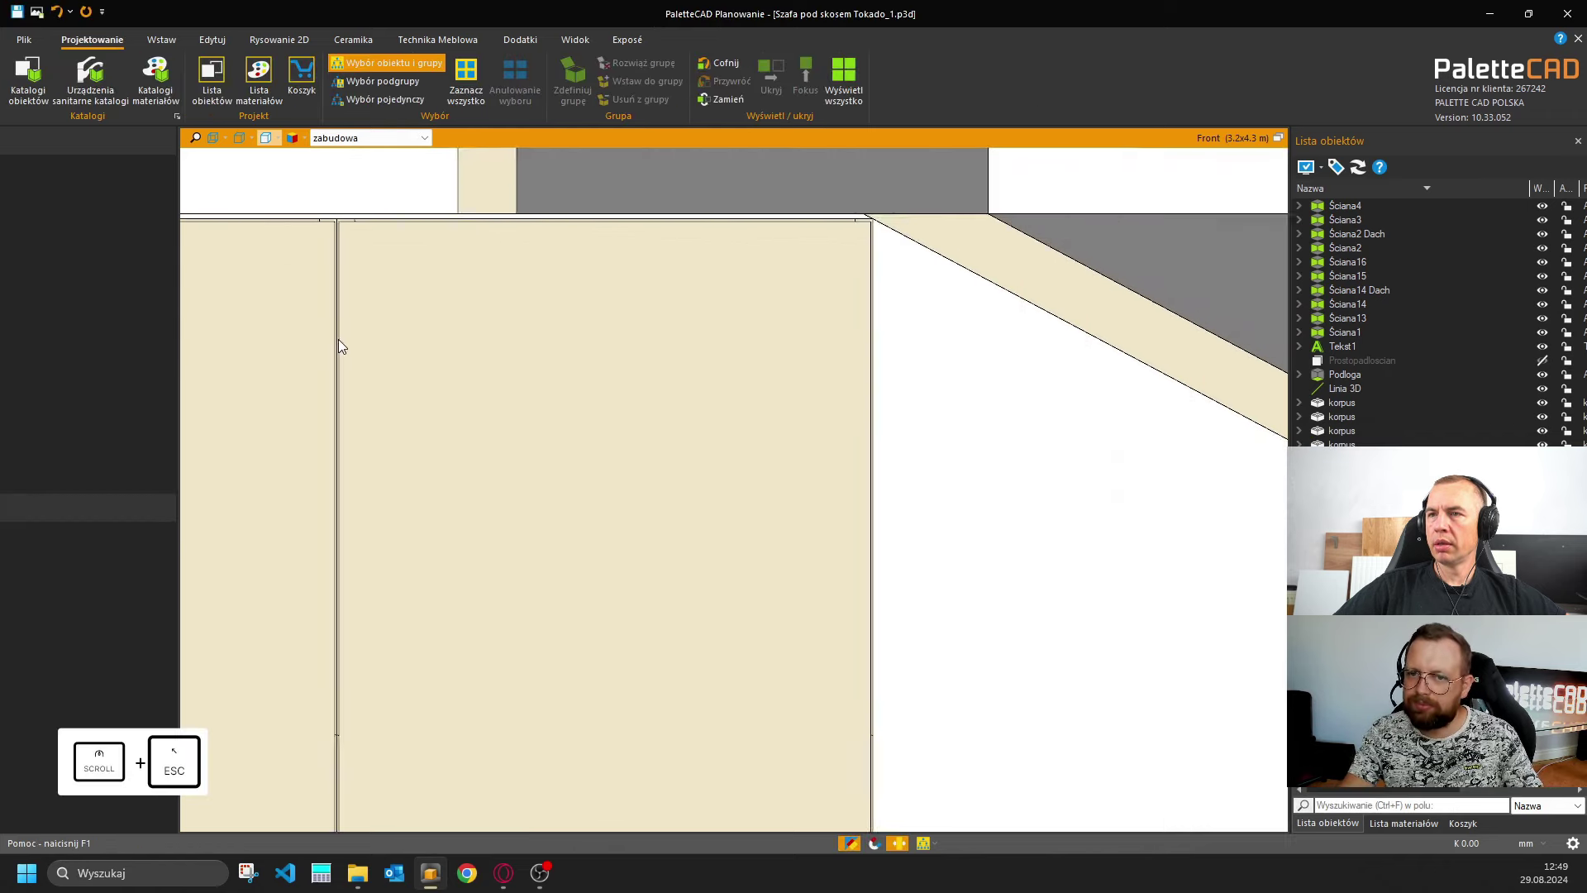
scroll(398, 478, down, 2)
middle_drag(398, 478, 471, 476)
click(444, 577)
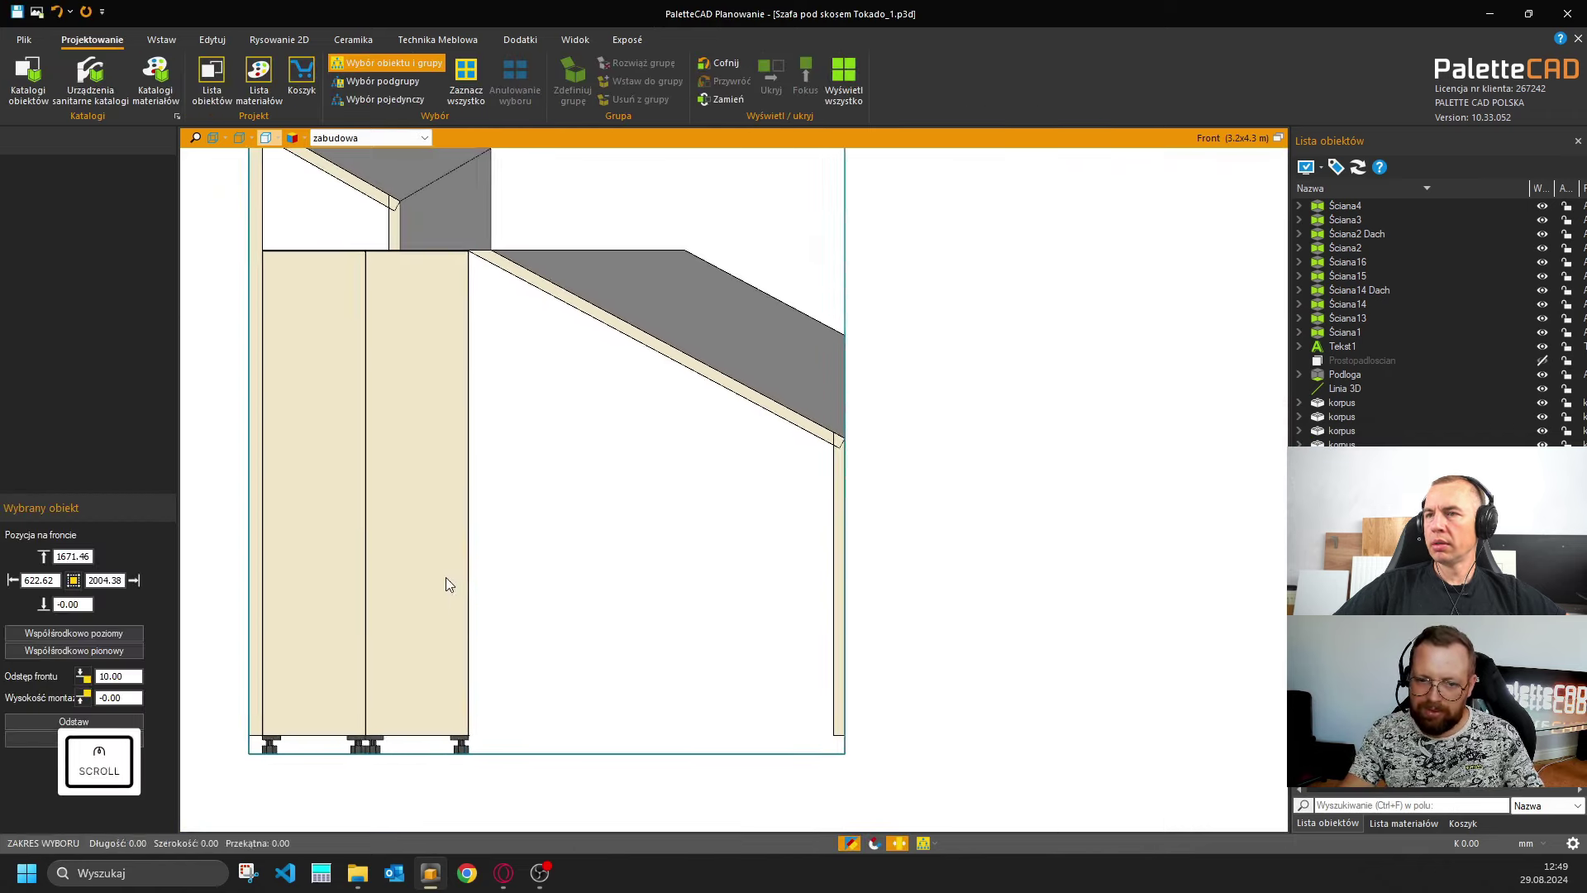
click(577, 637)
click(453, 450)
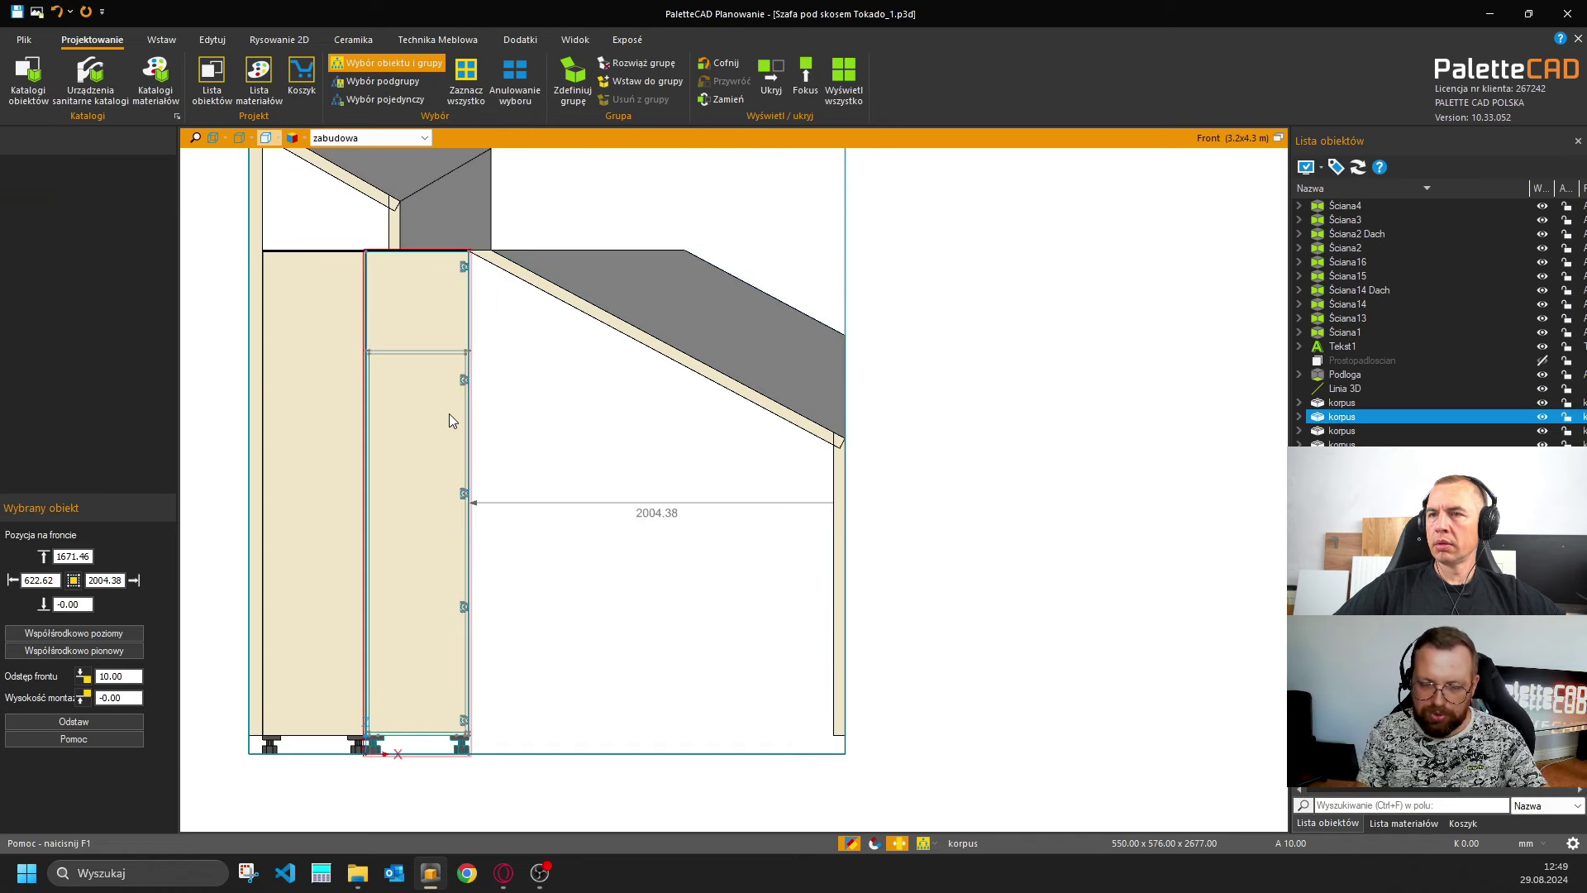
key(k)
key(Return)
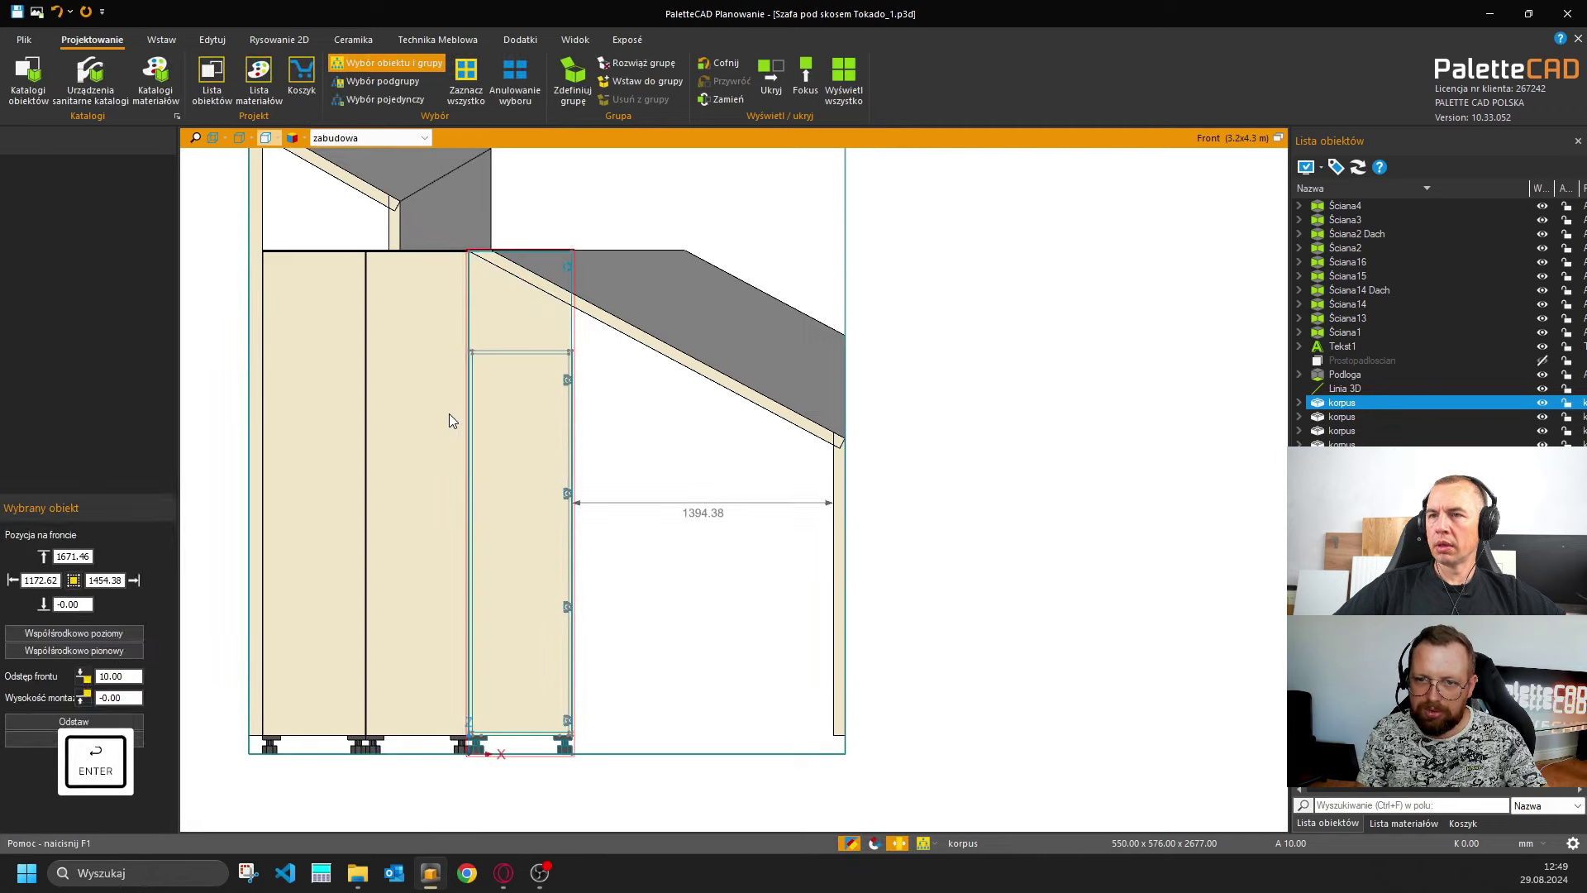
key(k)
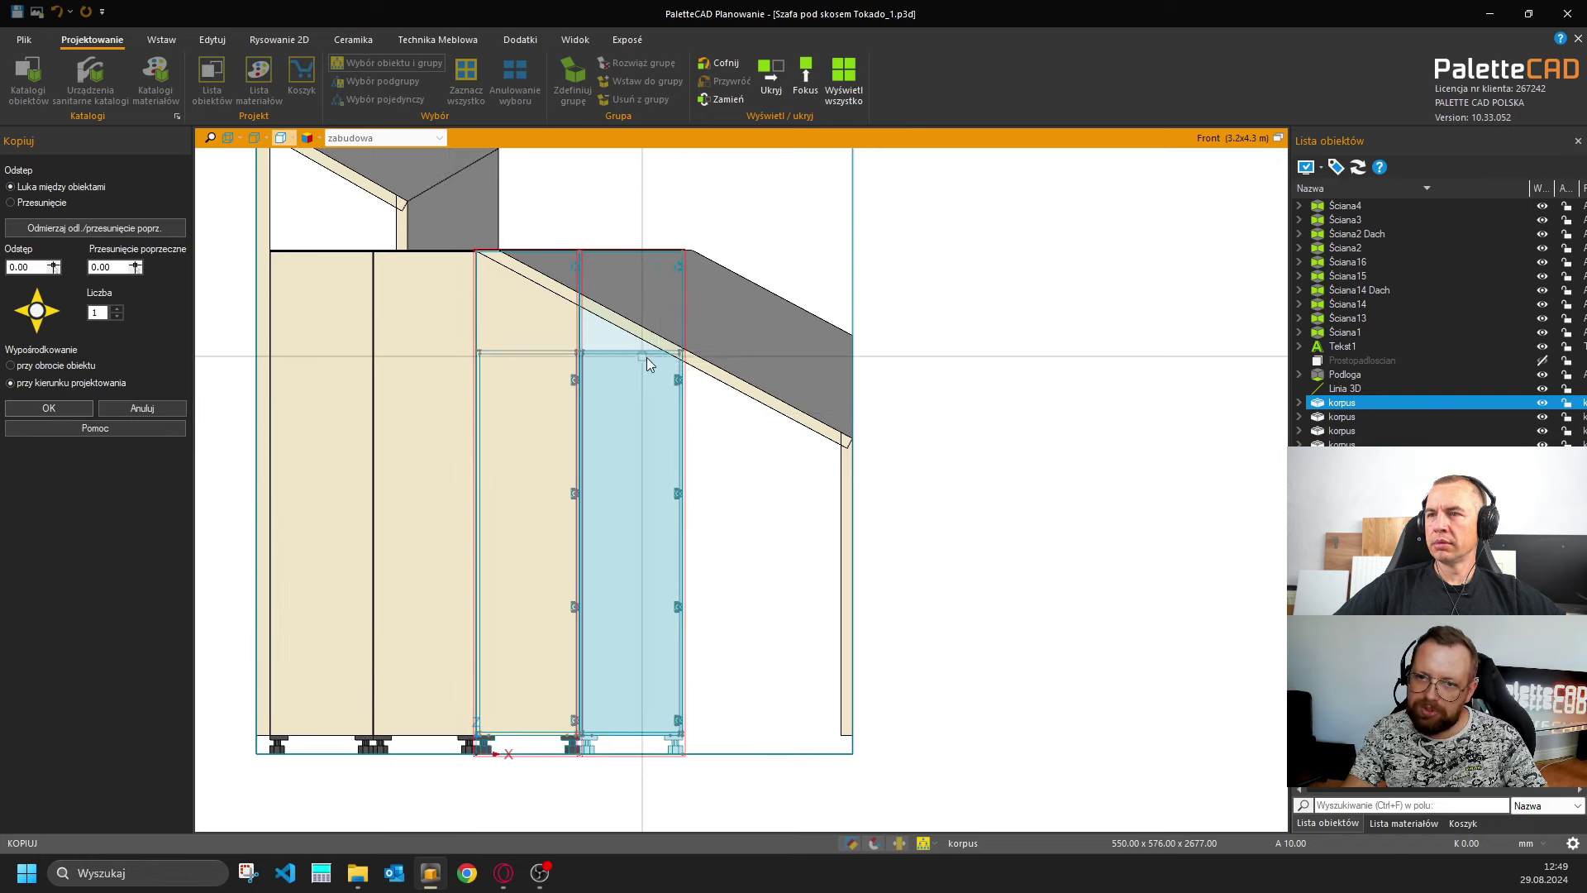
scroll(609, 322, up, 1)
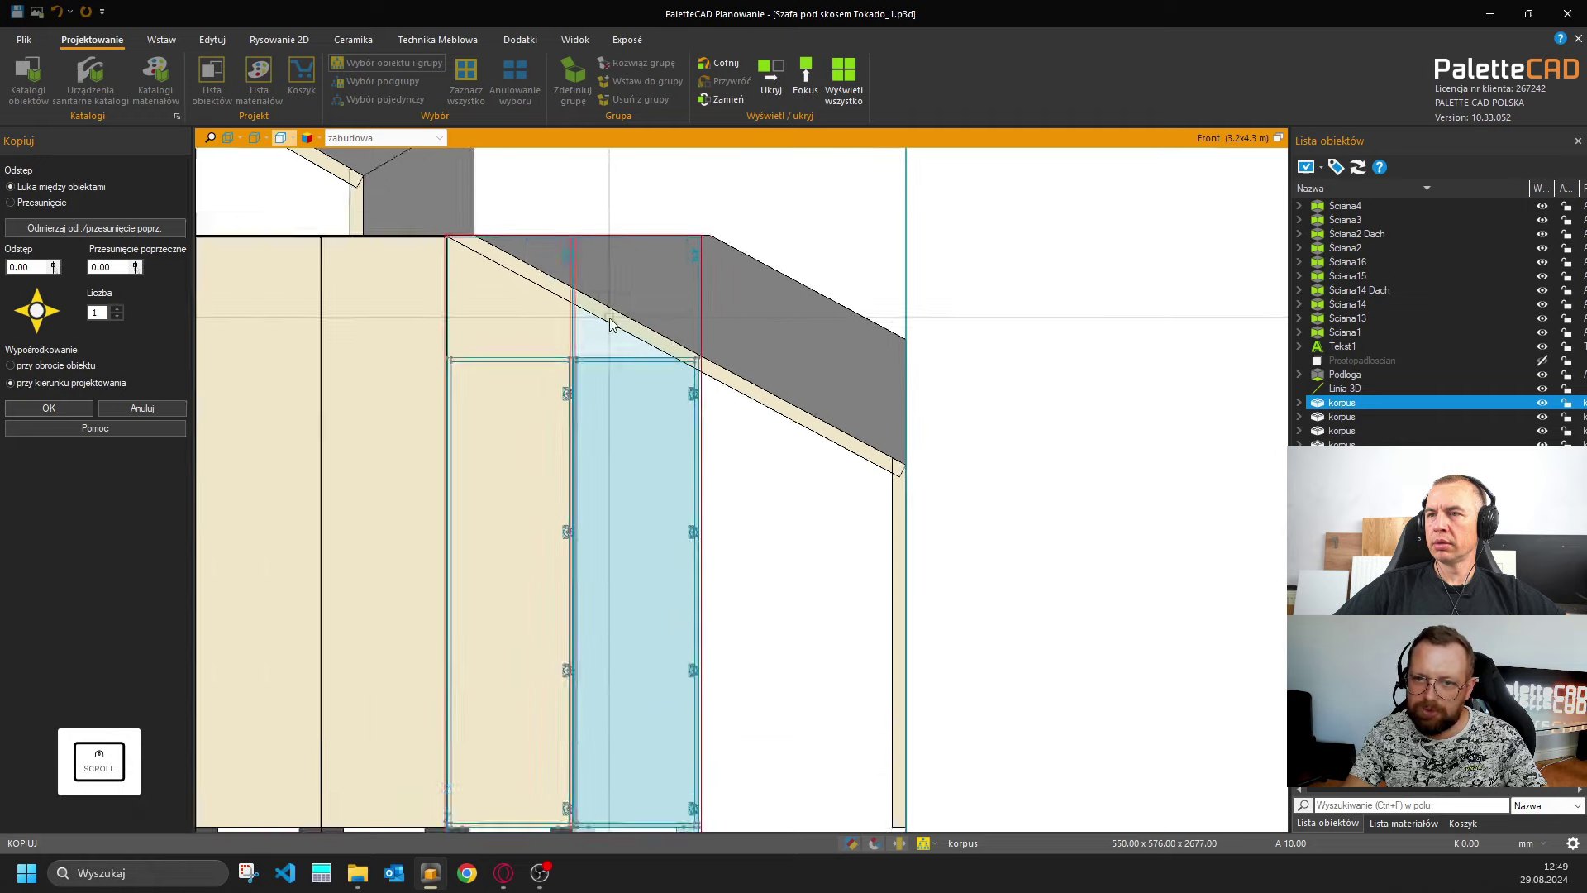
scroll(618, 342, up, 3)
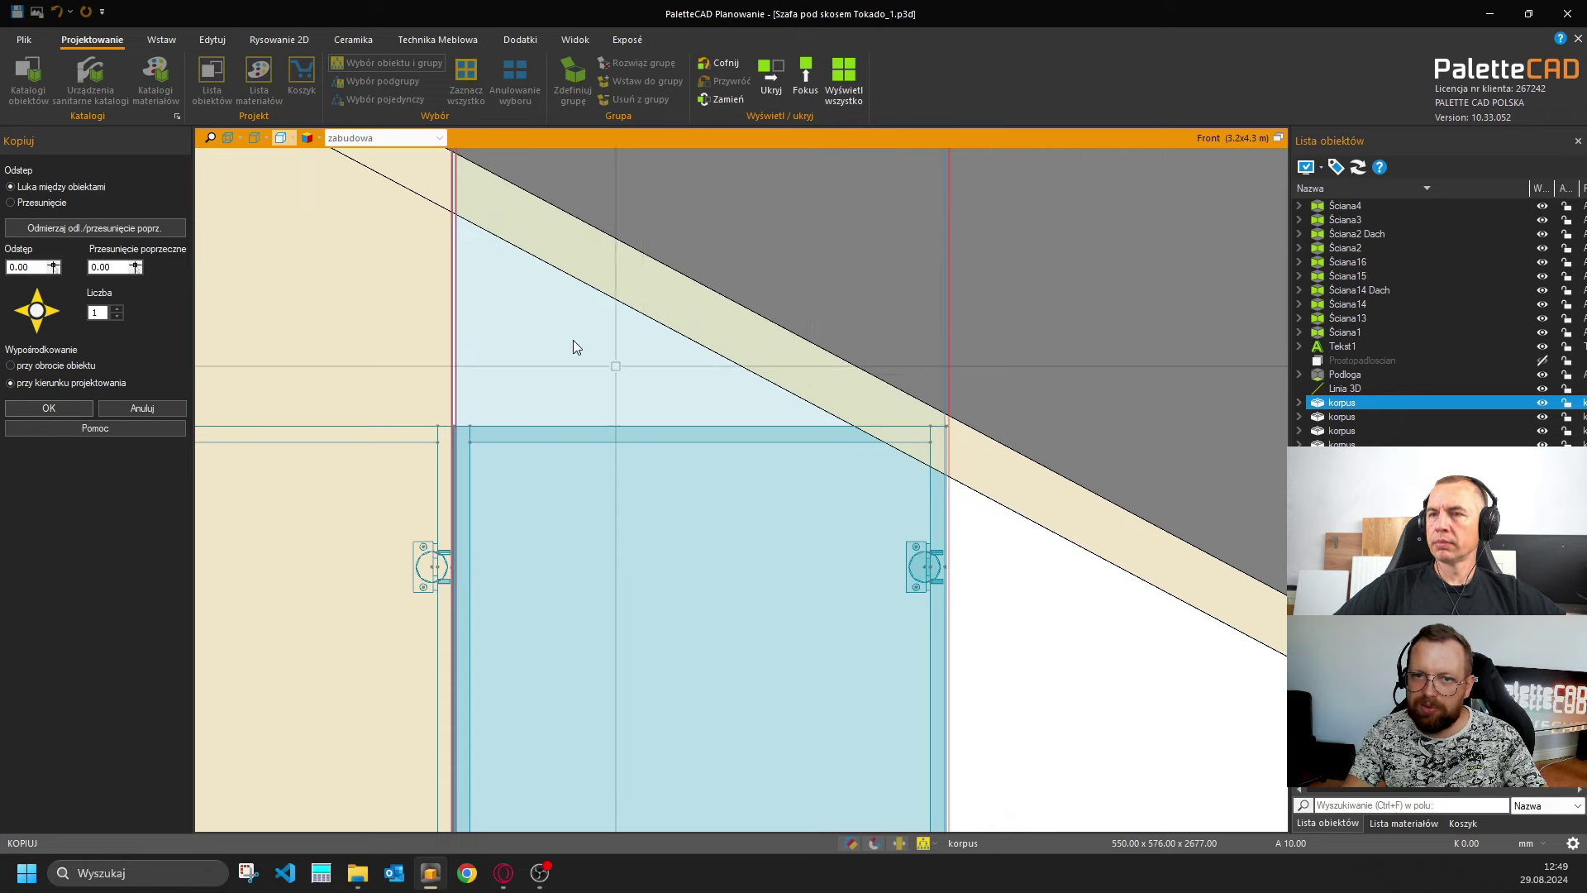
scroll(671, 414, down, 3)
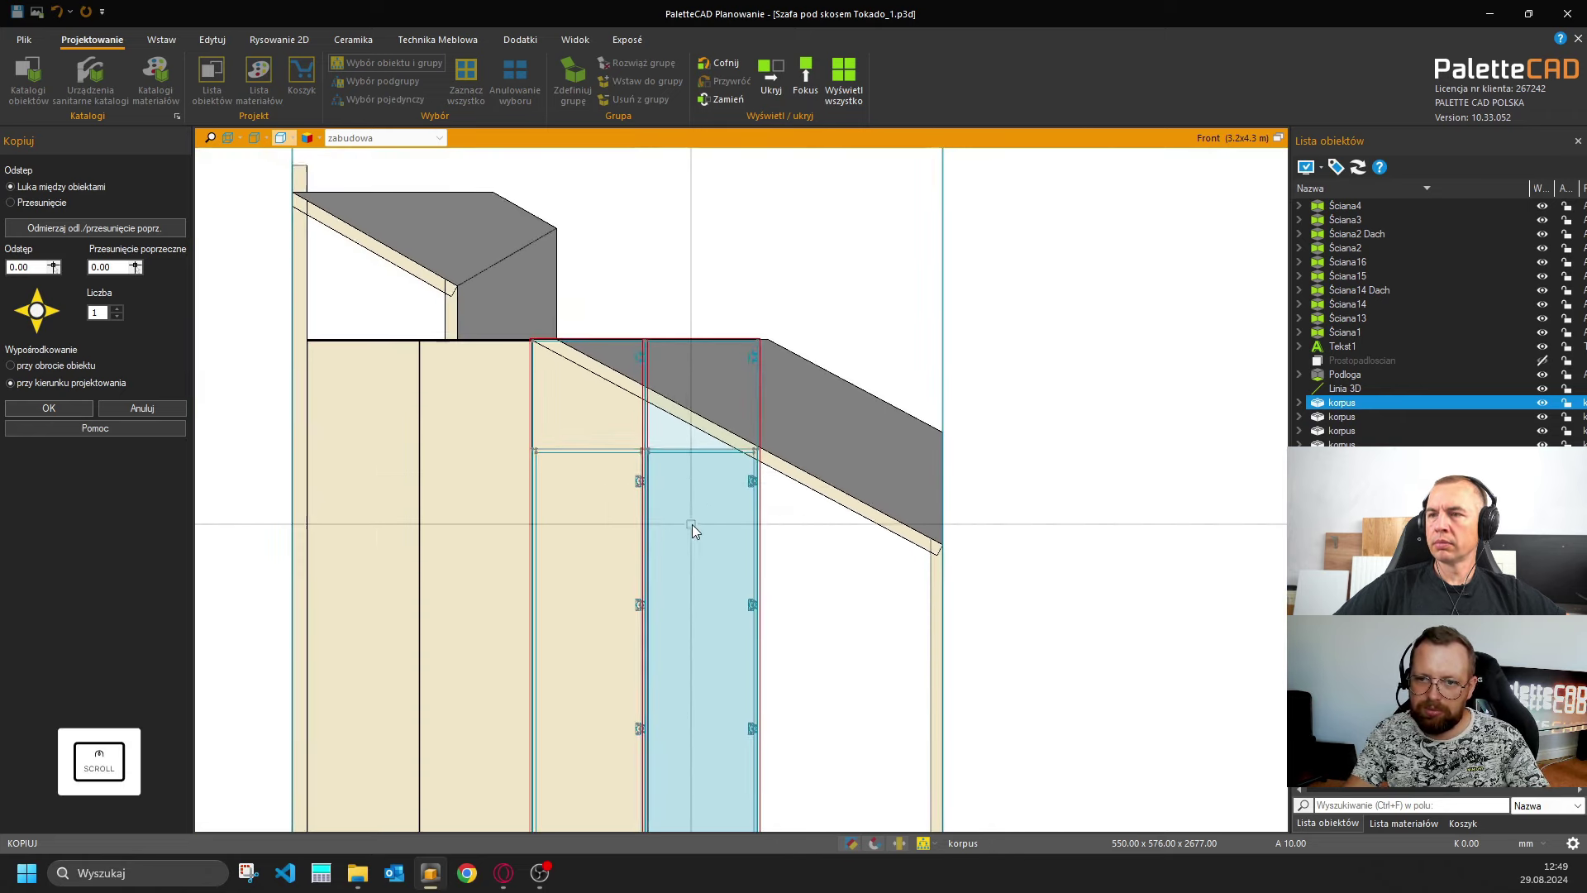
key(Delete)
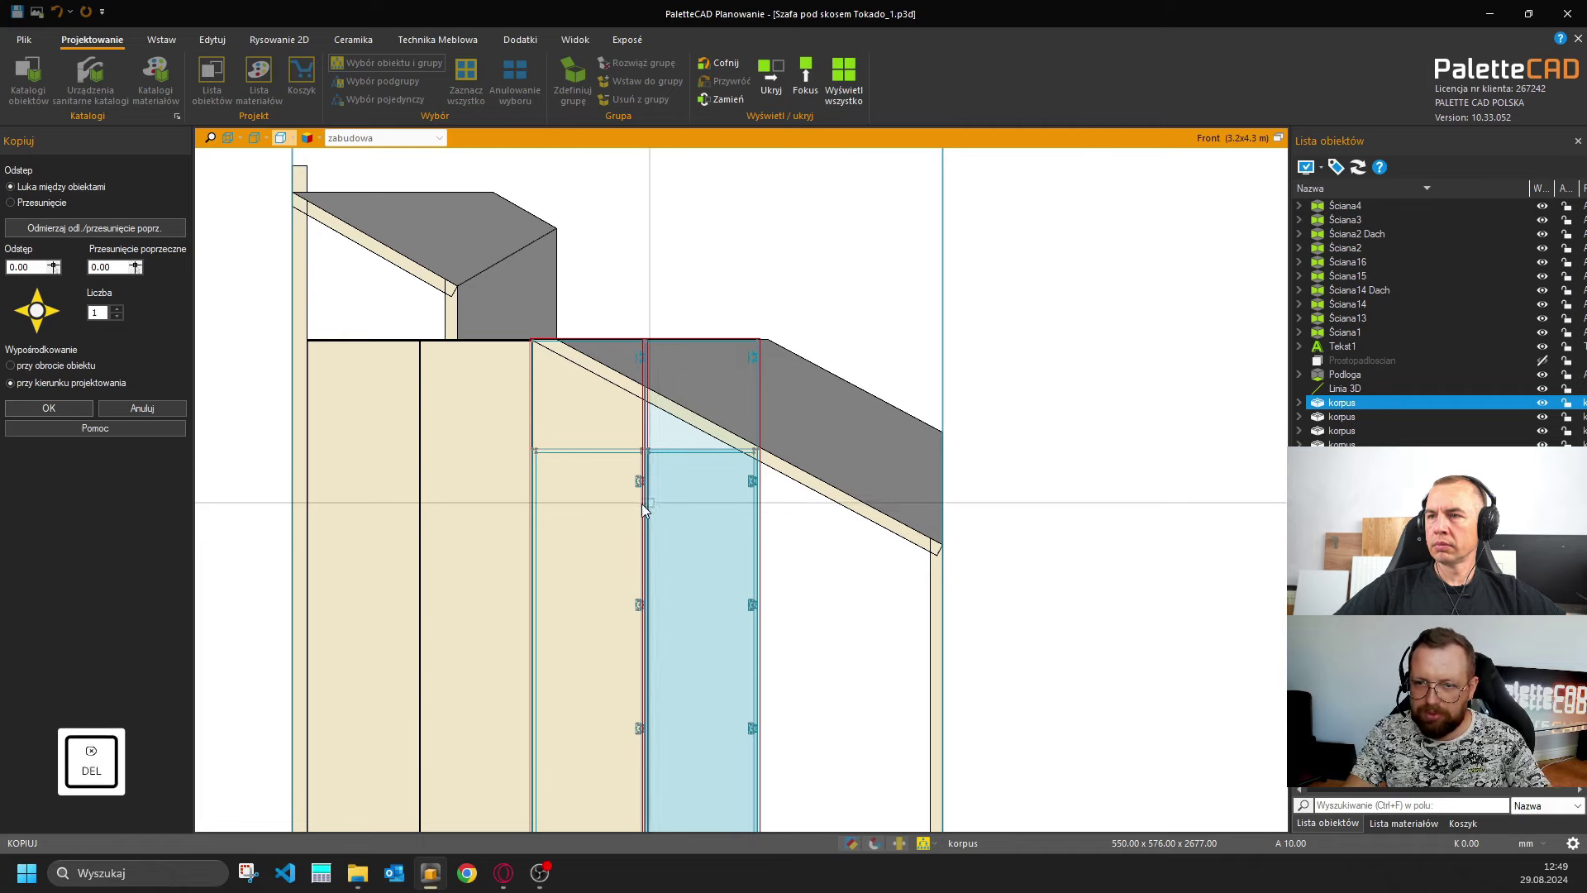
key(Escape)
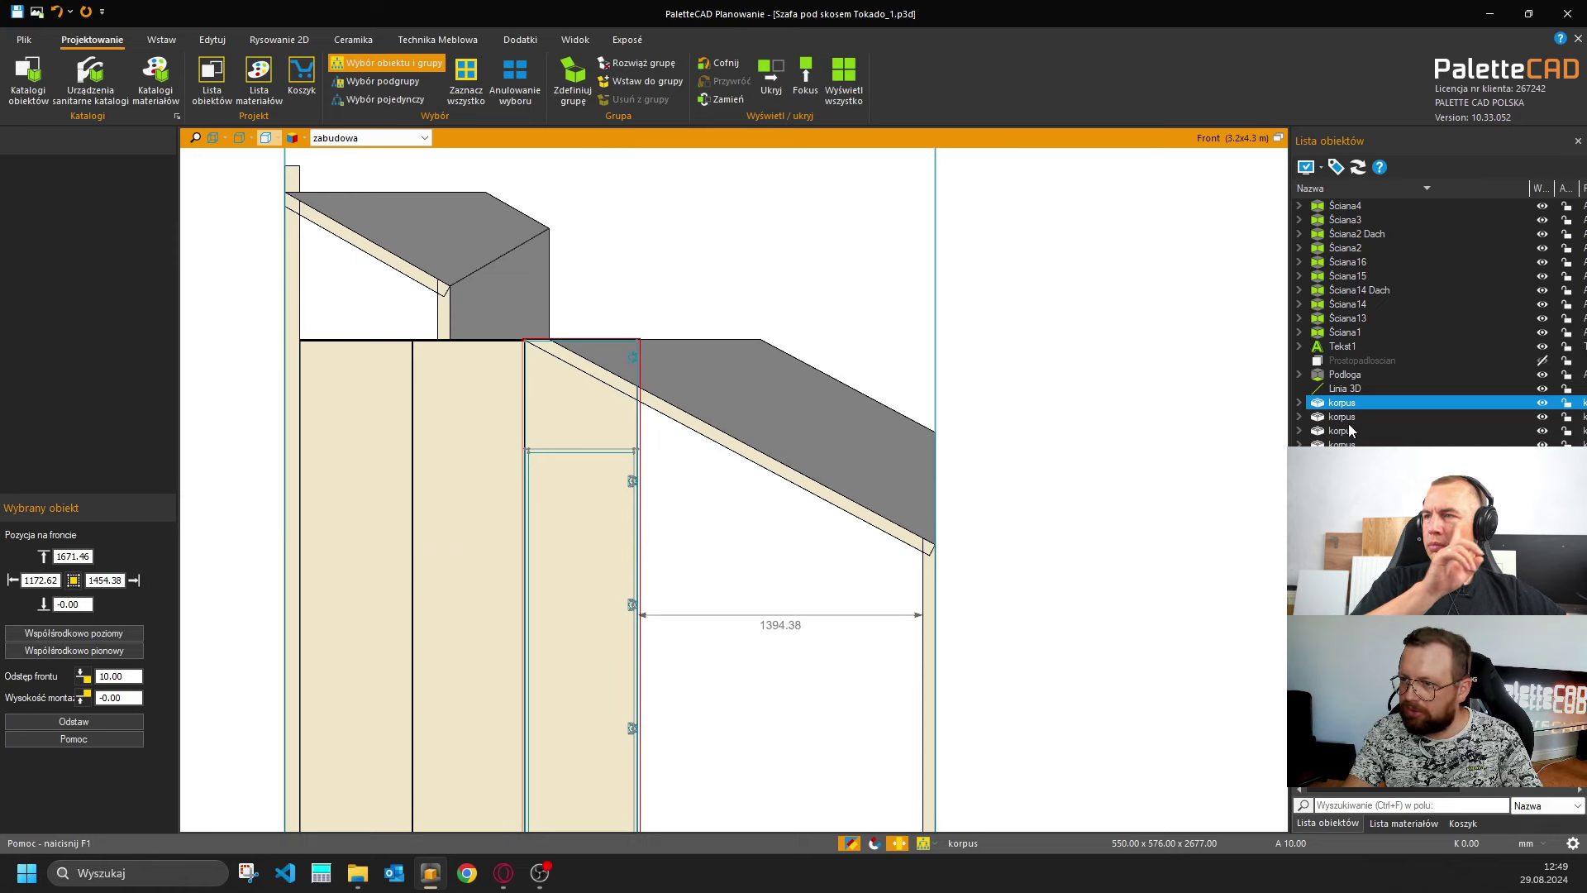
Remove the tall front from the newly copied cabinet under the slope, leaving its carcass in place.
click(1299, 404)
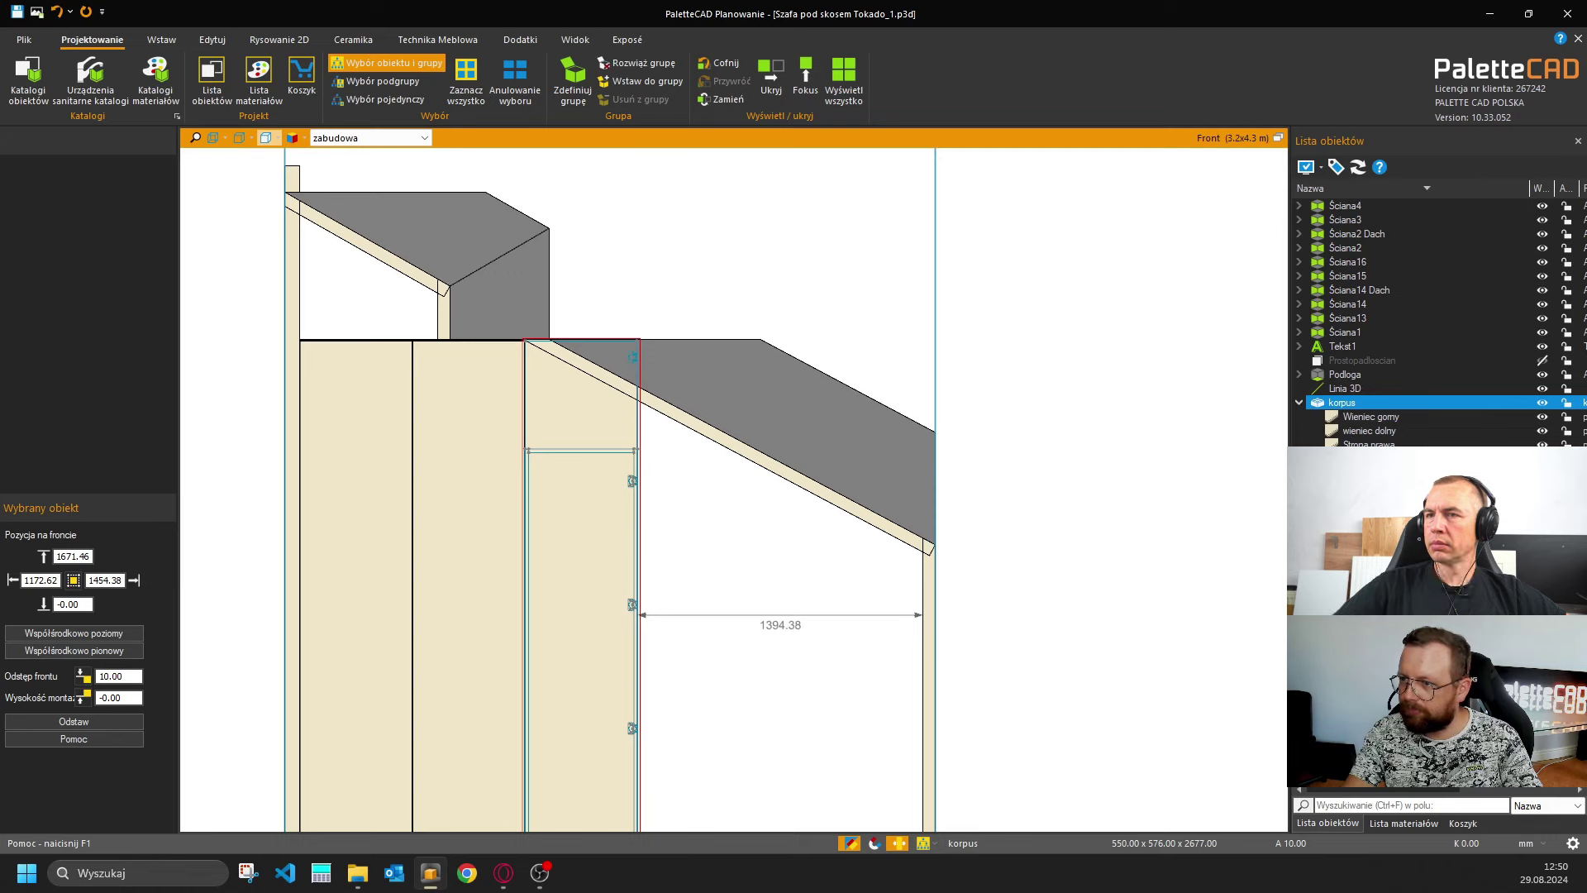
click(733, 475)
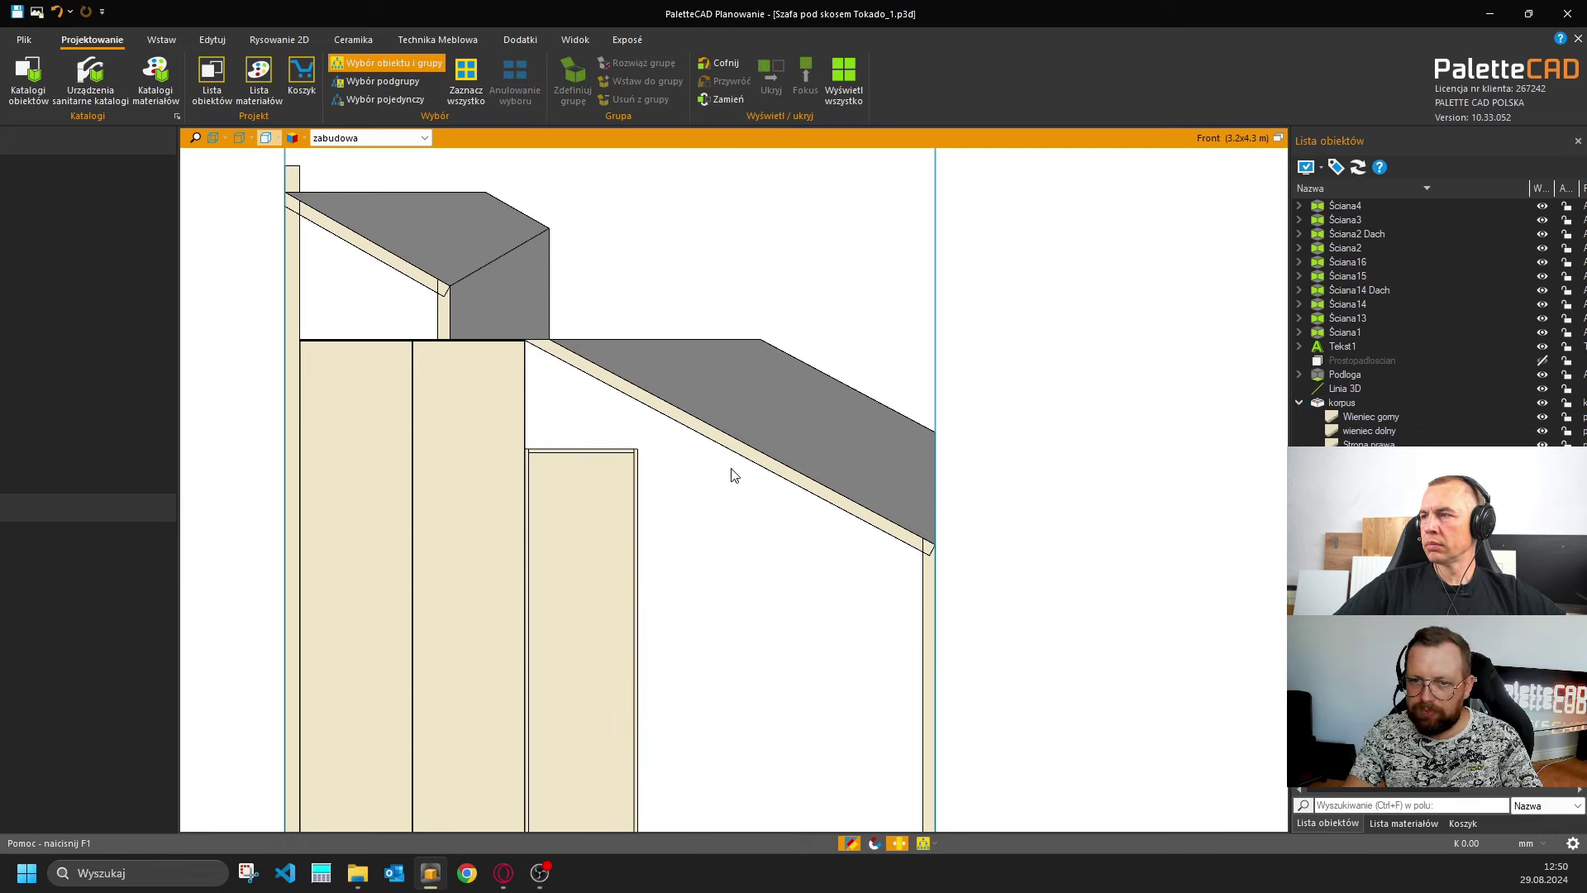
Insert a sloped-top carcass (korpus ukośna góra) and set its height to 530 by measuring from the lower cabinet up to the slope.
scroll(553, 421, up, 5)
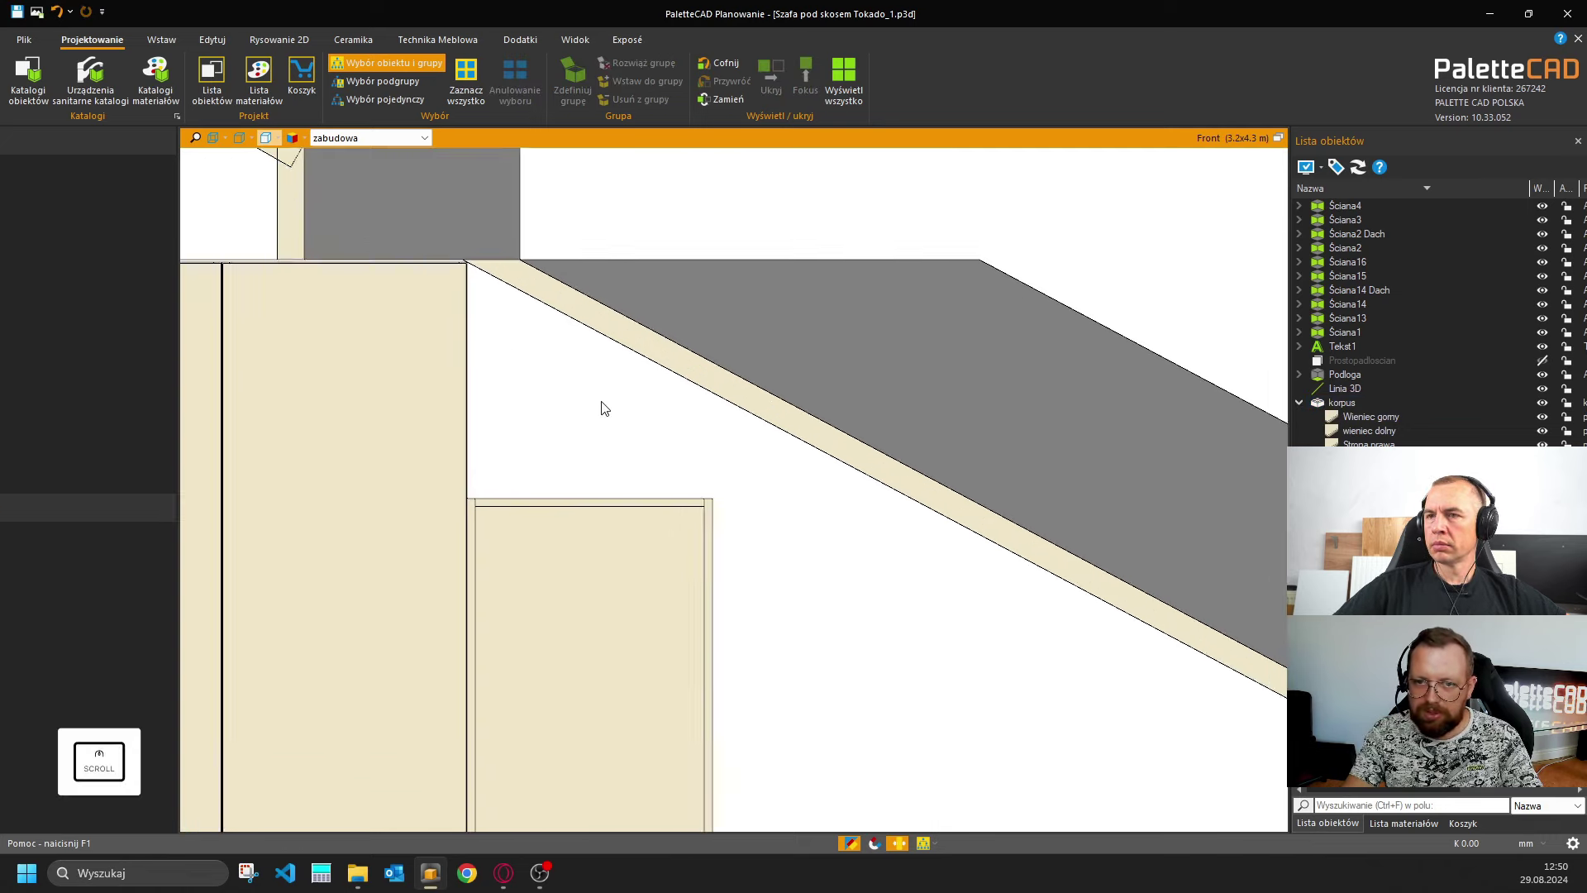
key(o)
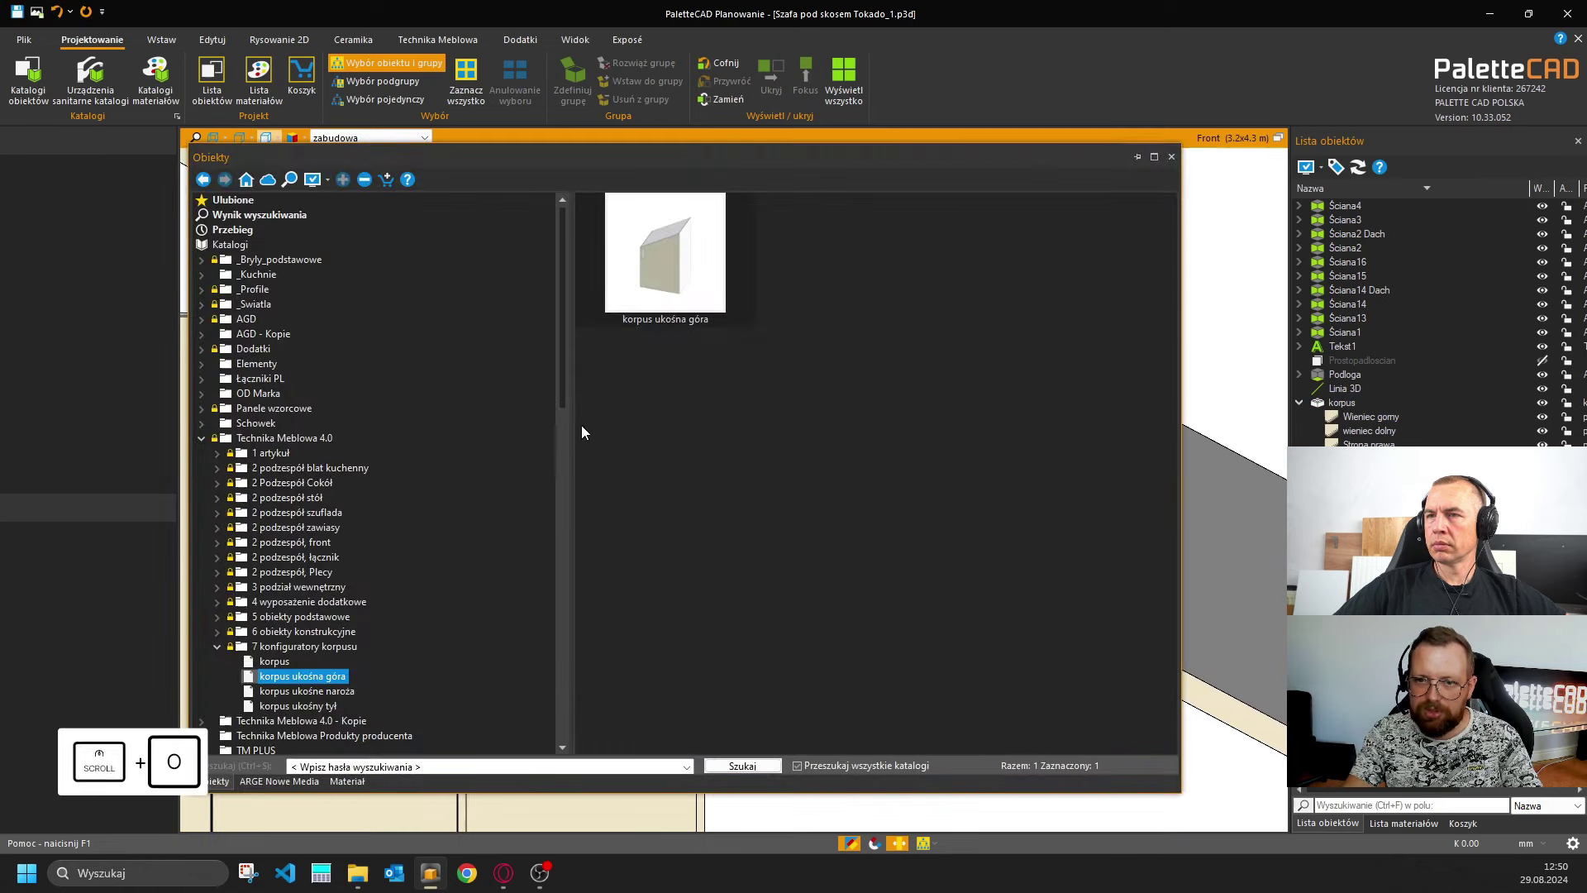
double_click(662, 285)
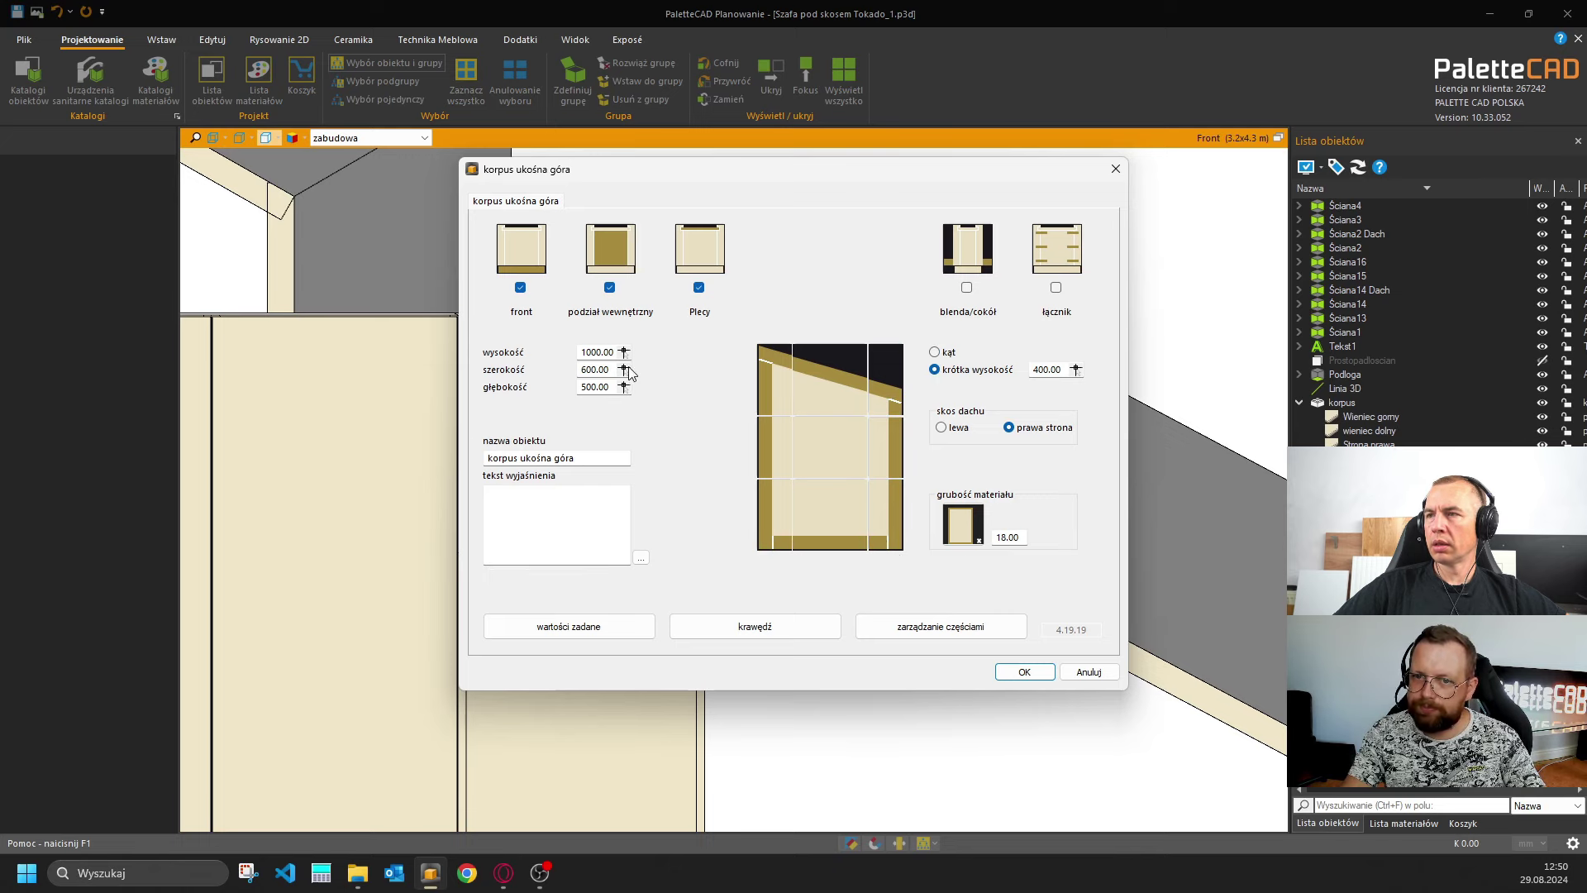
key(Return)
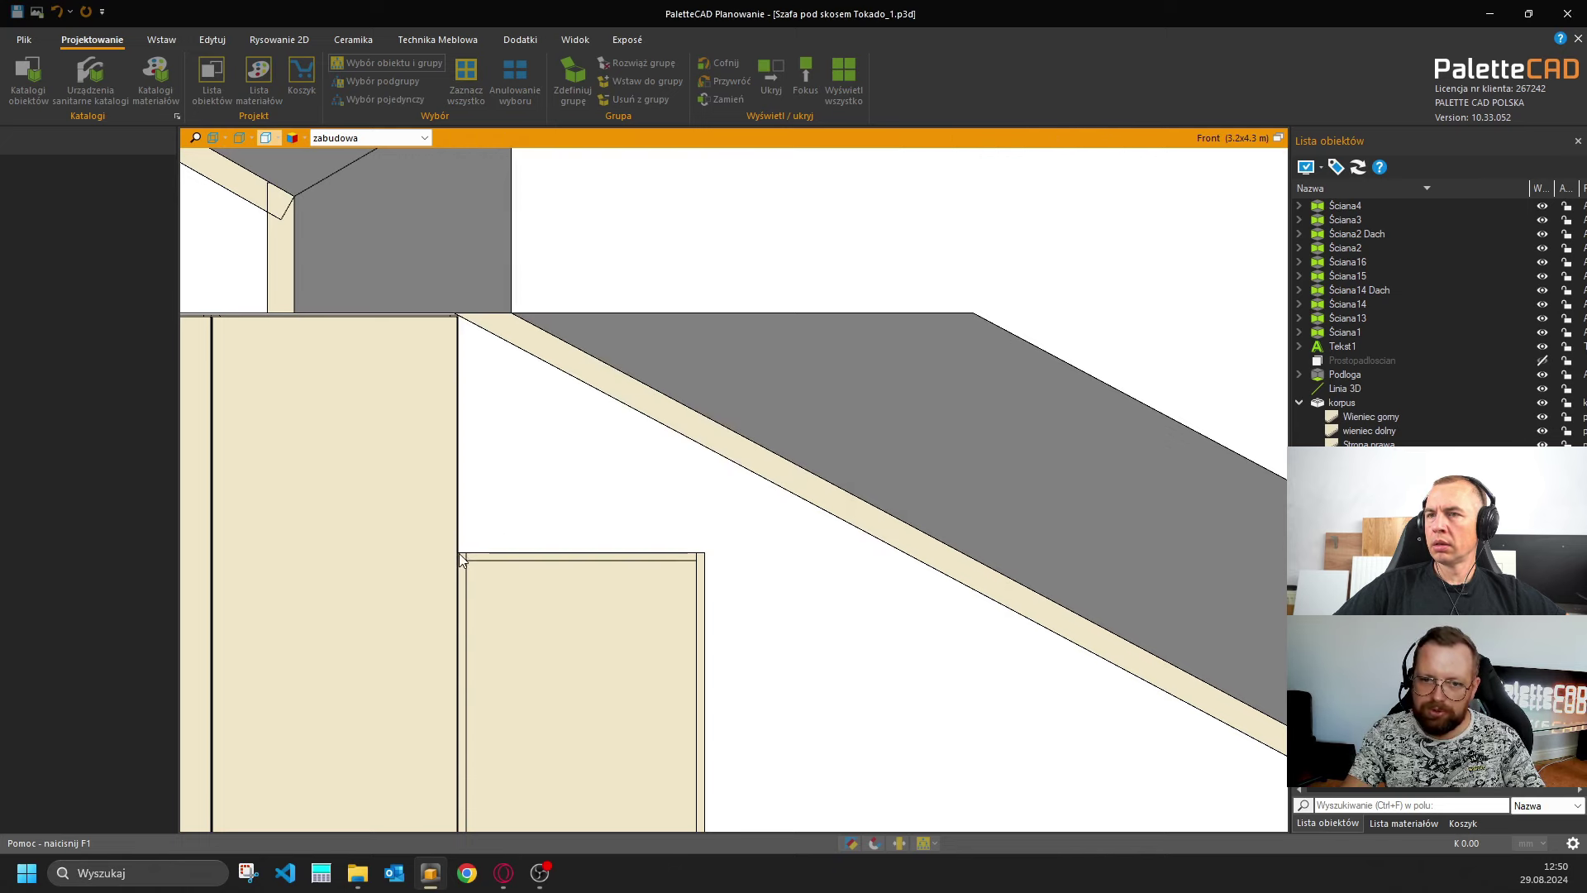
key(m)
scroll(454, 524, up, 5)
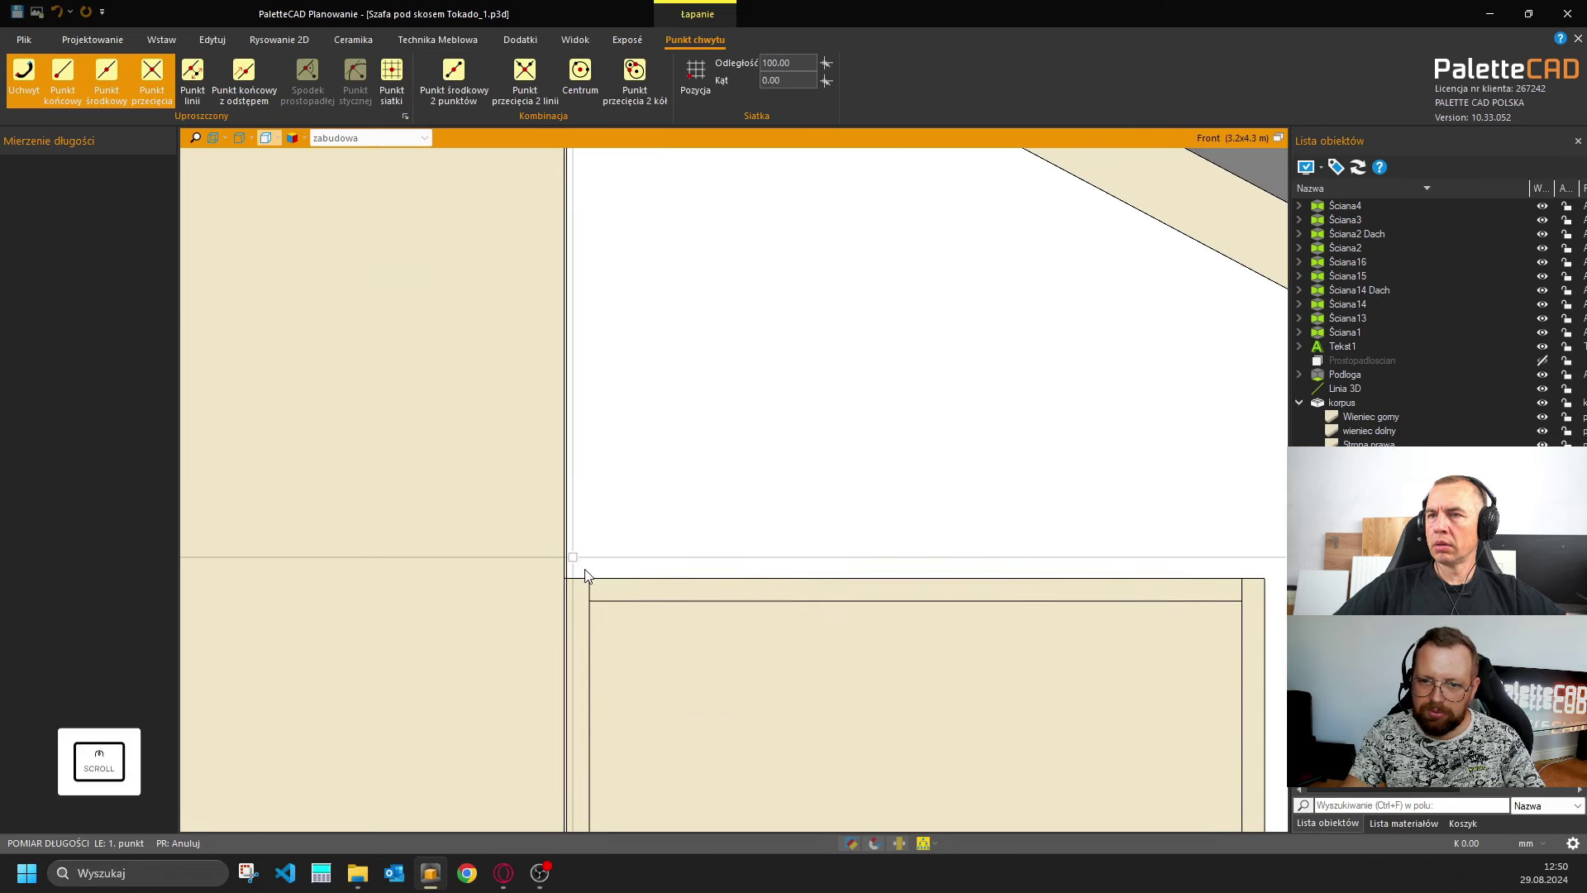
scroll(588, 560, up, 2)
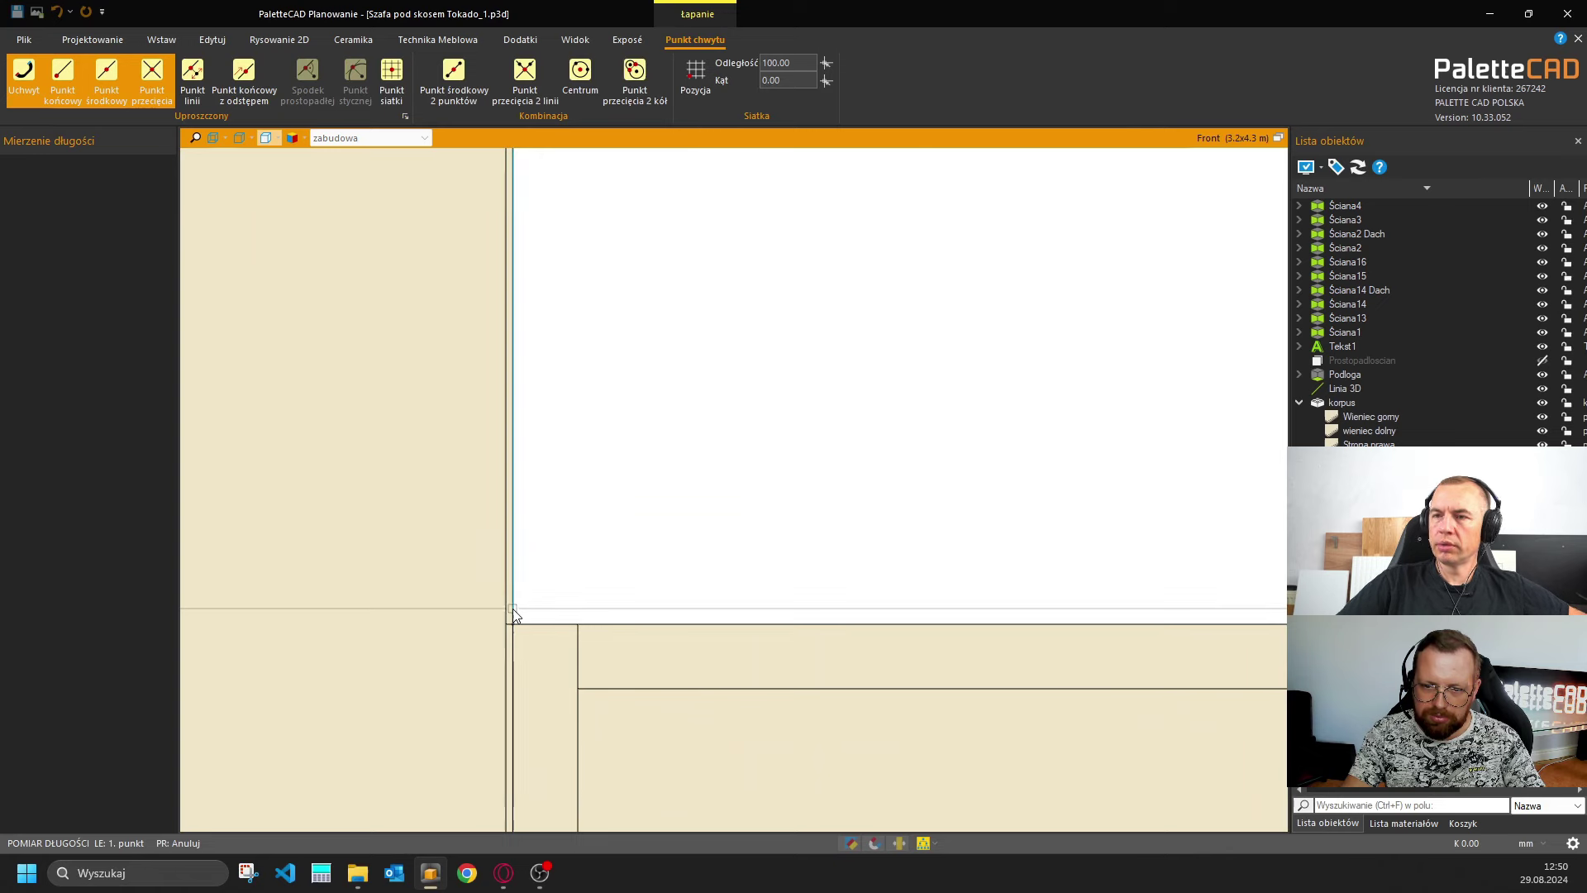
key(Escape)
double_click(662, 511)
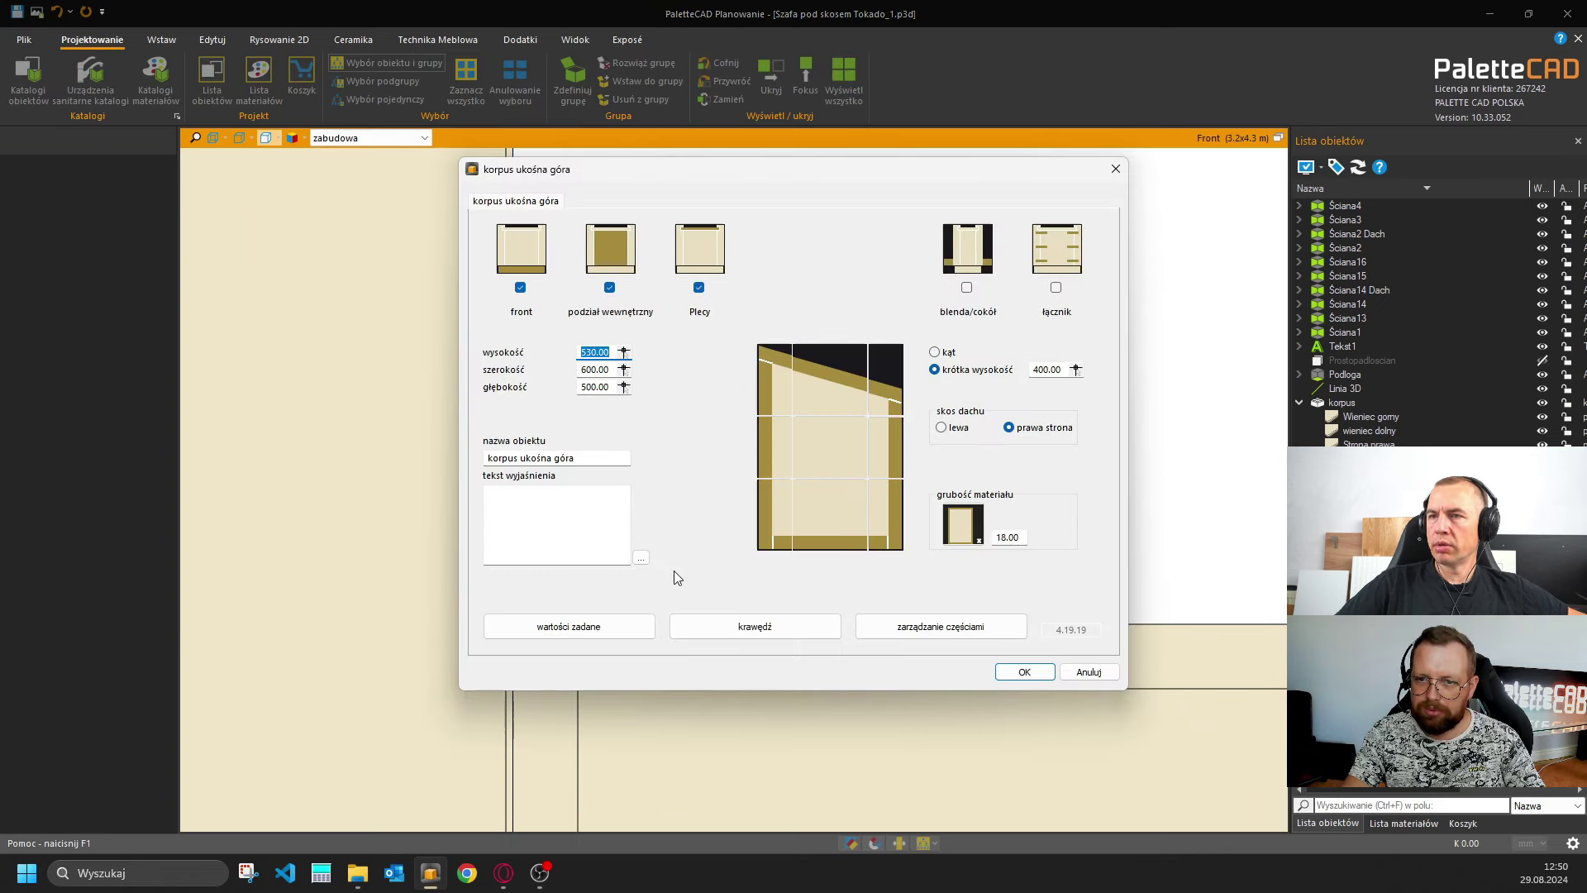
Set the sloped-top carcass's width to 550 by measuring along the top edge of the cabinet below.
key(Escape)
key(Return)
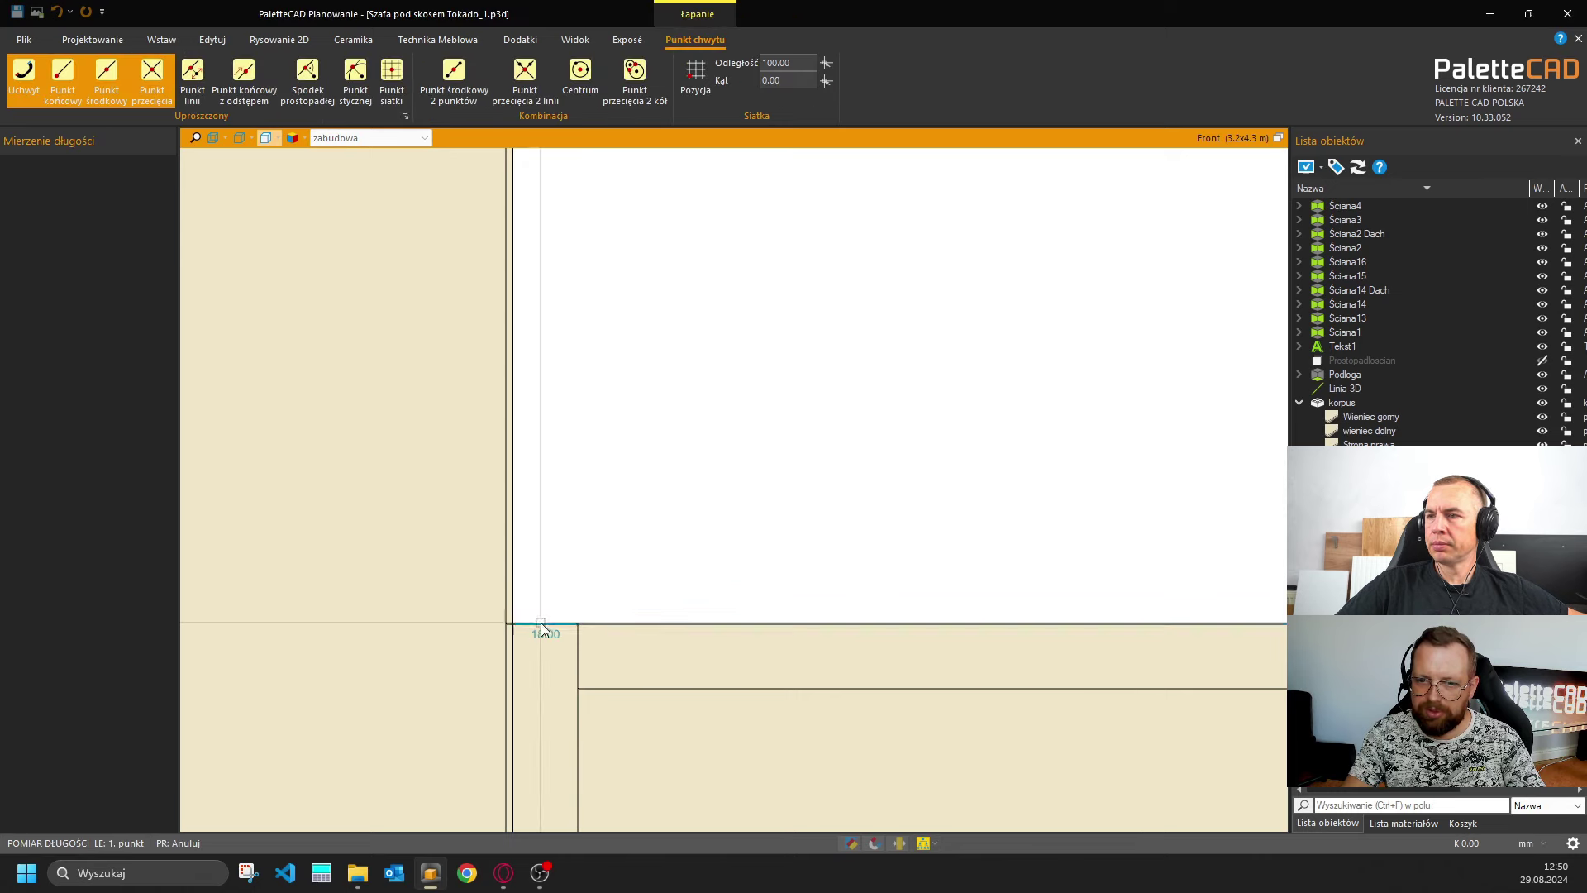
click(513, 624)
scroll(917, 562, down, 3)
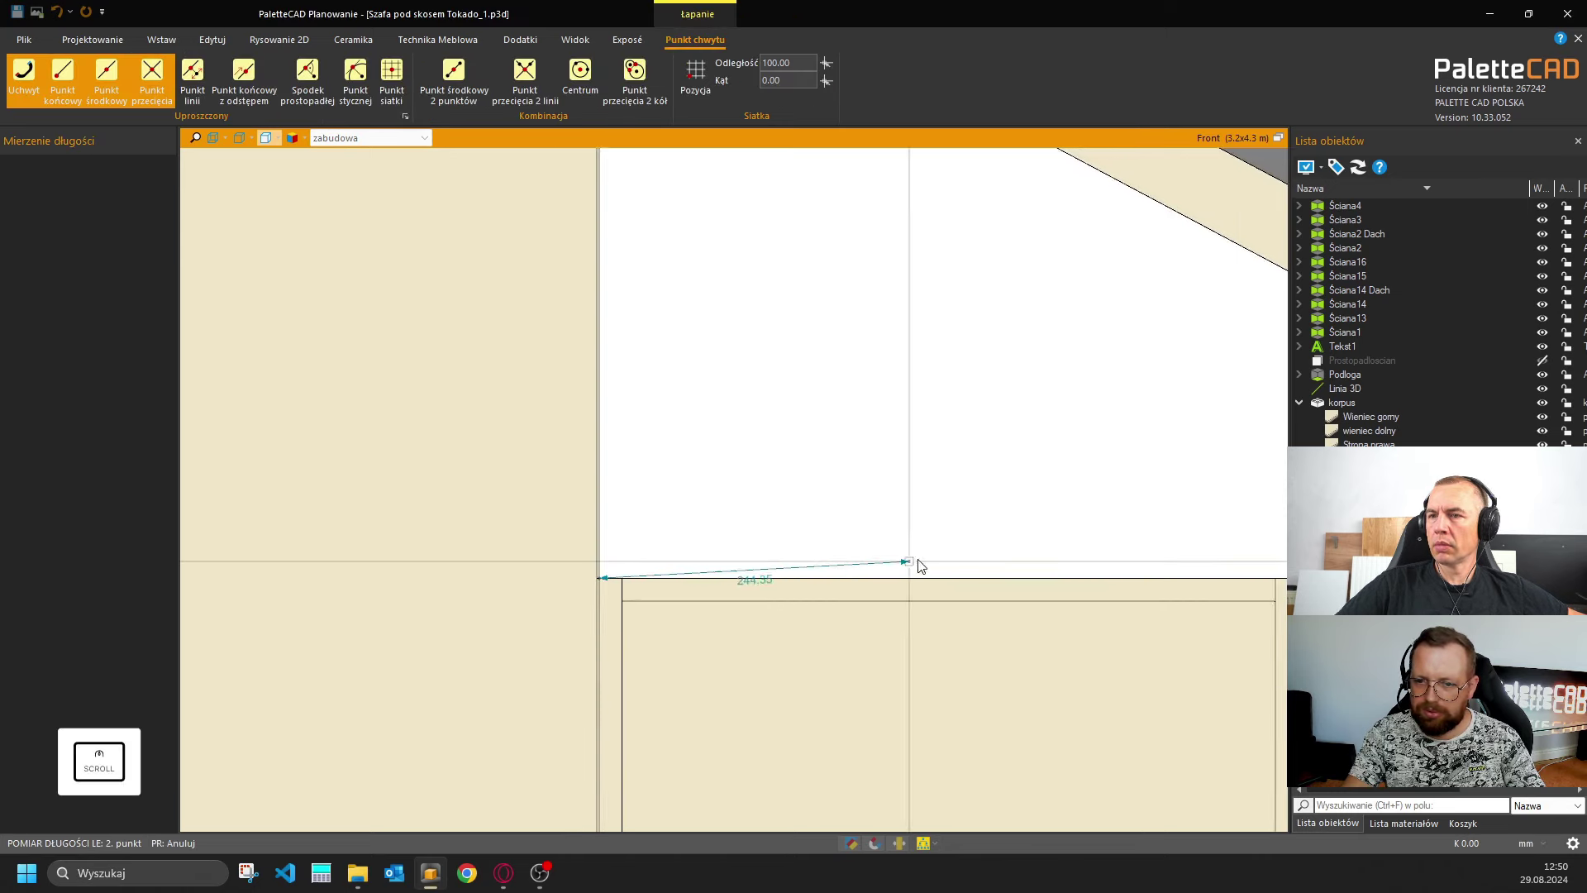
click(847, 572)
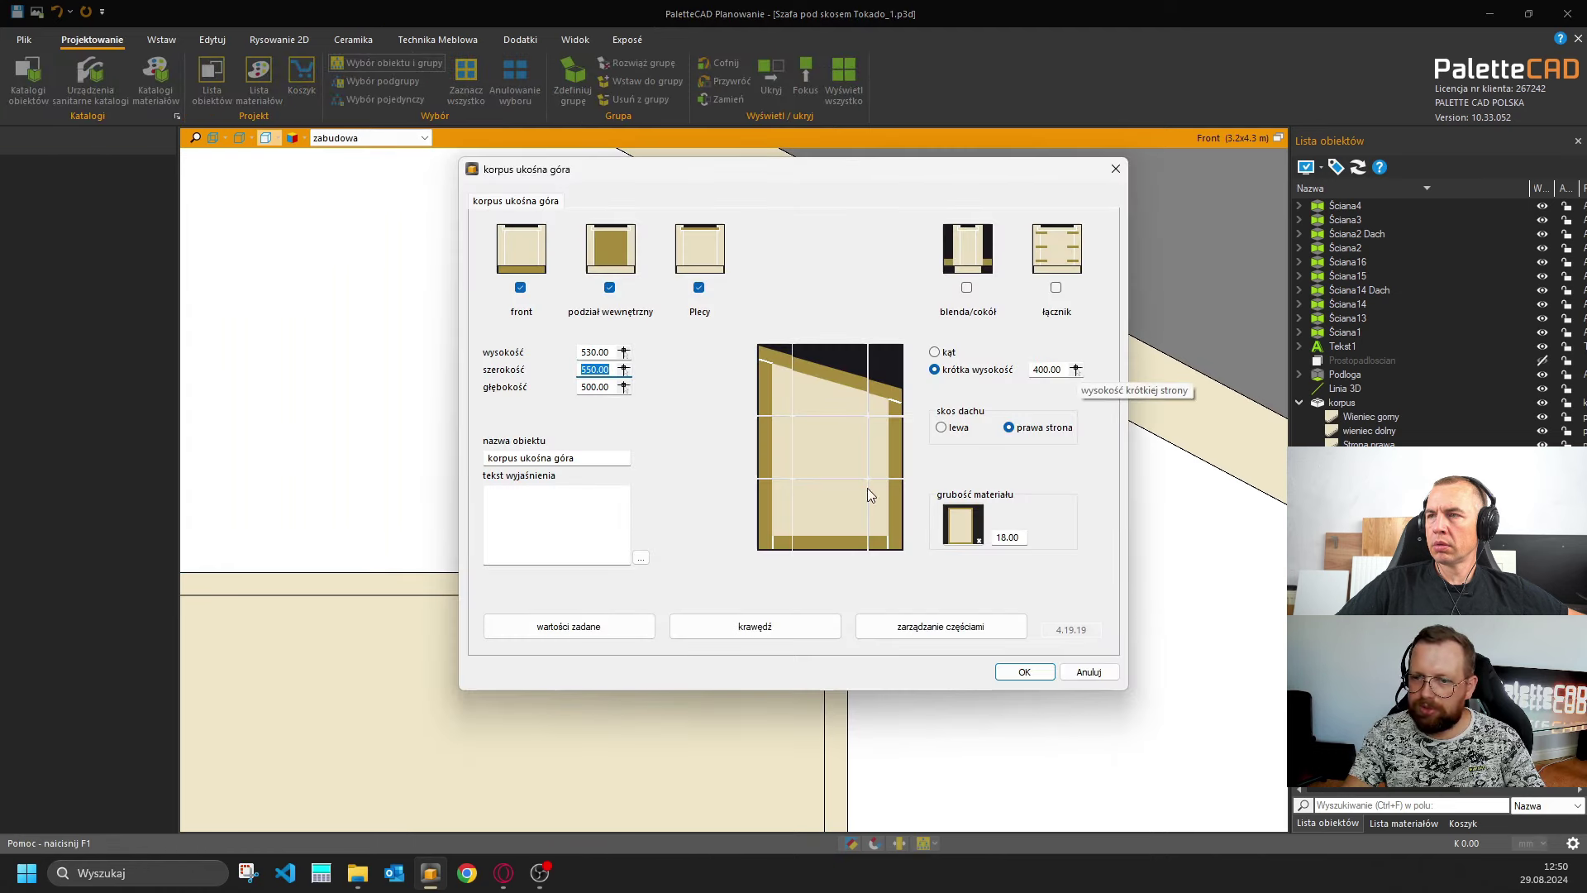
Set the carcass's short-side height to 237.50 by measuring from the lower cabinet's outer top corner straight up to the slope.
click(854, 538)
click(846, 576)
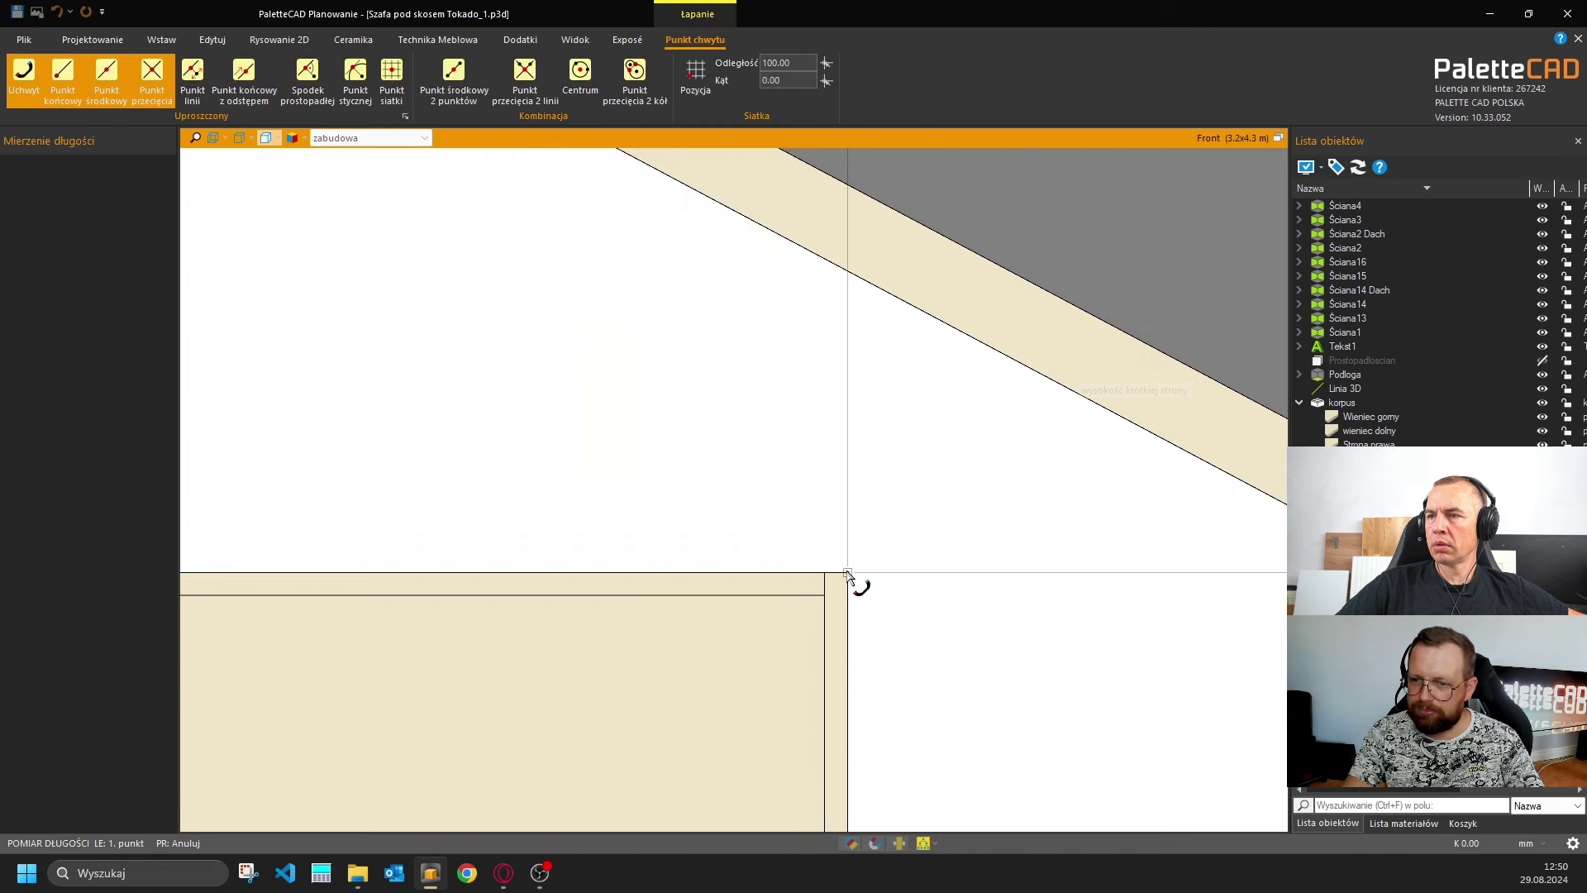
click(848, 276)
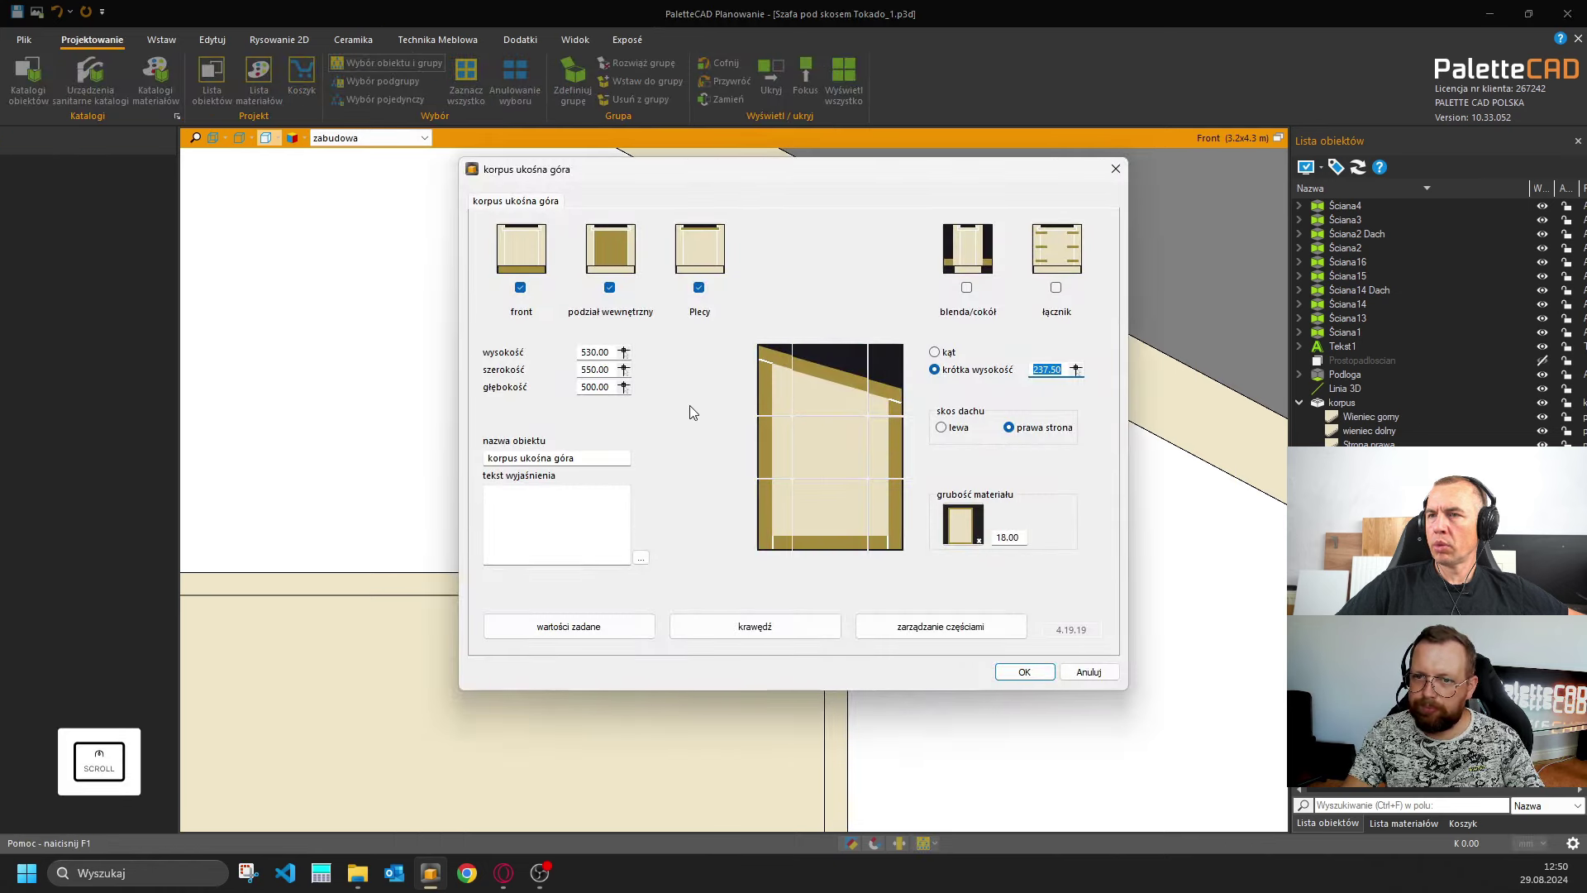
Measure the carcass depth in the plan view between the wall and the furniture guide line, and enter it as 586.00-10.
key(Return)
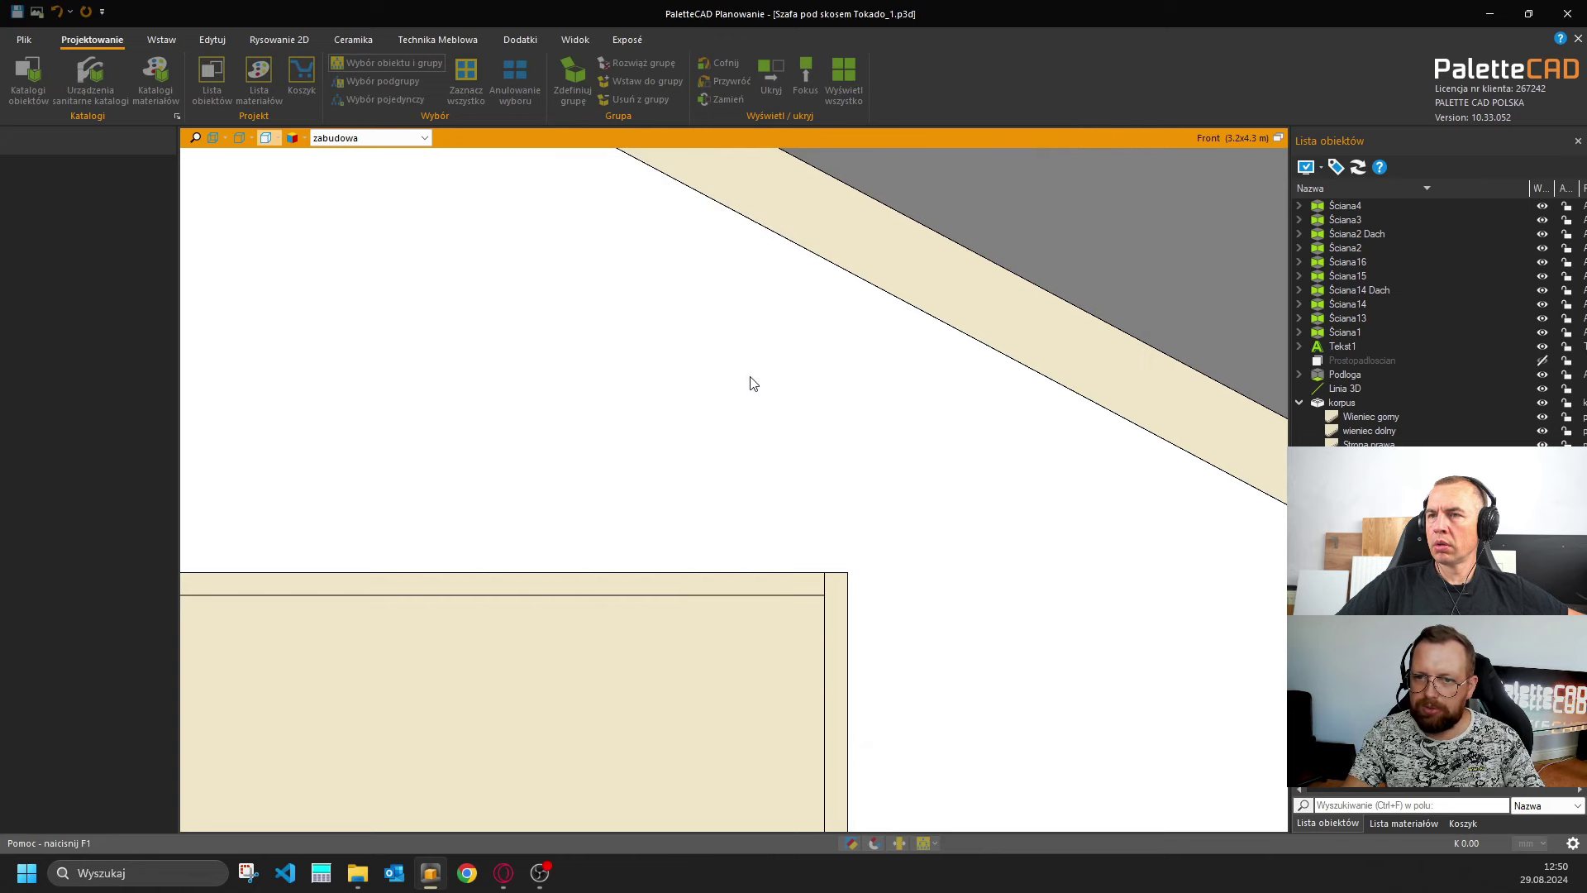
click(1279, 137)
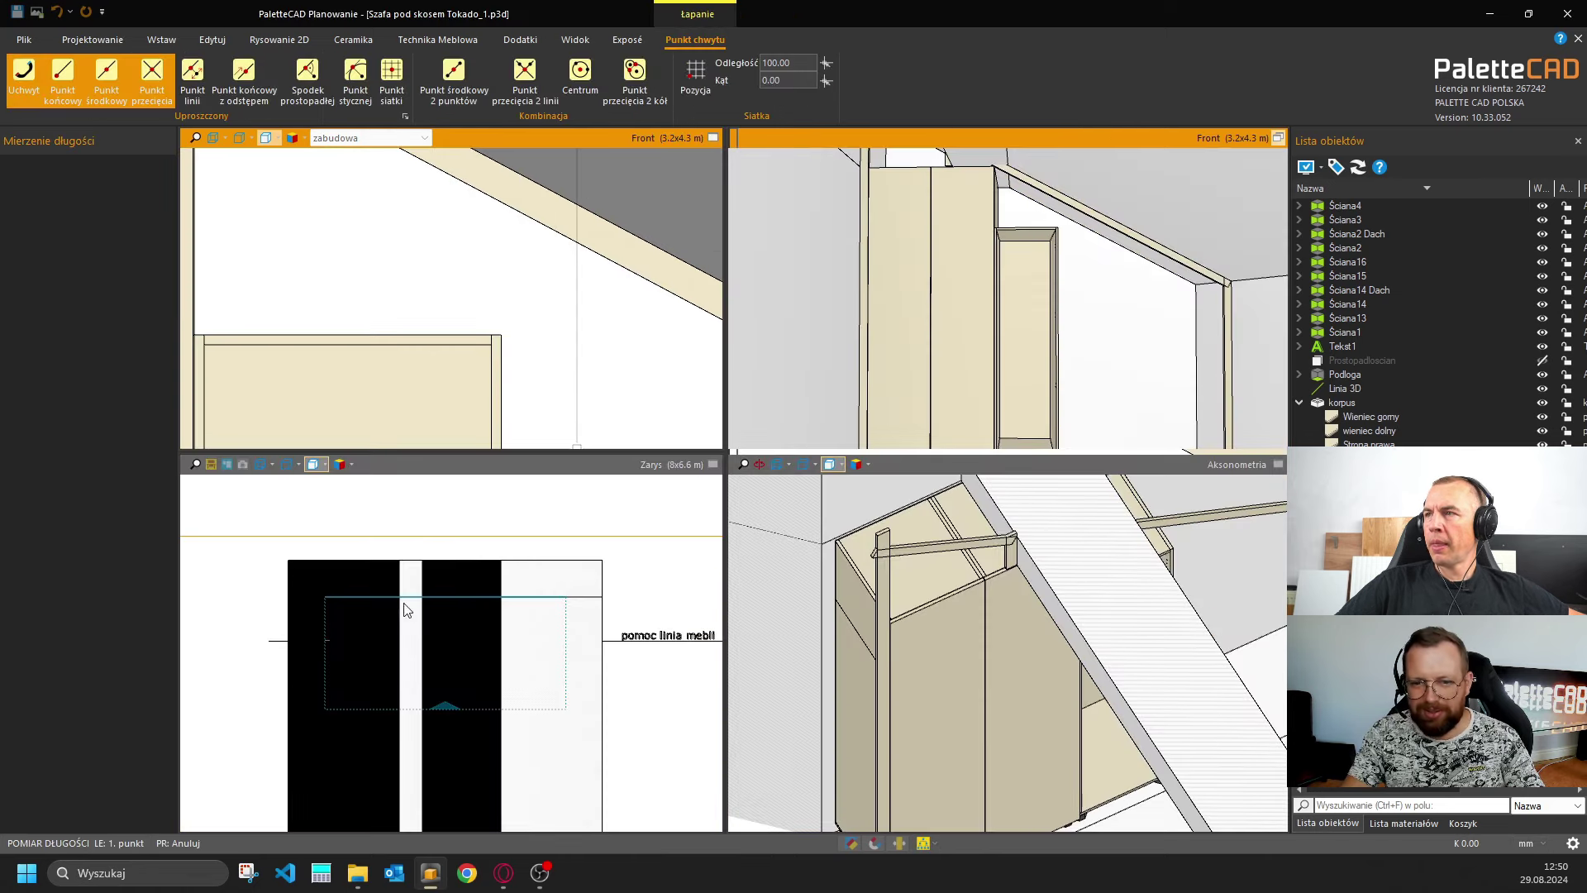
mouse_move(433, 667)
middle_down()
mouse_move(486, 508)
mouse_move(506, 533)
mouse_move(532, 676)
mouse_move(476, 655)
middle_up()
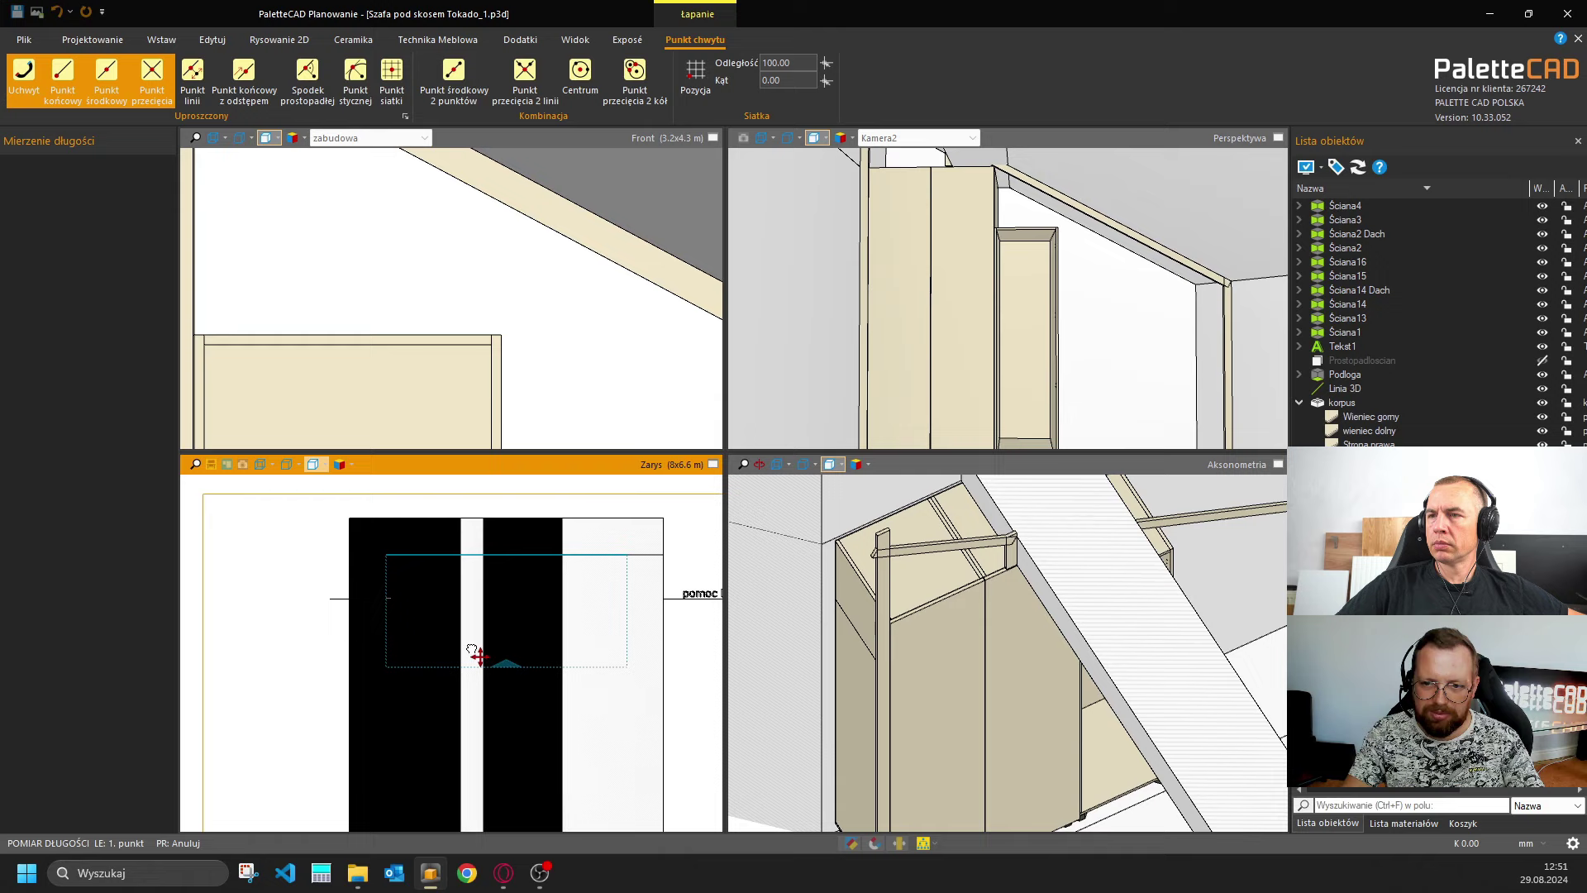
click(664, 555)
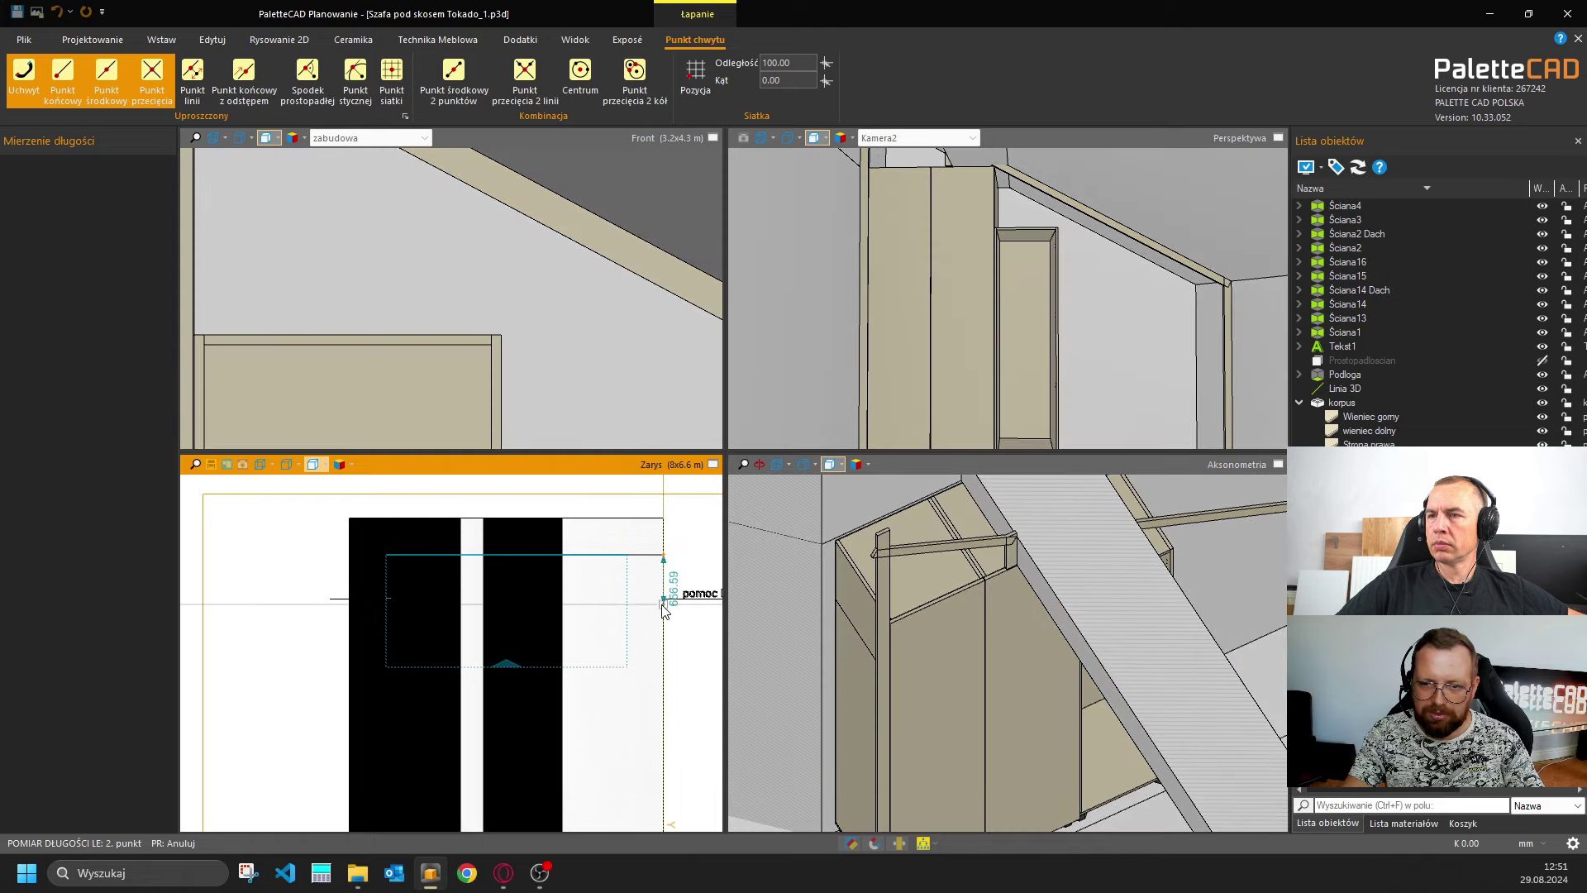
click(663, 599)
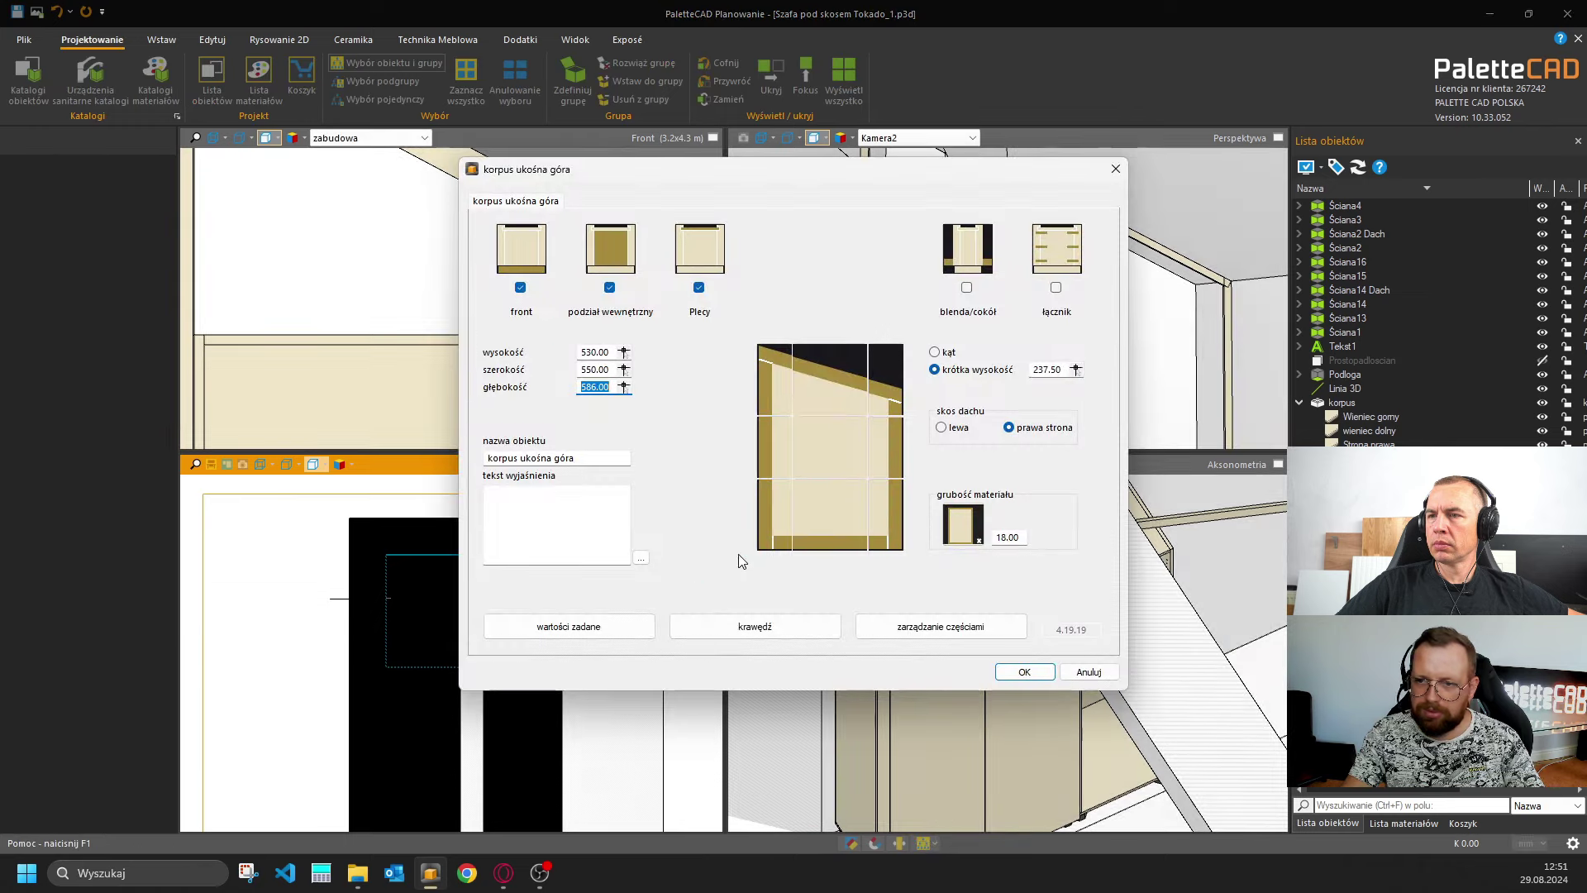
click(612, 387)
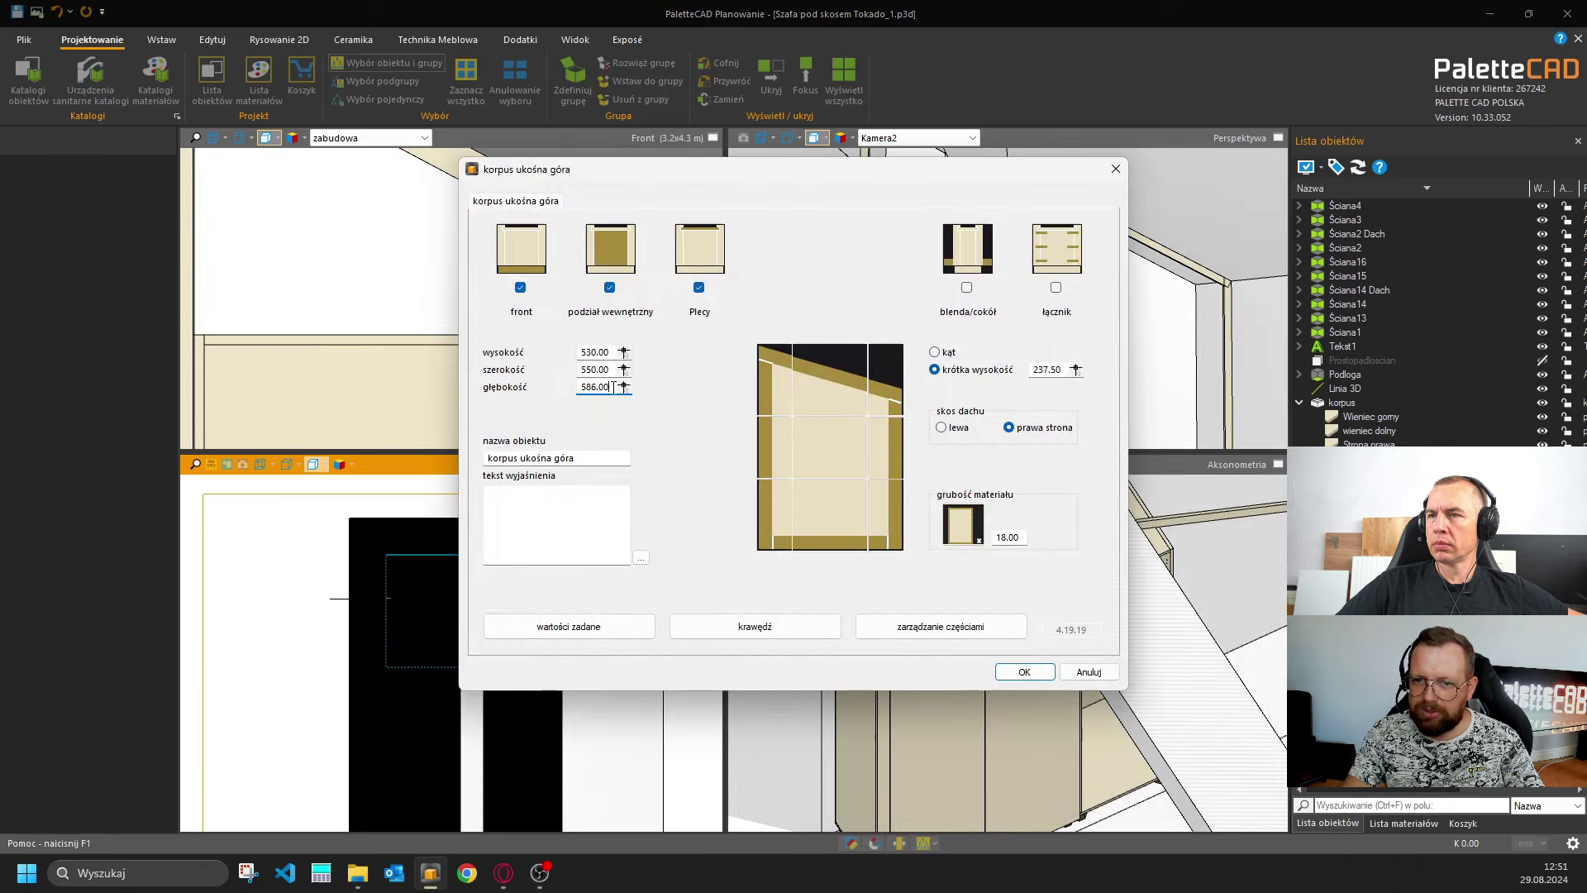
text(-10)
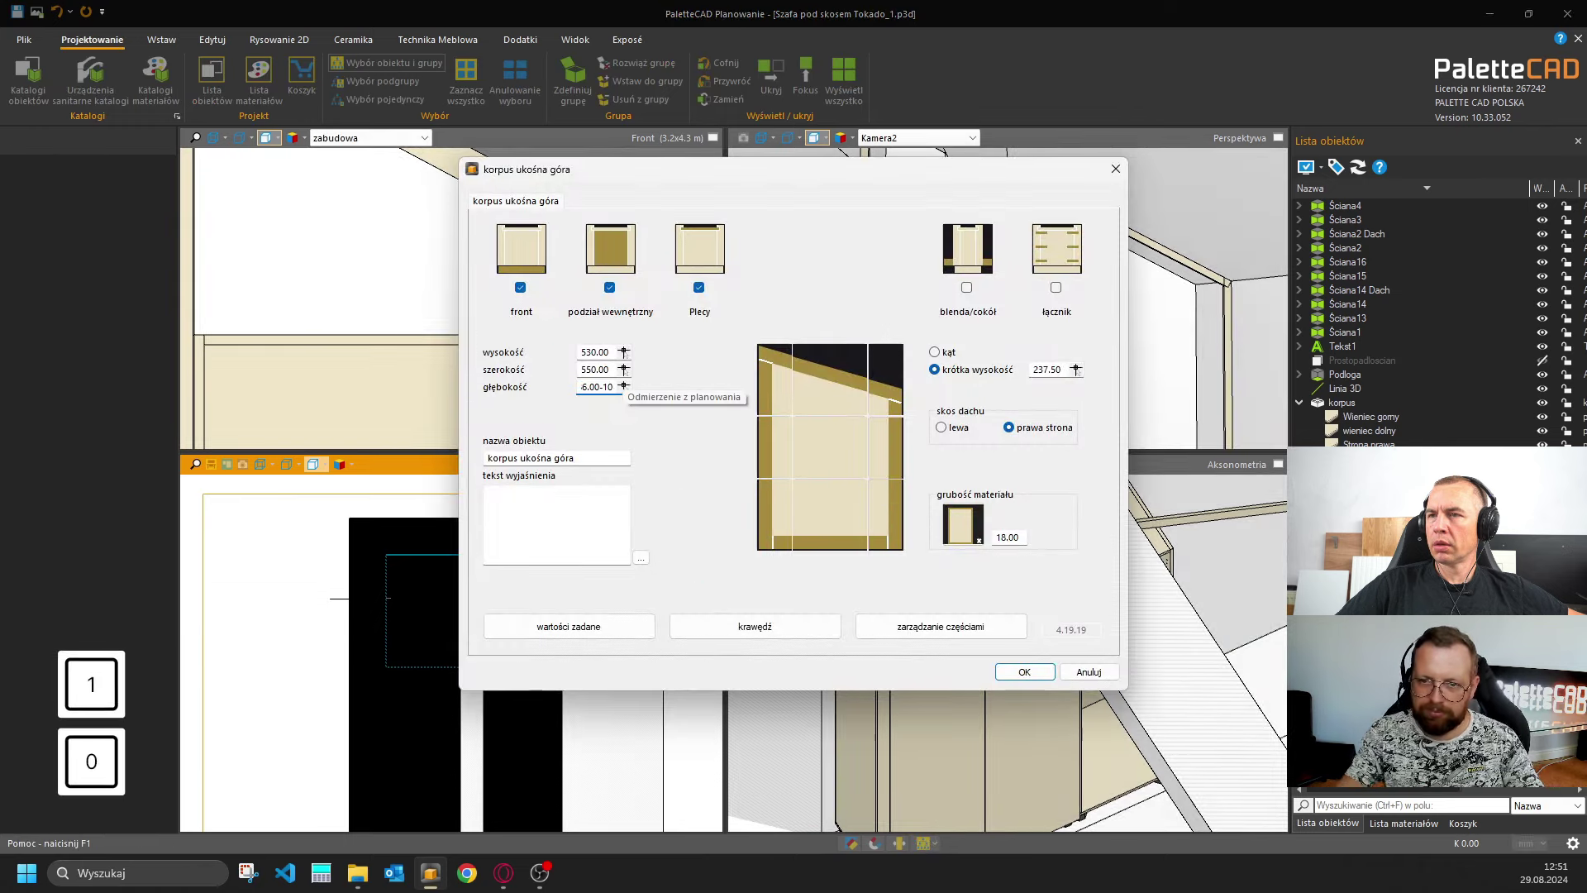
Confirm the sloped-top carcass's 576 depth and disable its front, accepting removal of any existing division.
key(Return)
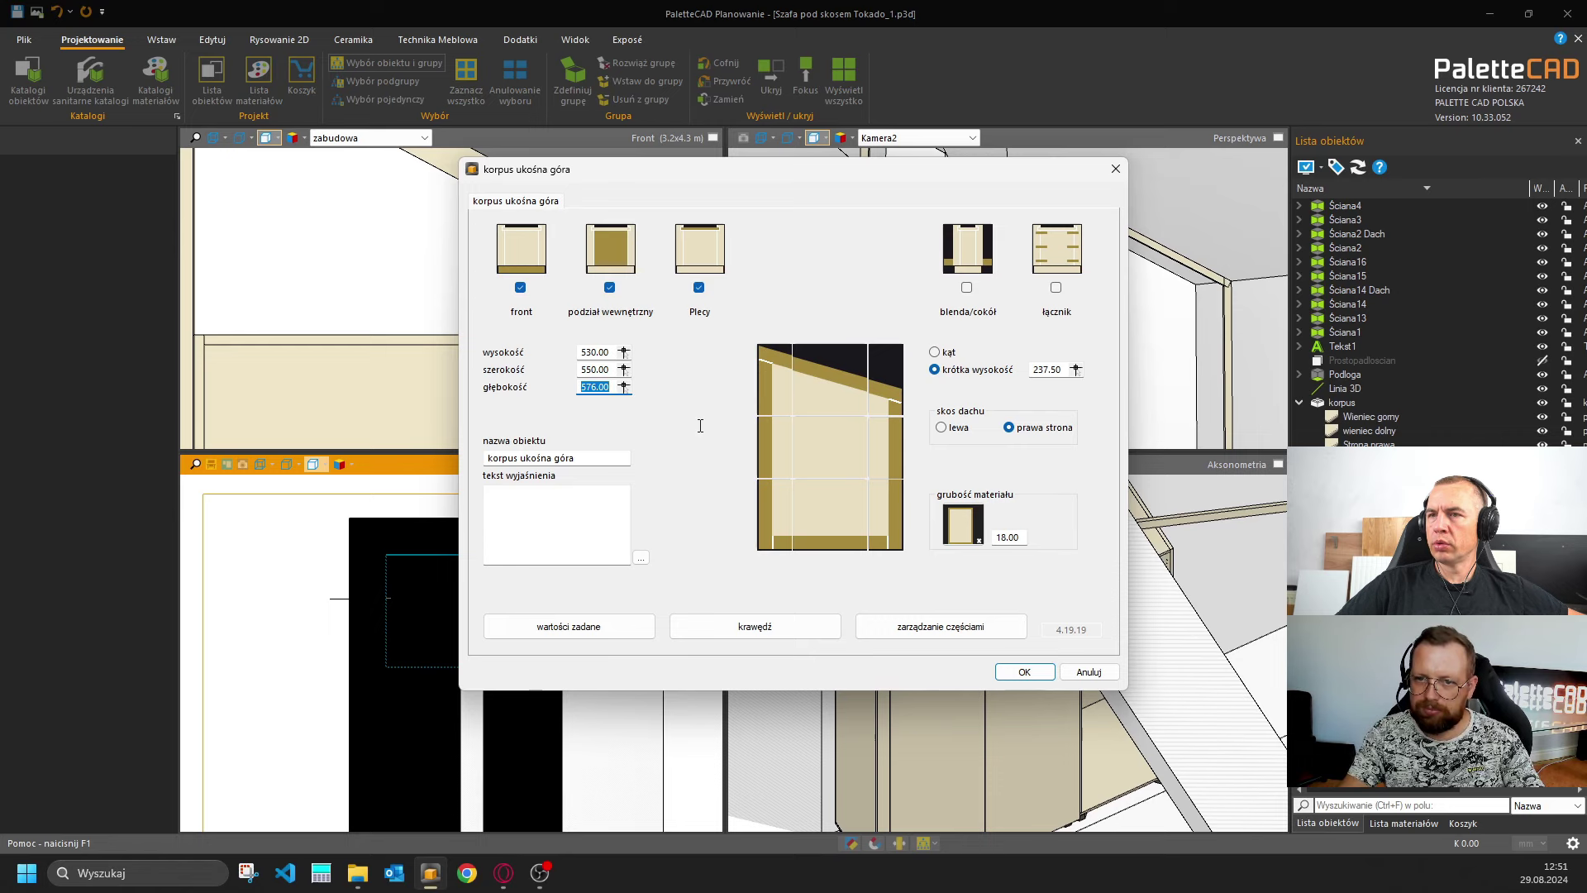
key(shift+Tab)
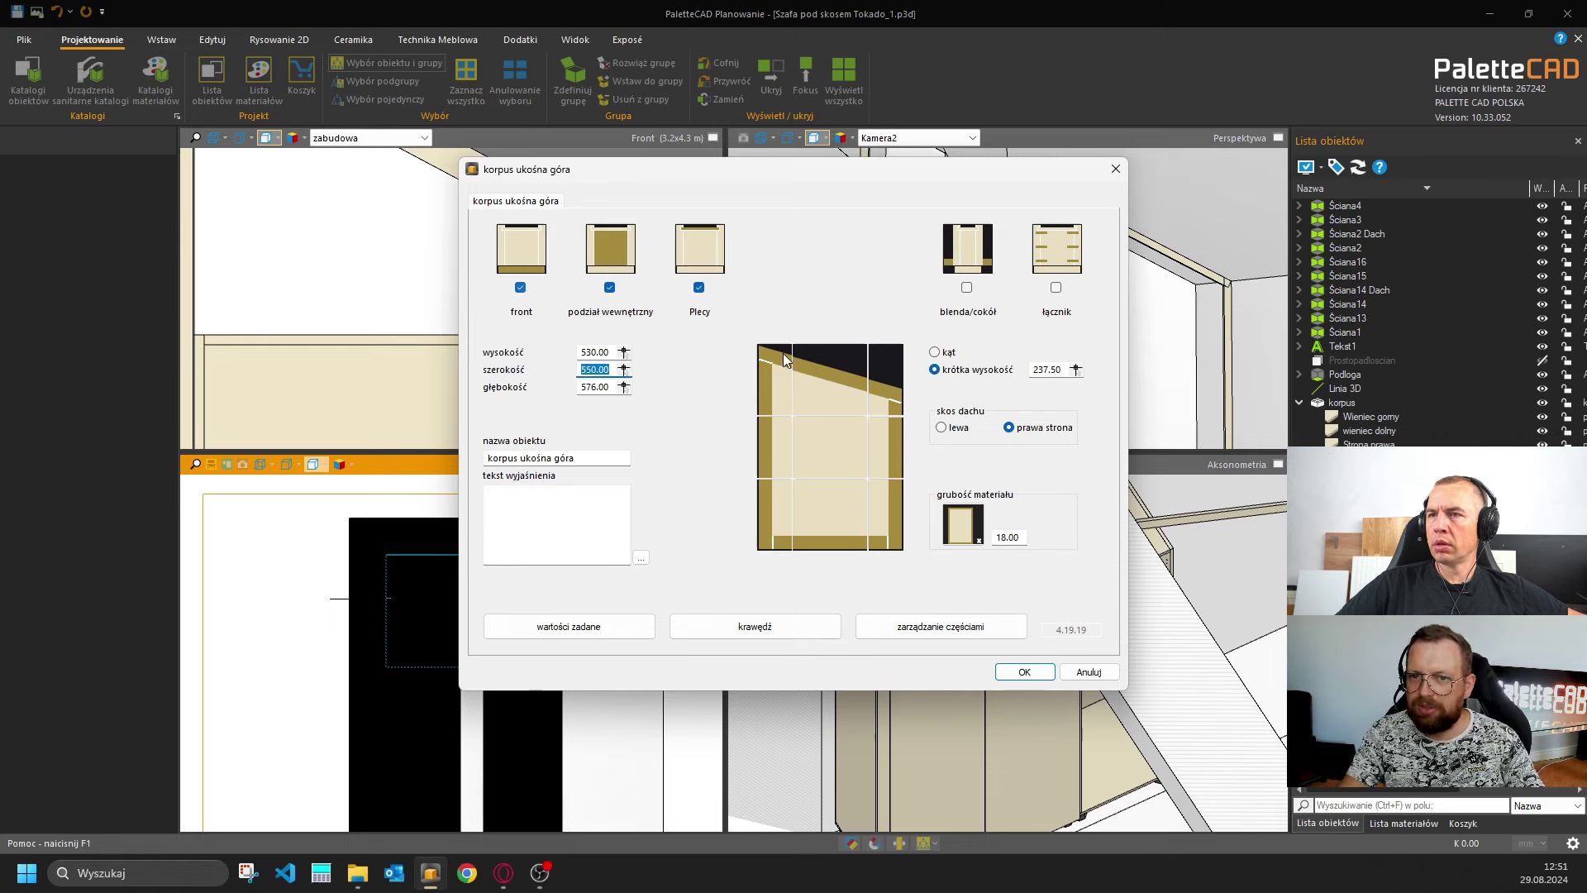
click(520, 287)
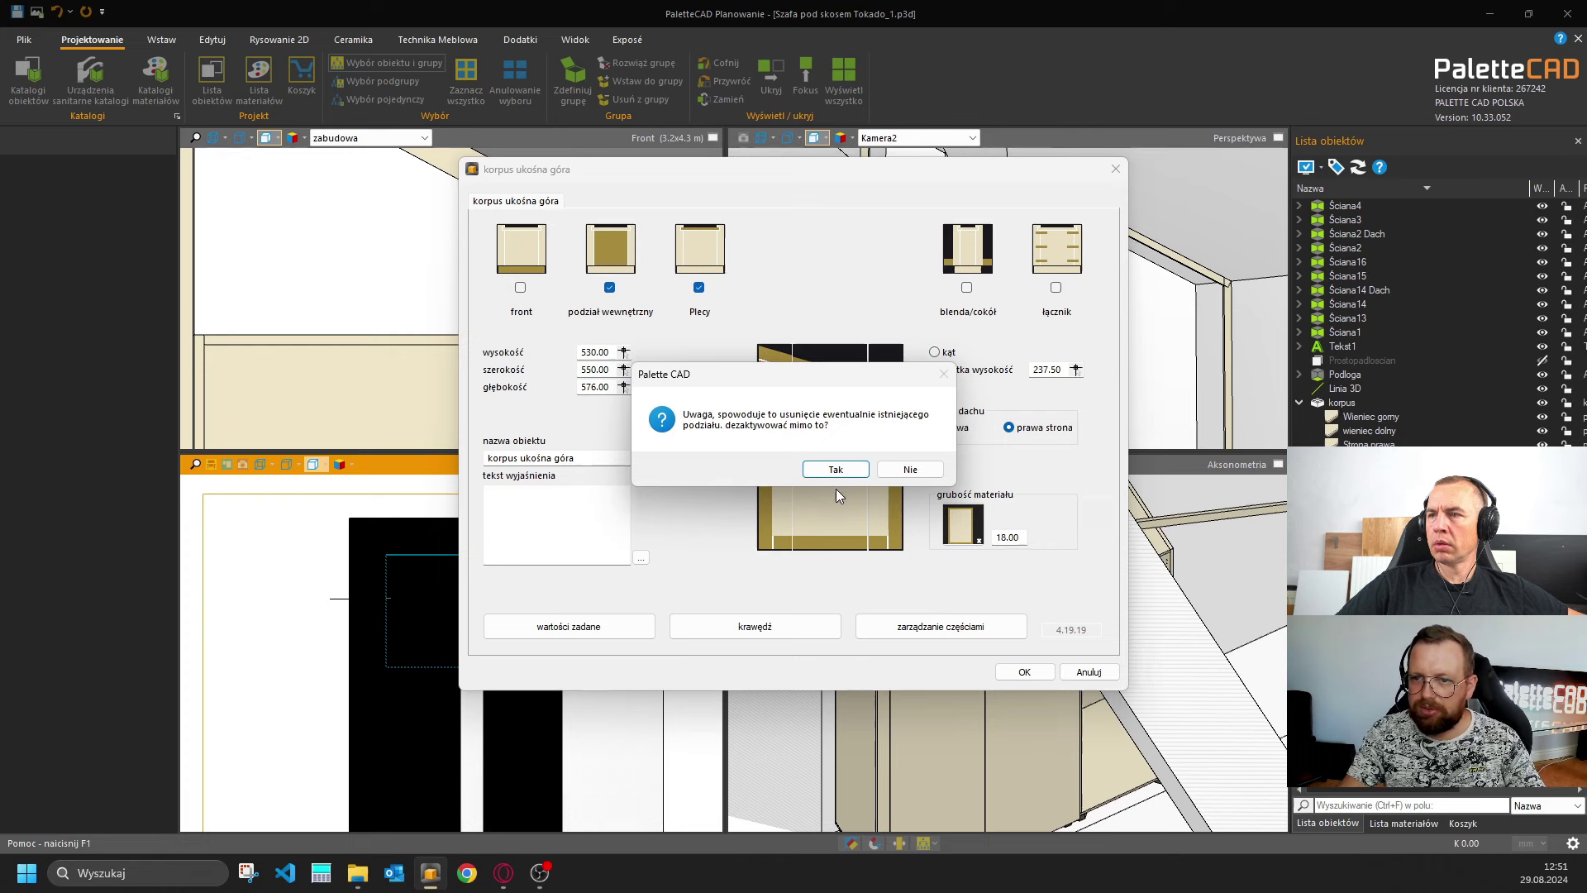
click(836, 468)
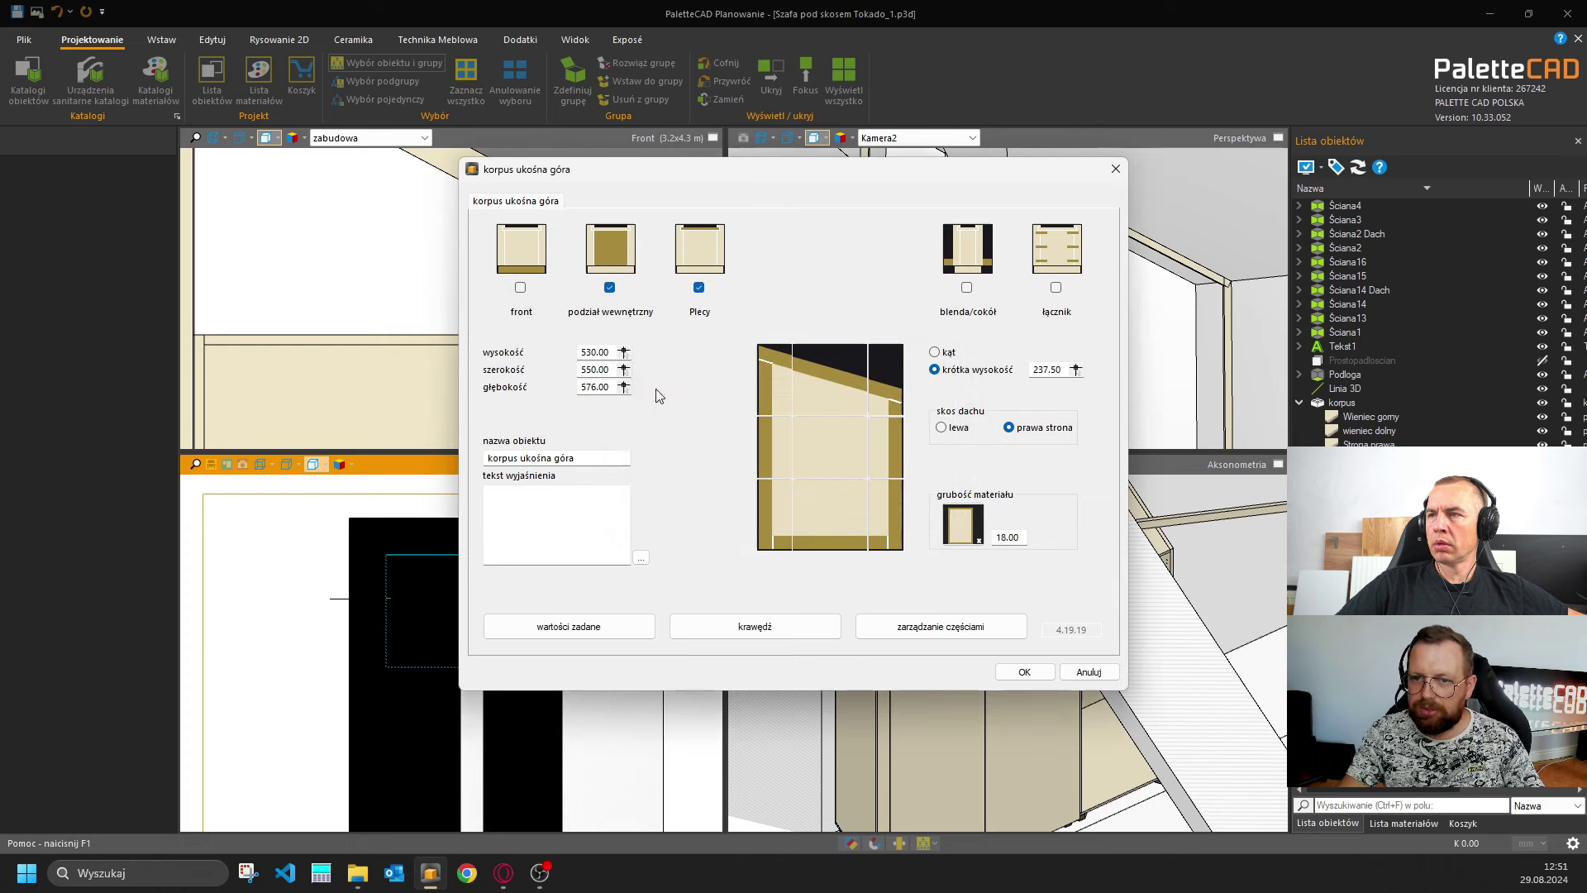
Subtract 19 from the sloped-top carcass's depth to make it 557 and accept the carcass settings.
double_click(610, 387)
text(-19)
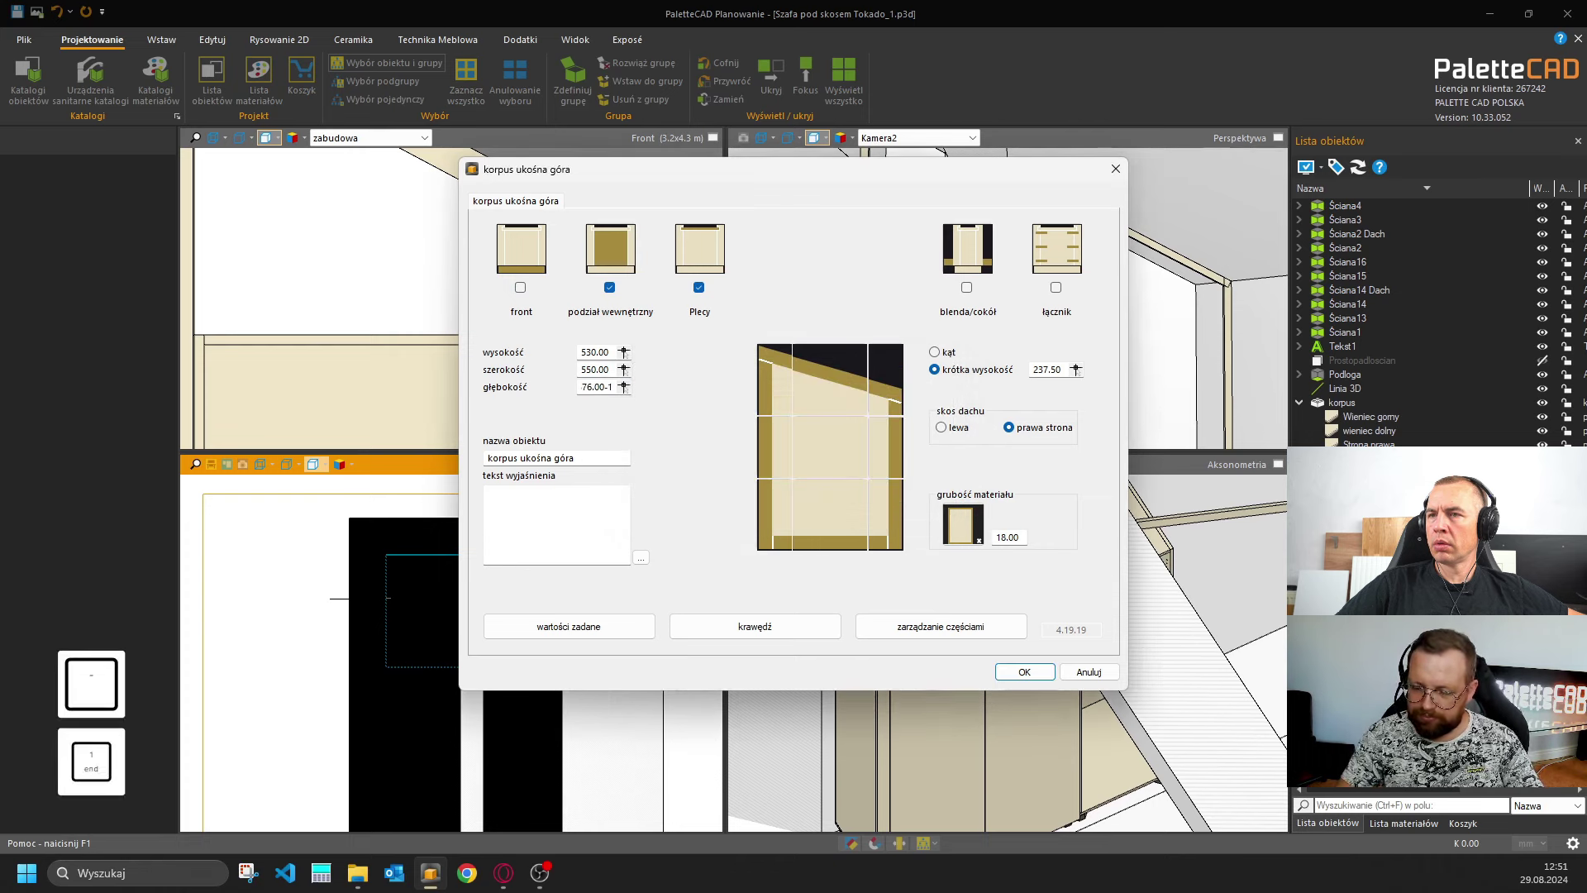
click(629, 386)
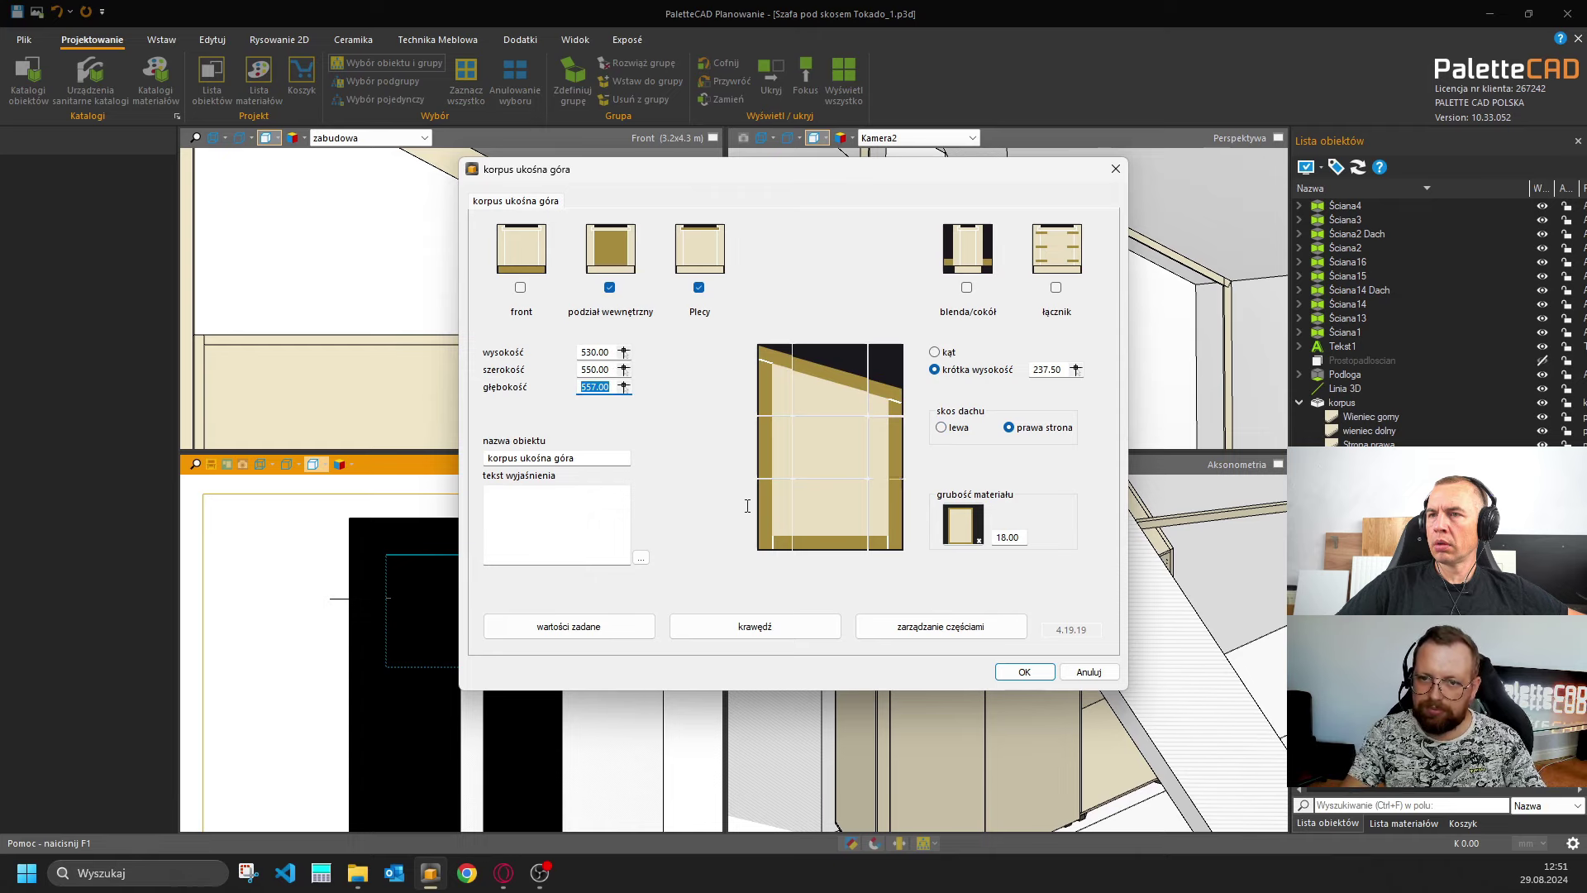
key(shift+Tab)
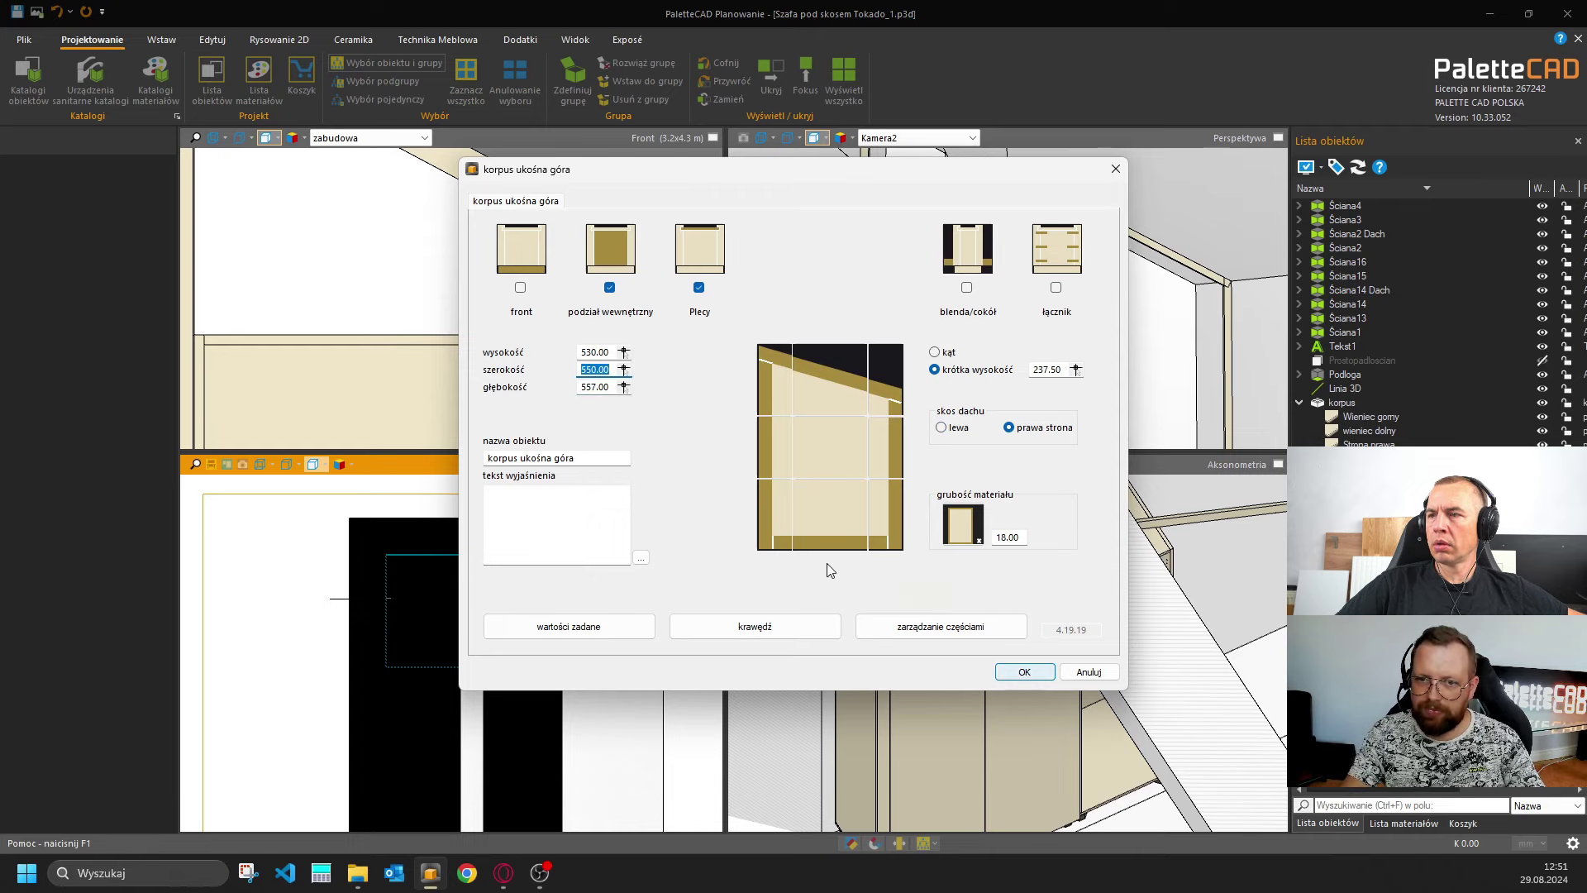
key(Return)
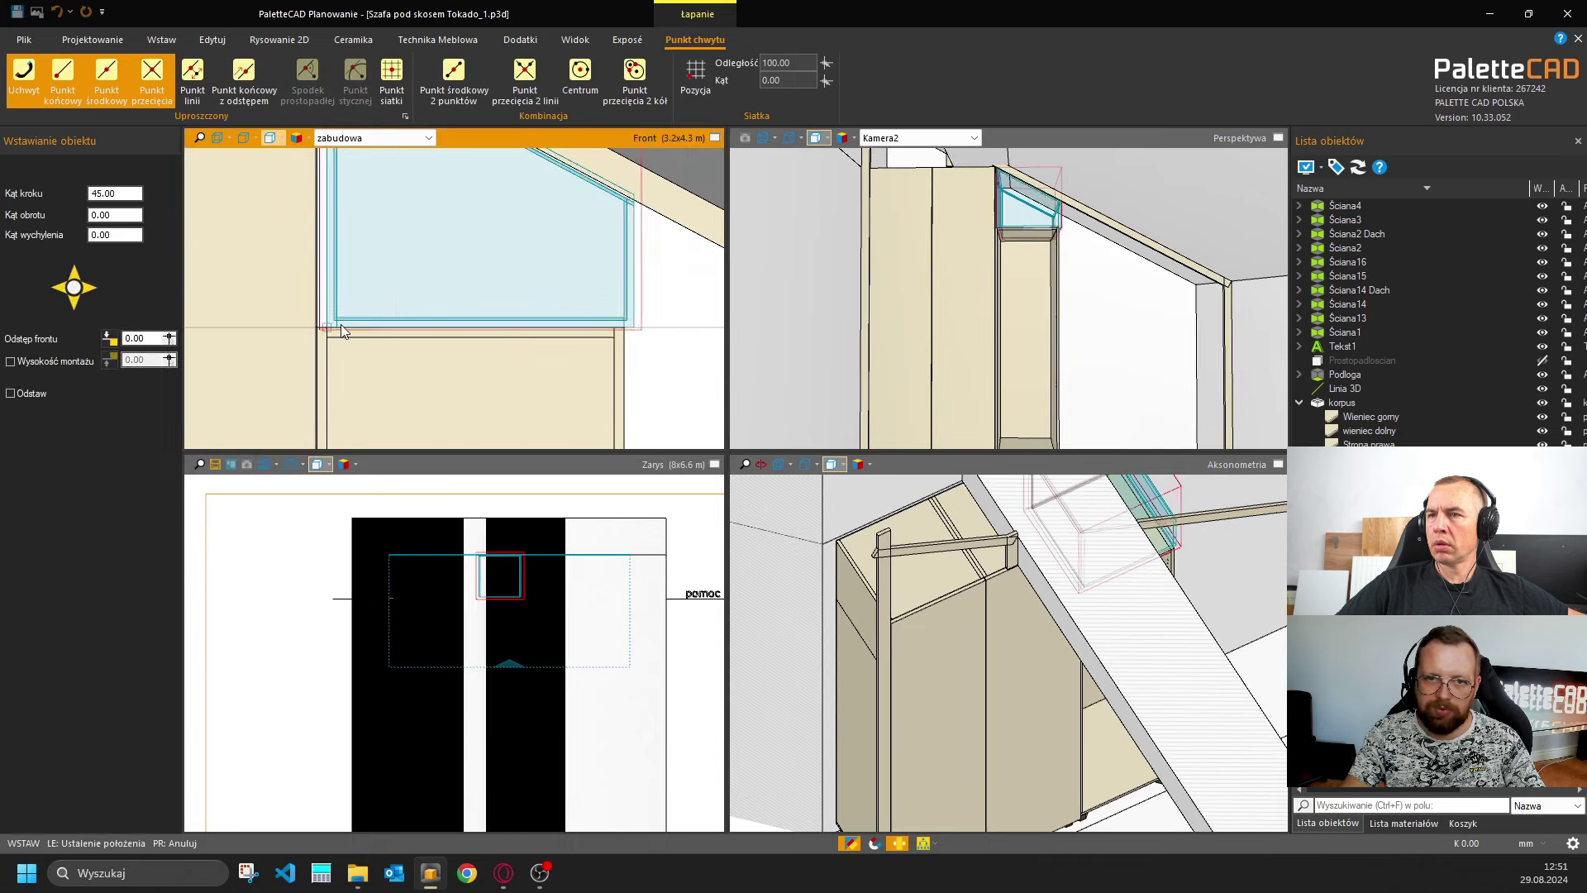
Place the sloped-top carcass on the cabinet below, snapping its lower inner corner to that cabinet's top corner beside the tall cabinet.
scroll(339, 327, up, 5)
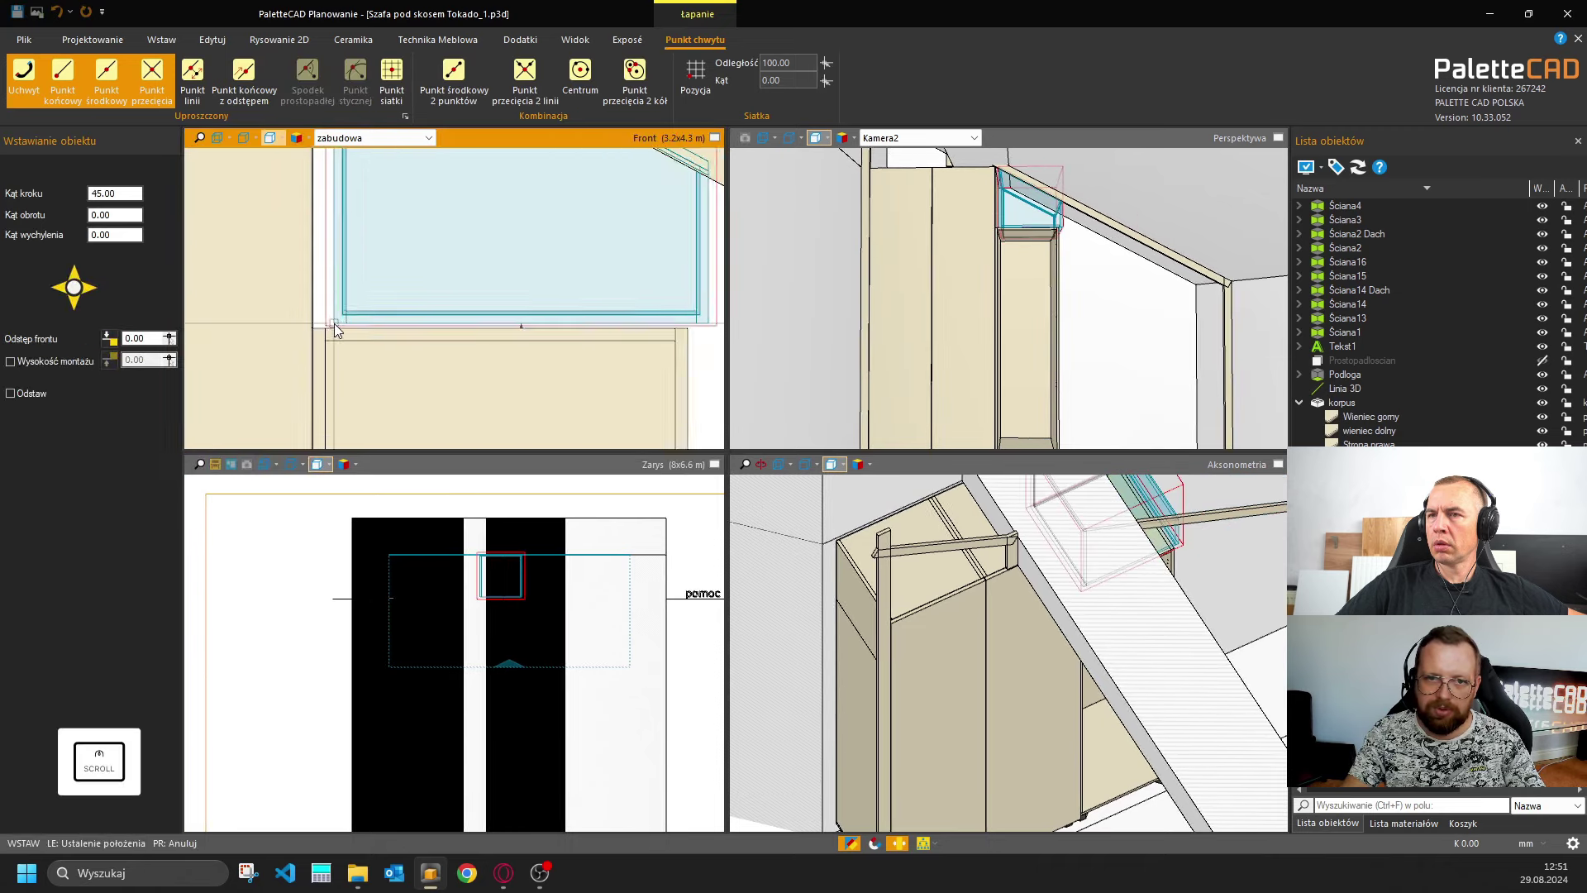
click(715, 137)
scroll(637, 301, up, 2)
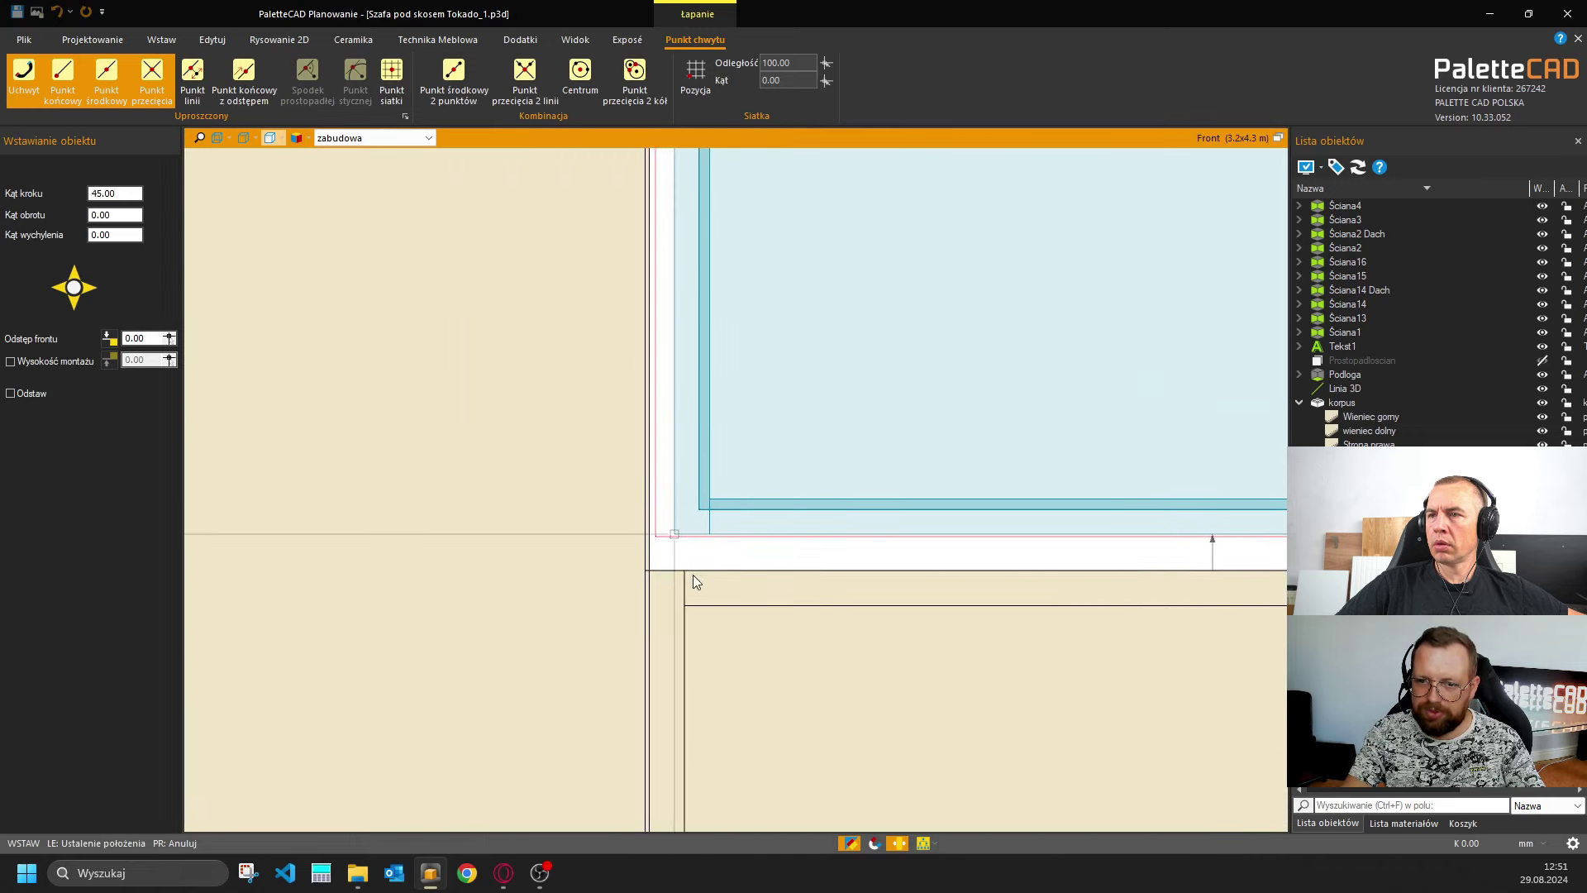
click(653, 568)
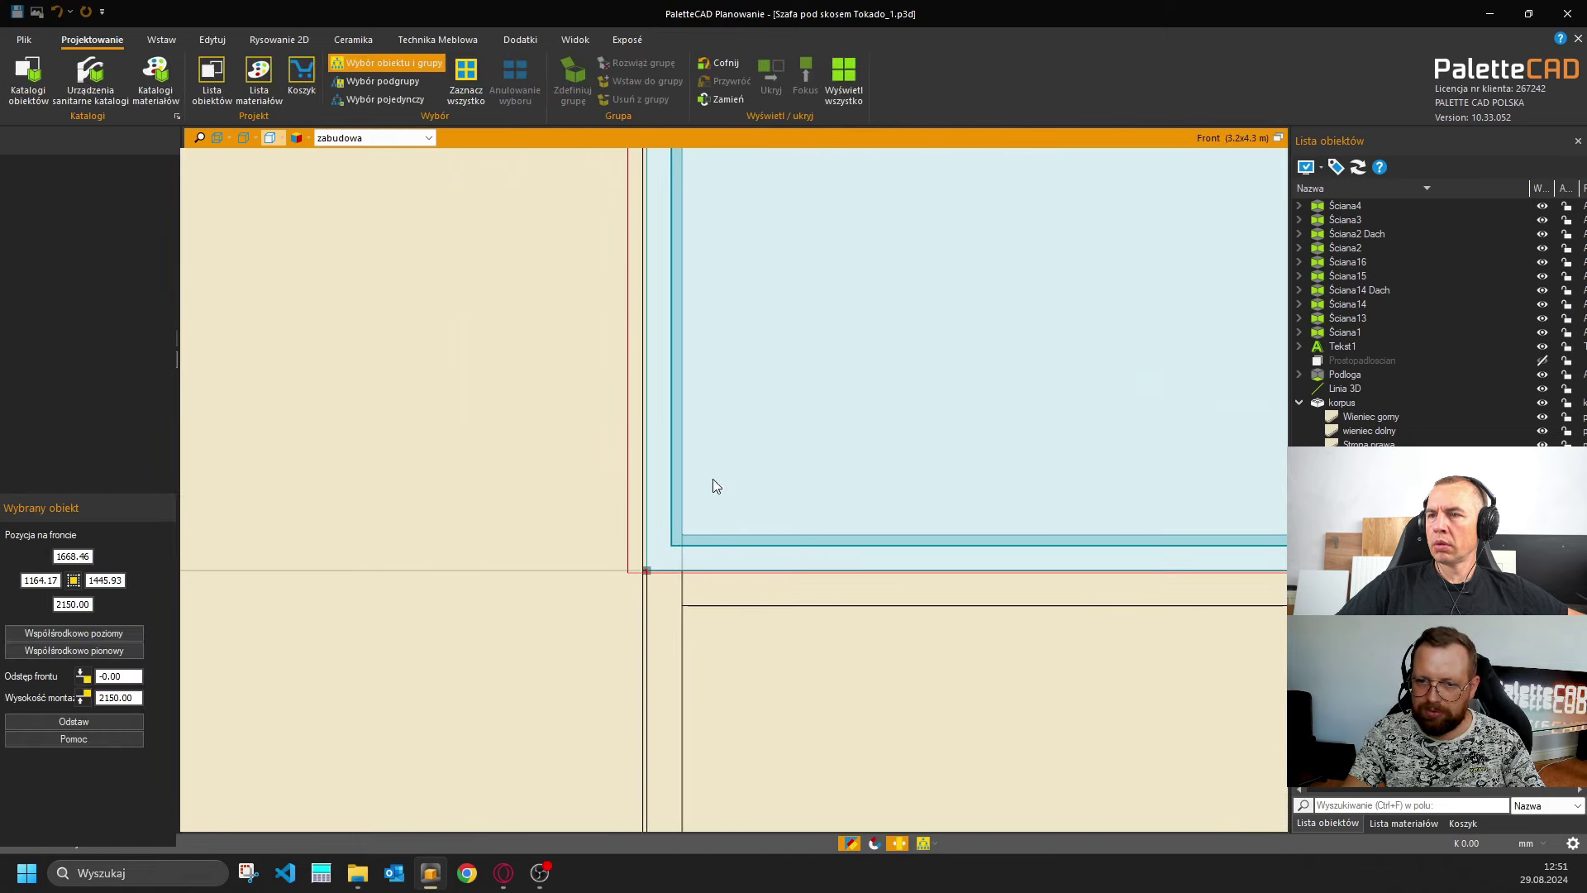
scroll(546, 566, down, 4)
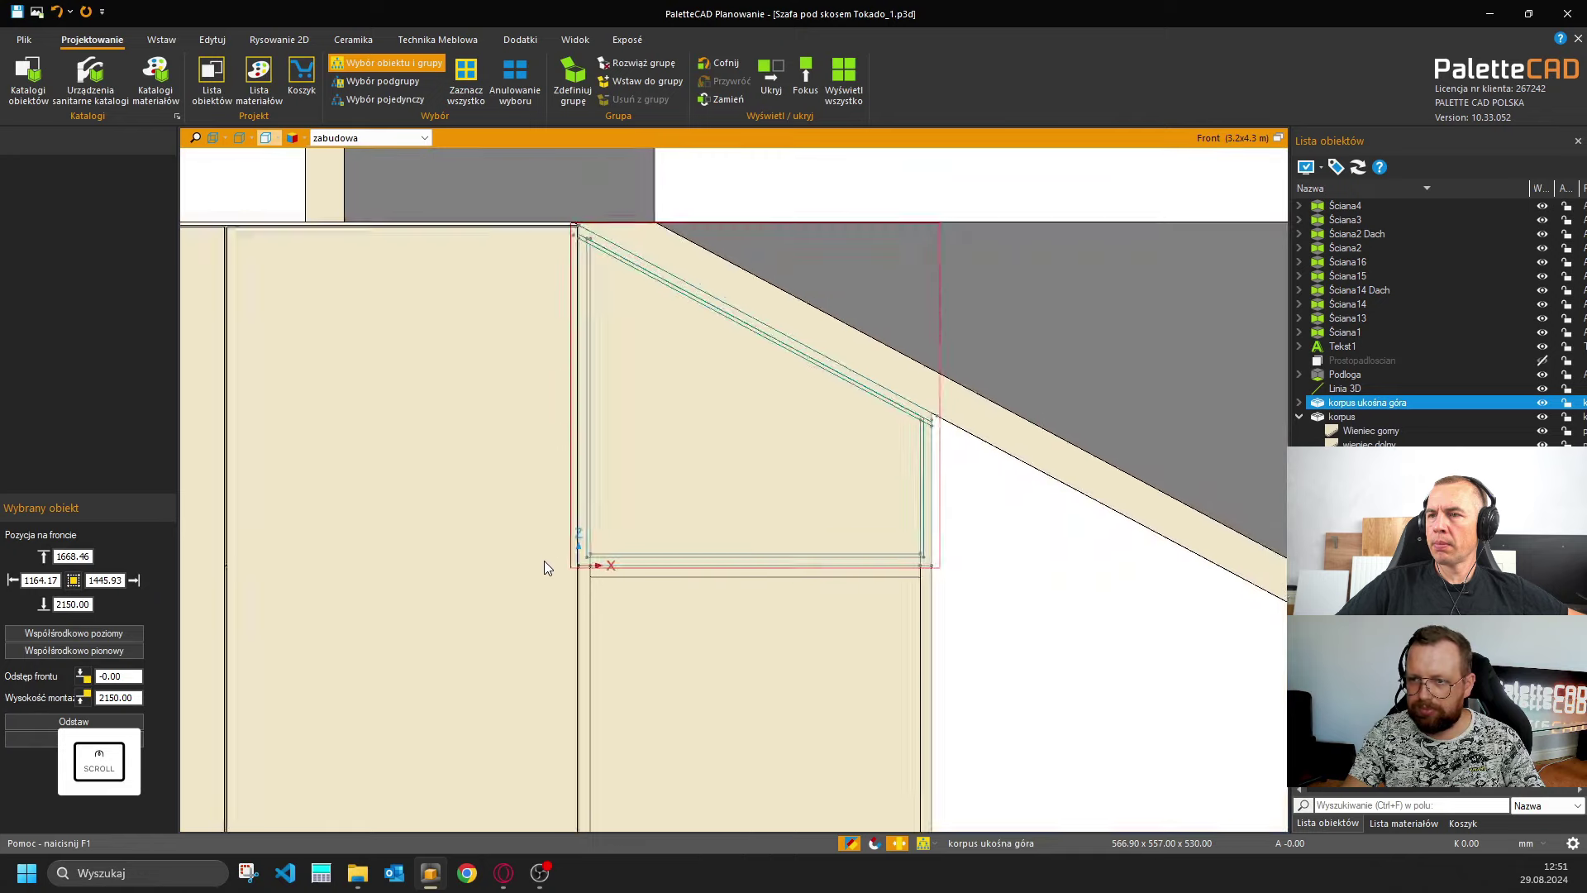
key(Escape)
scroll(666, 612, down, 2)
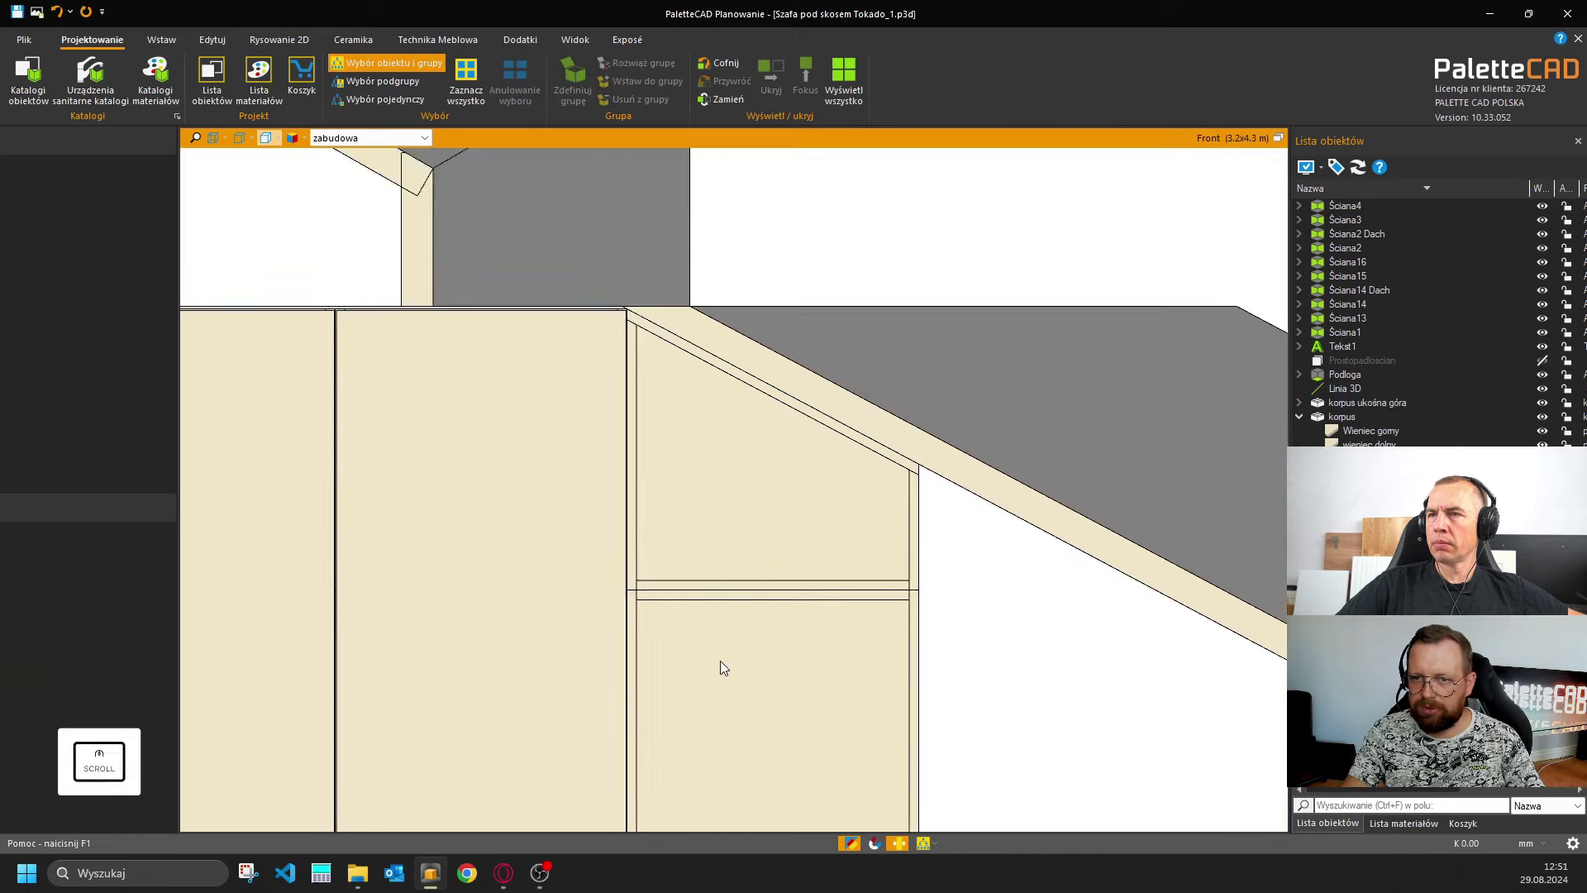
scroll(597, 460, up, 2)
scroll(730, 620, down, 2)
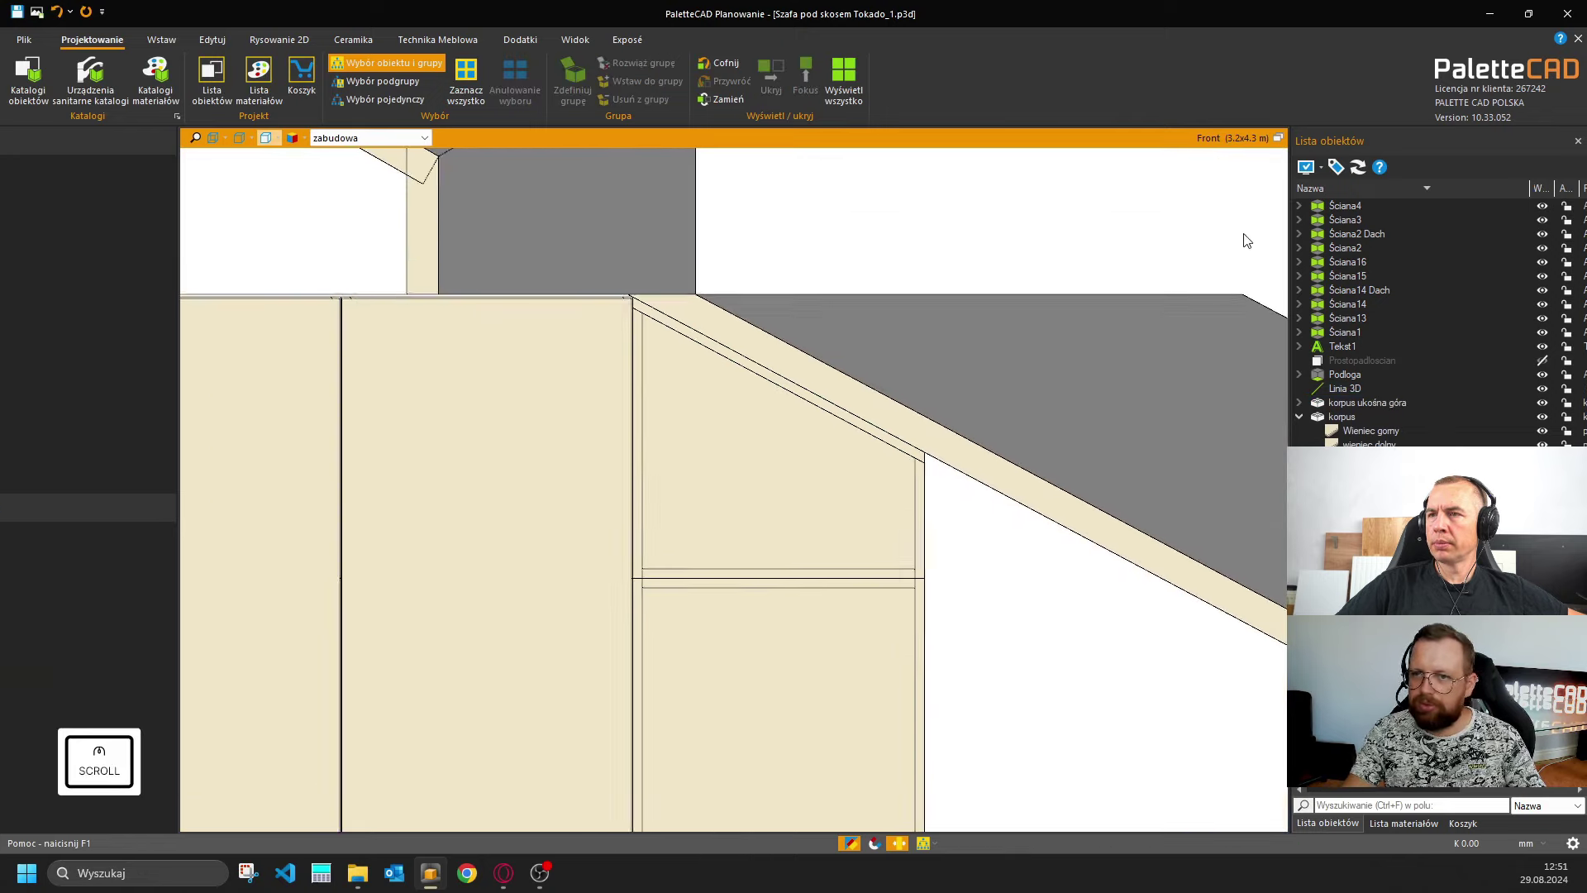
Hide the roof slope Ściana2 Dach so the new carcass can be seen in the plan view.
click(1278, 139)
click(544, 615)
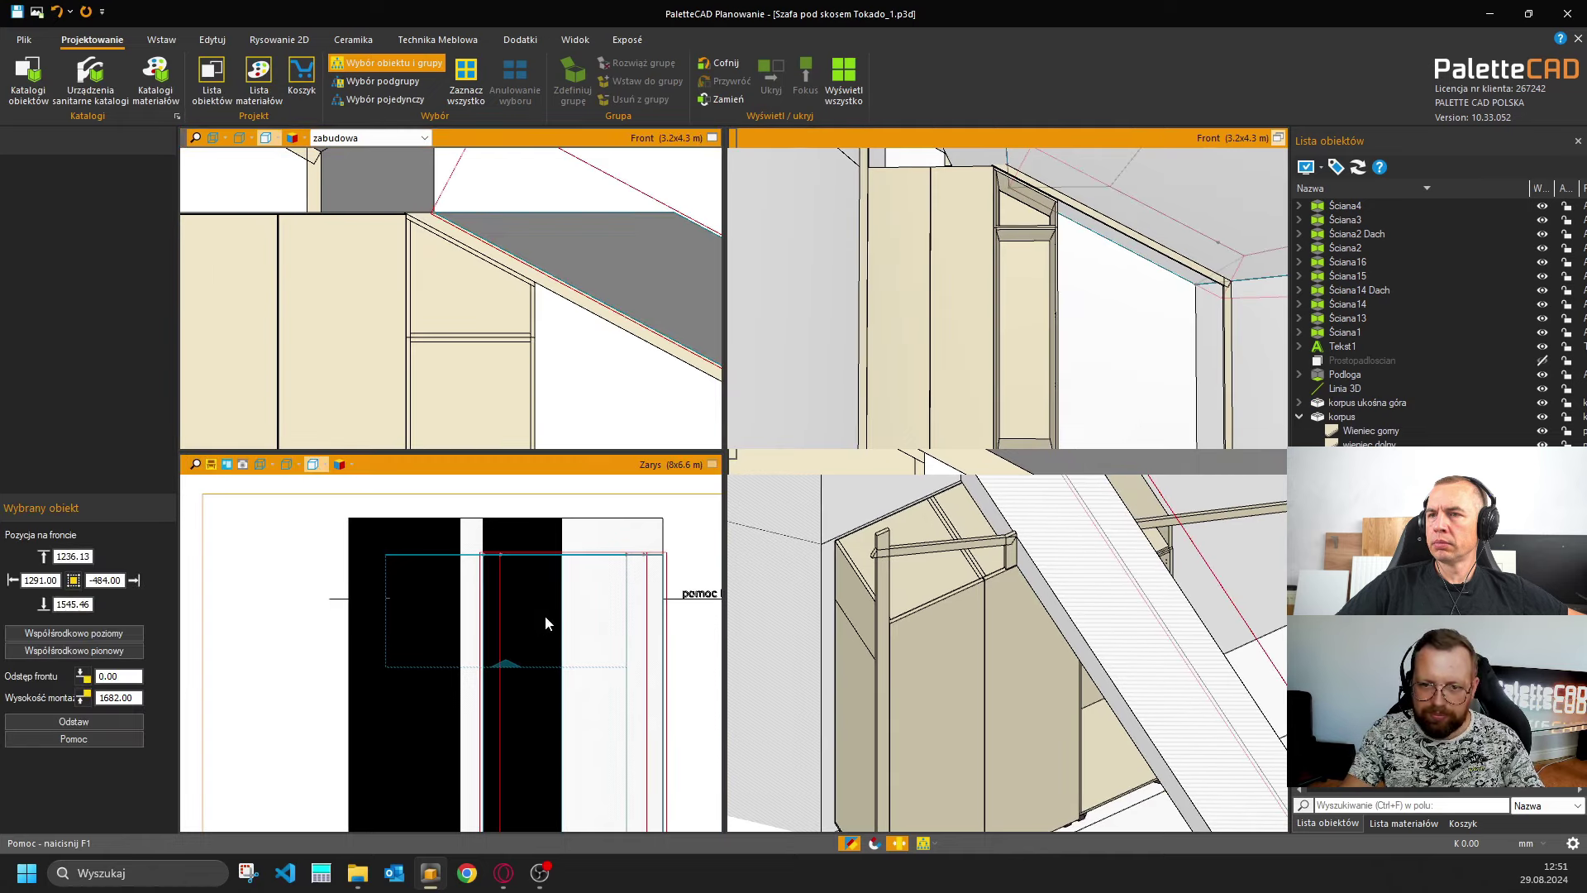
click(1541, 234)
scroll(507, 597, up, 5)
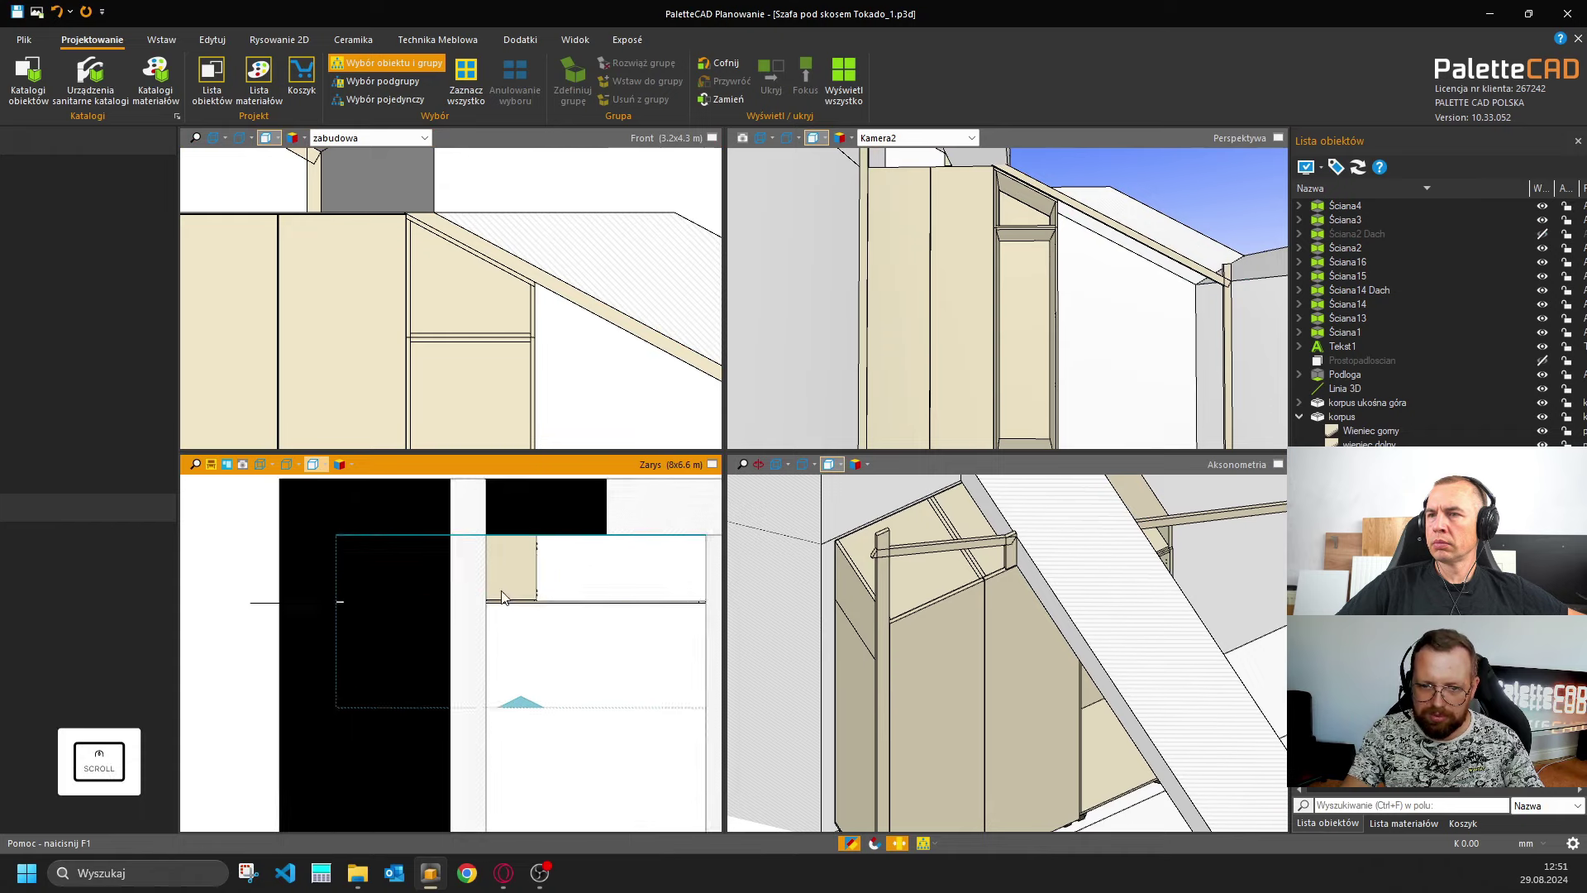
Measure in plan the gap between the sloped-top carcass's front corner and the back of the cabinet fronts.
click(556, 527)
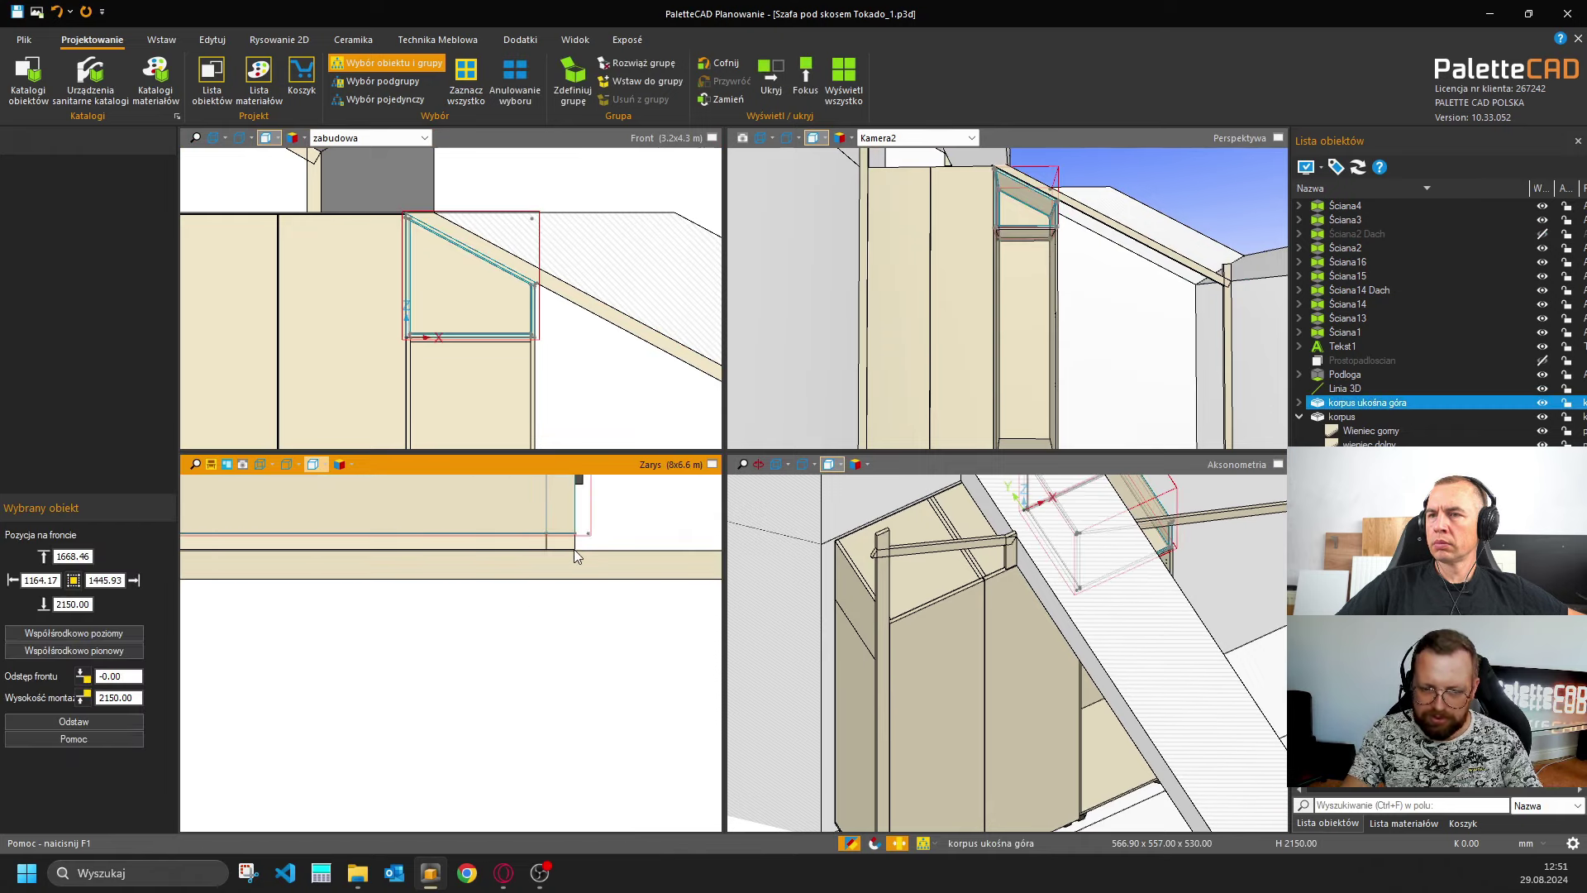
key(c)
click(575, 543)
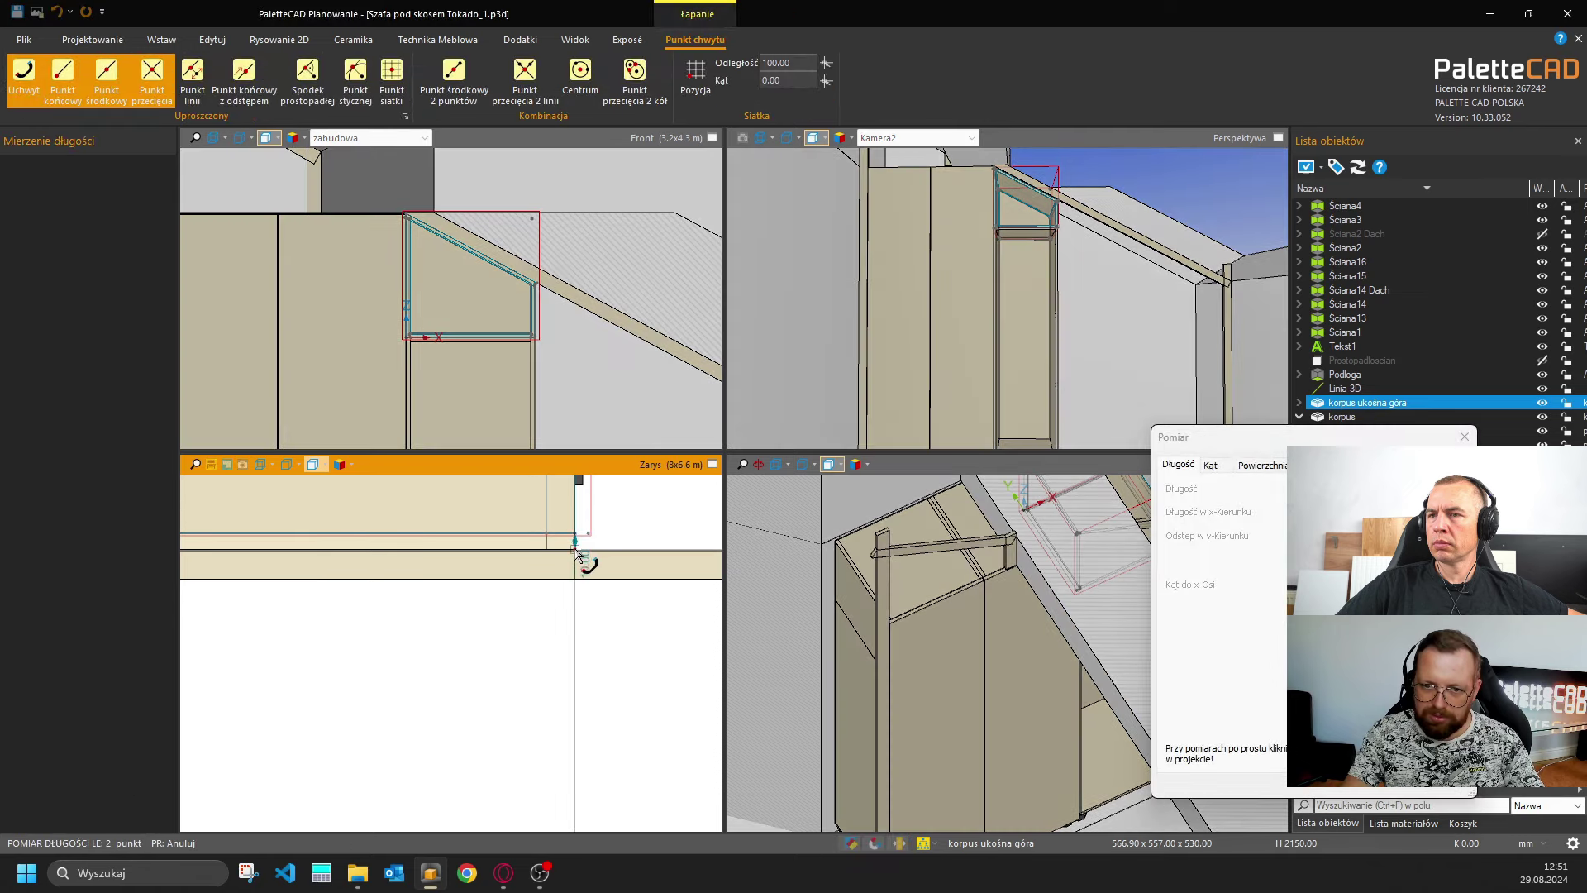
click(578, 552)
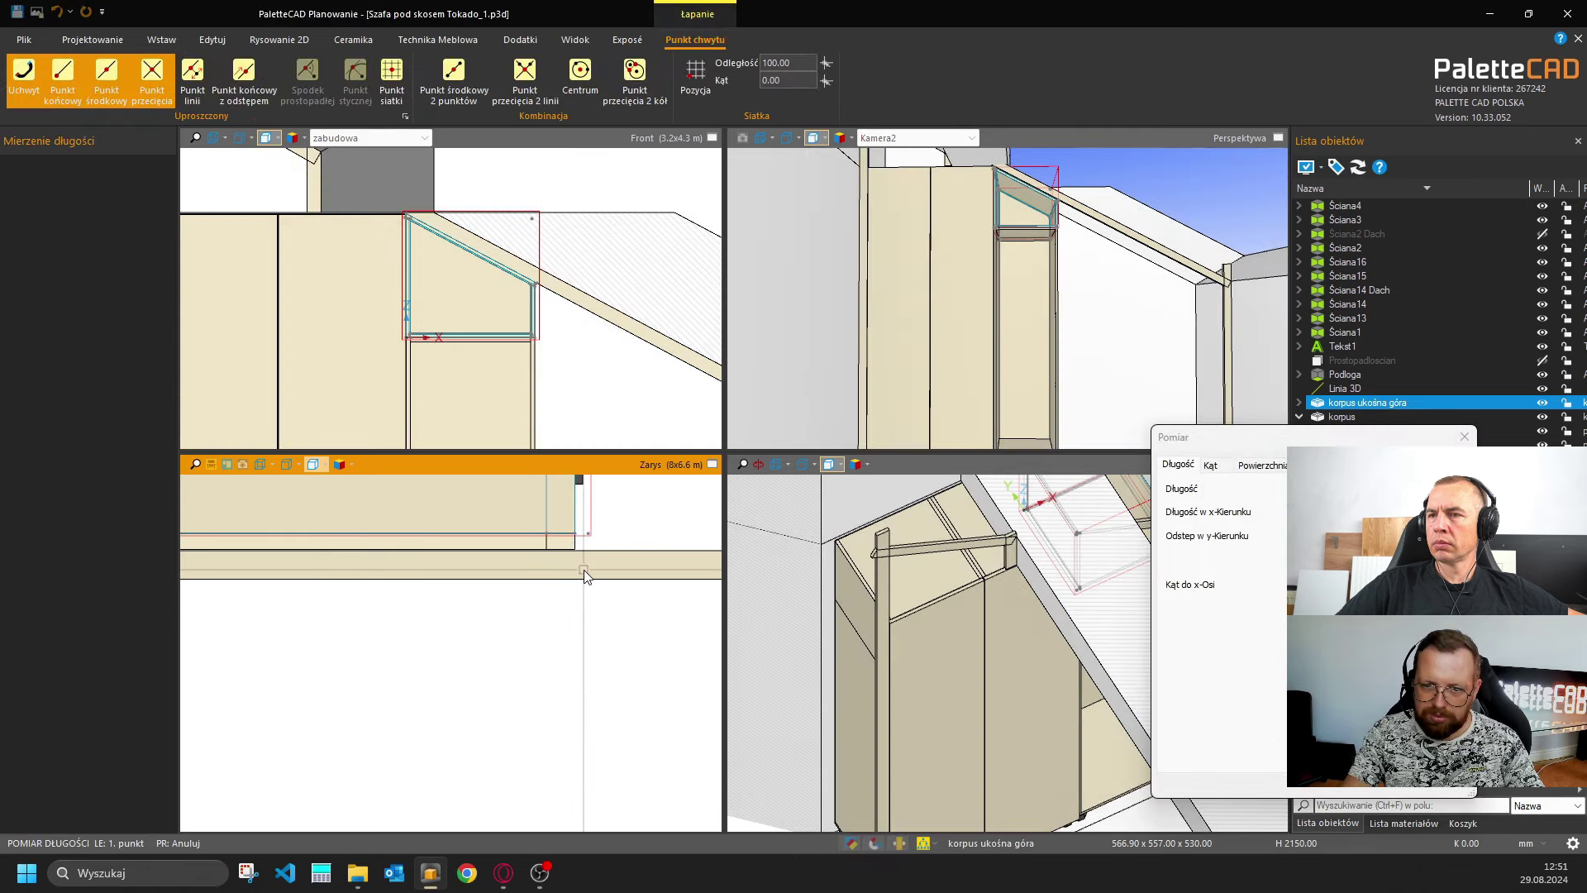
right_click(583, 569)
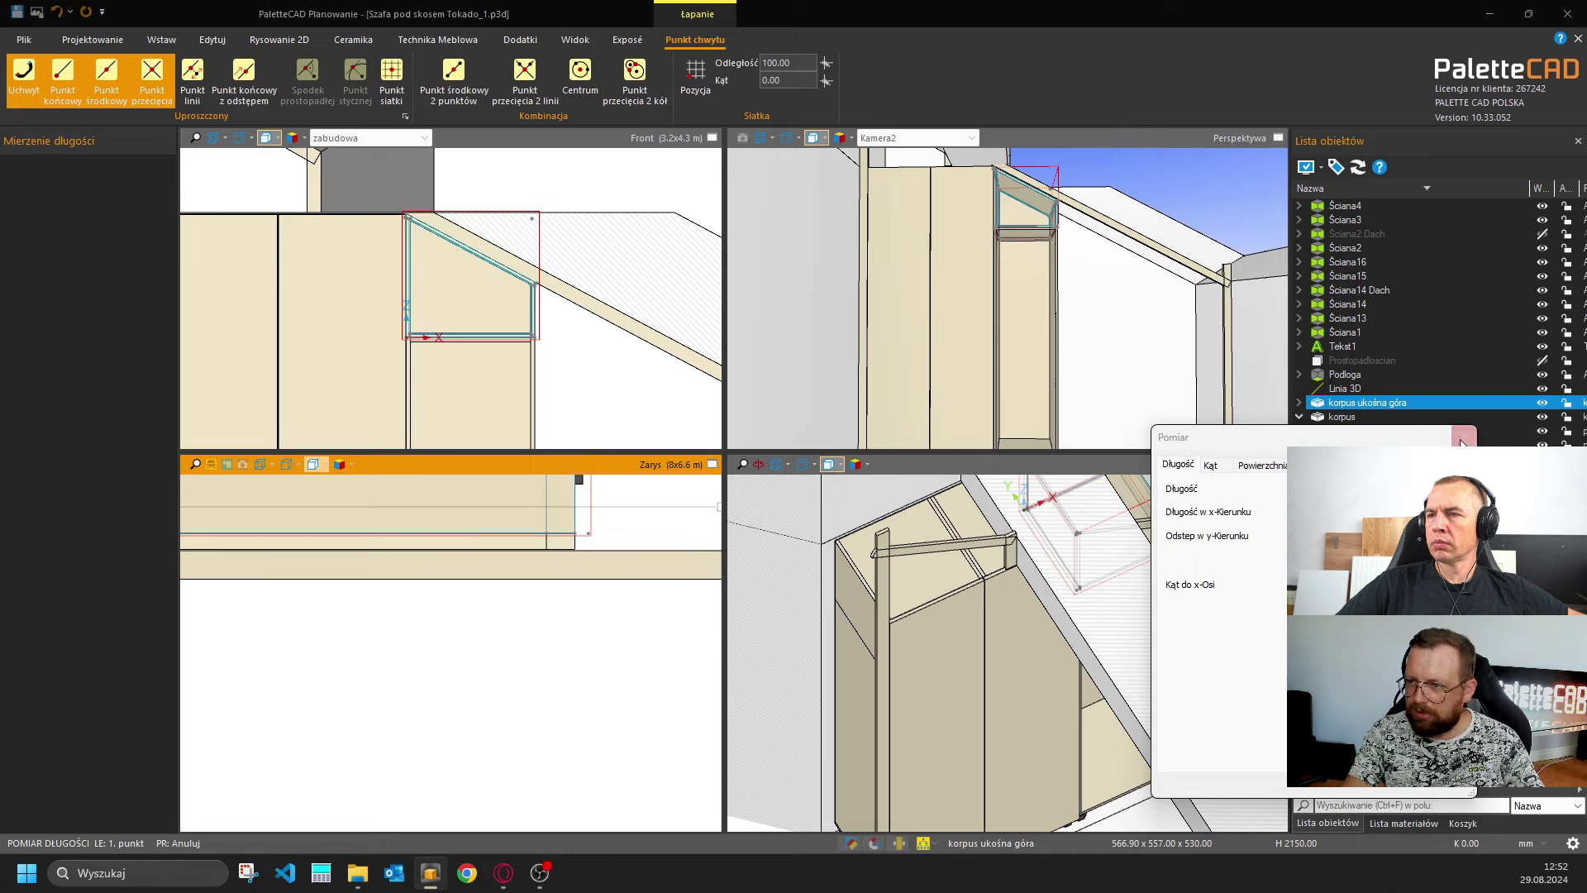
Move the sloped-top carcass 10 mm forward in plan, snapping its front corner to the back of the cabinet fronts.
key(v)
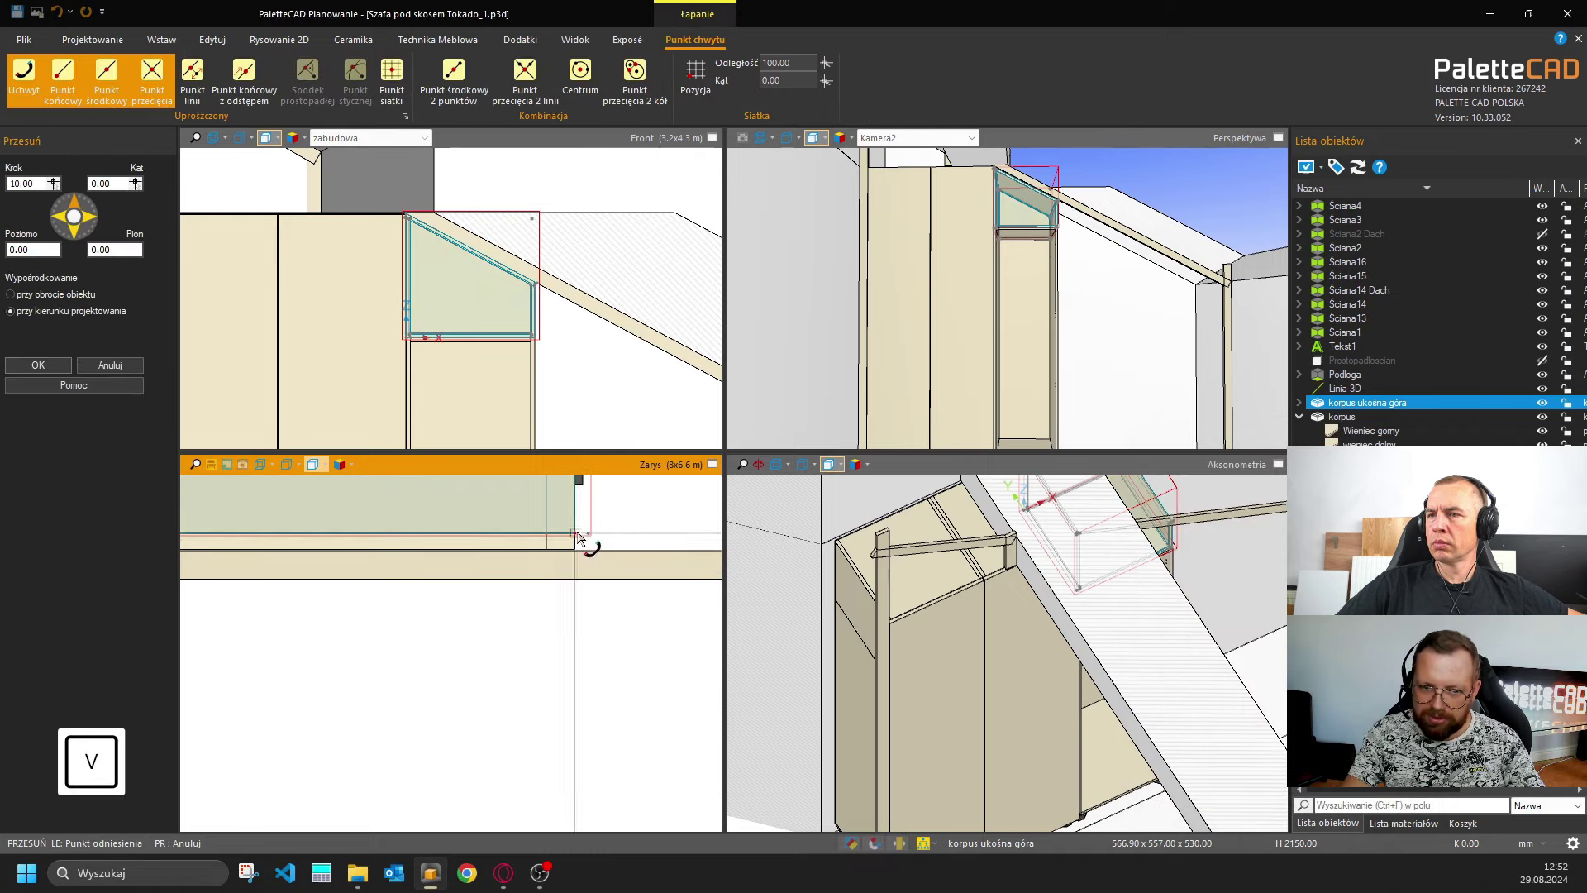
click(578, 536)
click(577, 550)
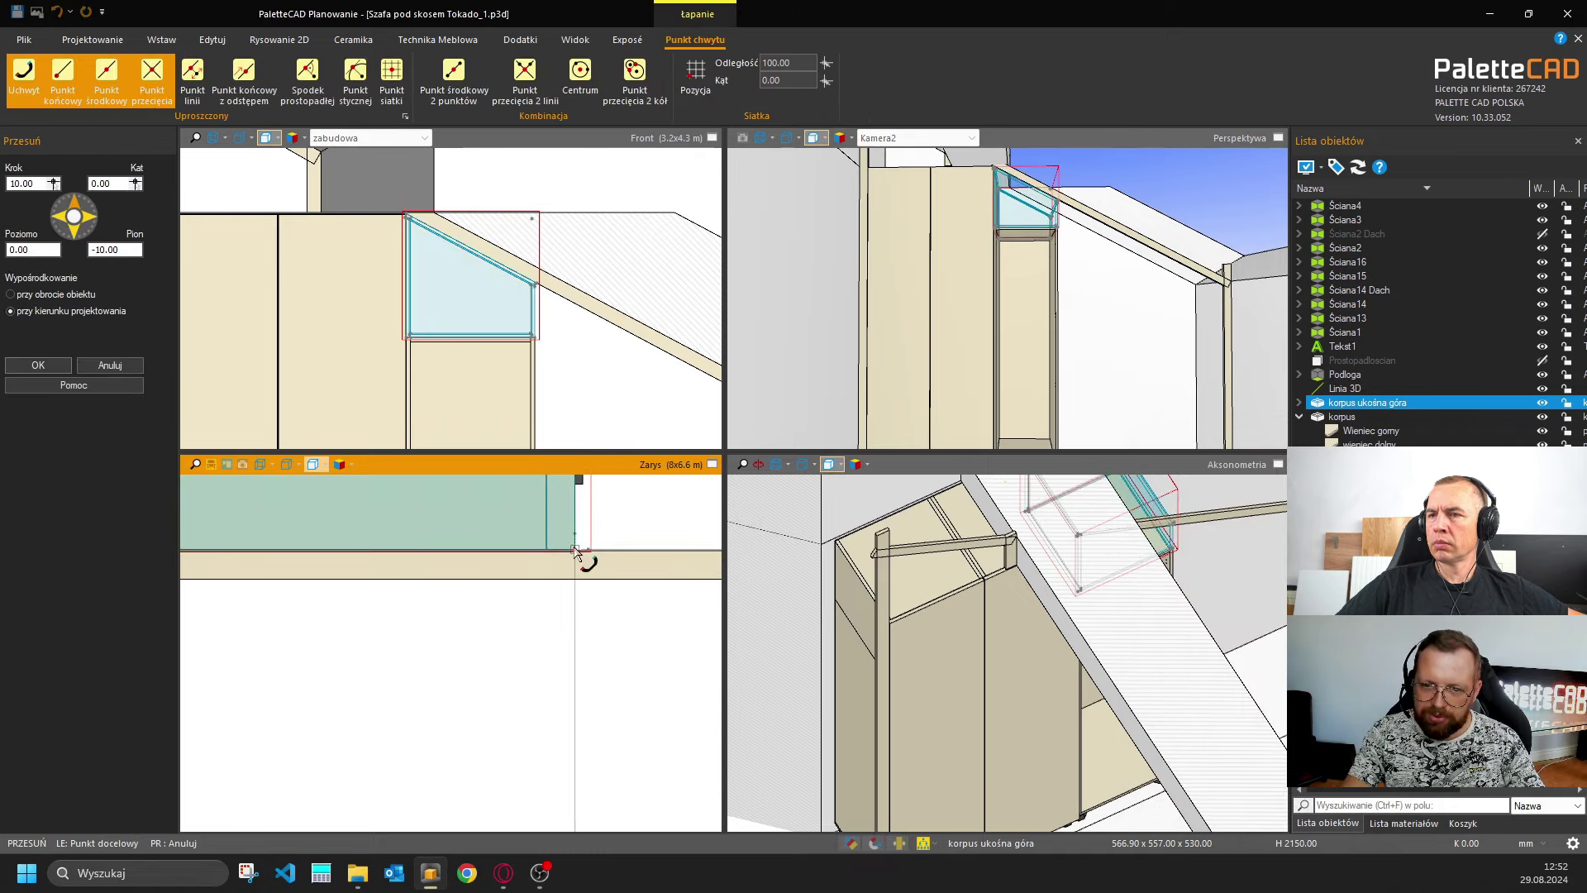
right_click(590, 584)
click(590, 583)
scroll(591, 644, up, 3)
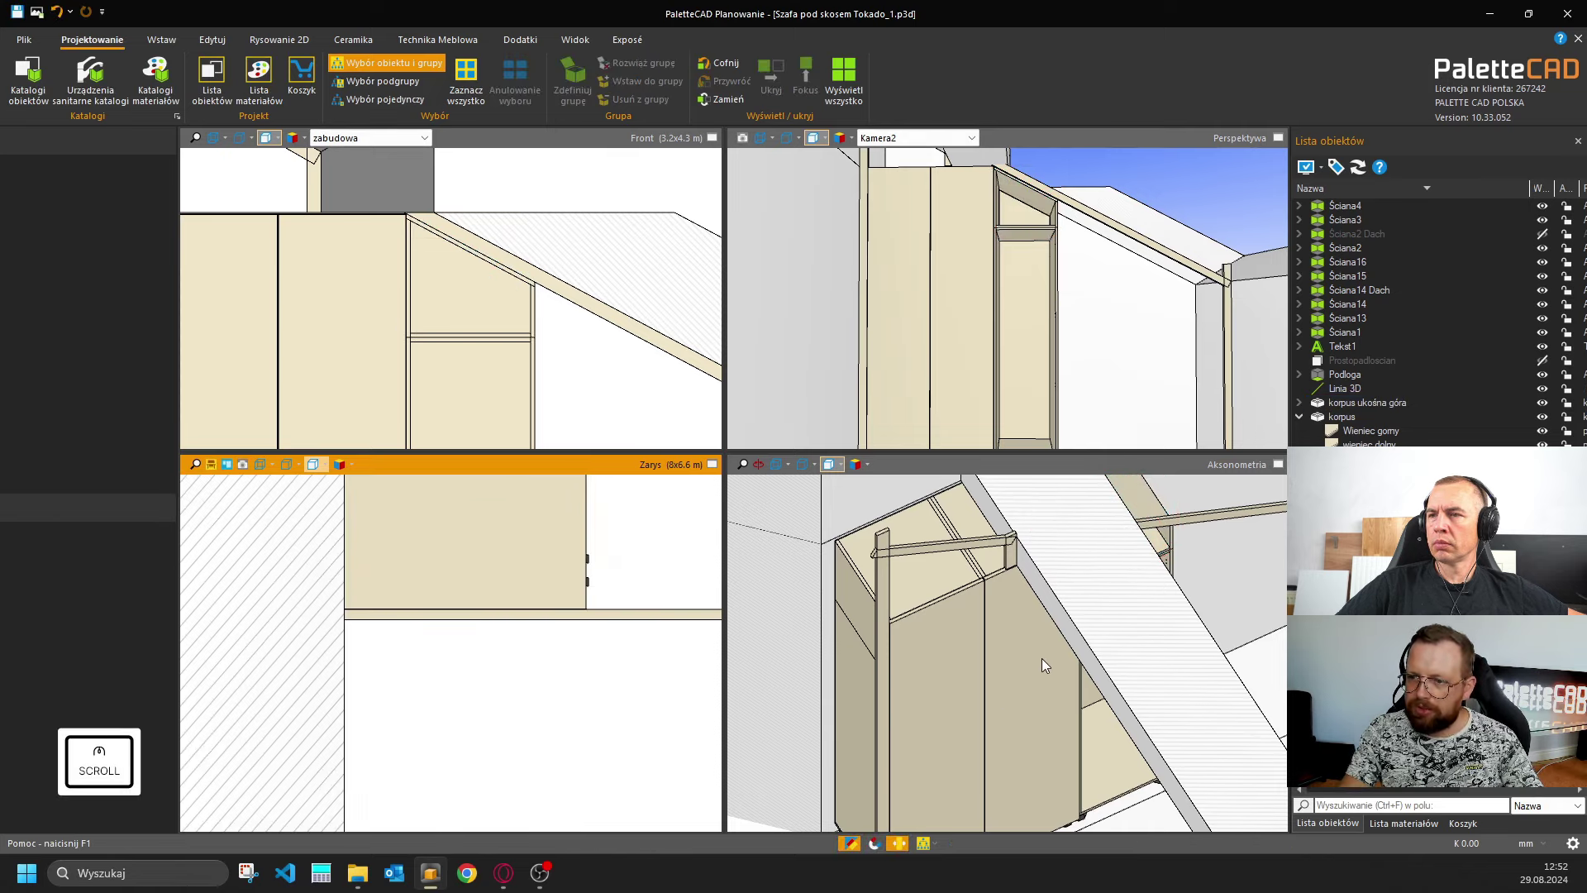
Show the hidden front of the cabinet under the slope.
click(466, 379)
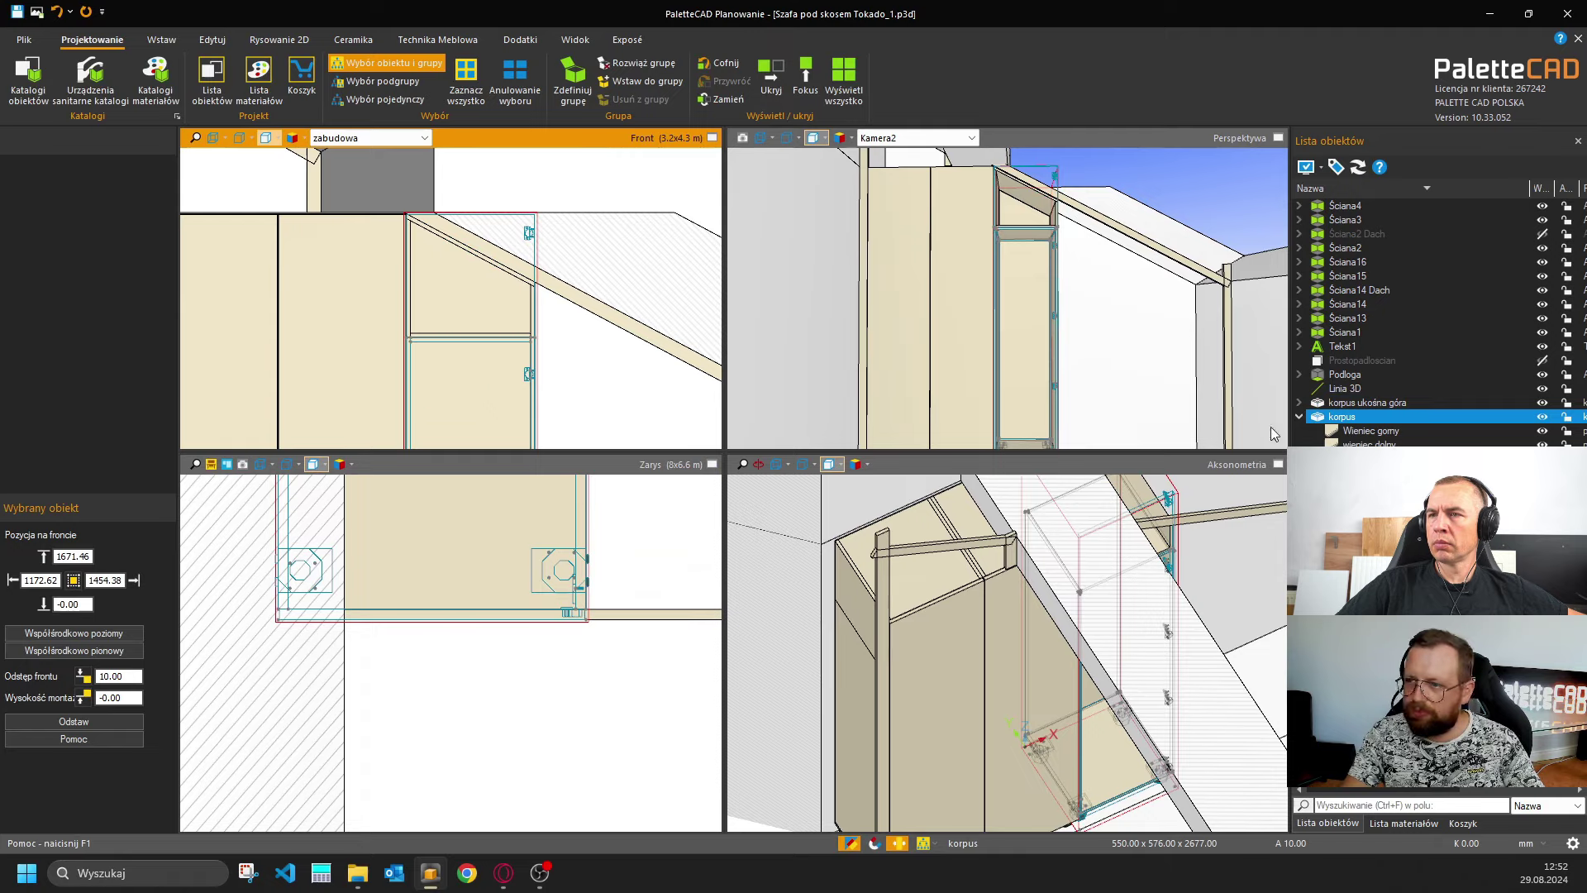
click(701, 157)
scroll(700, 157, up, 4)
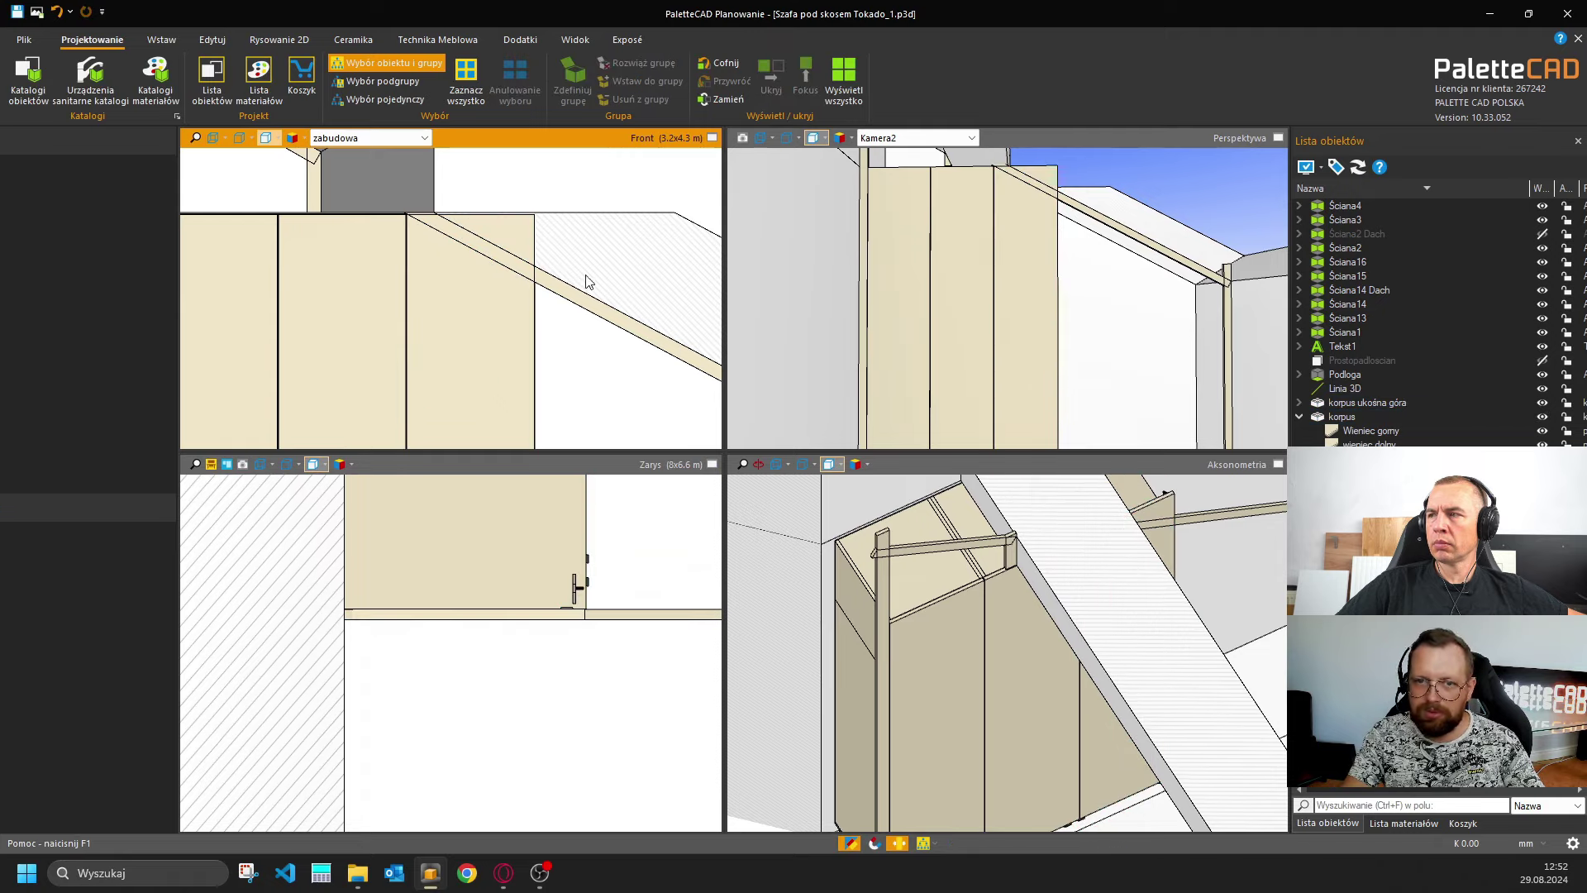
Switch the hinge side of the front under the slope to its taller edge and accept the undivided front.
click(712, 141)
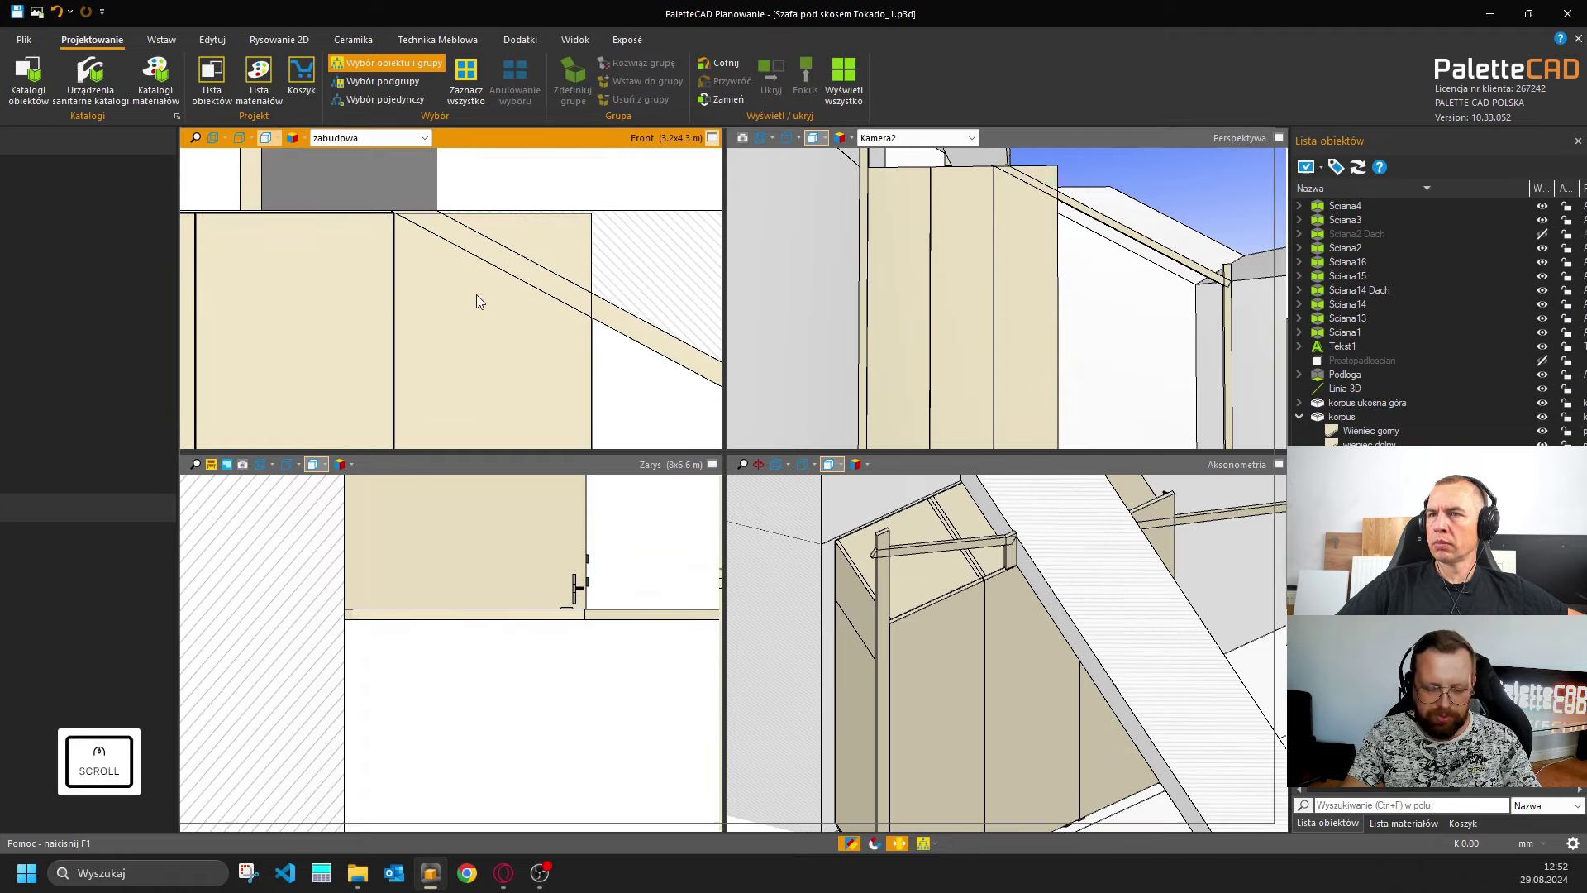
key(ctrl+e)
click(706, 400)
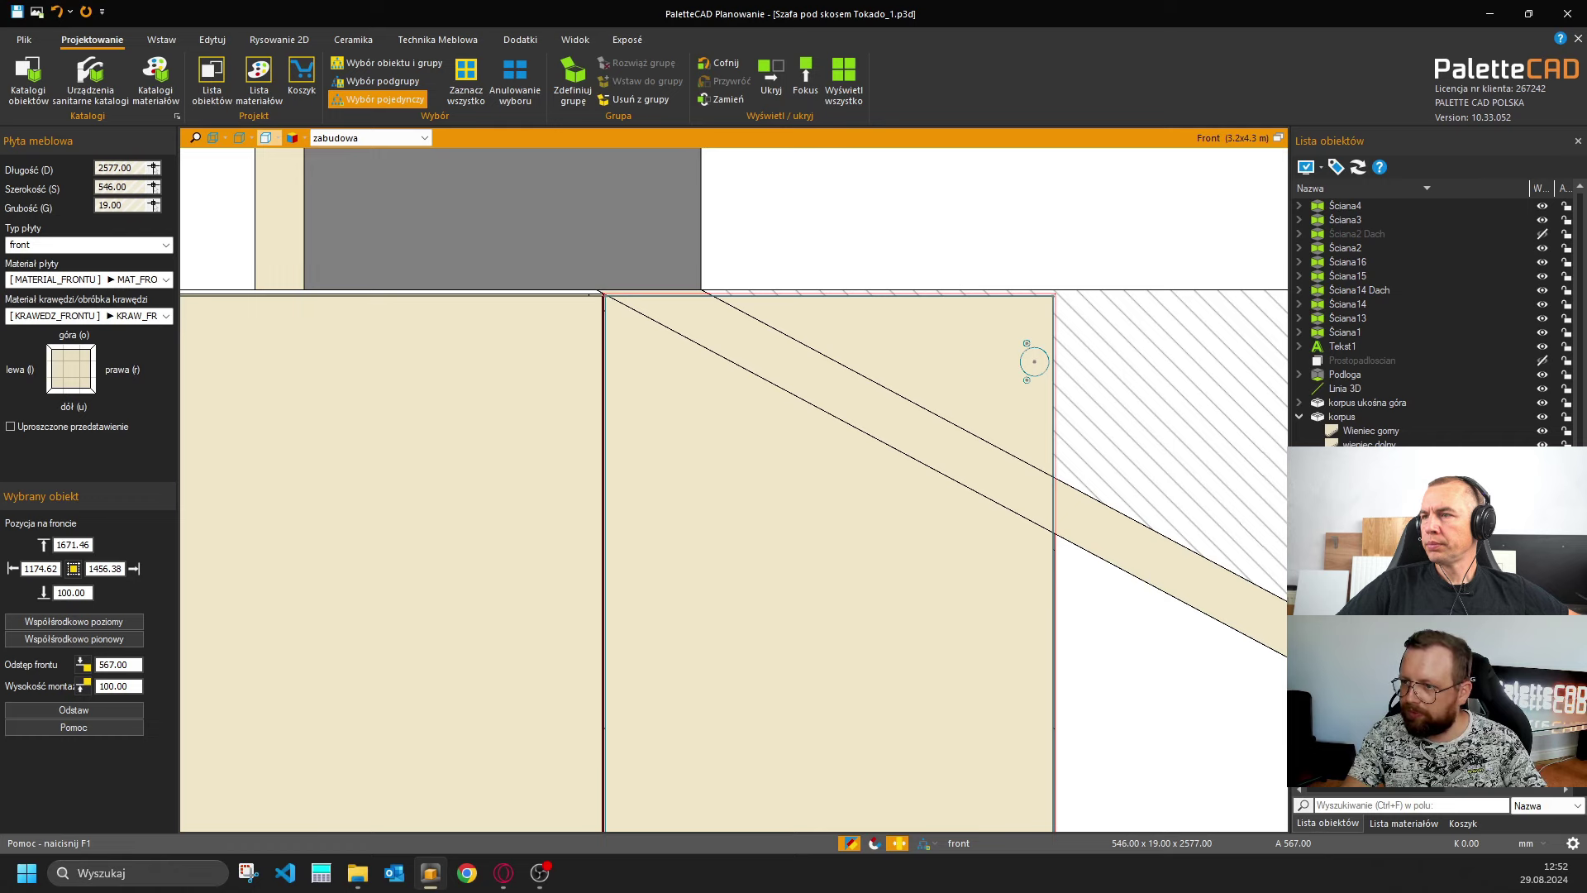
double_click(949, 468)
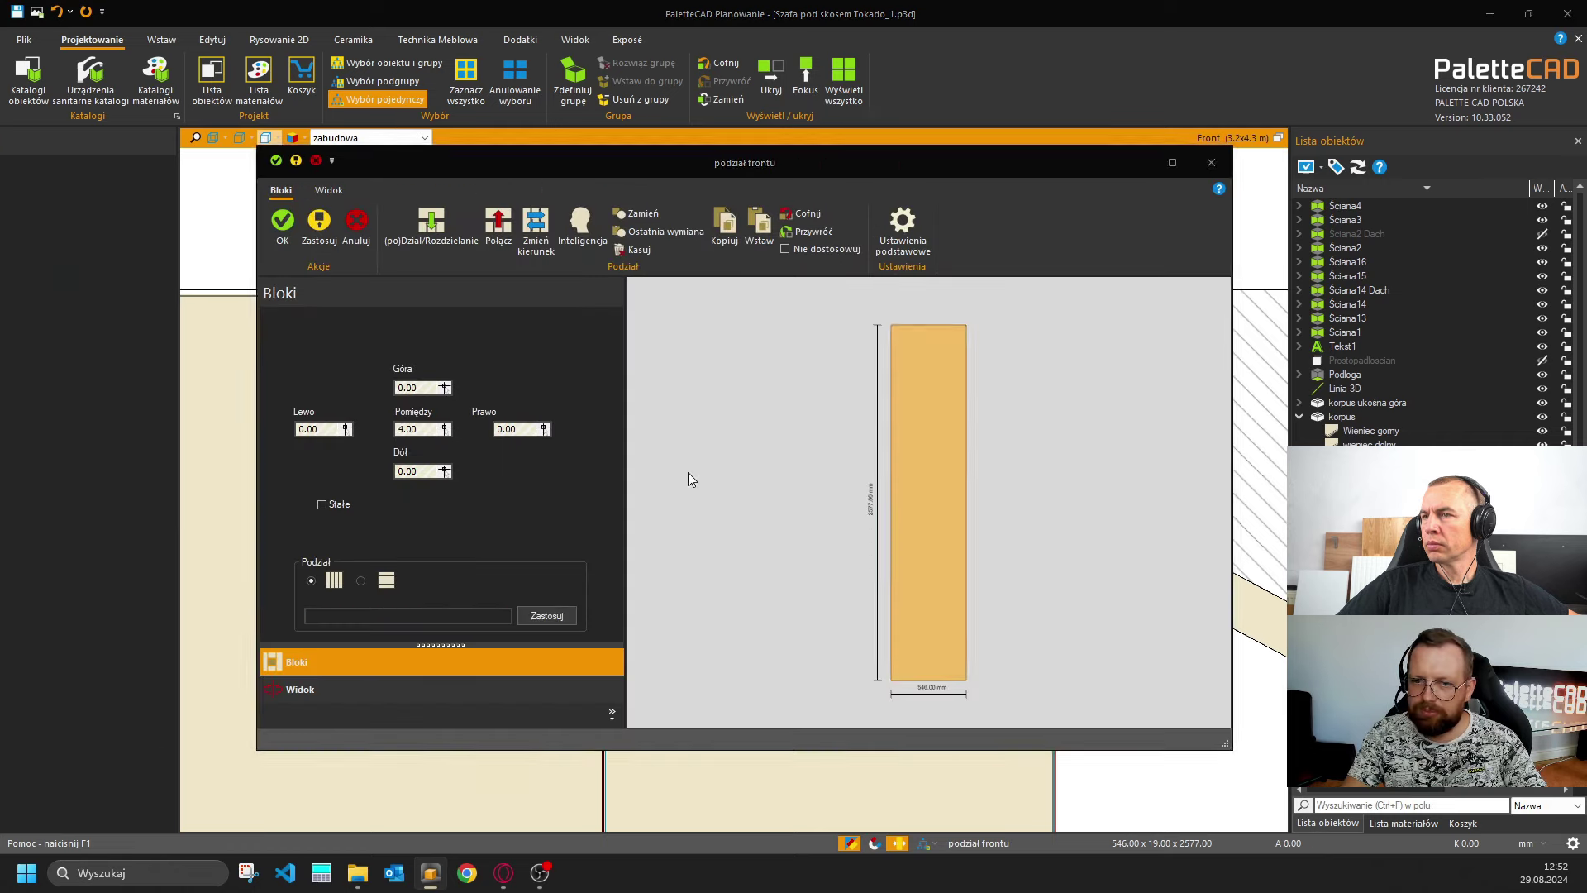
key(Escape)
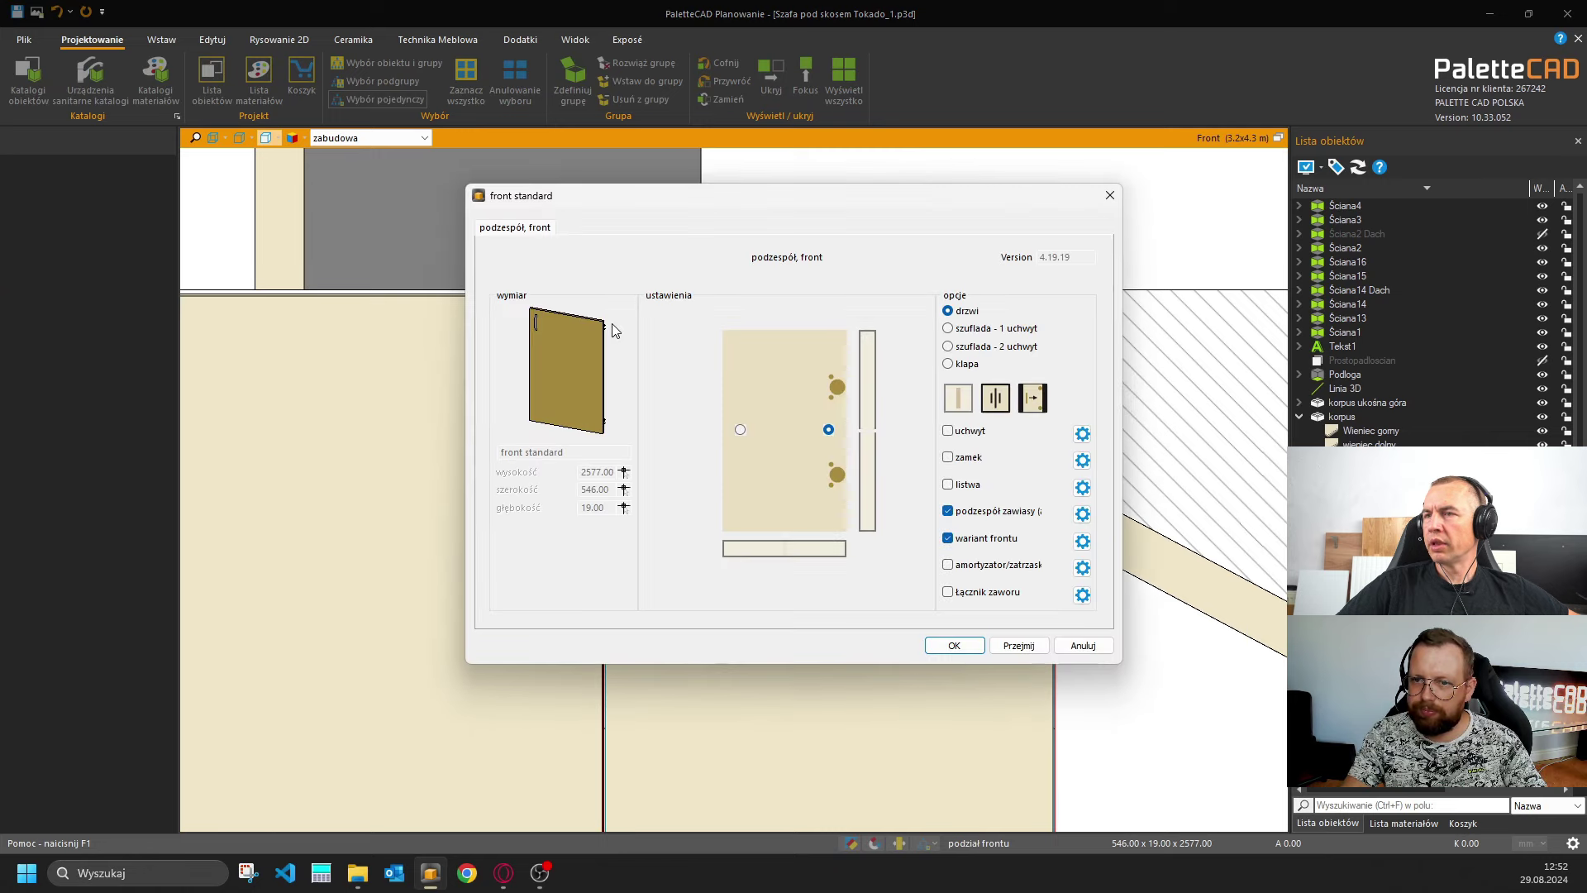
click(739, 429)
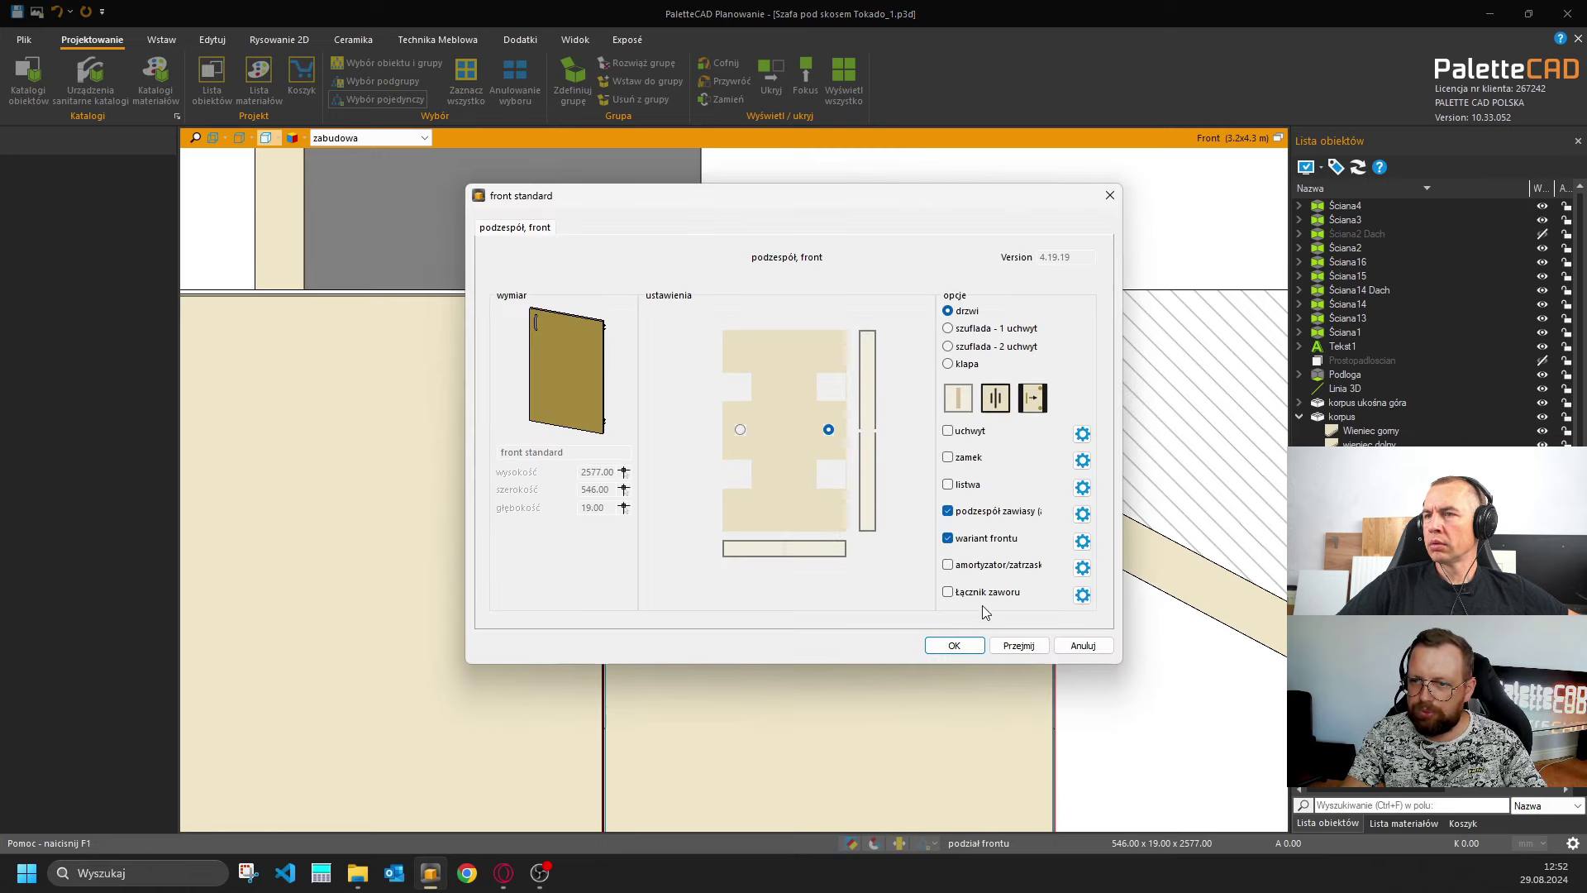
click(955, 645)
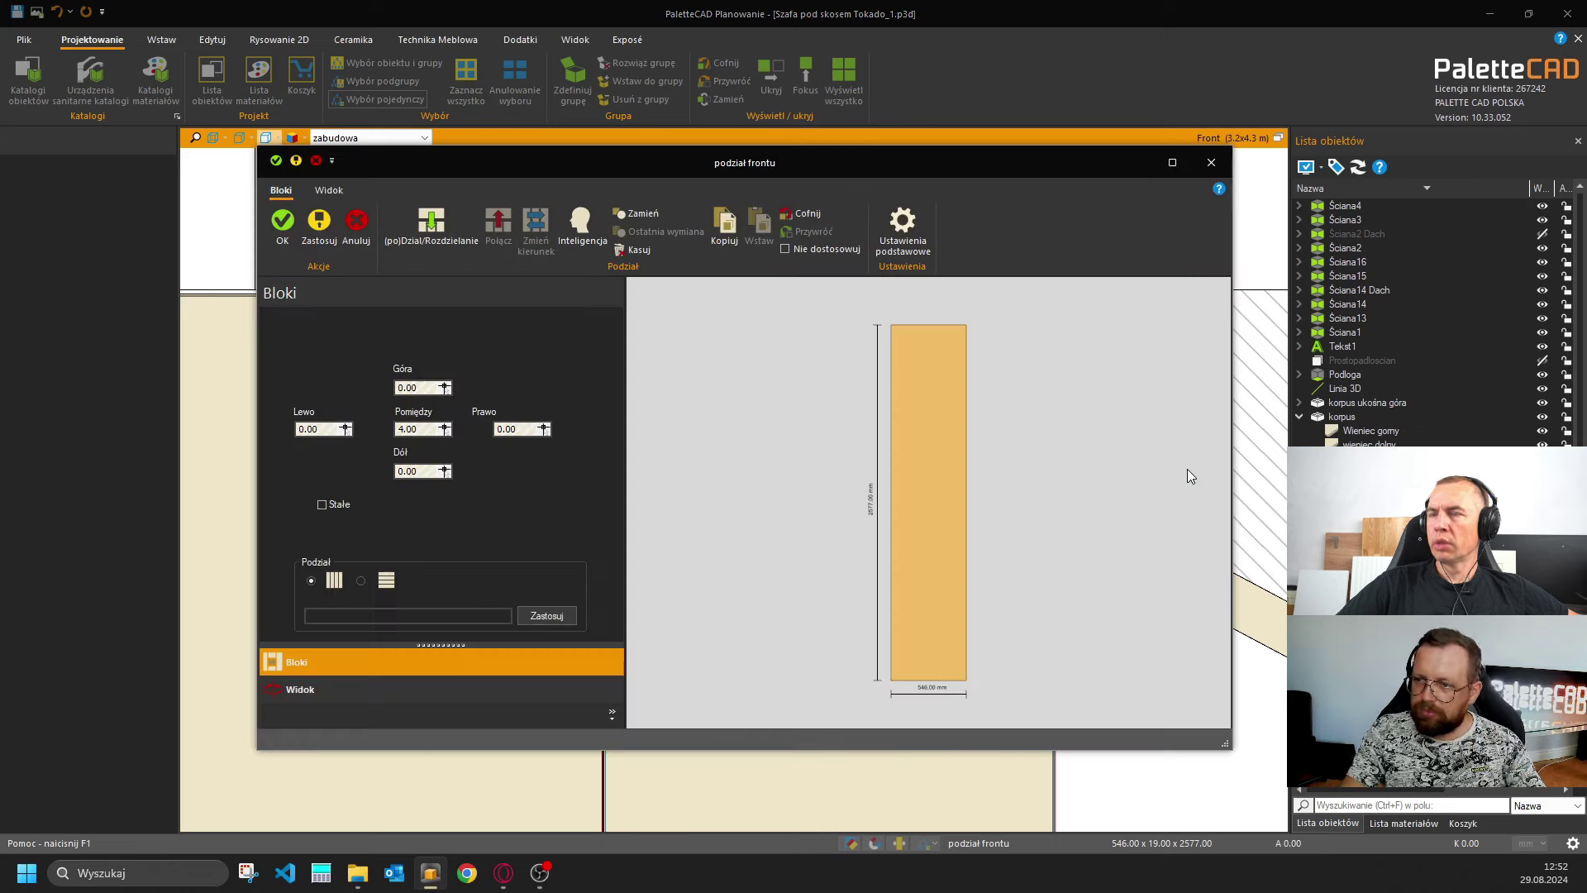
click(282, 223)
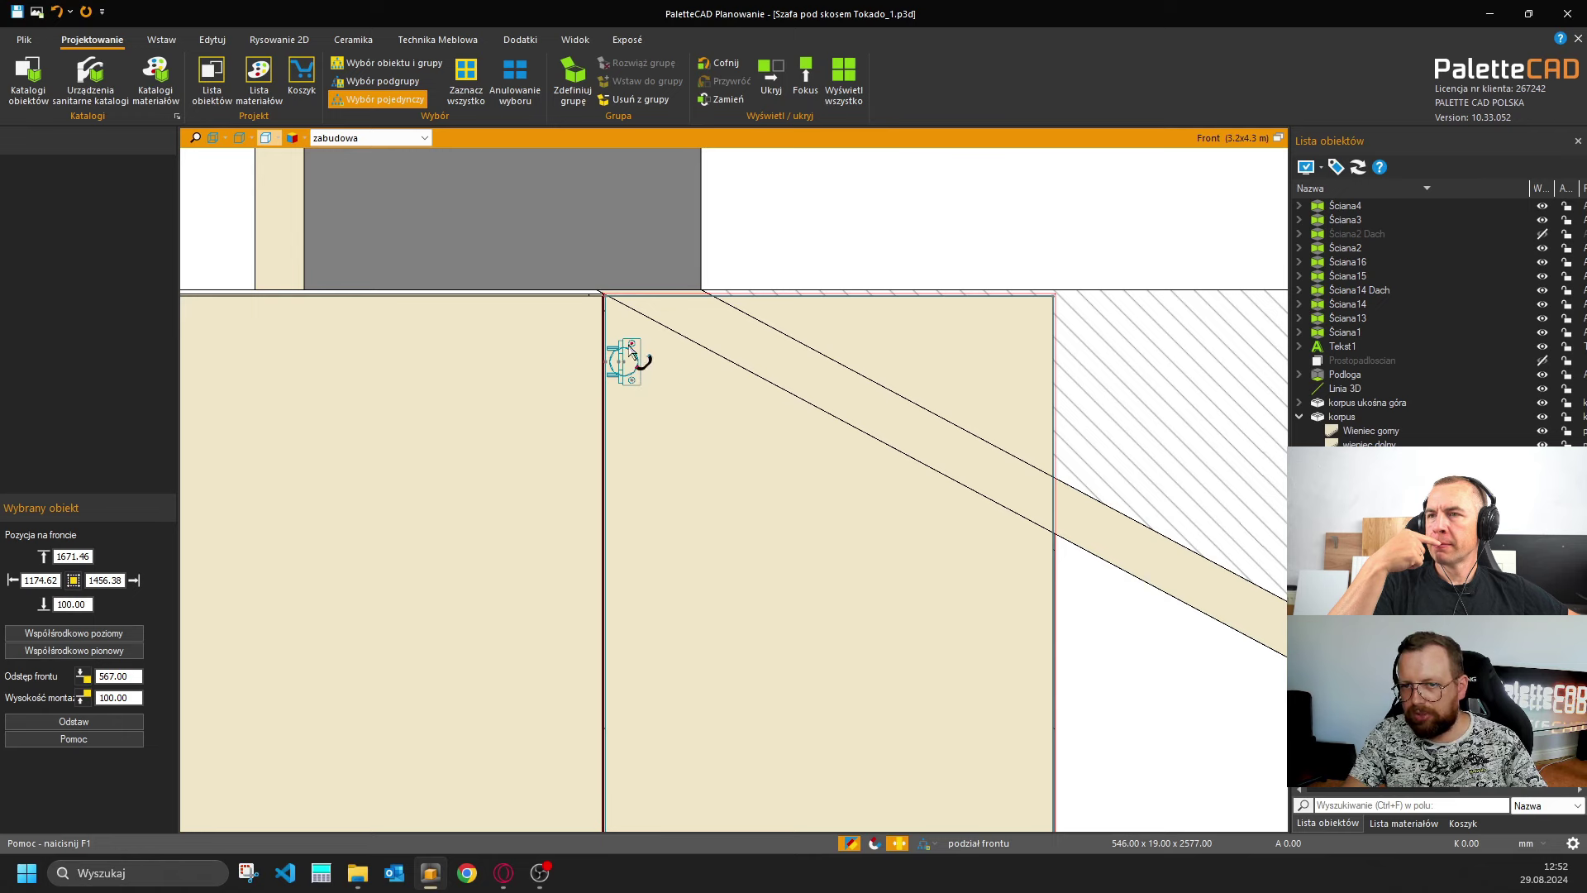
Display the front view as wireframe and examine the hinge positions beside the sloped-top carcass.
click(221, 136)
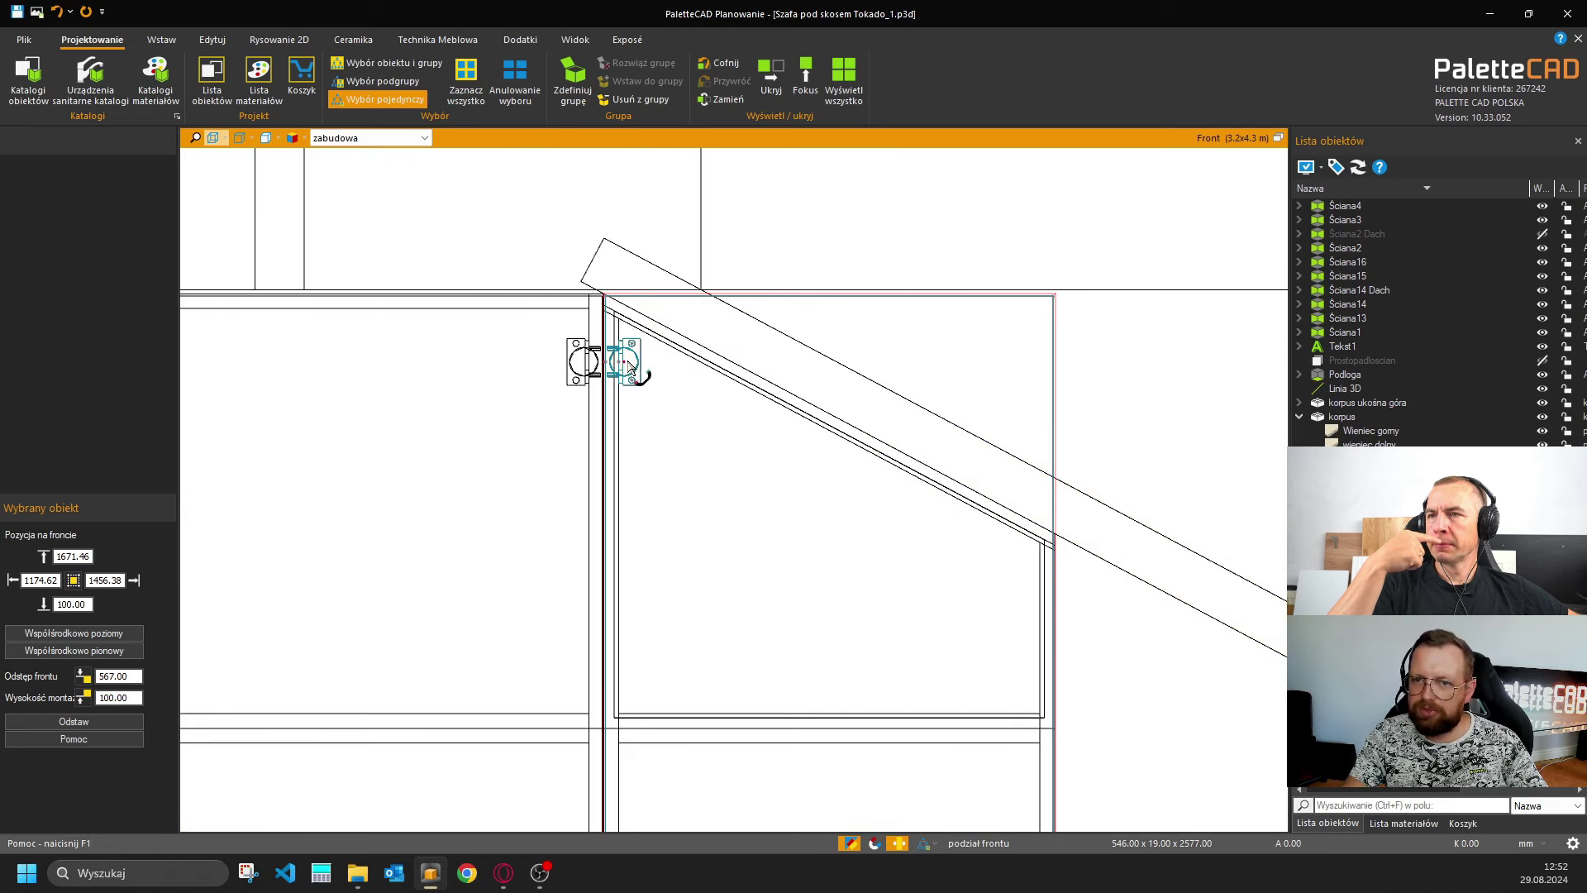
scroll(673, 570, down, 3)
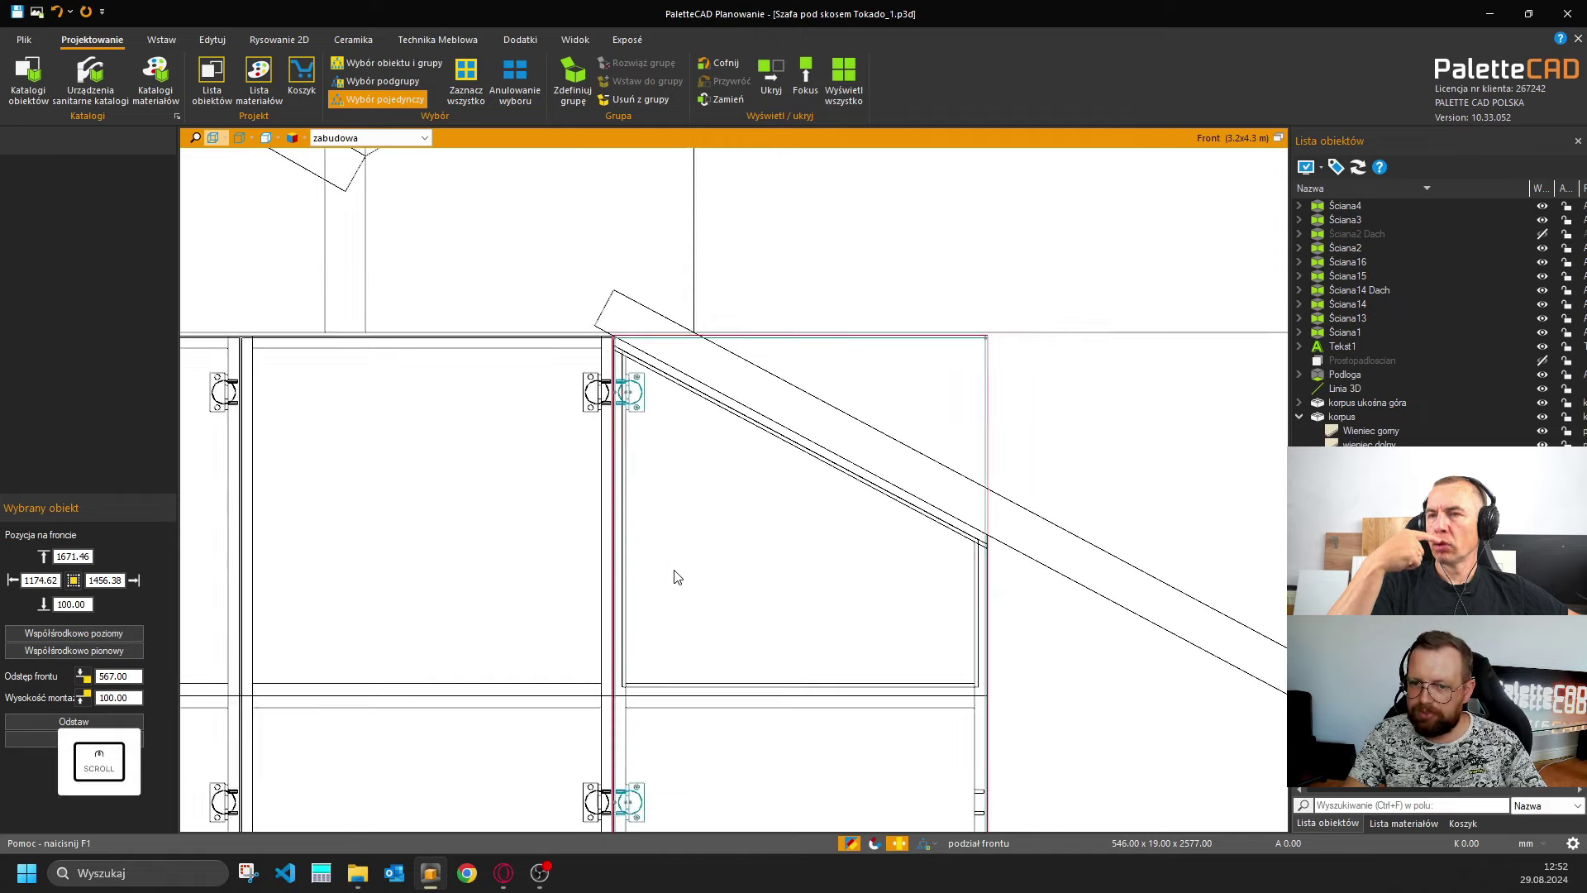
scroll(771, 538, up, 2)
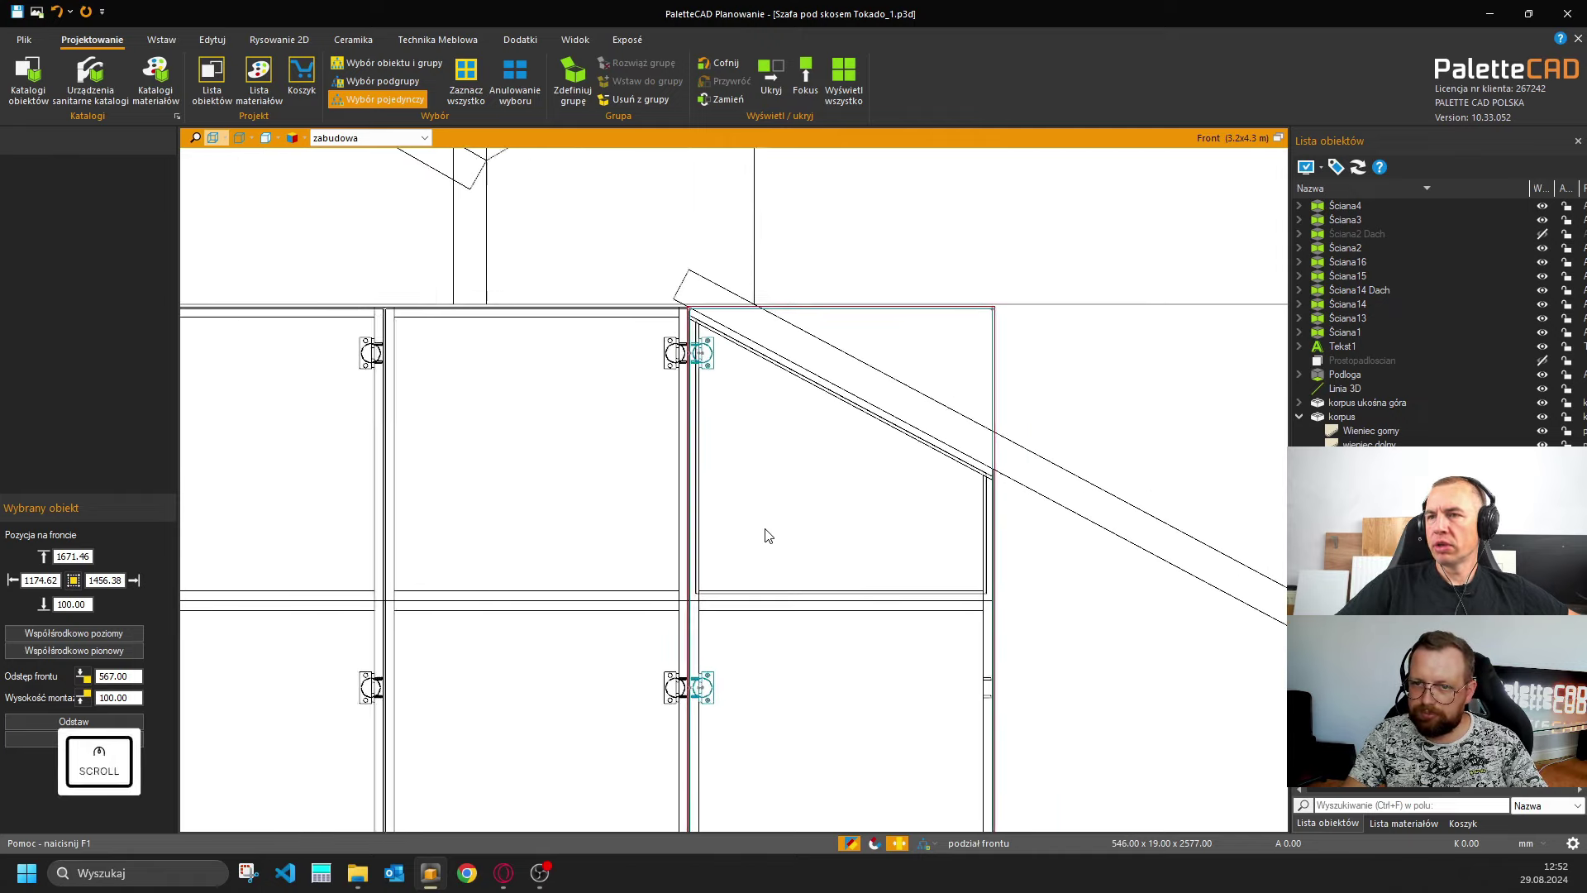
Set the top hinge distance of the front under the slope to 120 mm and accept the front settings.
scroll(709, 367, up, 3)
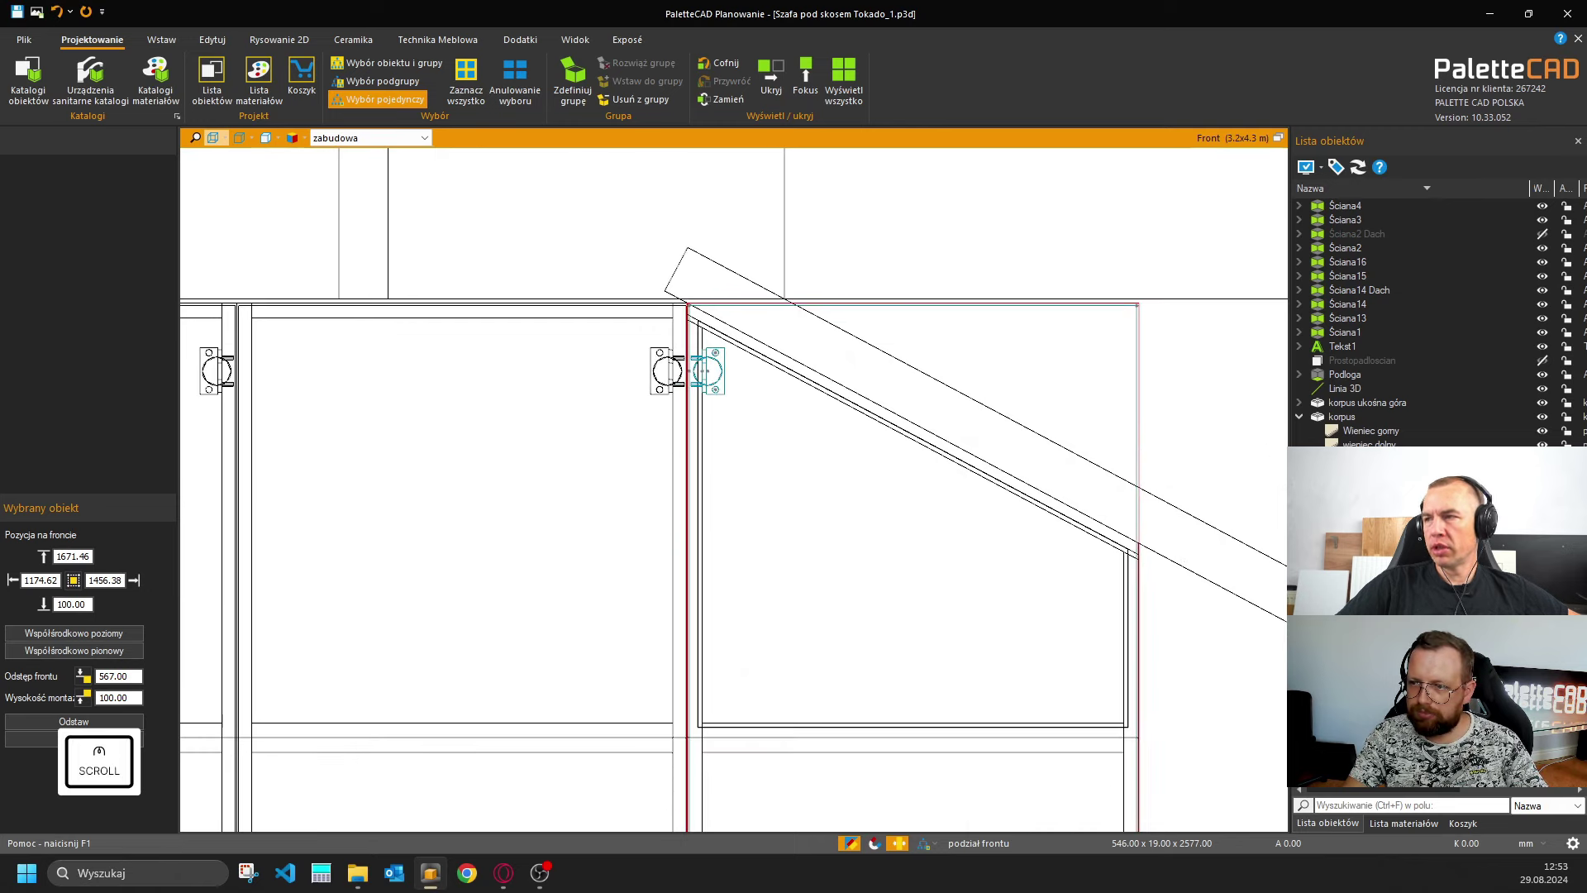
click(1009, 471)
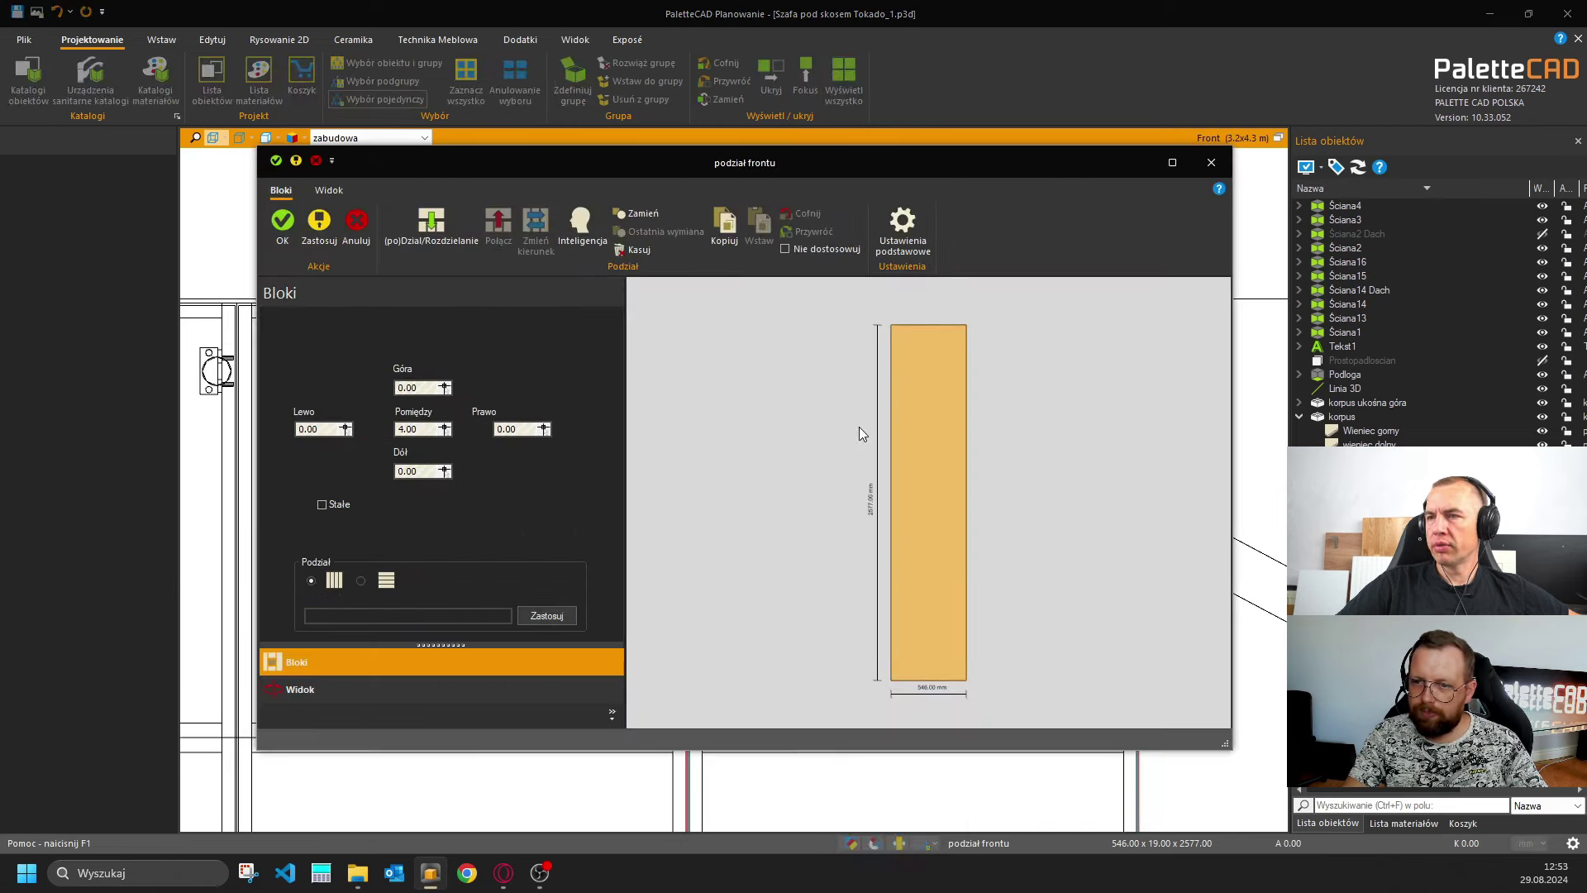
key(Escape)
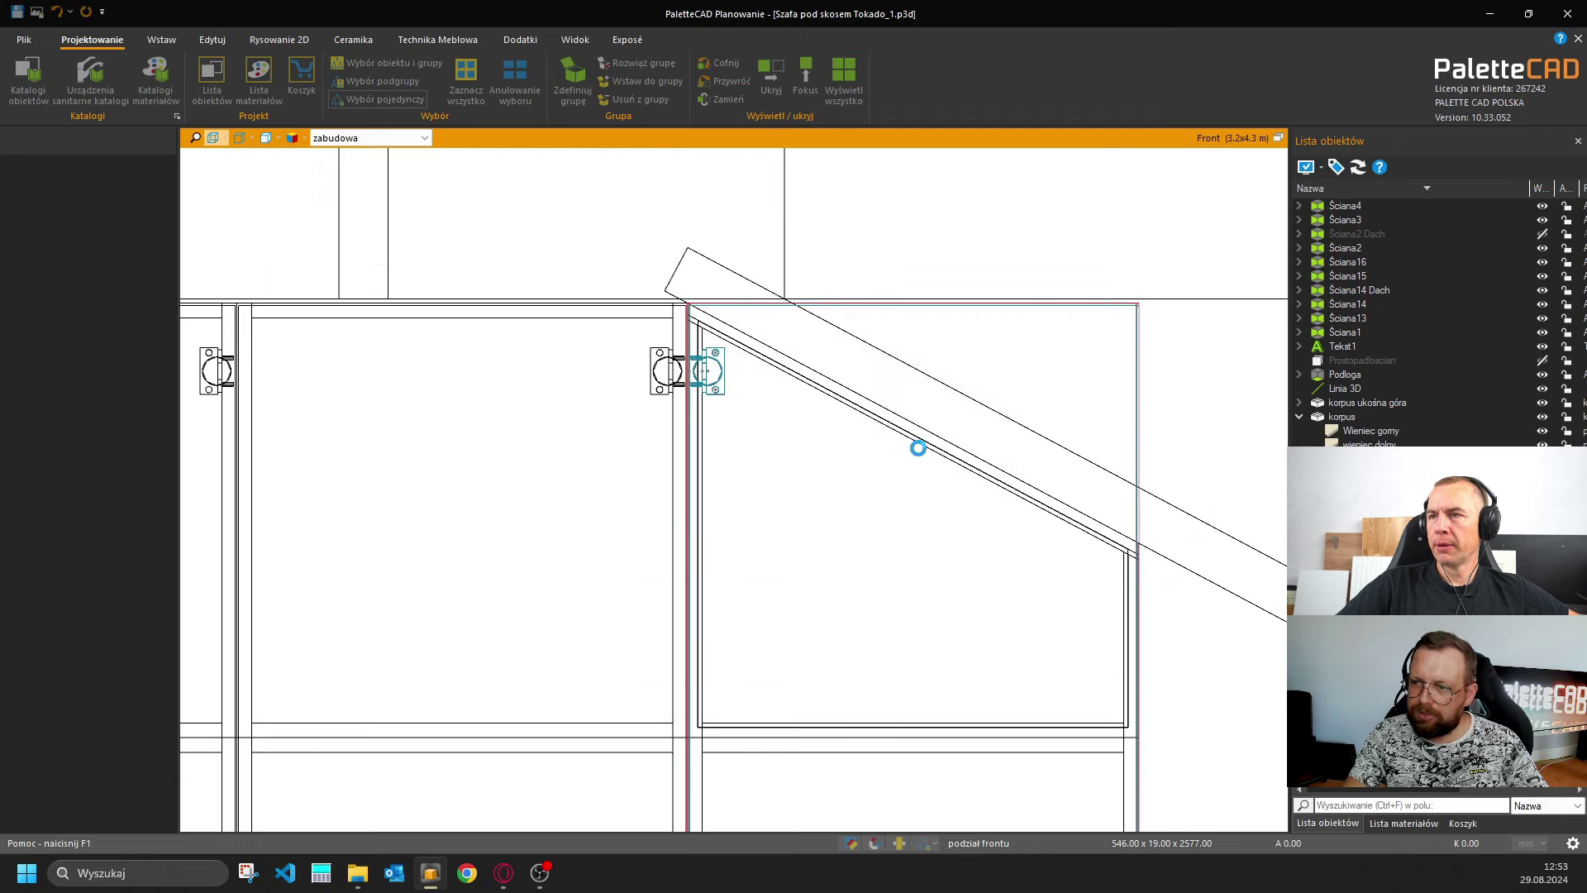
double_click(703, 372)
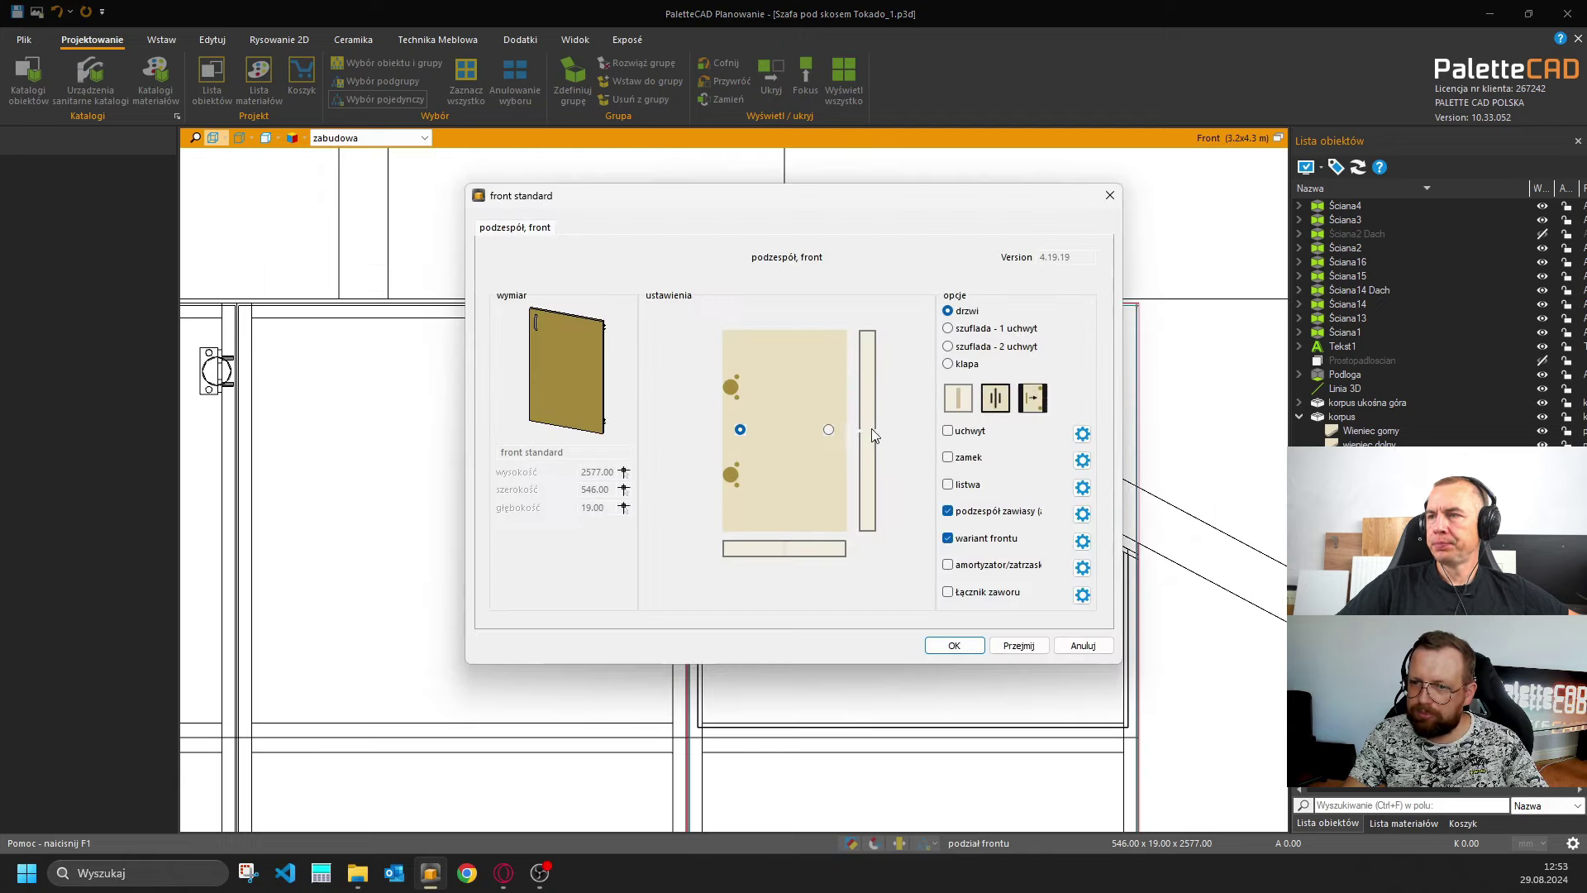
click(1082, 514)
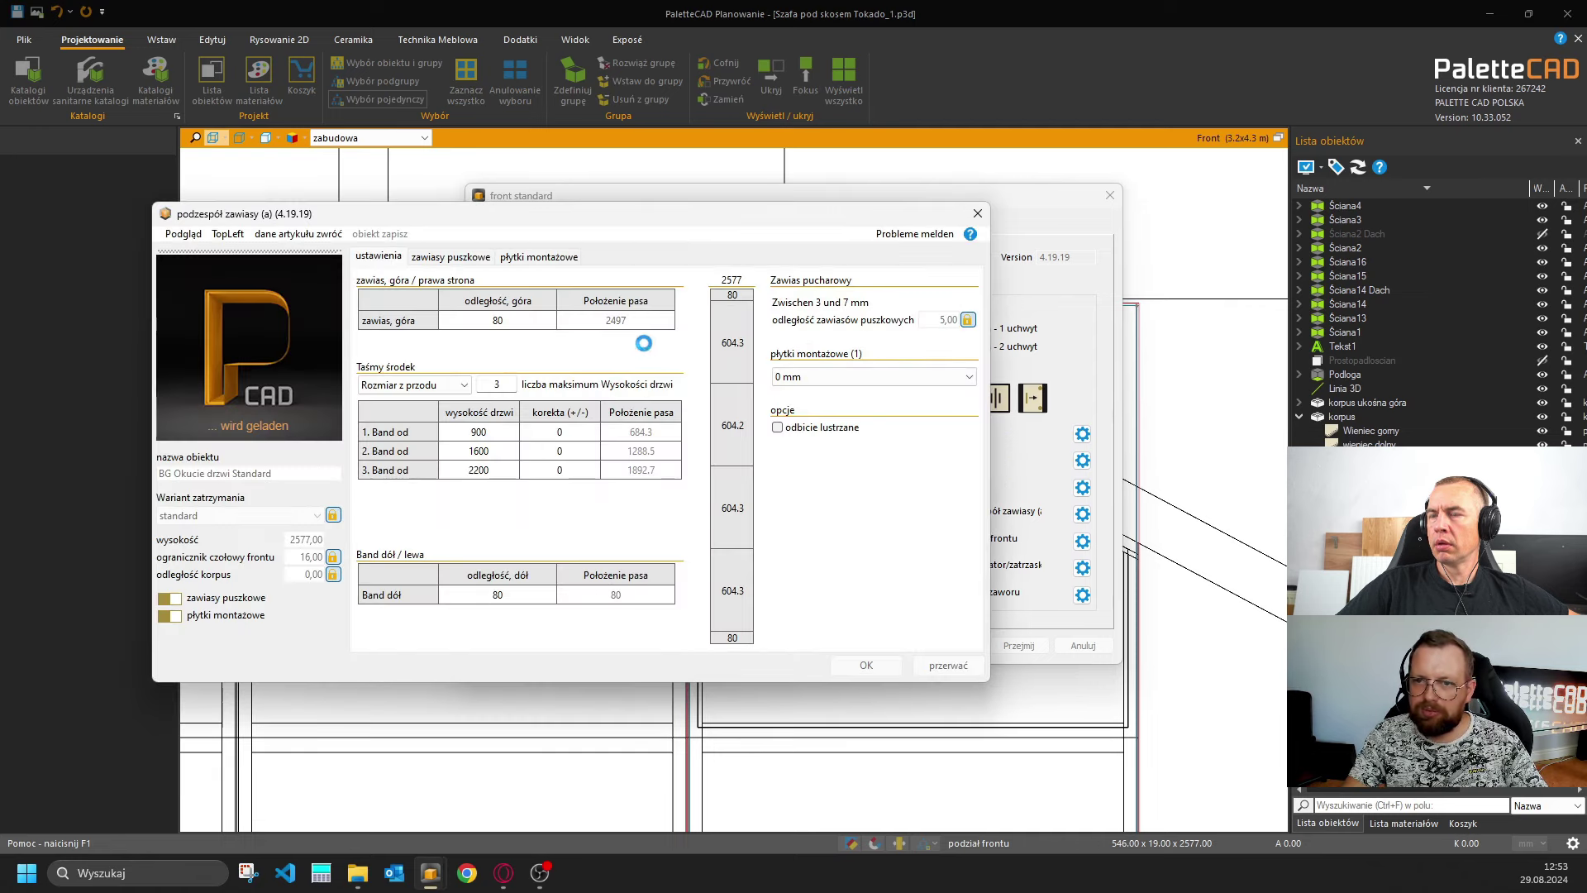
click(512, 322)
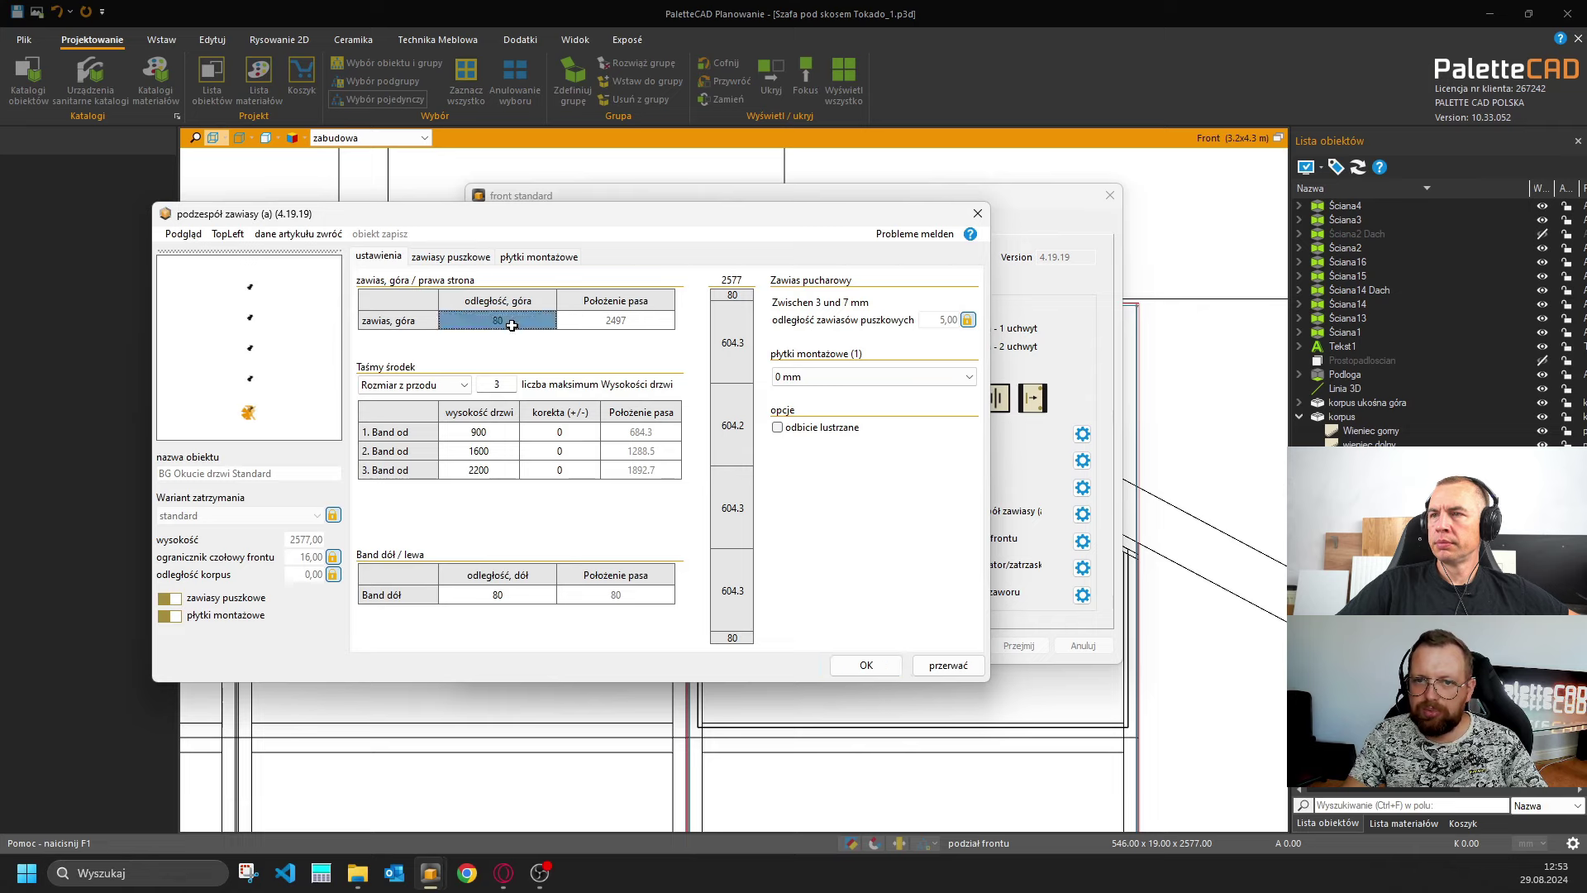
click(513, 323)
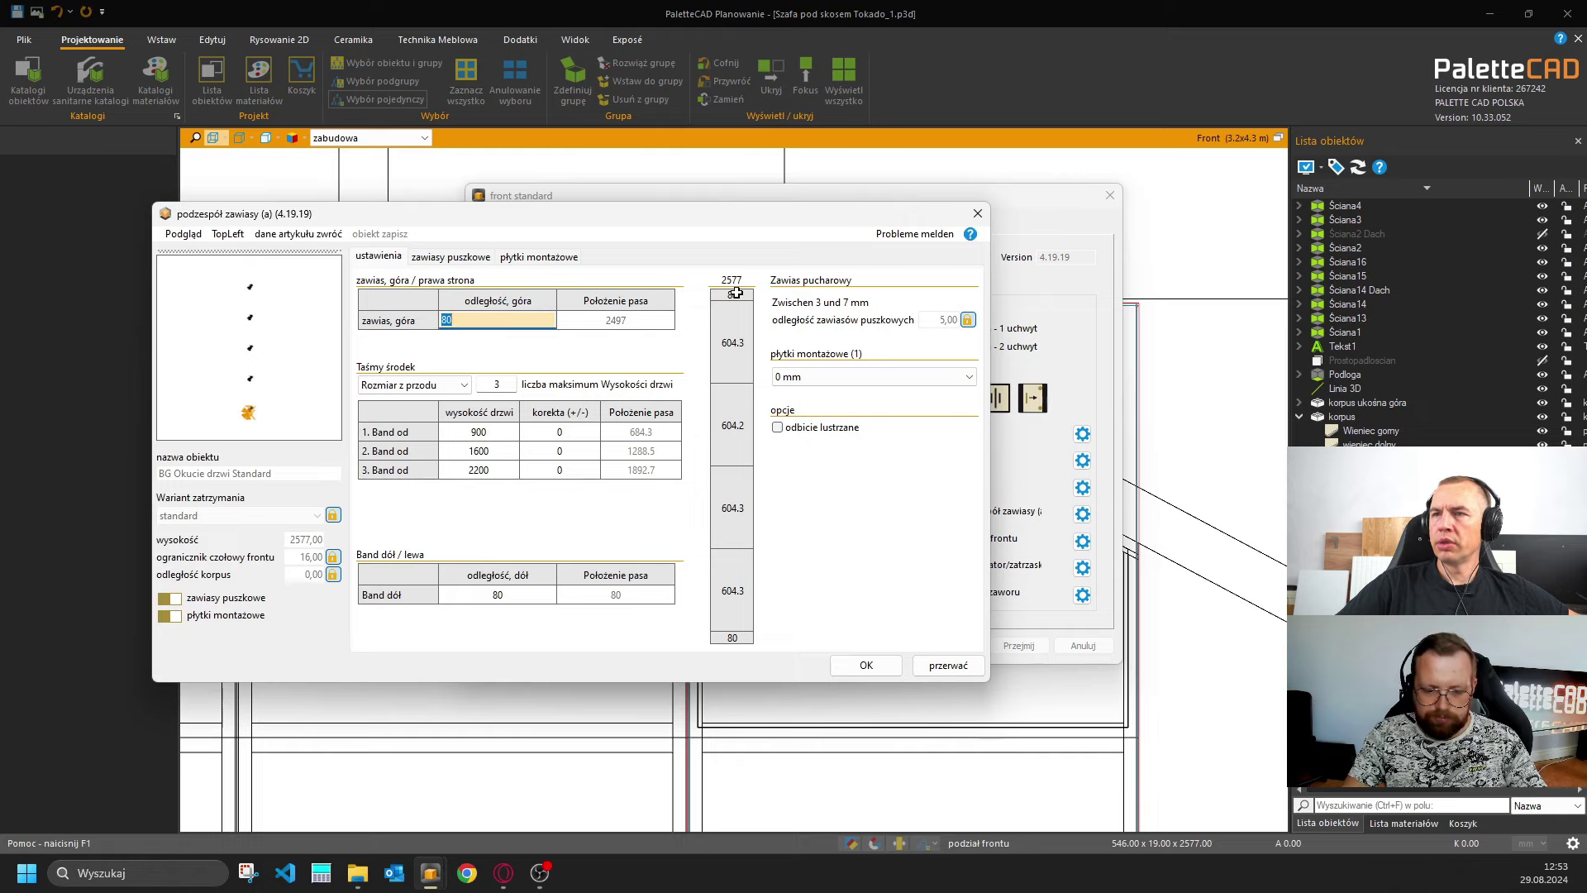
text(120)
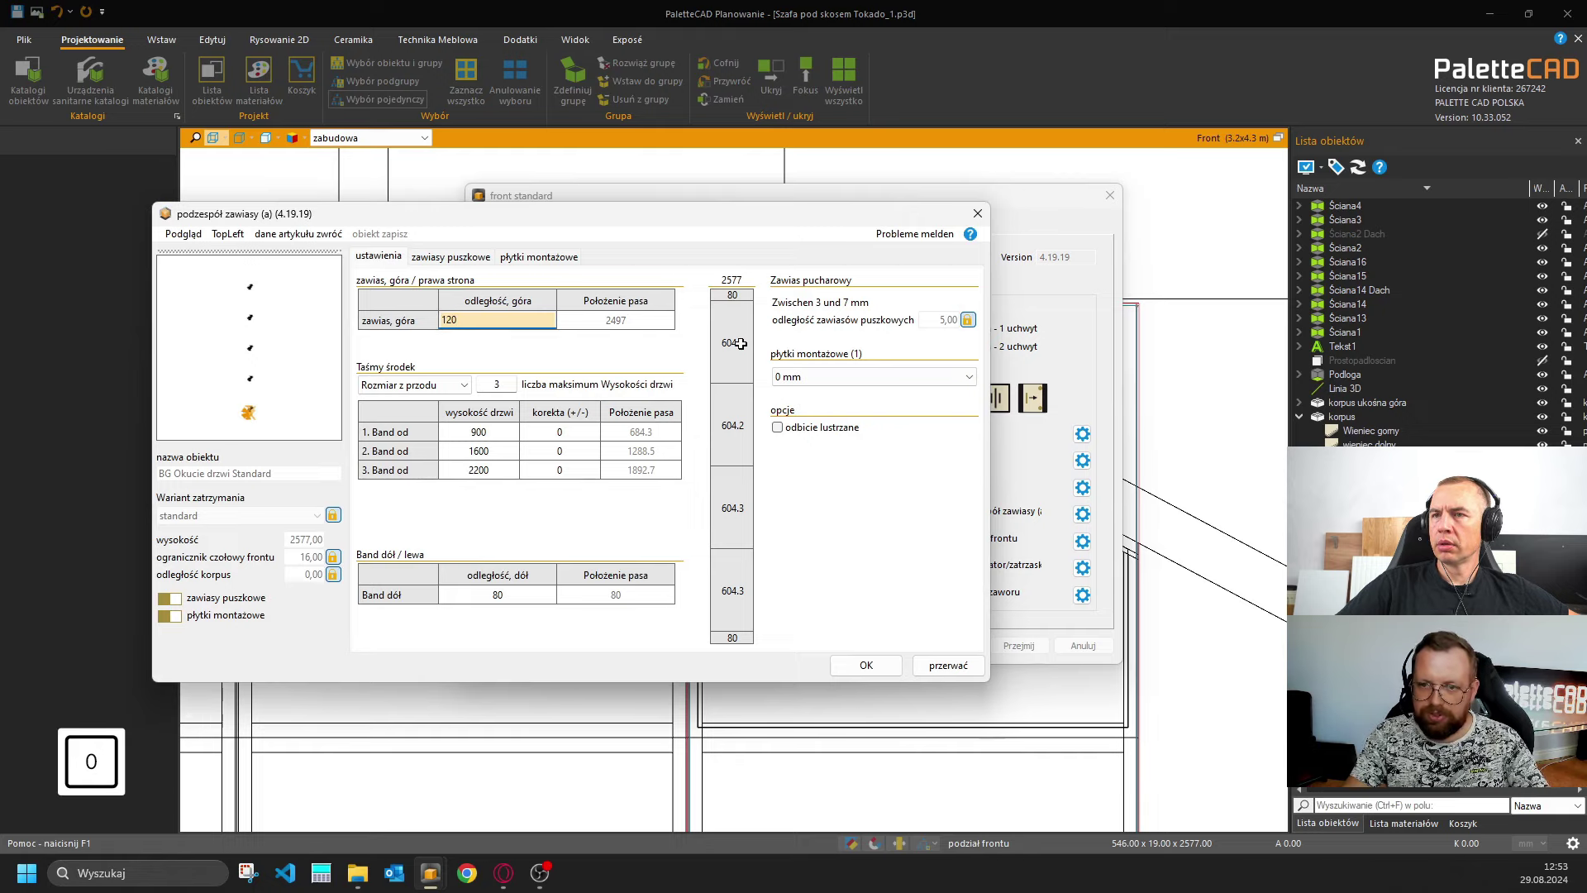
click(651, 510)
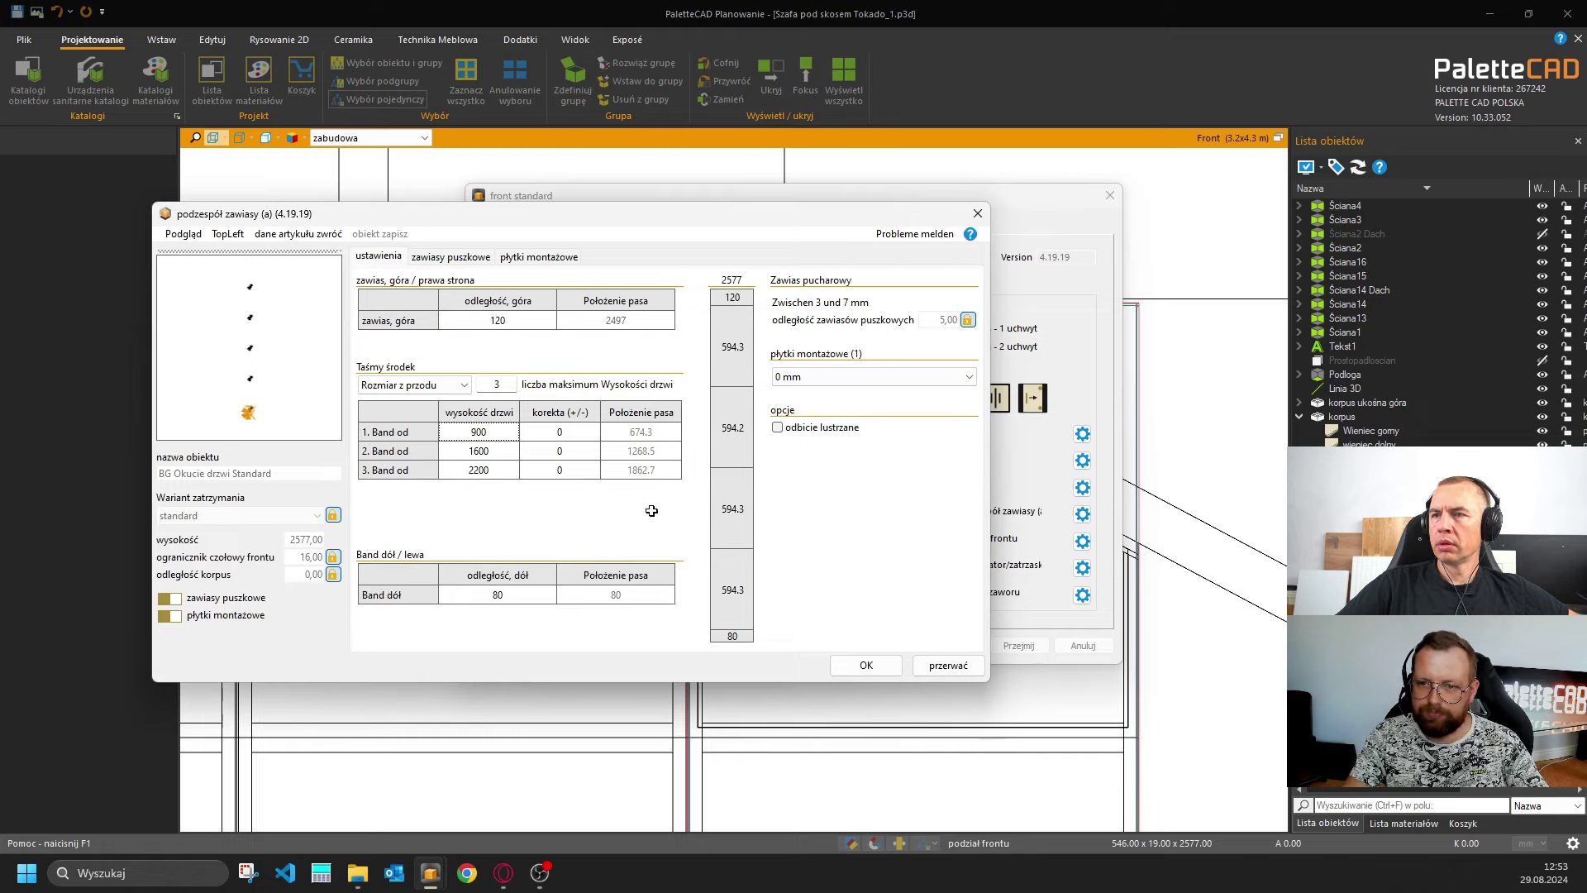
click(859, 663)
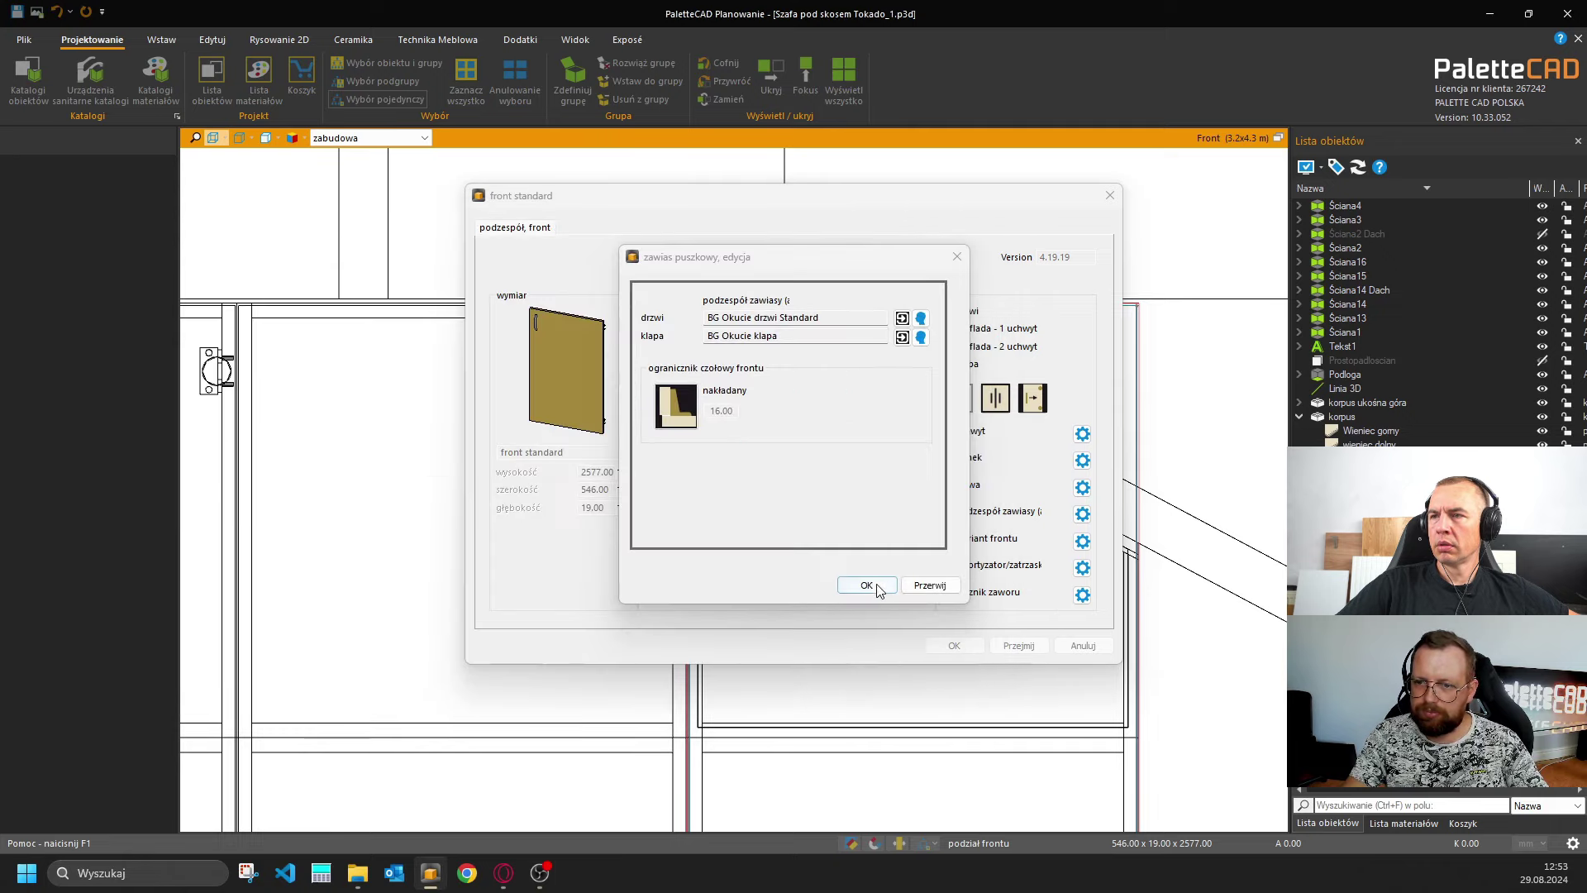
click(843, 588)
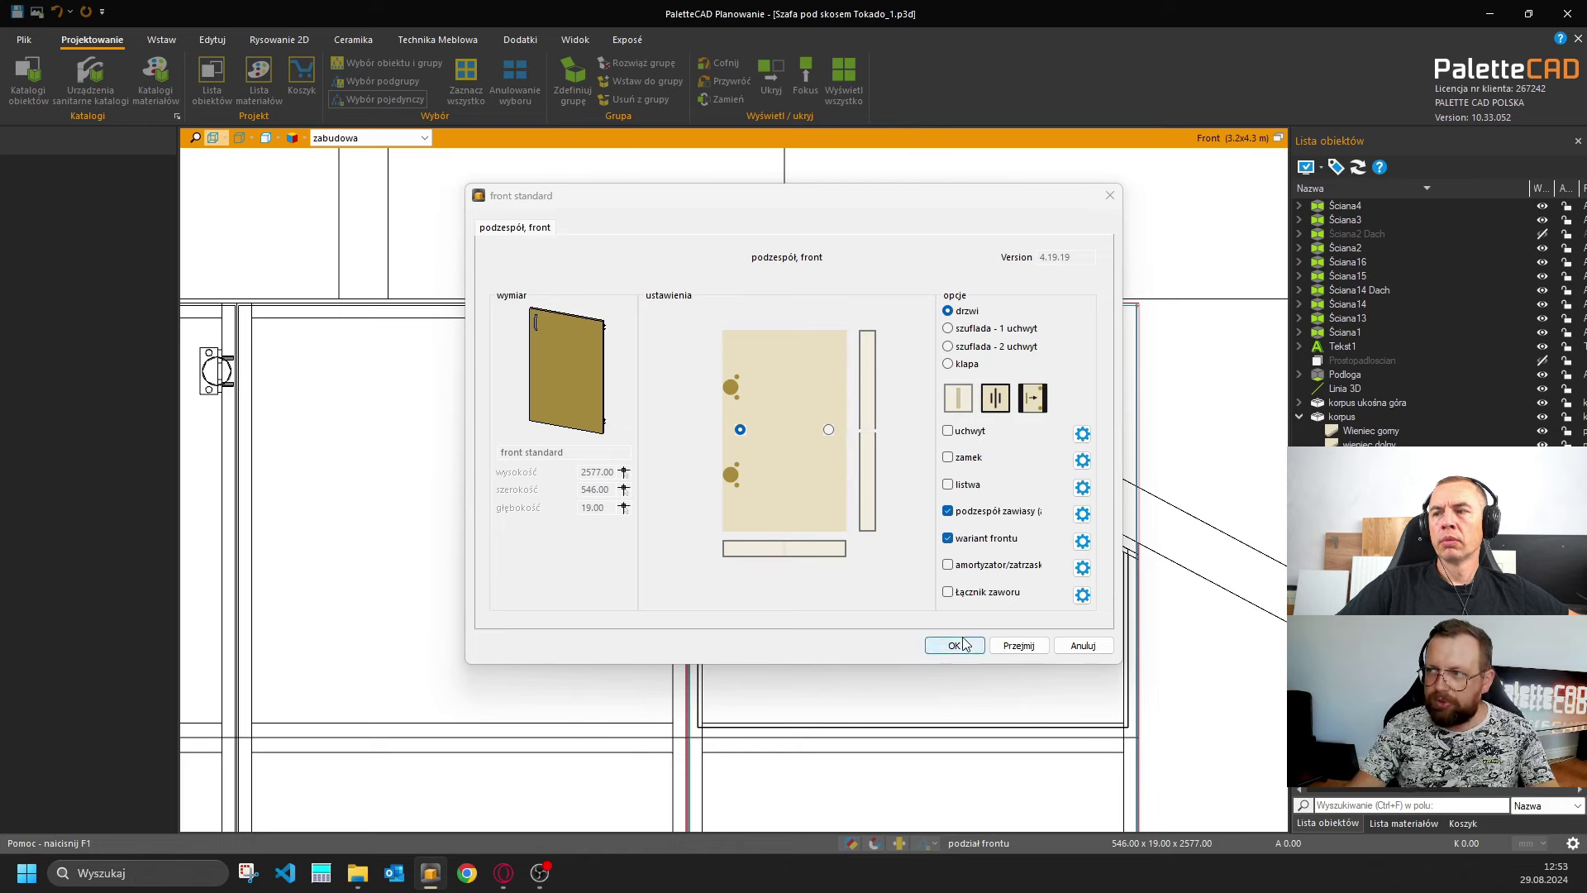
click(952, 645)
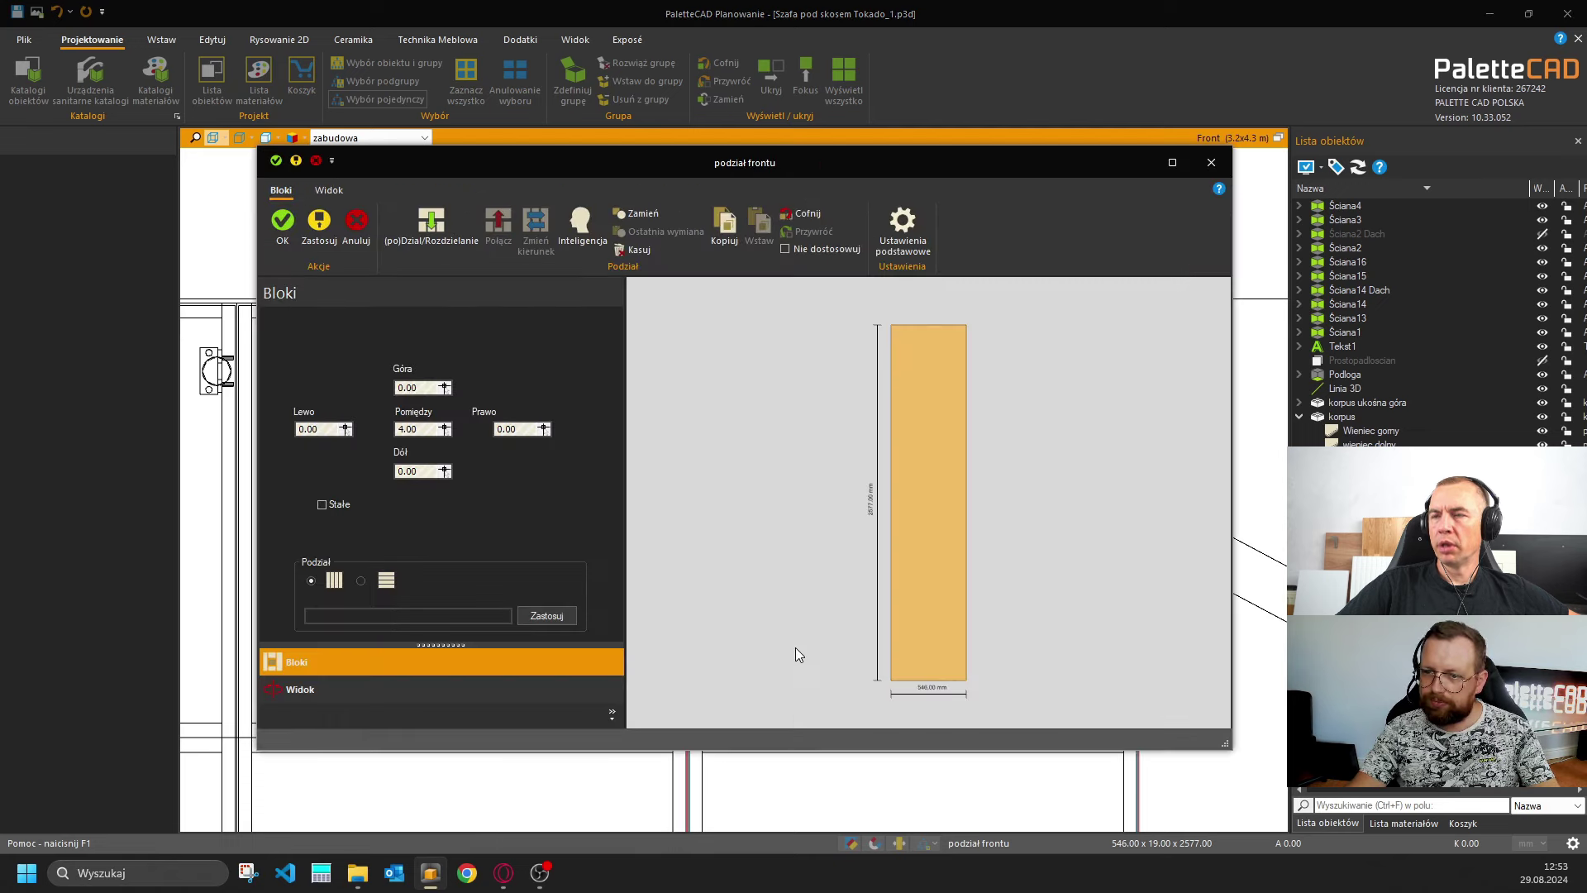
click(290, 220)
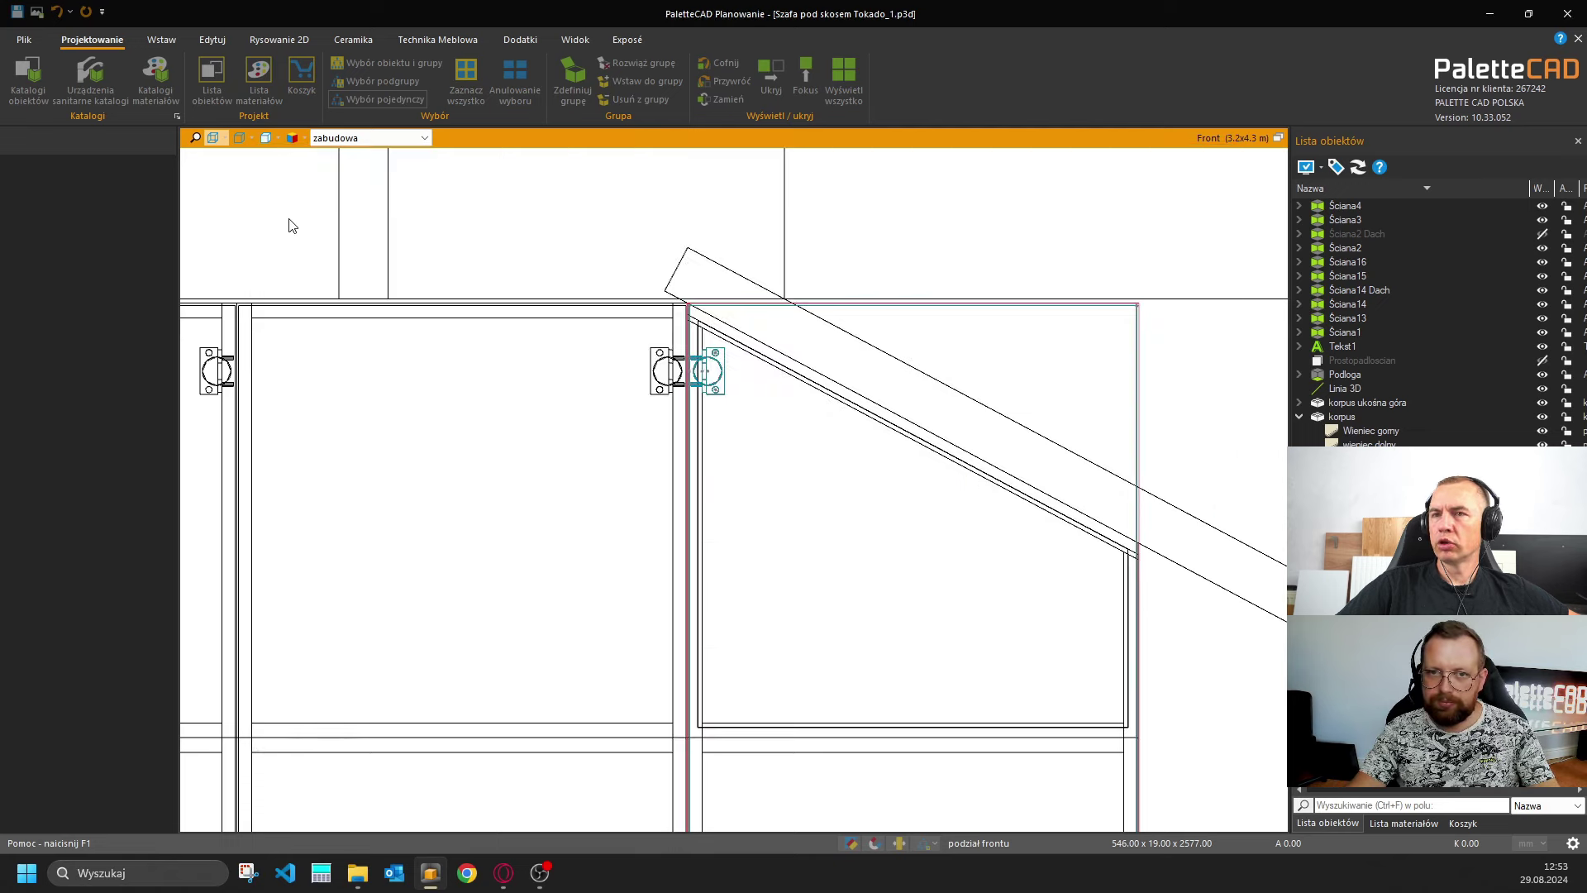
Compare the hinge positions along the front under the slope with the neighbouring fronts and return the front view to filled display.
scroll(740, 443, down, 5)
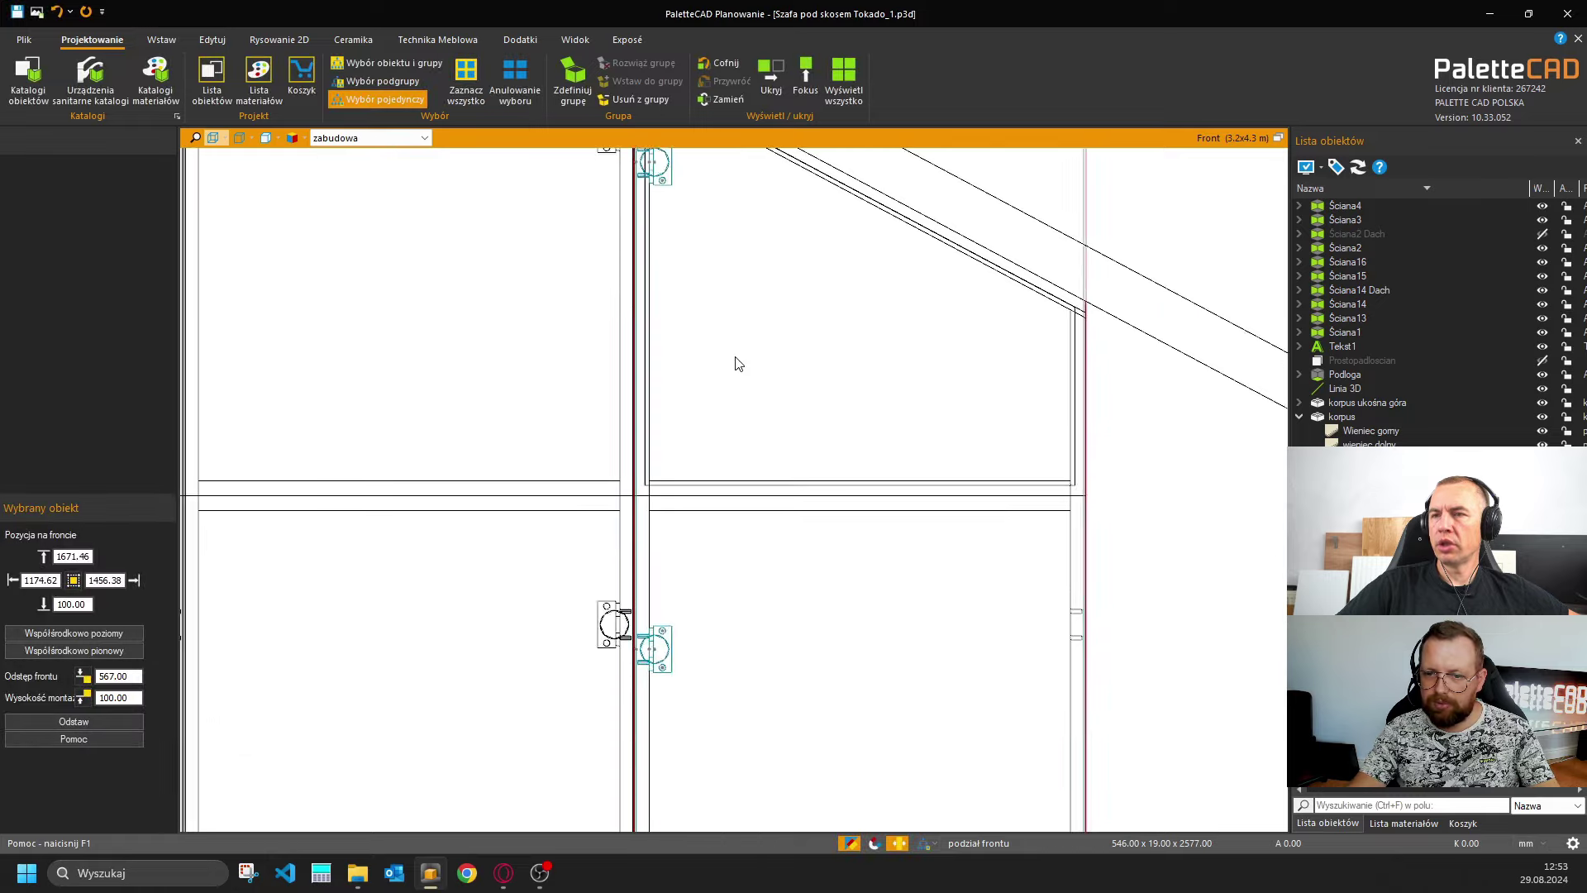
scroll(758, 532, down, 3)
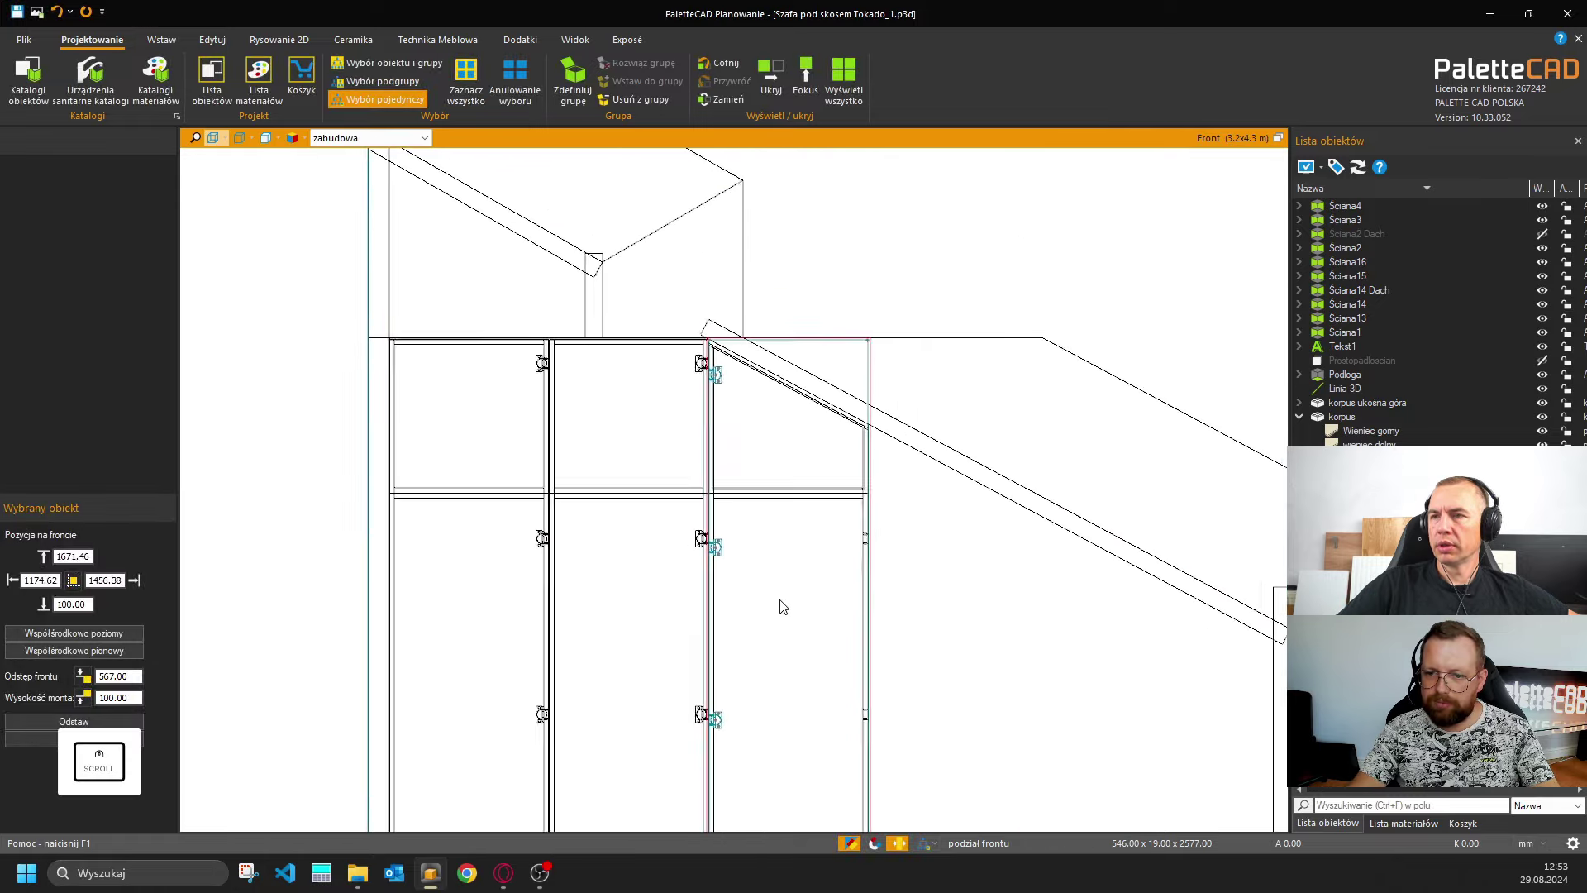
scroll(648, 541, up, 3)
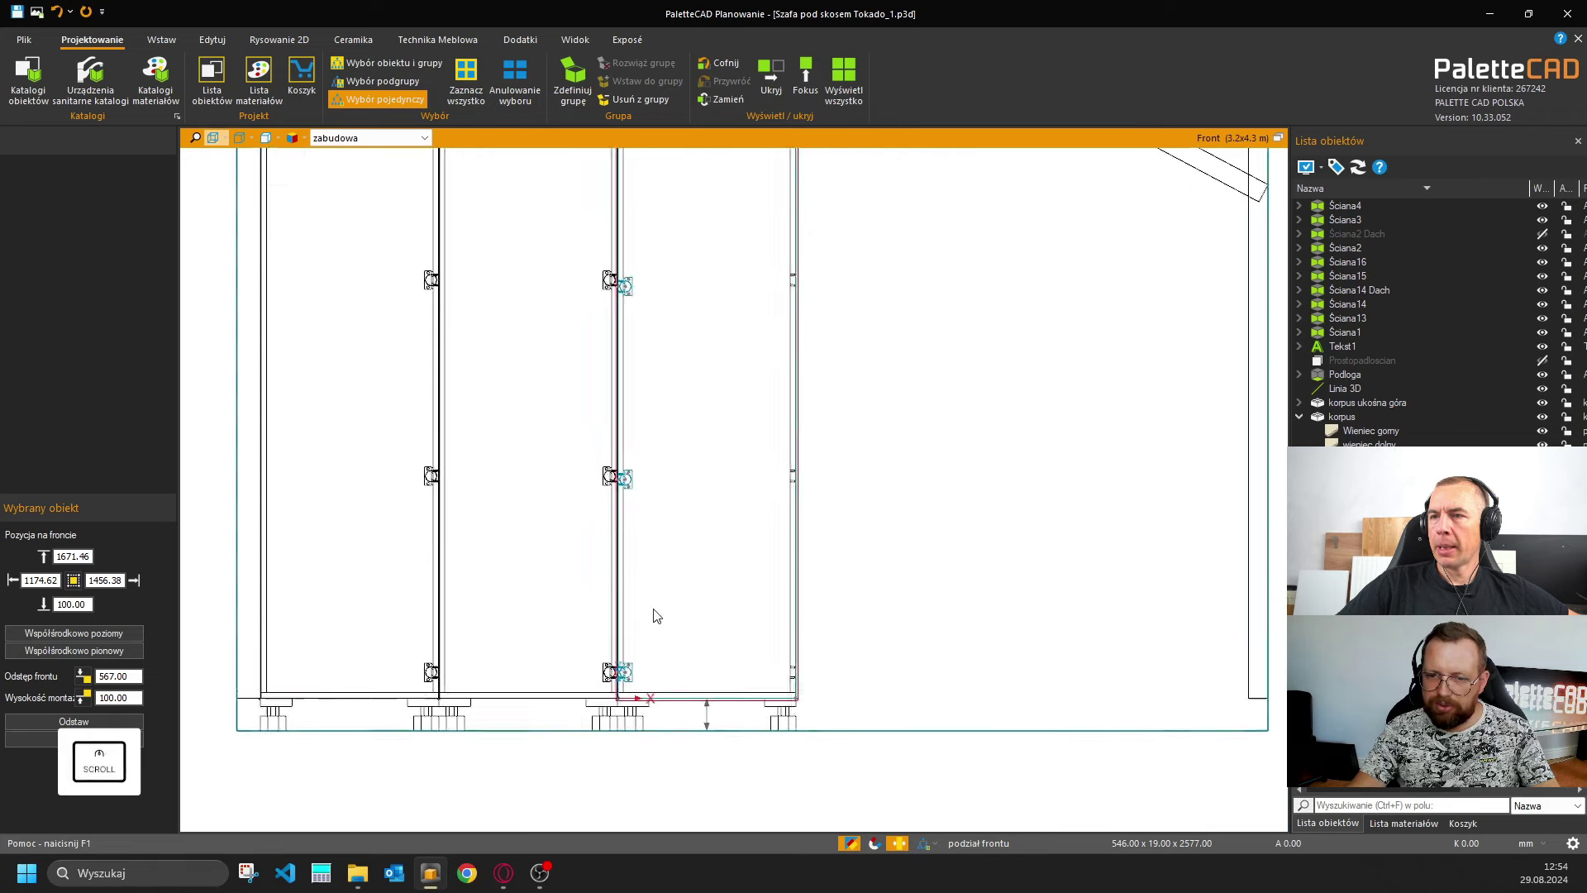
mouse_move(591, 444)
middle_down()
mouse_move(652, 471)
mouse_move(623, 641)
mouse_move(648, 464)
mouse_move(648, 672)
middle_up()
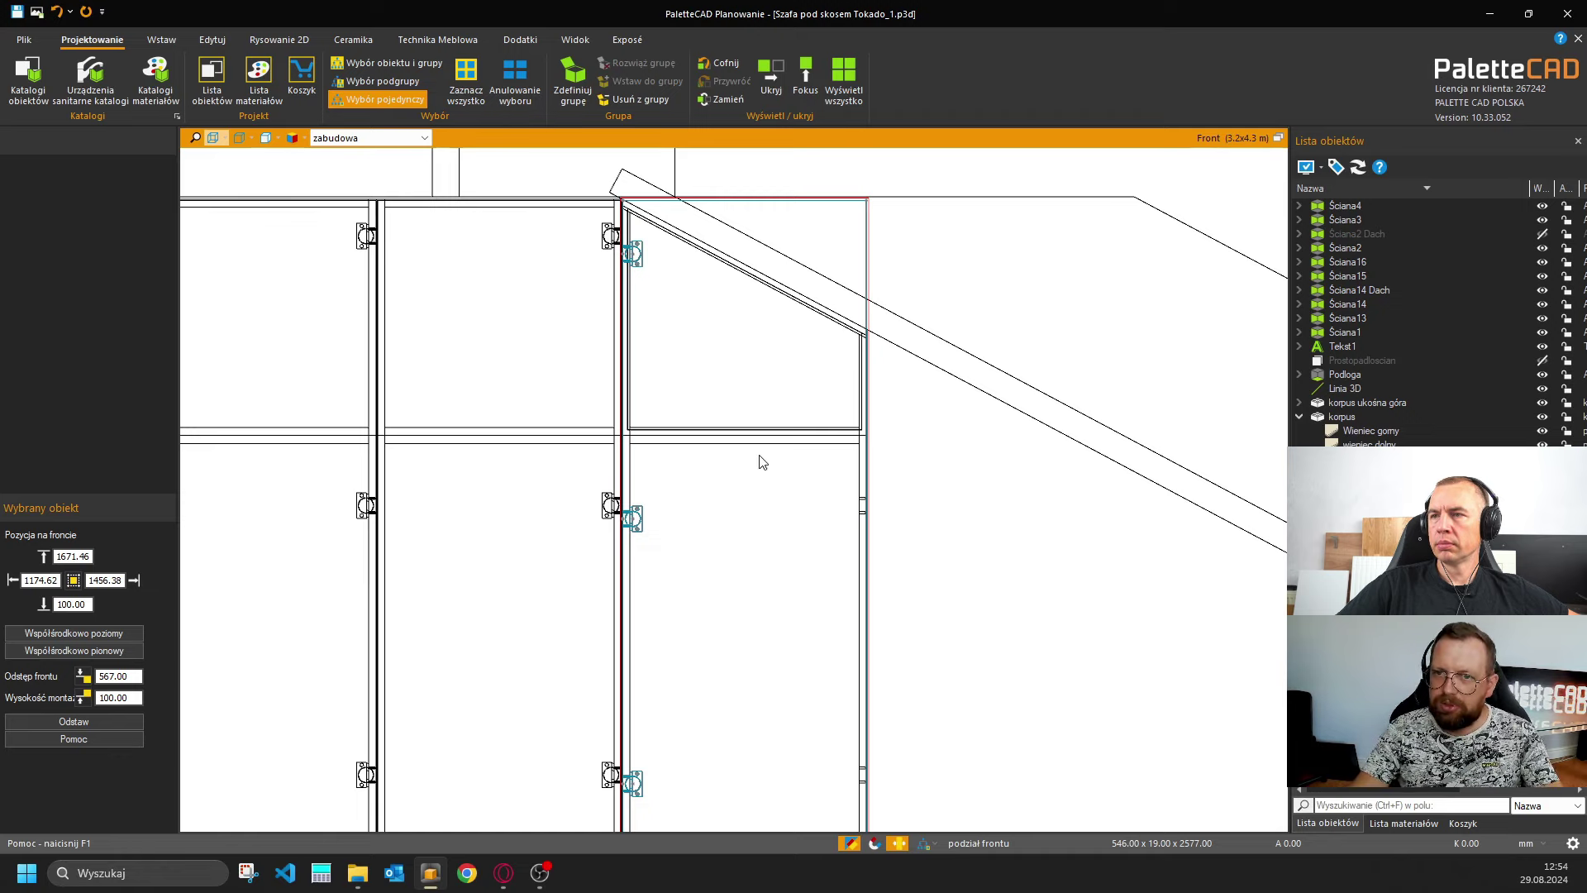
scroll(765, 470, right, 2)
key(Escape)
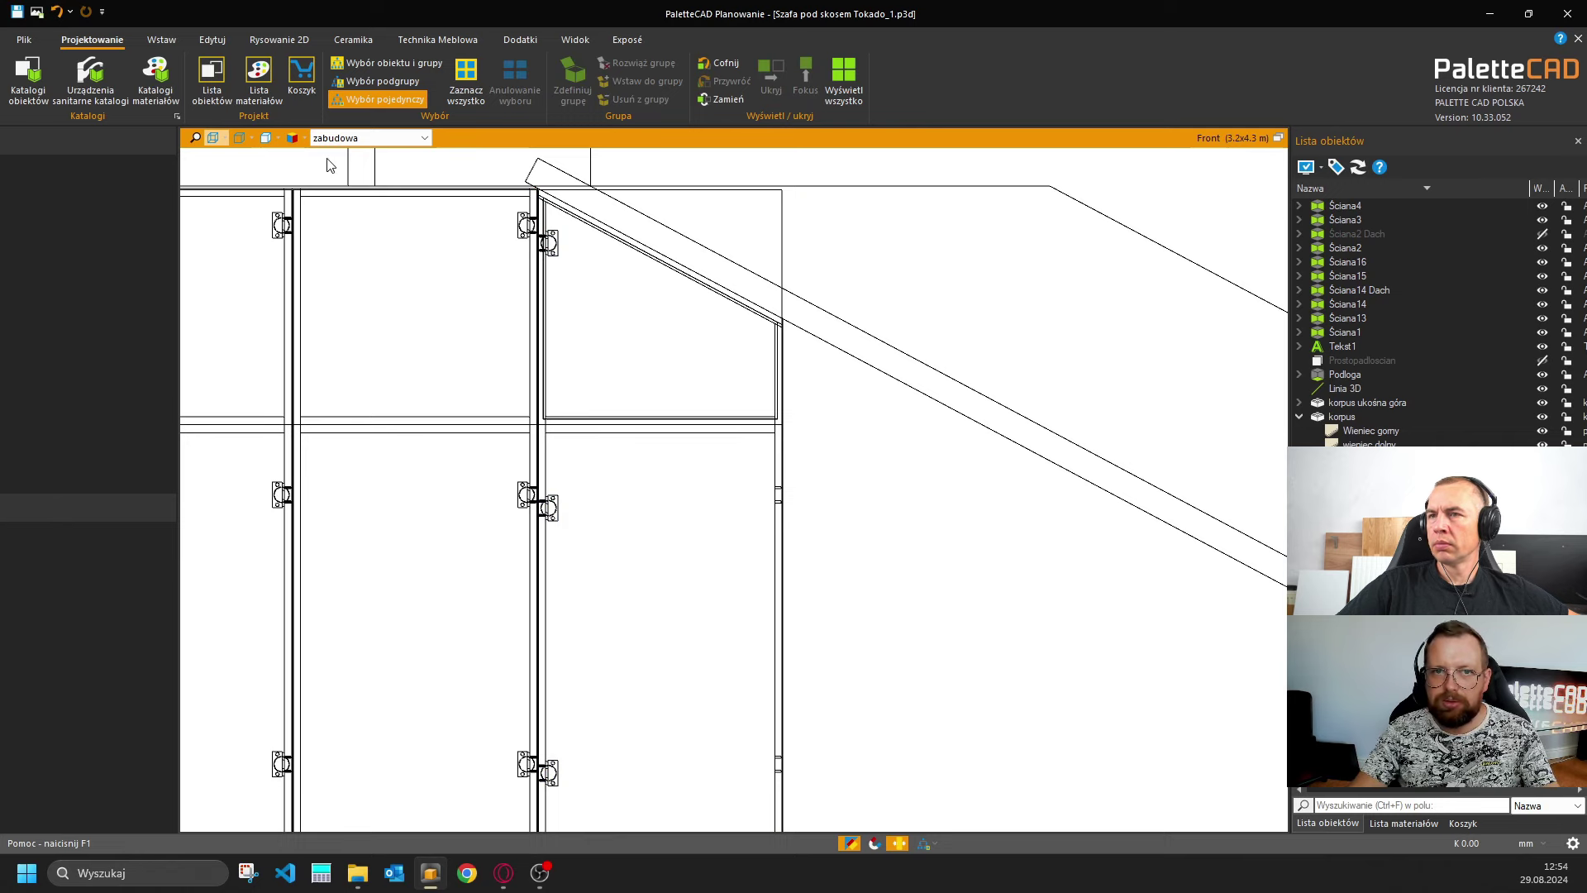
click(265, 137)
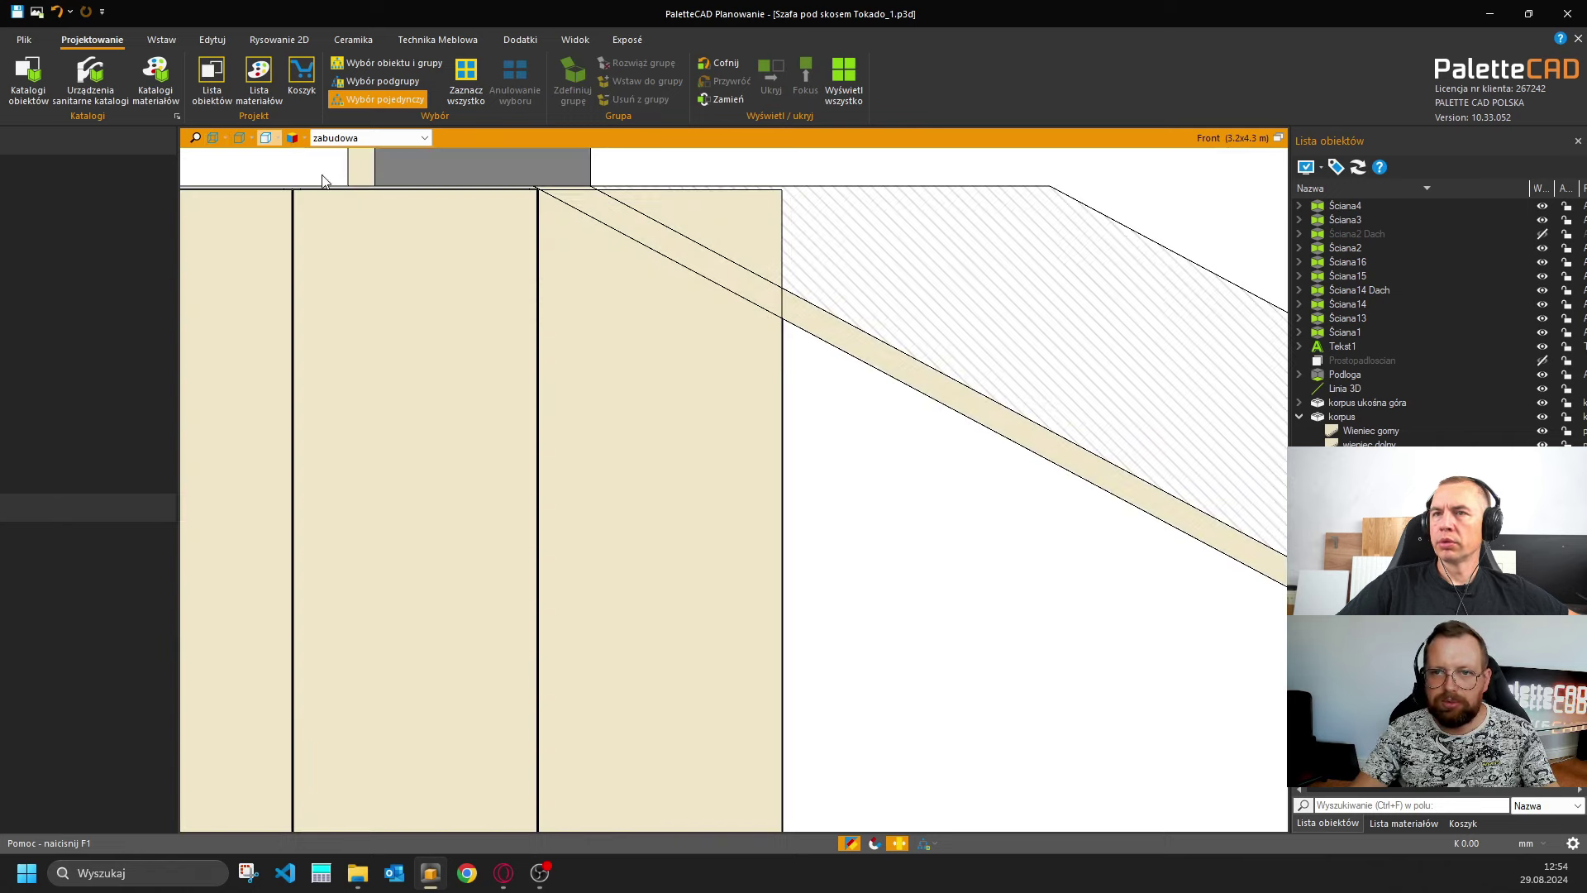
Select the single front board under the slope and inspect its taller upper corner against the ceiling slope line.
ctrl+click(648, 380)
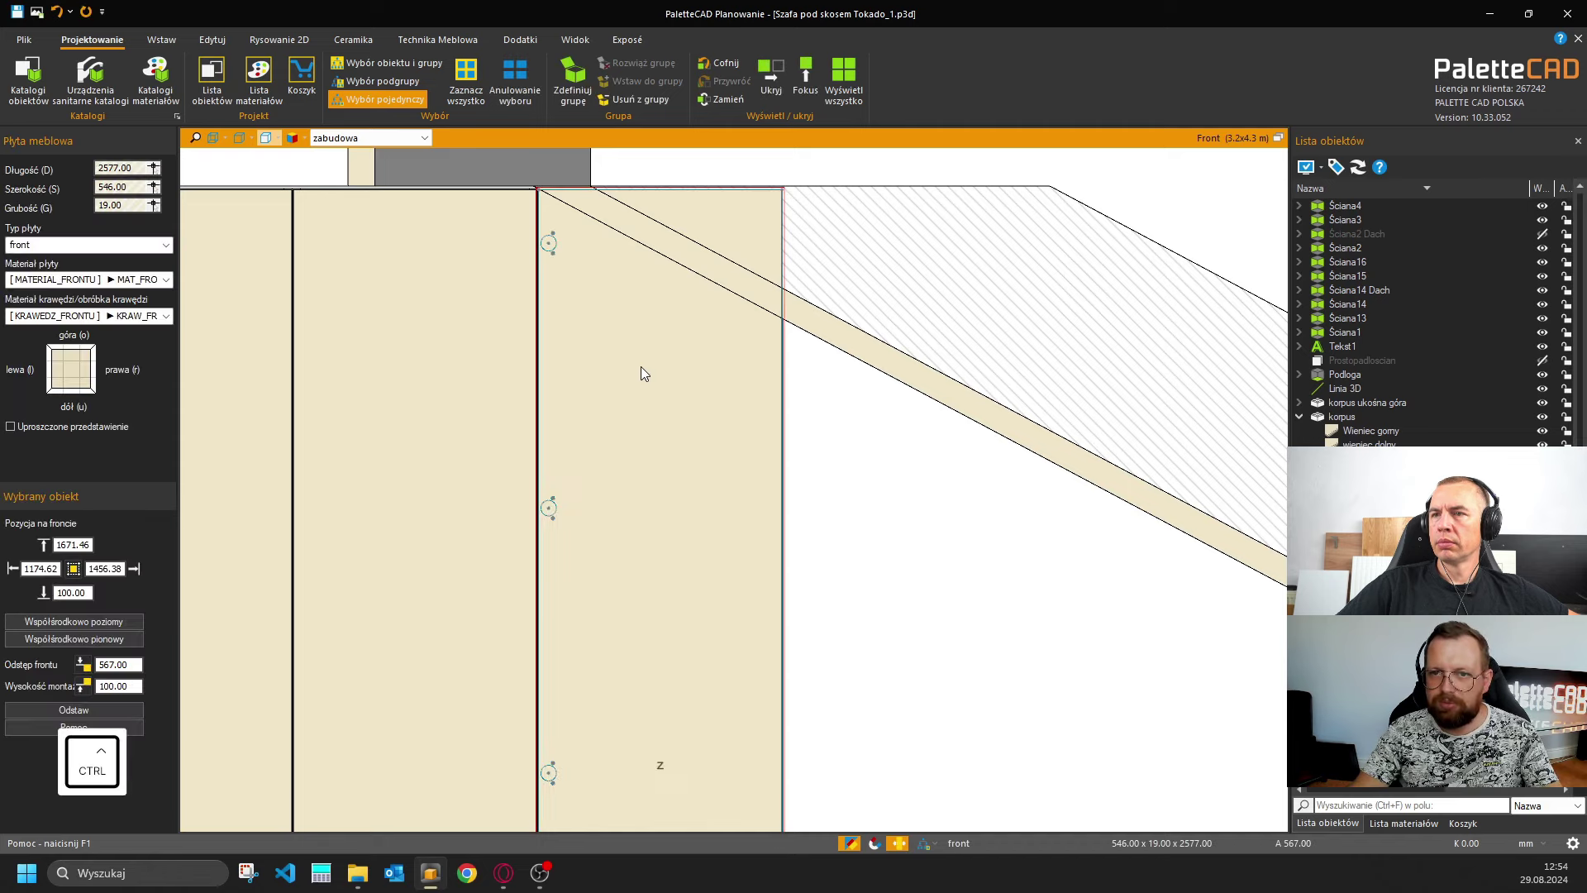
scroll(630, 234, up, 3)
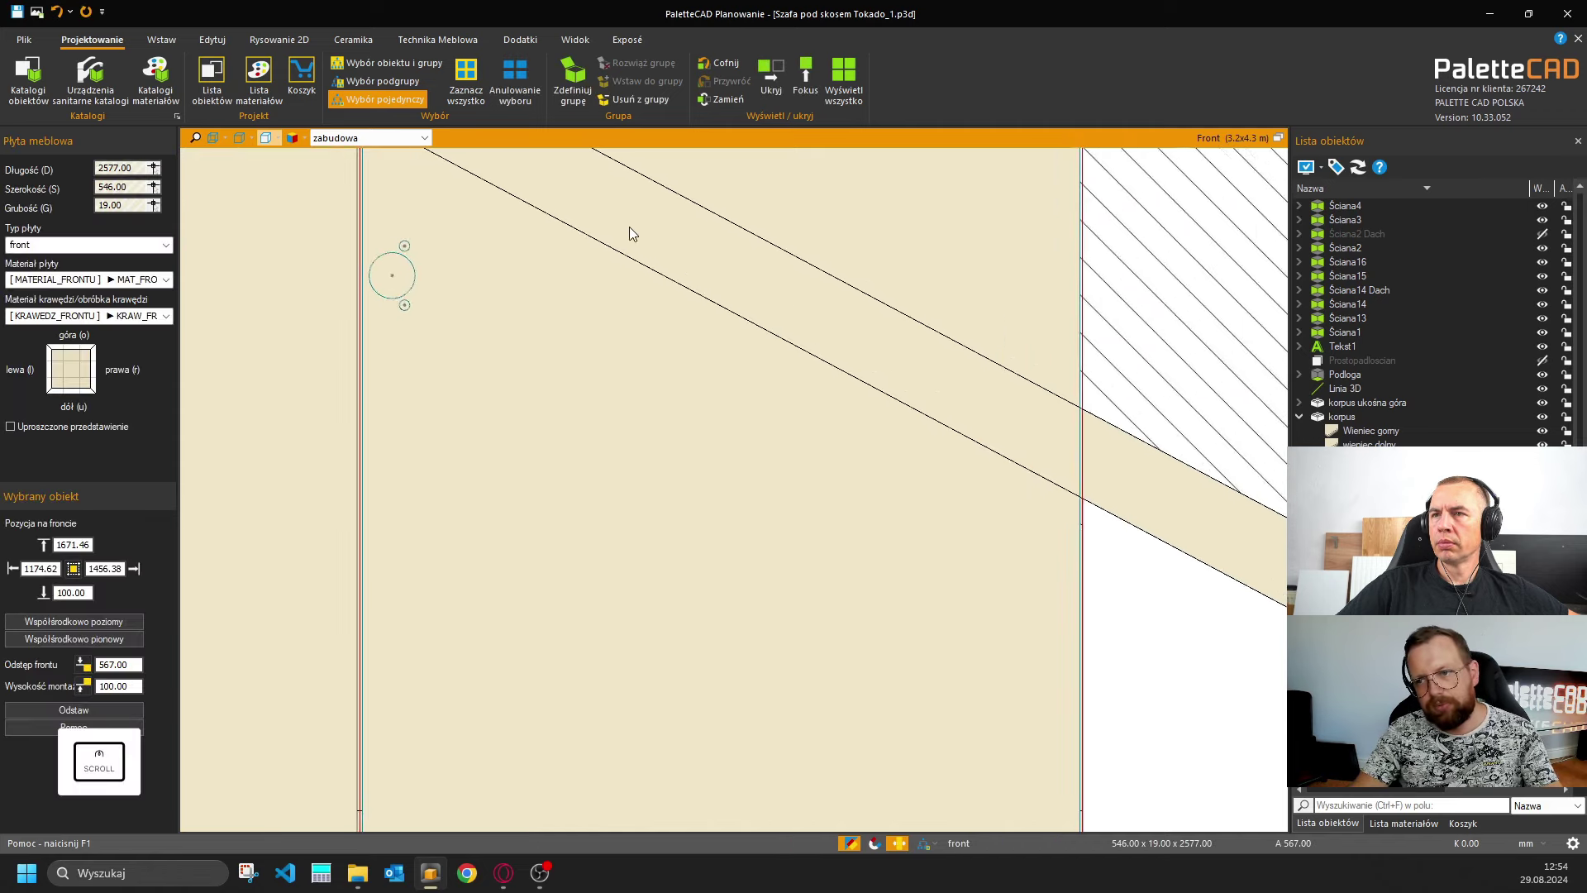
scroll(611, 231, up, 1)
middle_drag(517, 212, 464, 289)
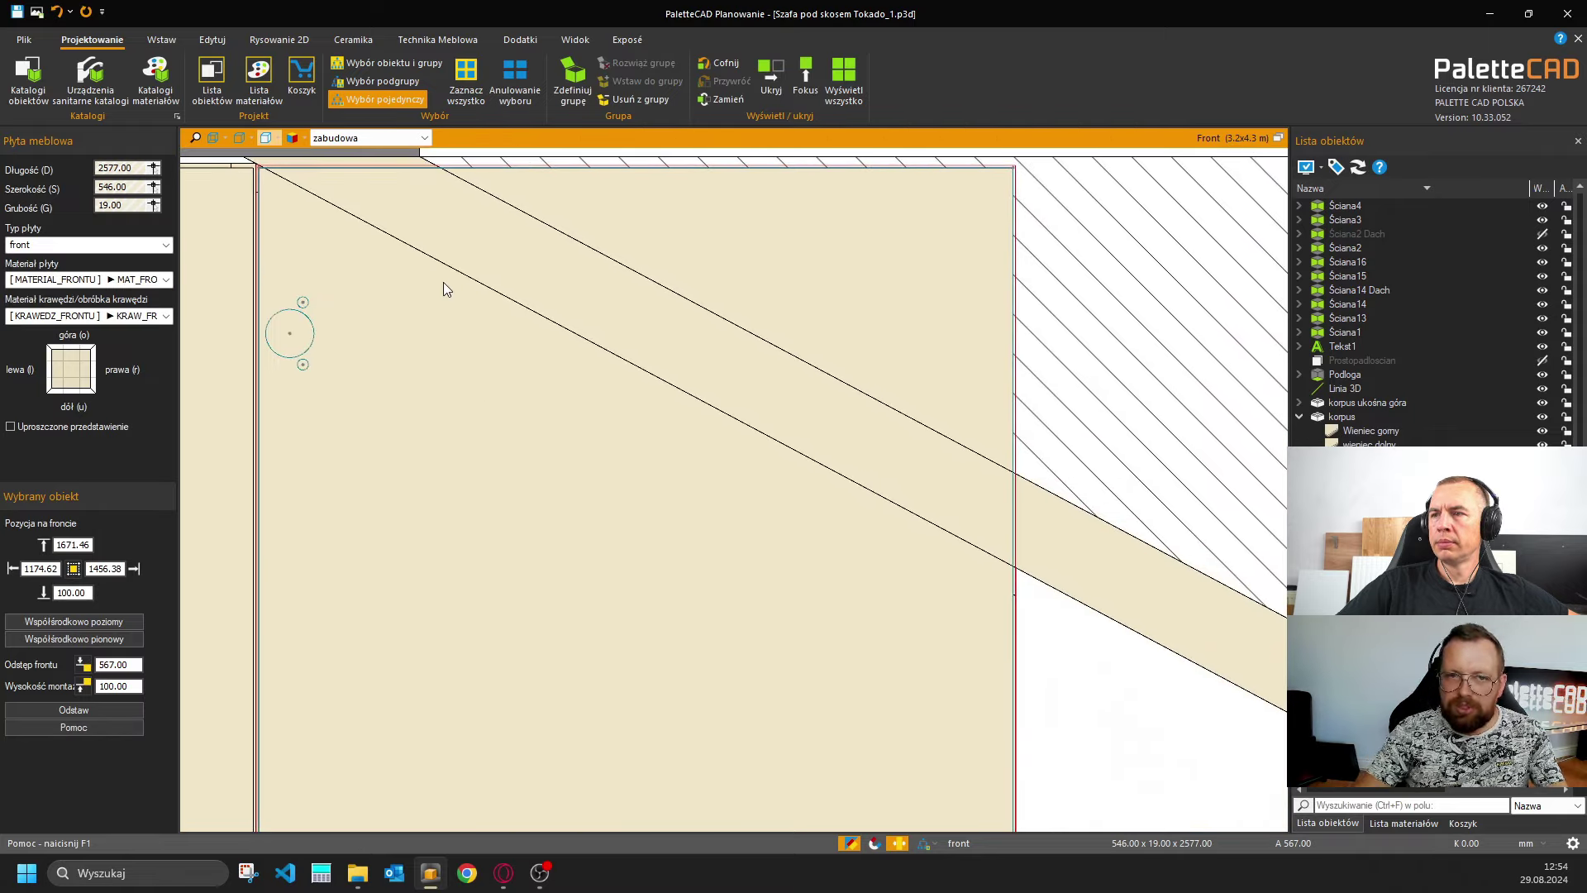
middle_drag(517, 351, 542, 397)
scroll(467, 351, up, 3)
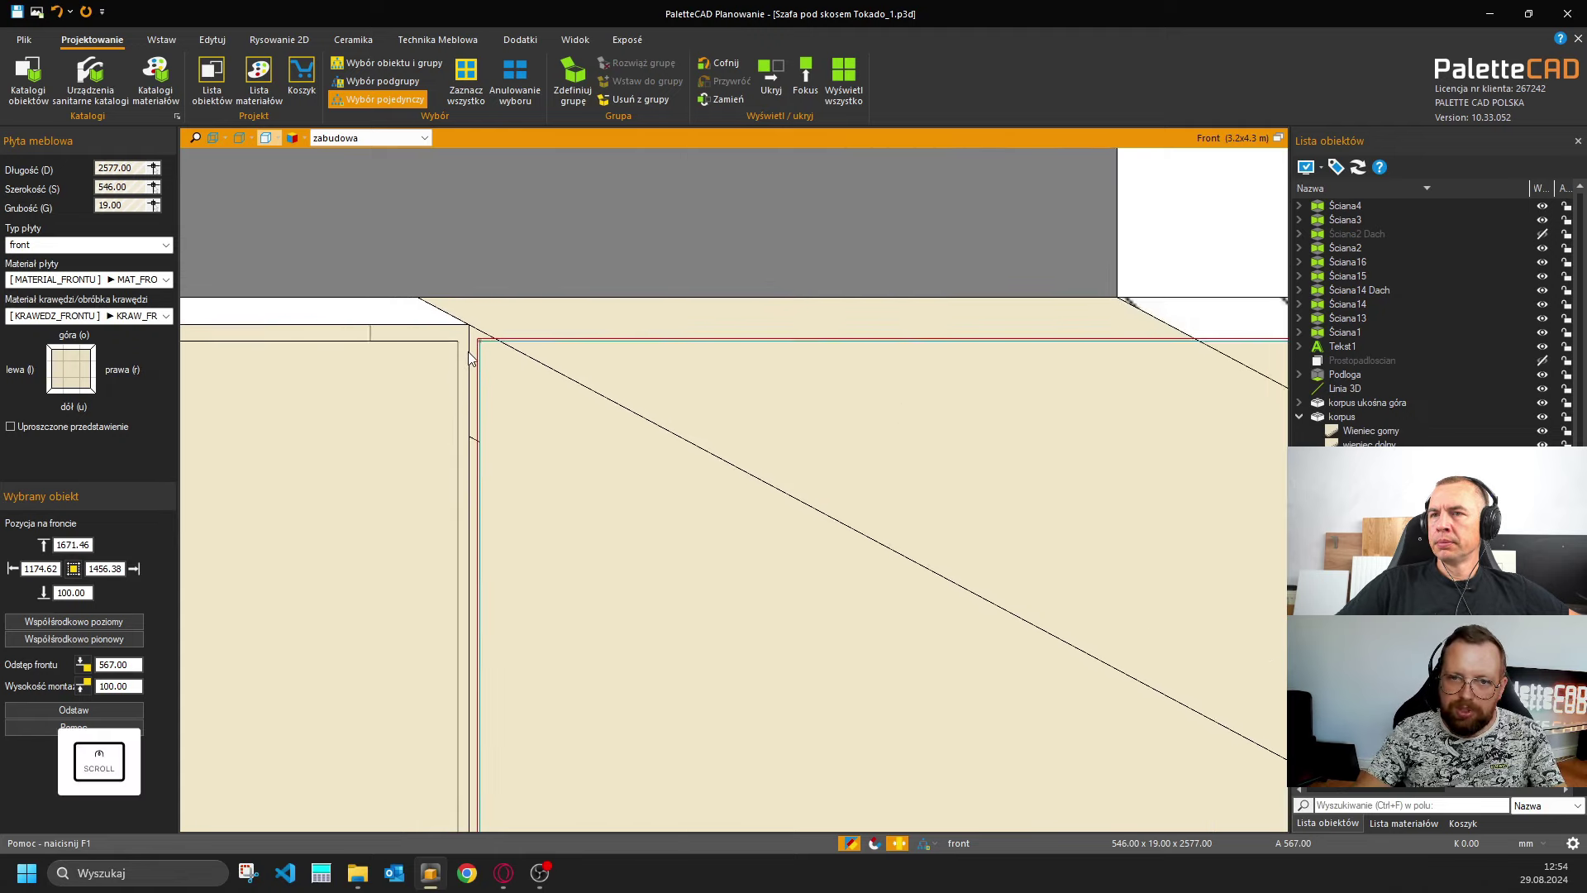
scroll(468, 351, up, 3)
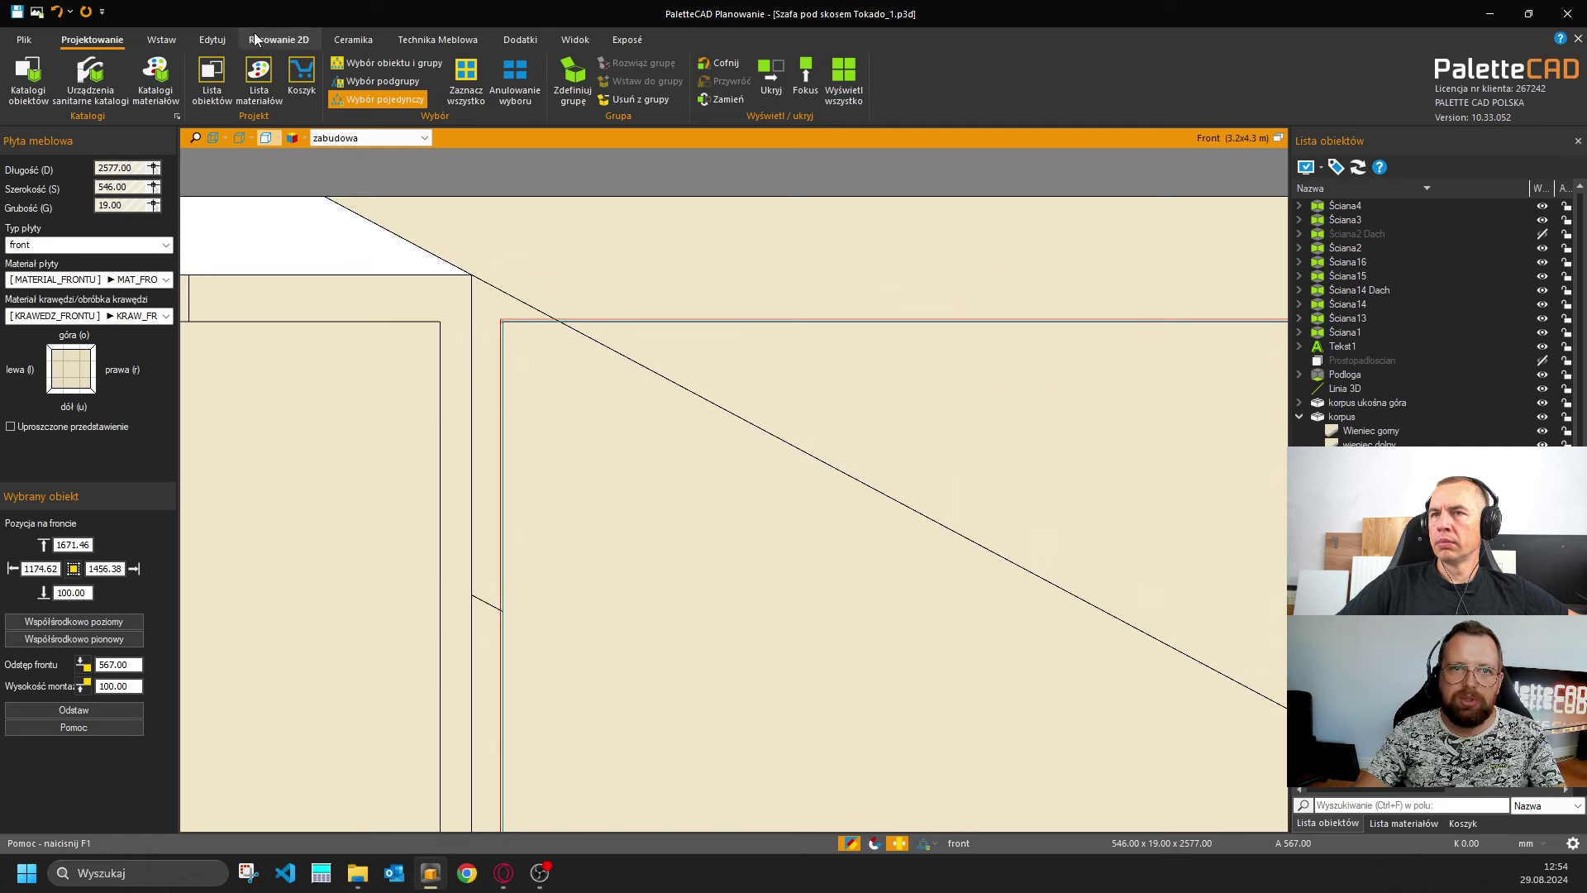
click(205, 38)
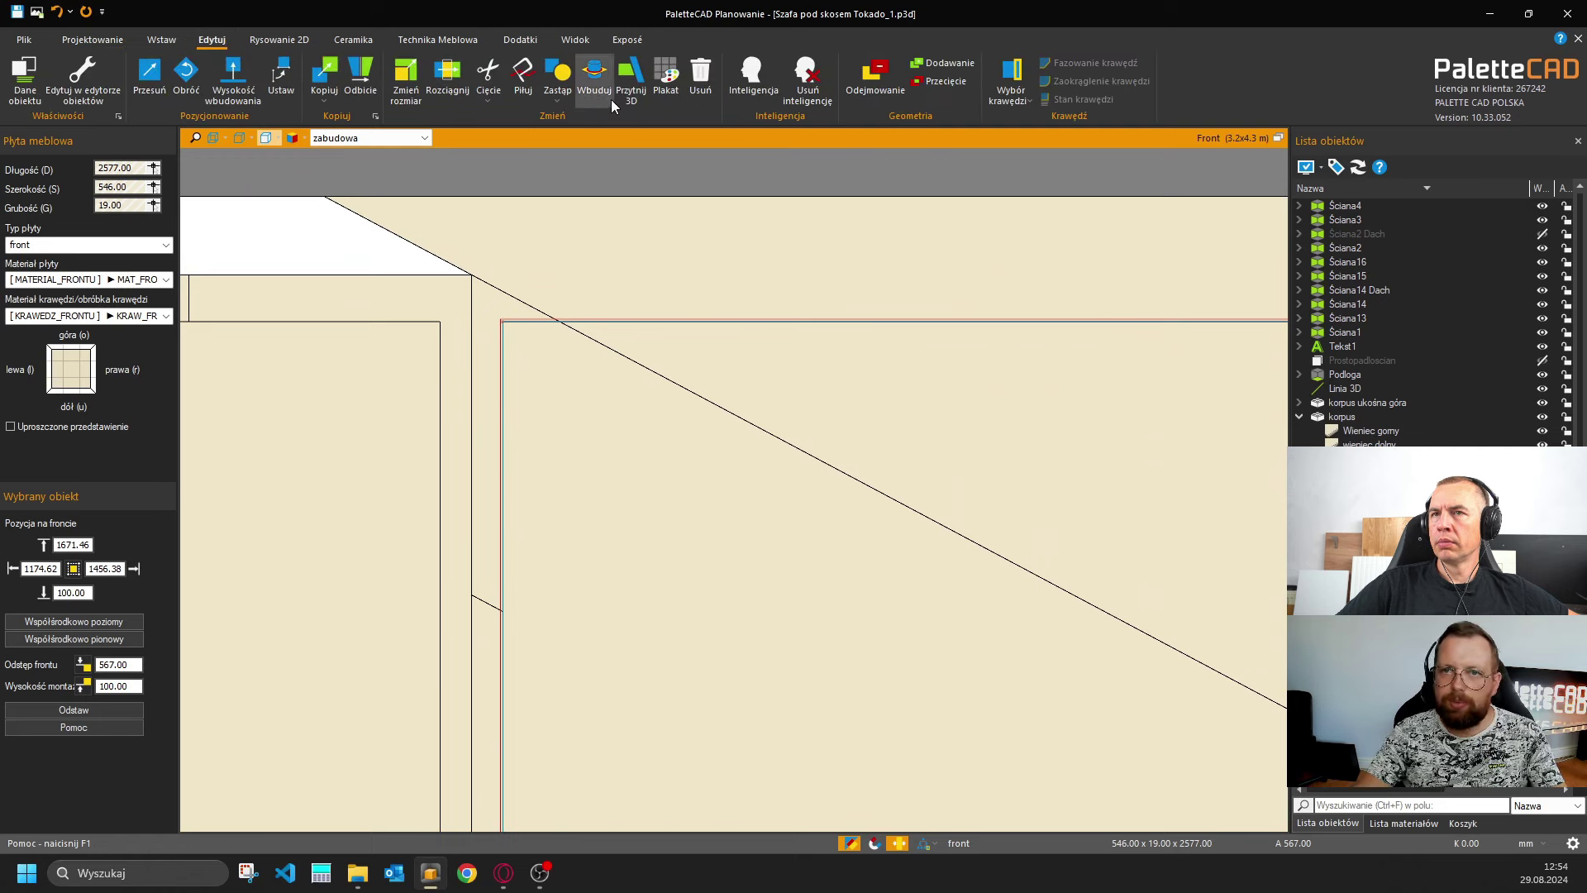
click(488, 75)
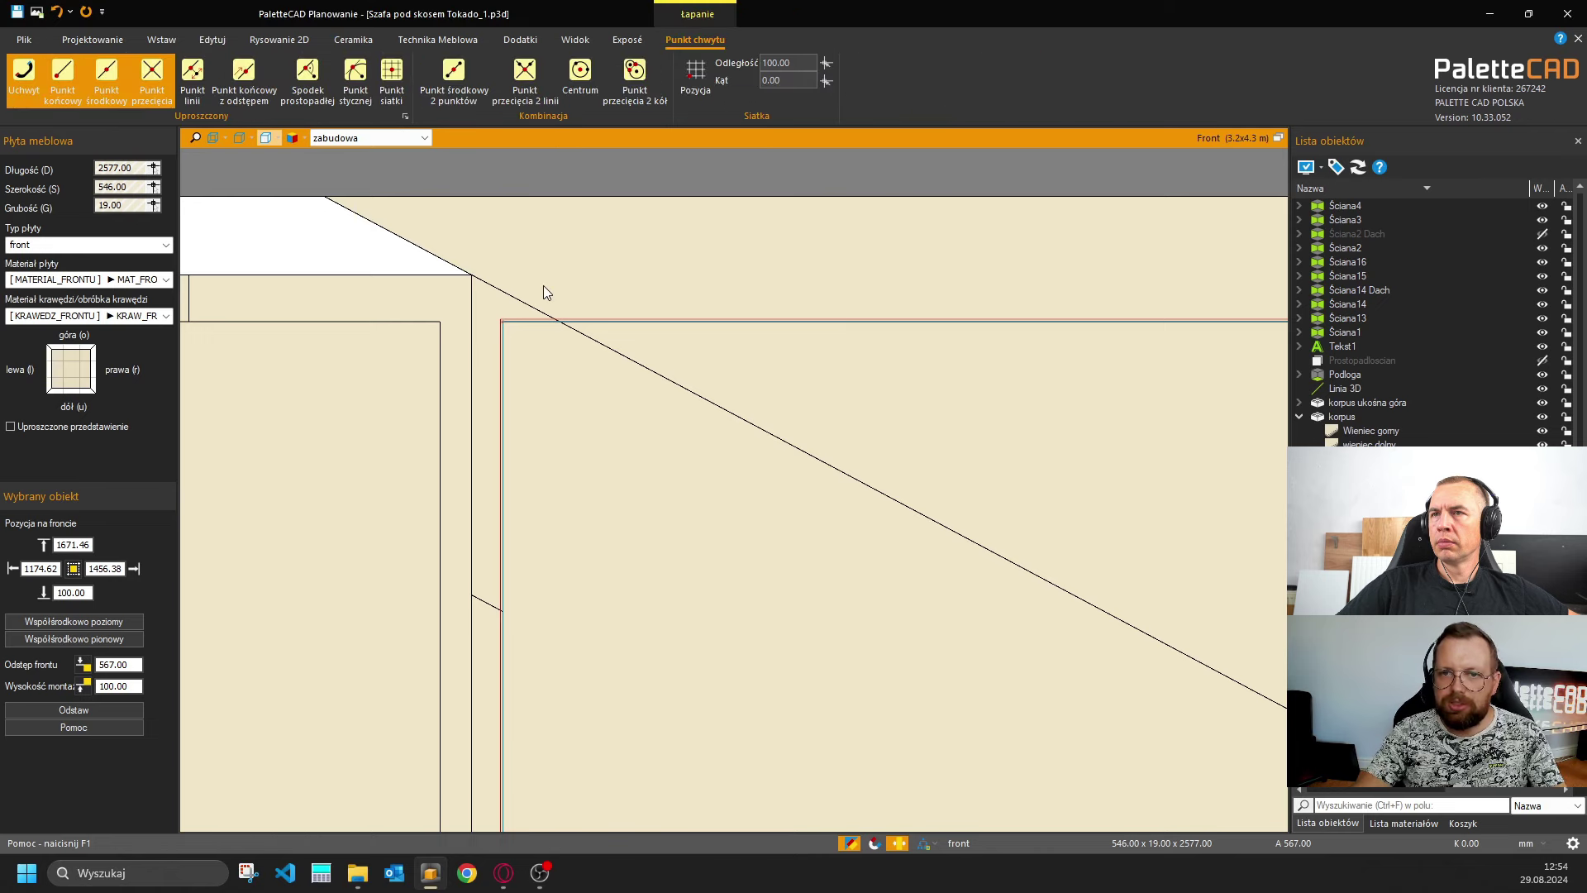
click(506, 329)
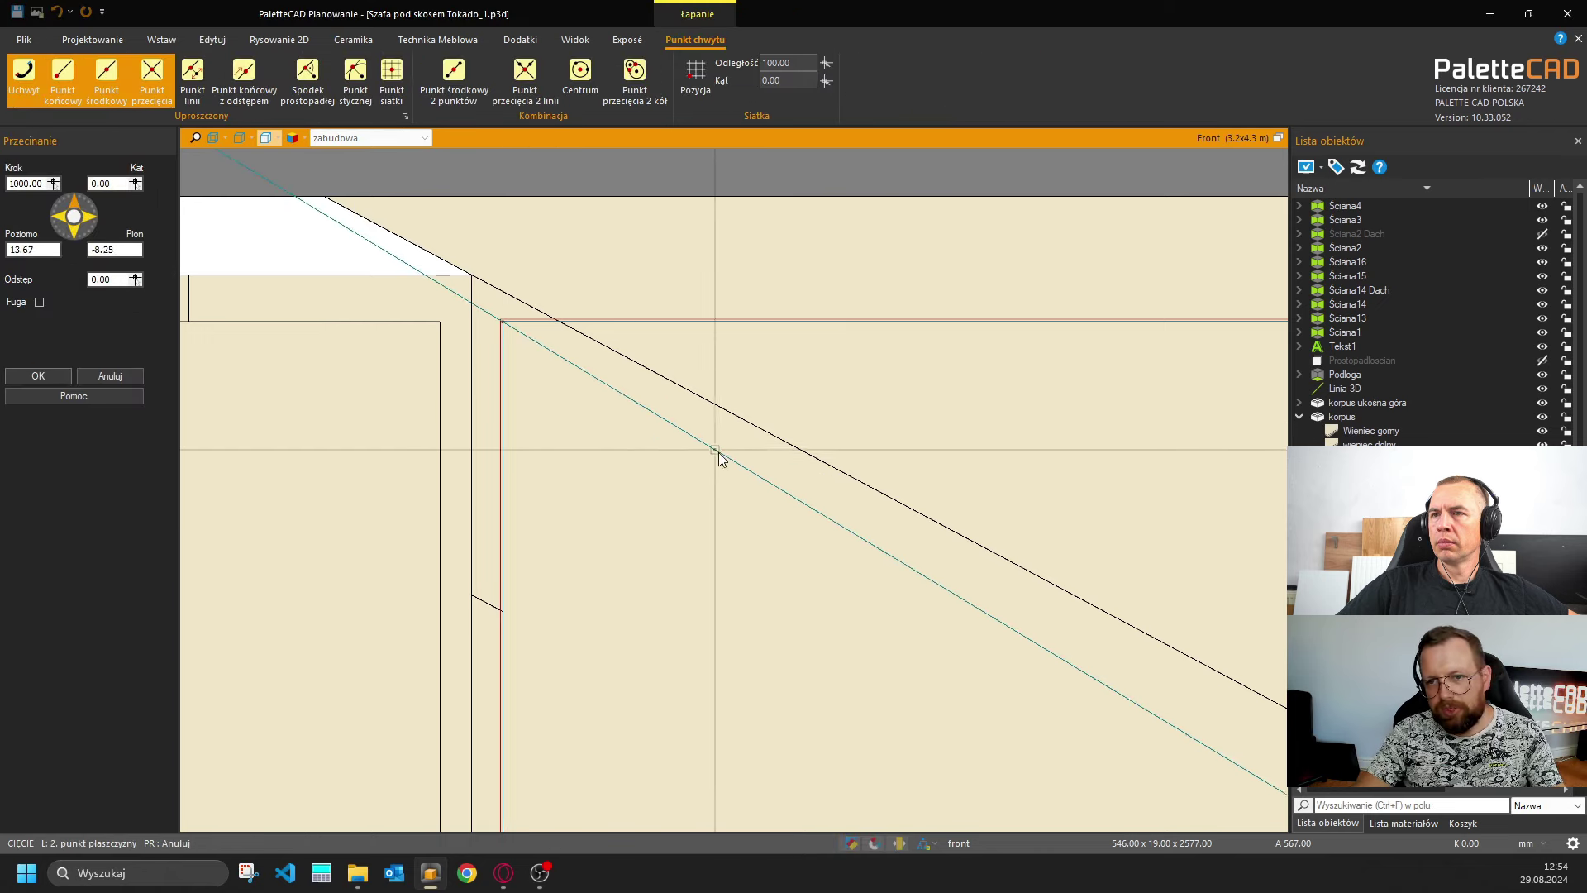
middle_drag(997, 578, 723, 432)
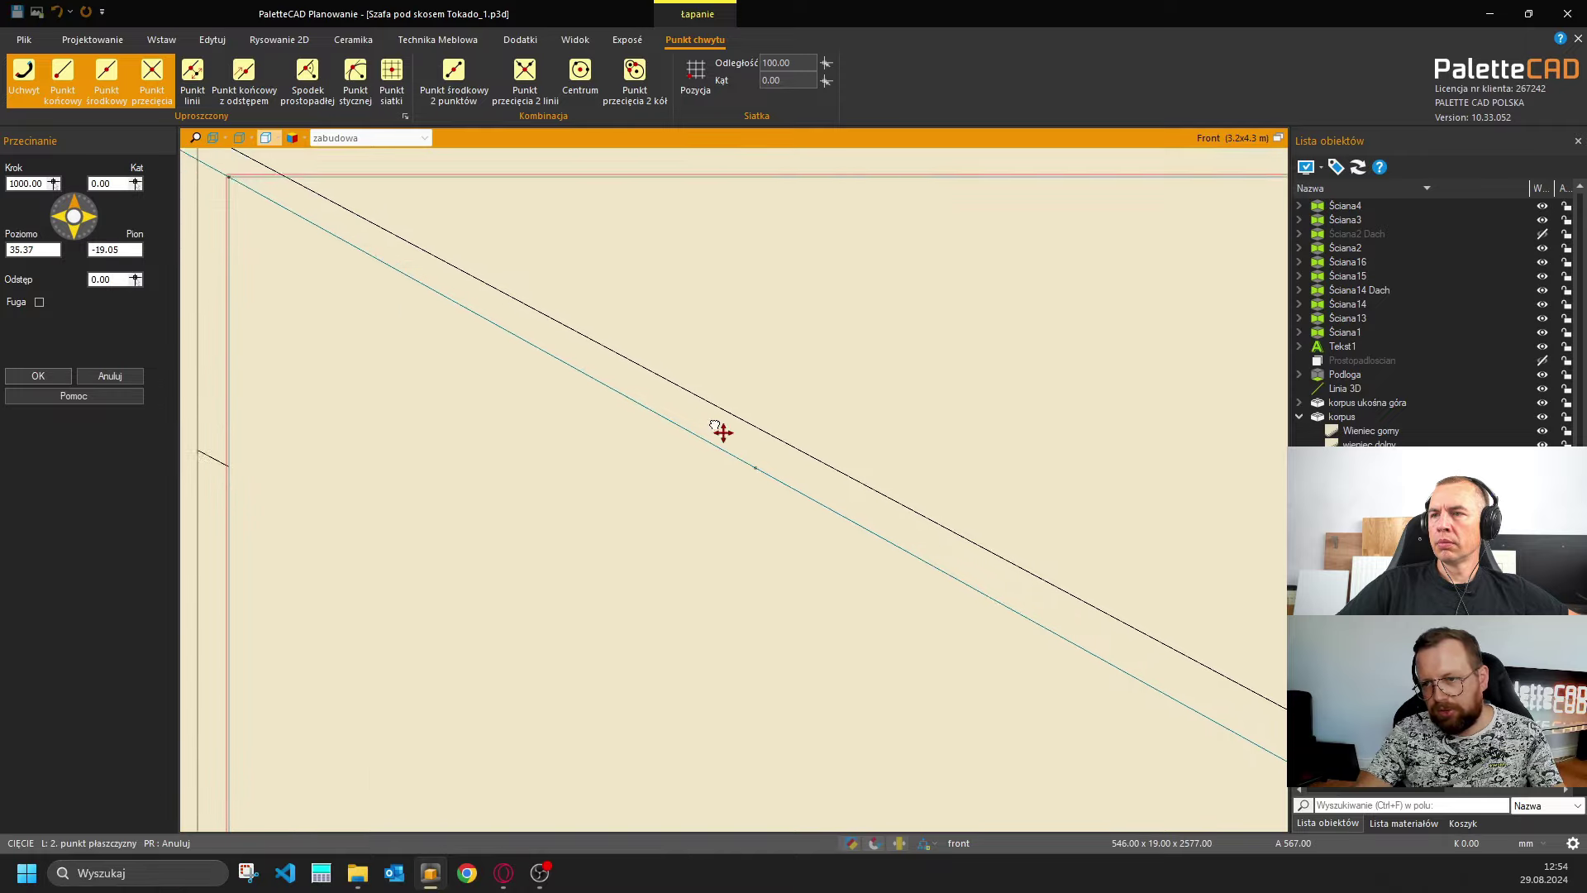
scroll(723, 433, down, 3)
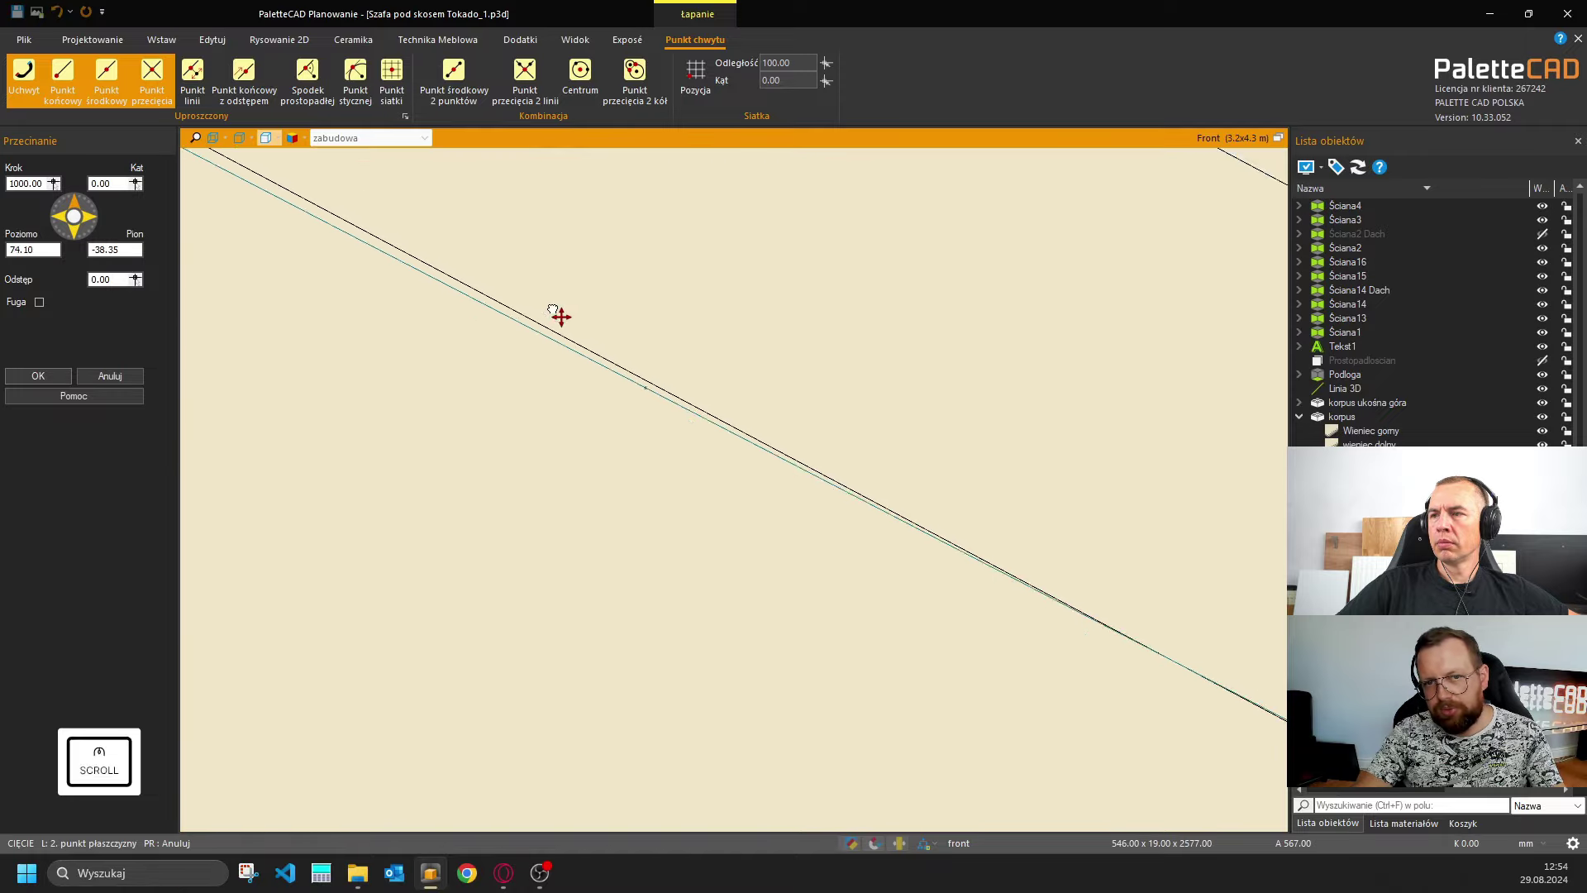
scroll(561, 317, down, 2)
scroll(1070, 602, down, 3)
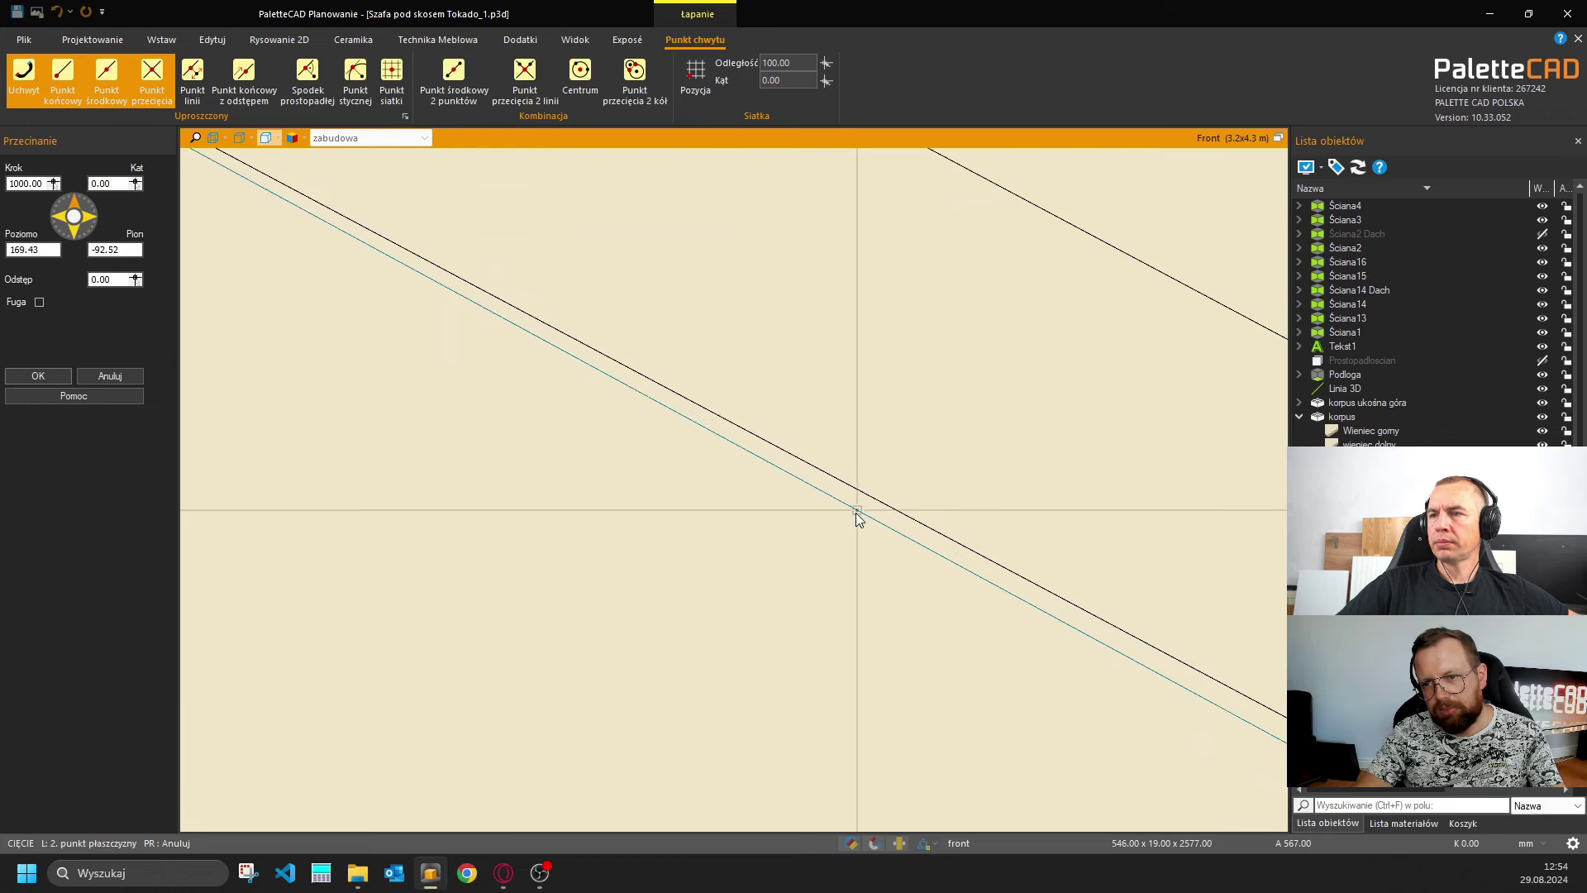
scroll(857, 517, down, 4)
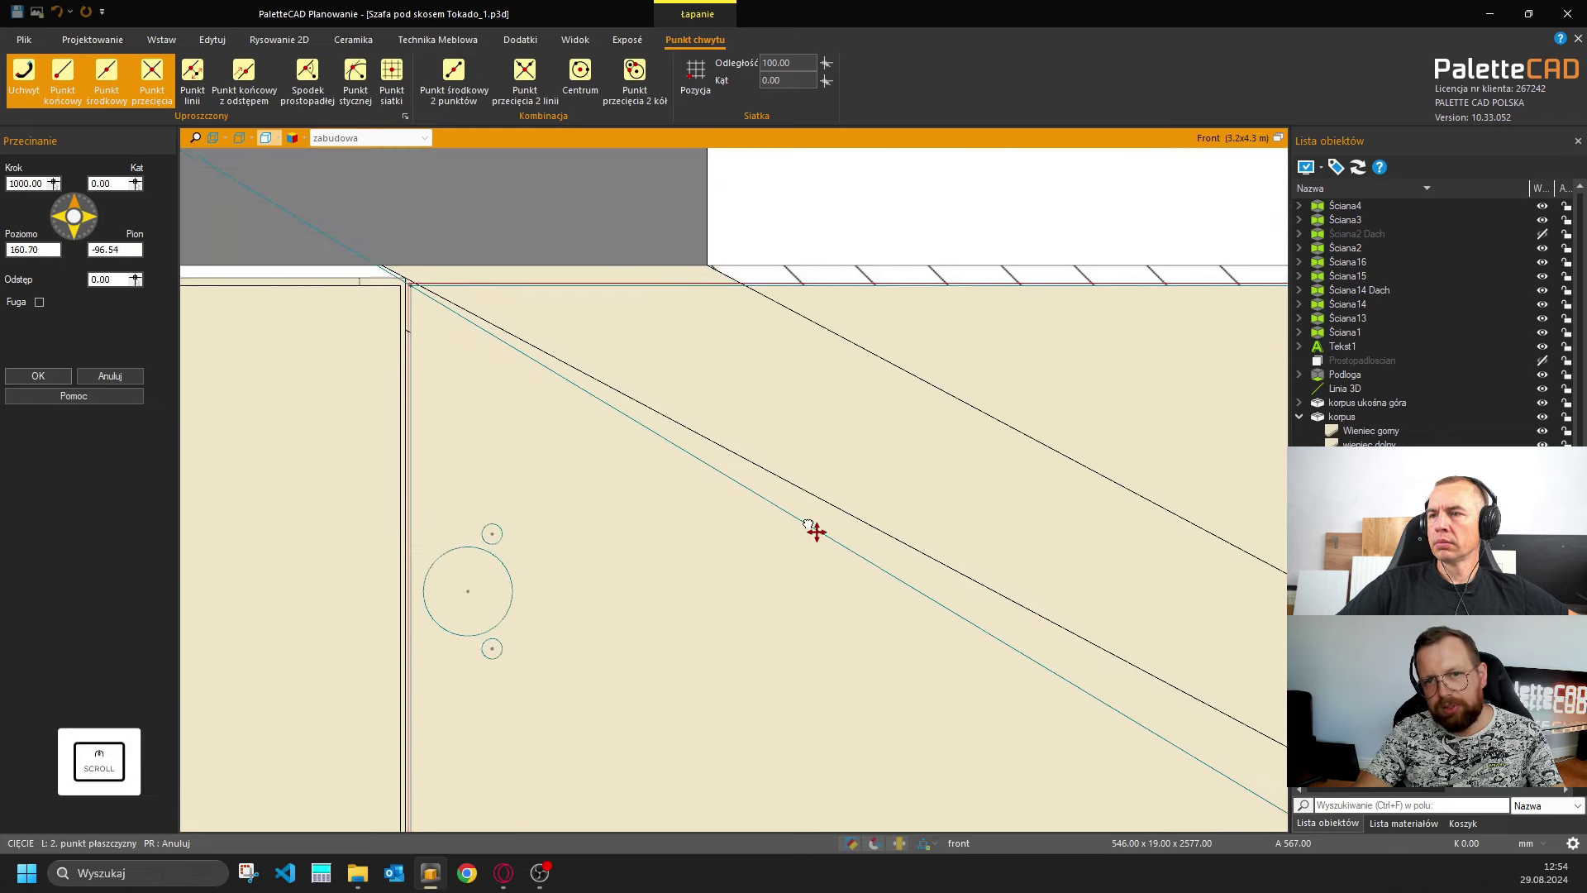
middle_drag(816, 531, 761, 498)
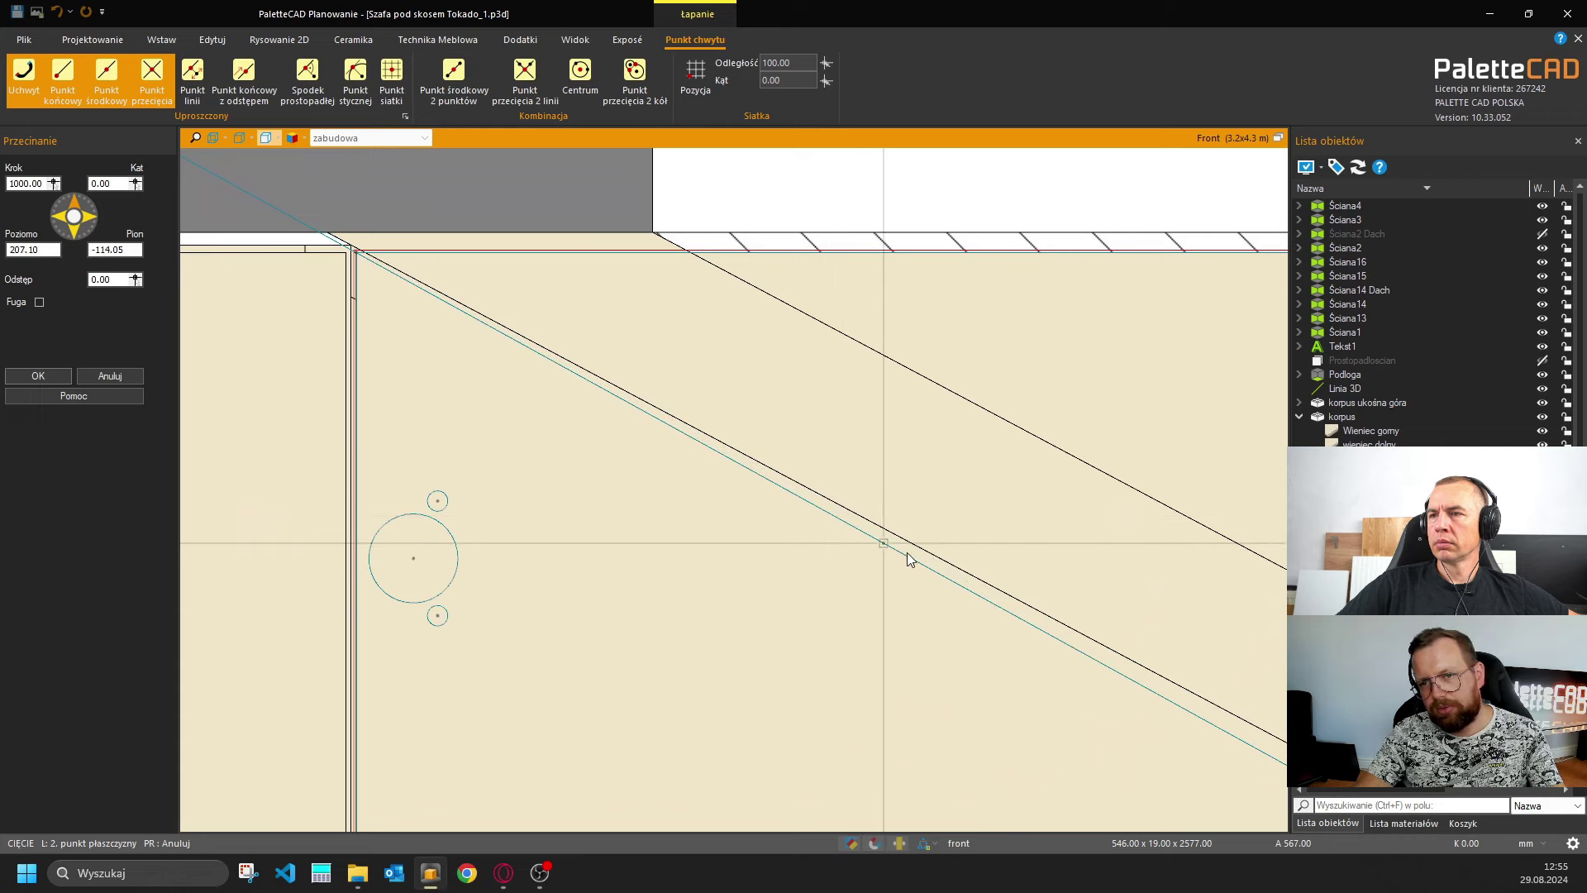
scroll(631, 443, down, 3)
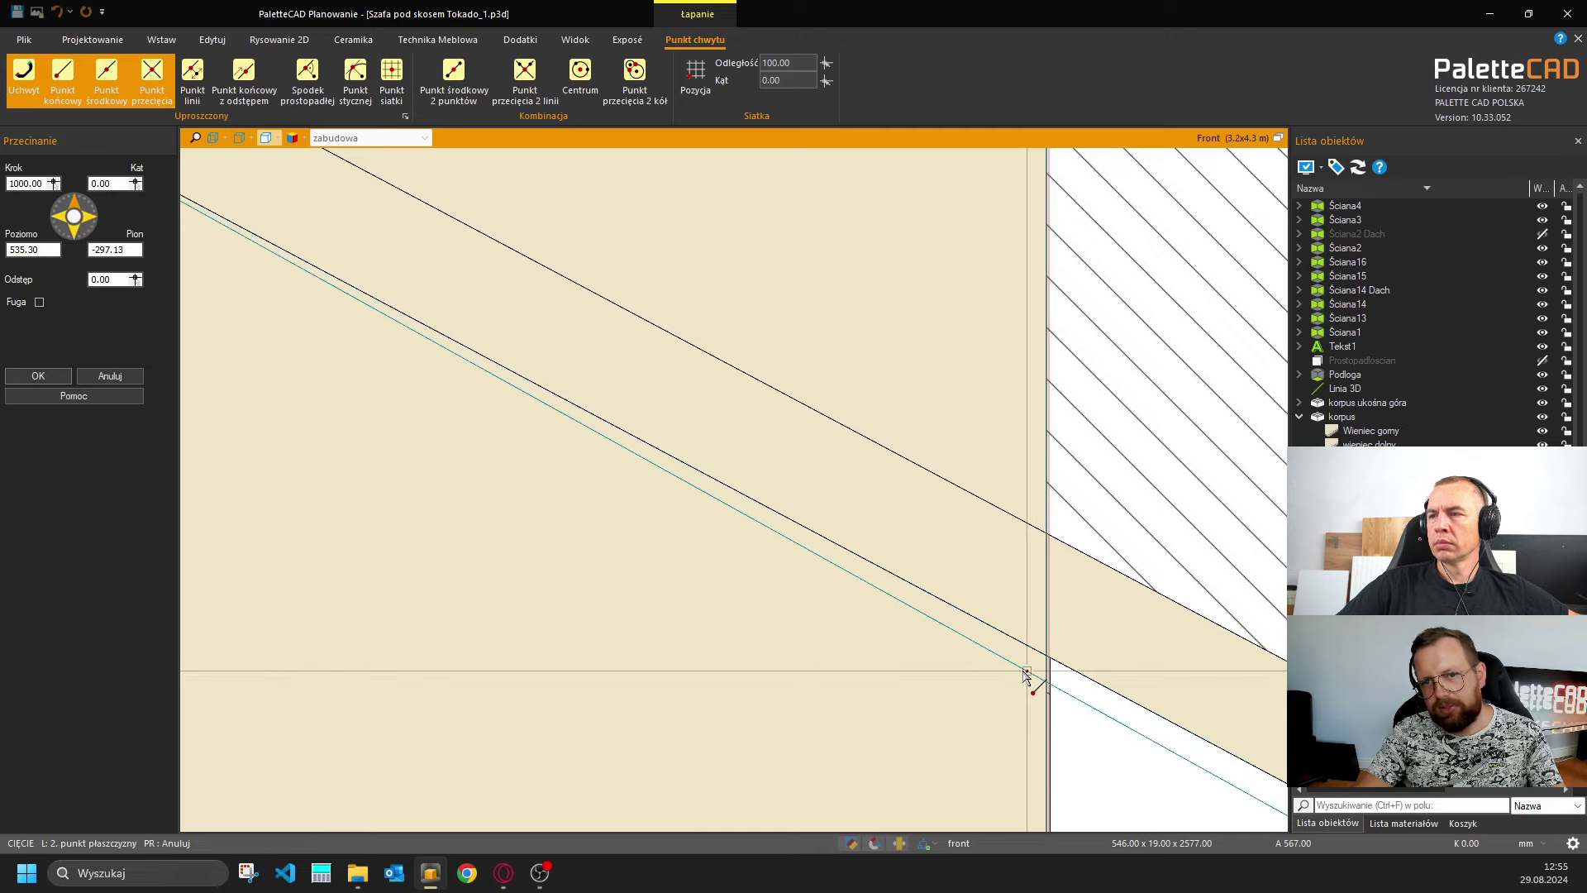
key(Escape)
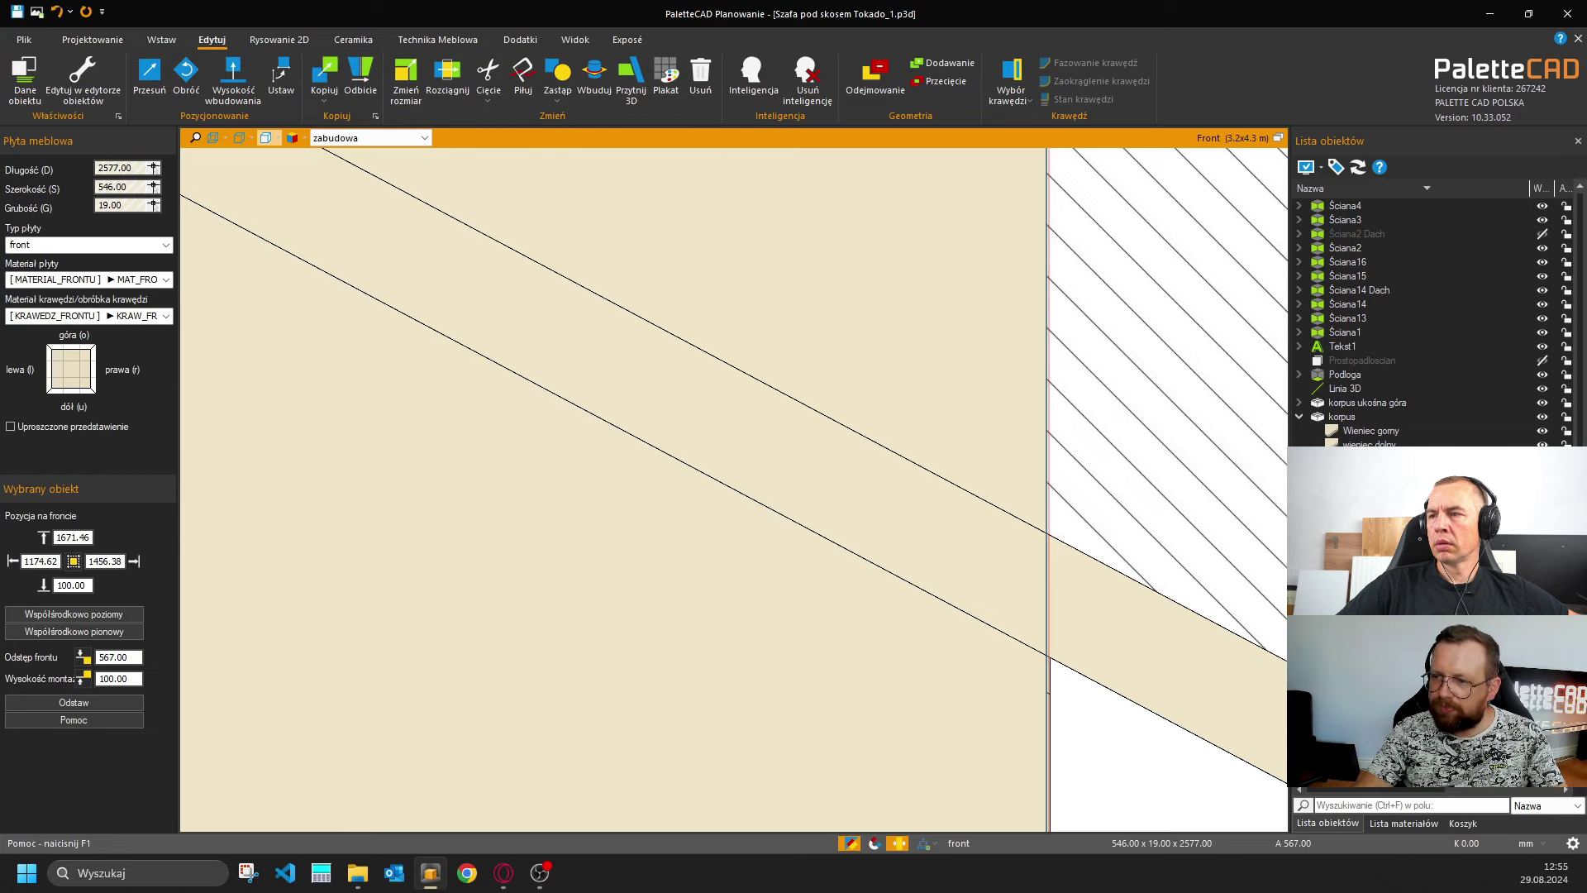
Hide the selected front board to expose the sloped-top carcass behind it.
scroll(620, 422, down, 5)
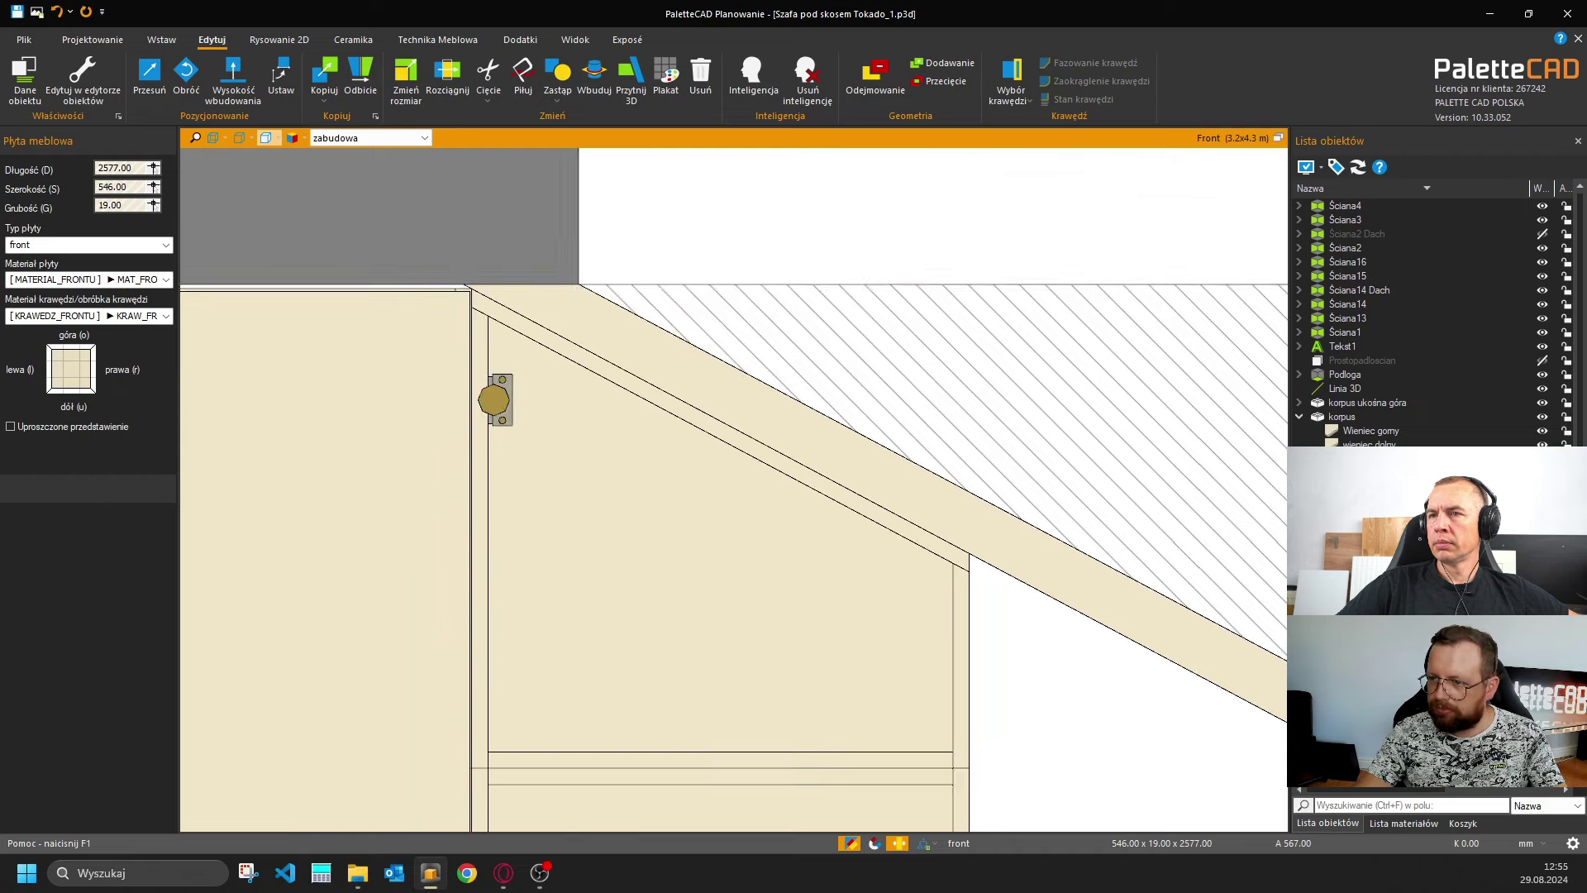
click(491, 410)
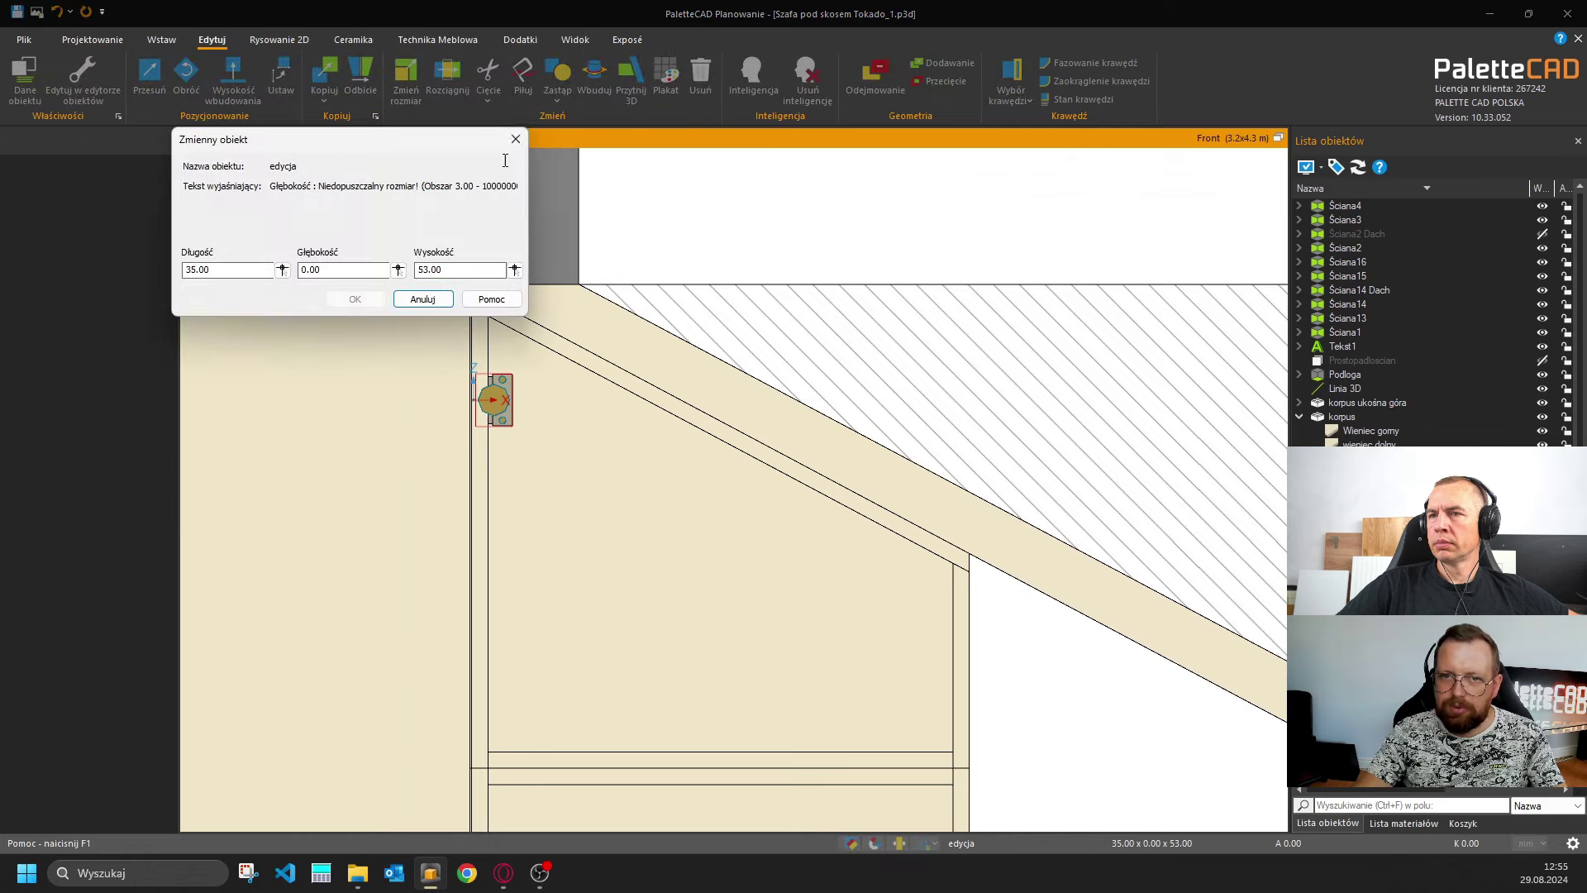
click(514, 140)
key(ctrl+d)
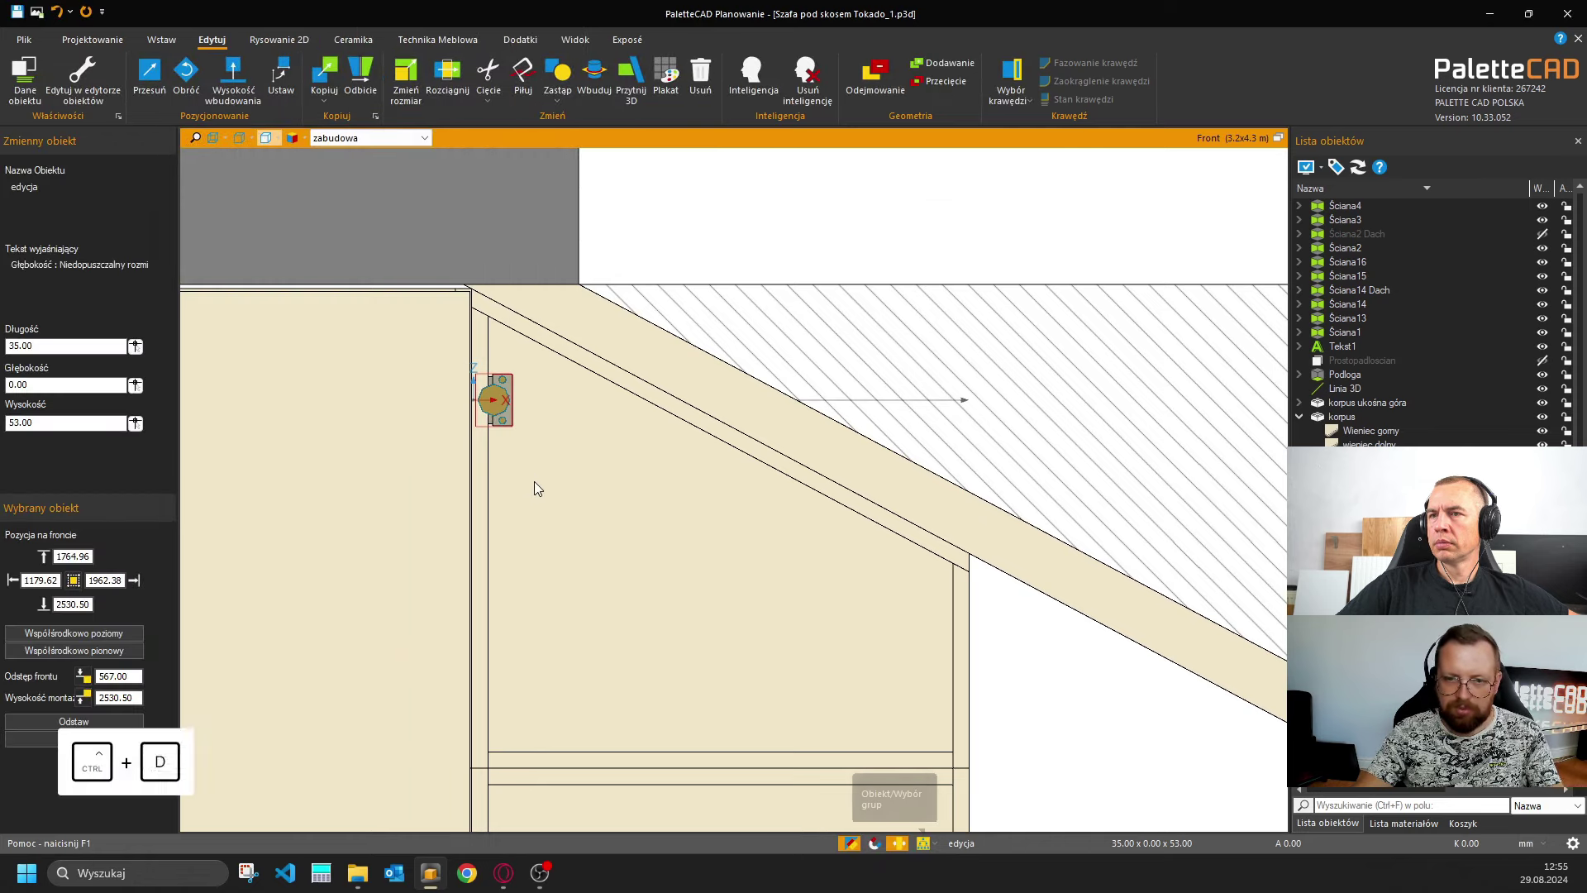
Enable the front option on the sloped-top carcass "korpus ukośna góra" and accept the carcass settings.
click(532, 494)
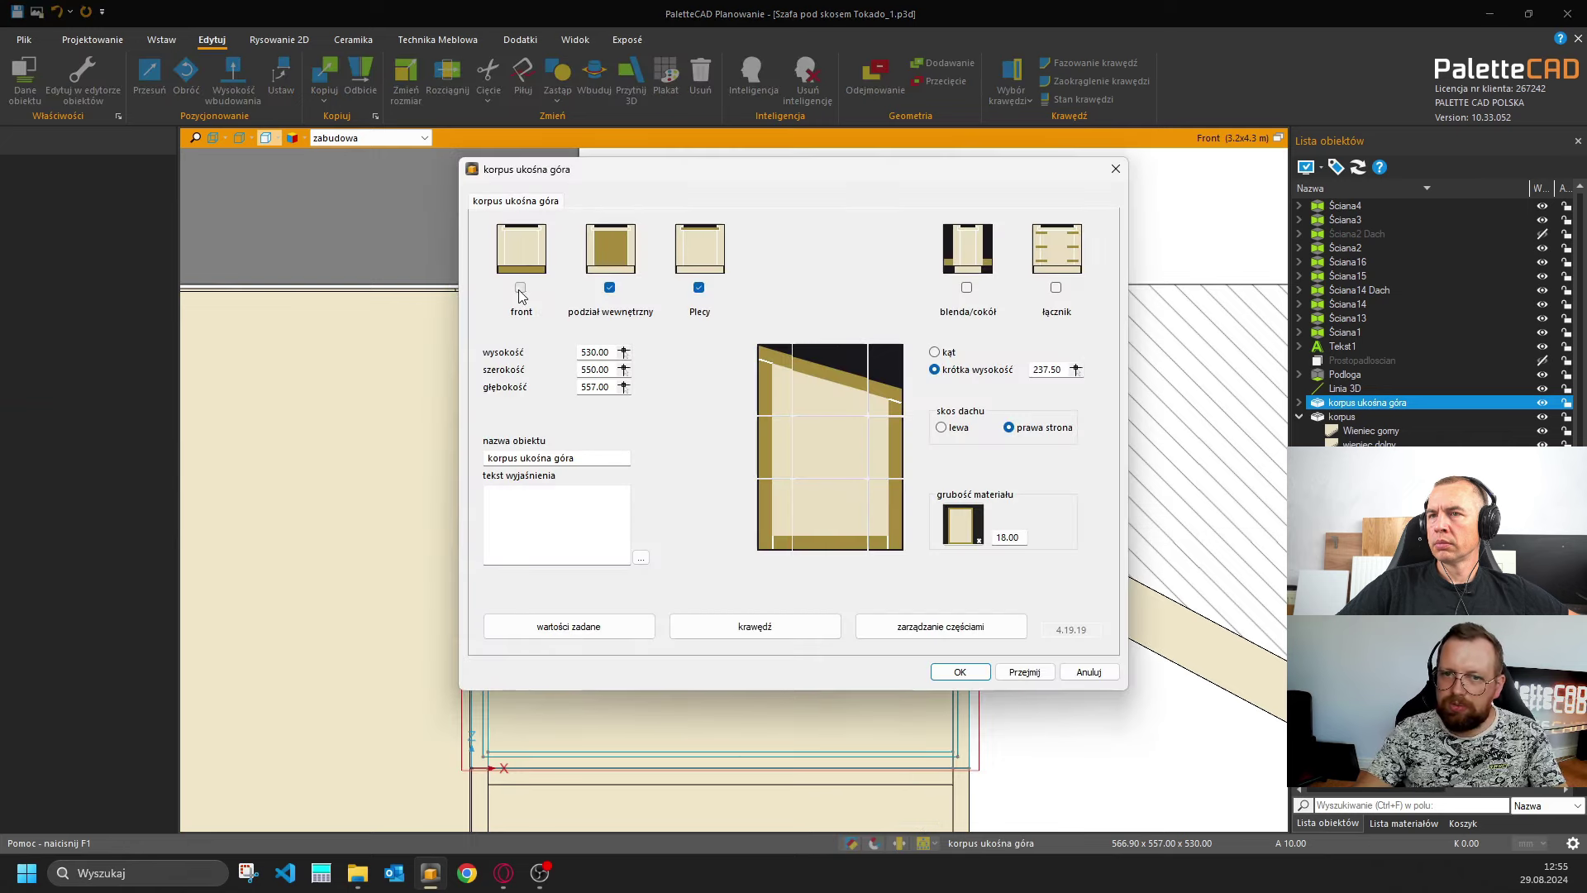
click(975, 669)
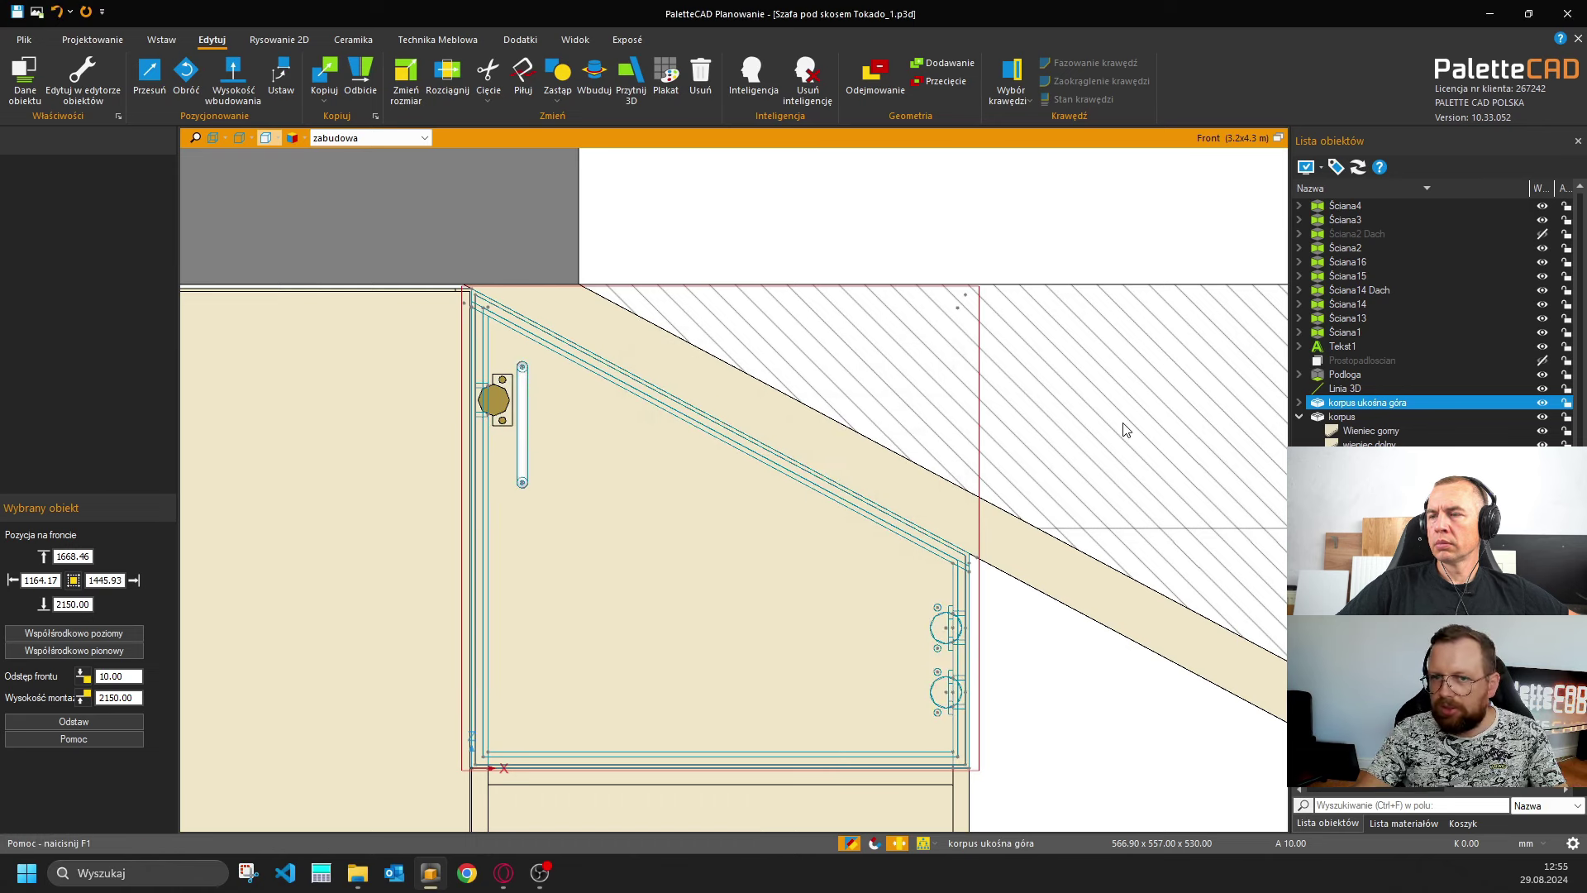
key(Escape)
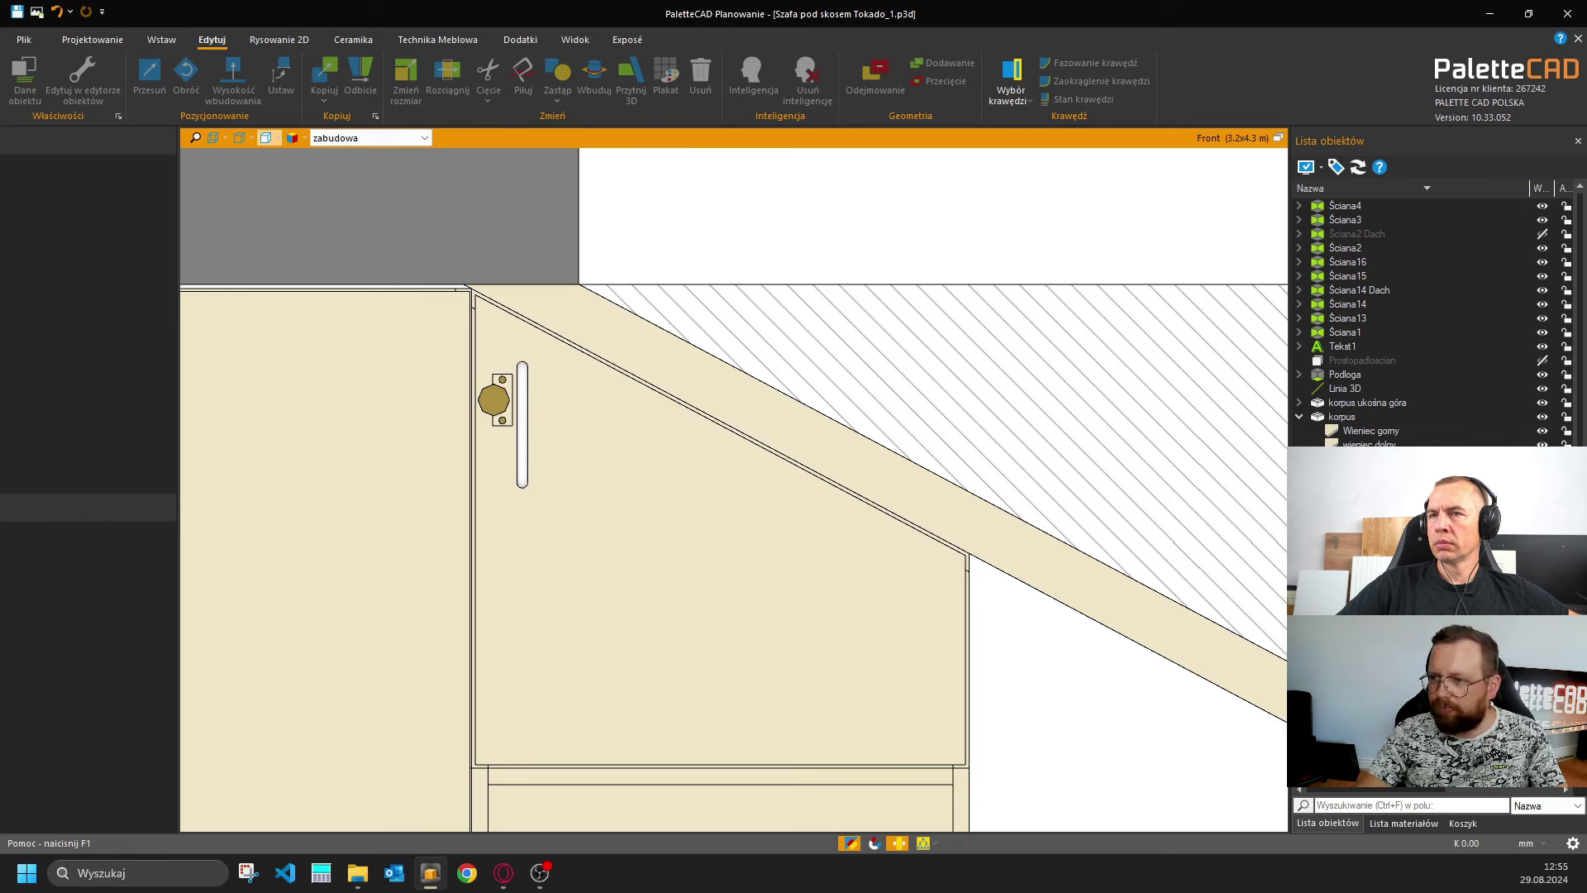
Show the tall front again and switch the front view to wireframe at its taller upper corner under the slope.
click(212, 137)
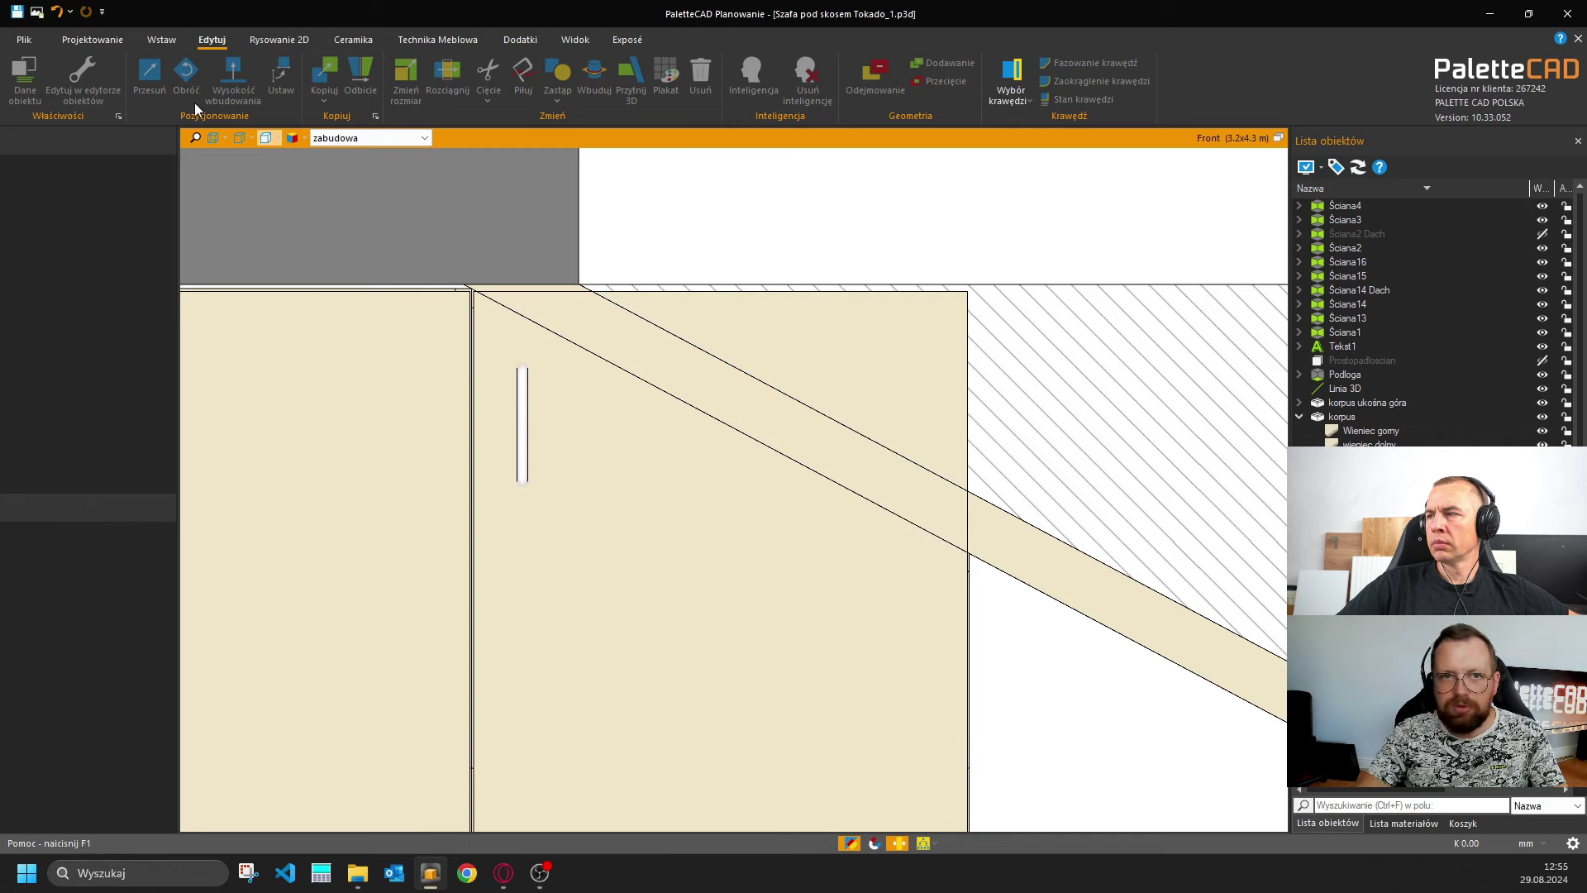
click(212, 137)
scroll(482, 306, up, 3)
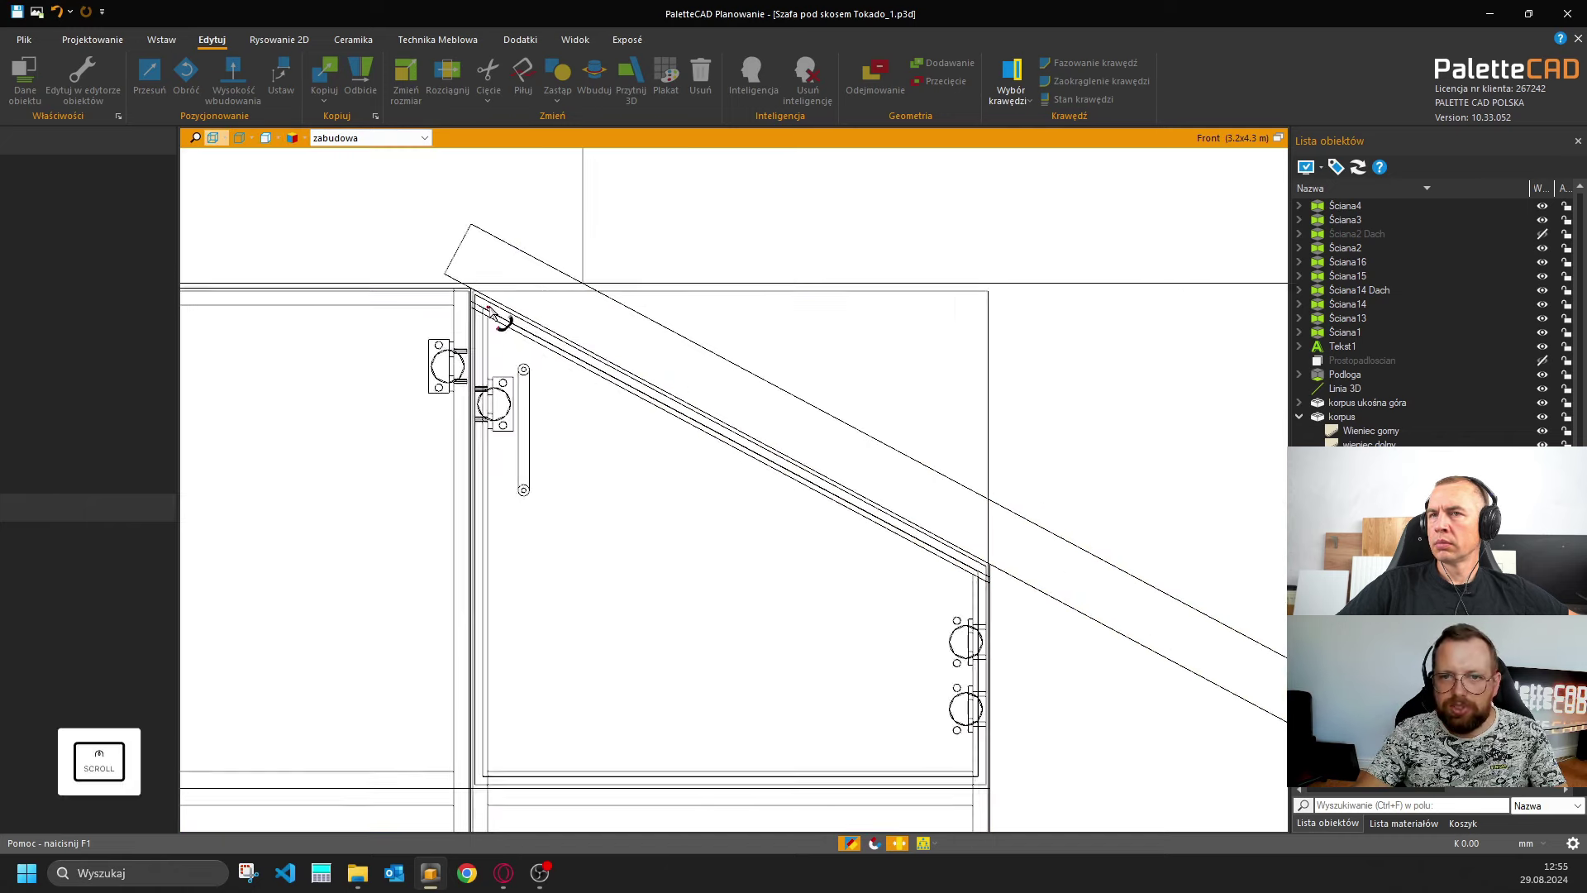
scroll(482, 305, up, 4)
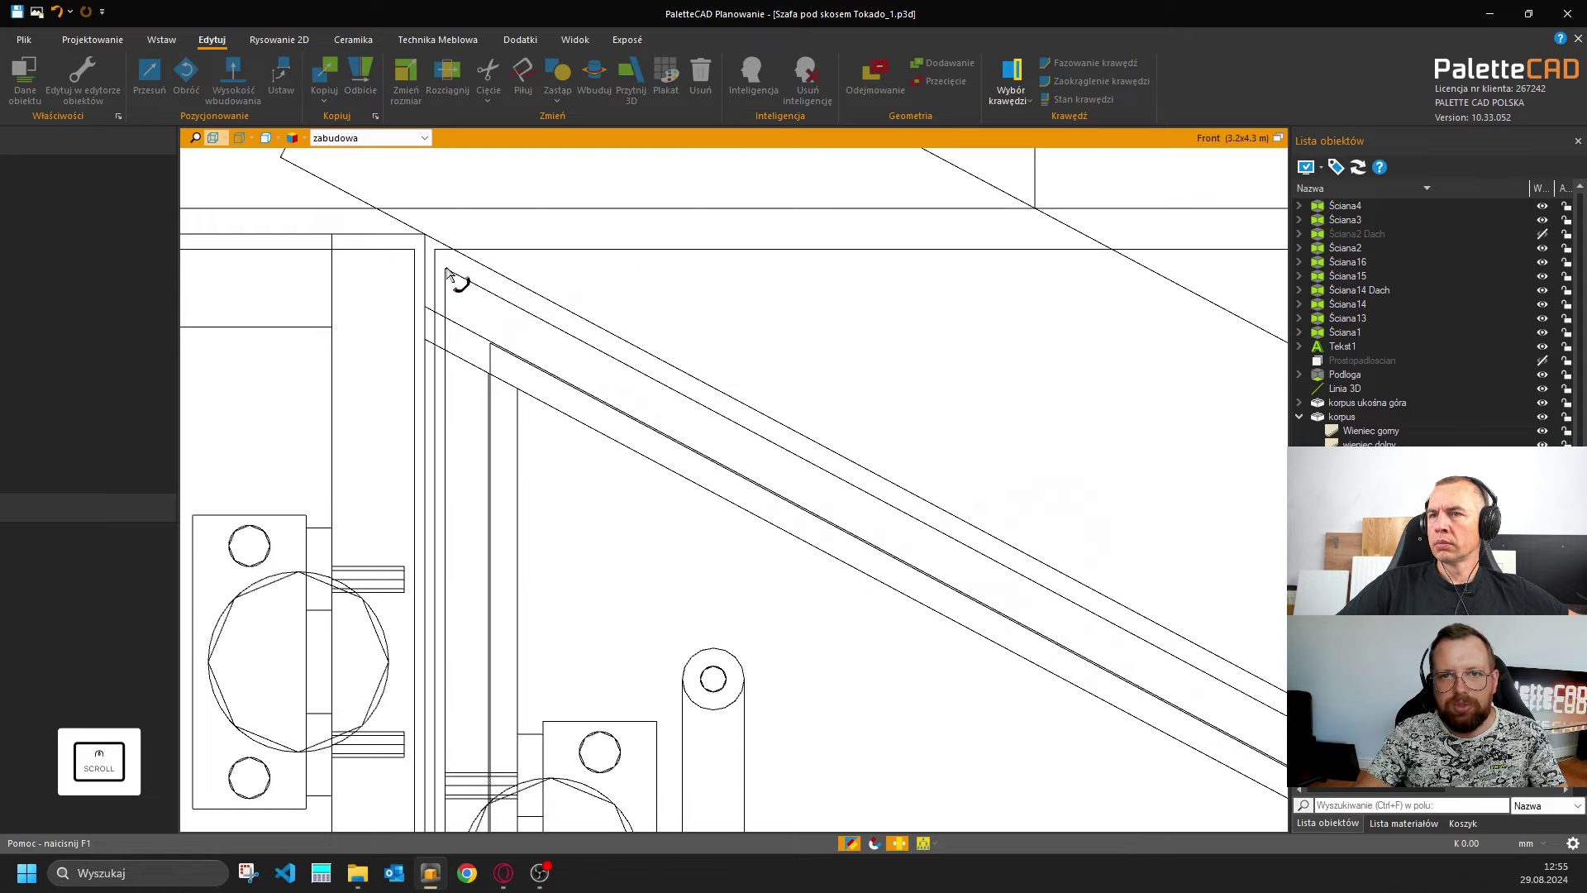
scroll(445, 270, up, 1)
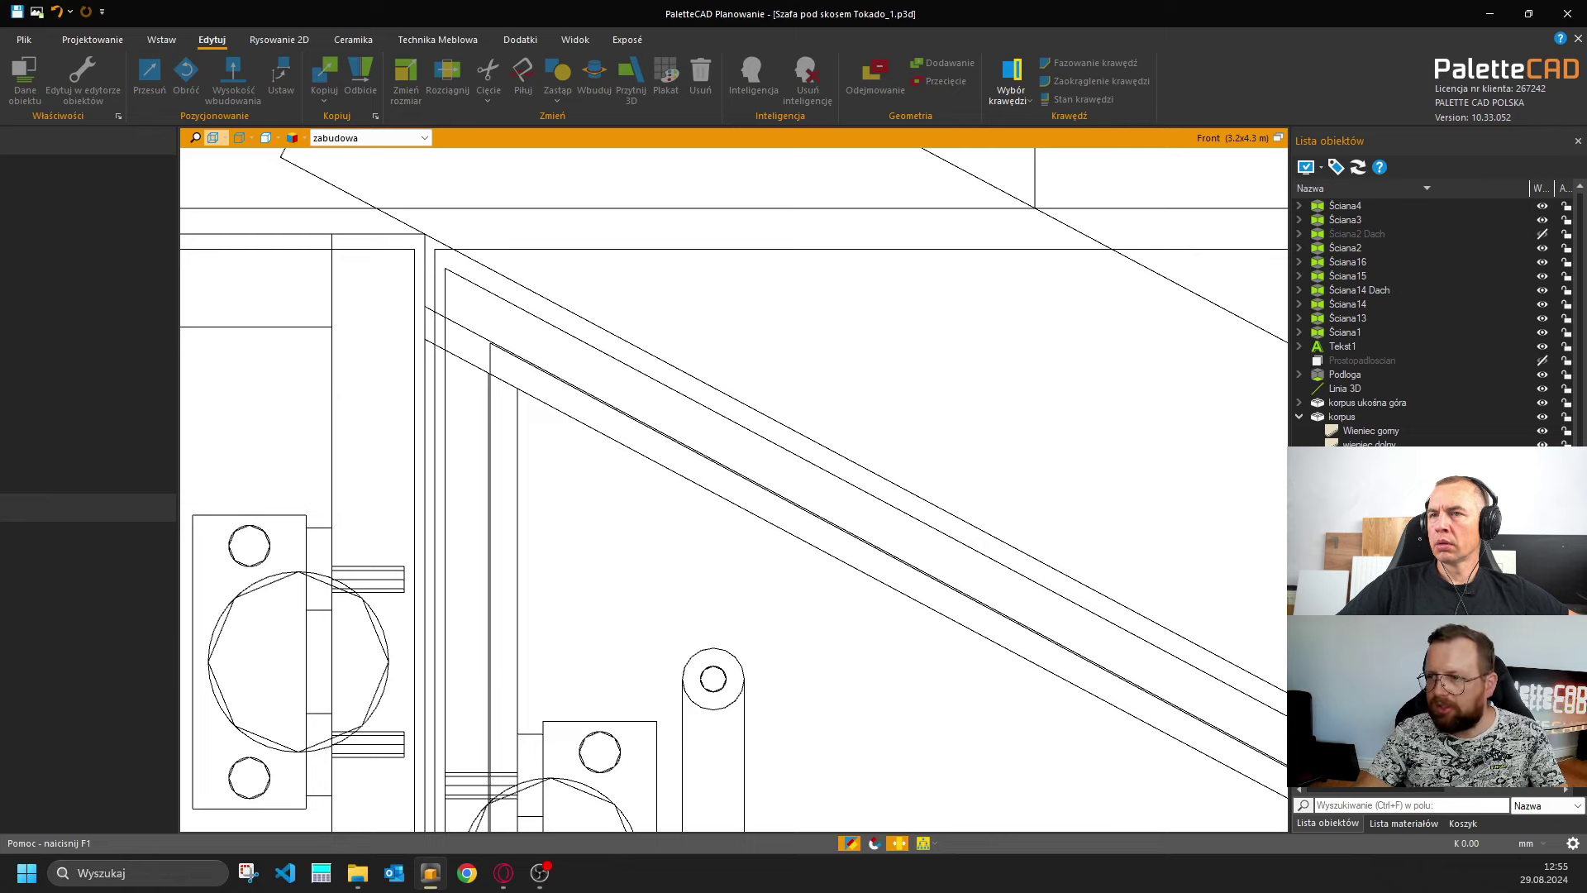
Cut the tall front along the upper sloped edge of the sloped-top carcass's front, between that edge's two end corners.
click(600, 751)
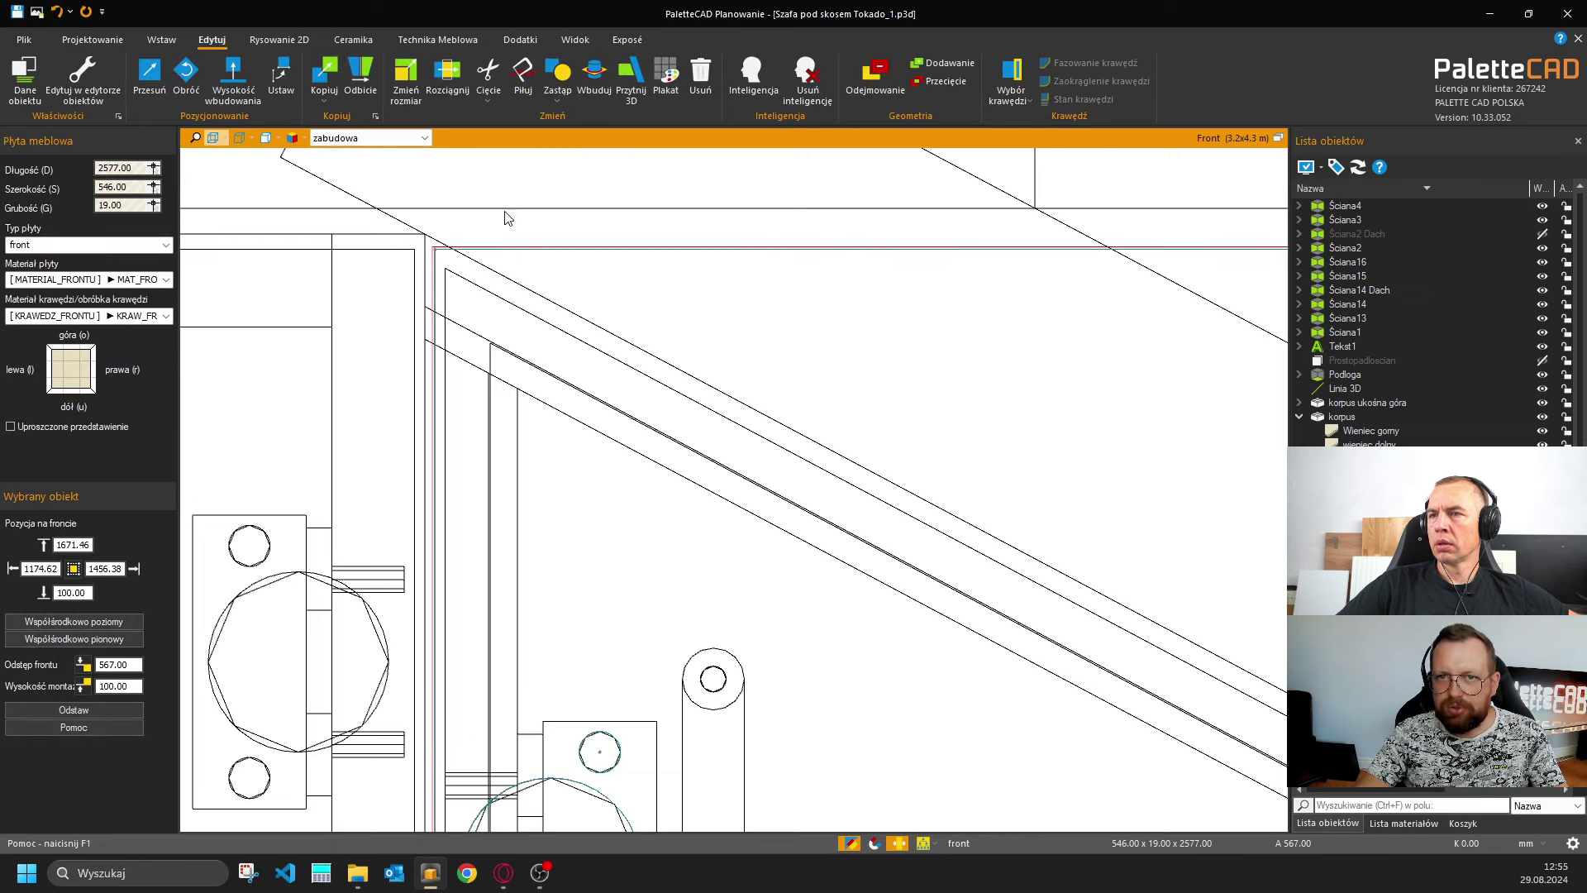
click(488, 80)
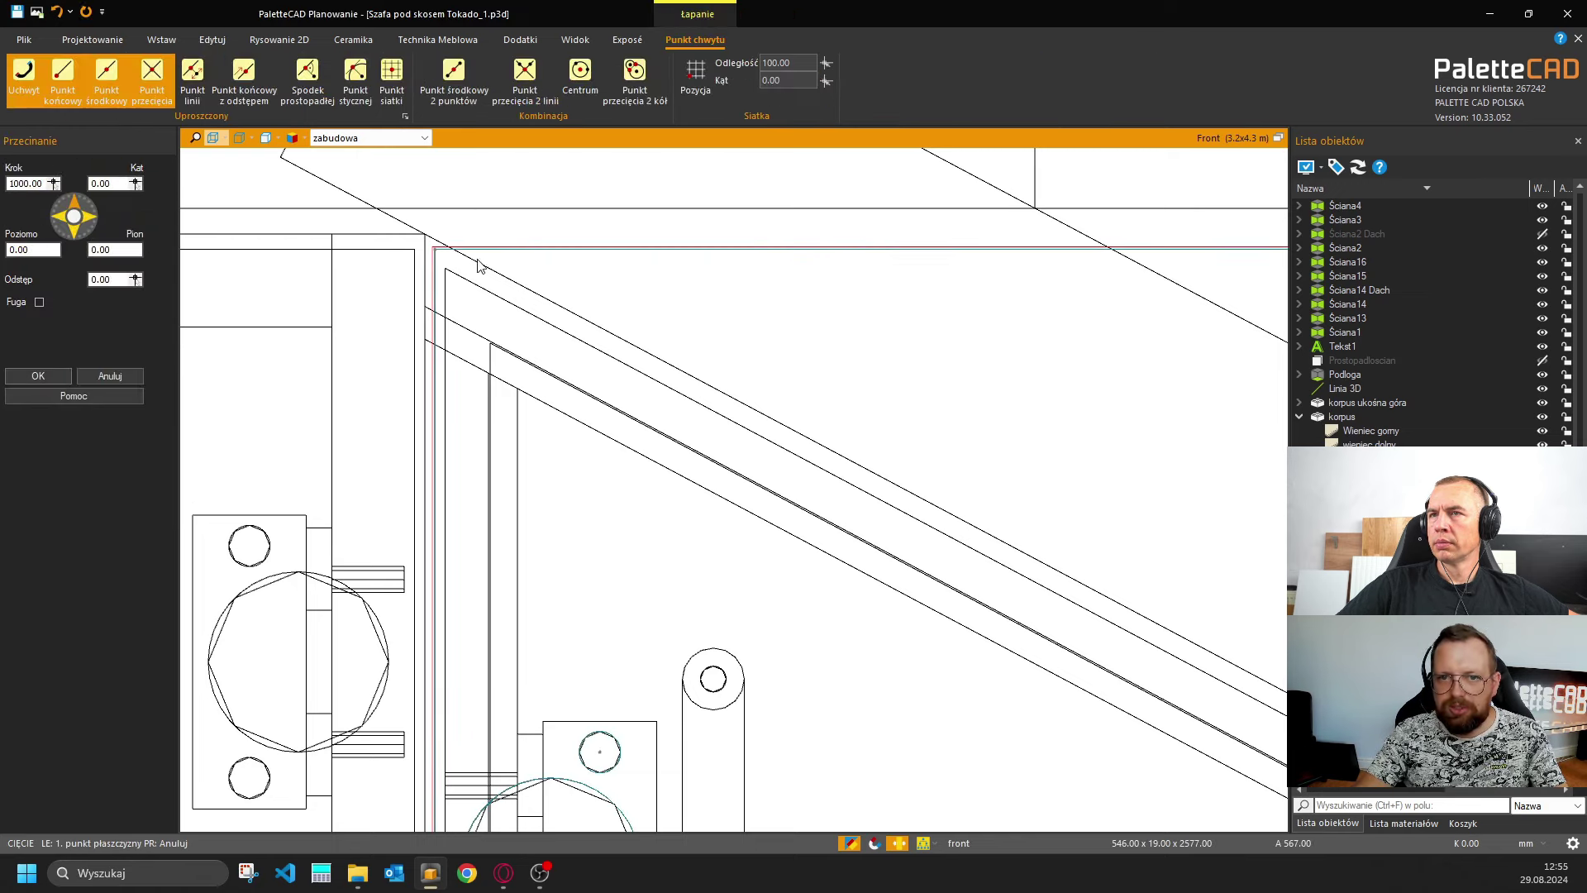
click(500, 304)
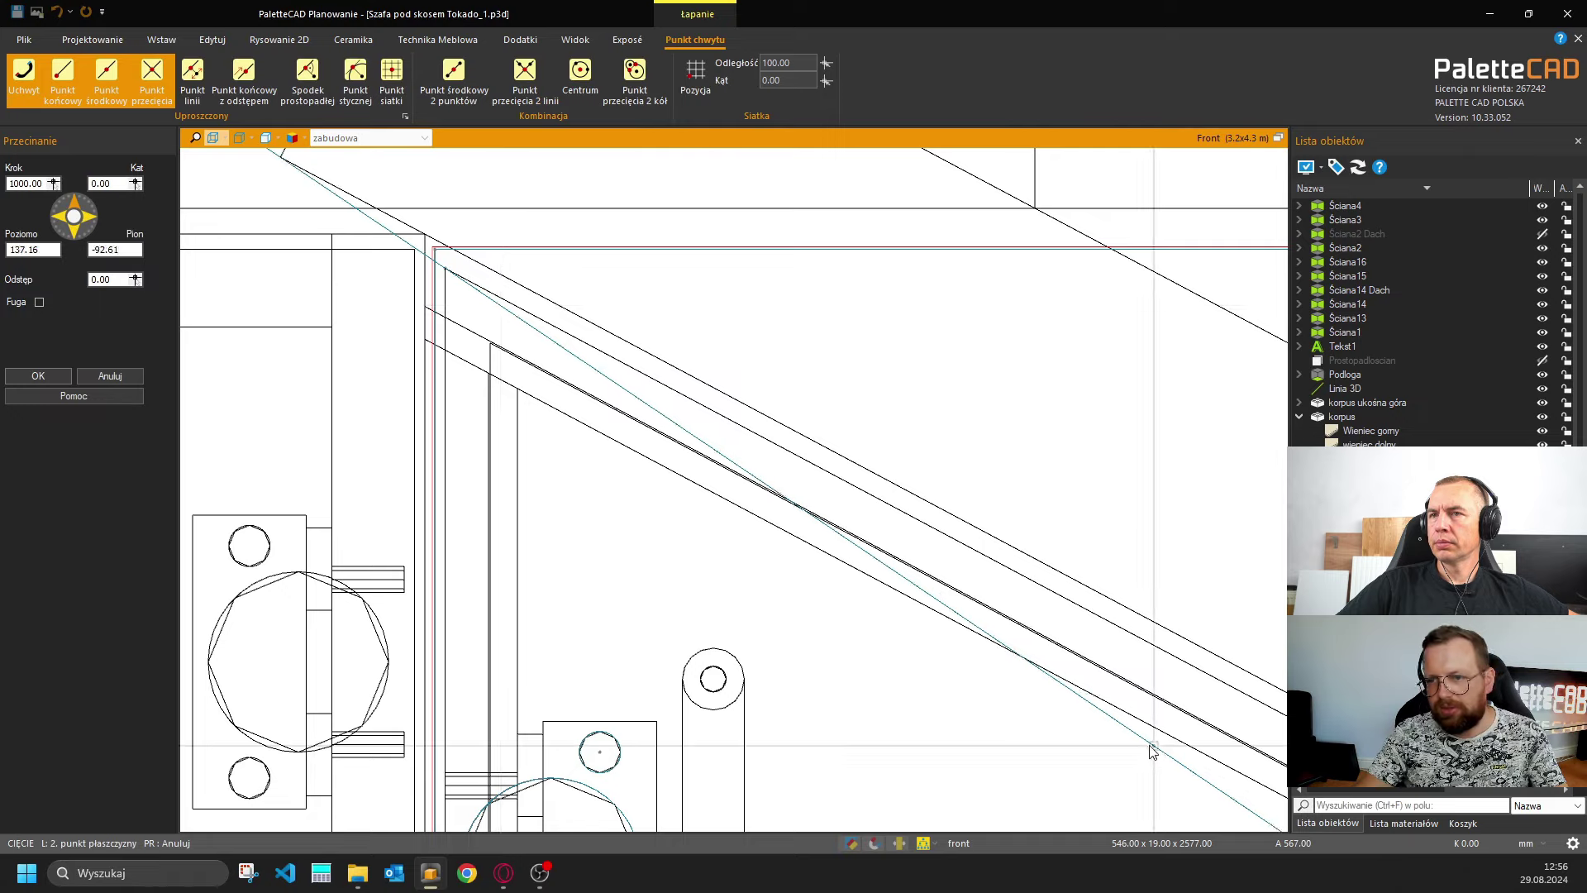
scroll(513, 471, up, 5)
scroll(413, 395, down, 5)
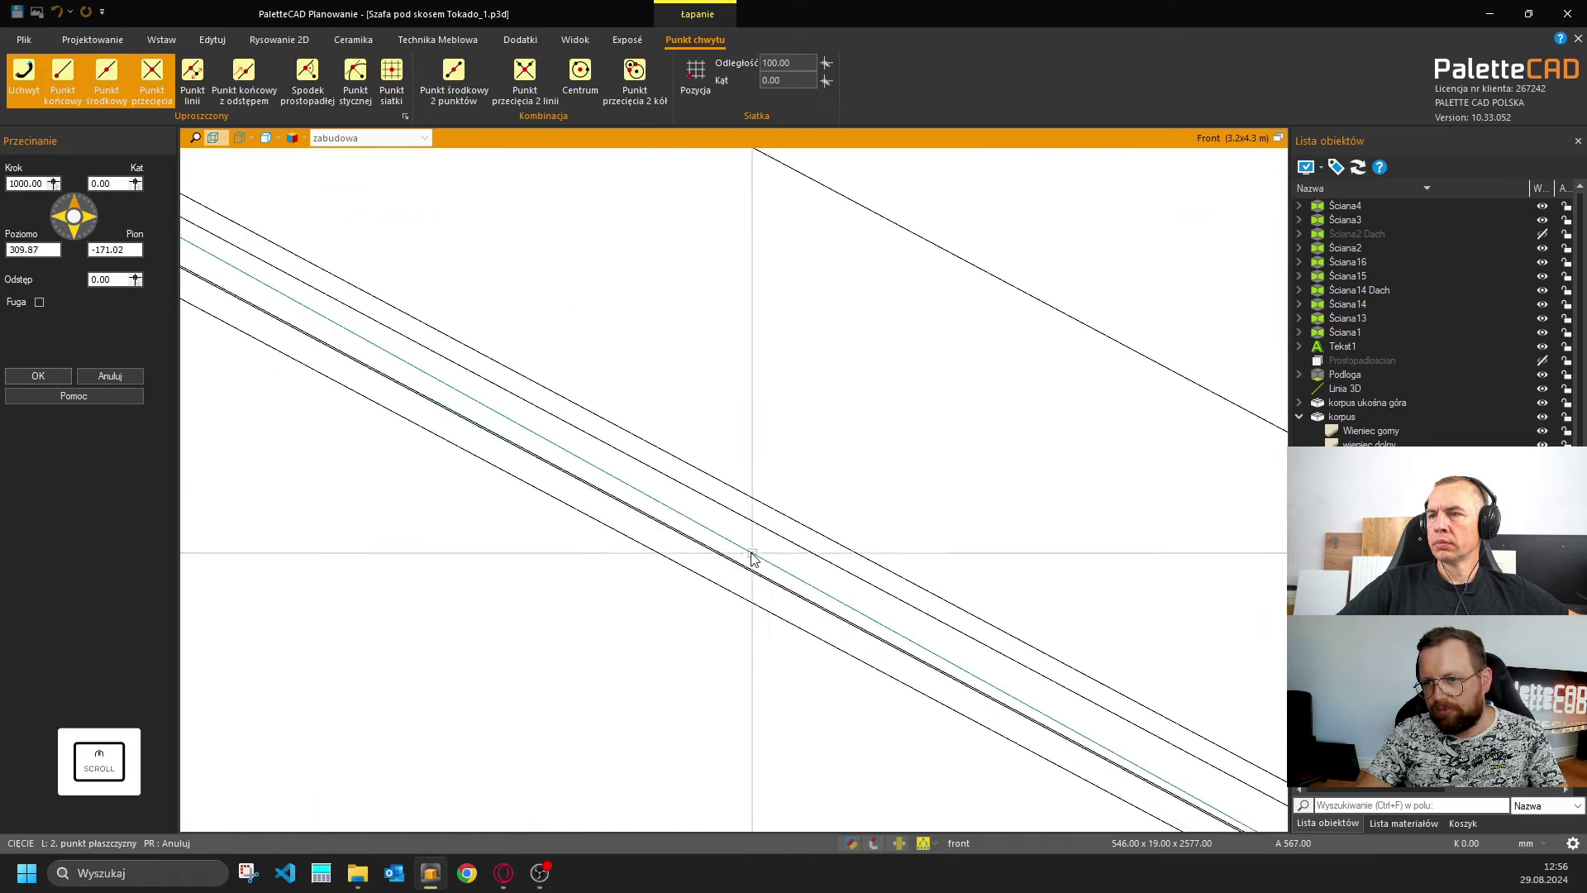
scroll(829, 522, down, 3)
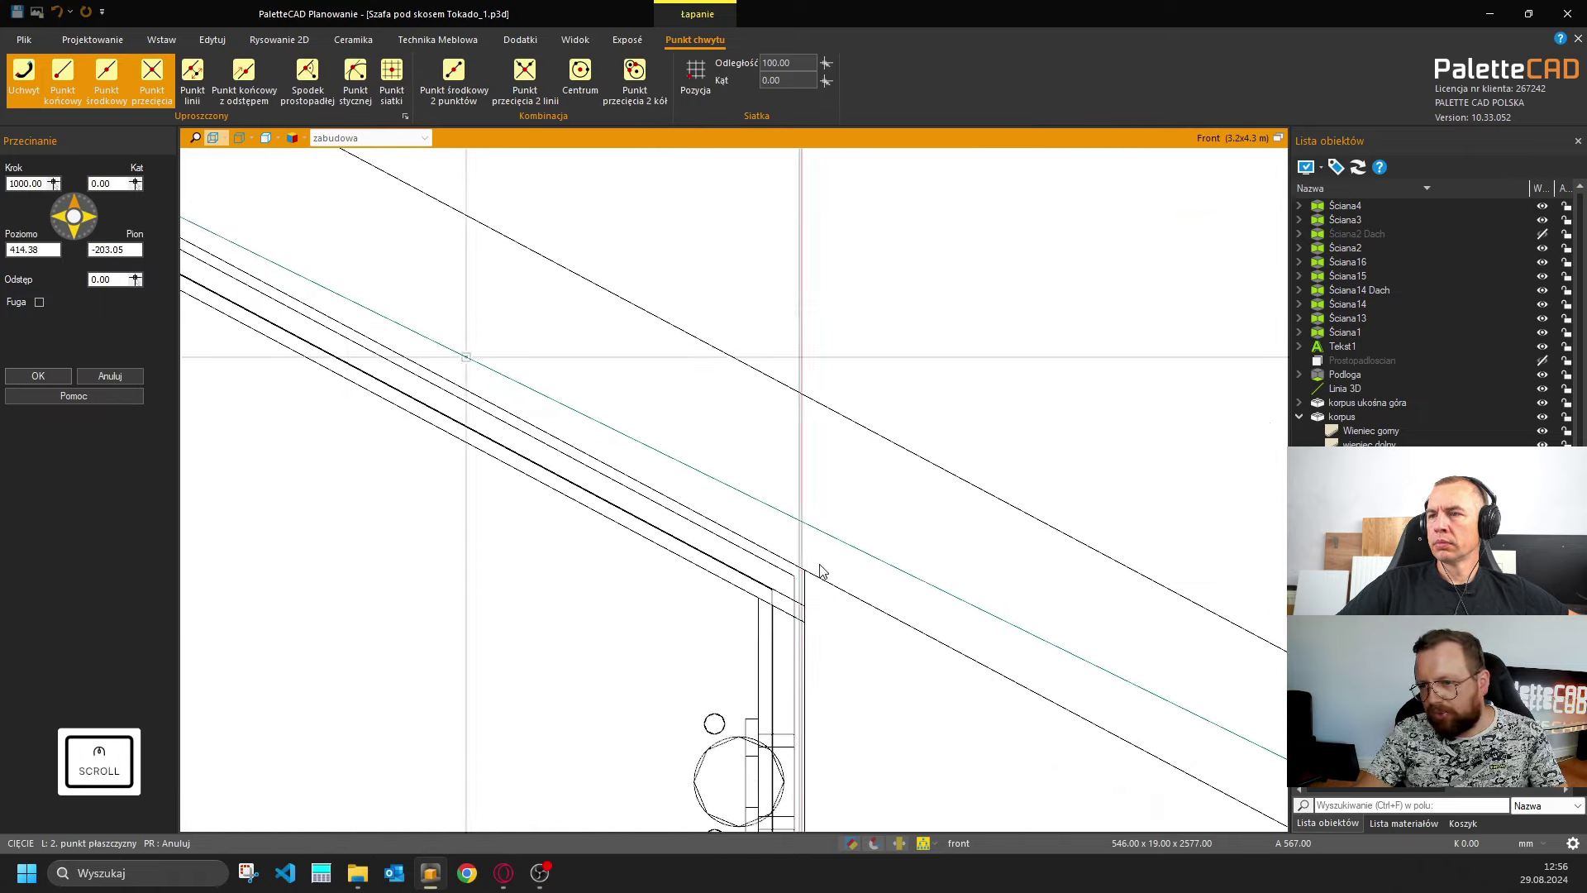
click(775, 569)
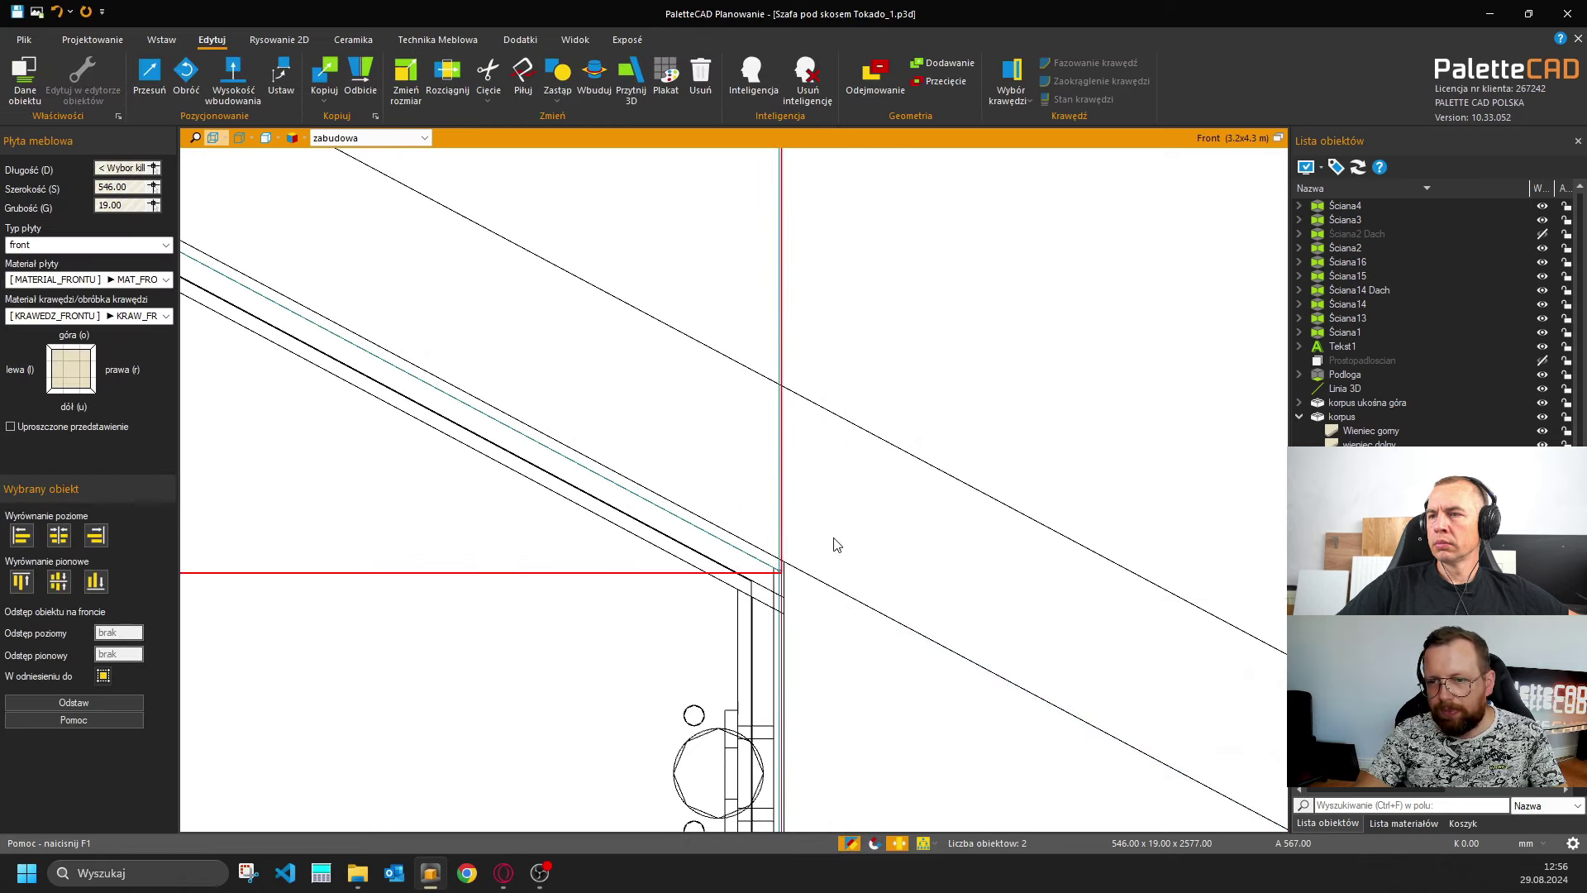
Select only the cut-off upper piece of the tall front and delete it.
key(ctrl)
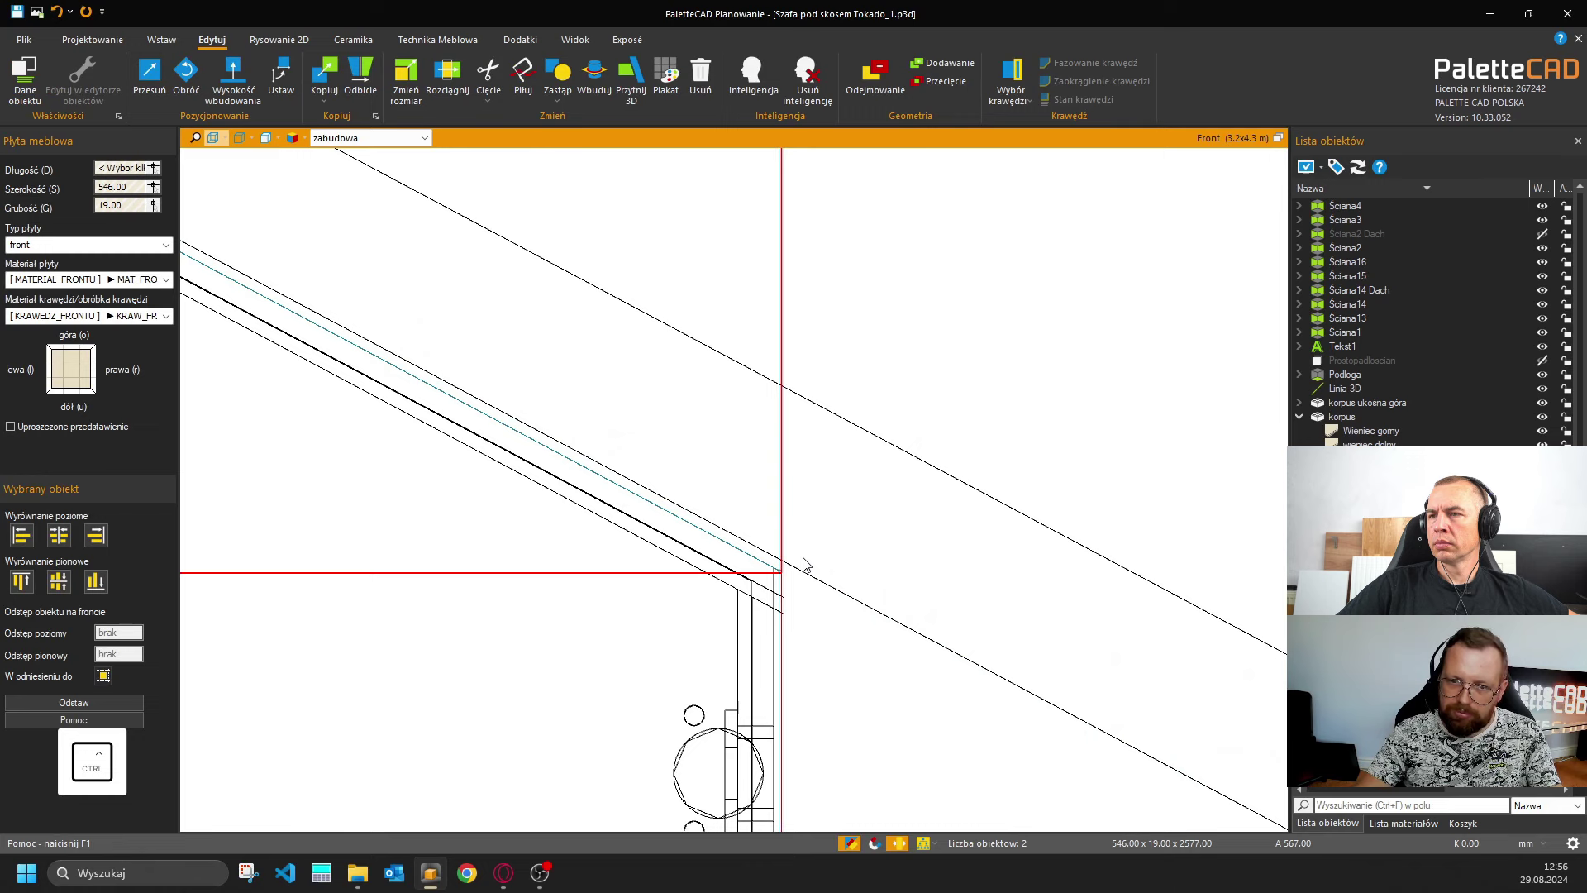
ctrl+click(841, 573)
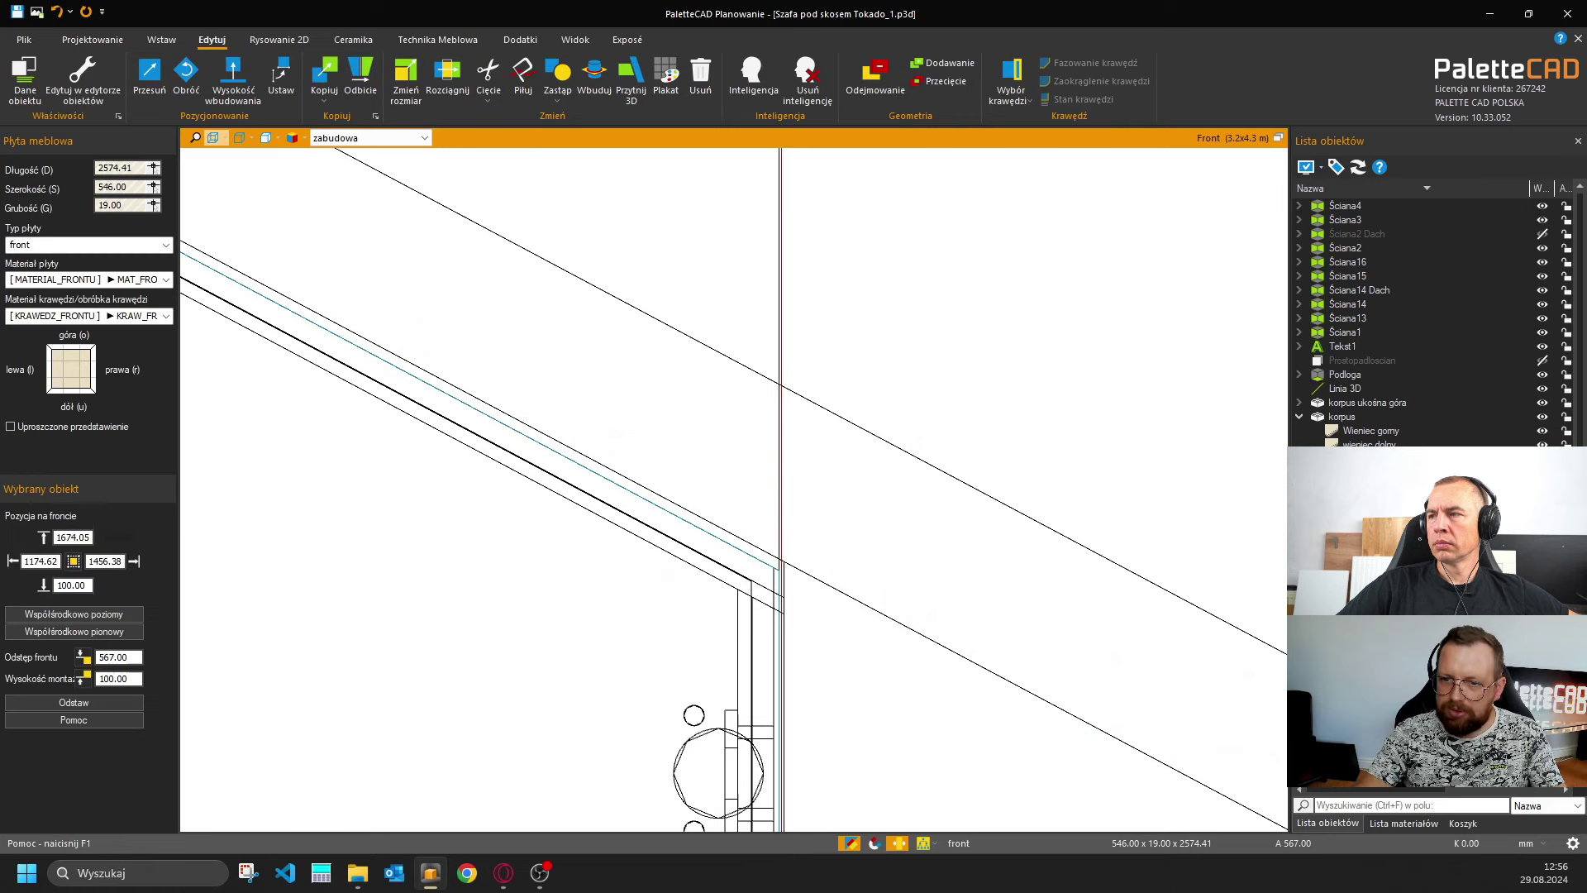
click(782, 193)
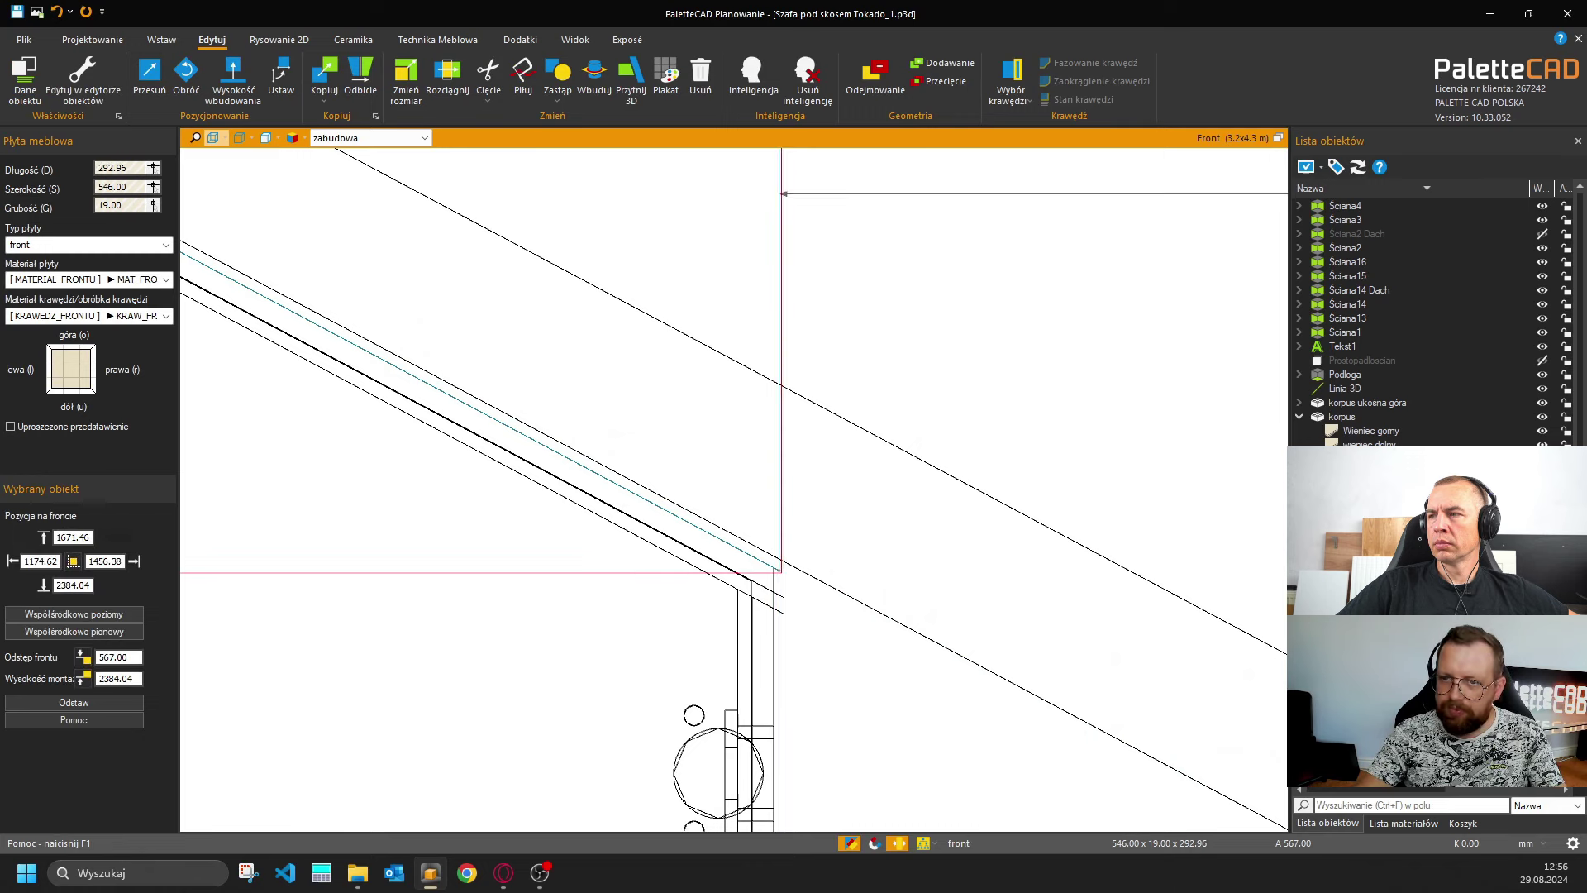
key(Escape)
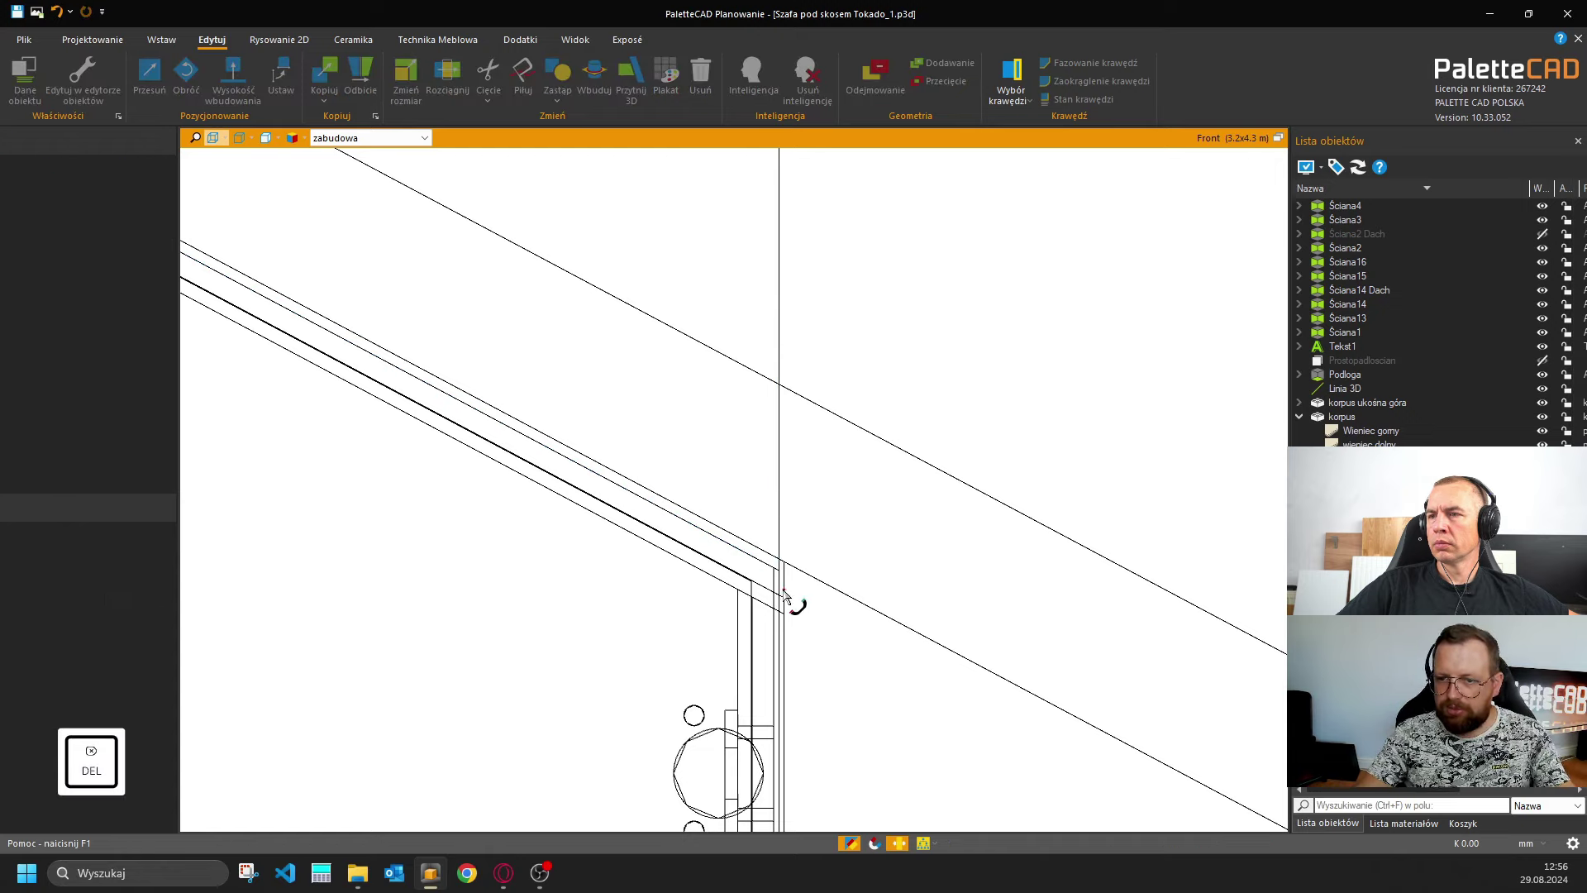
Return the front view to filled display and remove the front from the sloped-top carcass "korpus ukośna góra".
middle_drag(828, 638, 946, 741)
scroll(946, 741, down, 3)
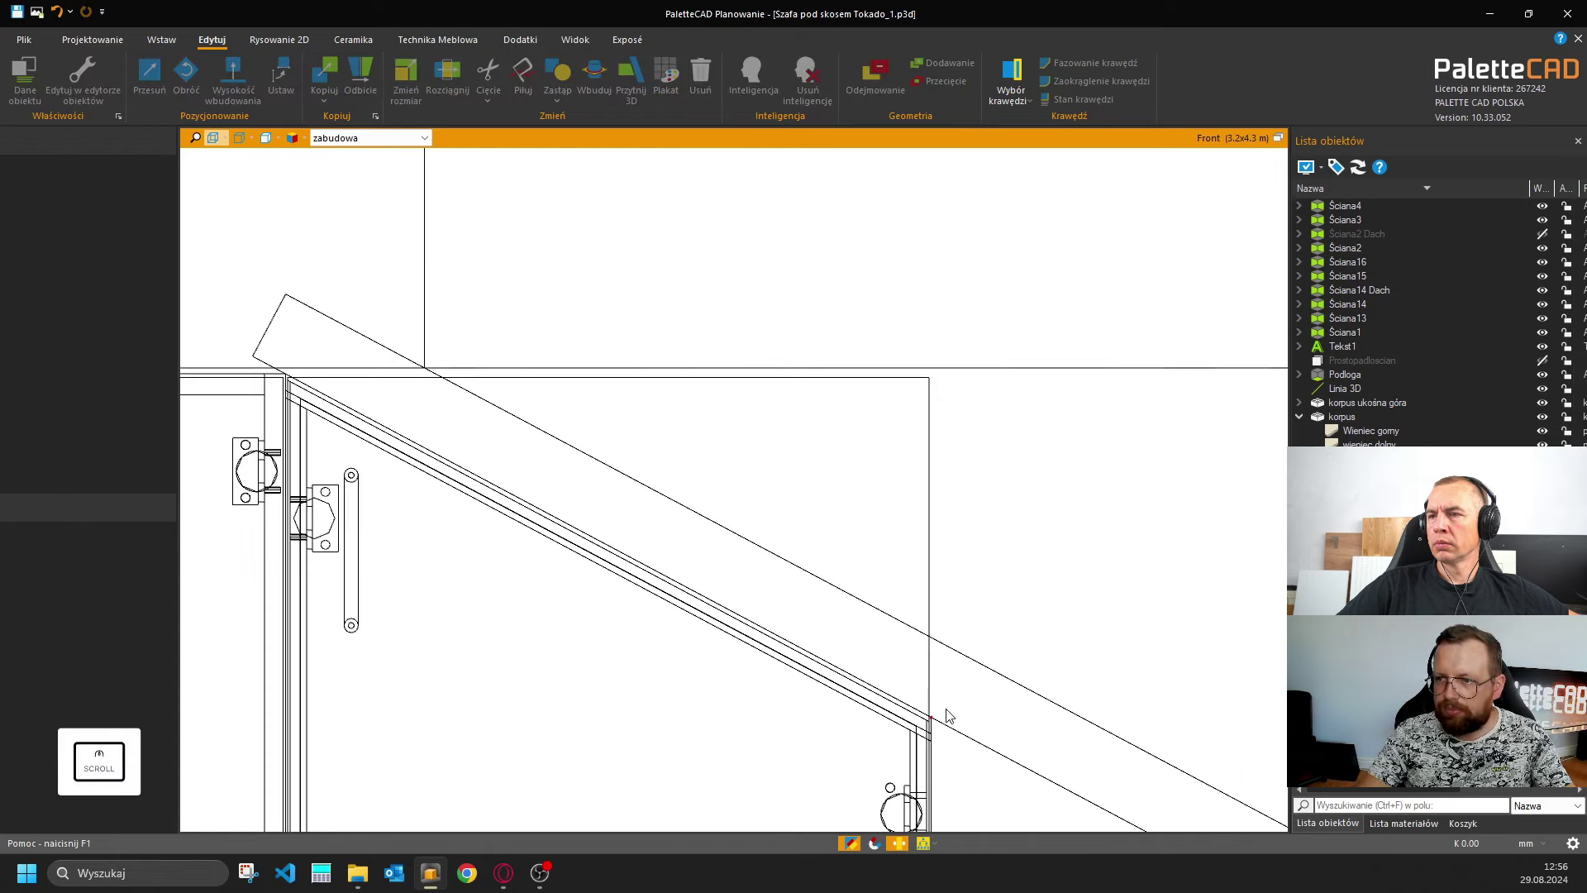
click(266, 138)
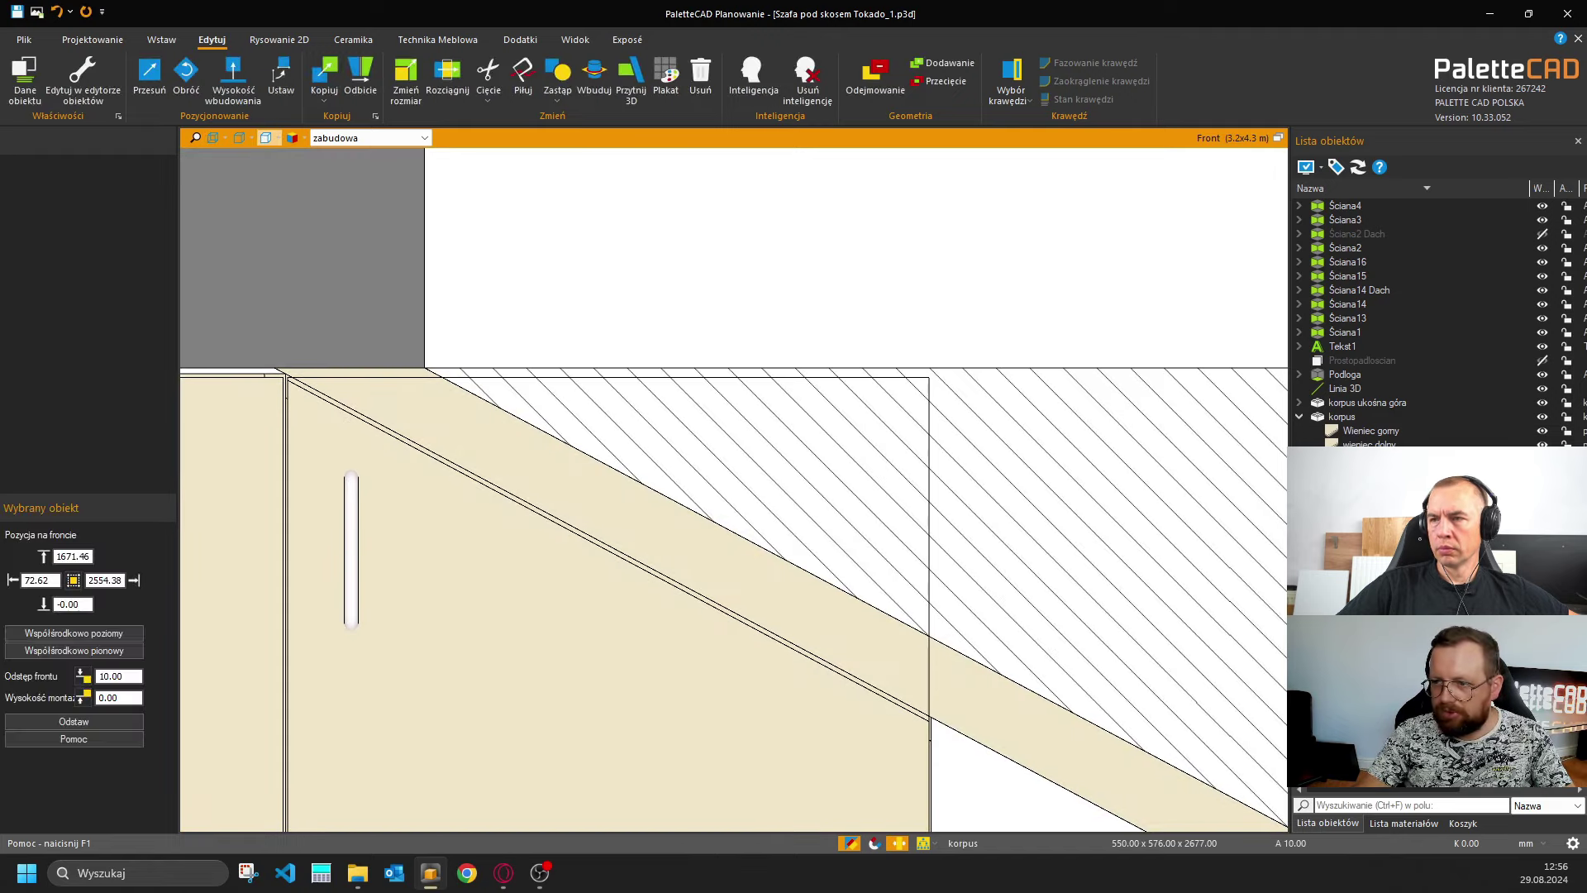
click(389, 548)
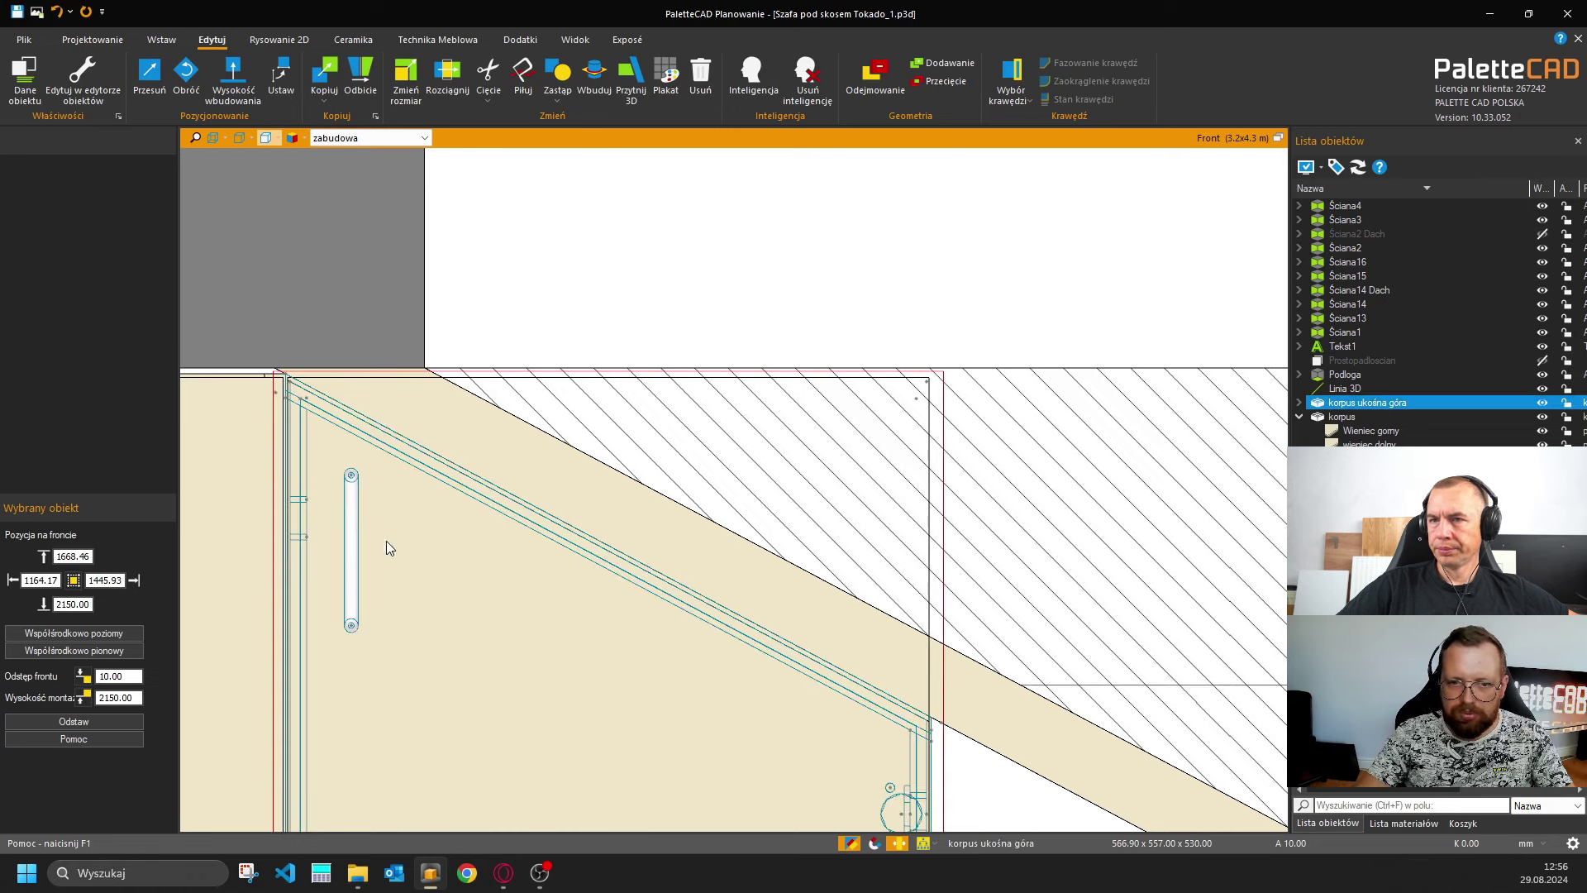
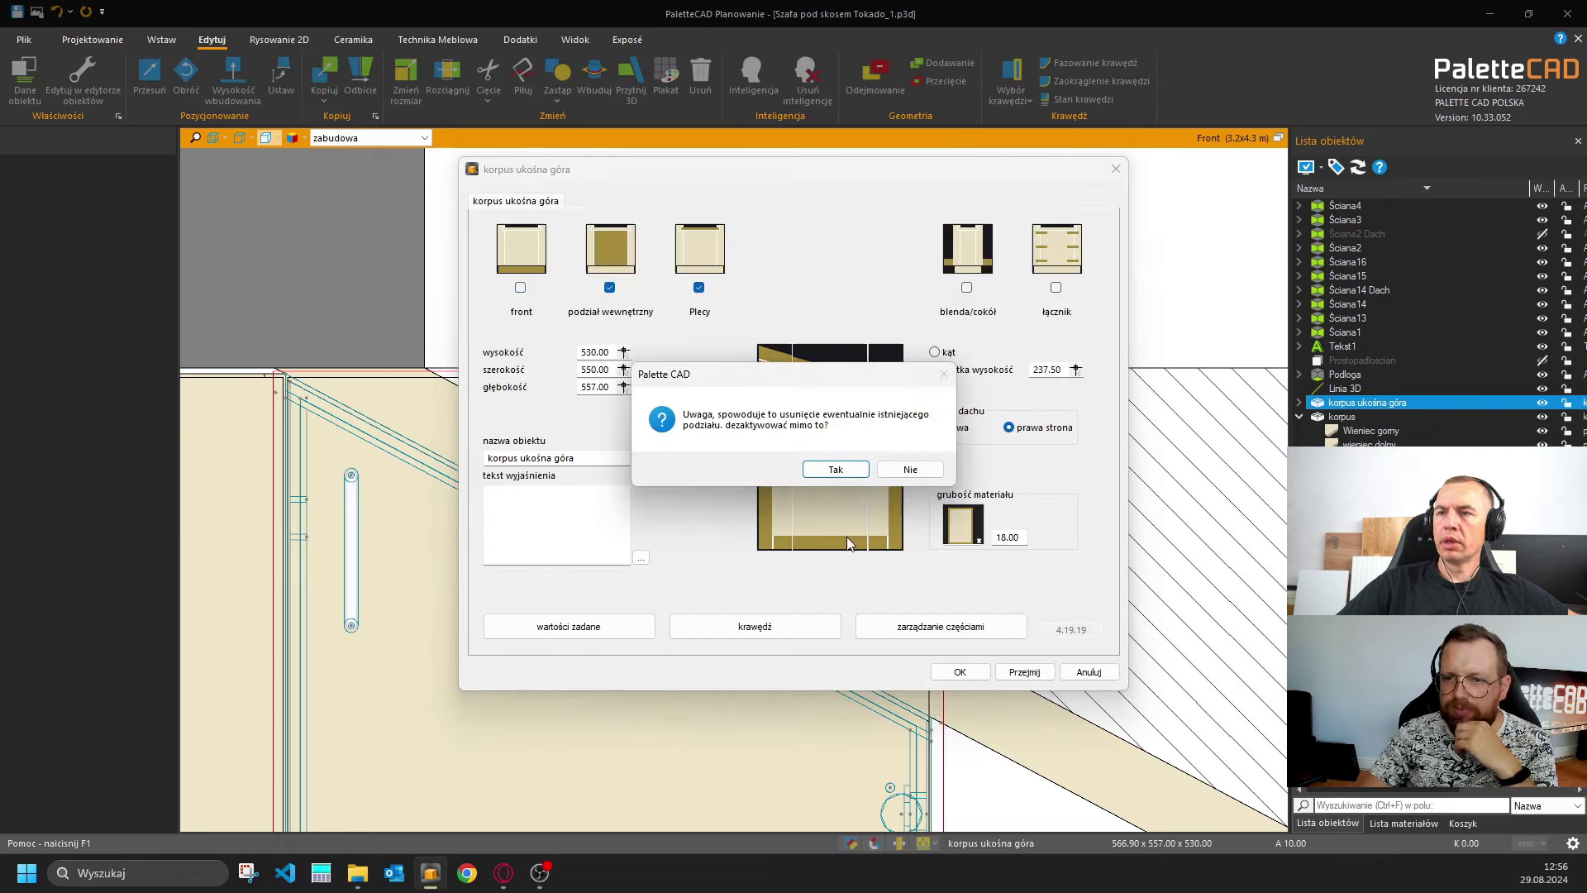
click(834, 469)
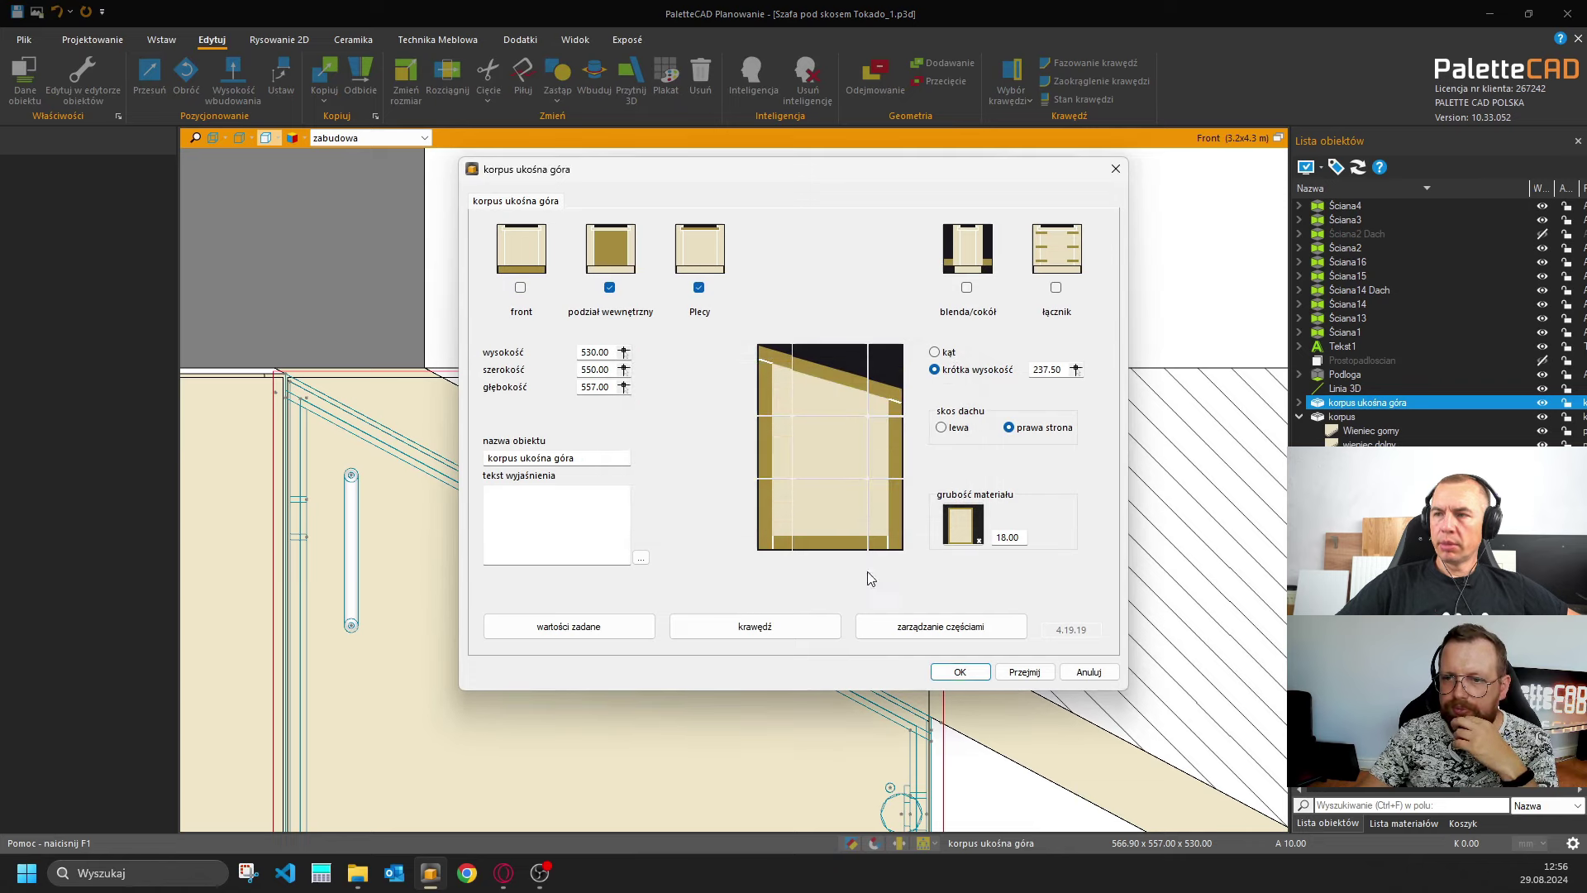
click(959, 673)
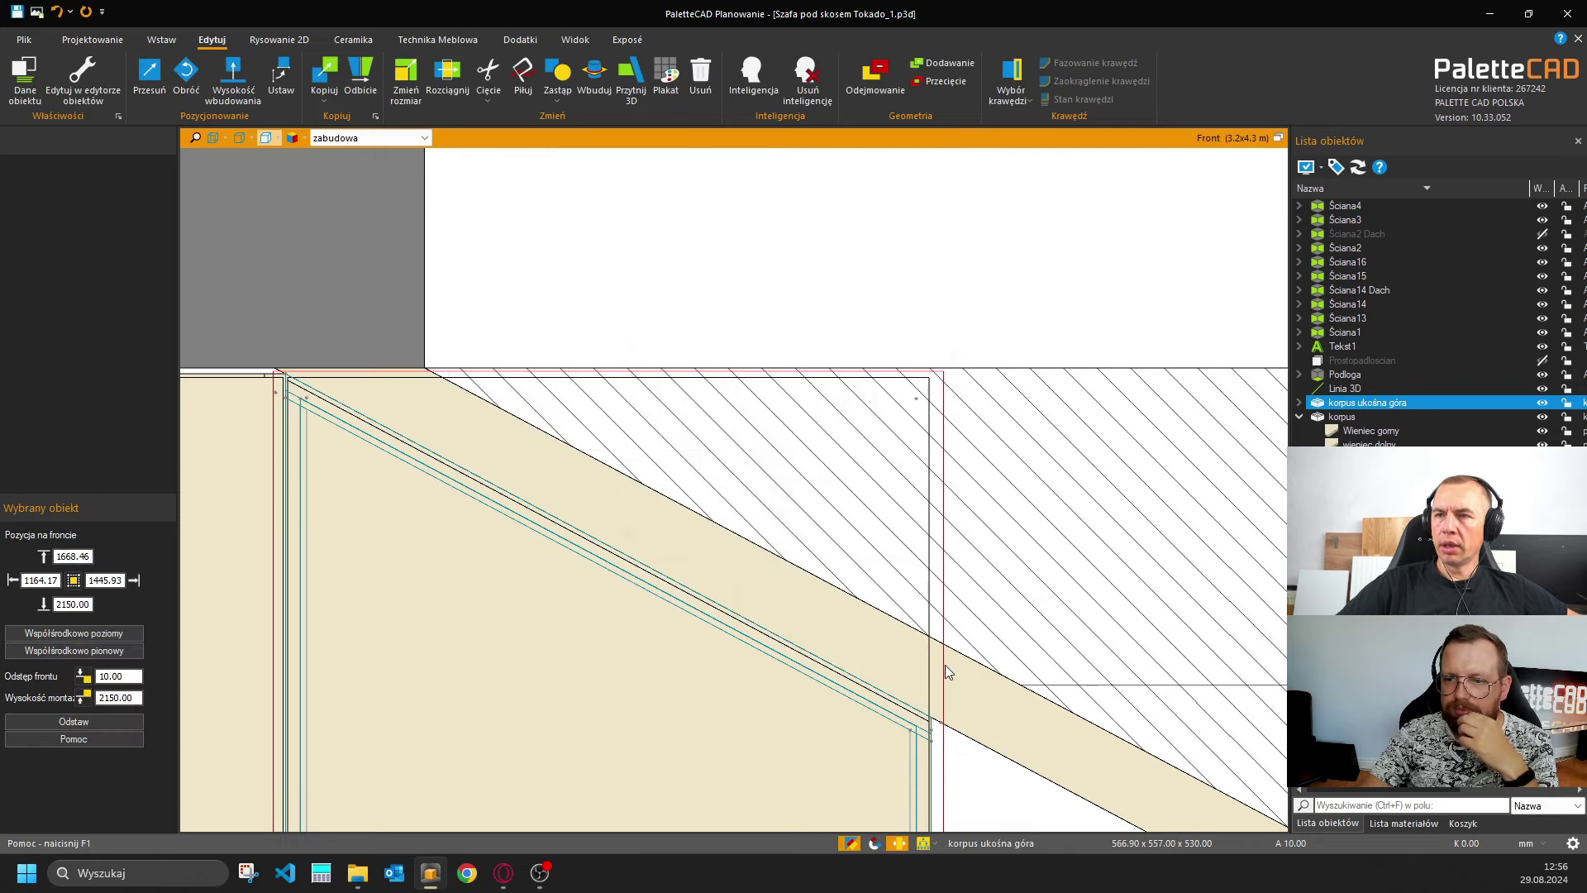
Draw a 3 mm 2D line from the carcass's upper corner, perpendicular to the ceiling slope and pointing downwards.
click(699, 554)
scroll(274, 353, up, 5)
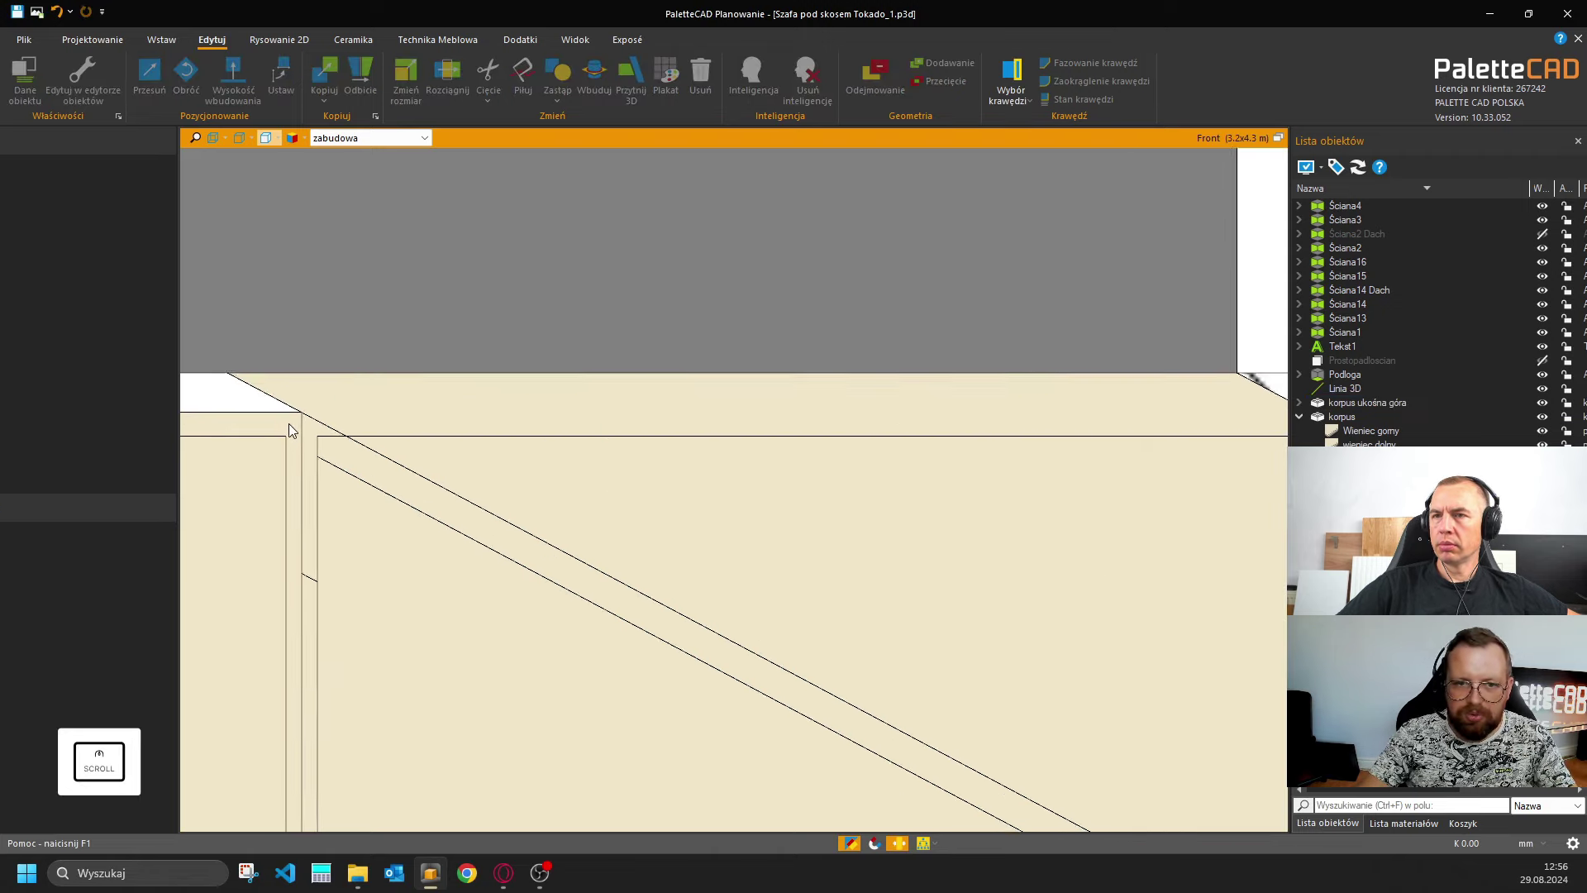
click(162, 40)
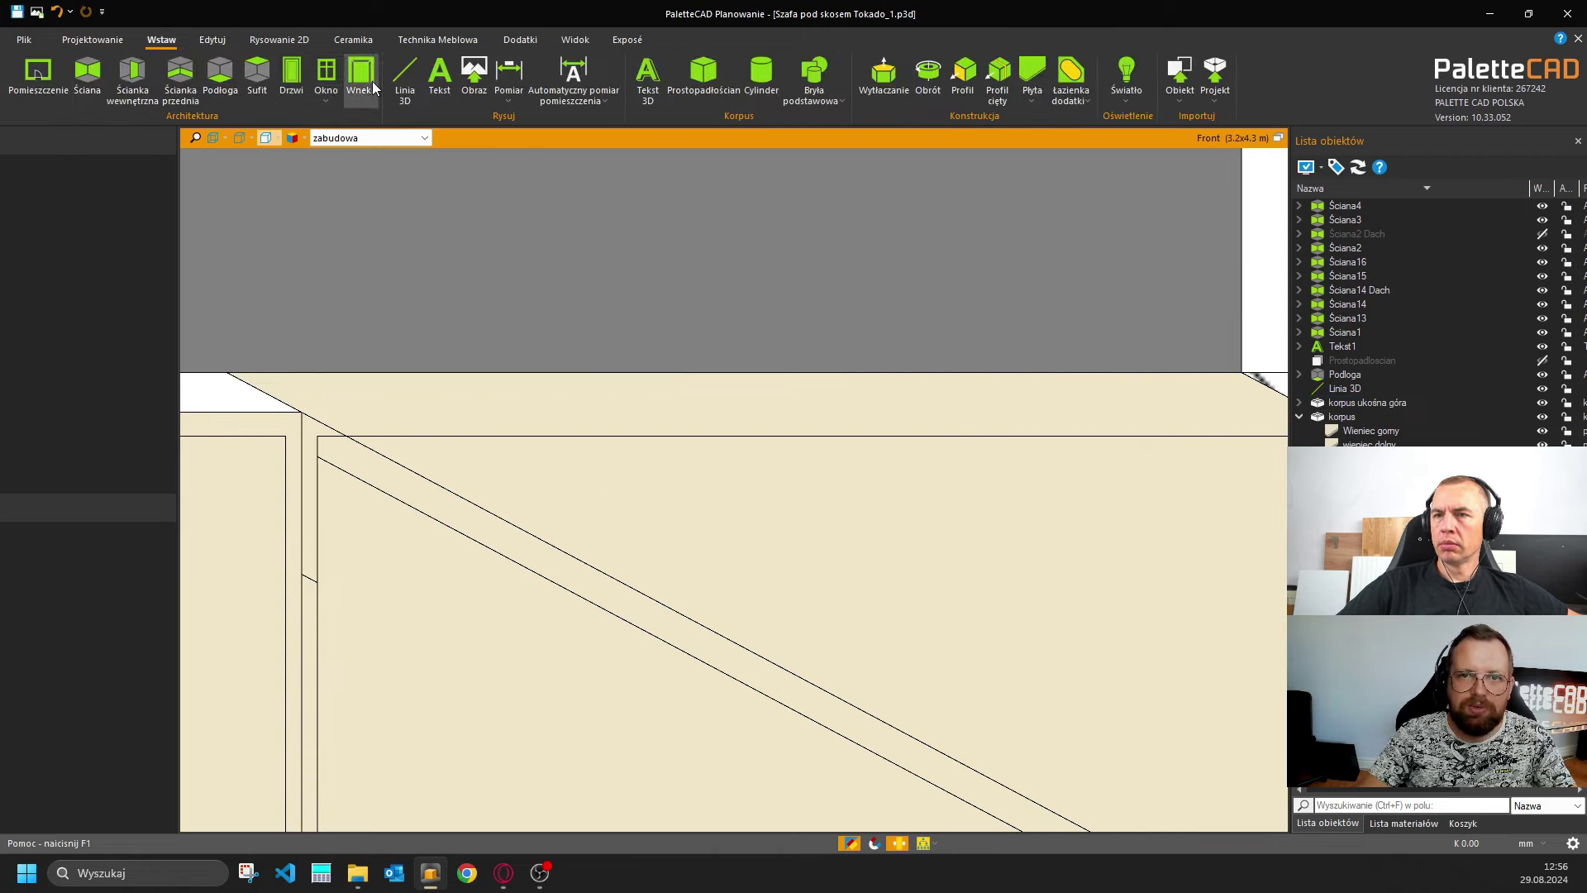
click(273, 40)
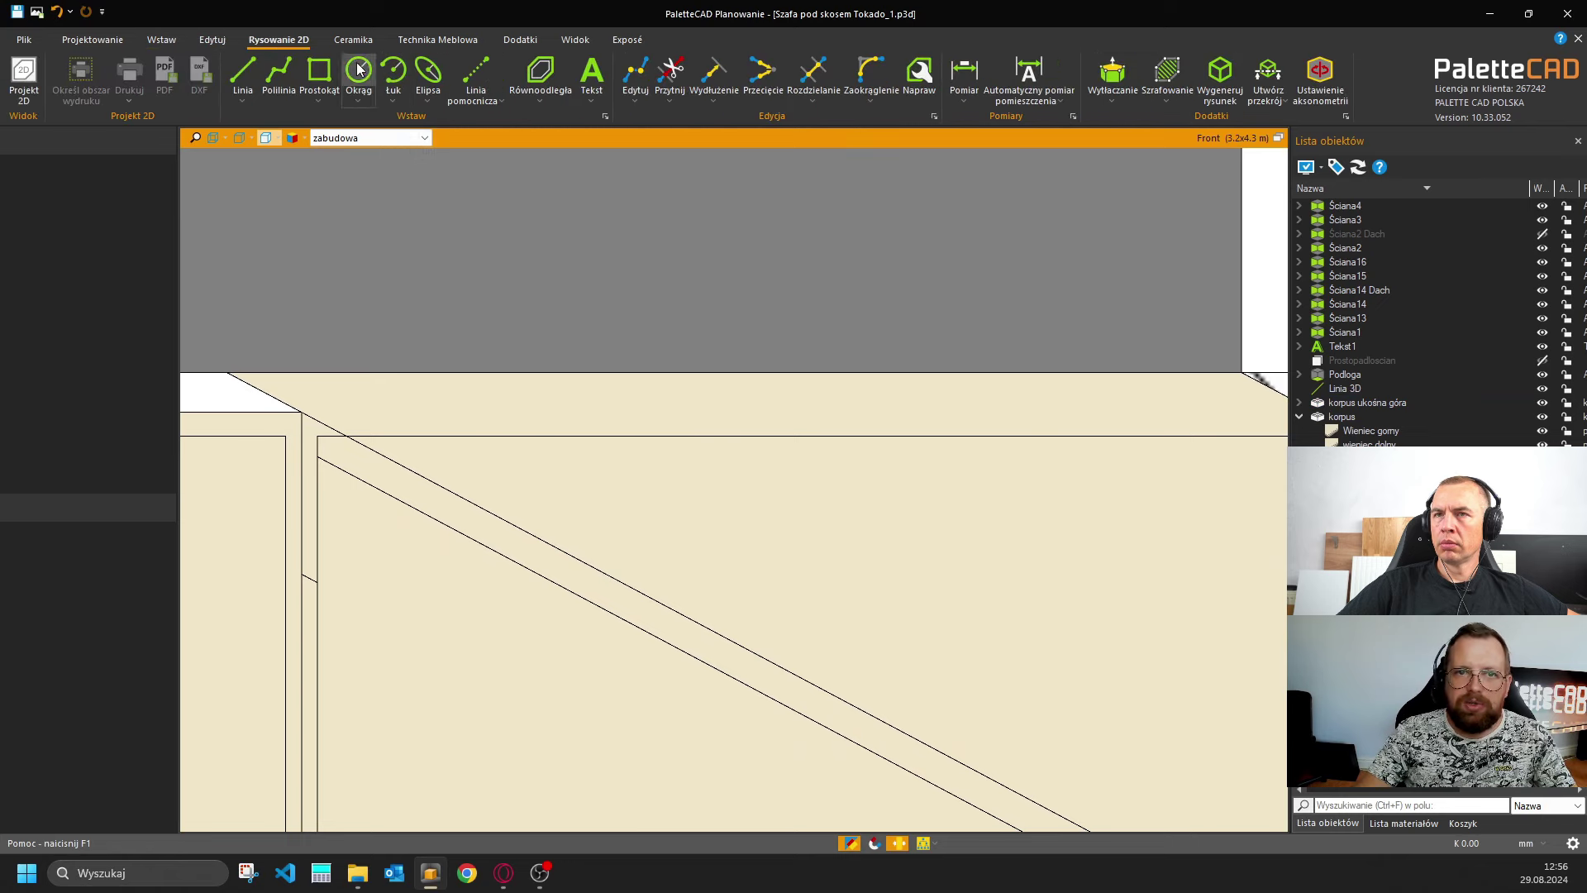
click(243, 75)
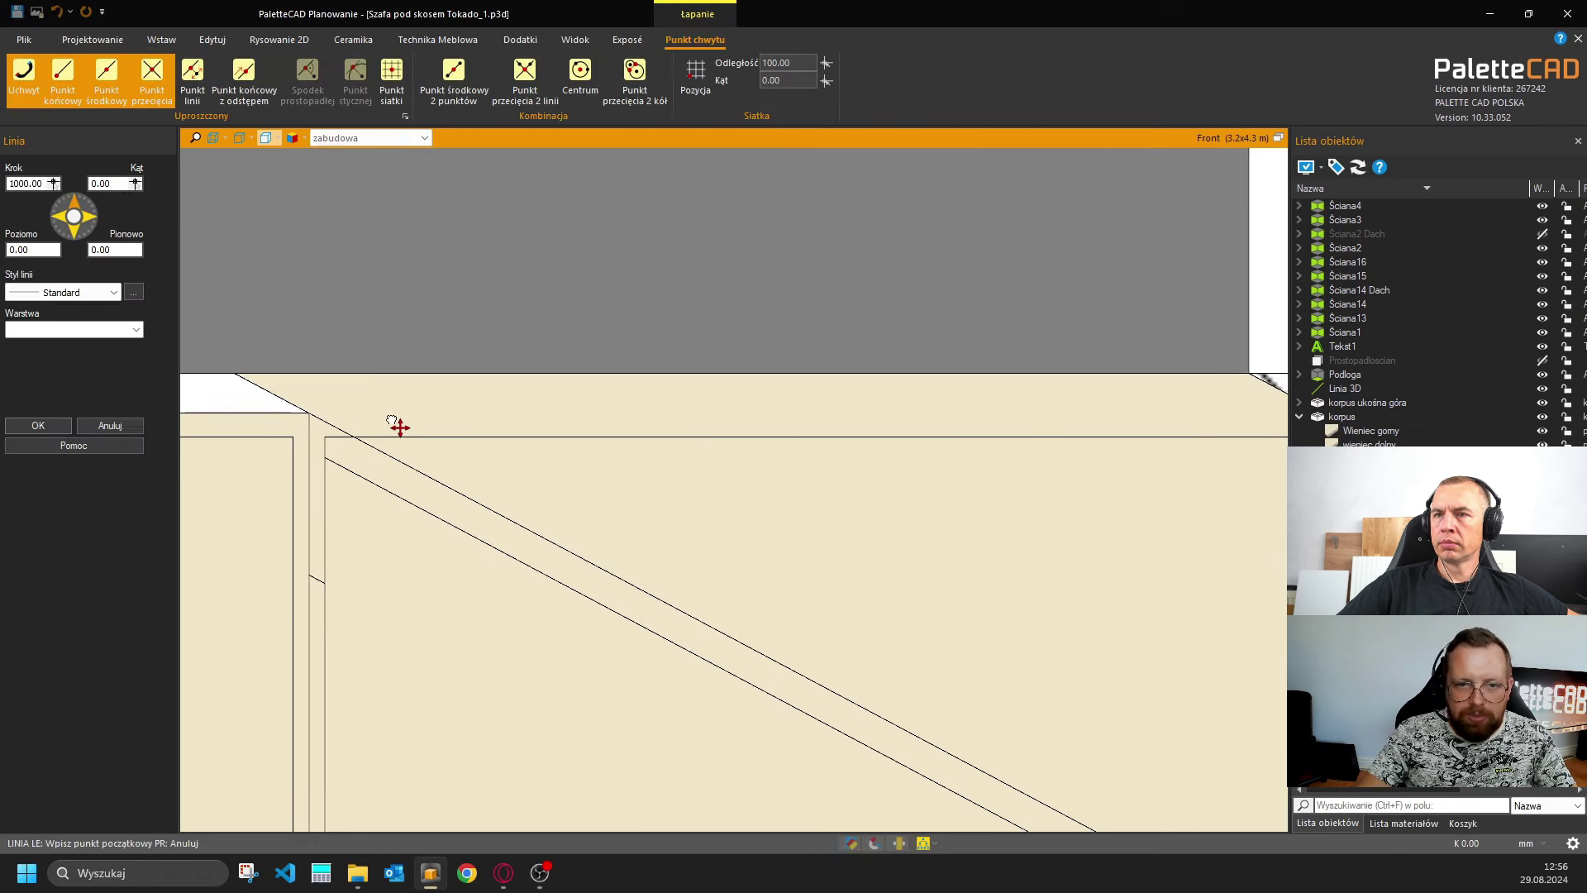
scroll(399, 426, up, 4)
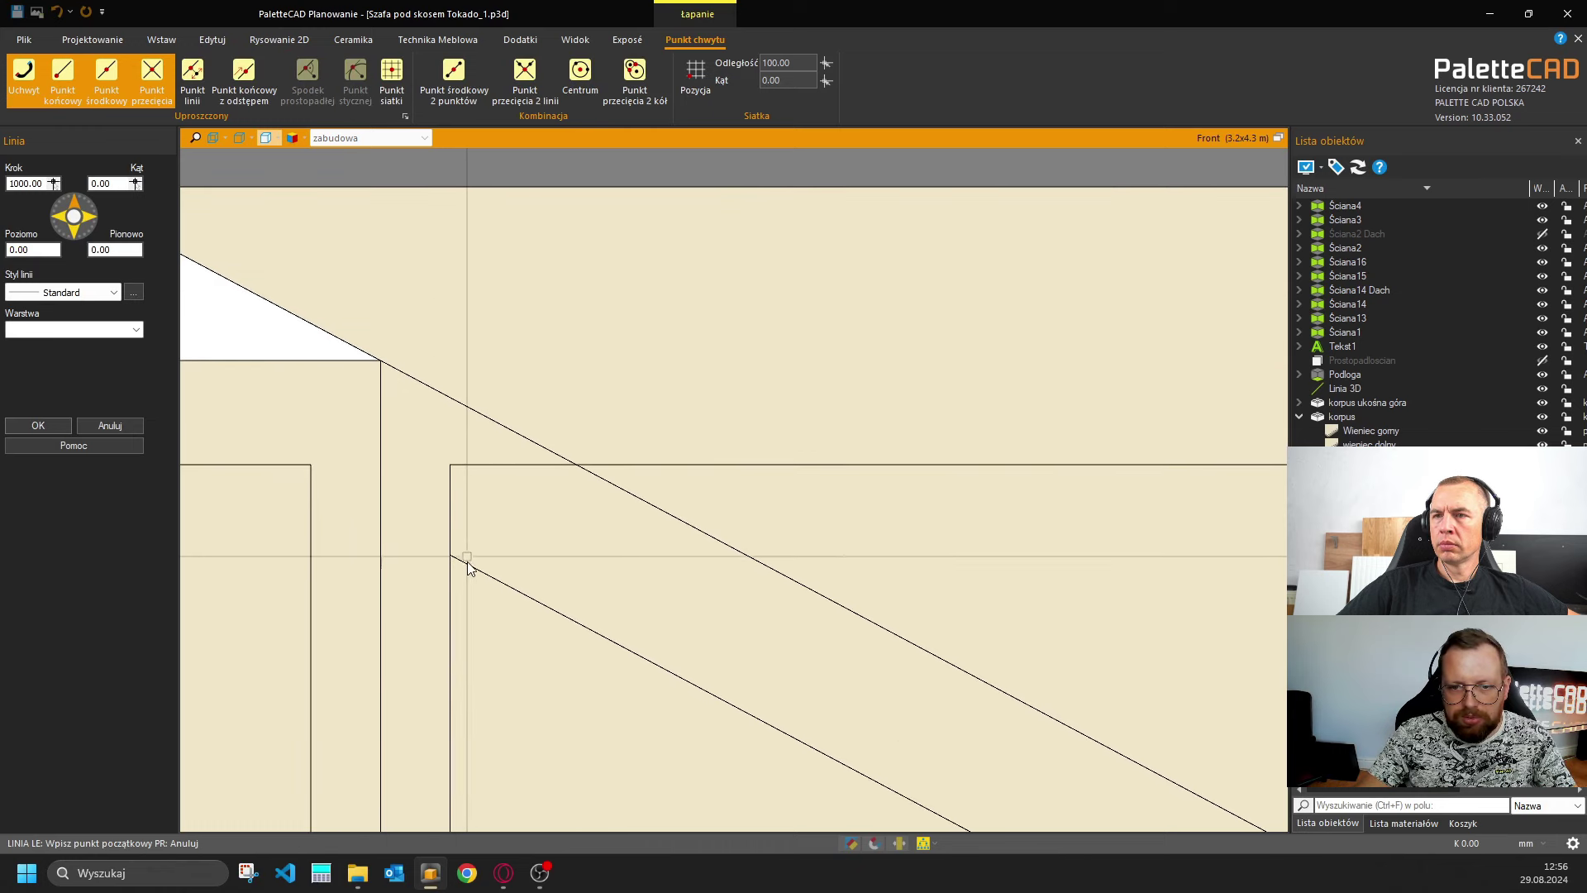
click(380, 364)
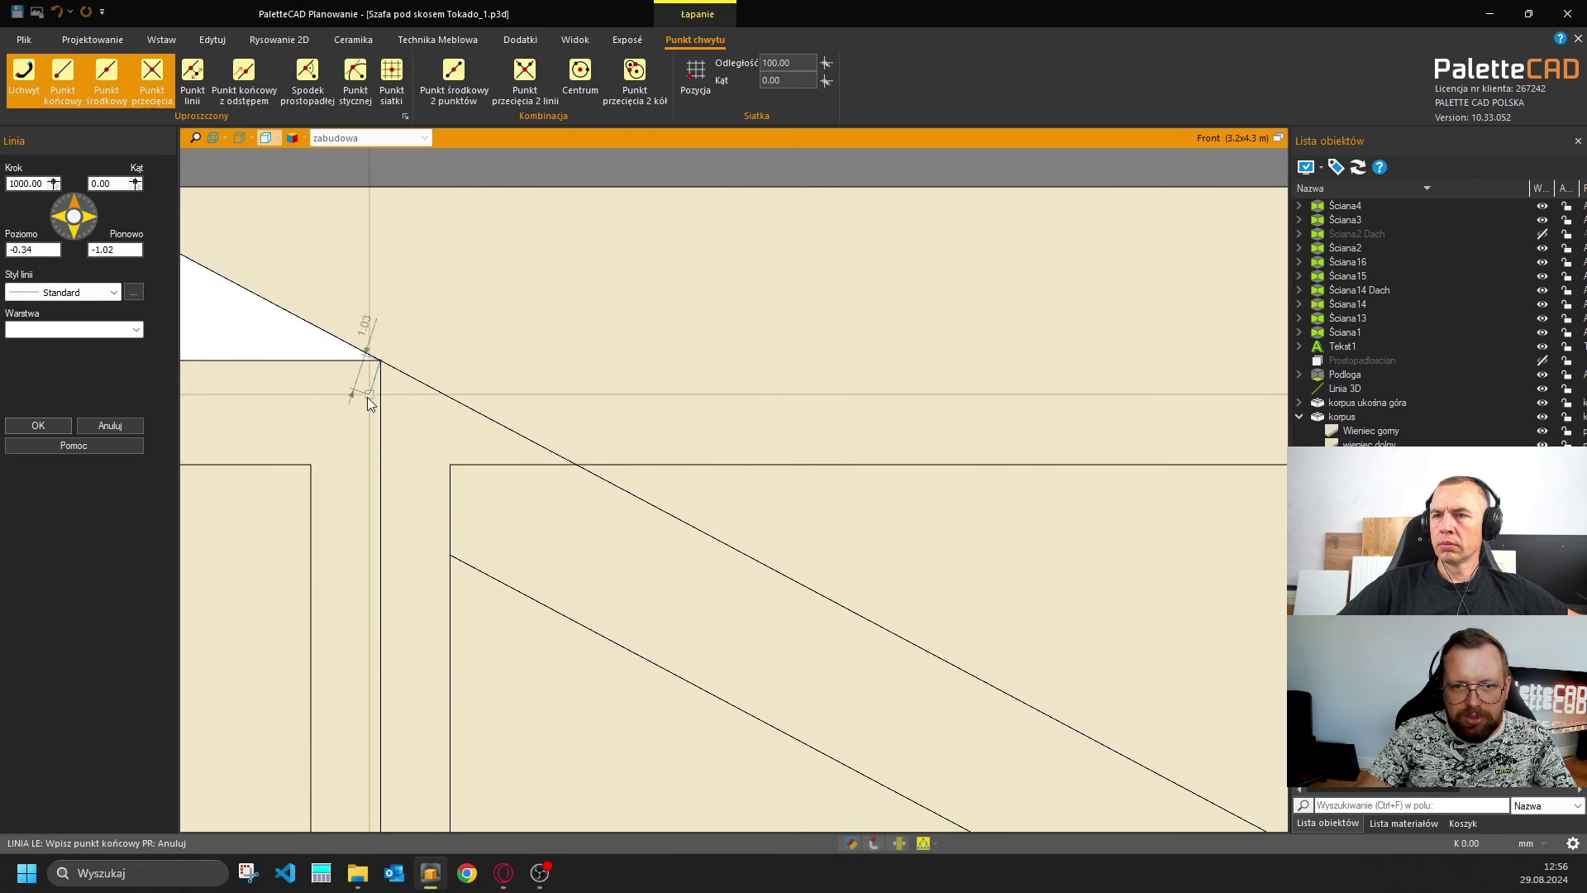
key(alt)
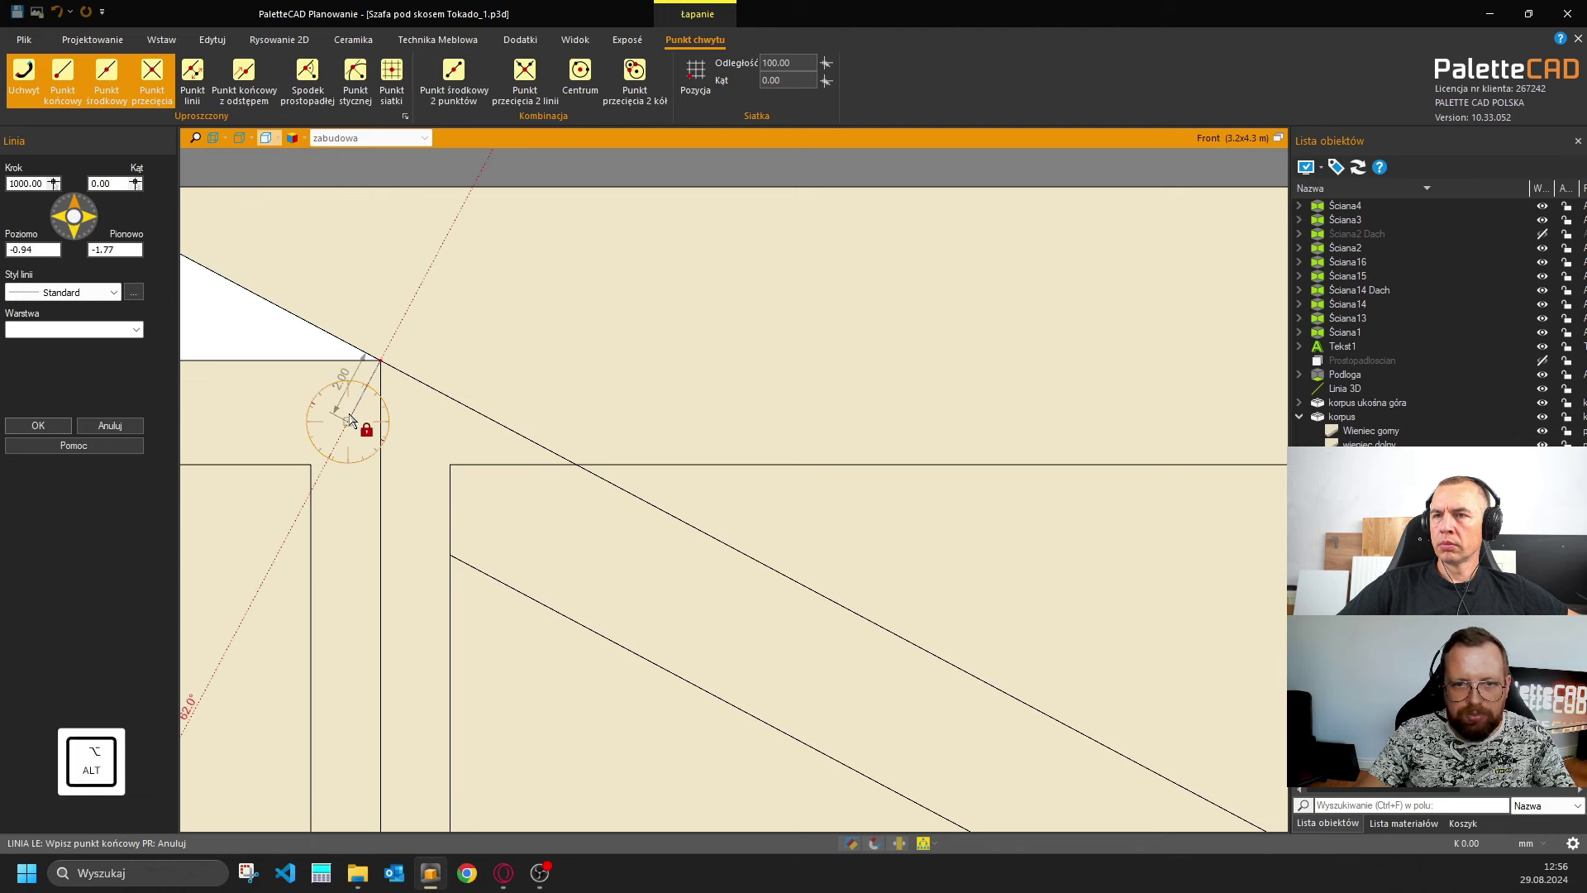
click(339, 447)
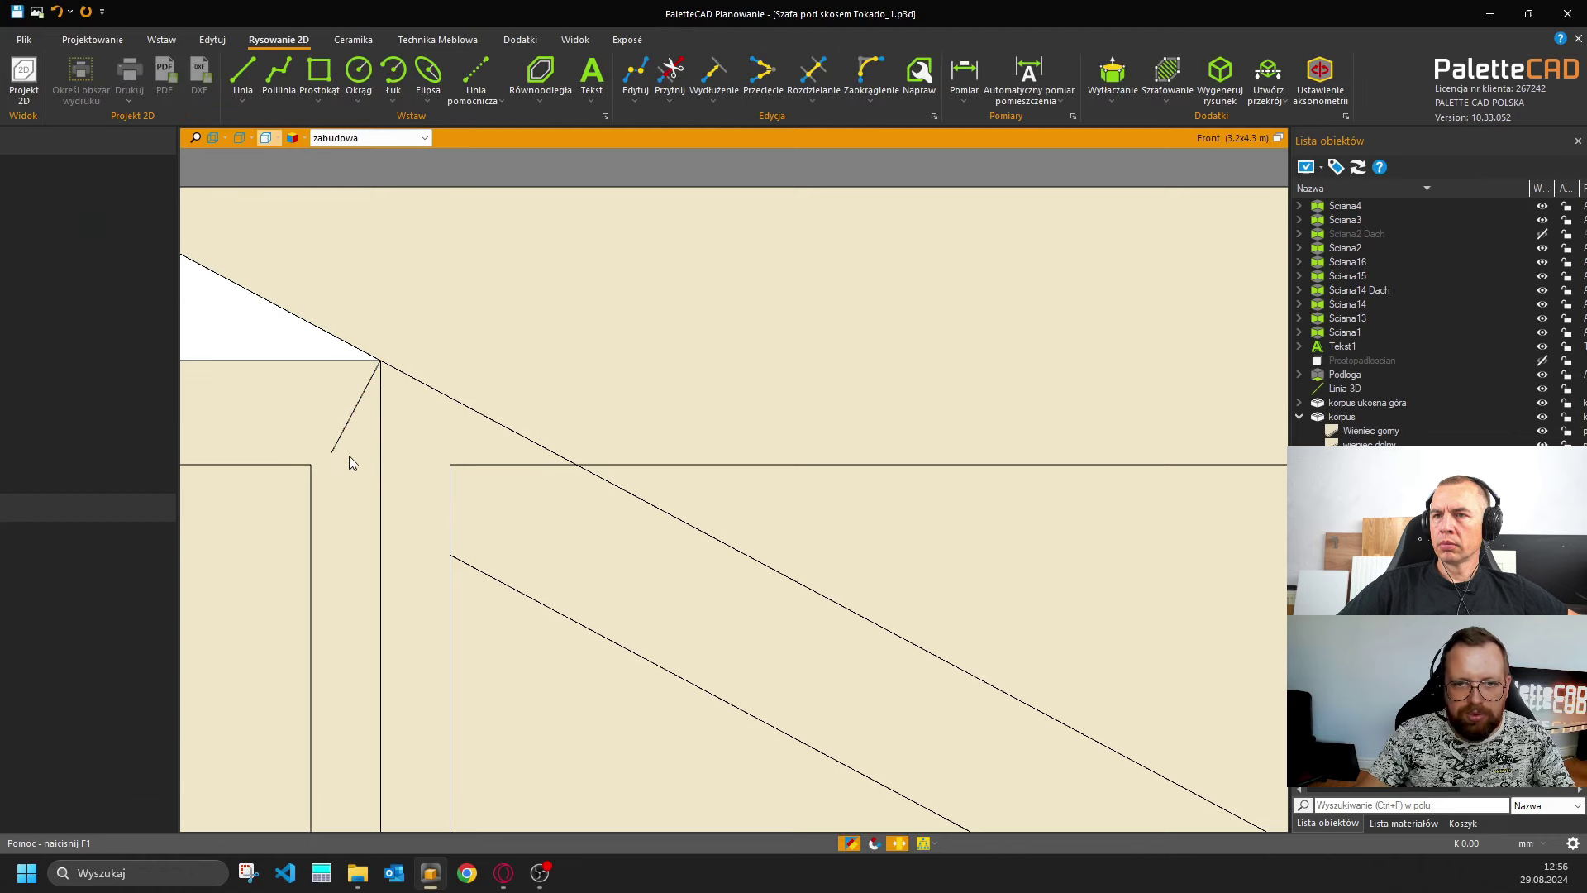
Move the 3 mm helper line down along the ceiling slope, keeping its upper end on the slope edge.
click(335, 449)
key(v)
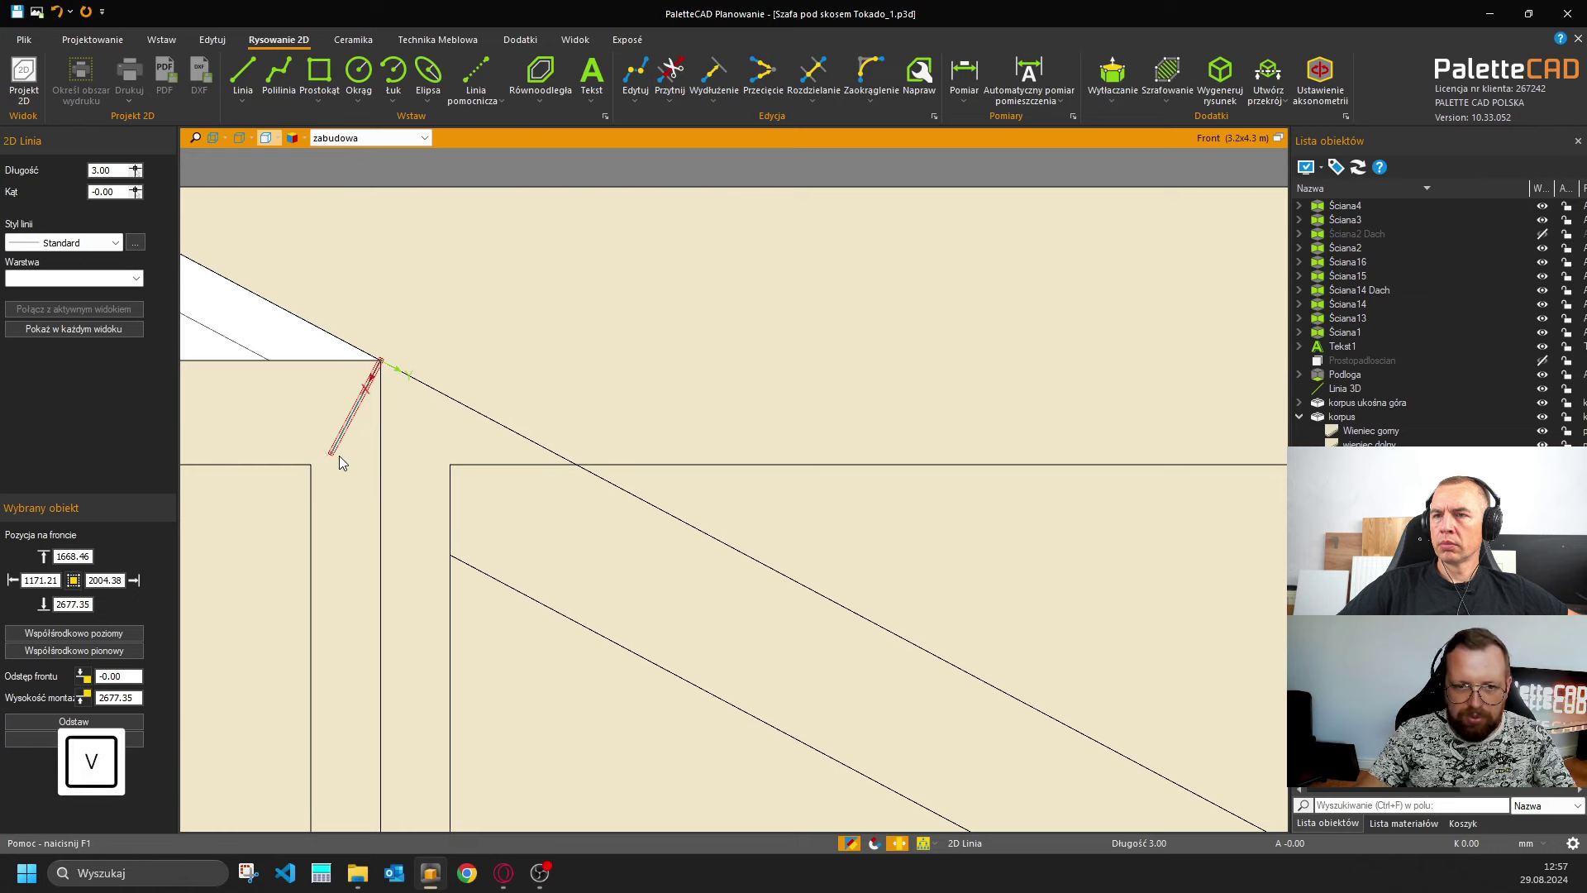
click(334, 454)
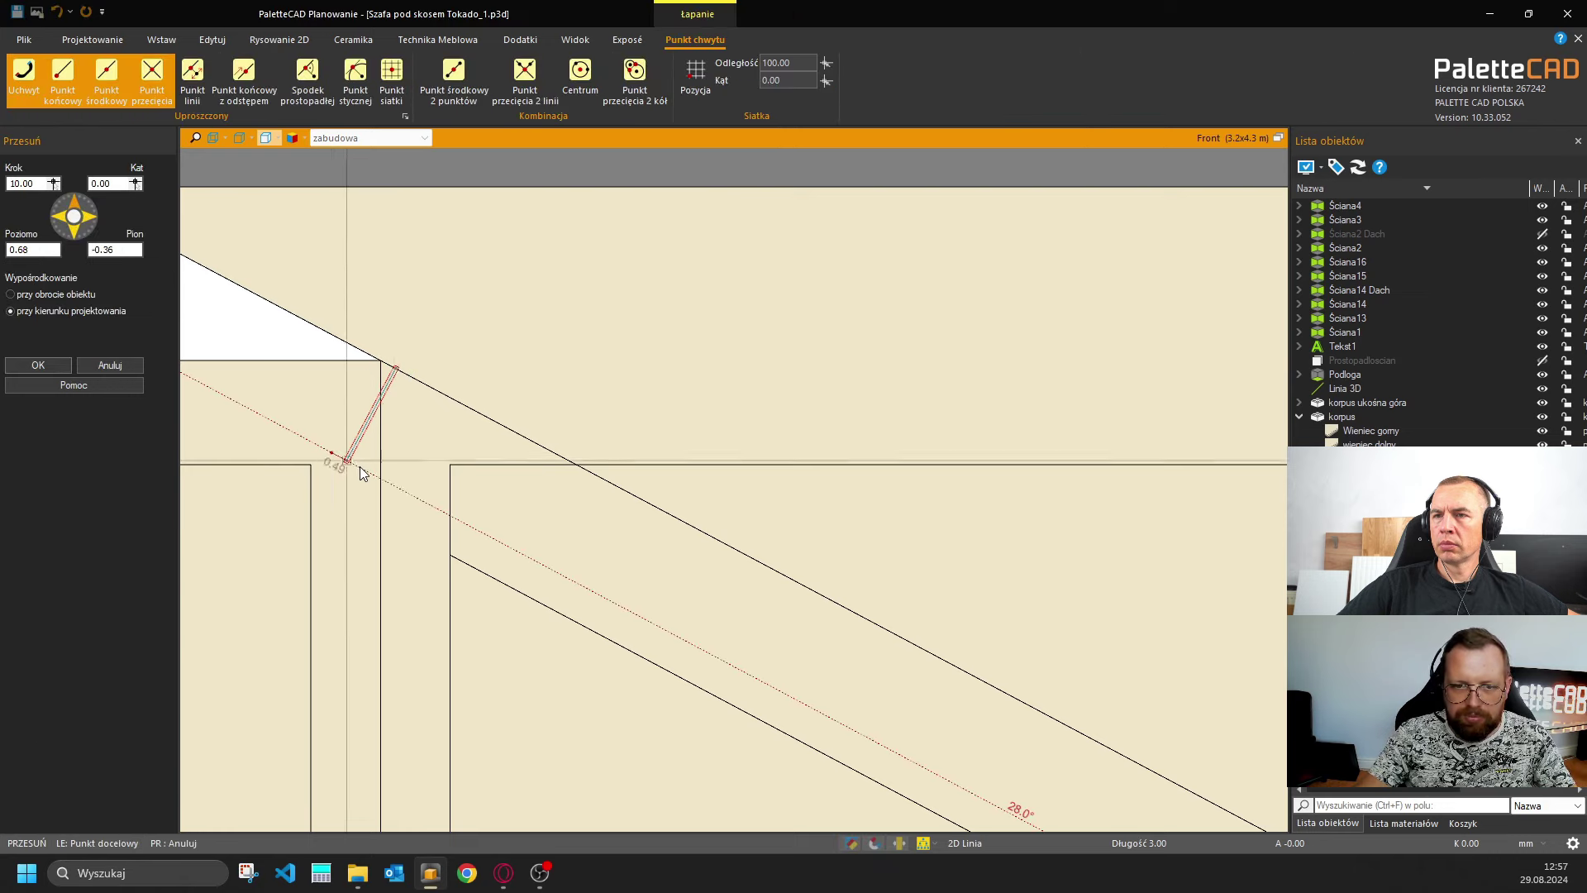
click(479, 534)
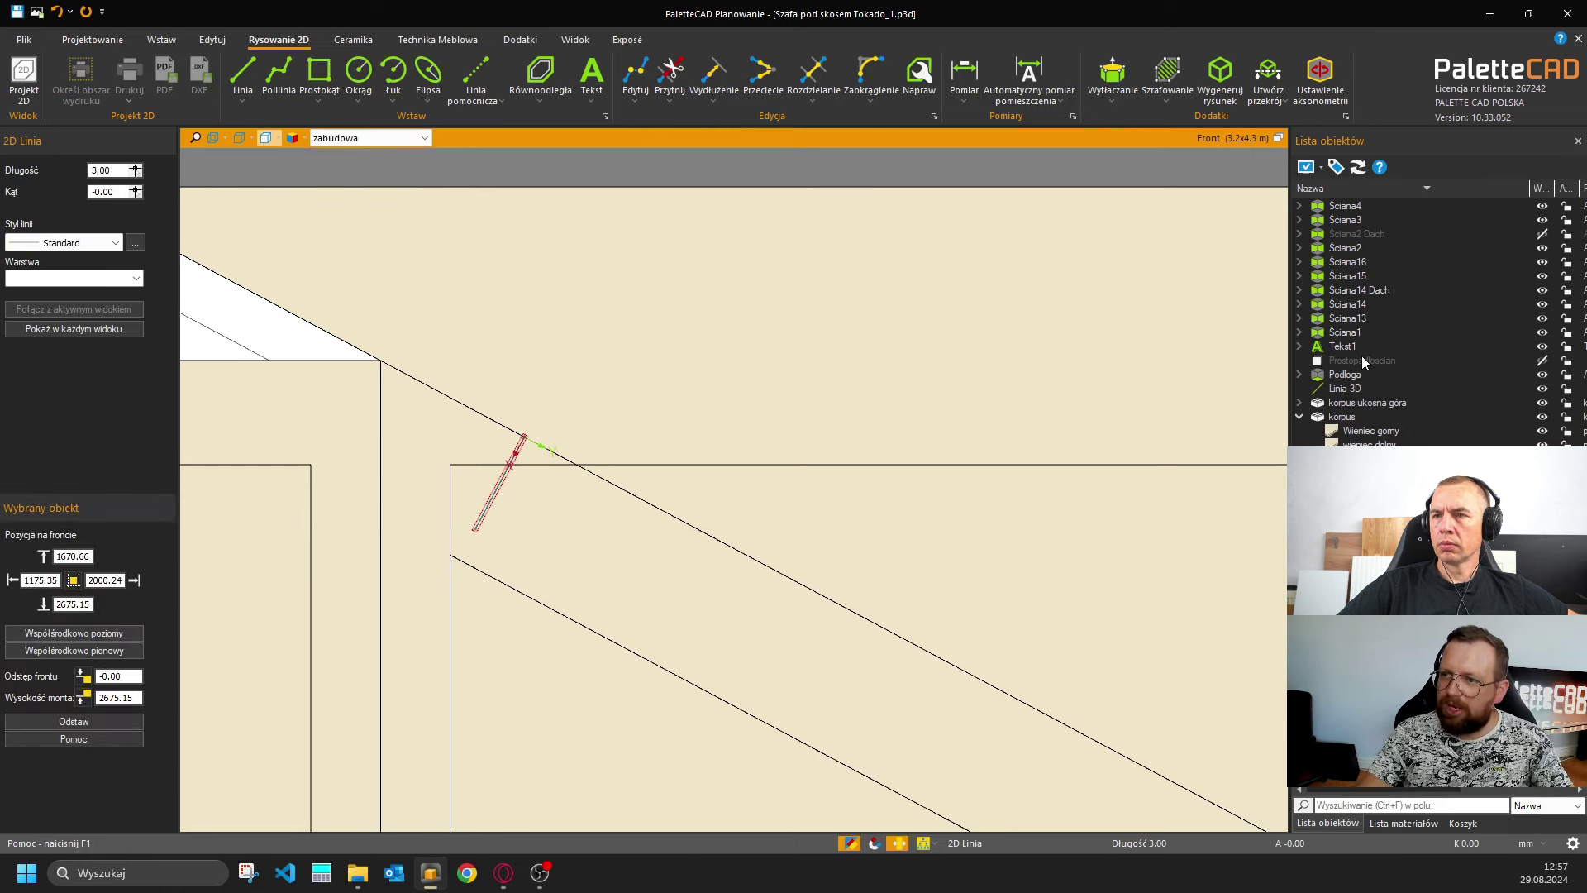
Add the front back to the sloped-top carcass "korpus ukośna góra" with 4.00 mm gaps.
click(1379, 401)
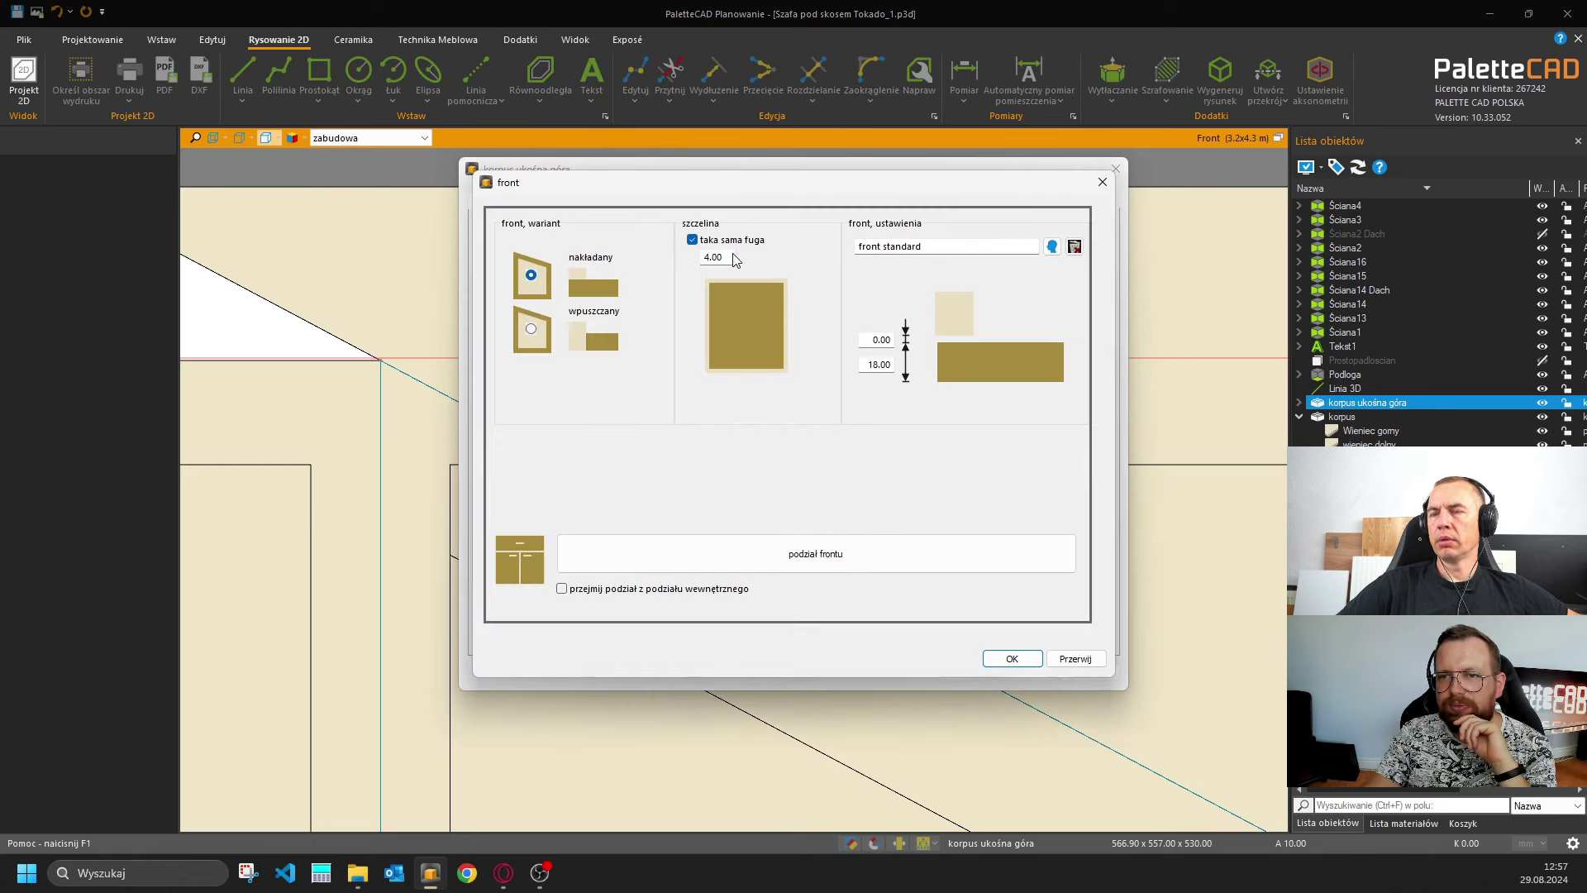
key(space)
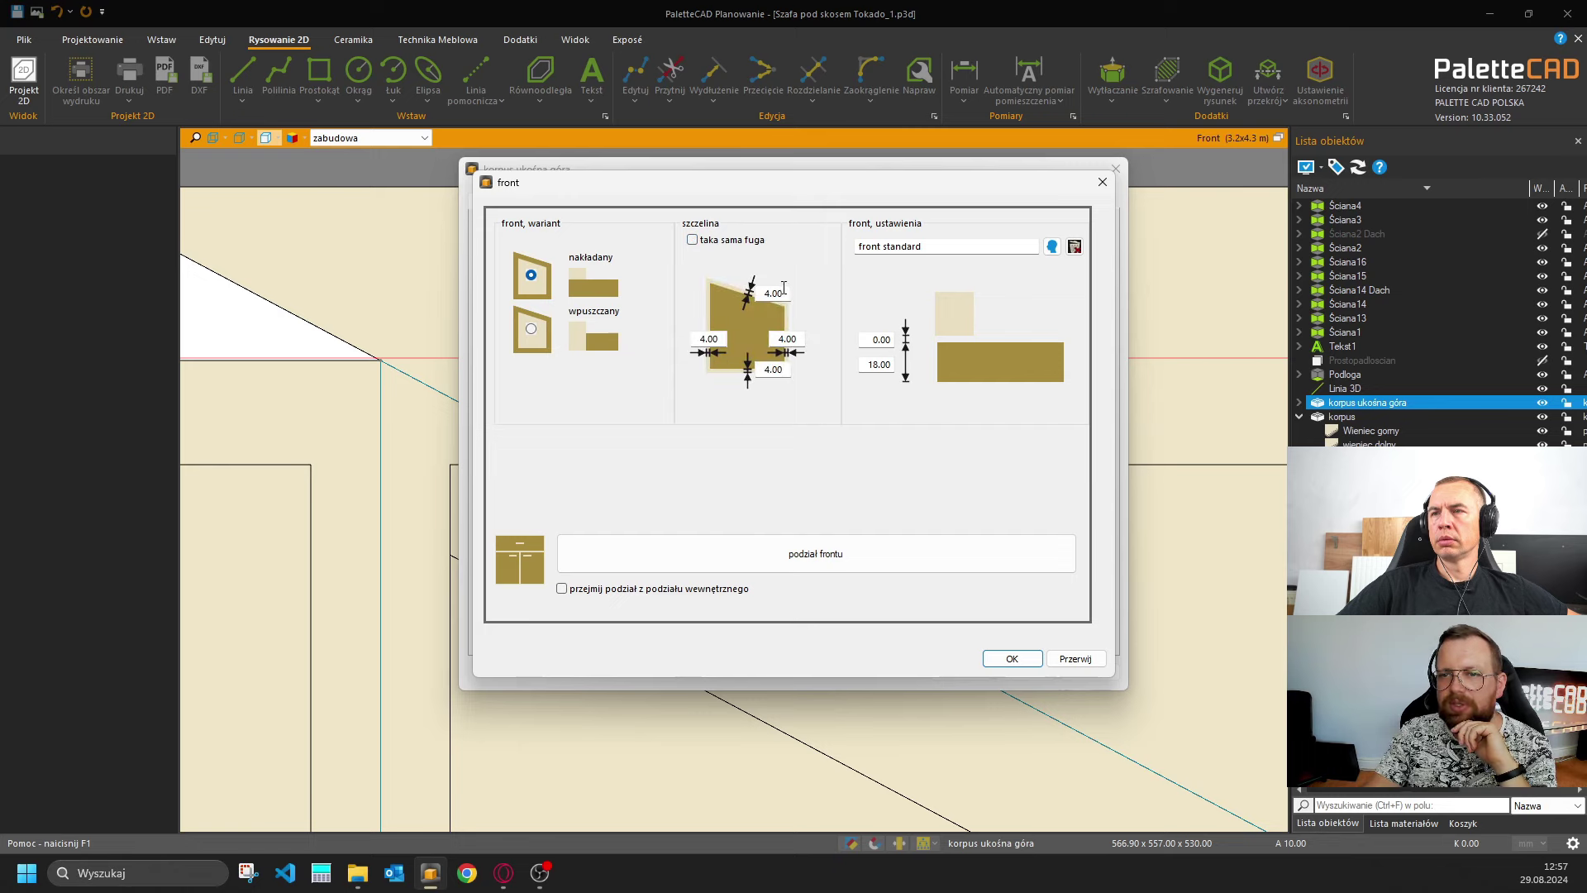
click(1103, 182)
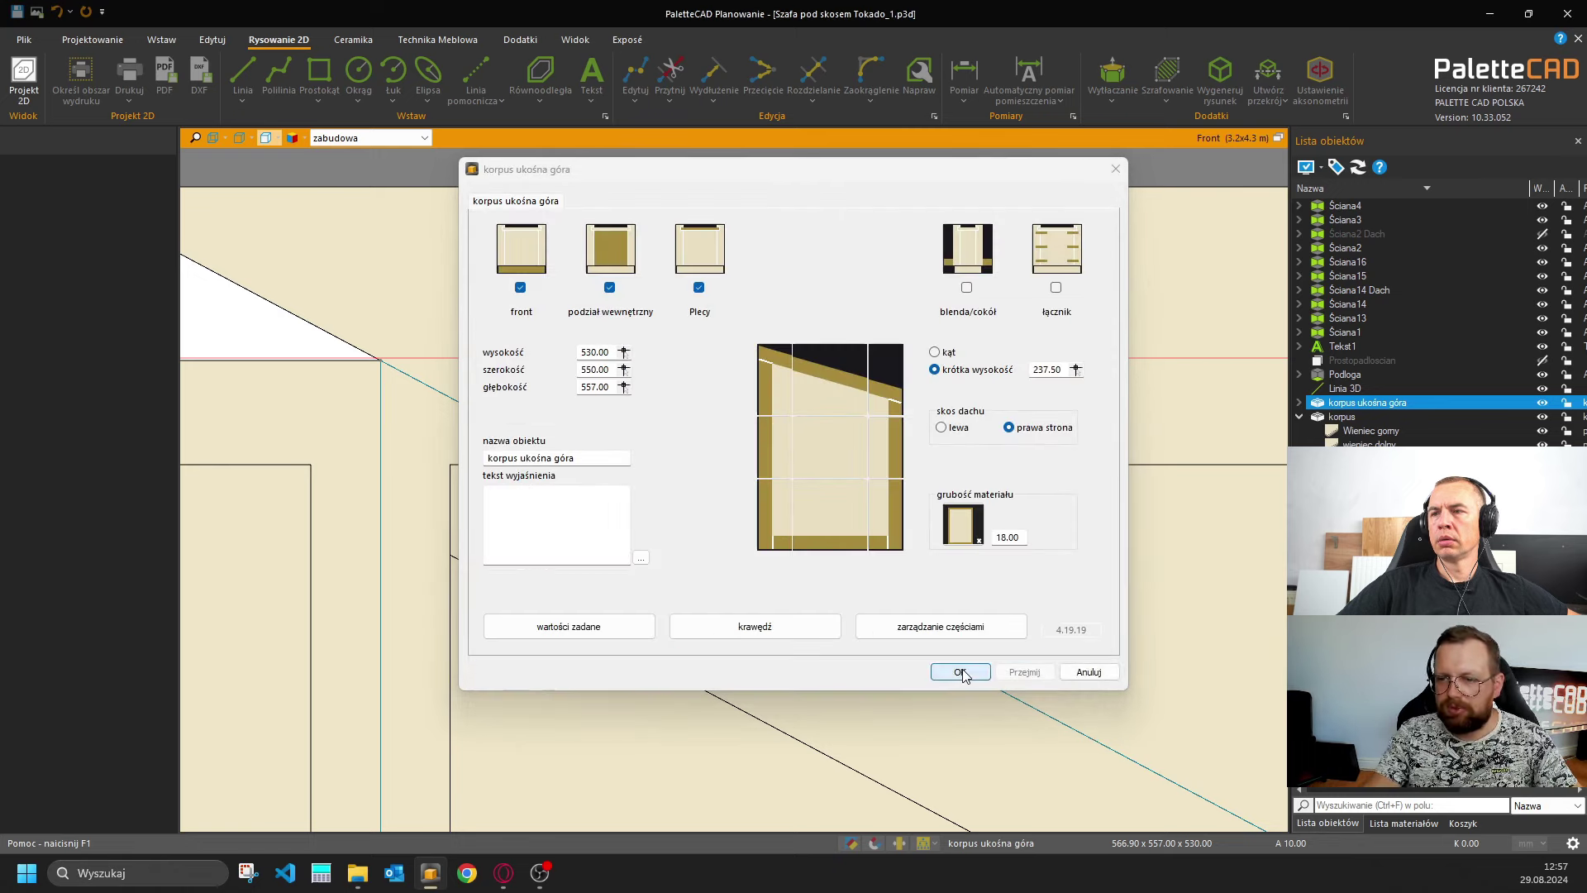
click(960, 672)
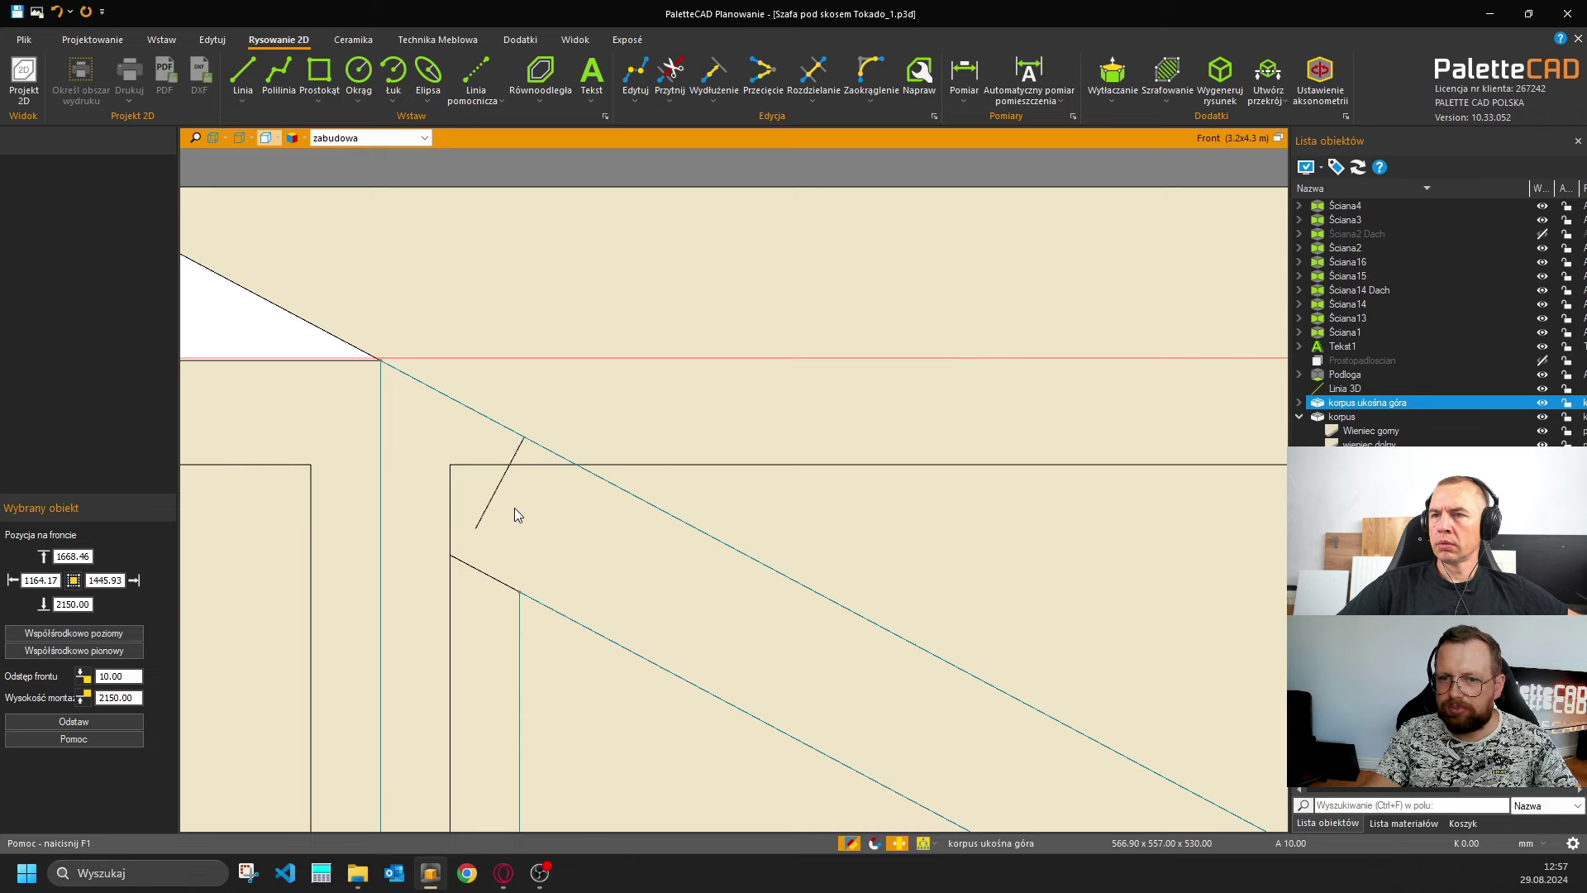
scroll(513, 538, down, 4)
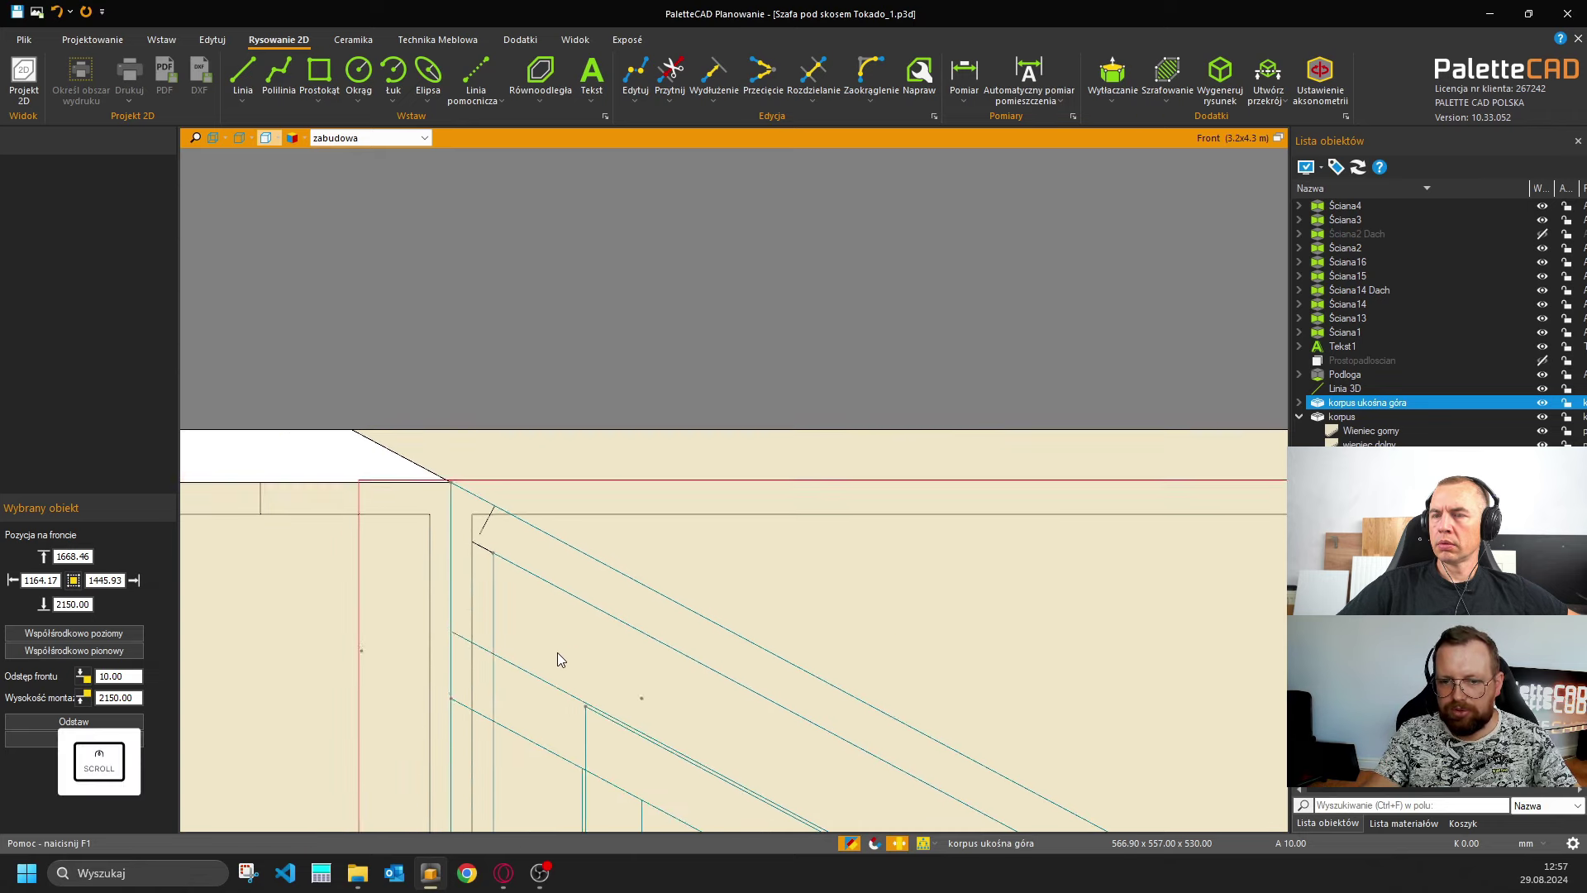
scroll(557, 652, down, 3)
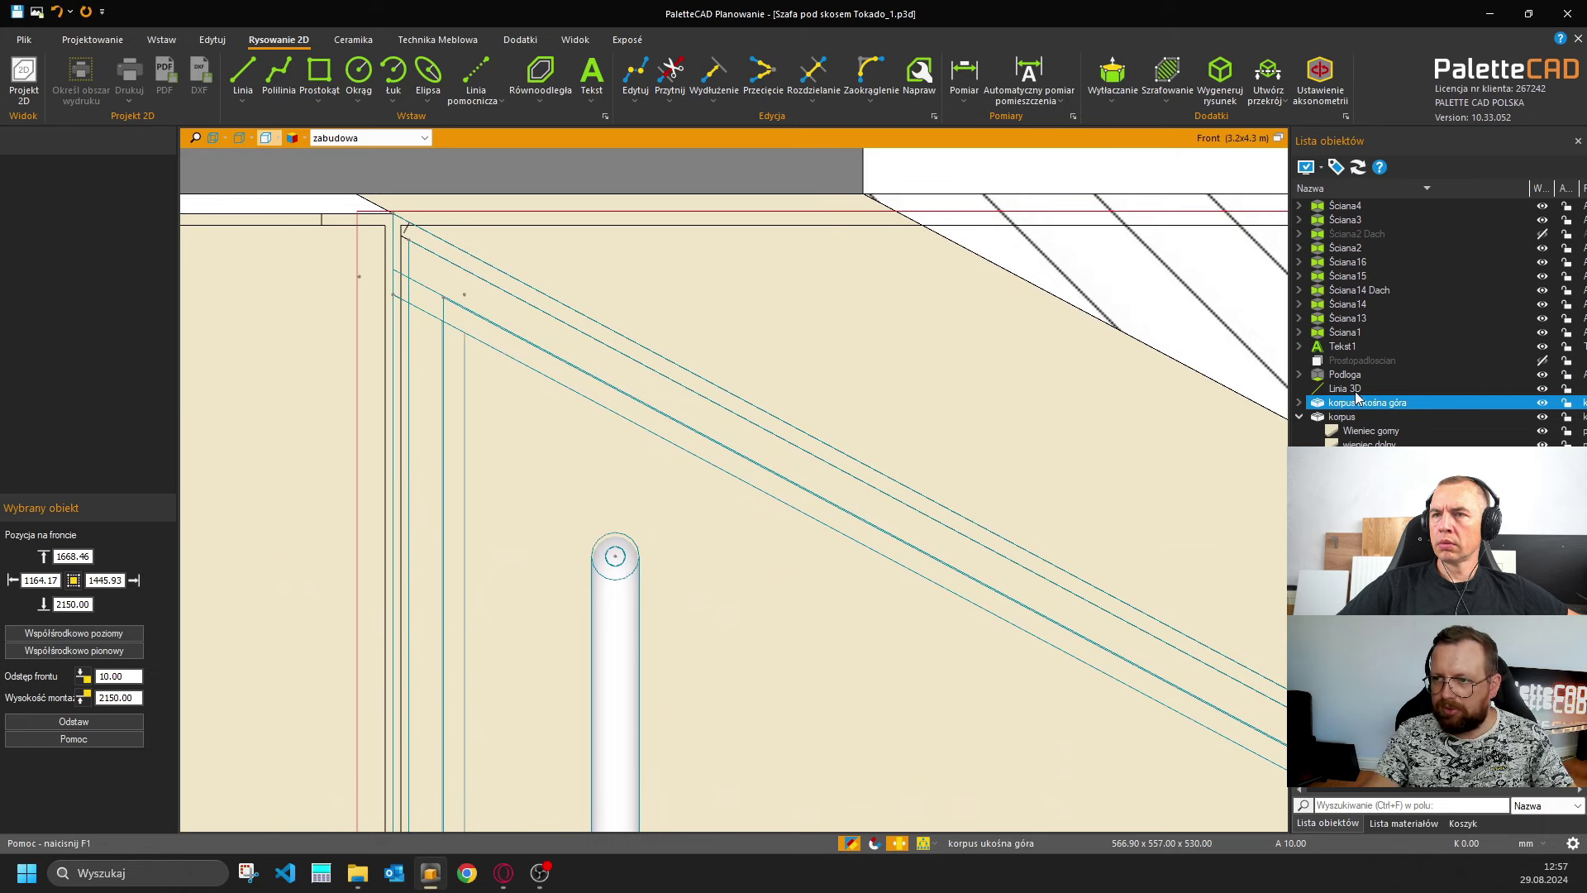
Remove the front from the sloped-top carcass "korpus ukośna góra", accepting the loss of its existing division.
key(ctrl)
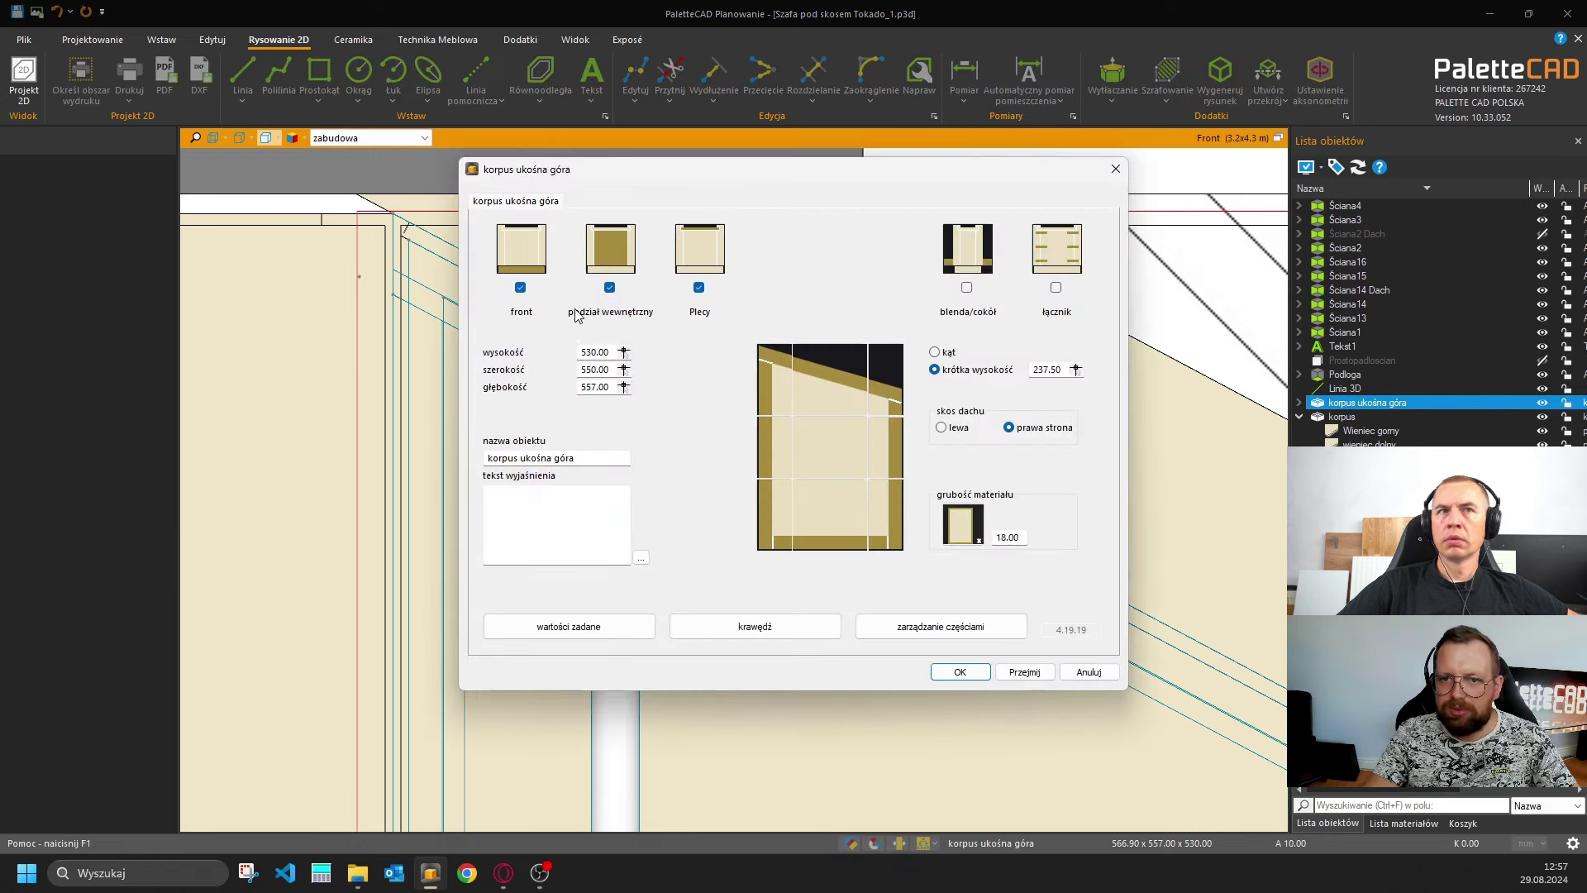
click(520, 287)
click(957, 669)
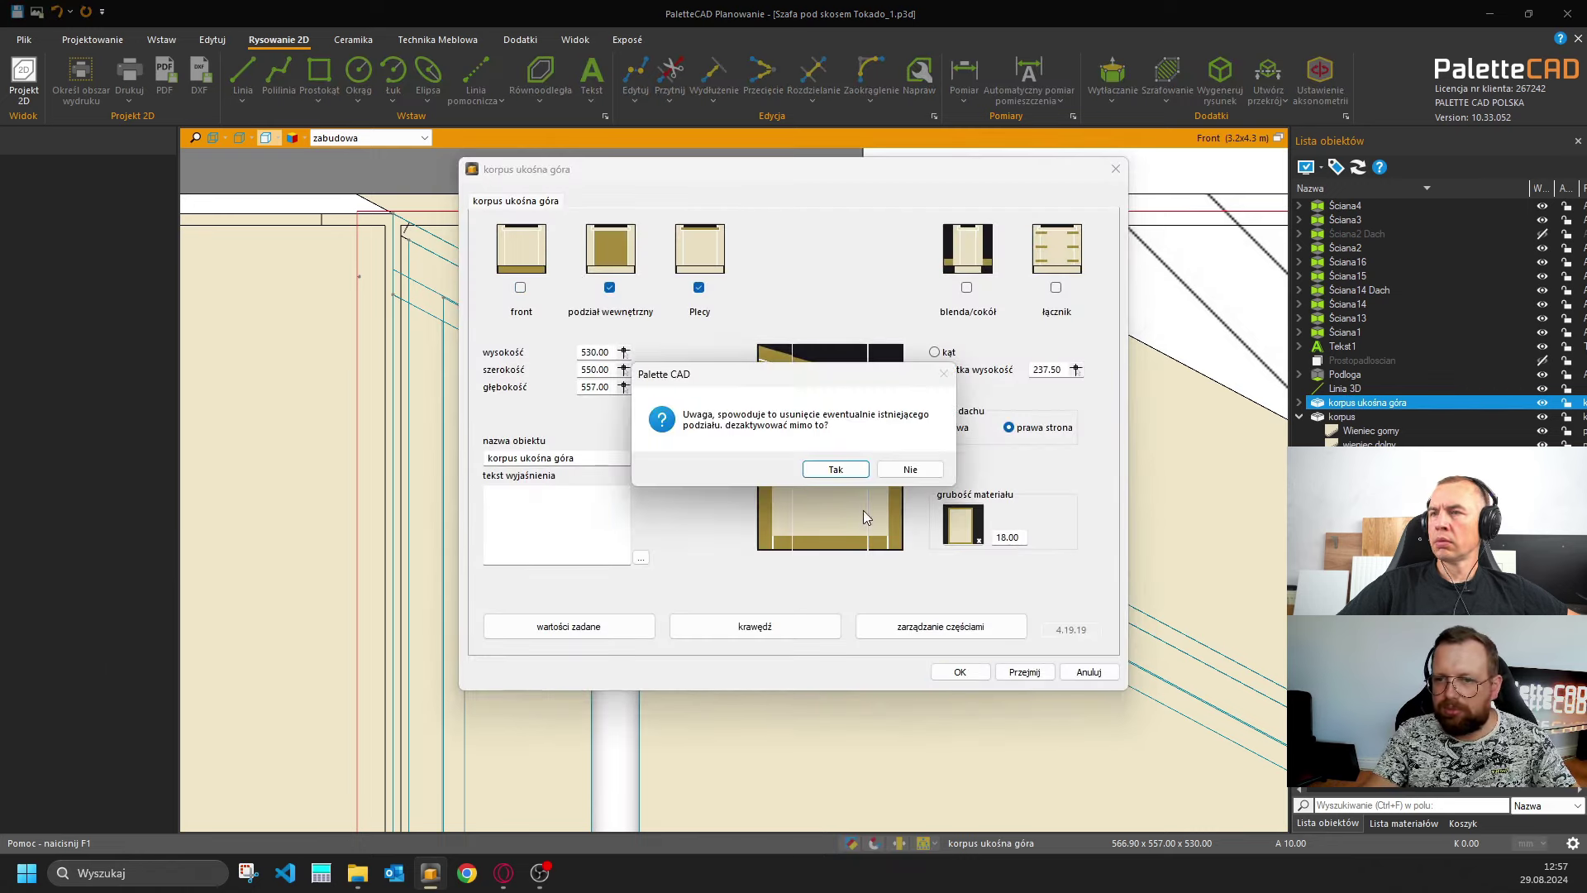
click(836, 469)
click(957, 671)
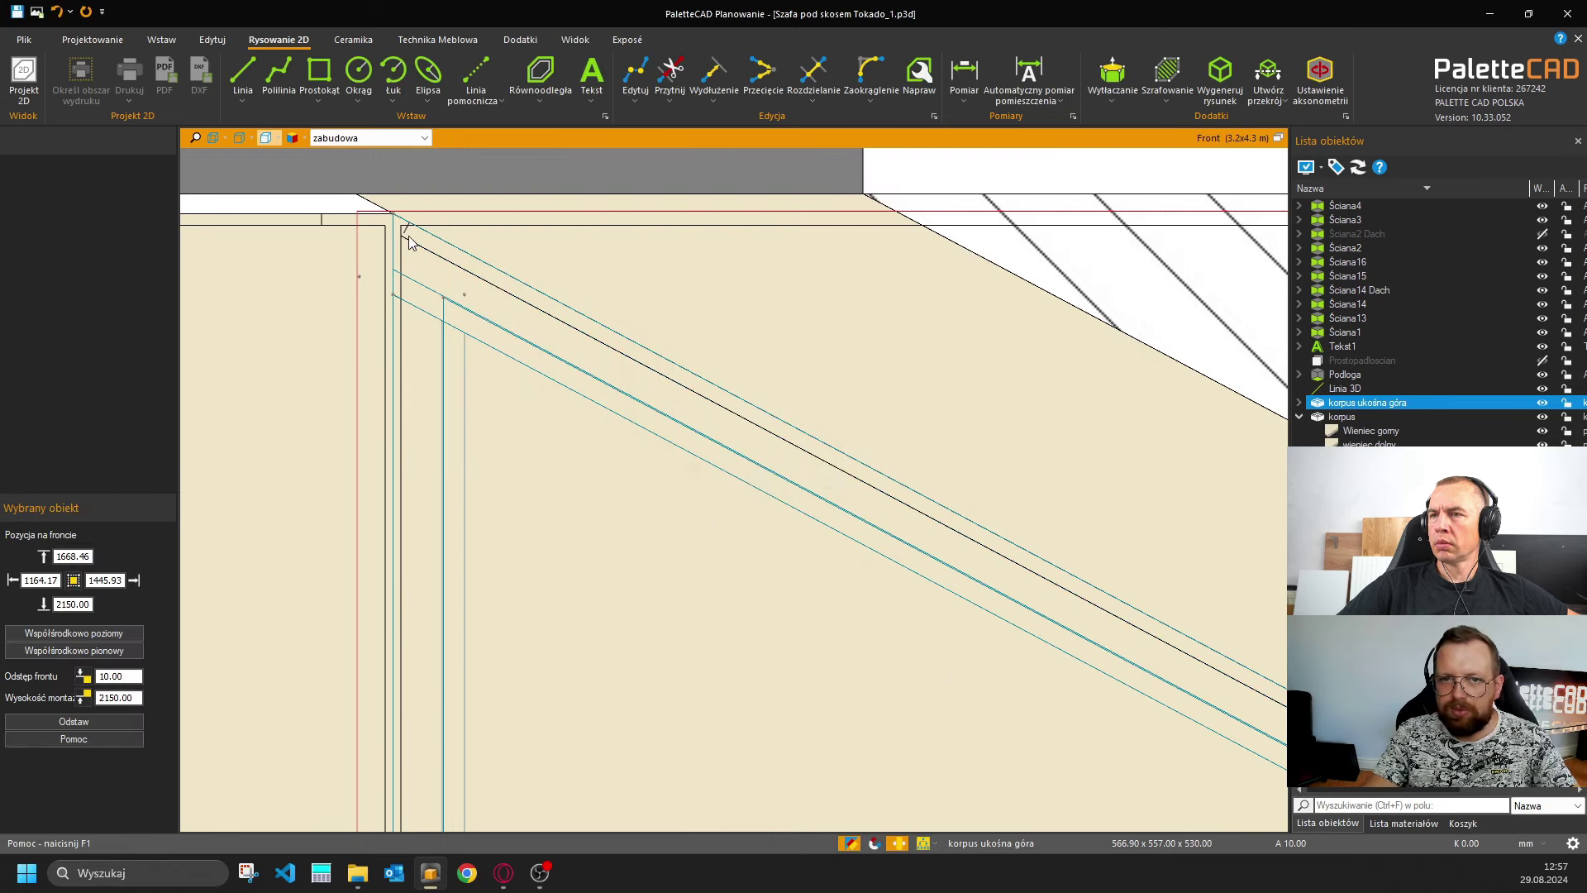
Copy the 3 mm helper line to a point farther down the ceiling slope.
key(l)
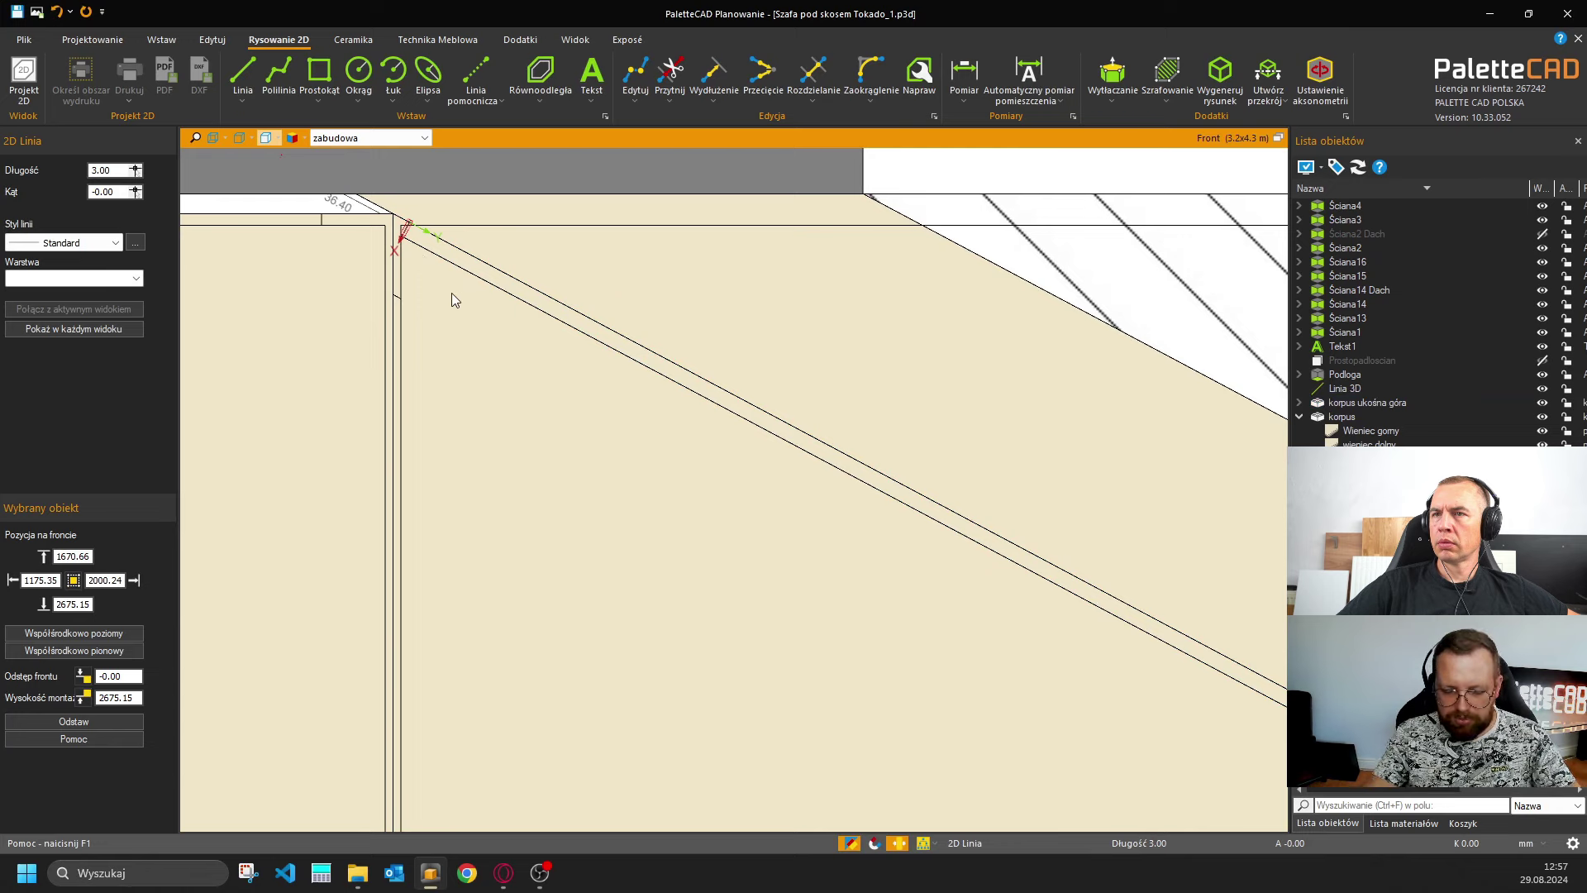
key(k)
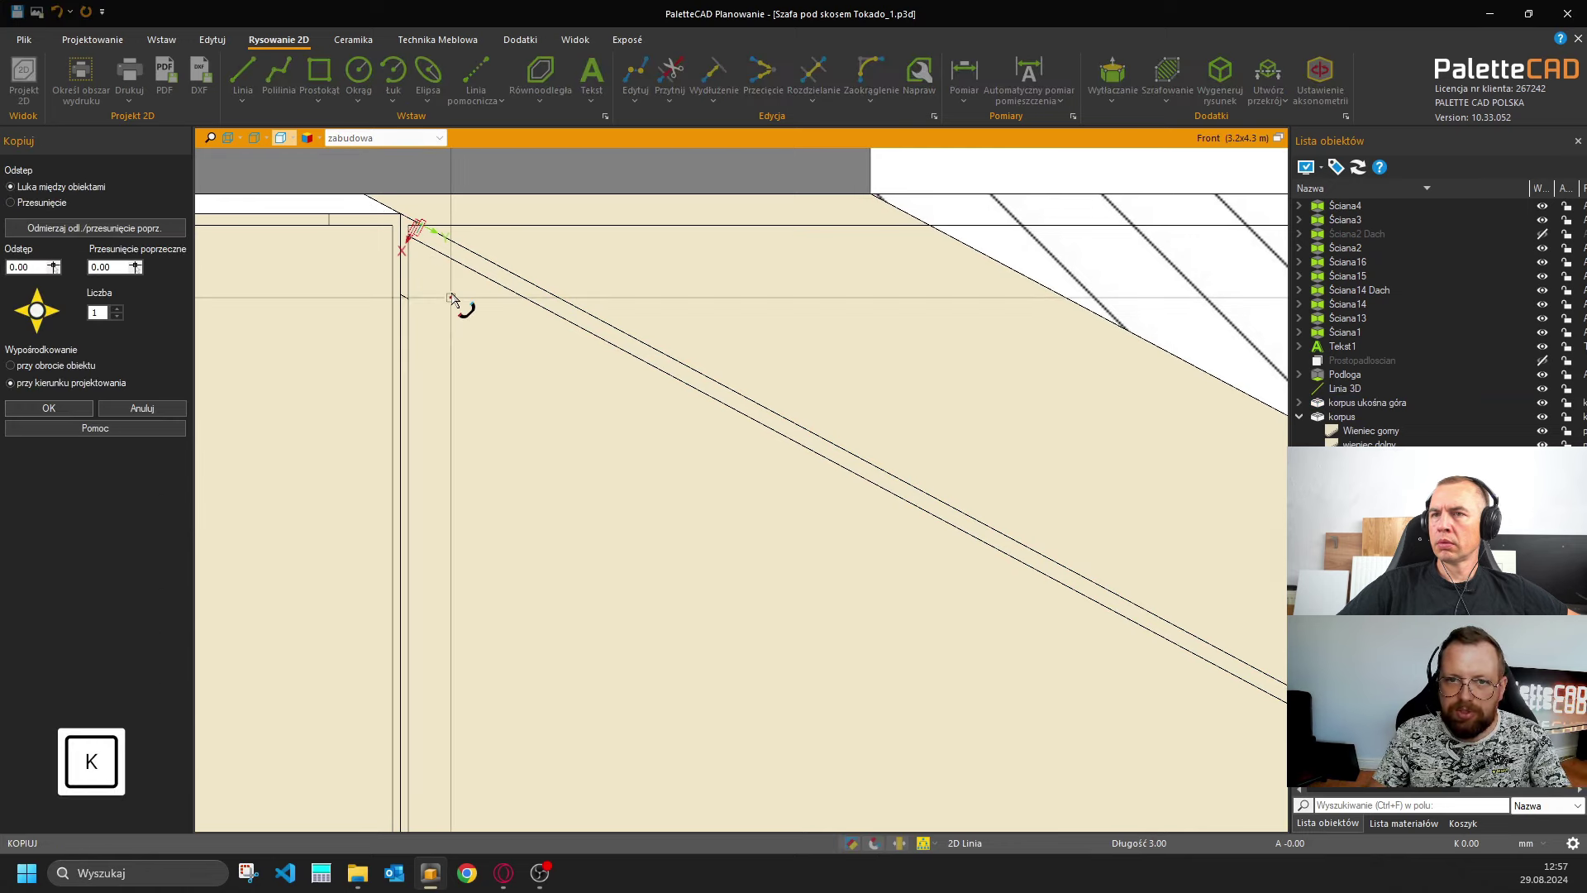
key(Escape)
key(v)
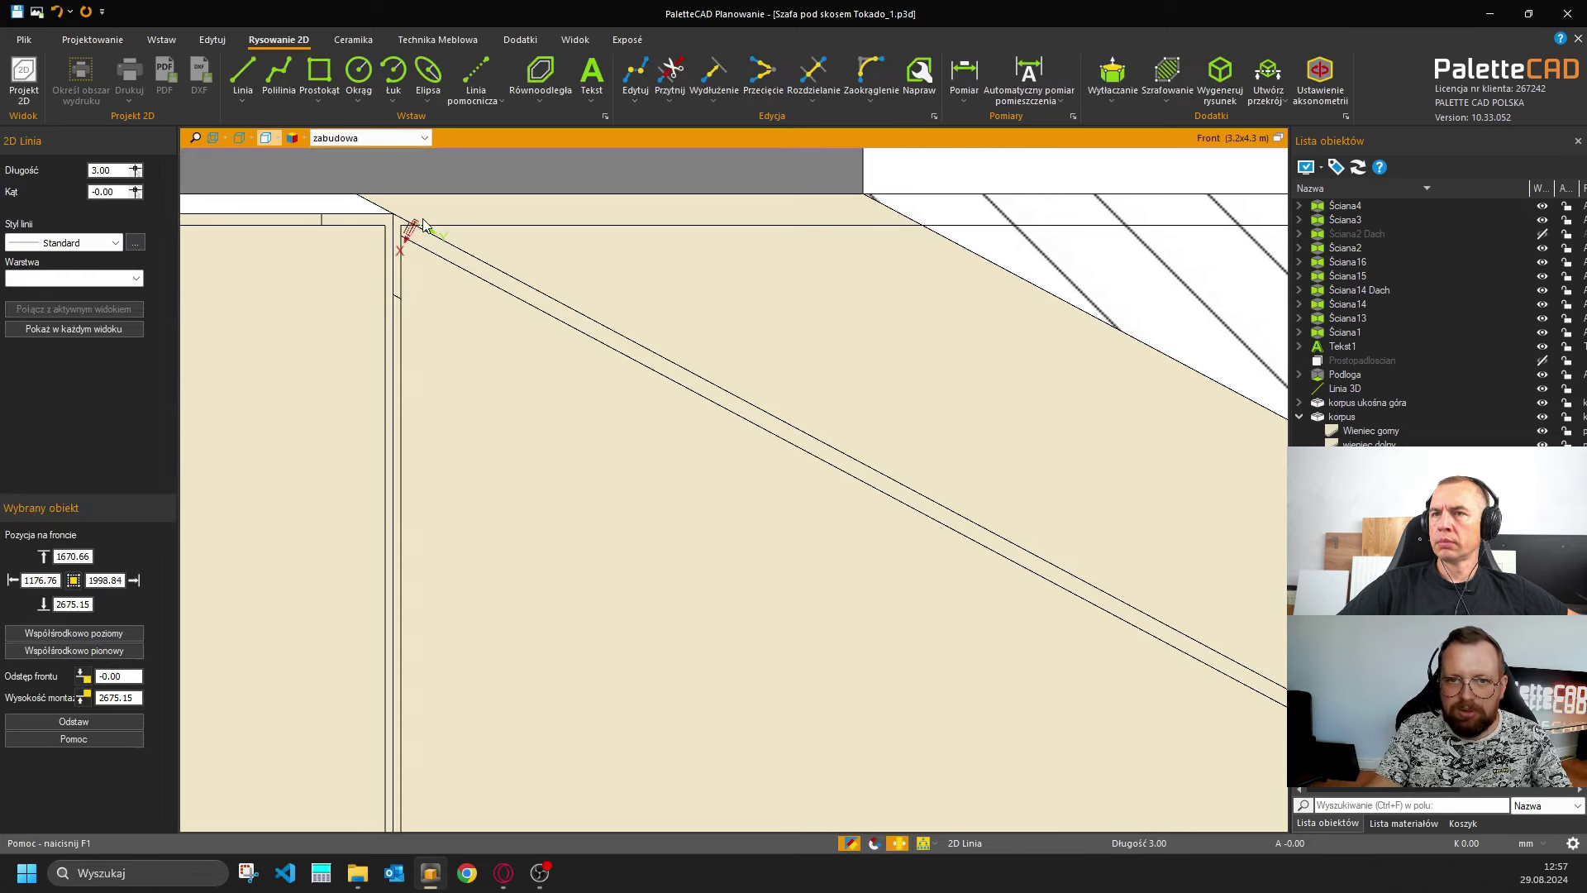
scroll(418, 234, up, 4)
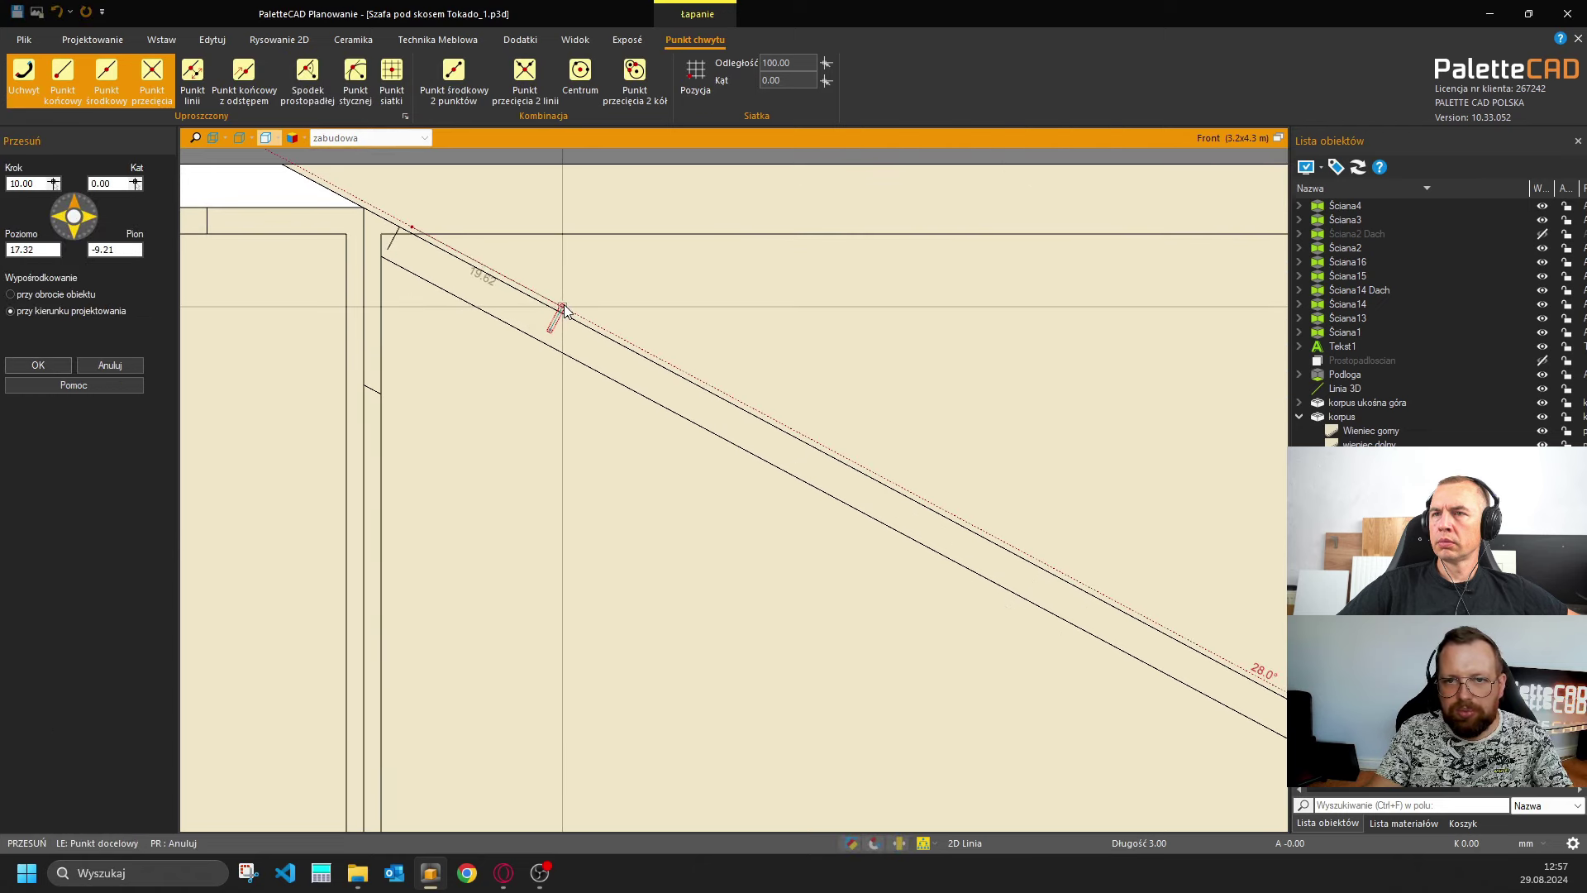
click(400, 232)
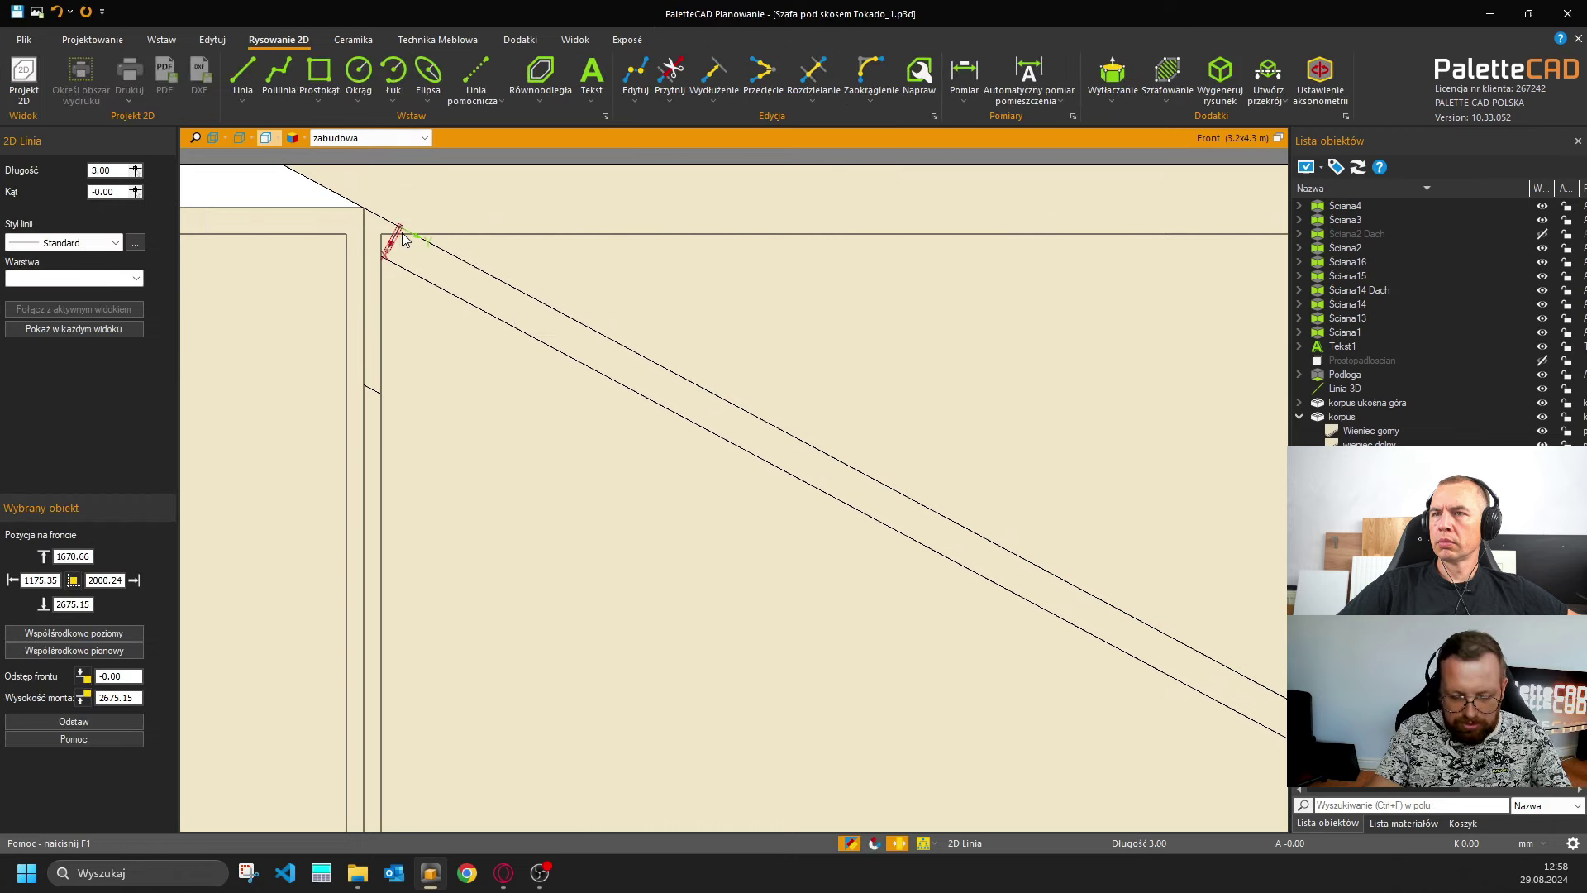
key(v)
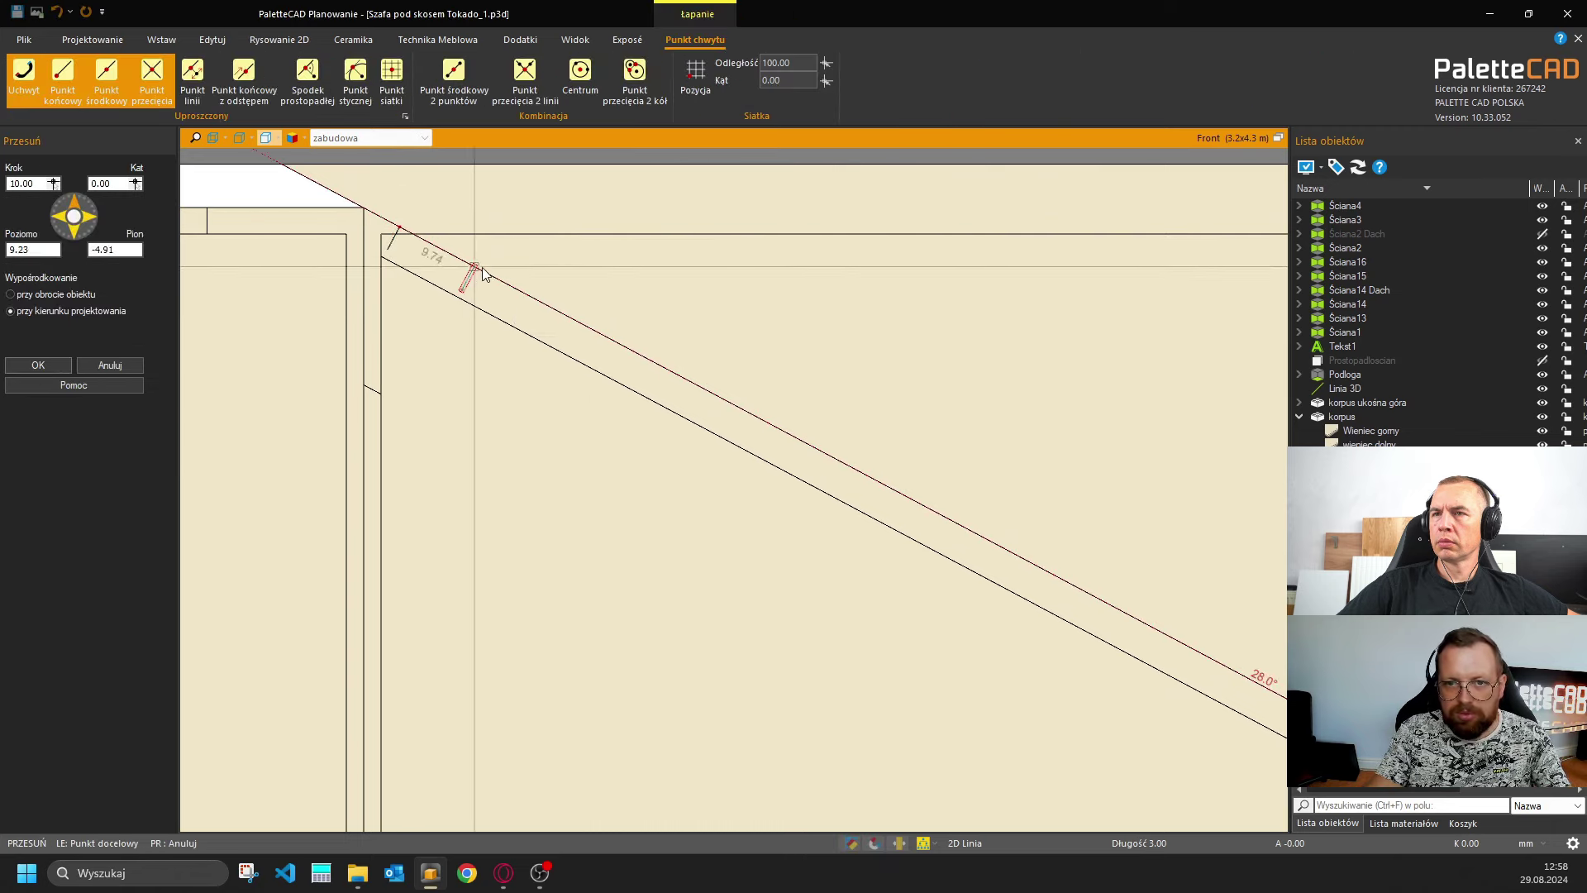
key(alt)
click(546, 312)
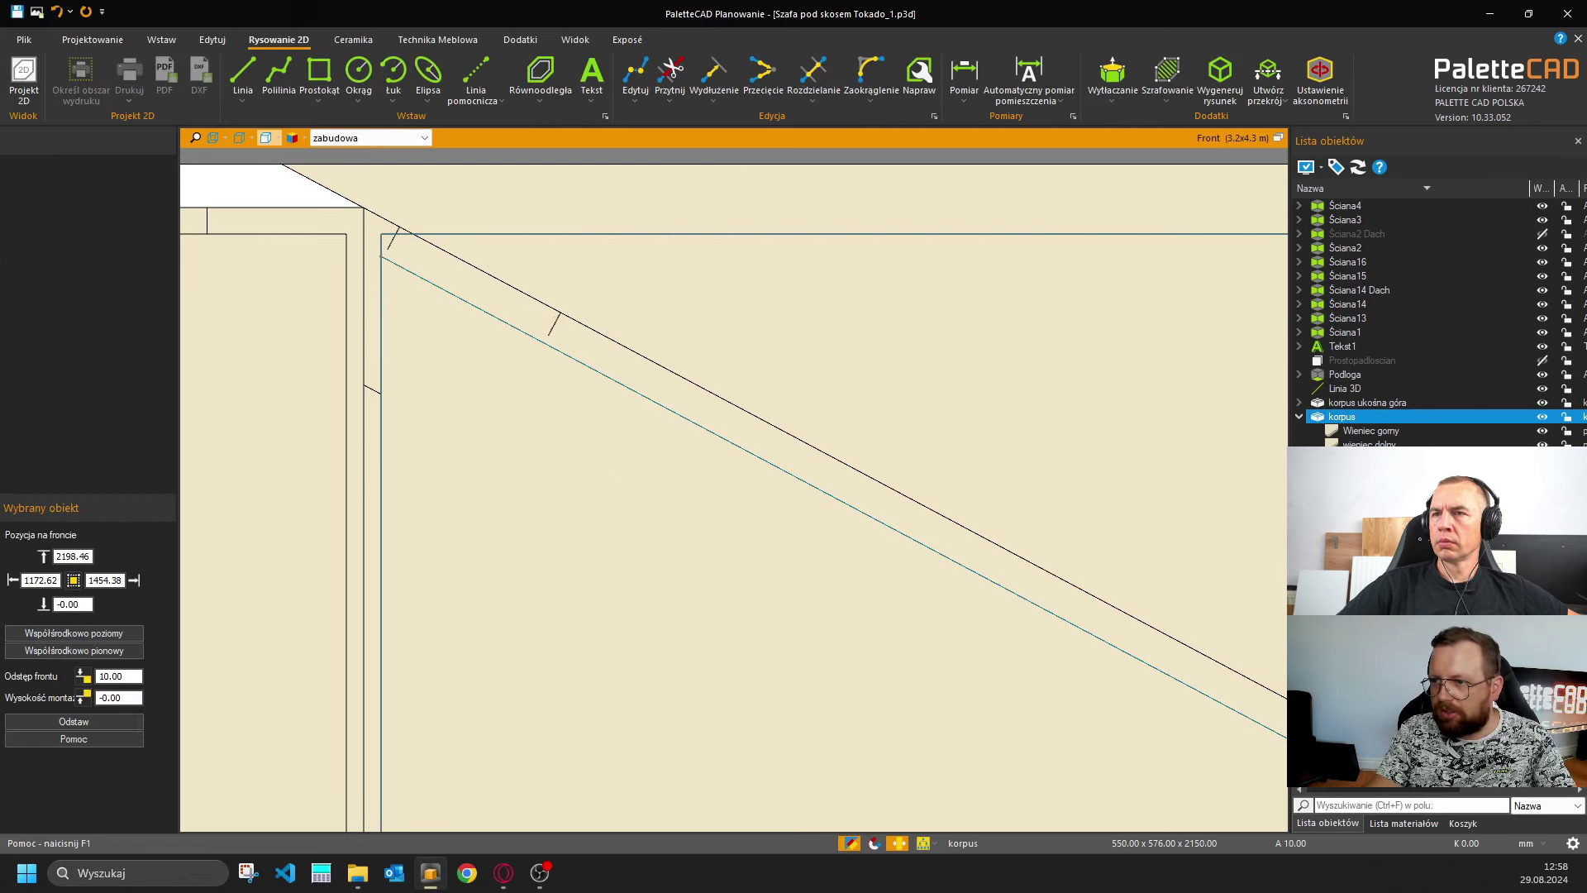
Switch to single selection and inspect the tall front and its sloped upper edge, from close up to the whole wardrobe.
key(ctrl+e)
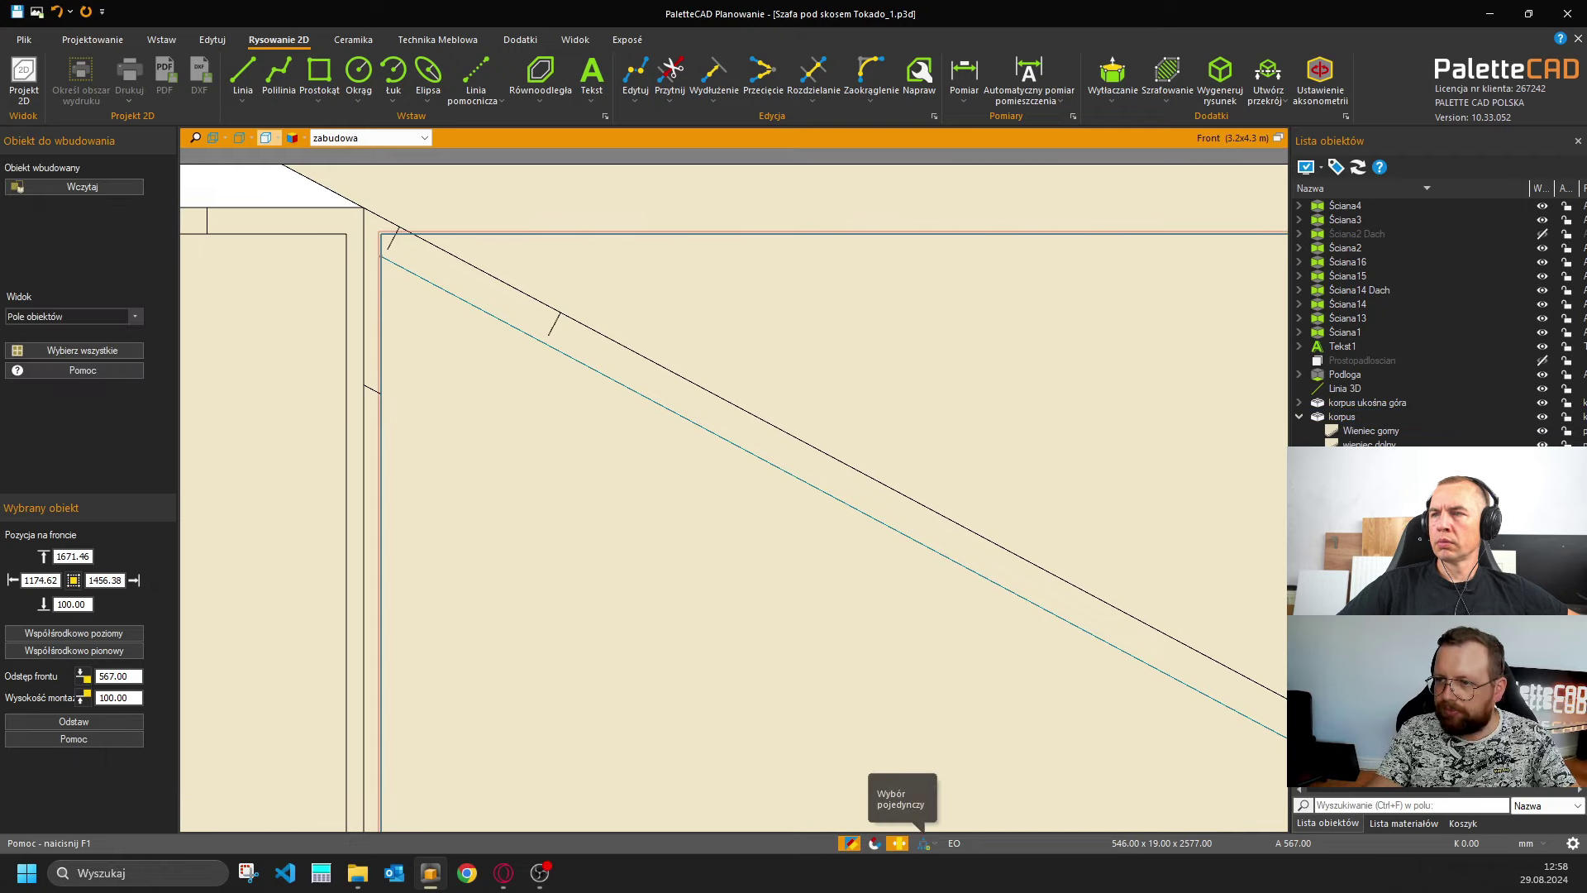
scroll(686, 600, down, 4)
scroll(530, 409, up, 4)
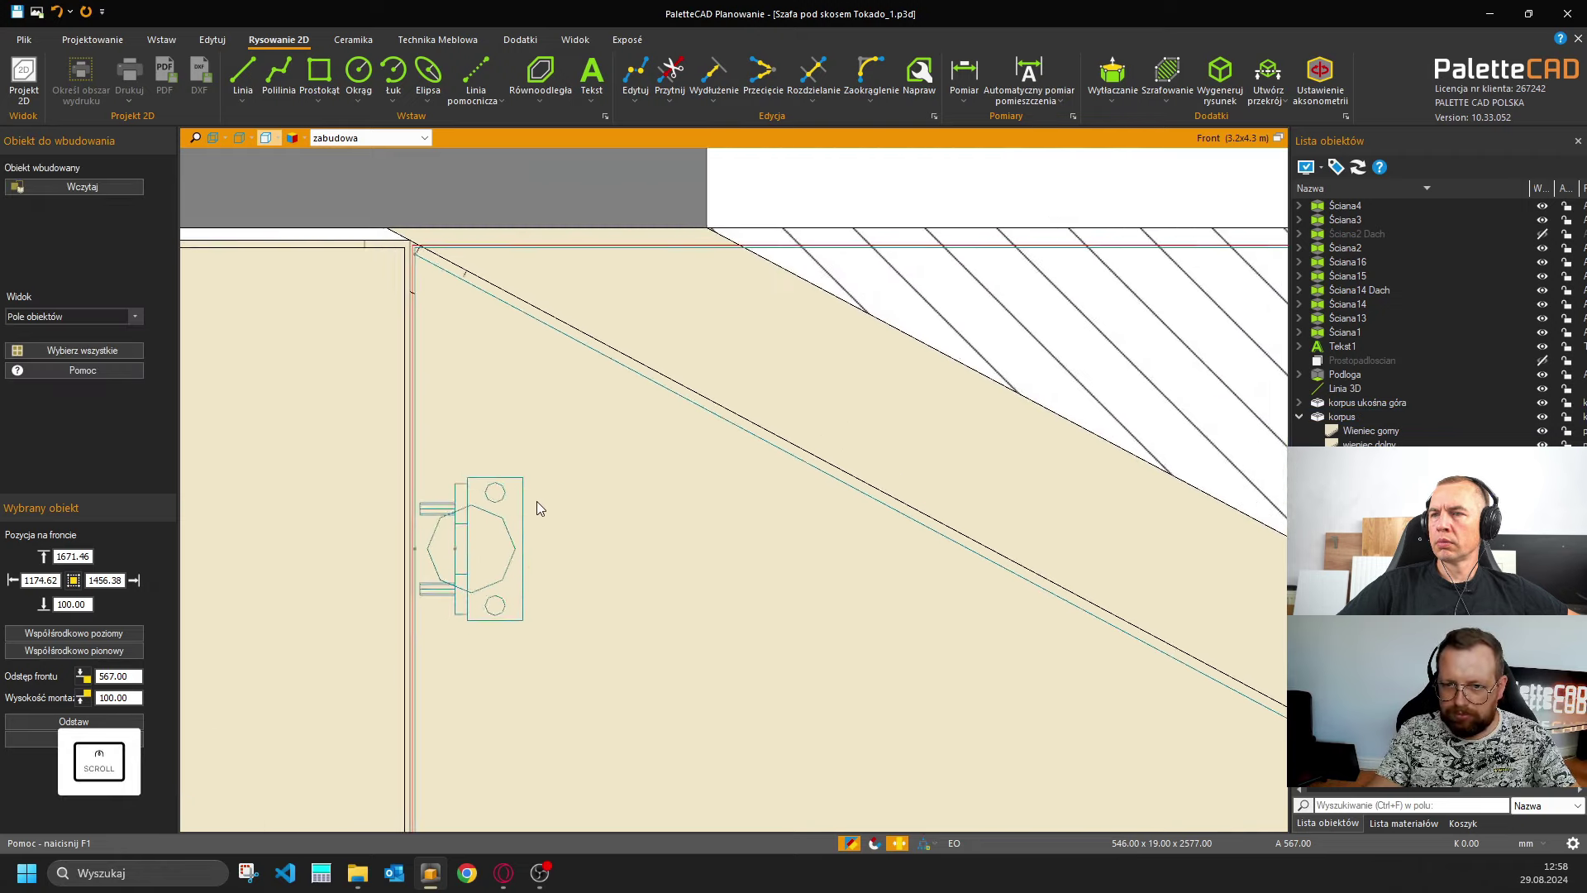
scroll(537, 508, down, 5)
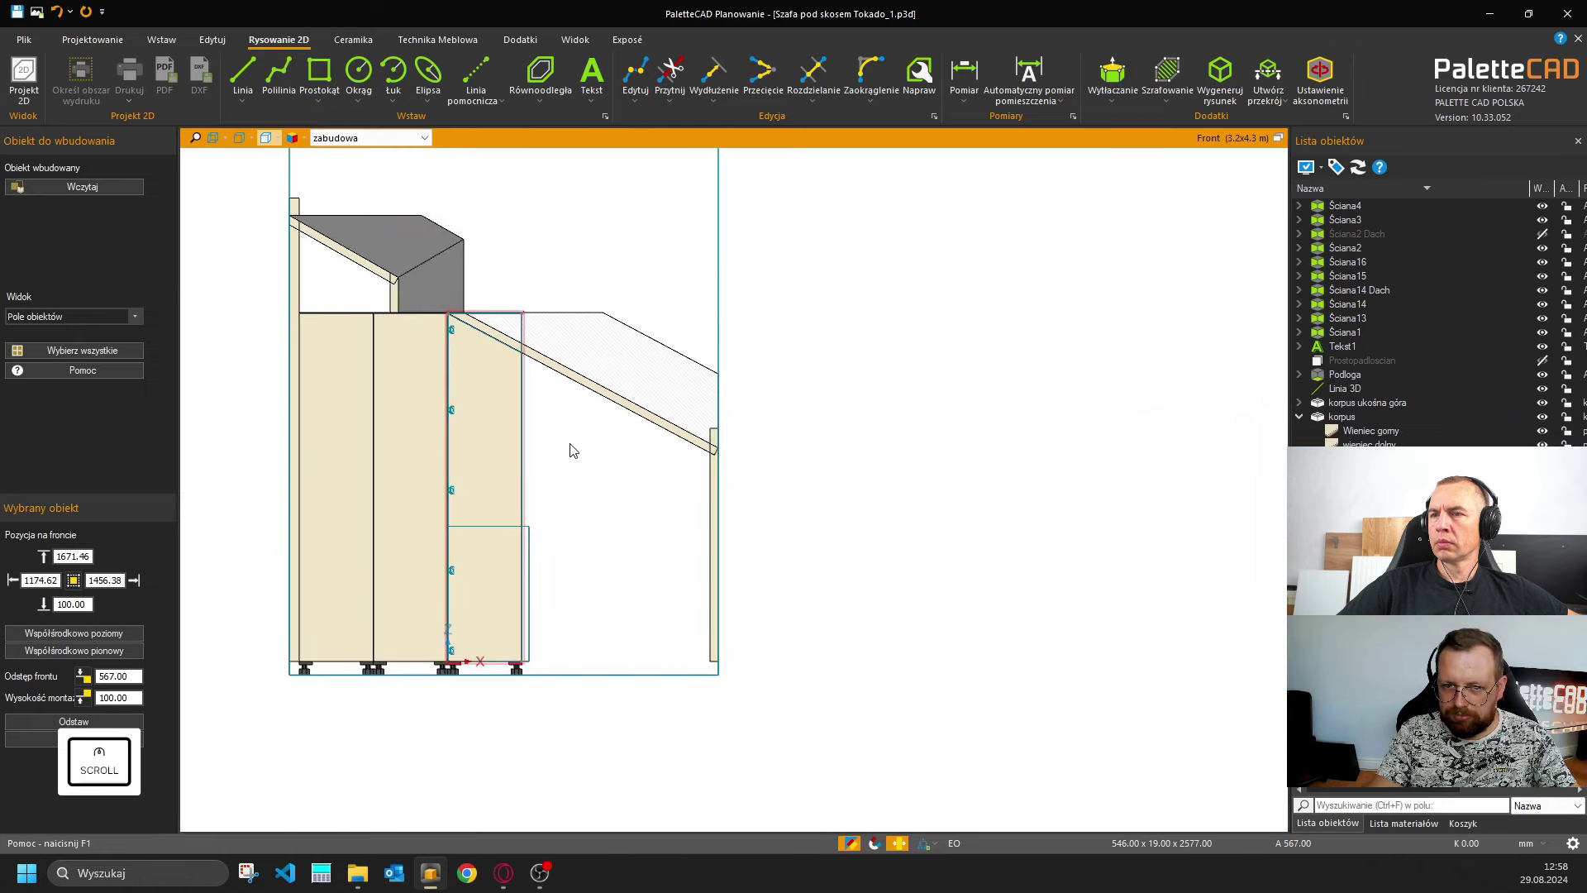
key(Escape)
Undo the latest changes back to the state where the sloped-top carcass has its front and handle.
key(ctrl+z)
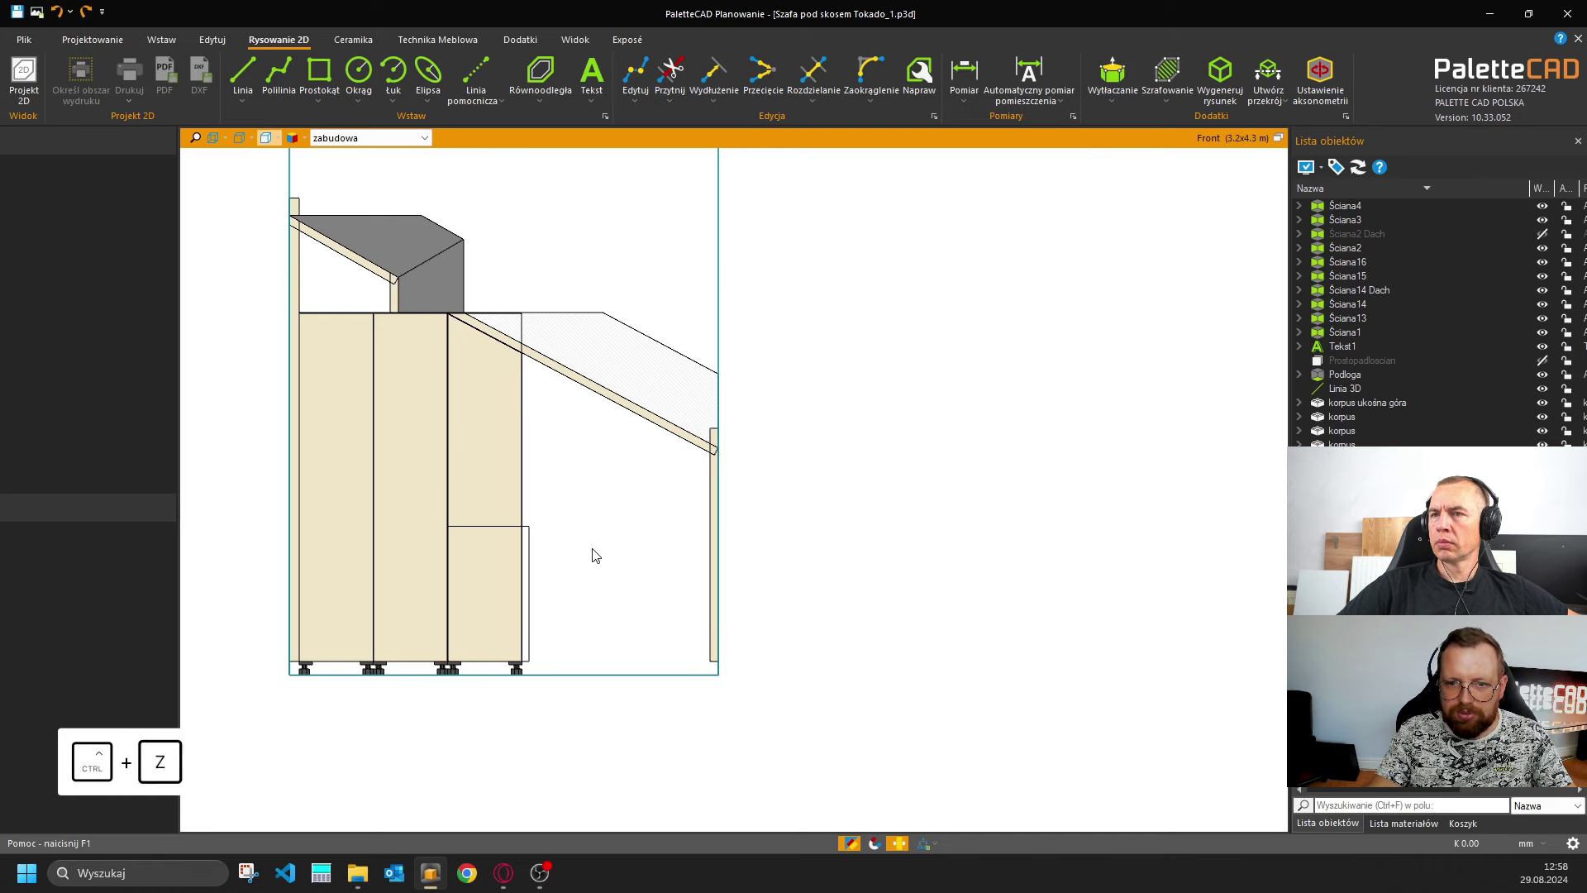
key(ctrl+z)
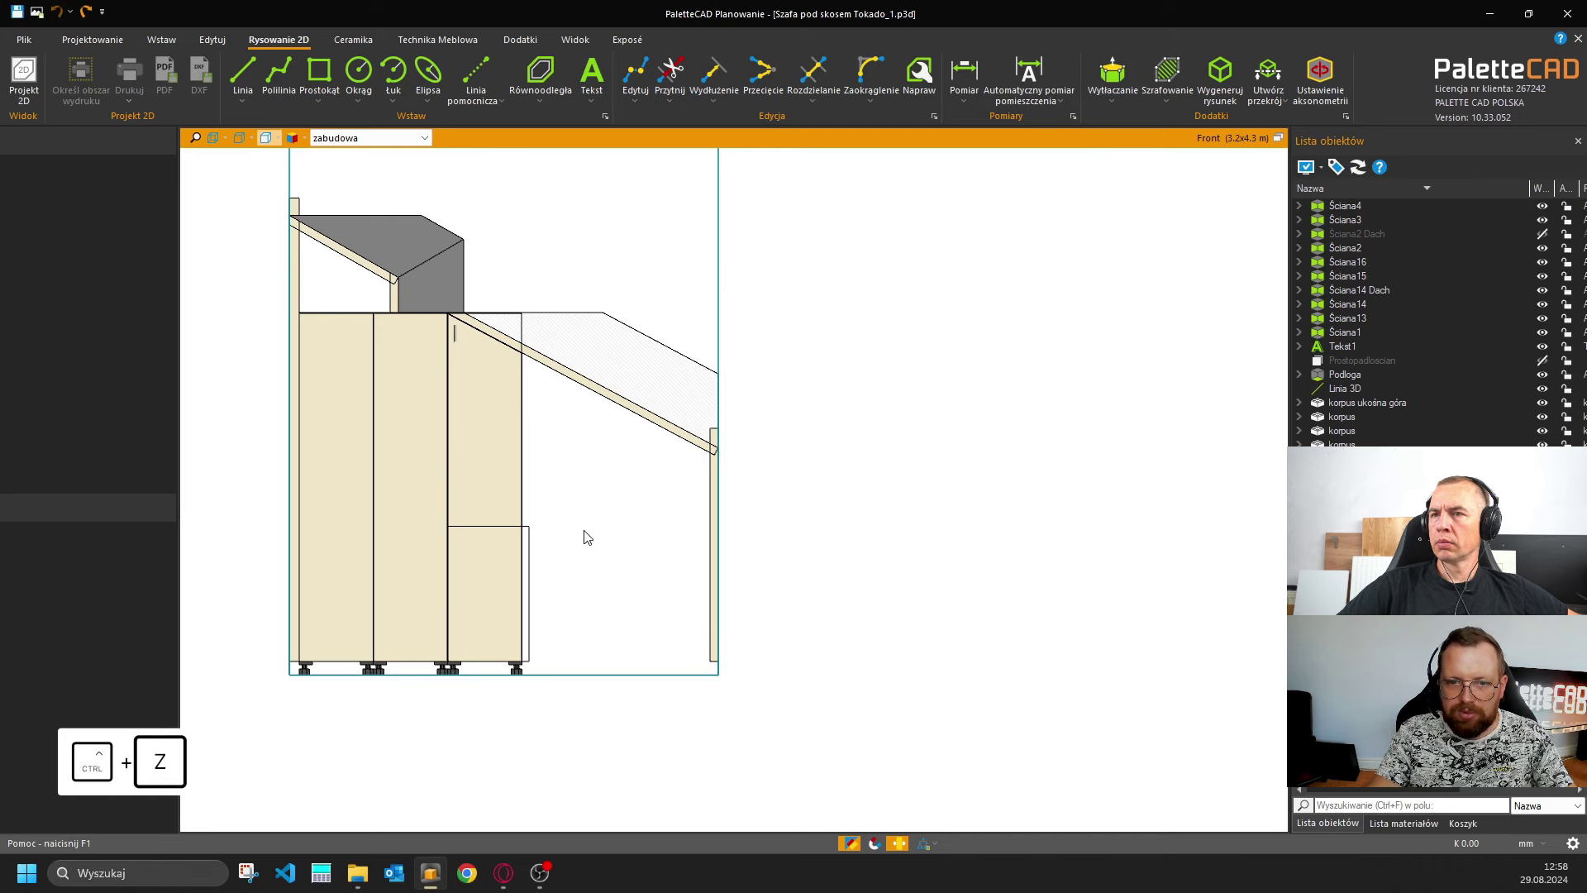
key(ctrl+z)
click(478, 405)
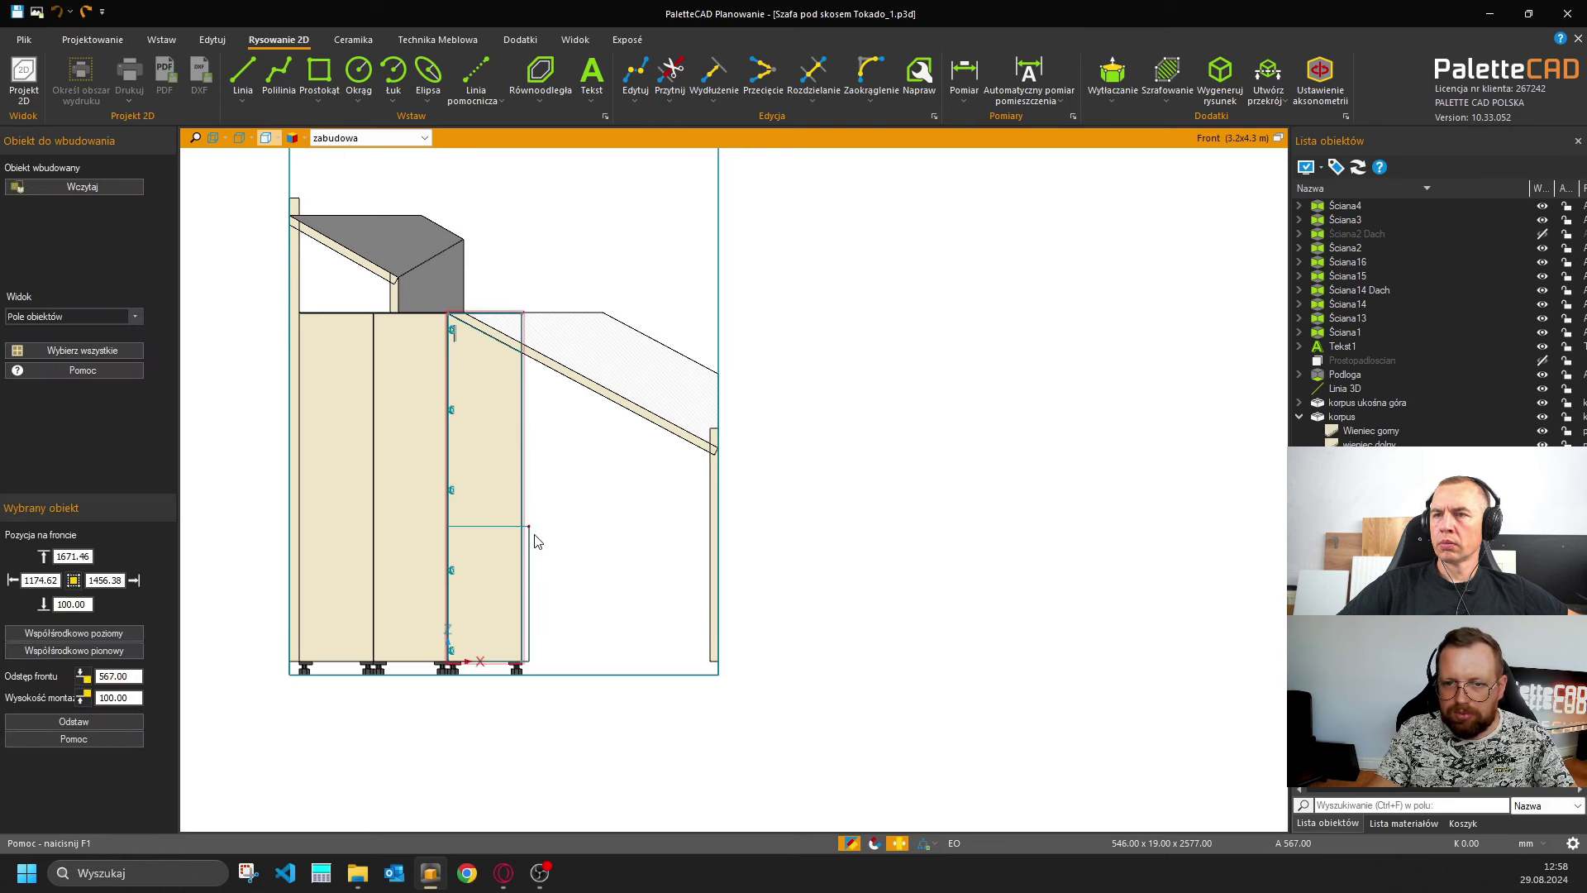
click(673, 672)
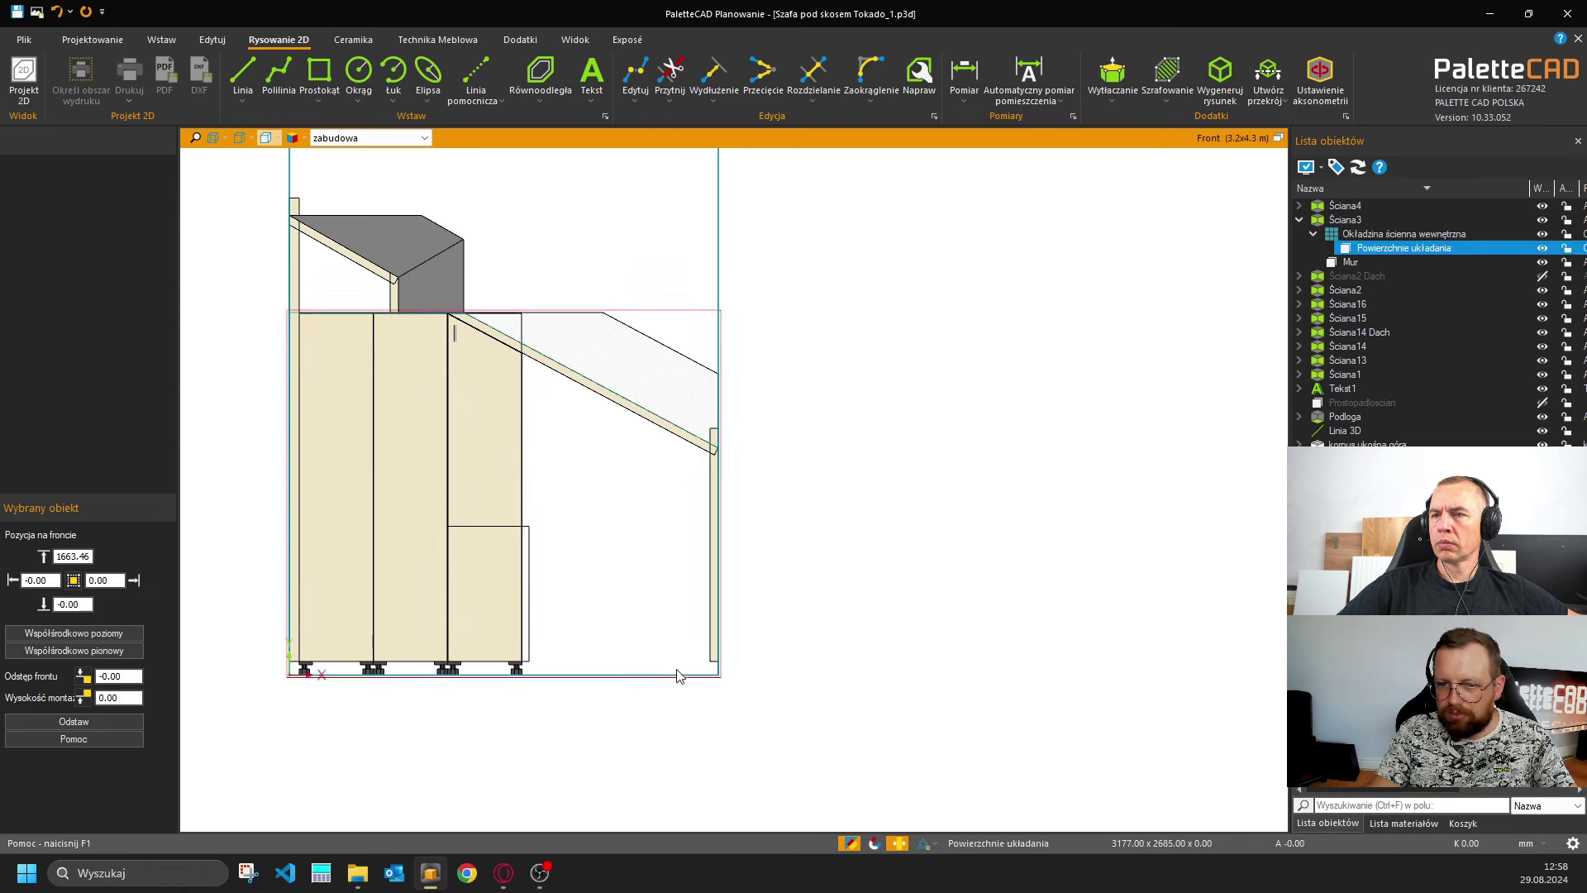
key(ctrl)
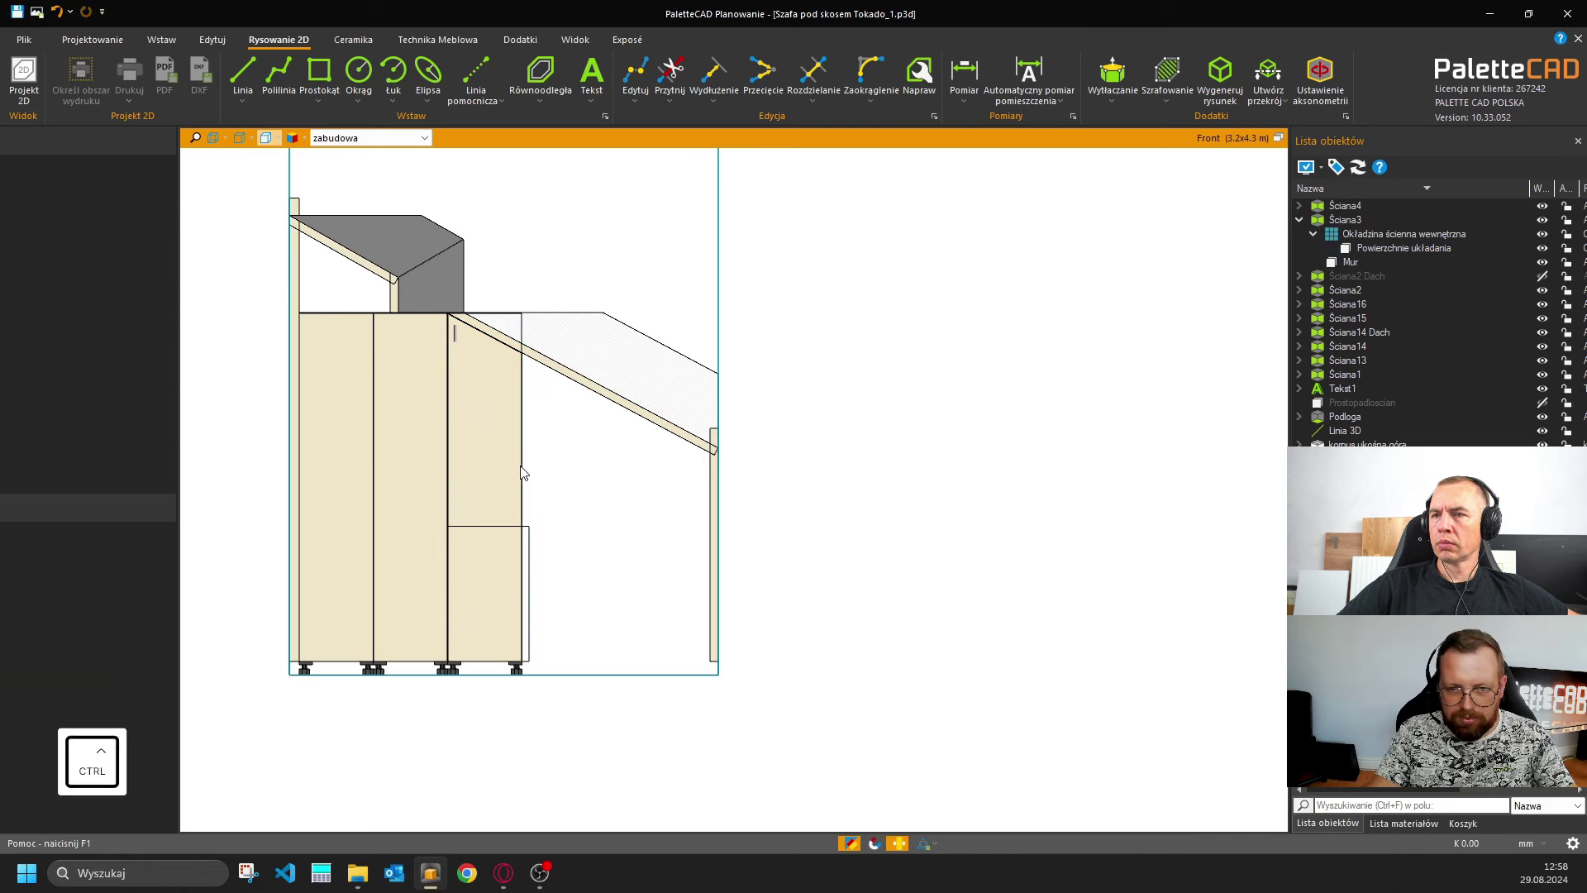
key(ctrl+e)
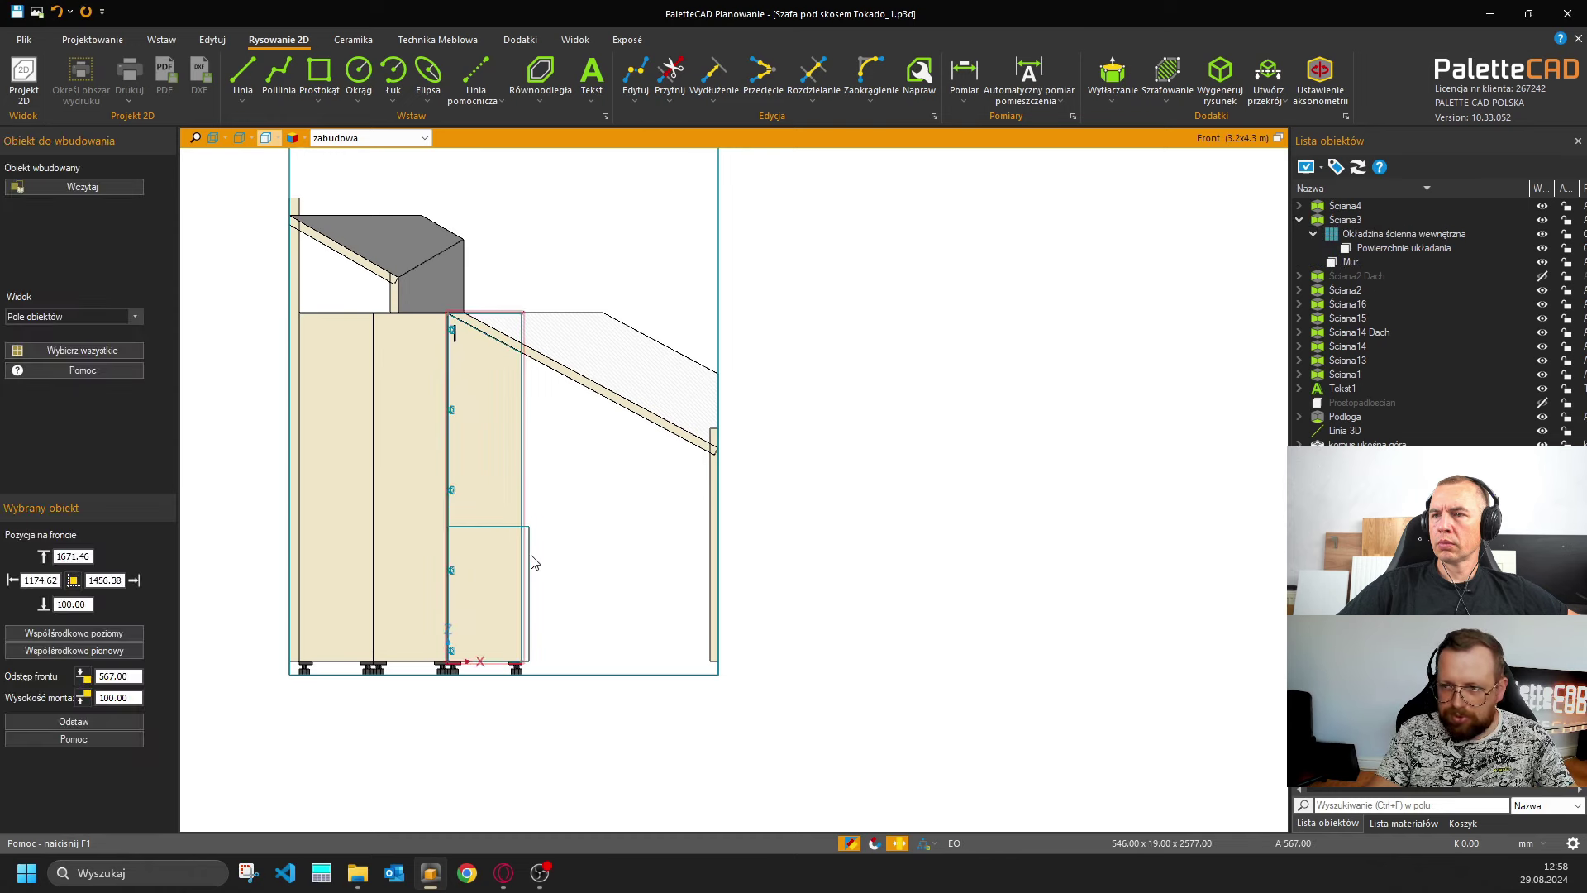
click(498, 449)
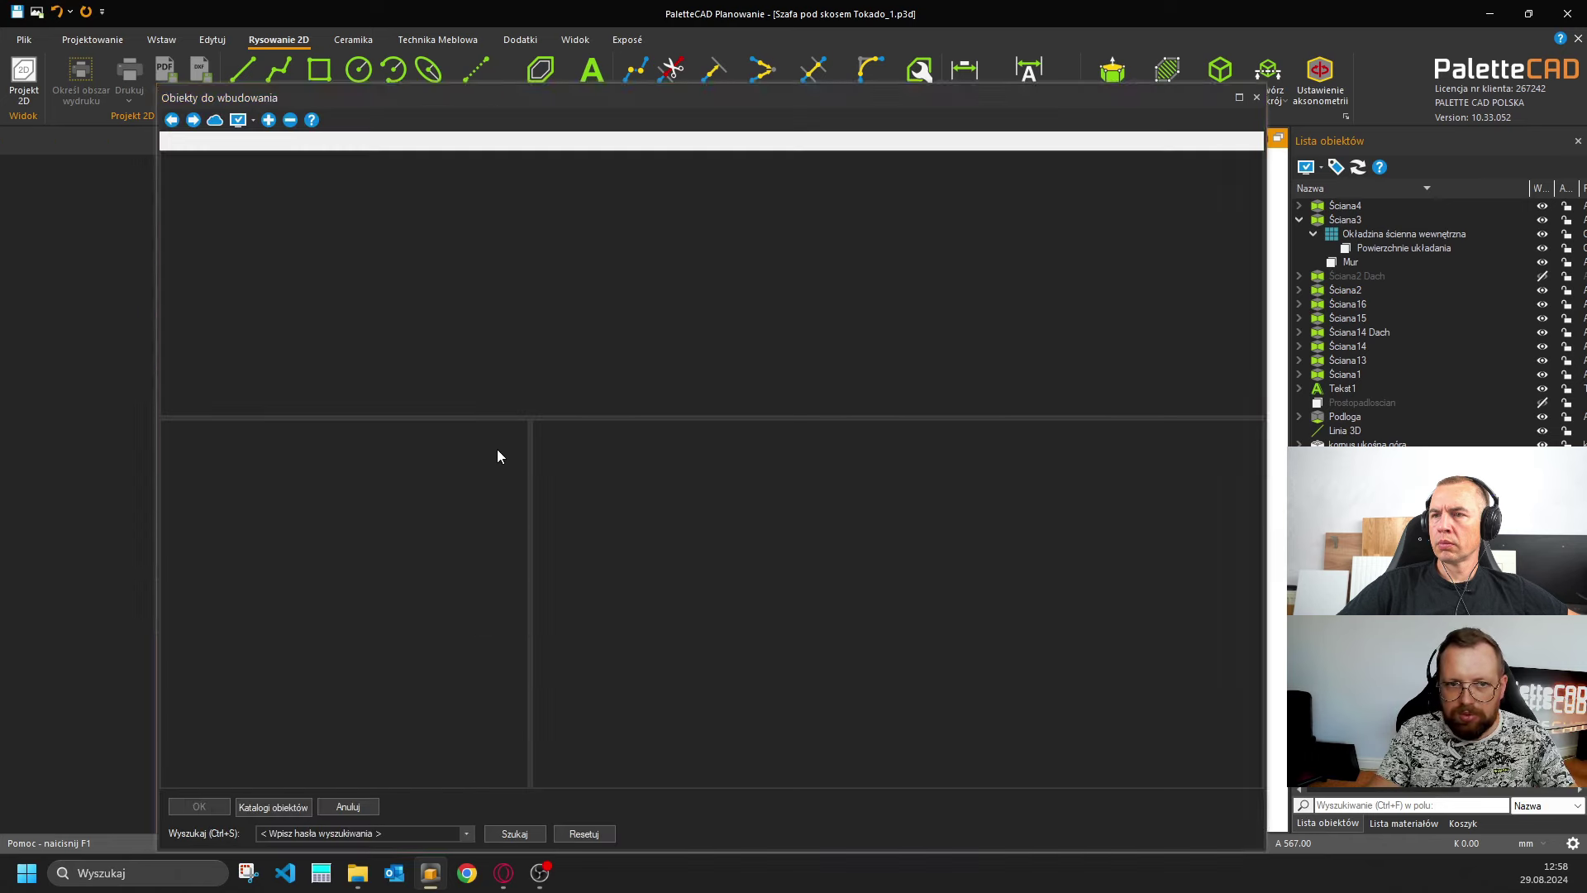
click(1256, 97)
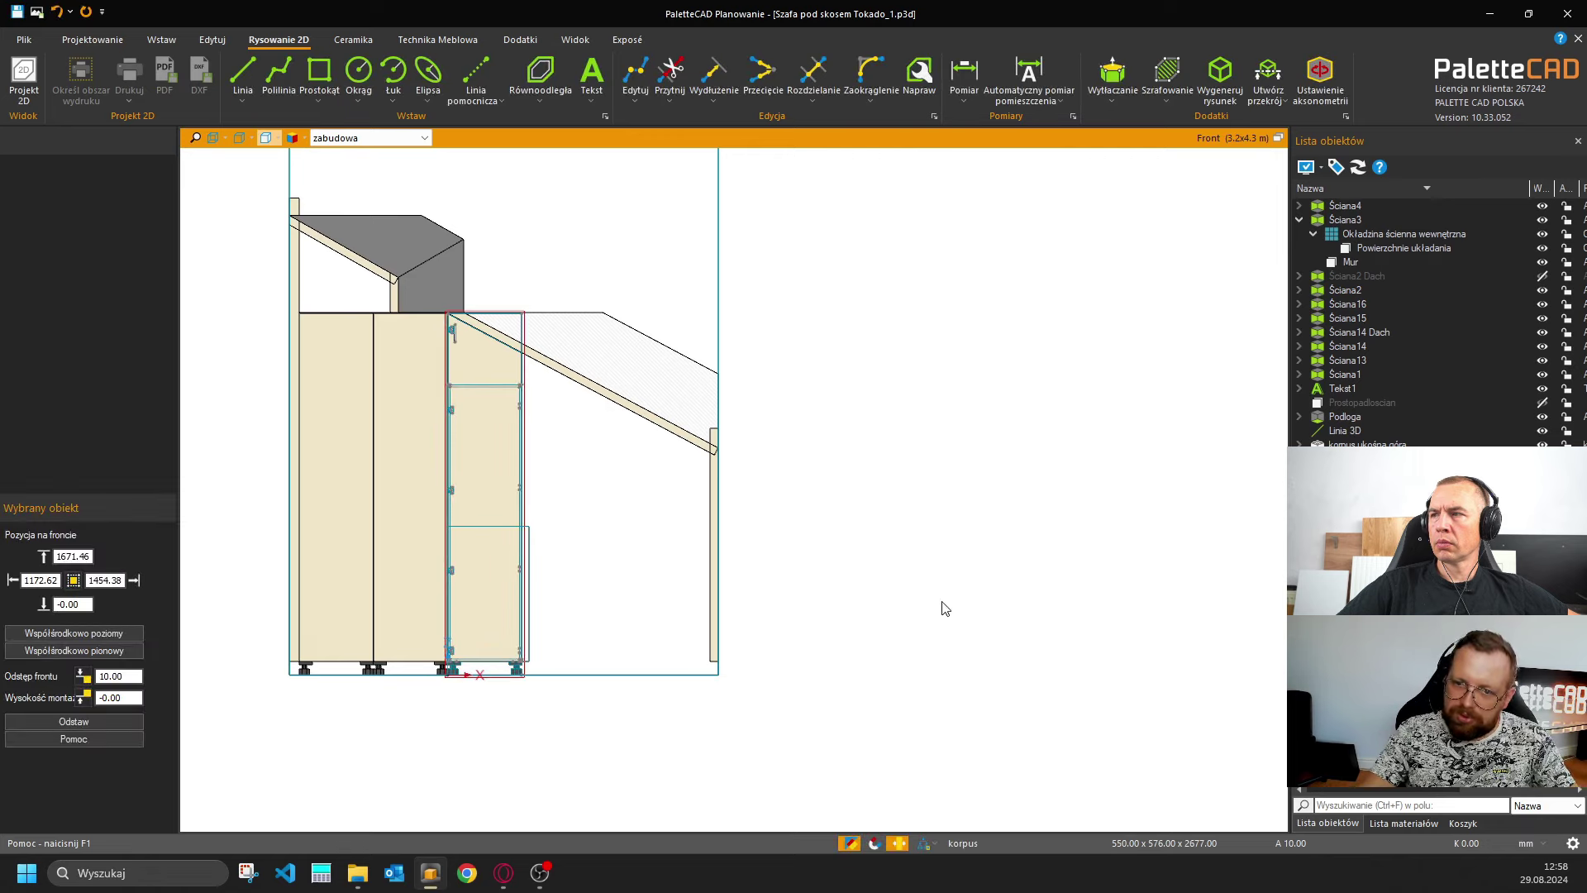
Switch to group selection and examine the front gaps and front division in the settings of the tall carcass "korpus".
middle_drag(945, 608, 1047, 652)
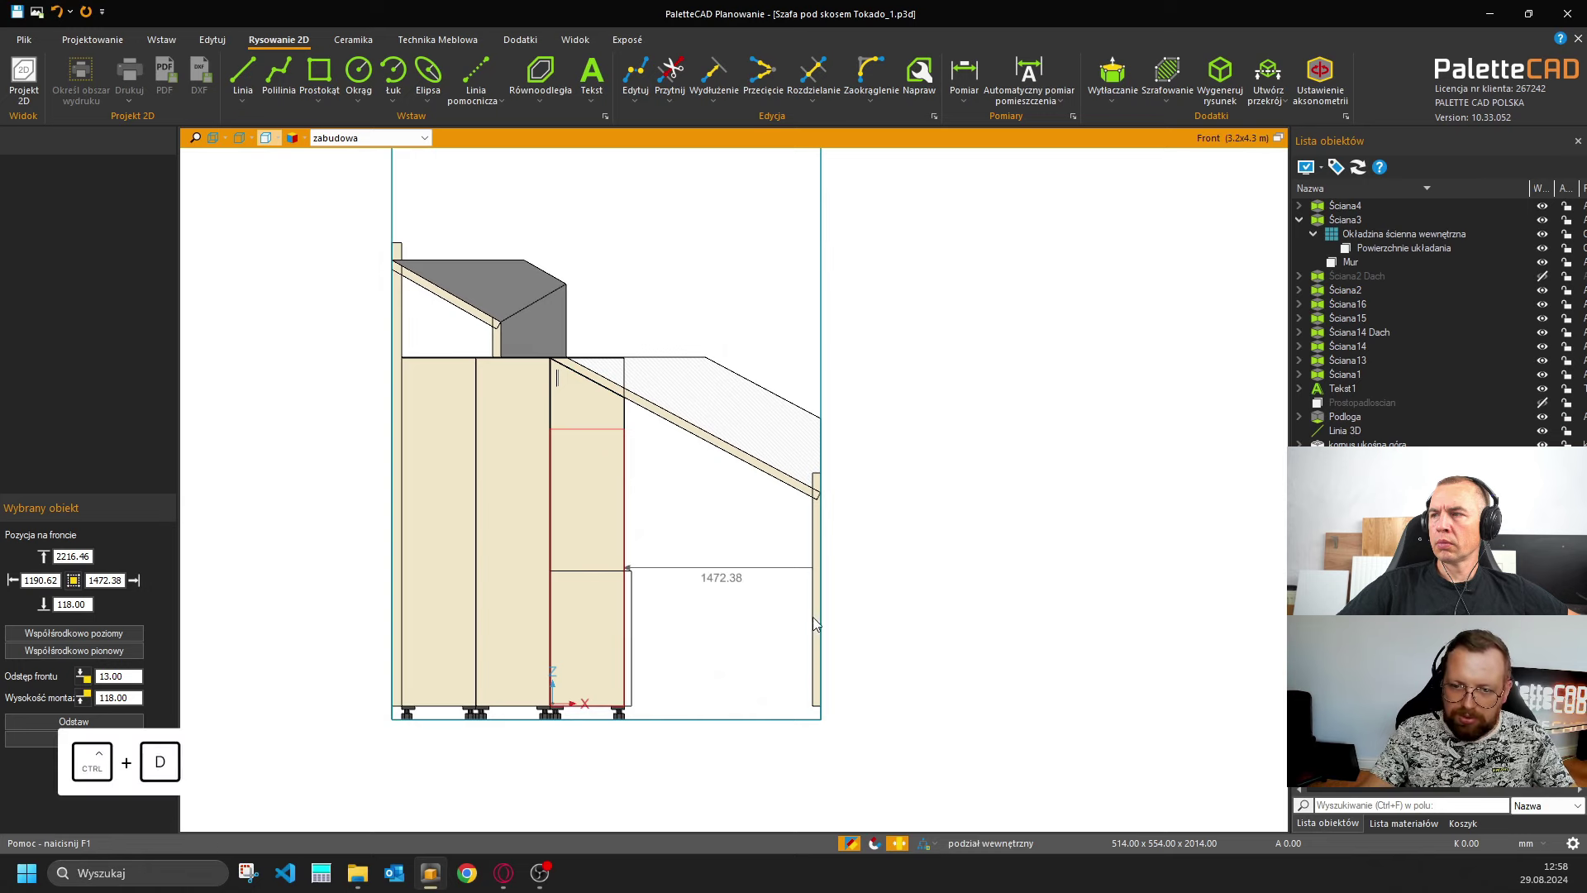
click(579, 522)
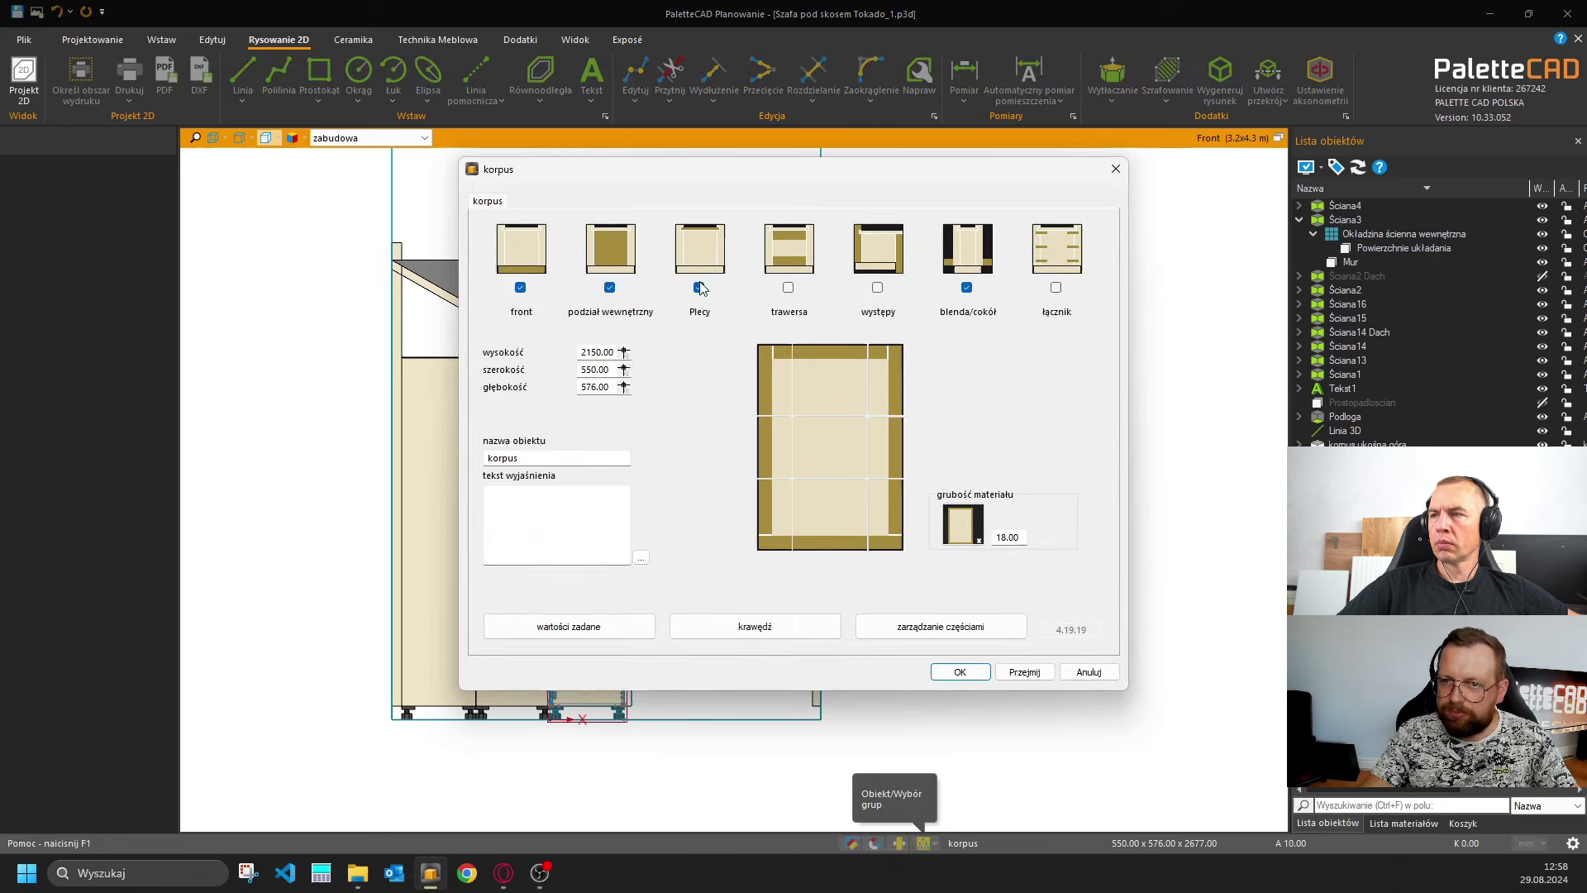
click(906, 346)
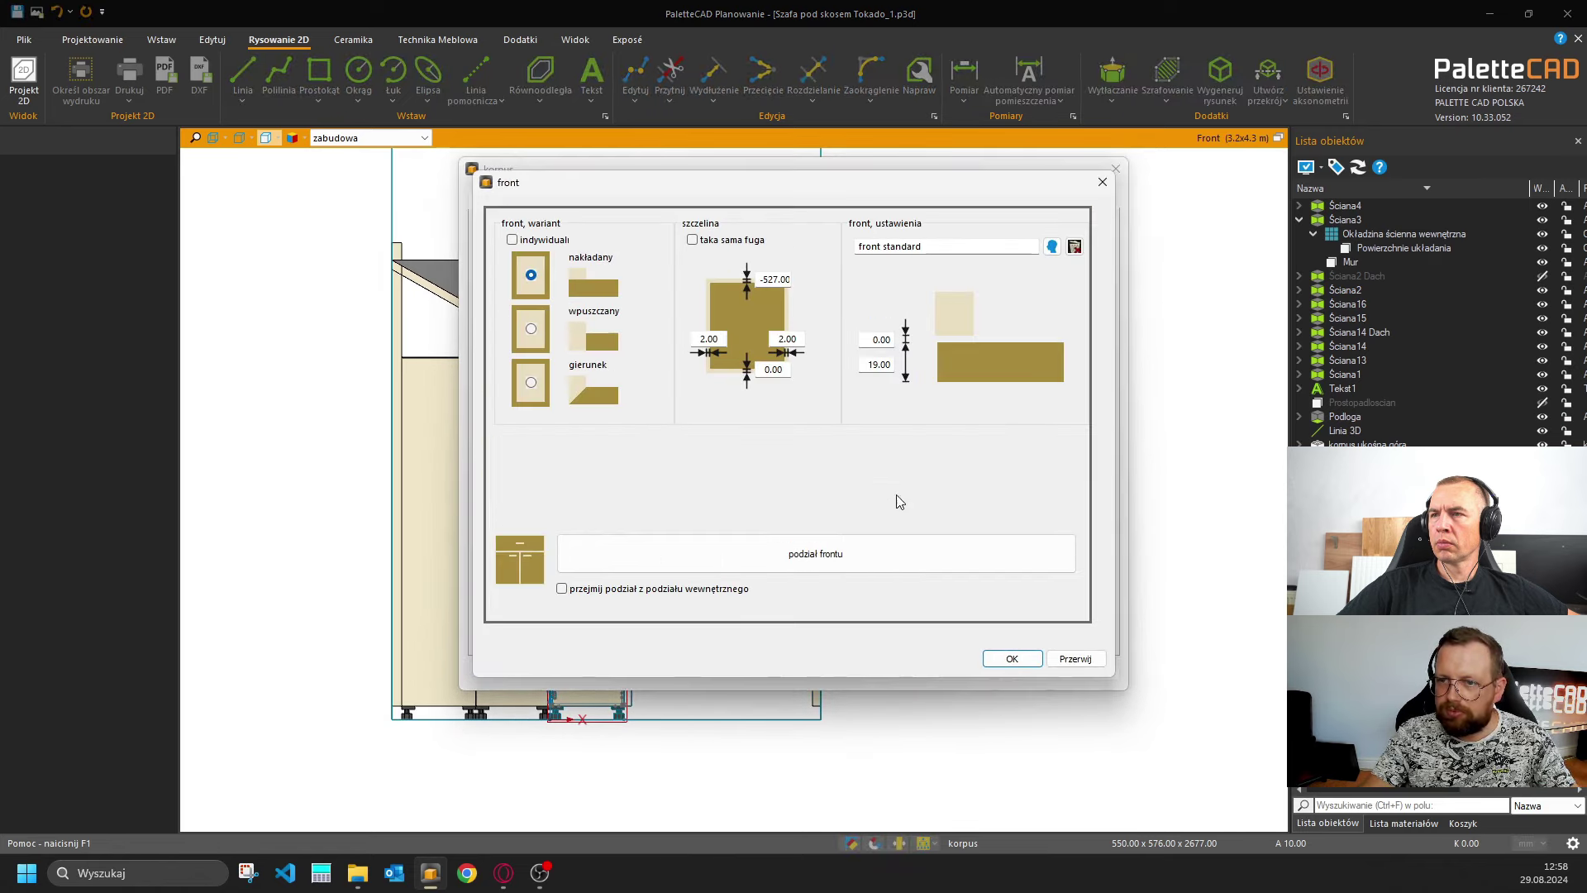
click(848, 559)
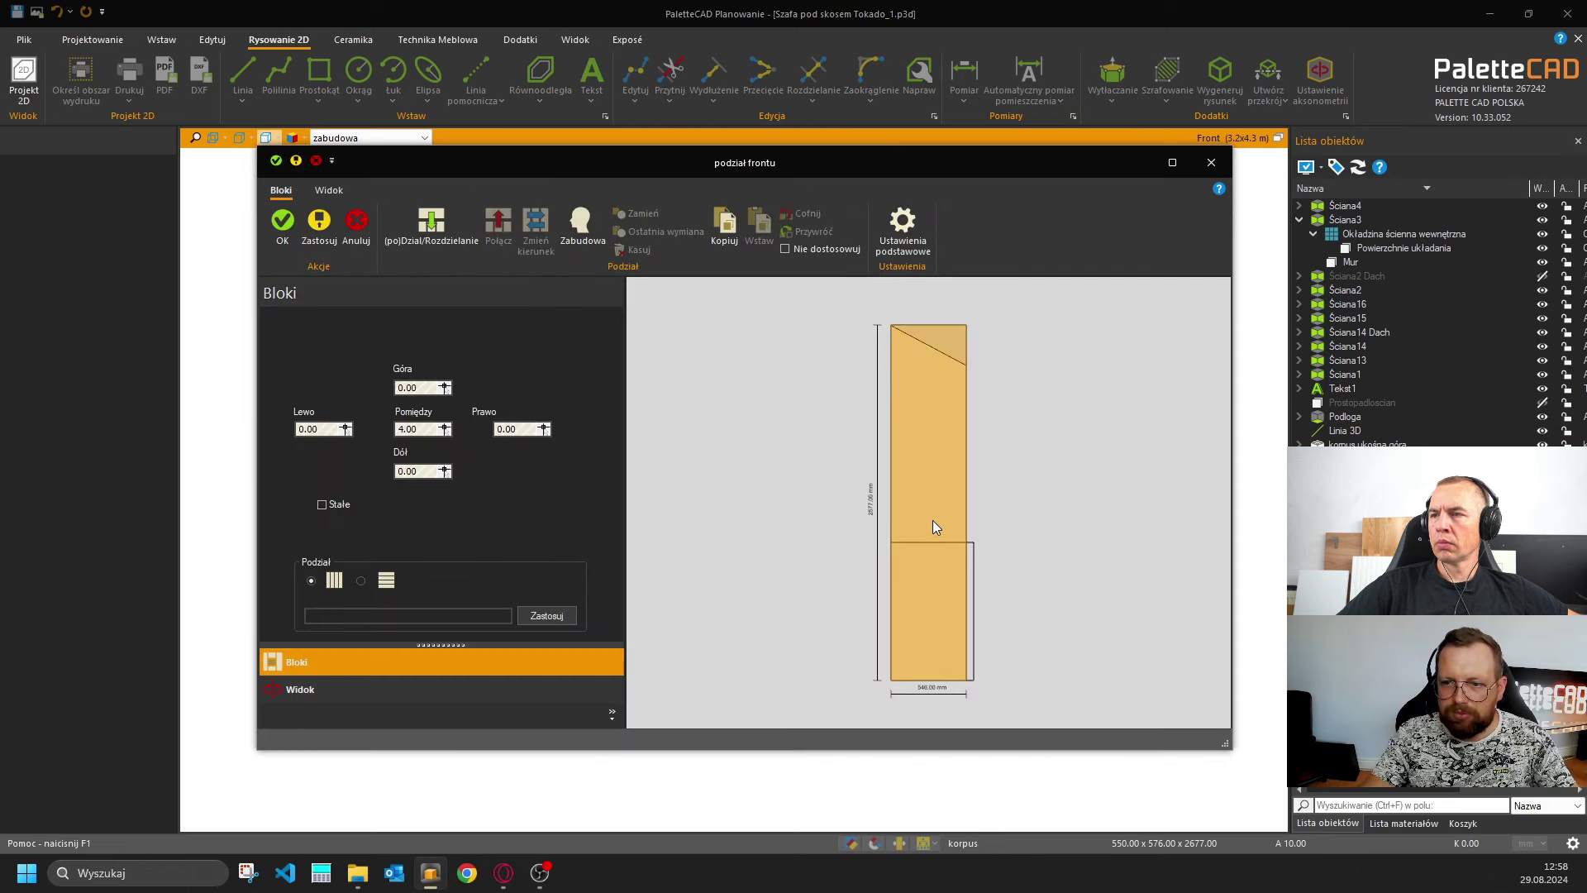
click(1213, 164)
click(1010, 660)
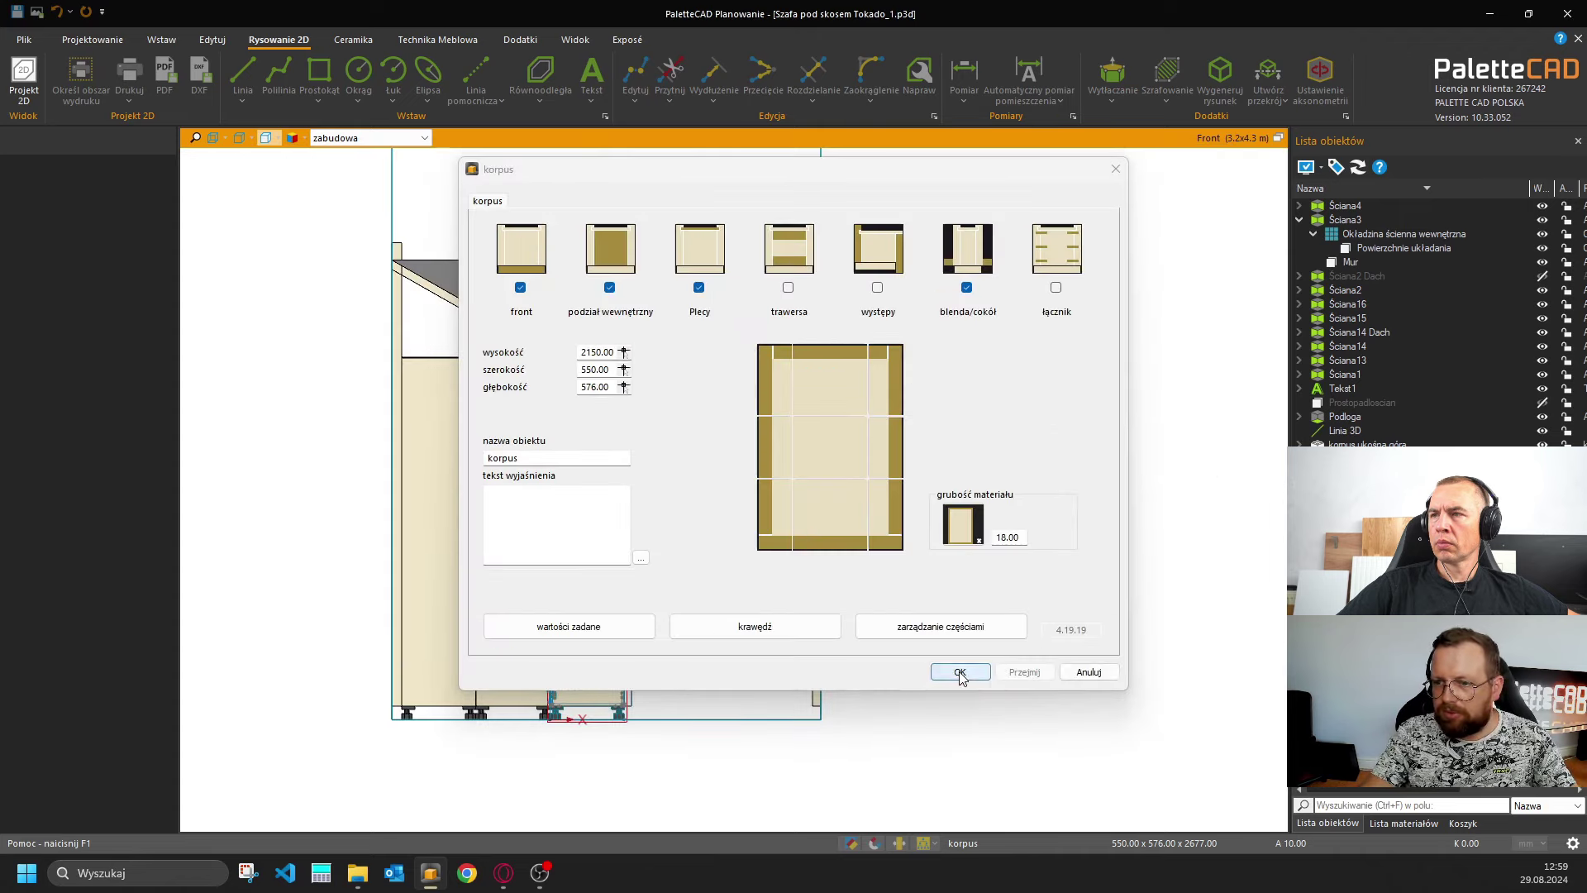
Close the carcass settings, delete the tall carcass under the slope, and replace it with a copy of the adjoining tall carcass.
click(959, 671)
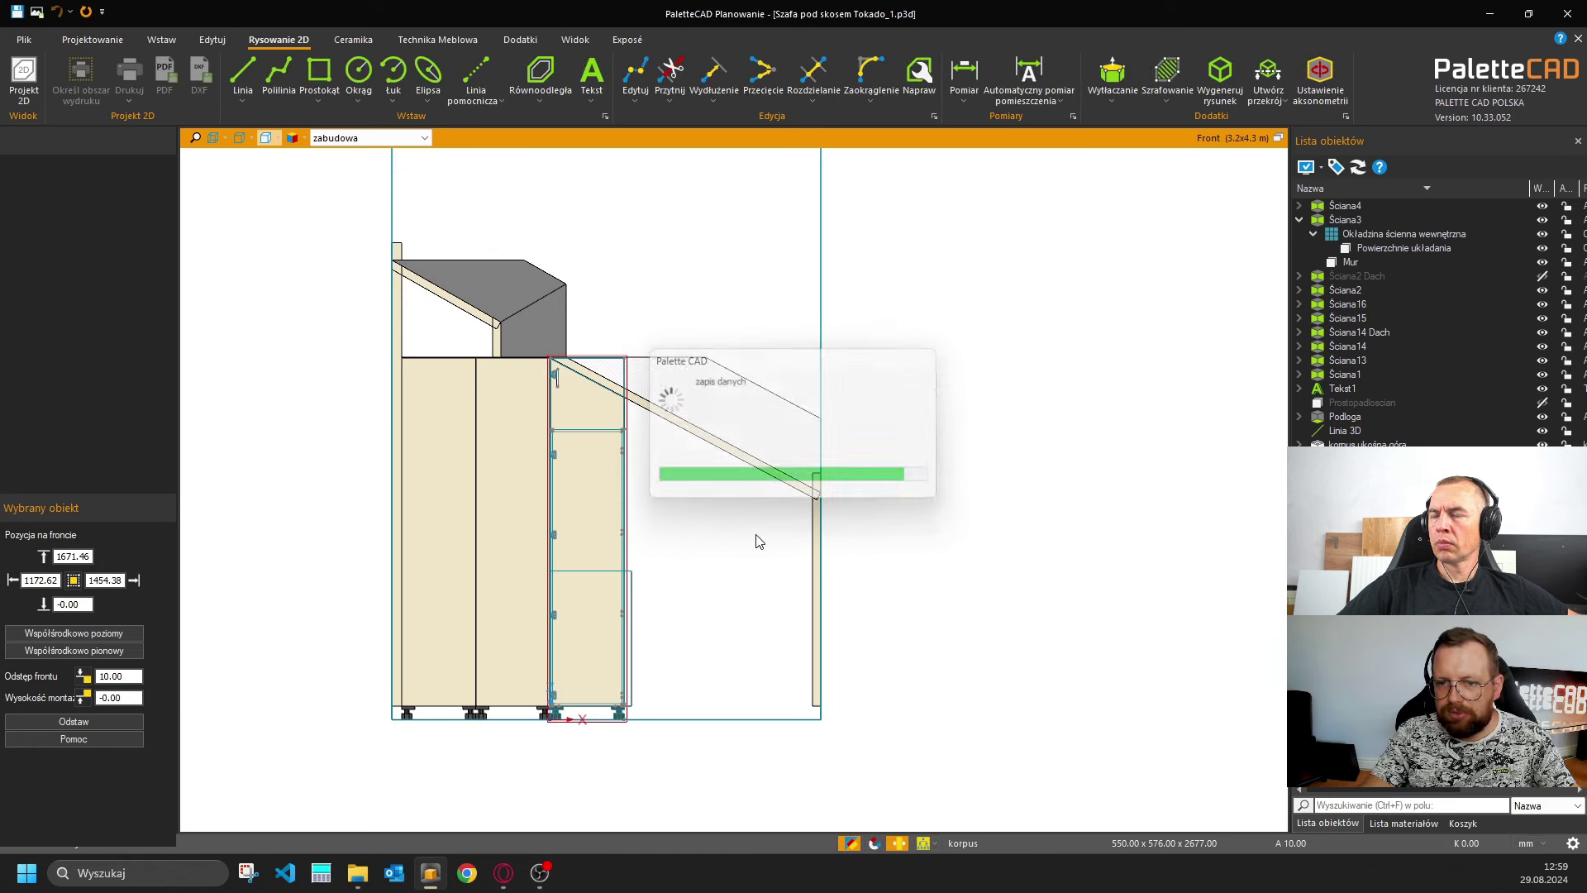
click(889, 633)
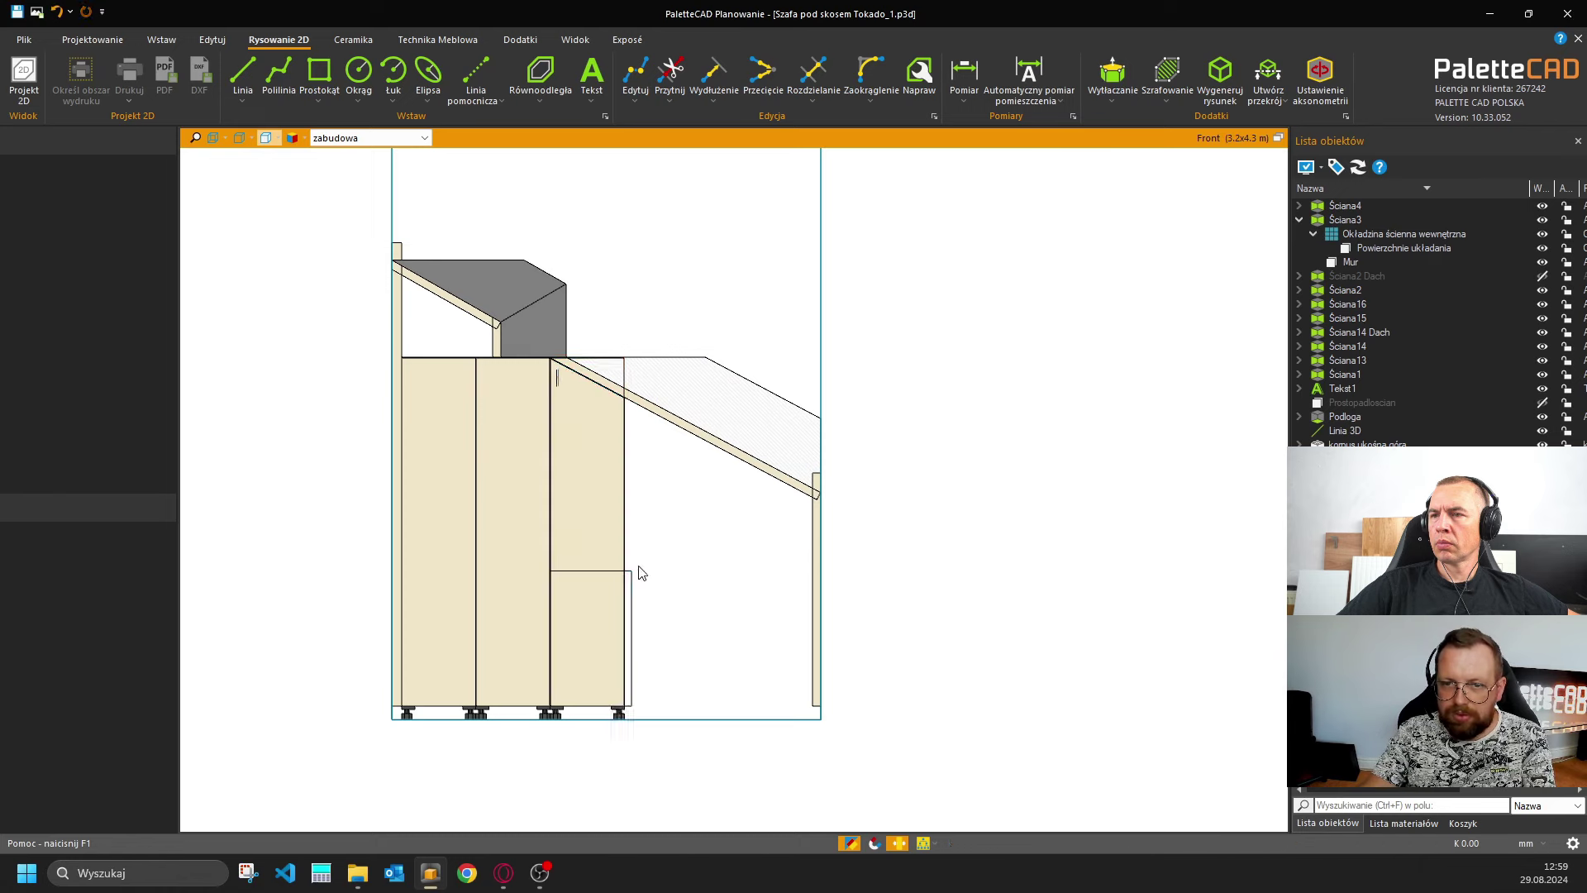
click(597, 519)
key(Delete)
click(504, 526)
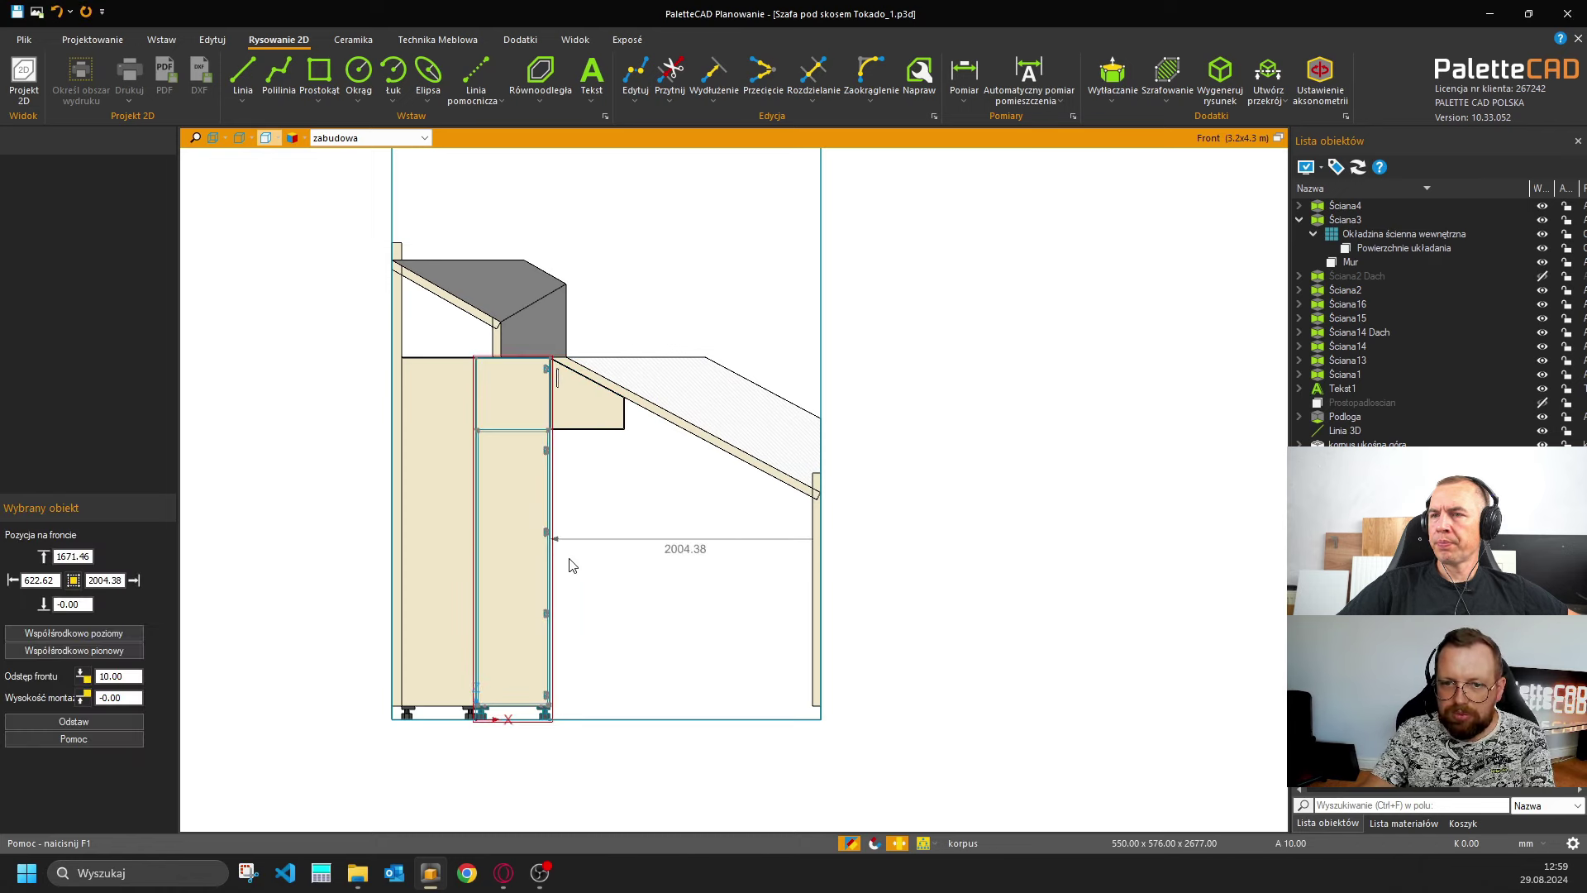
key(k)
key(Right)
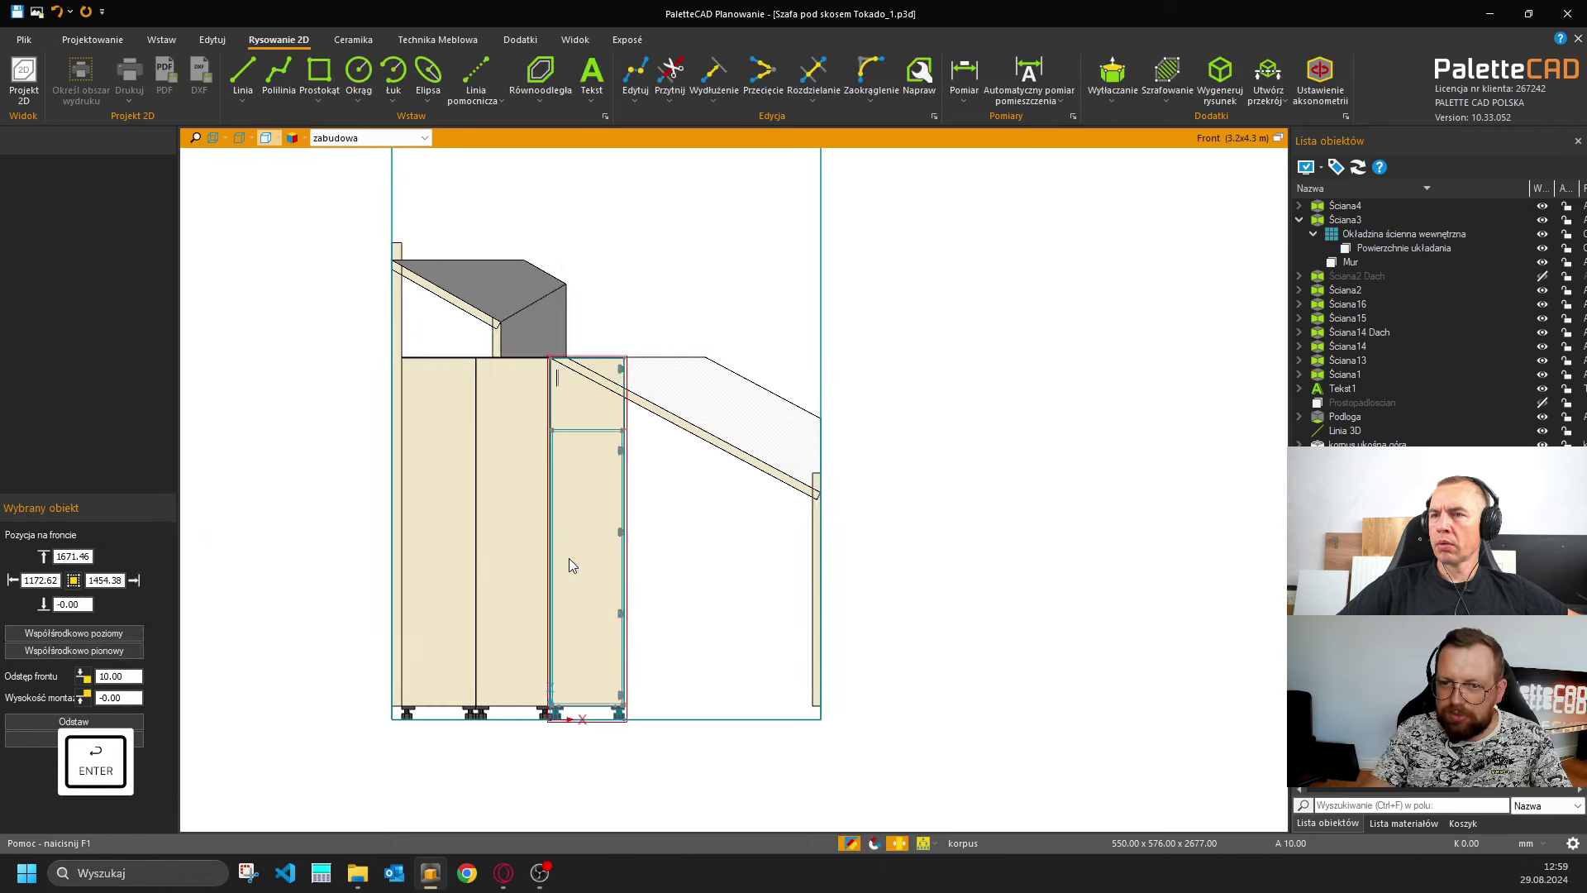
click(932, 520)
scroll(602, 372, up, 5)
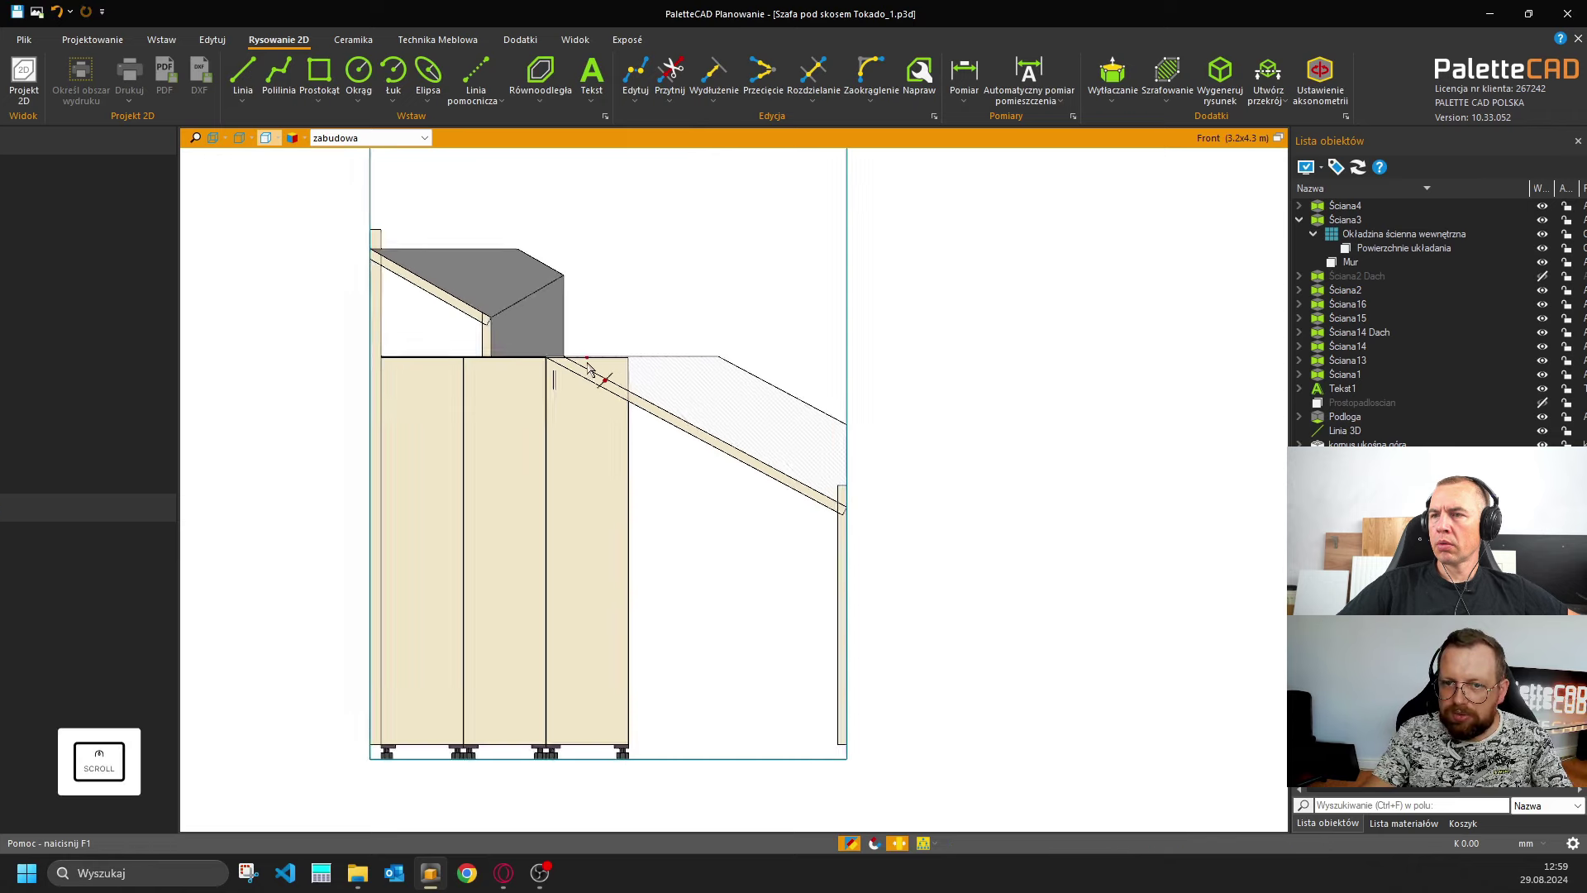
scroll(555, 364, up, 4)
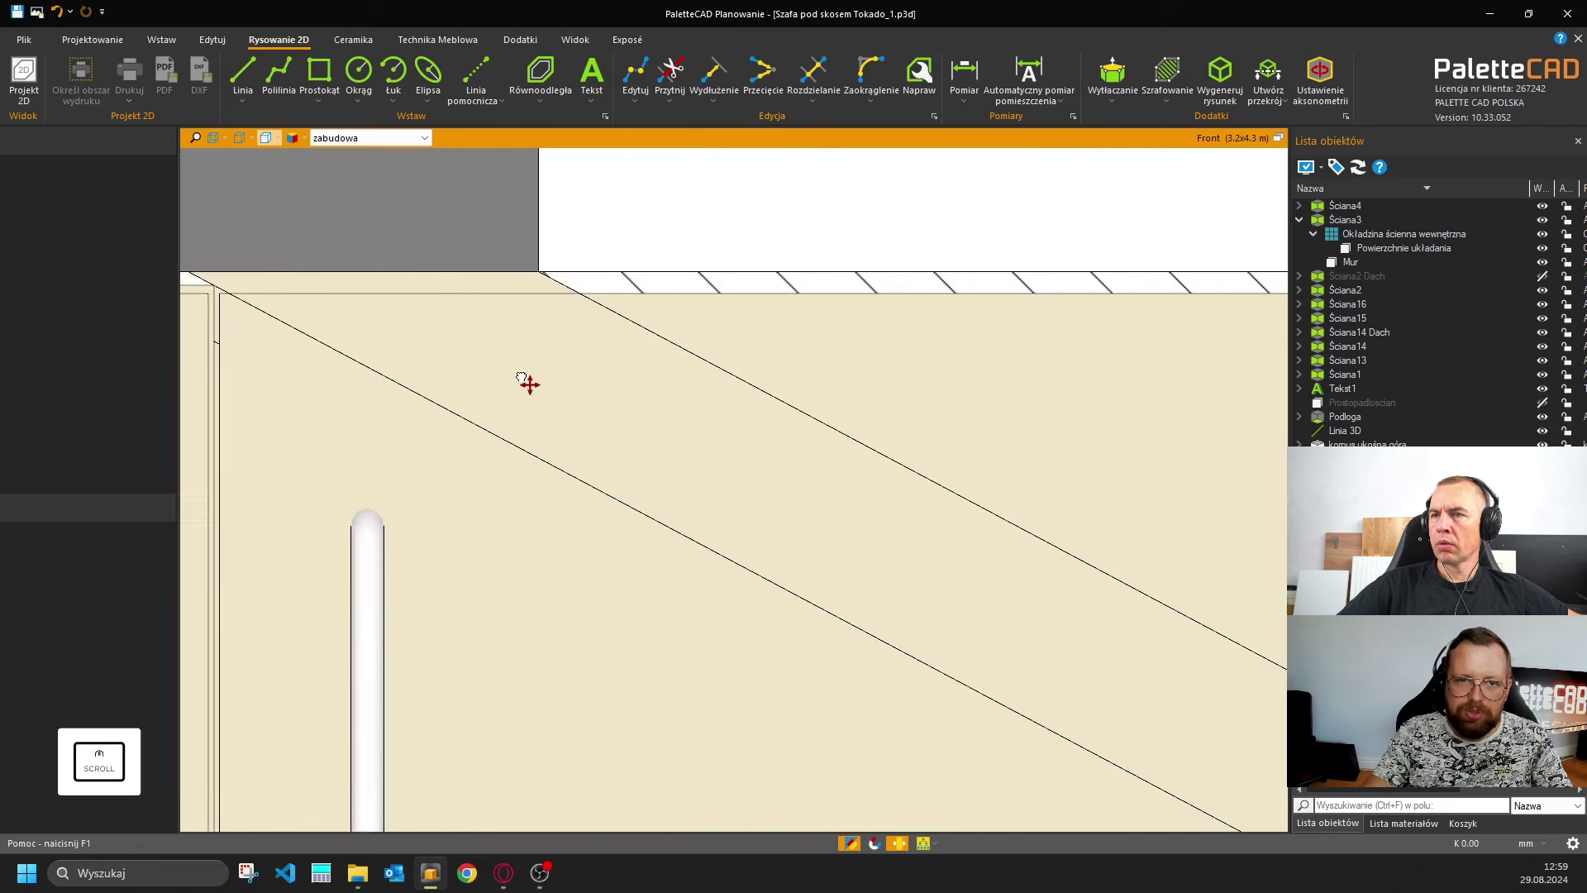
click(242, 72)
scroll(524, 372, up, 4)
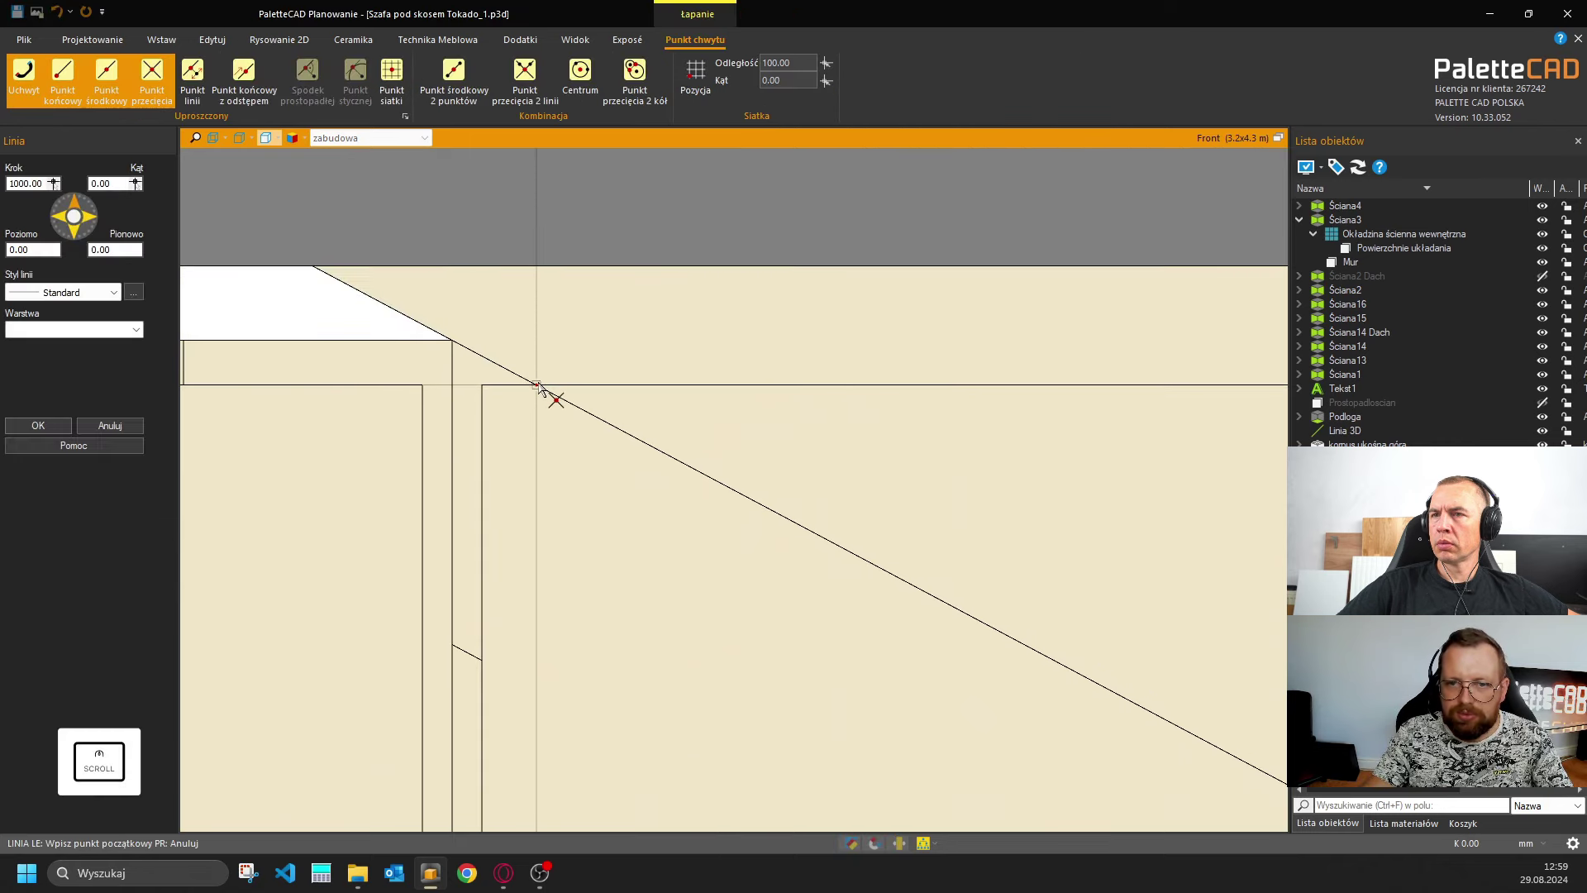
click(537, 386)
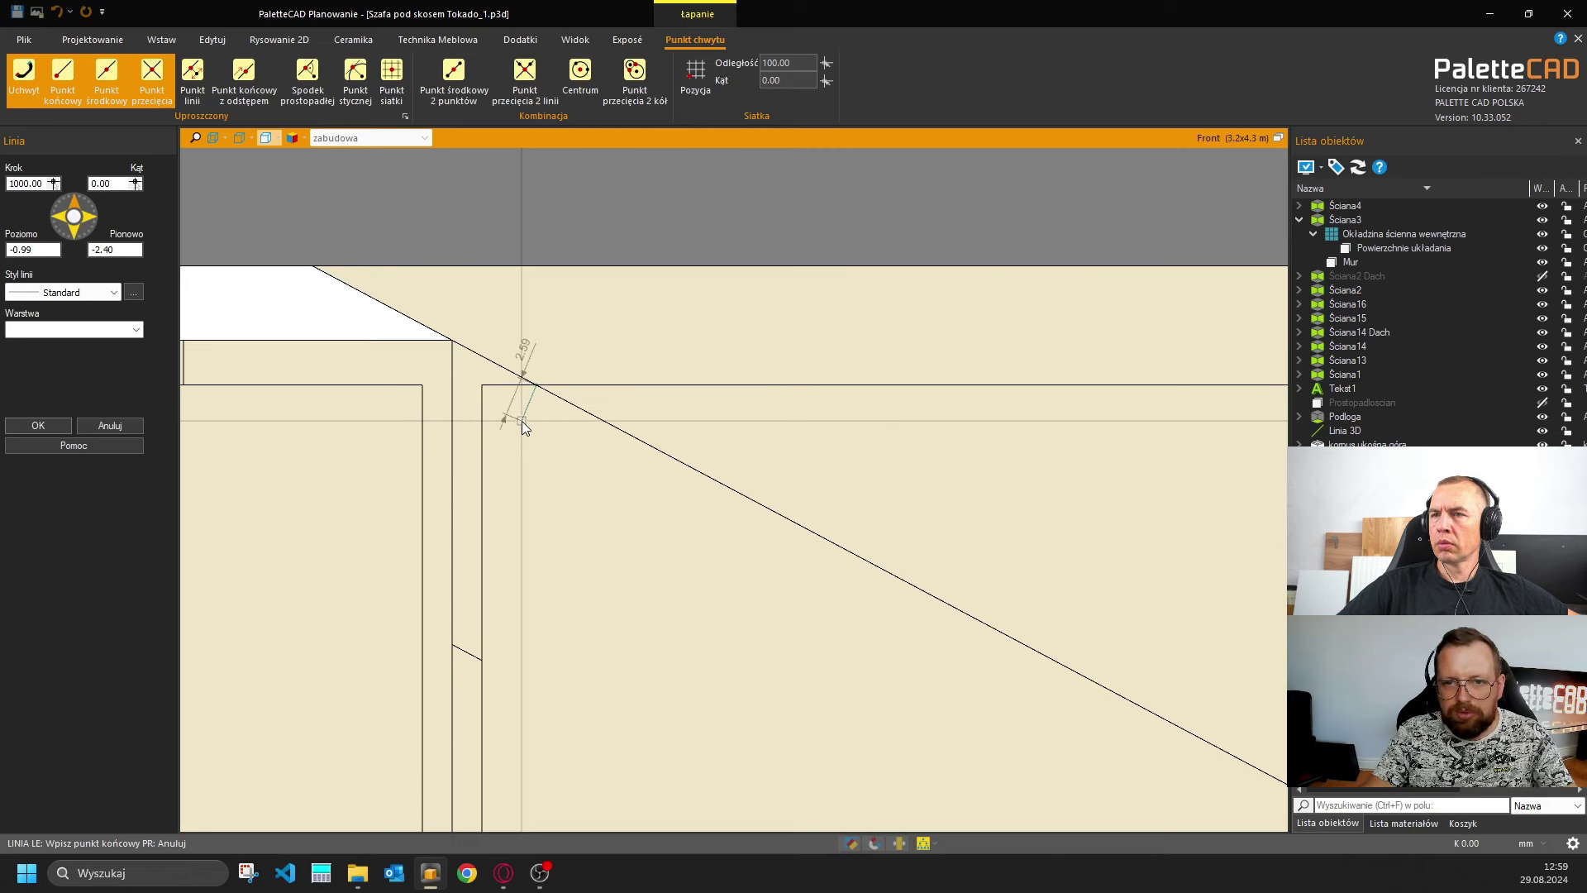
key(Escape)
Draw a 3 mm helper line from the copied carcass's upper-left corner, perpendicular to the ceiling slope.
click(242, 75)
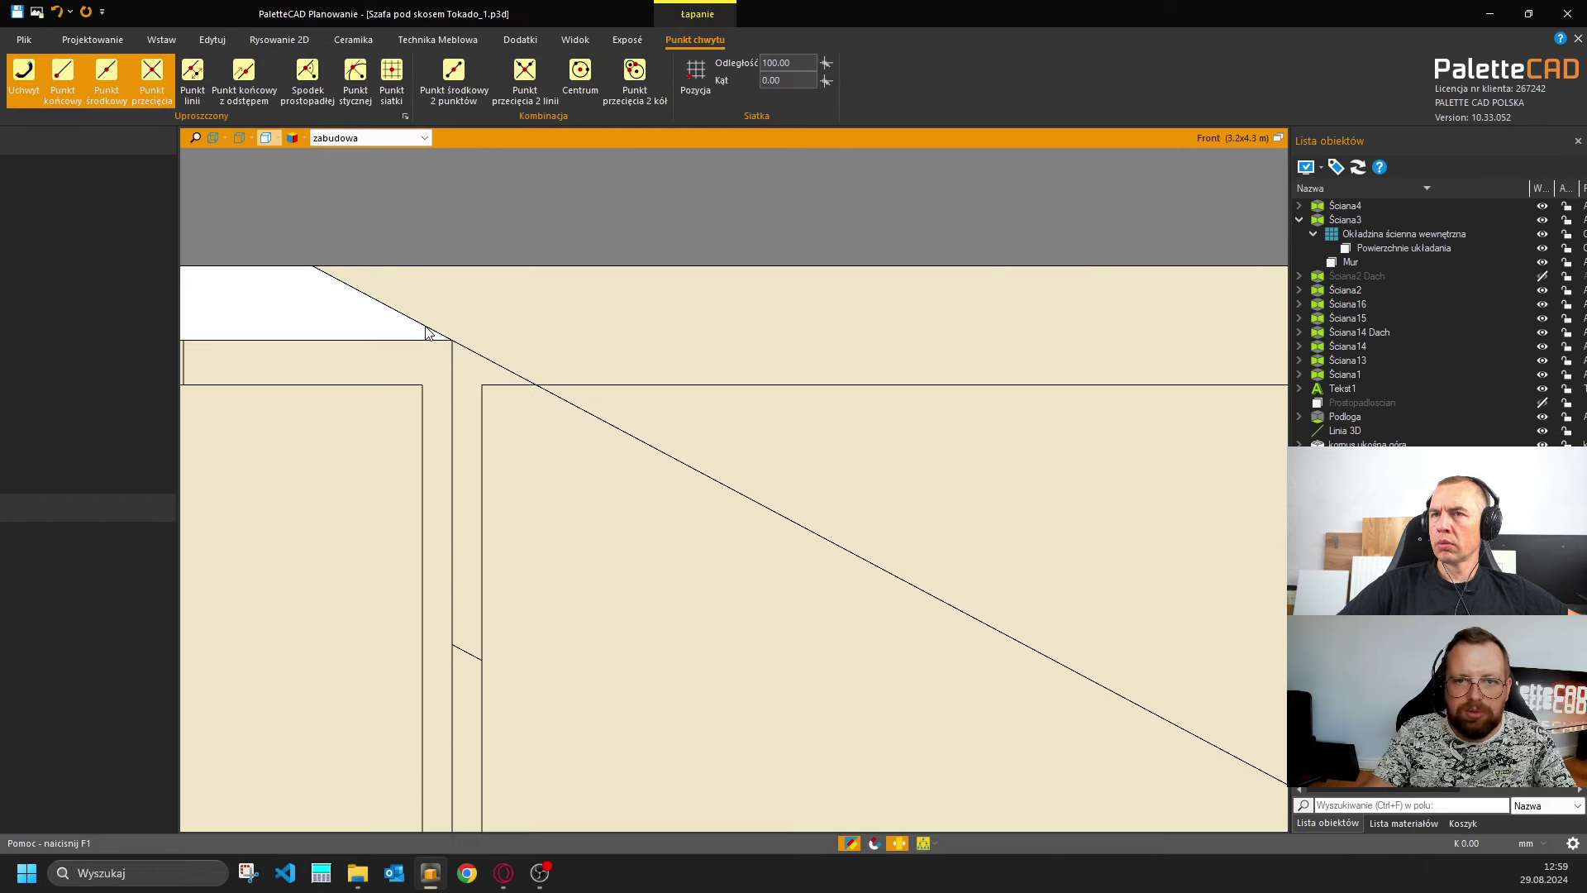
click(452, 342)
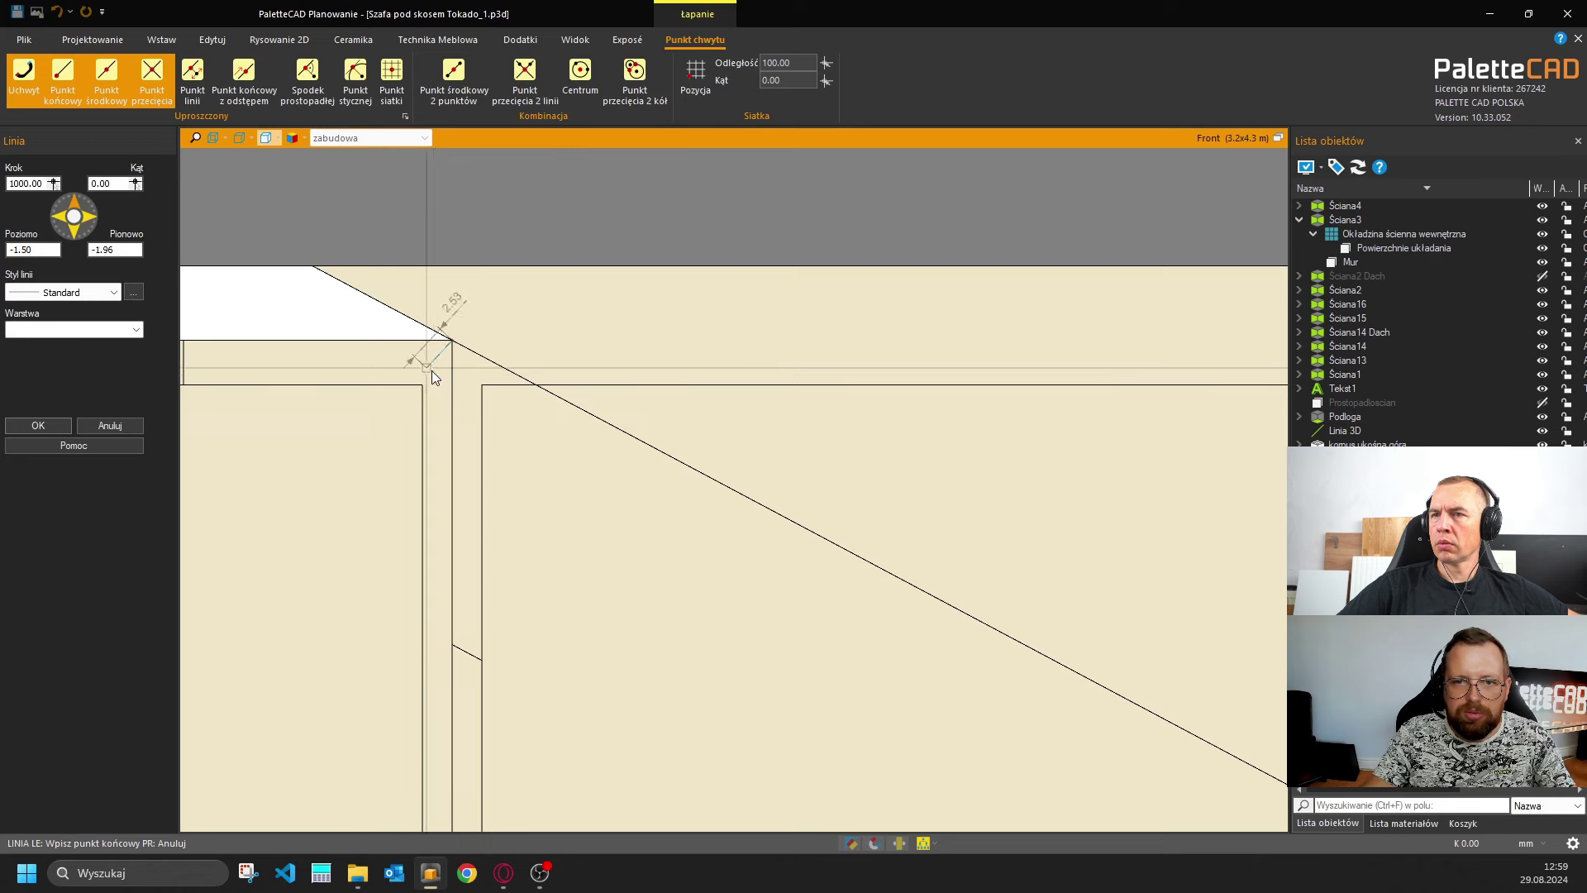
click(435, 374)
right_click(434, 374)
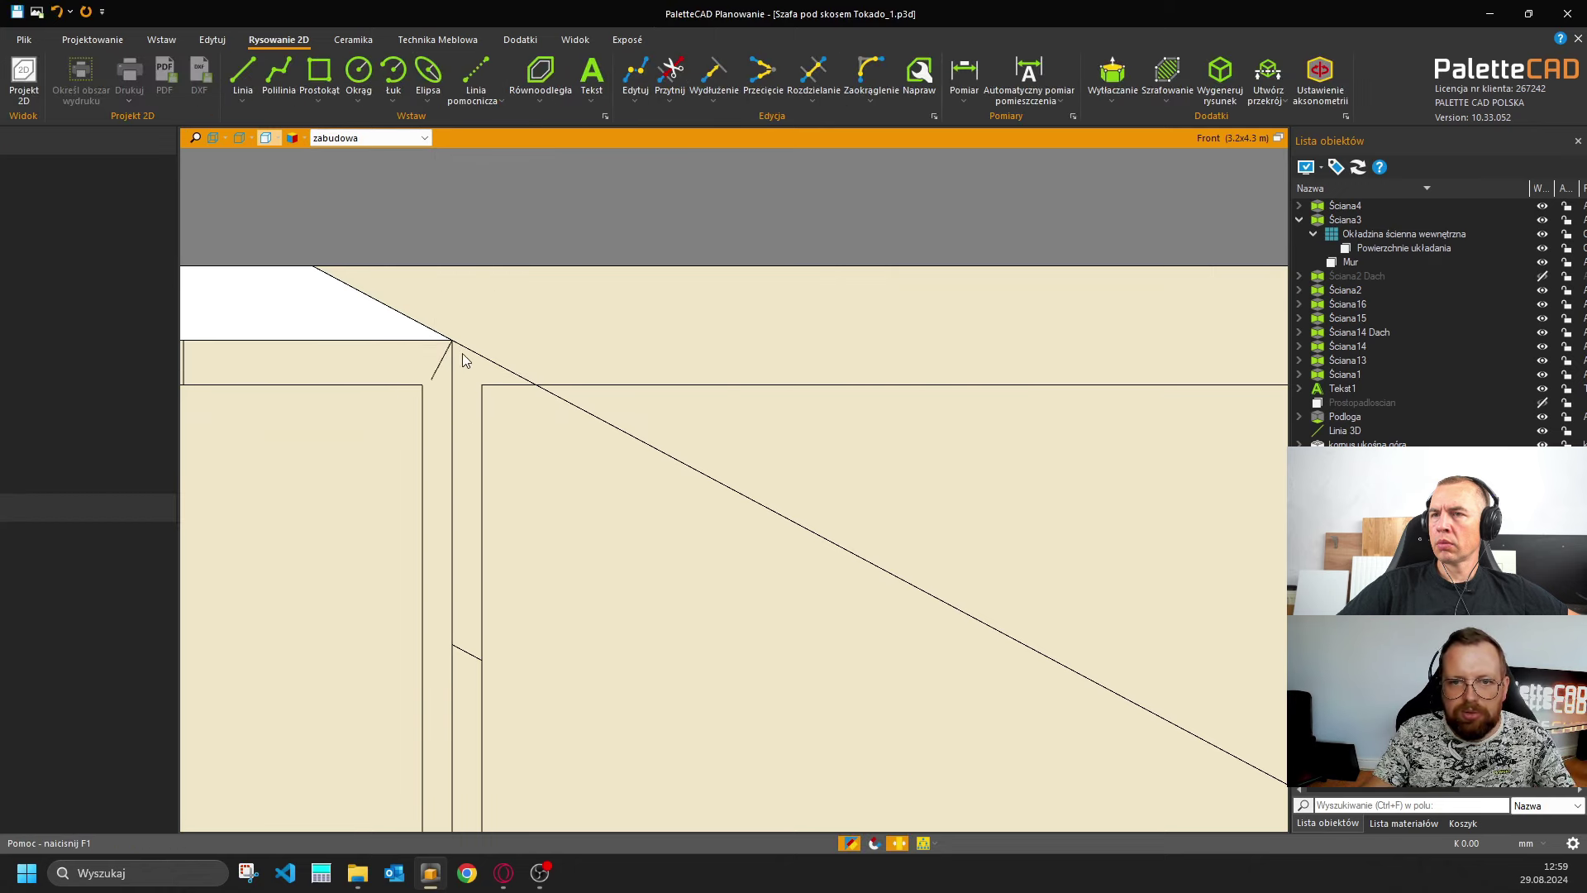
Copy the 3 mm helper line and move the copy to where the ceiling slope crosses the front's top edge.
click(447, 357)
key(k)
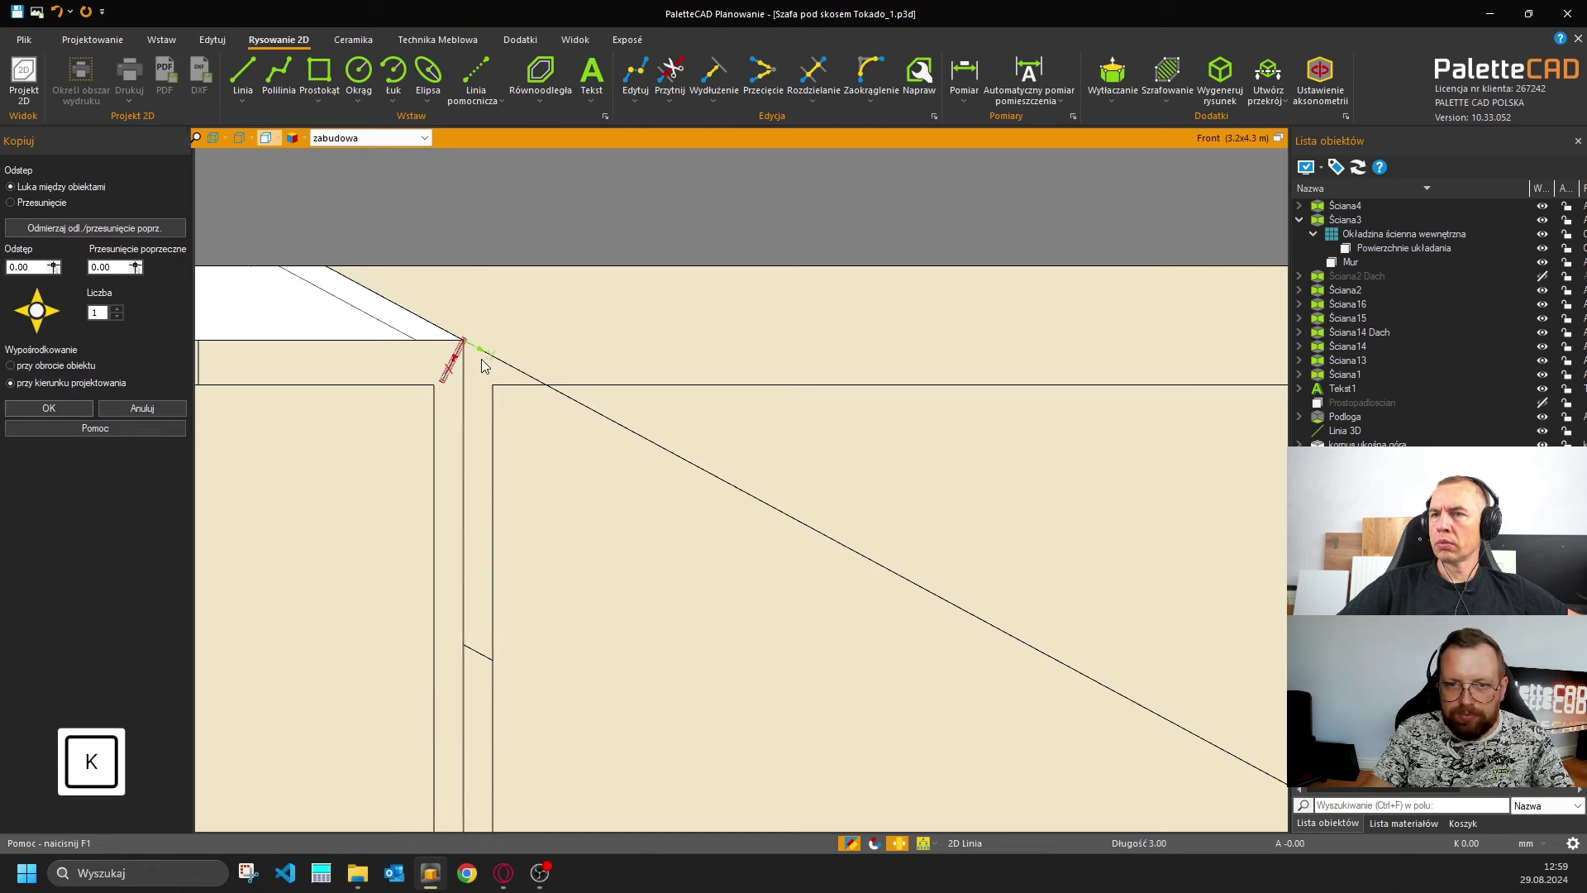
click(486, 371)
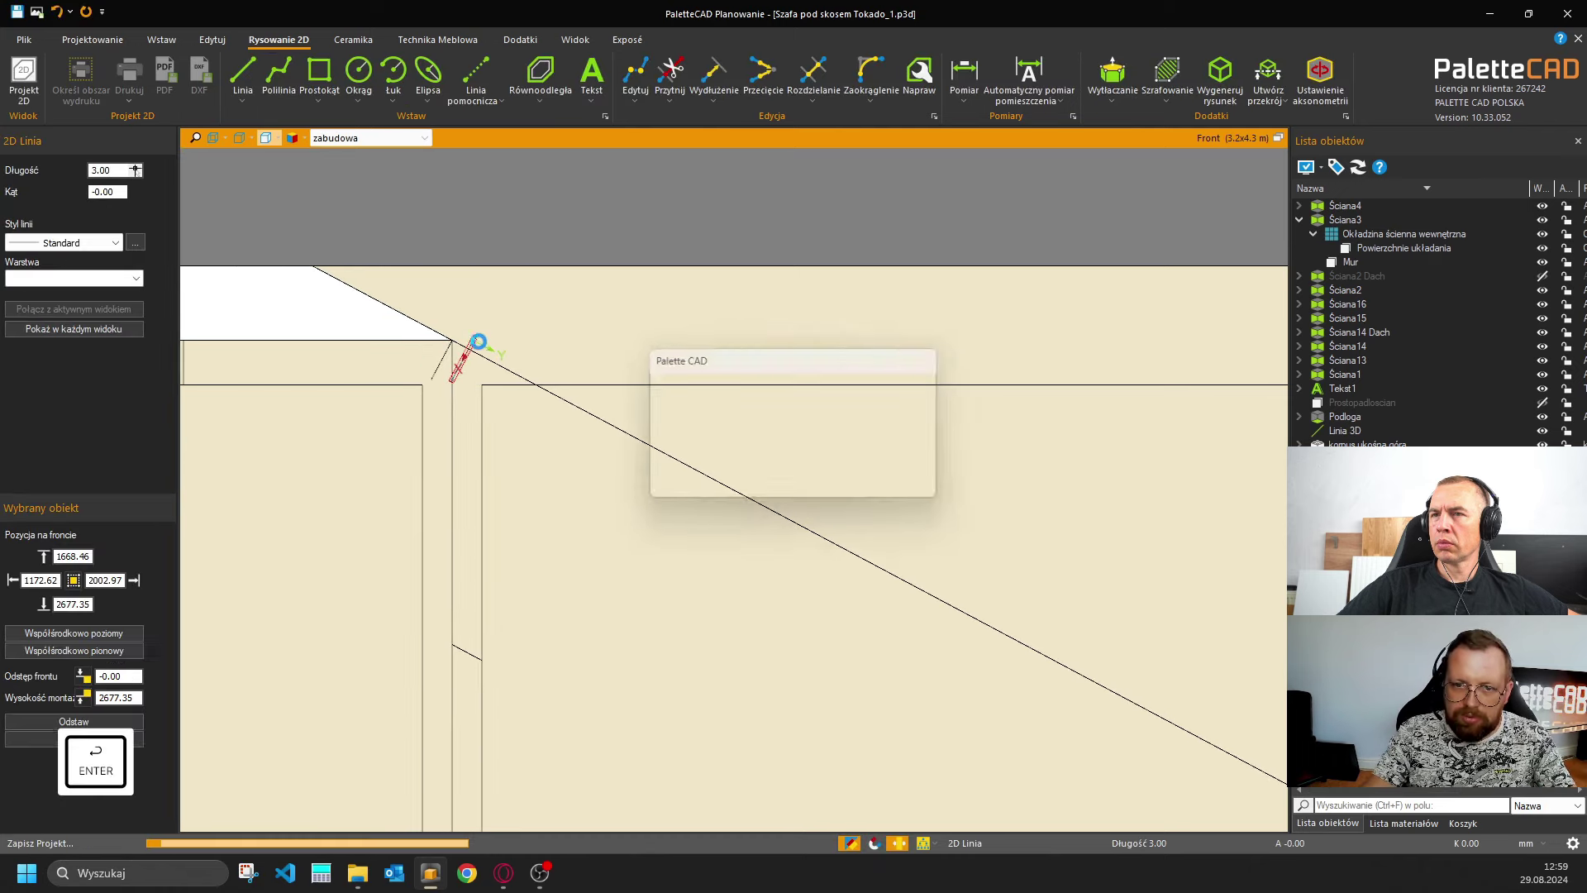
key(v)
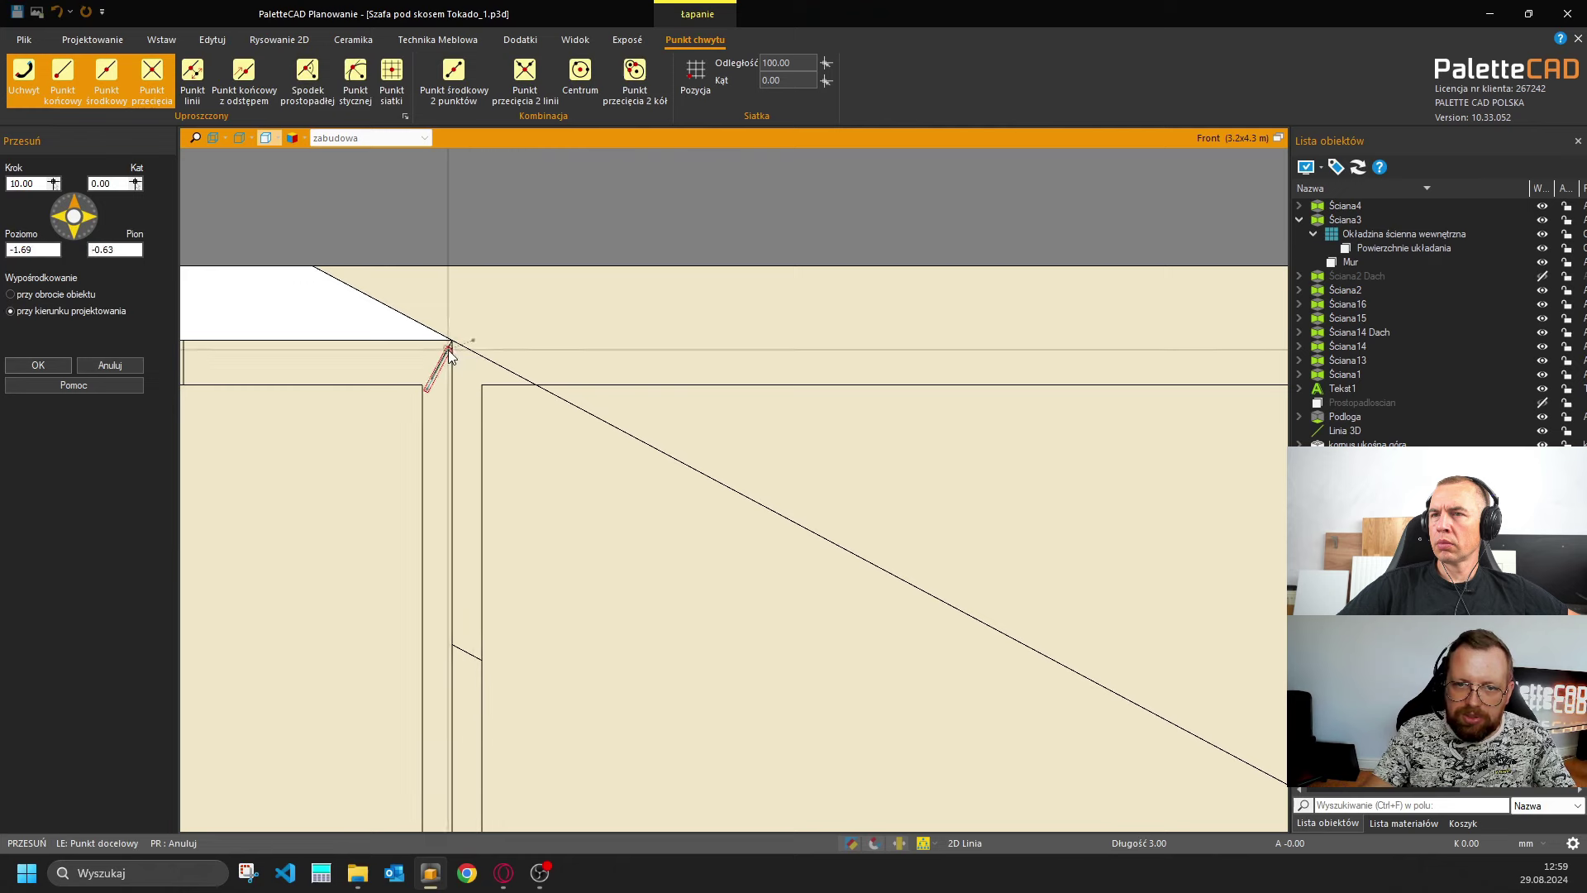
click(454, 349)
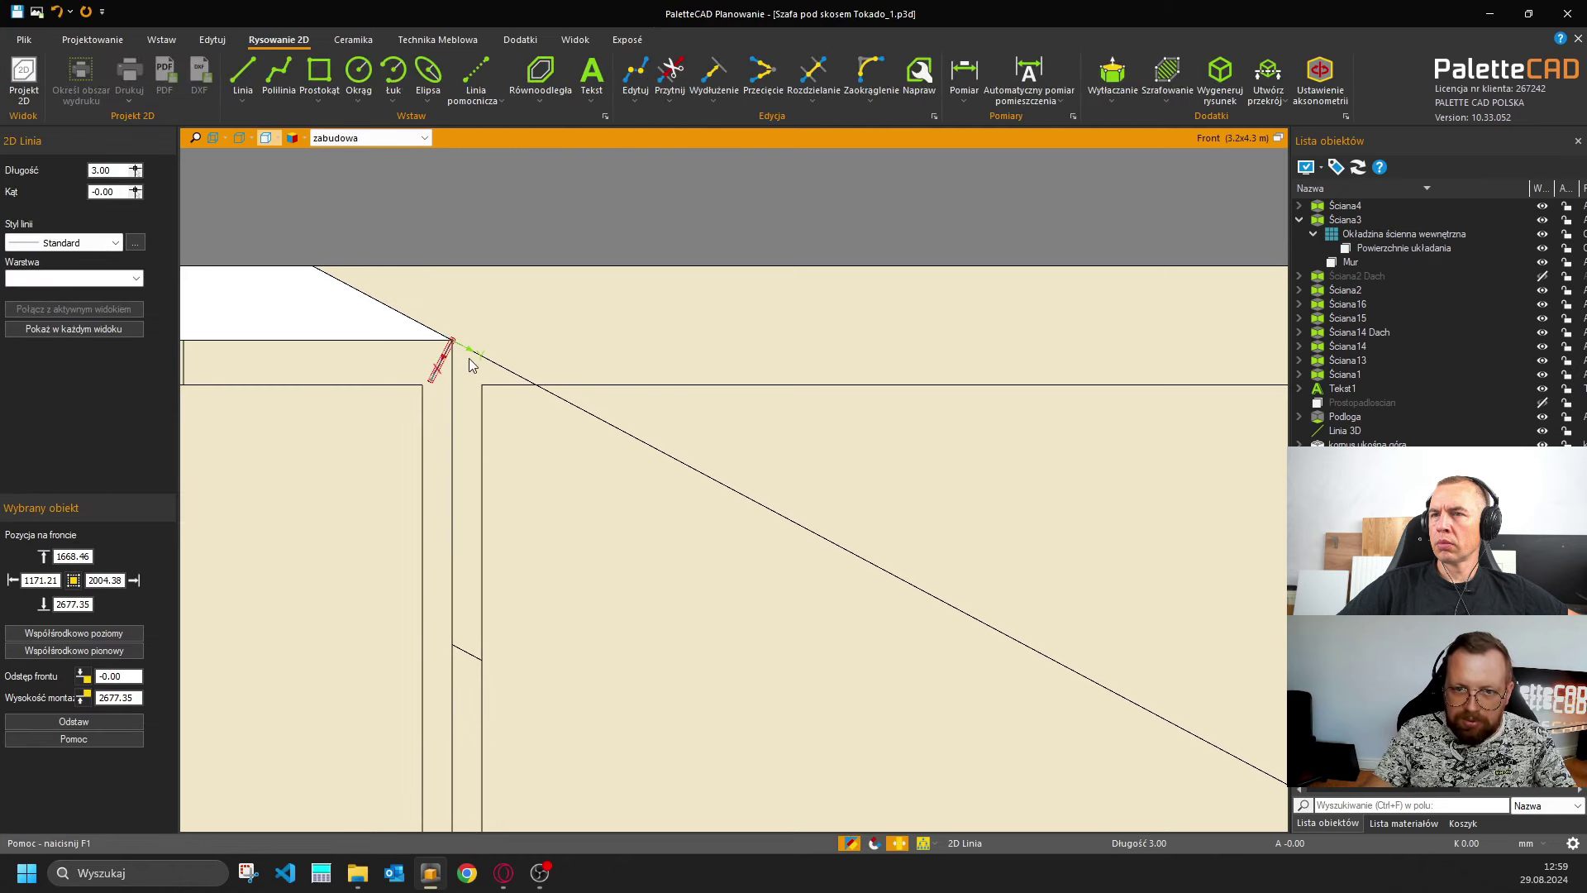
key(v)
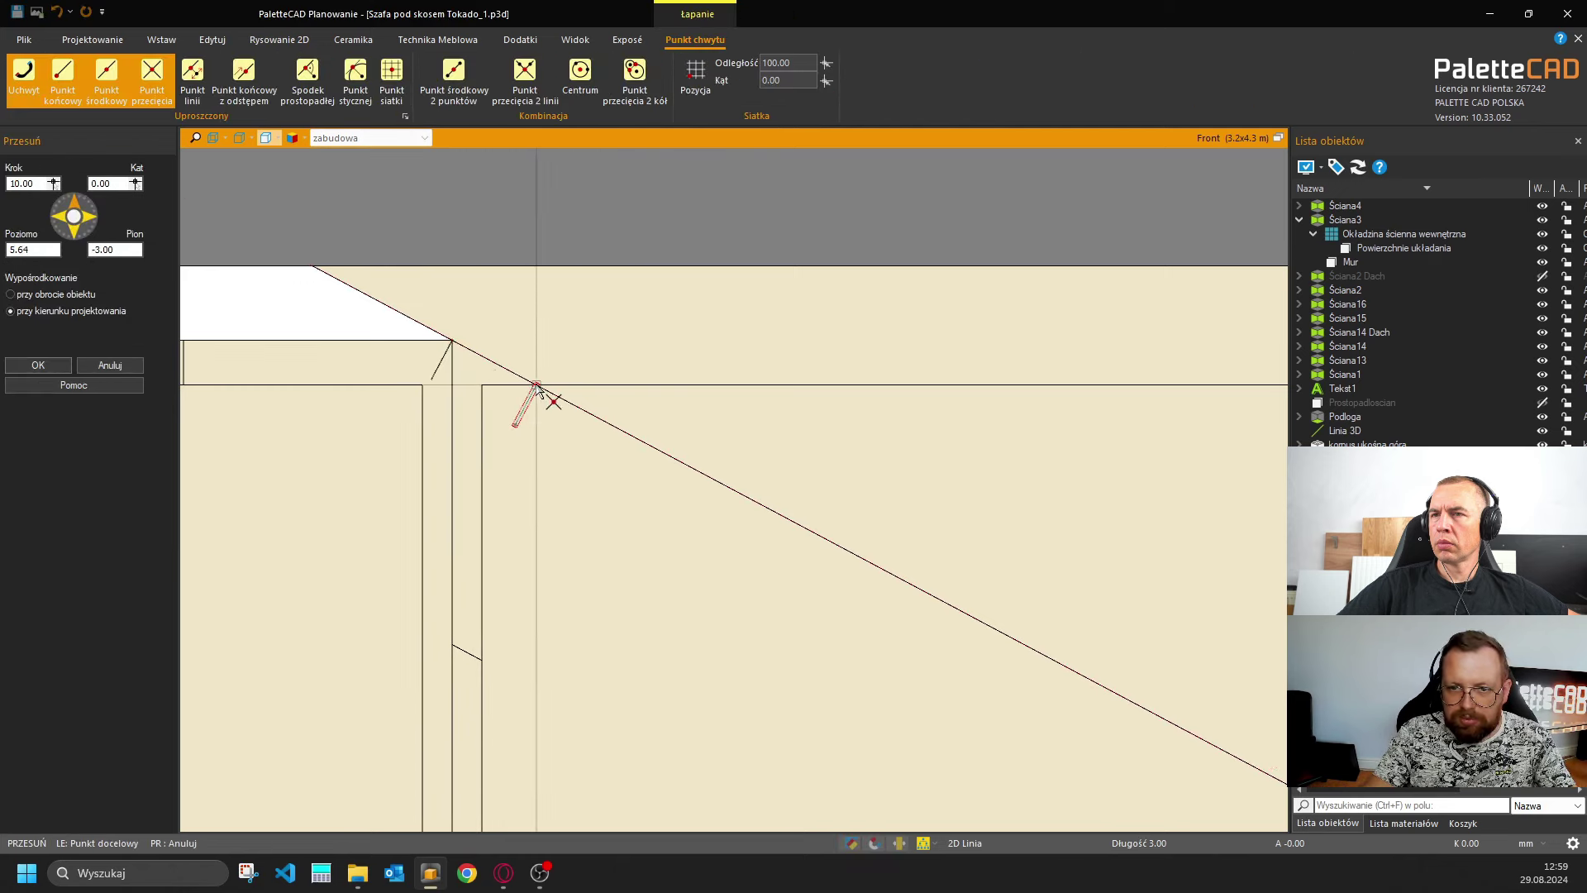
click(535, 387)
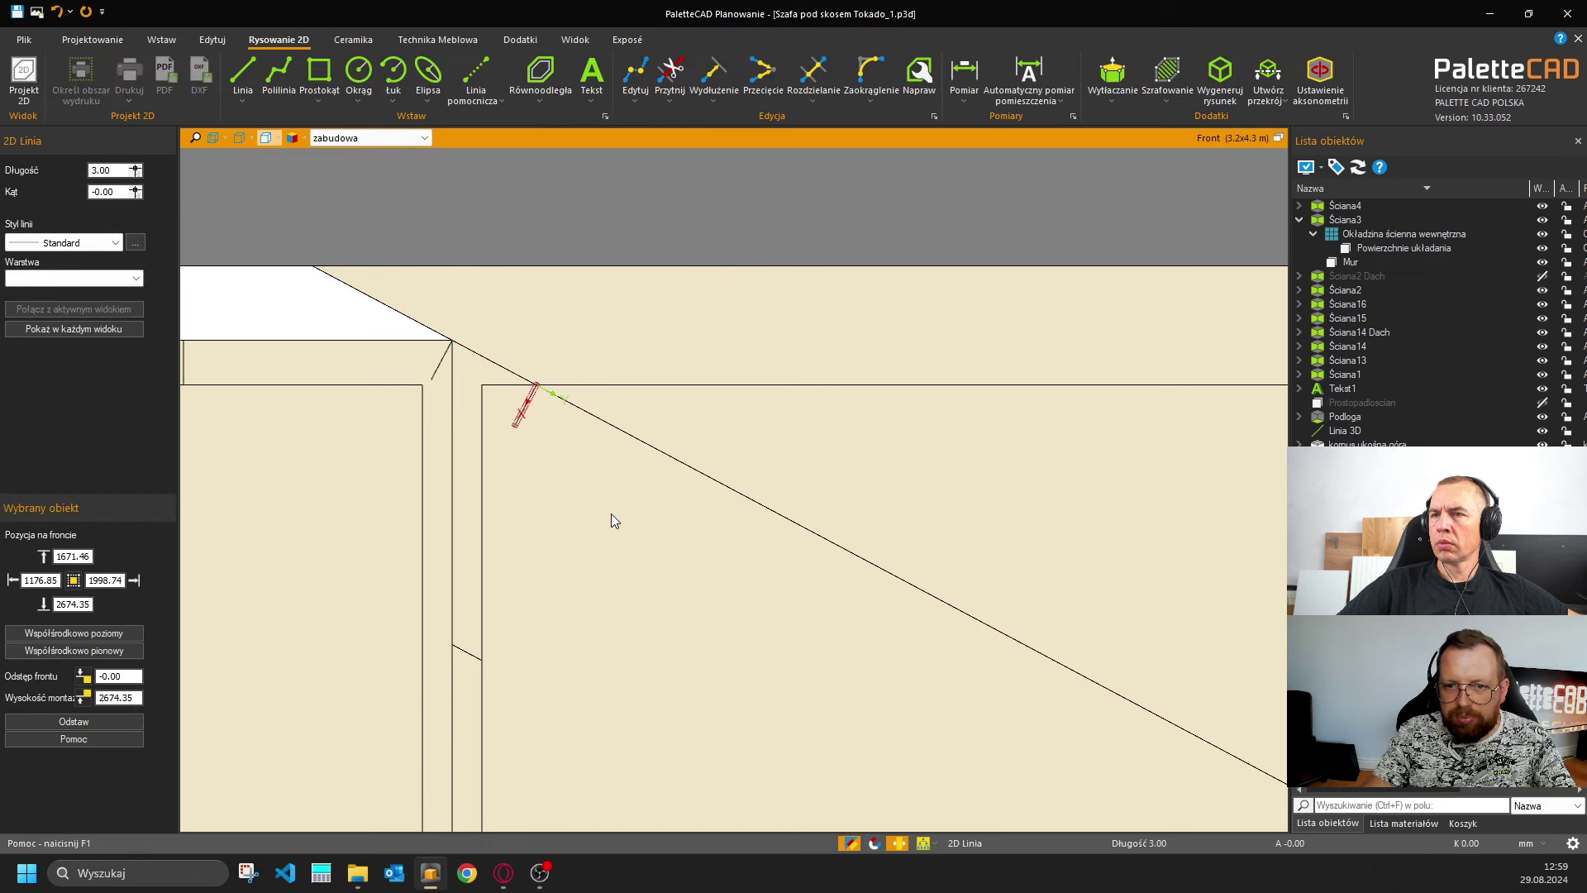
key(Escape)
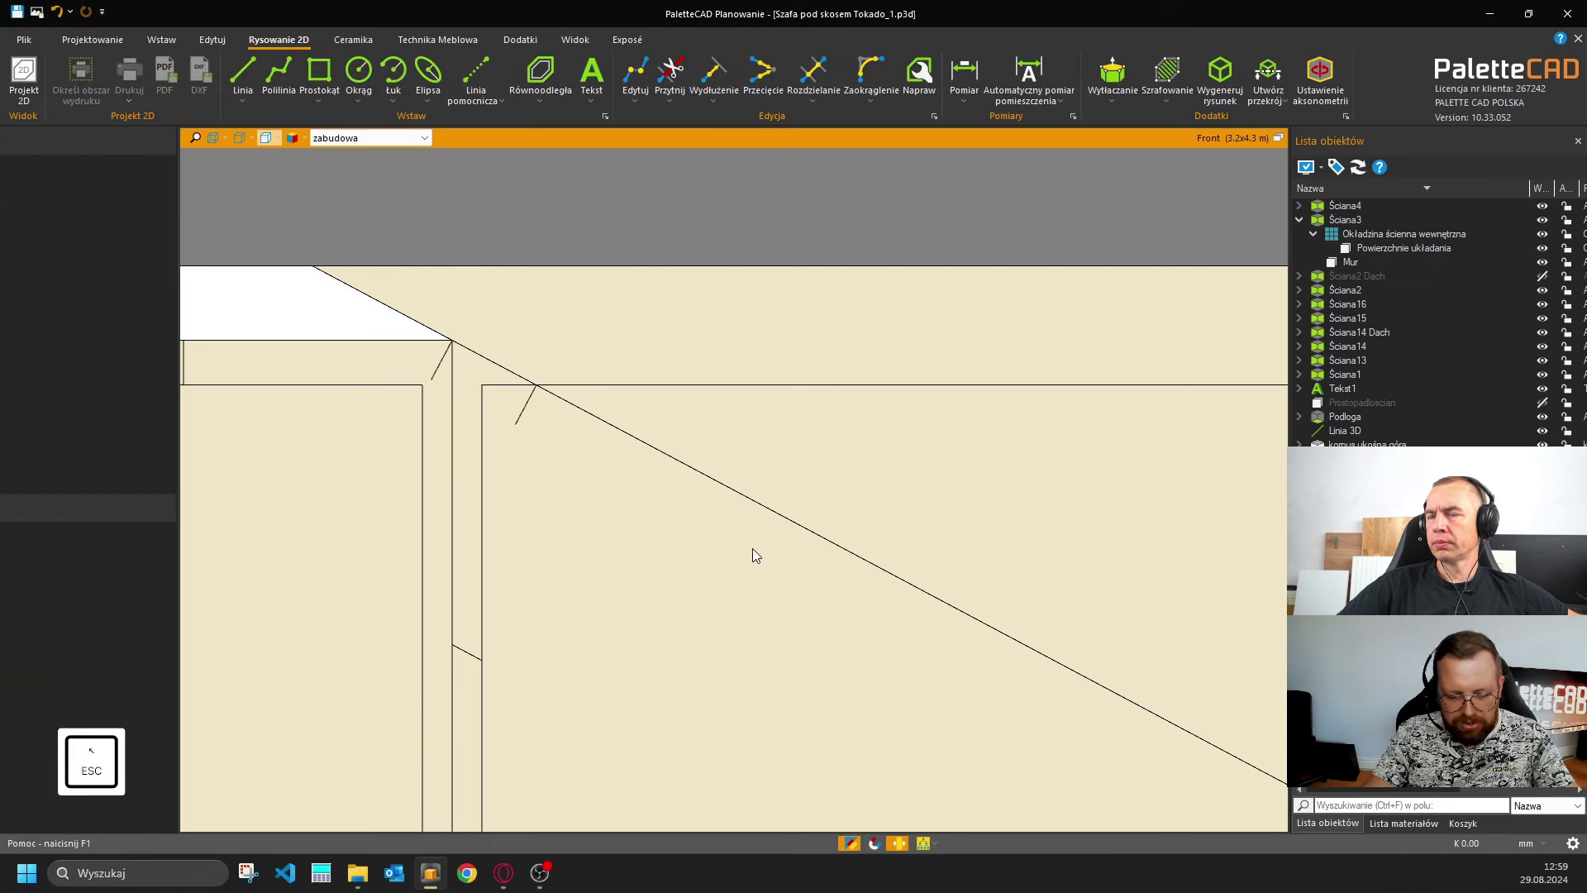
Select only the tall front and cut it along the line through the lower ends of both helper lines, removing the part above.
key(ctrl+e)
click(641, 558)
middle_drag(776, 632, 640, 533)
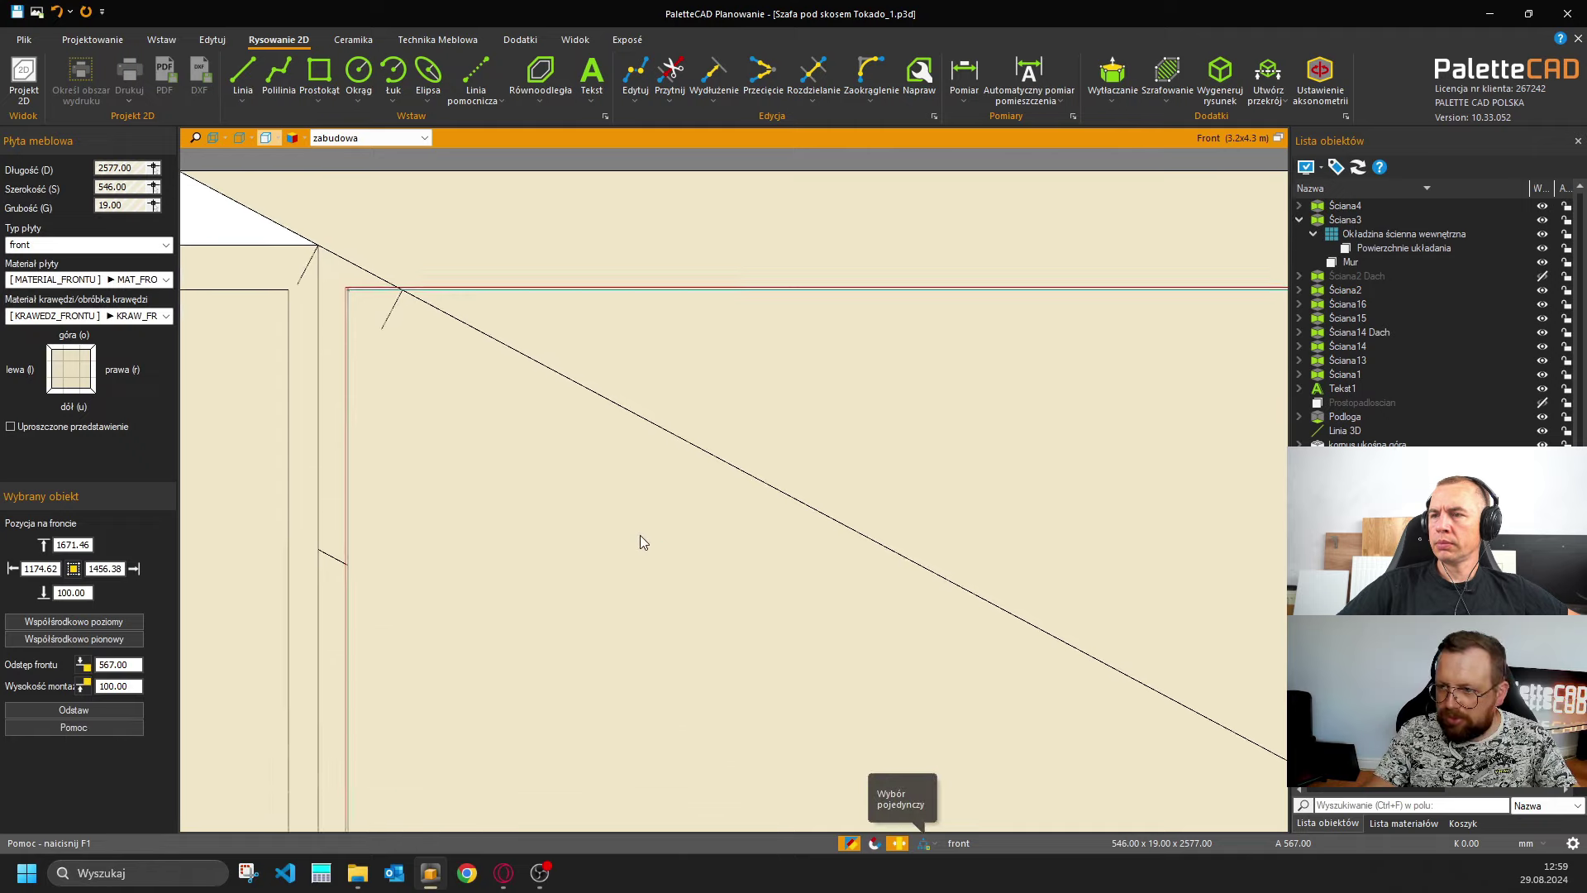
scroll(640, 534, down, 5)
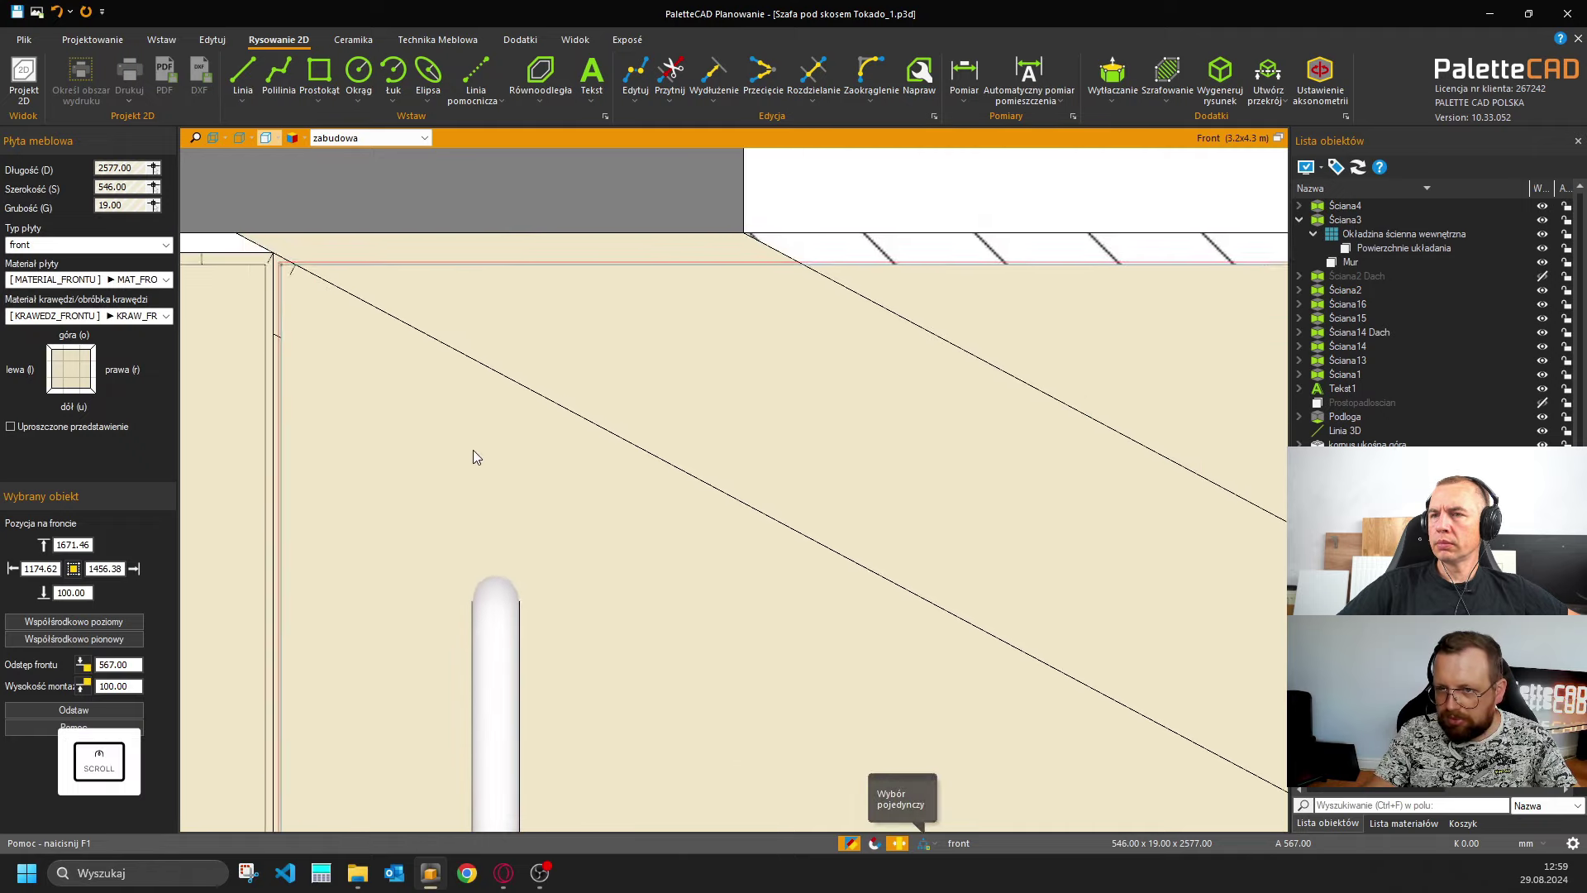
scroll(476, 457, down, 3)
scroll(618, 584, up, 3)
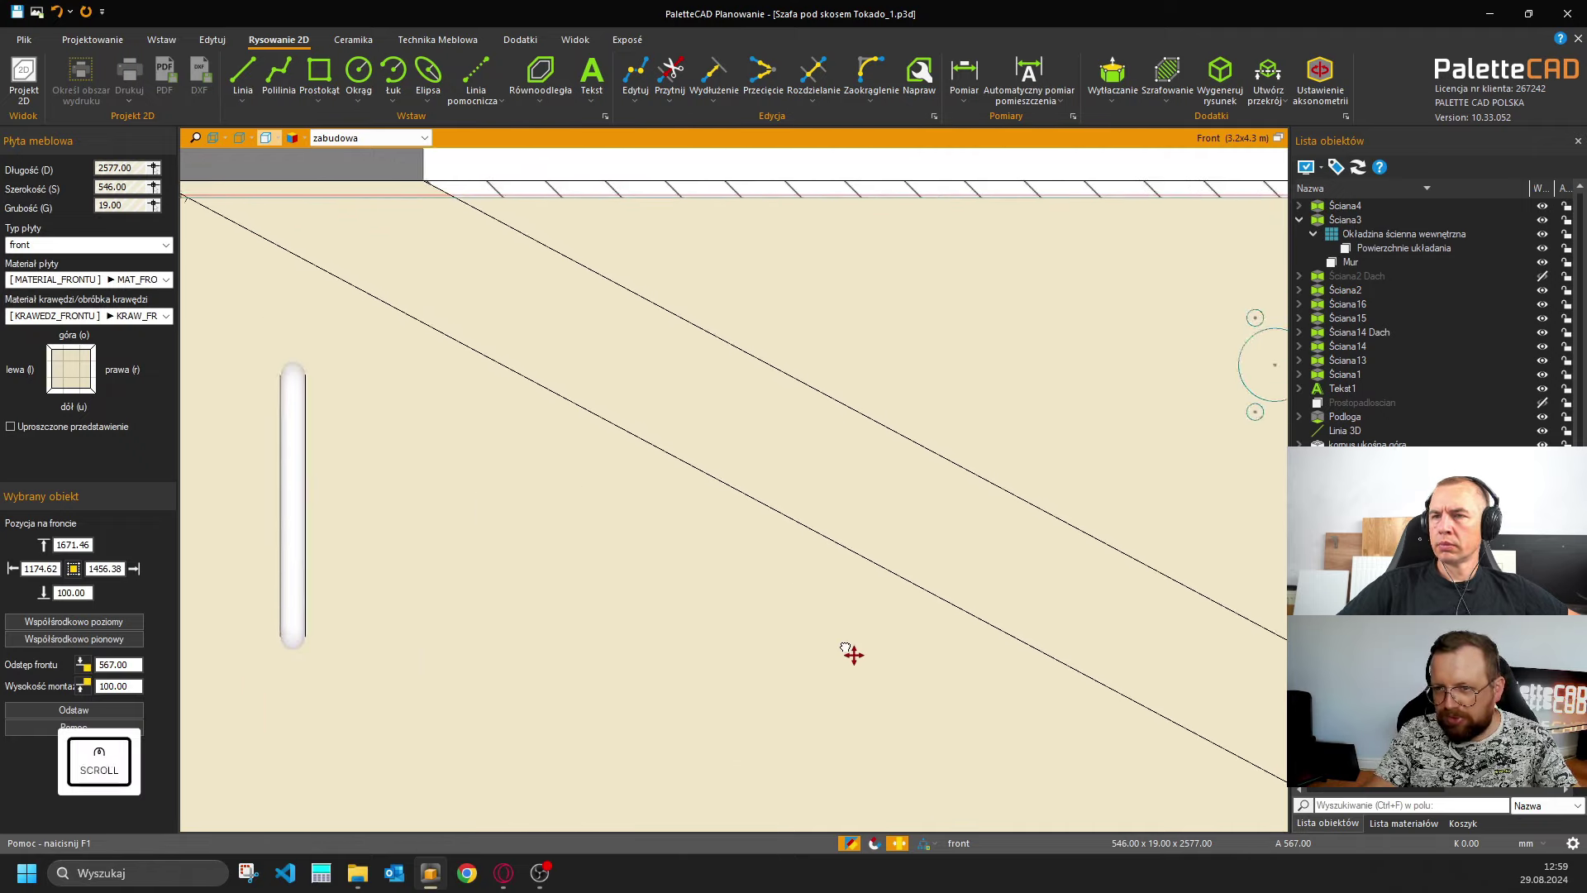
middle_drag(853, 654, 1086, 795)
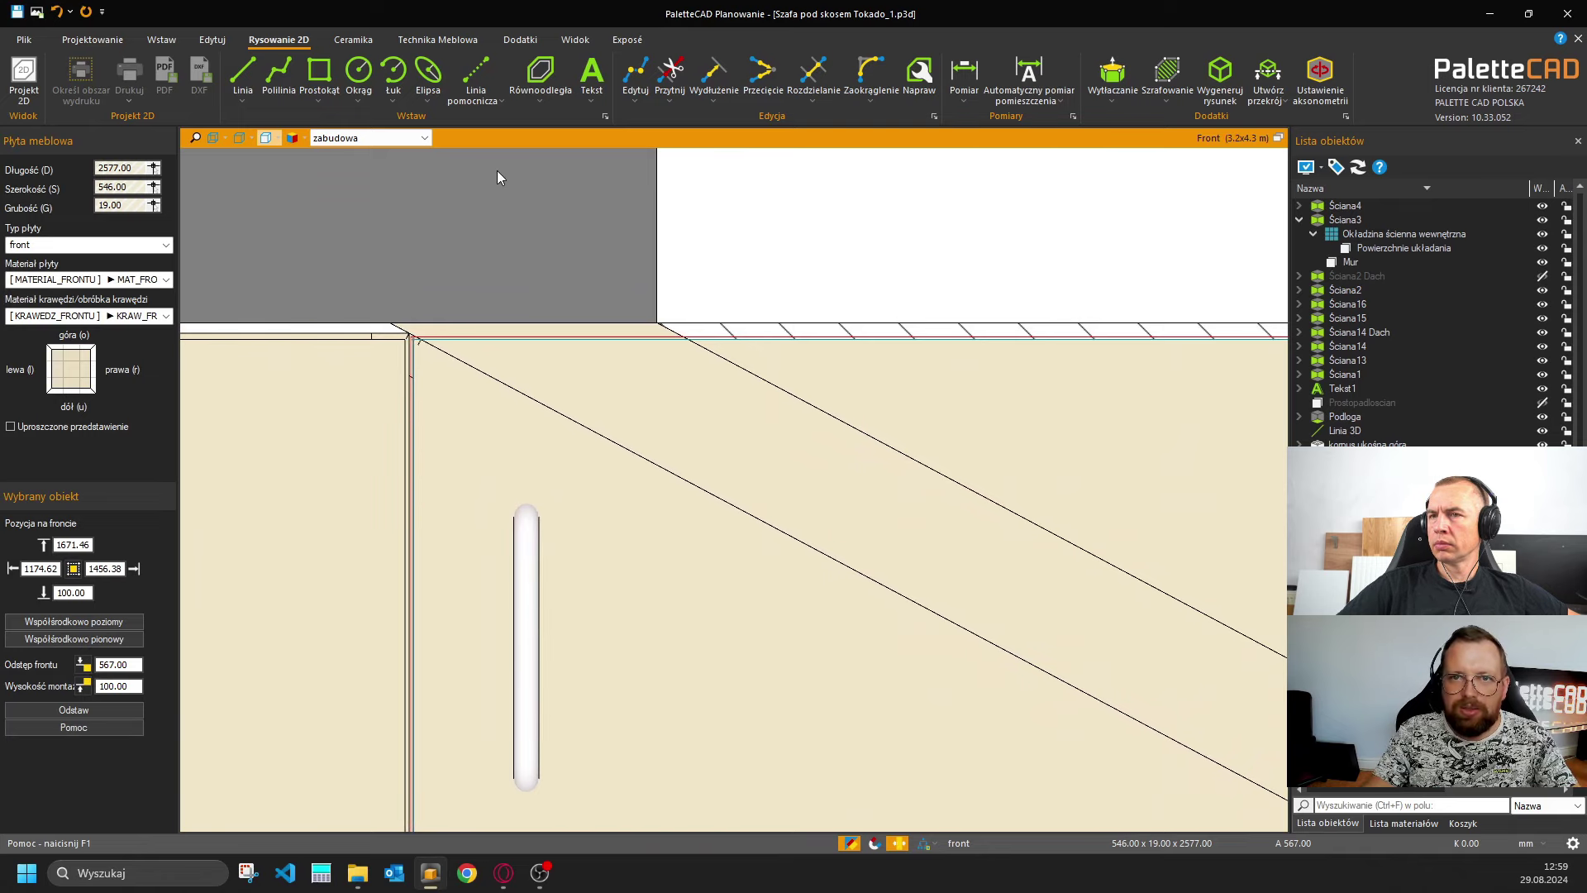
click(214, 39)
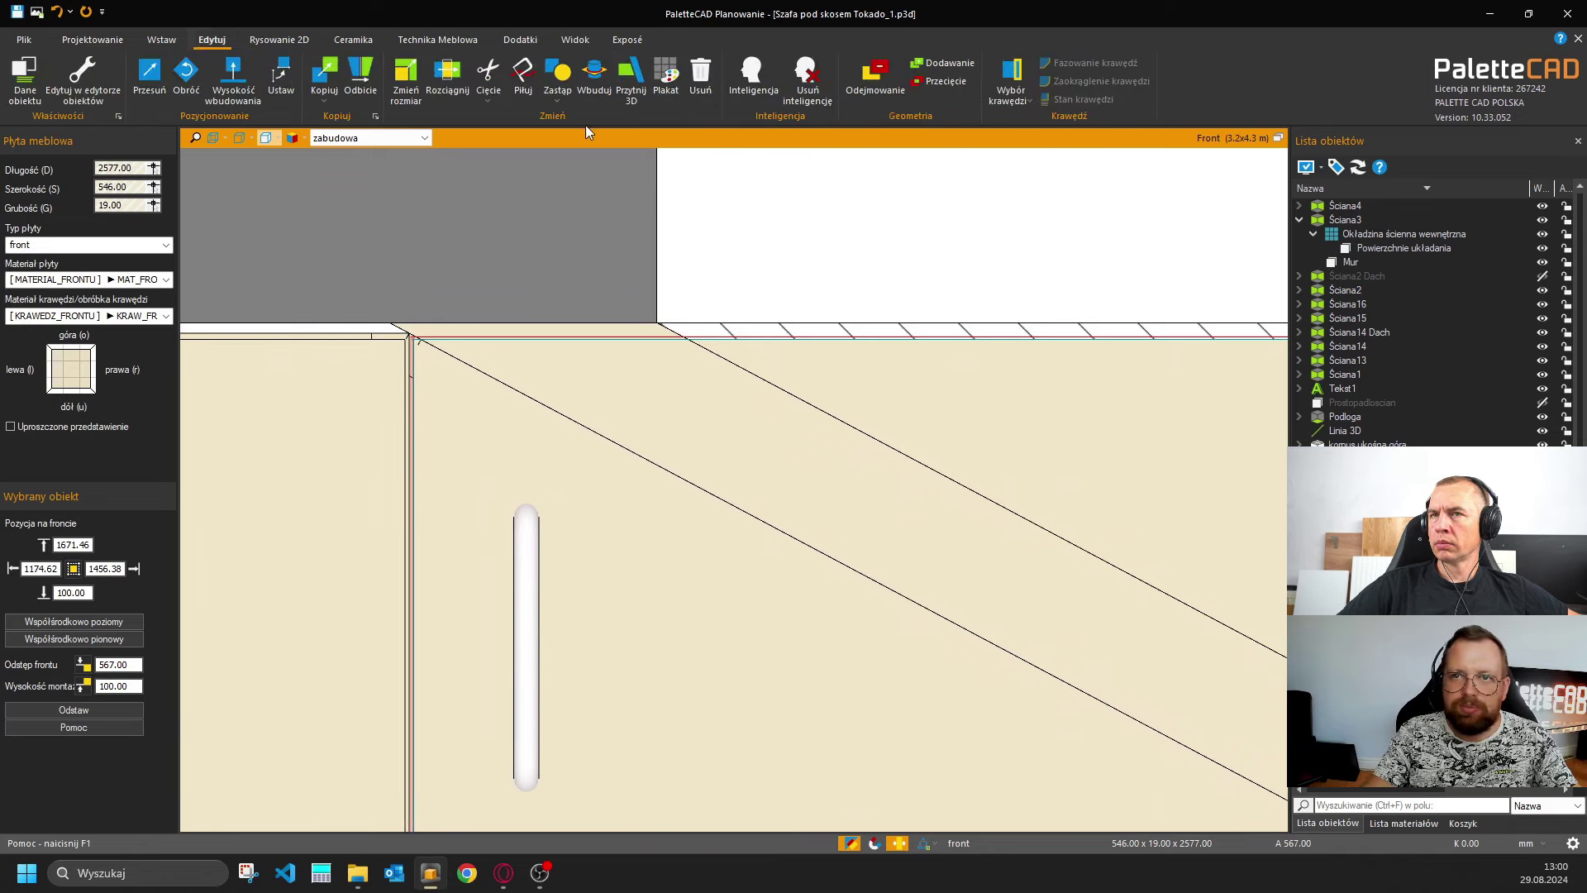
click(488, 74)
scroll(402, 345, up, 3)
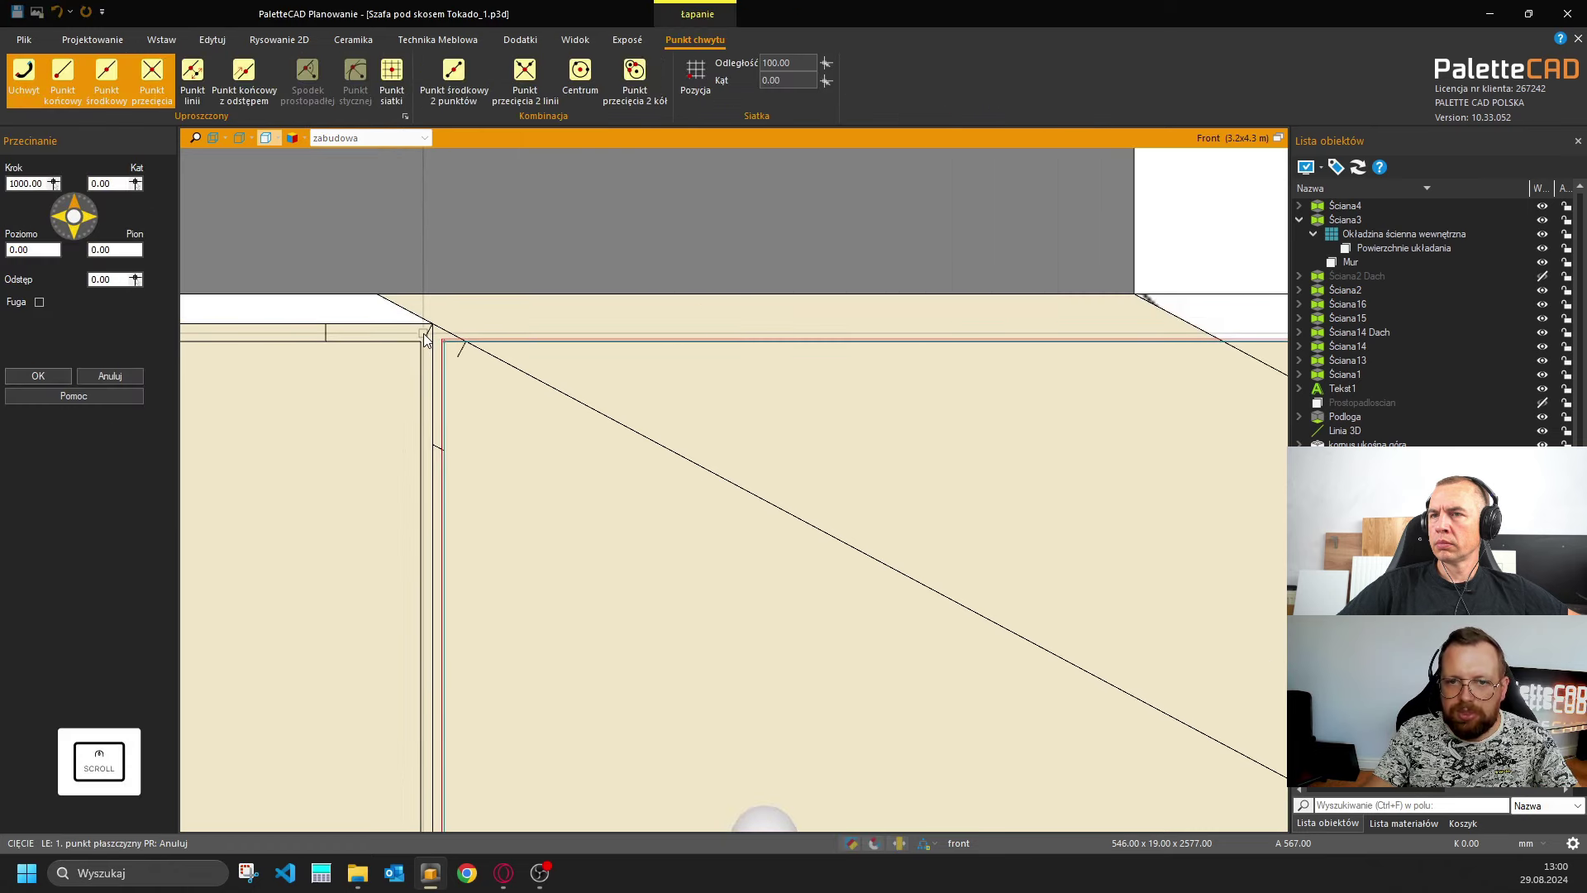
click(427, 338)
scroll(442, 347, up, 1)
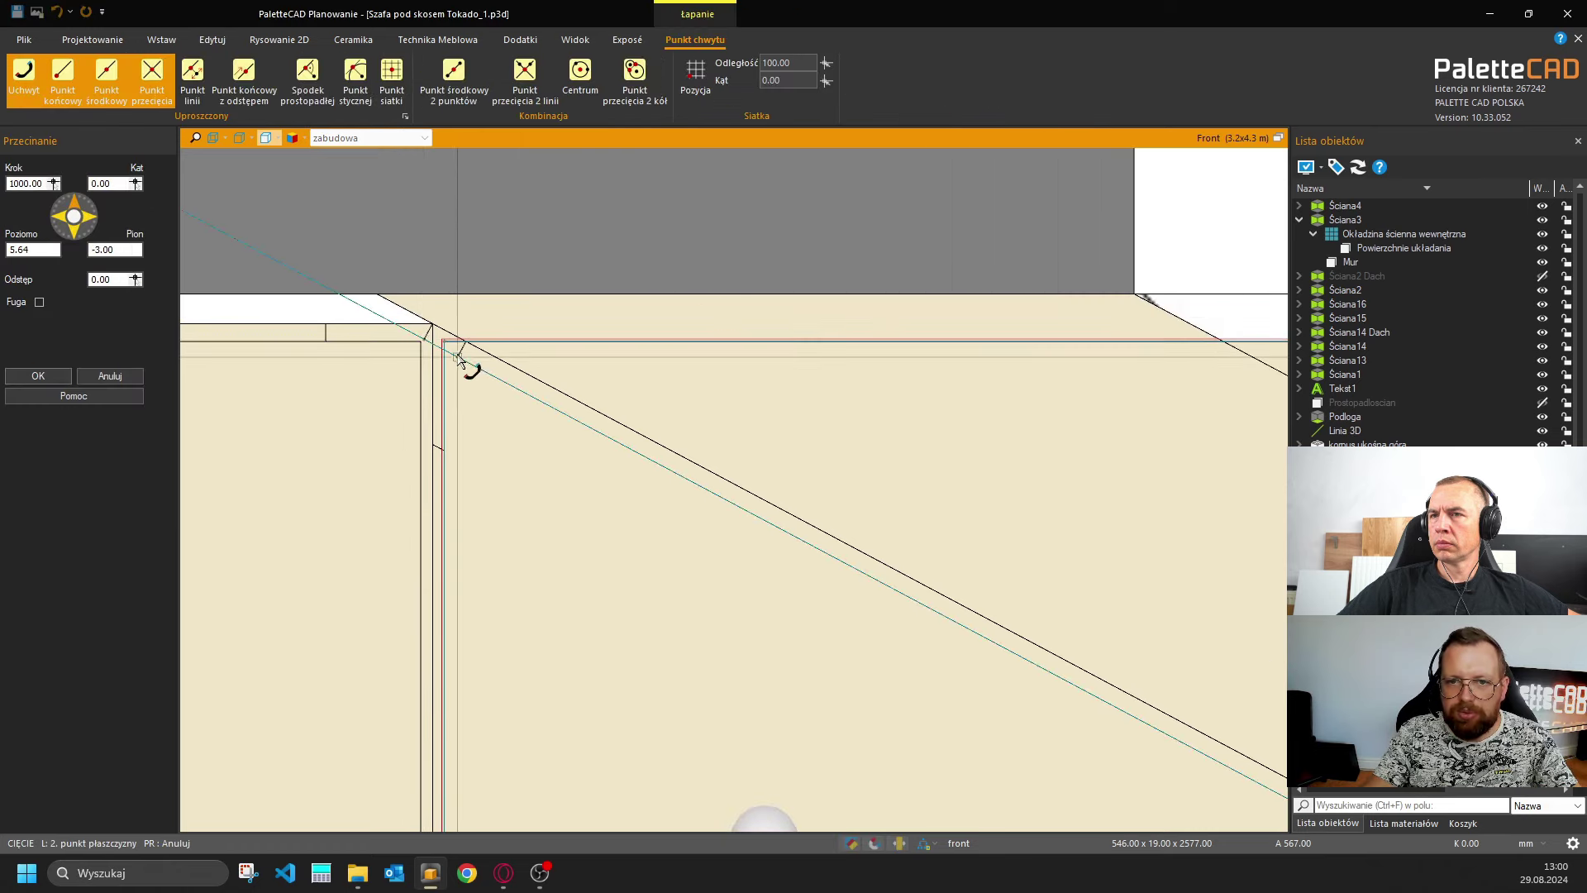
click(457, 357)
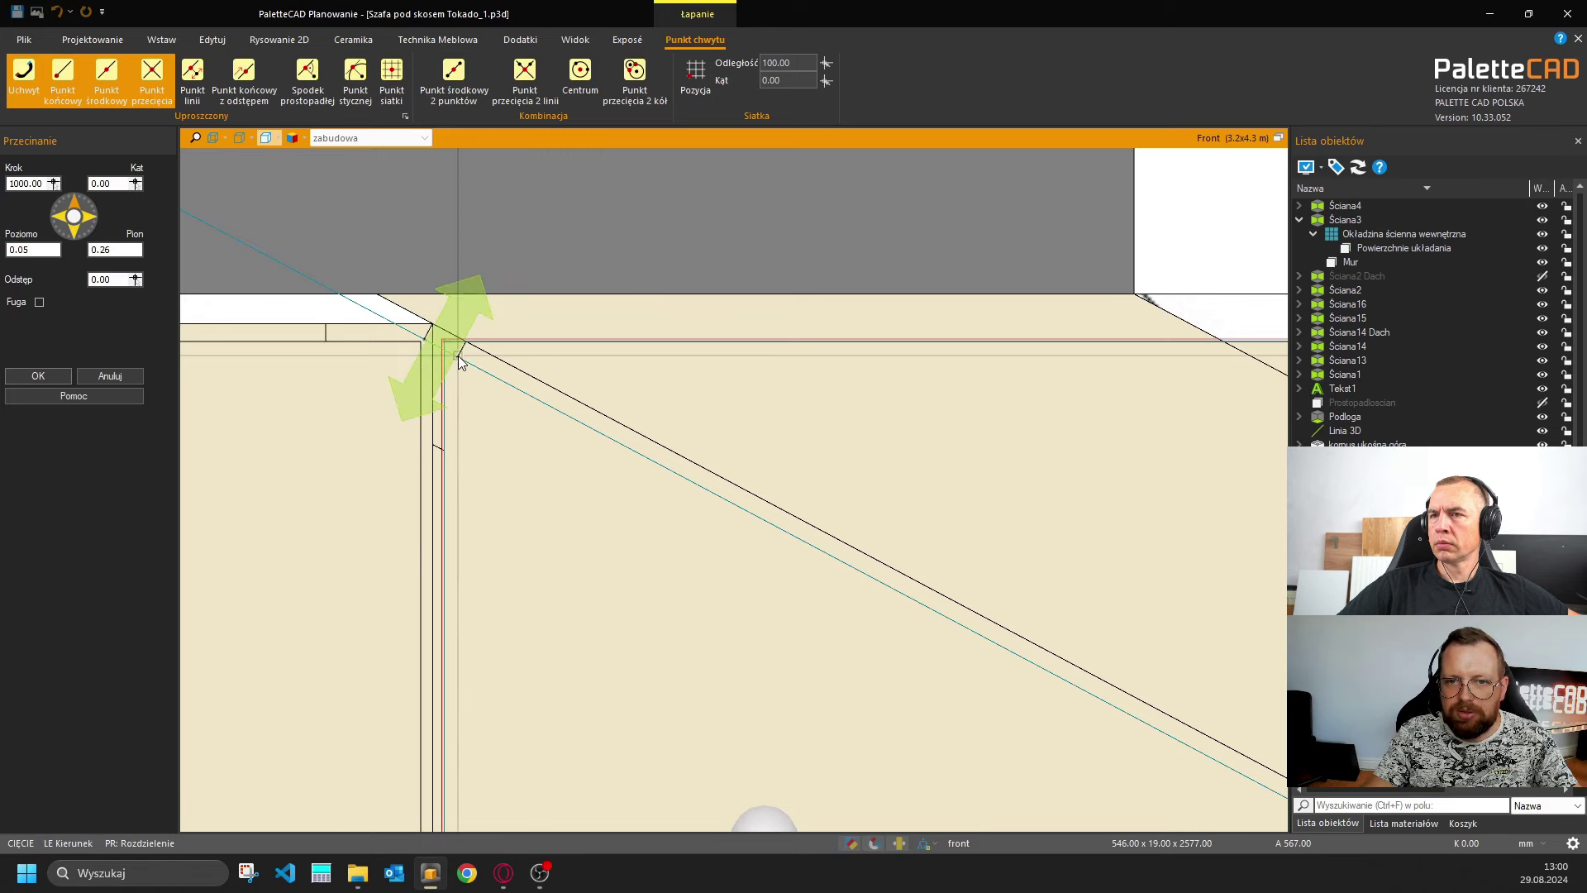
click(483, 302)
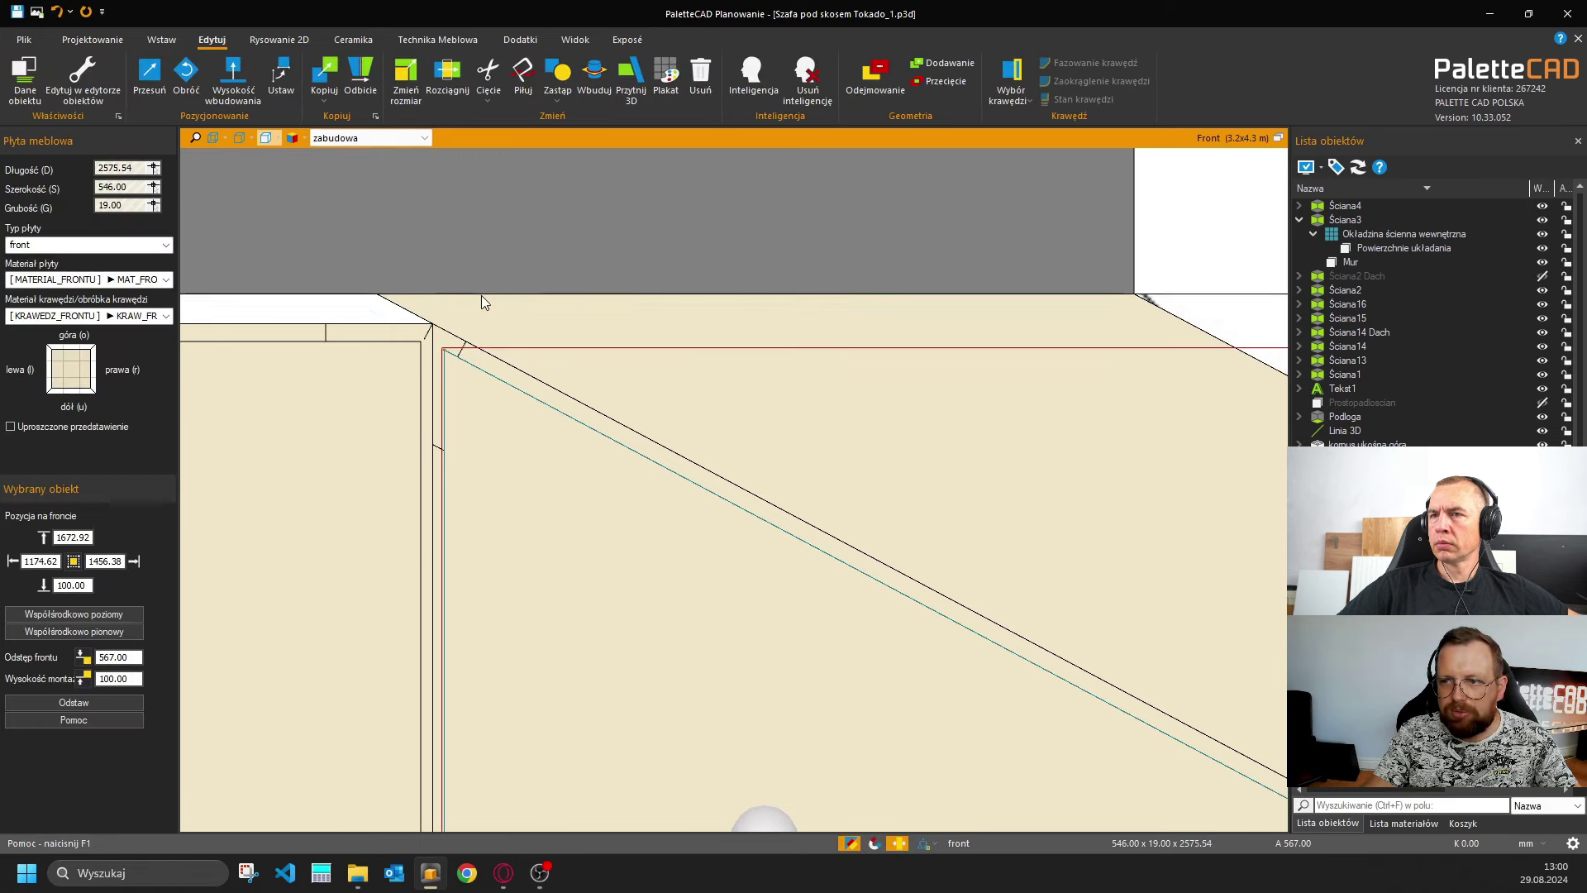
Examine the sloped cut edge of the front and its gap along the ceiling slope, with the handle and hinge area.
scroll(833, 626, down, 1)
scroll(833, 626, down, 1)
middle_drag(903, 697, 390, 294)
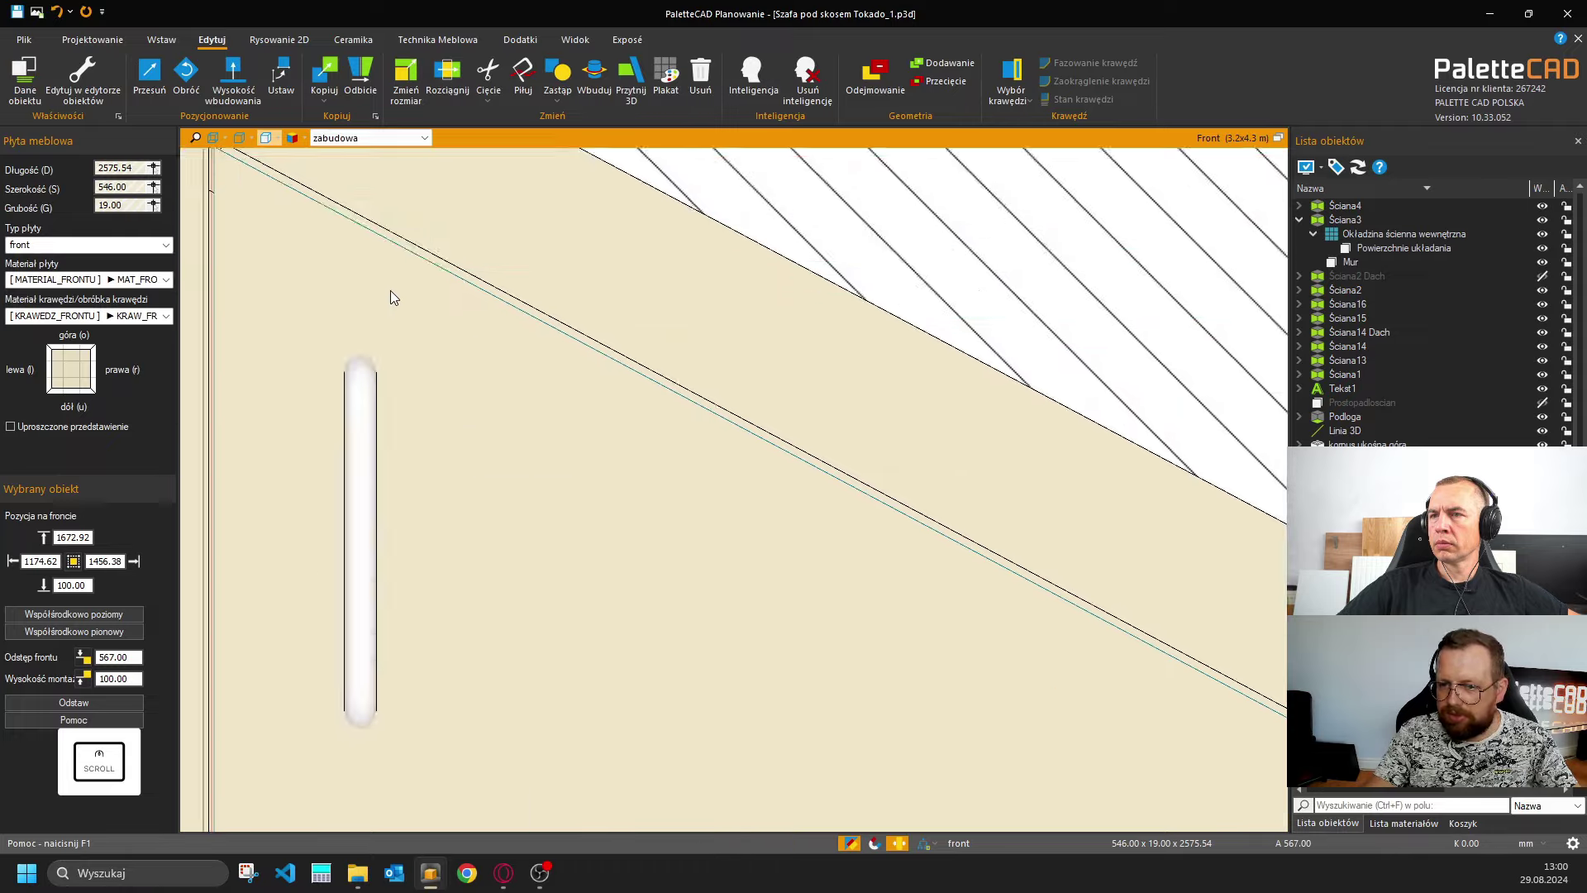
scroll(414, 358, down, 2)
scroll(437, 420, down, 1)
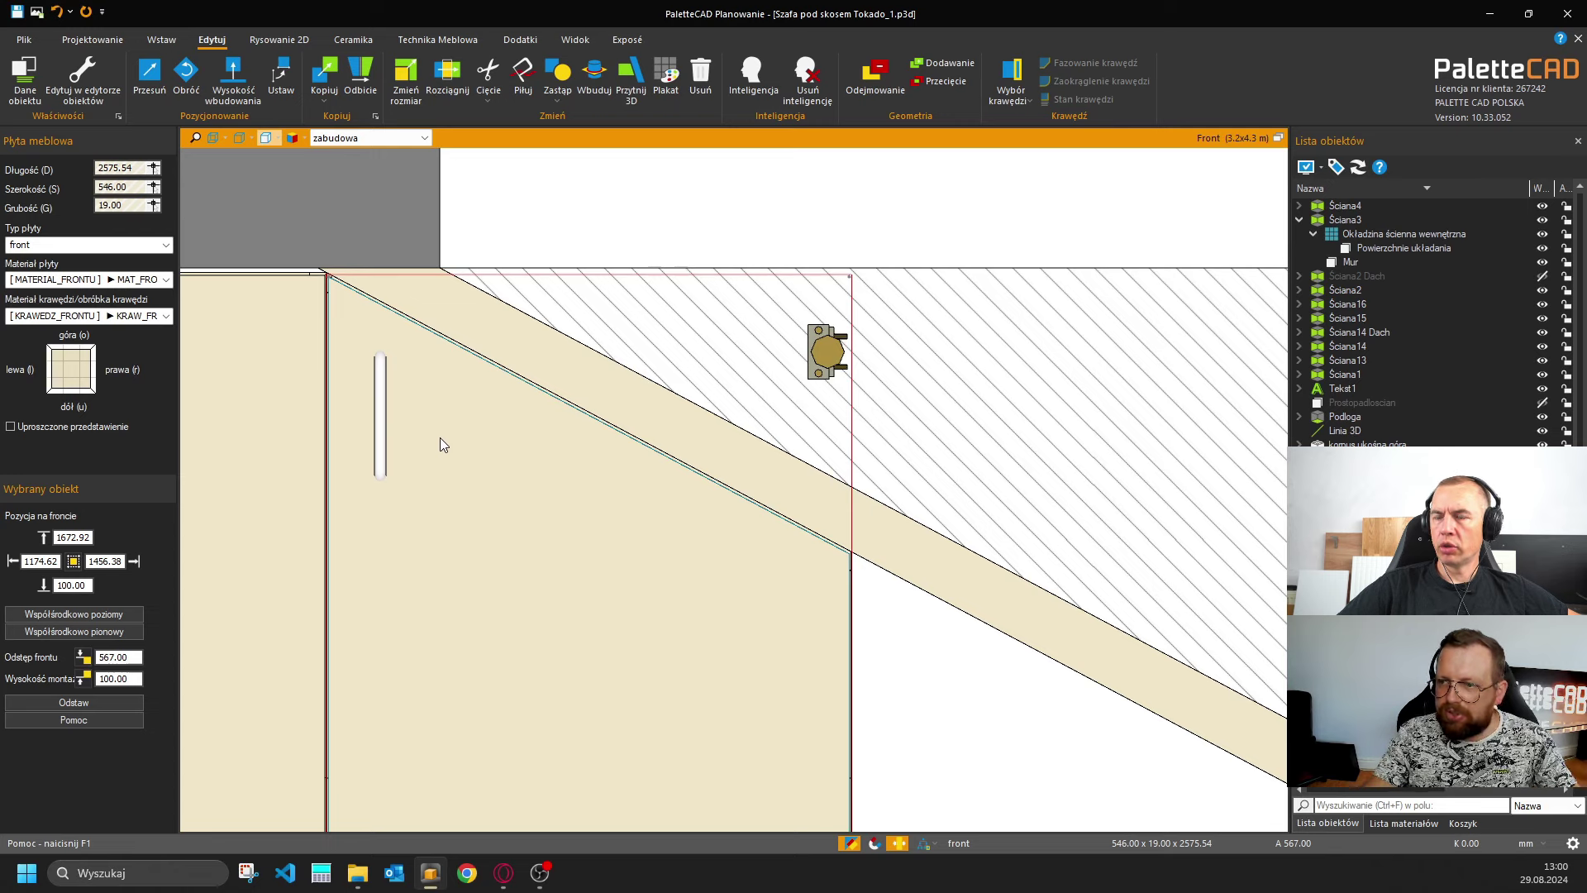
middle_drag(446, 414, 549, 495)
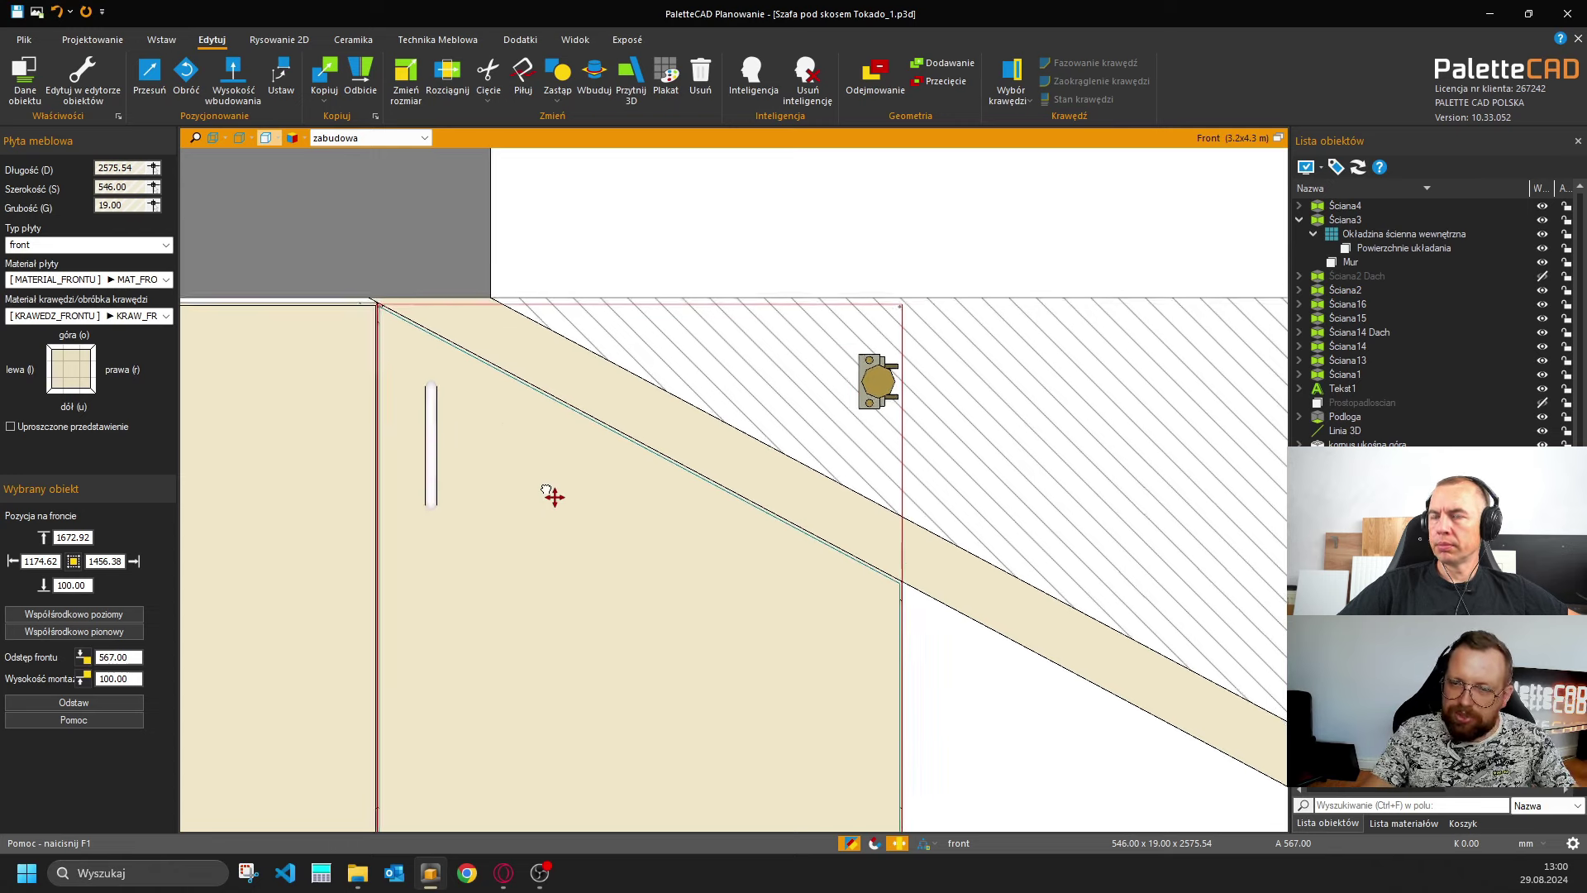
scroll(424, 376, up, 2)
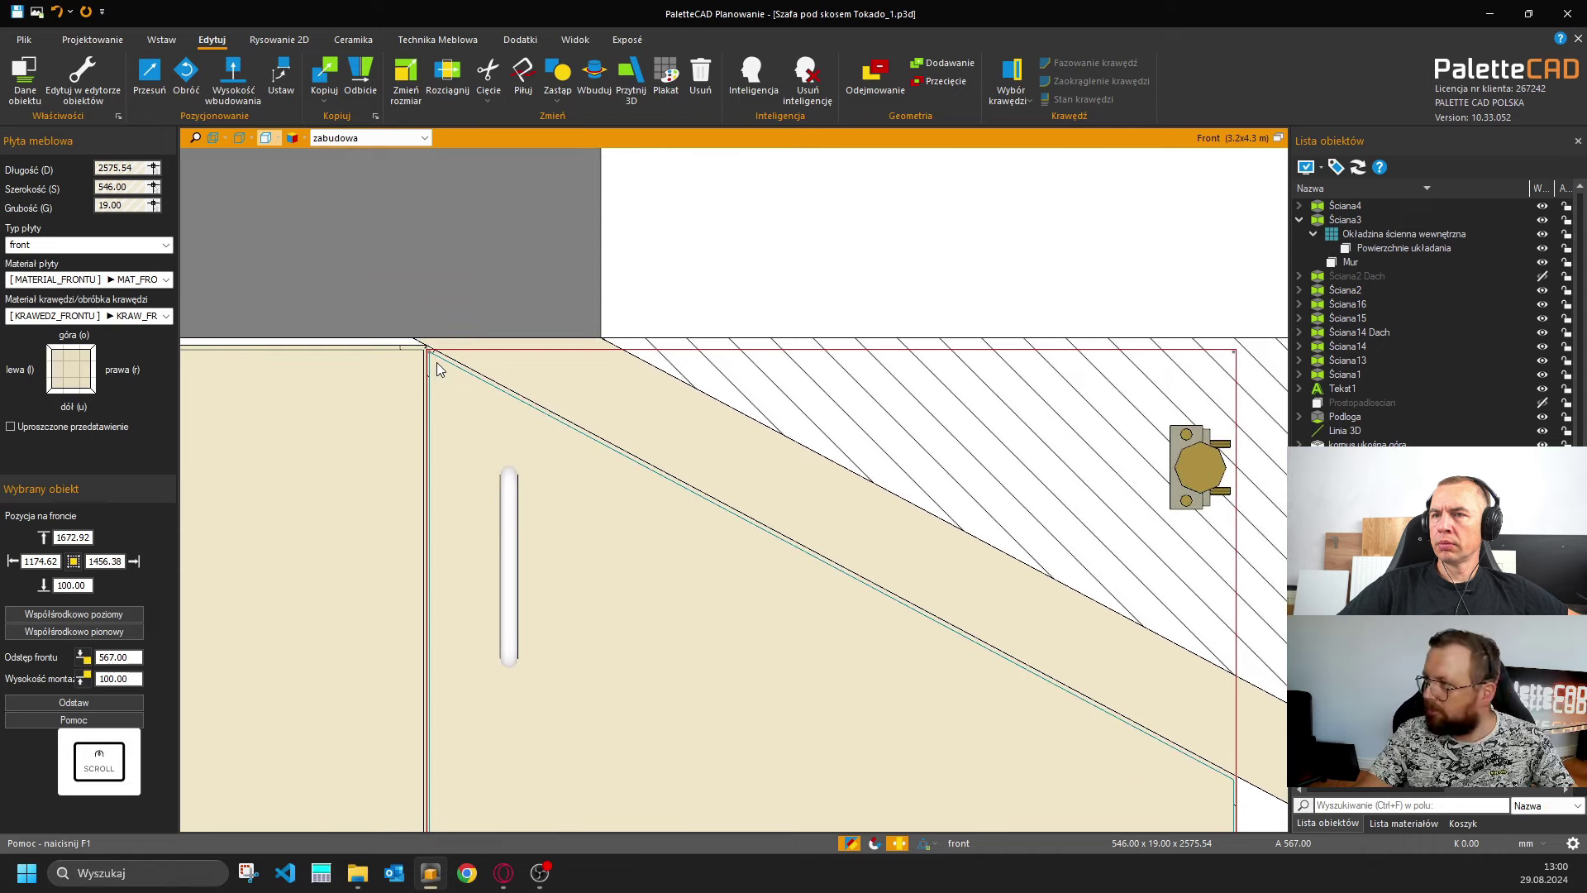
key(Escape)
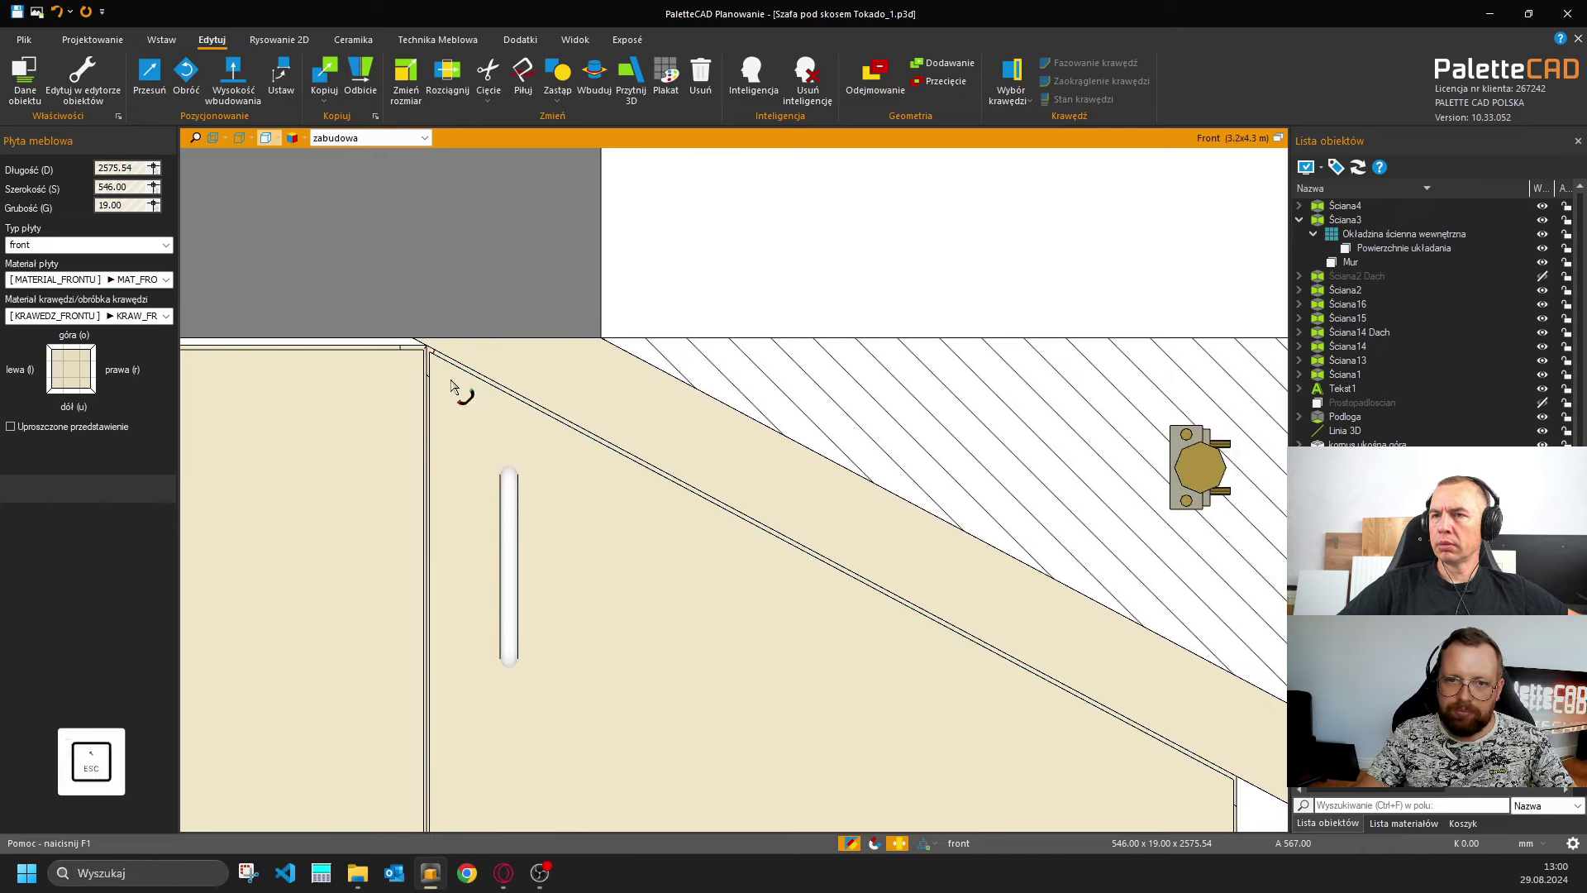
Delete both 3 mm helper lines along the ceiling slope, at the upper corner of the cut front.
scroll(395, 314, up, 1)
scroll(397, 339, up, 3)
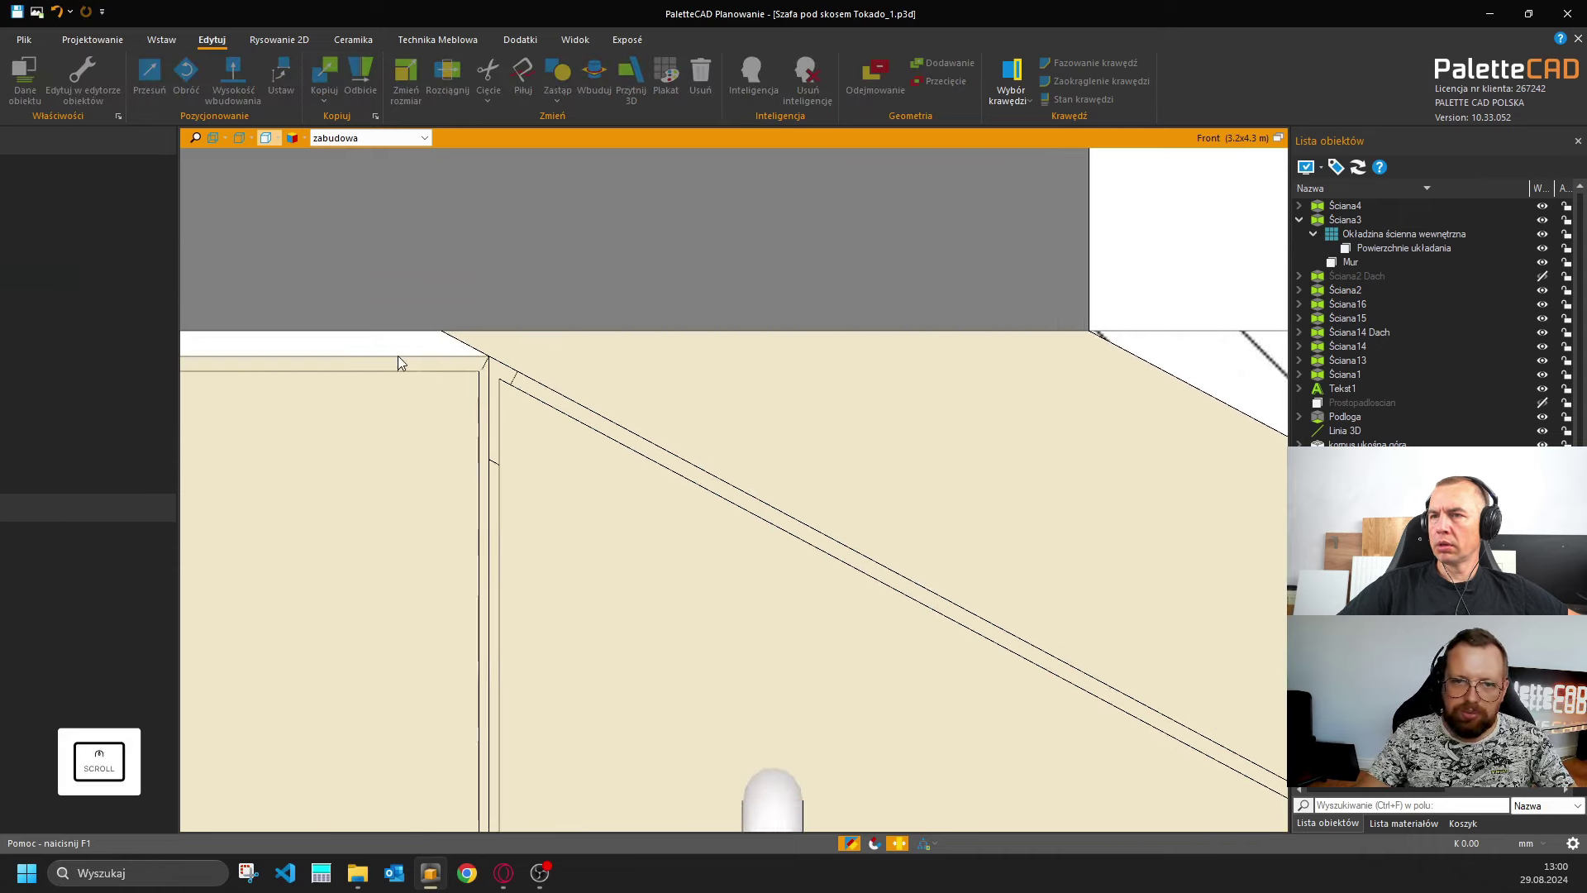
click(530, 385)
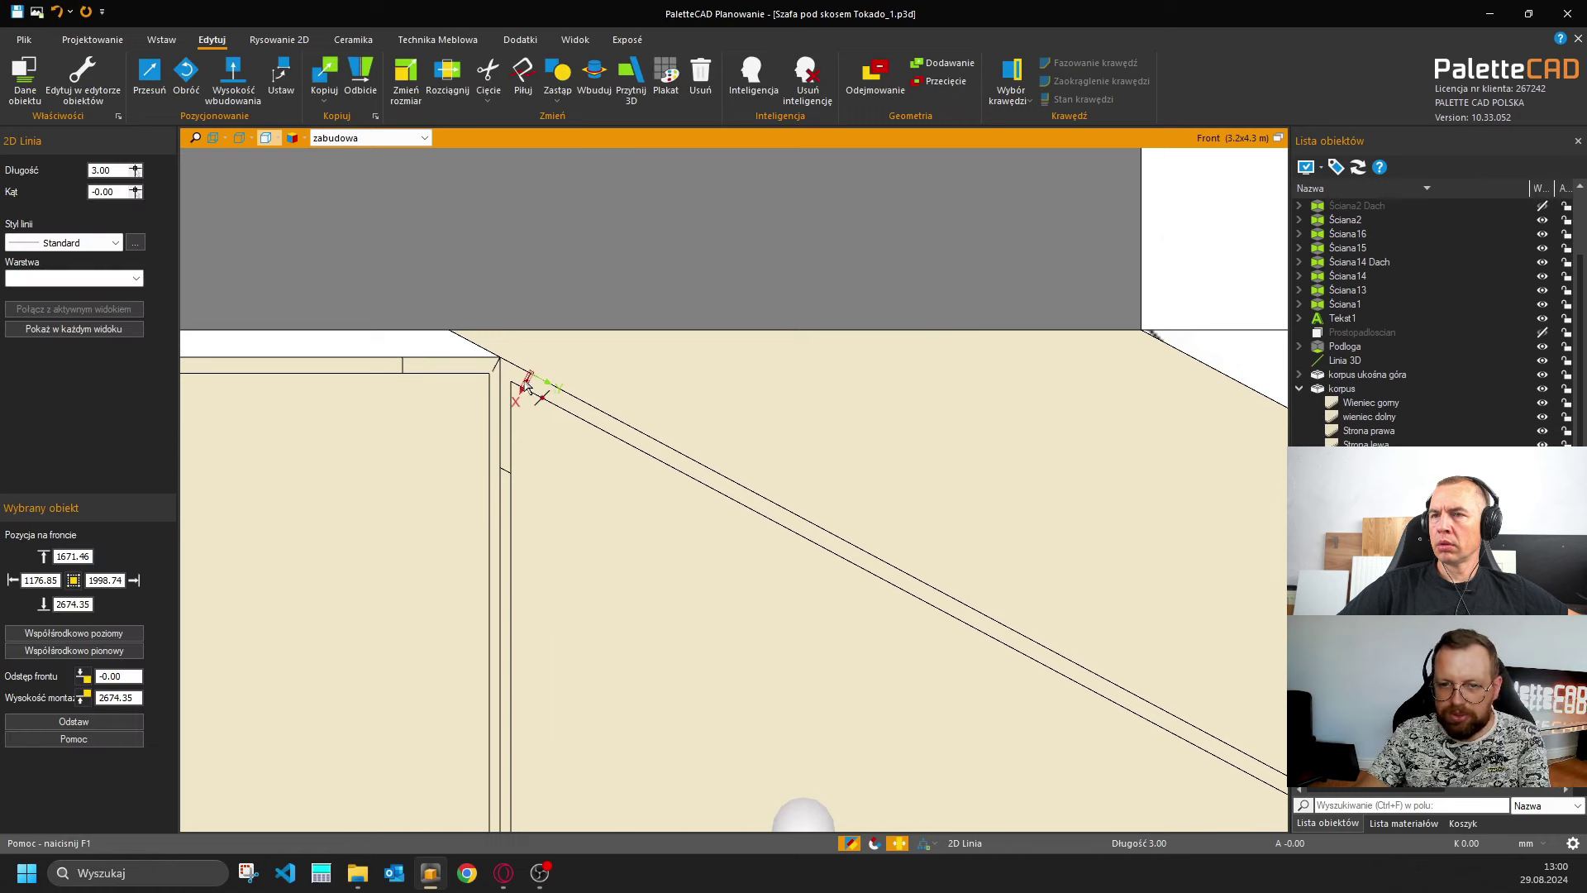
key(Delete)
click(498, 365)
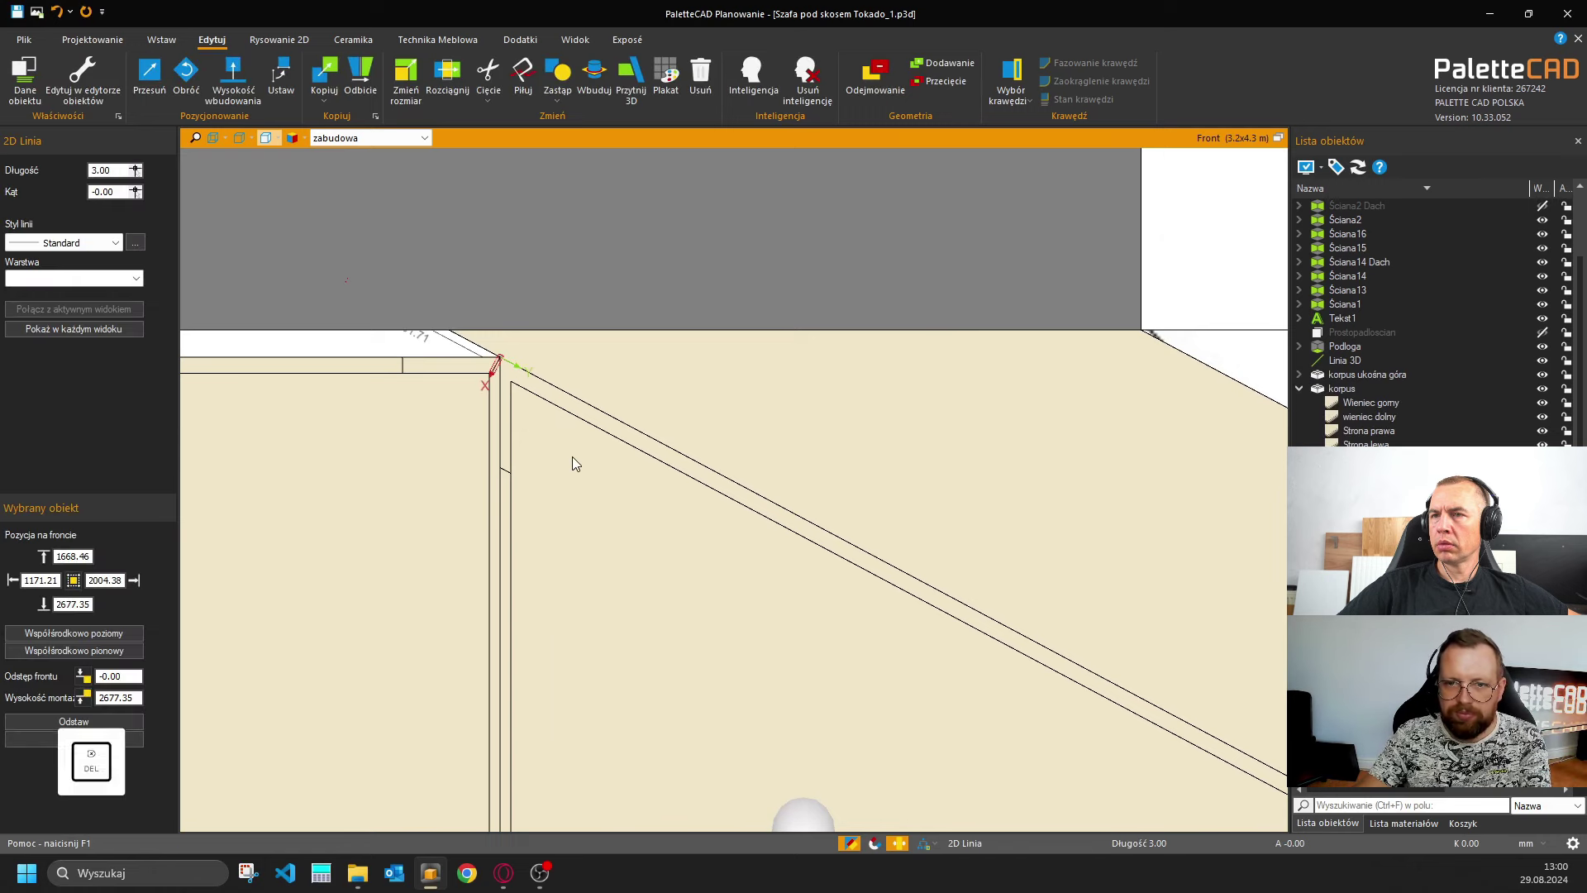
key(Delete)
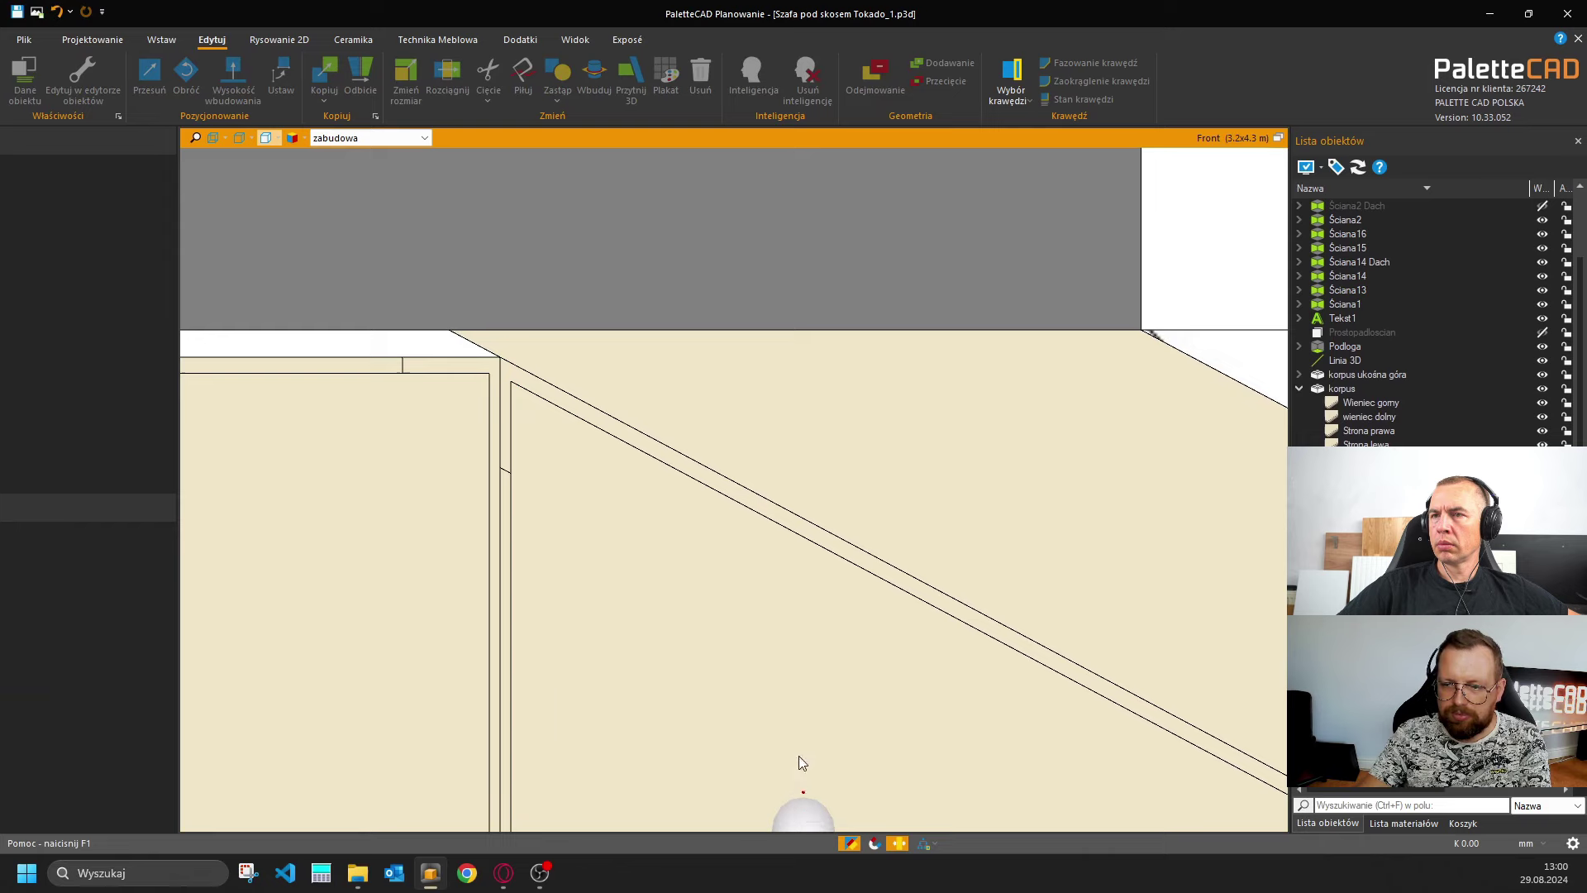
Switch to selecting whole assemblies and open the front division of the tall carcass below the sloped top unit.
middle_drag(802, 762, 589, 364)
key(ctrl+d)
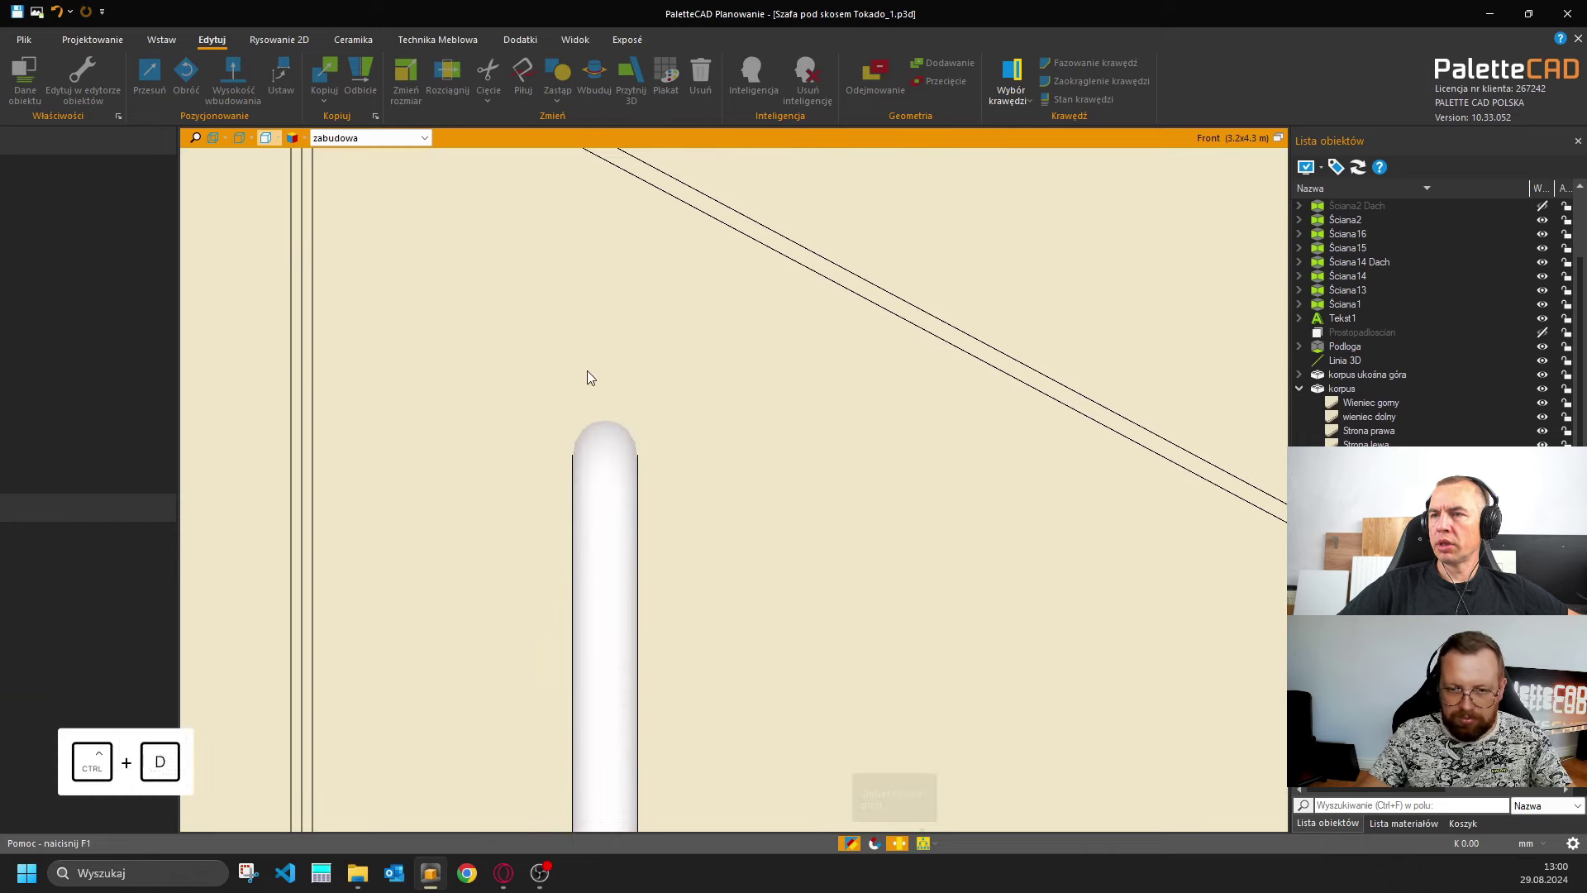
click(626, 497)
scroll(830, 572, down, 8)
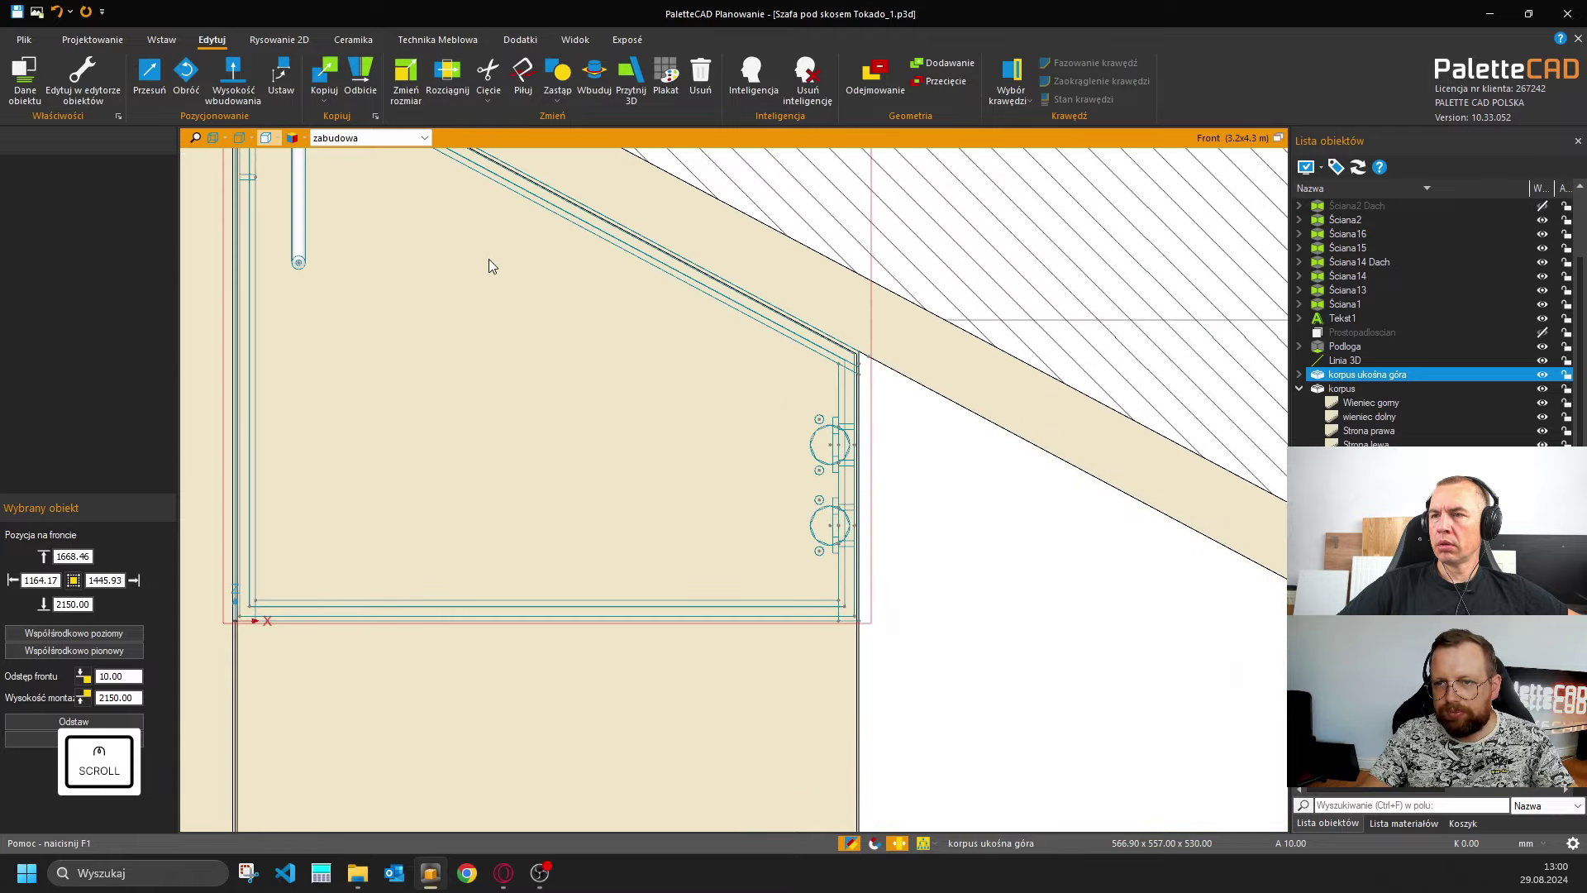
click(632, 657)
scroll(616, 629, down, 2)
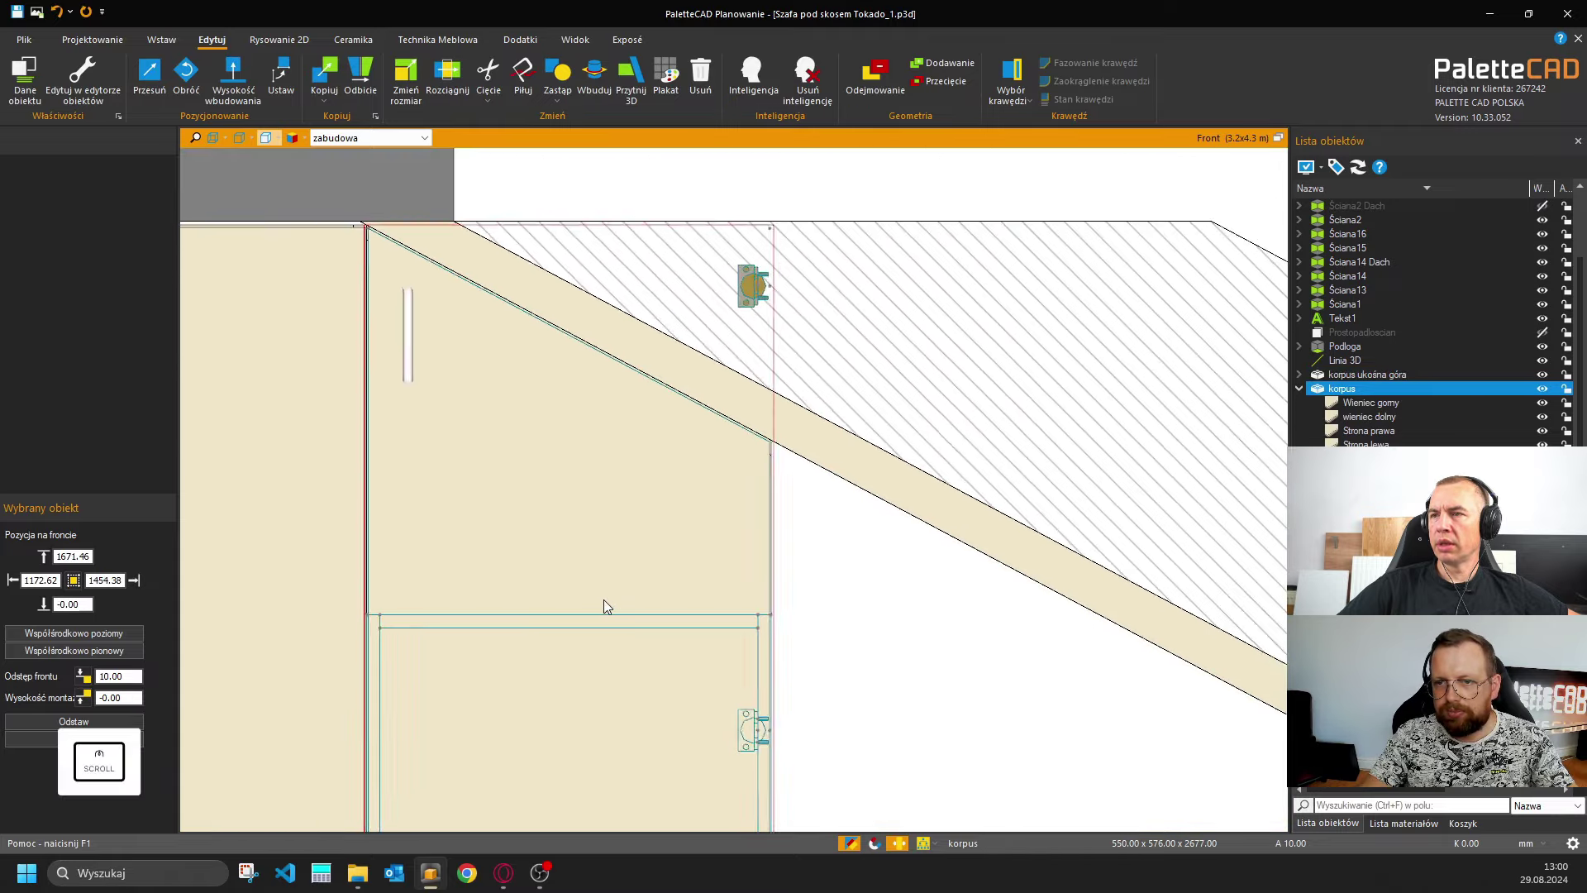
click(647, 715)
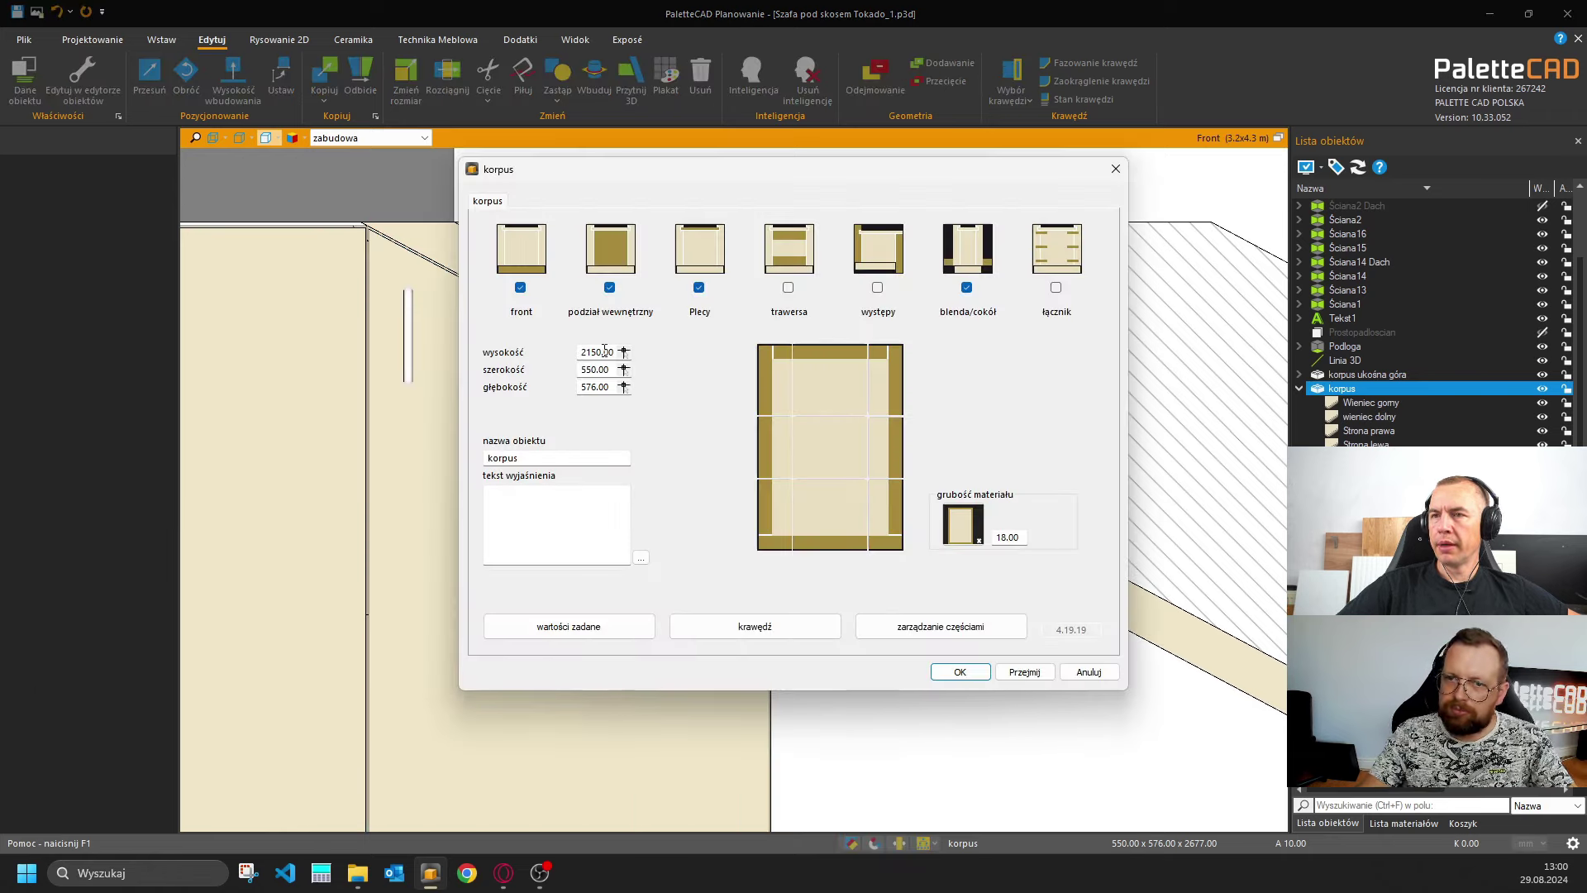
click(529, 264)
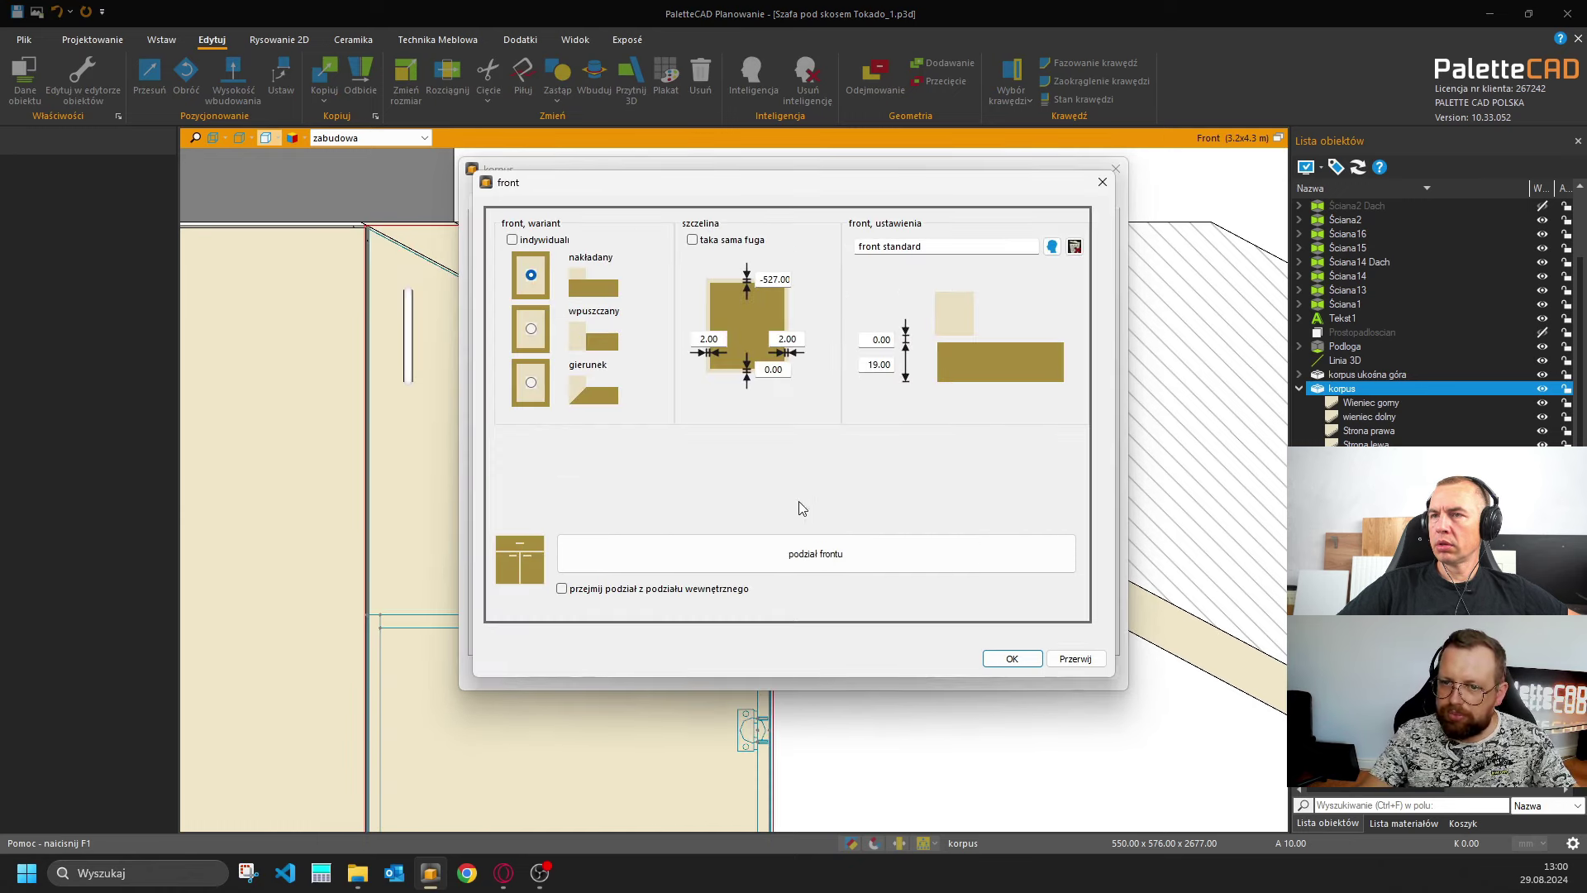
click(806, 549)
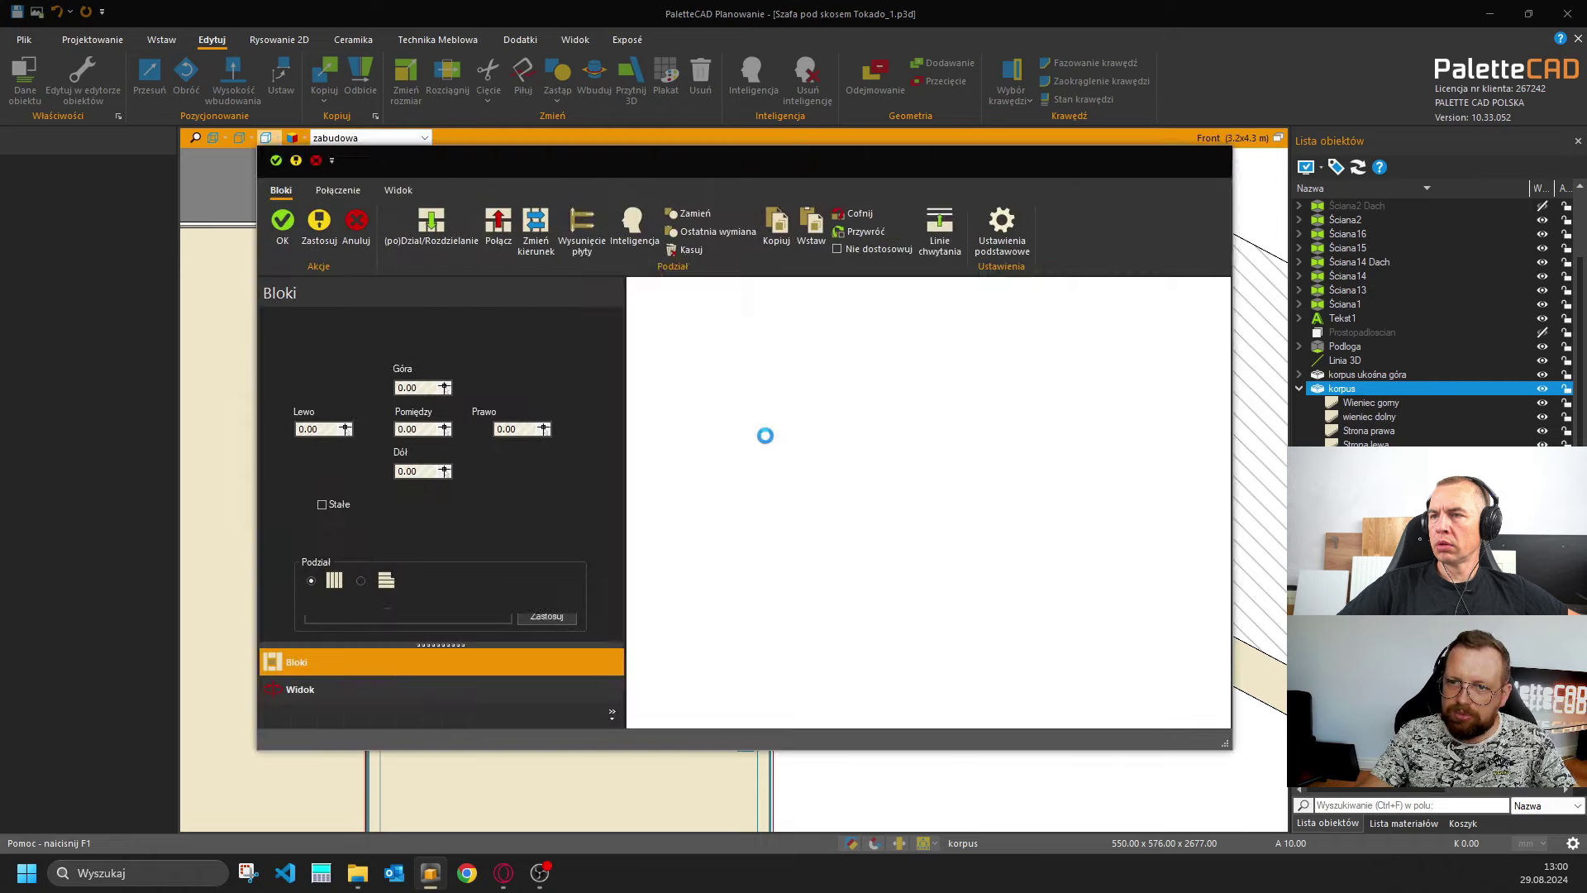
Move the tall front's hinges to the left side of the door and apply the change to the carcass.
key(Escape)
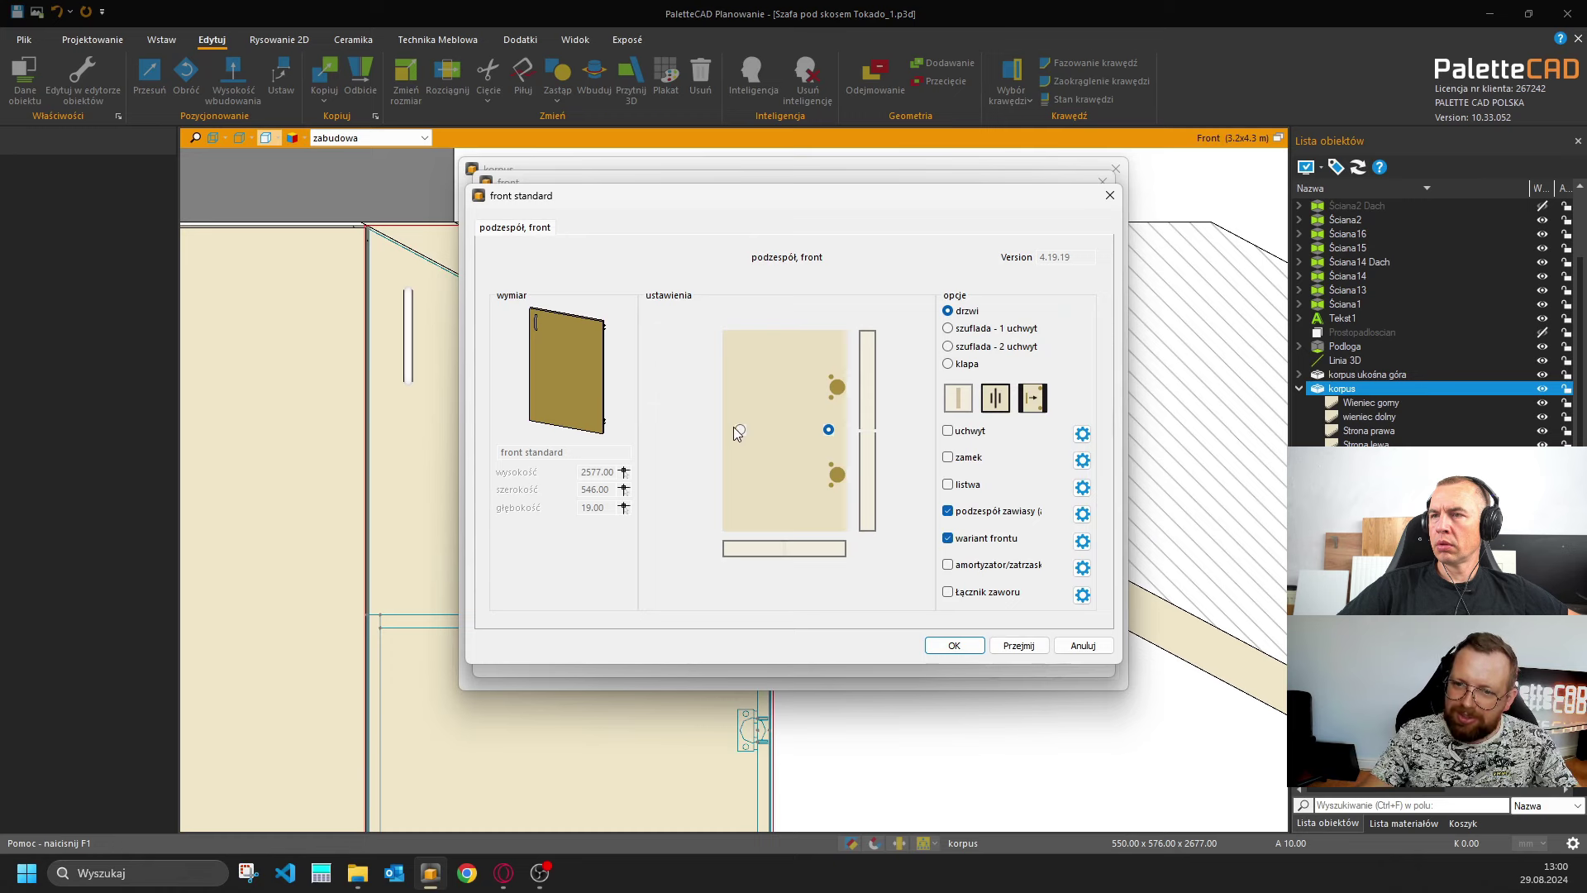
click(738, 433)
click(952, 645)
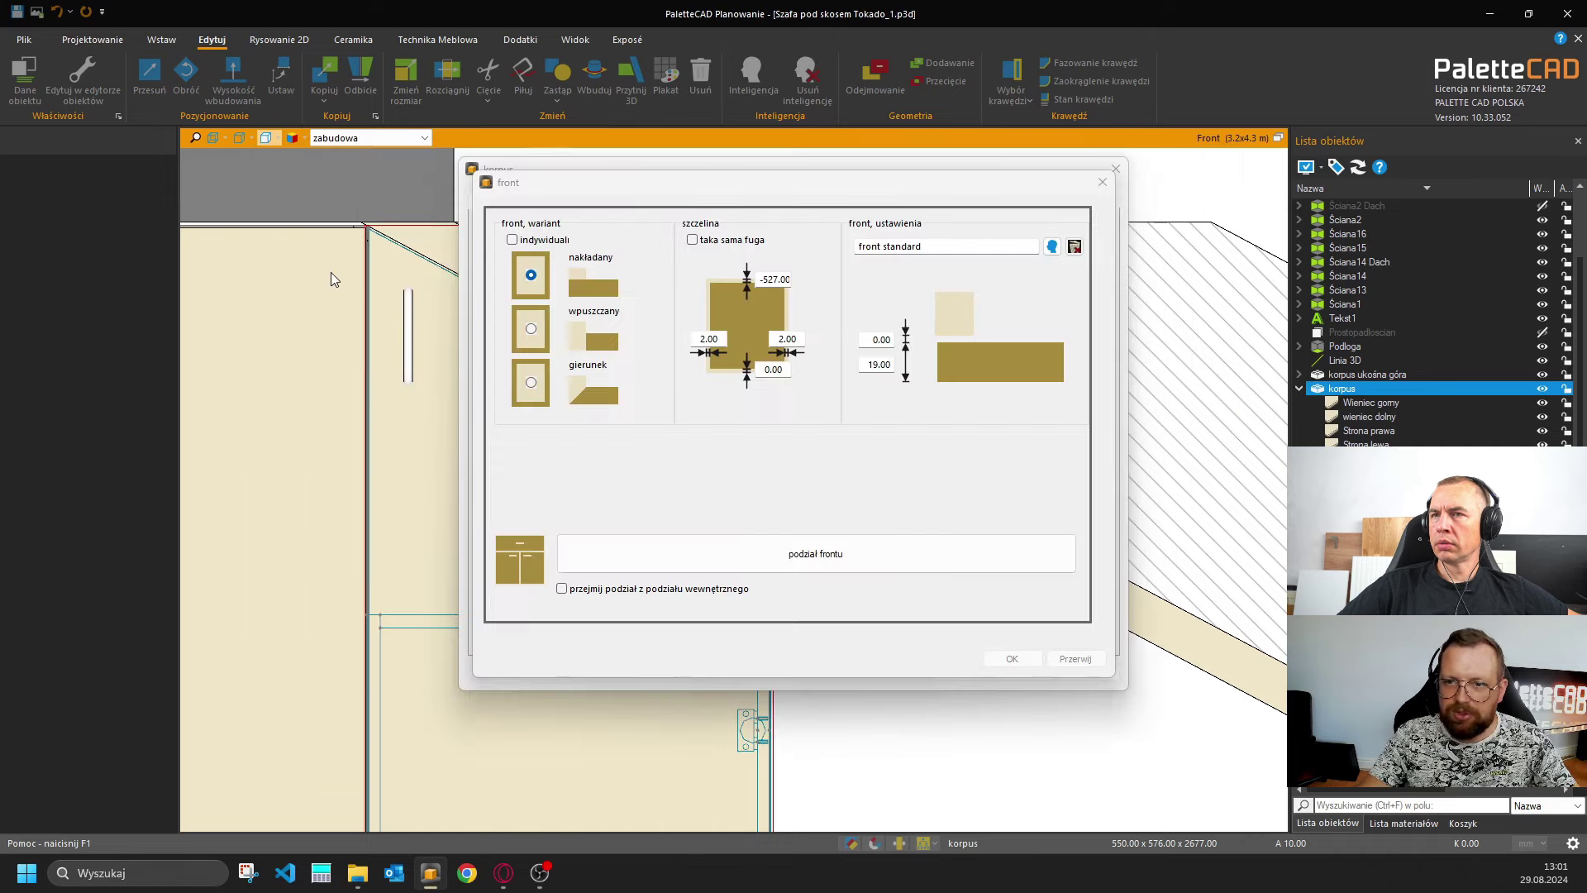
click(282, 222)
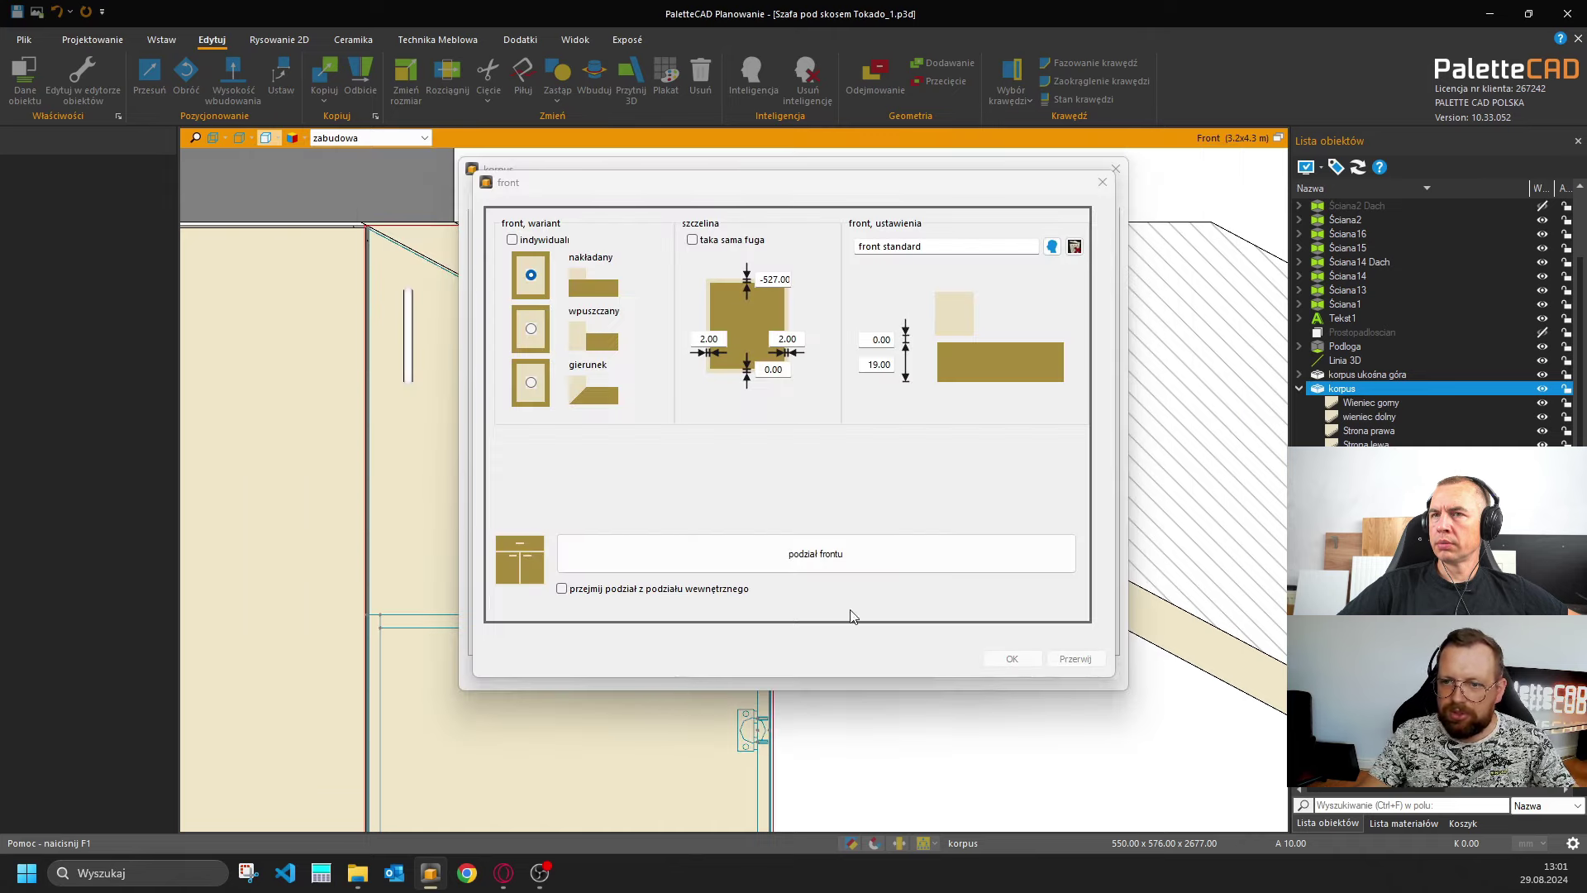
click(1011, 659)
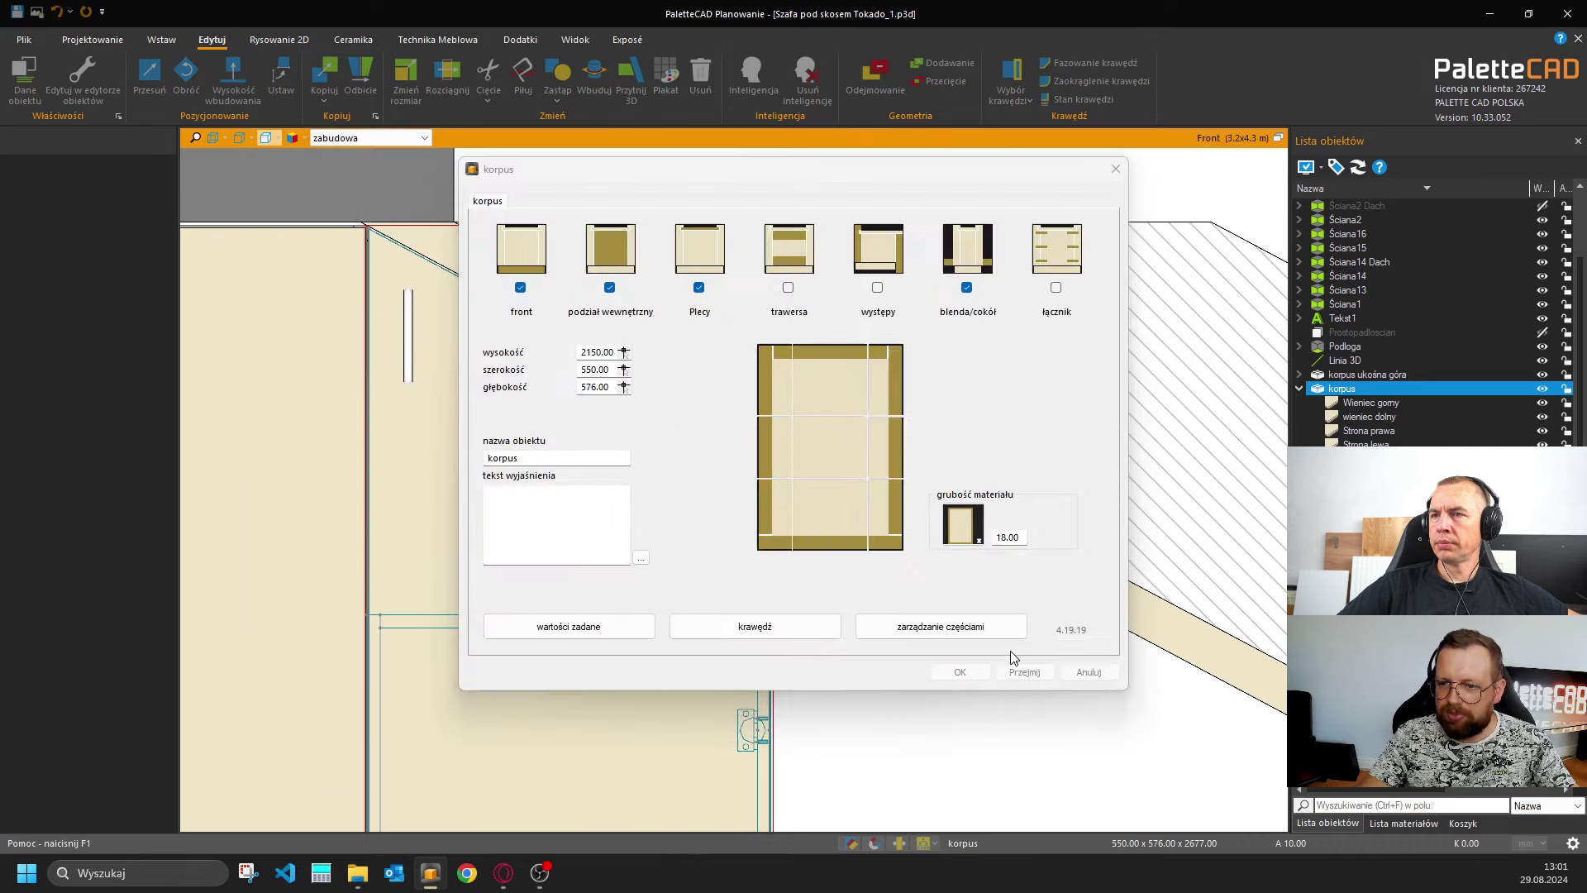
click(965, 672)
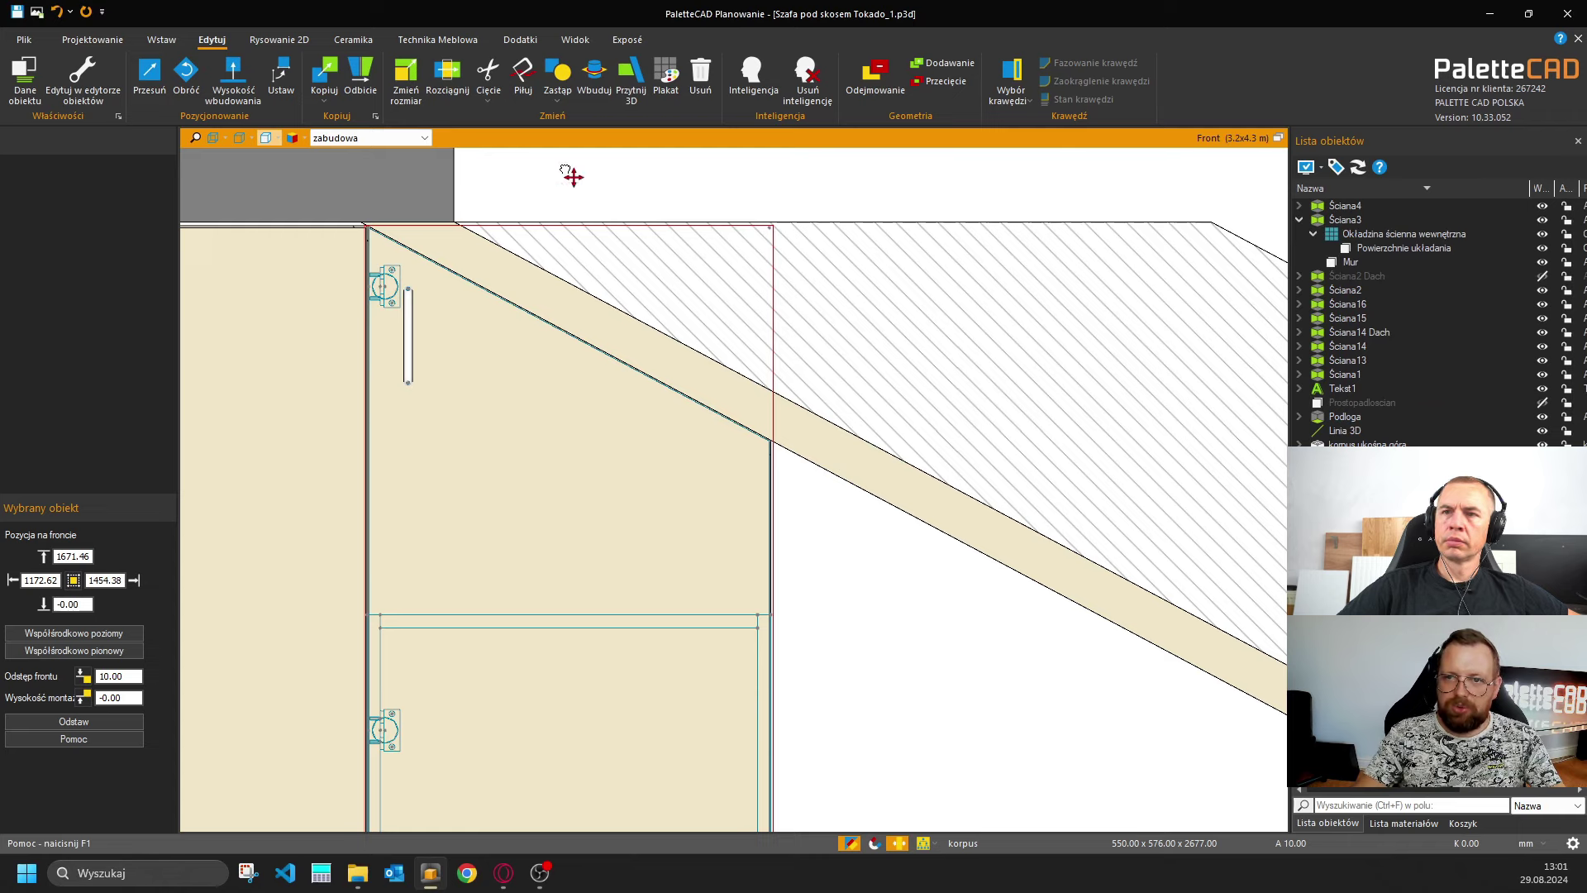
Disable the front of the sloped top carcass, accepting removal of its existing division, and apply the change.
mouse_move(579, 174)
middle_down()
mouse_move(662, 242)
mouse_move(699, 374)
middle_up()
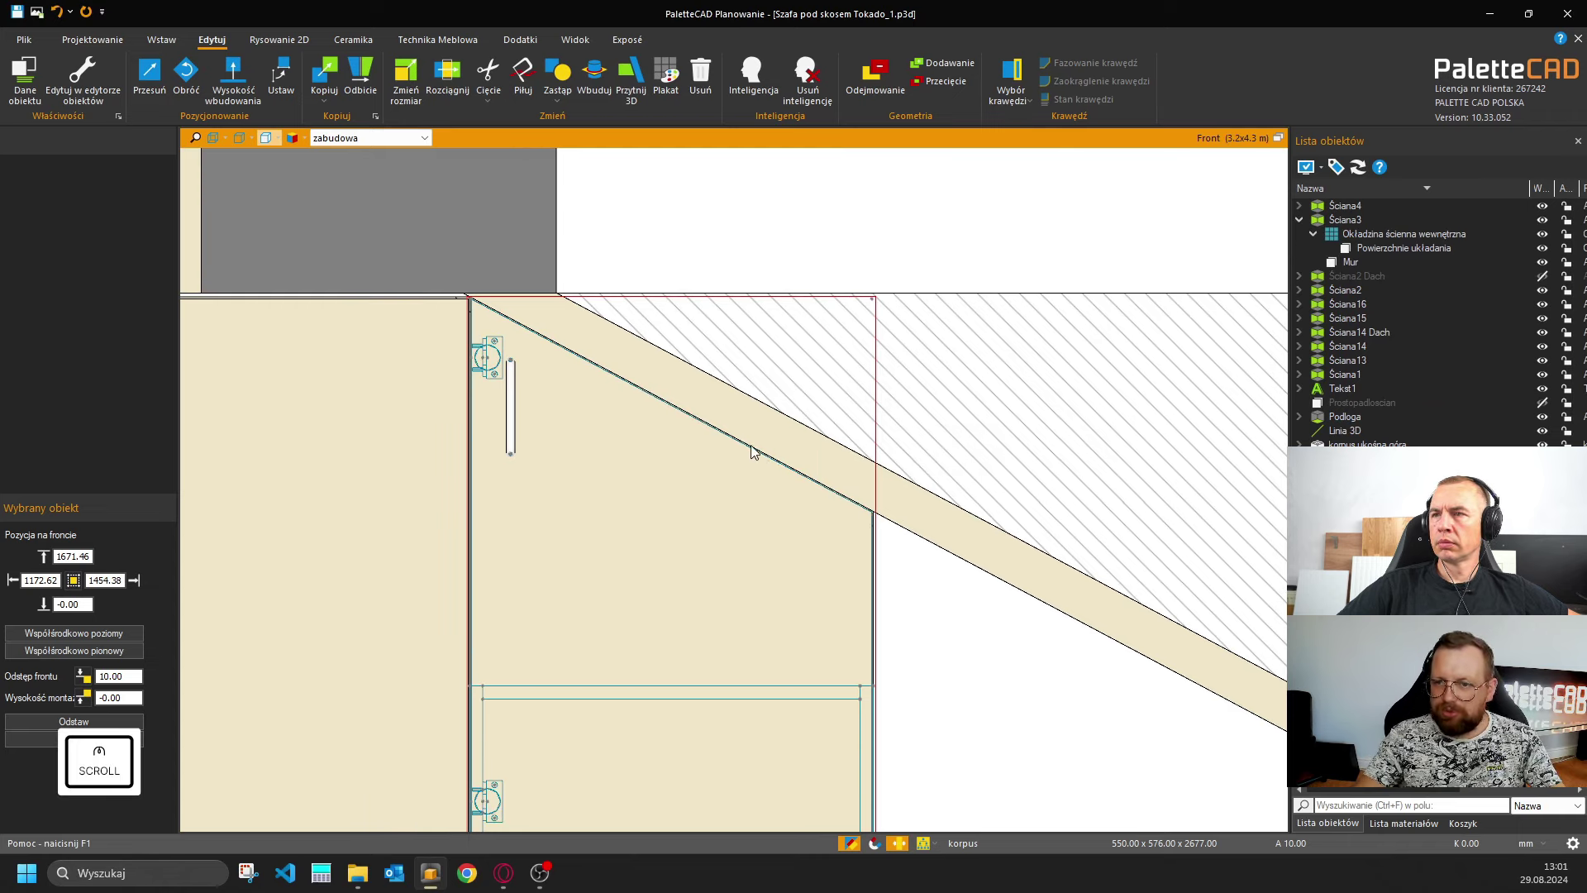
scroll(761, 461, up, 2)
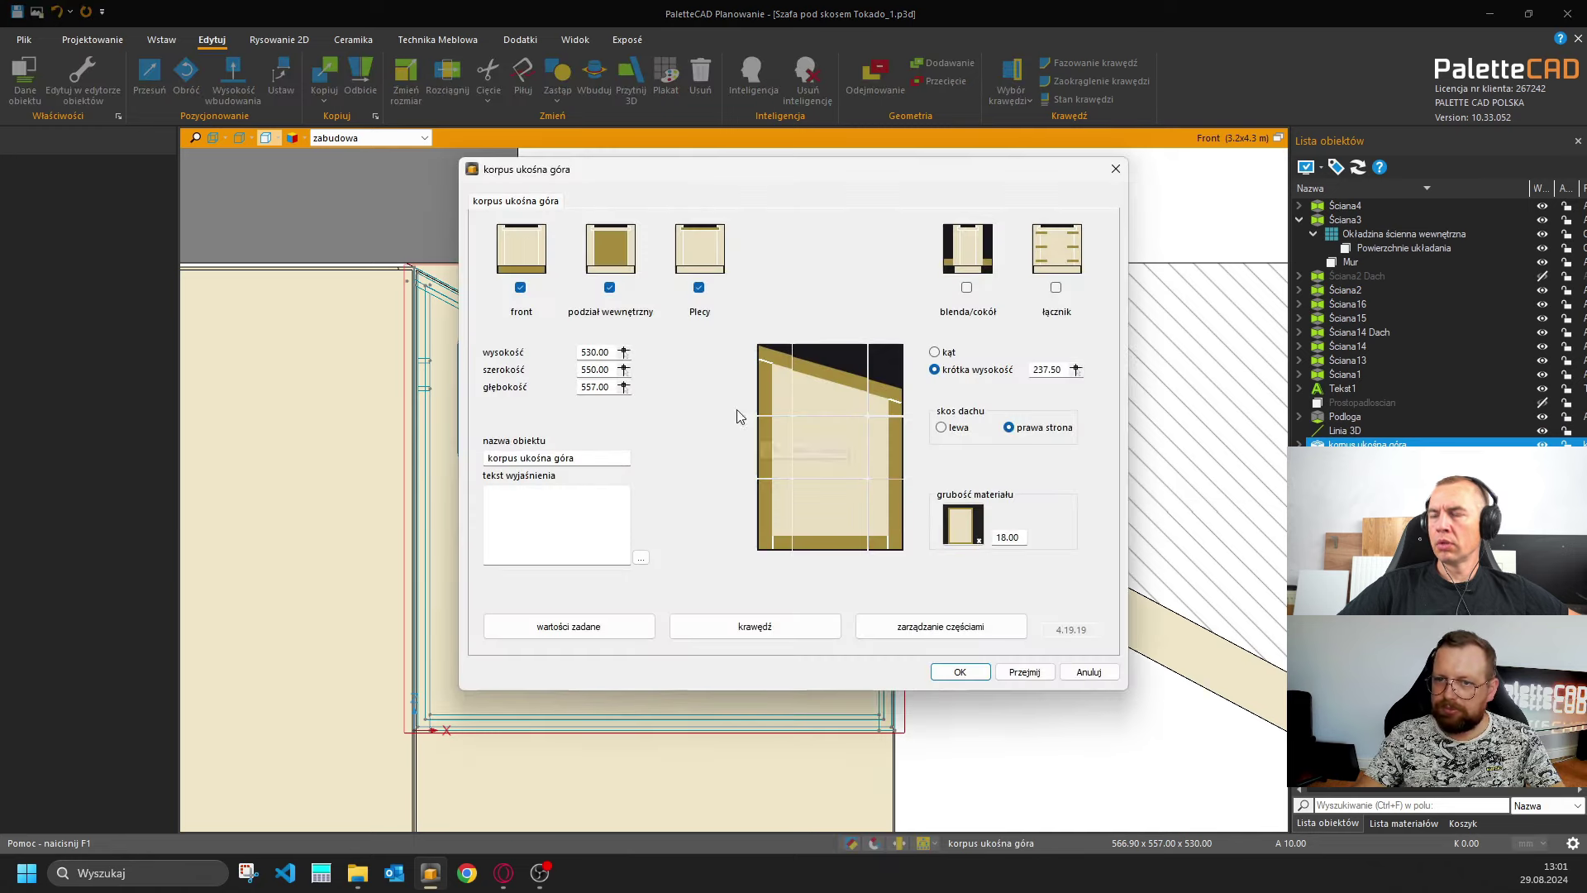
click(519, 287)
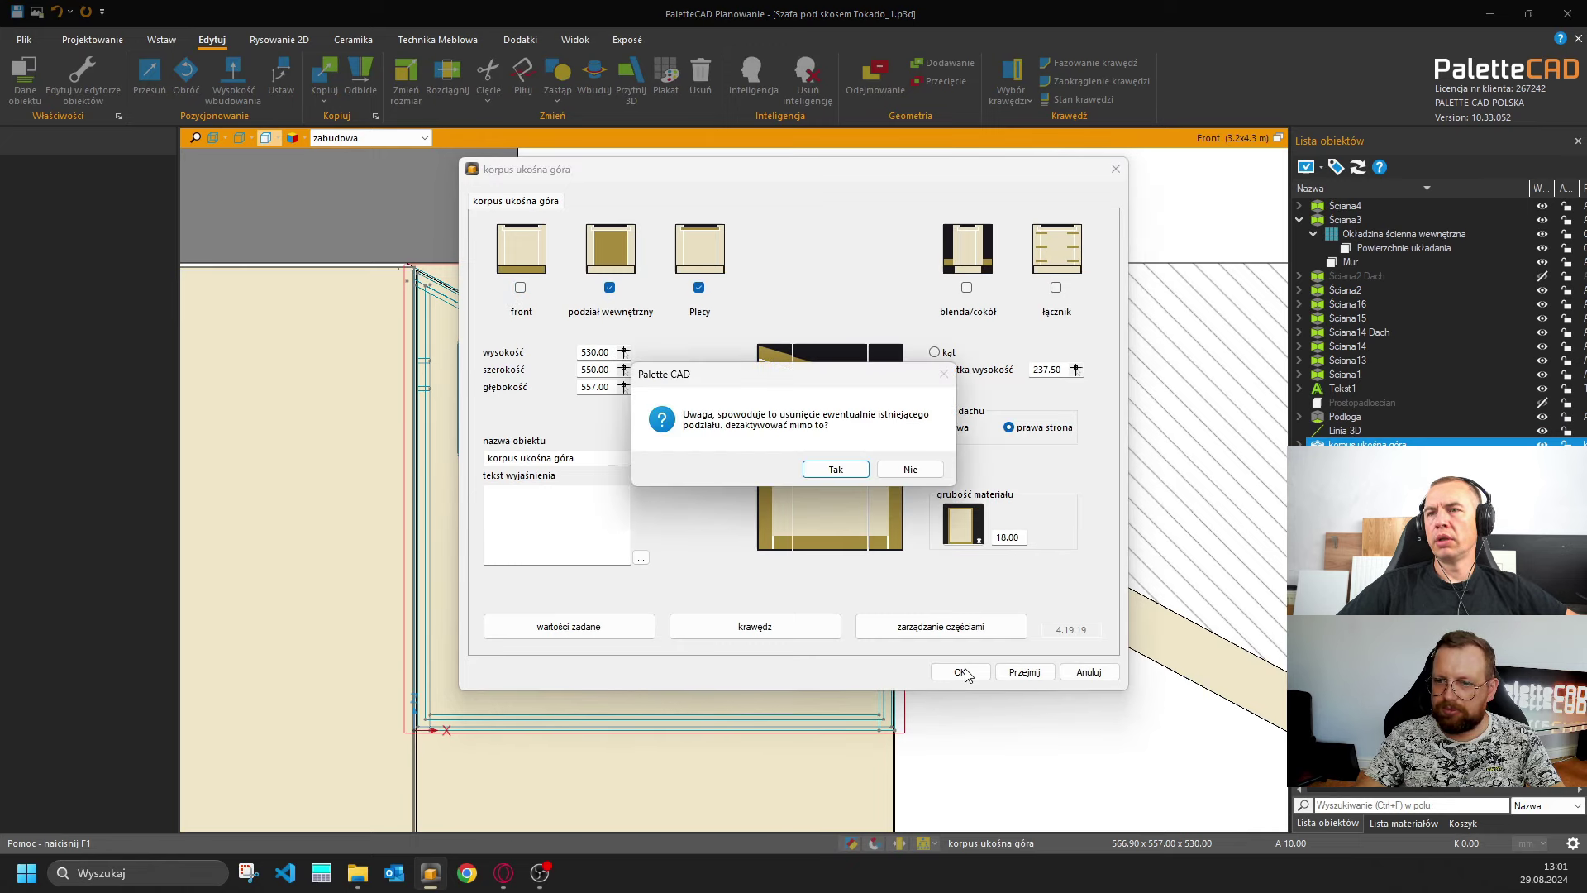
click(834, 469)
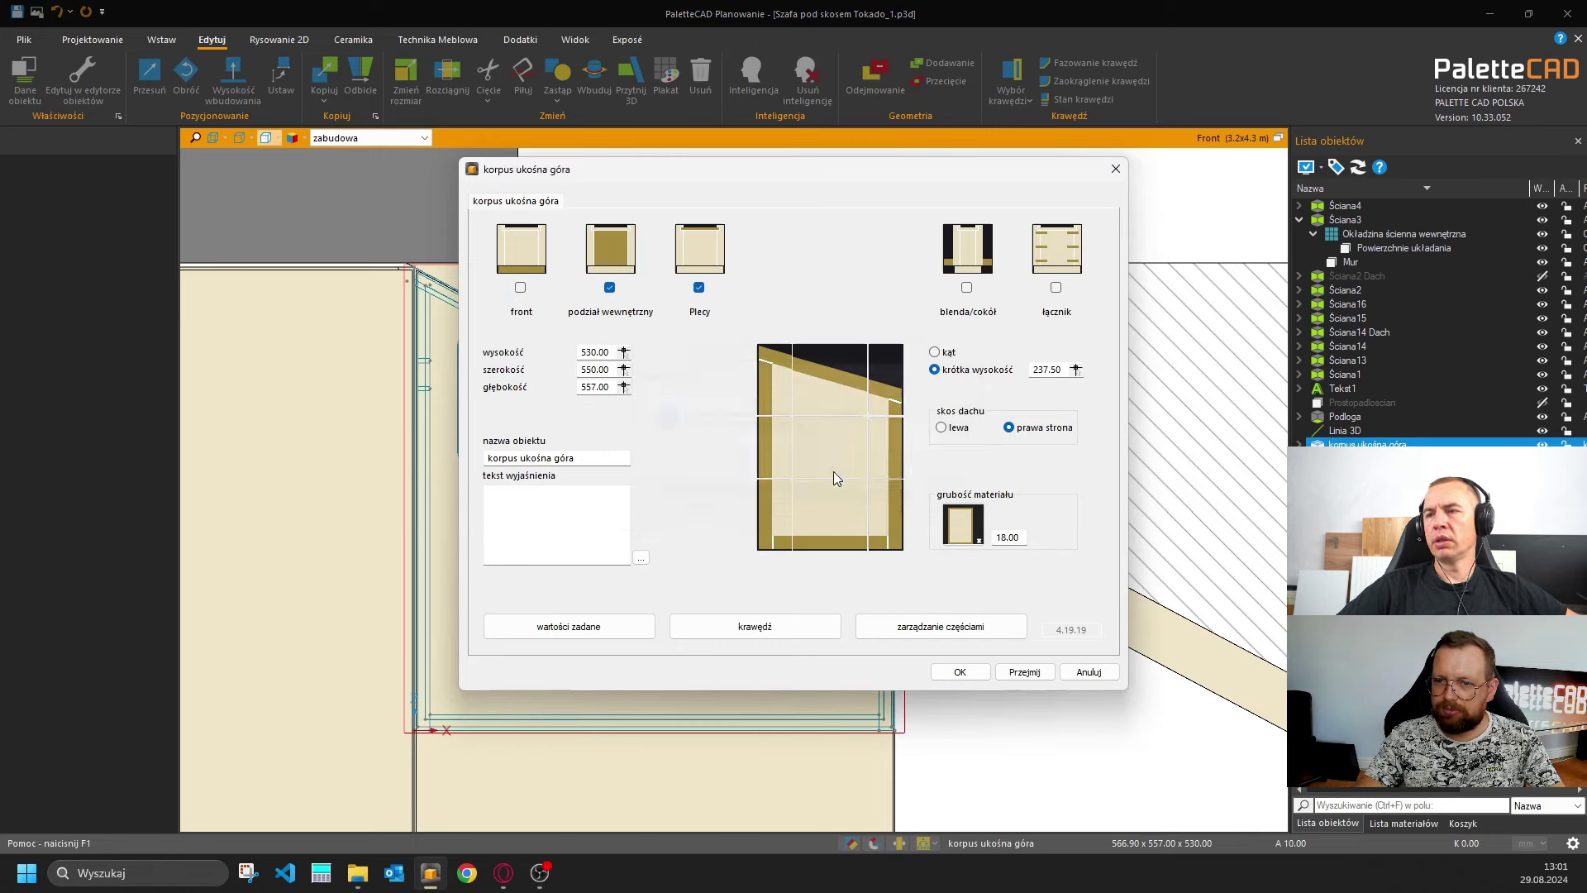
click(959, 671)
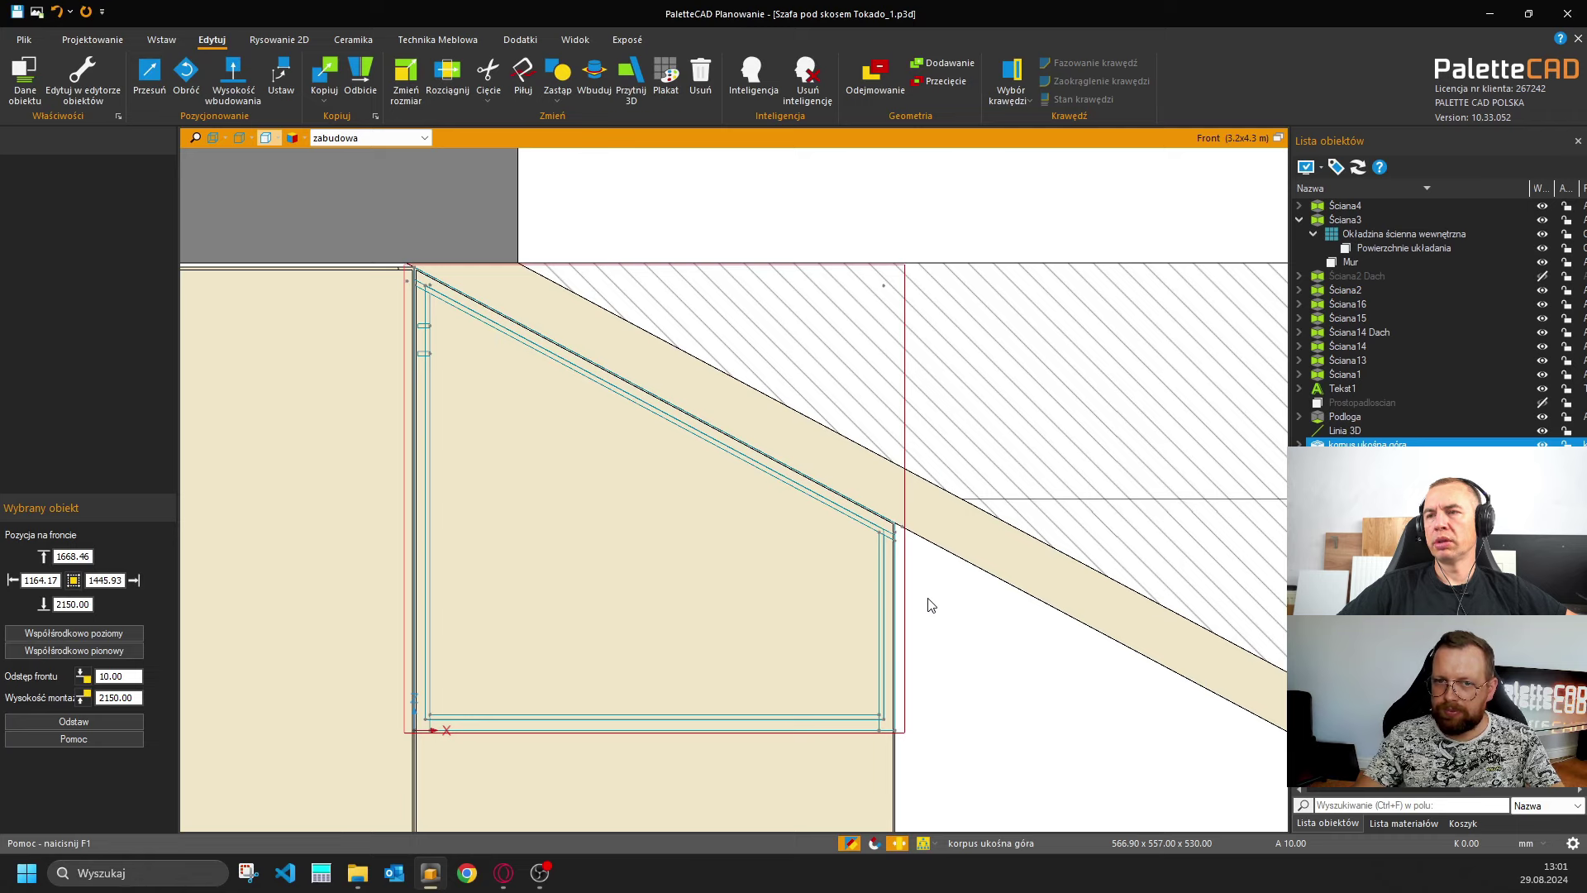
key(Escape)
scroll(934, 602, down, 3)
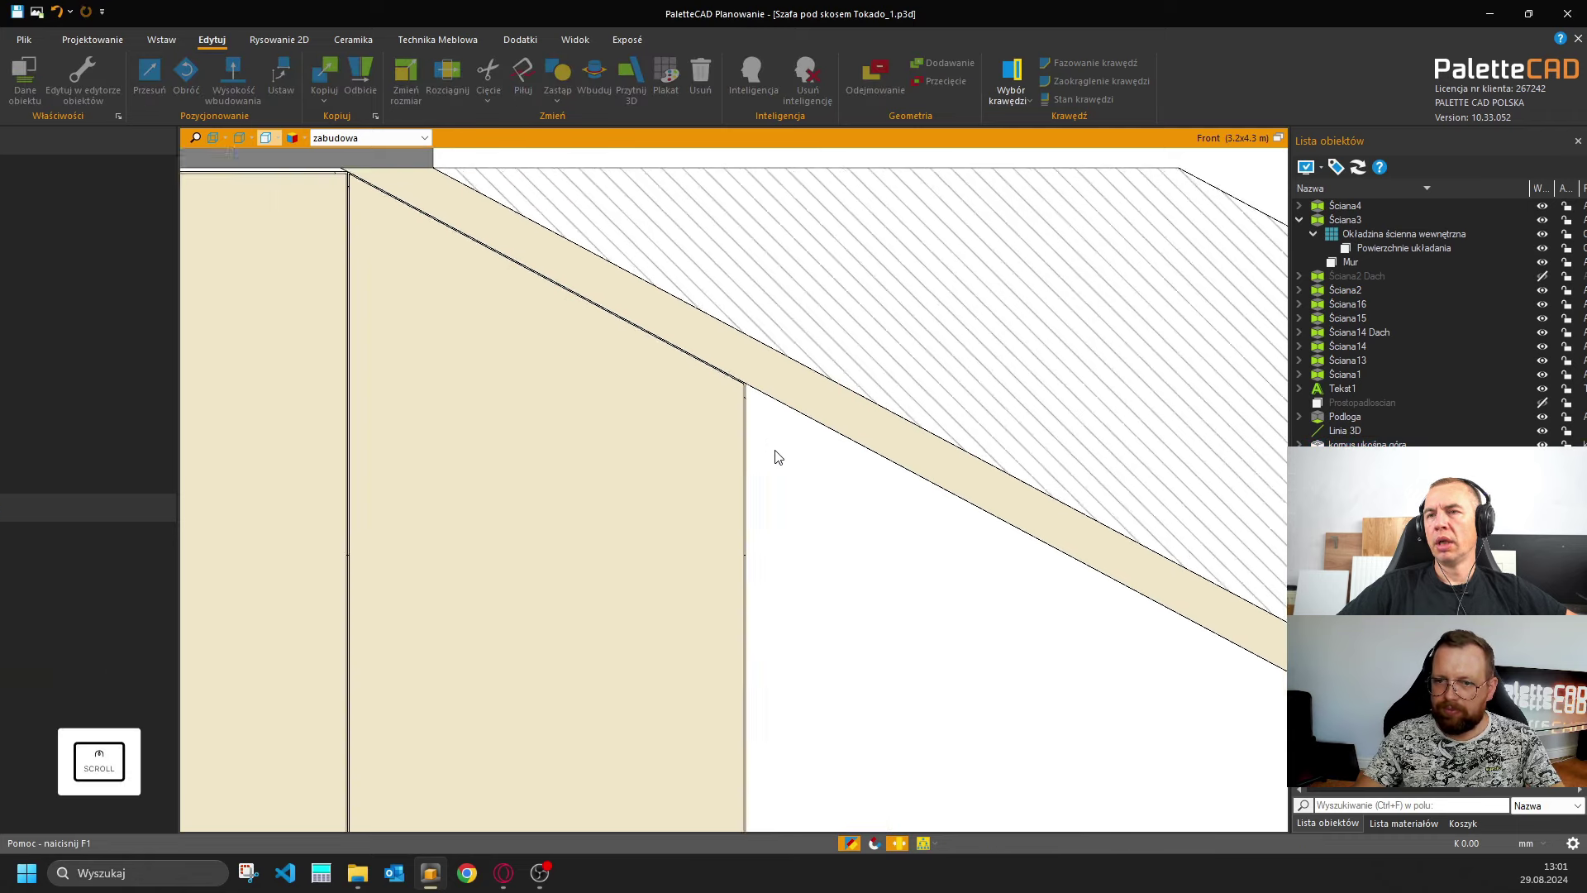
scroll(799, 514, down, 4)
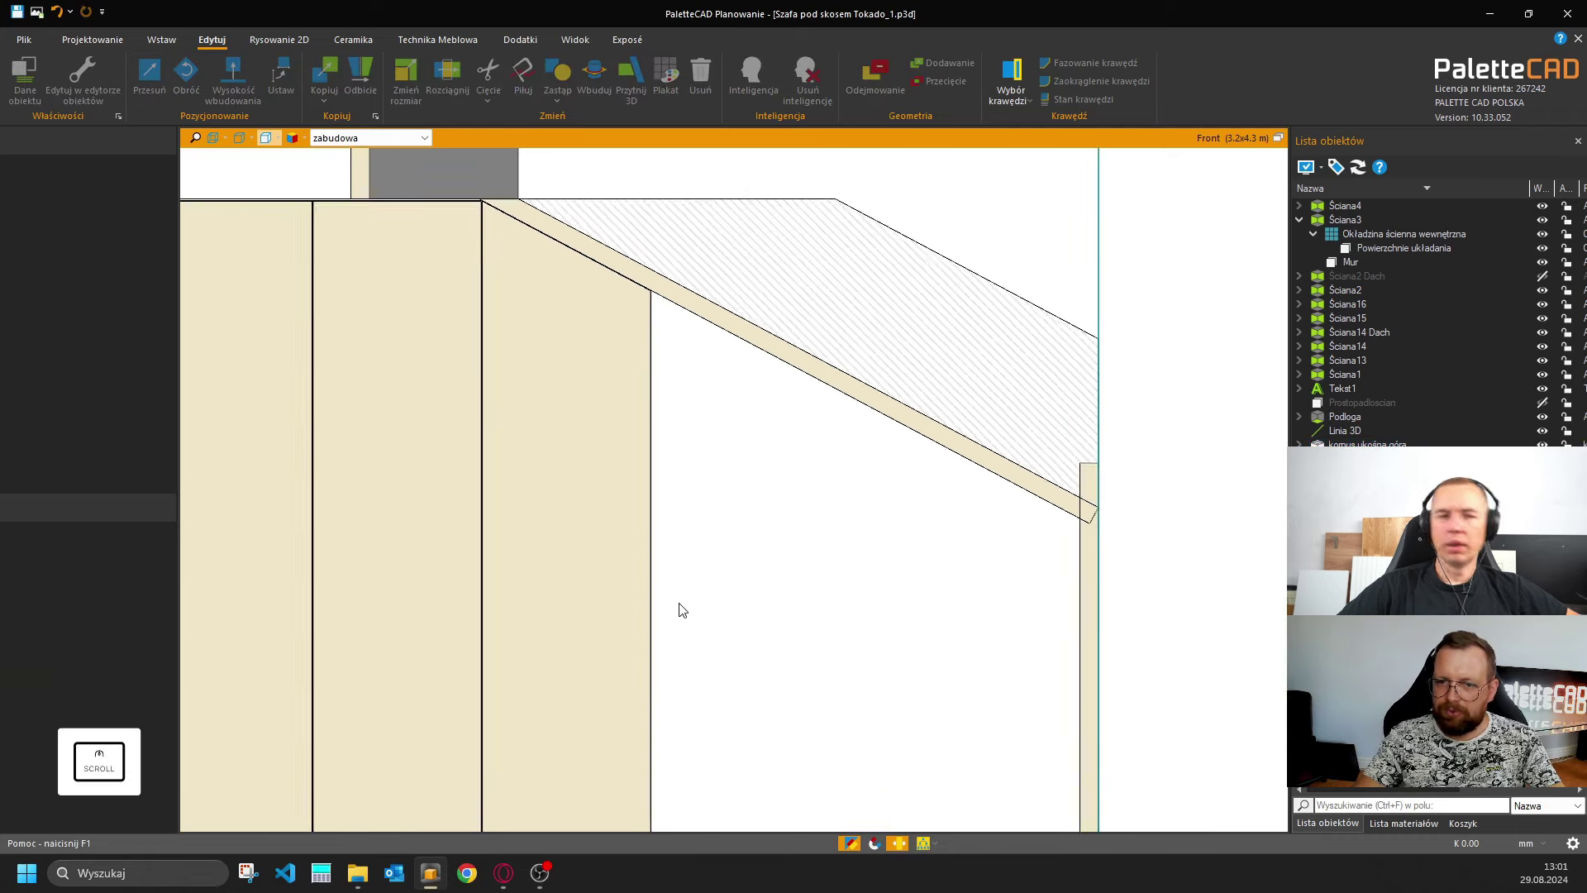
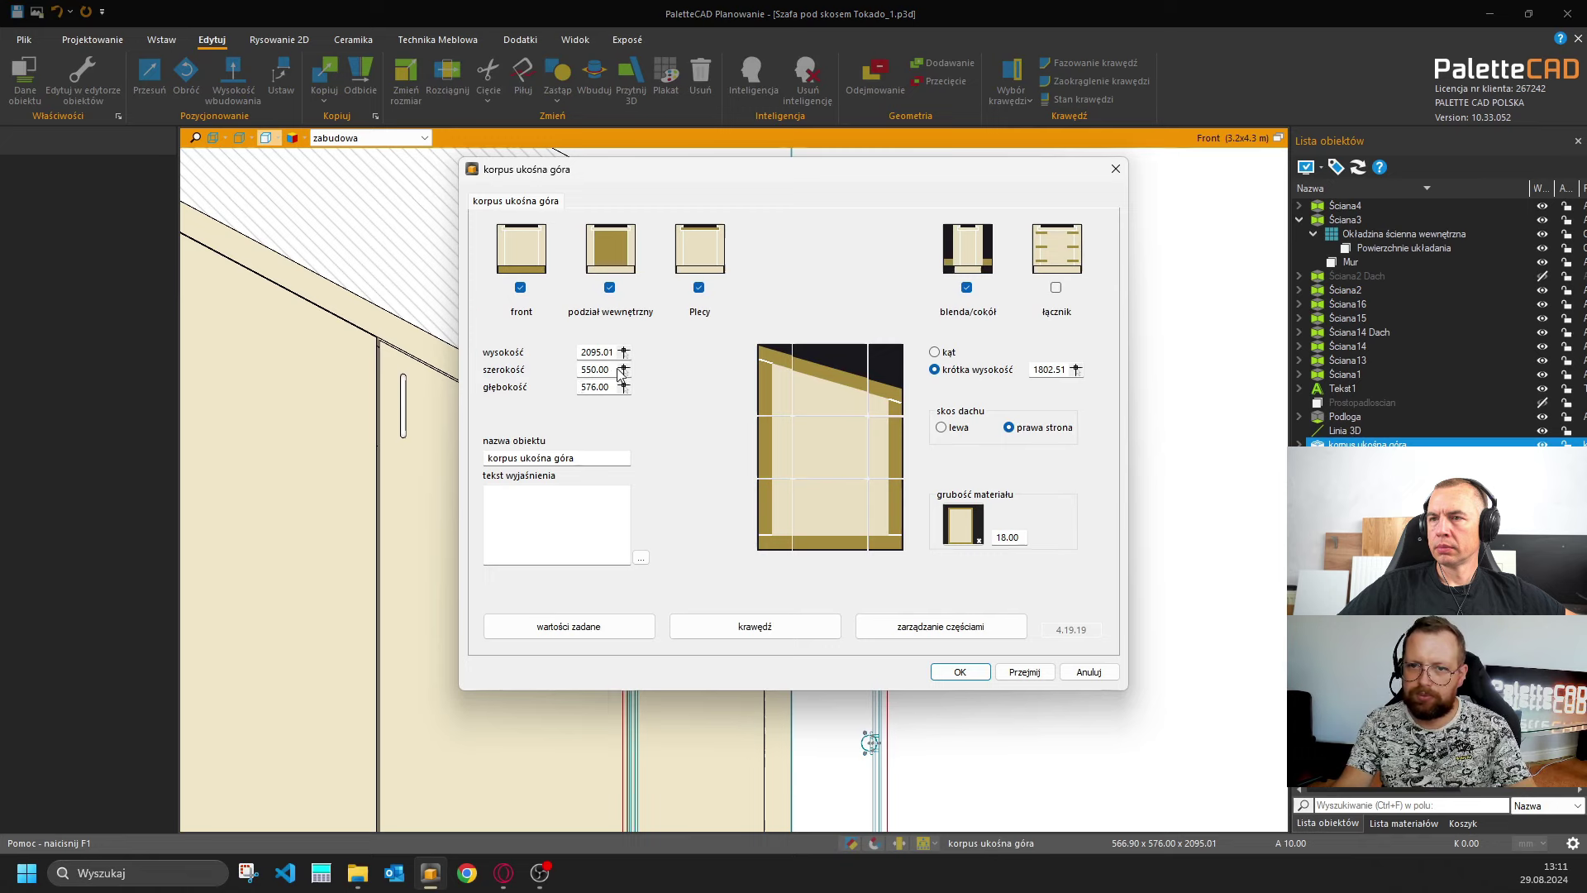
Set the last sloped carcass's width to 294.38 mm by measuring horizontally from the neighbouring carcass's edge to the wall filler under the slope.
click(623, 370)
scroll(647, 472, up, 3)
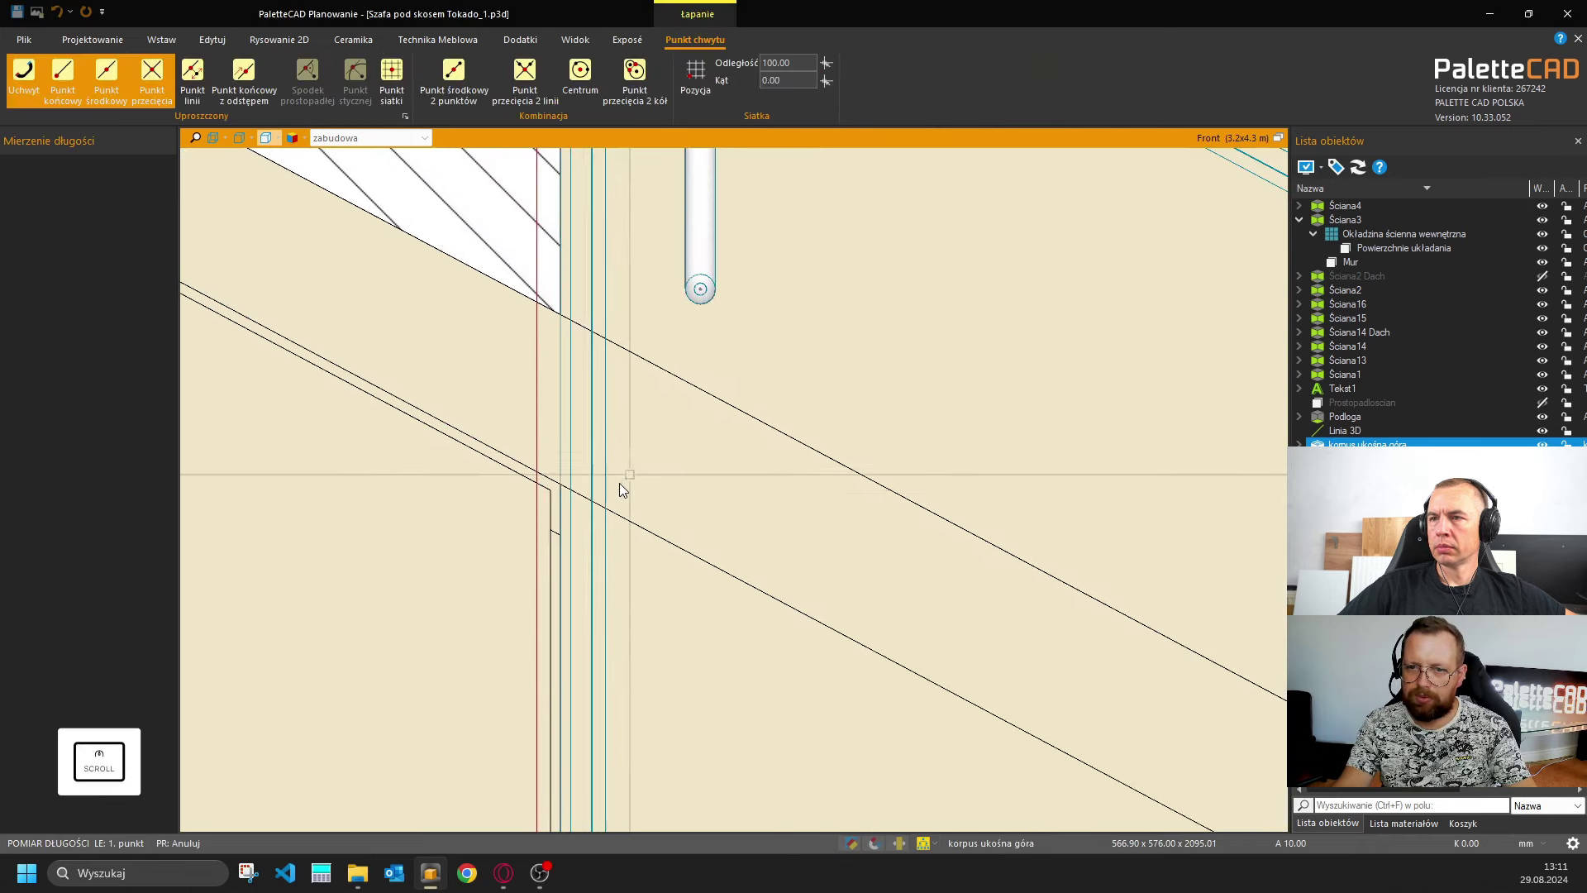
click(568, 488)
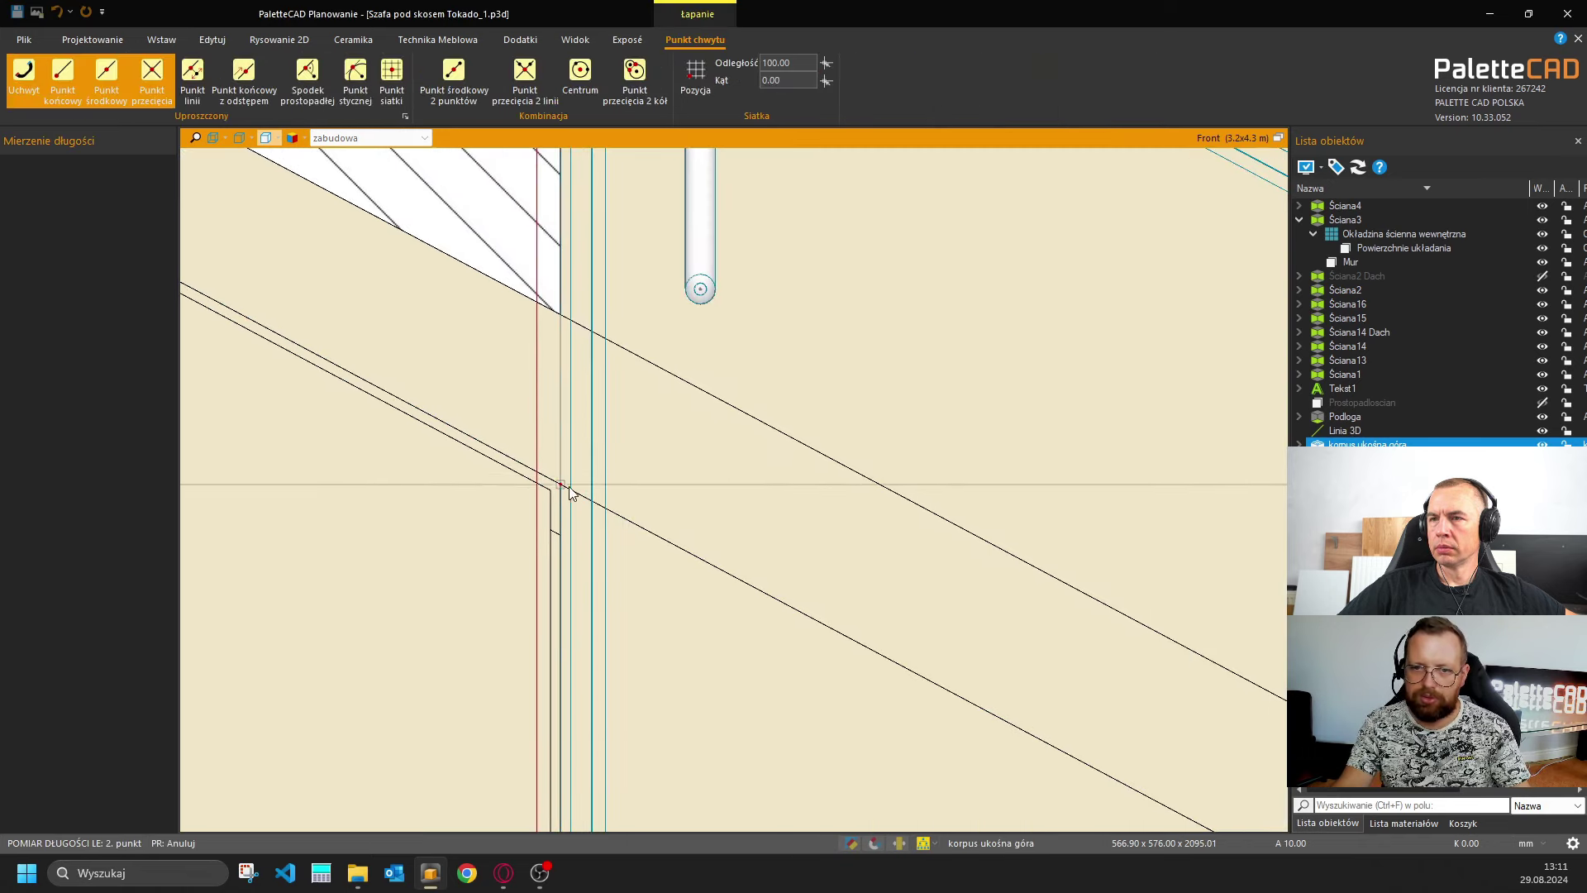
scroll(694, 513, down, 3)
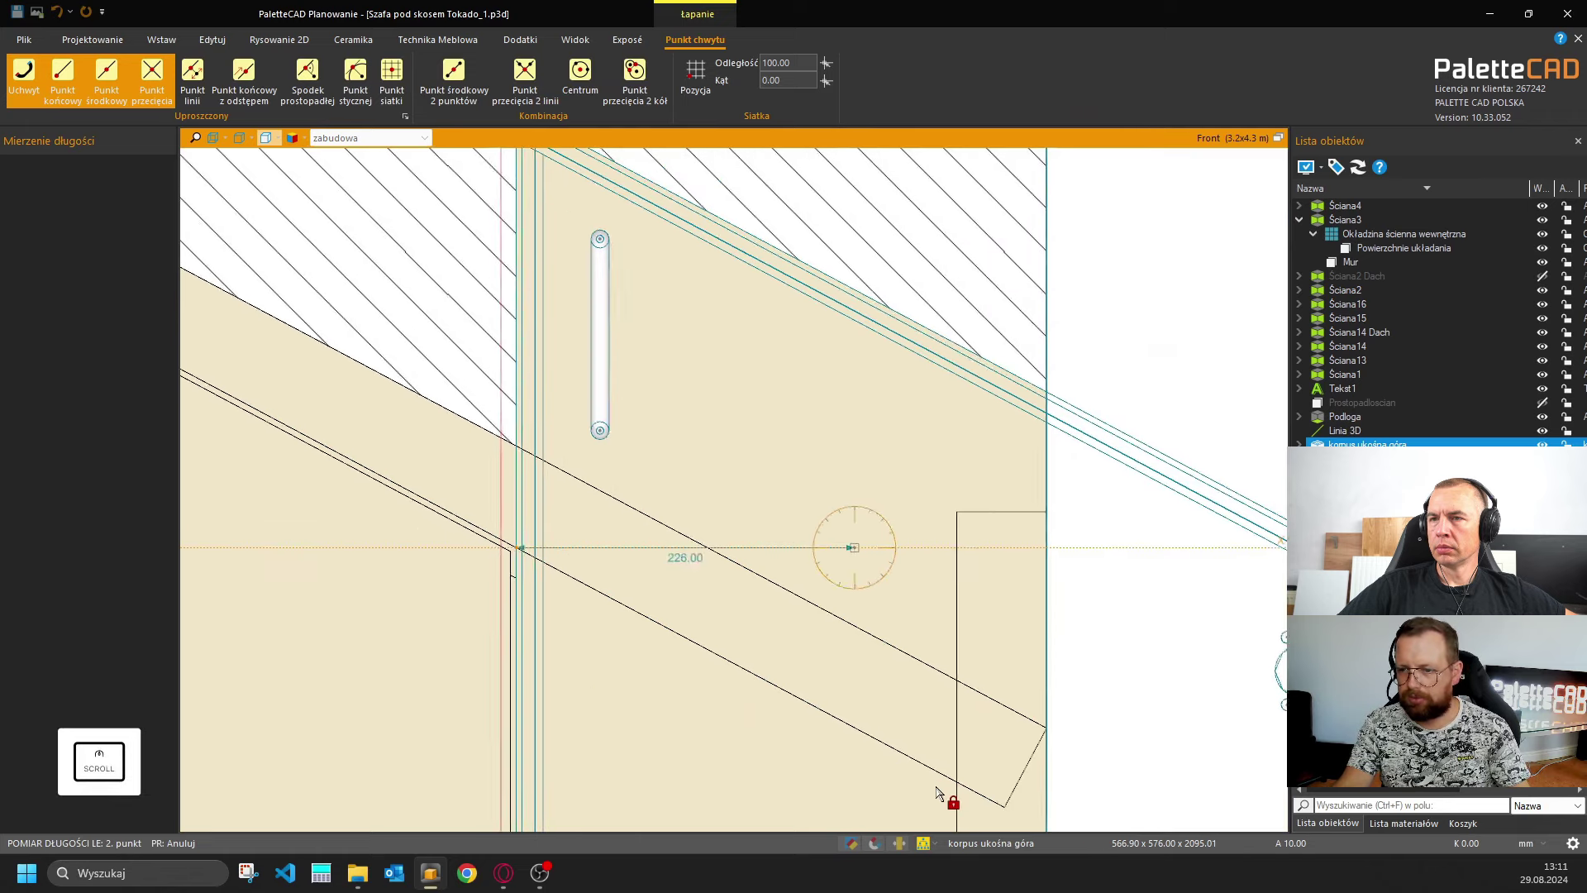
click(959, 796)
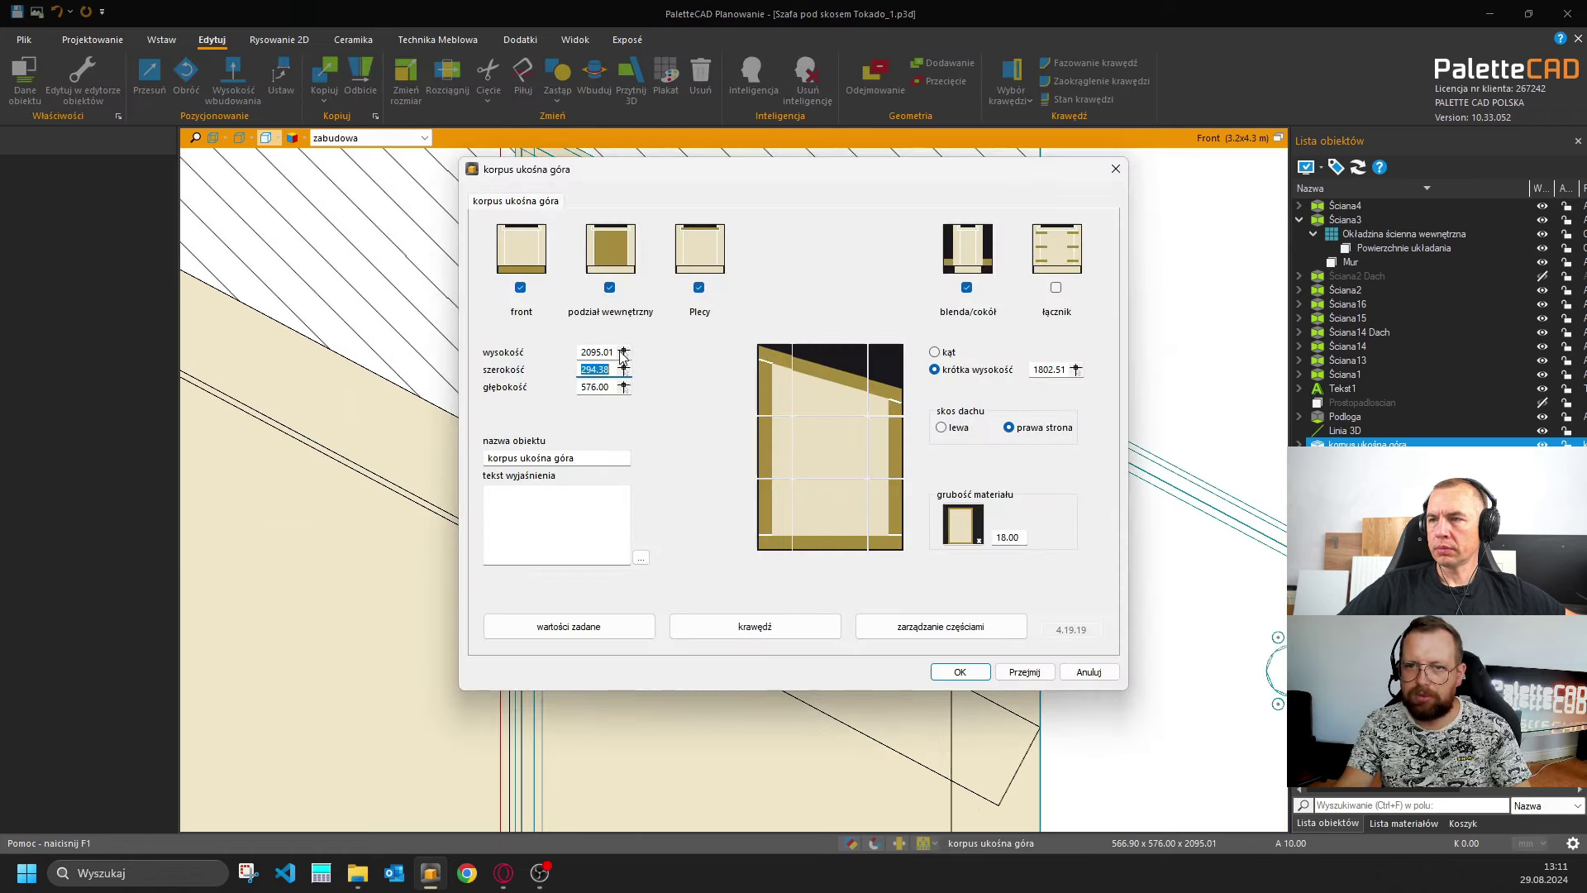
Set the last carcass's height to 1802.51 mm by measuring vertically from the neighbouring carcass's slope corner down to the floor.
click(623, 353)
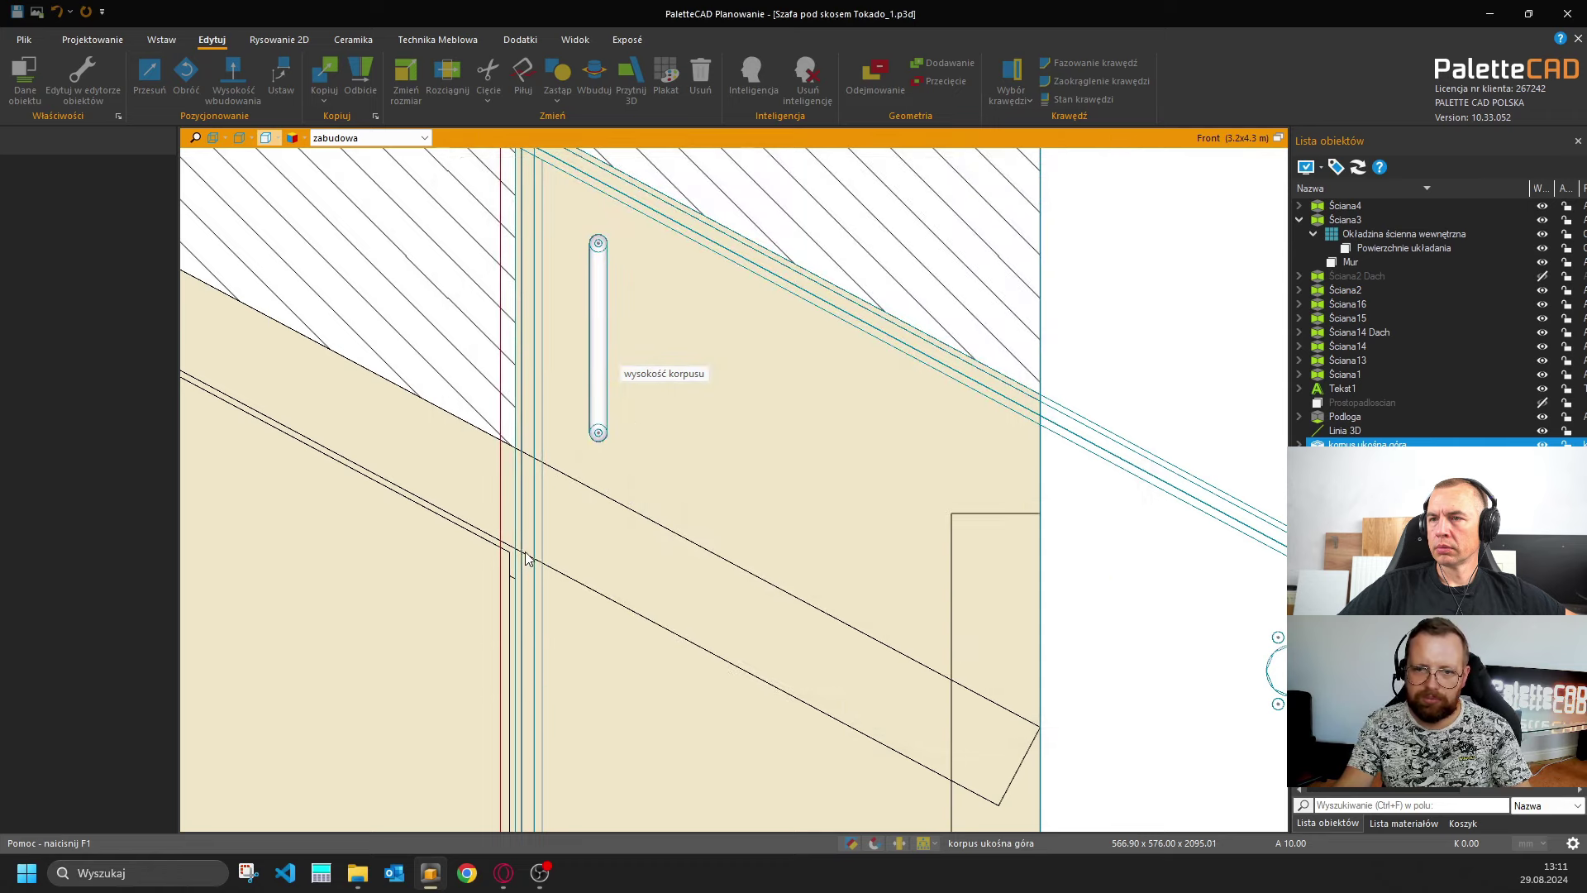
click(517, 553)
key(alt)
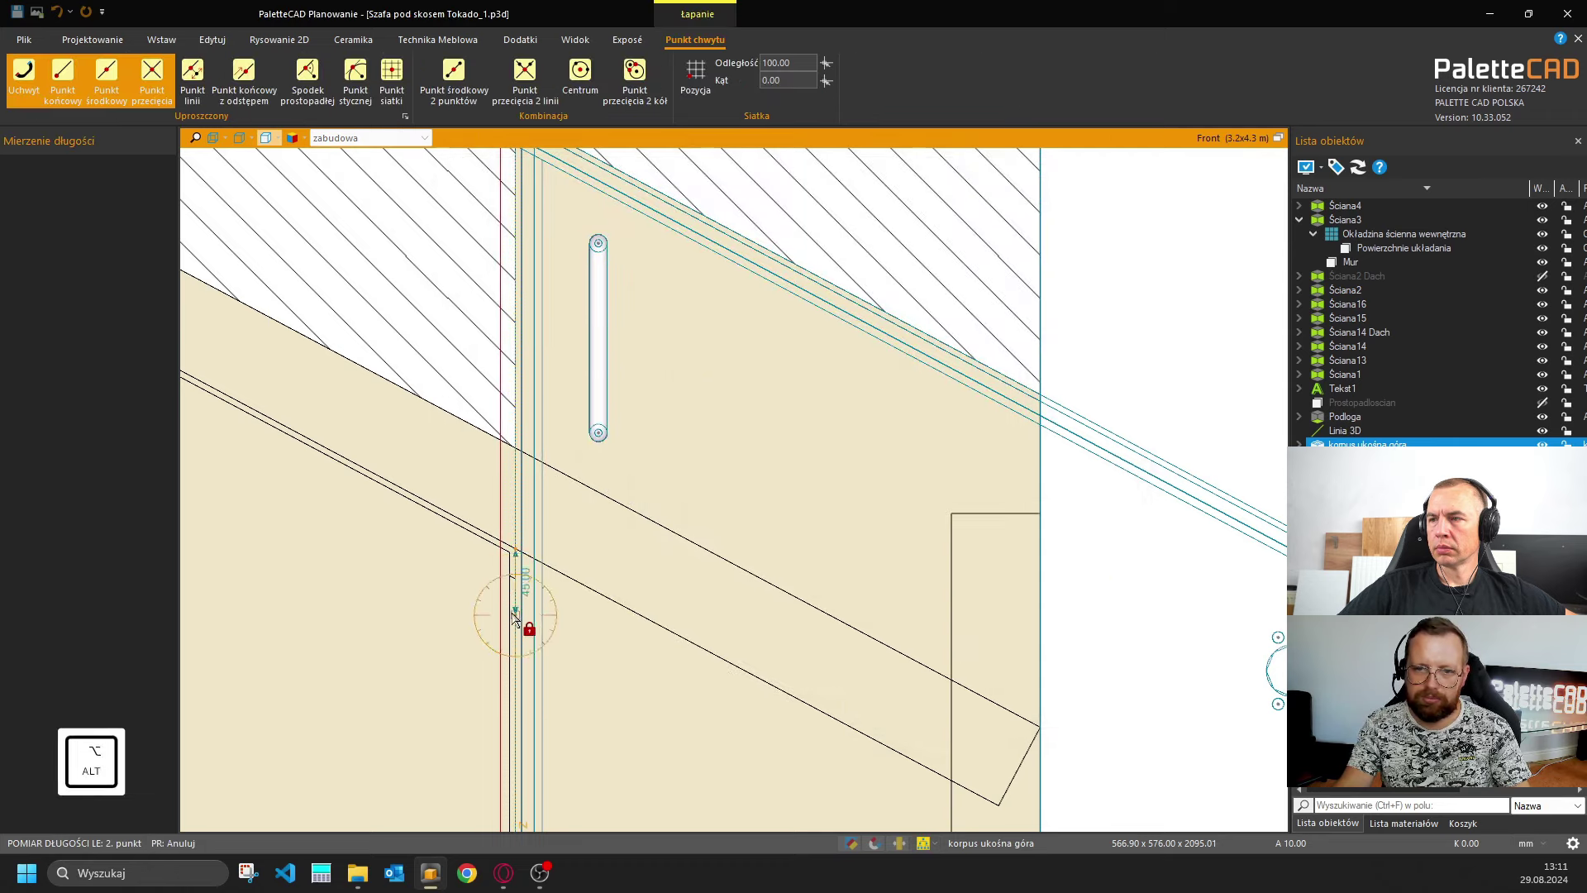
key(a)
scroll(1000, 827, down, 2)
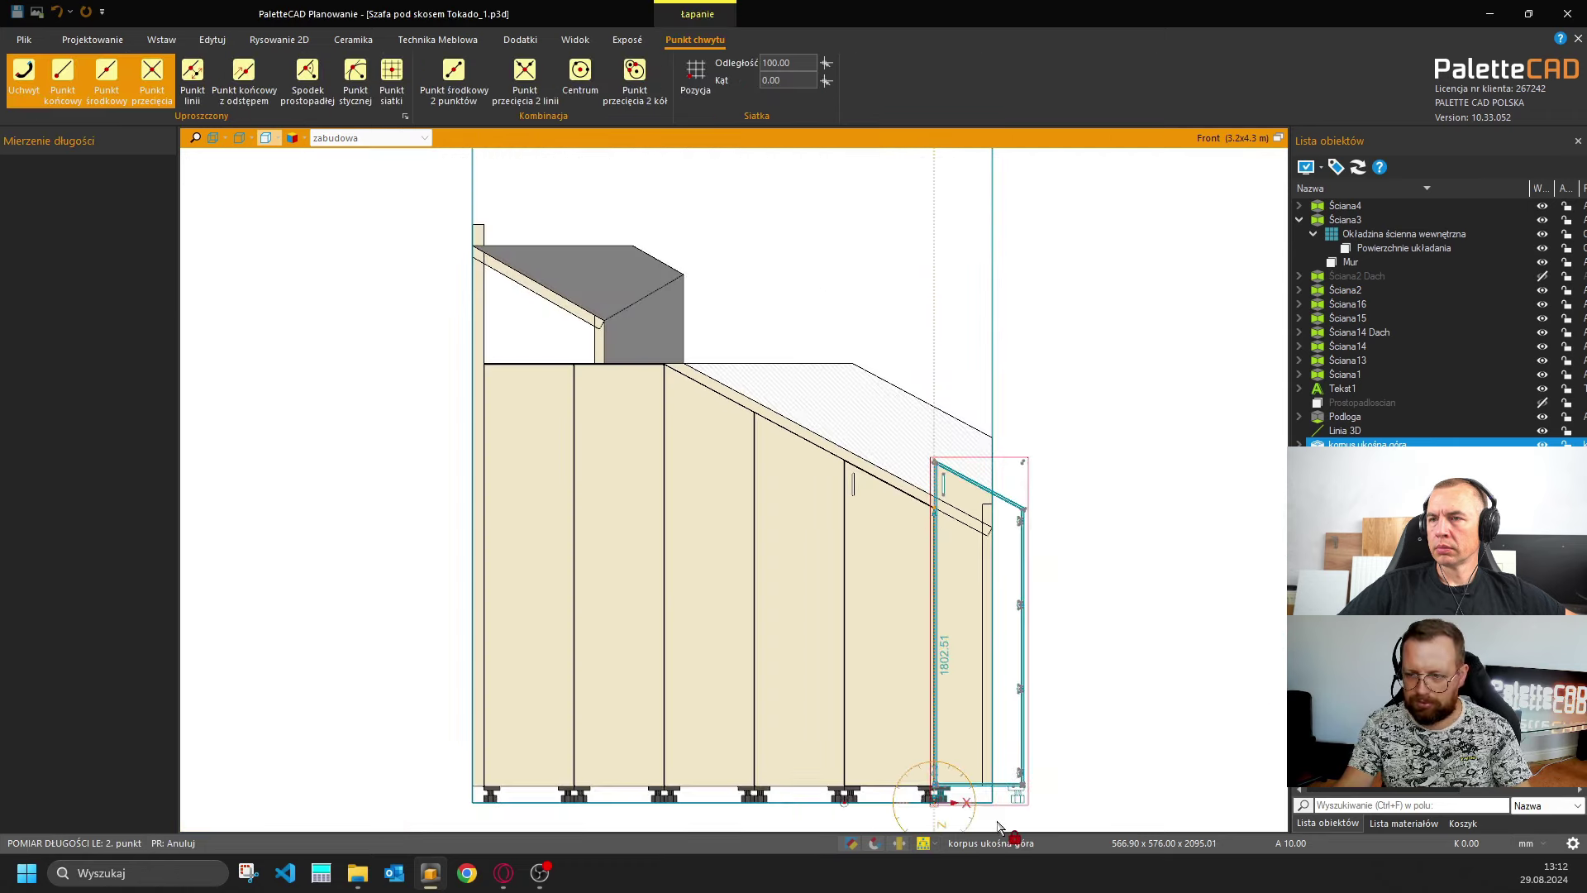
click(1003, 818)
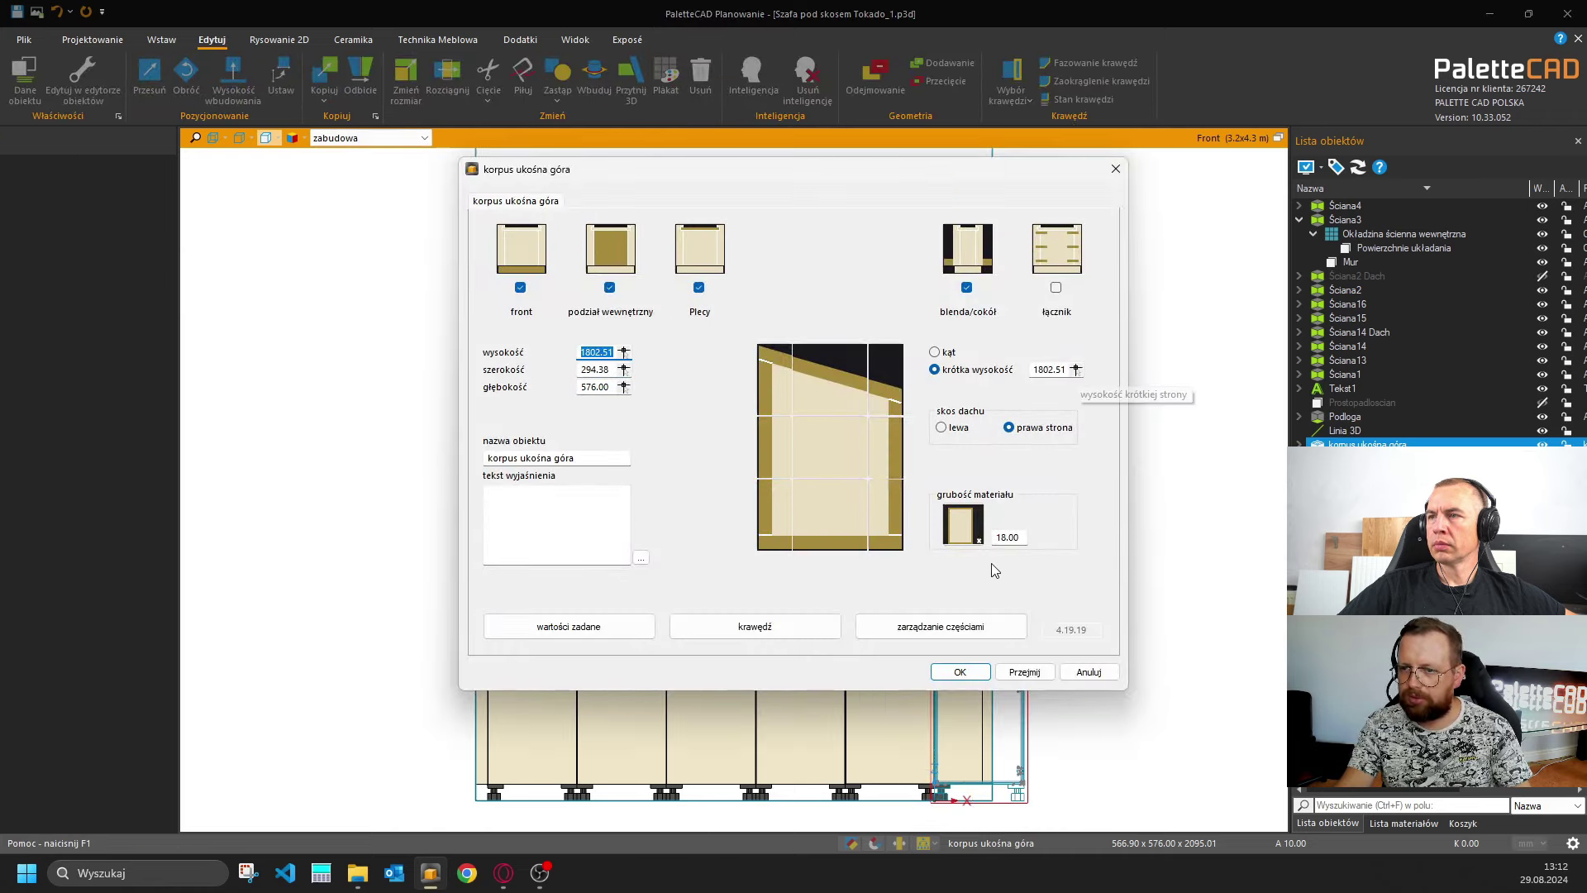
Set the last carcass's short height to 1645.95 mm by measuring from the slope at the wall filler to the floor, and apply the dimensions.
key(Return)
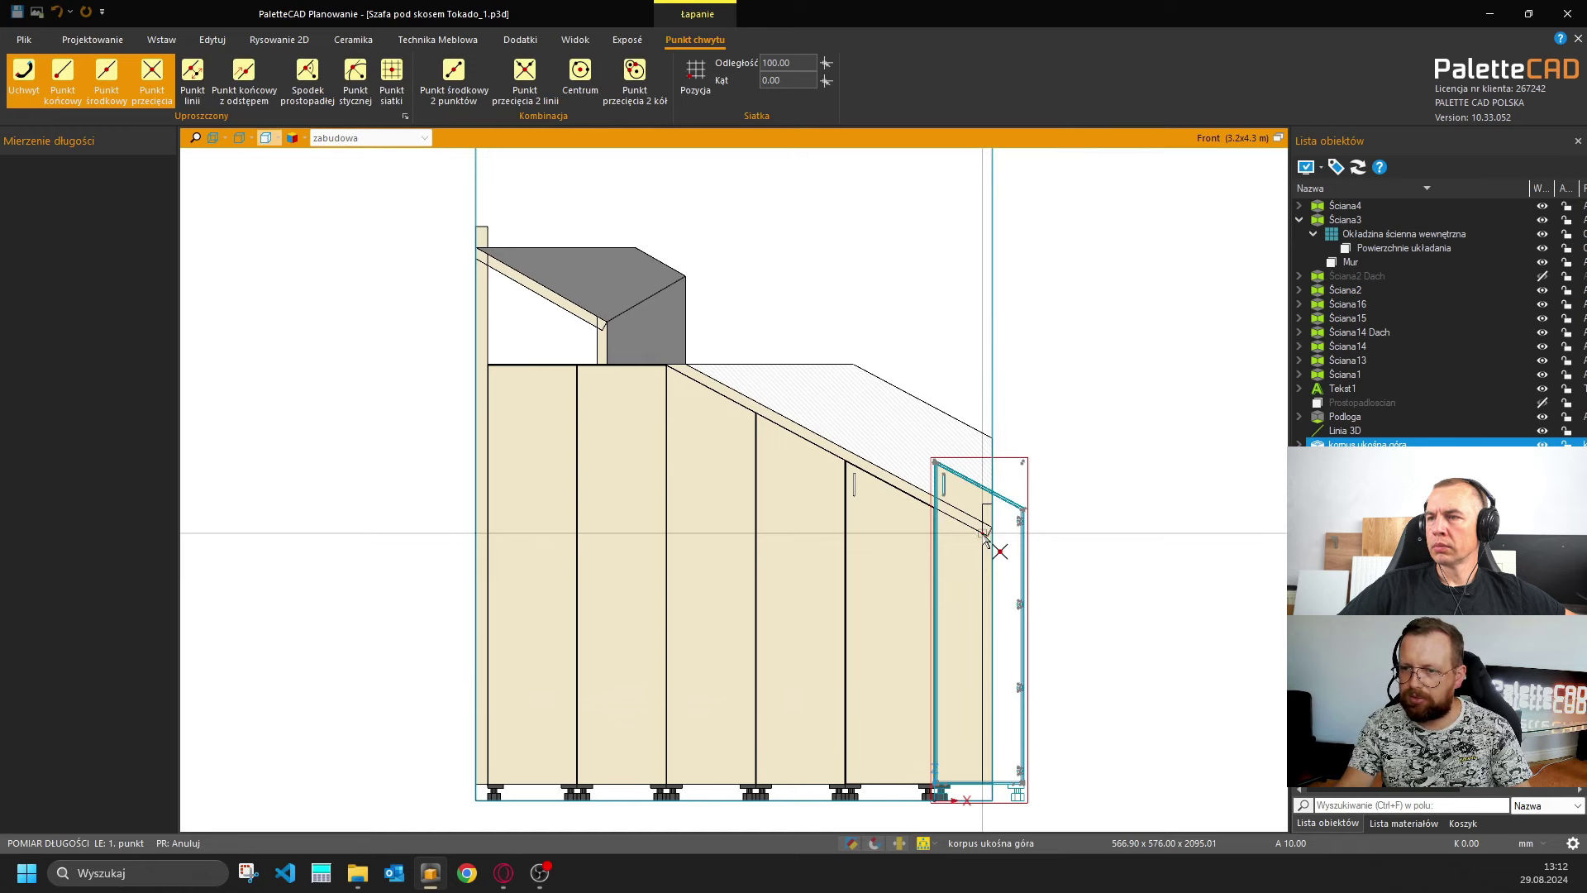
click(981, 537)
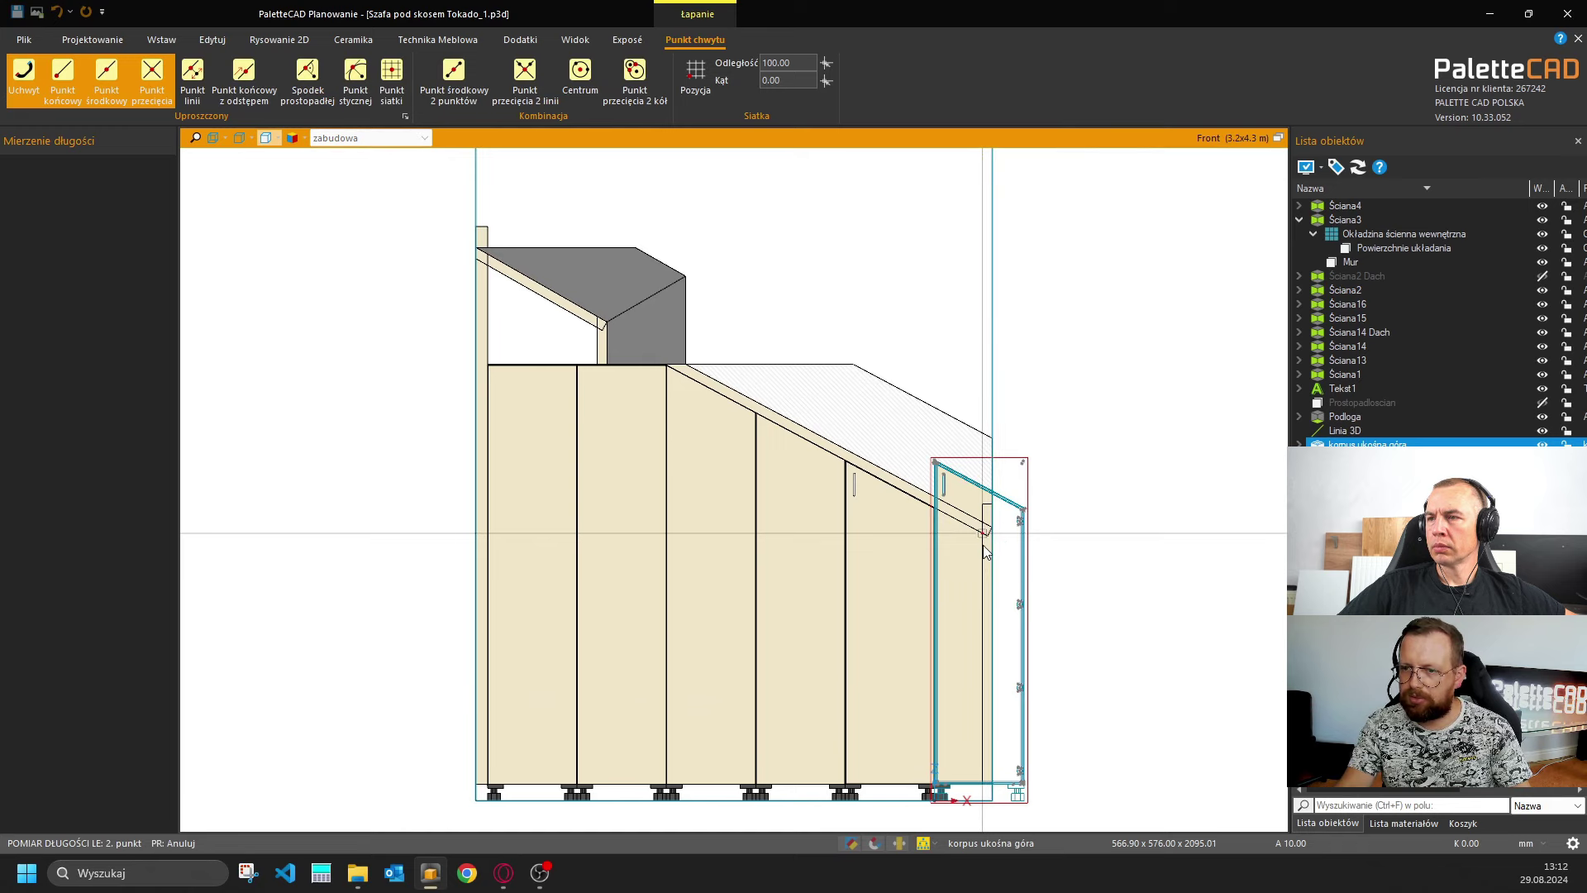
click(992, 814)
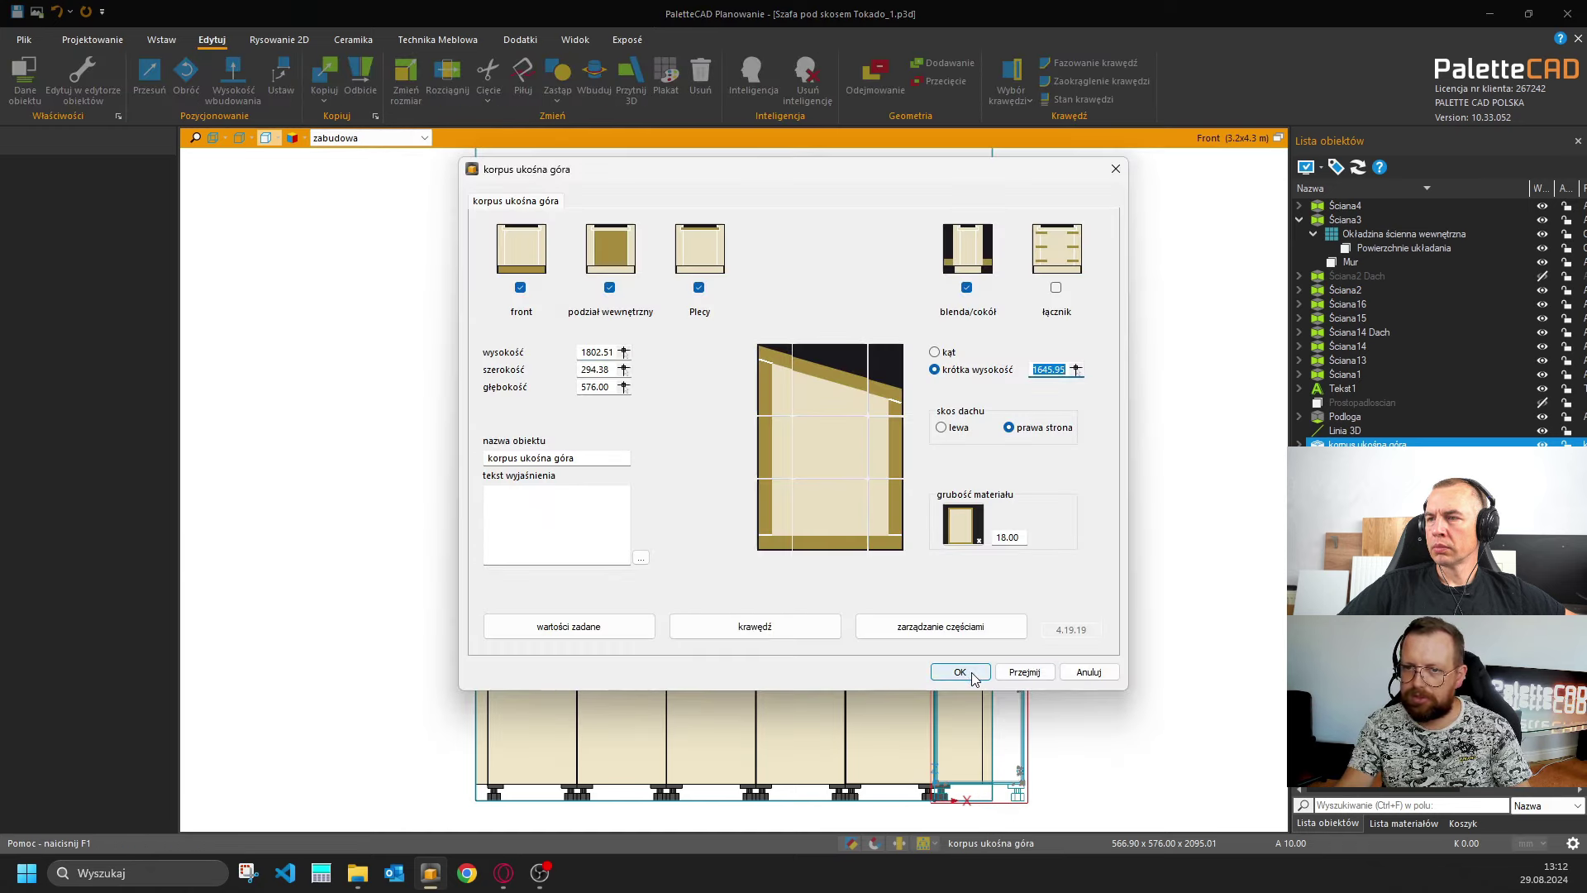
click(961, 672)
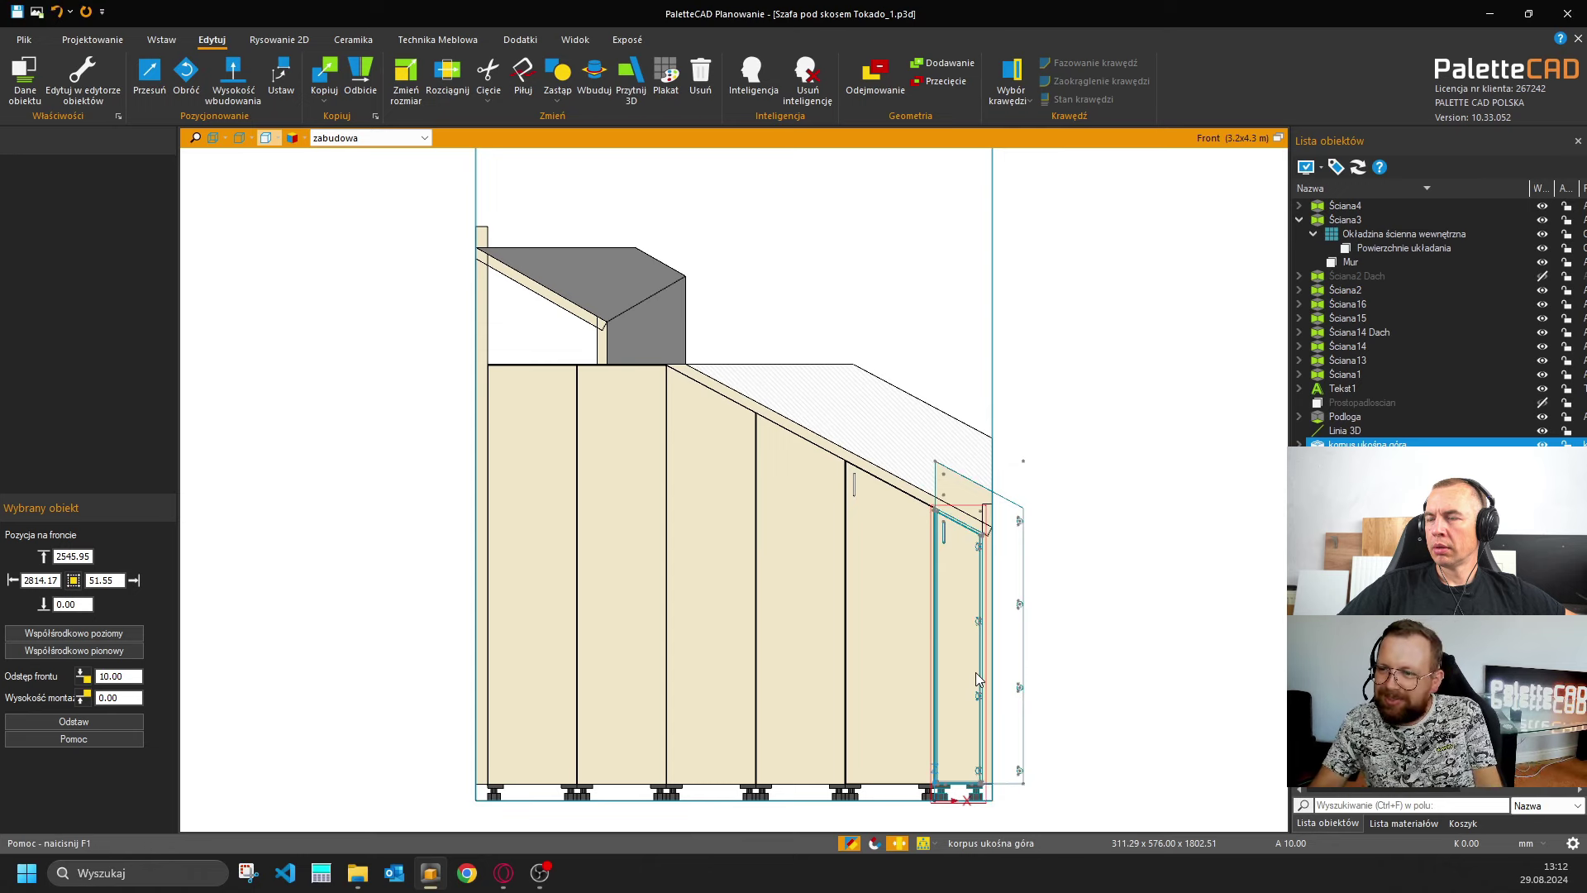
Try to refresh the last sloped carcass's oversized front by reapplying the carcass settings unchanged.
click(1079, 612)
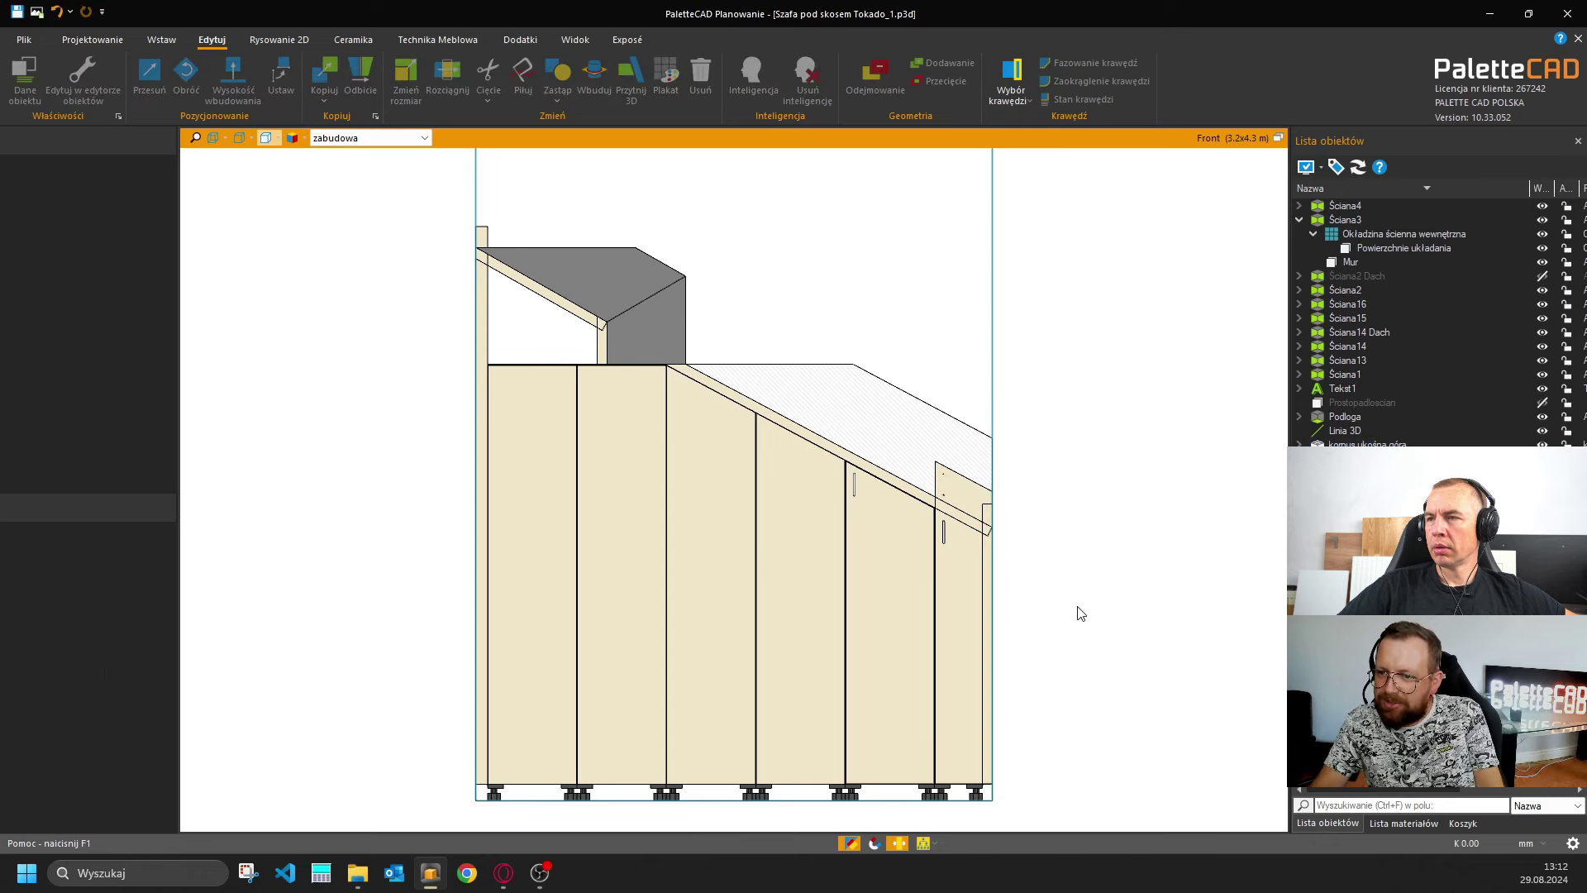
click(949, 572)
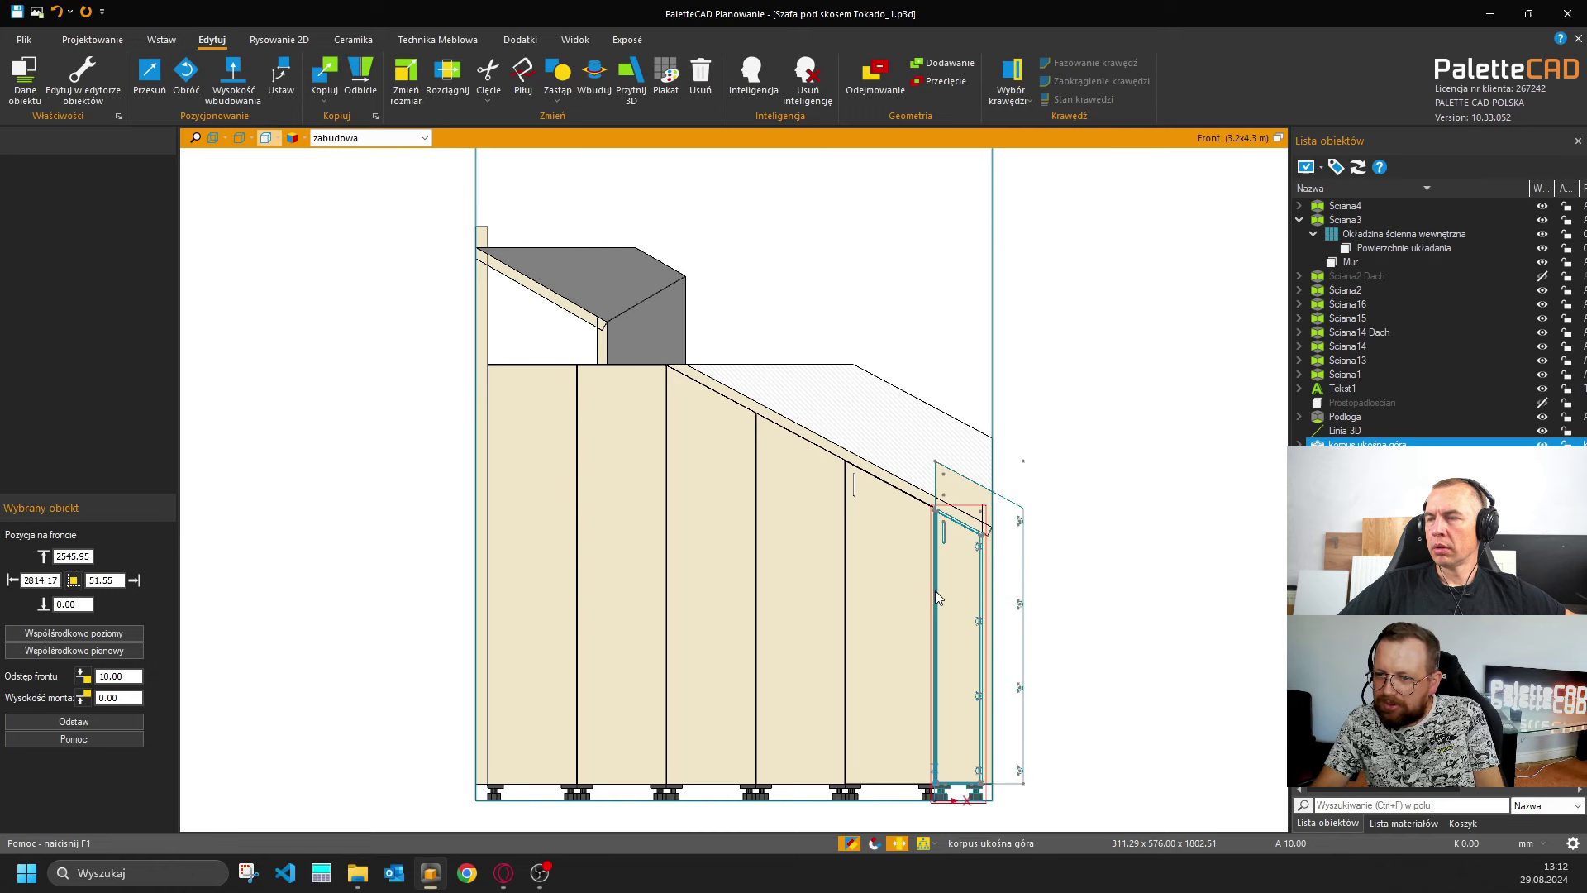
double_click(948, 589)
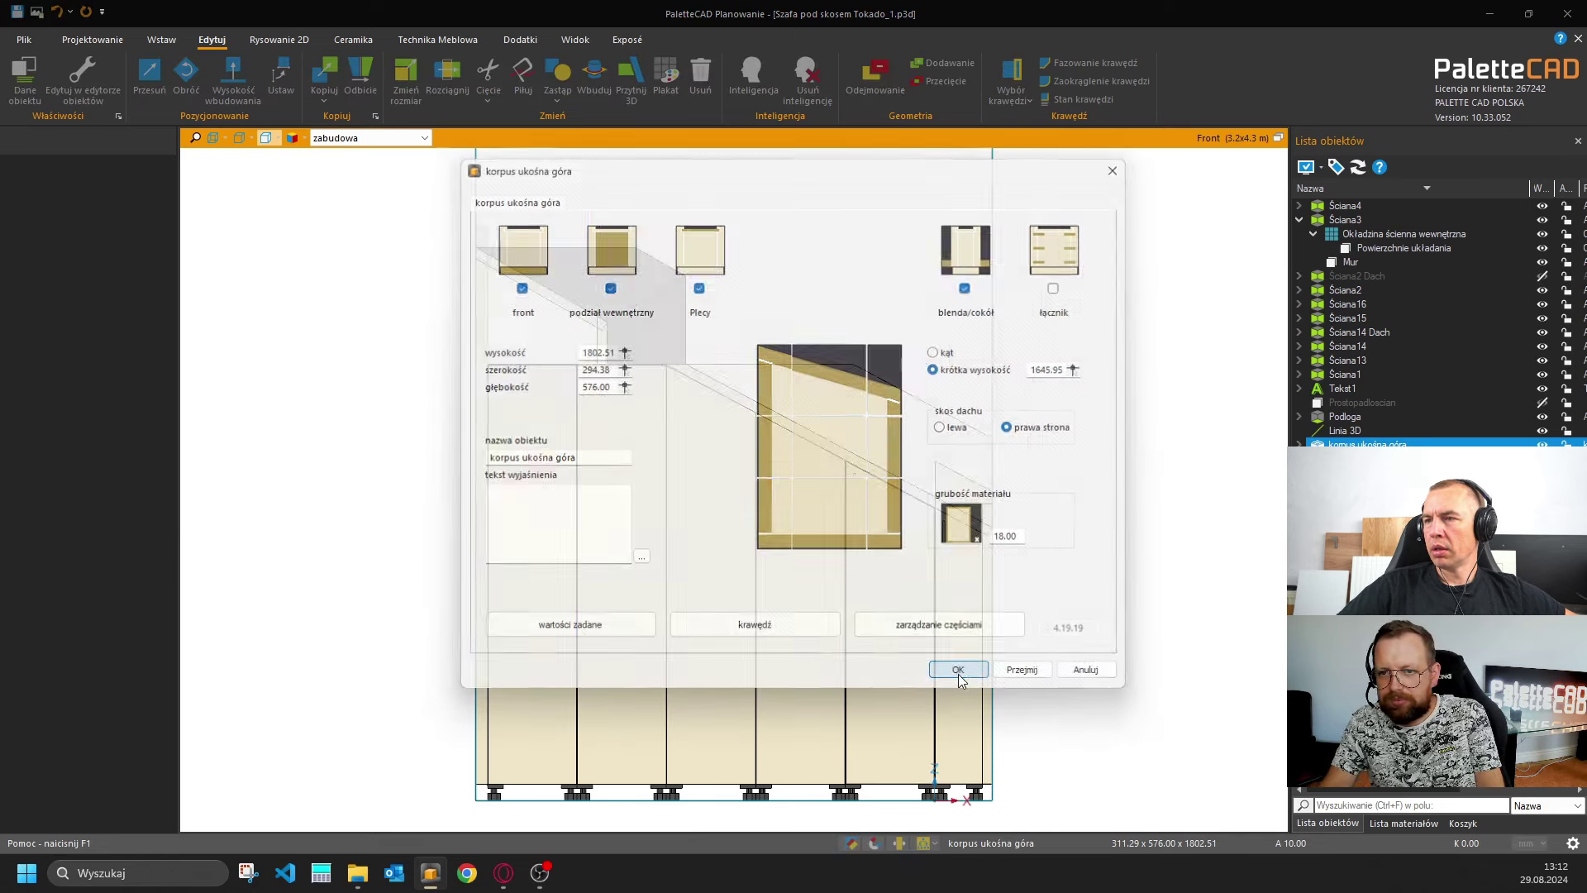
click(958, 672)
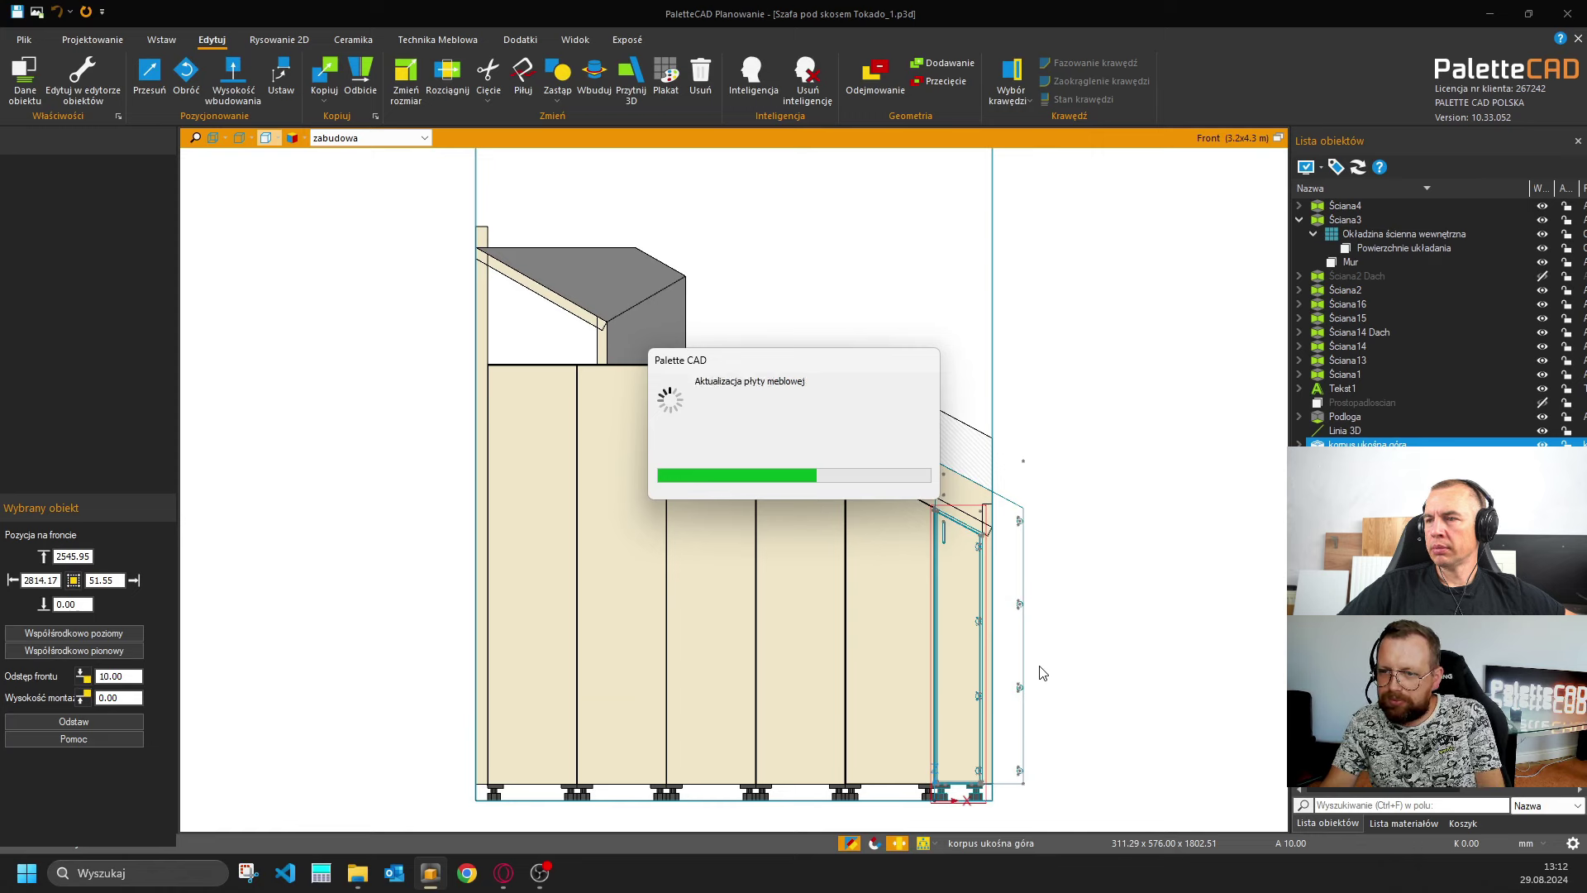
click(1072, 660)
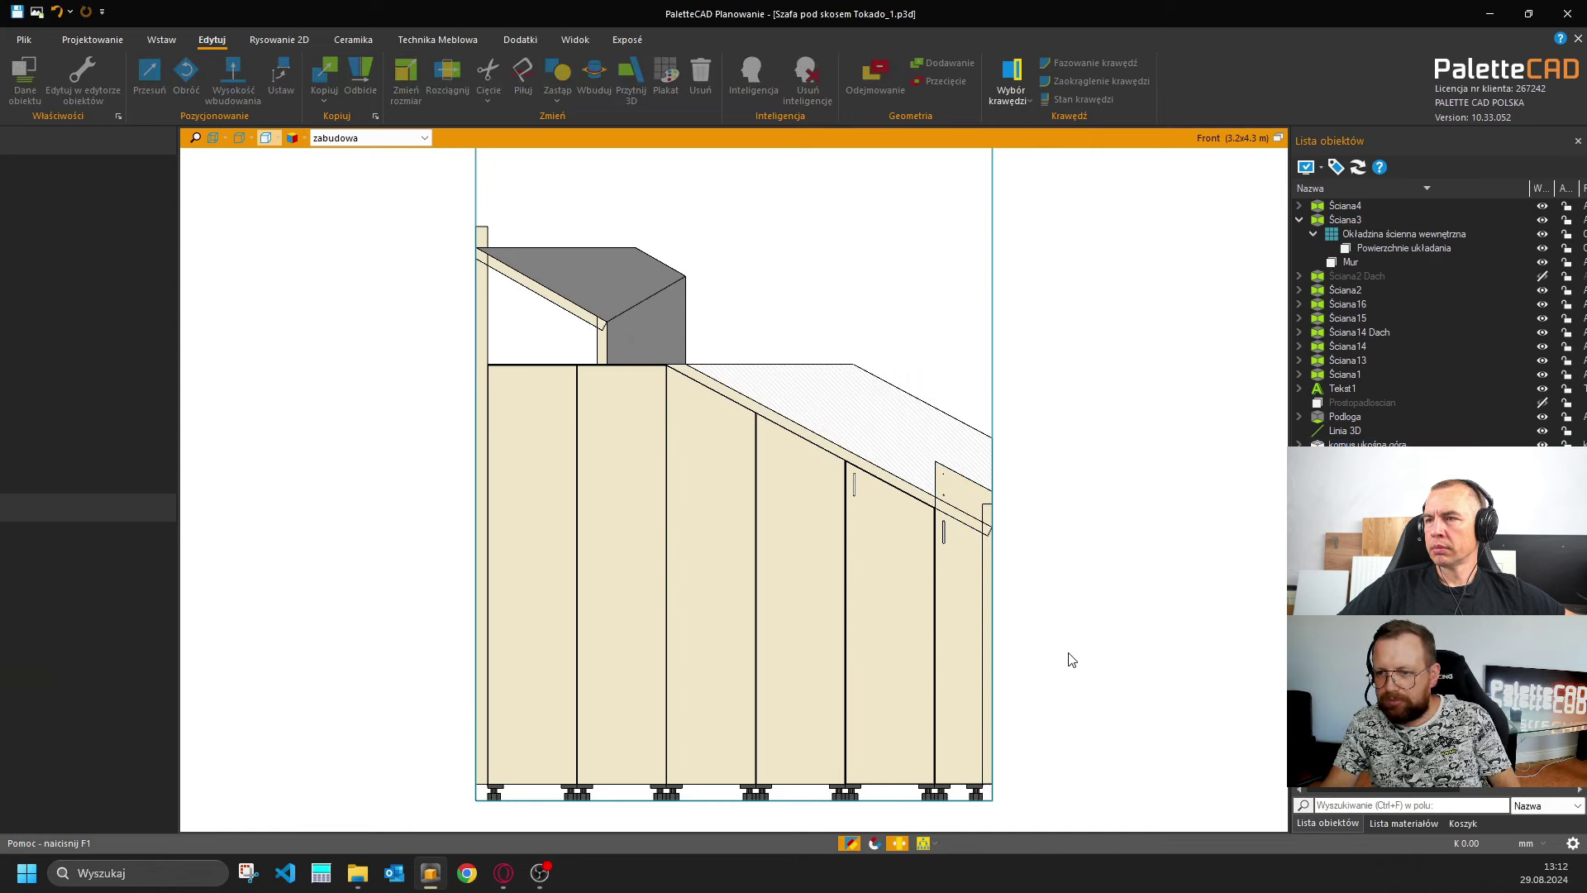
Turn off the uniform gap for the last sloped carcass's front and set its left and right gaps to 2 mm.
click(946, 599)
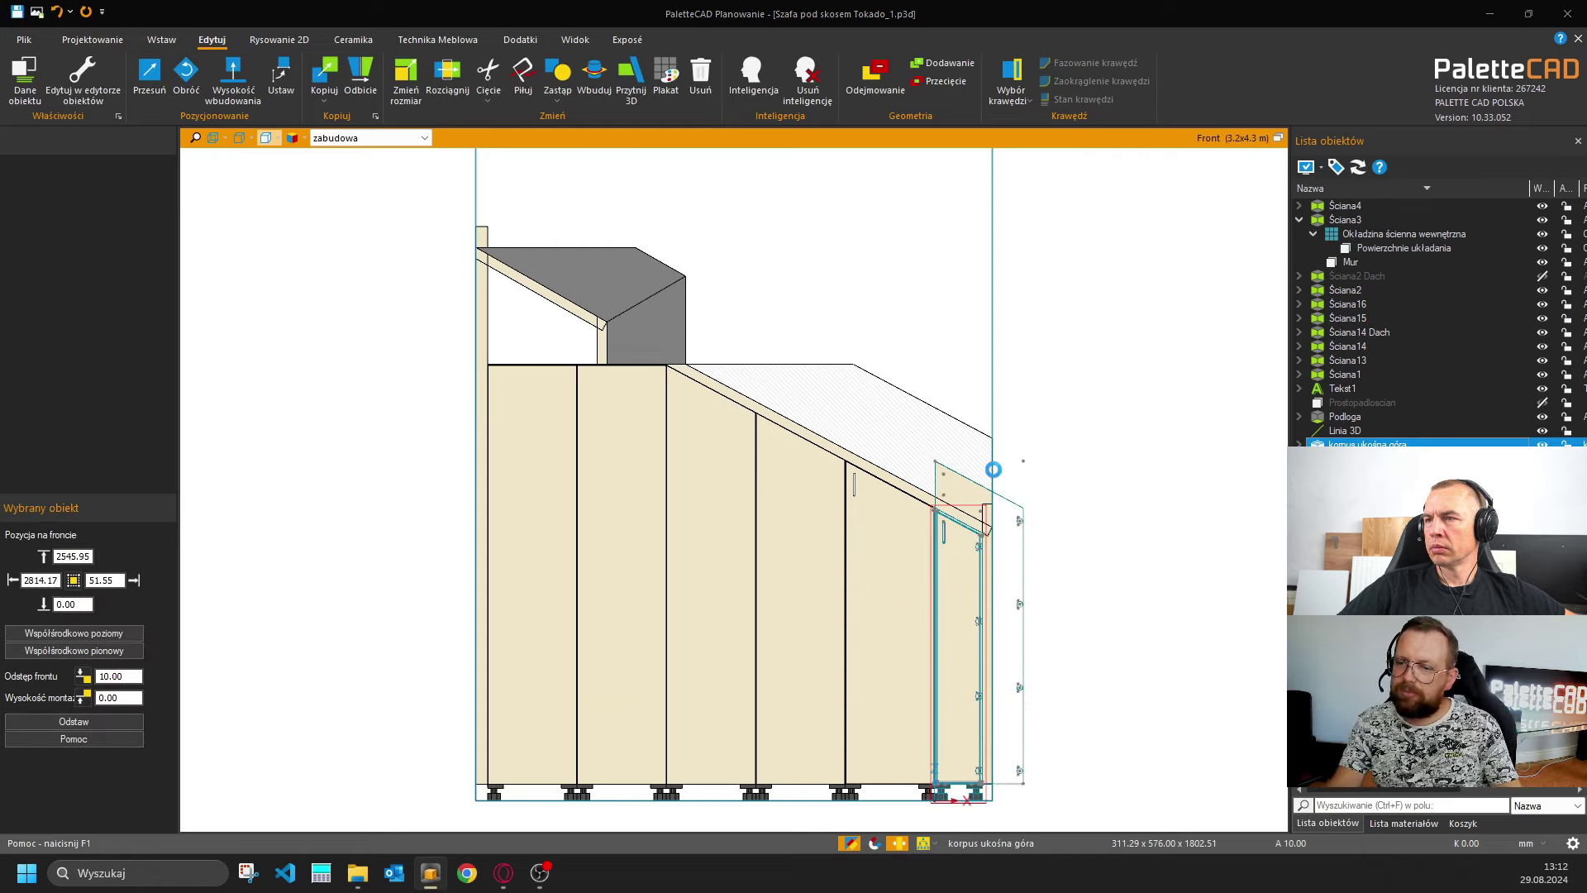
double_click(993, 470)
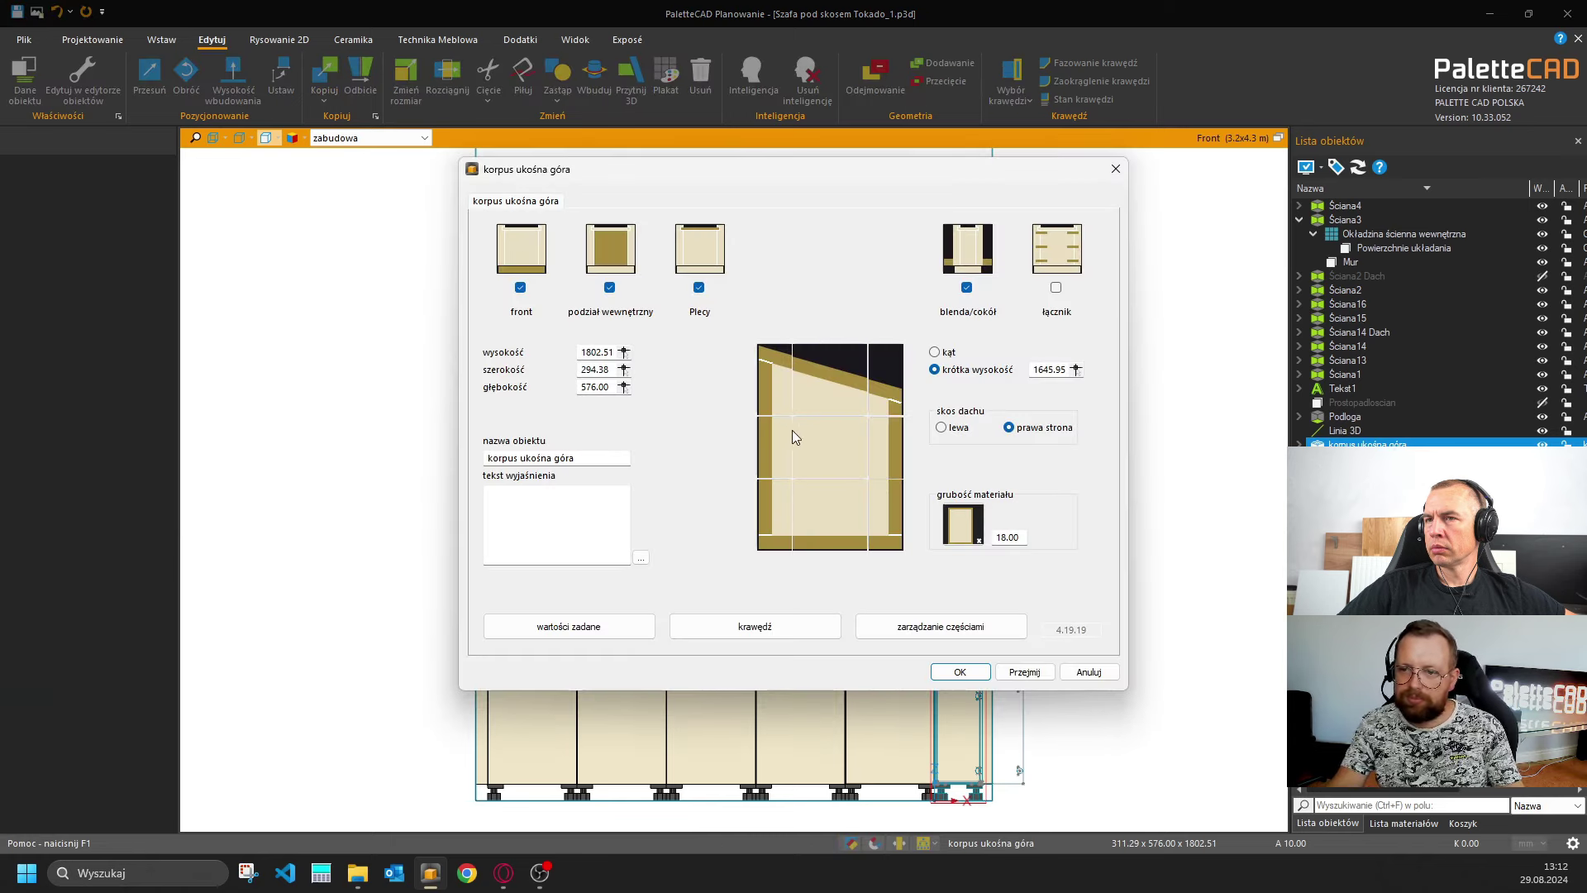
click(836, 444)
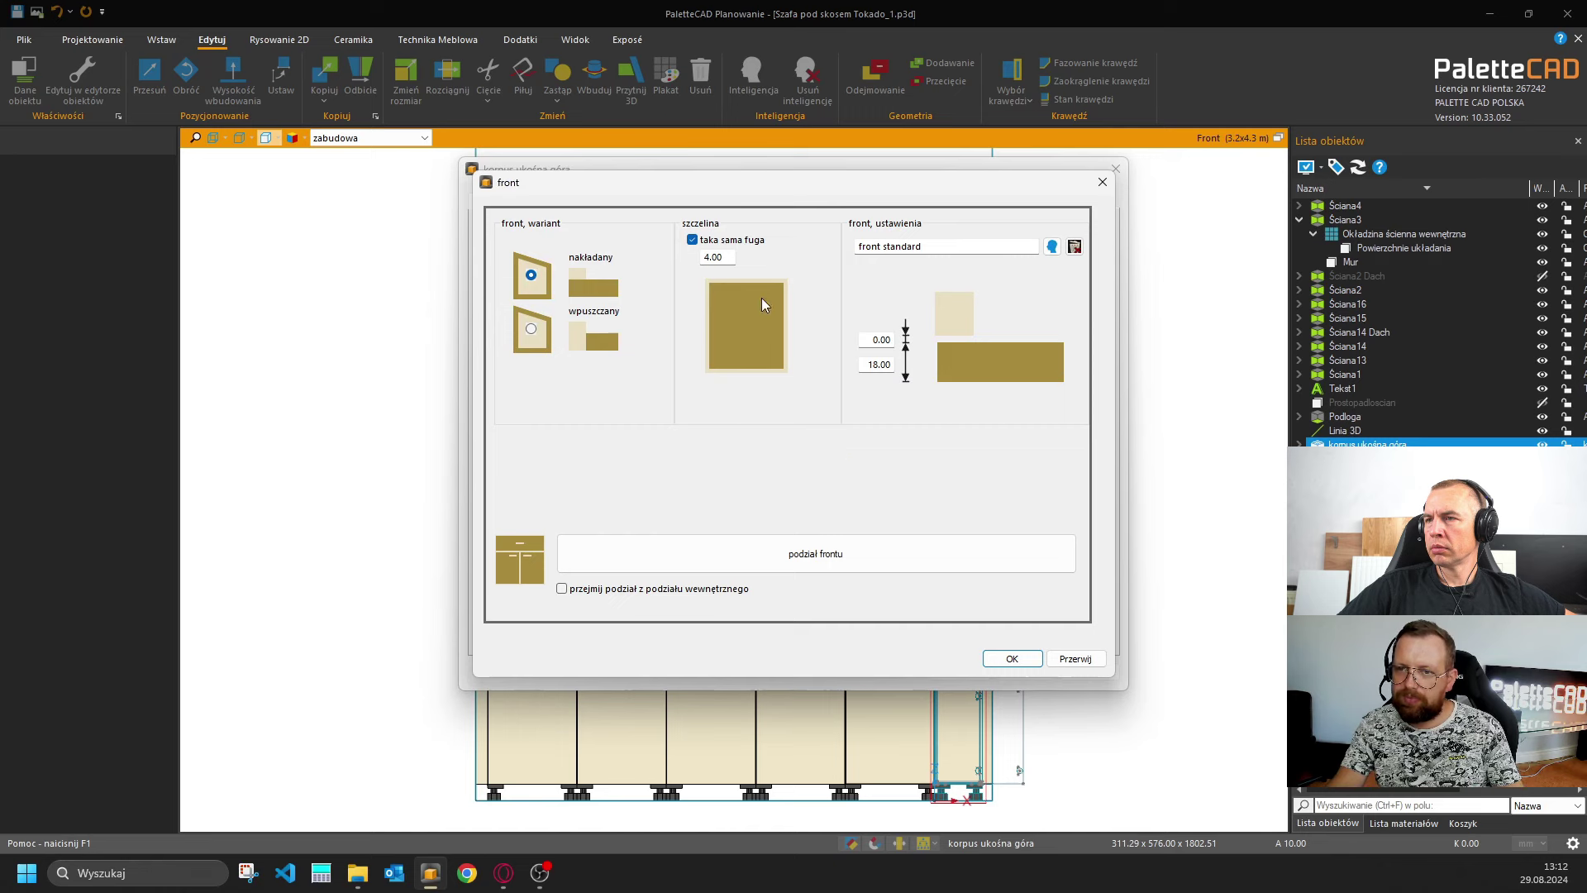
click(692, 239)
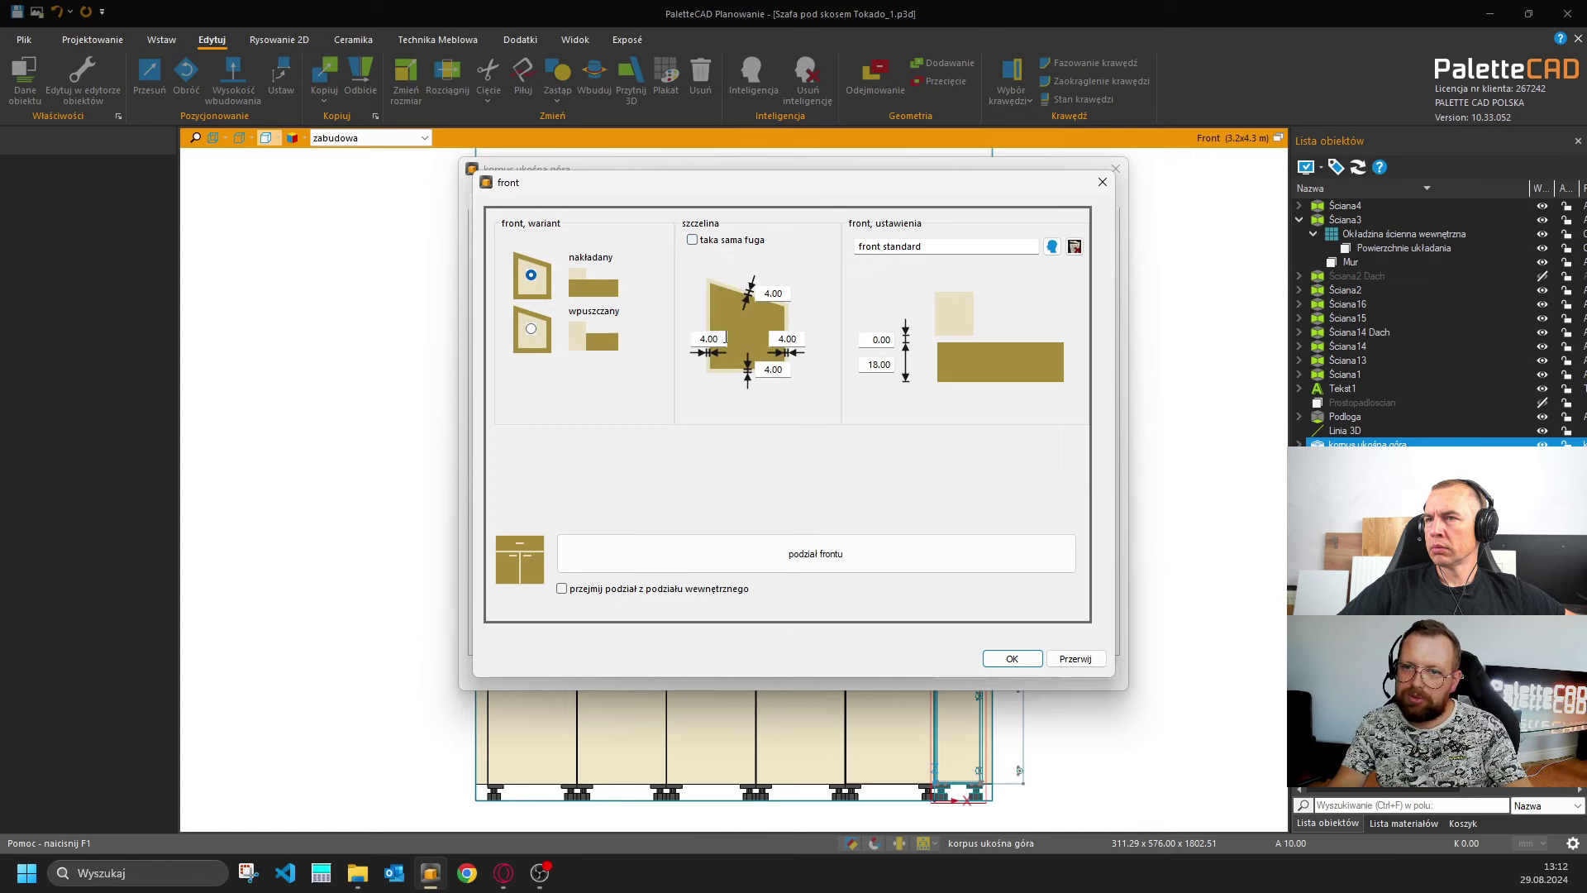
double_click(723, 338)
text(2)
key(Tab)
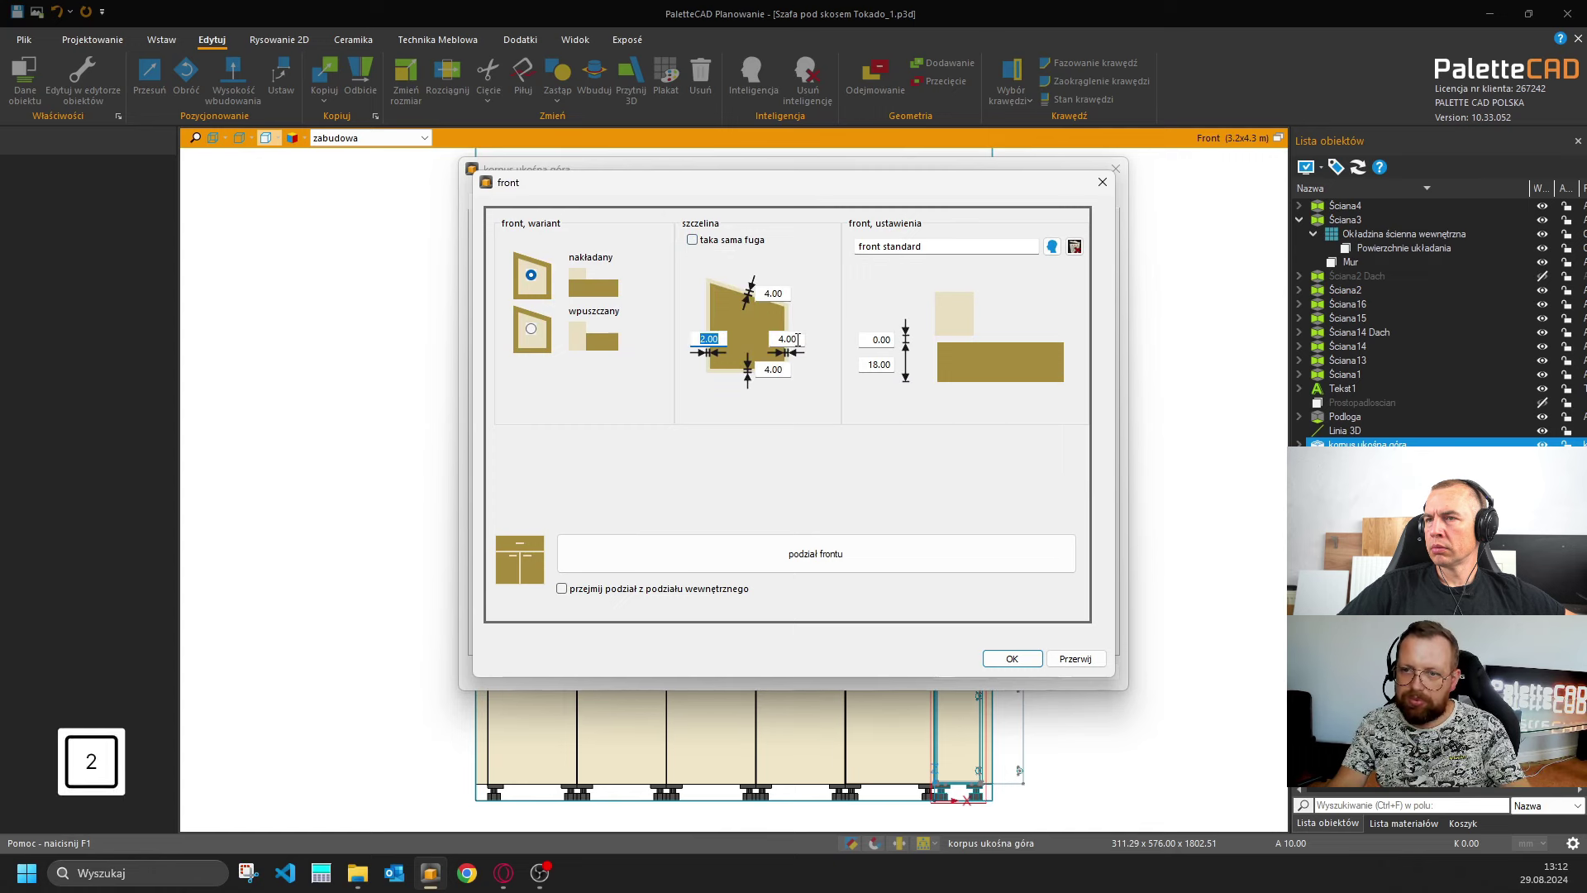
text(2)
key(Tab)
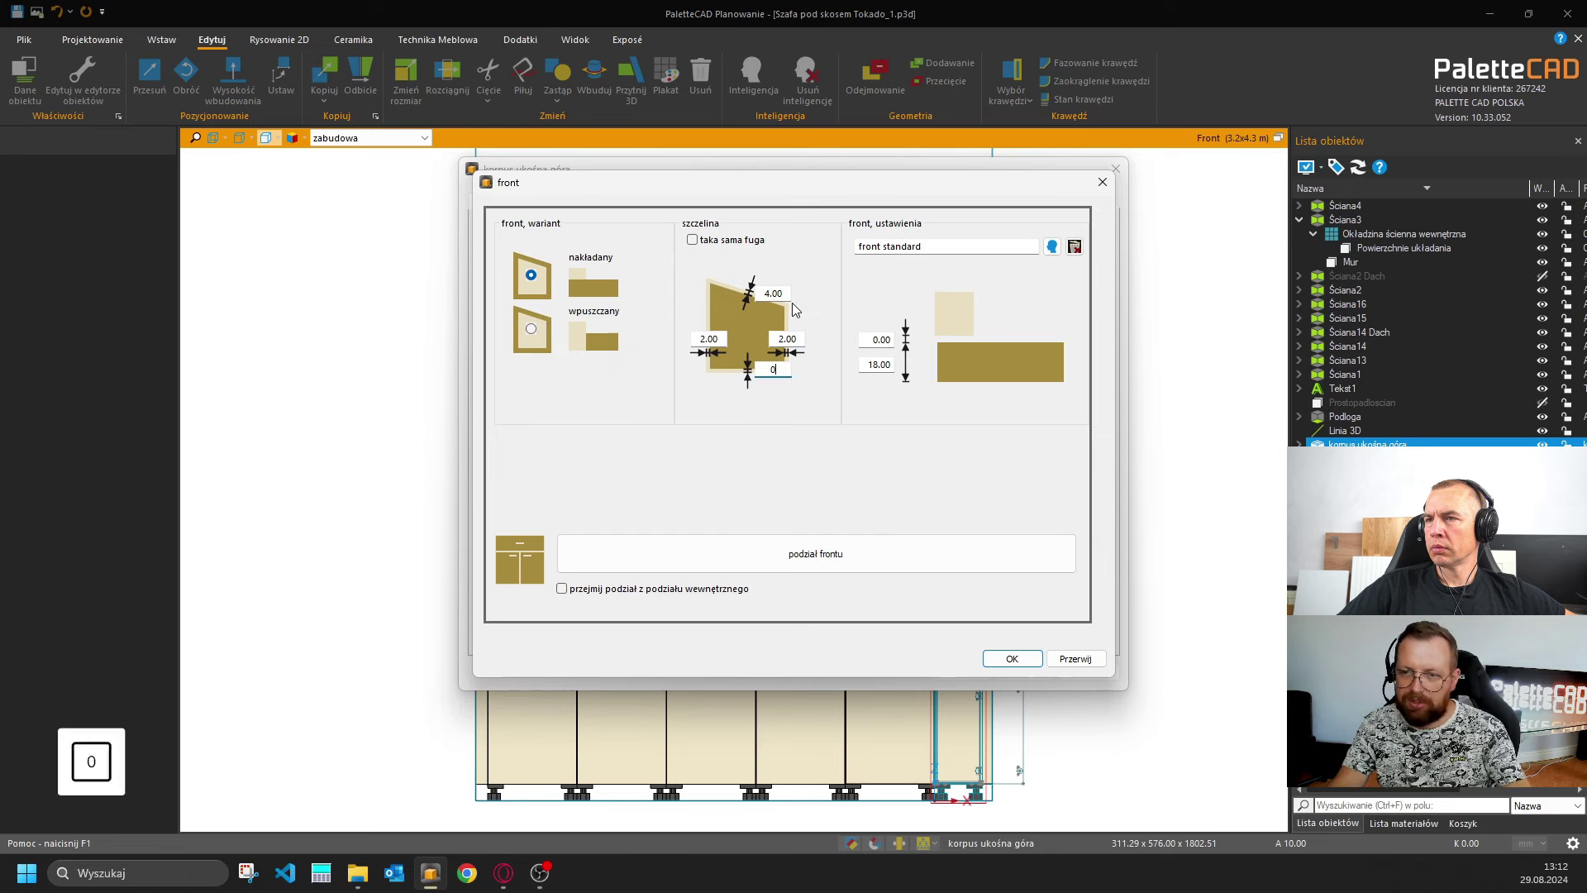
Set the front's bottom gap to 0 mm and top gap to 3 mm, and apply the carcass changes.
text(00)
key(Tab)
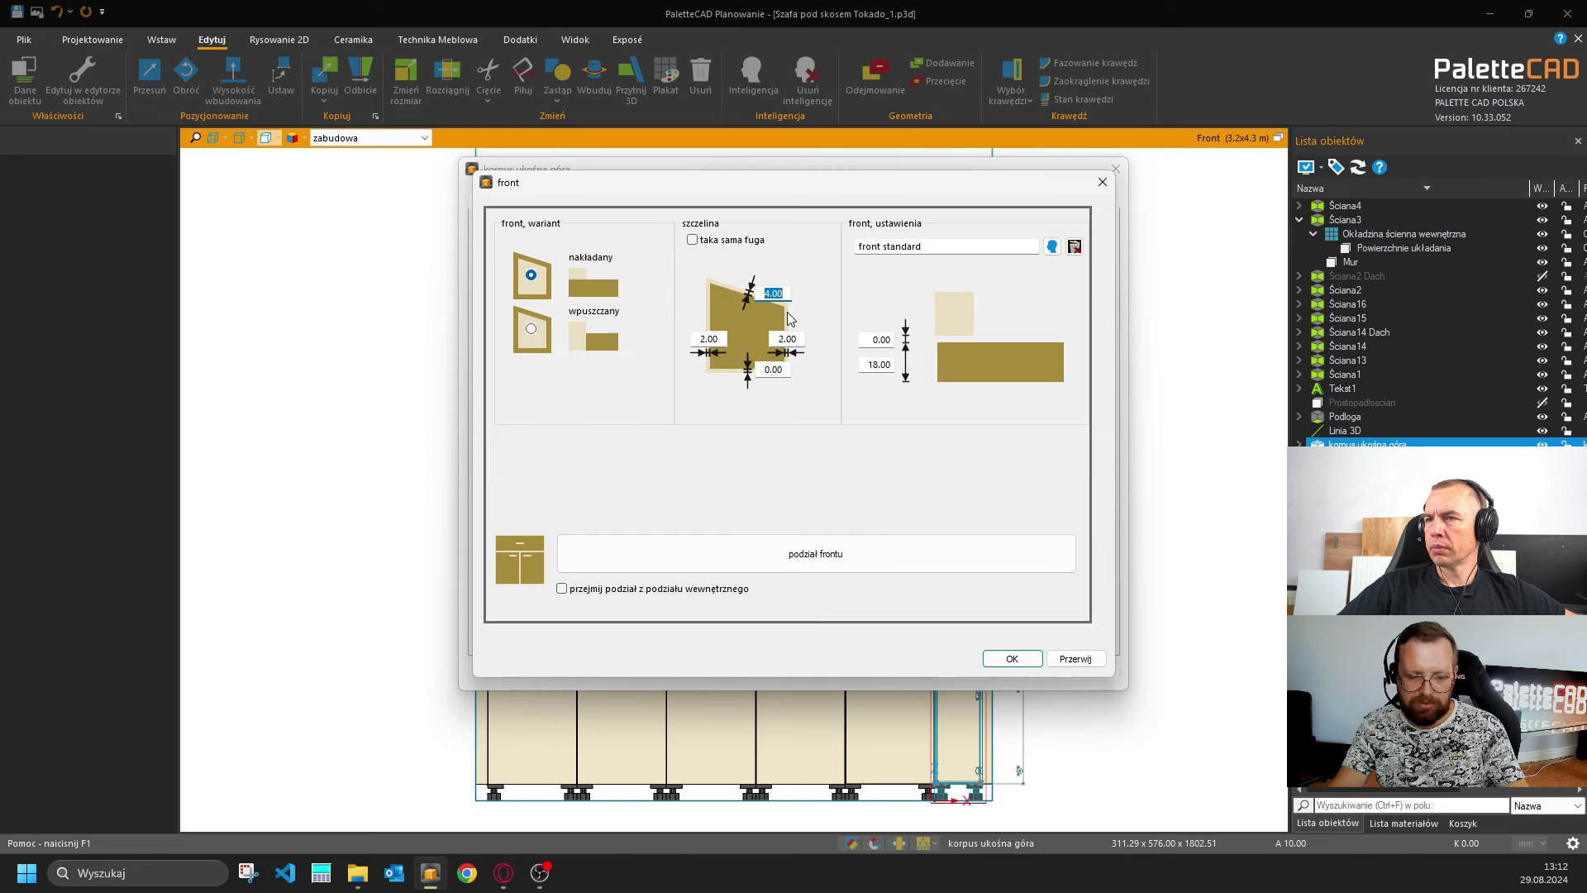
text(3)
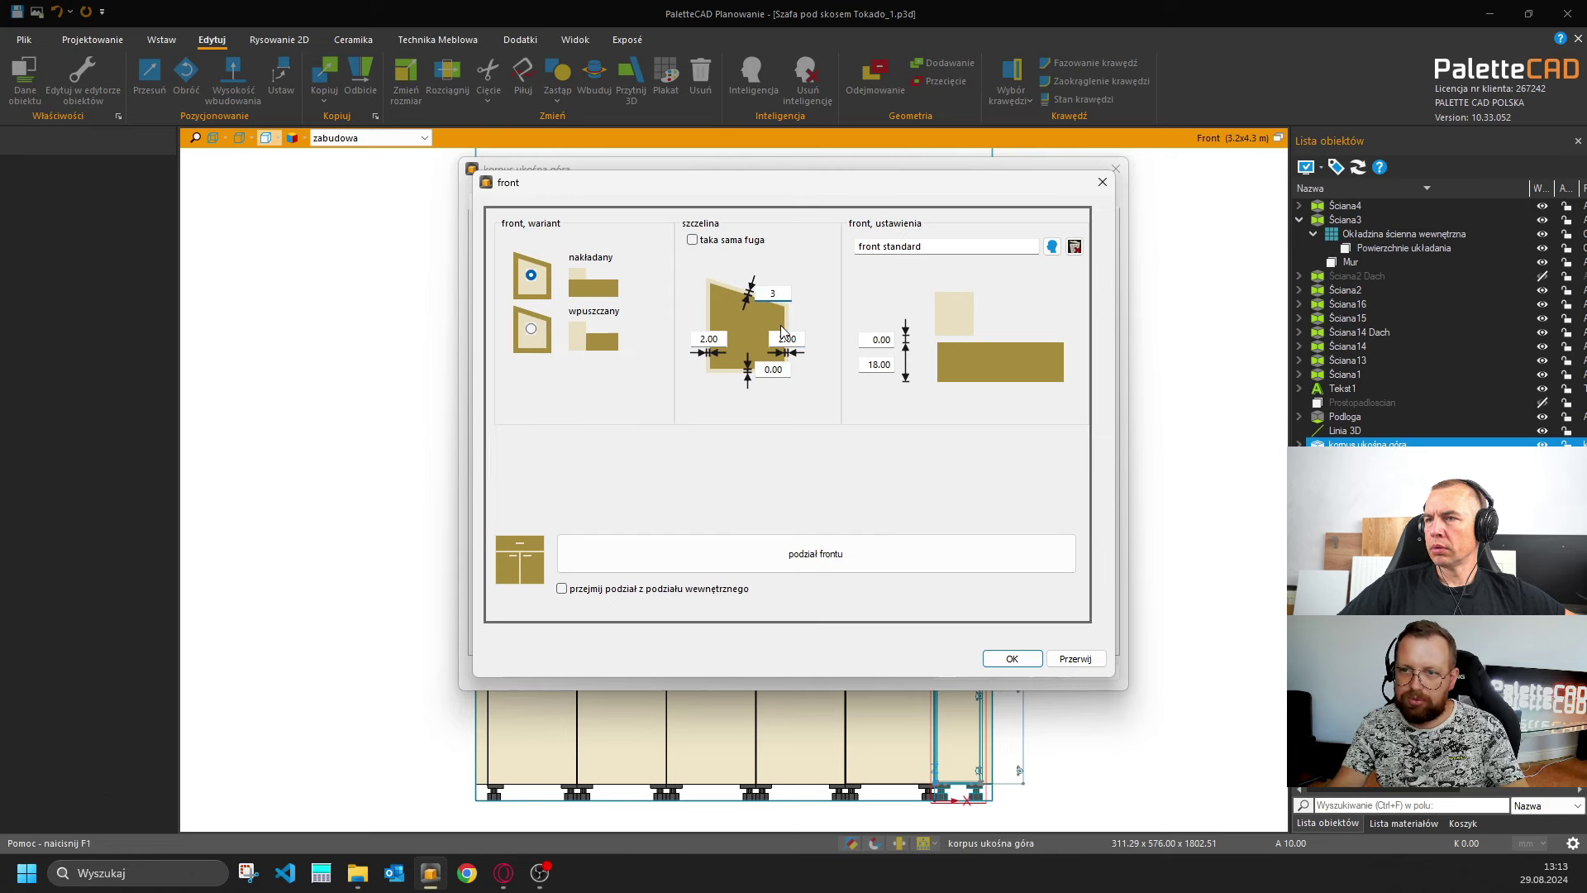
click(1012, 658)
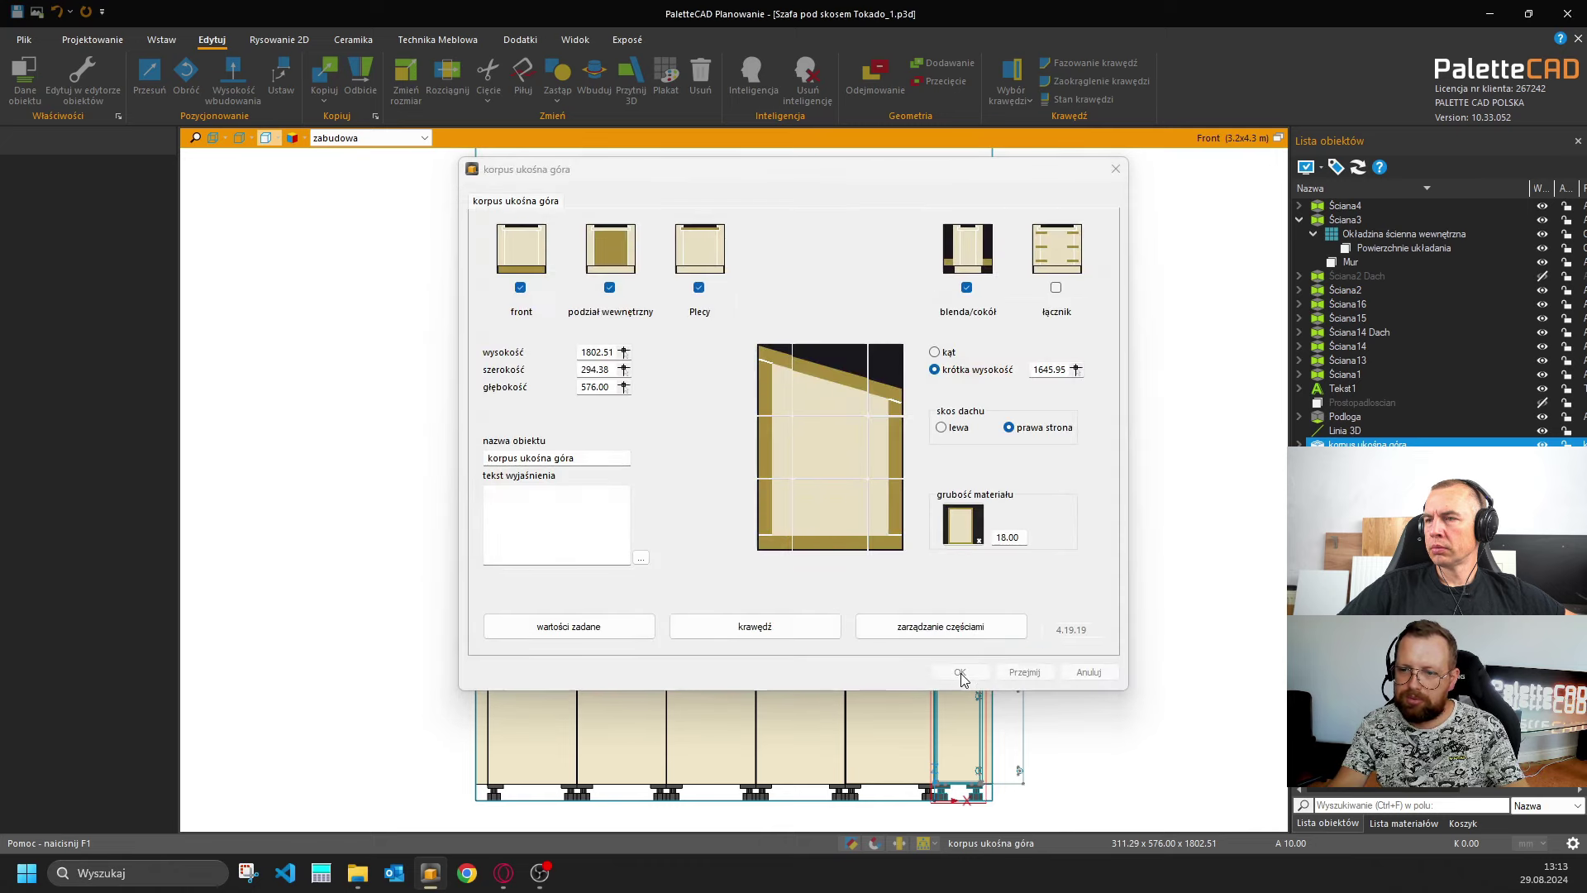
click(960, 672)
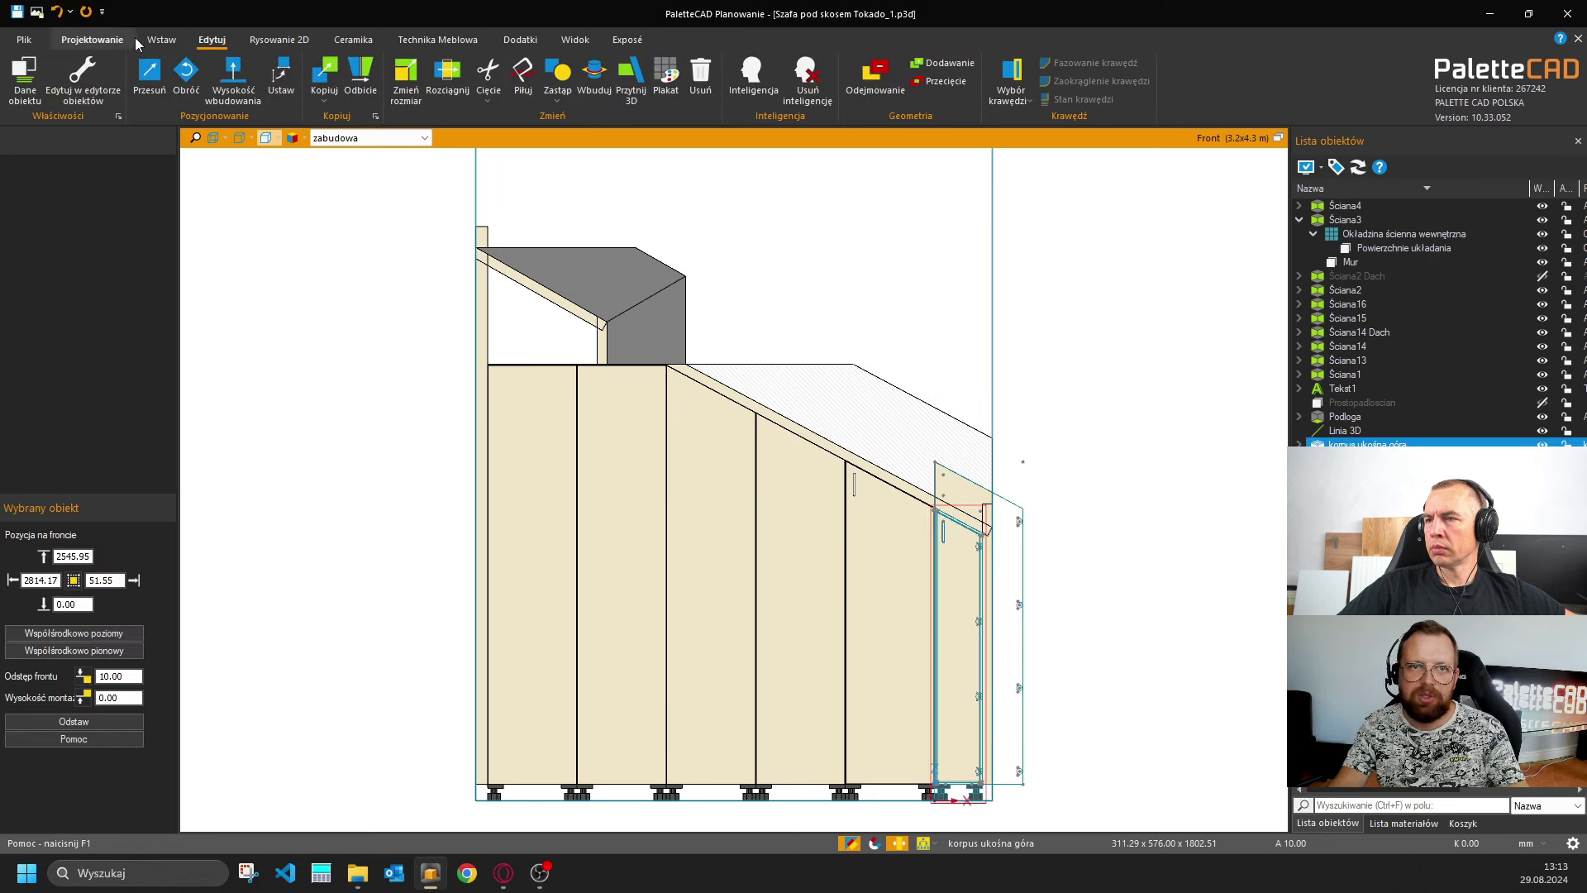
Isolate the last sloped carcass from all other objects and show it in the four-view layout.
click(157, 39)
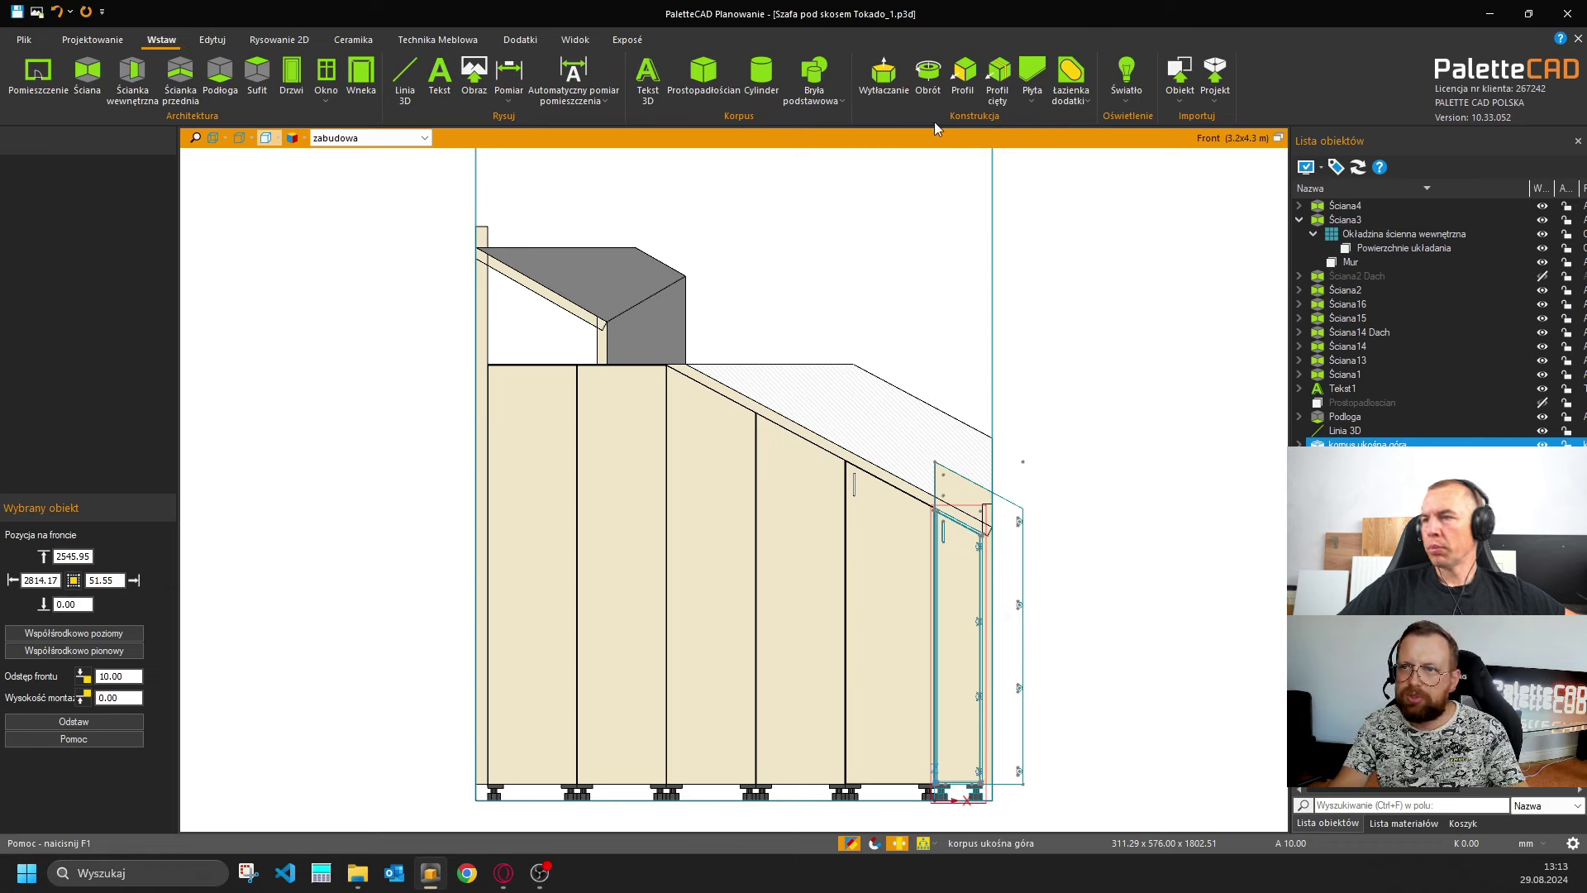
click(92, 39)
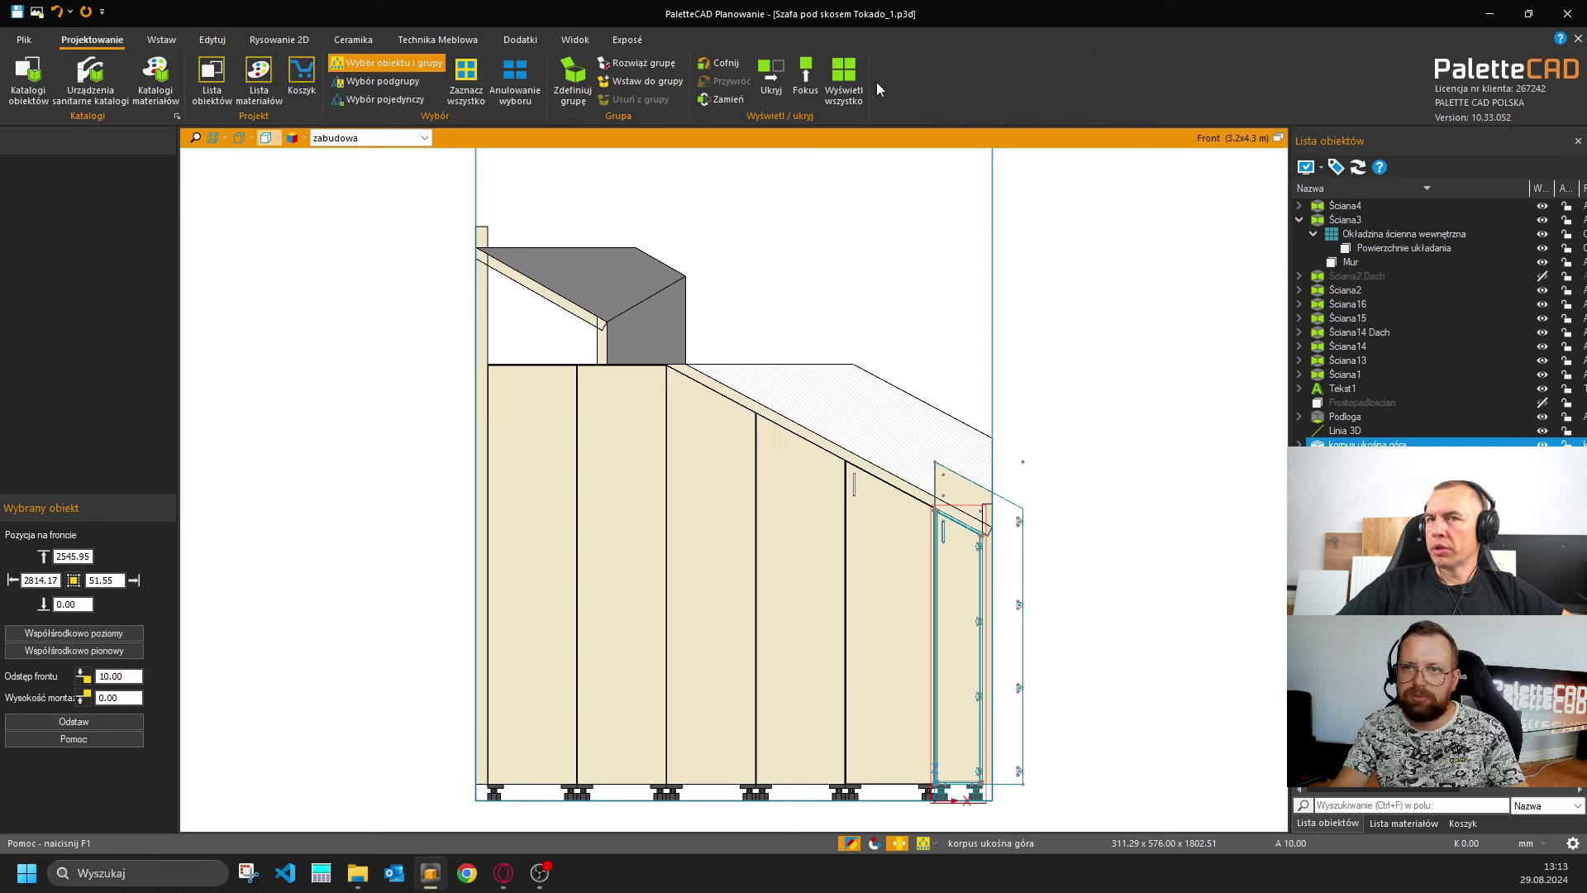
click(805, 70)
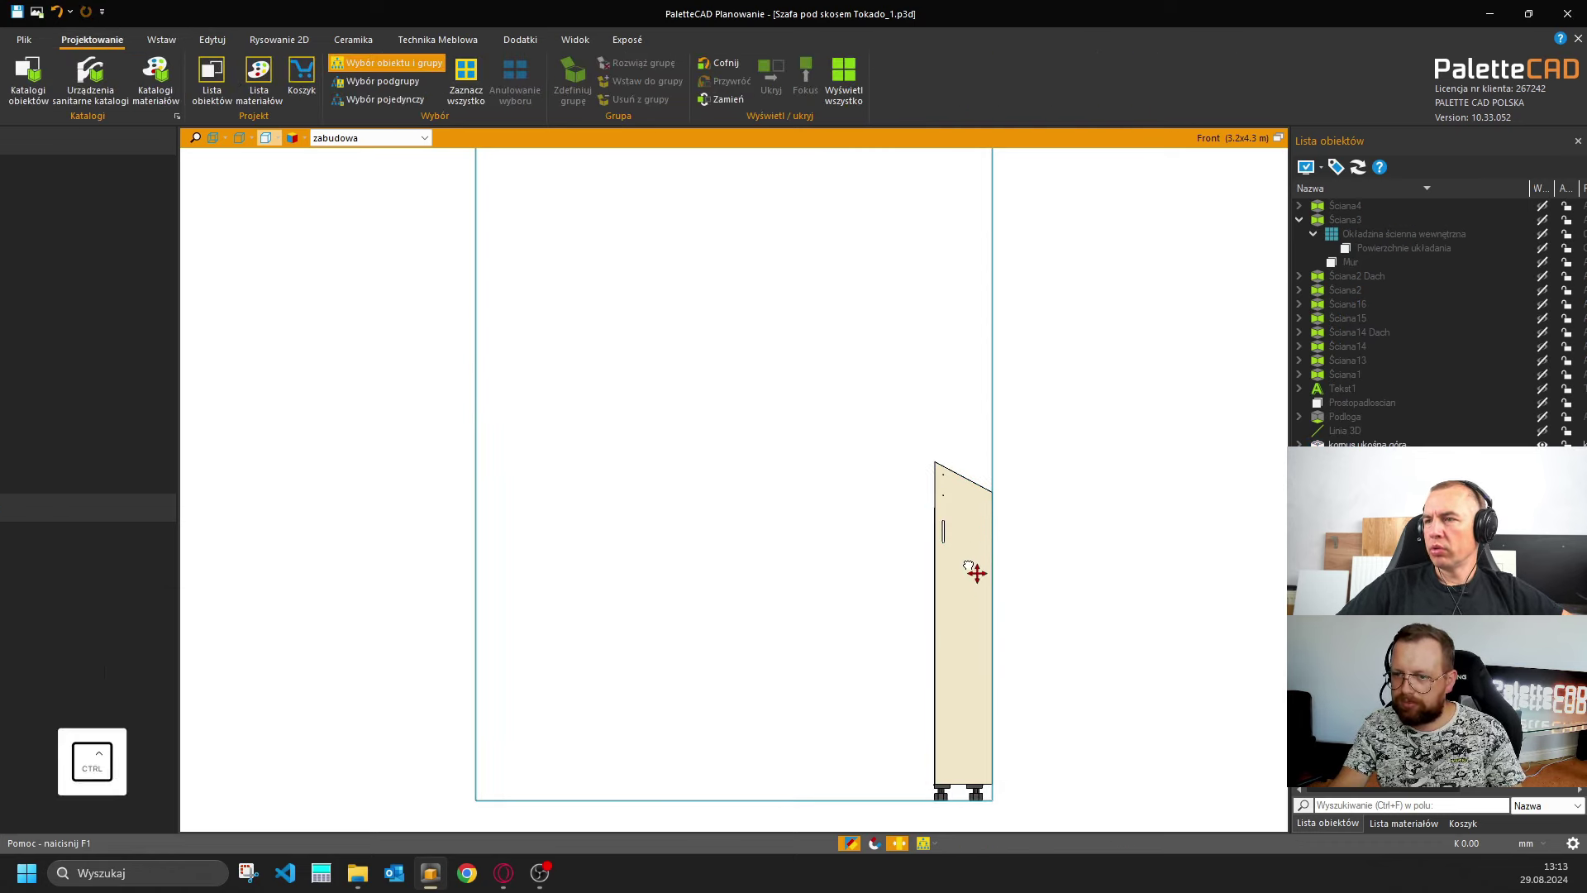
click(996, 591)
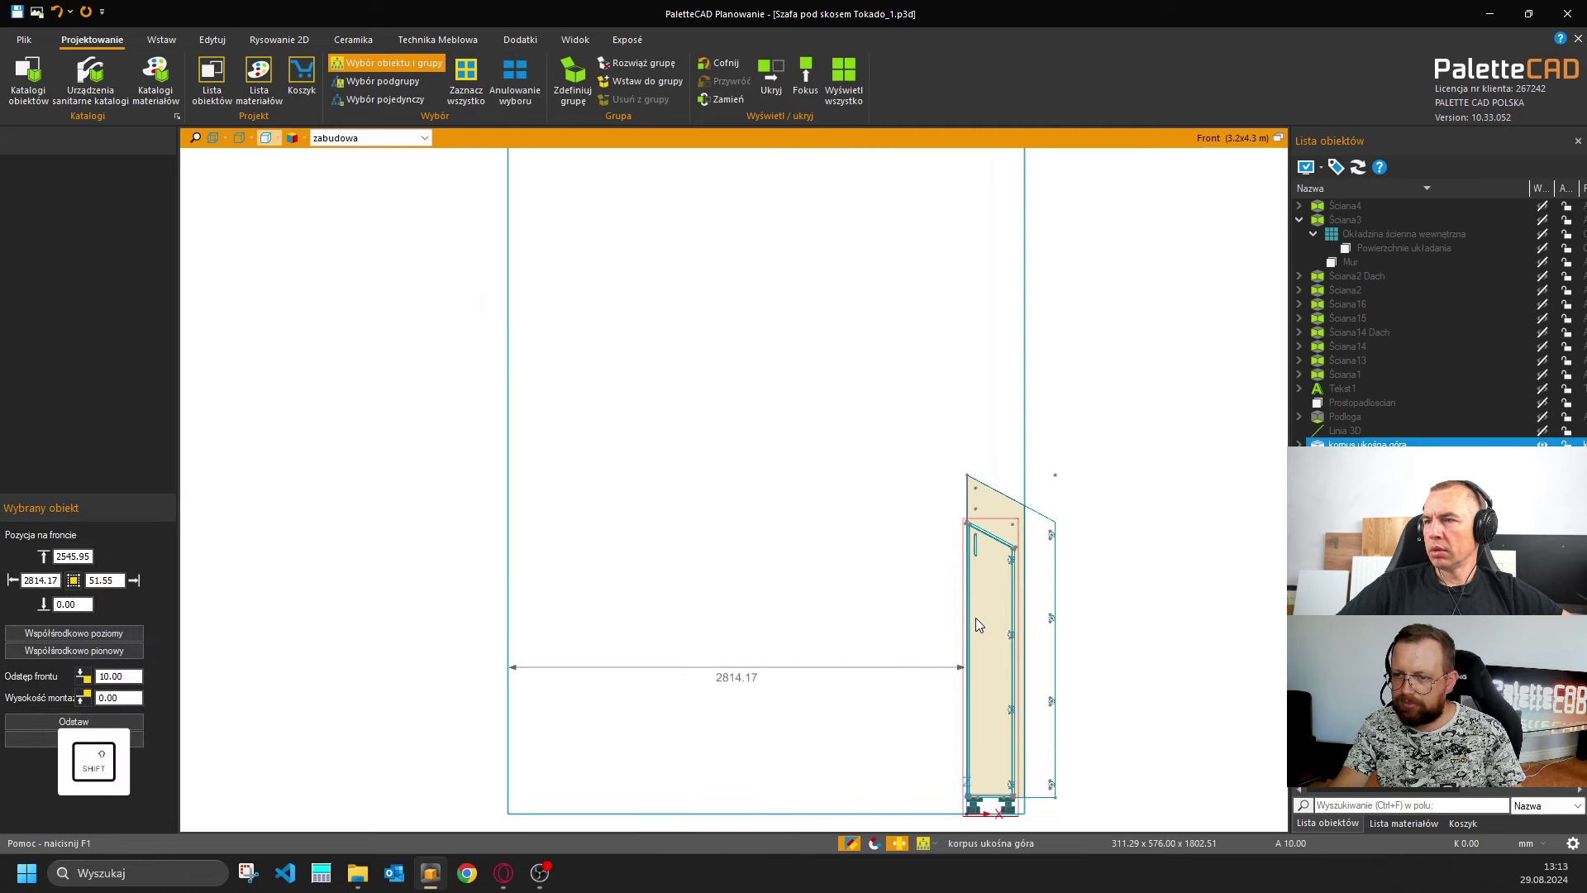
click(1277, 137)
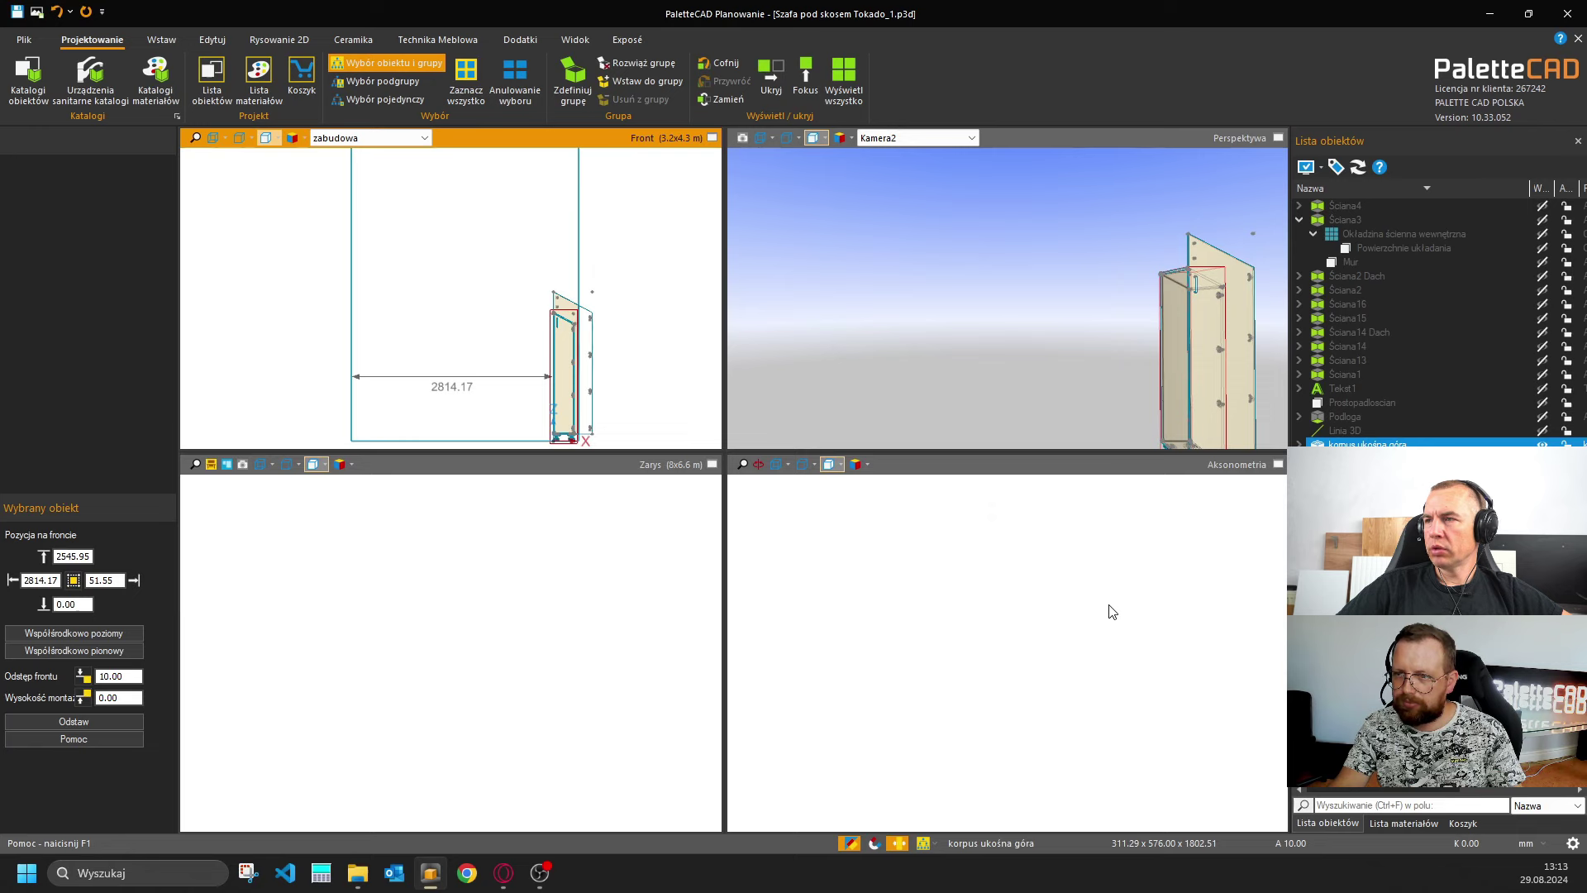
middle_drag(1088, 610, 805, 680)
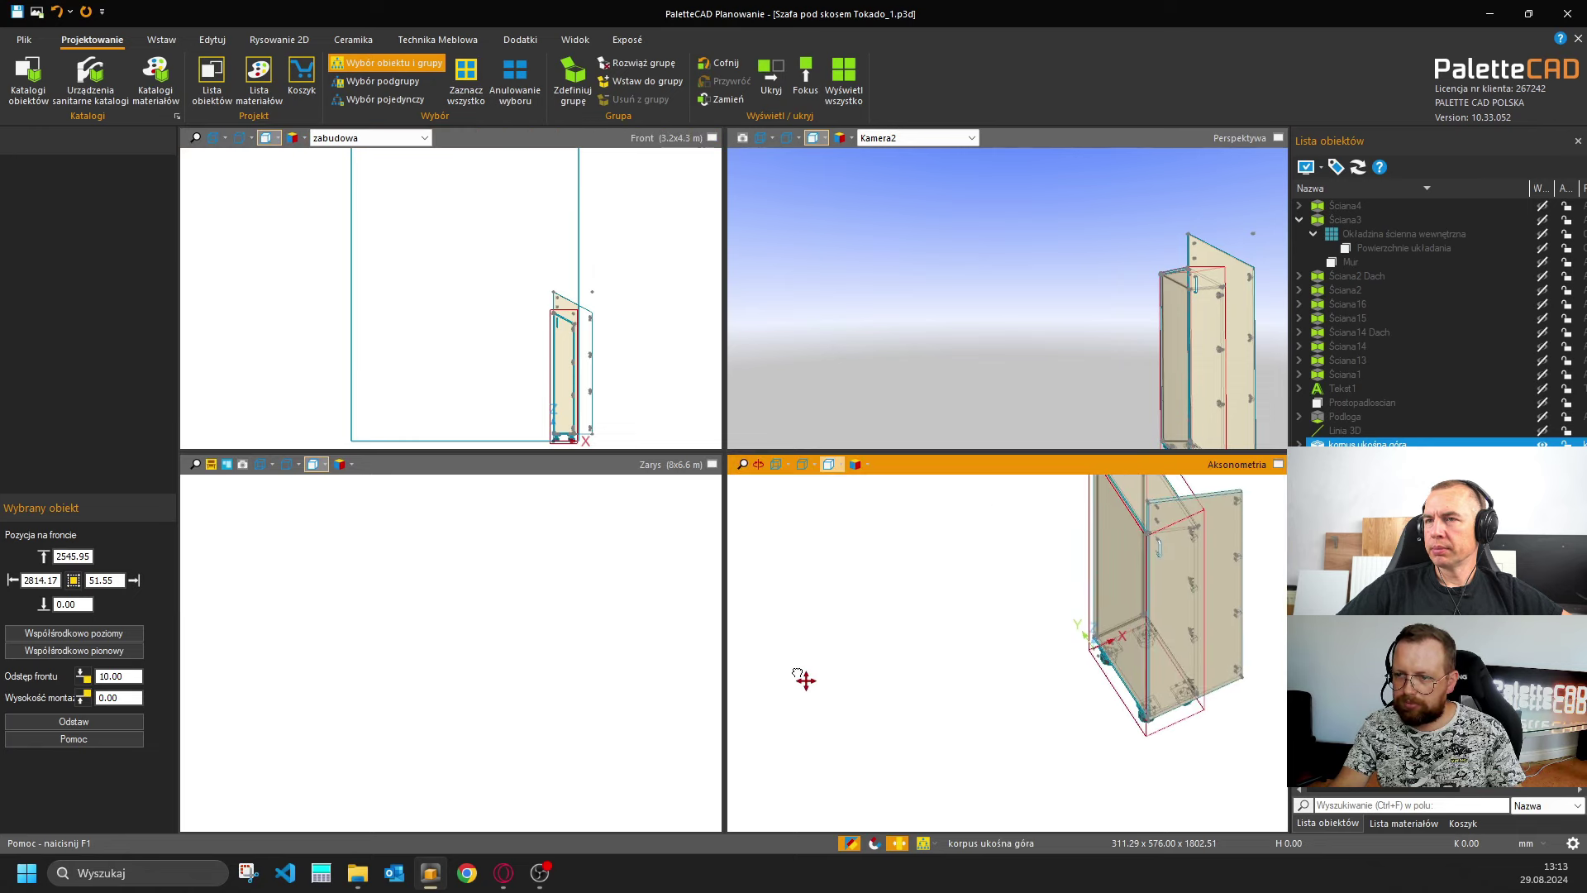
Examine the isolated carcass from behind in the axonometric view and select its front panel individually to check its dimensions.
click(1187, 748)
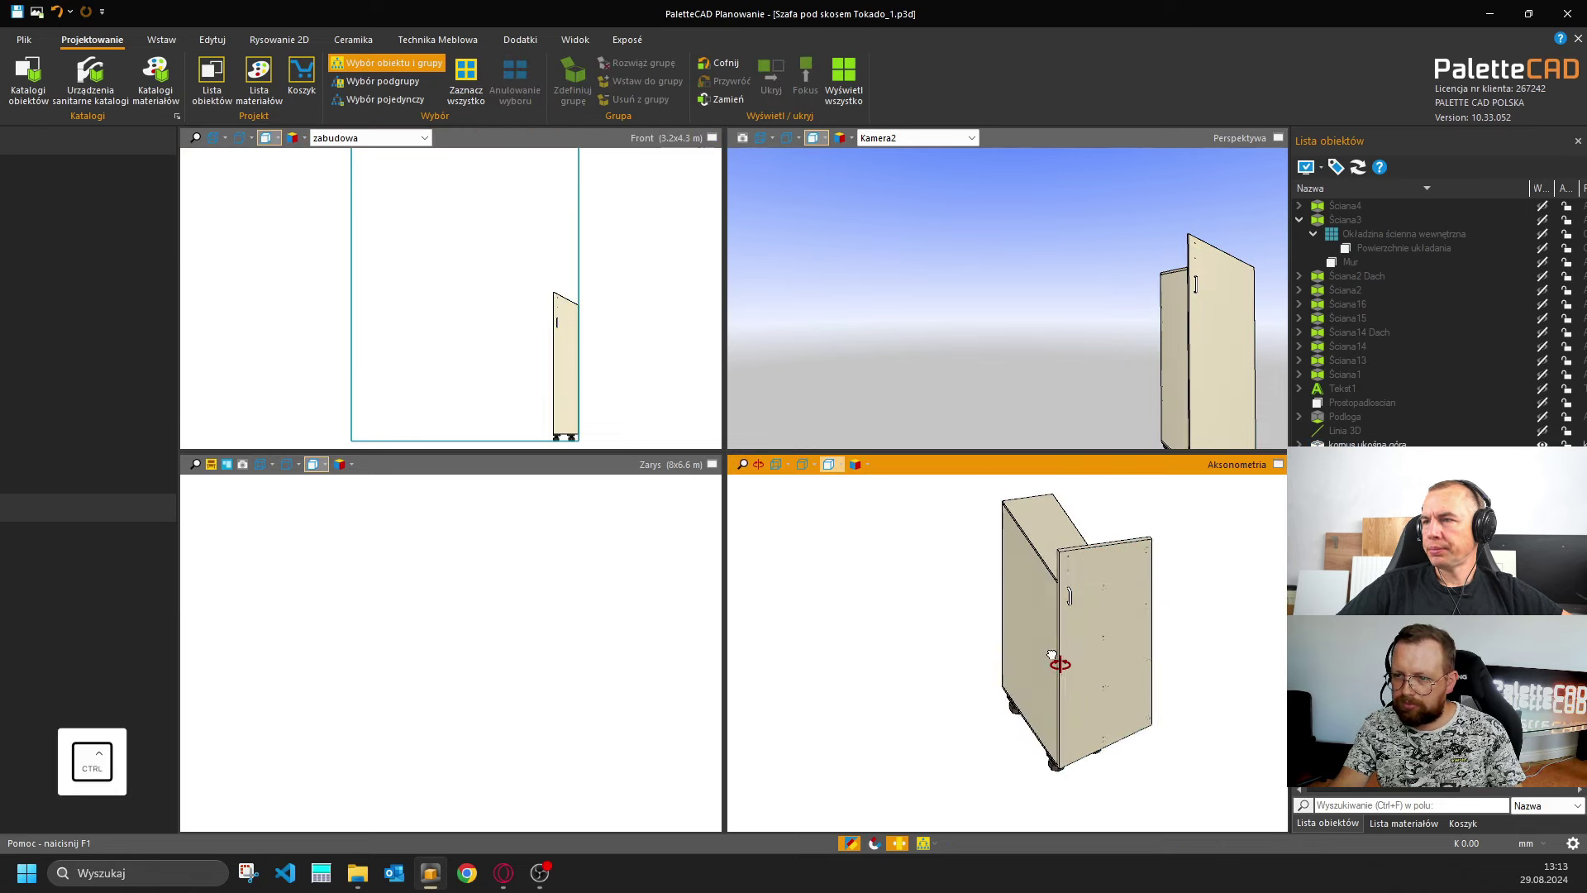
ctrl+middle_drag(1051, 655, 971, 647)
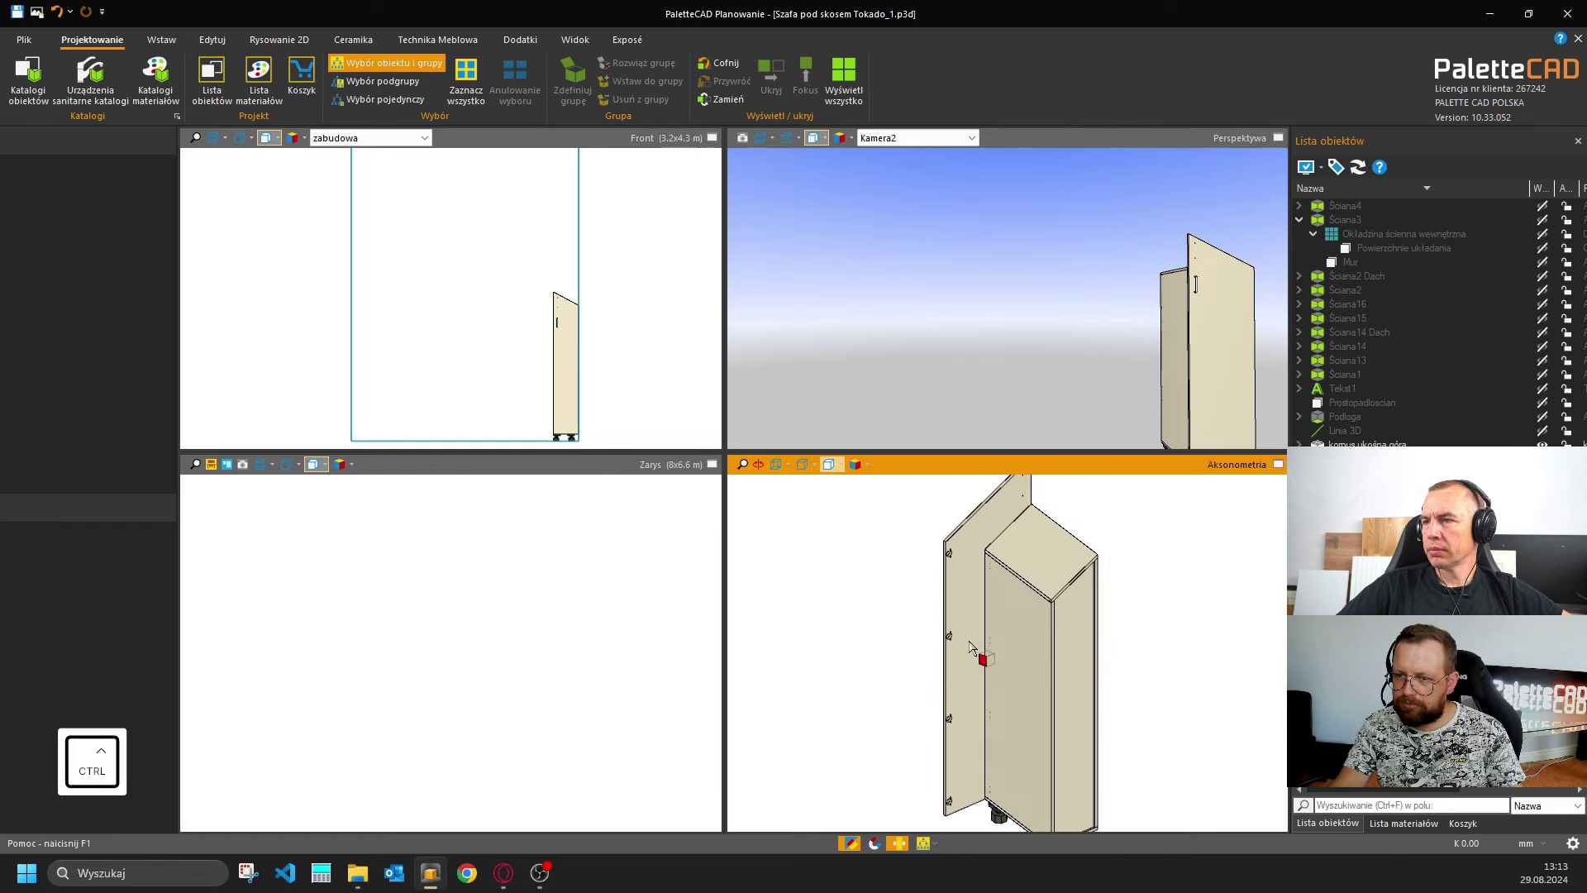
ctrl+scroll(975, 645, up, 5)
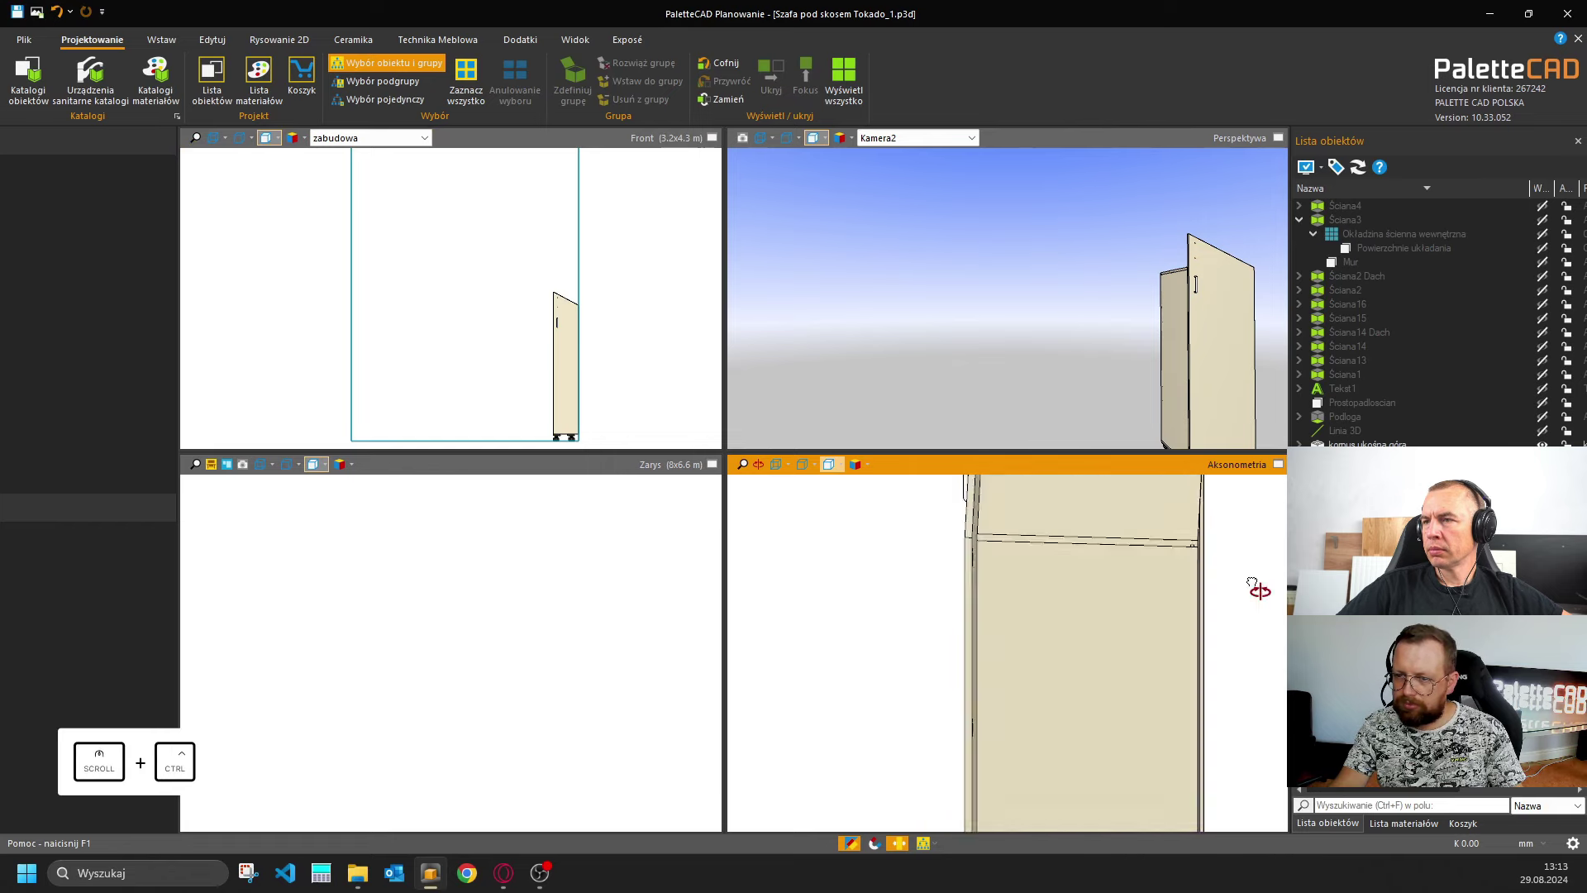
ctrl+scroll(1258, 589, down, 3)
ctrl+middle_drag(1075, 591, 1015, 602)
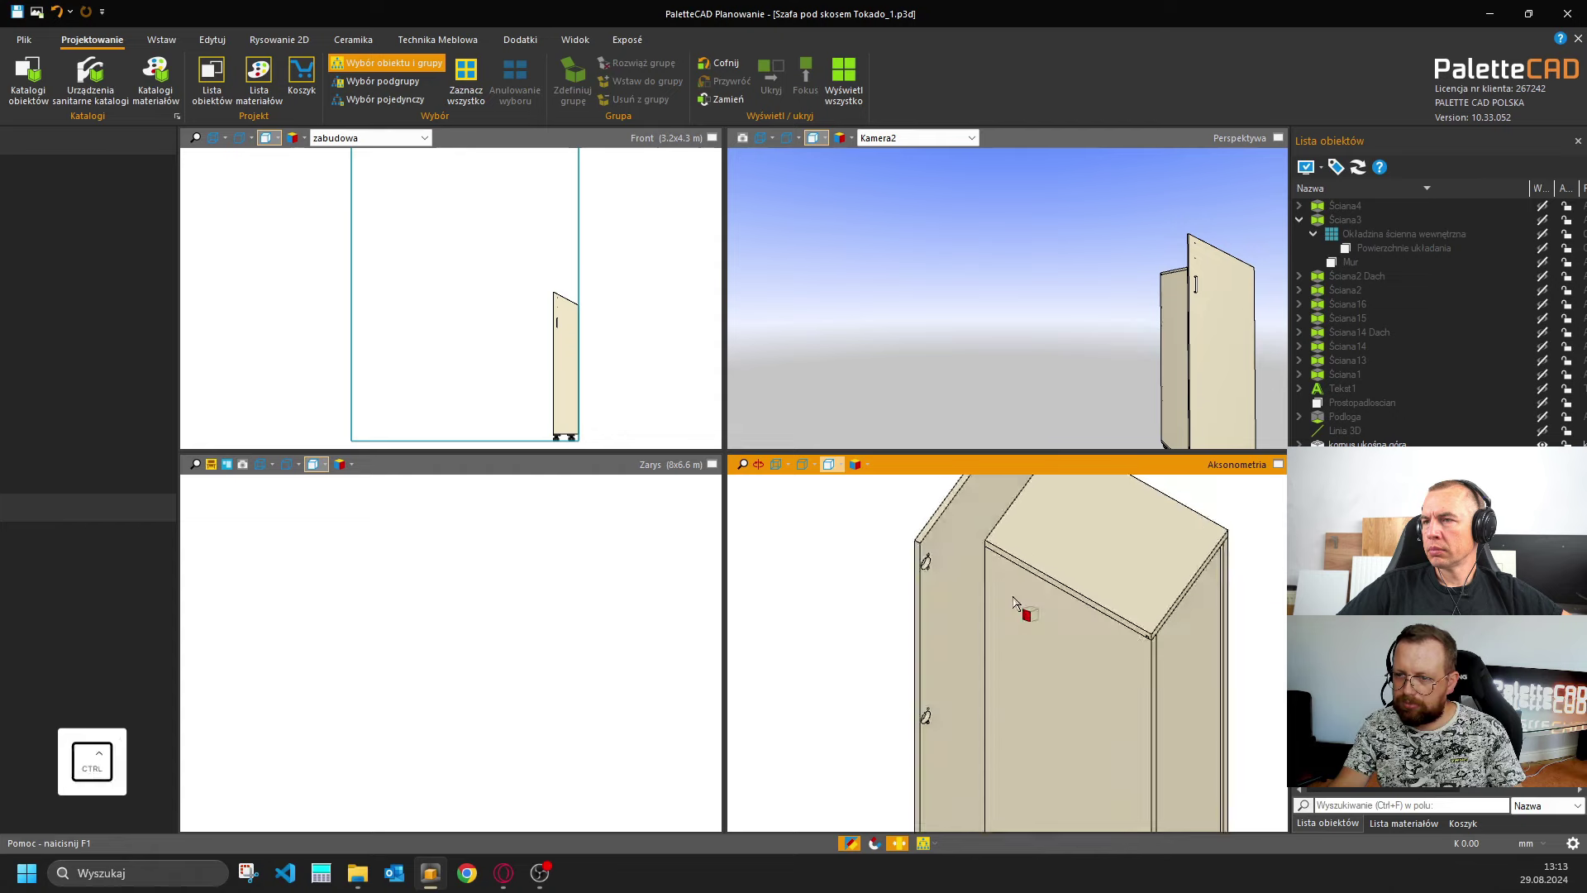
ctrl+click(1021, 602)
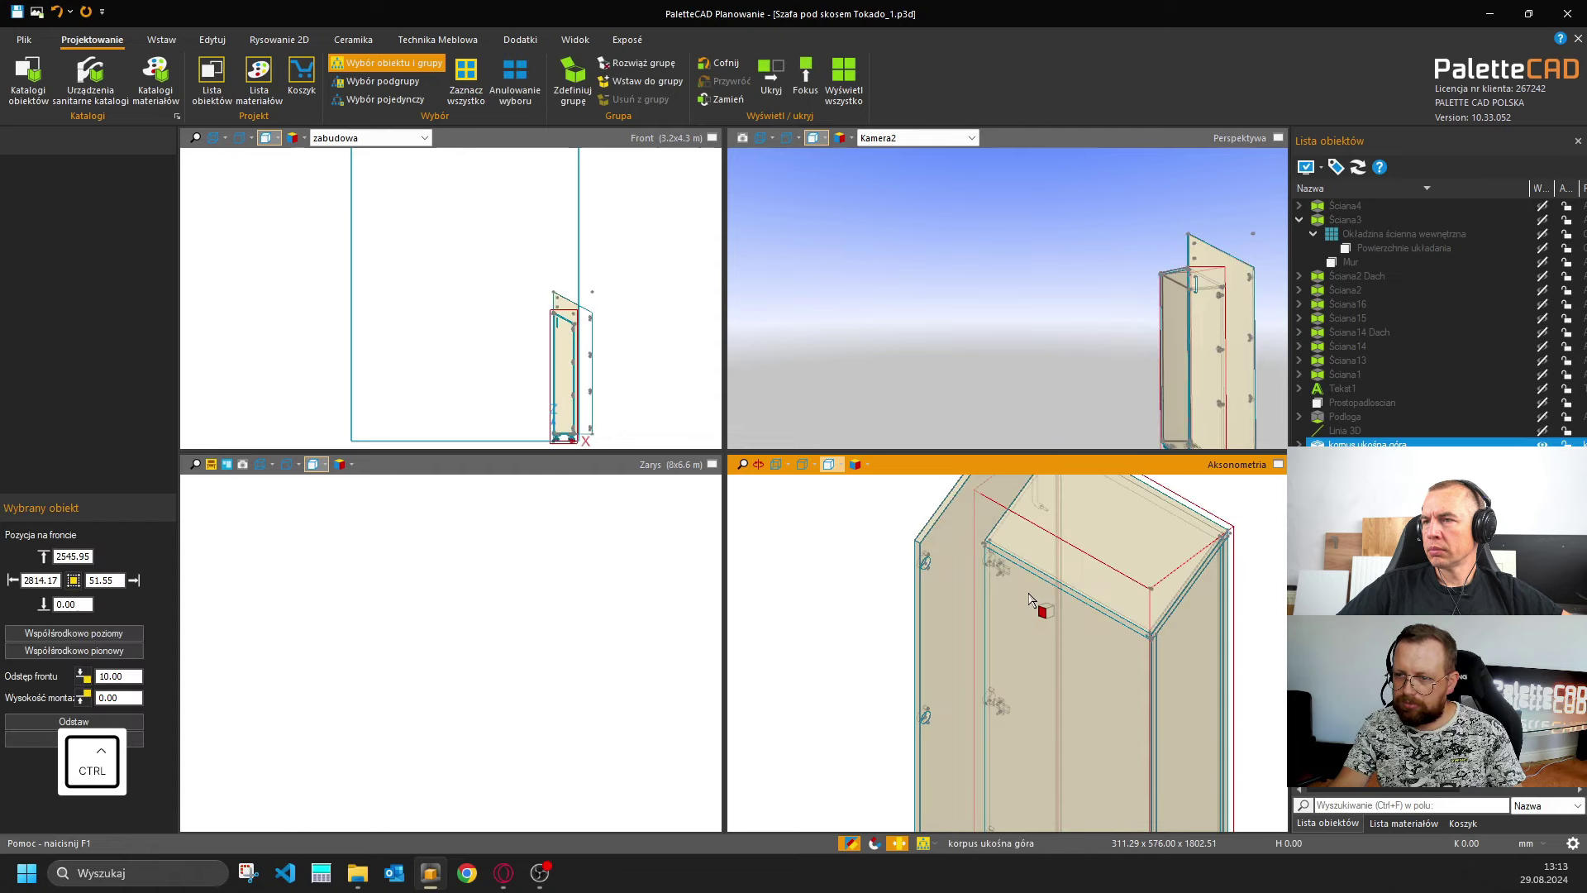
key(ctrl+e)
click(975, 560)
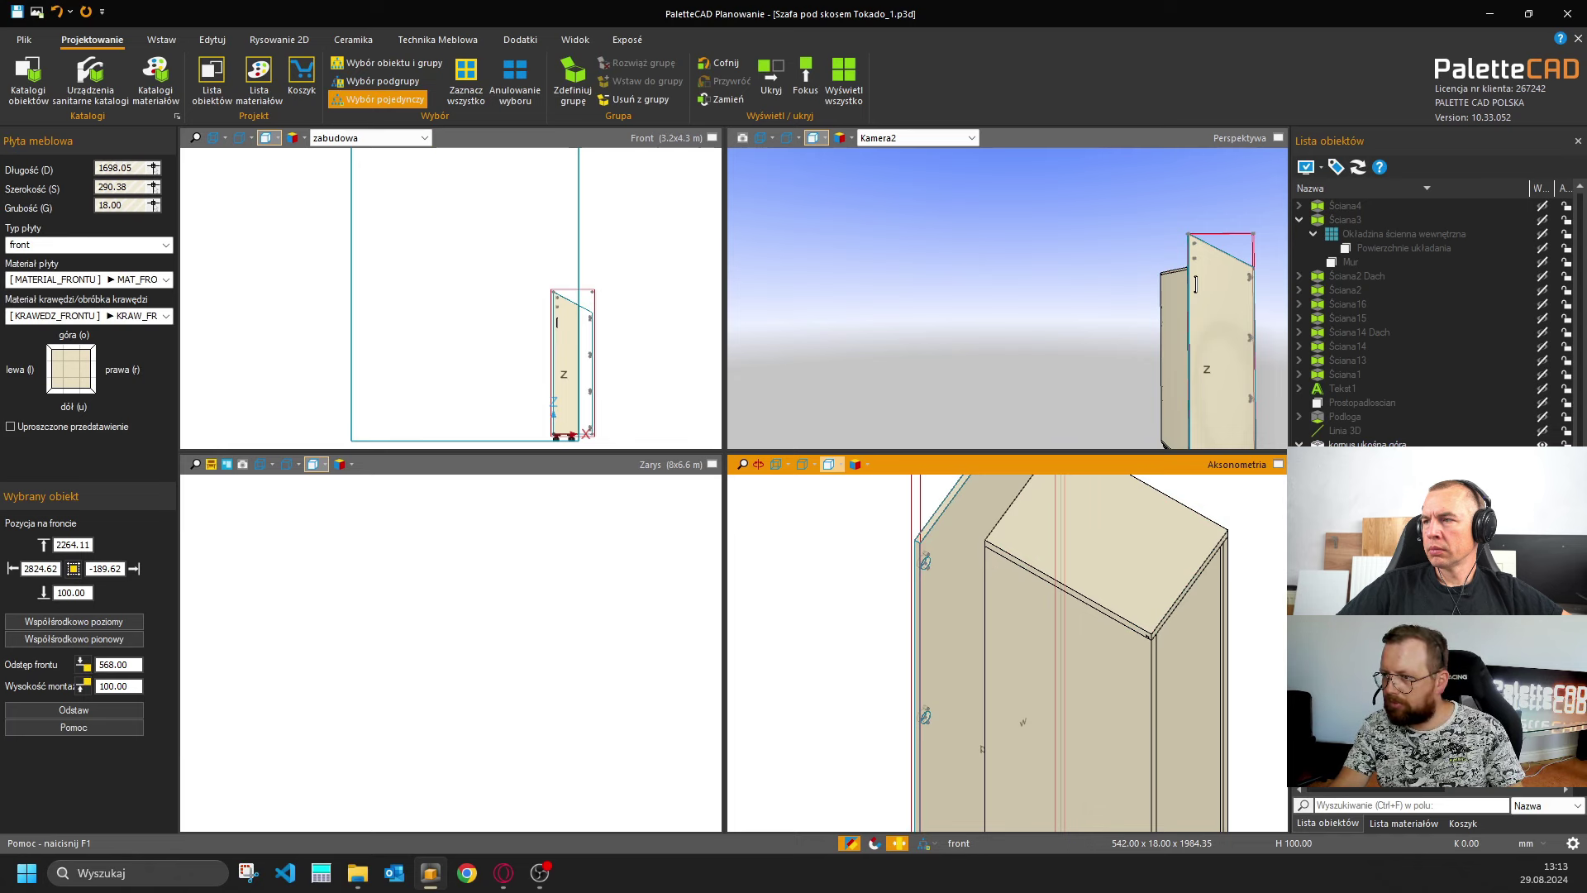
Disable the last carcass's front, accepting the prompt, and apply; re-enable the front and apply again to regenerate it.
click(1153, 618)
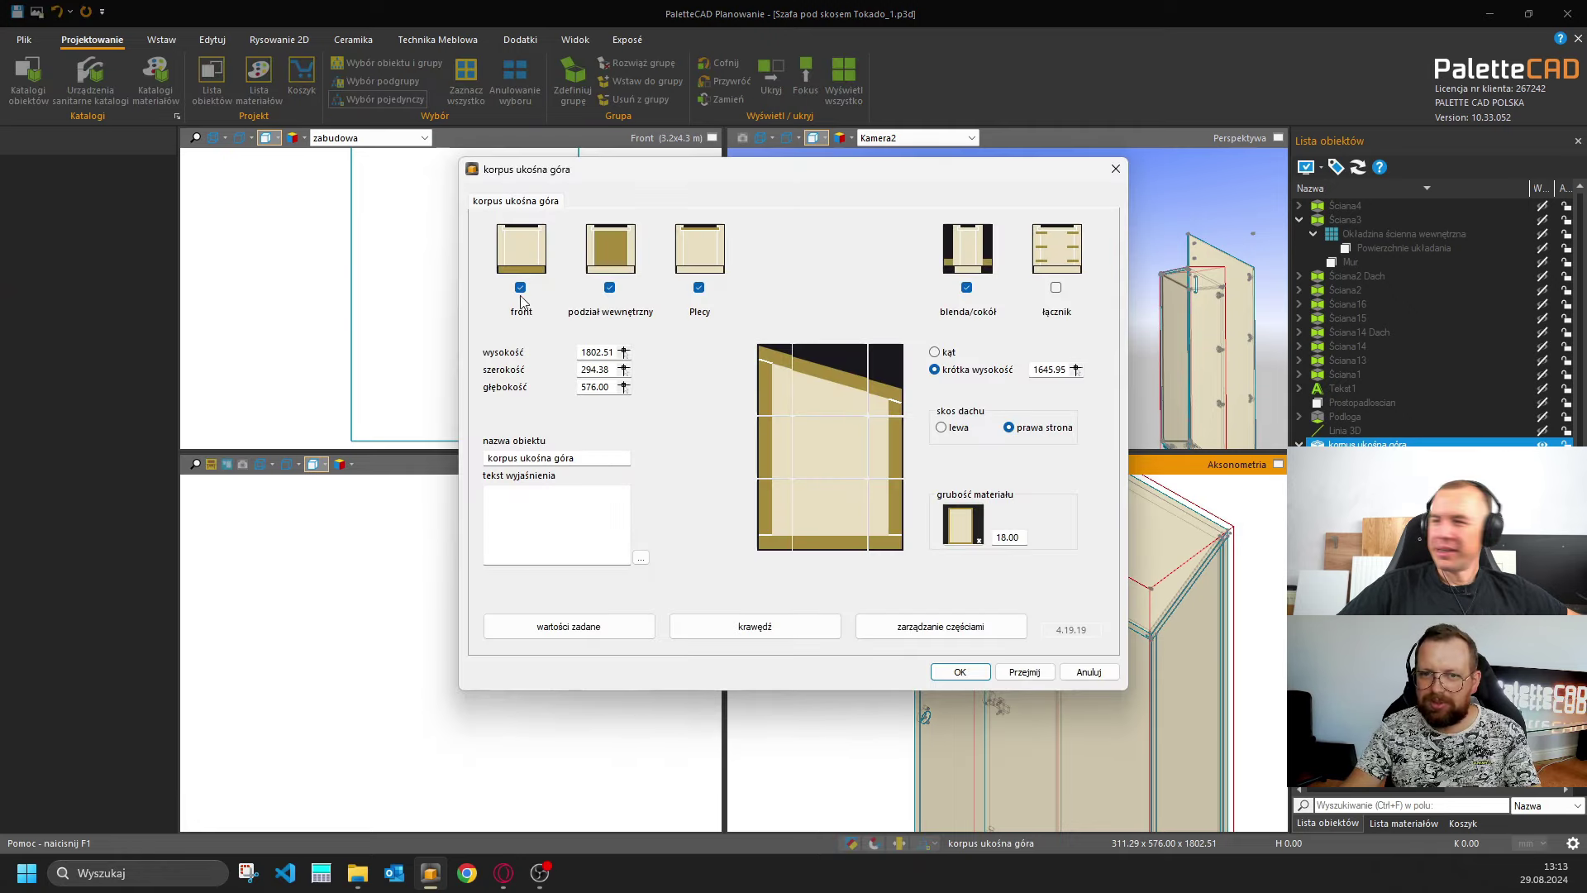
click(834, 471)
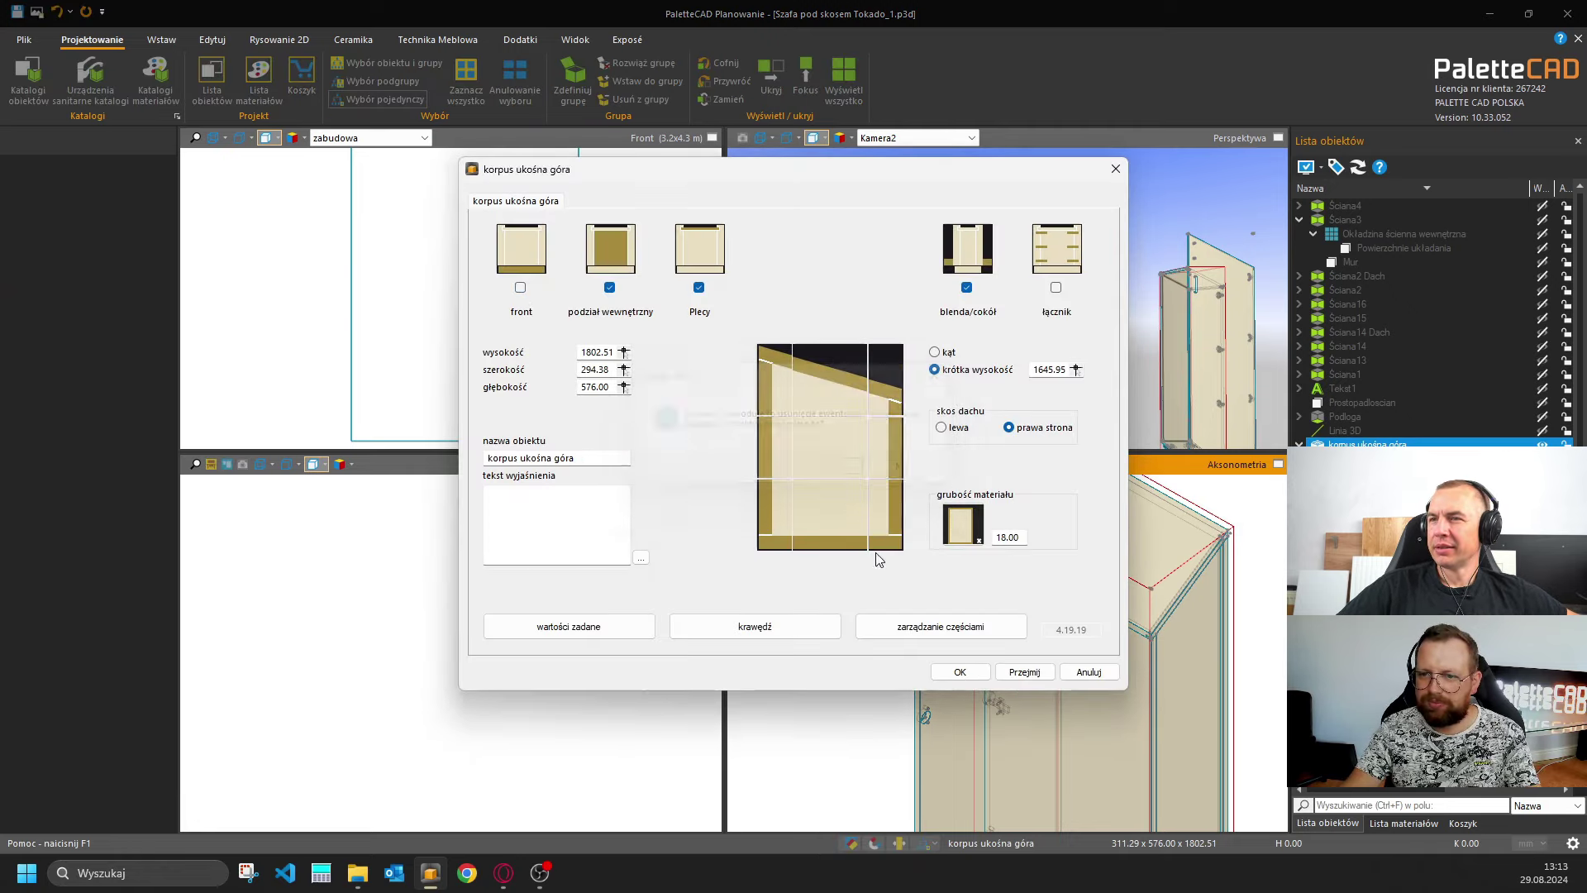
click(959, 671)
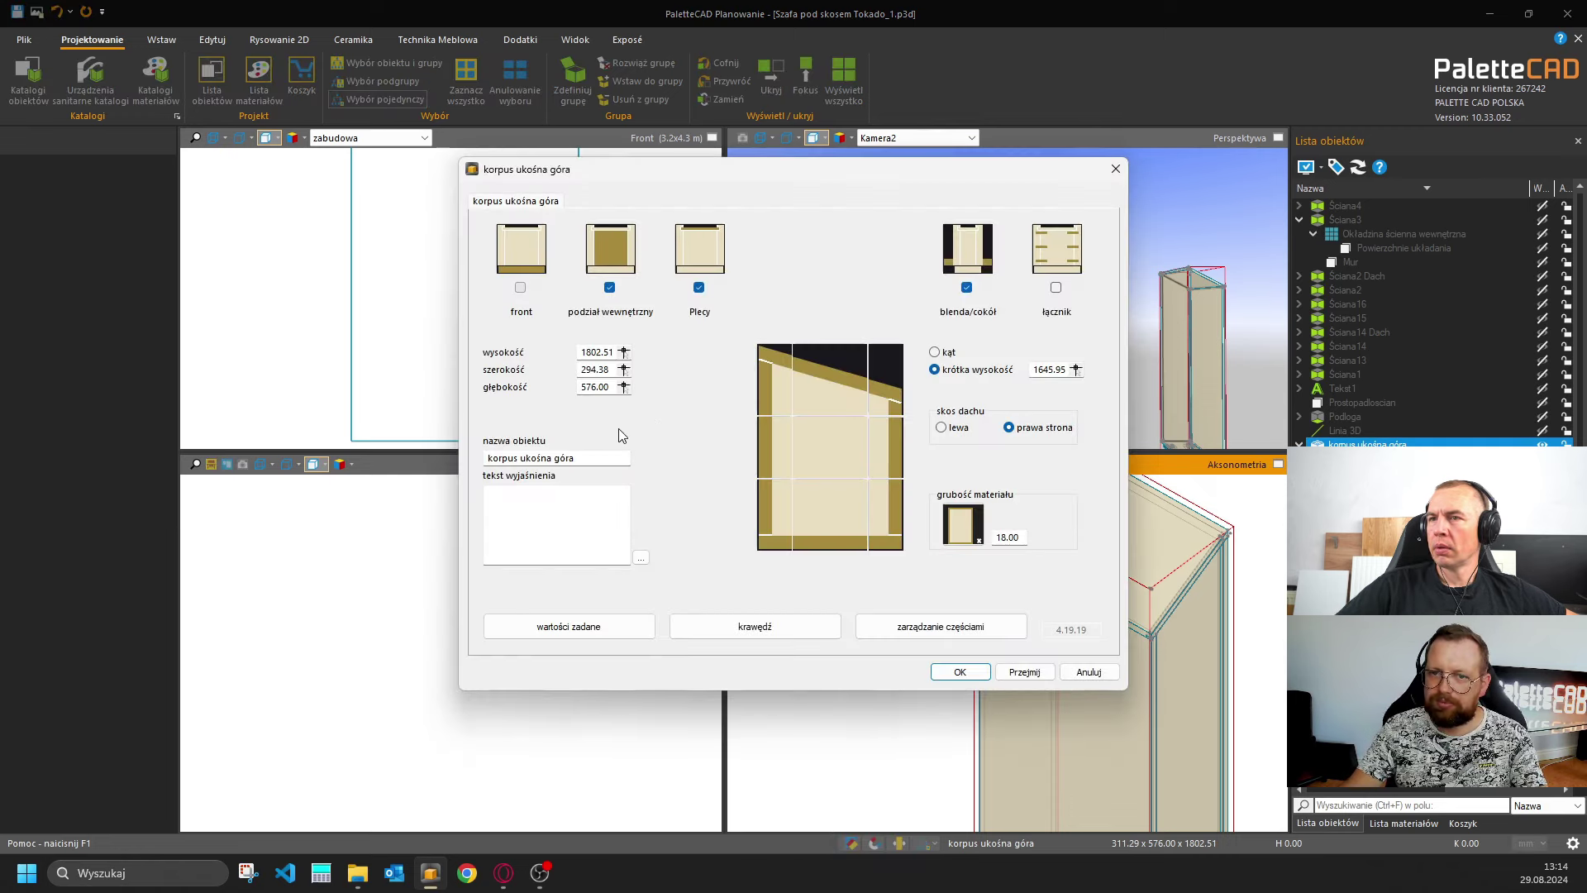
click(979, 673)
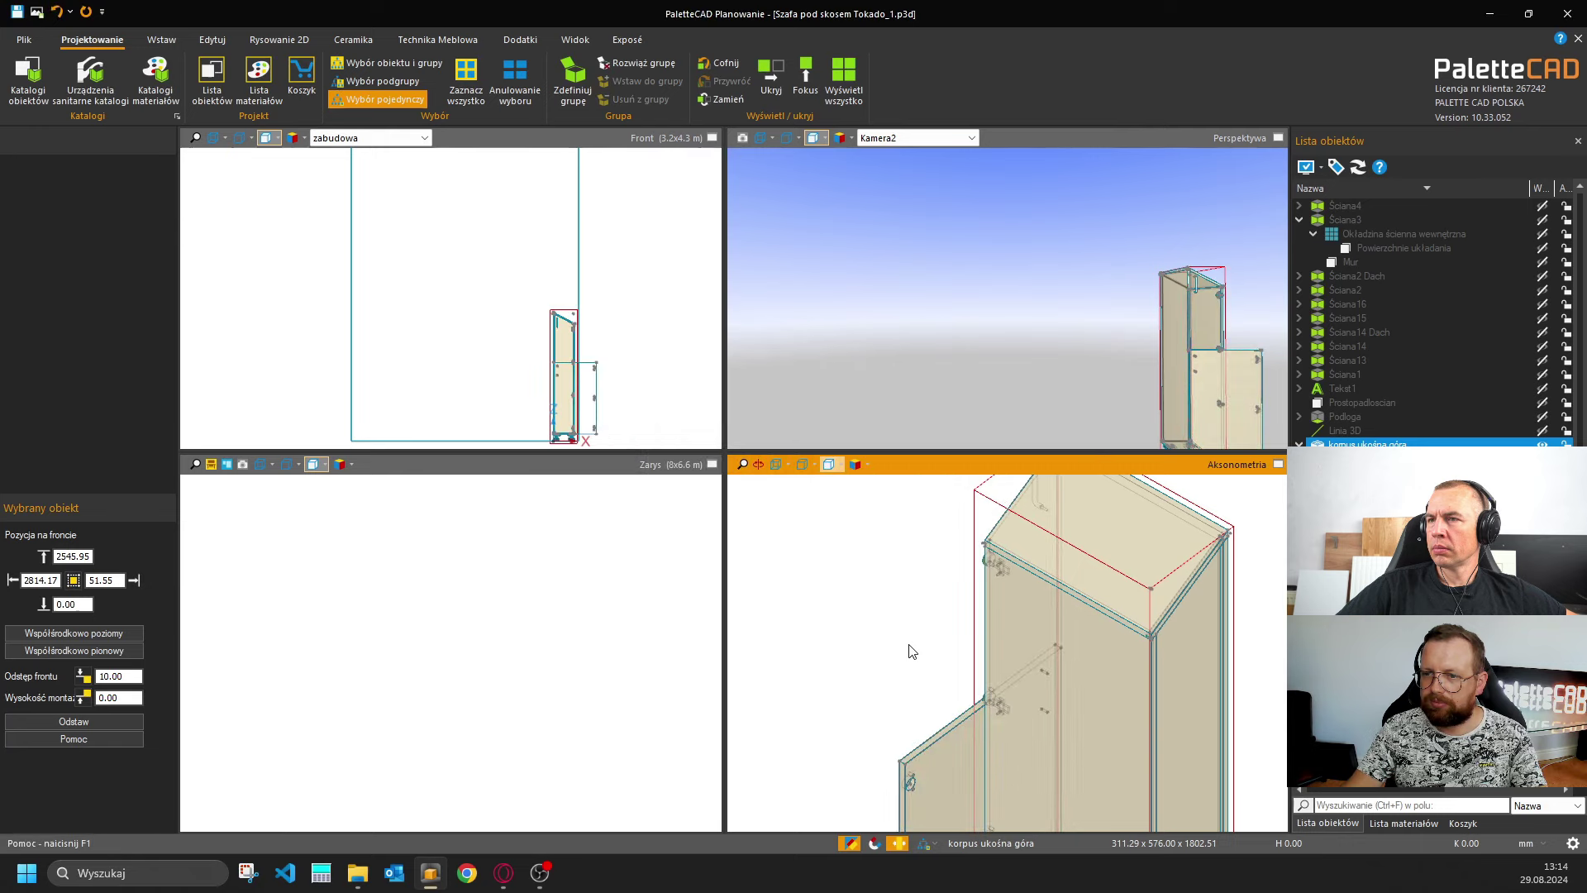
Reassign the front standard model from the drzwi Standard catalogue folder to the isolated carcass's front, and confirm the front and carcass settings.
ctrl+middle_drag(907, 666, 843, 490)
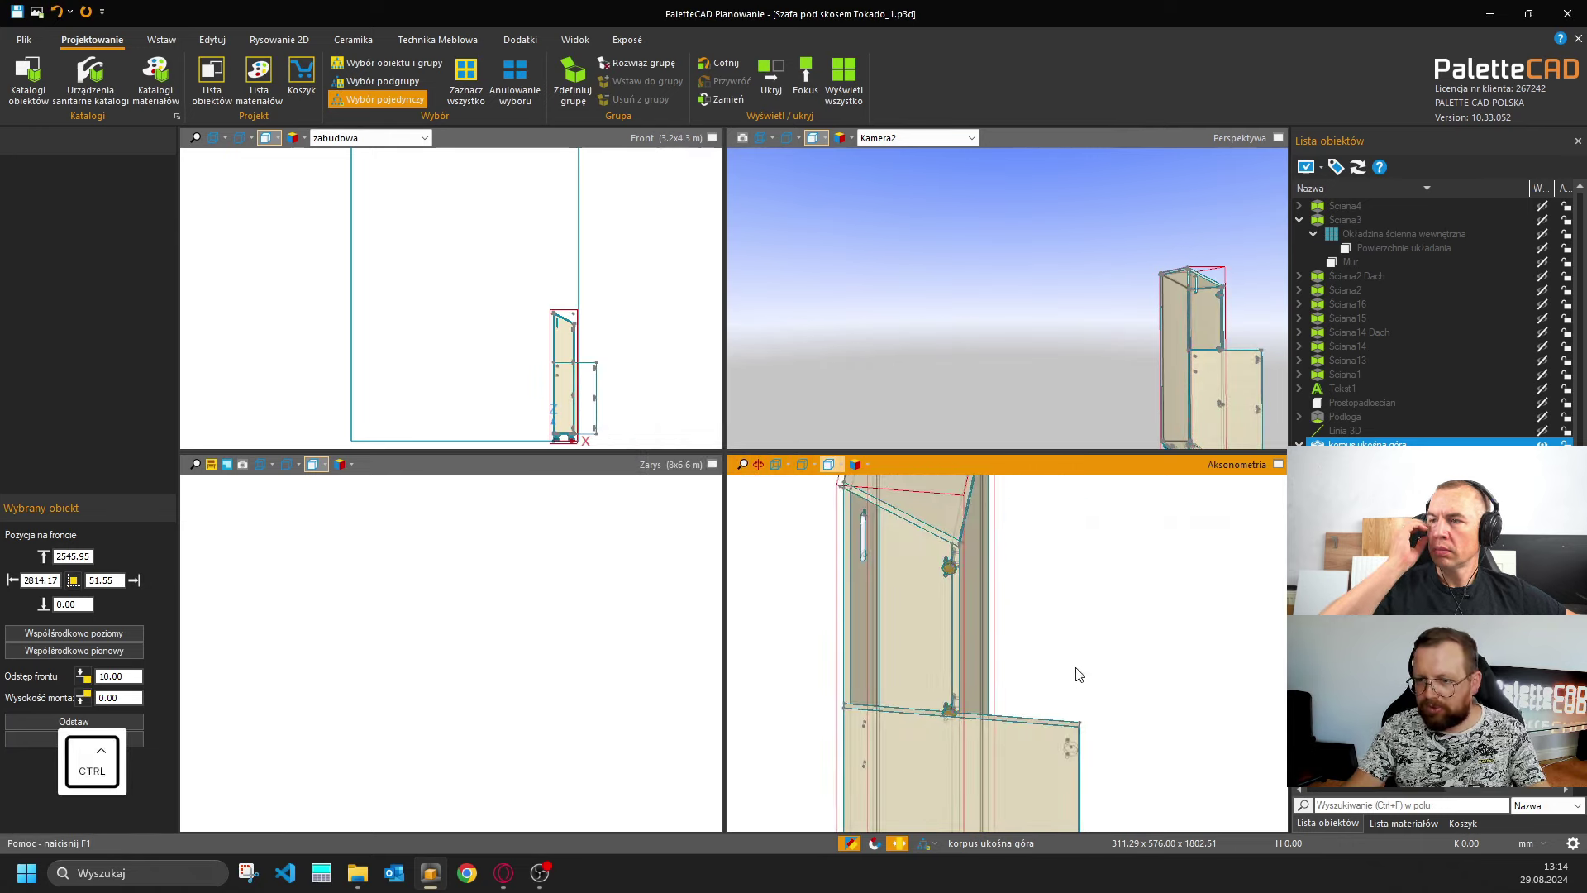
ctrl+click(945, 630)
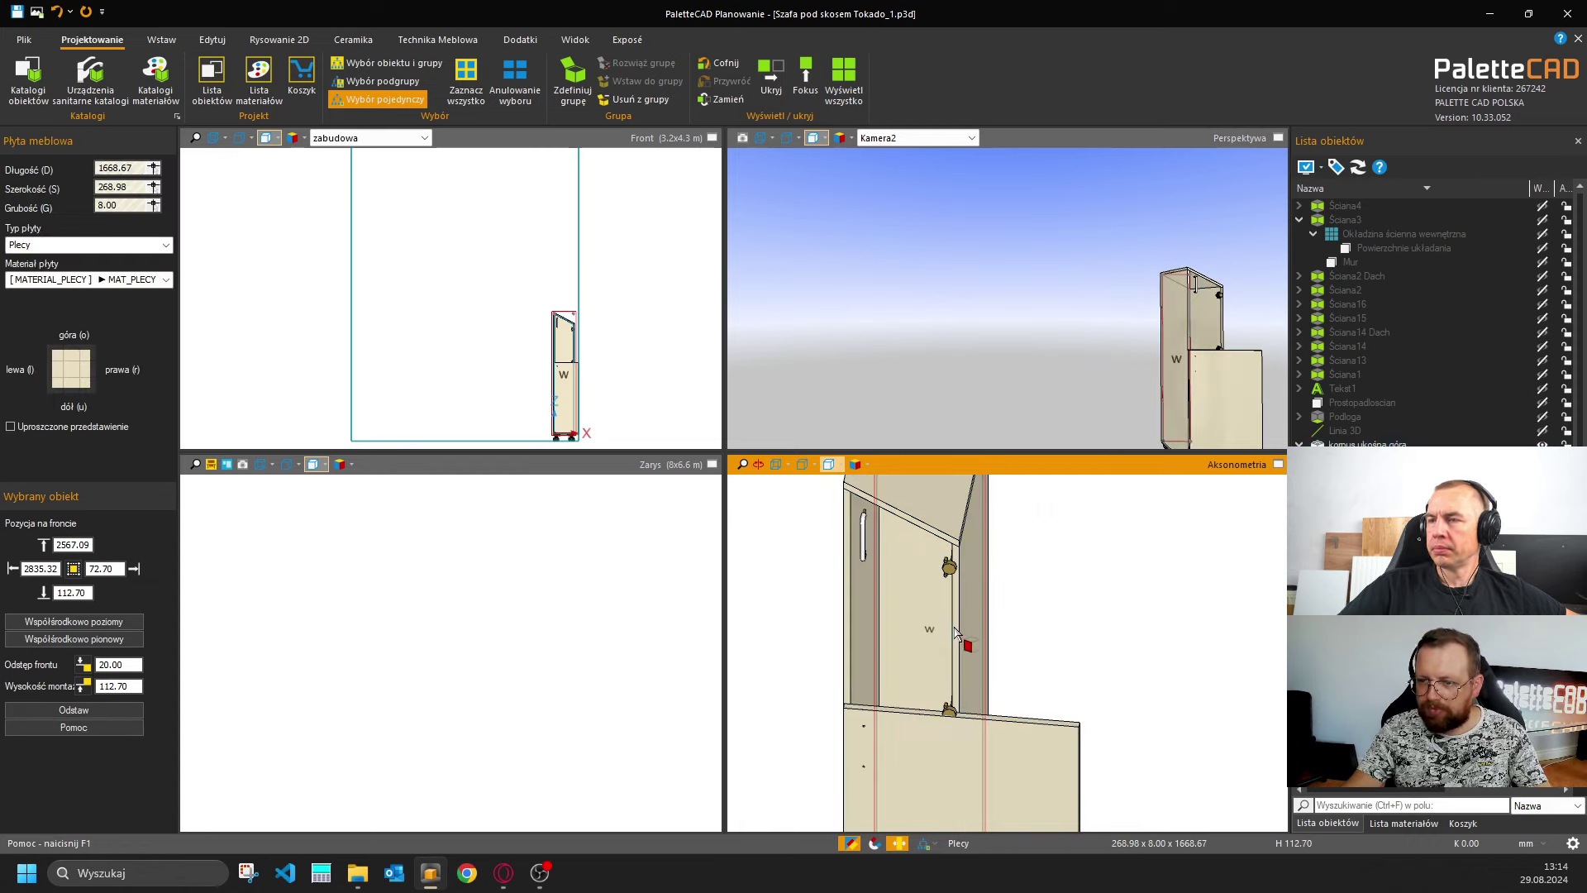
click(950, 632)
key(ctrl+d)
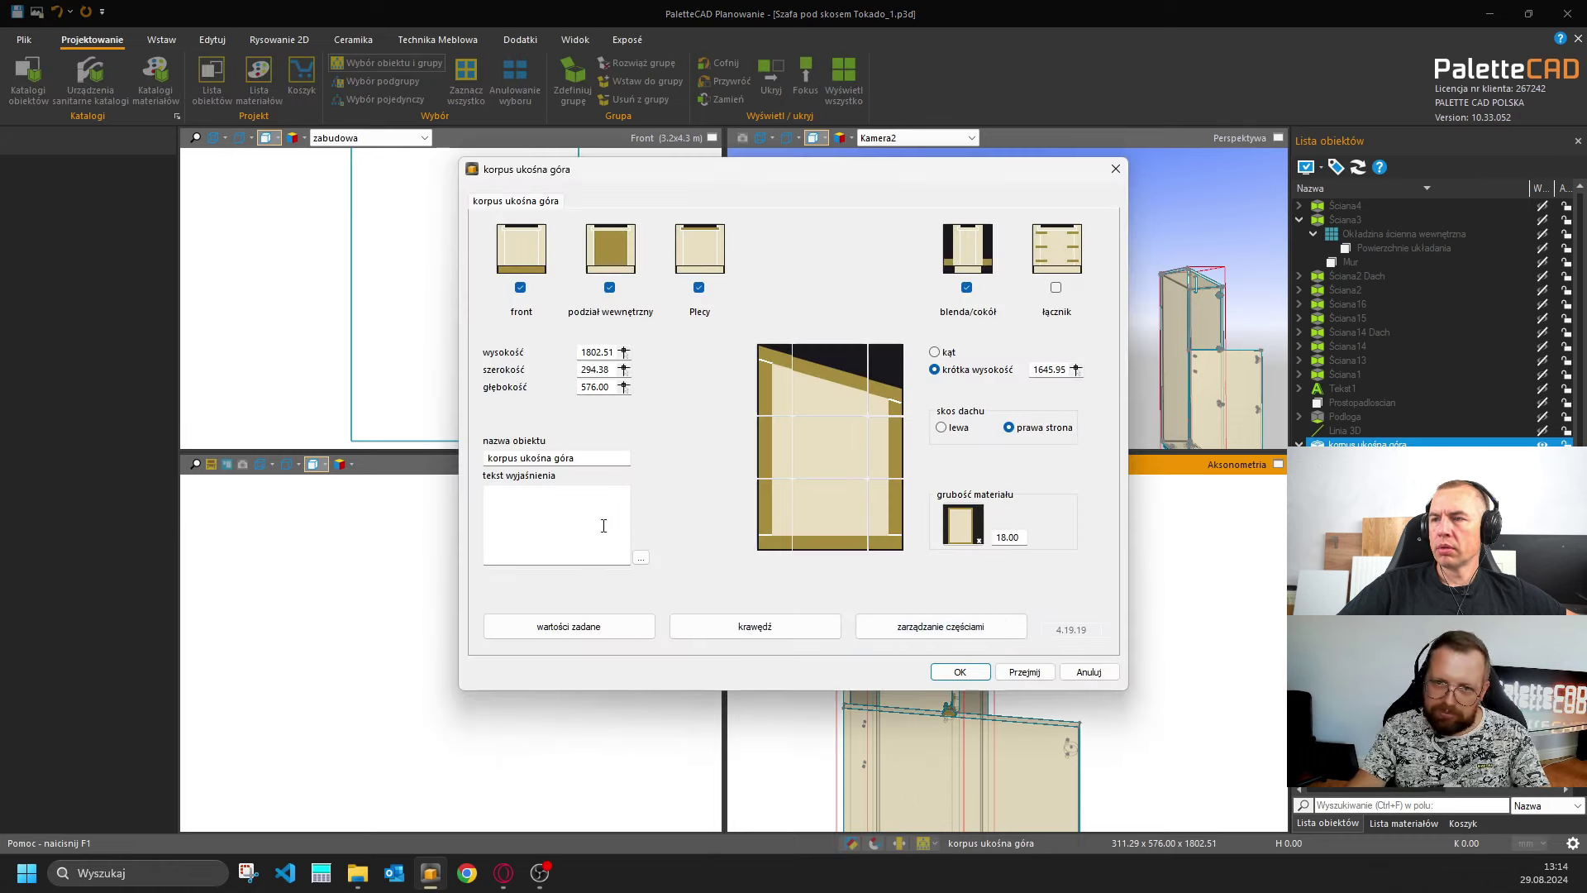
click(726, 332)
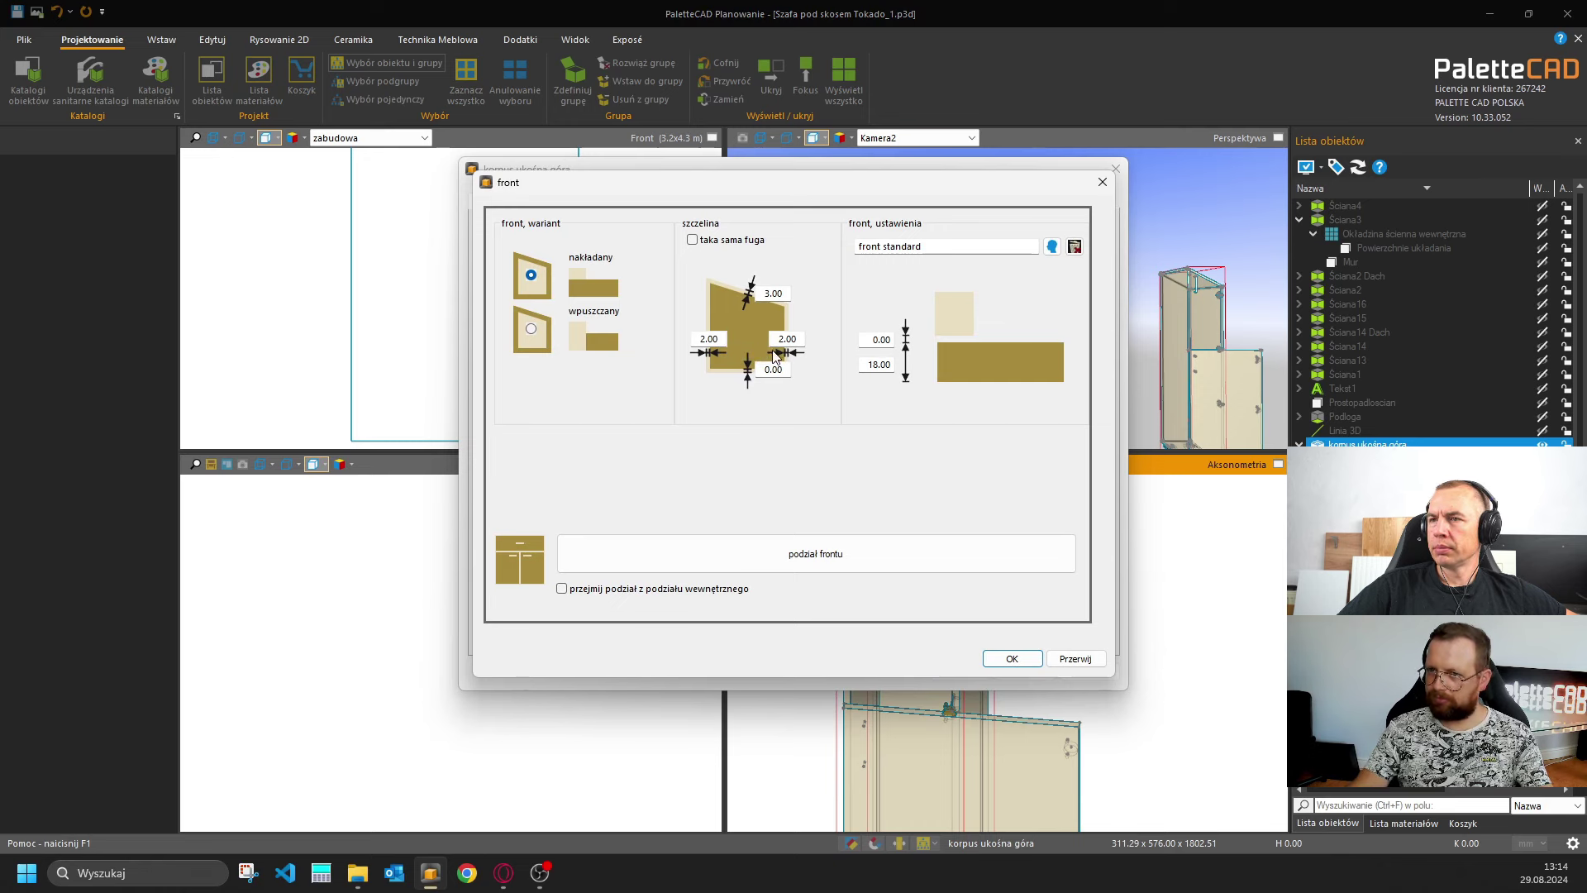
click(1051, 246)
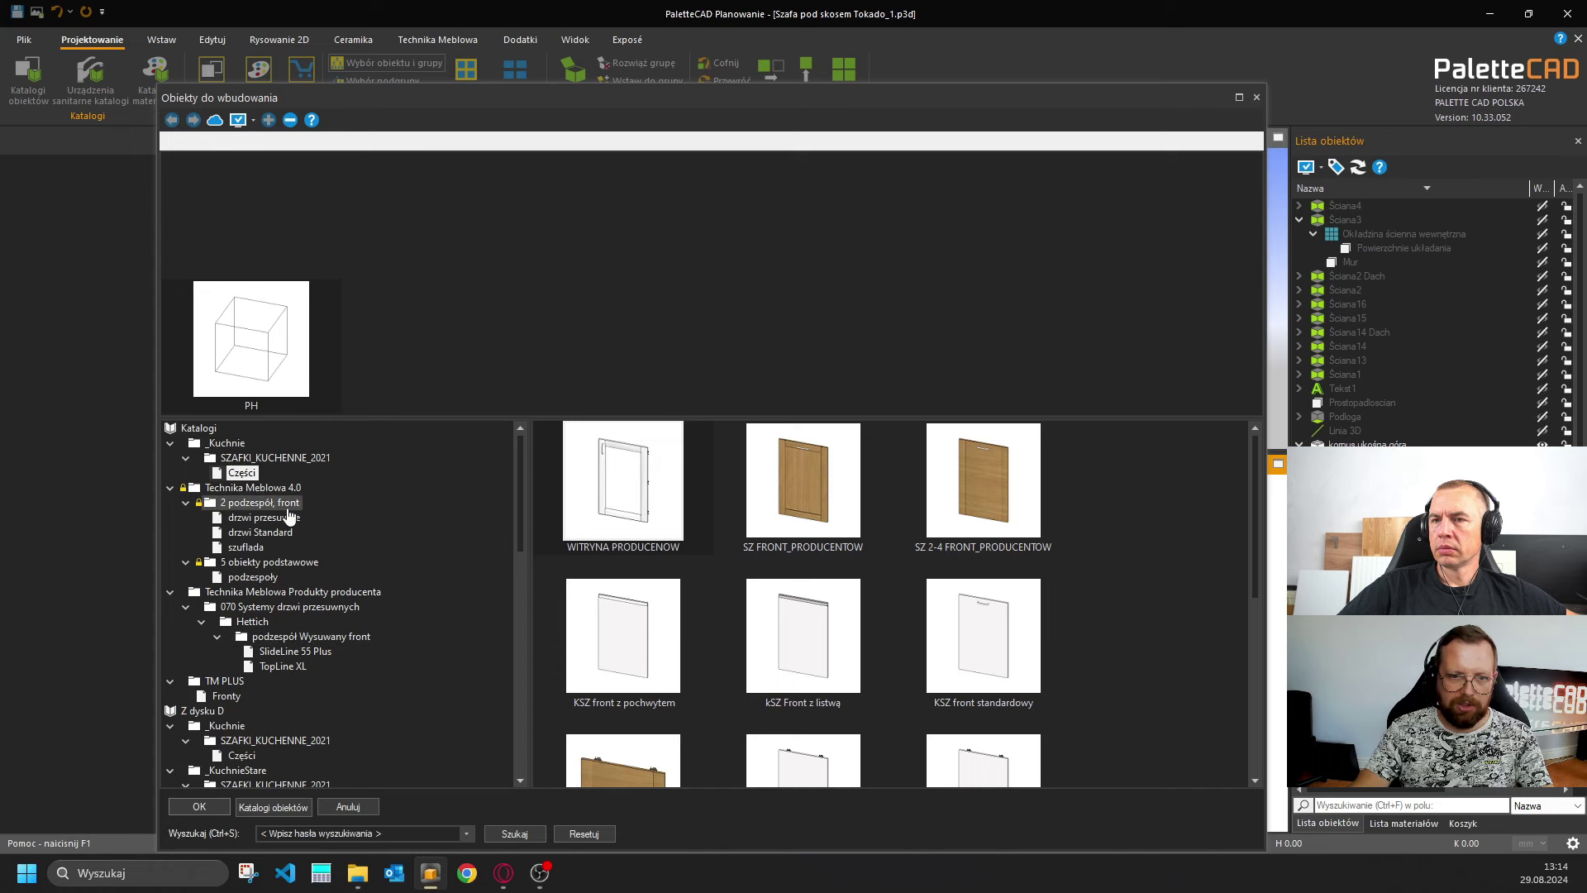
click(284, 533)
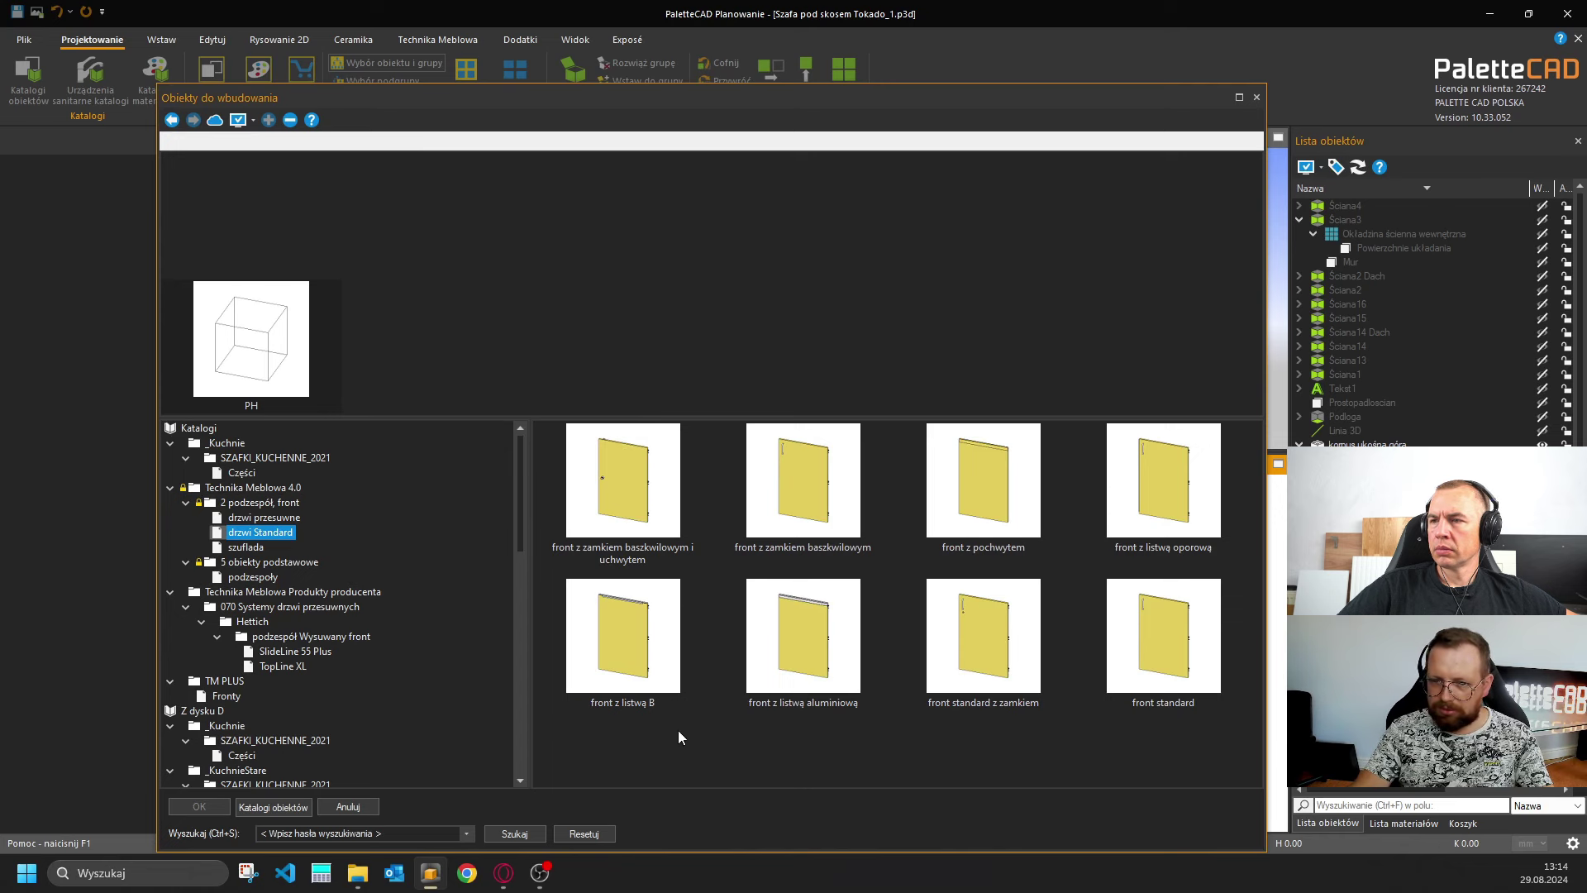
double_click(1168, 643)
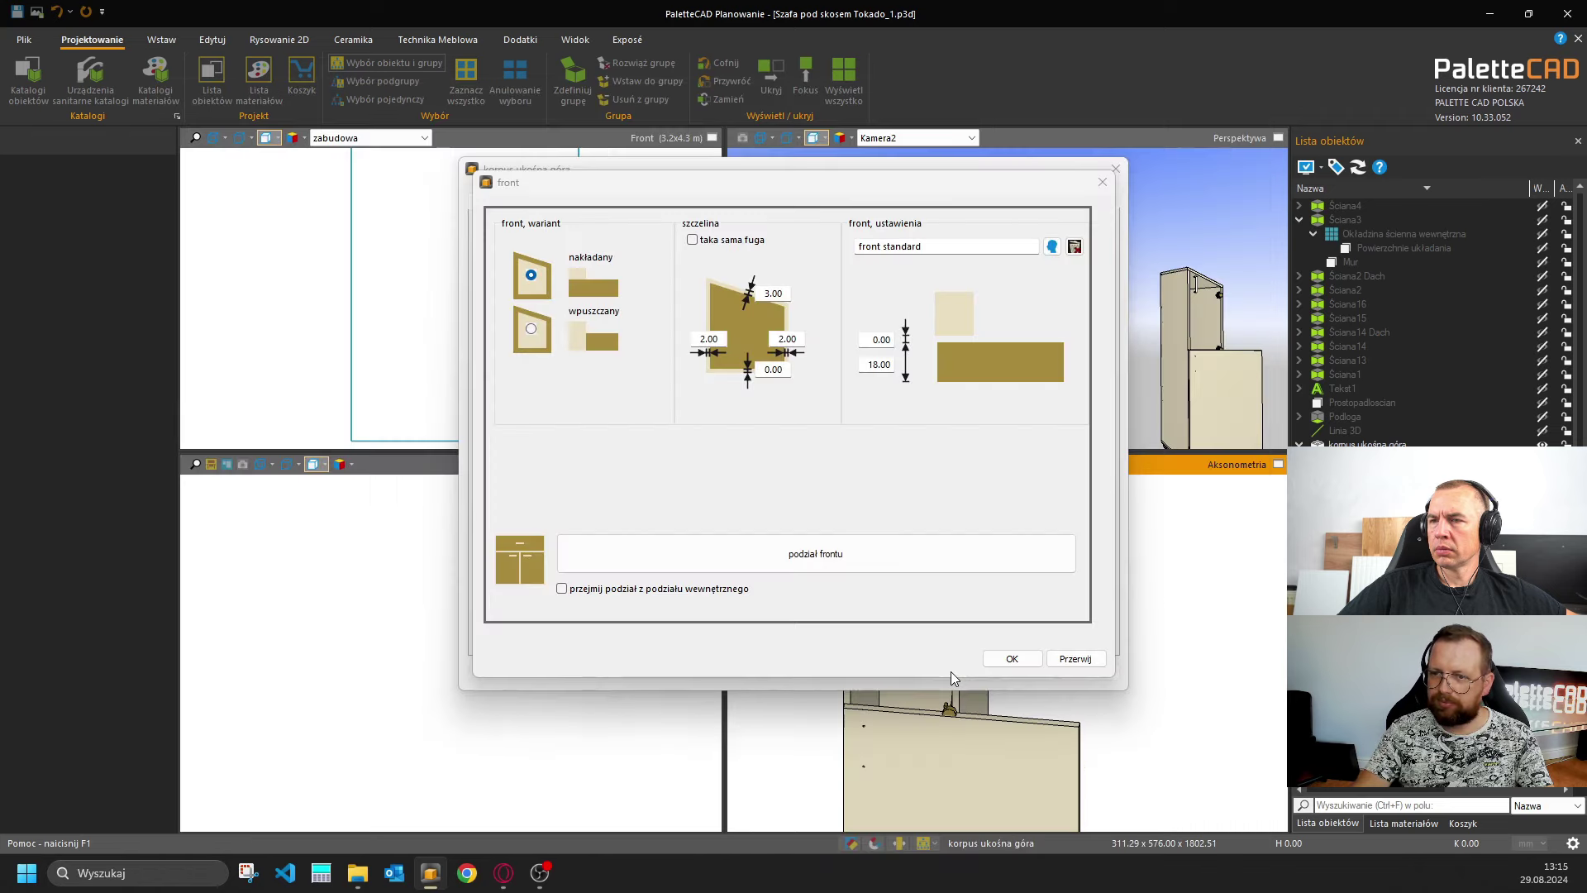
click(1010, 659)
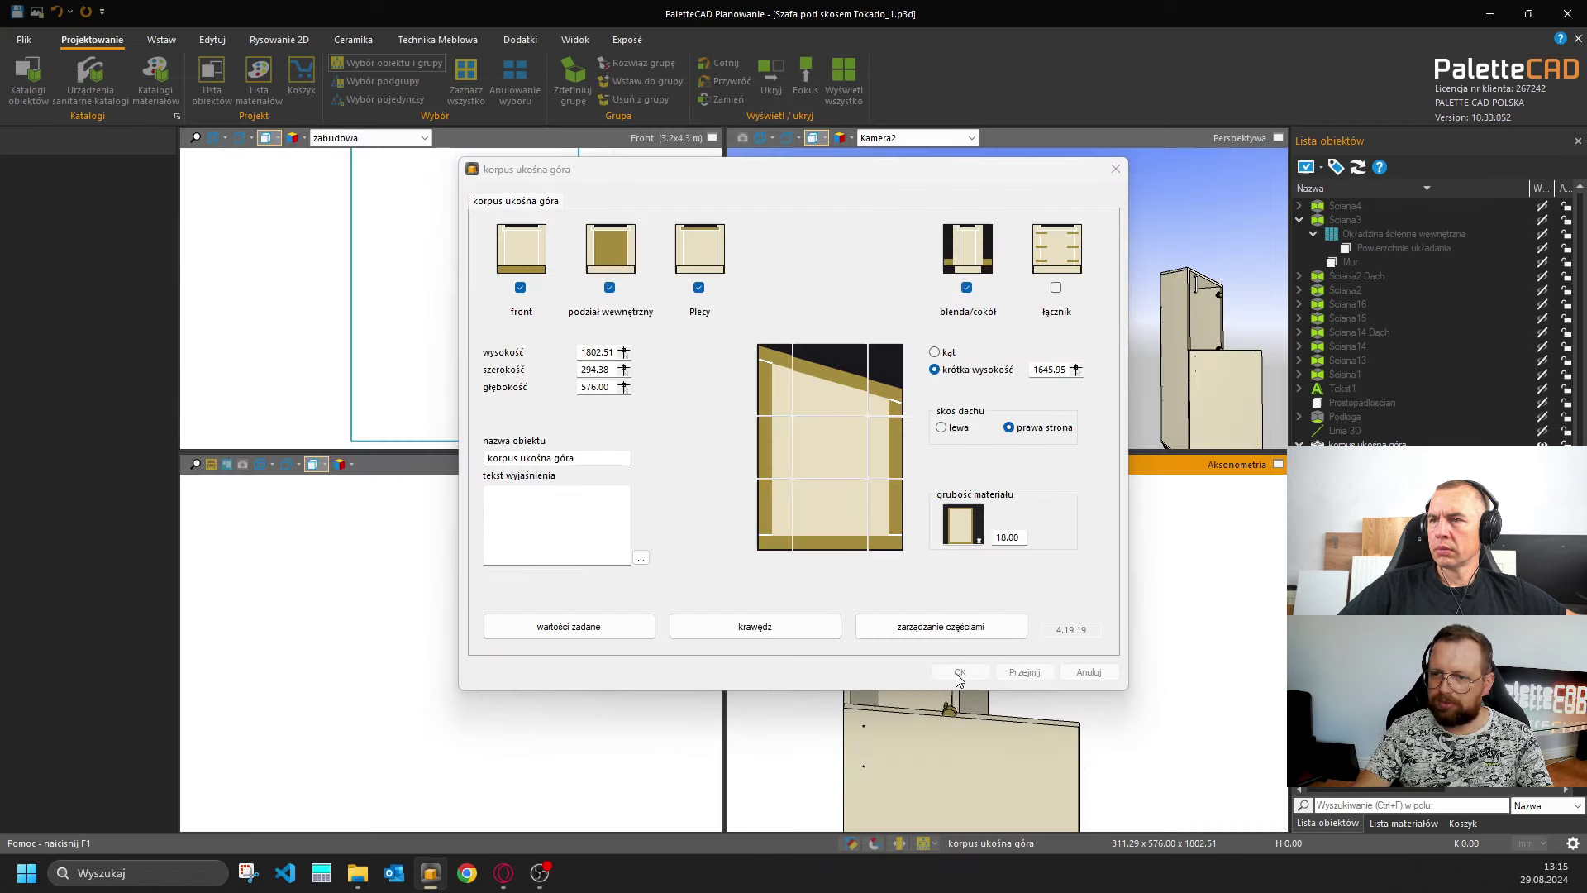
click(967, 678)
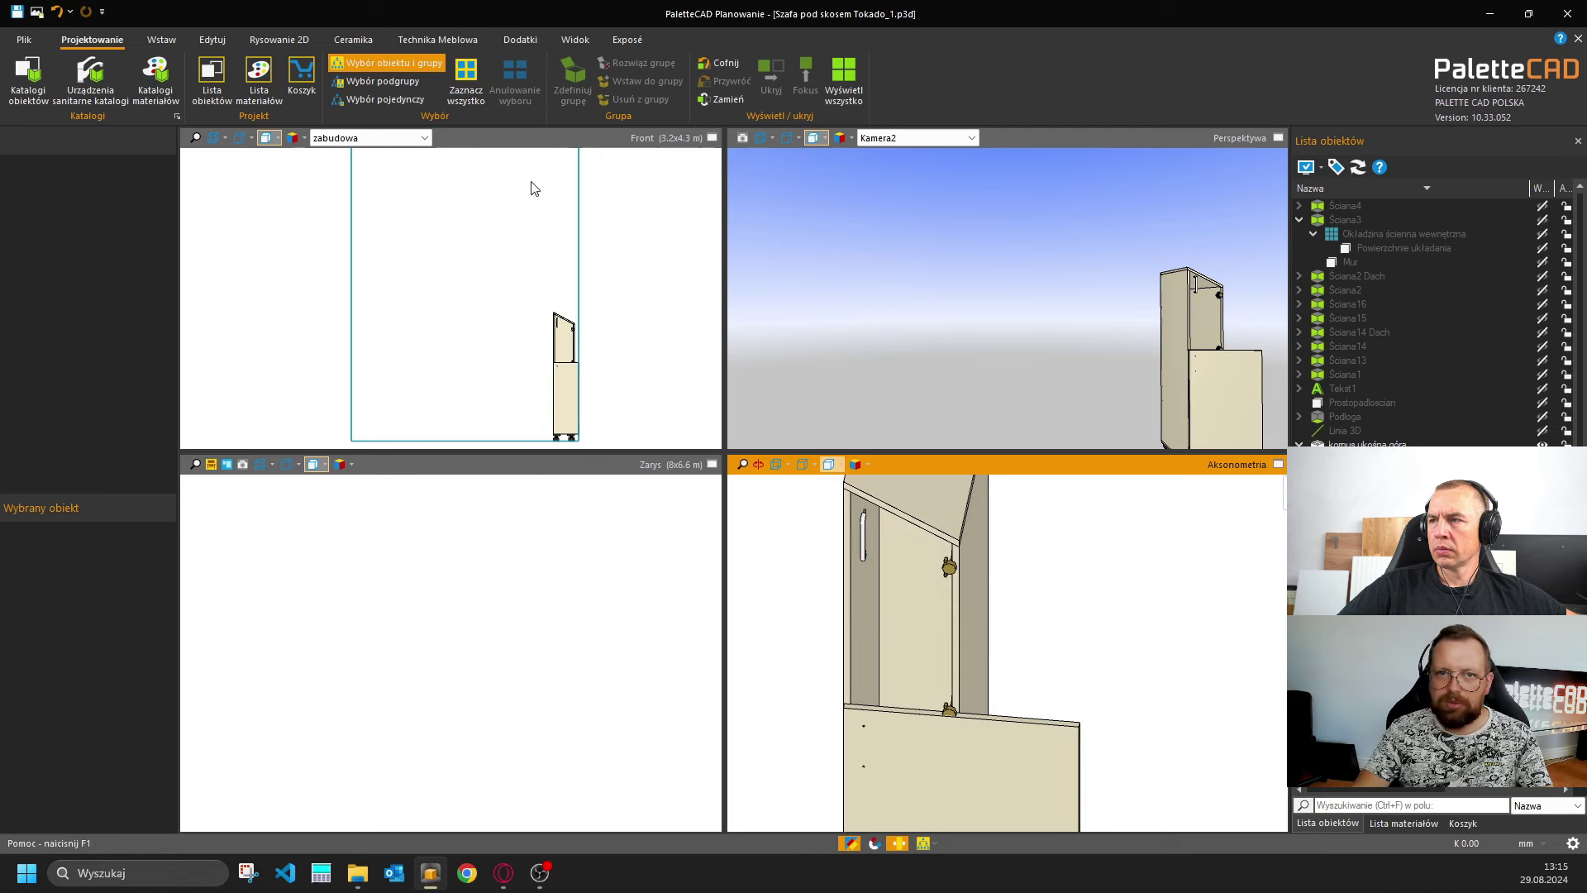
Delete the isolated last sloped carcass and show all hidden objects again.
click(915, 555)
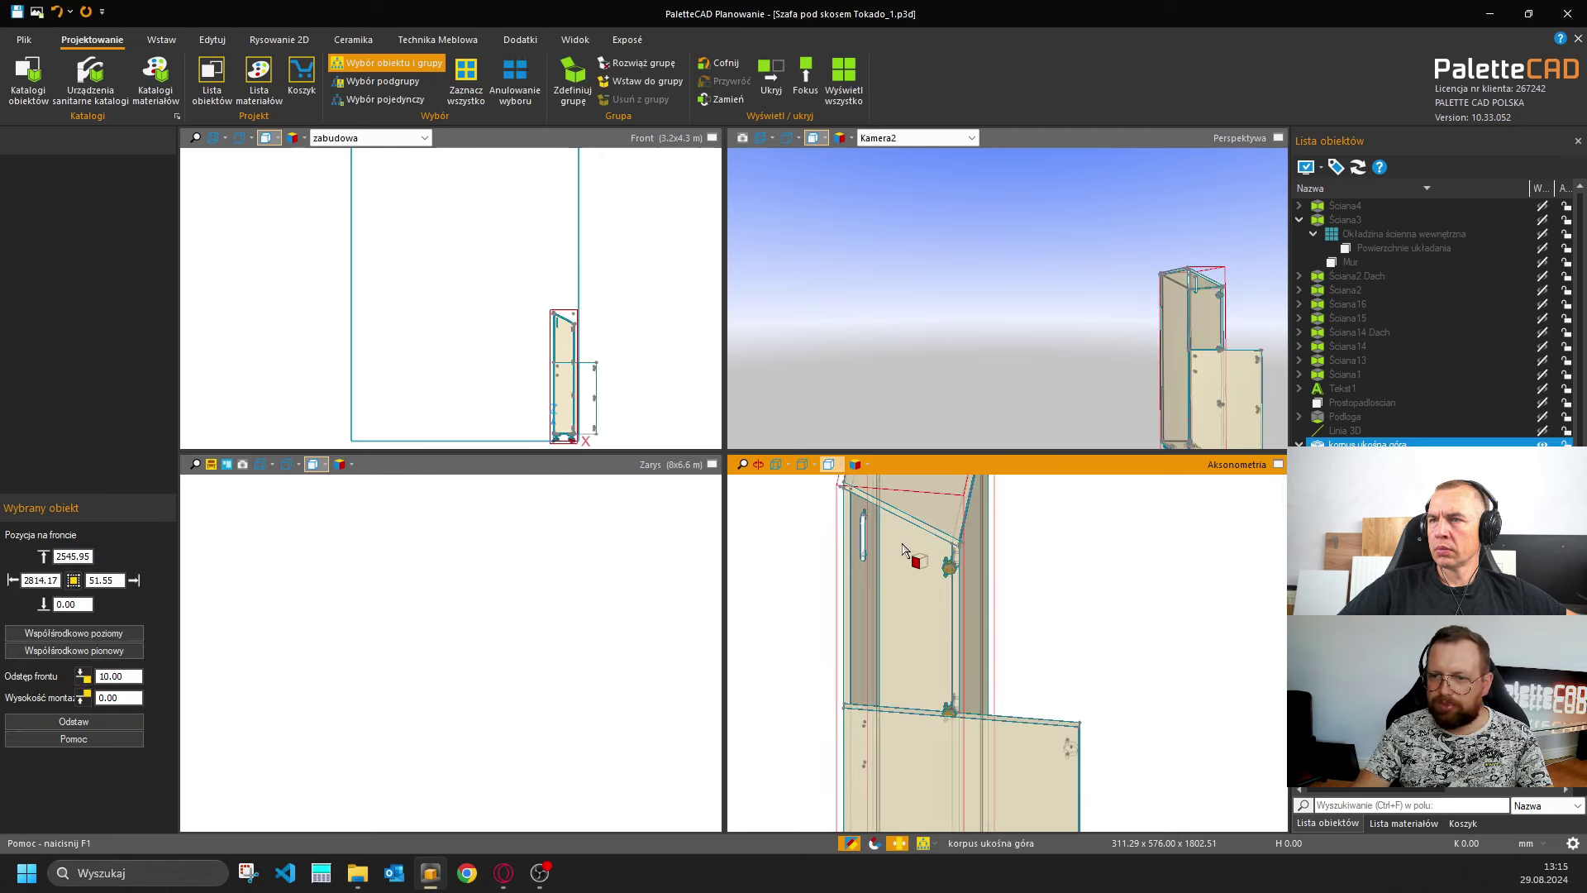
click(940, 577)
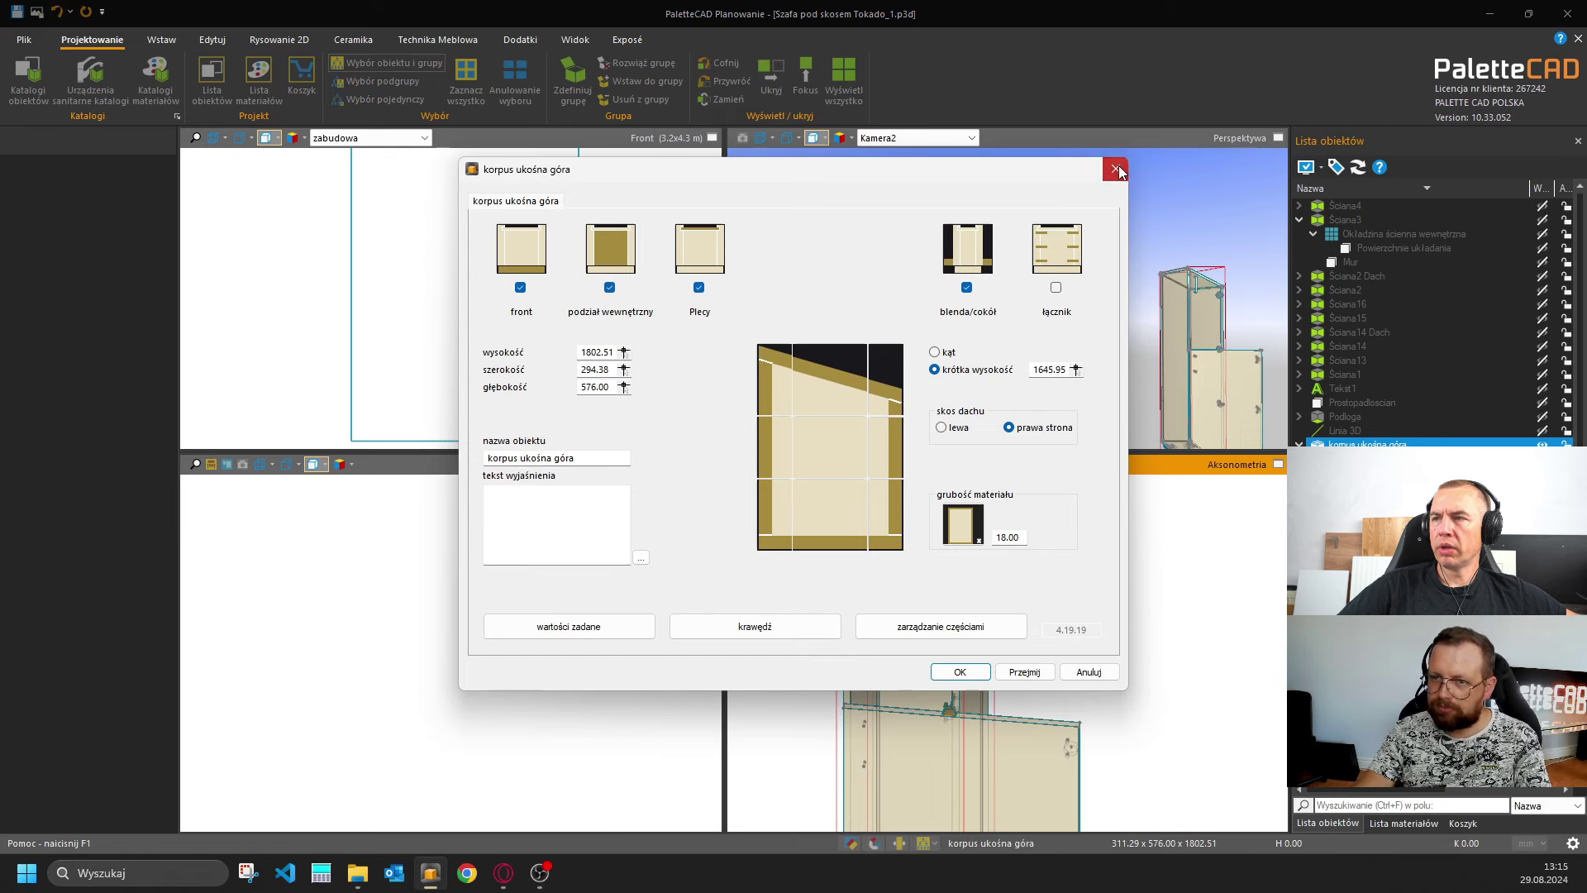
click(1115, 169)
key(Delete)
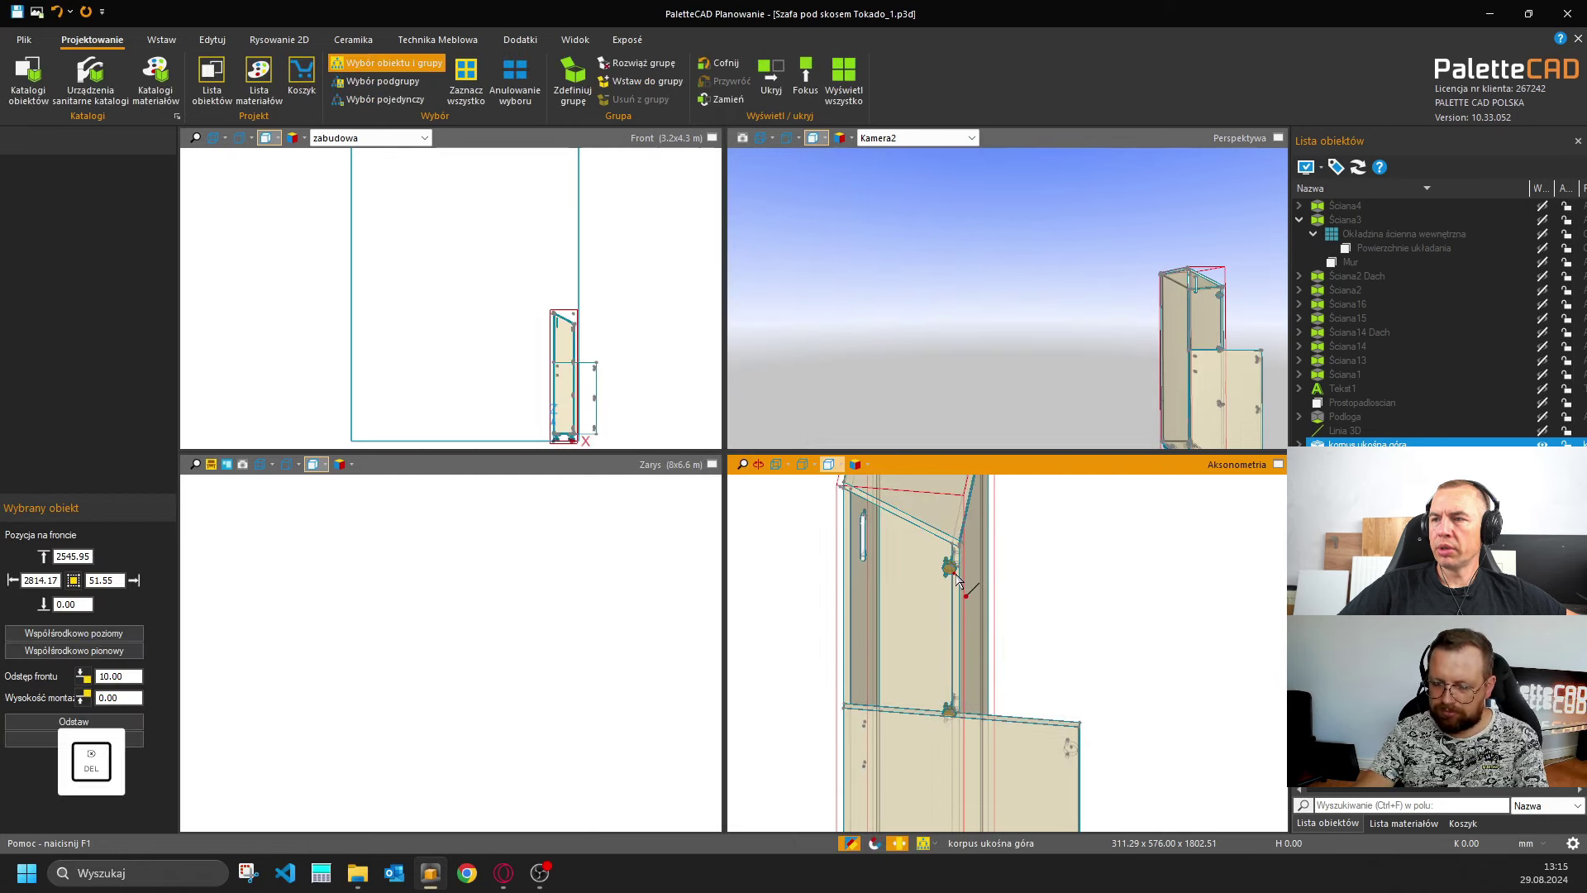
click(843, 78)
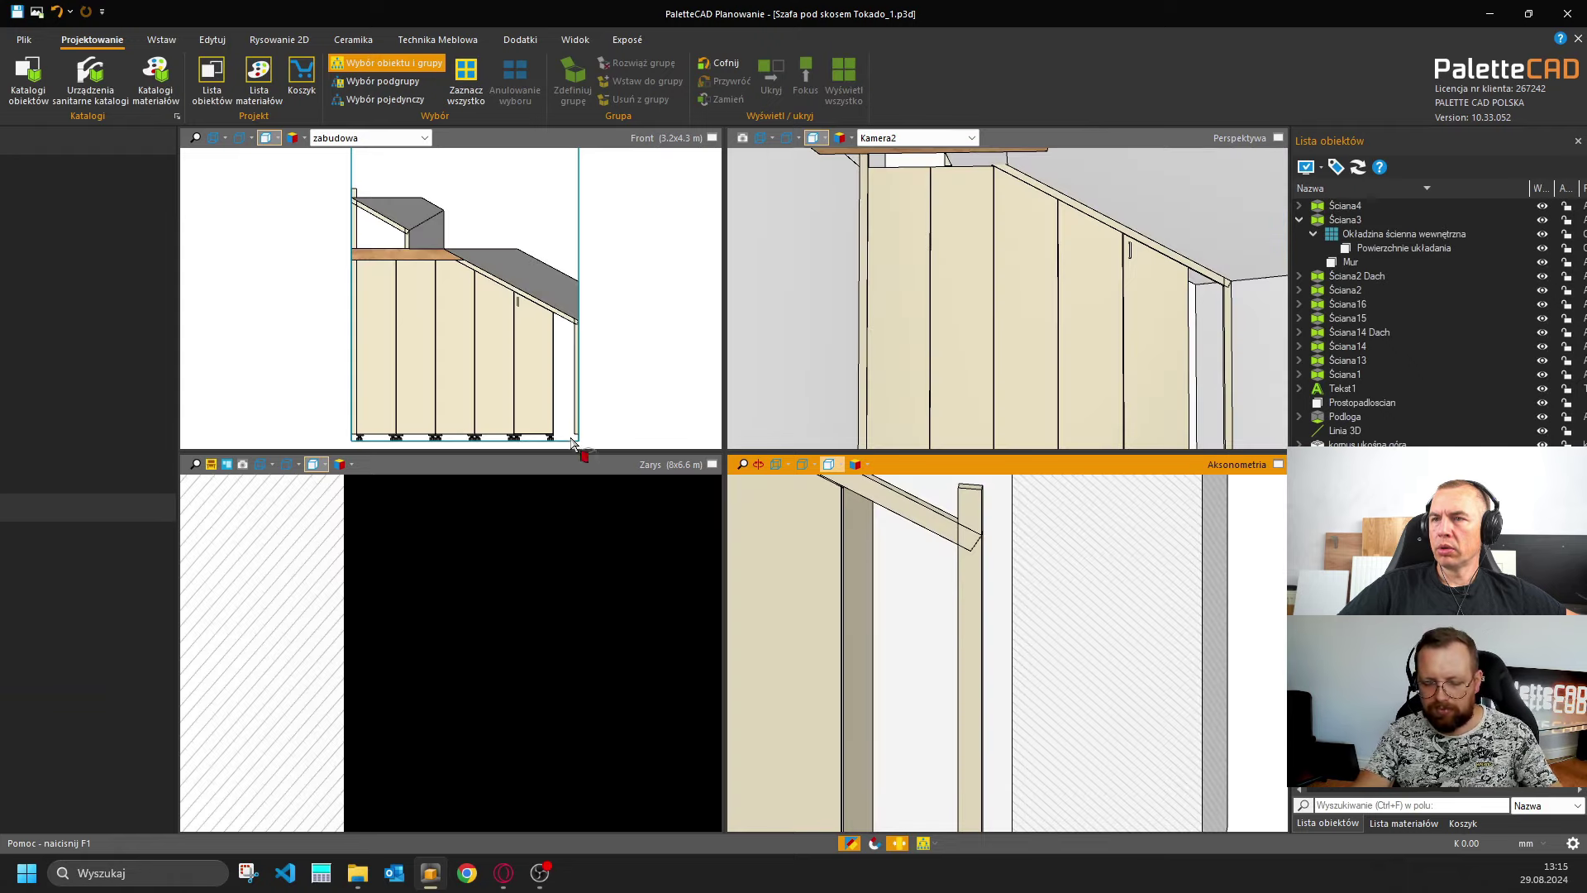
Enlarge the front view and start inserting a new korpus ukośna góra carcass, opening its settings.
key(d)
key(Escape)
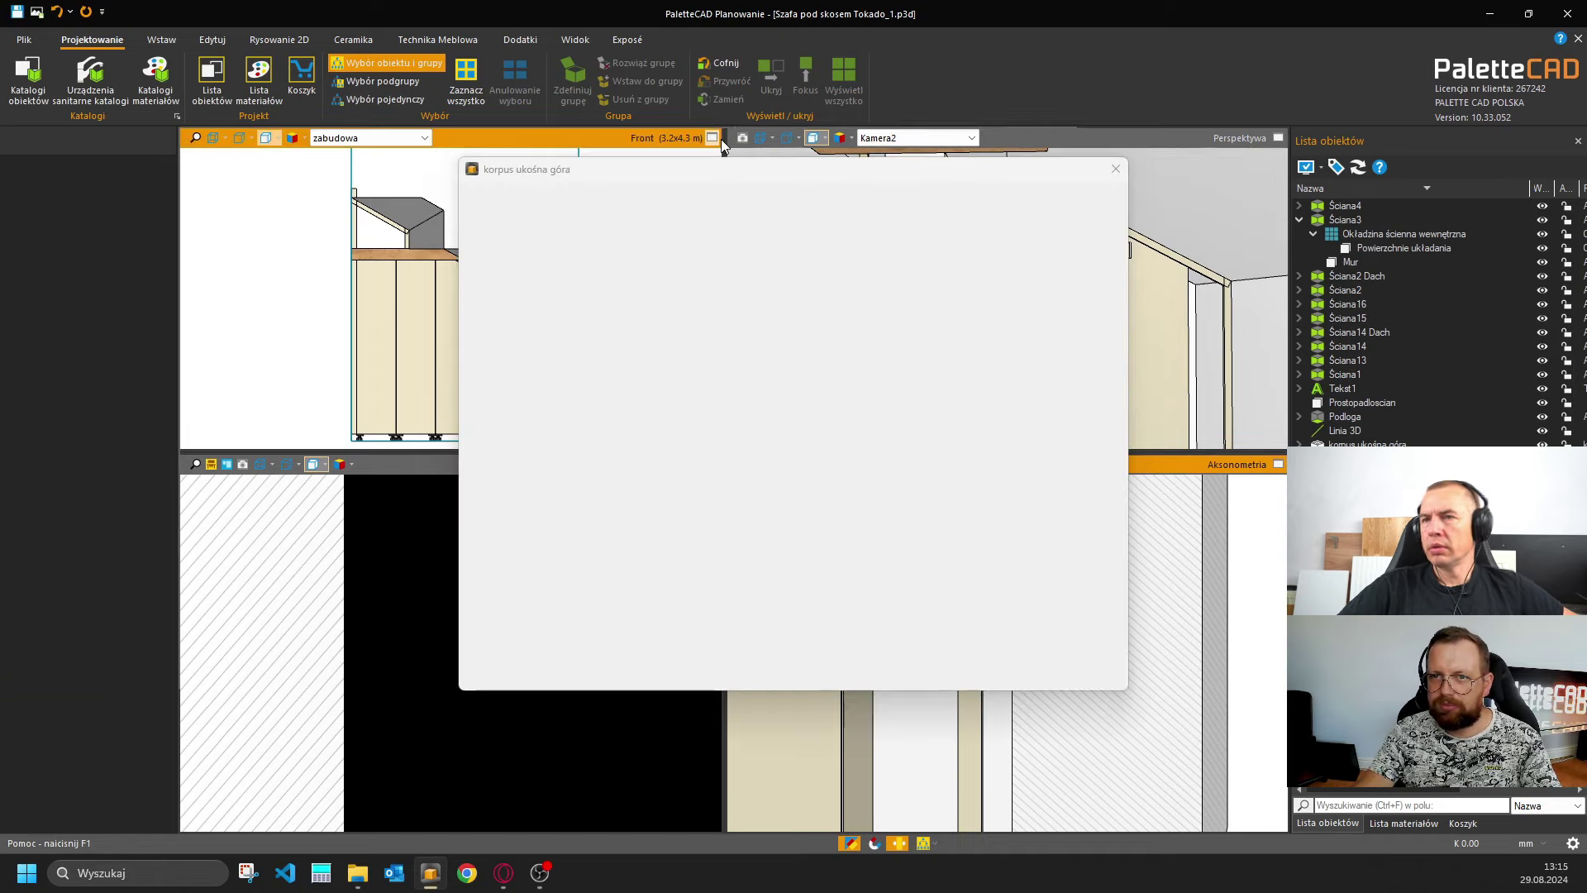
click(1010, 429)
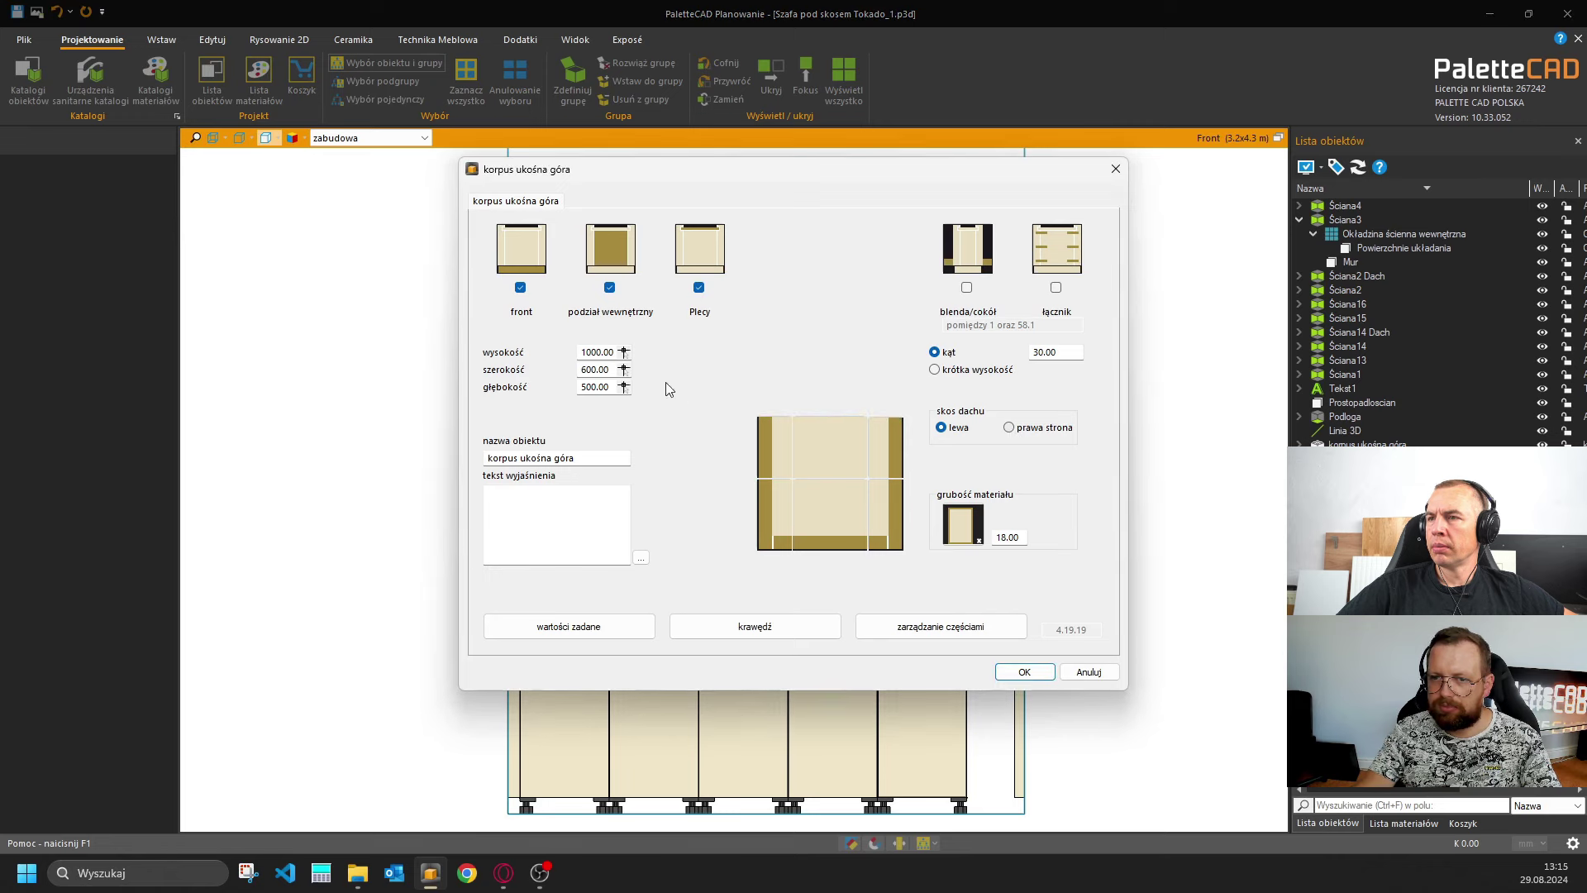
Set the new sloped-top cabinet's height to 1802.51 by measuring vertically from the floor to the last cabinet's upper outer corner, with the slope on prawa strona.
key(Return)
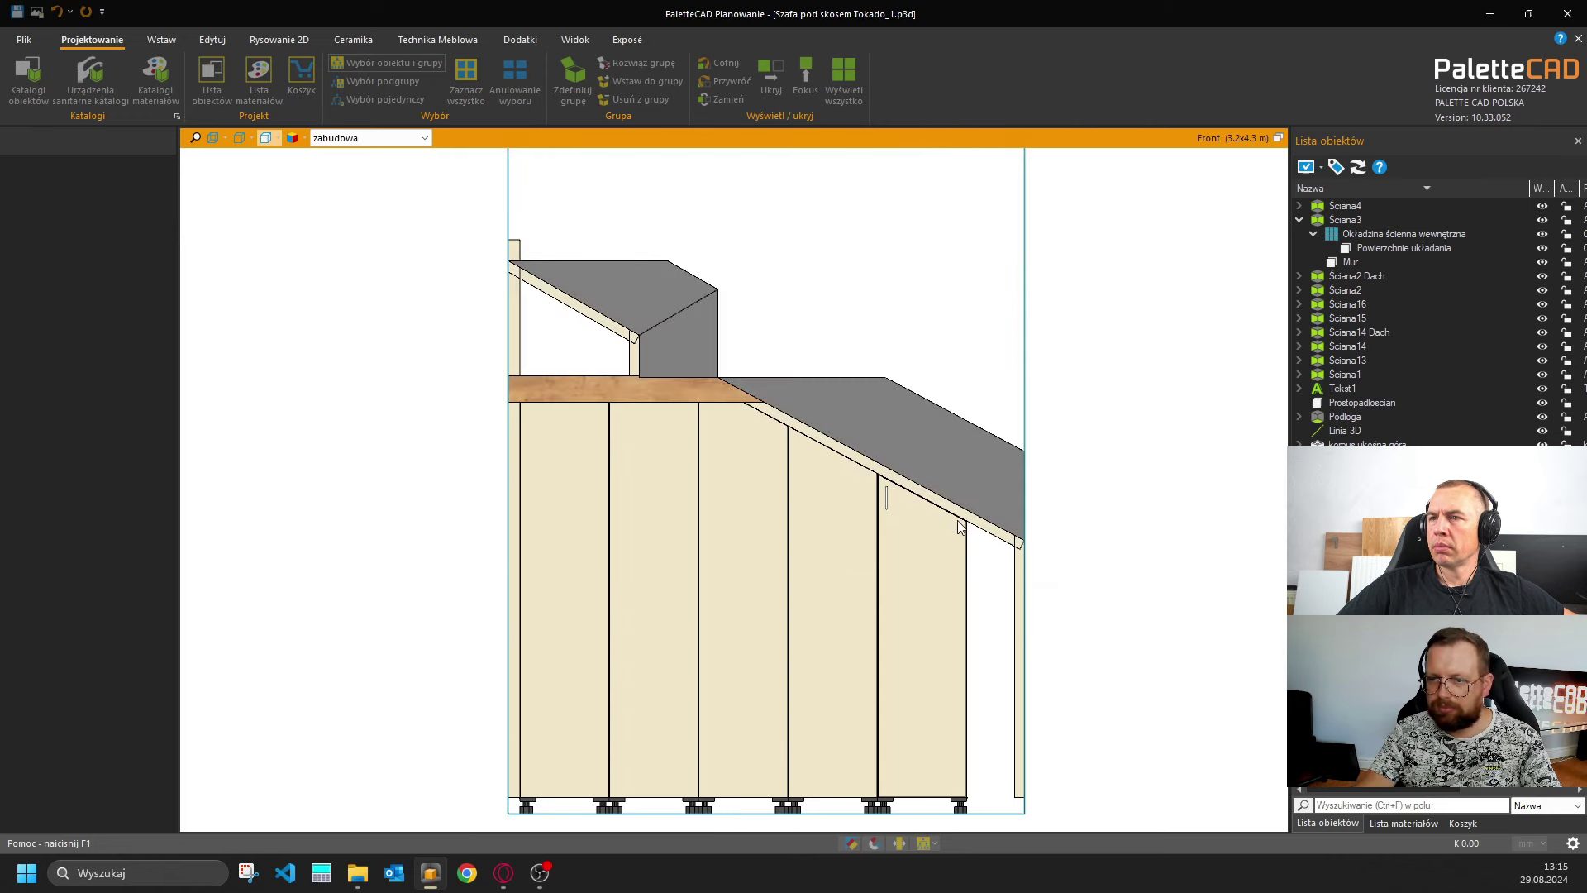
key(ctrl+m)
click(1023, 811)
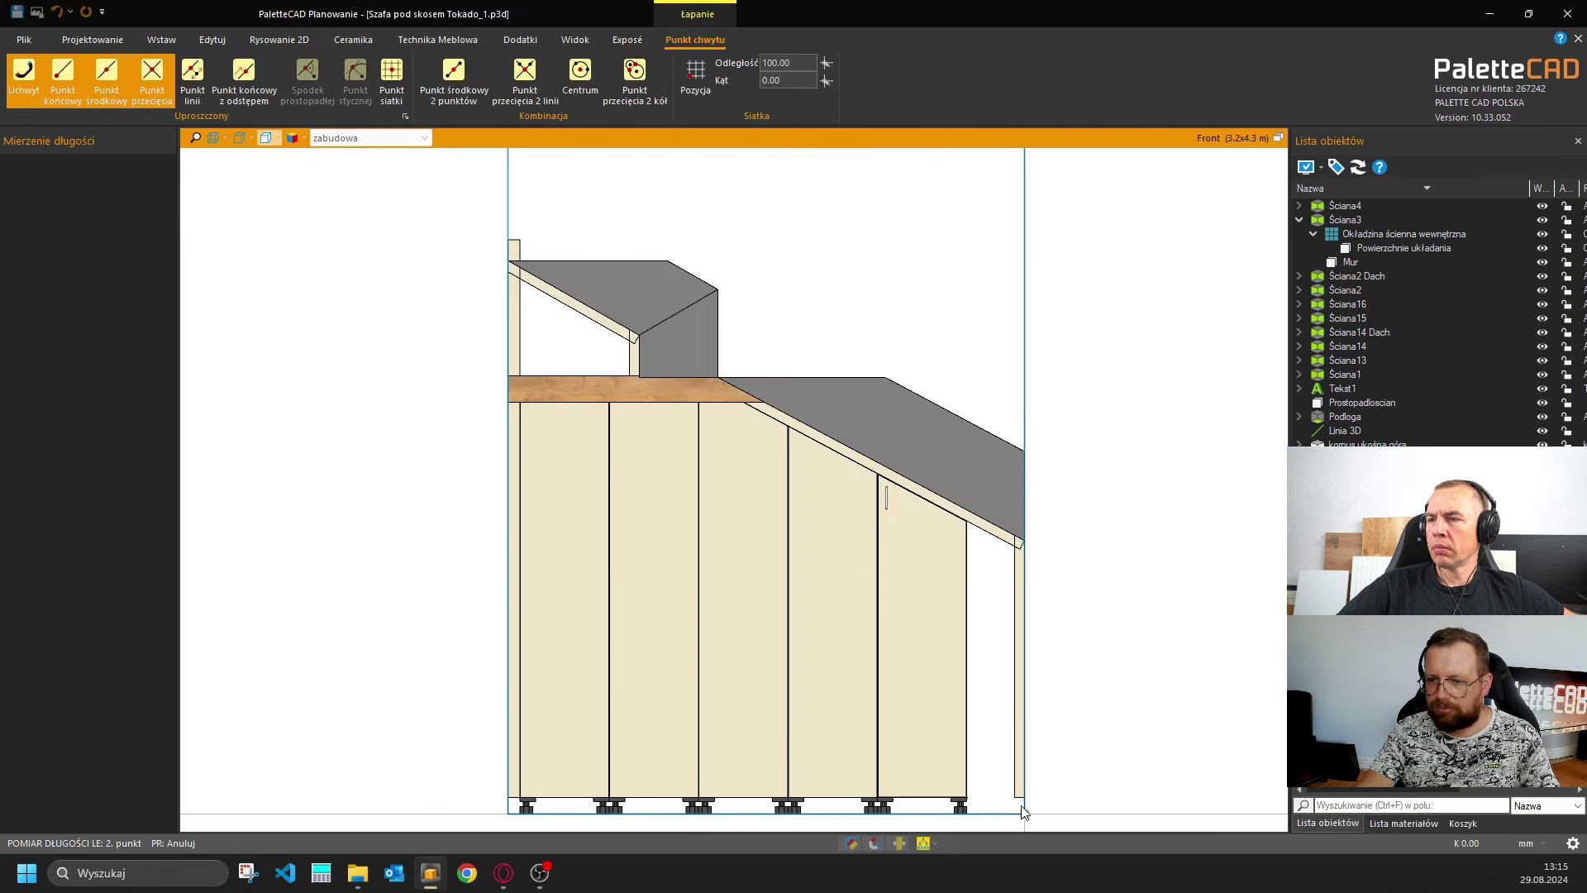
alt+scroll(968, 519, up, 3)
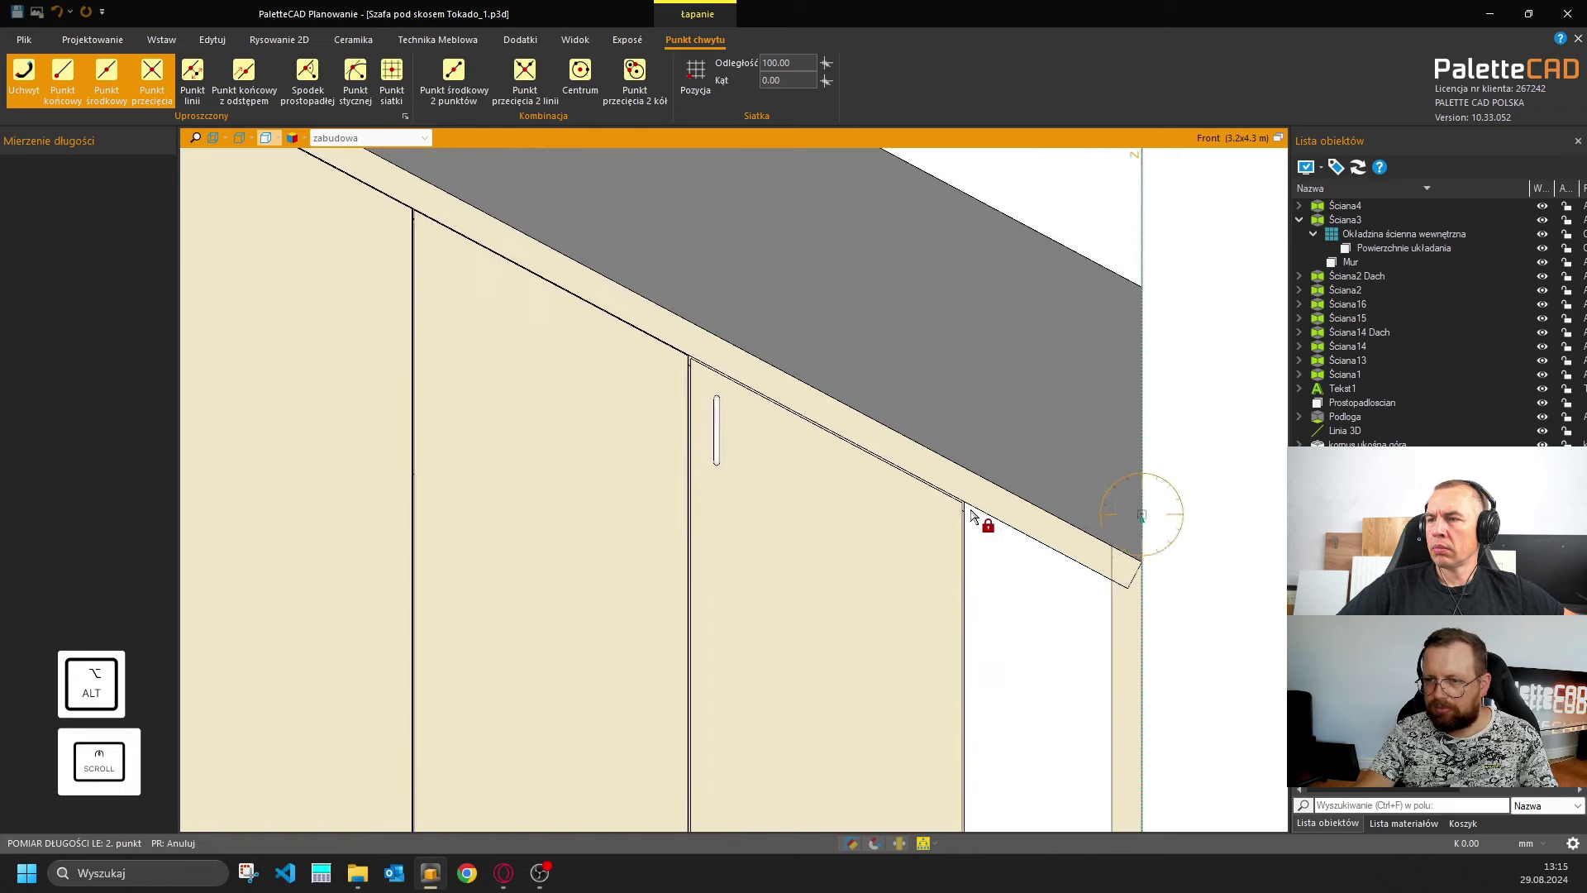
scroll(970, 516, up, 3)
key(Escape)
double_click(959, 519)
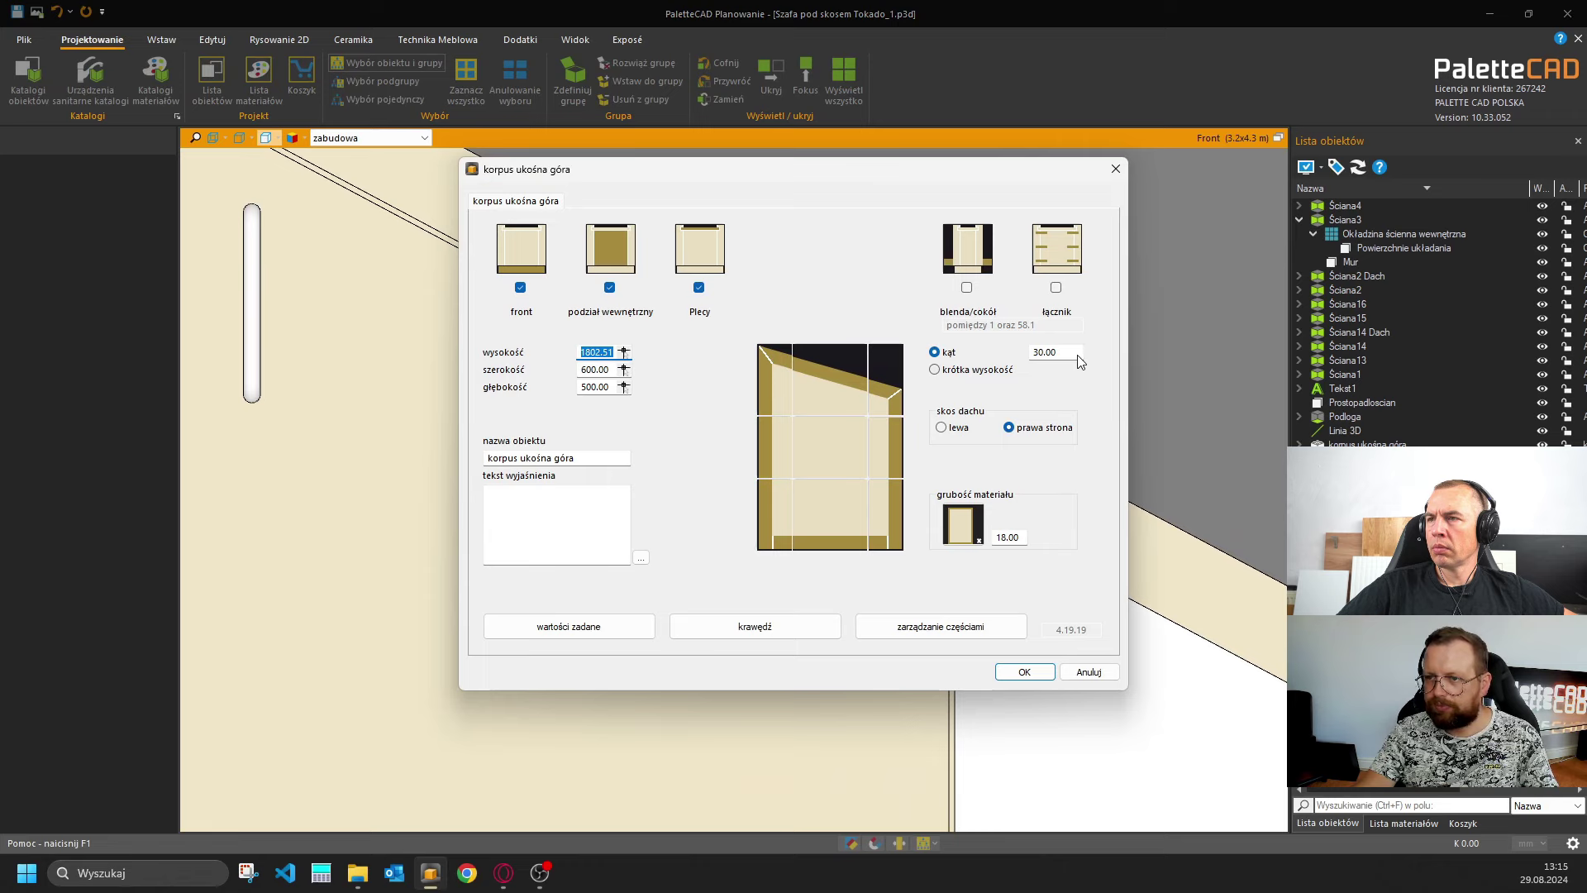
Define the slope by krótka wysokość, taking 1645.95 from the end panel's inner edge under the sloped board down to the floor.
click(934, 370)
key(Return)
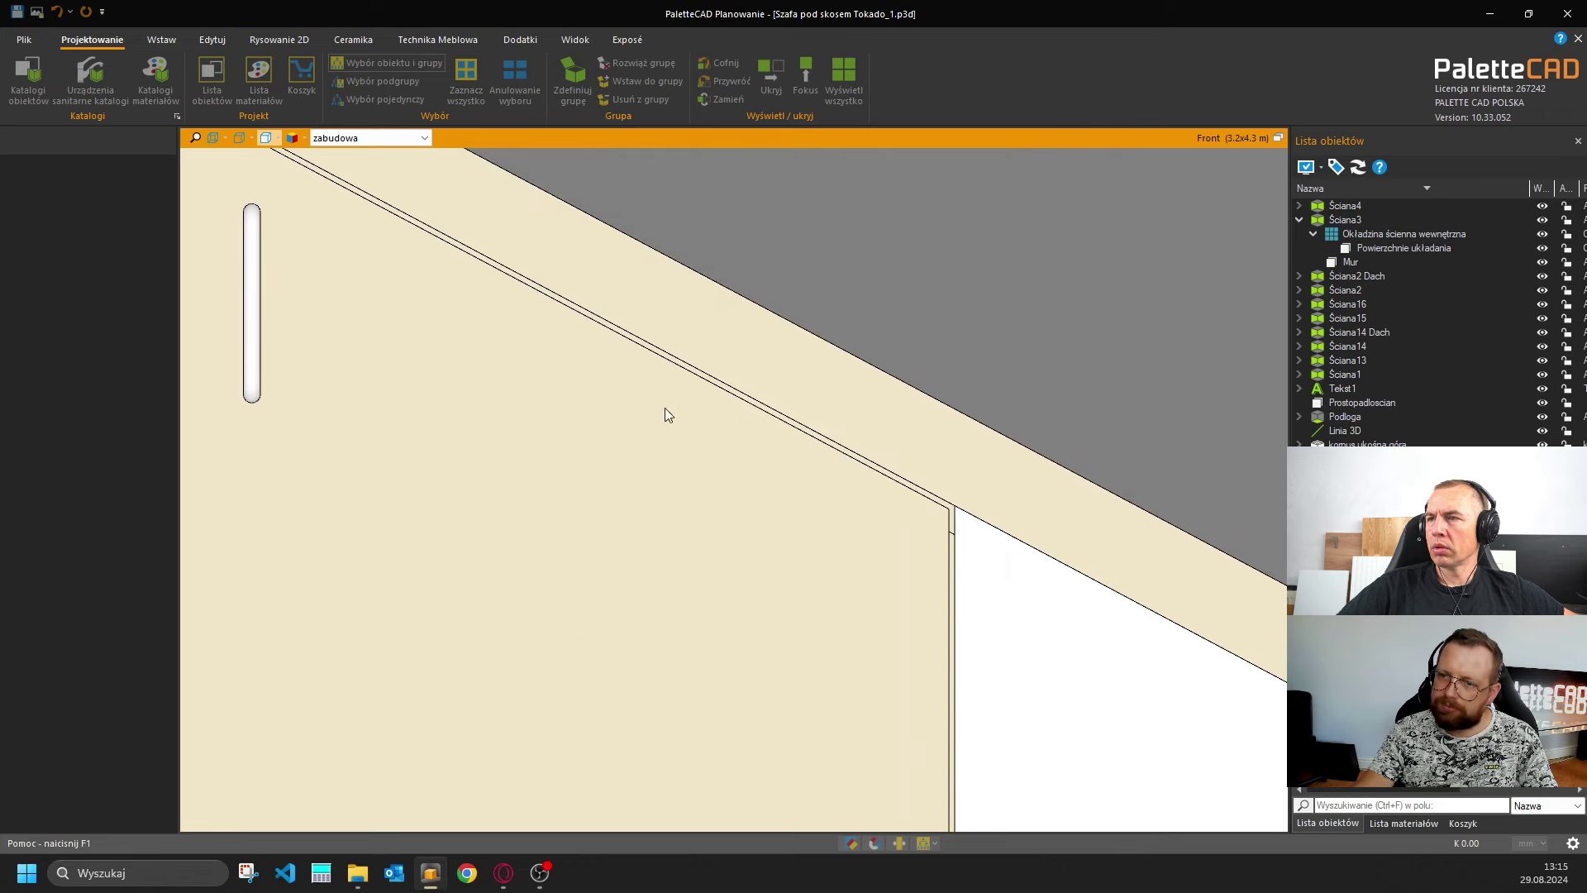
scroll(325, 438, down, 3)
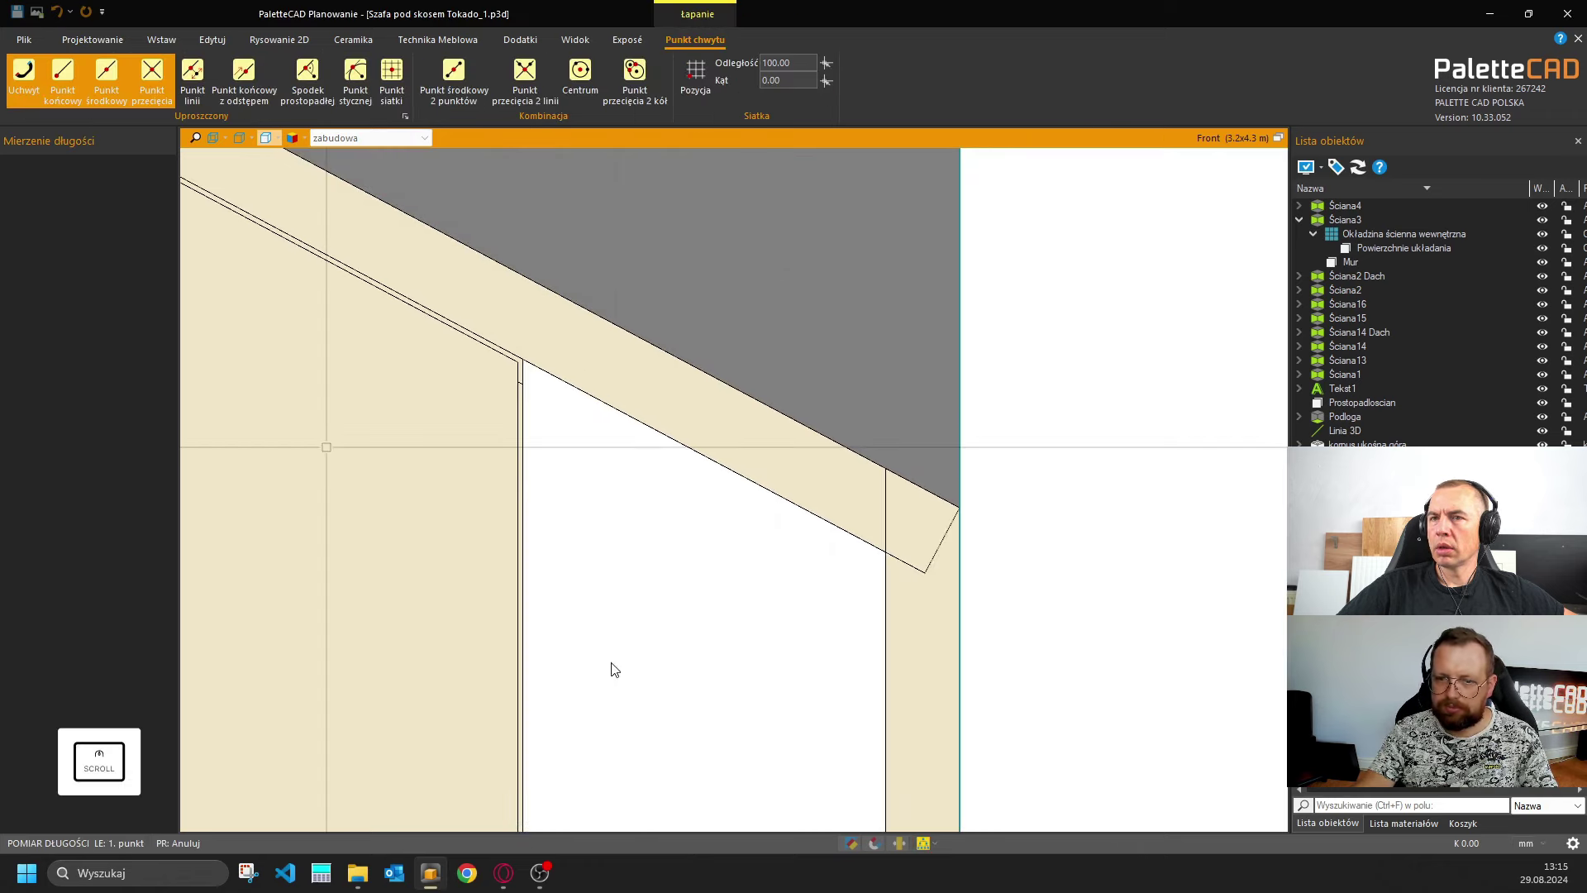
click(750, 537)
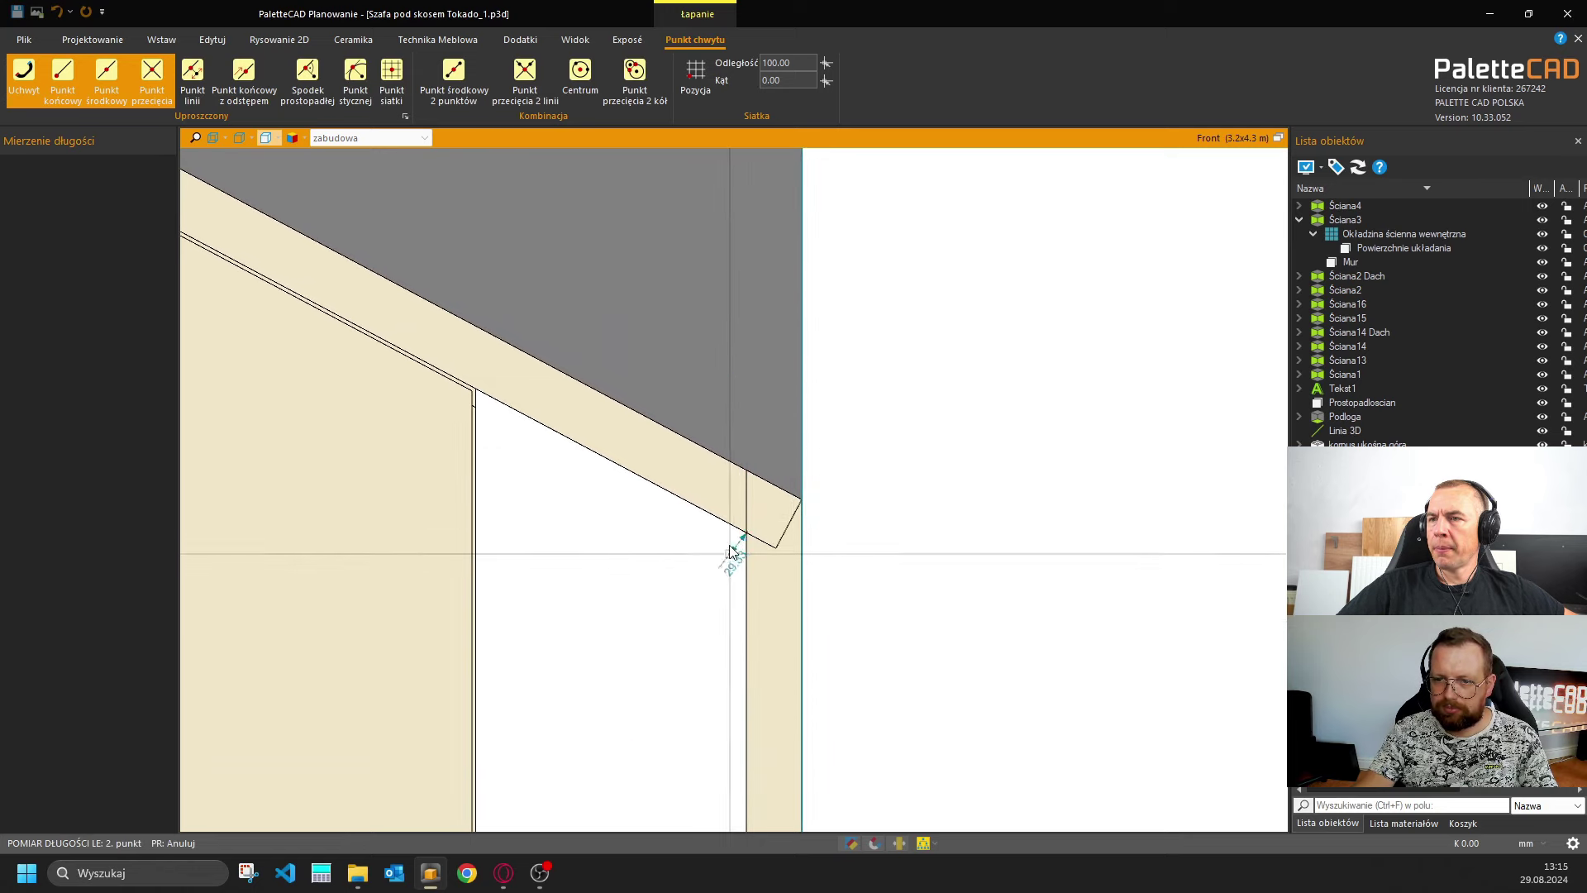
scroll(728, 517, down, 5)
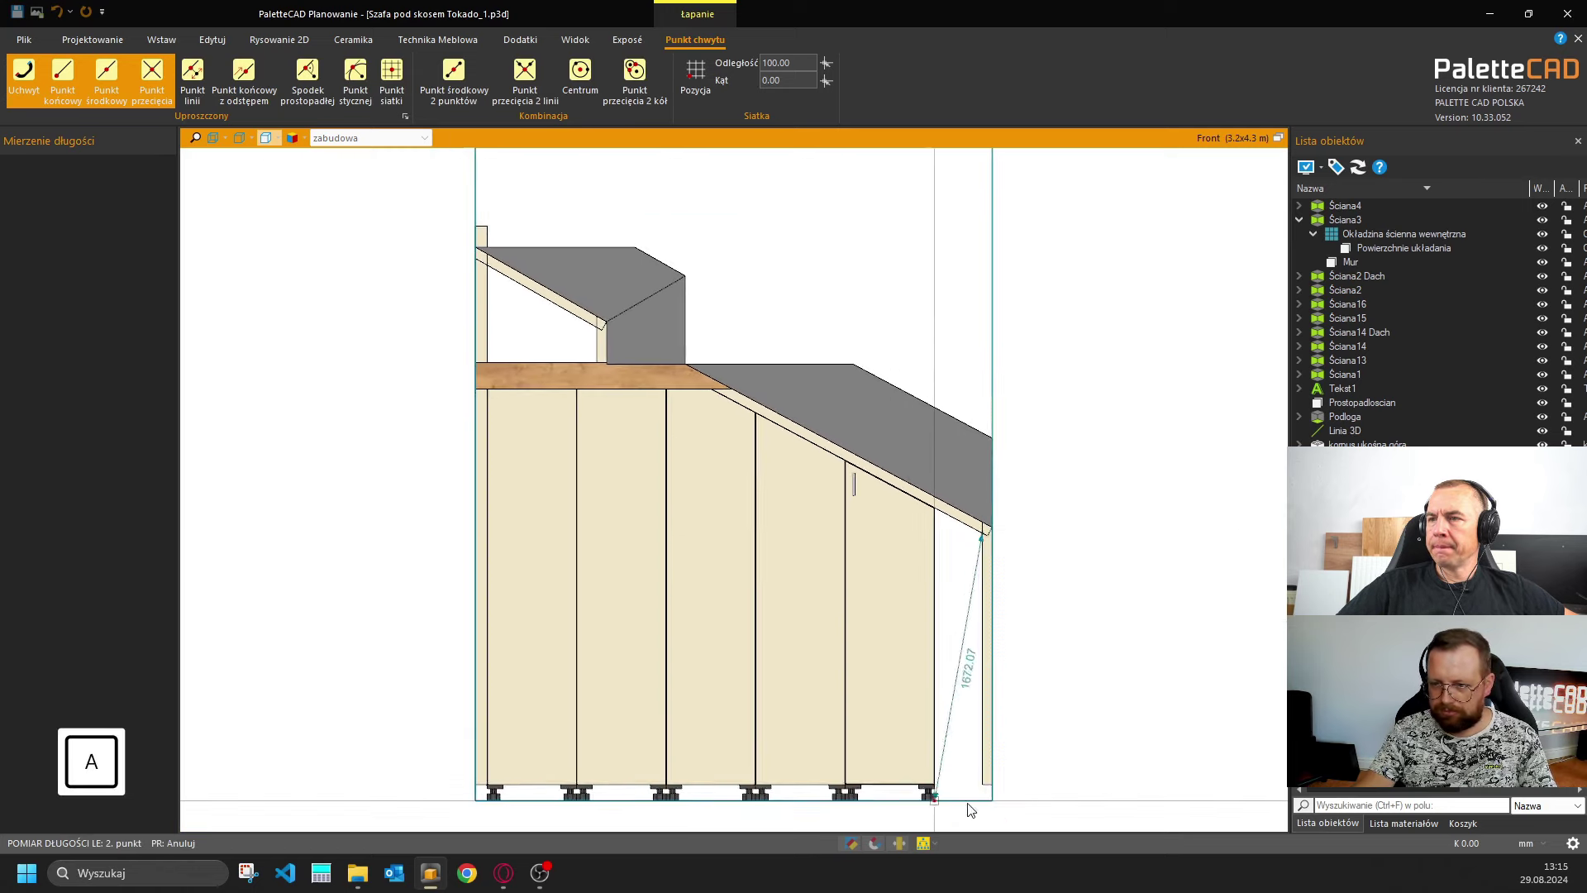
click(983, 802)
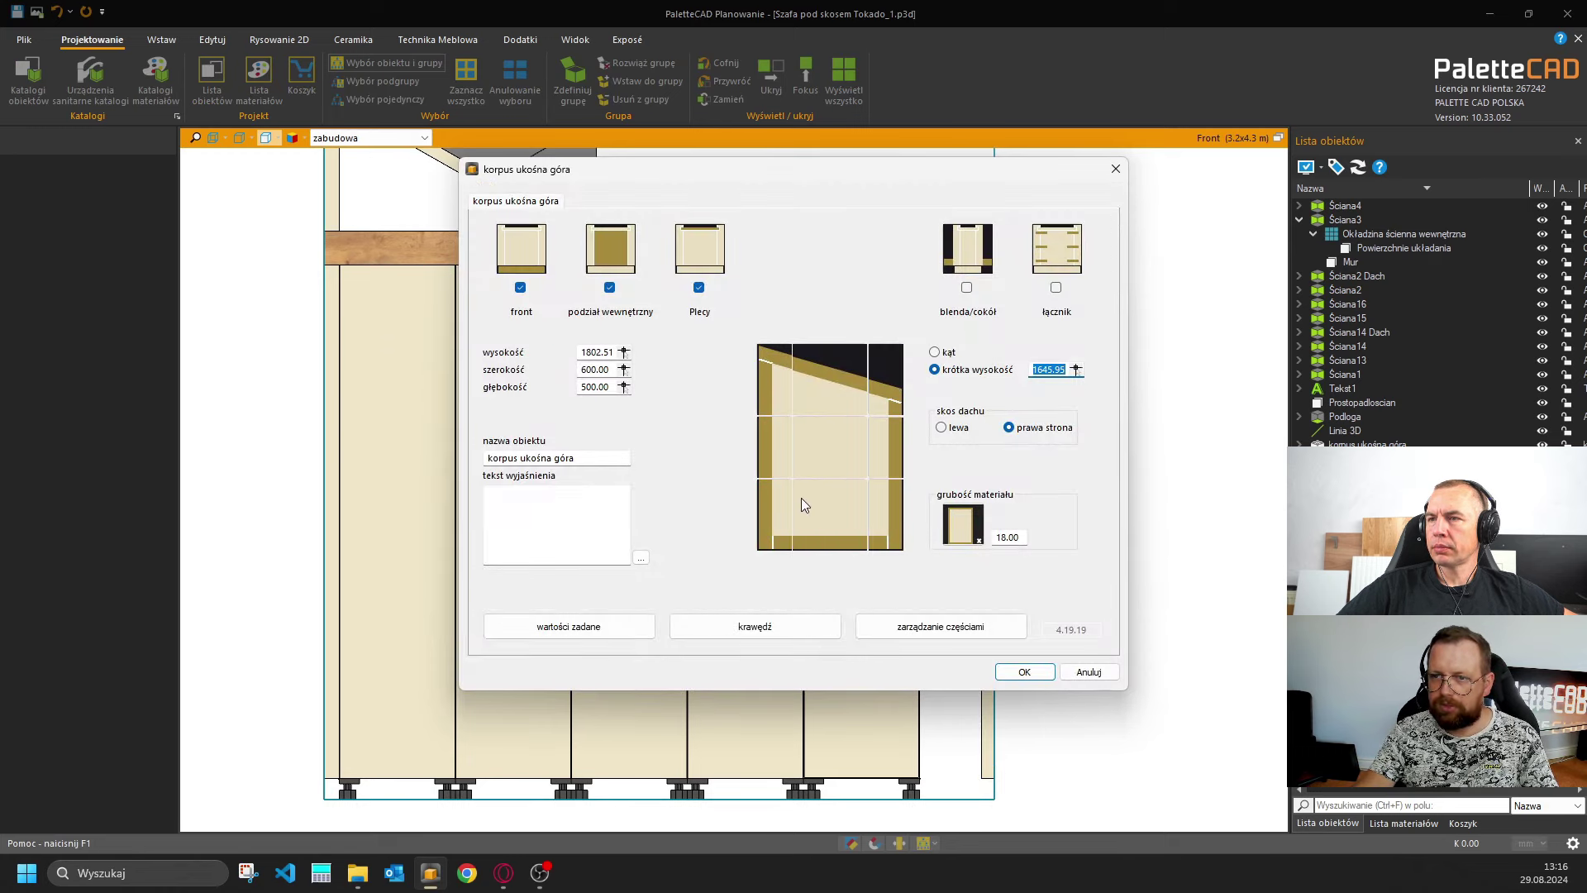
click(781, 537)
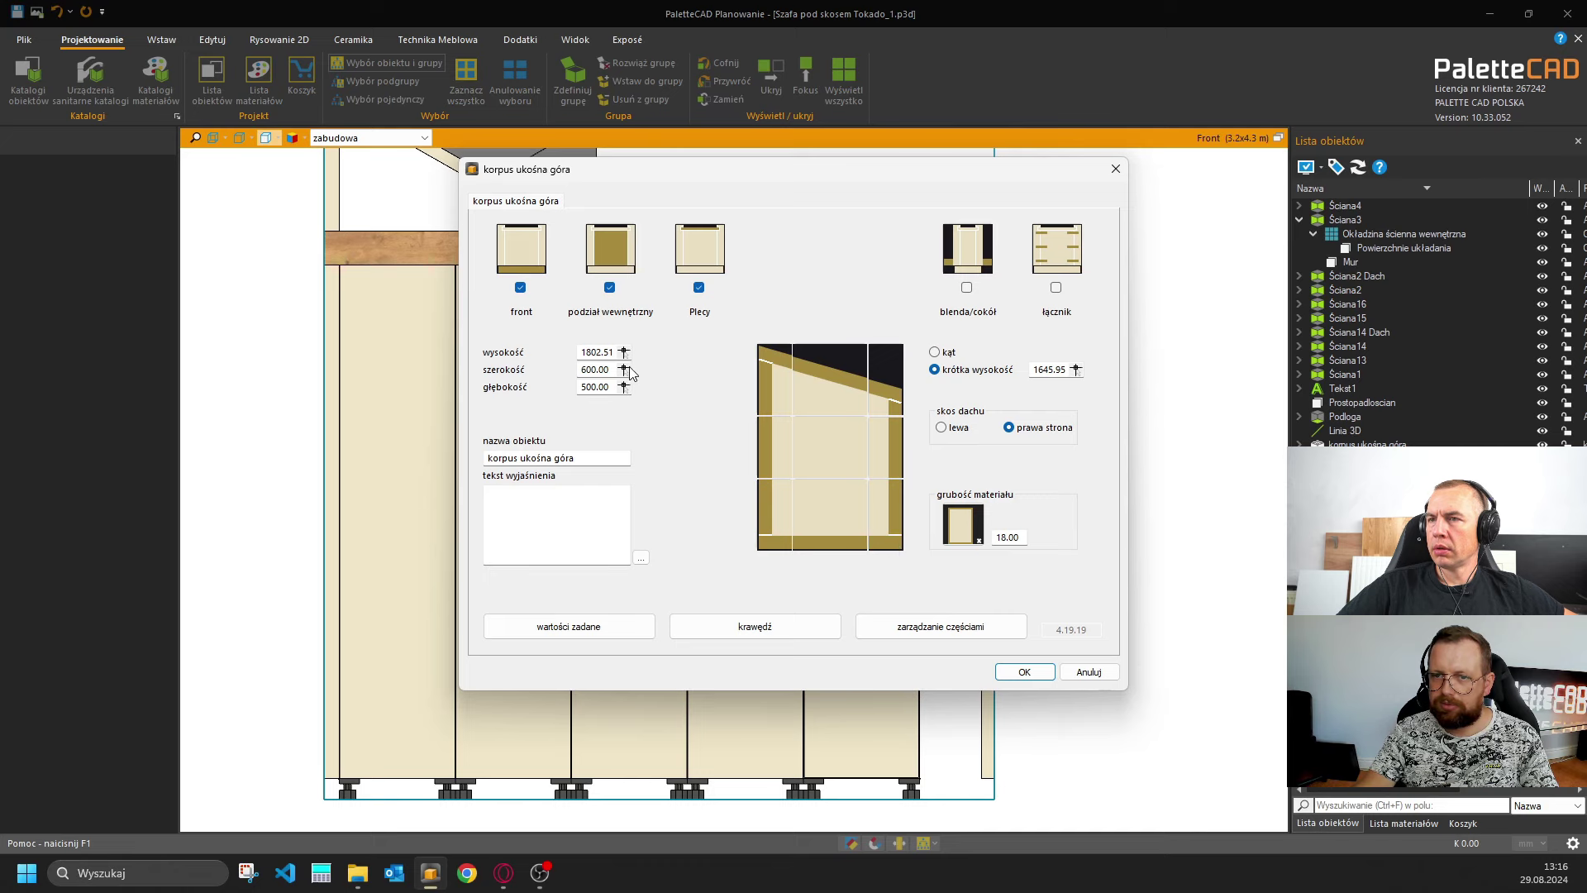
Set the sloped cabinet's width to 294.38 by measuring the gap between the end panel and the last cabinet's side.
key(Return)
key(m)
scroll(979, 777, up, 5)
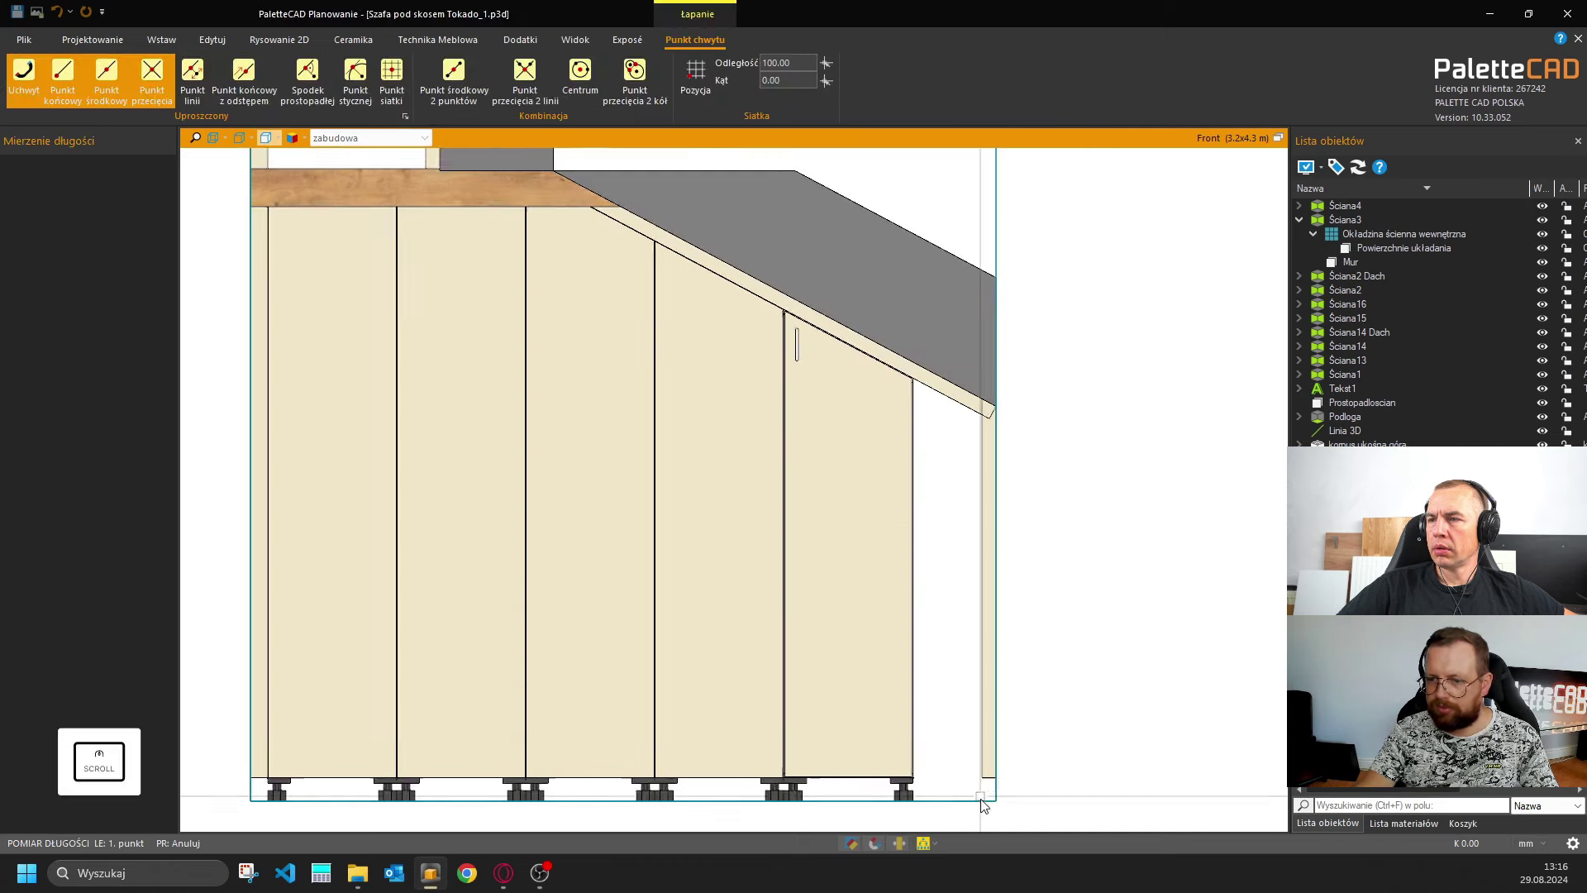
click(977, 795)
key(alt)
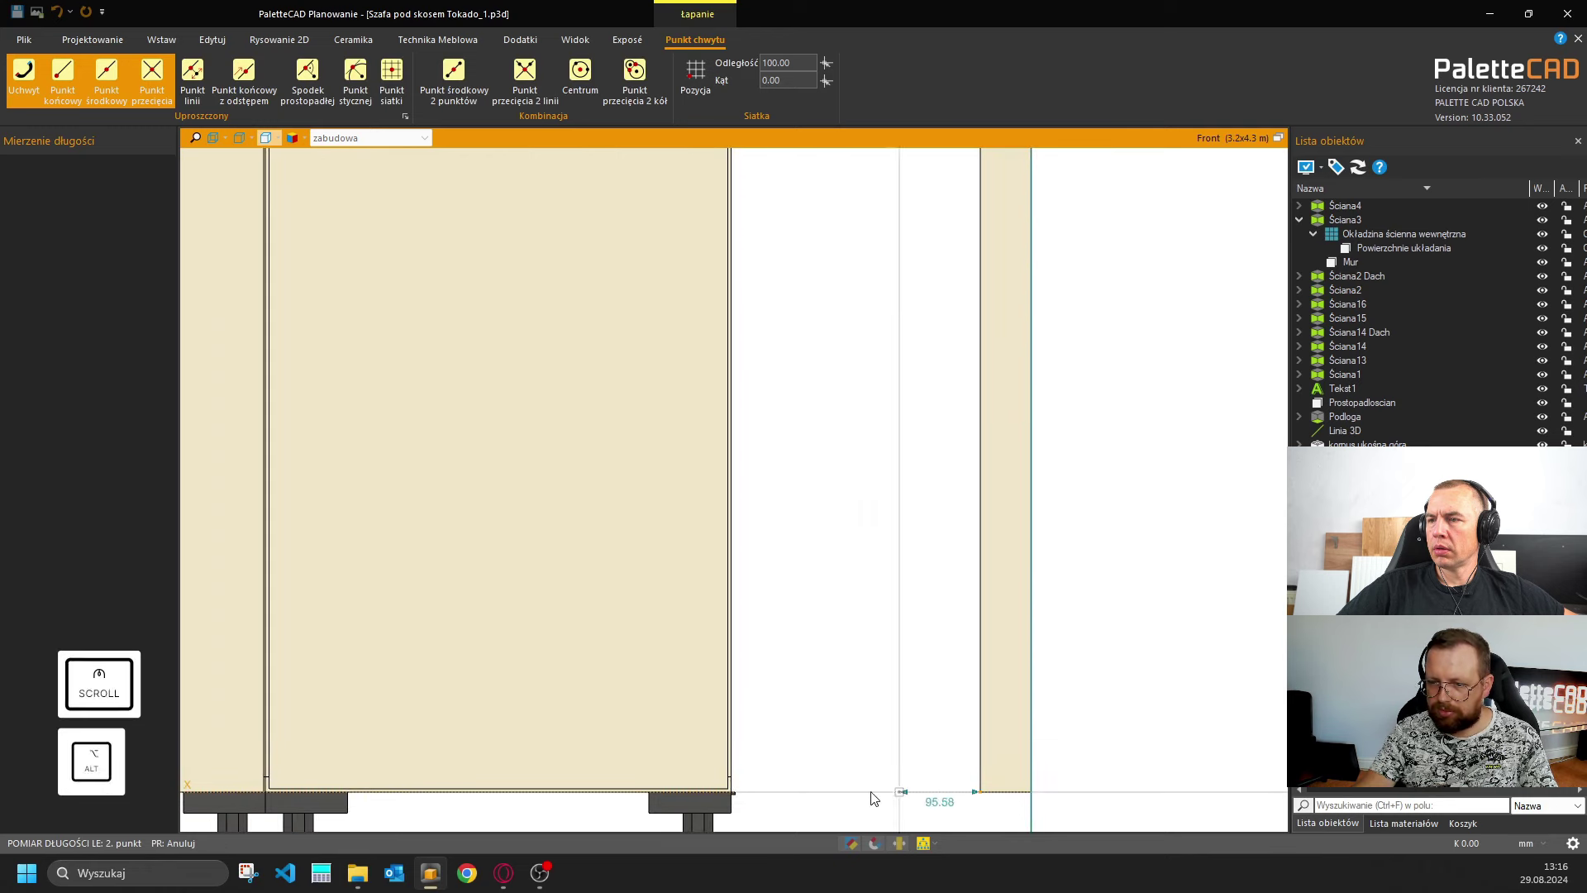
click(742, 818)
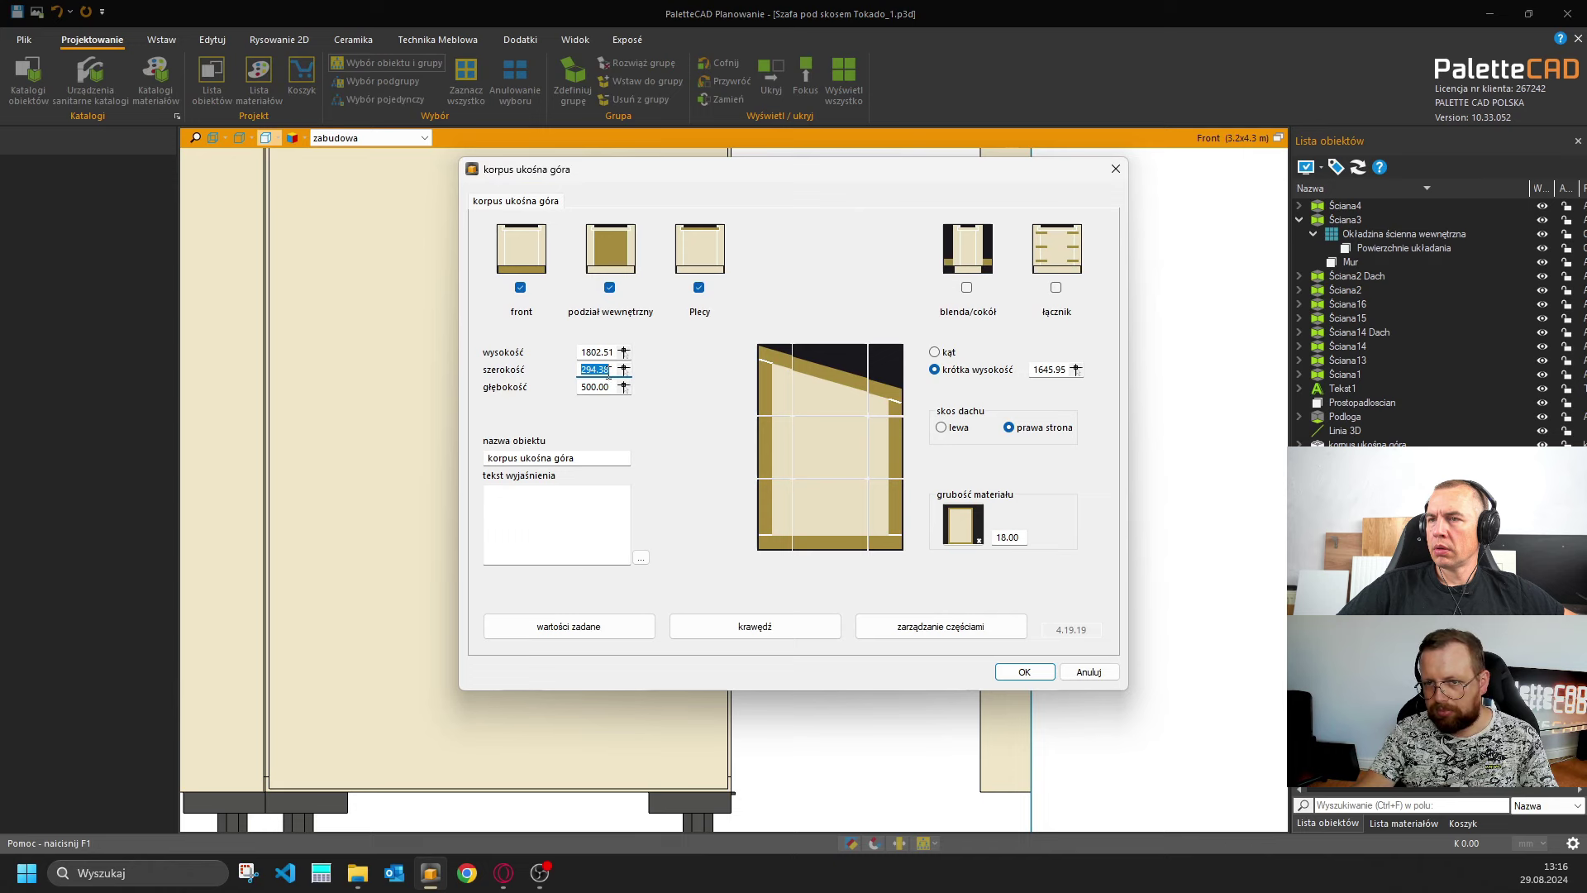
click(608, 371)
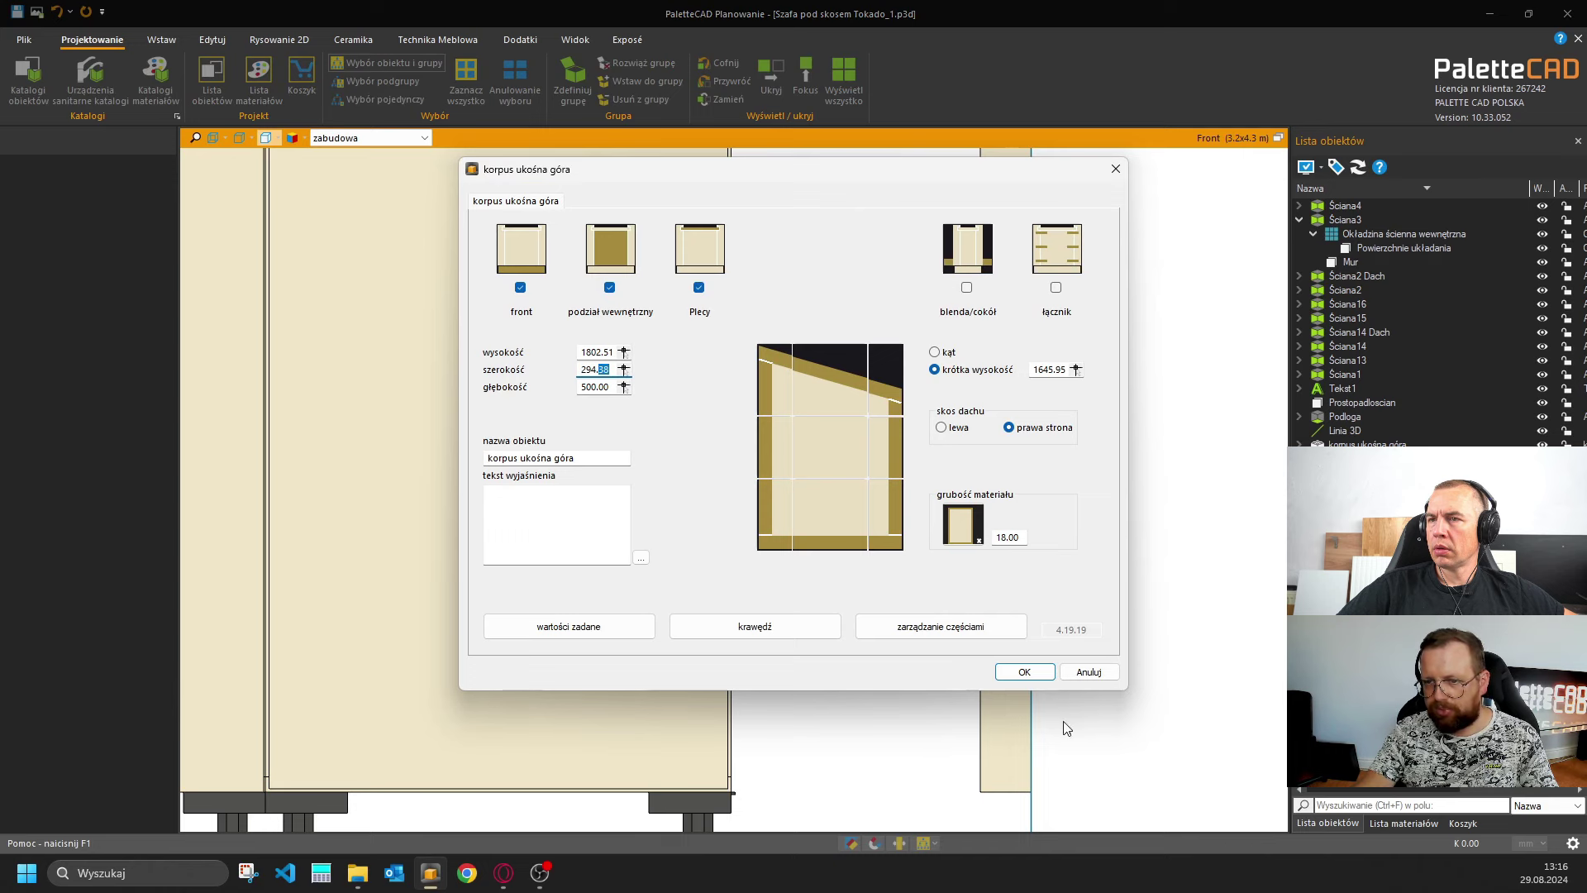
Insert the sloped cabinet at floor level in the gap, against the last cabinet's side.
key(Return)
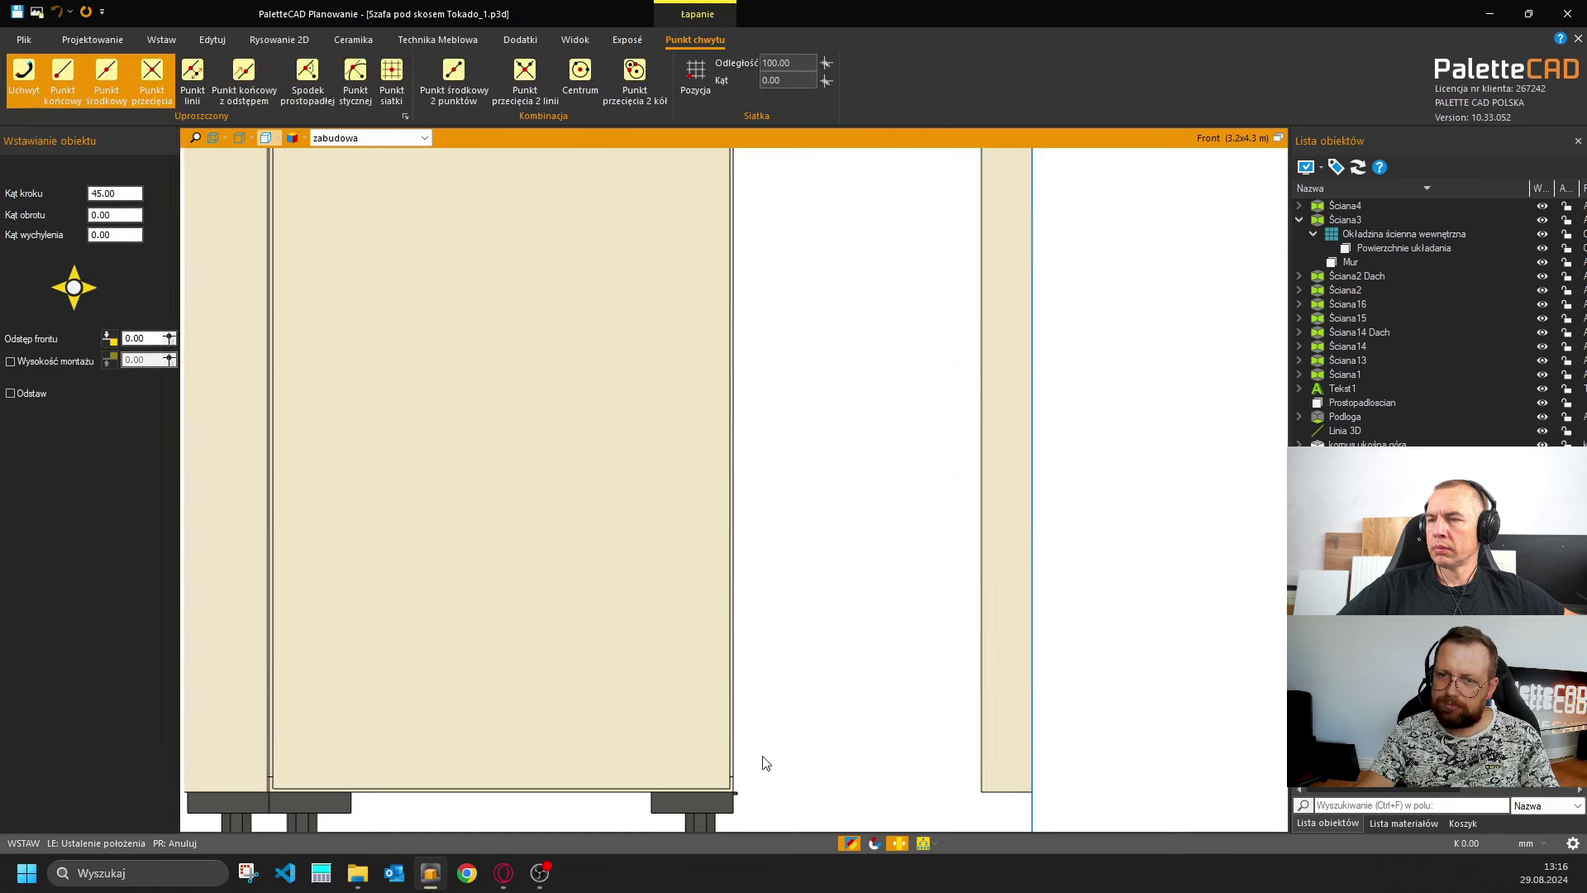
scroll(764, 762, down, 3)
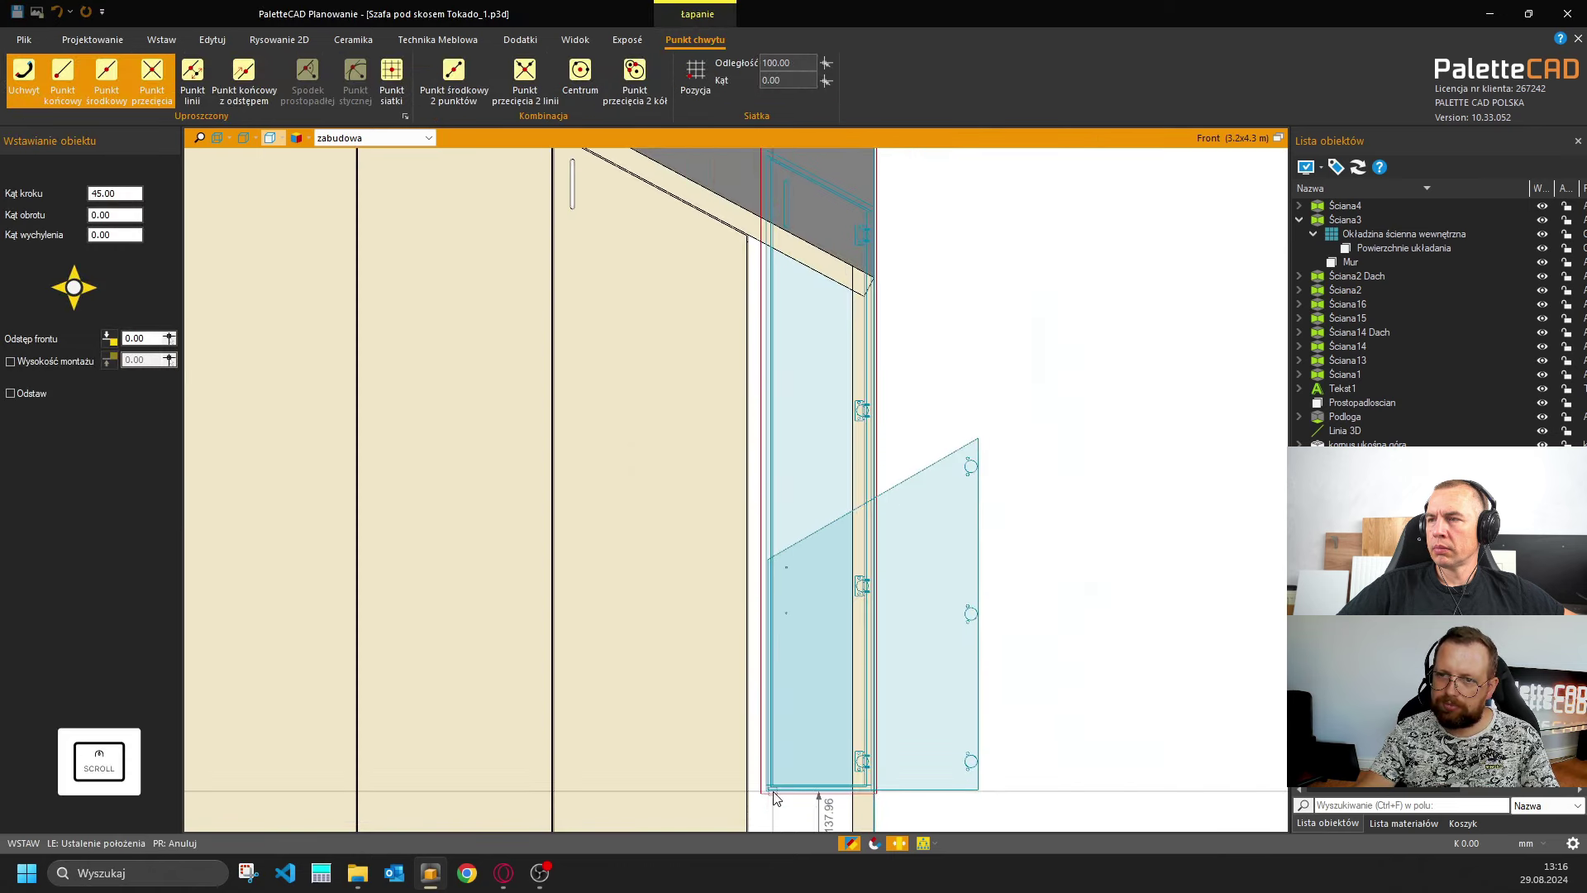
scroll(775, 796, down, 3)
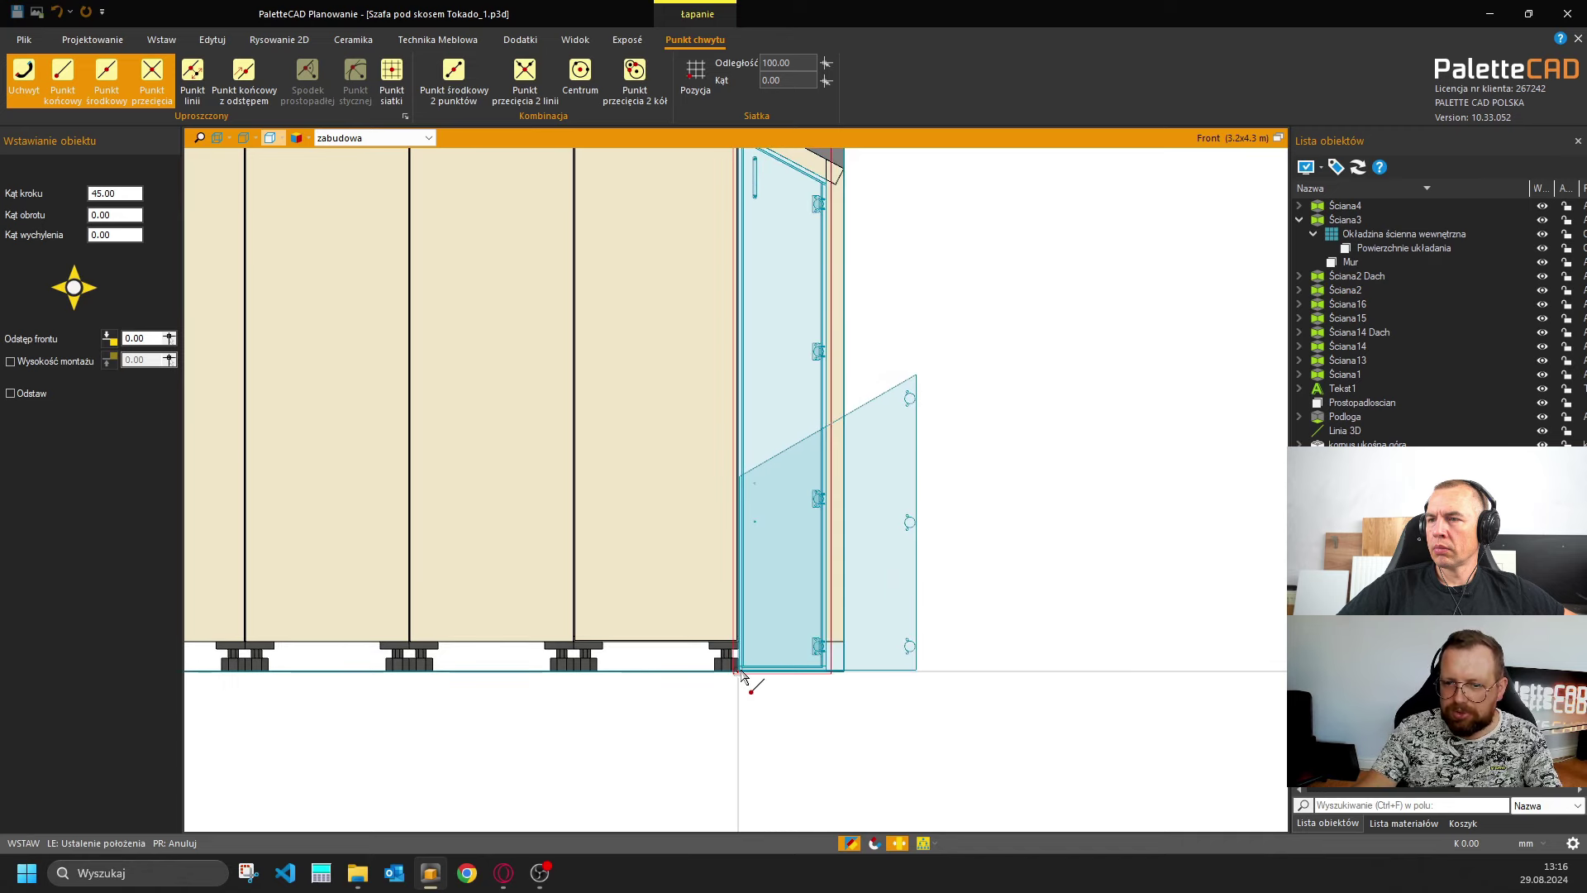
click(741, 669)
click(983, 609)
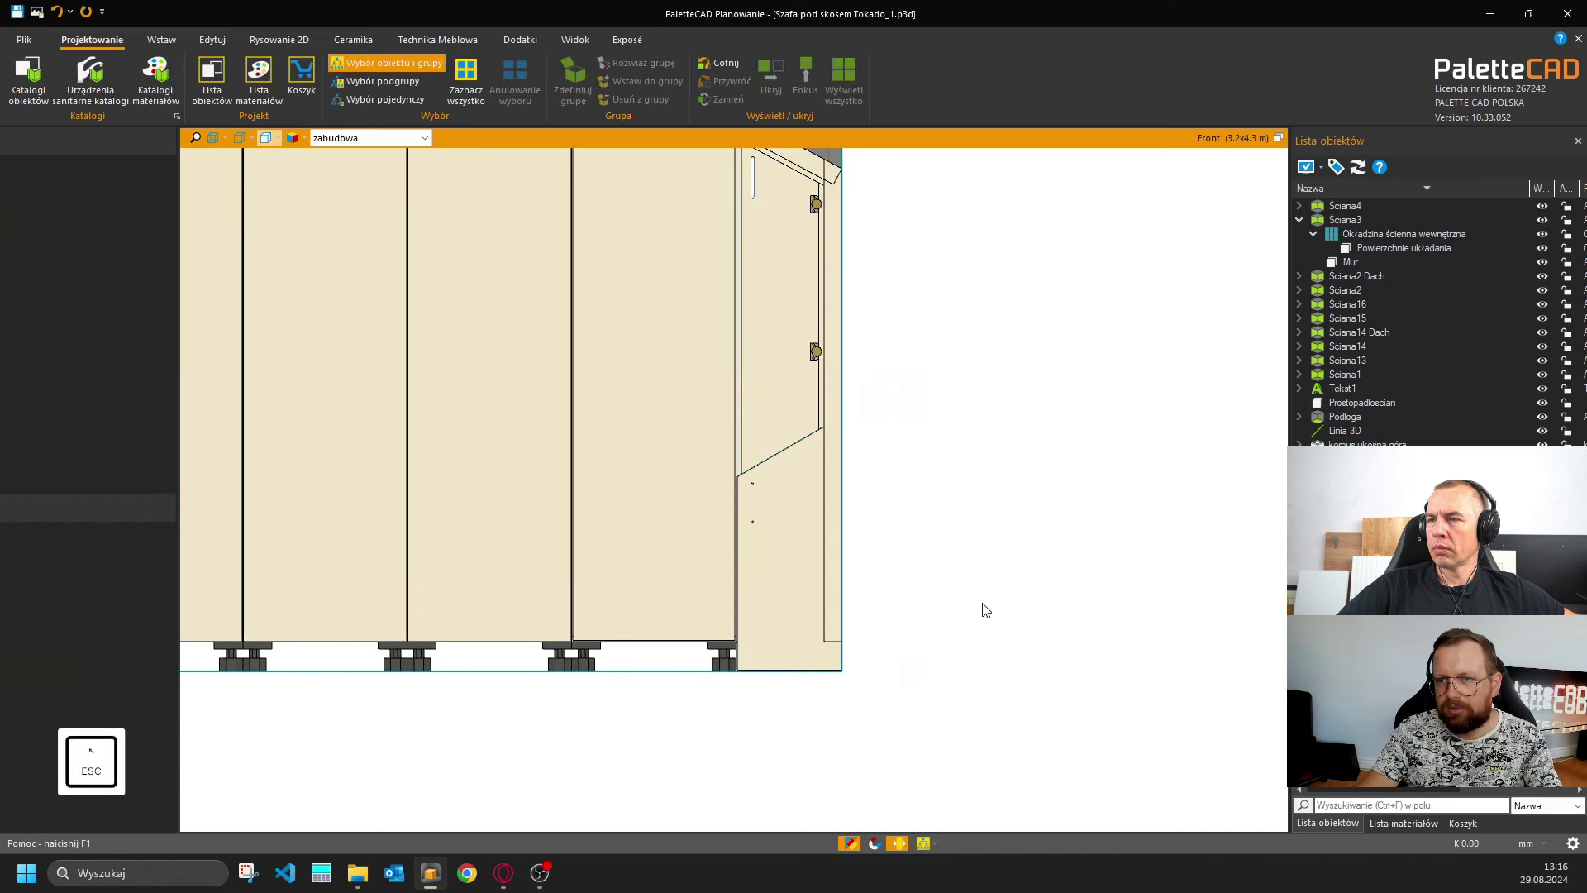
Set the inserted narrow sloped cabinet's width to 500.
click(762, 502)
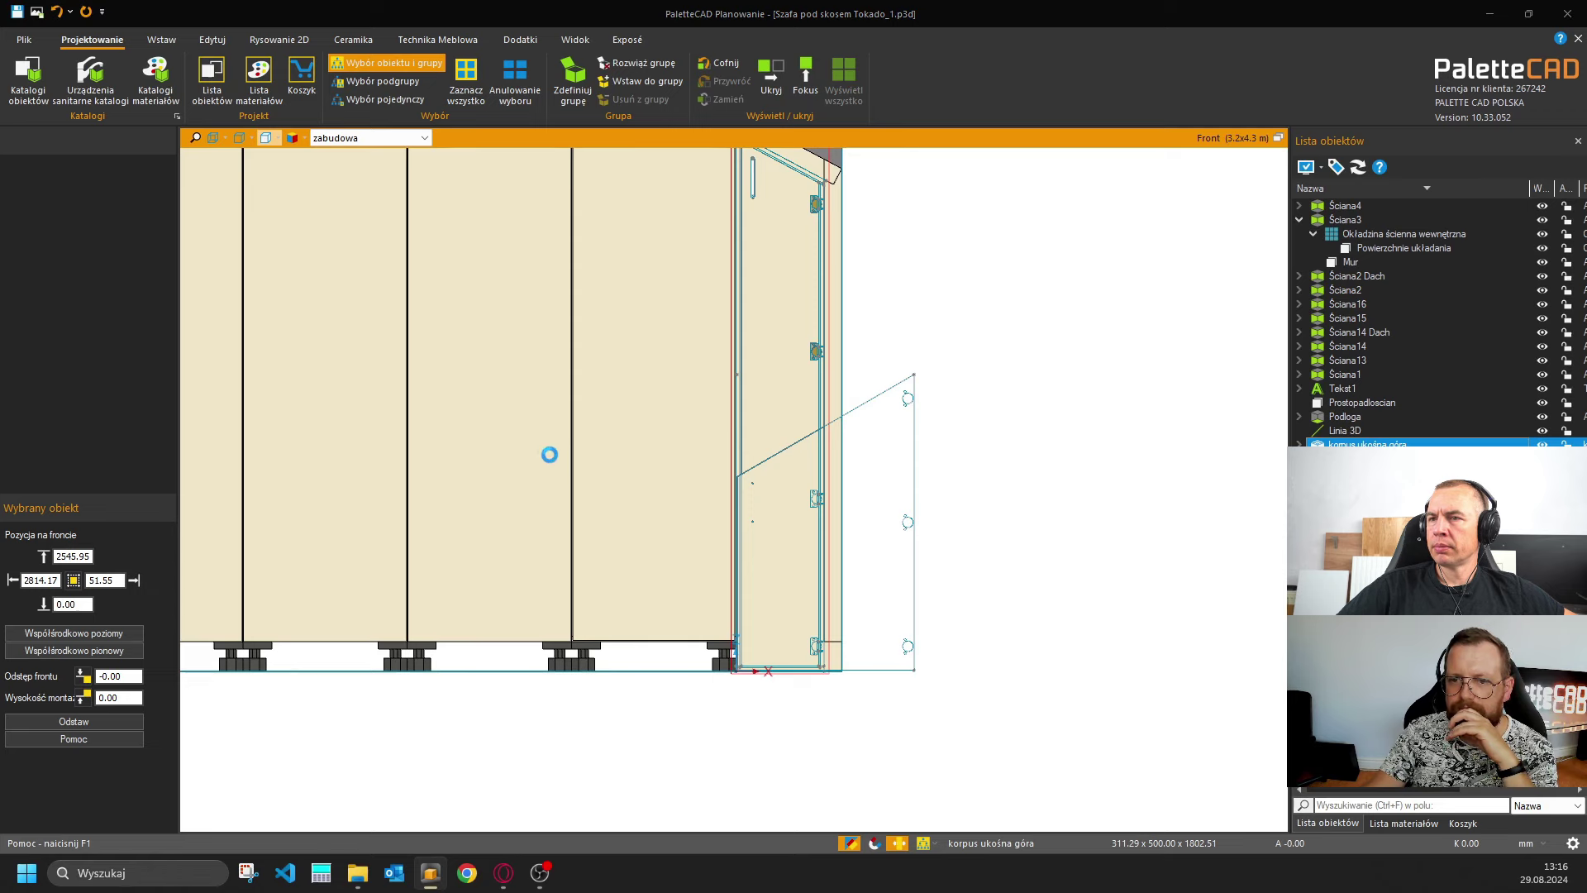
double_click(611, 372)
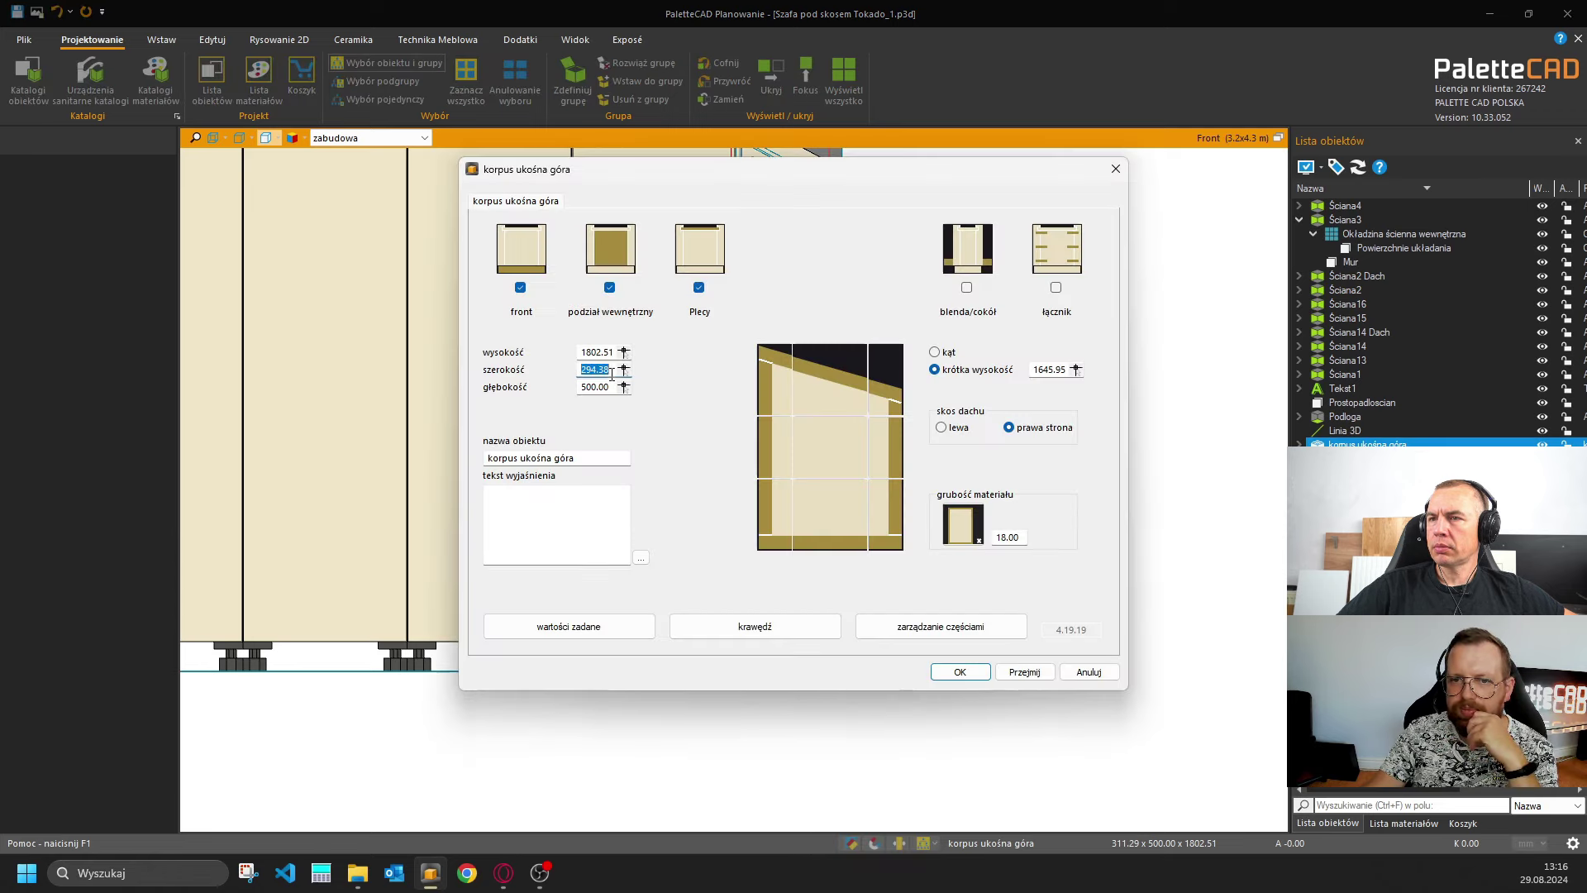
text(500)
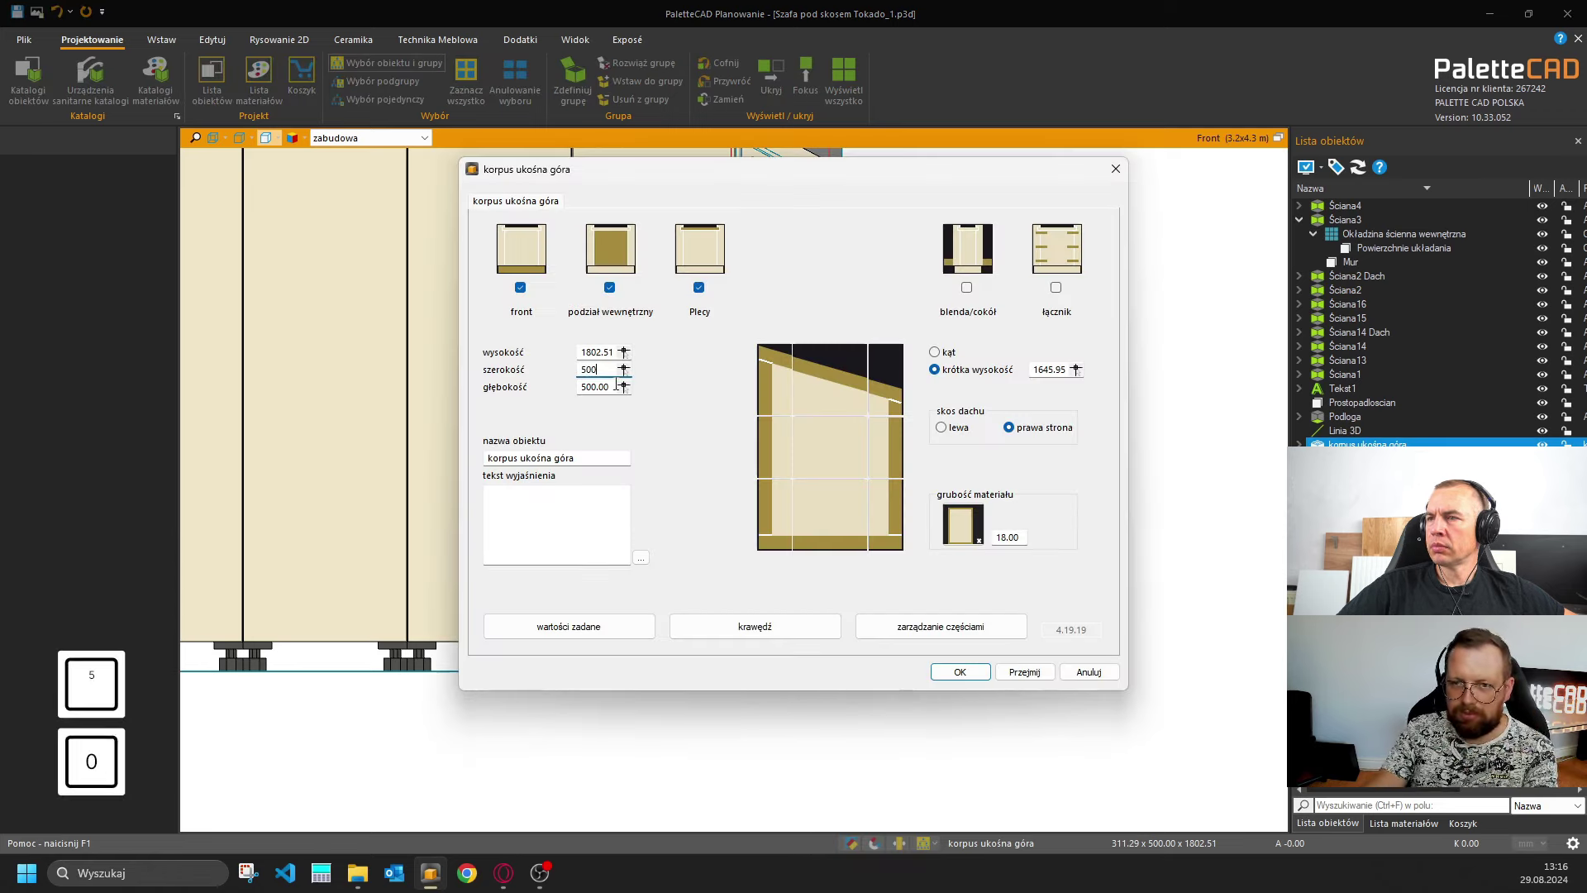
click(939, 672)
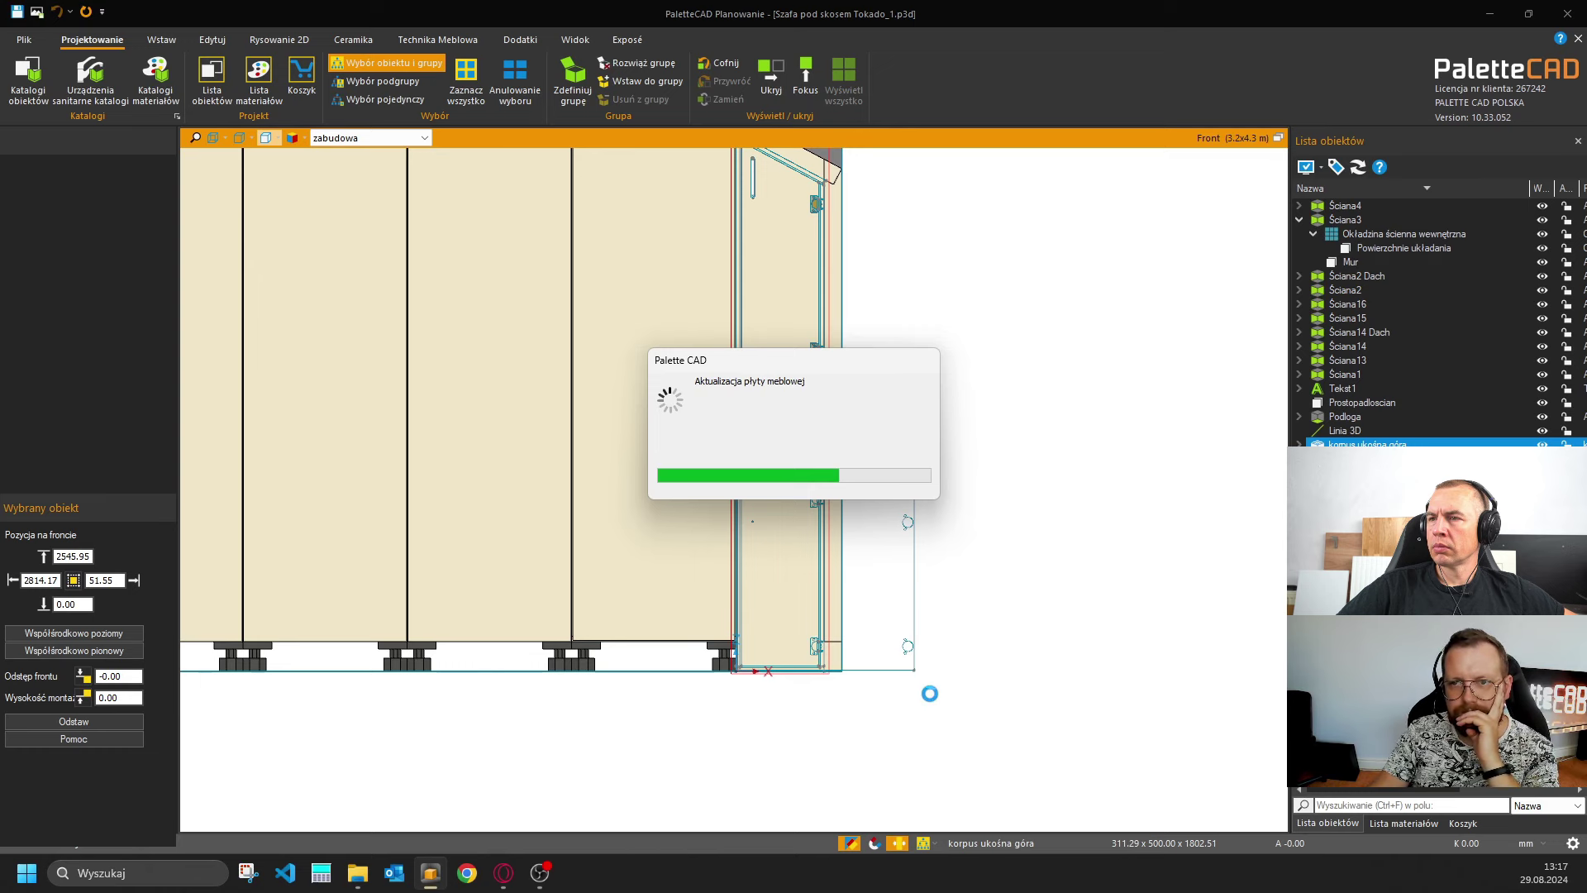
click(933, 701)
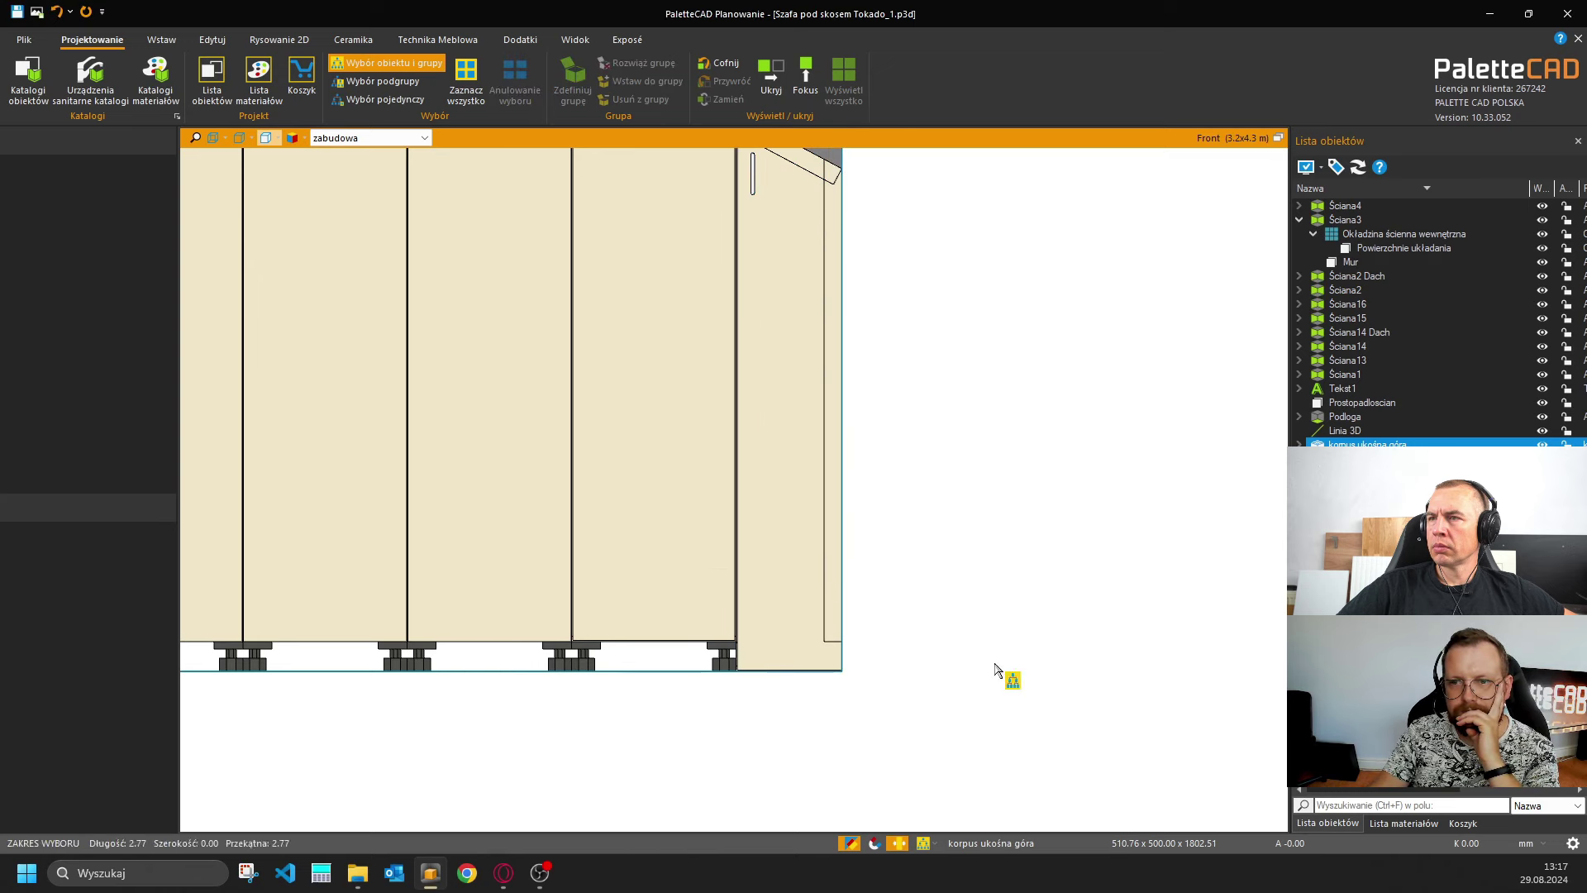
Change the width of the sloped cabinet in the end gap to 290.
scroll(926, 661, up, 3)
click(777, 518)
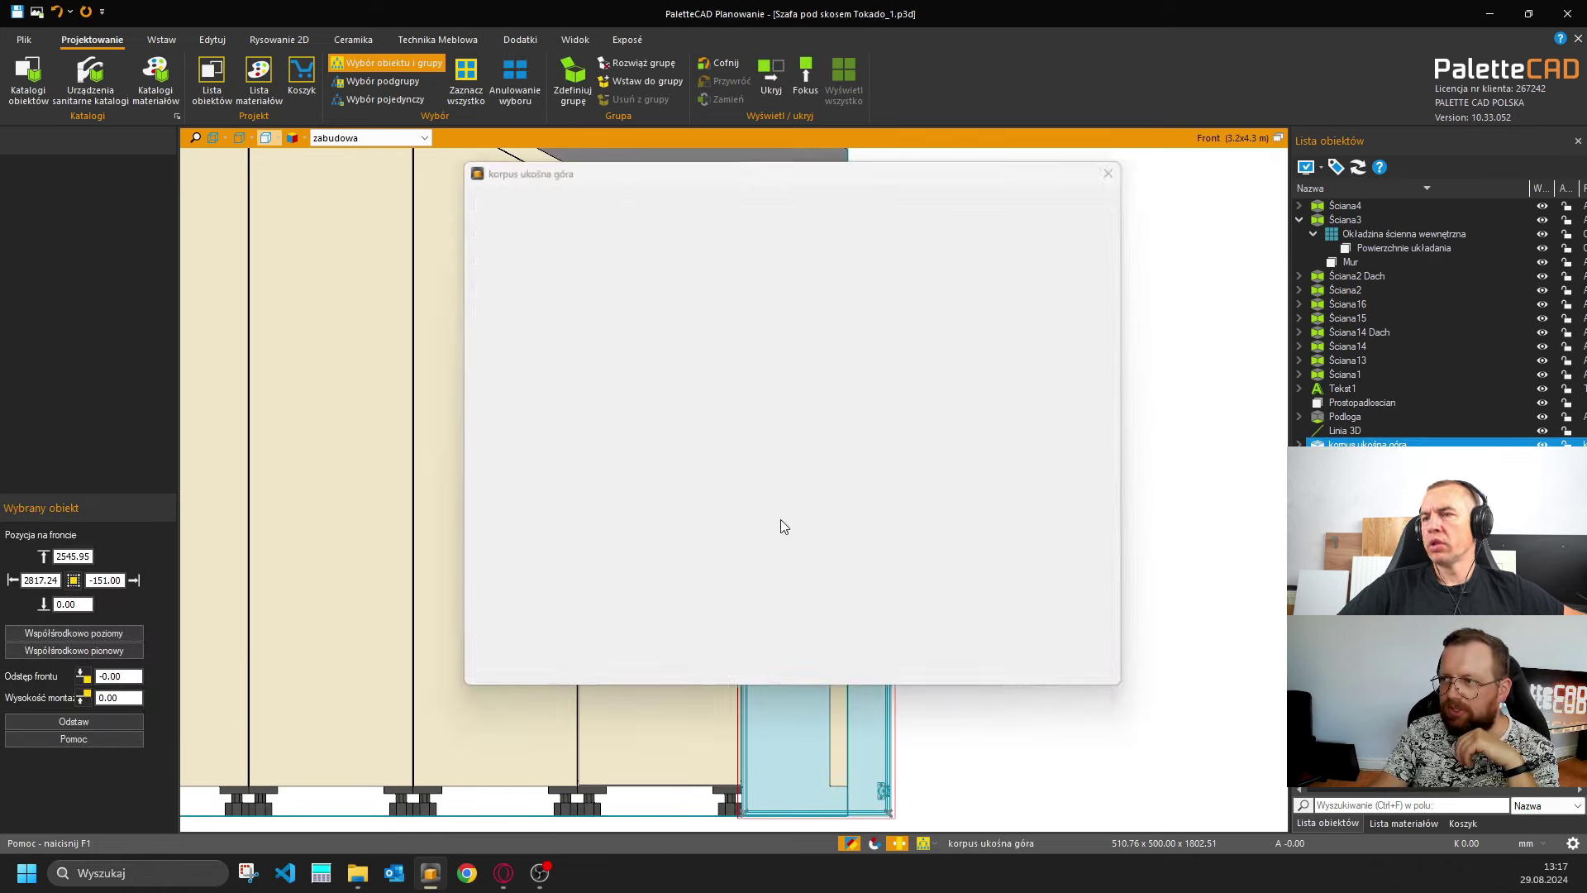
double_click(609, 372)
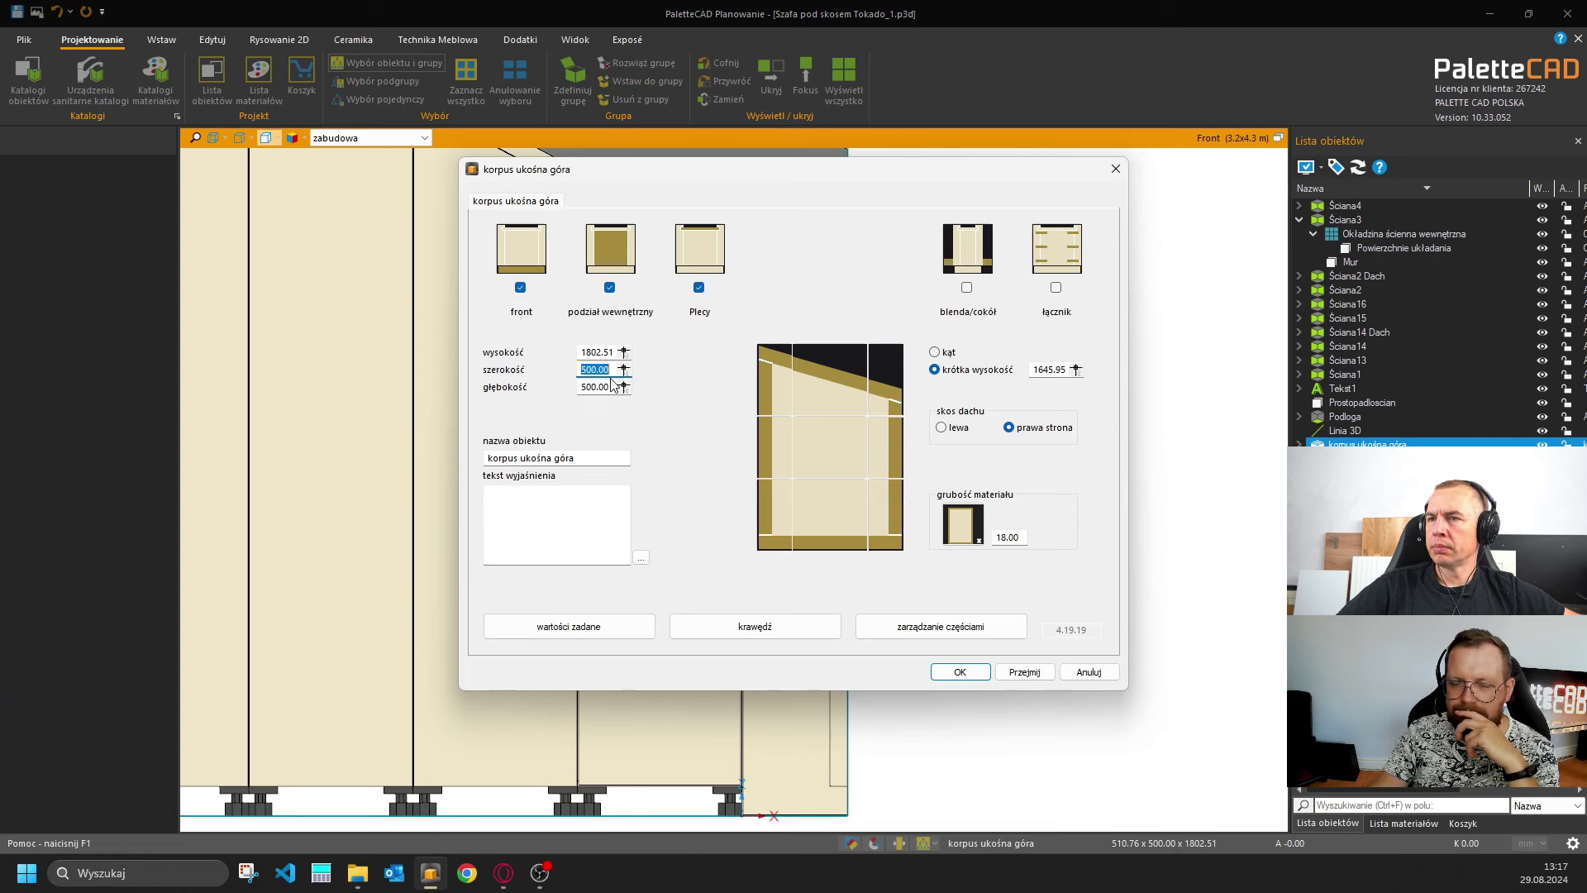
text(290)
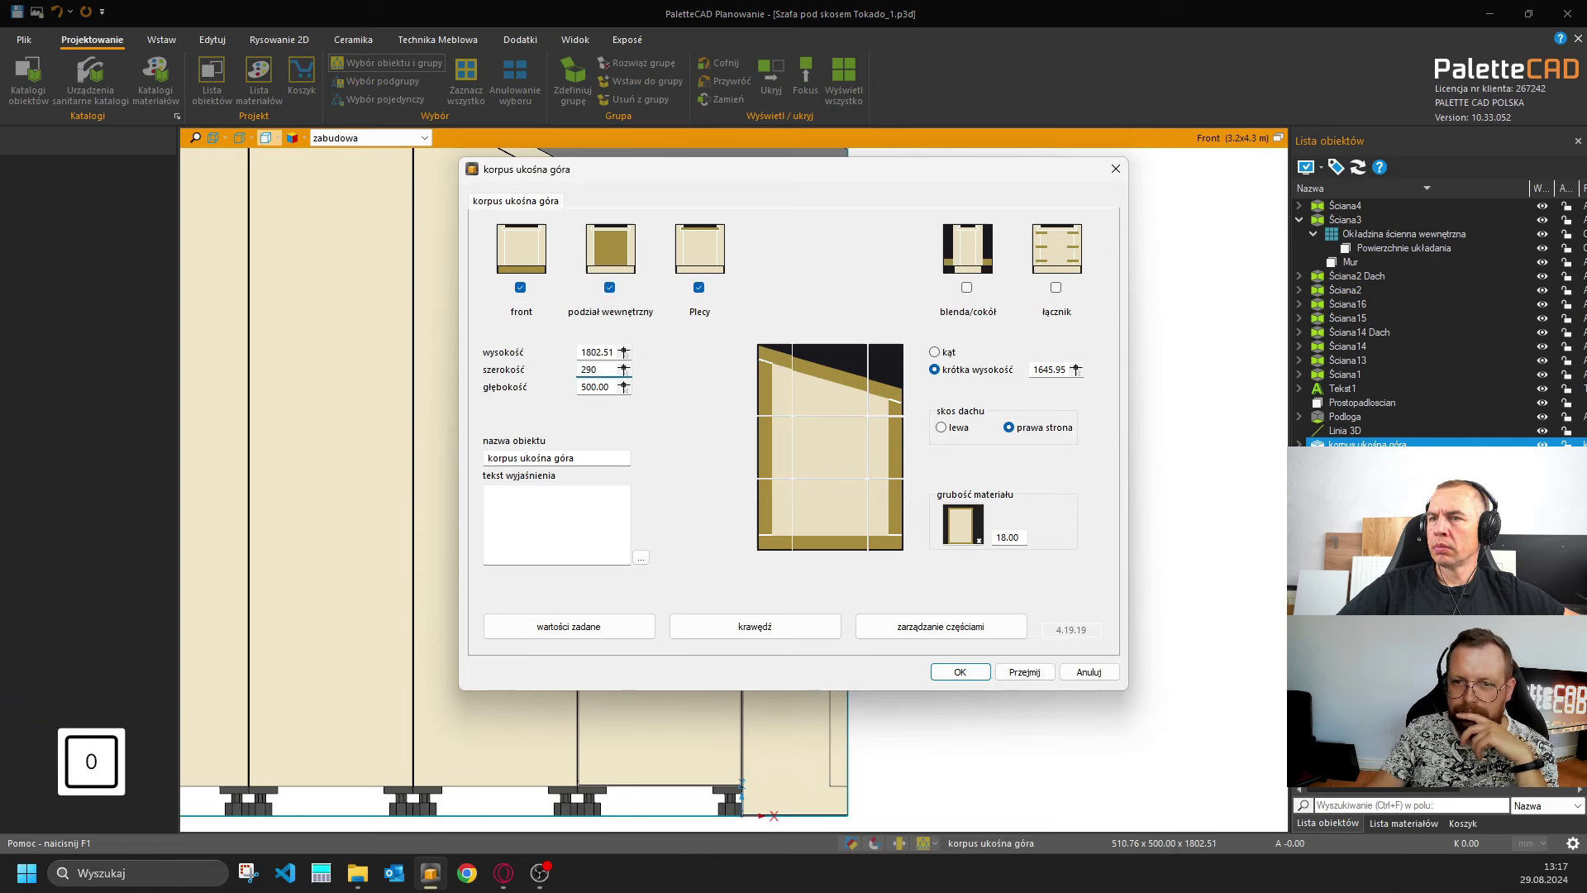
key(Return)
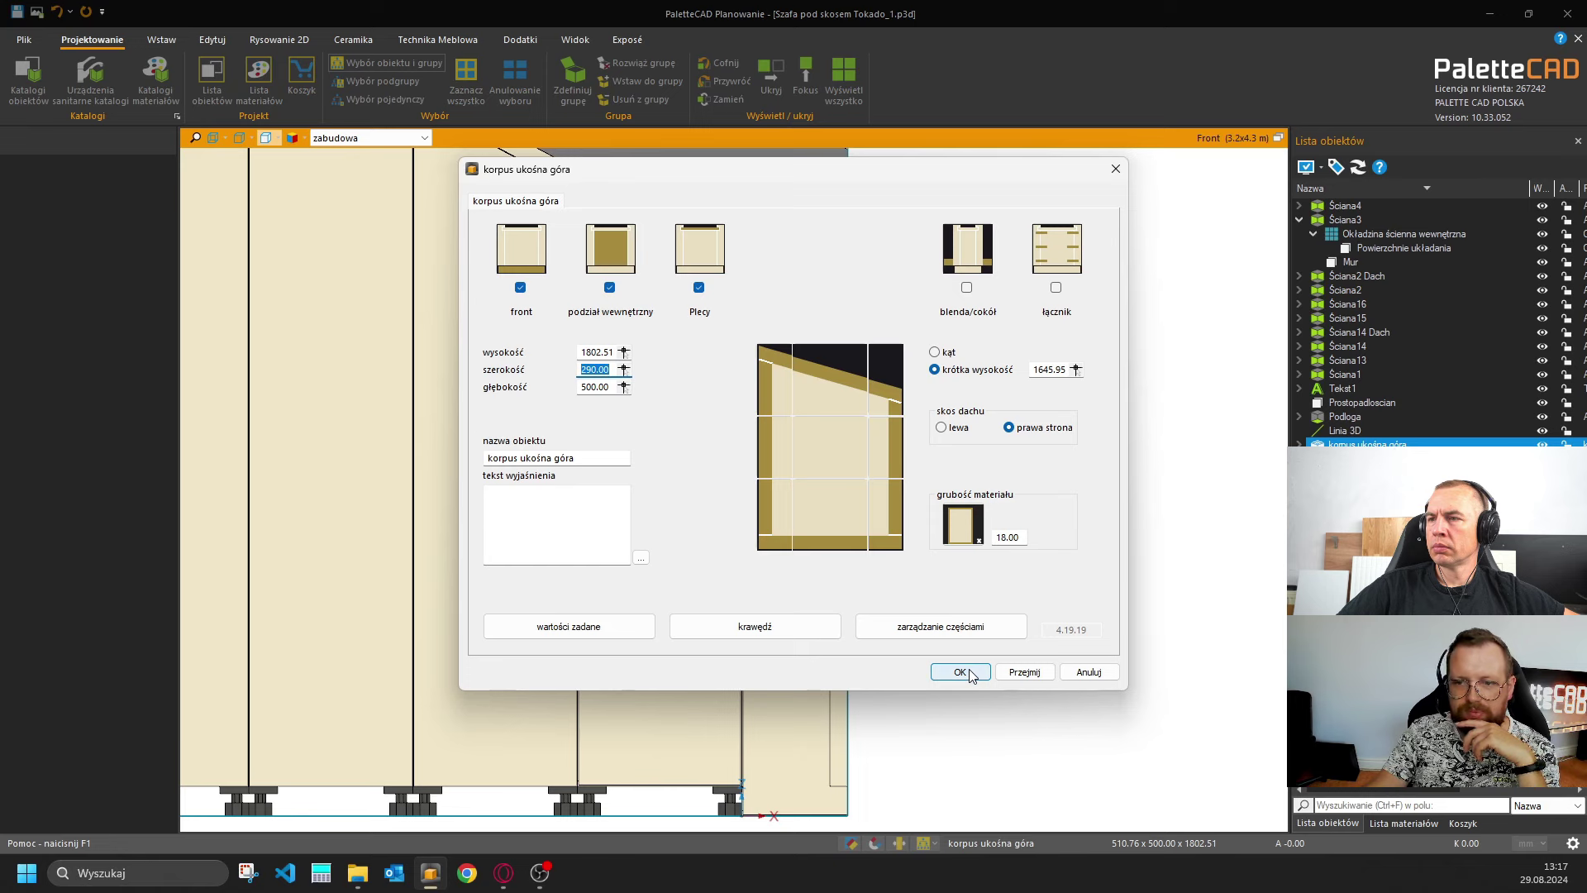
click(961, 672)
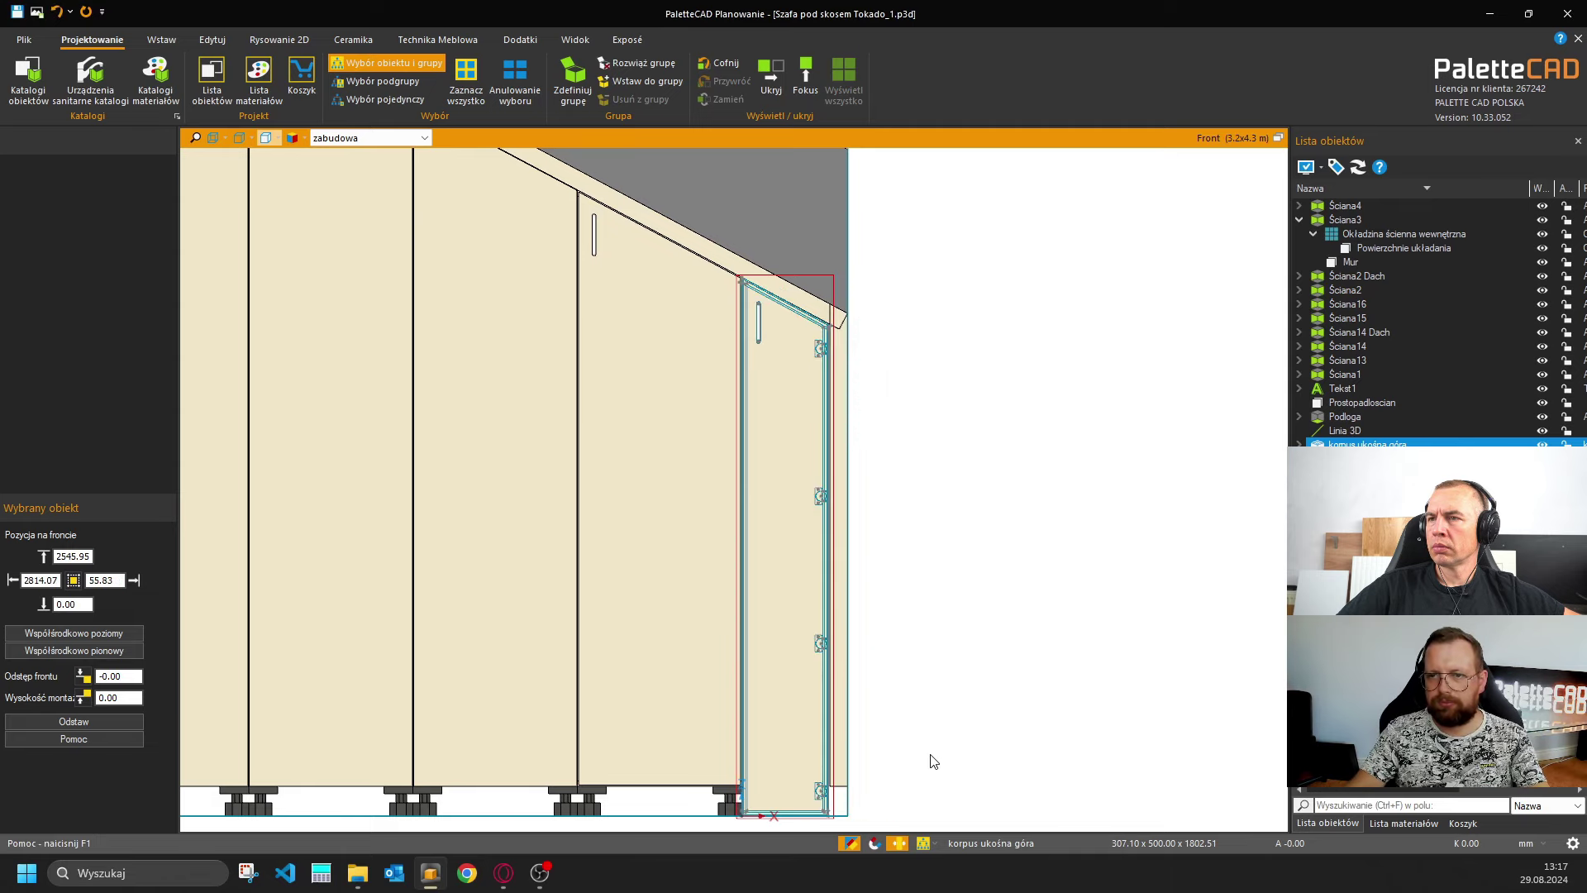
Measure the horizontal gap between the neighbouring cabinet's side and the inner edge of the end panel.
scroll(816, 795, up, 5)
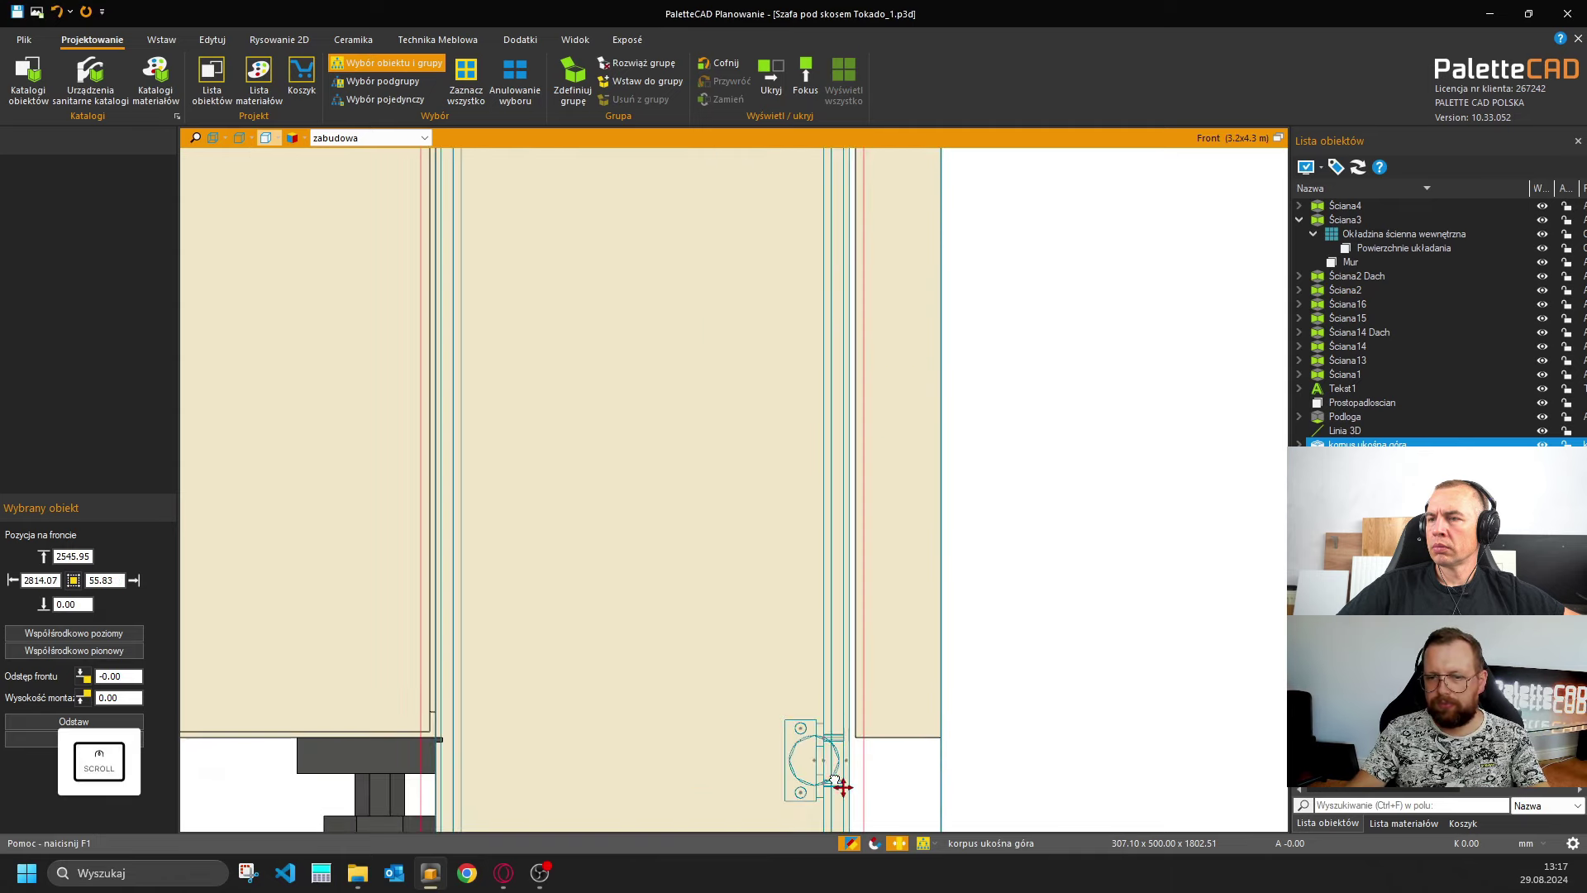
middle_drag(840, 779, 839, 546)
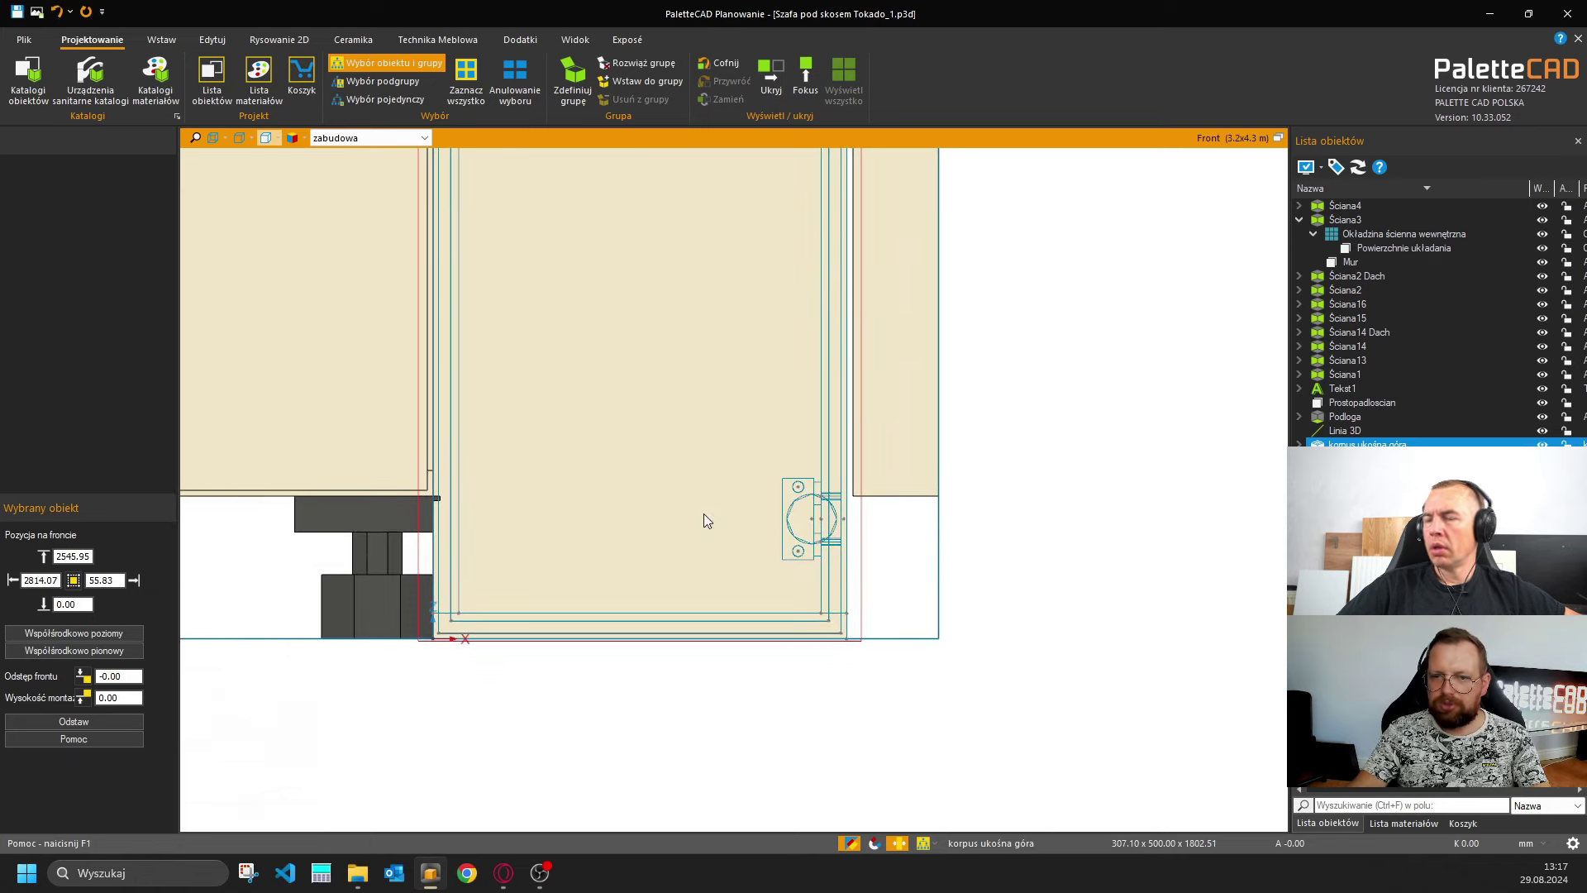
scroll(503, 443, up, 3)
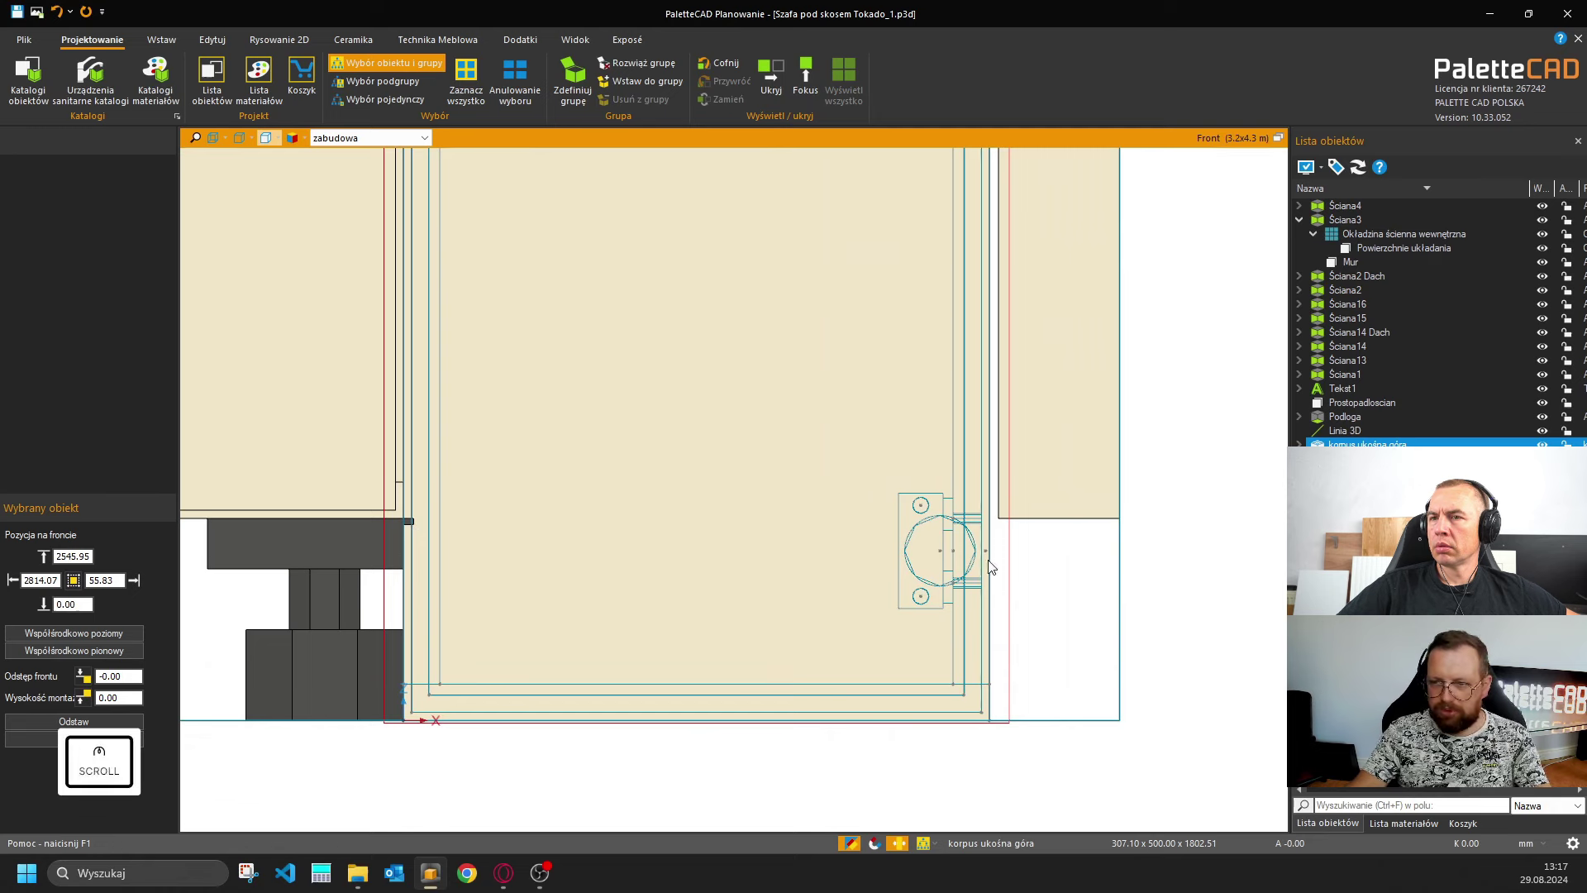
key(c)
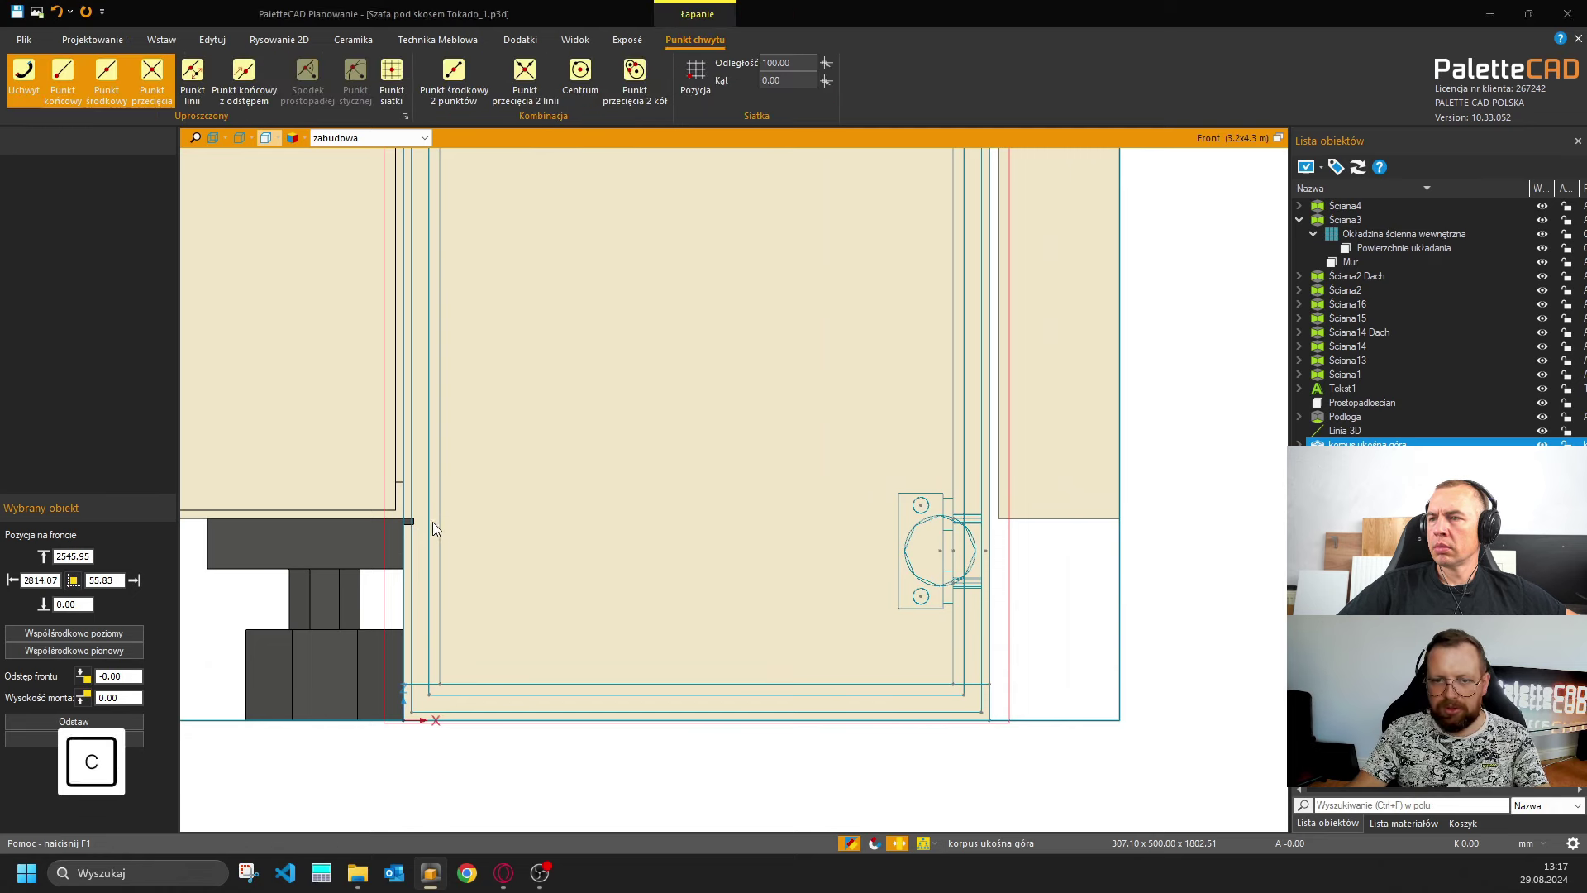
click(407, 520)
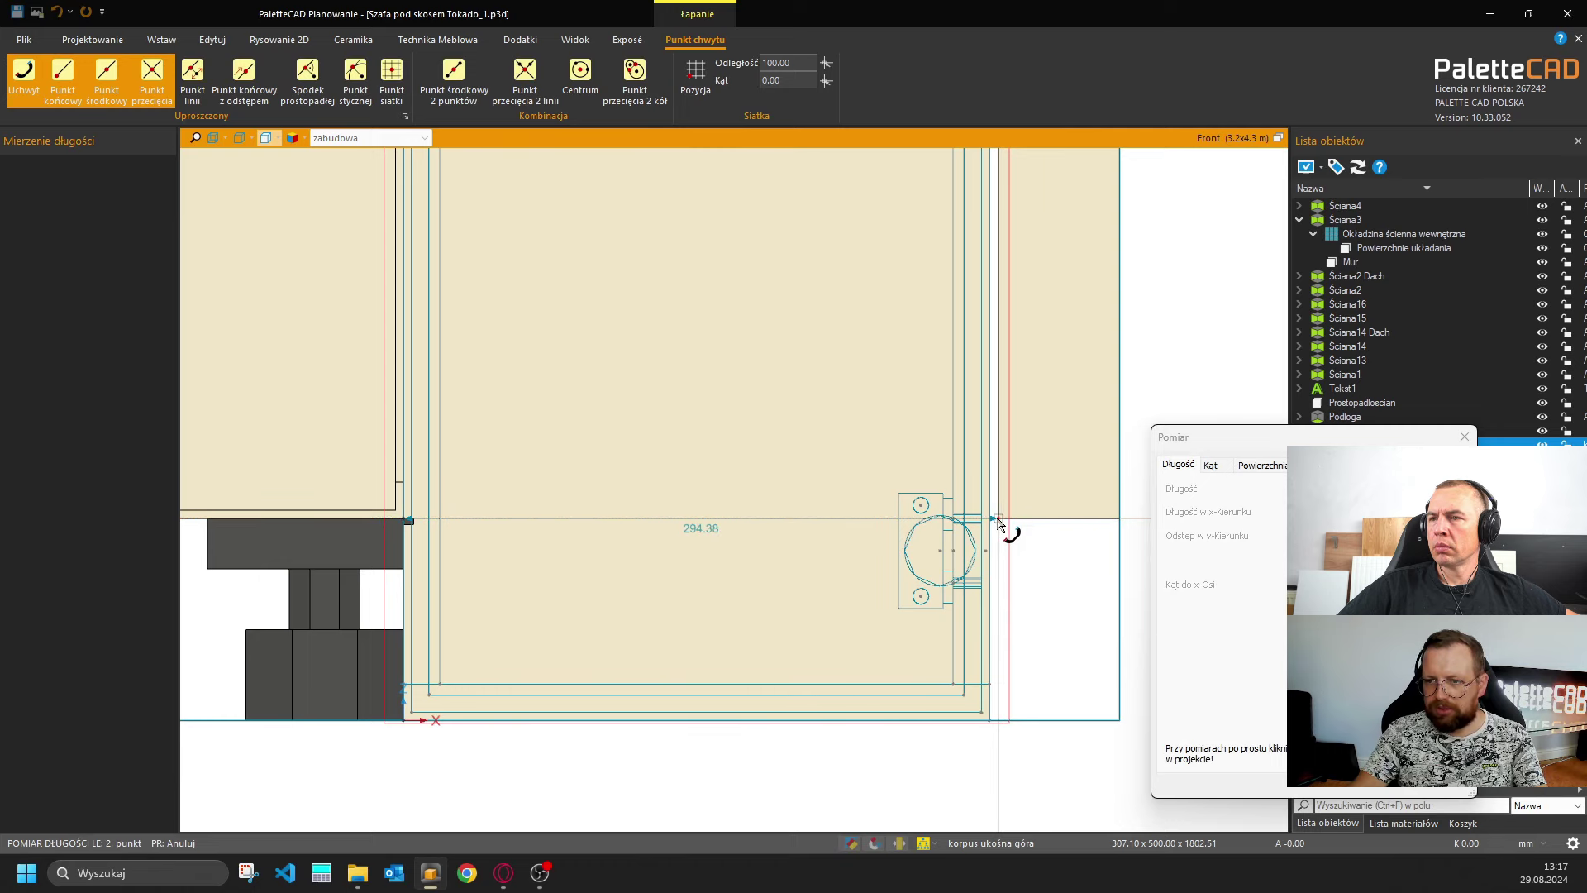
key(Escape)
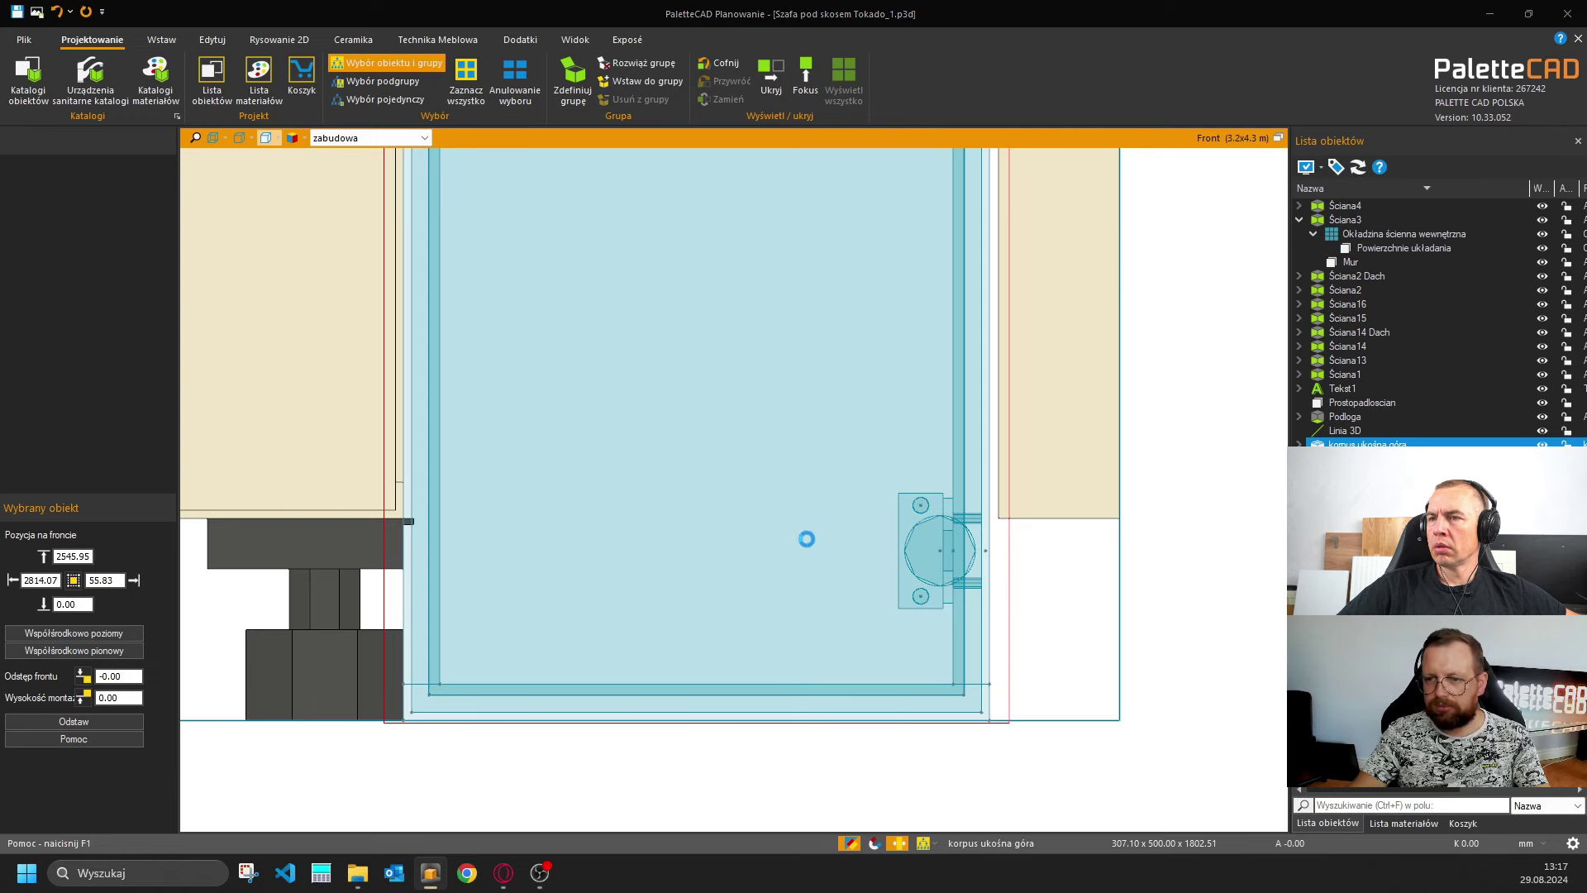
Change the width of the narrow sloped cabinet in the end gap to 294.
double_click(613, 371)
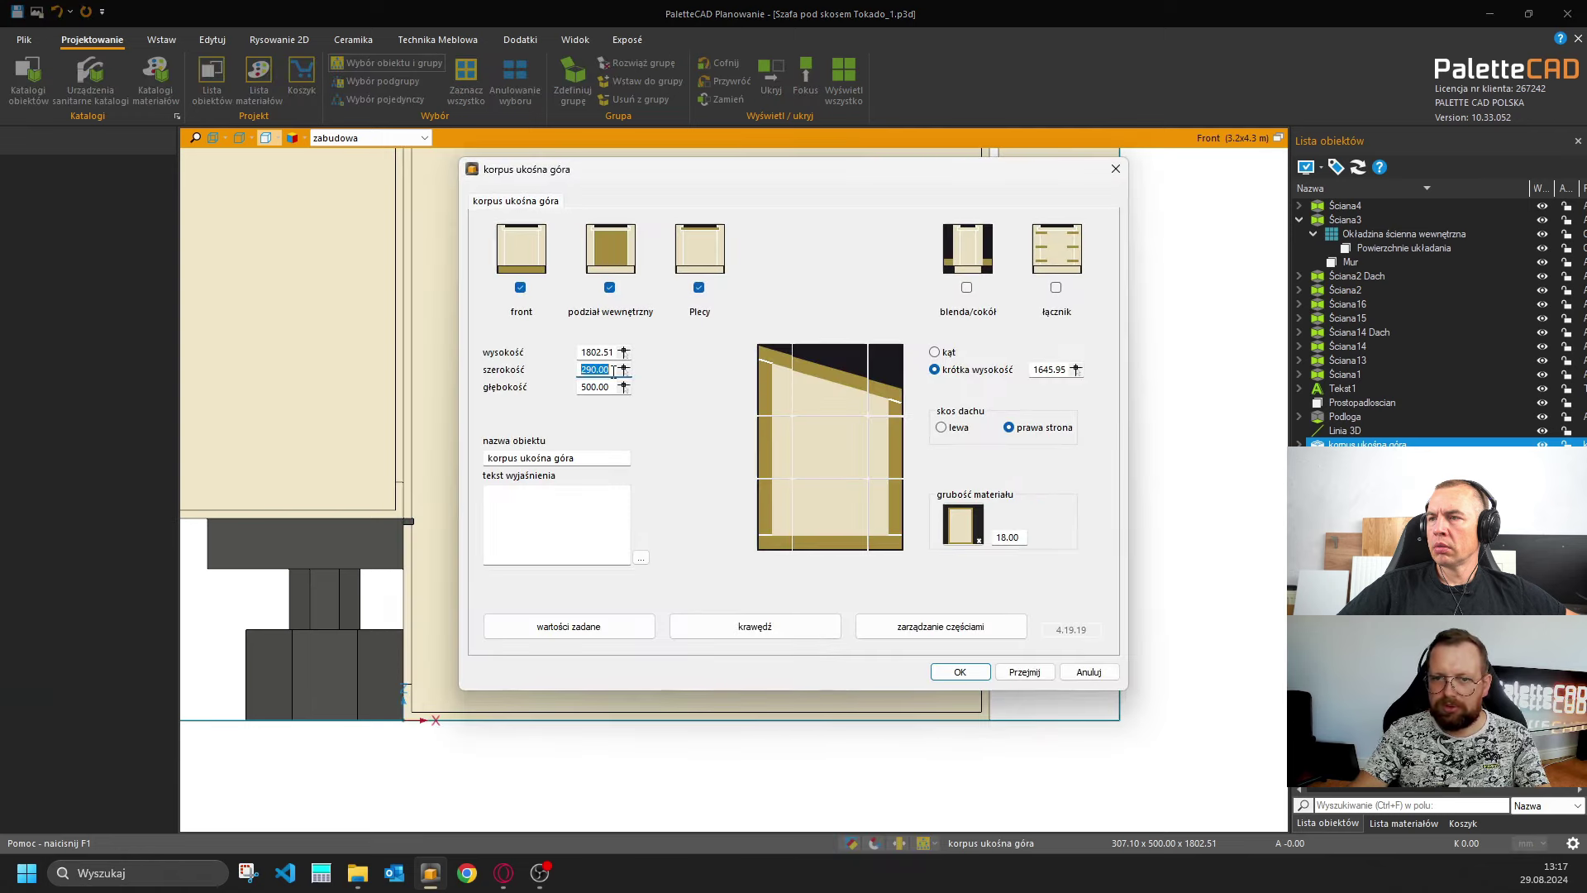
text(294)
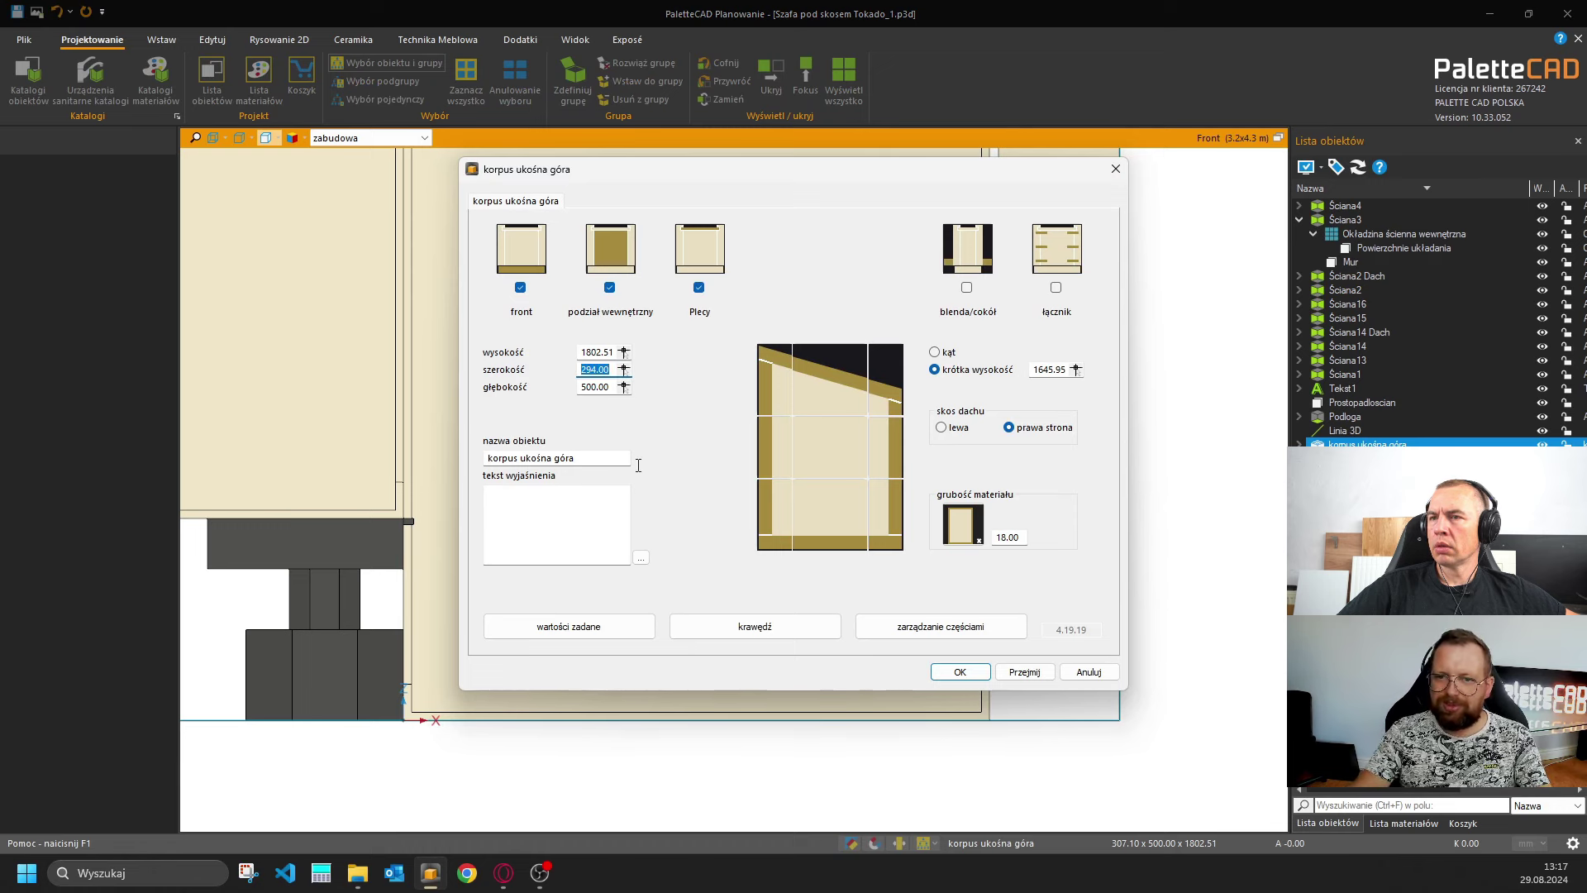
key(Tab)
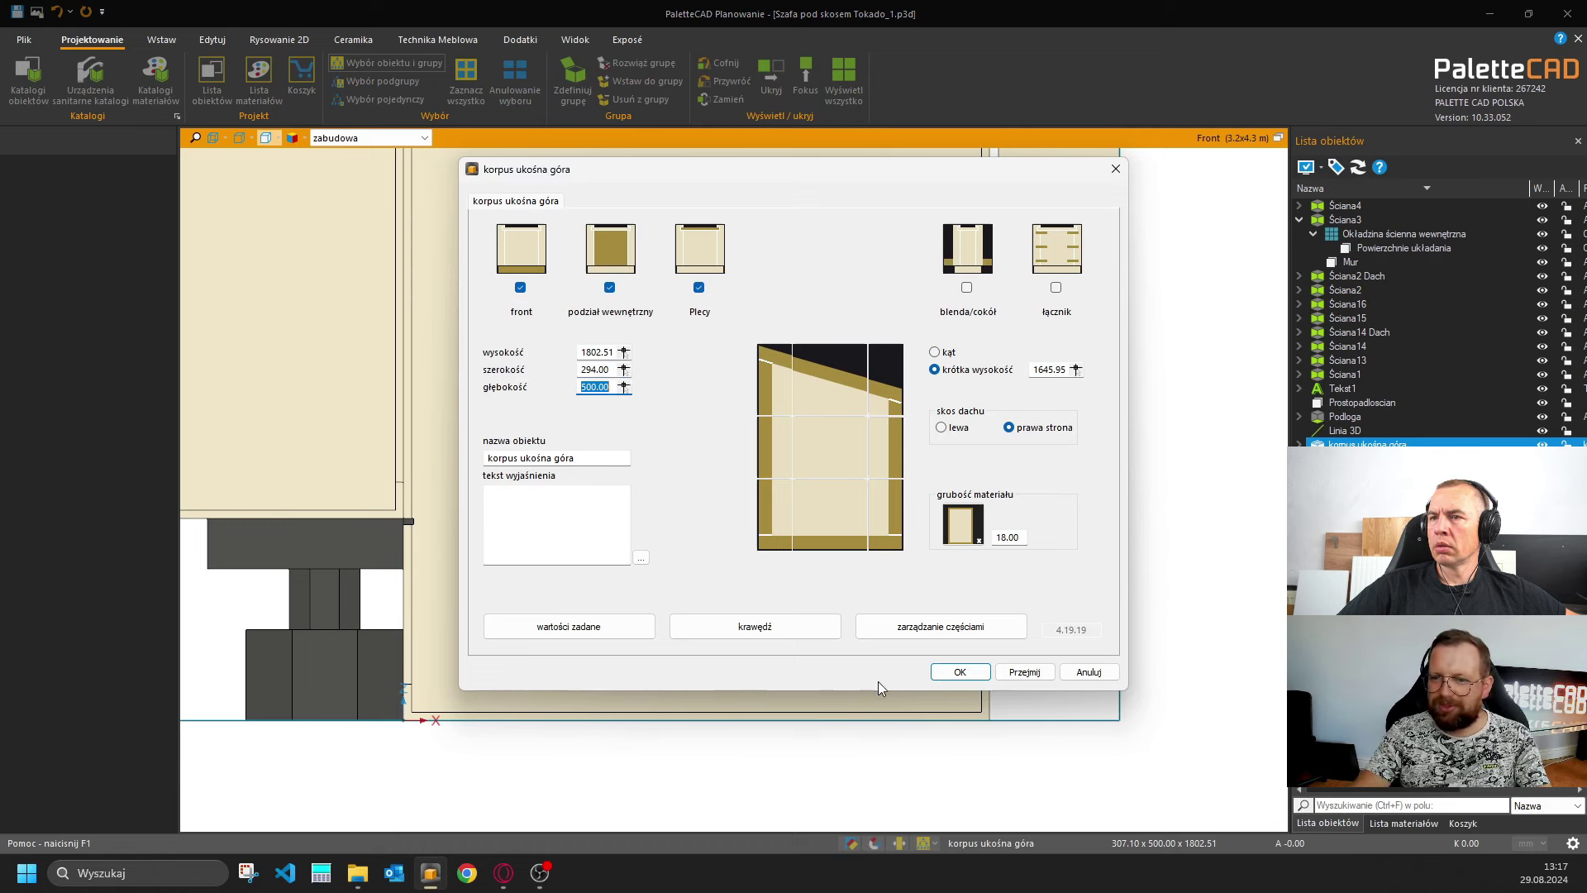
click(959, 672)
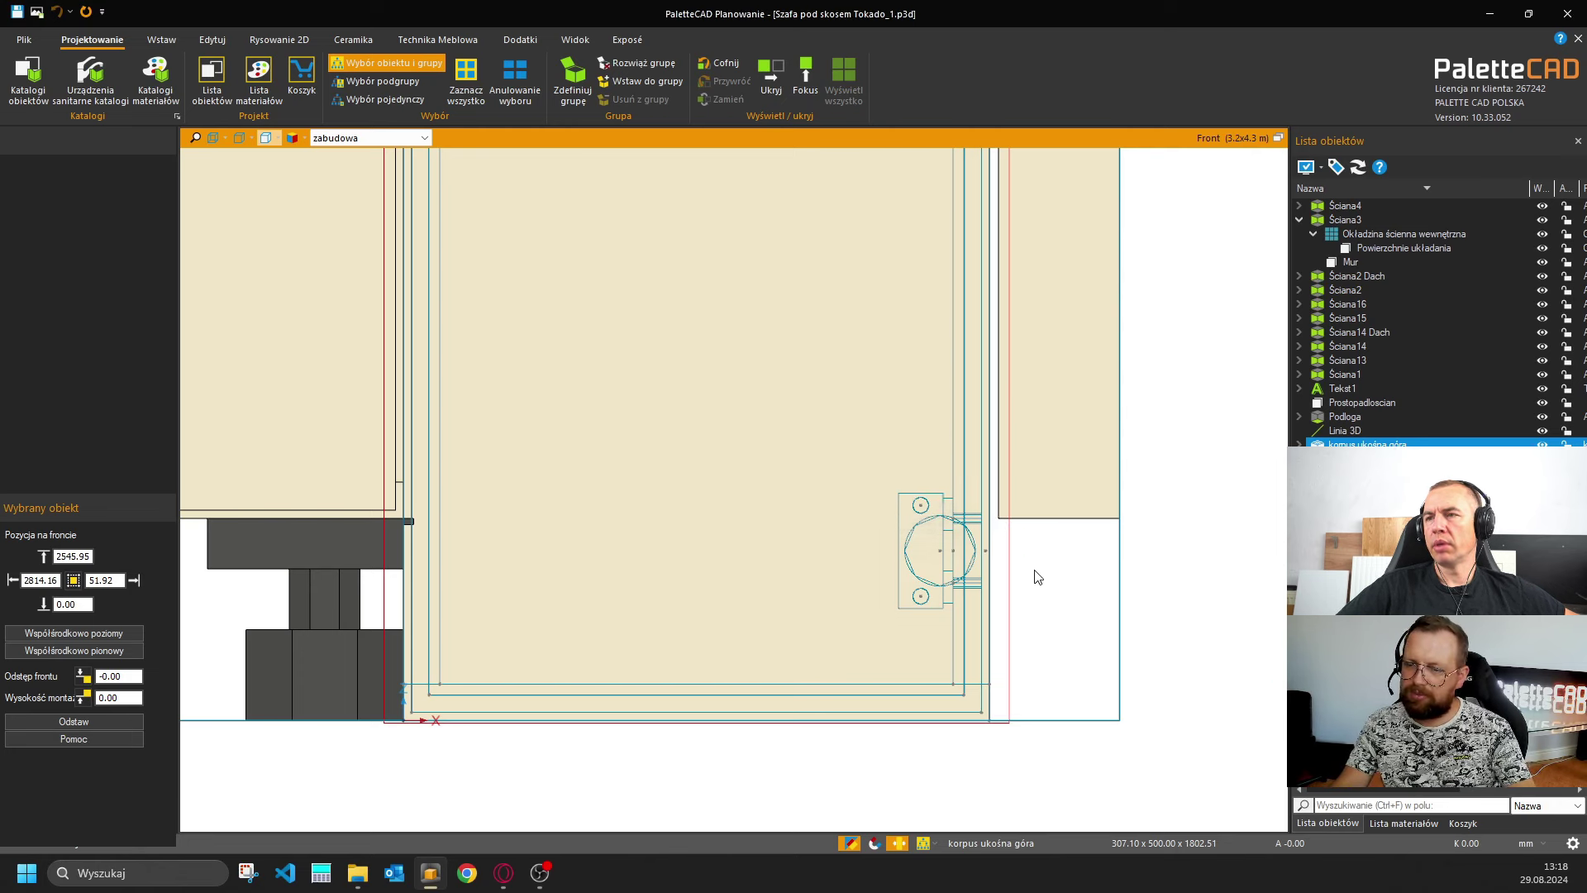
click(1133, 592)
Add a plinth to the narrow sloped cabinet, with a height of 100 and a front distance of 30.
scroll(996, 532, up, 5)
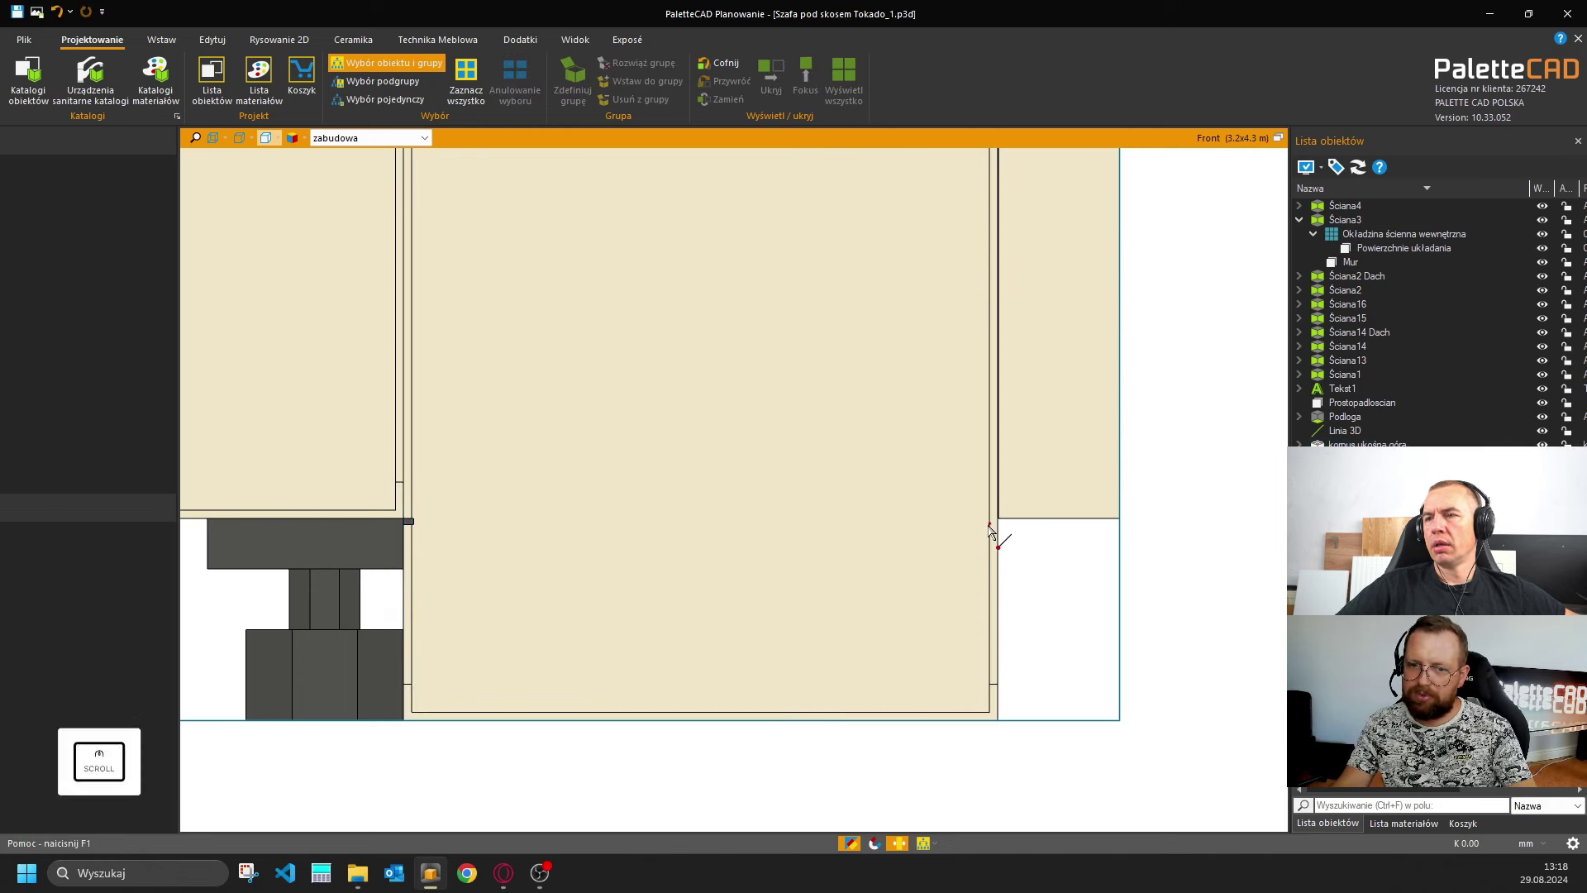
scroll(1000, 520, down, 3)
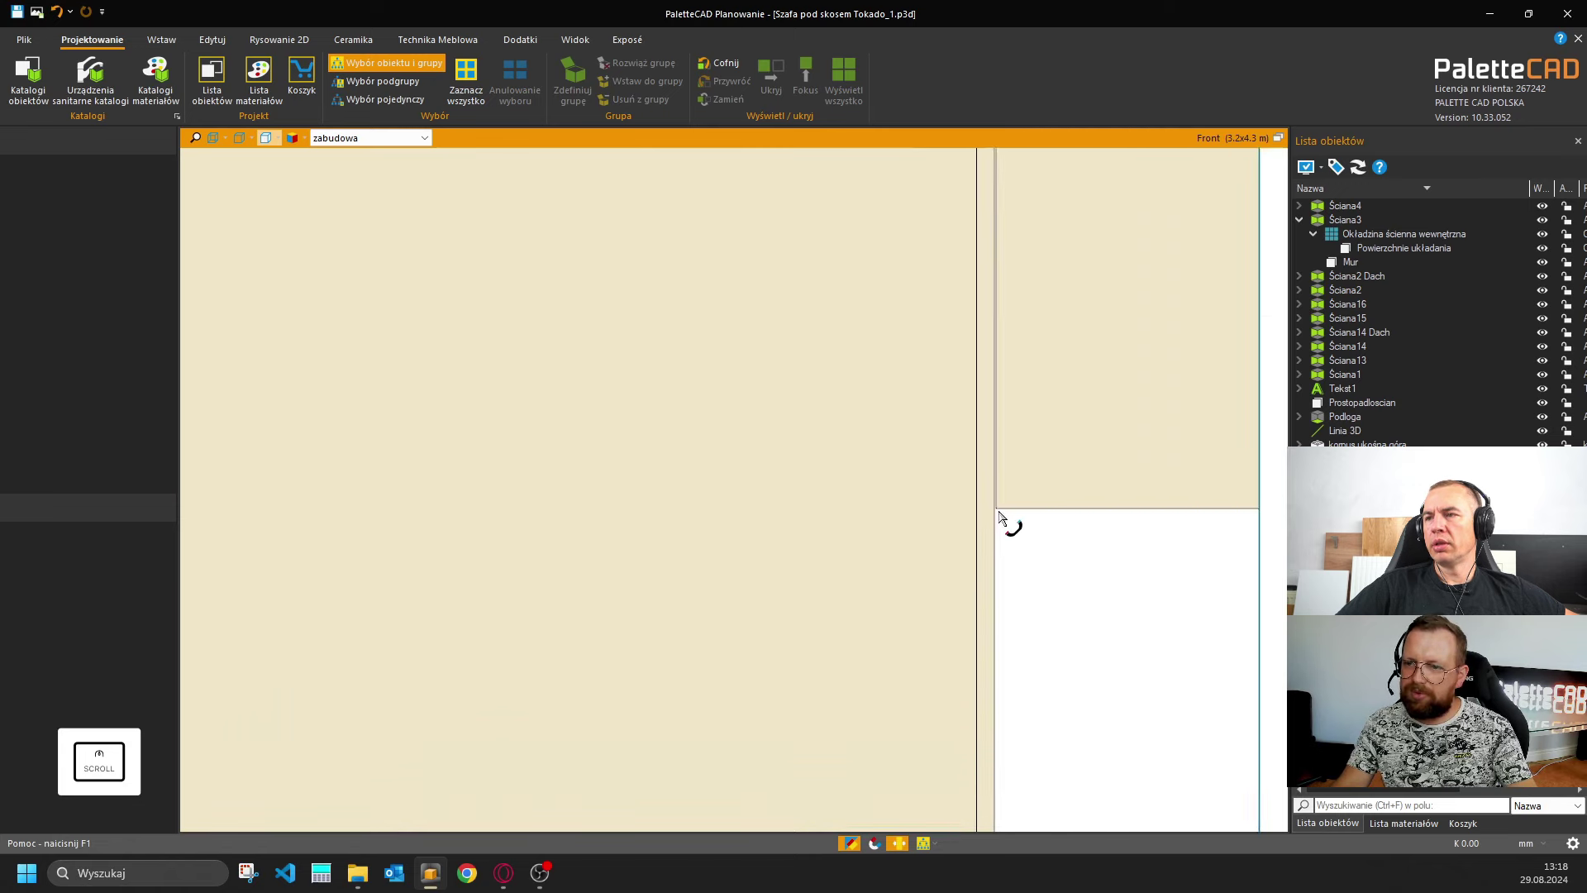
scroll(999, 518, down, 5)
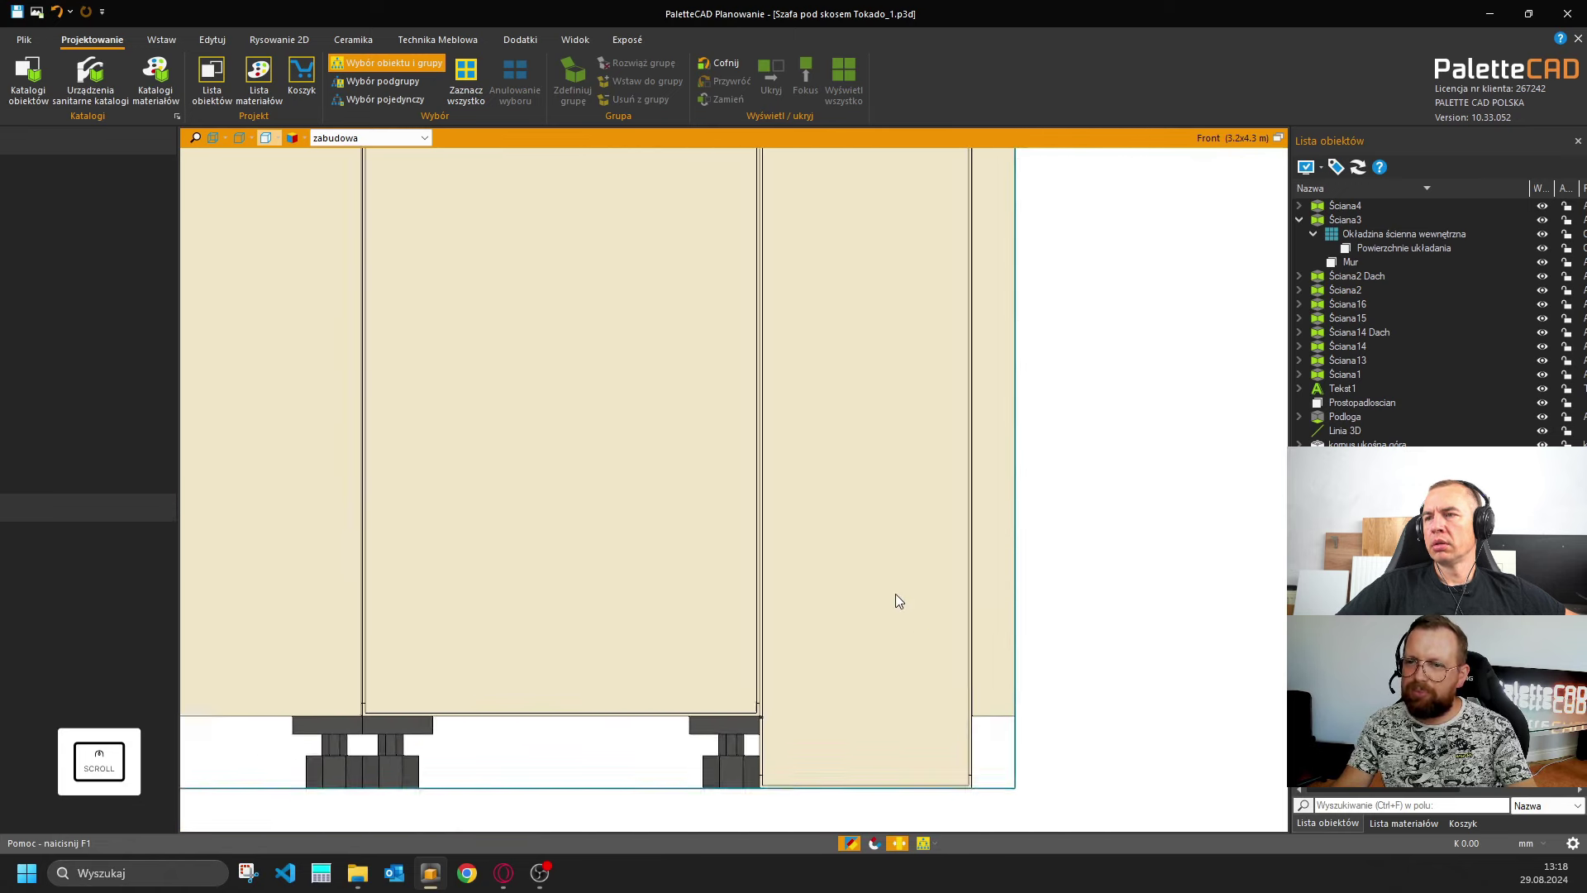
click(886, 610)
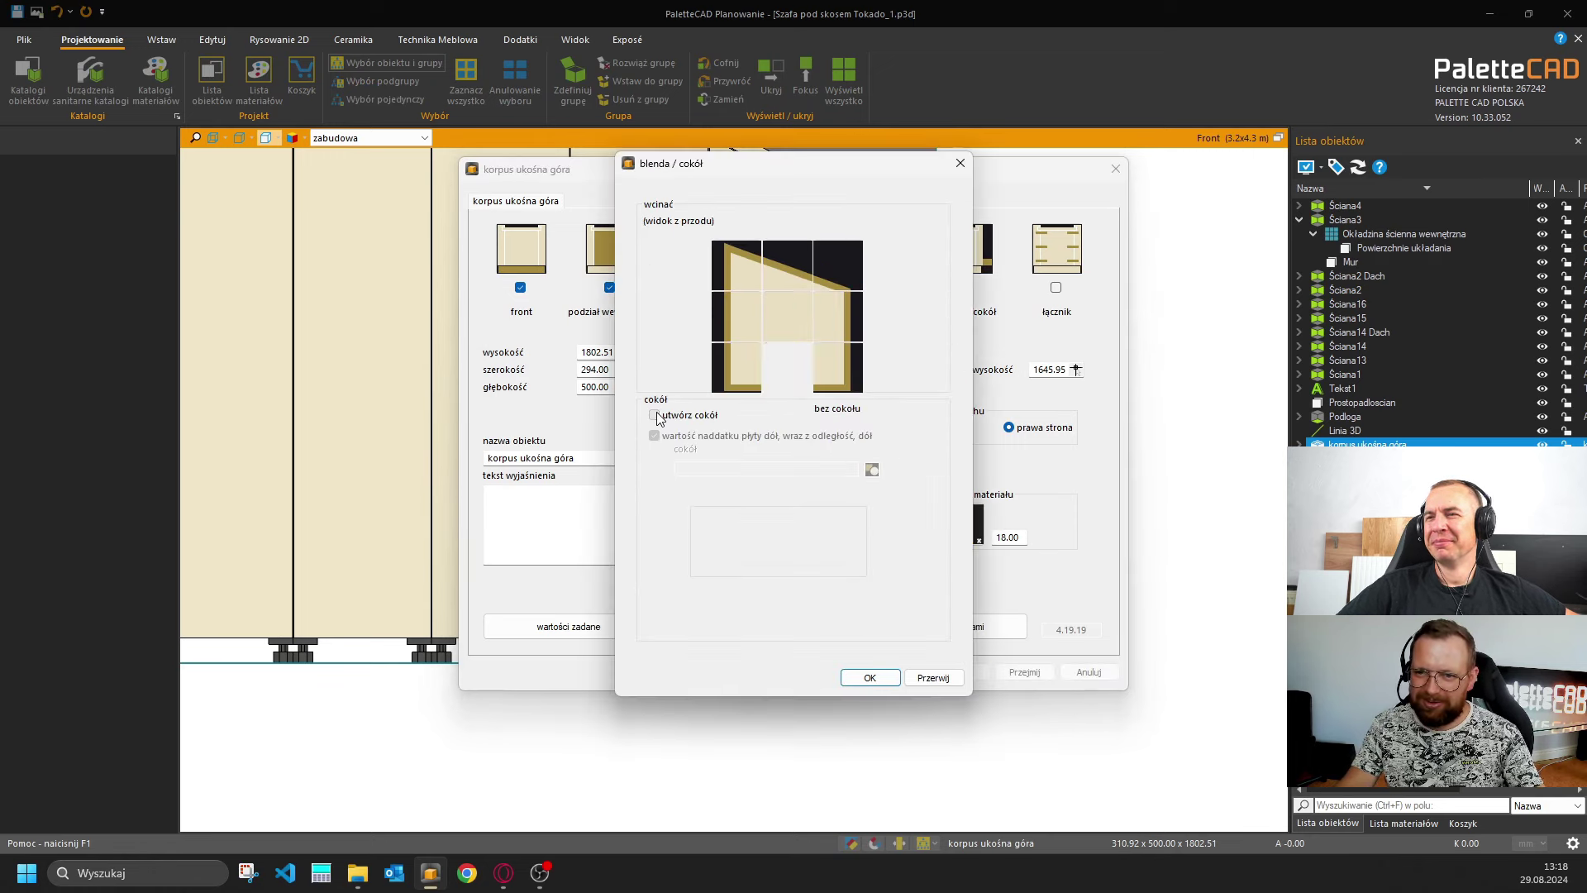
click(655, 415)
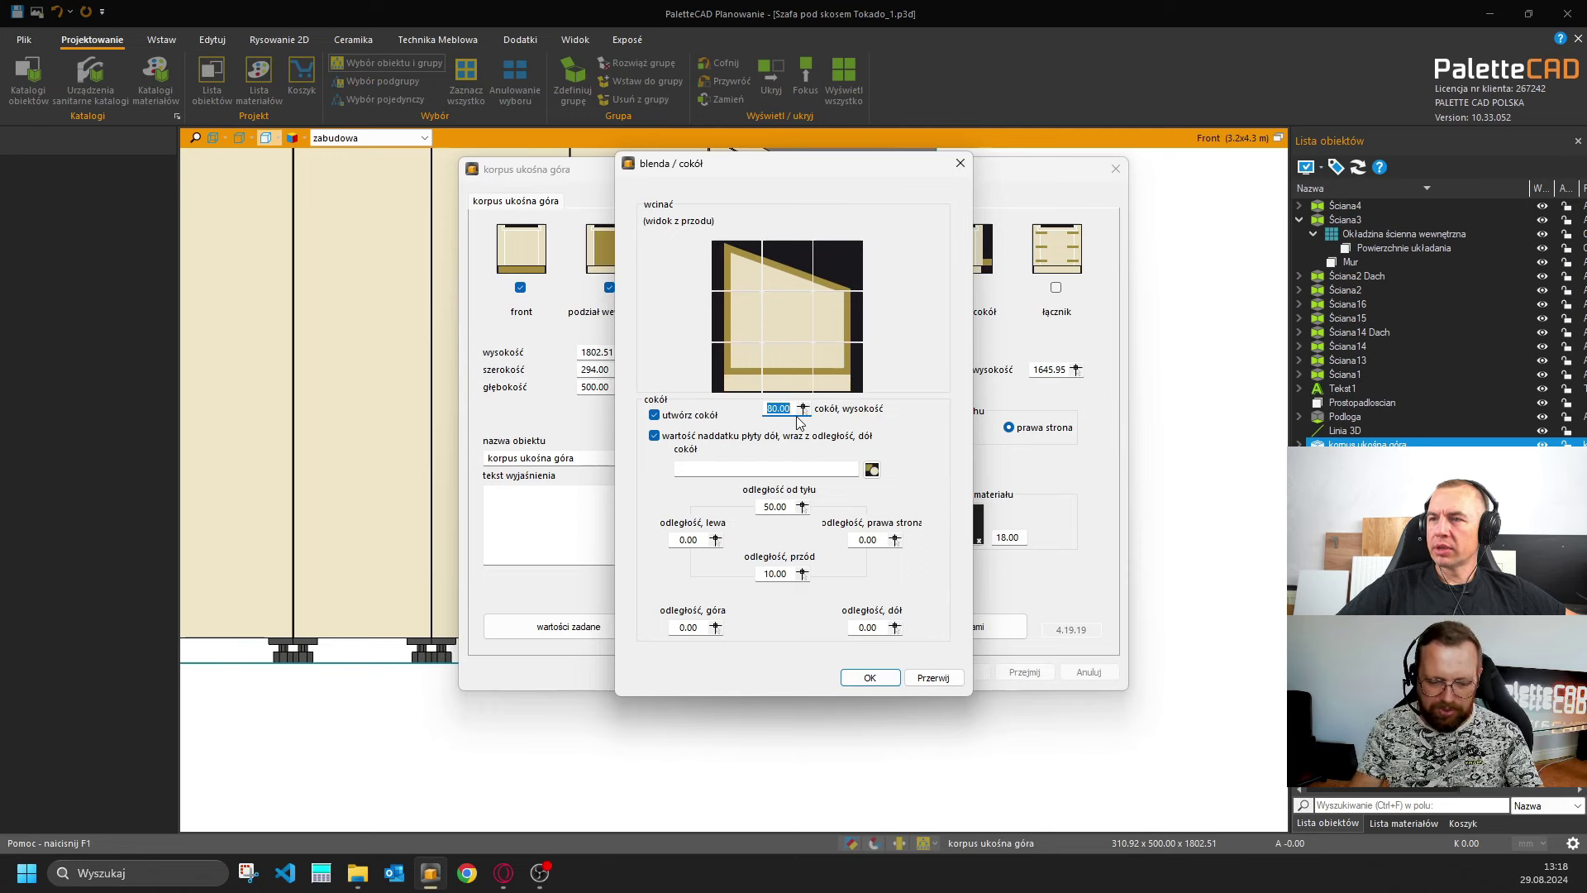
text(100)
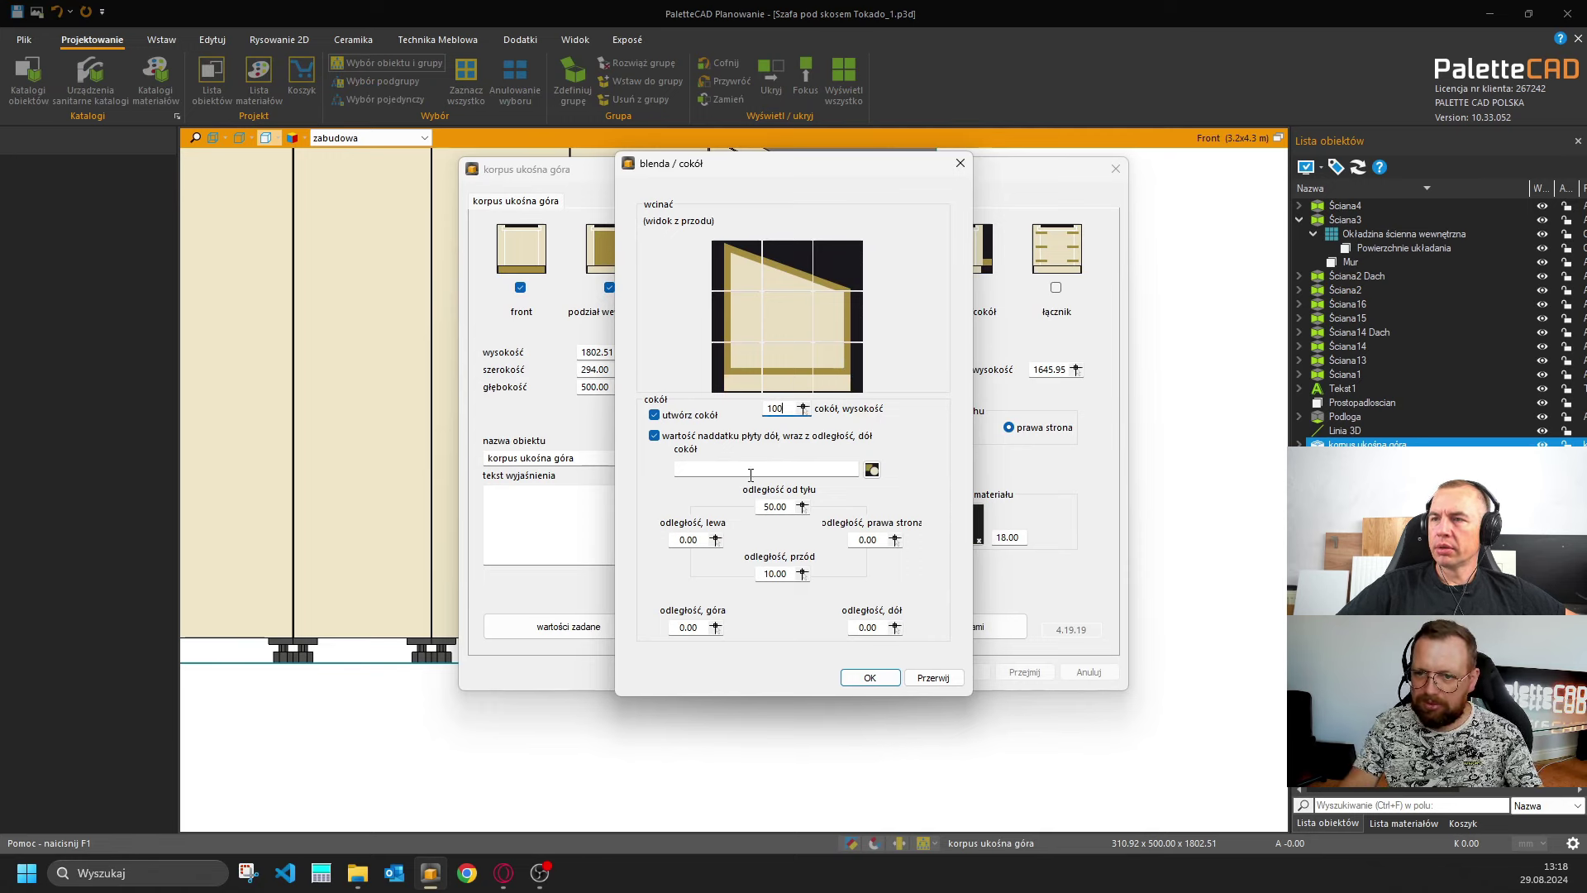
click(783, 573)
double_click(783, 572)
text(3)
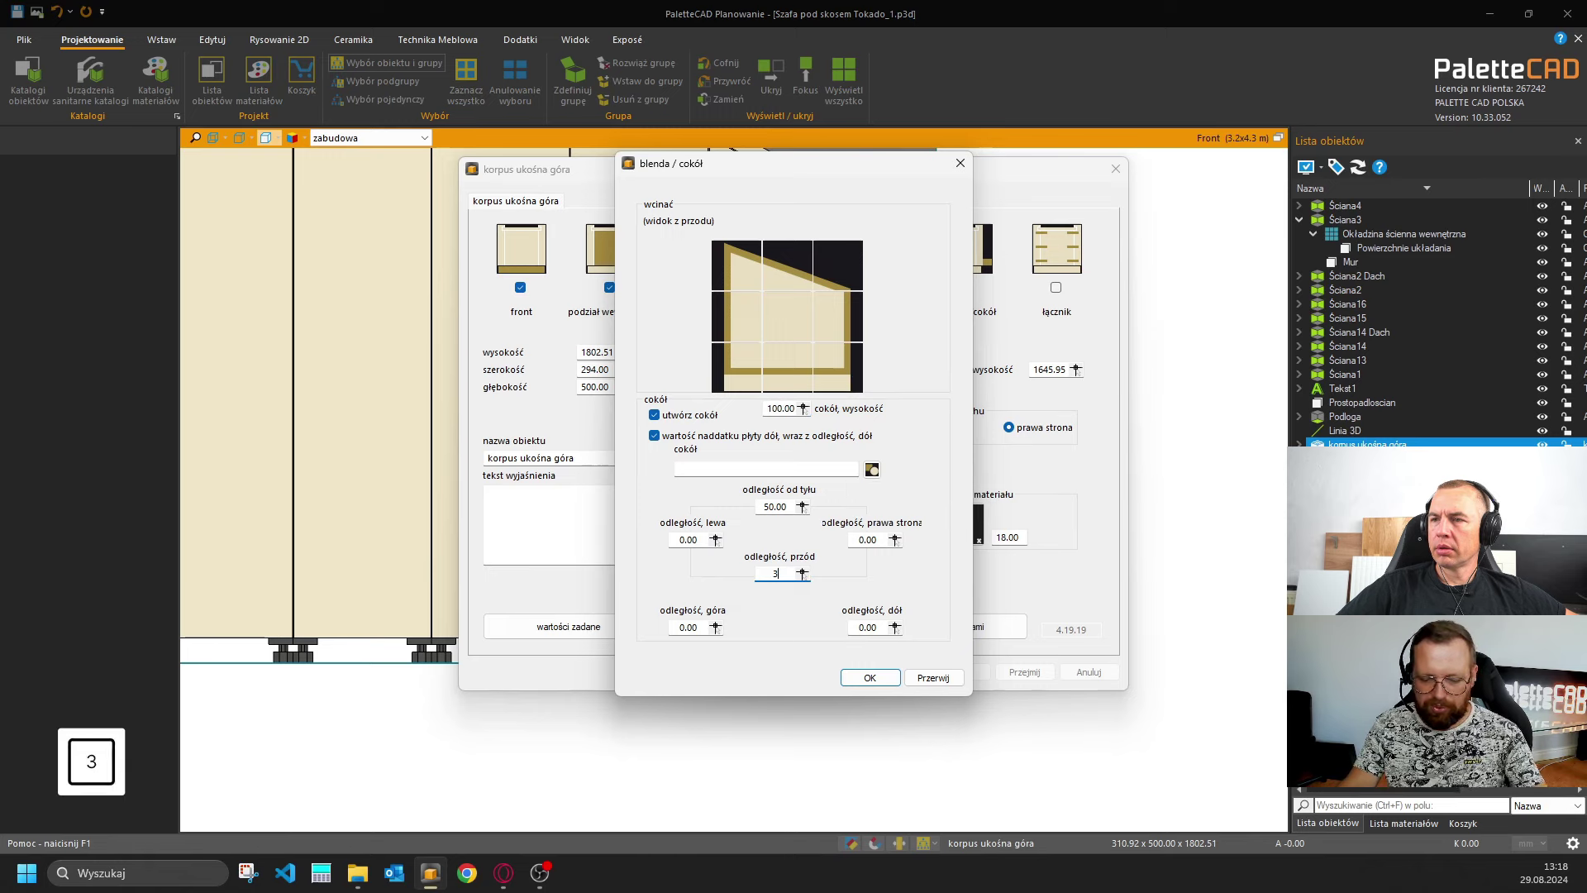
text(0)
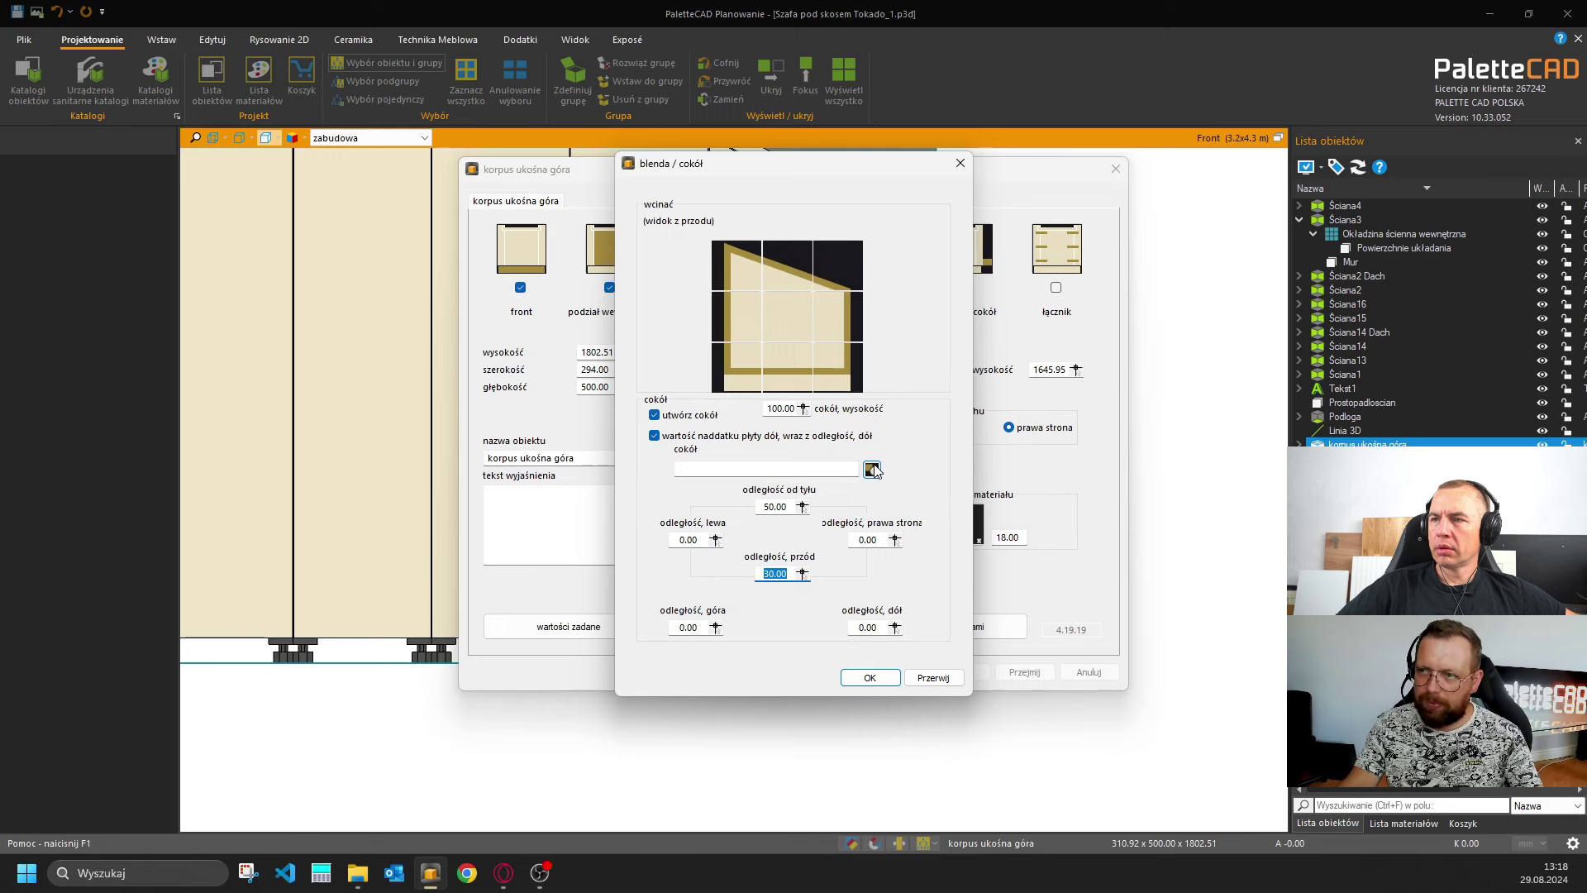
Use the nóżki wurth legs from the TM PLUS catalogue as the plinth component and apply the cabinet changes.
click(871, 468)
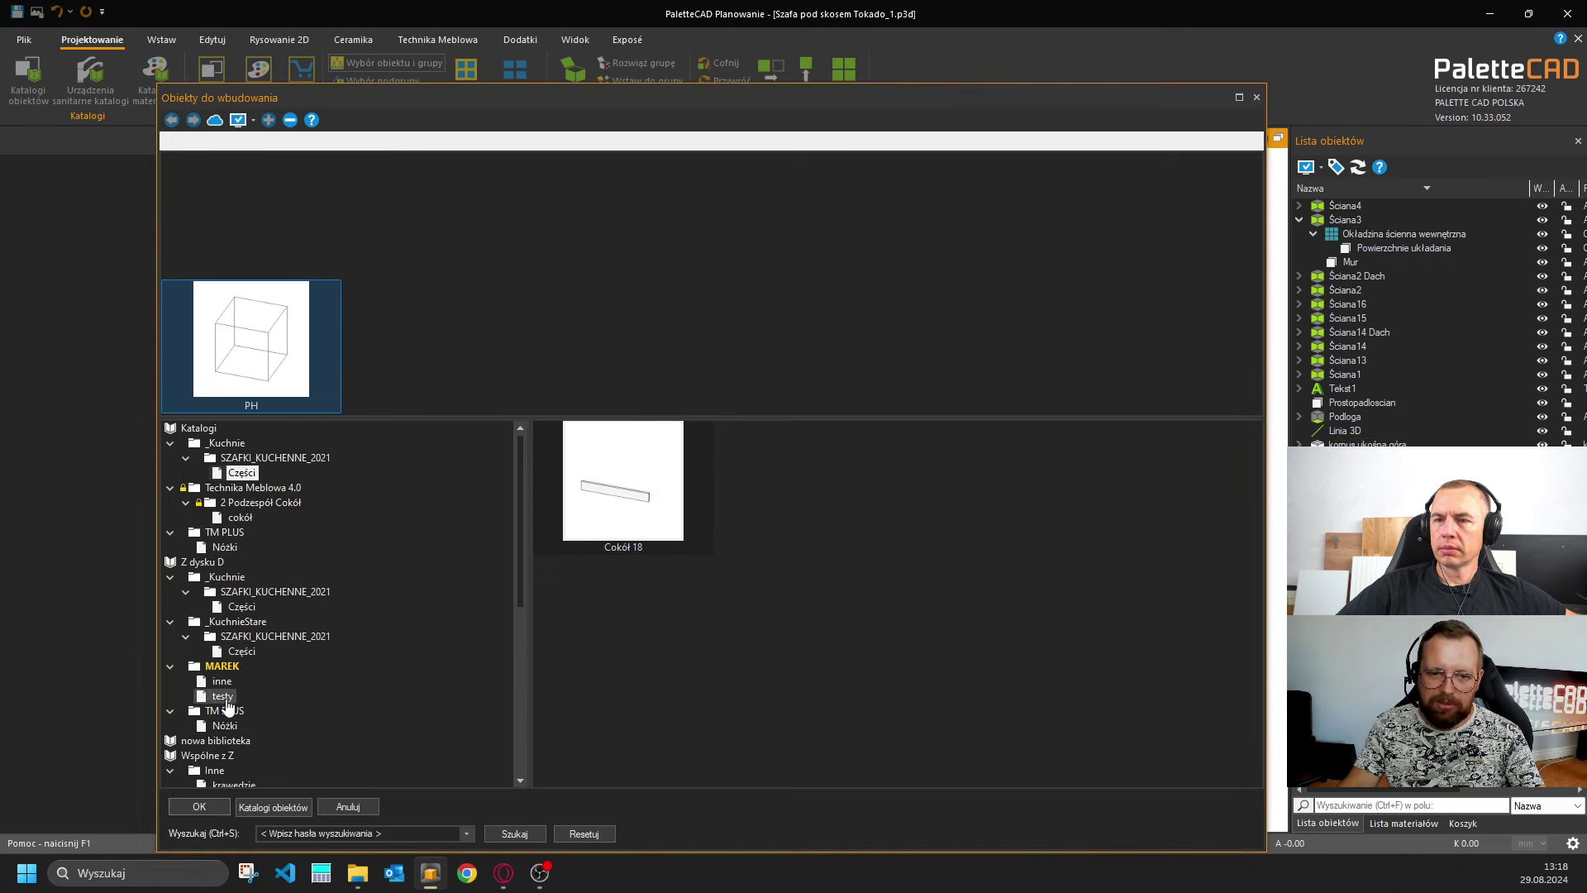
click(238, 517)
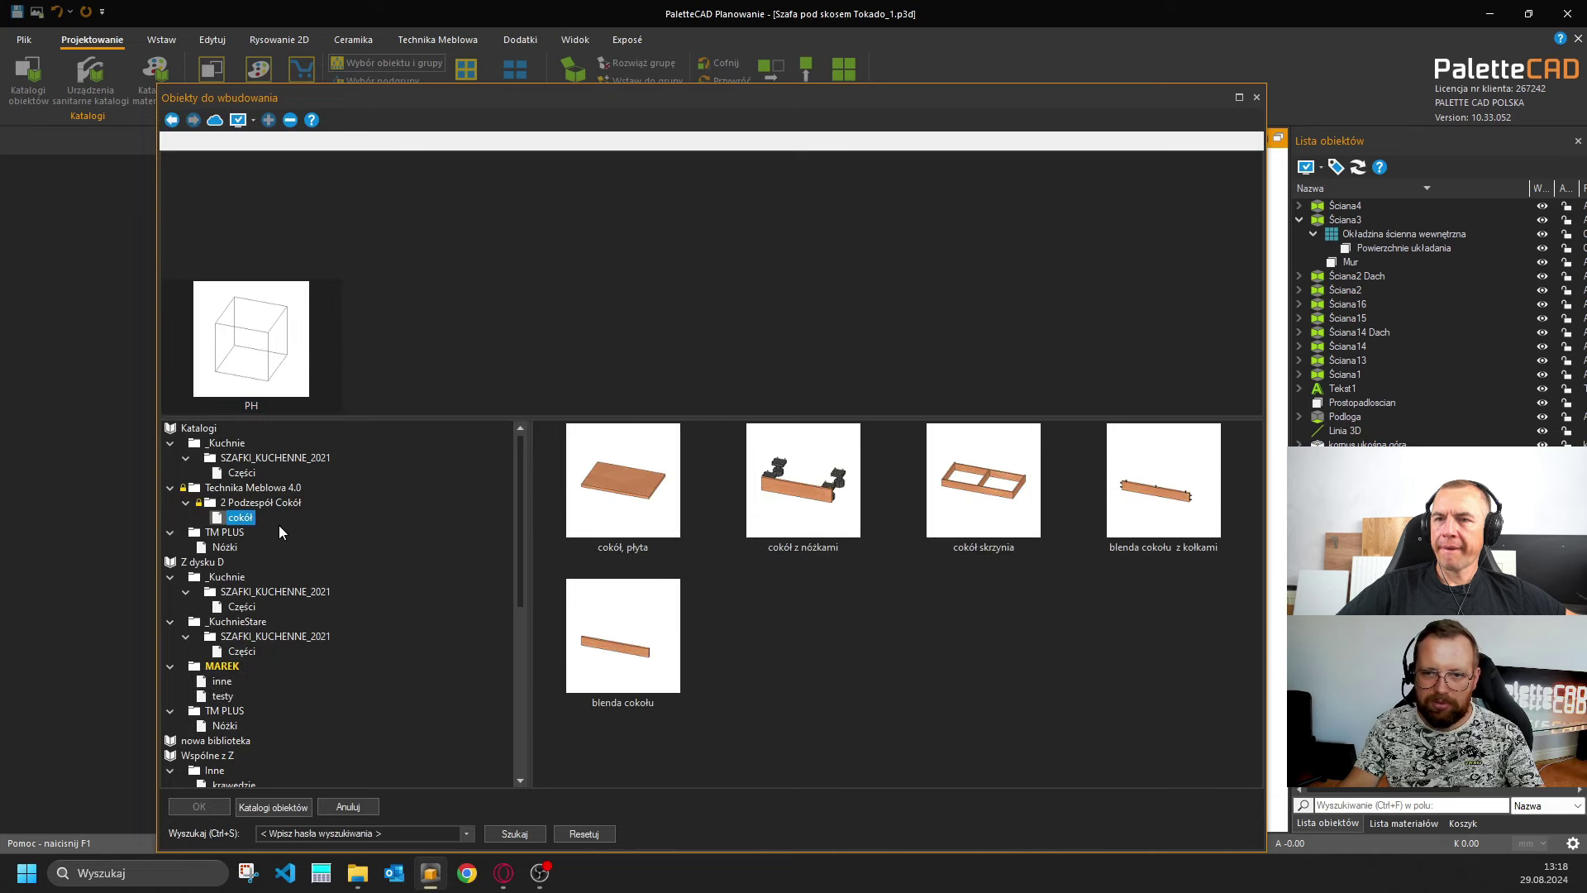
click(224, 547)
click(612, 516)
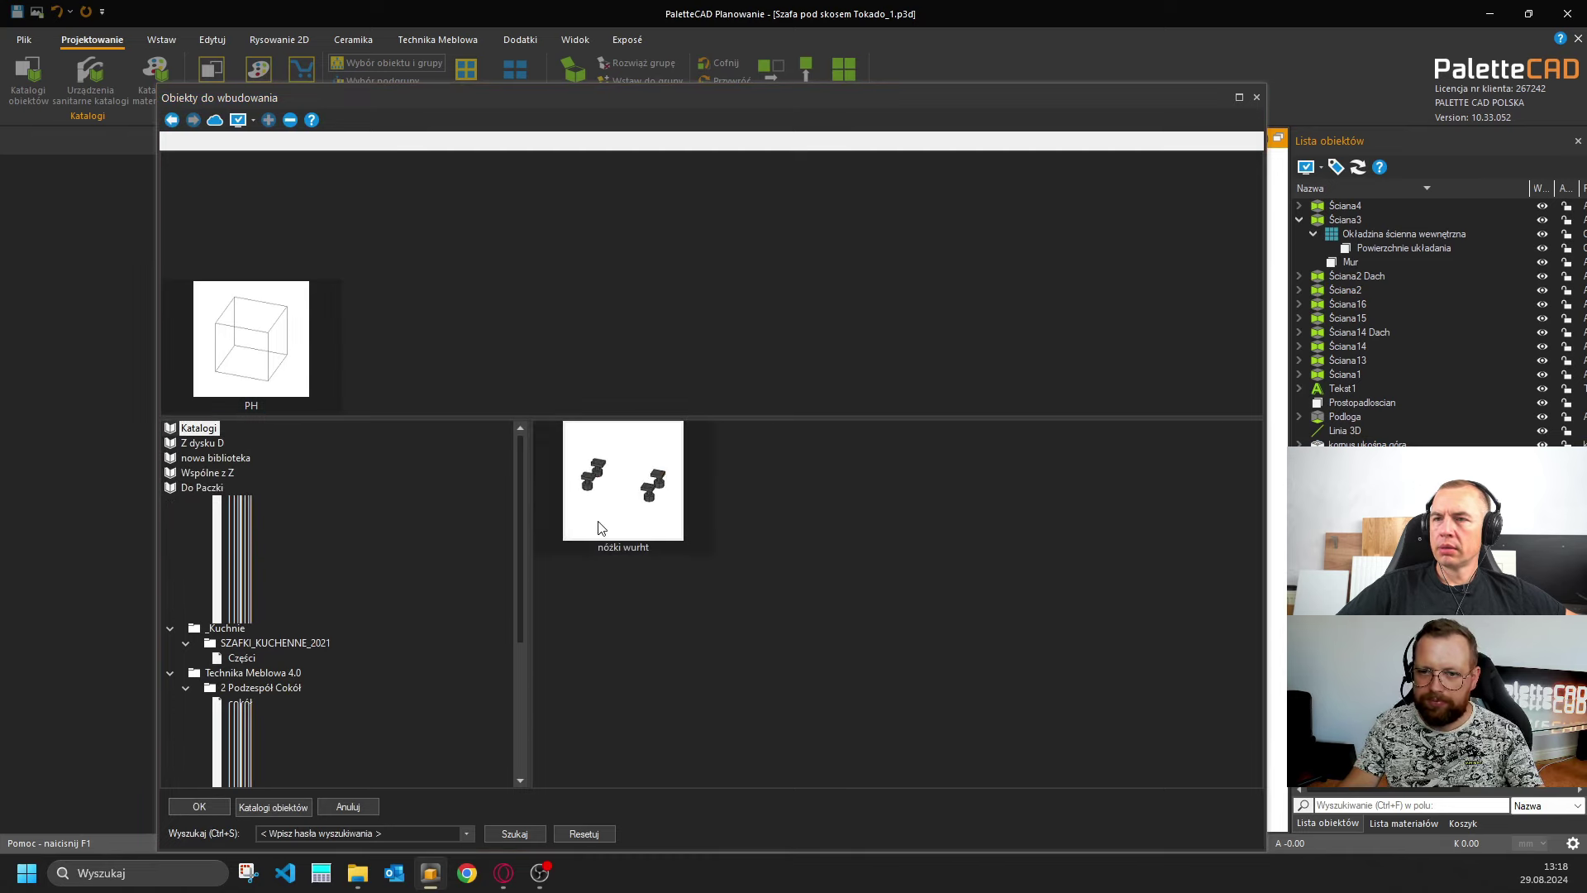
double_click(601, 534)
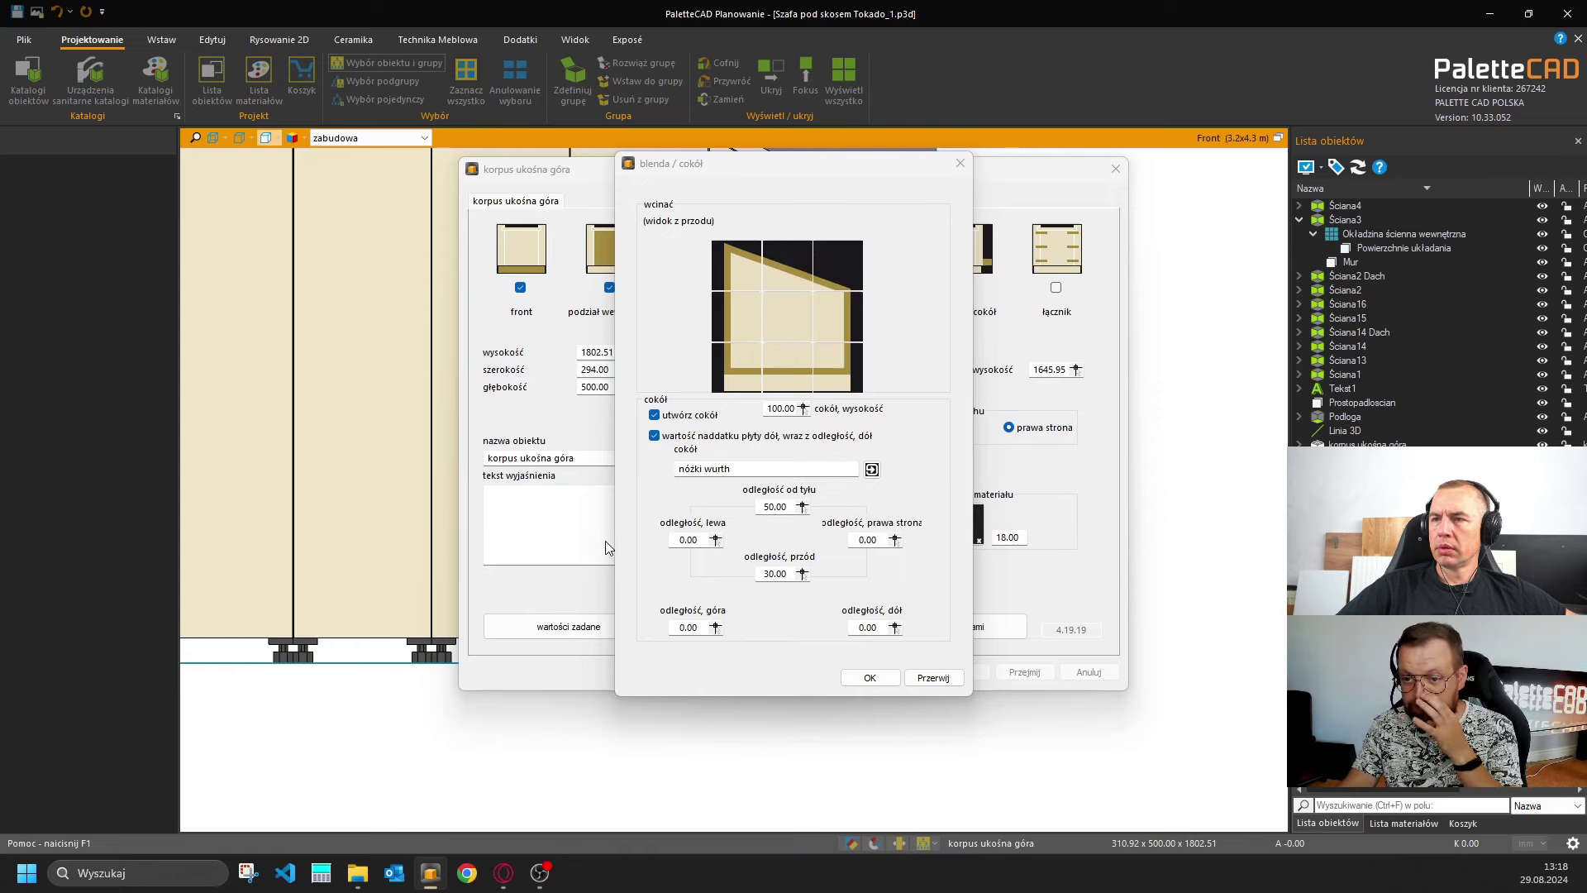
click(873, 679)
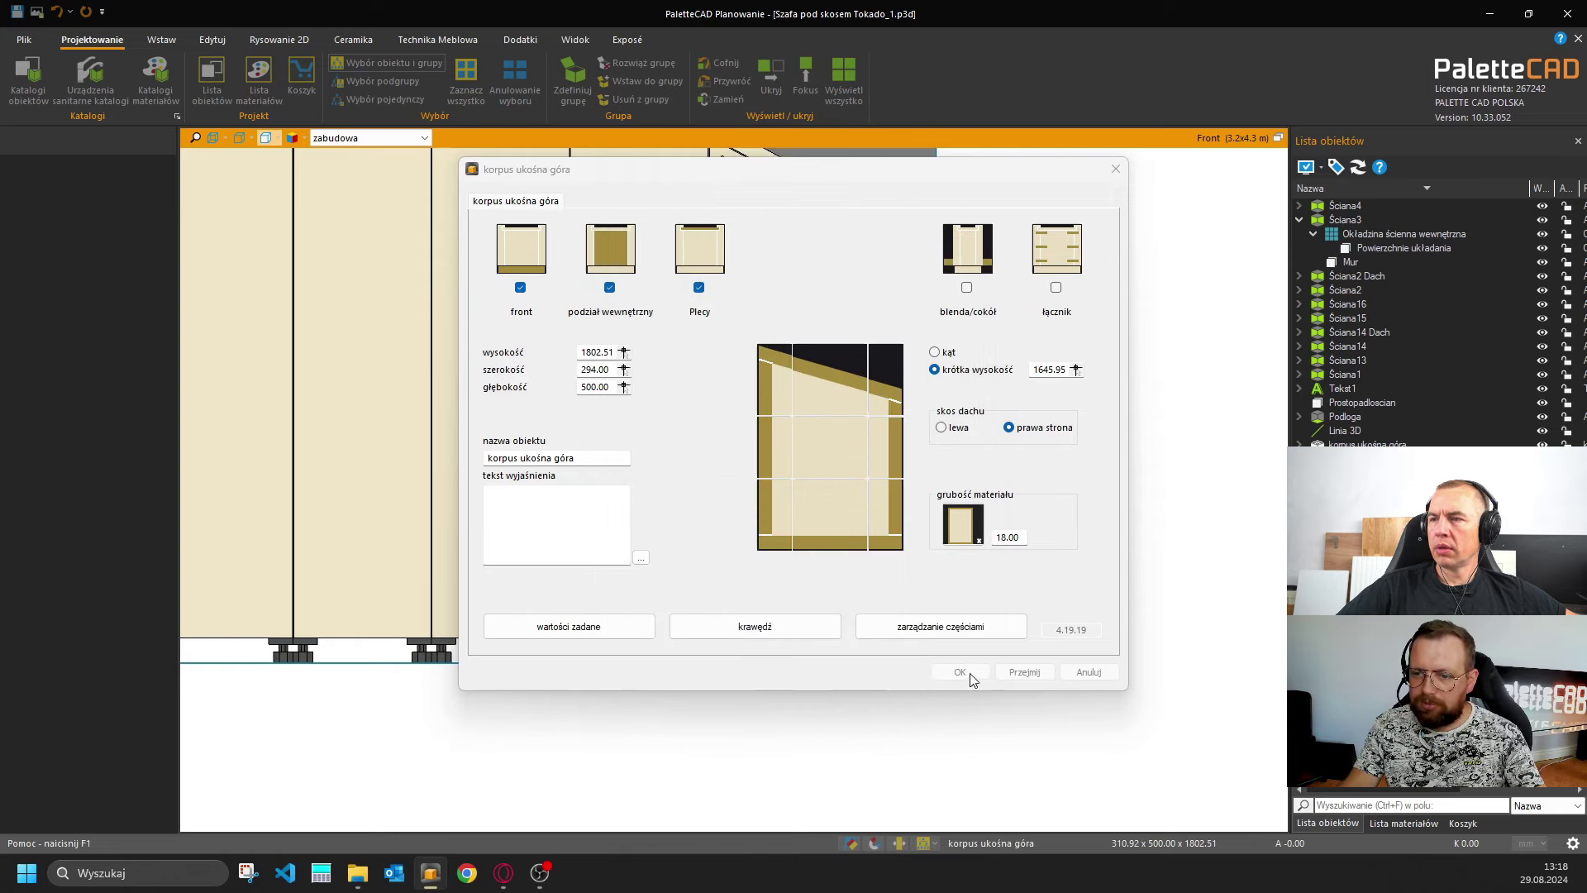
click(967, 672)
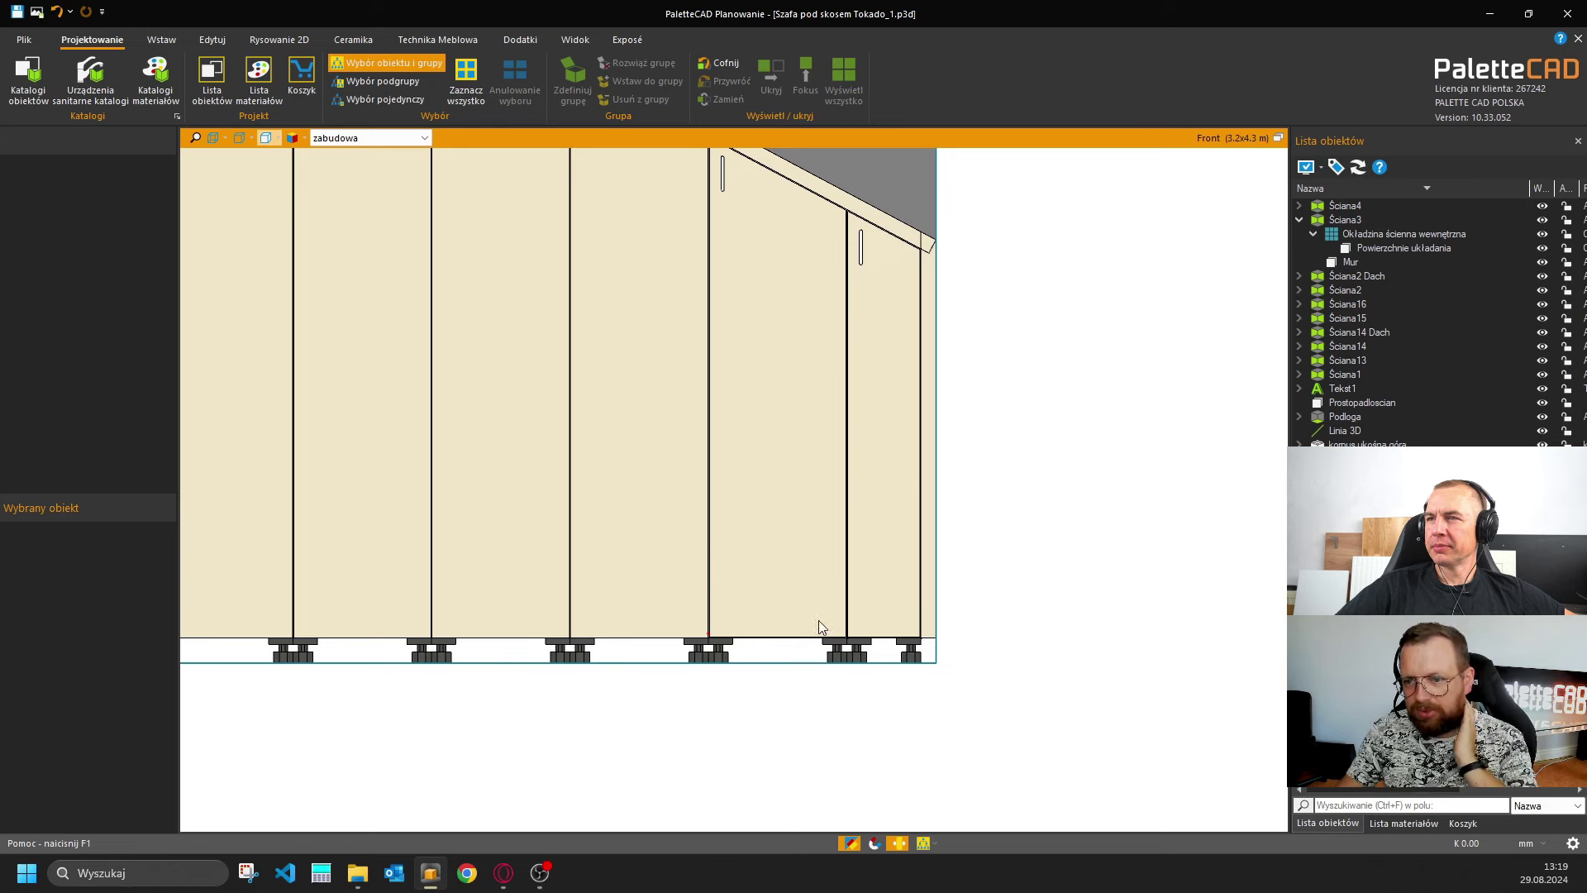
Examine the cabinet row along the slanted roof and check the overall size of the narrow end cabinet.
scroll(1112, 628, down, 4)
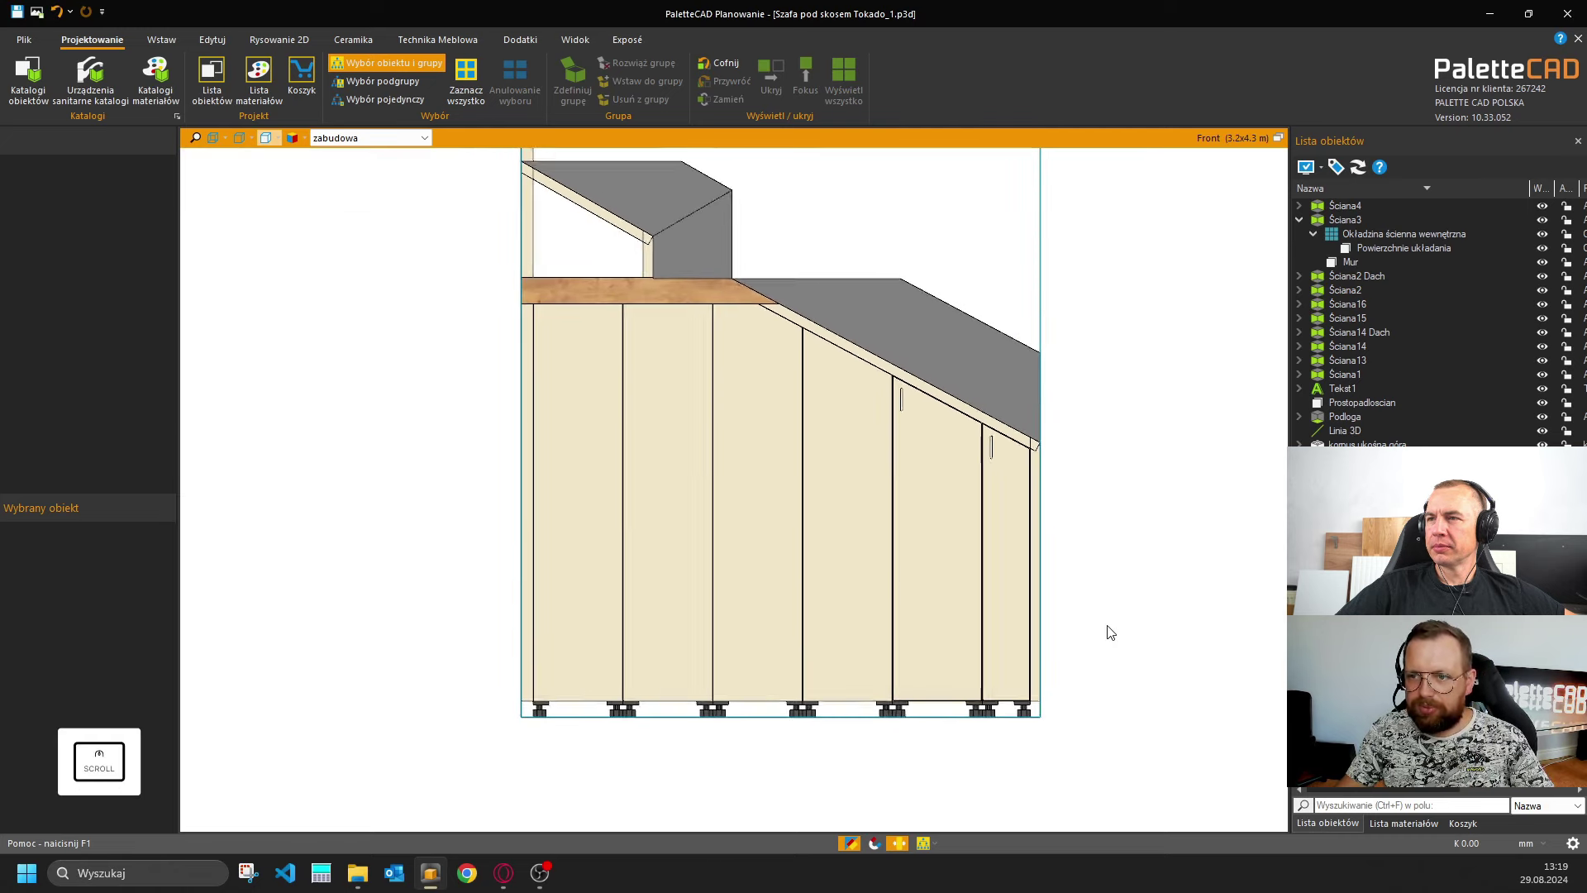
click(730, 423)
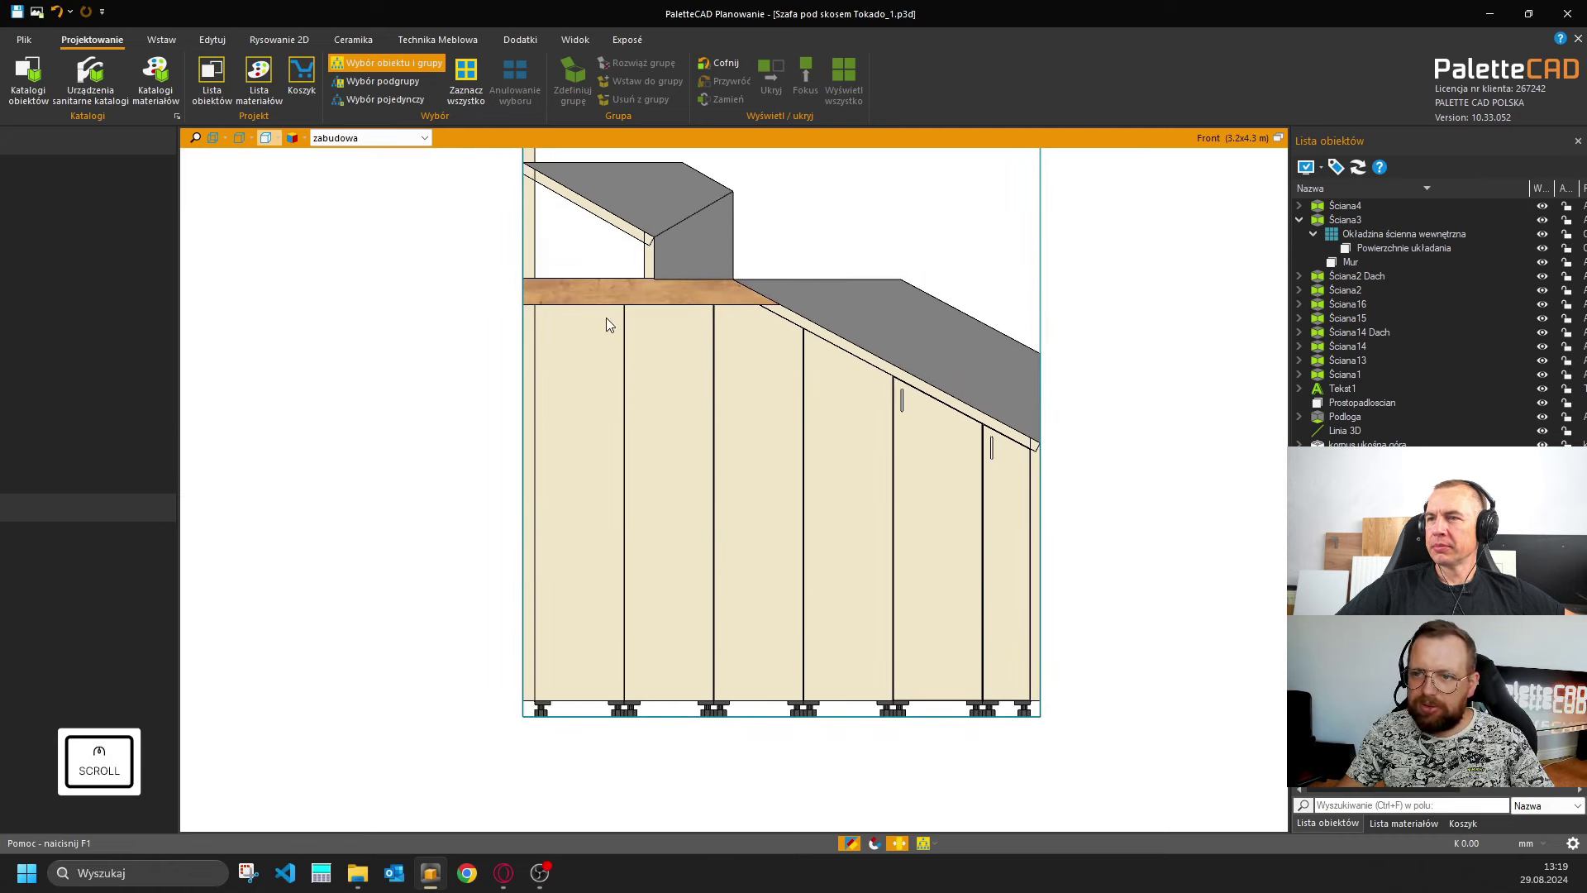
middle_drag(793, 401, 831, 477)
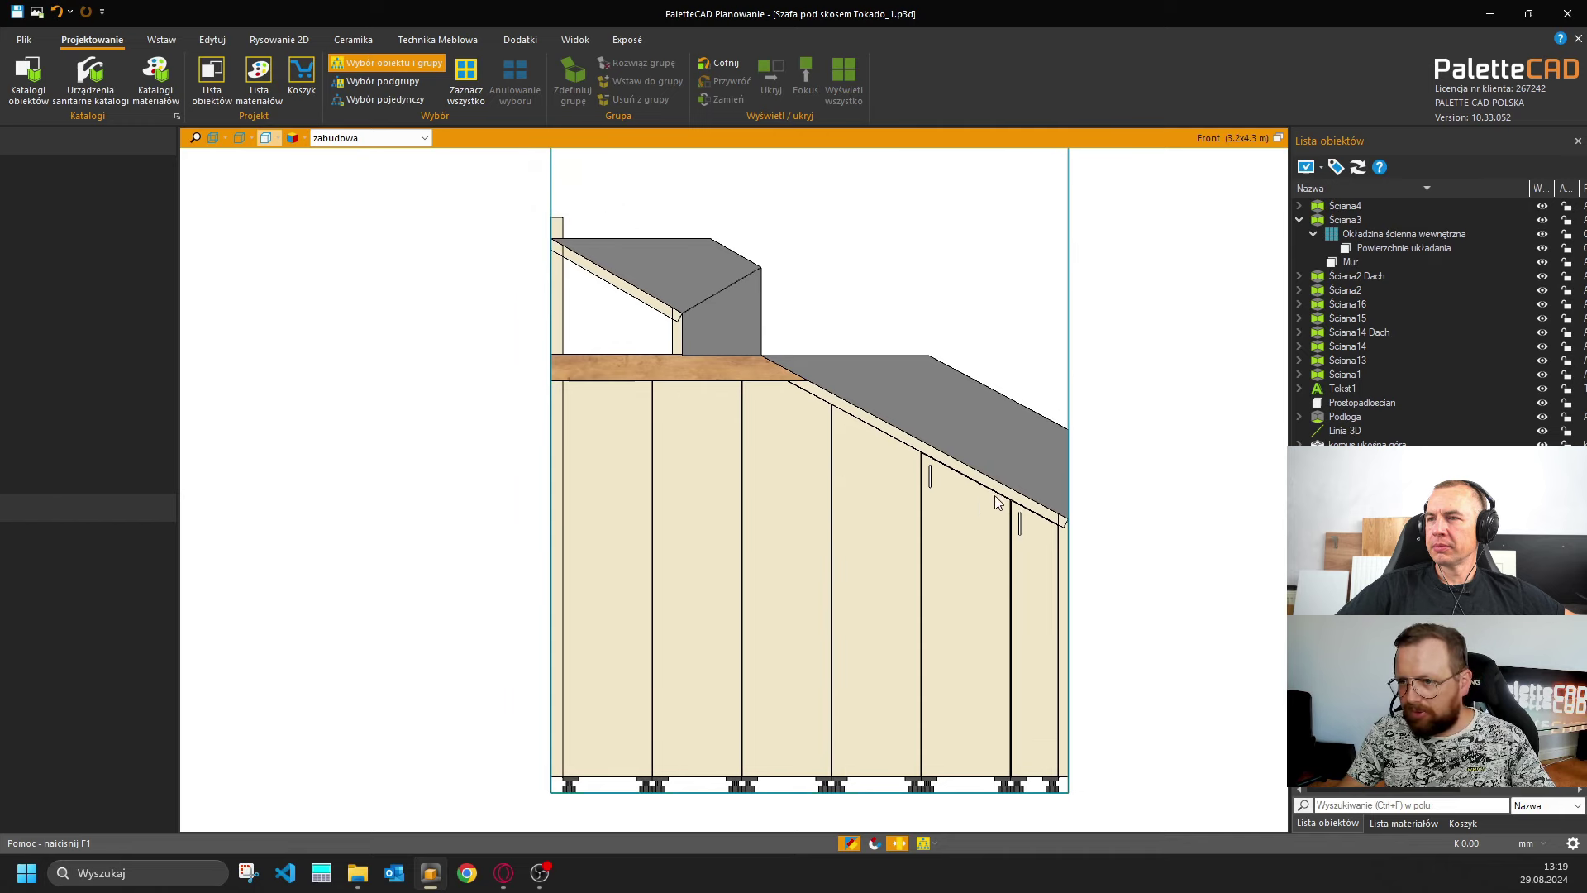
scroll(997, 501, up, 5)
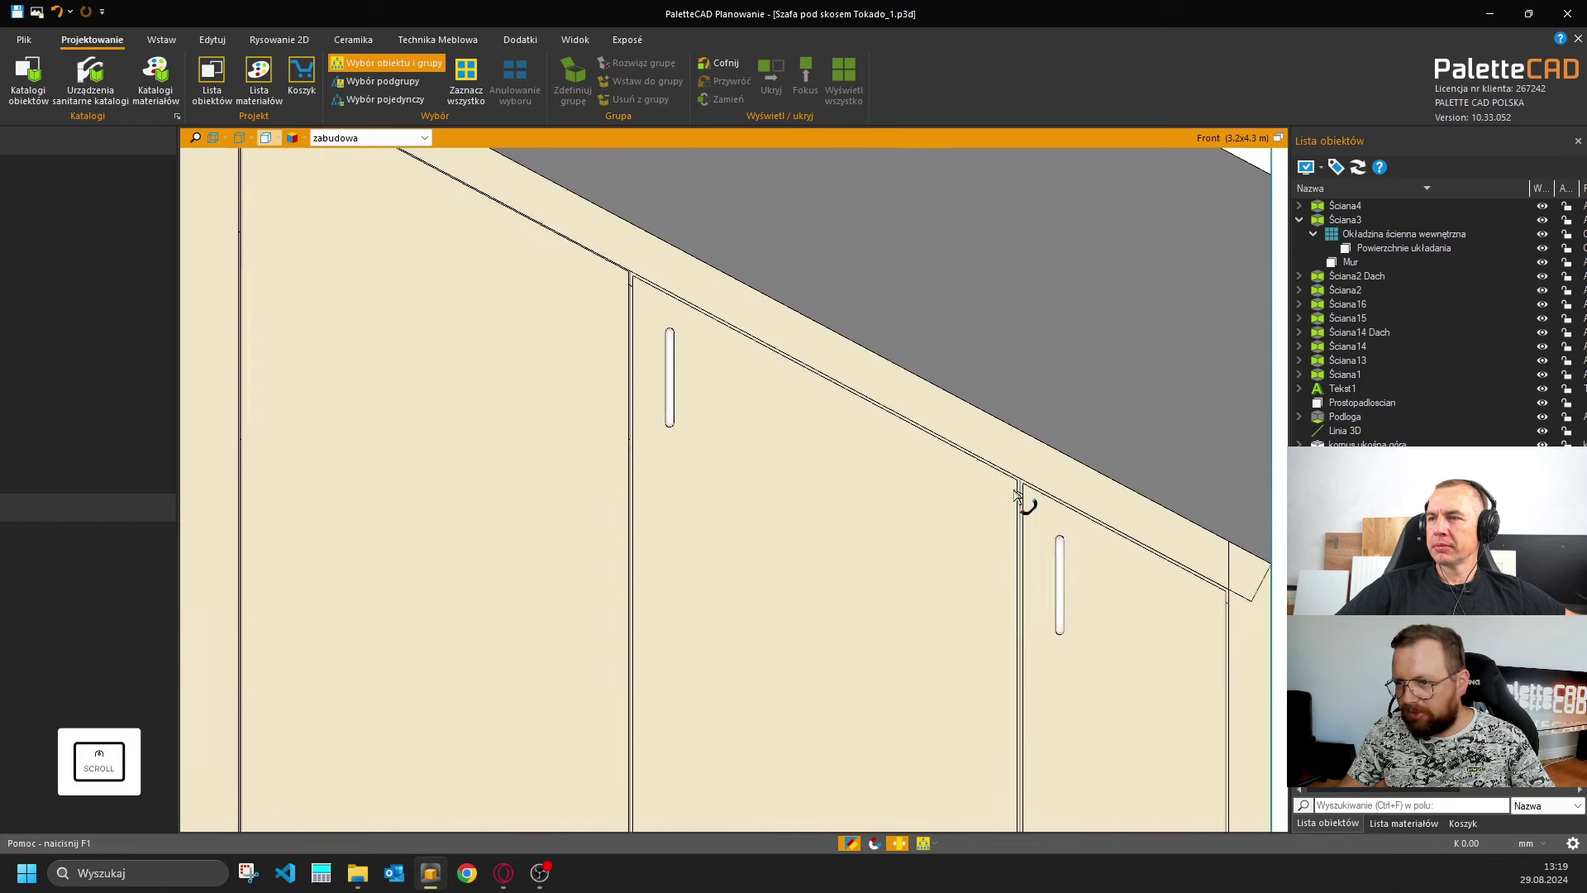
scroll(1025, 494, down, 3)
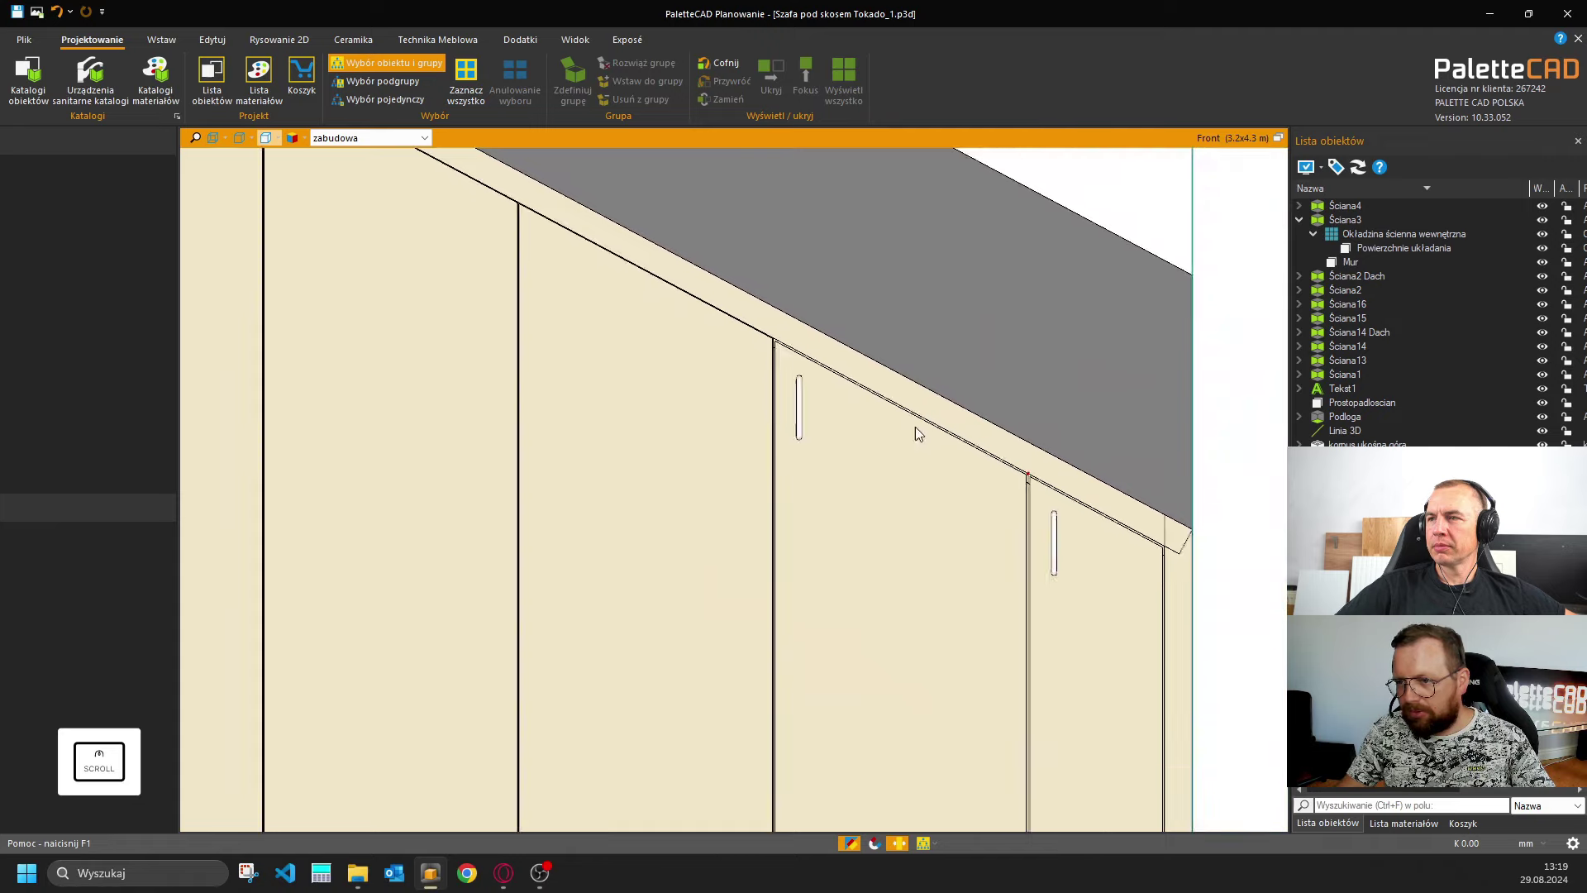
middle_drag(918, 434, 997, 581)
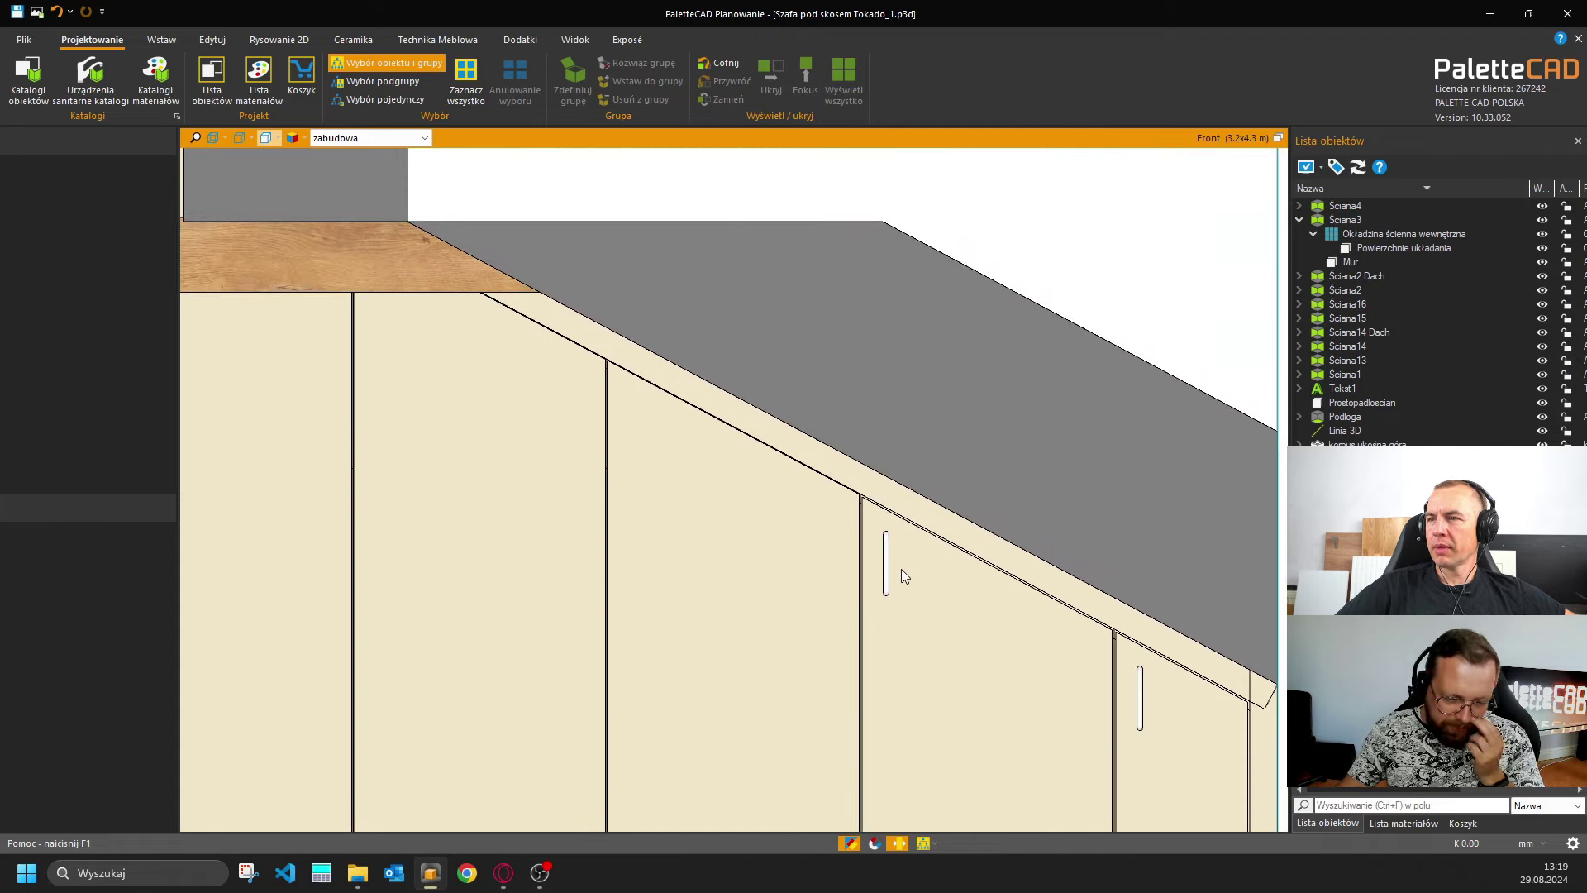
middle_drag(901, 568, 827, 516)
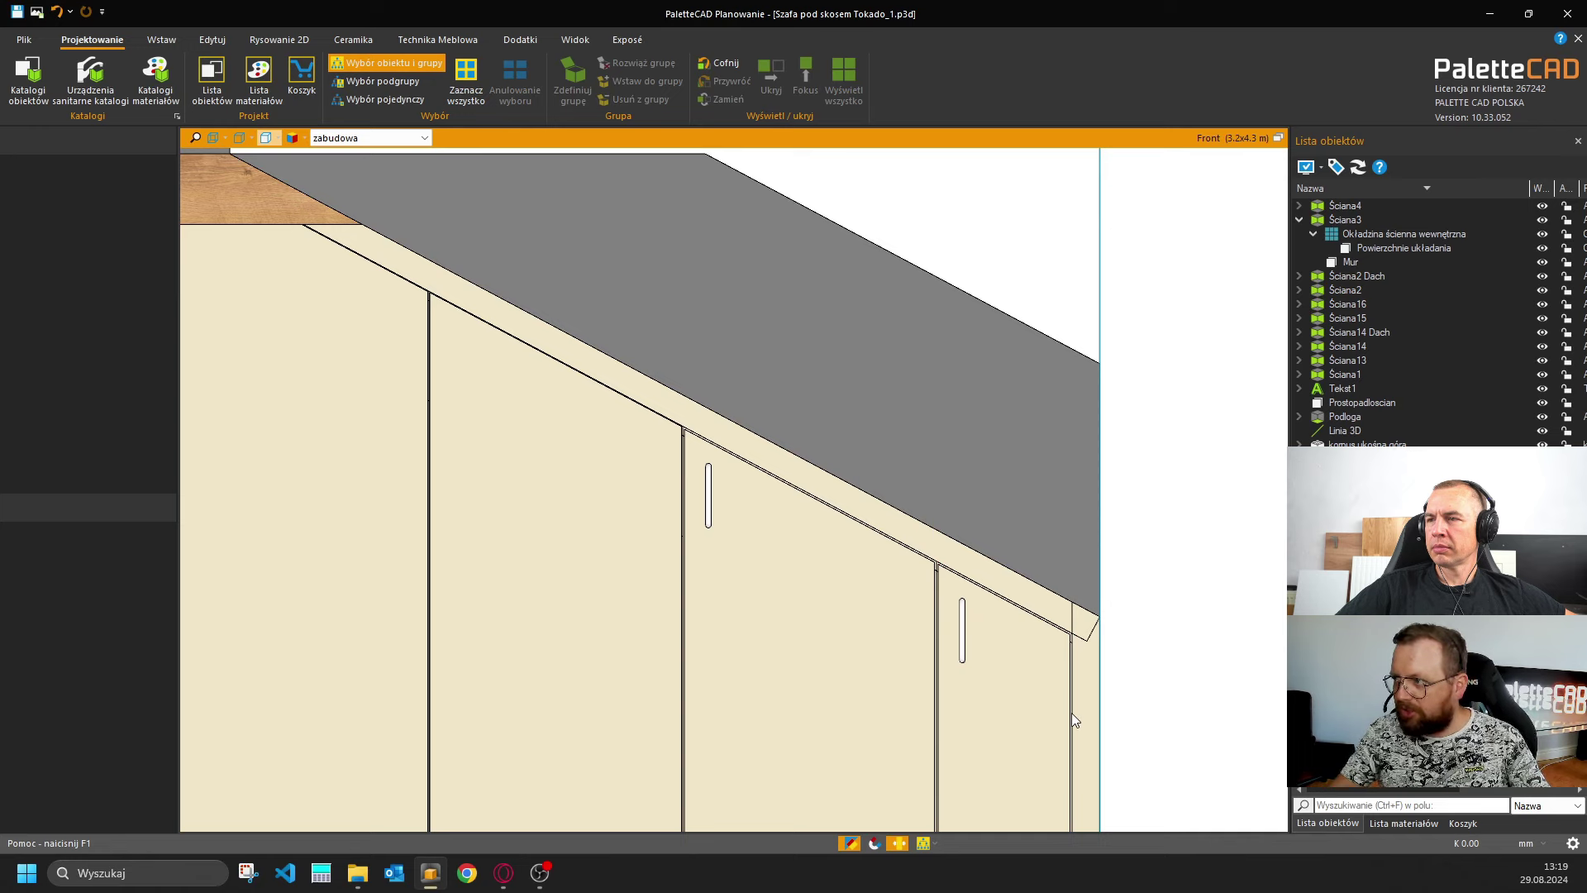
click(981, 655)
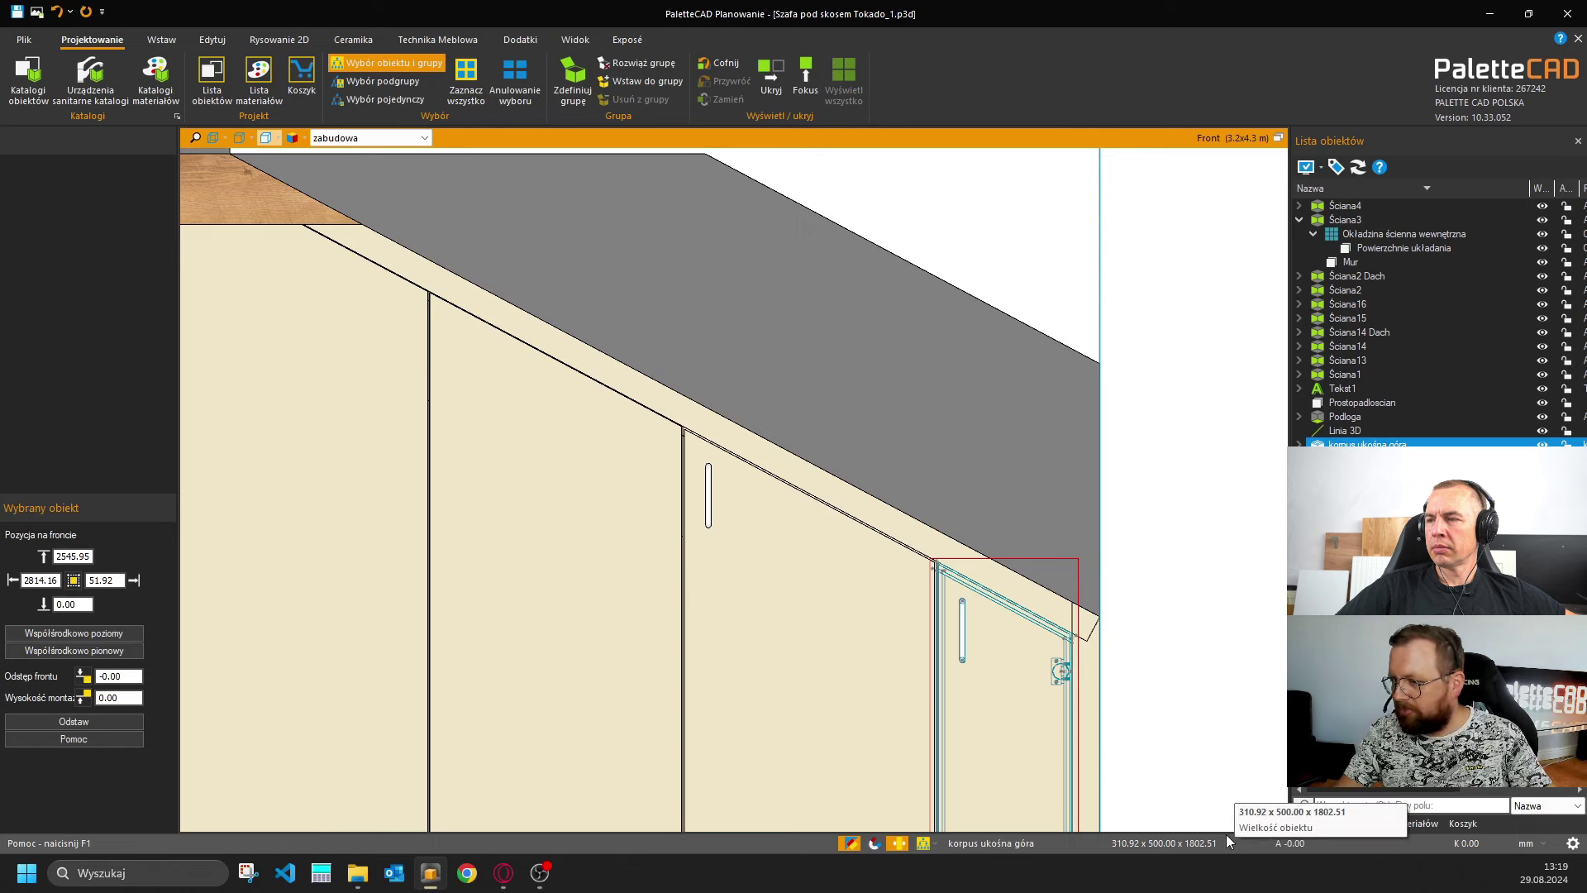
scroll(801, 538, down, 3)
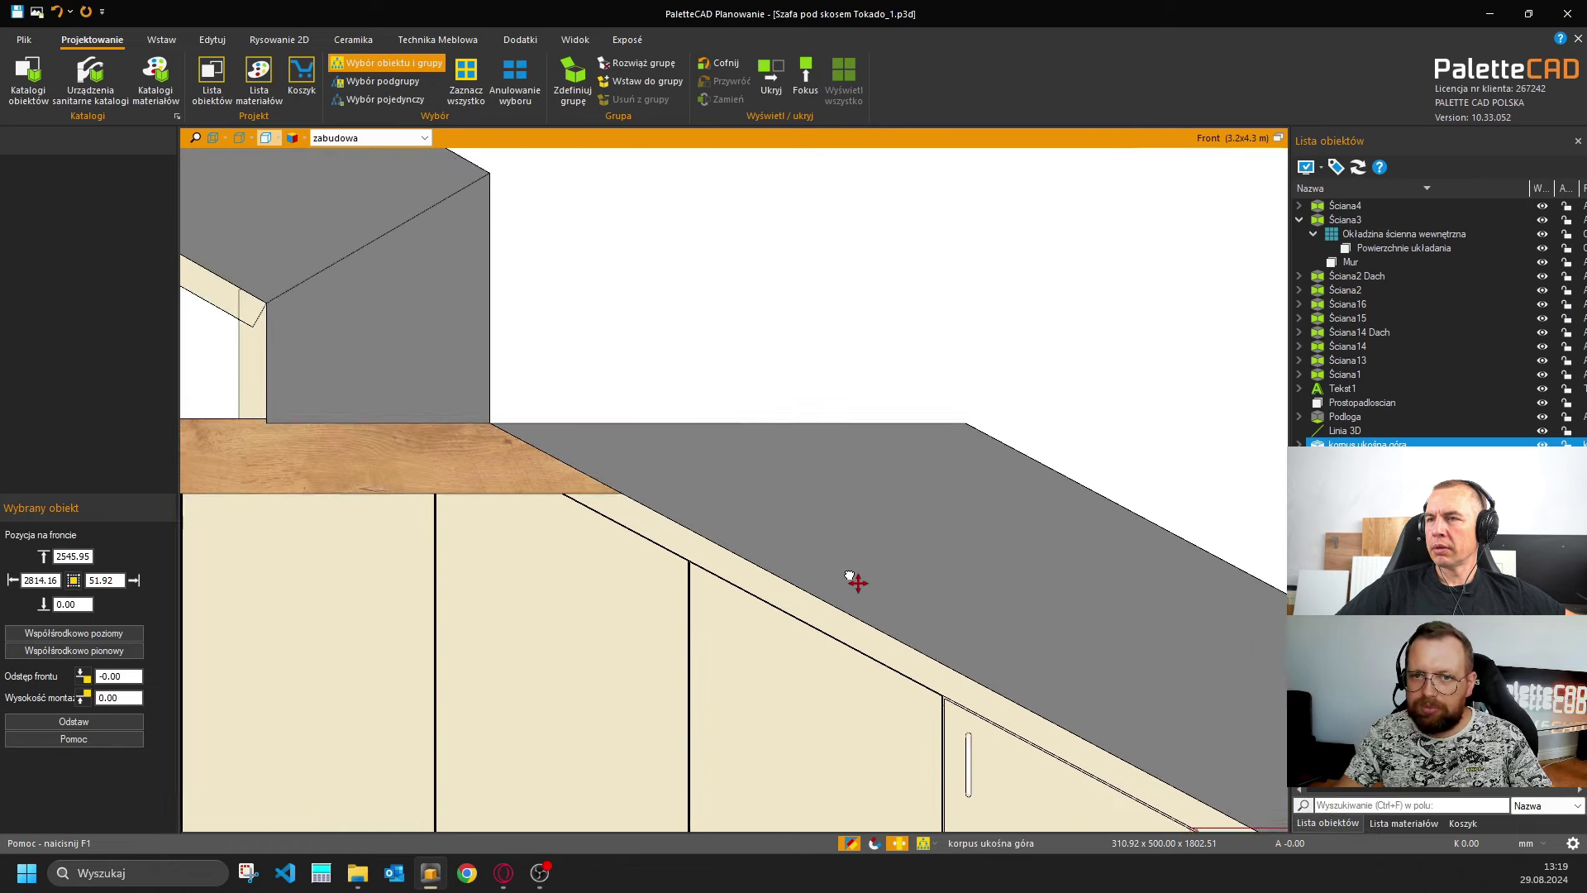
scroll(716, 358, up, 3)
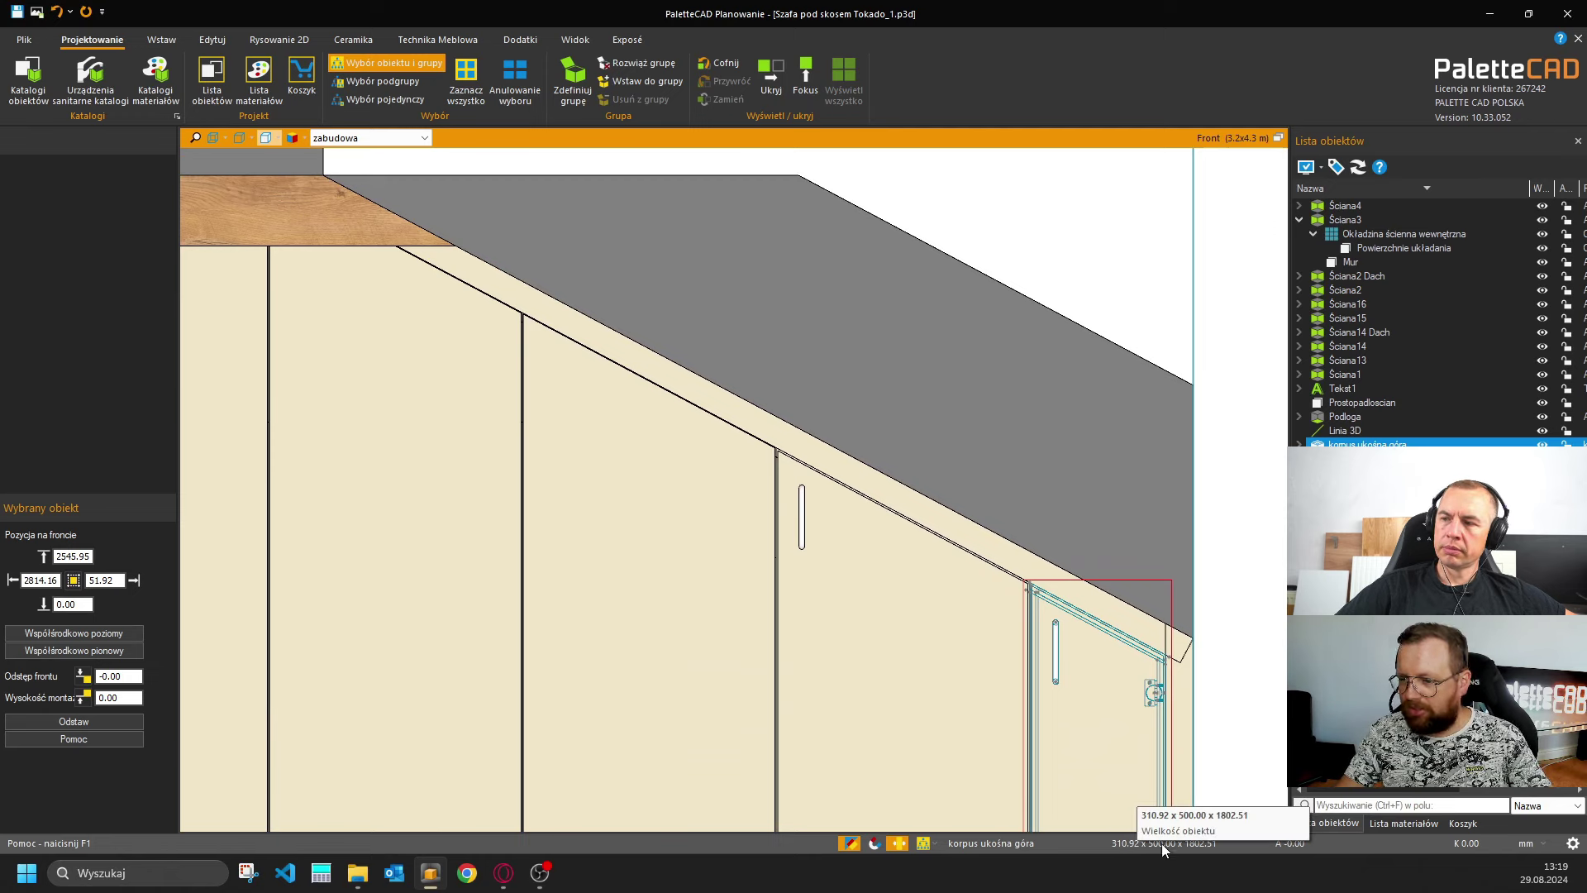
scroll(653, 529, down, 5)
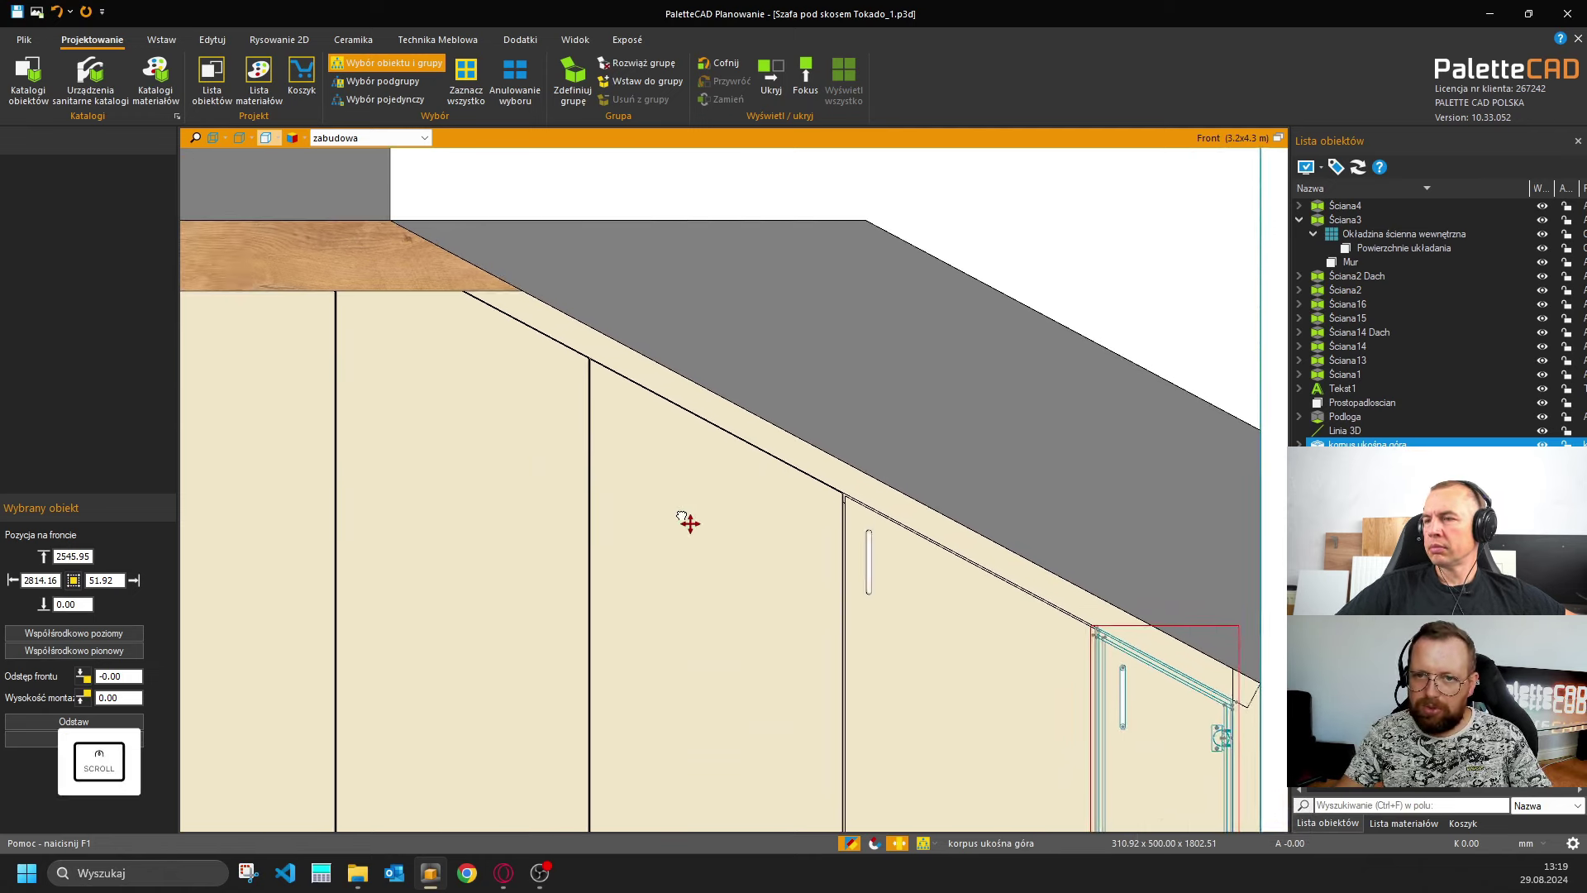
Start a new korpus ukośna góra cabinet for the triangular opening above the tall cabinets, under the upper slope.
middle_drag(654, 529, 675, 474)
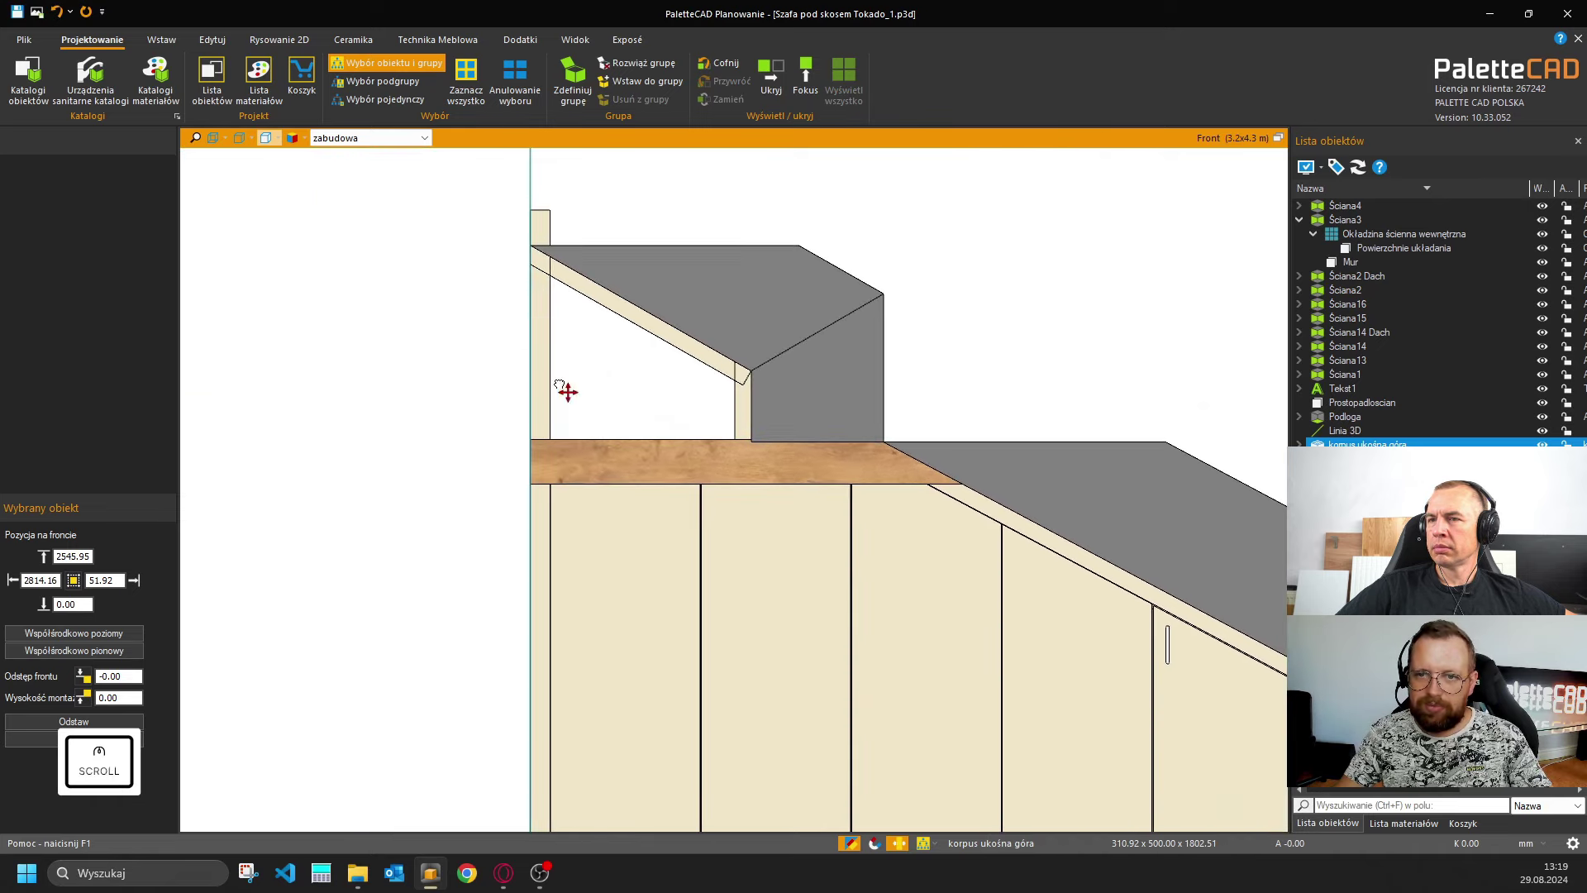
middle_drag(563, 389, 464, 400)
scroll(495, 434, up, 2)
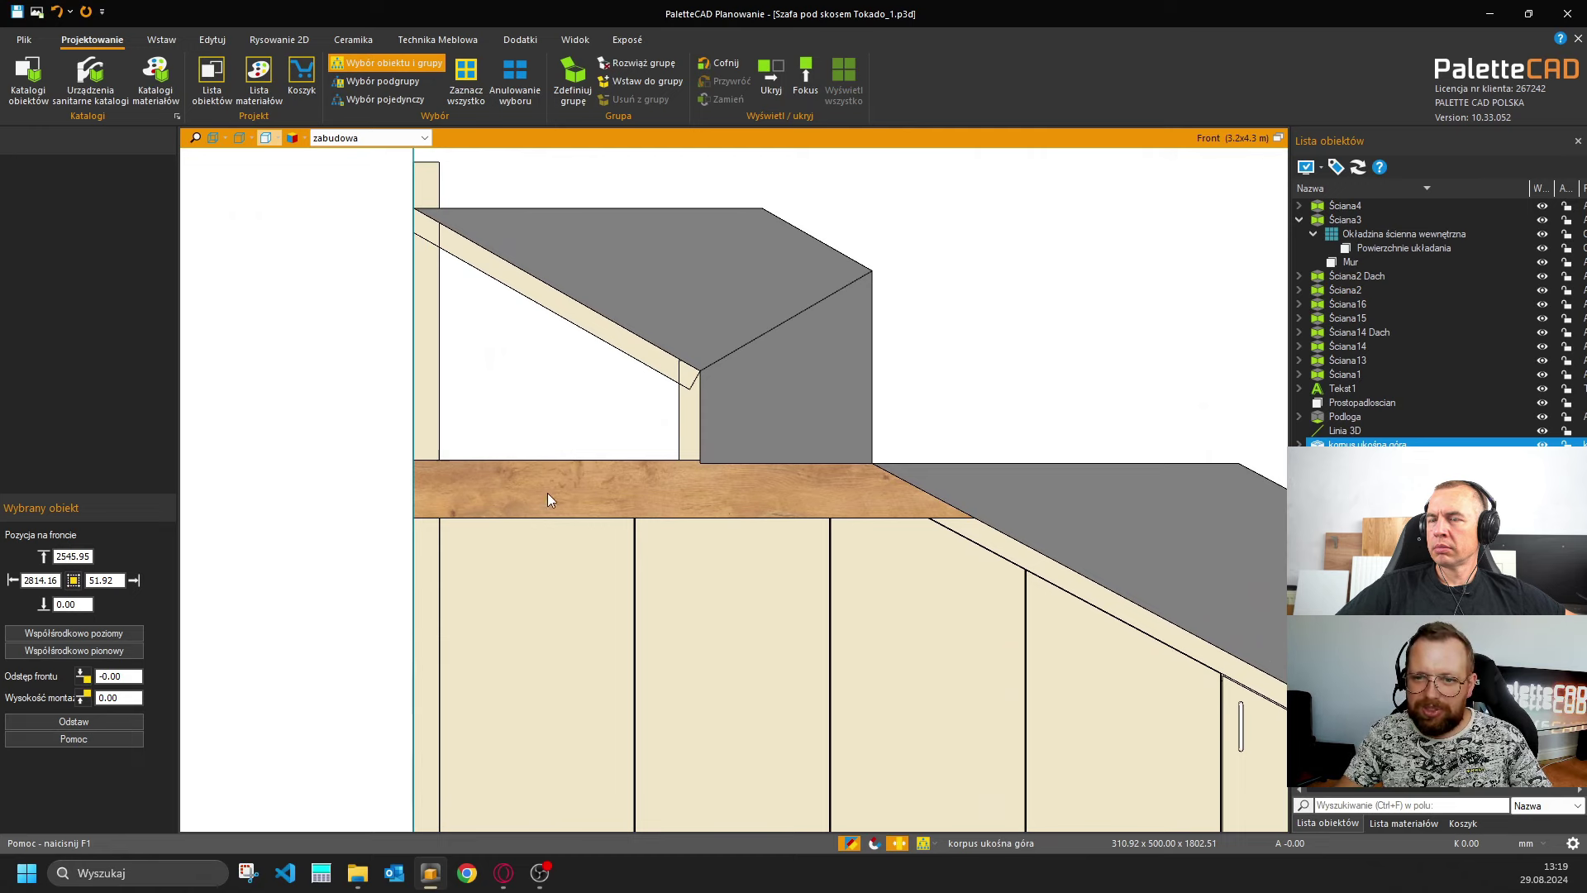
click(547, 567)
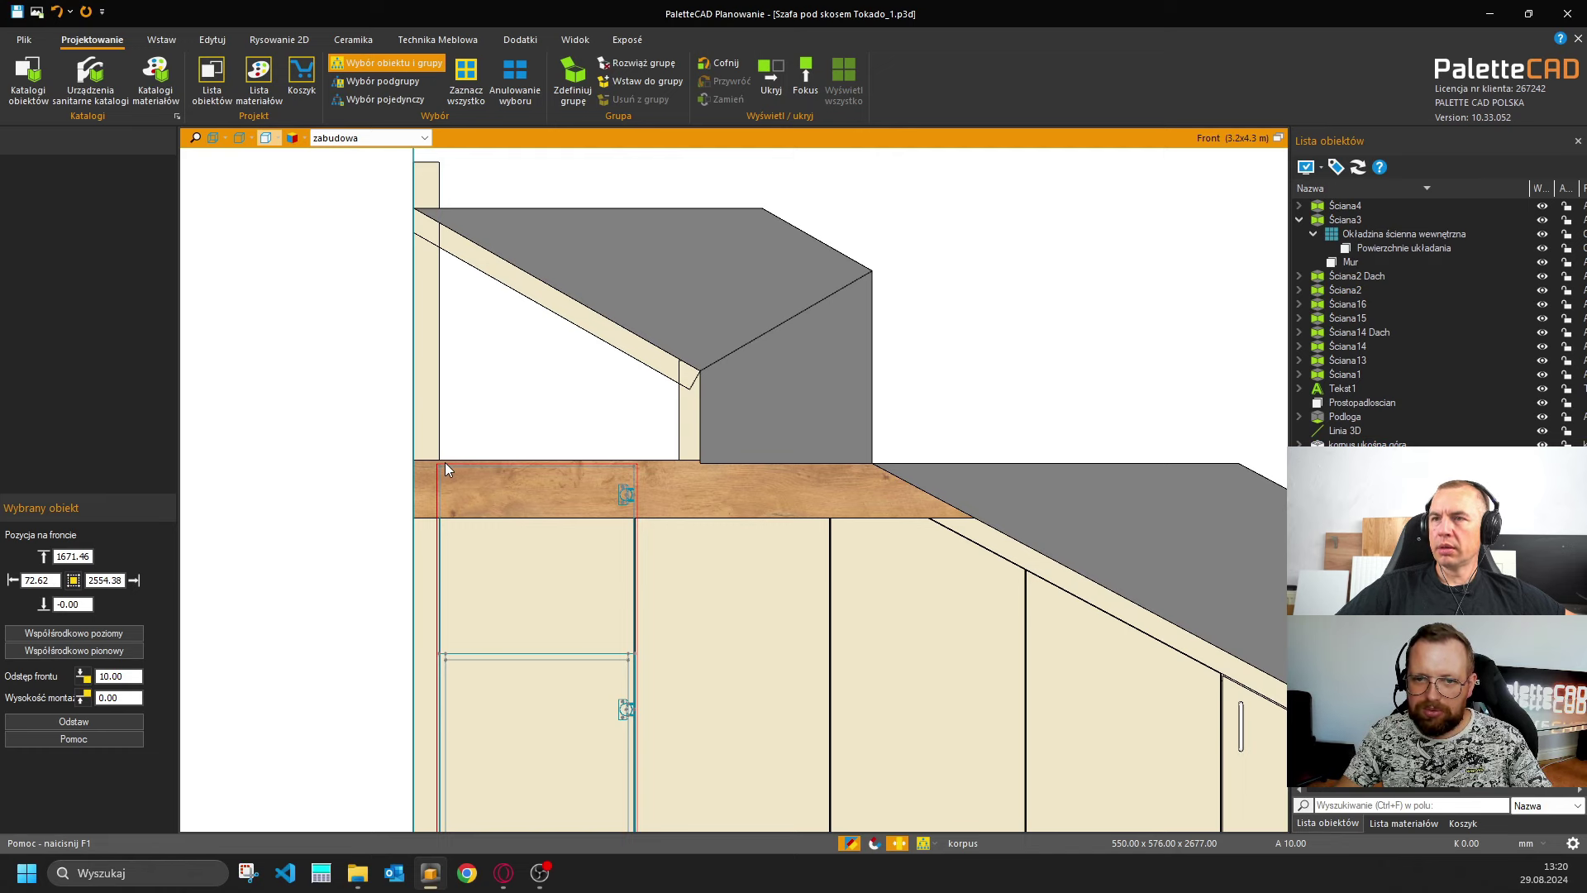
scroll(629, 468, up, 3)
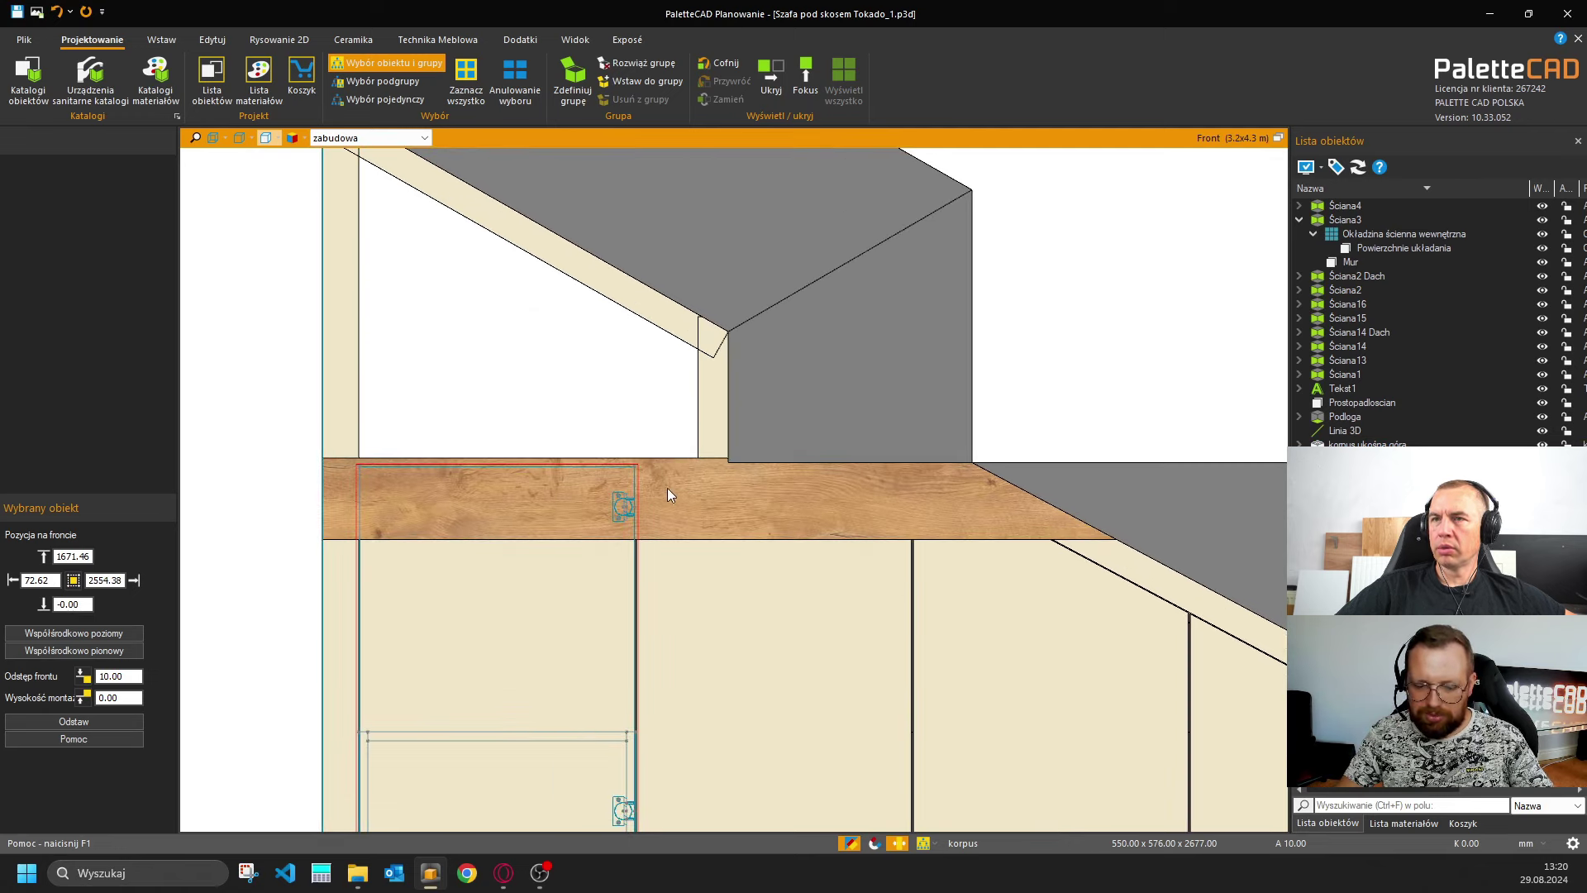
key(o)
double_click(646, 277)
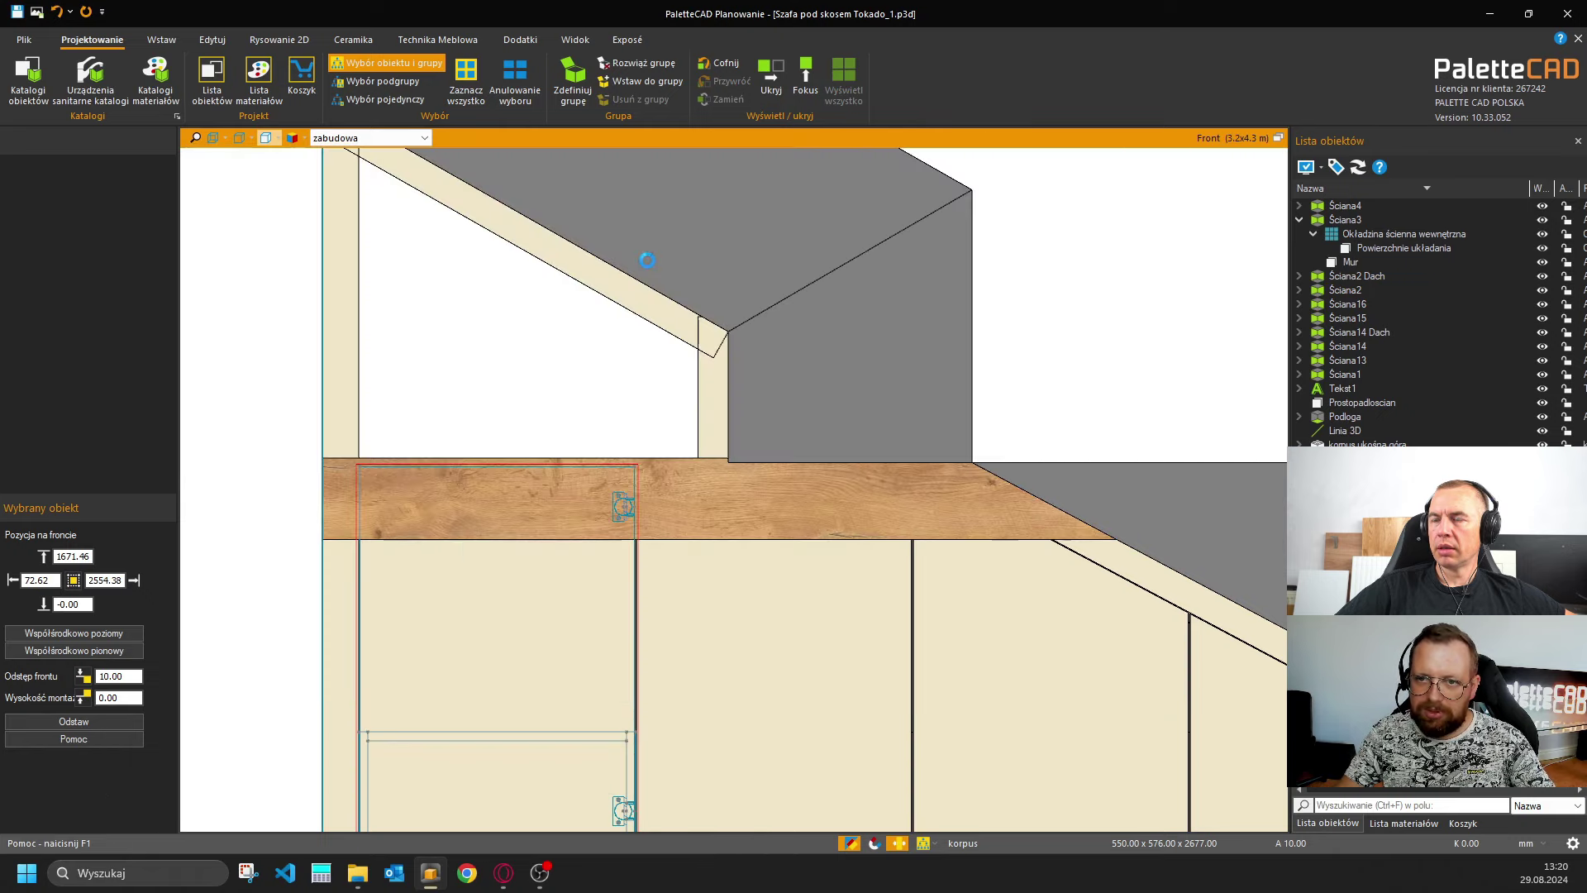
click(725, 402)
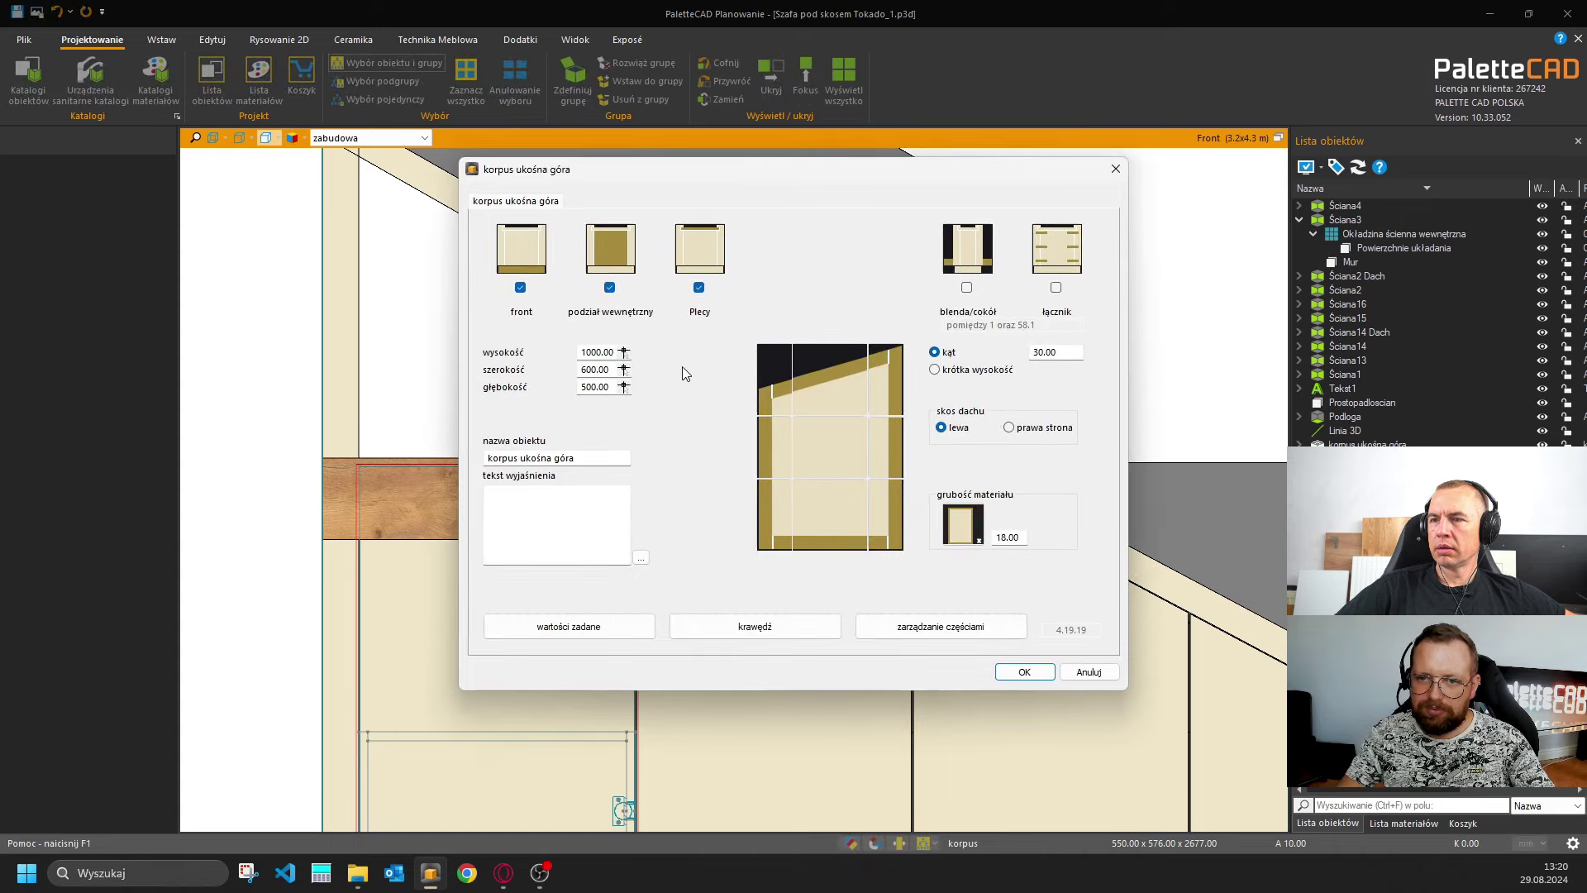
Set the new cabinet's height to 613.29 by measuring vertically in wireframe from the first tall cabinet's top corner to the sloped panel's lower edge.
key(Return)
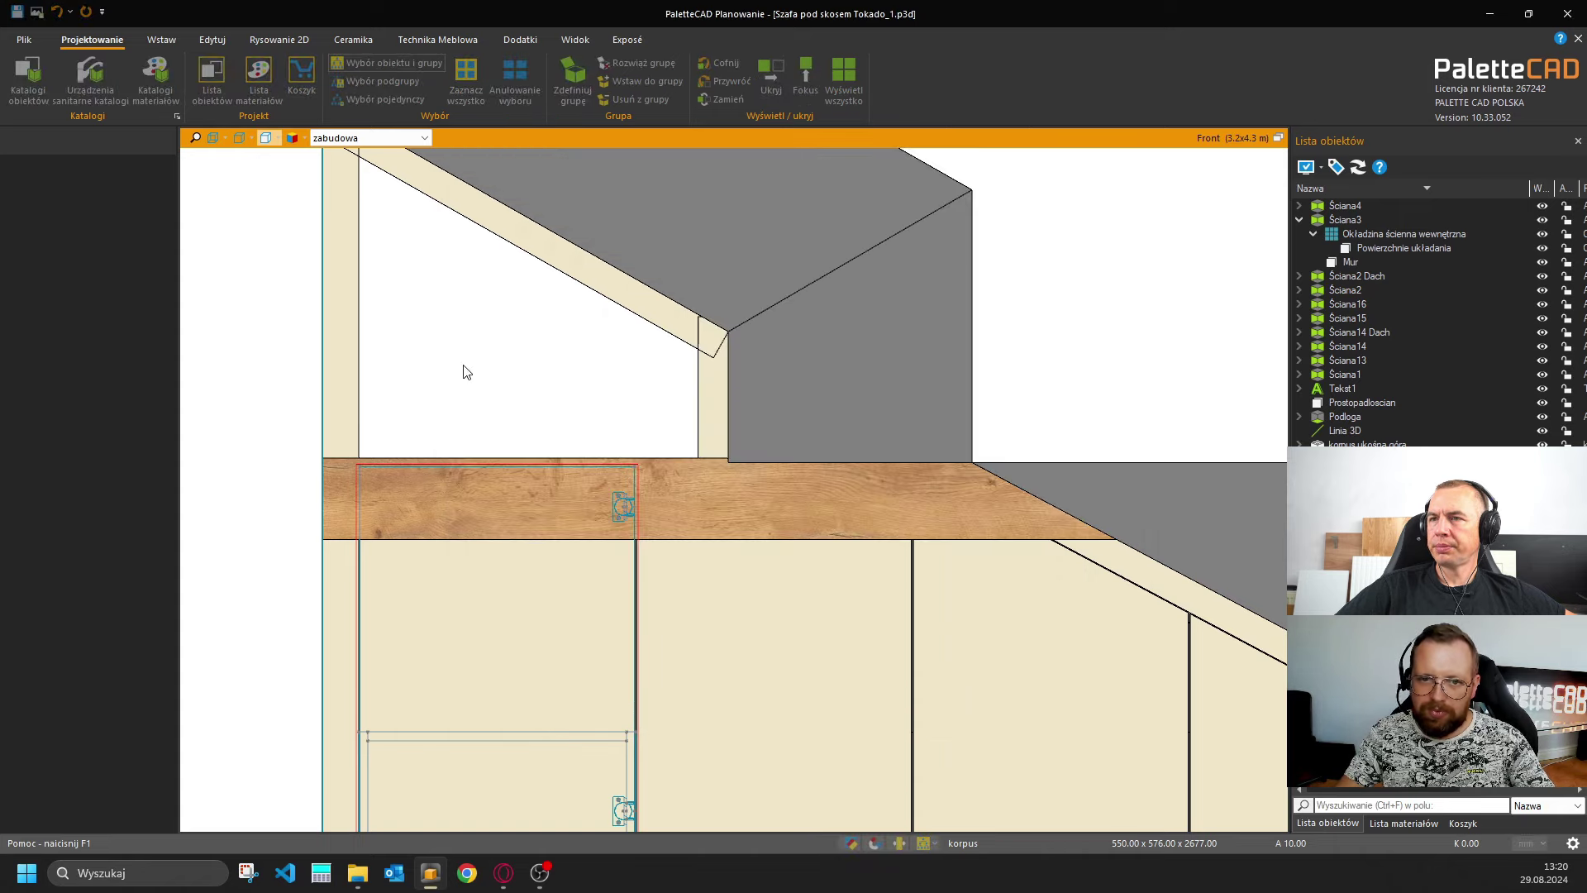
click(213, 137)
scroll(355, 447, up, 3)
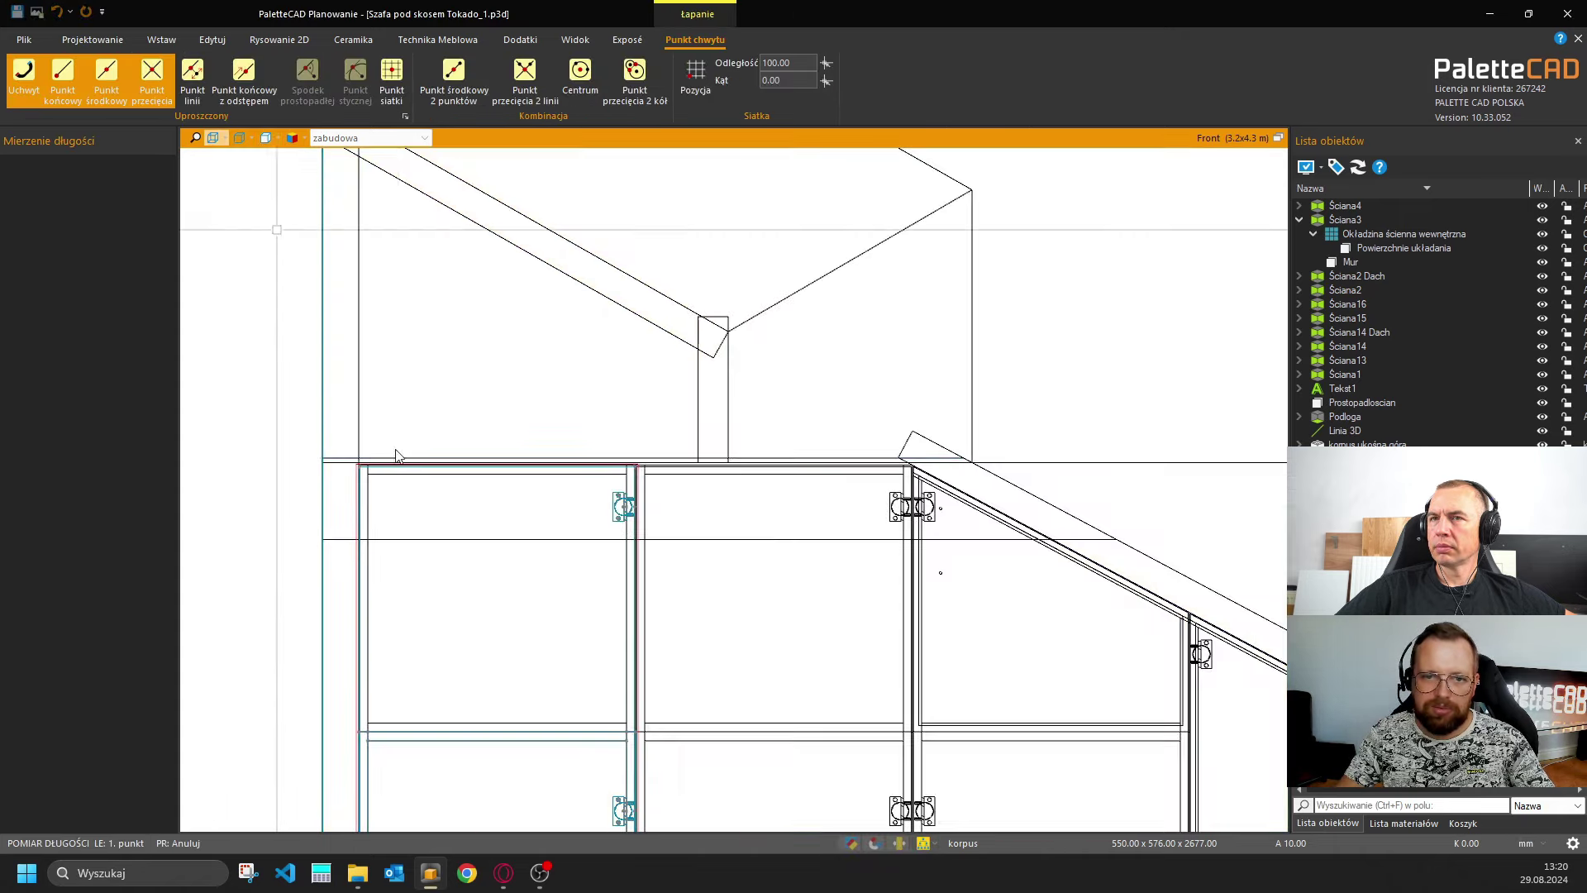
scroll(355, 446, up, 3)
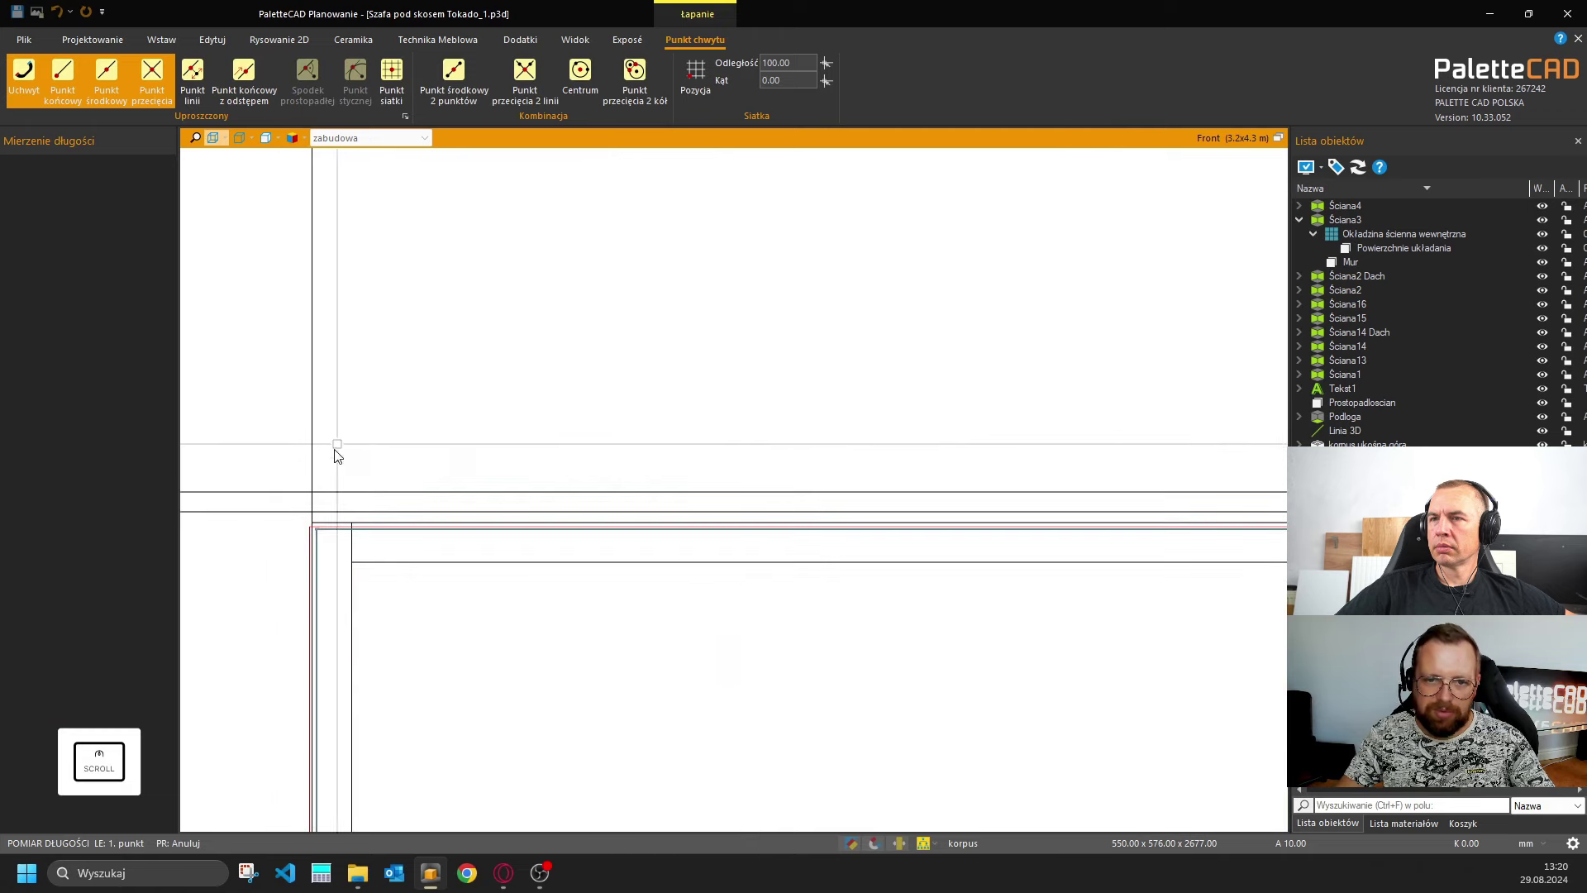
click(314, 524)
scroll(314, 520, down, 2)
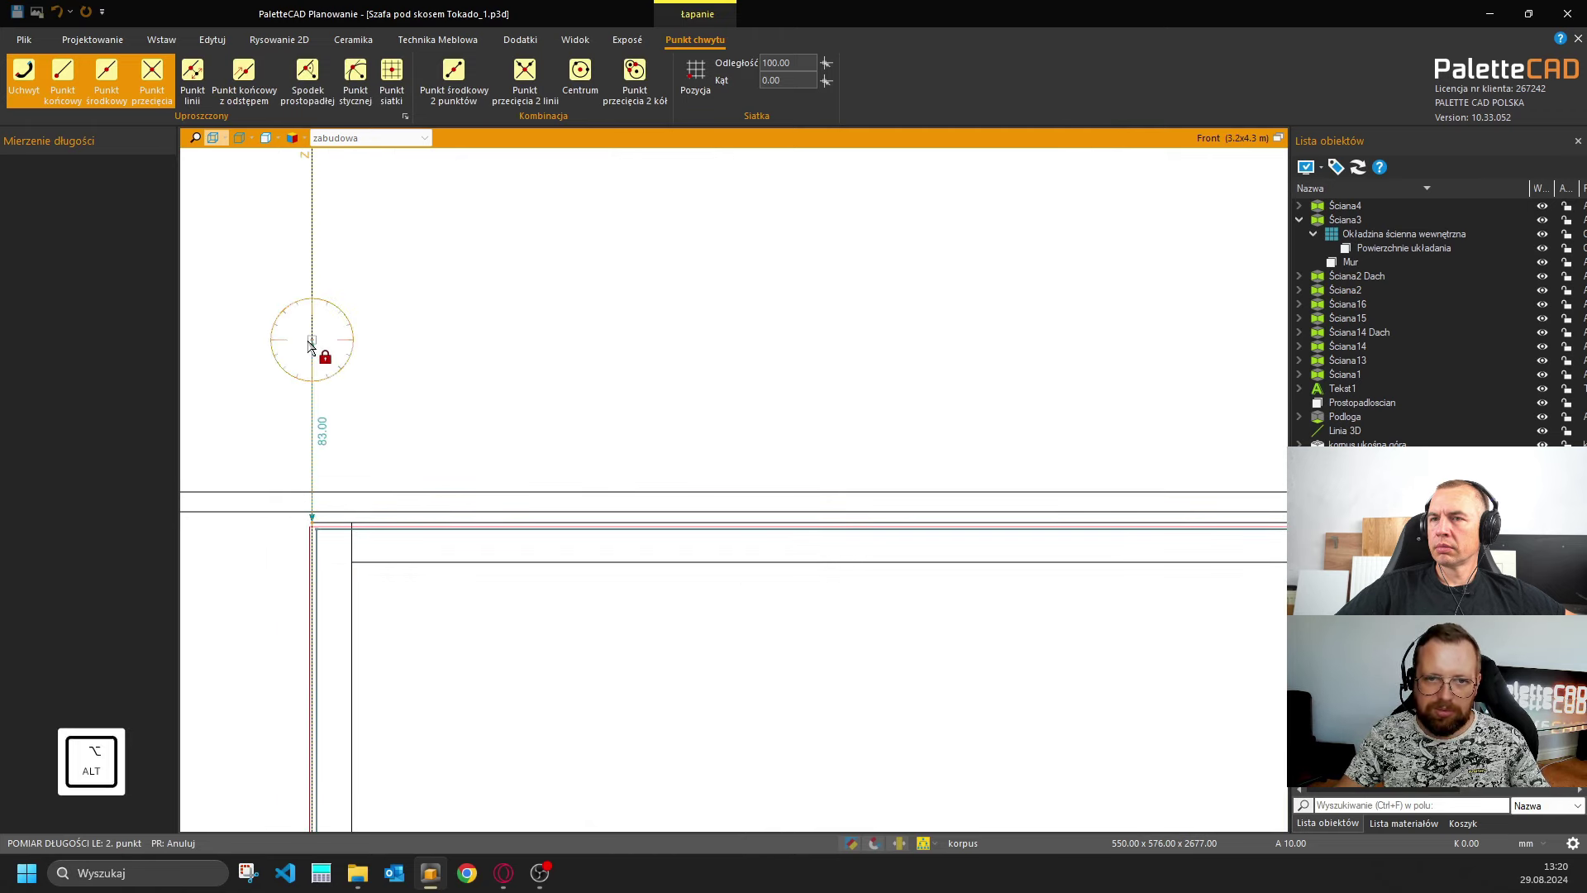
scroll(364, 512, down, 2)
scroll(463, 496, up, 3)
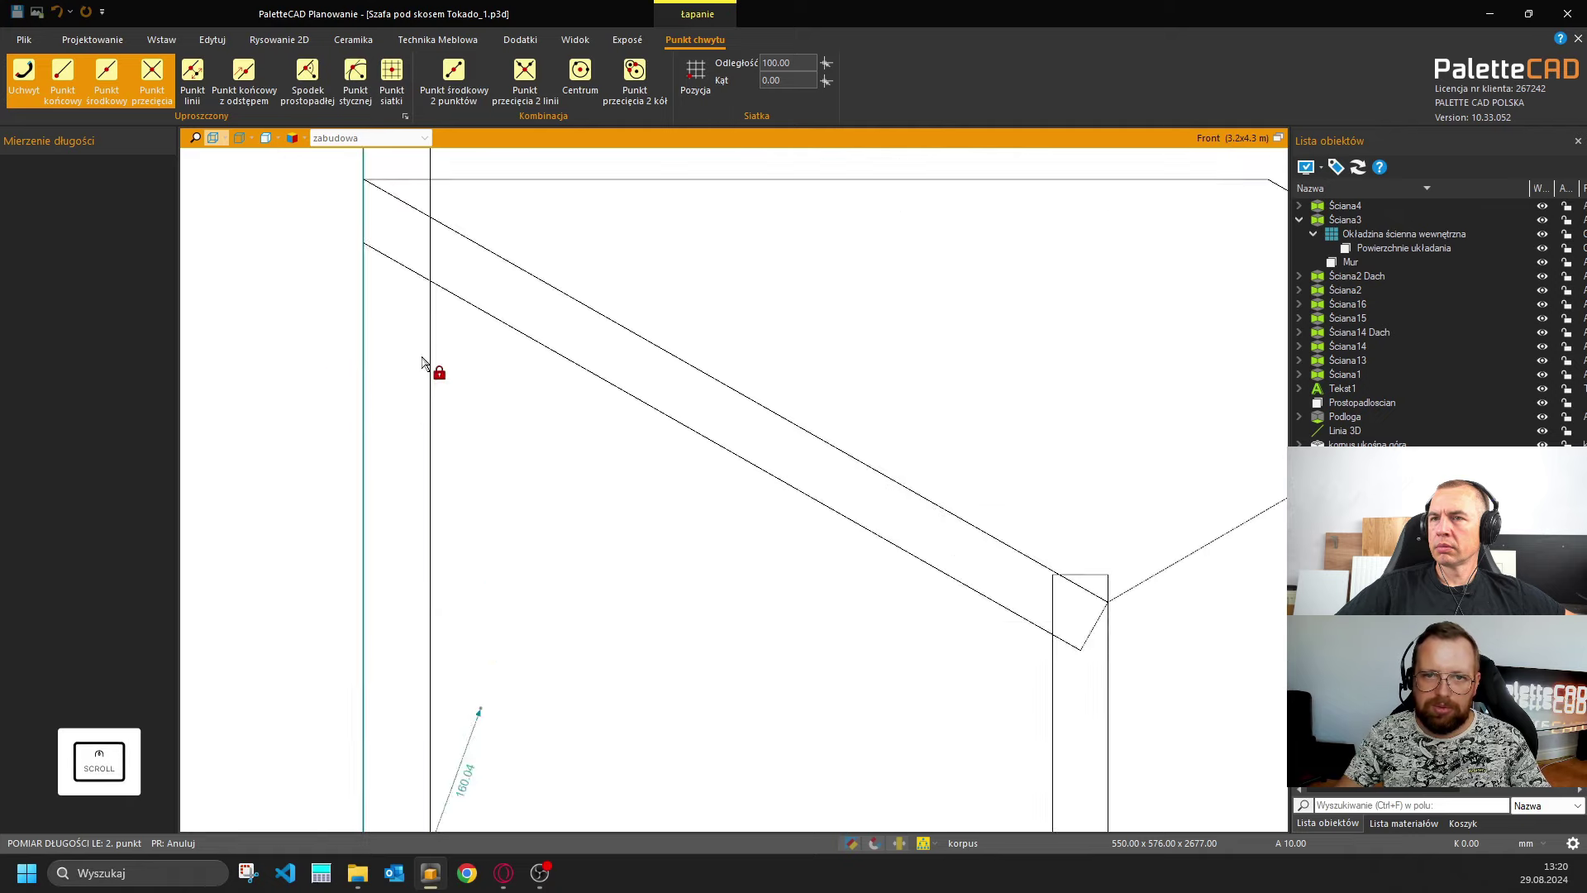
click(431, 307)
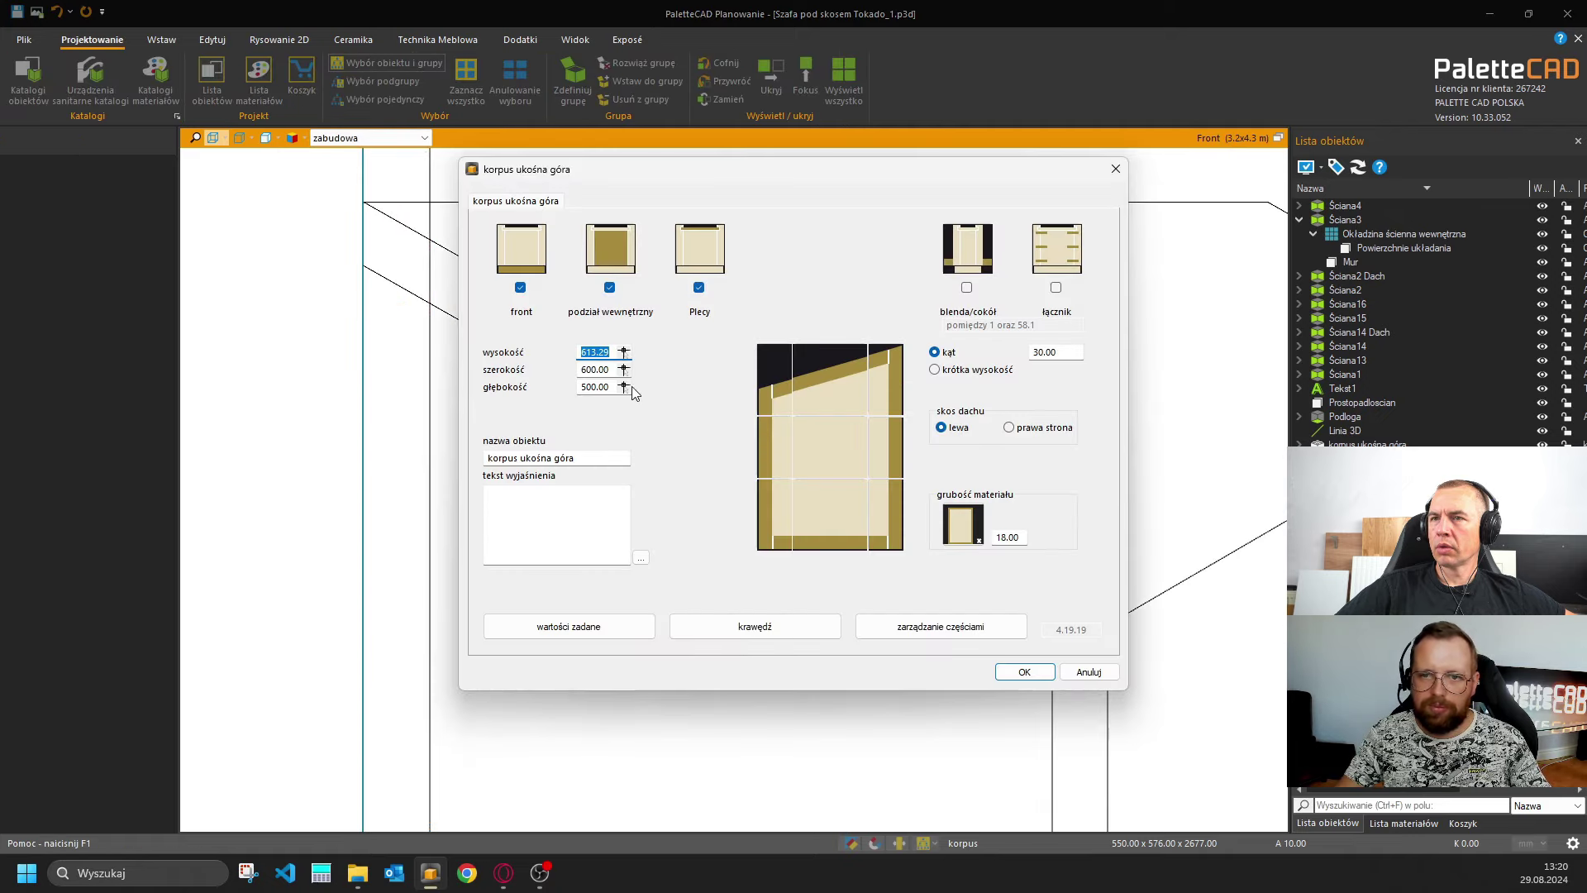
Set the new cabinet's width to 550 by measuring from the vertical side panel to the first tall cabinet's far edge.
key(Return)
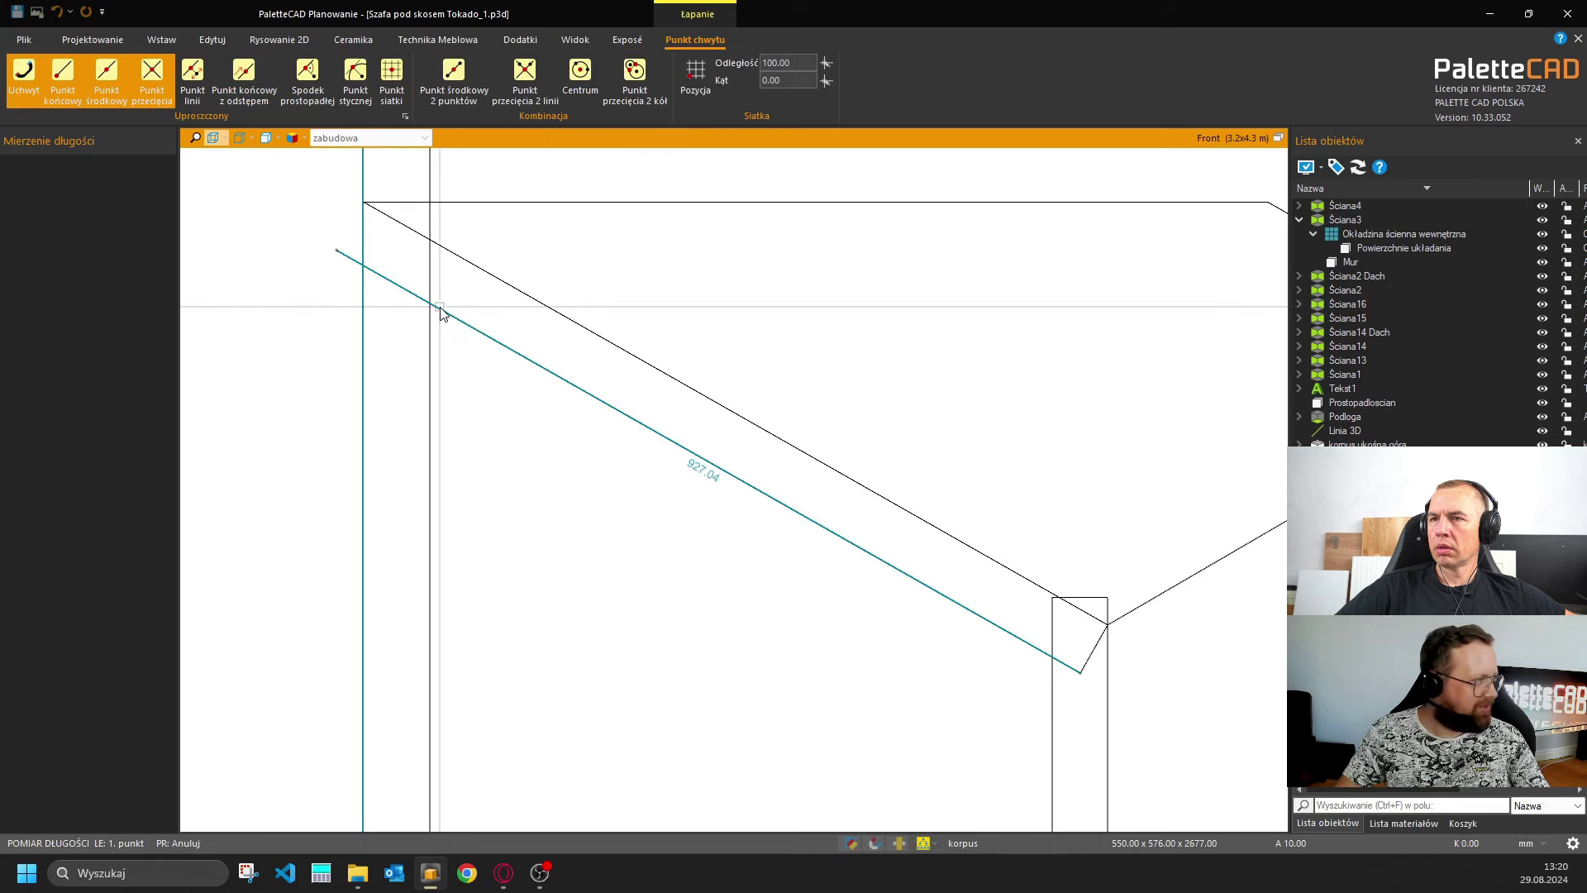
click(439, 308)
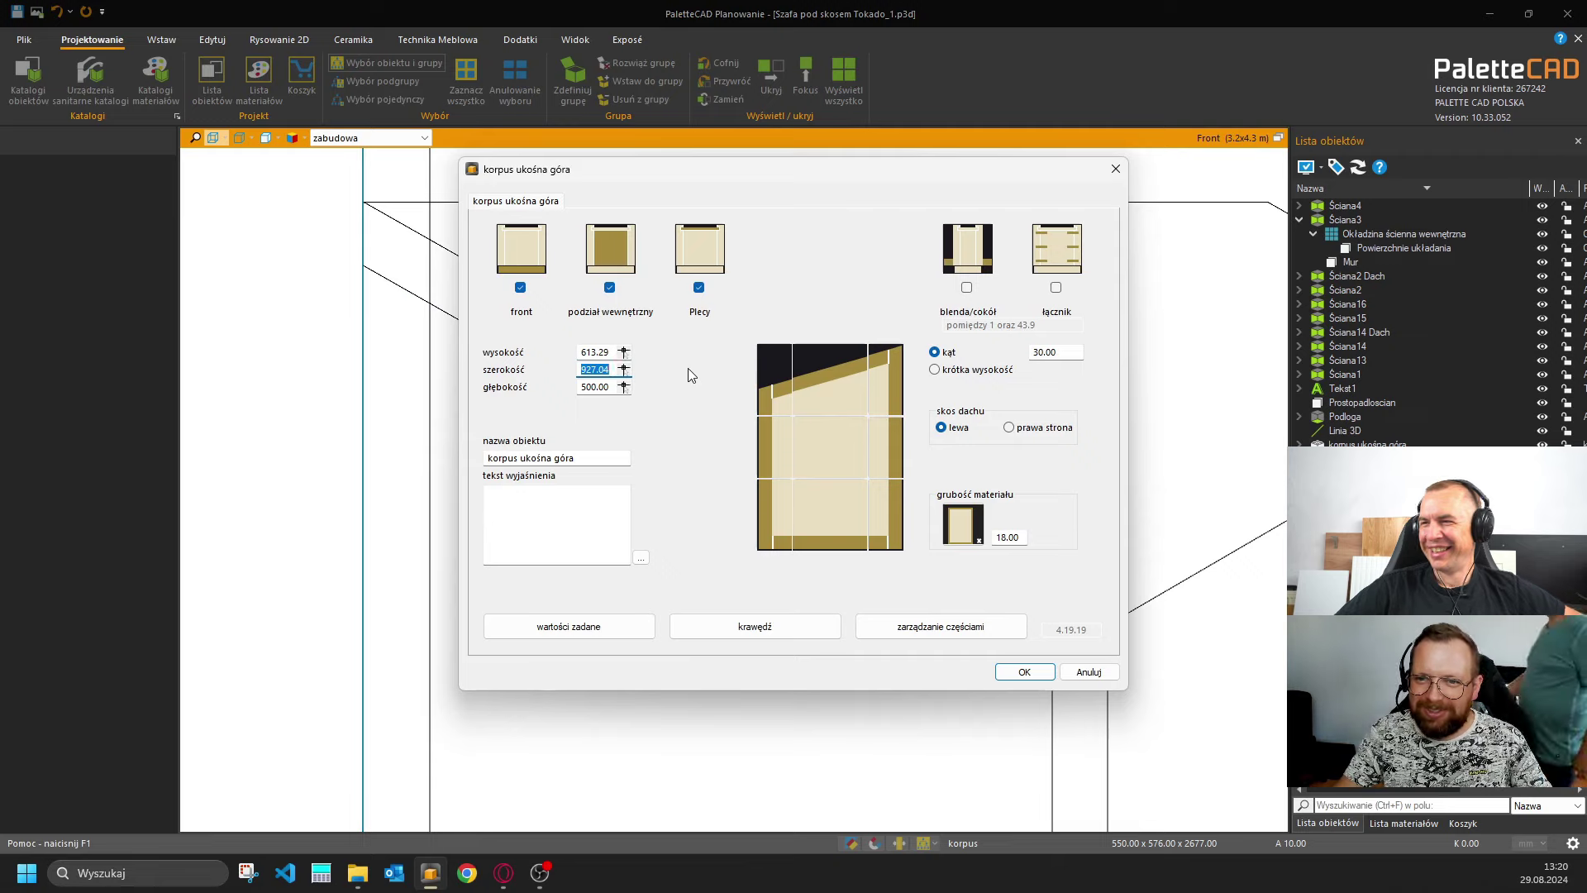
click(623, 368)
click(429, 303)
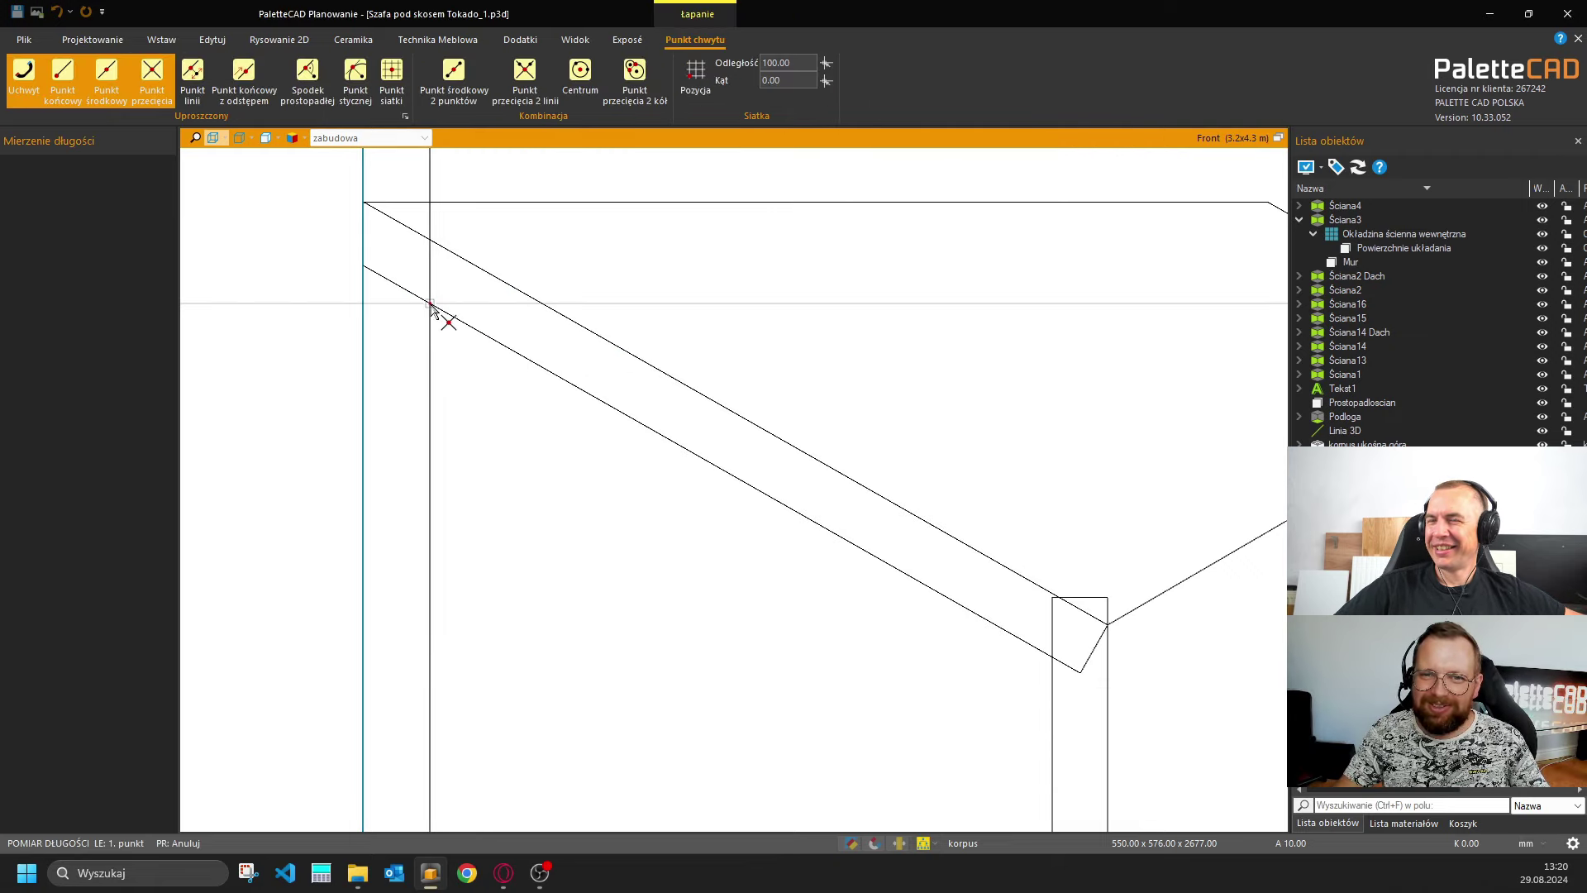
middle_drag(840, 677, 674, 506)
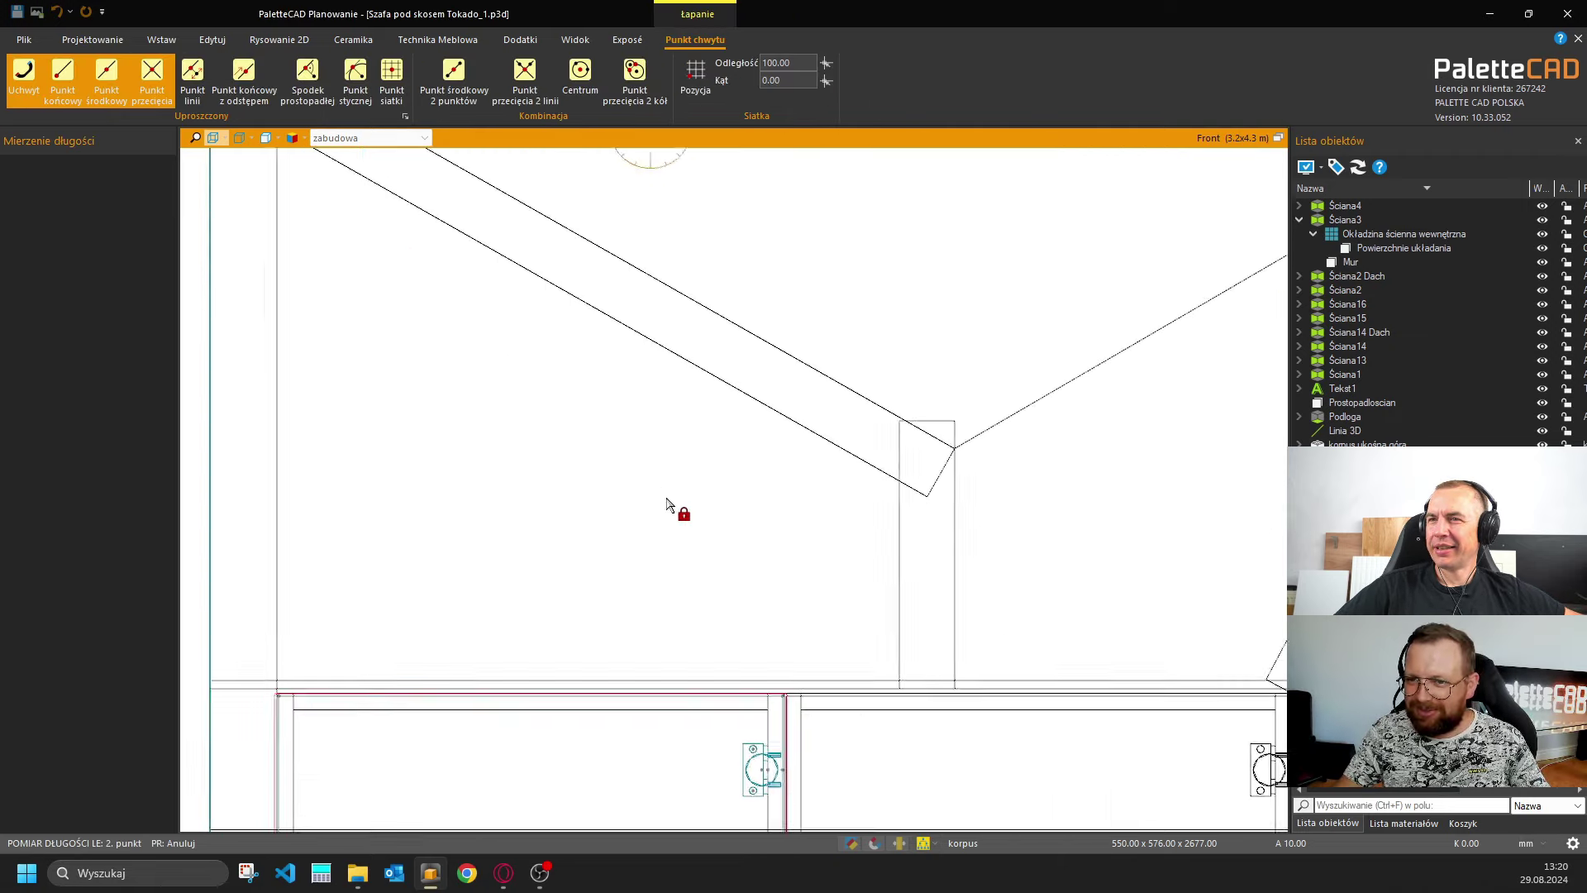
scroll(796, 587, down, 1)
scroll(759, 665, up, 5)
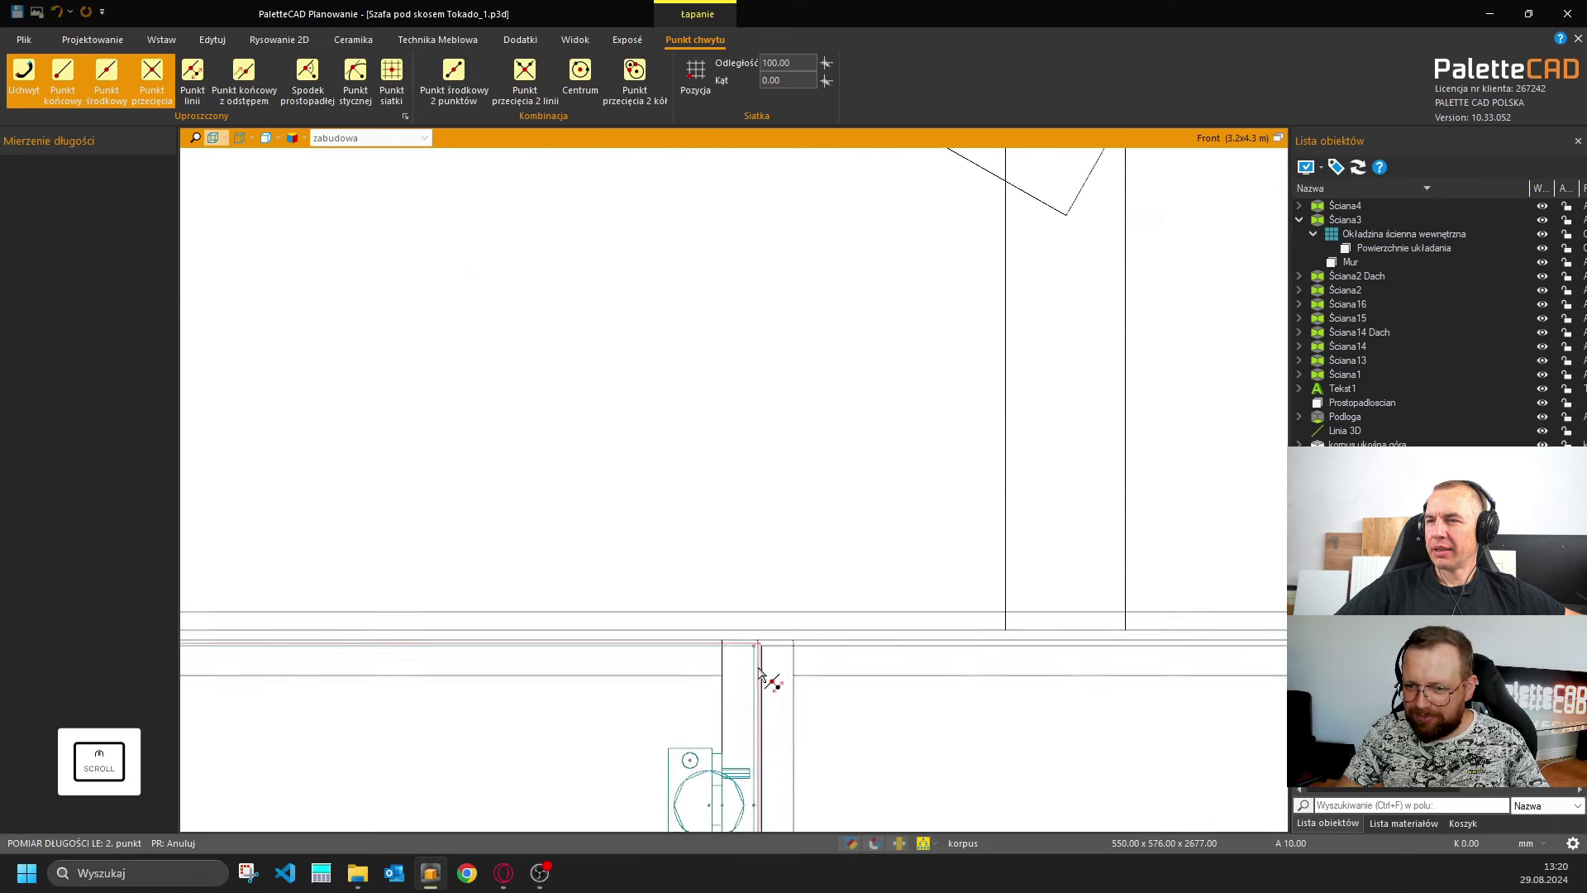
double_click(760, 629)
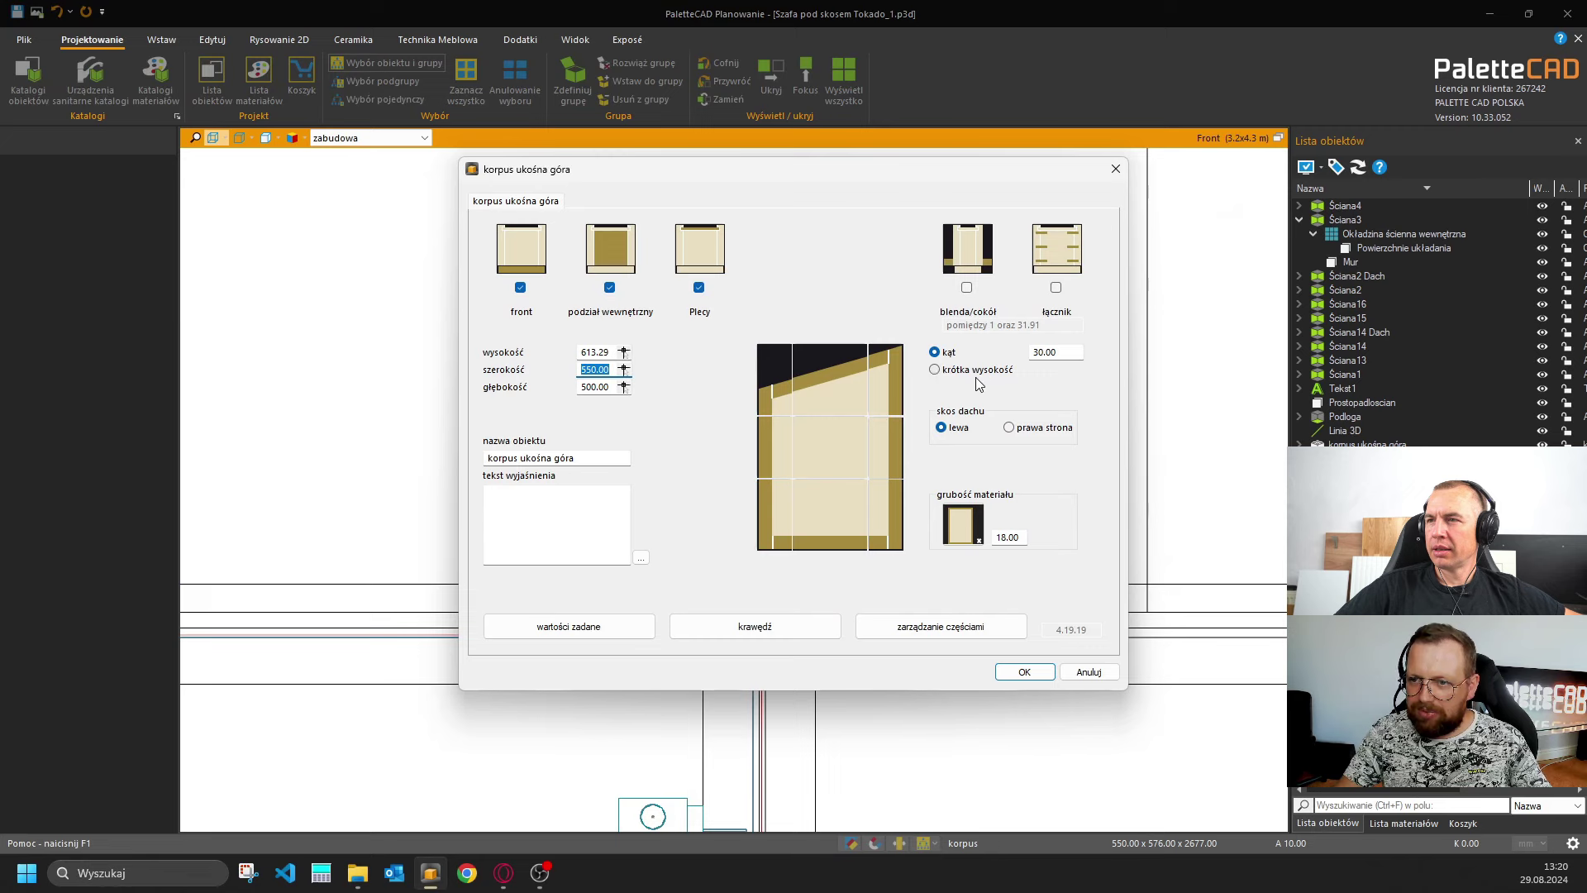
Define the slope by a short height of 300.76, measured vertically from the first tall cabinet's far top corner to the sloped panel's lower edge.
click(1000, 370)
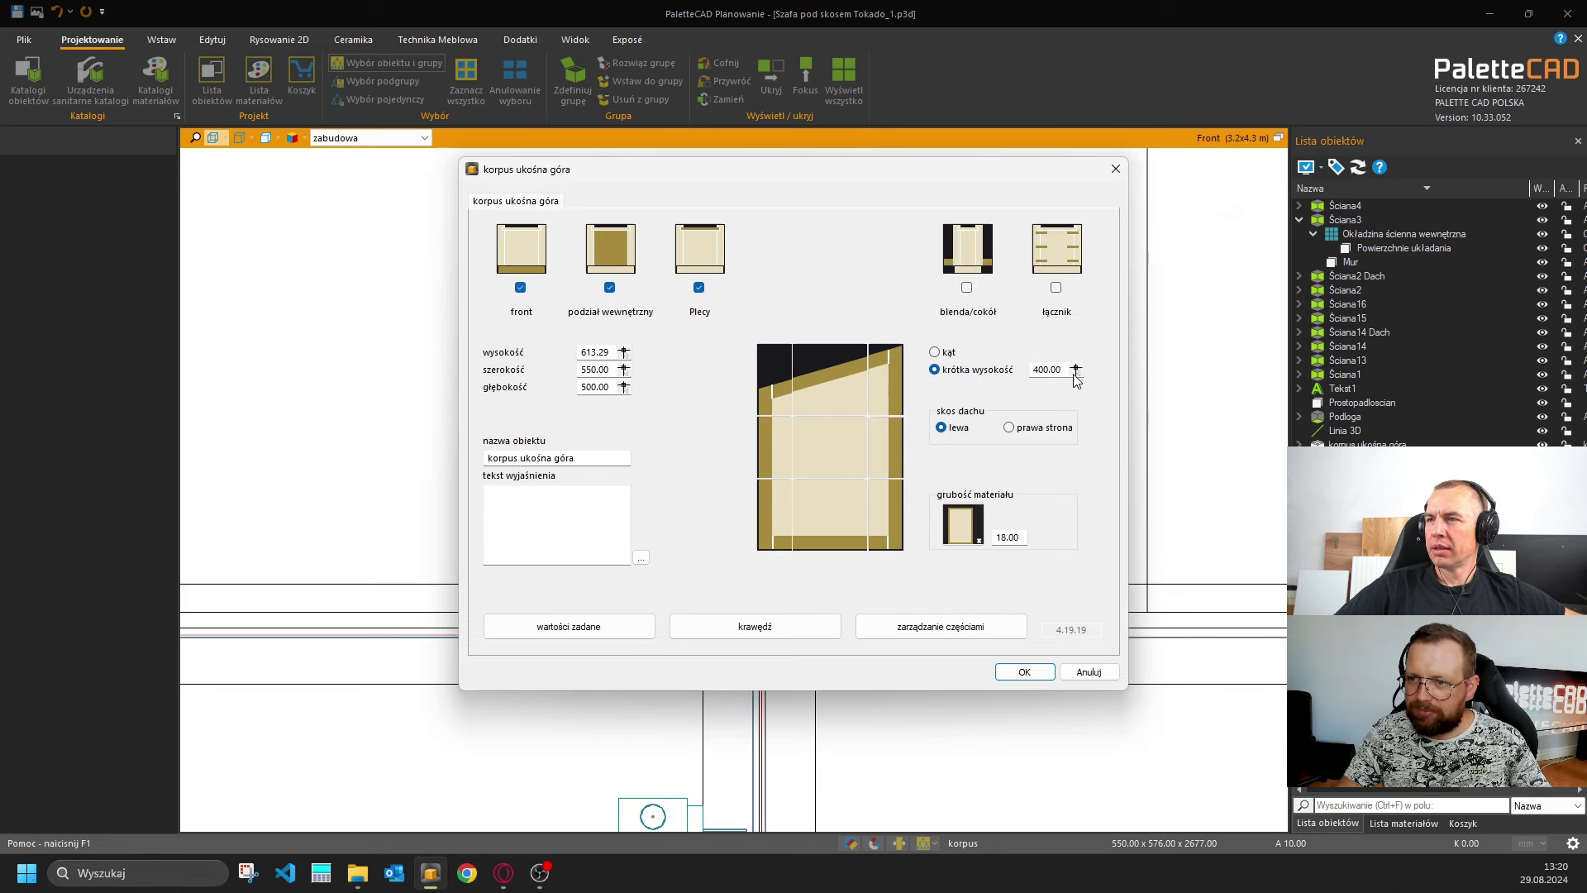
key(Return)
key(m)
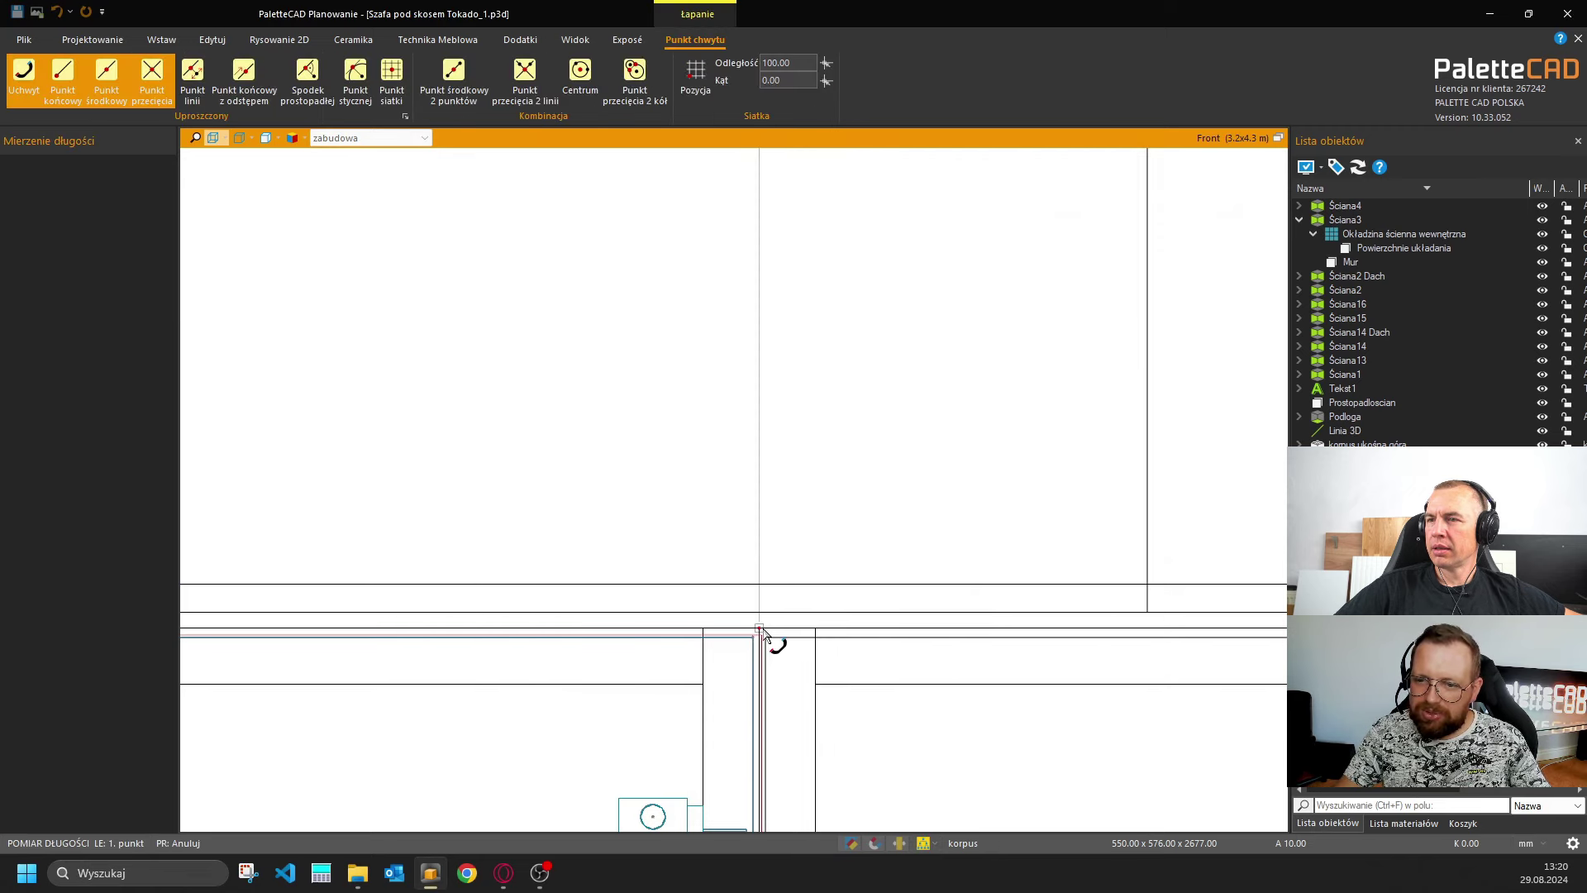
click(759, 626)
key(alt)
scroll(760, 645, down, 2)
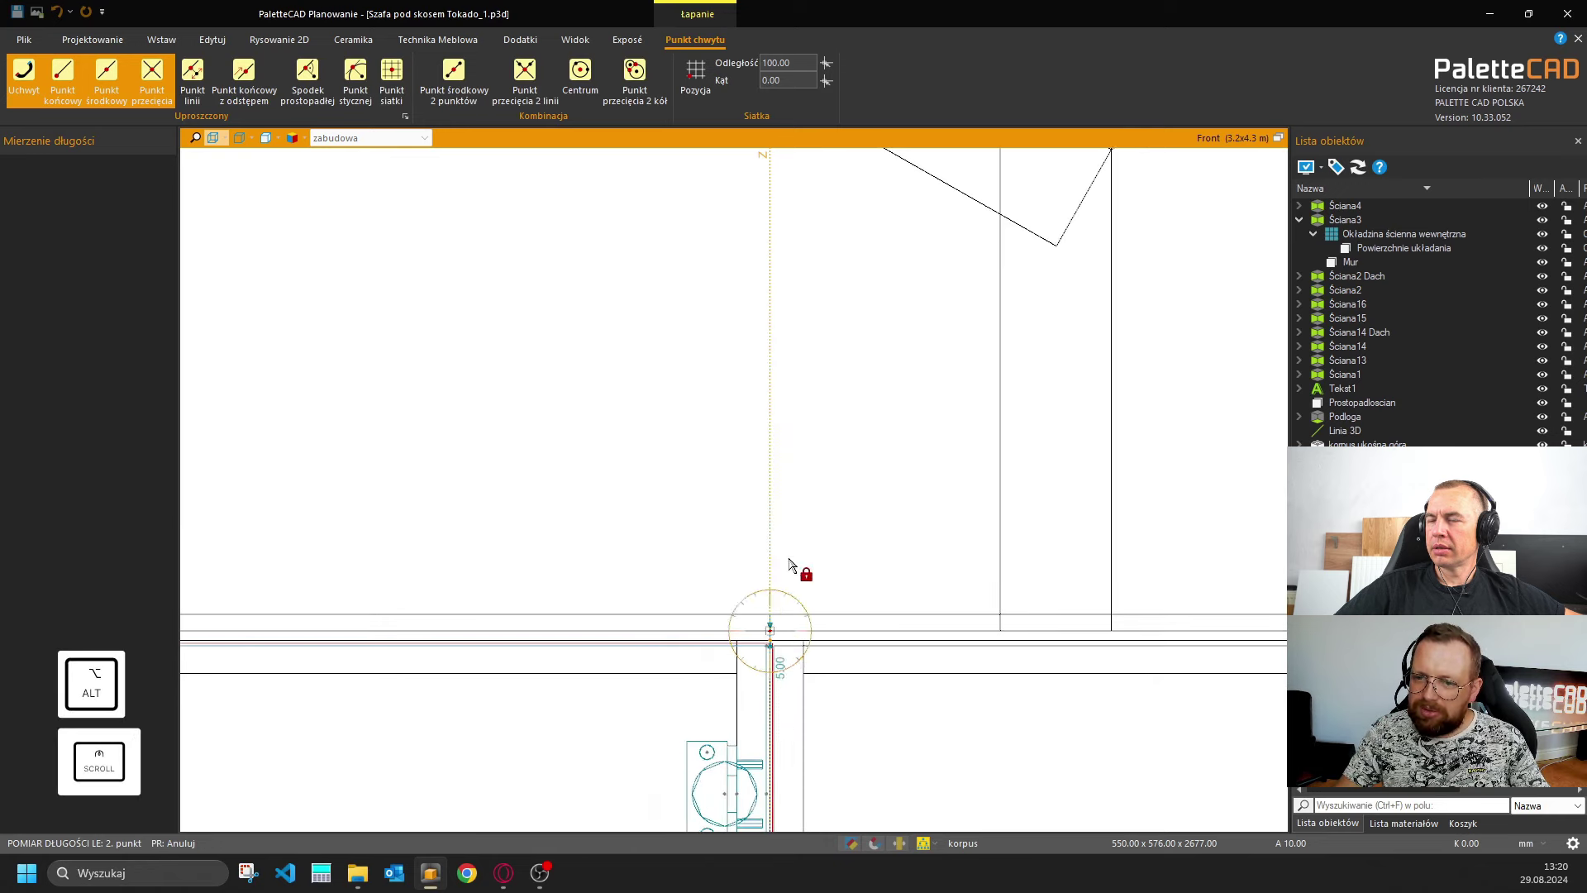
scroll(774, 516, up, 2)
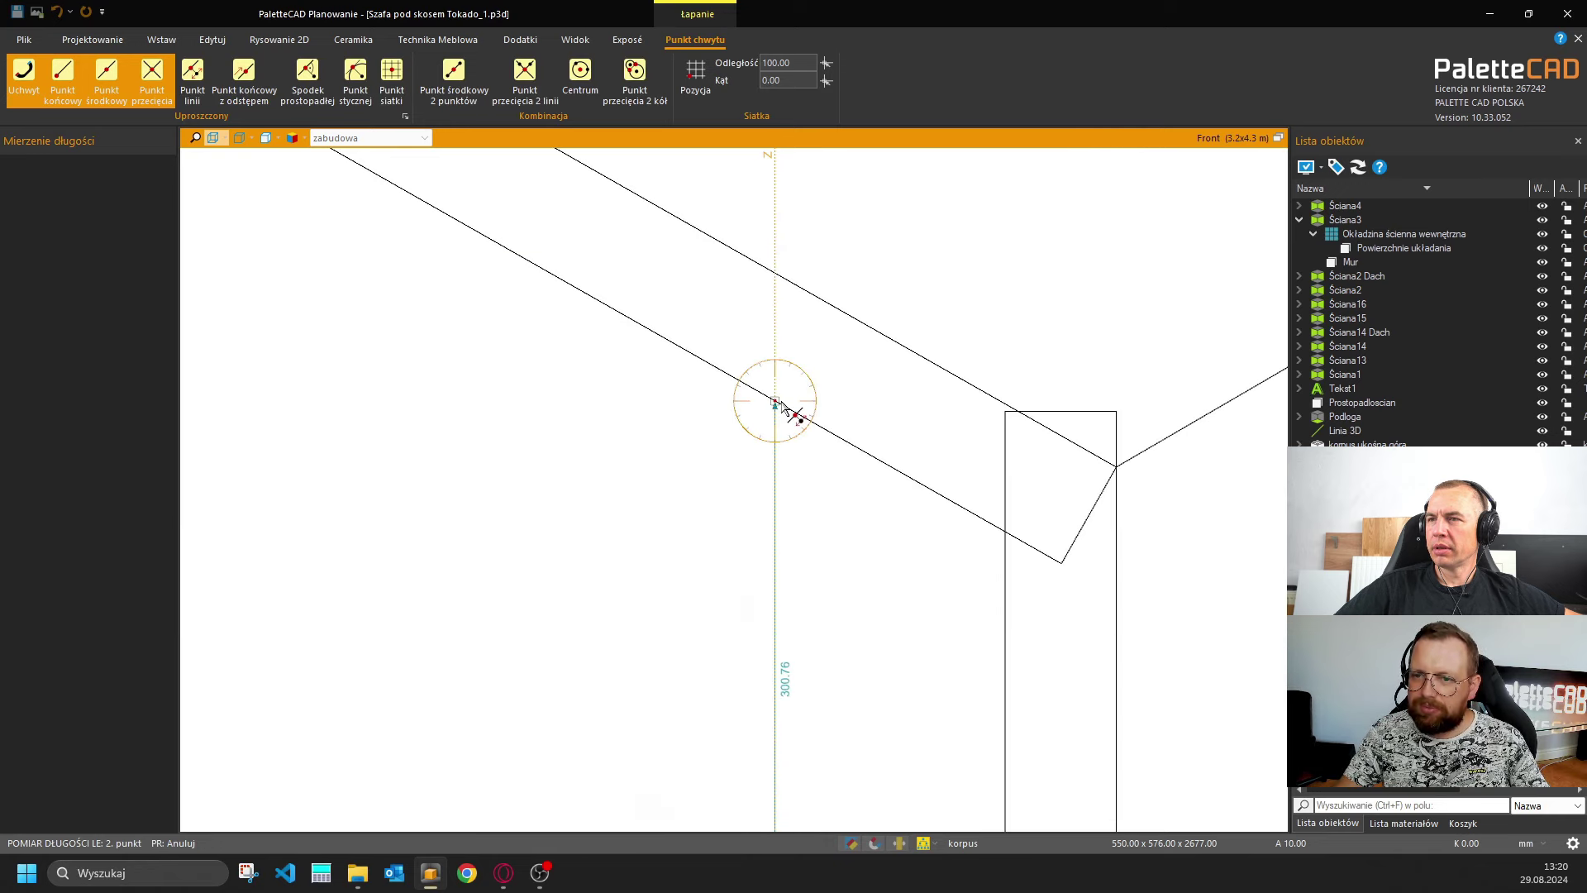
click(781, 405)
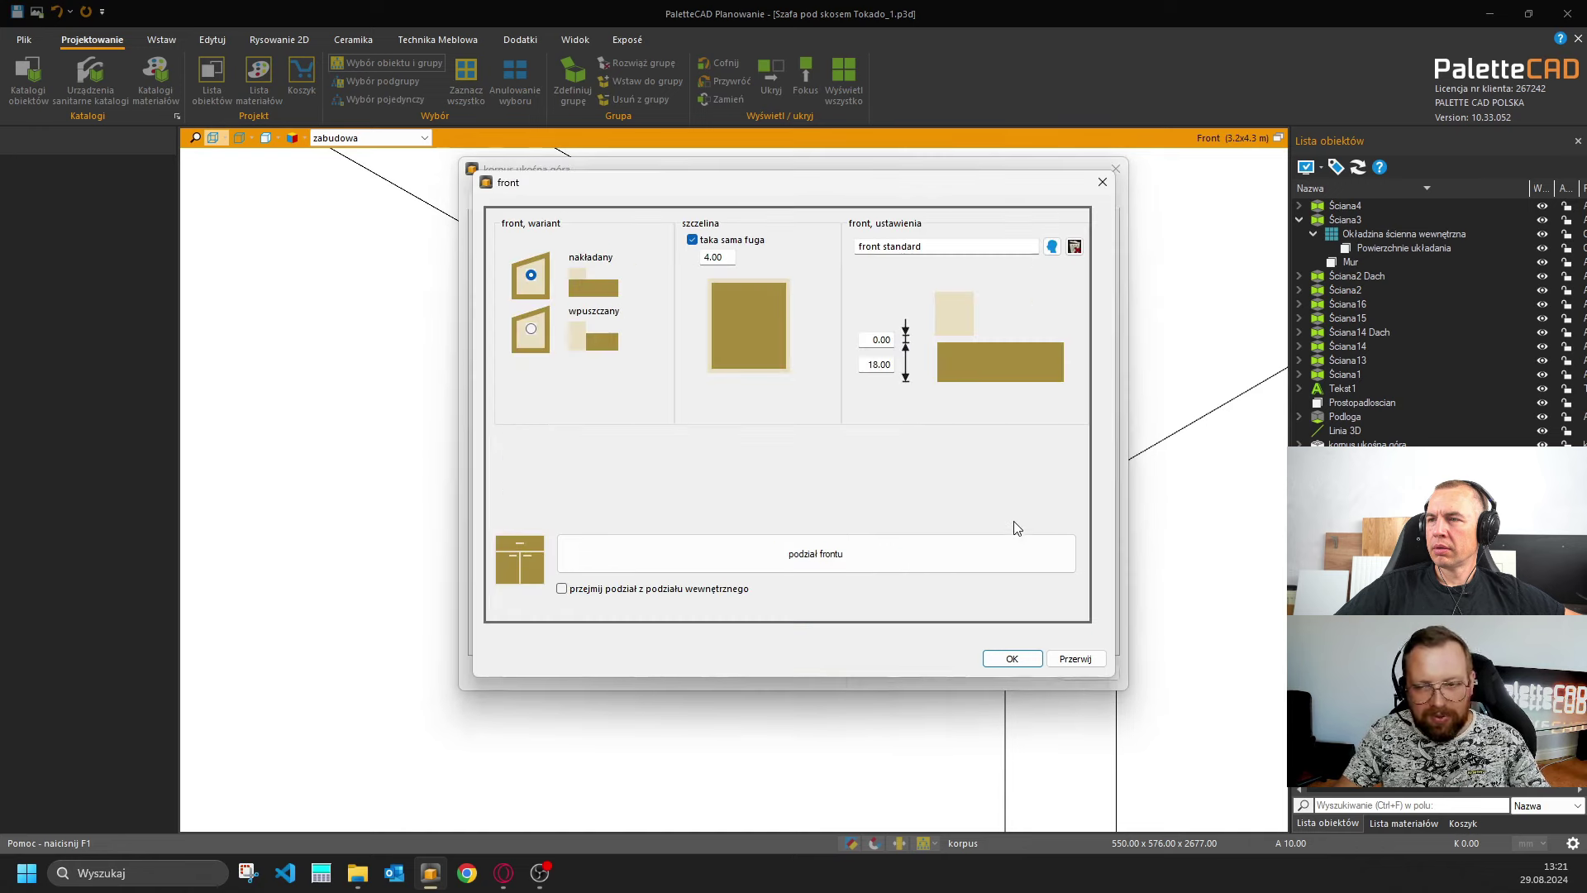
Set the front thickness to 19 and use individual front gaps of 2 on both sides, 0 at the bottom and 3 along the slope.
click(870, 361)
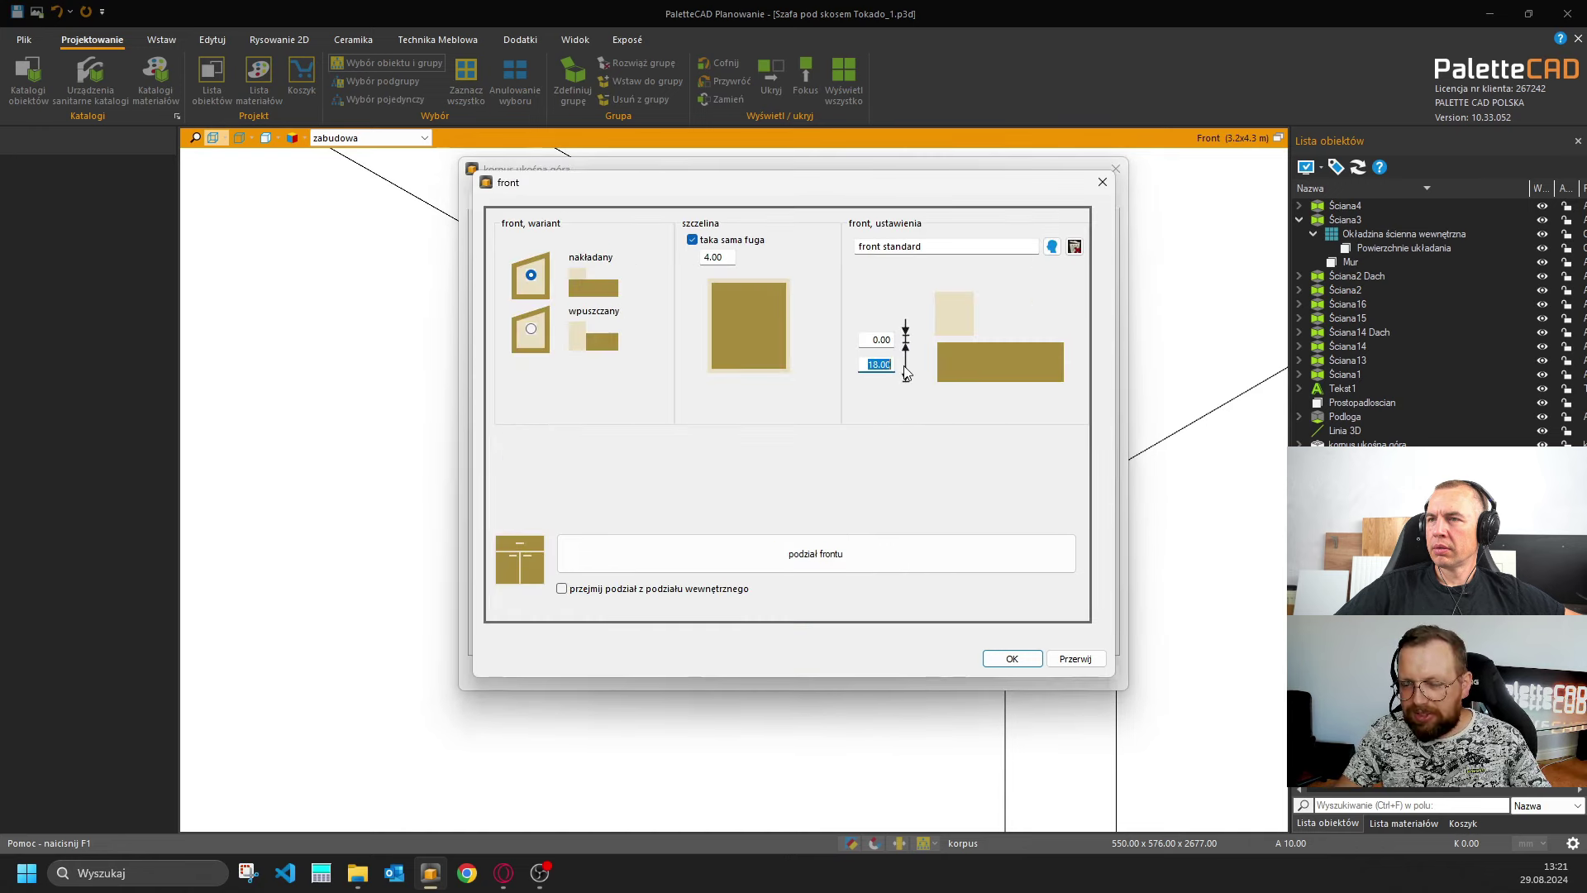
text(19)
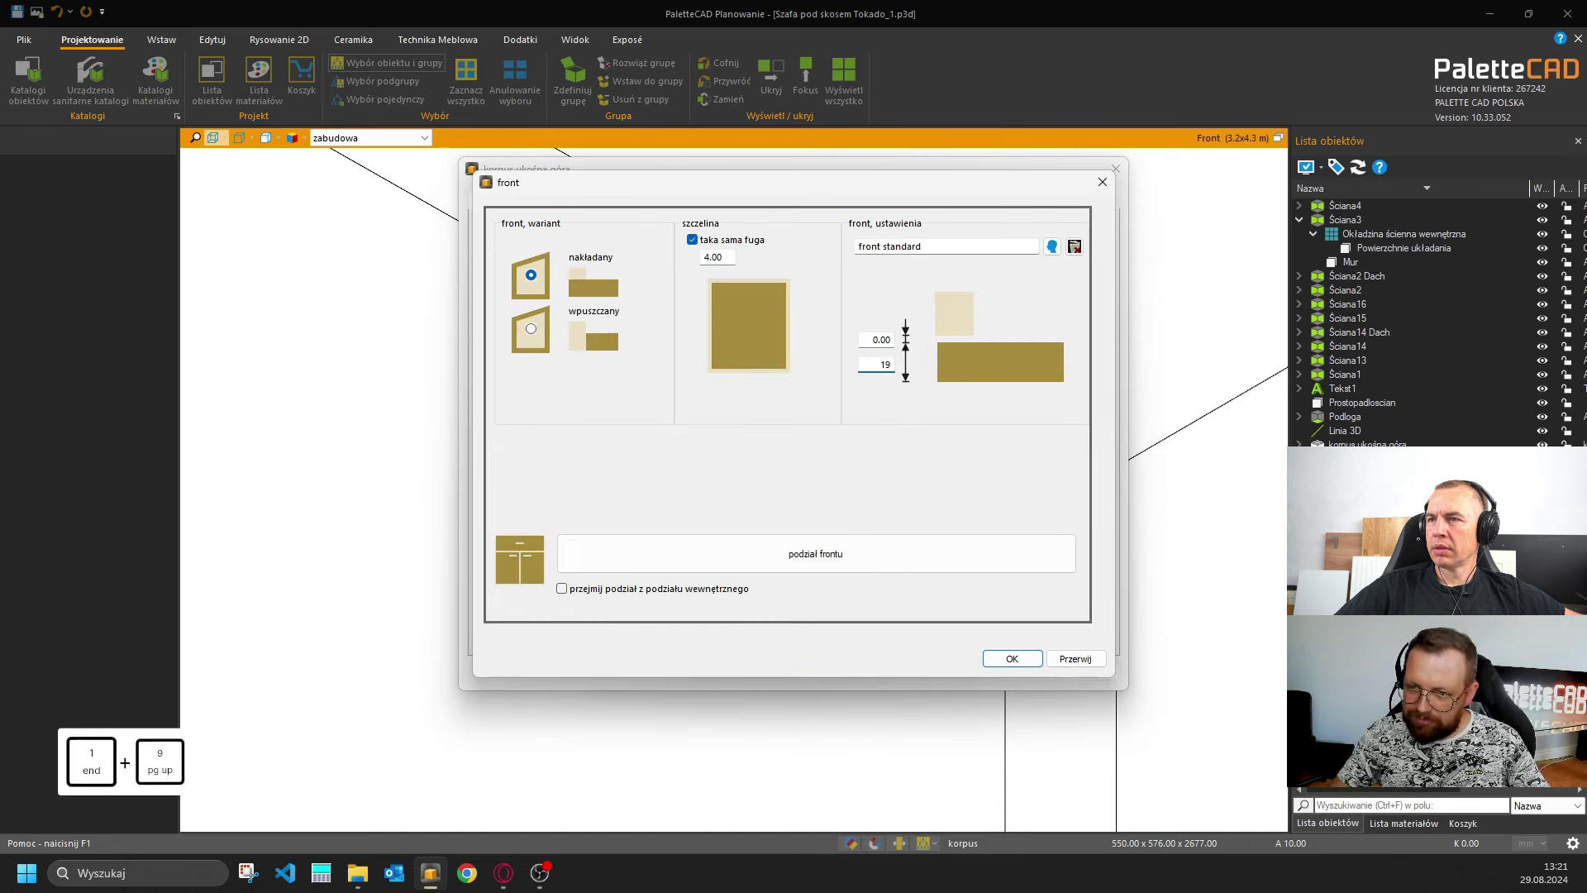
click(692, 241)
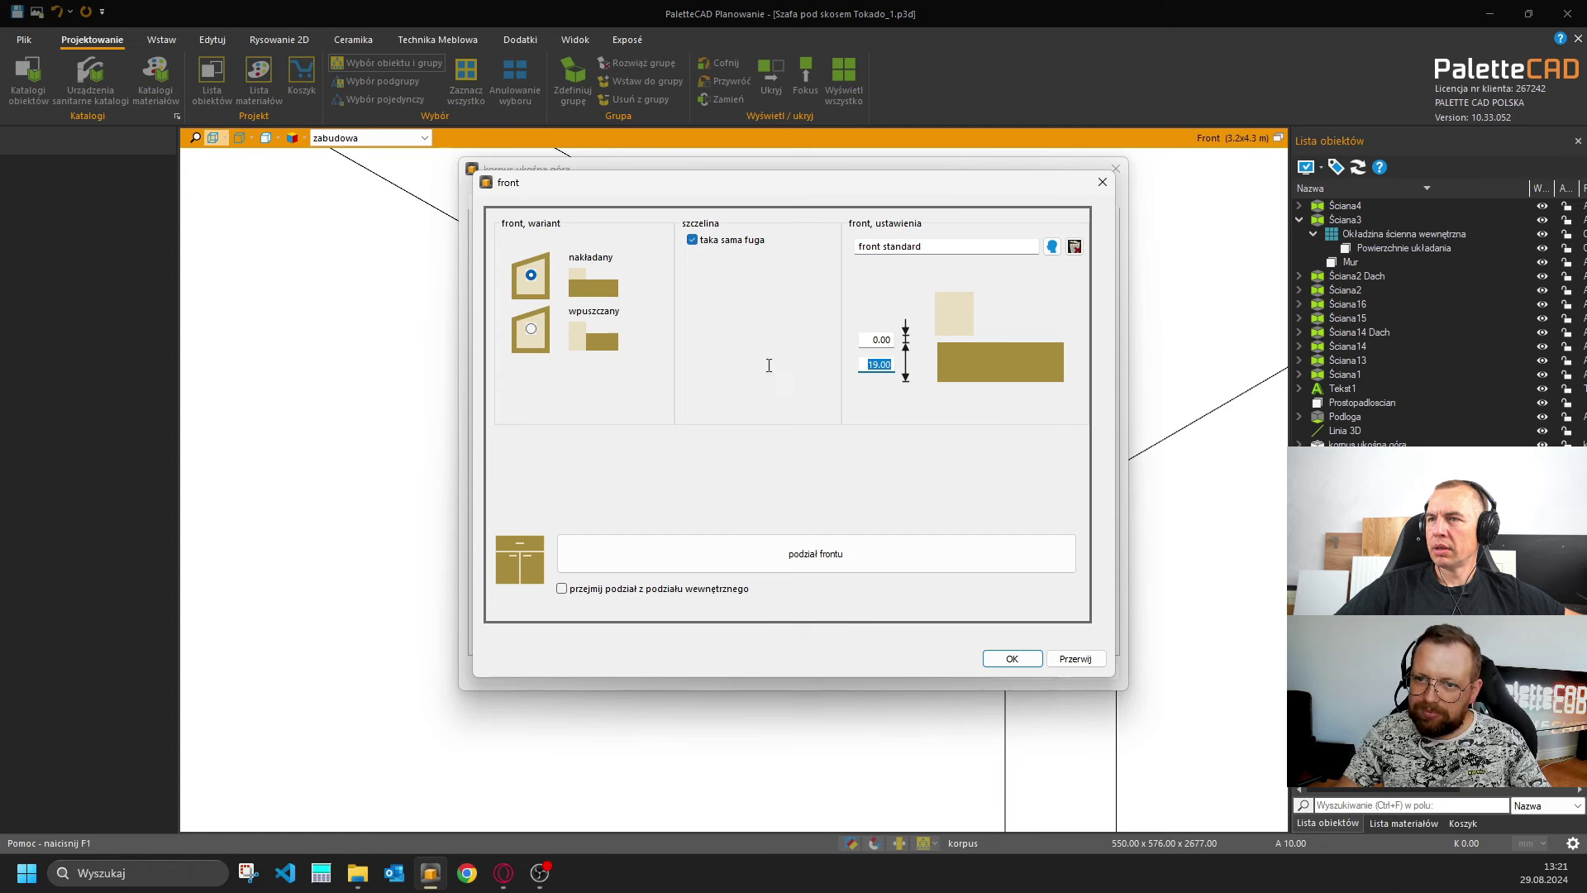
click(719, 338)
text(2)
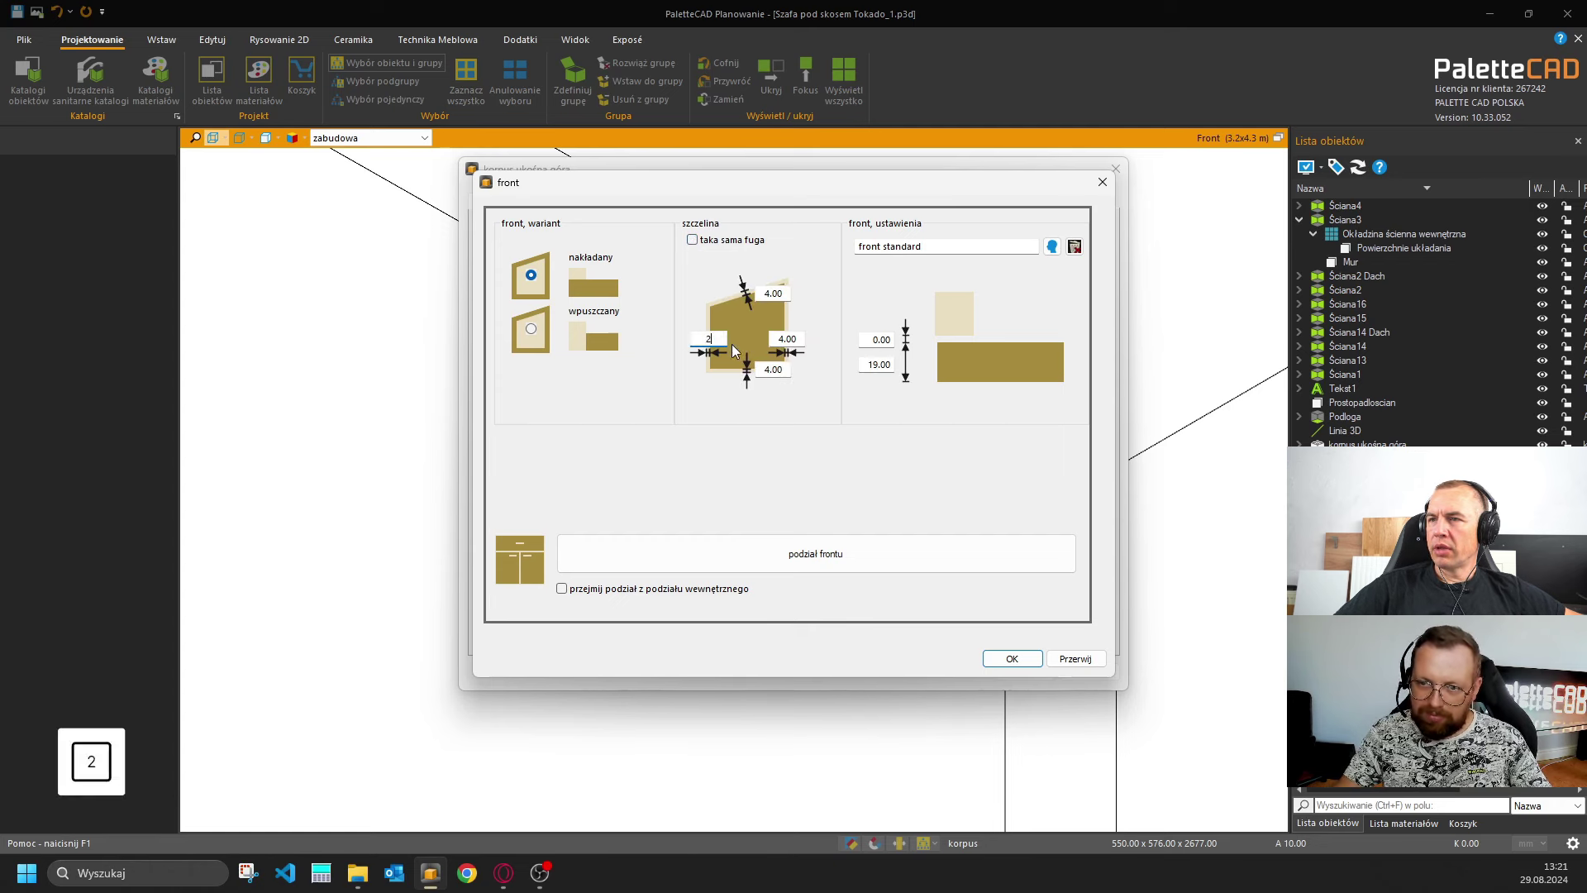
click(791, 338)
text(2)
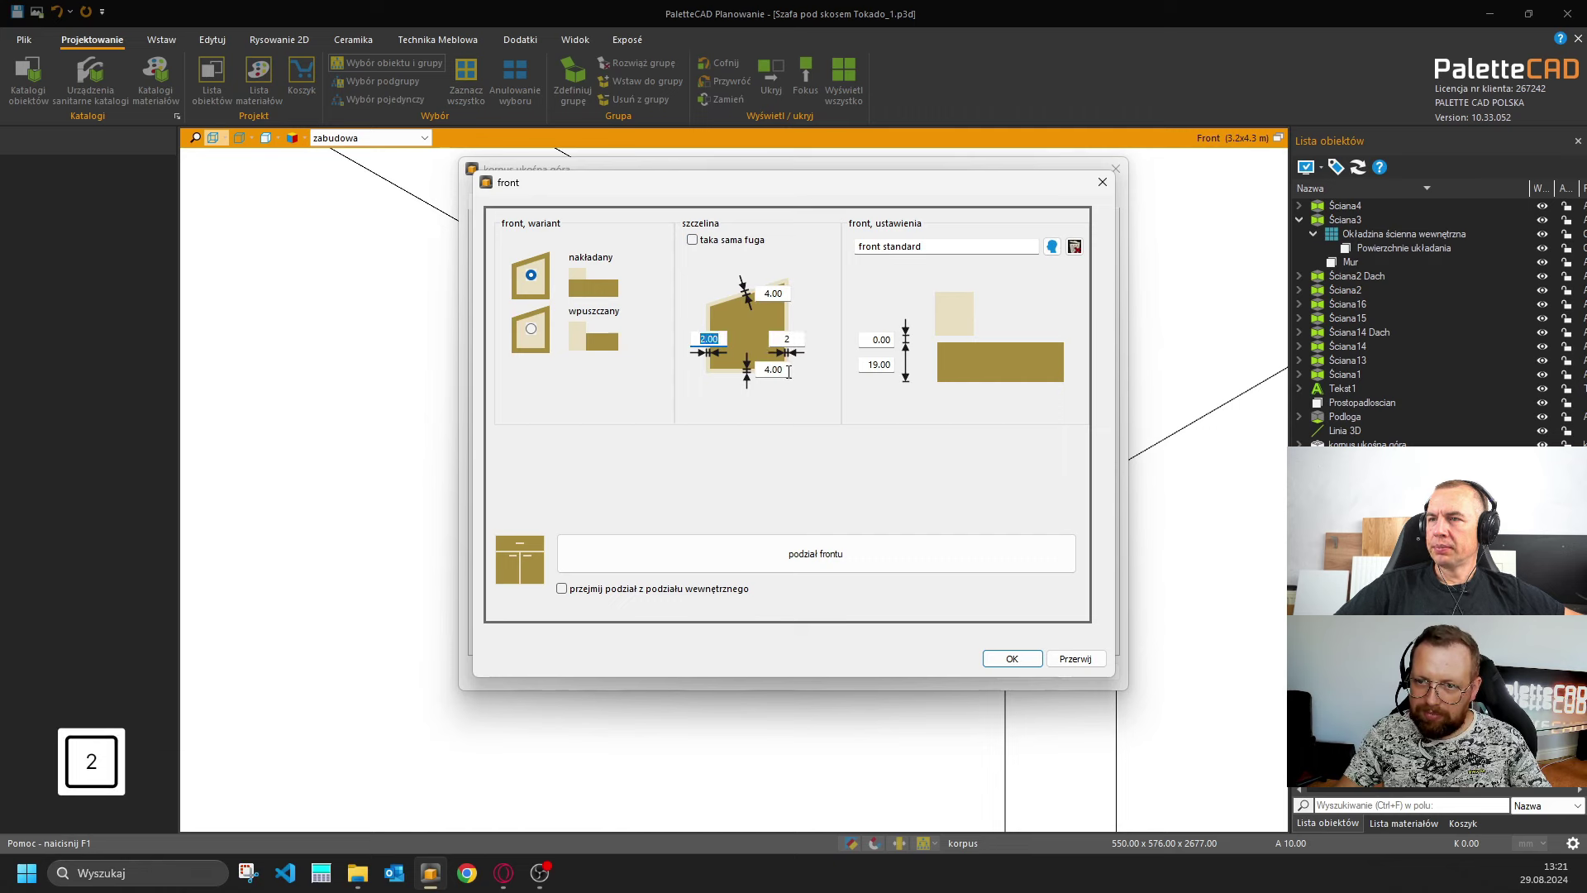
click(785, 371)
text(0)
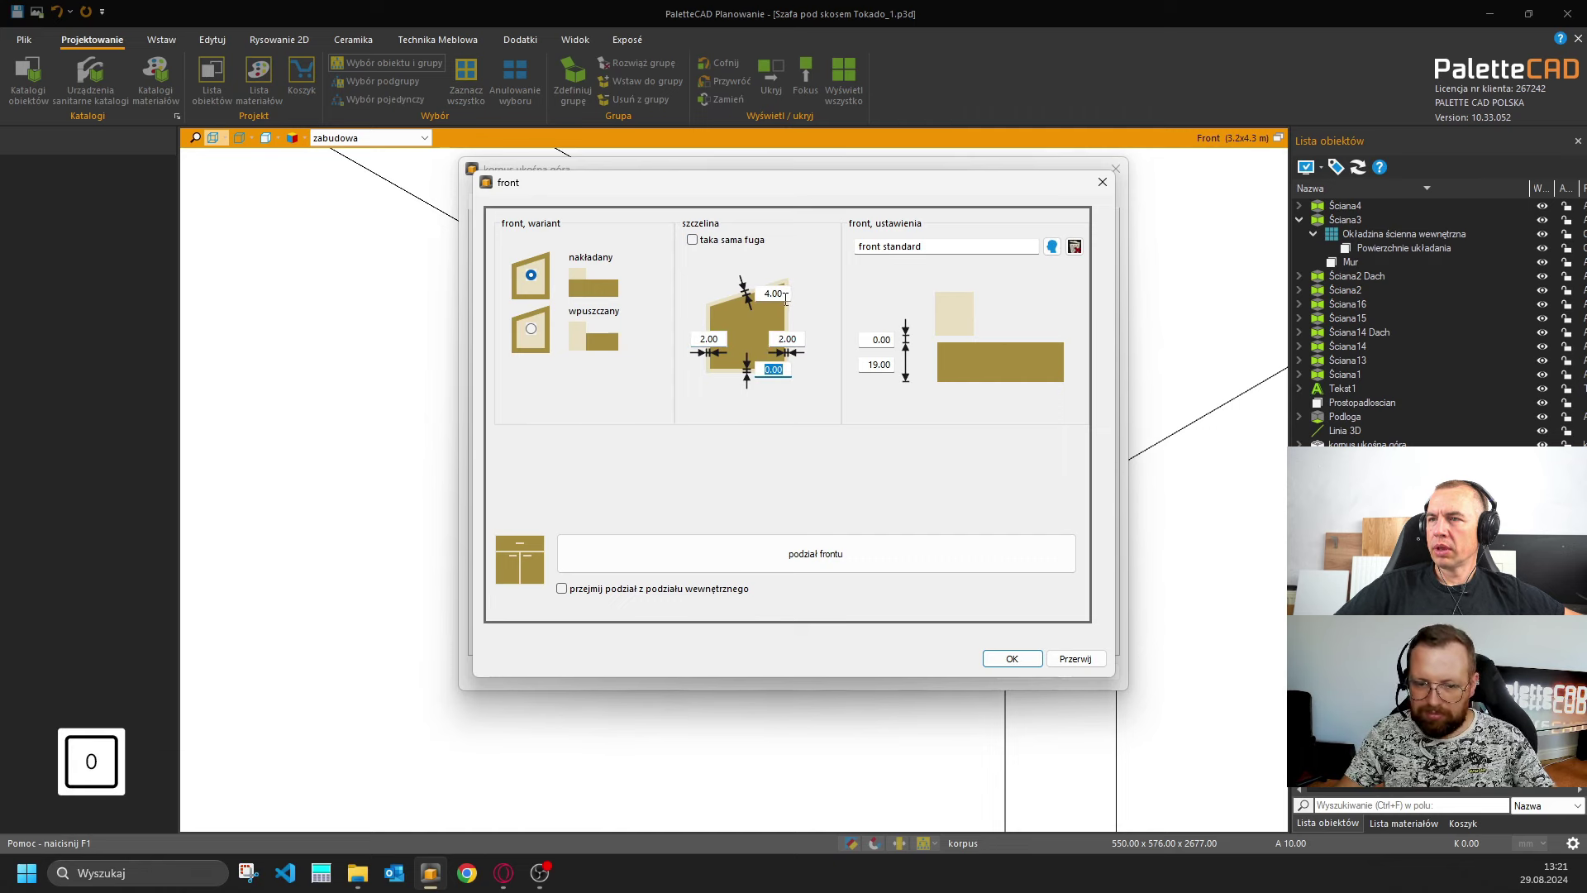
click(785, 294)
text(3)
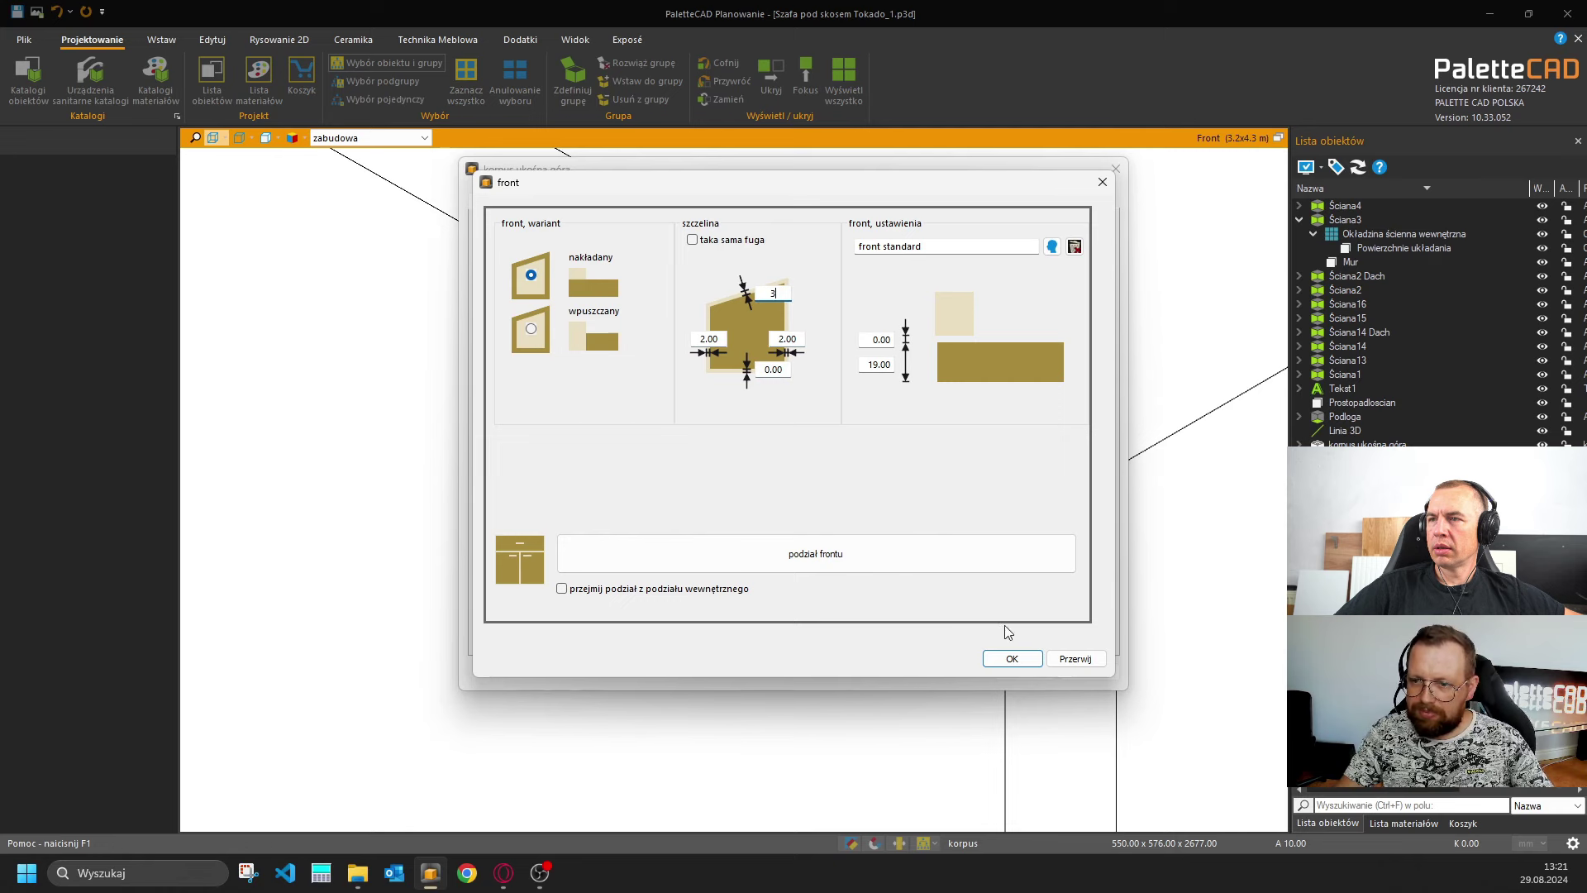
click(1010, 664)
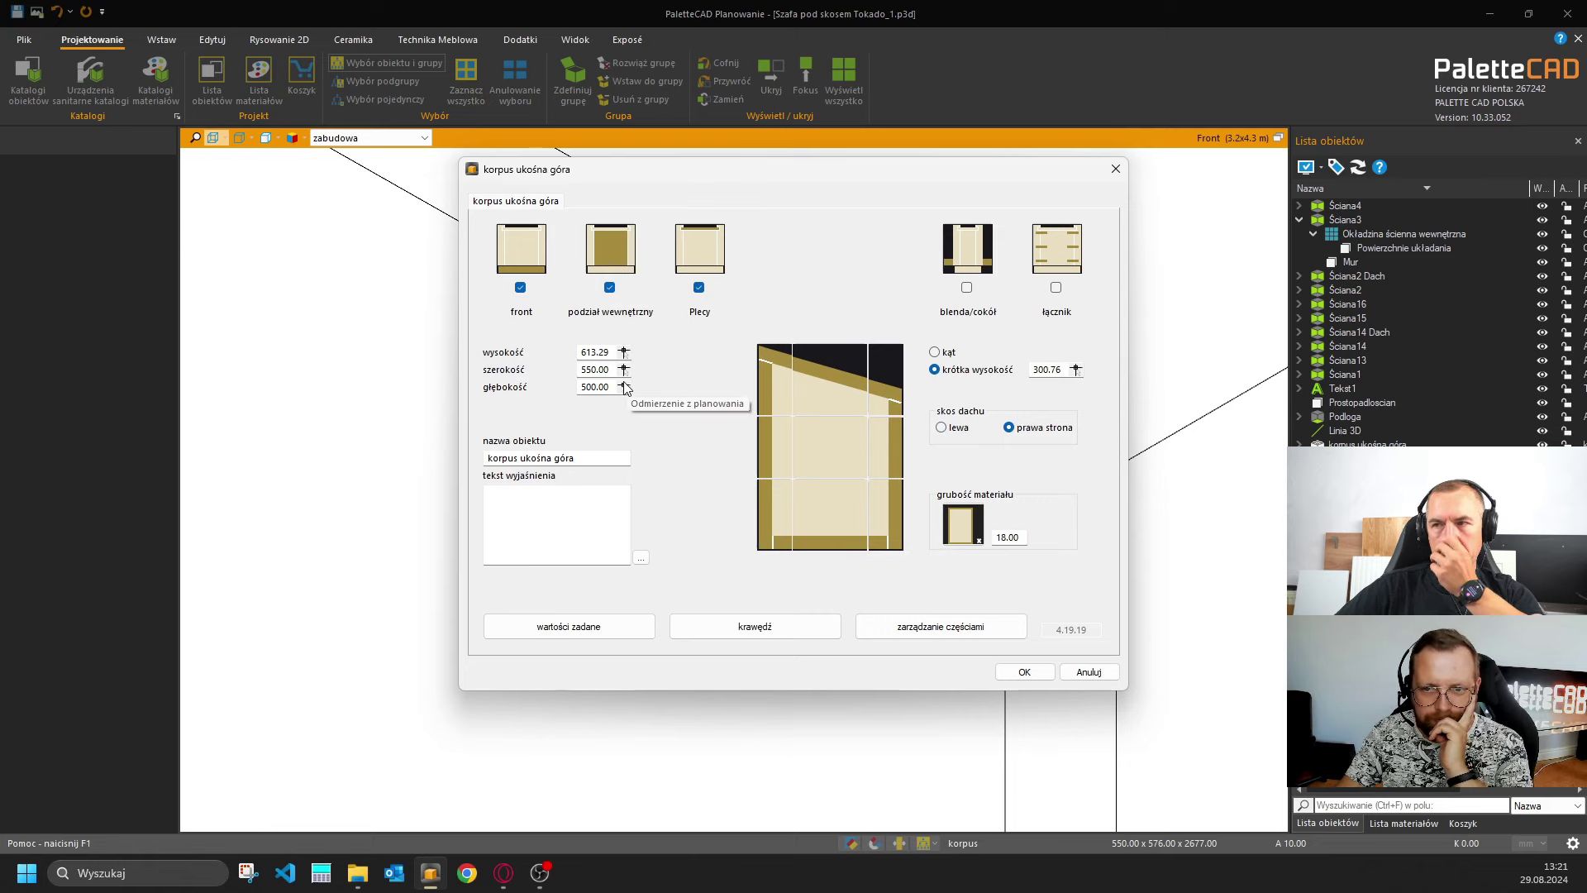
Apply the cabinet settings and place the sloped cabinet on top of the first tall cabinet, aligned to its outer top corner.
click(1015, 671)
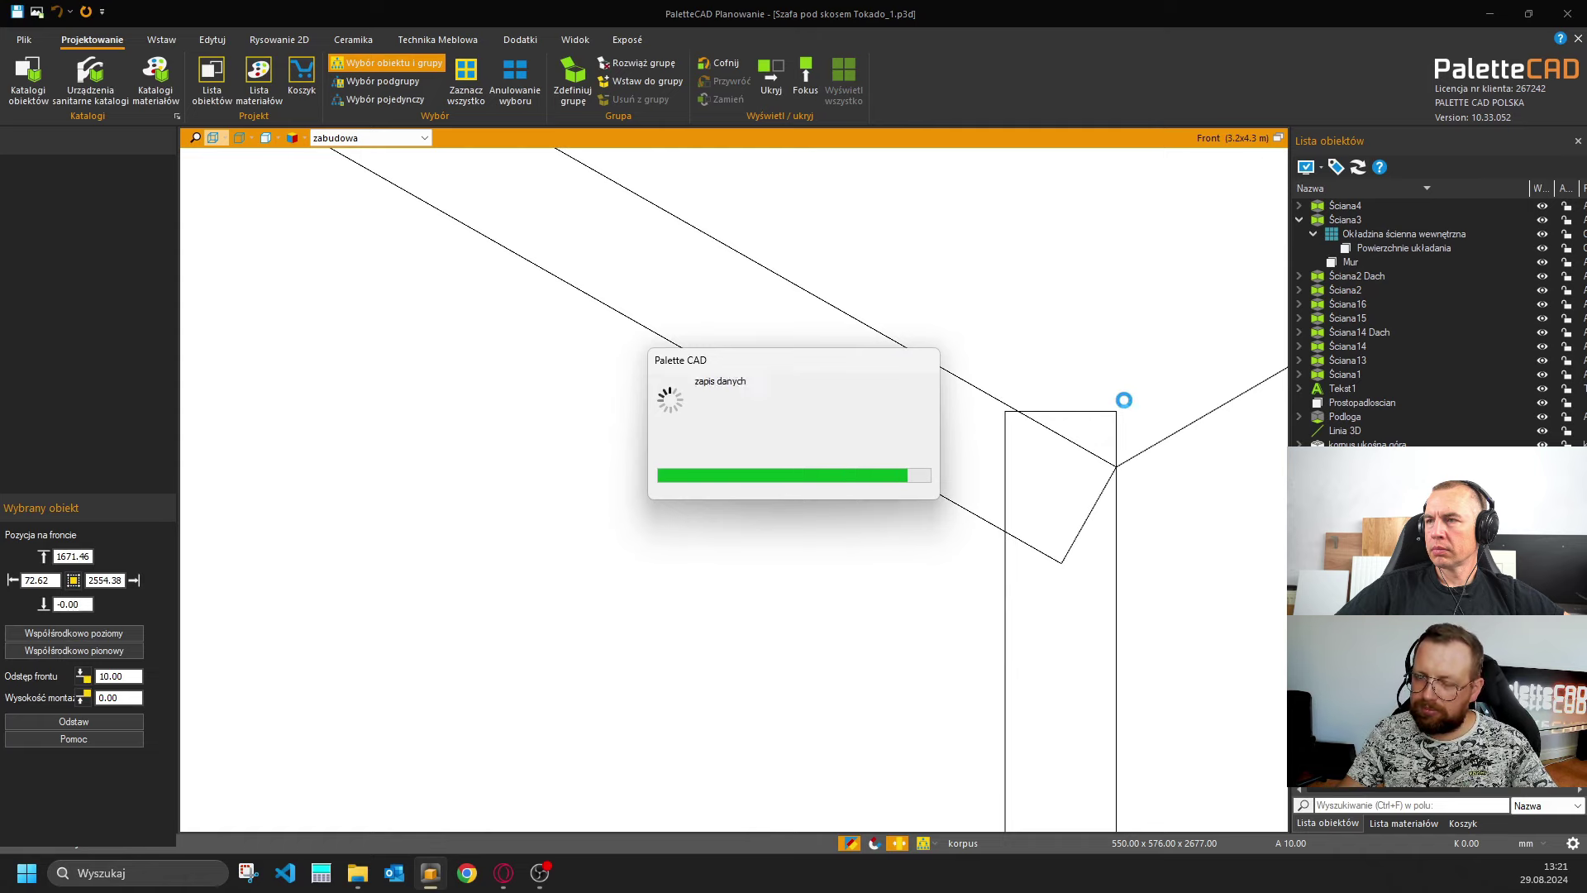
scroll(1124, 400, up, 4)
scroll(792, 493, down, 2)
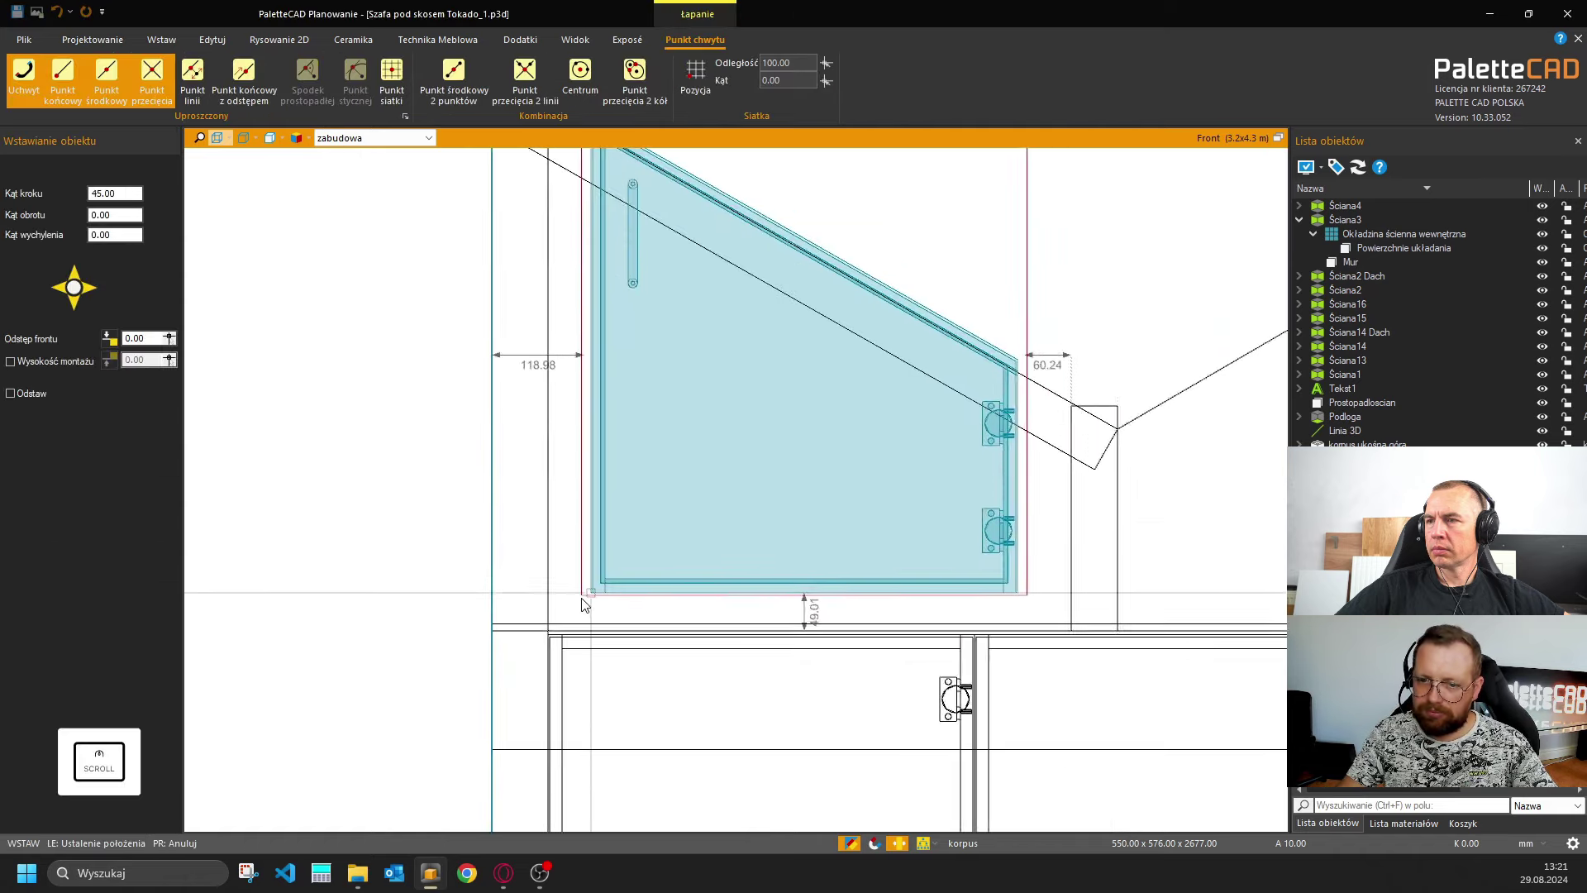
scroll(526, 657, up, 5)
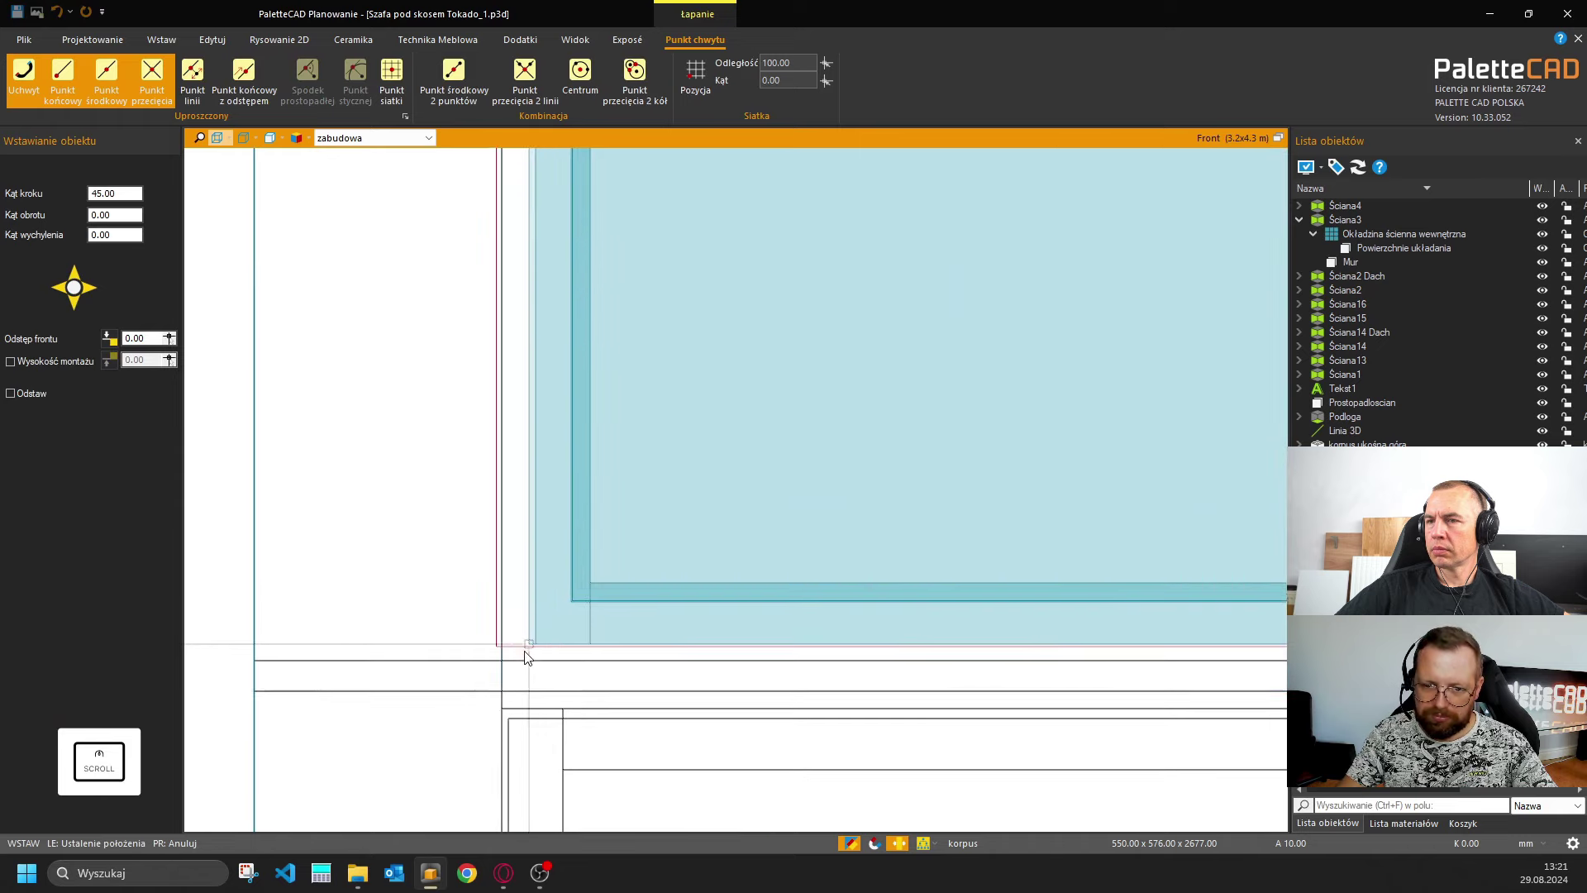
click(513, 717)
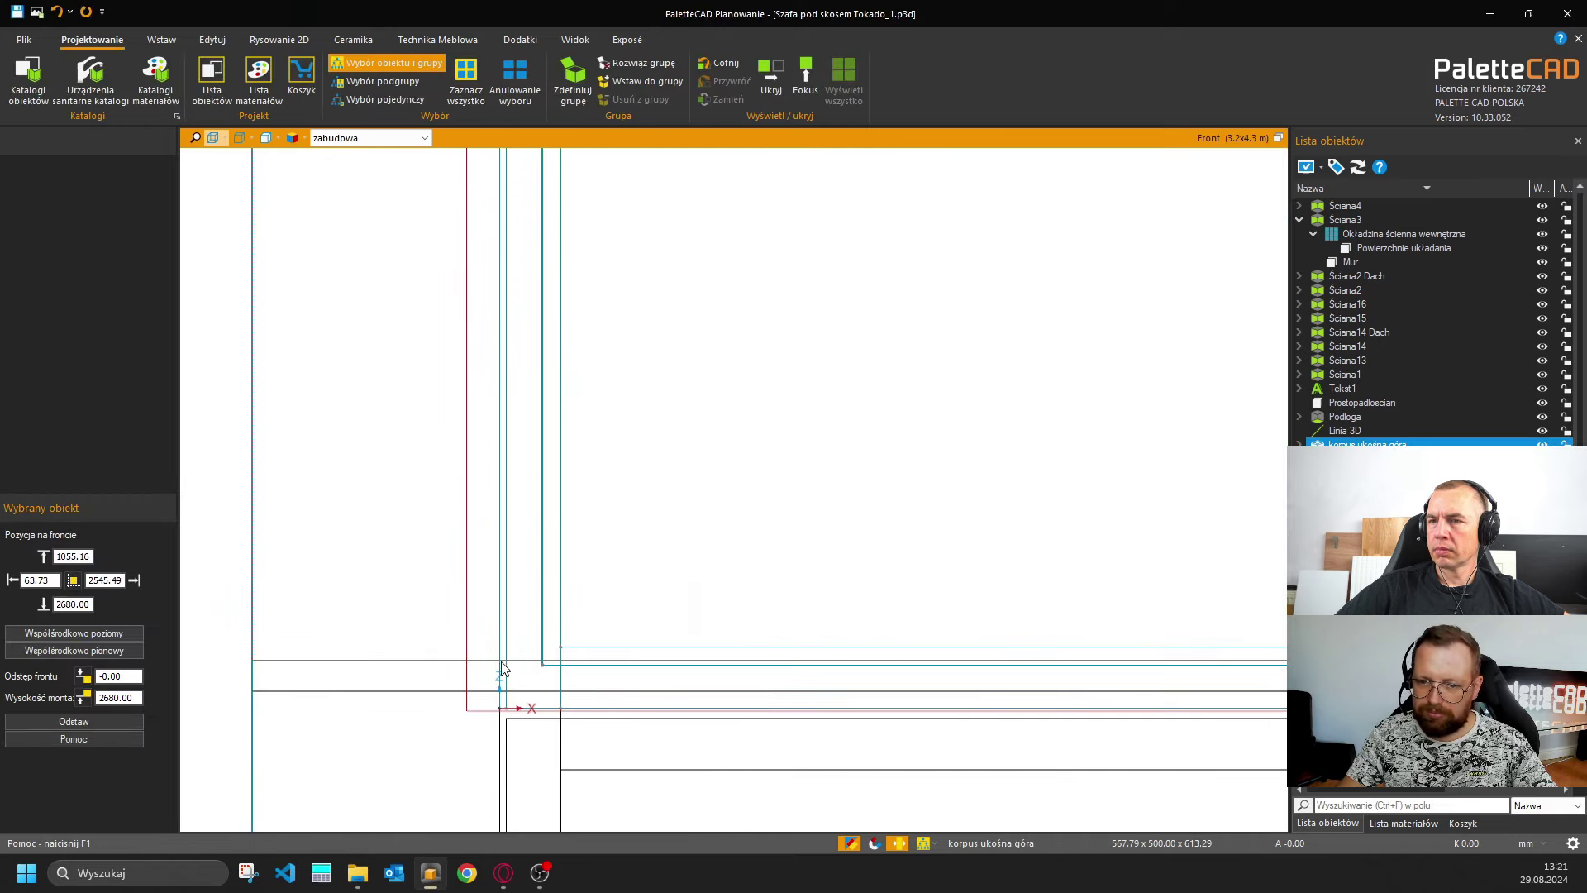
Examine how the placed sloped cabinet fits against the roof panel and check the remaining gap beside it in shaded view.
scroll(800, 416, down, 3)
scroll(694, 732, up, 5)
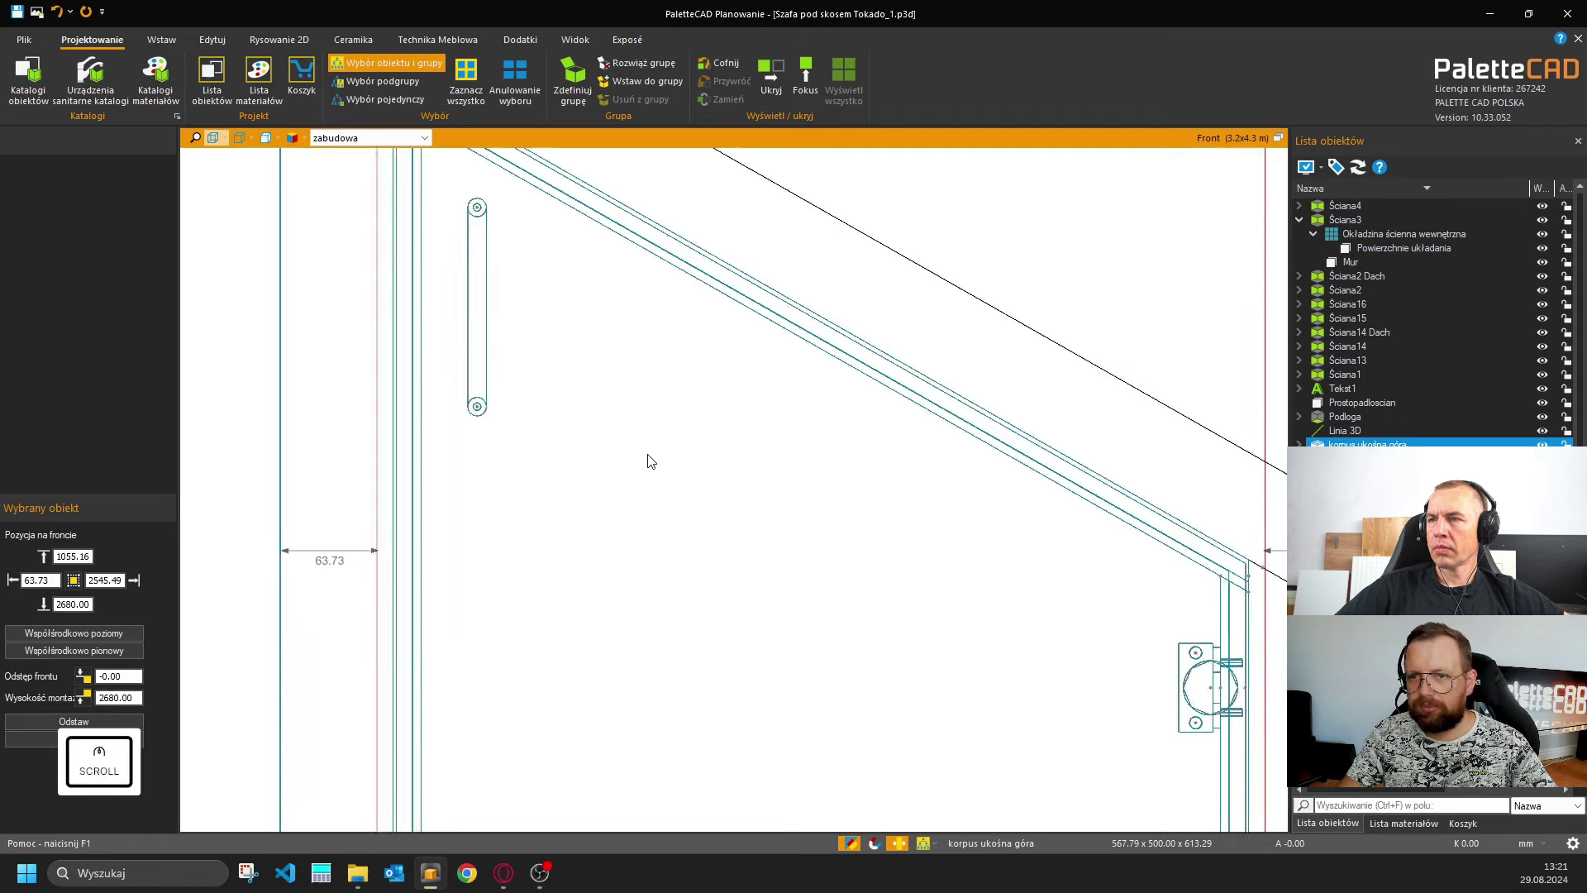
scroll(385, 298, up, 2)
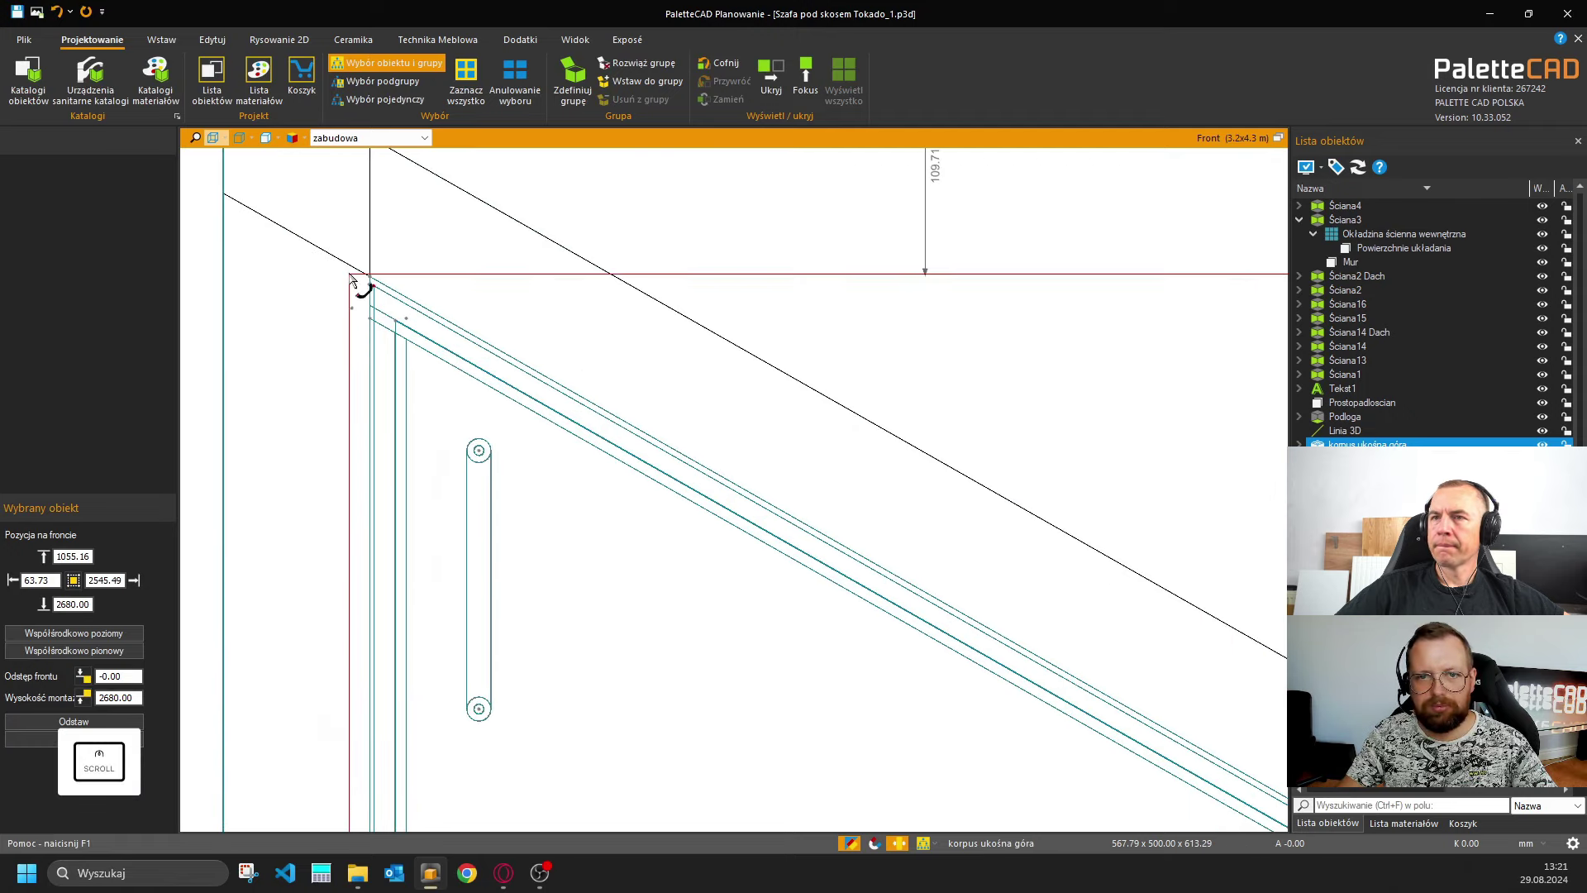
click(268, 139)
key(Escape)
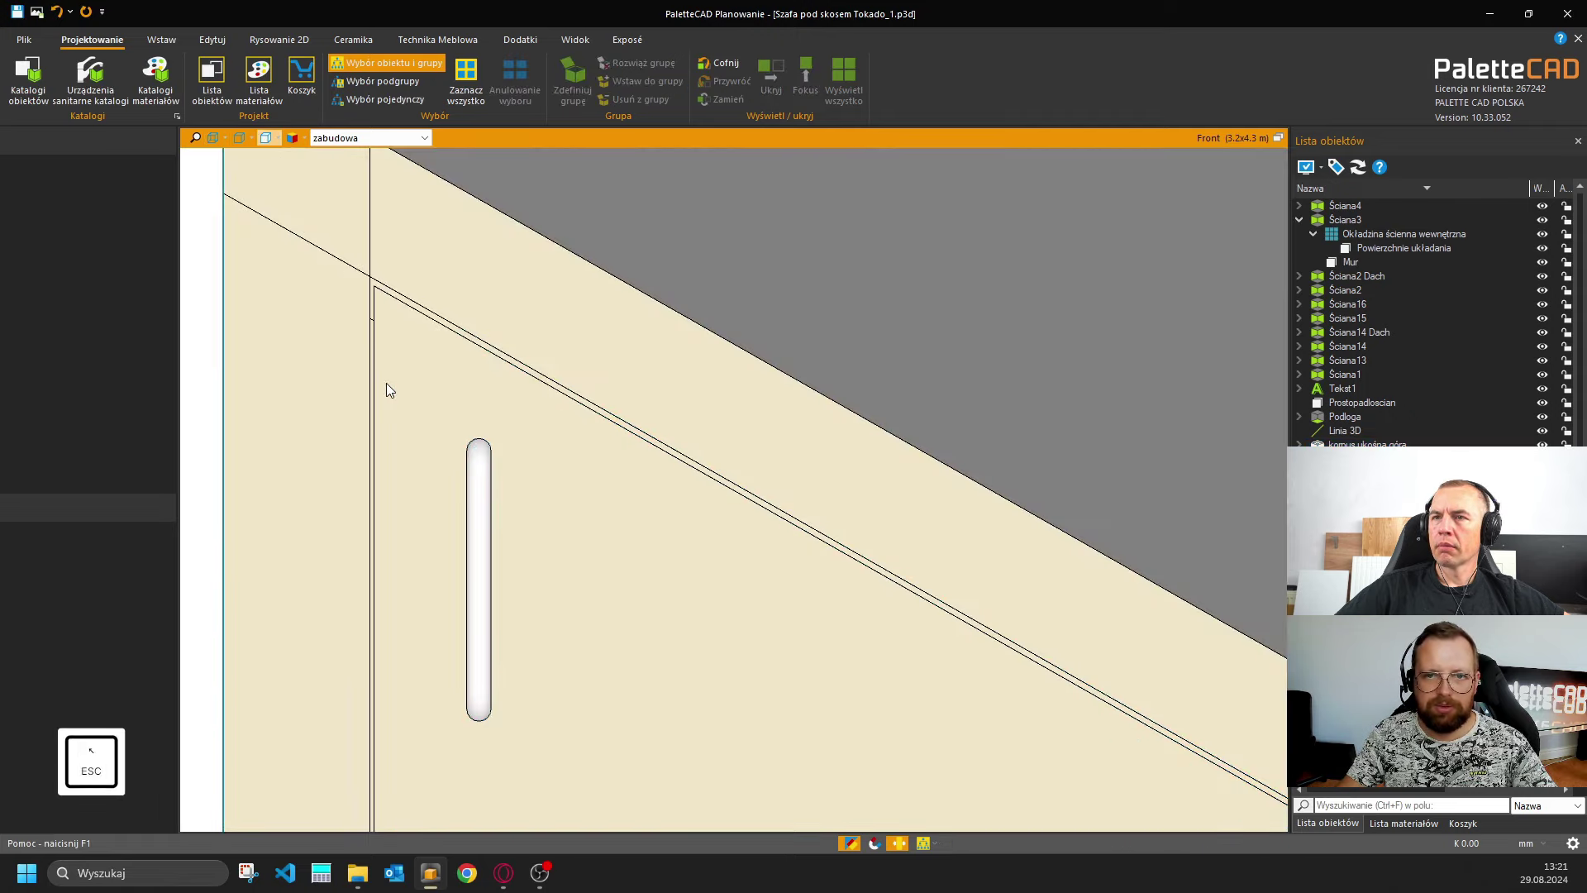
middle_drag(482, 454, 684, 468)
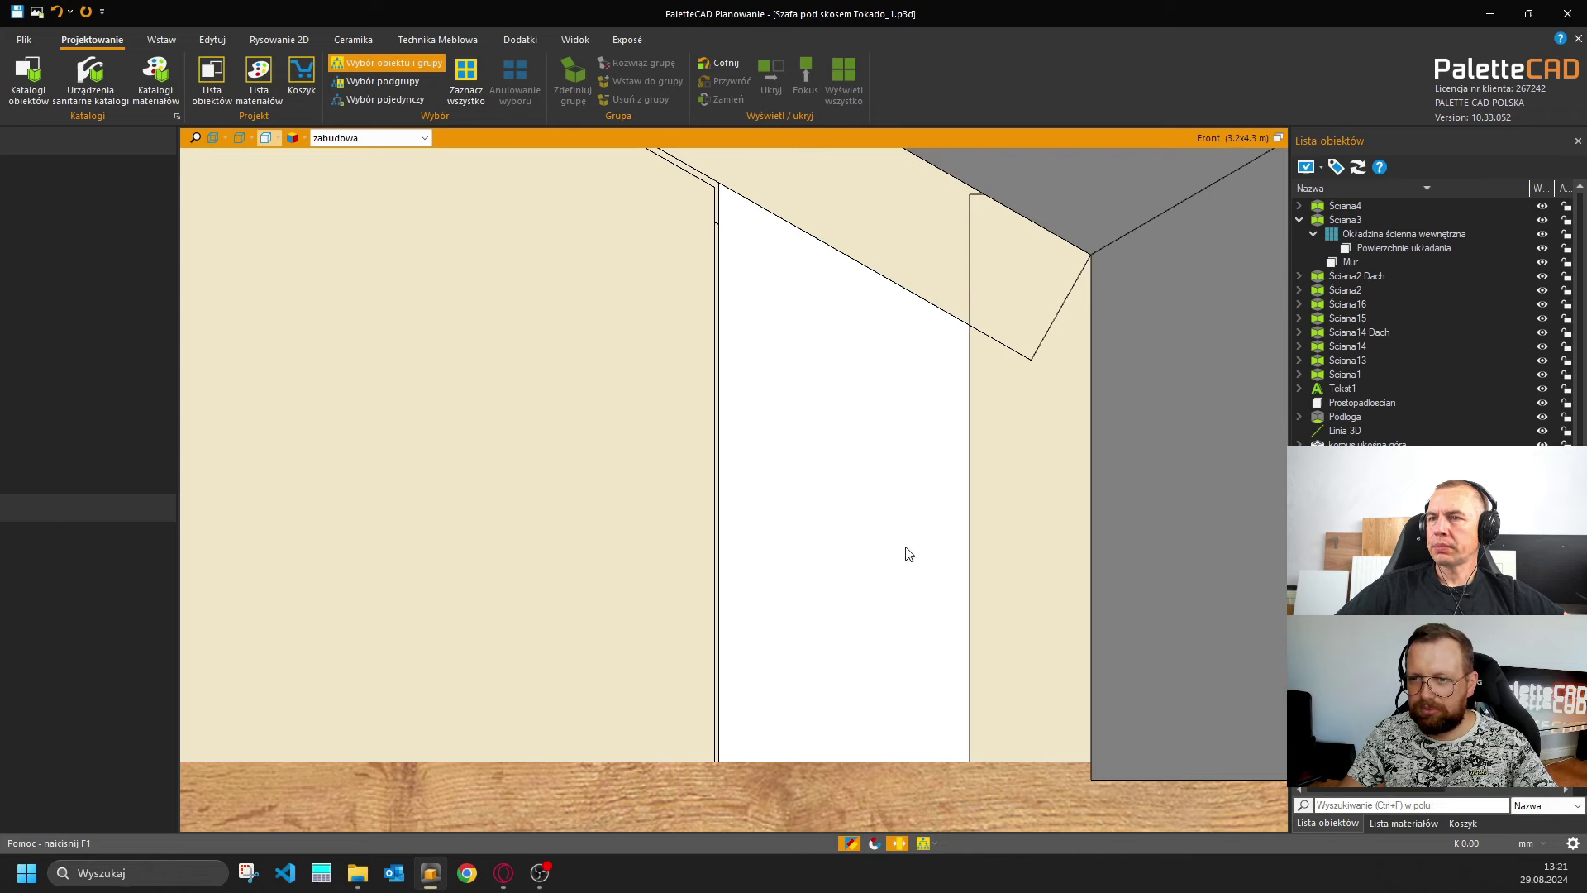
scroll(702, 562, down, 2)
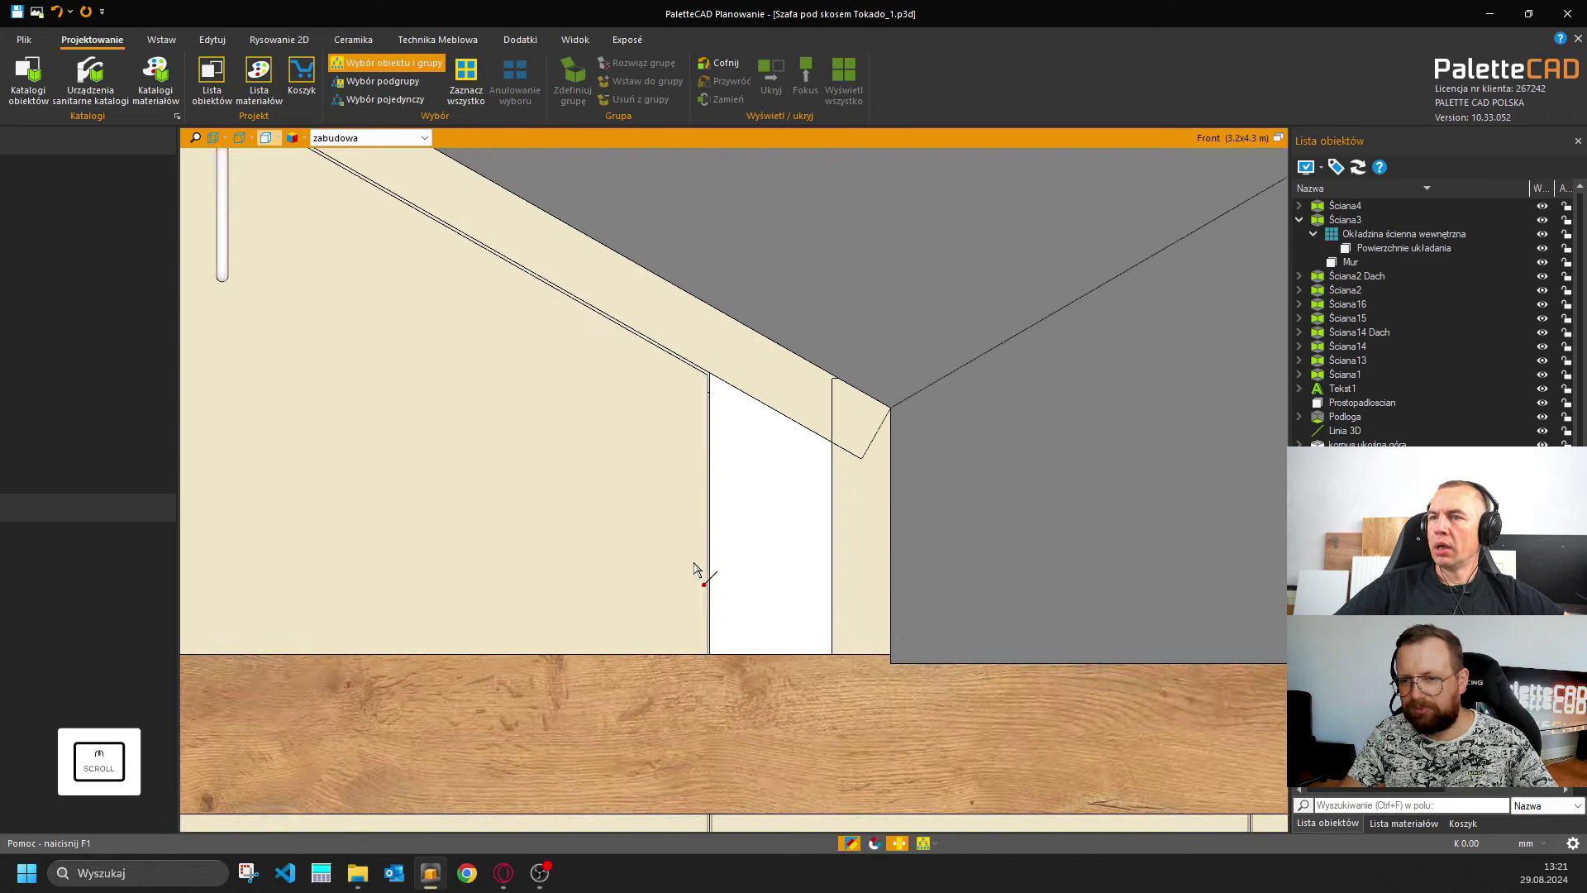
scroll(696, 578, down, 2)
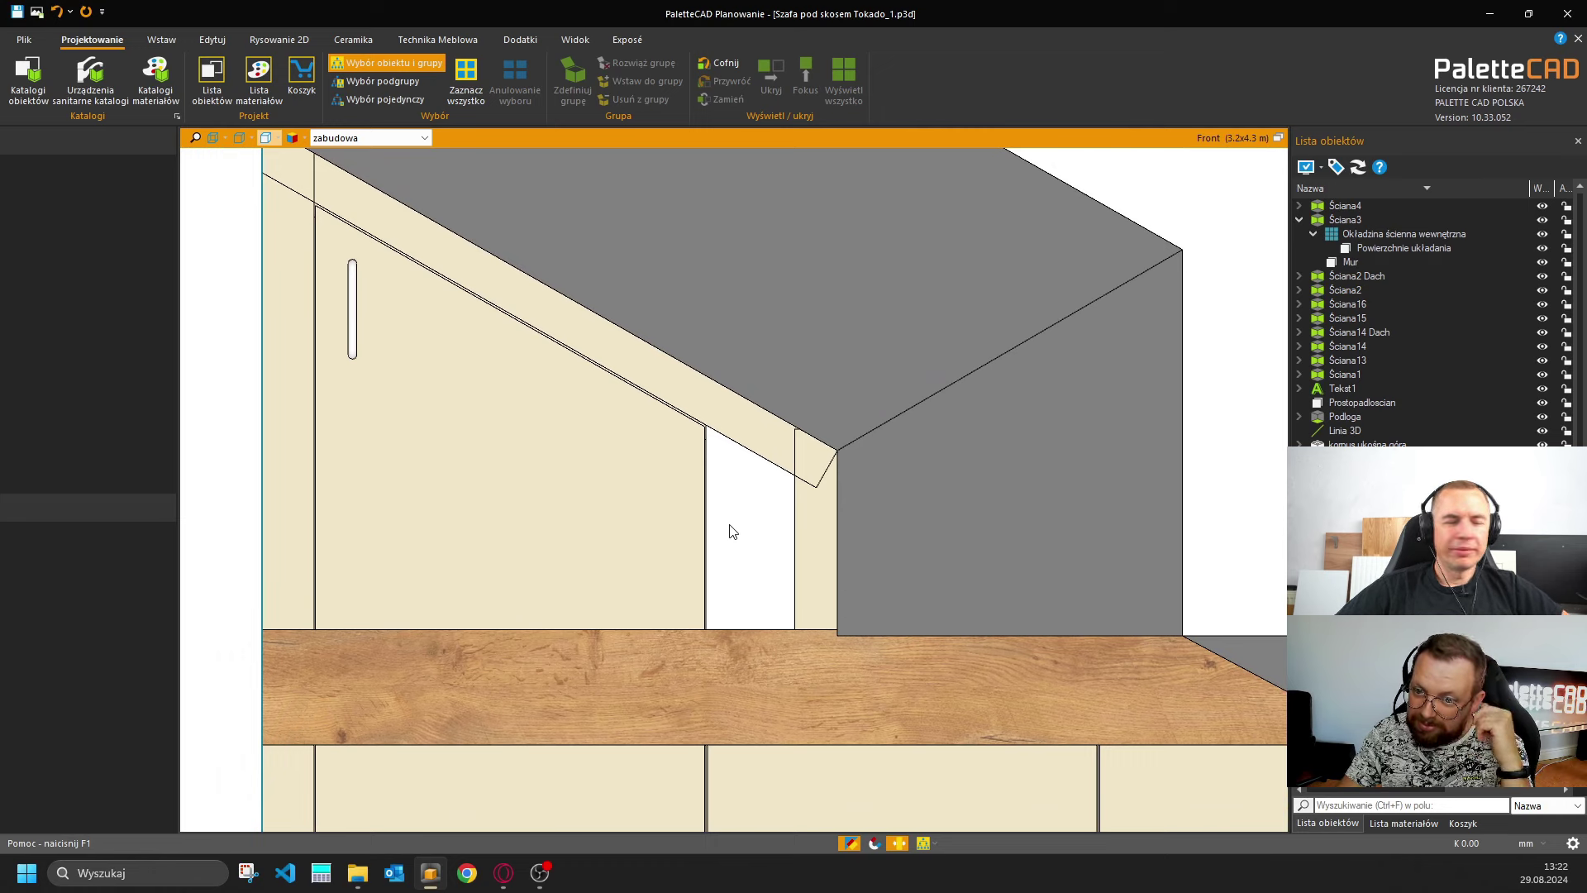
click(666, 604)
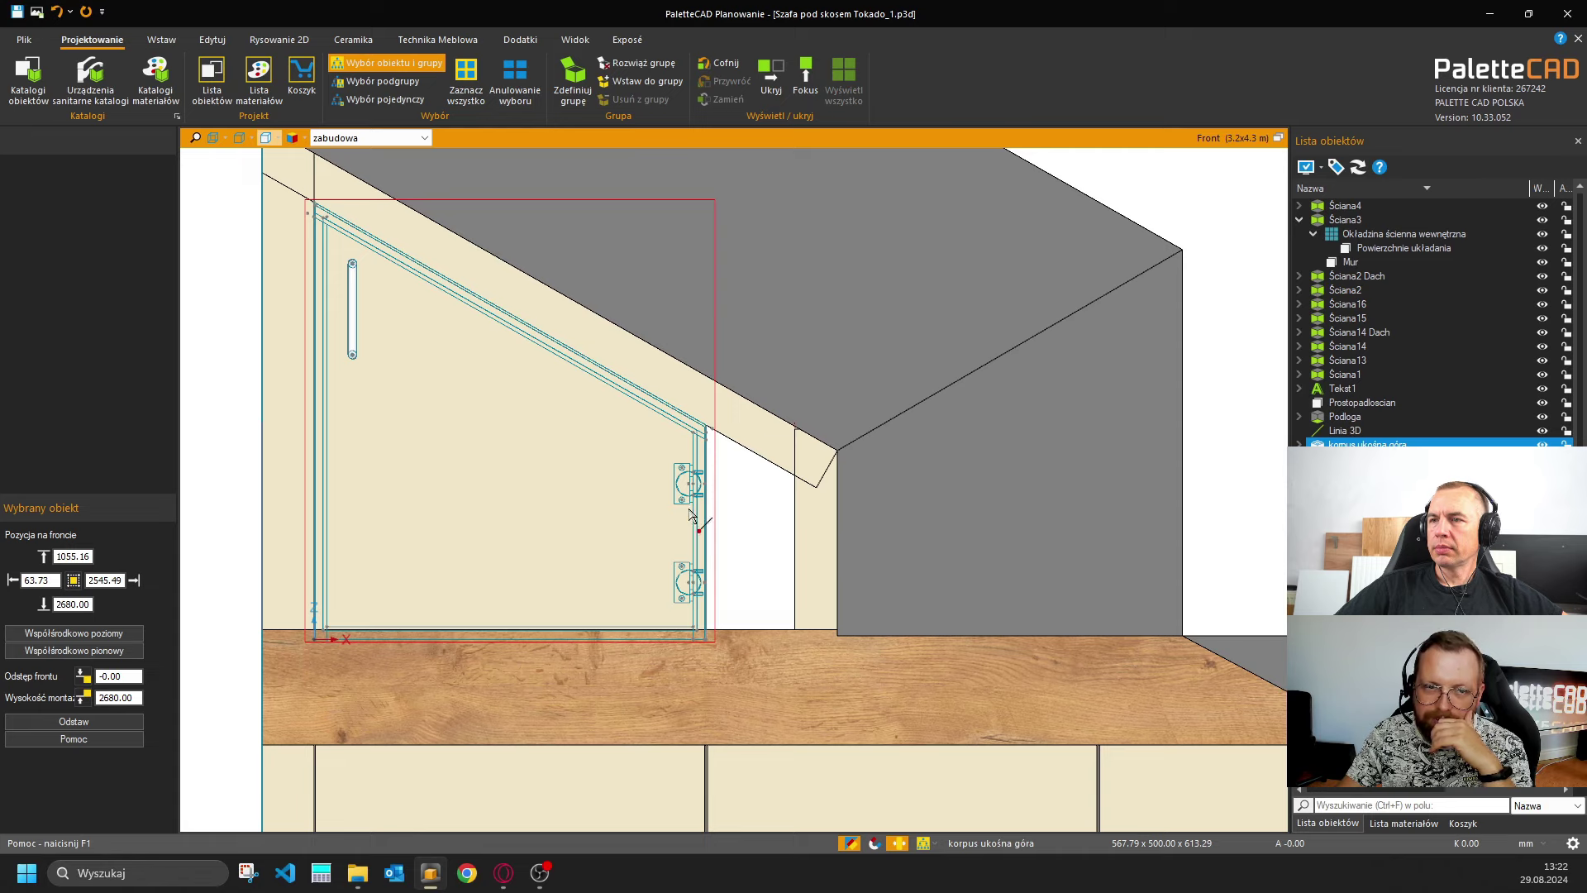
key(Escape)
Start another "korpus ukośna góra" cabinet from the object catalogue and set its front thickness to 19.
double_click(661, 473)
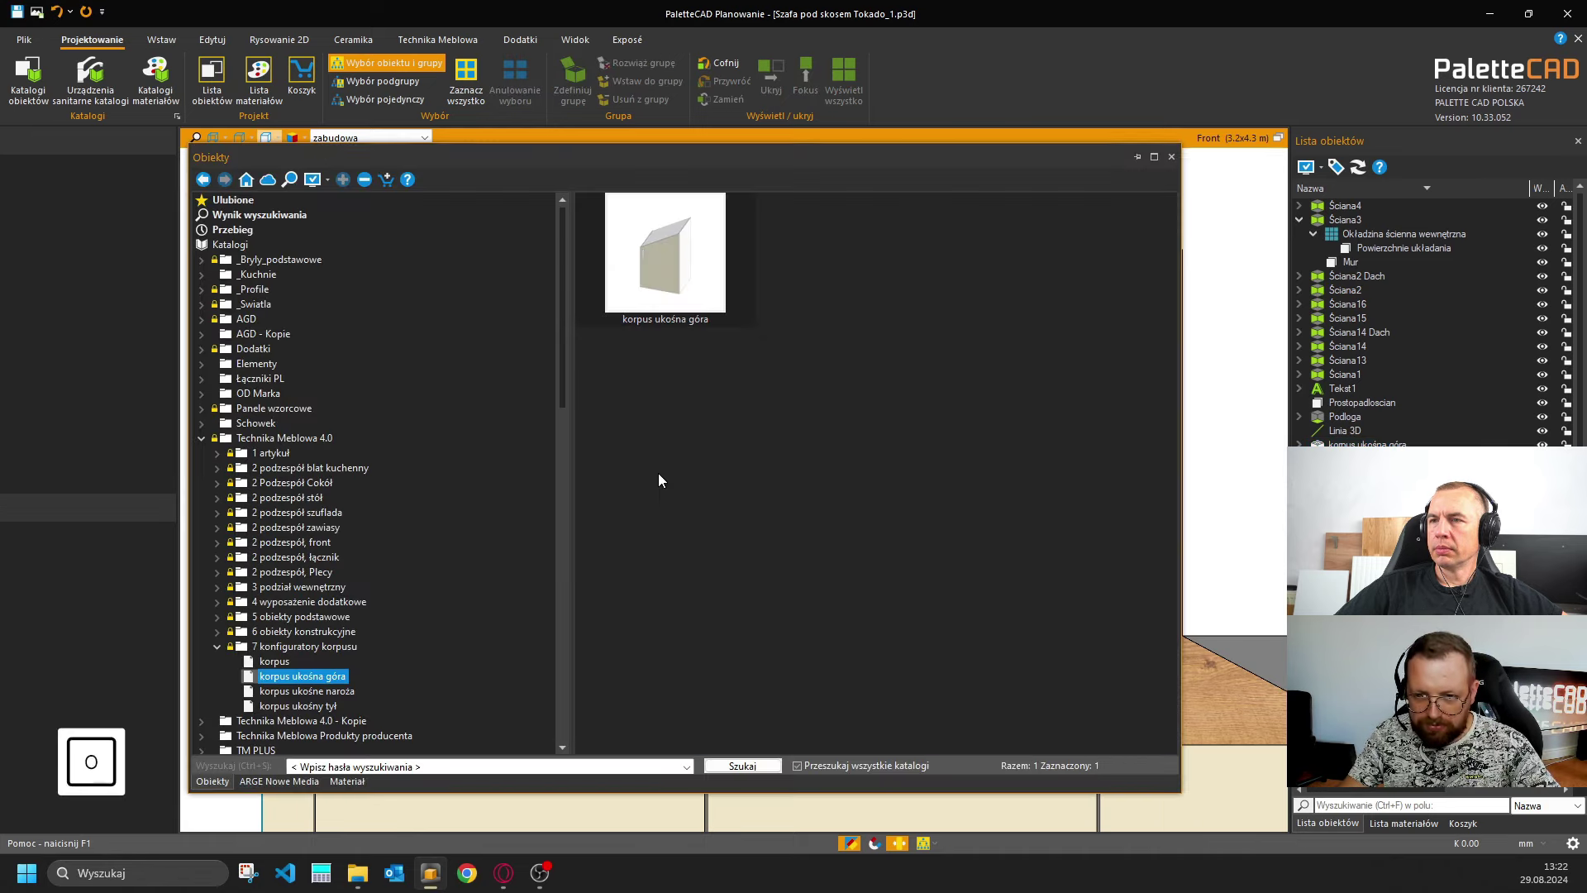
double_click(653, 256)
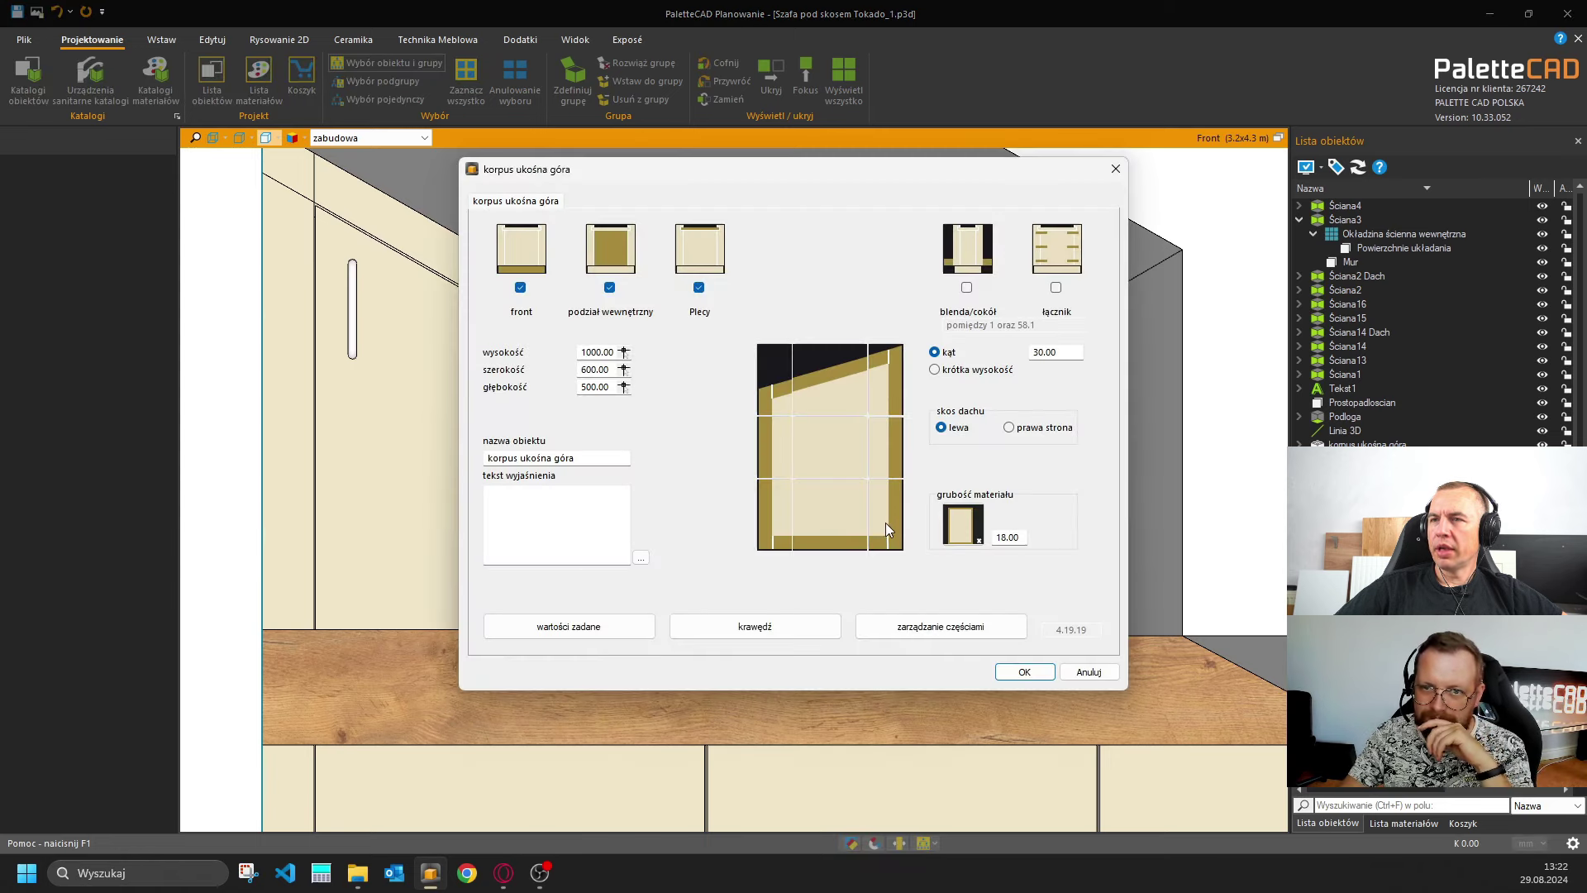
click(901, 527)
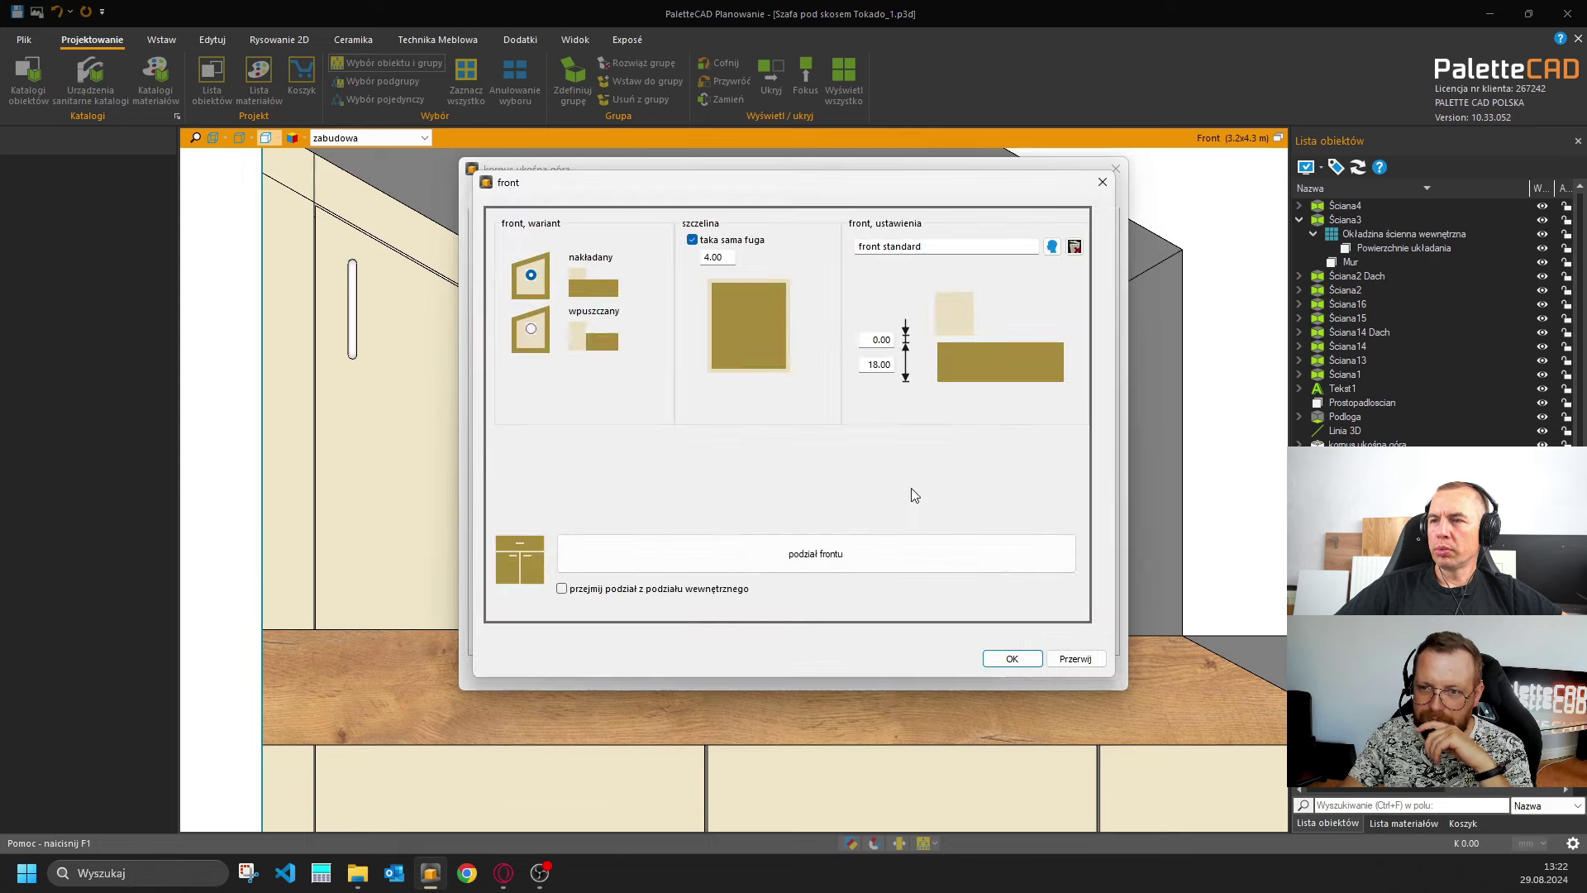
drag(864, 364, 901, 368)
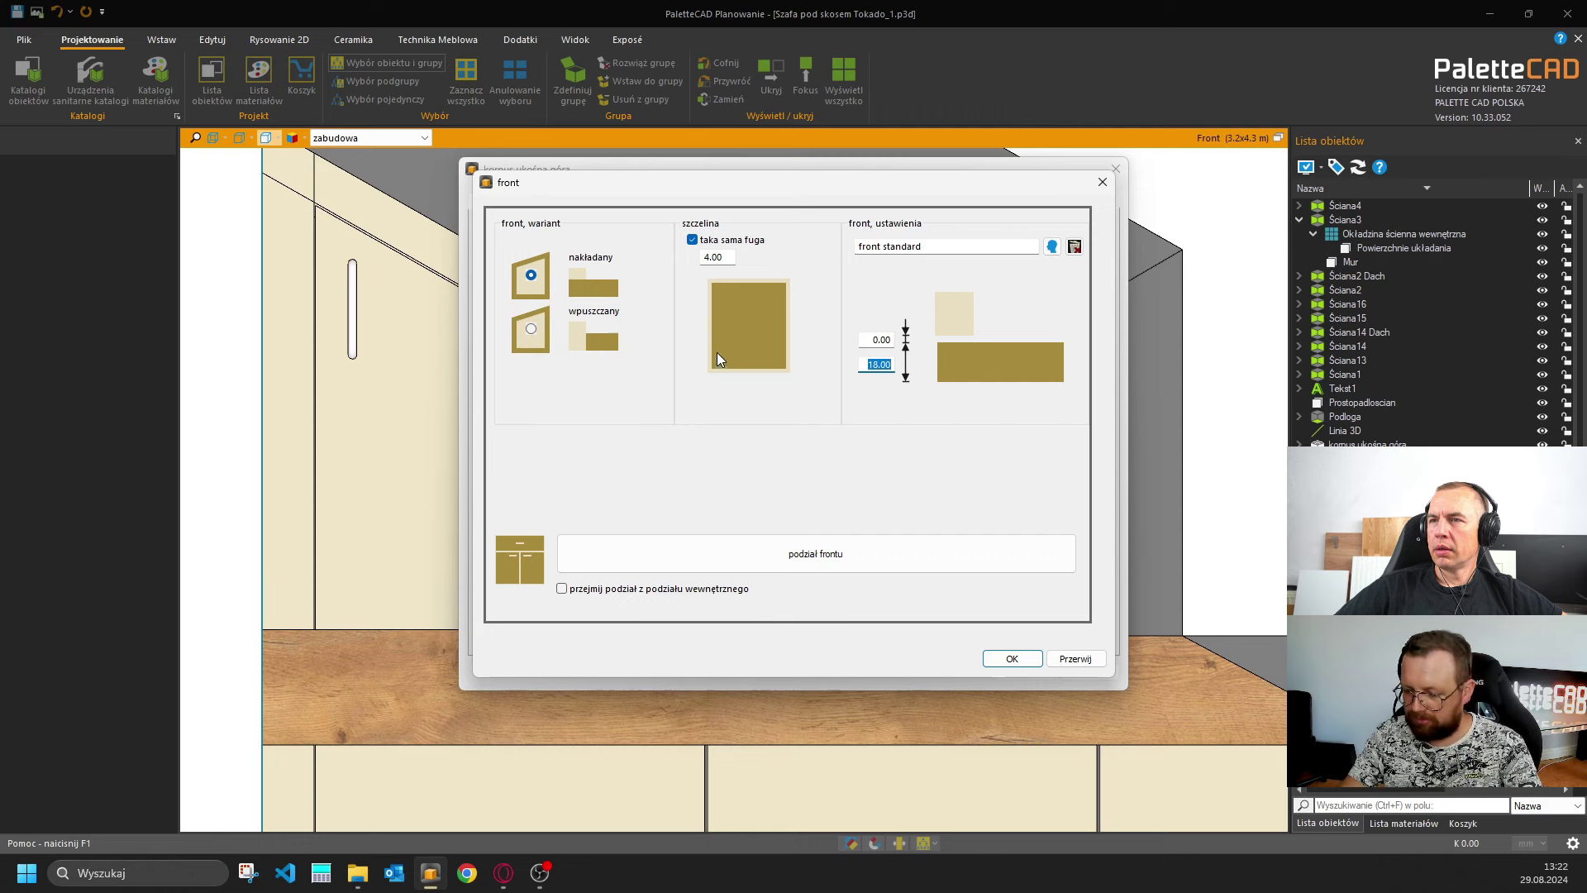
text(19)
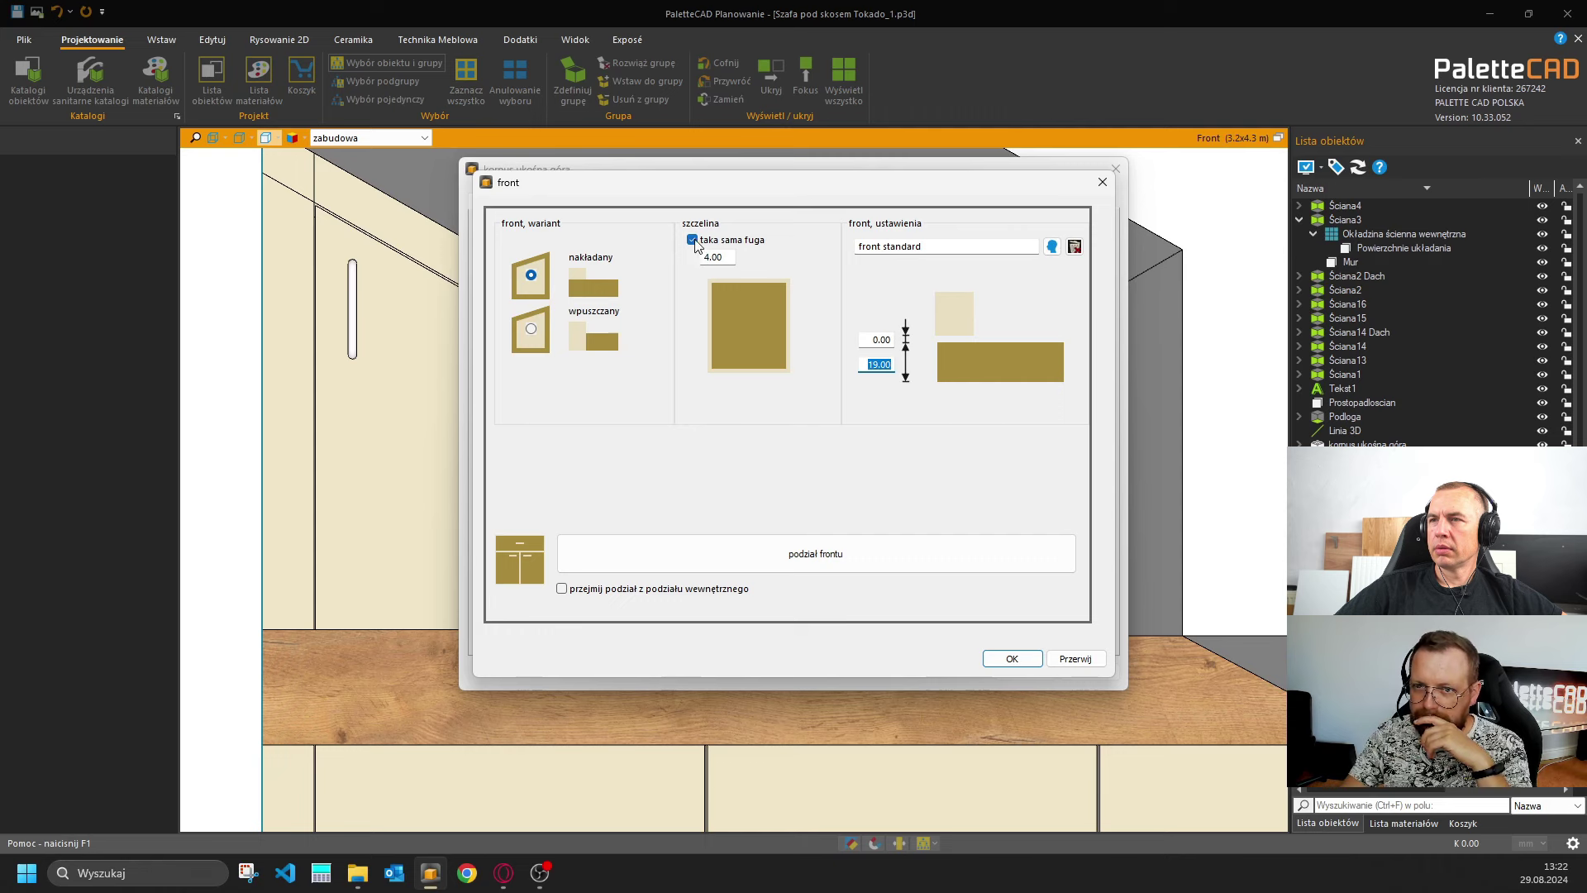
Use individual front gaps of 2 on both sides, 0 at the bottom and 3 along the slope, with the roof slope on the right side.
click(692, 240)
click(776, 369)
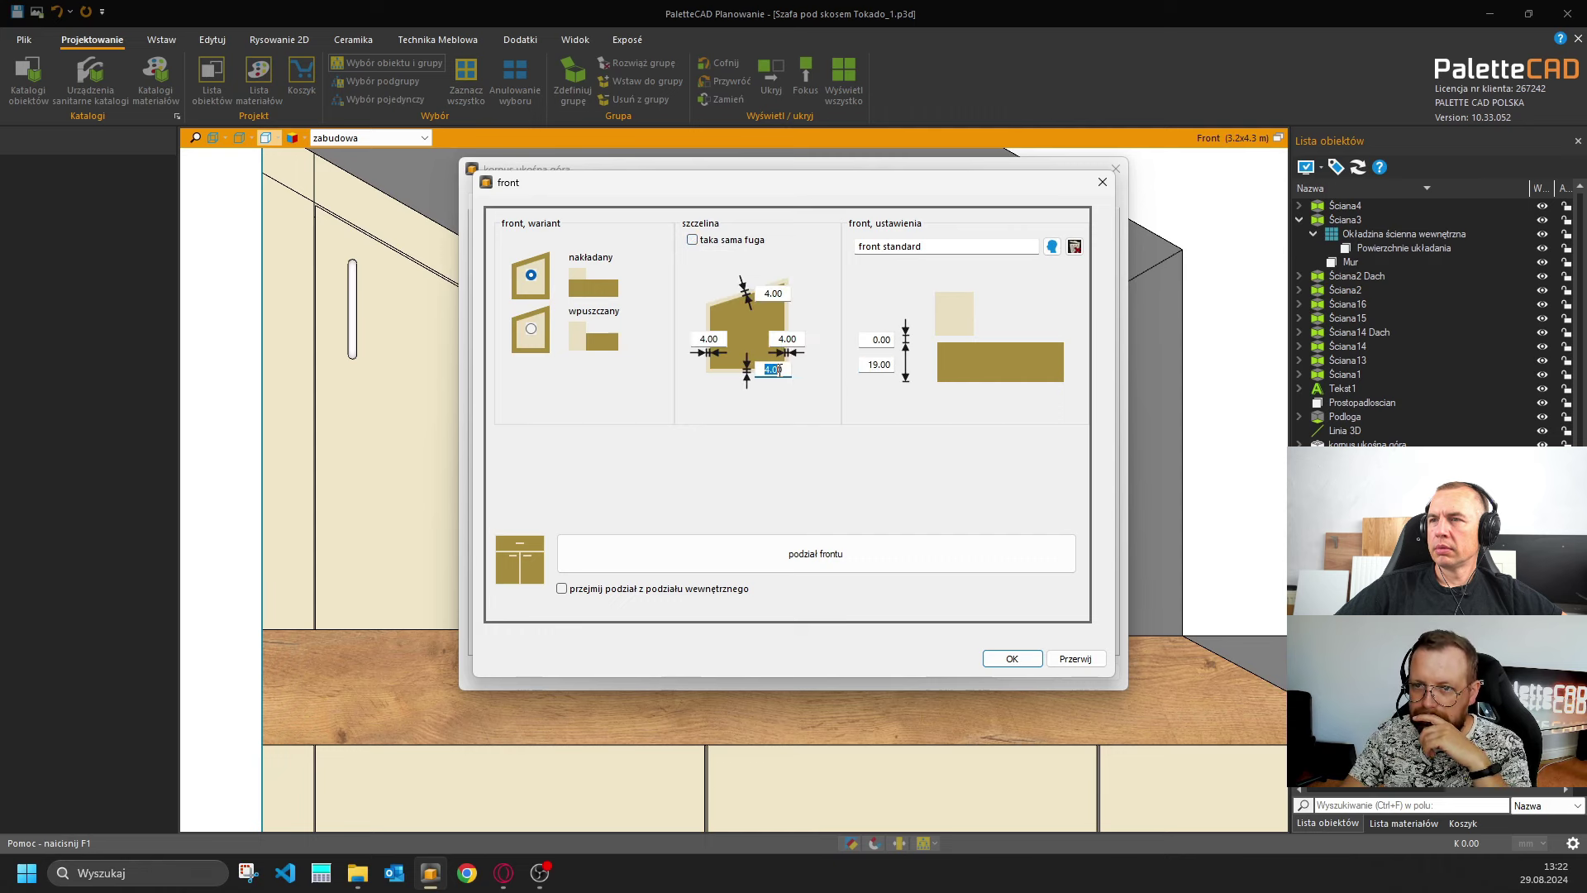
text(0)
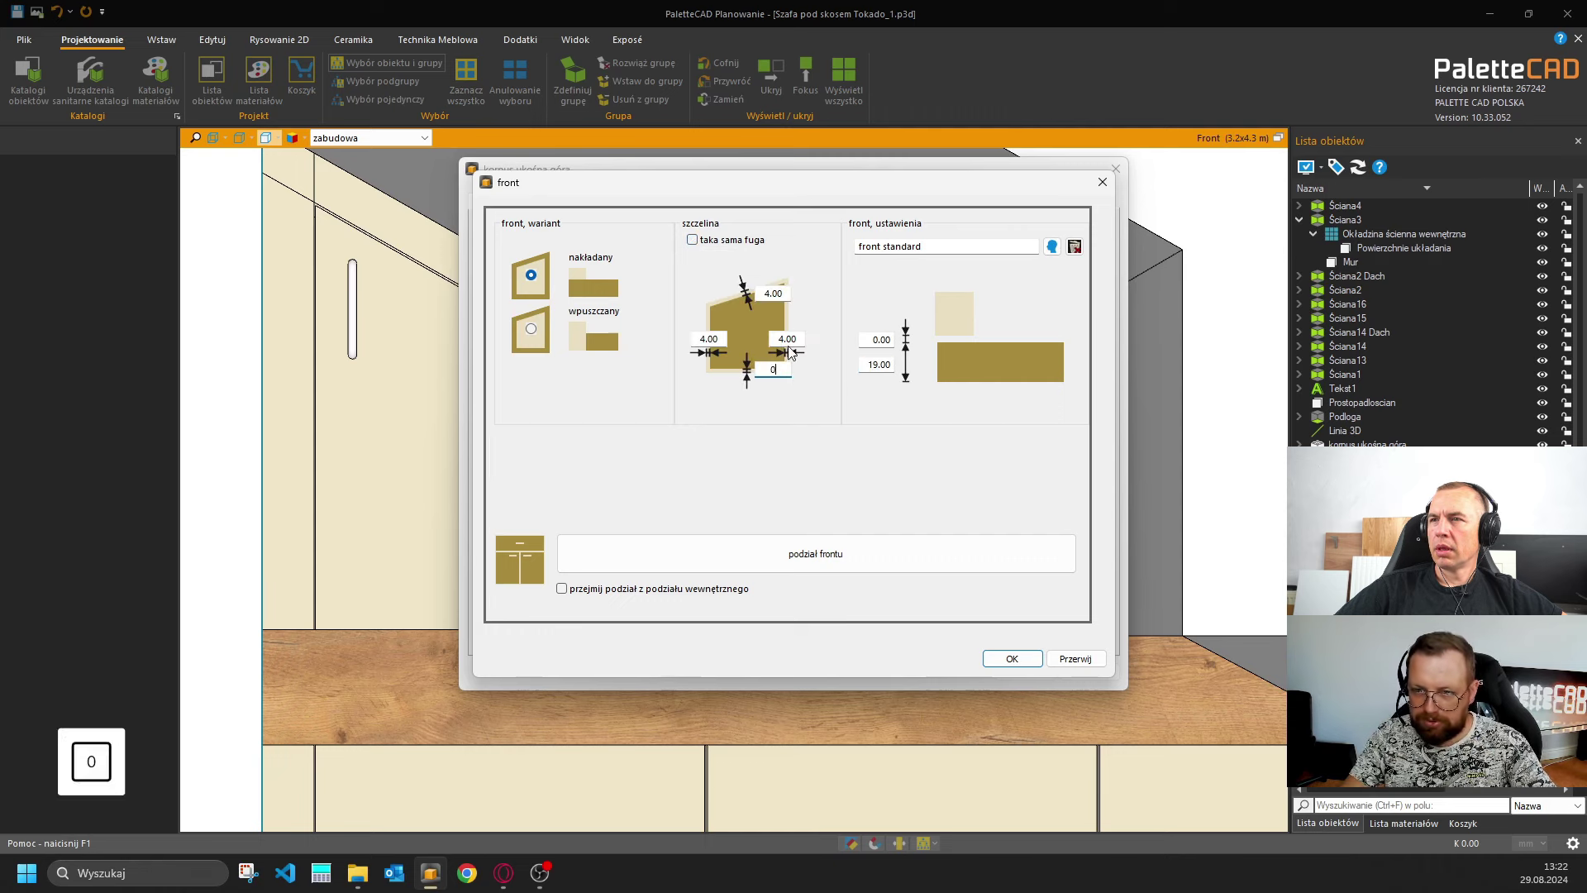
click(800, 337)
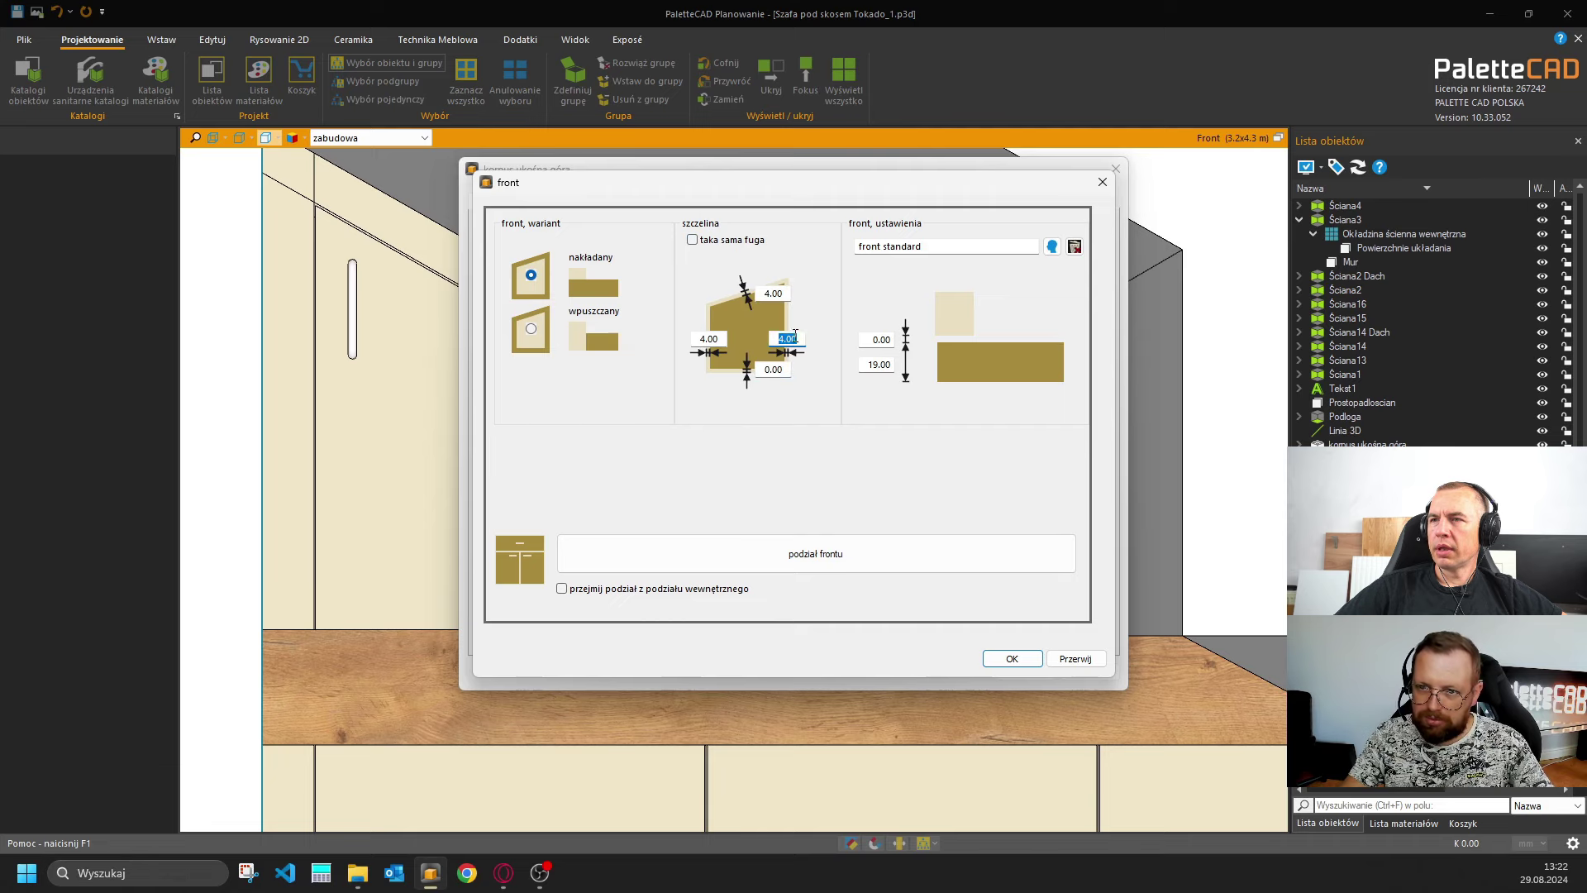
text(2)
click(724, 338)
text(2)
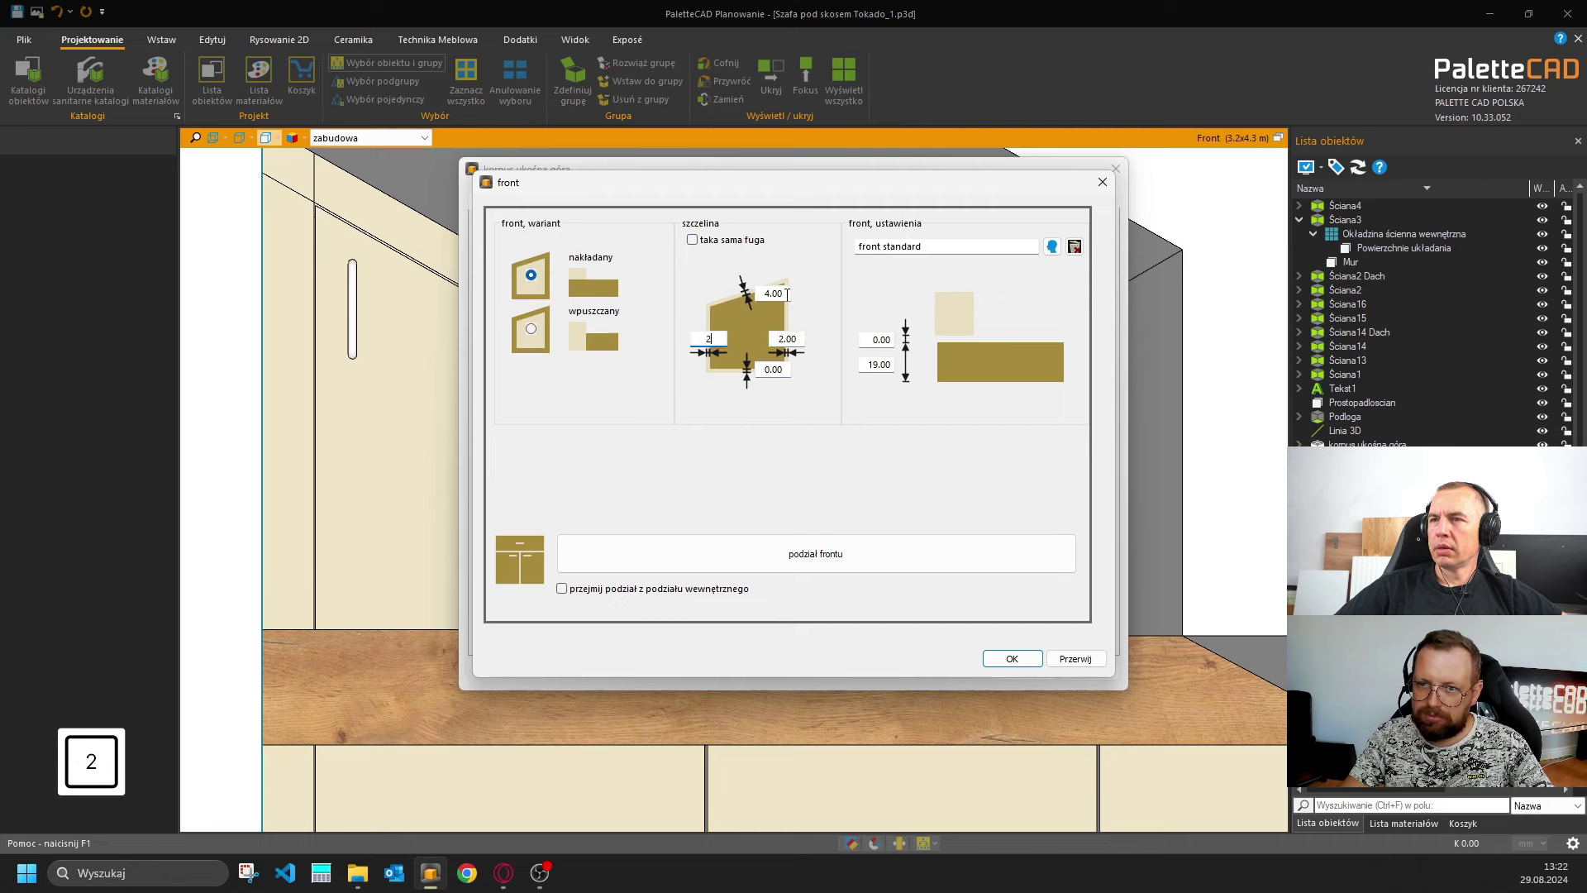
click(773, 293)
text(3)
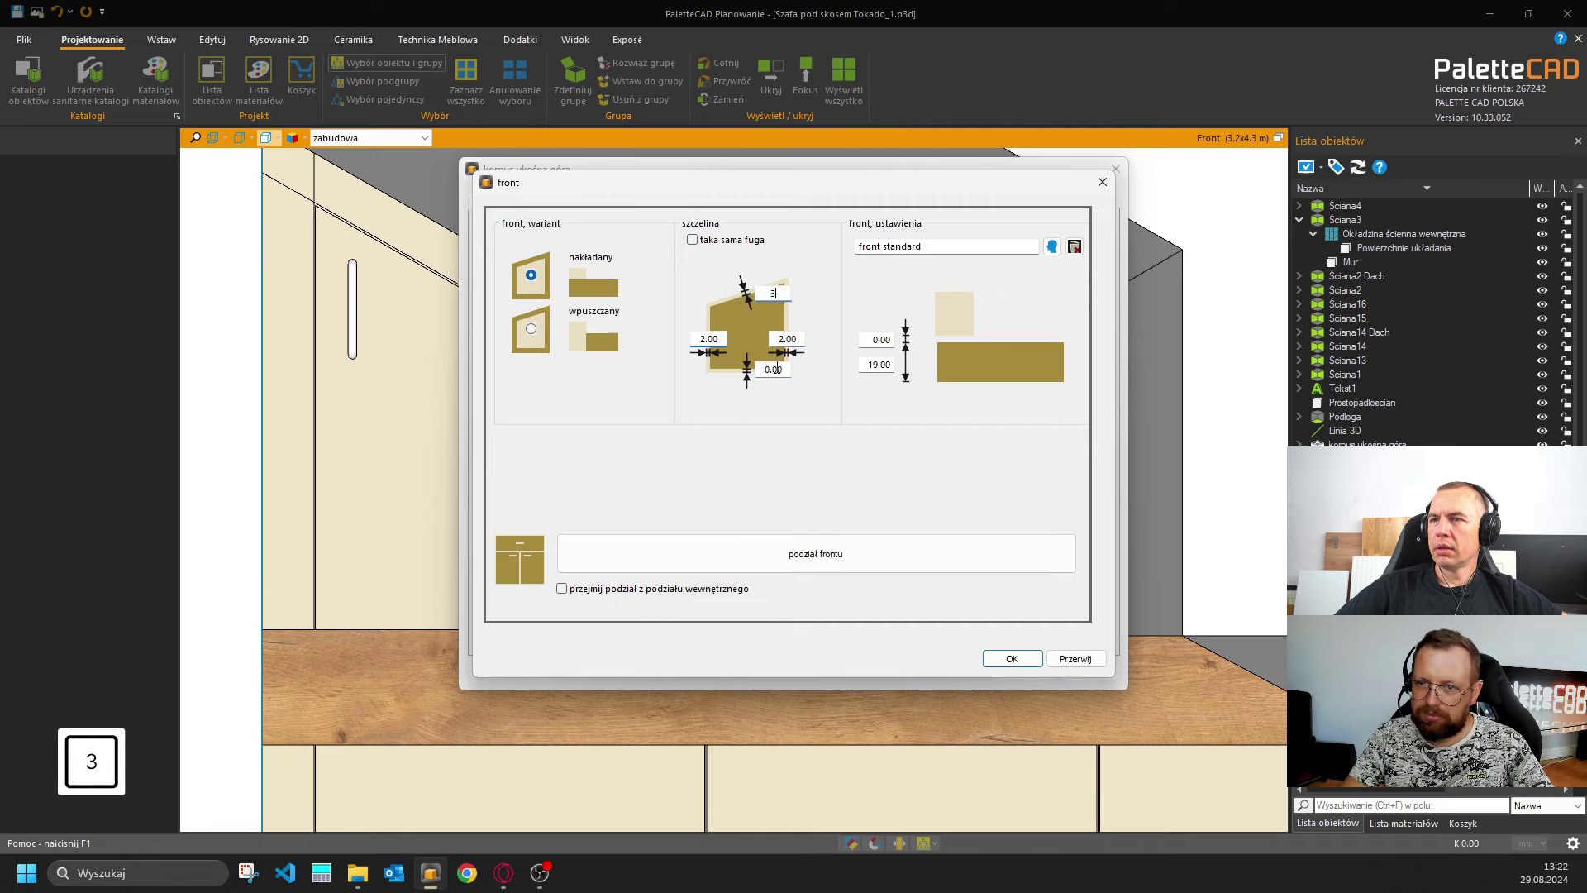
click(1000, 660)
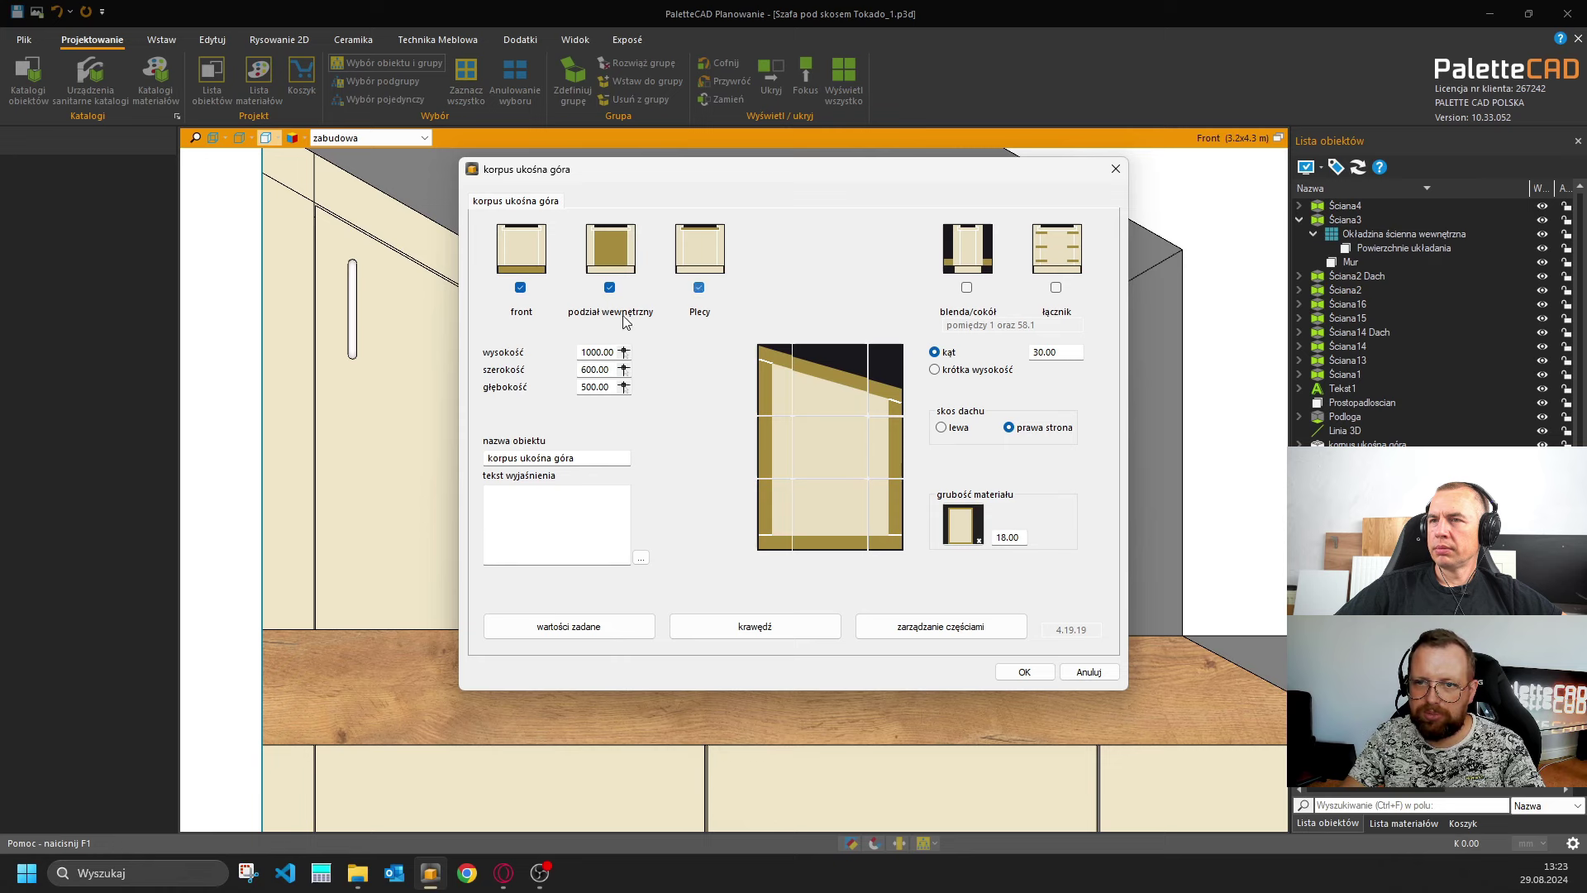
Switch off the new cabinet's internal division and back panel, and set its depth to 100.
click(613, 289)
click(831, 468)
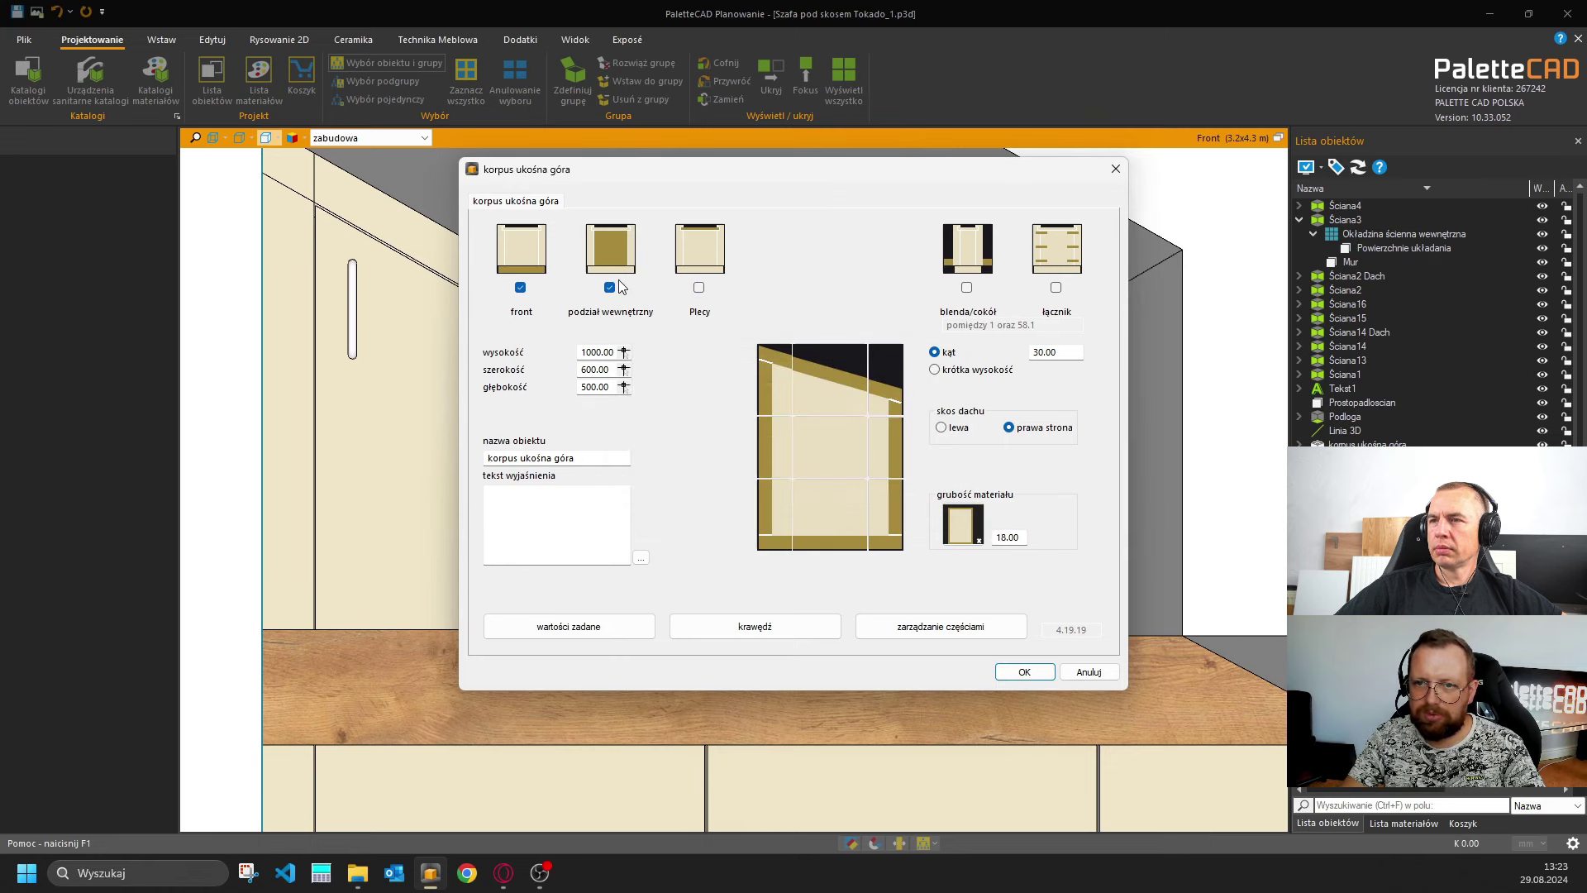
click(610, 288)
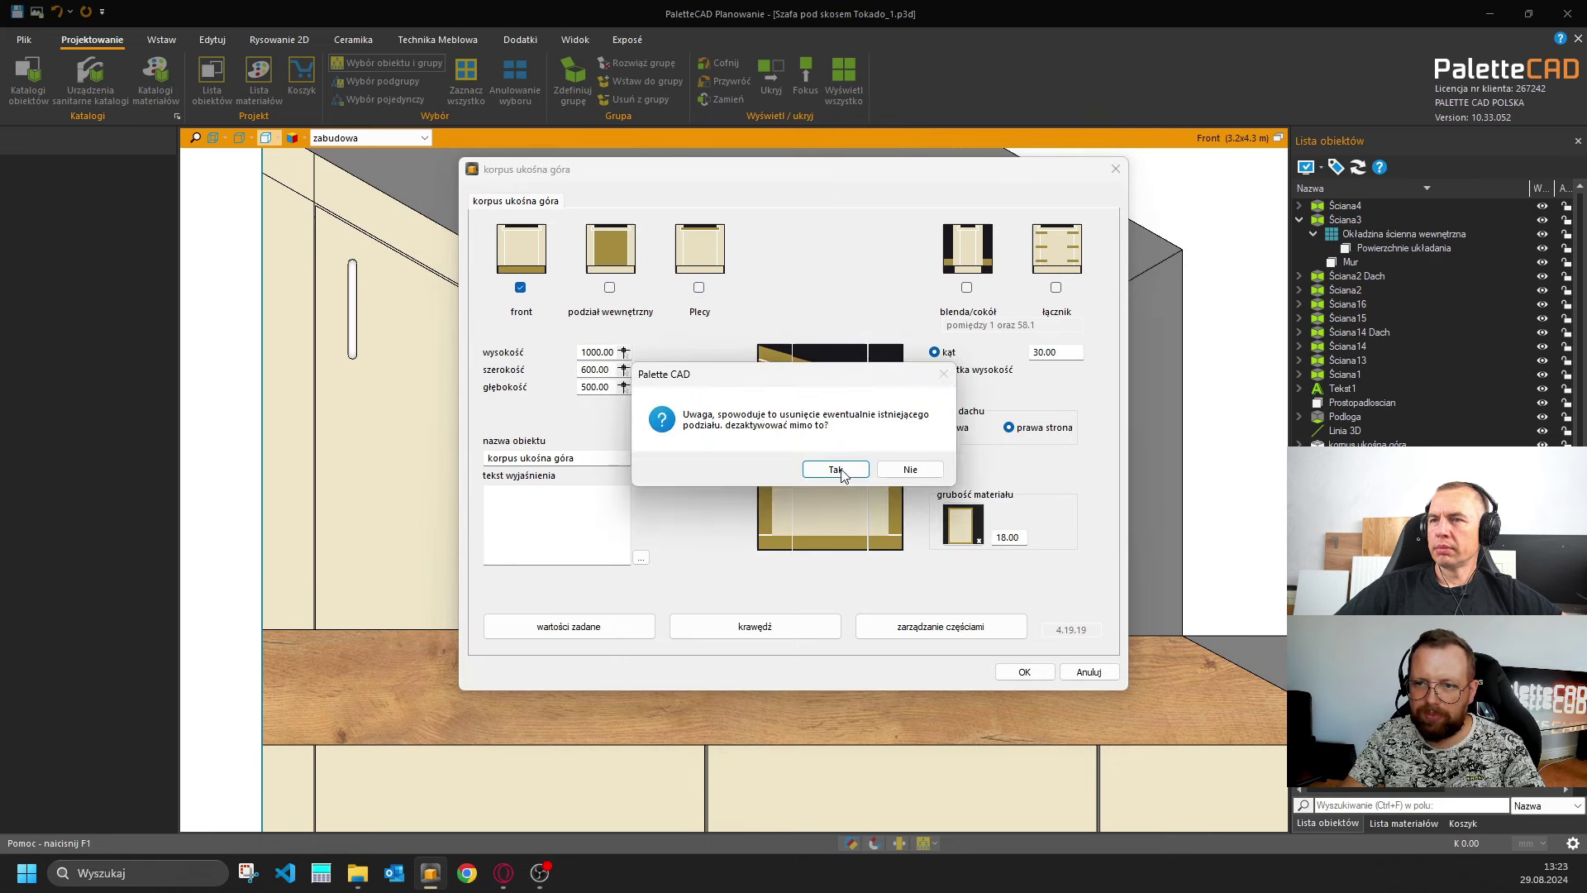
click(837, 468)
double_click(610, 388)
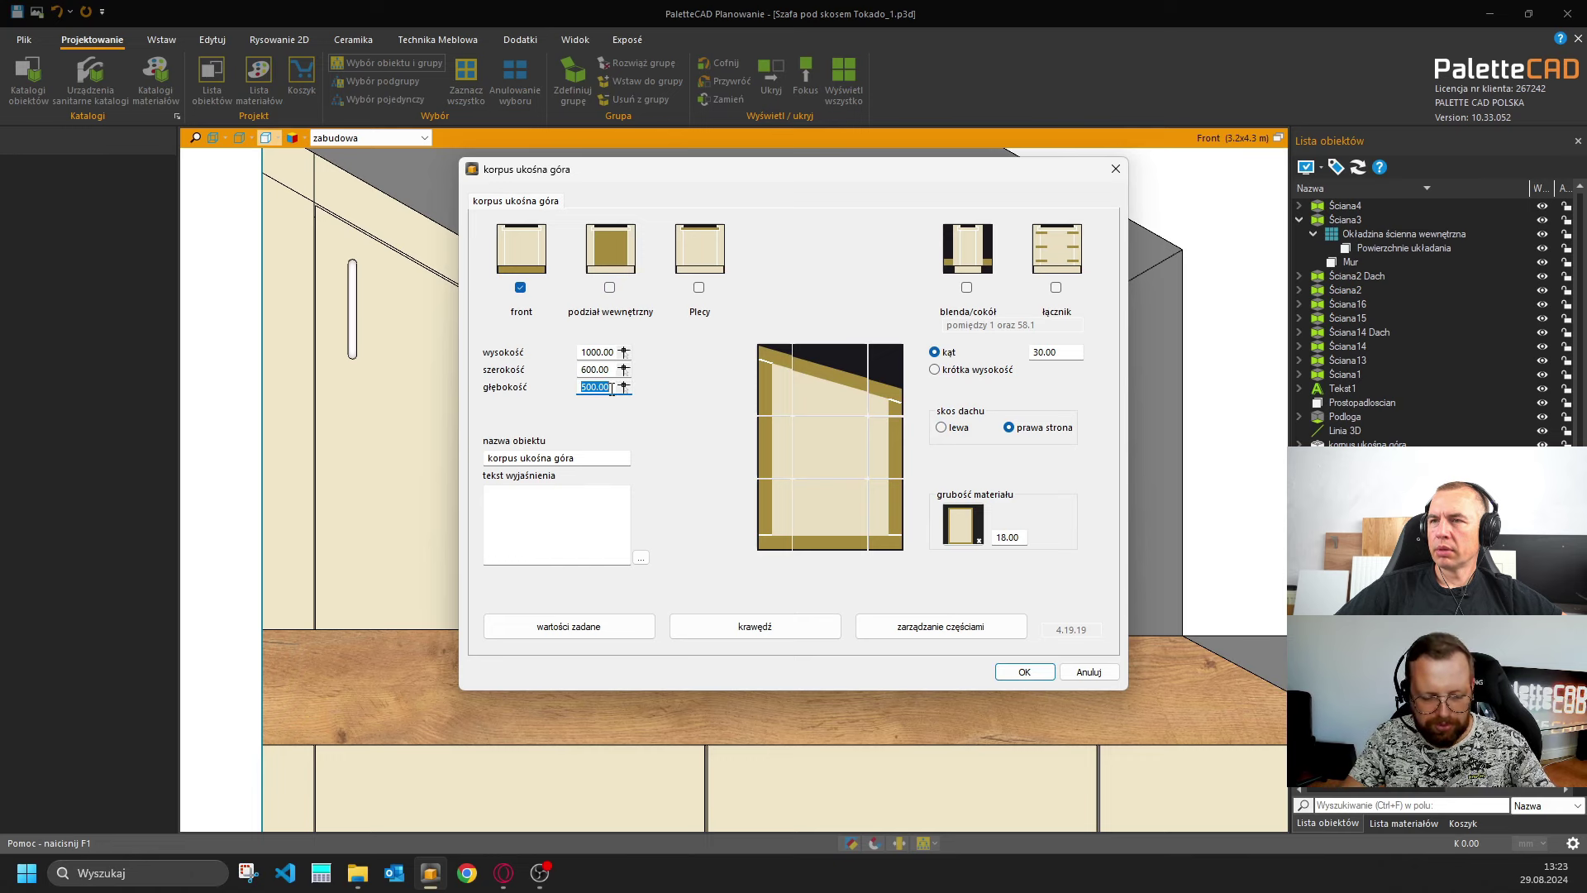
text(100)
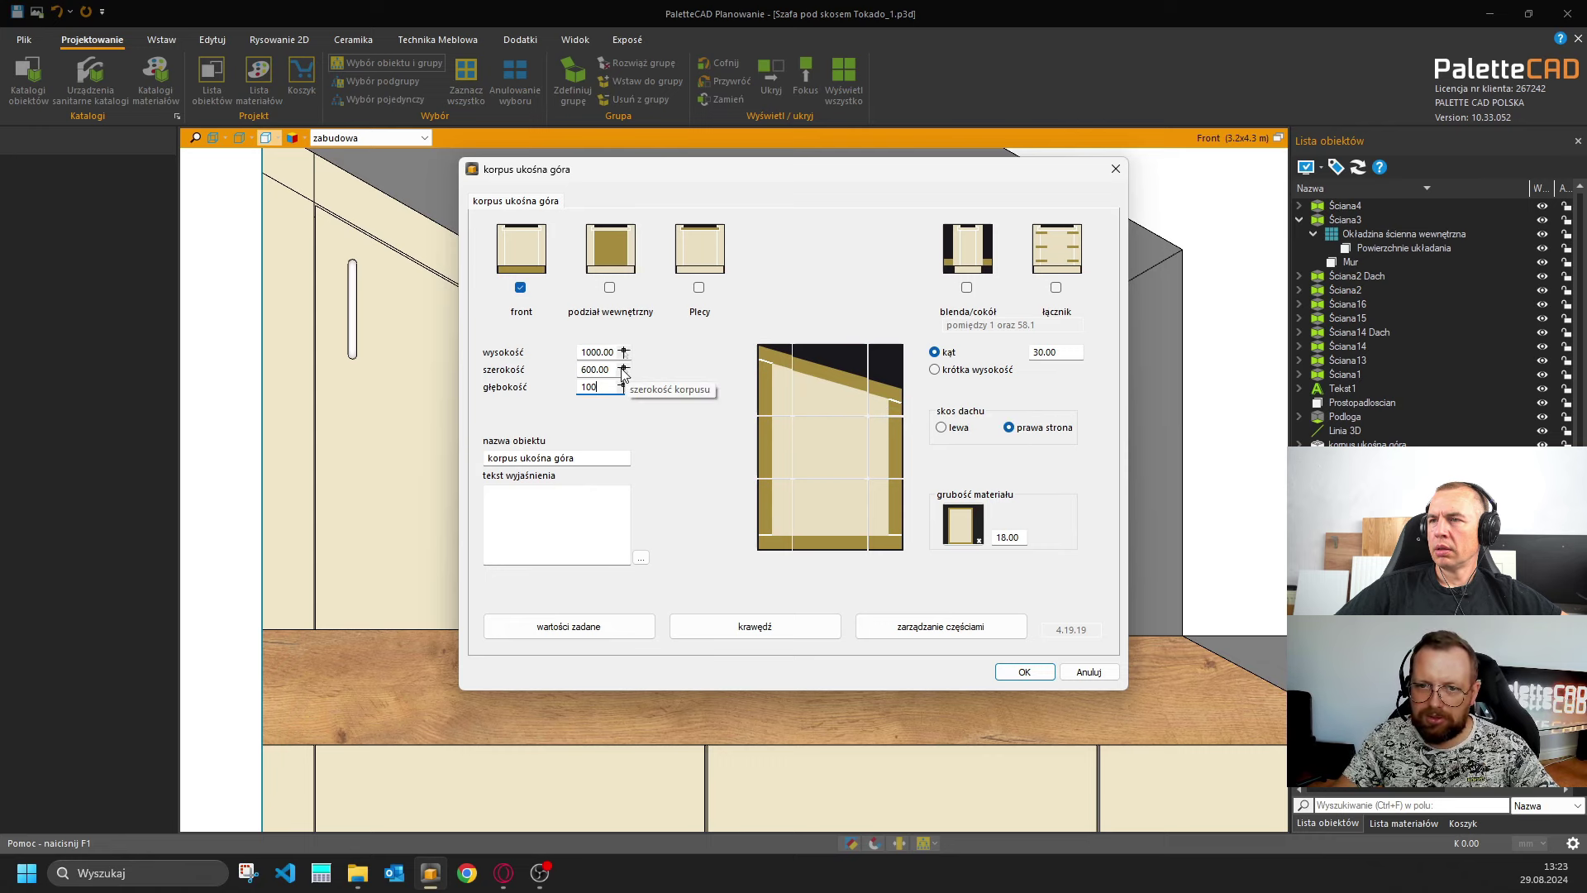
key(Return)
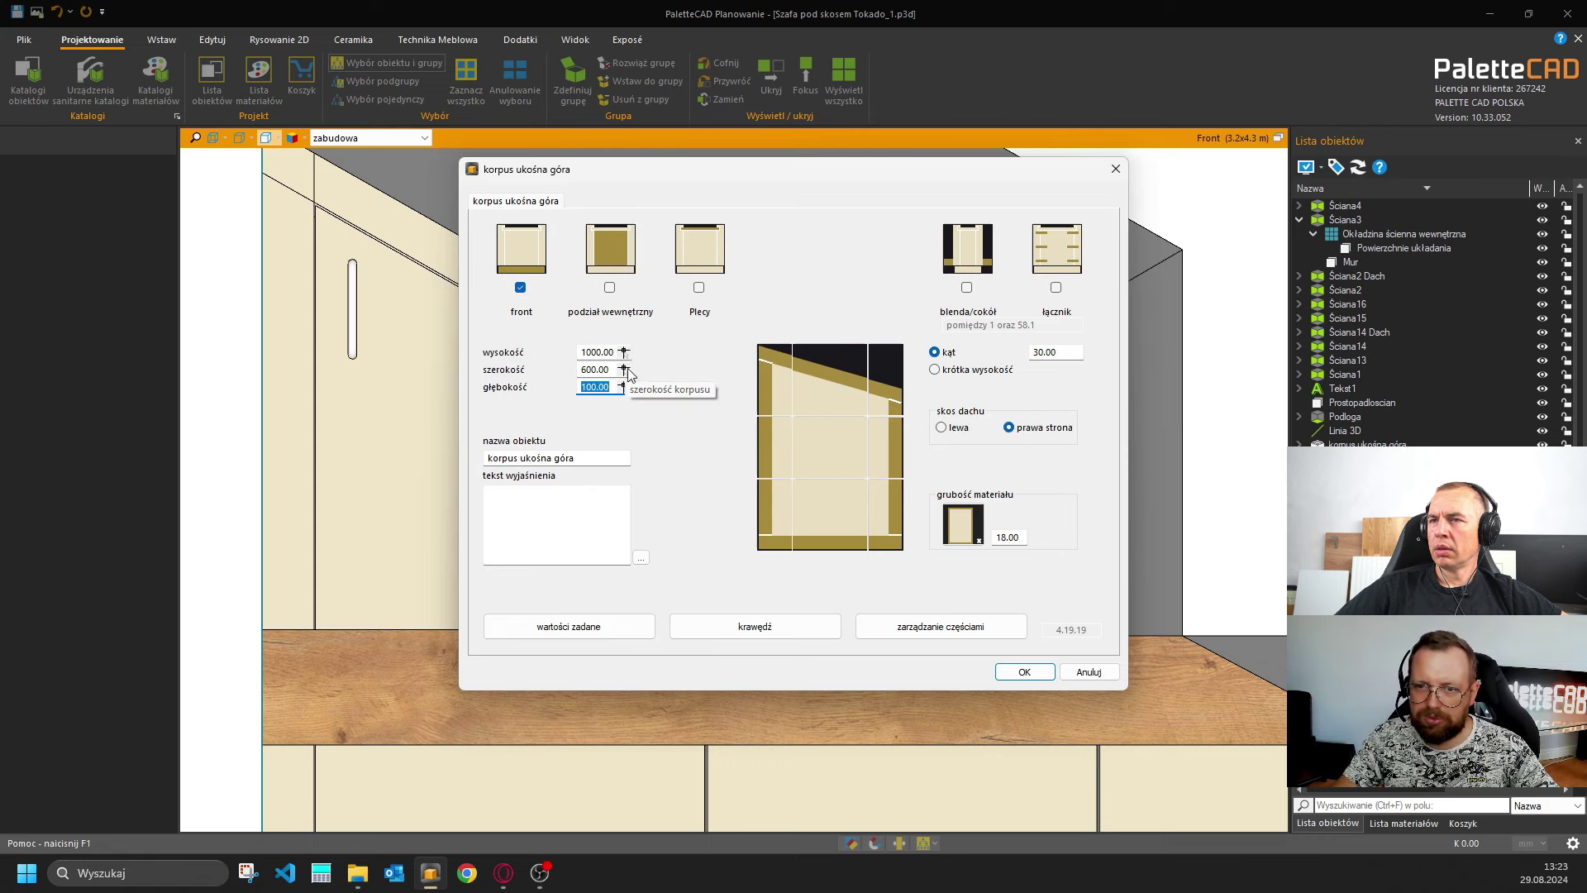
Set the new cabinet's width to 124 by measuring from the sloped cabinet's side to the next vertical panel and dropping the decimals.
key(Return)
click(214, 139)
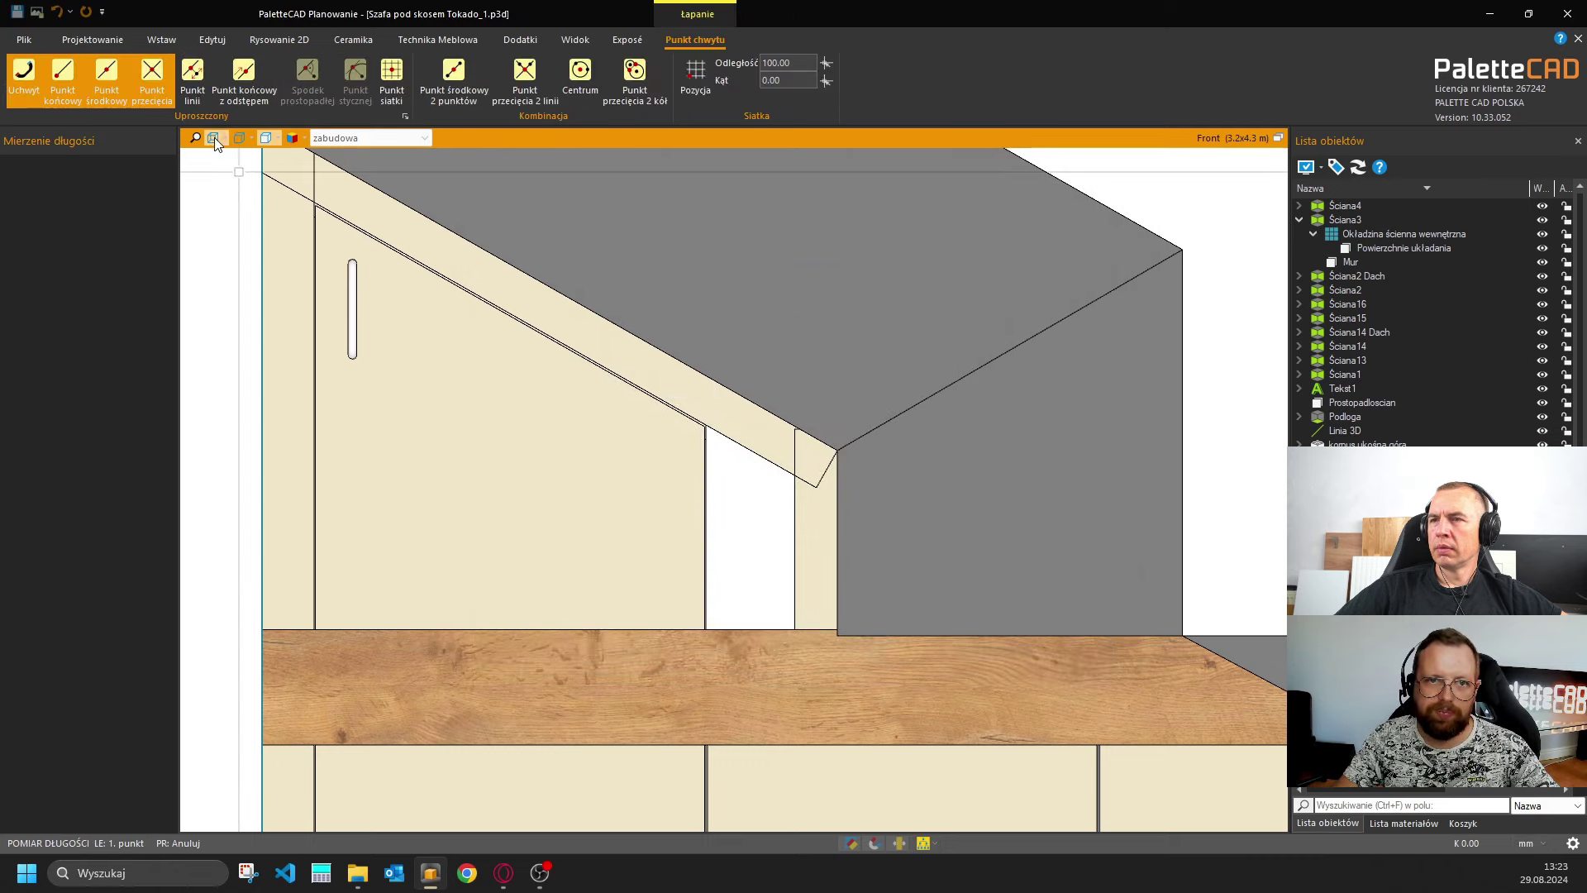
scroll(737, 631, up, 5)
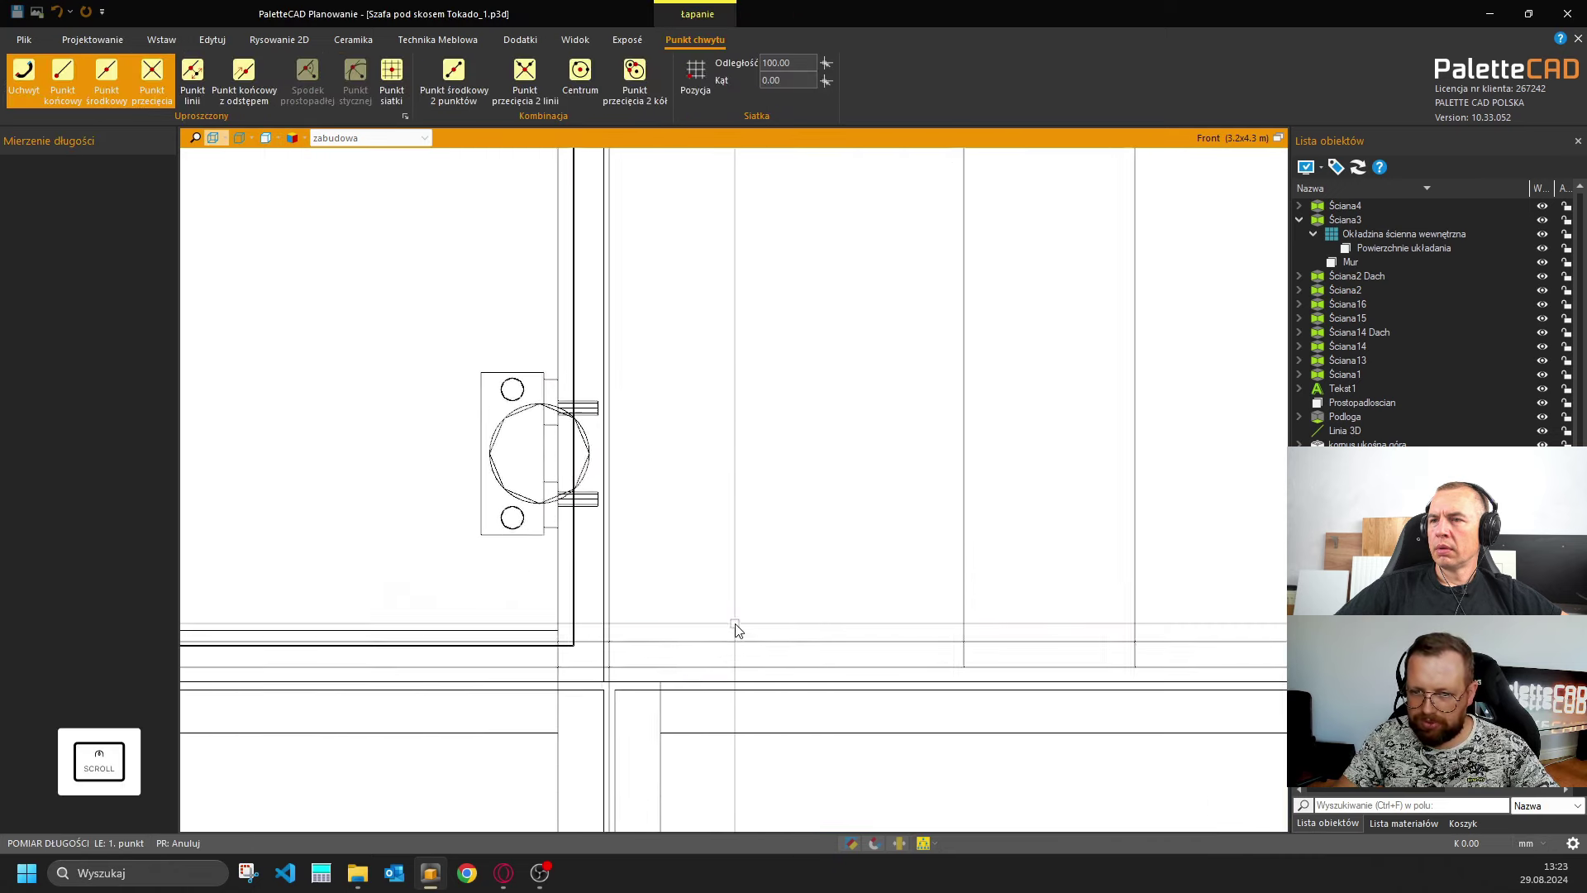
scroll(652, 614, up, 1)
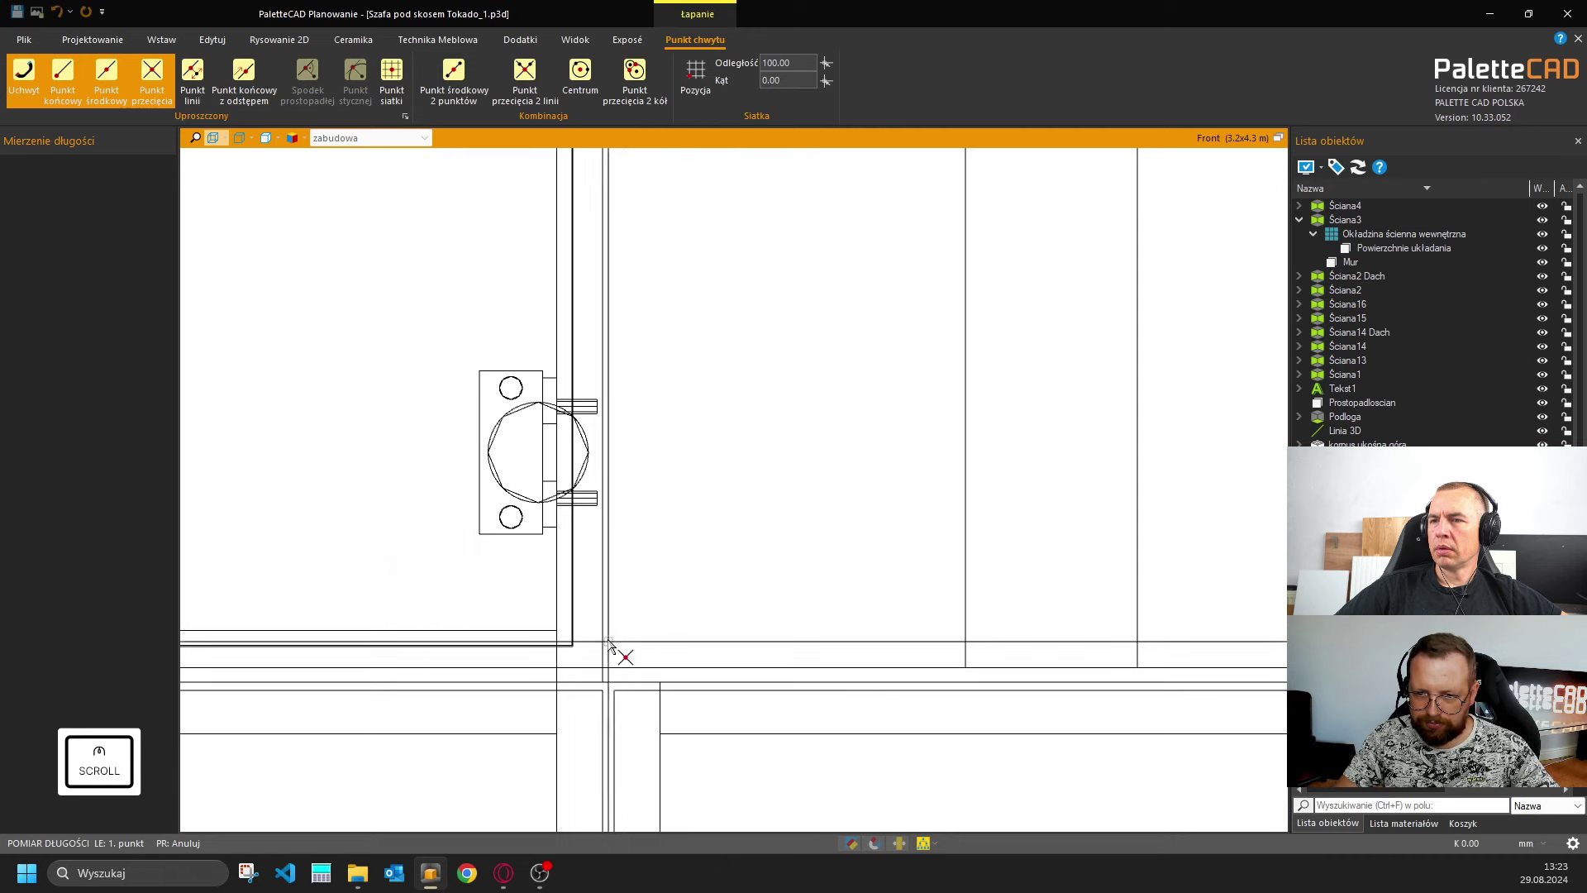
click(610, 641)
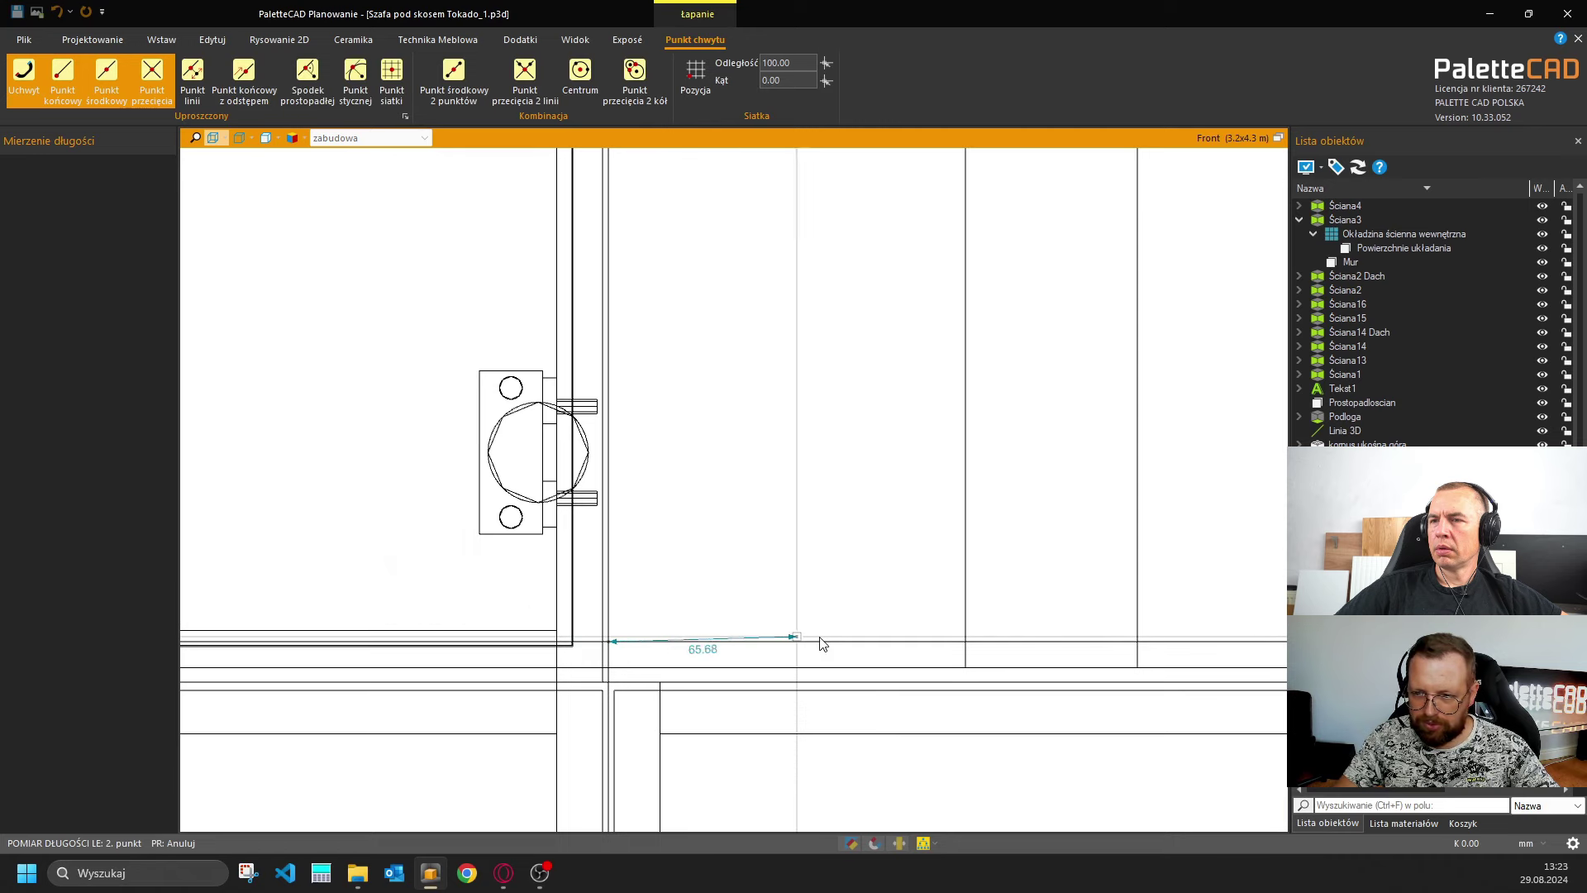
click(965, 642)
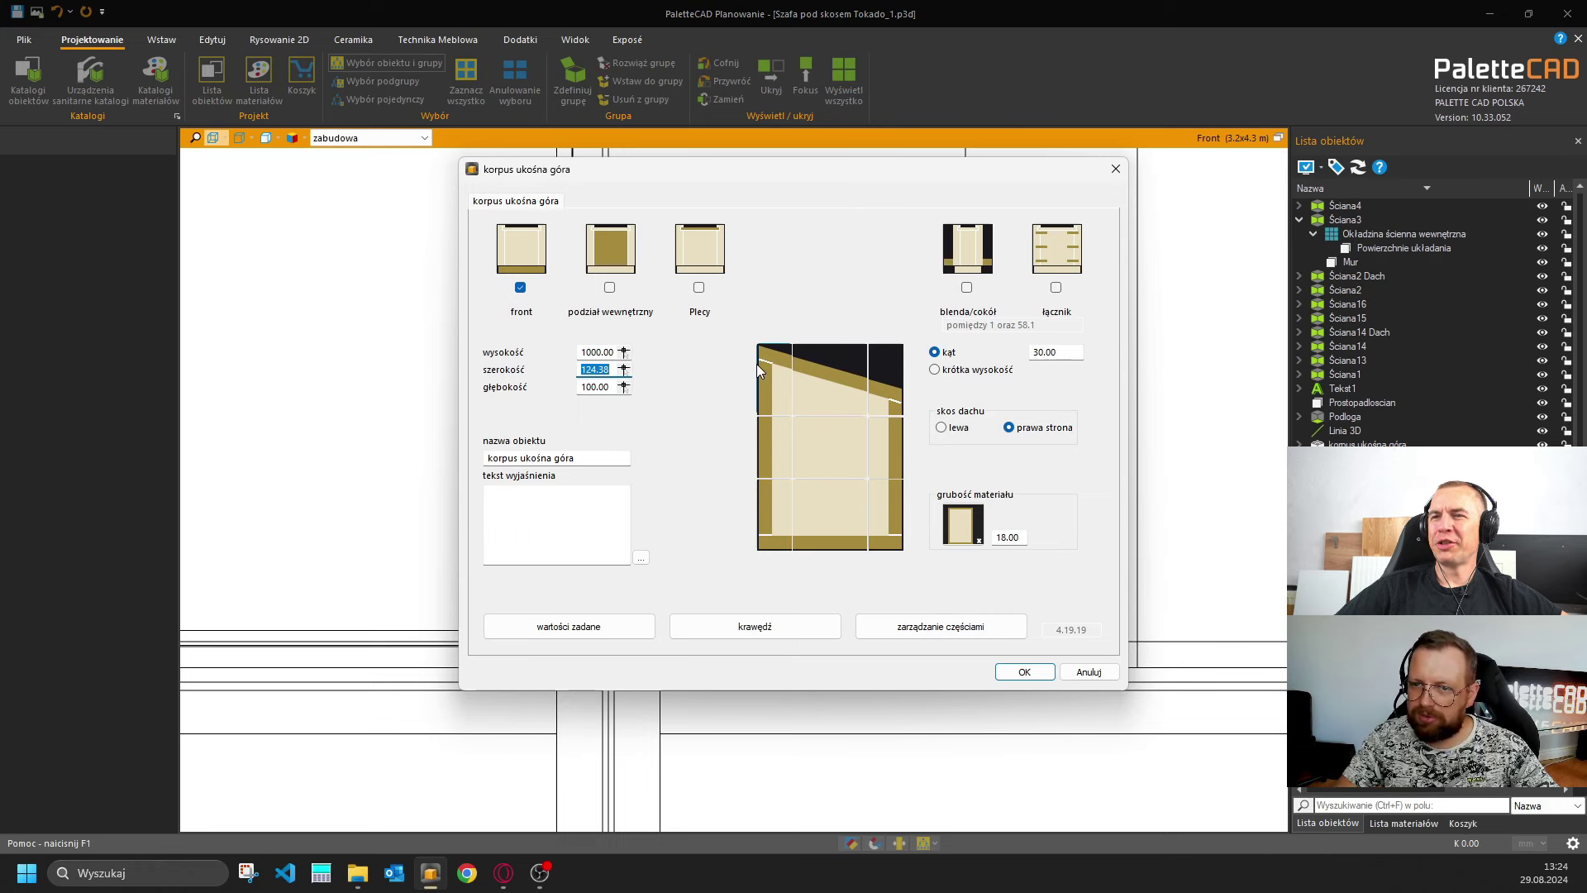
click(611, 370)
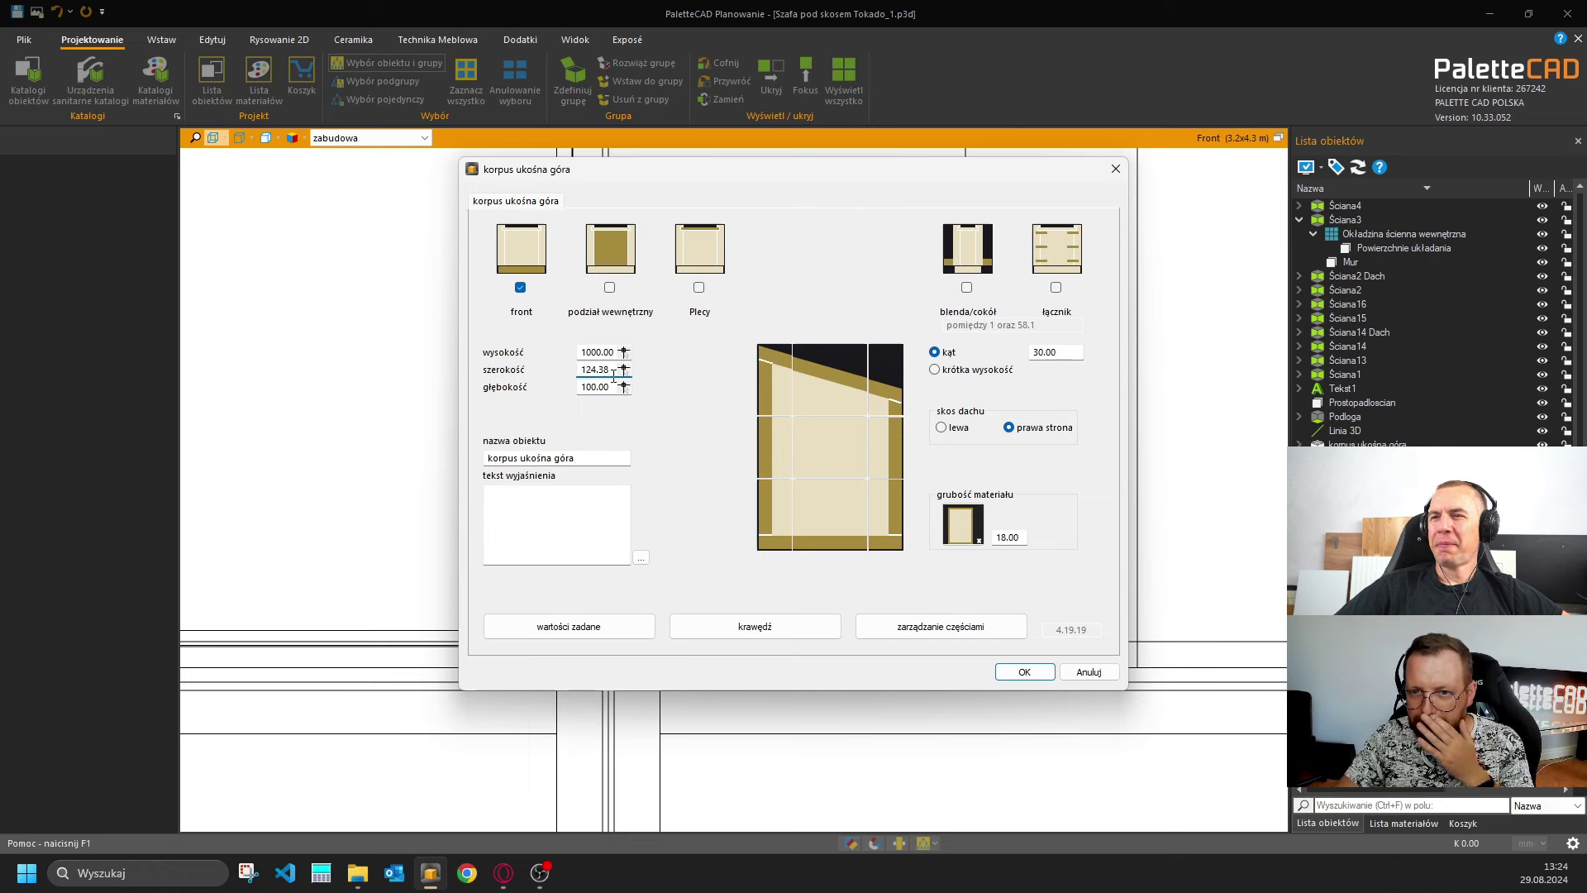
key(BackSpace)
key(BackSpace)
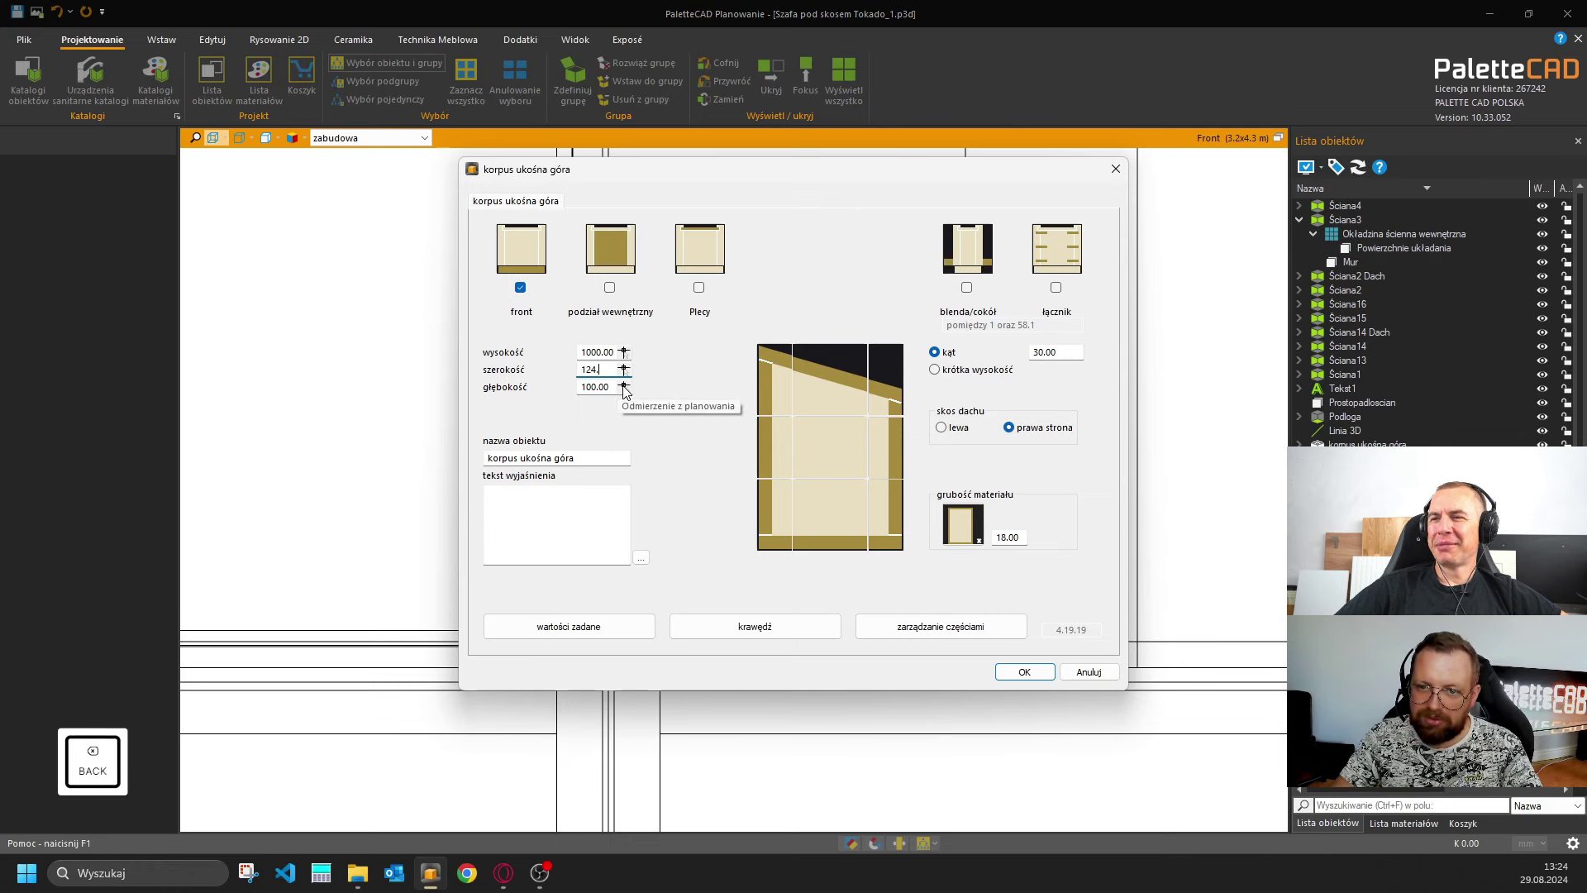
key(BackSpace)
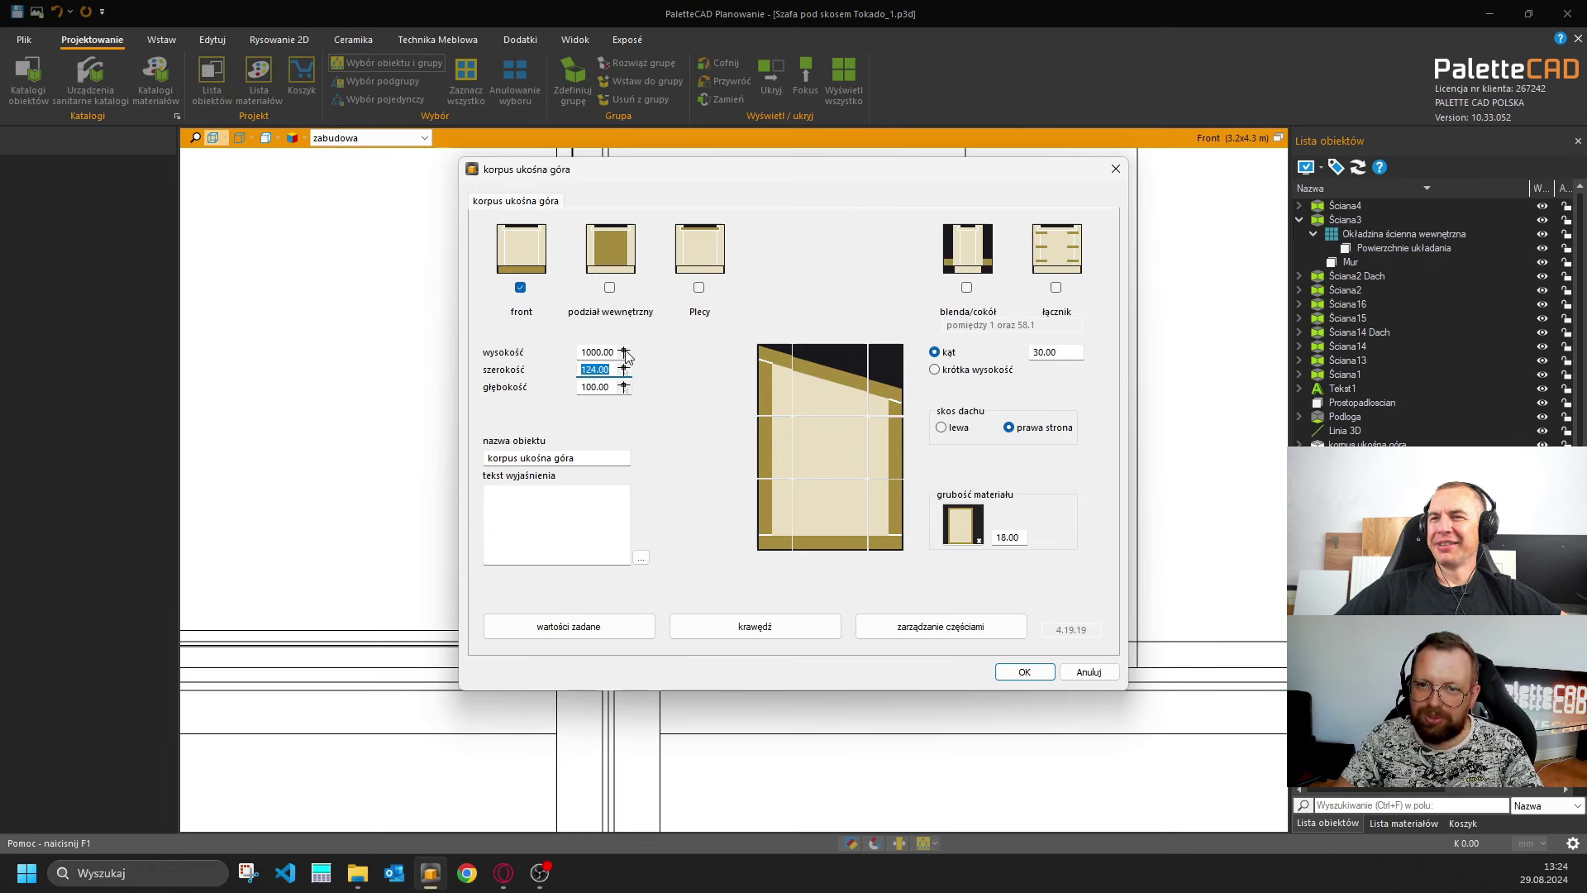
key(Return)
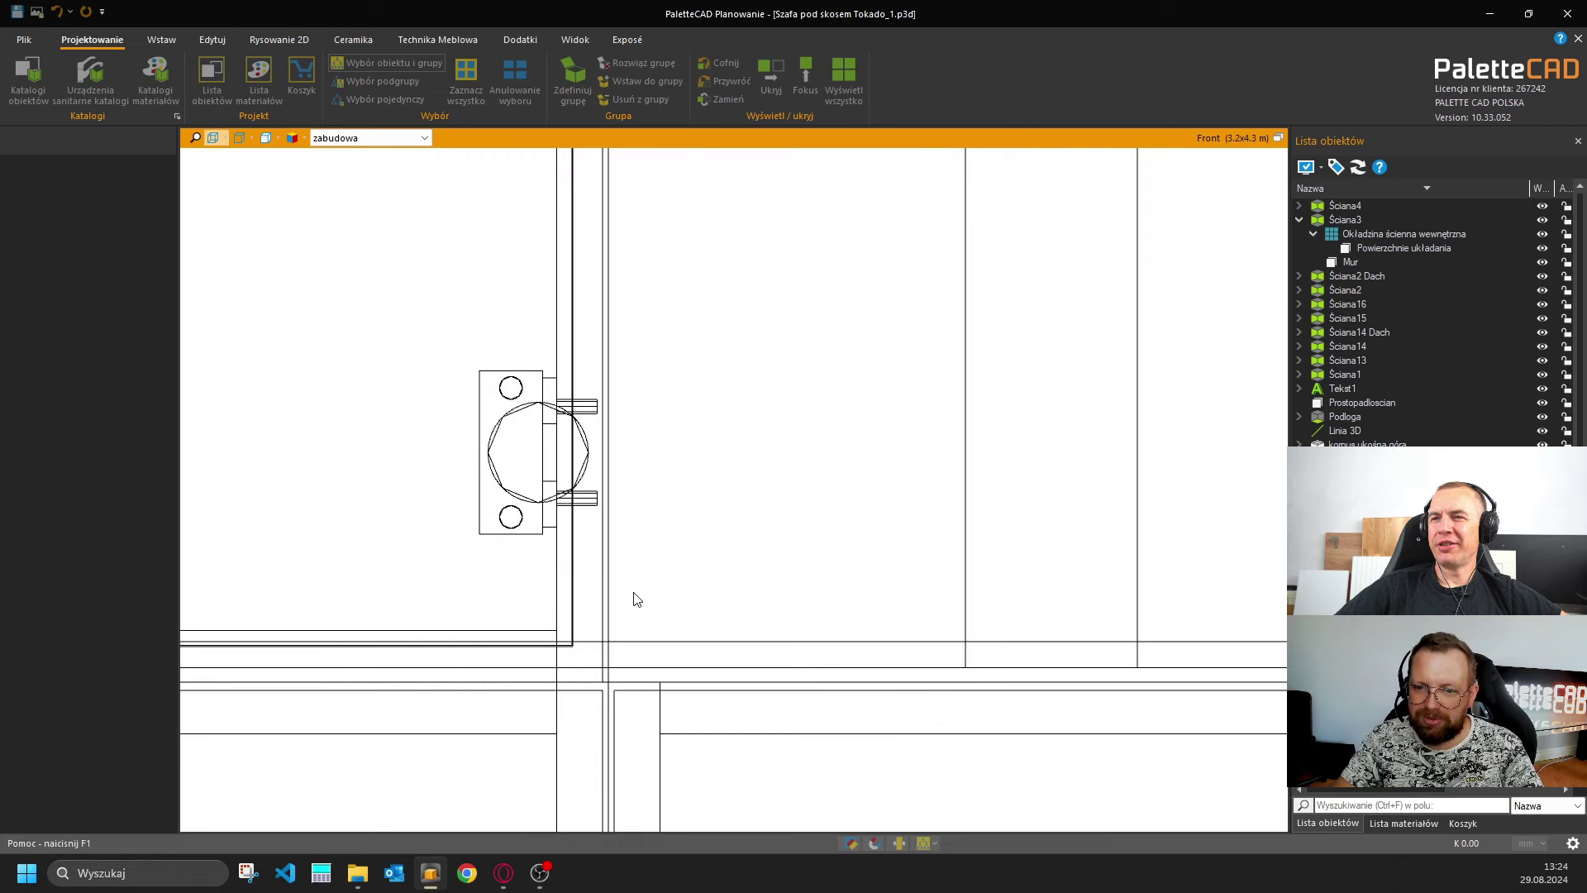
Set the new cabinet's height to 286.76 by measuring vertically along the neighbouring sloped cabinet's side, from its lower corner to the roof panel.
key(m)
click(609, 642)
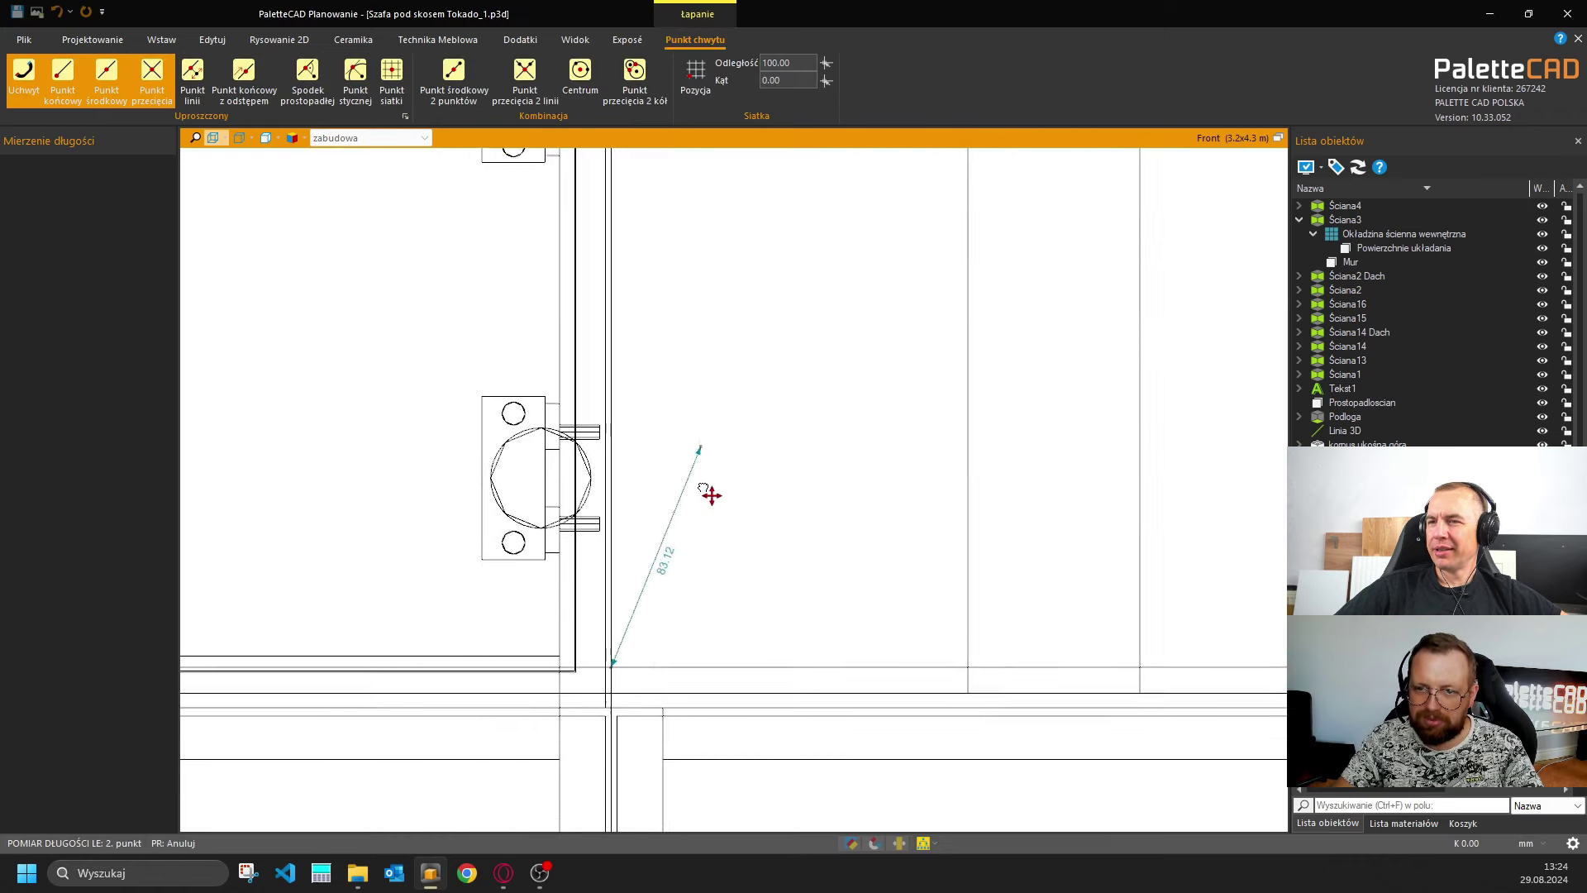
middle_drag(708, 496, 705, 825)
click(650, 339)
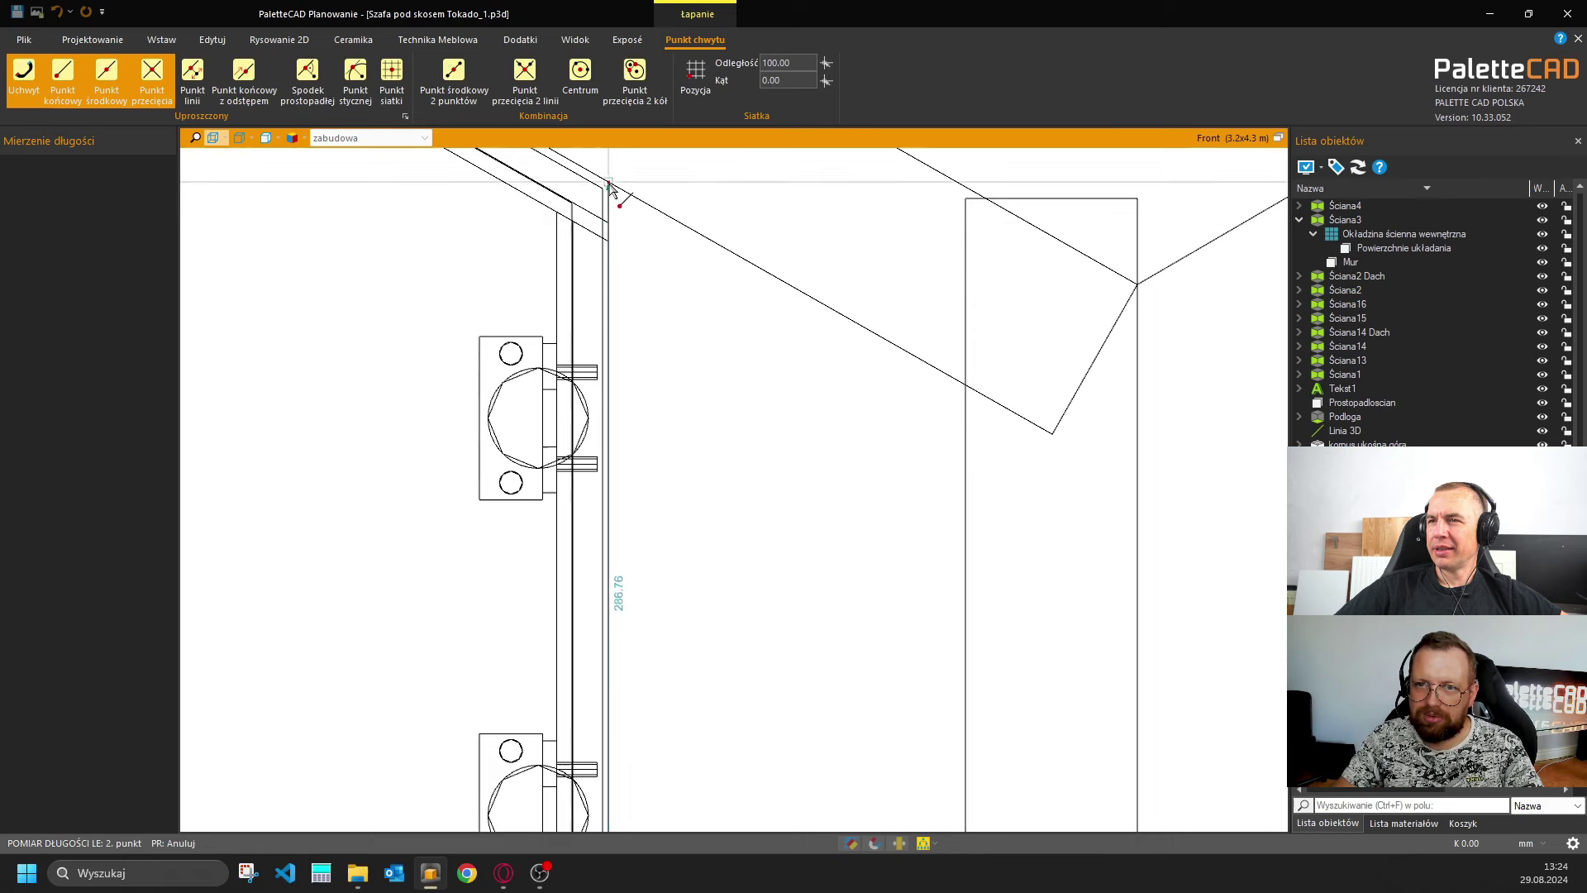
double_click(836, 463)
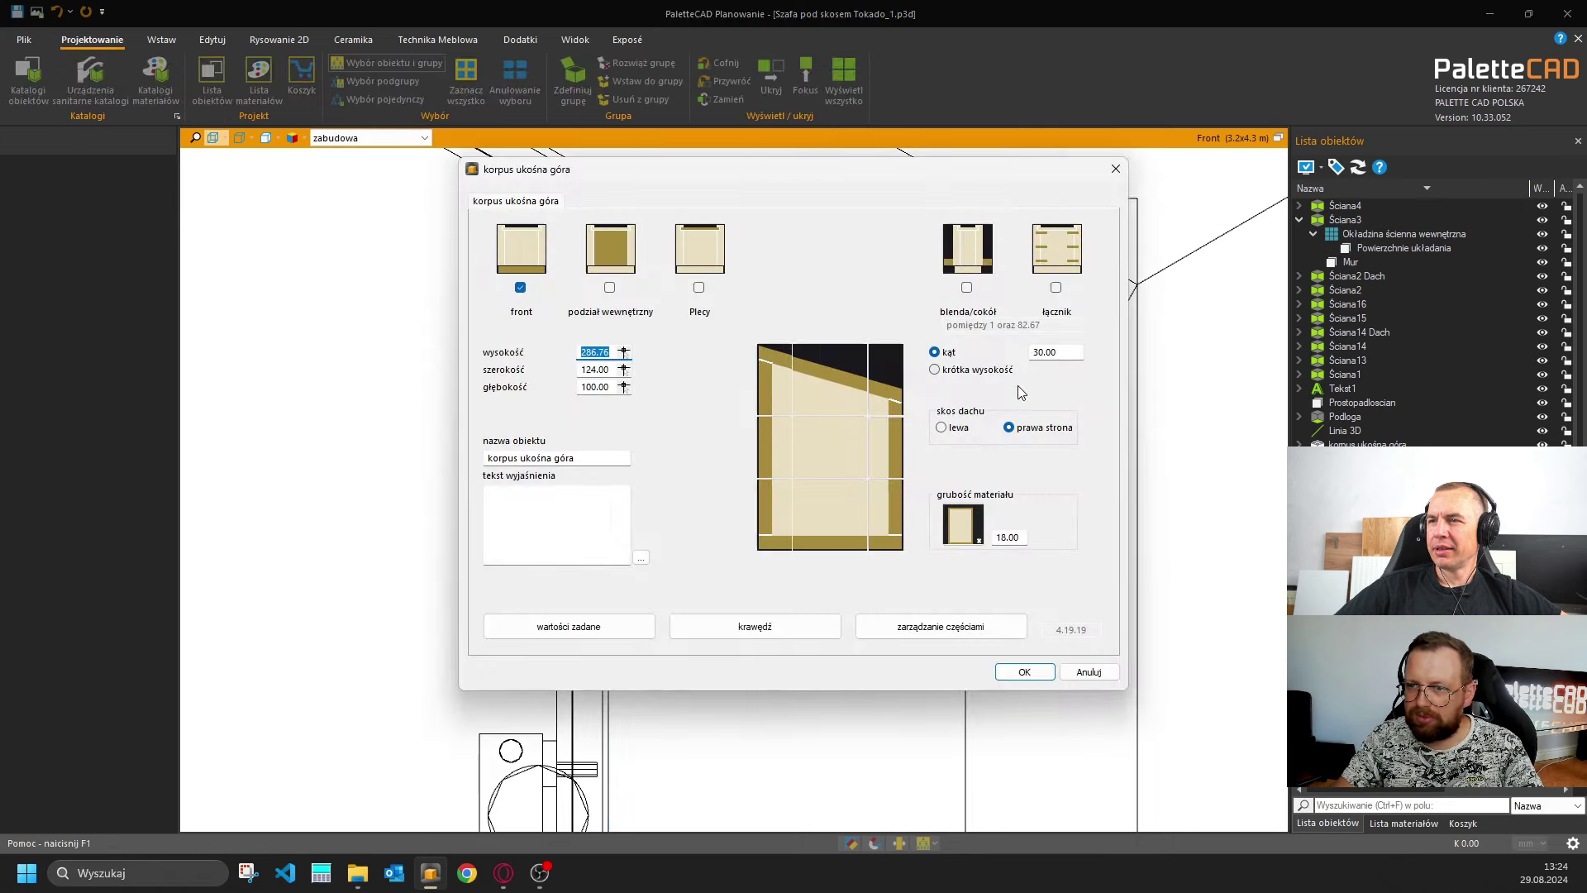
Define the new cabinet's slope by its short height, measuring it vertically from the roof panel to the base line and entering 230.
click(935, 369)
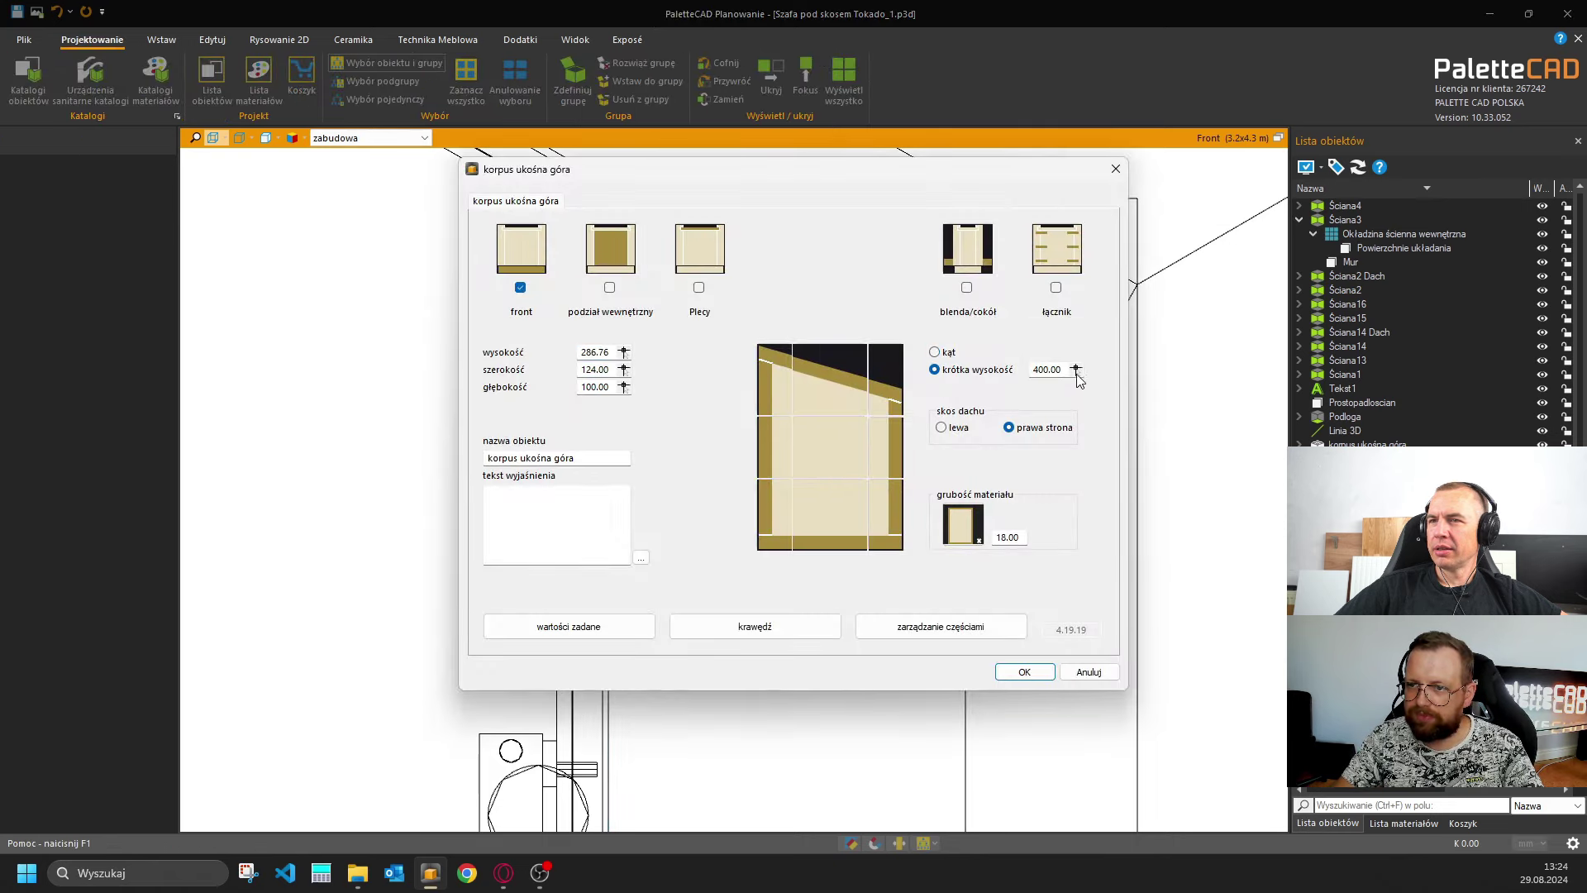
key(Return)
key(l)
click(942, 489)
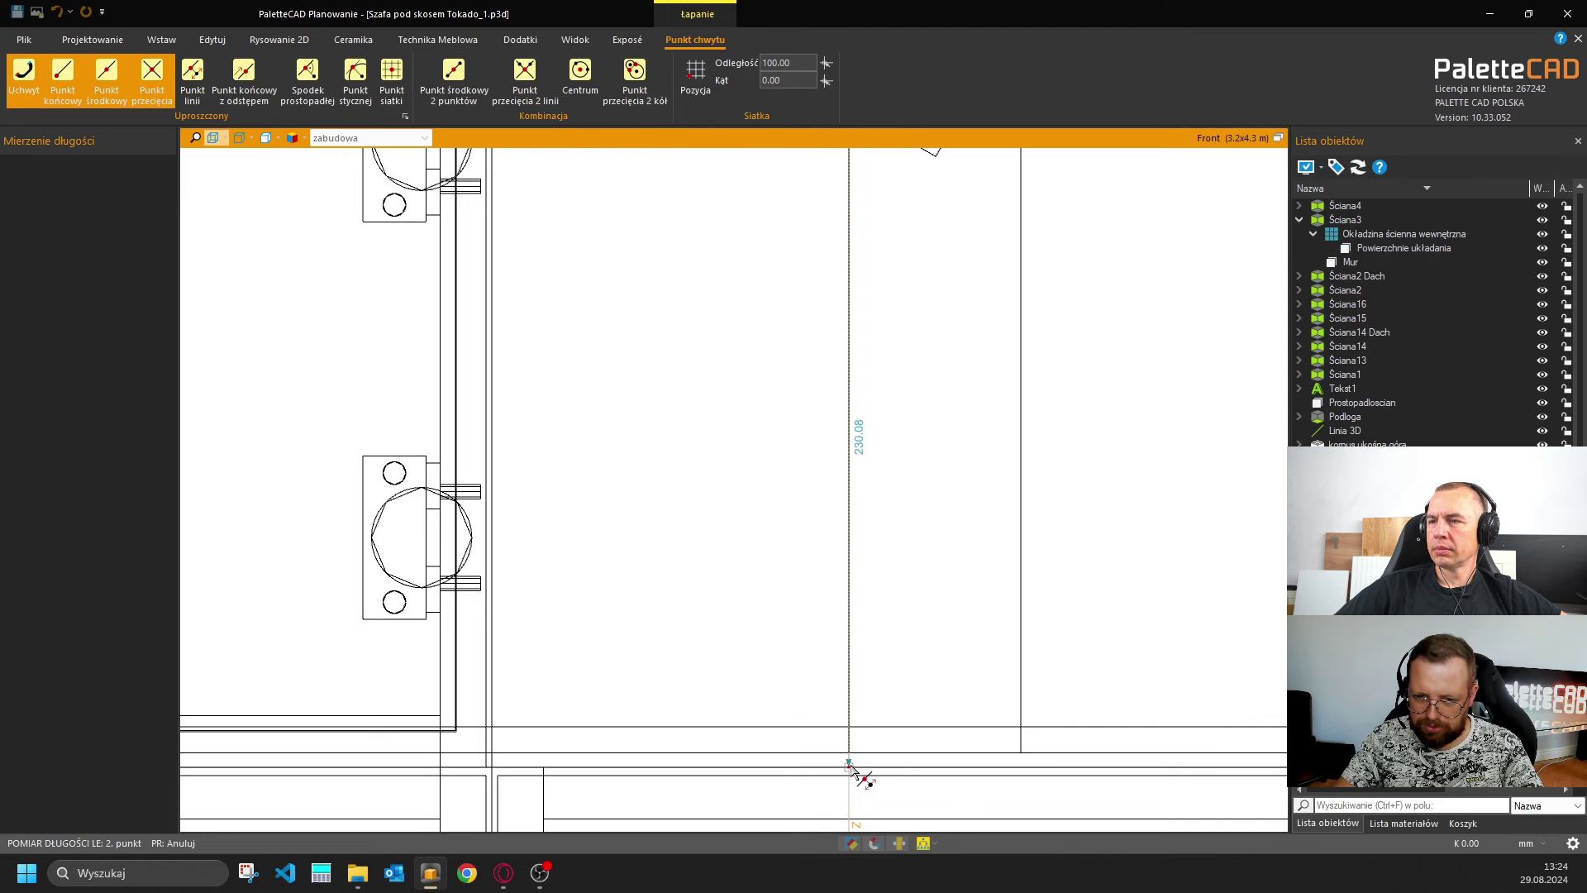
click(849, 762)
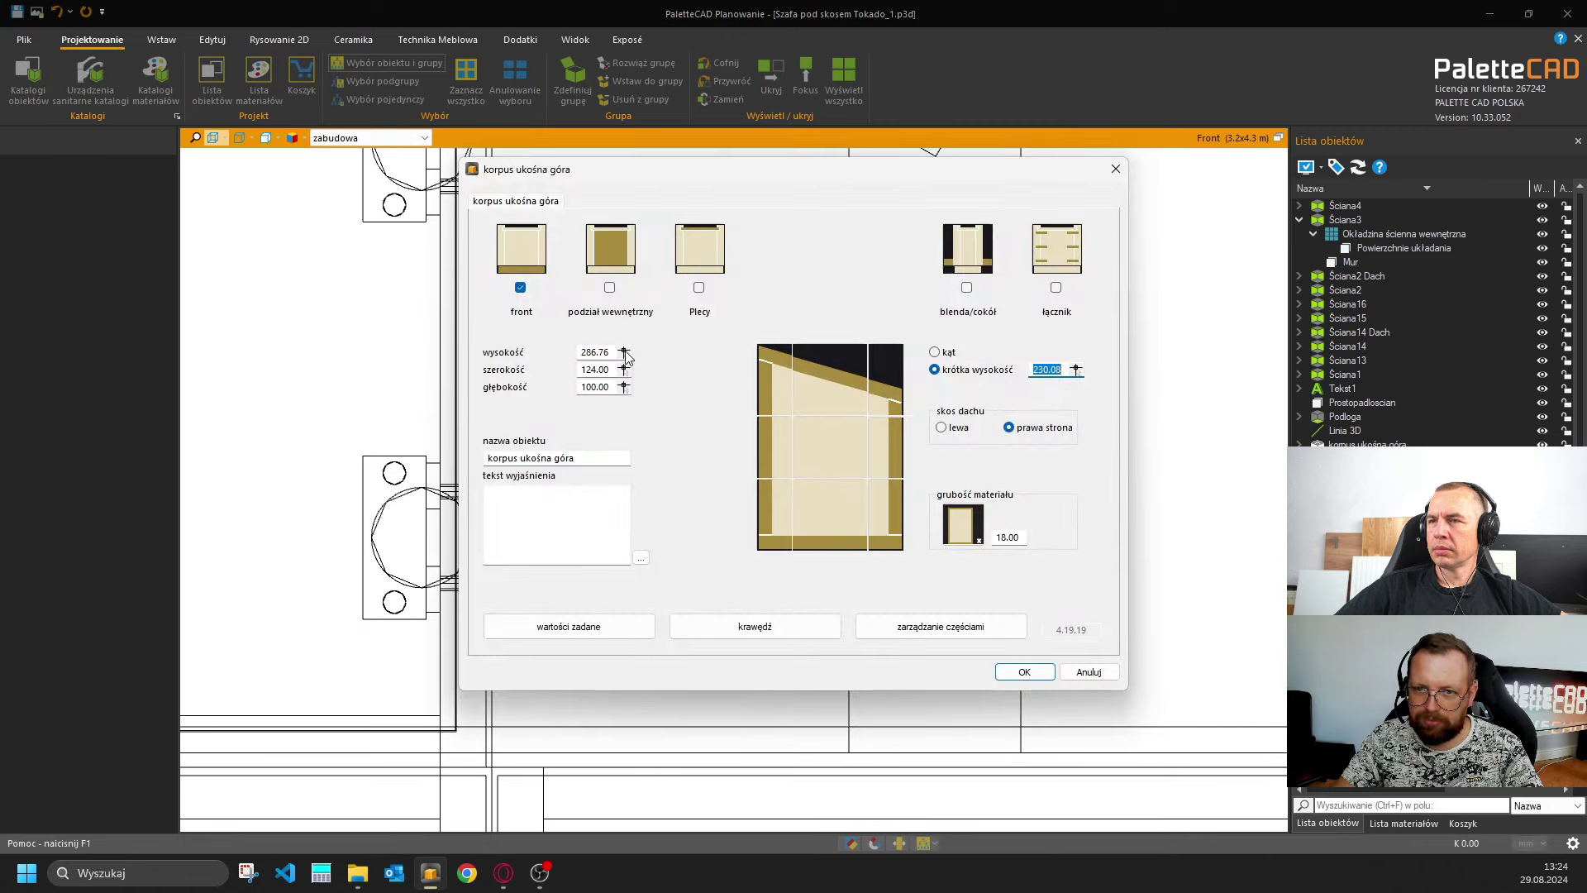
key(Return)
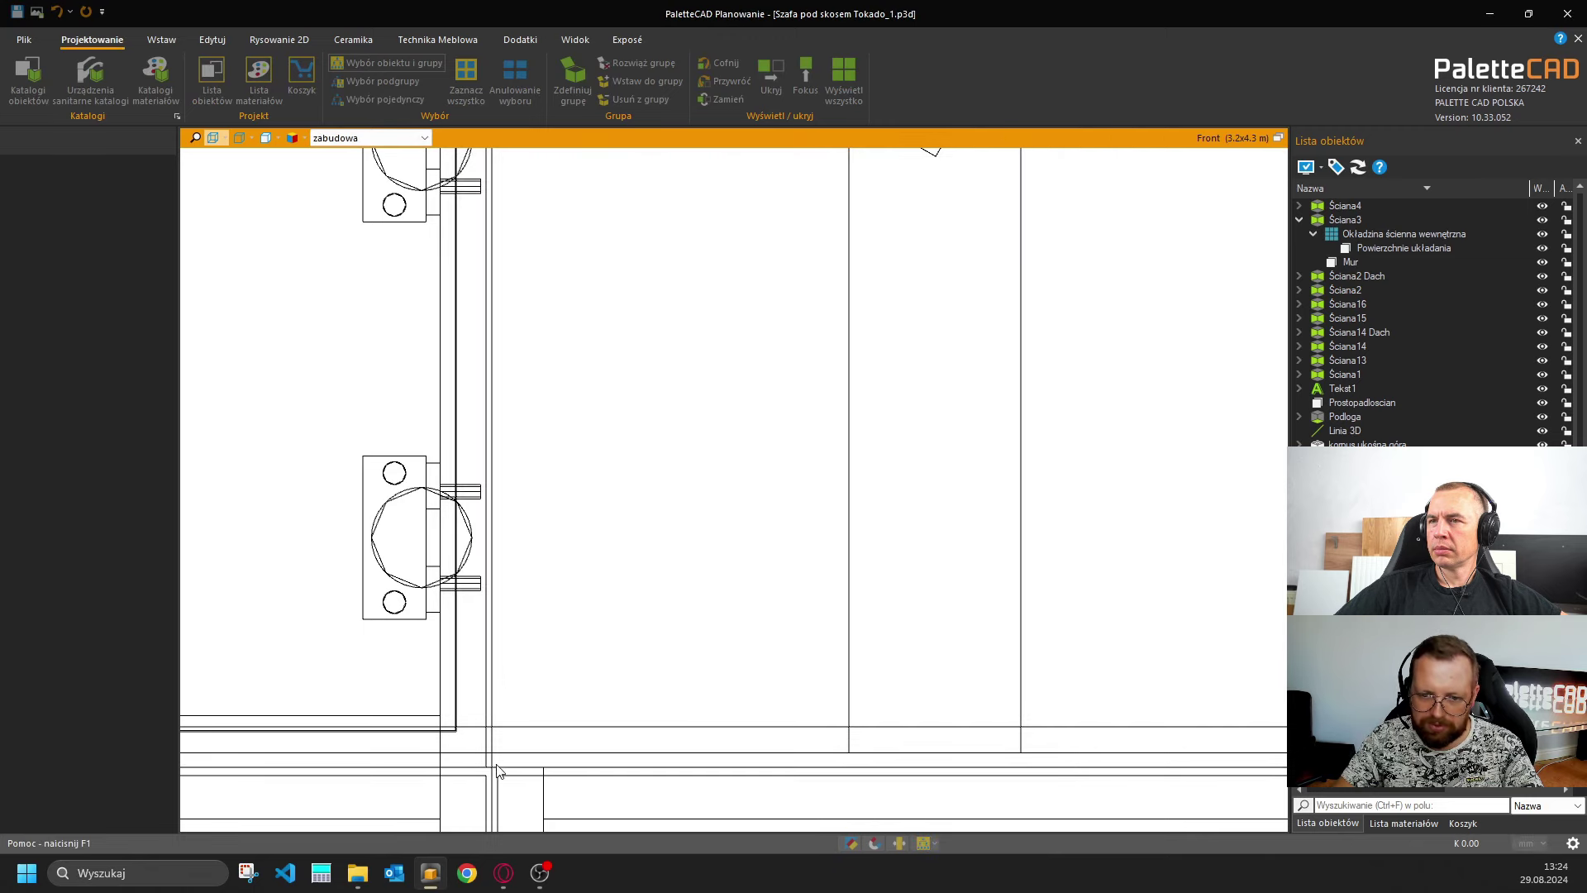
Re-measure the new cabinet's height along the neighbouring cabinet's side, from its lower corner to the roof panel, and generate the cabinet.
click(494, 770)
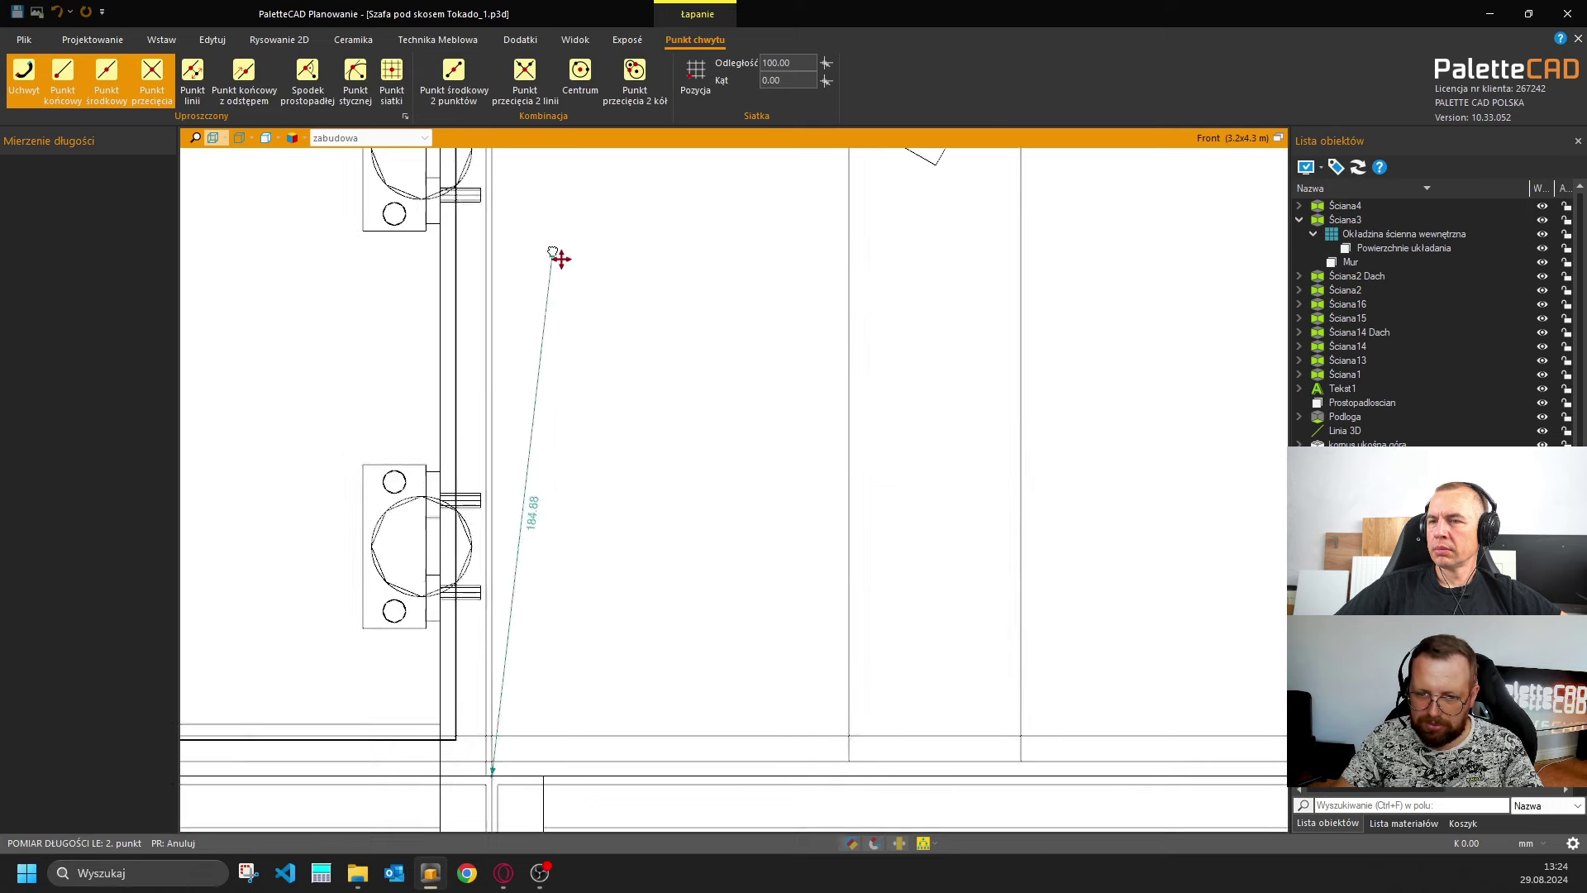
scroll(591, 325, up, 1)
scroll(666, 744, left, 3)
scroll(609, 447, up, 2)
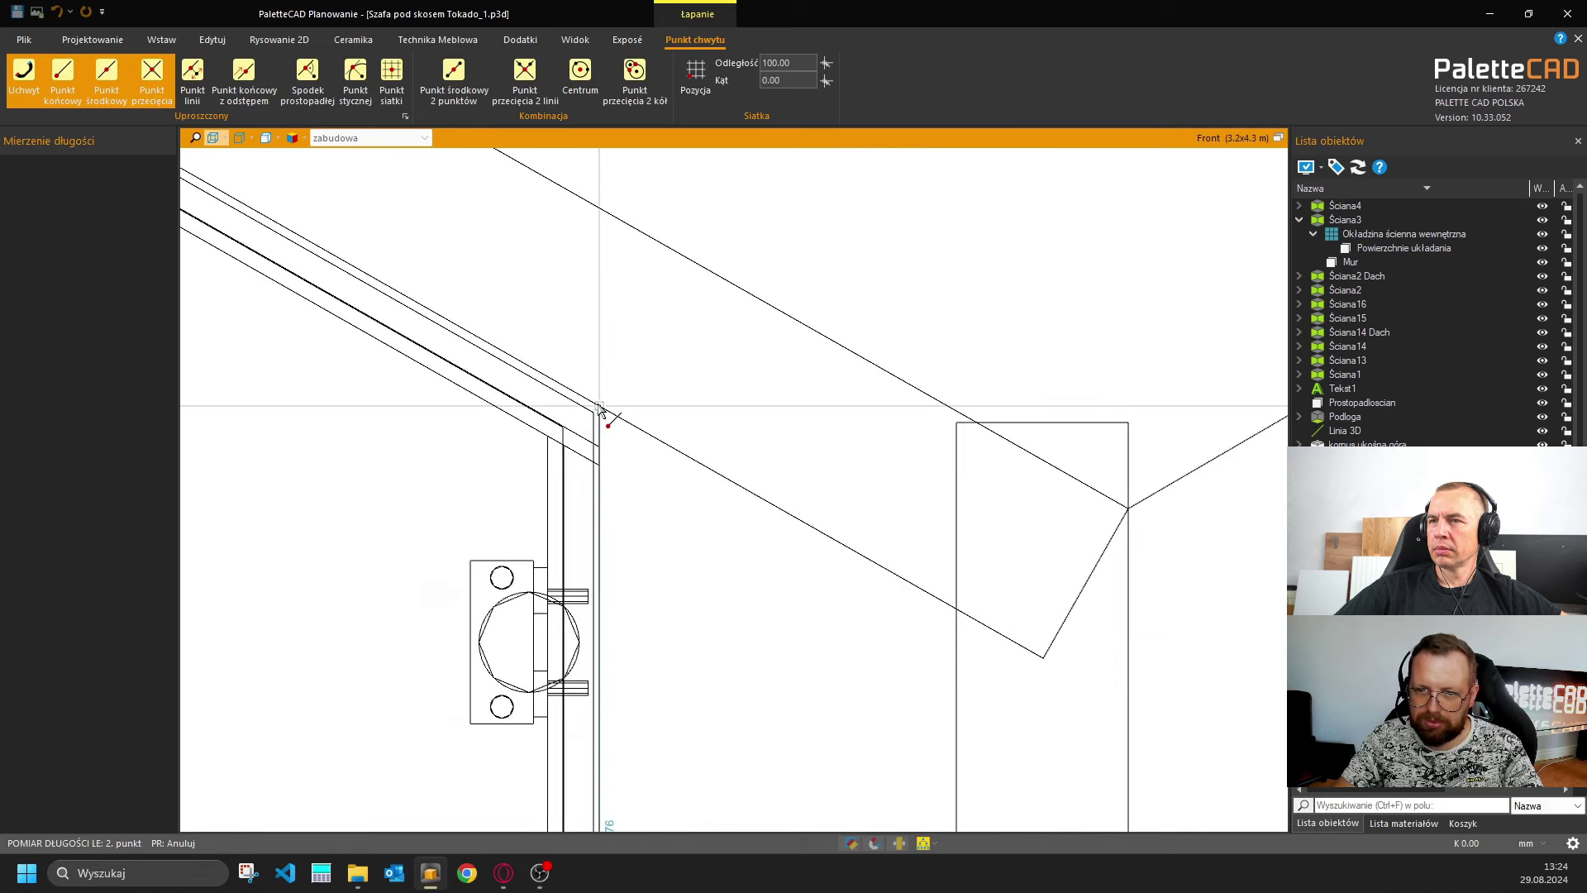
click(601, 411)
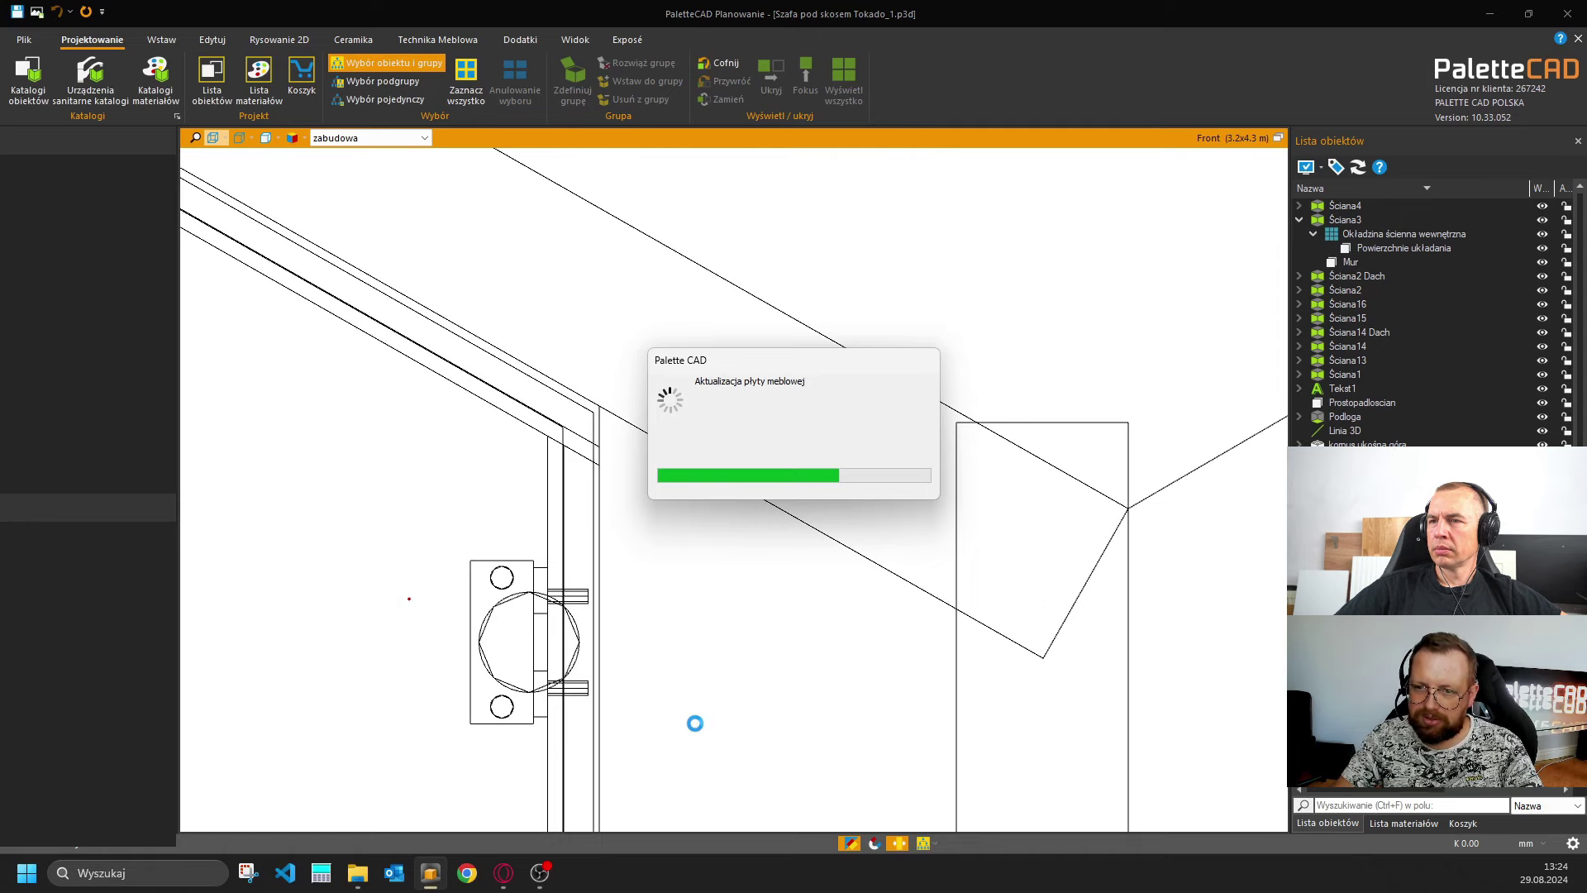
Place the new sloped-top cabinet in the remaining gap, with its lower corner against the side of the neighbouring sloped cabinet.
middle_drag(699, 614, 695, 386)
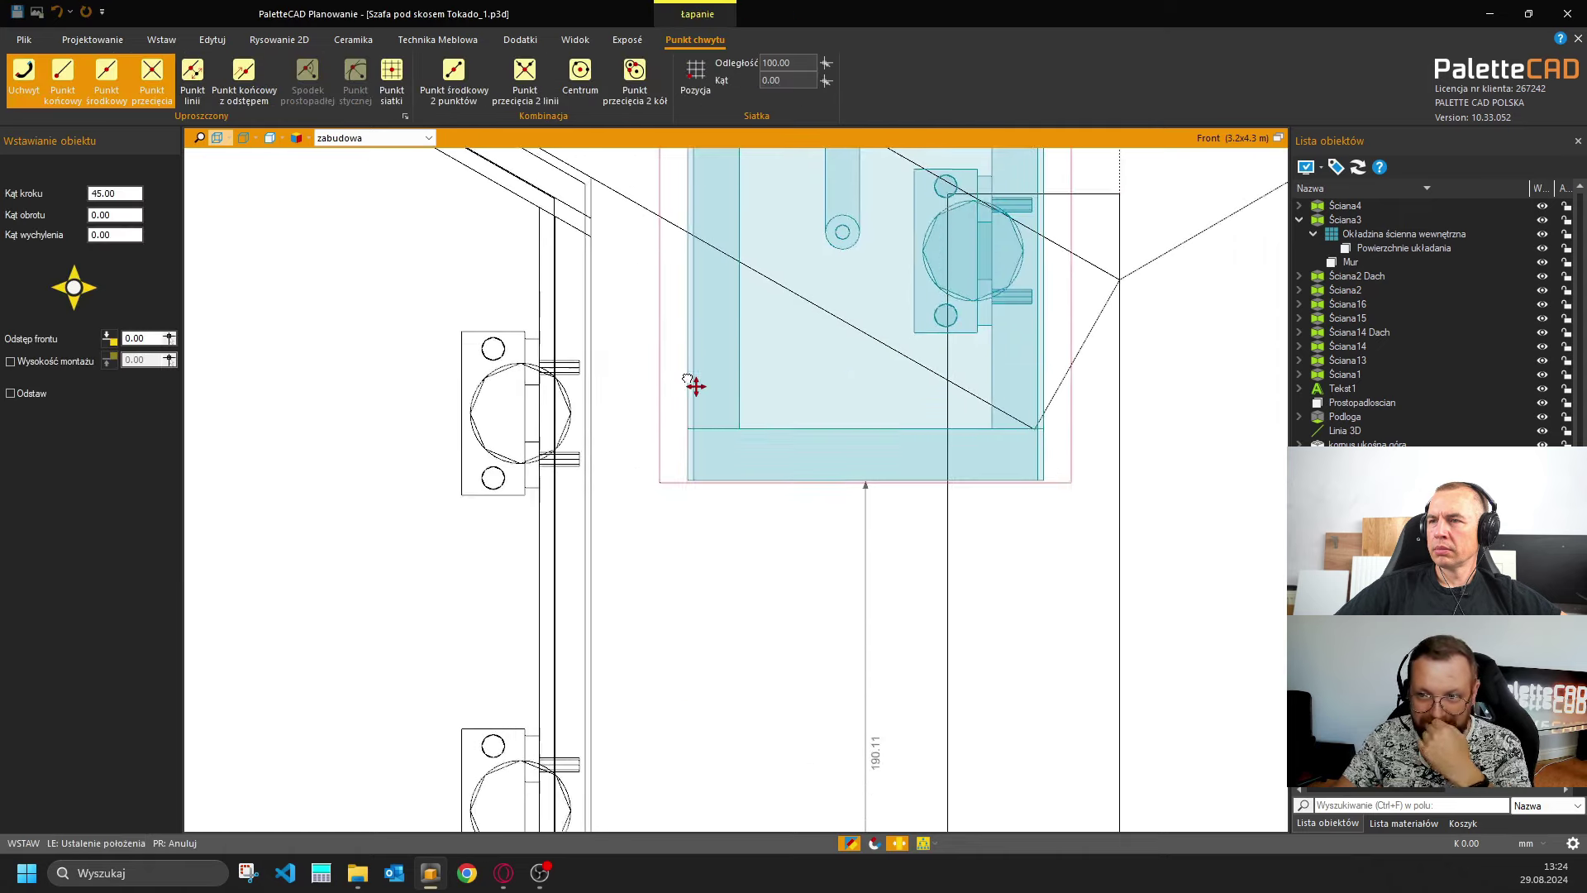
scroll(695, 386, down, 2)
scroll(645, 479, up, 2)
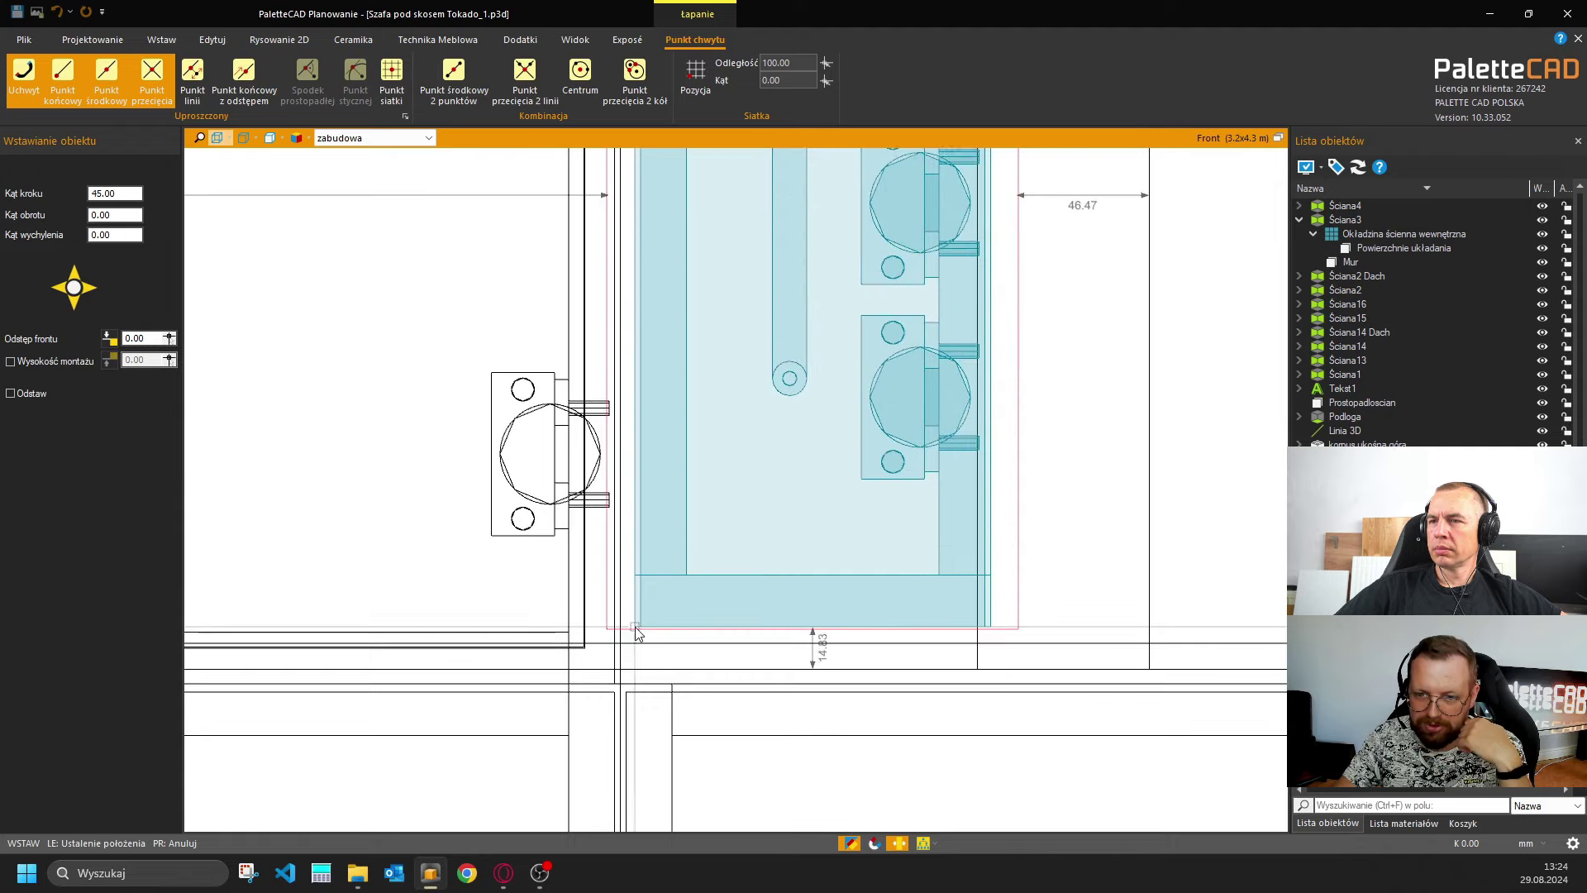
click(624, 673)
Move the new cabinet straight down by 5 to a mounting height of 2680, using its lower corner as the reference, and deselect it.
middle_drag(1052, 471, 998, 780)
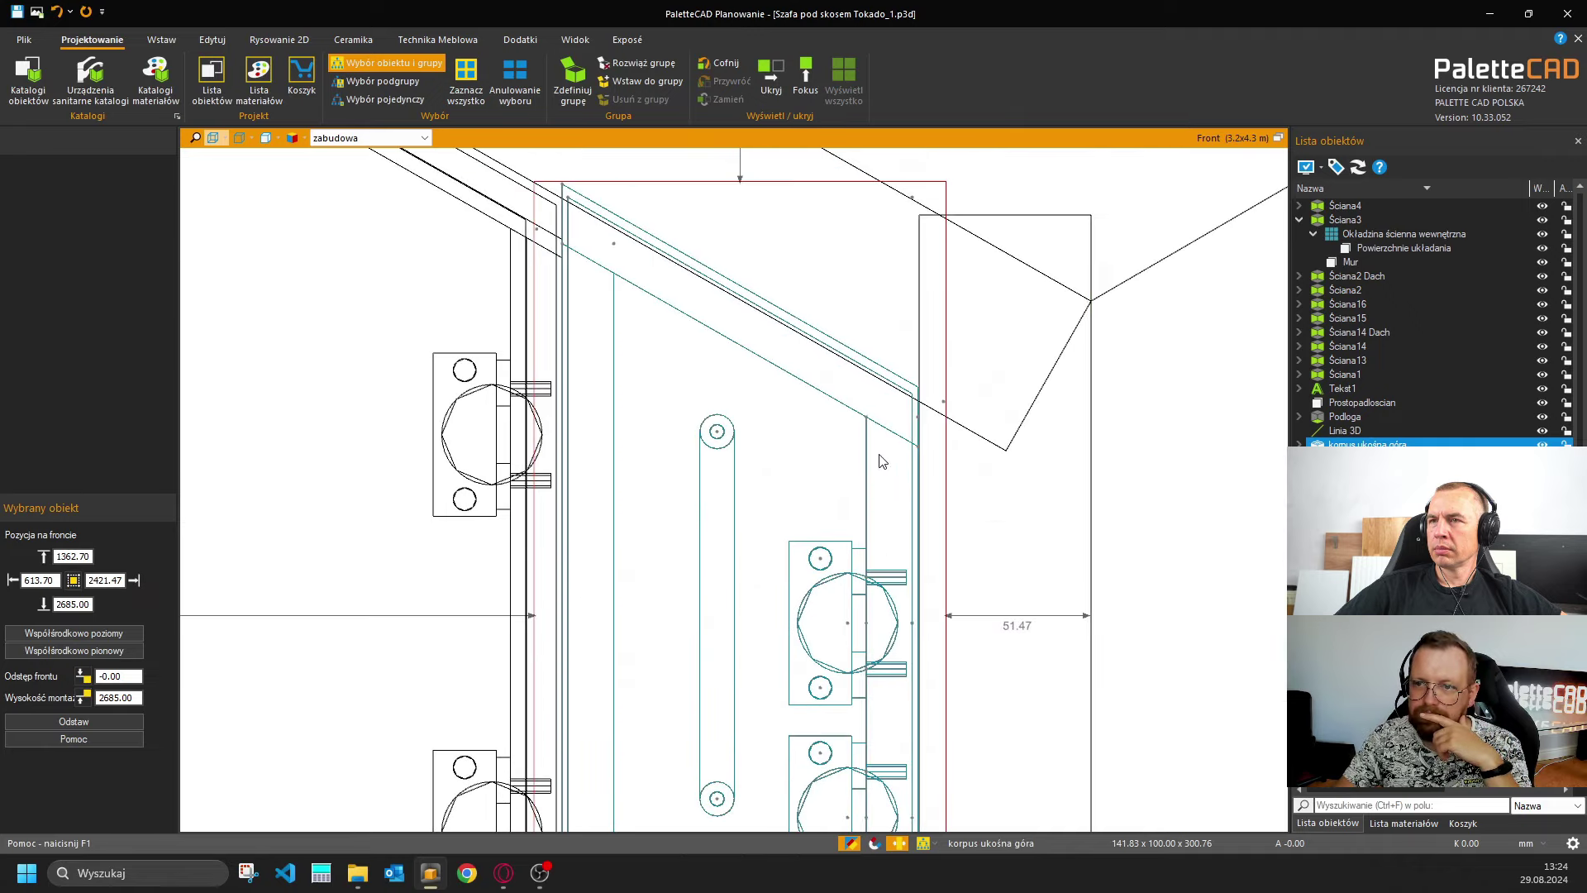
mouse_move(879, 454)
middle_down()
mouse_move(821, 474)
mouse_move(761, 149)
middle_up()
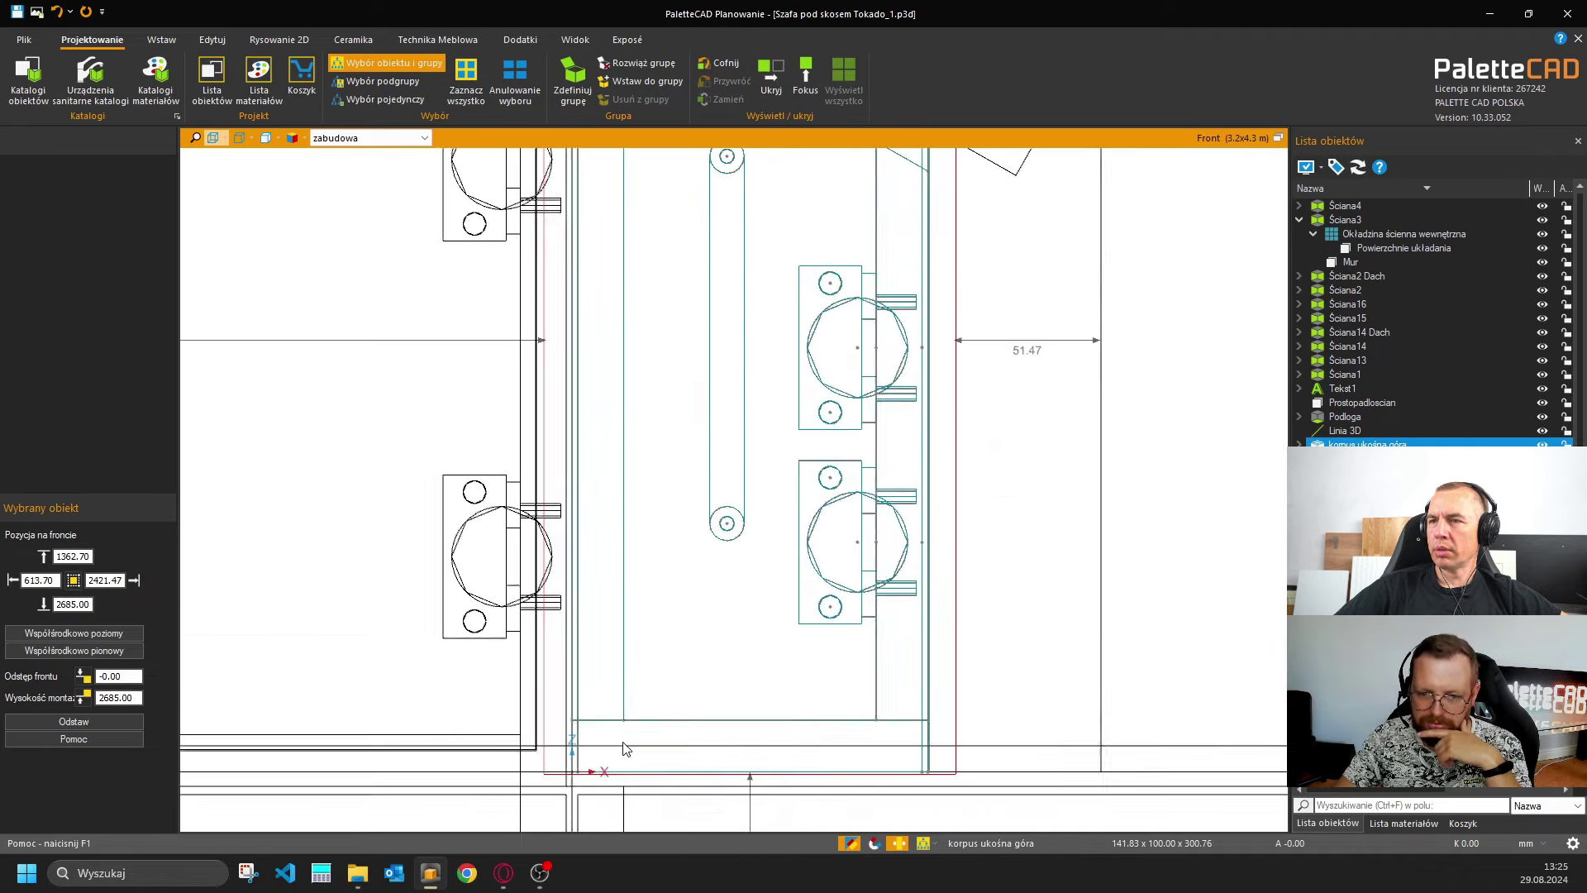
middle_drag(623, 747, 623, 661)
scroll(583, 690, up, 5)
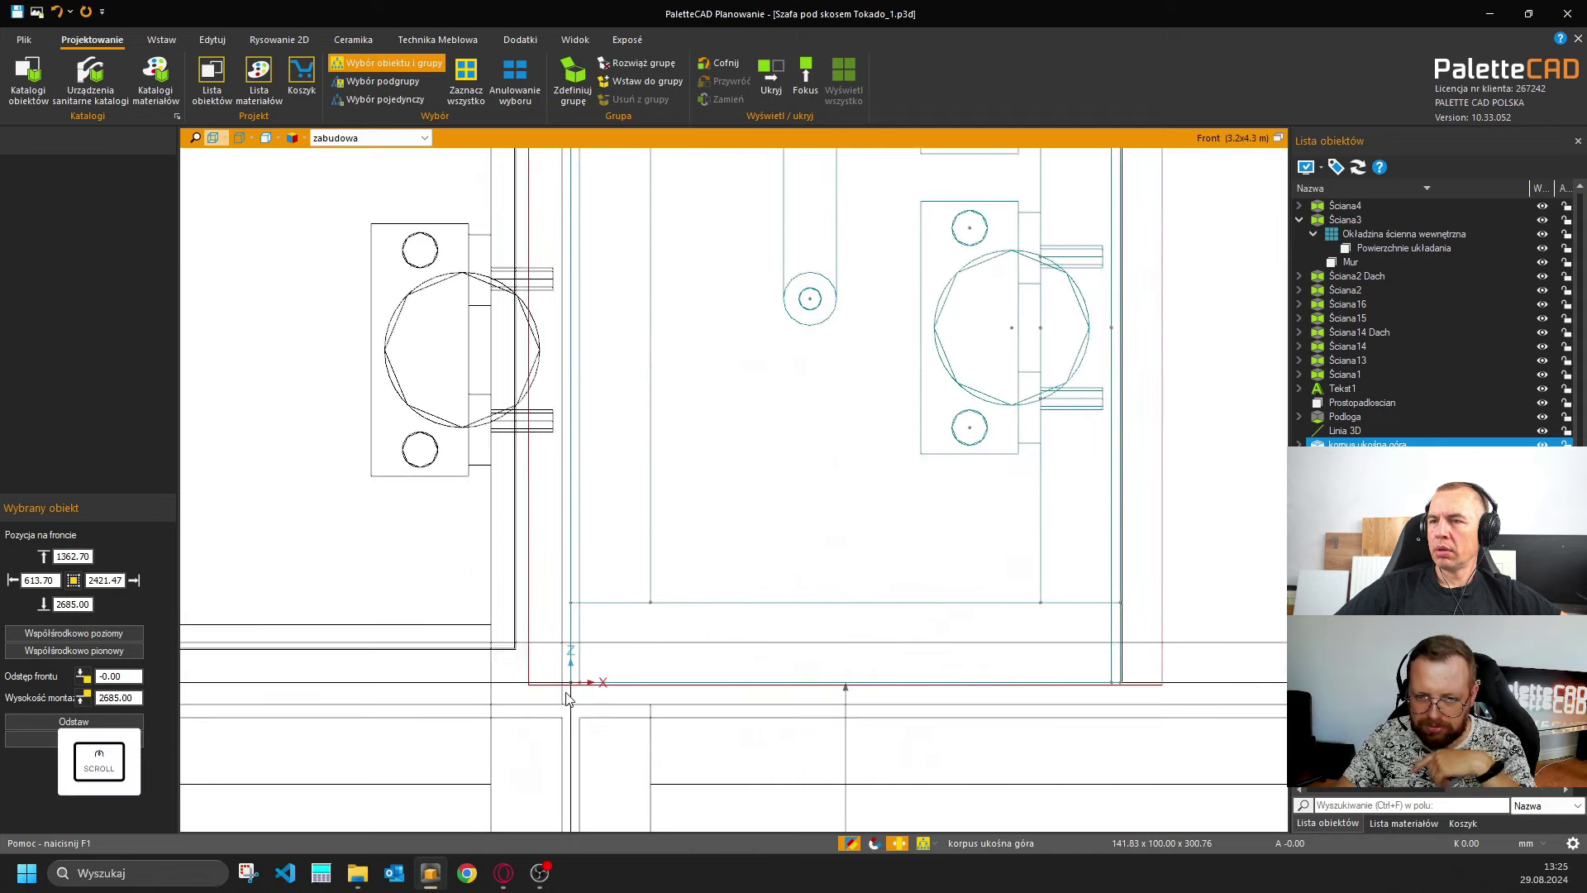
key(v)
click(584, 719)
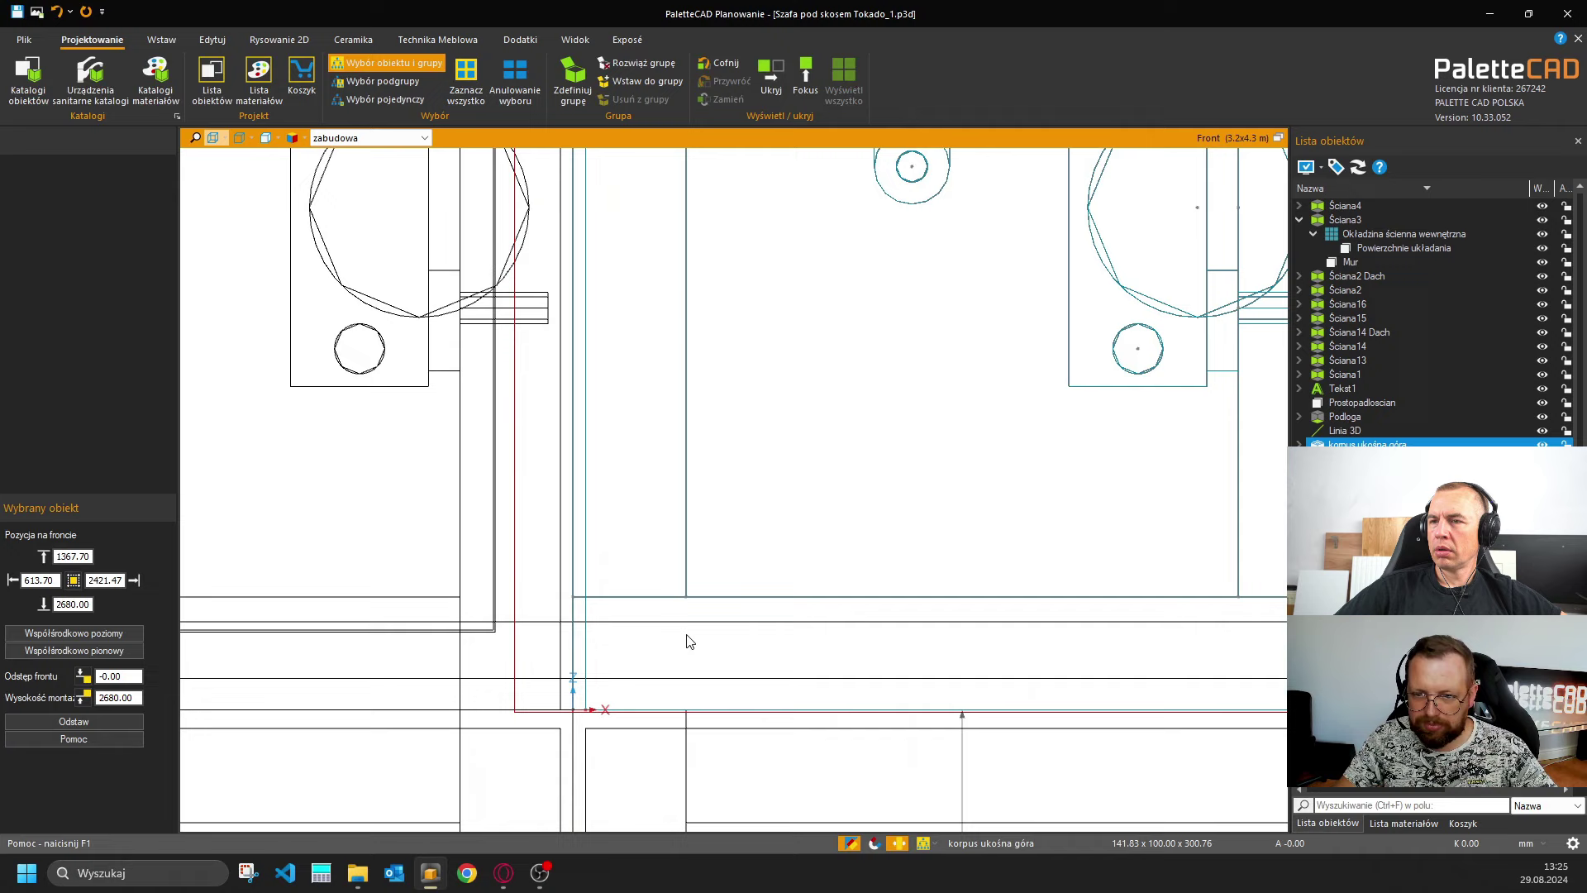
click(686, 641)
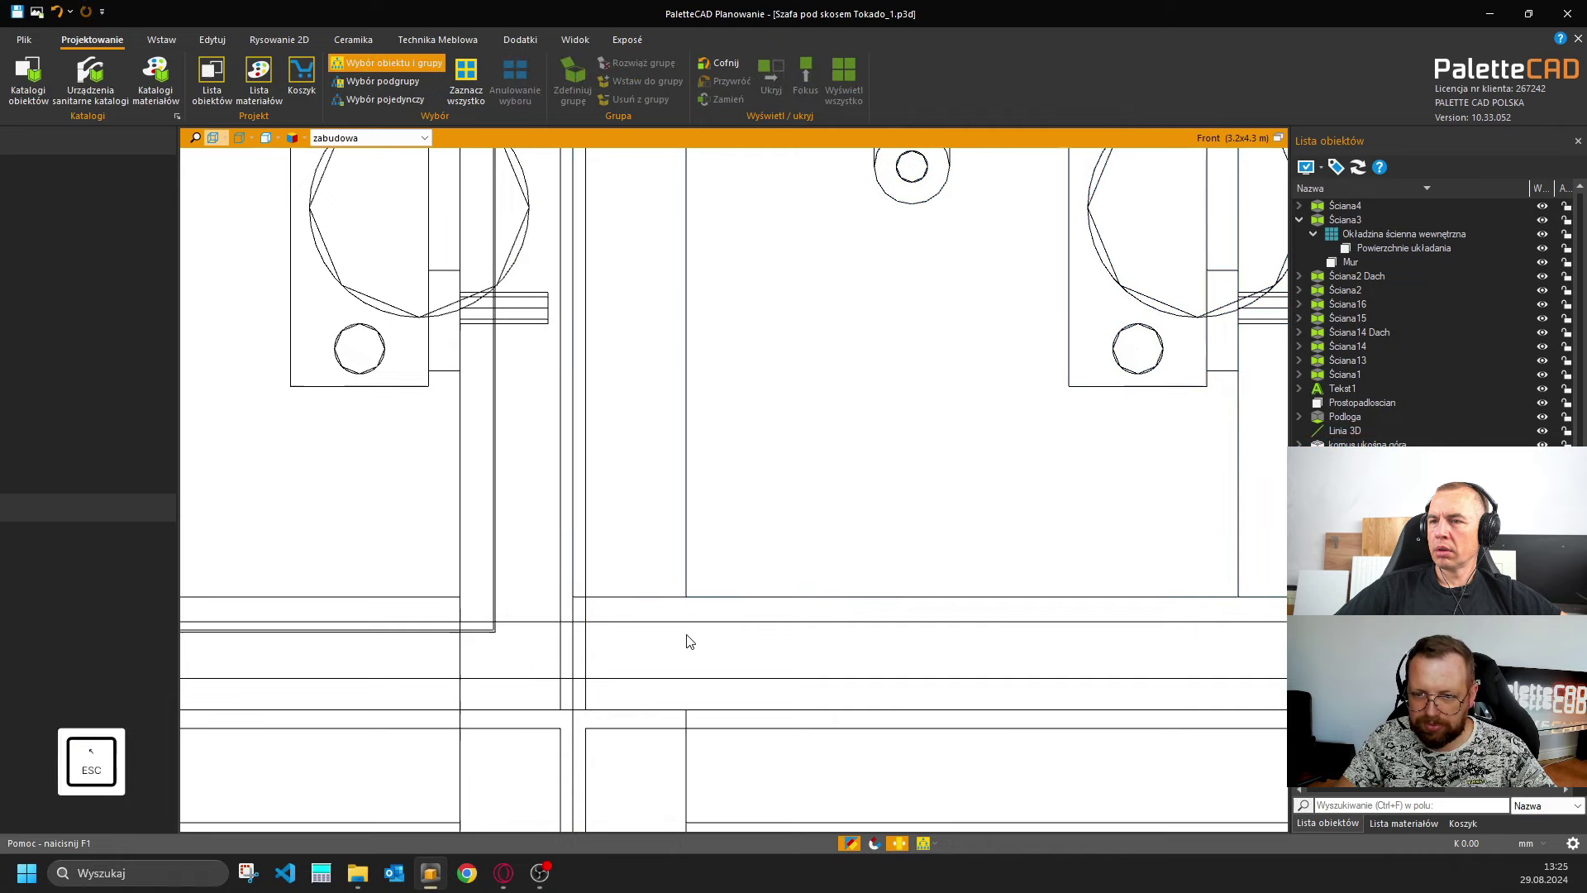
Display the front view as shaded surfaces and inspect the wardrobe fronts from the upper sloped cabinets down to the feet.
click(265, 138)
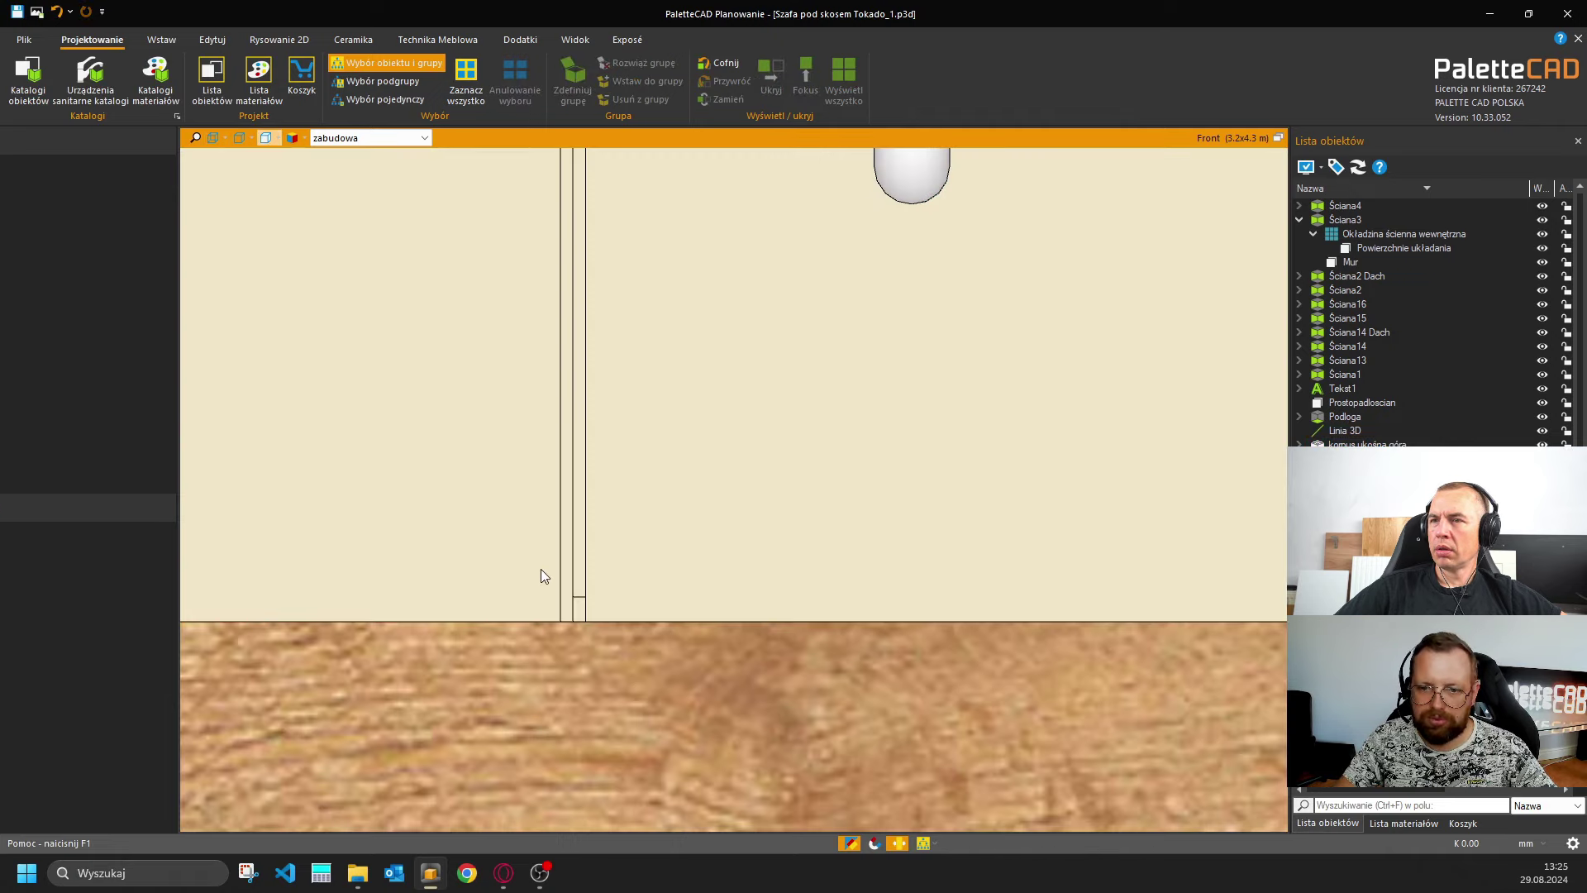
scroll(582, 623, down, 3)
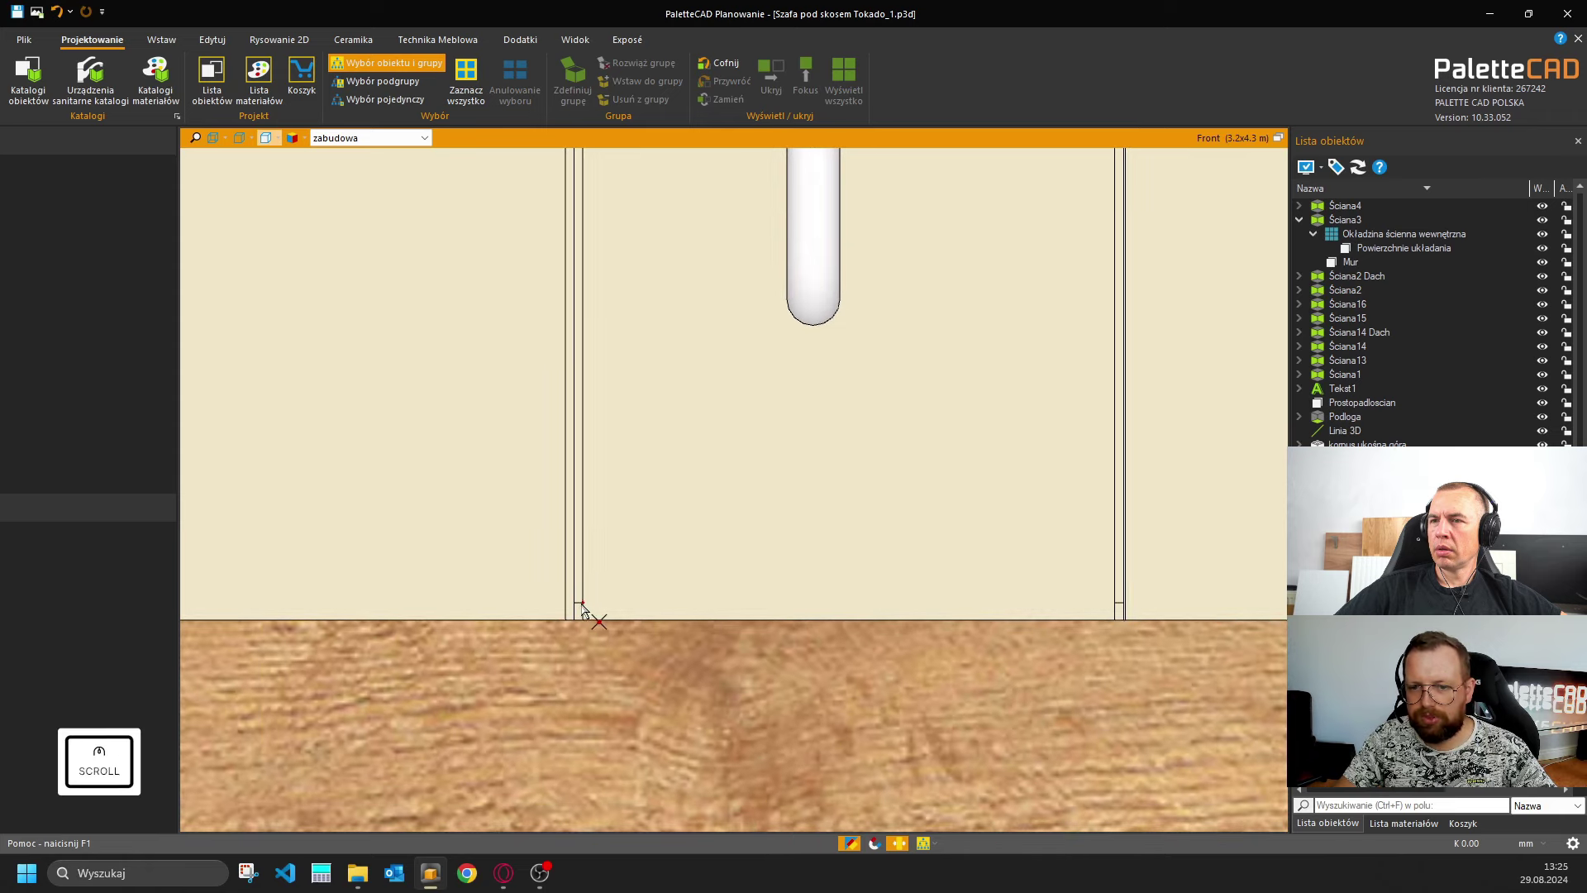
scroll(671, 555, down, 1)
scroll(672, 549, down, 5)
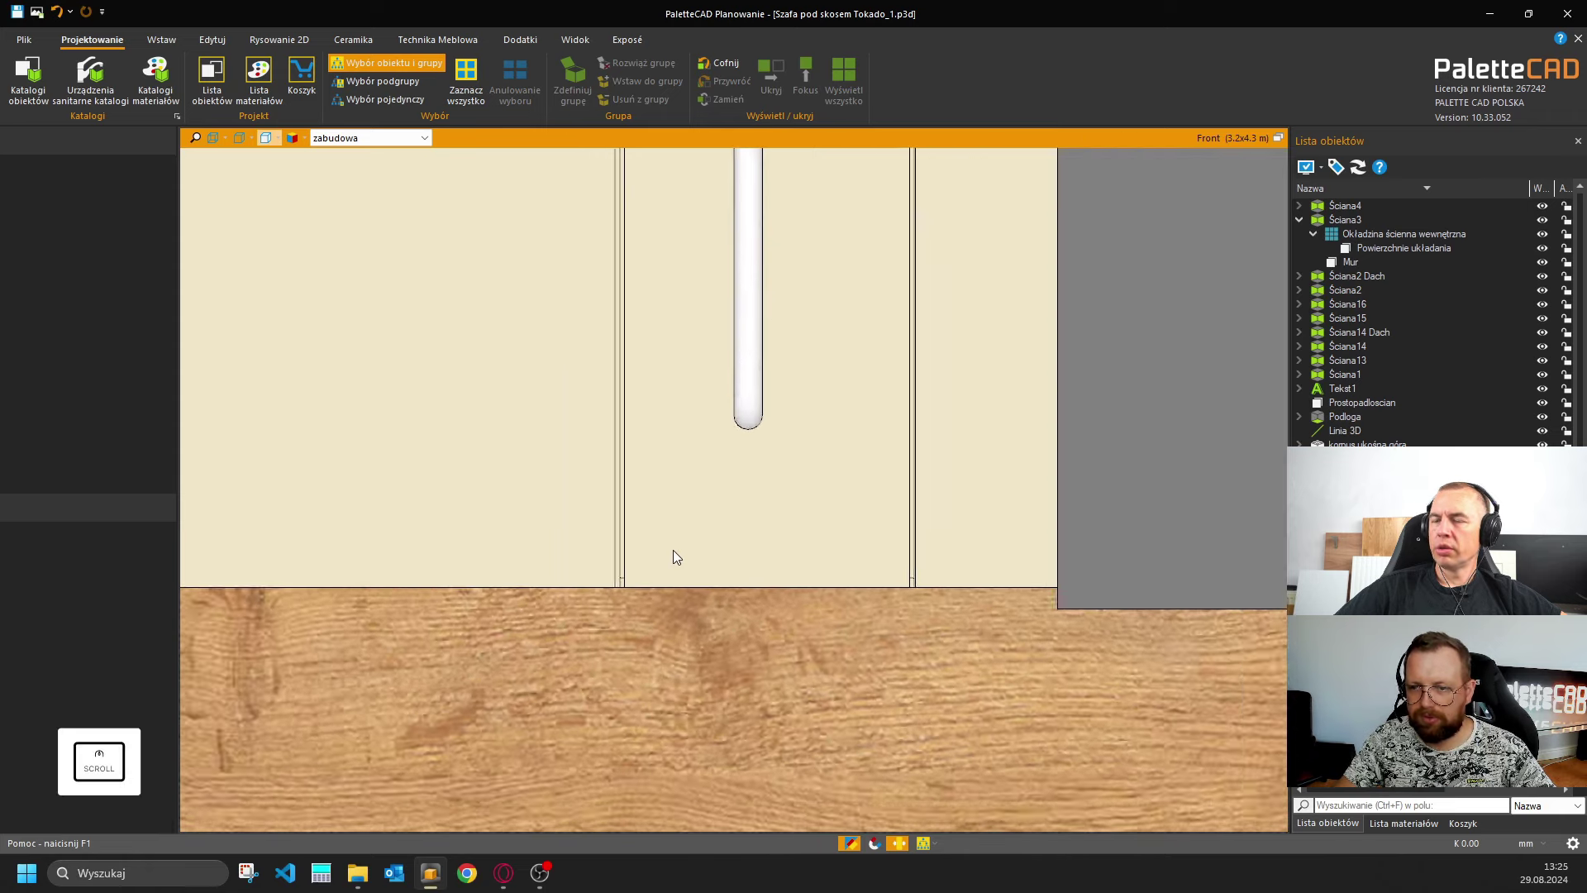
middle_drag(702, 449, 720, 498)
scroll(721, 502, down, 6)
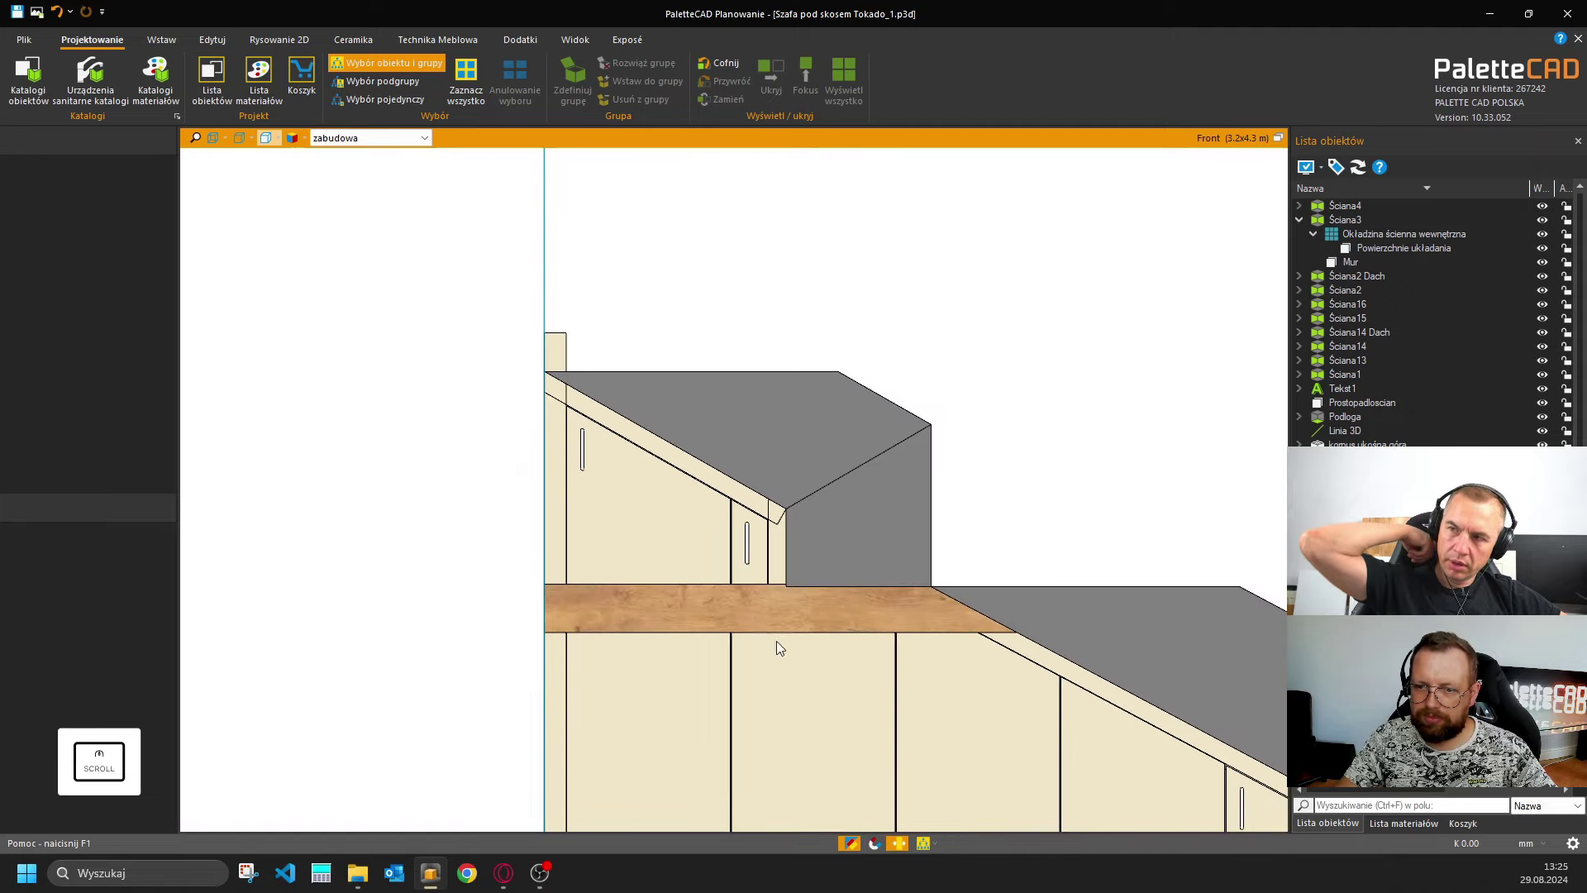
middle_drag(776, 641, 637, 454)
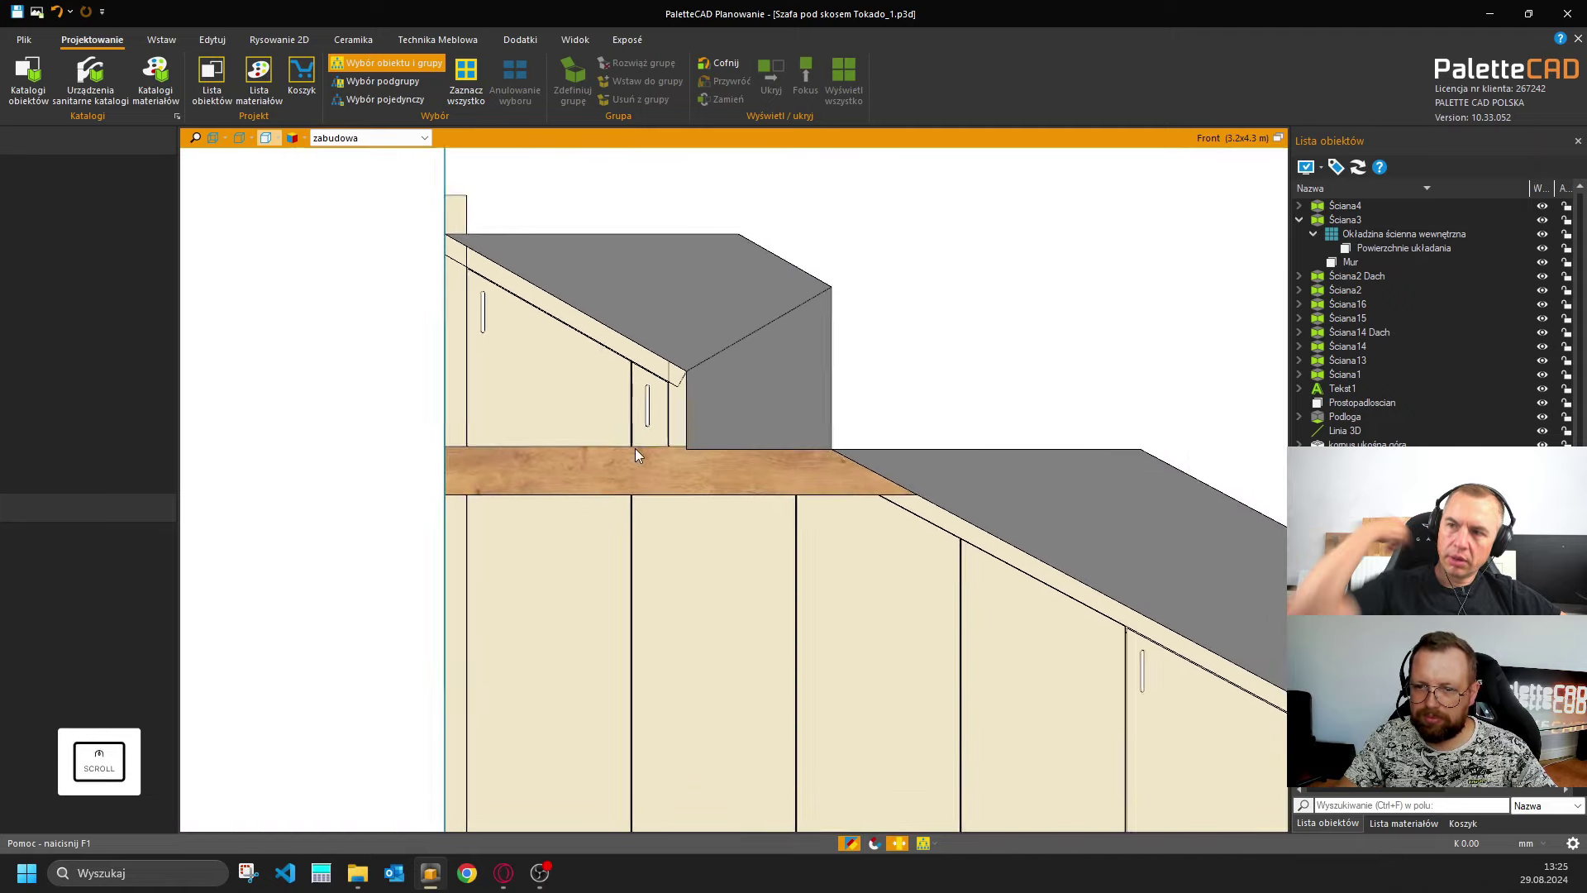
scroll(631, 479, down, 3)
middle_drag(716, 623, 640, 458)
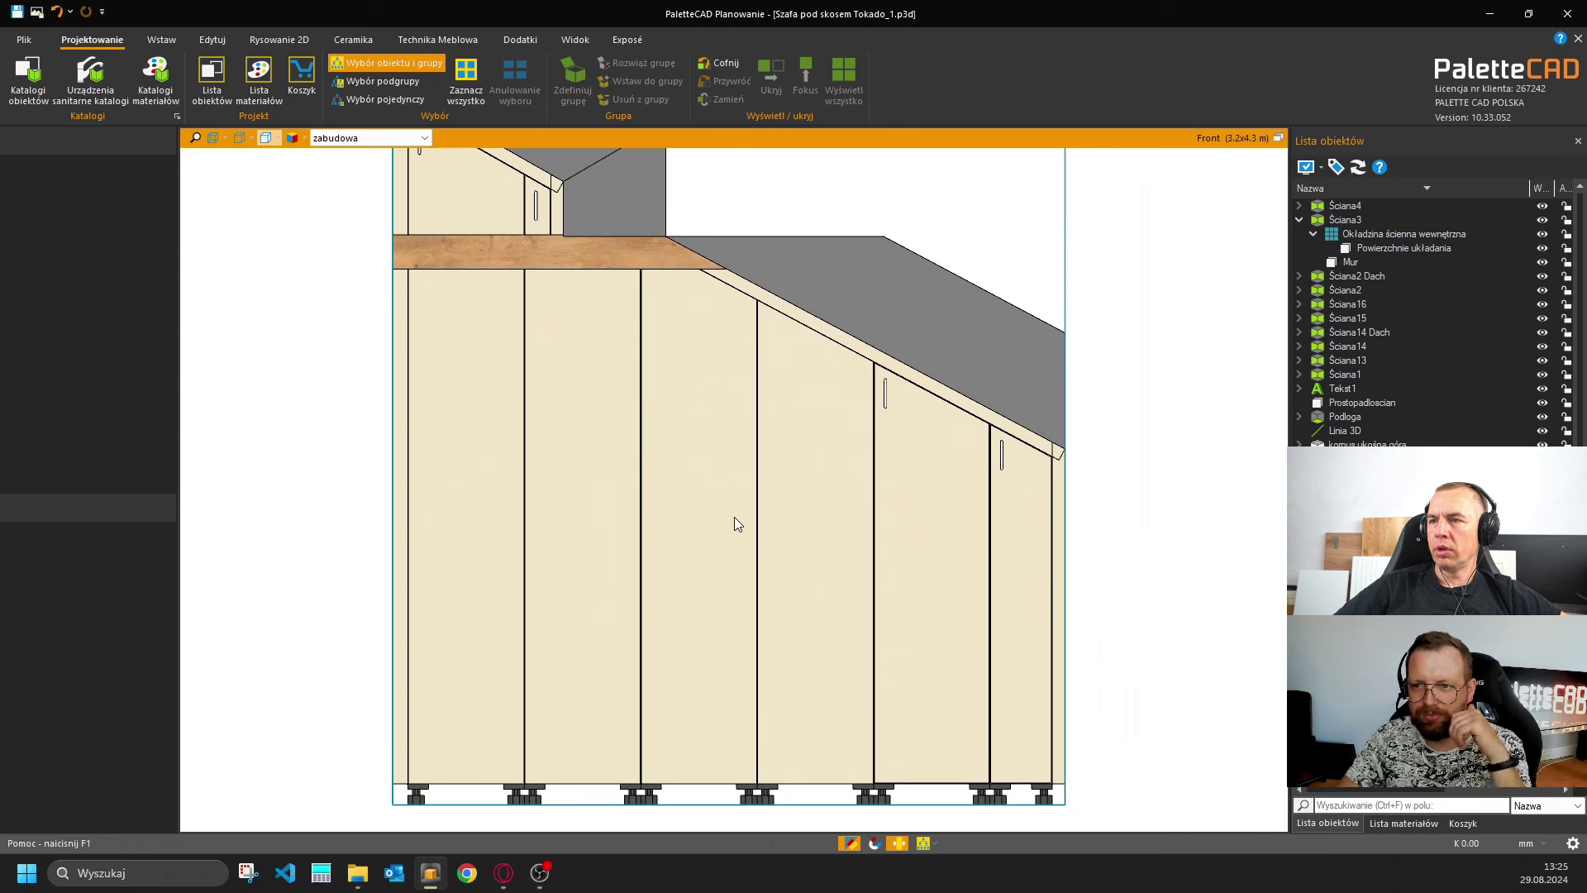
middle_drag(705, 529, 666, 357)
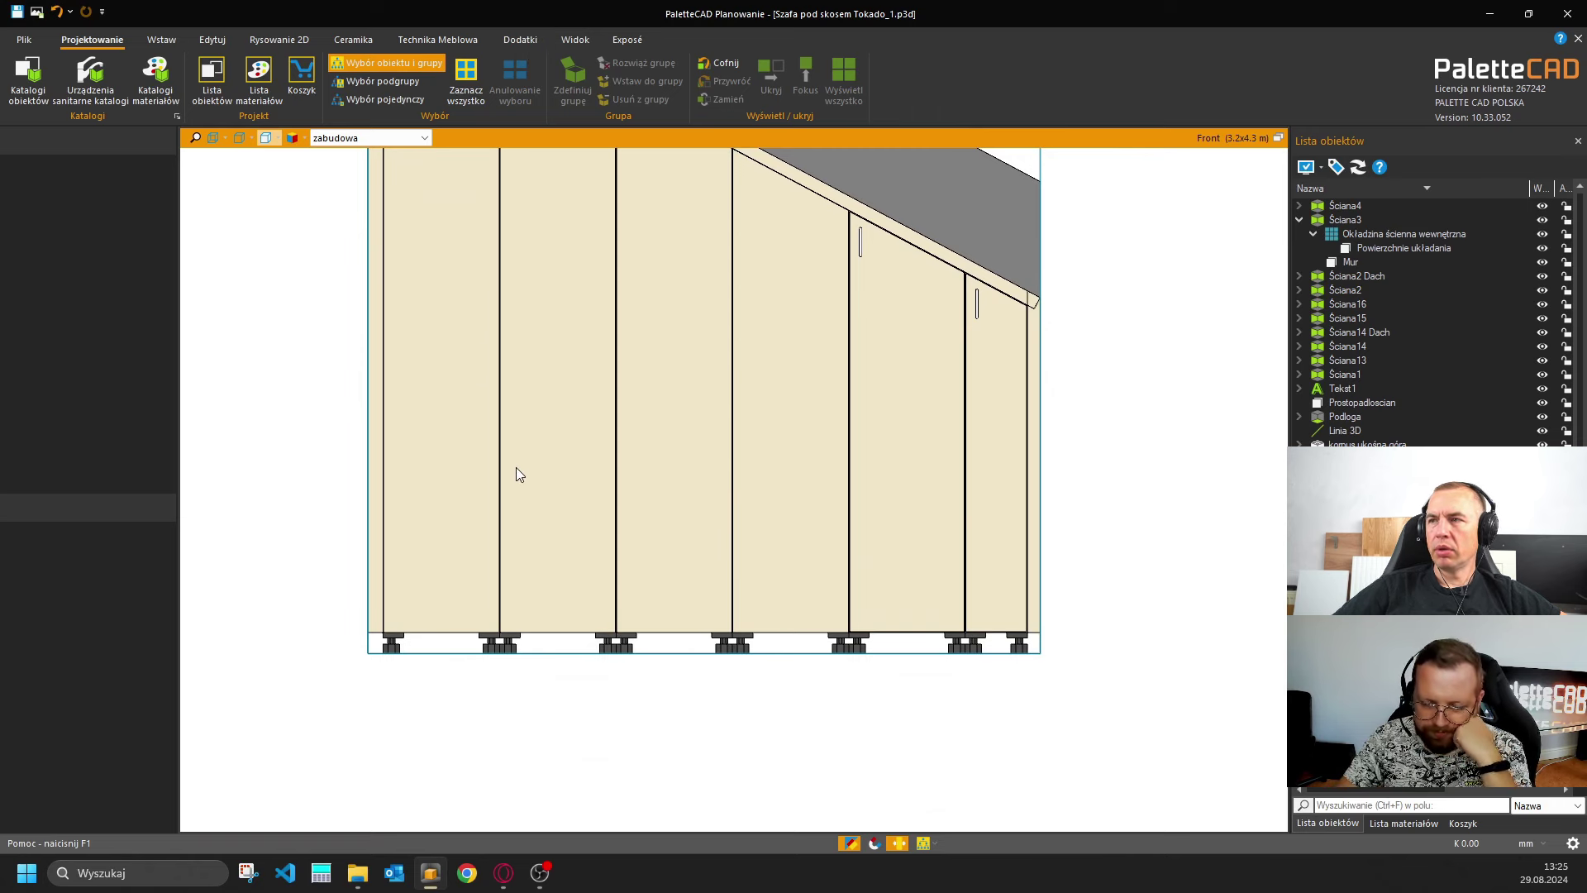
middle_drag(519, 480, 553, 623)
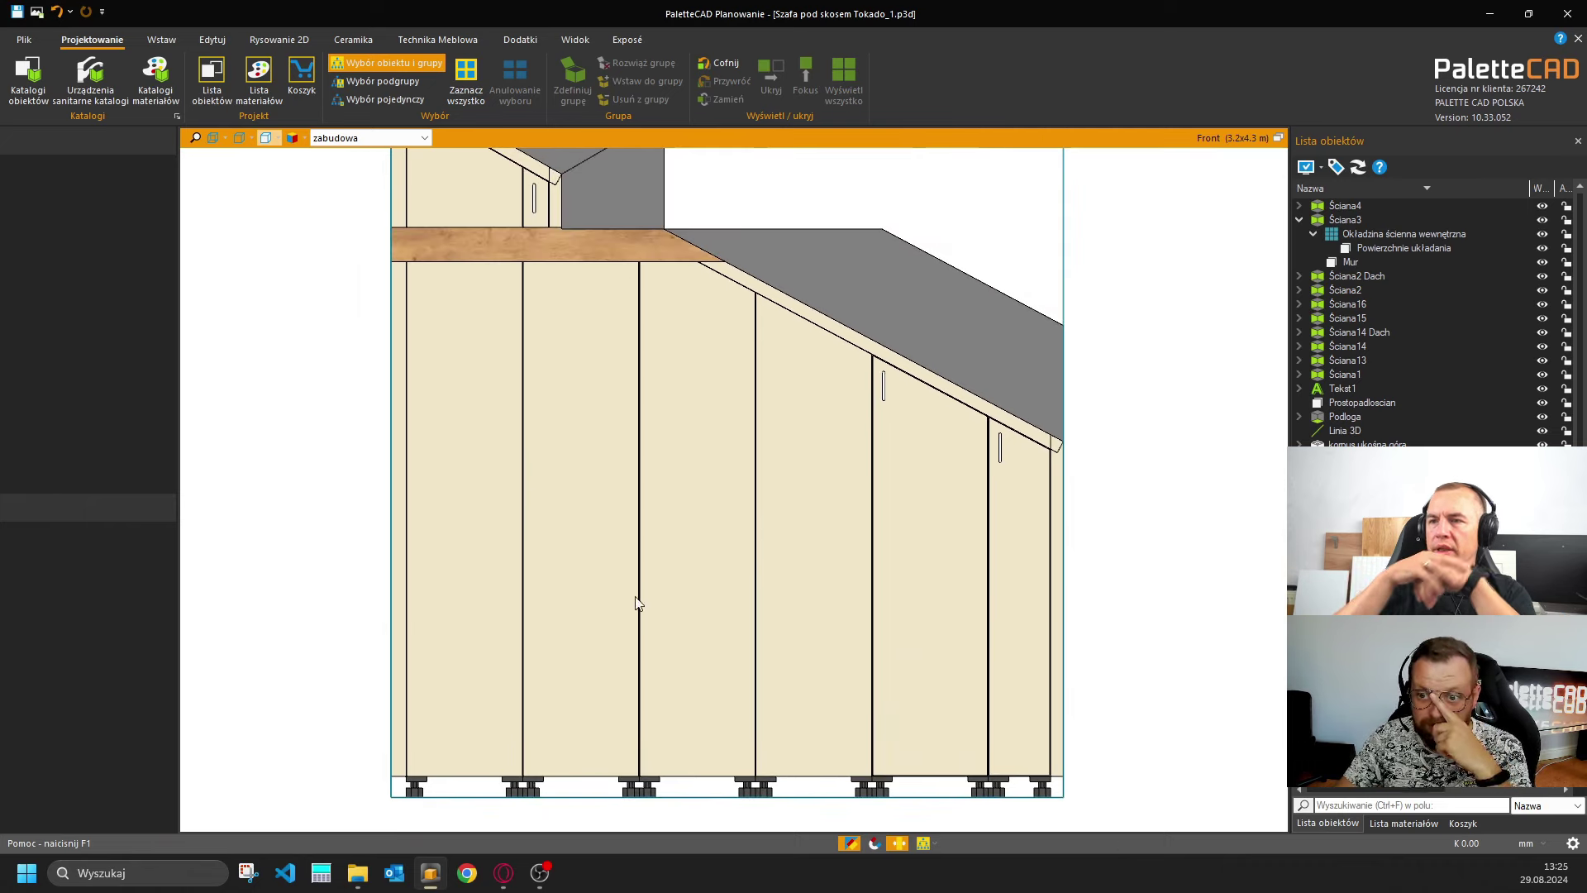
key(shift)
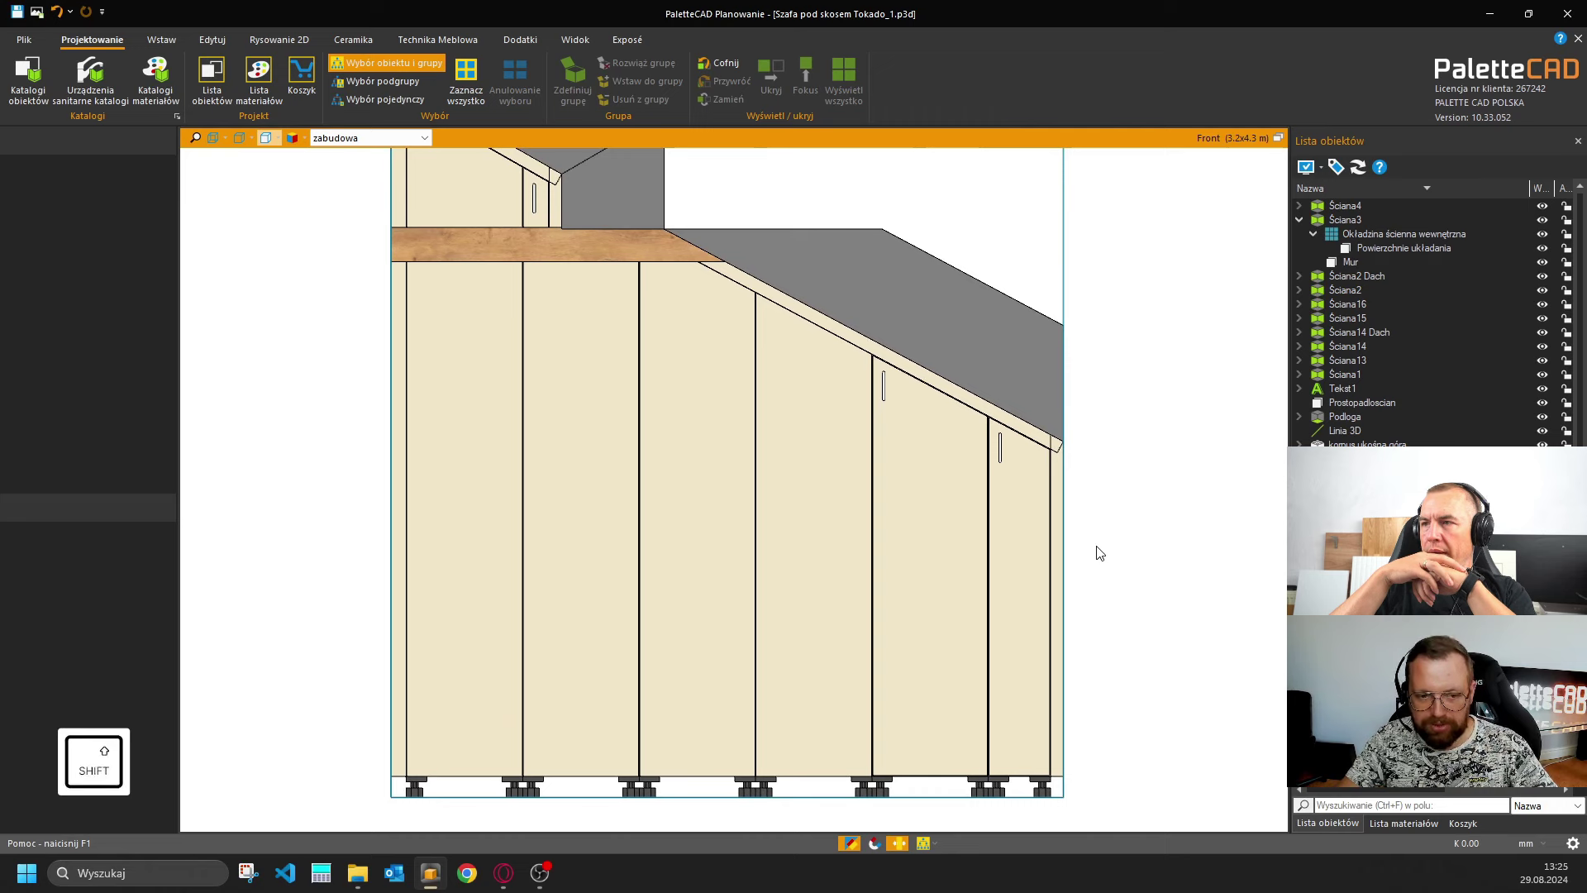
Select the tall lower front whose whole top edge is sloped as a single part and examine its top corner angles in the panel editor.
key(ctrl+e)
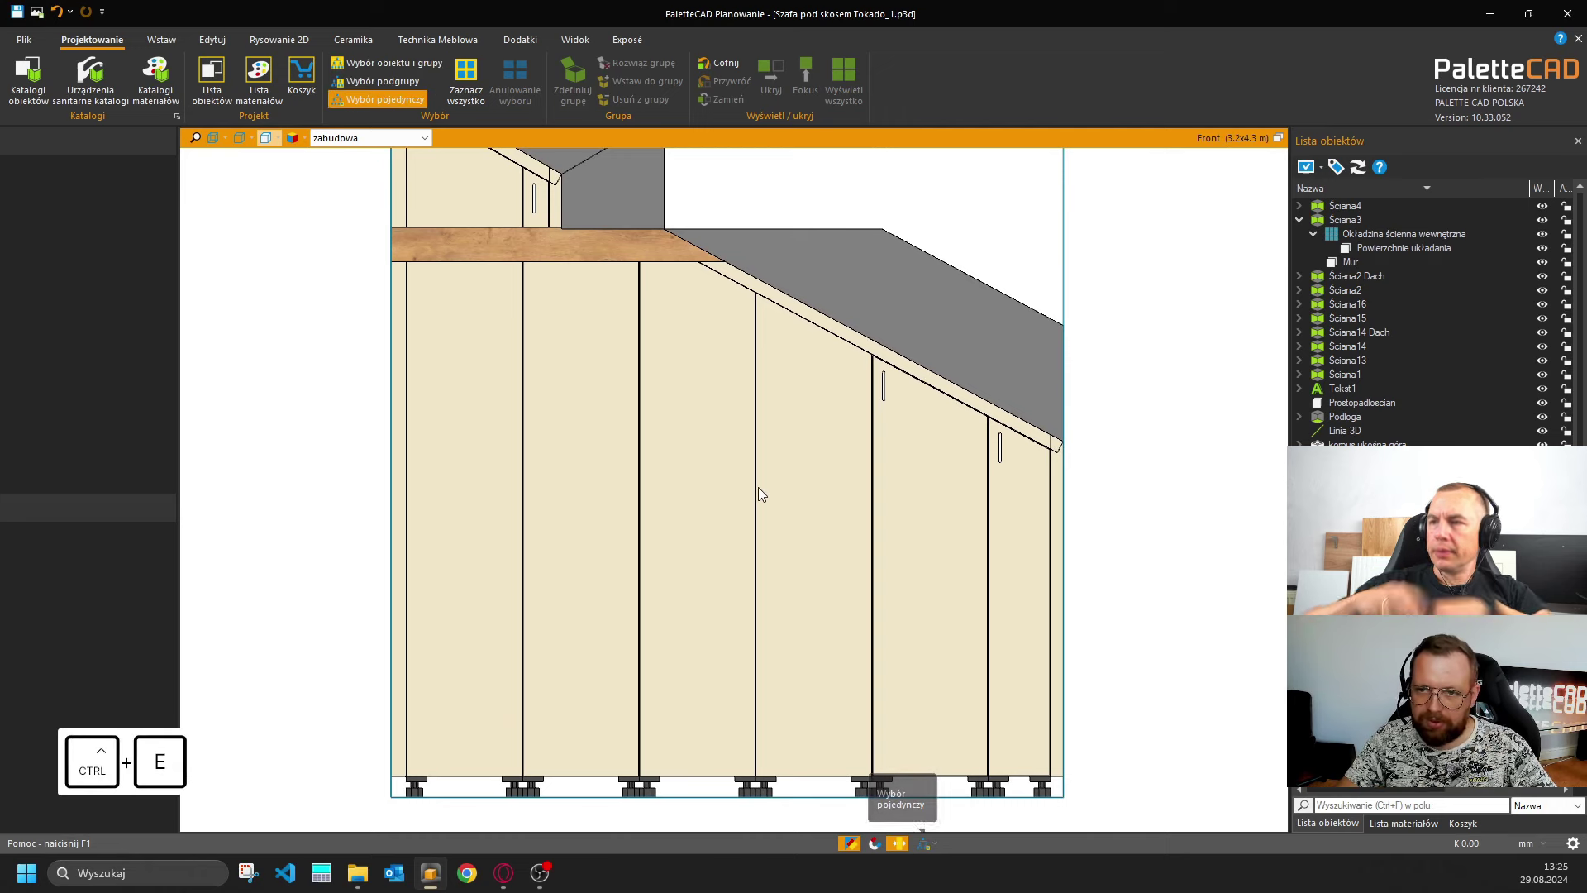
click(795, 421)
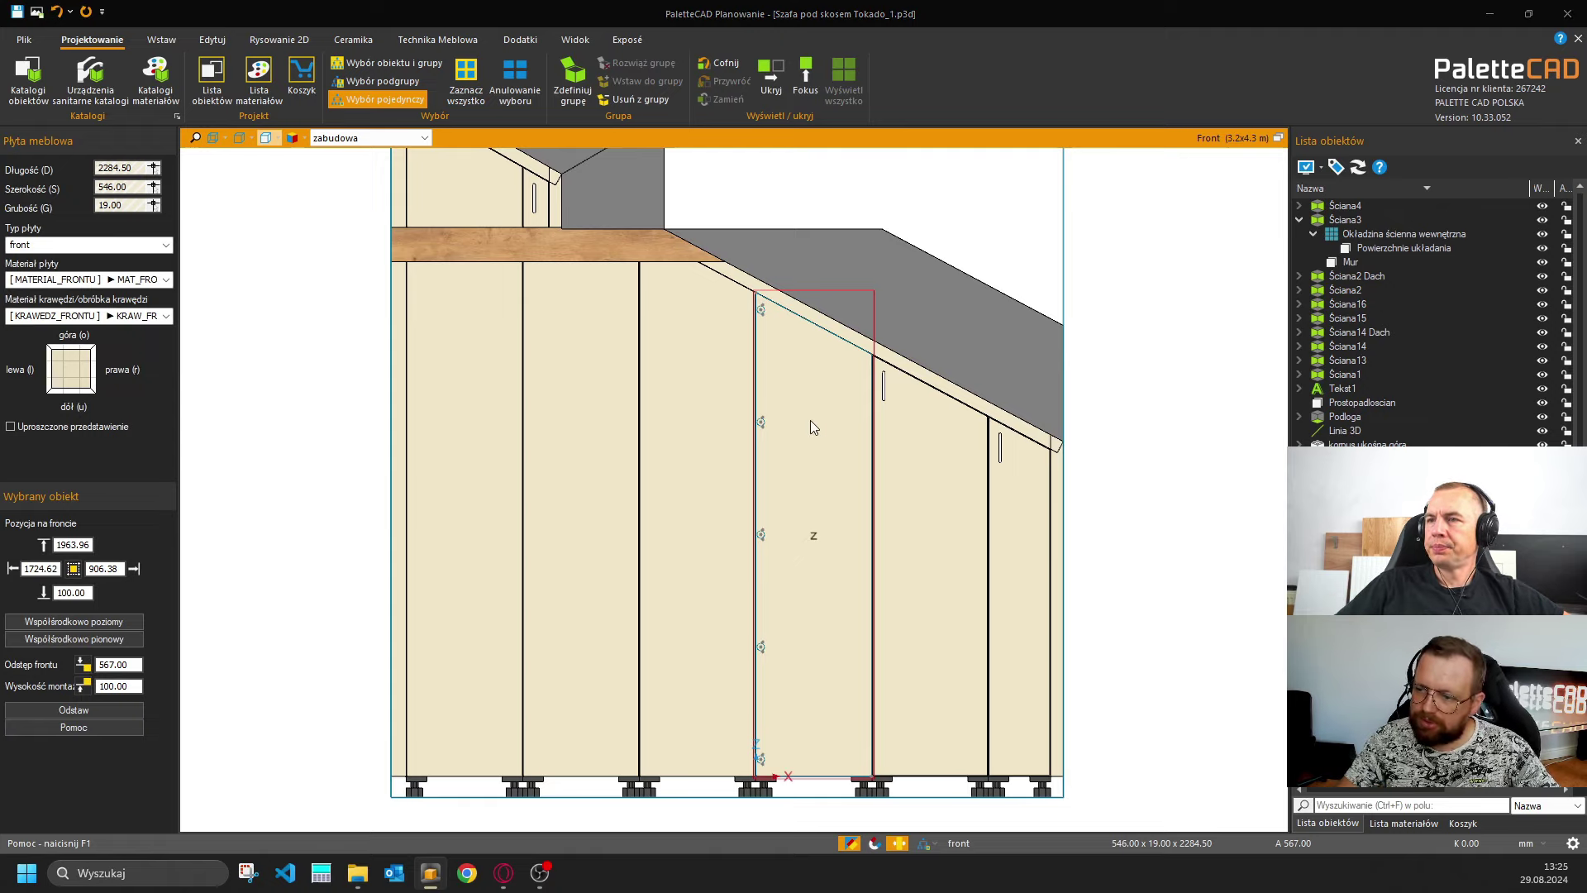
double_click(811, 422)
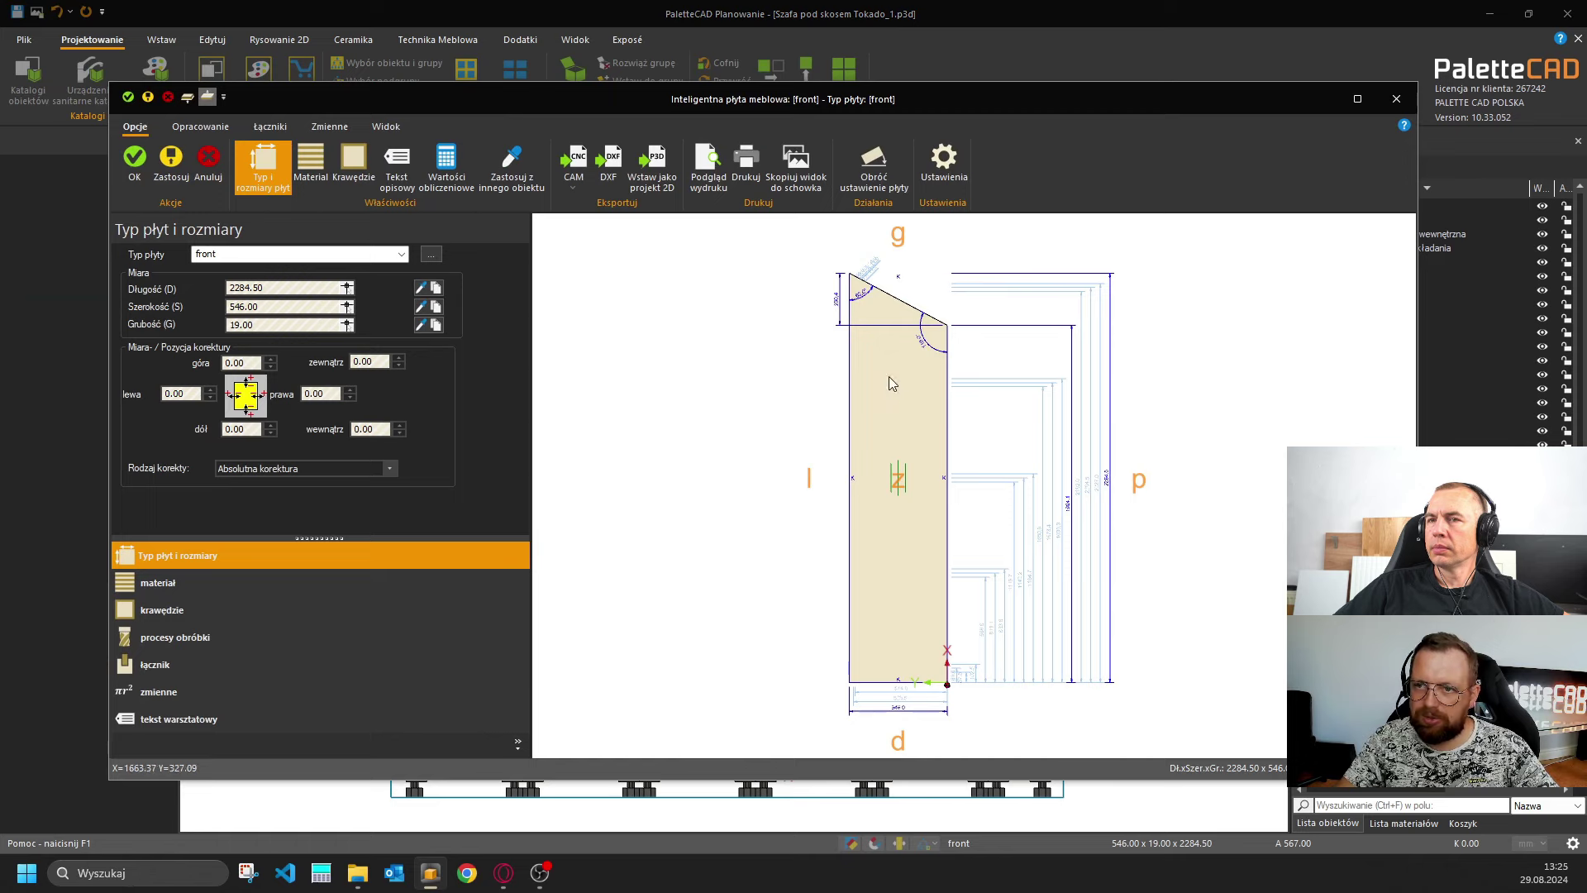
scroll(865, 305, up, 5)
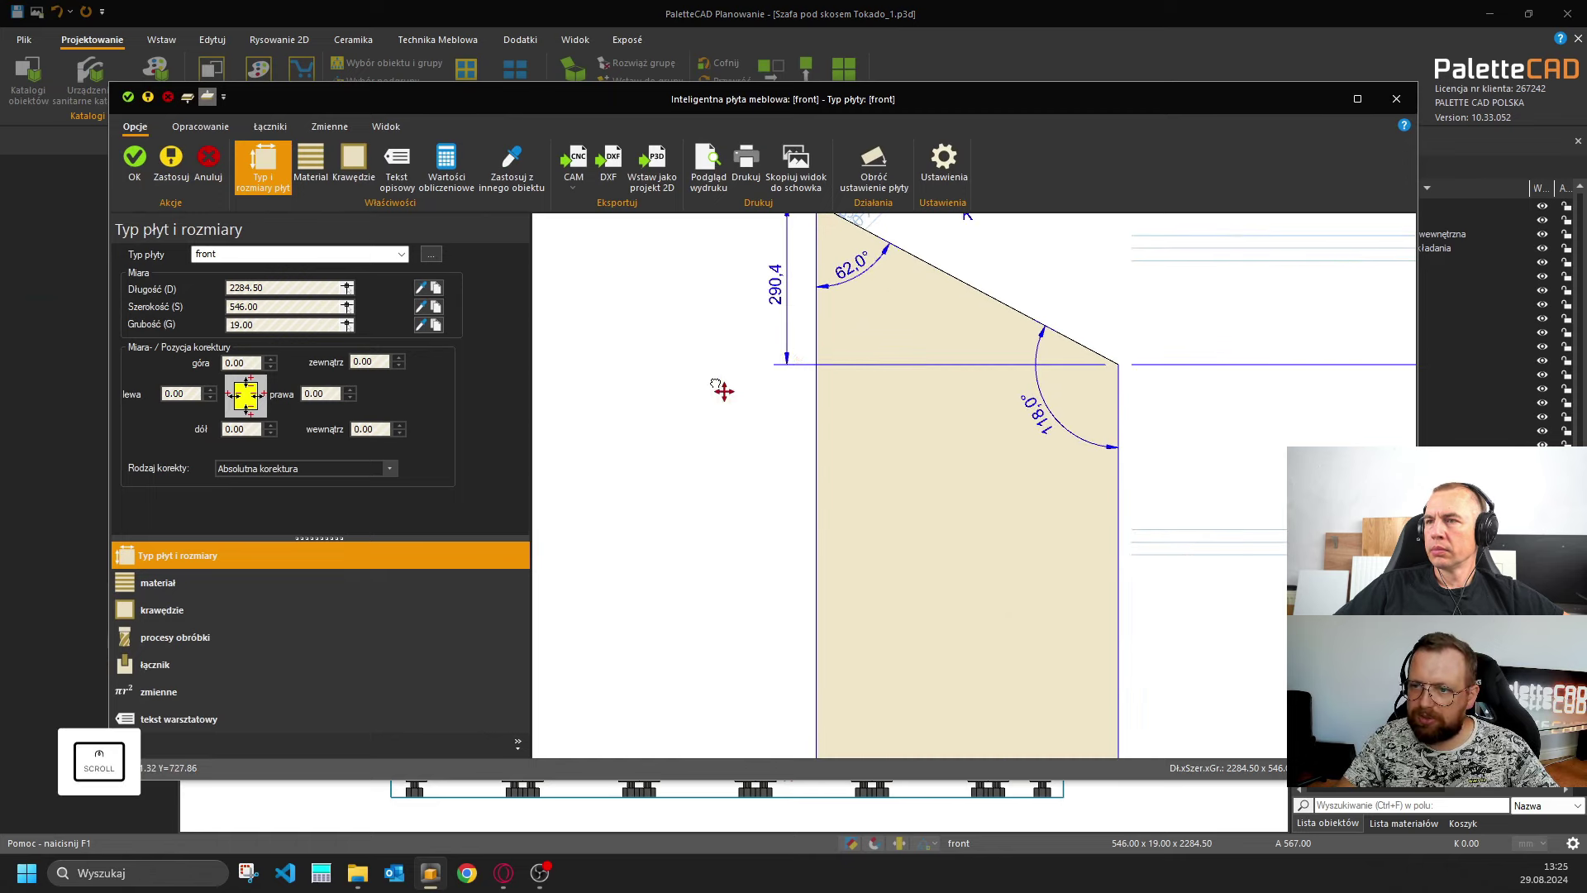
middle_drag(724, 390, 554, 480)
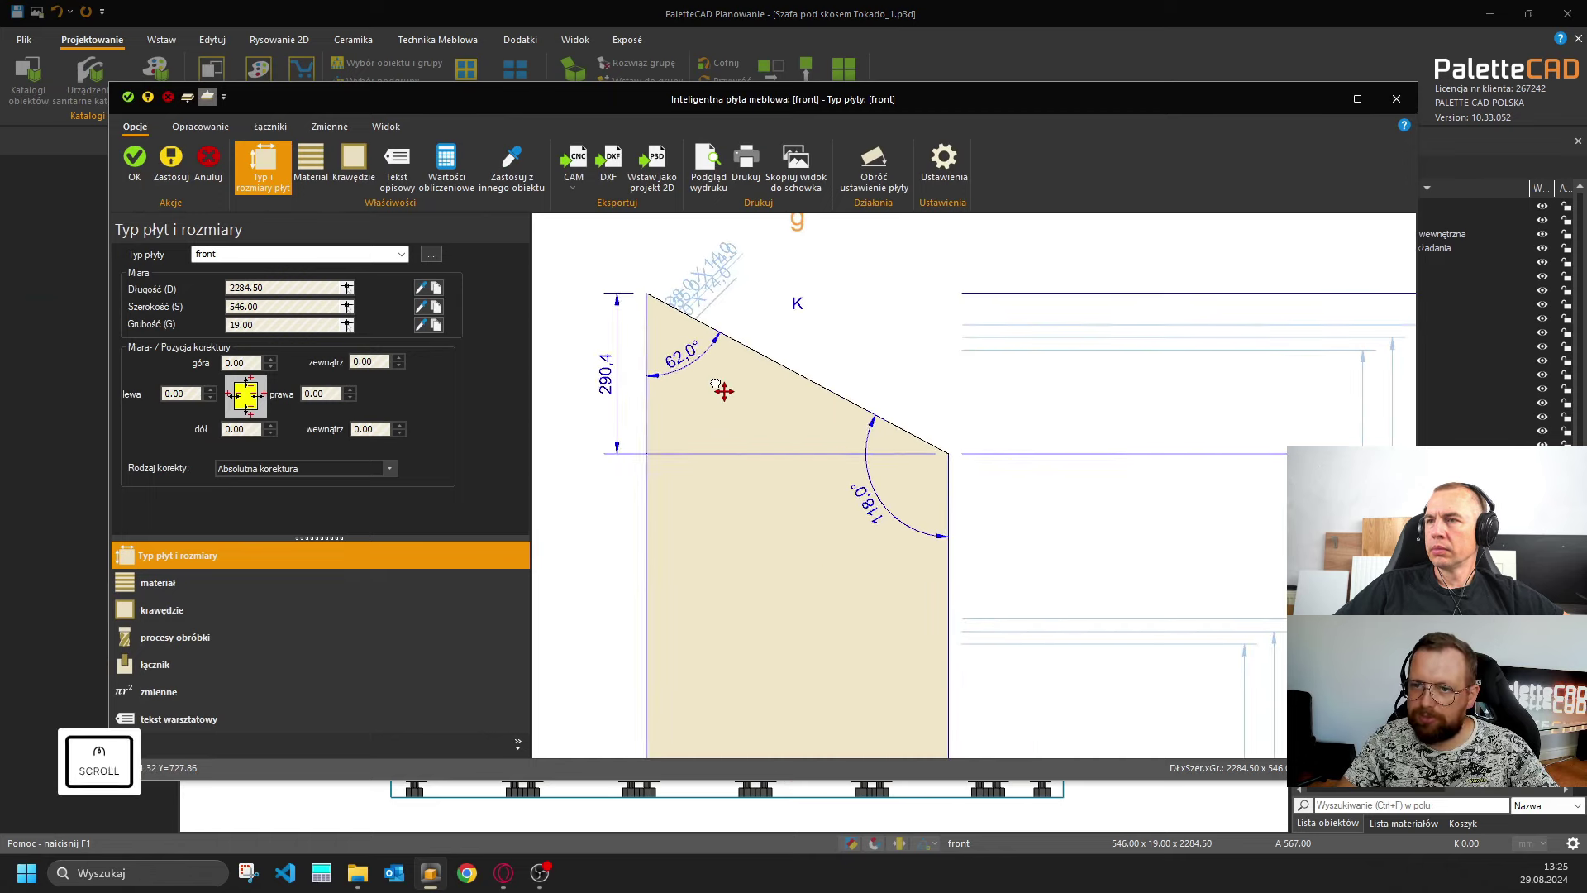
click(1395, 101)
click(731, 473)
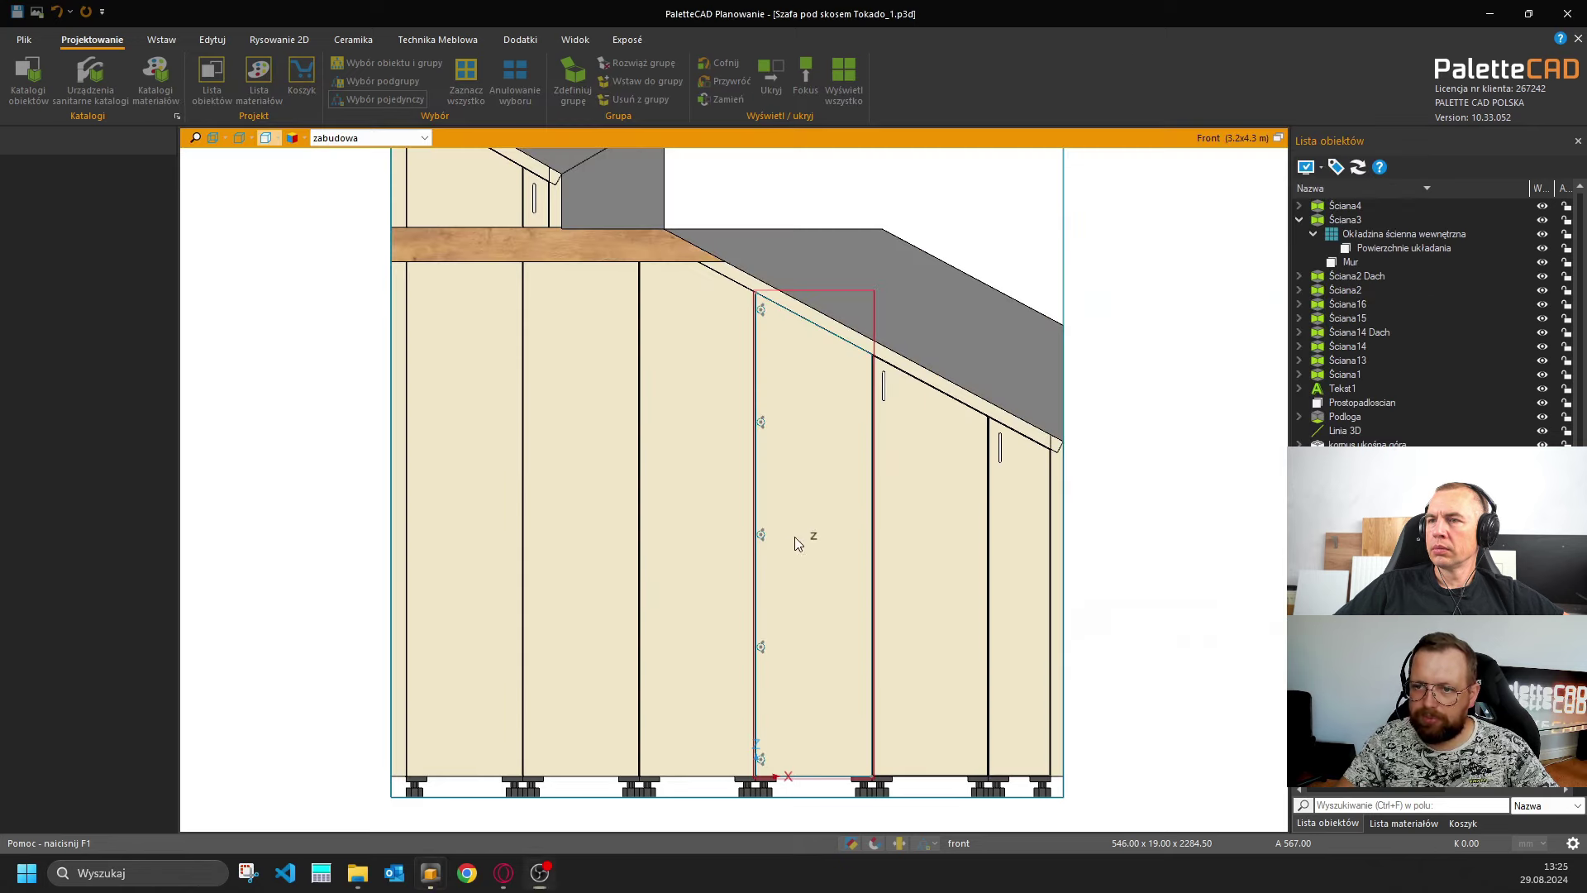
click(1099, 484)
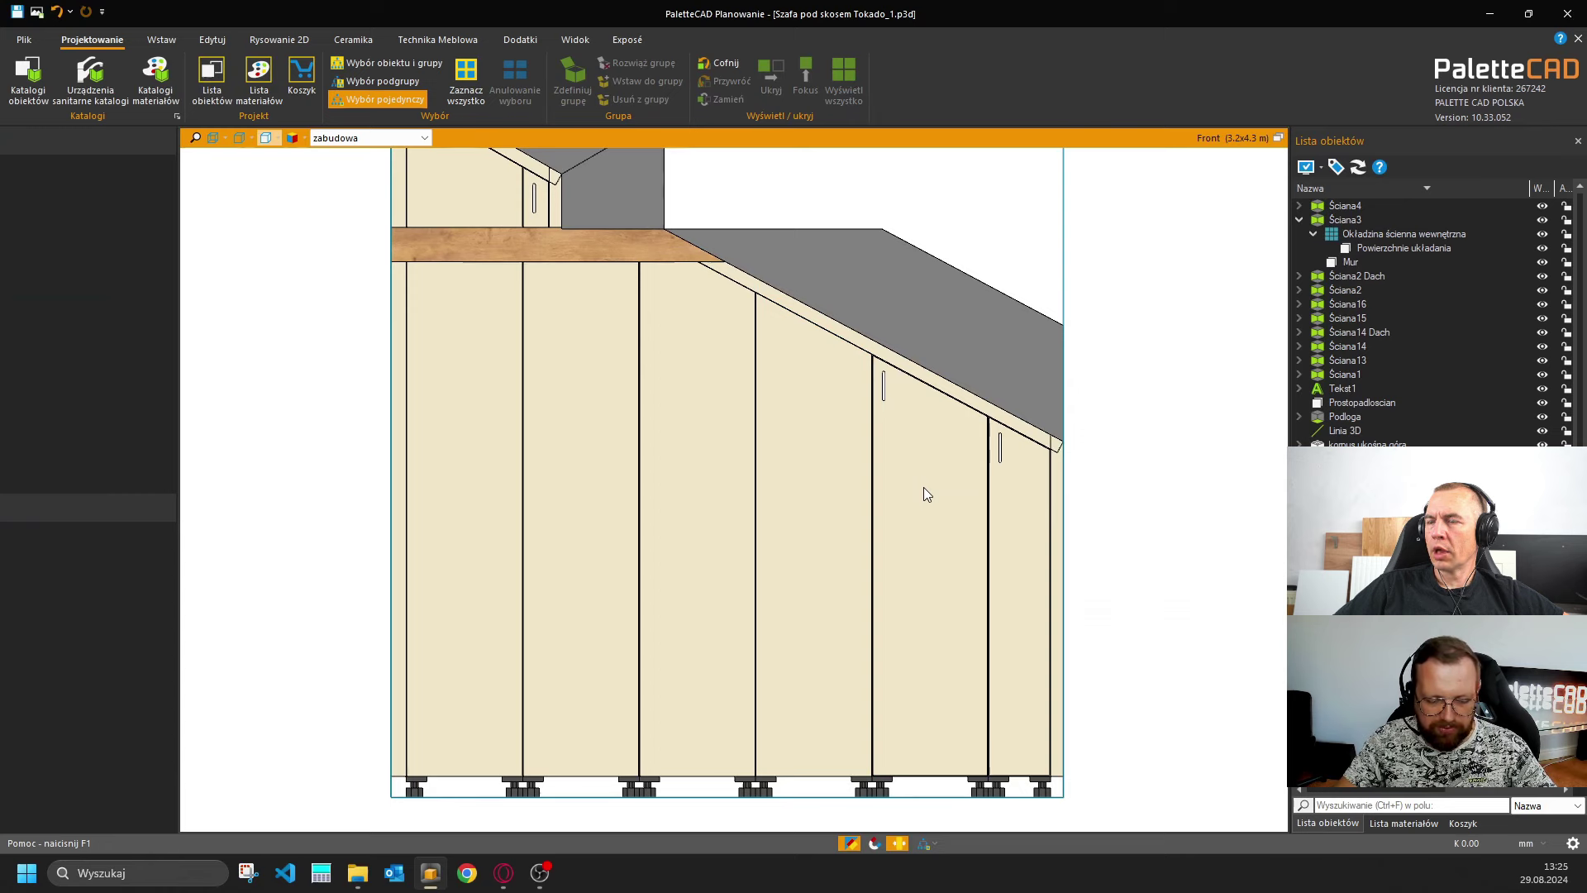
Isolate the sloped-top carcass behind that tall front so only it is displayed, and switch back to single-part selection.
key(ctrl+d)
click(799, 473)
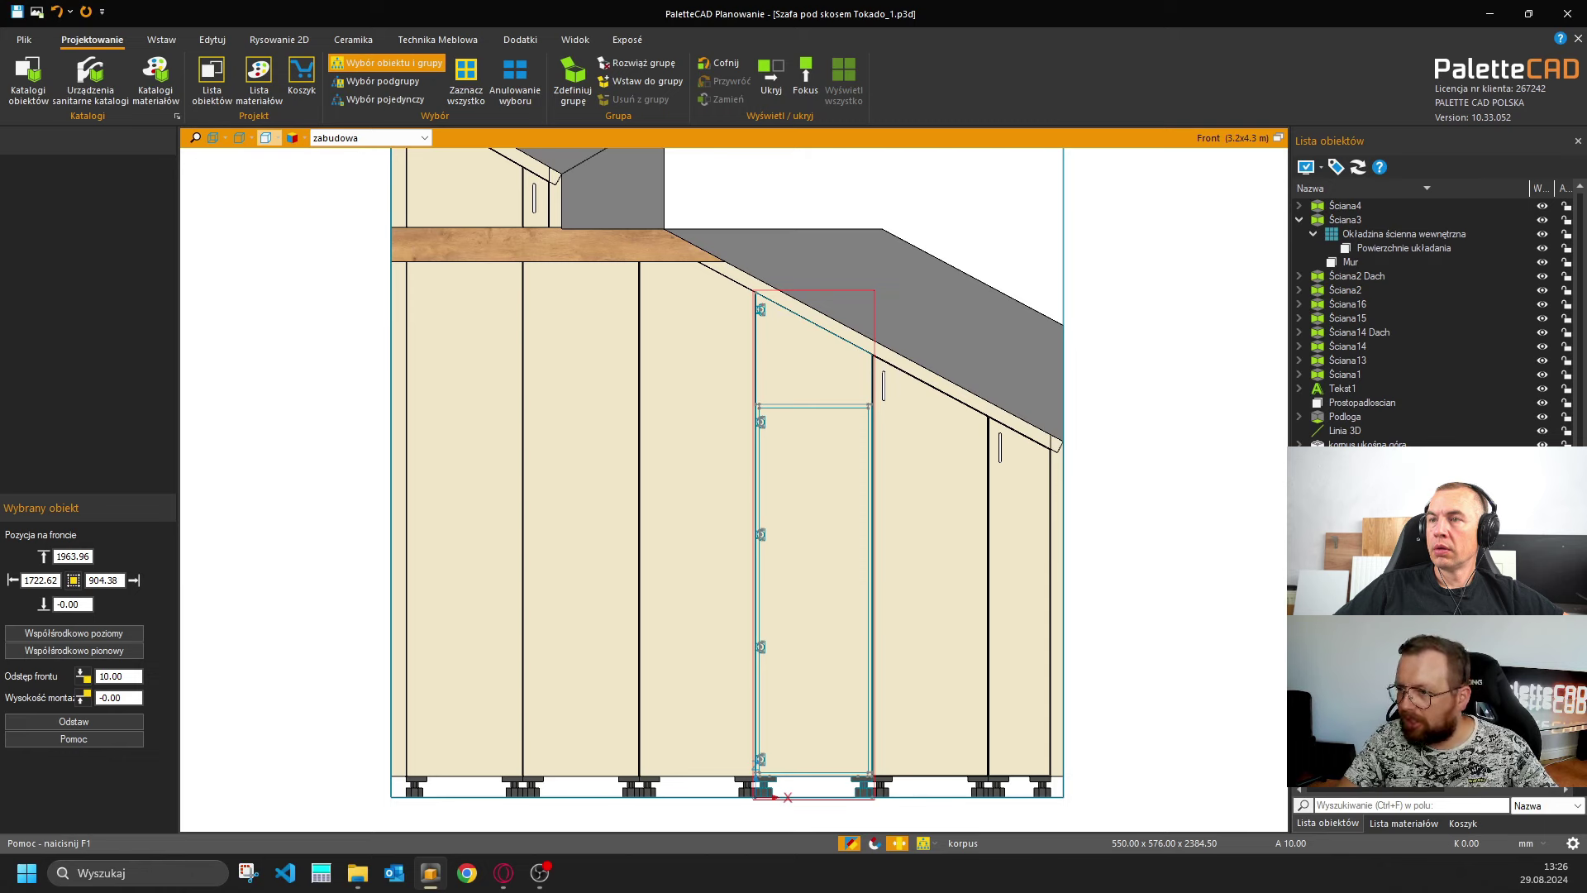
click(814, 352)
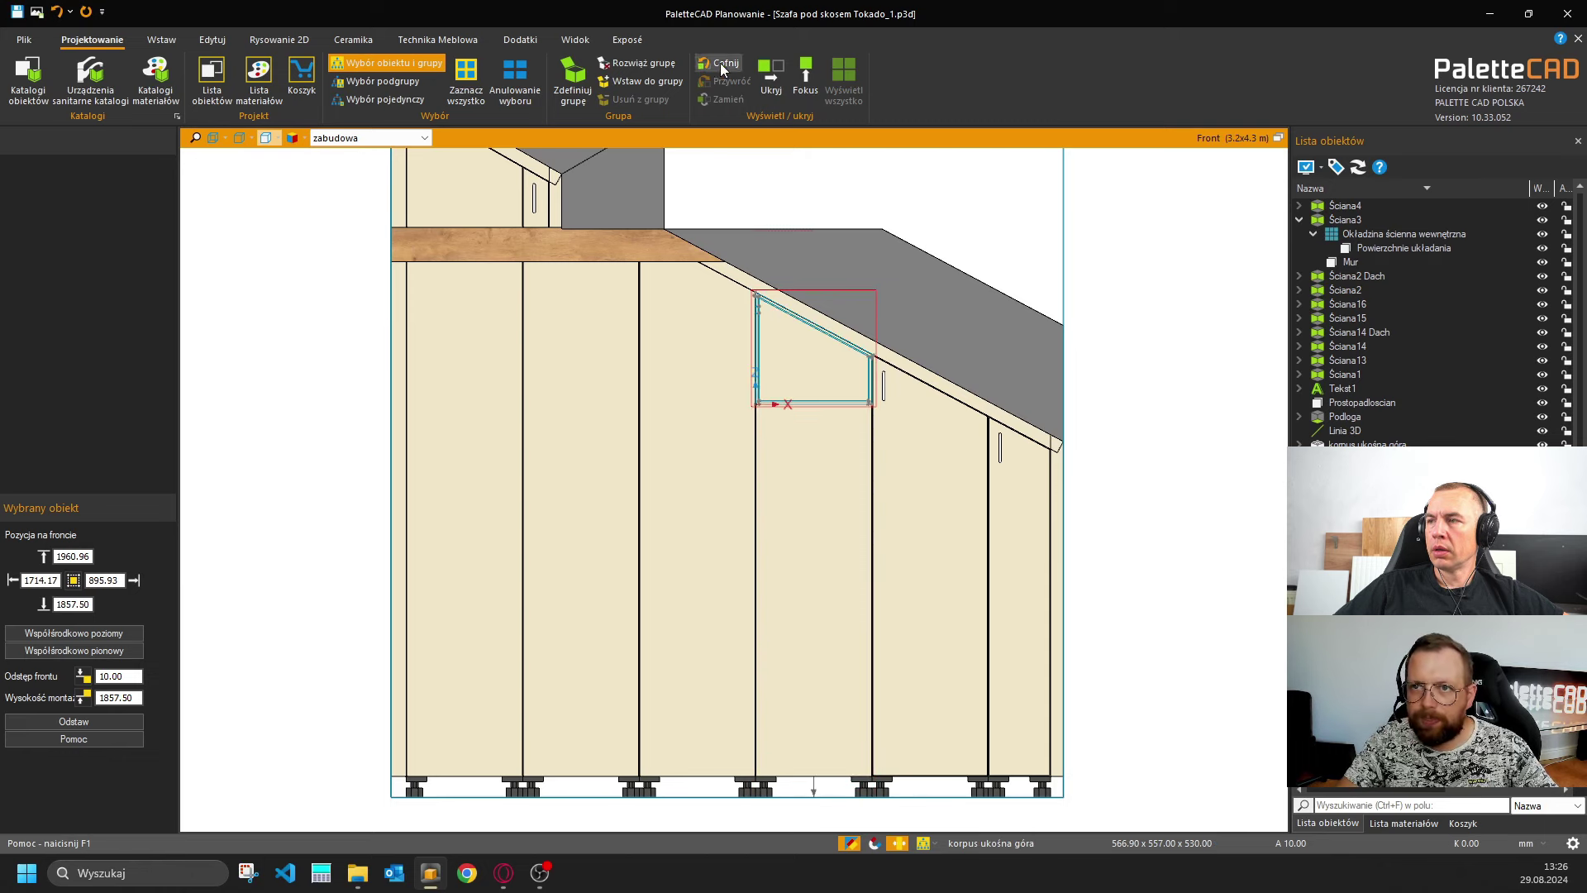
click(806, 75)
click(699, 351)
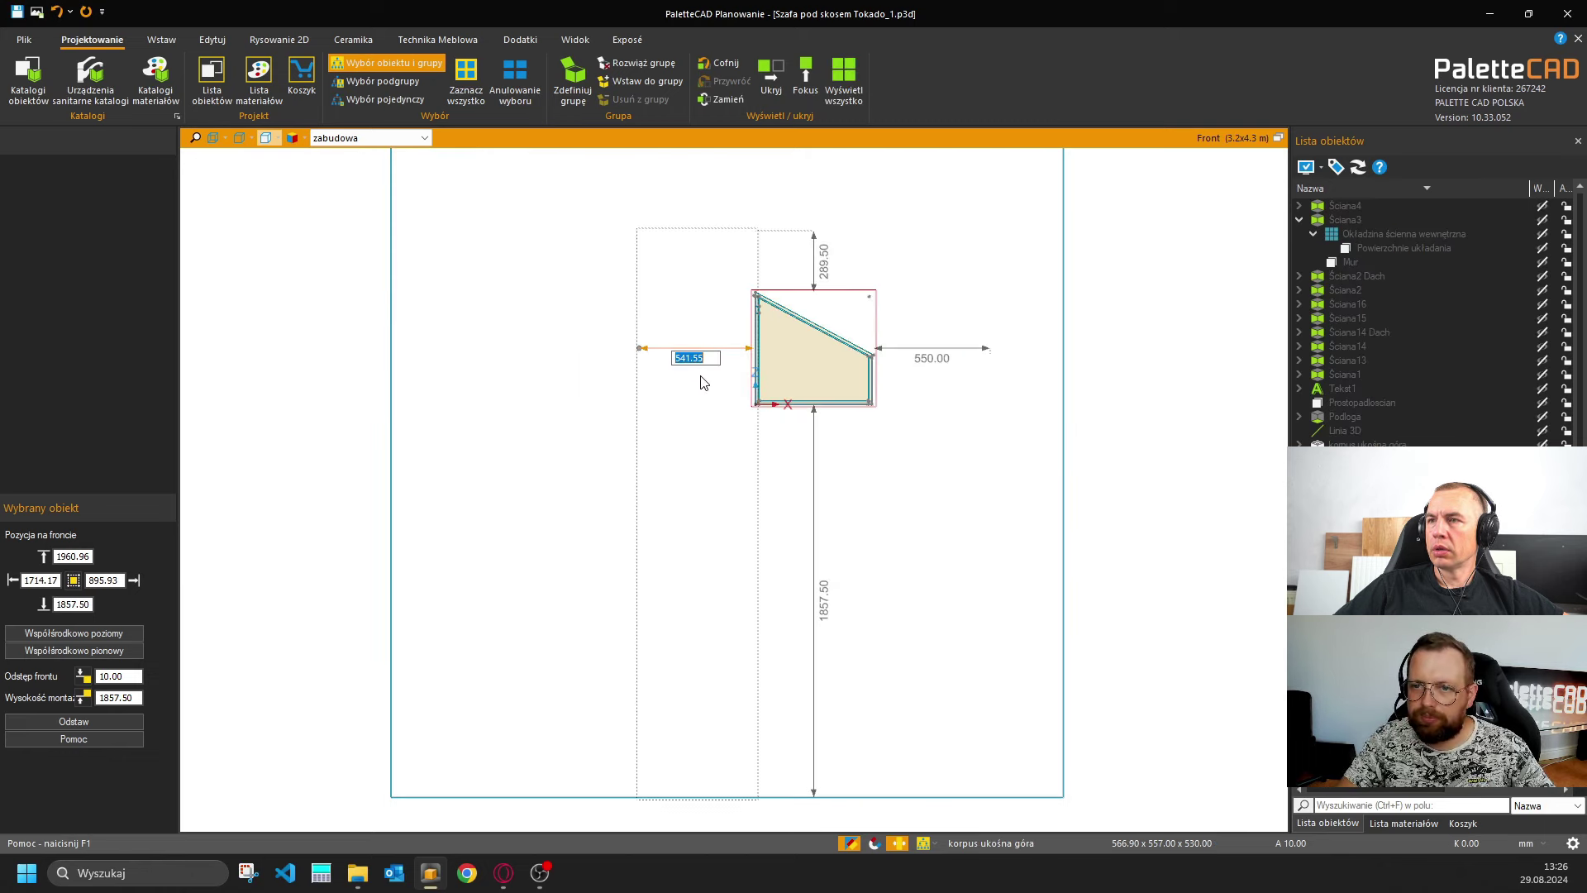
key(Escape)
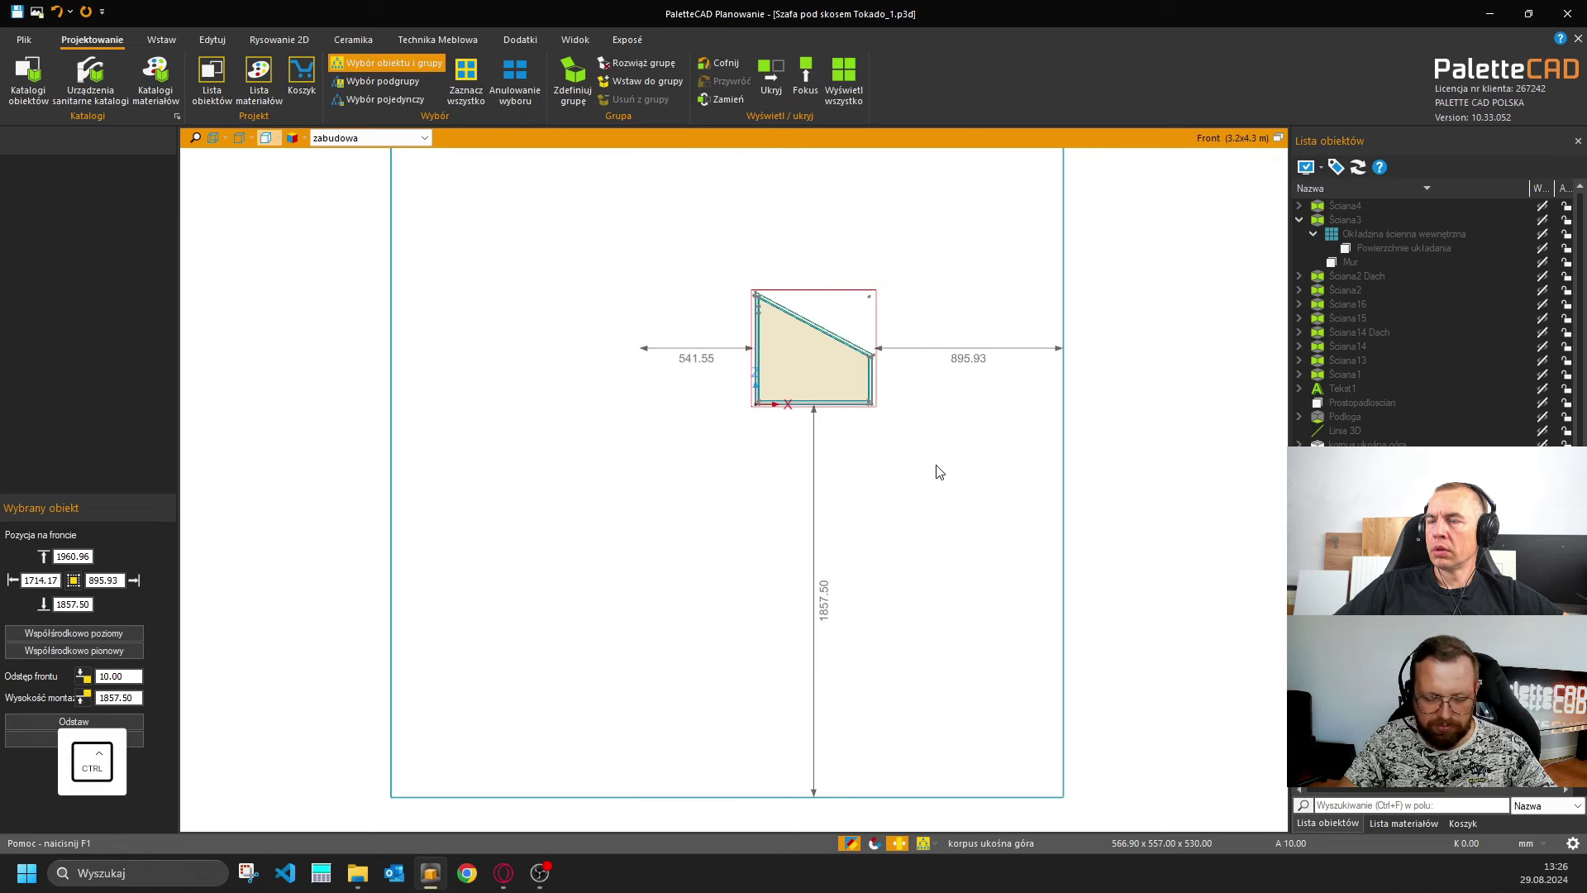
key(ctrl+e)
key(Escape)
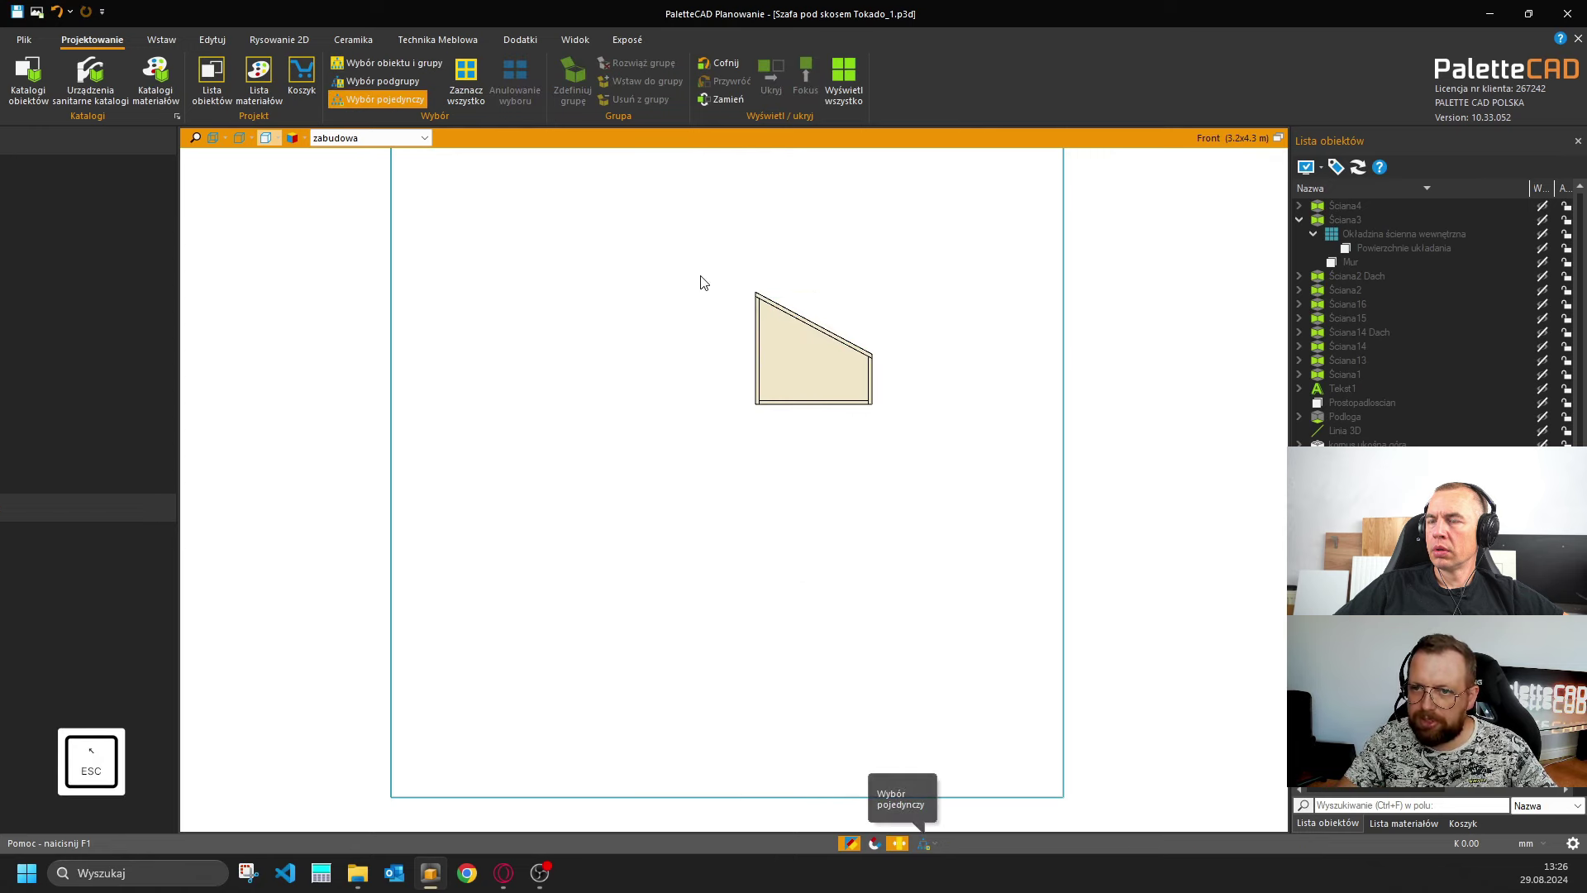
Open all five panels of the isolated carcass together in the panel editor and preview their printout in landscape orientation.
drag(709, 258, 913, 479)
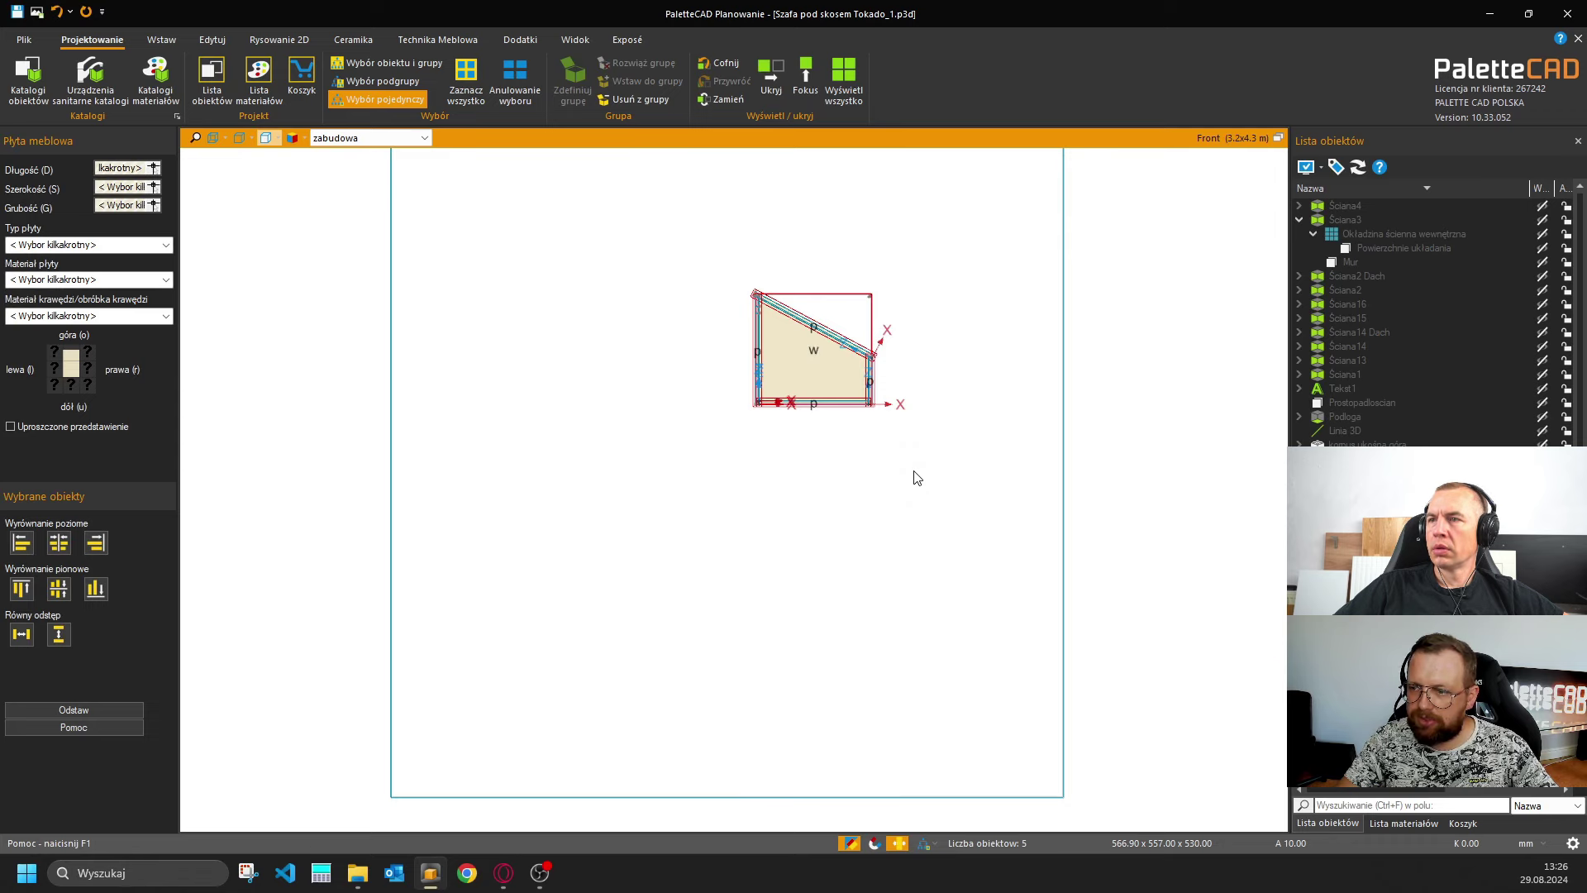
click(909, 471)
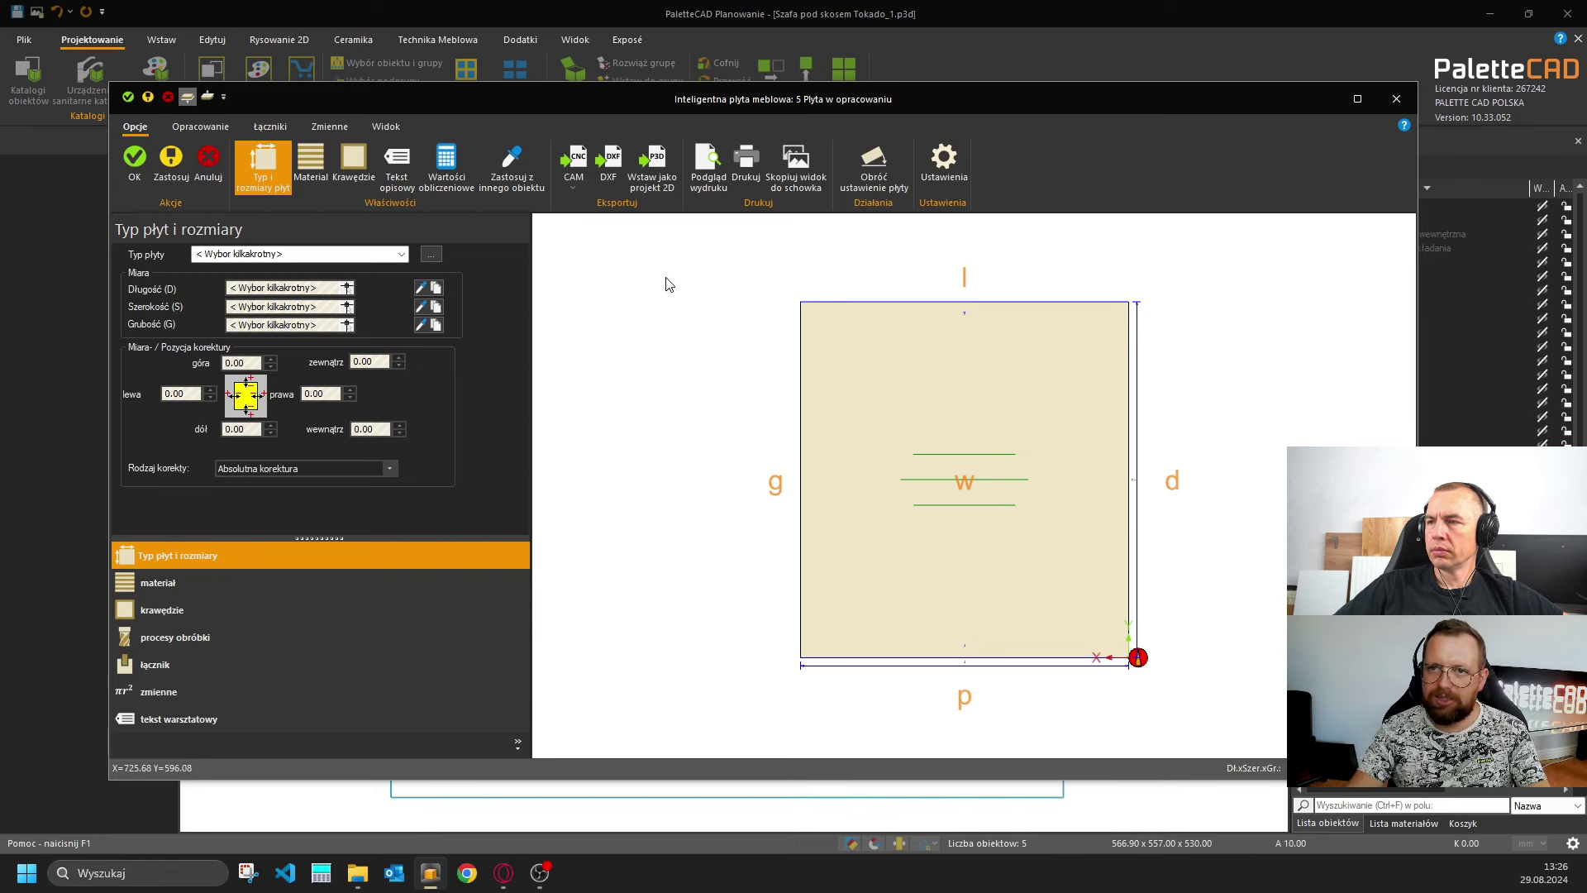
click(707, 158)
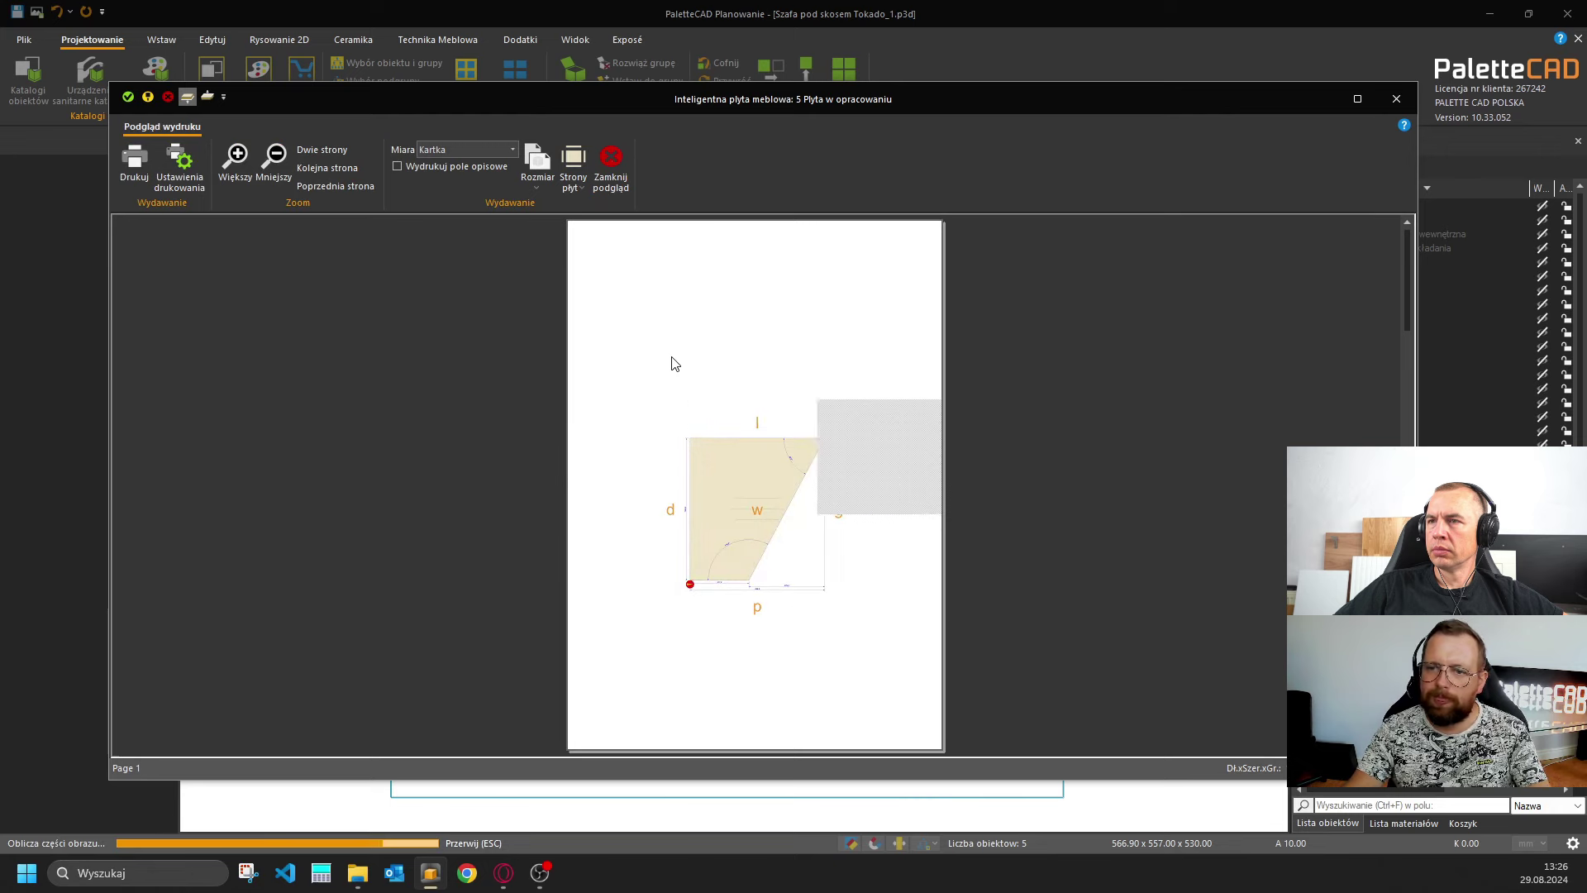
click(541, 186)
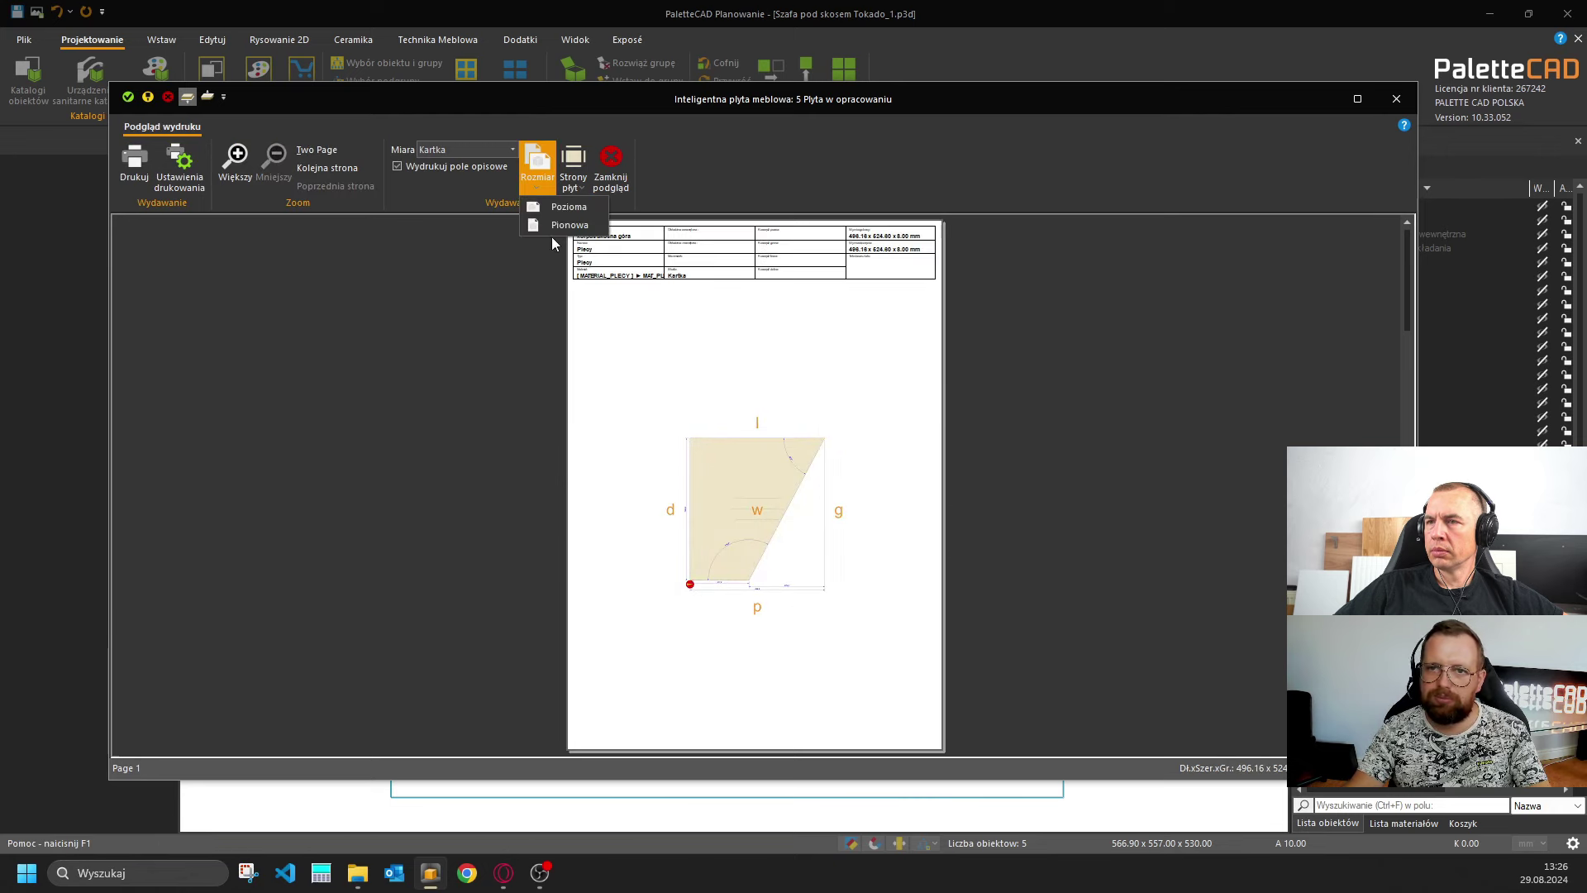
click(568, 206)
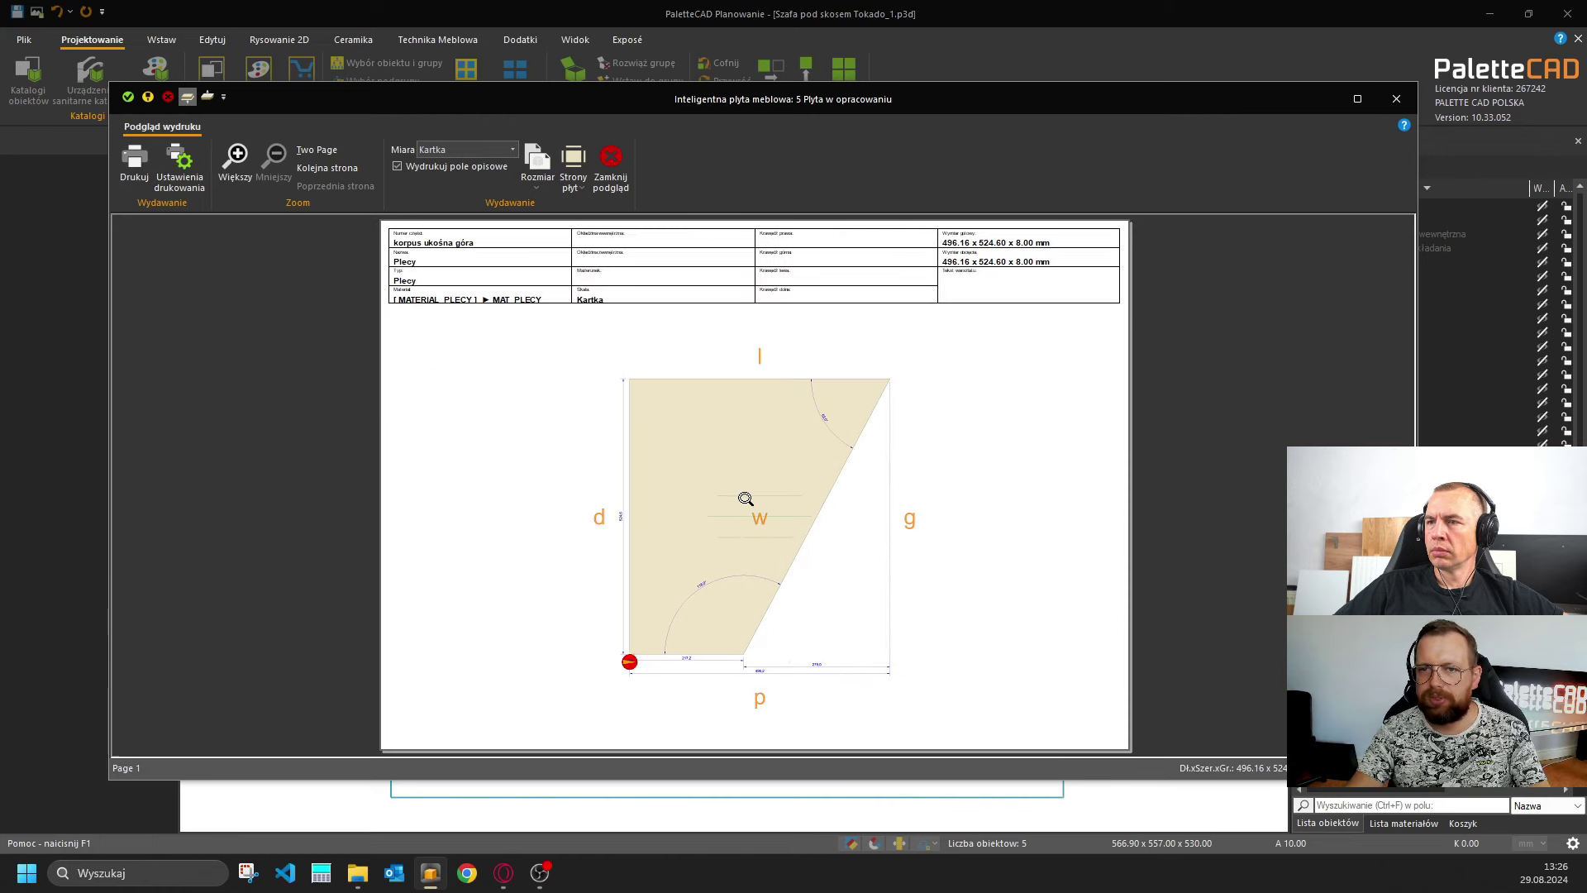
Advance the print preview to the left side panel, maximise the window and add the view from the right (od prawej).
click(328, 169)
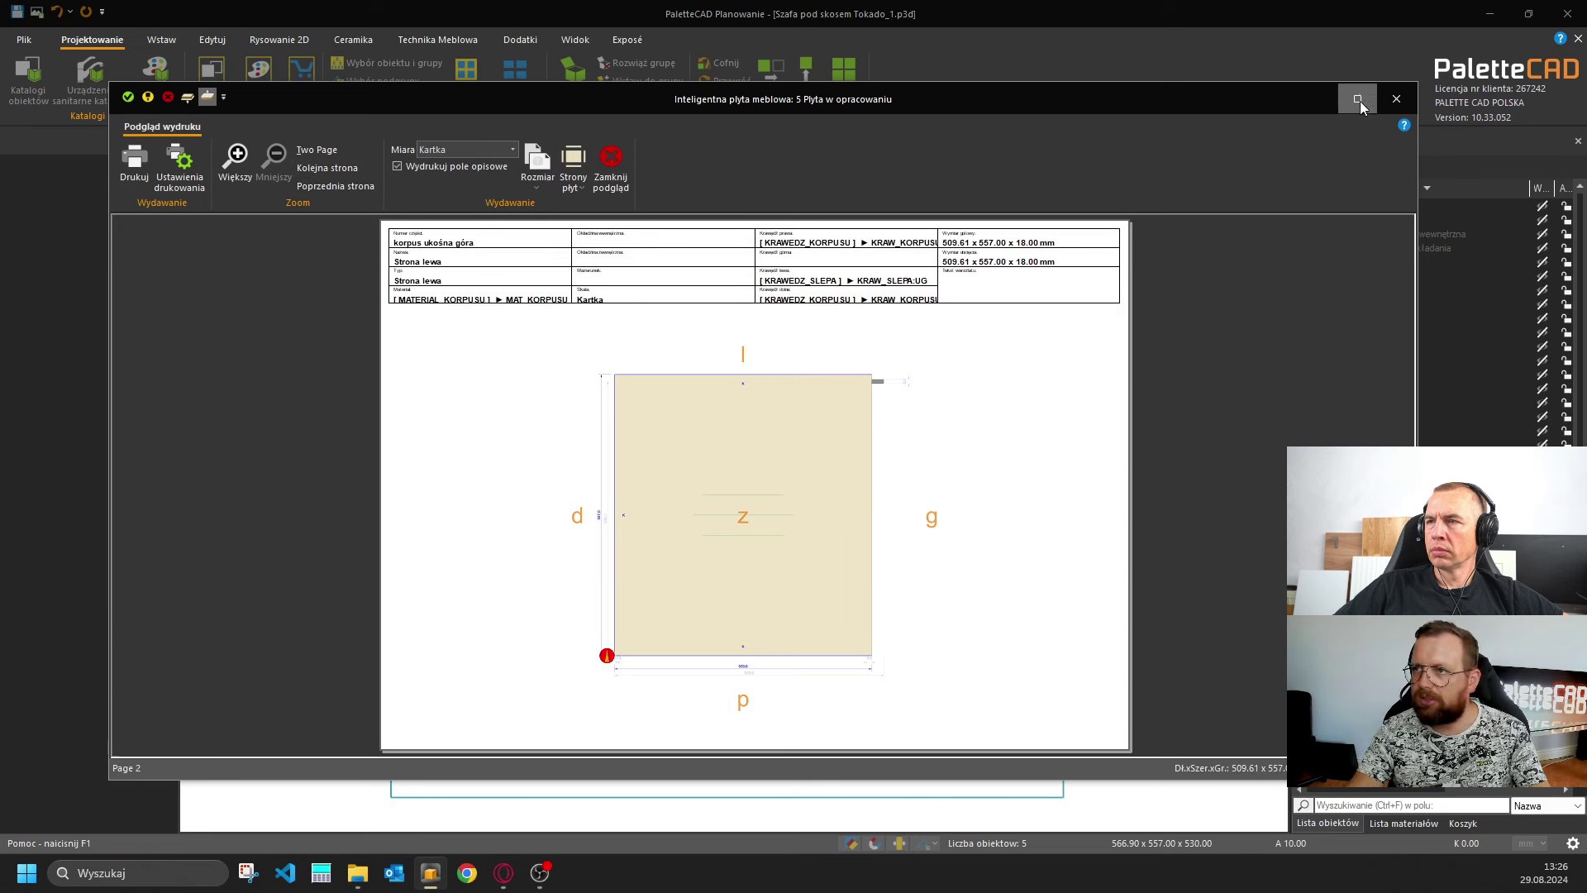
mouse_move(1356, 106)
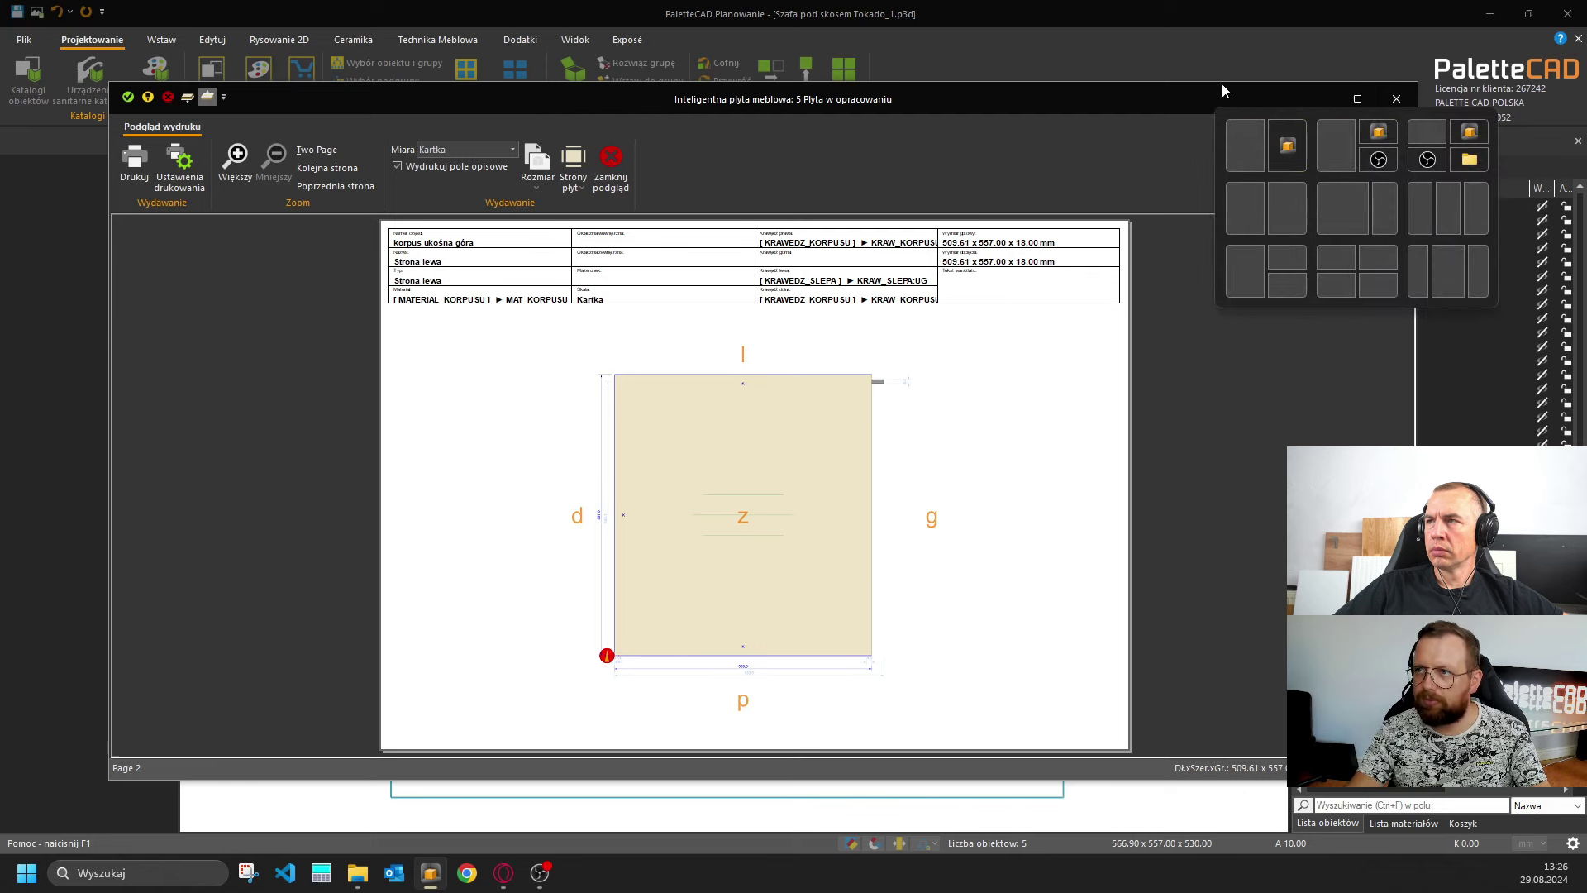
click(1357, 97)
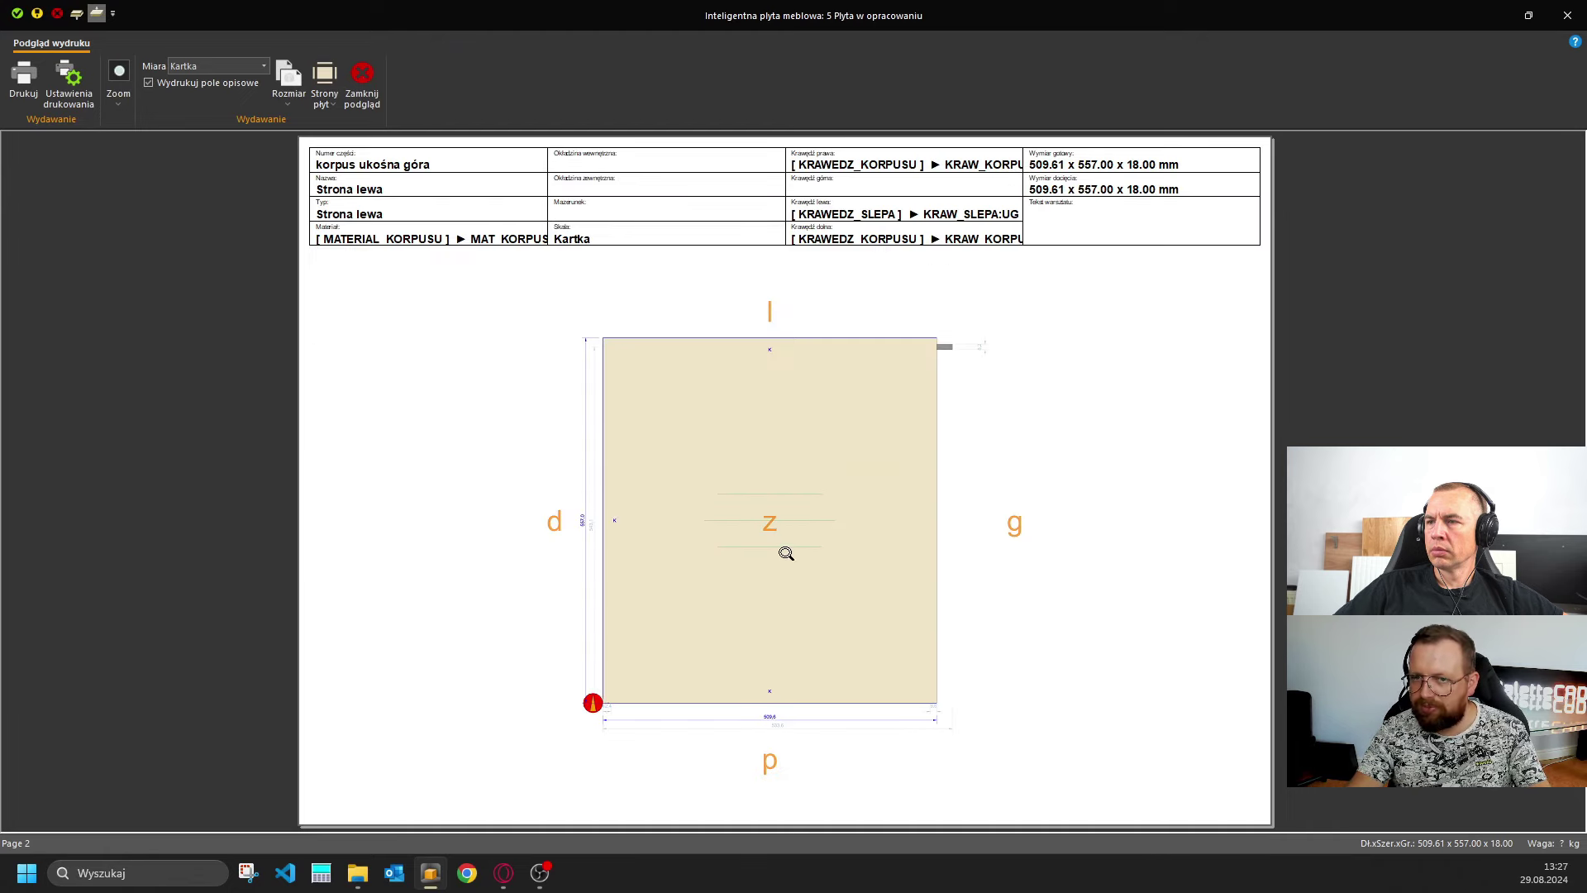
click(327, 100)
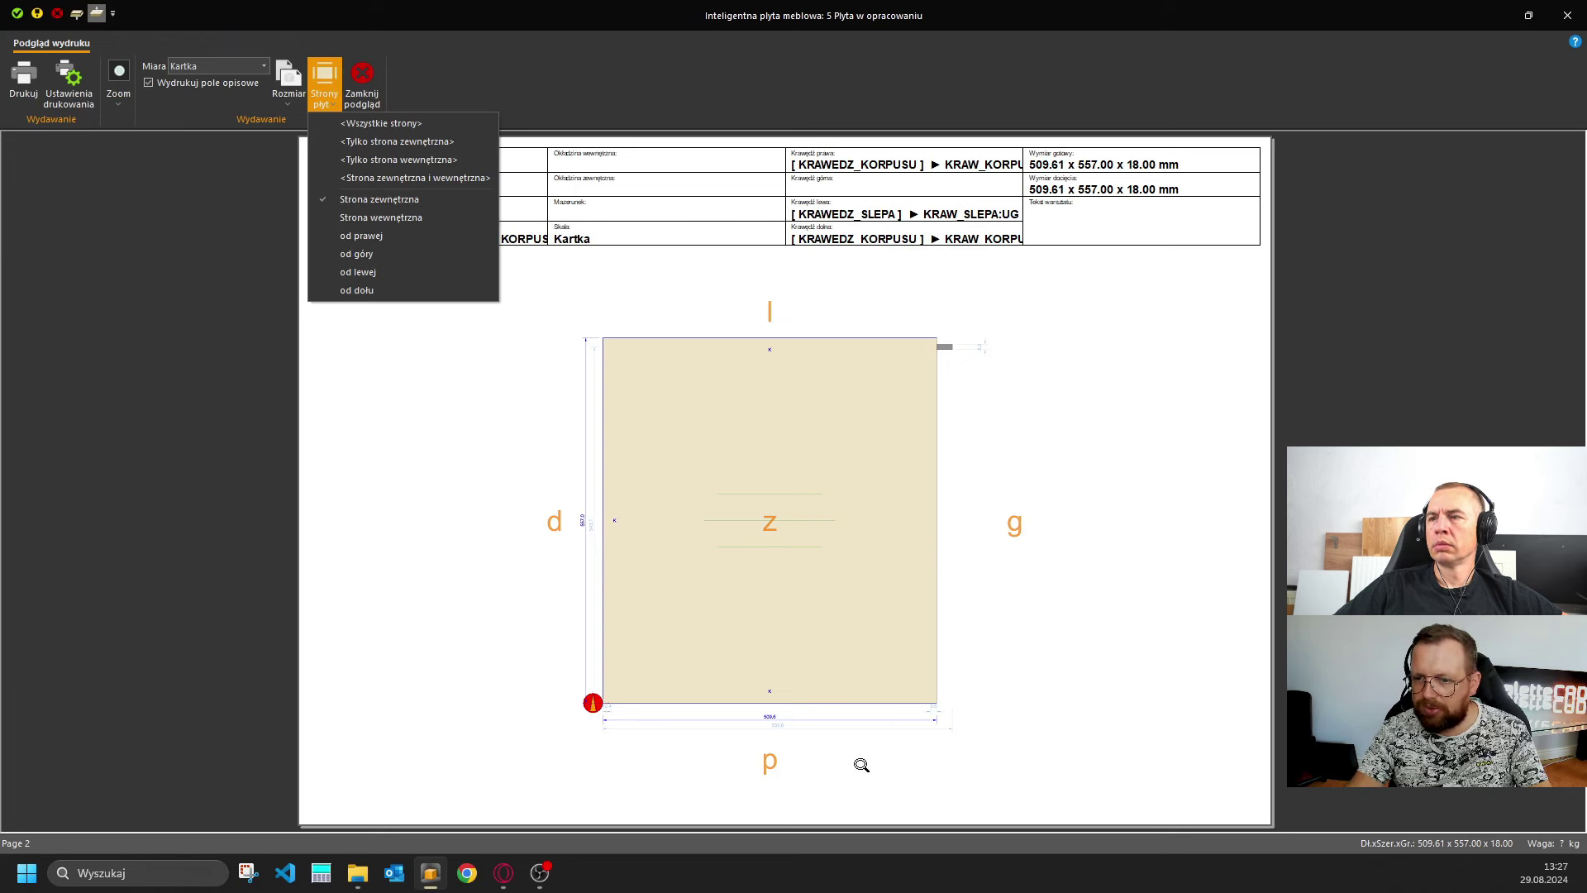
click(428, 236)
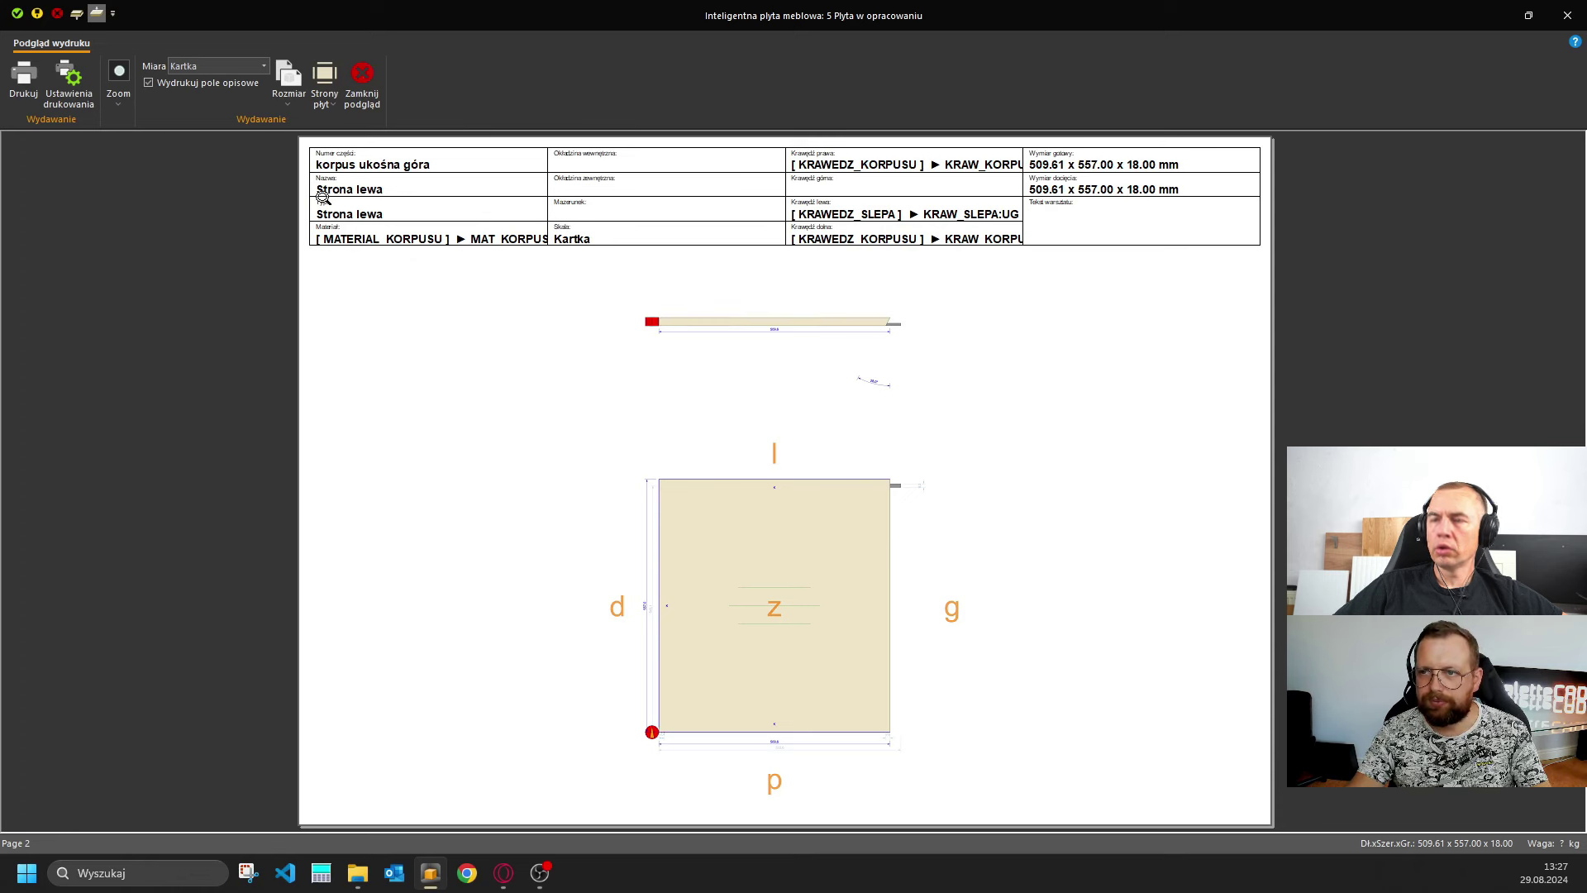
Leave the print preview, check the print dialog for the panel drawings, and close it and the panel editor without printing.
key(Escape)
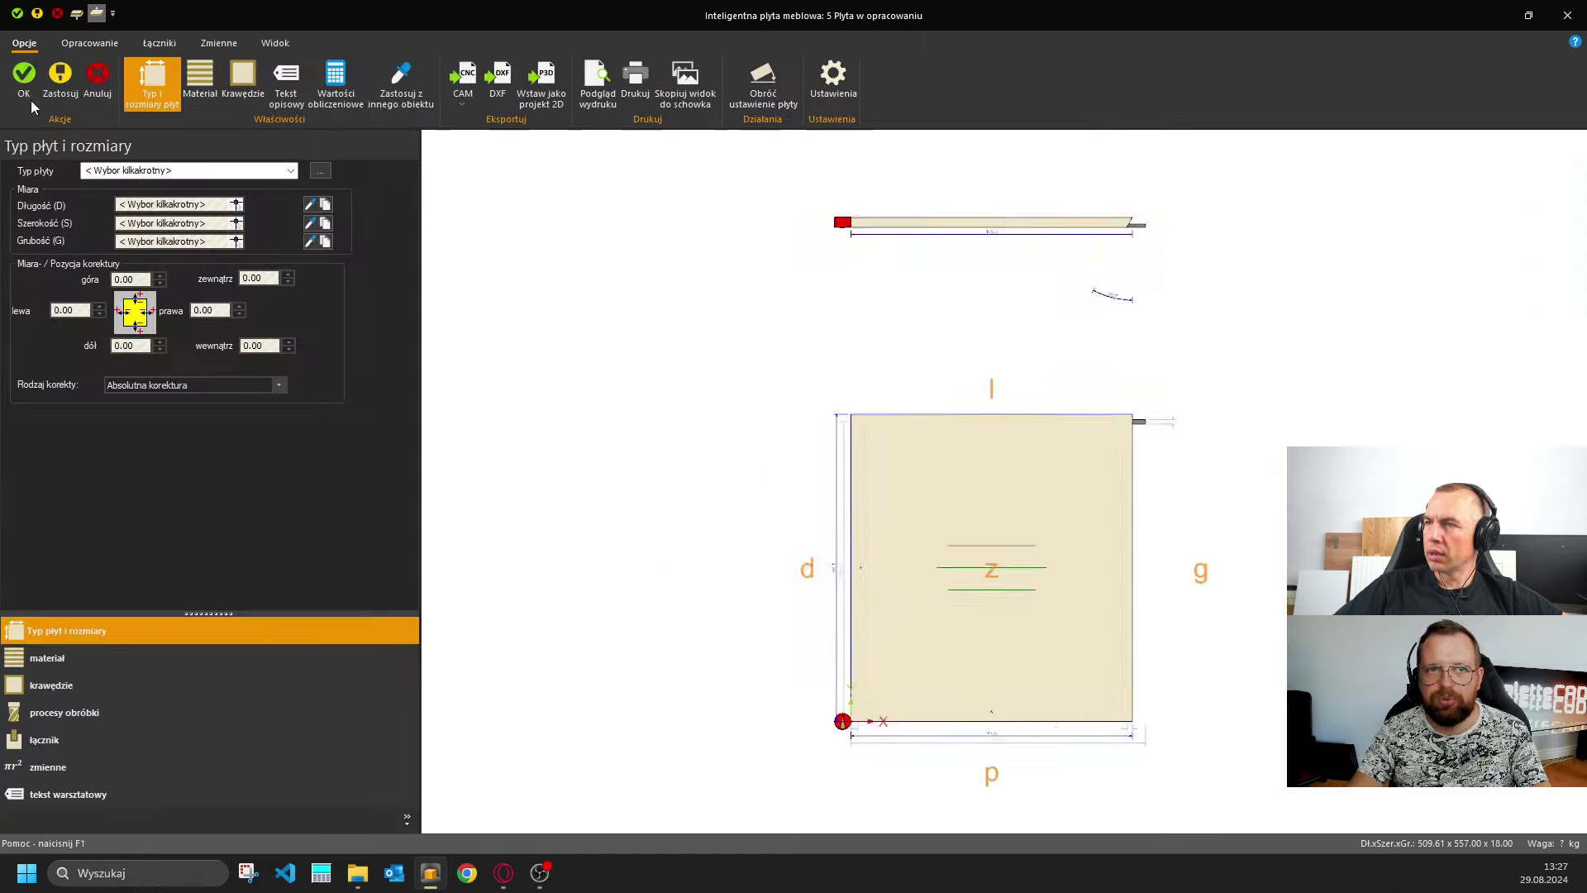
click(635, 78)
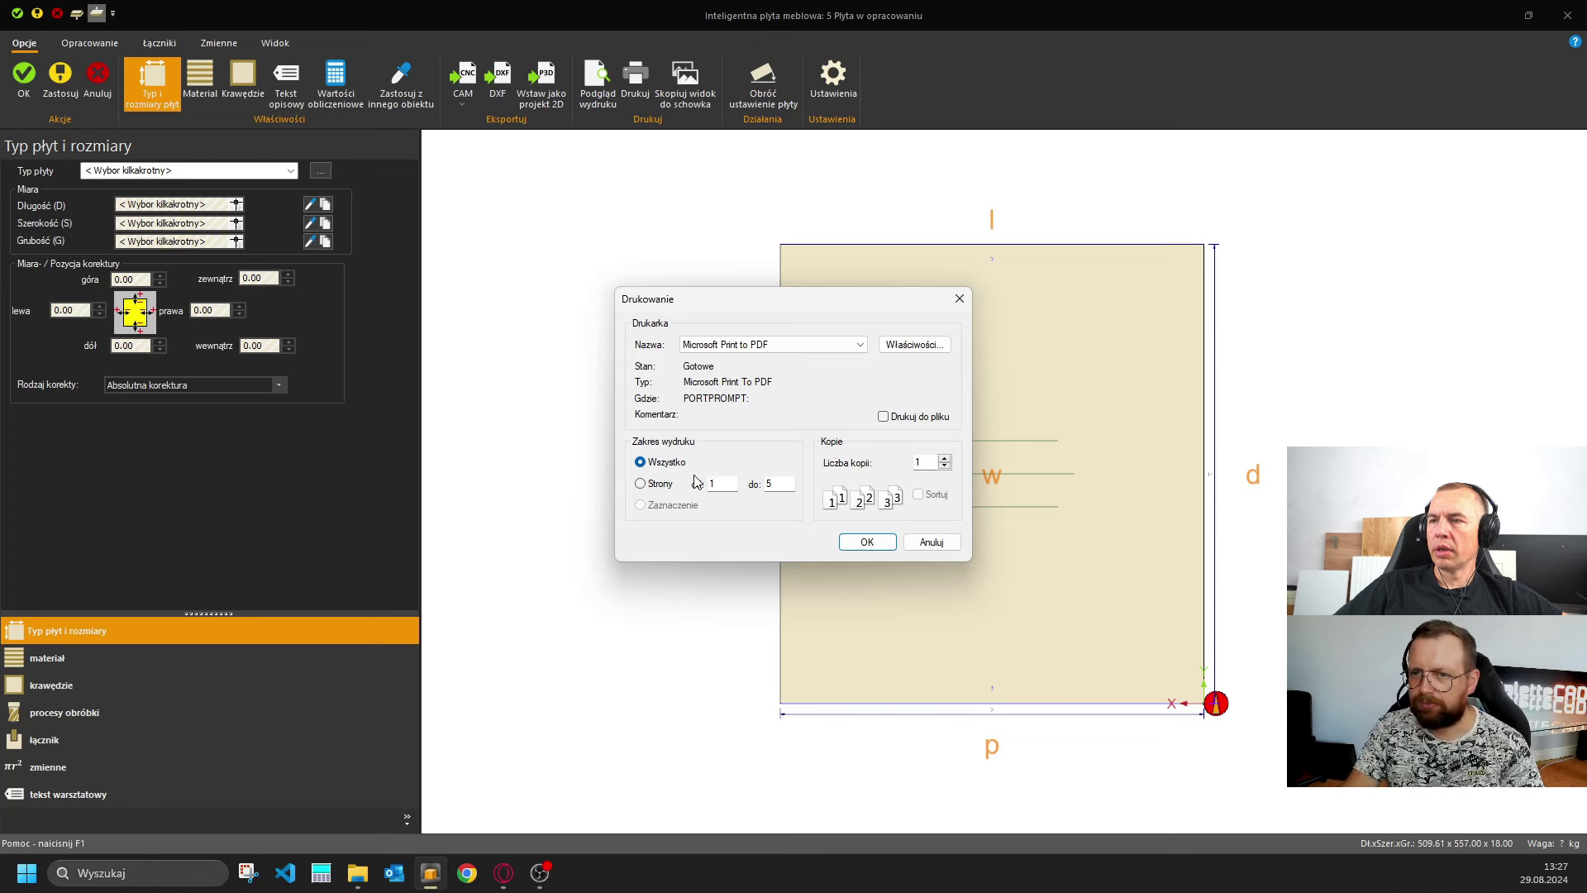
click(965, 302)
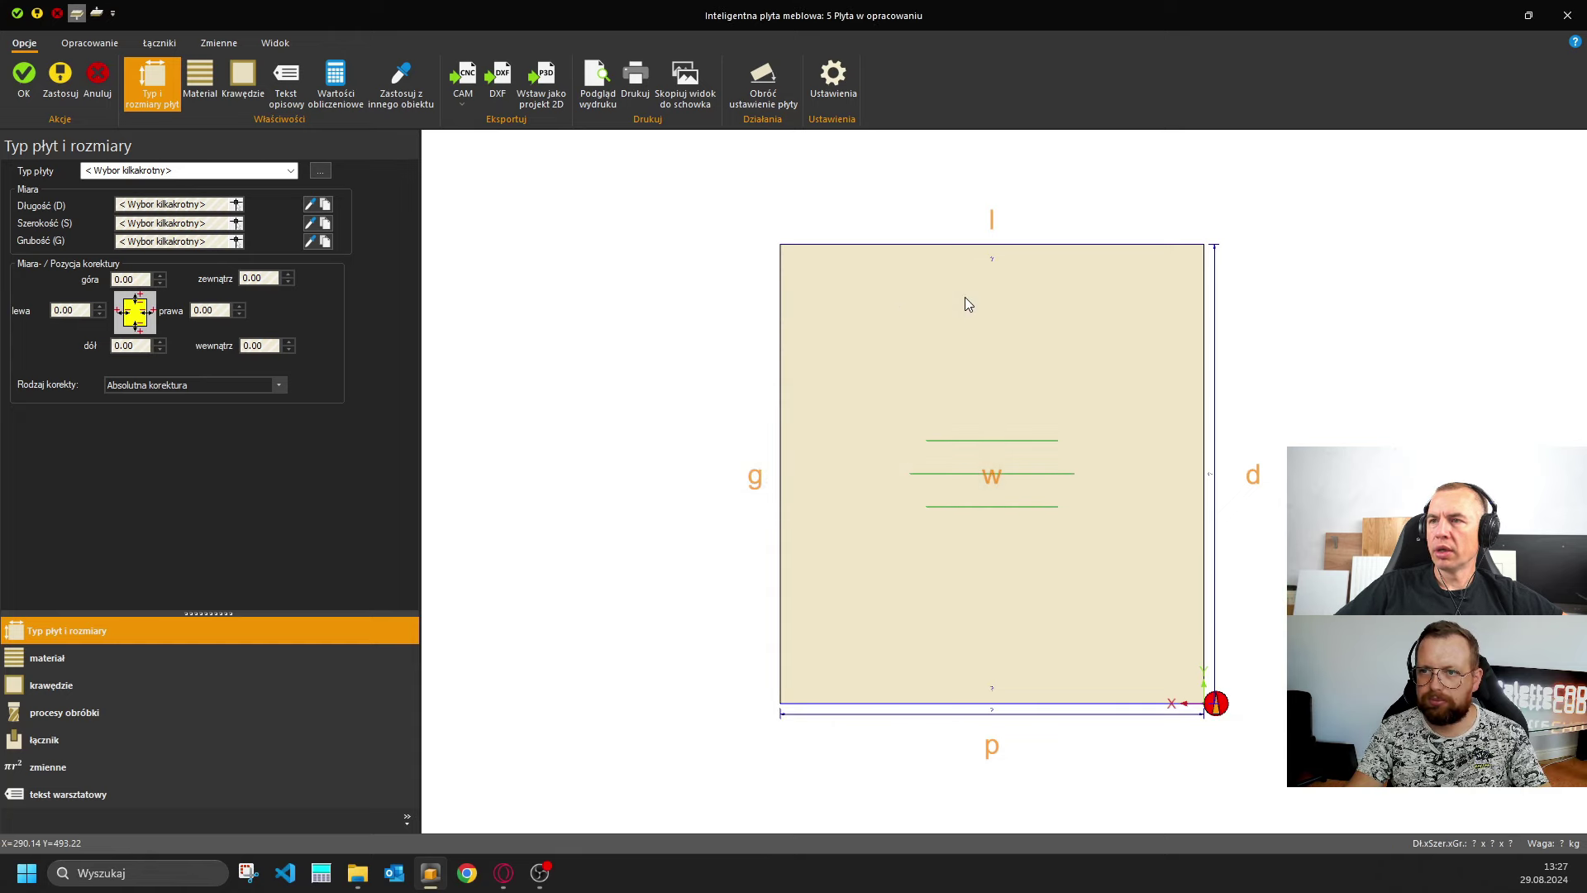
click(1567, 14)
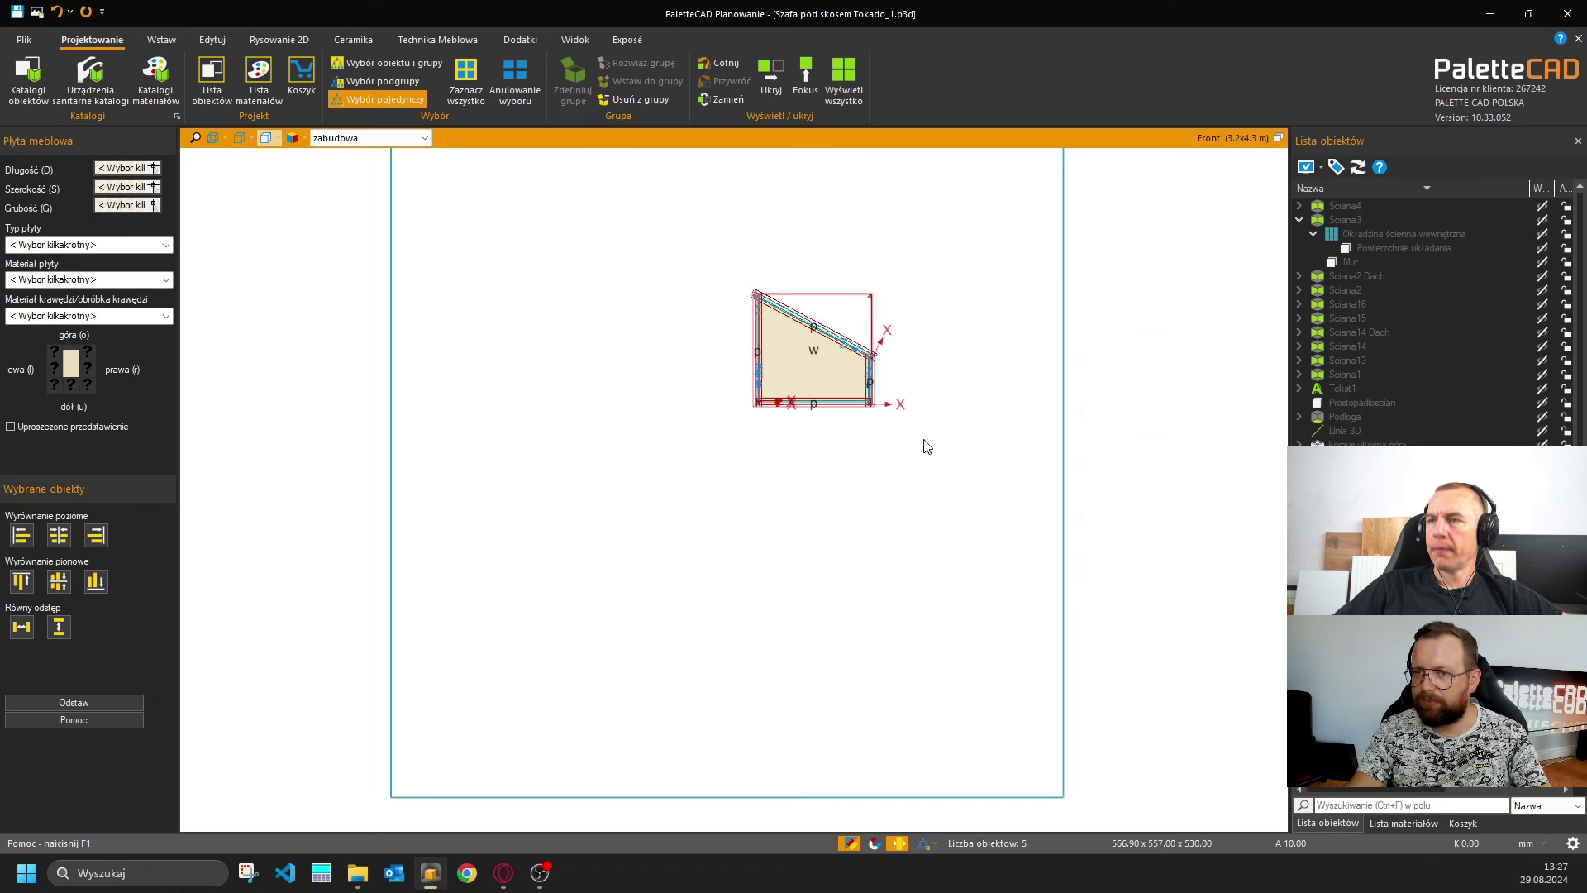
Deselect the carcass panels and display all hidden objects of the wardrobe again.
click(356, 437)
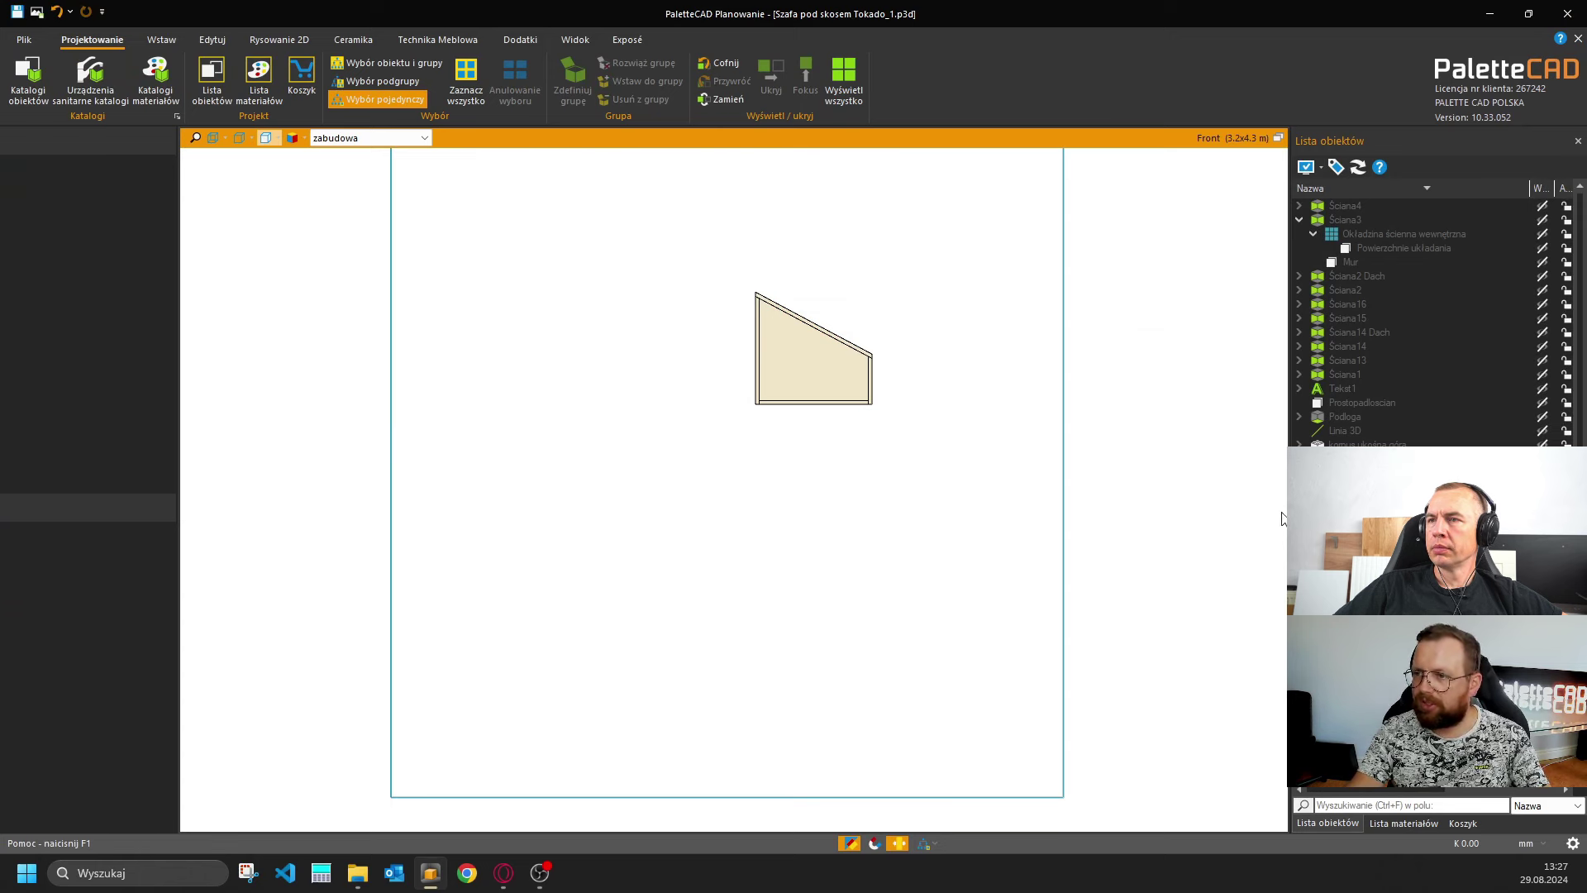
click(810, 363)
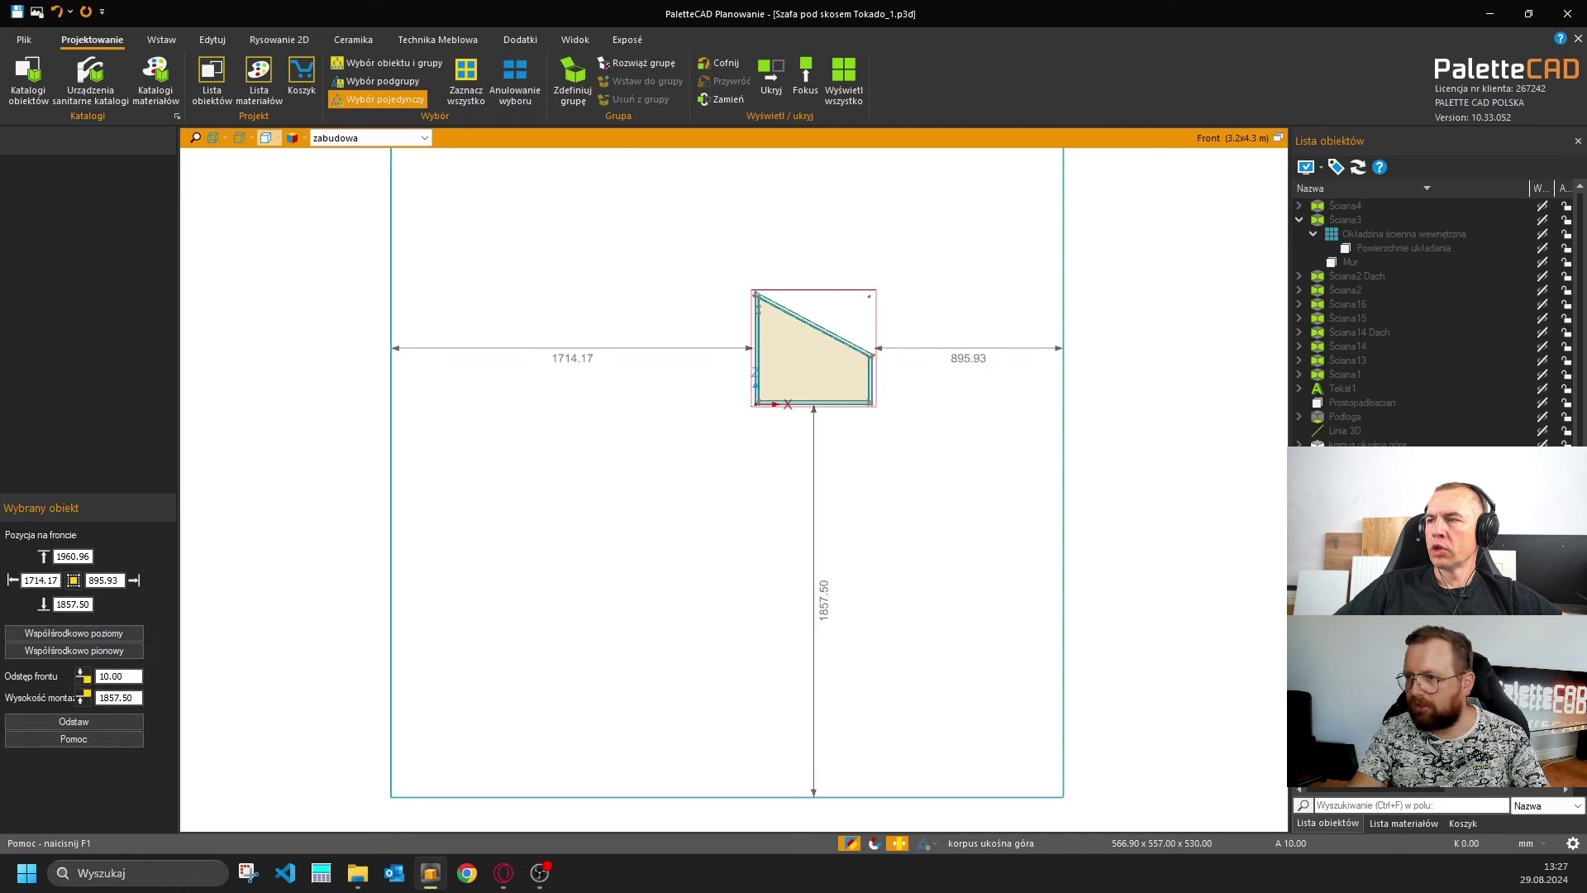
click(1049, 395)
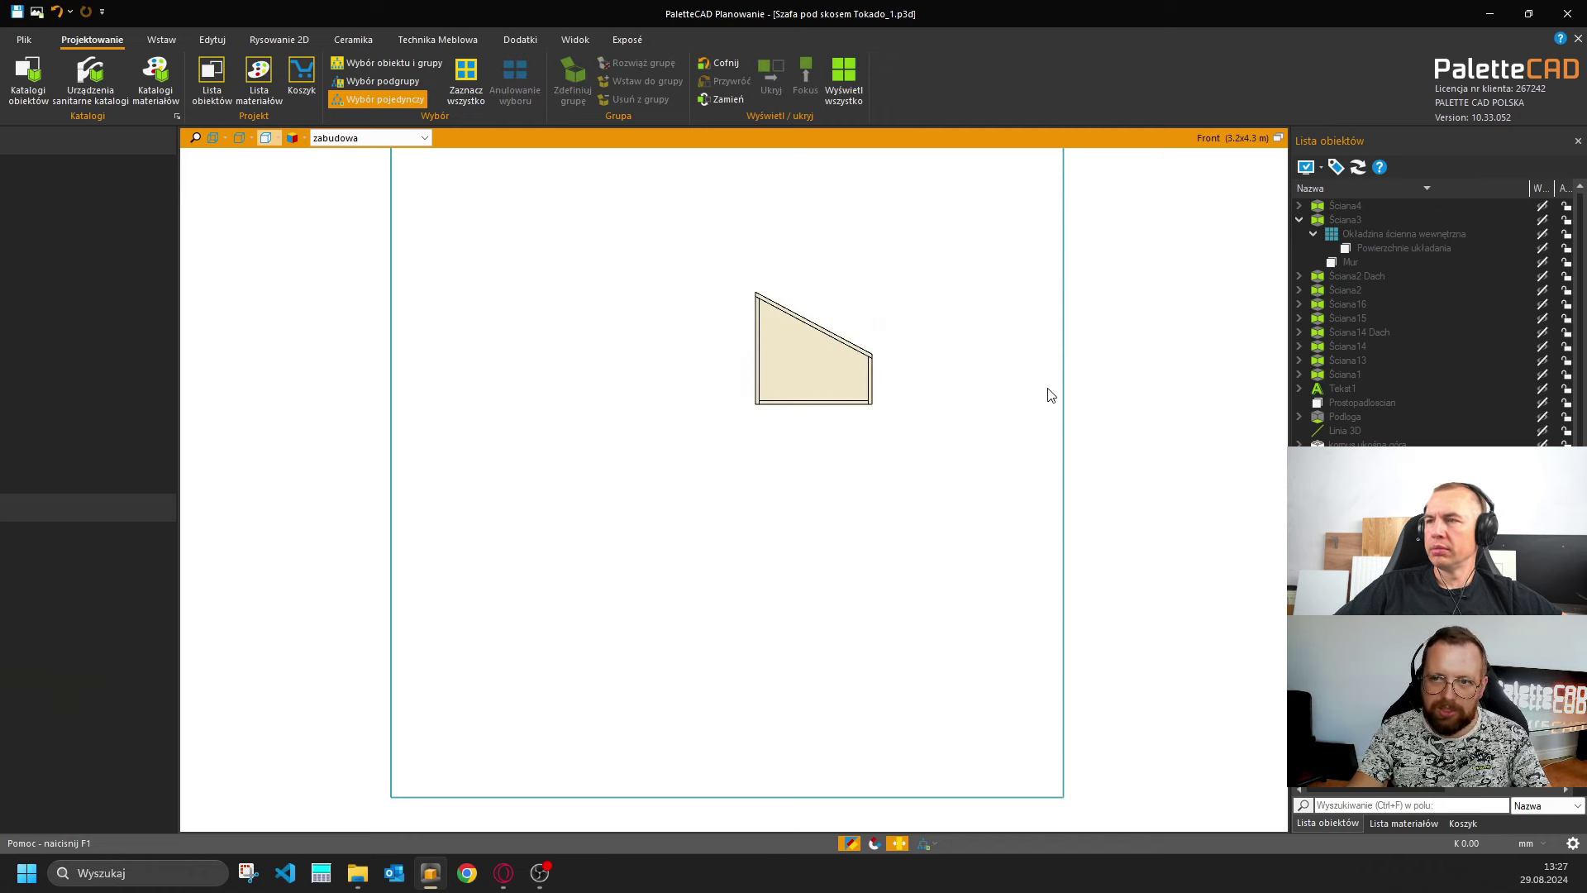
click(862, 71)
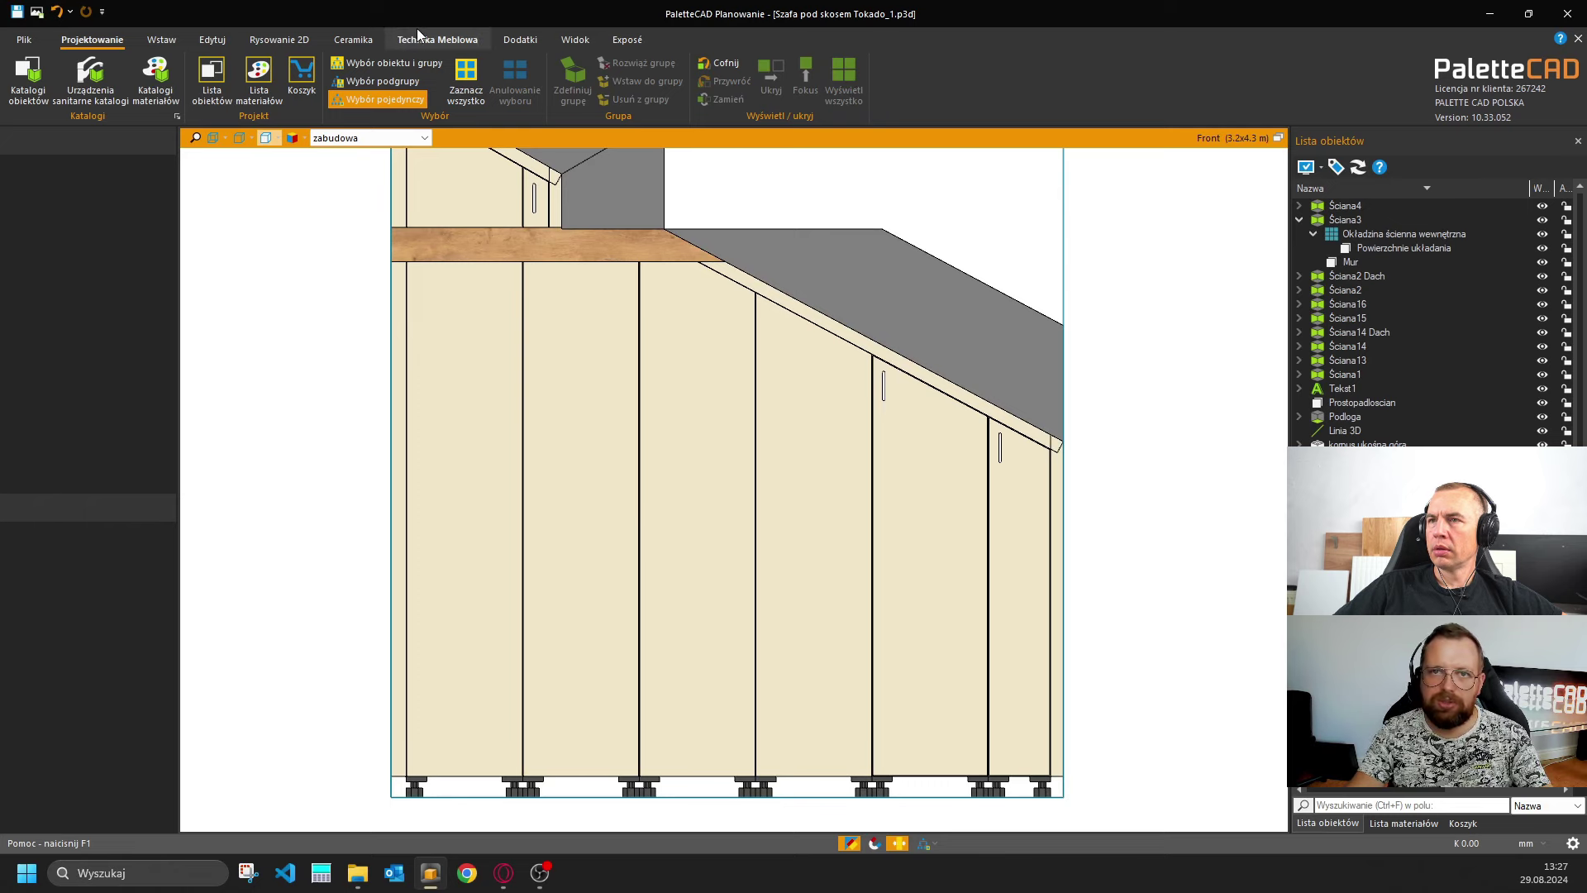
Number all furniture panels in the whole project, using the position prefix, start number 1 and two digits.
middle_drag(755, 455, 743, 510)
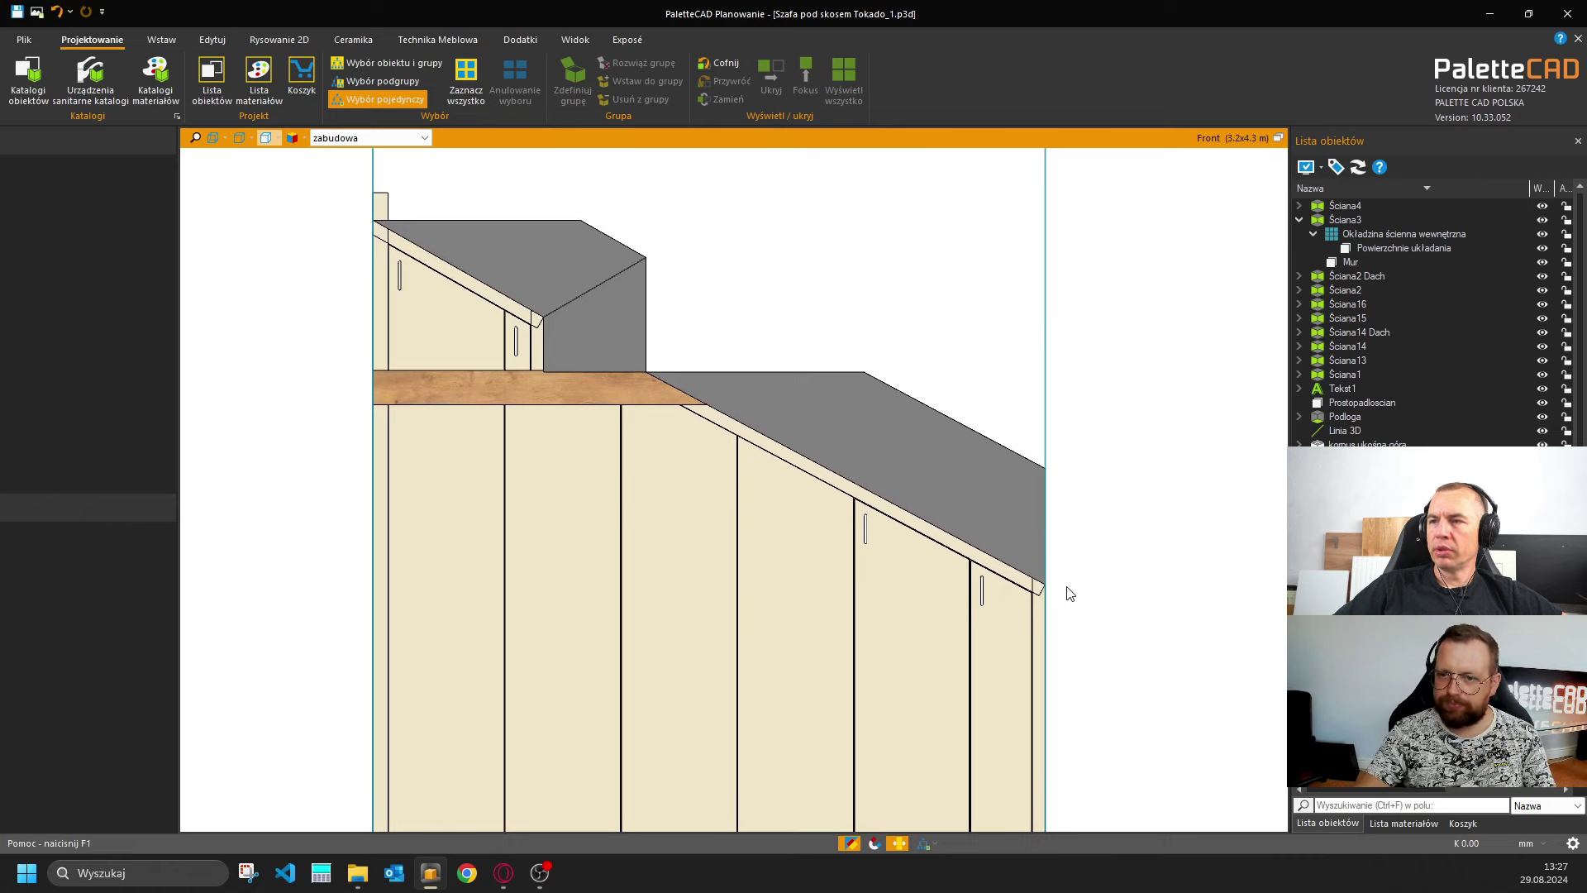
middle_drag(1102, 602, 1022, 558)
scroll(1025, 496, down, 1)
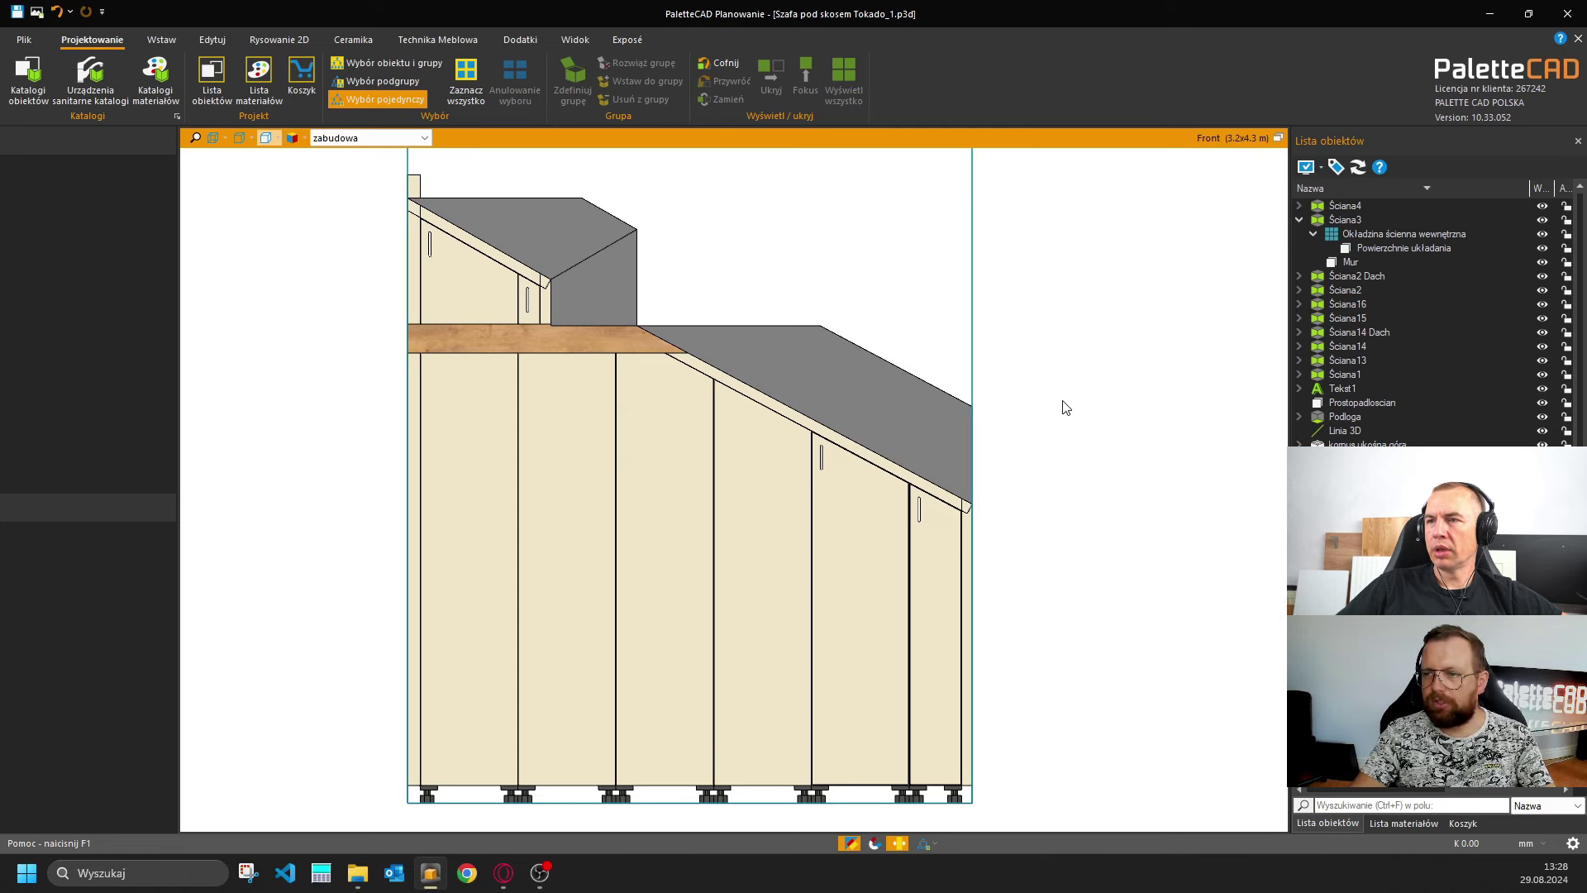
click(459, 43)
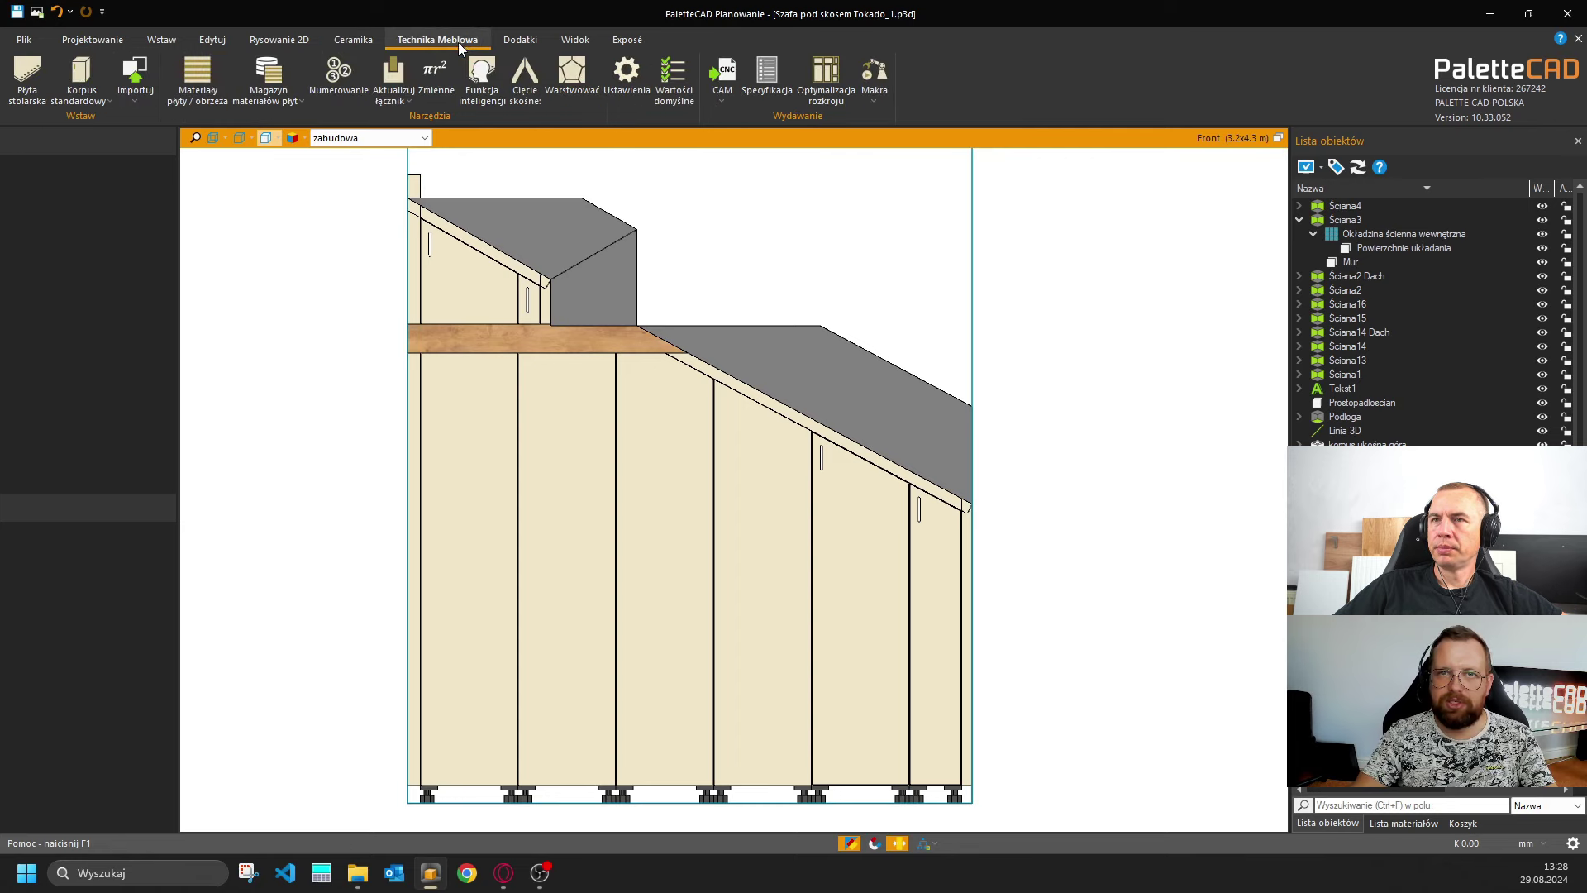
click(340, 86)
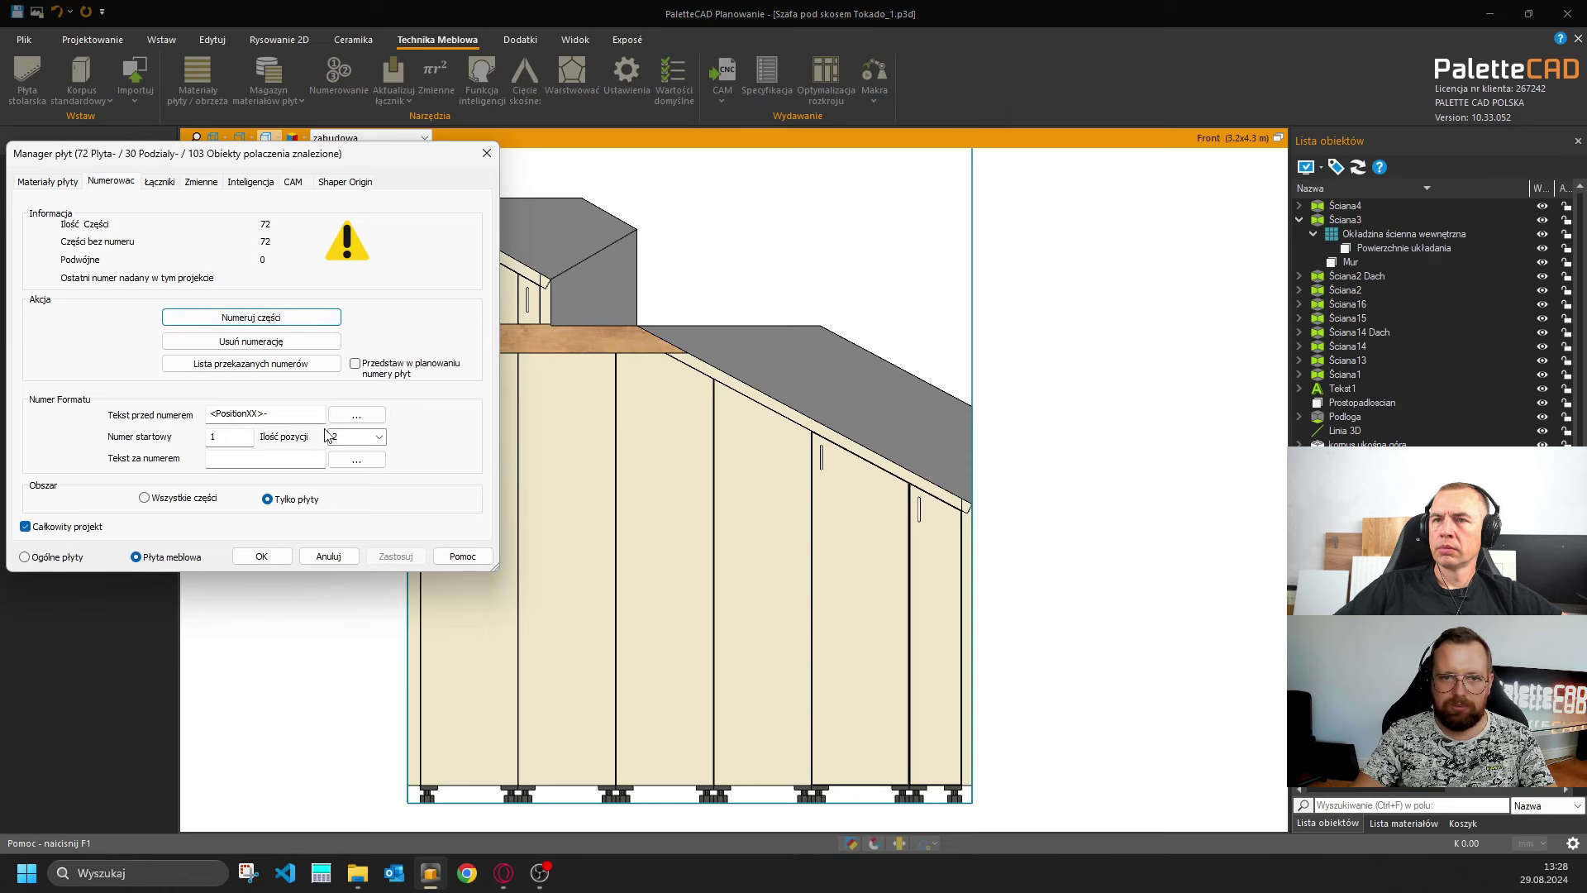
click(264, 322)
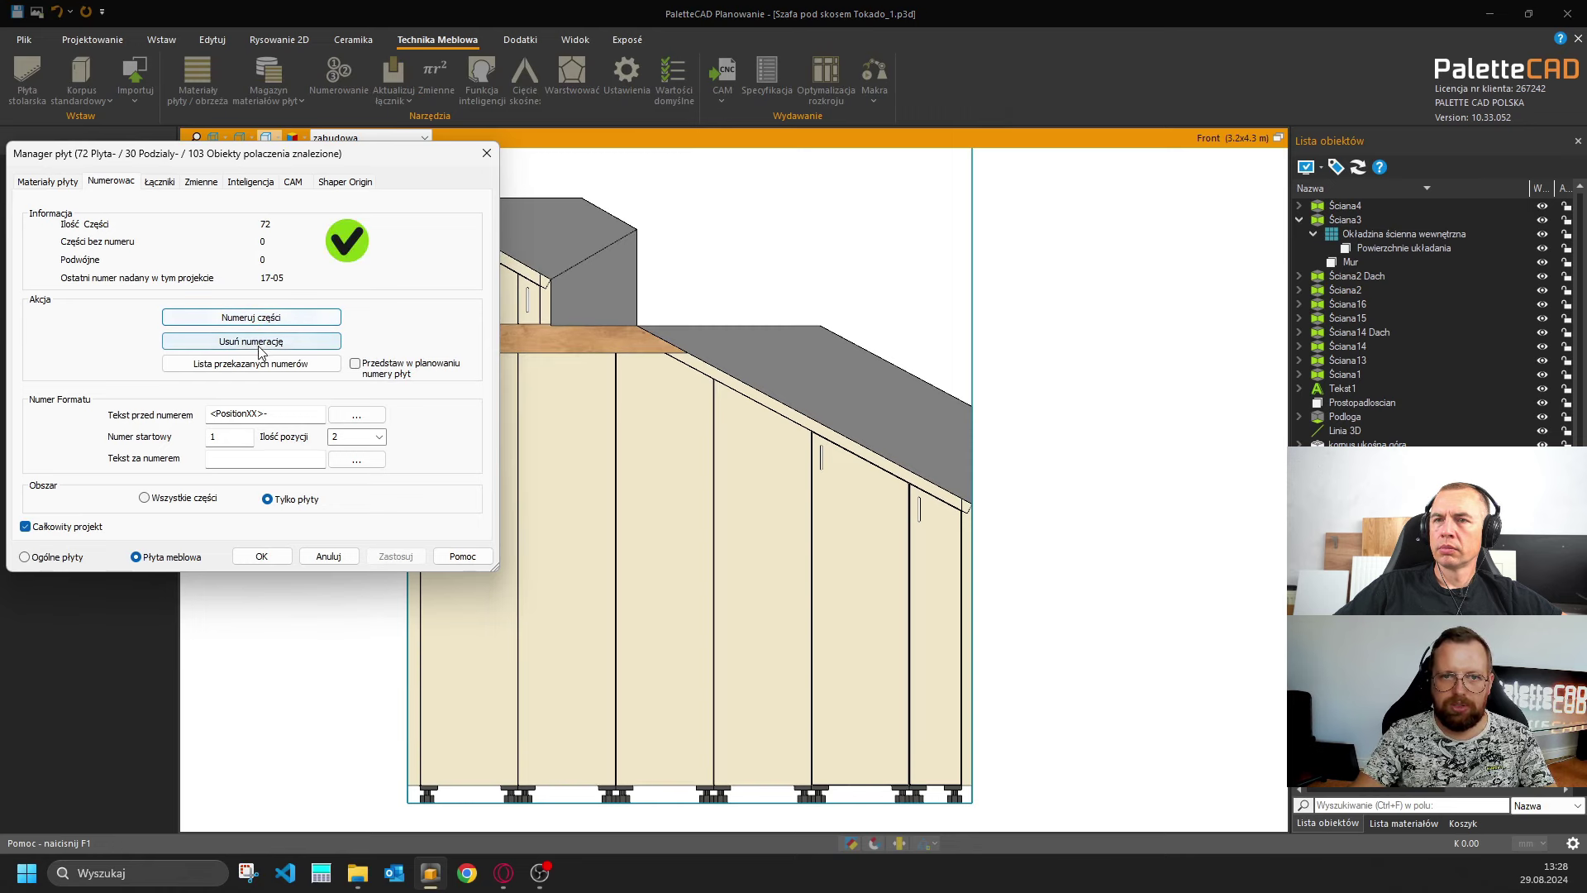
click(261, 555)
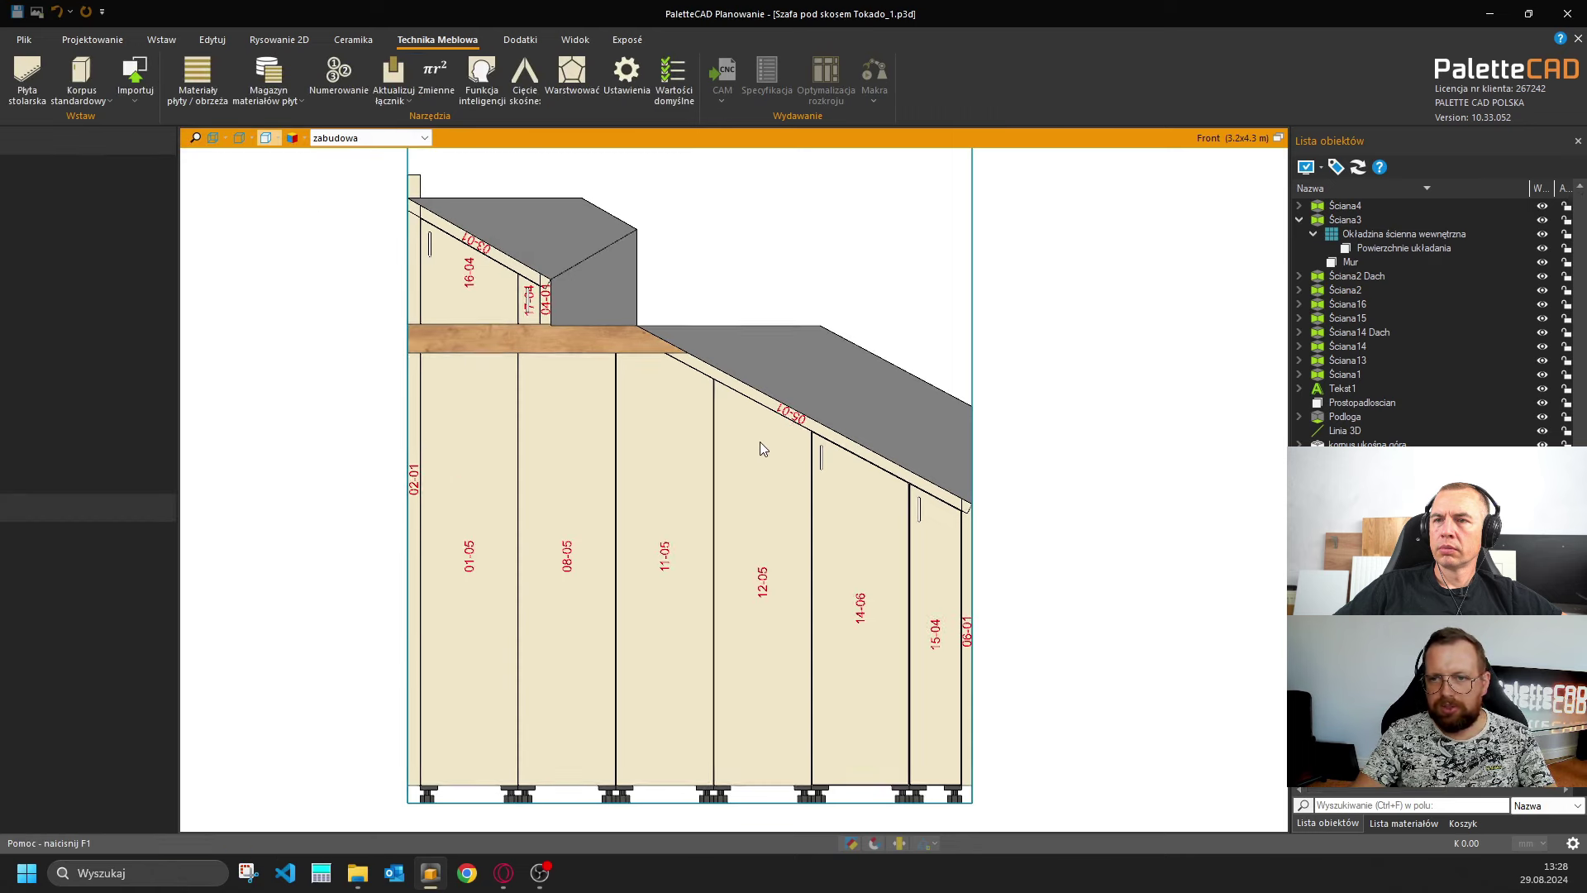
Switch to object-and-group selection and isolate the small upper sloped cabinet with front 17-04.
click(647, 454)
click(1091, 372)
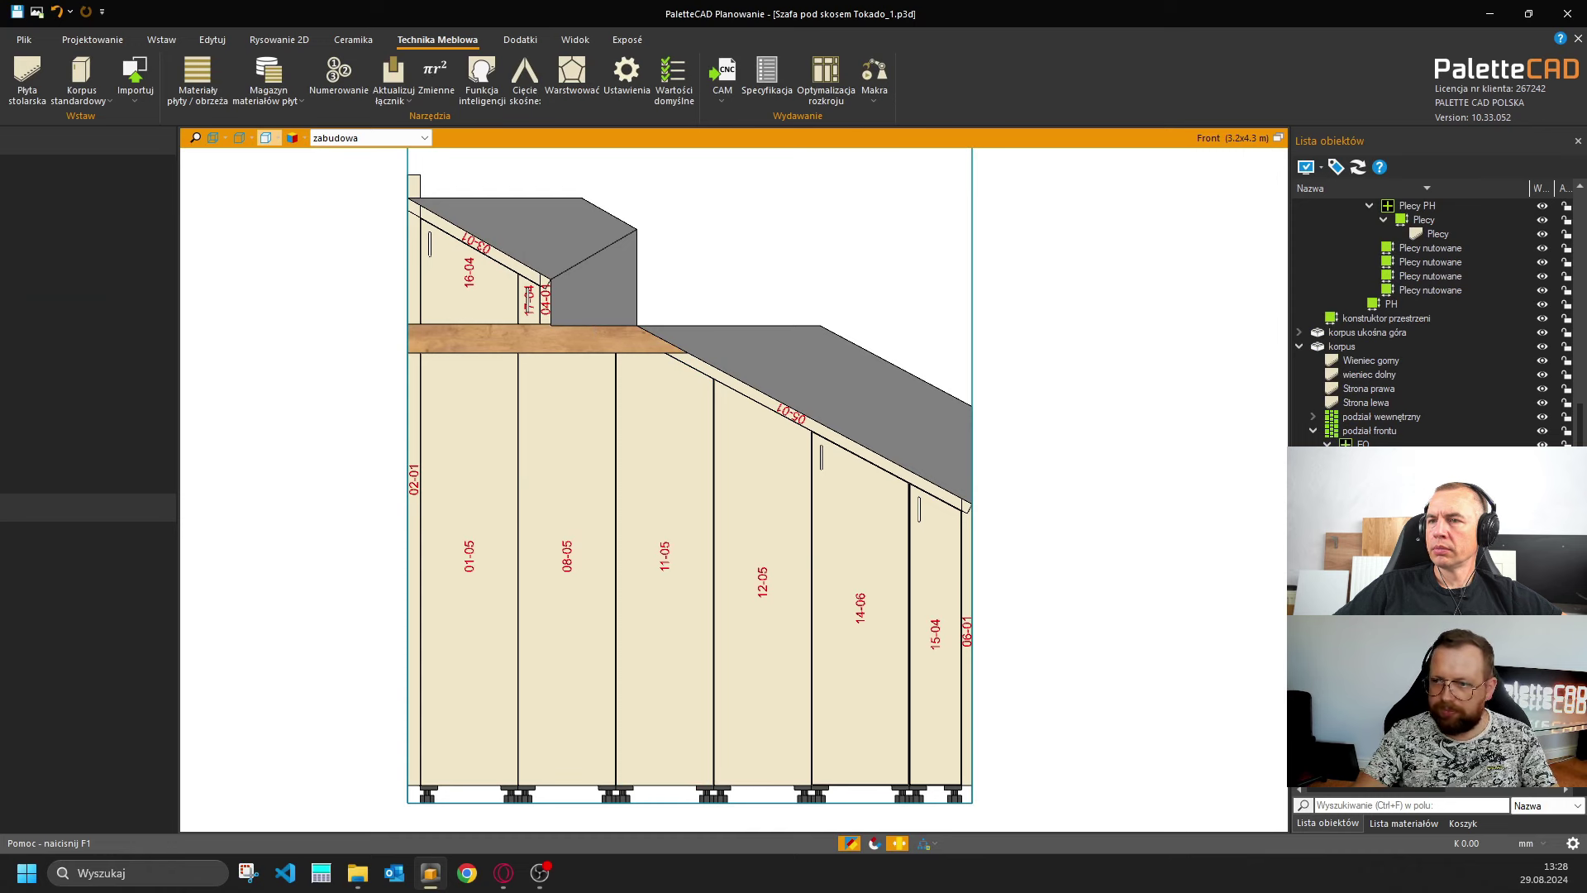
key(ctrl+d)
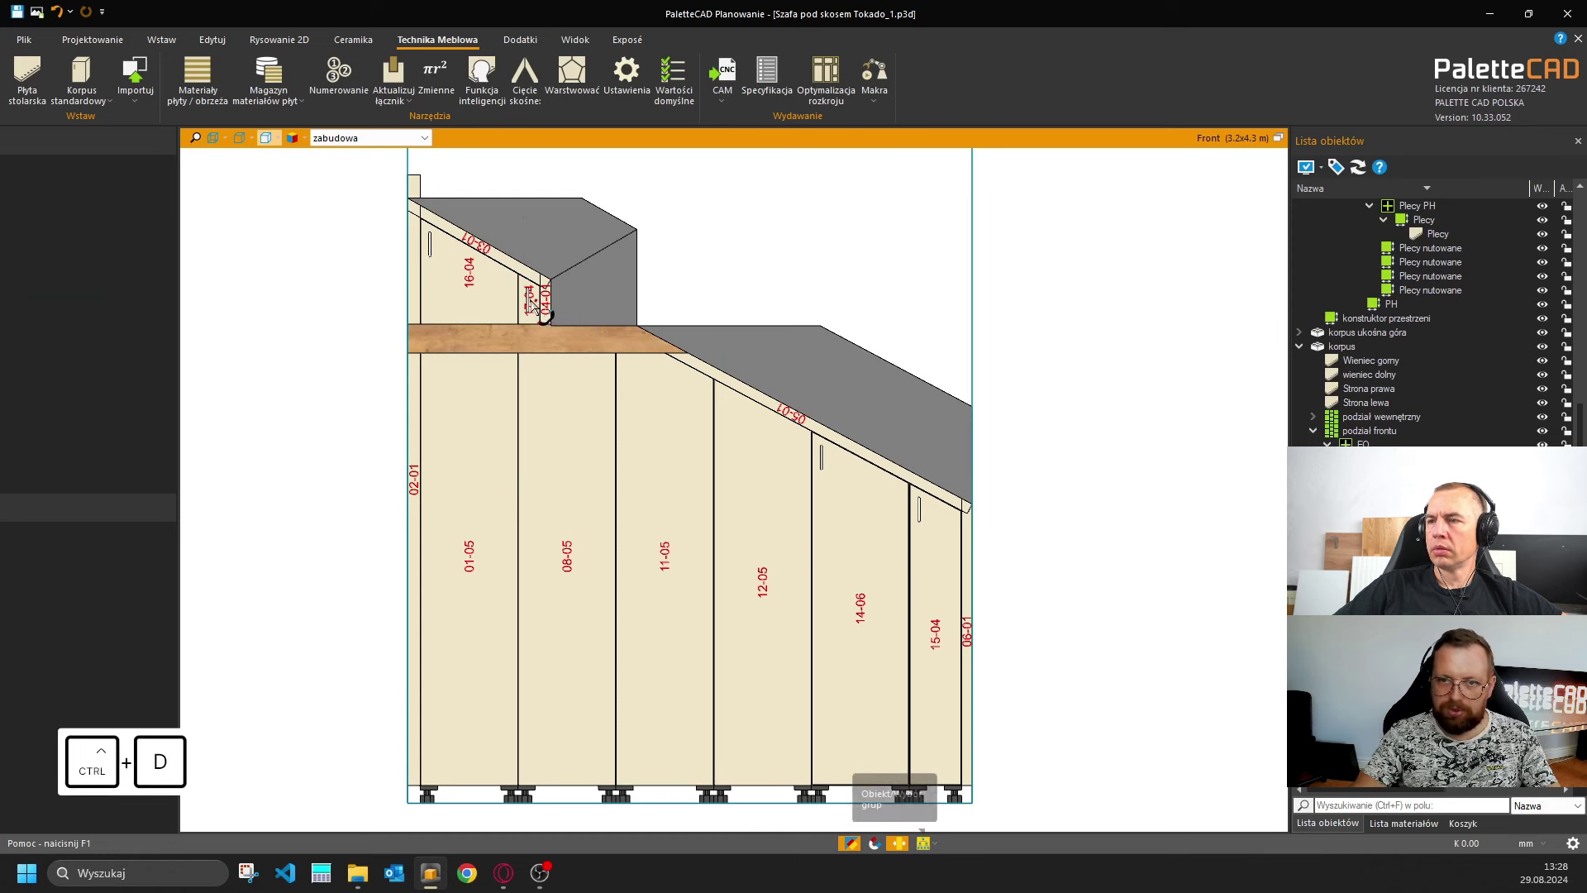
click(533, 306)
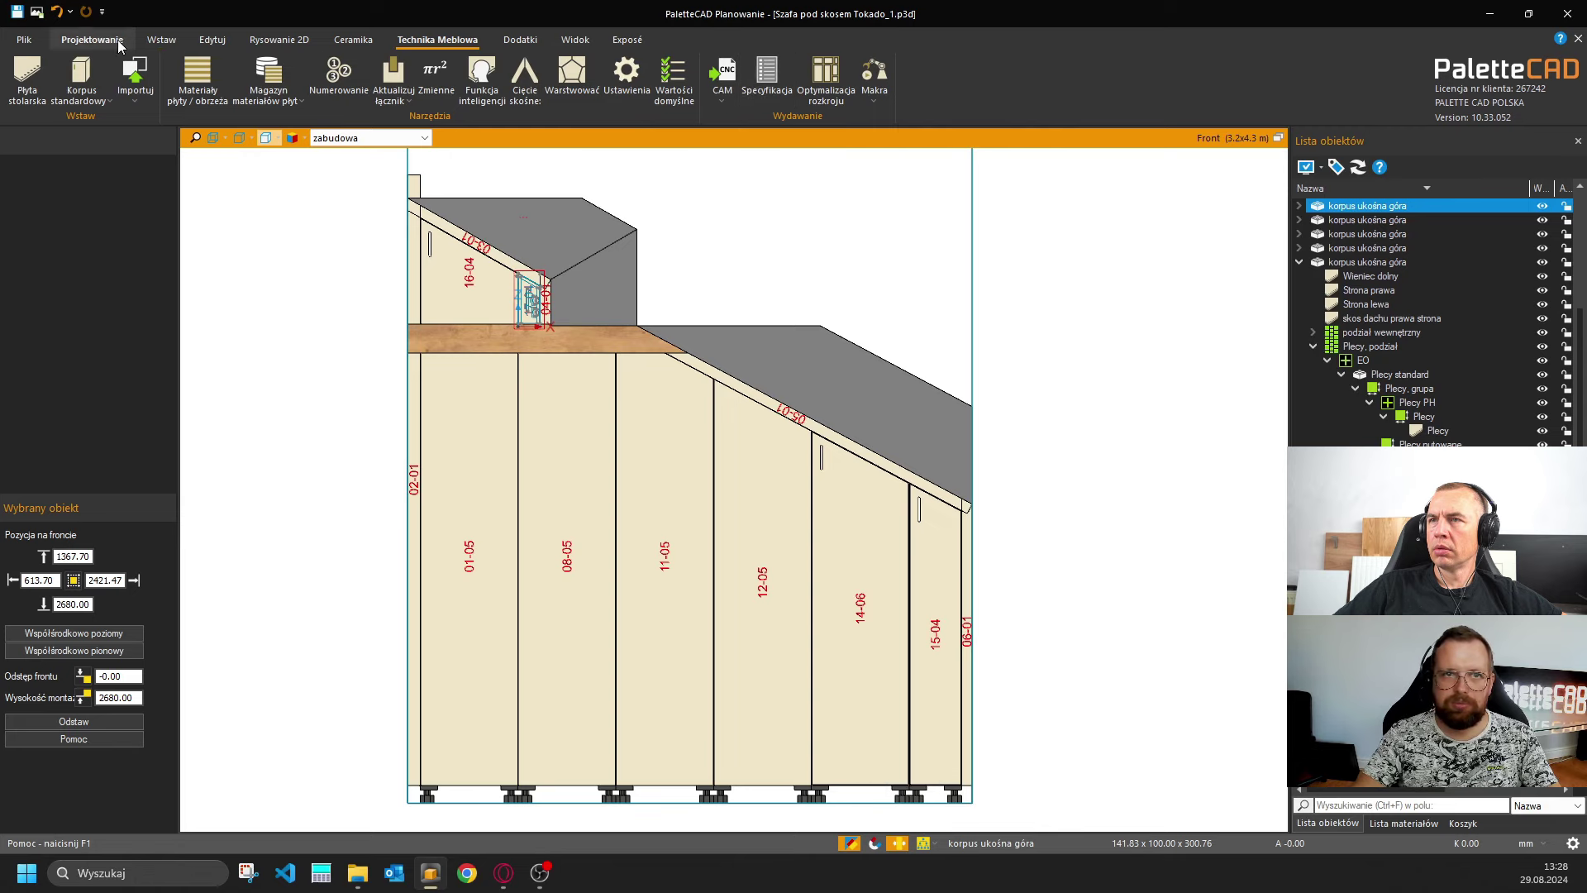
click(93, 40)
click(800, 73)
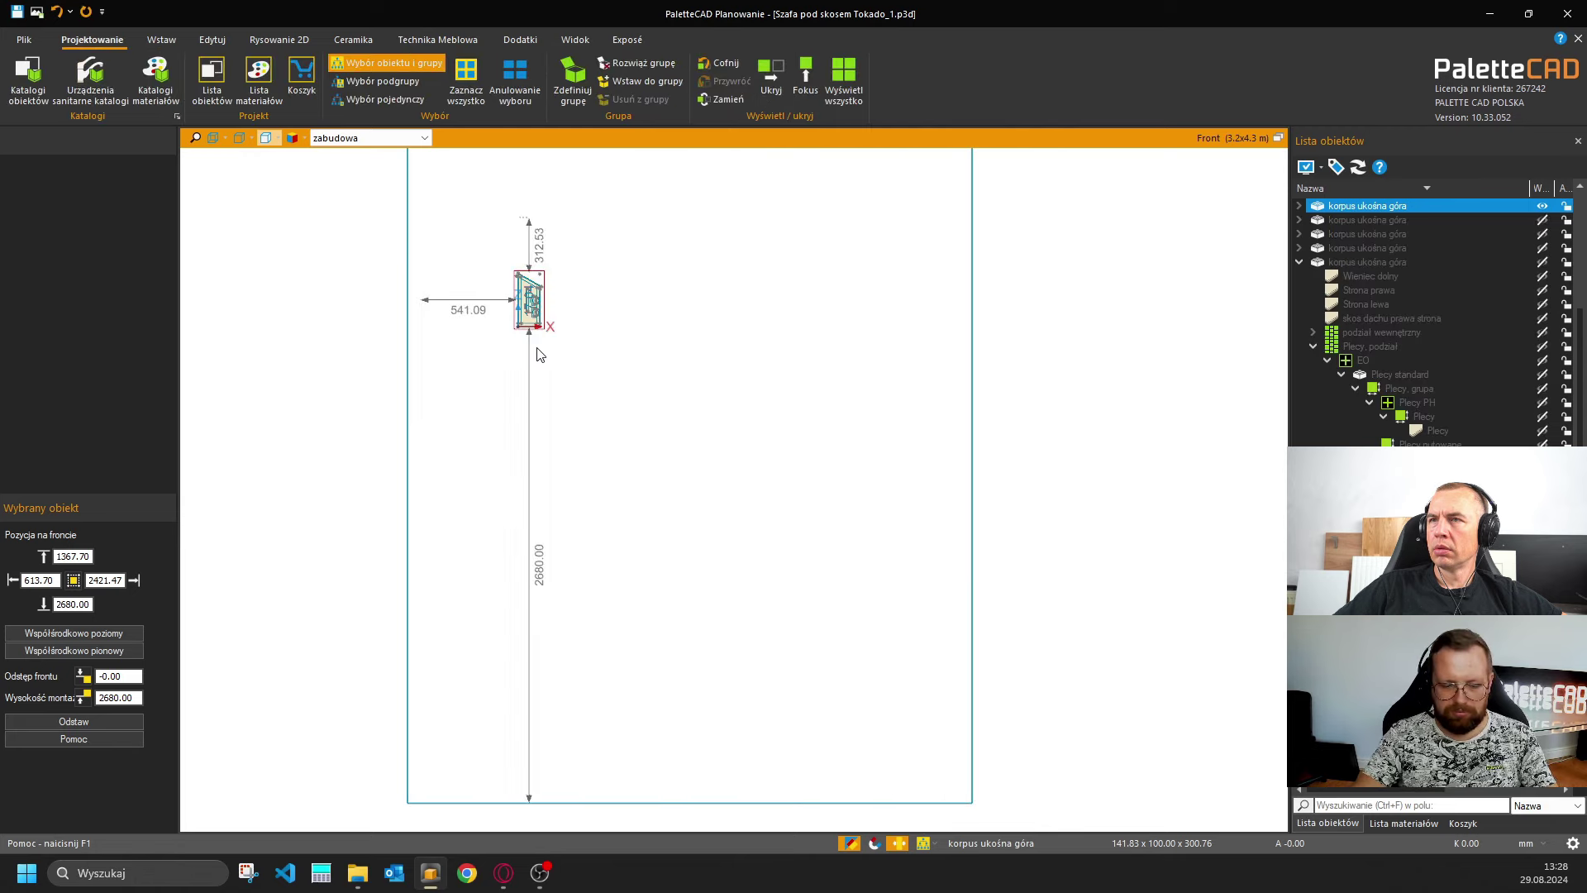
Select all single parts of the isolated small cabinet, open its panels in the panel editor and preview their numbered print sheets.
key(ctrl+e)
drag(487, 233, 581, 364)
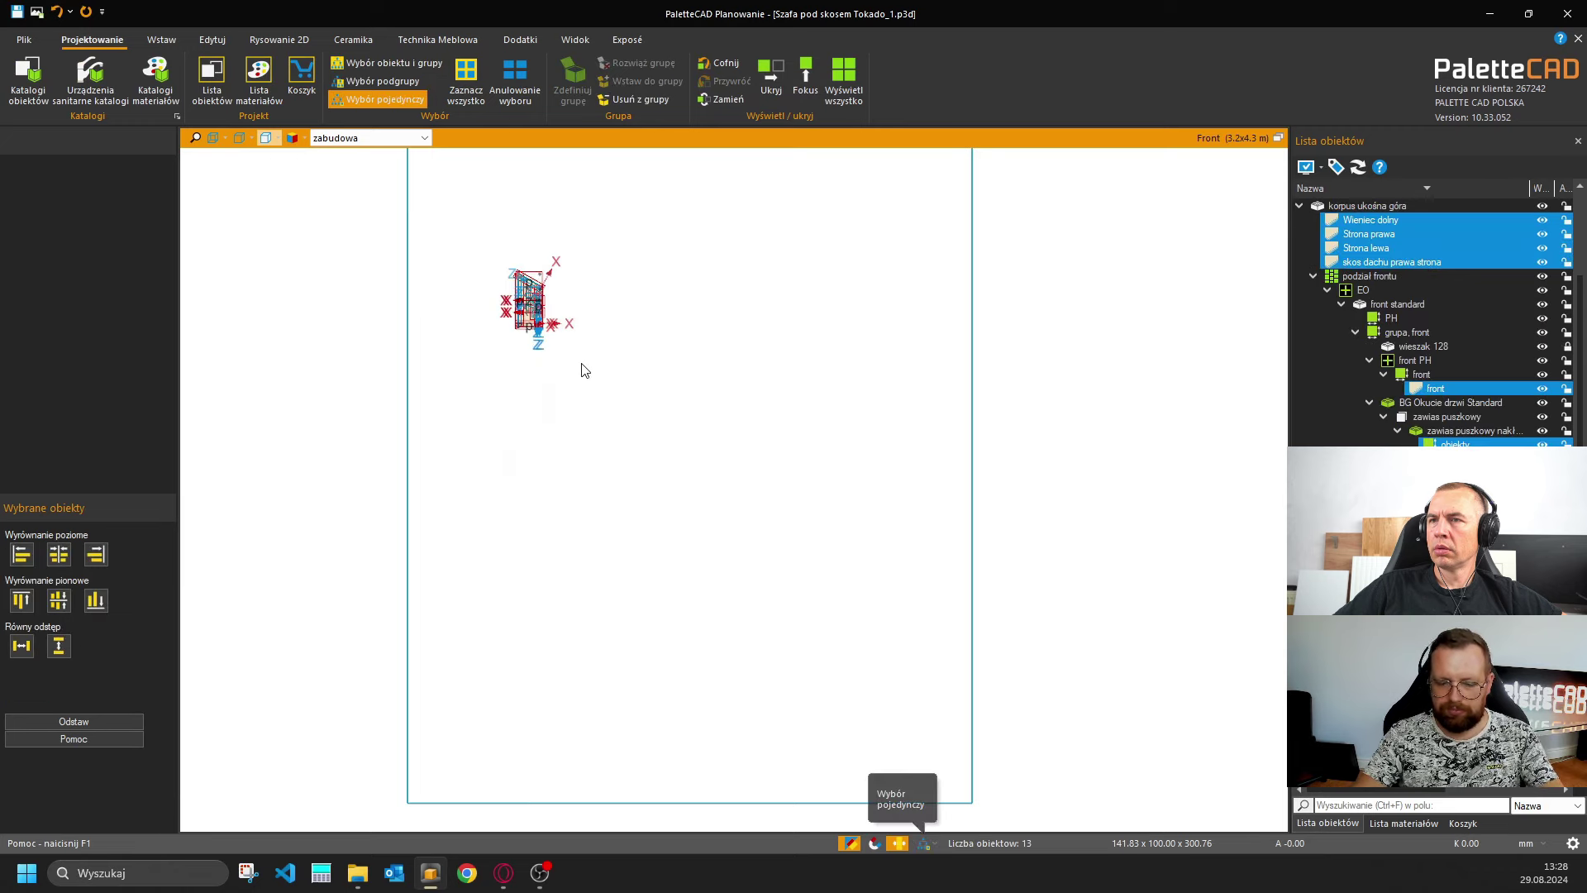
key(i)
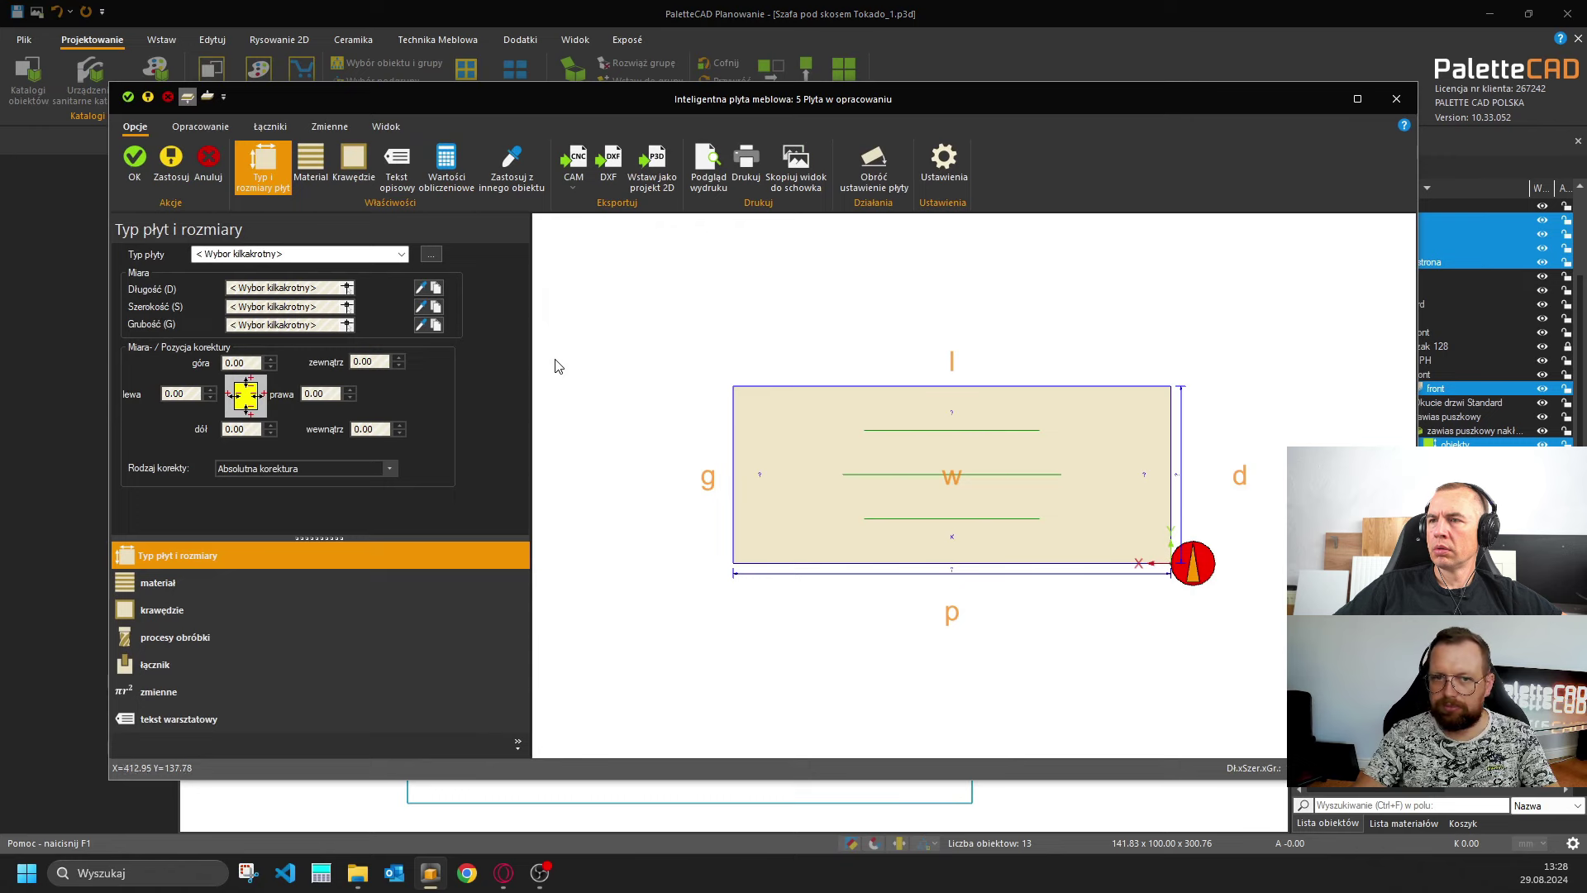
click(706, 167)
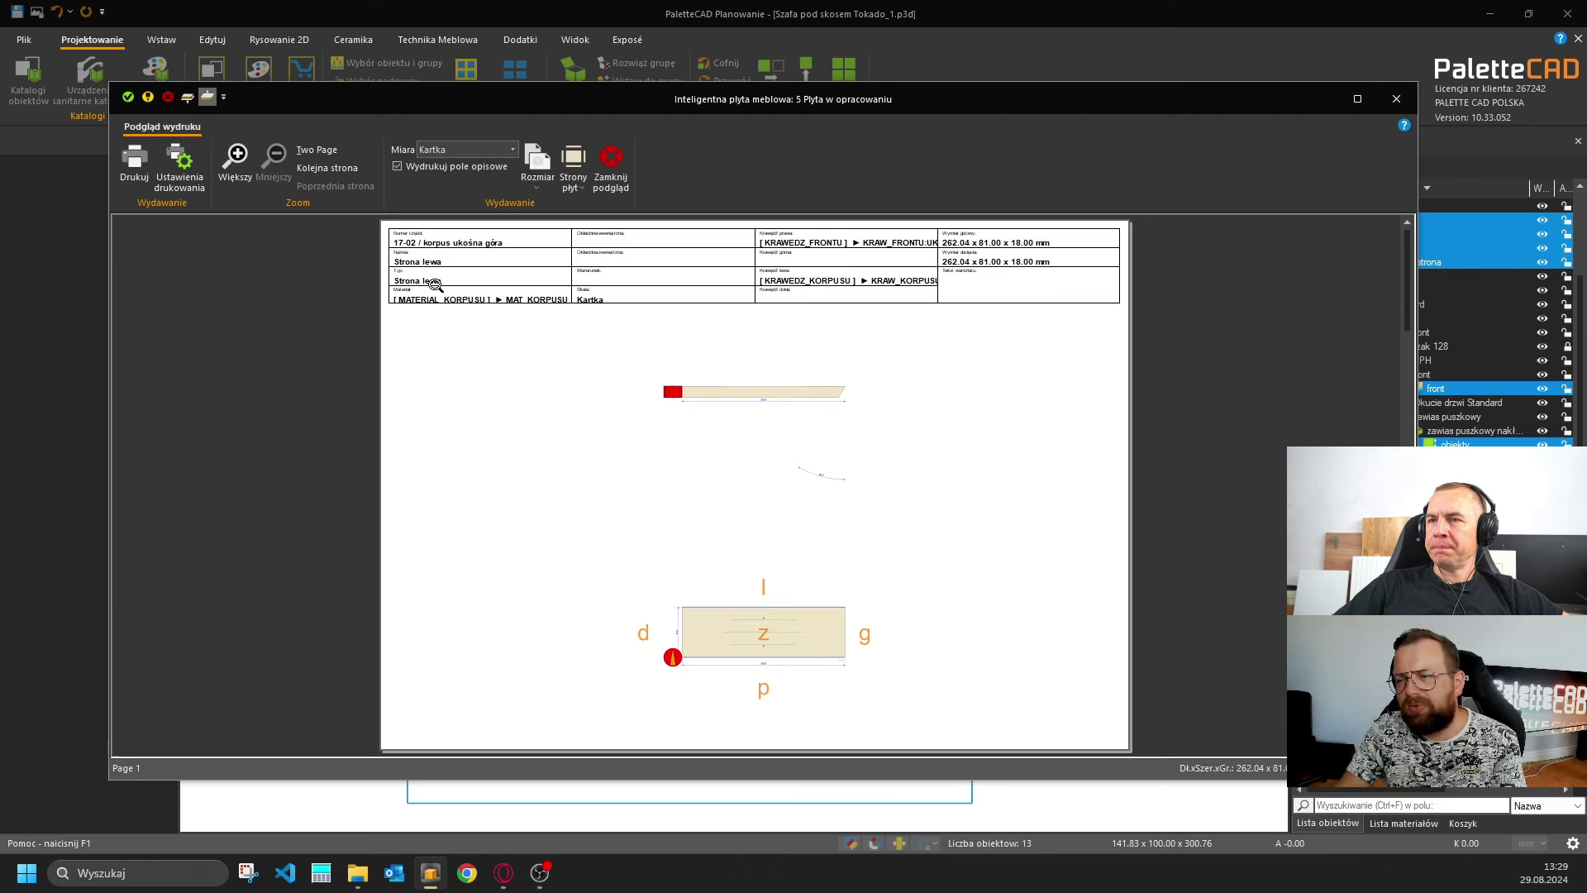
Close the print preview and panel editor, clear the selection and display the whole wardrobe again.
click(1396, 100)
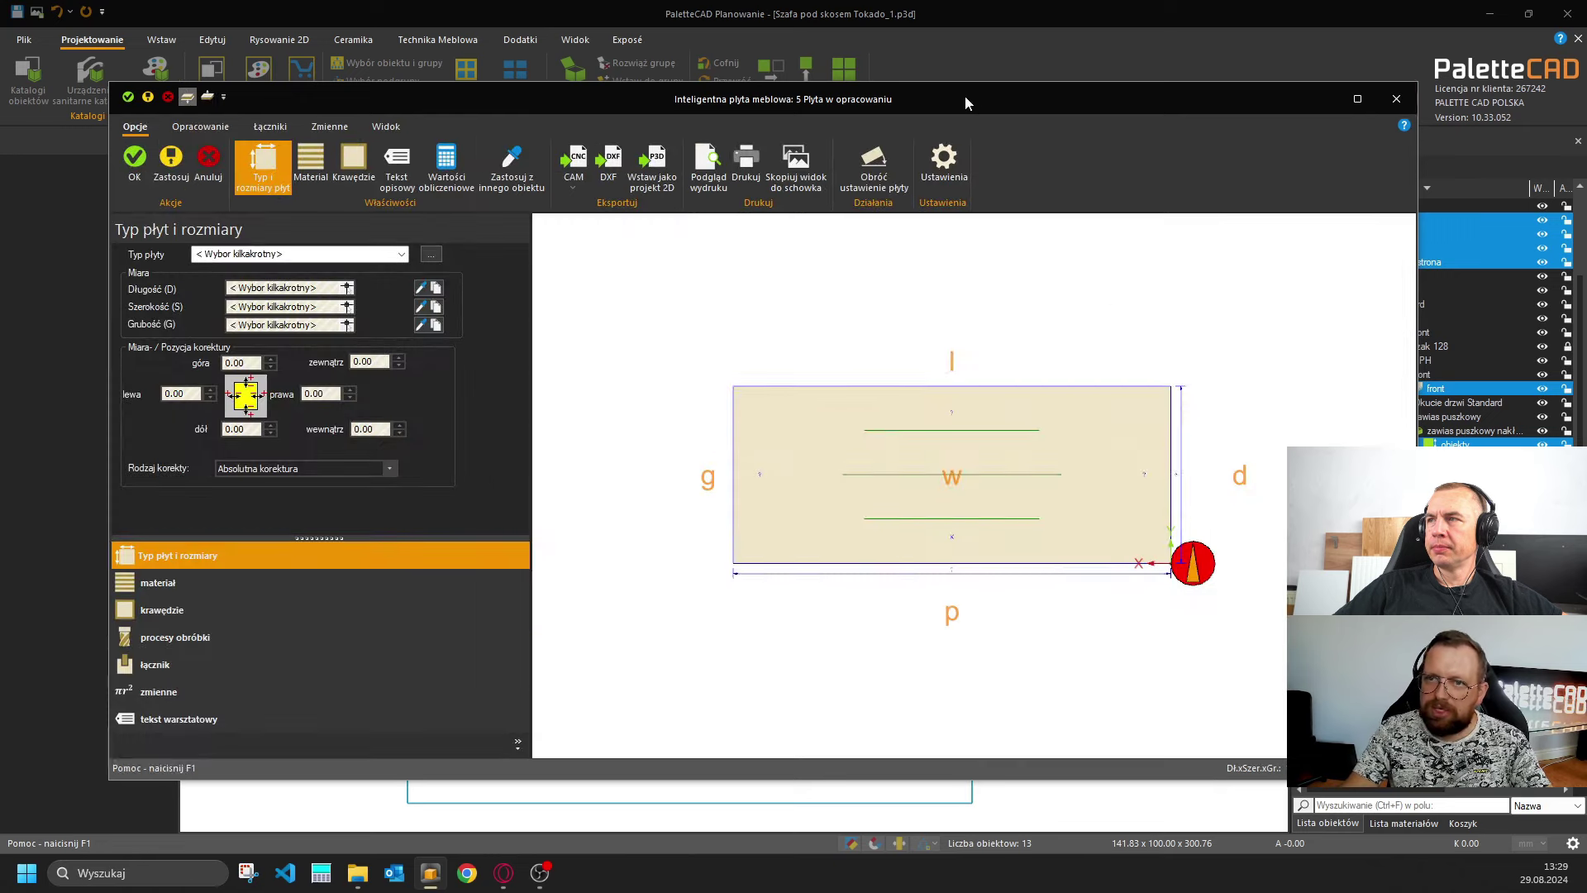
click(1396, 100)
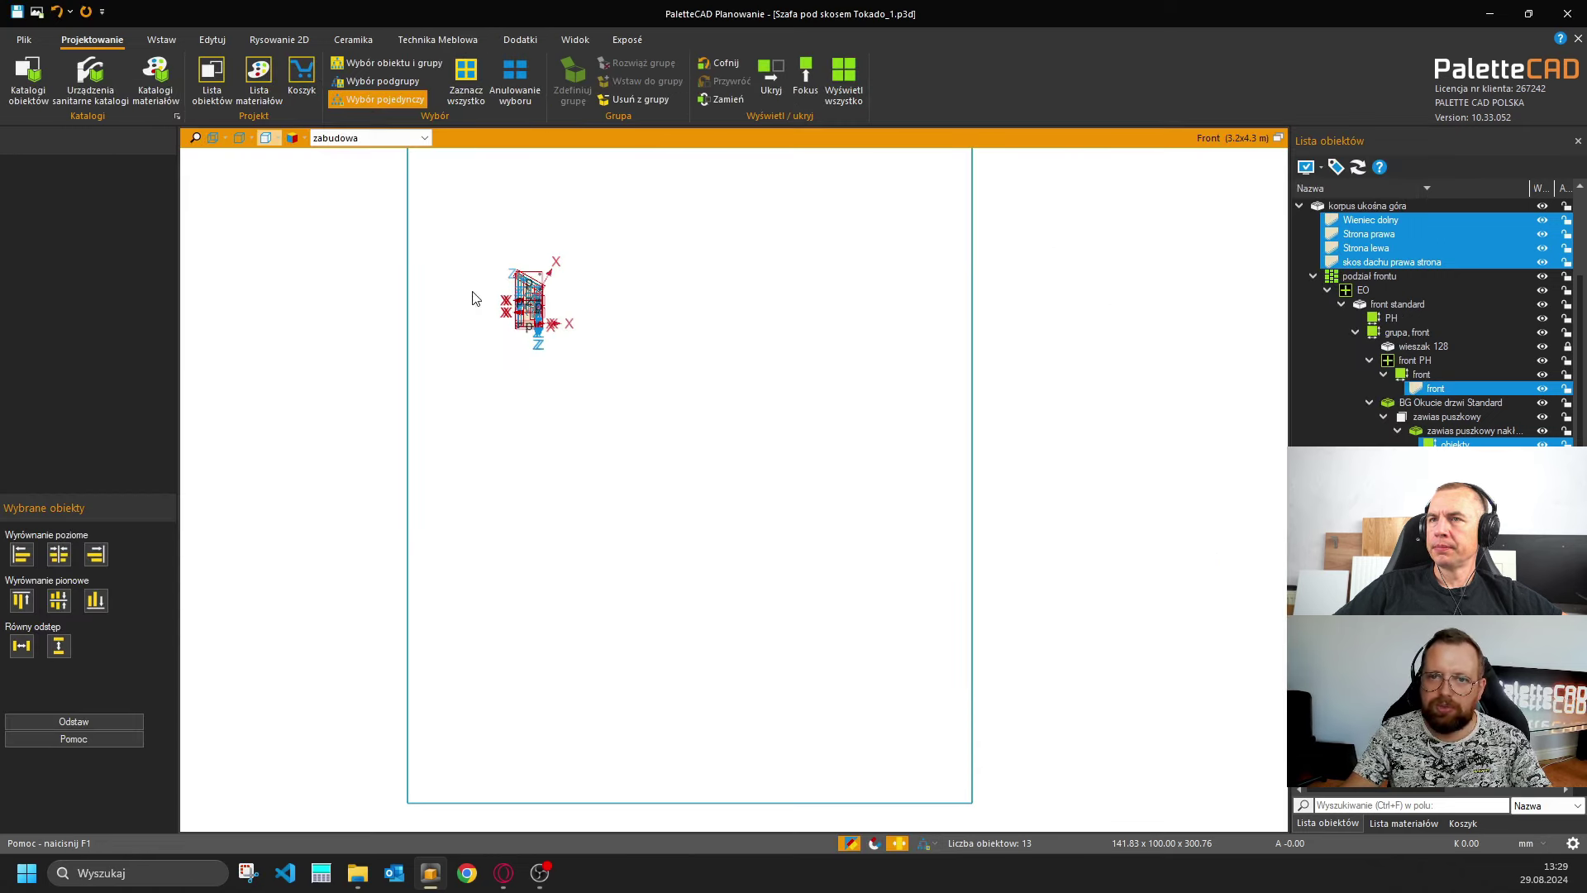
key(Escape)
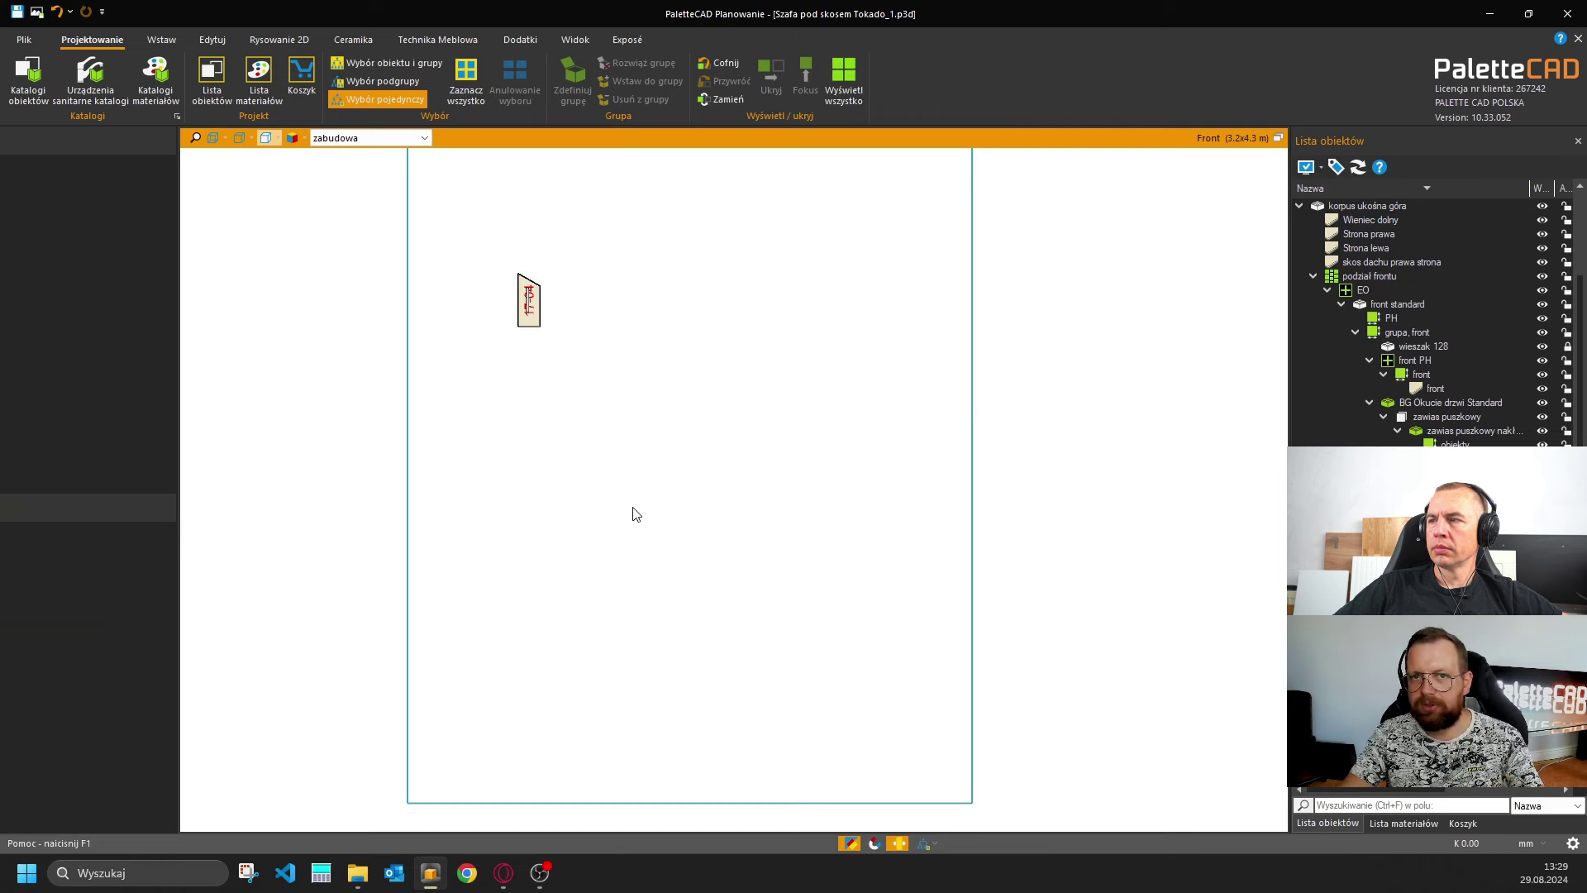
click(859, 72)
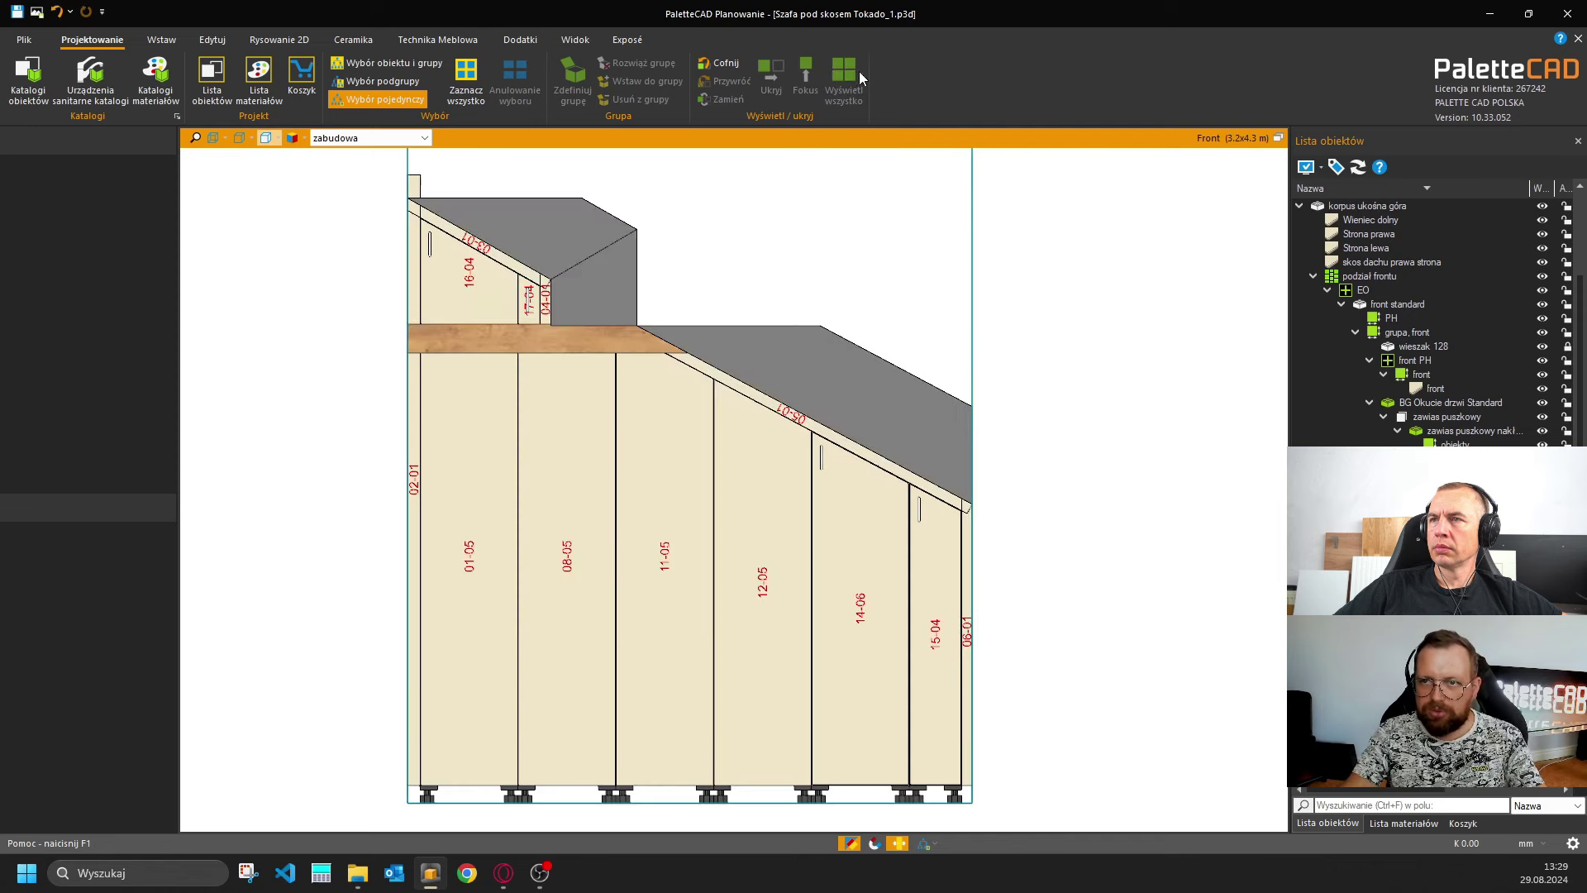
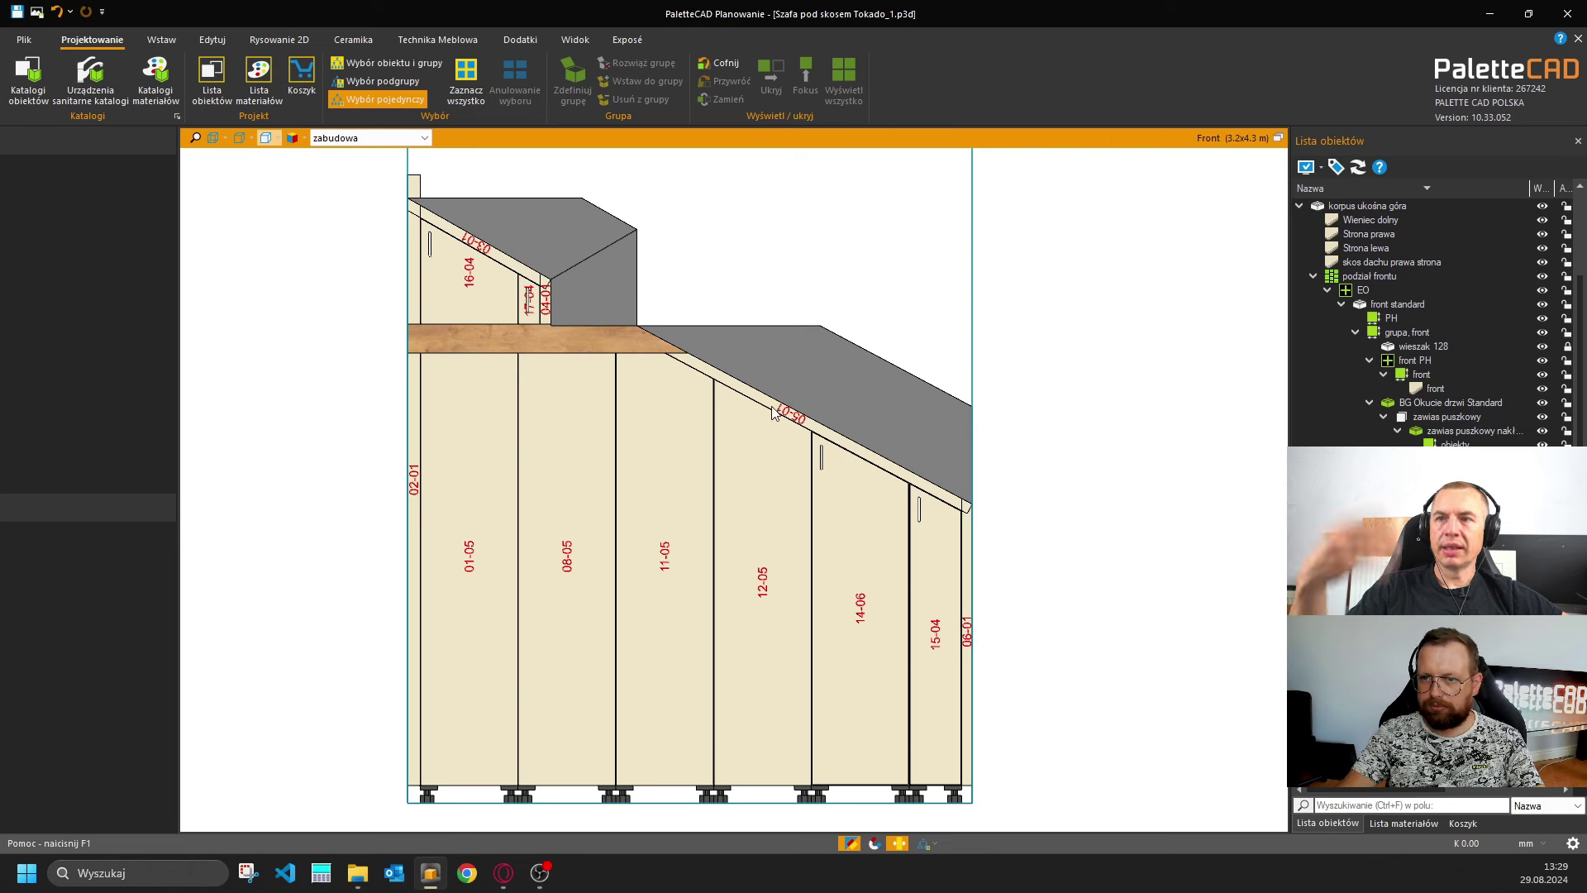
Select the tall filler panel 02-01 and examine its junction with the upper and lower cabinets in the wireframe view.
click(418, 187)
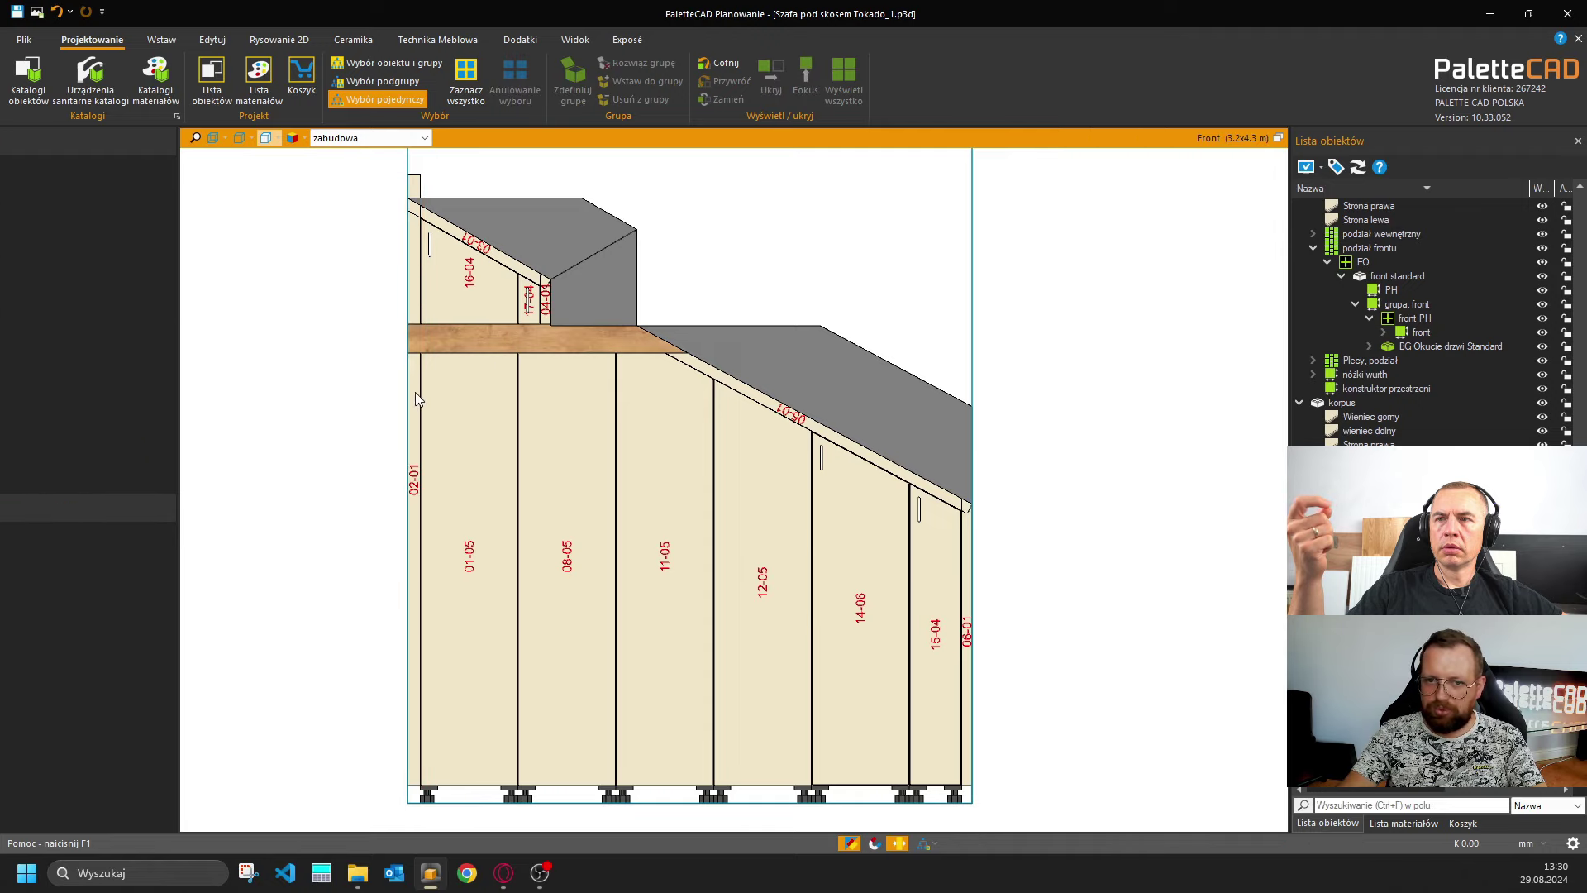
scroll(393, 317, up, 3)
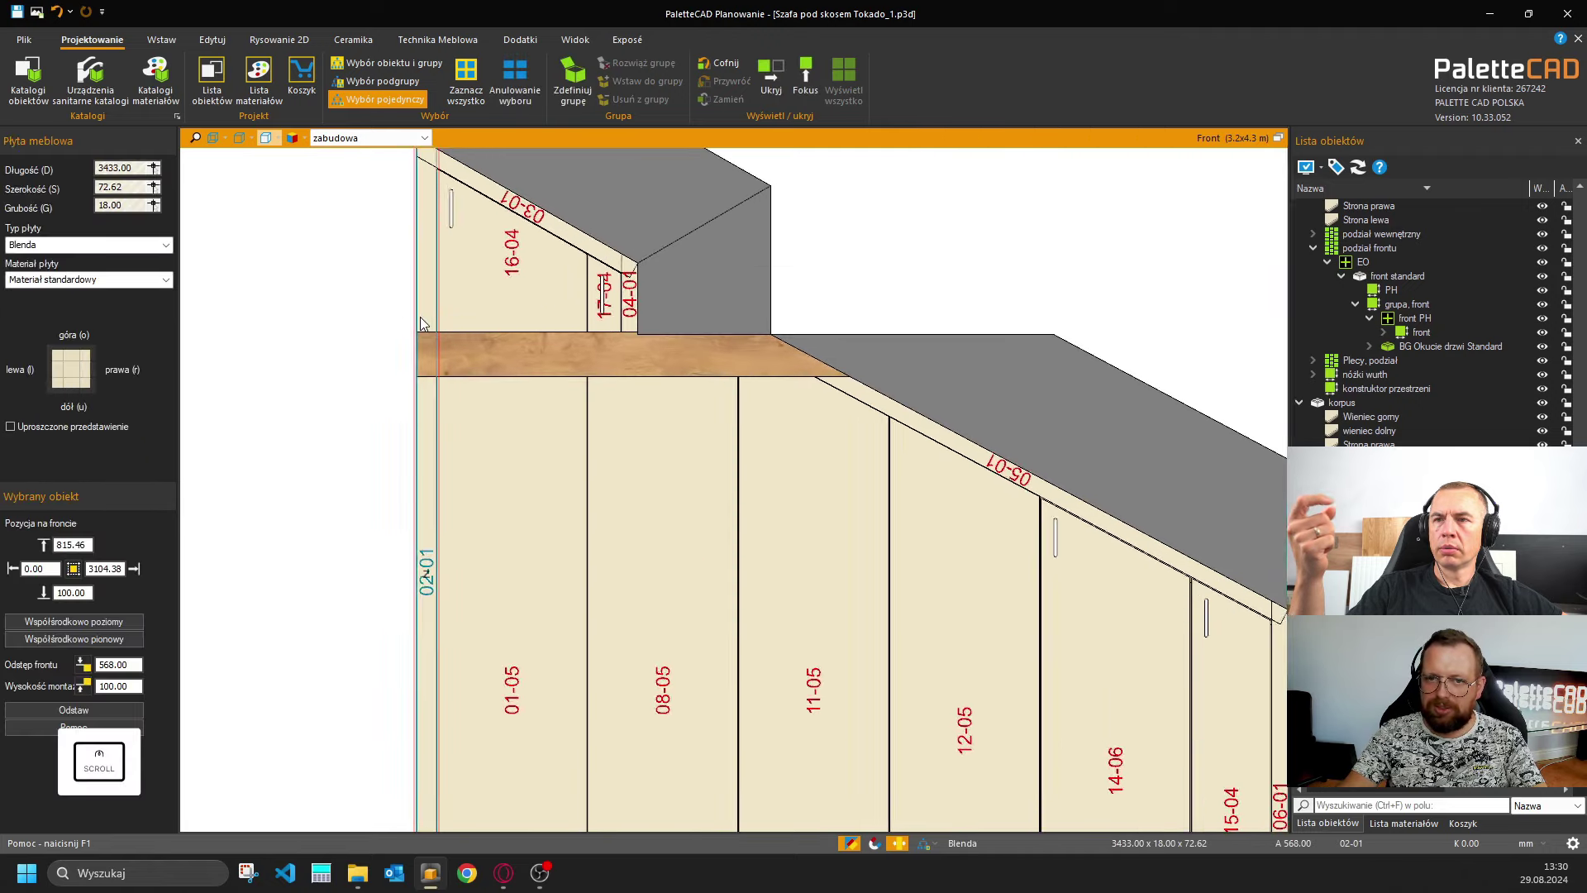
click(213, 138)
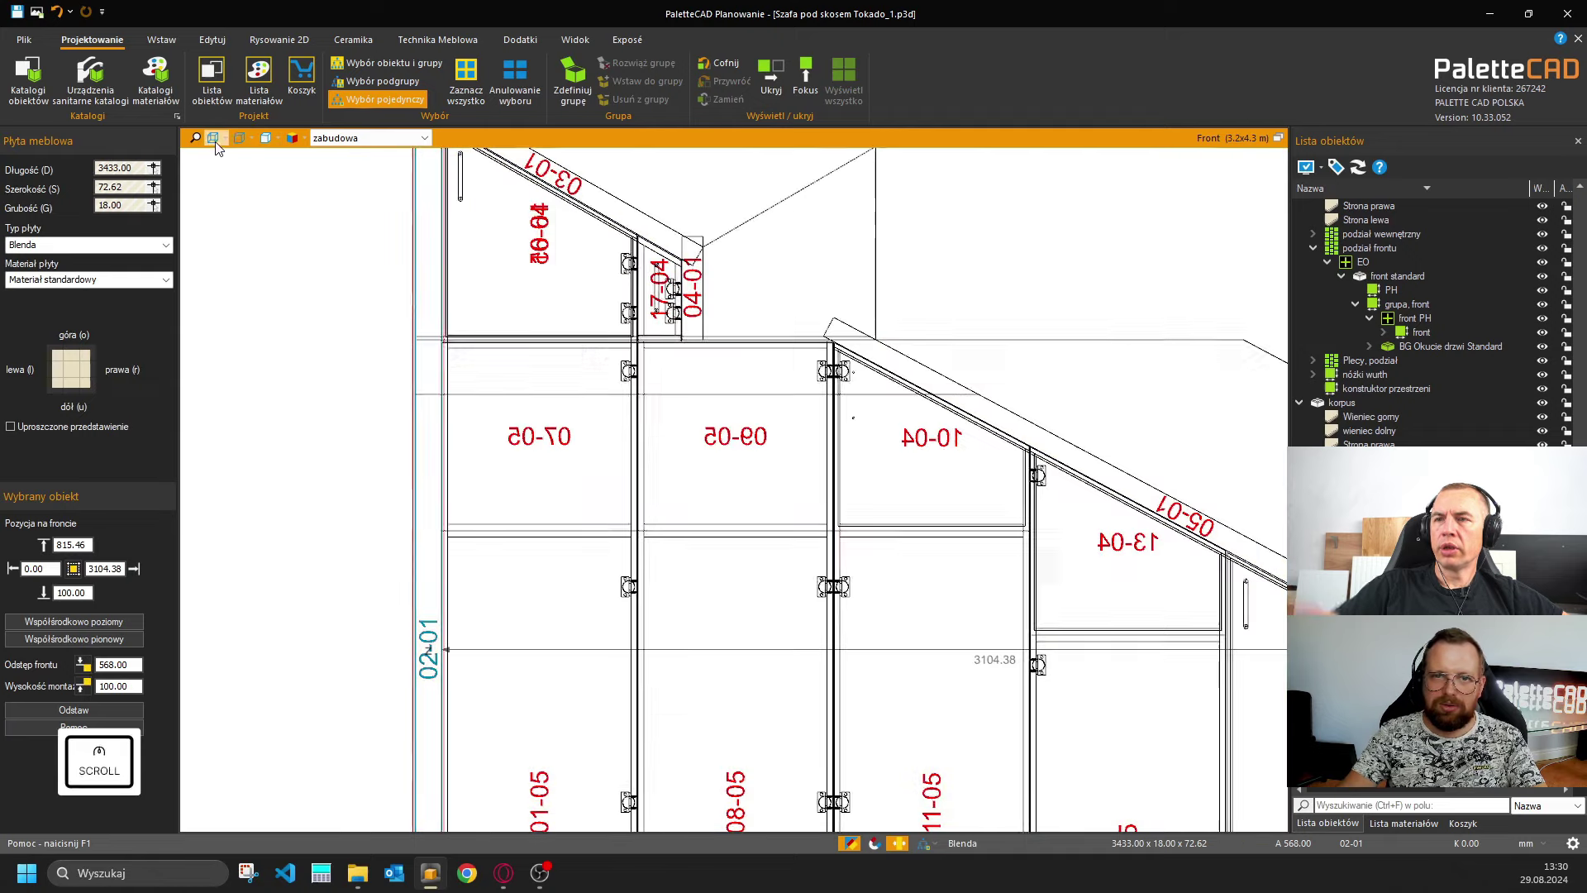
scroll(439, 349, up, 5)
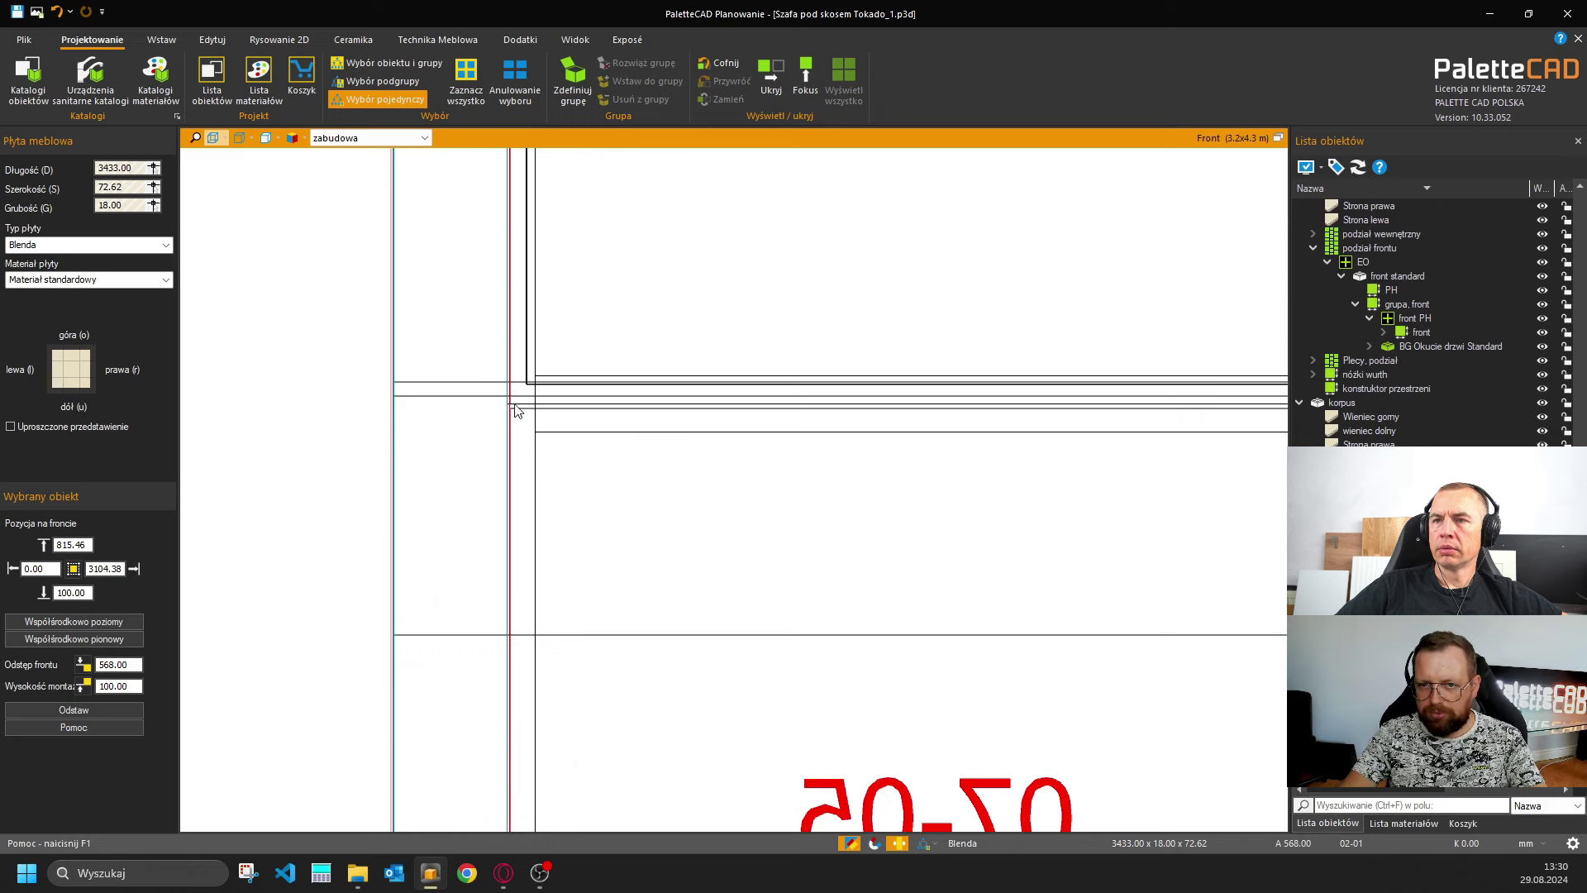
click(444, 403)
scroll(1491, 210, up, 3)
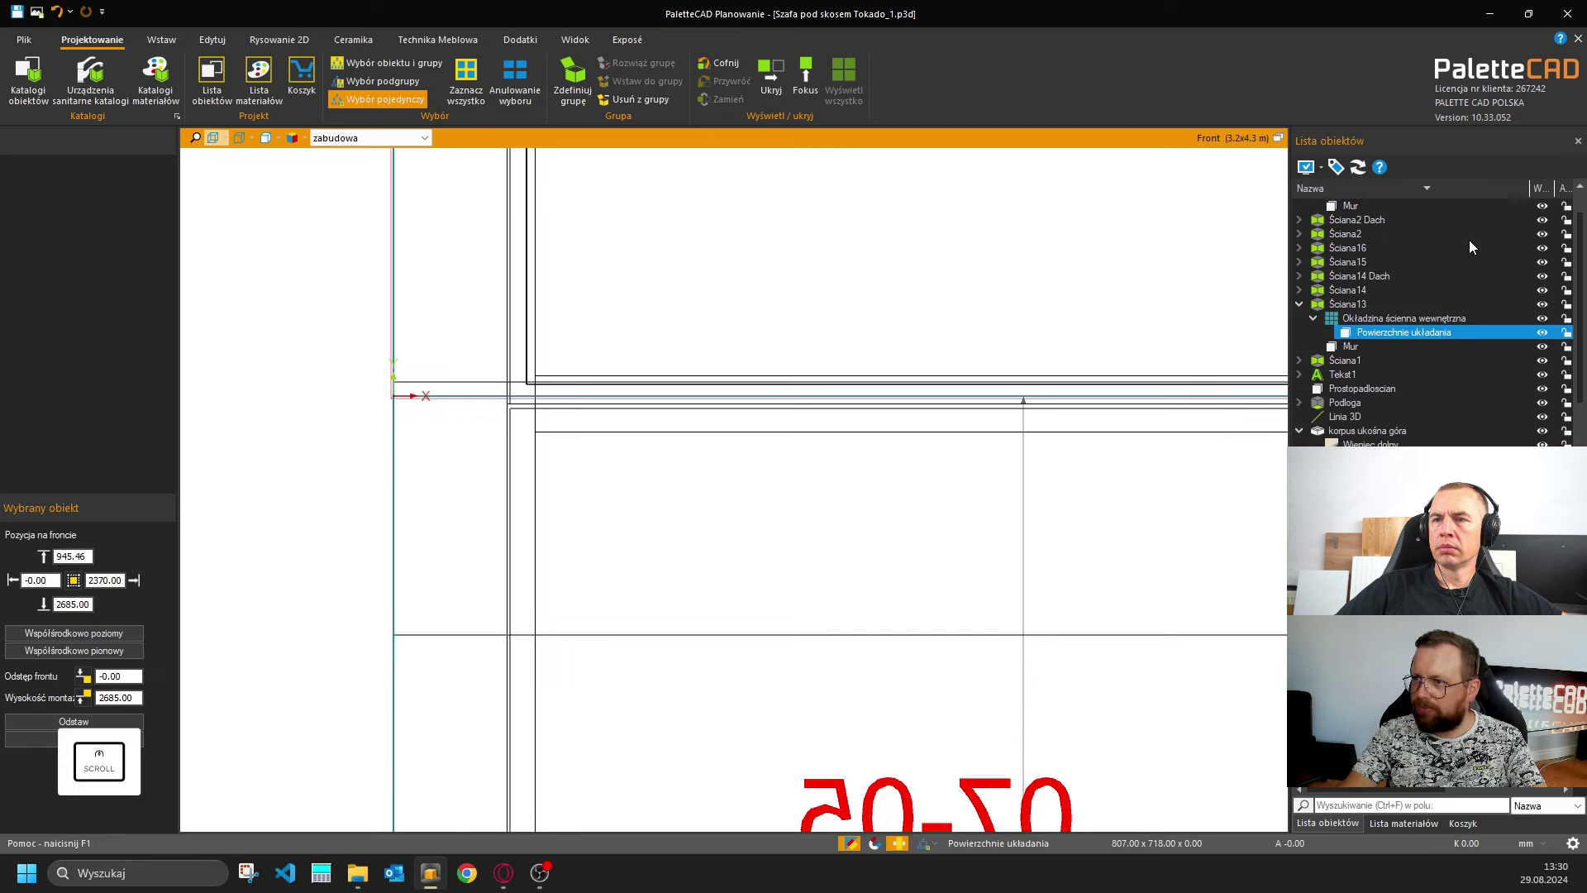
Switch to object-and-group selection and the shaded view, and hide the horizontal wooden beam (Prostopadloscian).
click(284, 496)
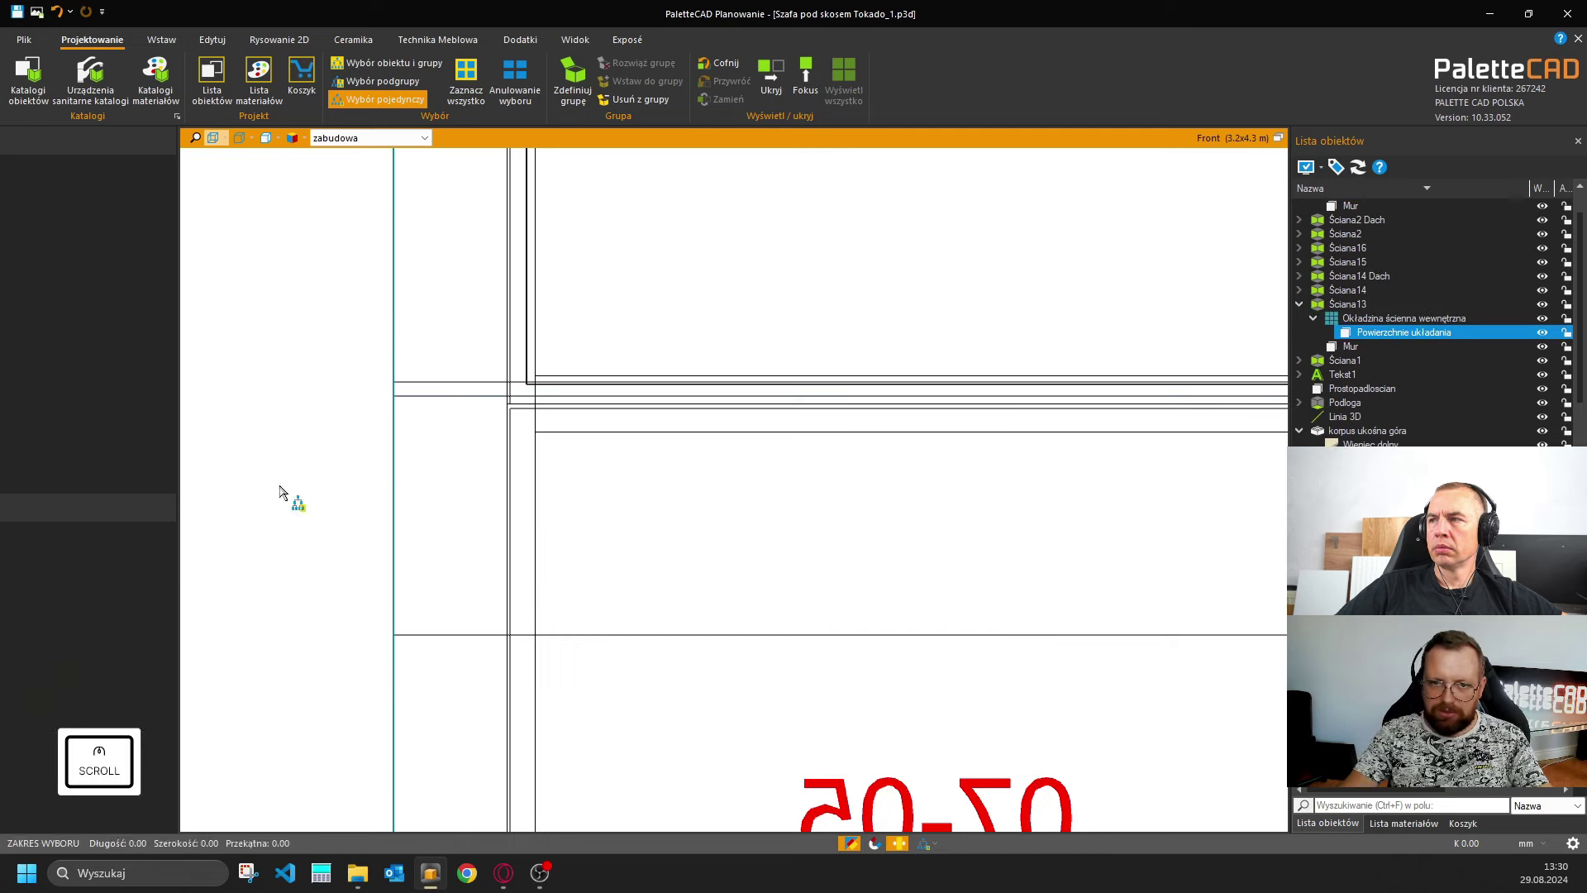
key(ctrl+d)
click(446, 403)
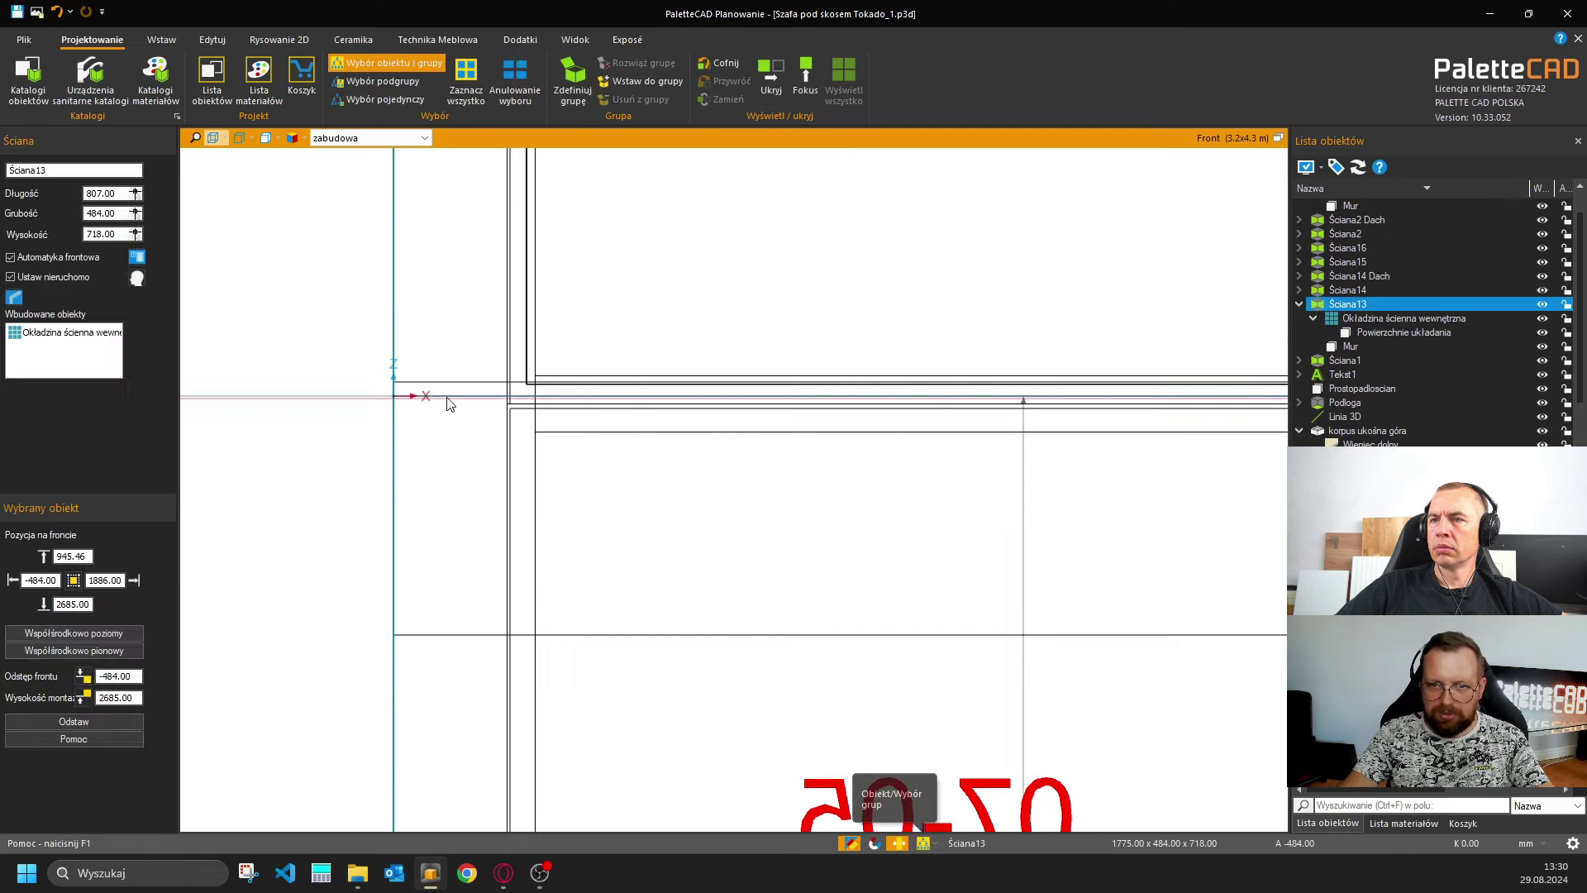
key(Escape)
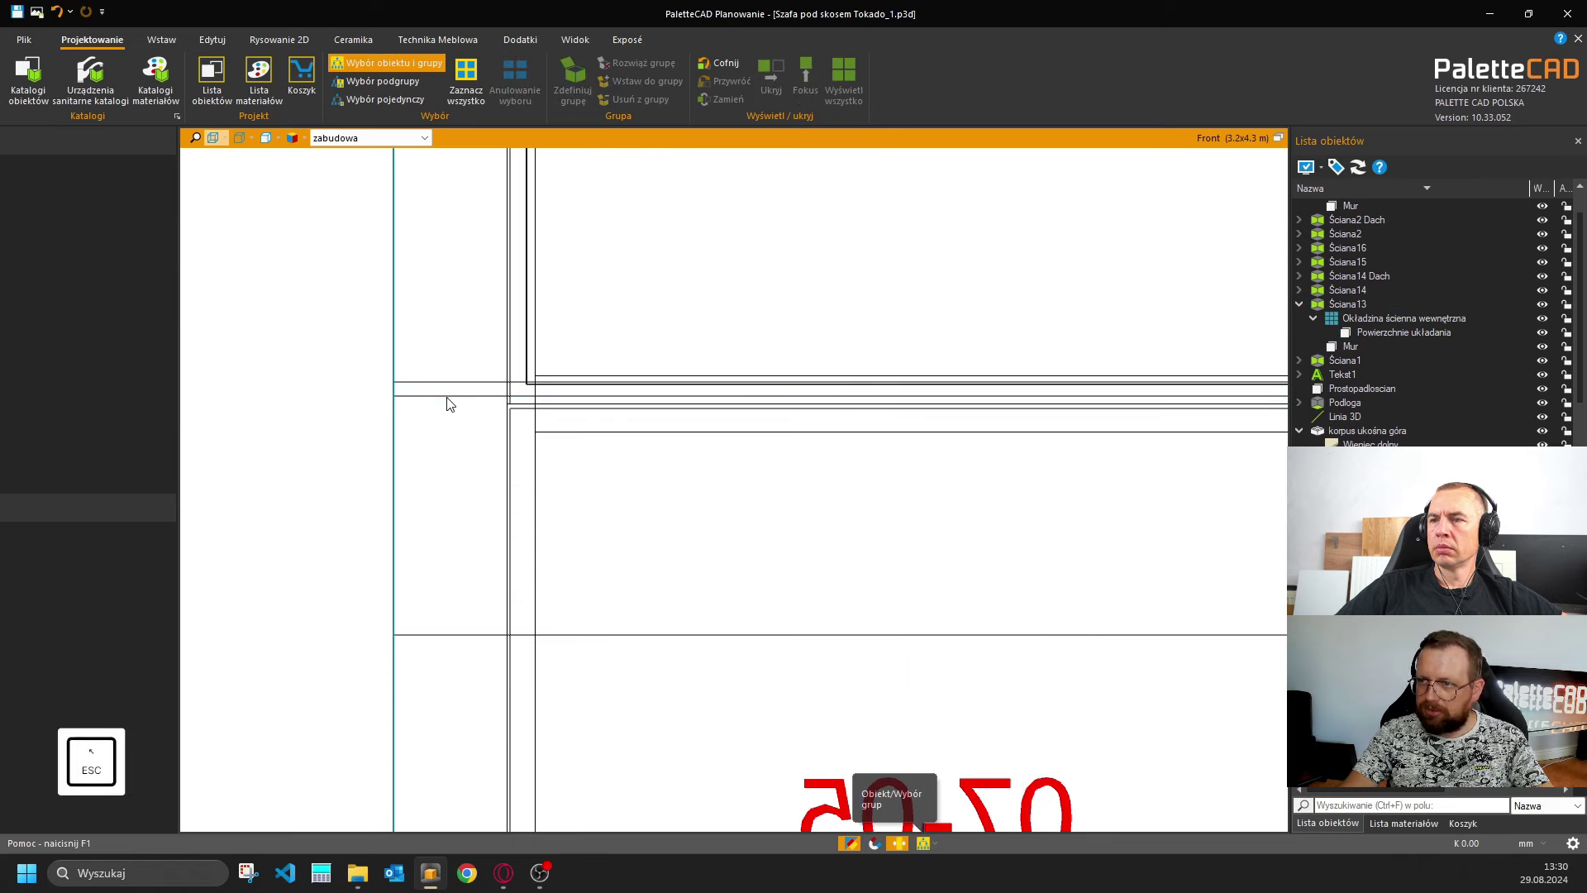
click(291, 139)
click(959, 443)
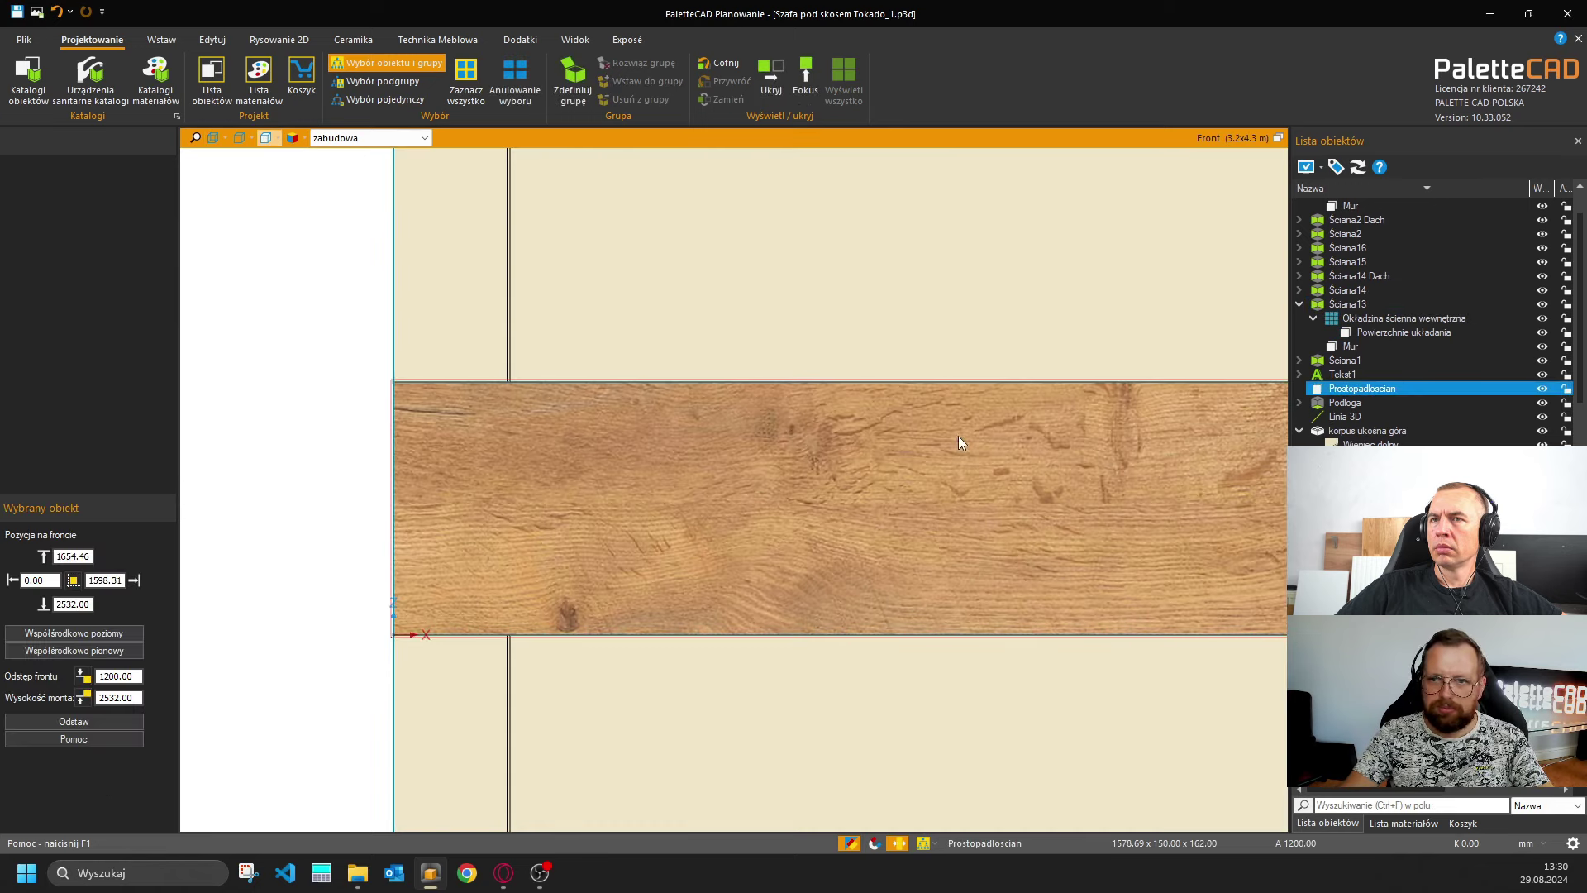
click(1541, 389)
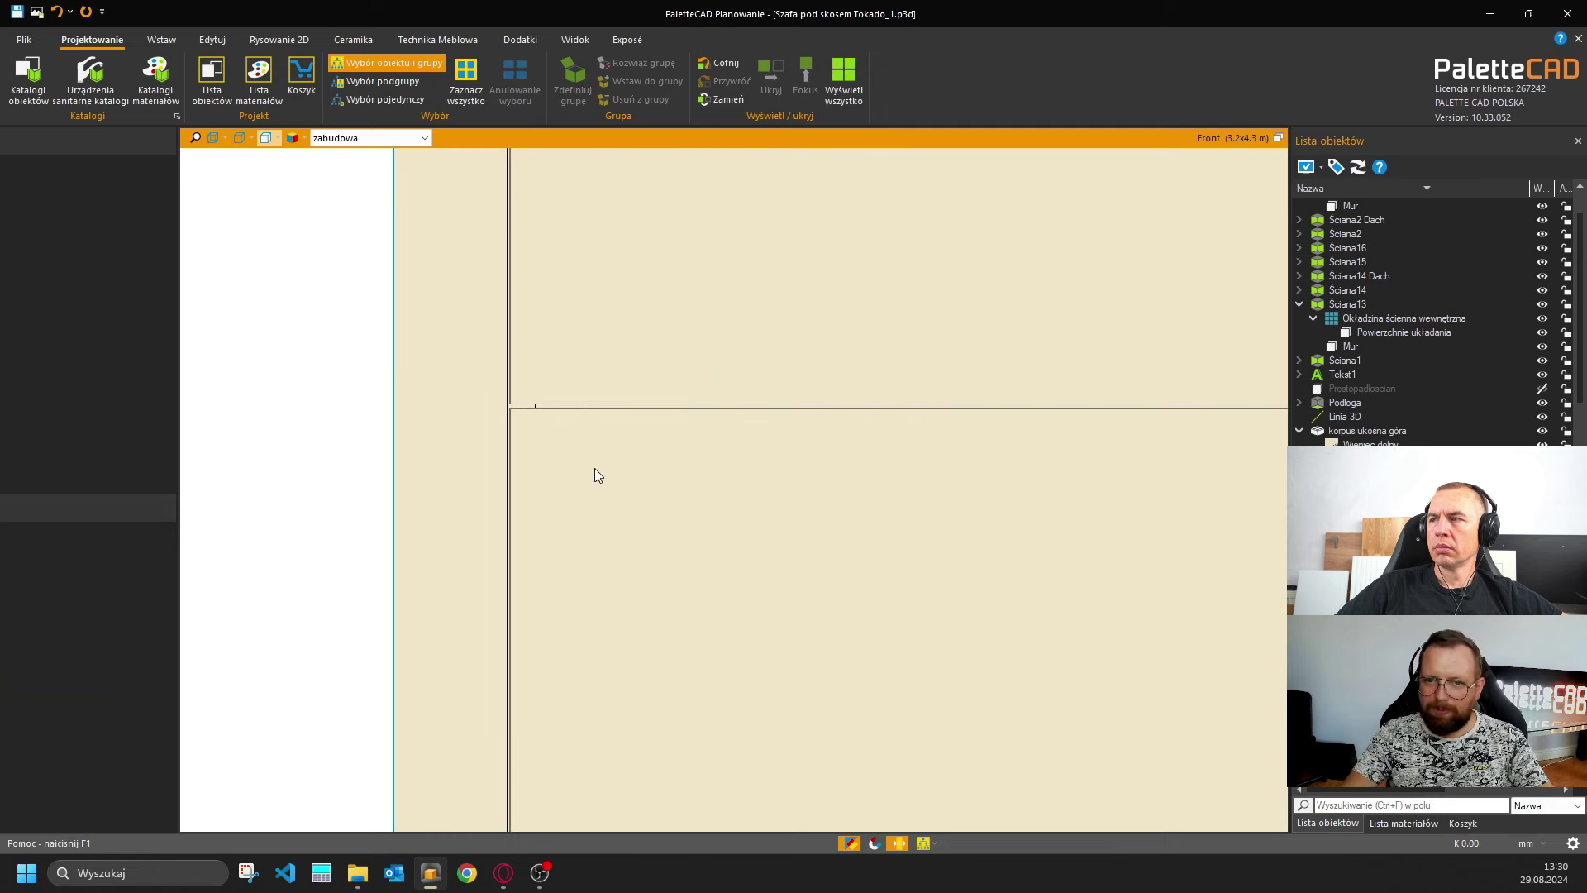
Cut filler panel 02-01 horizontally at the lower edge of the upper cabinet front and check the lengths of both pieces.
scroll(517, 411, up, 2)
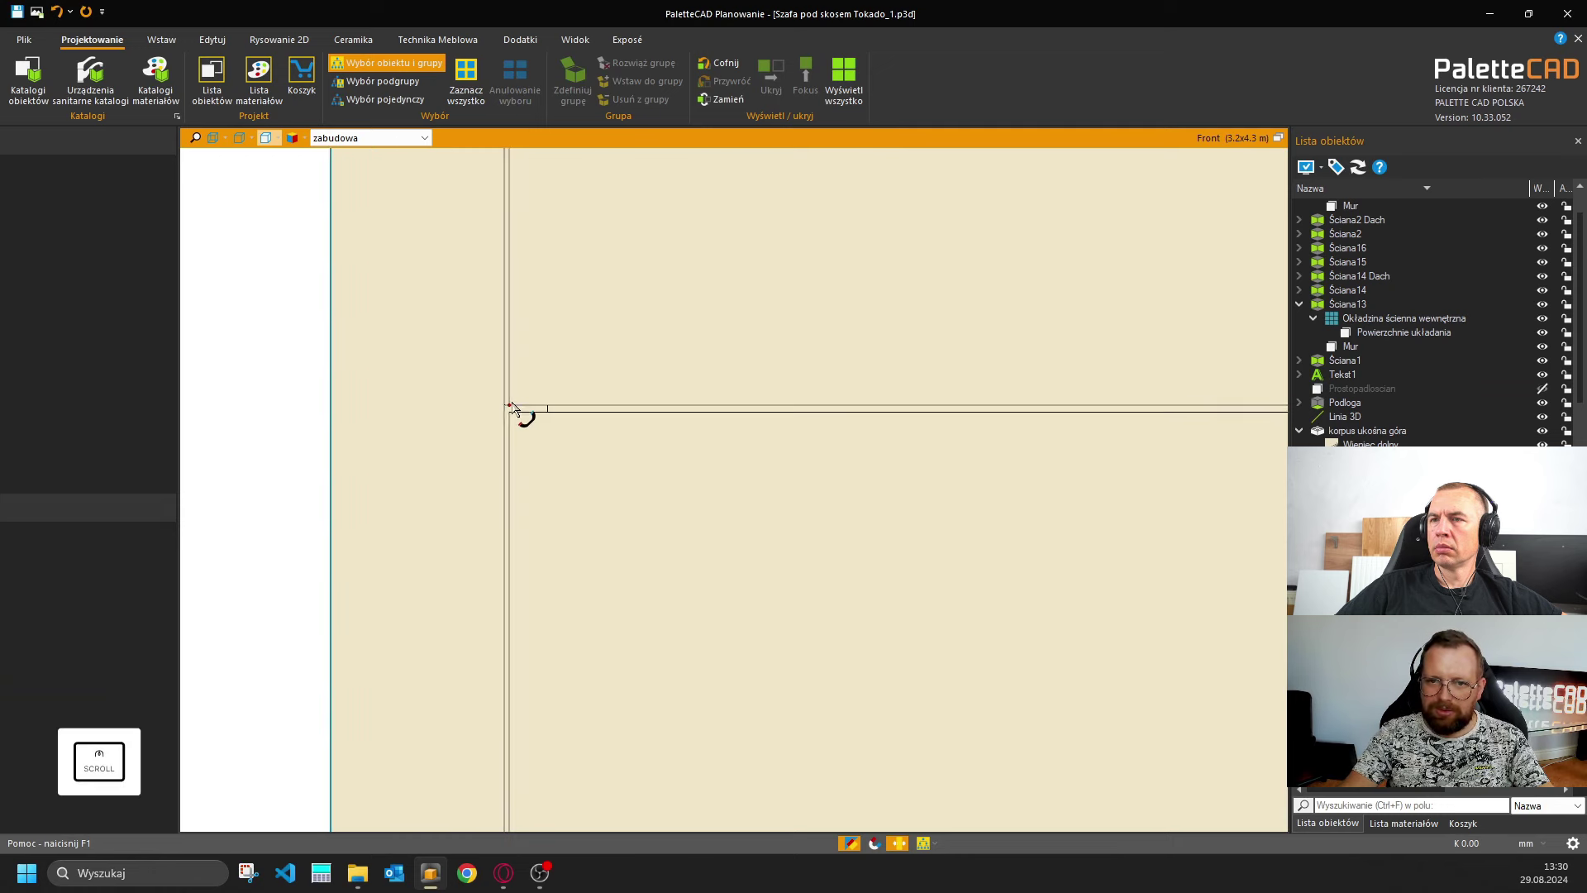
click(437, 424)
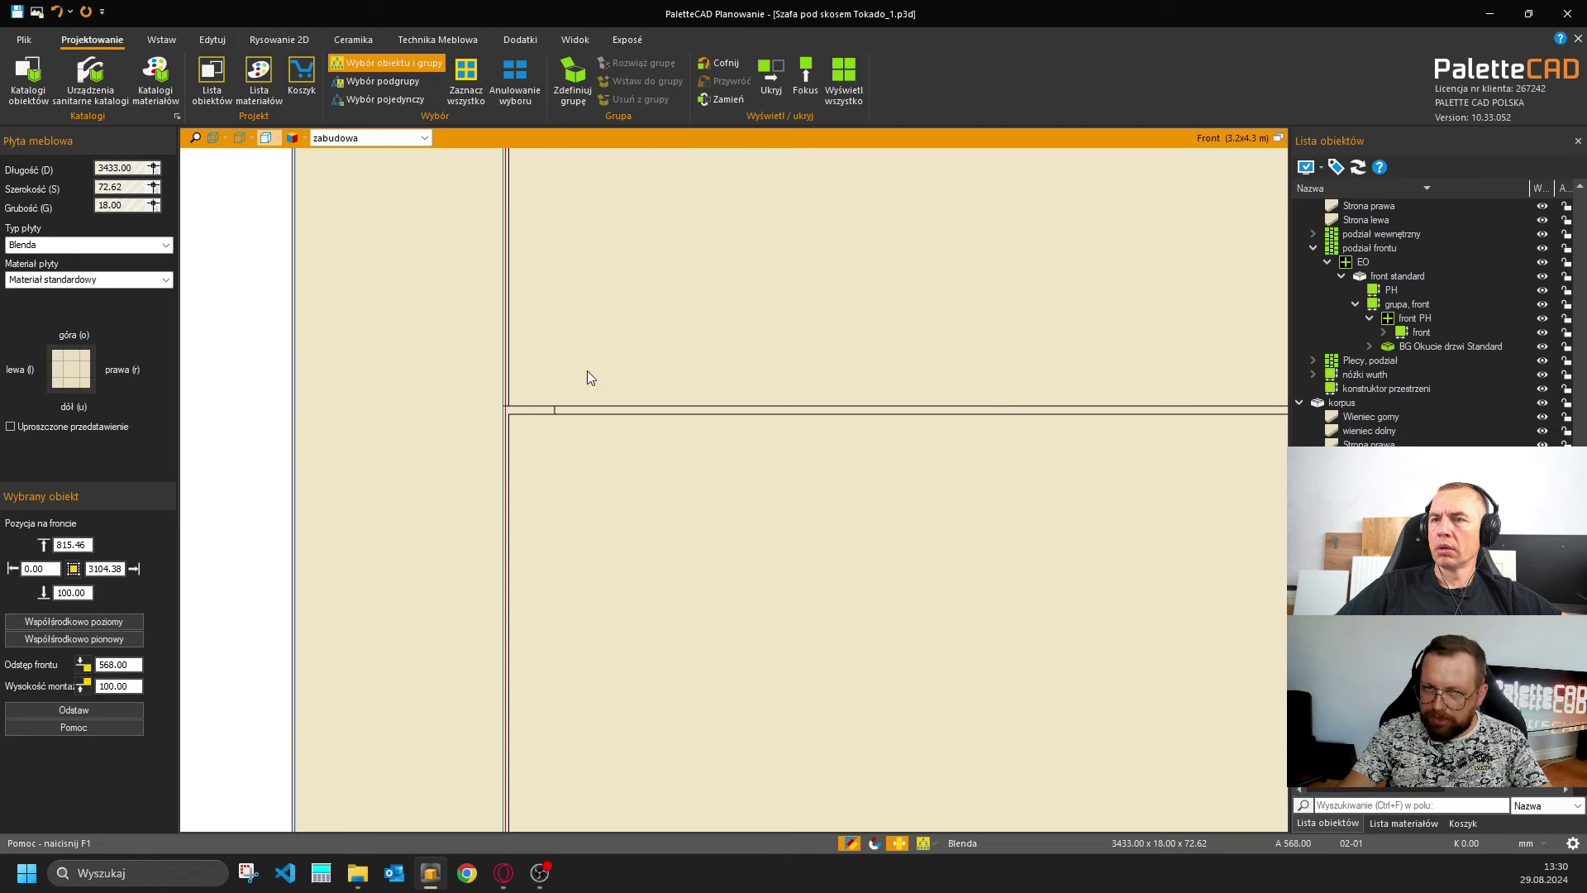
click(216, 41)
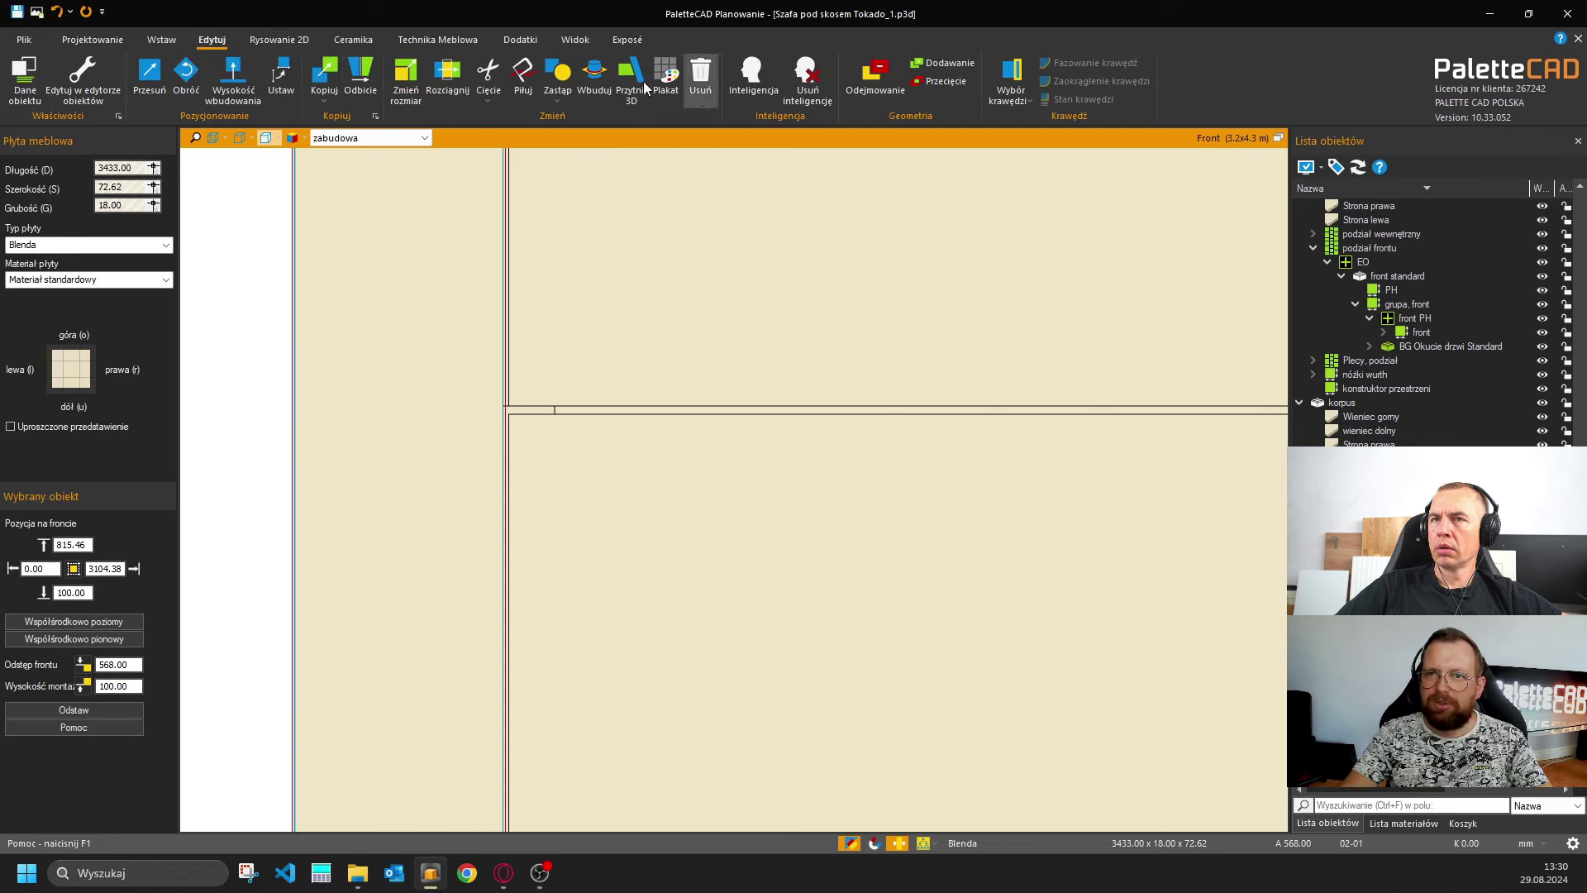
click(488, 76)
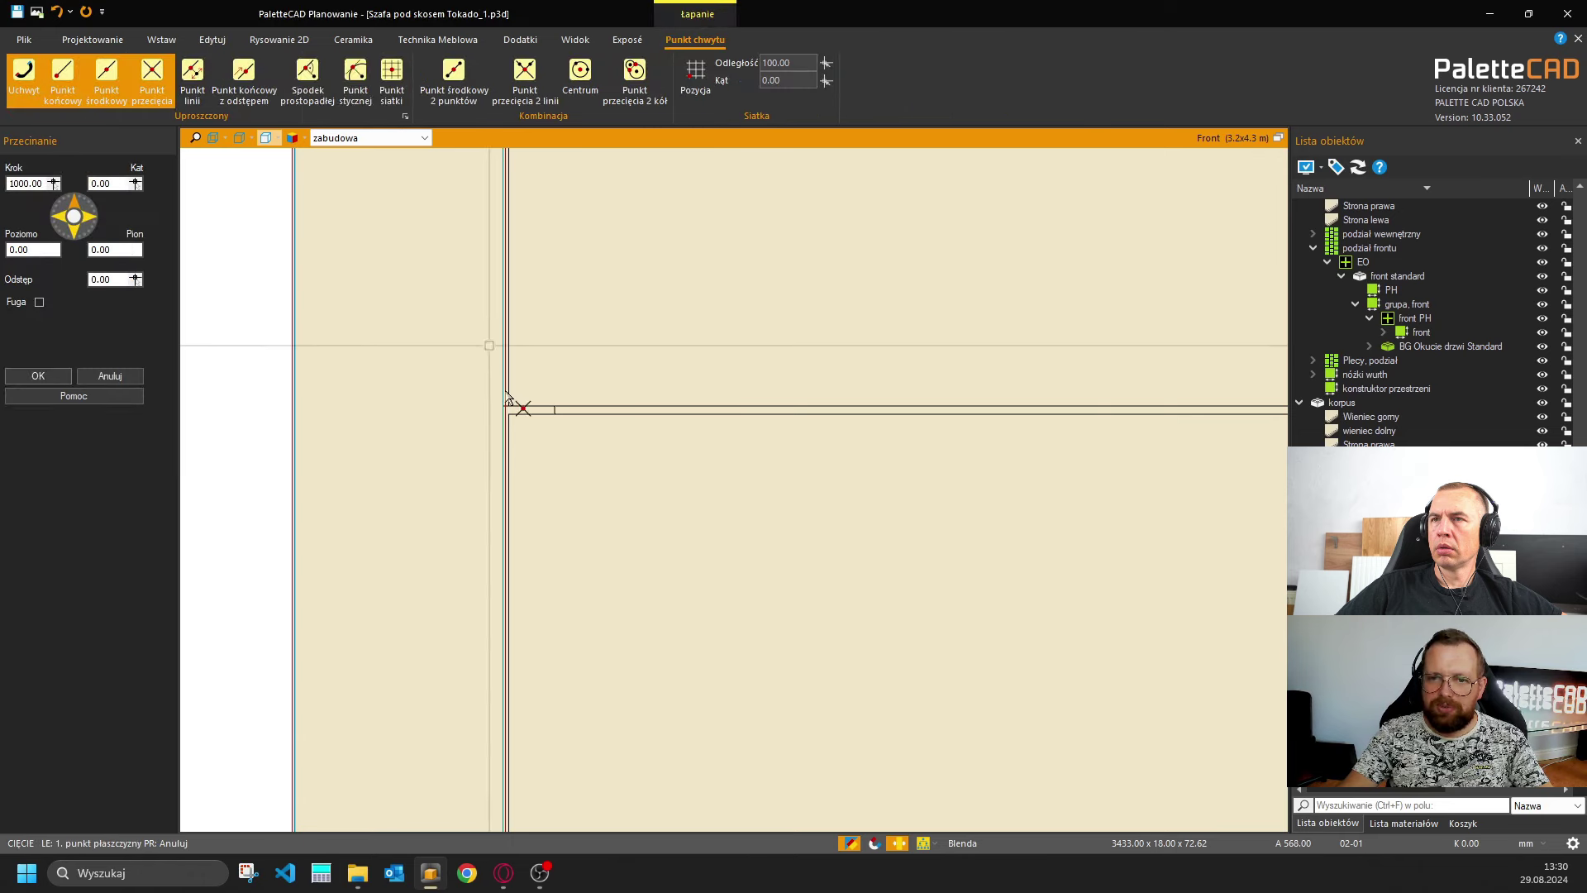
click(503, 408)
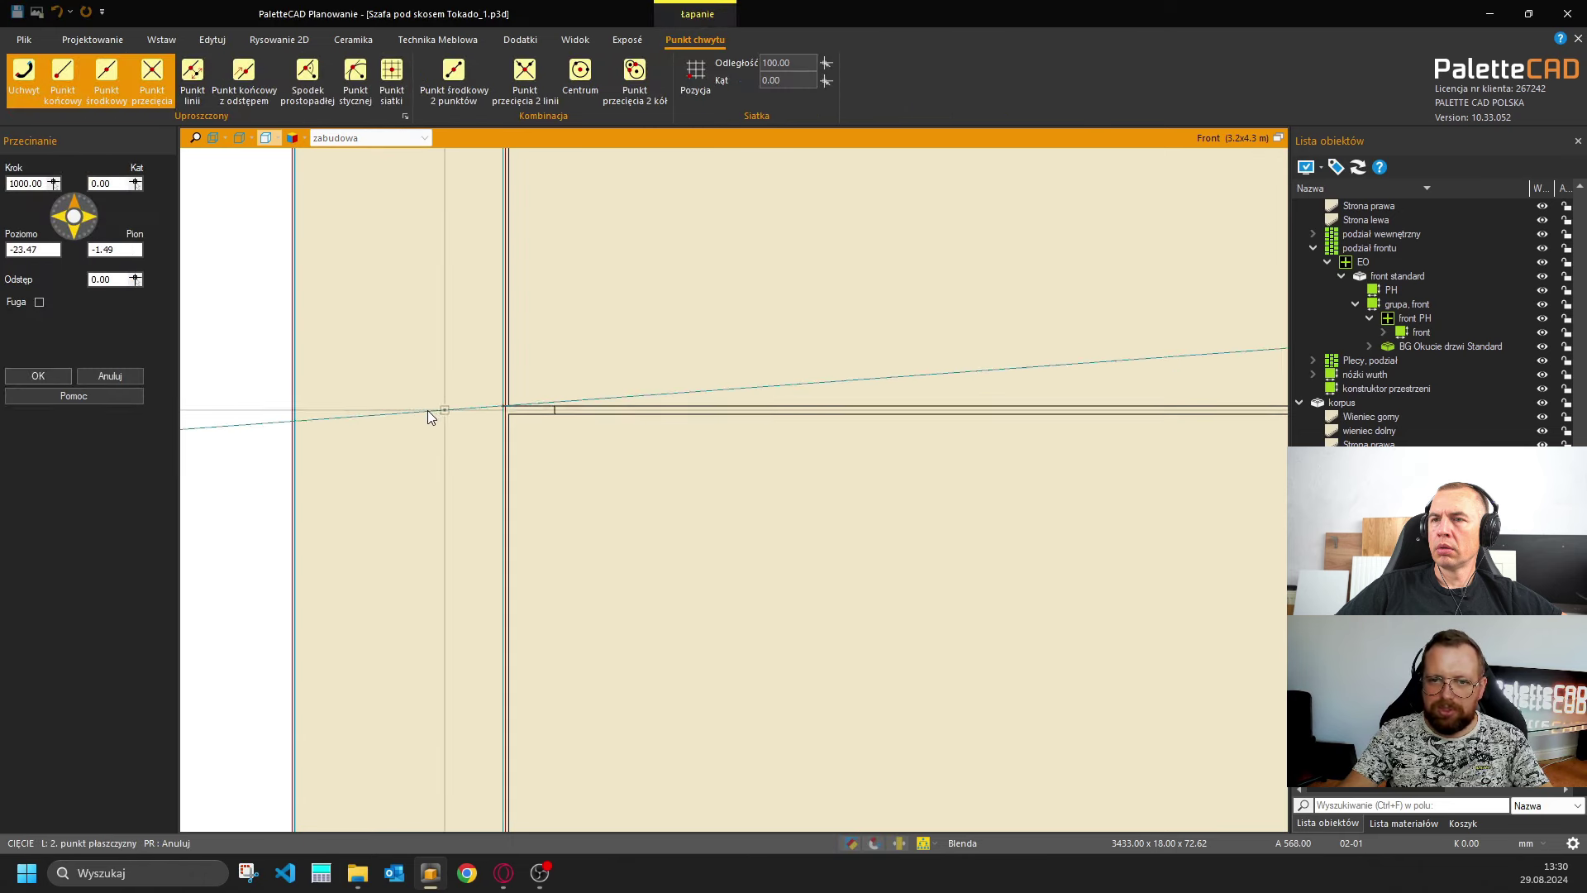
click(383, 408)
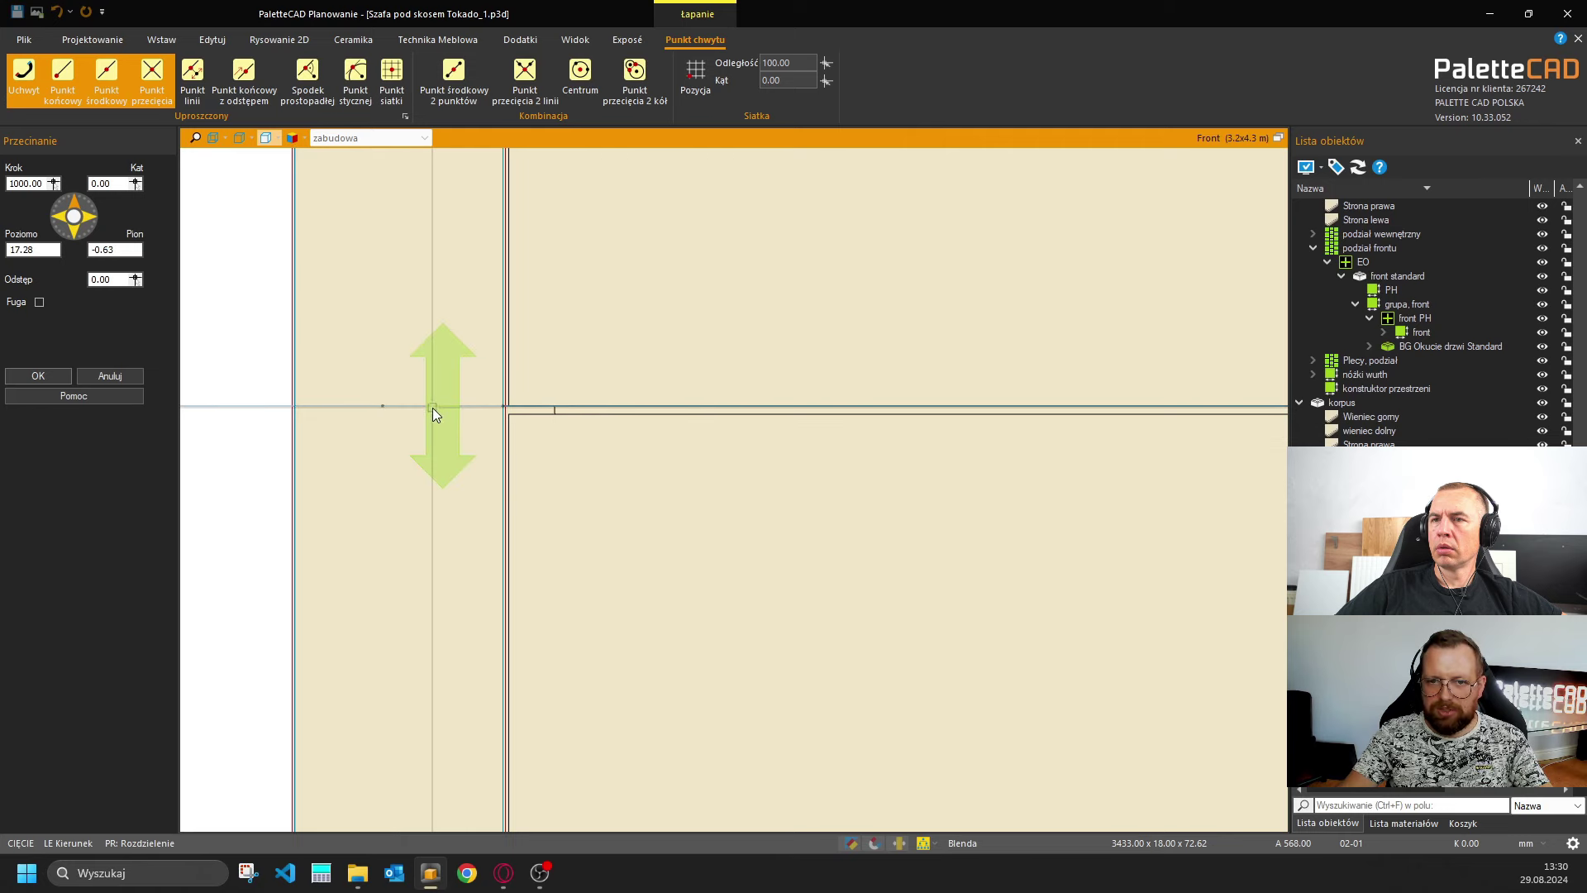
click(433, 409)
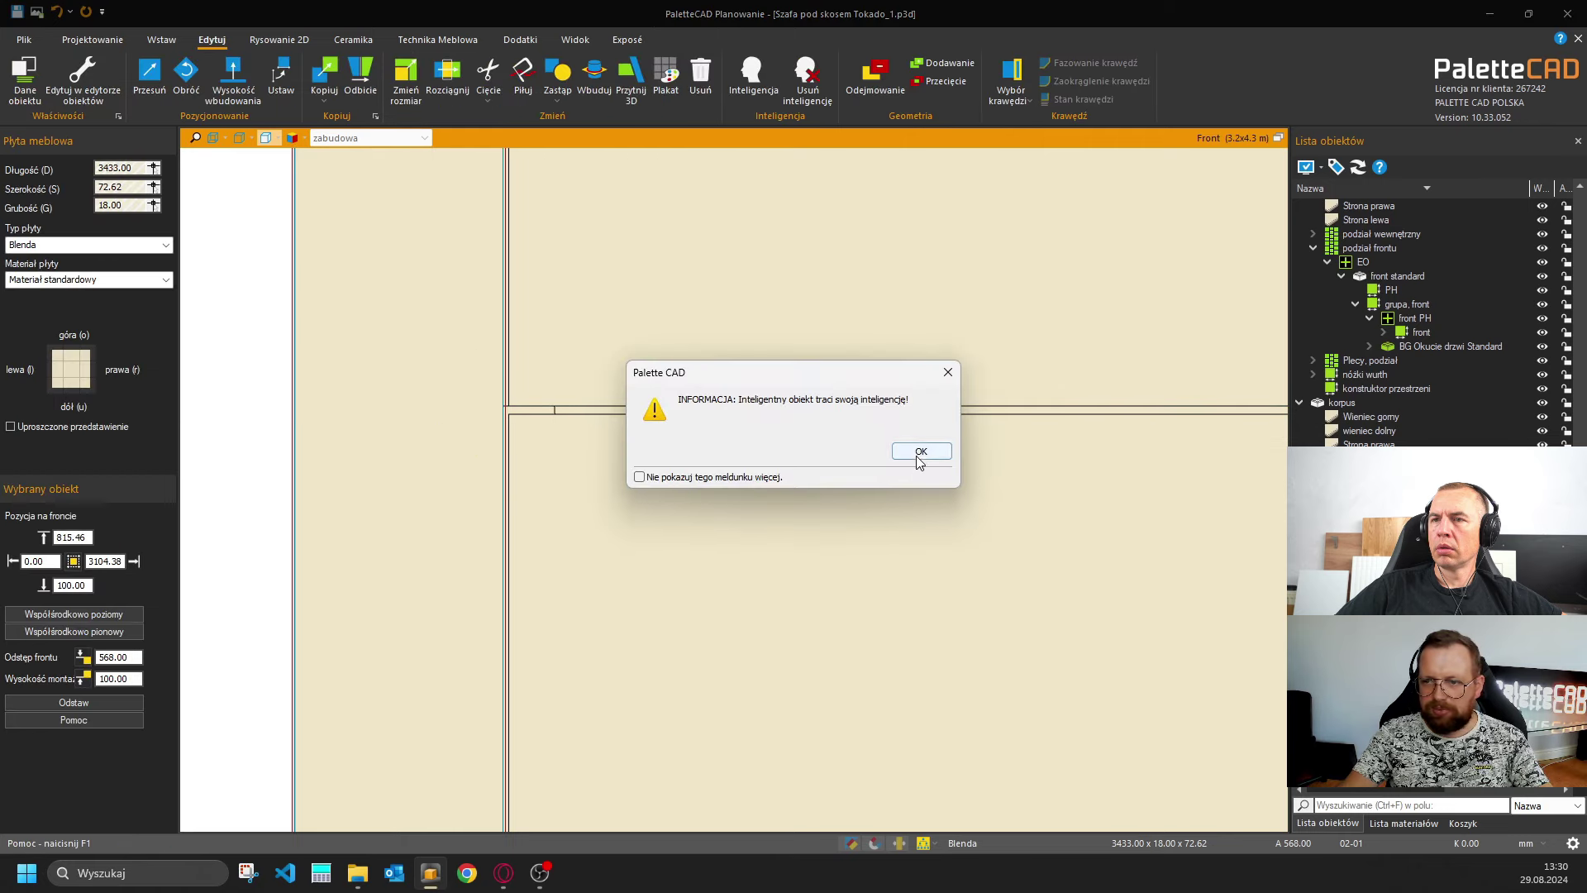
click(918, 456)
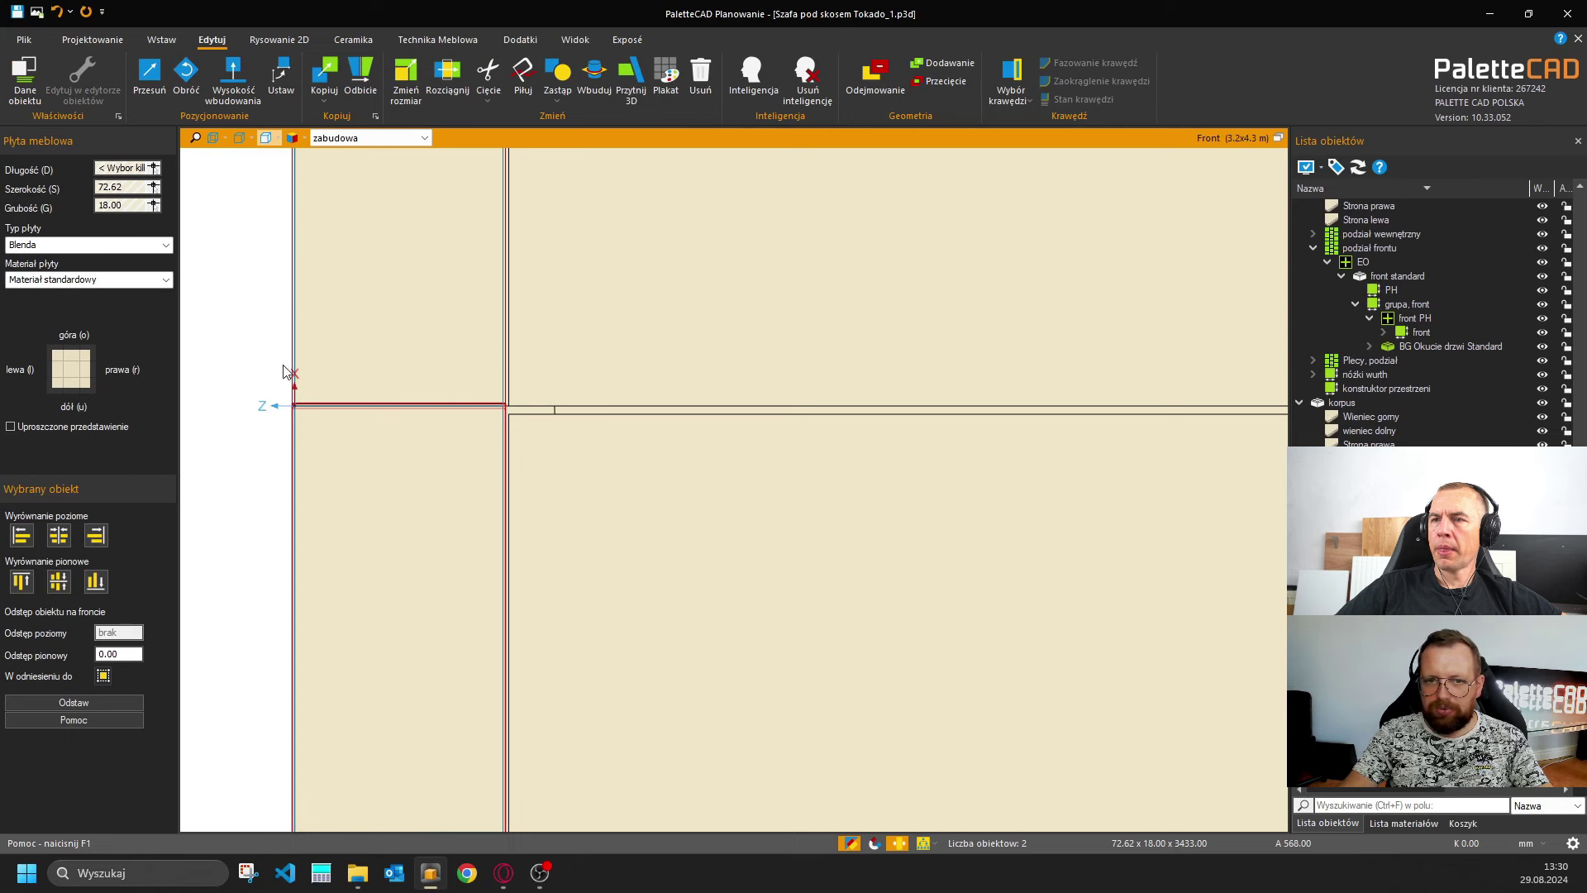
click(412, 326)
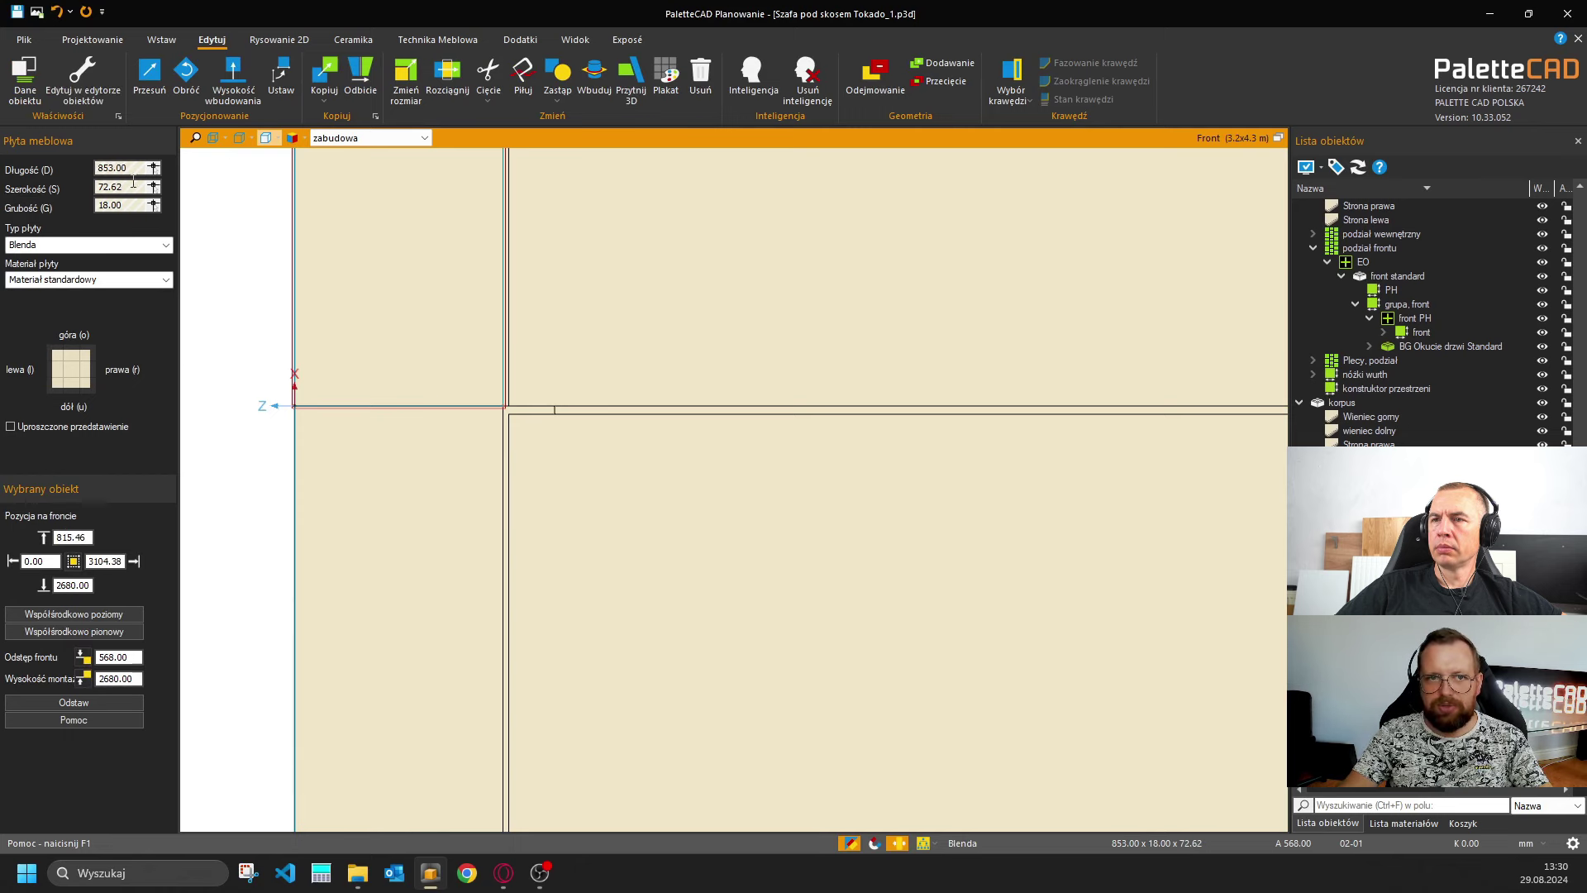
click(387, 500)
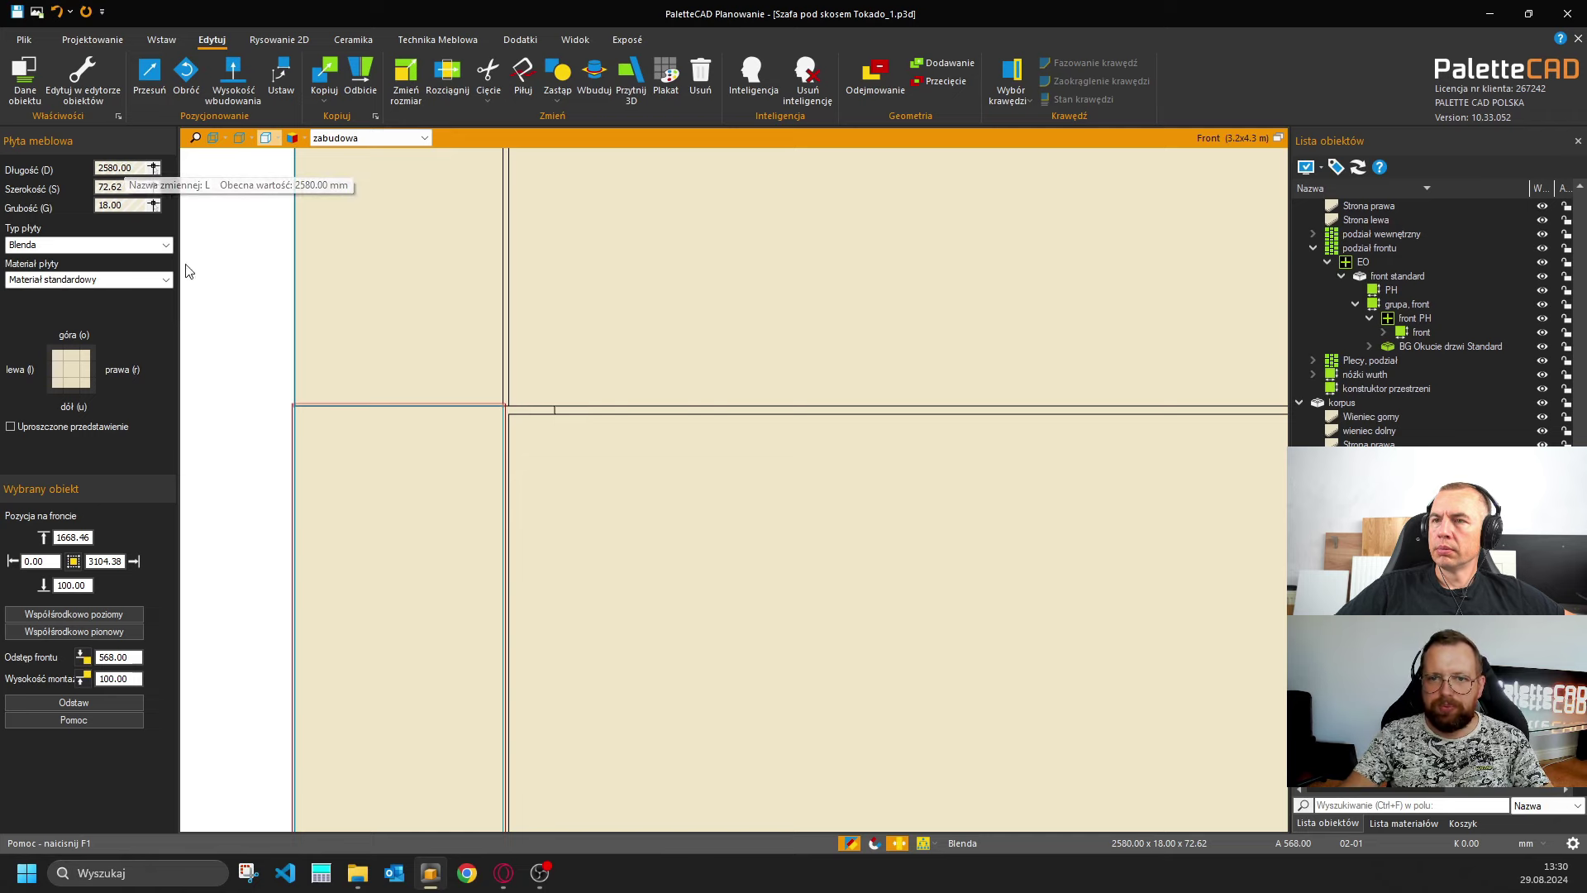
Set the length of the lower piece of filler panel 02-01 to 2580.00+10 and clear the selection.
scroll(269, 467, down, 5)
scroll(273, 231, up, 5)
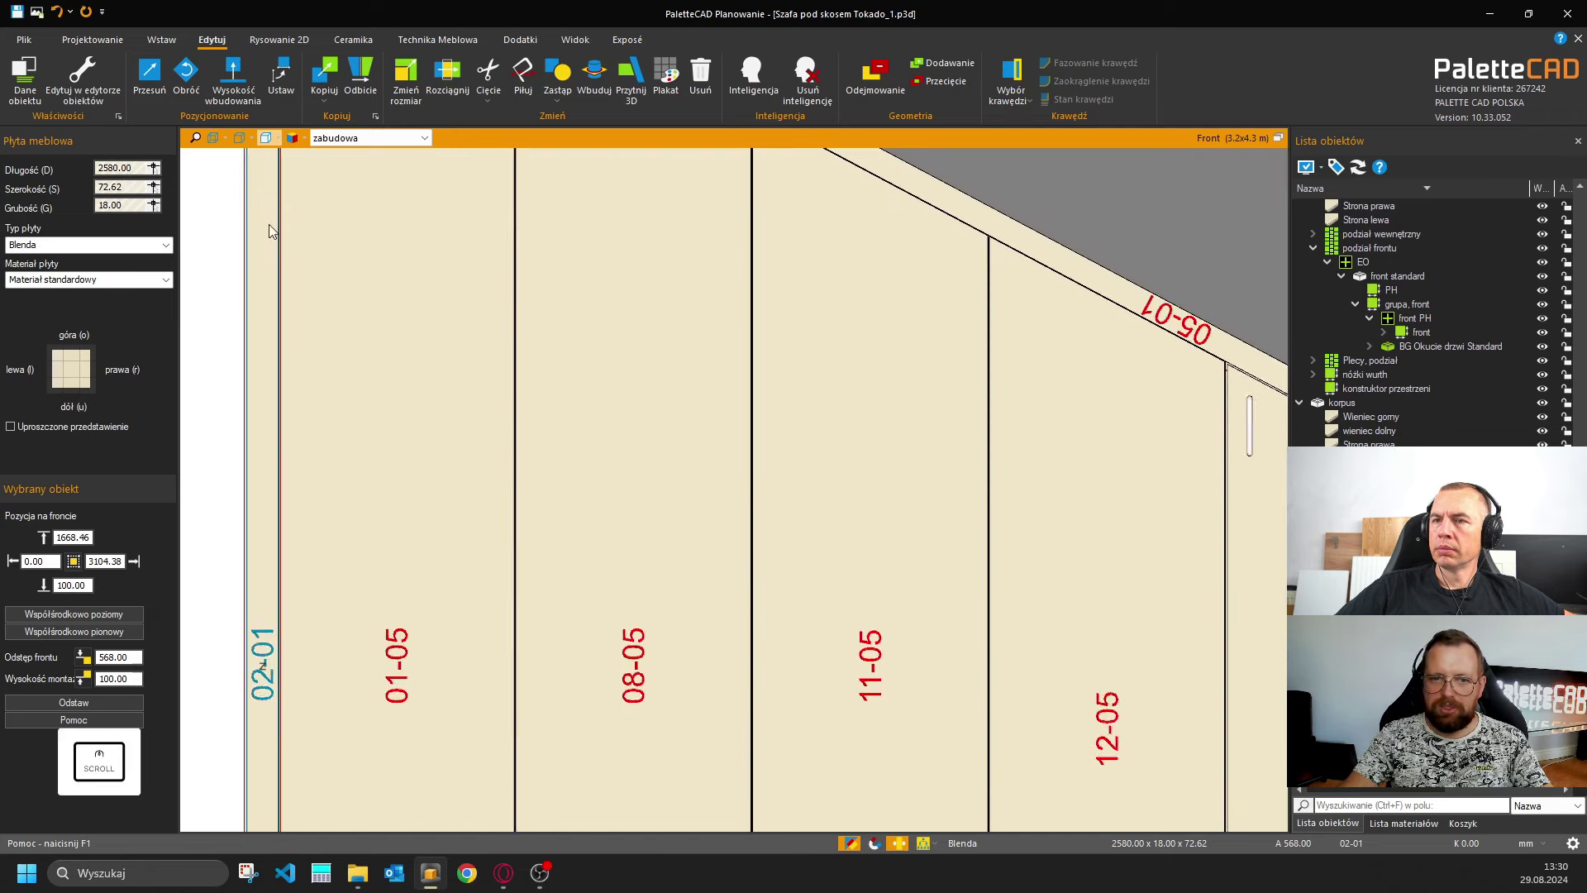
scroll(259, 439, down, 5)
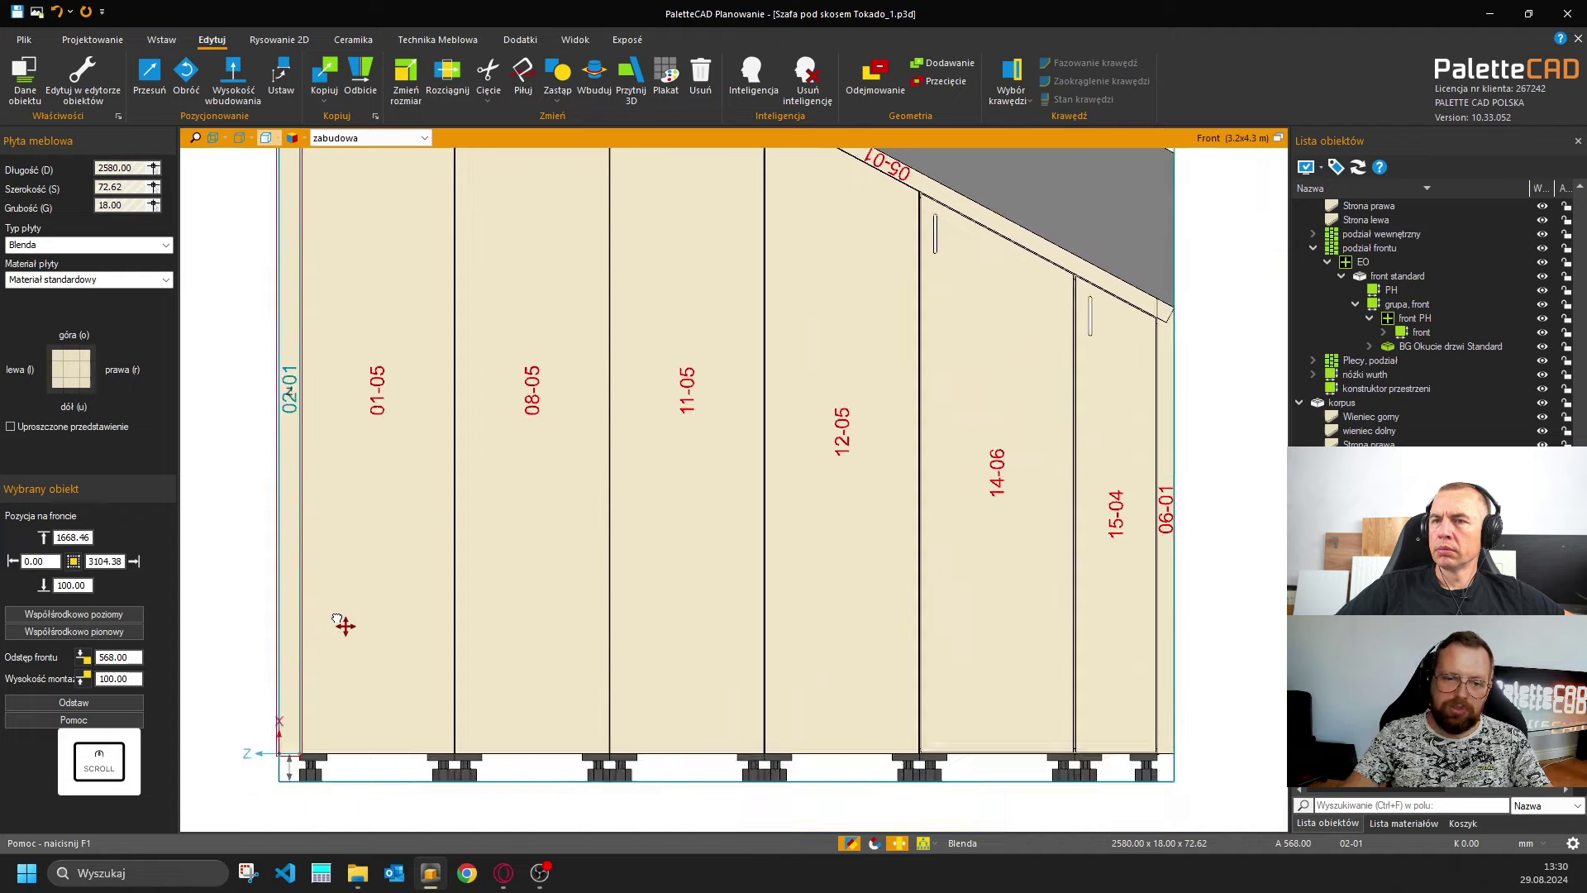
middle_drag(345, 626, 369, 734)
mouse_move(305, 319)
middle_down()
mouse_move(390, 493)
mouse_move(438, 473)
middle_up()
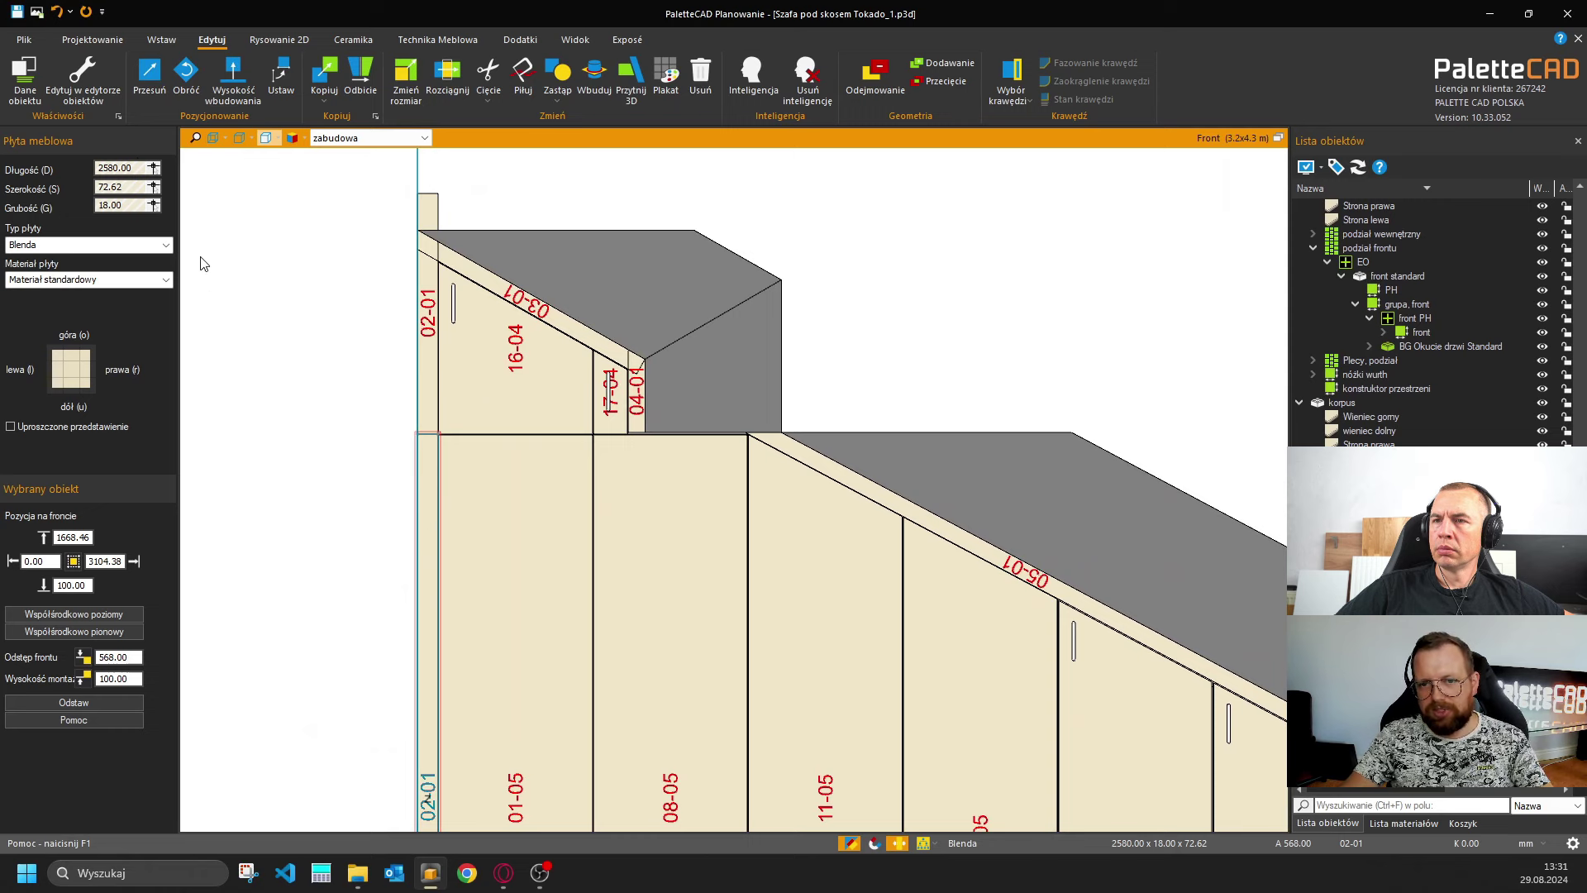
double_click(124, 168)
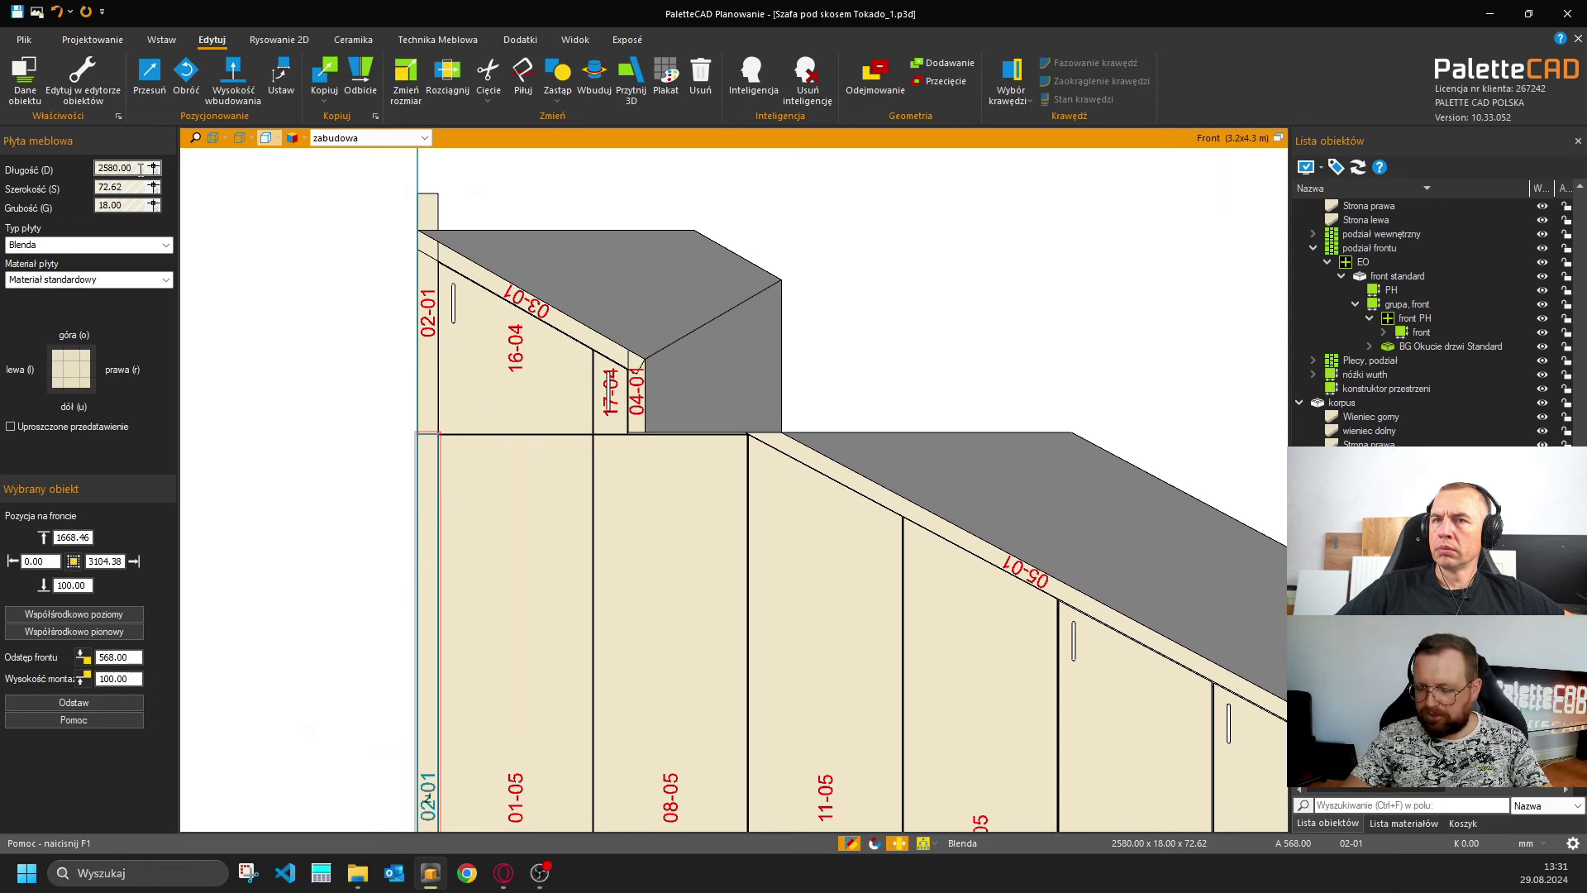
text(+100)
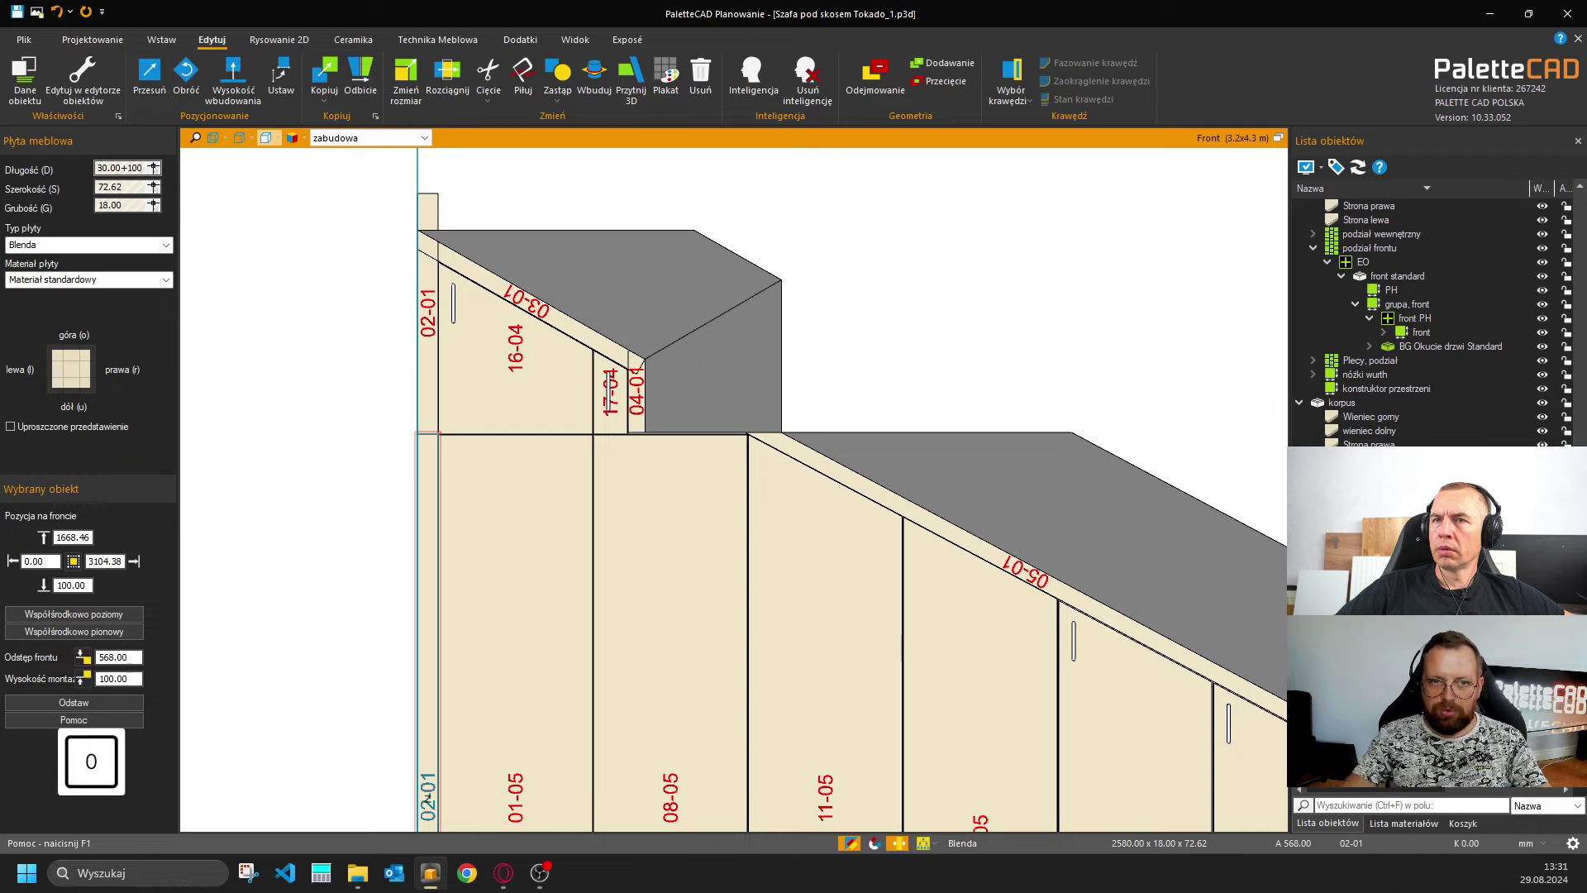
key(BackSpace)
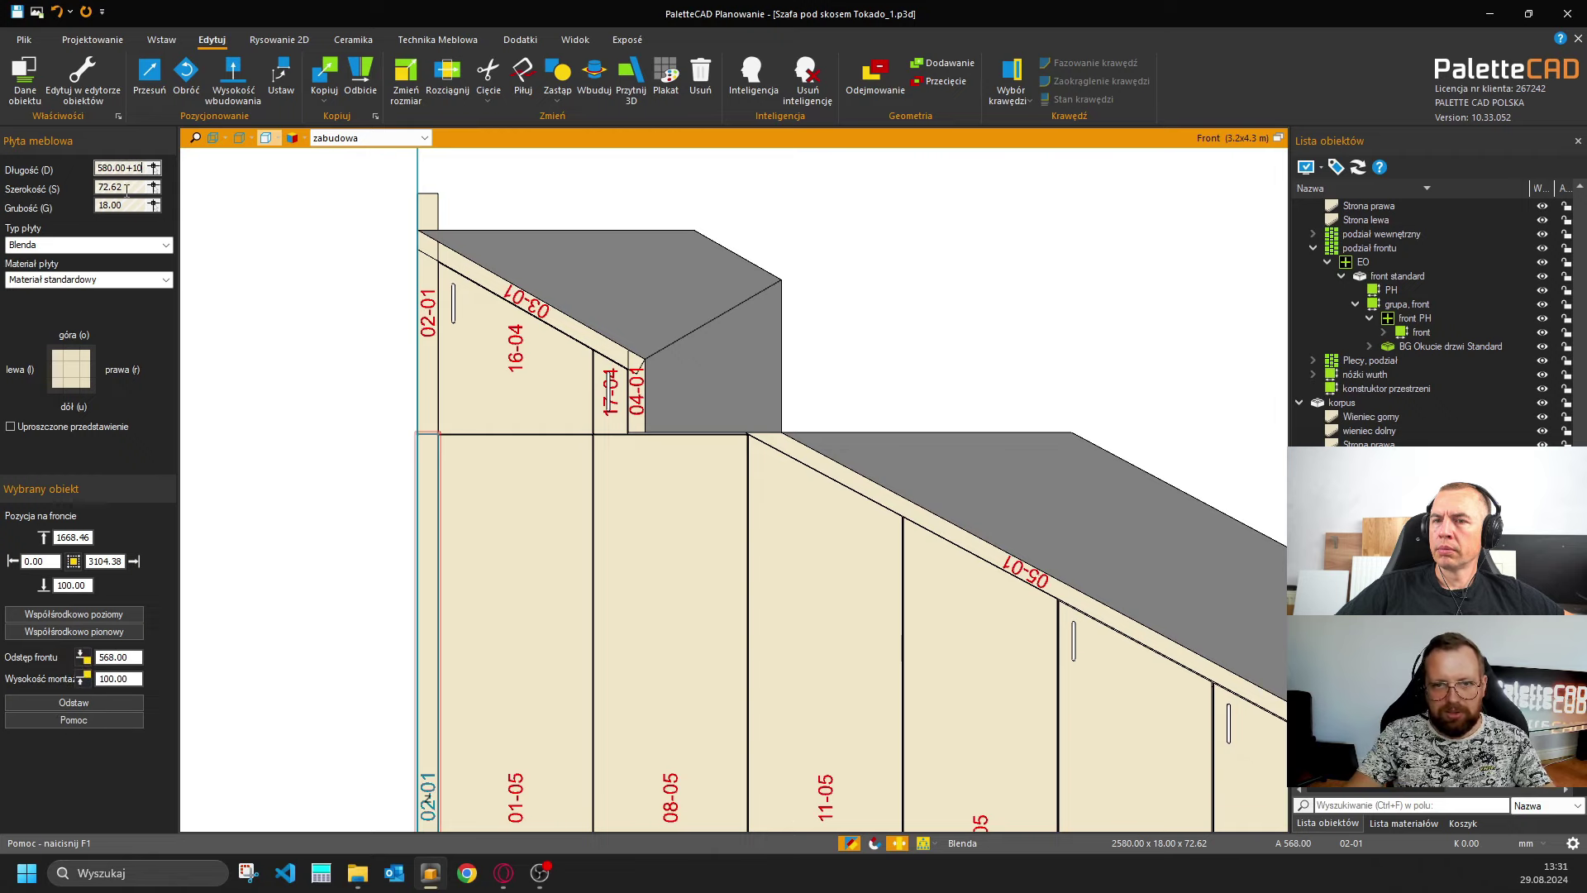
scroll(355, 448, up, 1)
key(Escape)
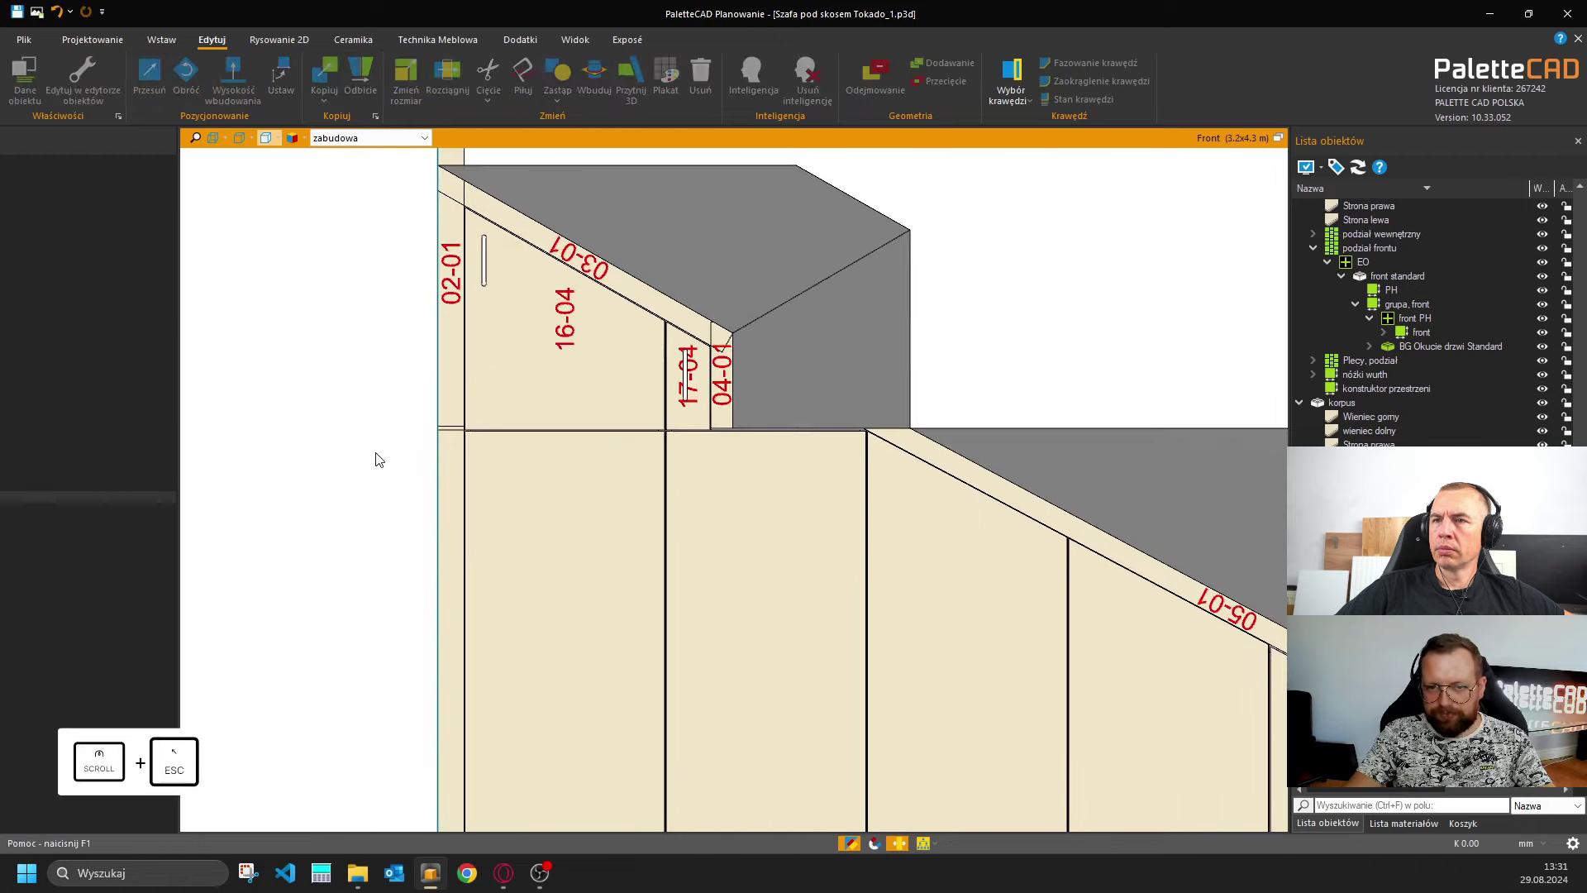
Inspect the wardrobe in the enlarged perspective view and return to the four-view layout.
click(1278, 139)
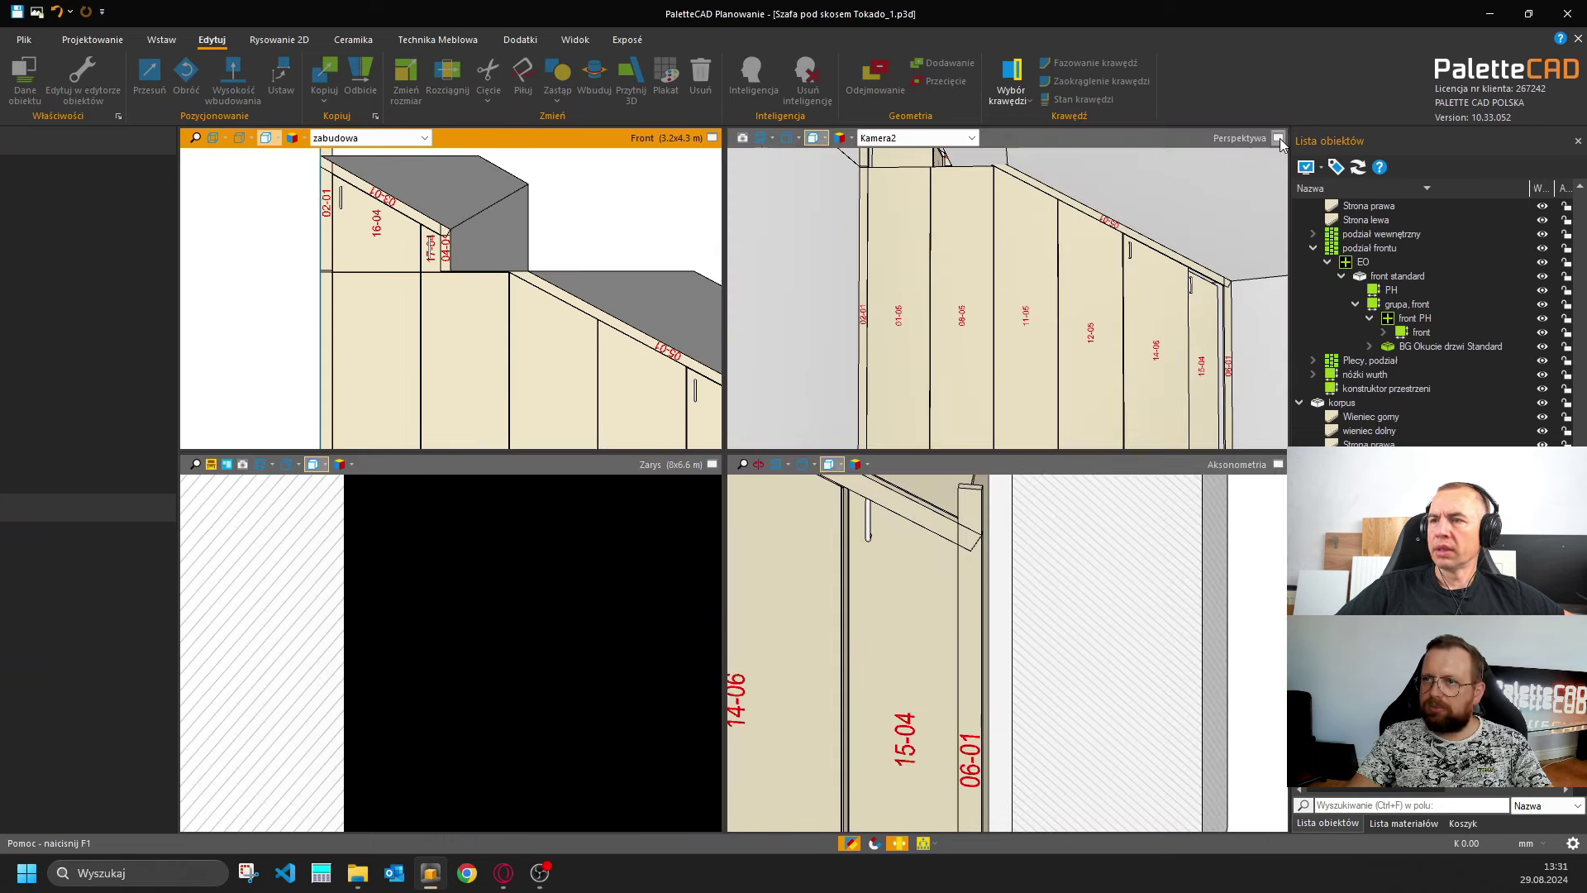
click(1277, 139)
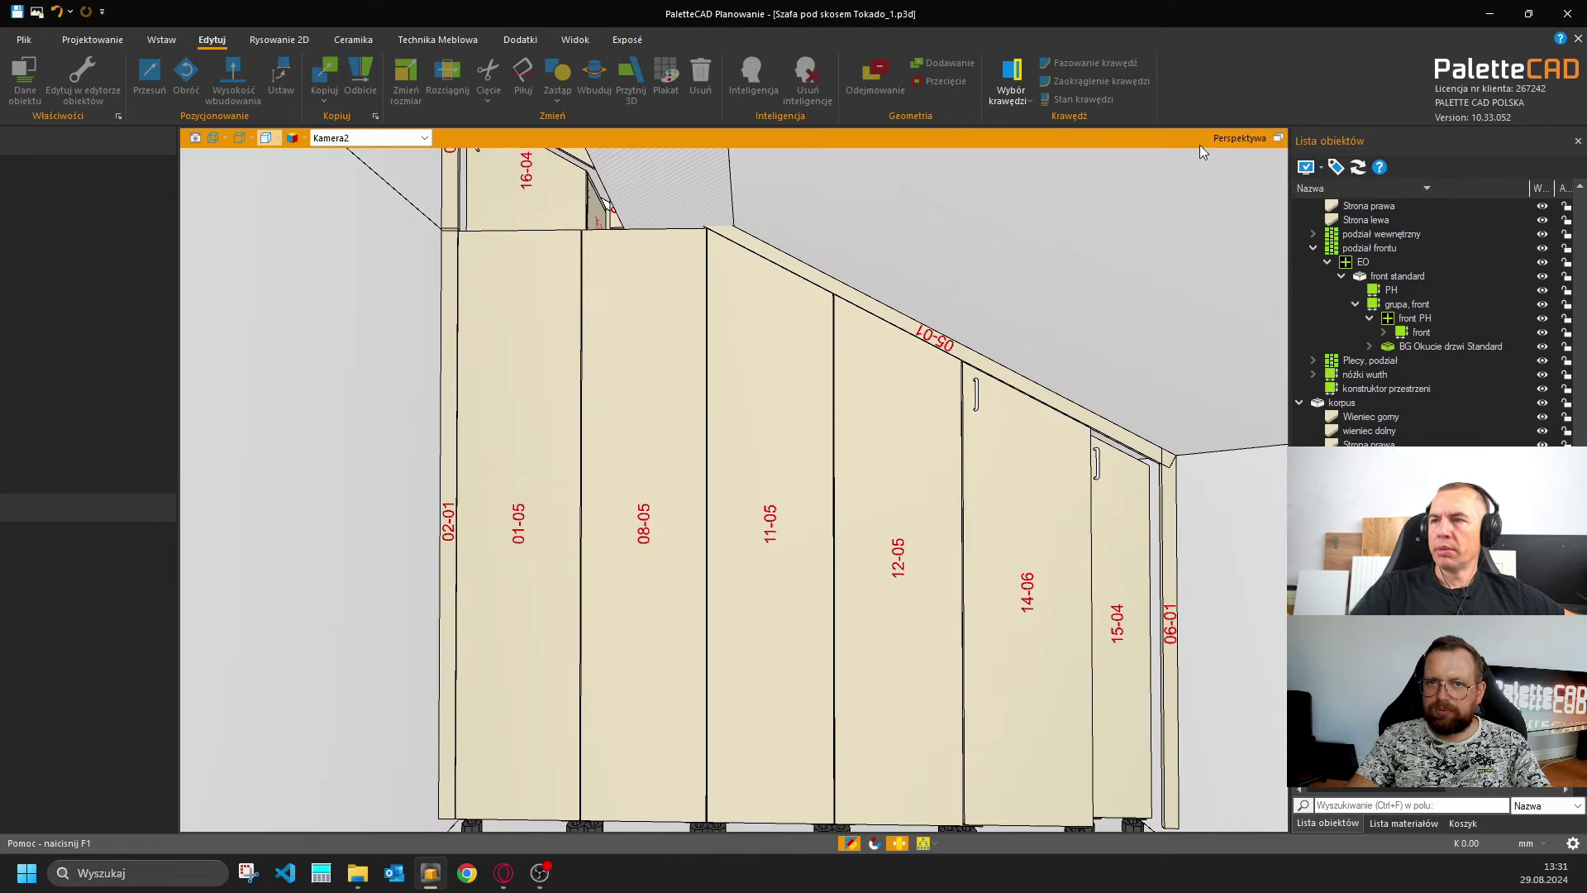
click(1278, 138)
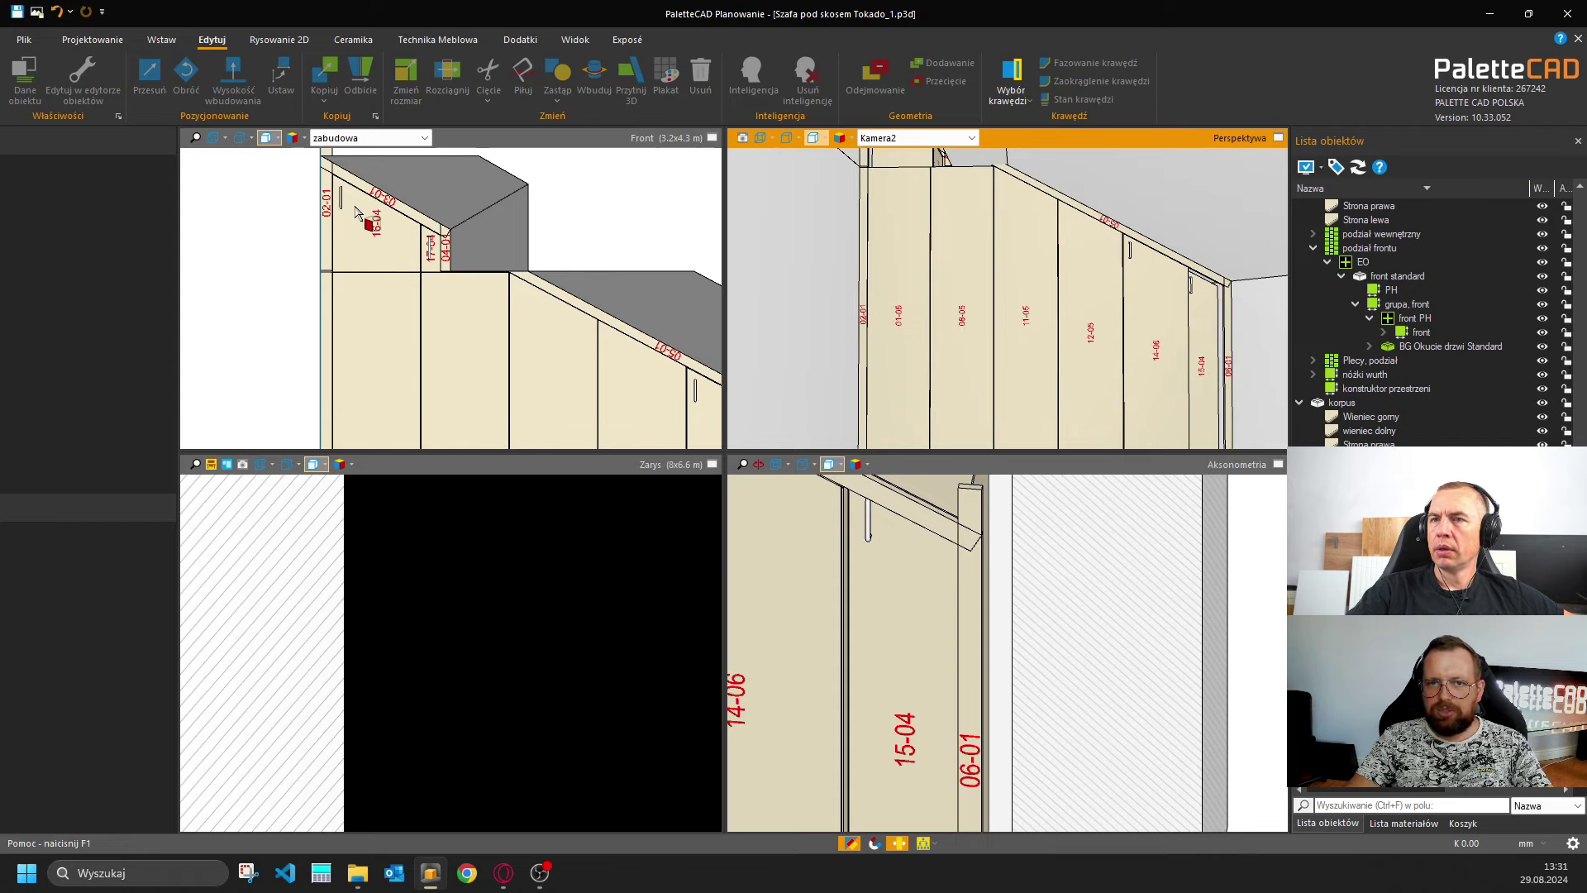
Select the upper sloped cabinet with front 16-04, expand its parts and select its roof-slope panel (skos dachu prawa strona).
scroll(355, 212, up, 3)
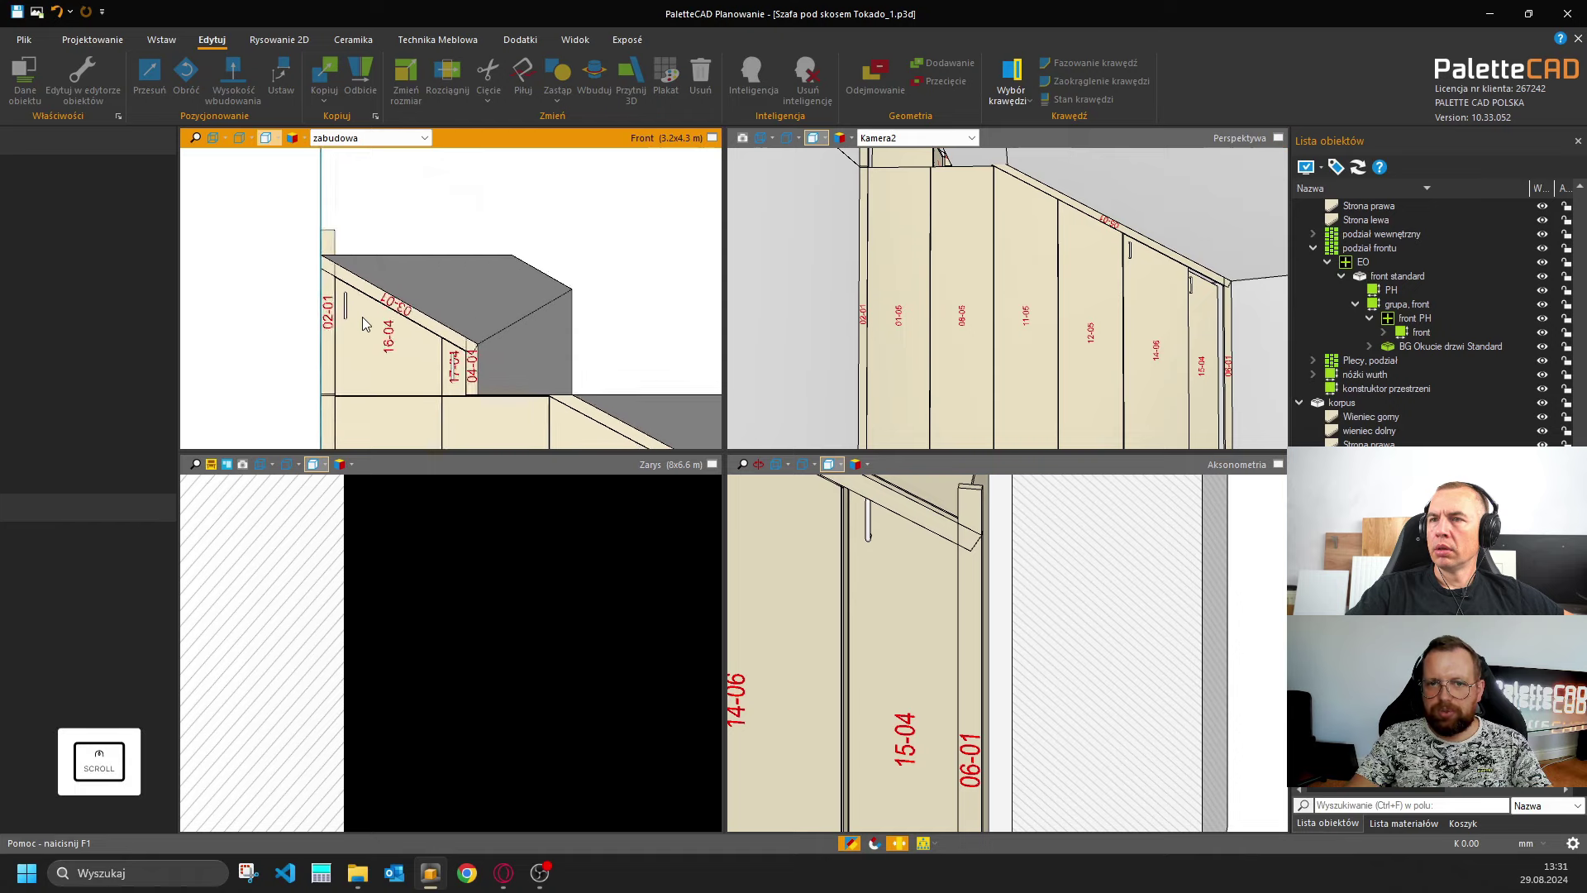
scroll(361, 315, up, 1)
click(361, 316)
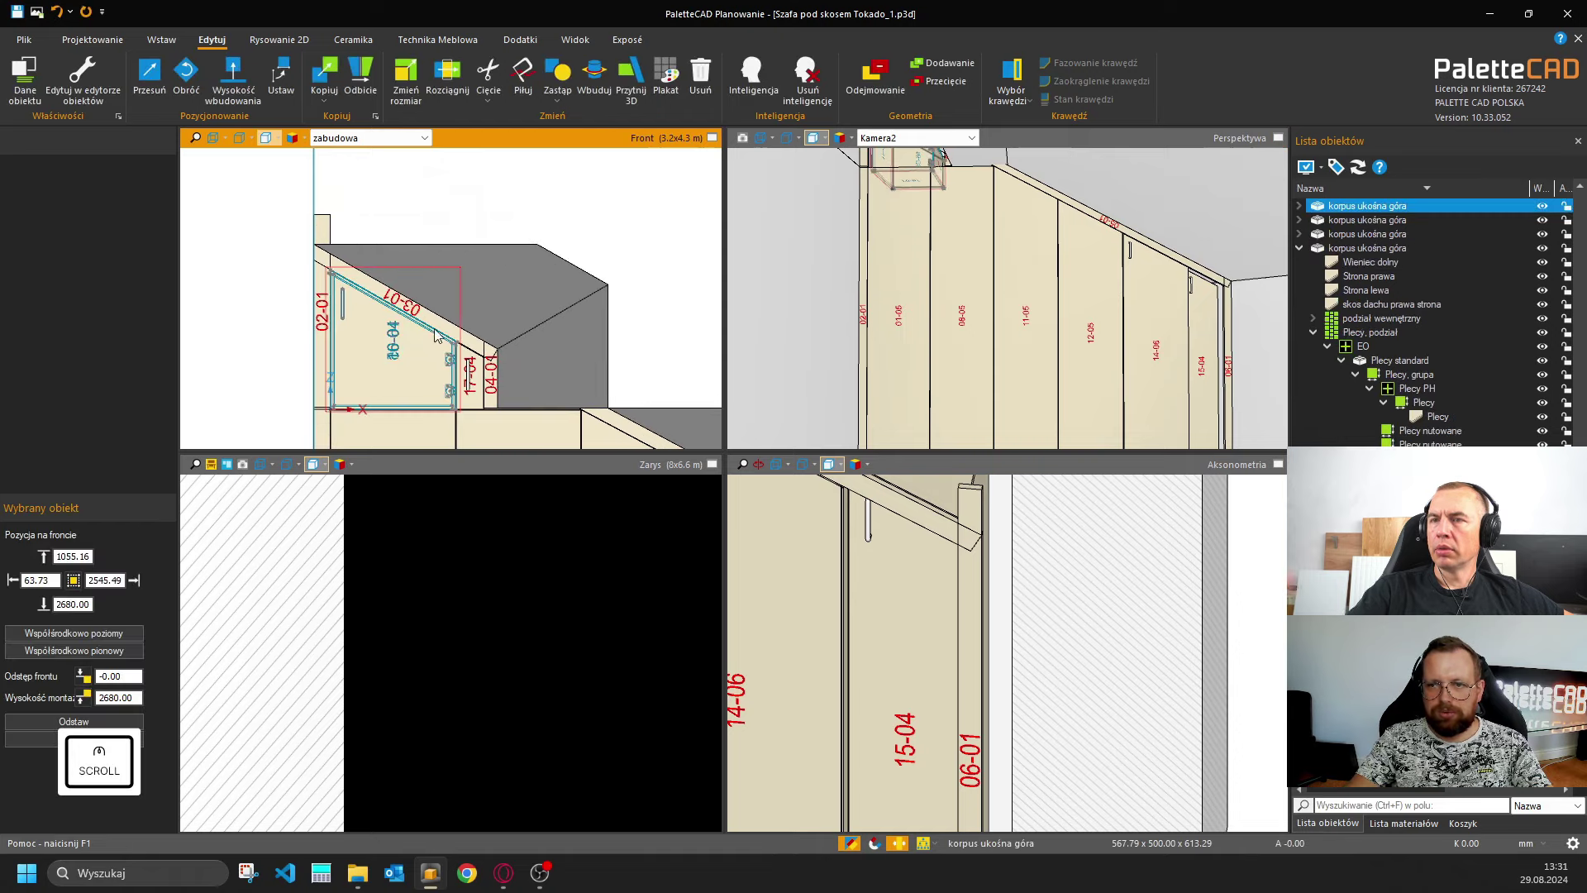
click(1299, 206)
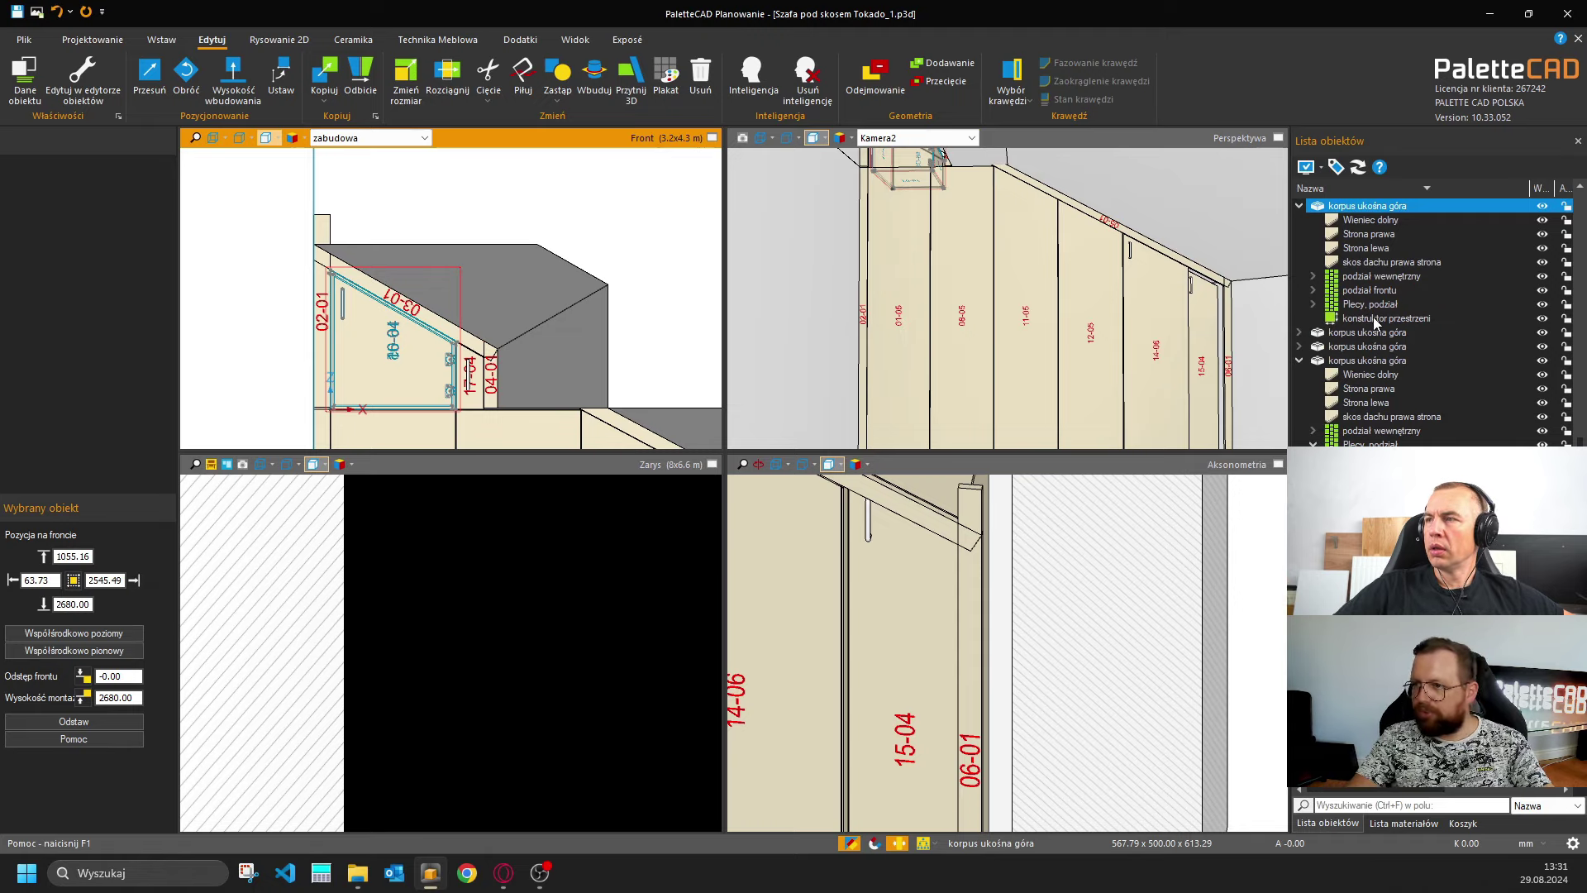
click(1422, 263)
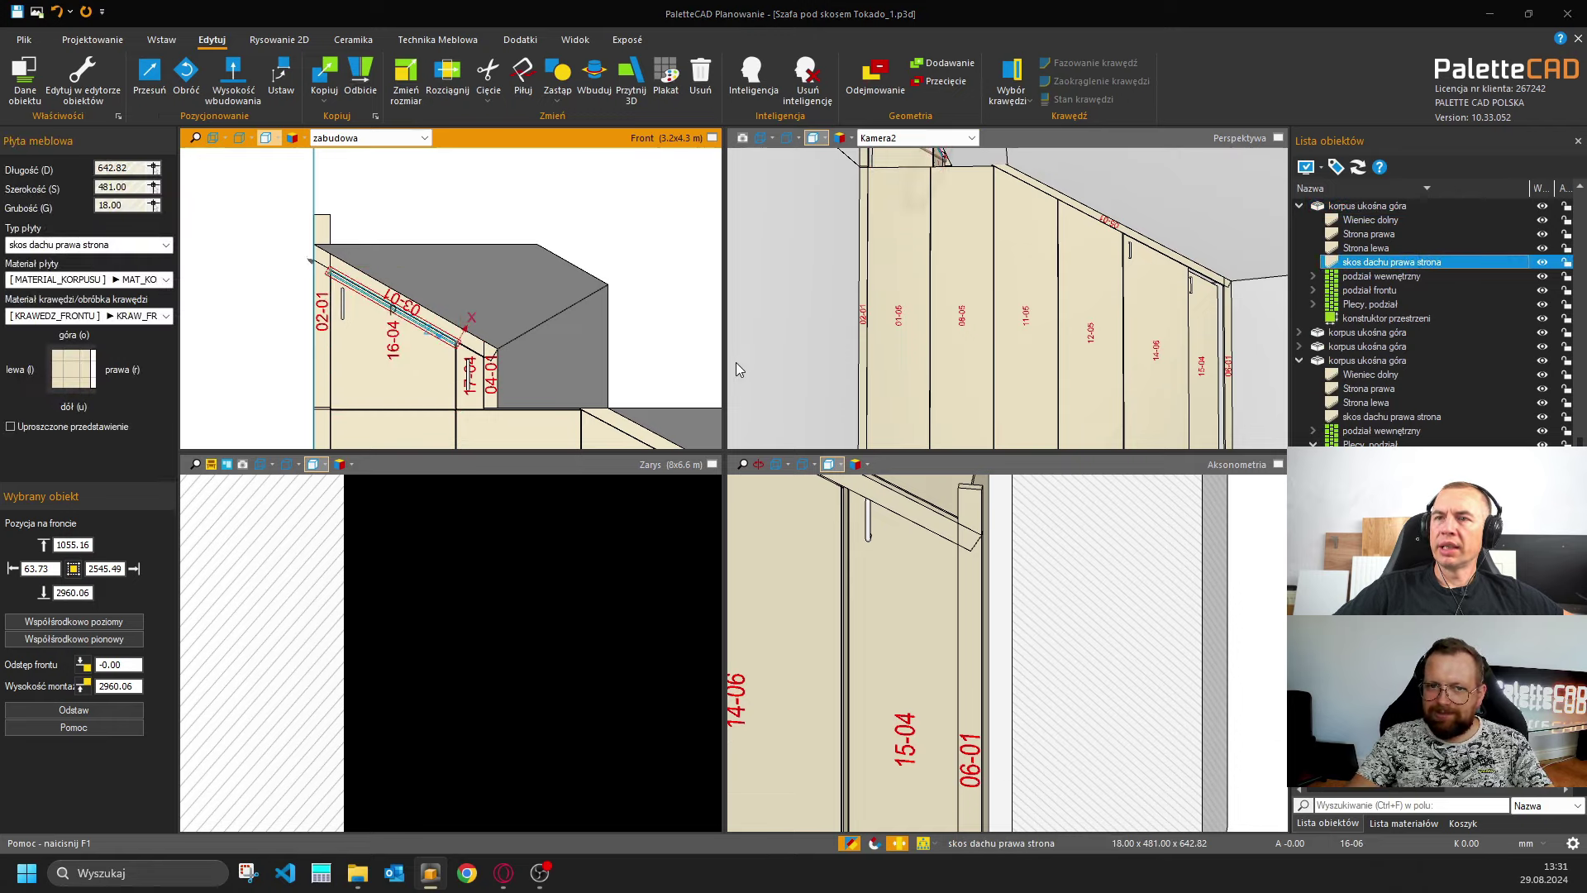
Open roof-slope panel 16-06 (skos dachu prawa strona) for editing and view its bevelled edge from the right side (Prawo).
key(Return)
middle_drag(1018, 507, 733, 513)
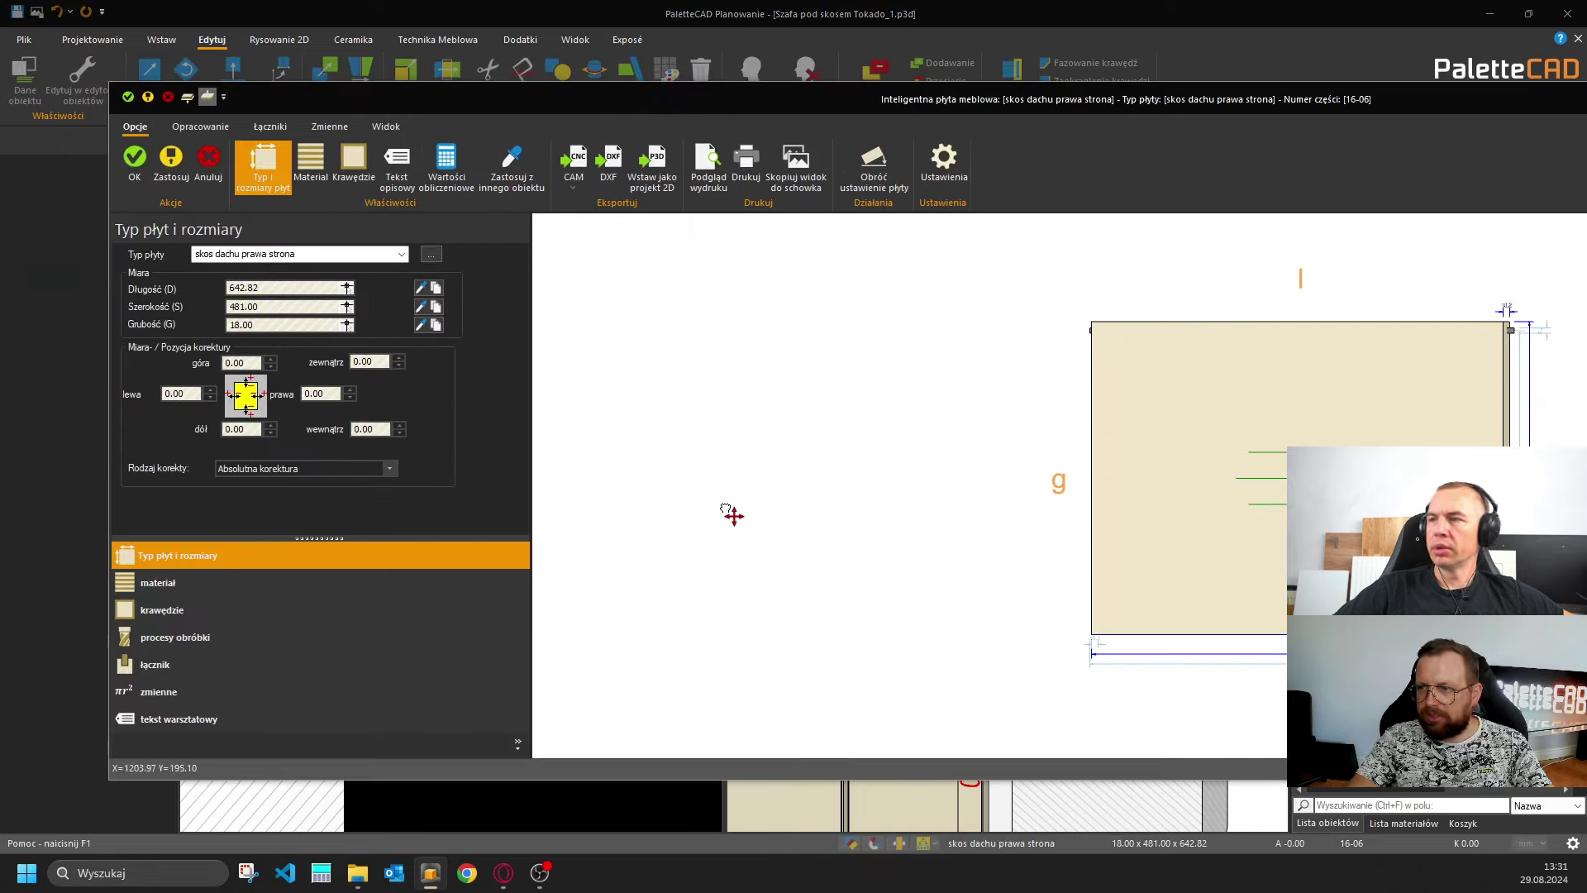
scroll(893, 708, up, 4)
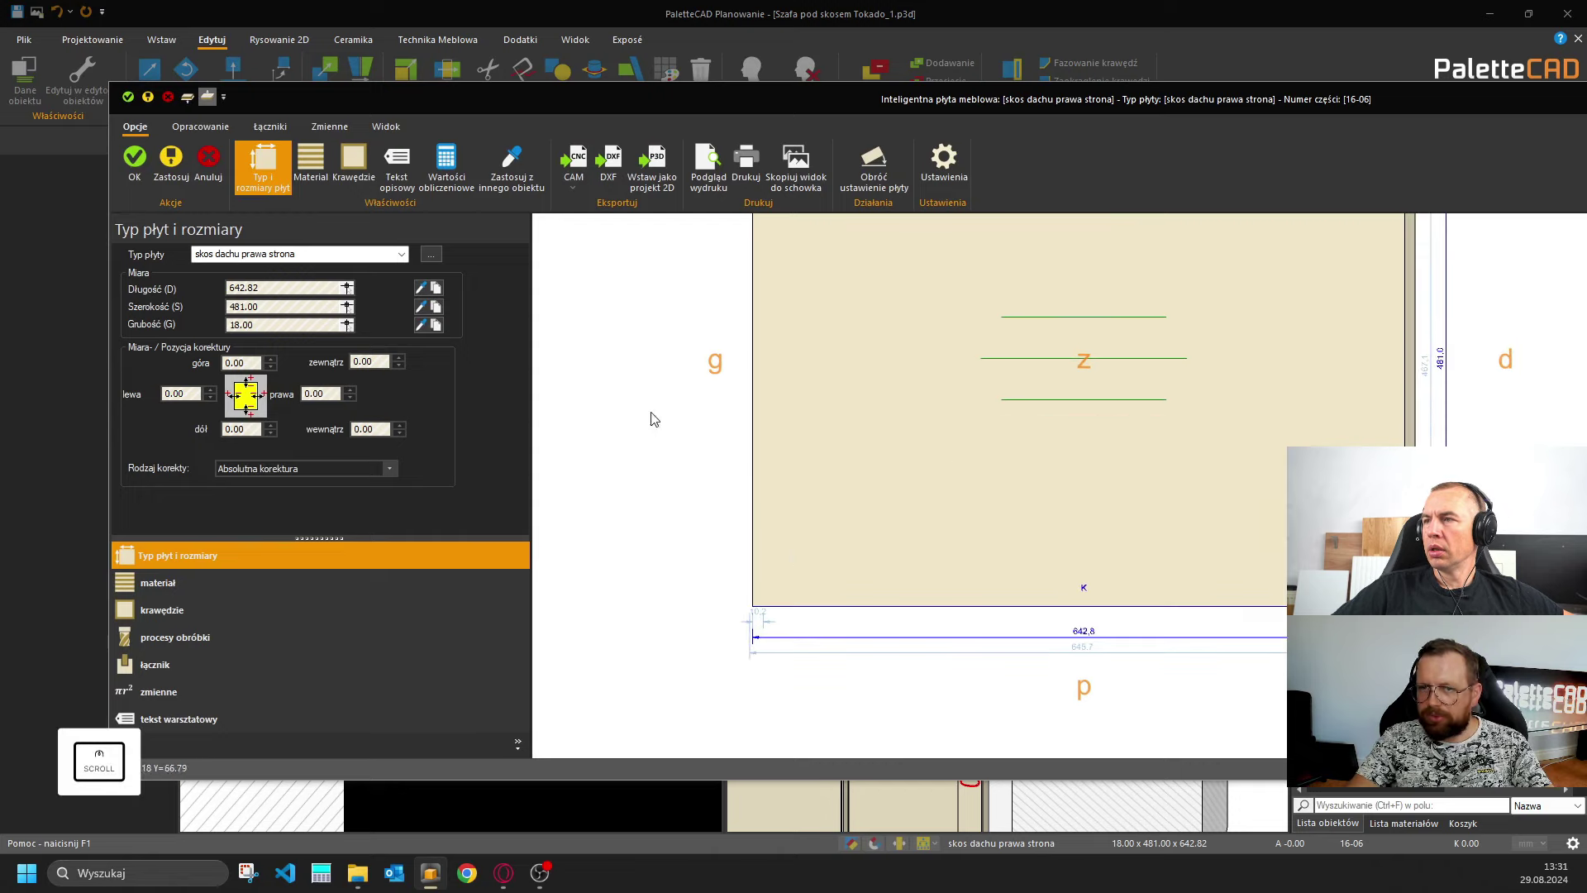
click(368, 127)
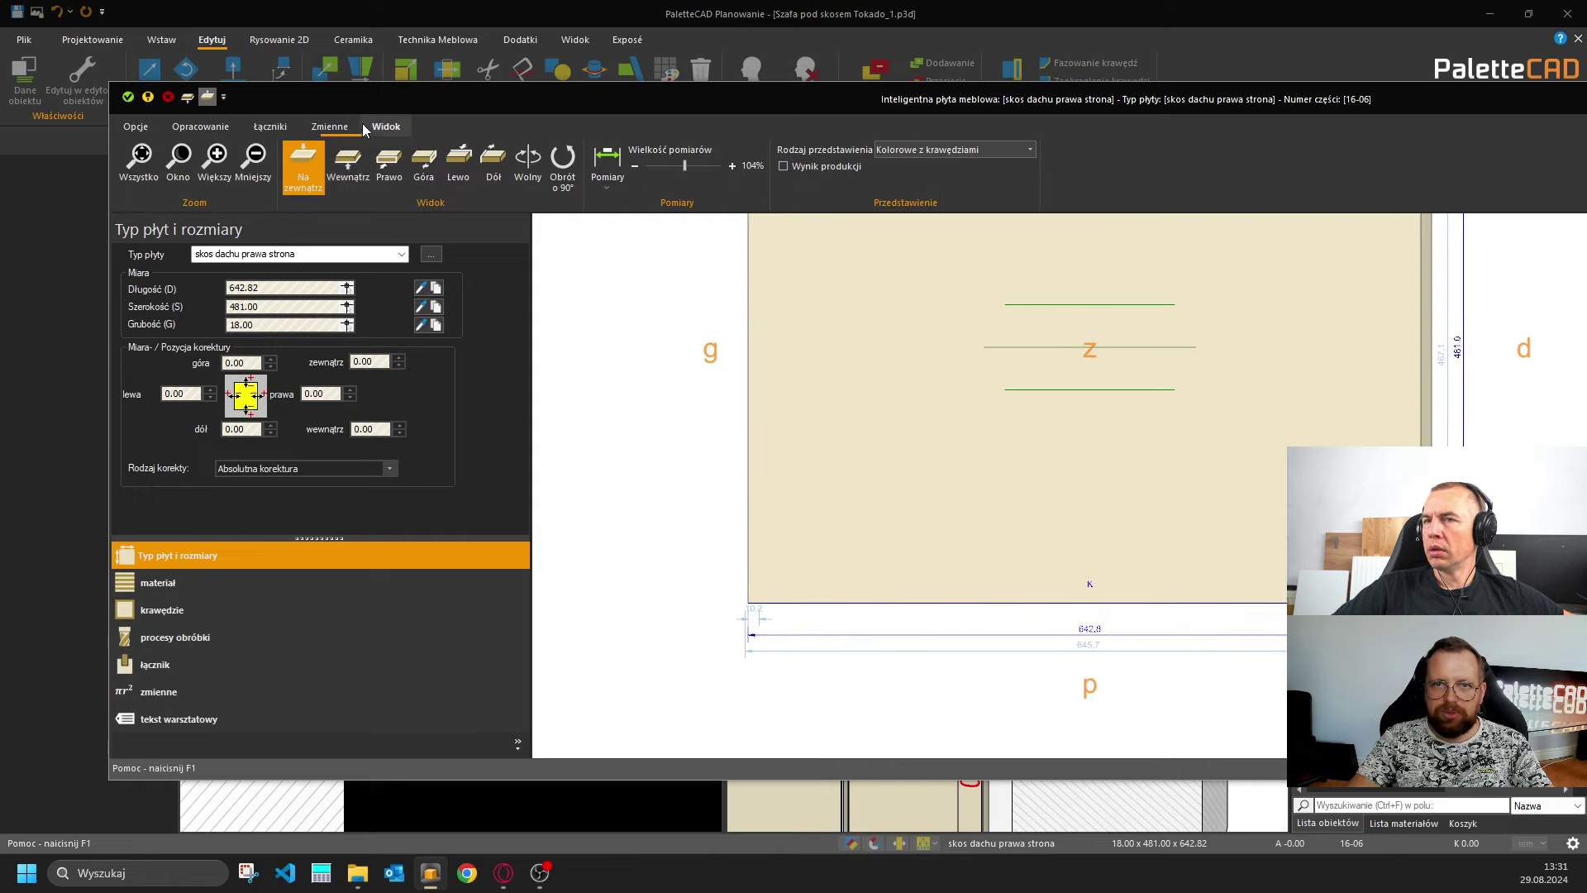
click(389, 161)
scroll(826, 500, down, 3)
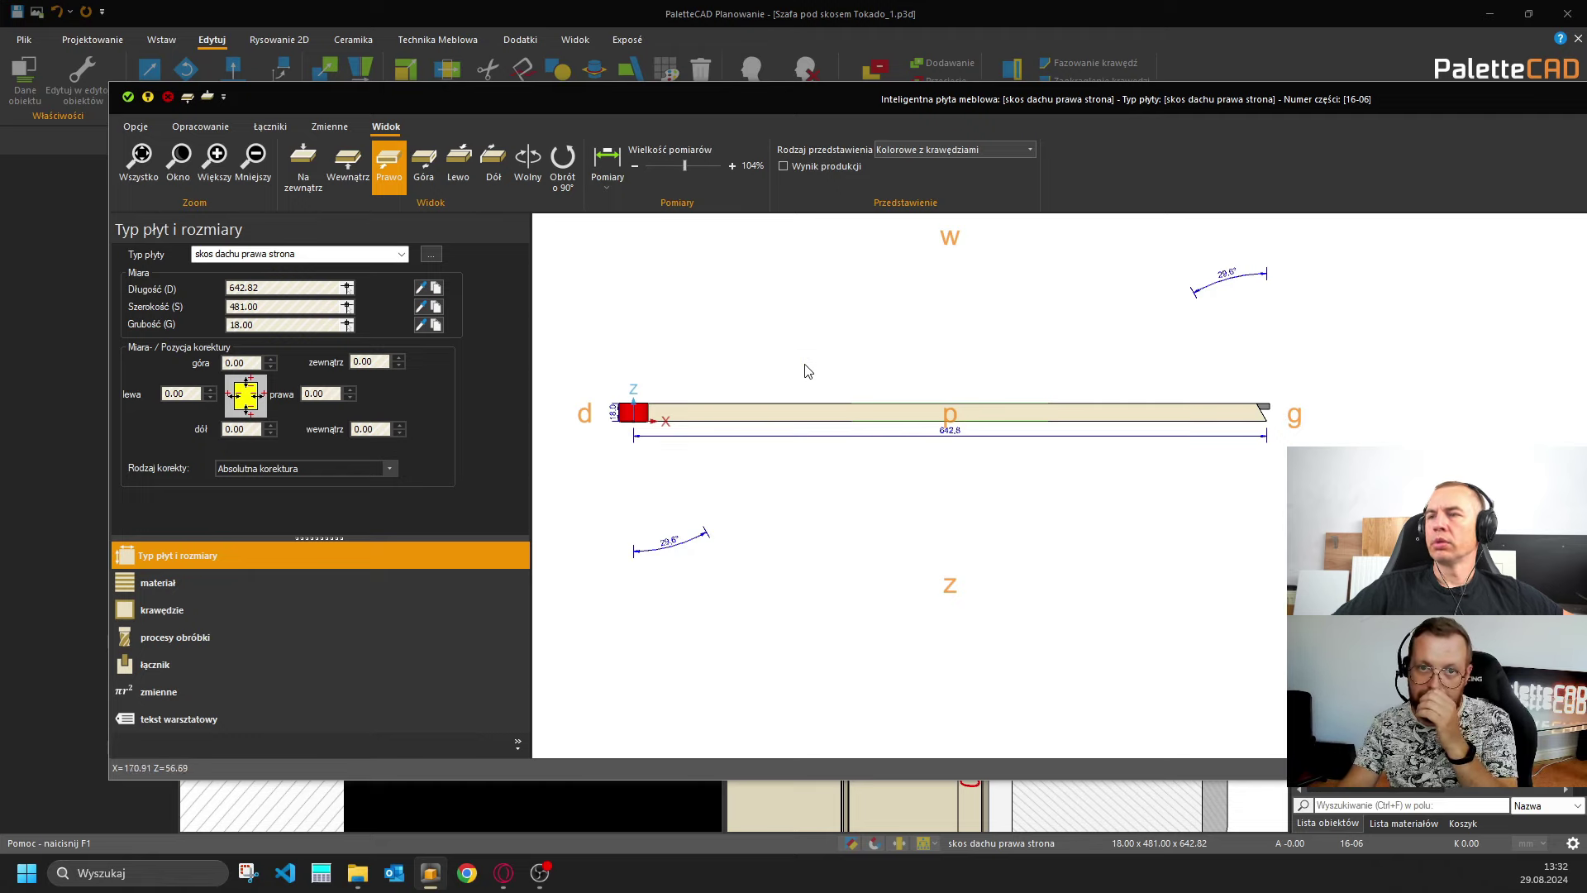
Shrink and reposition the panel editor, examine the bevelled end of the roof-slope panel, close the editor and clear the selection.
drag(1350, 102, 618, 123)
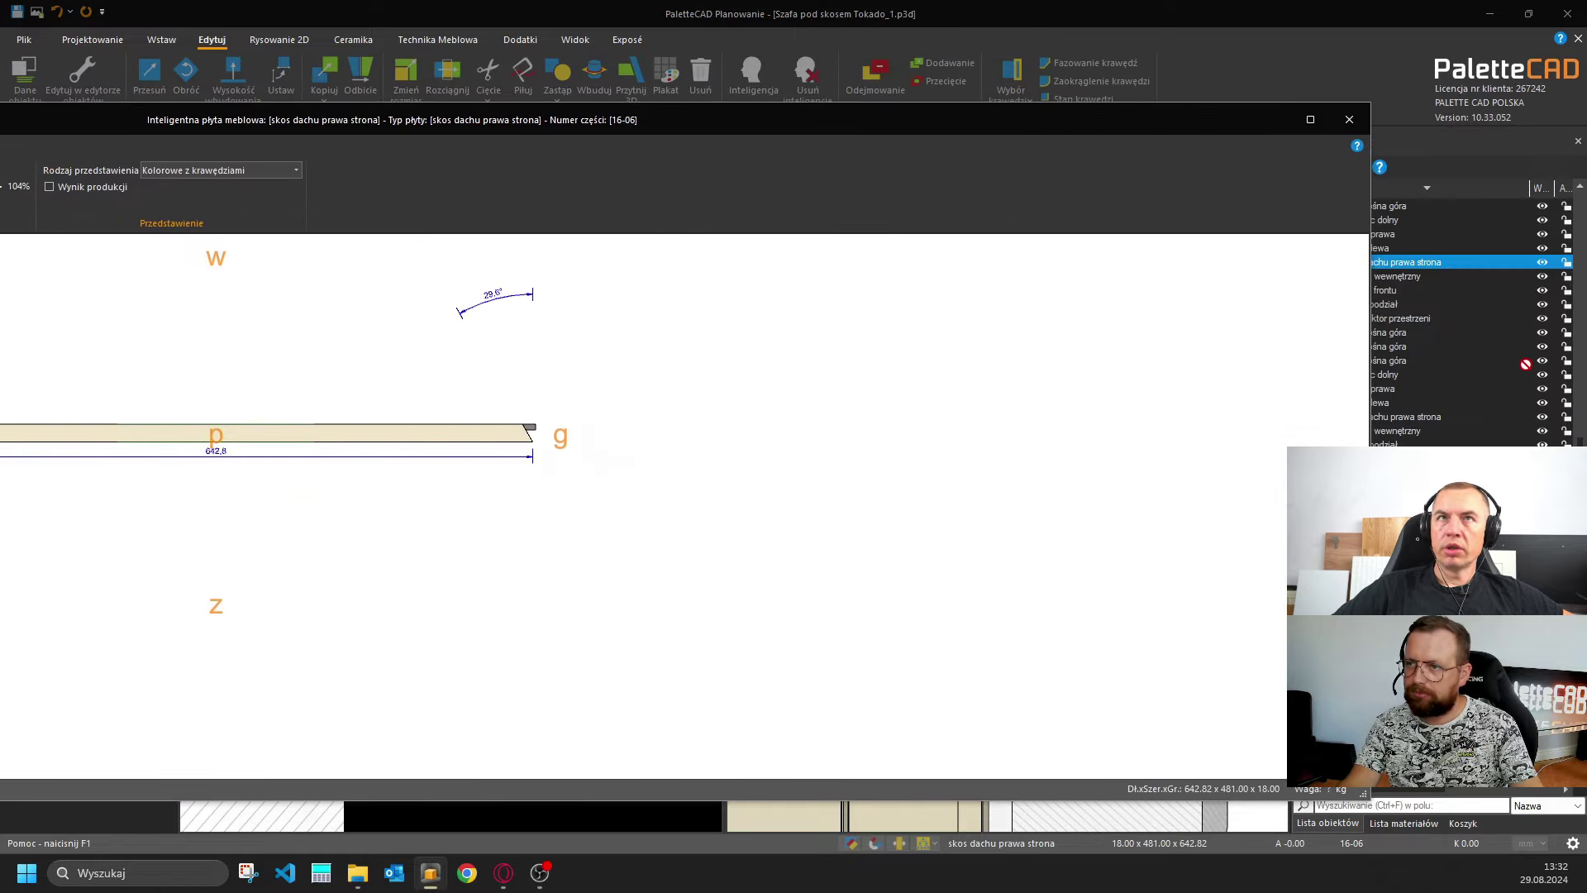
drag(1368, 380, 419, 355)
drag(211, 122, 1099, 99)
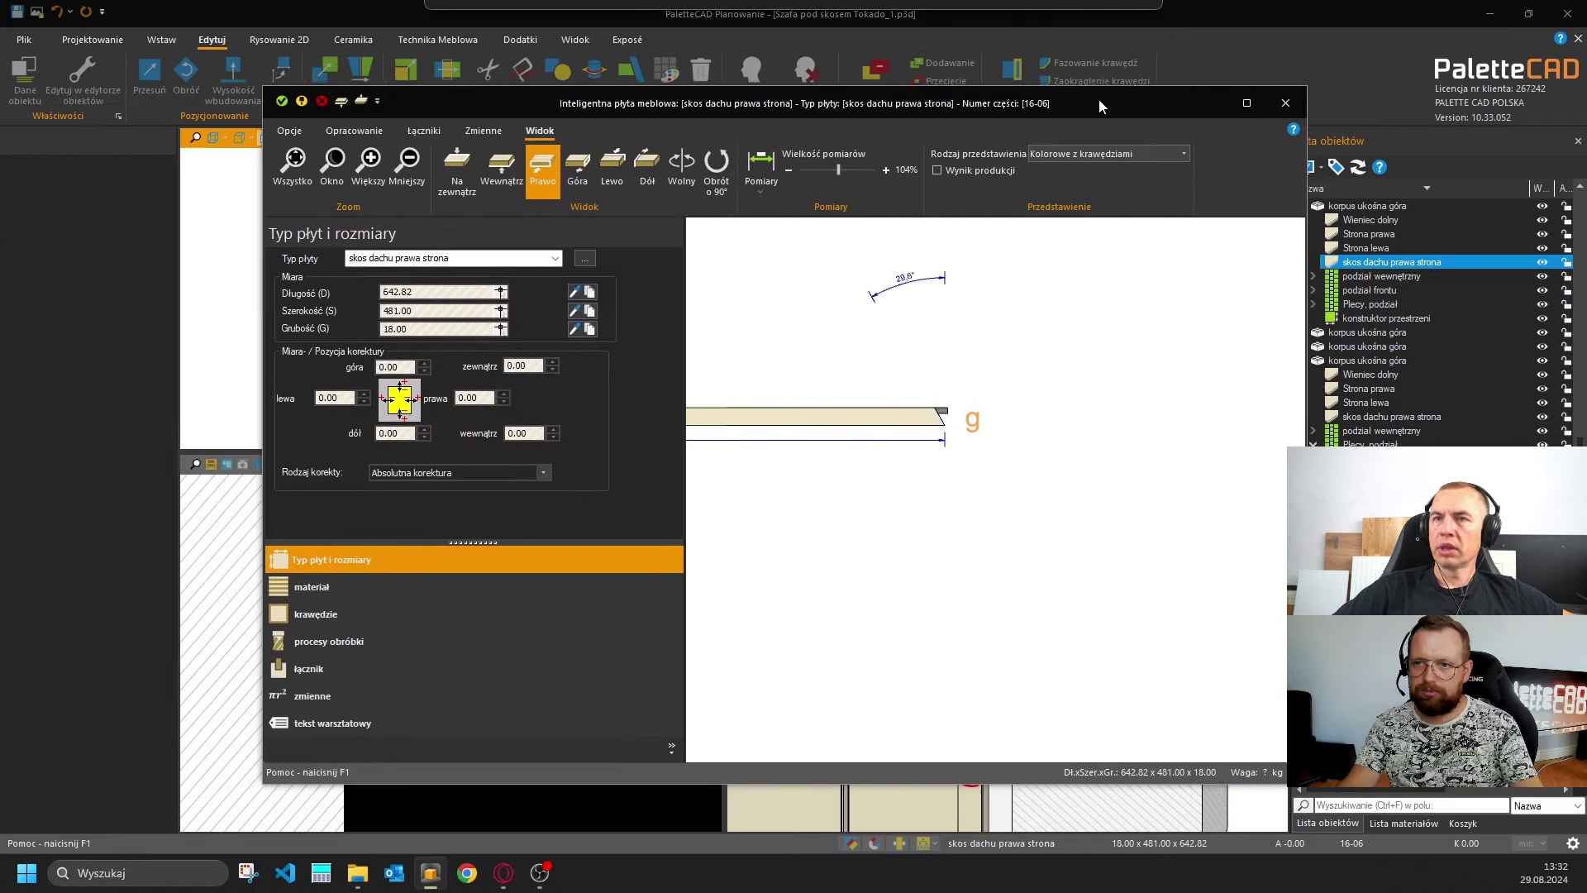
middle_drag(936, 468, 1098, 559)
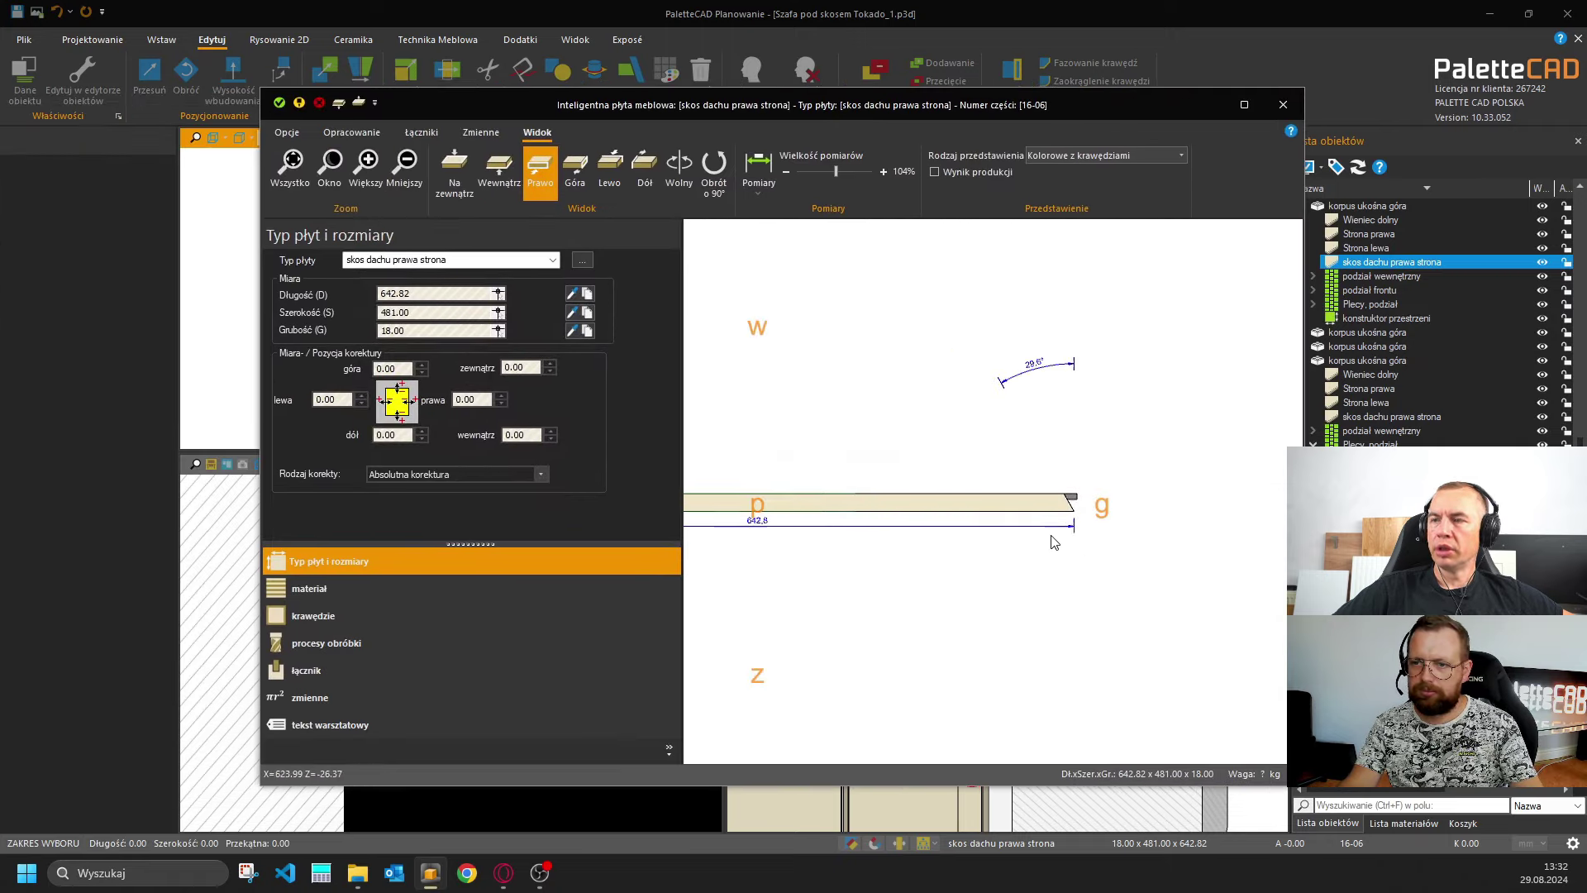
middle_drag(1032, 497, 1184, 480)
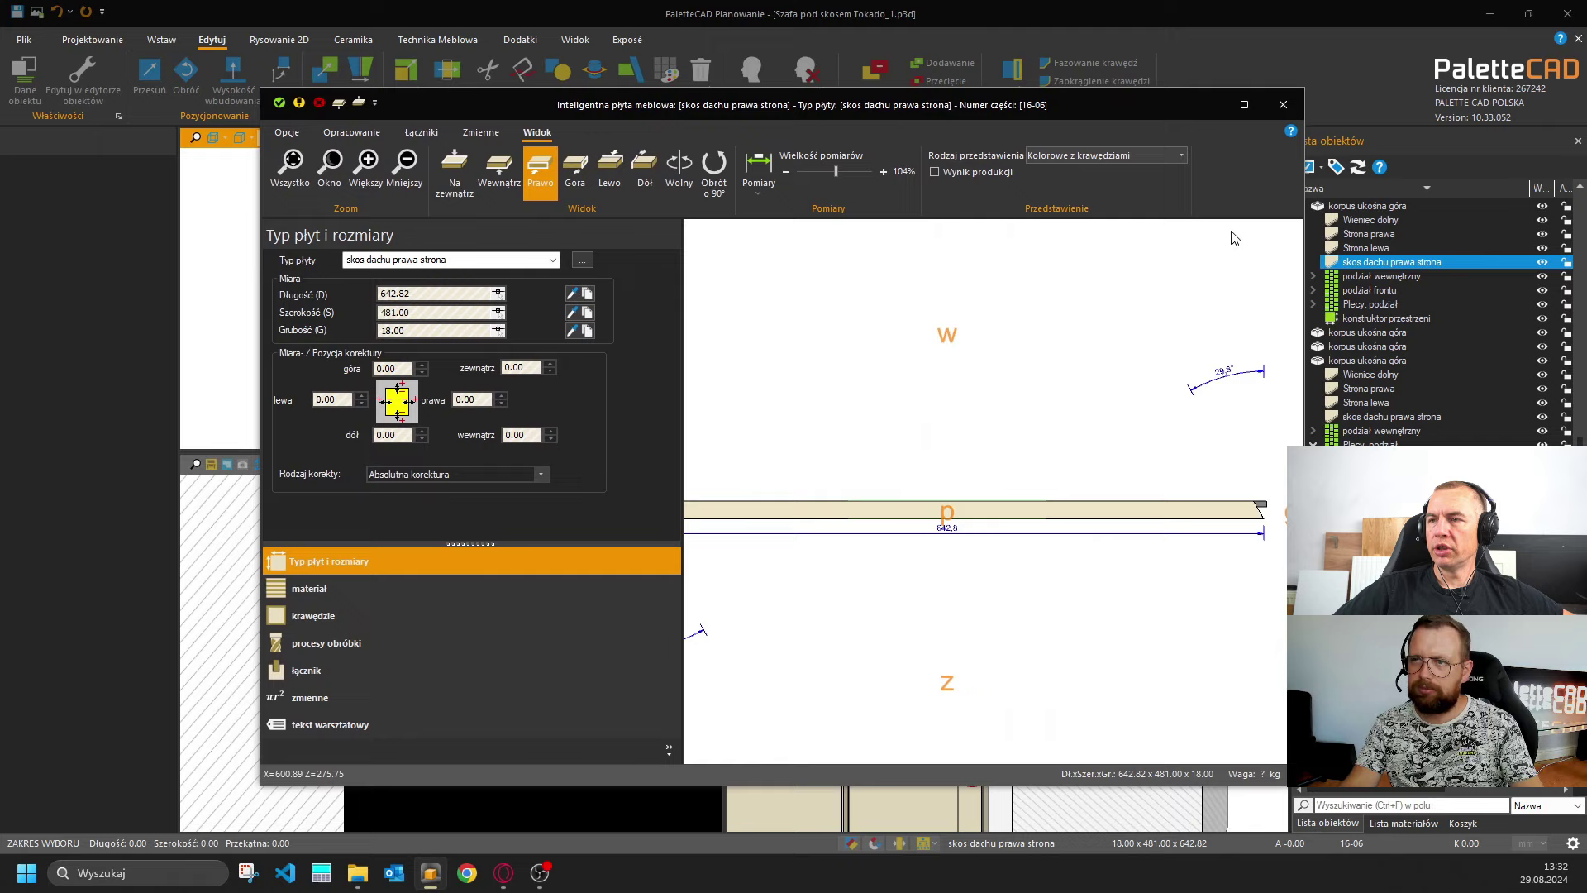
click(1283, 106)
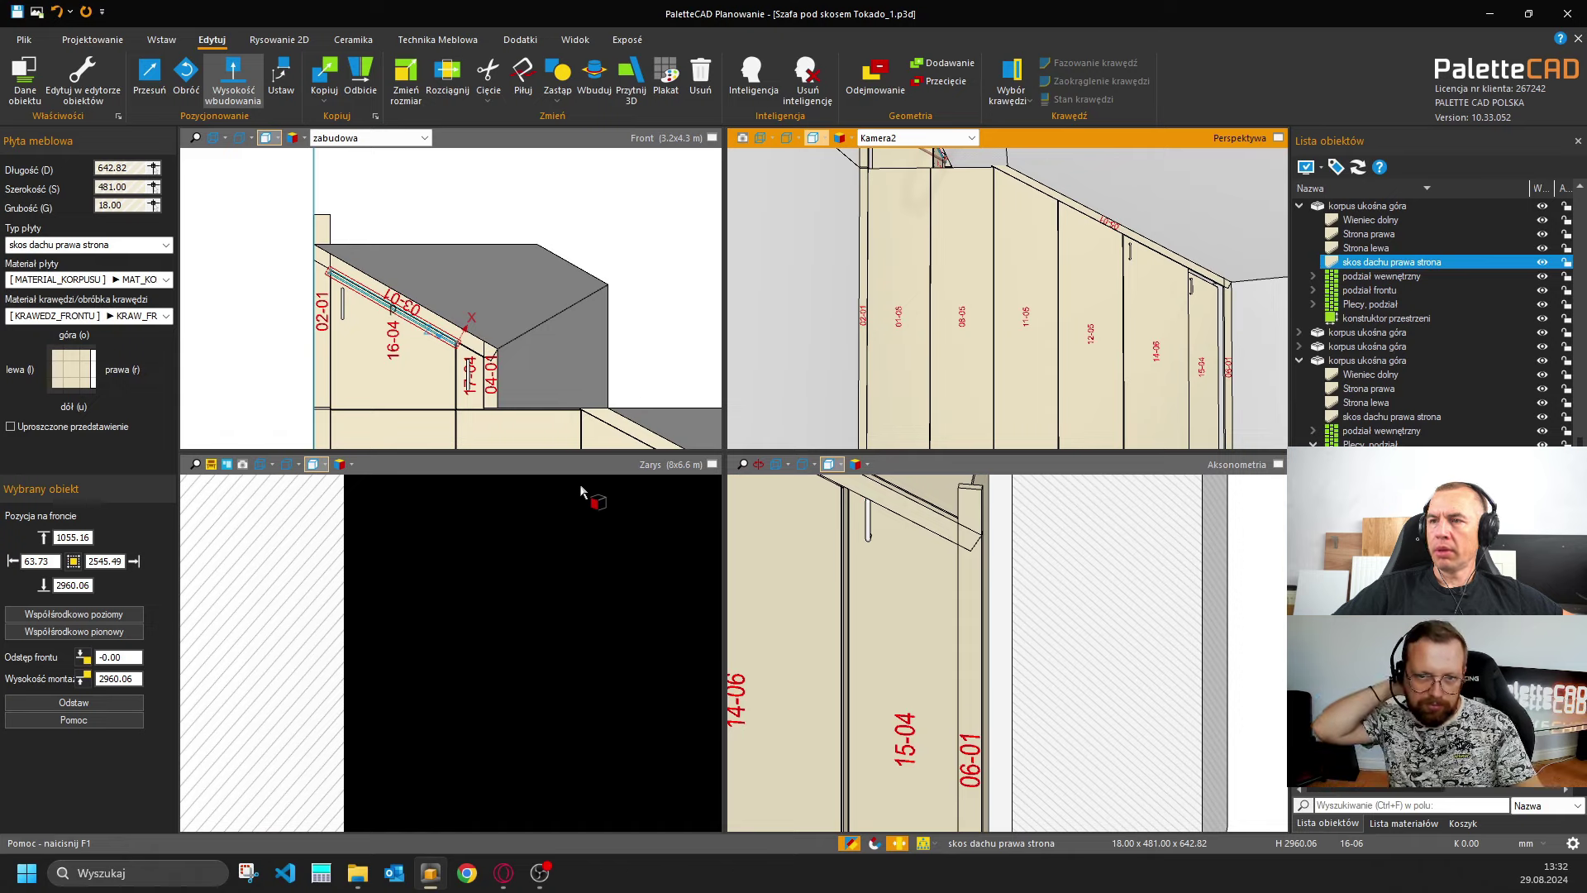
key(Escape)
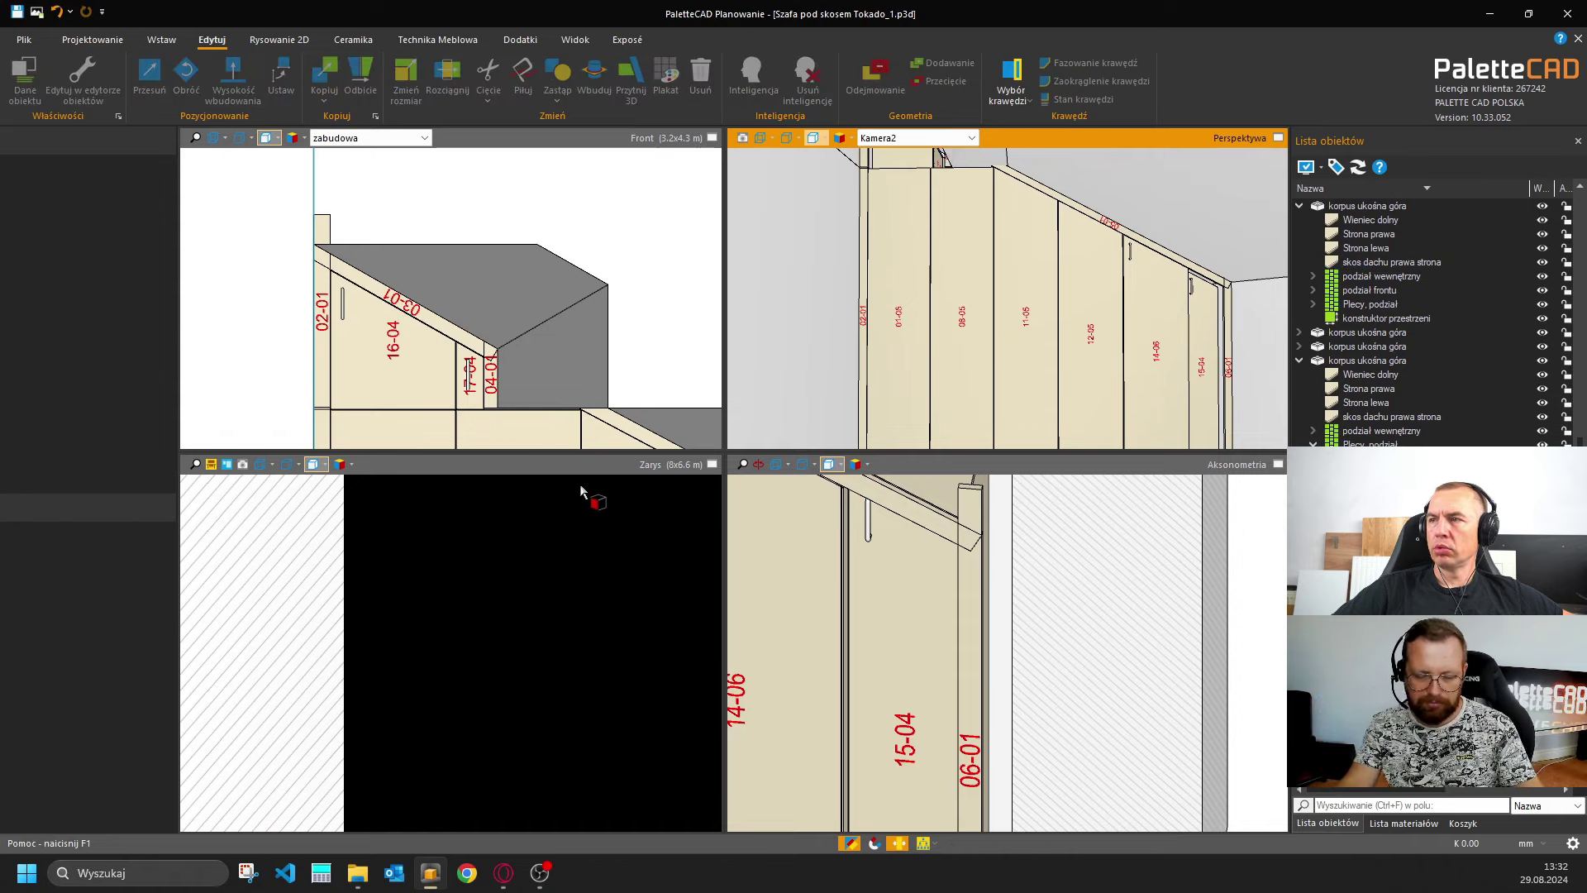
In the enlarged axonometric view, align the small upper cabinet 17 flush with the front of tall cabinet 08 below it.
key(a)
click(1278, 465)
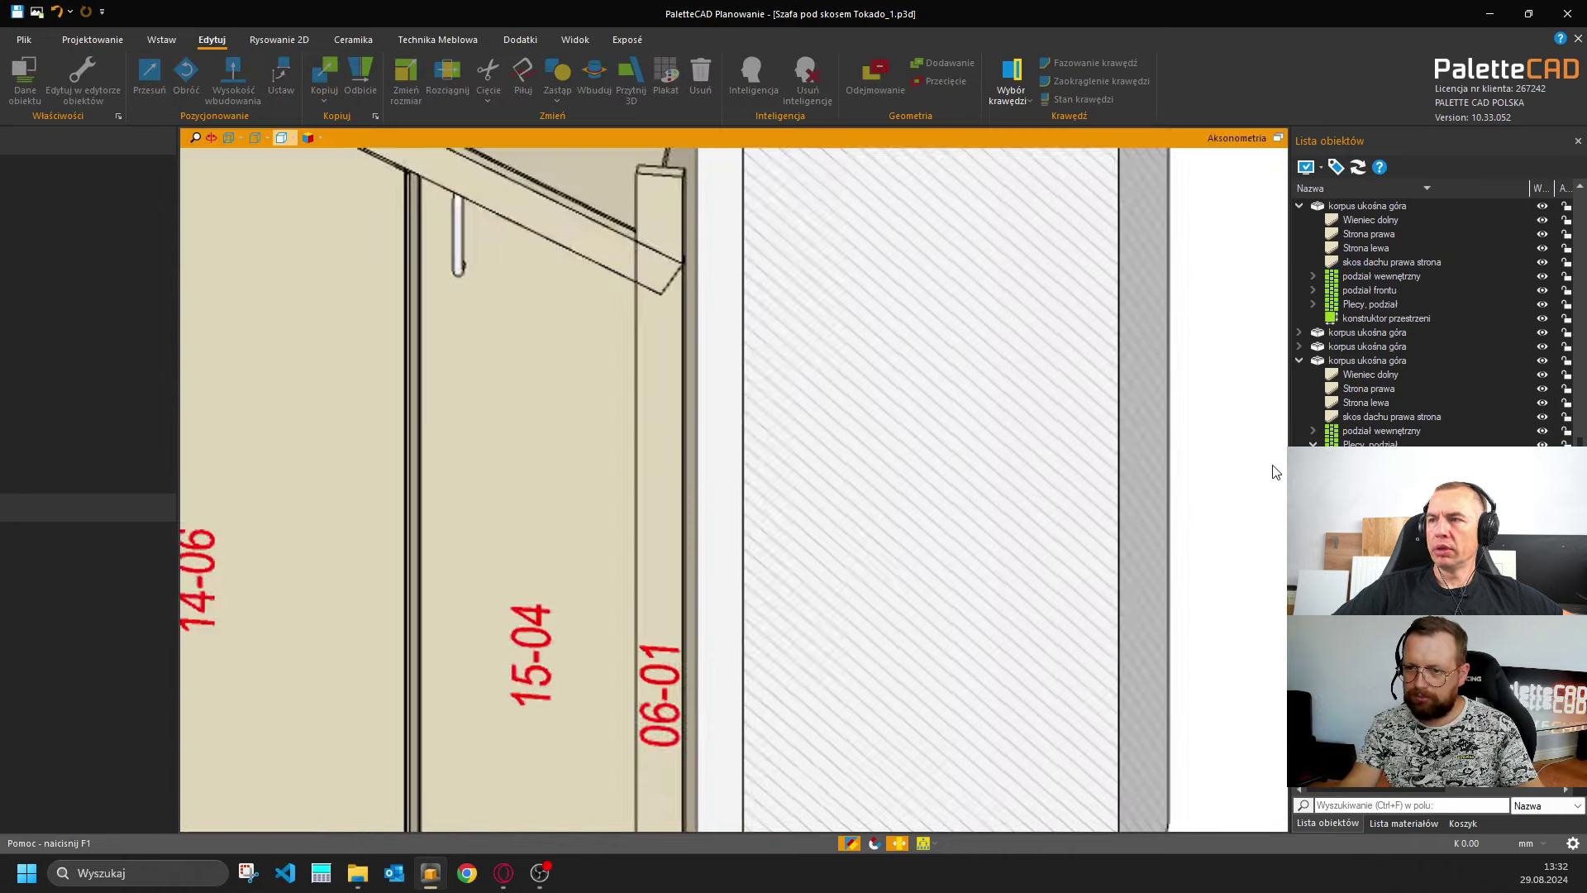
key(a)
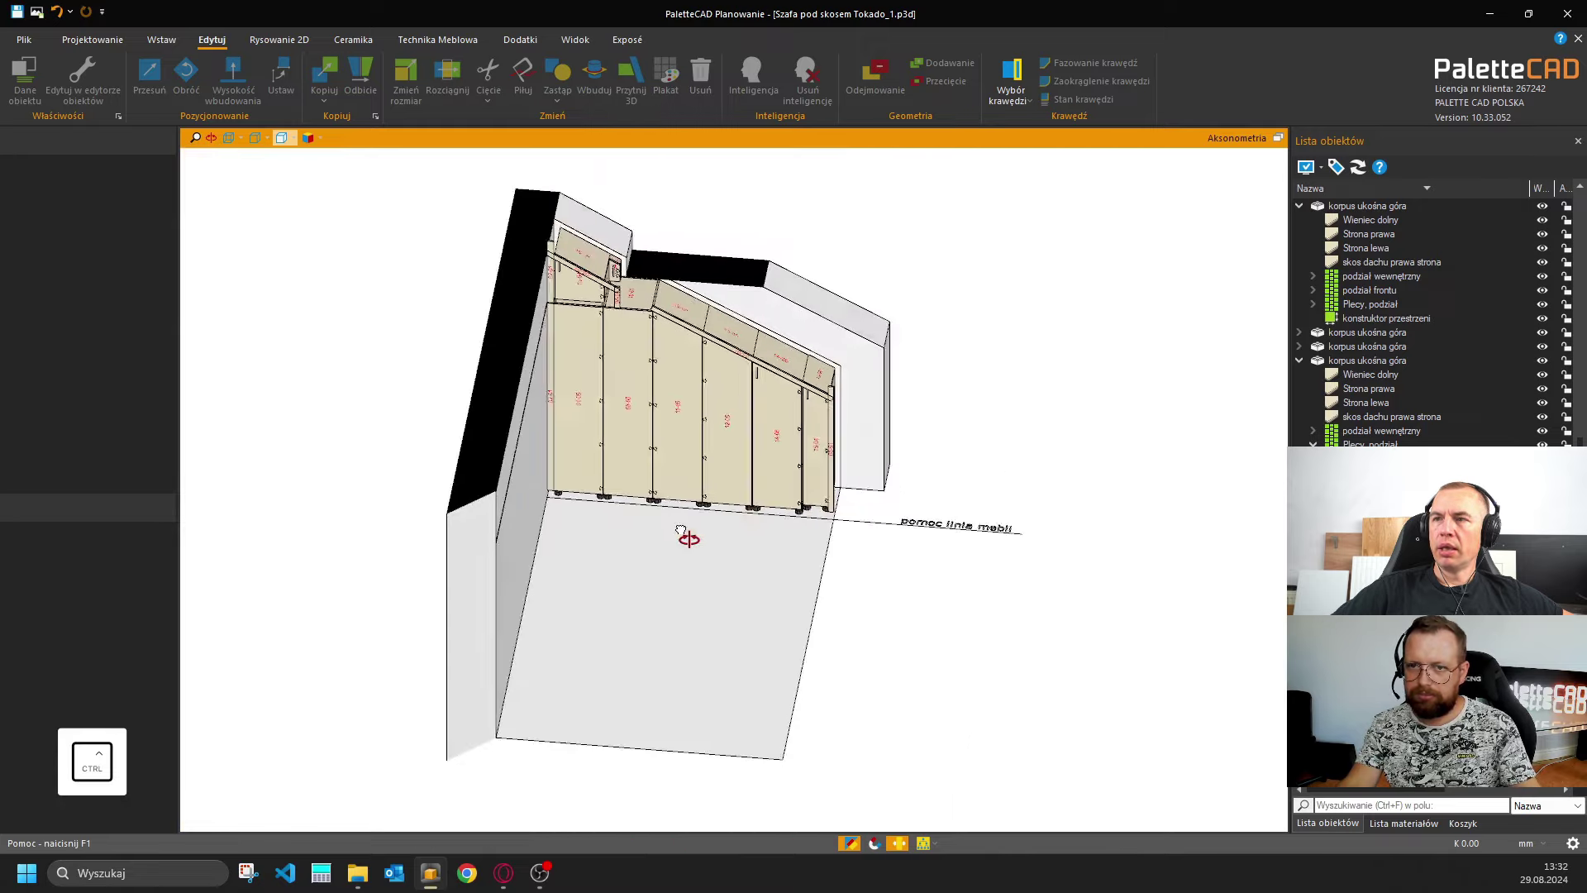
ctrl+drag(679, 529, 541, 396)
scroll(603, 372, up, 6)
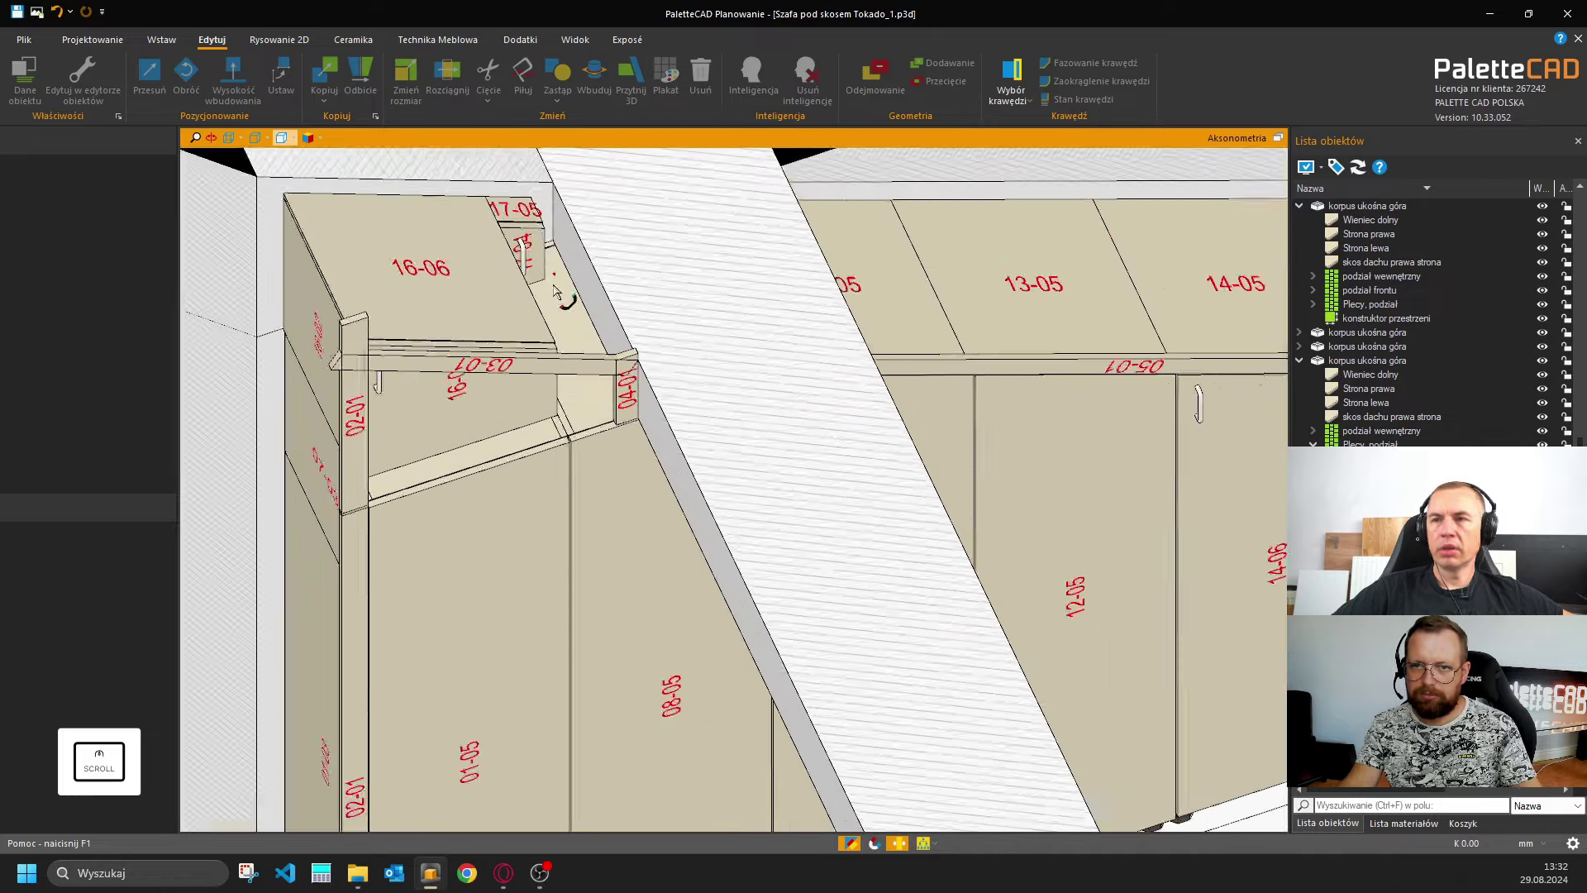
scroll(579, 314, up, 2)
click(500, 206)
shift+click(621, 580)
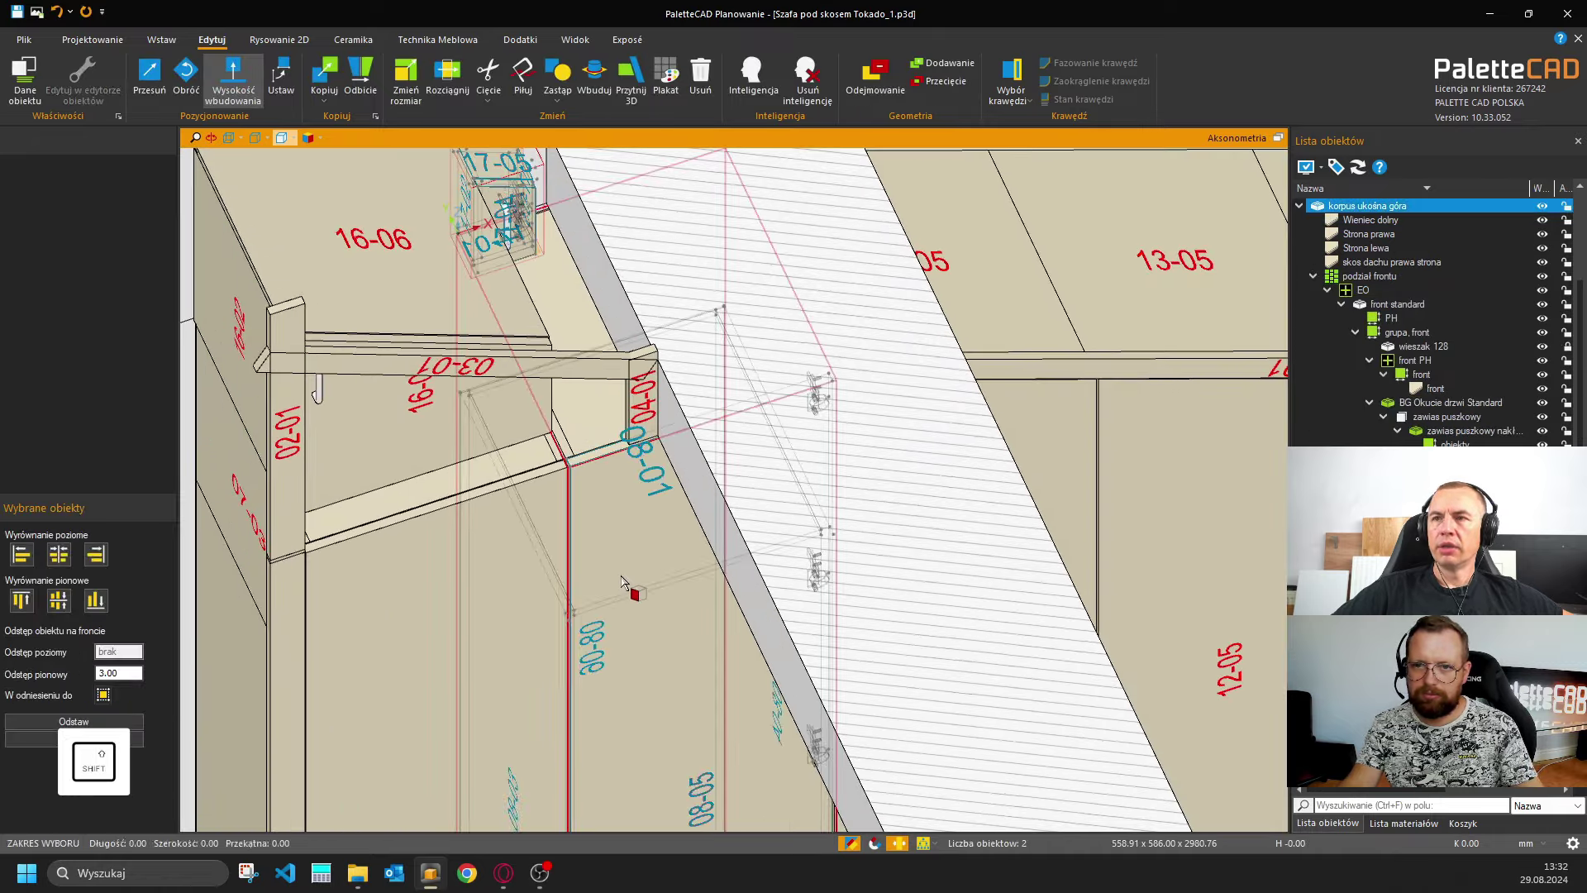
ctrl+drag(628, 592, 543, 689)
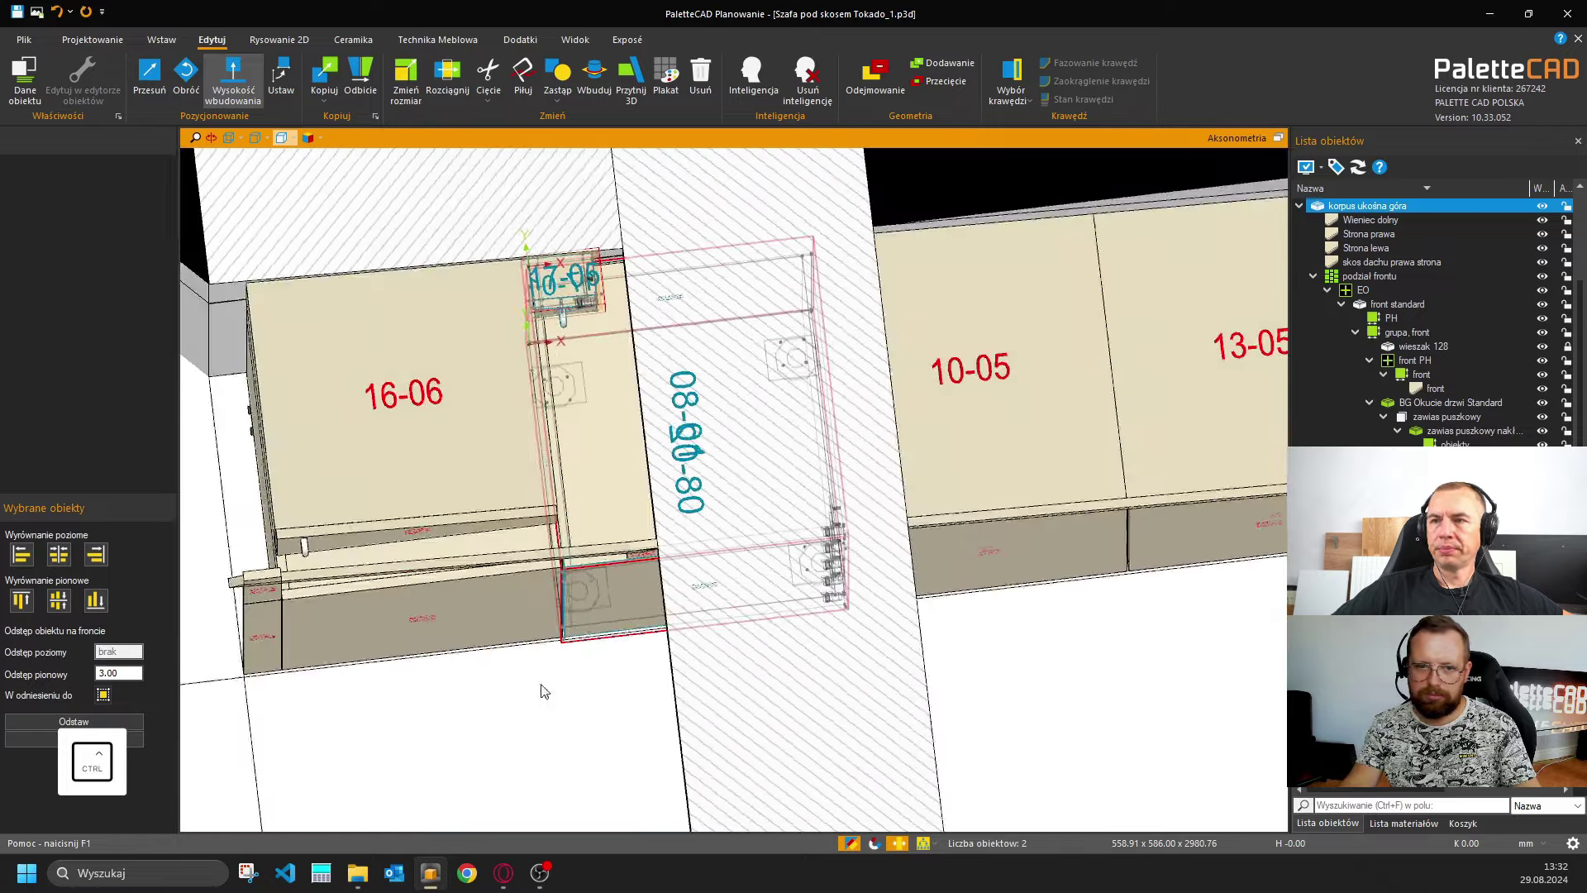
click(95, 601)
ctrl+drag(606, 684, 647, 641)
key(Escape)
Align the sloped upper cabinet 16 flush with the front of tall cabinet 01 below it and clear the selection.
click(413, 180)
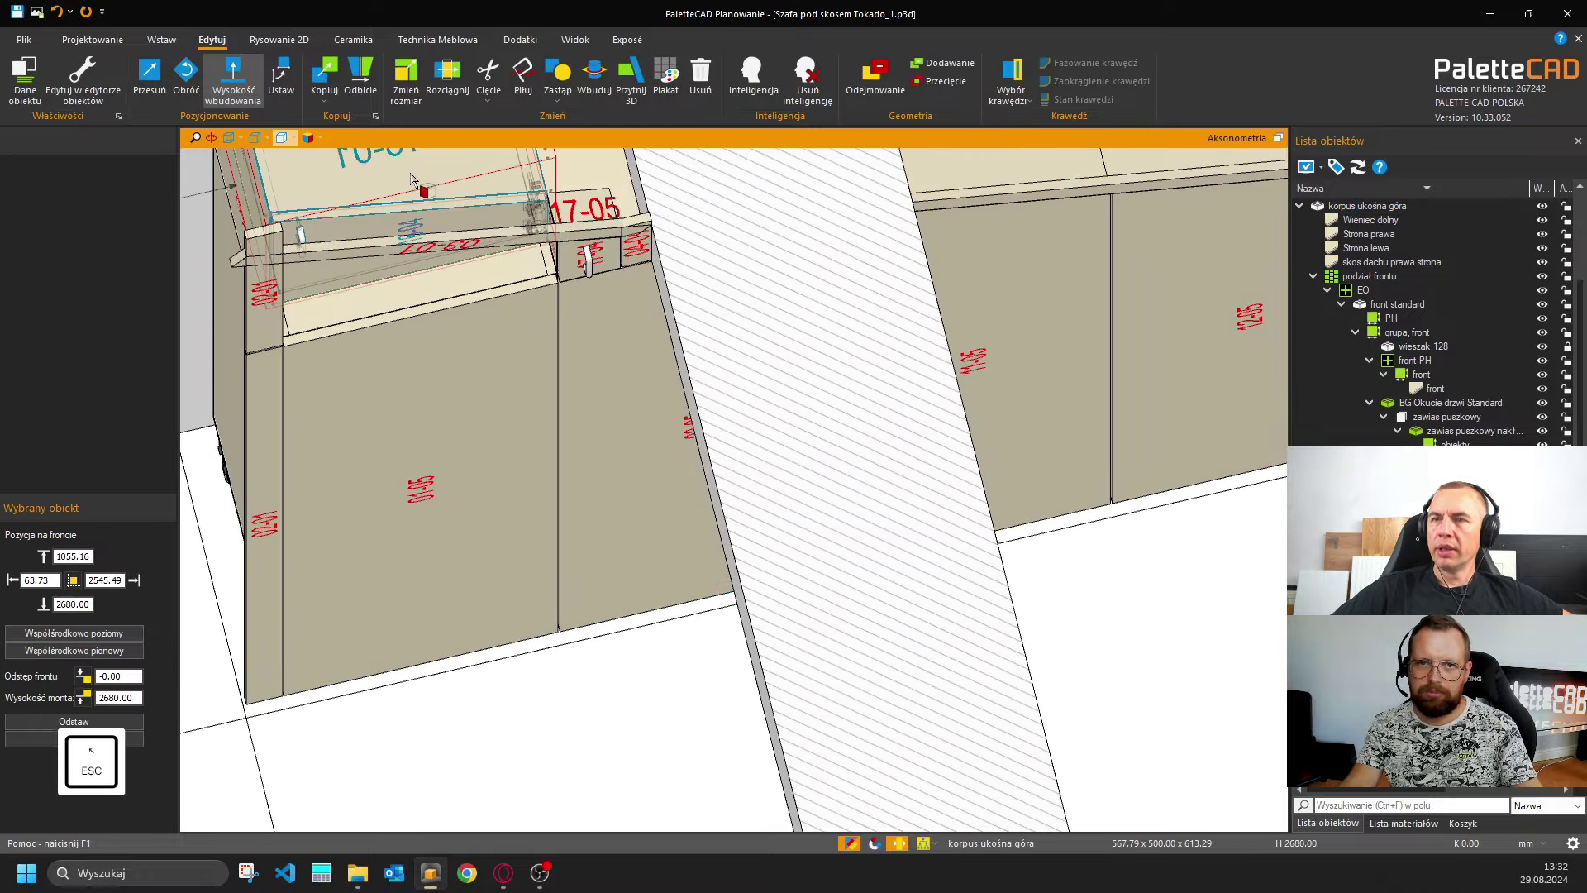
shift+click(440, 363)
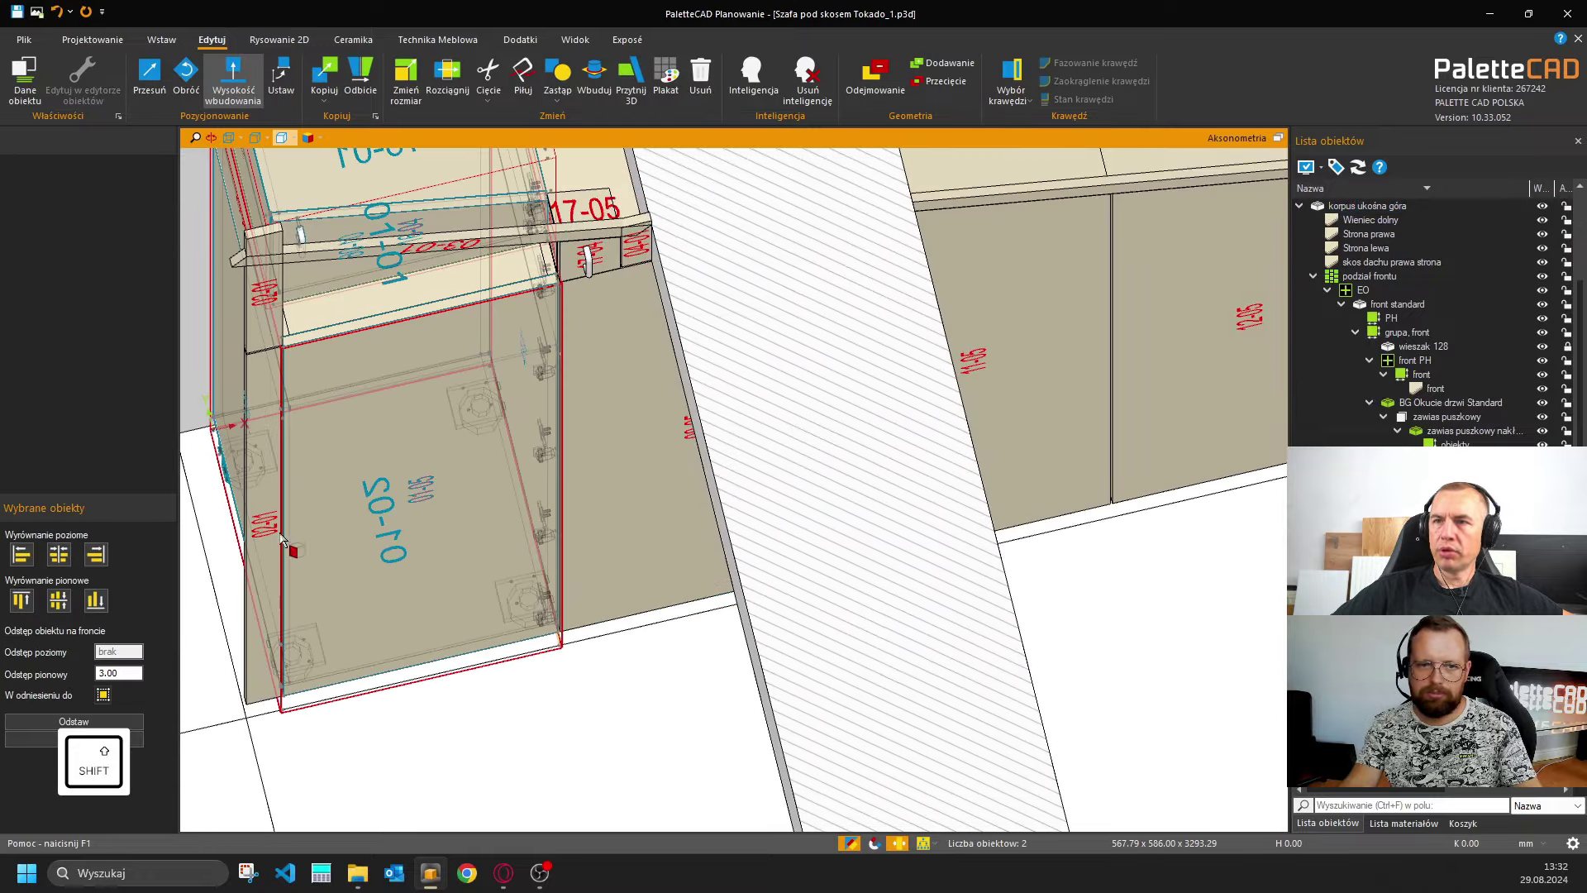
click(97, 603)
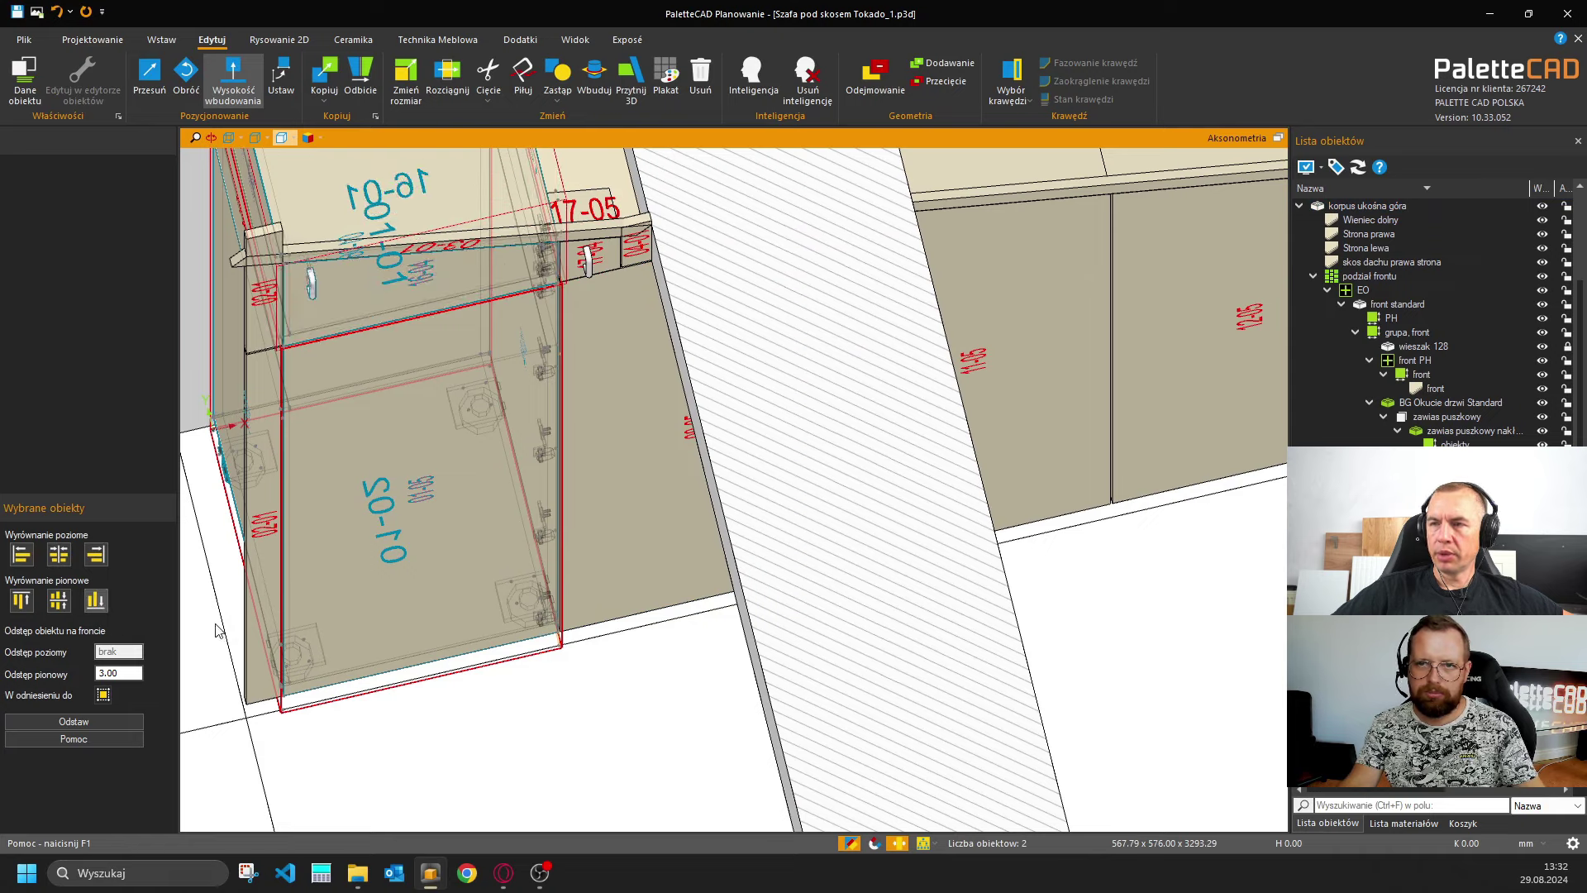
key(Escape)
ctrl+drag(620, 715, 612, 671)
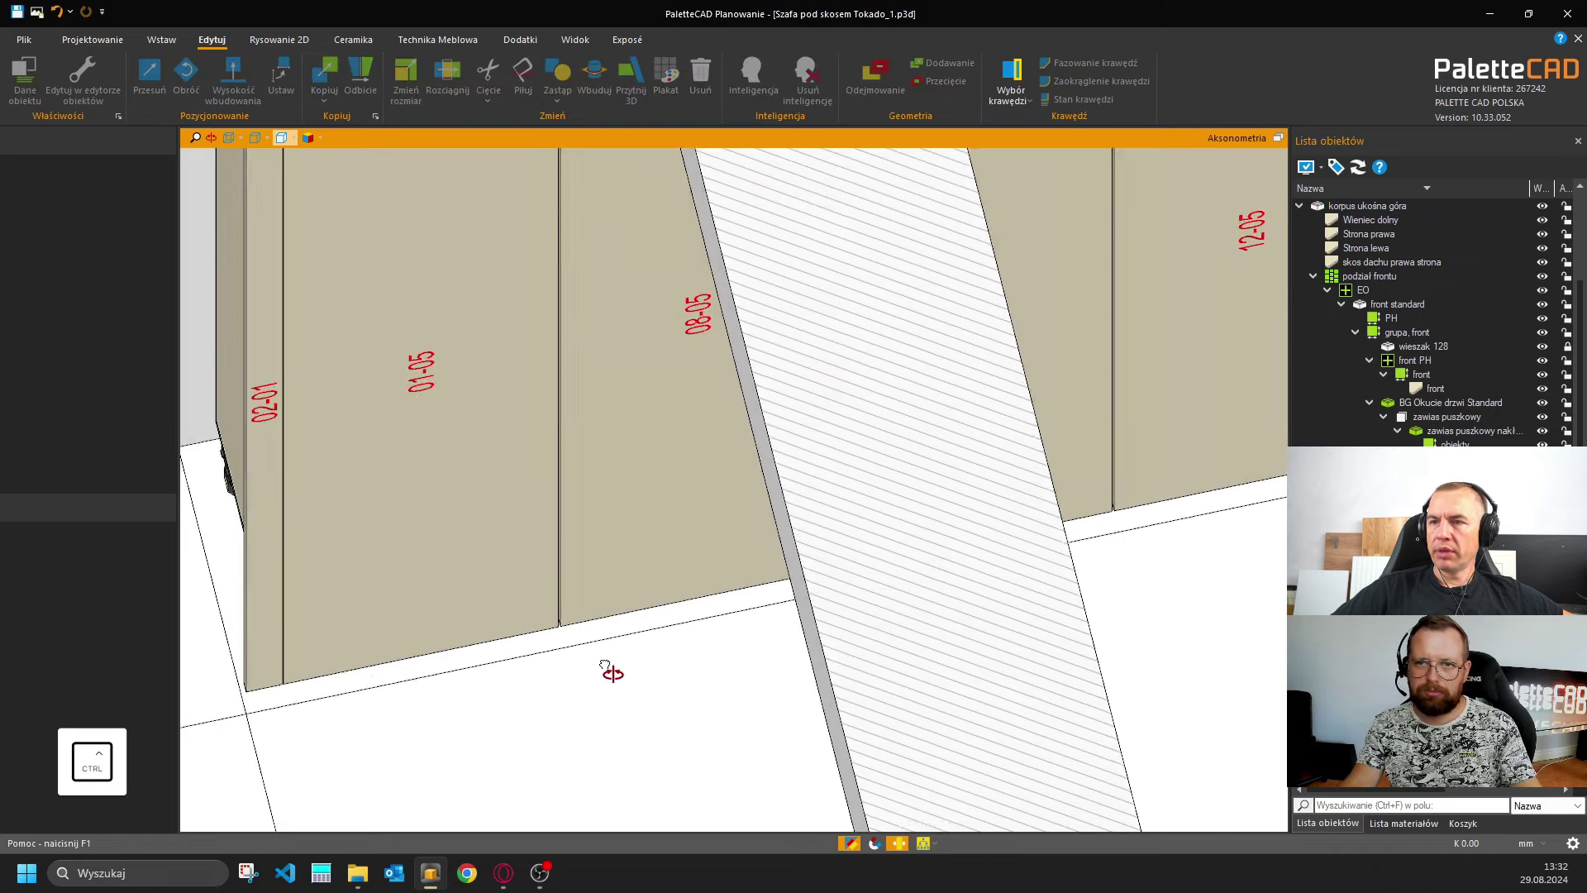
scroll(562, 727, down, 4)
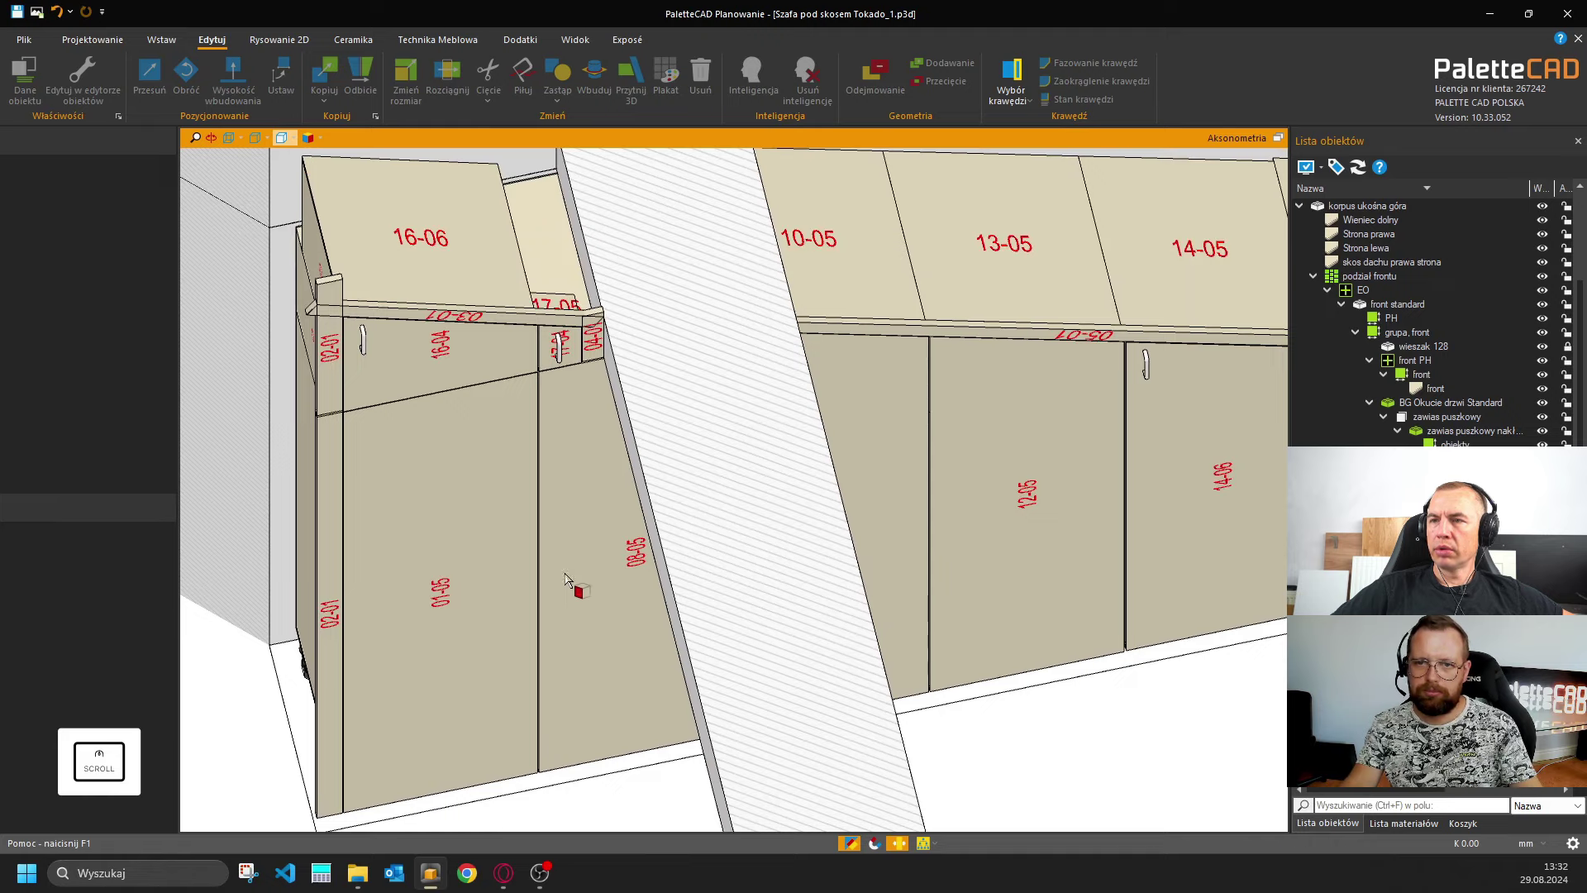
Select the tall cabinets one after another up to cabinet 12 and examine their door hinges and feet.
click(567, 580)
click(905, 536)
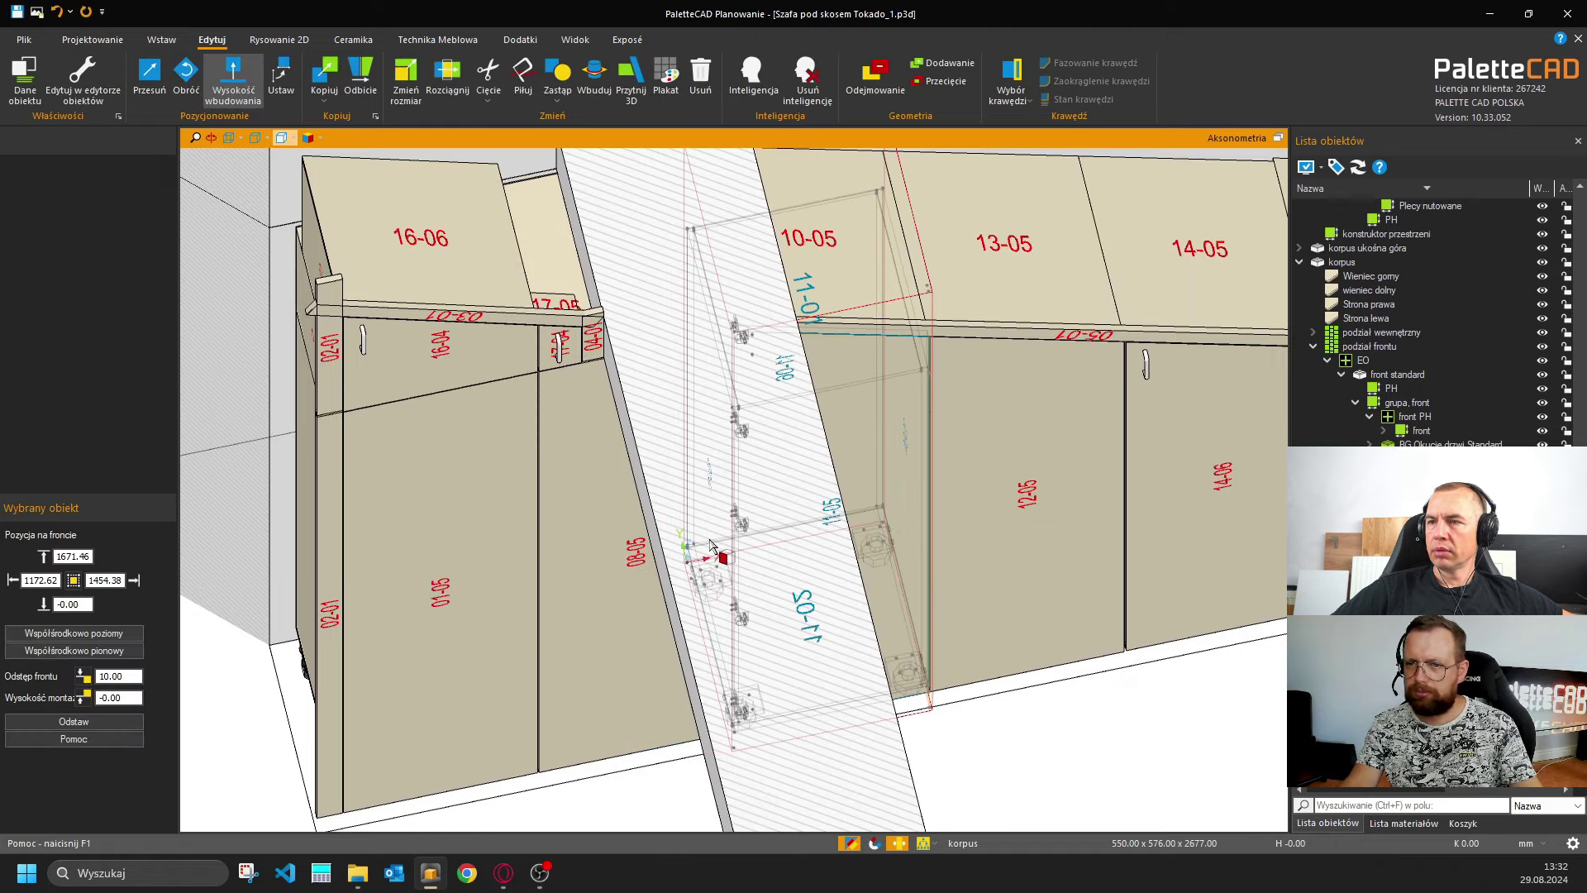
drag(711, 545, 432, 595)
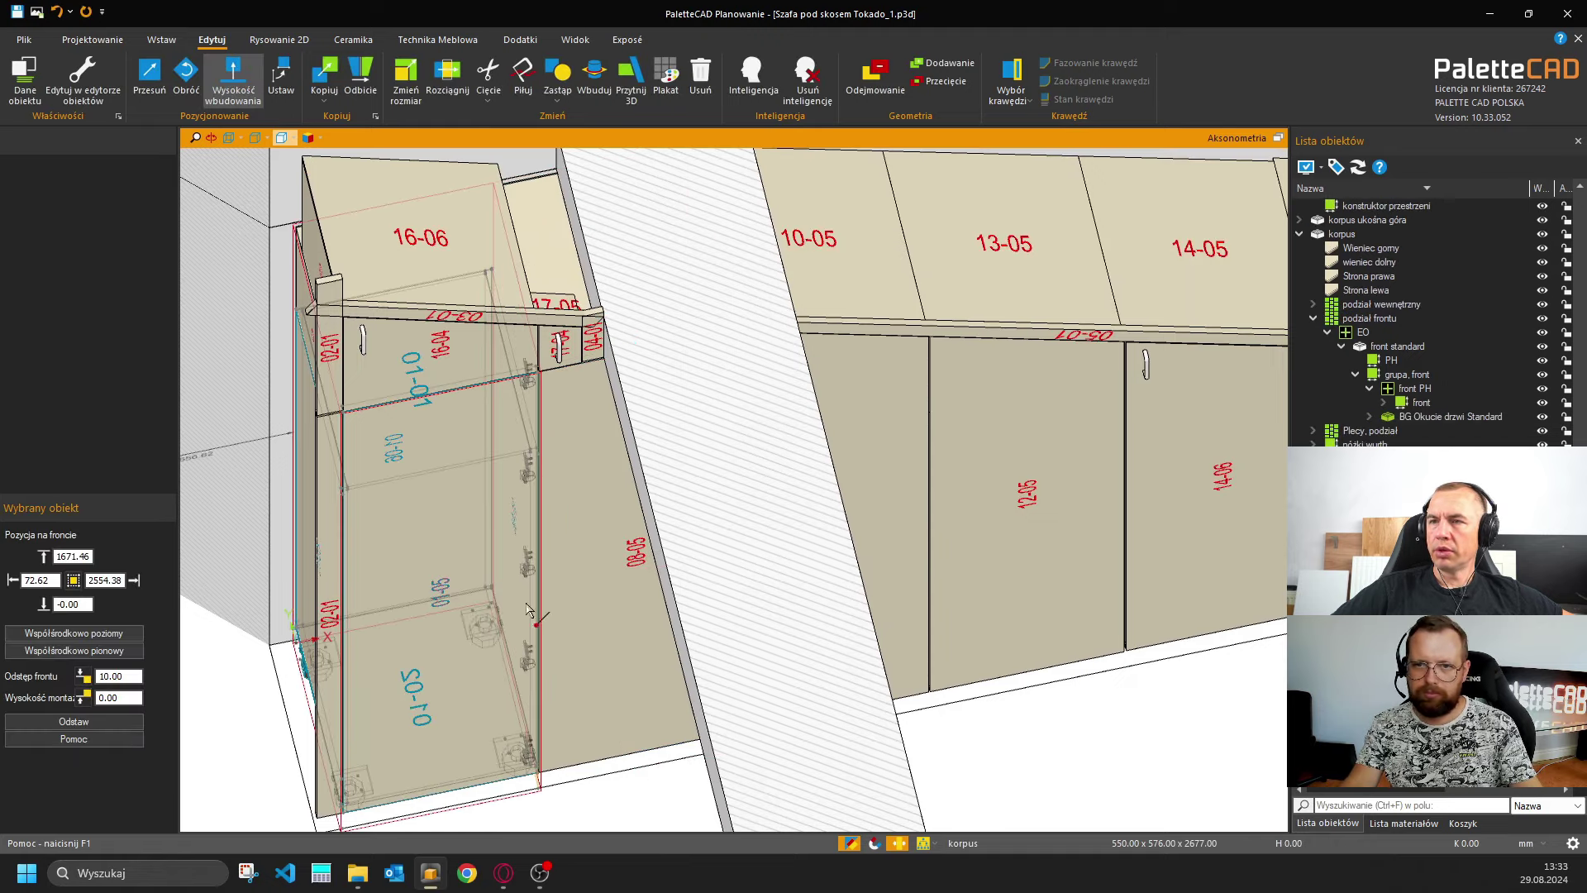
scroll(529, 610, down, 2)
scroll(950, 603, up, 4)
drag(463, 496, 985, 521)
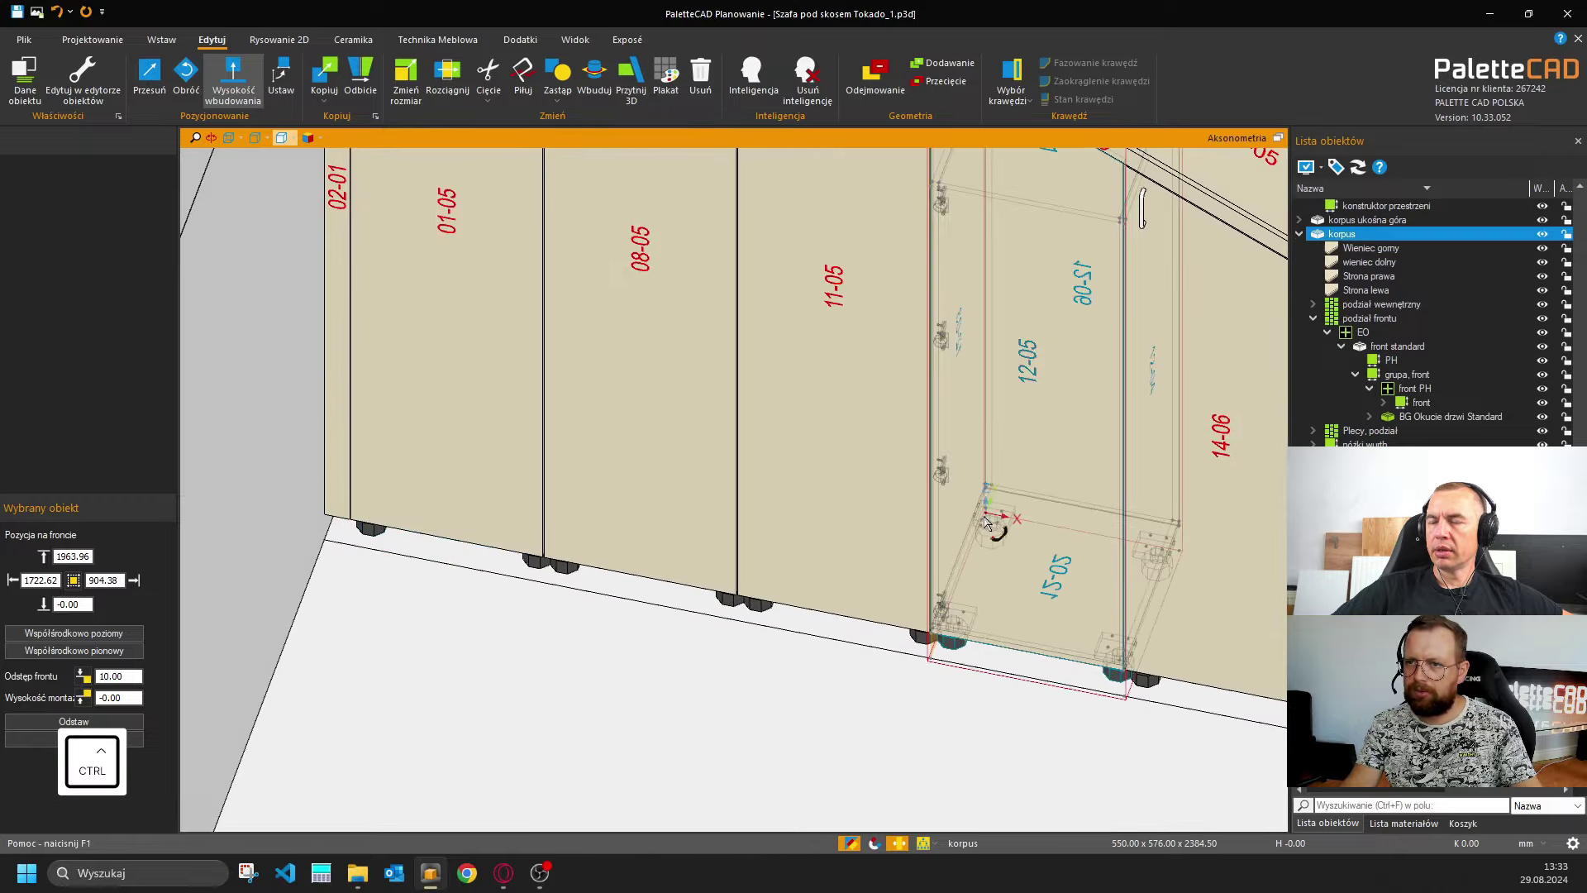
scroll(921, 691, down, 2)
scroll(921, 727, up, 2)
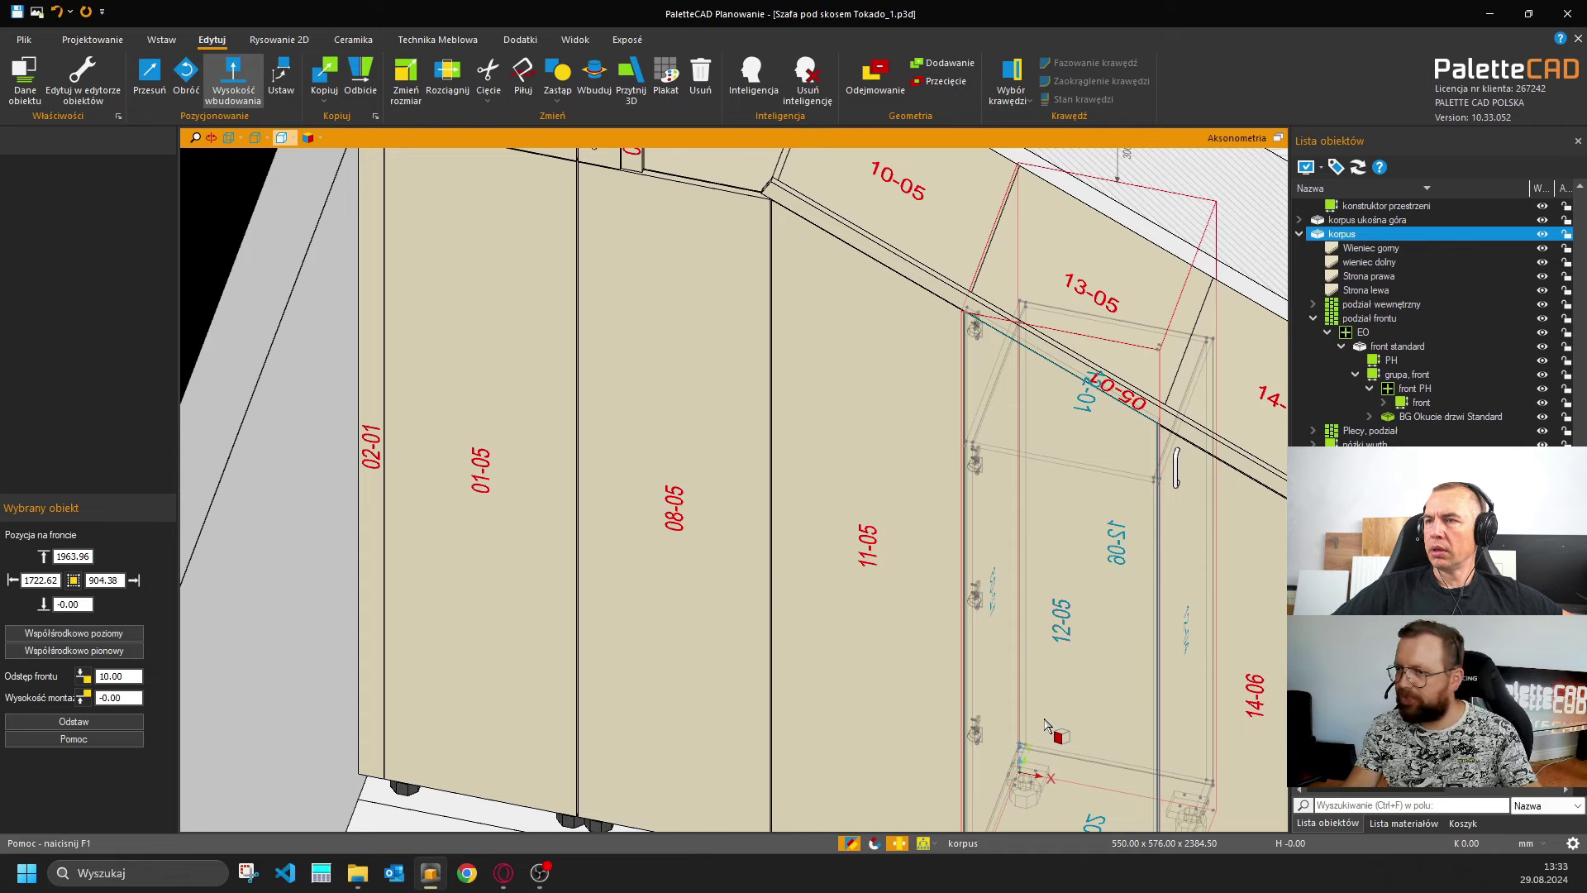
middle_drag(1045, 724, 976, 568)
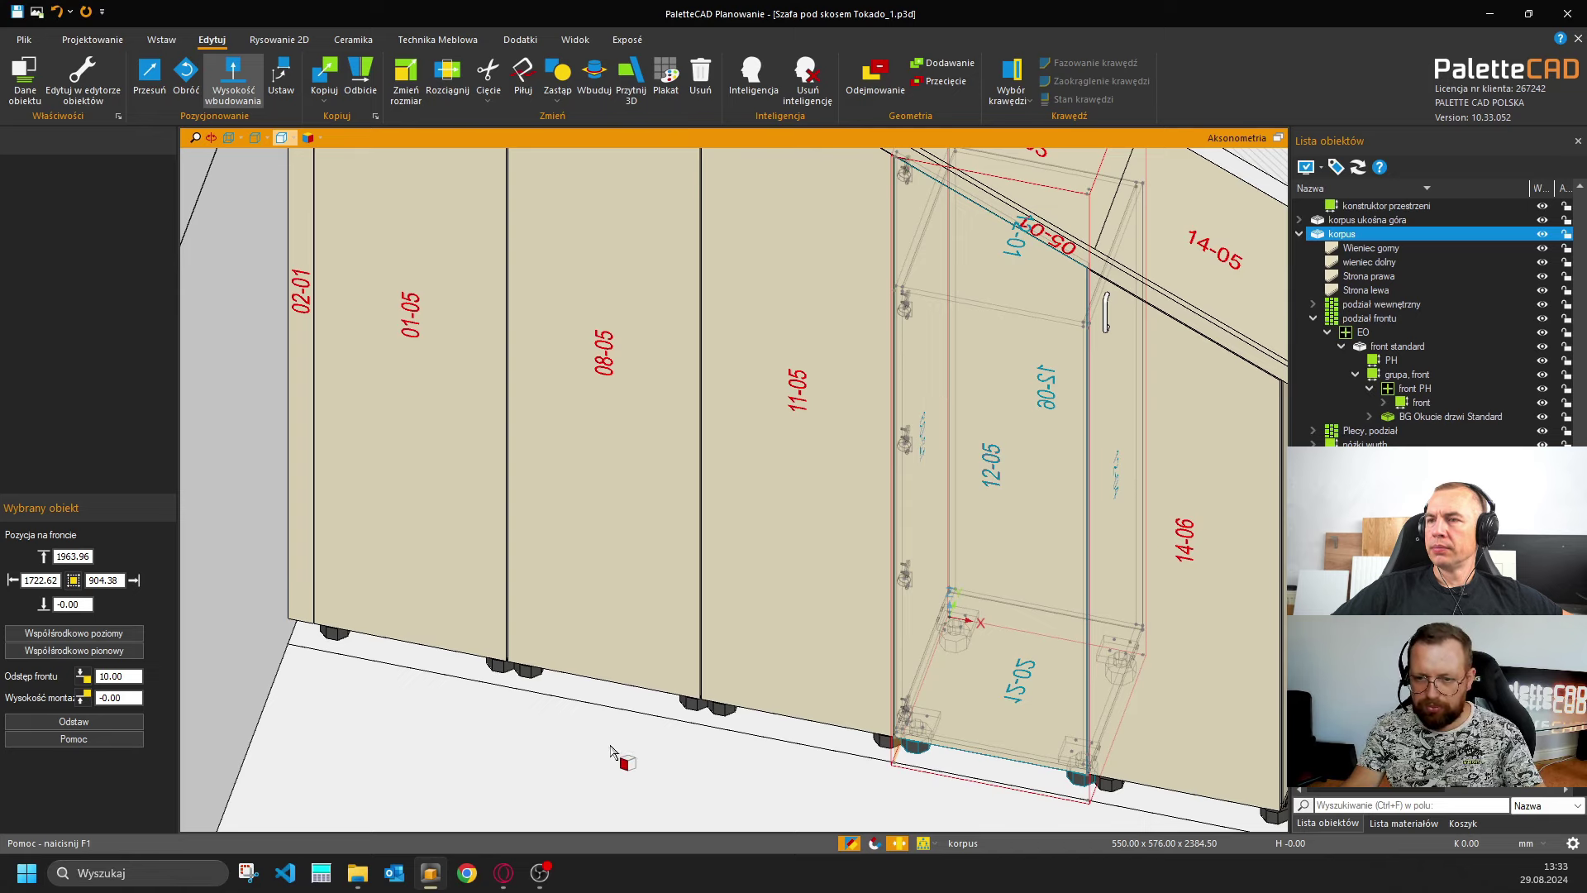
Open cabinet 12's properties, go through its front division to the front standard settings, and open the hinge assembly BG Okucie drzwi Standard.
double_click(1023, 595)
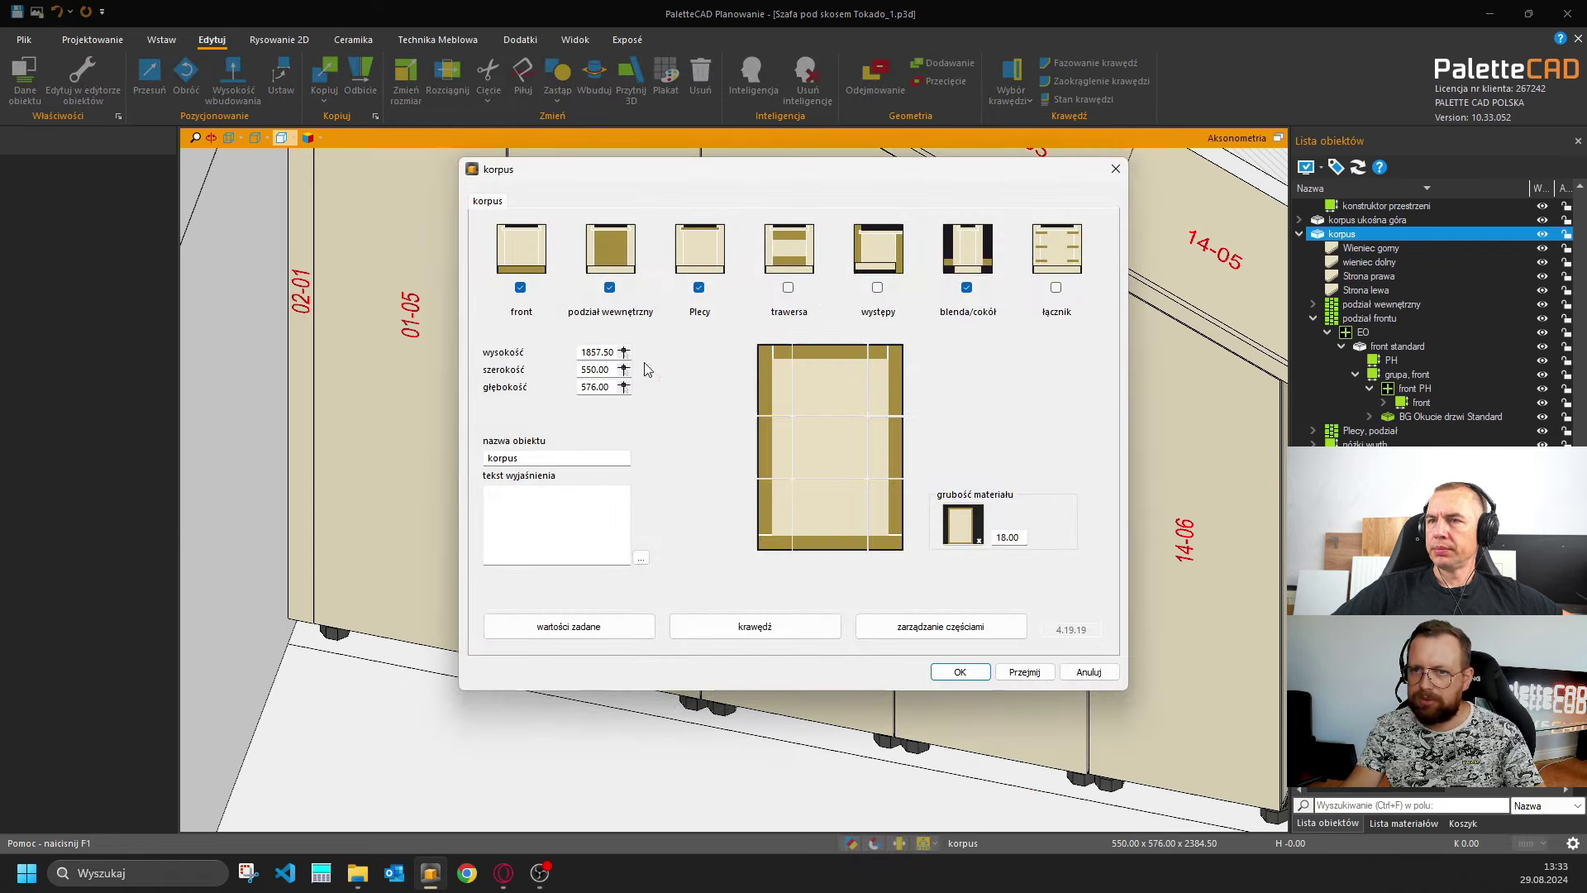
click(874, 488)
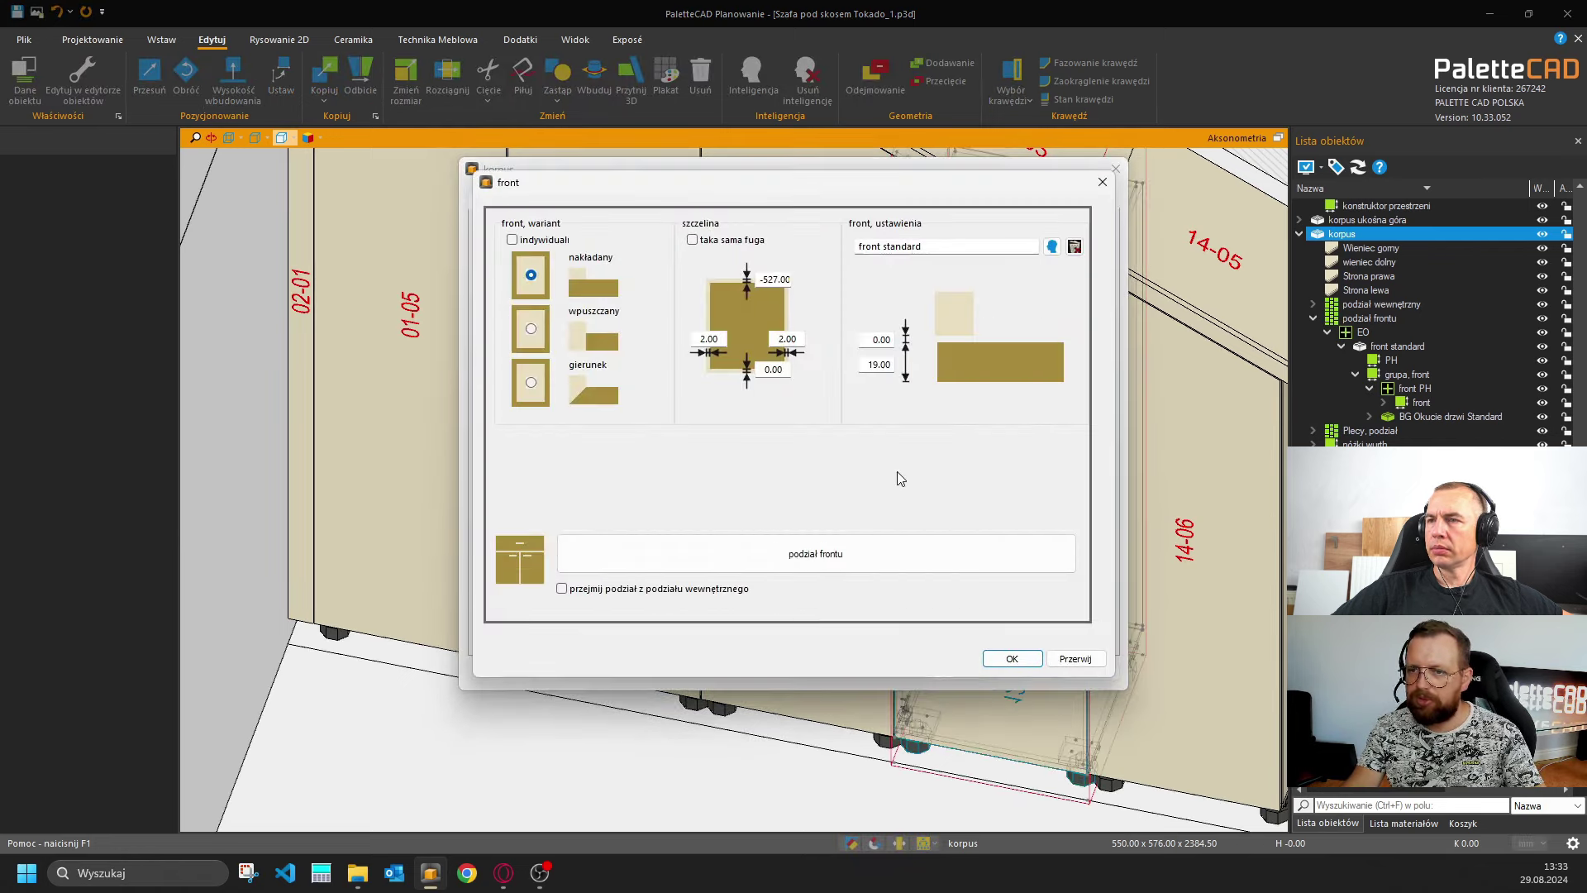
click(830, 559)
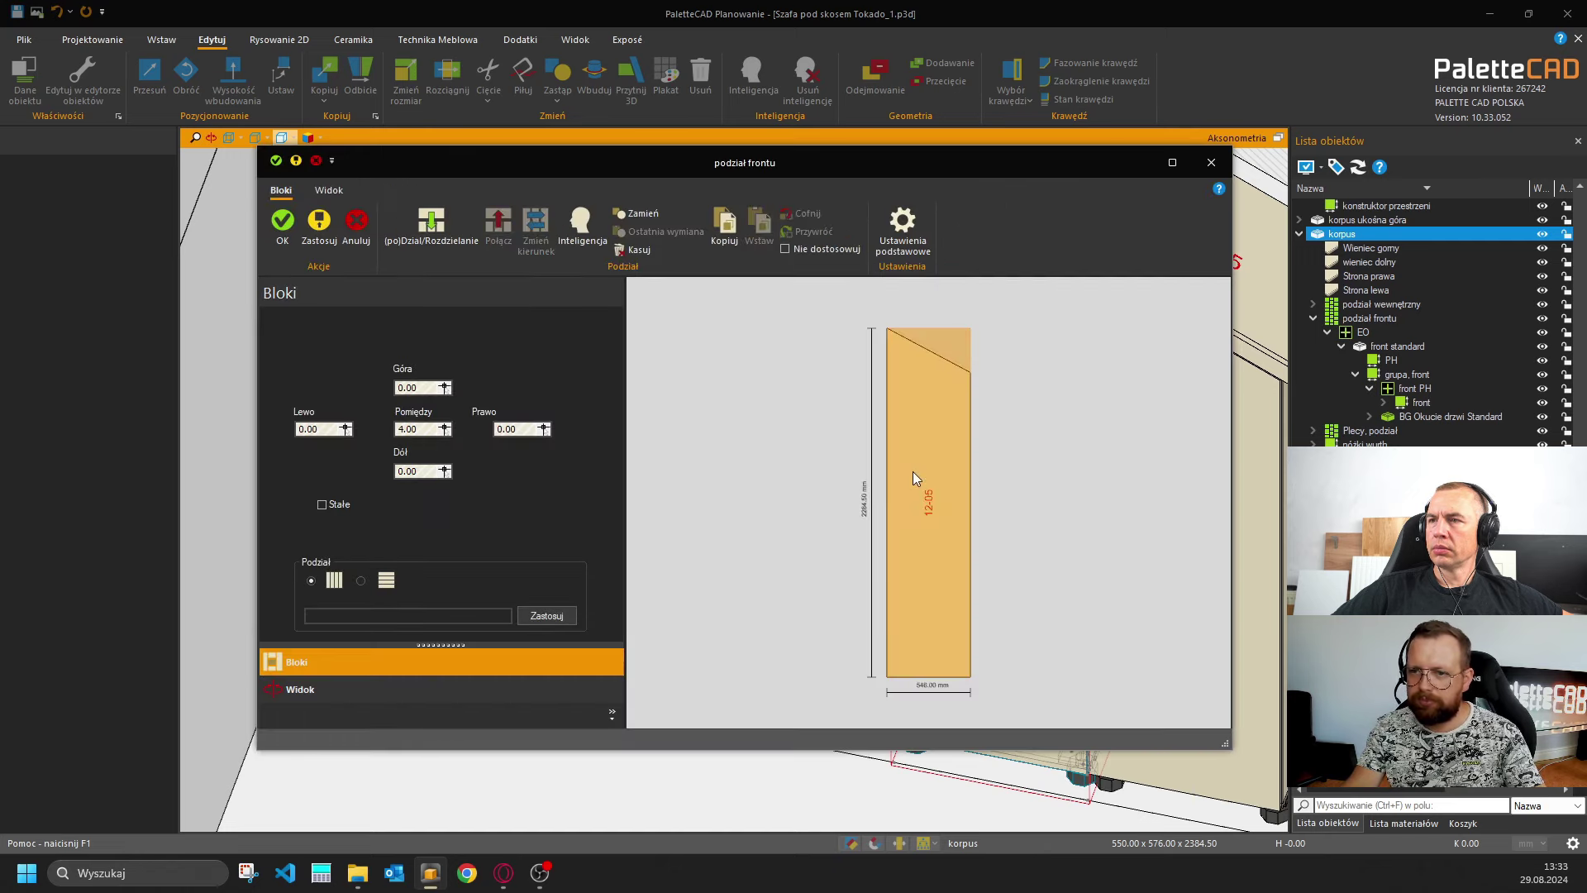
key(Escape)
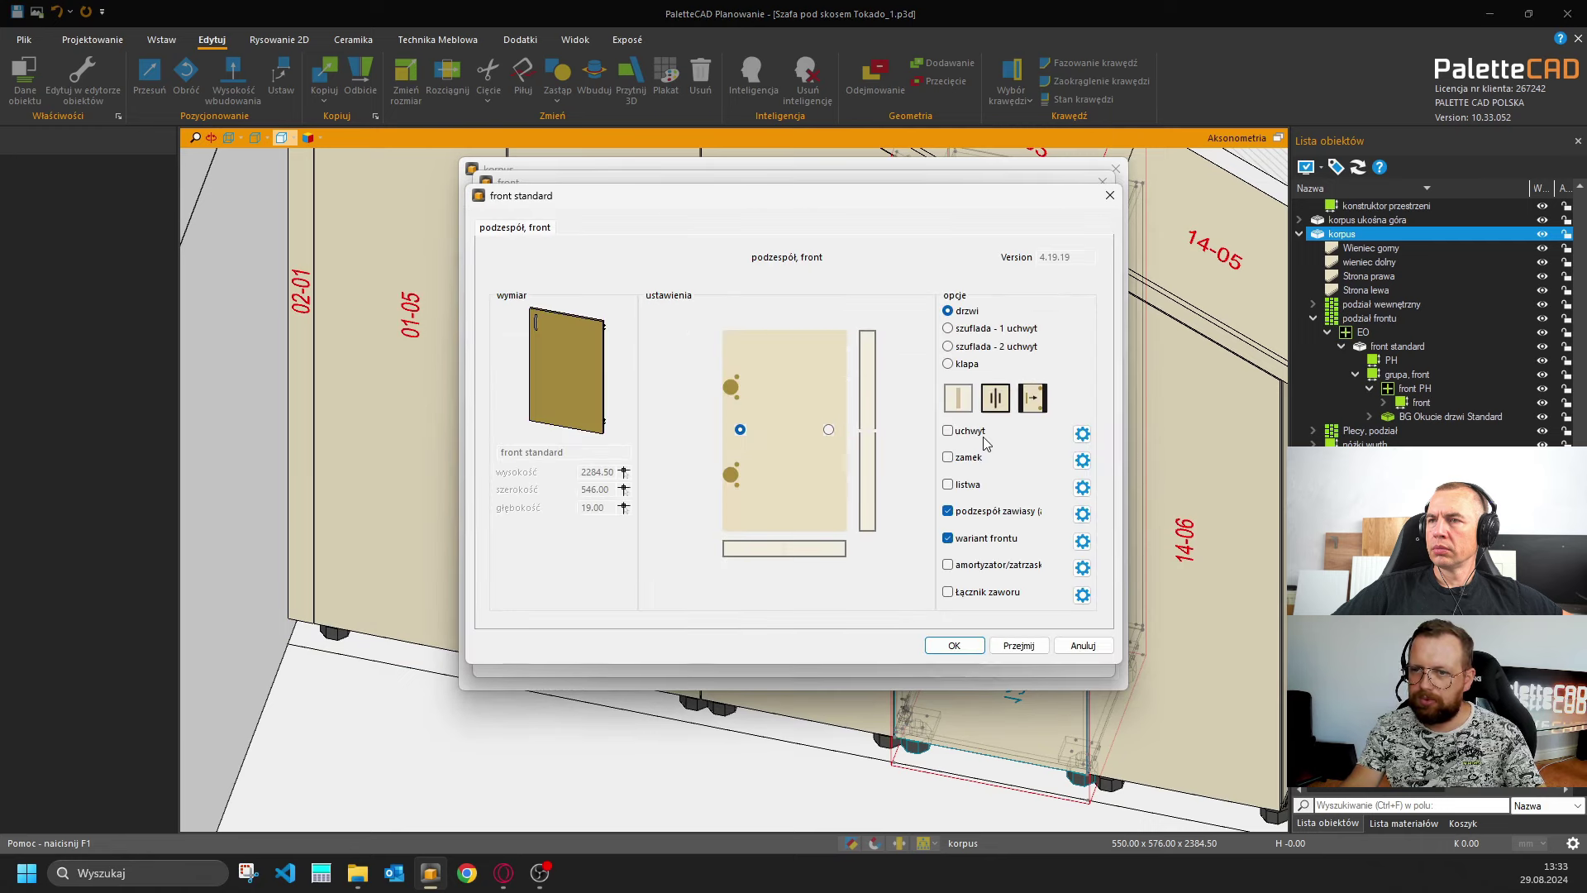
click(1082, 516)
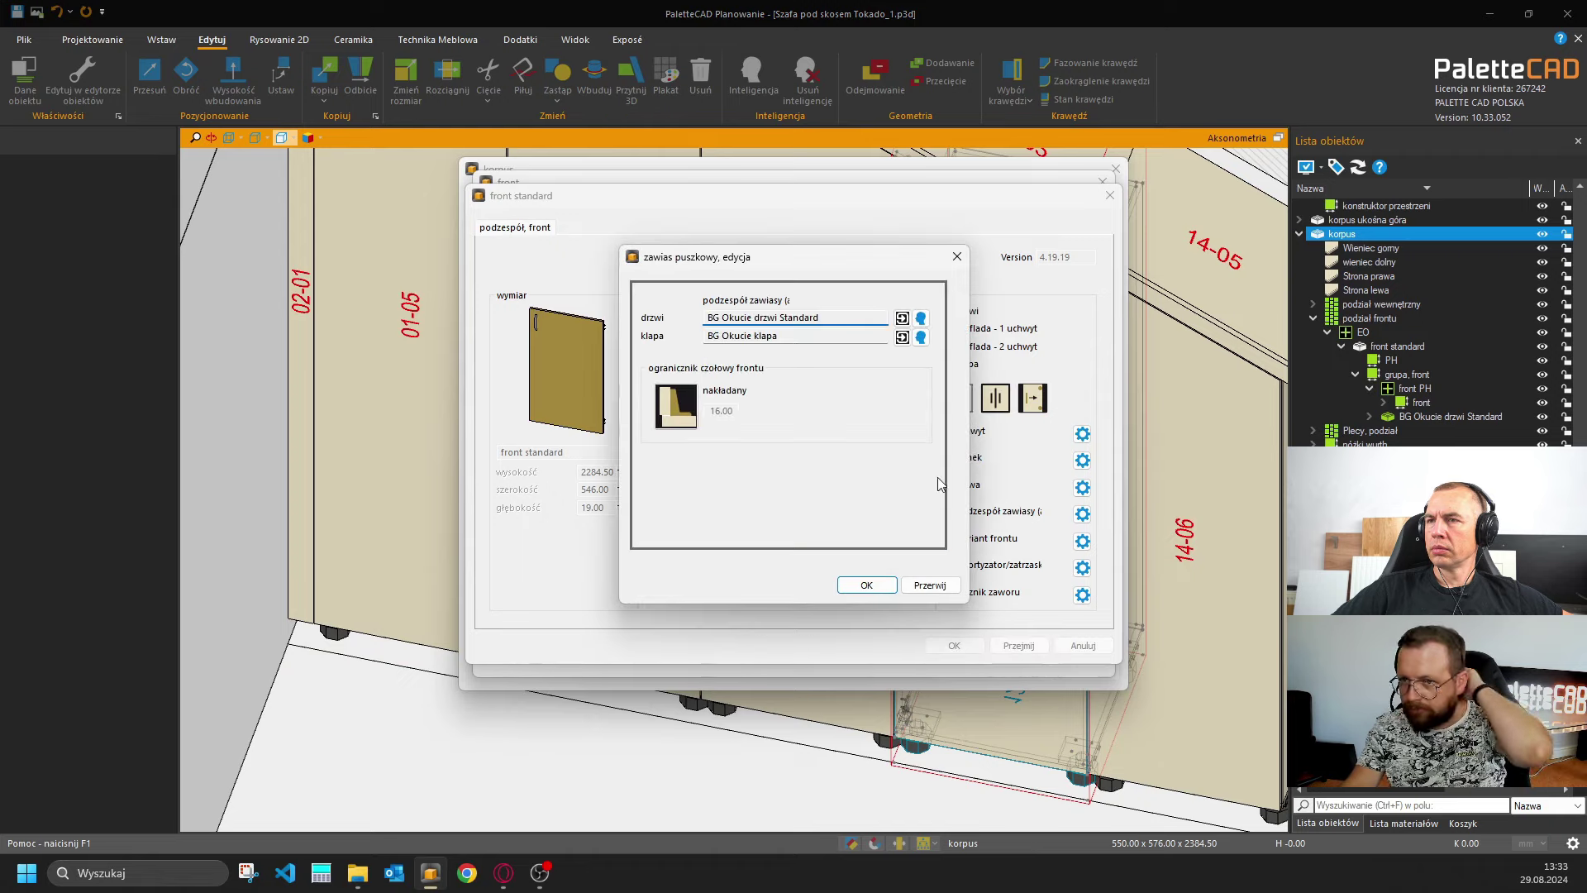
double_click(850, 333)
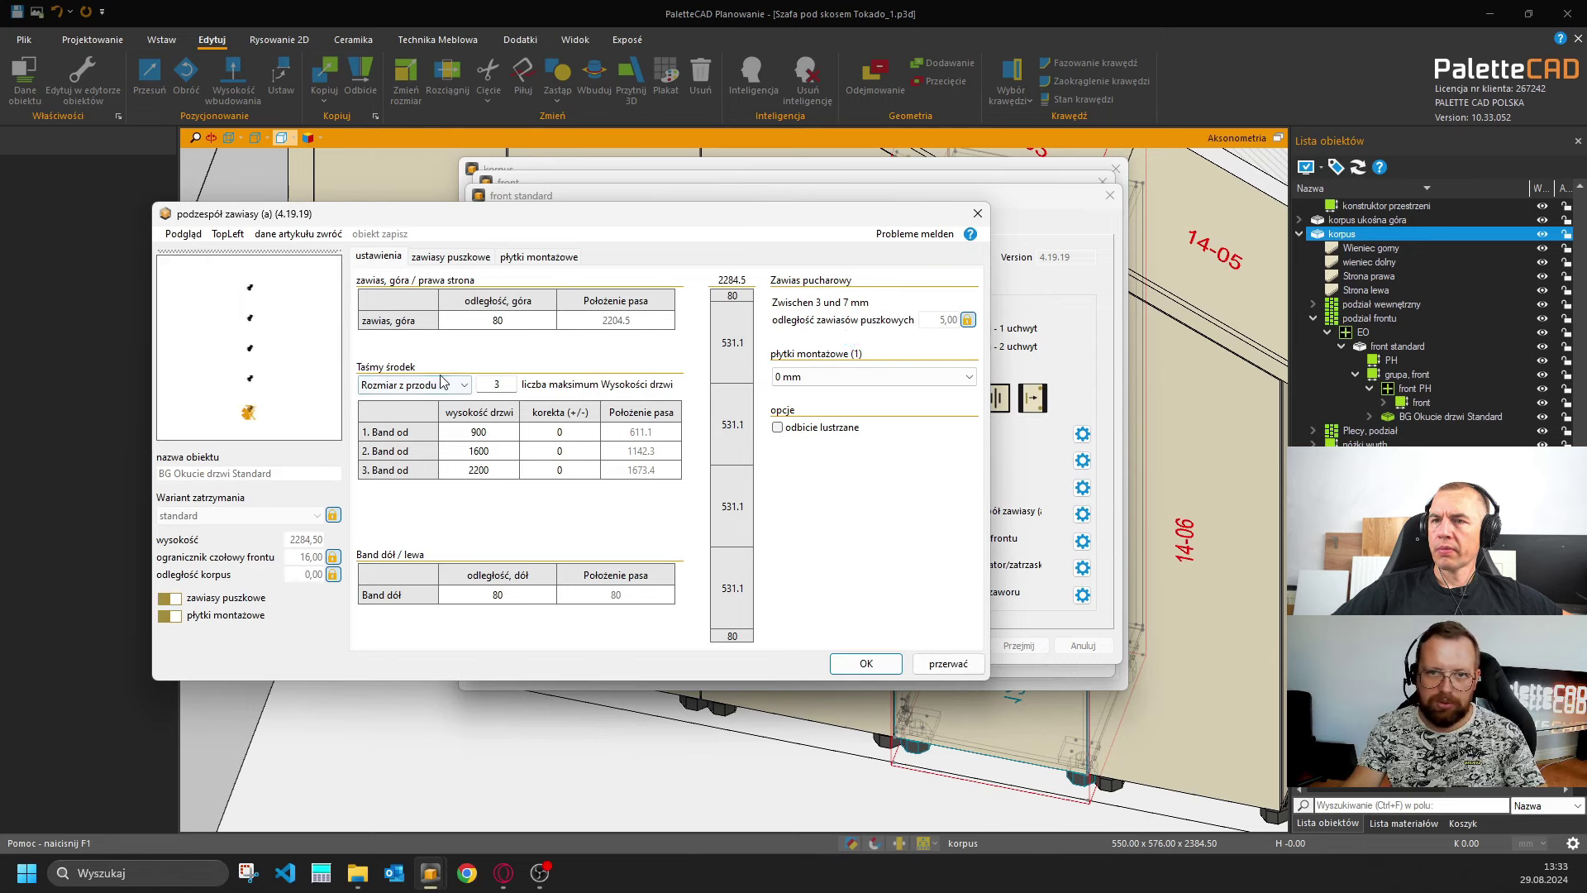
Review the cup hinge variants, the mounting plate options and the number of hinges by door height in the hinge assembly.
click(453, 261)
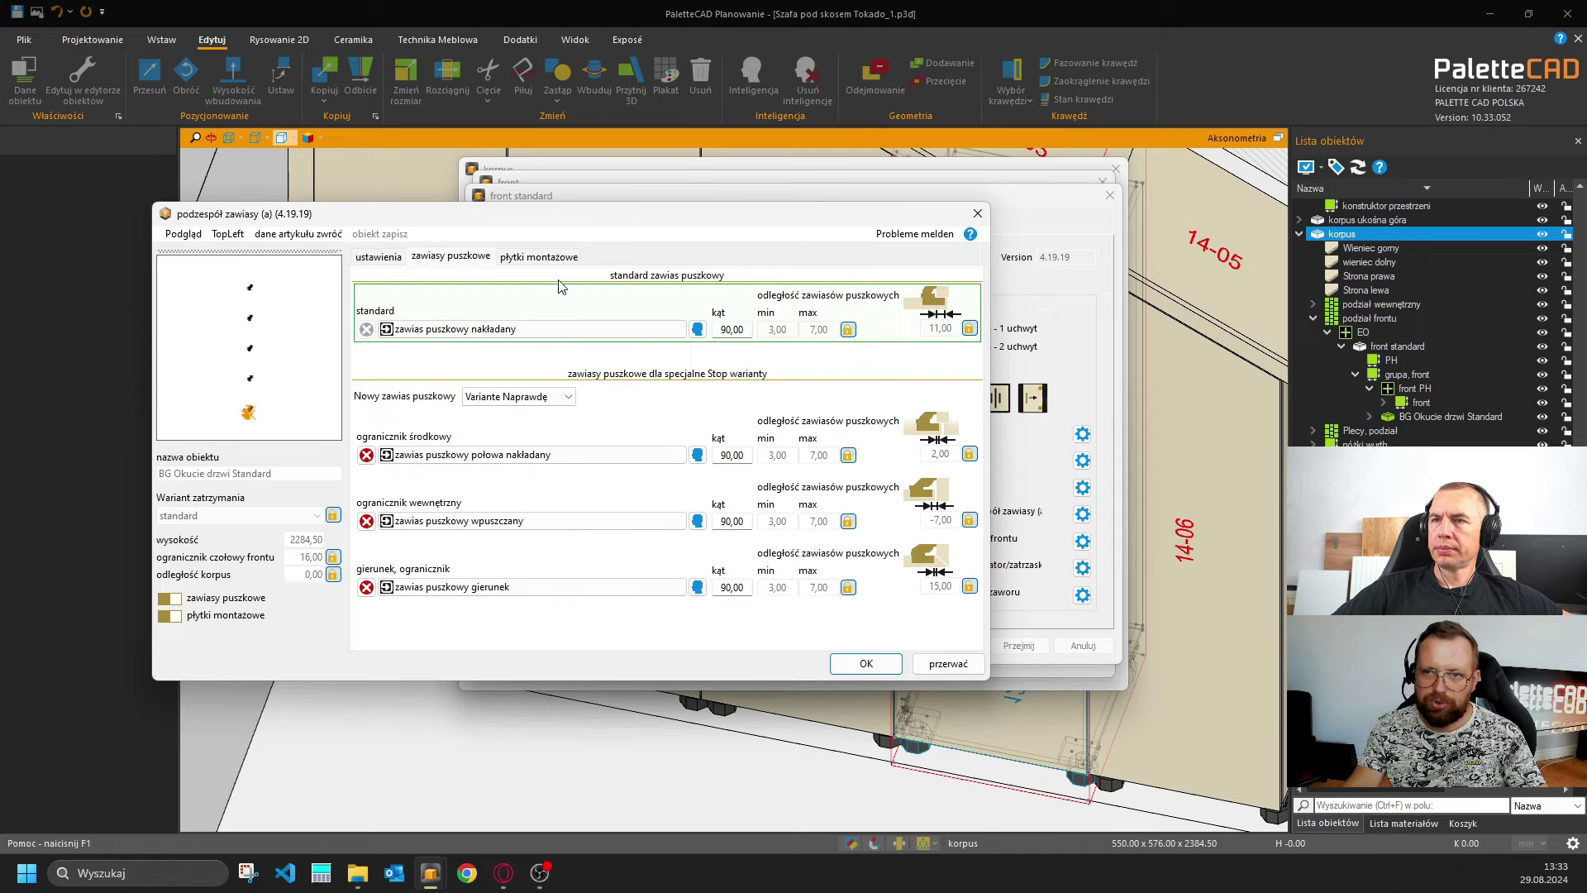
click(384, 257)
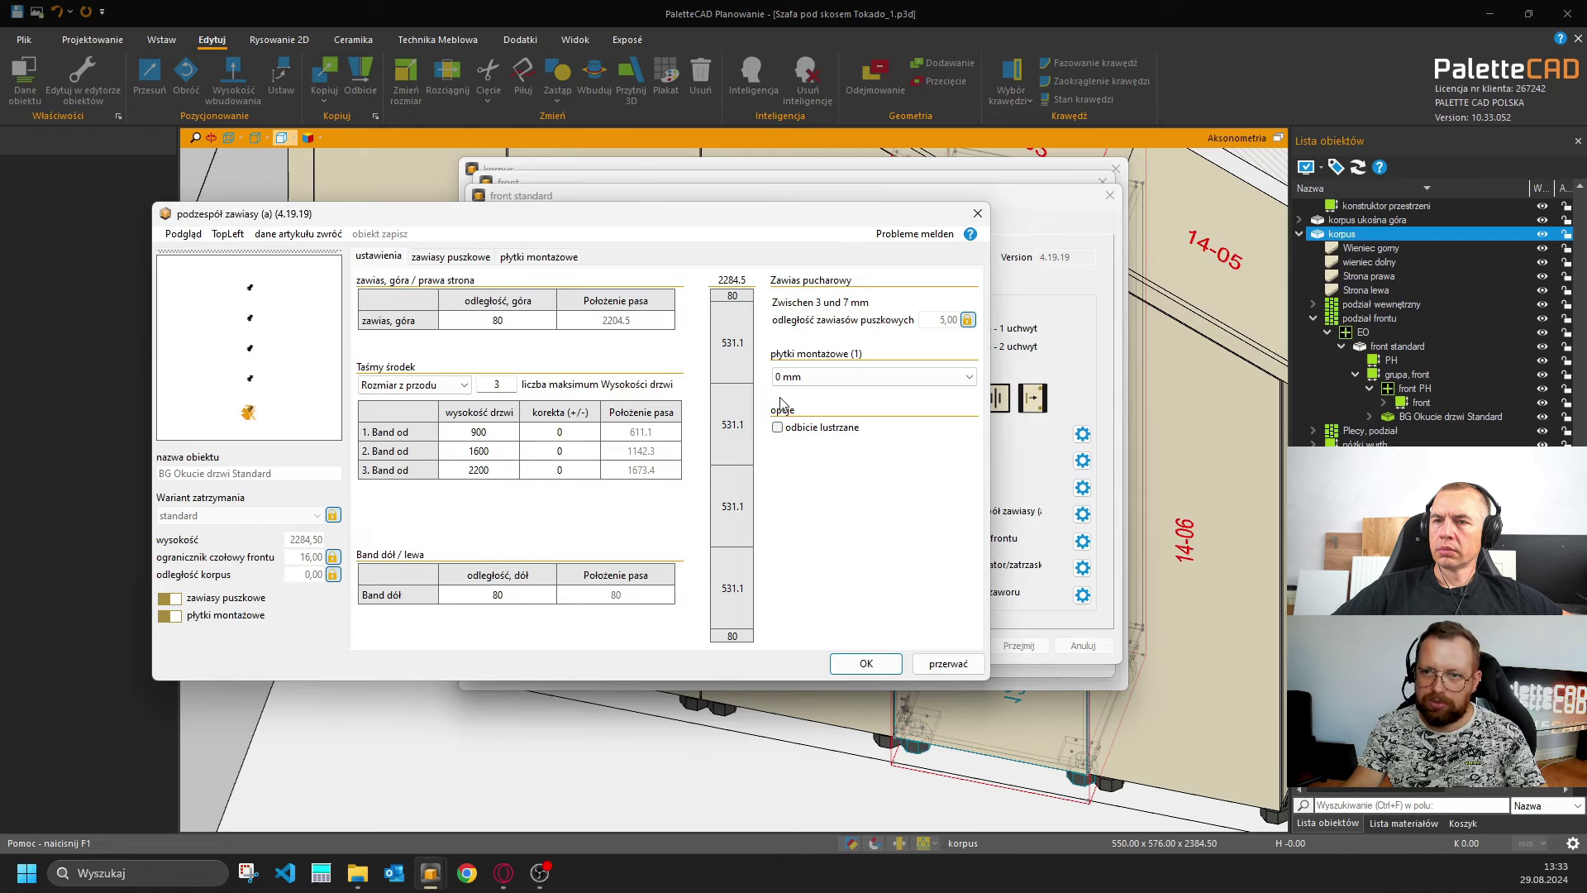
click(816, 377)
click(818, 380)
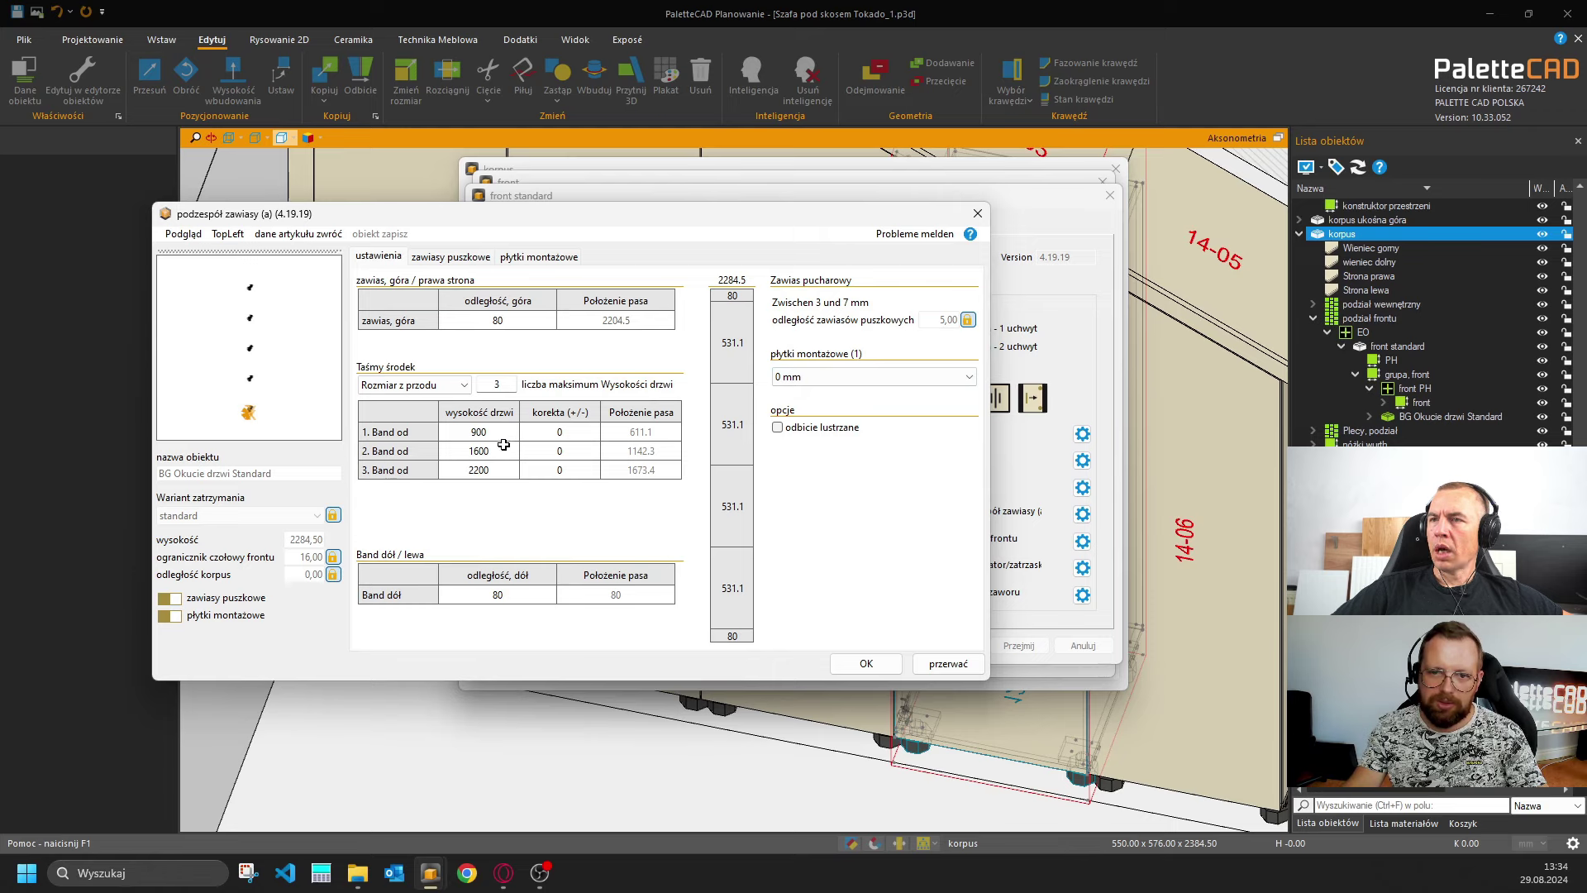
drag(518, 218, 638, 224)
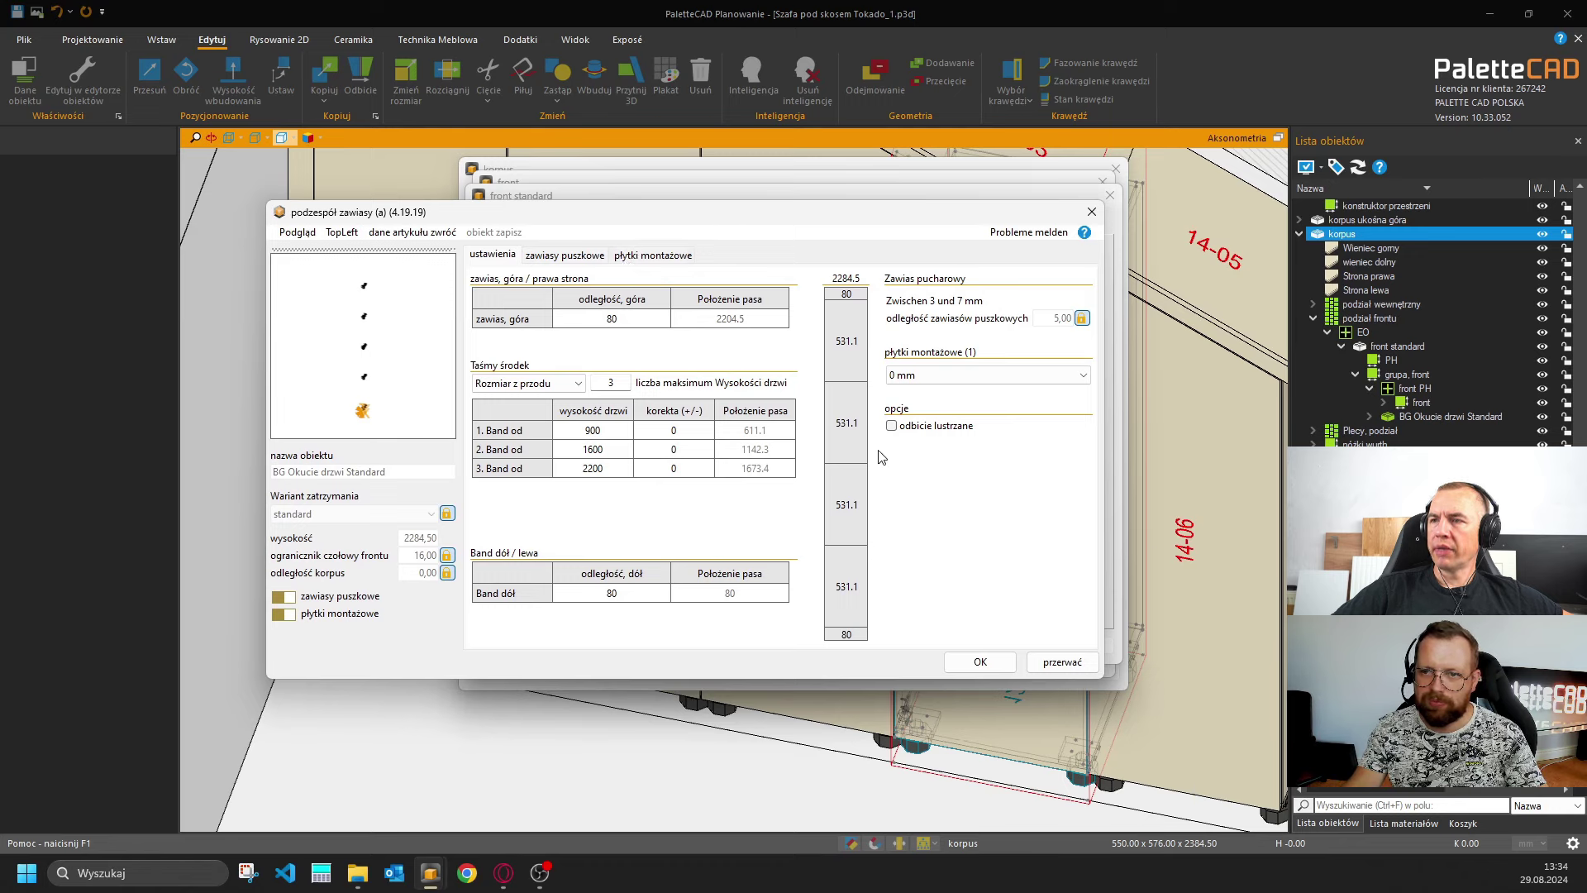
Set the top hinge's distance from the upper door edge to 120 mm in the hinge assembly.
click(763, 317)
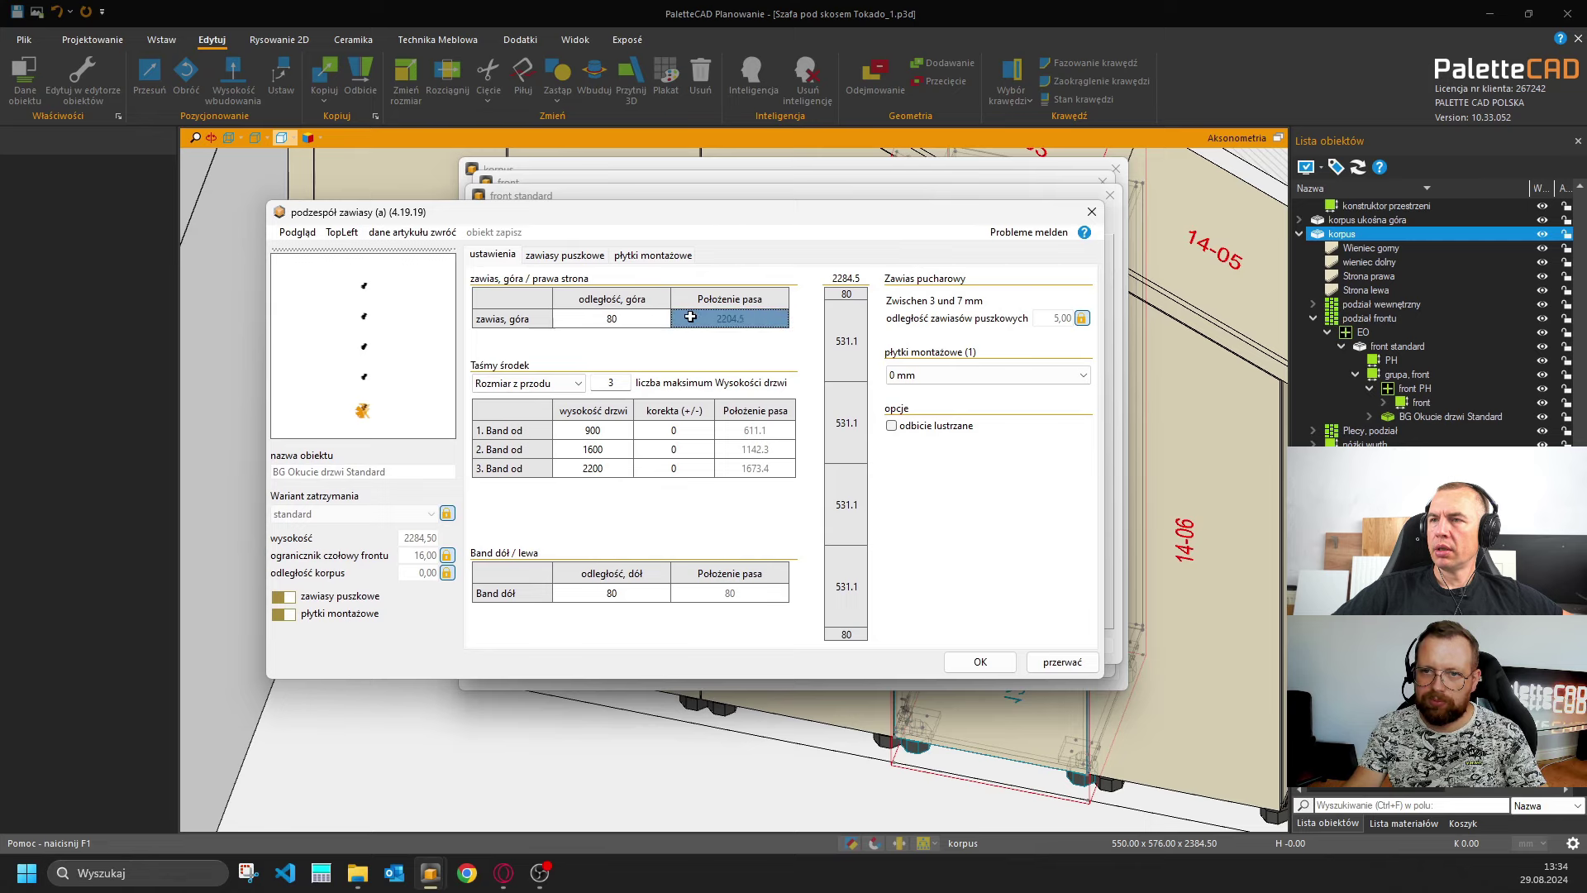
click(649, 314)
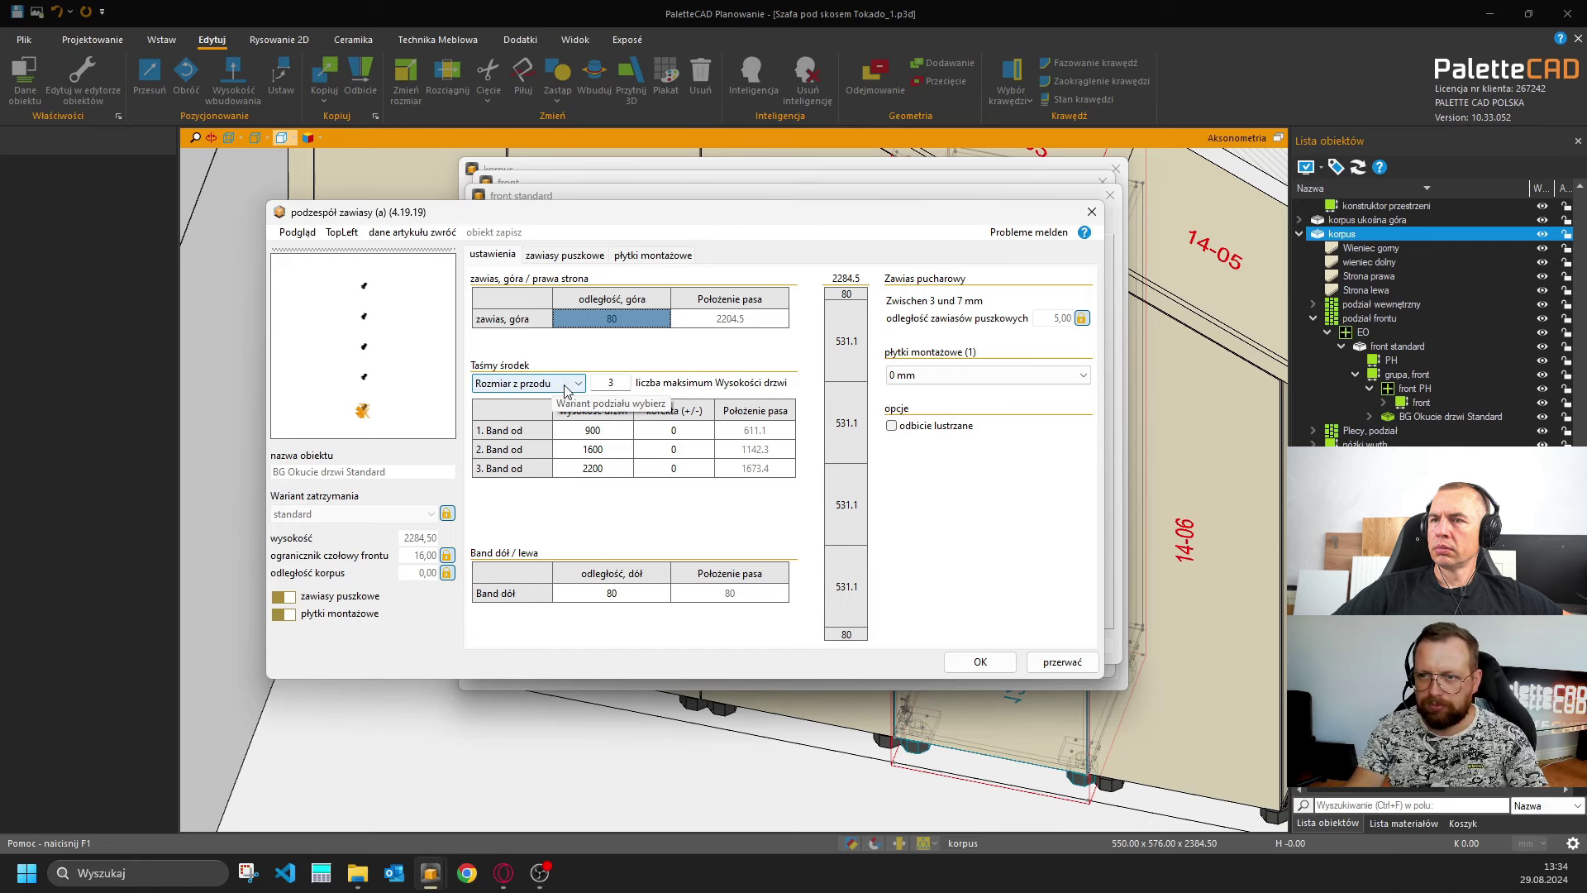
click(638, 319)
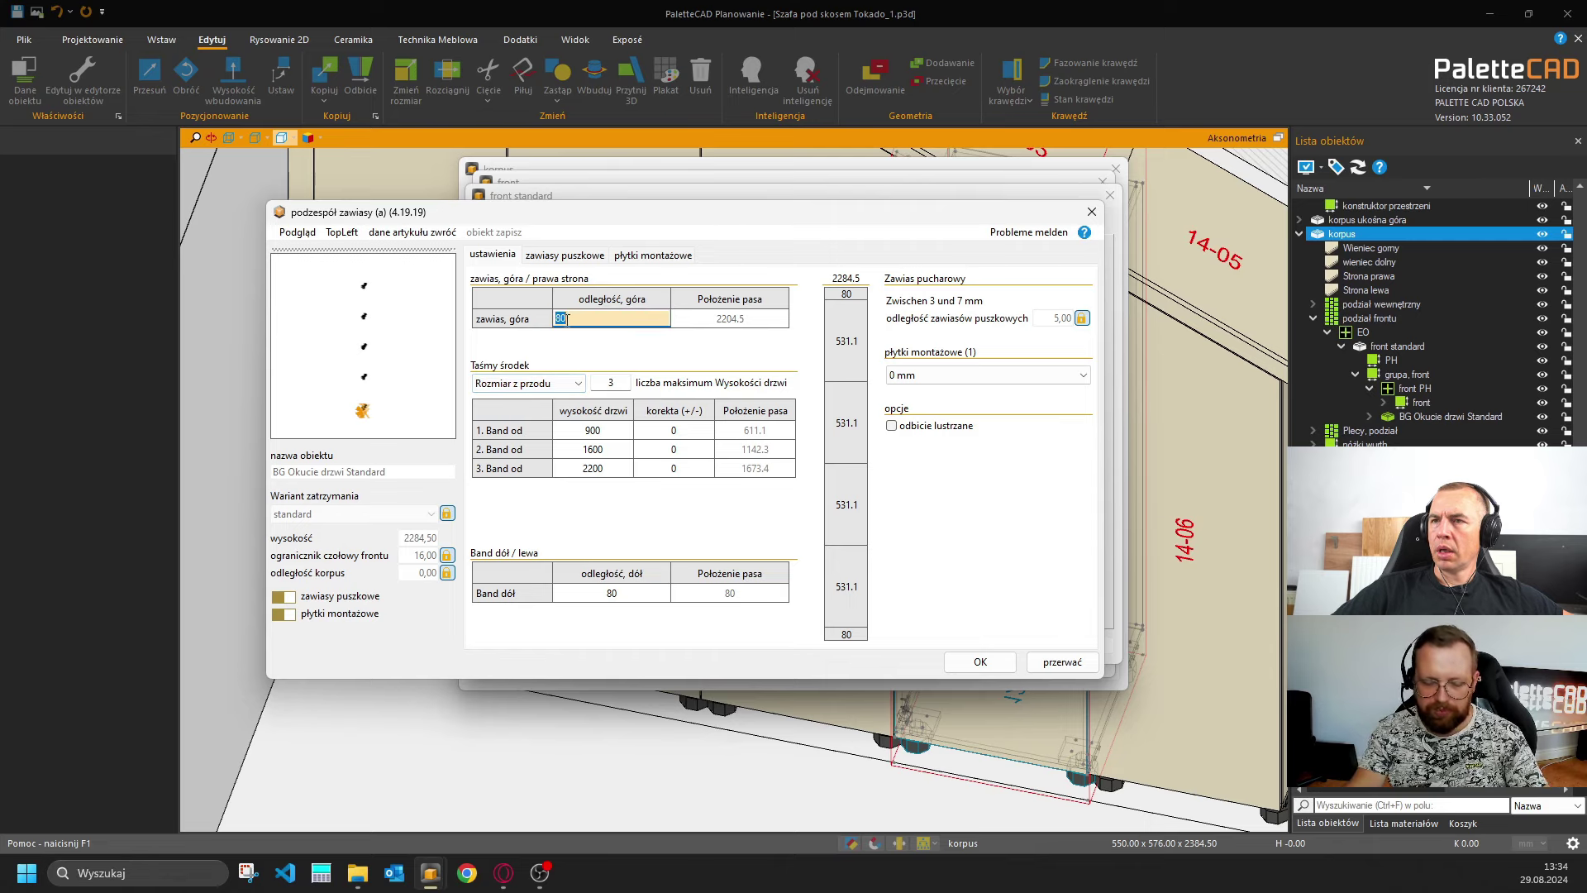
text(120)
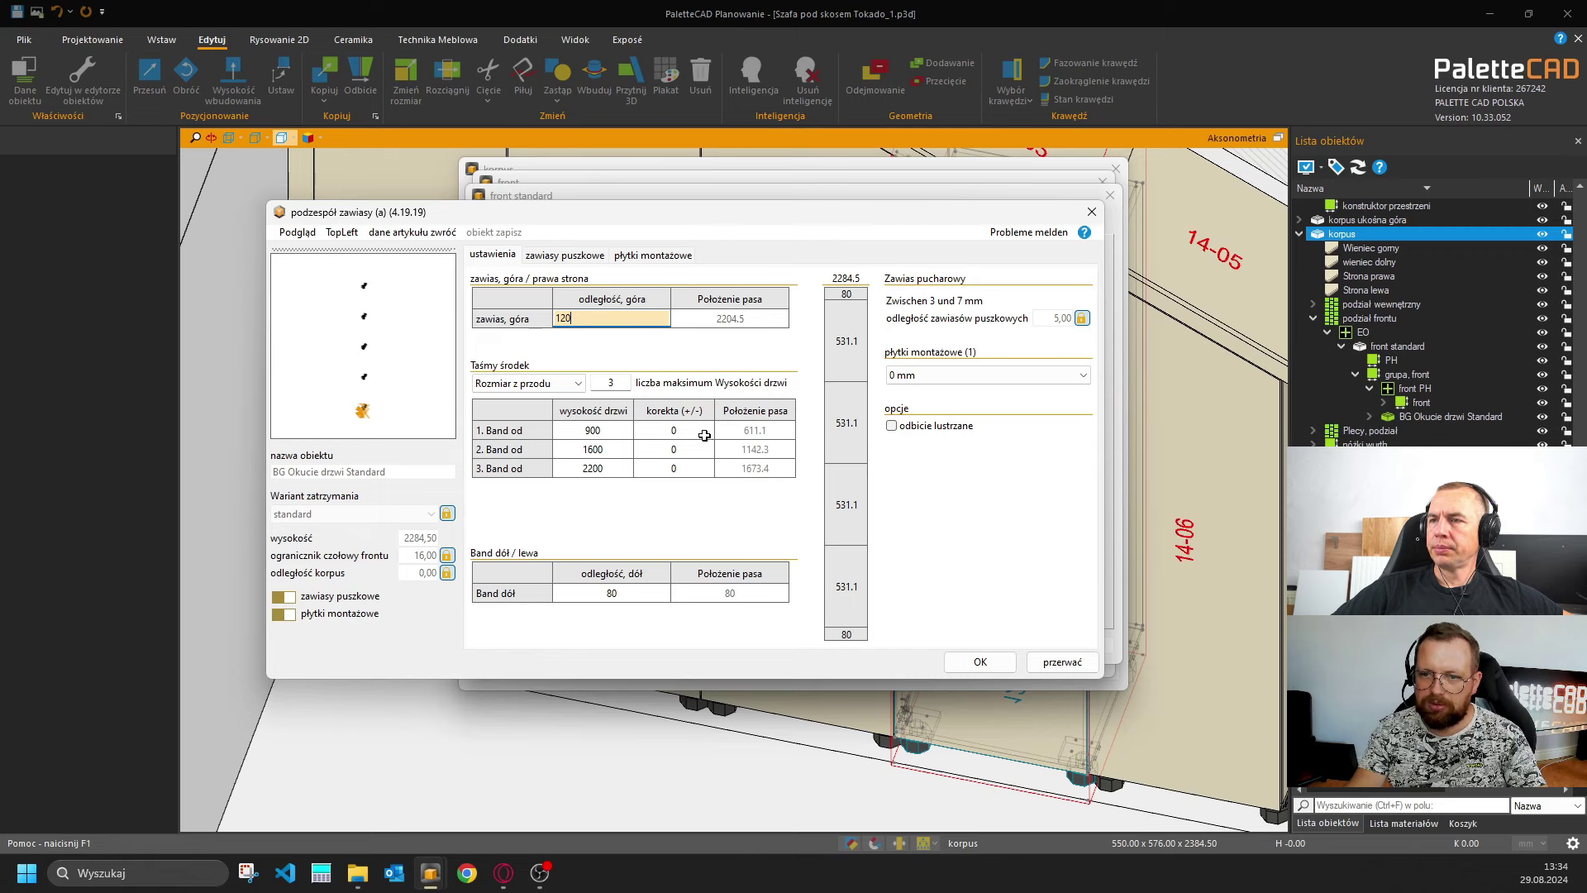
click(717, 317)
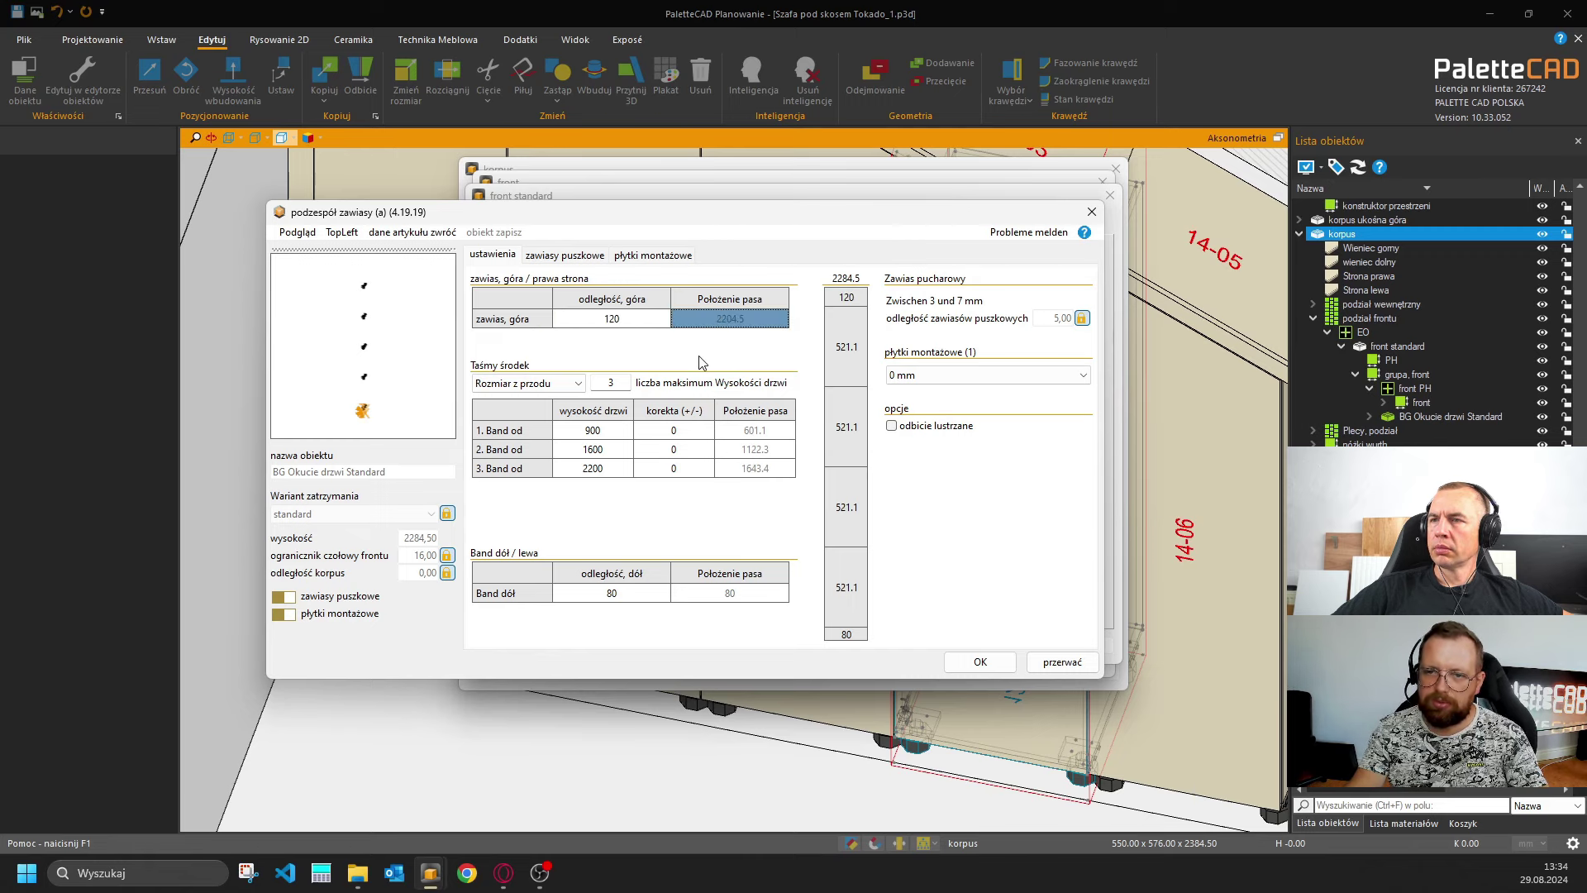
Try the middle hinge division by number of middle bands, and switch it to the division sequence variant (ciąg podziałowy).
click(578, 383)
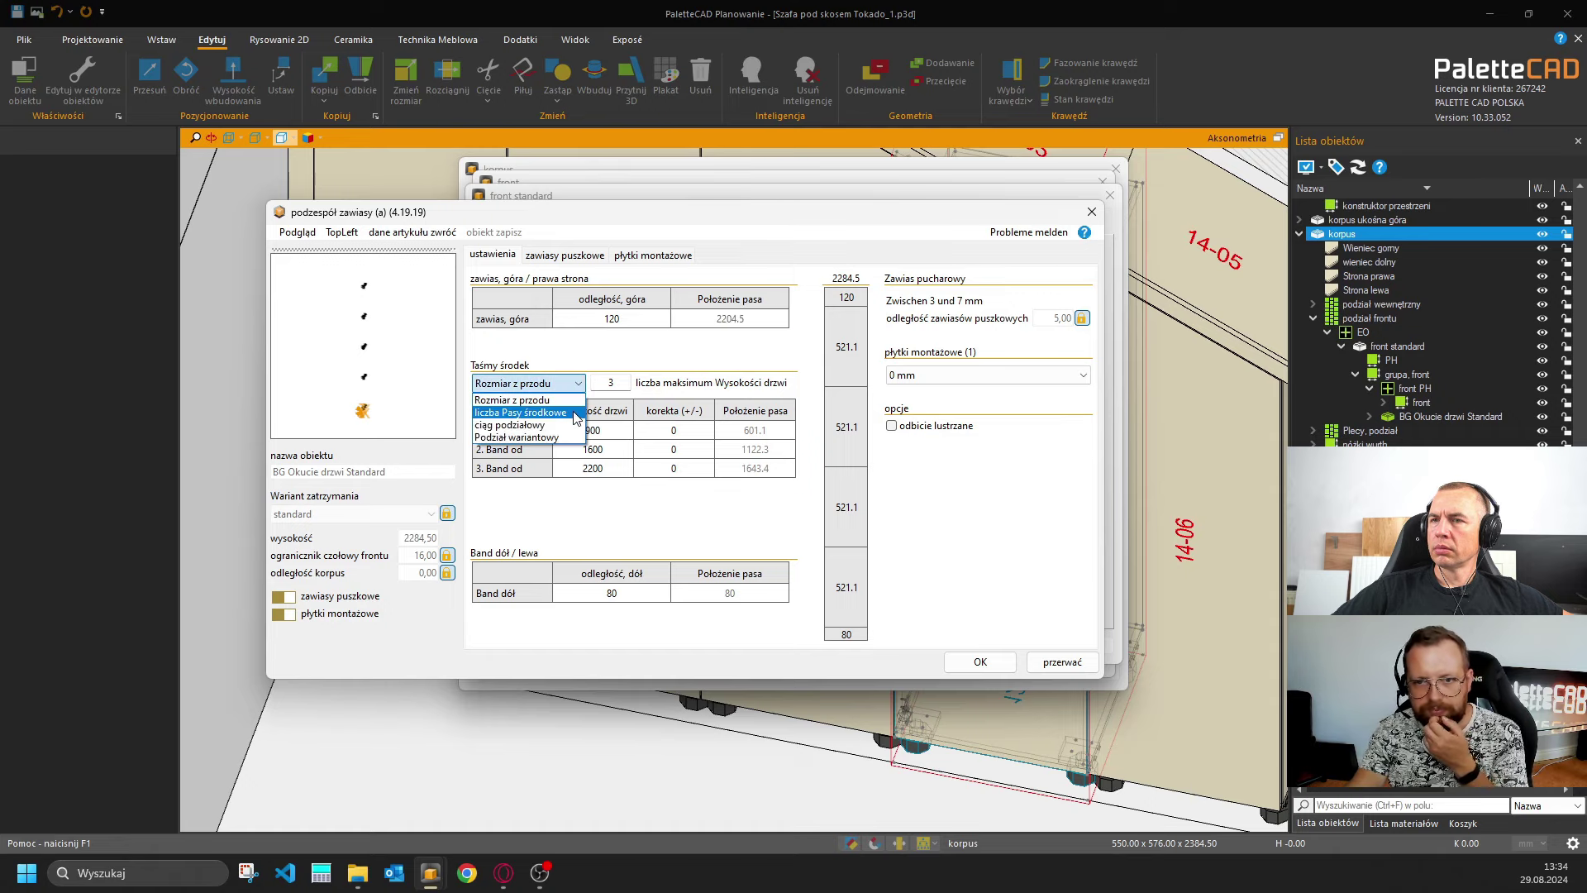
click(576, 413)
click(578, 385)
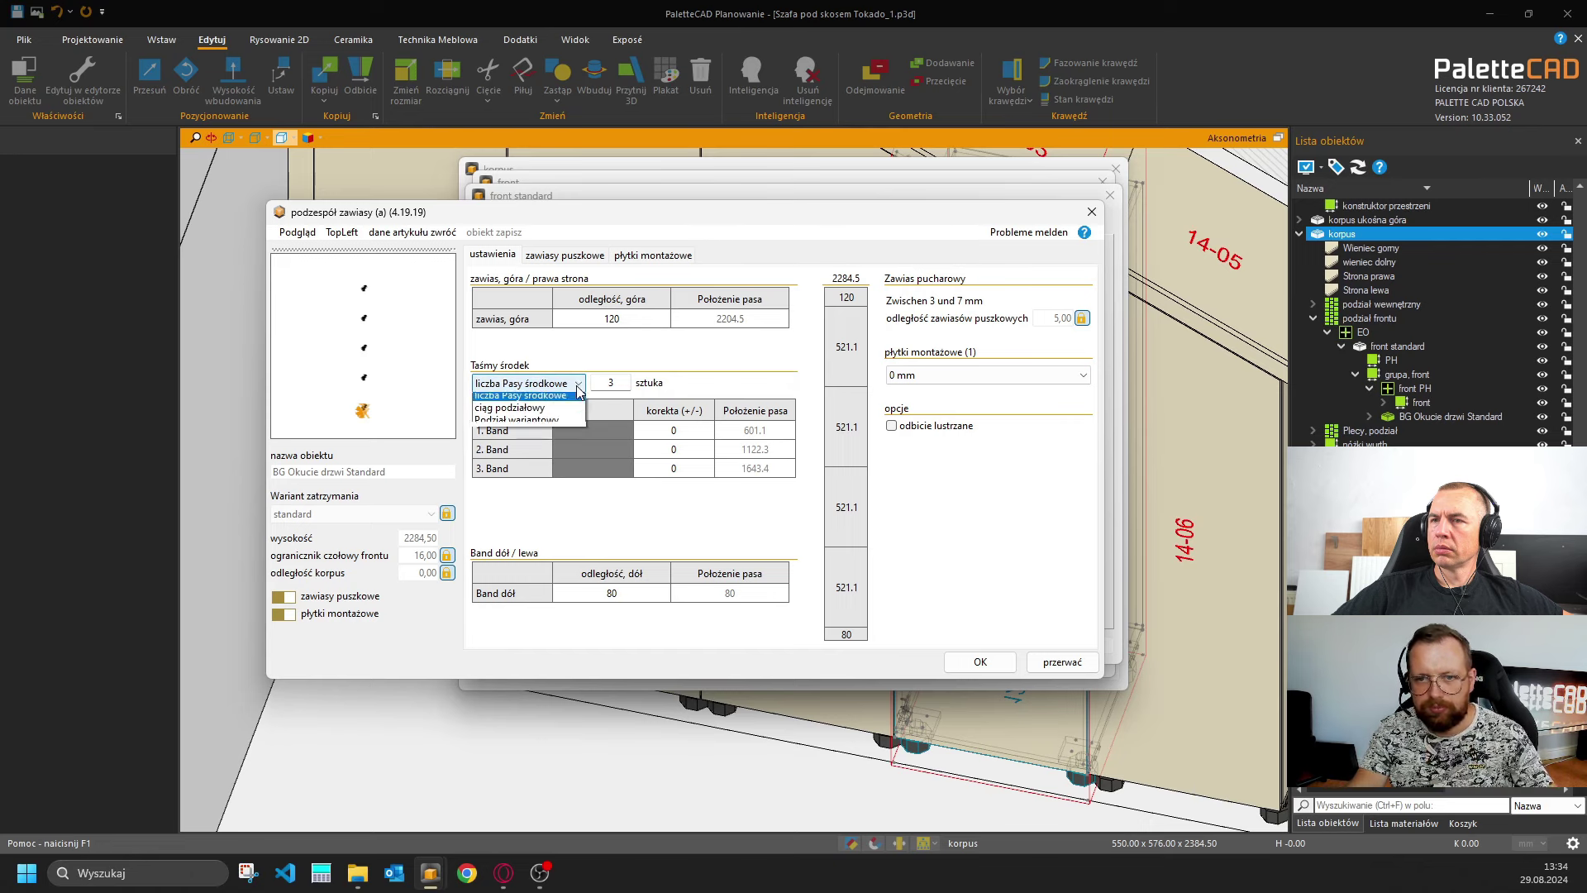
click(552, 408)
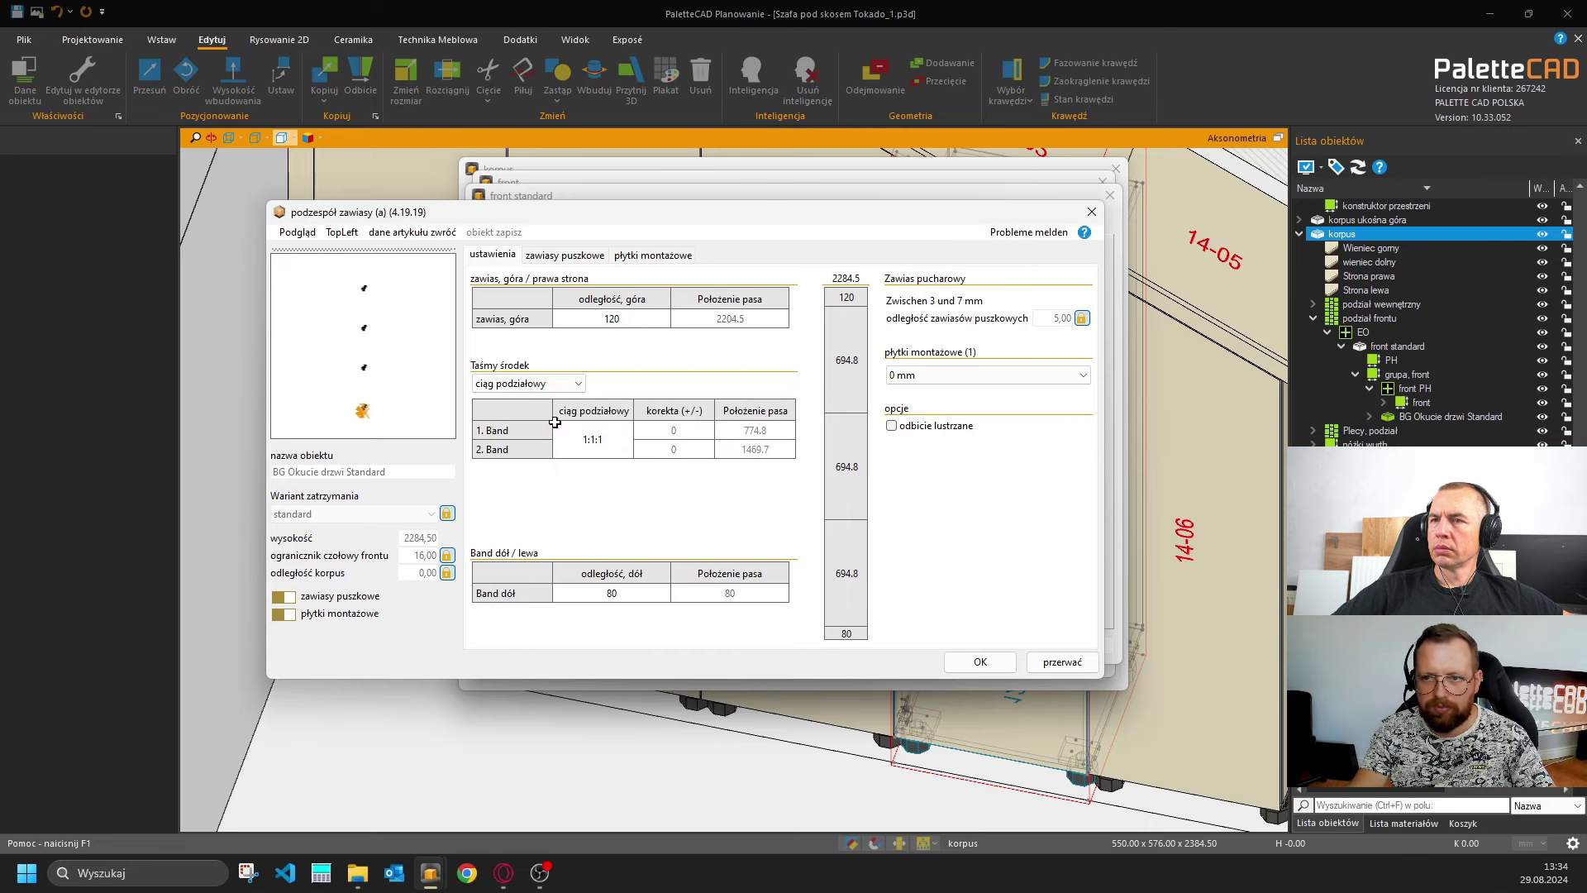
Enter 531:531:531 as the division sequence of the middle hinges.
click(594, 456)
click(584, 445)
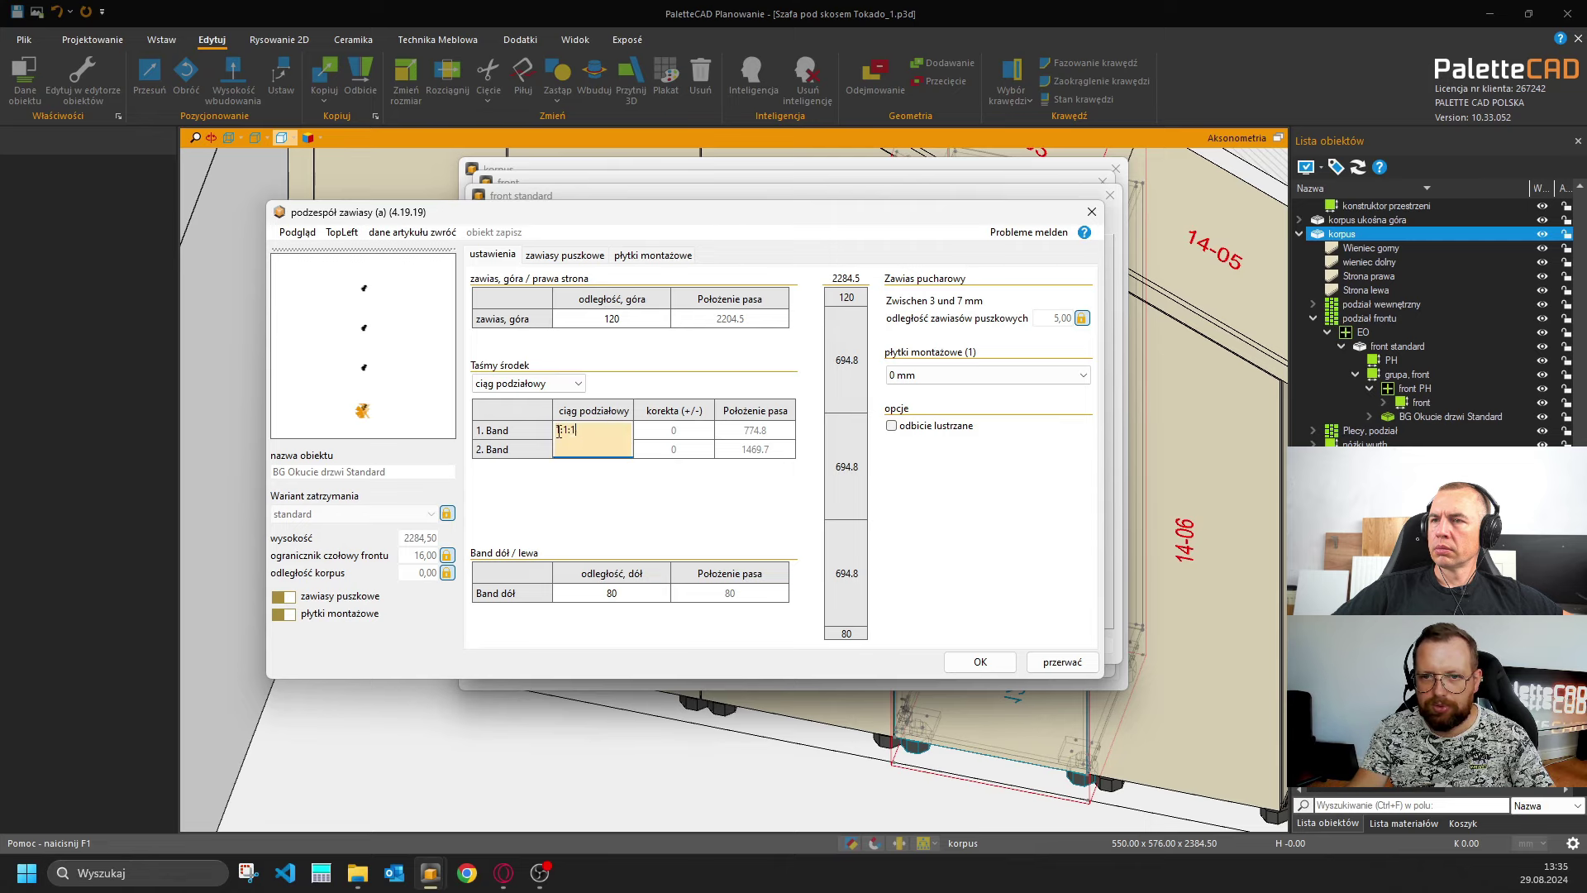
drag(580, 432, 541, 431)
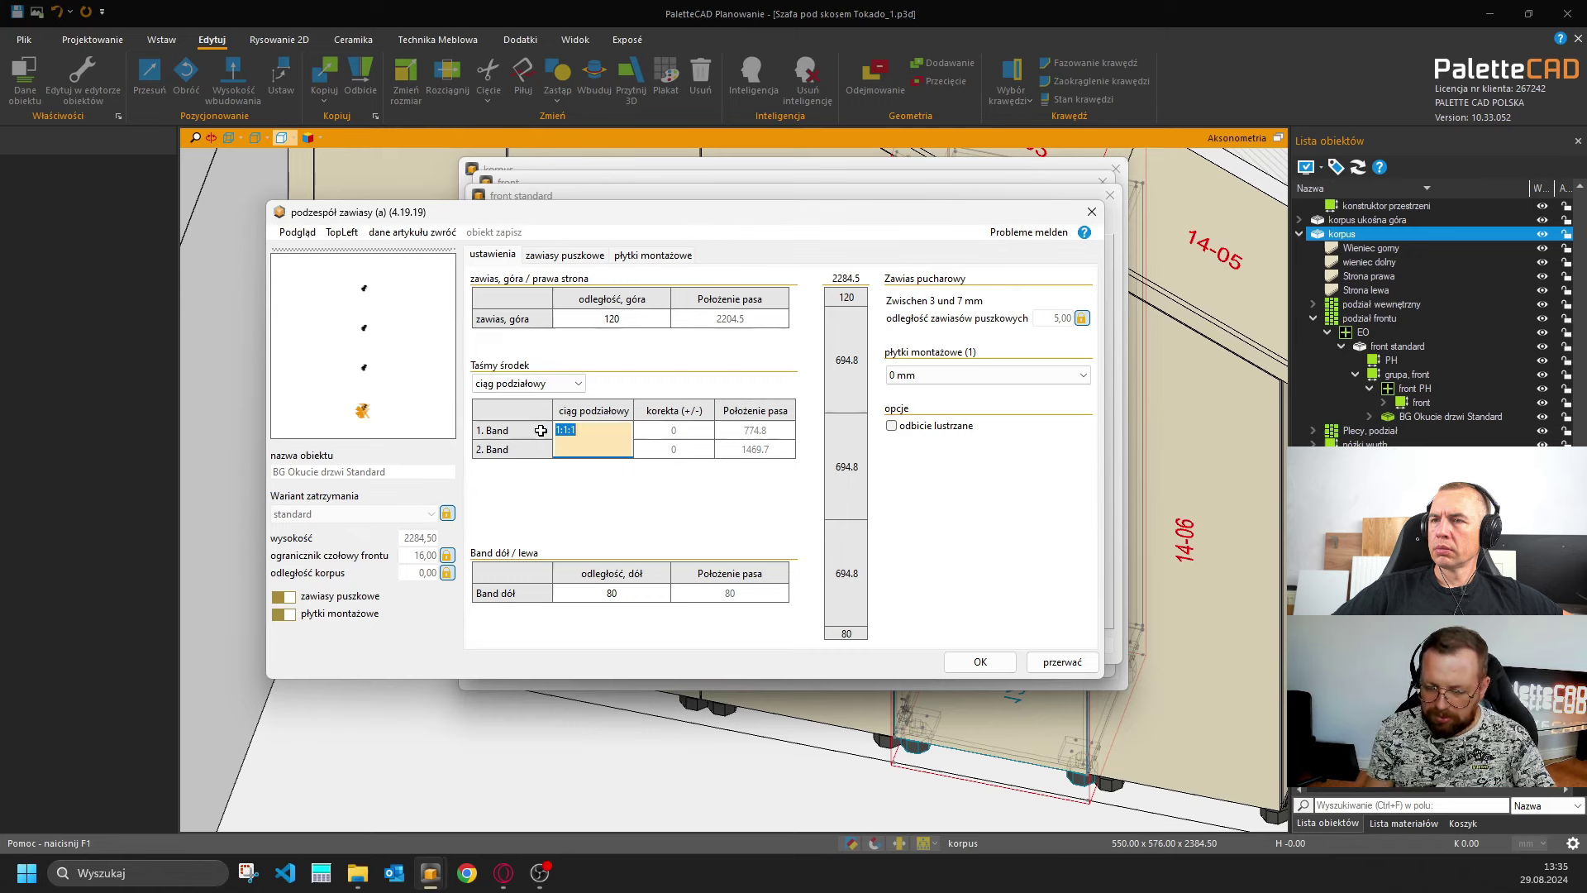
text(531:53)
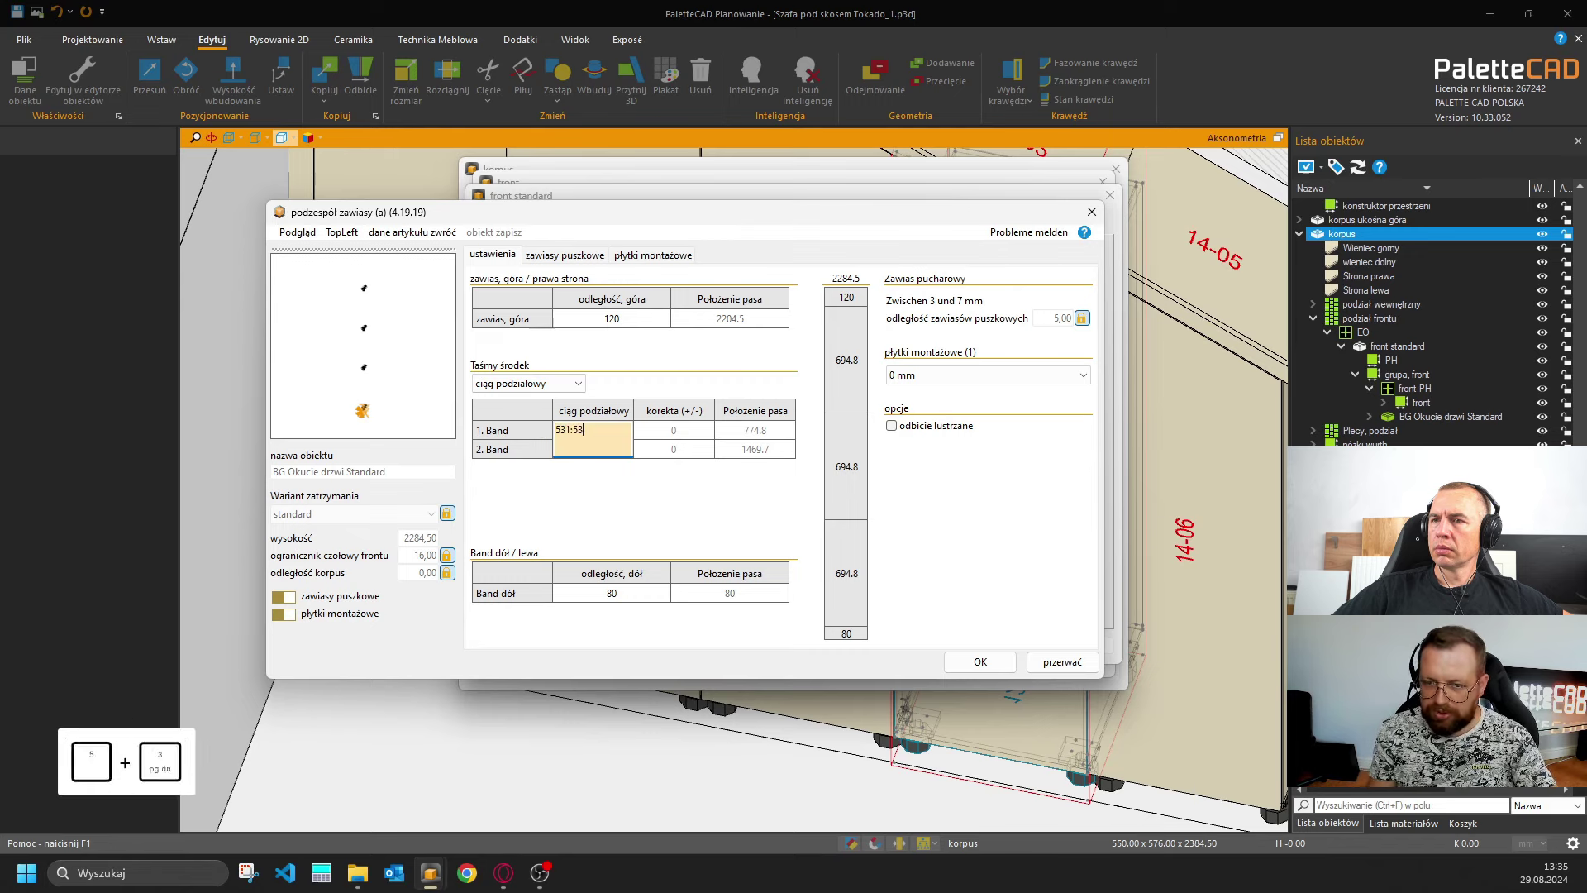
text(1:531)
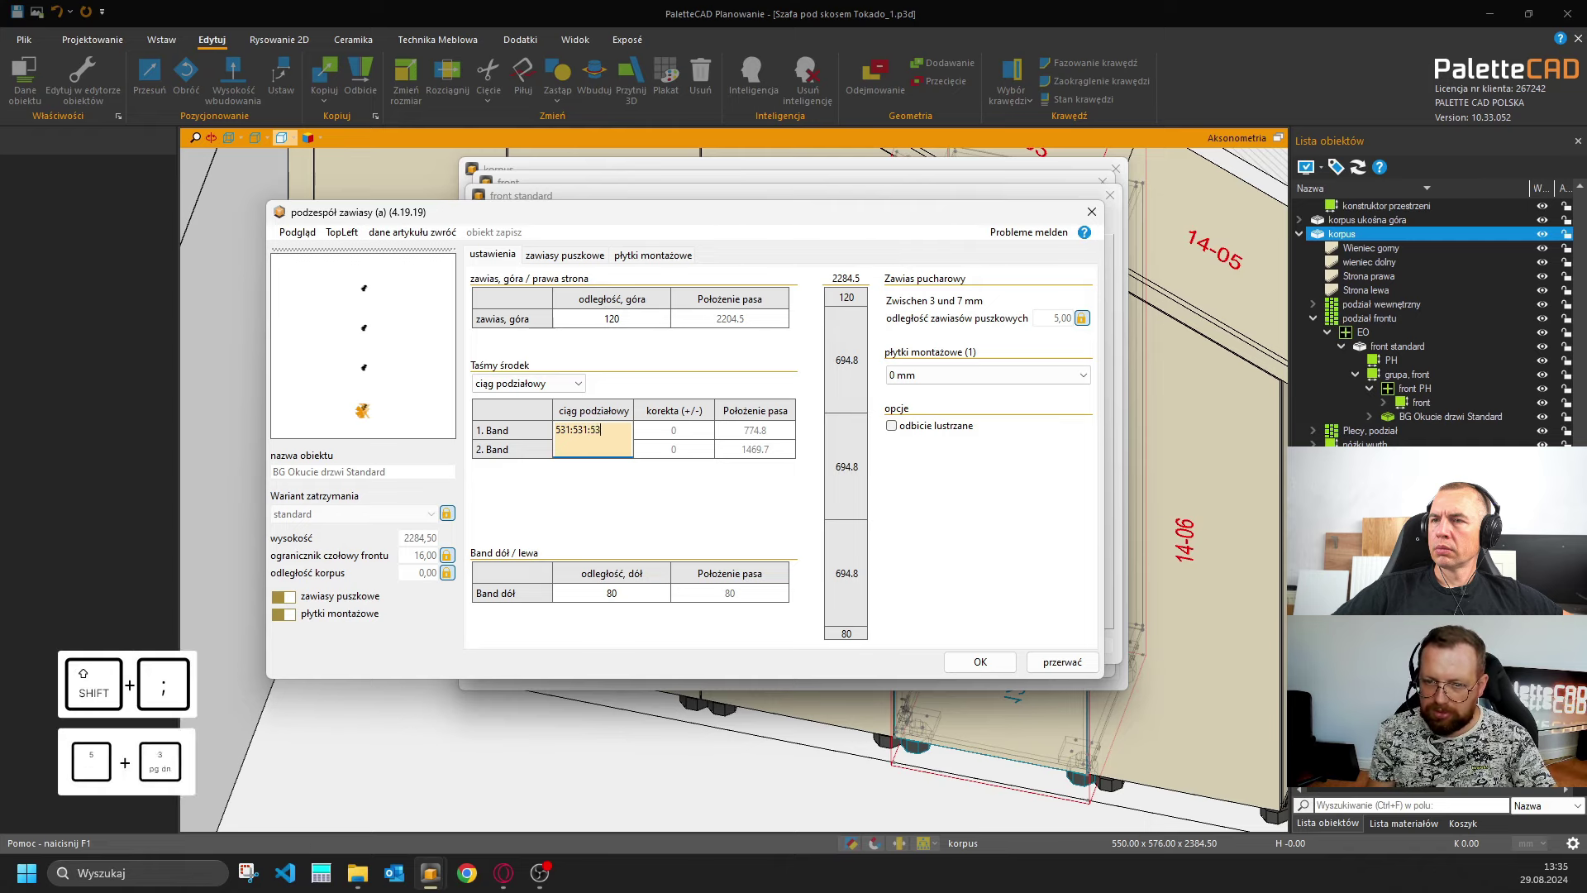
key(Return)
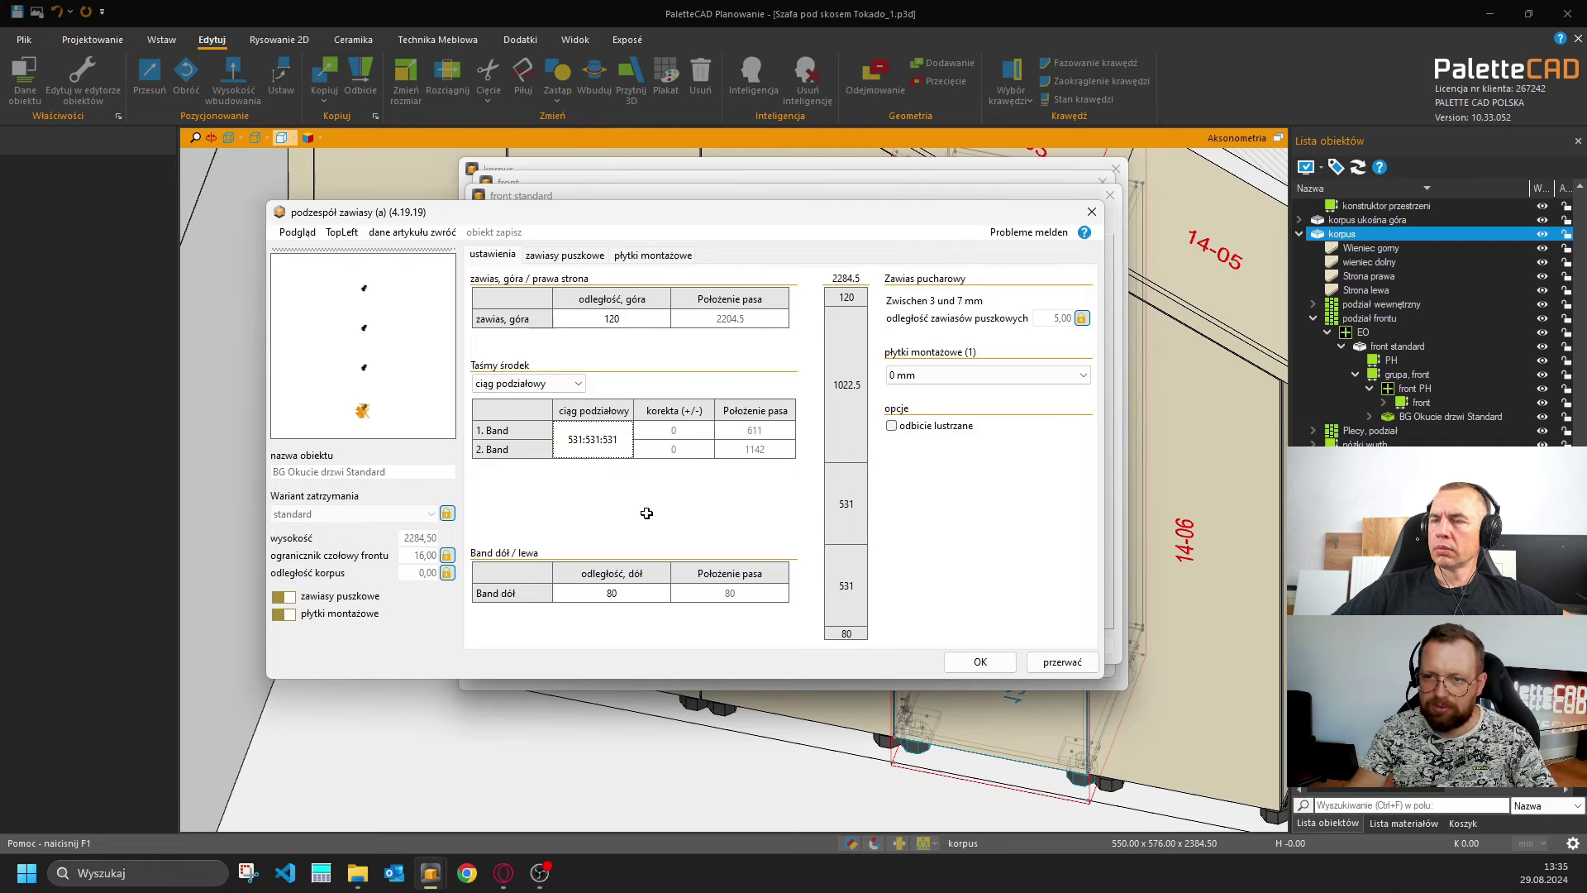
Try to extend the middle hinges' division sequence to 531:531:531:531.
click(613, 448)
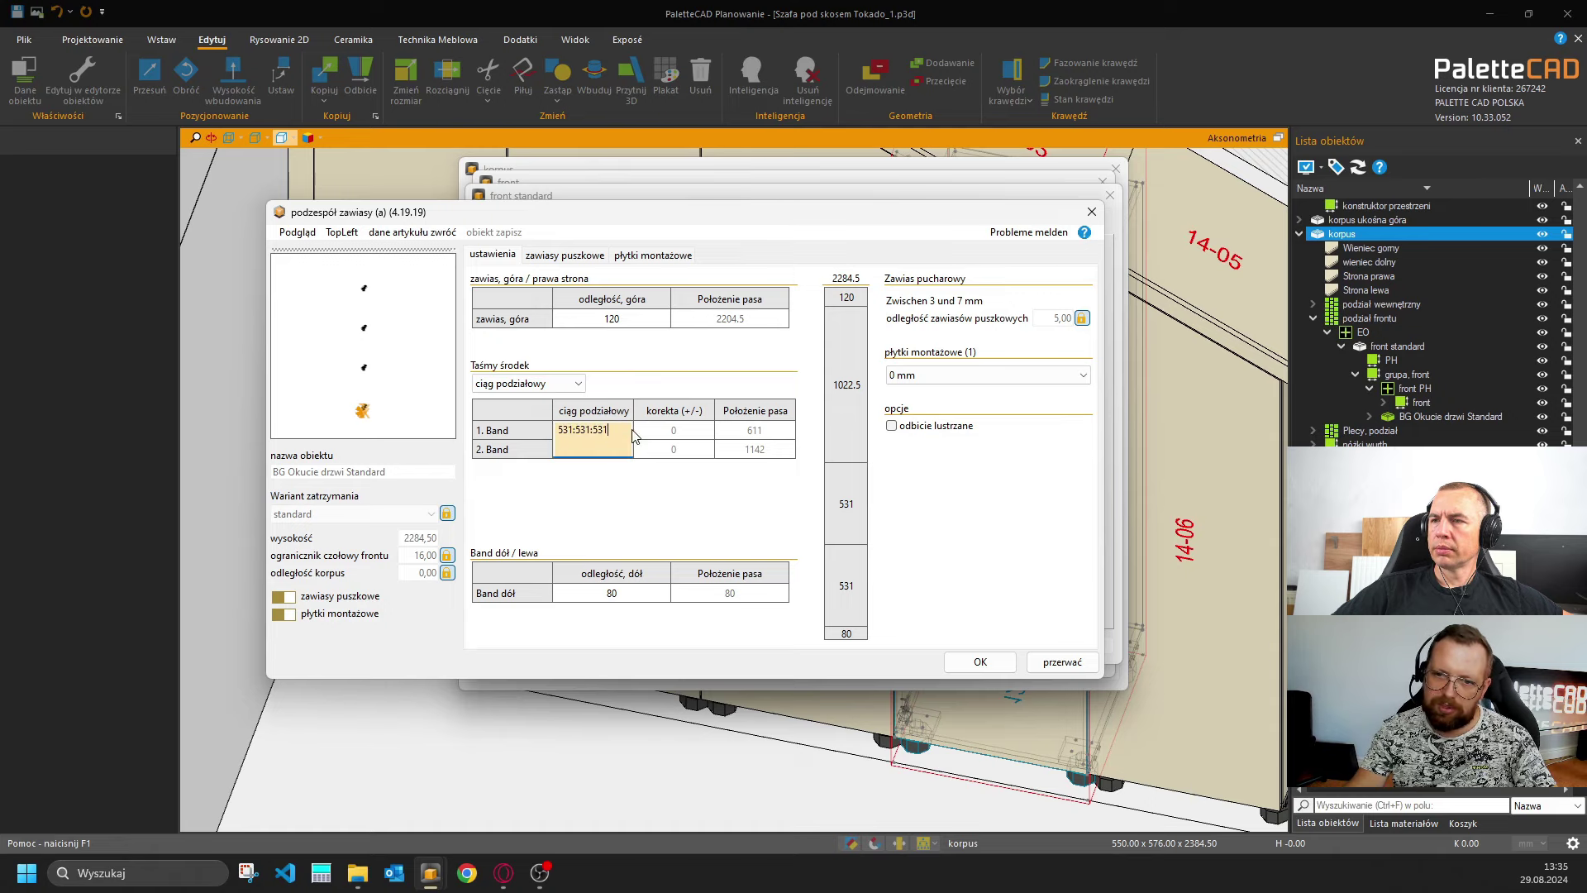
text(:35)
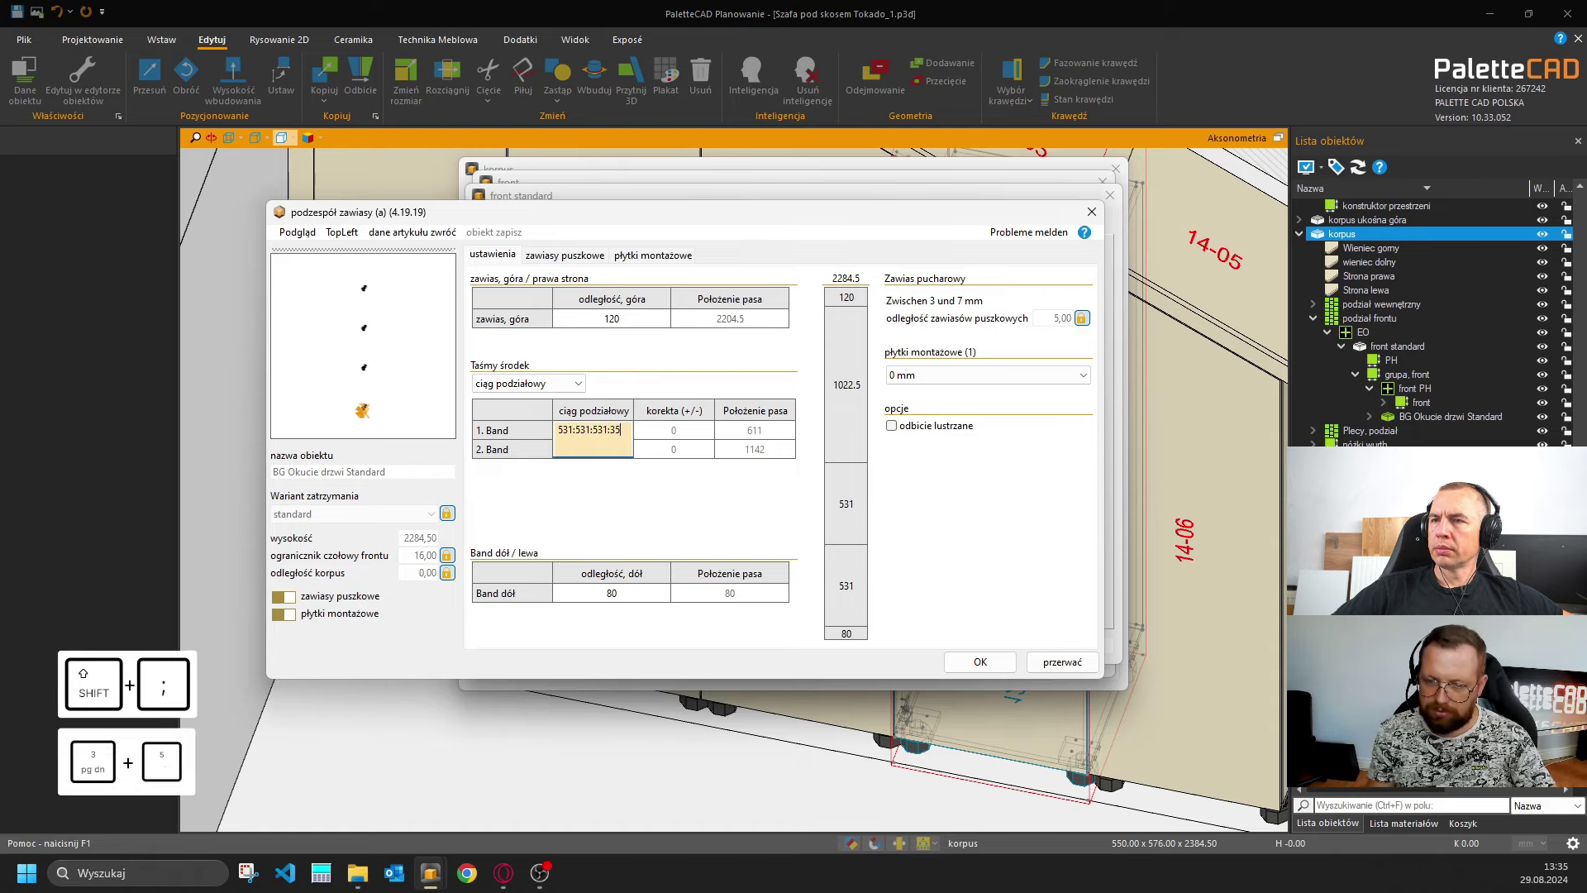
key(BackSpace)
key(BackSpace)
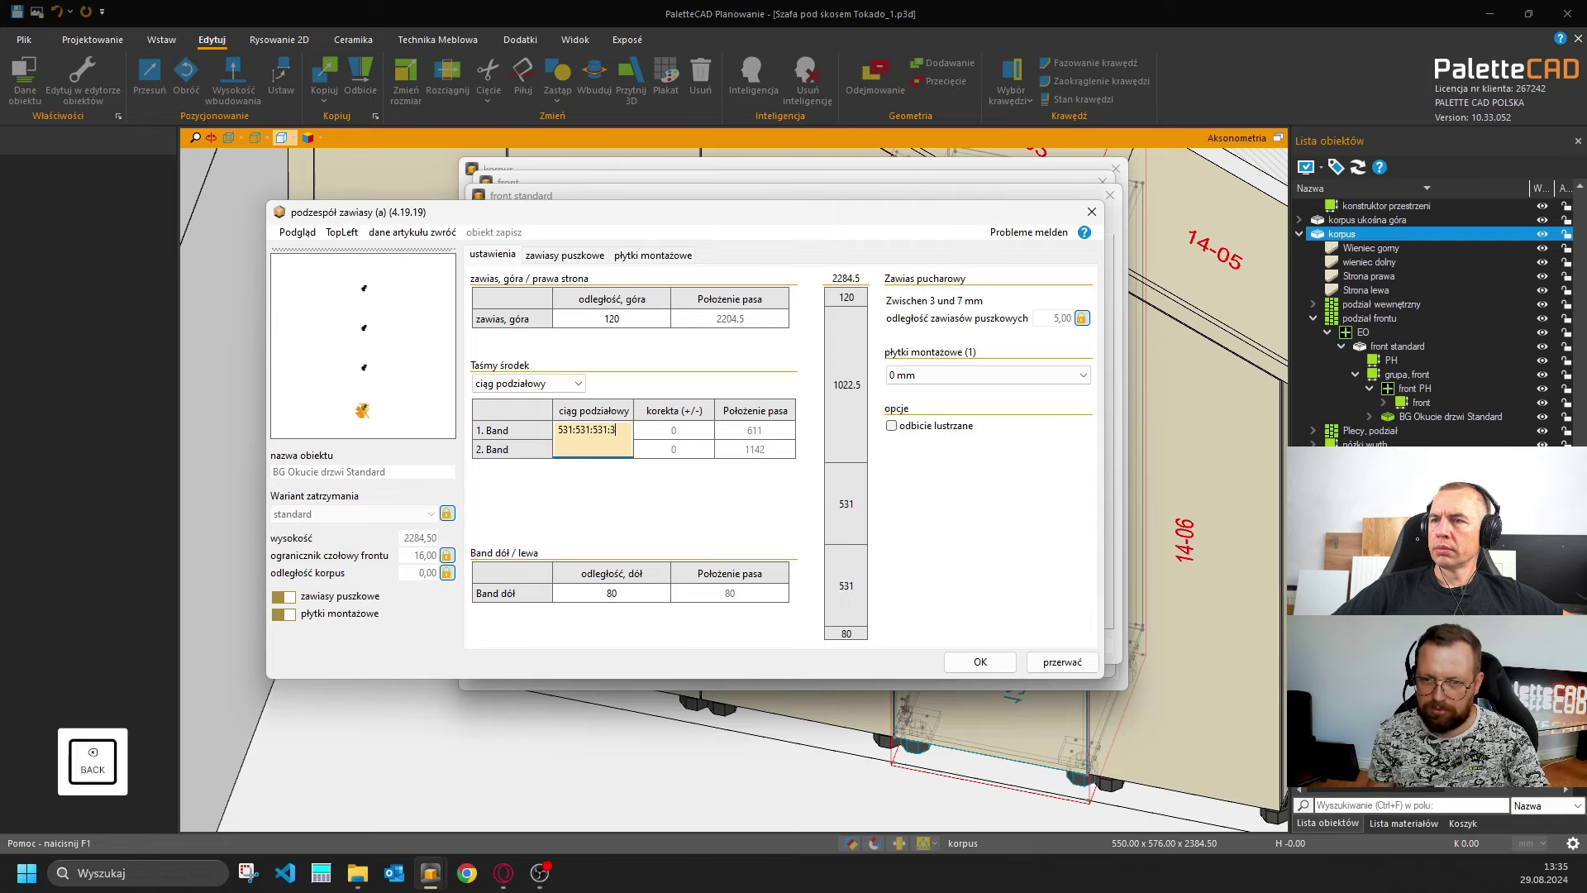
text(531)
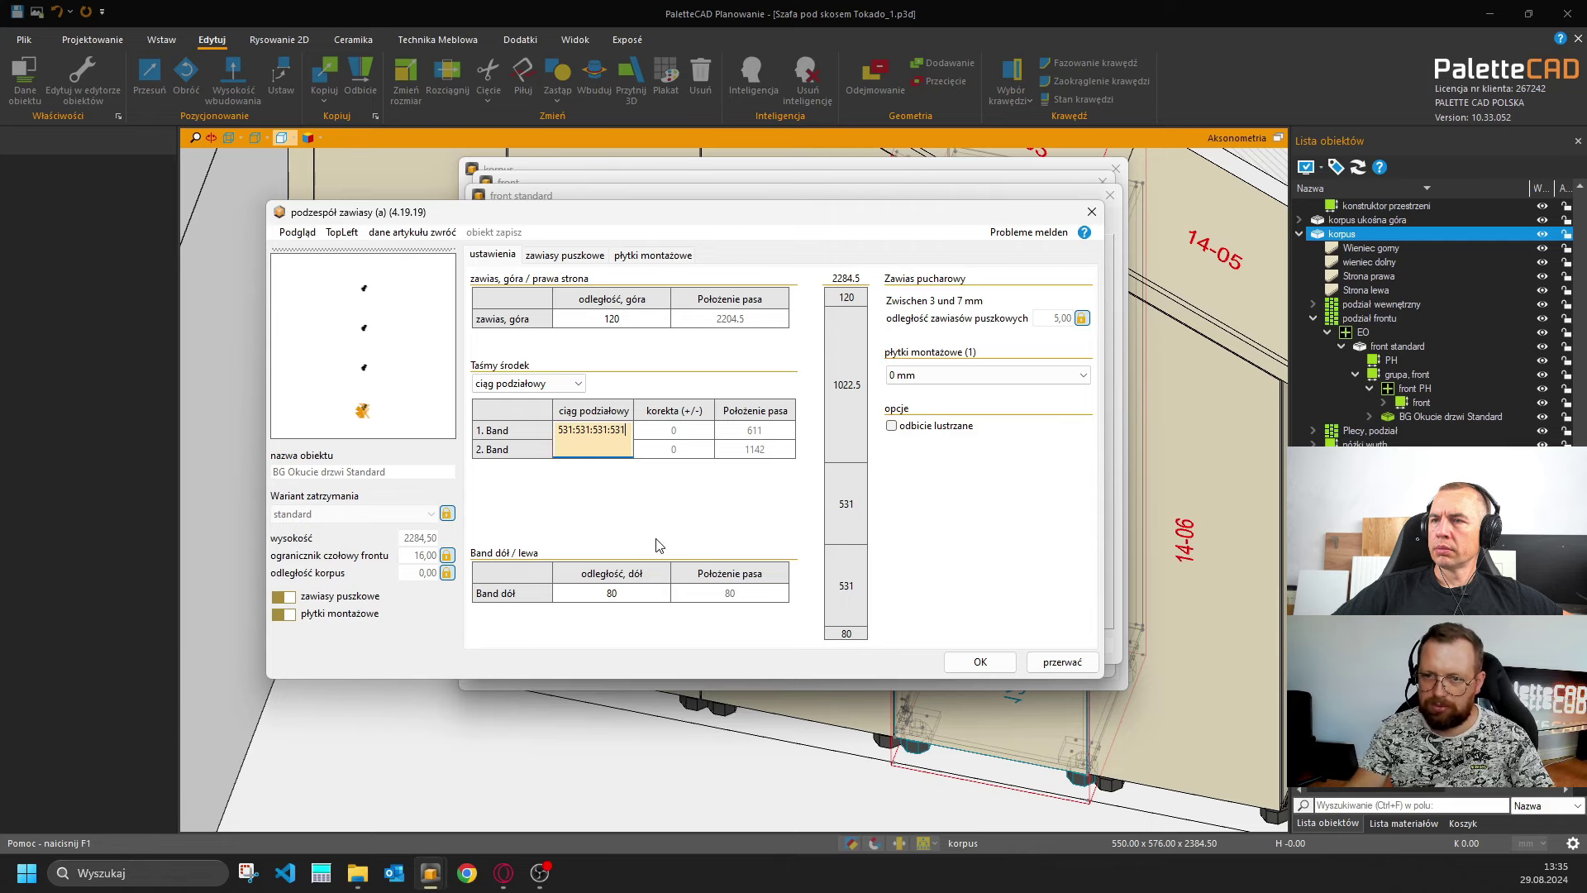
click(643, 469)
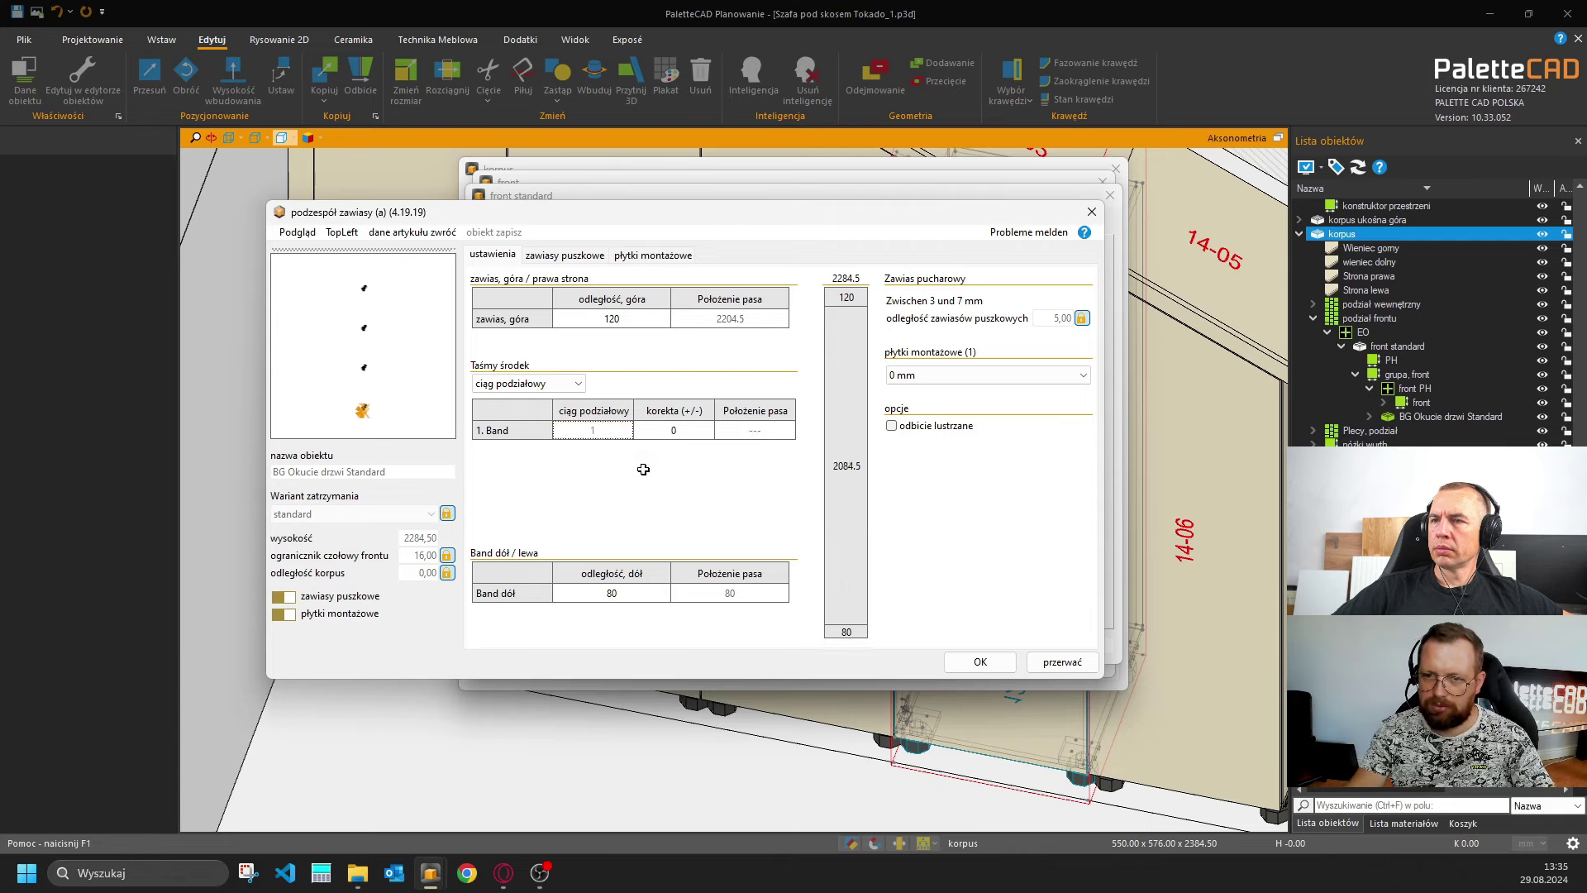
Set the middle hinges' division sequence to 531:531:531:1 so that the last section takes the remaining height.
click(608, 435)
key(BackSpace)
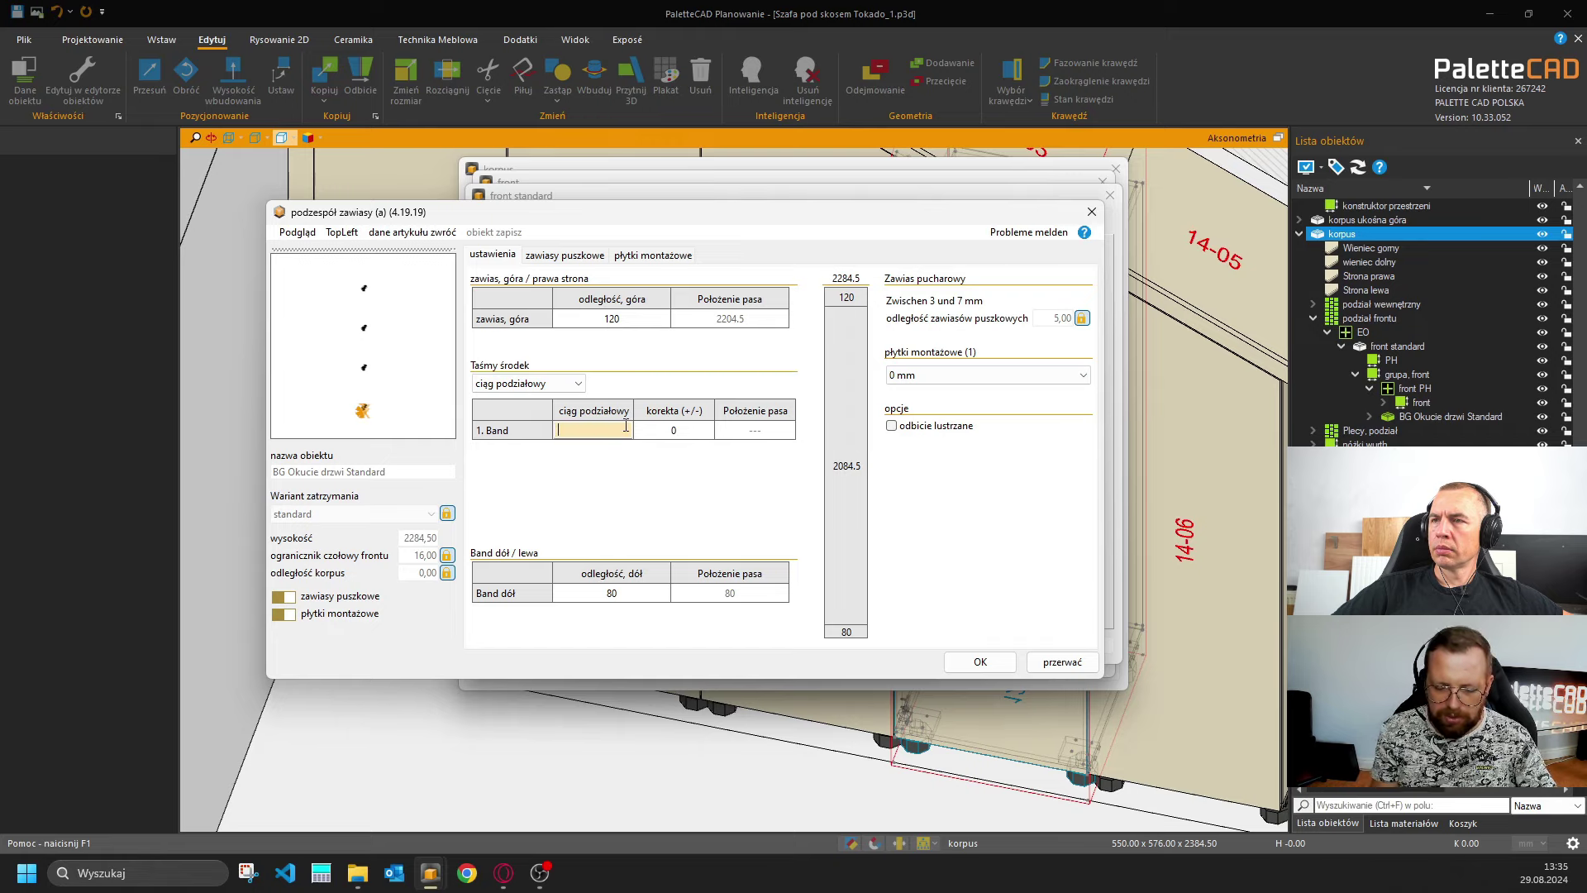
text(531)
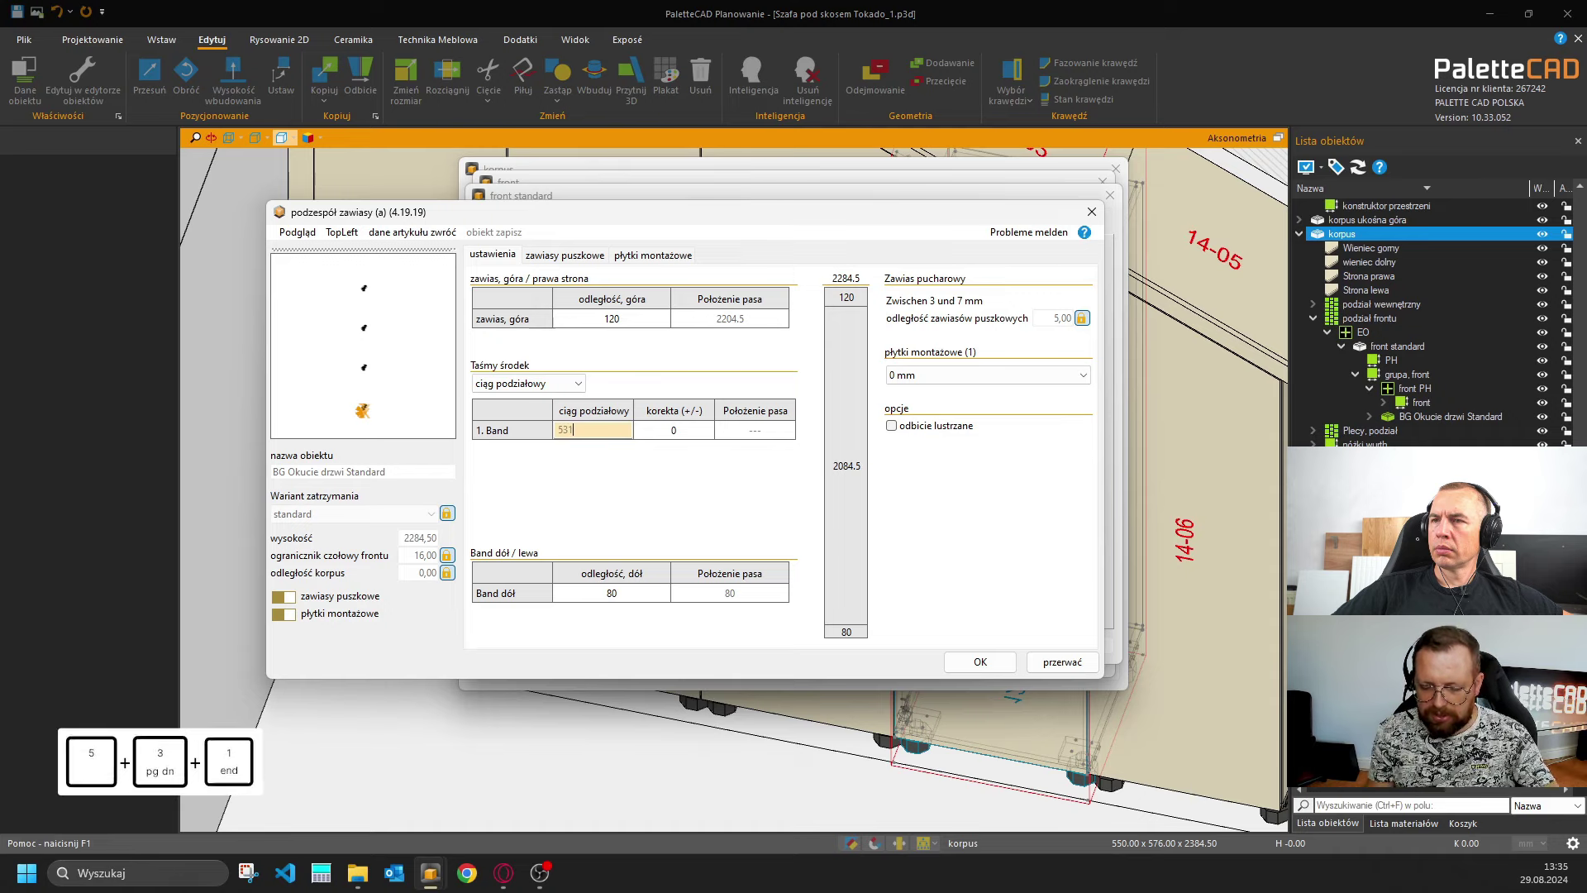
text(:531:)
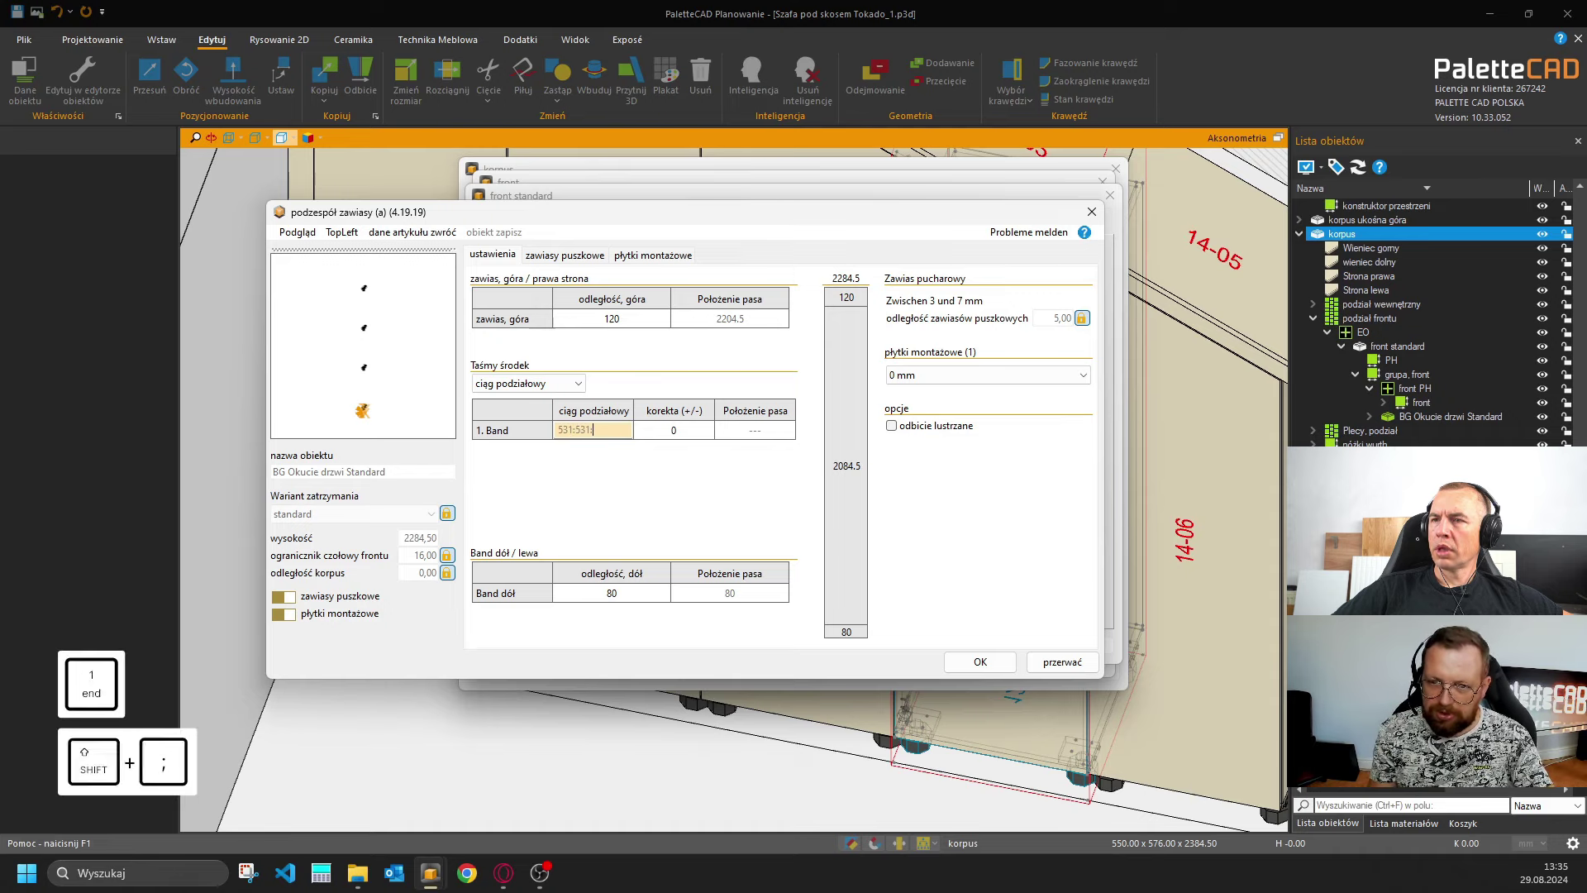
text(531:1)
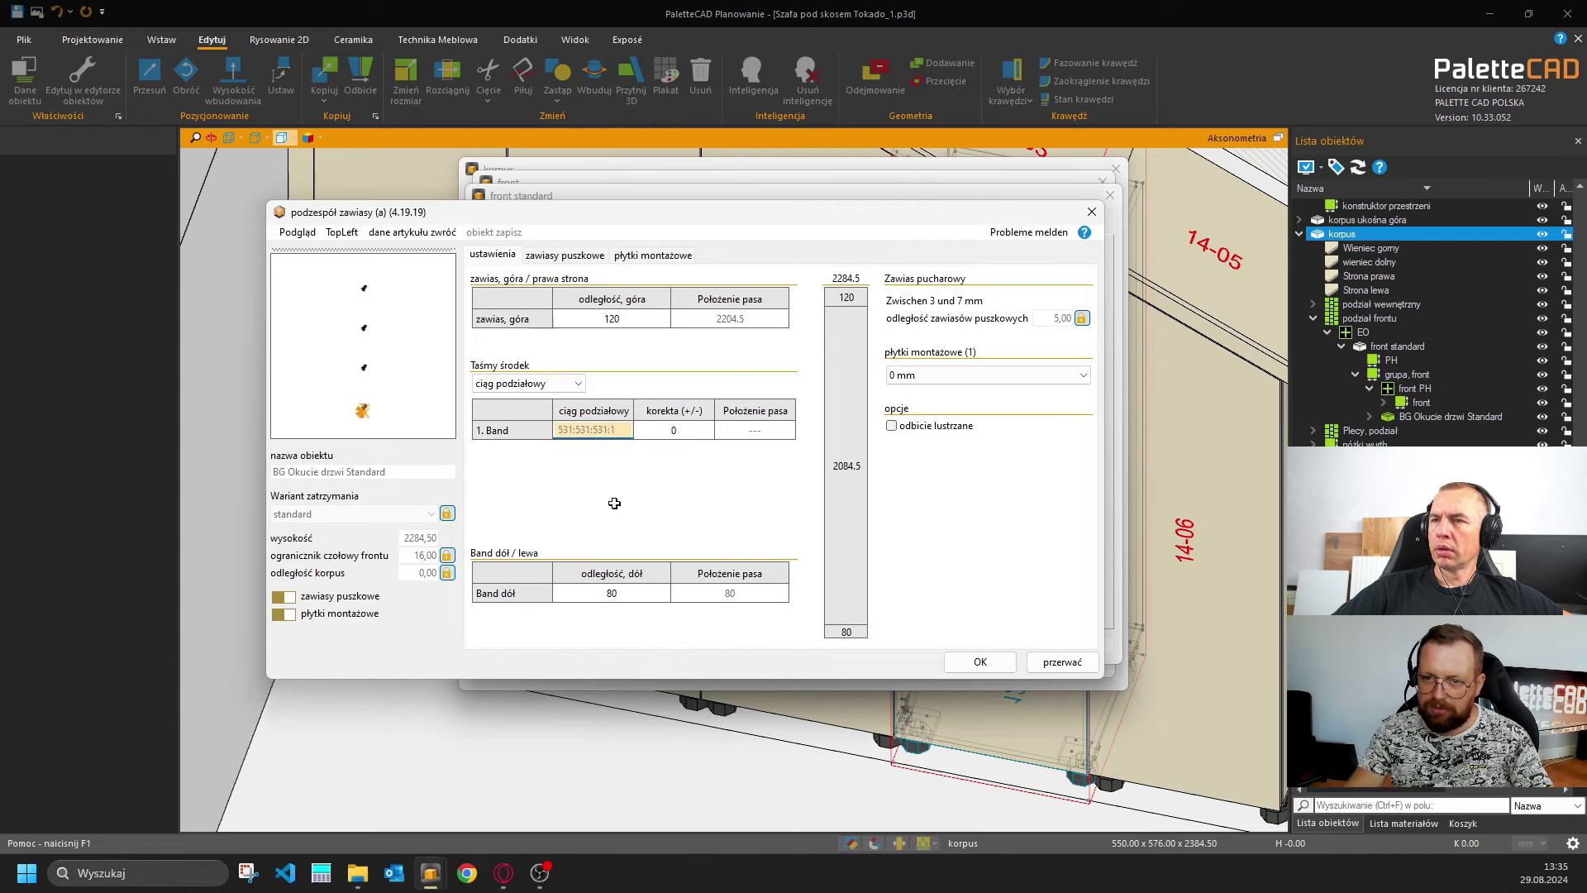
key(Return)
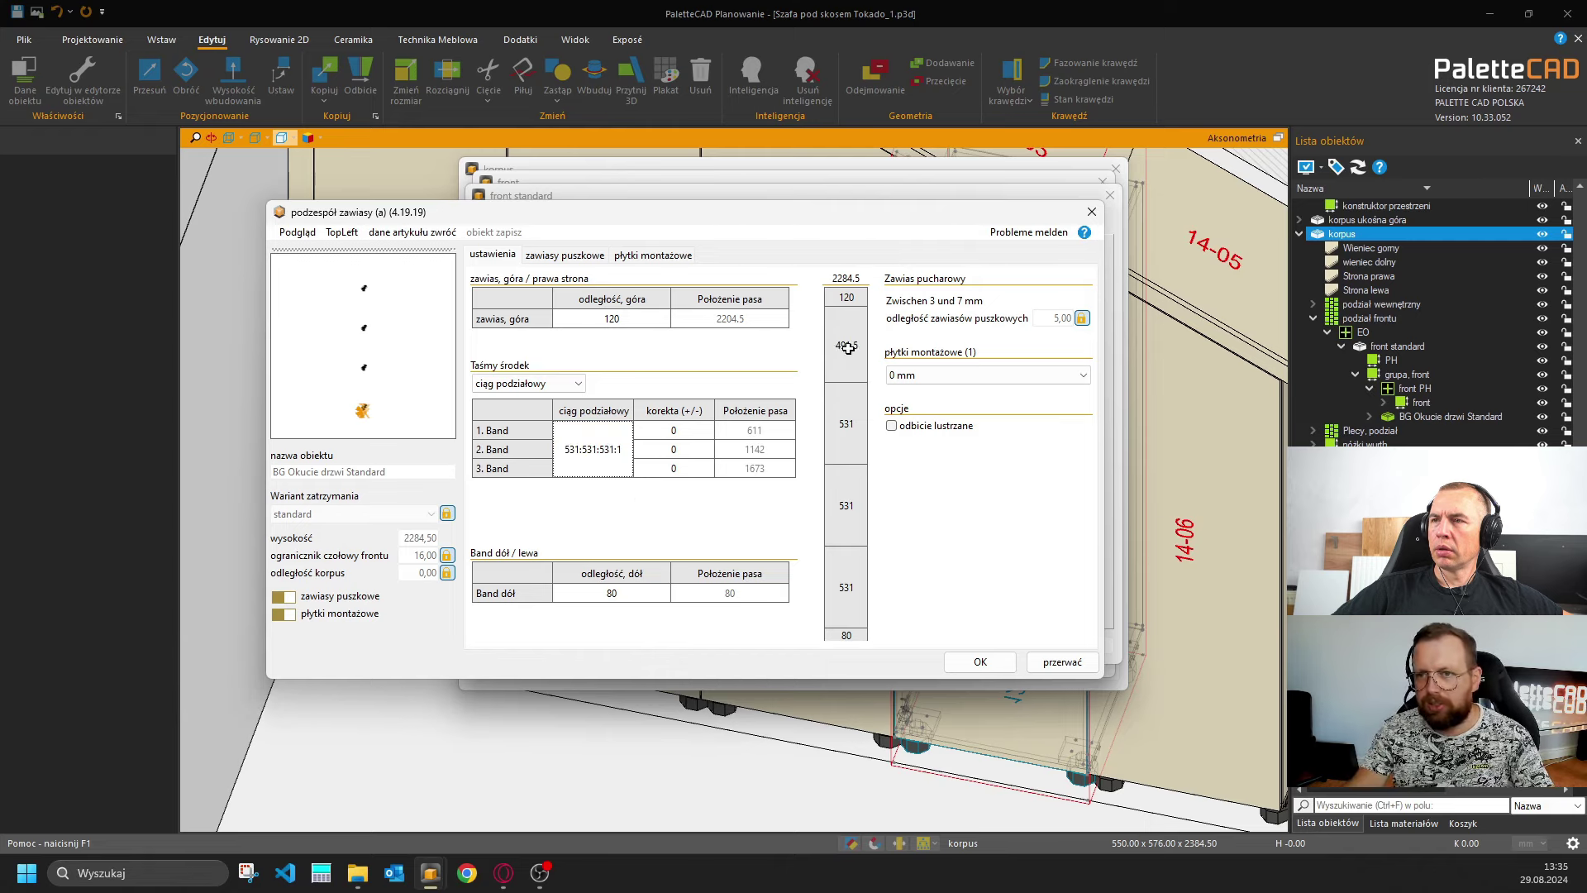
click(682, 434)
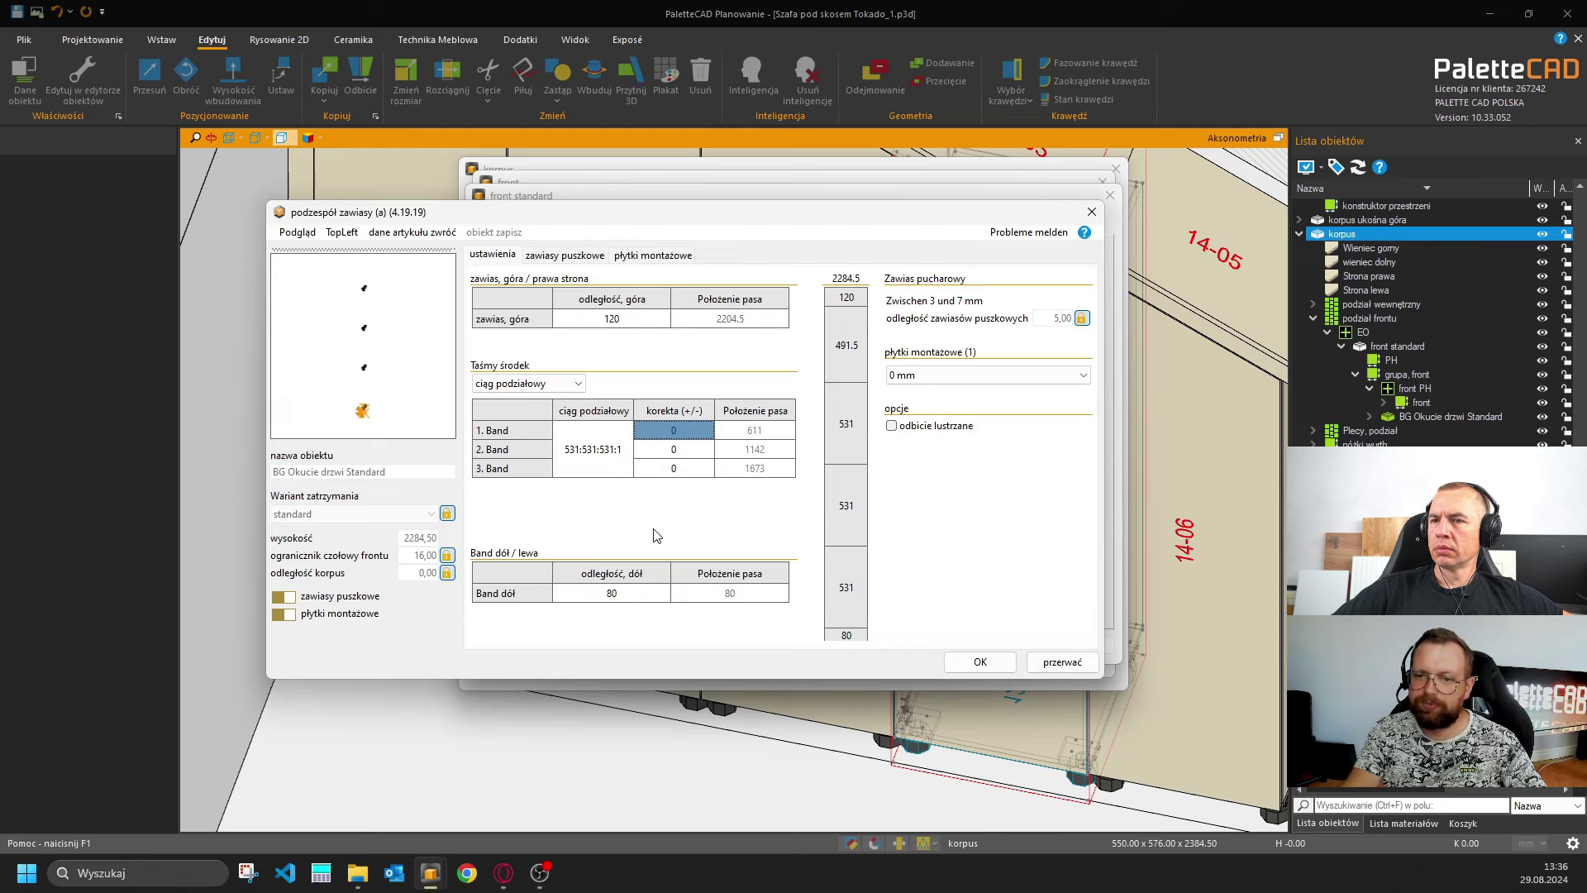
Accept the hinge assembly, front standard and front division settings, and apply them to cabinet 12.
click(979, 661)
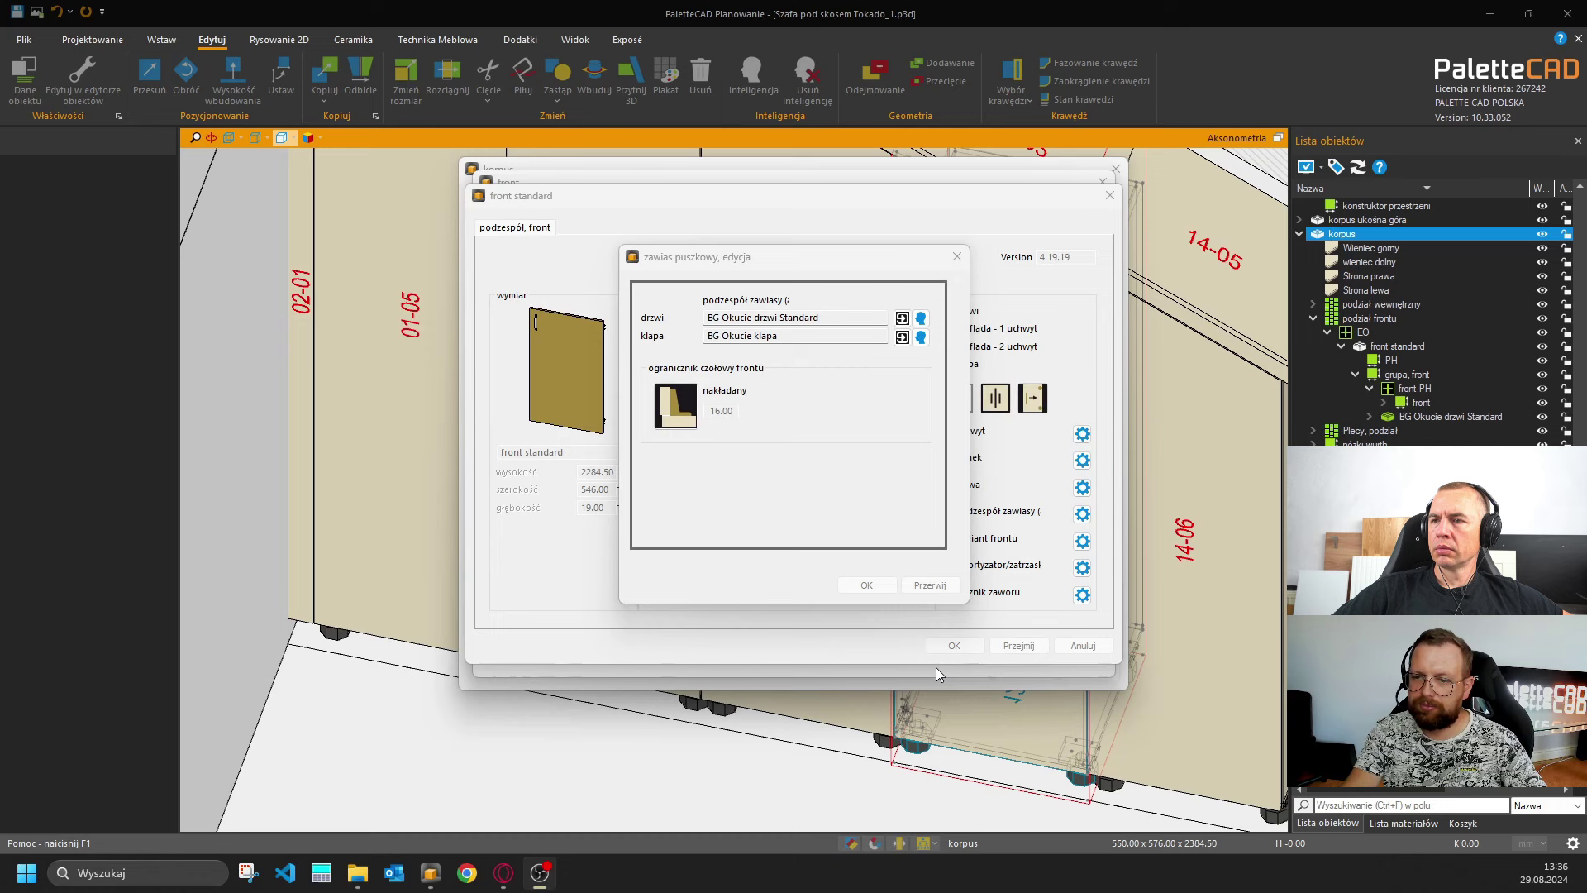
click(878, 585)
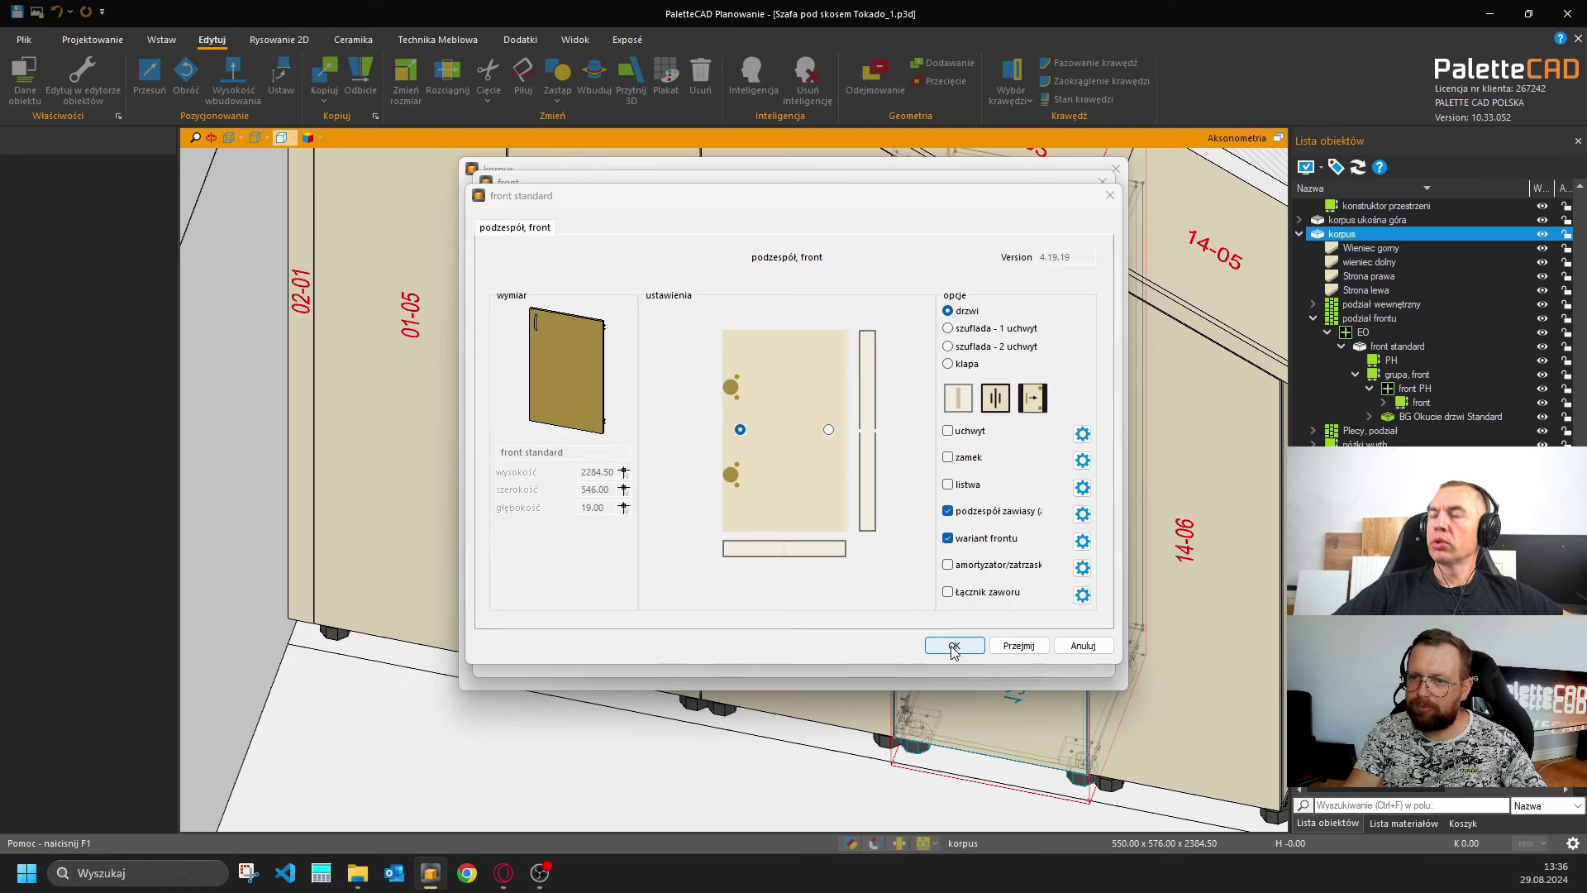
click(954, 647)
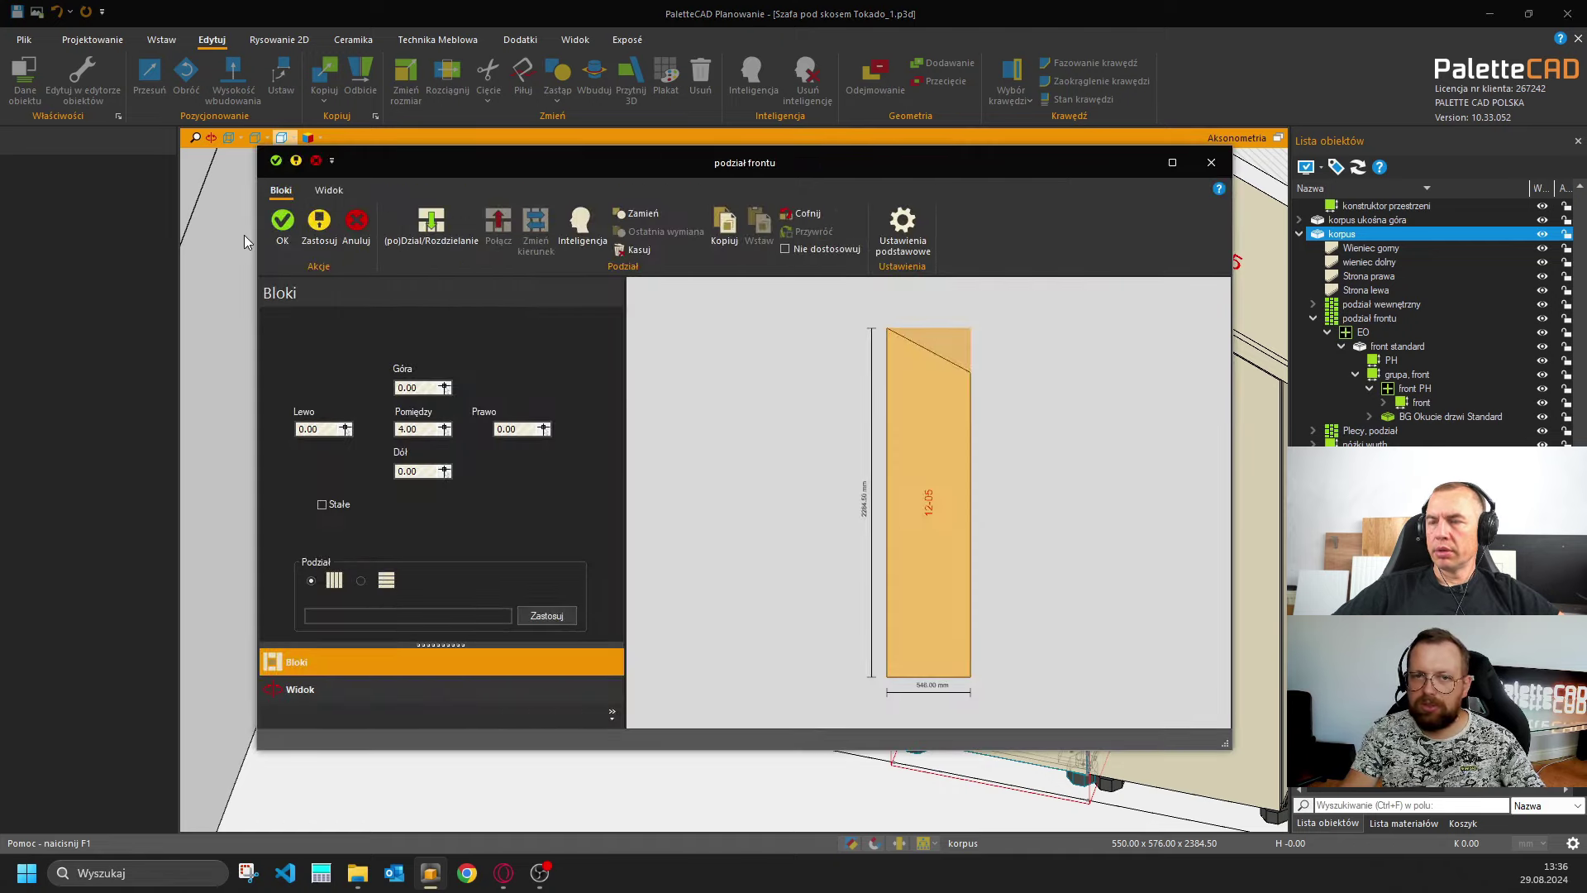
click(265, 220)
click(1023, 659)
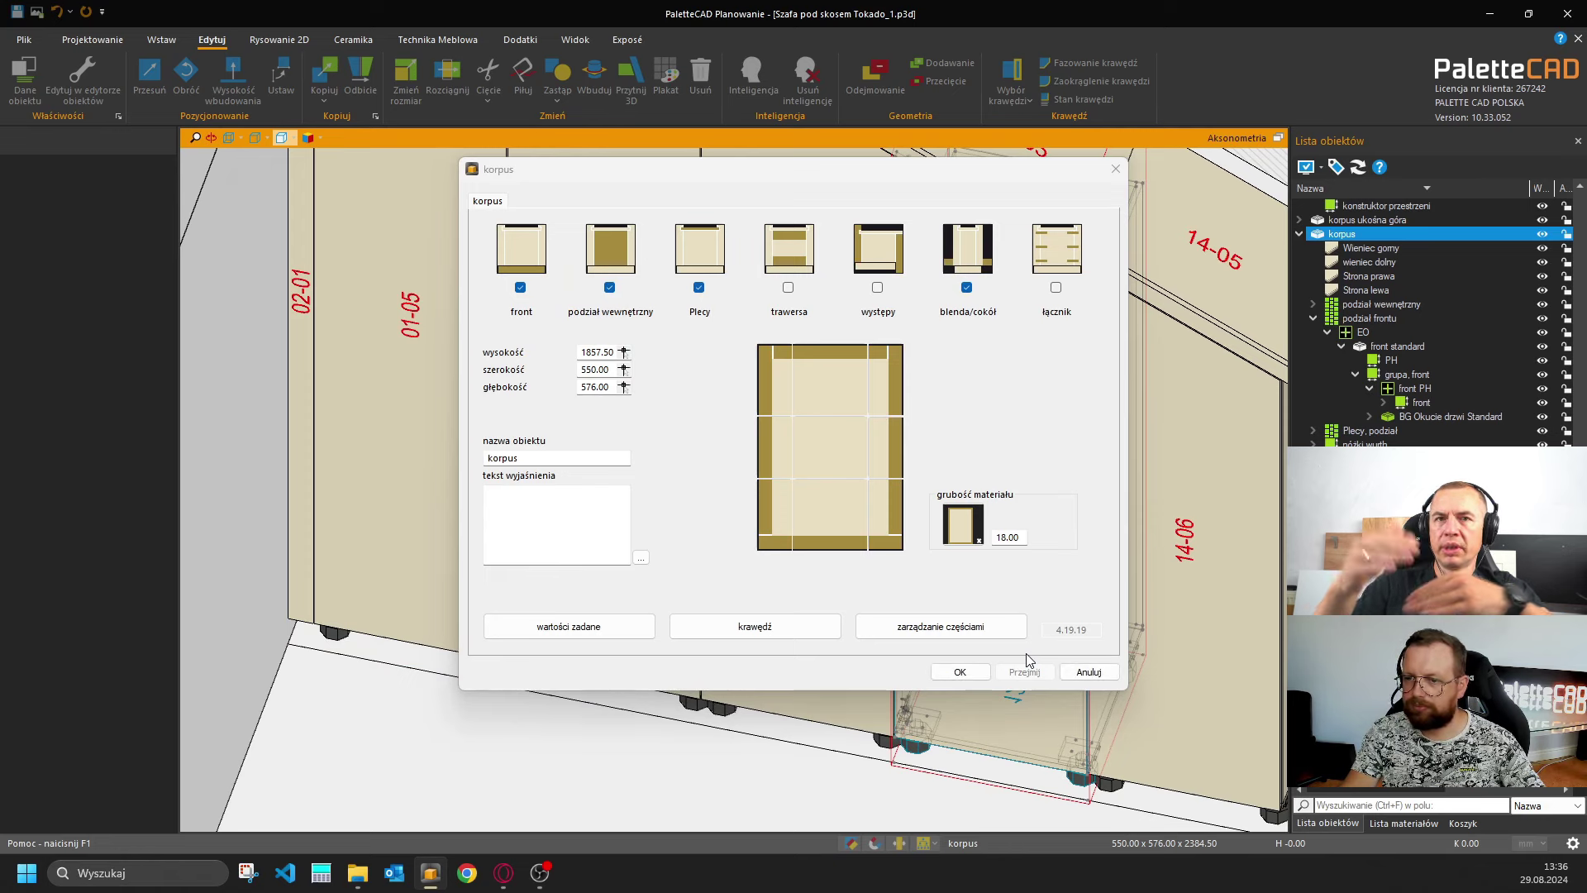
click(963, 671)
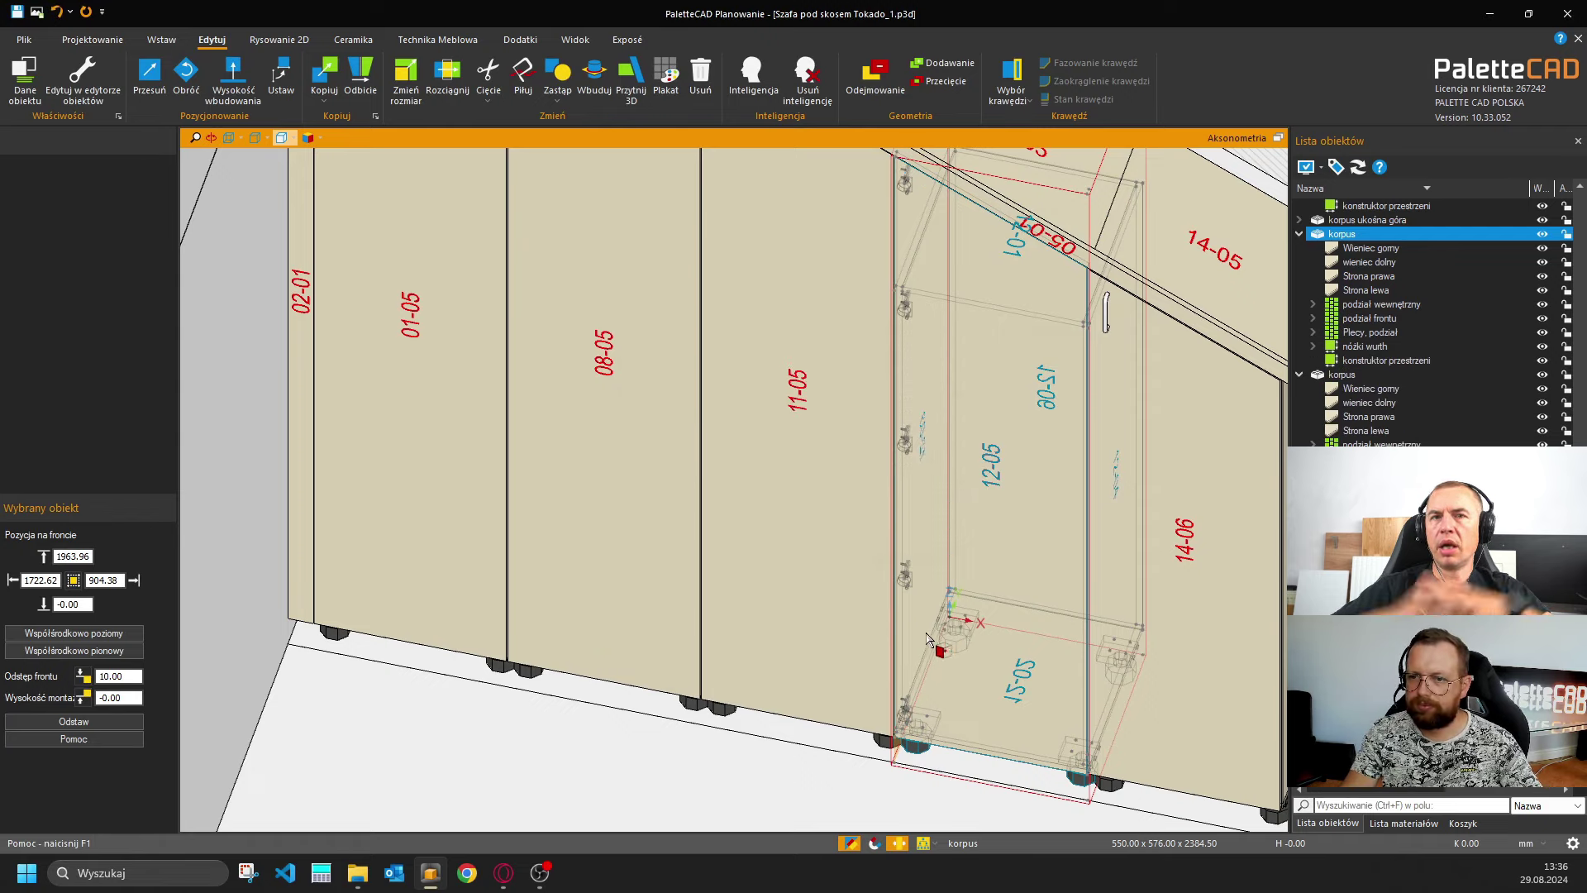
Enlarge the front view, show it as wireframe, and compare cabinet 12's hinge positions with those of the neighbouring doors.
click(1280, 137)
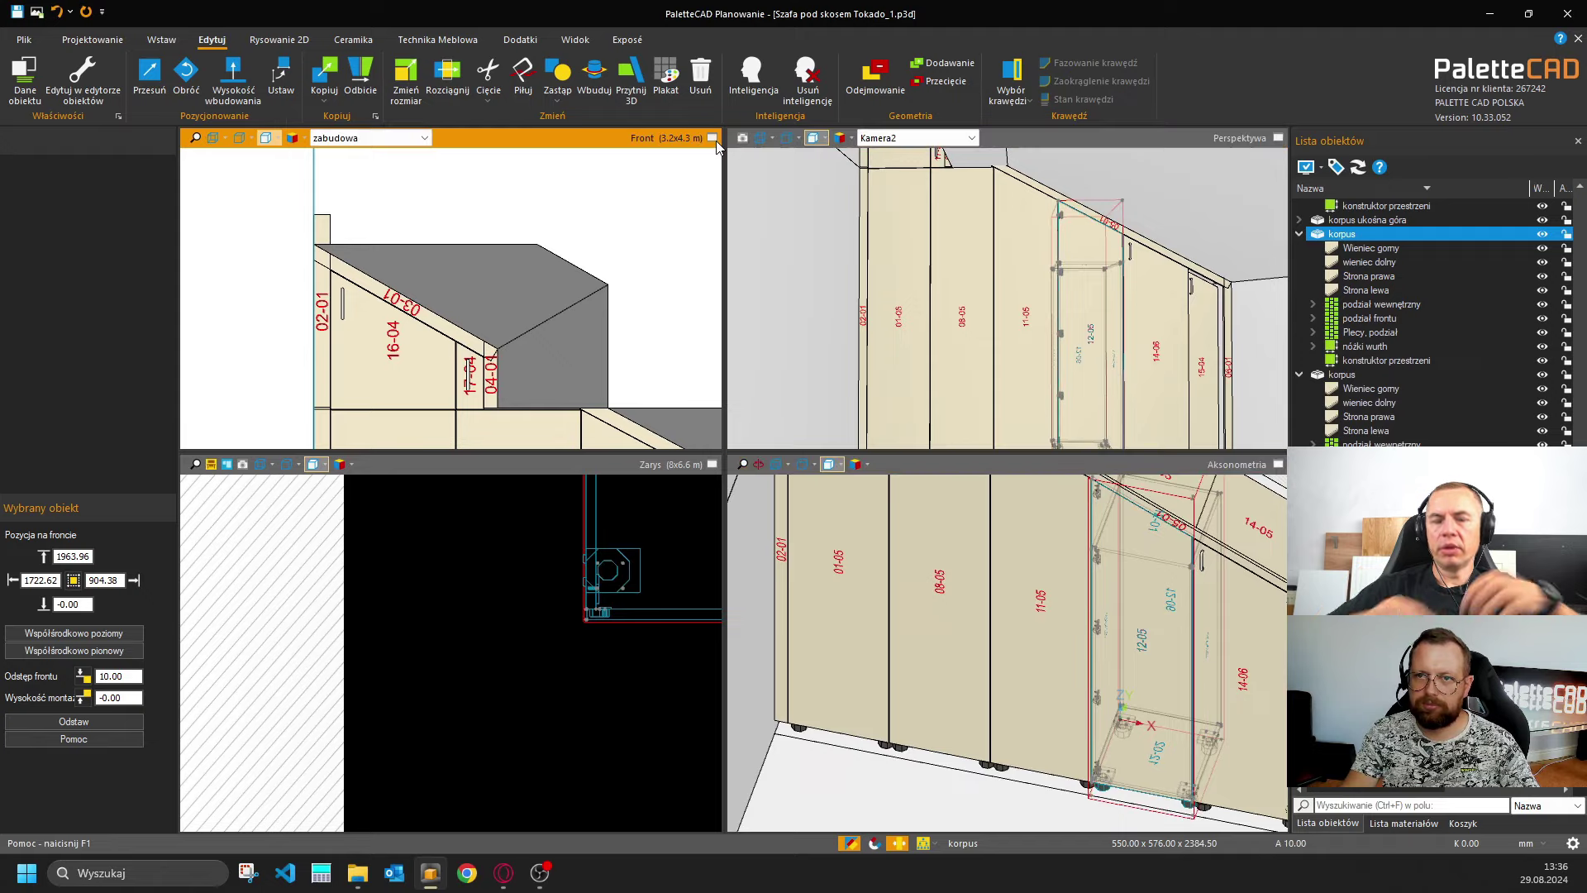
click(712, 138)
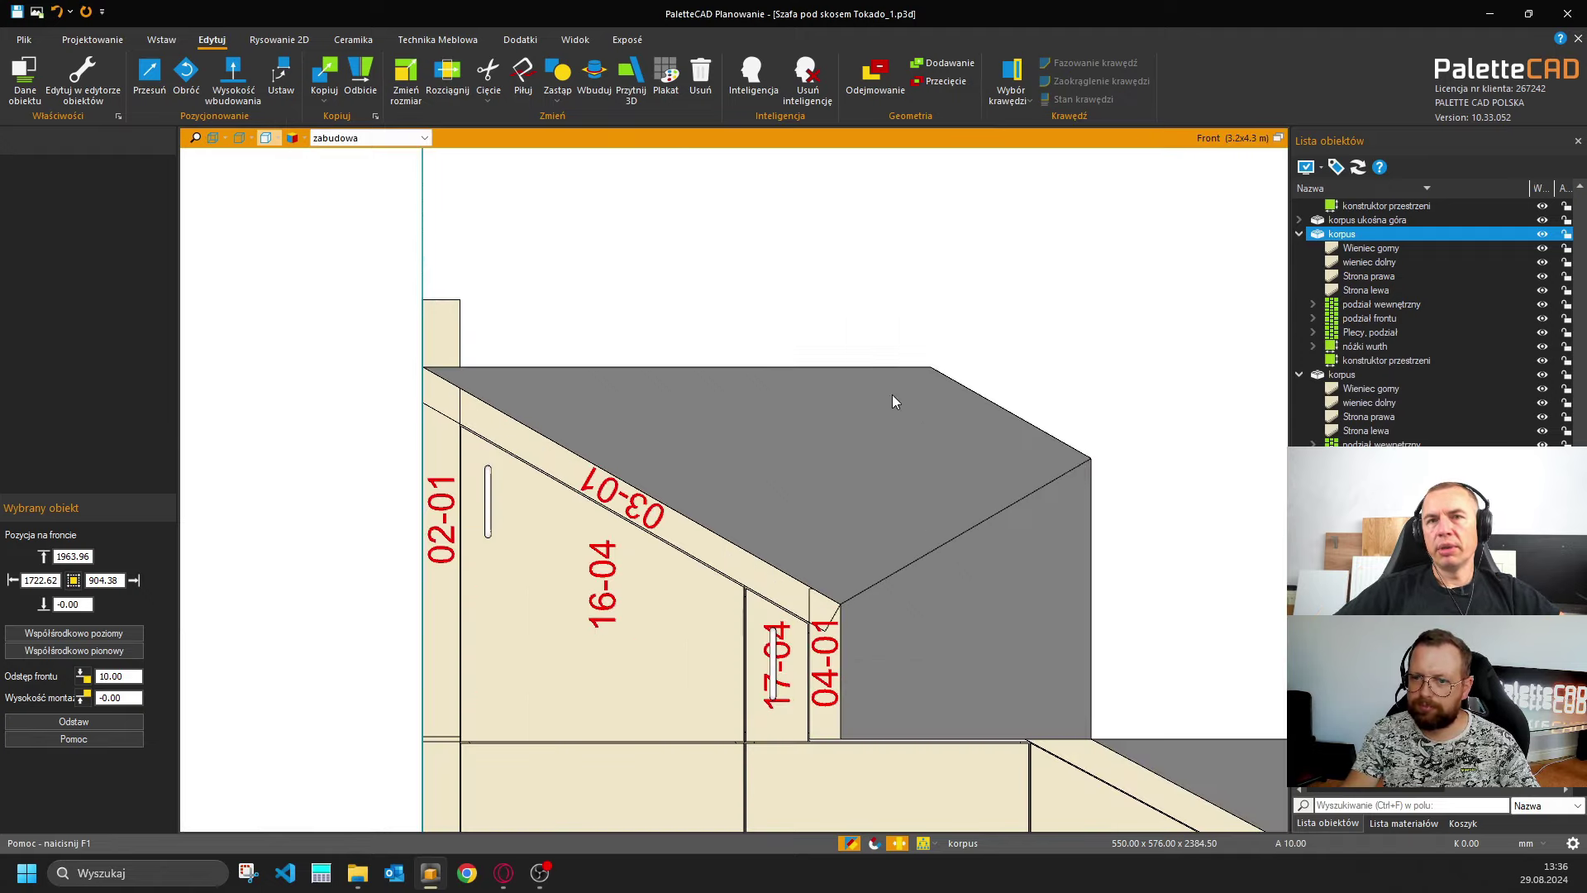
scroll(582, 184, down, 6)
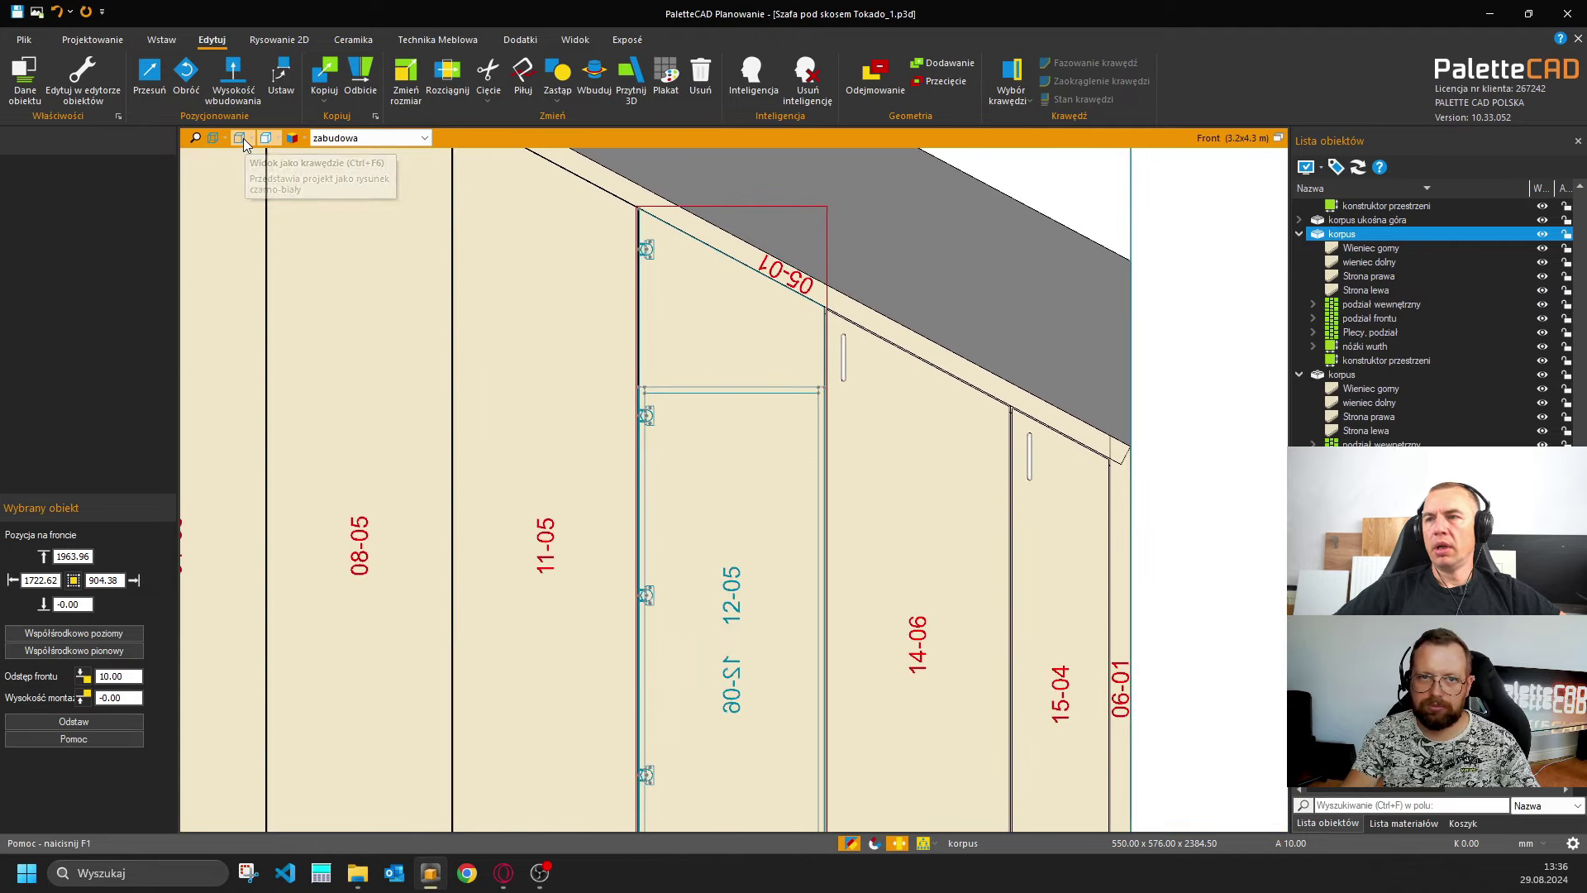
click(213, 139)
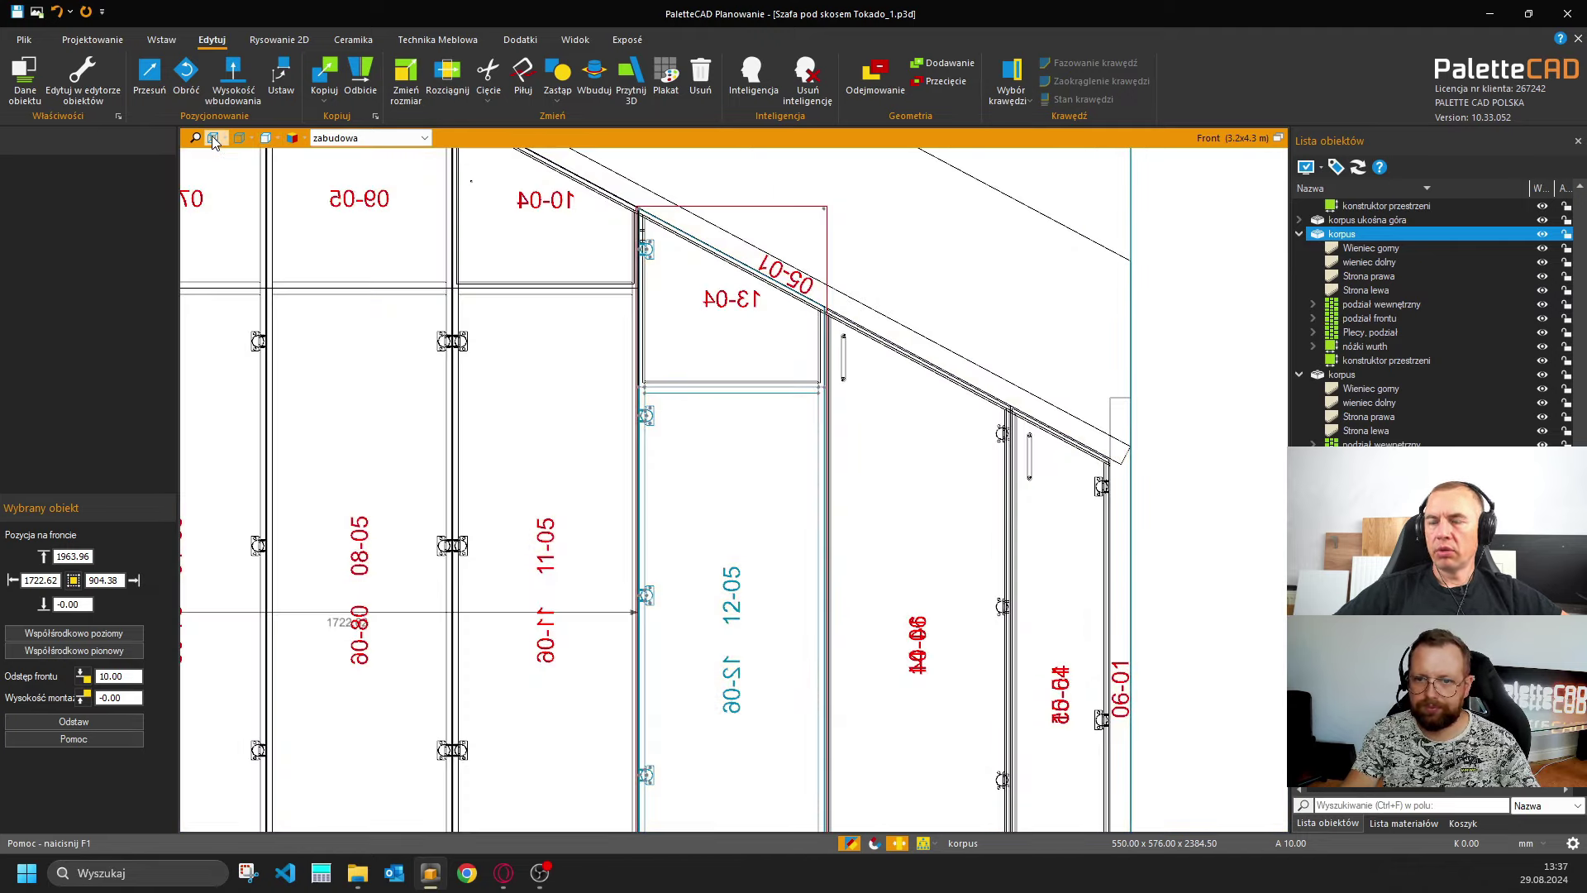
middle_drag(559, 513, 730, 340)
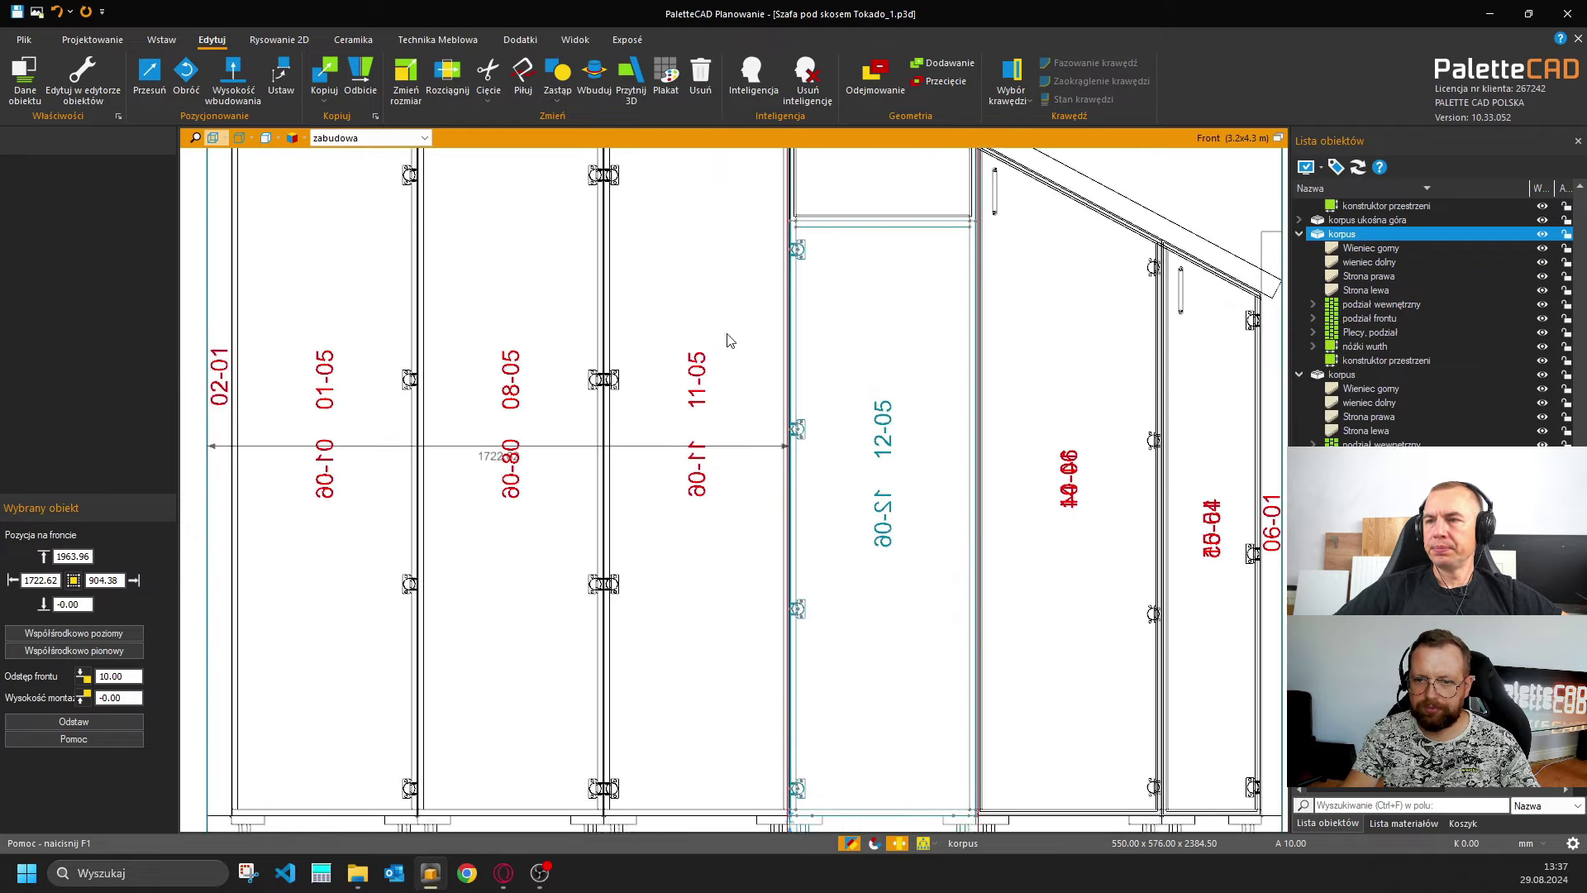
middle_drag(822, 463, 690, 676)
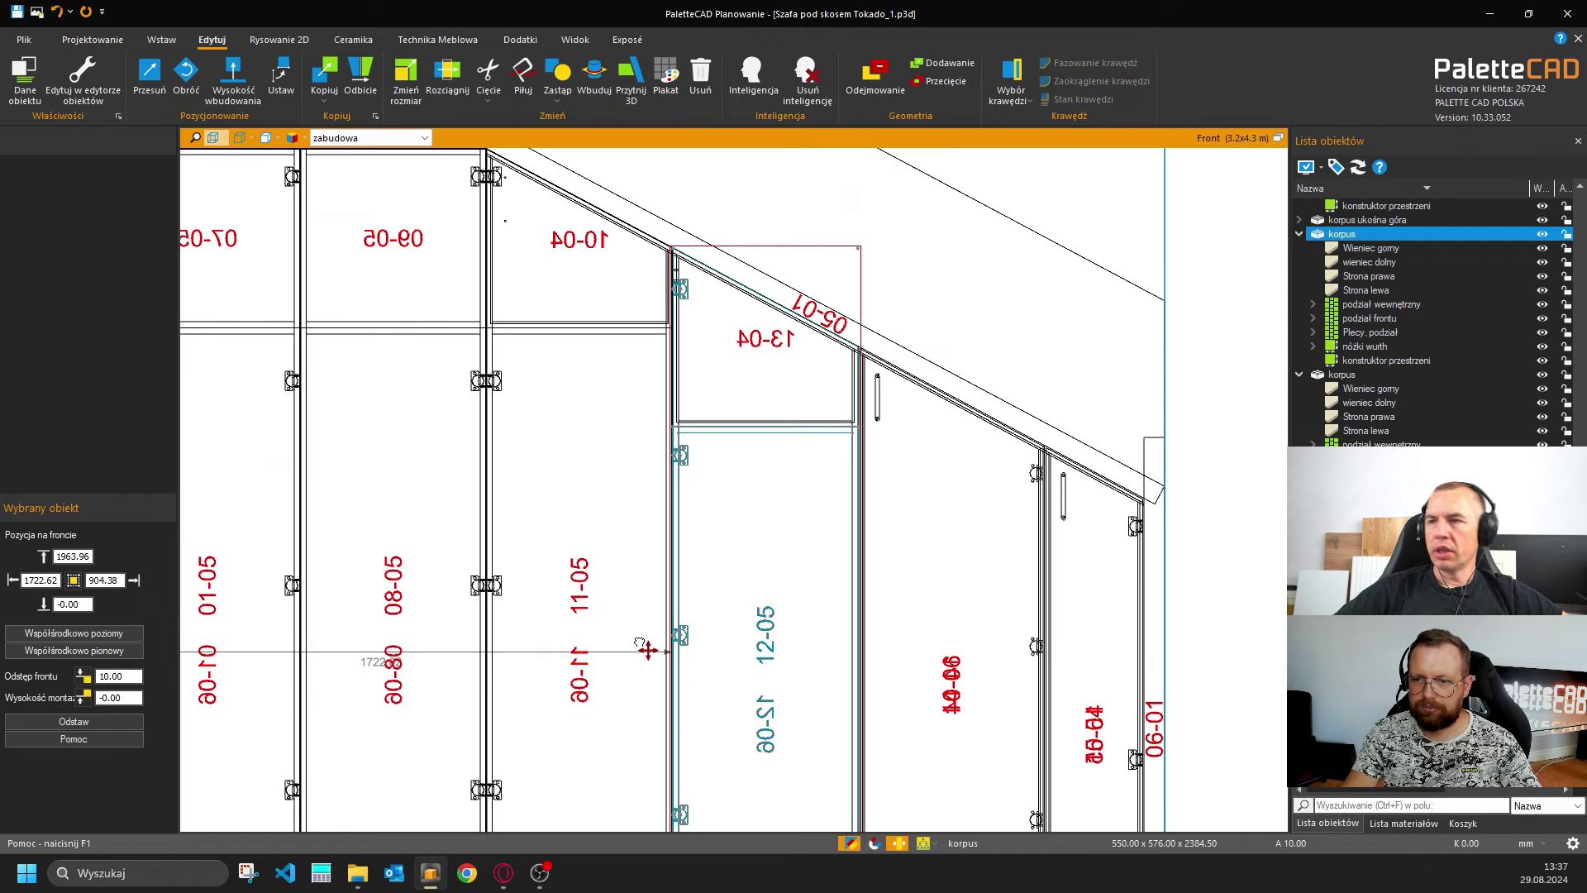
Deselect cabinet 12 and switch the front view of the whole wardrobe from wireframe back to shaded display.
middle_drag(641, 650, 691, 560)
key(Escape)
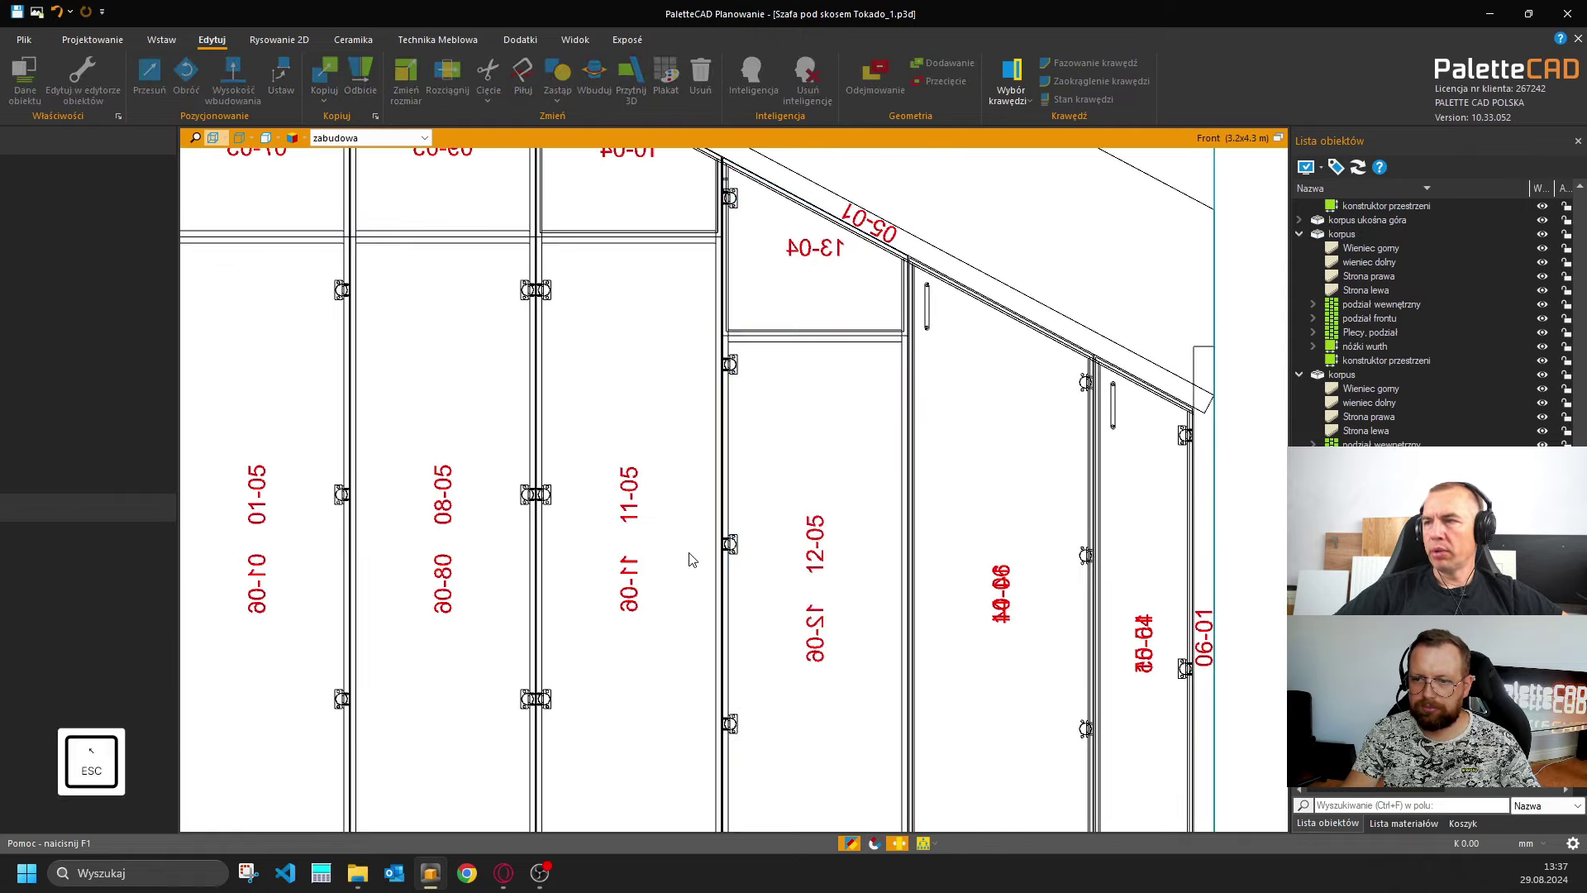
scroll(692, 559, down, 5)
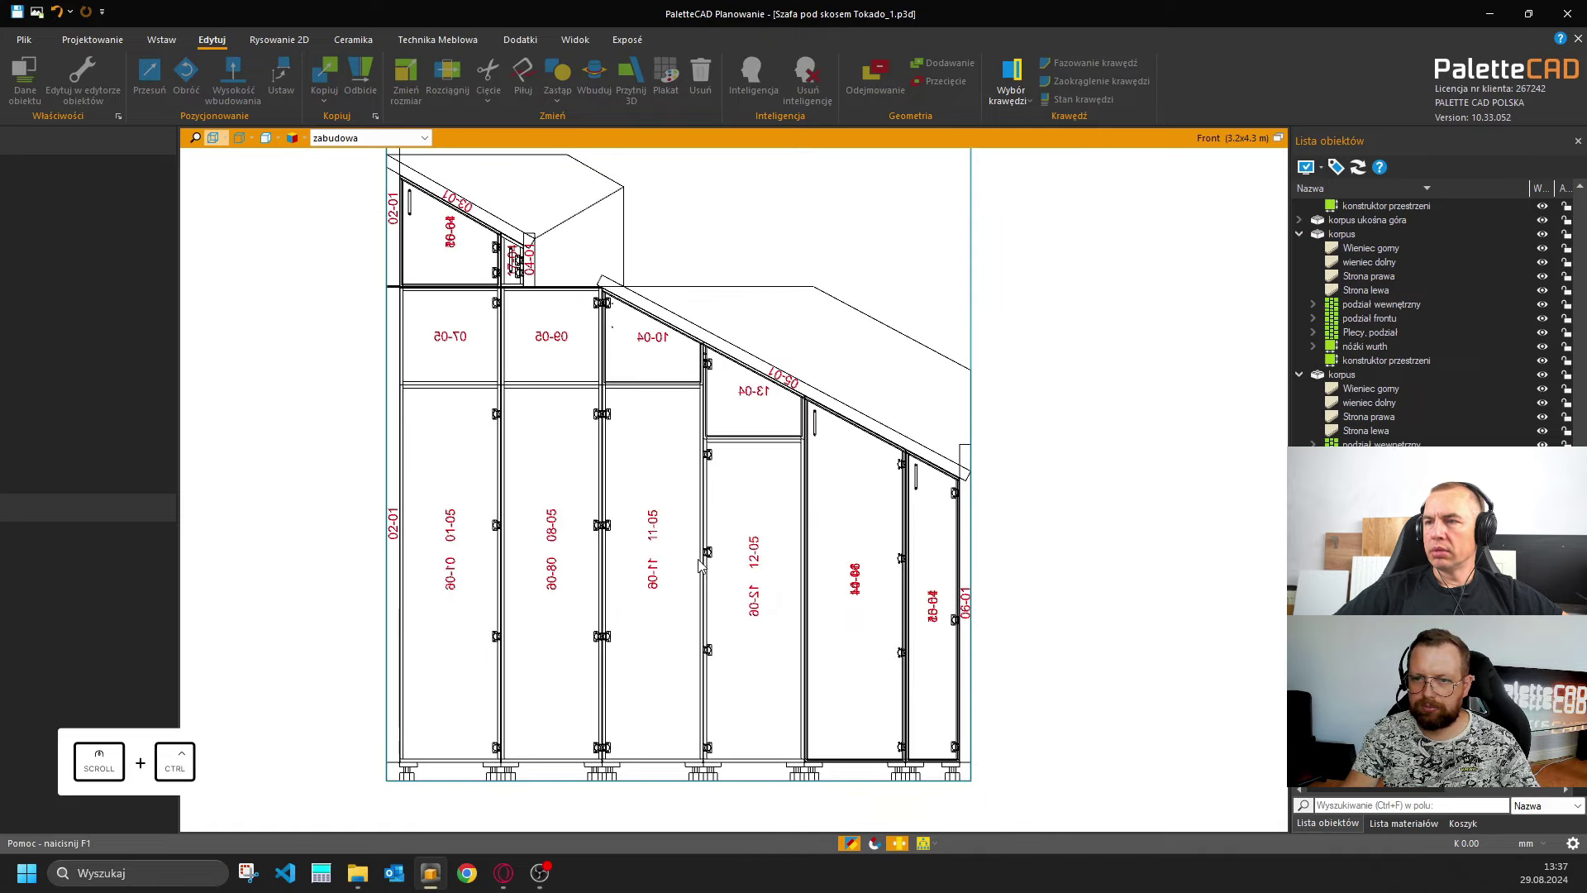
ctrl+middle_drag(697, 572, 756, 600)
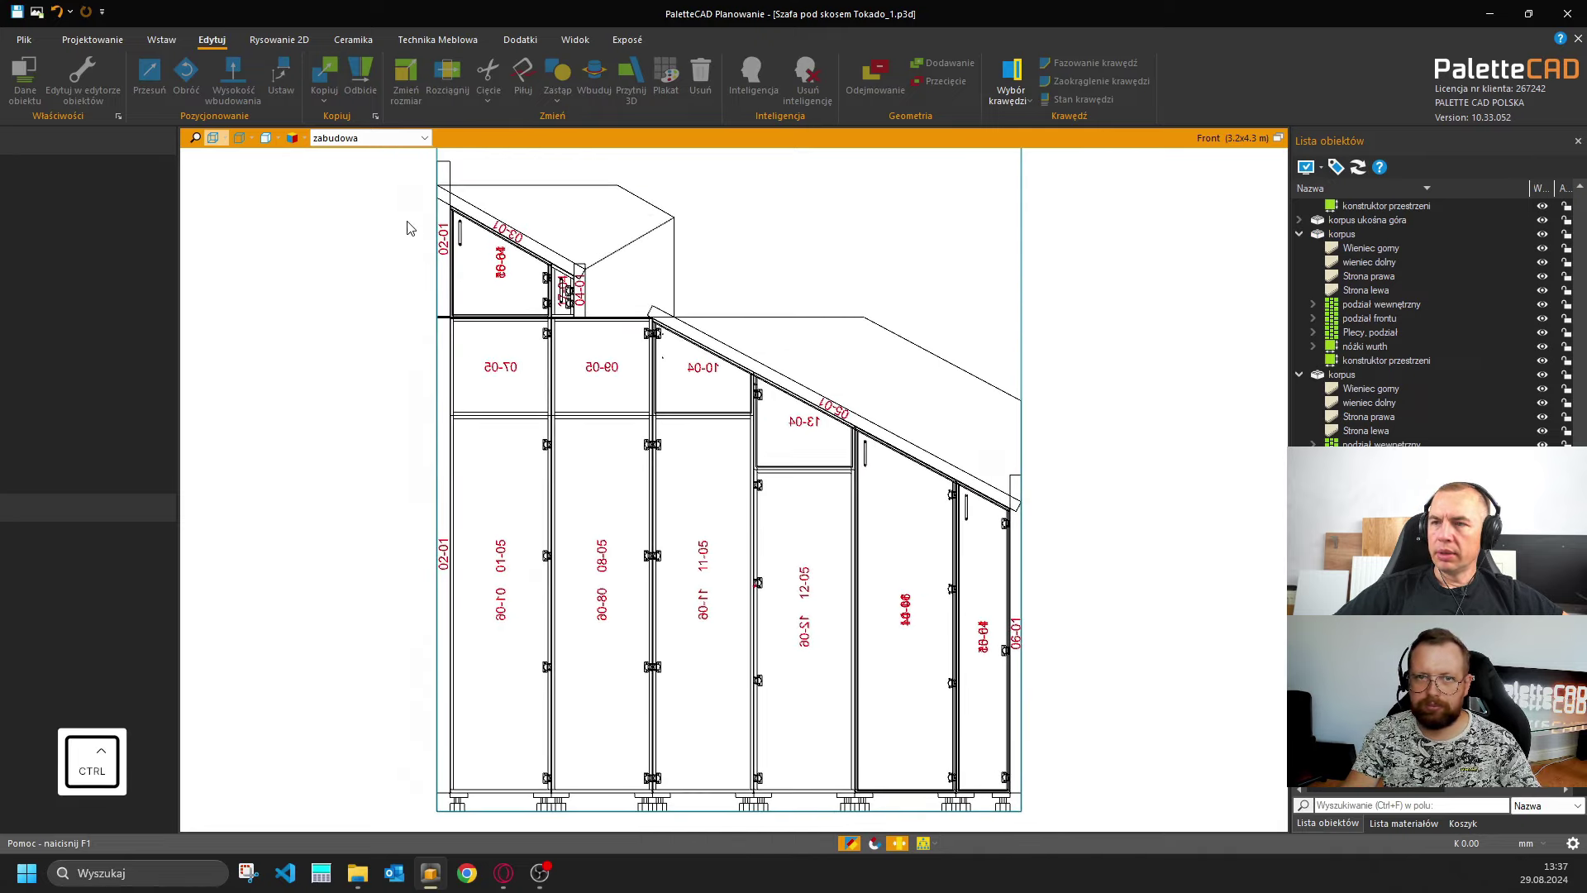
click(265, 137)
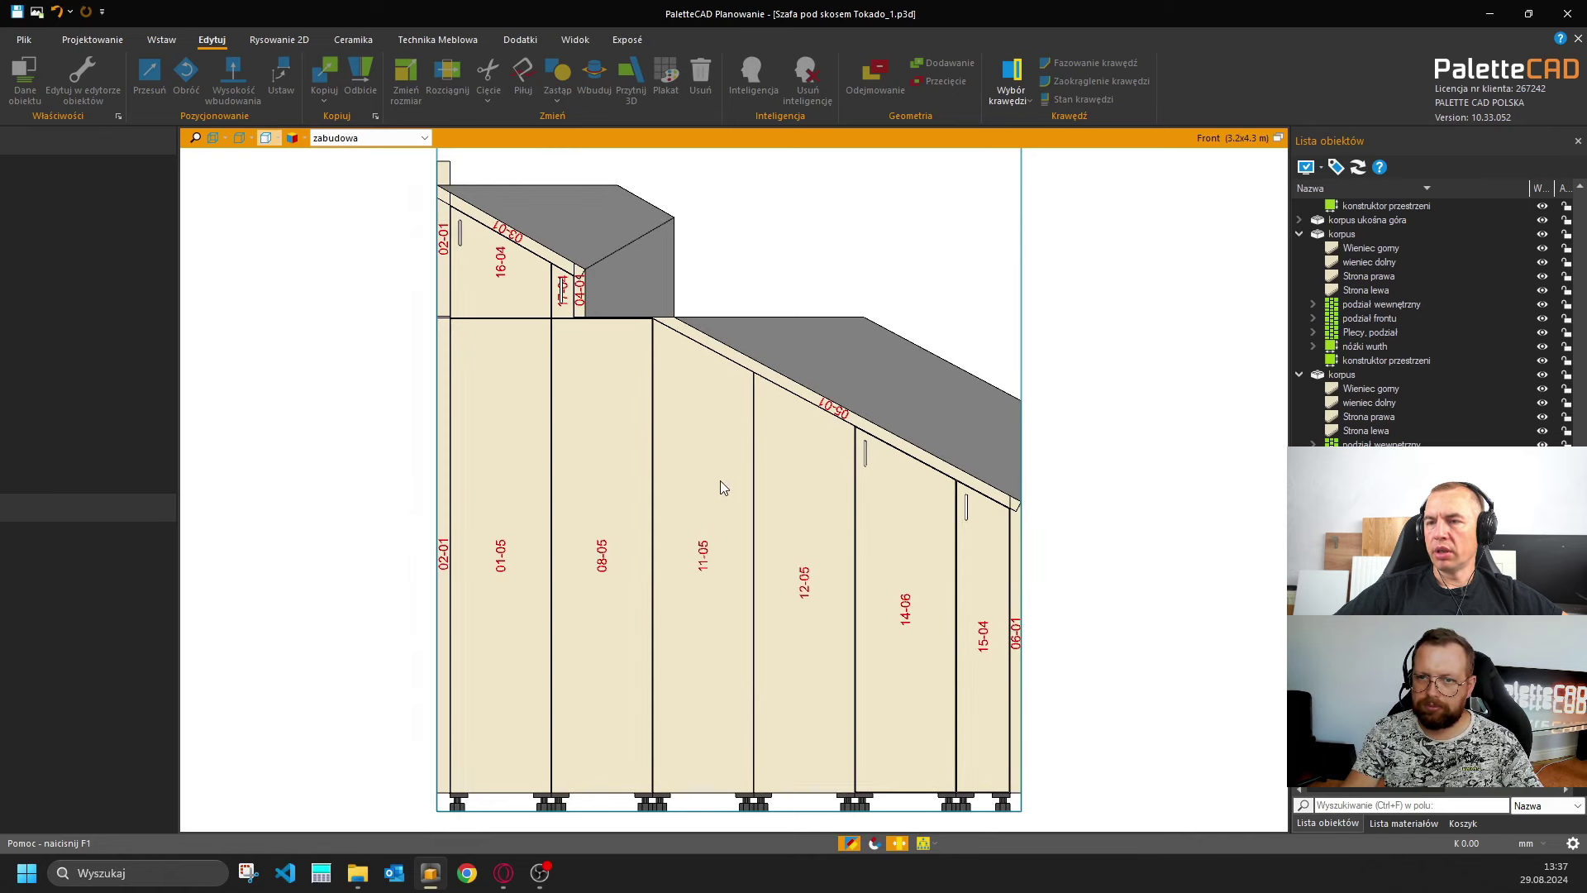
Remove the handle and the hinge assembly from front 17-04 of the small upper cabinet and apply its front division.
scroll(583, 293, up, 5)
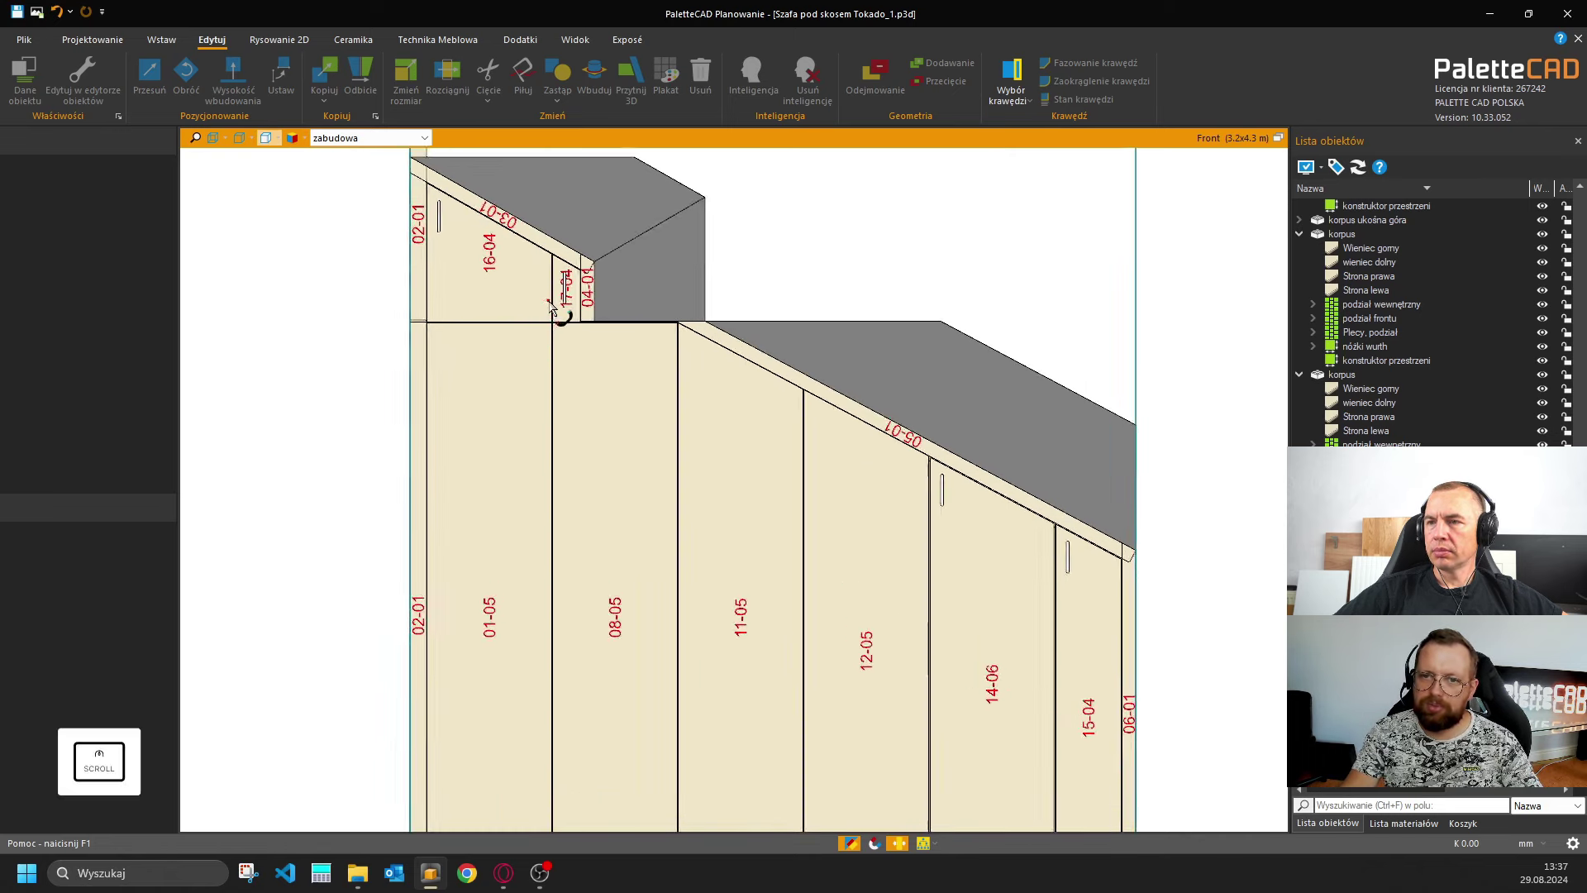
click(586, 288)
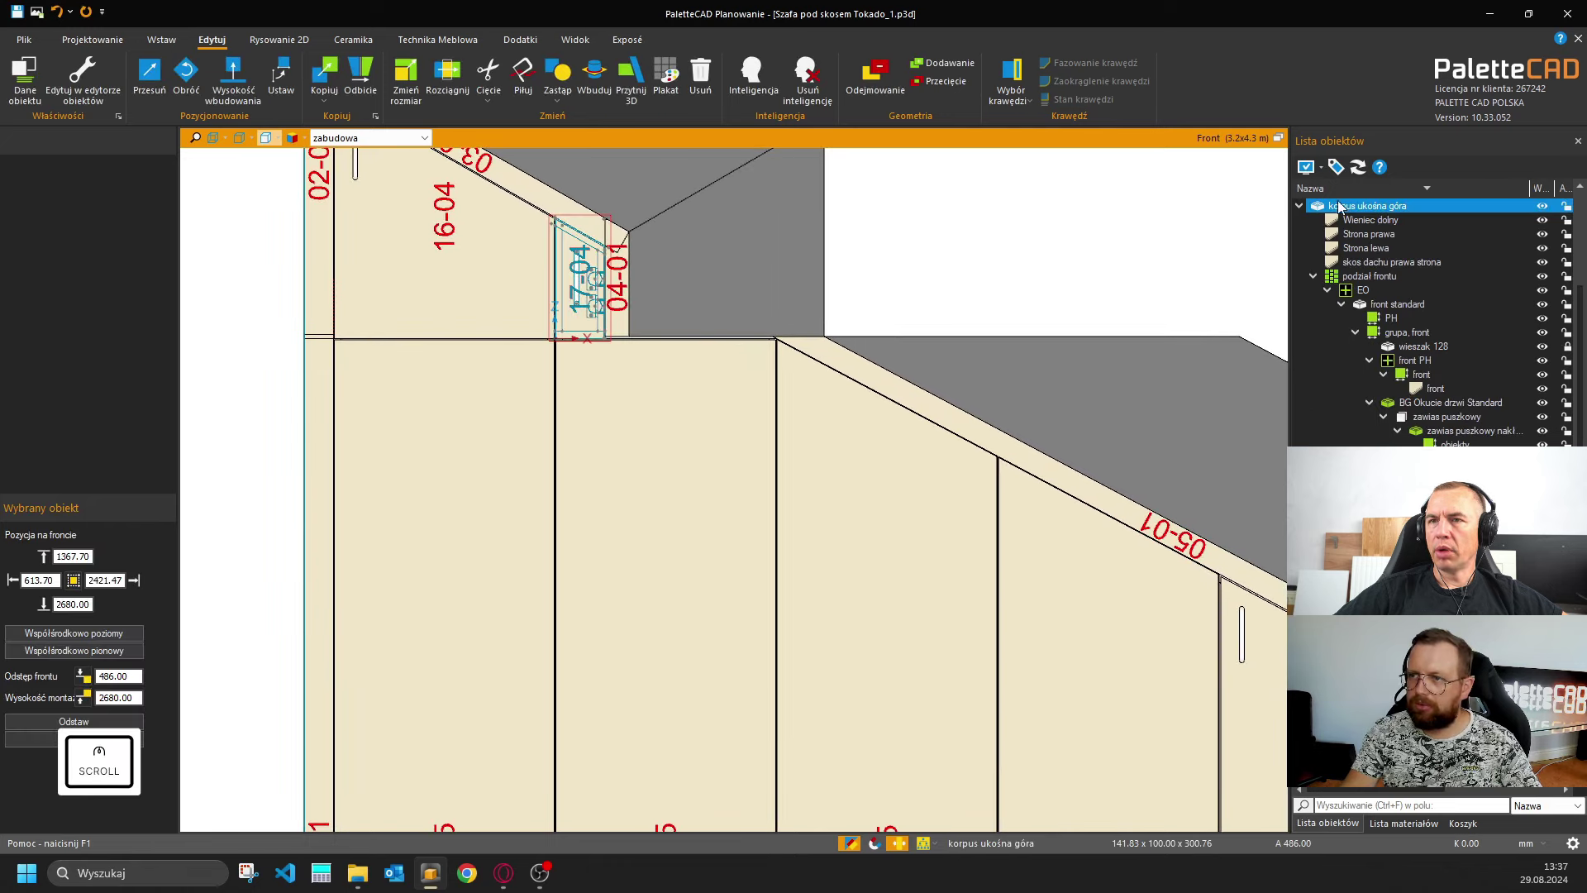
click(1386, 281)
double_click(1386, 281)
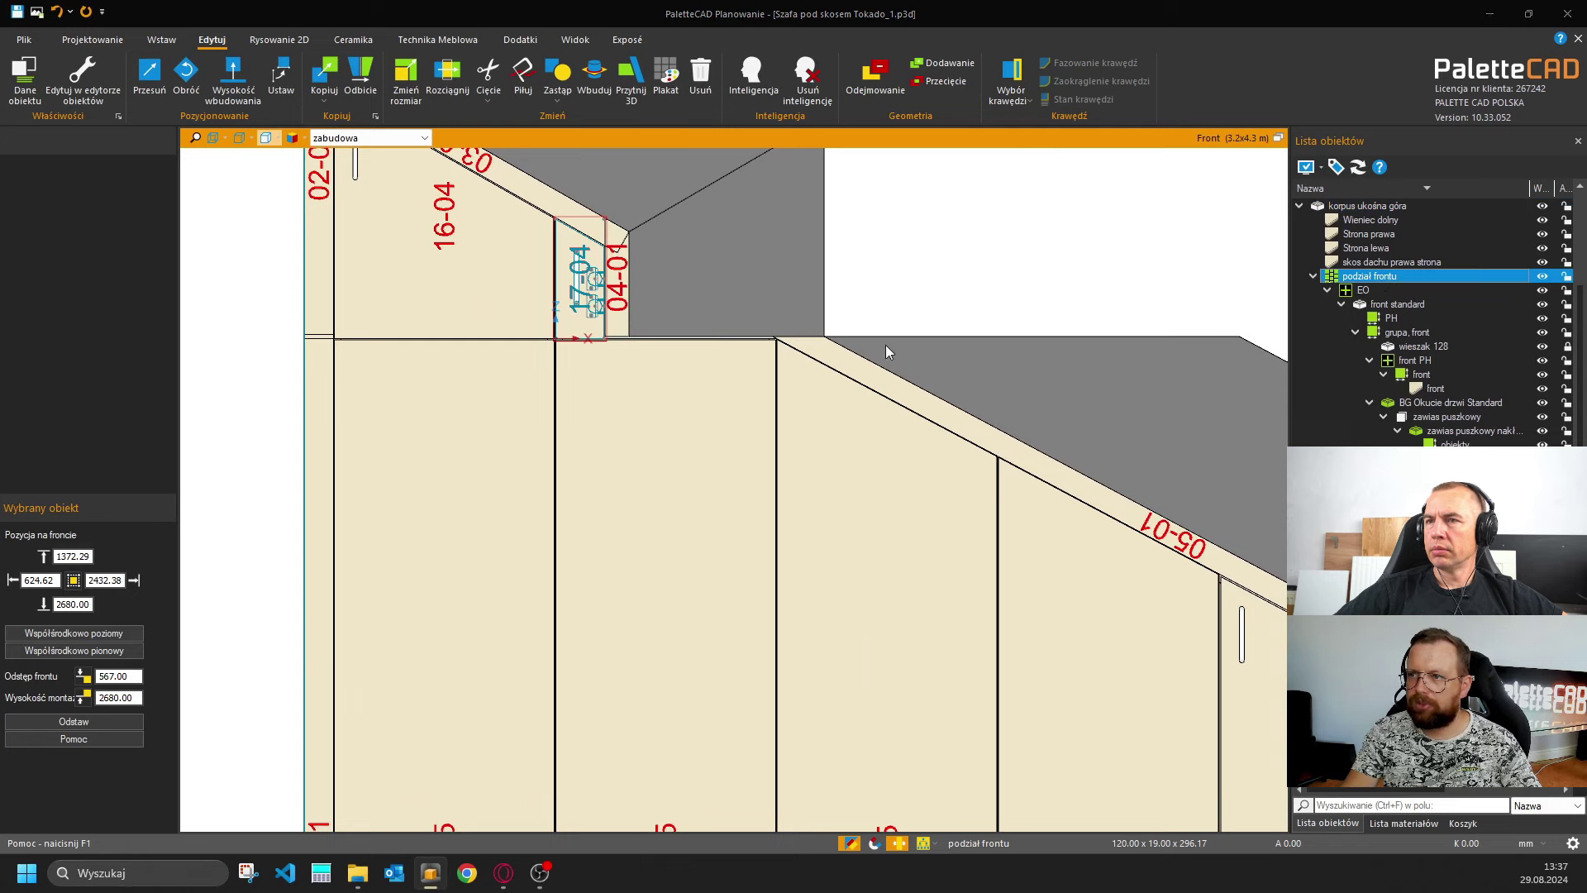
key(Escape)
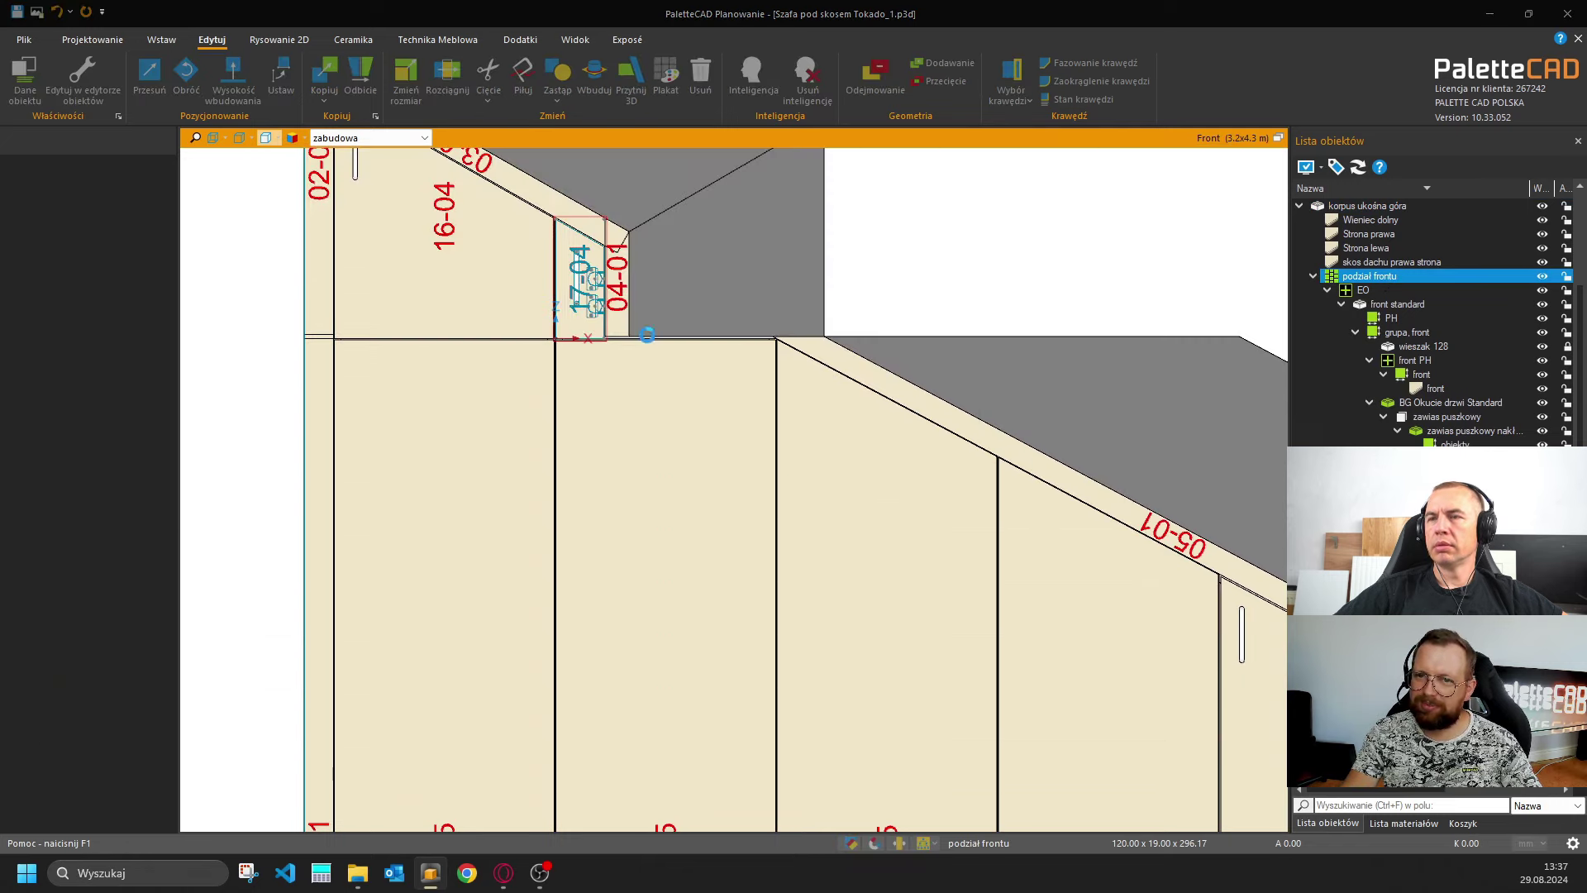
double_click(599, 273)
click(948, 430)
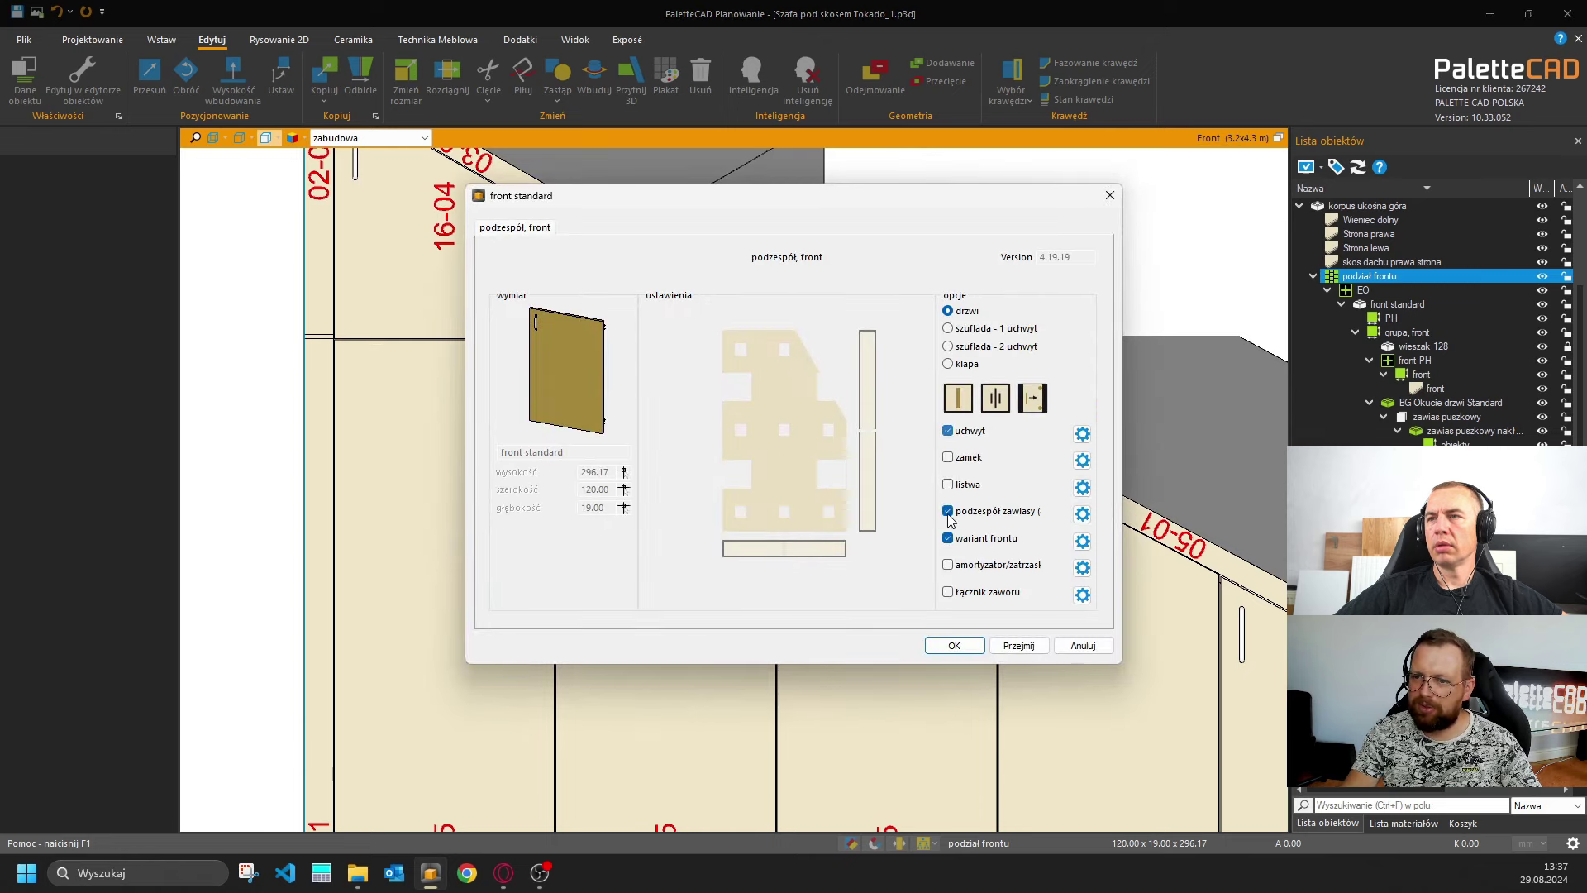
click(953, 644)
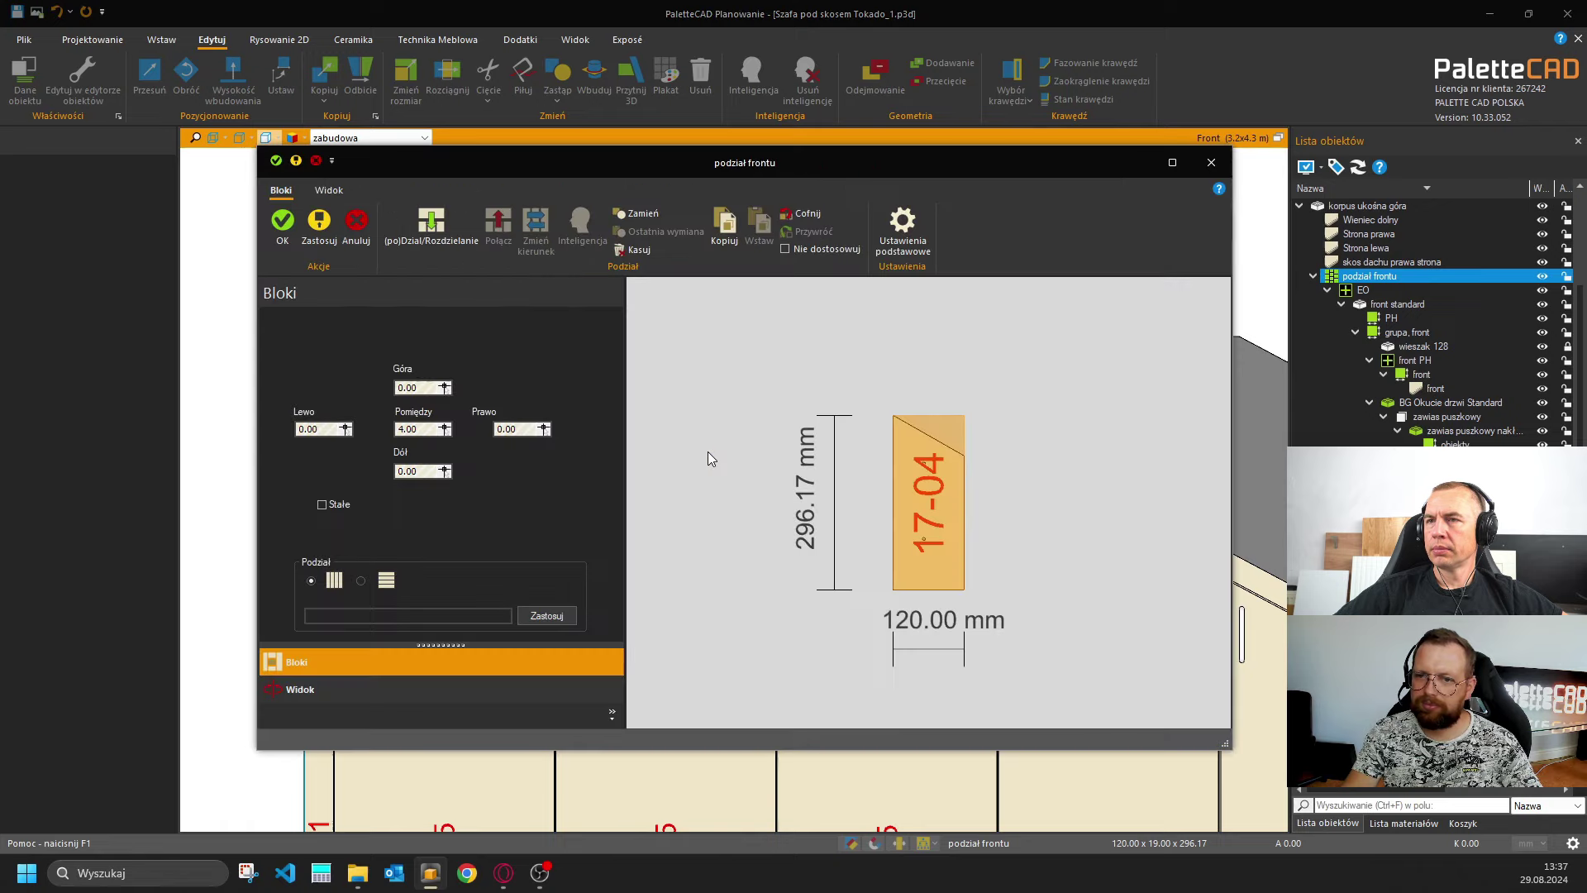
click(282, 222)
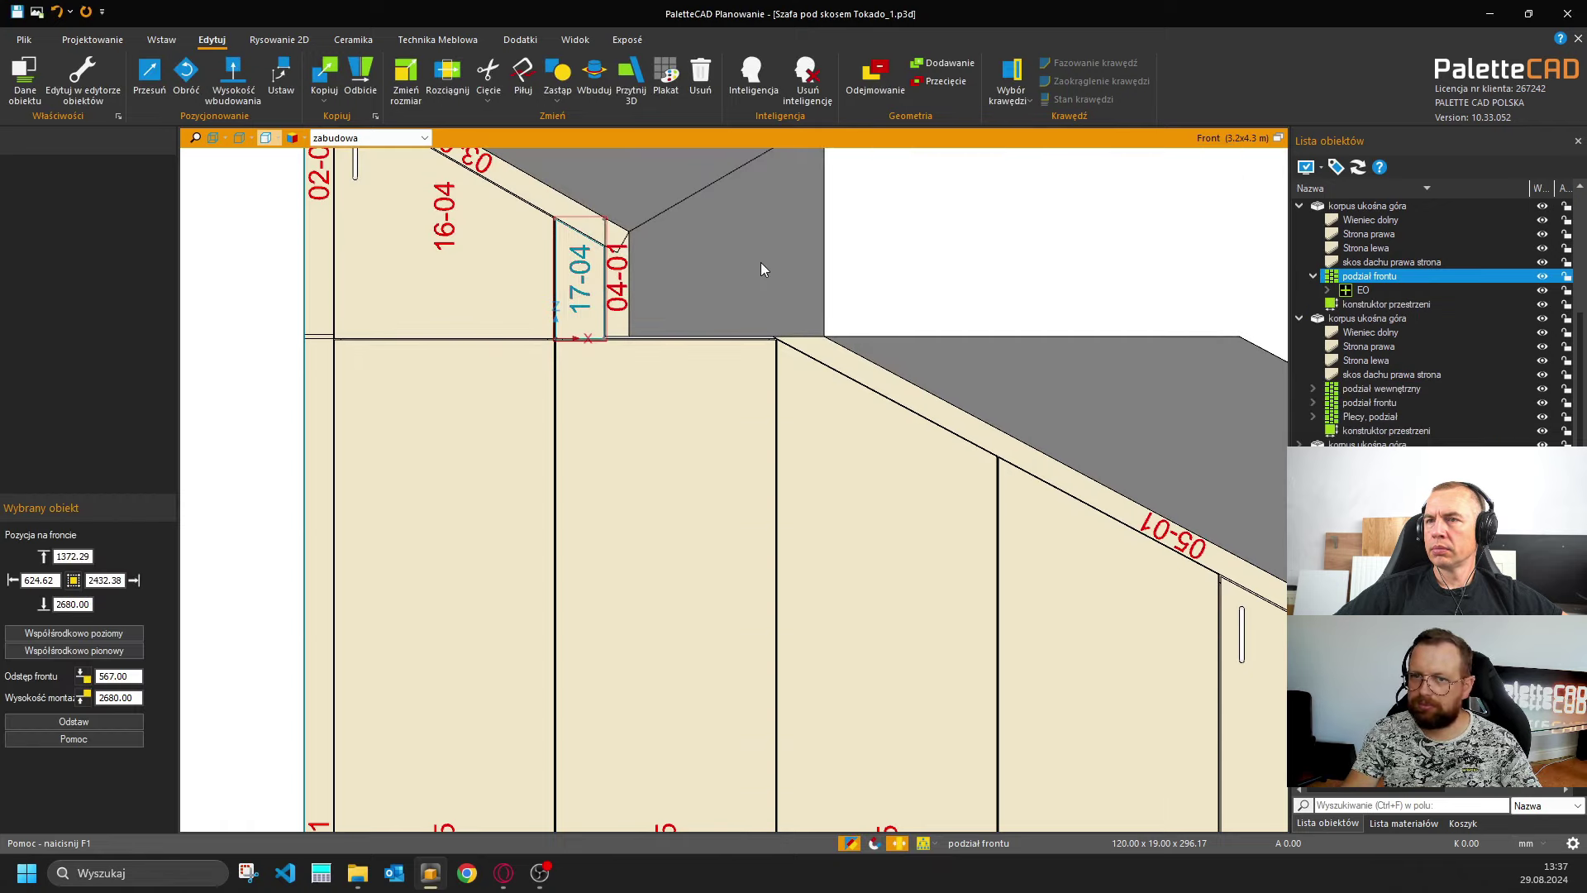
click(747, 331)
scroll(695, 447, down, 2)
scroll(695, 451, down, 3)
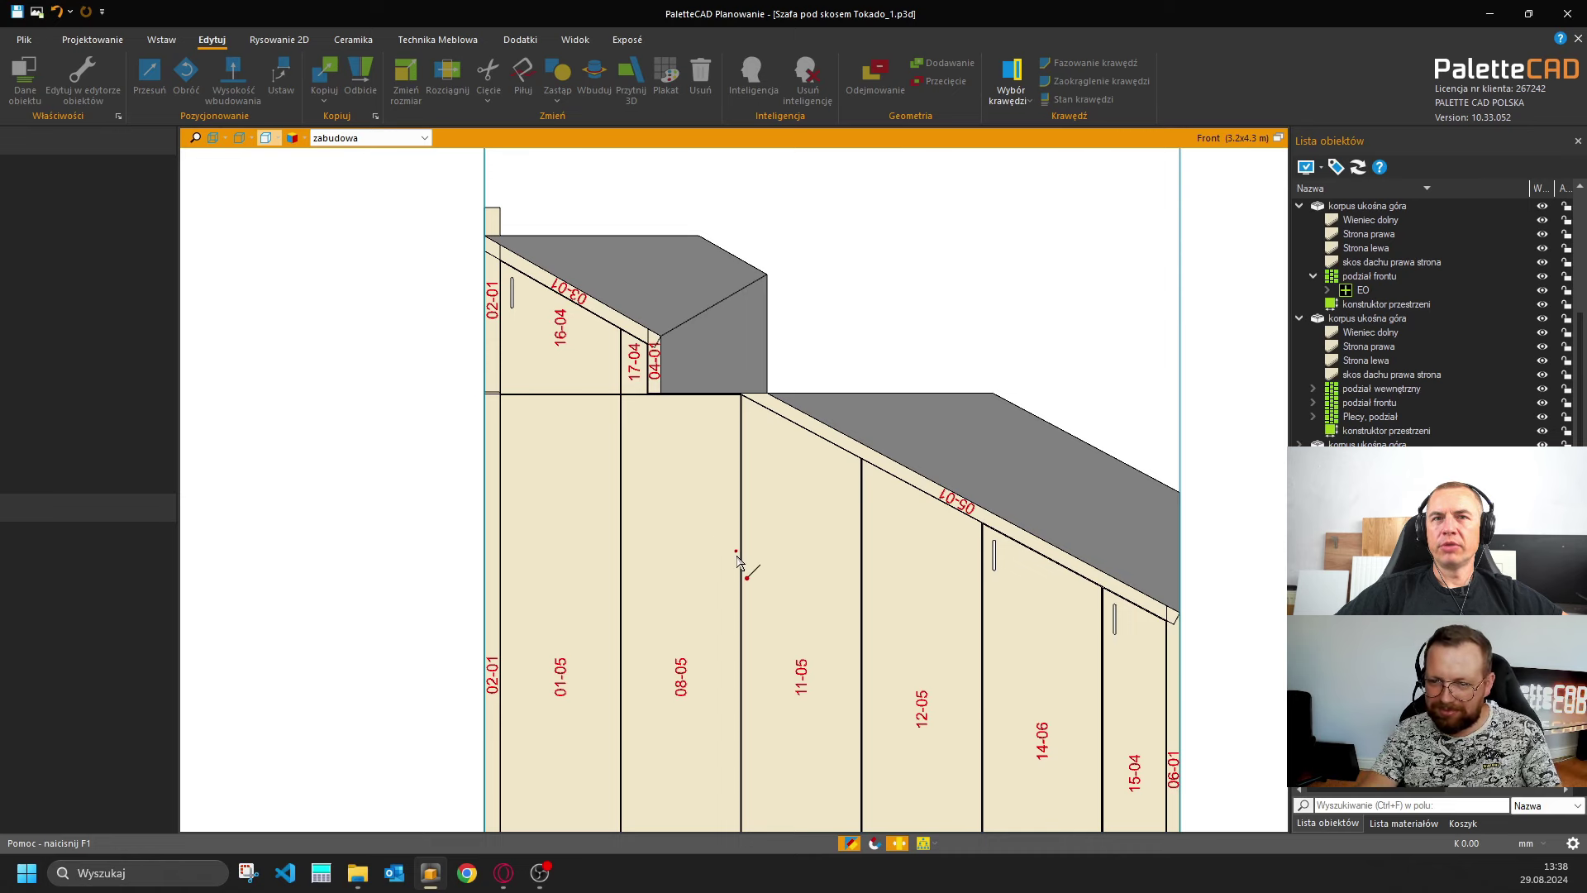
mouse_move(757, 560)
middle_down()
mouse_move(631, 496)
mouse_move(584, 448)
middle_up()
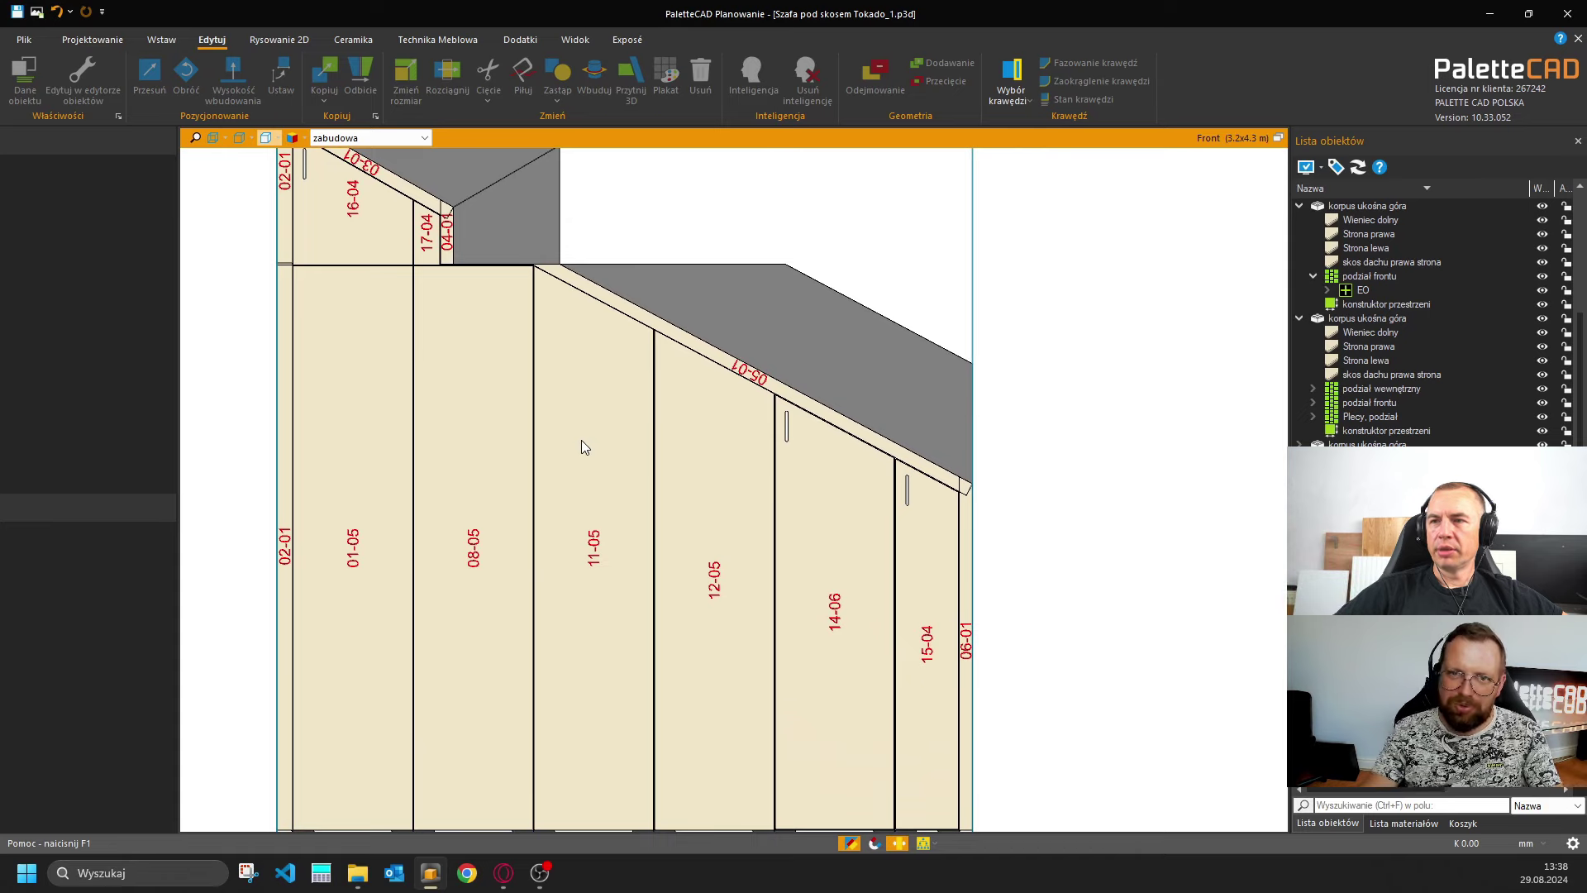